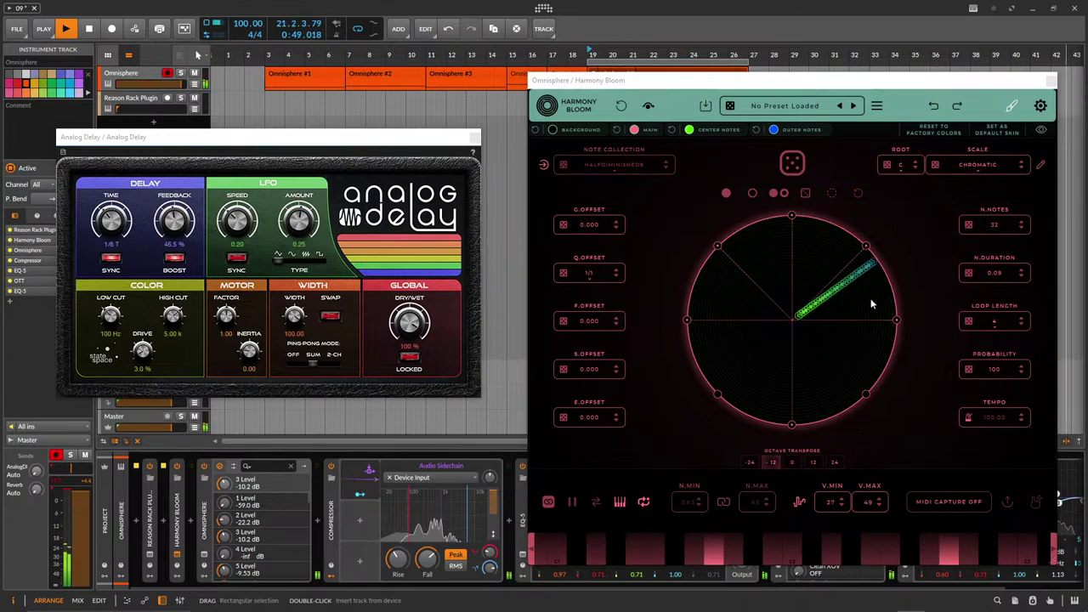
Set Harmony Bloom's loop length to 2.
left_click(1021, 324)
left_click(1020, 324)
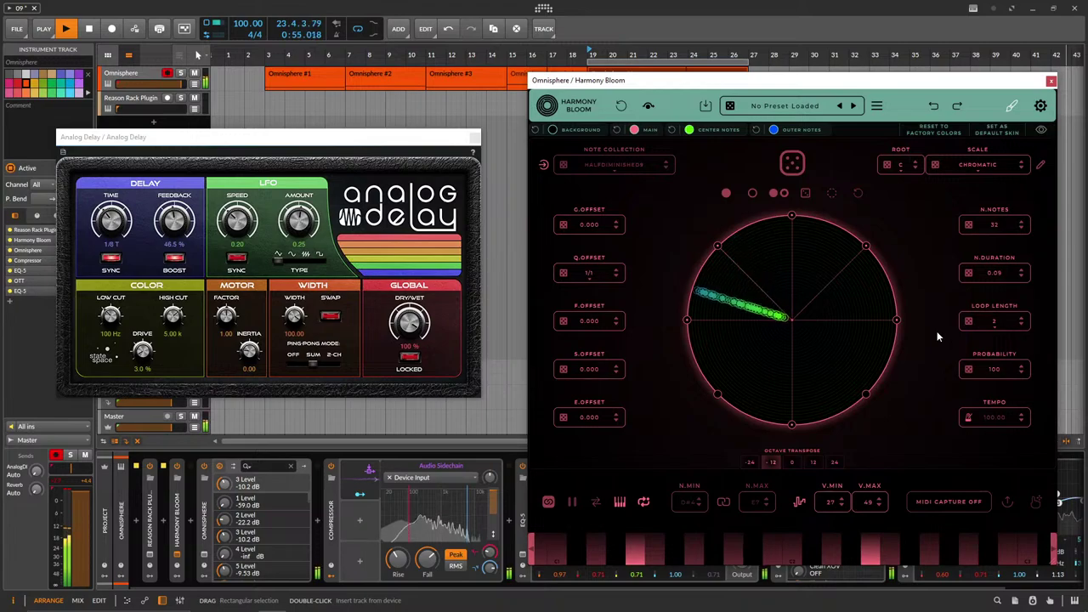
Set trigger bar 5's output channel to 2 in Harmony Bloom's settings and close the settings.
left_click_drag(609, 82, 601, 187)
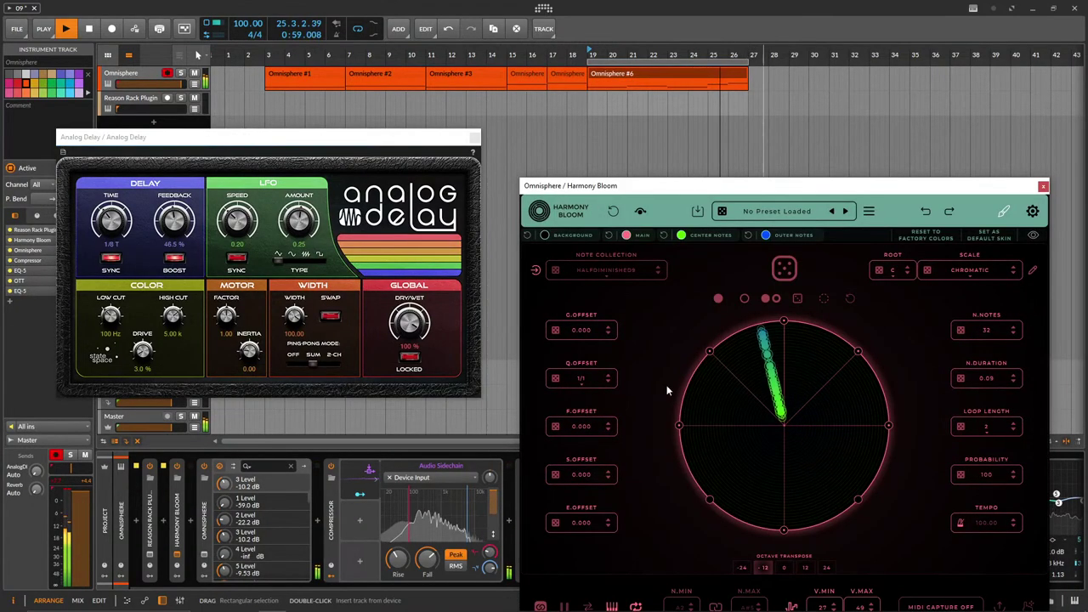
left_click(1032, 211)
left_click(756, 417)
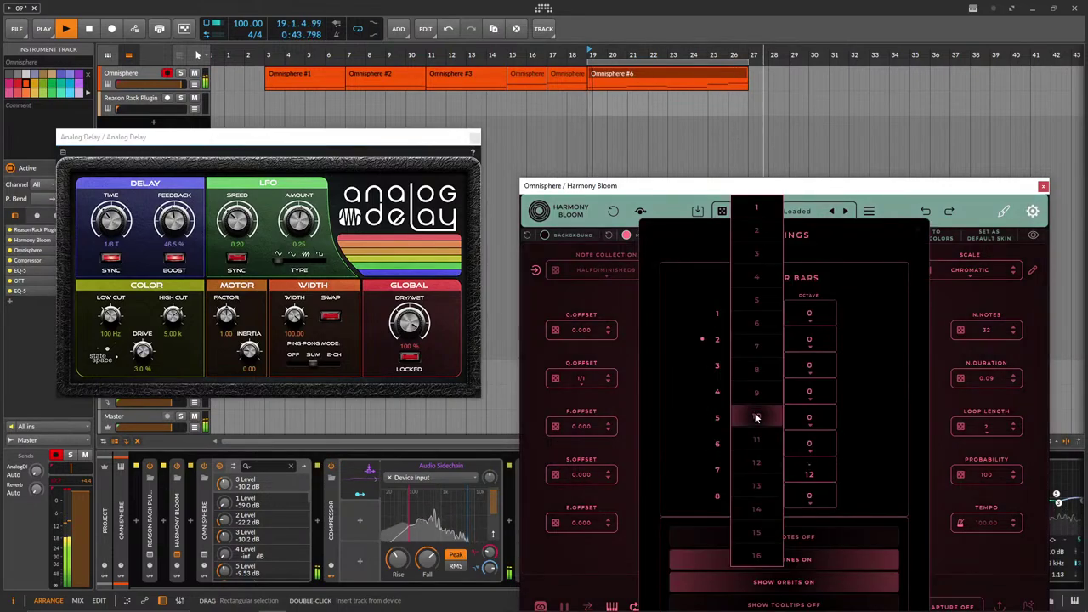
left_click(760, 246)
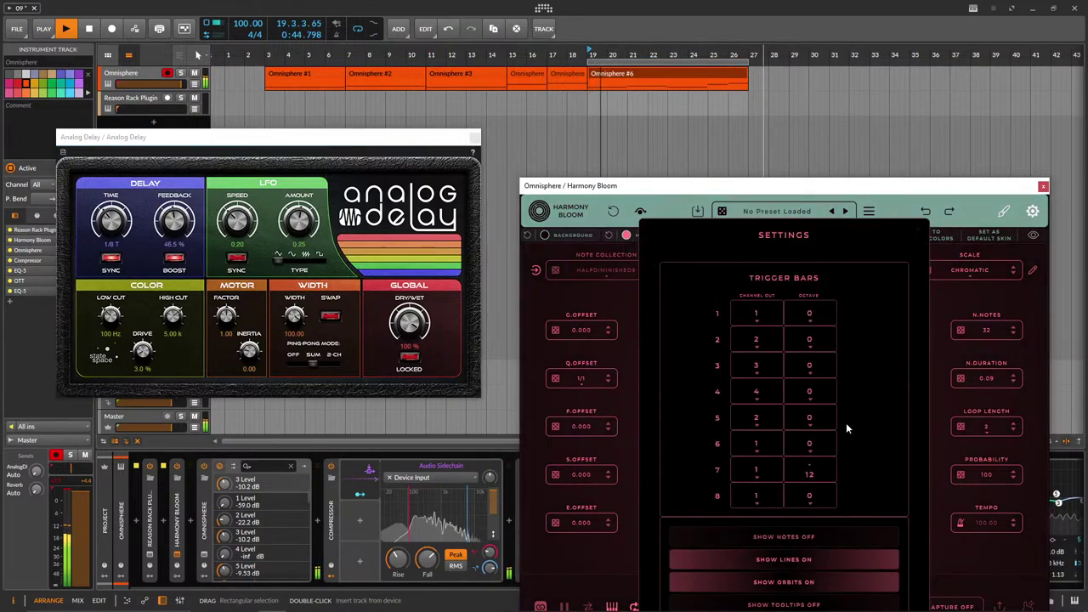
left_click(767, 422)
left_click(660, 429)
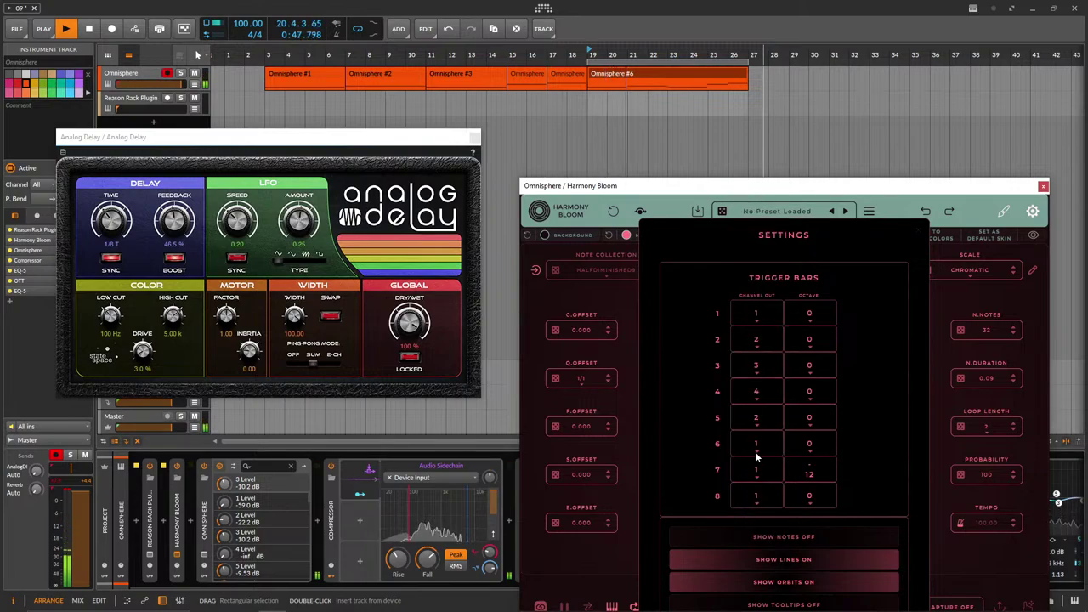
left_click(917, 231)
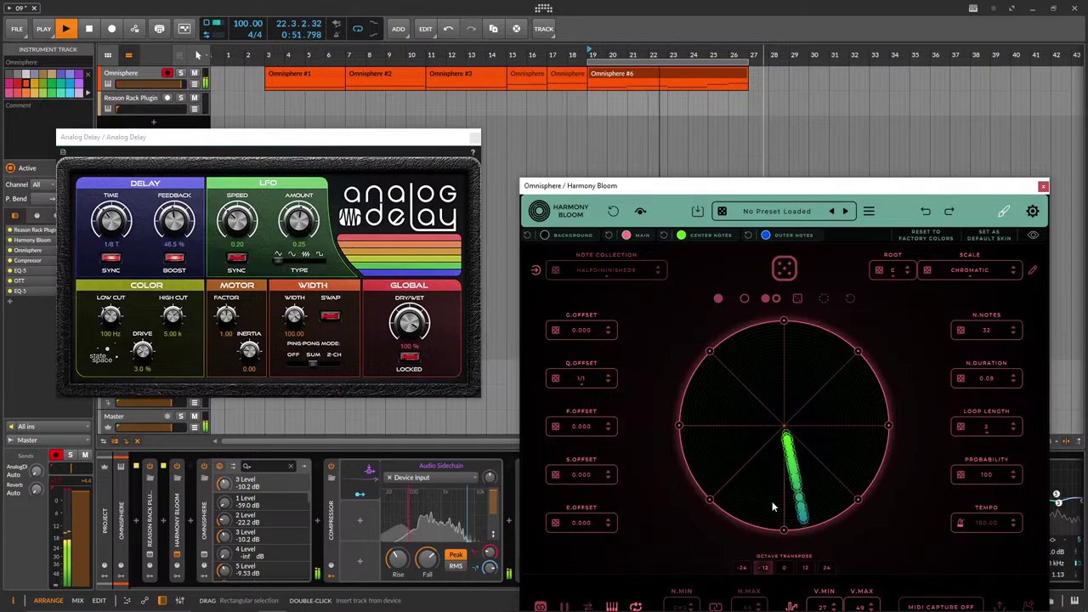
Reopen the trigger bar settings and set trigger bar 6's output channel to 3.
left_click(1031, 213)
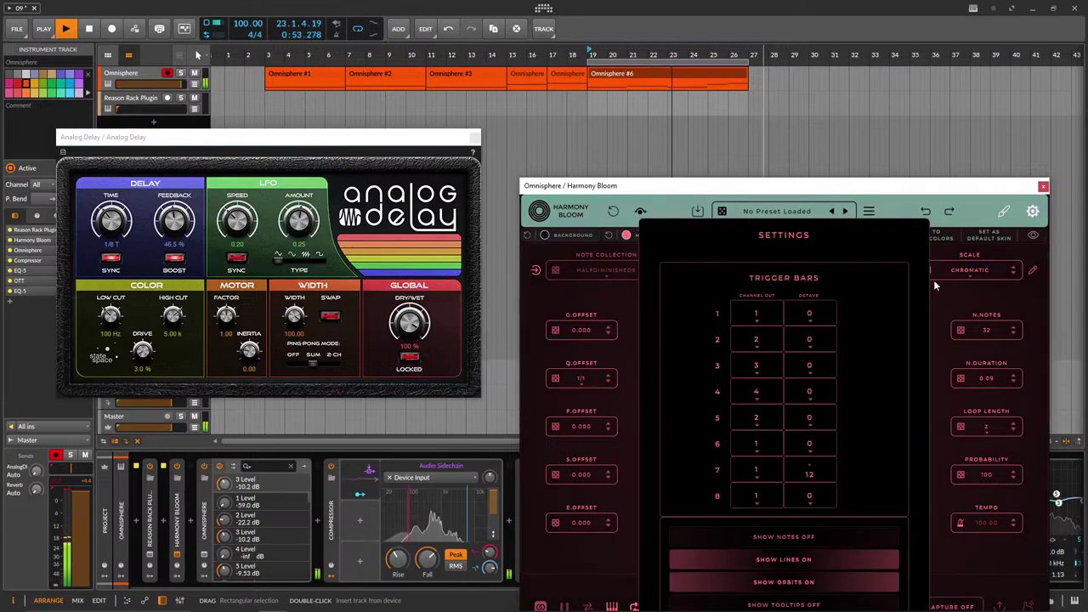
left_click(755, 446)
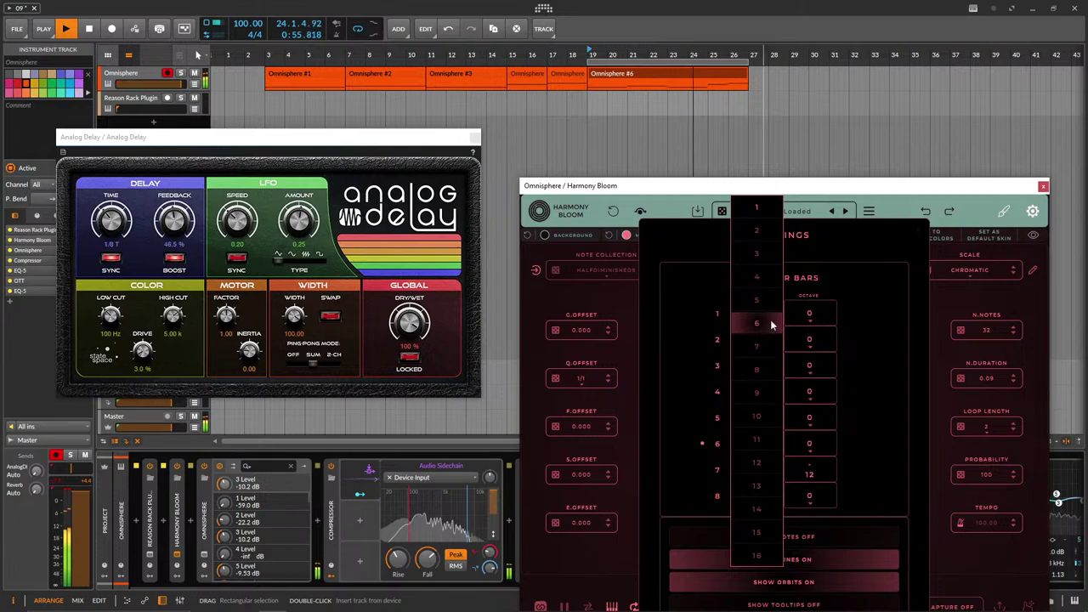
left_click(757, 255)
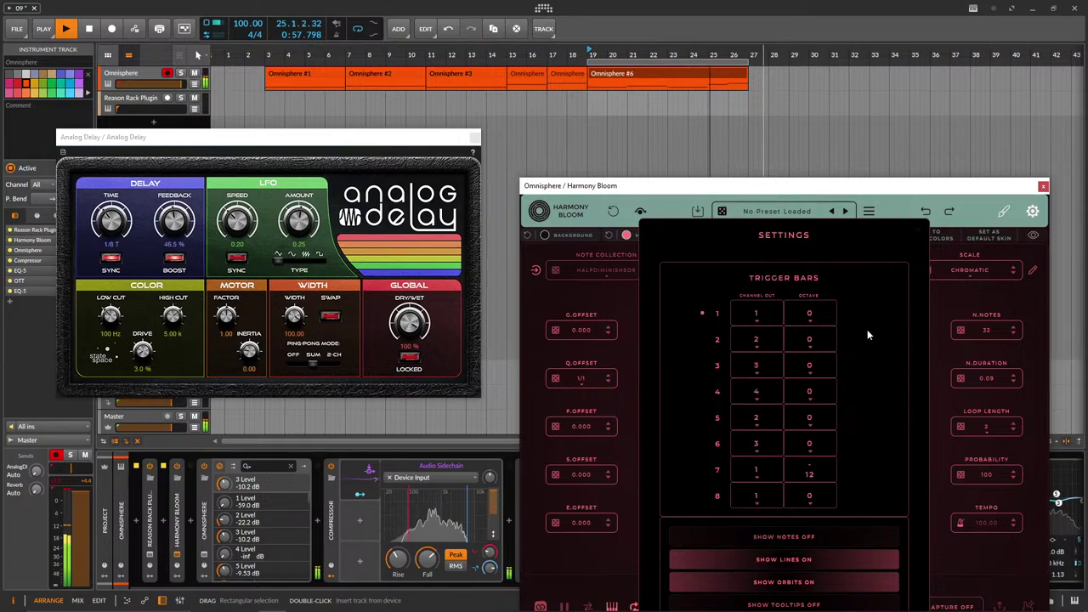
Set trigger bar 7's output channel to 2 and its octave to 12.
left_click(763, 472)
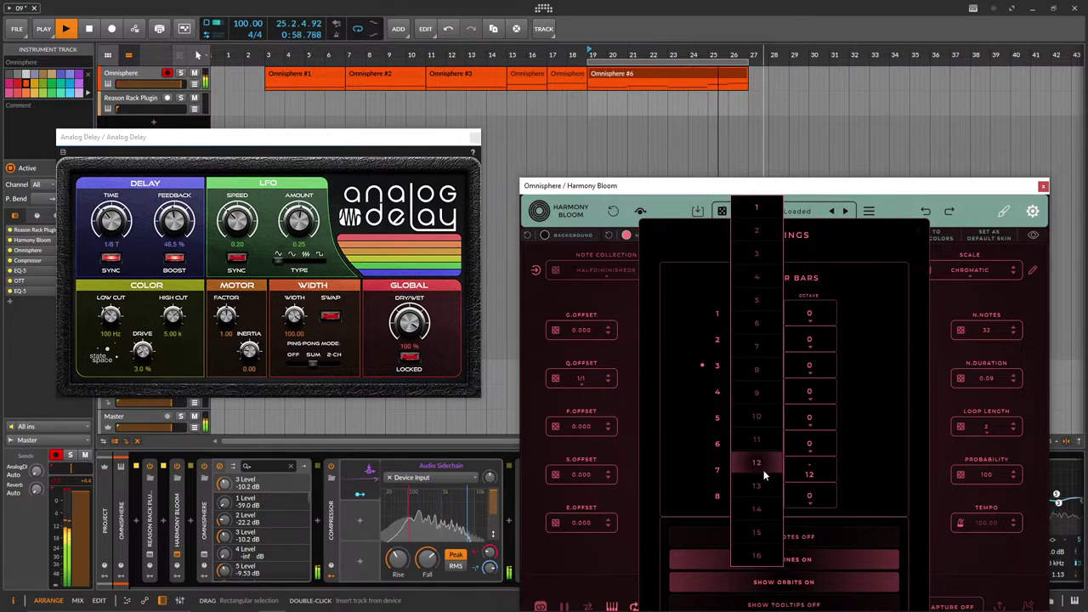
left_click(761, 277)
left_click(815, 471)
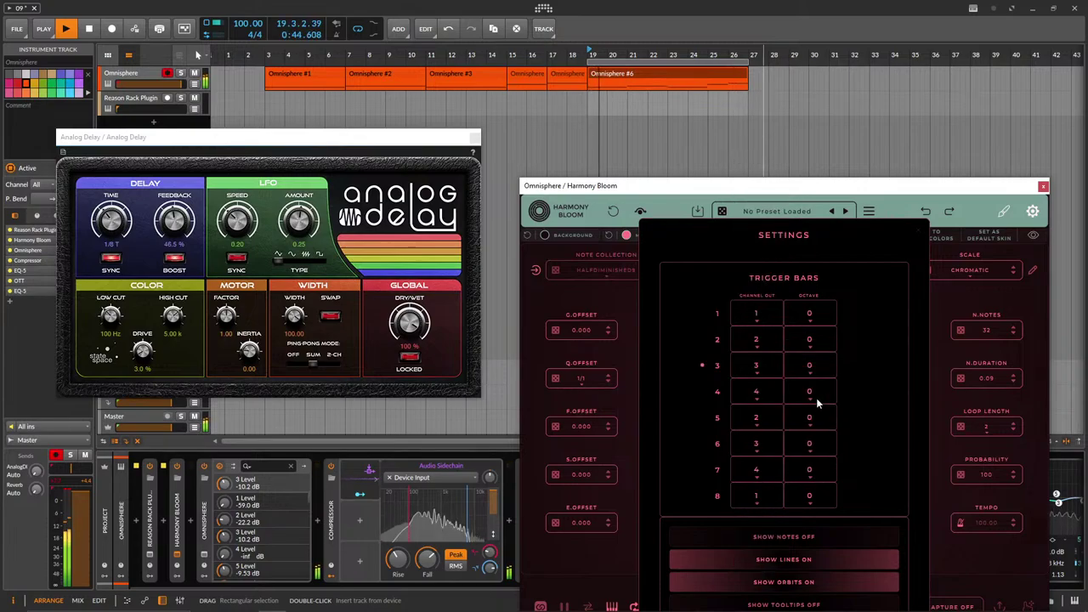
left_click(762, 467)
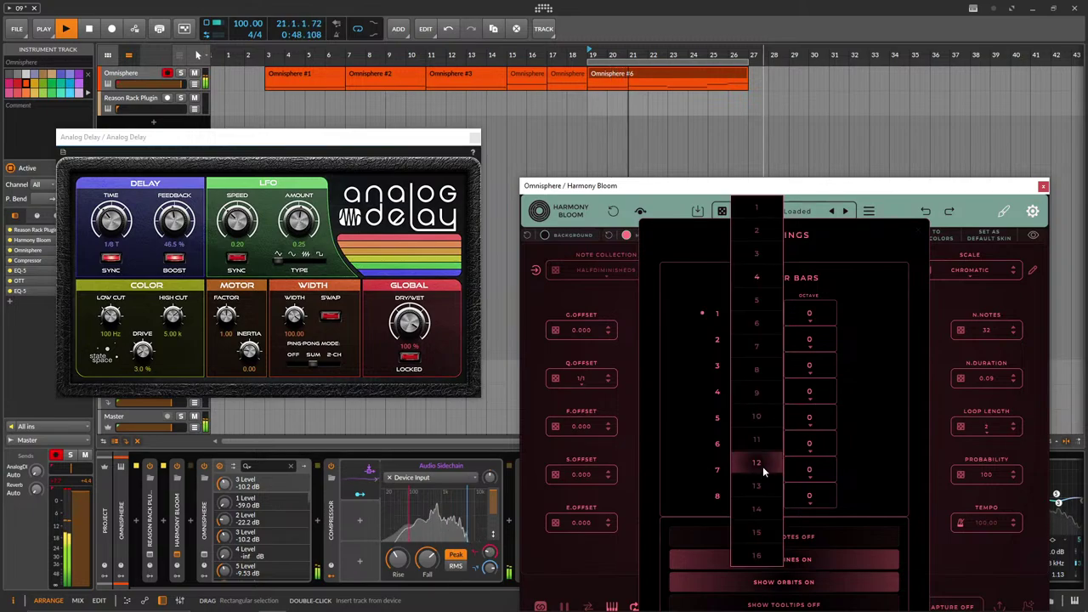
left_click(761, 237)
left_click(821, 473)
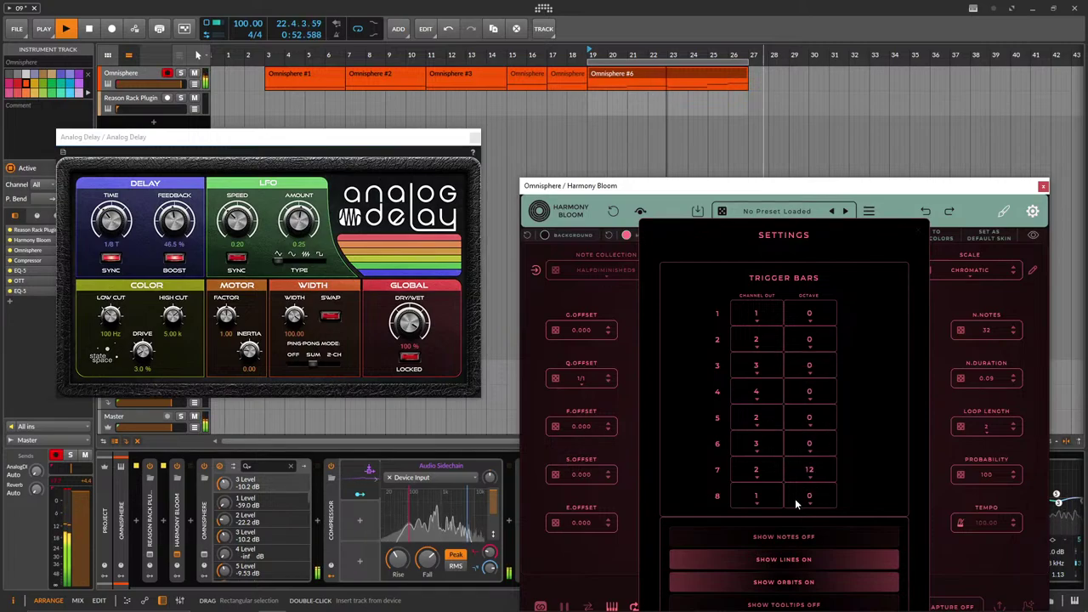
Set trigger bar 8's output channel to 2 and close Harmony Bloom's settings.
left_click(755, 496)
left_click(753, 237)
left_click(826, 395)
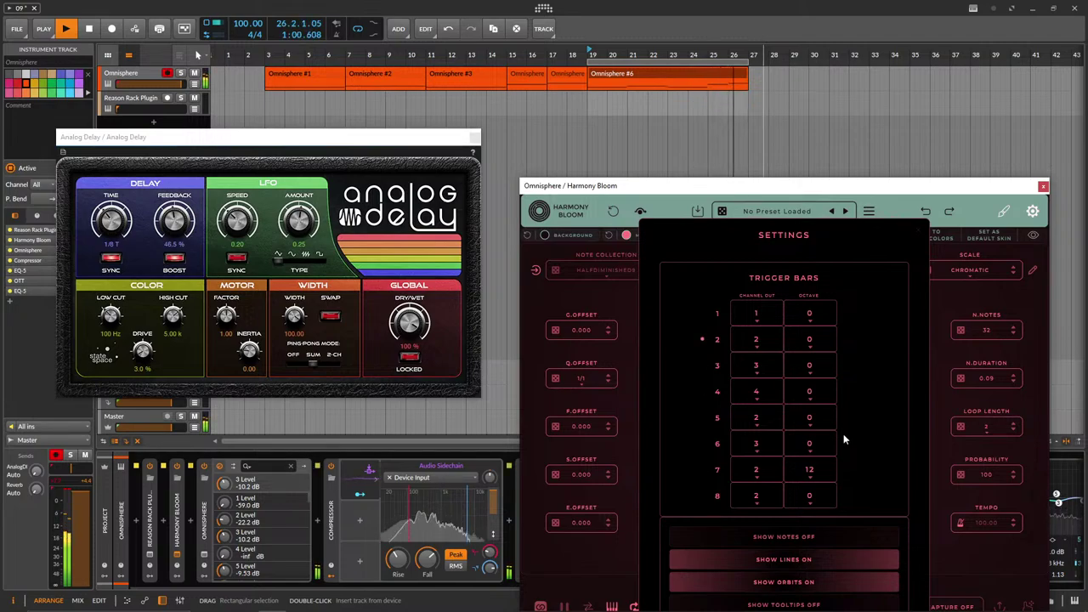
left_click(918, 230)
Set Harmony Bloom's Q.Offset to 1/16 to spread the notes around the circle.
left_click_drag(779, 196, 702, 124)
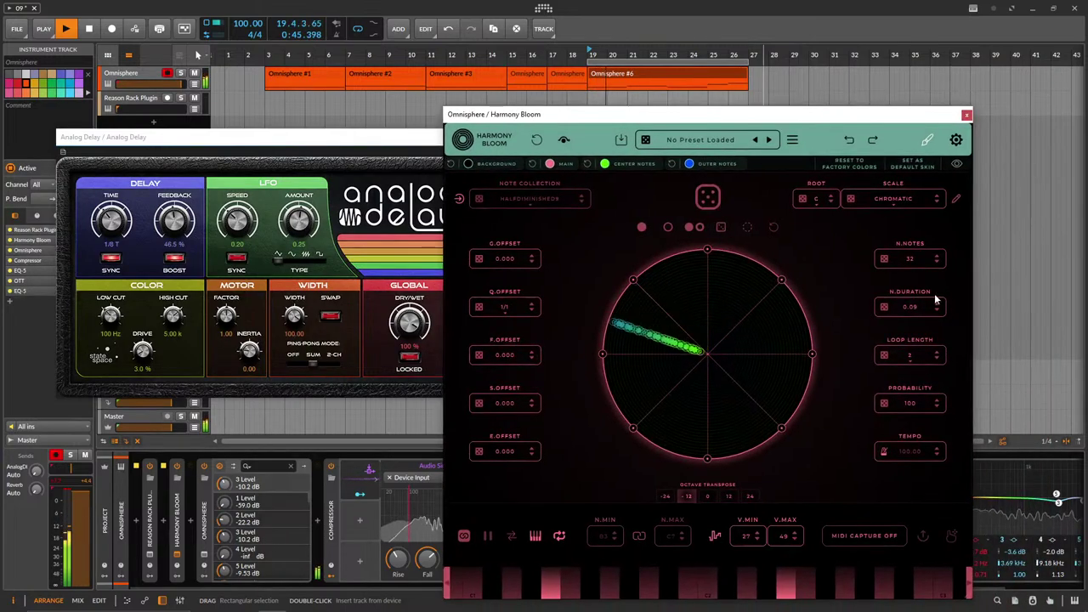
left_click(532, 304)
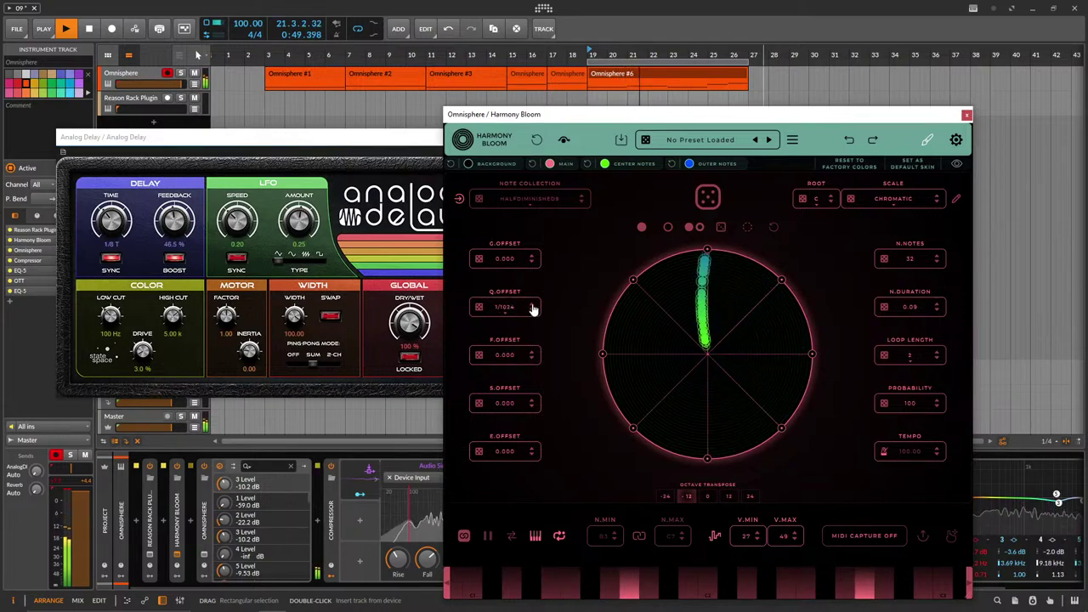
left_click(530, 309)
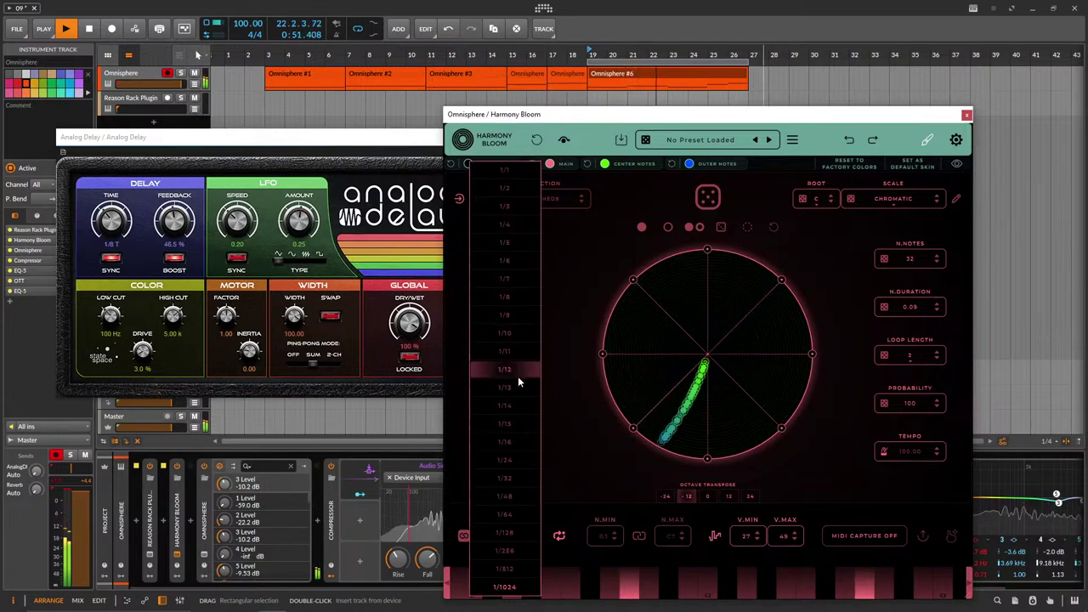
left_click(519, 439)
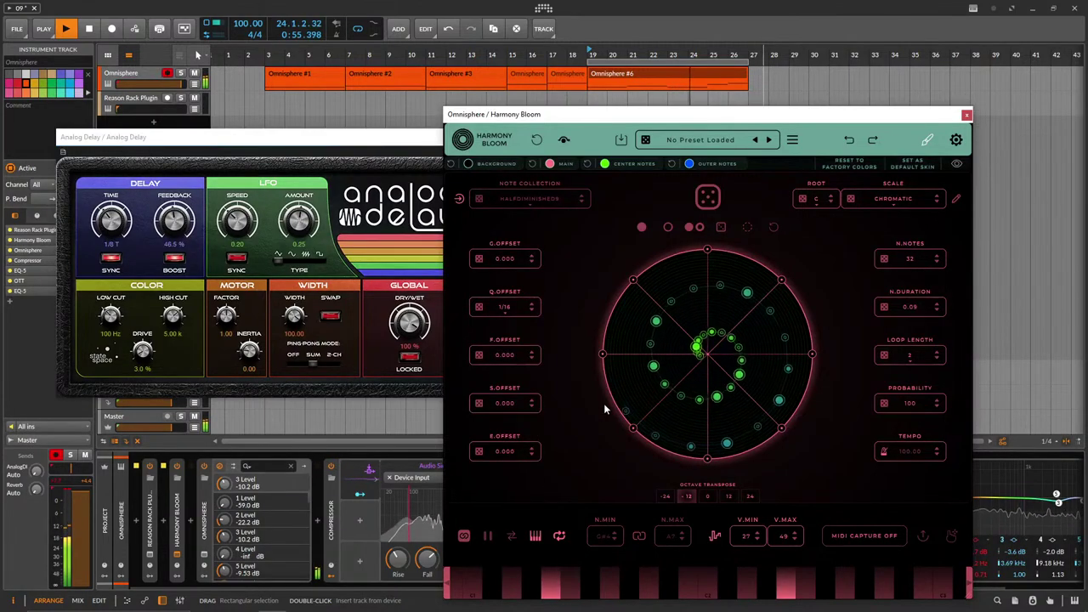
Try green, white and orange as the colour of the outer notes.
left_click(689, 164)
left_click(876, 145)
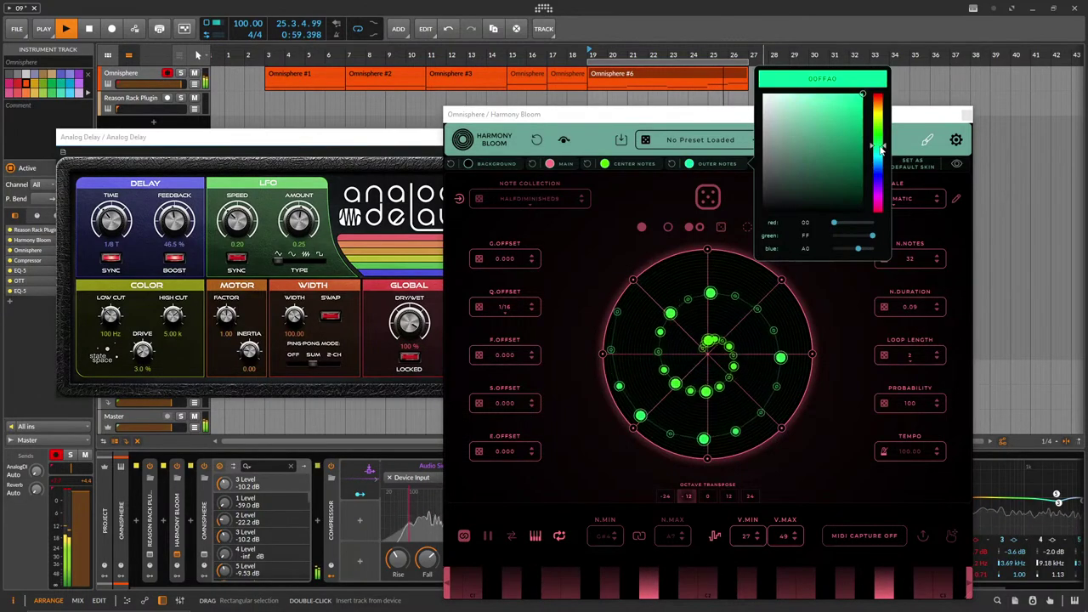
left_click_drag(792, 132, 761, 92)
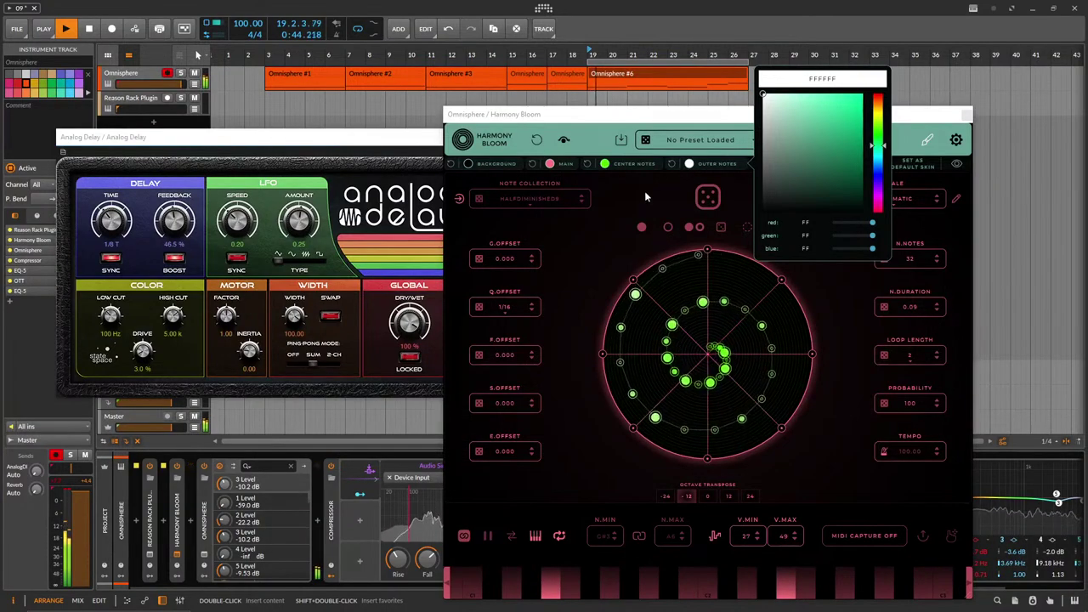
left_click(689, 164)
left_click(689, 164)
left_click(808, 146)
Change the center notes colour to purple (B20CFF).
left_click(604, 163)
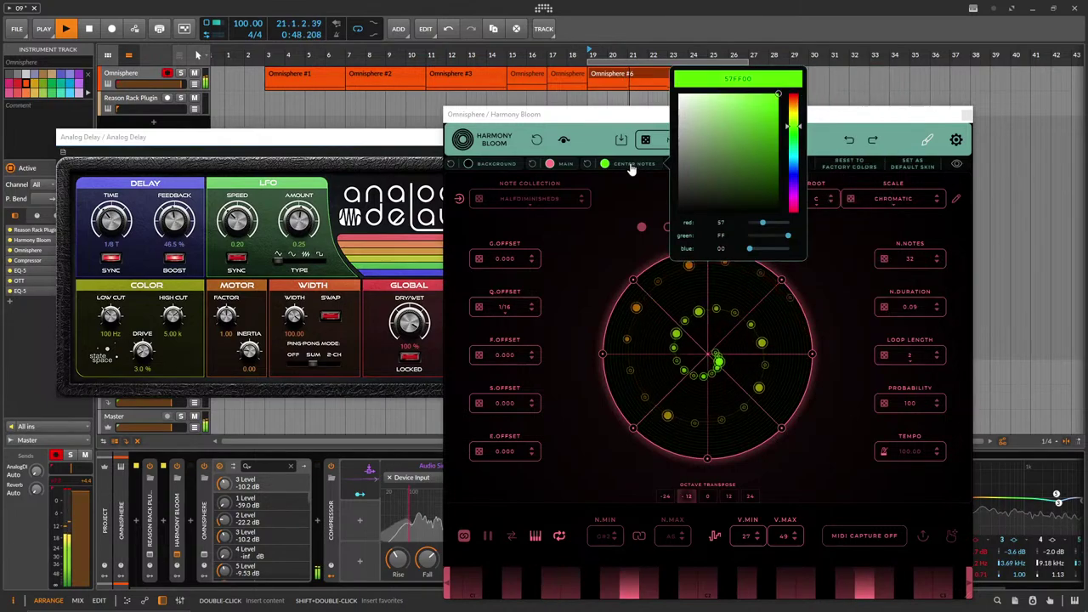
left_click_drag(795, 126, 791, 191)
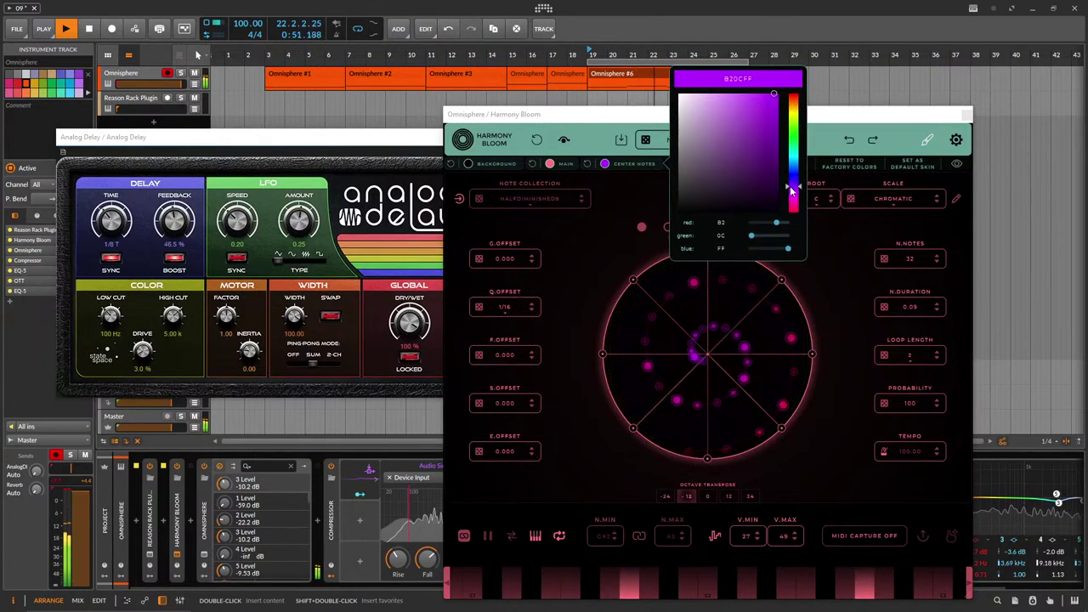
left_click(656, 200)
Change the outer notes colour to white (FFFFFF) and the main interface colour to light blue.
left_click(688, 163)
left_click_drag(878, 97, 708, 304)
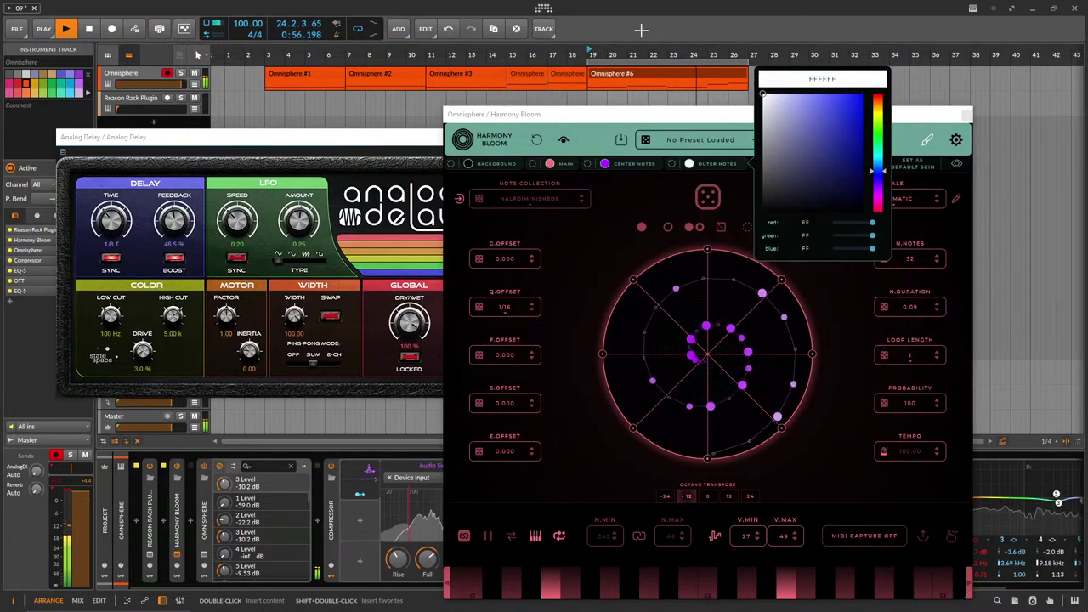
left_click(551, 163)
left_click(708, 173)
left_click(816, 271)
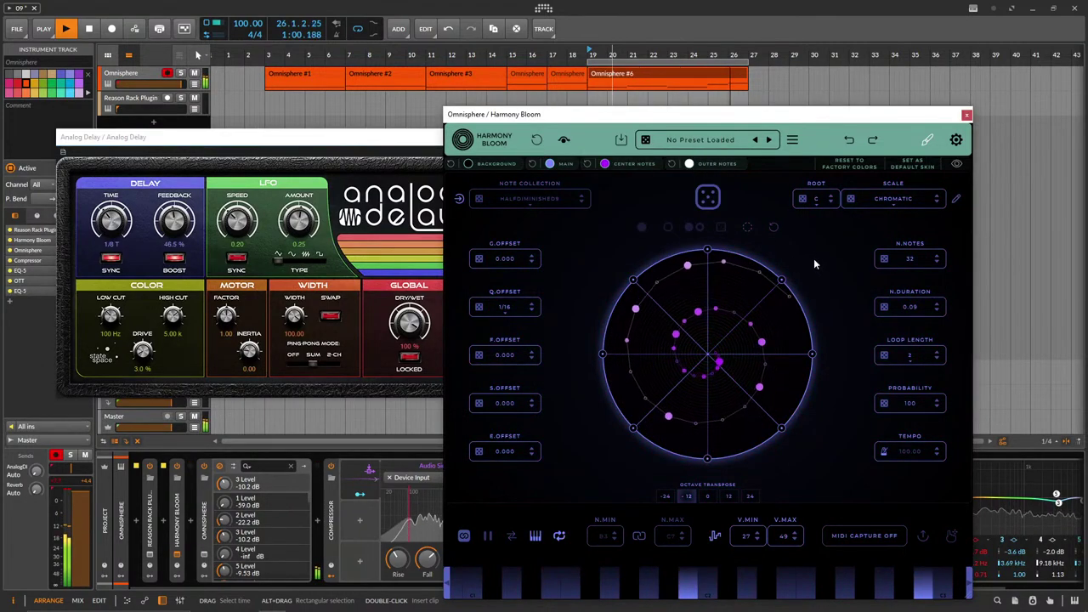
Lower Harmony Bloom's note duration to 0.01 and set the octave transpose to 0.
left_click_drag(922, 311, 907, 451)
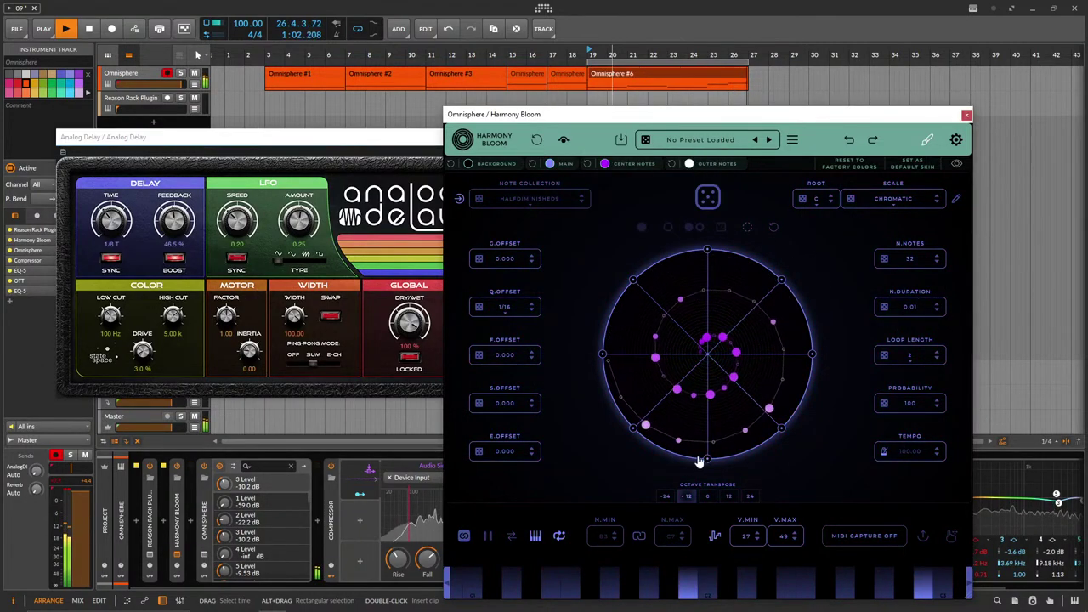
left_click(712, 497)
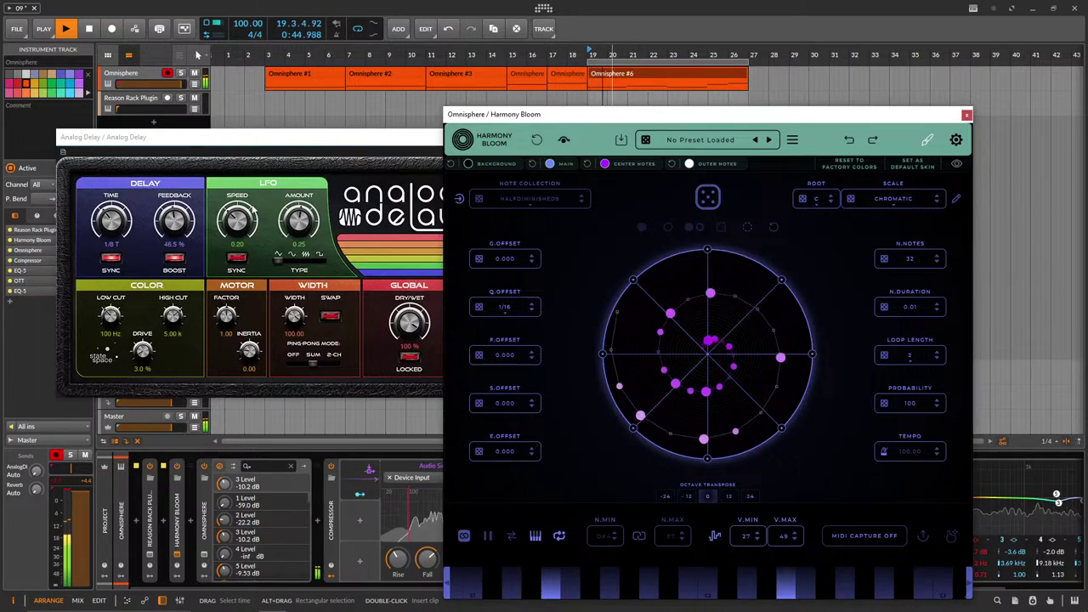
Raise the Omnisphere track's Analog Delay send to about -11.6 dB and set Harmony Bloom's loop length to 1.
left_click_drag(36, 472, 36, 442)
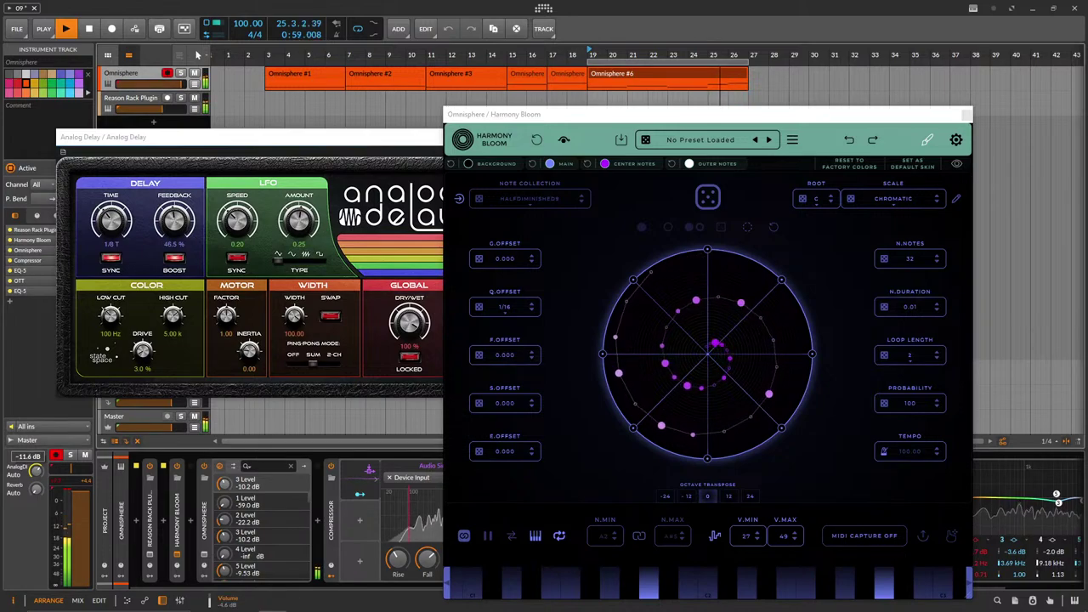
left_click(936, 358)
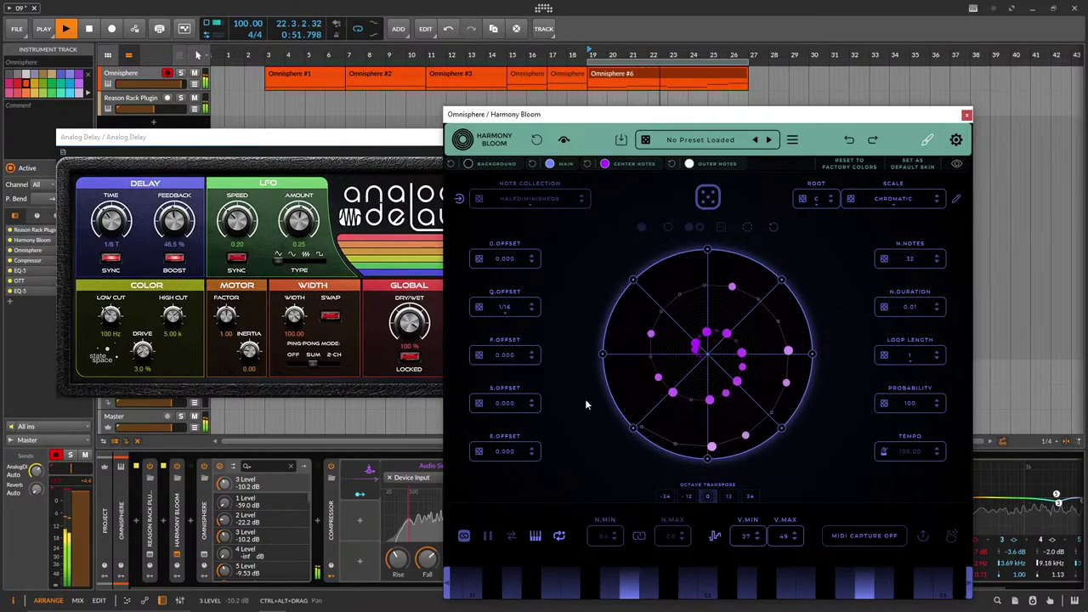
Reduce Harmony Bloom's number of notes to 19 and switch its scale to a custom one.
left_click_drag(921, 254, 922, 270)
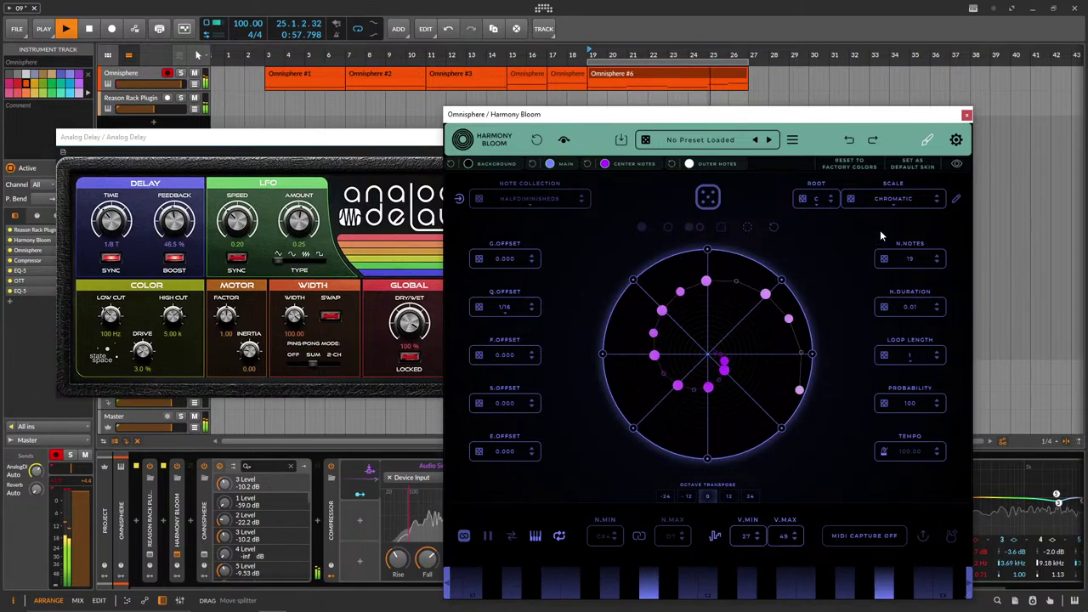
left_click(959, 203)
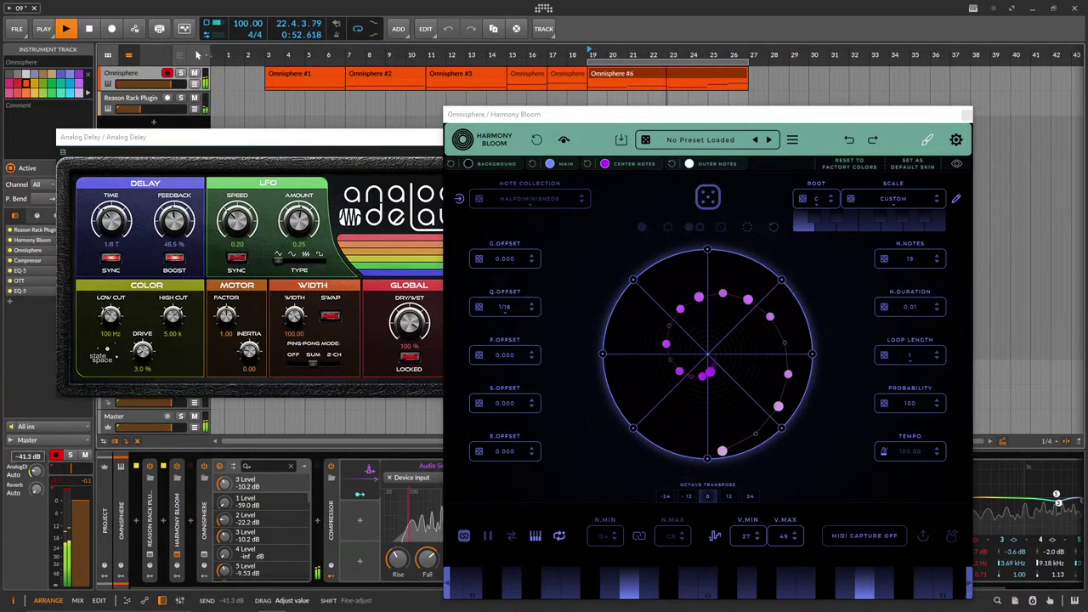
Toggle the Harmony Bloom window off and on, and set its loop length back to 2.
left_click(176, 556)
left_click(176, 556)
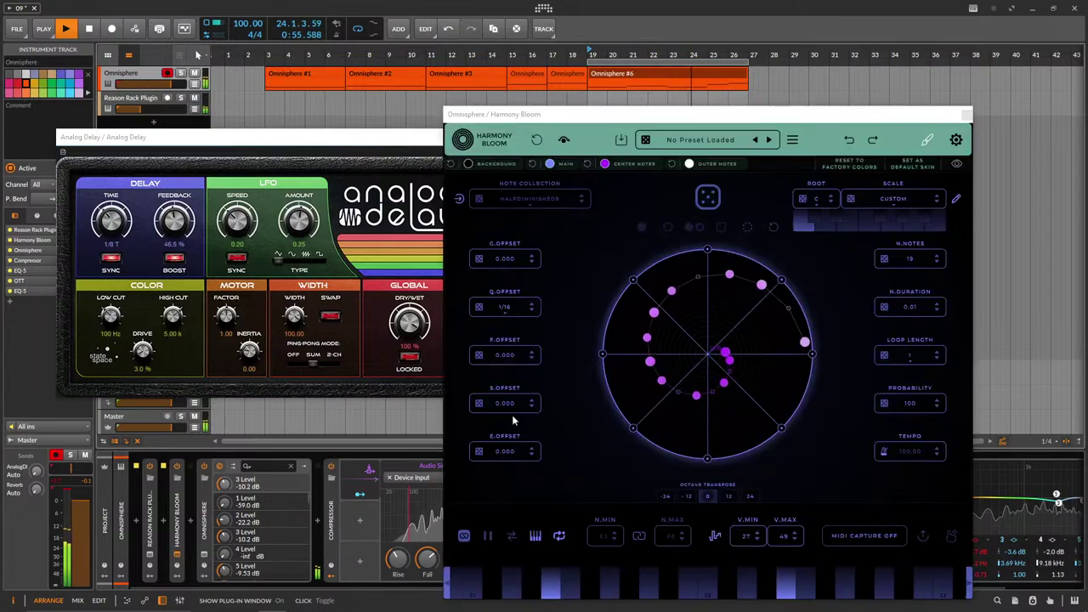
left_click(937, 364)
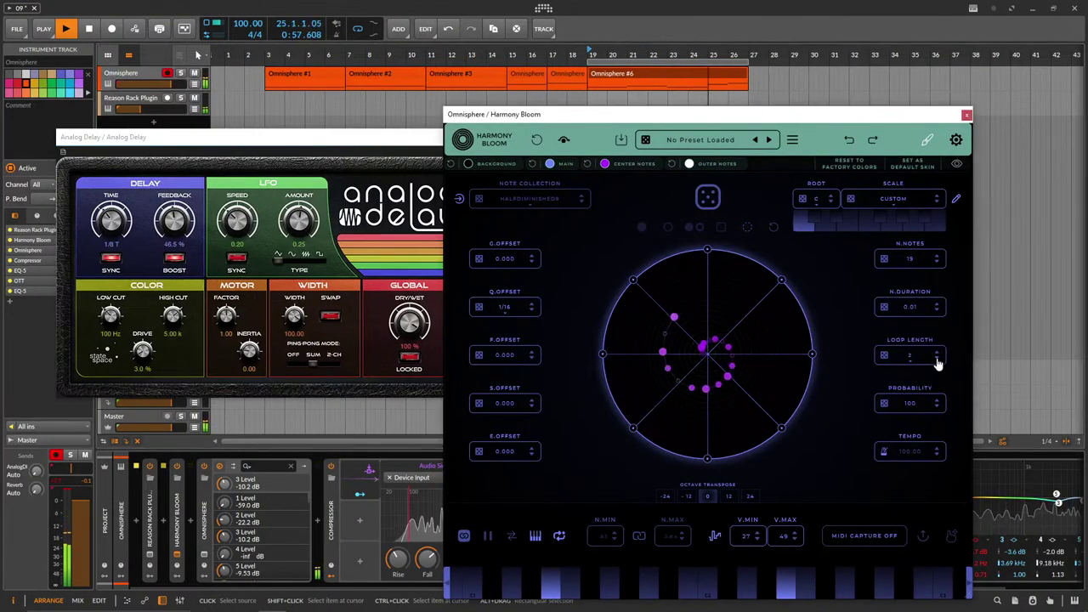
Close the Analog Delay window and open the Omnisphere instrument alongside Harmony Bloom.
left_click_drag(416, 141, 364, 143)
left_click(423, 141)
left_click_drag(526, 114, 447, 57)
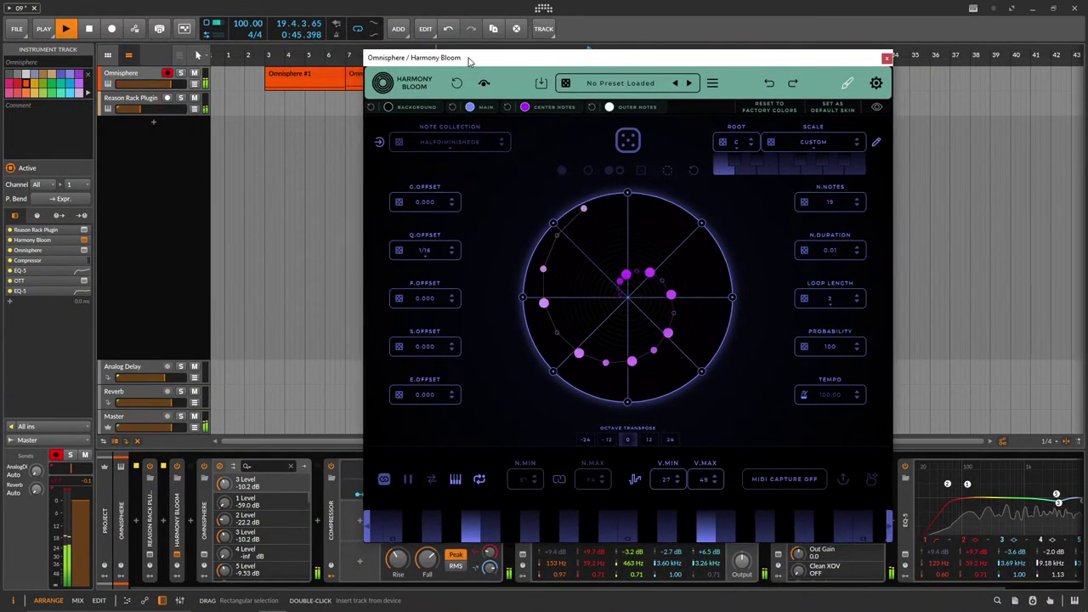
left_click(204, 554)
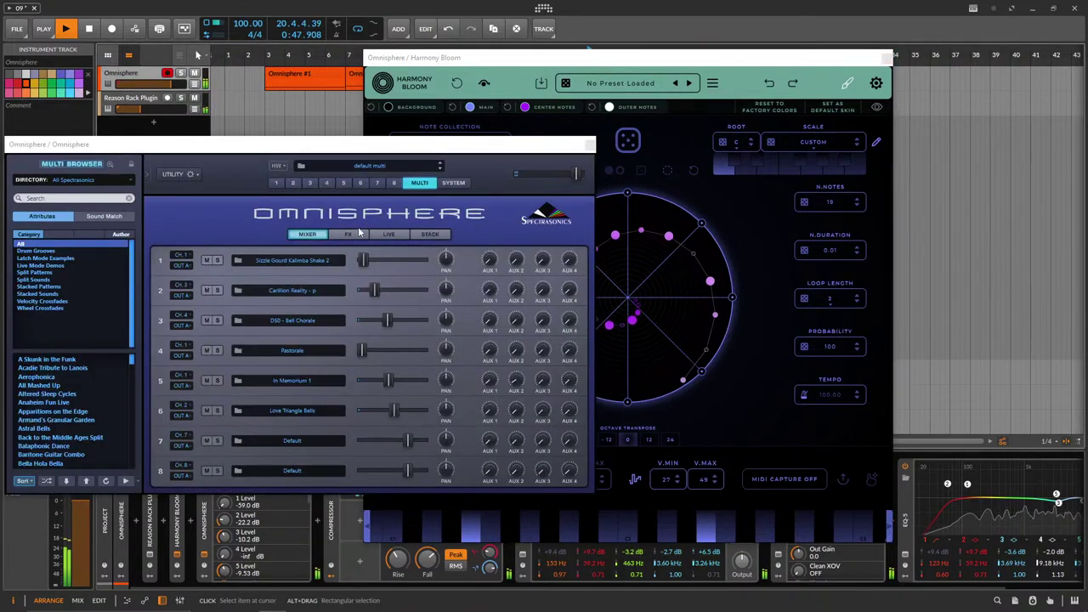
Lower the amp envelope release of Omnisphere's part 1 and open part 2, Carillion Reality - p.
left_click(276, 183)
left_click_drag(503, 414, 502, 440)
left_click(293, 183)
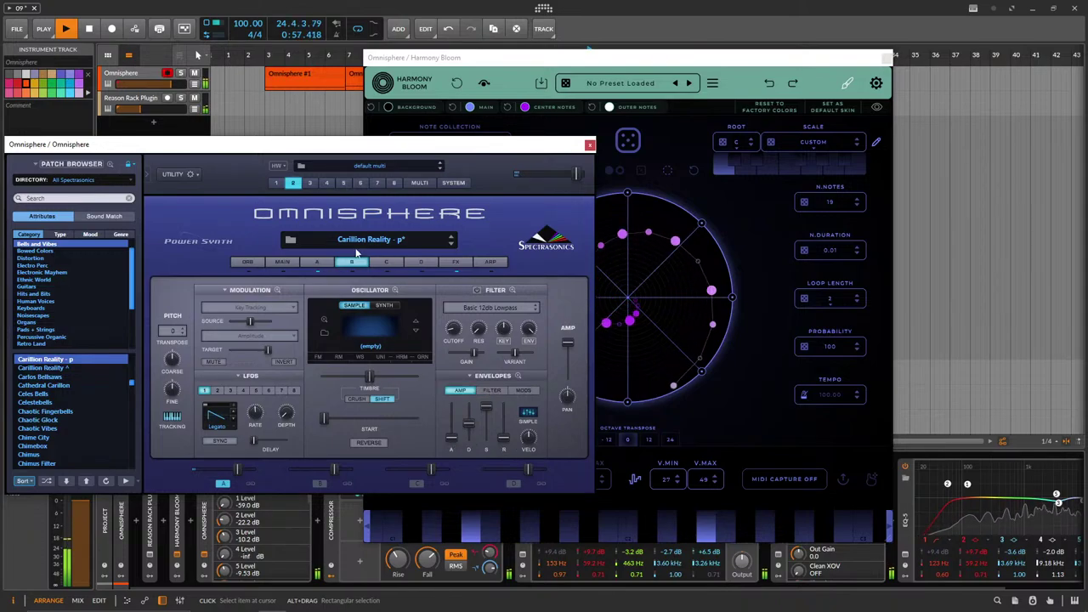
Shorten the amp envelope release in the layers of part 3, D50 - Bell Chorale, and in part 4, Pastorale.
left_click(309, 182)
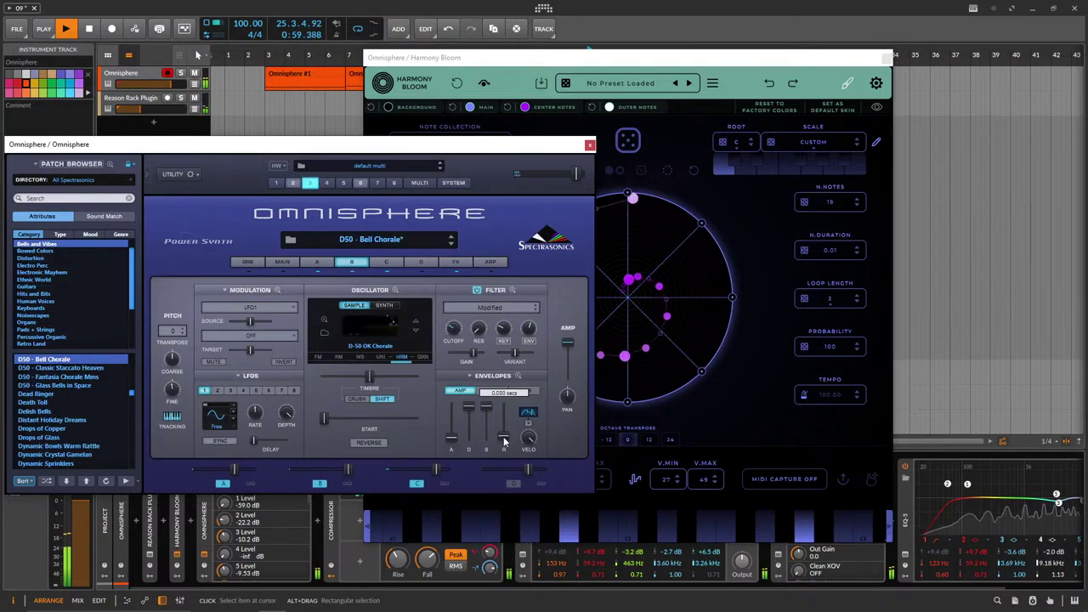
left_click(387, 263)
mouse_move(505, 420)
left_mouse_down()
mouse_move(505, 443)
mouse_move(504, 435)
left_mouse_up()
left_click(319, 262)
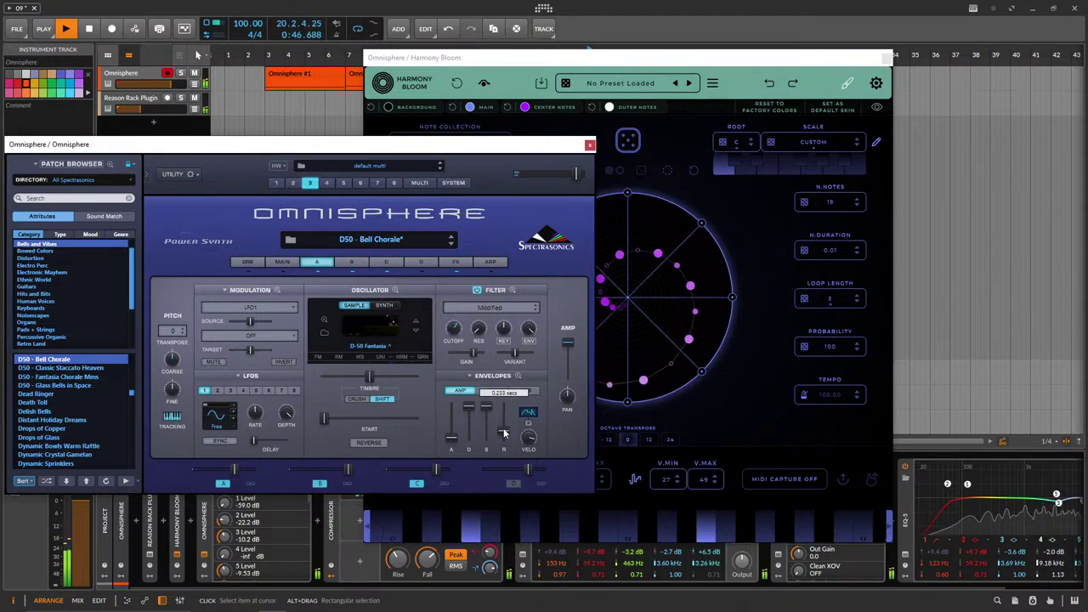
left_click(329, 183)
left_click_drag(453, 432, 499, 453)
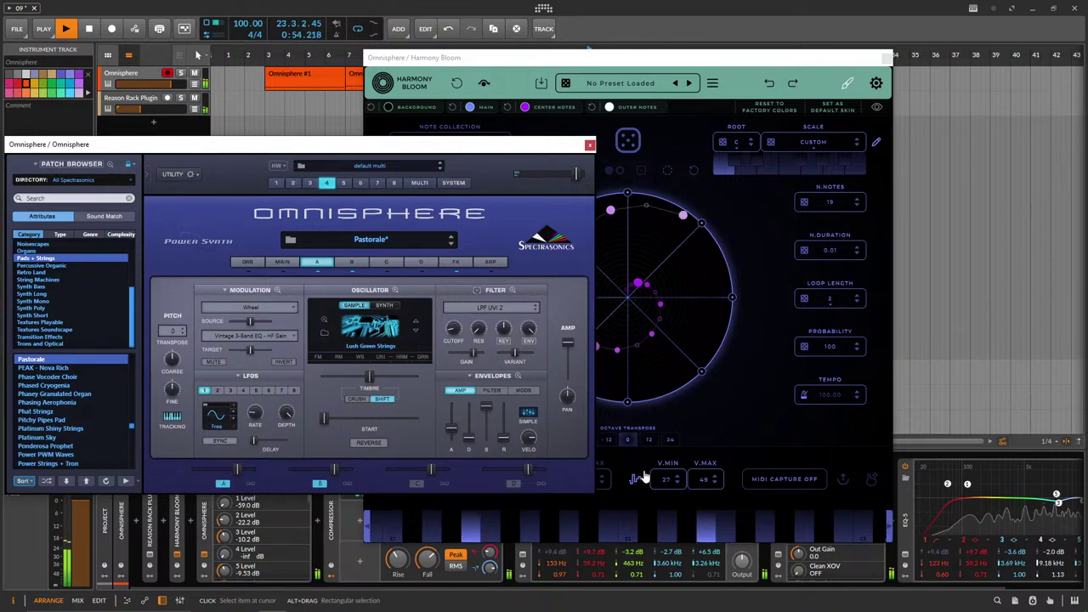
Set Harmony Bloom's octave transpose to -12 and return to the Omnisphere window.
left_click(727, 445)
left_click(608, 440)
left_click(293, 159)
Shorten the amp envelope release of part 5, In Memorium 1, and set layer B's attack to 0.000 secs.
left_click(343, 183)
left_click_drag(505, 419, 504, 436)
left_click(352, 262)
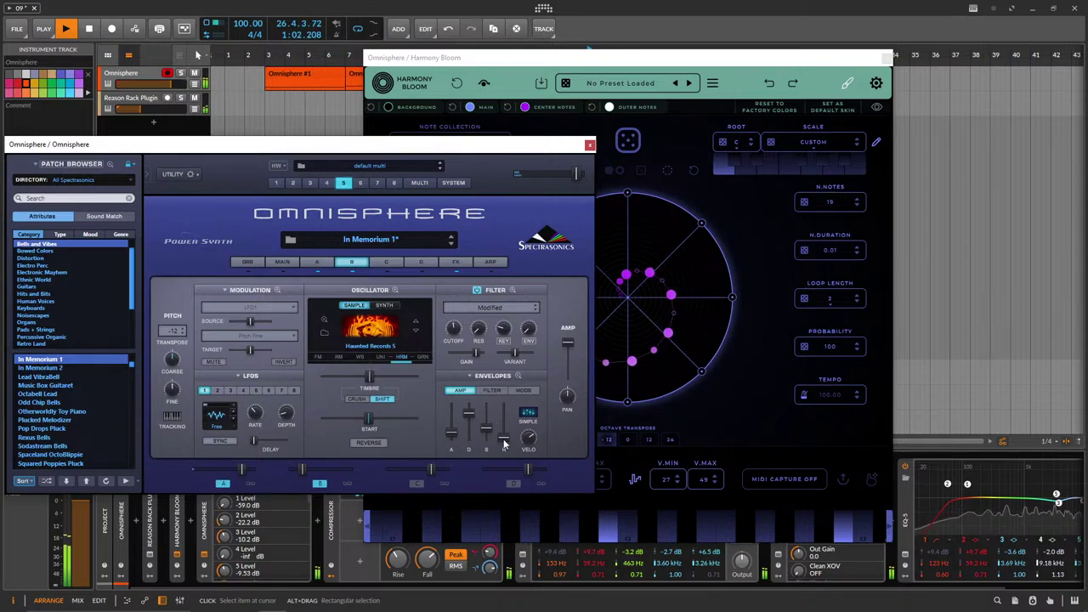
left_click_drag(452, 432, 454, 438)
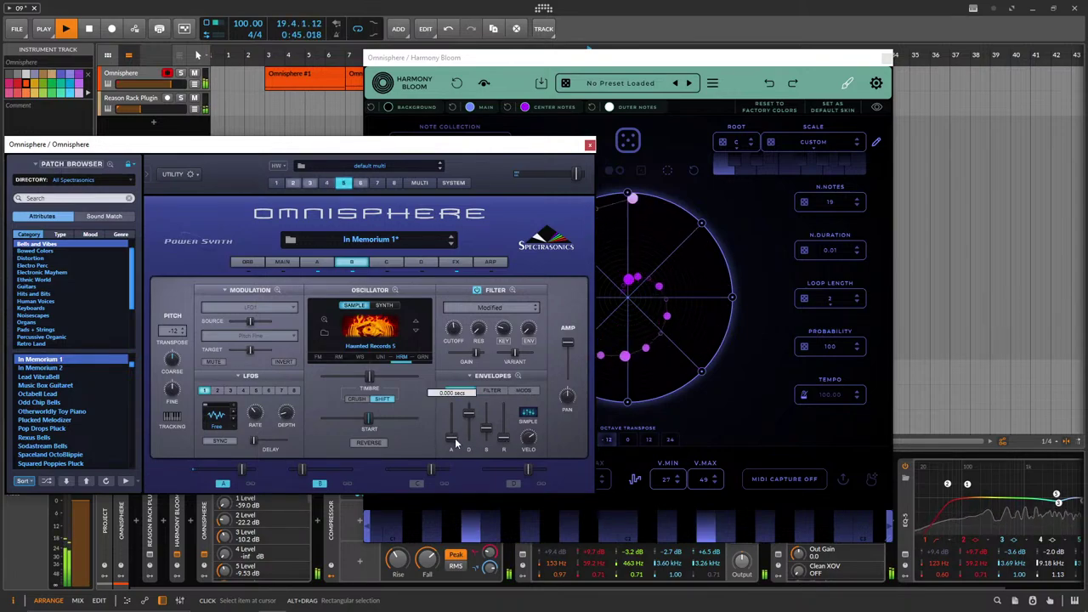
Shorten the amp envelope release on layer B of part 6, Love Triangle Bells, and check its effects rack and layer A.
left_click(359, 182)
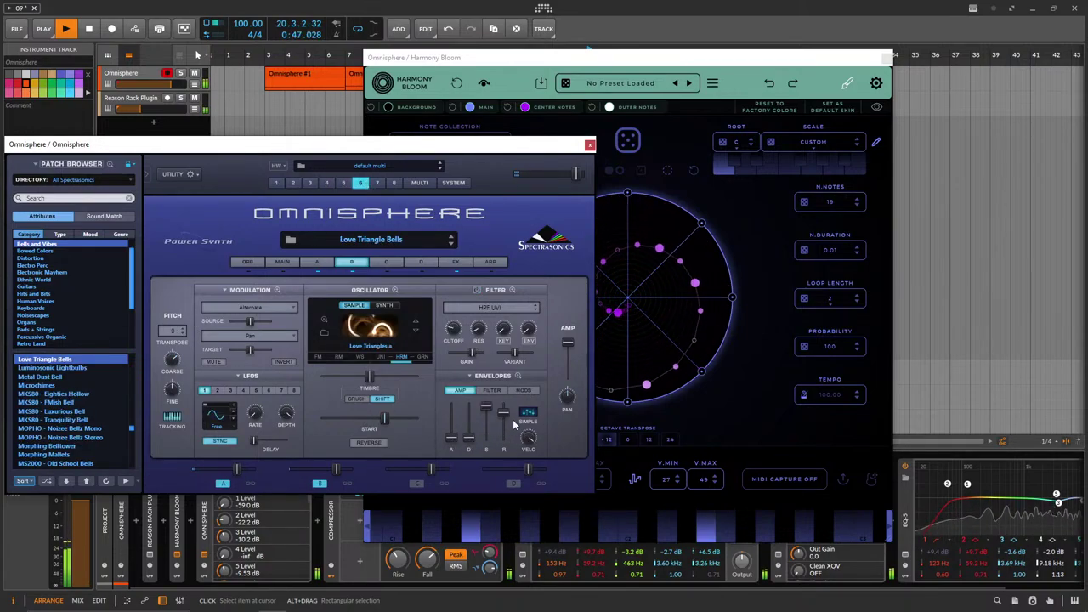
left_click_drag(503, 428, 504, 434)
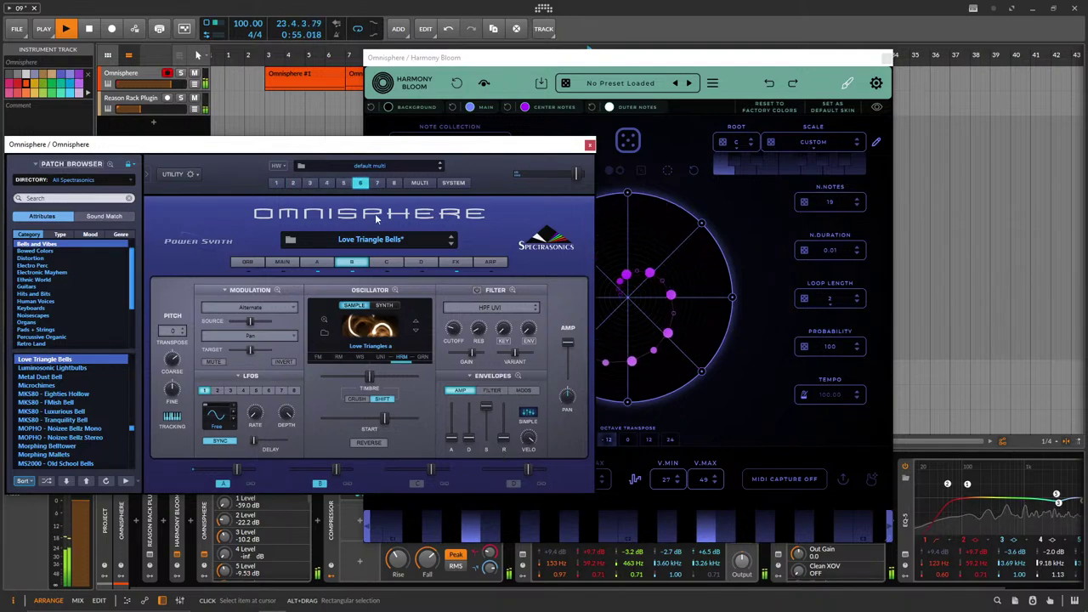
left_click(455, 264)
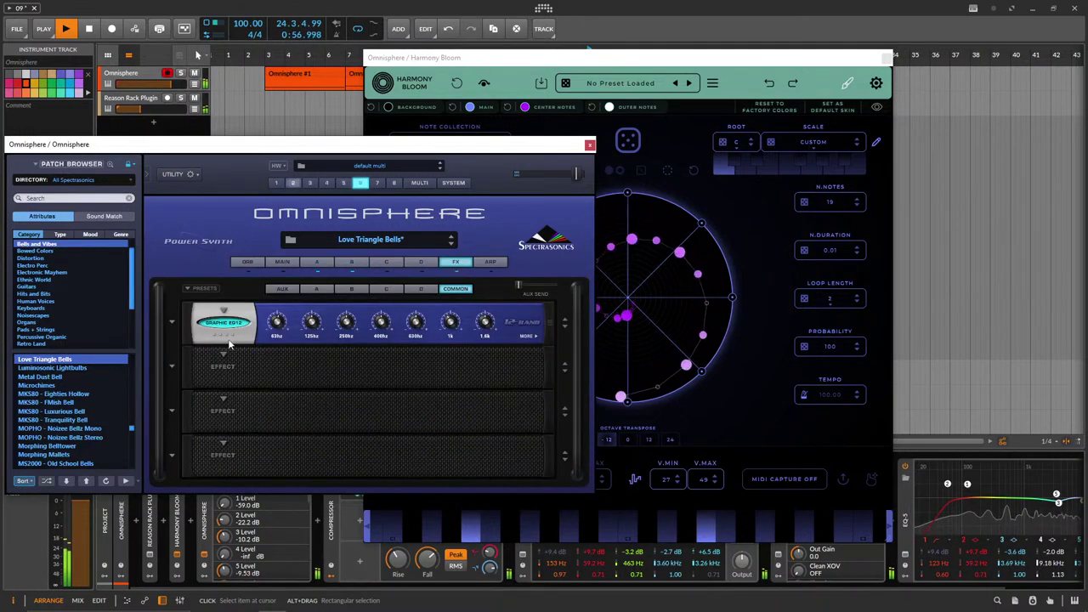
left_click(317, 262)
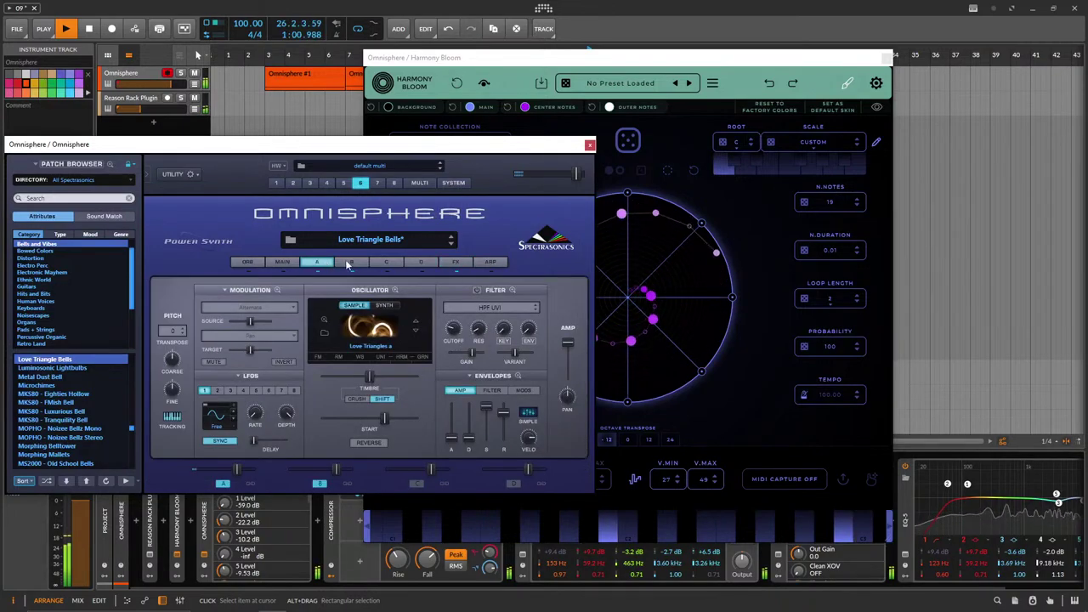
left_click(347, 264)
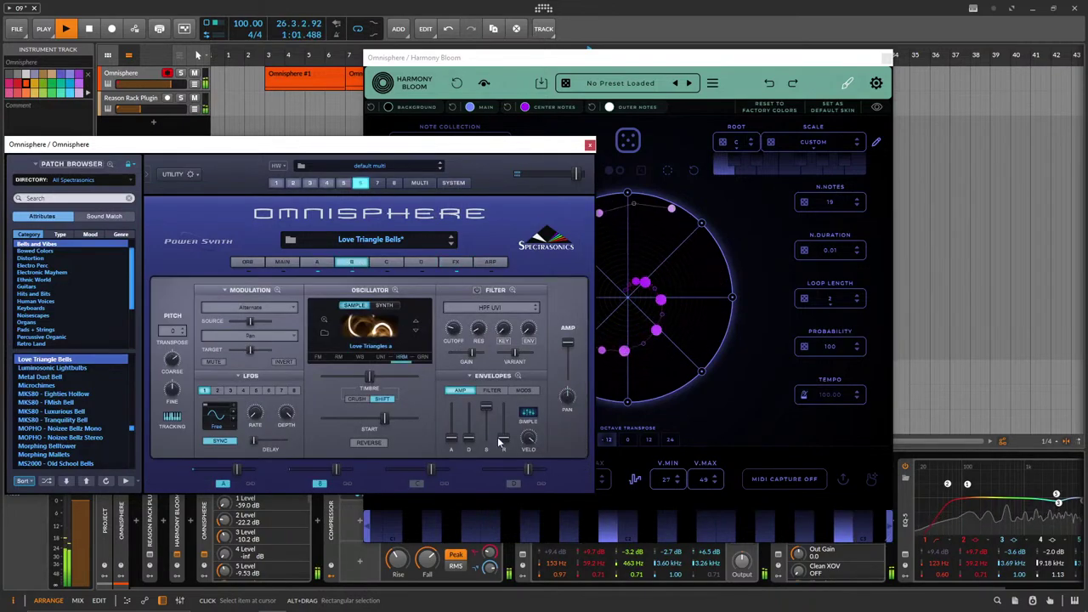
Move the Harmony Bloom window clear of the arranger's clips and open the Omnisphere #6 clip in the detail editor.
left_click(763, 174)
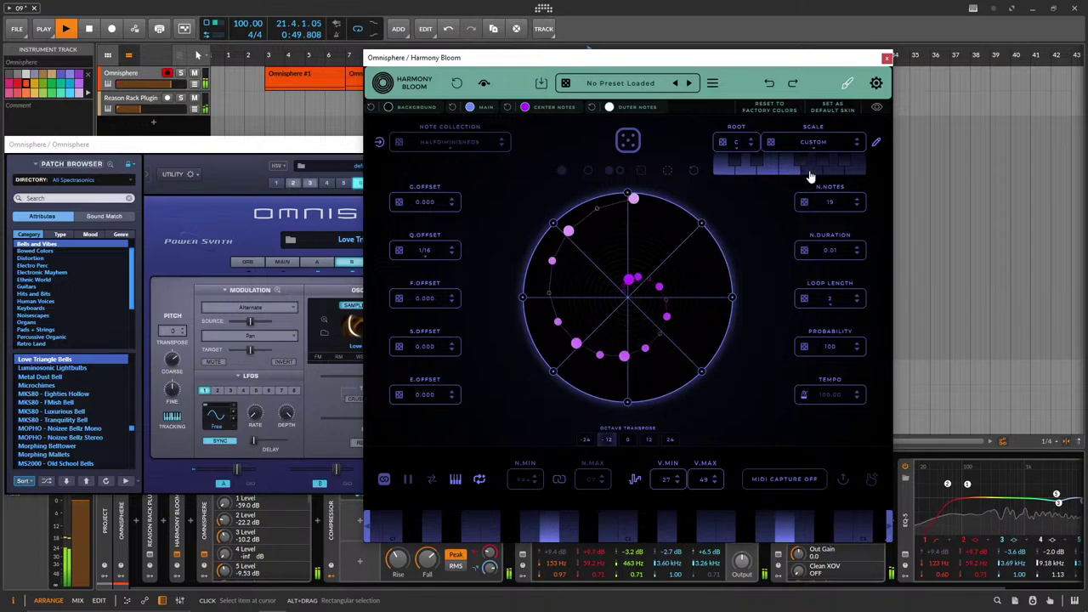
left_click_drag(627, 62, 641, 82)
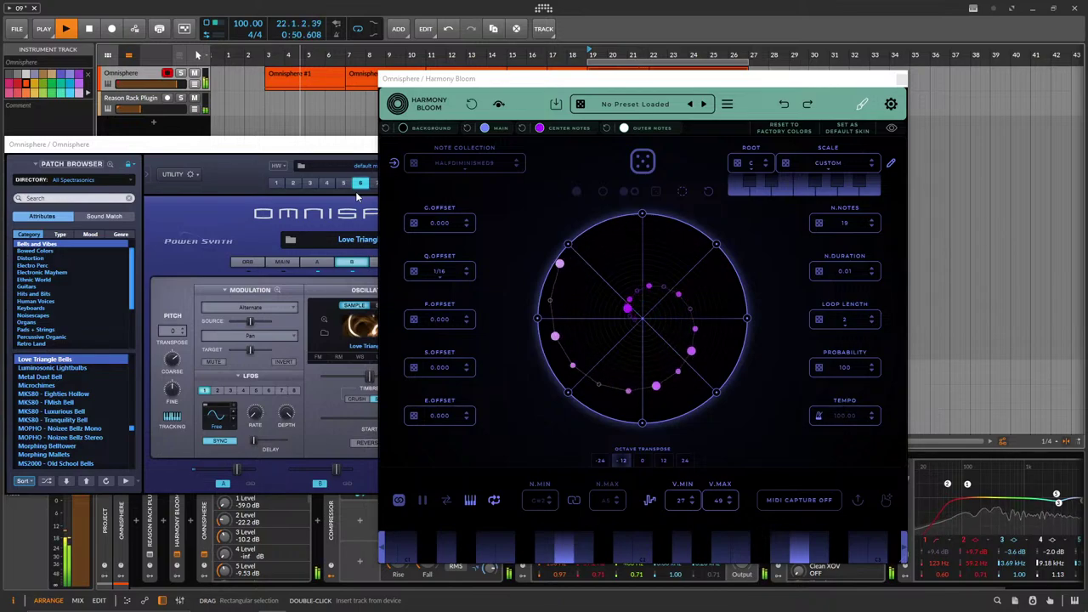
left_click_drag(638, 79, 737, 122)
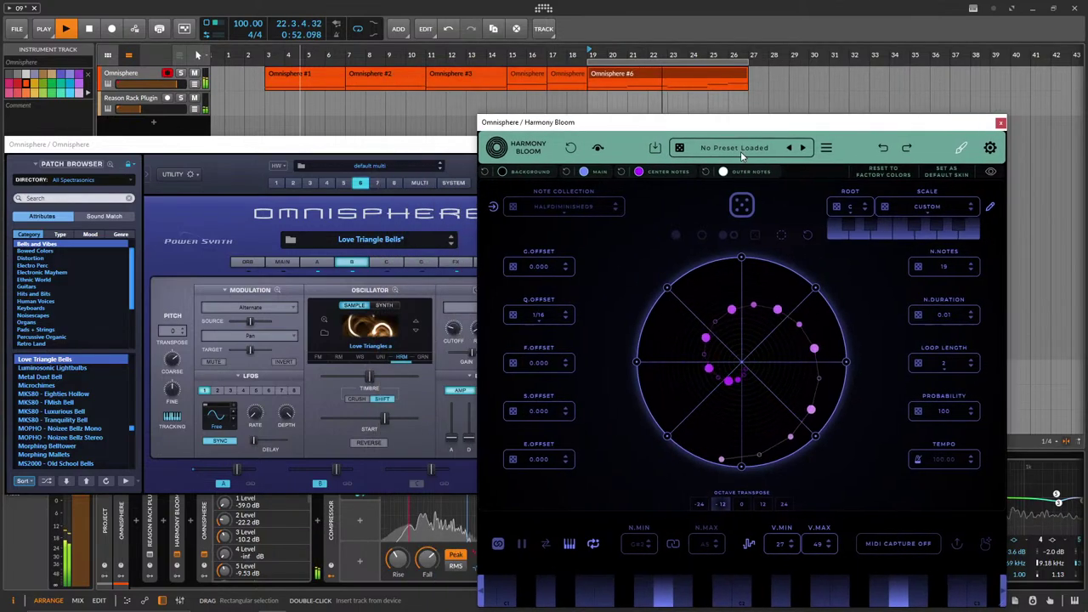
double_click(641, 74)
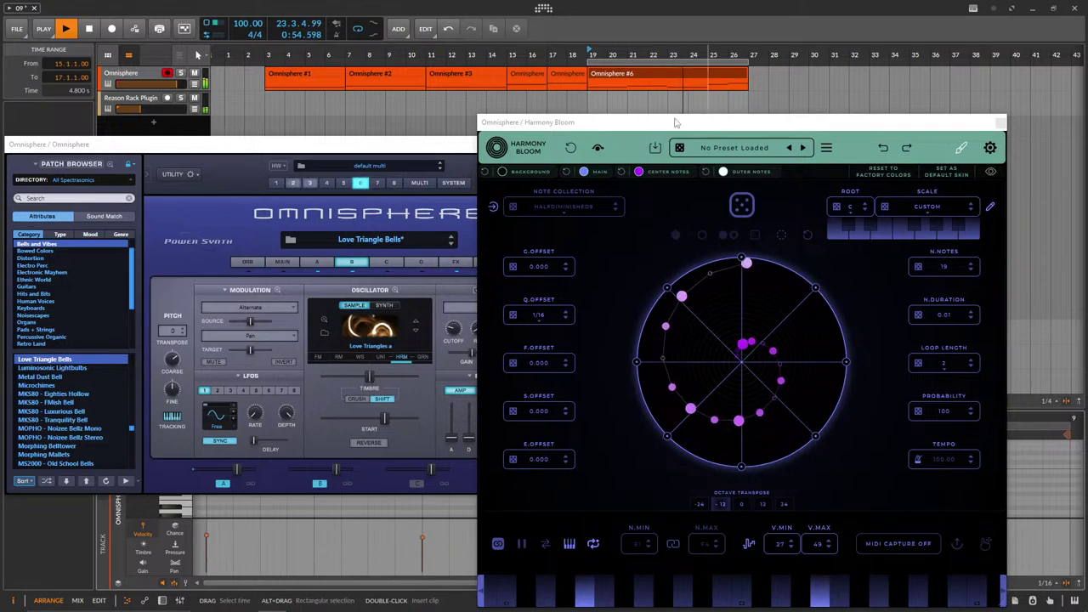
left_click_drag(669, 126, 195, 55)
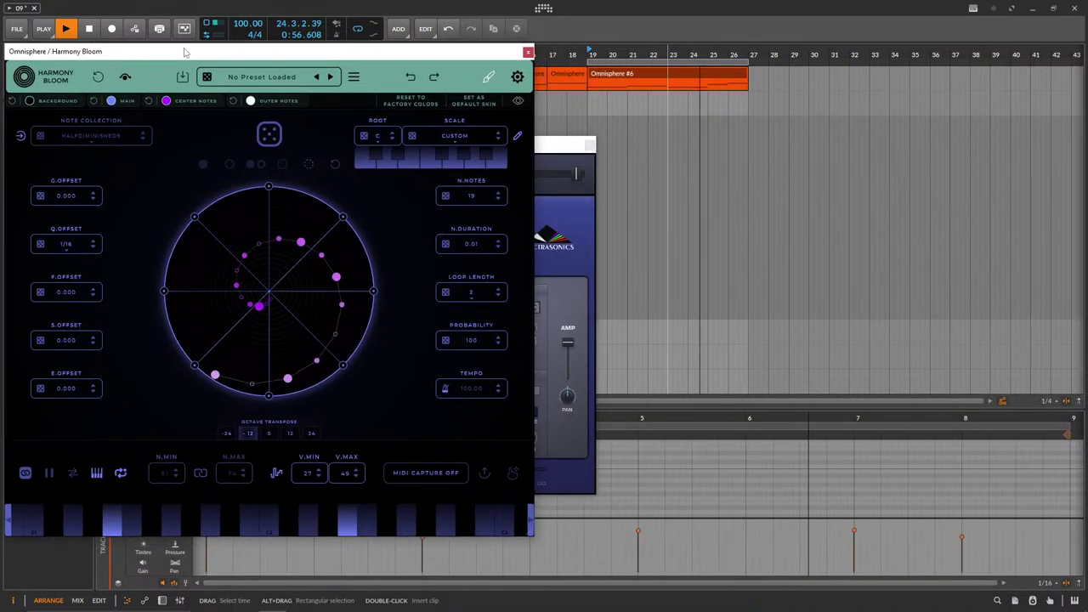
left_click_drag(470, 57, 944, 130)
left_click_drag(372, 55, 717, 63)
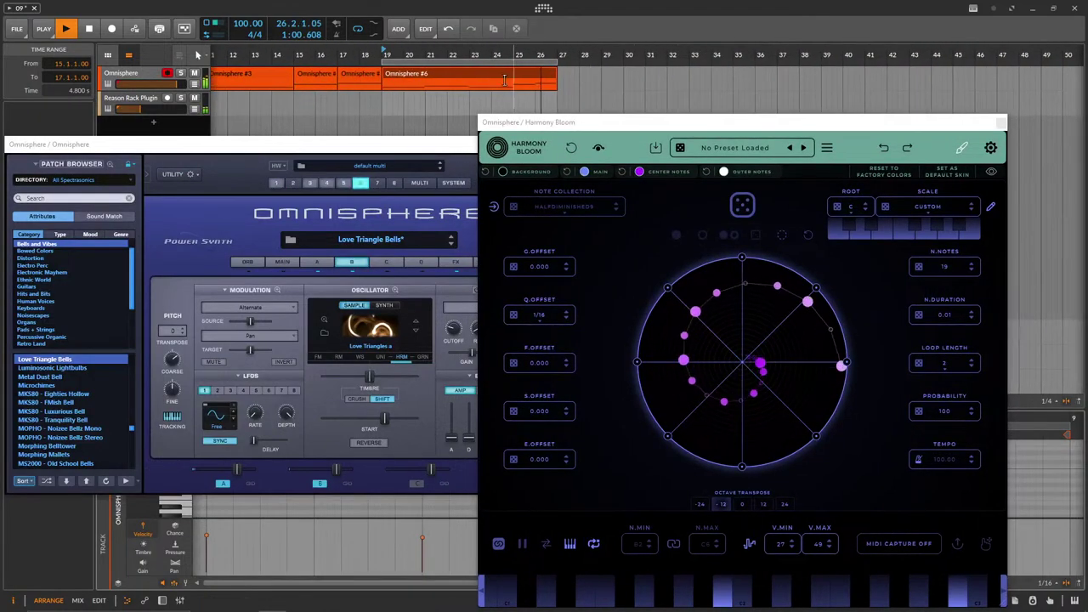
Split the Omnisphere #6 clip at bar 23 and split its second part again at bar 25.
mouse_move(385, 78)
left_mouse_down()
mouse_move(476, 76)
mouse_move(387, 75)
left_mouse_up()
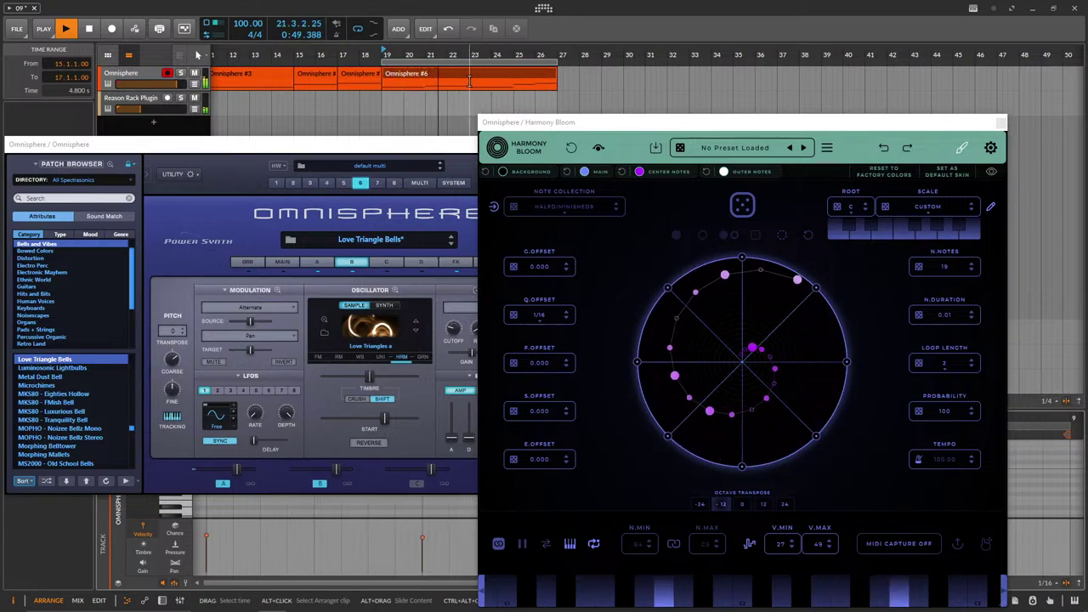
left_click(468, 80)
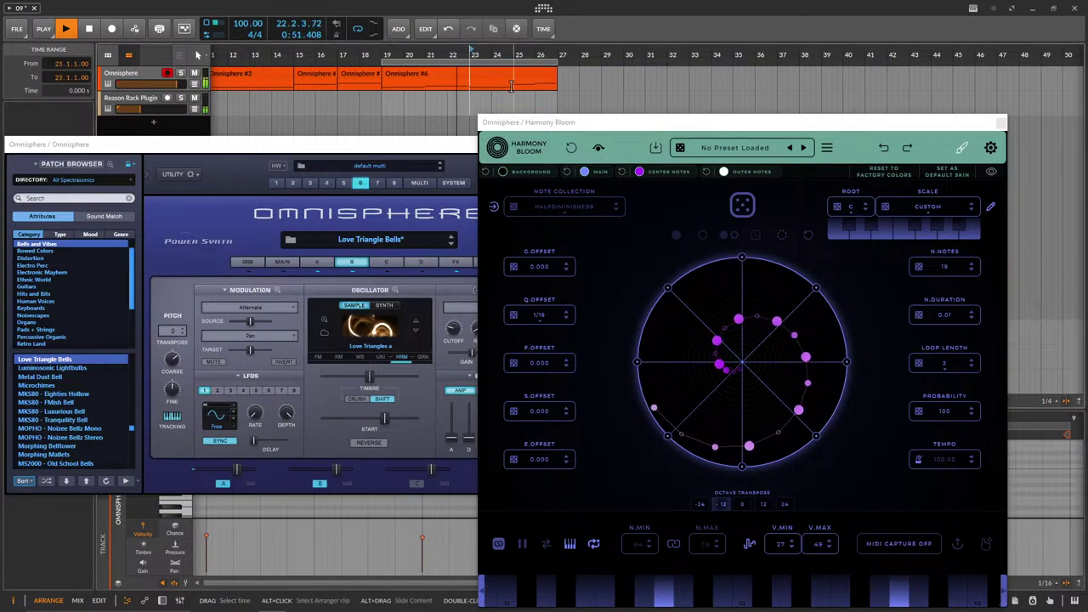
key("ctrl+e")
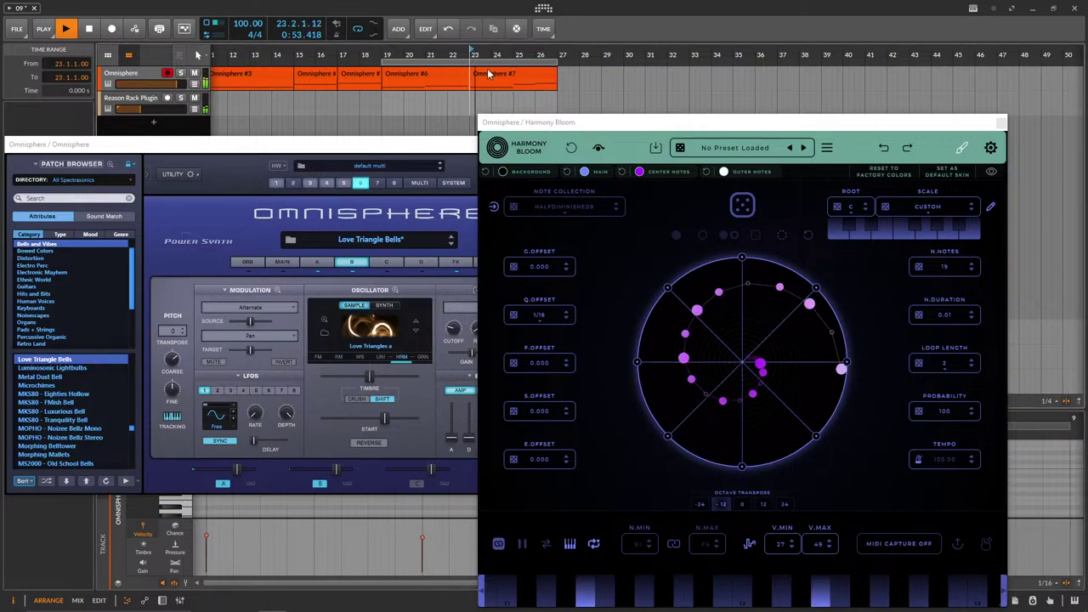
left_click(511, 85)
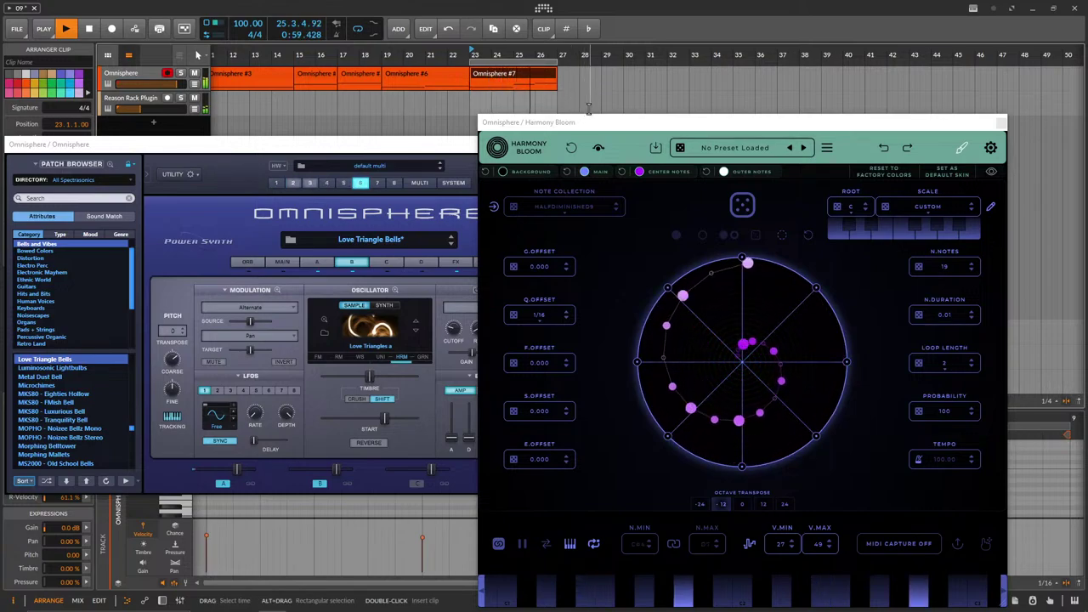
left_click(523, 80)
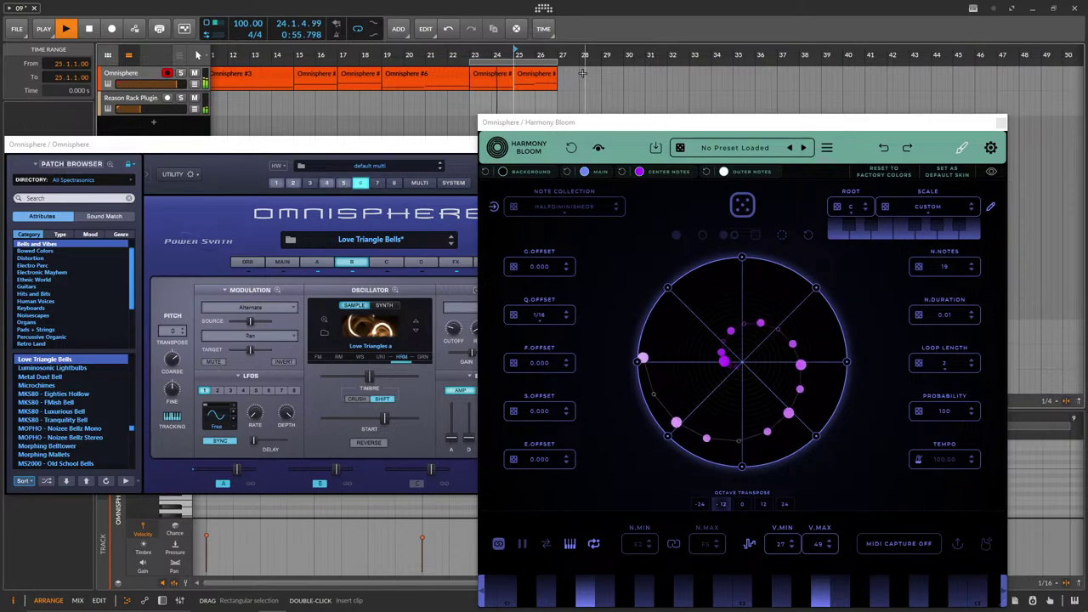
Set Harmony Bloom's octave transpose to 0 and bring the Omnisphere window to the front.
left_click(744, 504)
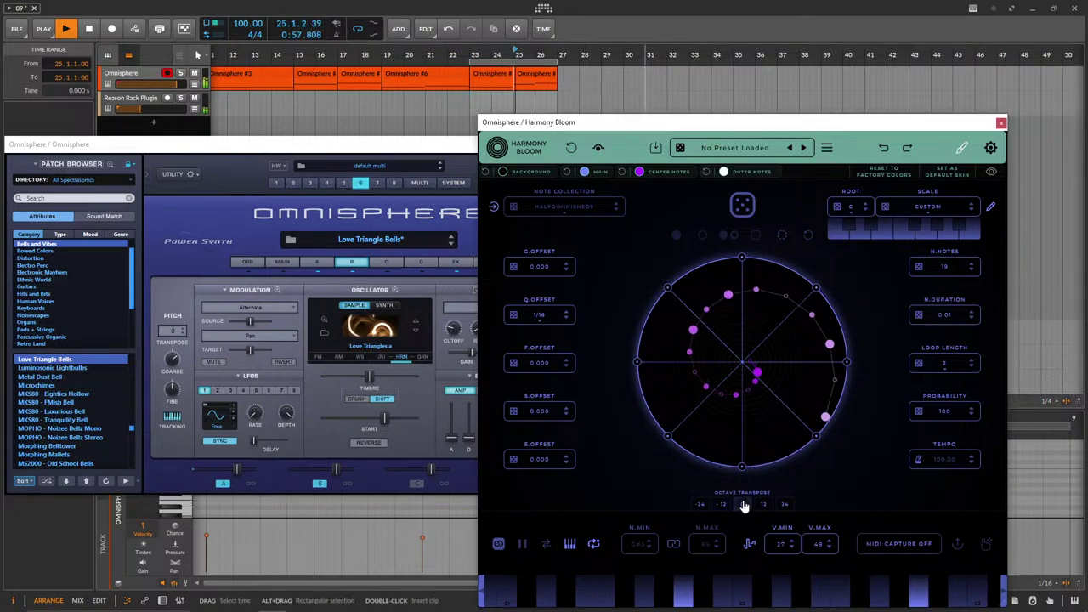
left_click(380, 155)
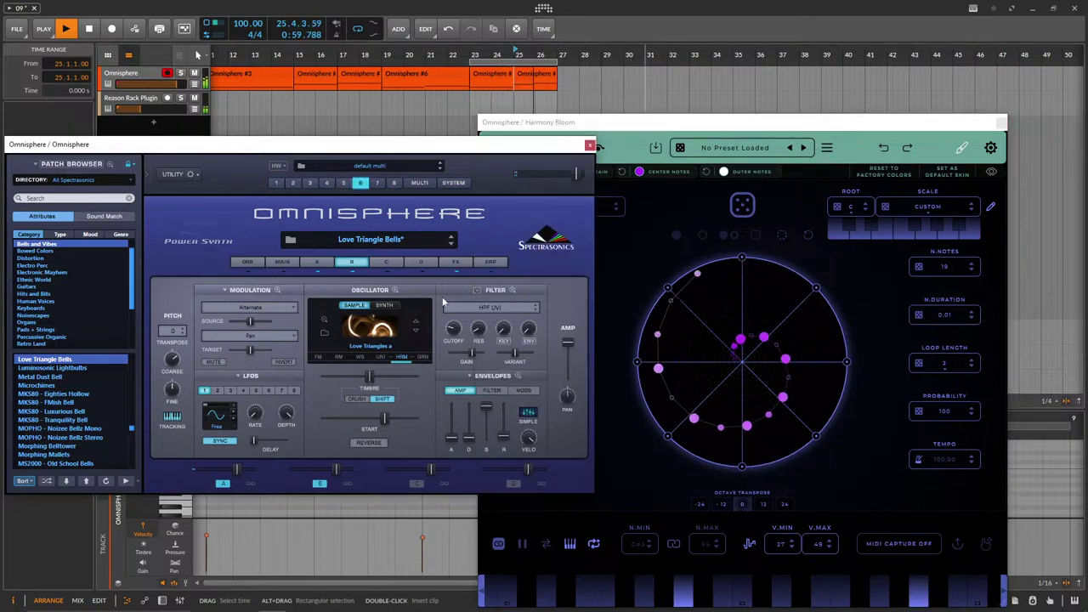
Lower the amp envelope sustain on layers B and A of Love Triangle Bells and set layer A's release to 0.000 secs.
left_click_drag(490, 421, 490, 434)
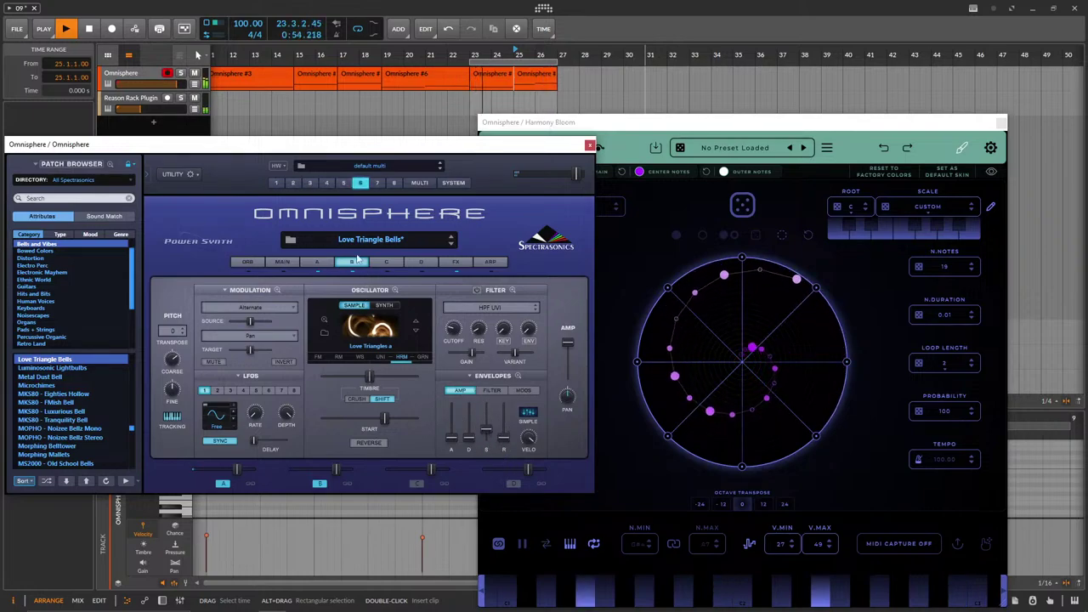
left_click(317, 261)
mouse_move(504, 435)
left_click_drag(503, 430, 503, 446)
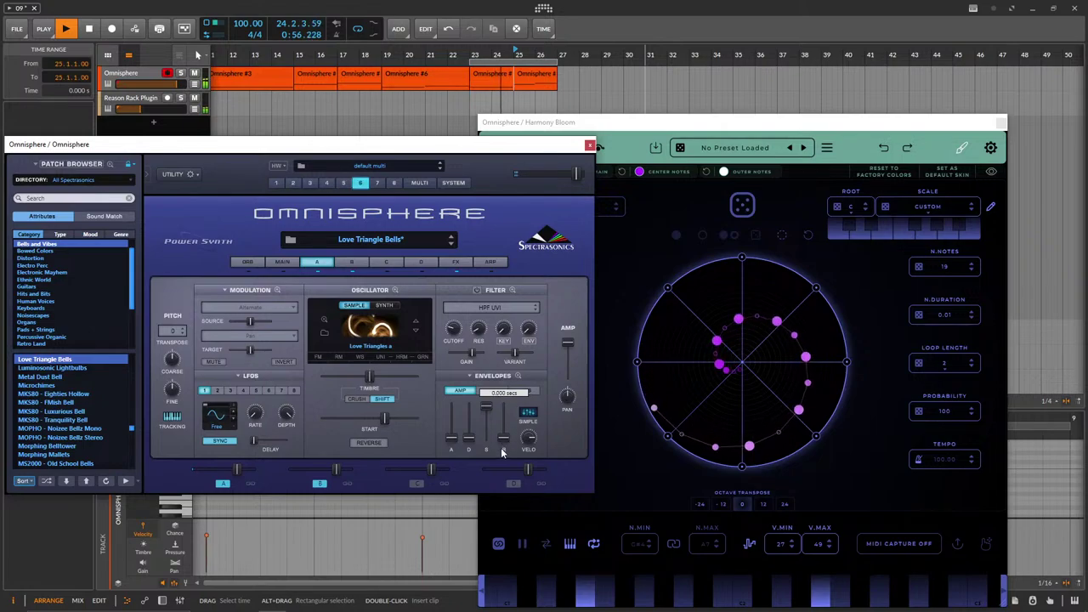
mouse_move(486, 410)
left_mouse_down()
mouse_move(487, 435)
mouse_move(488, 413)
left_mouse_up()
Open part 5, lower its amp level, and step through the following Bells and Vibes patches to load Odd Chip Bells.
left_click(343, 182)
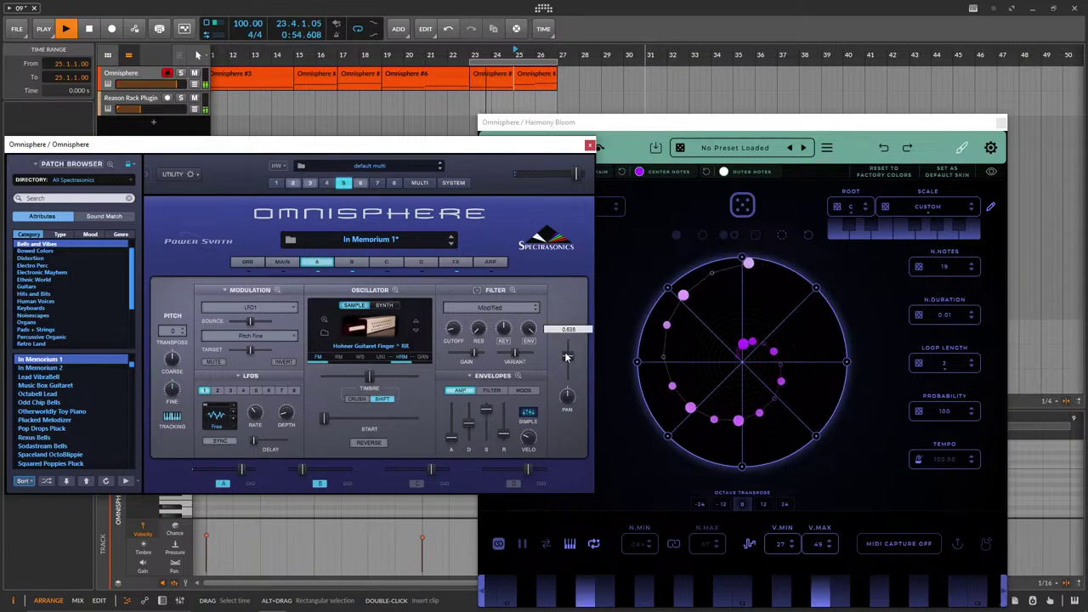
left_click_drag(562, 361, 561, 354)
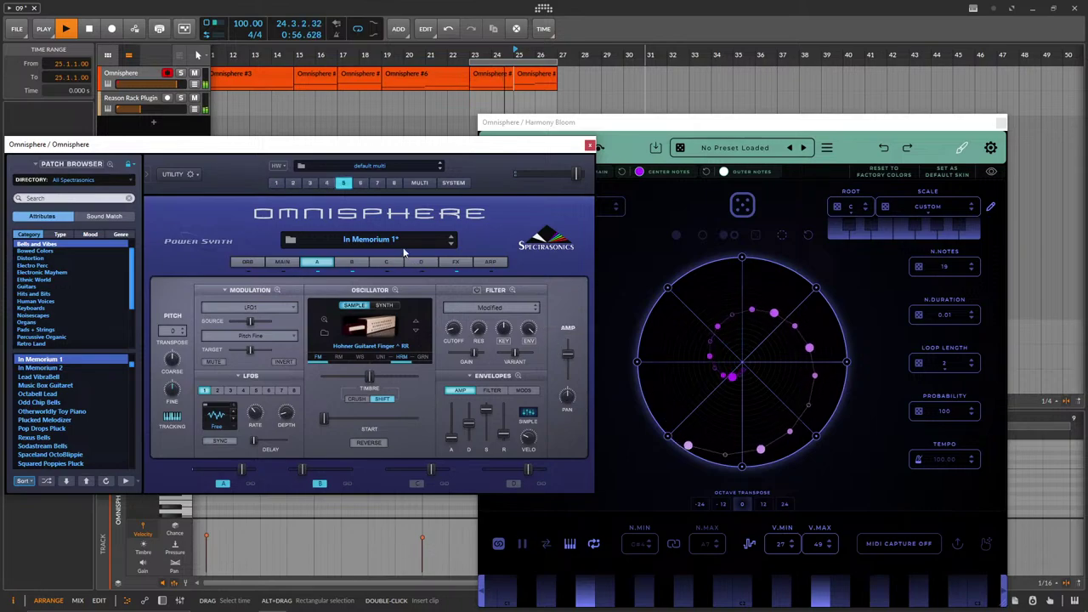
left_click(451, 247)
left_click(450, 246)
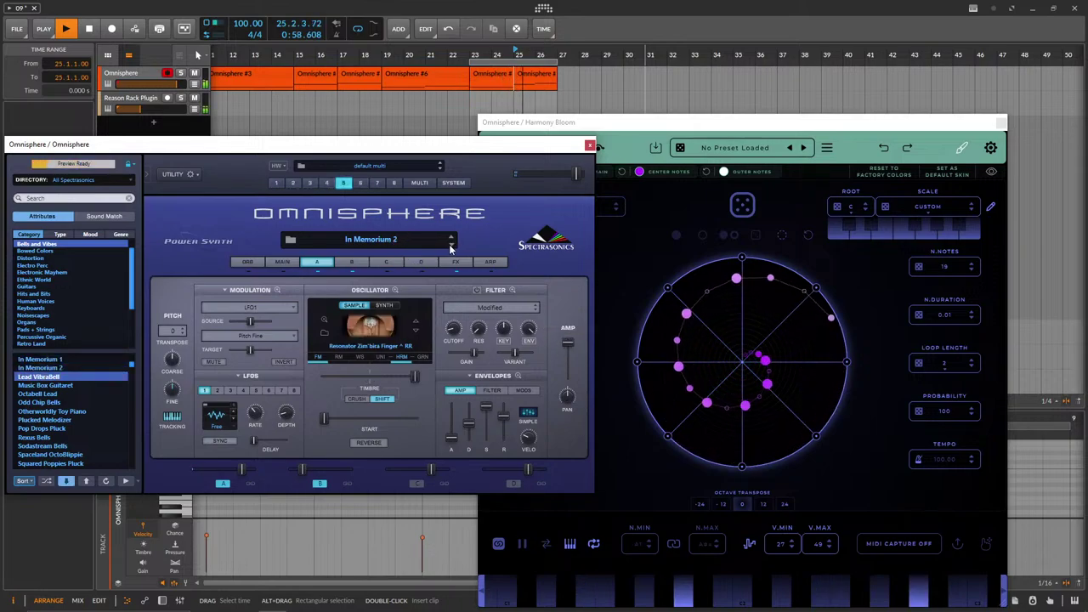
left_click(451, 247)
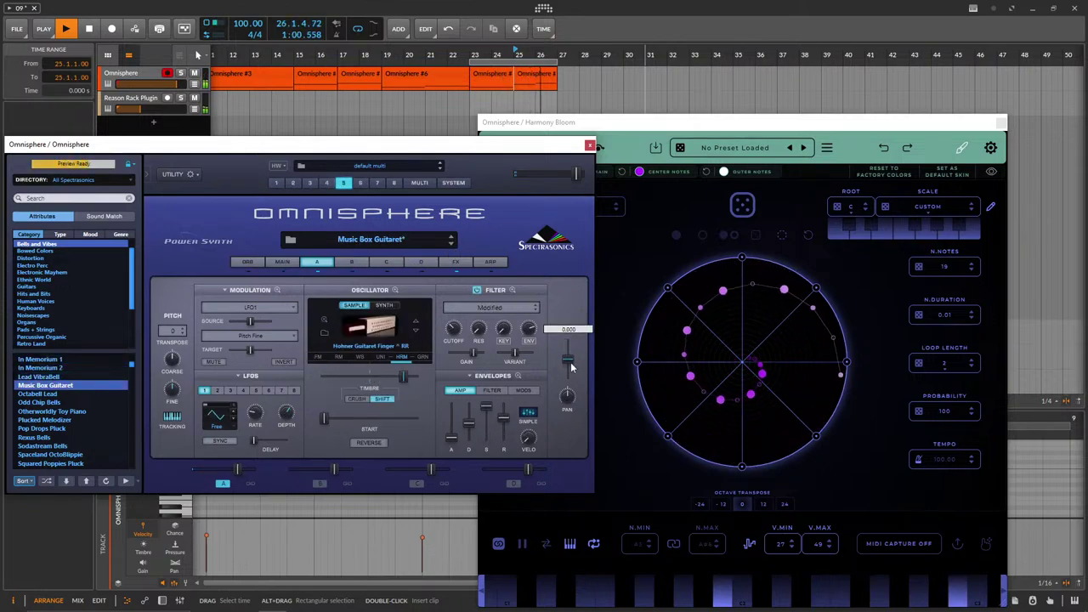
left_click(450, 247)
left_click(451, 246)
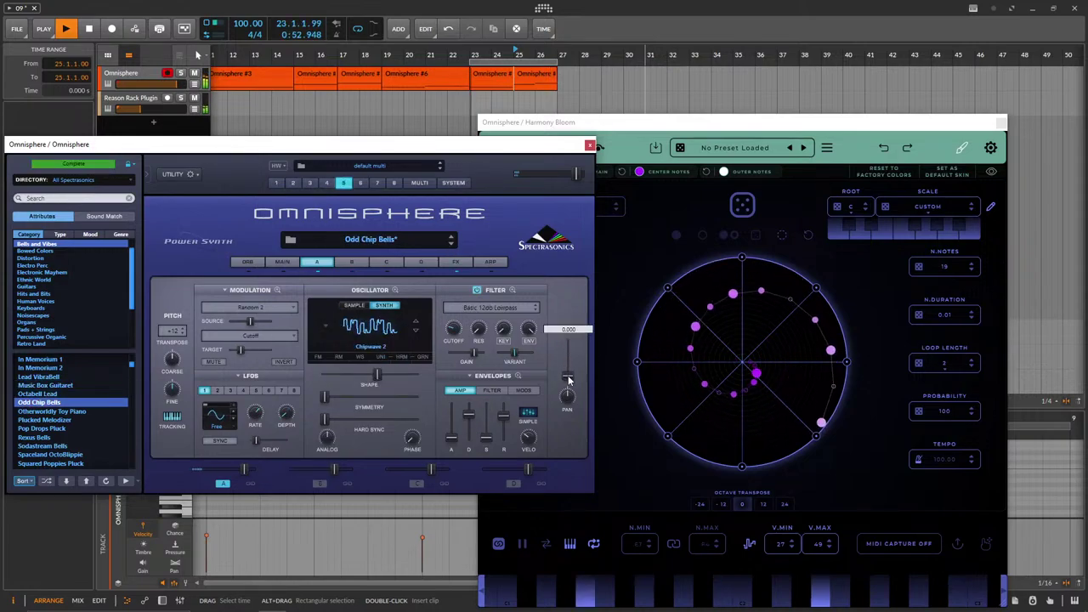
Turn down the amp level of Odd Chip Bells and set its pitch transpose to -12, trying 0 first.
left_click_drag(568, 379, 568, 378)
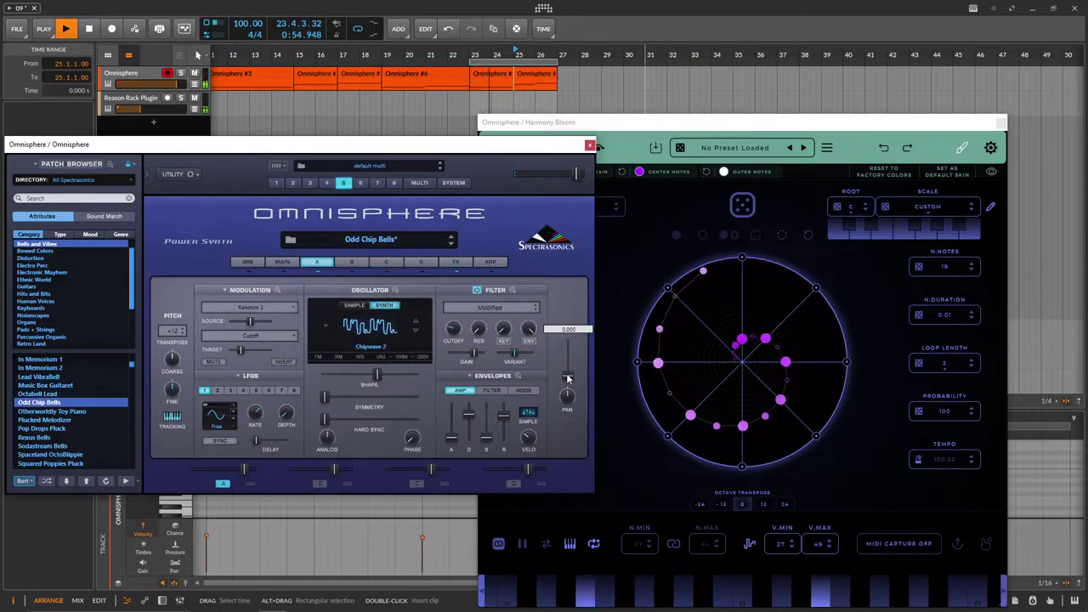
left_click(172, 331)
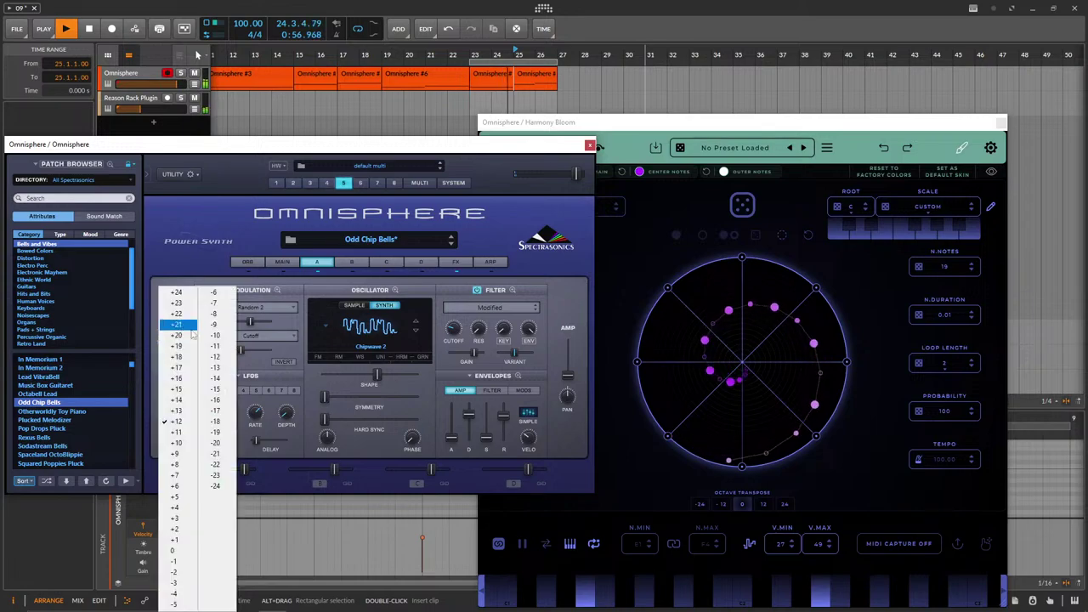
left_click(182, 552)
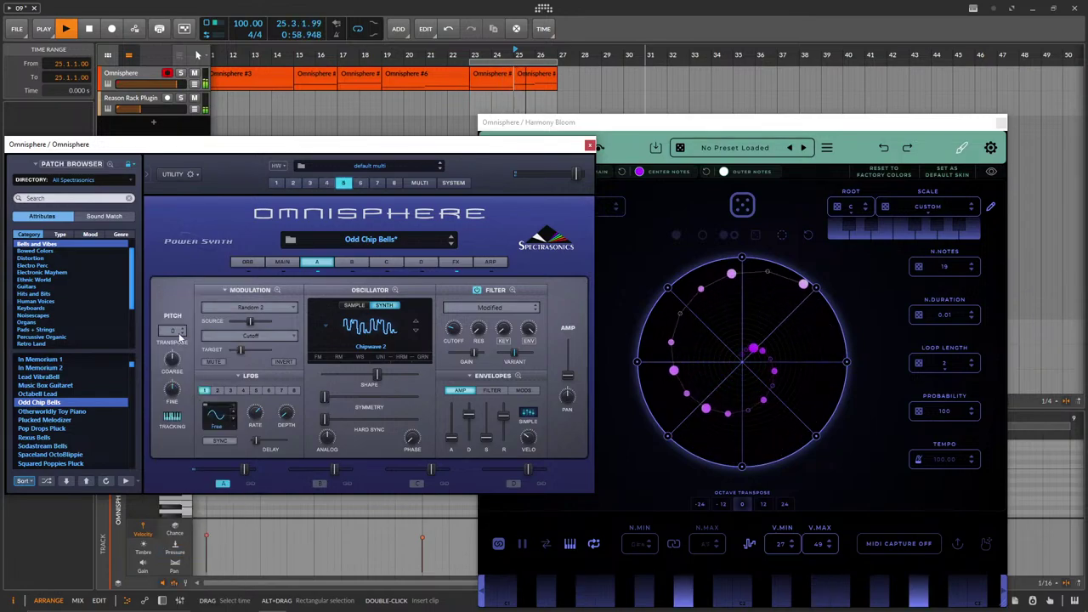
left_click(180, 334)
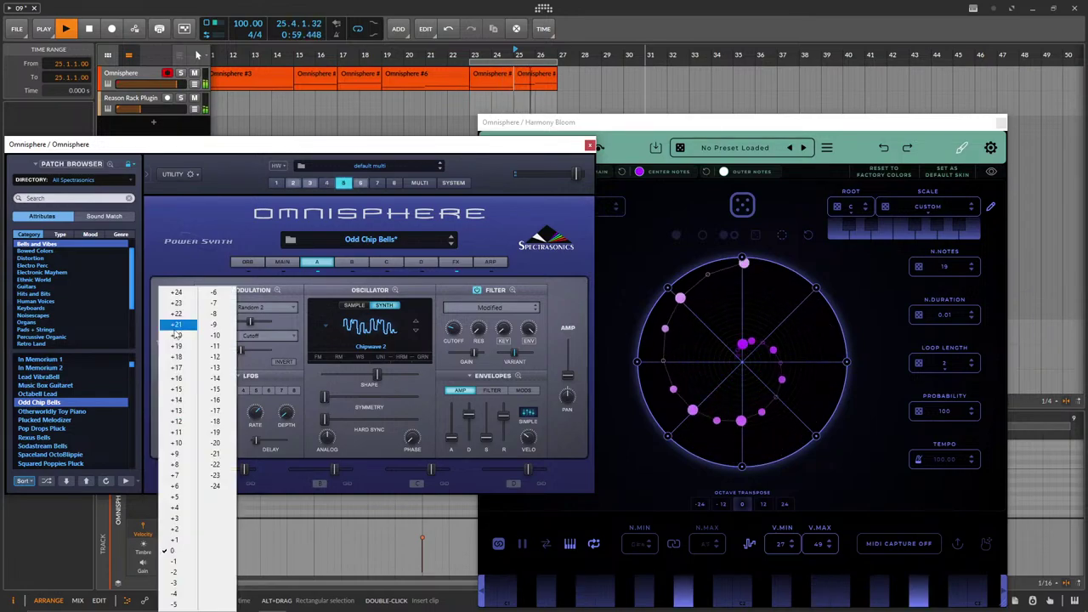
left_click(219, 358)
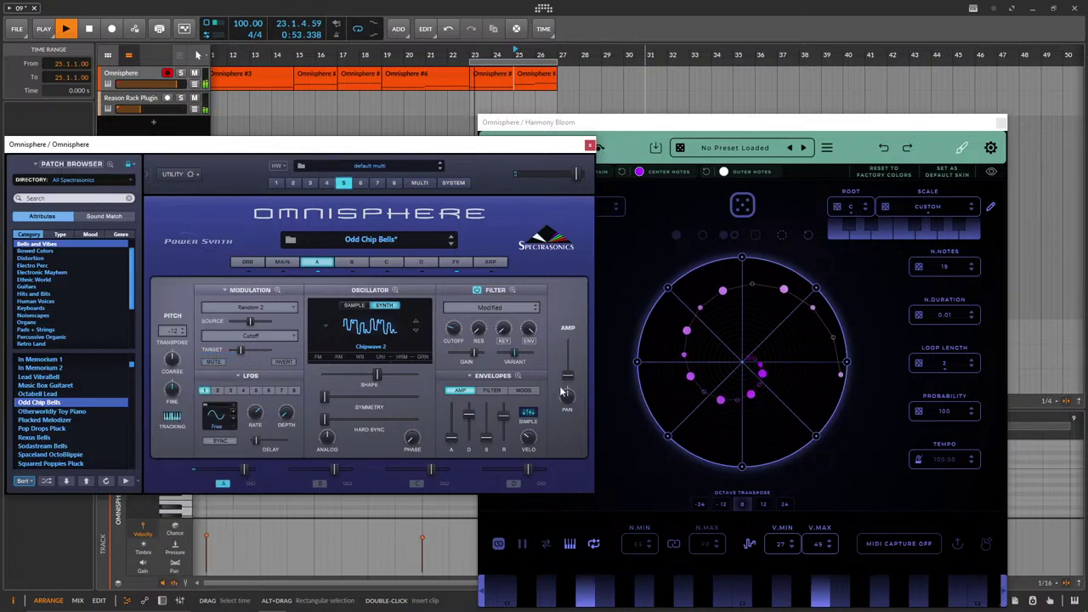
Apply the Basic 12db Lowpass filter preset to layer A of Odd Chip Bells and raise its cutoff, trying a lower cutoff first.
left_click_drag(455, 331, 453, 339)
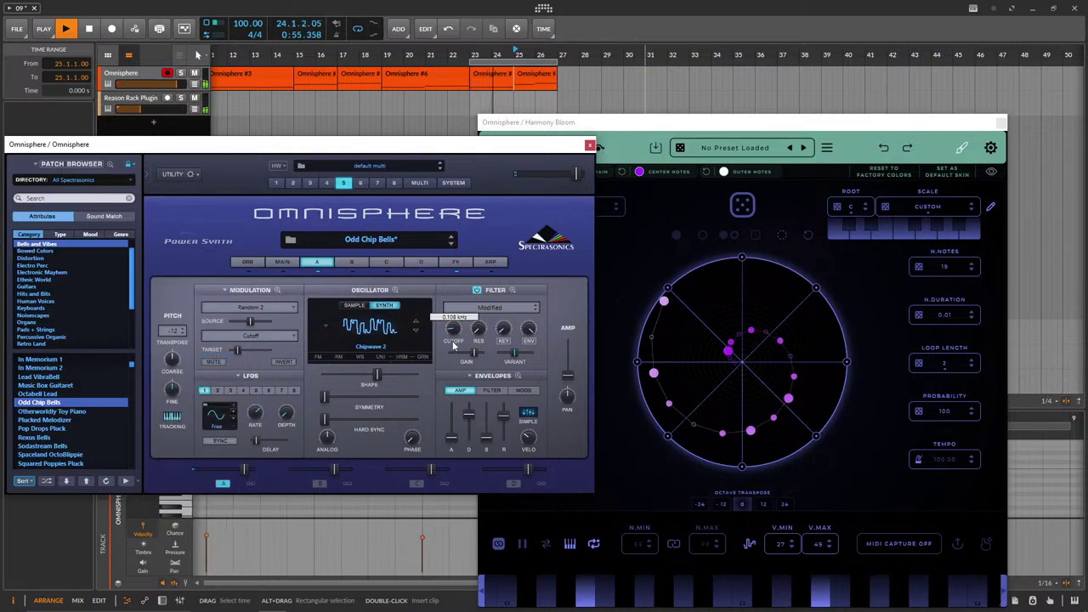
left_click(489, 308)
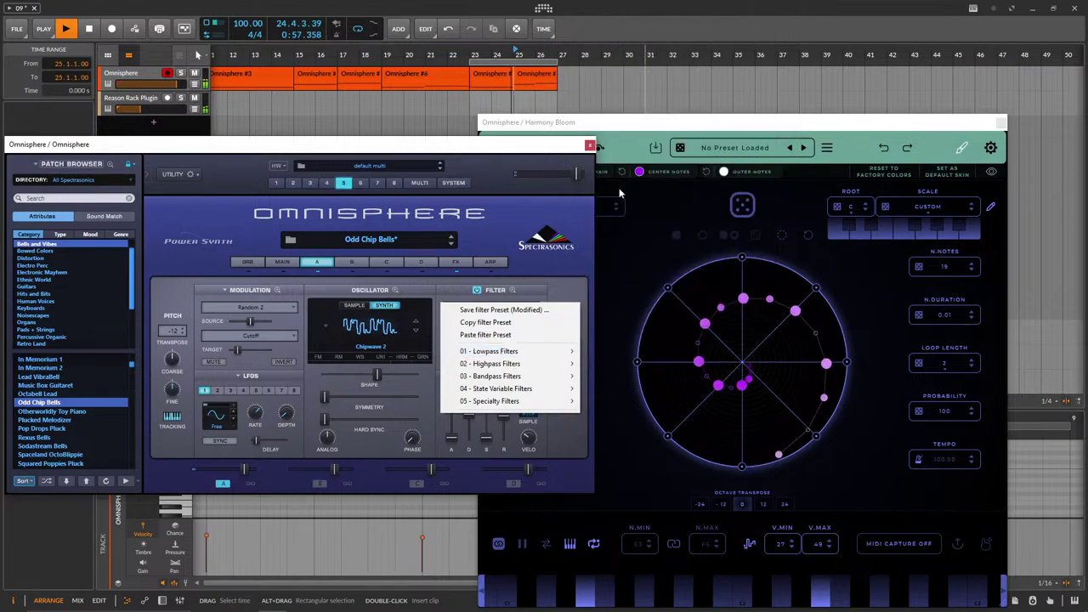
mouse_move(552, 351)
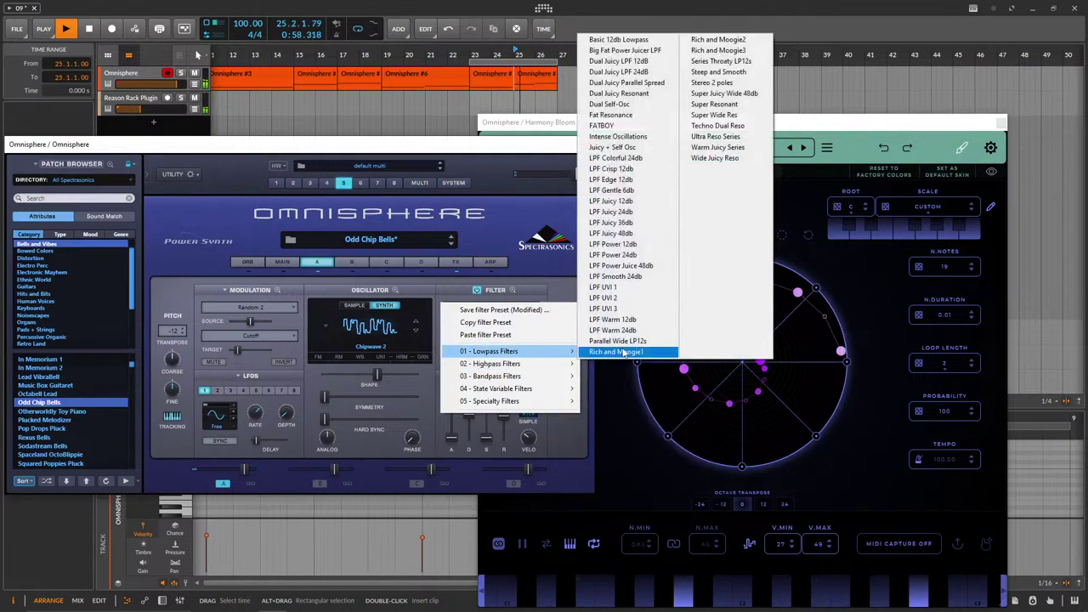
left_click(645, 40)
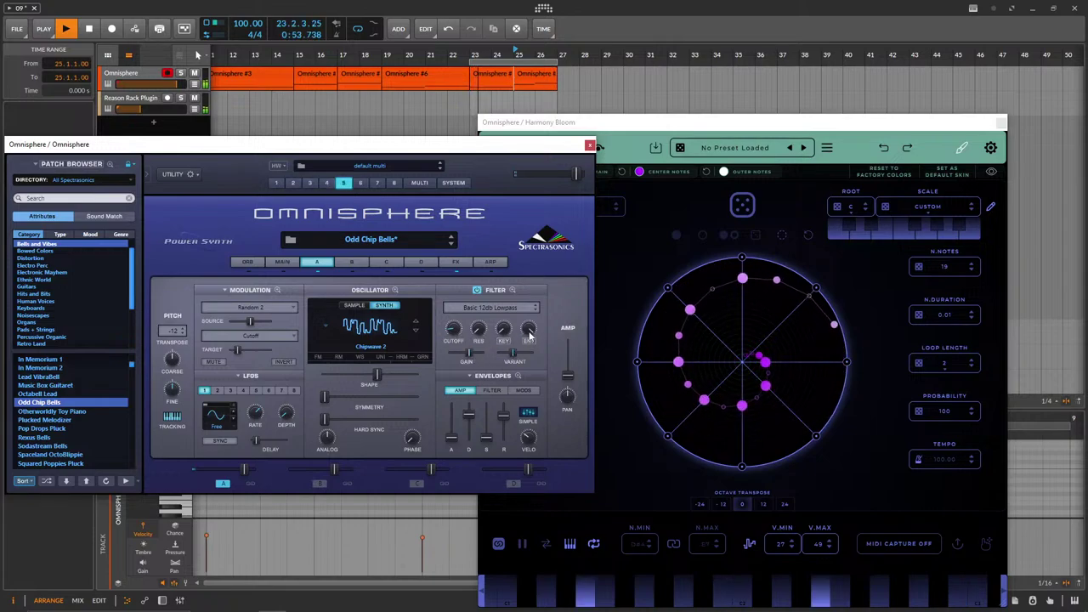
left_click_drag(457, 319, 460, 317)
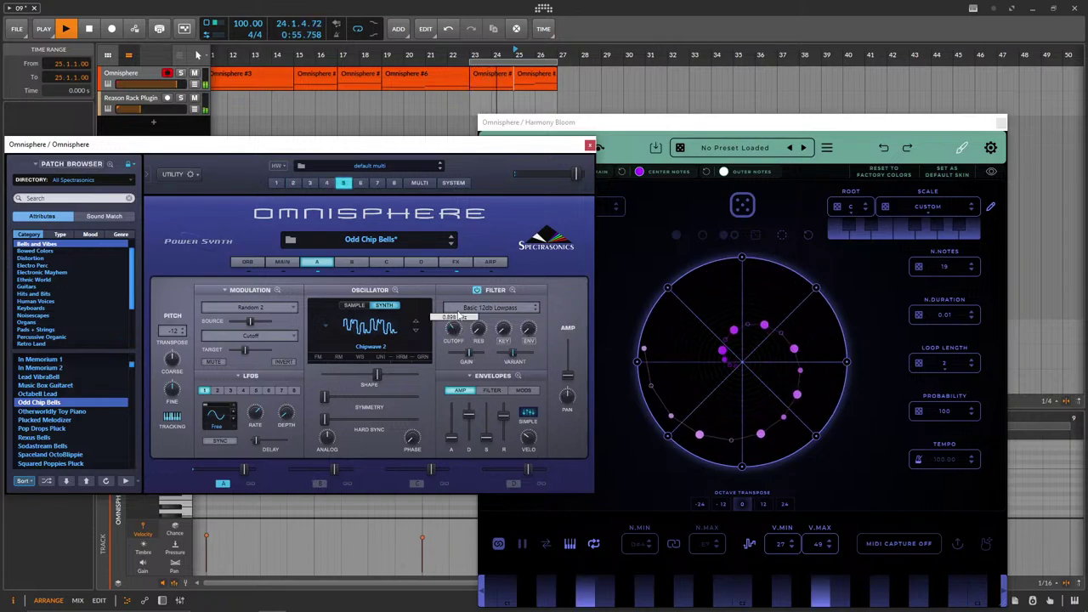
Fine-tune the amp level and filter cutoff of Odd Chip Bells and shorten its amp envelope release.
left_click_drag(569, 378, 569, 376)
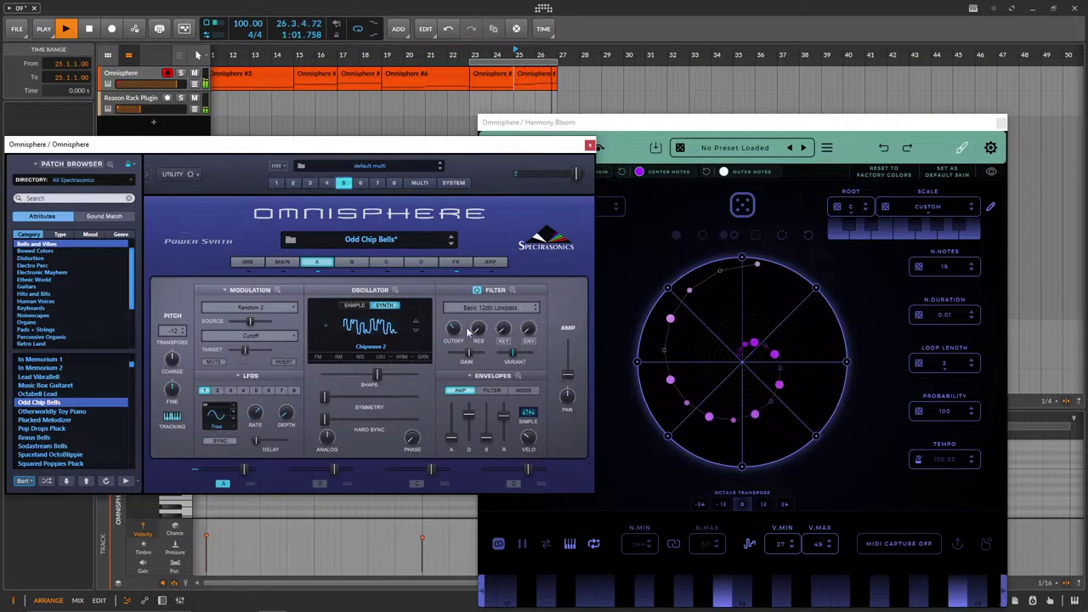
left_click_drag(458, 336, 458, 337)
left_click_drag(504, 427, 505, 436)
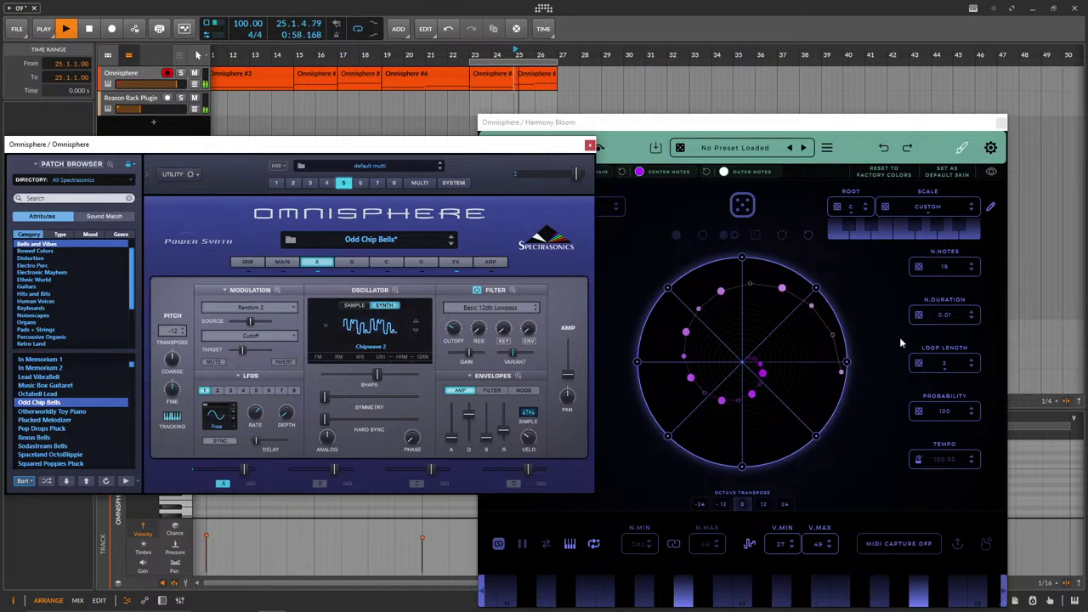
In the multi mixer, raise the level of Odd Chip Bells and turn down D50 - Bell Chorale and Carillion Reality.
left_click_drag(155, 154, 325, 125)
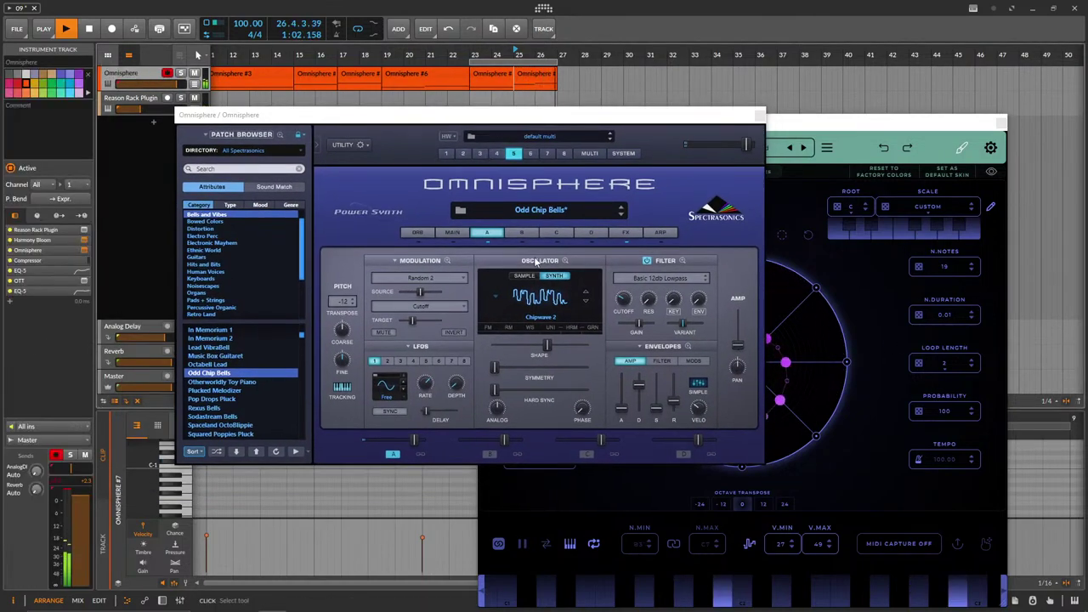
left_click(589, 153)
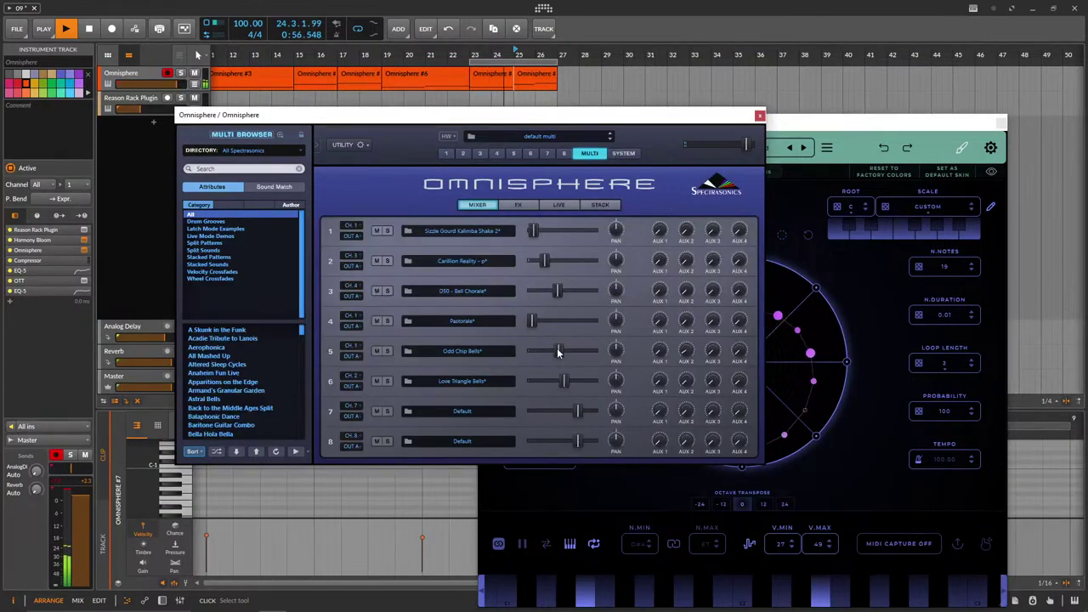
left_click_drag(561, 353, 564, 349)
left_click_drag(560, 293, 536, 263)
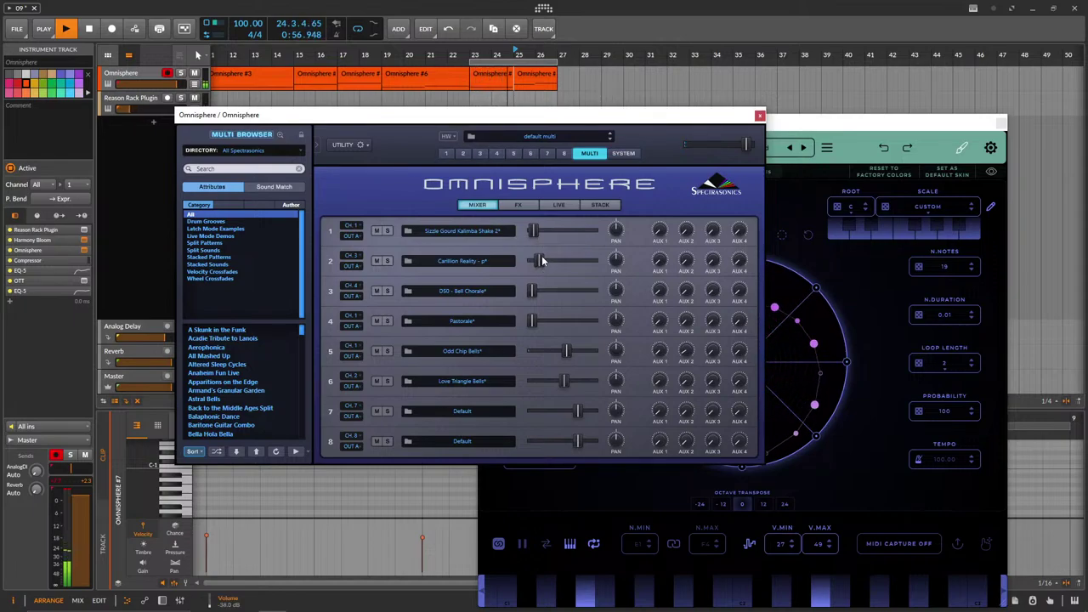
left_click_drag(566, 352, 576, 352)
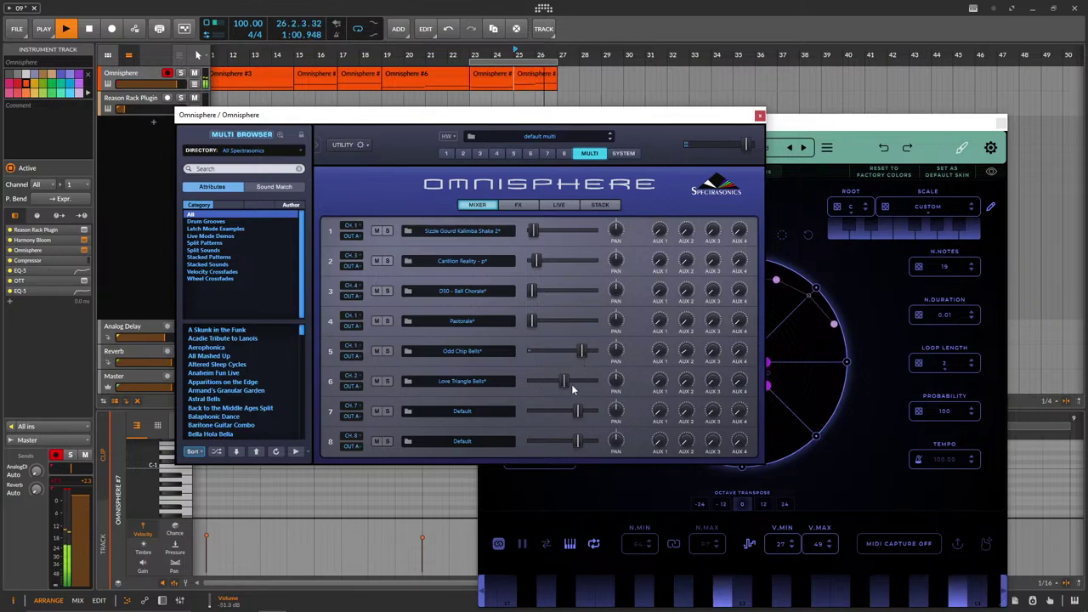
Change part 6, Love Triangle Bells, to MIDI channel 1 and settle its level lower, pulling it fully down first.
left_click_drag(564, 382, 334, 387)
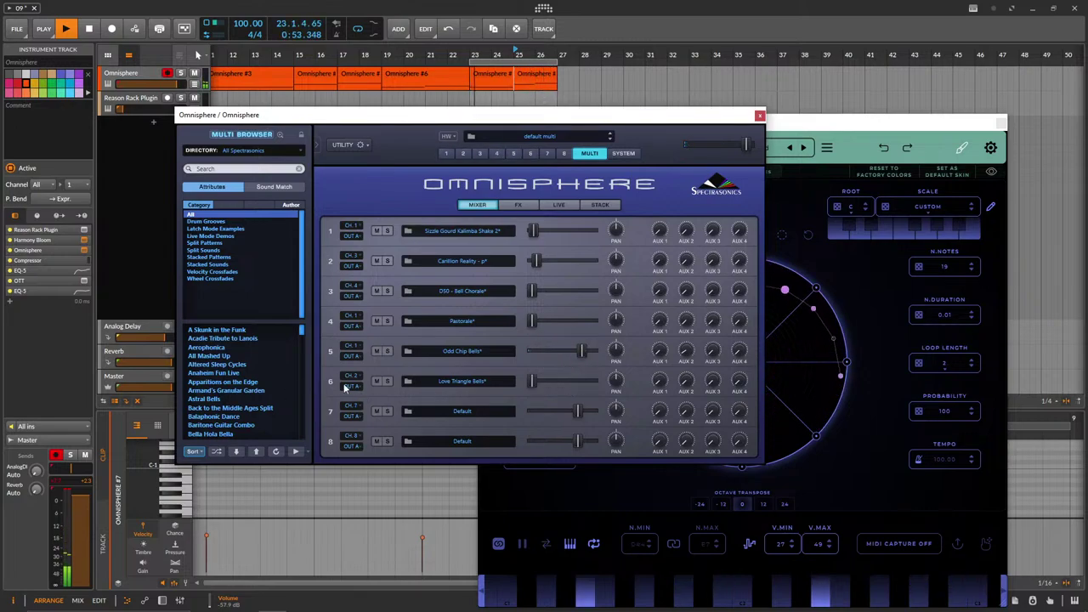
left_click(348, 378)
left_click(351, 377)
left_click_drag(534, 382, 552, 384)
left_click_drag(555, 383, 551, 385)
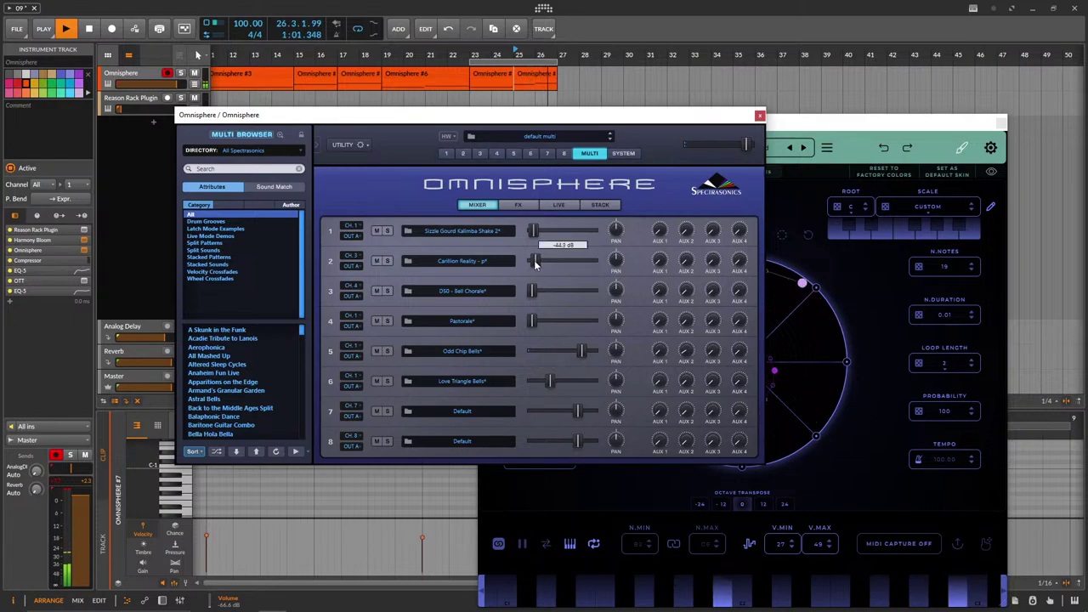
Turn the Carillion Reality level fully down and arrange the Omnisphere and Harmony Bloom windows side by side.
left_click_drag(535, 265, 520, 262)
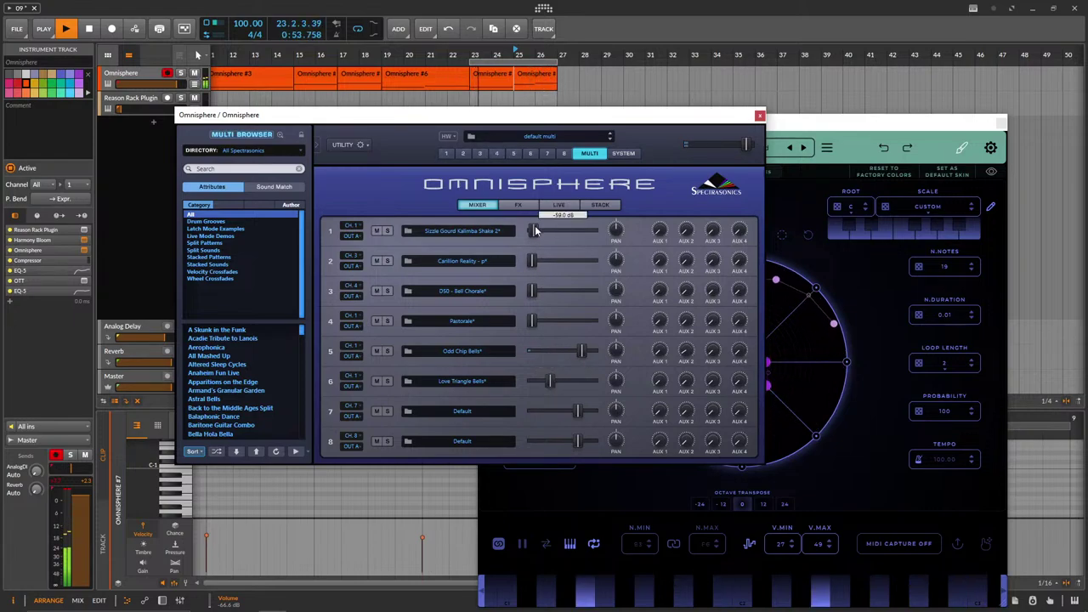
left_click_drag(544, 115, 372, 109)
left_click_drag(737, 128, 775, 111)
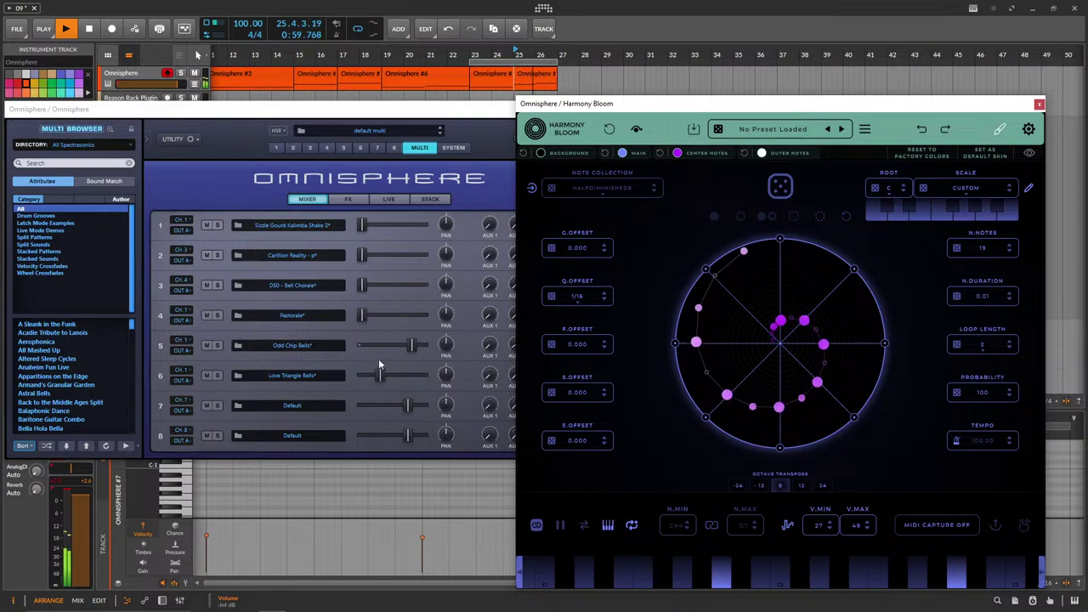
Change parts 2 and 3 to MIDI channel 1, try a low level on Carillion Reality and raise D50 - Bell Chorale.
left_click(184, 253)
left_click(189, 252)
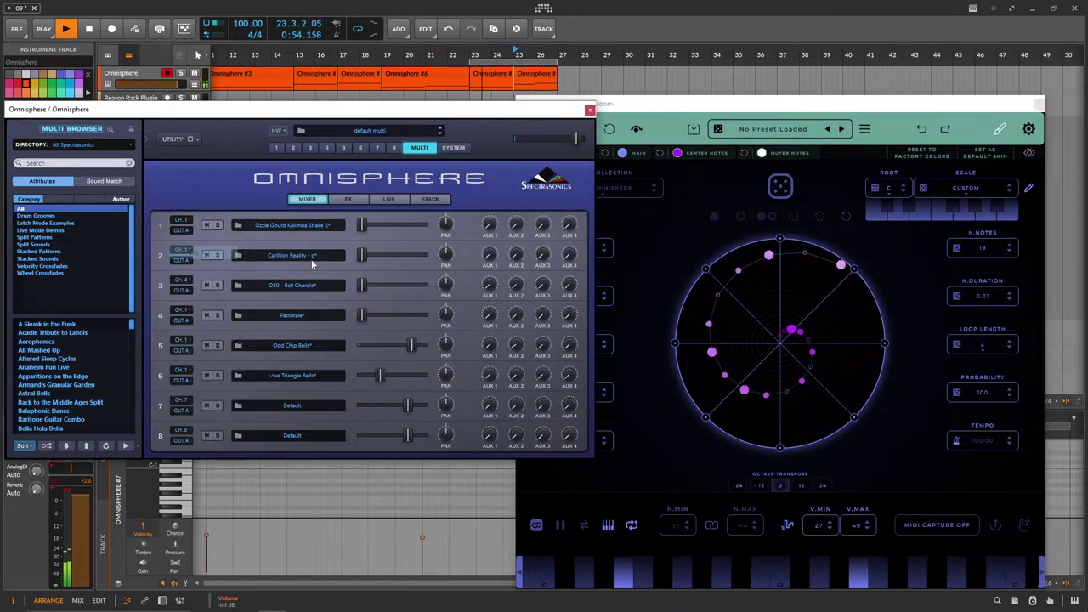
left_click_drag(367, 259, 368, 259)
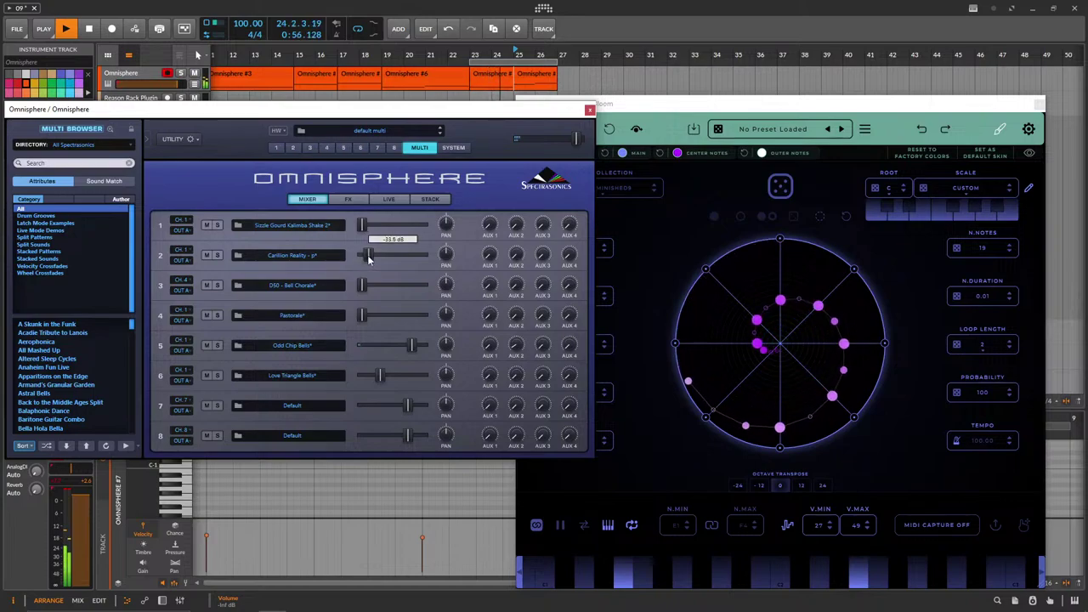
left_click(192, 280)
left_click(195, 284)
left_click_drag(367, 287, 386, 293)
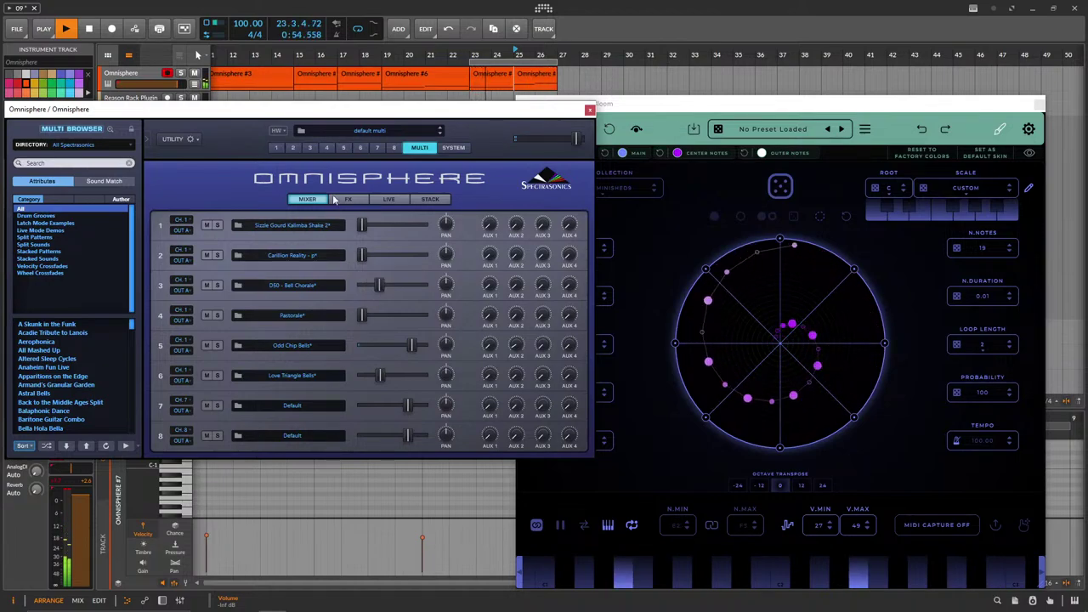
Open part 3, go through layers A and B of D50 - Bell Chorale, and turn down the filter envelope amount on layer C.
left_click(310, 148)
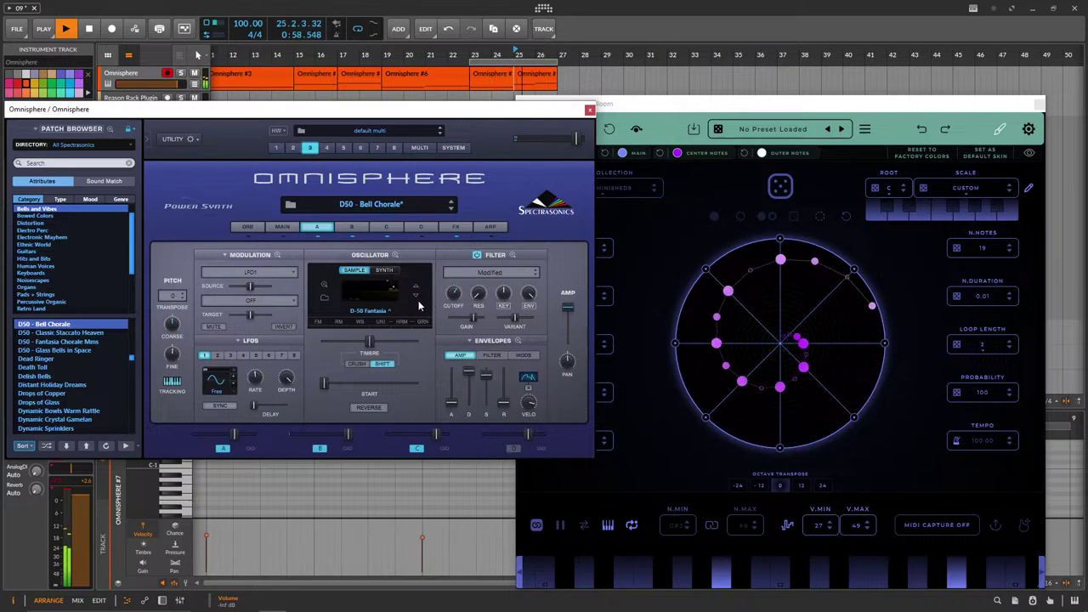
left_click(351, 227)
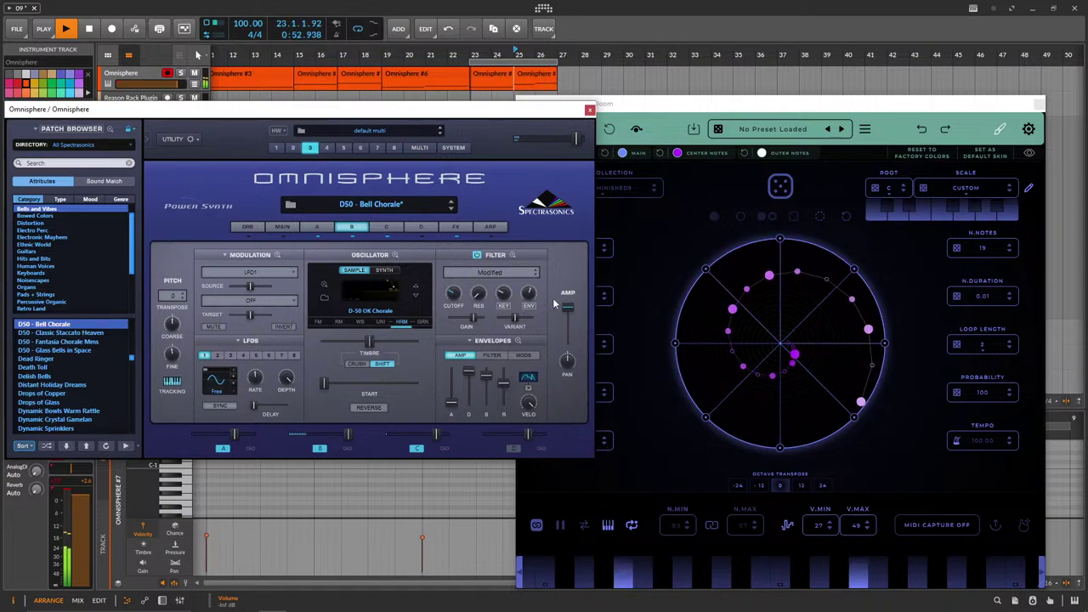
left_click(386, 226)
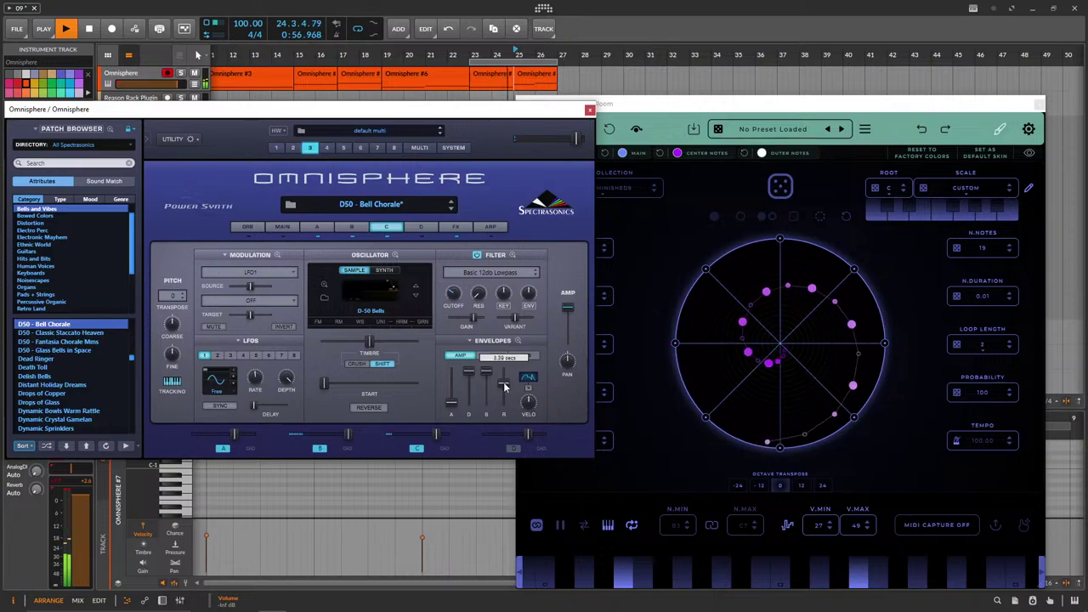
mouse_move(454, 287)
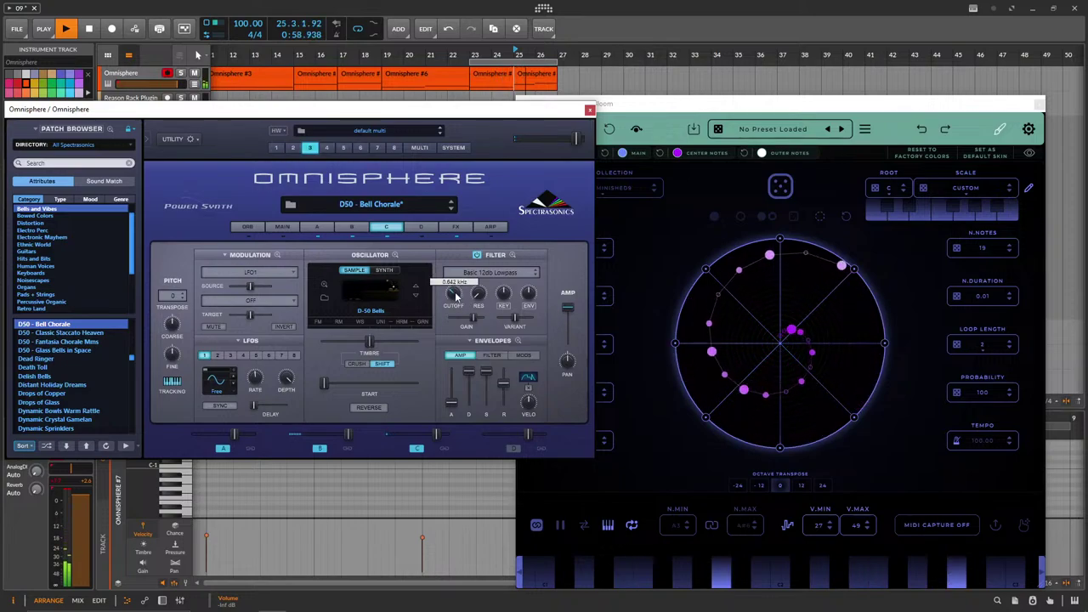
left_click_drag(529, 293, 527, 318)
mouse_move(455, 299)
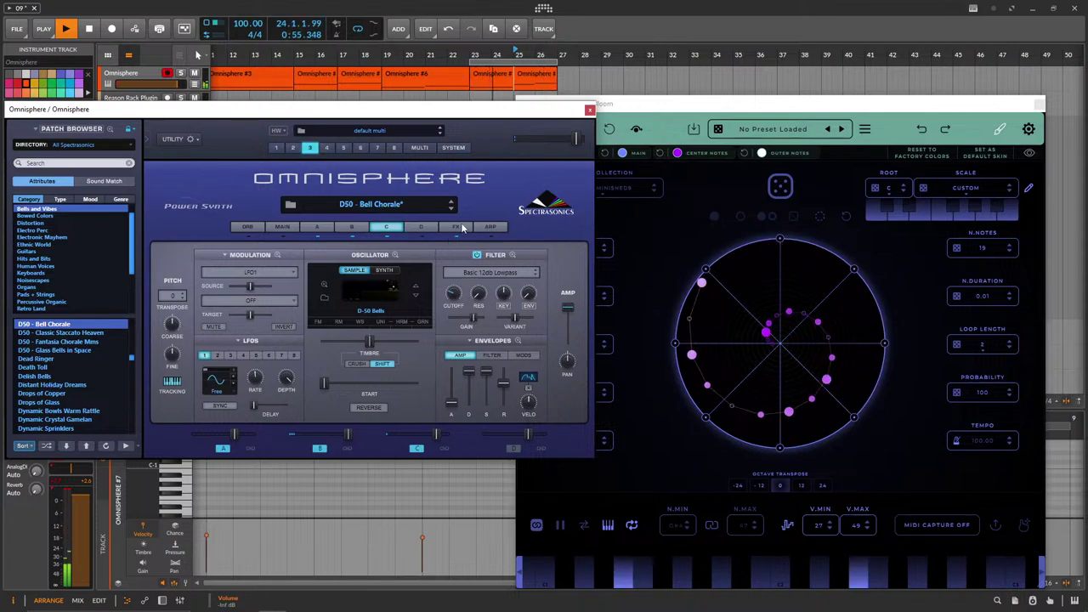
Add a BPM Delay to the second common effect slot of D50 - Bell Chorale and set its mix to about 53%.
left_click(453, 228)
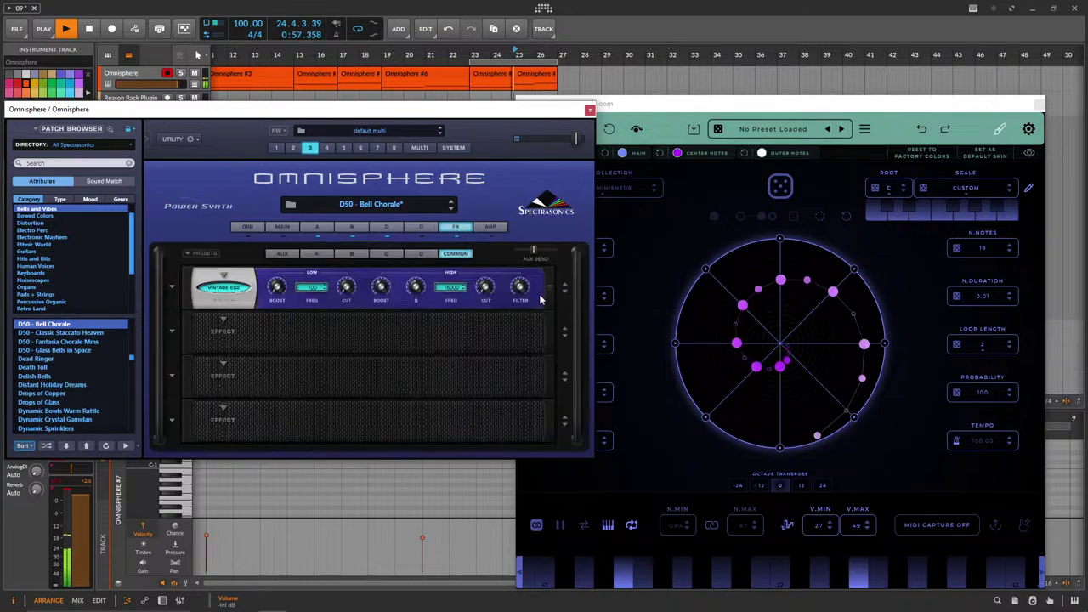
left_click(227, 330)
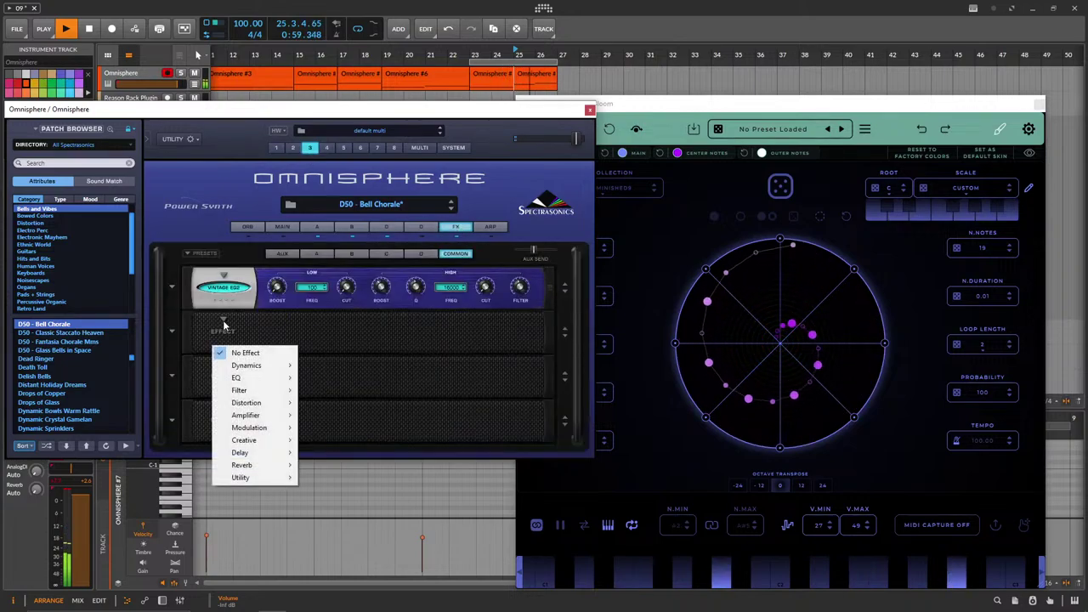
mouse_move(263, 440)
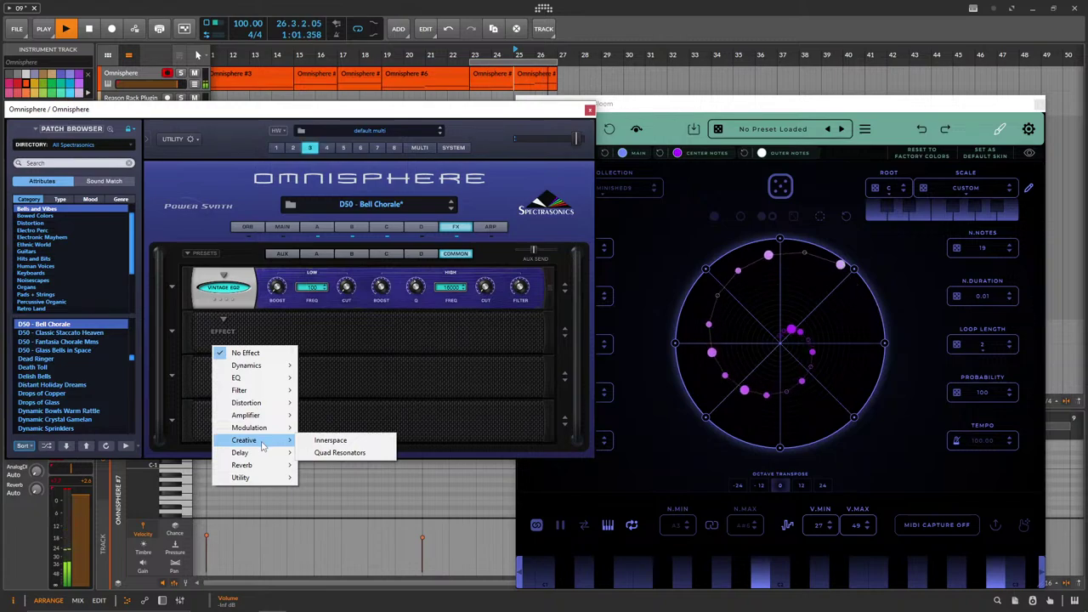
left_click(340, 465)
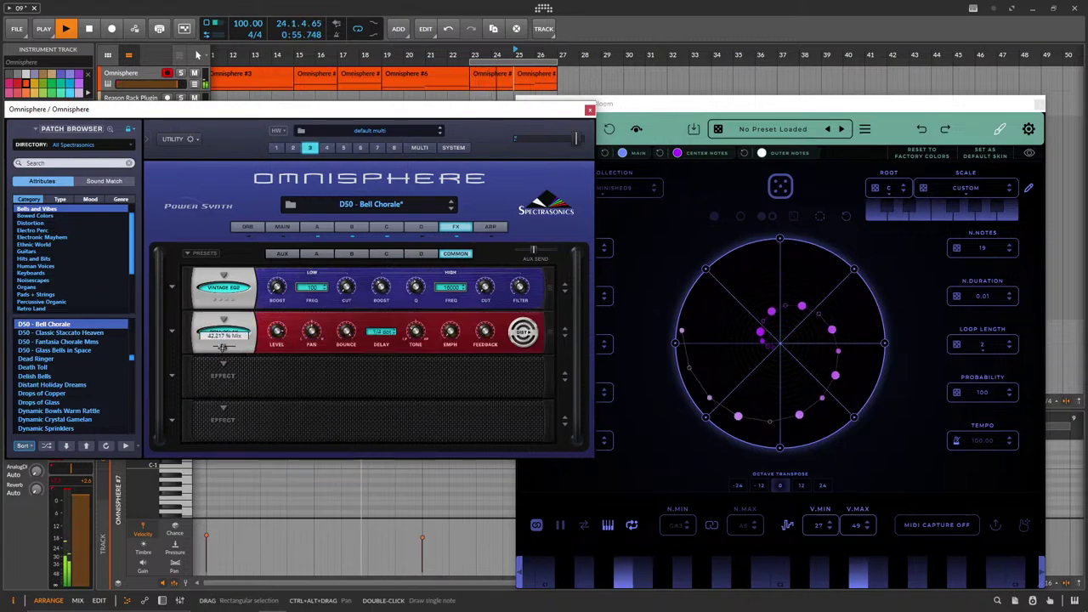
left_click_drag(222, 348, 226, 348)
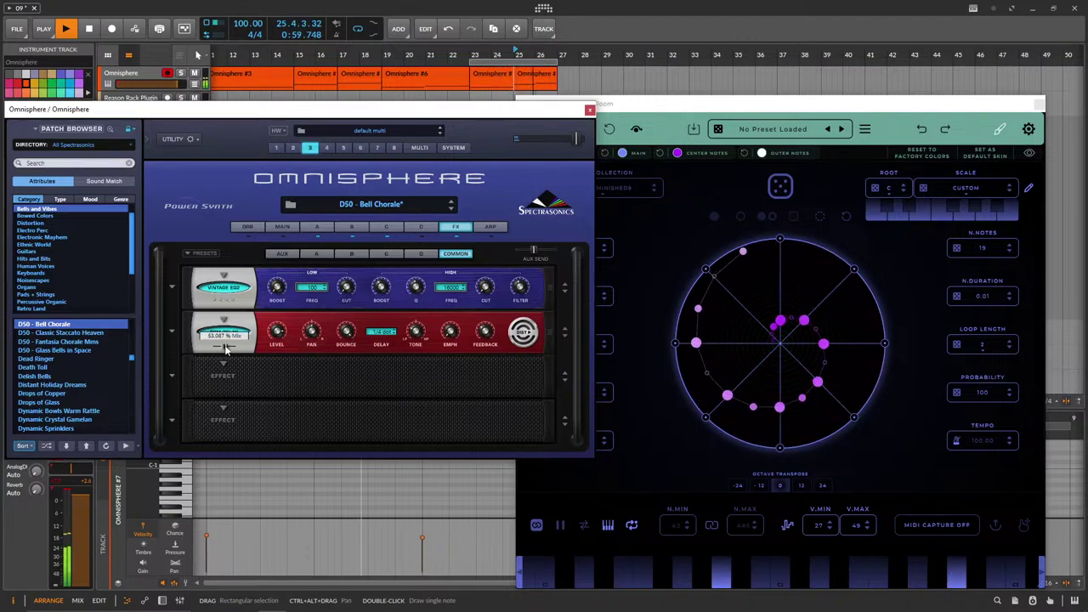
Raise the BPM Delay's feedback and increase the drive in its overdrive settings.
left_click_drag(485, 327, 486, 316)
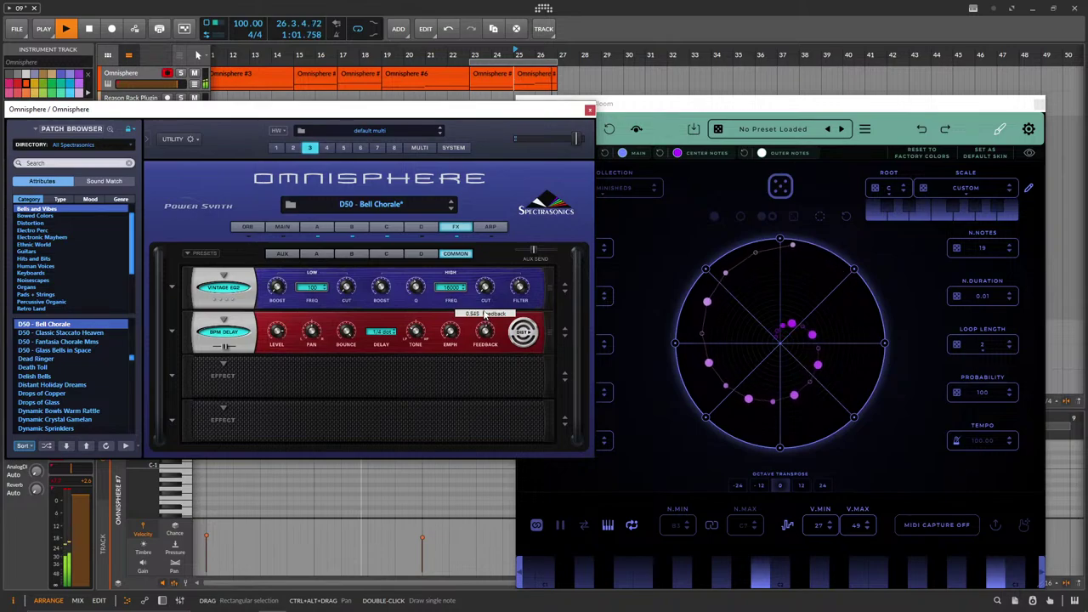
left_click(522, 332)
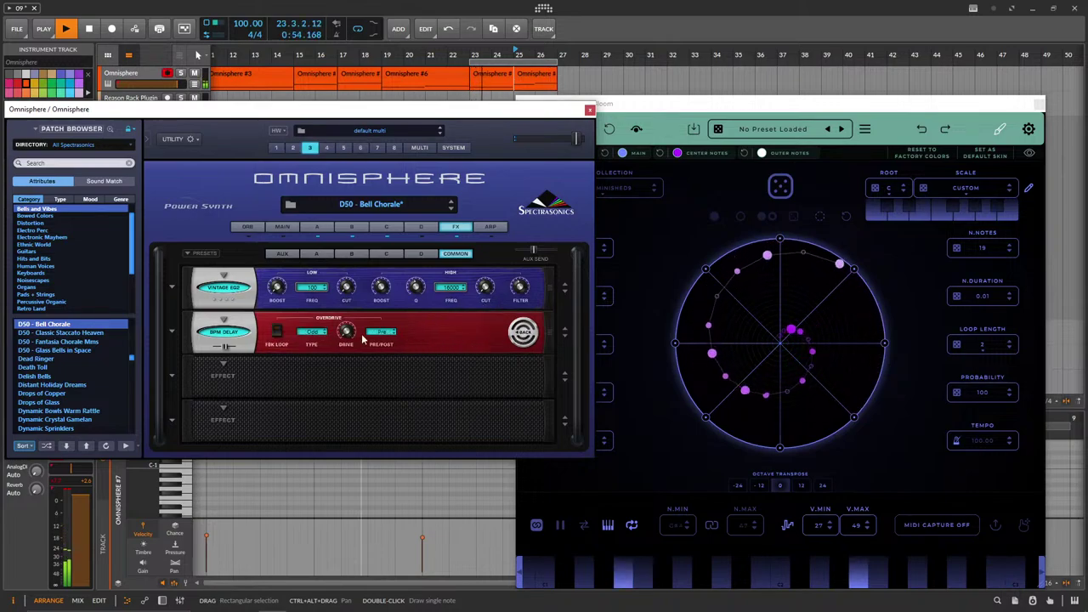
left_click_drag(349, 317, 347, 288)
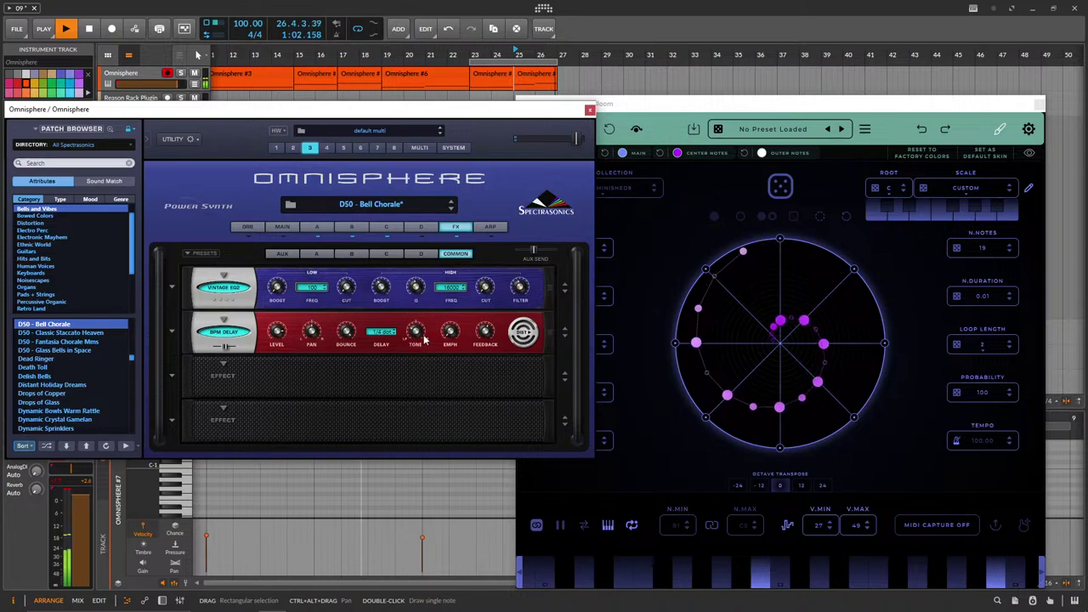
Set the BPM Delay's time to 1/8 dot and return to the Harmony Bloom window.
left_click(381, 334)
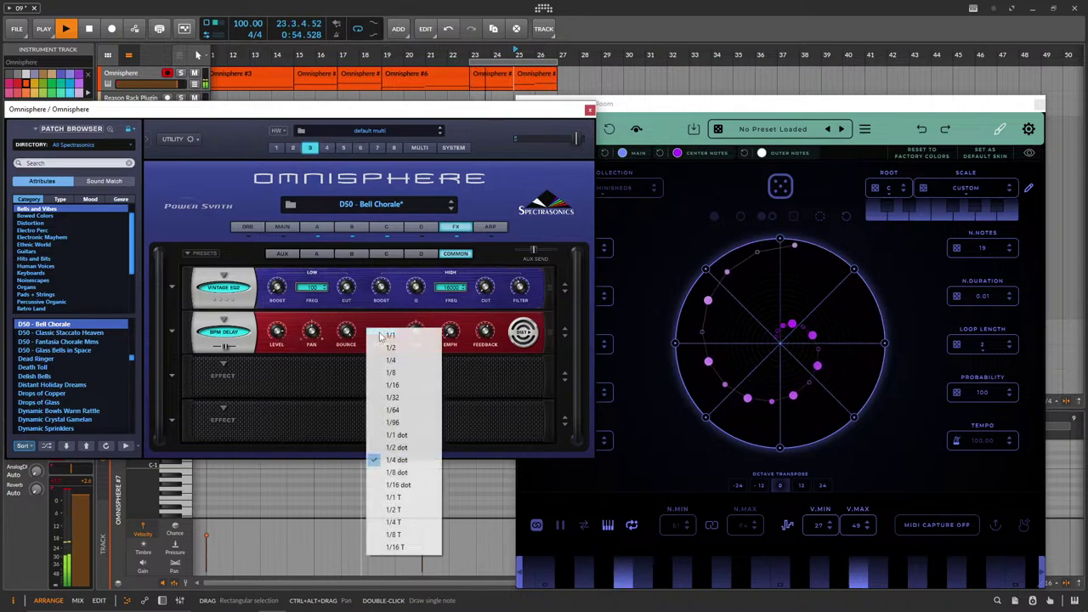
left_click(395, 472)
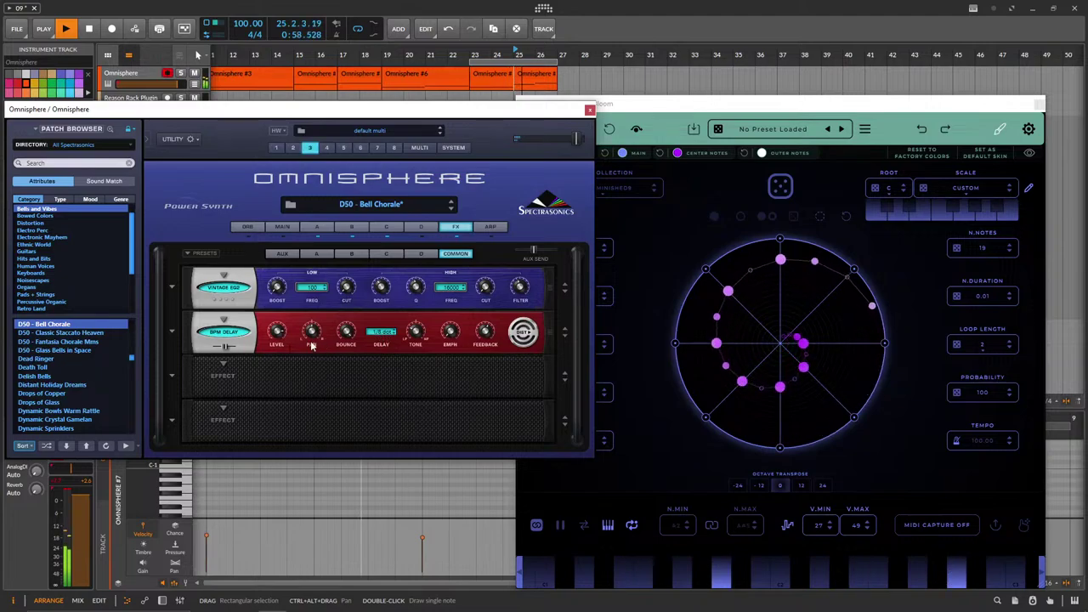
mouse_move(485, 331)
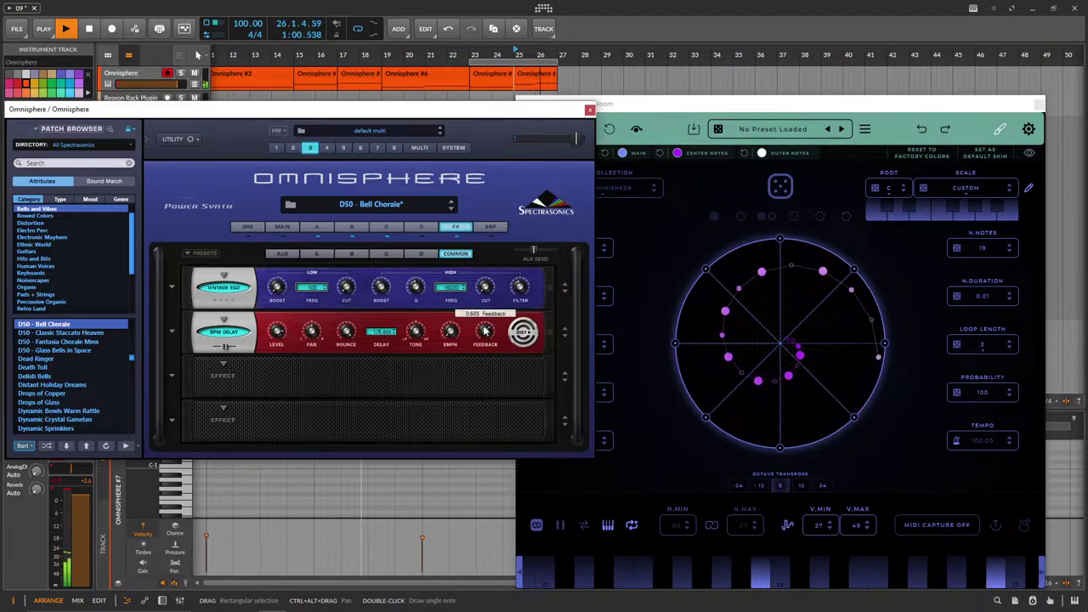
left_click(584, 529)
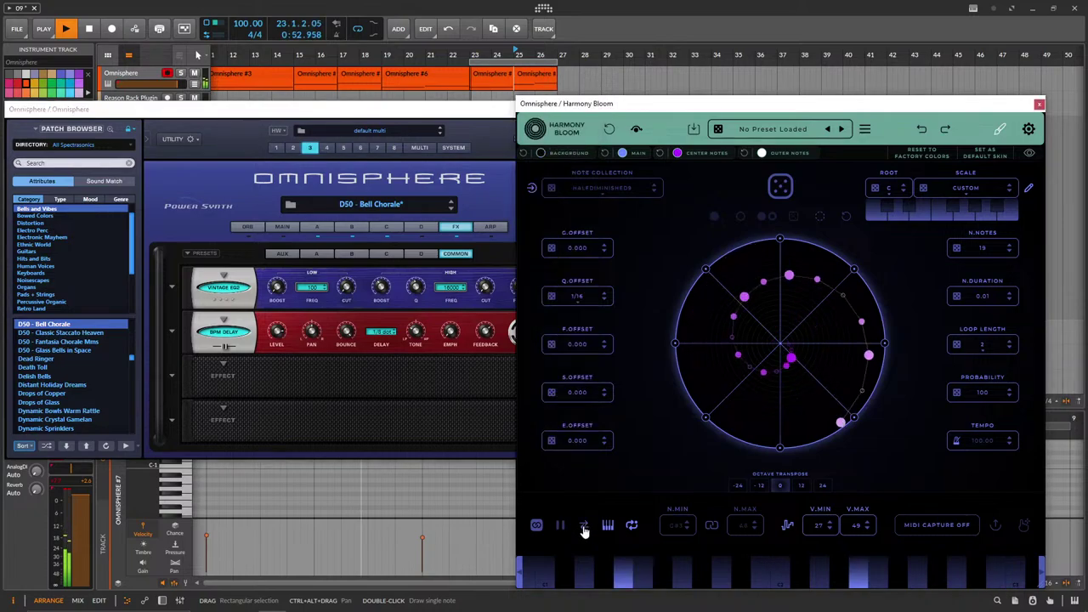
Lower the BPM Delay's mix in D50 - Bell Chorale and return Harmony Bloom's octave transpose to 0.
left_click(268, 343)
mouse_move(221, 349)
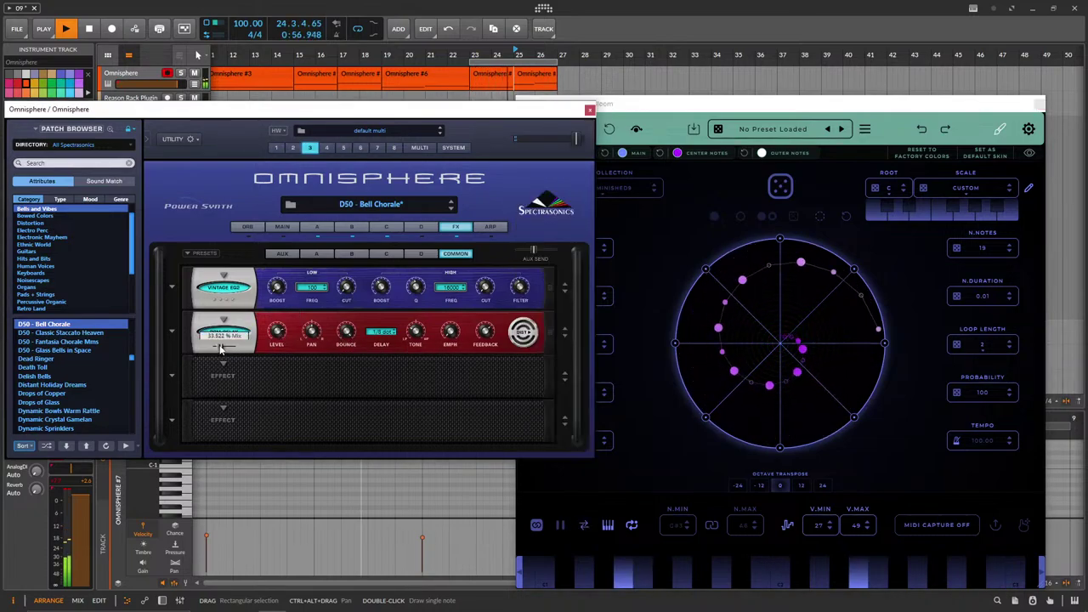
left_click(779, 488)
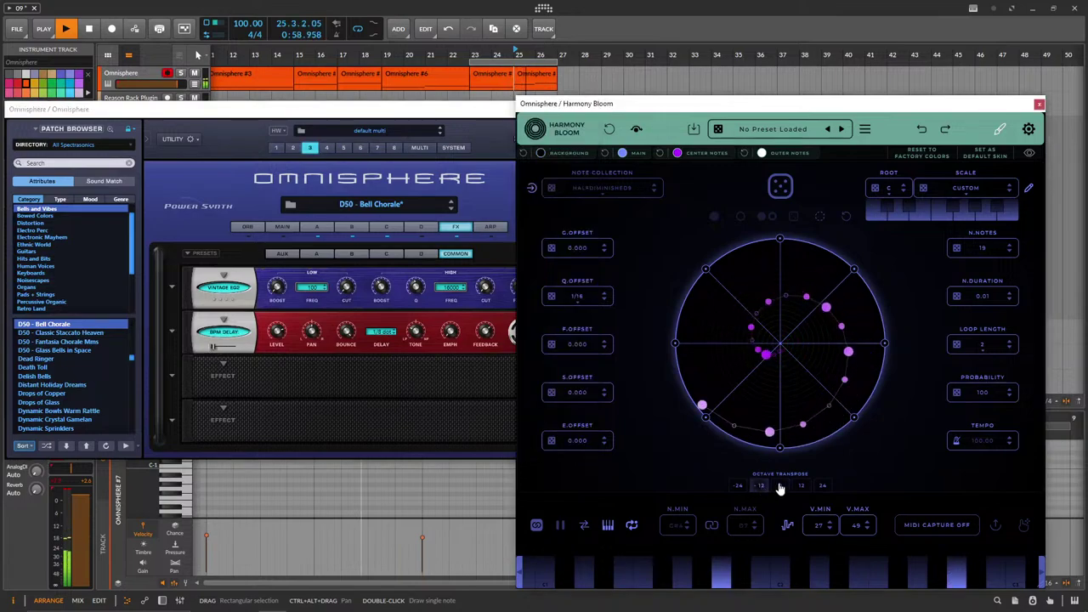
Set trigger bar 7's octave to 0 in the Harmony Bloom settings and close them.
left_click(1028, 129)
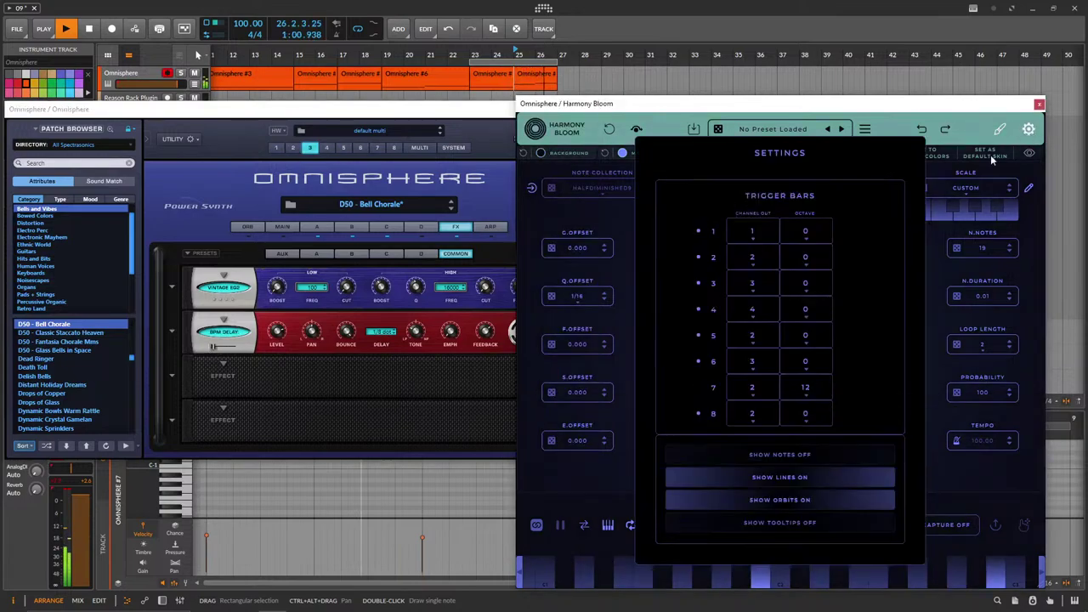
left_click(807, 388)
left_click(808, 315)
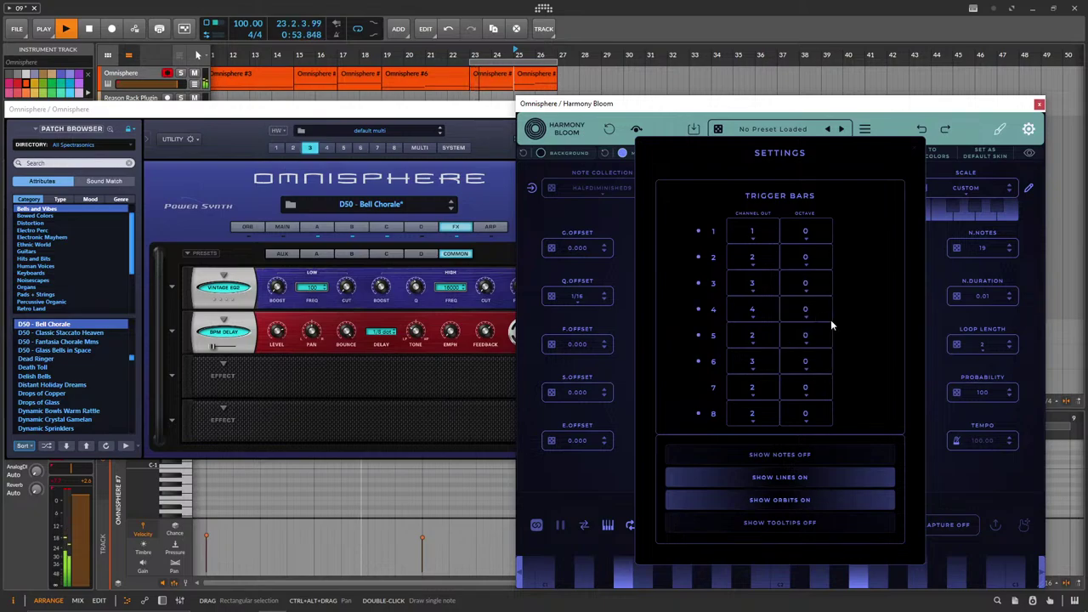
left_click(912, 155)
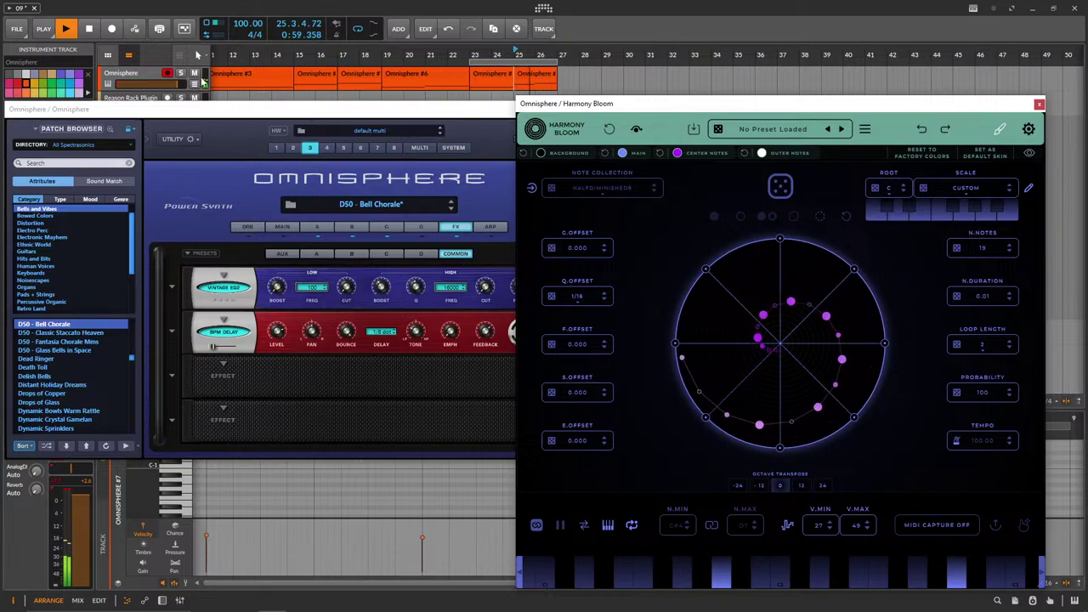
Open part 1, Sizzle Gourd Kalimba Shake 2, and set Harmony Bloom's loop length to 1.
left_click(276, 147)
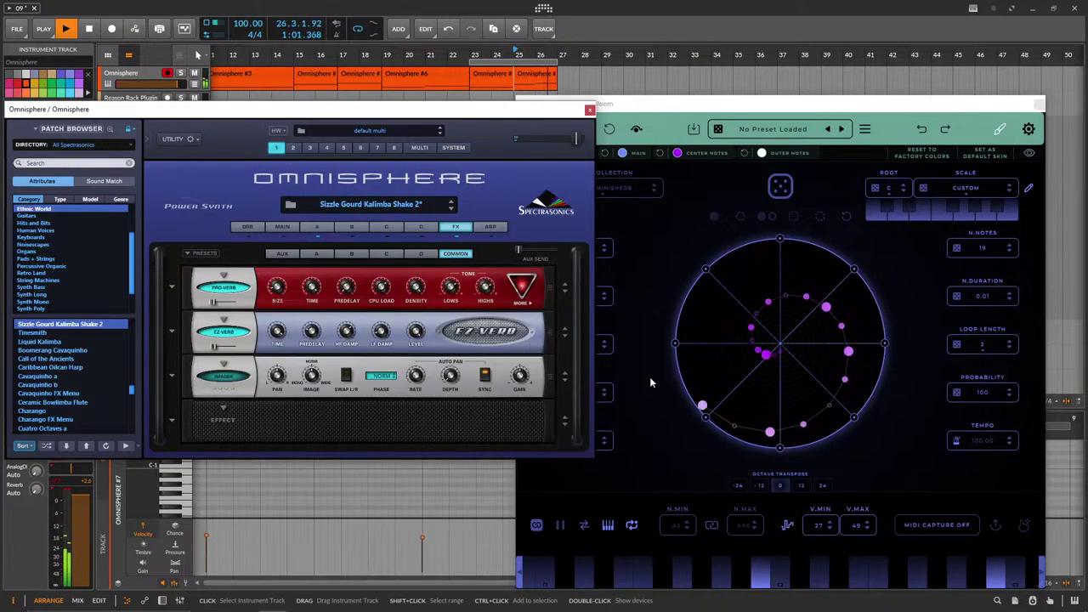
left_click(1011, 348)
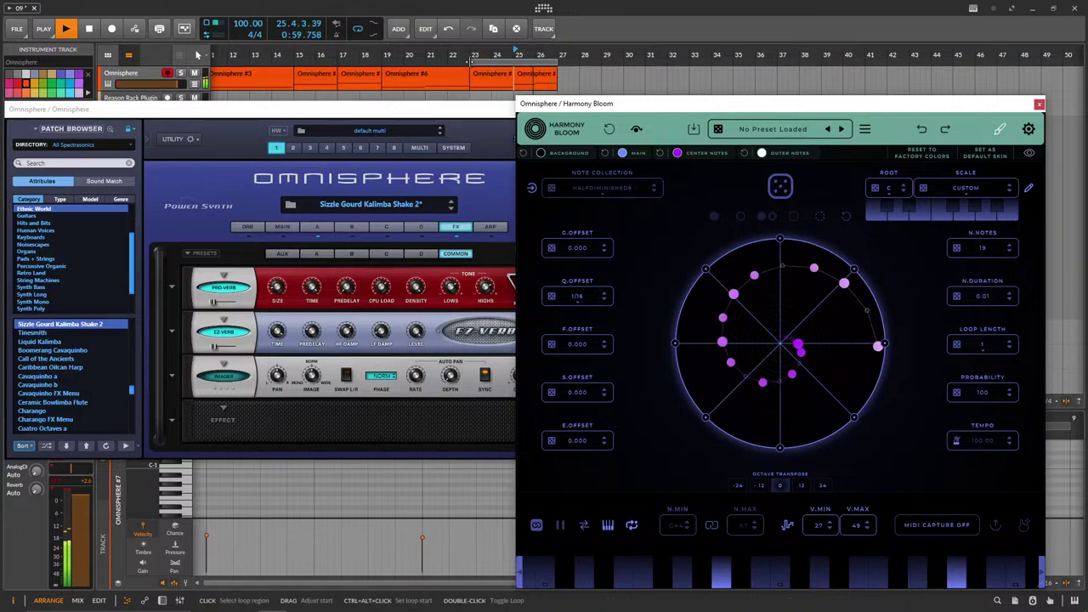
Shorten the arranger loop region to 2 bars starting at bar 23, and raise Harmony Bloom's loop length again.
left_click_drag(472, 61, 376, 66)
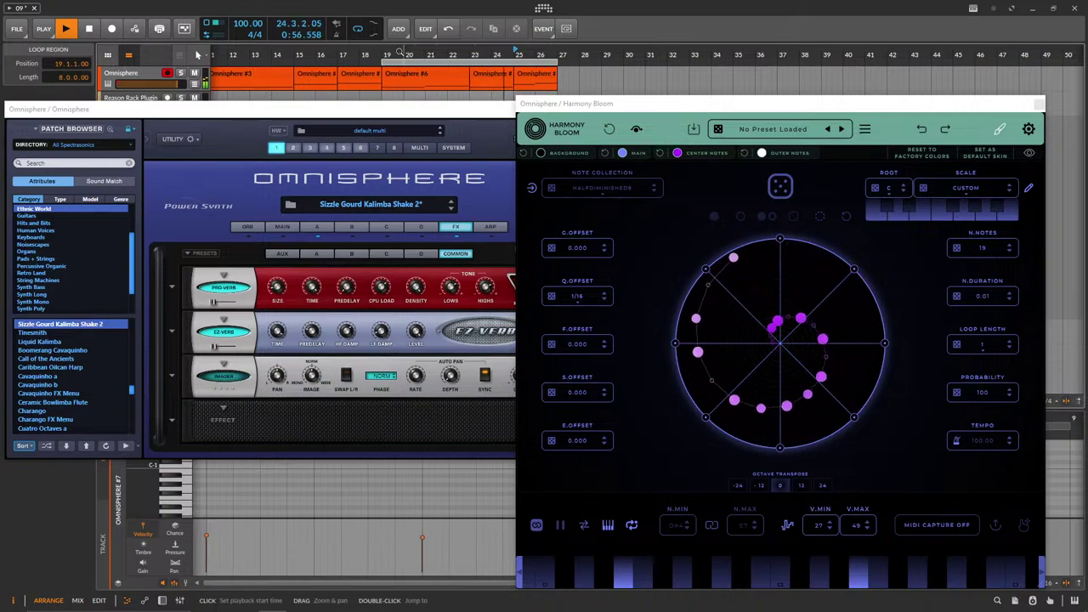
left_click_drag(388, 63, 472, 65)
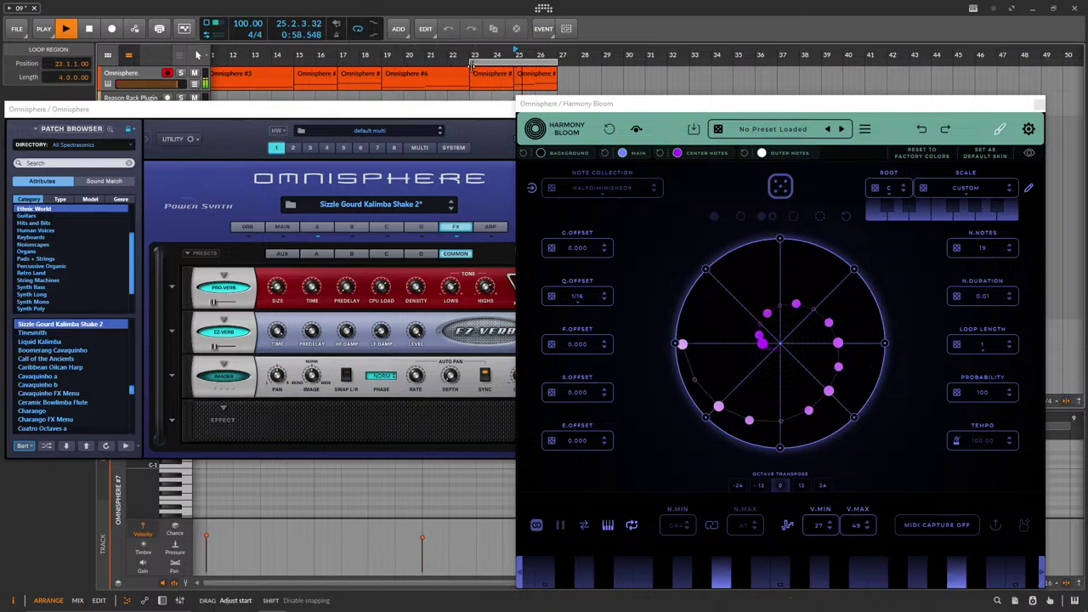
left_click(420, 121)
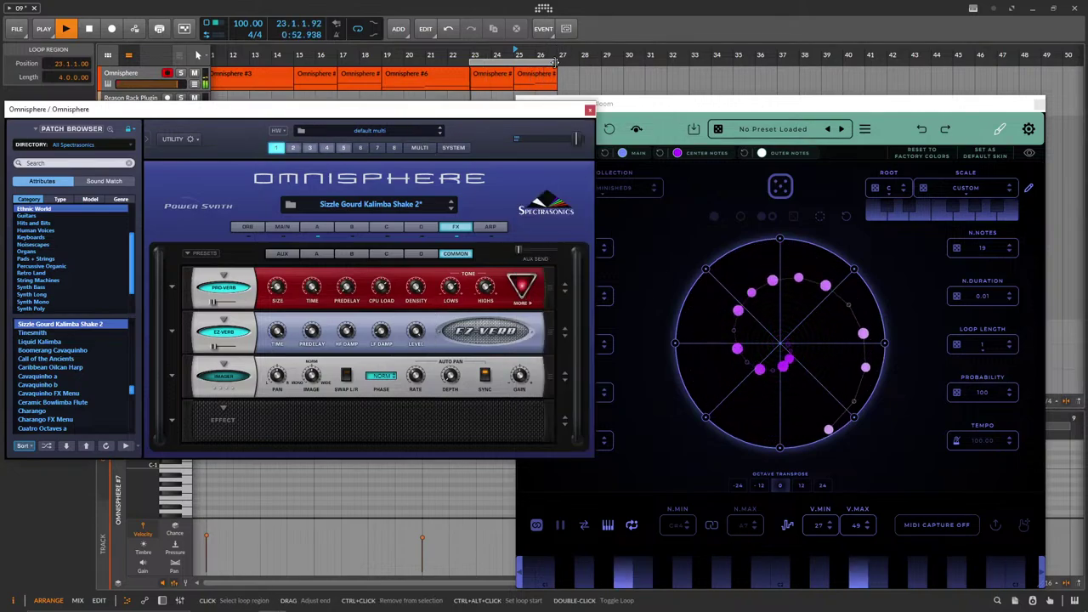
left_click_drag(555, 62, 518, 62)
left_click(804, 132)
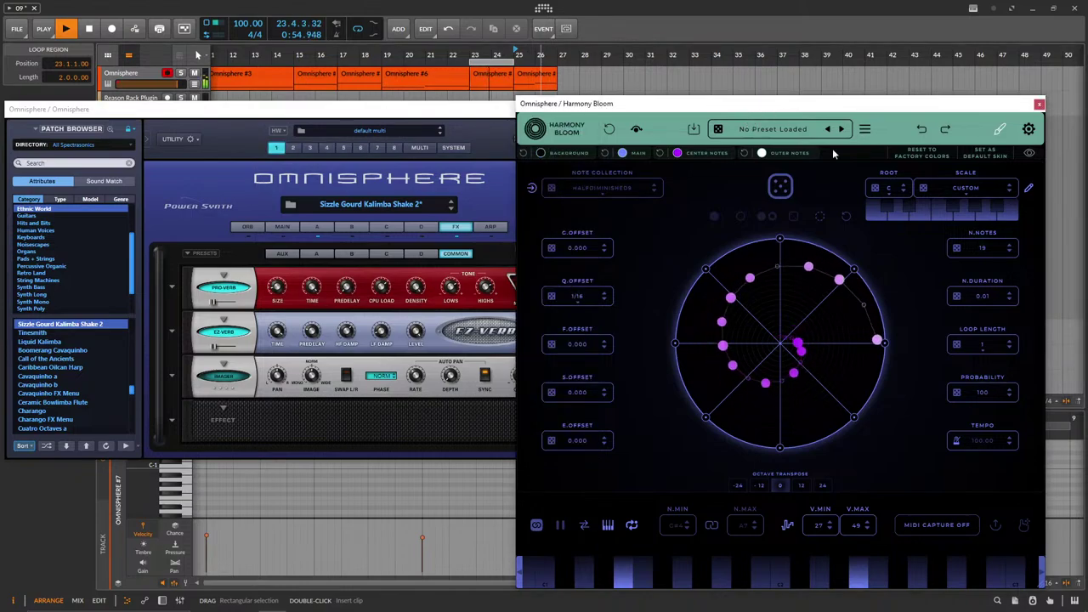
left_click(1009, 341)
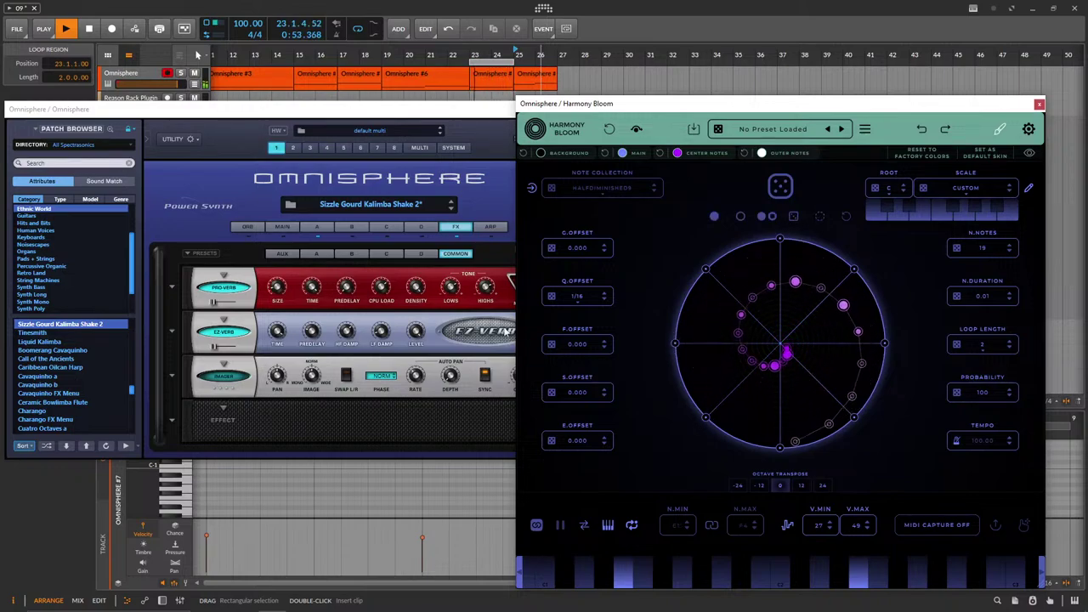
Reduce the amp envelope's release and sustain to minimum on layer A of Sizzle Gourd Kalimba Shake 2.
left_click(466, 252)
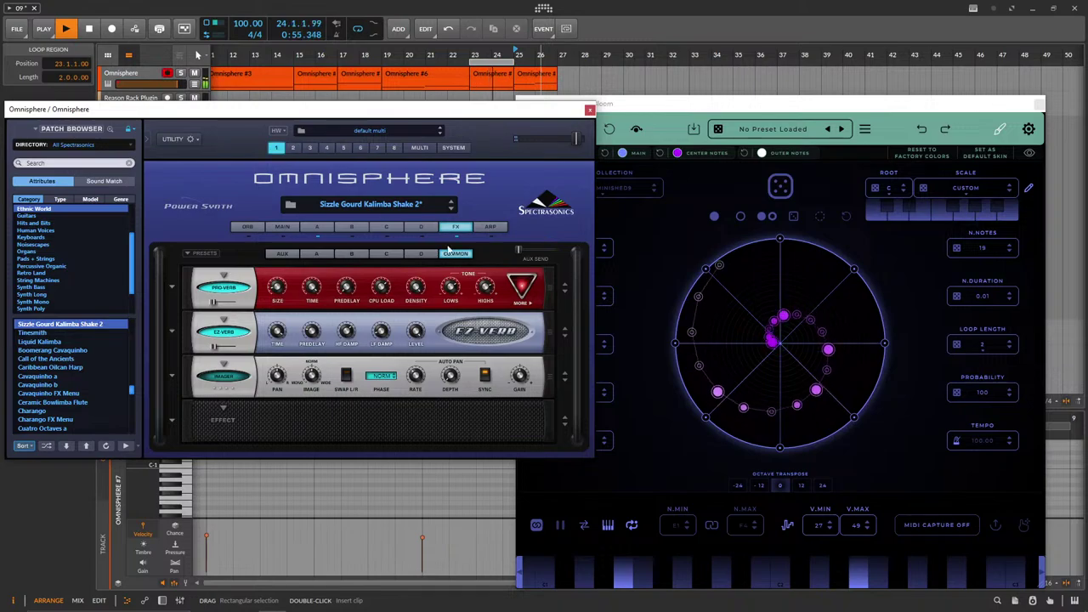
left_click(283, 226)
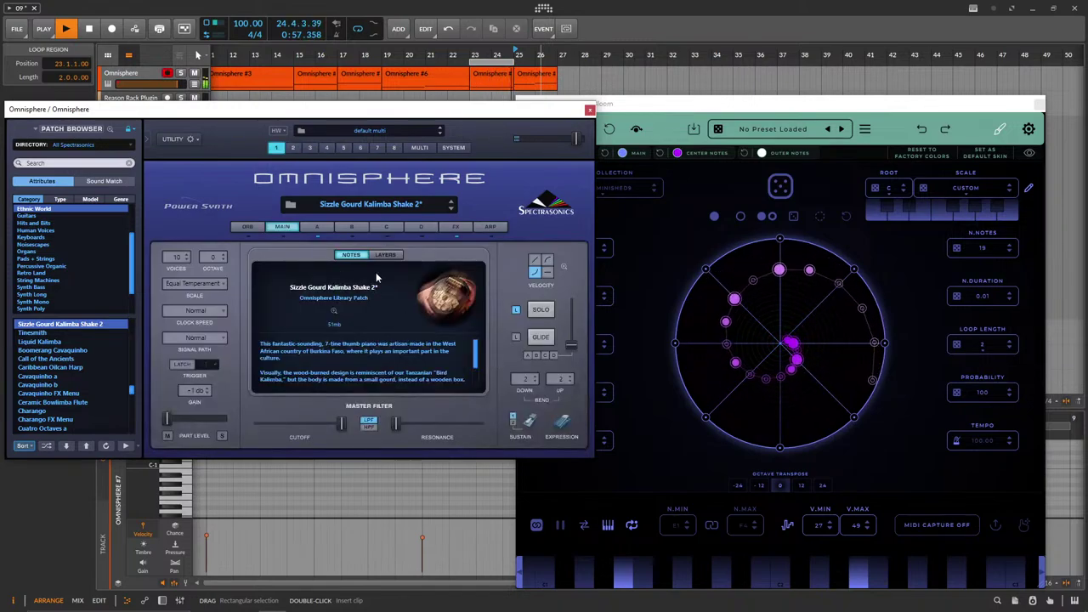
left_click(385, 254)
left_click(316, 226)
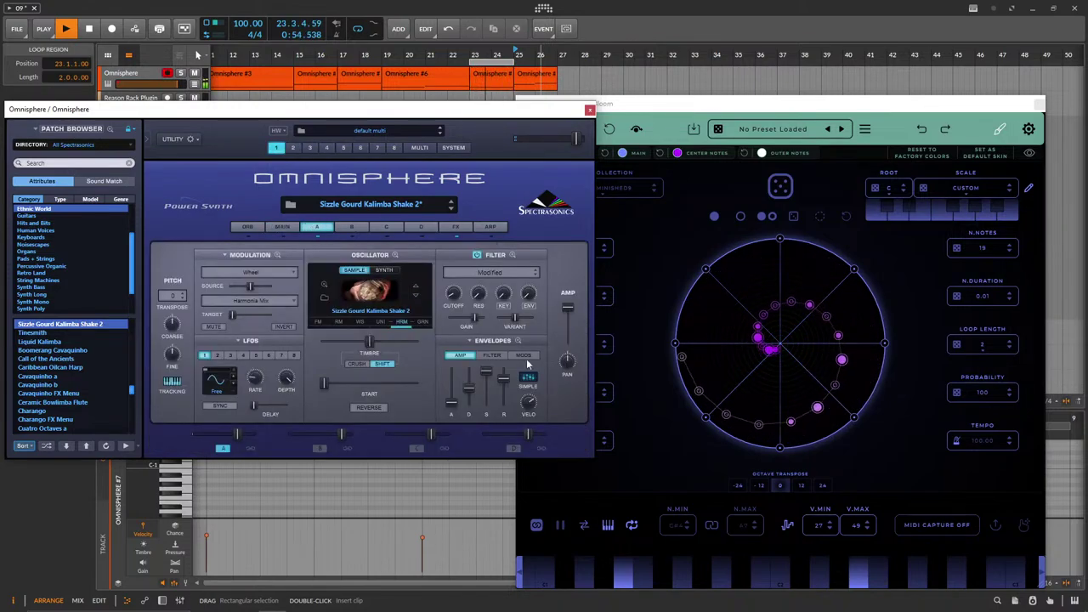
left_click_drag(503, 380, 503, 403)
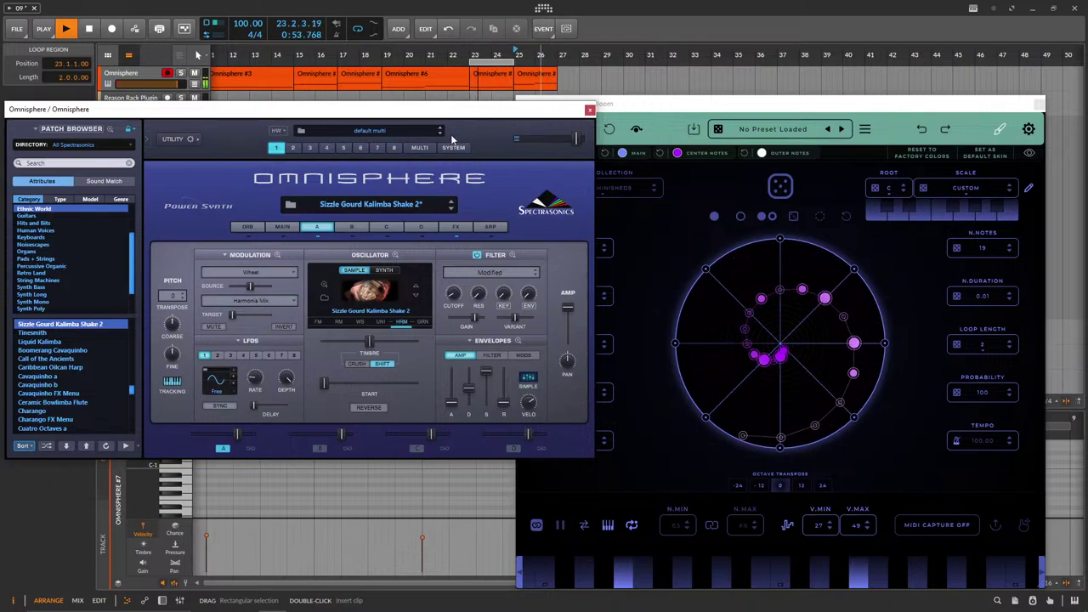
left_click_drag(487, 372, 486, 409)
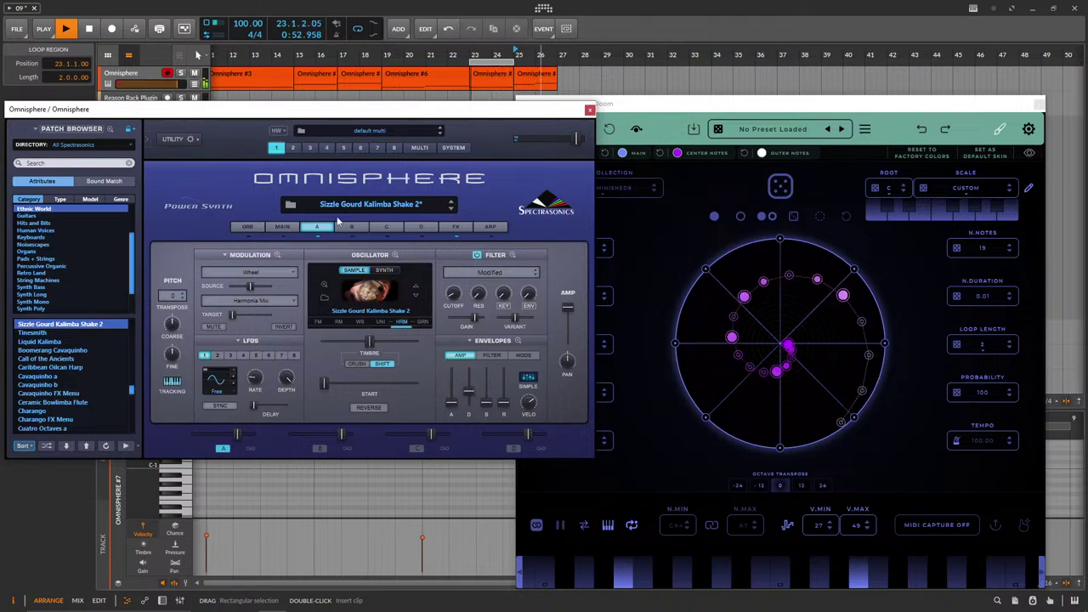
Shorten the amp envelope release on layer A of Carillion Reality - p, and check layer A's envelope in part 3.
left_click(293, 148)
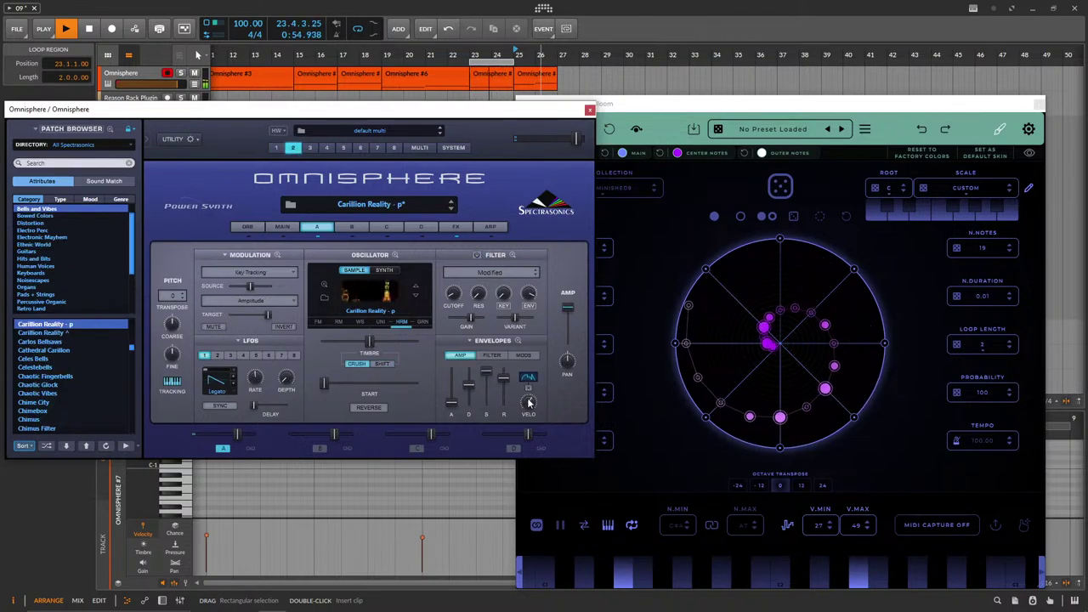
left_click_drag(505, 380, 506, 386)
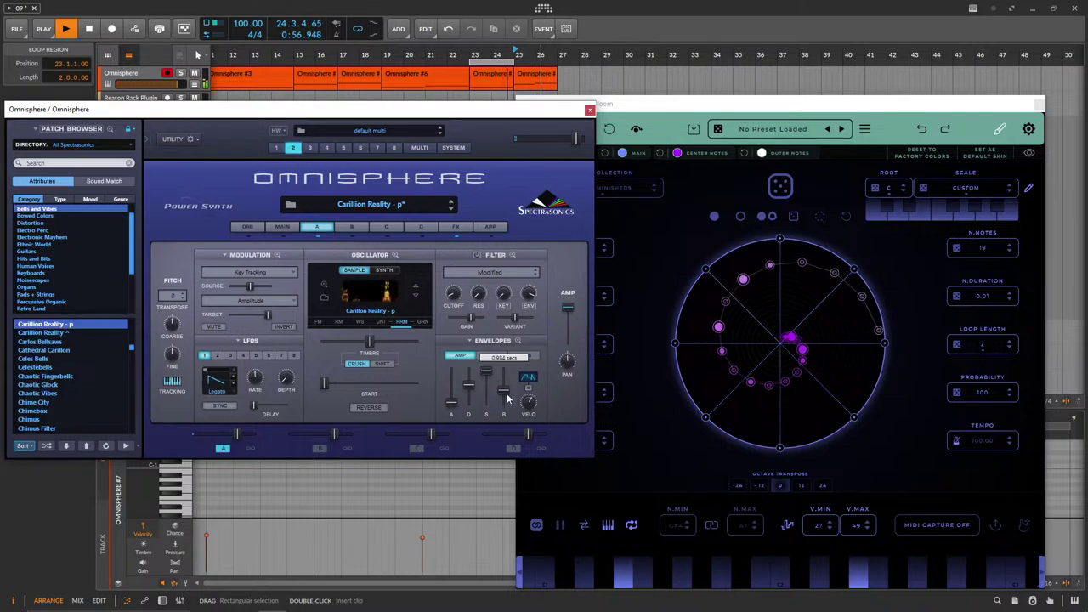
left_click(309, 148)
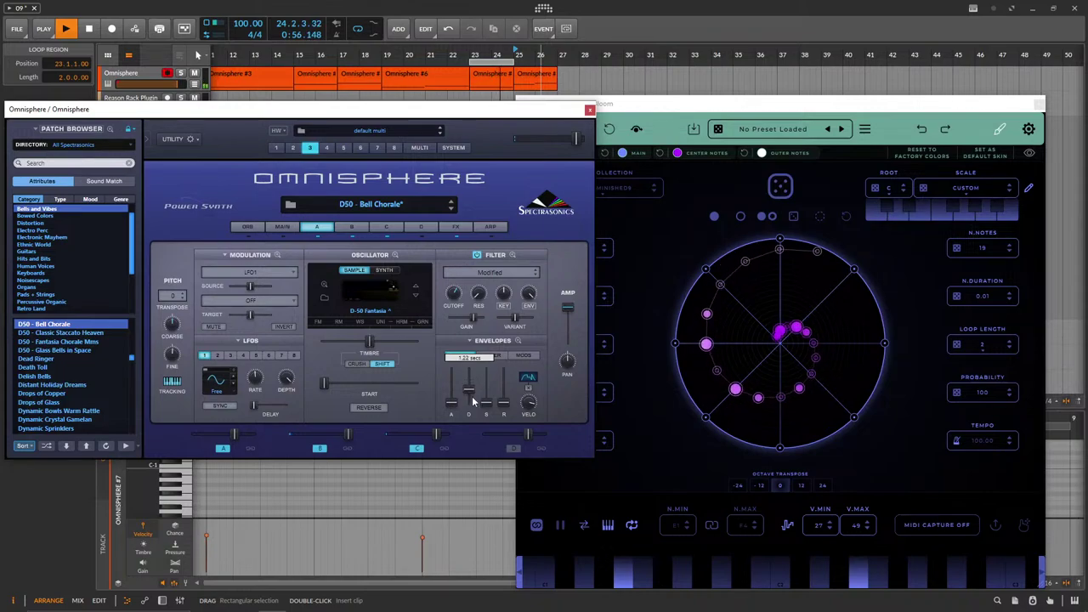
Open part 5, Odd Chip Bells, adjust its layer A amp envelope, and try the Economy Class oscillator waveform.
left_click(419, 148)
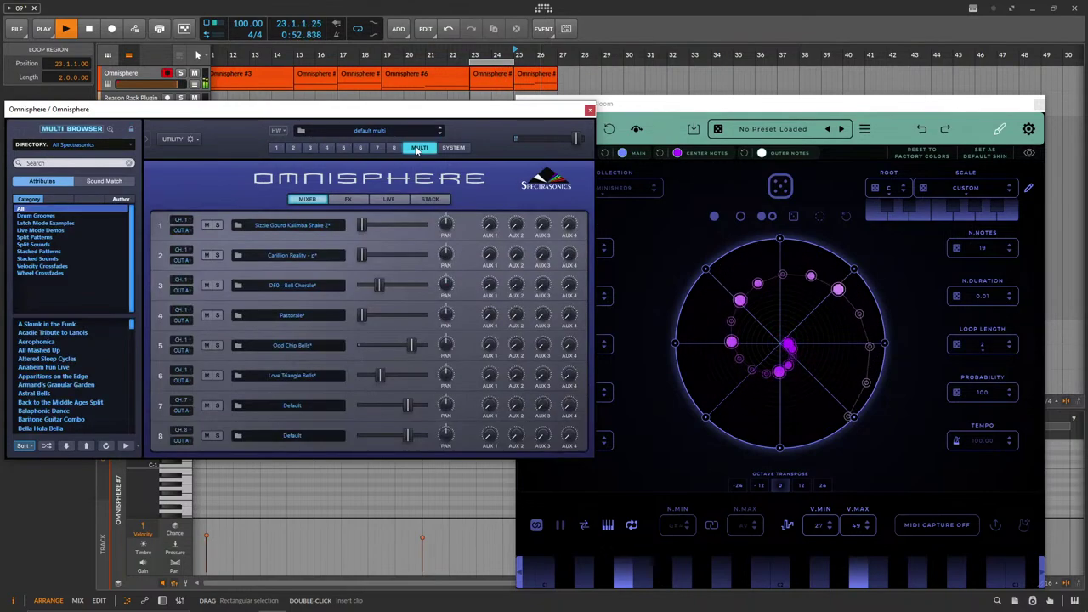
left_click(343, 148)
left_click_drag(507, 404, 469, 393)
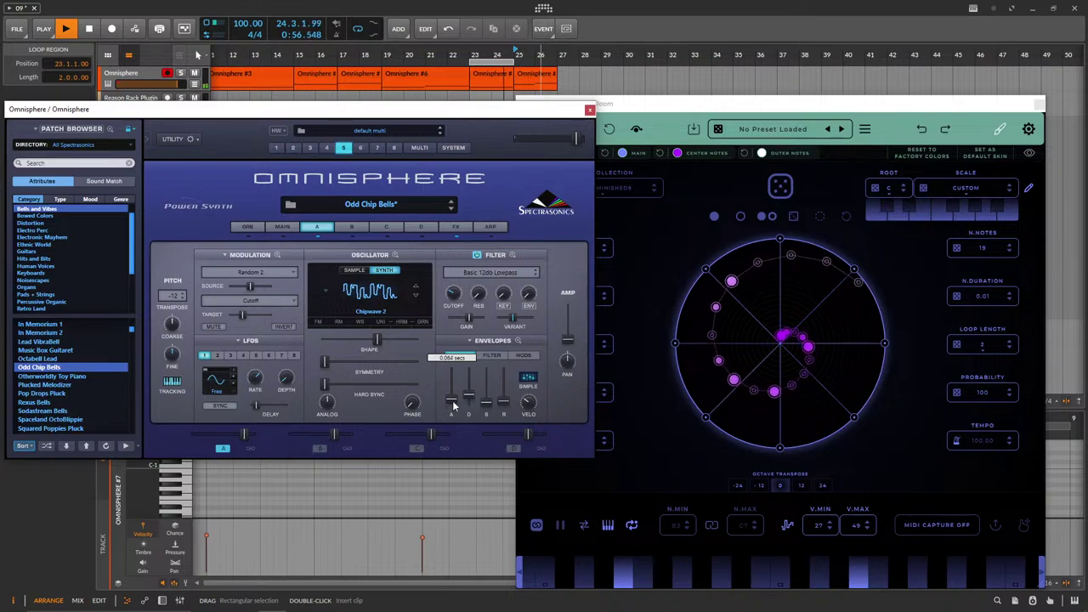
mouse_move(569, 342)
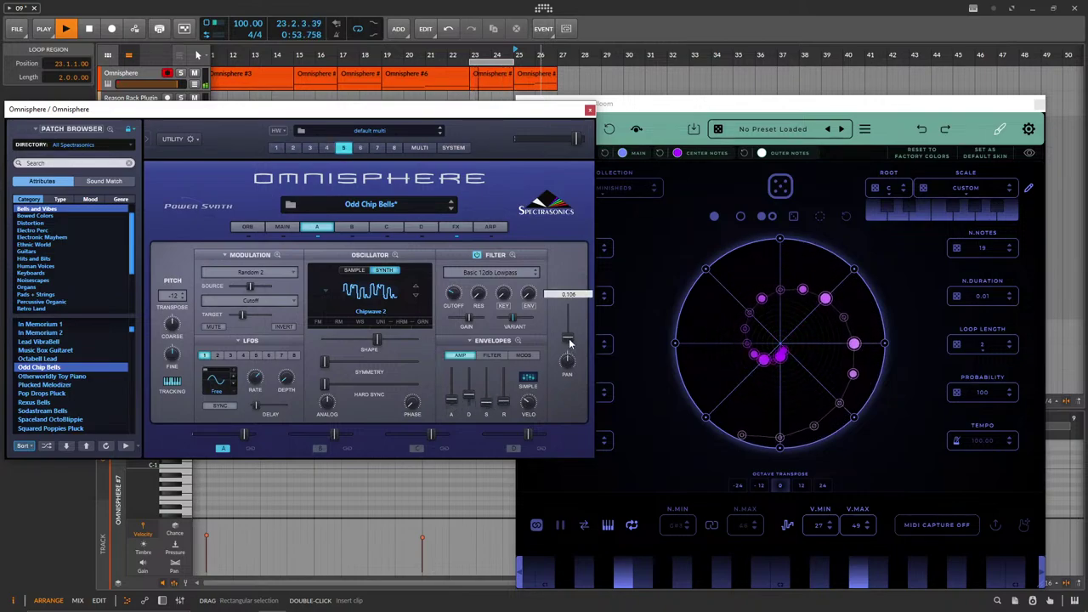
left_click_drag(504, 401, 505, 401)
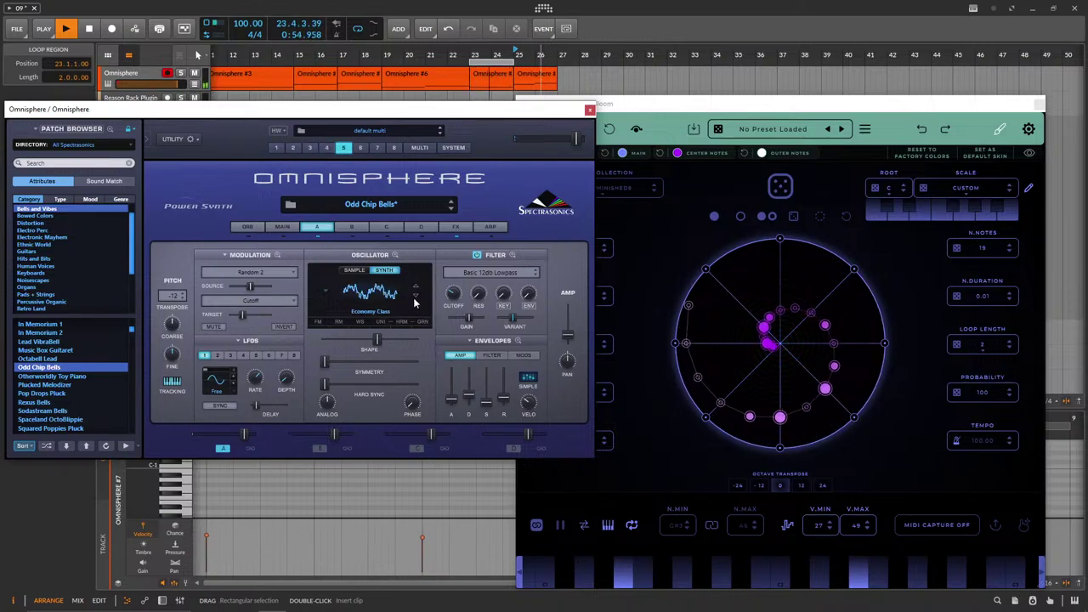
Switch layer A's oscillator in Odd Chip Bells to a sample source and raise the amp envelope's sustain and release.
left_click(354, 269)
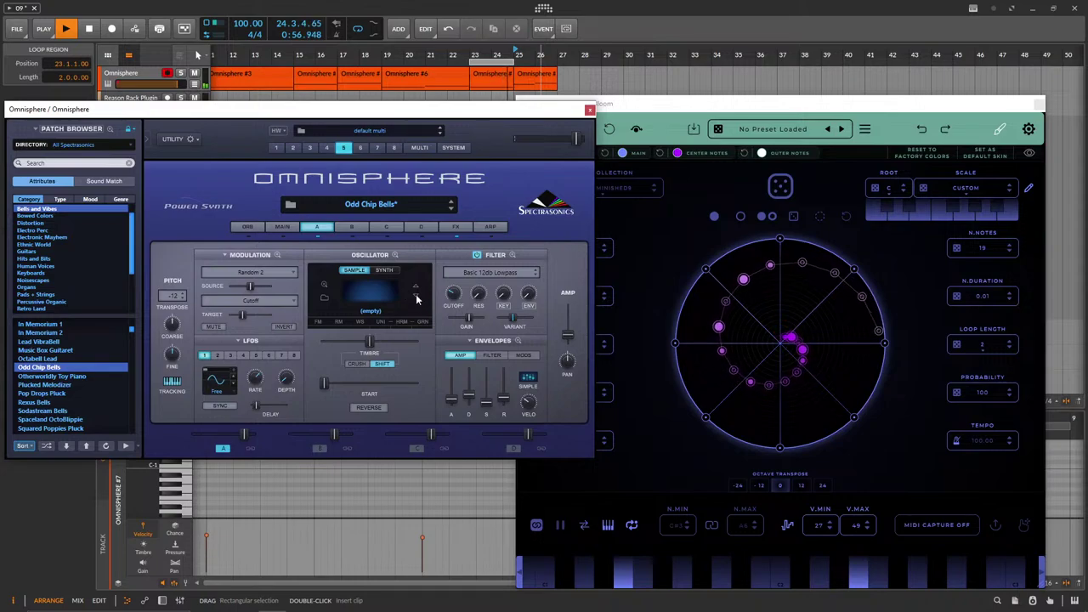
left_click(415, 298)
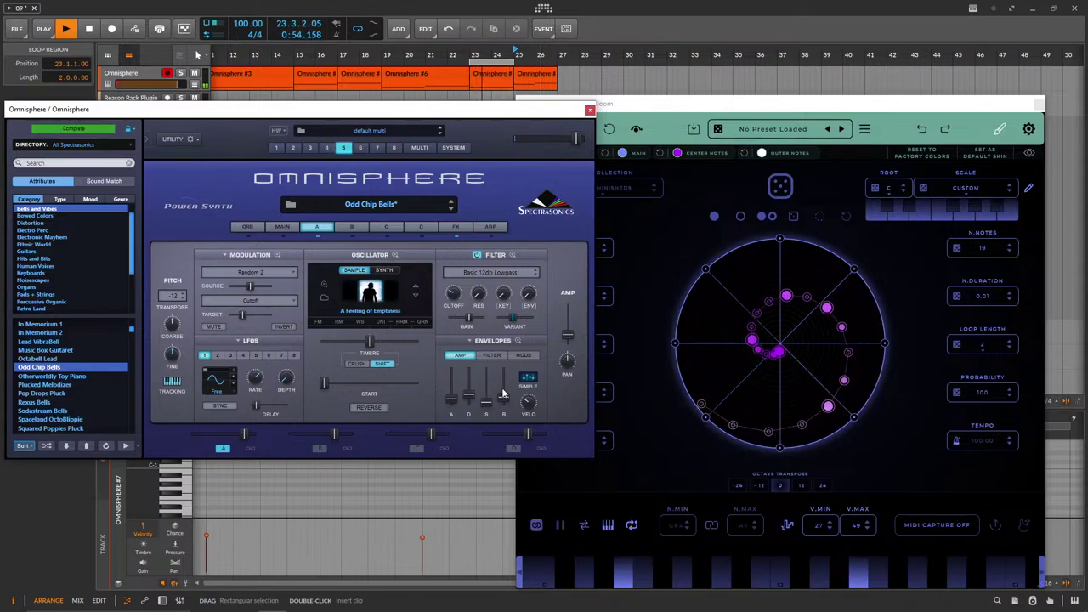
left_click_drag(482, 407, 453, 414)
Step through the oscillator samples to Aerophonia stretch and lower layer A's amp level in Odd Chip Bells.
left_click(415, 296)
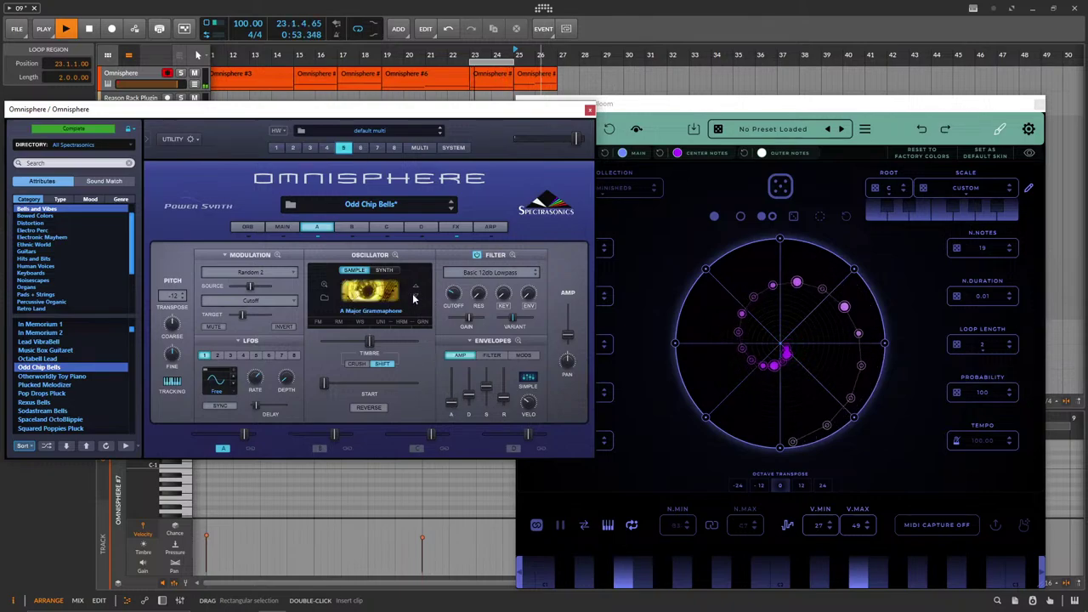
left_click(414, 297)
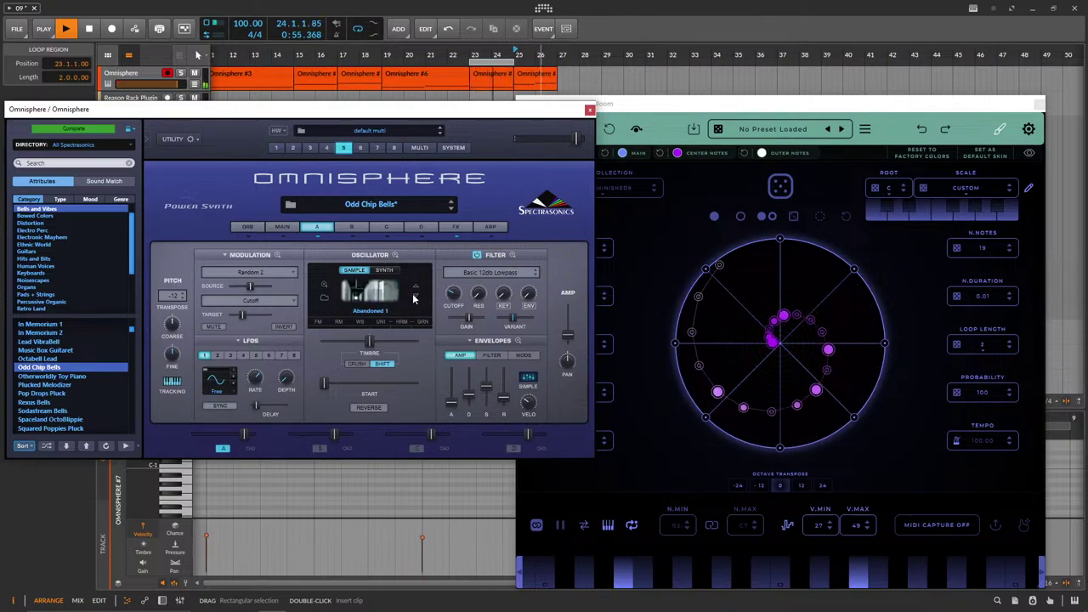
left_click(415, 297)
left_click(415, 297)
left_click(414, 296)
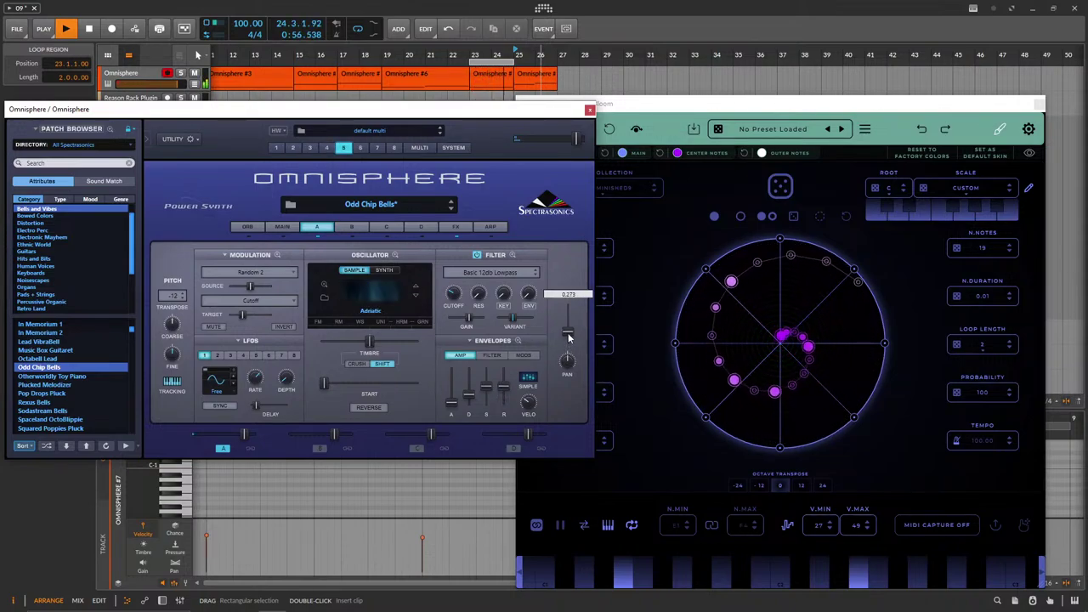
left_click(415, 297)
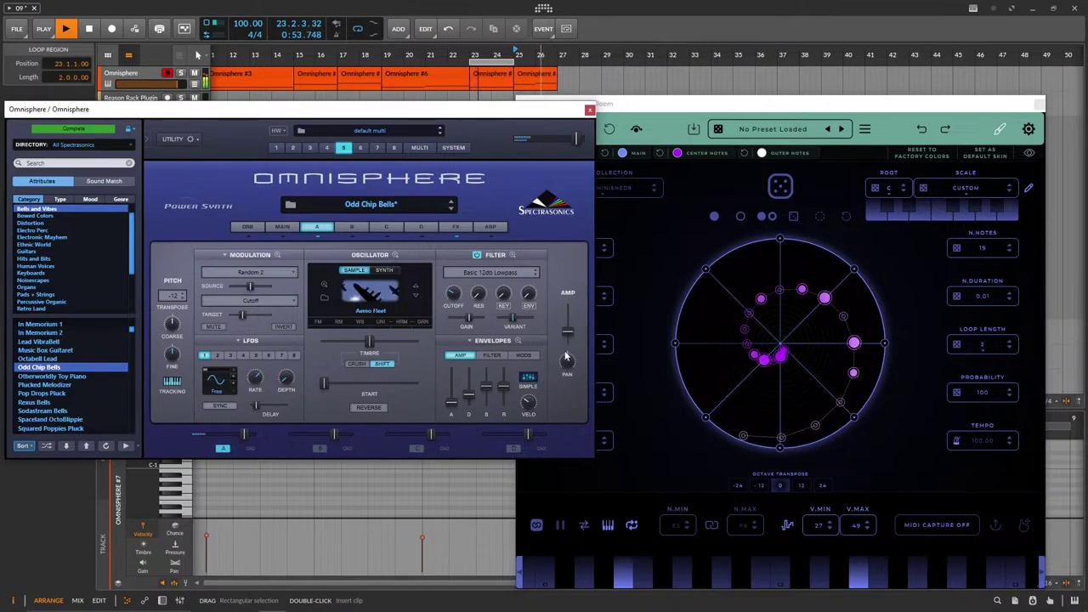
left_click(416, 298)
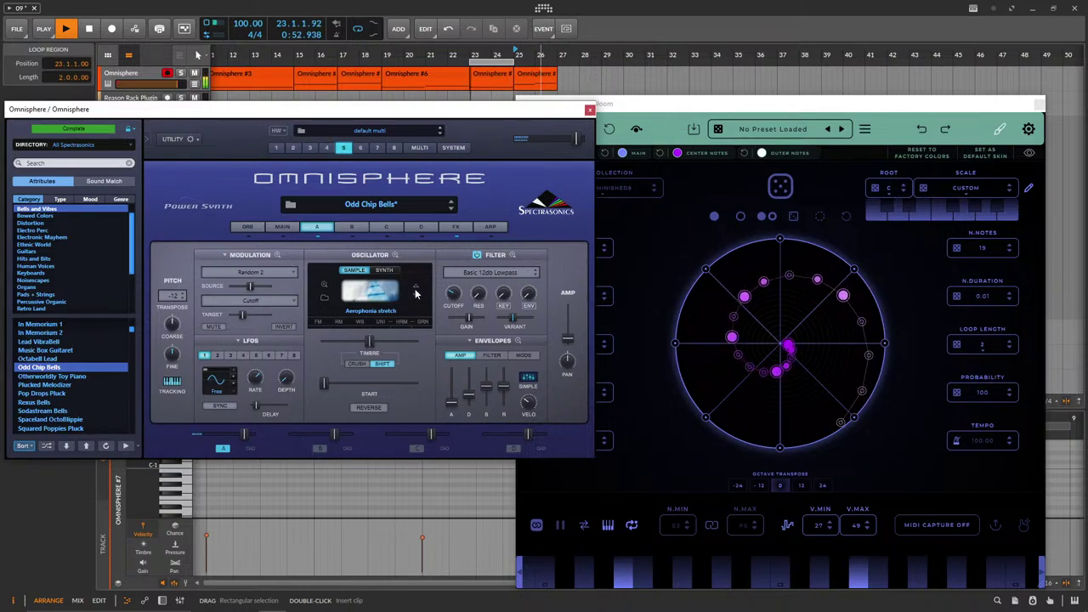
left_click_drag(568, 339, 570, 343)
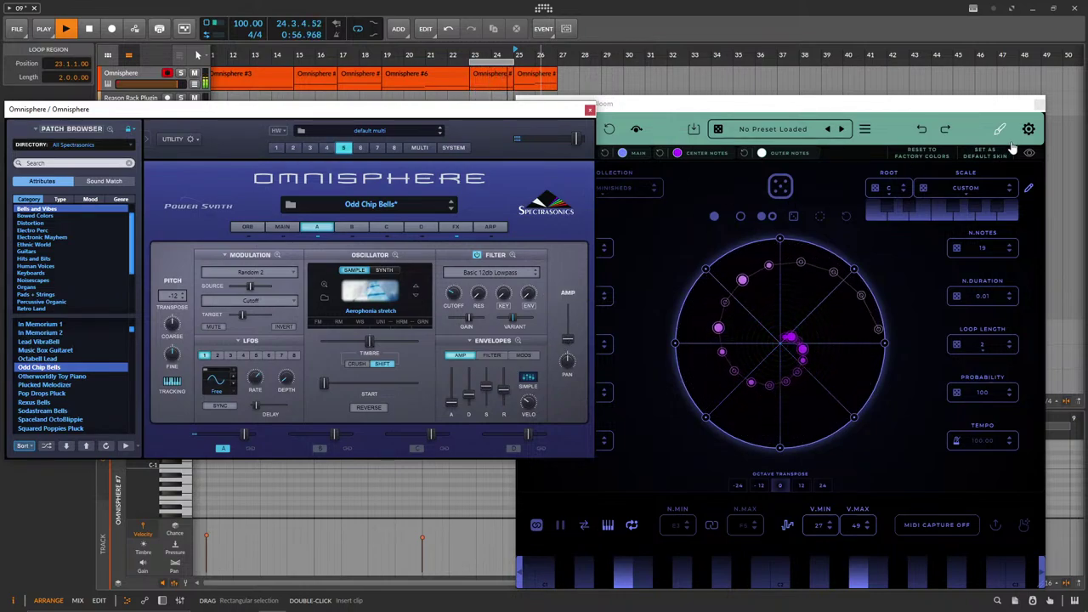
Lower part 3, D50 - Bell Chorale, to the minimum level in the multi mixer, and select the Omnisphere track.
left_click(420, 148)
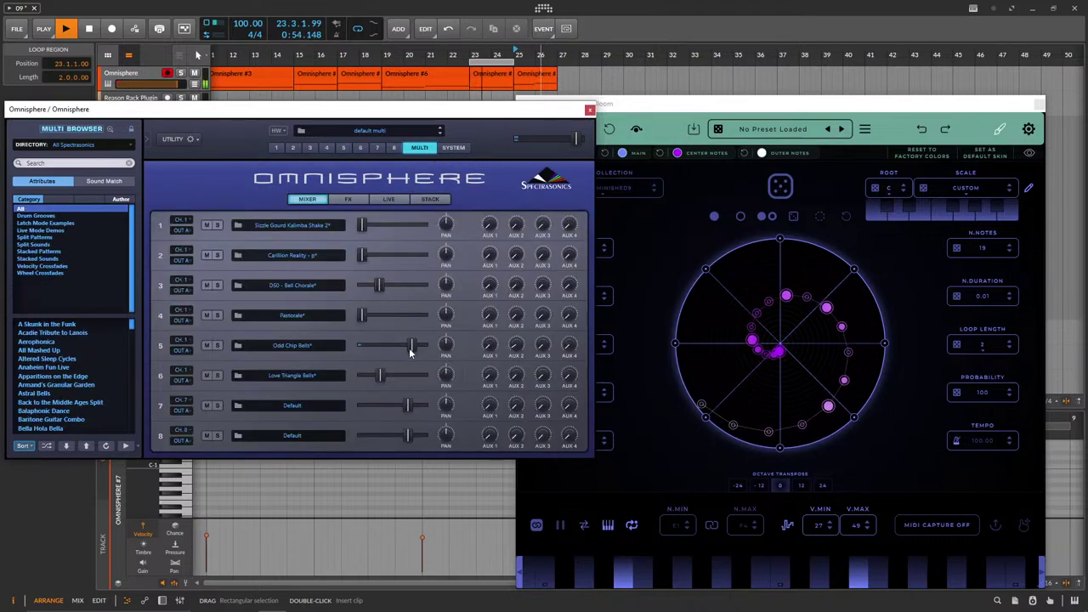
mouse_move(378, 289)
left_click_drag(374, 289, 350, 284)
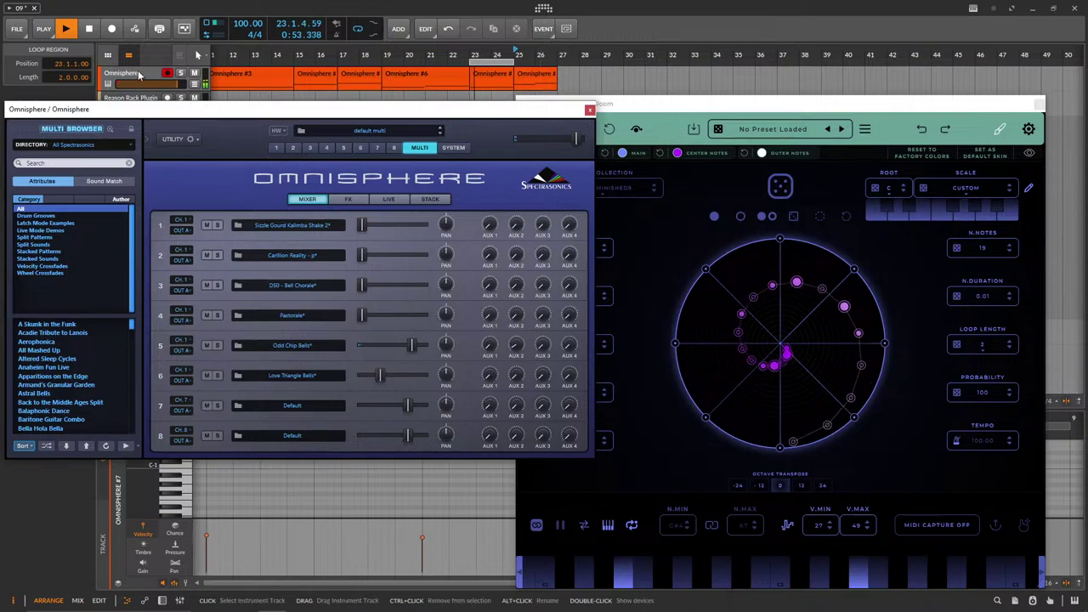
left_click(138, 73)
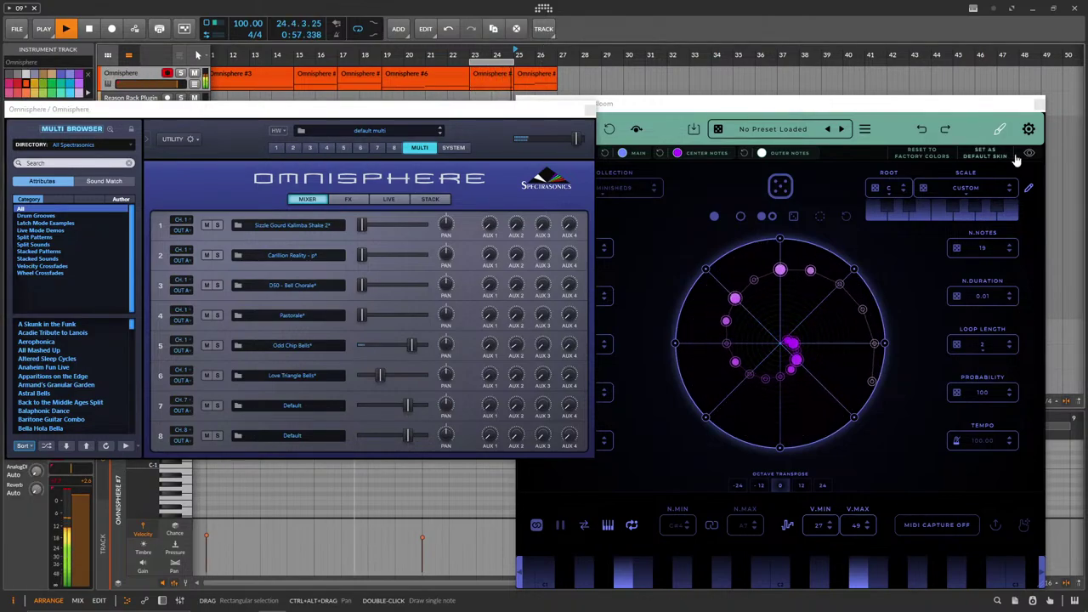
Check the trigger bar channel assignments in Harmony Bloom, assign part 4, Pastorale, to channel 3 and raise its level to about -13.2 dB.
left_click(1029, 129)
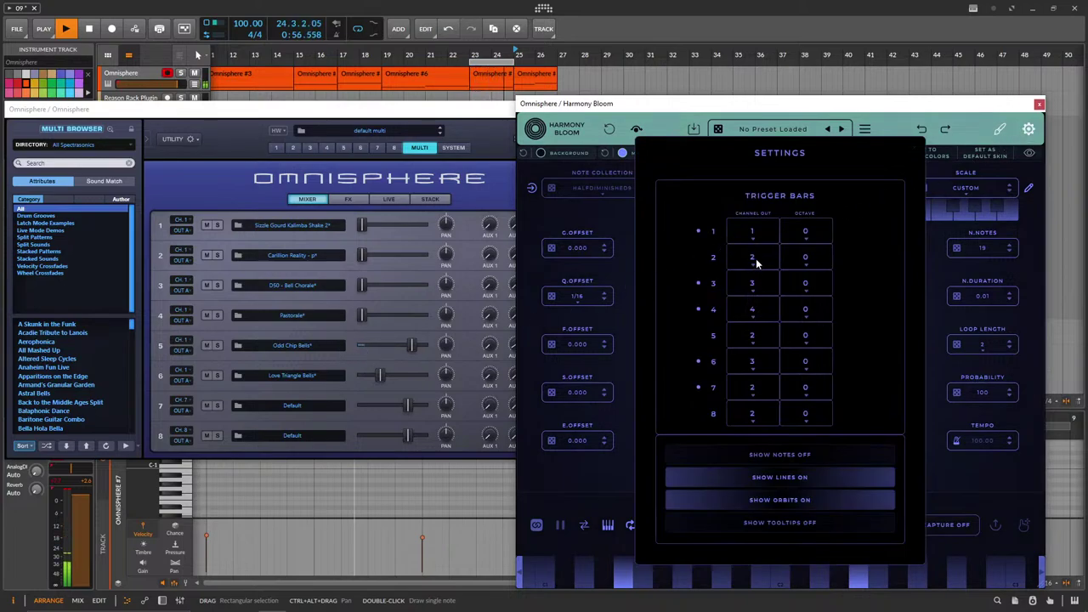
left_click(363, 318)
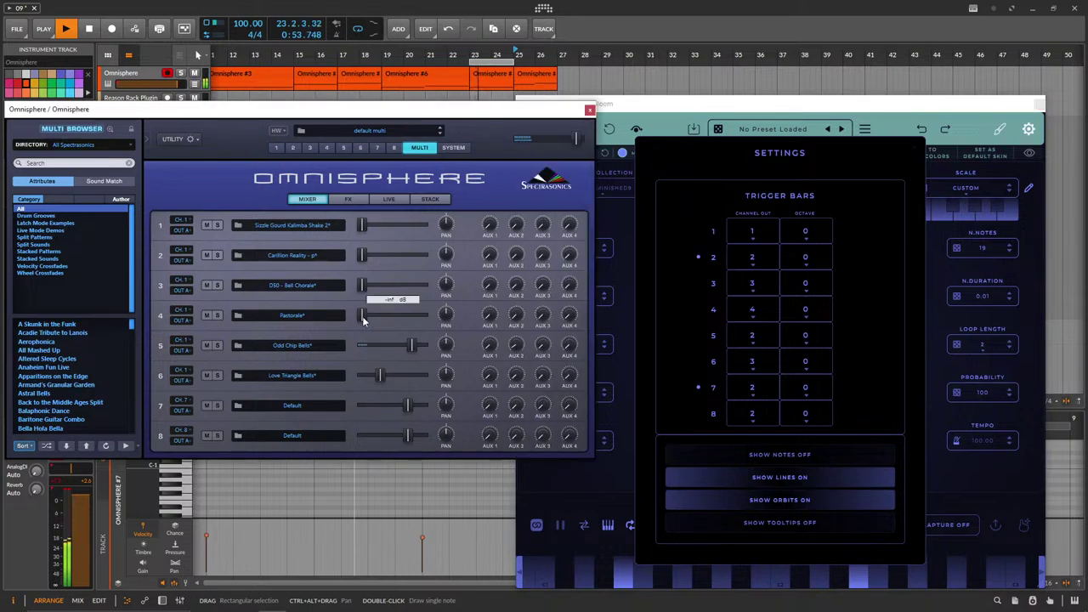
left_click(180, 312)
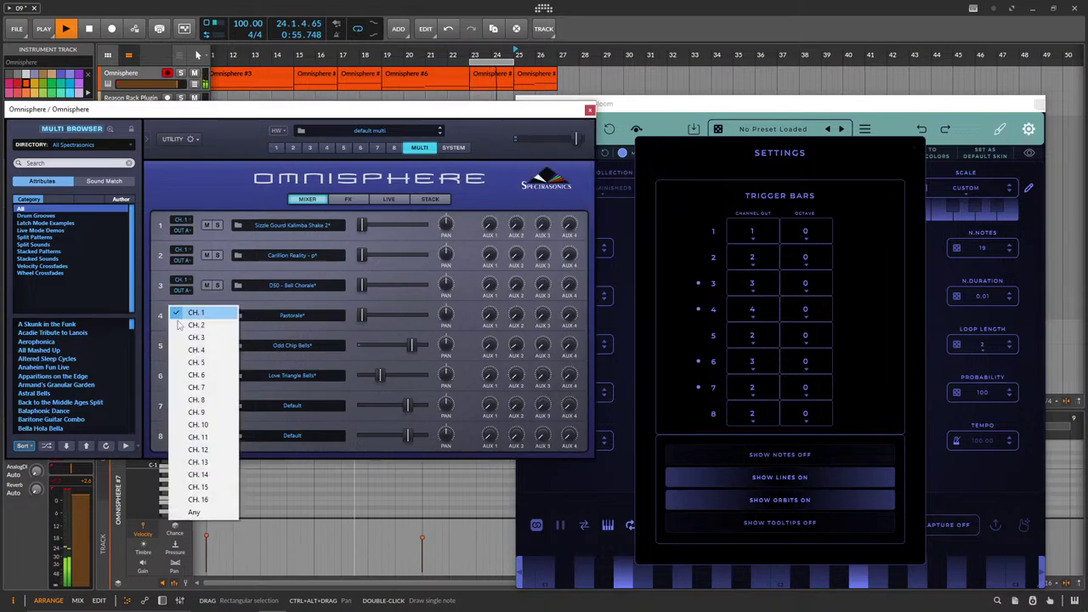
left_click(204, 342)
left_click_drag(373, 319, 379, 321)
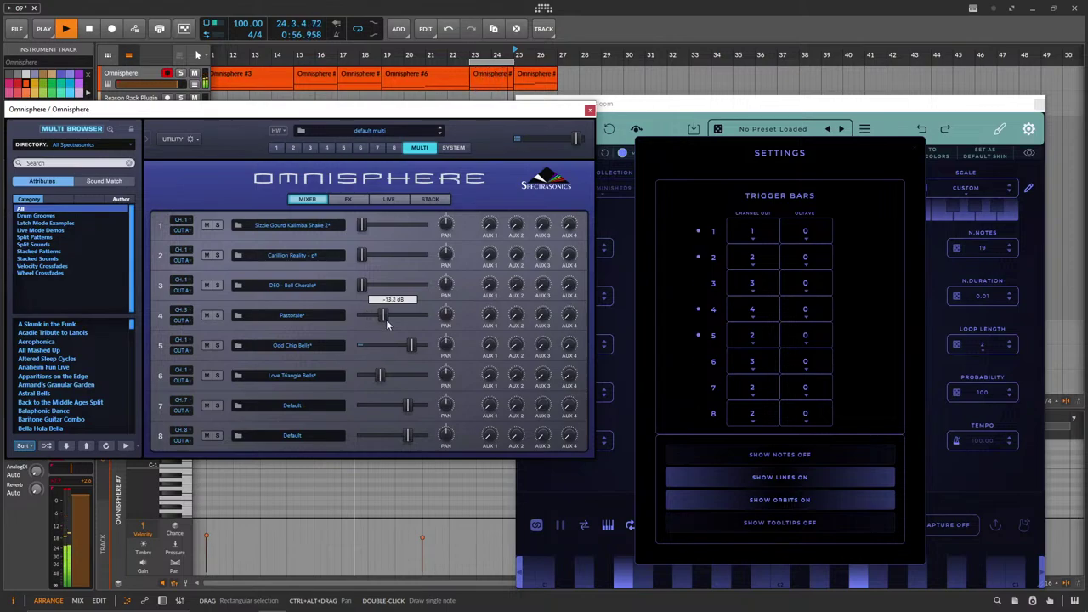
left_click_drag(393, 321, 339, 309)
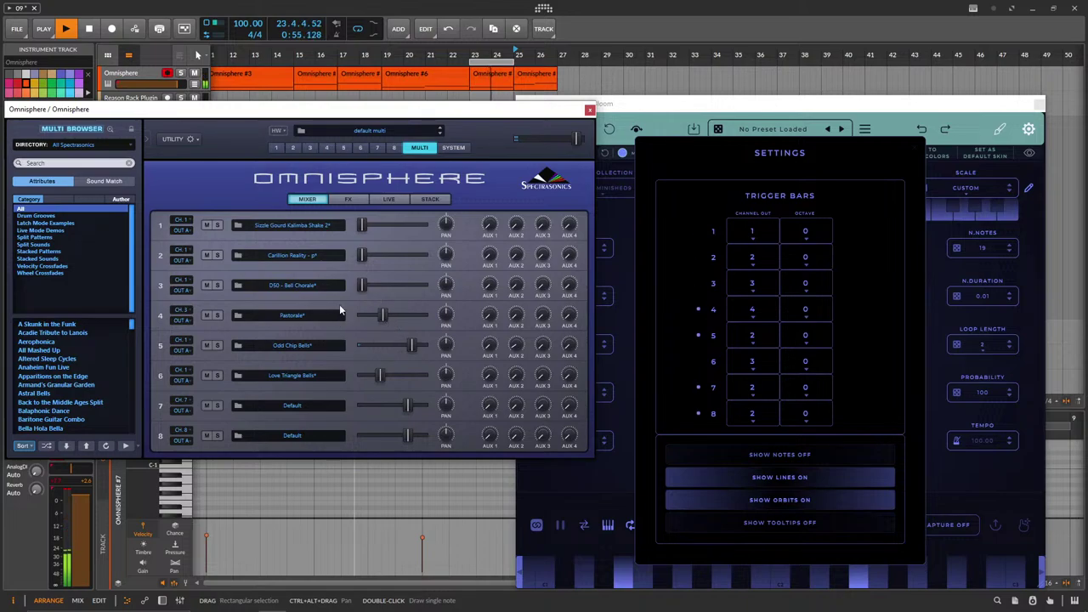
Open part 4, Pastorale, and adjust the amp envelope release on layers A and B, with layer B at about 0.676 secs.
left_click(310, 148)
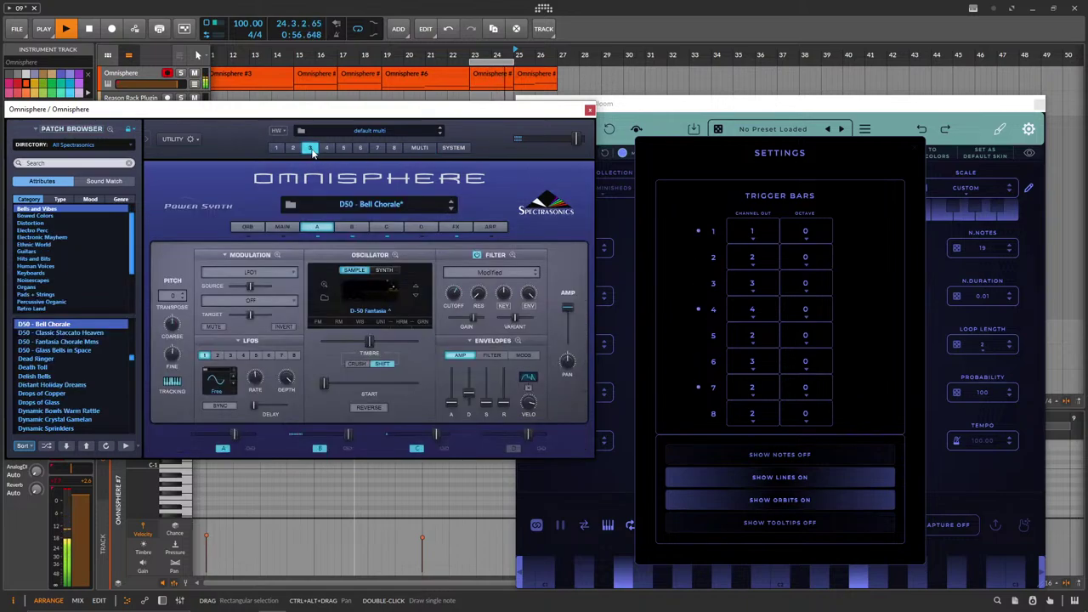
left_click(423, 148)
left_click(327, 147)
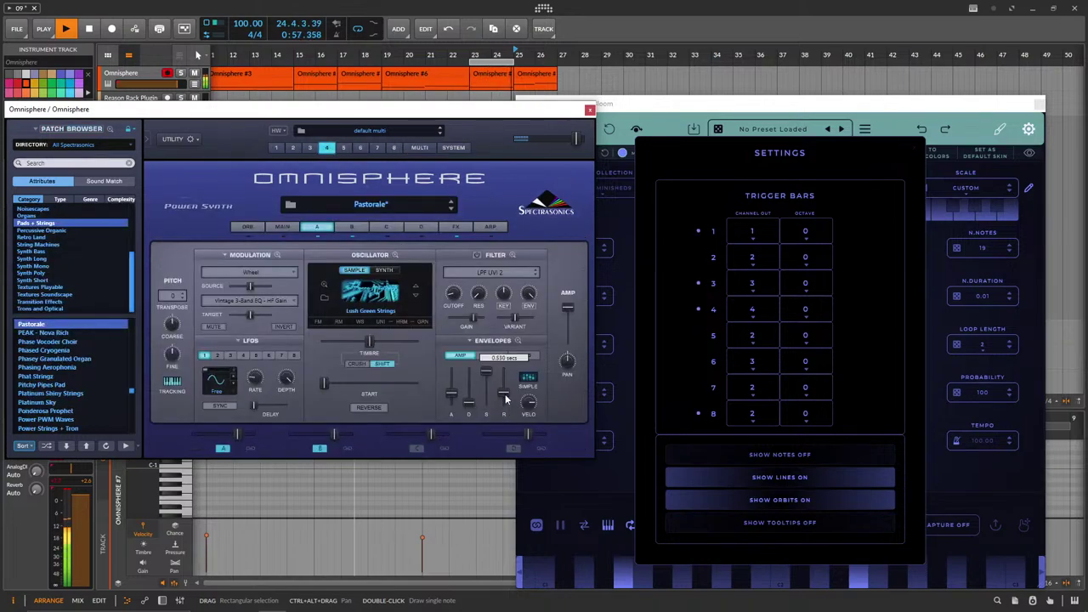
left_click(351, 226)
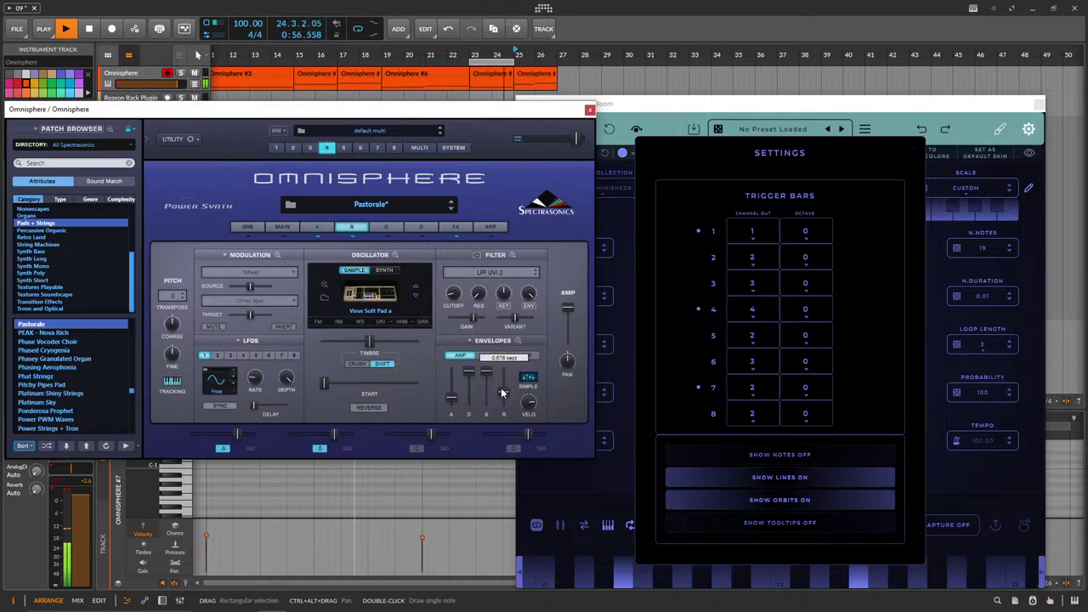
Close the Harmony Bloom settings, reactivate all muted notes and set the number of notes to 17.
left_click(927, 154)
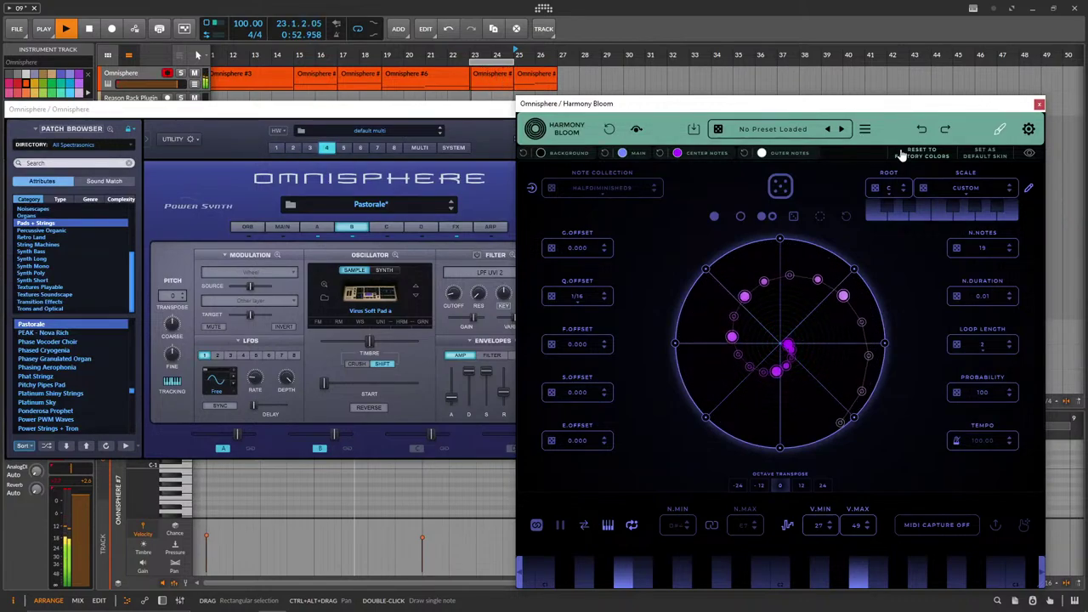
left_click(844, 219)
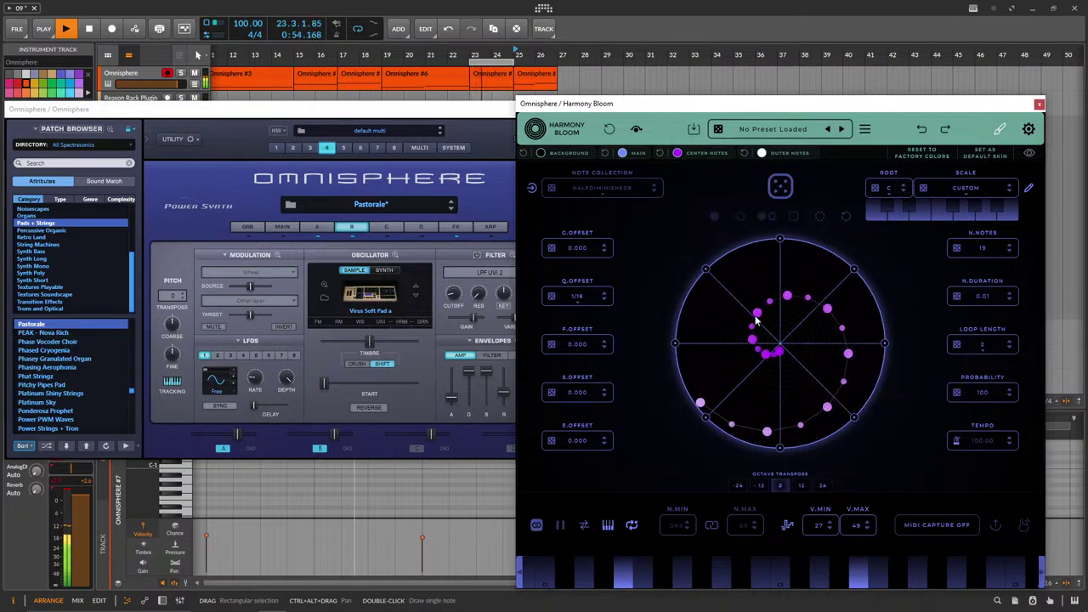
left_click_drag(993, 253, 994, 265)
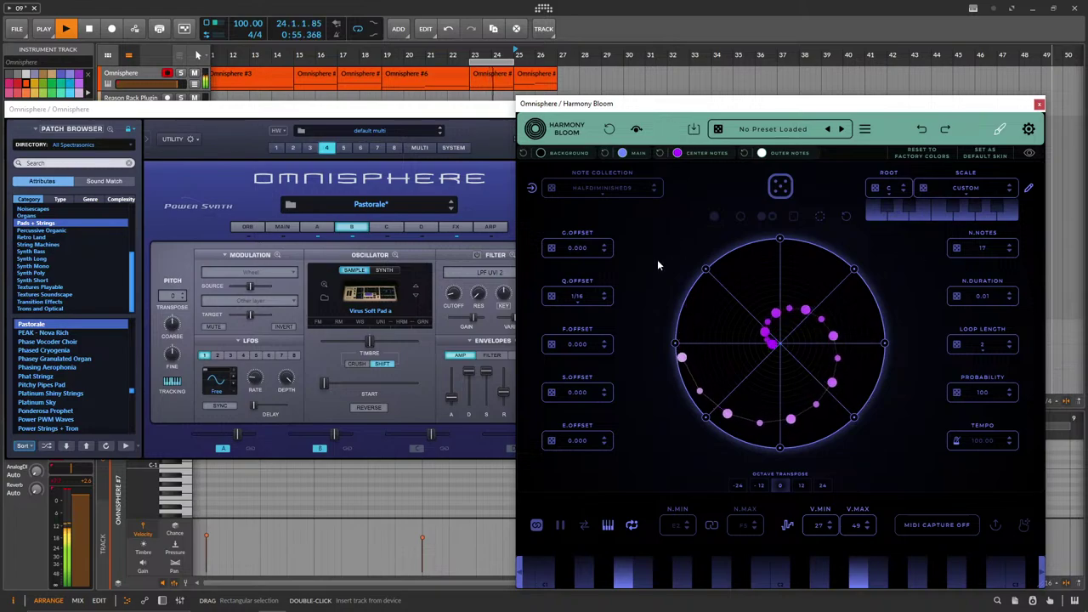
Lower the attack and set decay to about 0.223 secs on Pastorale's layer A, and set Harmony Bloom's octave transpose to 12.
left_click(317, 227)
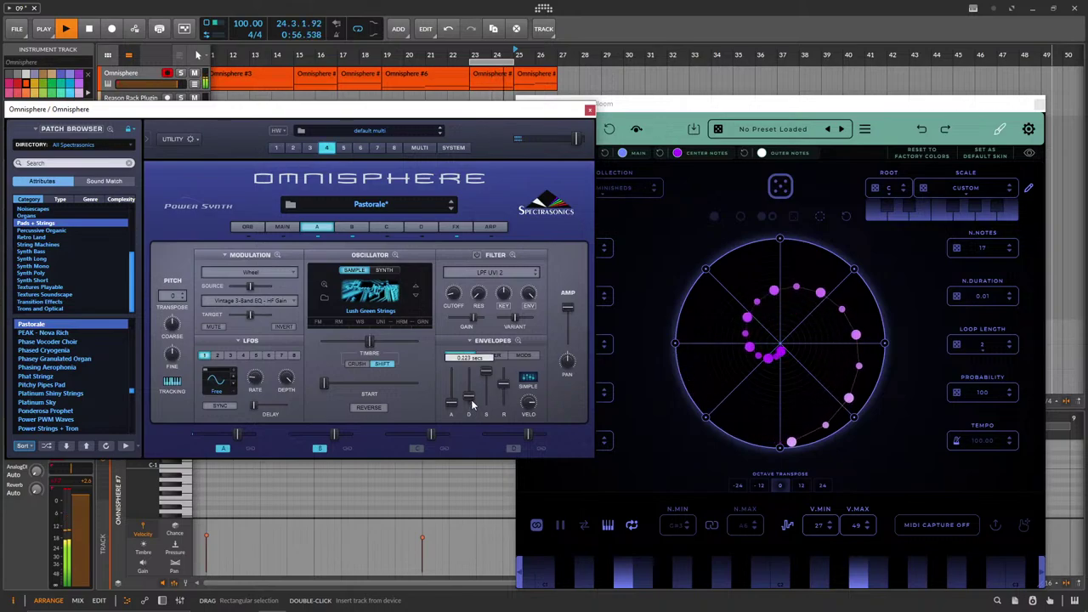
left_click(789, 486)
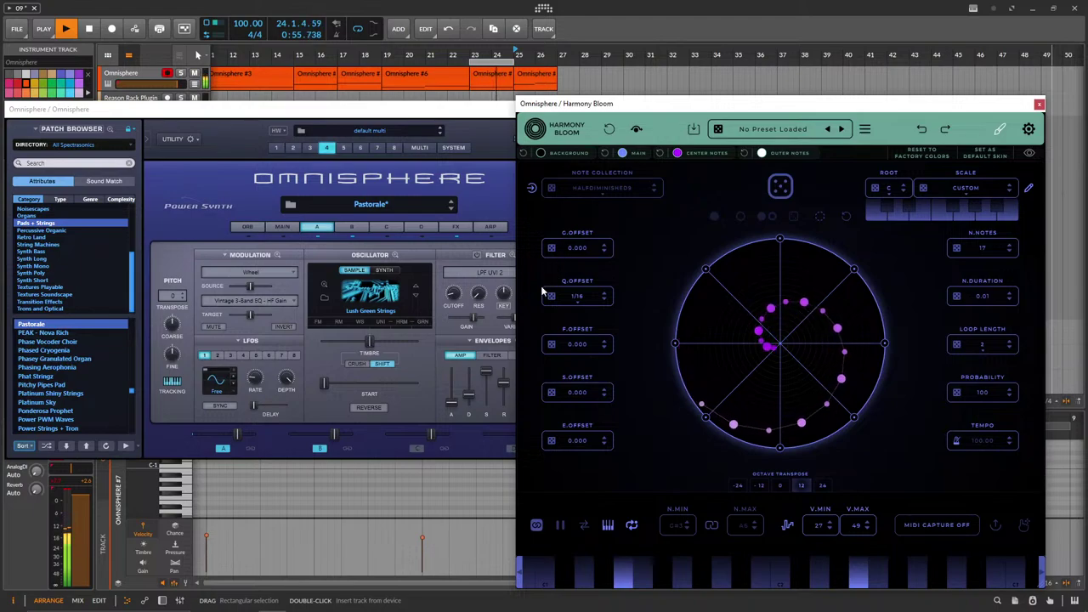
Lower the Chorus Echo mix in Pastorale's common effects and return Harmony Bloom's octave transpose to 0.
left_click(456, 227)
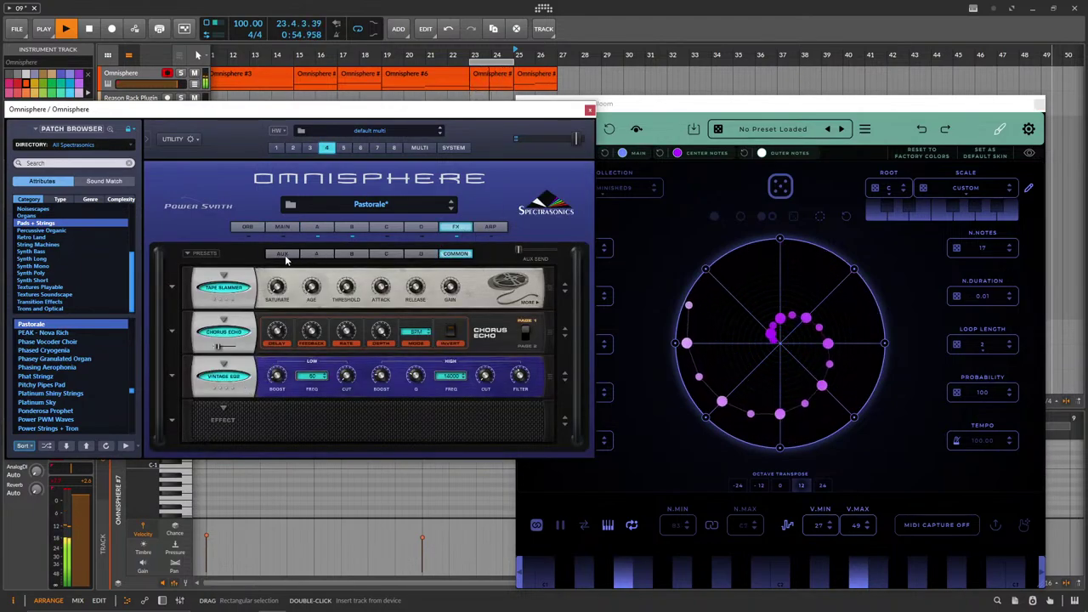
mouse_move(218, 349)
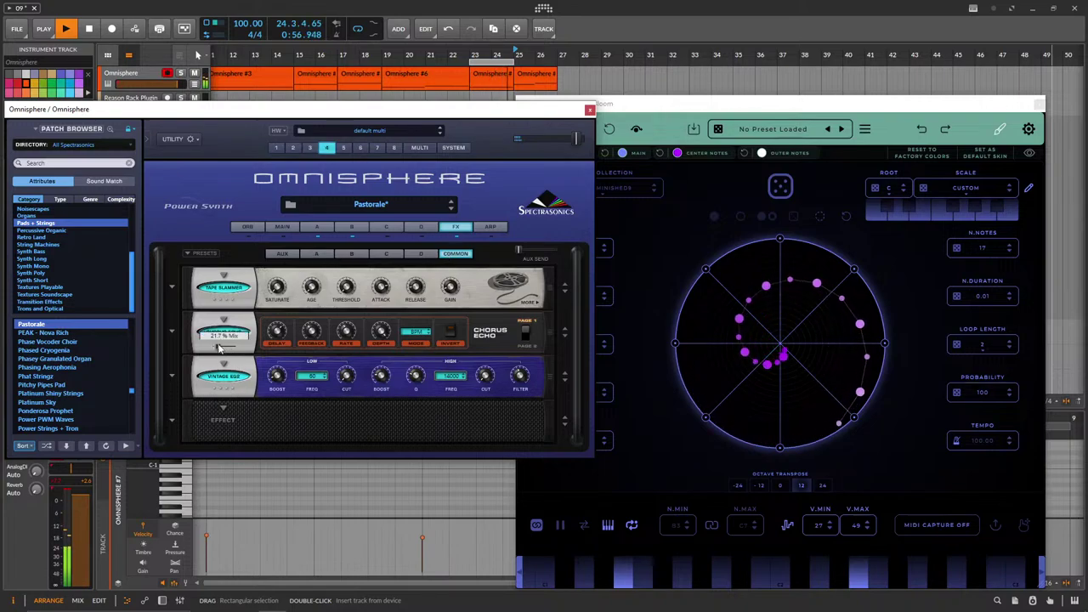
left_click_drag(225, 347, 238, 350)
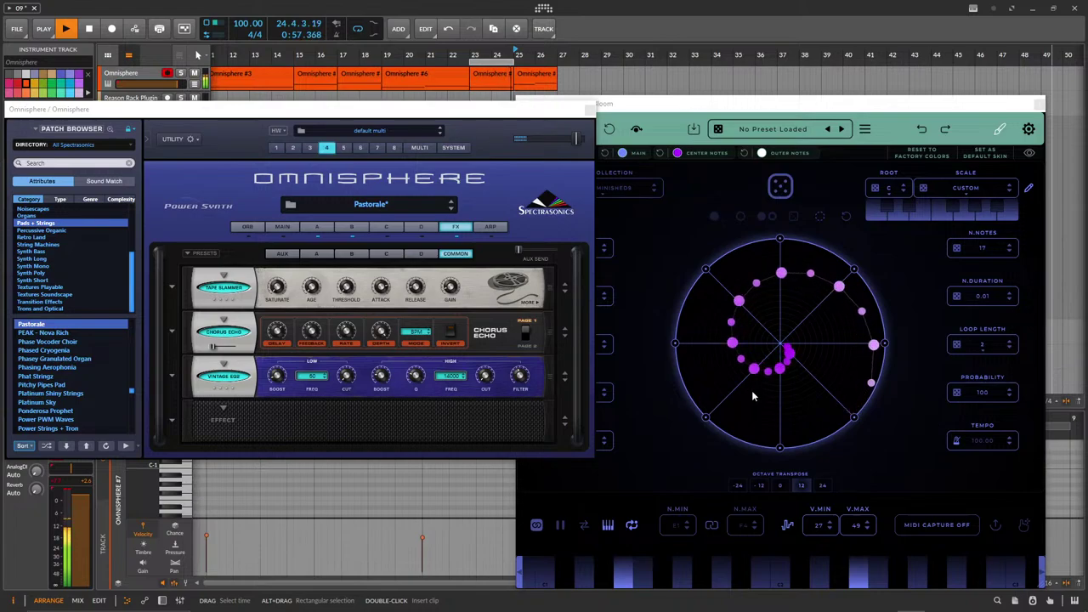
left_click(783, 485)
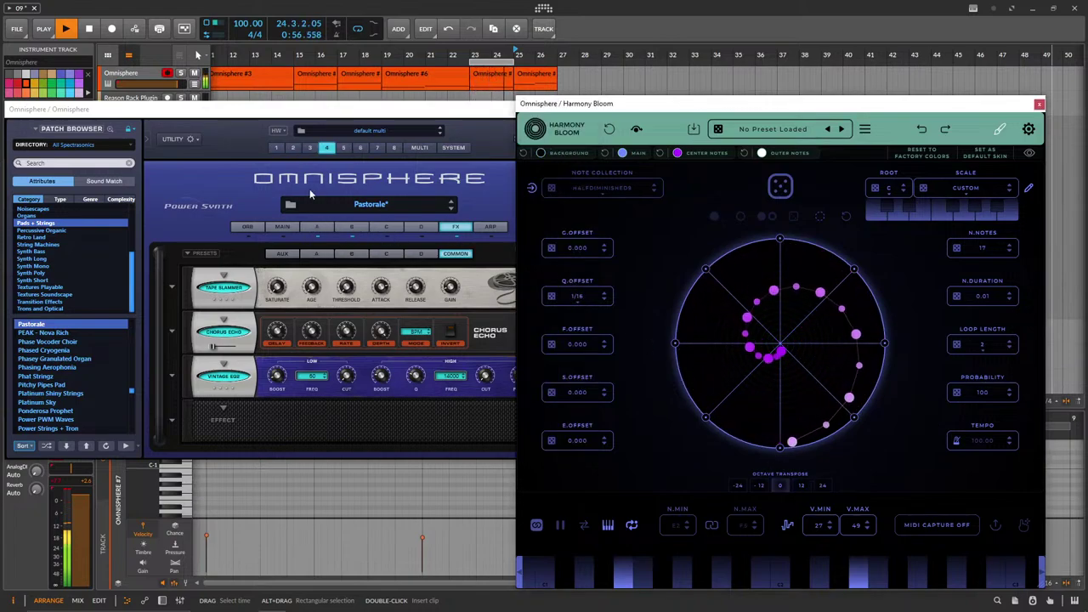
Raise Carillon Reality and Pastorale in the multi mixer, and pull Odd Chip Bells and Love Triangle Bells down to the minimum level.
left_click(419, 148)
left_click_drag(403, 347, 399, 348)
left_click_drag(363, 226, 387, 260)
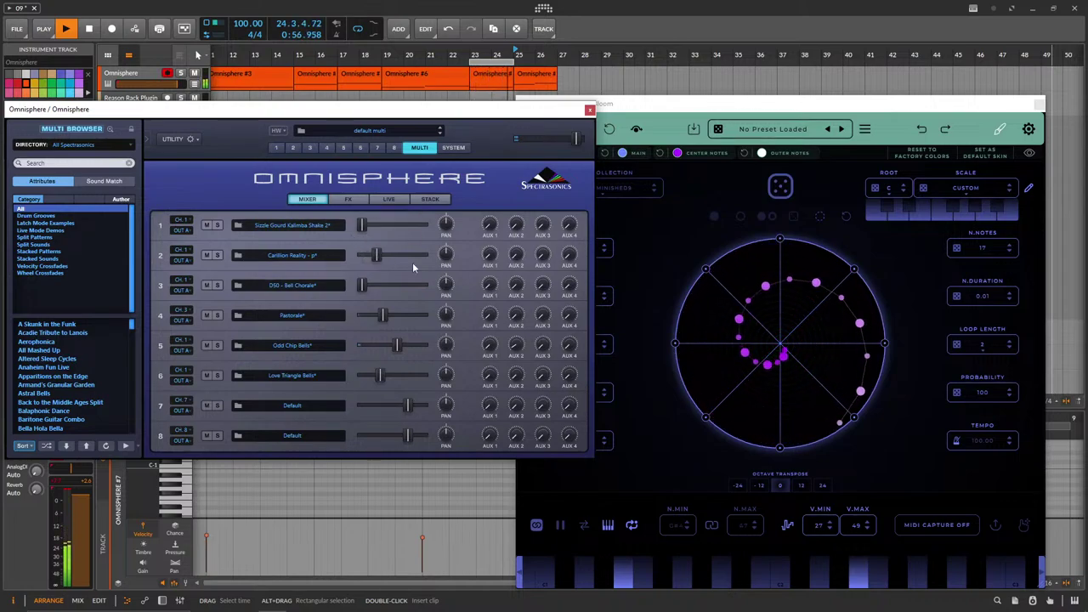
left_click_drag(392, 347, 362, 377)
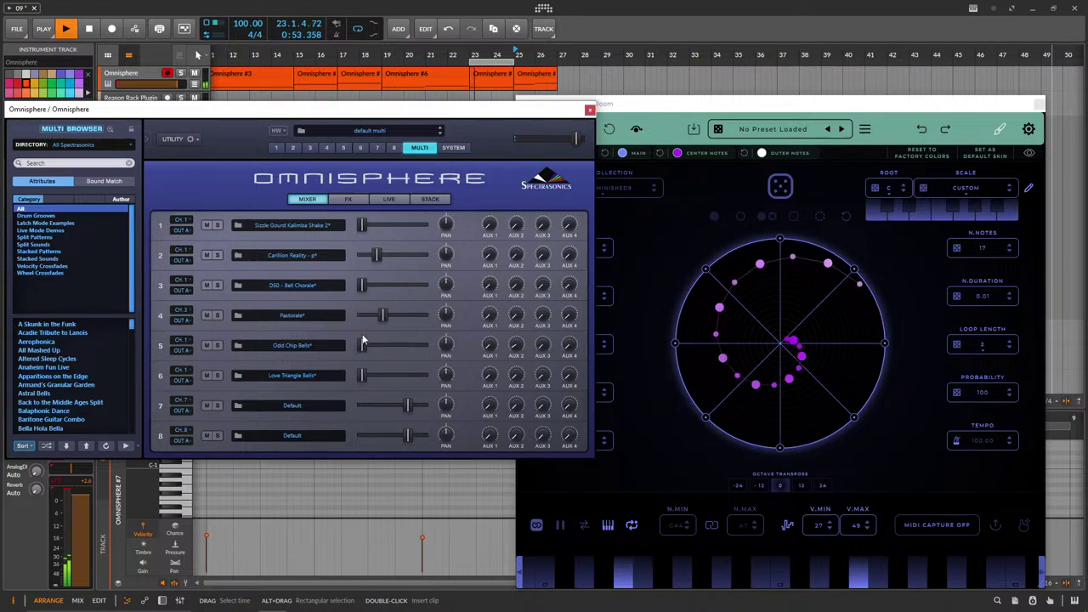
left_click_drag(383, 319, 388, 318)
Extend the arranger loop to four bars from bar 23, and randomize Harmony Bloom's Q.Offset with the Omnisphere window closed.
left_click_drag(511, 63, 557, 62)
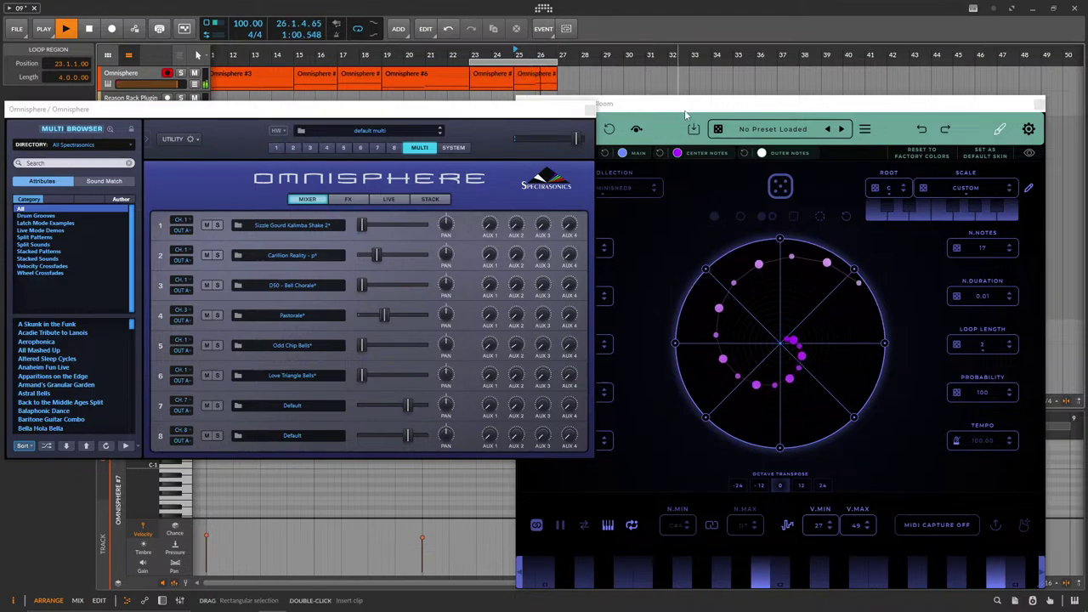
left_click(590, 111)
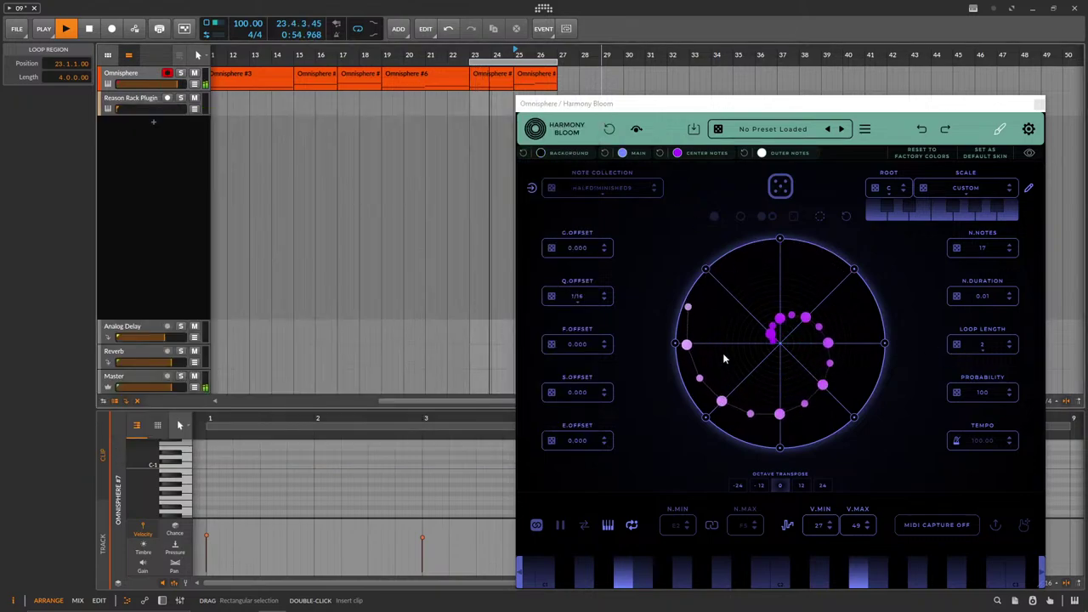
left_click(550, 296)
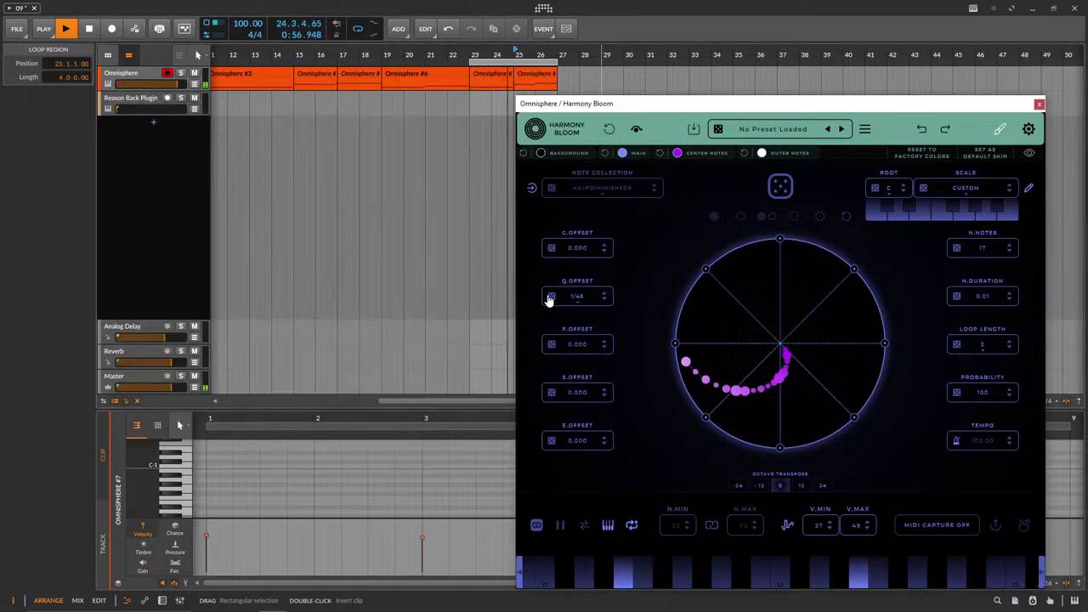
Set the output channel of all eight Harmony Bloom trigger bars to 1 and close the settings.
left_click(1028, 128)
left_click(759, 257)
left_click(757, 228)
left_click(763, 277)
left_click(760, 228)
left_click(761, 308)
left_click(757, 228)
left_click(753, 335)
left_click(748, 237)
left_click(753, 361)
left_click(764, 231)
left_click(757, 387)
left_click(753, 126)
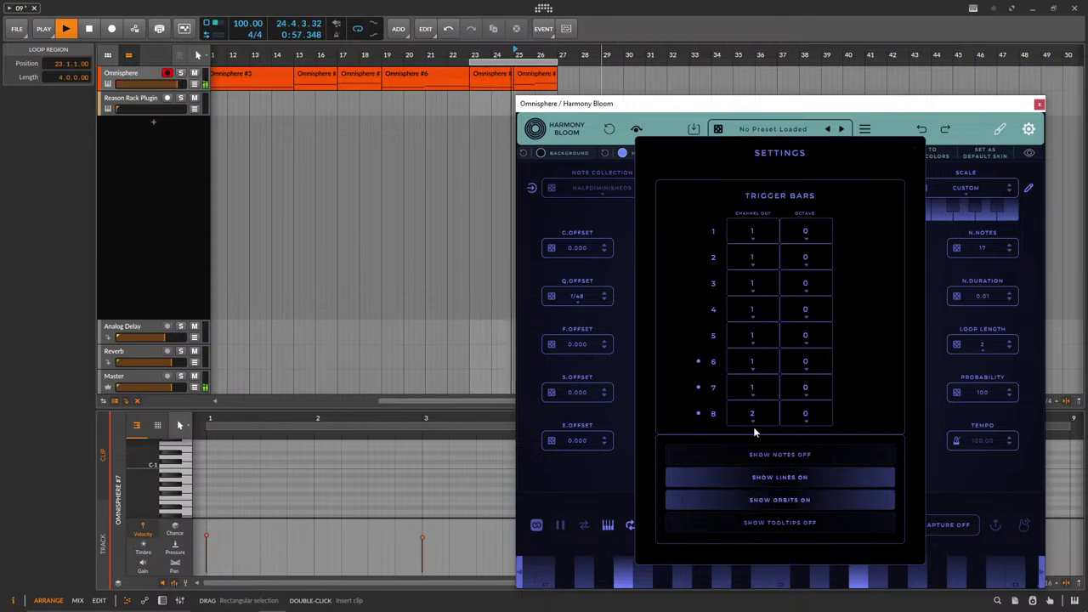
left_click(752, 413)
left_click(768, 129)
left_click(913, 154)
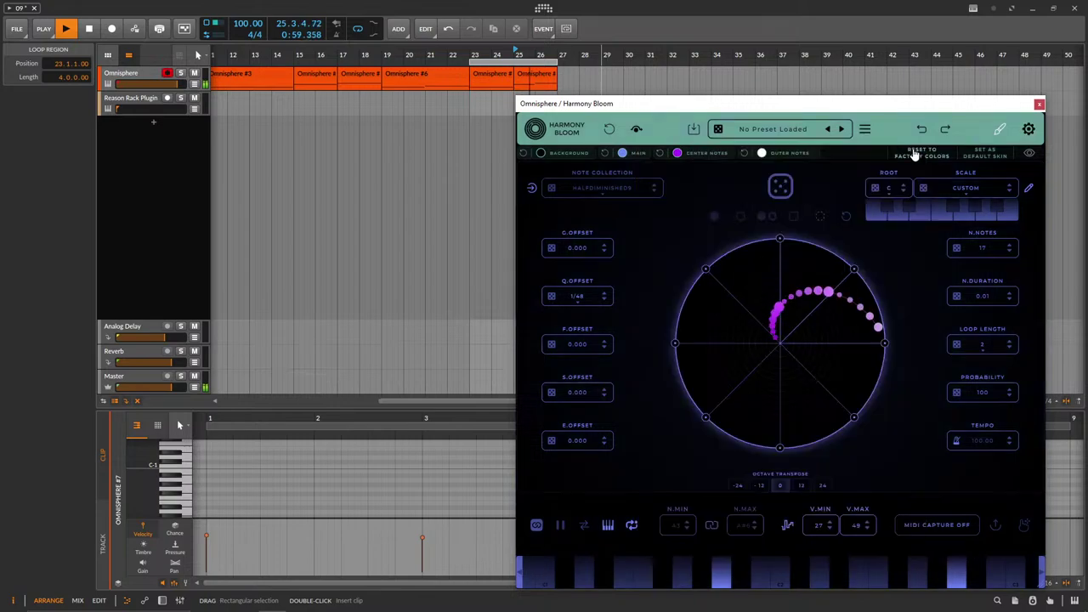
Loop the two-bar clip at bar 23 and disable all Harmony Bloom trigger bars except the upper vertical and the 3 o'clock one.
left_click(500, 76)
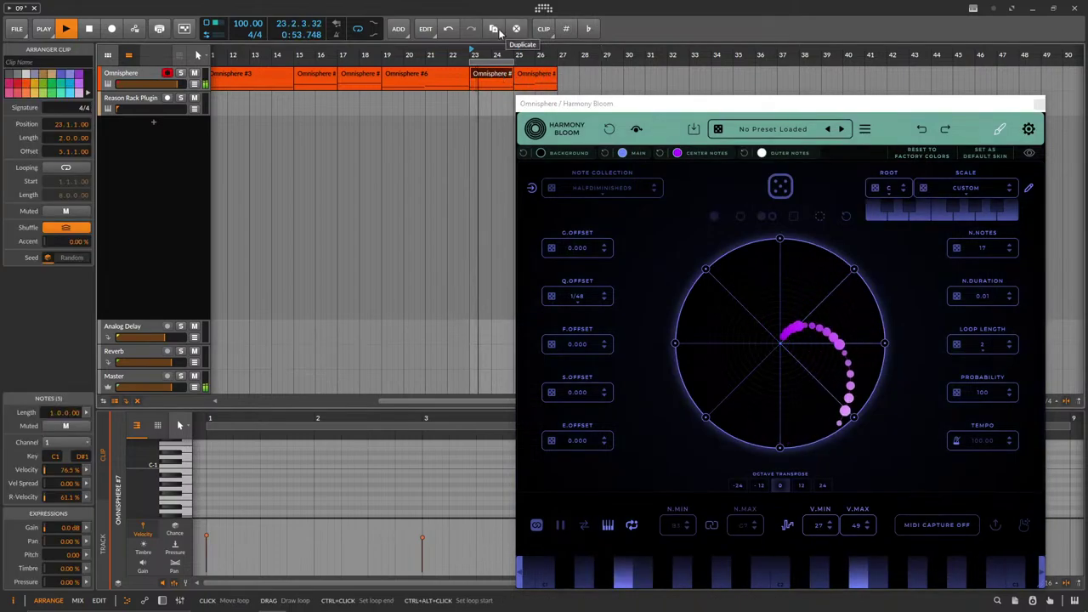
left_click(808, 402)
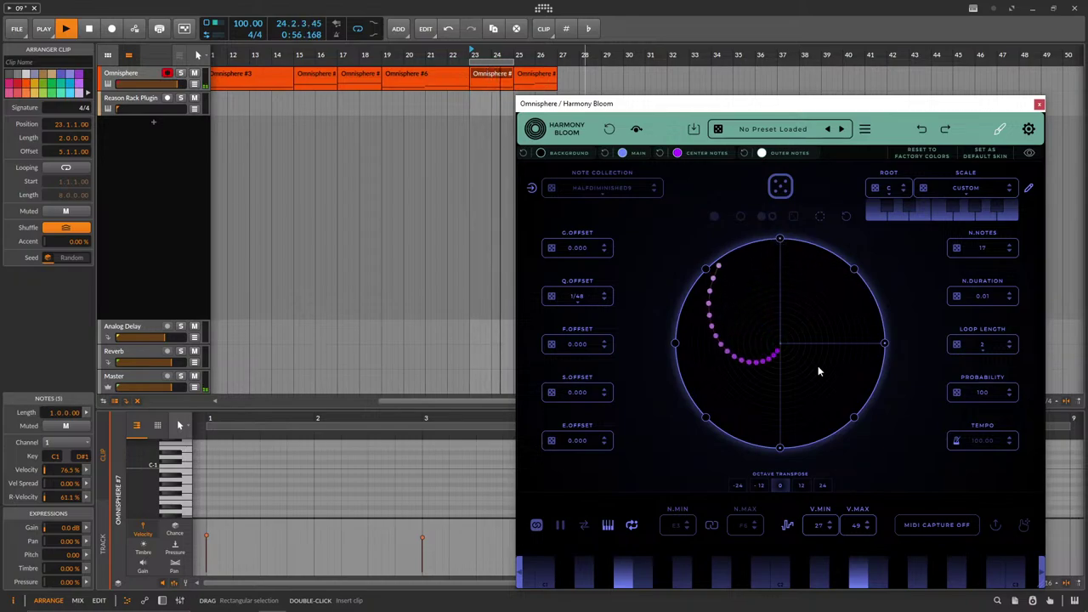
Shorten the C1 note at bar 5 of the Omnisphere clip to one bar and duplicate it to bar 6.
left_click(507, 79)
left_click_drag(584, 104, 621, 74)
scroll(292, 499, "down", 5)
scroll(298, 485, "up", 2)
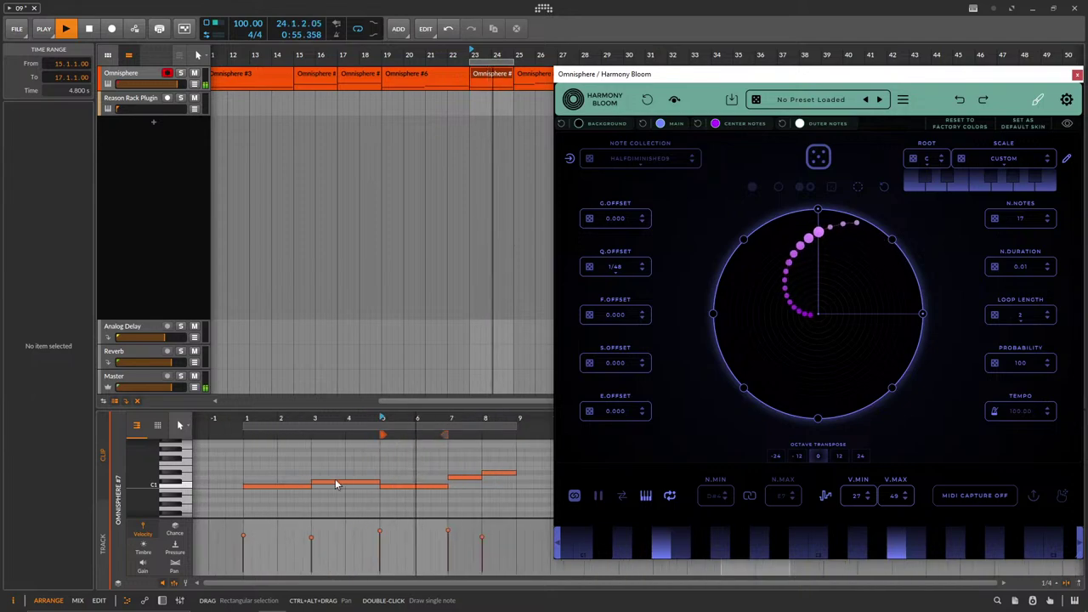
left_click_drag(446, 486, 413, 488)
left_click(403, 480)
left_click(402, 485)
key("ctrl+d")
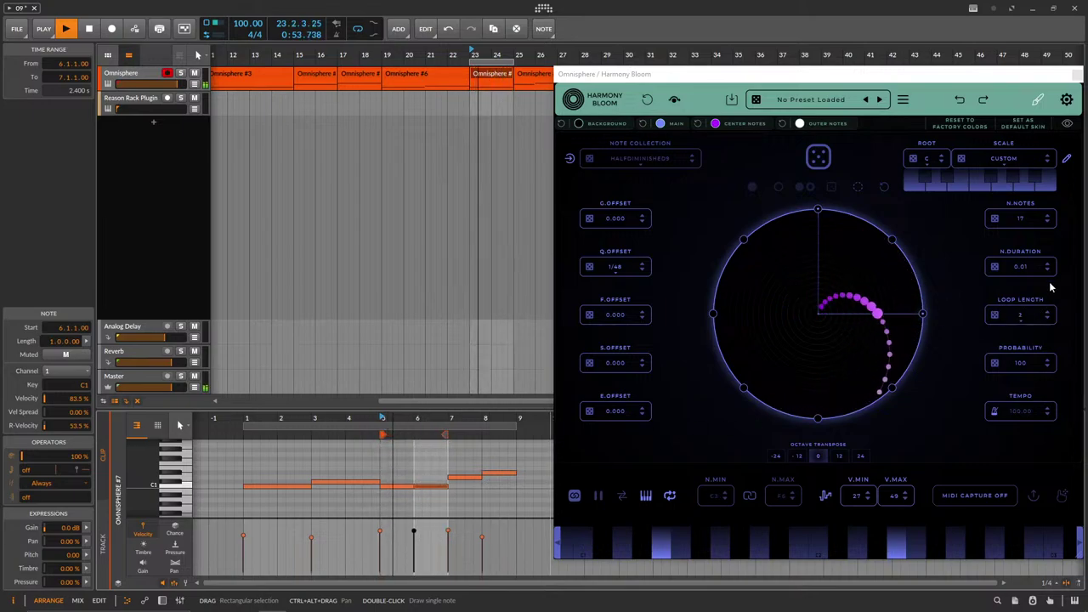
Set Harmony Bloom to 11 notes with octave transpose at -12, and raise the Reason Rack Plugin track's volume.
left_click_drag(1022, 217, 1022, 238)
left_click(858, 187)
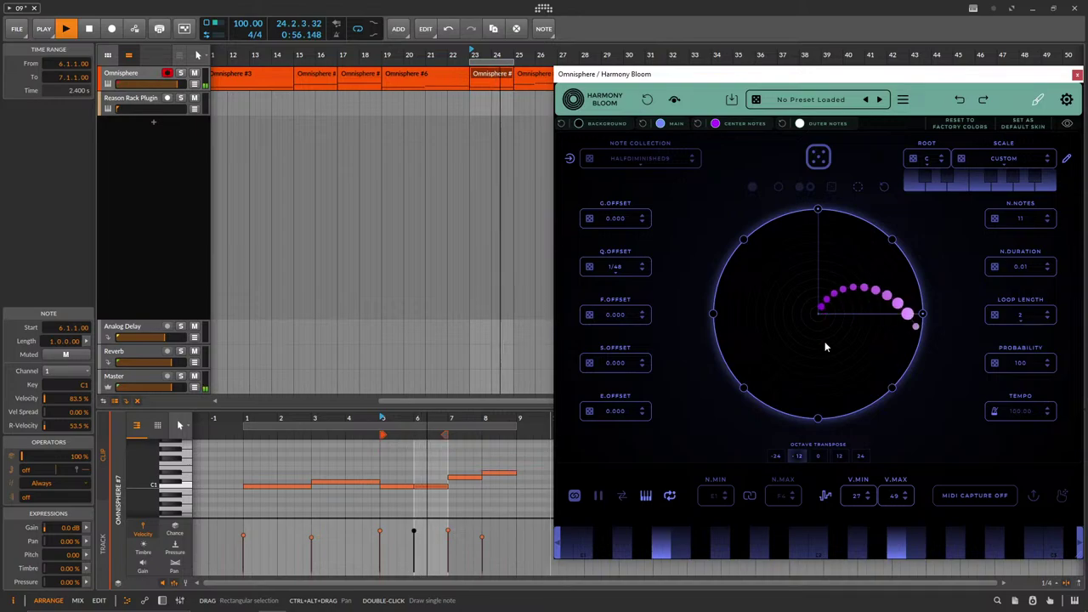
left_click(128, 75)
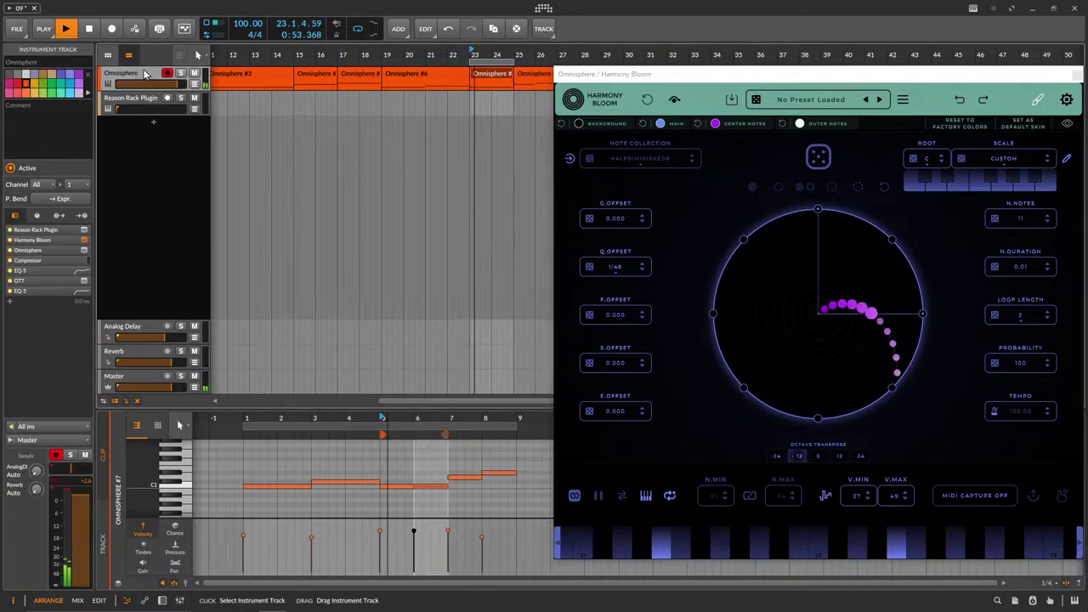
mouse_move(119, 108)
left_mouse_down()
mouse_move(161, 108)
mouse_move(140, 108)
left_mouse_up()
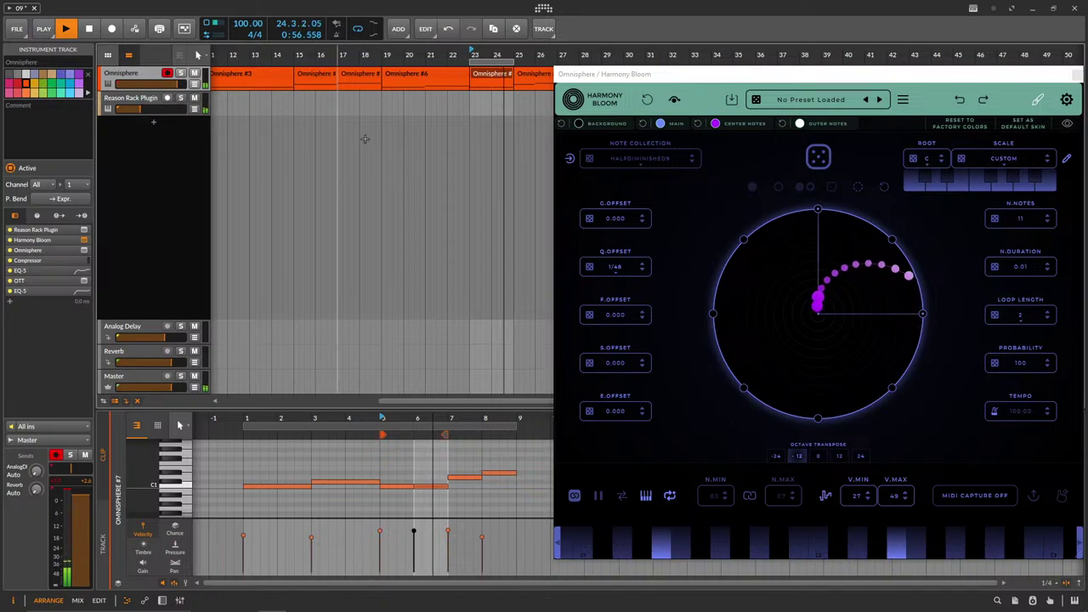
Set Harmony Bloom's Q.Offset to 1/16 and its loop length to 1.
left_click(615, 266)
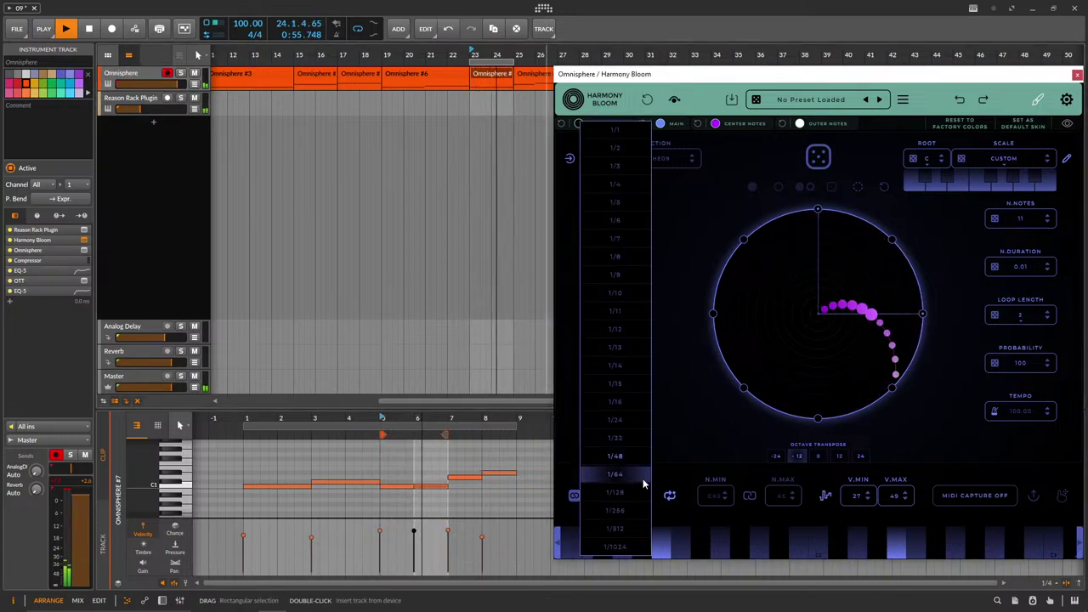
left_click(636, 401)
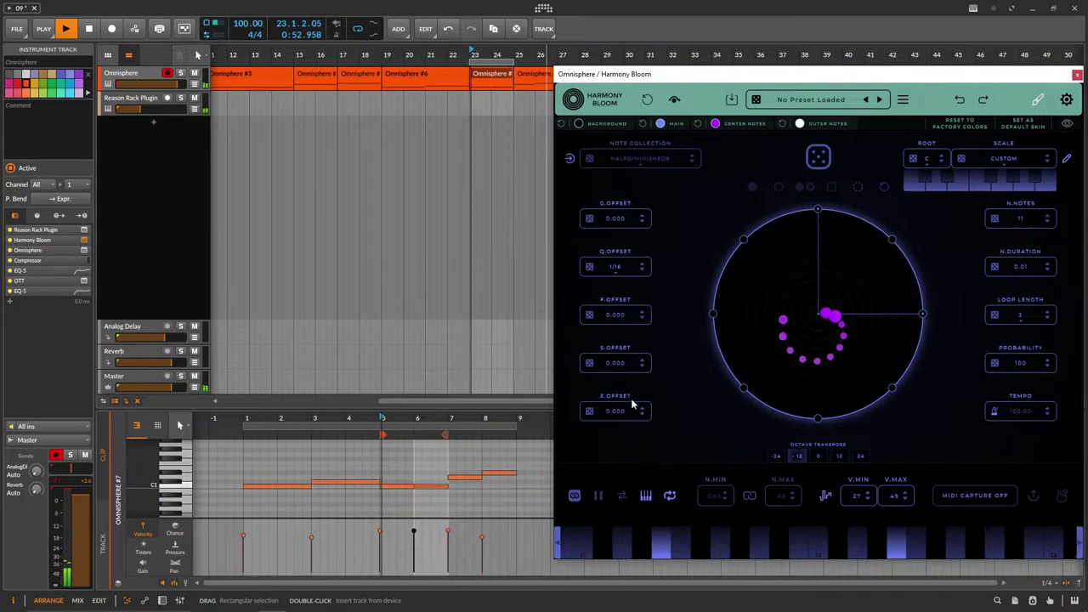
left_click(1048, 310)
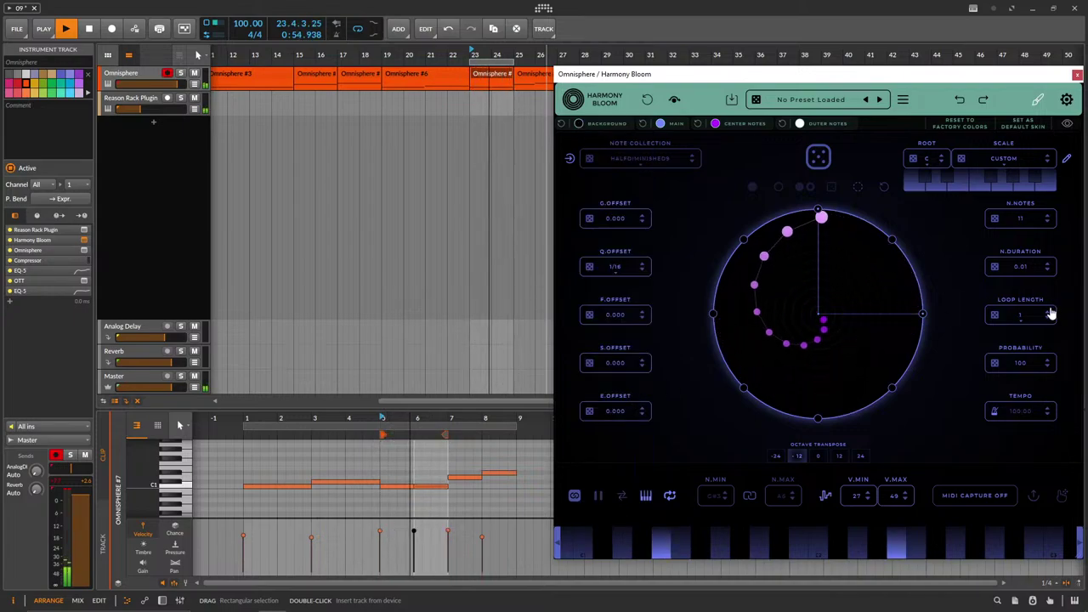
left_click(1051, 317)
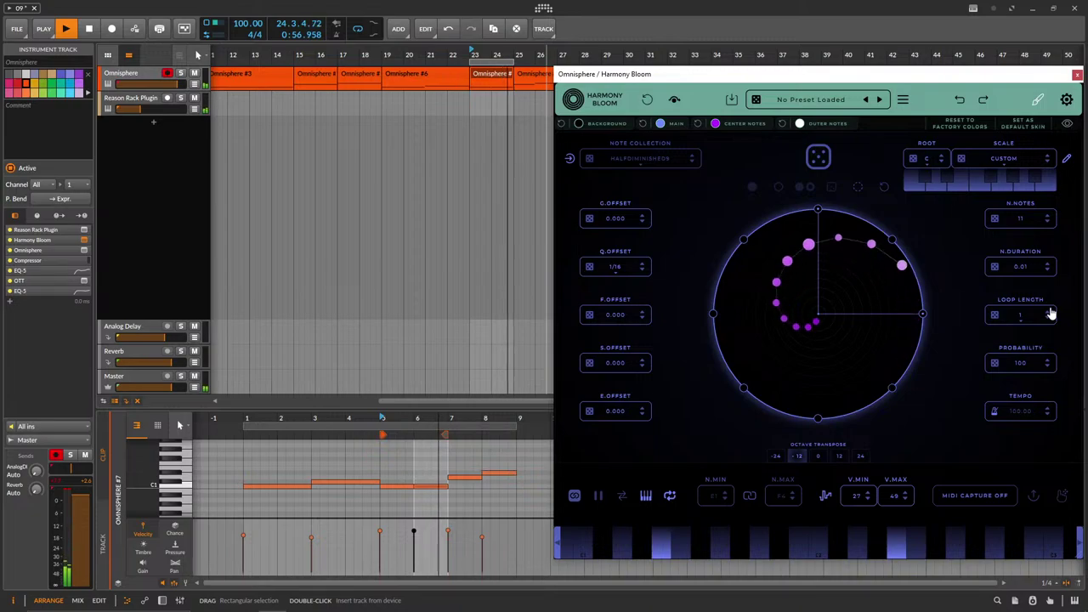
Pull the Reason Rack Plugin track's volume fully down and swap Harmony Bloom's upper vertical trigger bar for the 9 o'clock one.
left_click_drag(139, 108, 117, 112)
left_click(1050, 312)
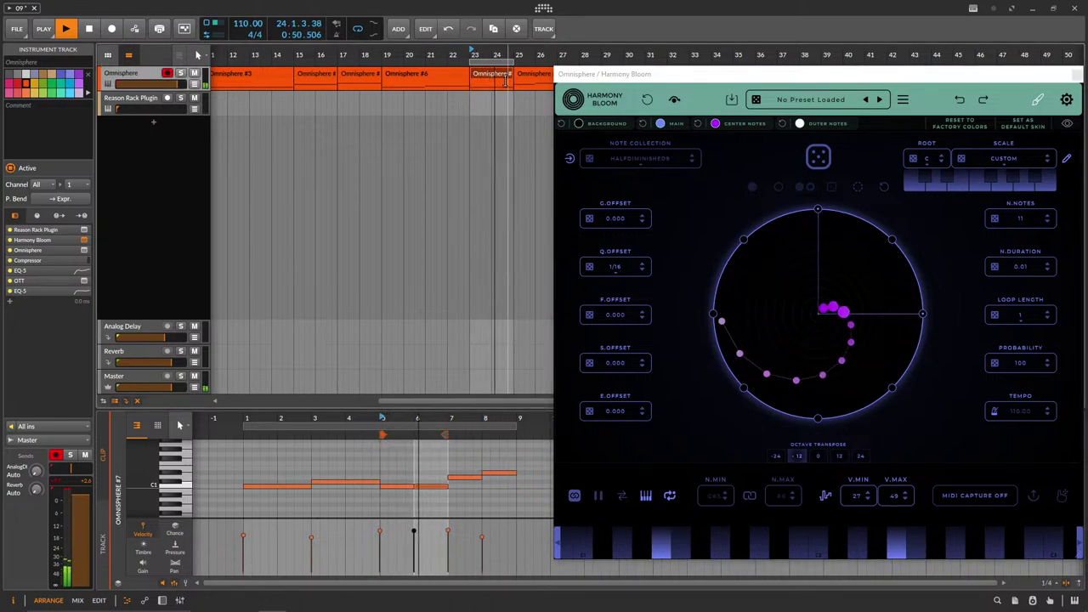
left_click(818, 210)
left_click(713, 313)
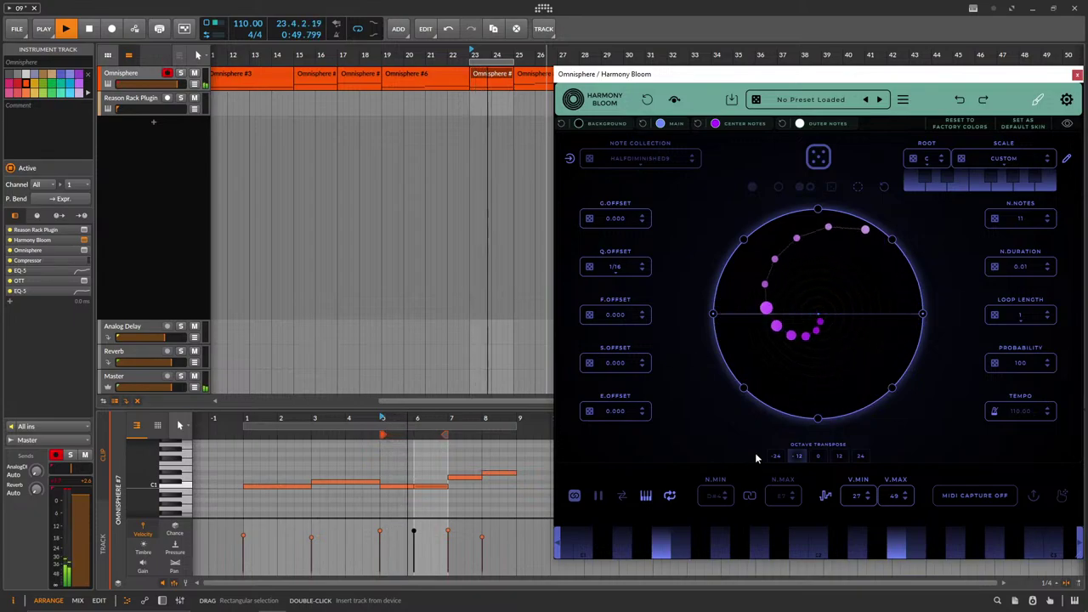
Show the Omnisphere track's devices, open the Omnisphere mixer and raise part 5, Odd Chip Bells, to -16.9 dB.
left_click(134, 77)
key("Tab")
left_click(108, 56)
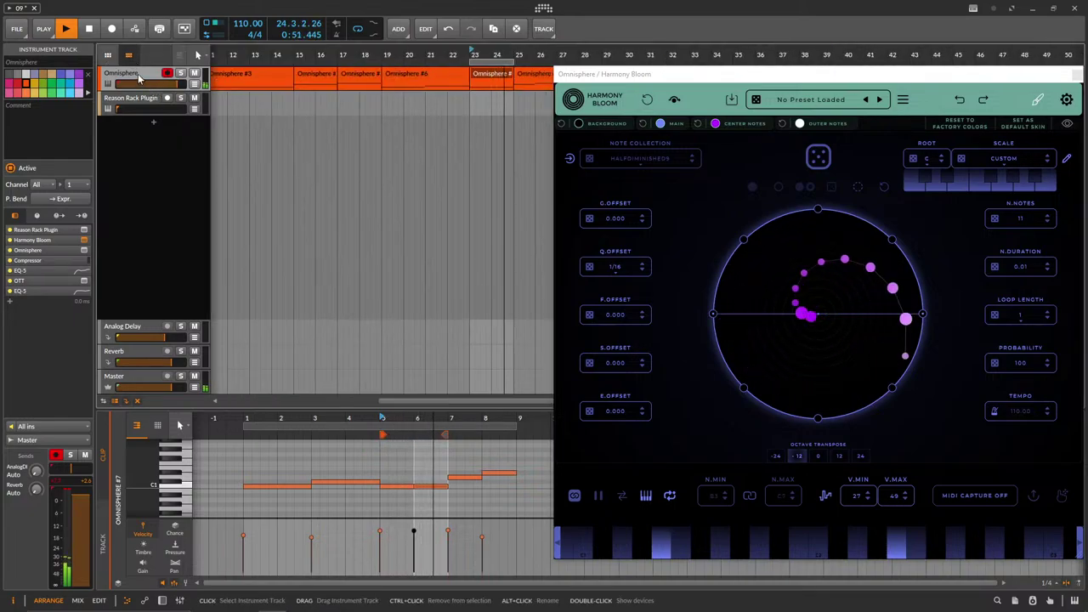
left_click(163, 600)
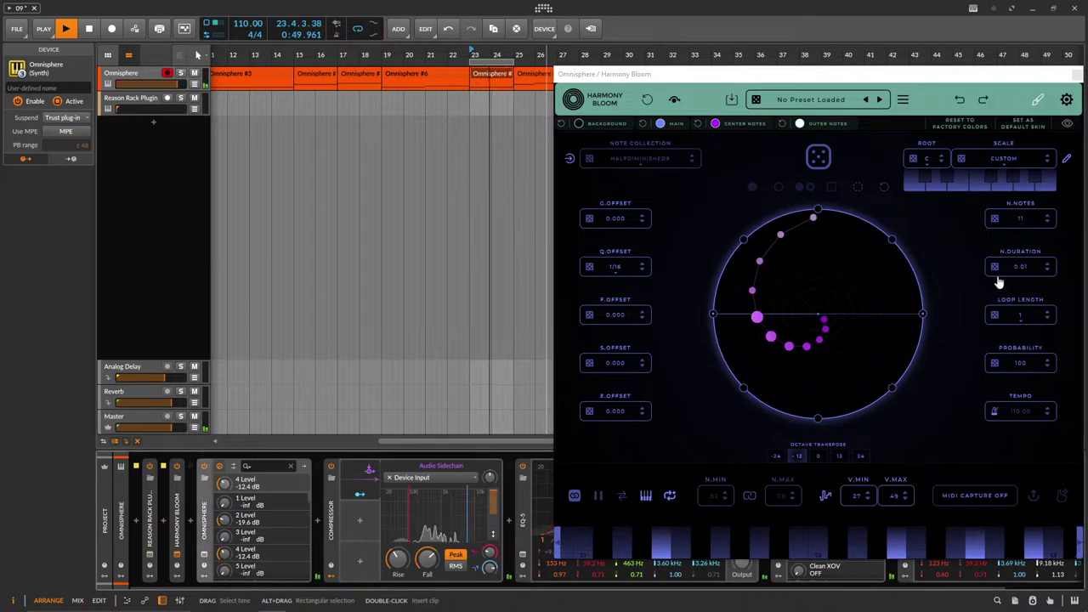
left_click(204, 553)
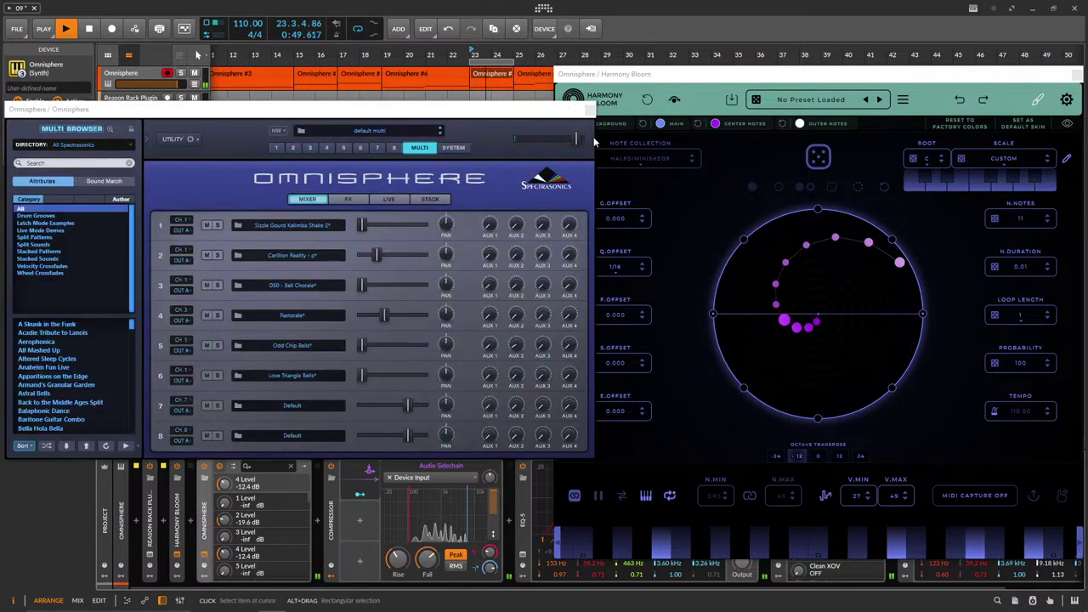
left_click_drag(362, 287, 368, 289)
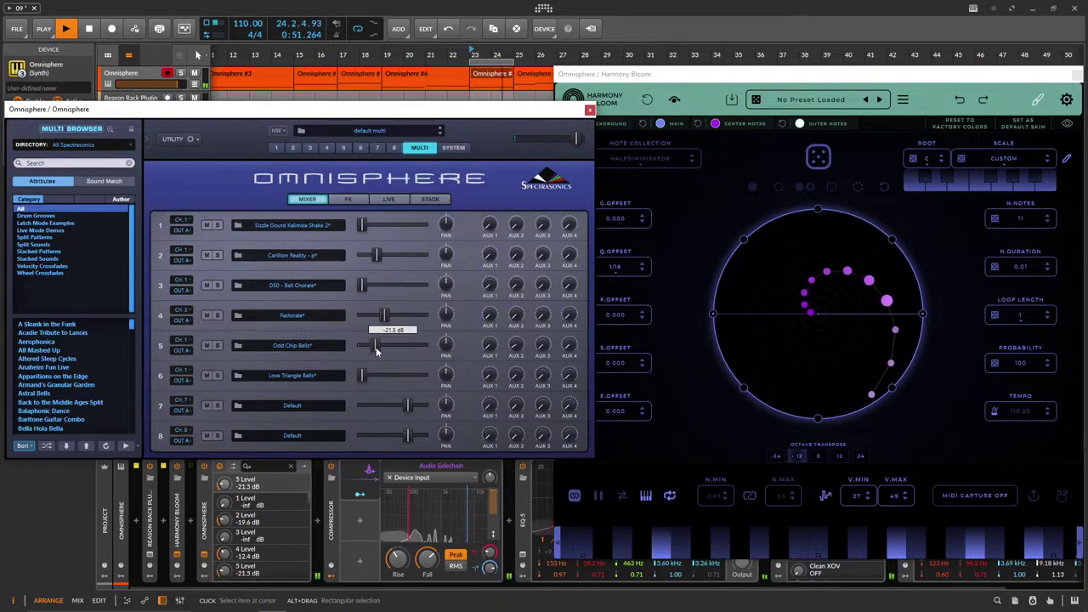
left_click_drag(379, 350, 381, 351)
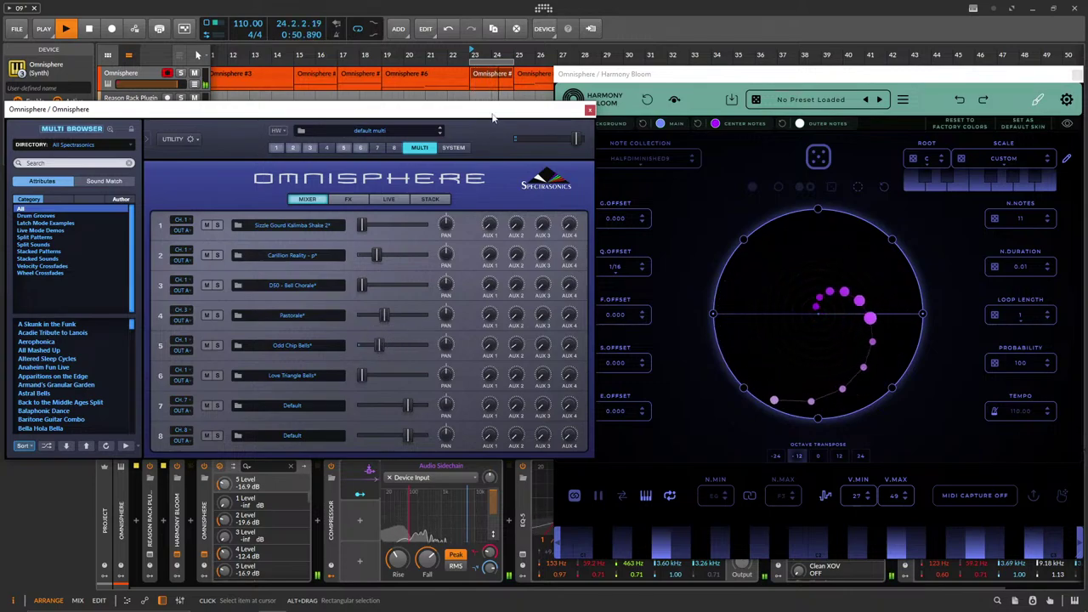
Open the clip at bar 23 for note editing and divide the C1 notes in bars 5 and 6 into half-bar notes.
left_click(491, 74)
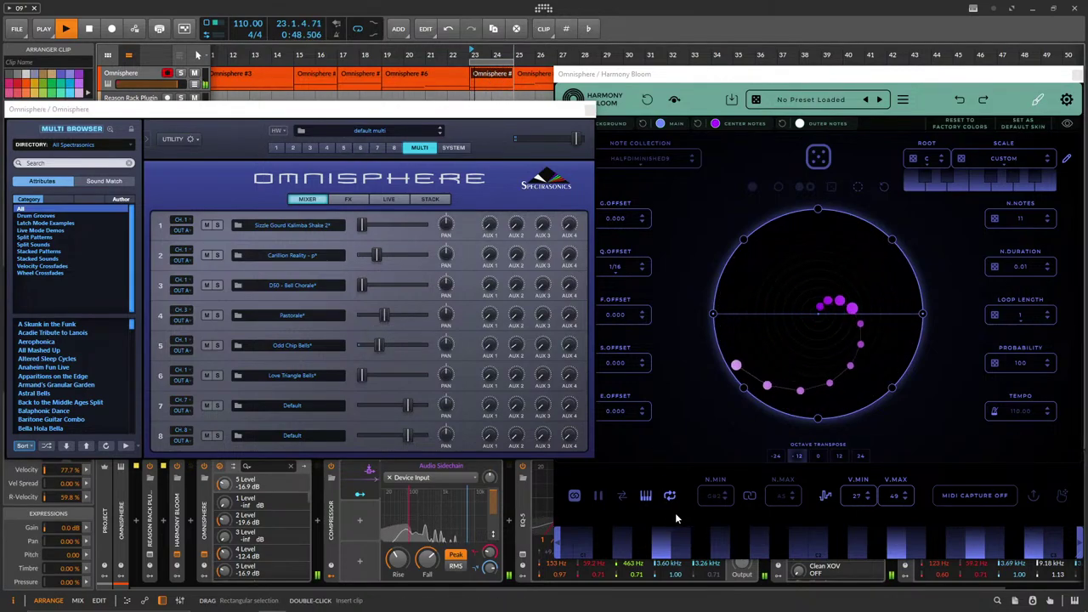
double_click(496, 75)
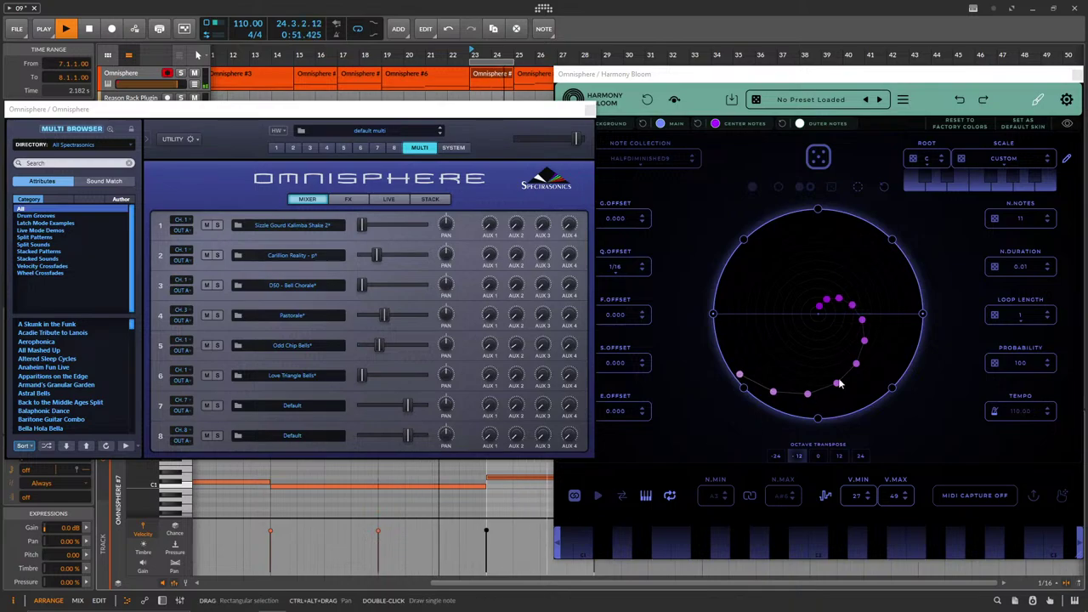
left_click_drag(430, 504, 459, 491)
left_click(305, 483)
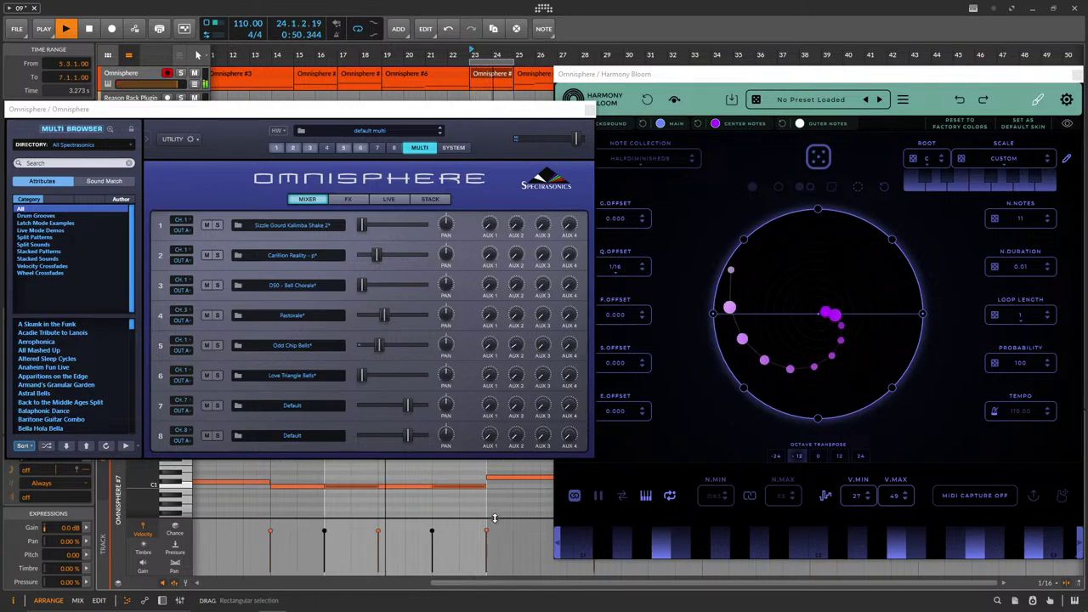
Set Harmony Bloom's octave transpose to 0 and rebalance Omnisphere with parts 2 and 4 fully down and part 5 louder.
left_click(788, 385)
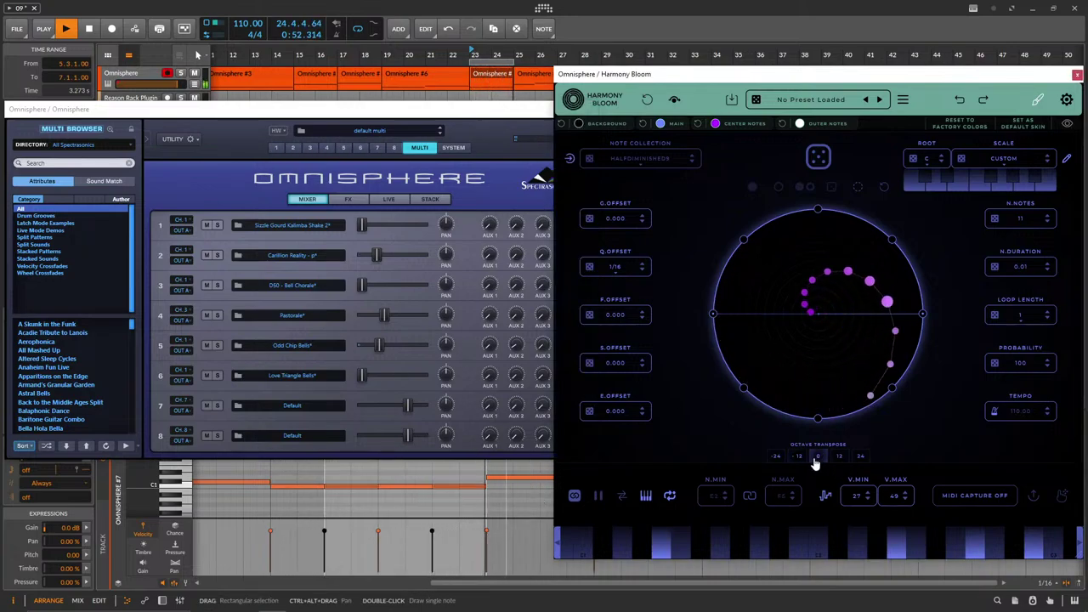
left_click(380, 317)
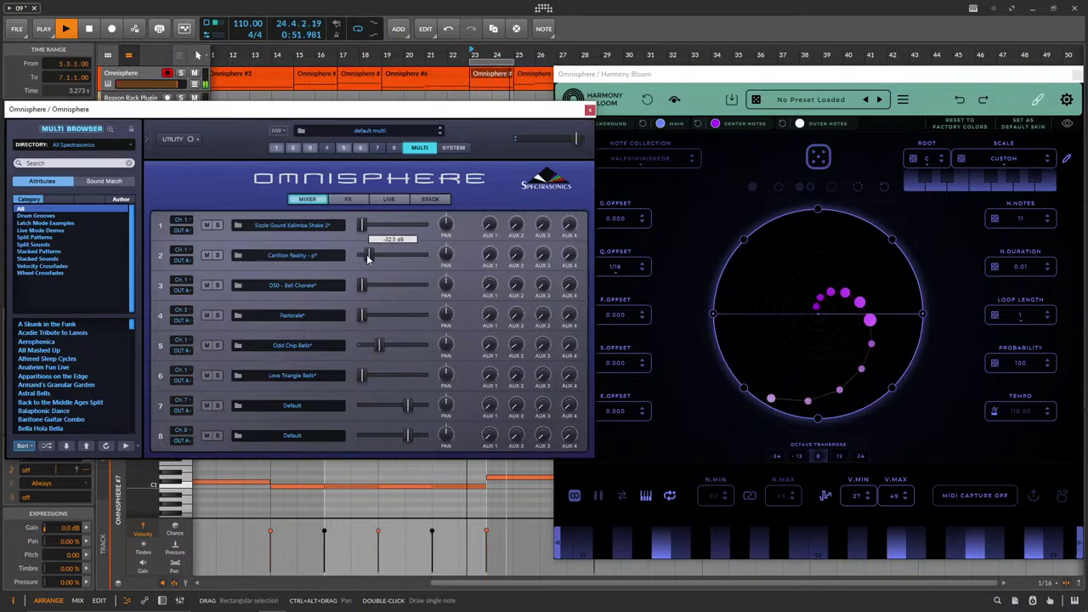
left_click_drag(380, 348, 61, 377)
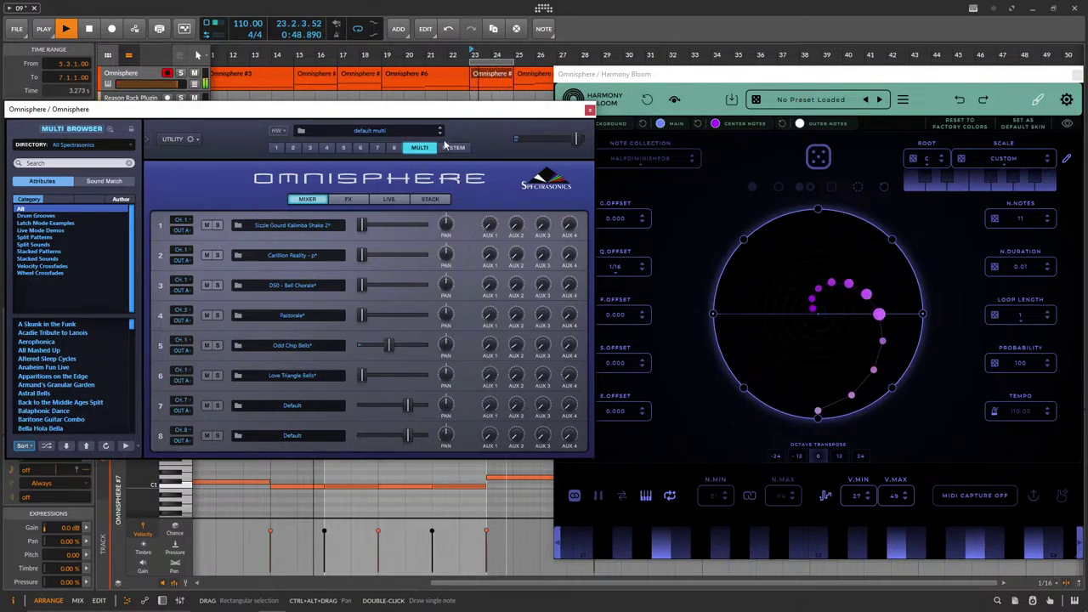
Re-enable Harmony Bloom's upper vertical trigger bar and return Omnisphere to the multi mixer.
left_click(275, 149)
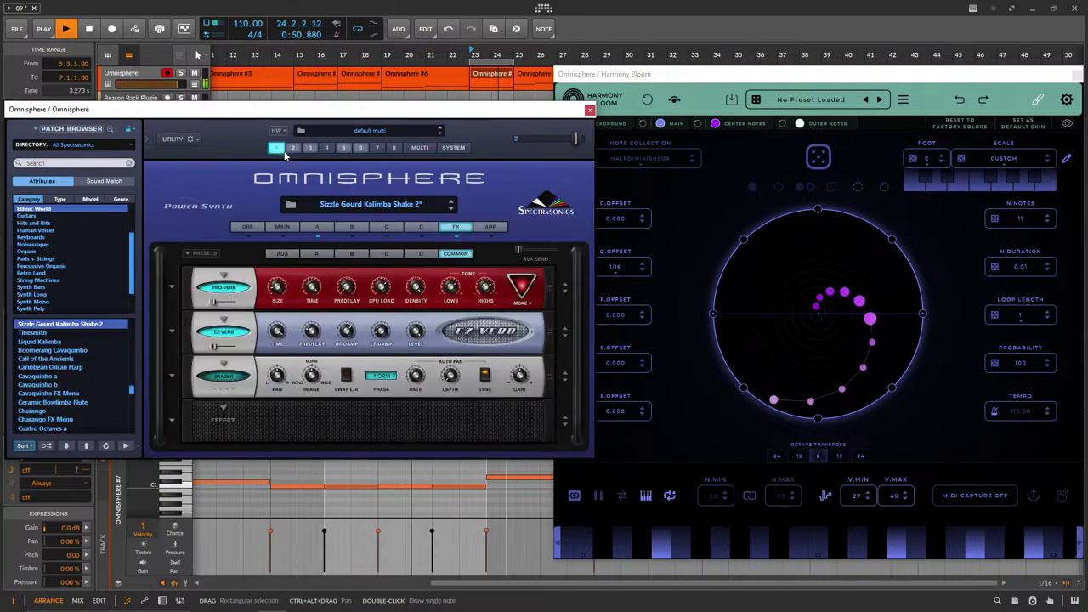
left_click(1050, 314)
left_click(1050, 315)
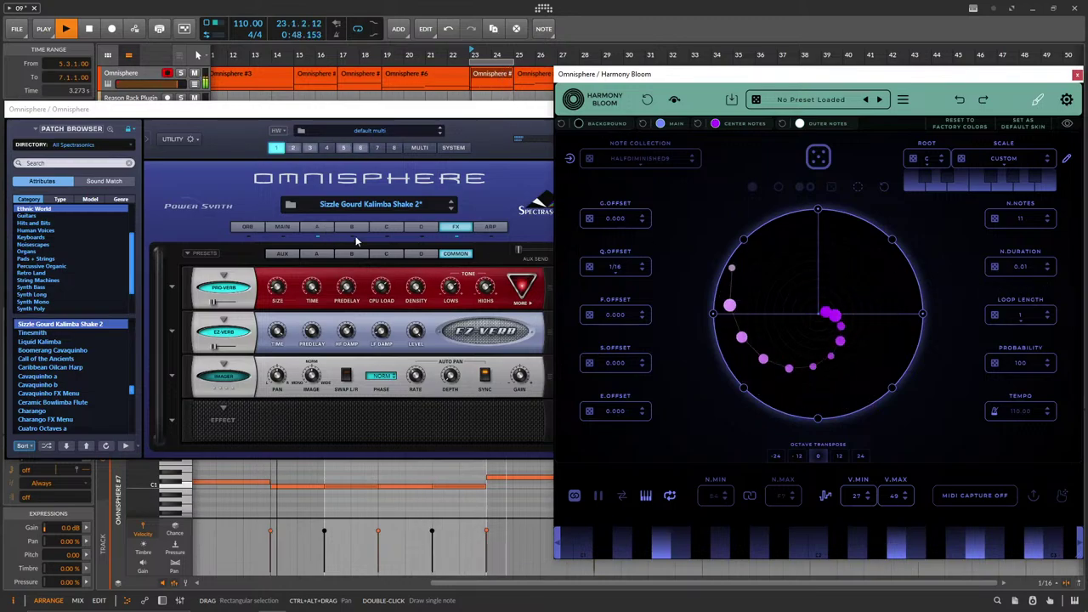
left_click(420, 148)
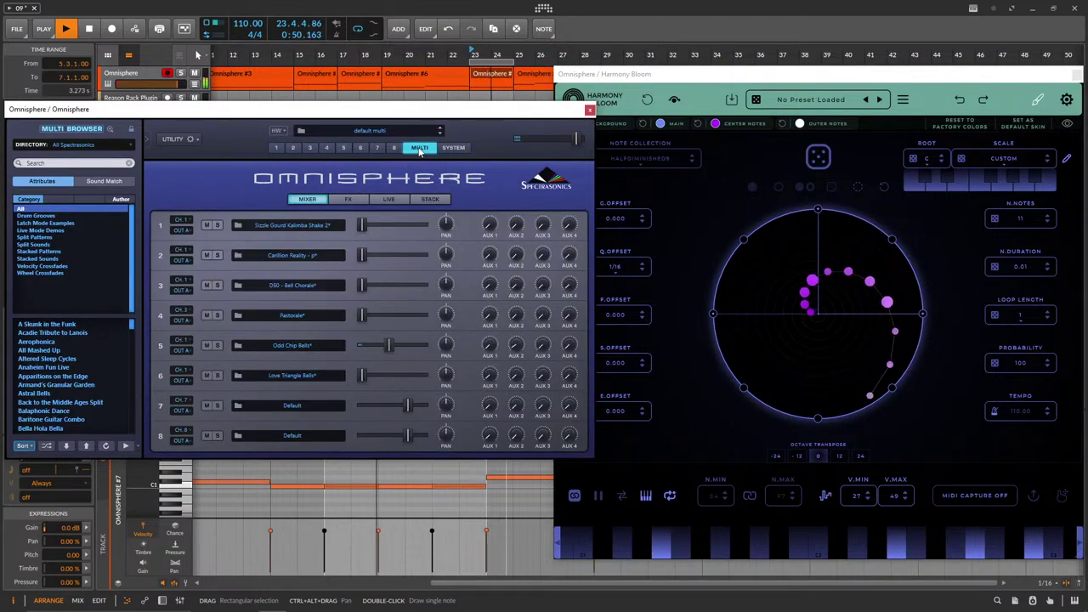
Adjust the Power Filter cutoff of part 5, Odd Chip Bells, and check layer A's filter cutoff and amp envelope release.
left_click(343, 148)
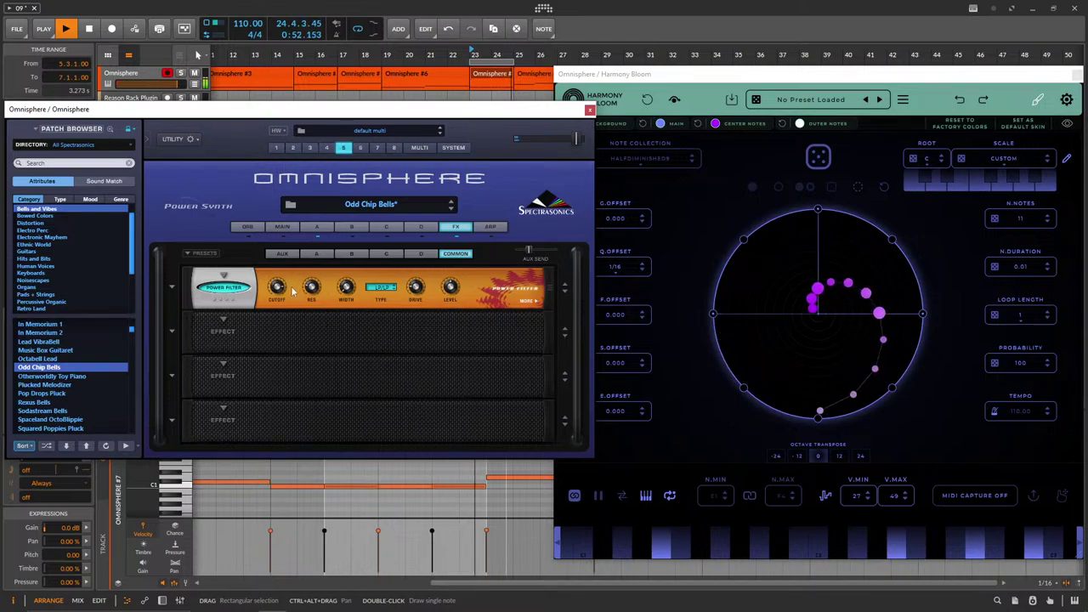
left_click_drag(274, 288, 275, 298)
mouse_move(414, 275)
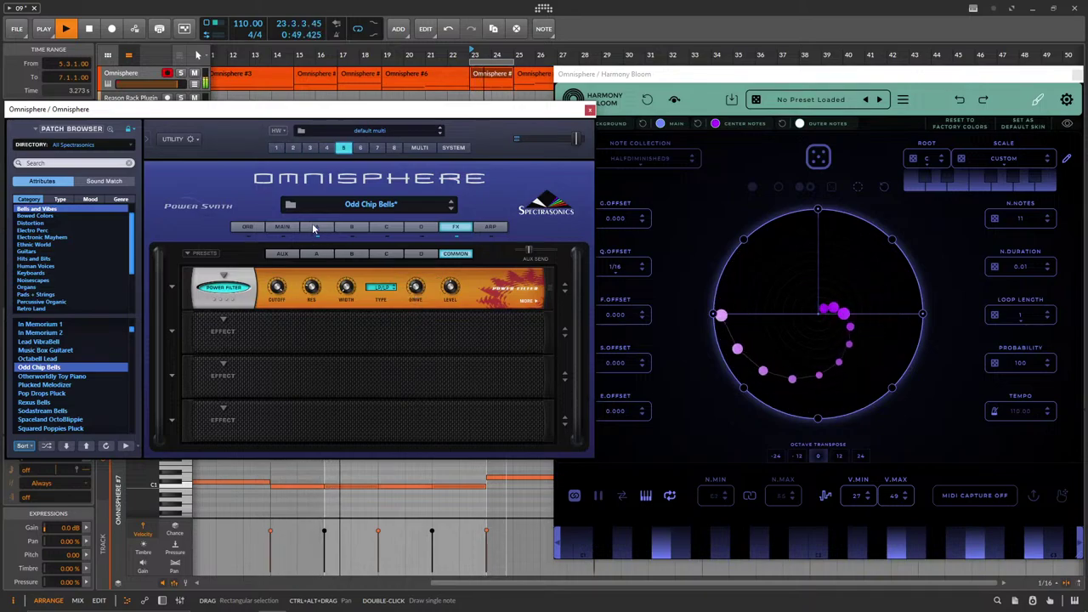
left_click(314, 228)
mouse_move(453, 295)
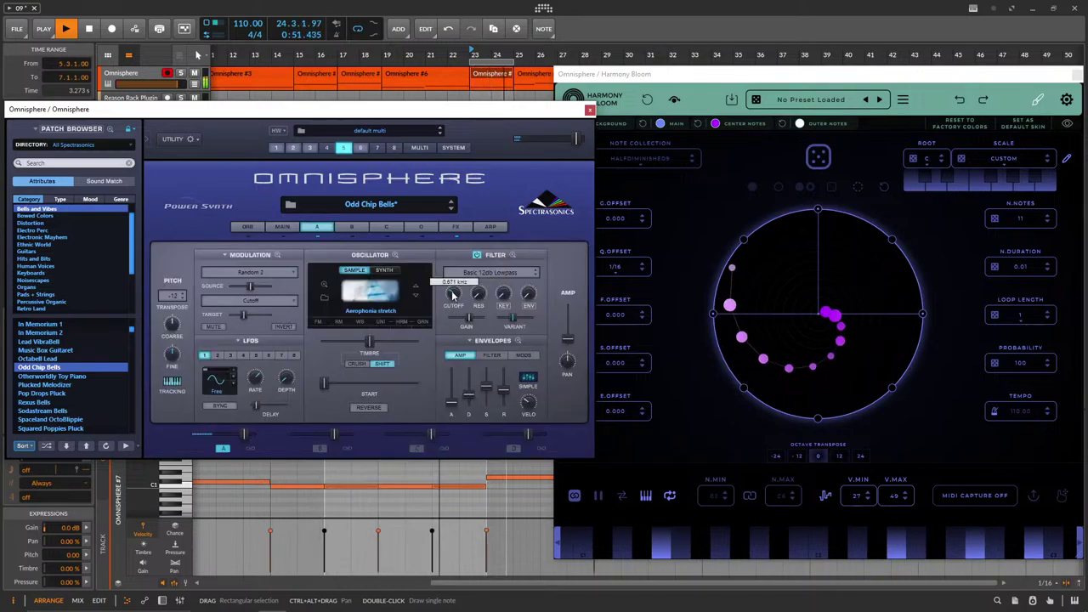
mouse_move(506, 398)
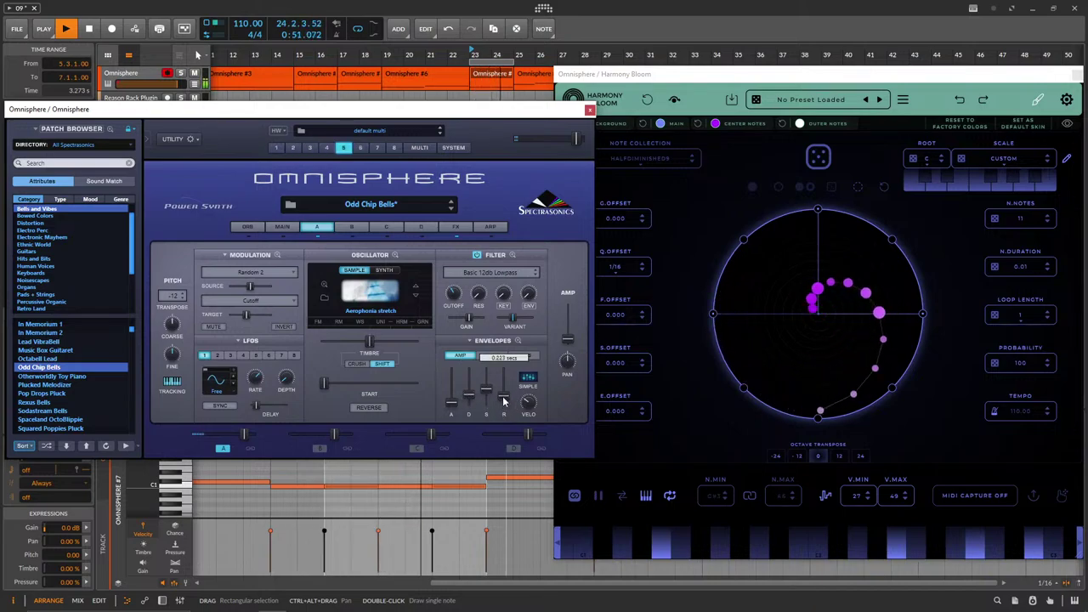
Turn part 5's common FX aux send fully down and increase layer A's Random 2 modulation of the cutoff.
left_click(457, 227)
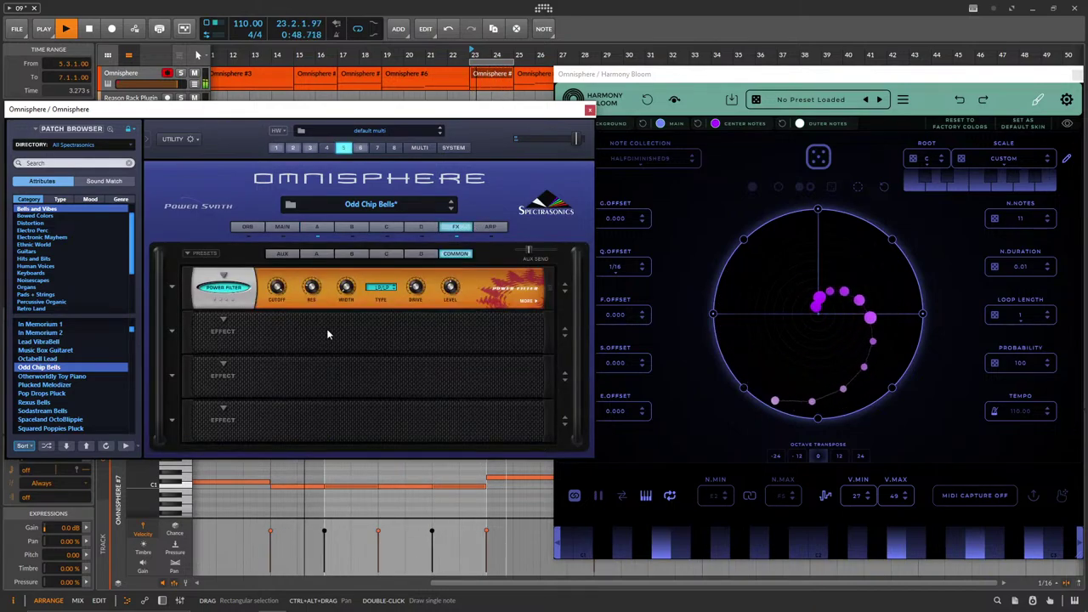
left_click(316, 254)
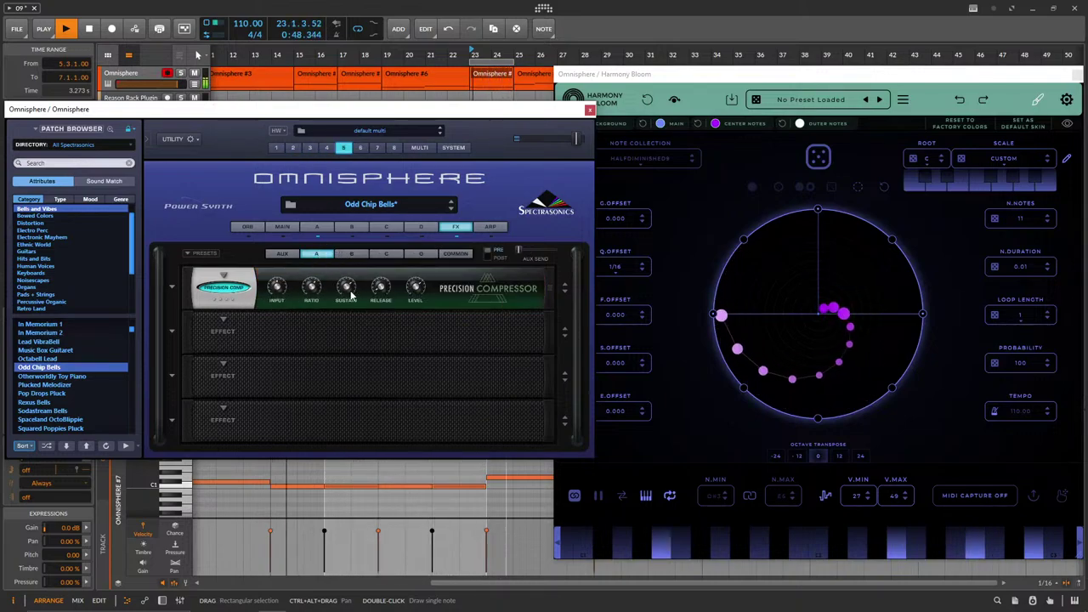
left_click(347, 255)
left_click(459, 254)
left_click_drag(526, 251, 520, 249)
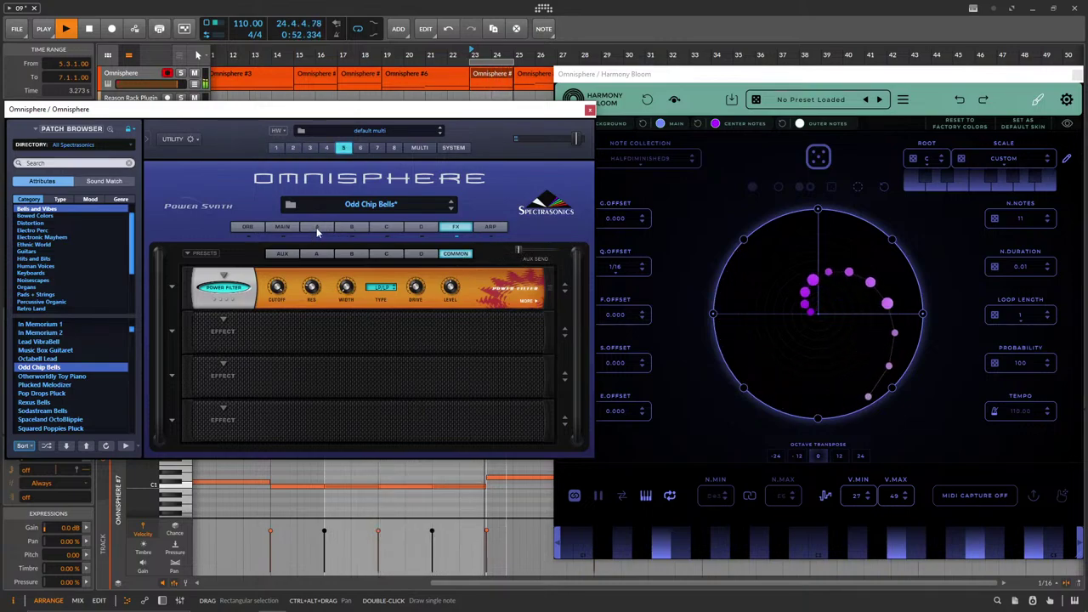
left_click(318, 226)
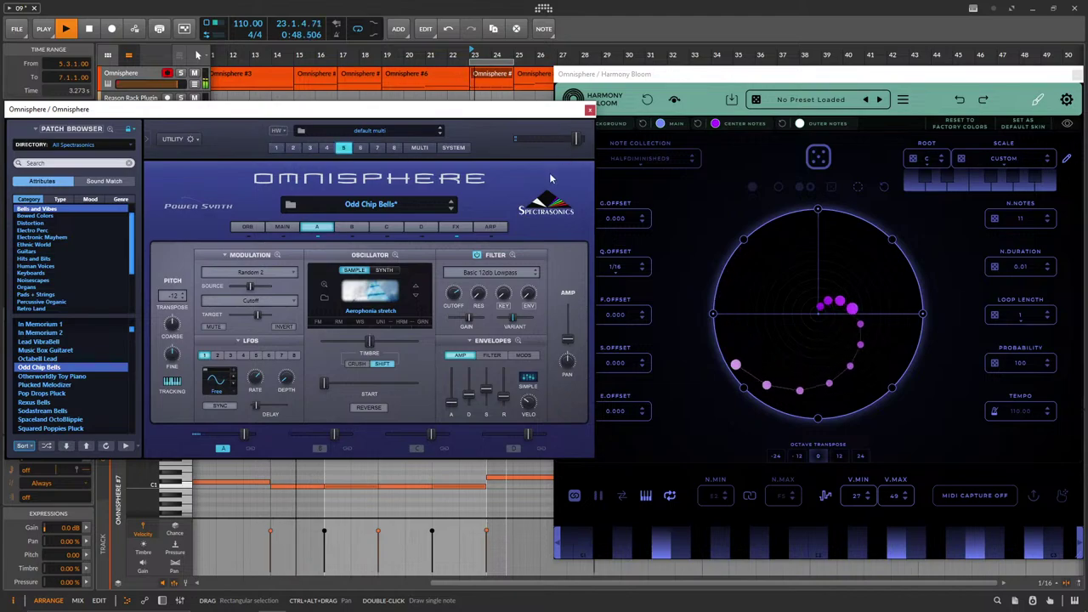
Close the Omnisphere window, move Harmony Bloom nearer the track list and add a new audio track below Reason Rack Plugin.
left_click(589, 110)
left_click_drag(622, 74, 424, 88)
right_click(165, 162)
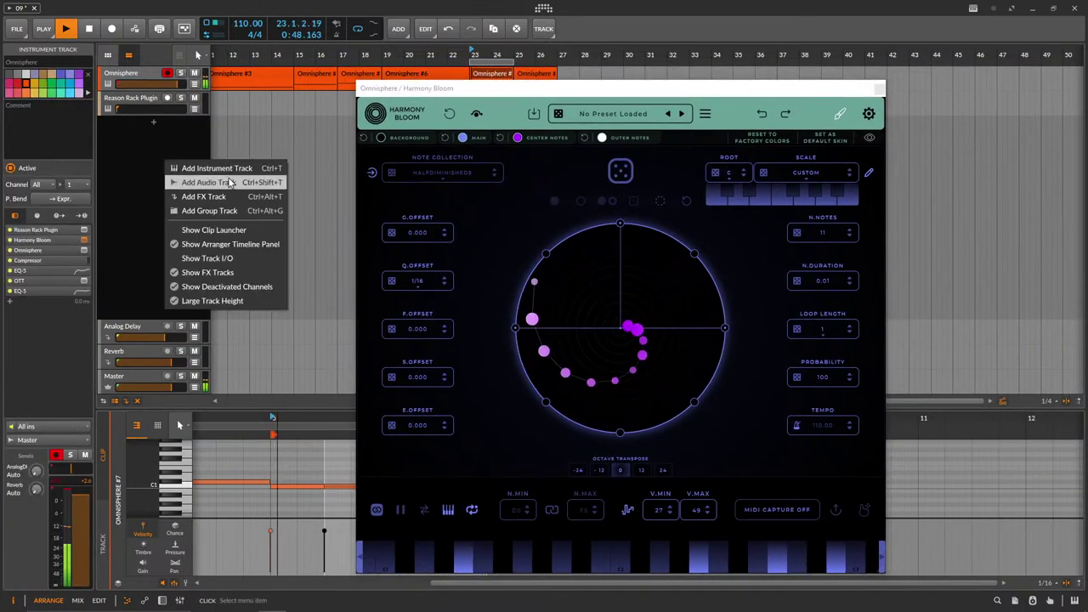
left_click(221, 183)
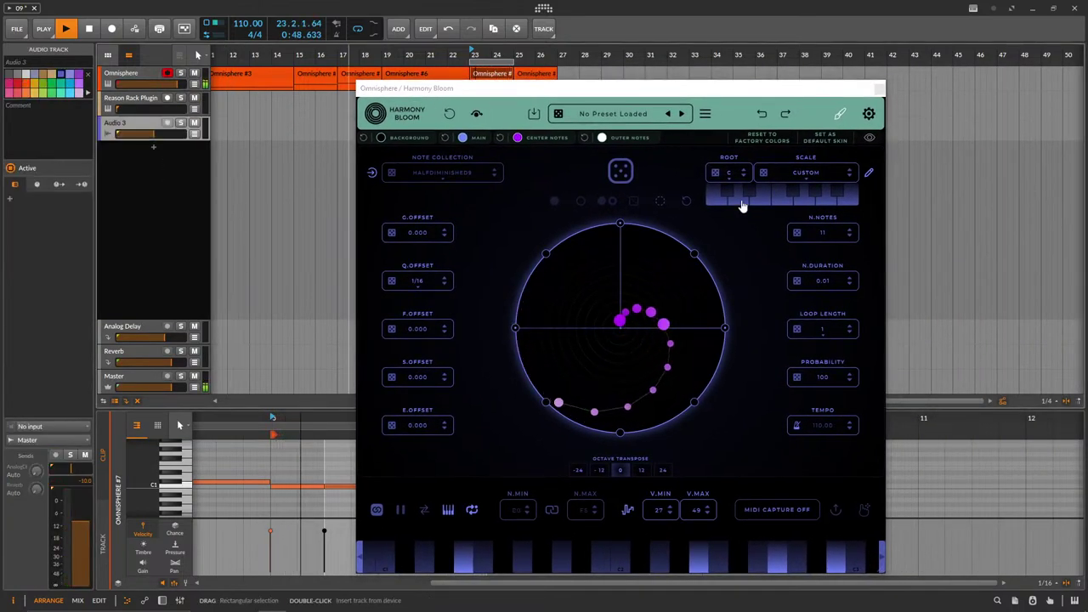
Open the content browser and widen it.
left_click(1015, 601)
left_click(1014, 602)
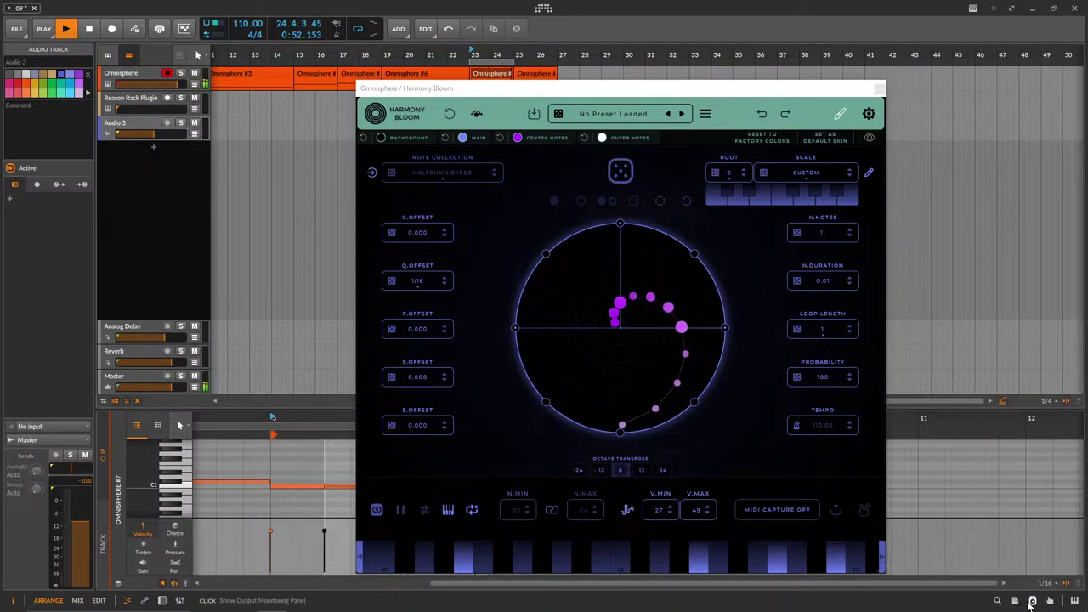
left_click(1054, 601)
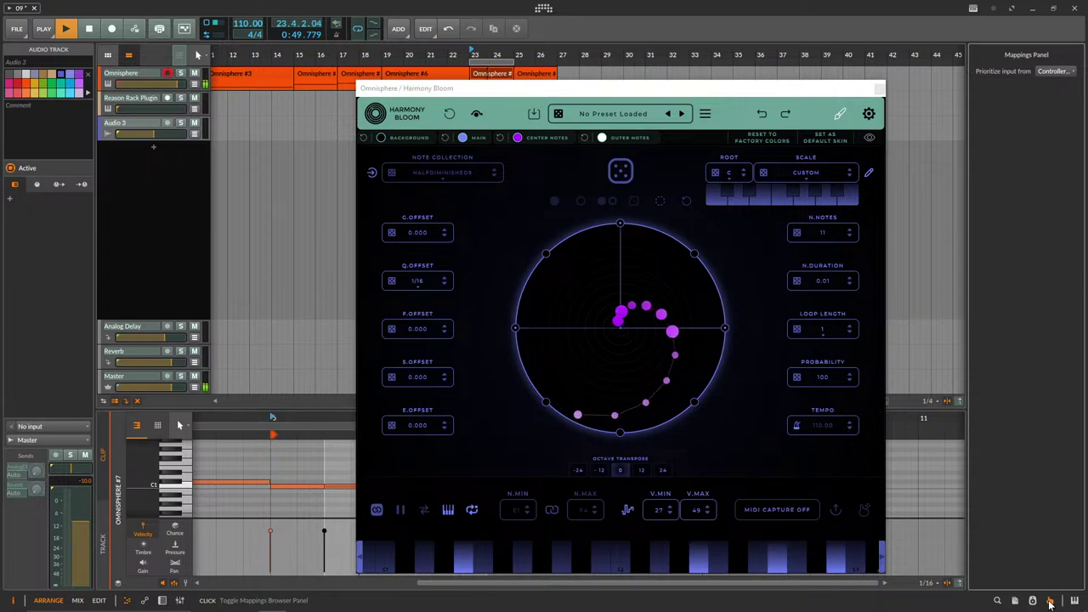
left_click(1054, 601)
left_click(997, 601)
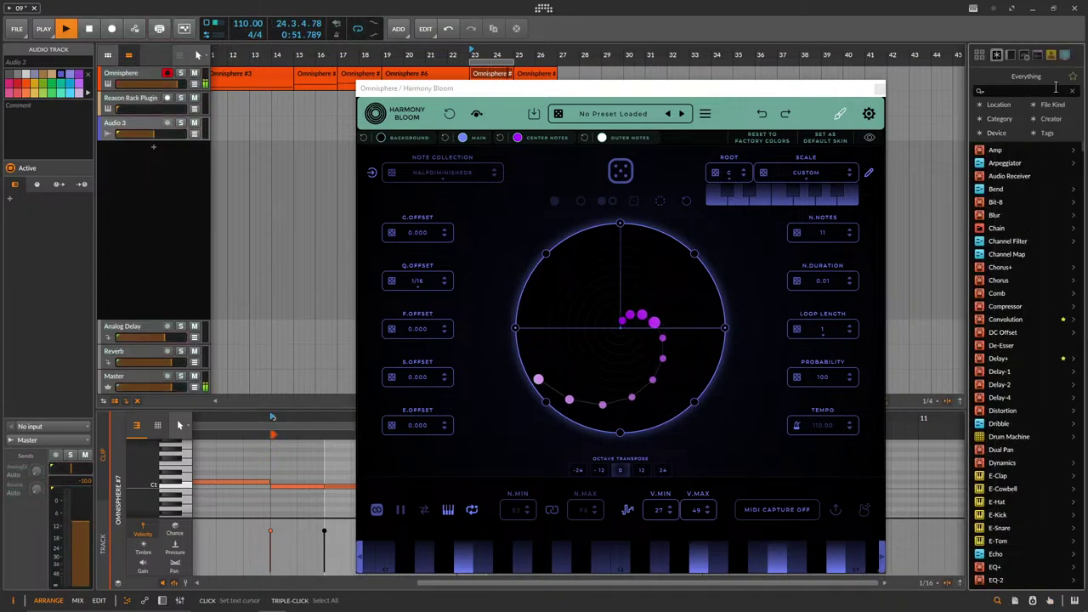
left_click_drag(967, 105, 921, 102)
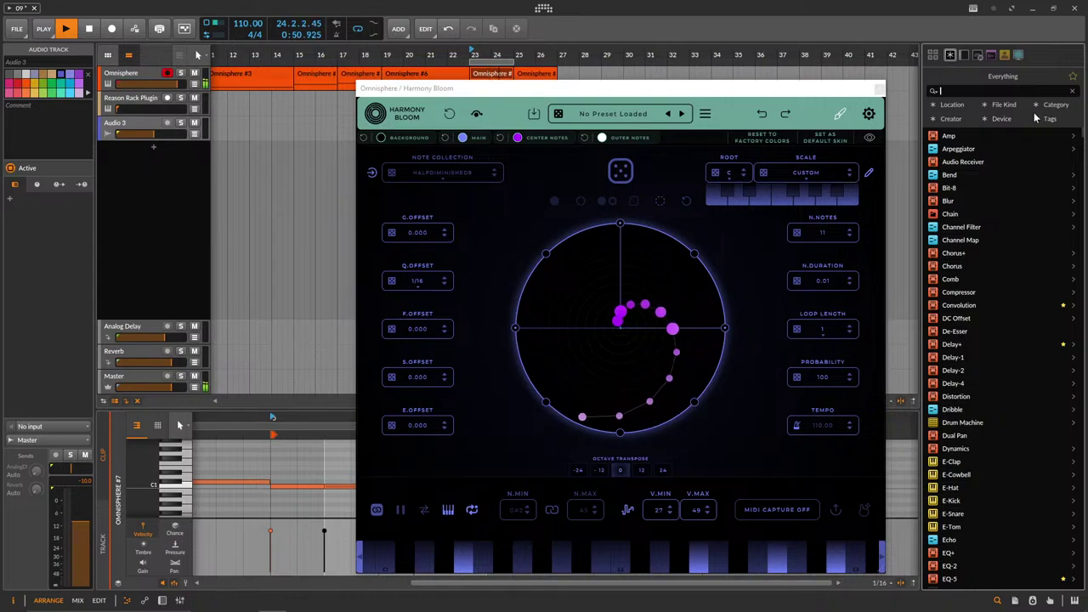
Restrict the browser to samples and search for "hh".
left_click(990, 54)
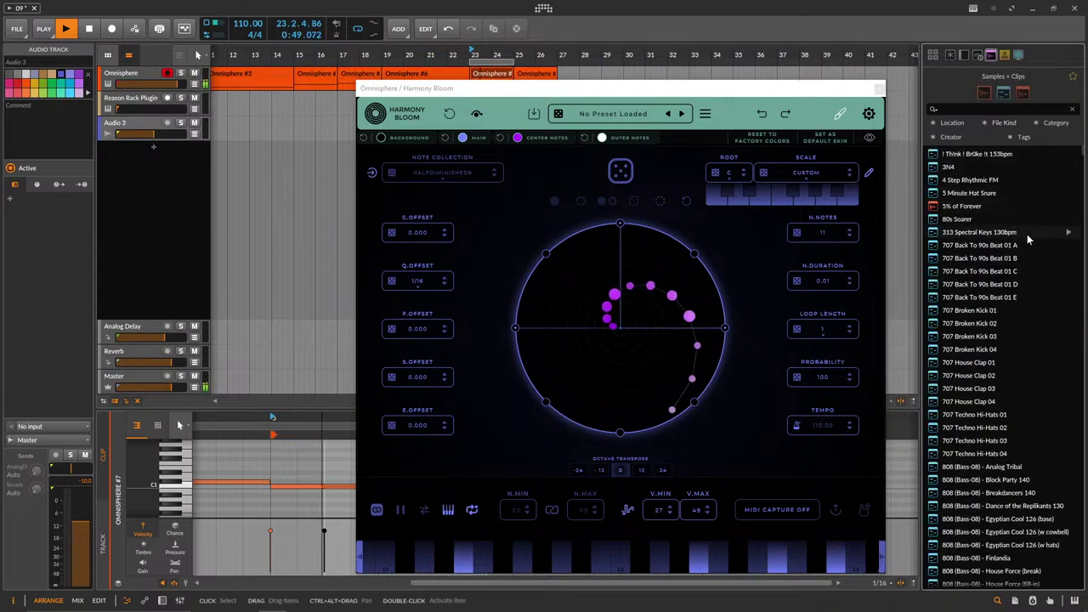
left_click(984, 94)
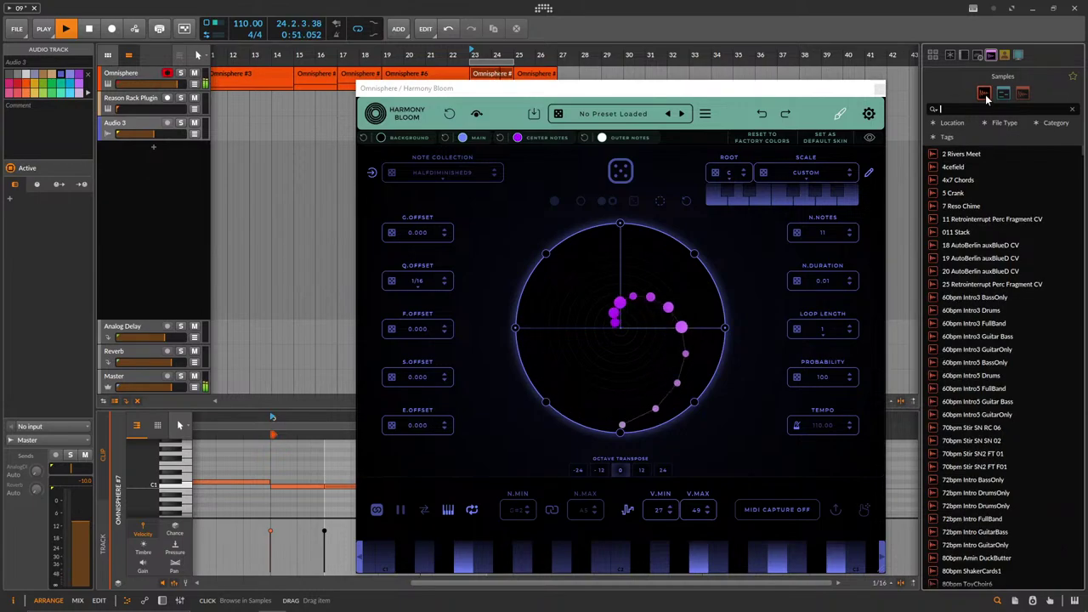
left_click(975, 107)
type("hh")
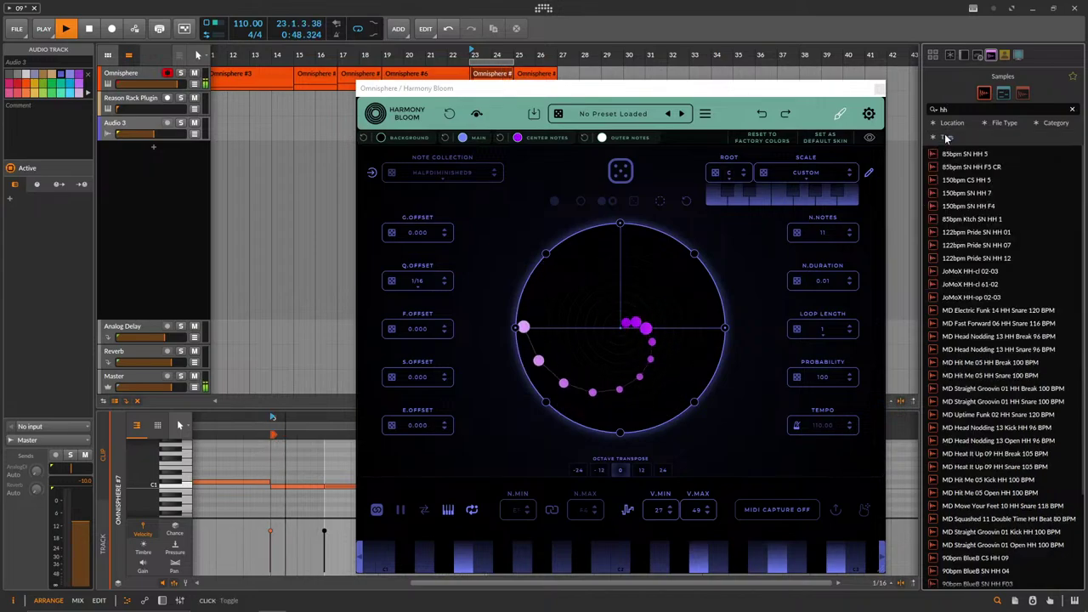
Show the sample category filter and re-enter "hh" as the sample search term.
left_click(1007, 124)
left_click(1008, 123)
left_click(1058, 124)
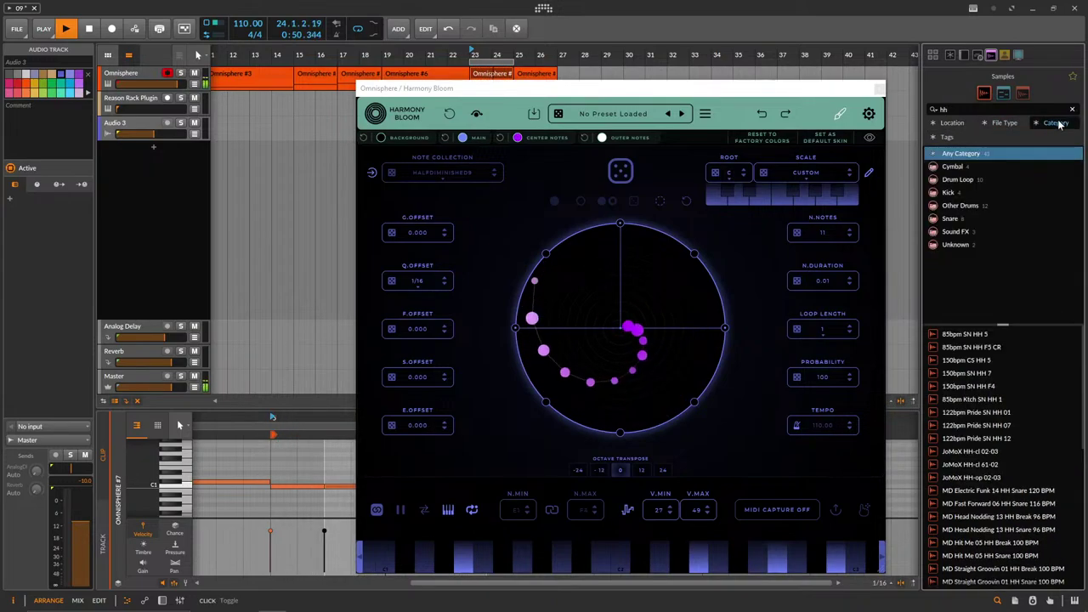
left_click(947, 108)
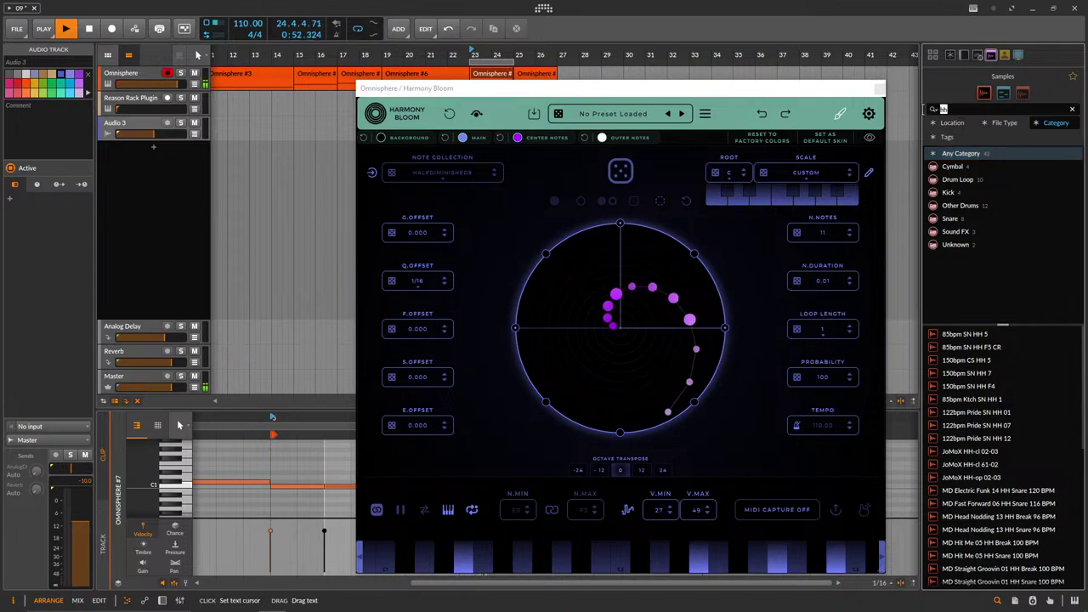
key("BackSpace")
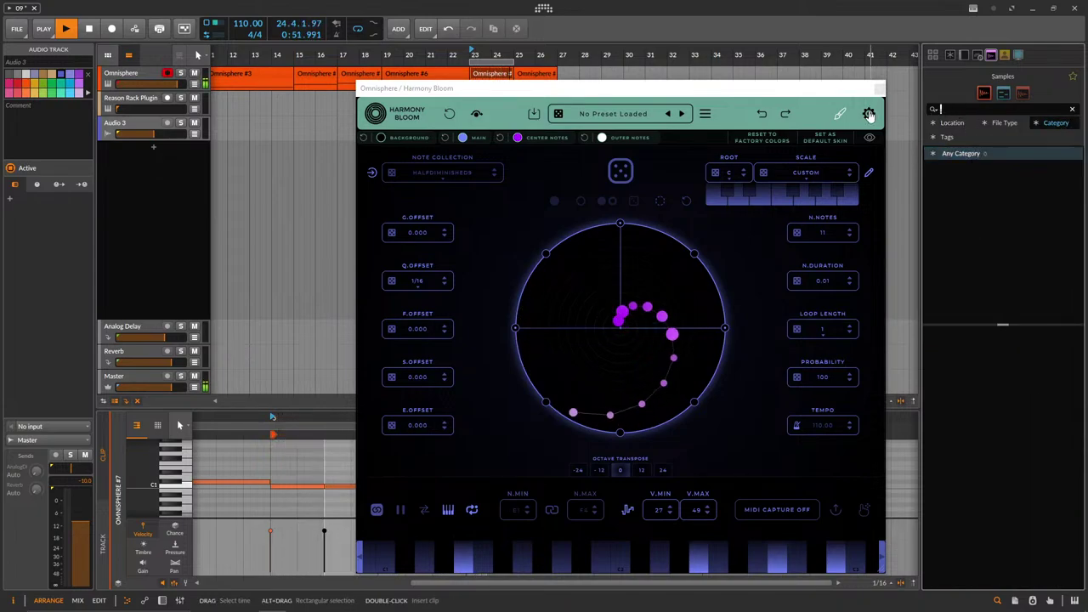
type("hh")
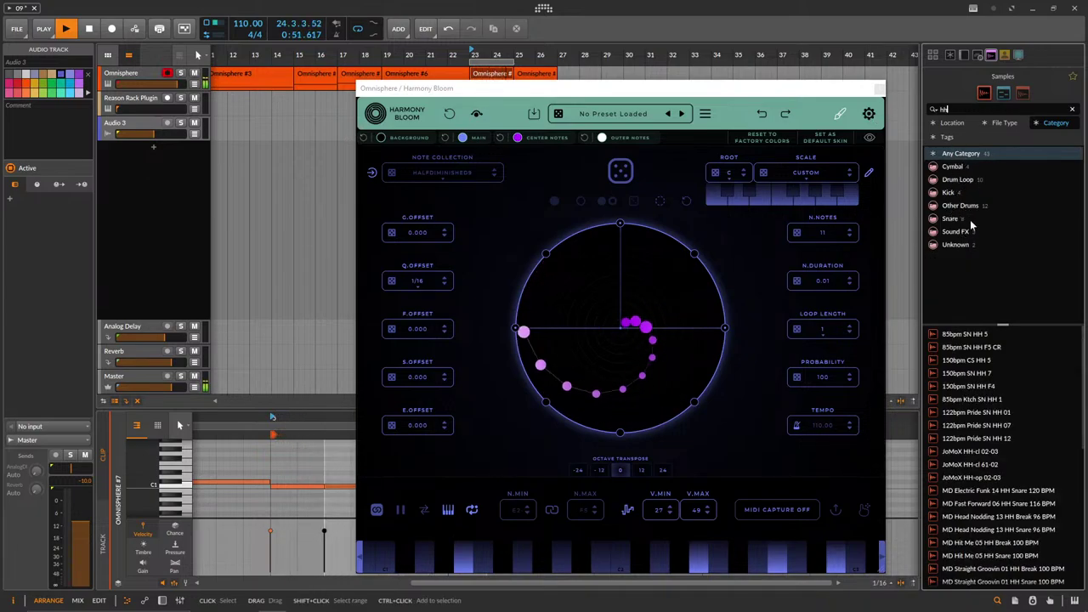
Search the samples for "808" within the Hi-hat category and preview Hi-Hat Legend 808 01 Closed accent.
left_click(988, 109)
key("BackSpace")
key("BackSpace")
type("808")
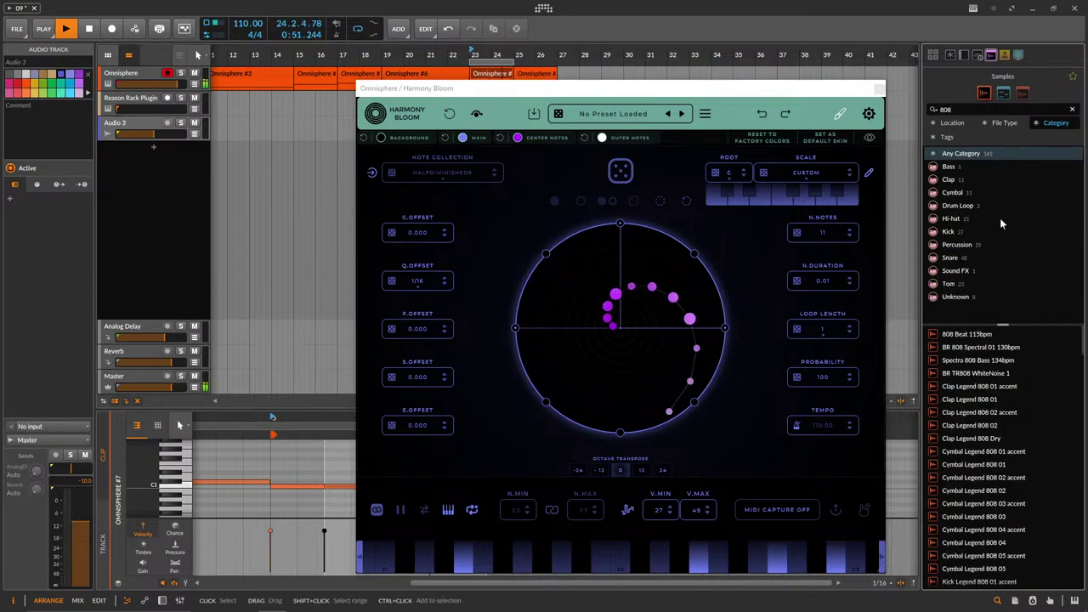
left_click(1001, 220)
left_click(996, 338)
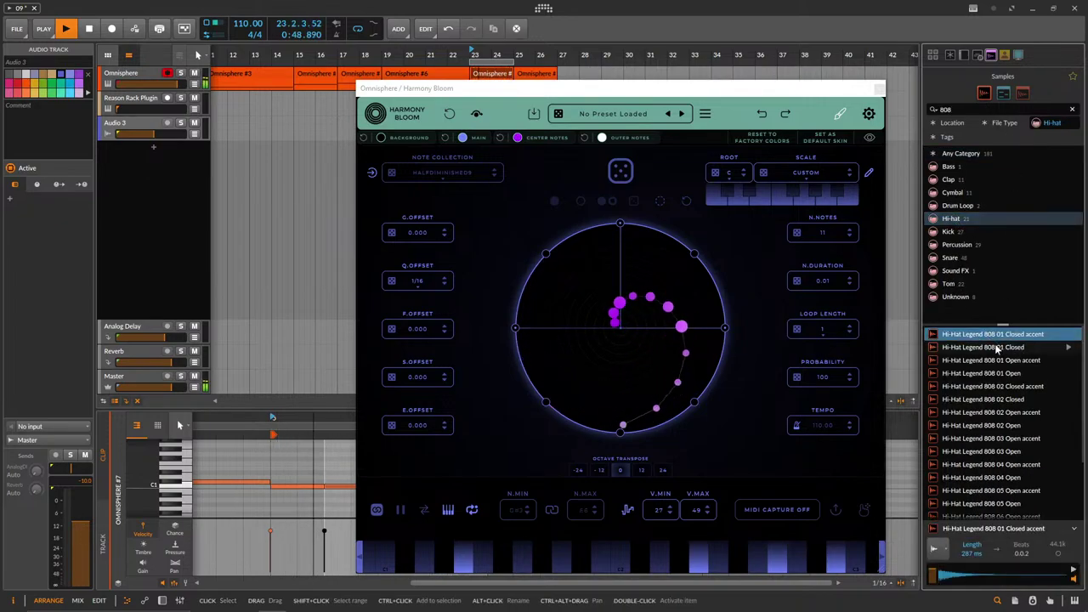
Place the Hi-Hat Legend 808 01 Closed accent sample on a new track and move its clip to bar 23.
left_click_drag(552, 88, 601, 139)
left_click_drag(964, 340, 349, 206)
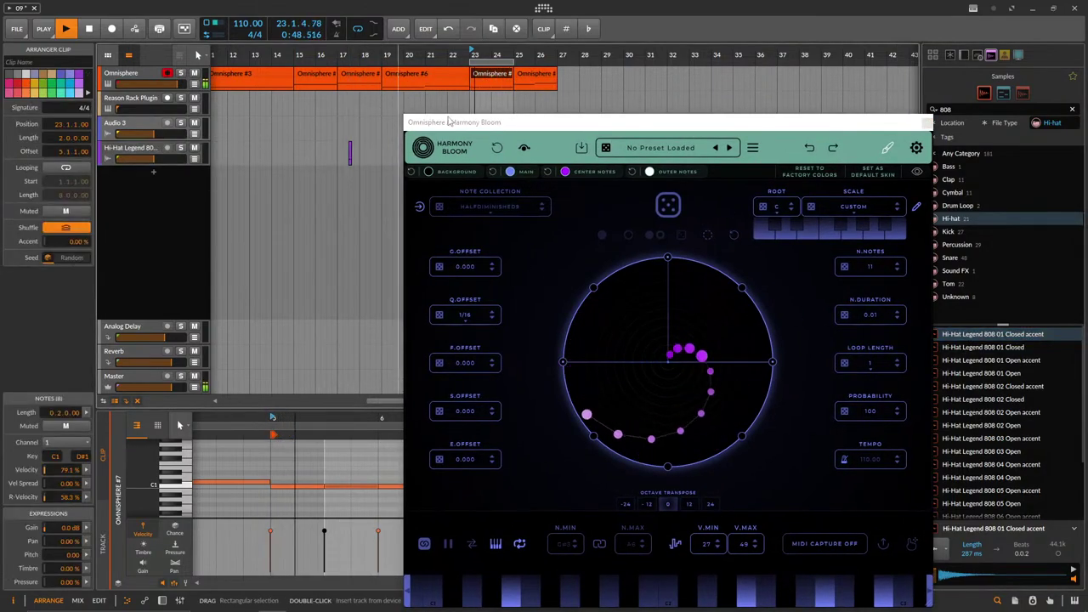
left_click_drag(510, 122, 655, 87)
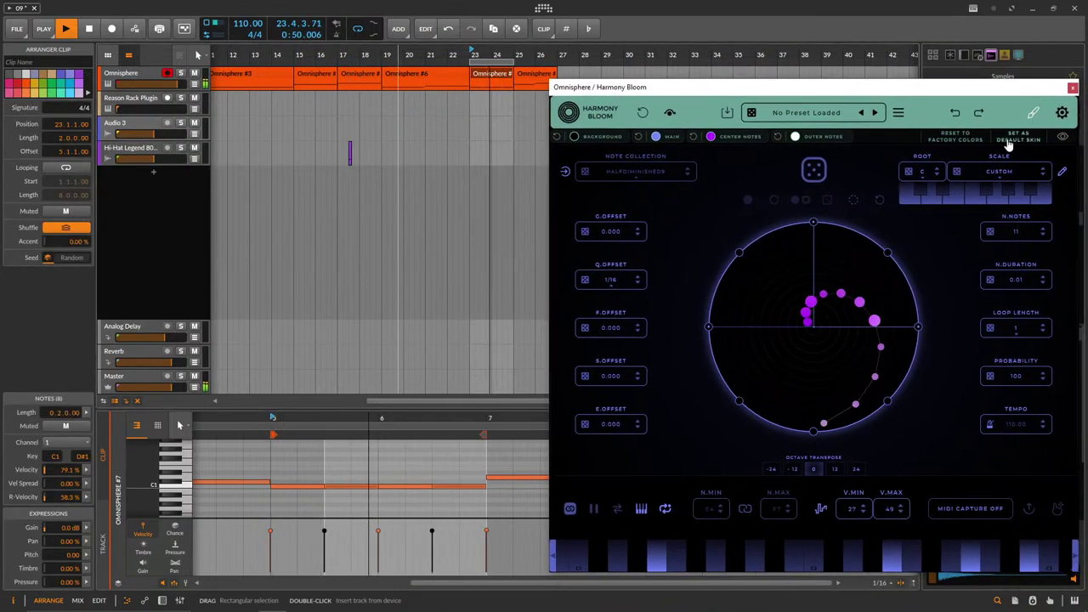
left_click(1062, 136)
left_click_drag(349, 150, 472, 153)
Copy the hi-hat clip to 23.2 and lower the hi-hat track's volume.
scroll(486, 169, "up", 5)
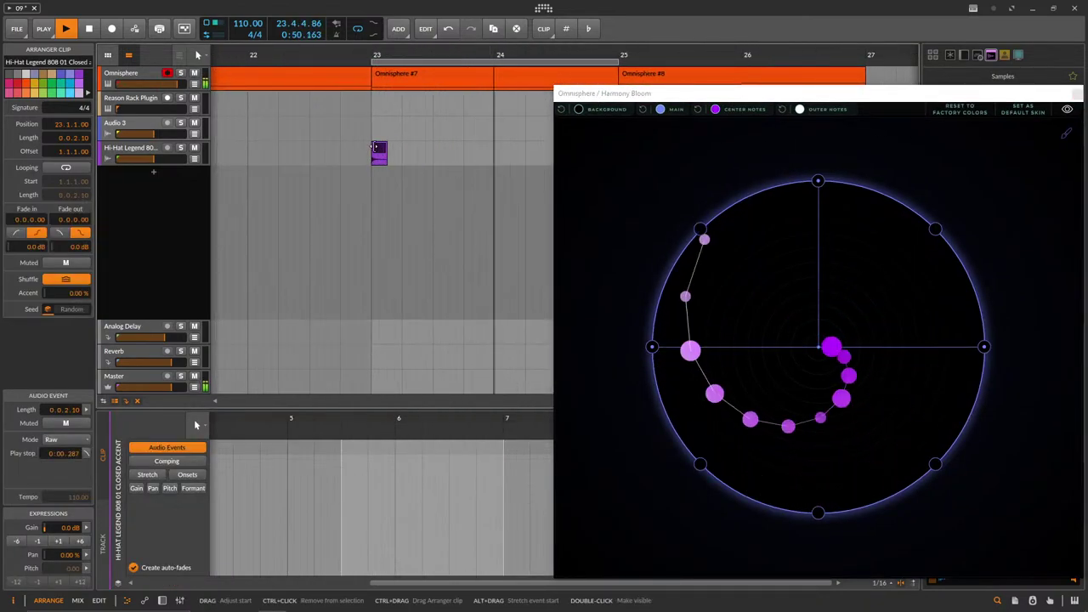
left_click_drag(379, 152, 408, 151)
scroll(411, 148, "up", 3)
scroll(383, 153, "down", 4)
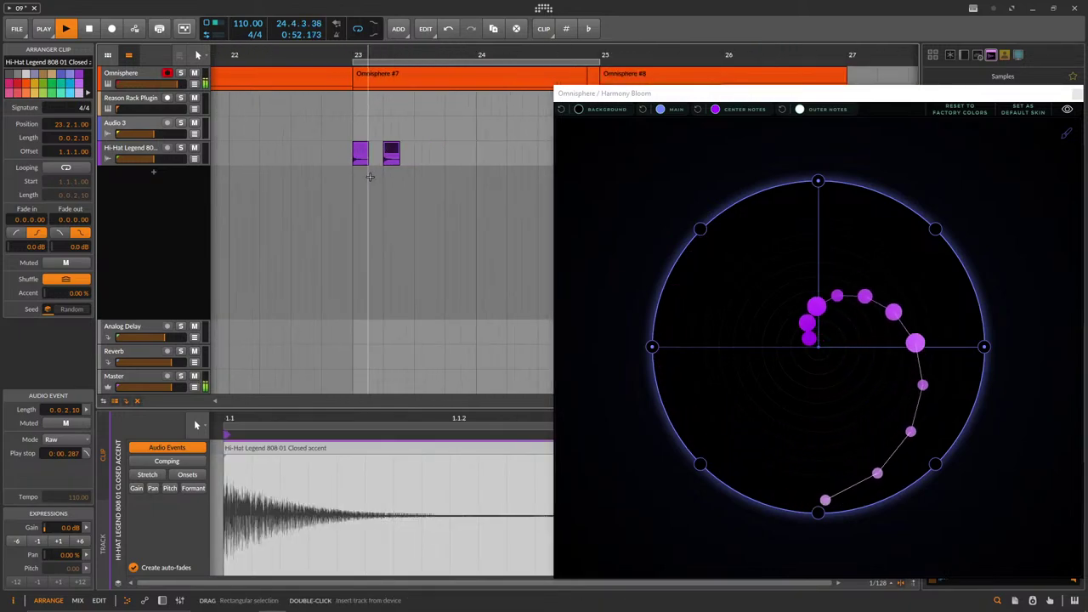
scroll(344, 155, "up", 3)
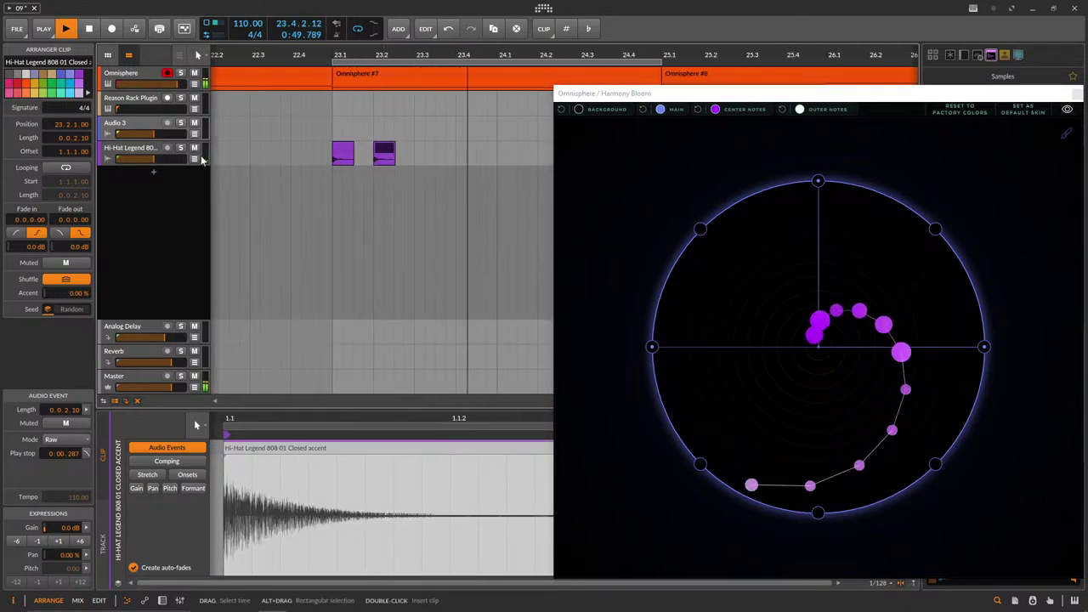
left_click(146, 151)
Select a one-beat stretch of the hi-hat track and duplicate it on each beat into bar 24.
left_click_drag(331, 156, 384, 157)
key("ctrl+d")
key("ctrl+d")
key("ctrl+d")
key("ctrl+d")
key("ctrl+d")
key("ctrl+d")
left_click_drag(635, 93, 702, 122)
Continue duplicating the hi-hat clip on every beat through the end of bar 26.
scroll(415, 219, "down", 3)
scroll(408, 217, "down", 3)
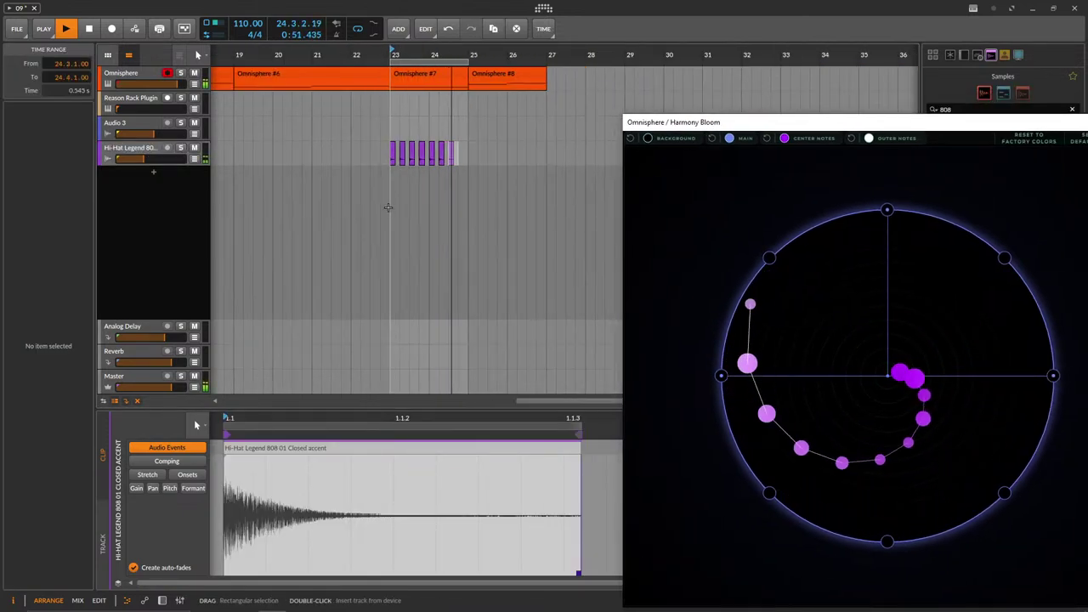
left_click_drag(470, 160, 447, 156)
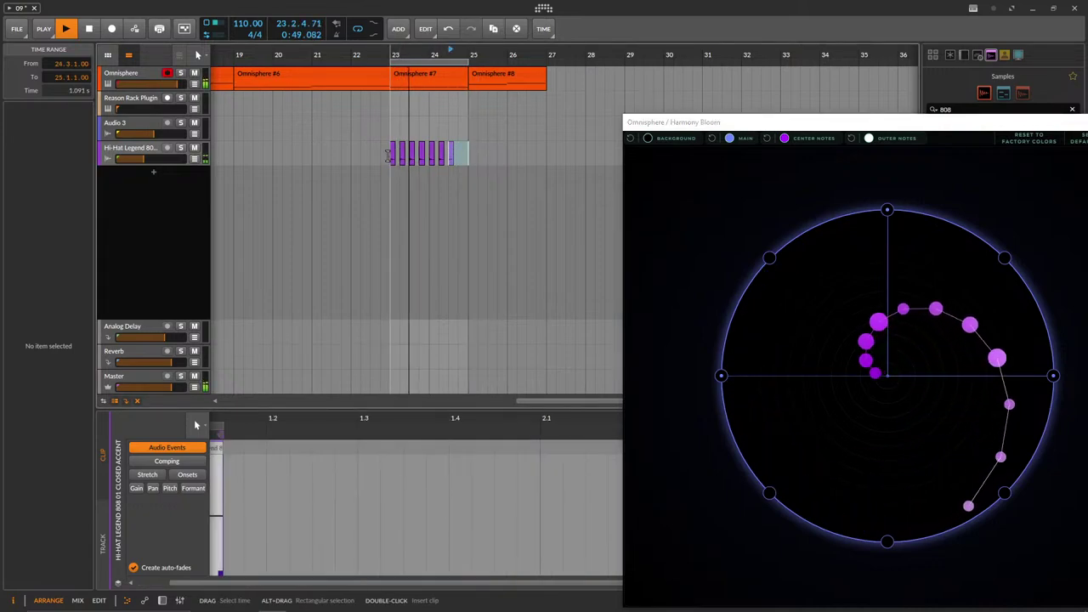
left_click(449, 160)
key("ctrl+d")
key("ctrl+d")
key("ctrl+d")
key("ctrl+d")
key("ctrl+d")
key("ctrl+d")
key("ctrl+d")
key("ctrl+d")
key("ctrl+d")
key("ctrl+d")
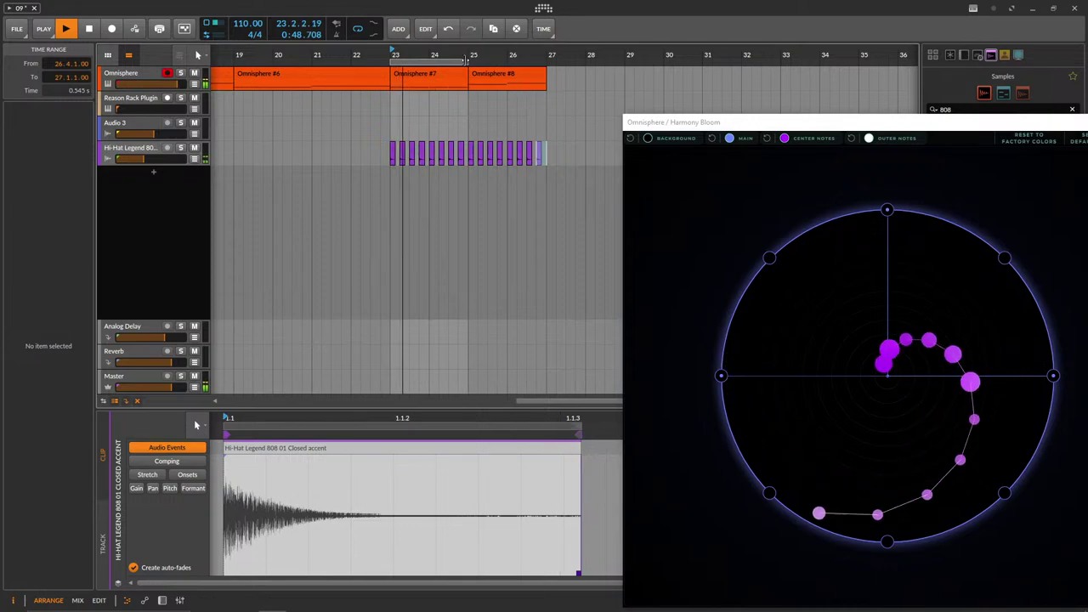
Try looping playback over the Omnisphere #7 and #8 clips, and return the loop to Omnisphere #7.
left_click(446, 74)
left_click(483, 74, "shift")
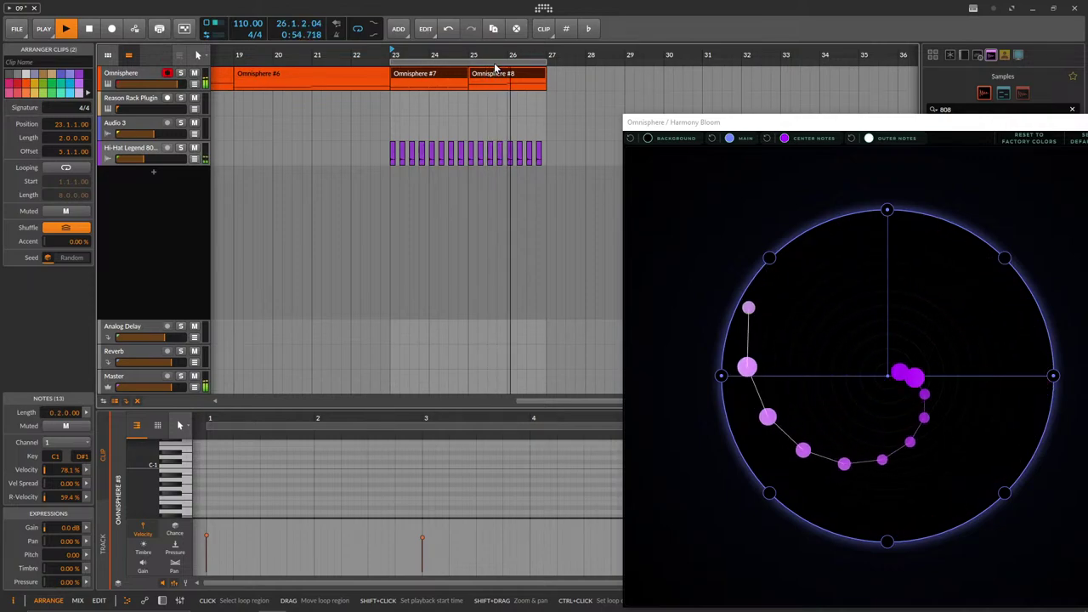
left_click(434, 75)
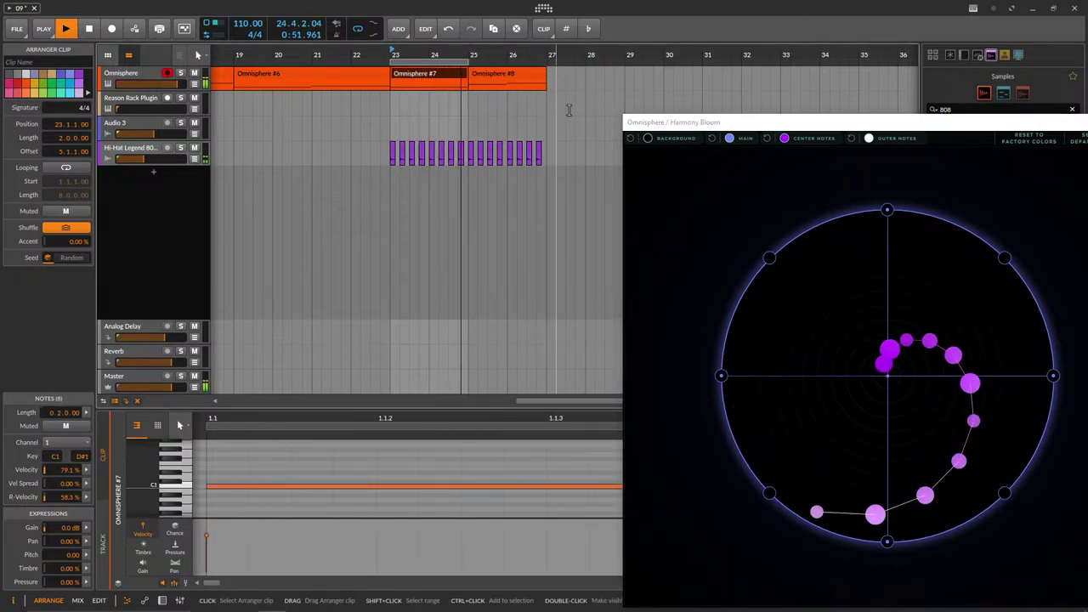
Show Harmony Bloom's full controls, set its number of notes to 10 and its octave transpose to 12.
left_click_drag(806, 122, 687, 85)
mouse_move(1005, 124)
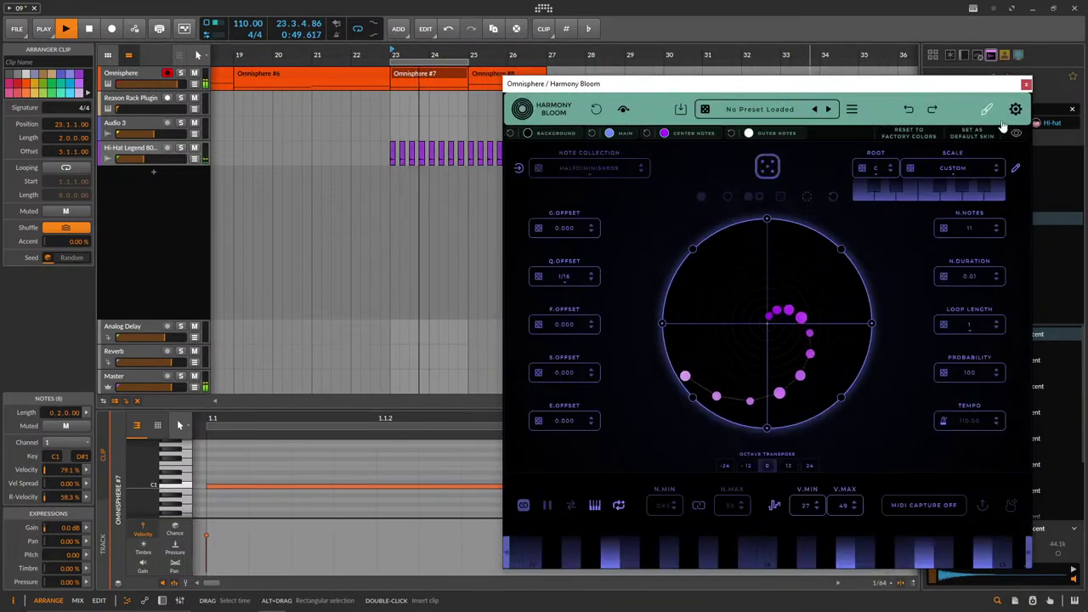
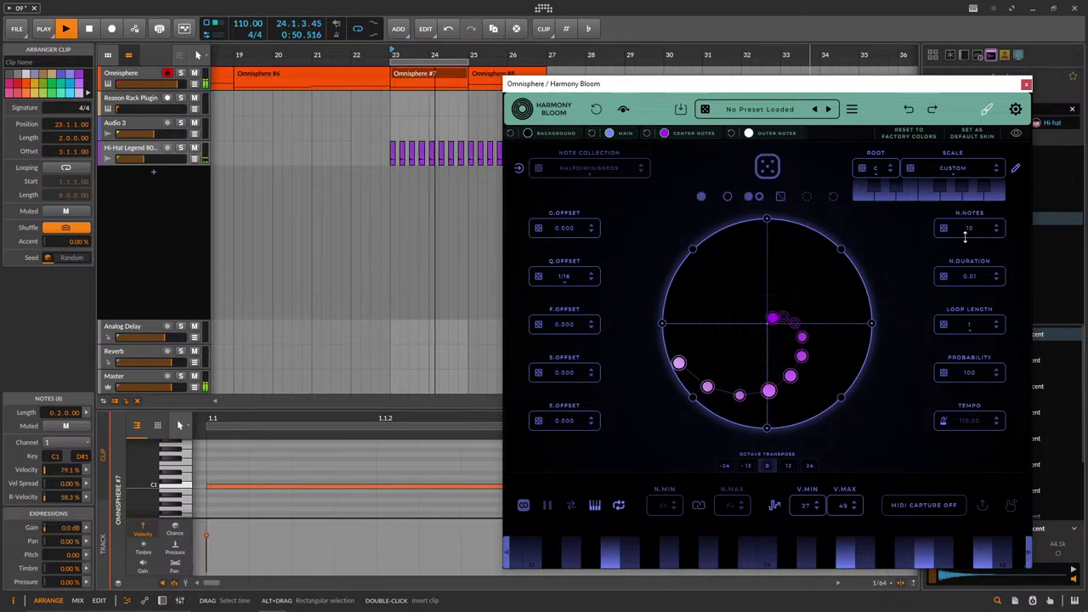
left_click_drag(666, 75, 716, 69)
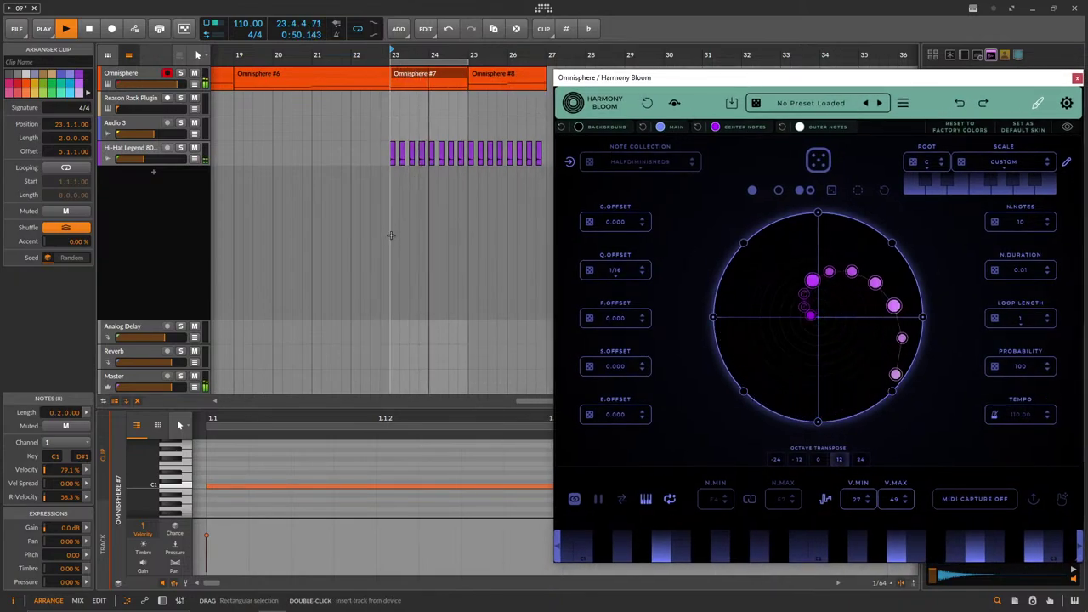
Duplicate the hi-hat track, shift the copied clips to start at 23.1.3 and lower the copy's volume.
left_click_drag(548, 153, 402, 173)
scroll(388, 153, "up", 5)
left_click_drag(143, 183, 144, 185)
left_click_drag(769, 85, 699, 99)
scroll(352, 228, "down", 3)
left_click_drag(566, 93, 636, 93)
scroll(408, 198, "down", 3)
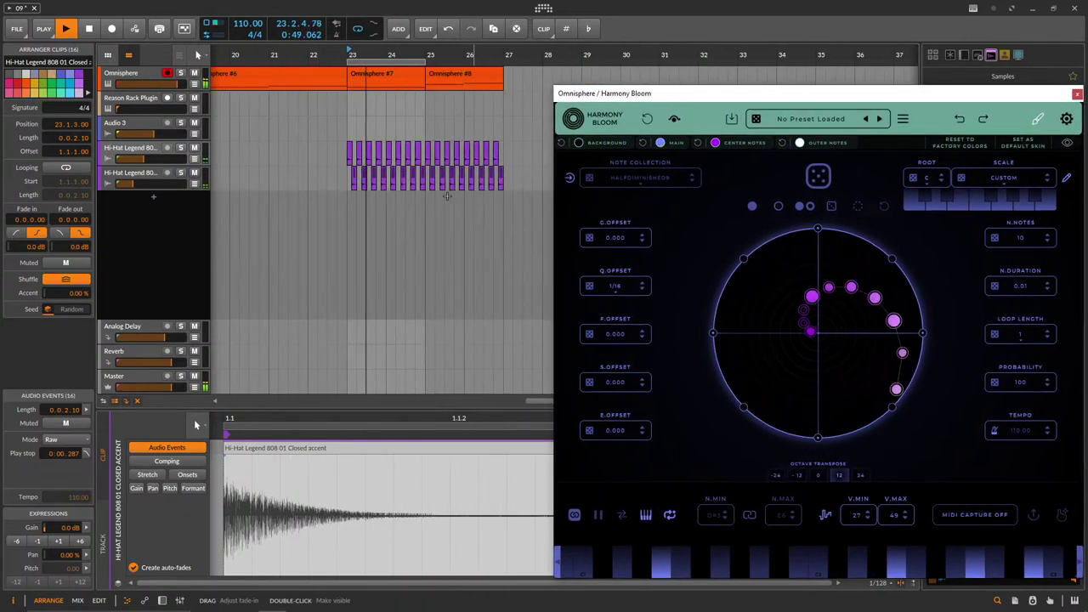
Duplicate the second hi-hat track and fill the copy with sixteenth-note clips starting at 23.1.2 and 23.1.4.
left_click(157, 174)
key("ctrl+d")
left_click_drag(515, 208, 313, 204)
scroll(345, 213, "up", 7)
mouse_move(459, 200)
left_mouse_down()
mouse_move(435, 201)
mouse_move(470, 204)
left_mouse_up()
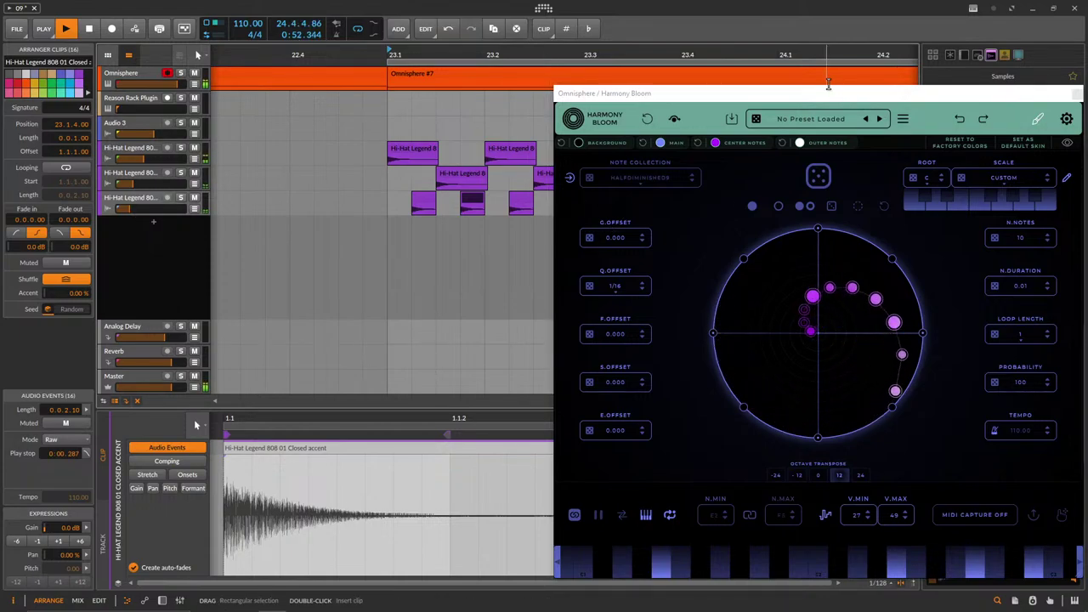
scroll(331, 213, "down", 5)
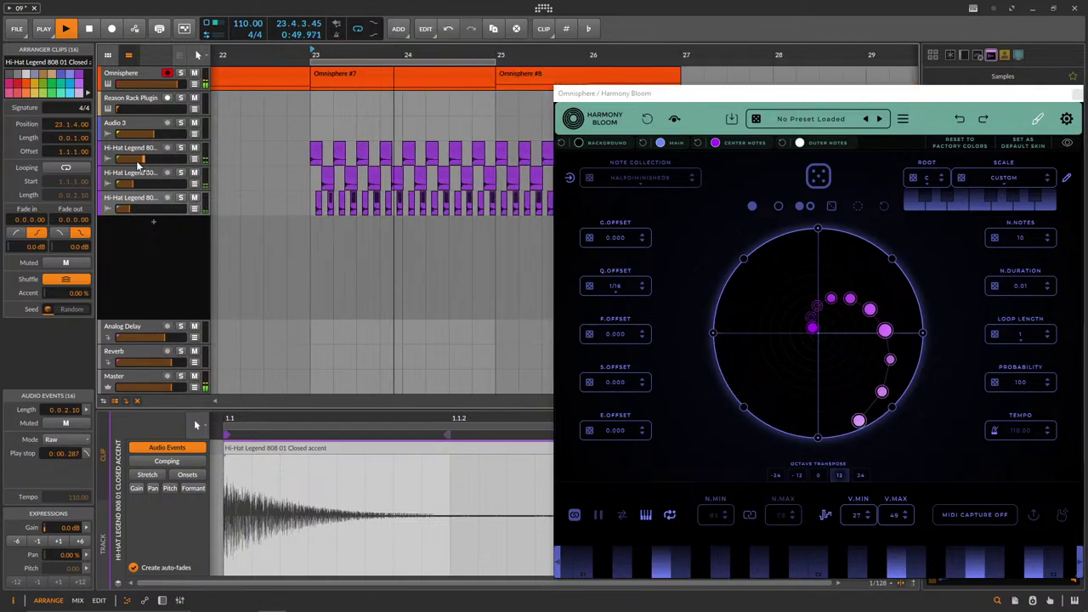
Set the Note Transpose octave to -1 on the Reason Rack Plugin track and show the Master track's devices.
left_click_drag(912, 95, 683, 67)
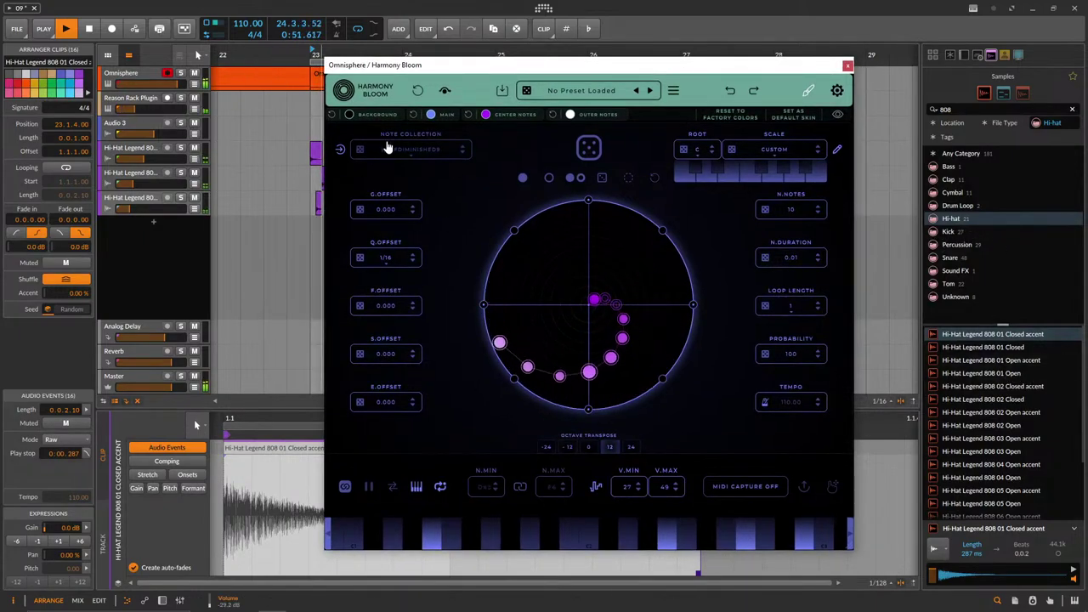
left_click(161, 114)
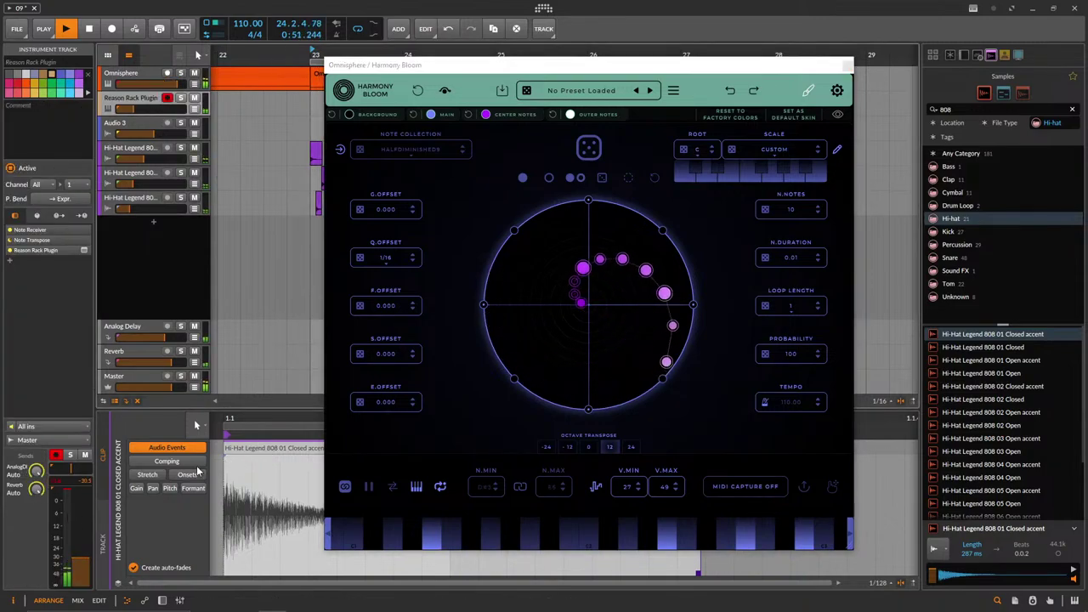
left_click(162, 600)
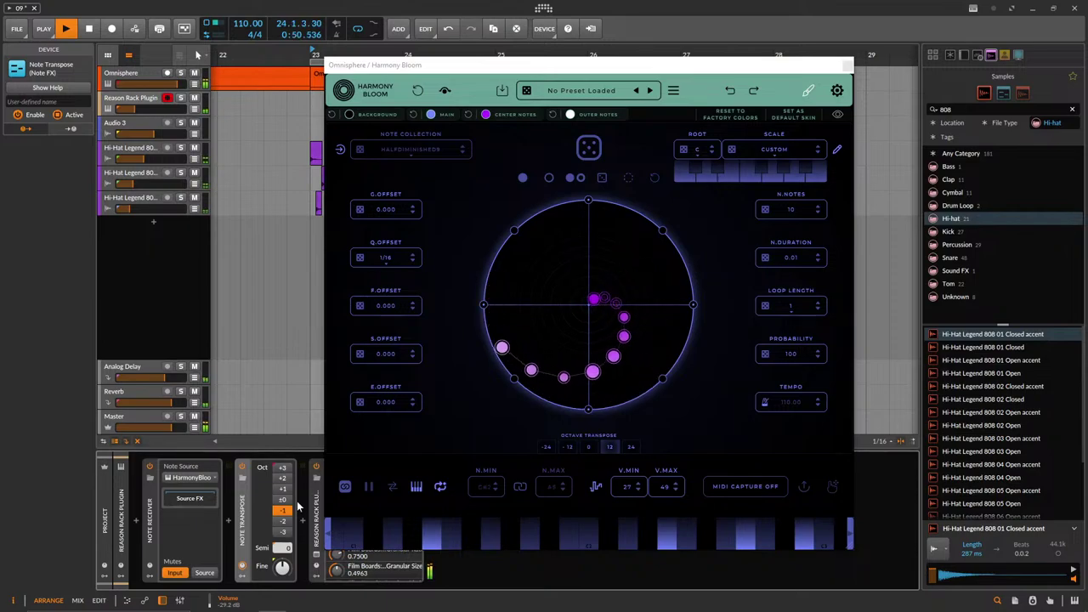
left_click(166, 420)
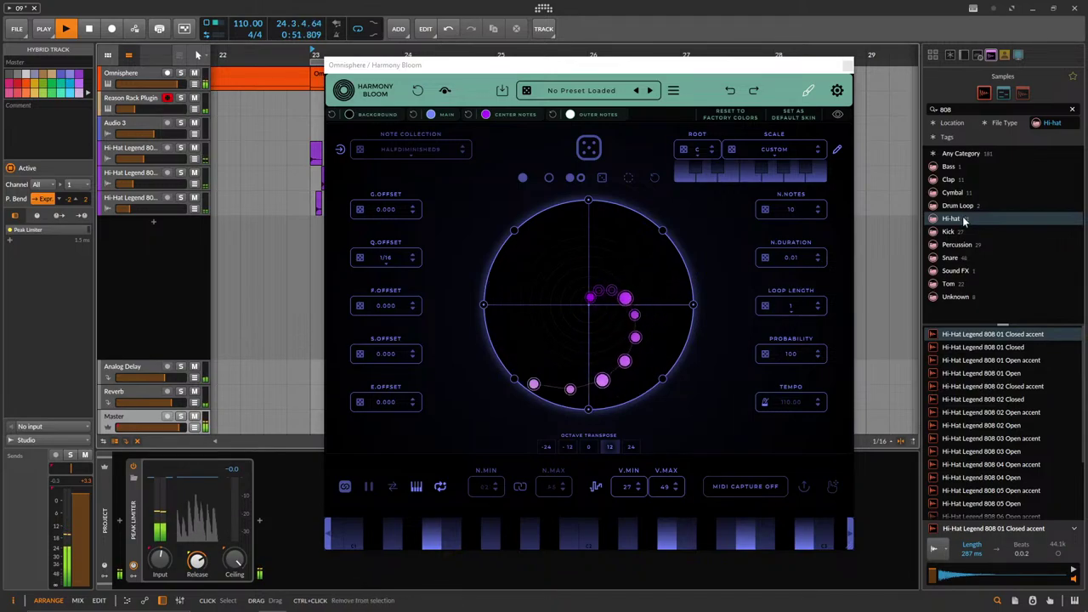
Filter the 808 samples to kicks and audition Kick Legend 808 01 and 03 with their accent versions.
left_click(949, 231)
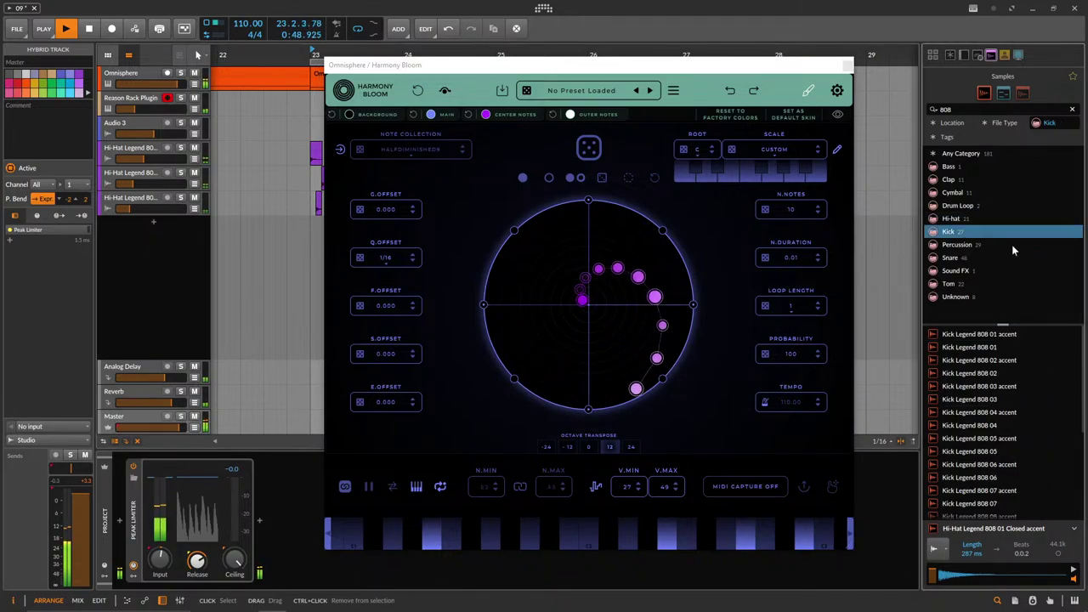
left_click(967, 348)
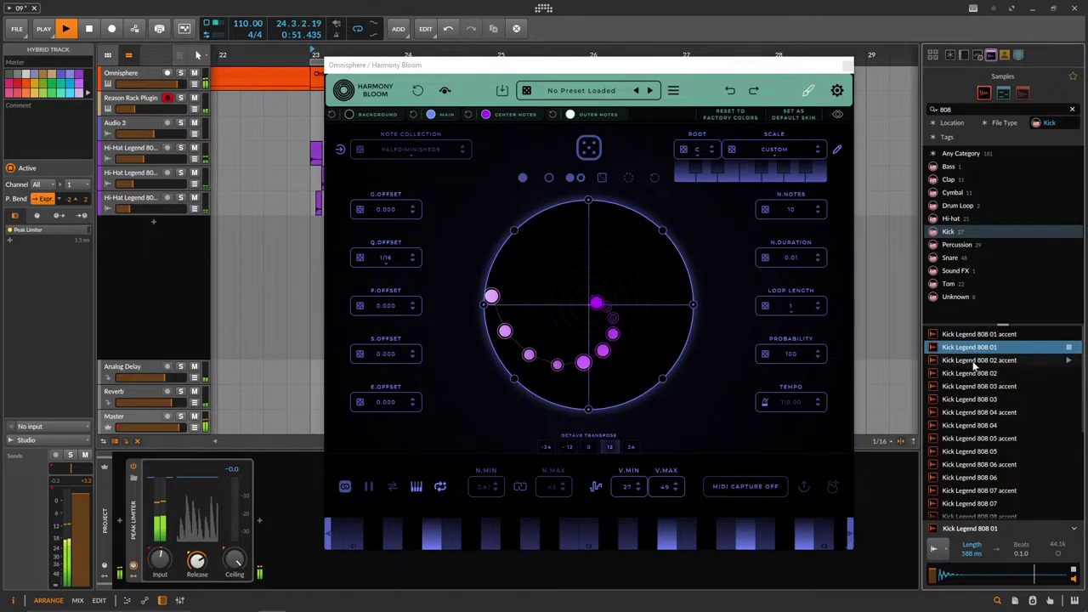
left_click(982, 335)
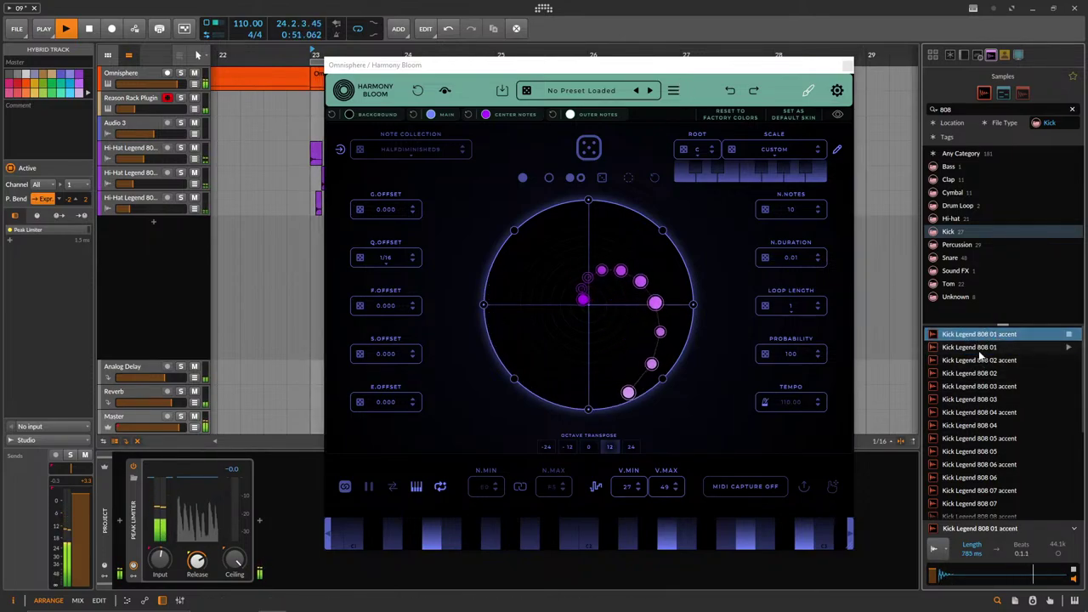
left_click(979, 349)
left_click(990, 387)
left_click(984, 398)
left_click(989, 387)
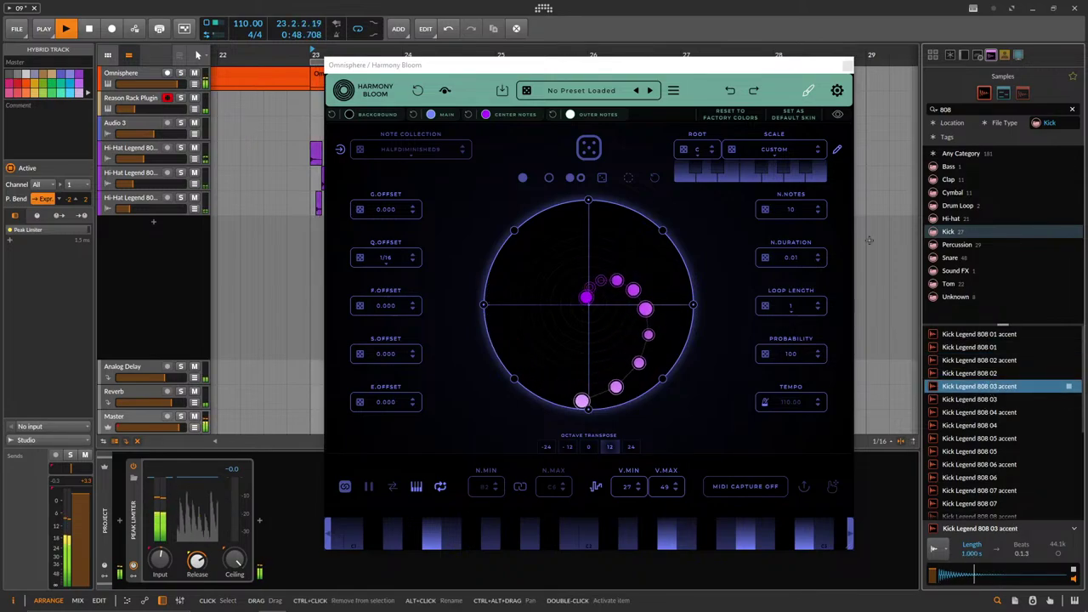
Place Kick Legend 808 03 accent on a new track at bar 23 and shorten its clip to about half a beat.
left_click_drag(624, 74, 737, 81)
left_click_drag(1020, 385, 312, 225)
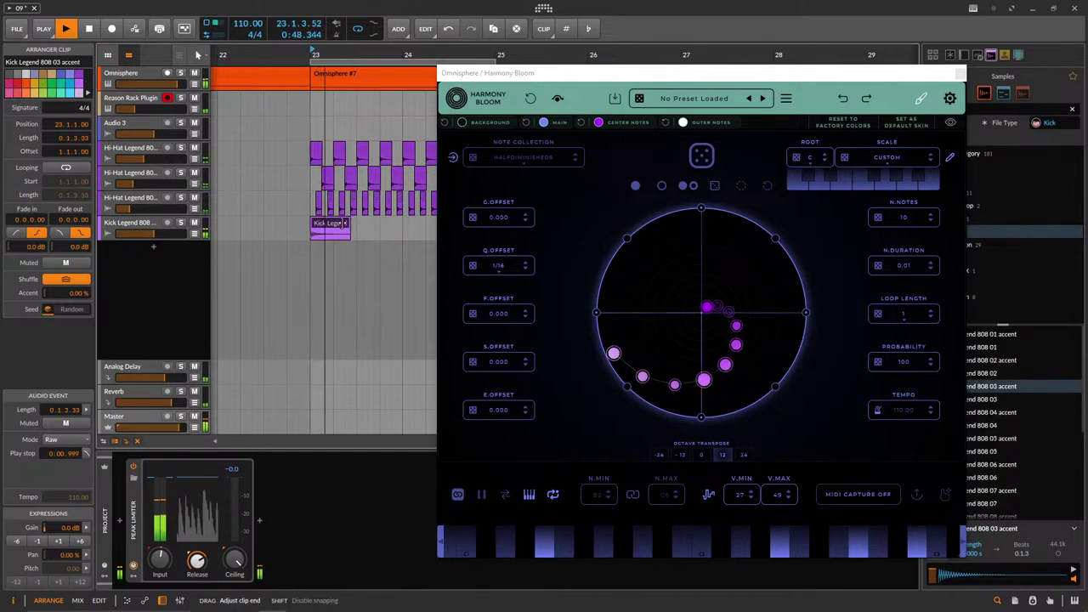
mouse_move(325, 222)
left_mouse_down()
mouse_move(341, 224)
mouse_move(311, 232)
left_mouse_up()
left_click(315, 225)
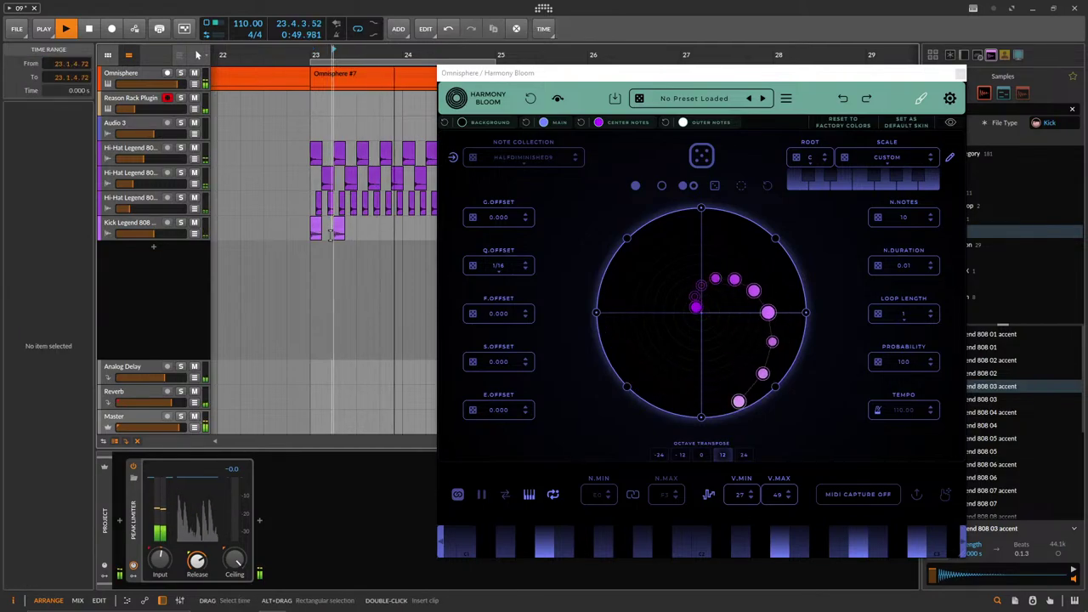
Duplicate the kick clip on every beat from bar 23 to the start of bar 26.
key("ctrl+d")
key("ctrl+d")
key("ctrl+d")
key("ctrl+d")
key("ctrl+d")
key("ctrl+d")
left_click_drag(524, 74, 642, 122)
left_click_drag(474, 231, 450, 230)
key("ctrl+d")
key("ctrl+d")
key("ctrl+d")
key("ctrl+d")
key("ctrl+d")
key("ctrl+d")
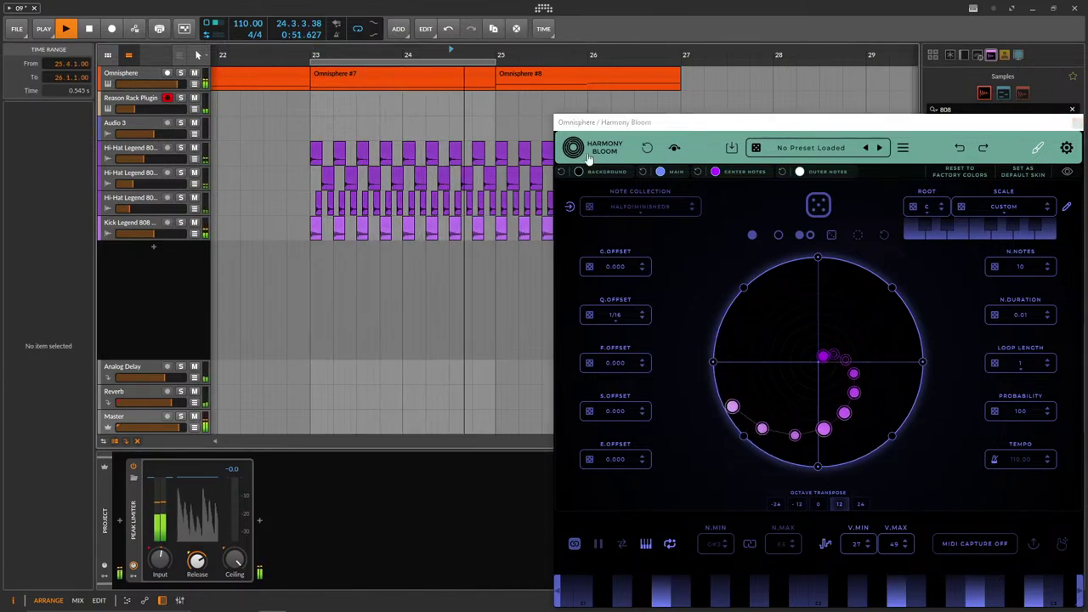
Duplicate the two-bar kick pattern of bars 23 and 24 into bars 25 and 26.
left_click_drag(618, 159, 754, 159)
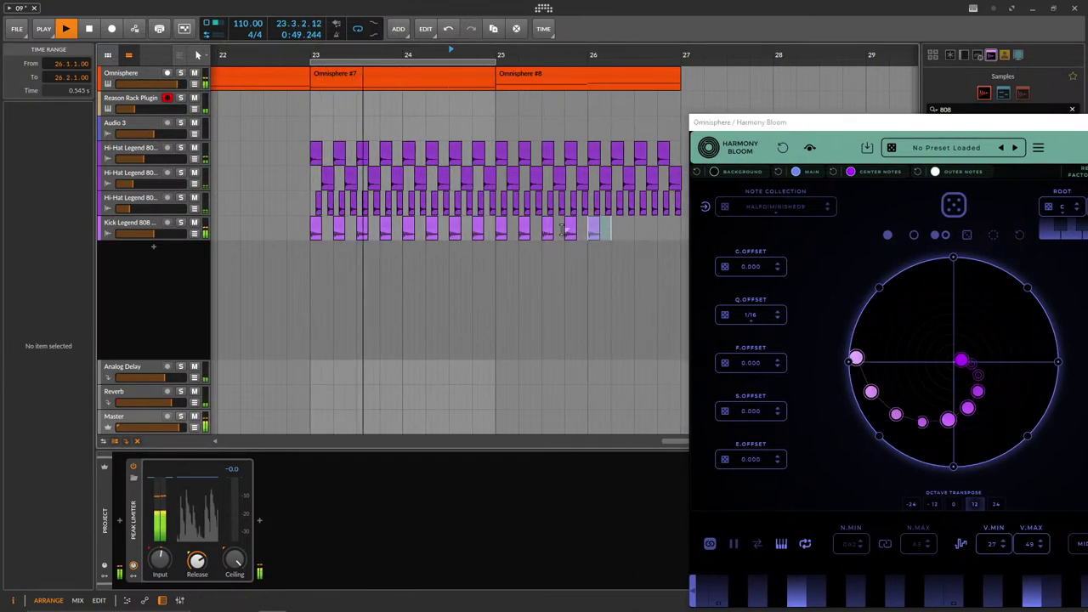
left_click_drag(497, 228, 315, 225)
key("ctrl+d")
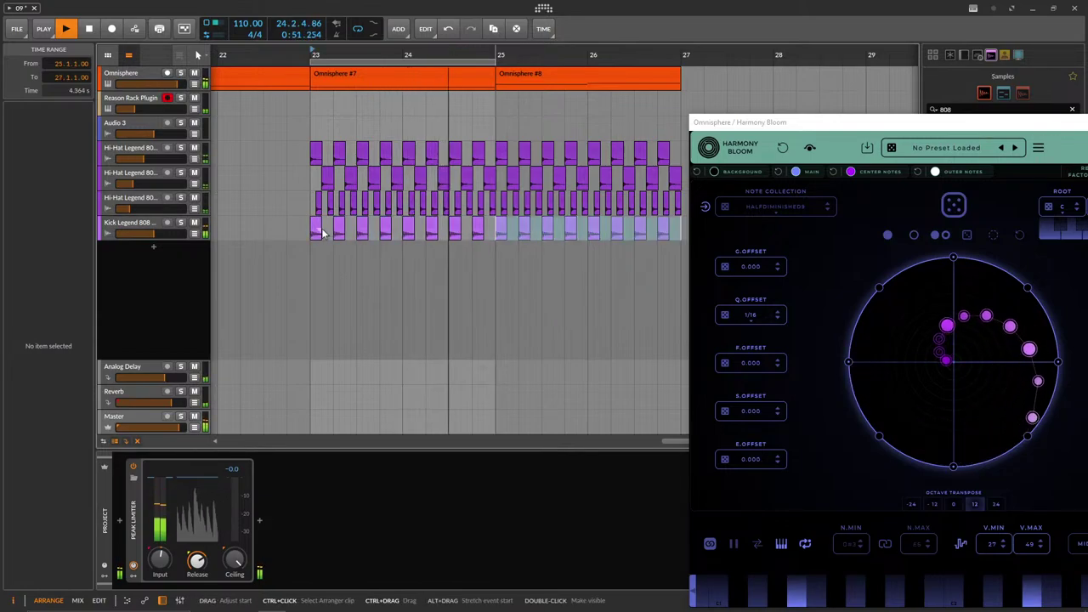
Check the sidechain sources of the Omnisphere track's compressor and lower the kick track's volume to -12.9 dB.
left_click(149, 78)
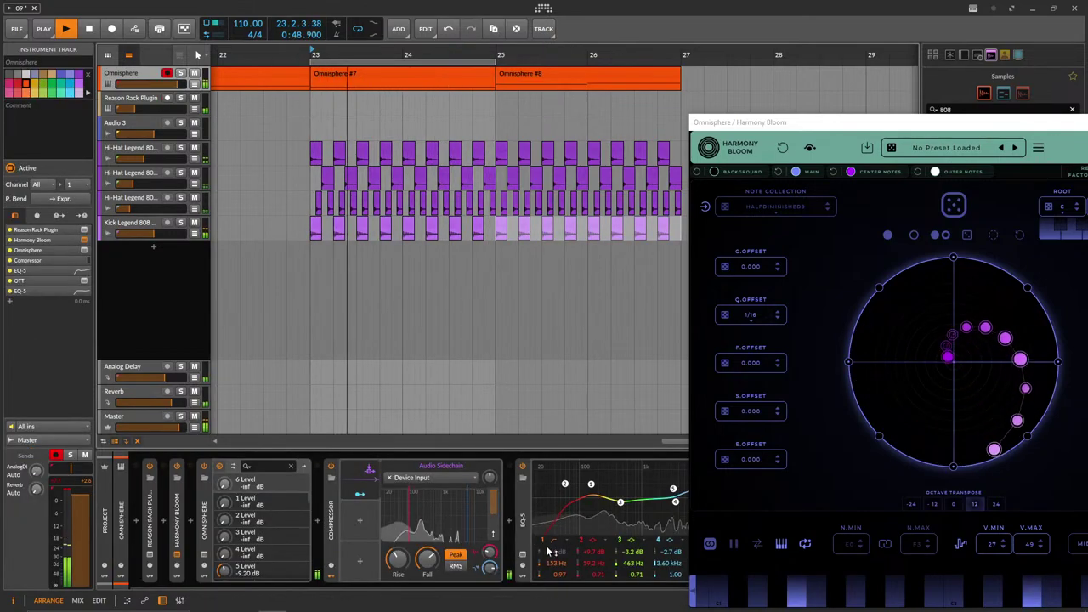
left_click(414, 479)
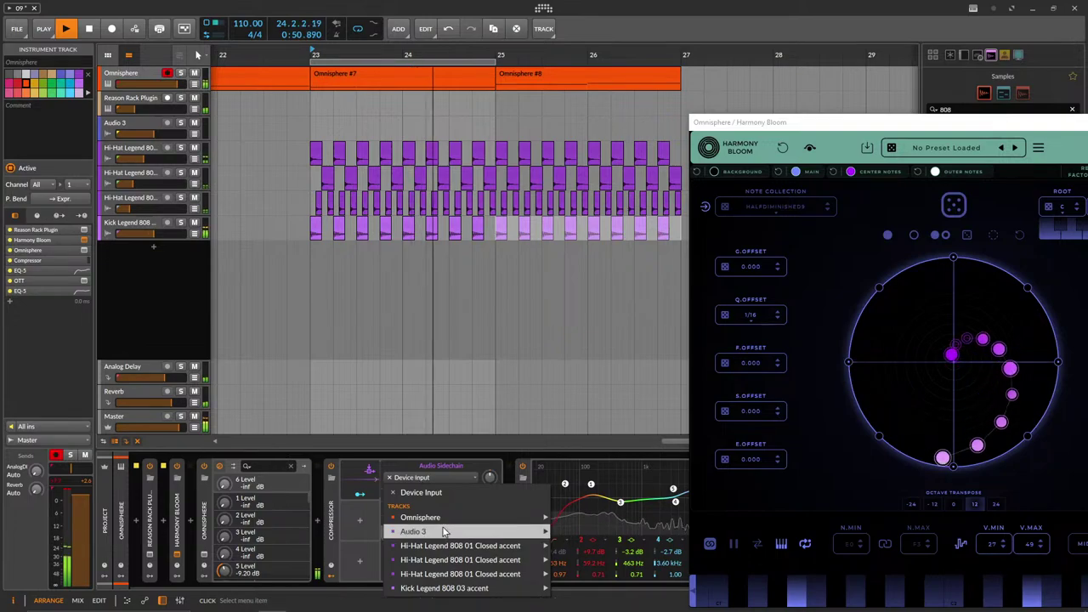
left_click(144, 245)
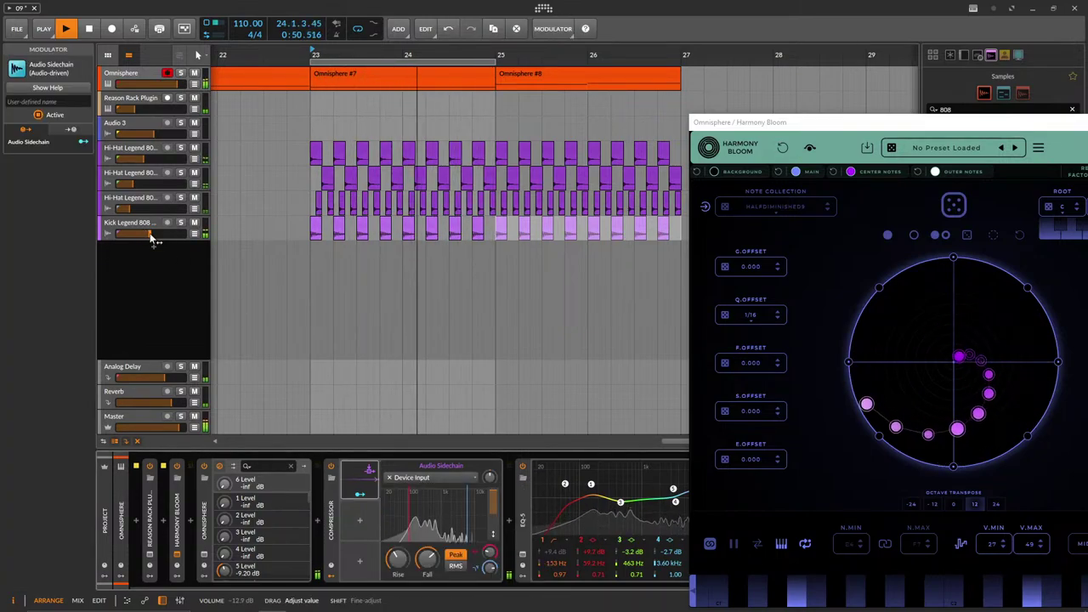
left_click(147, 221)
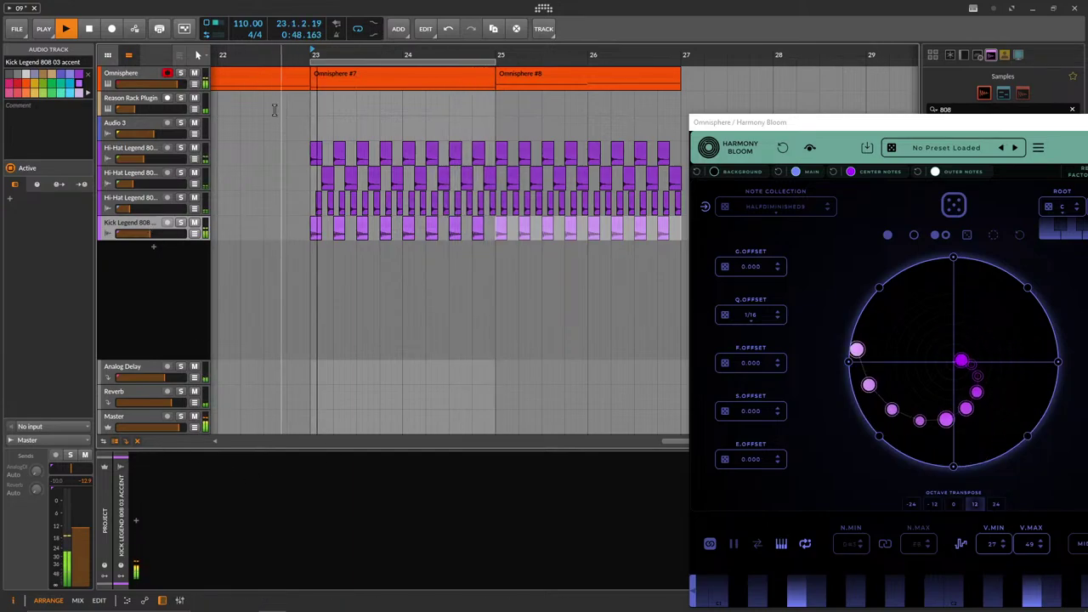
Try keying the Omnisphere compressor's sidechain from Kick Legend 808 03 accent (PRE) with the threshold at -49.4 dB.
left_click(136, 77)
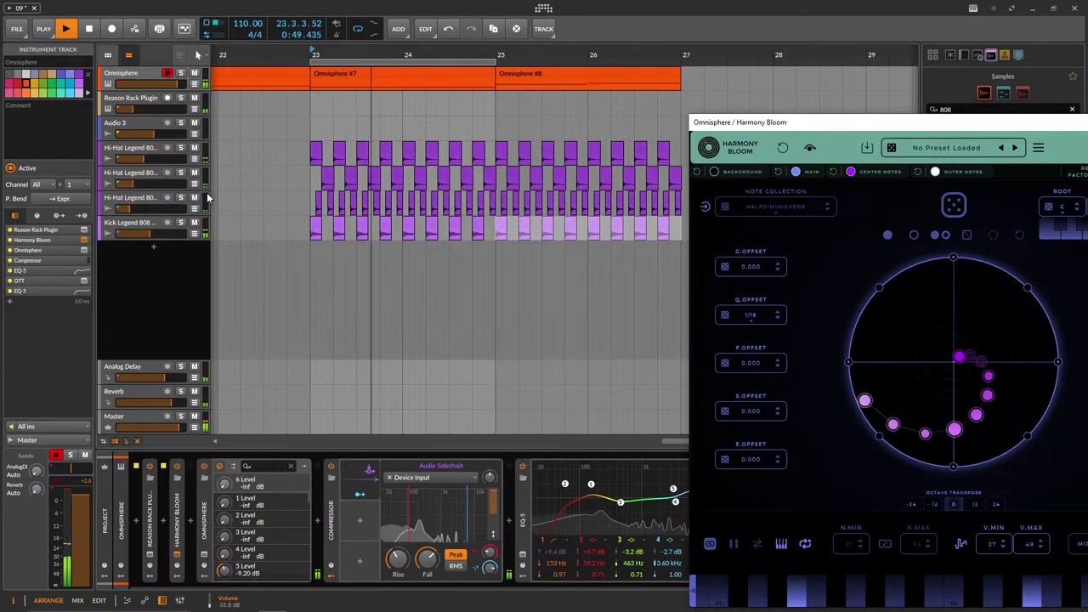
left_click(435, 477)
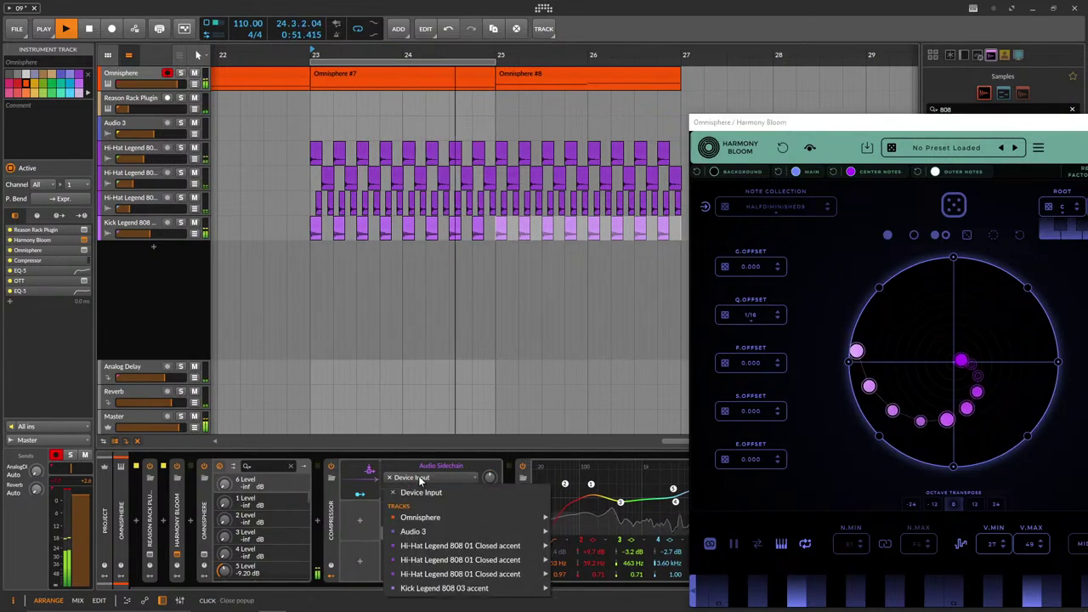
mouse_move(450, 520)
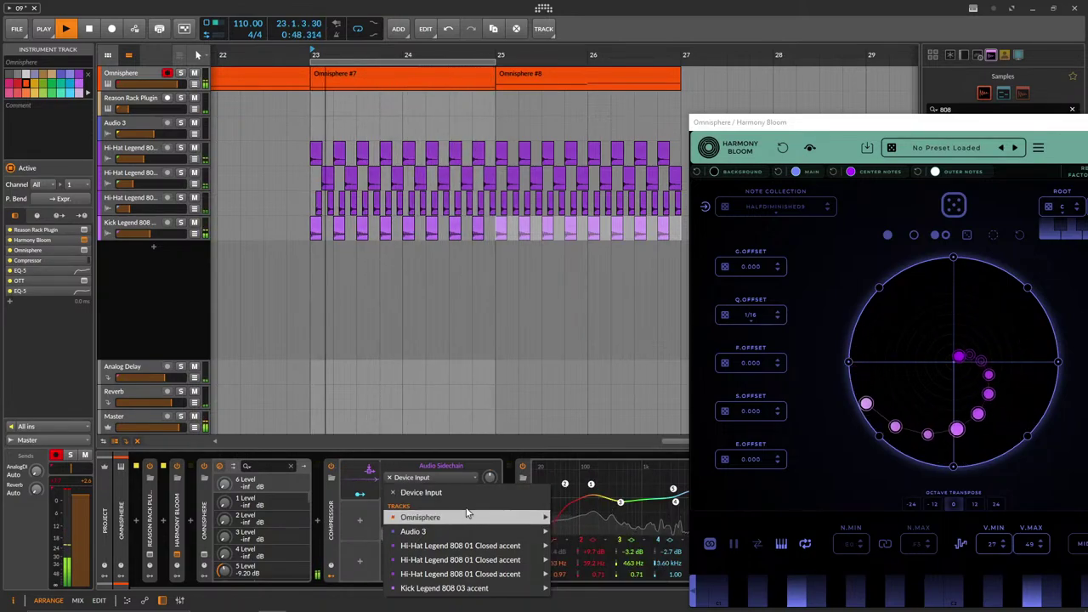
mouse_move(473, 592)
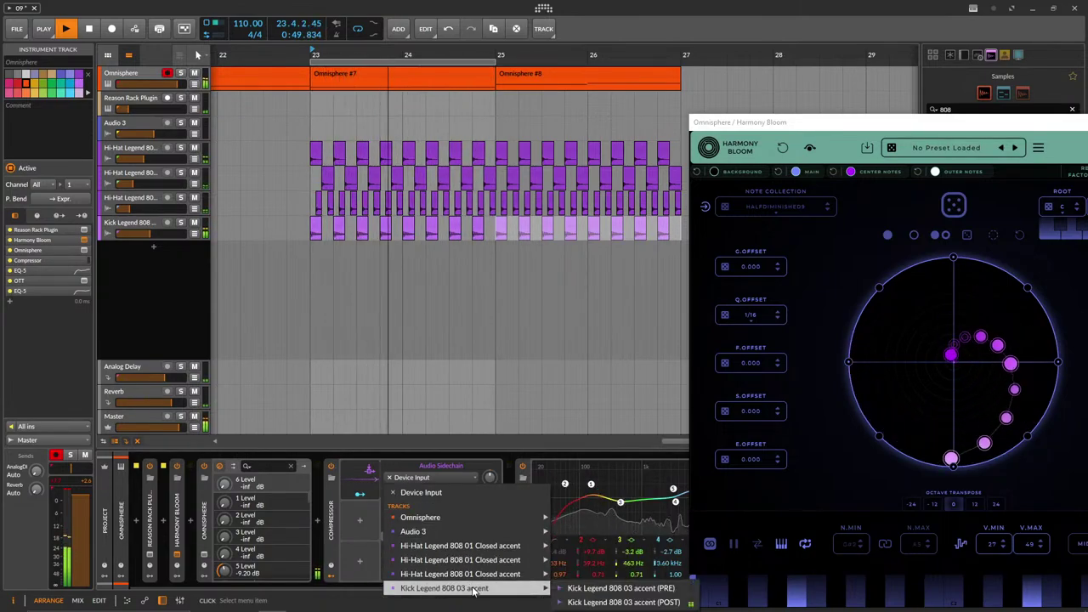
left_click(605, 590)
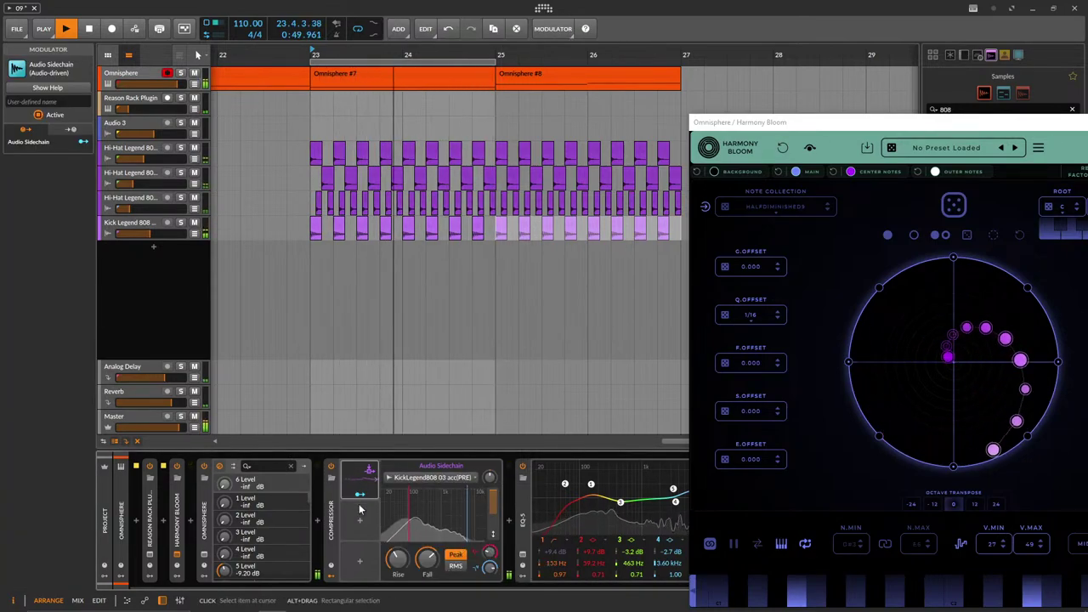
double_click(334, 531)
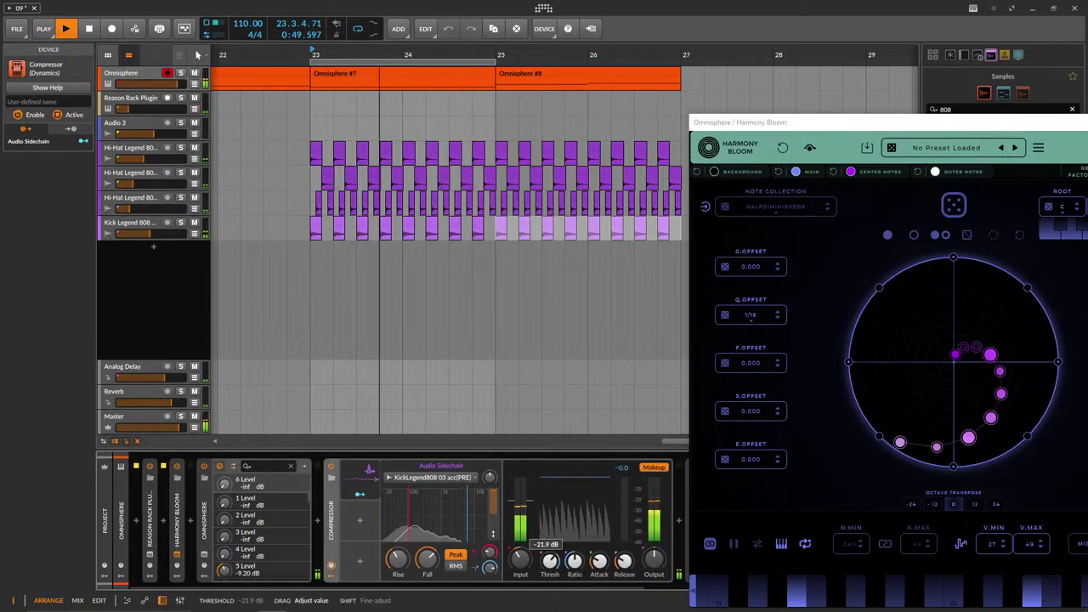
left_click_drag(548, 561, 549, 571)
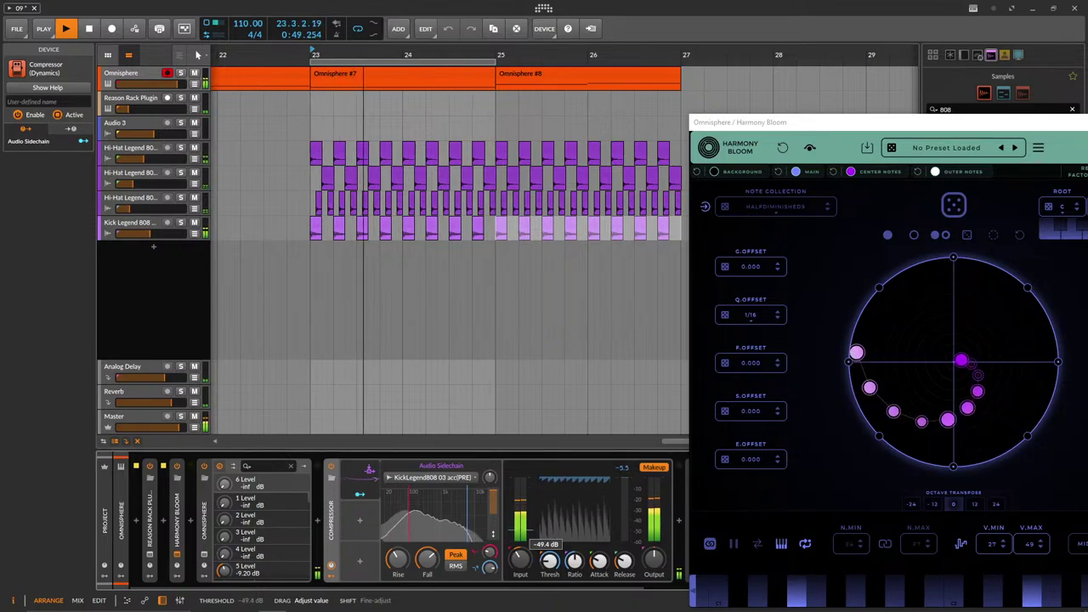
Replace the Omnisphere track's compressor with the Sidechain from Bass preset, placed directly after the Omnisphere device.
key("Delete")
left_click(318, 517)
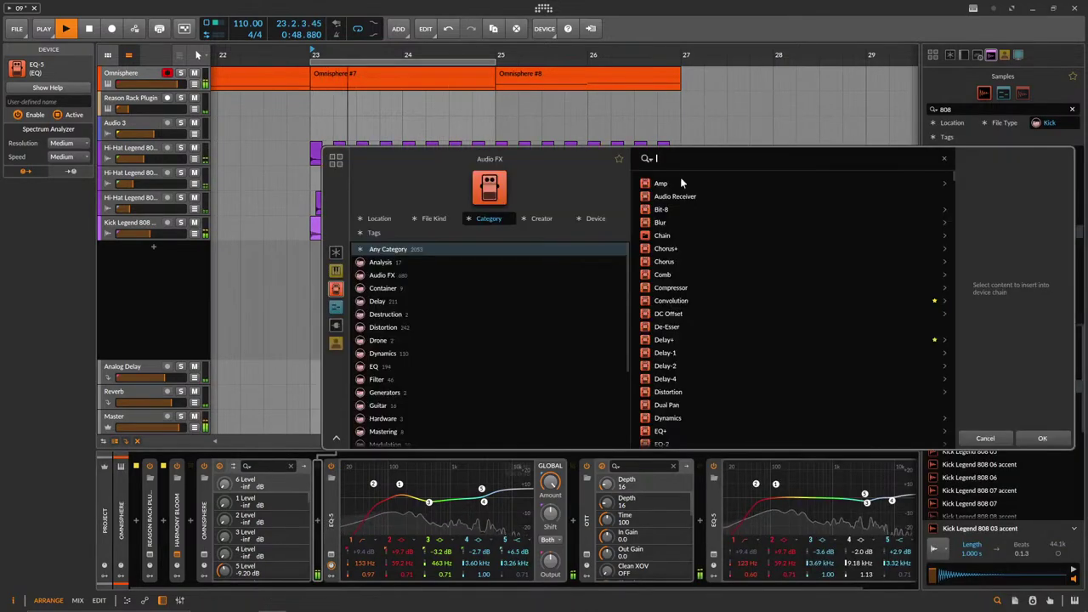
type("side")
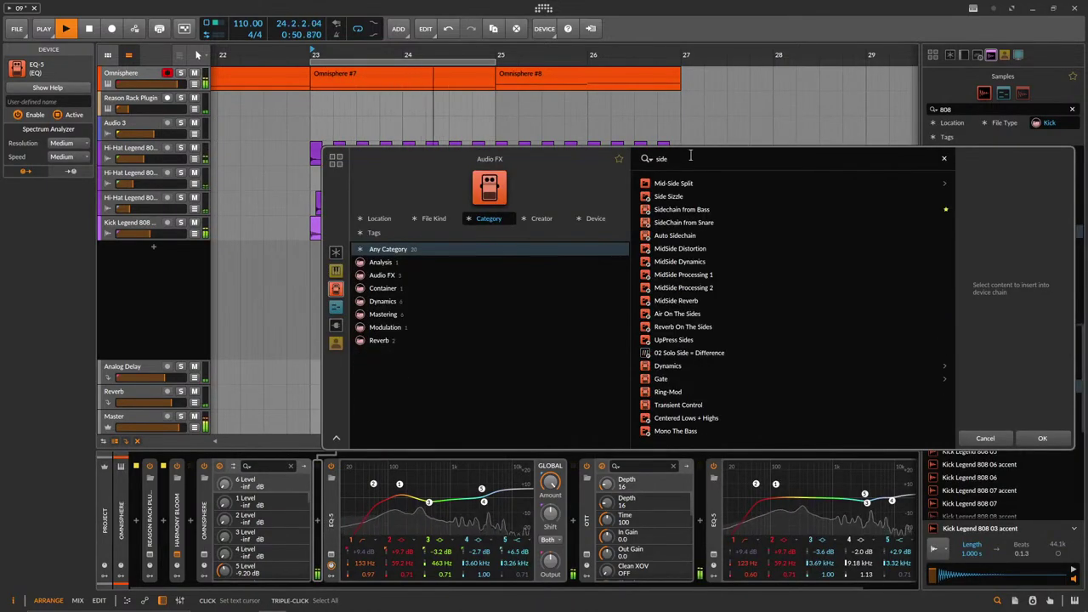
type("ch")
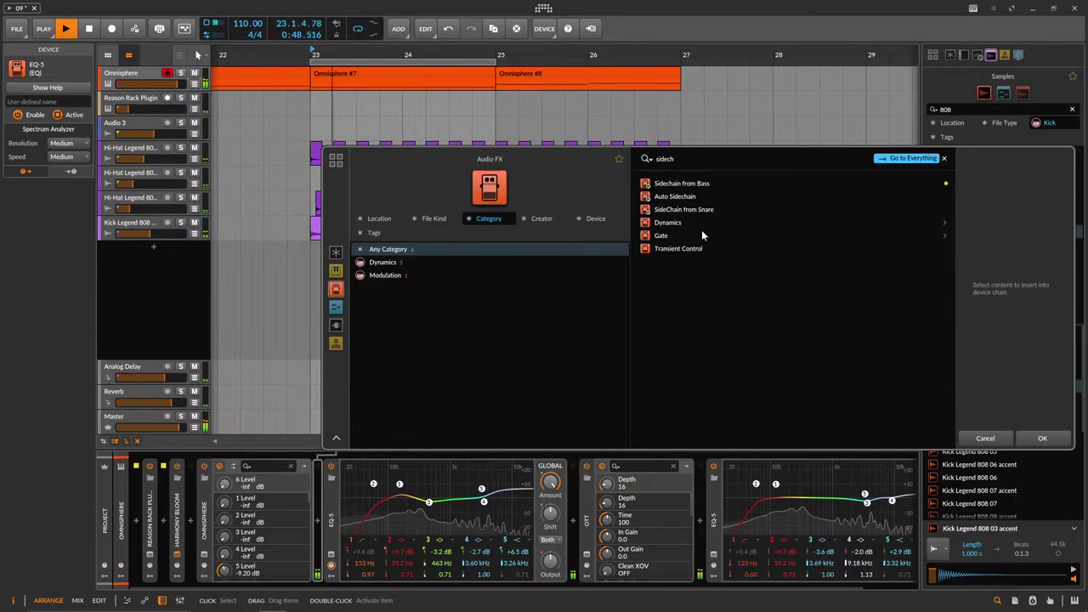
double_click(687, 182)
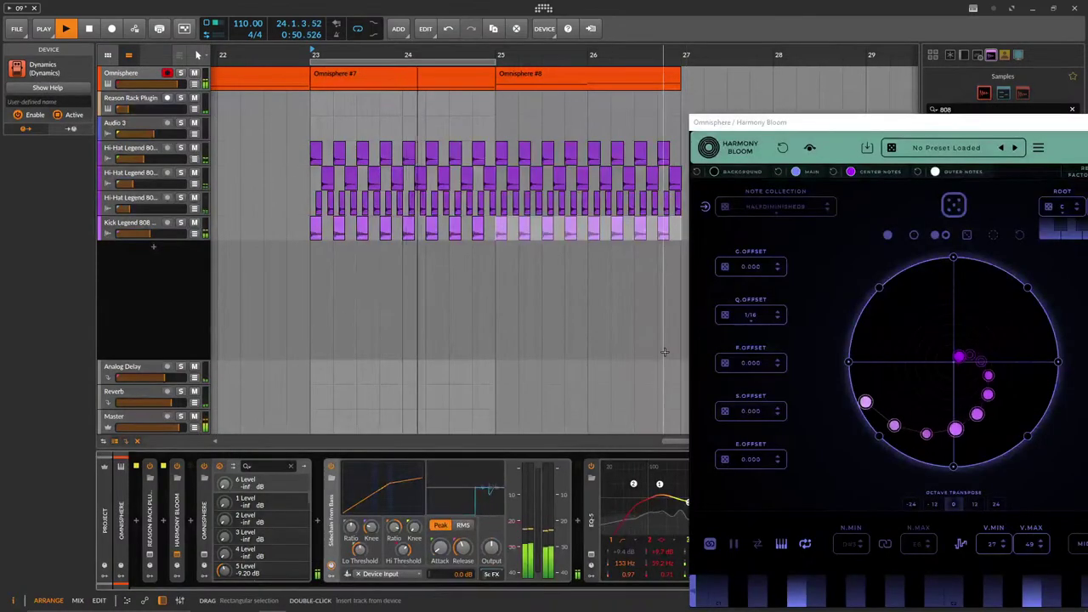
Set the sidechain source of the Sidechain from Bass device to the Kick Legend 808 03 accent track.
left_click(380, 574)
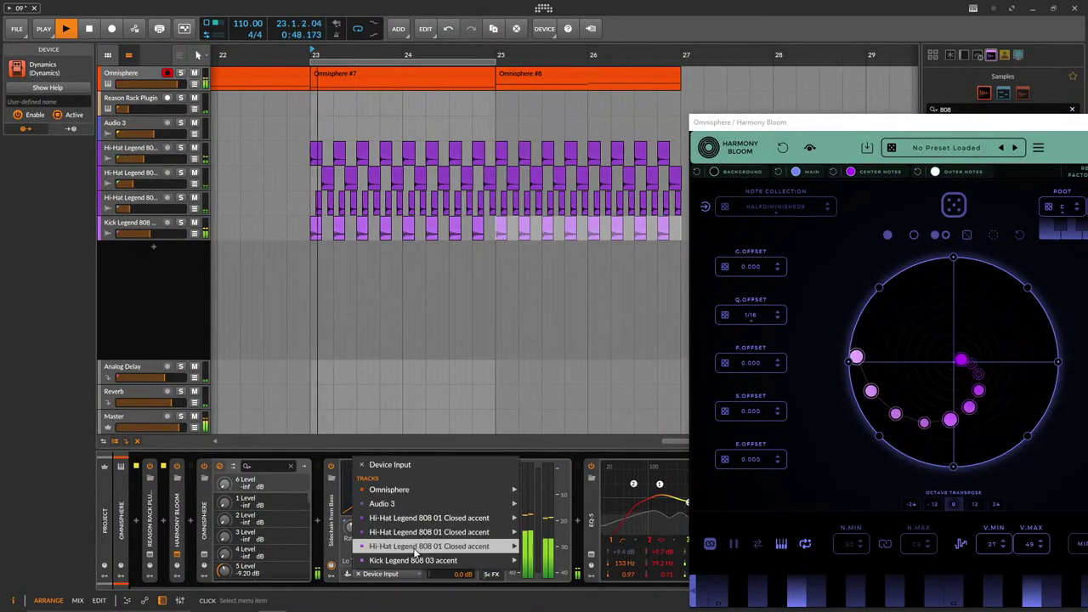
mouse_move(502, 560)
left_click(552, 560)
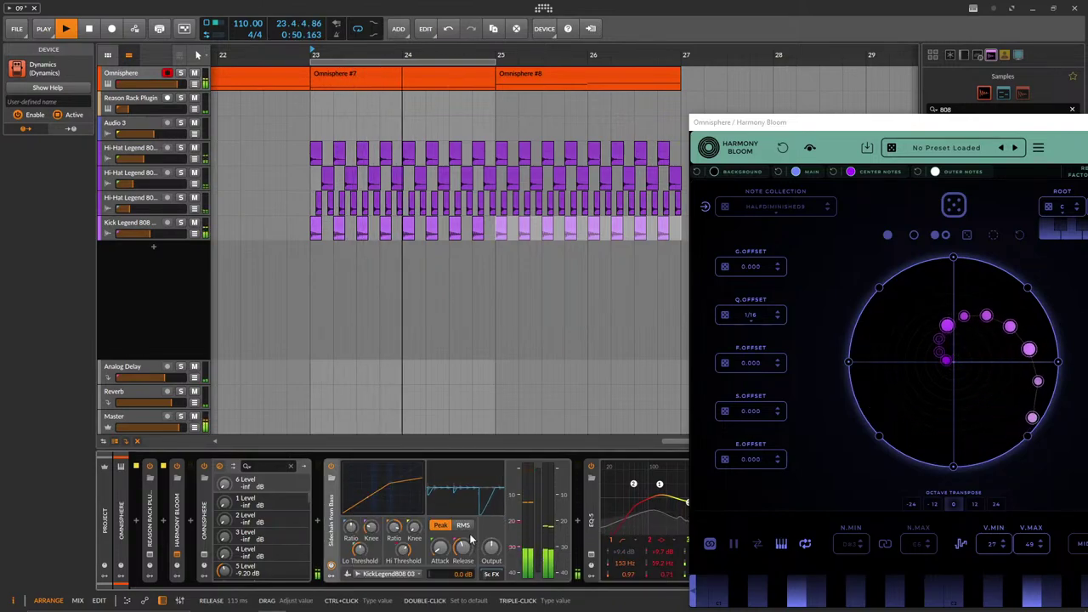
Add a Transient Control device to the kick track and adjust its sustain.
left_click(141, 234)
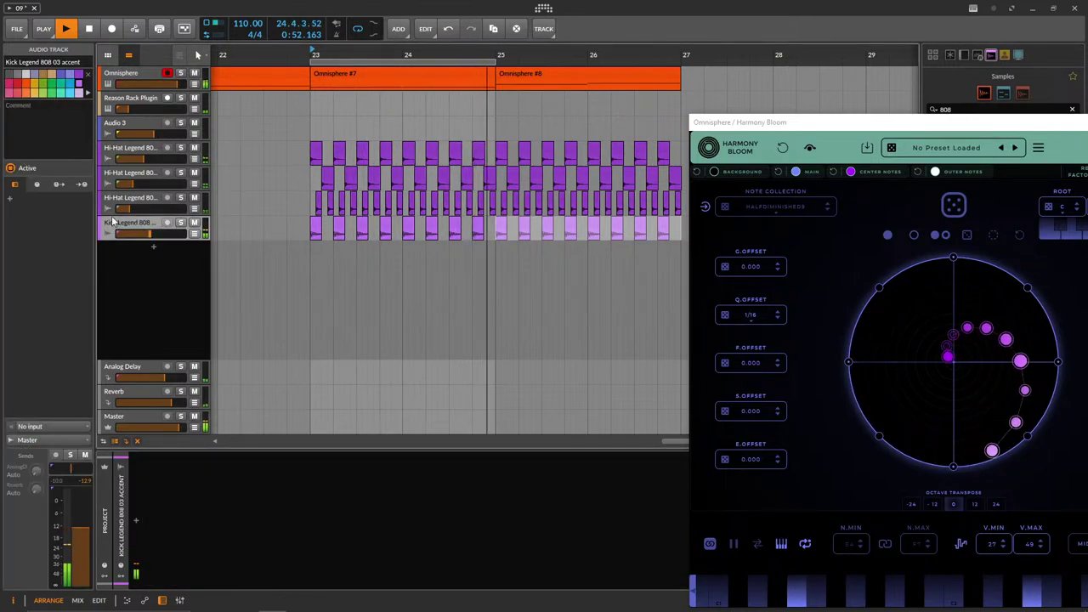
left_click(146, 520)
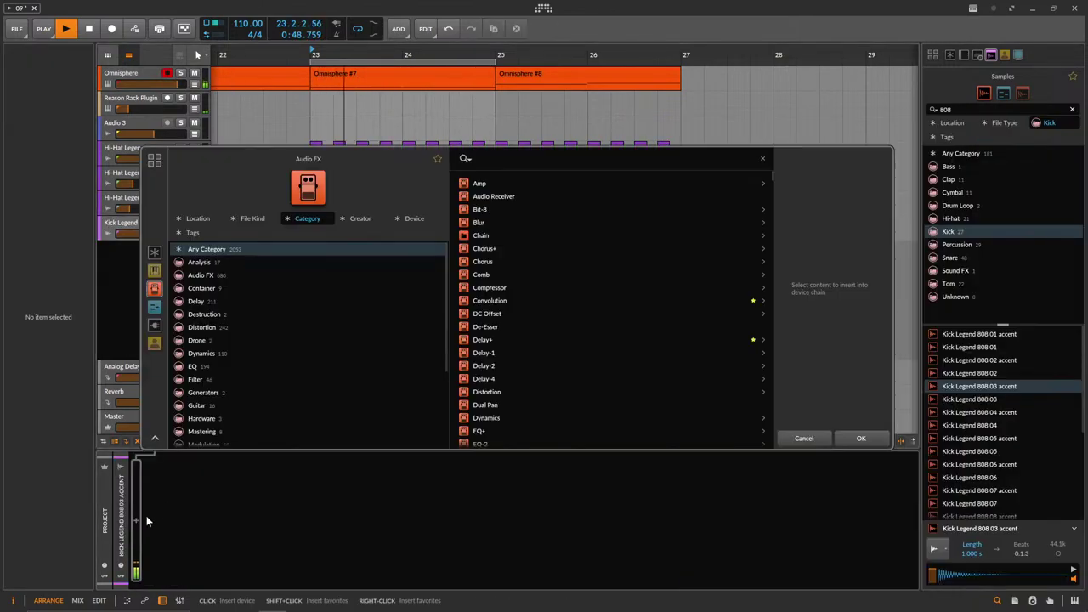
type("trans")
double_click(498, 185)
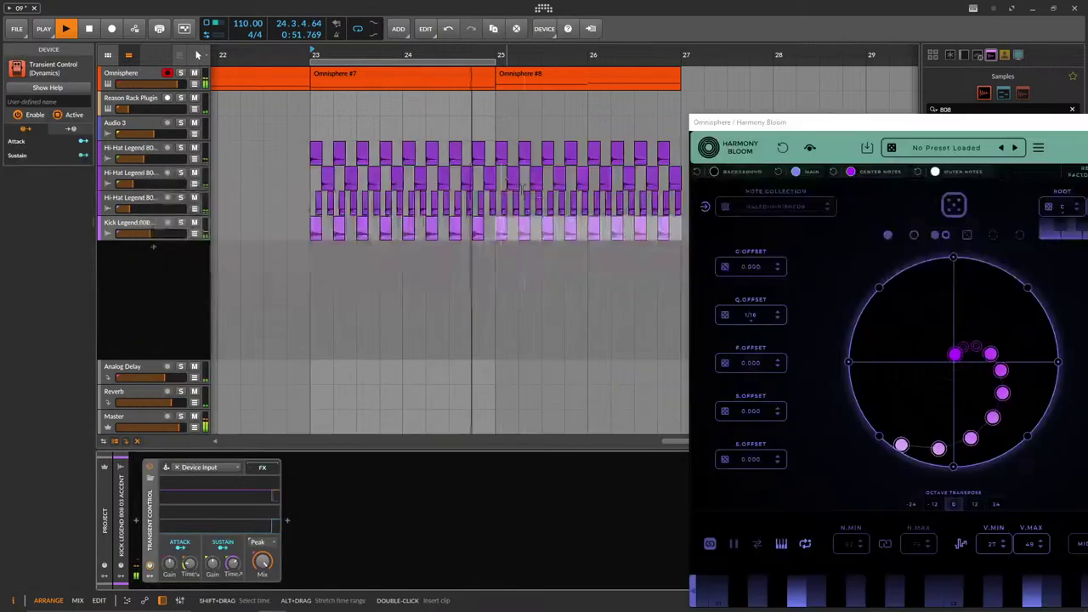
left_click_drag(234, 562, 212, 569)
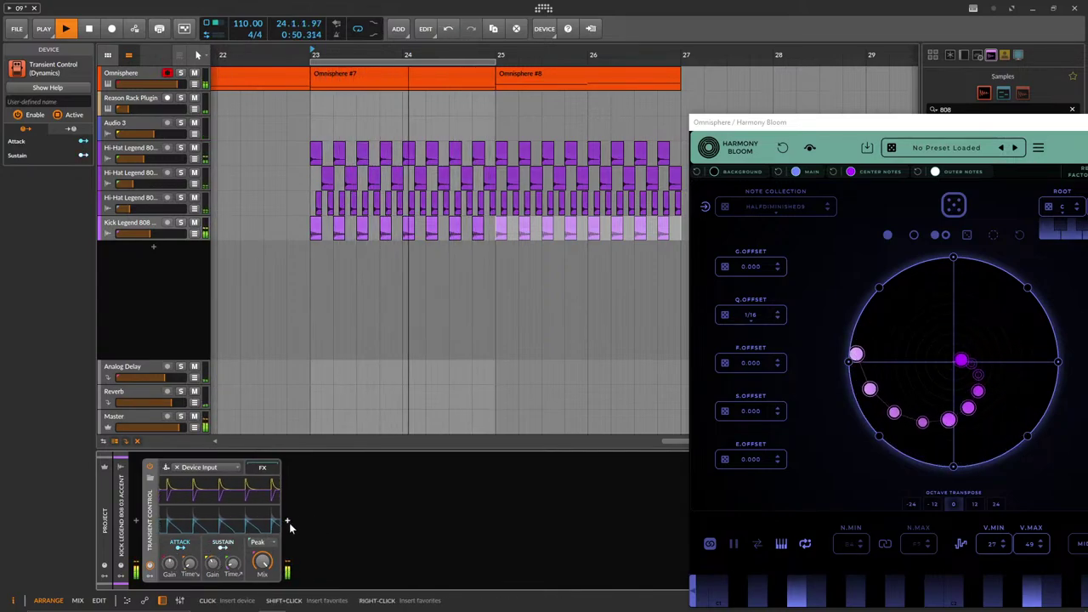
left_click(286, 520)
type("eq")
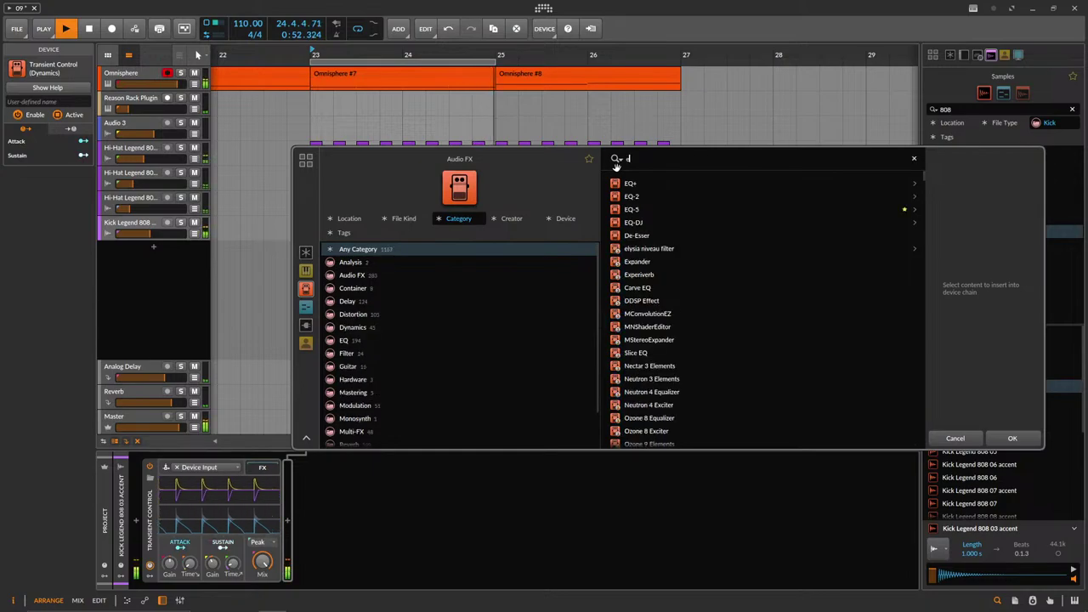
double_click(633, 184)
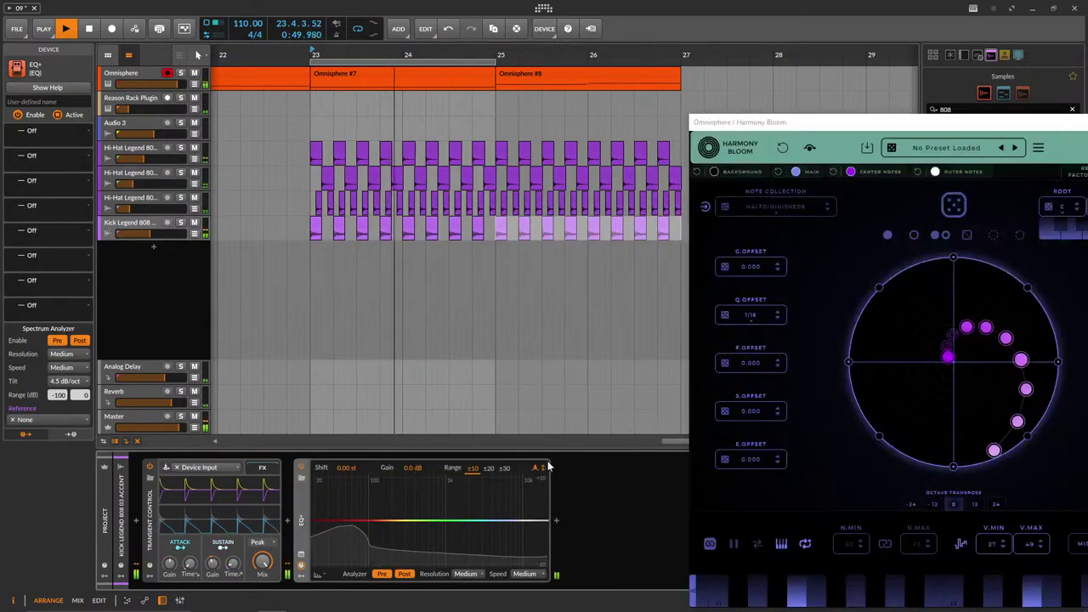
key("Delete")
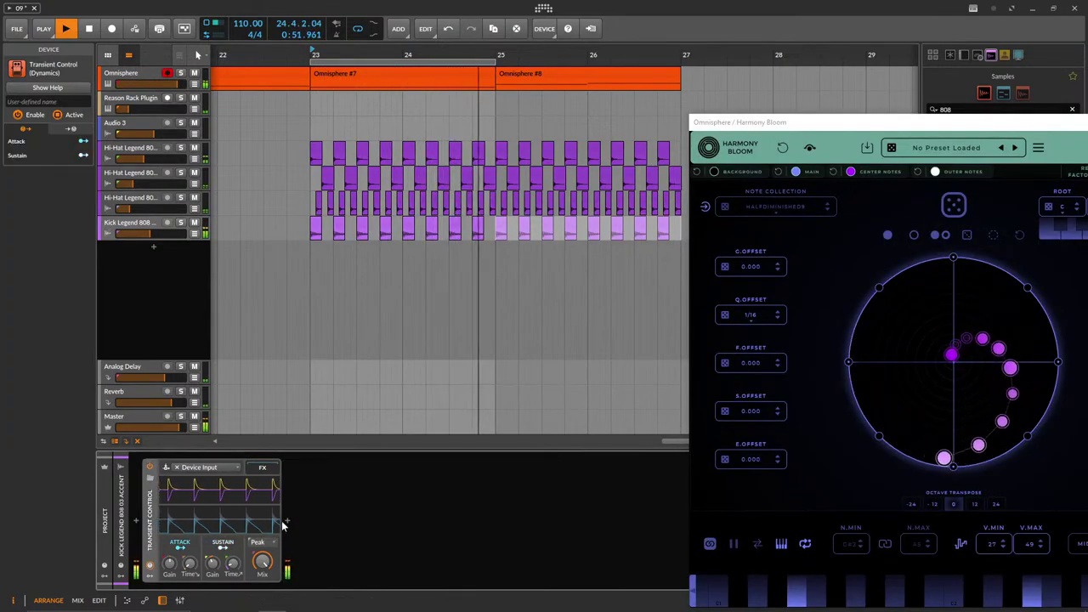
Insert an EQ-5 after Transient Control on the kick track and cut band 3 by 5.1 dB at 419 Hz.
left_click(285, 521)
type("eq")
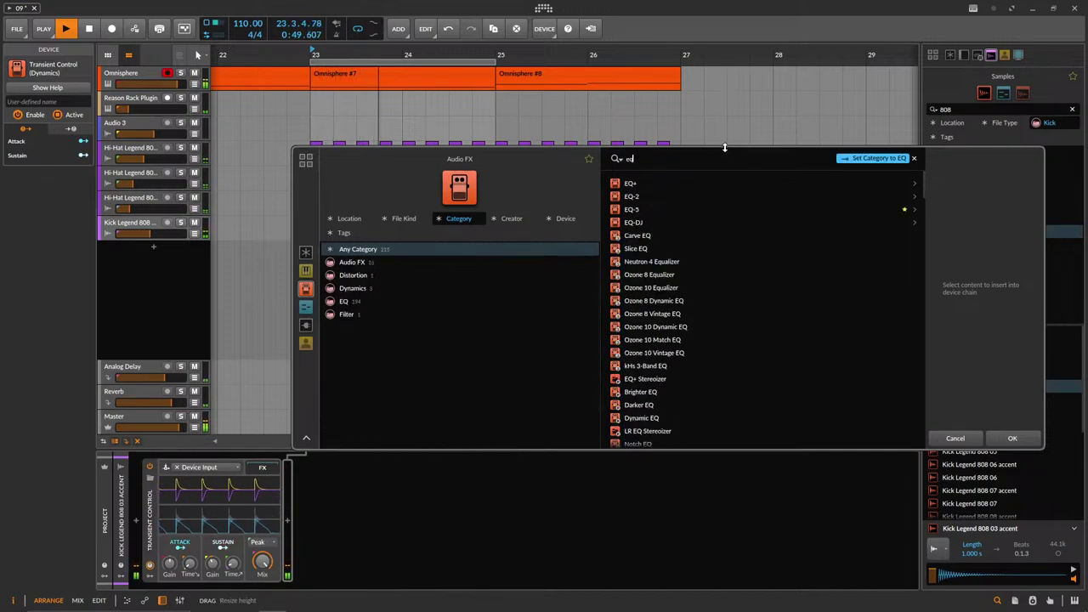
left_click(624, 212)
left_click(425, 503)
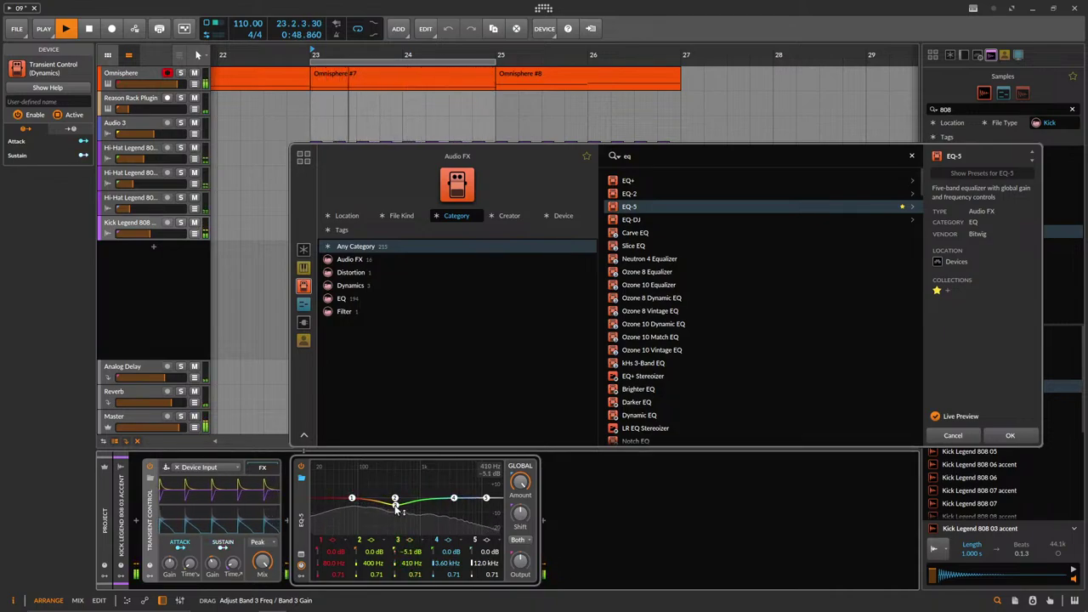
left_click(1009, 435)
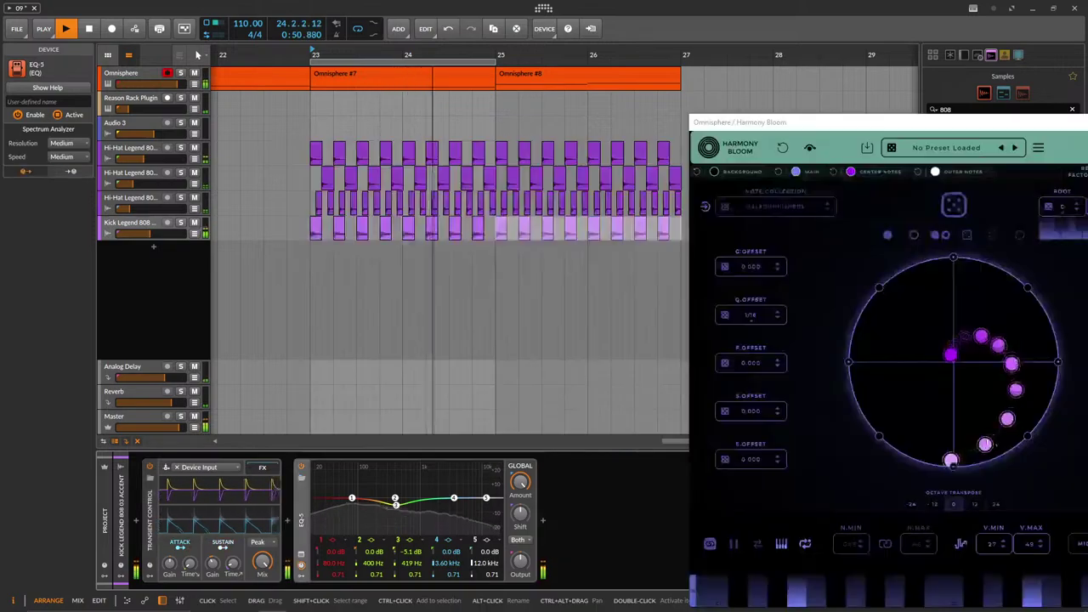
Set the first hi-hat track's volume to -22.5 dB and Harmony Bloom's octave transpose to 12.
left_click_drag(144, 159, 139, 159)
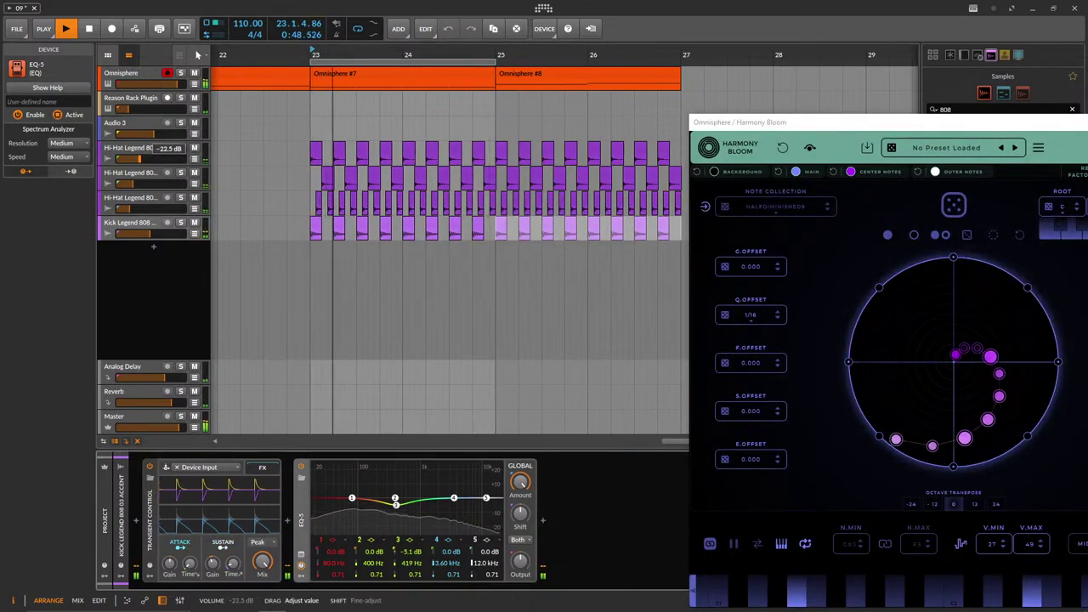
left_click_drag(800, 124, 508, 96)
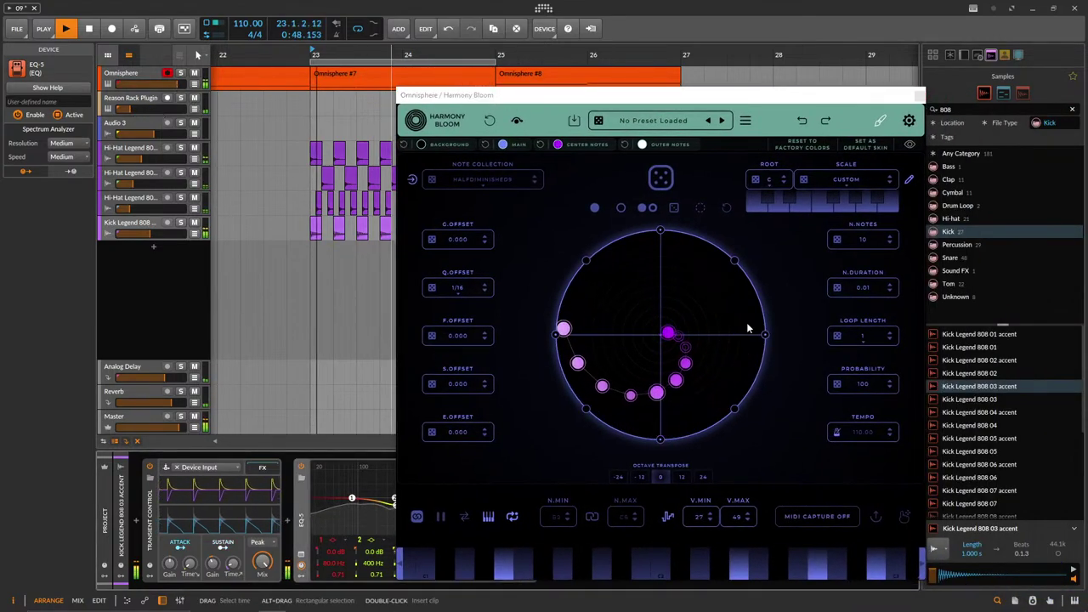
left_click(680, 477)
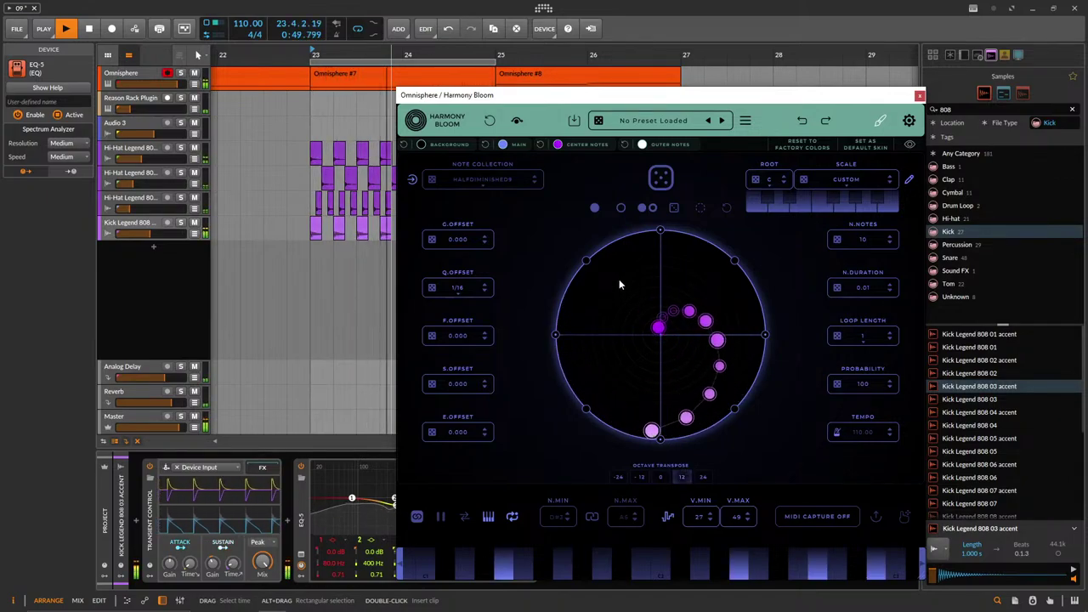
Adjust the kick track's volume and extend the playback loop across the Omnisphere #7 and #8 clips.
left_click_drag(149, 241, 153, 247)
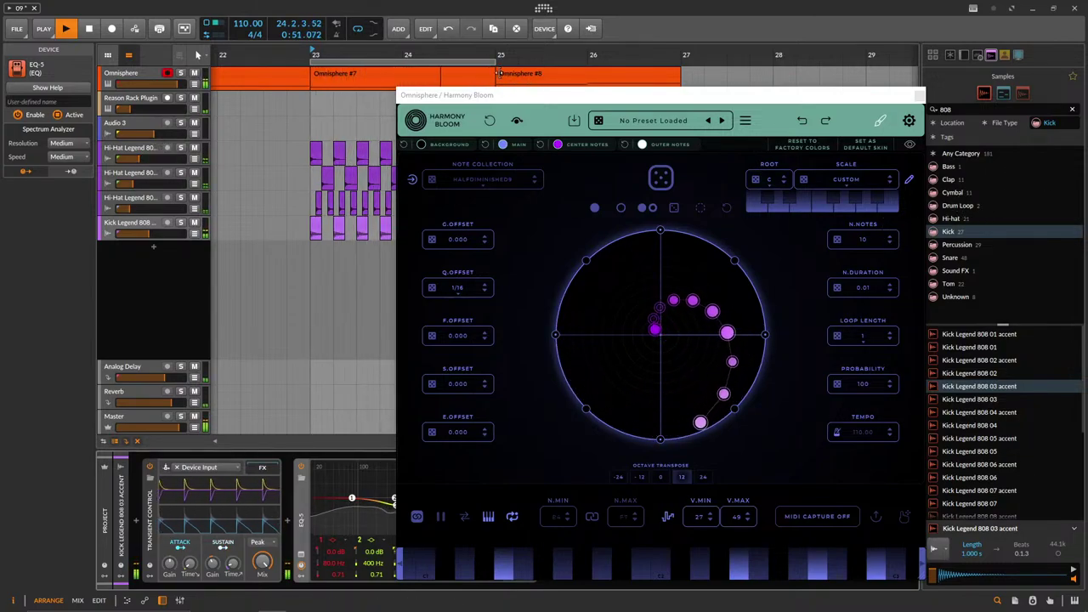
left_click_drag(504, 92, 541, 119)
left_click(463, 81)
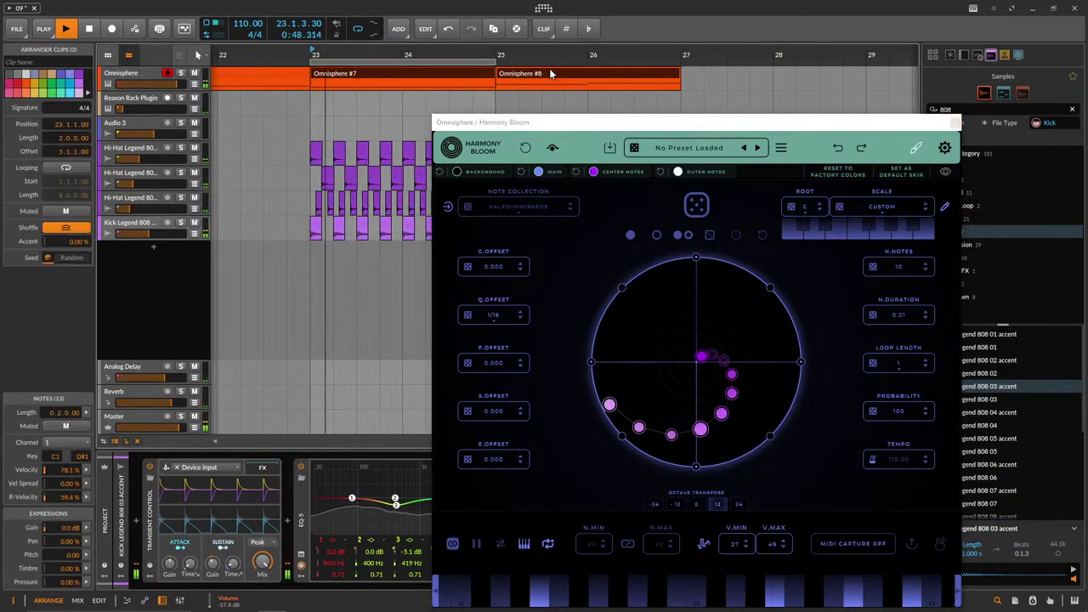
left_click(550, 74)
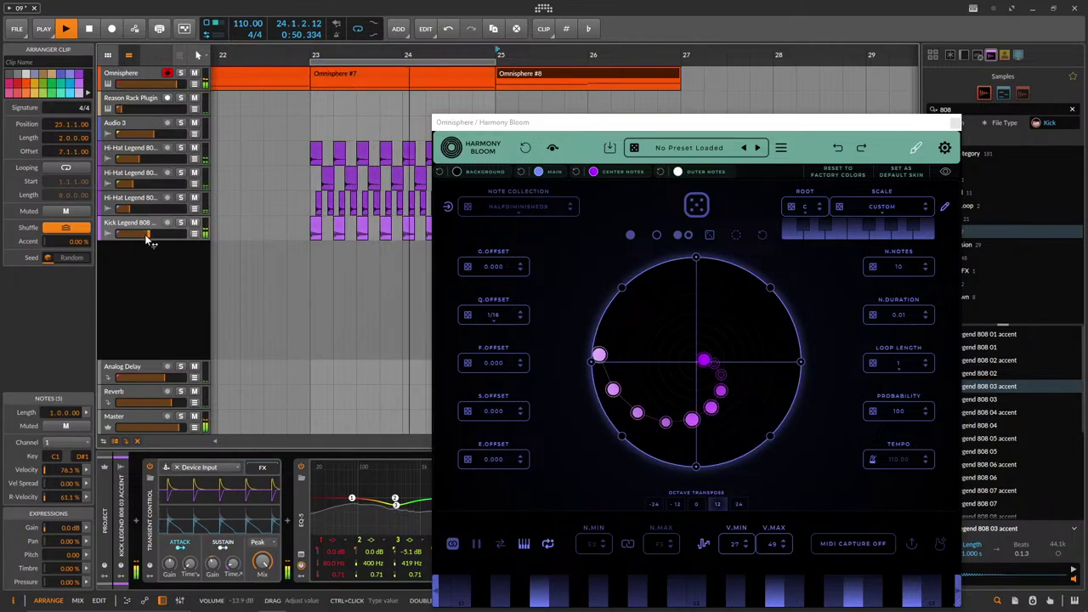
left_click(472, 72)
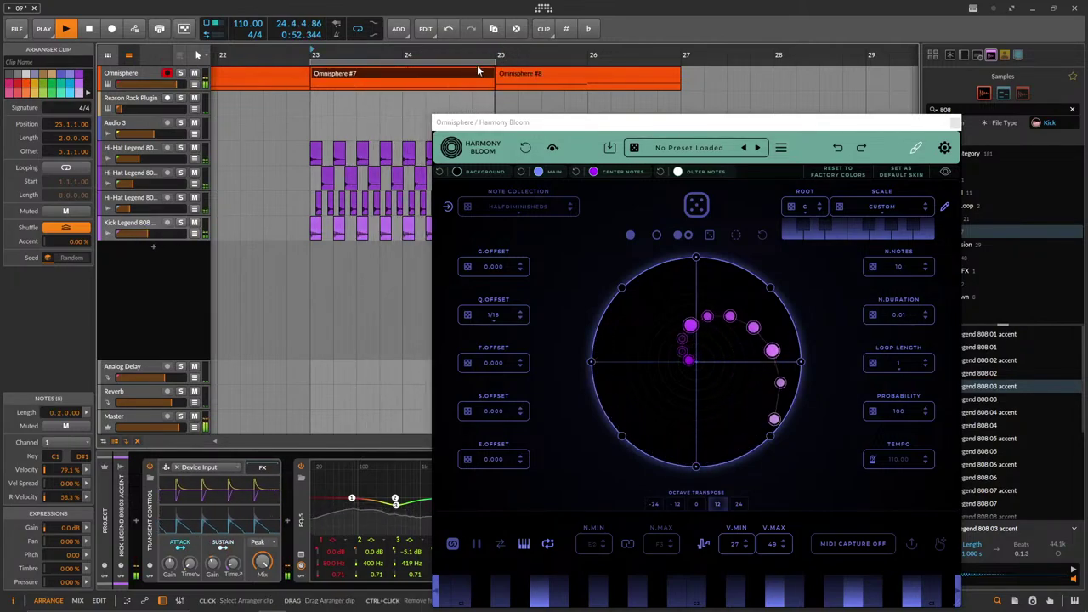
left_click(574, 75, "shift")
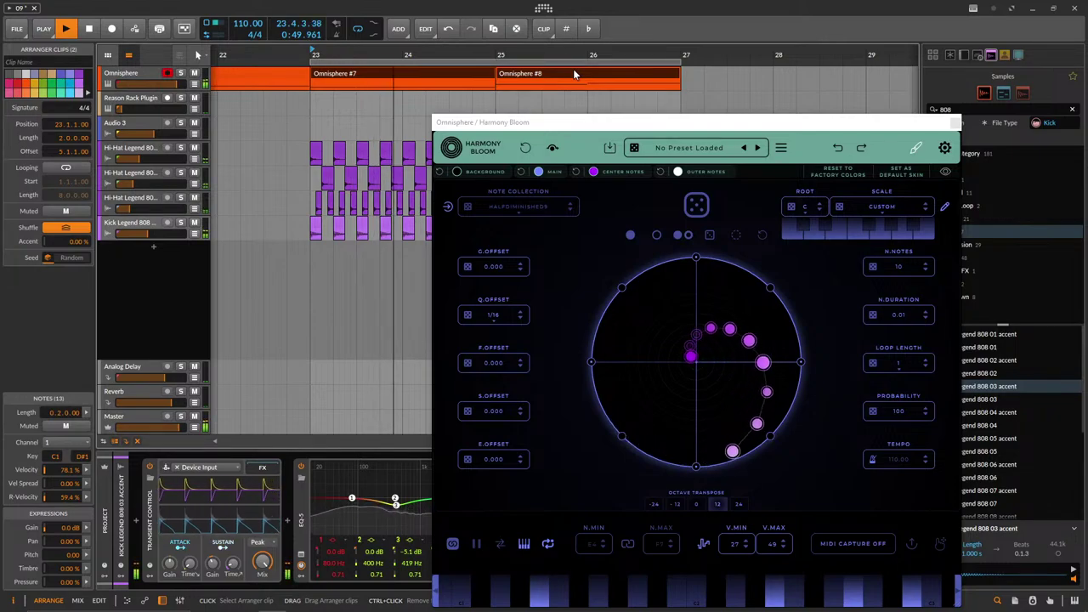
Set Harmony Bloom's note duration to 0.17 and shorten the arranger loop to end at bar 25.
left_click_drag(905, 314, 905, 307)
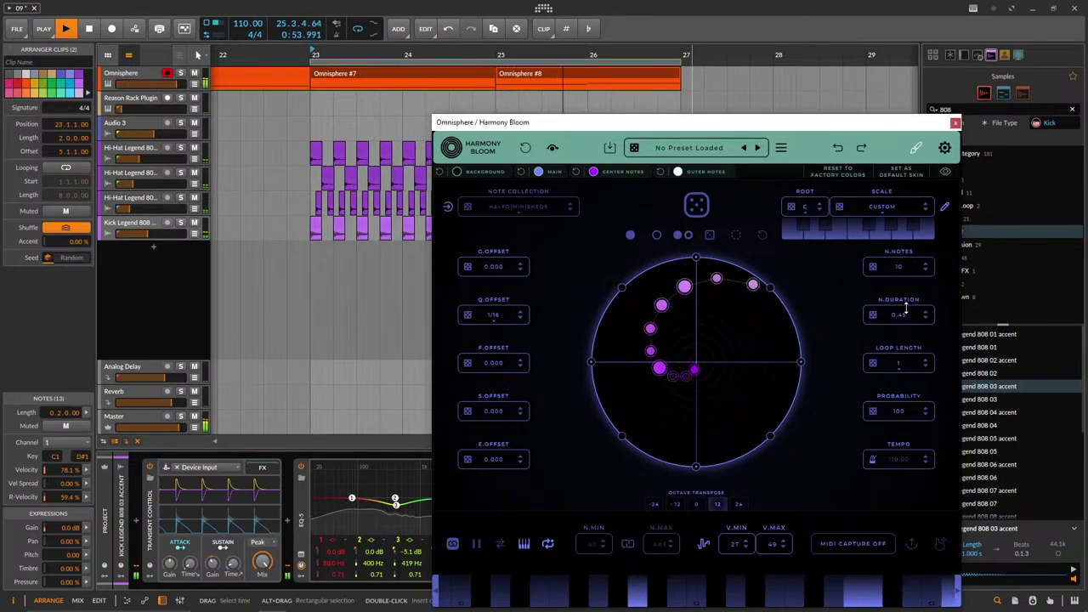
left_click_drag(906, 308, 908, 325)
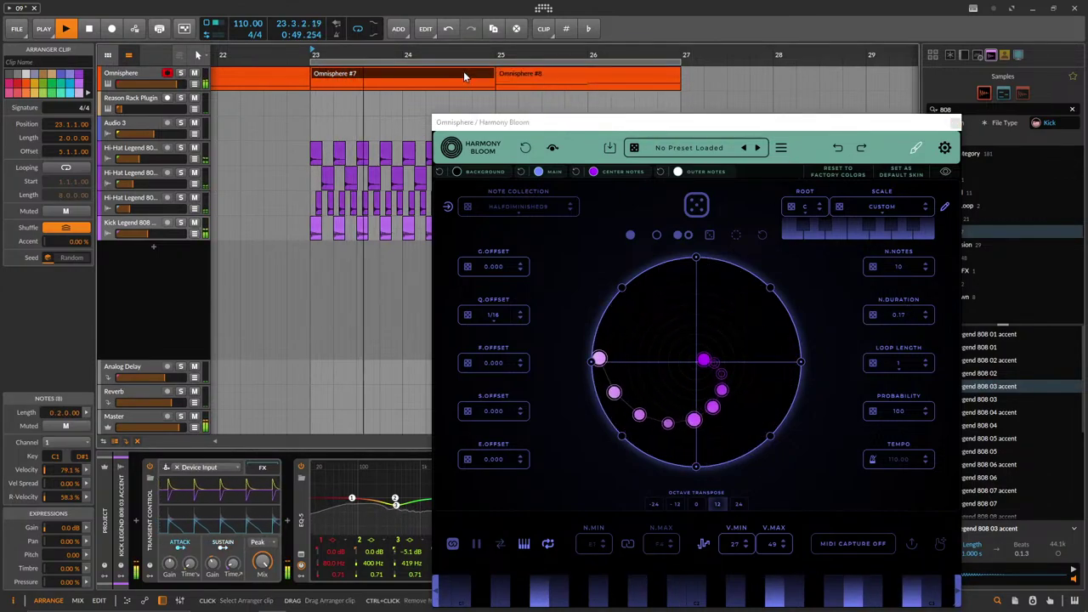
left_click_drag(684, 61, 490, 61)
In the Omnisphere #7 clip, lengthen the C1 note at 6.1.1 to one full bar, replacing the repeated note after it.
double_click(468, 73)
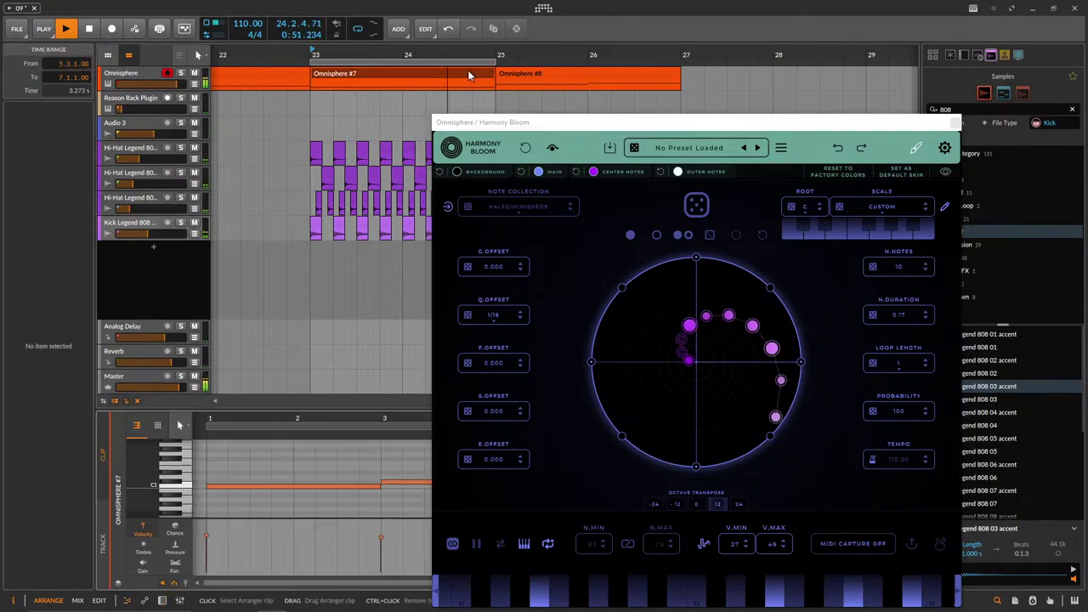
left_click_drag(564, 121, 761, 105)
scroll(416, 313, "down", 1)
scroll(362, 457, "down", 3)
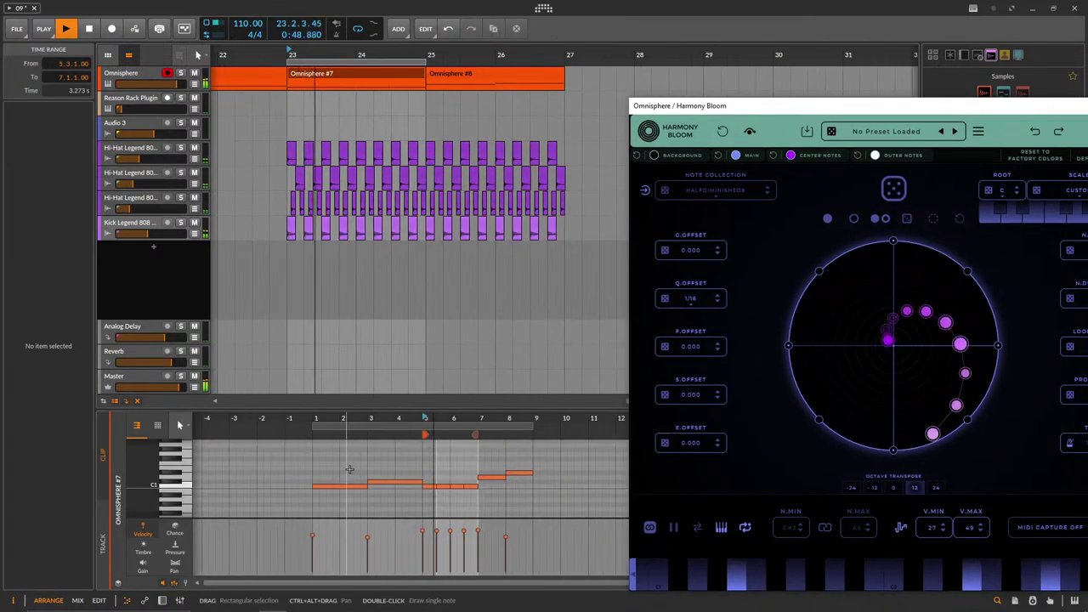
left_click(471, 488)
double_click(472, 486)
left_click_drag(465, 487, 481, 488)
left_click(462, 485)
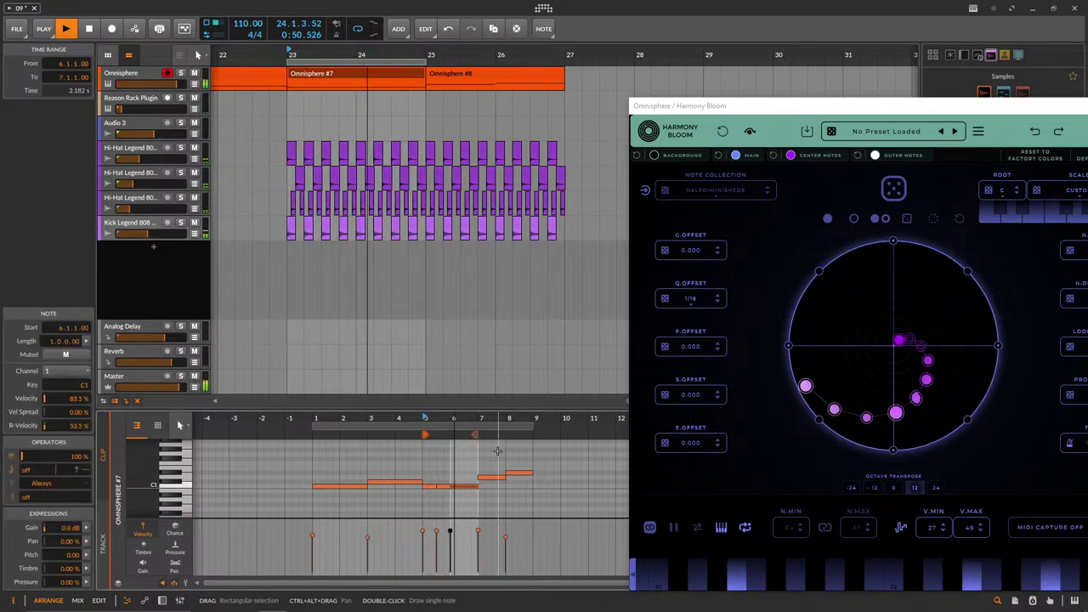
scroll(441, 478, "up", 3)
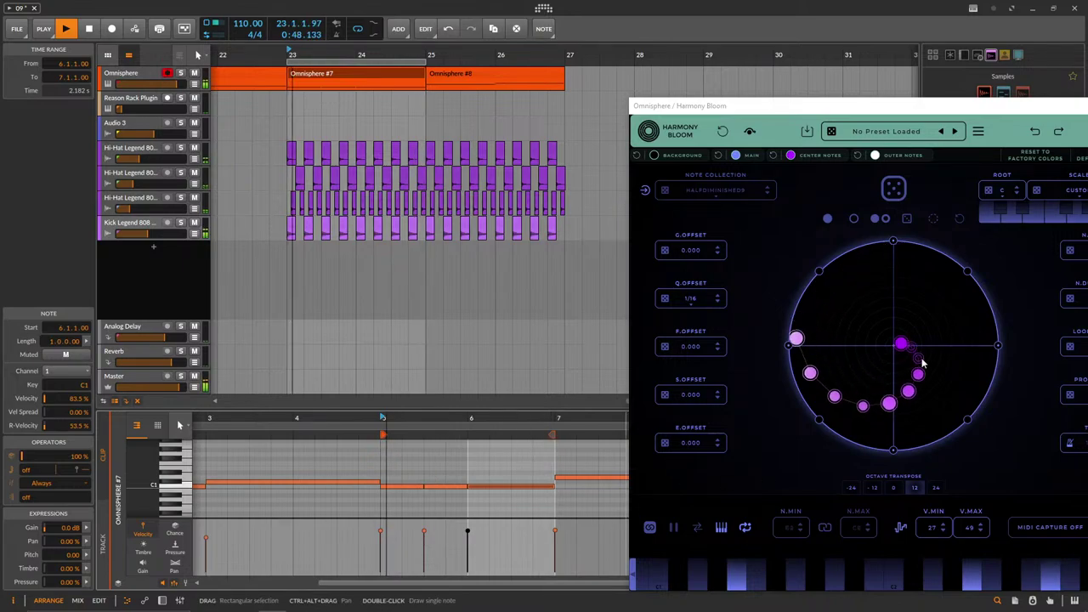
Set Harmony Bloom's number of notes to 21 and filter the 808 samples by the Snare category.
left_click_drag(883, 105, 640, 106)
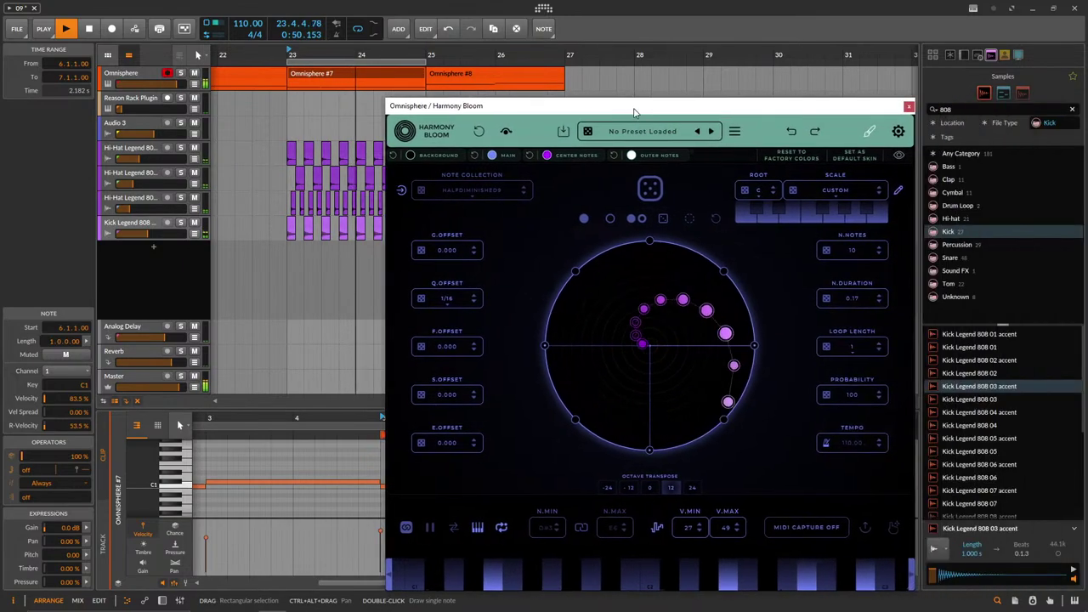
left_click_drag(854, 240, 852, 233)
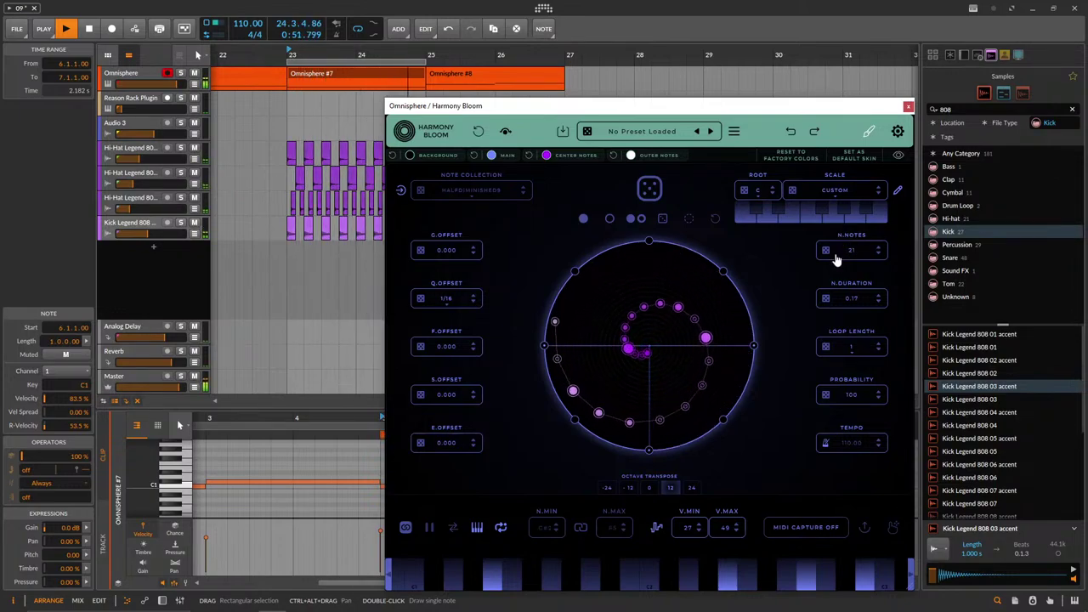
left_click(292, 112)
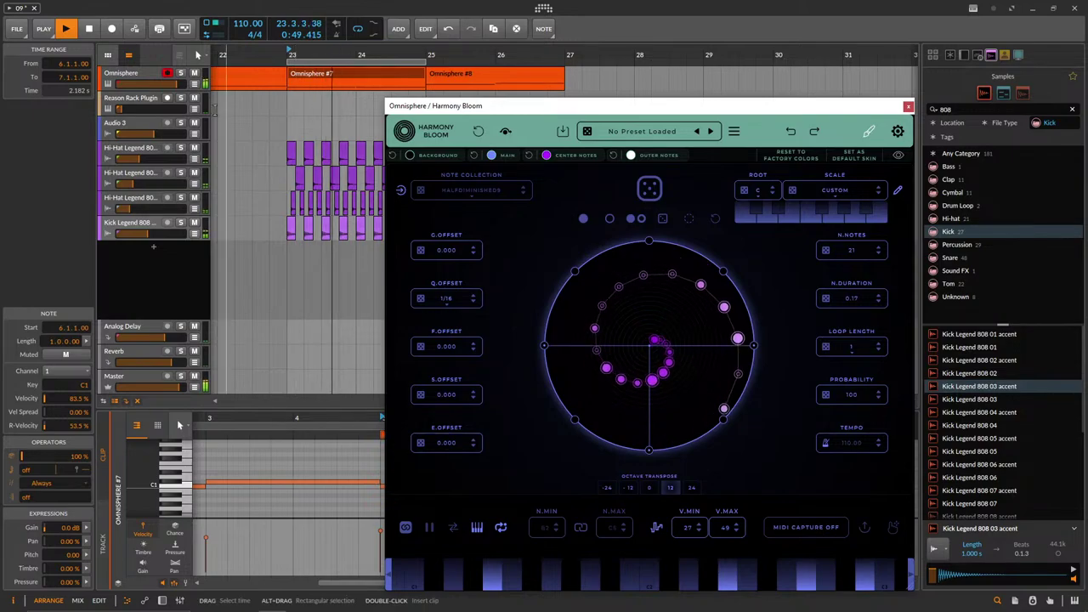
left_click(334, 260)
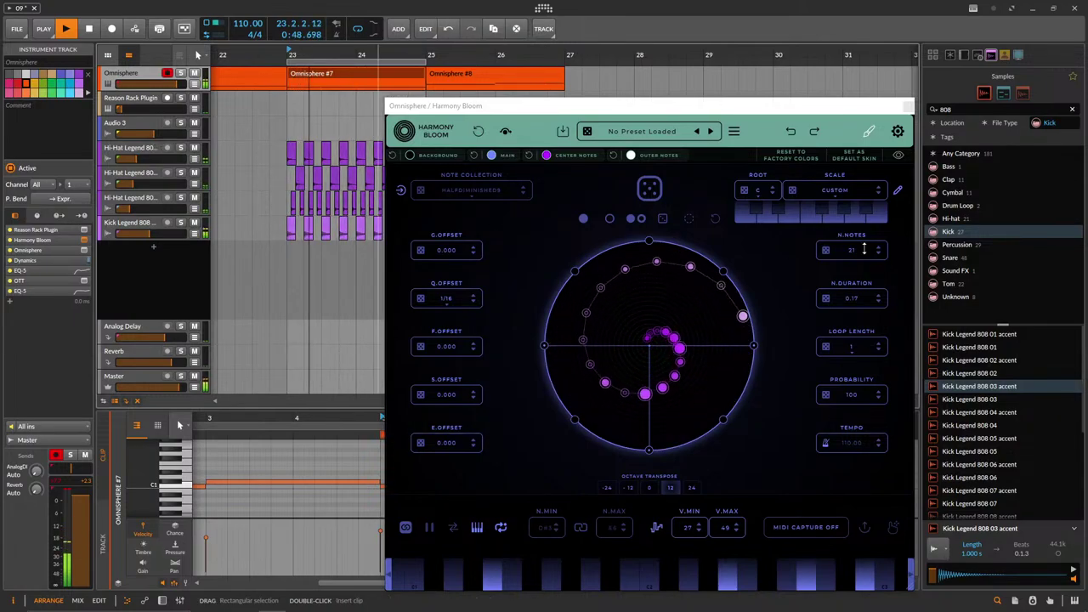
left_click(949, 258)
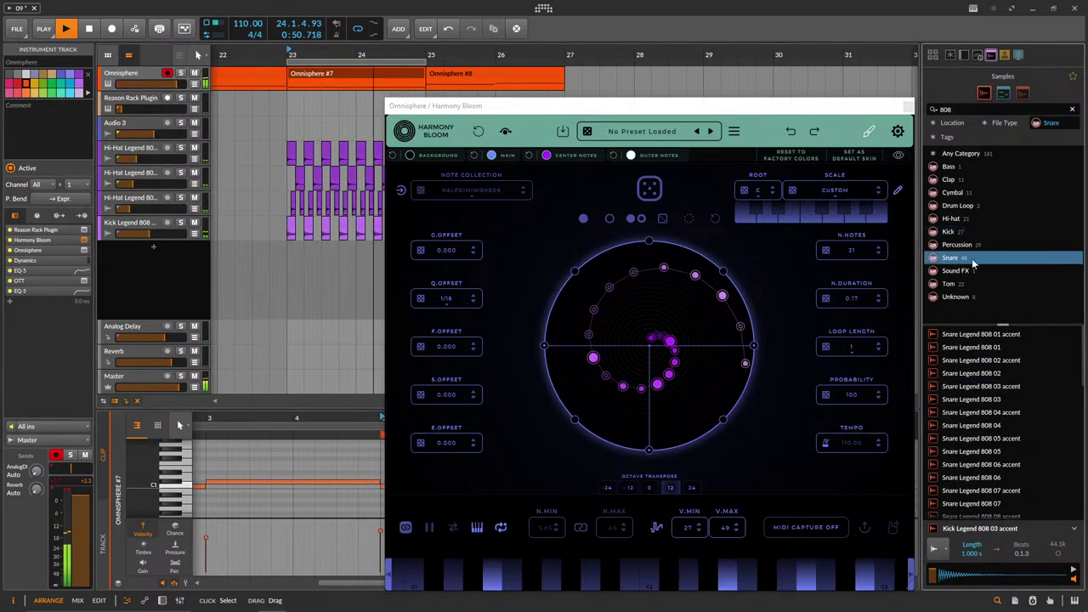
Show the Omnisphere track's device chain and open the Omnisphere instrument's window.
left_click(142, 77)
left_click(687, 489)
left_click(652, 488)
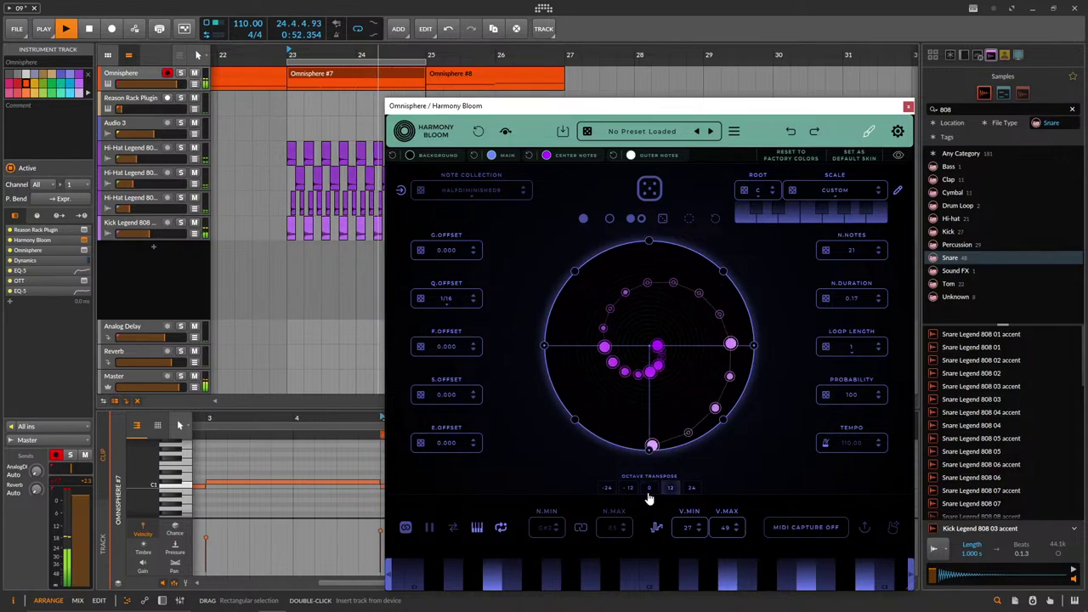
left_click(161, 600)
left_click(204, 554)
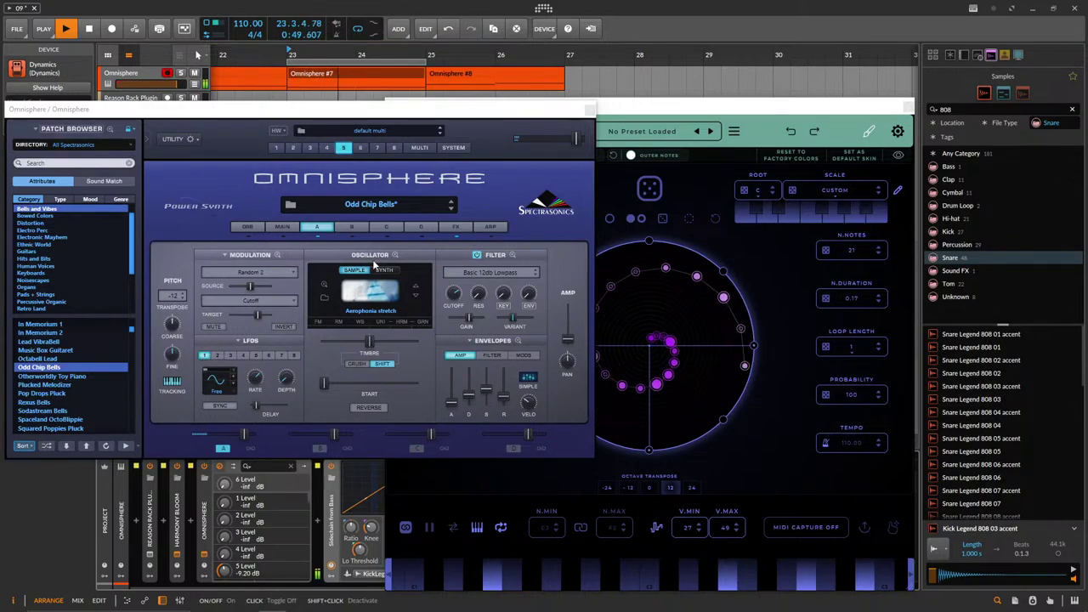
Check the waveshaper and Harmonia settings of Odd Chip Bells' layer A and raise its oscillator timbre slightly.
left_click(360, 324)
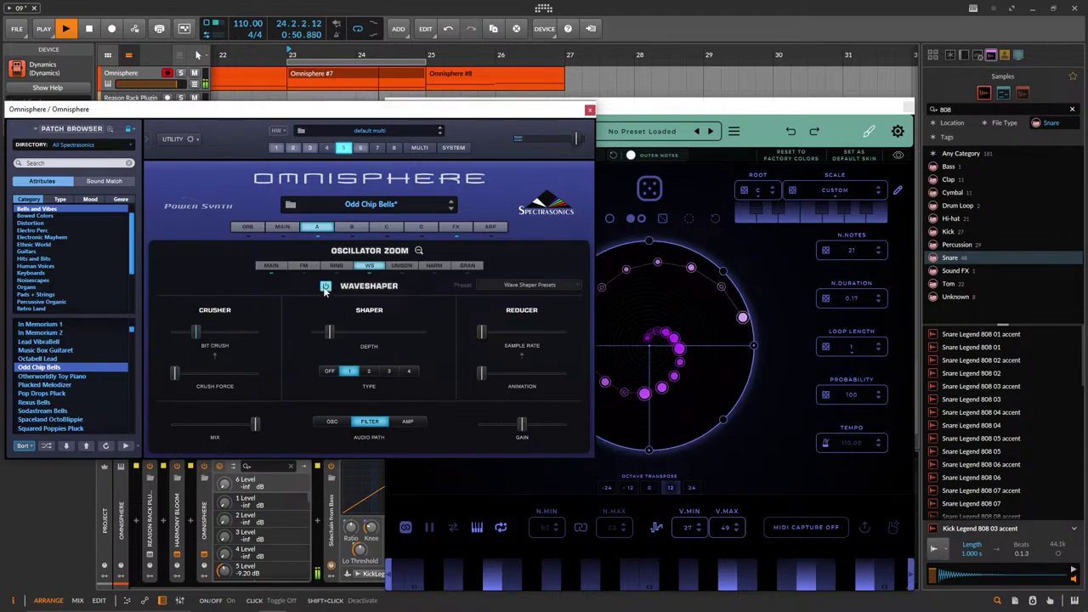
left_click(434, 266)
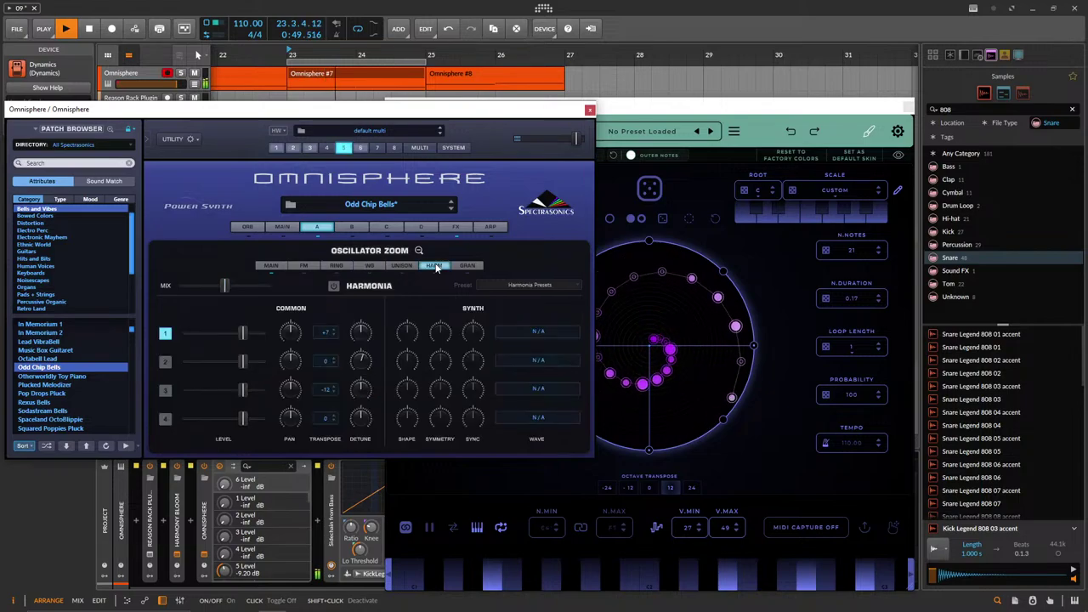
left_click(271, 266)
left_click_drag(215, 352, 216, 353)
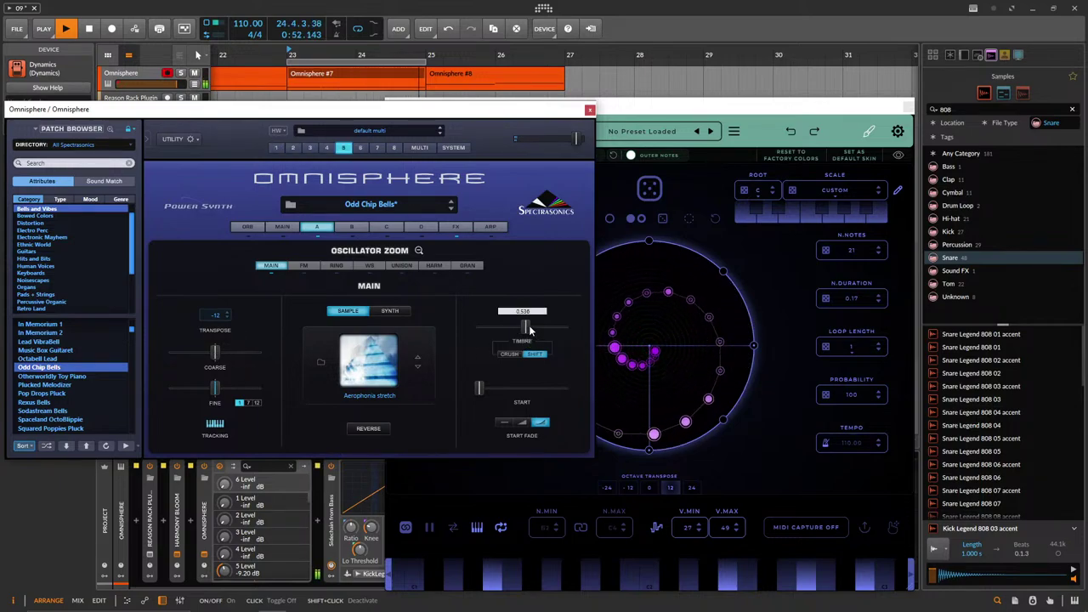
left_click_drag(566, 331, 532, 328)
Try reversed playback, neighbouring sample sources and the Synth oscillator mode on Odd Chip Bells' layer A.
left_click(366, 429)
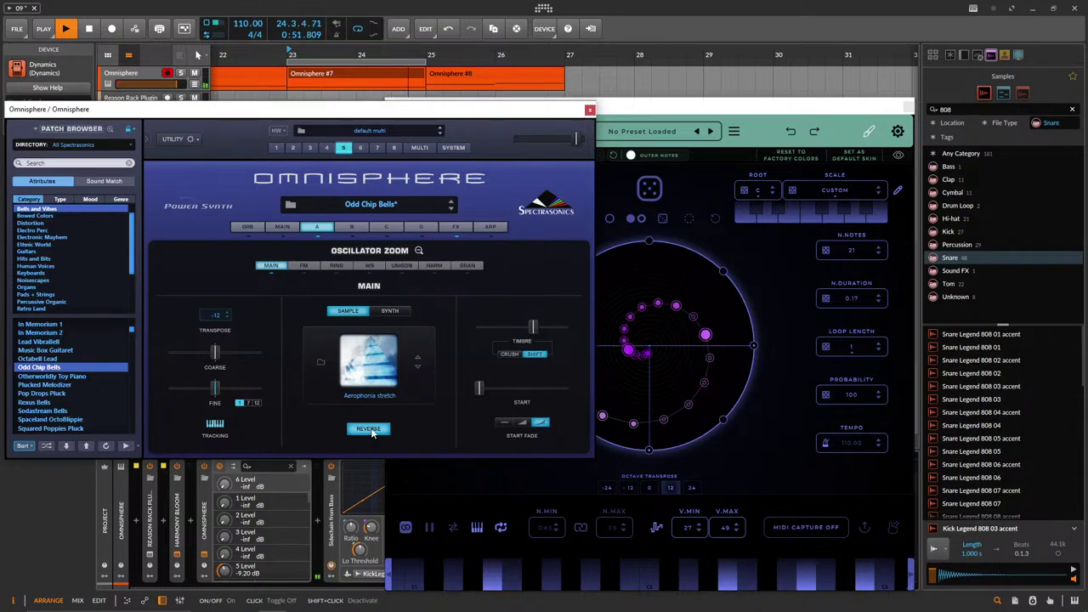
left_click(369, 430)
left_click(417, 367)
left_click(417, 369)
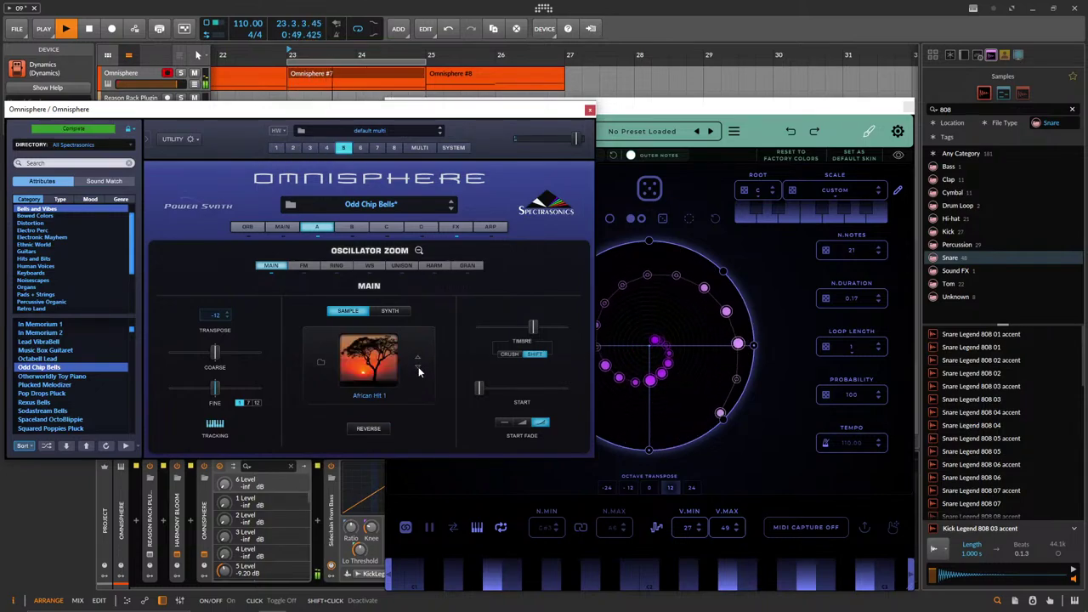
left_click(418, 359)
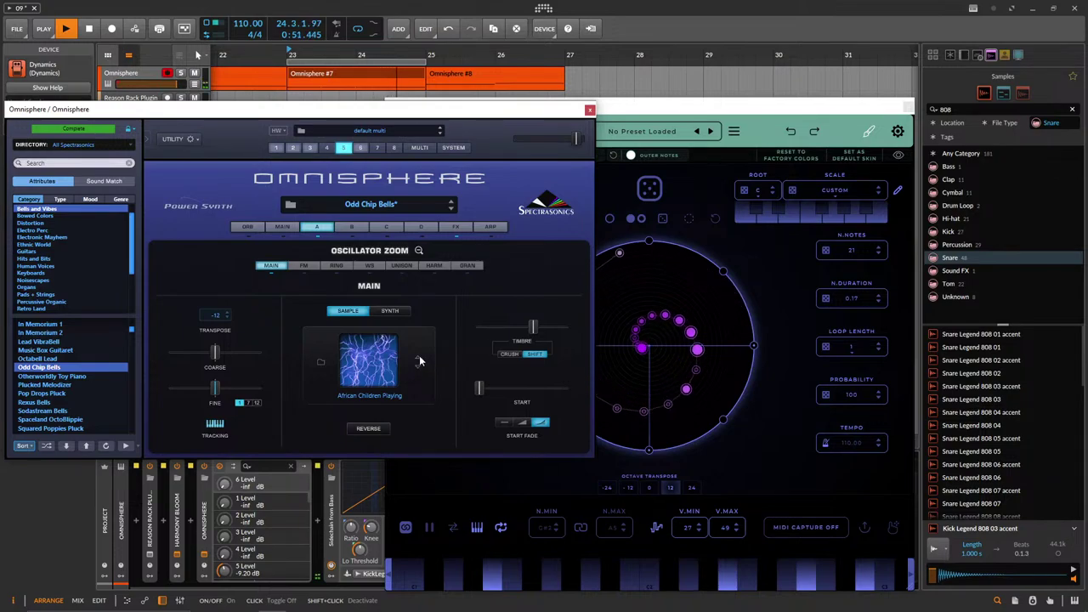
left_click(382, 312)
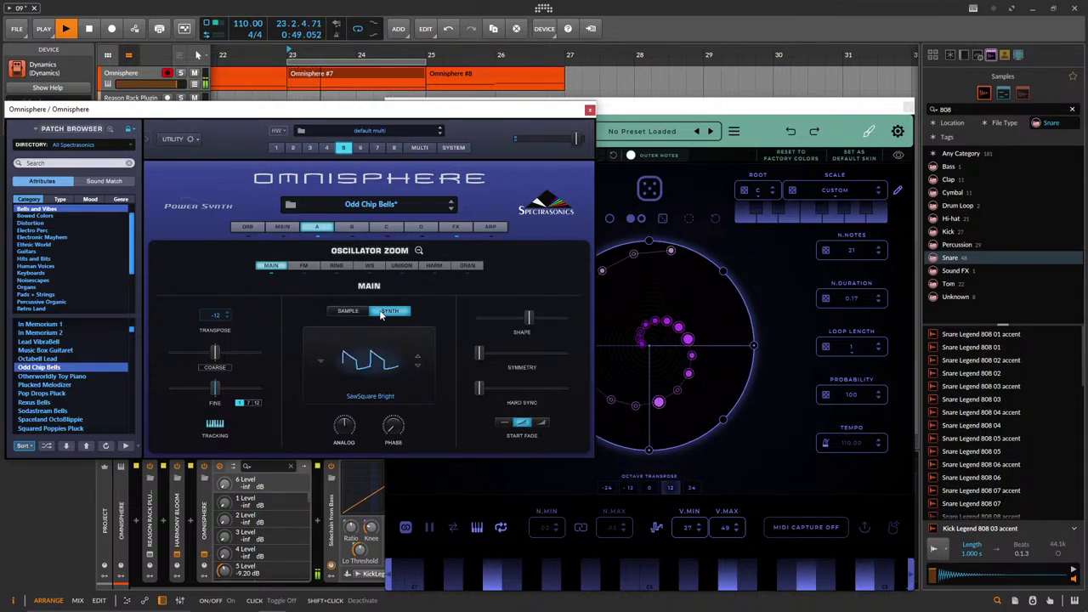
left_click(348, 311)
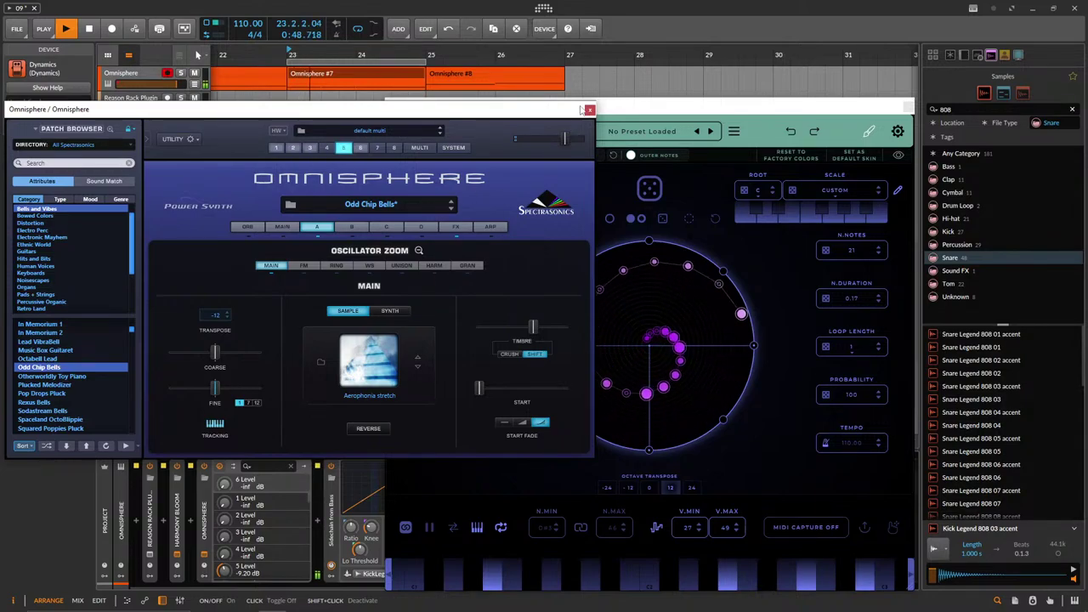
Set part 2's level to -30.0 dB in the Omnisphere multi mixer and Harmony Bloom's octave transpose to 0.
left_click(292, 148)
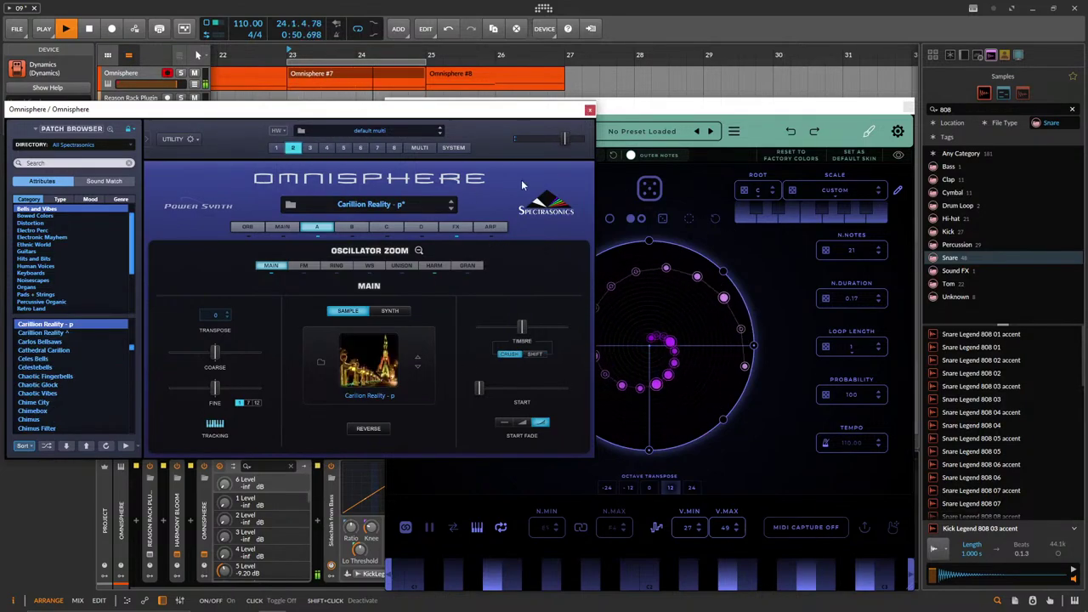
left_click(414, 149)
left_click_drag(364, 254, 369, 250)
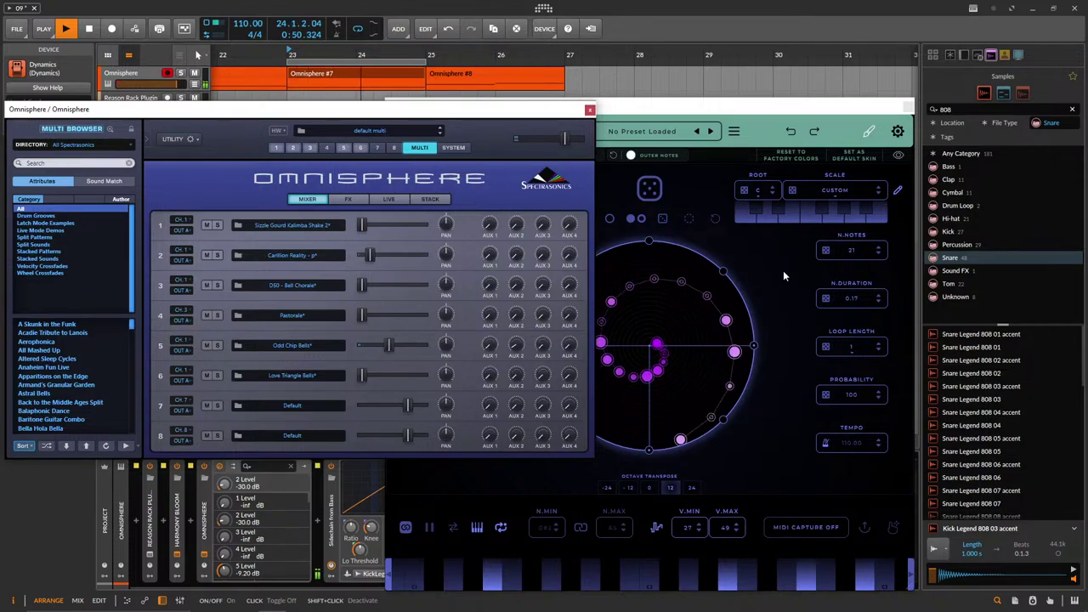
left_click(650, 492)
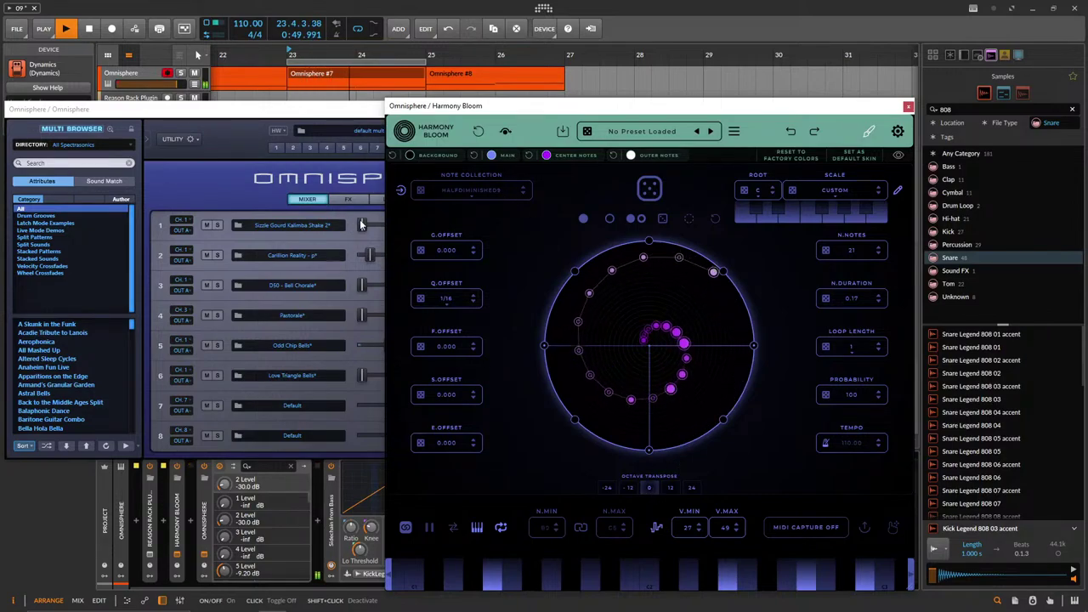
Set the Odd Chip Bells part's level to -5.39 dB and turn parts 1 and 2 fully down.
left_click_drag(360, 222, 369, 227)
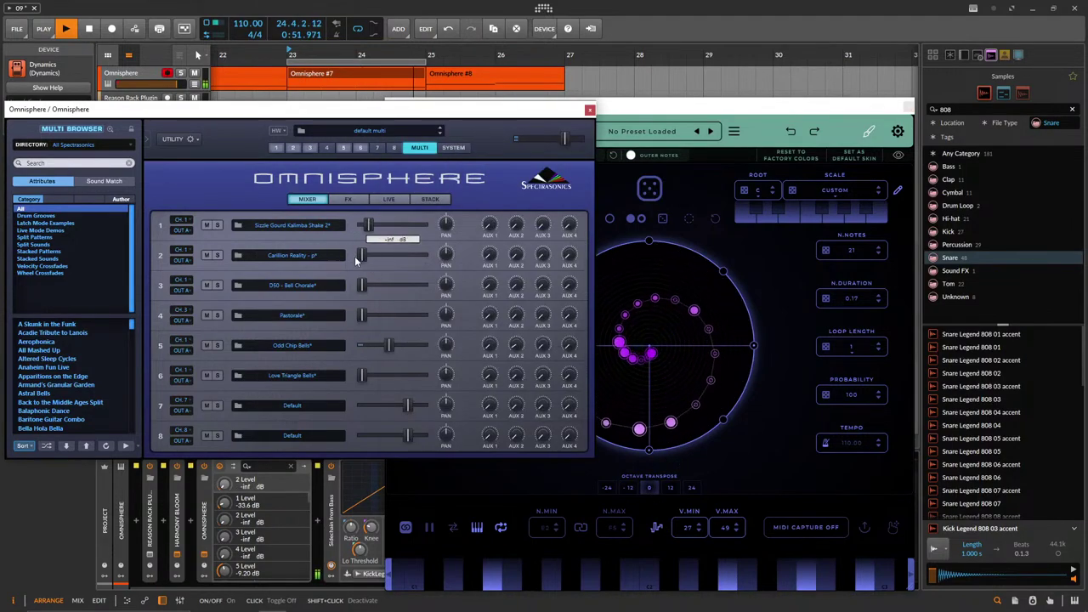
left_click_drag(384, 344, 393, 344)
left_click_drag(367, 228, 359, 228)
left_click(396, 345)
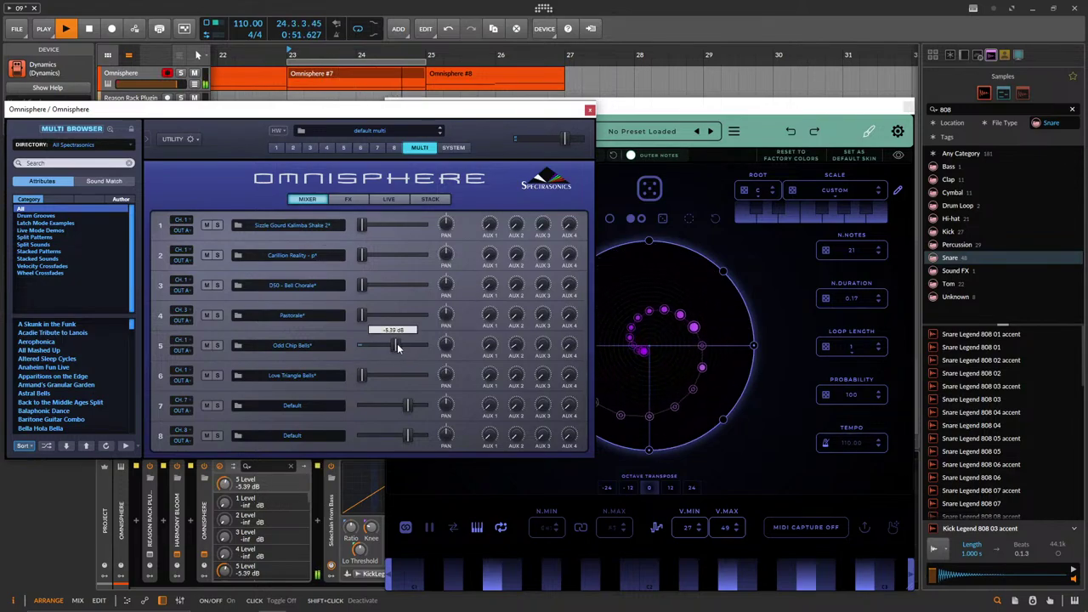
left_click(362, 378)
Audition bell patches for Omnisphere part 5, replace Odd Chip Bells with Analog Synced Bells, and close the Omnisphere window.
left_click(320, 375)
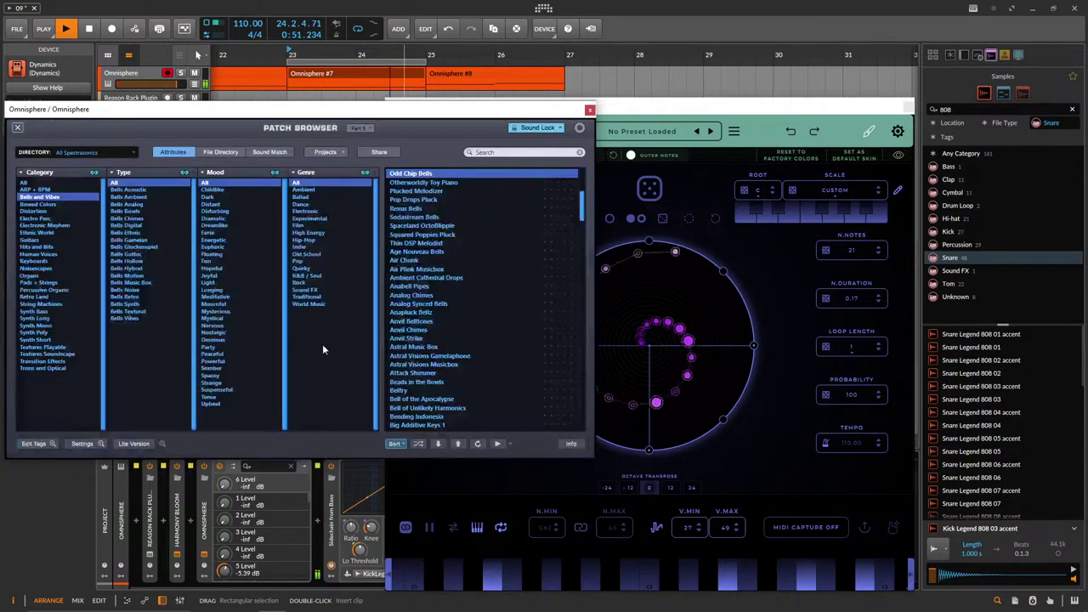
left_click_drag(469, 120, 647, 173)
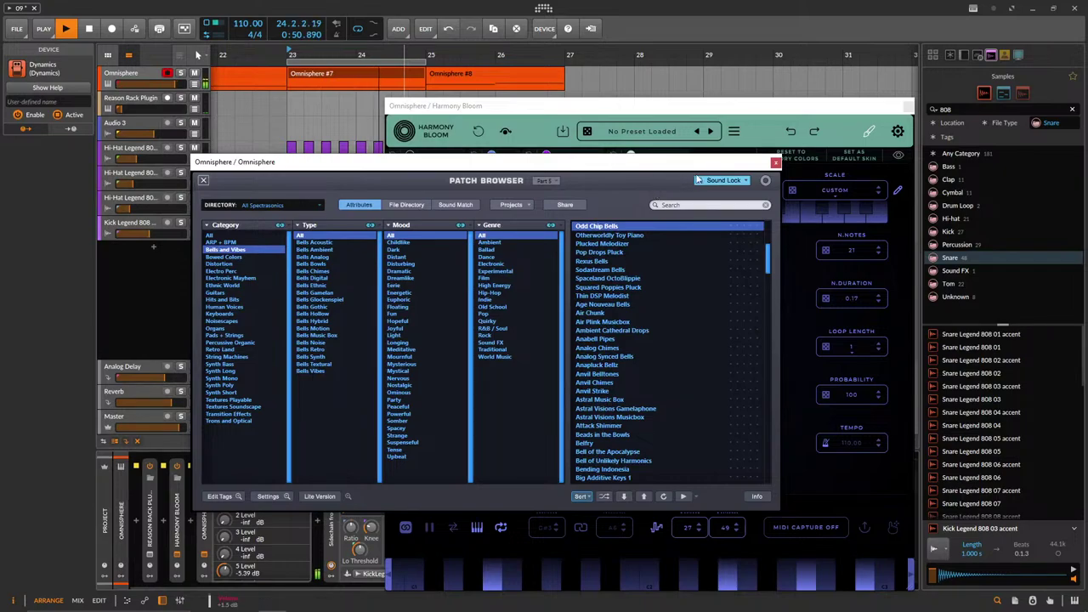
left_click(604, 236)
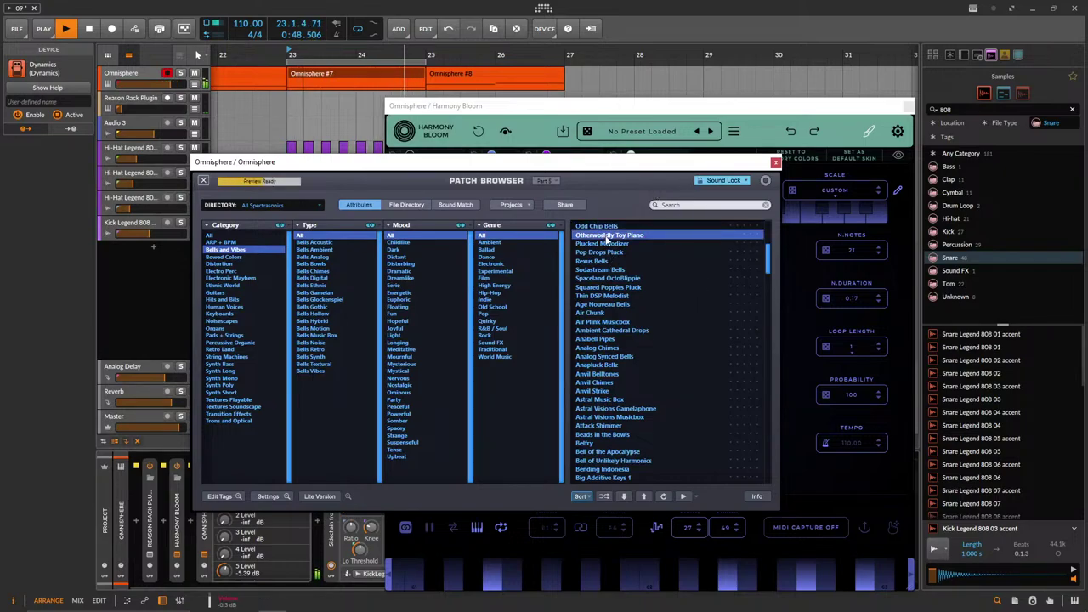
left_click(605, 245)
left_click(599, 297)
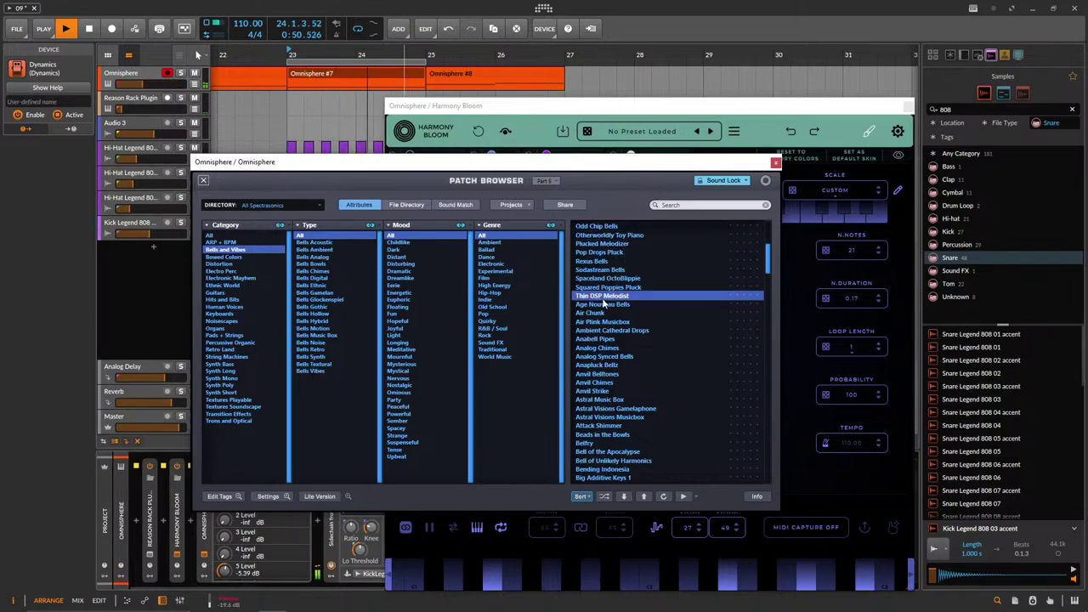
left_click(598, 314)
left_click(601, 356)
left_click(599, 374)
left_click(601, 358)
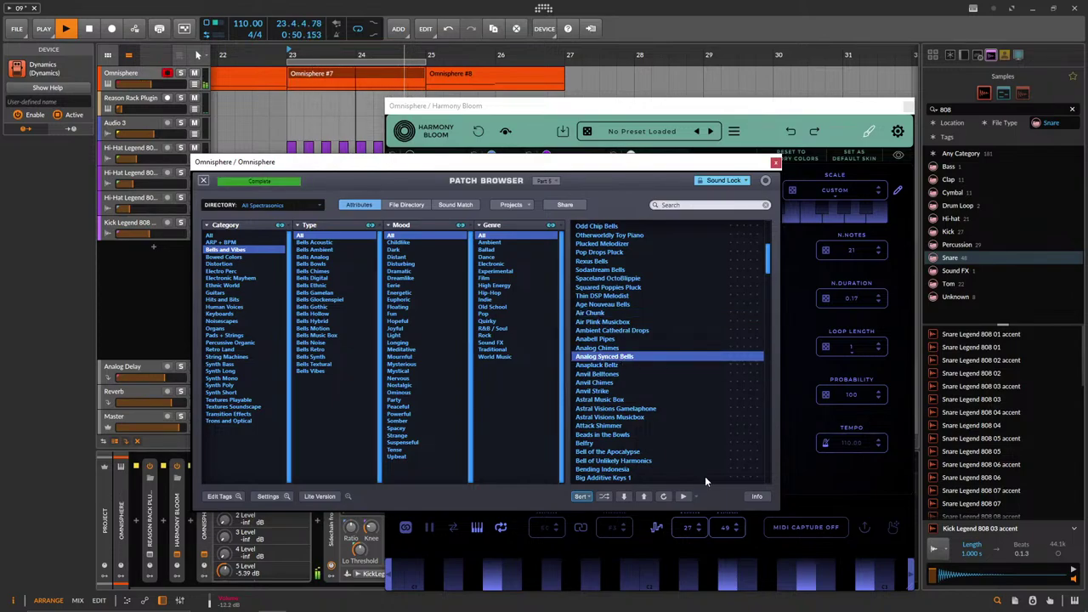
left_click(204, 179)
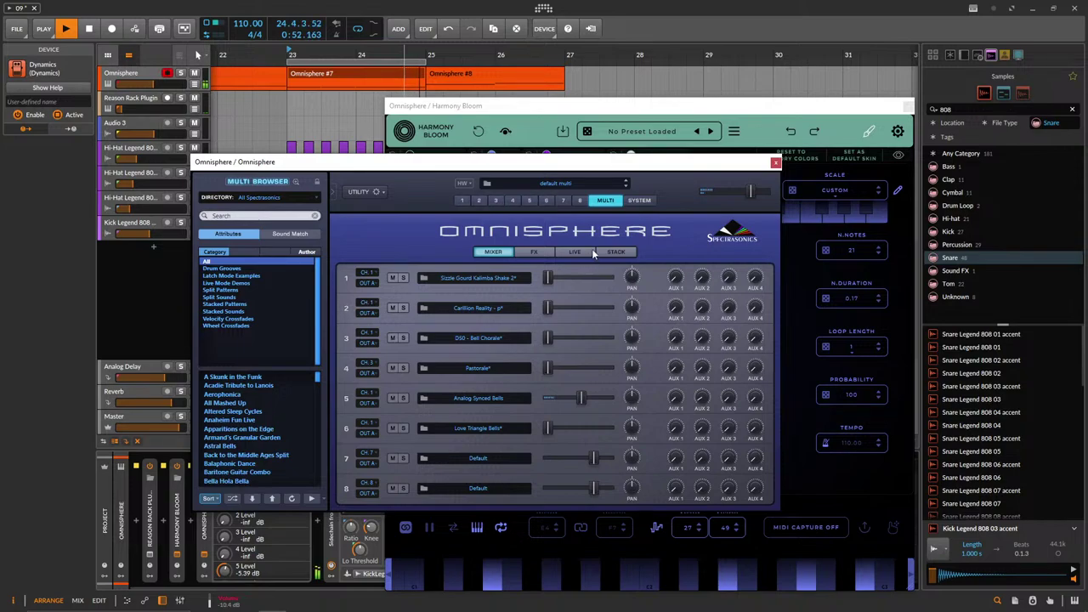
left_click(774, 162)
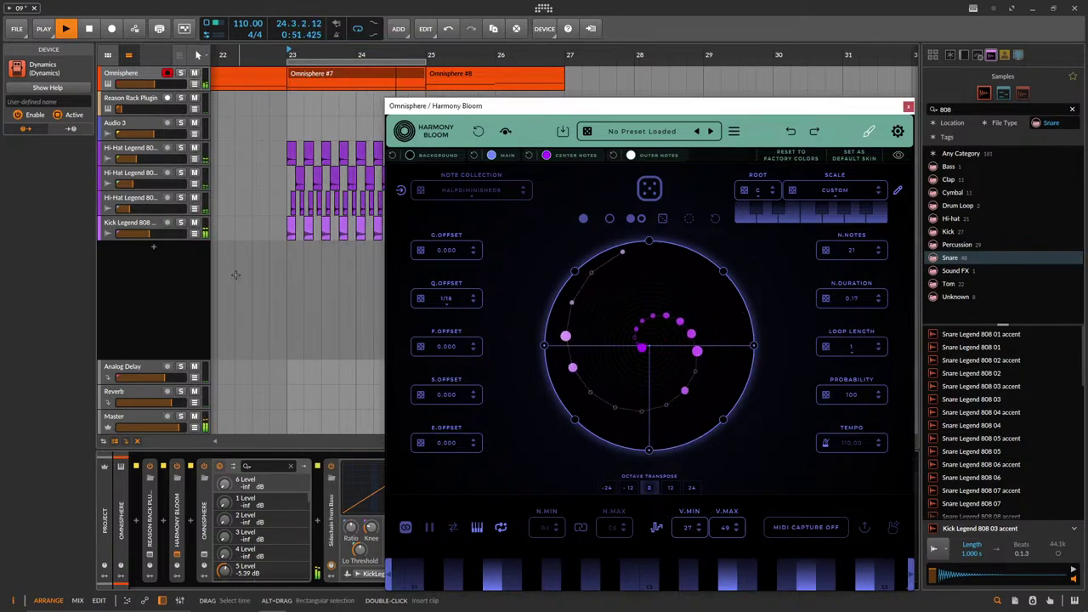
Audition the Snare Legend 808 samples, comparing the plain and accent versions for a suitable snare.
left_click(990, 336)
key("Down")
key("Down")
key("Down")
key("Down")
key("Down")
key("Down")
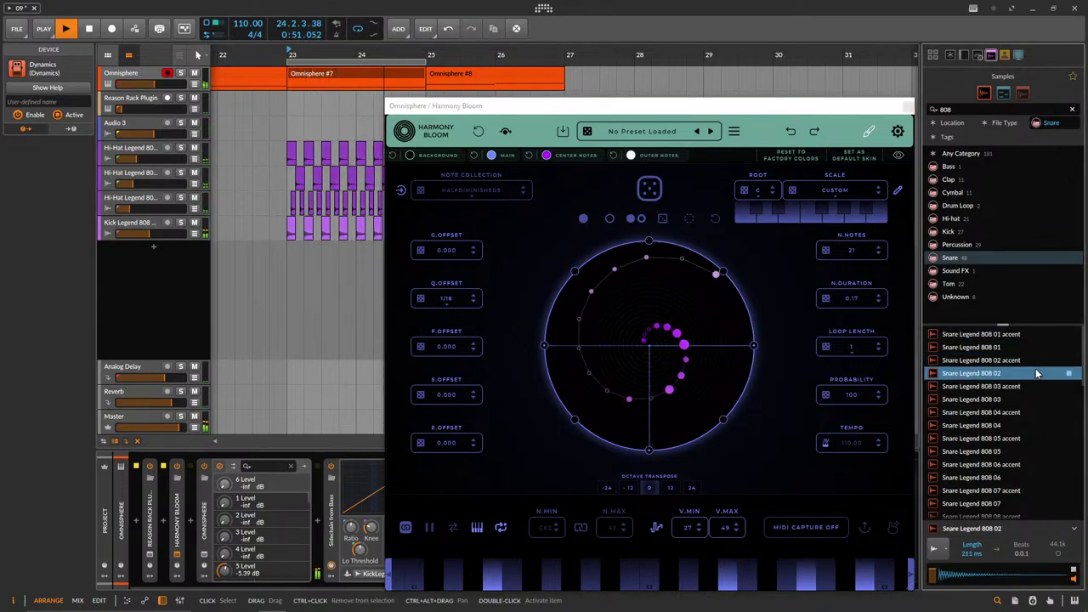
key("Down")
key("Down")
key("Down")
key("Down")
key("Down")
key("Down")
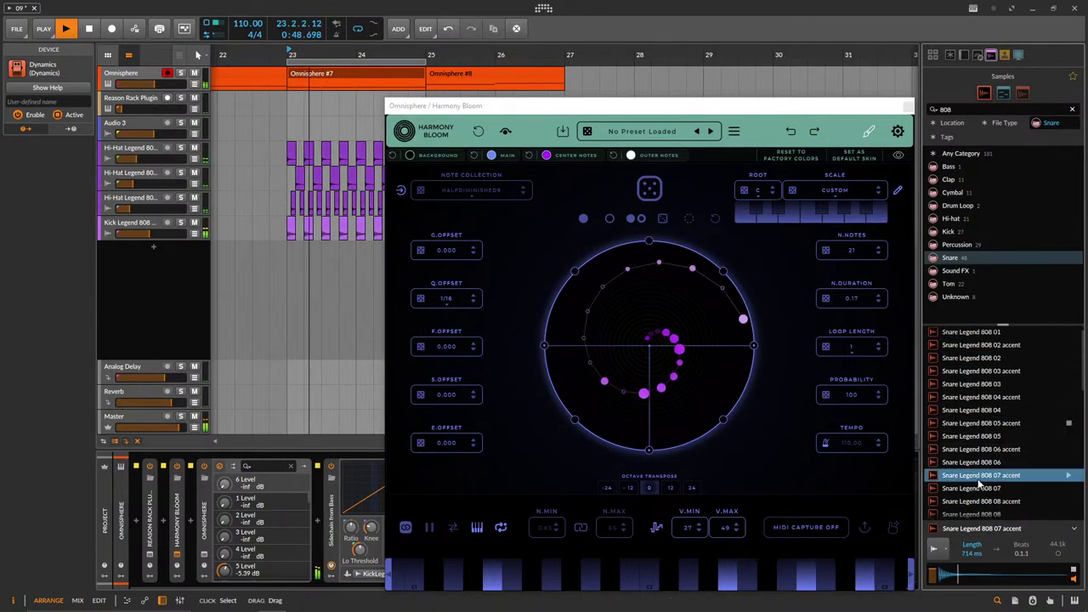
scroll(1018, 488, "down", 2)
key("Down")
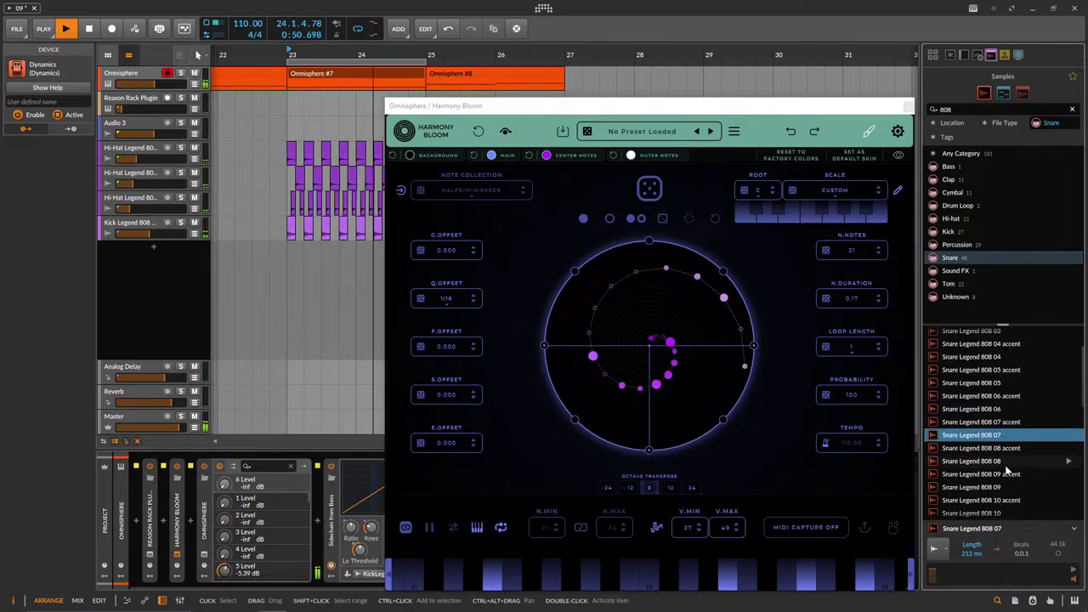
key("Up")
key("Up")
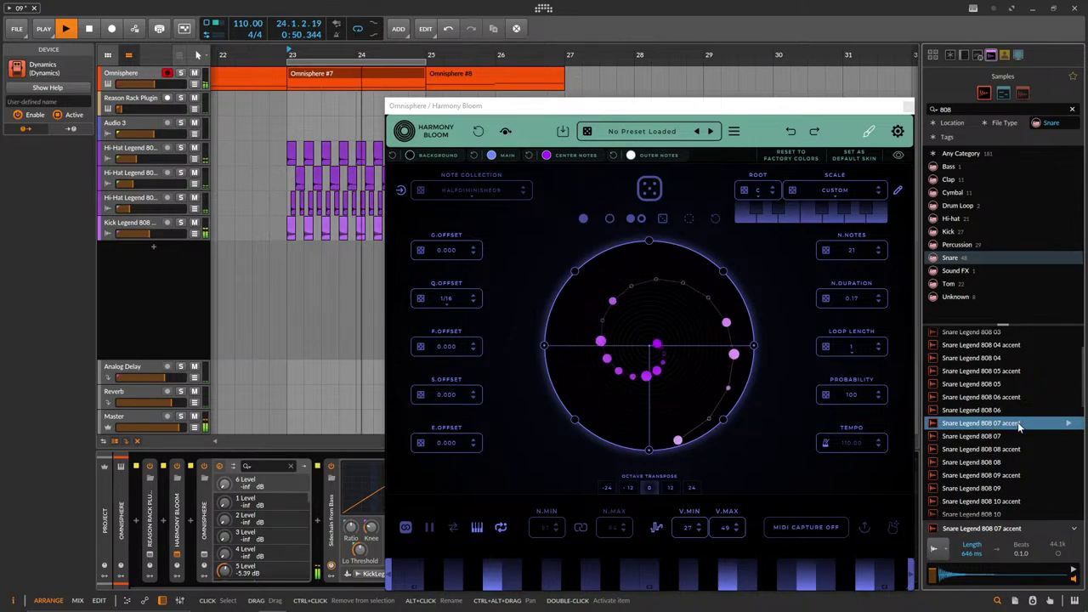
key("Down")
key("Up")
scroll(1018, 425, "down", 4)
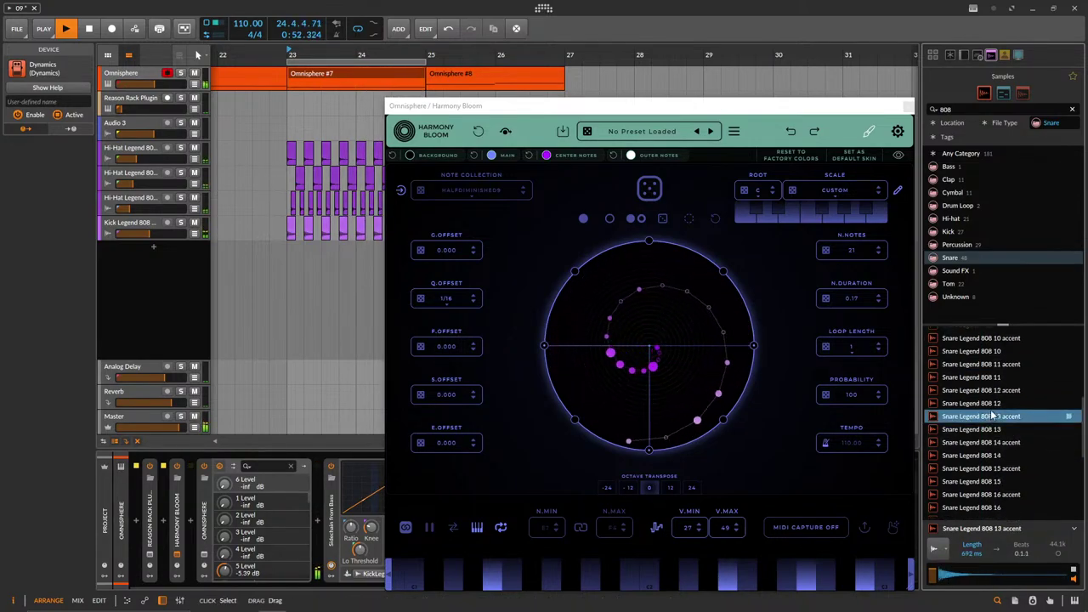
Place the Snare Legend 808 14 accent sample on a new track below the kick at 23.2.1.
left_click(1033, 442)
key("Up")
key("Down")
left_click_drag(989, 451, 307, 275)
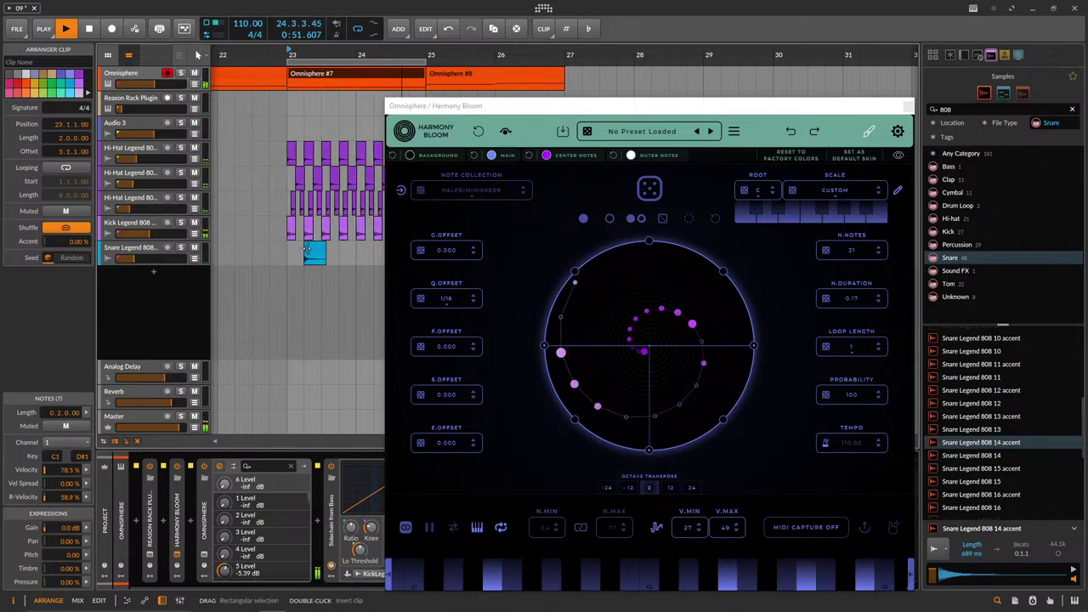
Select the snare's two-beat range from 23.2.1 to 23.4.1 and duplicate it eight times along the track.
left_click(311, 248)
left_click(331, 249)
left_click(325, 249)
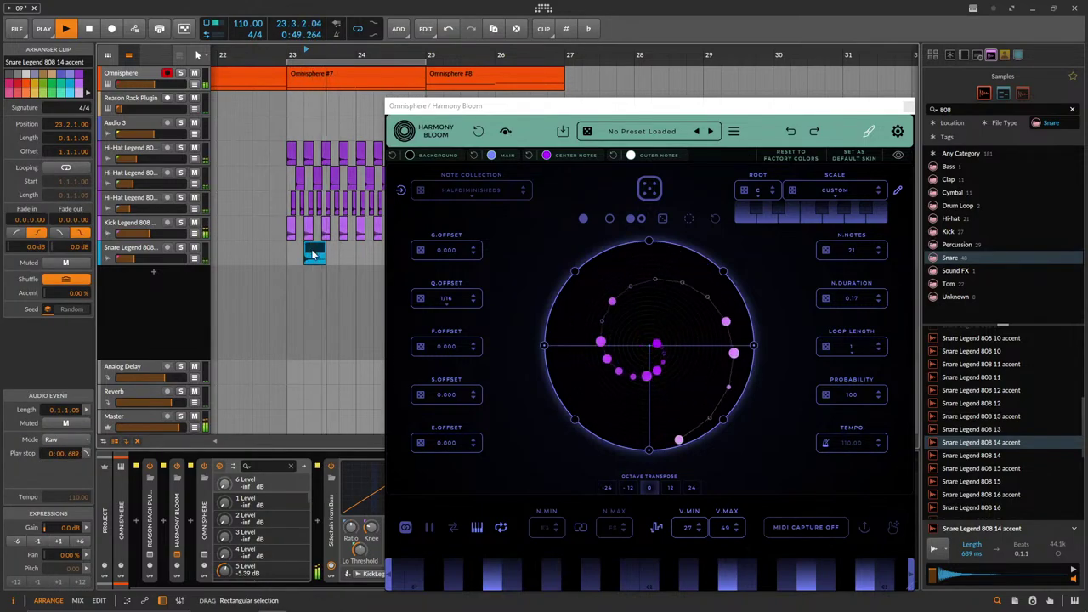
left_click_drag(338, 255, 304, 255)
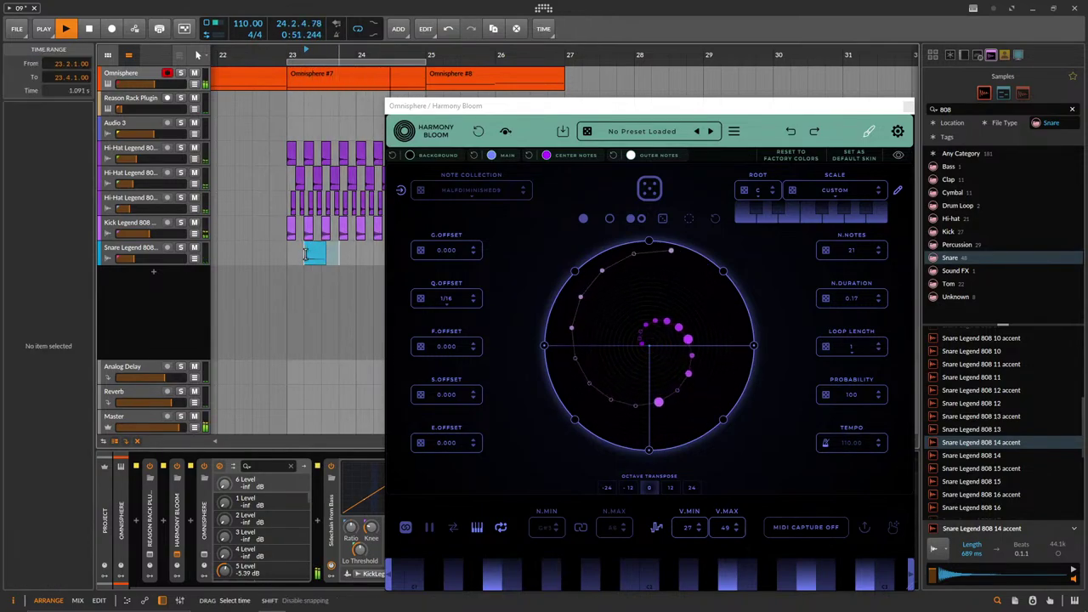
key("ctrl+d")
key("ctrl+d")
key("ctrl+d")
key("ctrl+d")
key("ctrl+d")
key("ctrl+d")
key("ctrl+d")
key("ctrl+d")
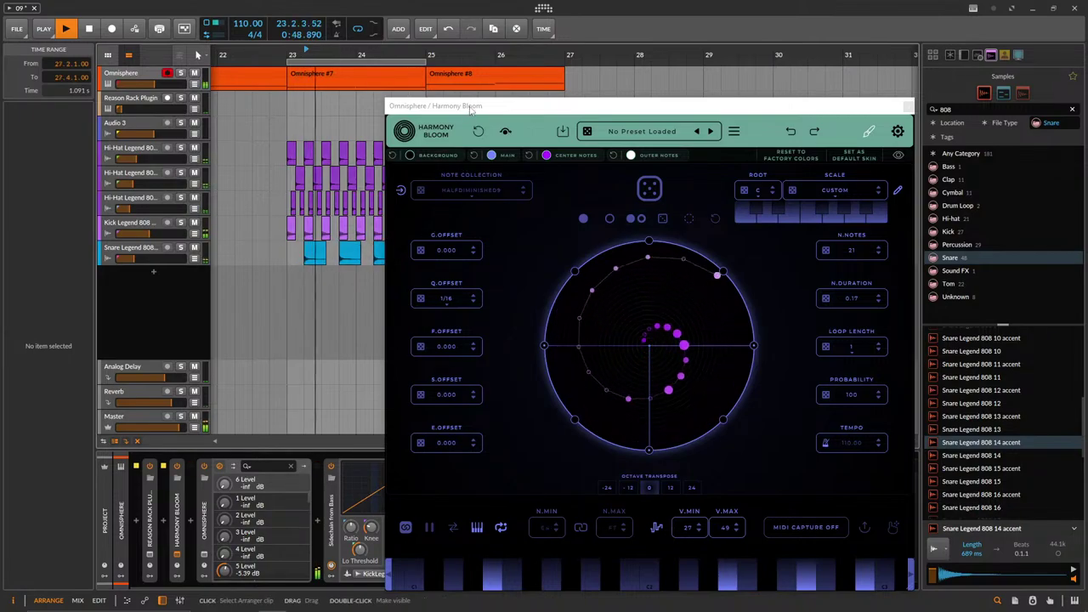
Raise the snare track's volume slightly and set Harmony Bloom's note duration to 0.65.
left_click_drag(473, 106, 726, 122)
left_click_drag(128, 259, 137, 260)
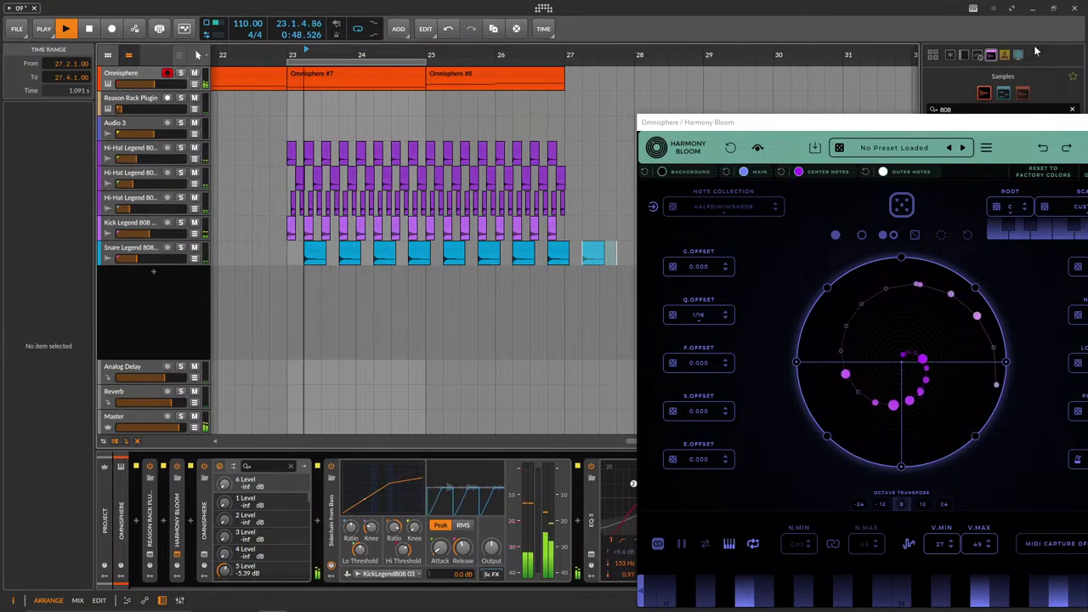
left_click_drag(826, 123, 645, 80)
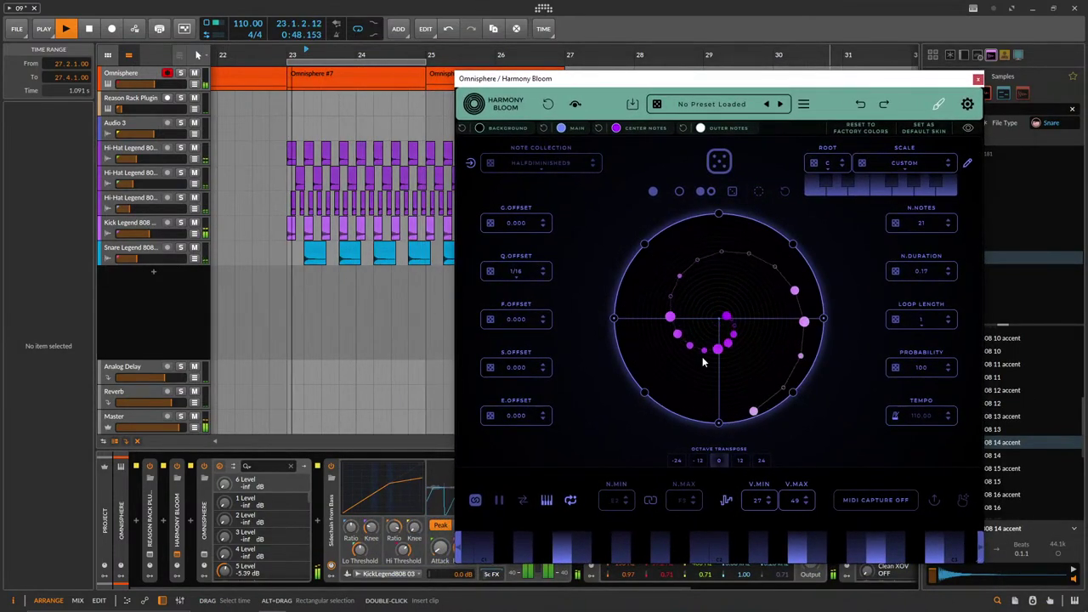
left_click(141, 76)
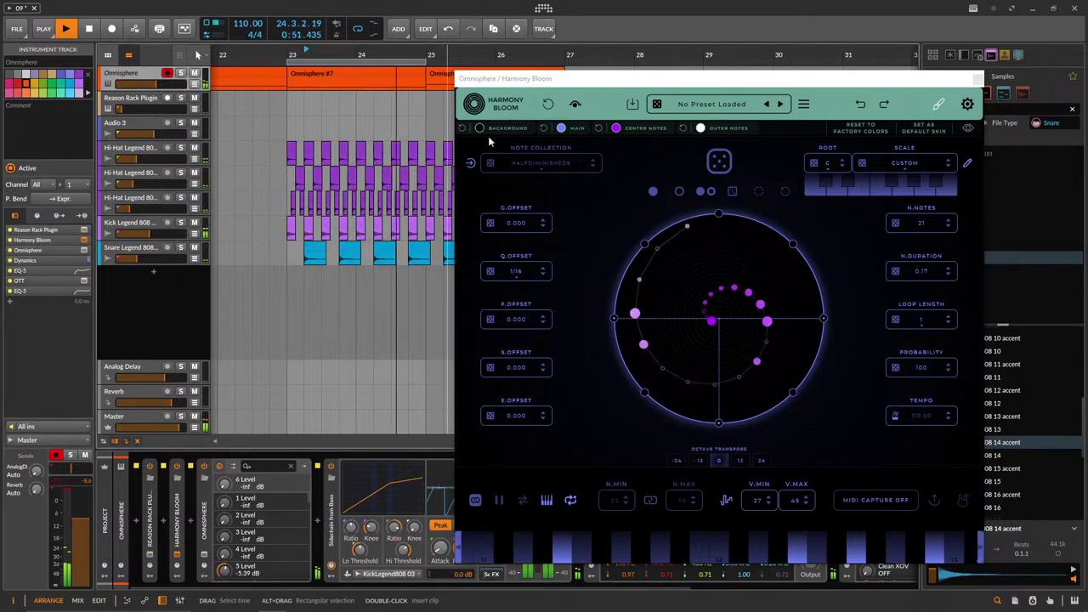
mouse_move(935, 272)
left_mouse_down()
mouse_move(929, 264)
mouse_move(928, 280)
left_mouse_up()
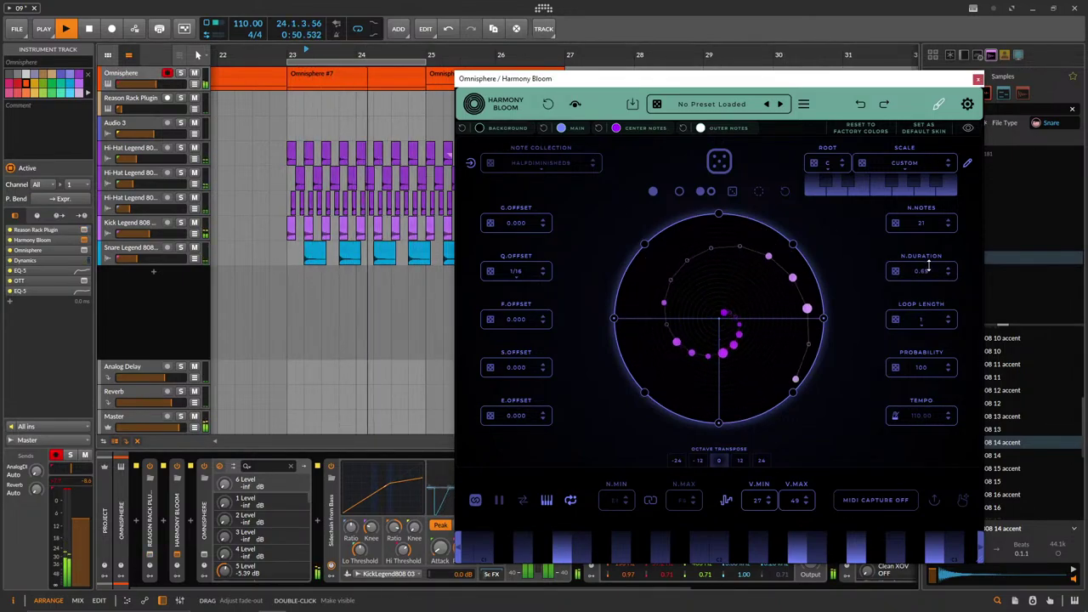
Delete the empty Audio 3 track and lower the kick track's volume slightly.
left_click(152, 127)
key("Delete")
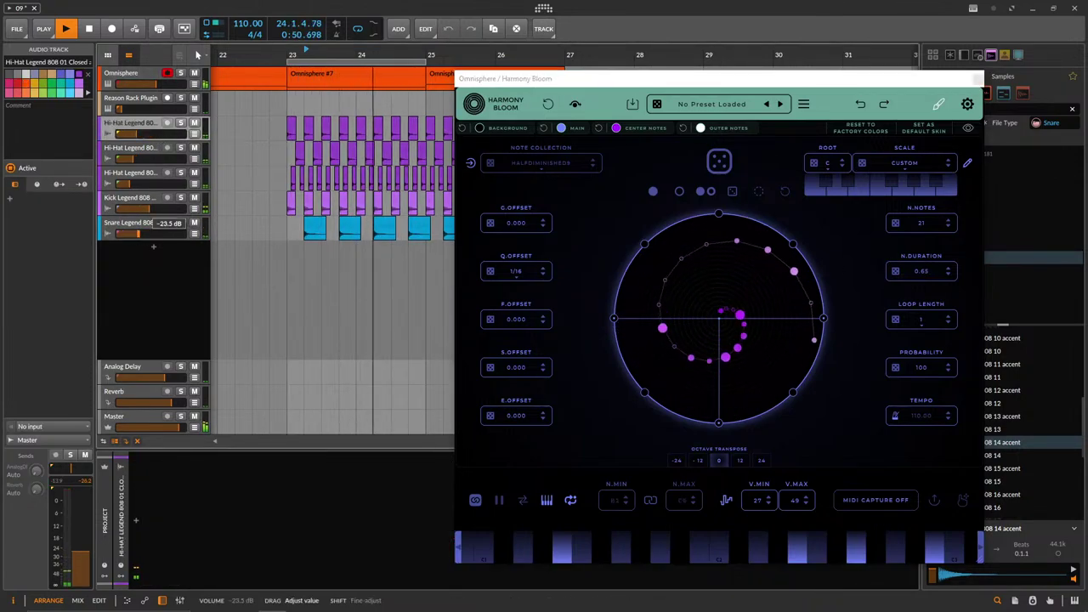
left_click_drag(149, 208, 146, 210)
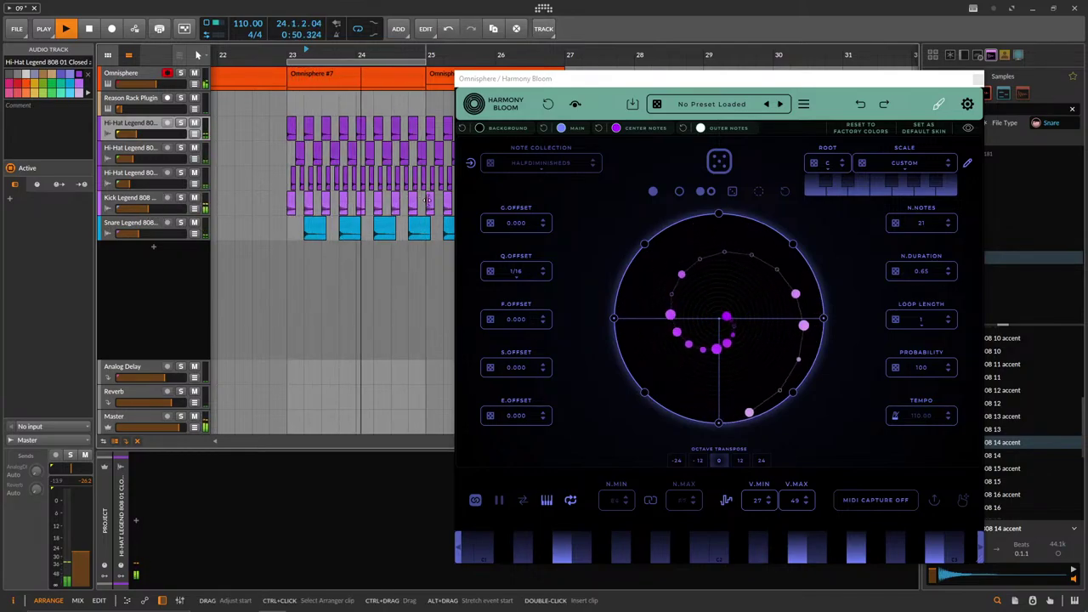
Set Harmony Bloom's octave transpose to -12 and raise the Omnisphere track's volume slightly.
left_click(700, 463)
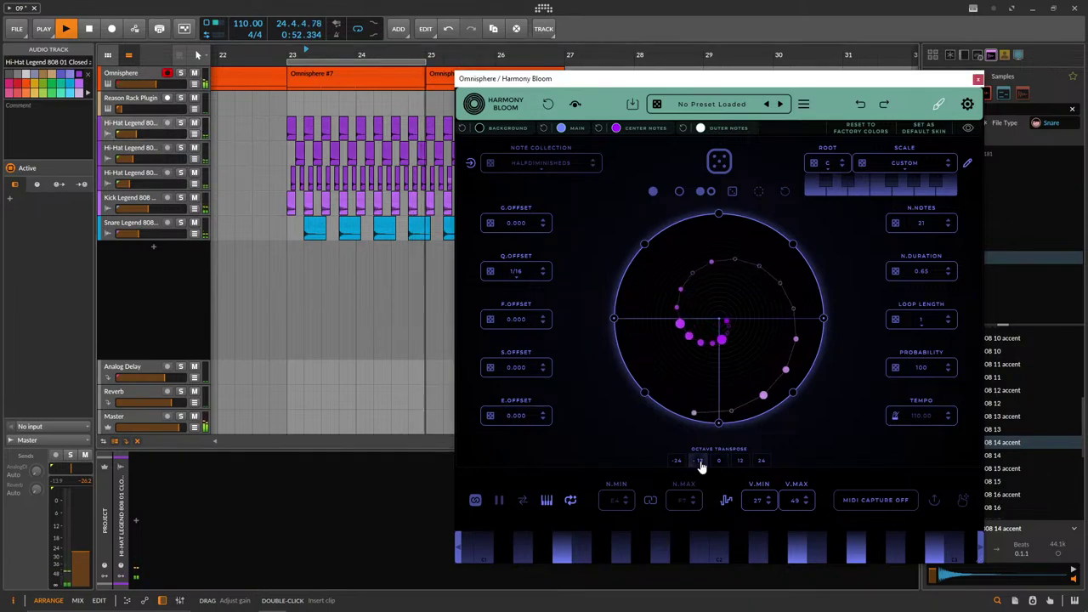
left_click_drag(158, 85, 159, 87)
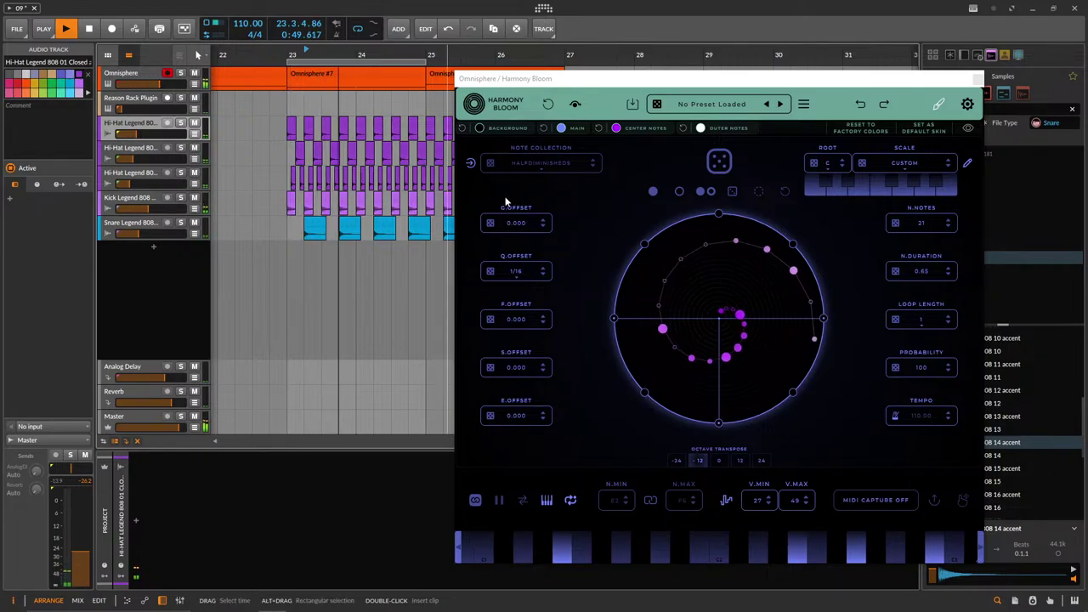
Mute the kick track and set Omnisphere's part levels to -24.4 dB for part 1, -13.6 dB for part 2 and -9.20 dB for part 3.
left_click(149, 75)
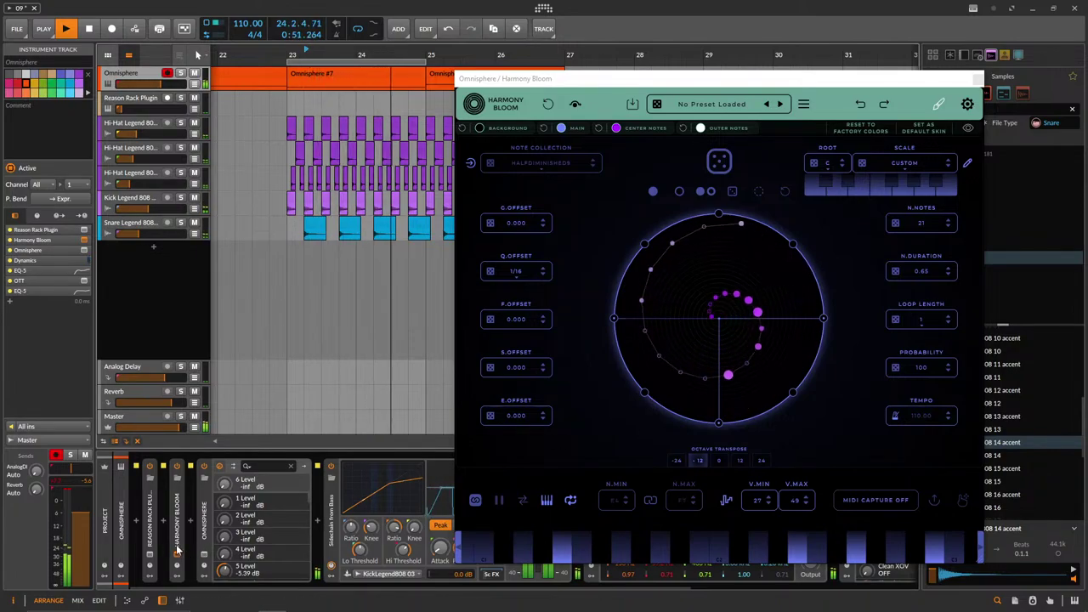
left_click(204, 556)
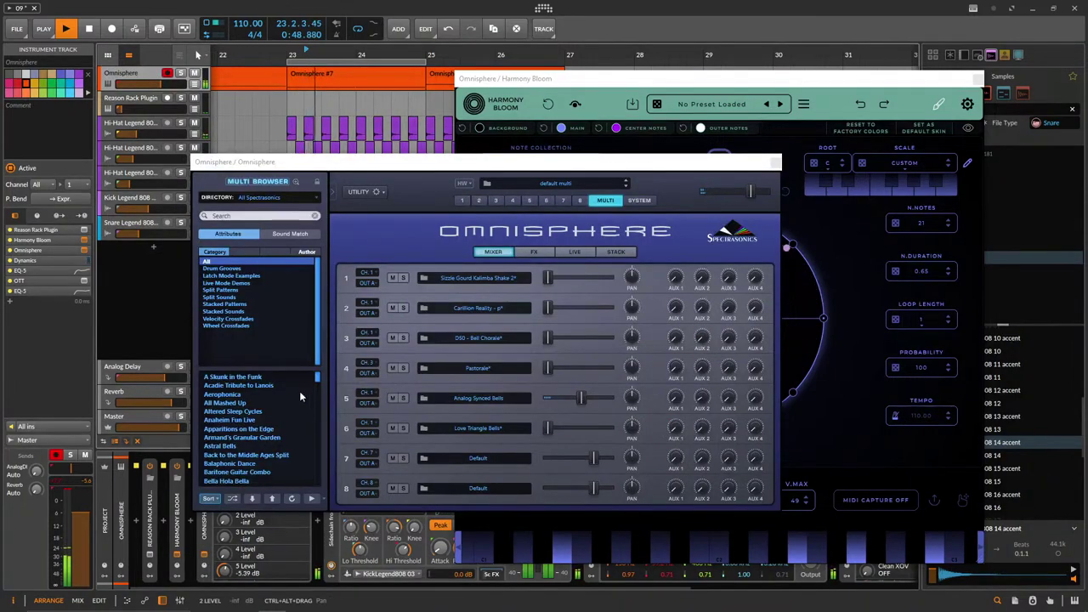
left_click_drag(198, 161, 256, 145)
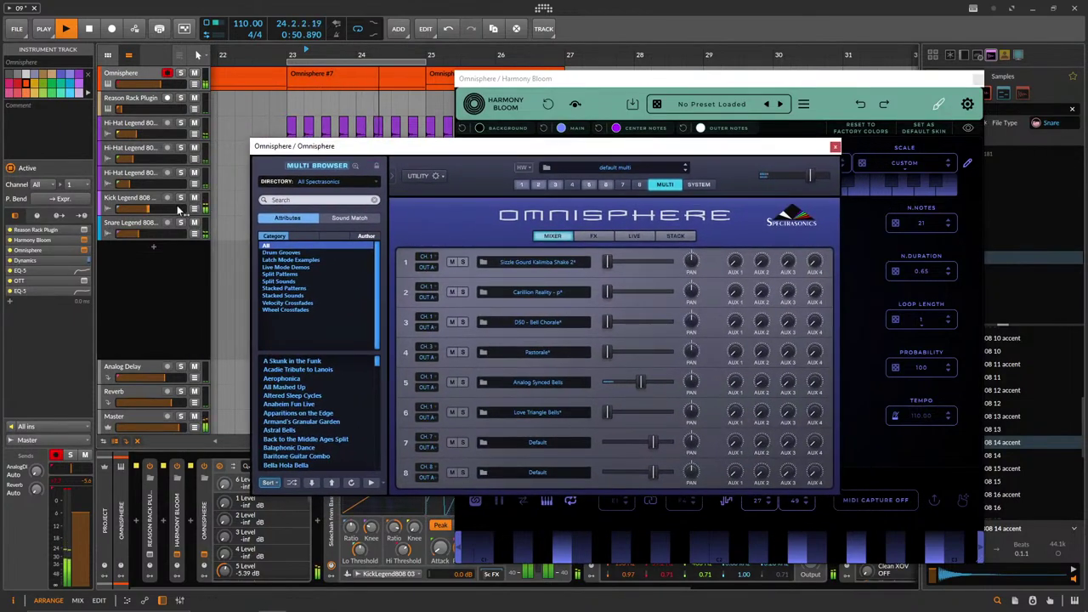
left_click(193, 198)
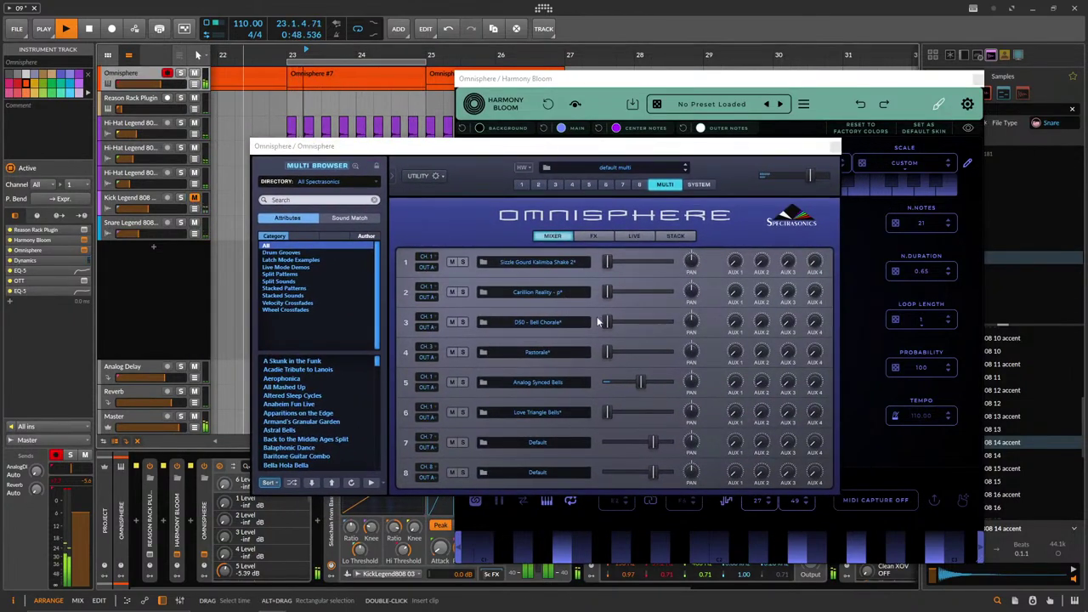
mouse_move(611, 292)
left_click_drag(619, 289, 622, 289)
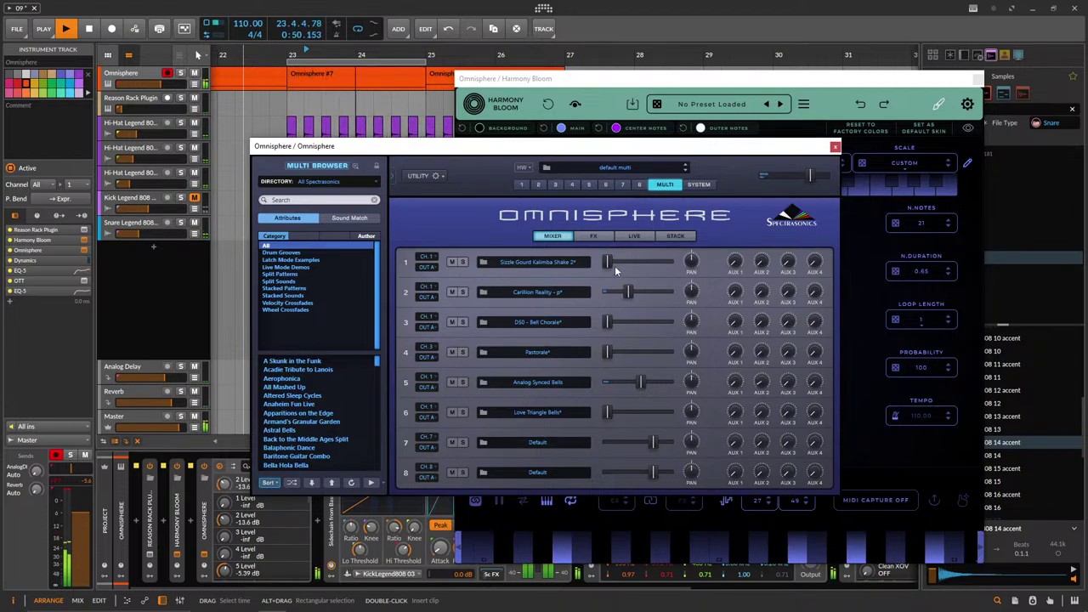
left_click_drag(620, 262, 622, 263)
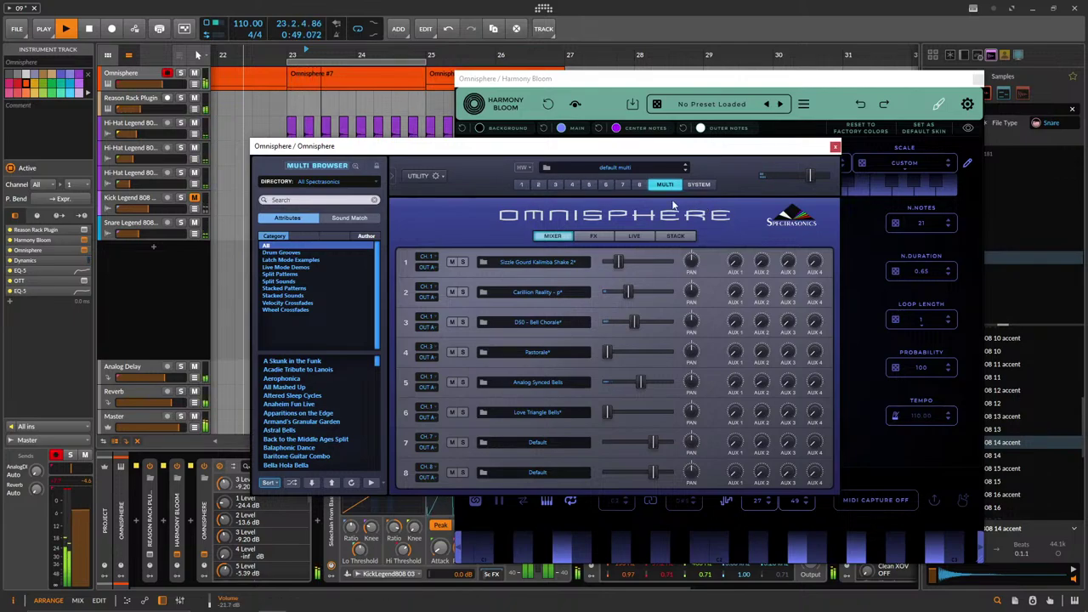
Set the Note Transpose octave on the Reason Rack Plugin track to +1.
left_click(136, 104)
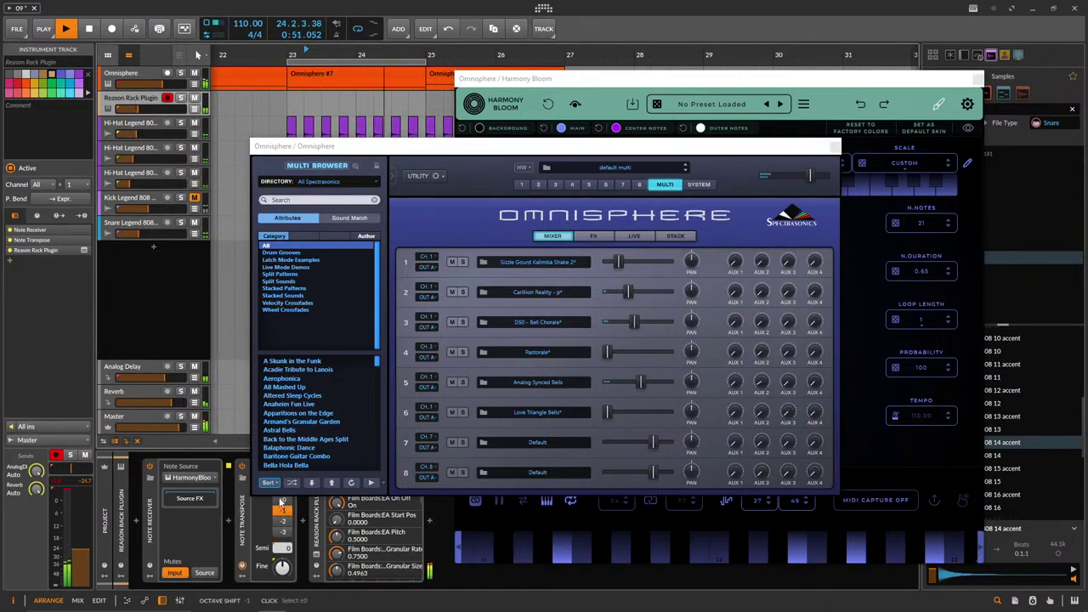
left_click_drag(451, 146, 518, 94)
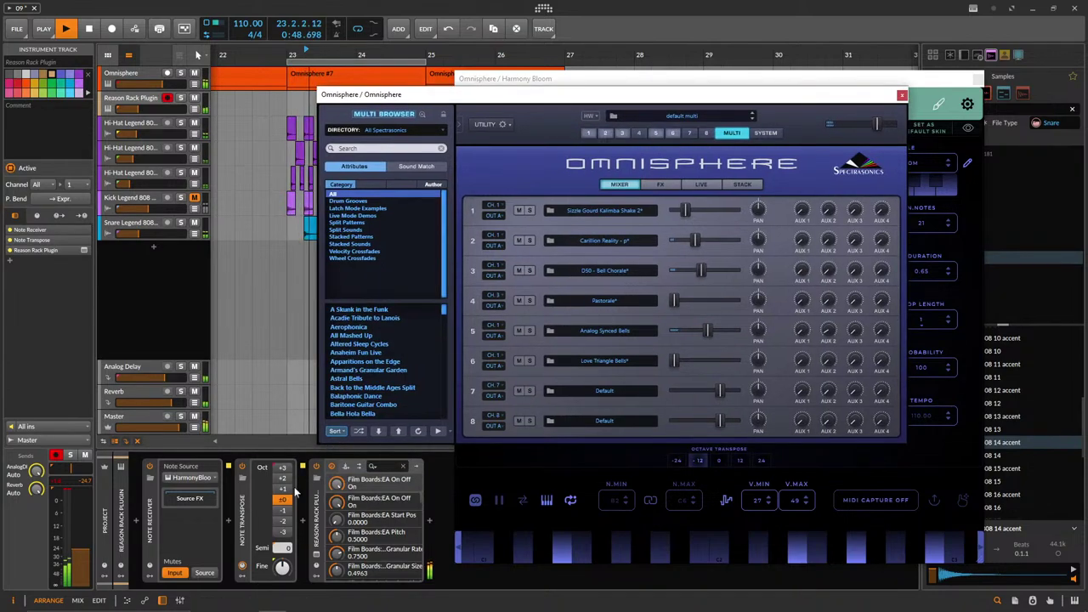
left_click(282, 489)
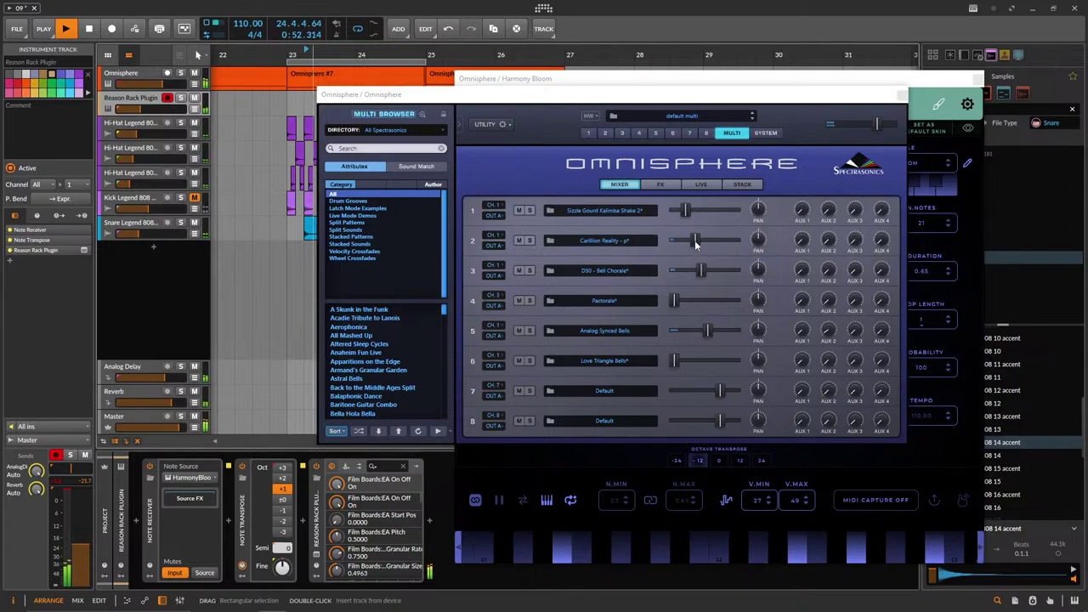
Lower Omnisphere's Carillion Reality part slightly, raise the Pastorale part, and unmute the kick track.
left_click_drag(695, 244, 691, 244)
left_click_drag(674, 302, 692, 304)
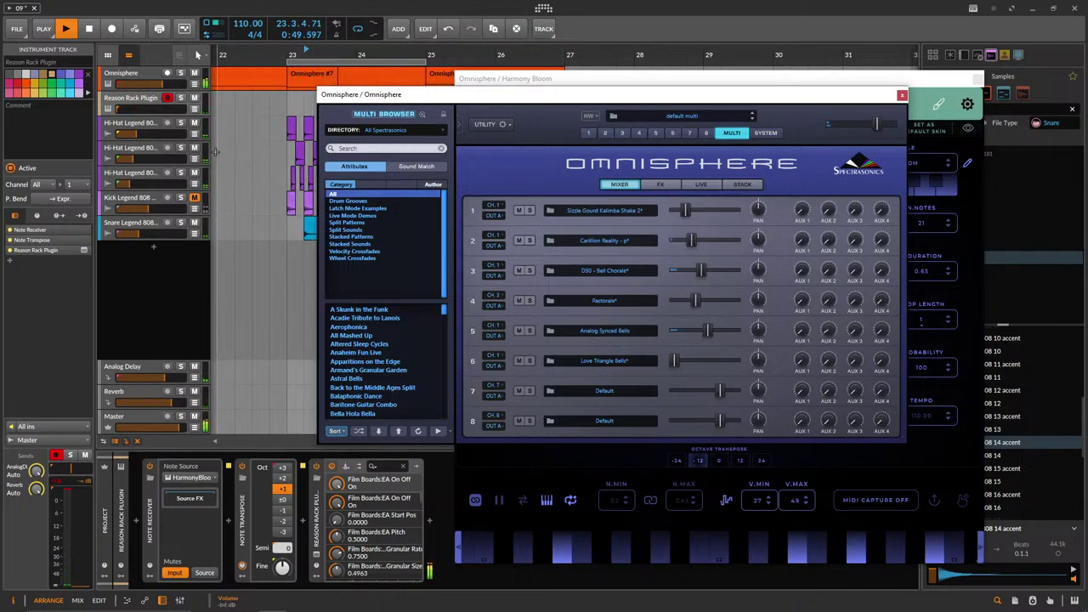
left_click(194, 198)
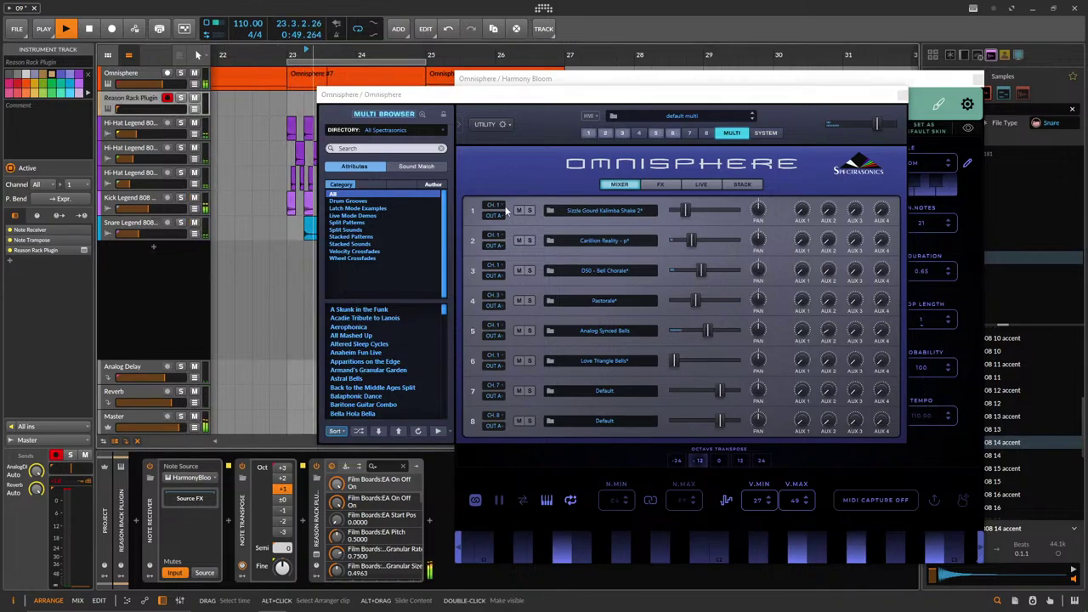
Turn Omnisphere's Carillion Reality part fully down and lower the DS0 - Bell Chorale part, keeping Analog Synced Bells near its level.
left_click_drag(690, 241, 676, 236)
left_click_drag(702, 271, 686, 272)
left_click_drag(704, 332, 706, 335)
Replace Omnisphere's part 6 patch with Bass Feeders from the Synth Bass category and raise the part's level slightly.
left_click(612, 359)
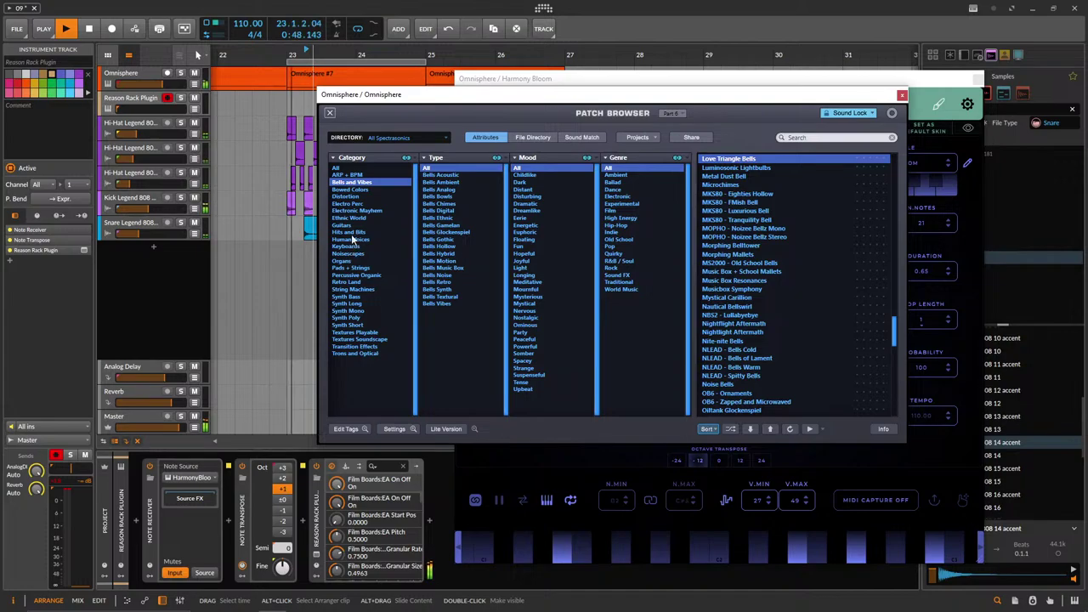
left_click(348, 297)
left_click(726, 159)
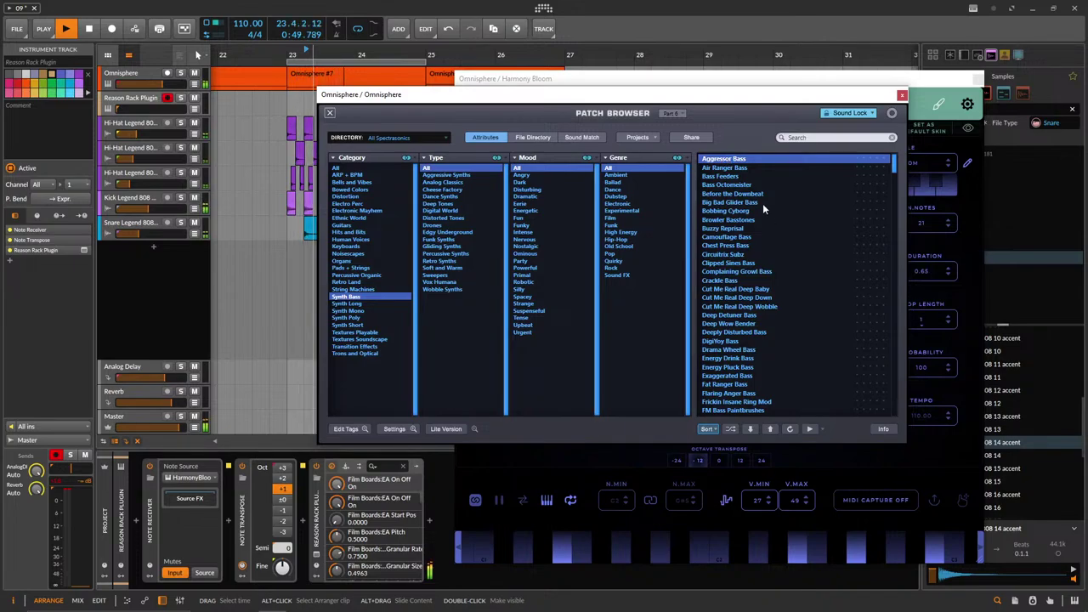
left_click(725, 176)
left_click(331, 112)
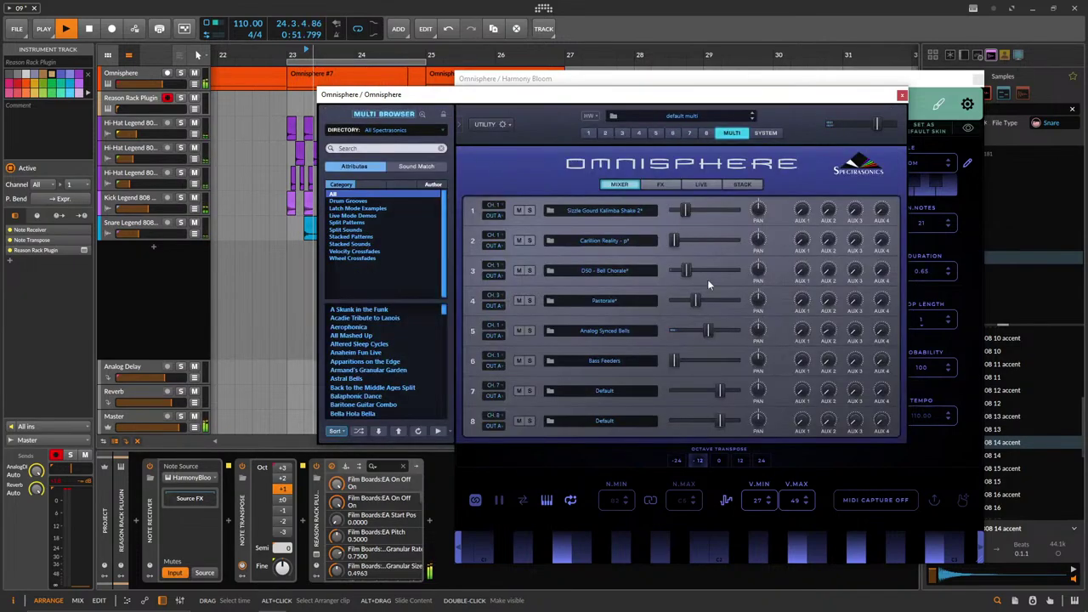
left_click_drag(678, 360, 688, 358)
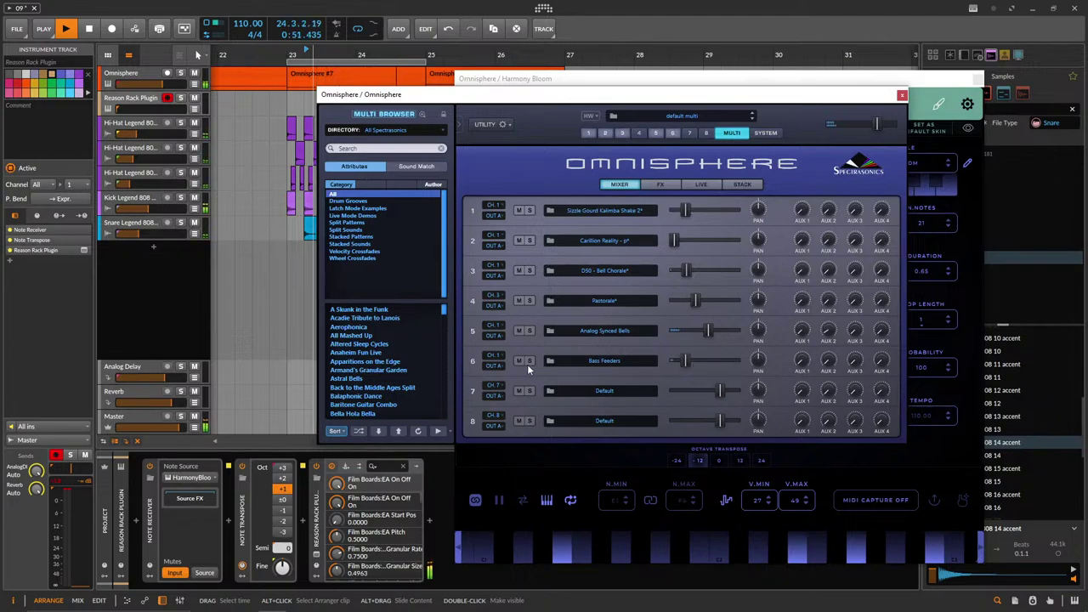
Switch Omnisphere's part 6 to the Bass Octomeister patch and raise its level in the mixer.
left_click(594, 360)
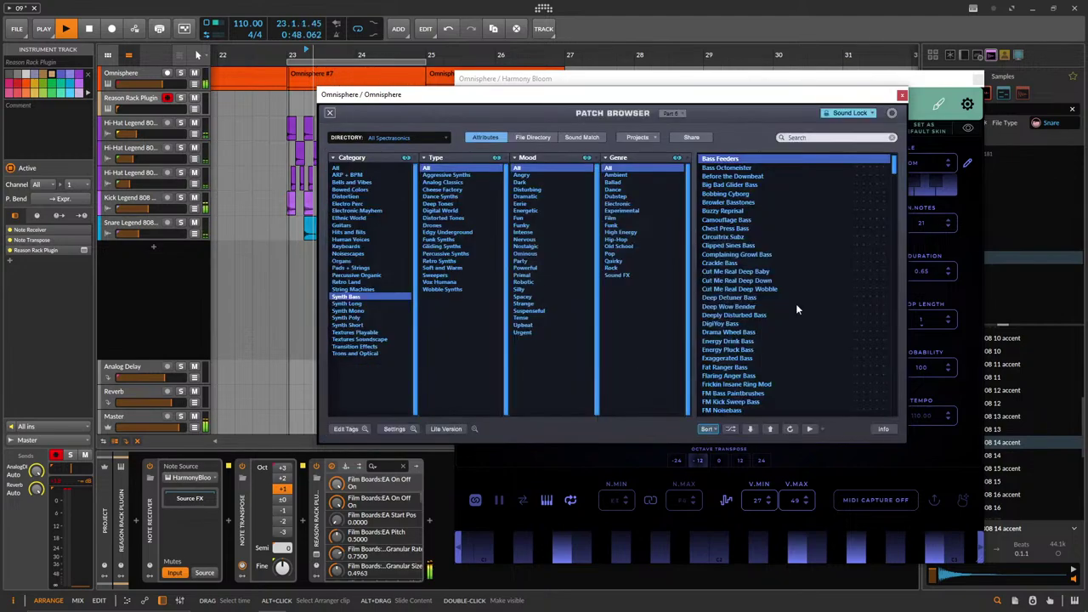
left_click(751, 429)
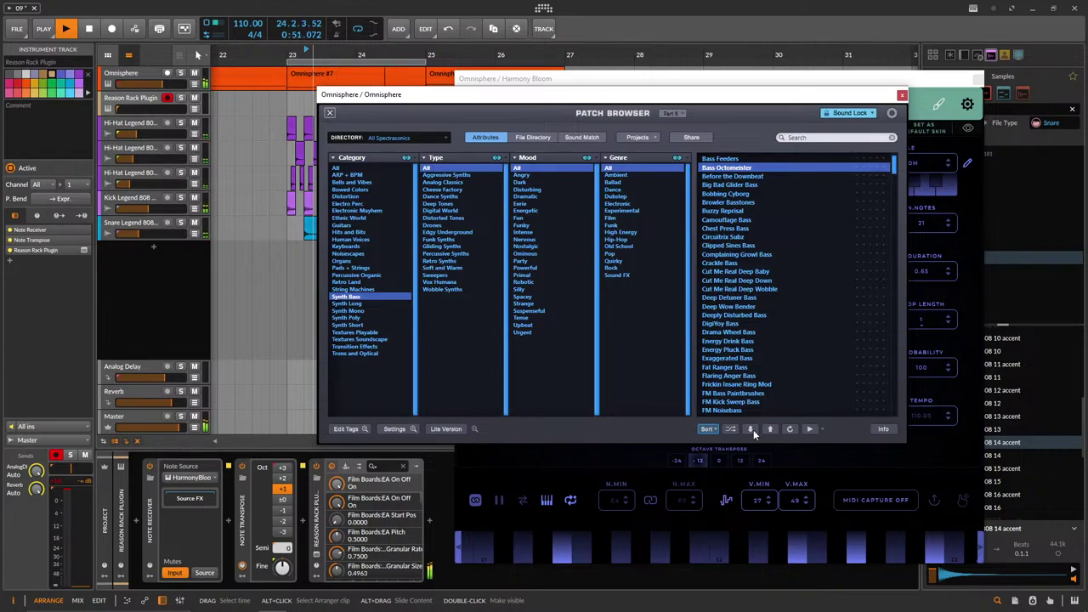
left_click(330, 113)
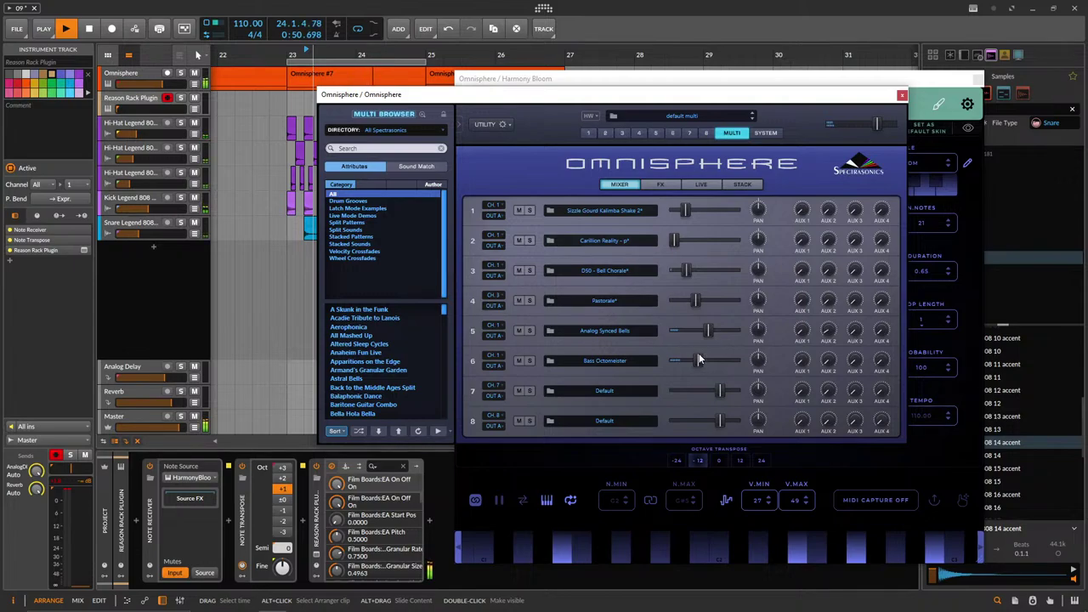
Turn the Analog Synced Bells part fully down and set Harmony Bloom's octave transpose to 0.
left_click_drag(705, 330, 673, 329)
left_click(750, 443)
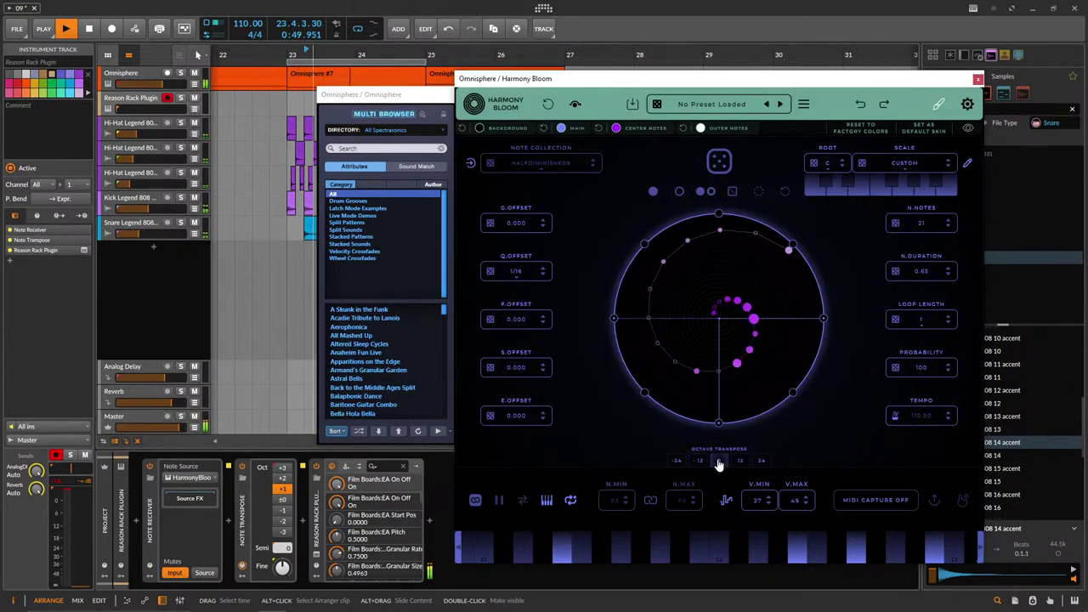
Turn Omnisphere's parts 1, 3 and 4 fully down and raise the Analog Synced Bells part to -18.5 dB.
left_click(423, 101)
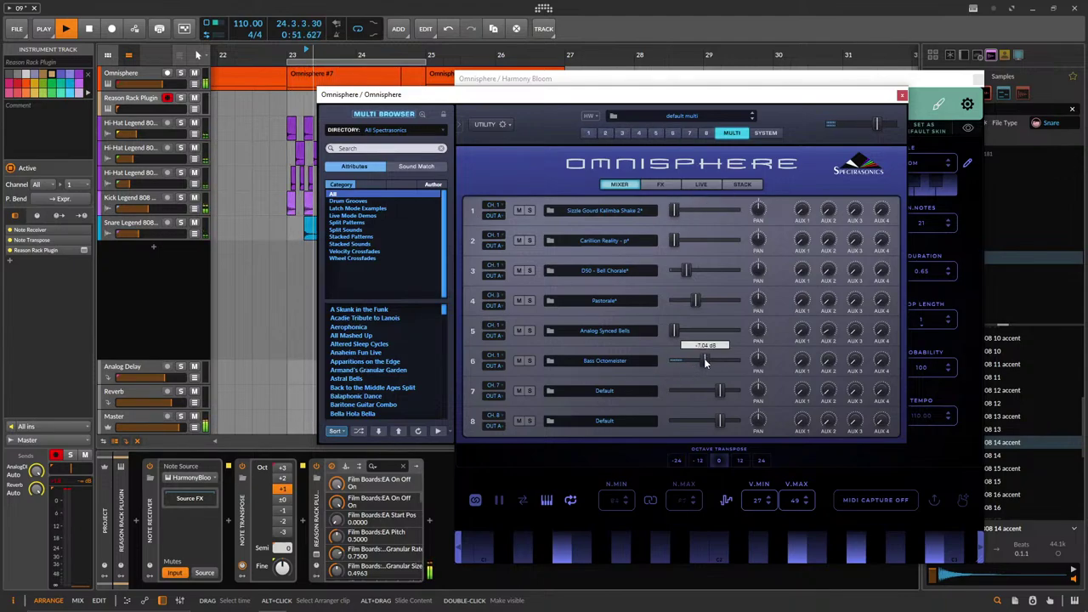
left_click_drag(688, 269, 554, 298)
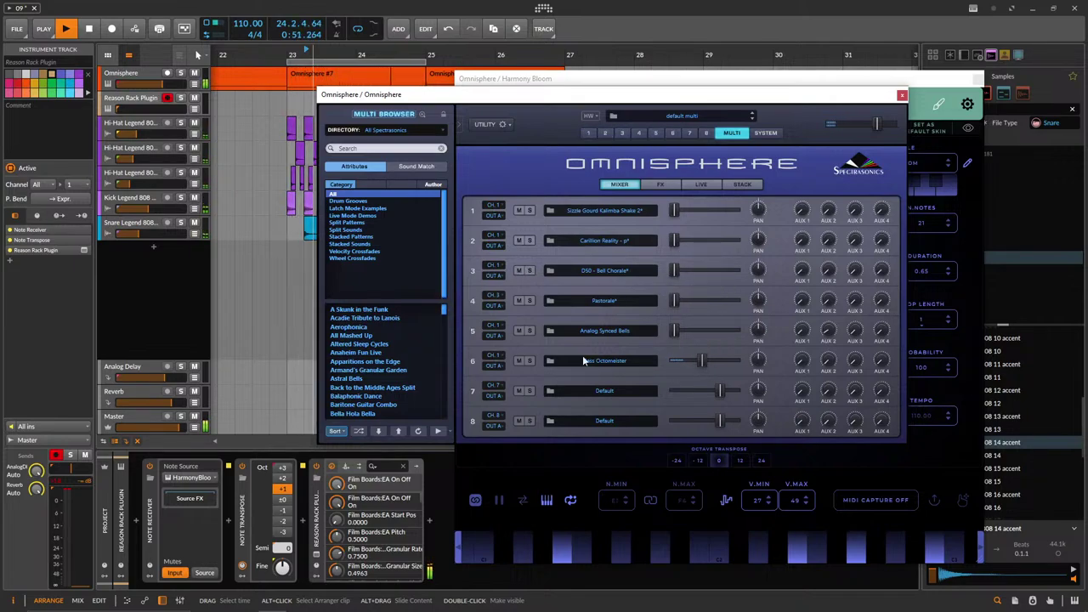
left_click_drag(676, 334, 686, 334)
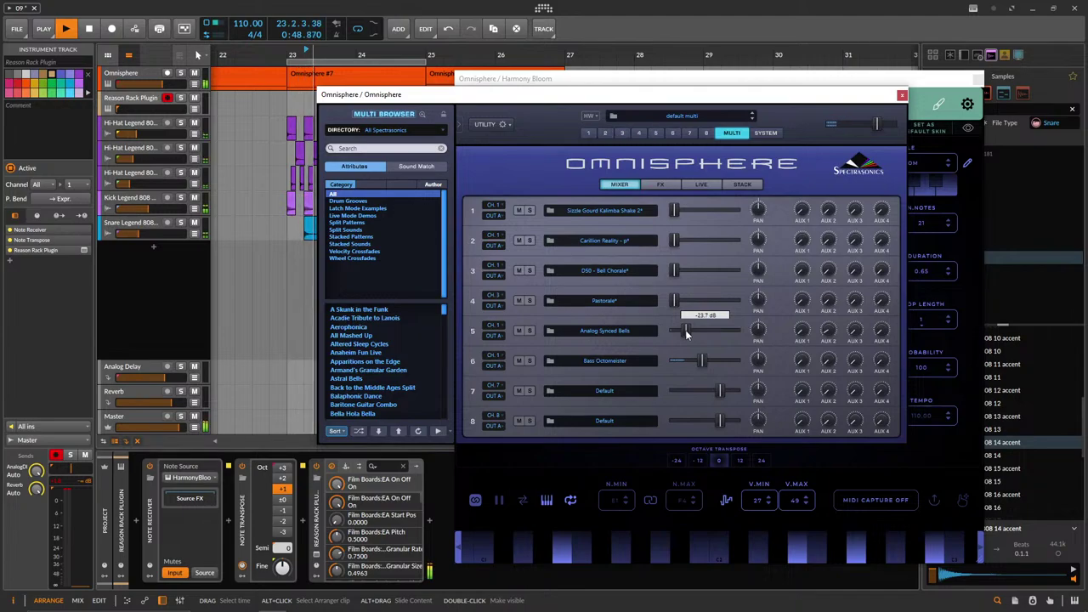
Try shortening the Bass Octomeister sound by lowering the amp envelope sustain on layers A and B.
left_click(672, 133)
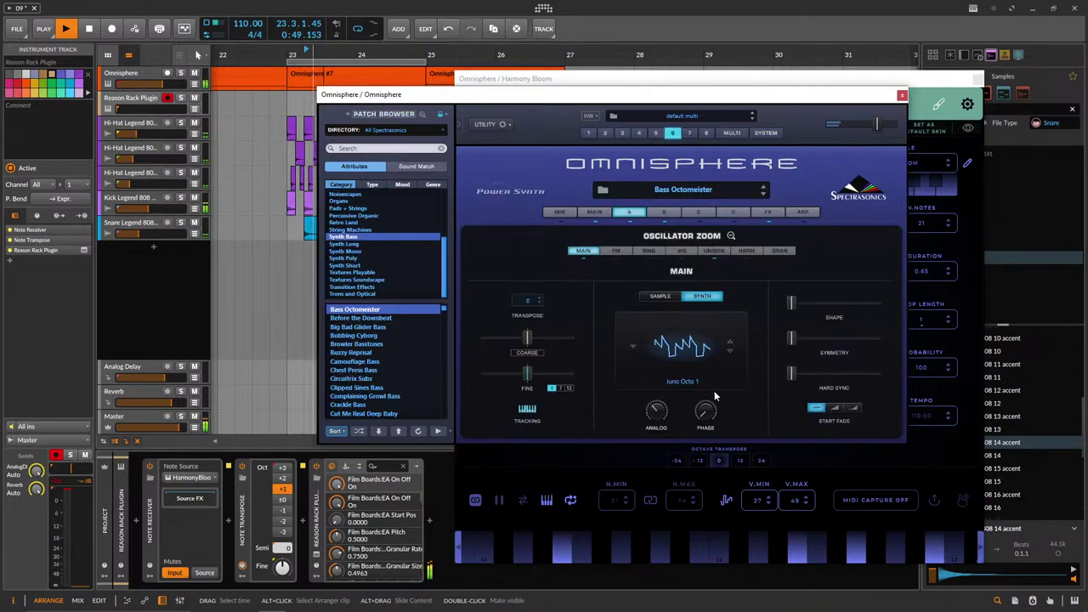
left_click(595, 212)
left_click(698, 240)
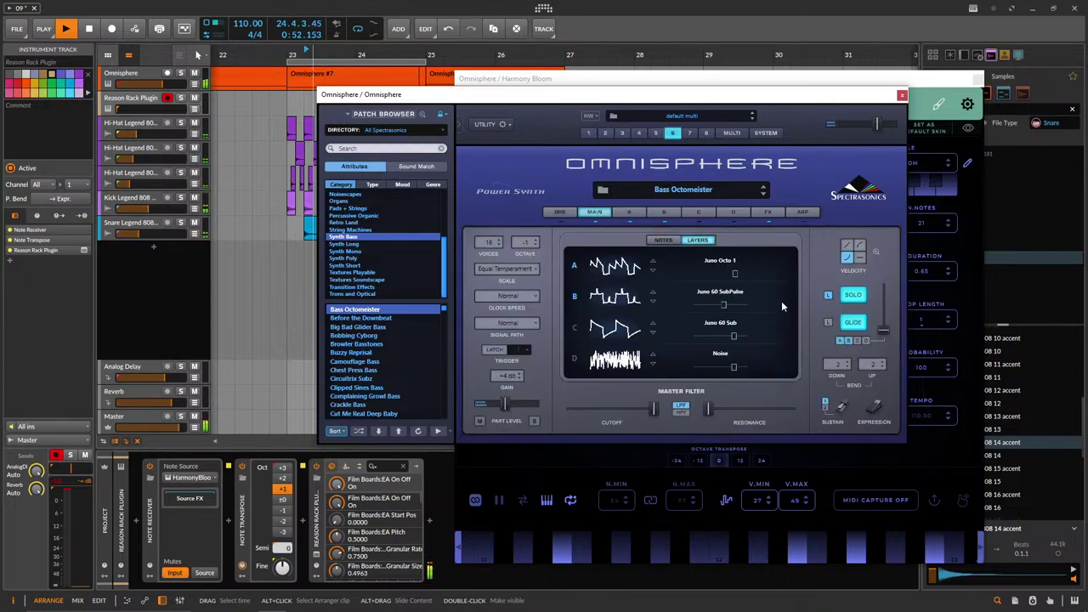
left_click(631, 213)
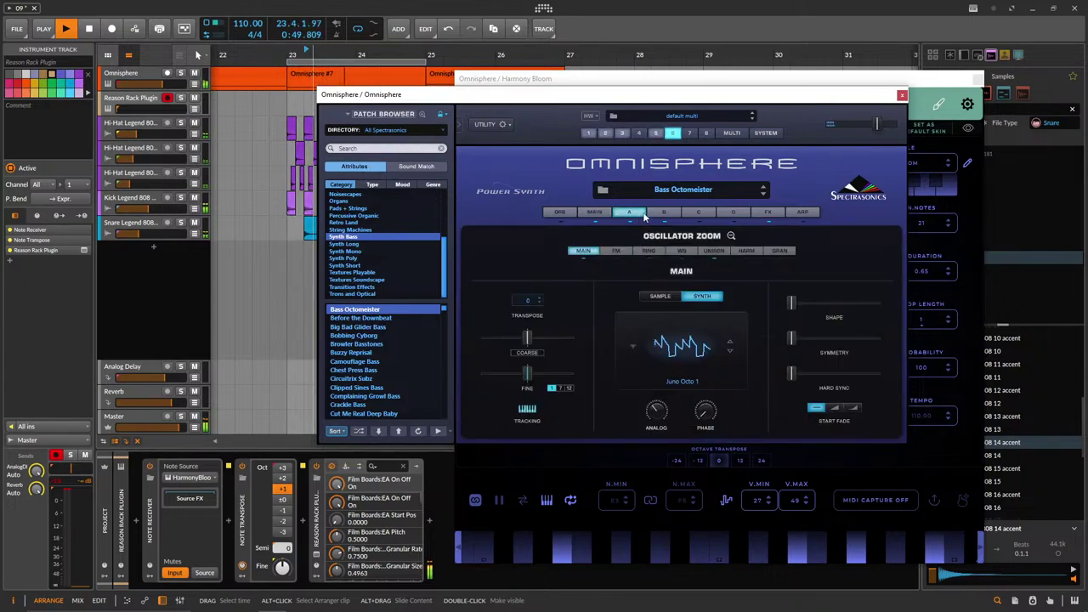
left_click(731, 236)
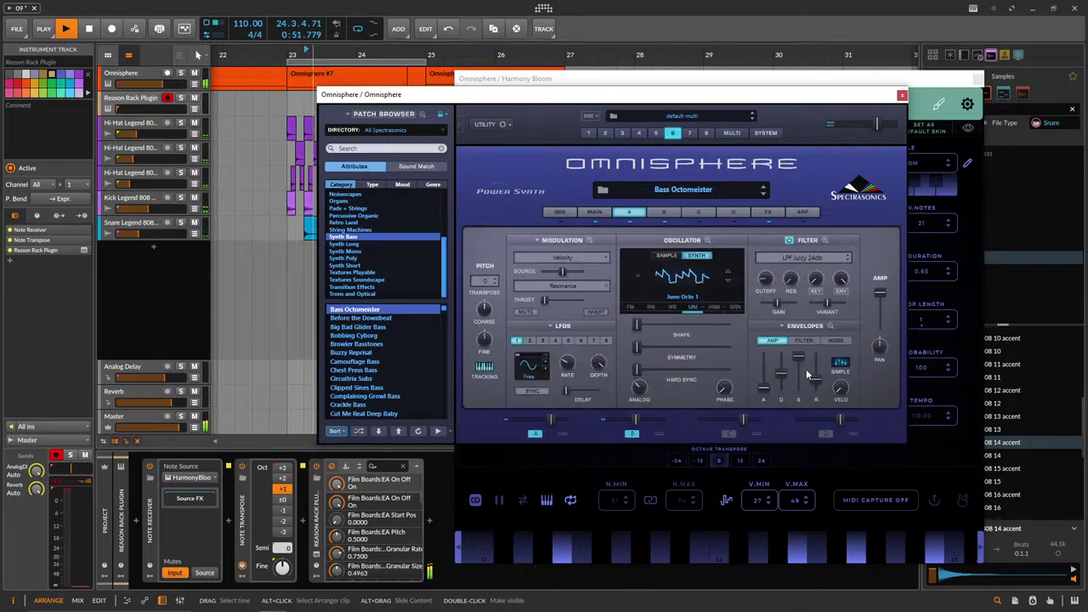
left_click_drag(803, 363, 802, 380)
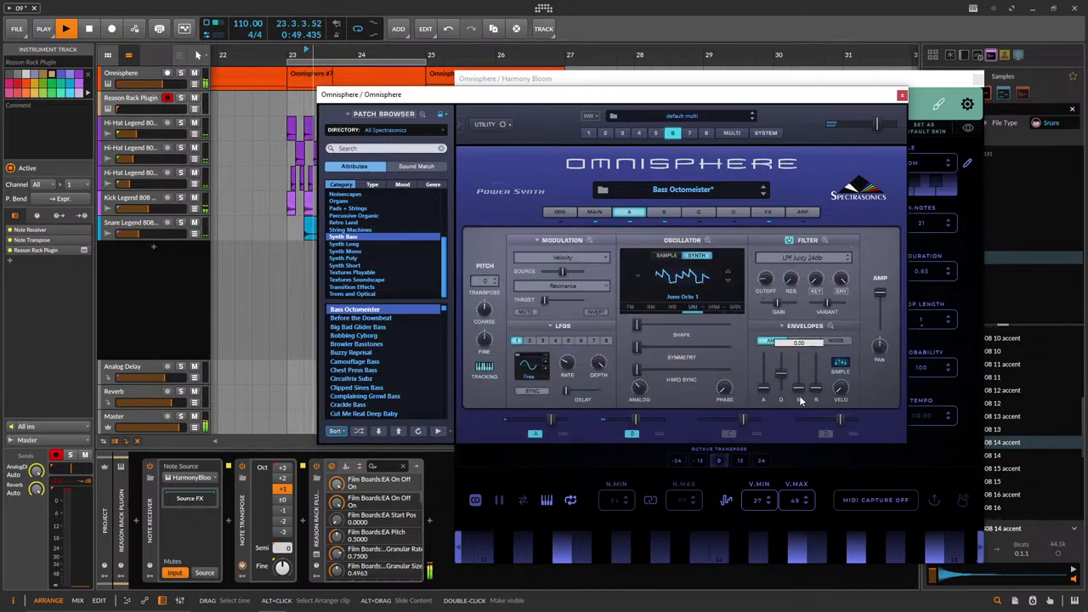
left_click(663, 212)
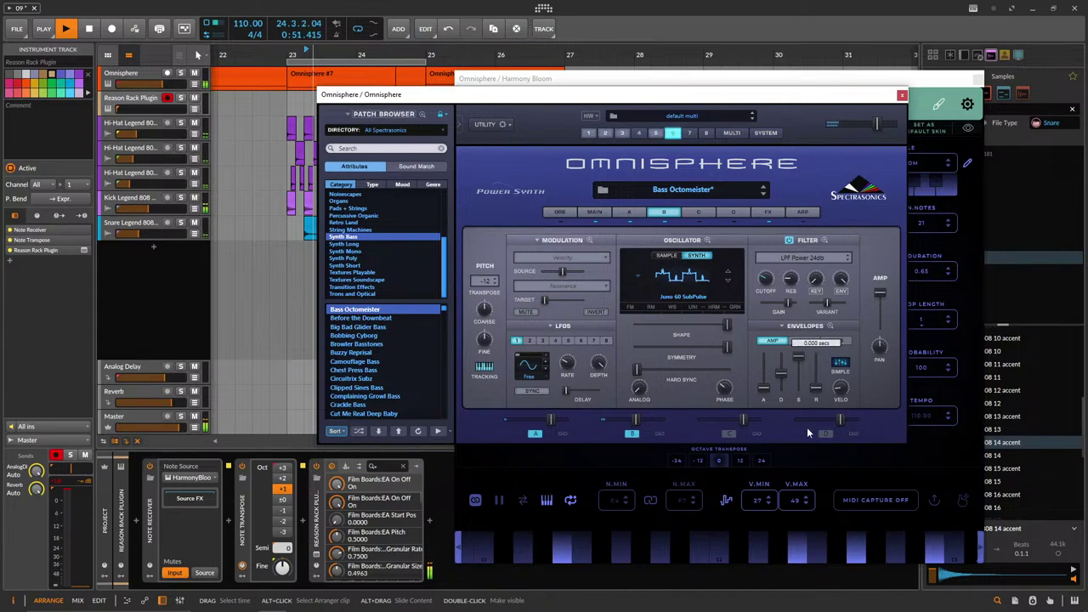
left_click(626, 214)
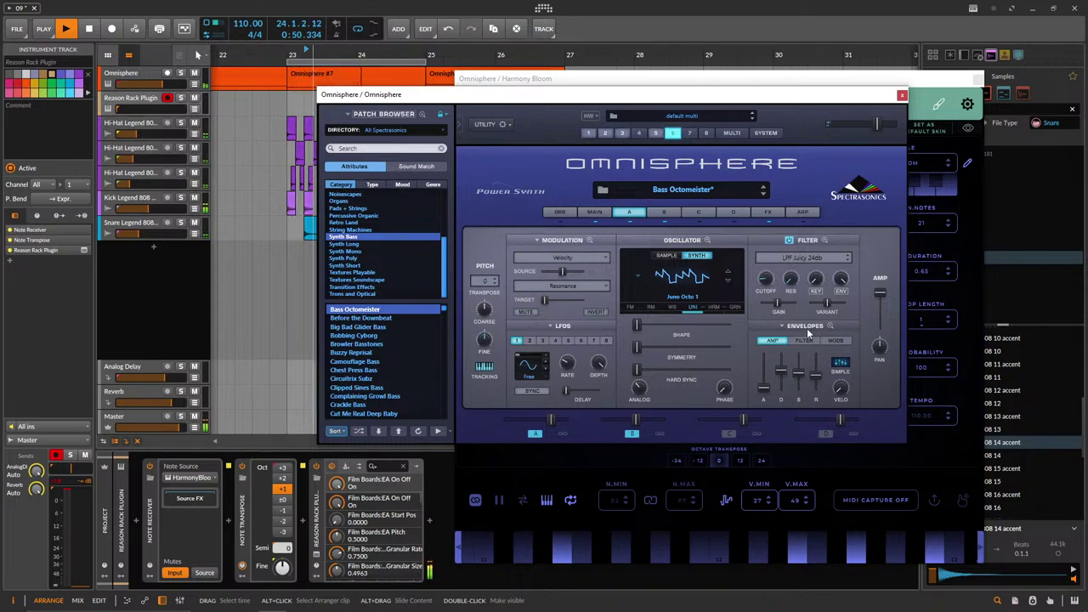
left_click(662, 214)
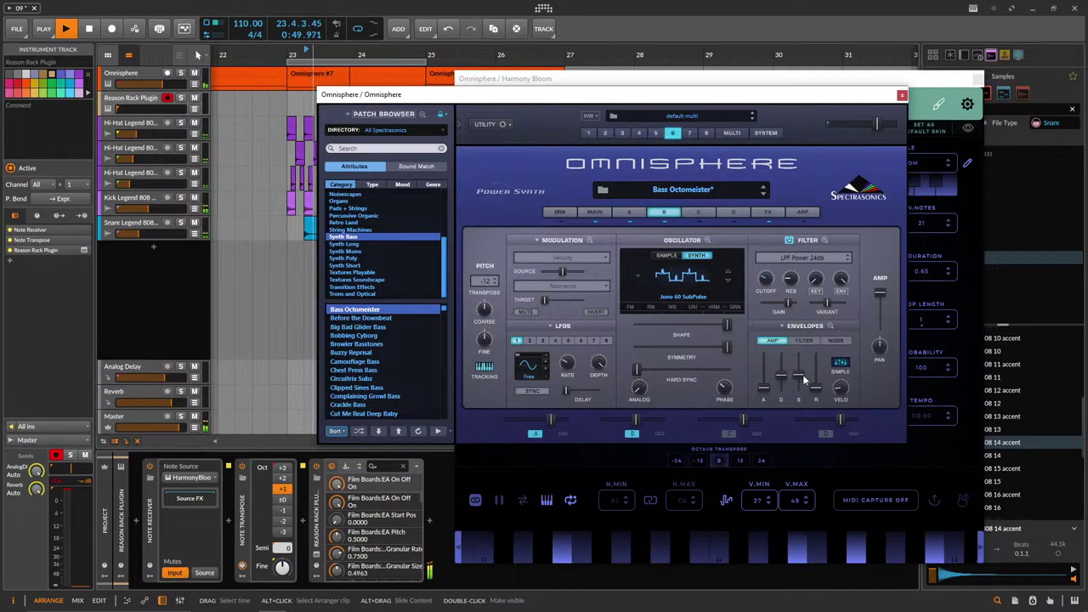
Discard the envelope edits on part 6 by reloading the original Bass Octomeister patch.
left_click(594, 213)
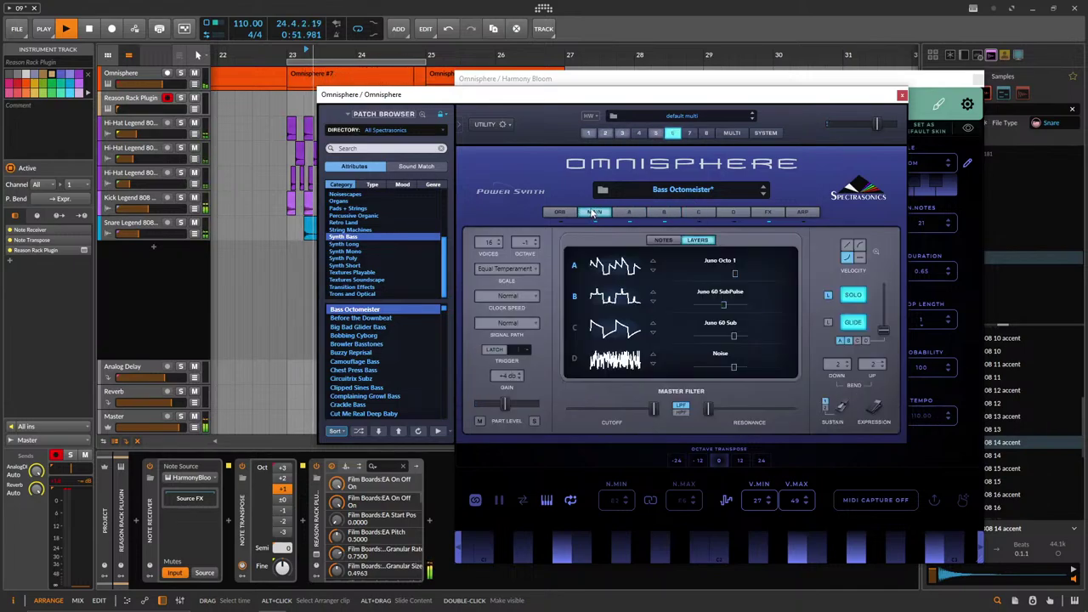
left_click(628, 213)
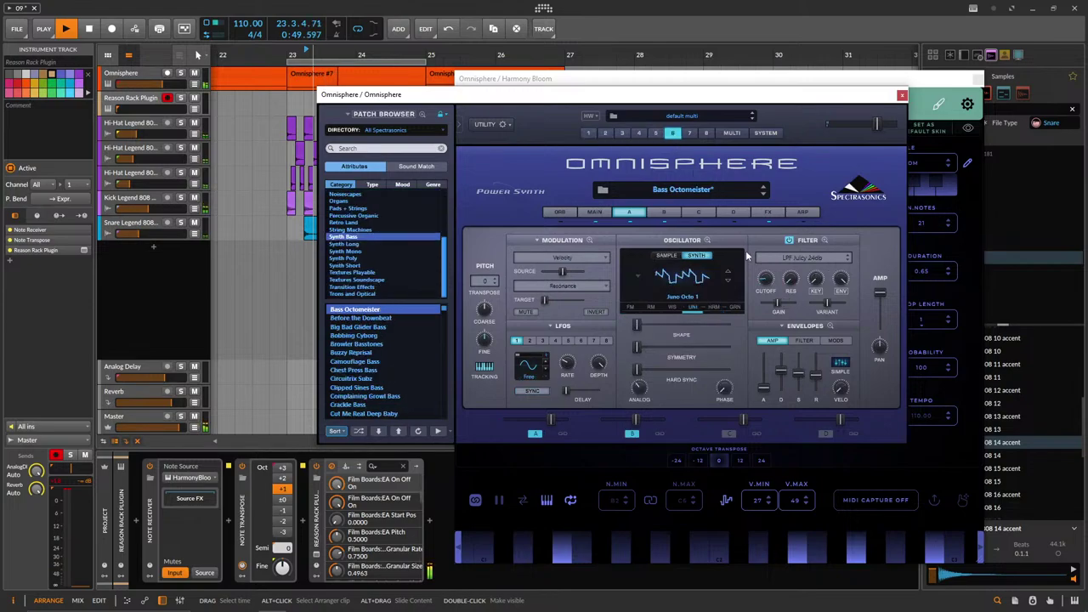
left_click(763, 193)
left_click(763, 186)
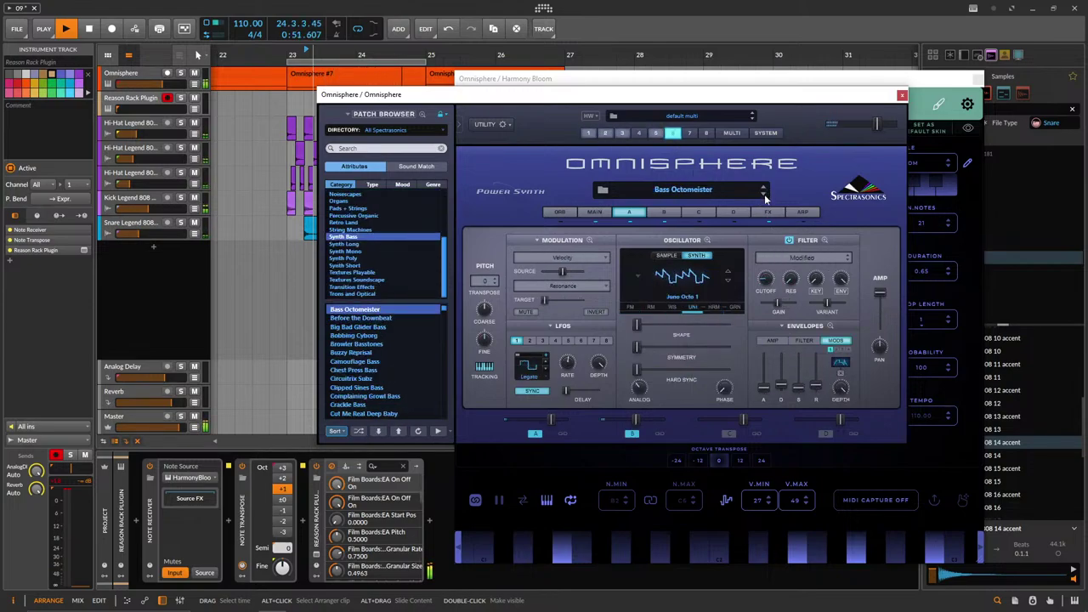
Close the Omnisphere window and lower the Omnisphere track's volume slightly.
left_click(901, 95)
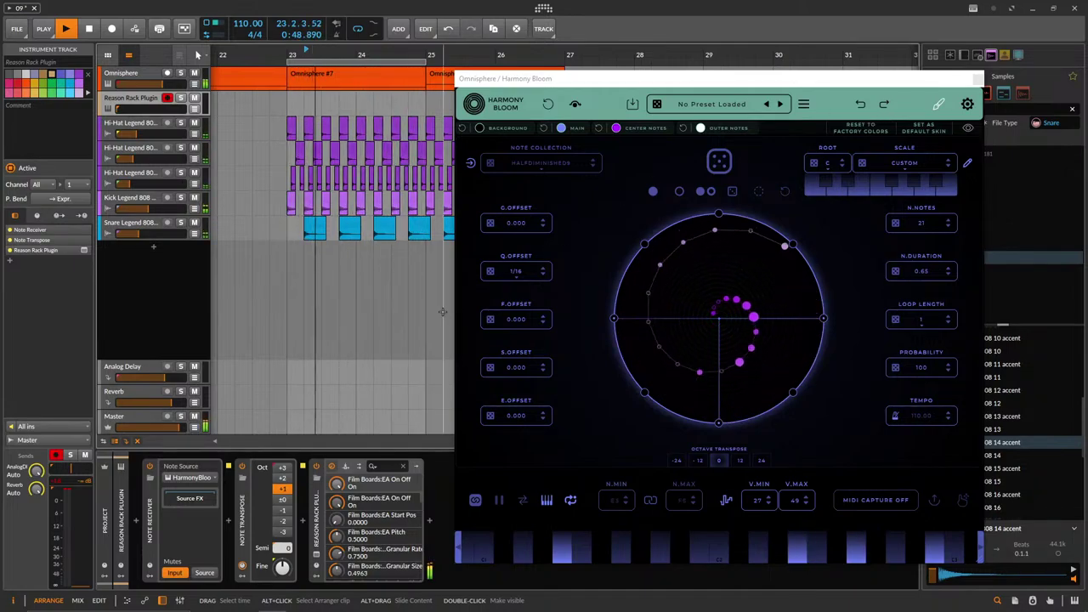
left_click_drag(163, 84, 158, 83)
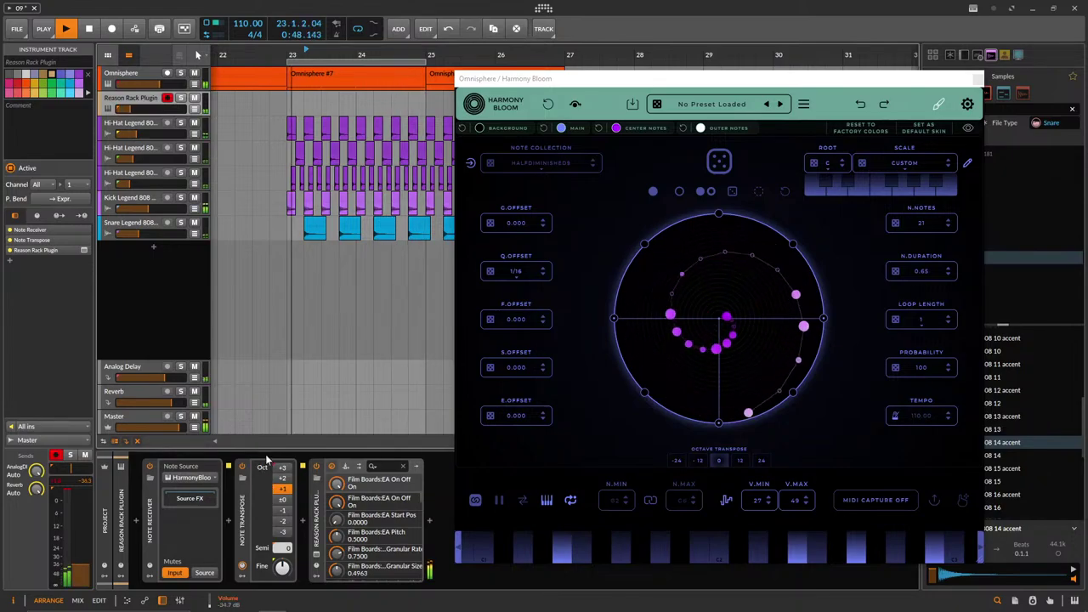
Set the arranger loop to start at bar 19 with a four-bar length, and turn the Reason Rack Plugin track fully down.
left_click_drag(500, 81, 569, 108)
left_click(502, 75)
left_click(400, 74, "ctrl")
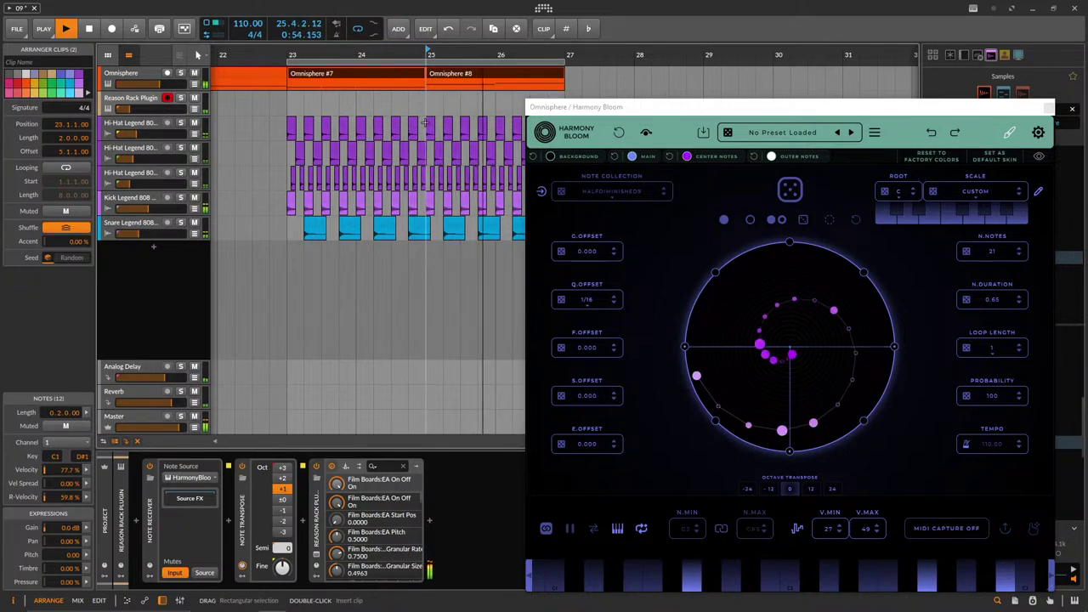
scroll(426, 123, "down", 3)
left_click_drag(388, 61, 255, 64)
left_click_drag(426, 61, 365, 65)
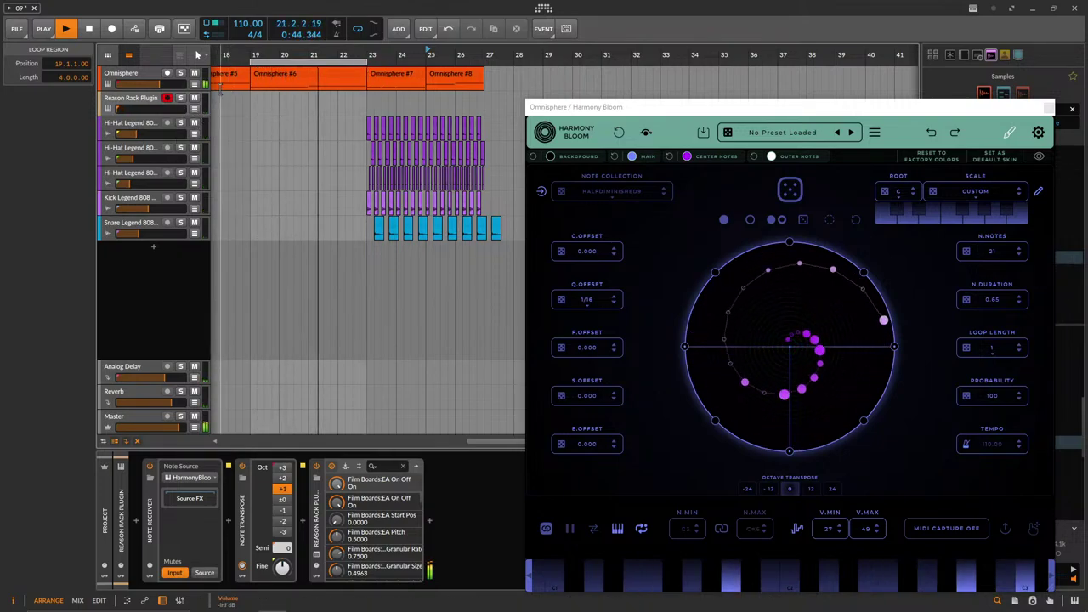
Consolidate the Omnisphere #7 and Omnisphere #8 clips into one four-bar clip.
left_click(304, 73)
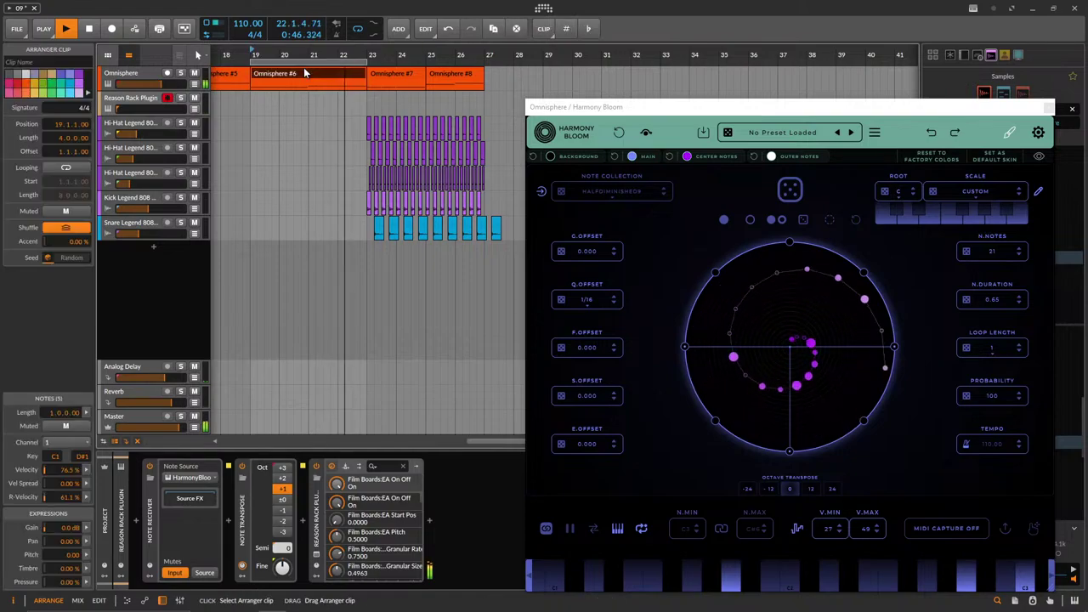
left_click(420, 74)
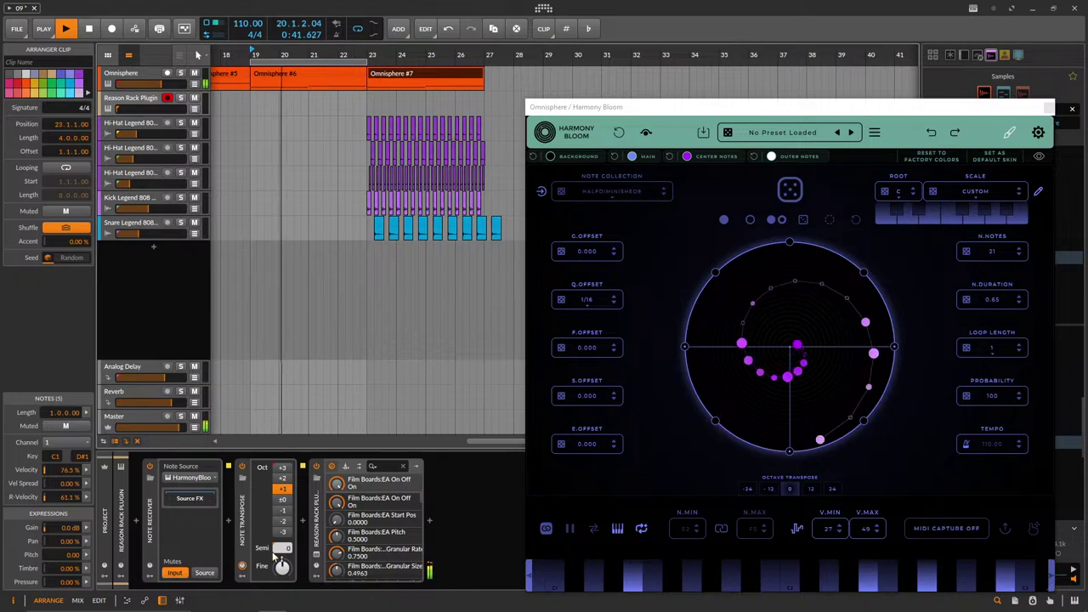
Rebalance Omnisphere's parts: Carillion Reality to -27.0 dB, DS0 - Bell Chorale to -14.5 dB, Analog Synced Bells to -10.5 dB, and Bass Octomeister slightly lower.
left_click(136, 74)
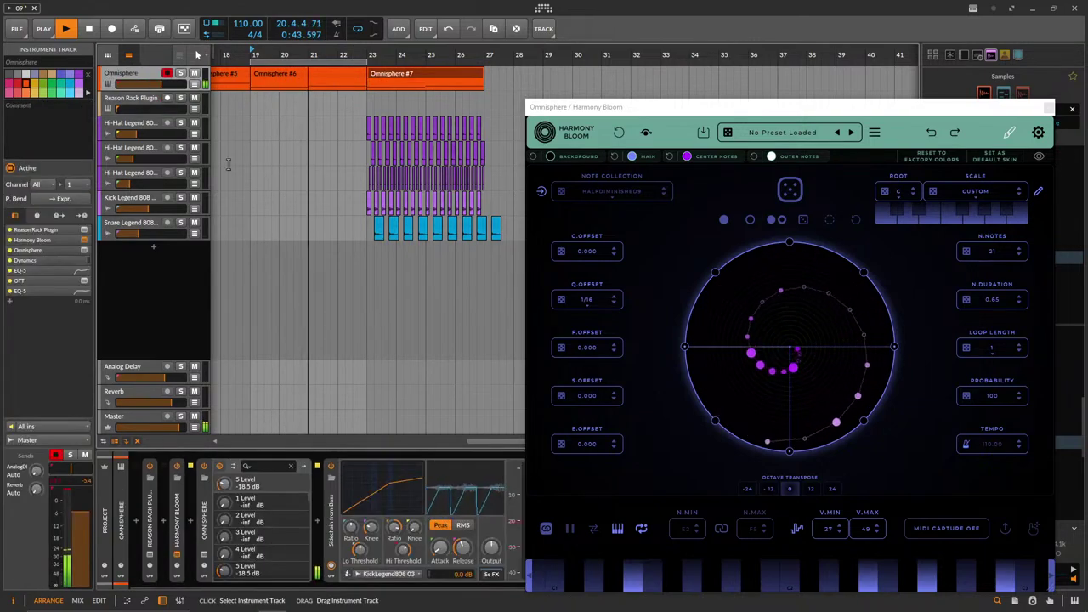
left_click(307, 505)
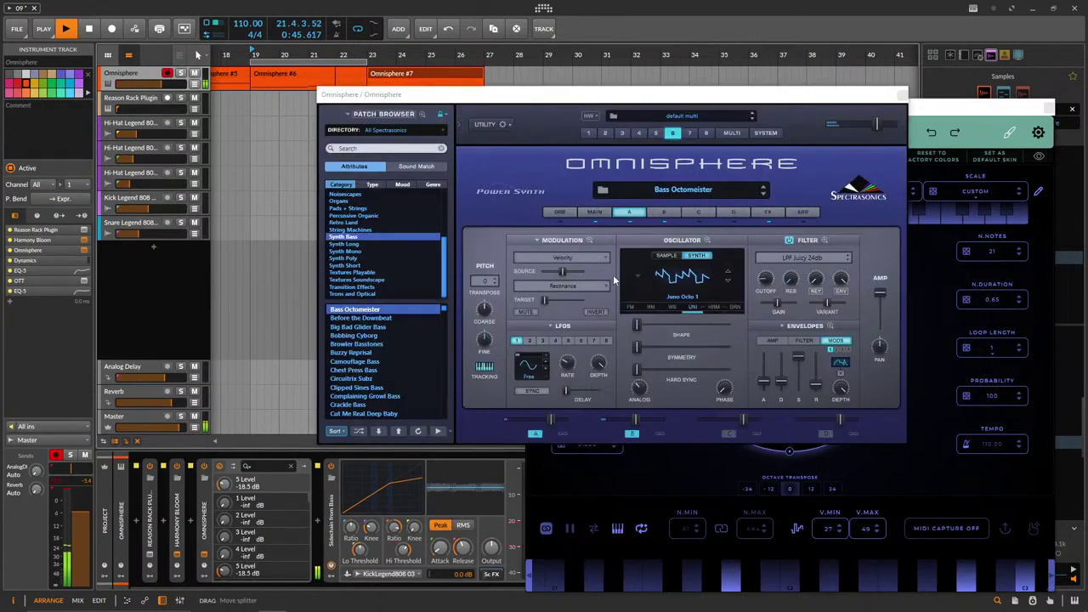
left_click(734, 133)
mouse_move(692, 336)
left_mouse_down()
mouse_move(700, 355)
mouse_move(701, 327)
mouse_move(697, 361)
mouse_move(699, 329)
left_mouse_up()
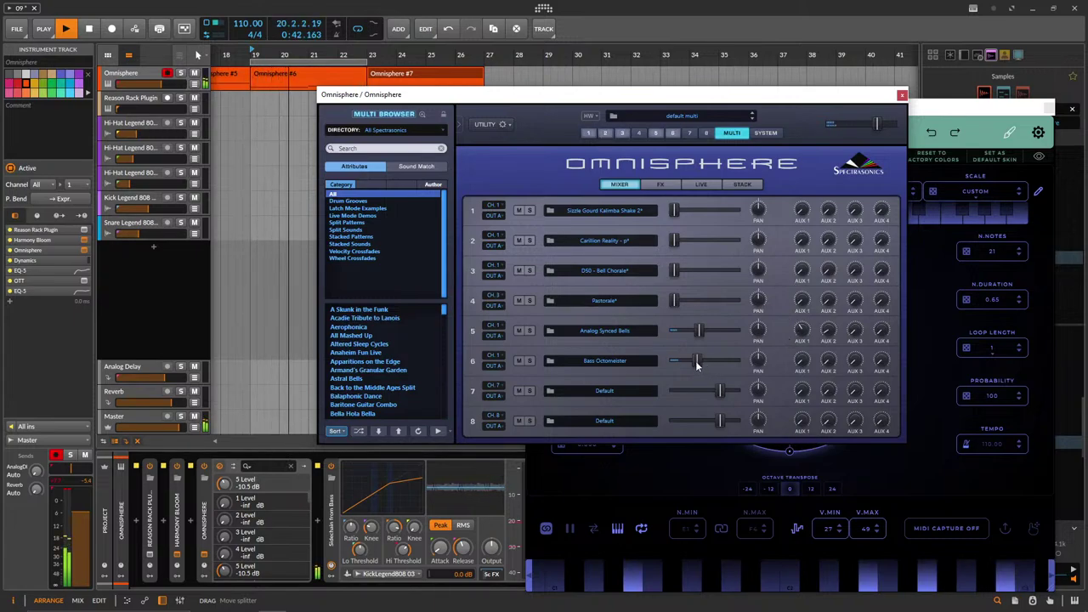
left_click_drag(694, 363, 694, 361)
left_click_drag(676, 240, 693, 270)
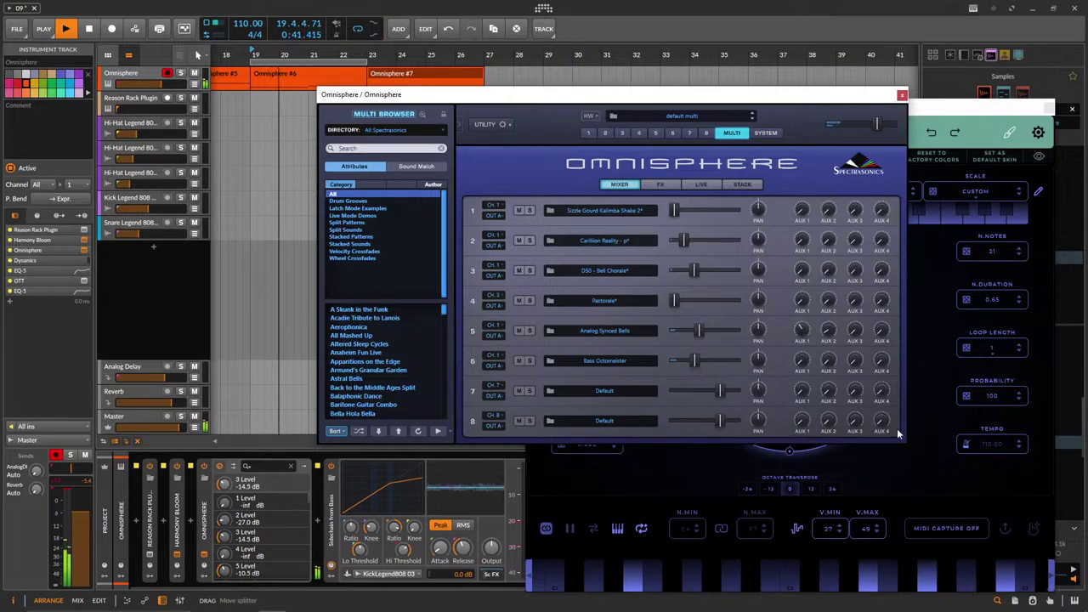
Try Harmony Bloom's octave transpose at 12, return it to 0, and lower Omnisphere's Analog Synced Bells part to -12.0 dB.
left_click(810, 492)
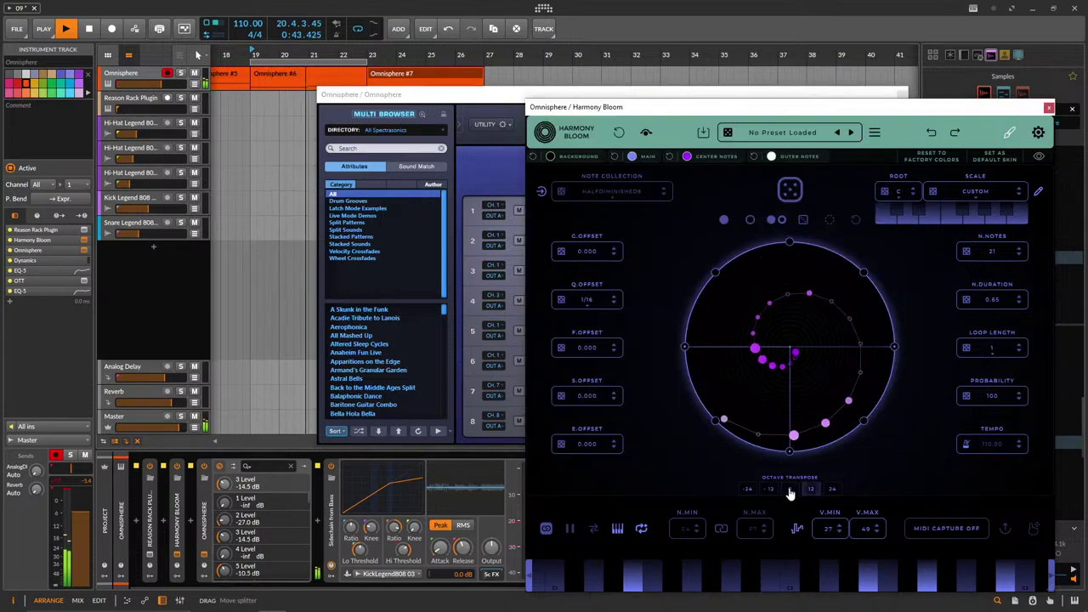
left_click_drag(496, 104, 415, 98)
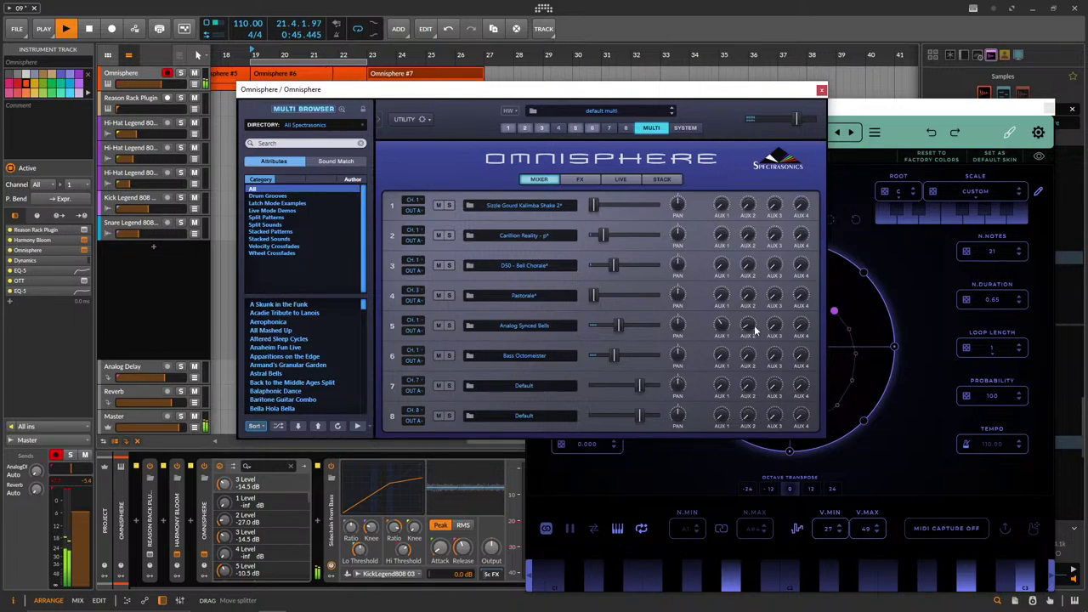
left_click(863, 455)
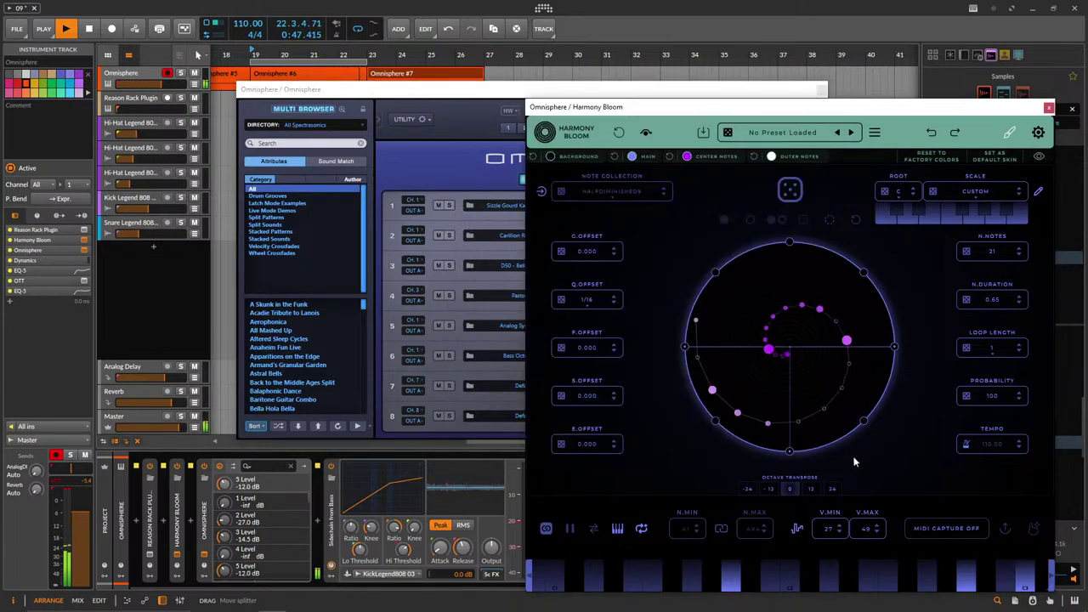
Set Harmony Bloom's octave transpose to 12 and lower Carillion Reality to -33.6 dB, DS0 - Bell Chorale to -17.9 dB, and Analog Synced Bells to -13.6 dB.
left_click(811, 489)
left_click(518, 109)
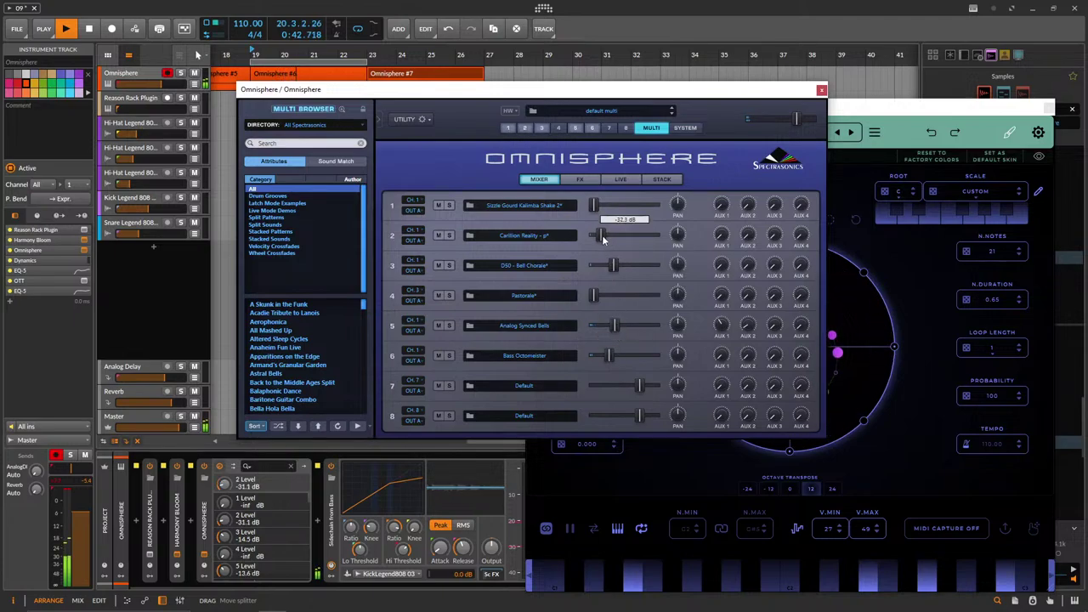
left_click(916, 440)
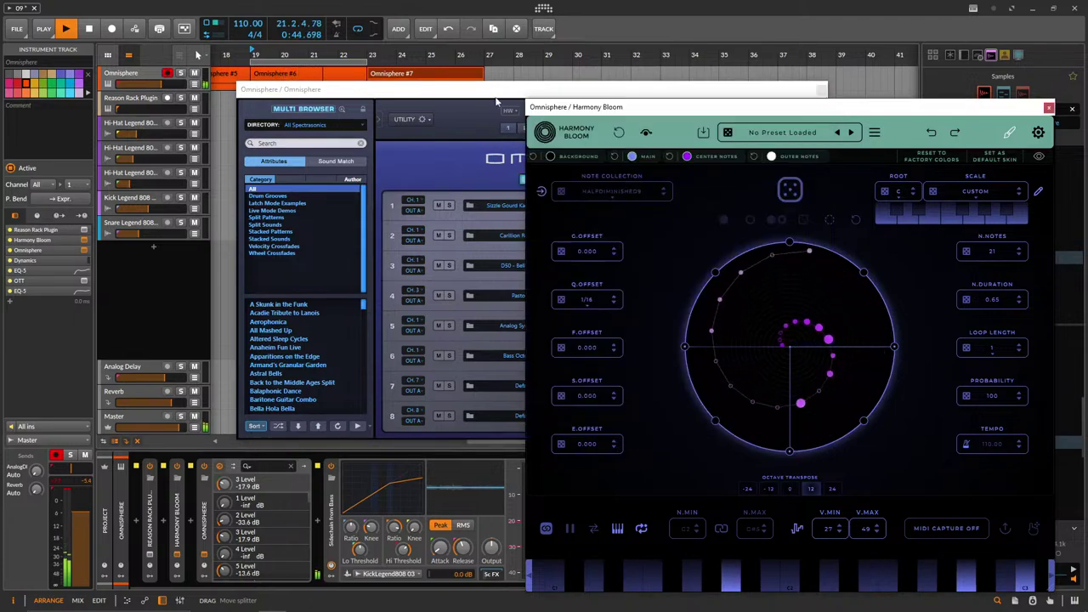
Return the octave transpose to 0 and raise Analog Synced Bells to -7.04 dB, DS0 - Bell Chorale to -16.4 dB, and Bass Octomeister slightly.
left_click(417, 74)
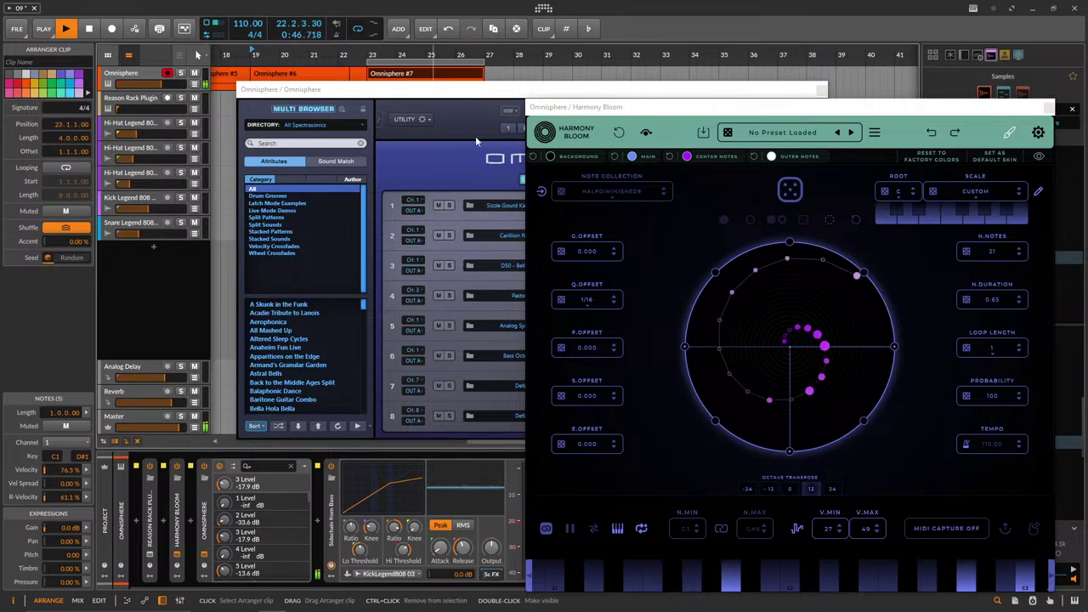
left_click(789, 498)
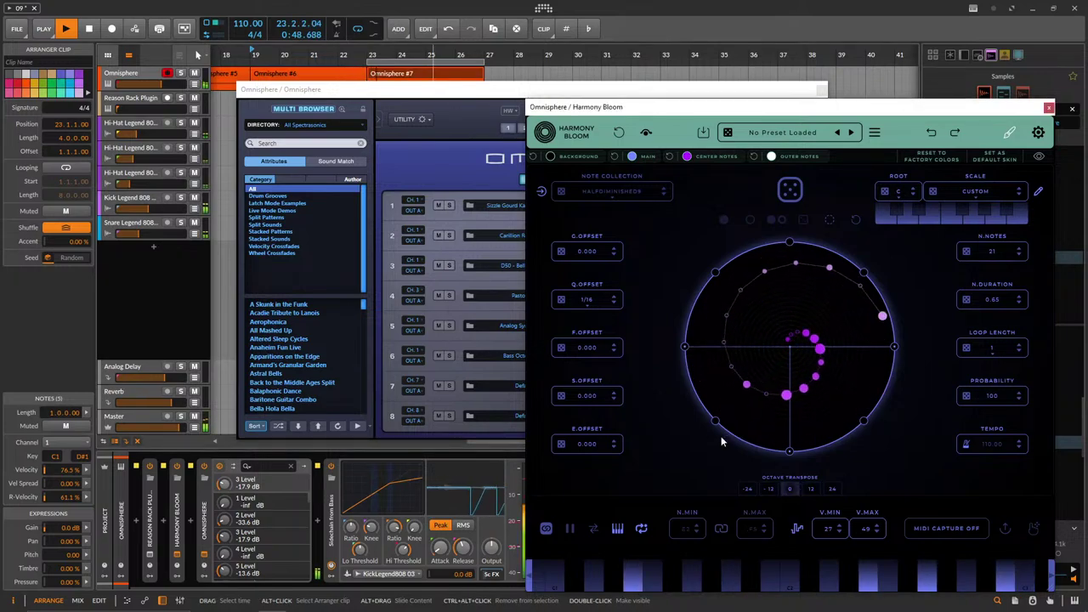
left_click(502, 100)
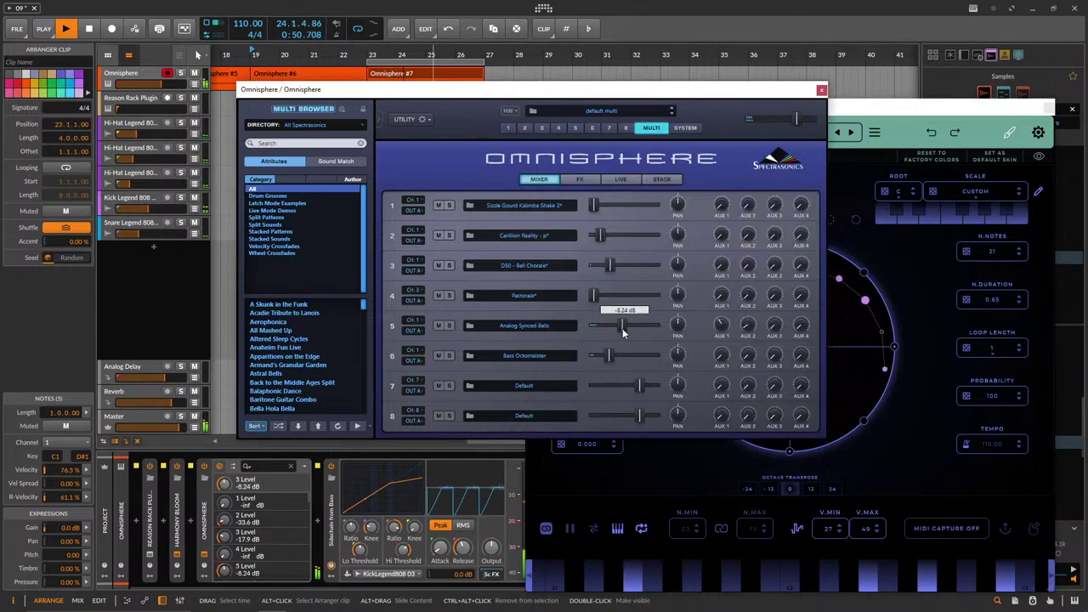
left_click_drag(613, 357, 628, 330)
left_click_drag(610, 266, 610, 268)
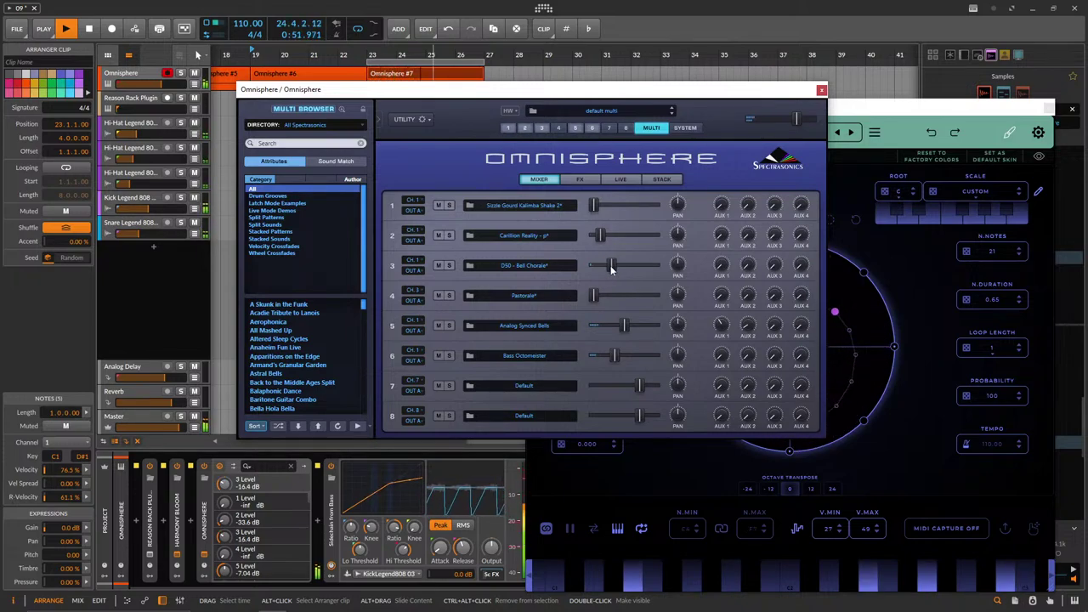
Move the Omnisphere window clear of the arranger clips and restart playback at bar 23 with the Omnisphere #7 clip selected.
left_click_drag(505, 94, 712, 168)
scroll(365, 73, "down", 3)
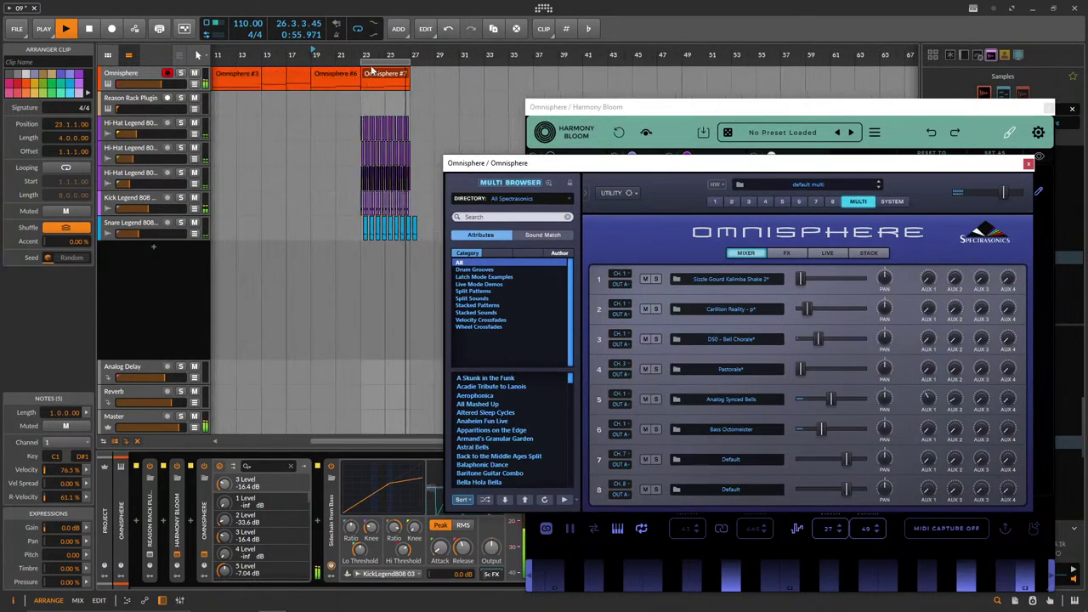
left_click(380, 66)
left_click(380, 73)
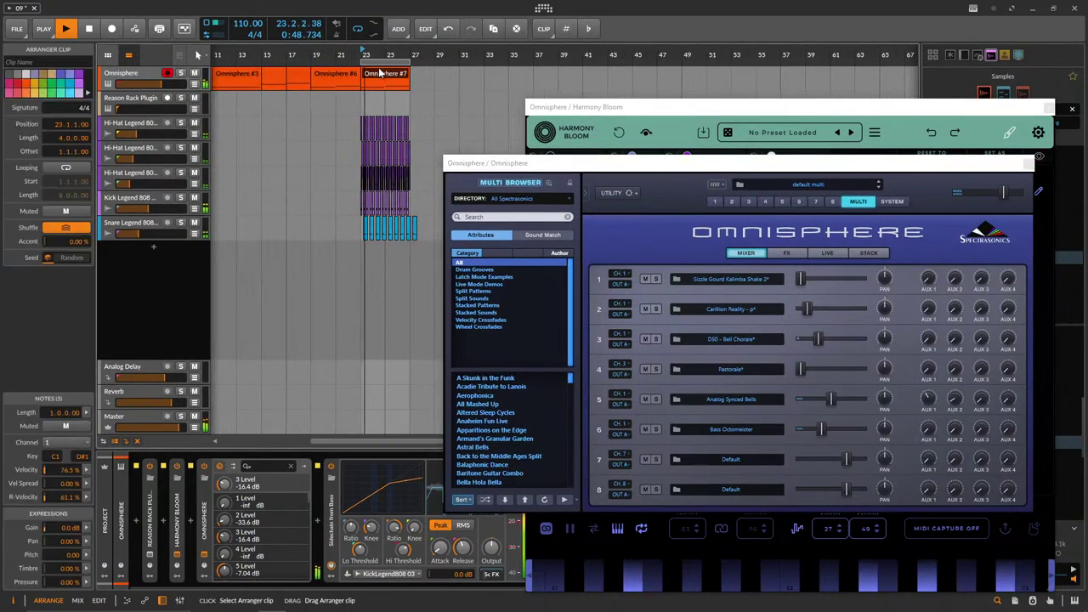
Duplicate the Omnisphere #7 clip directly after itself and open the copy's notes for editing.
key("ctrl+d")
double_click(443, 74)
left_click_drag(550, 163, 689, 139)
scroll(388, 448, "down", 3)
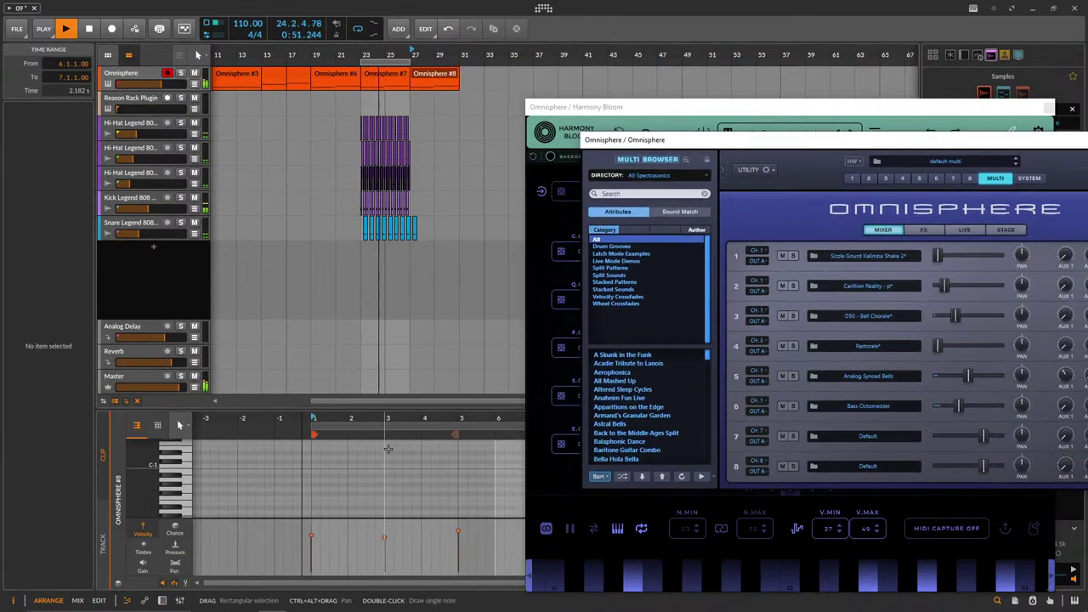
Delete the snare audio that extends past bar 27.
left_click_drag(429, 249, 412, 235)
key("Delete")
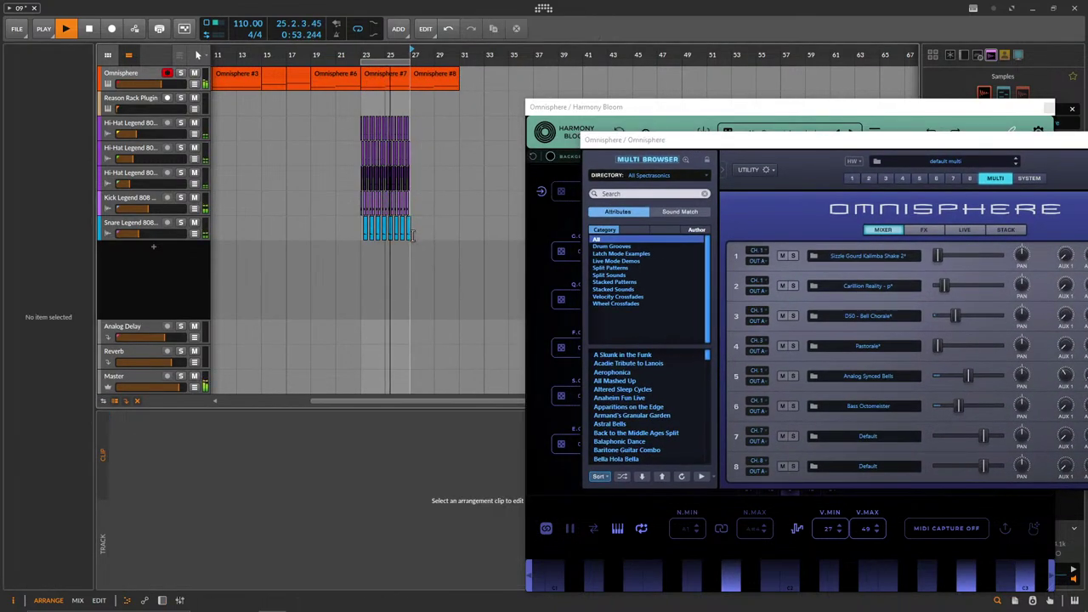
scroll(404, 242, "up", 5)
scroll(432, 242, "down", 2)
Reopen Omnisphere from its track's device chain and set the pitch transpose of part 5, Analog Synced Bells, to +12.
left_click_drag(811, 140, 498, 156)
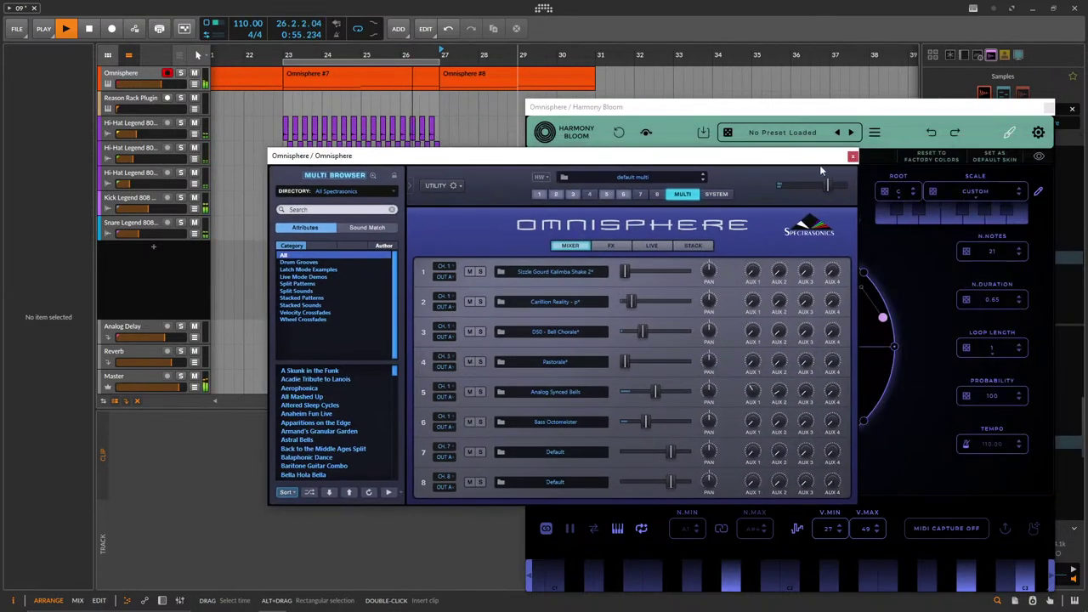
left_click(852, 156)
left_click(170, 442)
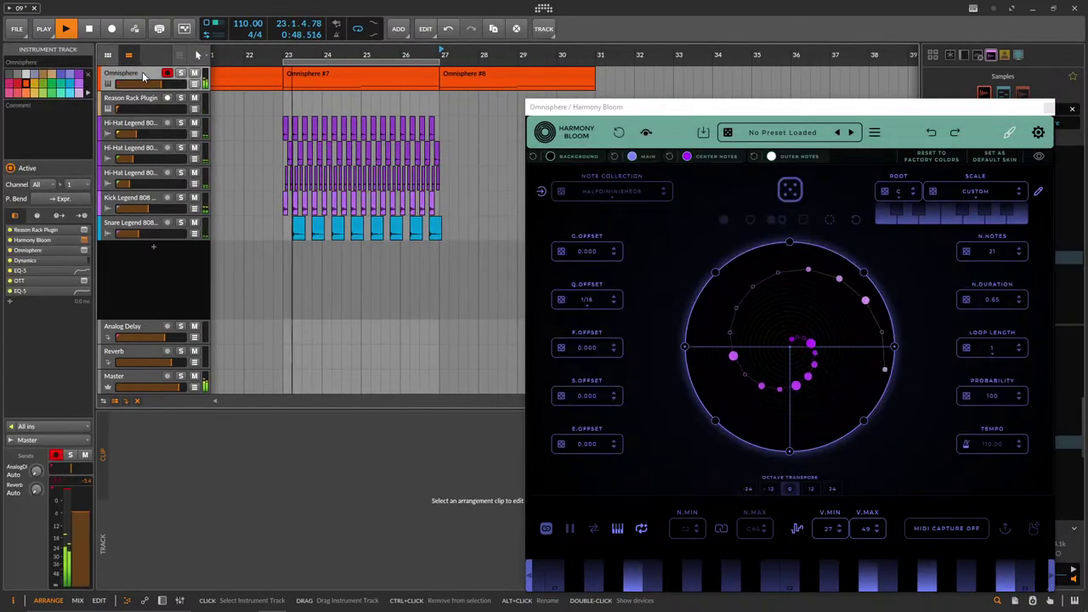
key("d")
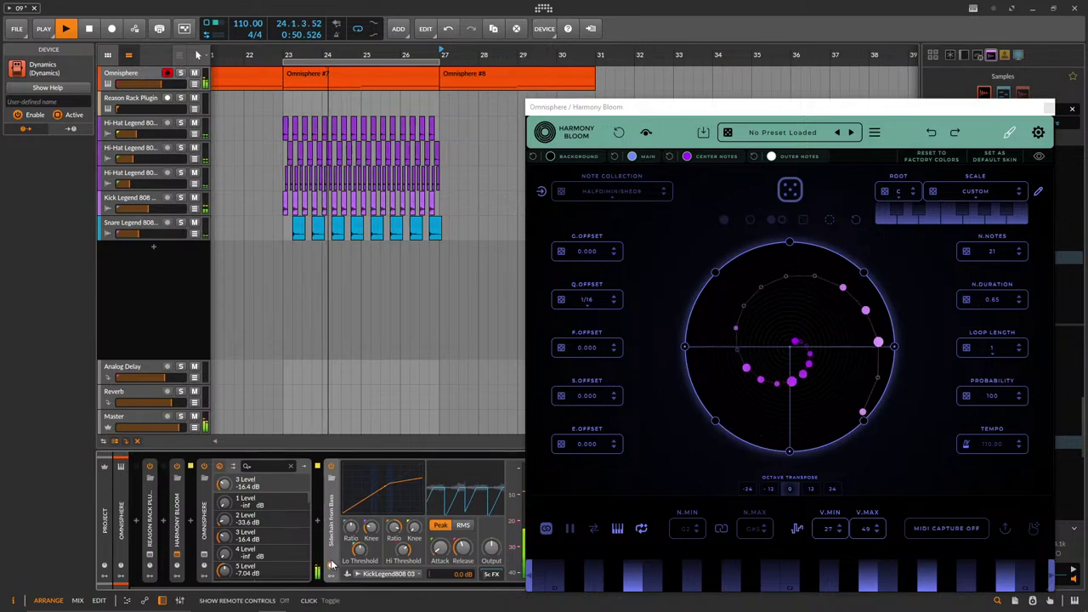
left_click(204, 554)
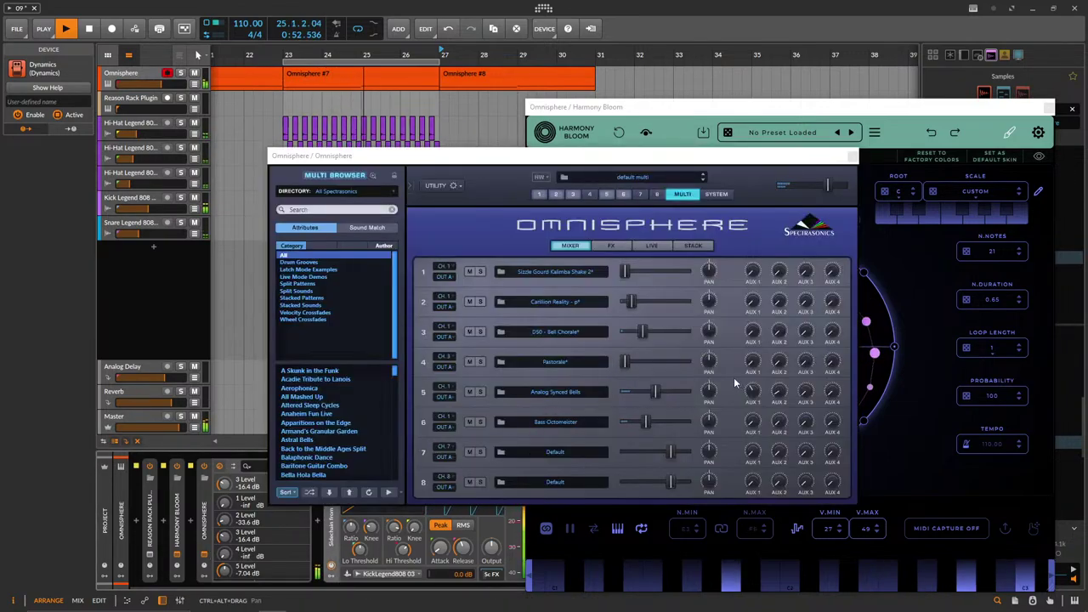
left_click(606, 195)
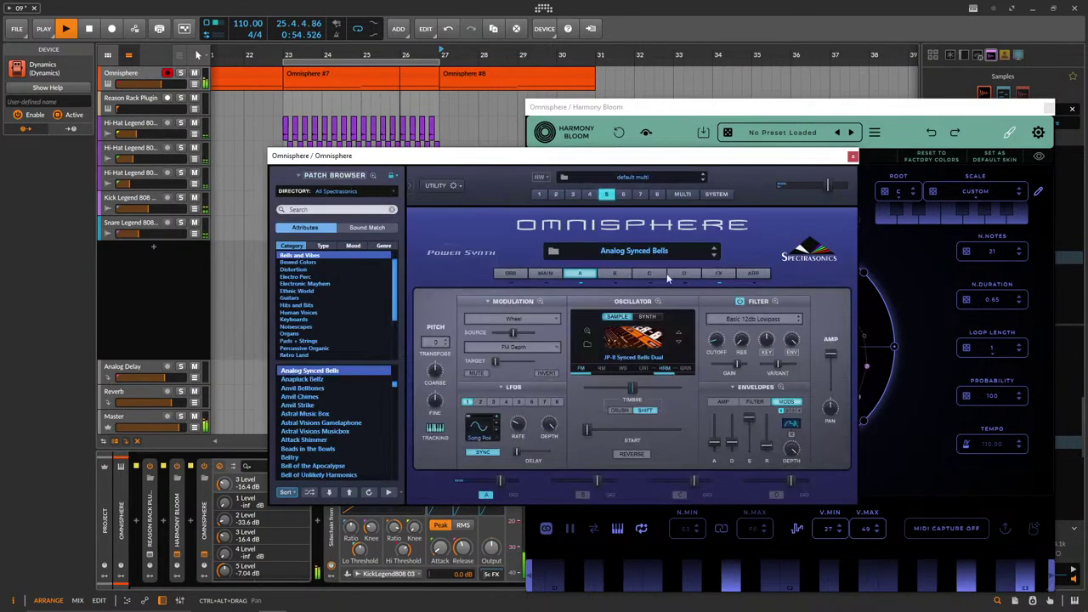
left_click(447, 344)
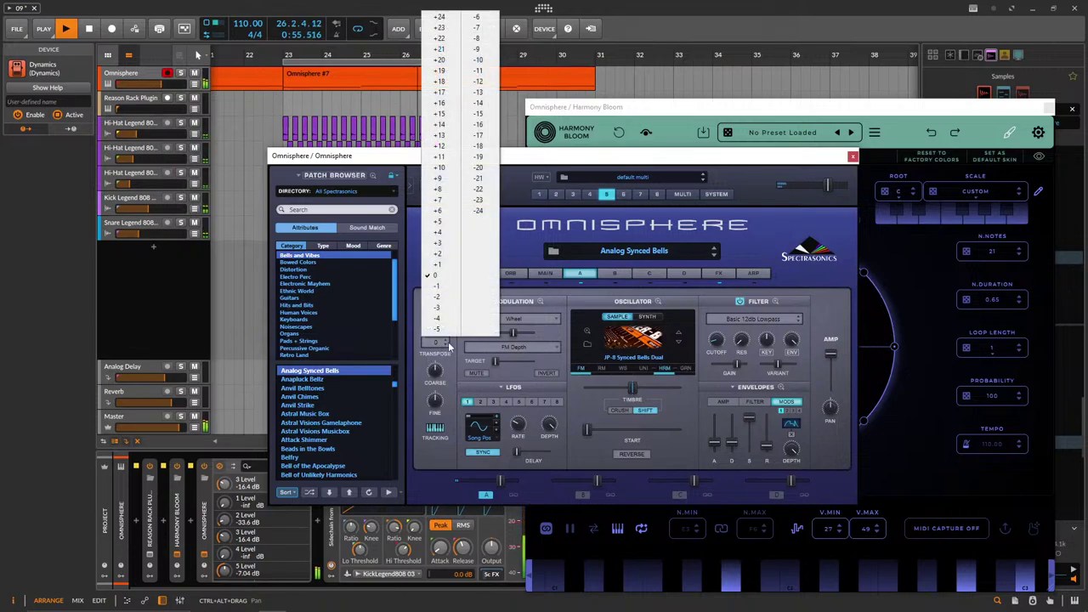
left_click(439, 146)
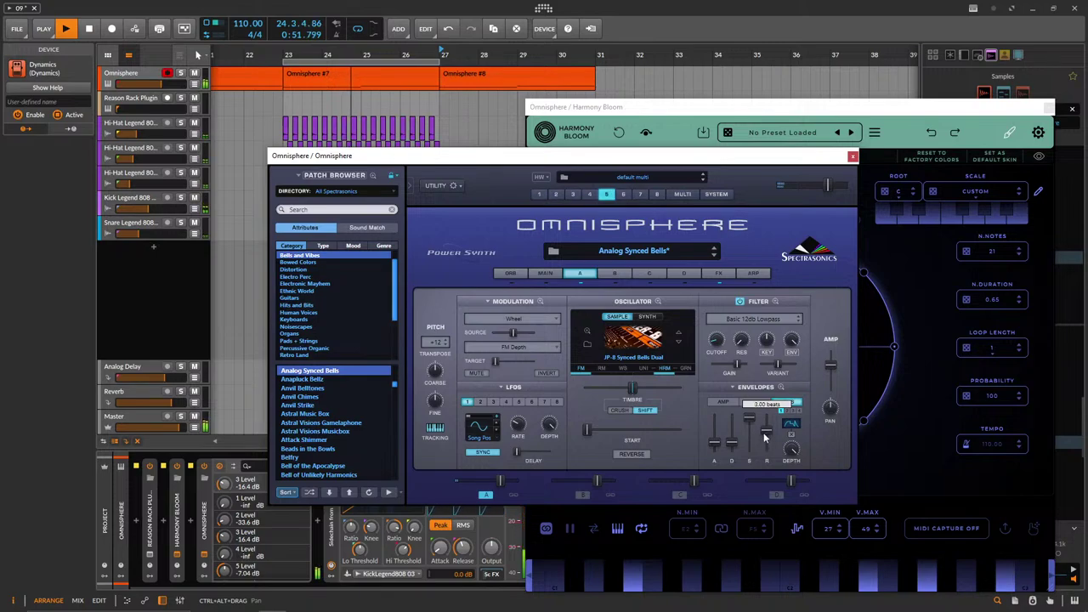
In the Analog Synced Bells amp envelope, shorten the decay and raise the sustain to 0.74, then slightly lower the layer's amp level.
left_click(754, 401)
left_click(722, 401)
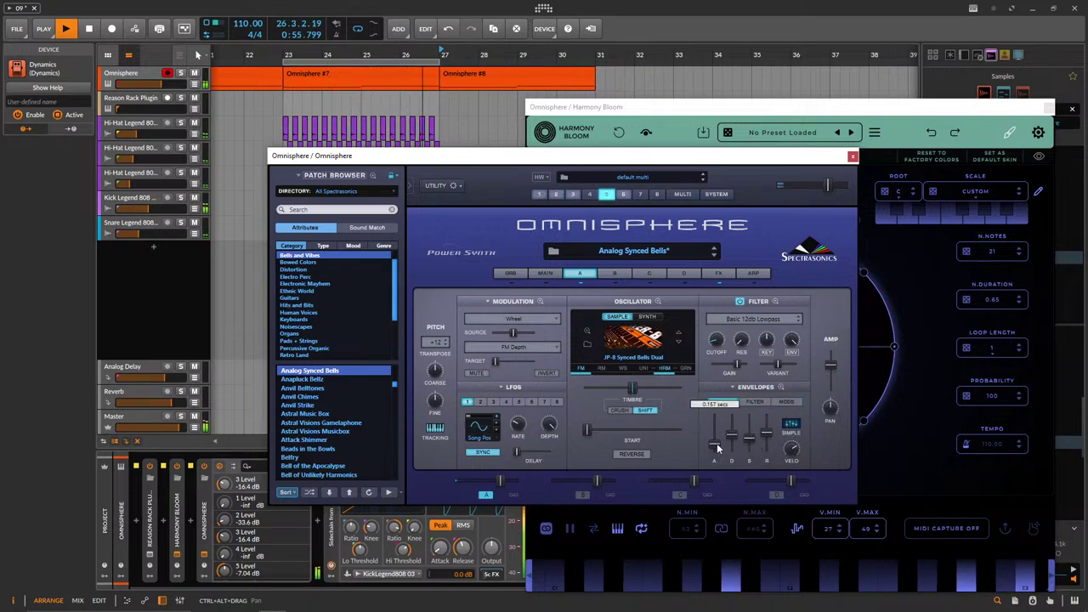
left_click_drag(718, 449, 718, 453)
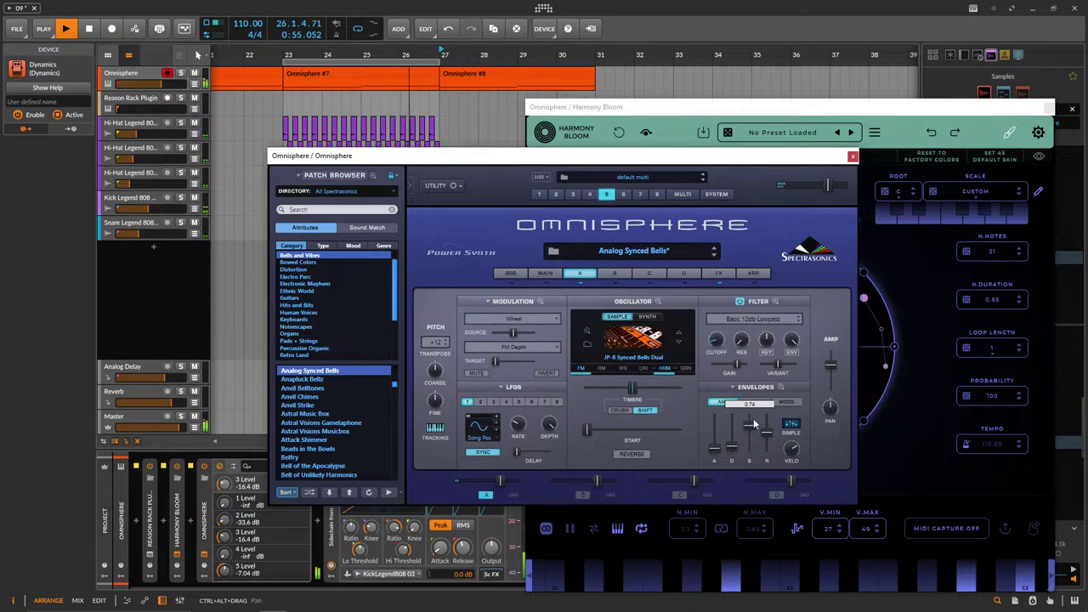
left_click_drag(830, 363, 831, 366)
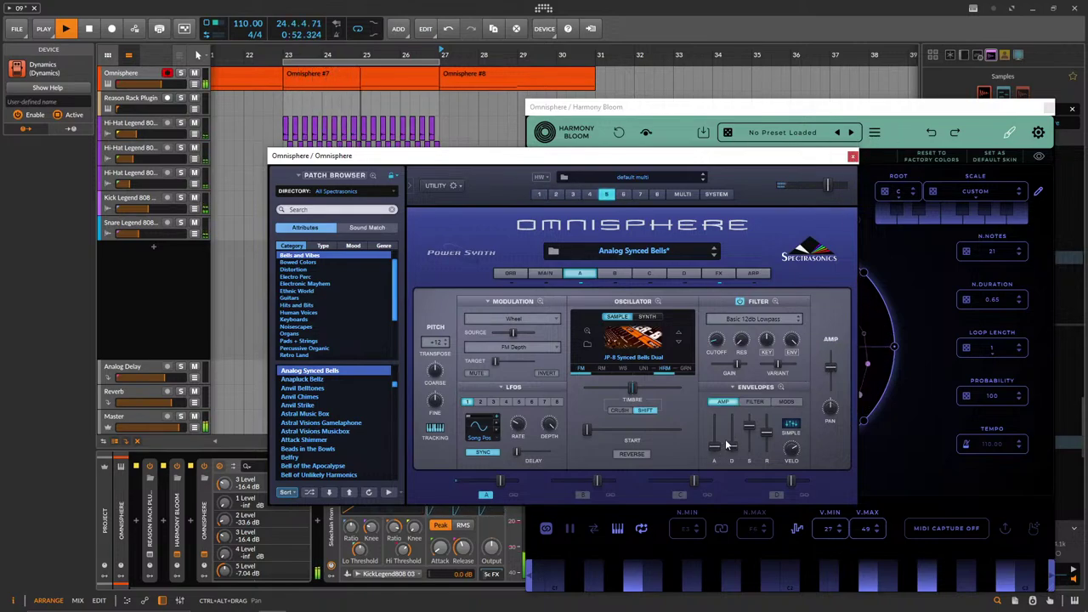
Close Omnisphere and raise the first bass note of the Omnisphere #8 clip to D#1.
left_click(852, 156)
double_click(458, 78)
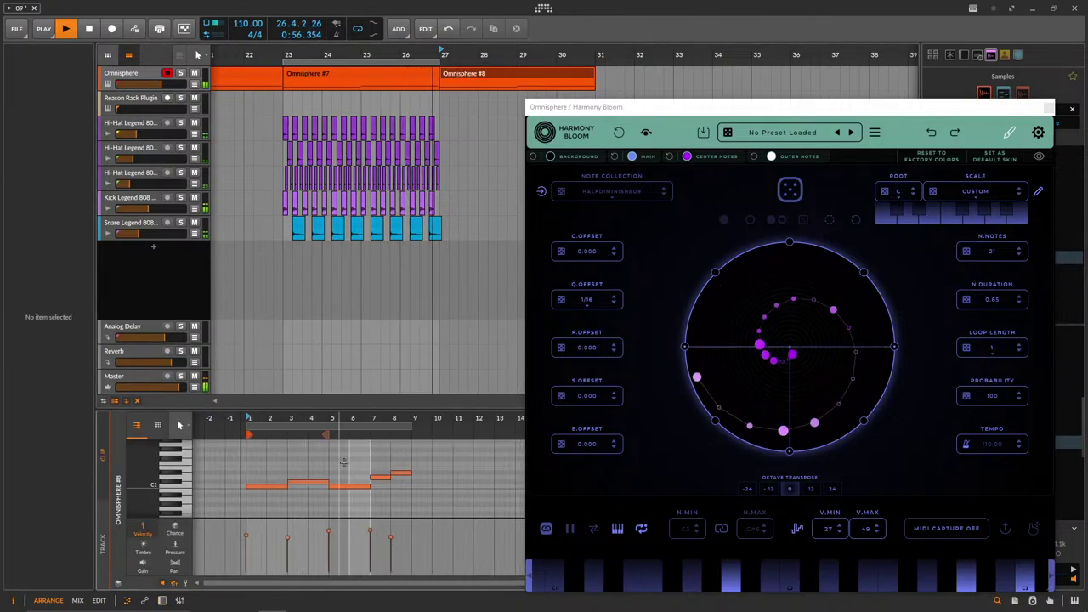
left_click(416, 75)
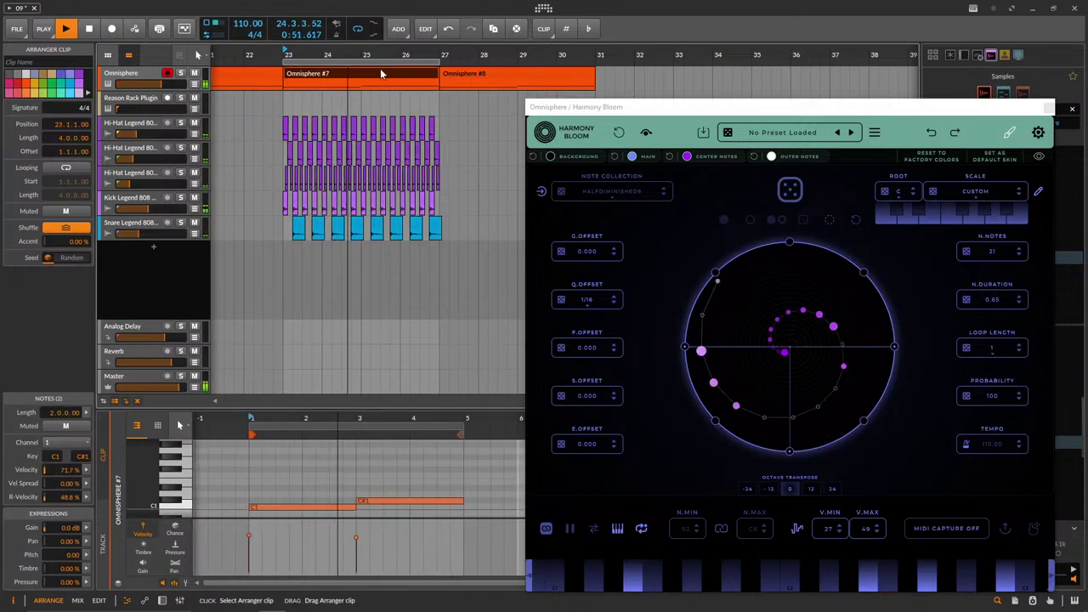
left_click(446, 76)
left_click_drag(250, 508, 253, 490)
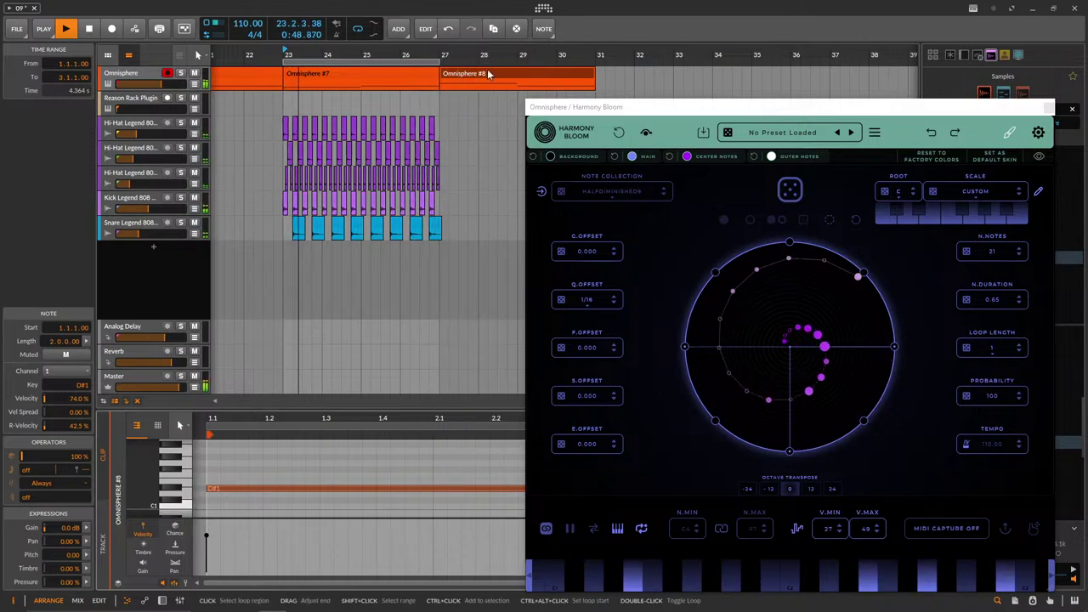
Extend the arranger loop to 8 bars and duplicate all hi-hat, kick and snare clips to start at bar 27.
left_click_drag(439, 64, 594, 68)
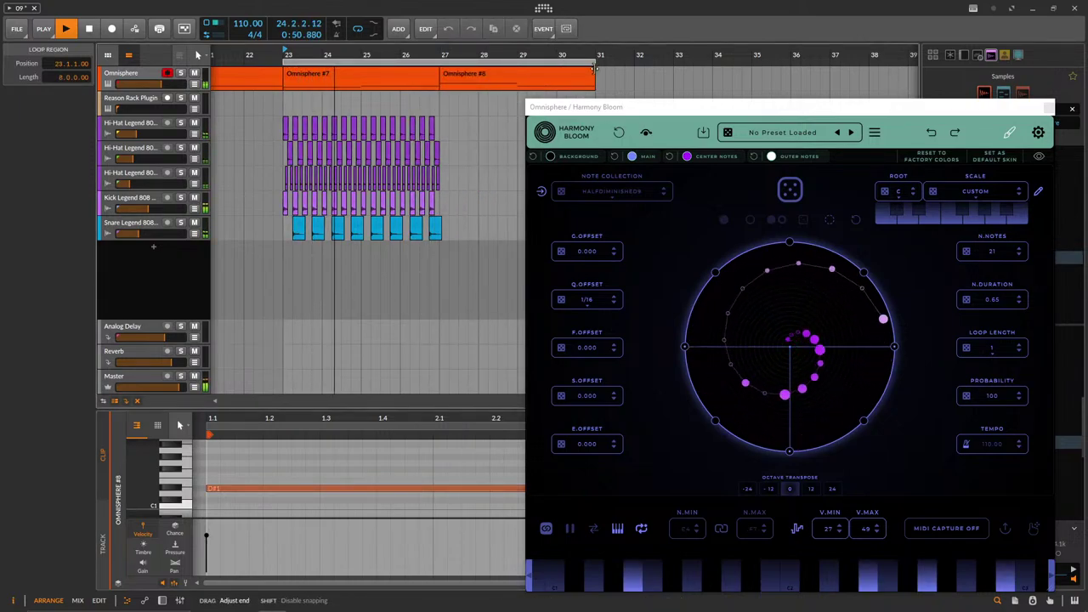
left_click_drag(438, 249, 301, 125)
key("ctrl+d")
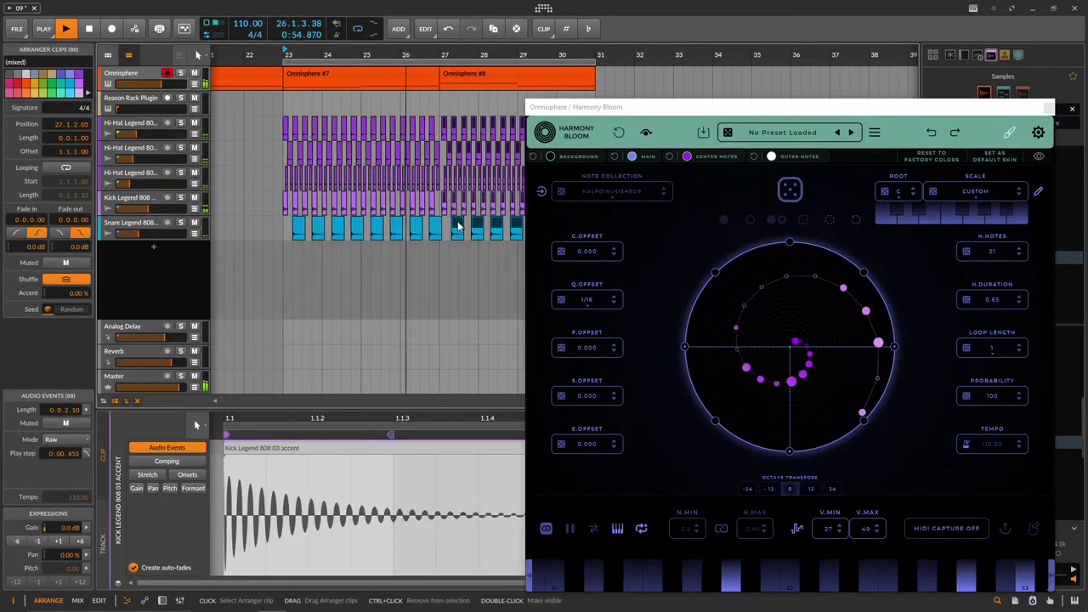
scroll(450, 226, "up", 5)
scroll(448, 225, "down", 8)
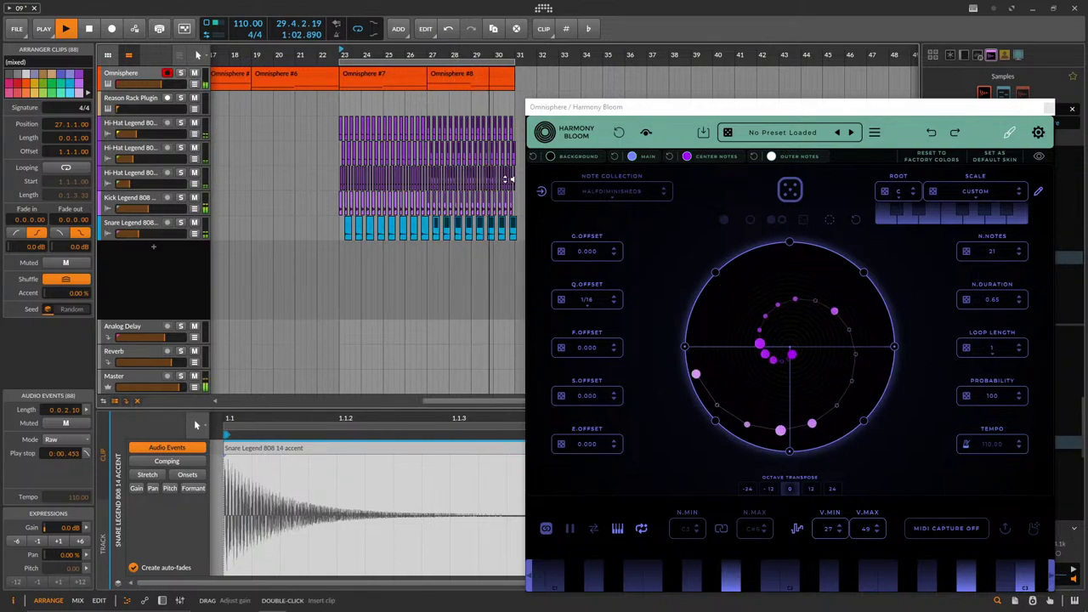
Show the Reason Rack Plugin track's devices and set the track volume to -28.8 dB.
left_click(136, 73)
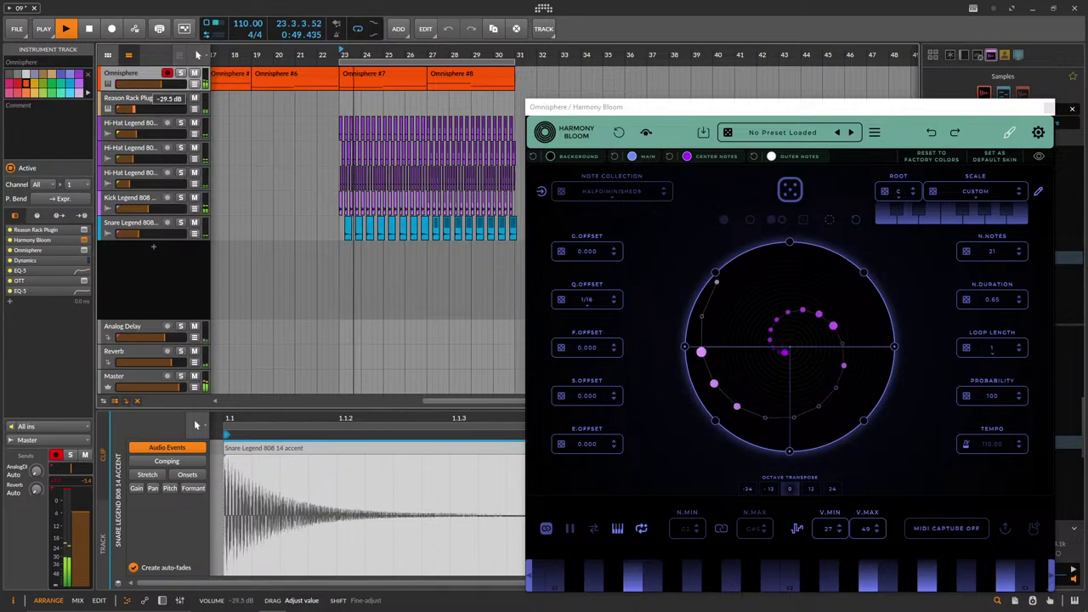
left_click(141, 111)
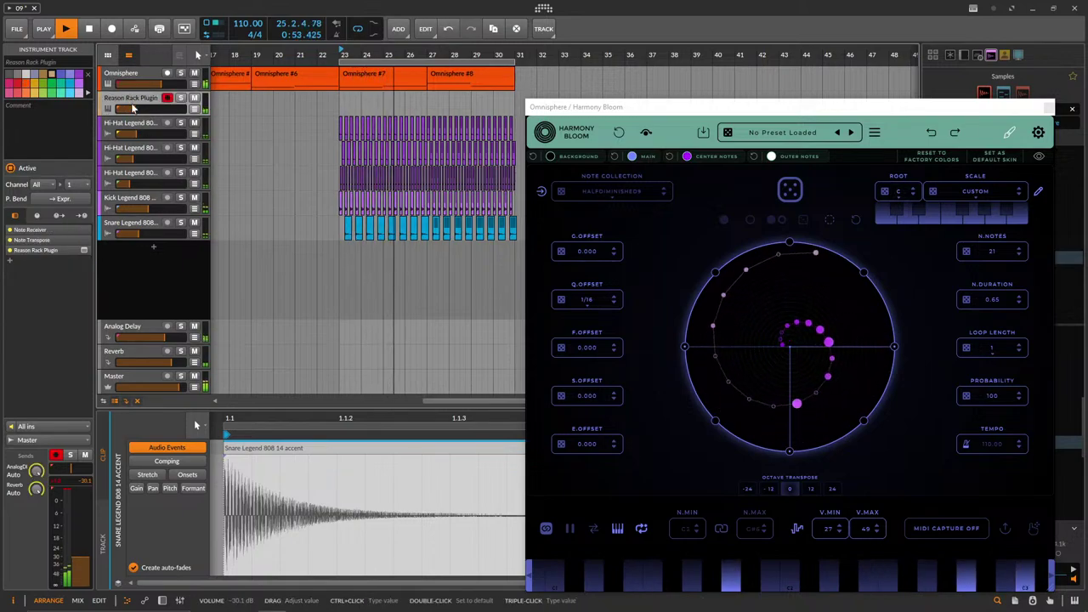
double_click(131, 101)
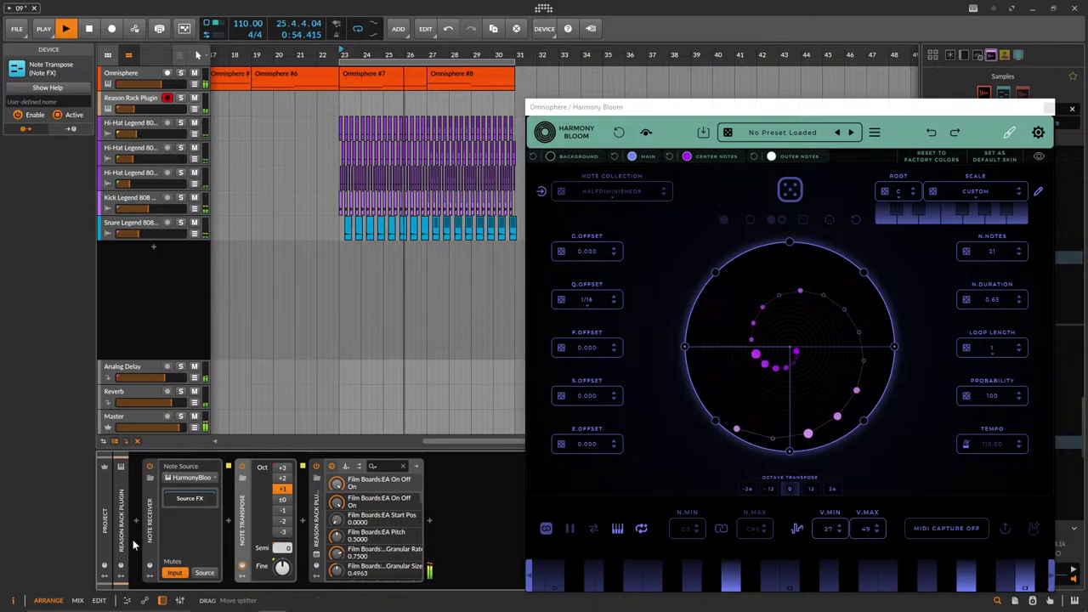
left_click(145, 97)
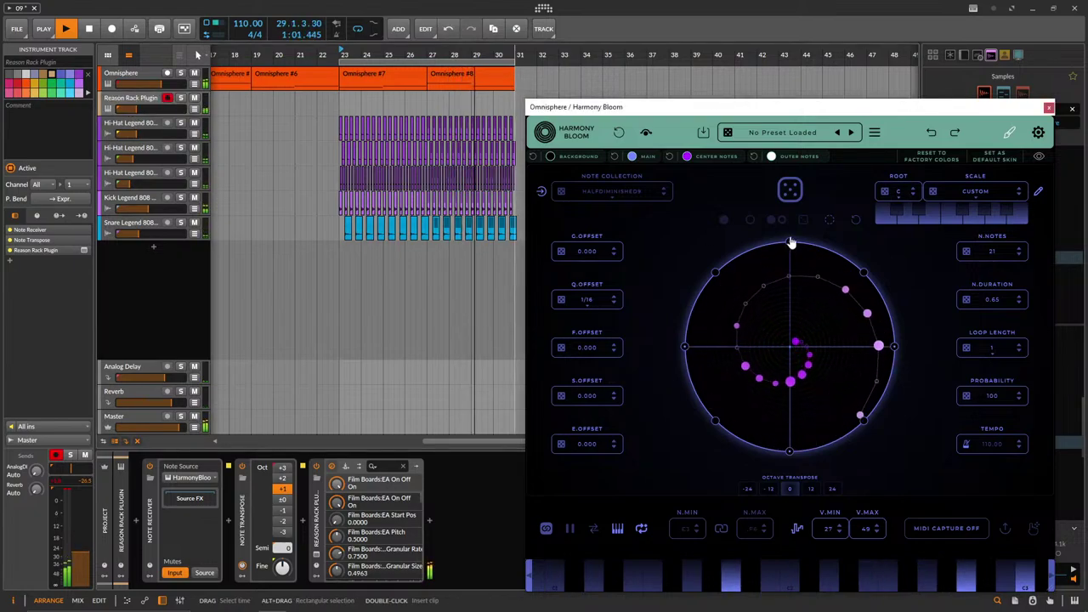
left_click(138, 112)
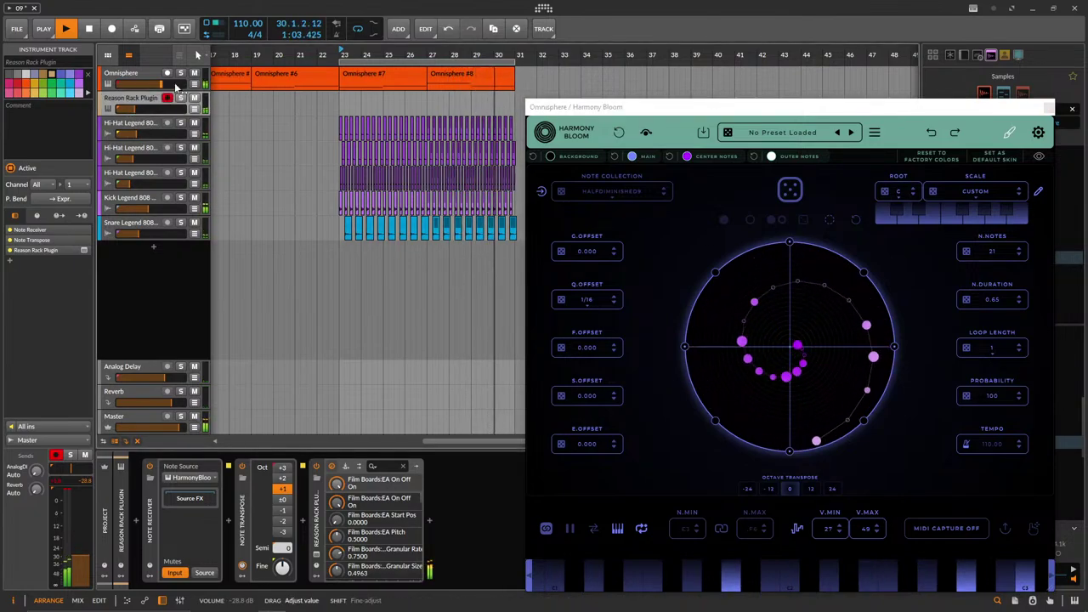
Reactivate all muted notes in Harmony Bloom's spiral and set the note duration to 0.07.
left_click(856, 228)
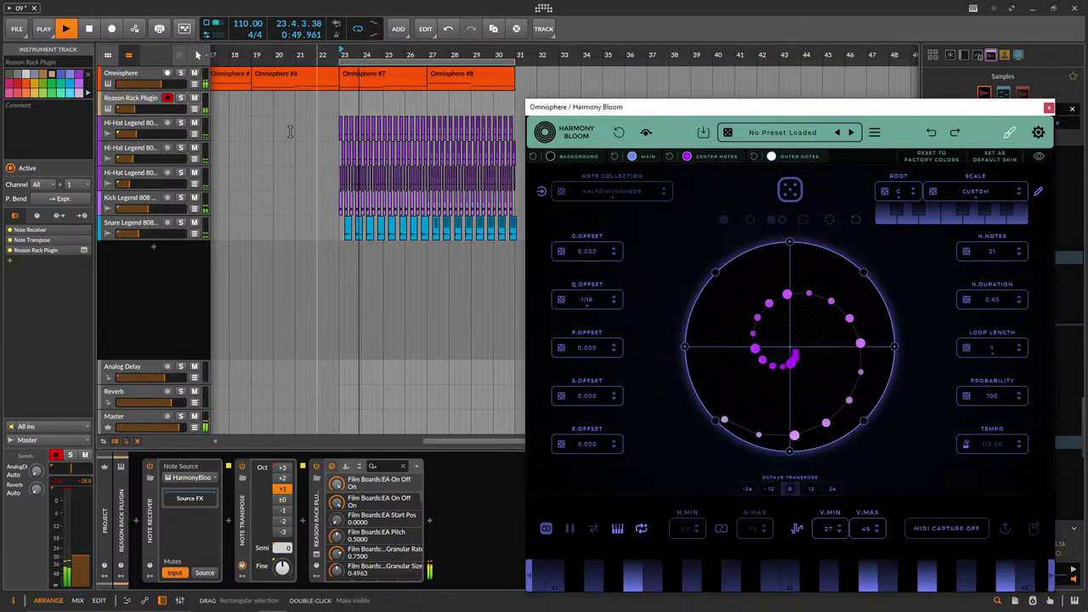
left_click(162, 84)
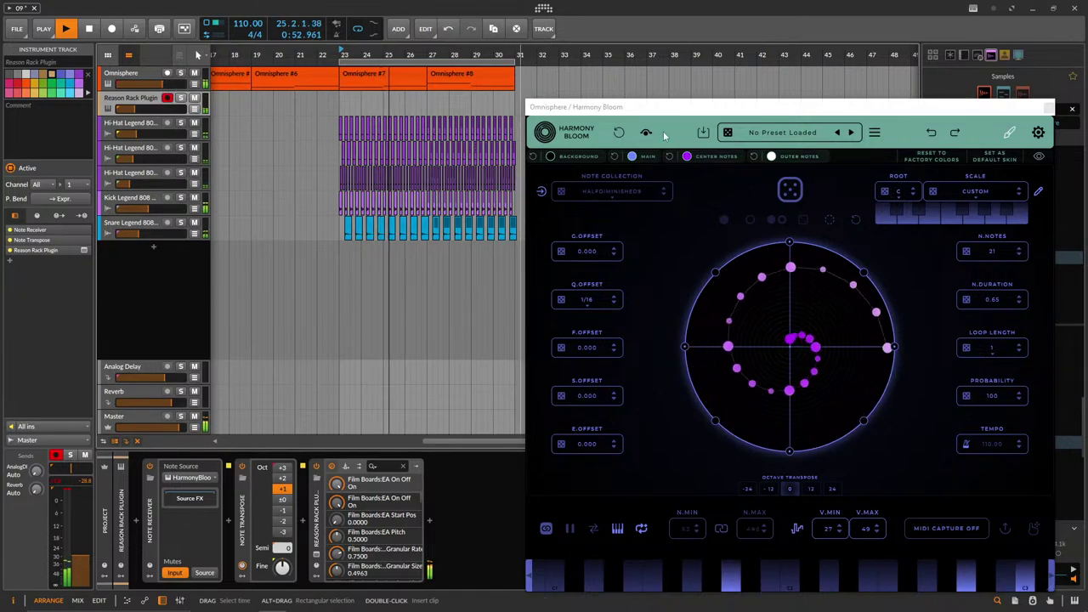
left_click(128, 74)
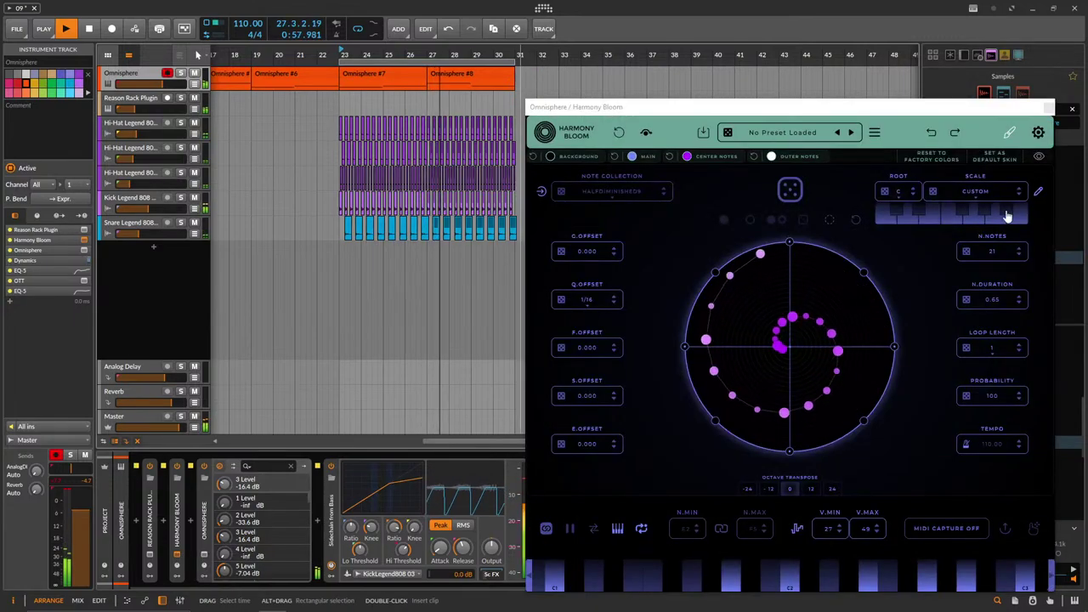
left_click_drag(995, 301, 988, 357)
left_click(1022, 296)
left_click(1021, 296)
left_click(1022, 296)
left_click(1023, 296)
left_click(1024, 296)
left_click(1023, 296)
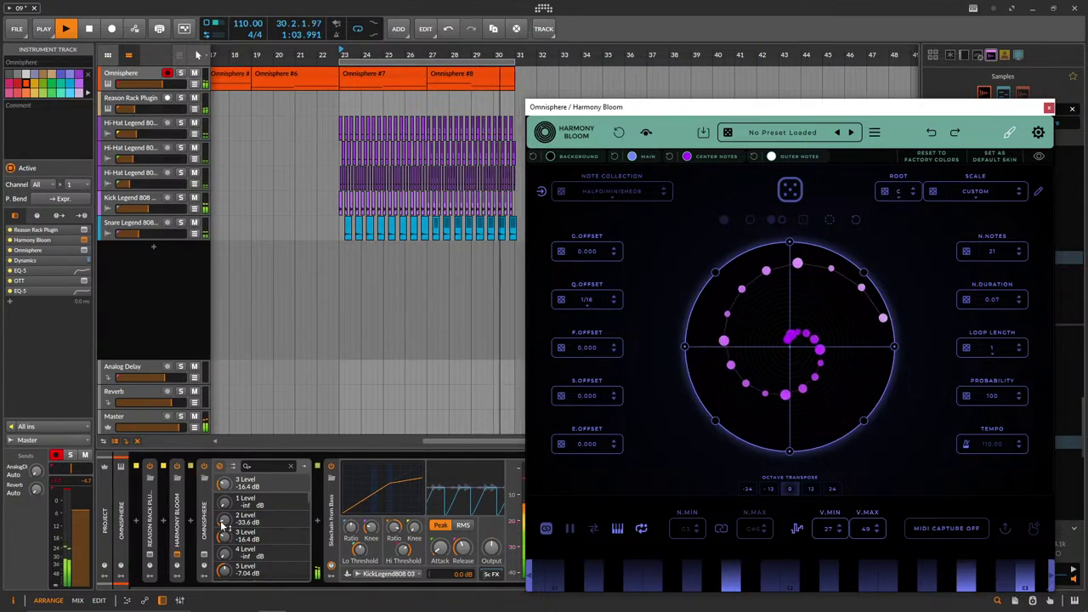
Shorten the amp release and set the filter cutoff to about 0.225 kHz for Omnisphere part 5, Analog Synced Bells.
left_click(204, 555)
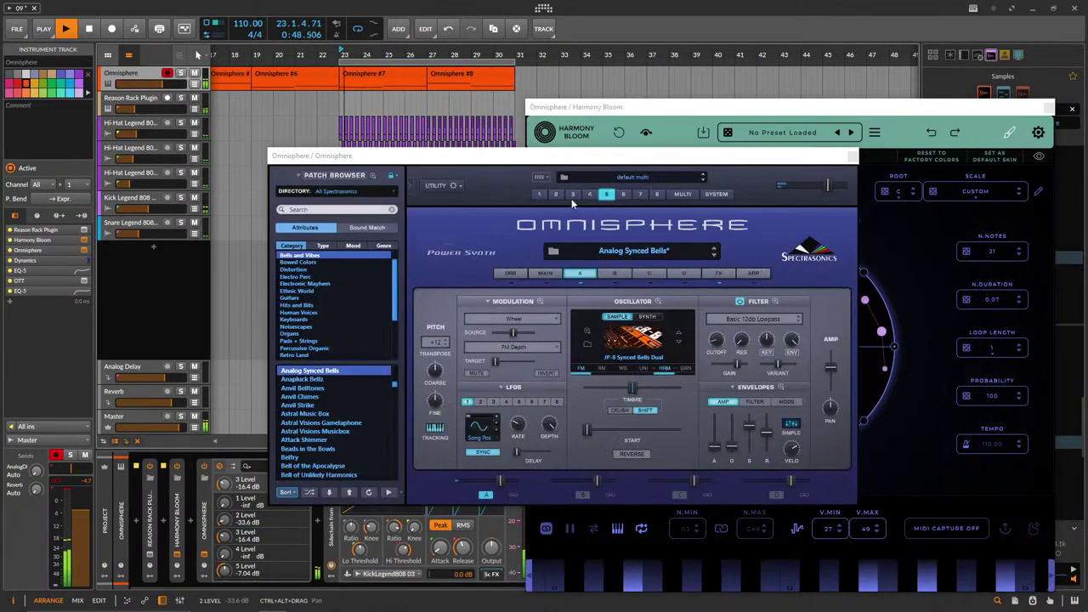
left_click(573, 195)
left_click(605, 194)
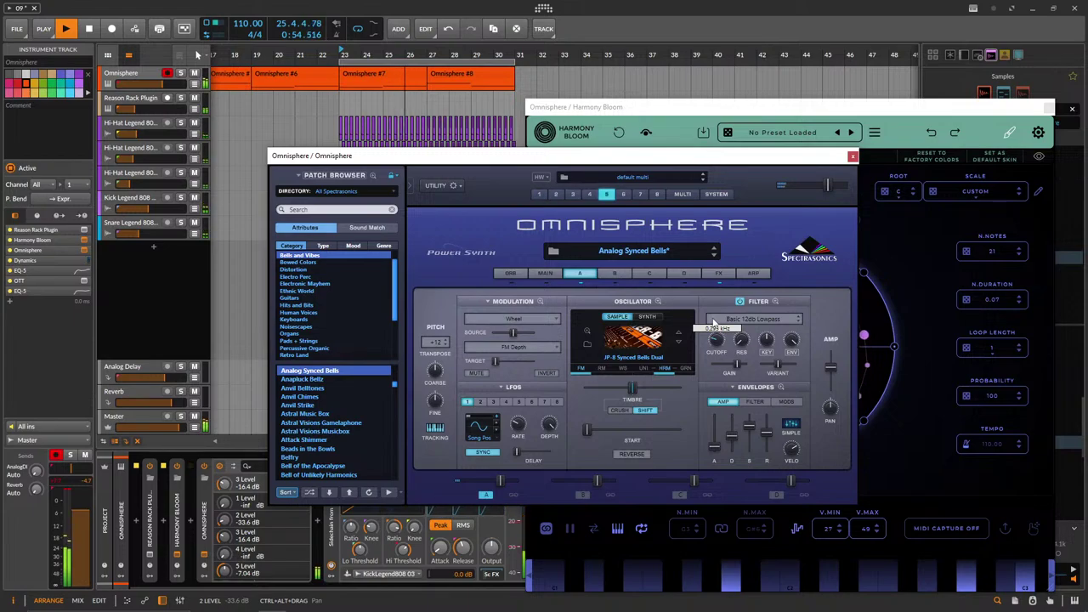
left_click_drag(772, 445, 772, 447)
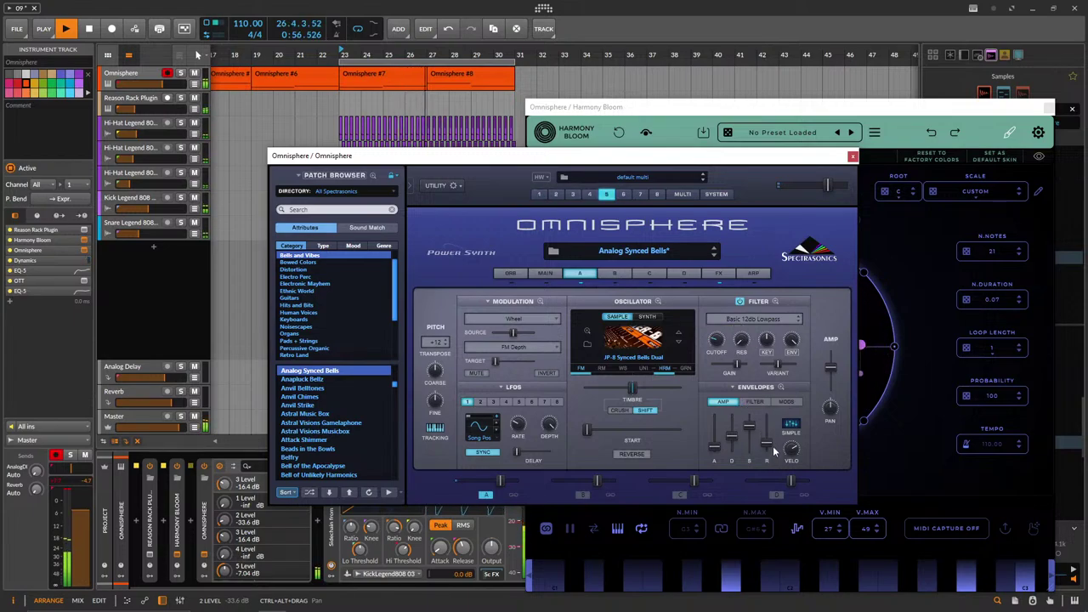
left_click_drag(714, 343, 713, 338)
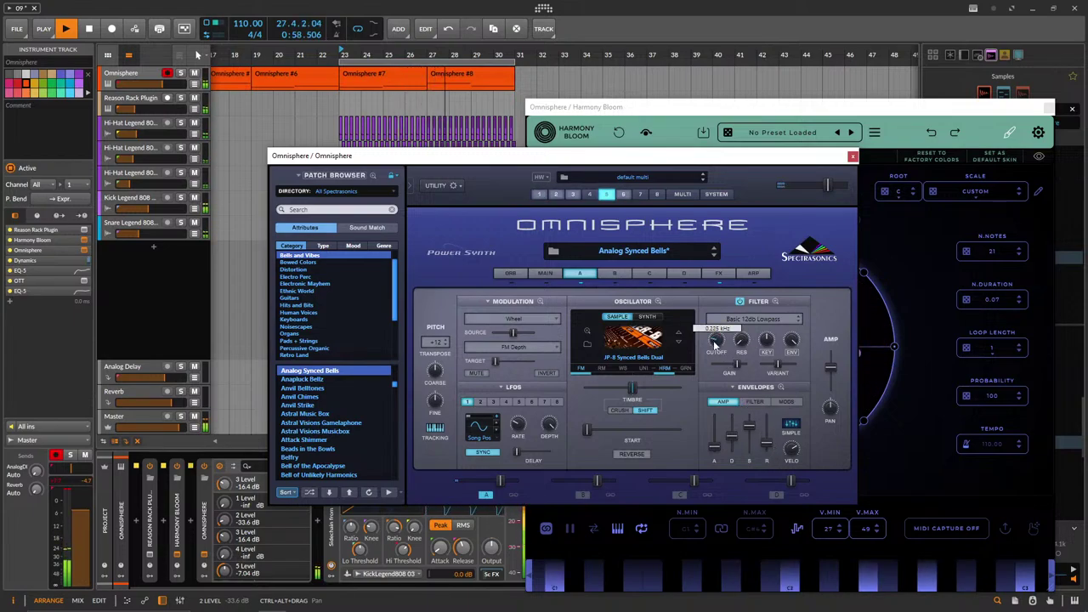
left_click(718, 273)
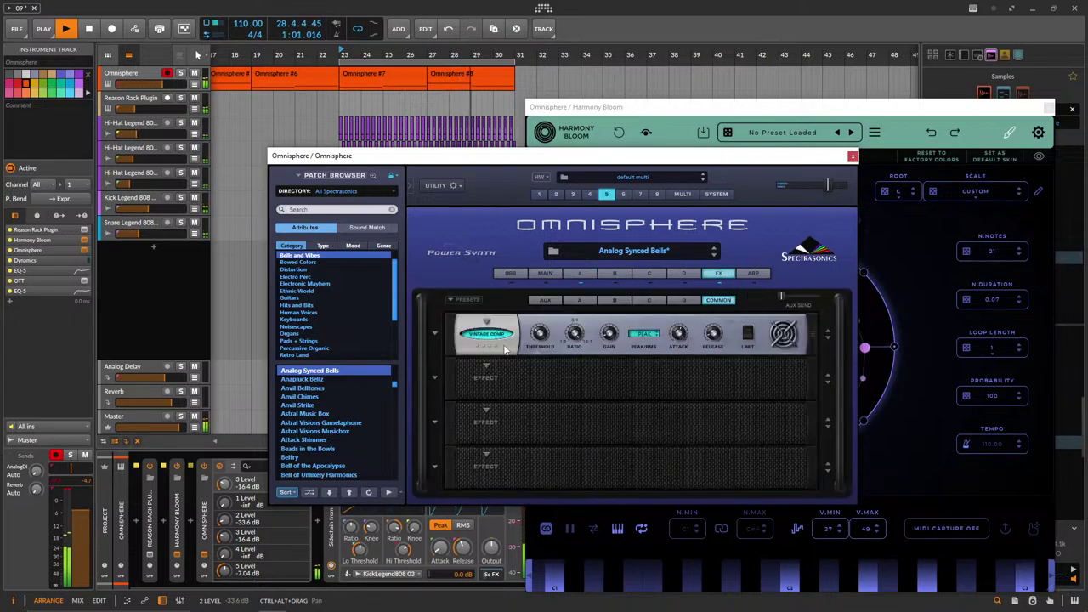
left_click(853, 156)
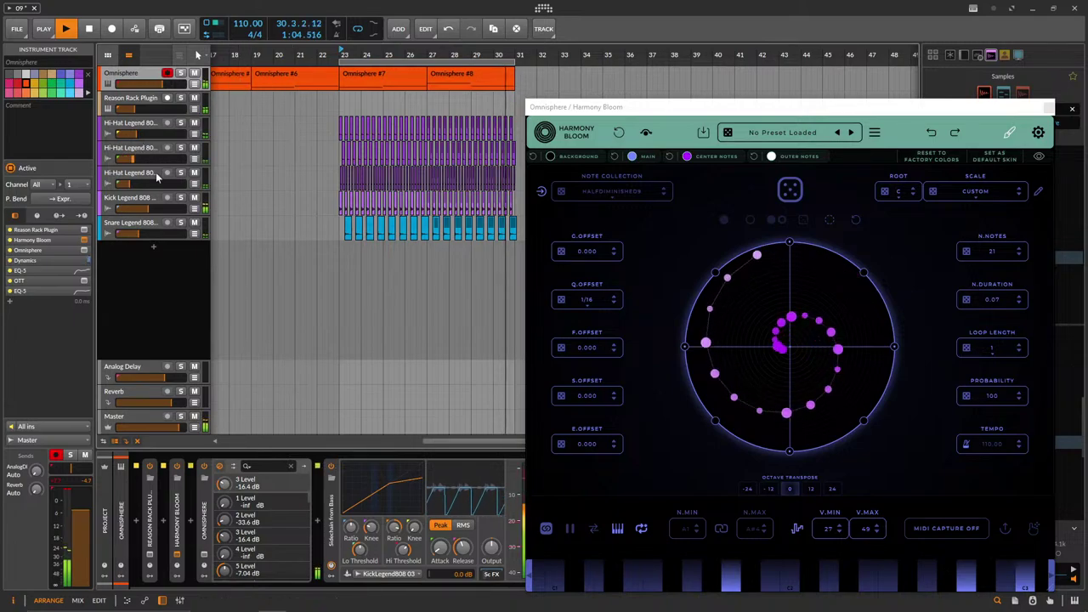
Mute the Kick Legend track and select bars 23 to 25 of the Omnisphere #7 clip.
left_click(194, 197)
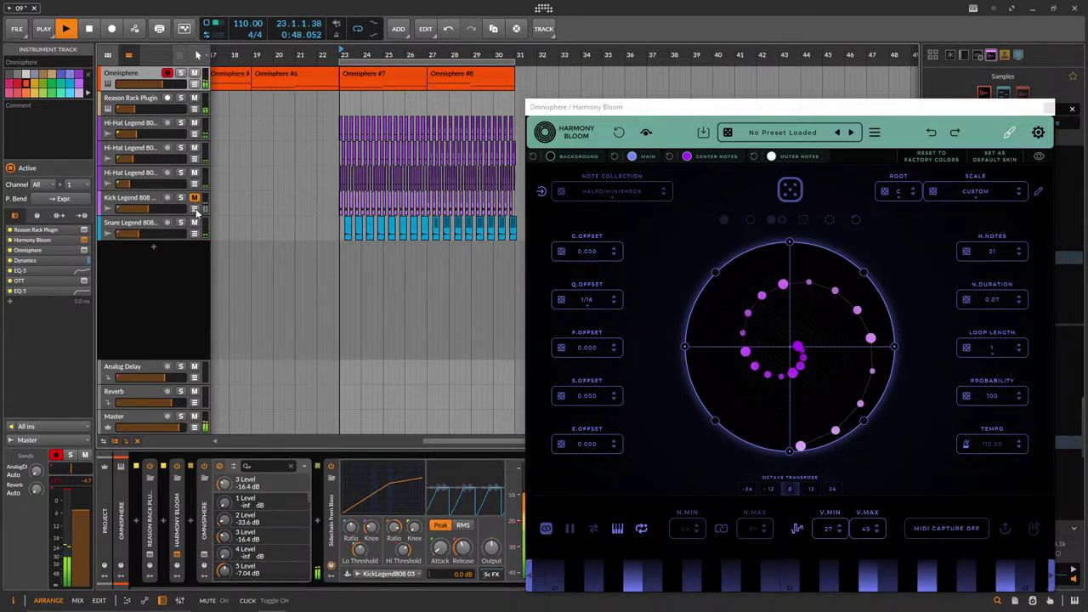
left_click(382, 75)
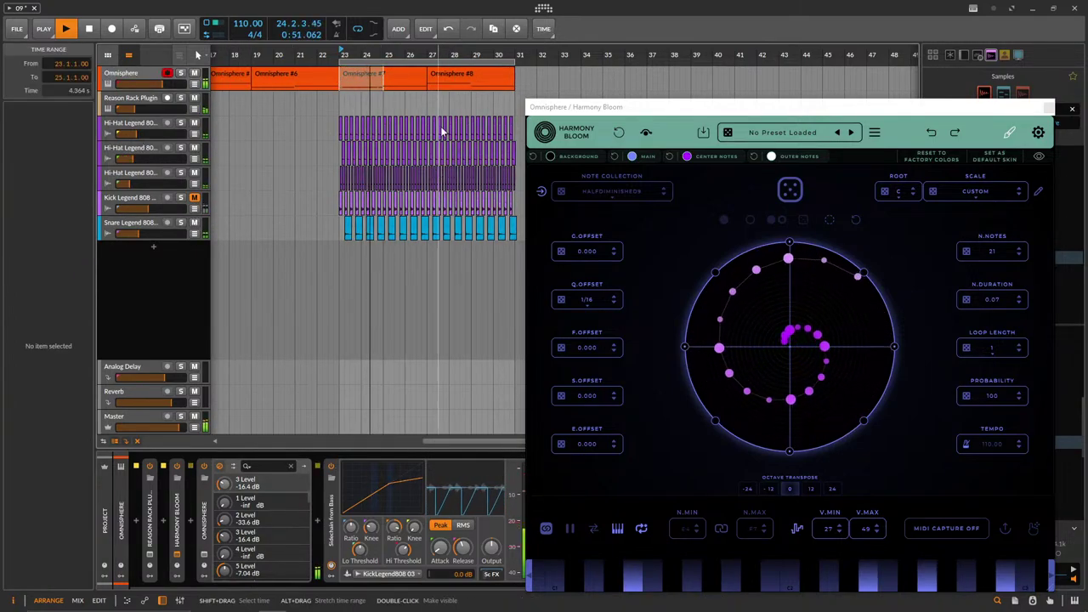
Save the project and duplicate the Reason Rack Plugin track.
key("ctrl+s")
left_click_drag(670, 113, 577, 91)
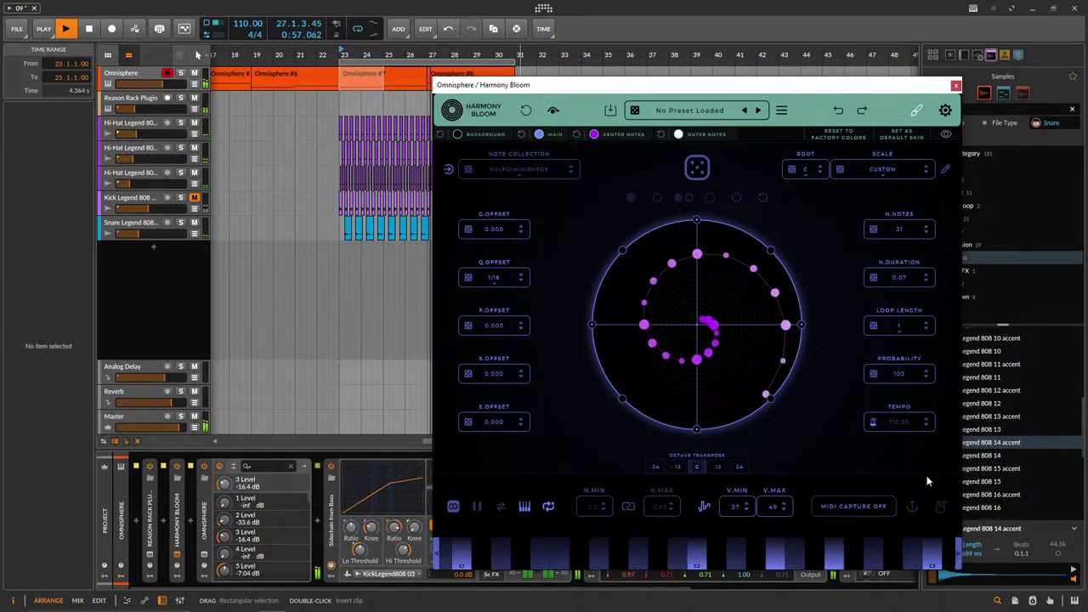
left_click(146, 98)
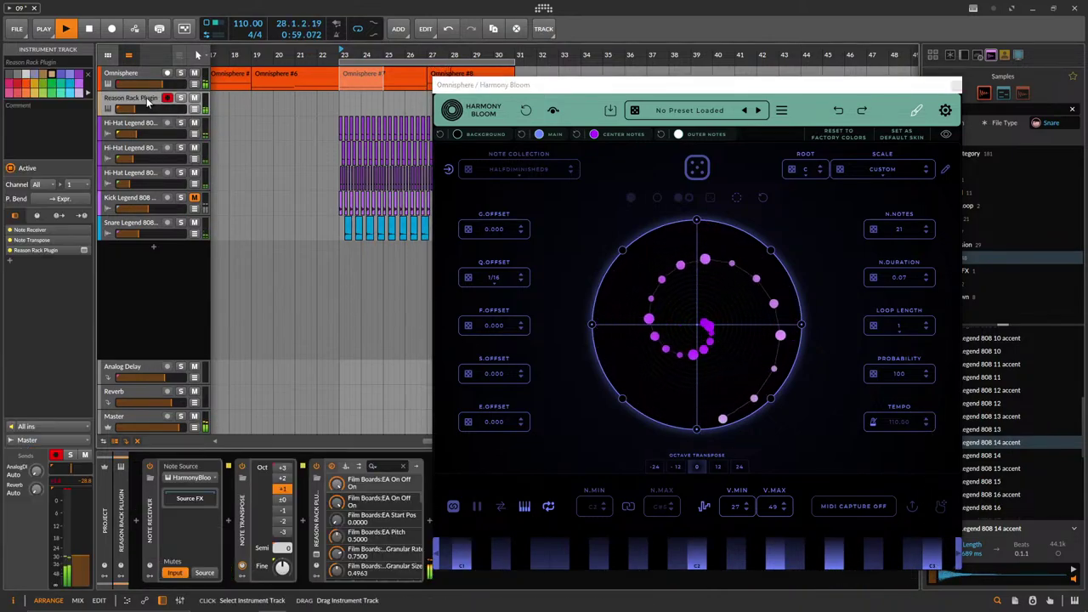
key("ctrl+d")
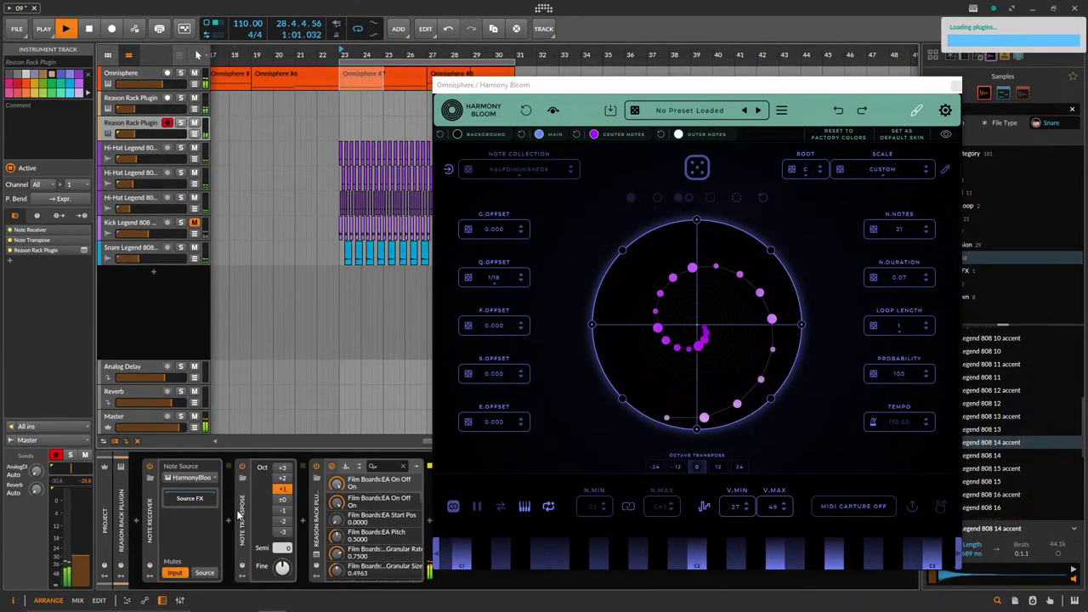
Set the duplicated track's Note Transpose to ±0 octaves and open its Reason Rack Plugin window.
left_click(282, 500)
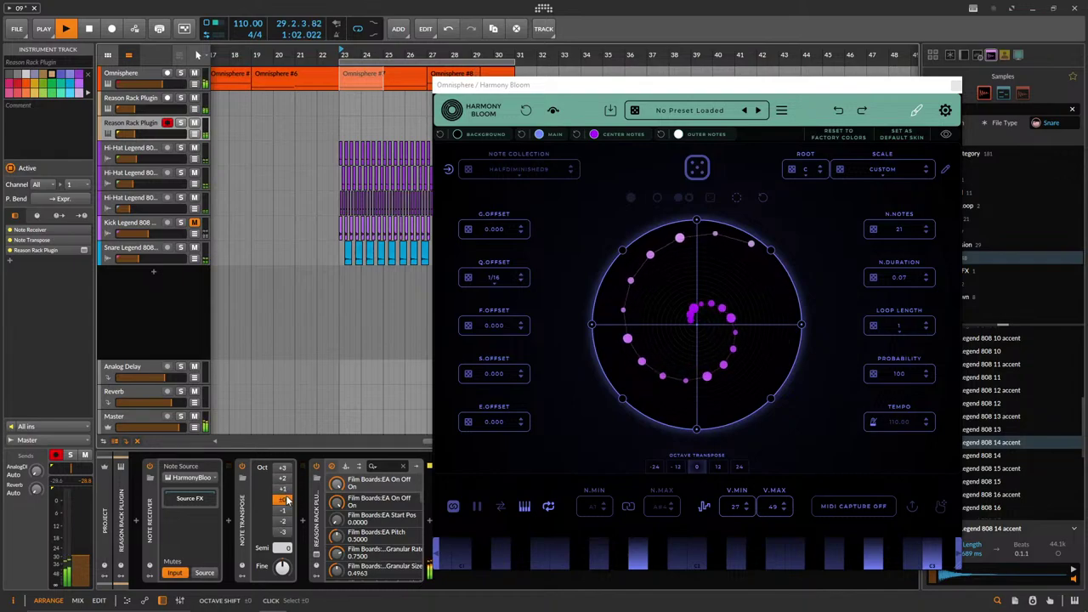
left_click(316, 554)
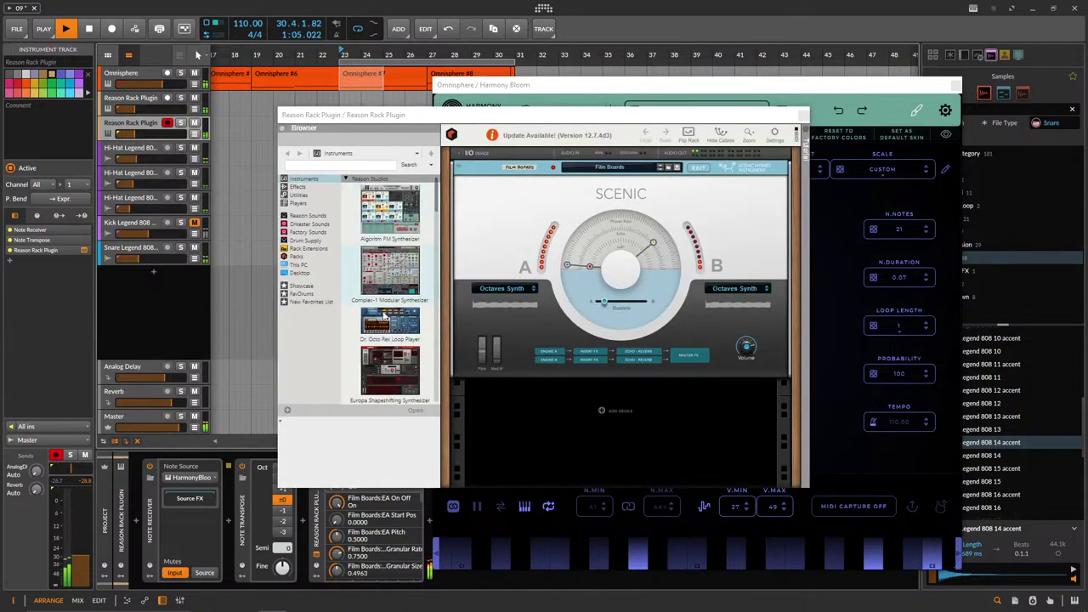
scroll(385, 292, "down", 8)
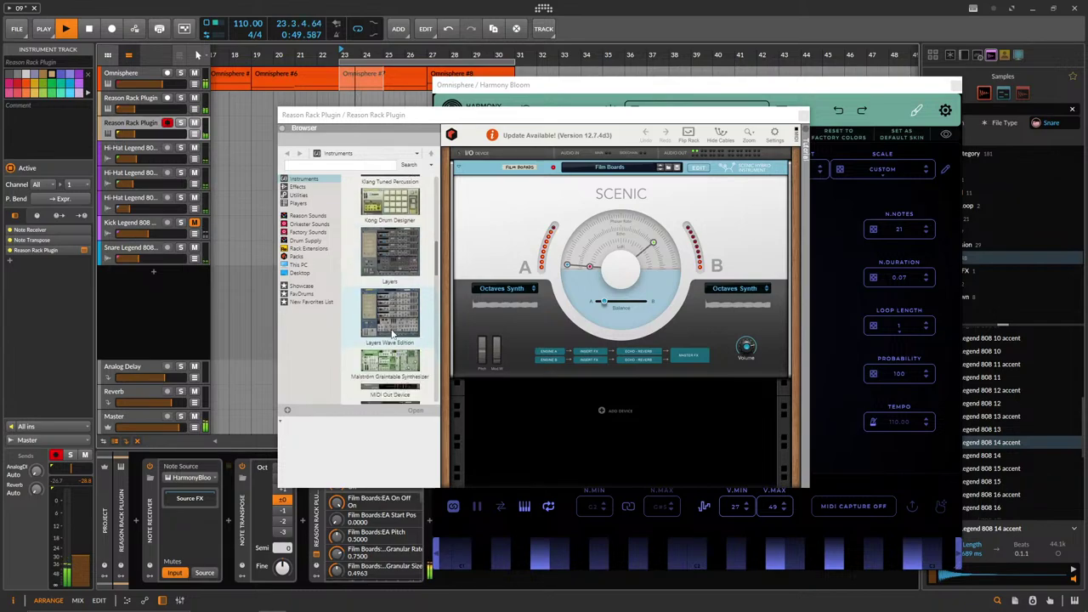
scroll(396, 330, "down", 3)
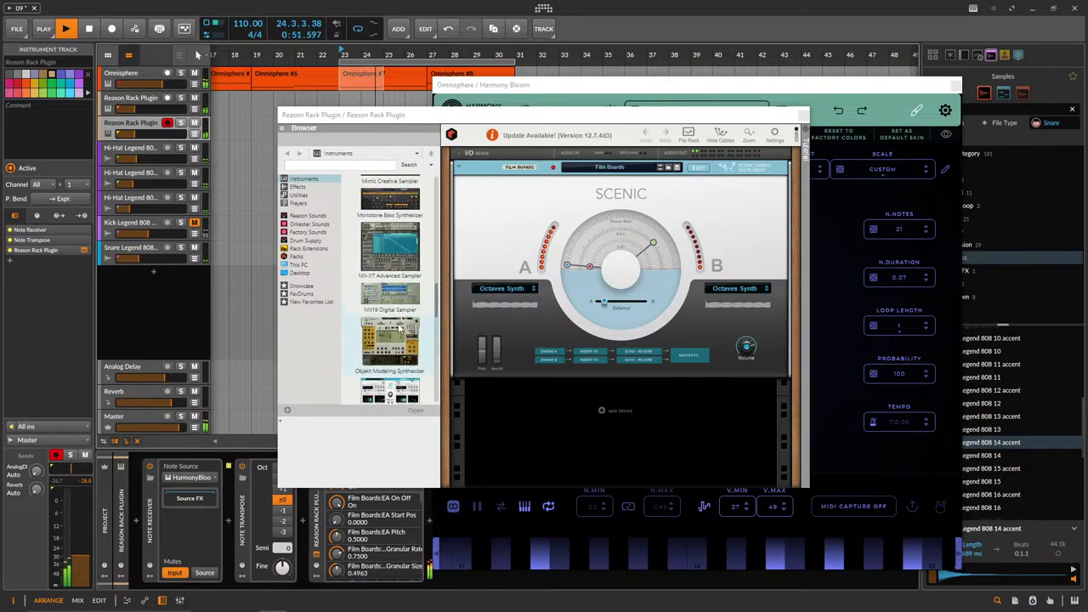
double_click(395, 330)
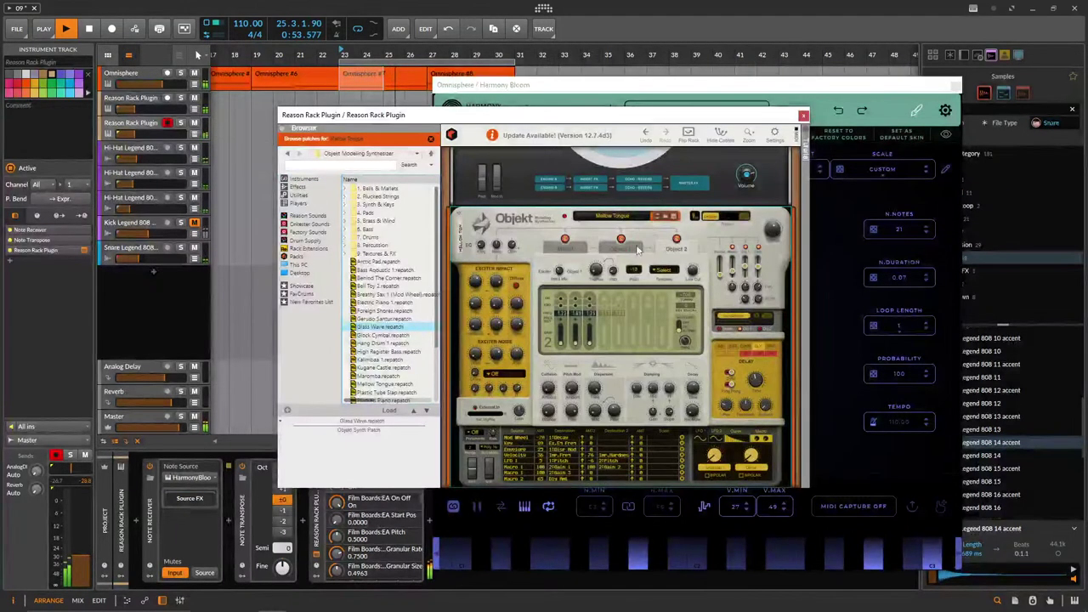
key("ctrl+z")
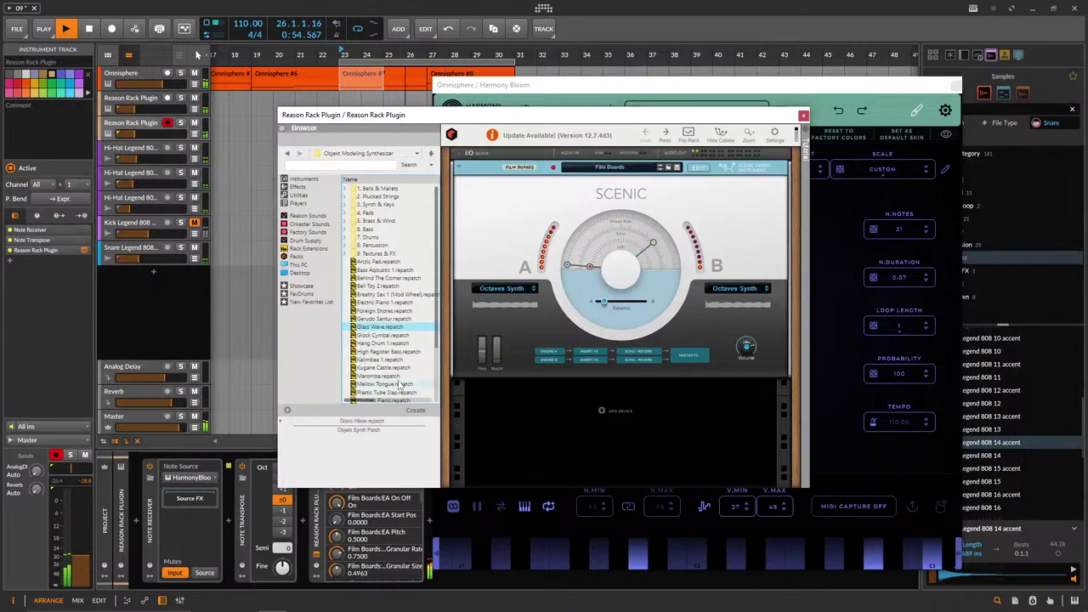
Replace the Scenic instrument in the duplicated track's rack with the Objekt Modeling Synthesizer.
left_click(303, 179)
scroll(402, 318, "down", 8)
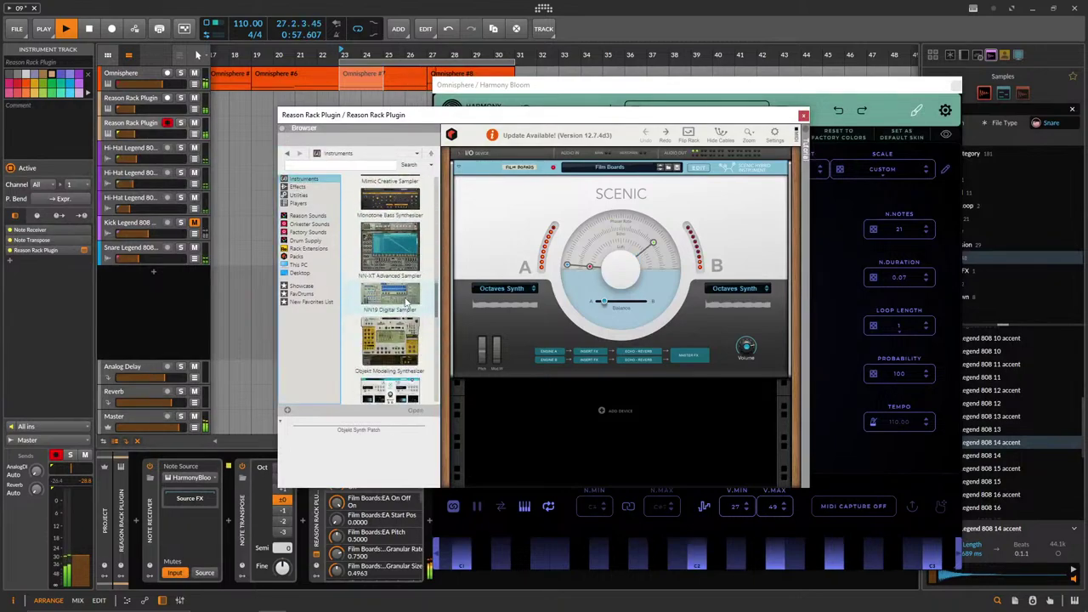
scroll(404, 310, "down", 5)
scroll(401, 315, "up", 5)
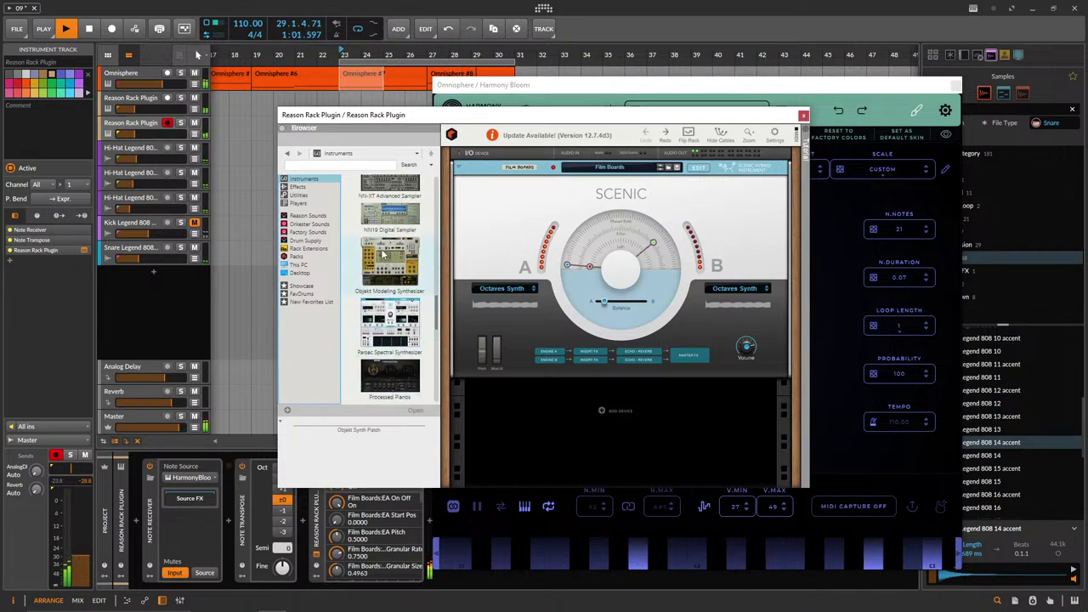
double_click(387, 255)
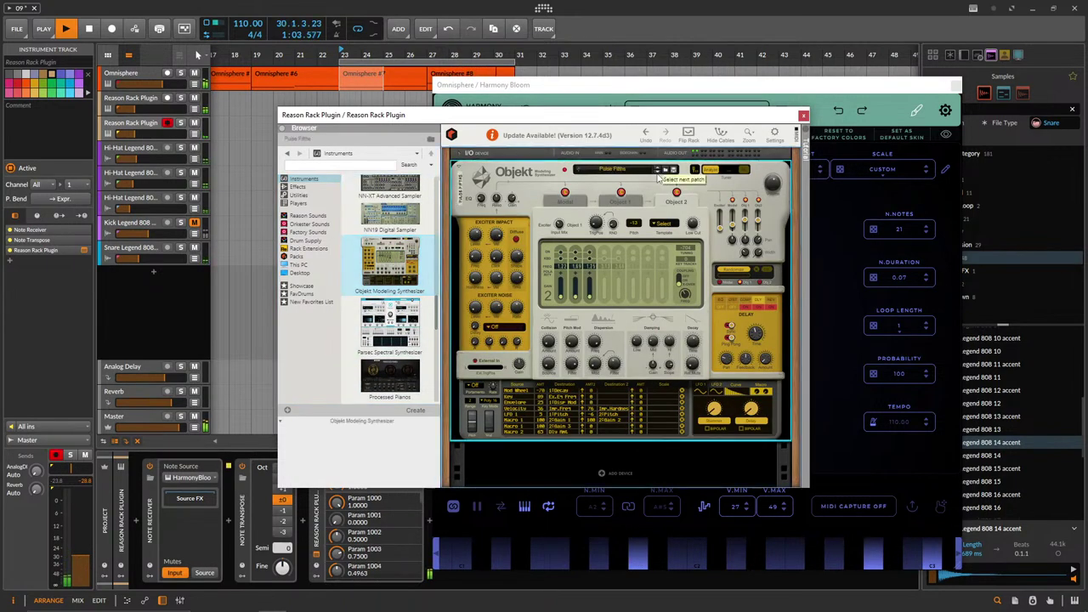
Audition successive Objekt patches up to Arctic Pad and raise the duplicated Reason Rack Plugin track's volume to -9.9 dB.
left_click(657, 170)
left_click(656, 173)
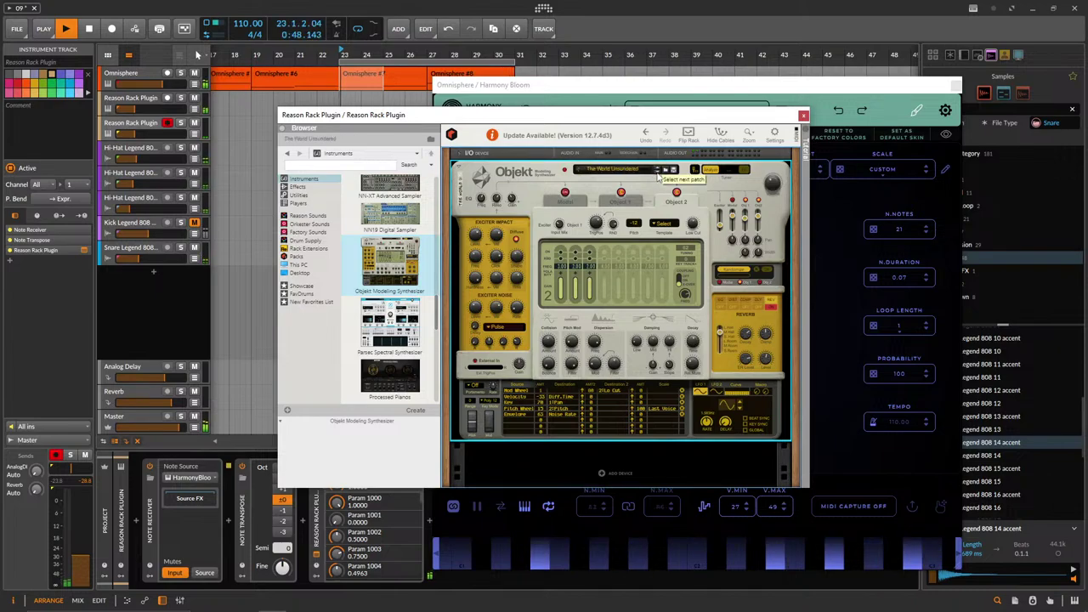
left_click_drag(134, 133, 142, 133)
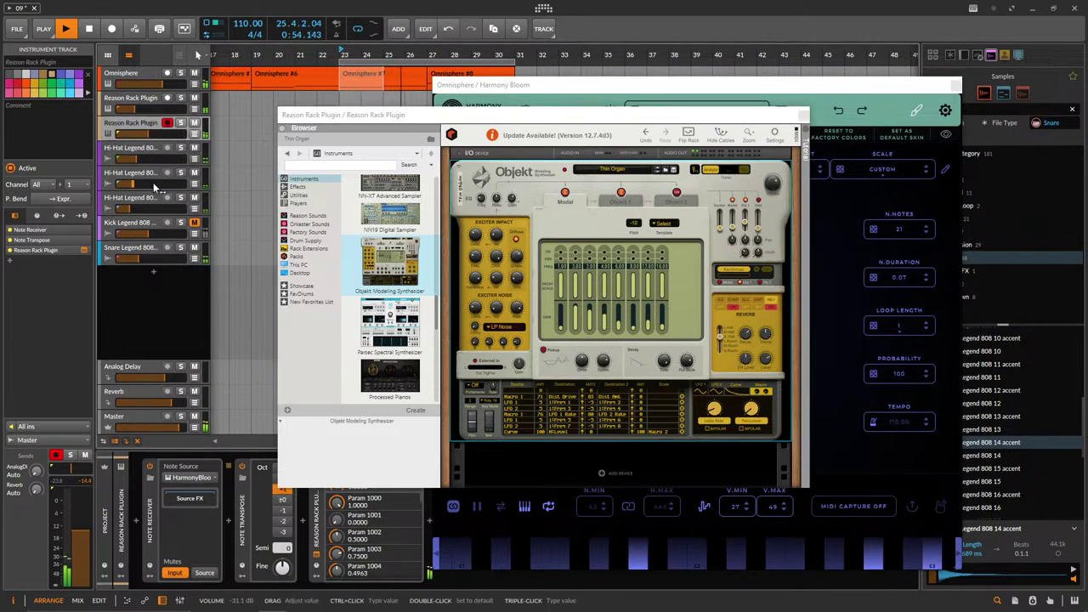
left_click(656, 171)
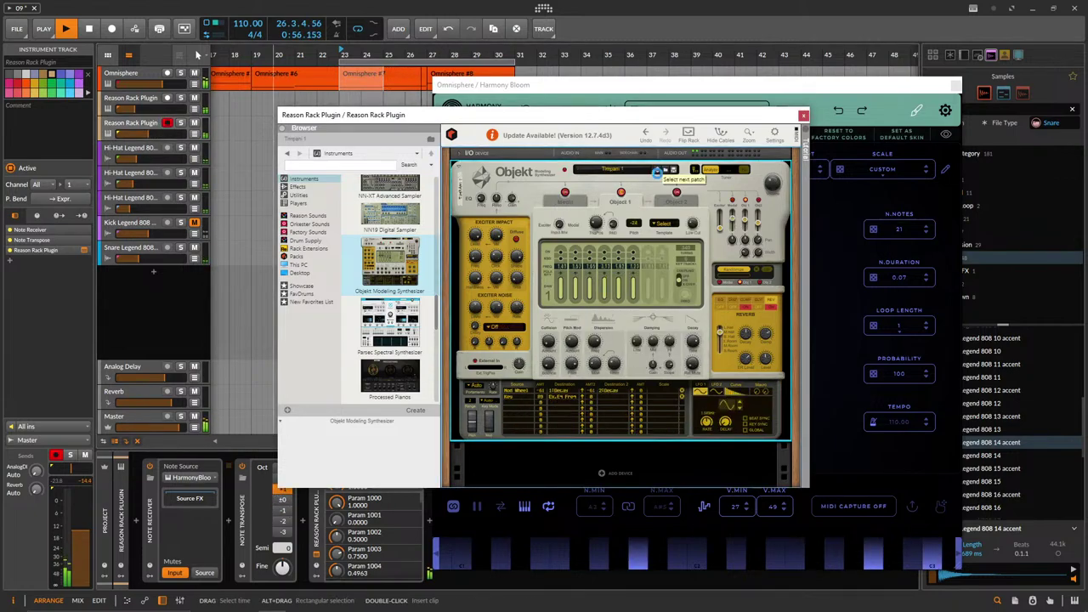
left_click(657, 173)
left_click(657, 173)
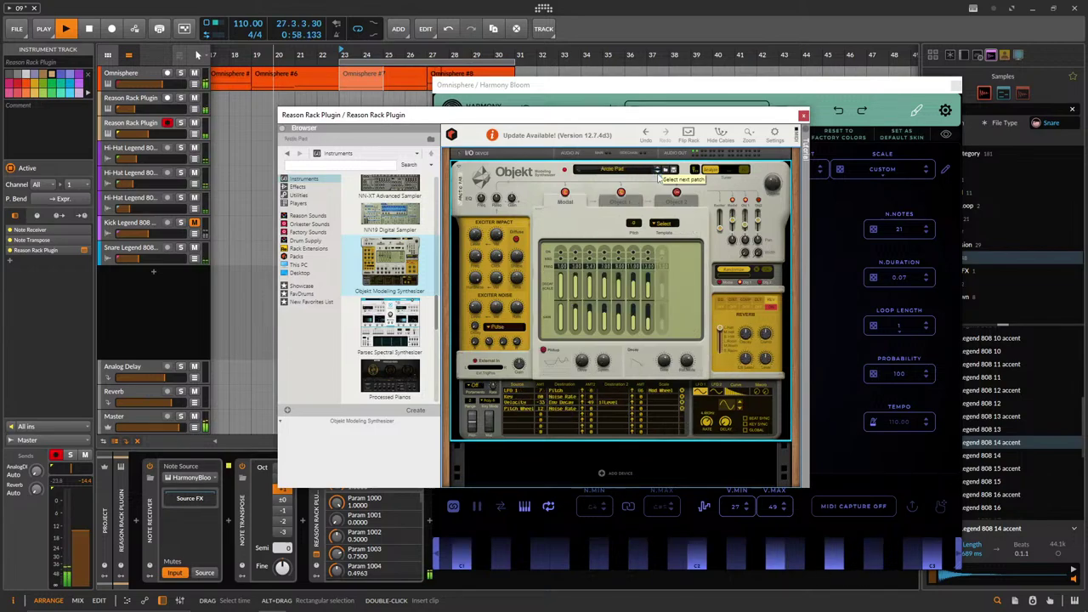
left_click(658, 172)
left_click_drag(141, 136, 143, 136)
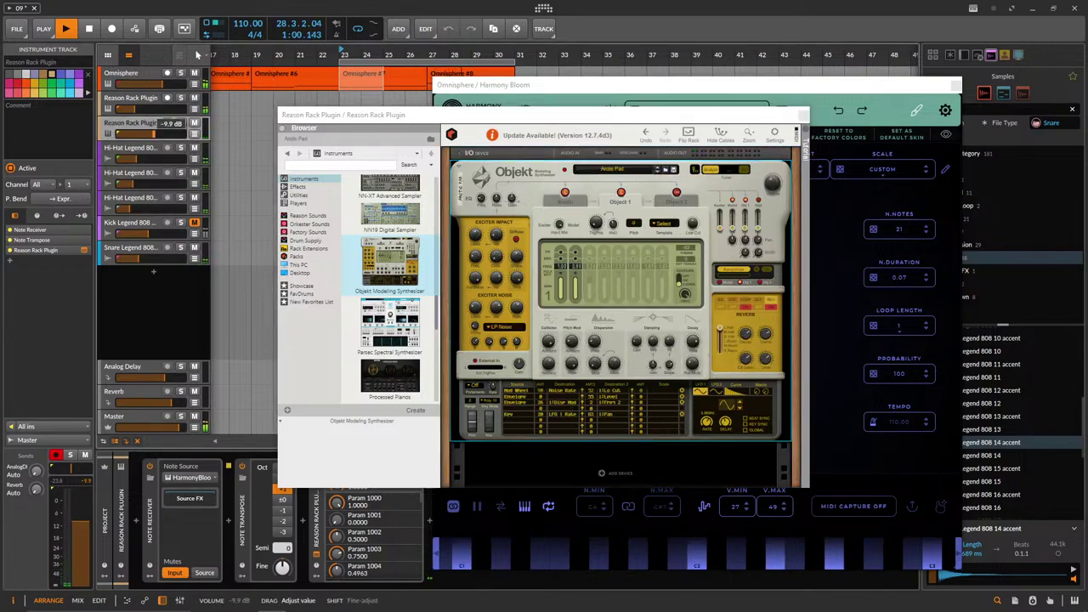
Continue through the Objekt patches until Foreign Shores is loaded, adjusting the track volume while auditioning.
left_click(657, 172)
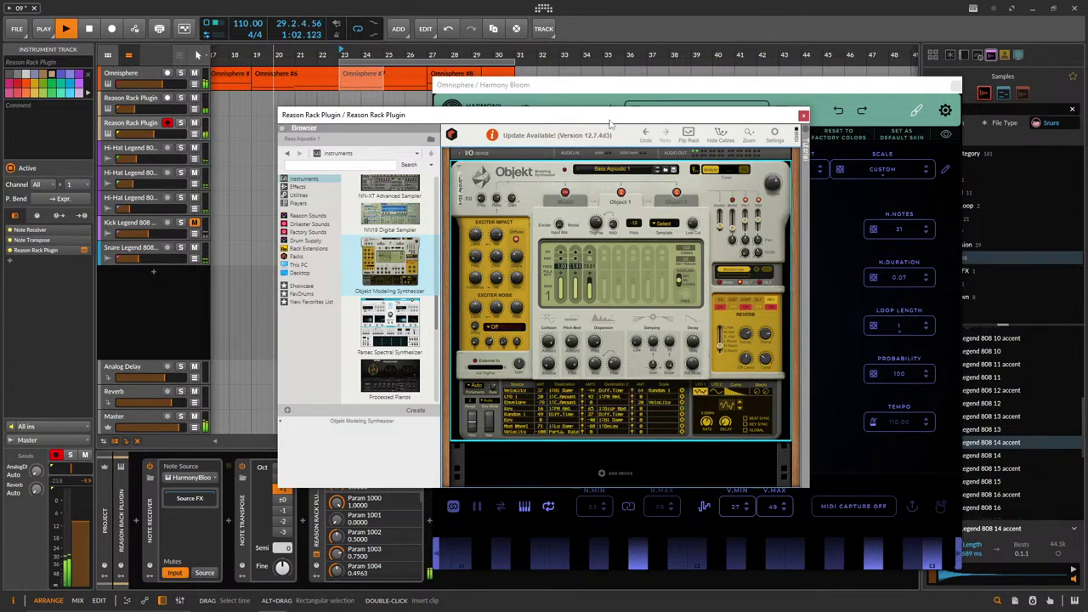
left_click_drag(609, 124, 657, 130)
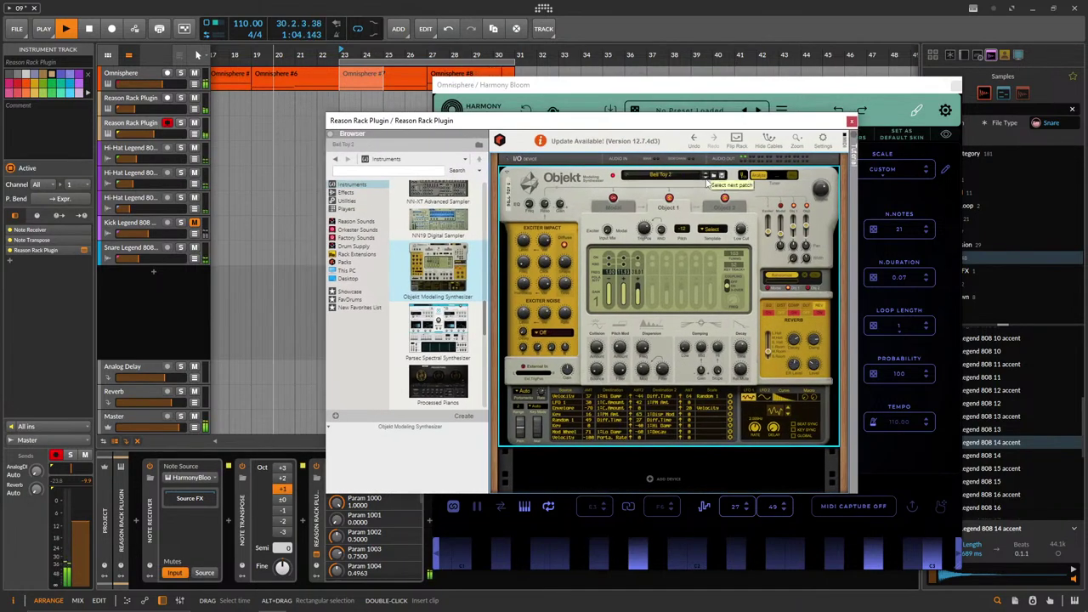
left_click(705, 176)
left_click(161, 133)
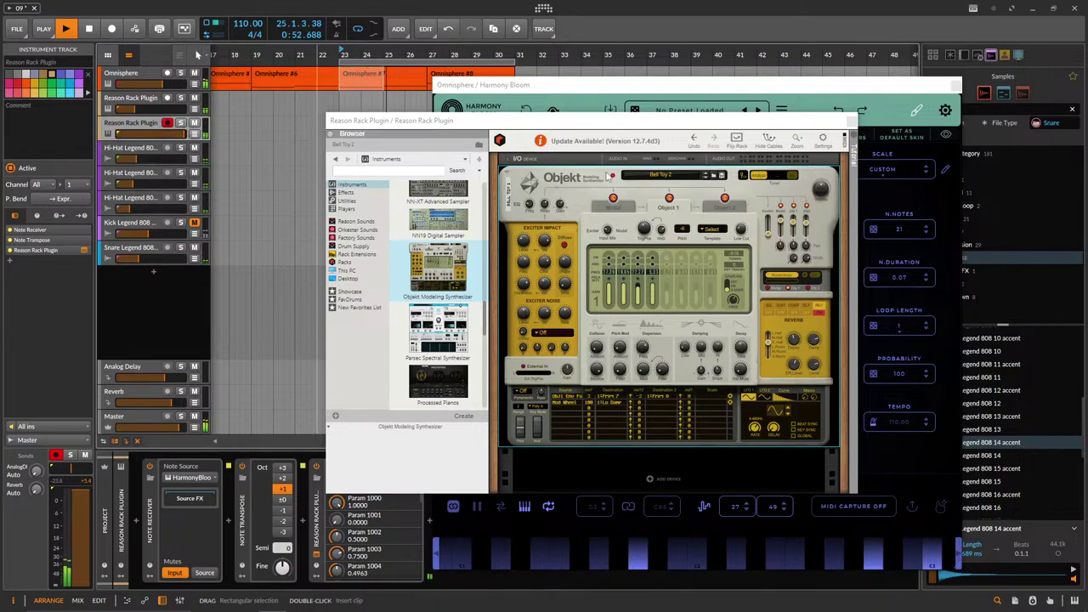
left_click(706, 177)
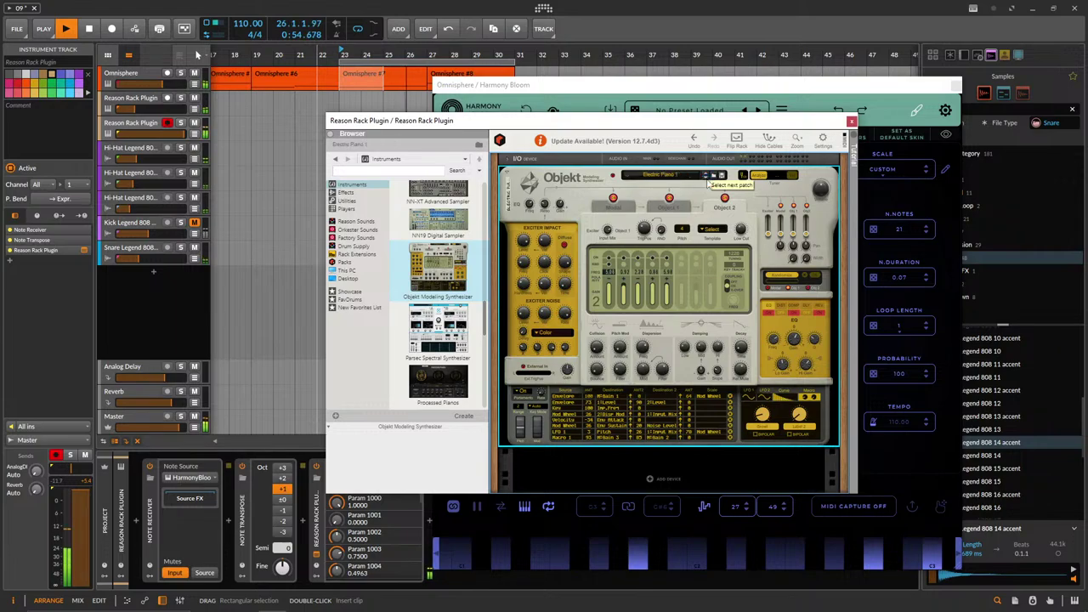
left_click(706, 176)
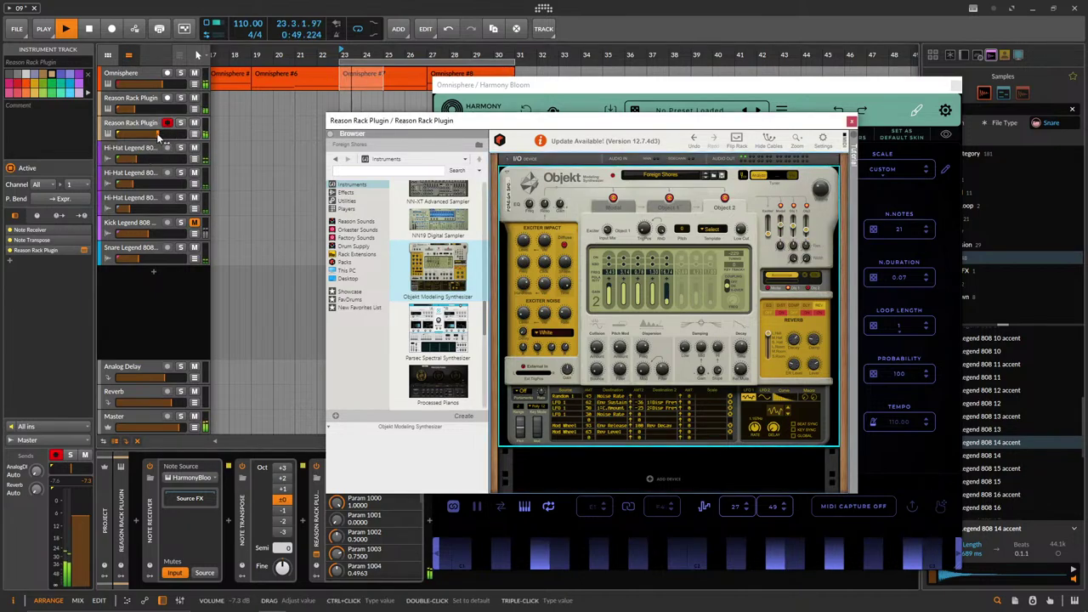
Move the rack window clear of the arrangement and fine-tune the duplicated Reason Rack Plugin track's volume to about -5.5 dB.
left_click_drag(158, 136, 161, 134)
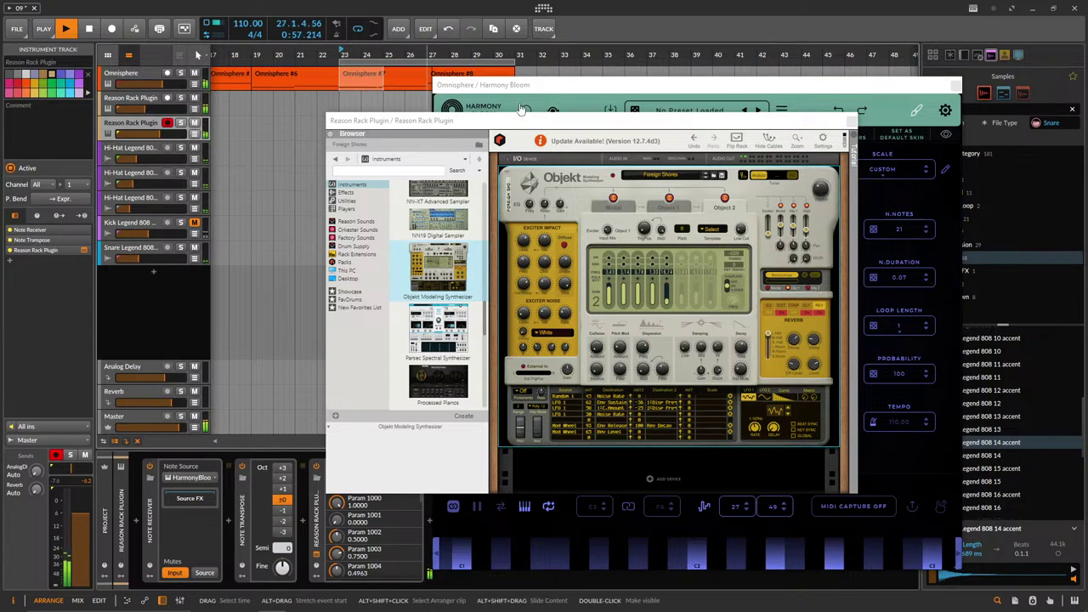
left_click_drag(402, 123, 576, 131)
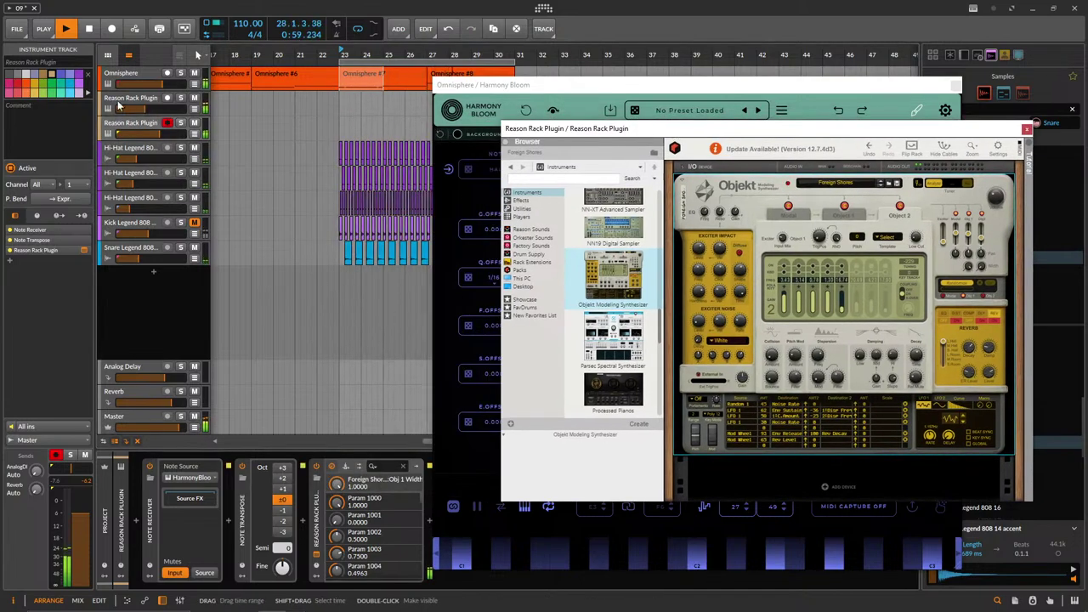
left_click_drag(157, 135, 160, 134)
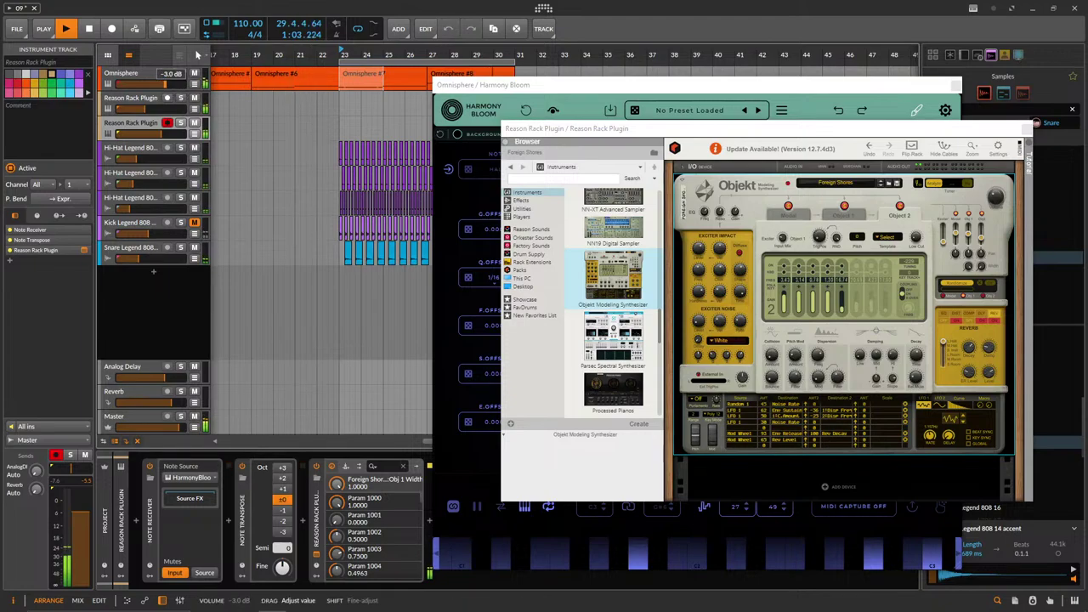
Open the Omnisphere #7 clip in the note editor and split the clip at bar 25.
double_click(360, 71)
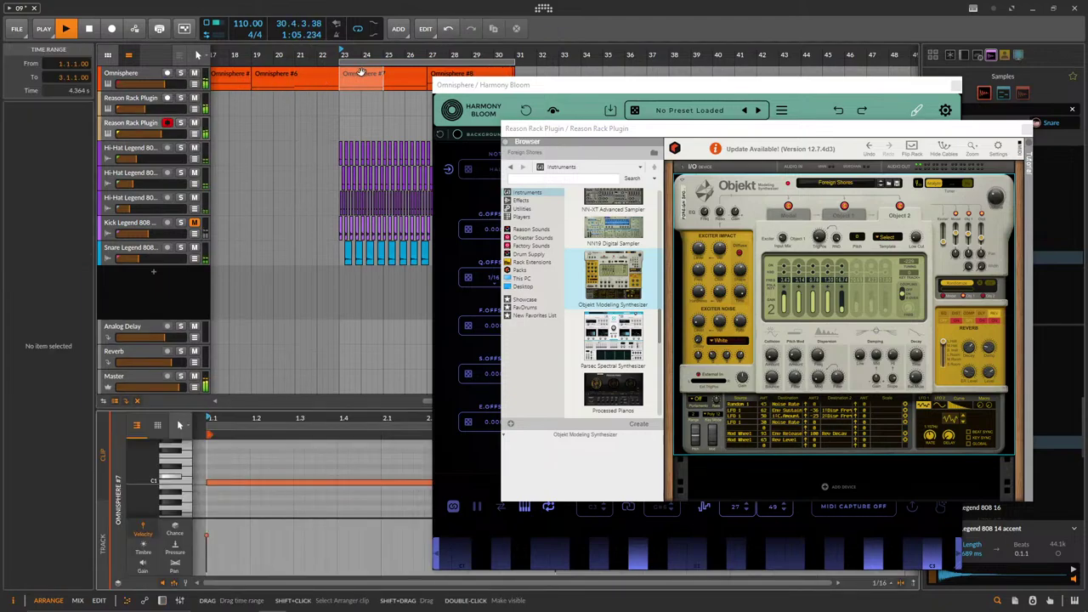
left_click(384, 75)
left_click(384, 79)
left_click(369, 74)
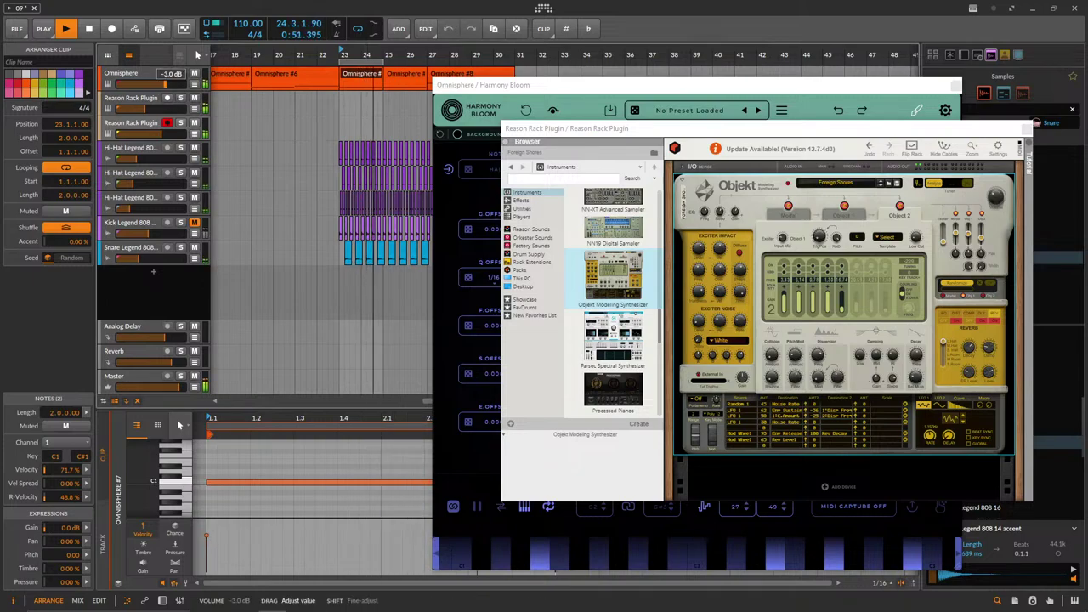
Turn the Omnisphere track's volume fully down, and unmute the Kick Legend track at a slightly higher level.
left_click(167, 88)
left_click_drag(167, 87, 117, 83)
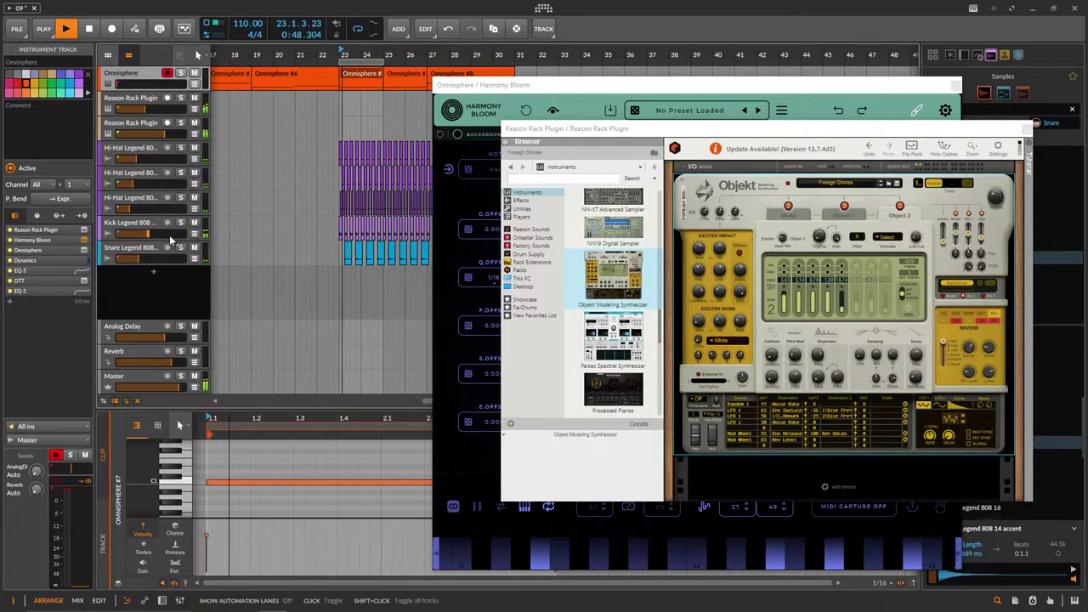
left_click_drag(177, 241, 150, 234)
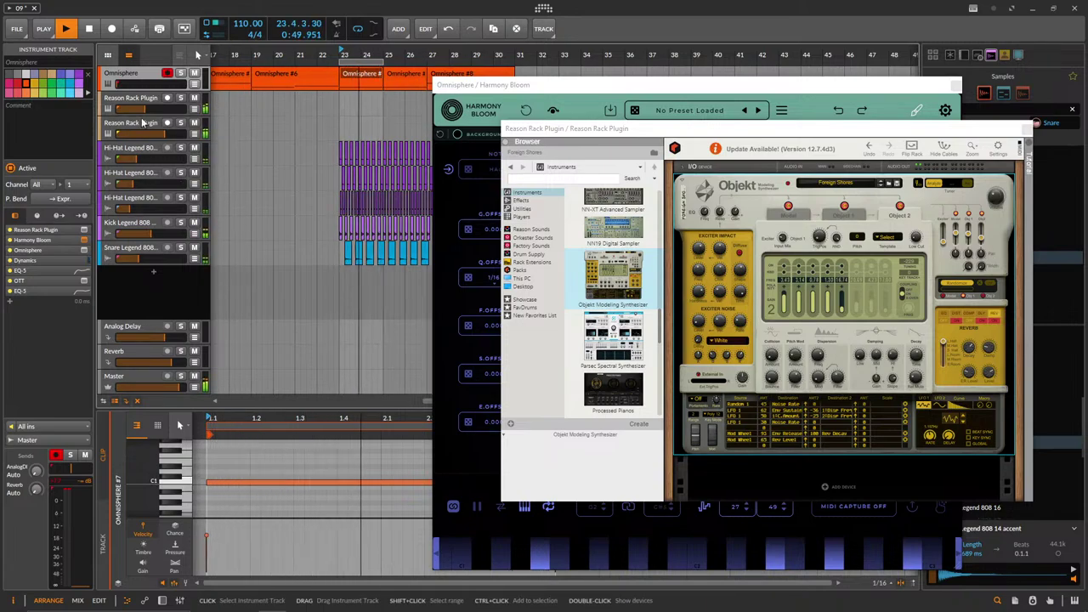
Rebalance the two Reason Rack Plugin tracks' volumes and select the eight-bar loop region starting at bar 23.
left_click_drag(141, 124, 143, 125)
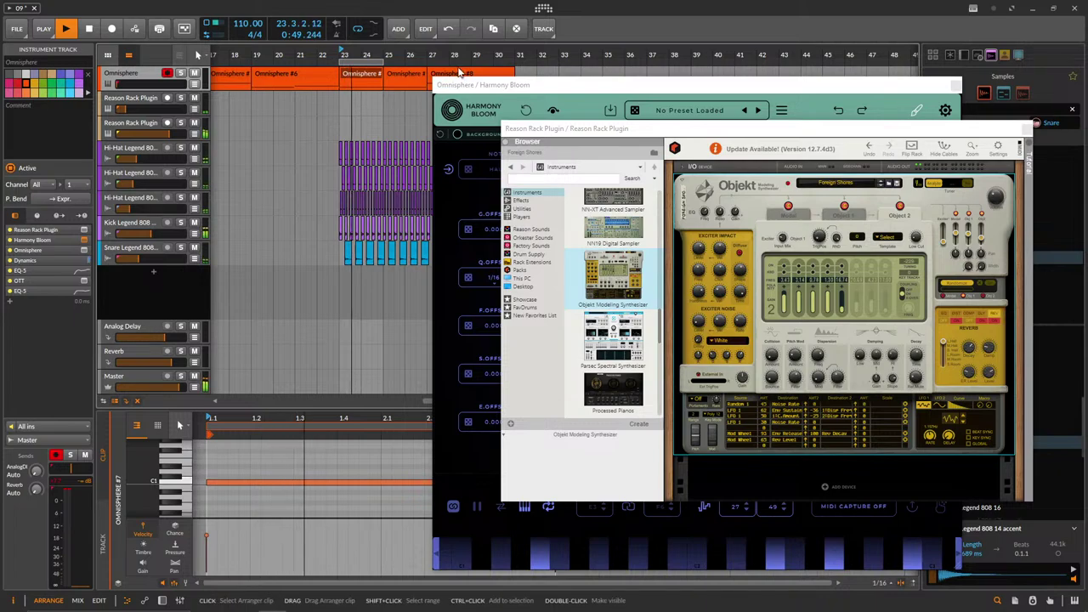
left_click_drag(340, 63, 510, 65)
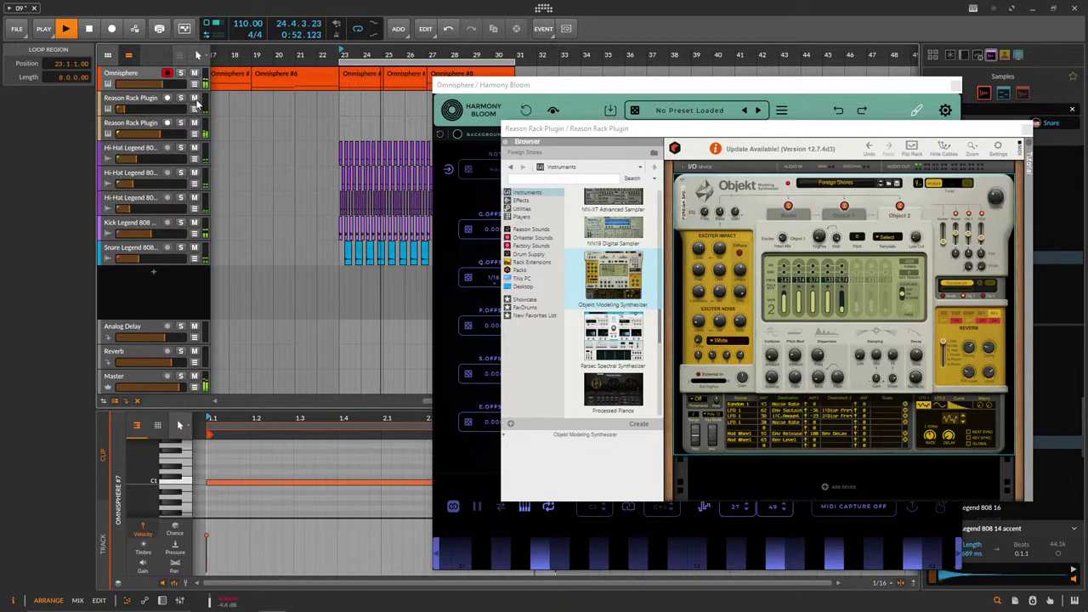
Reposition the Harmony Bloom window and show the second Reason Rack Plugin track's device chain.
left_click_drag(467, 88, 566, 84)
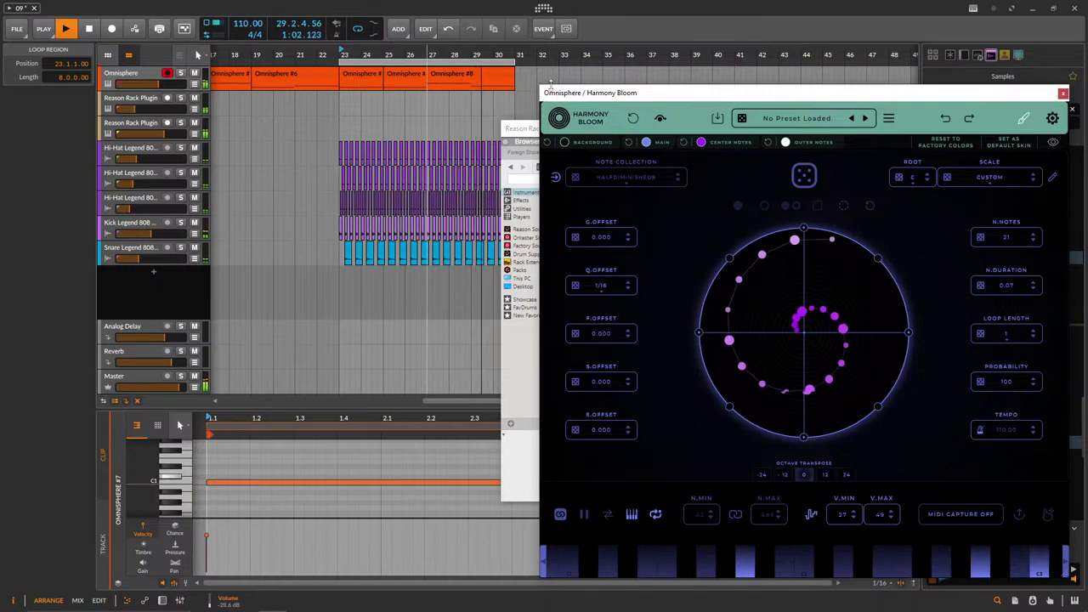
left_click_drag(629, 94, 531, 86)
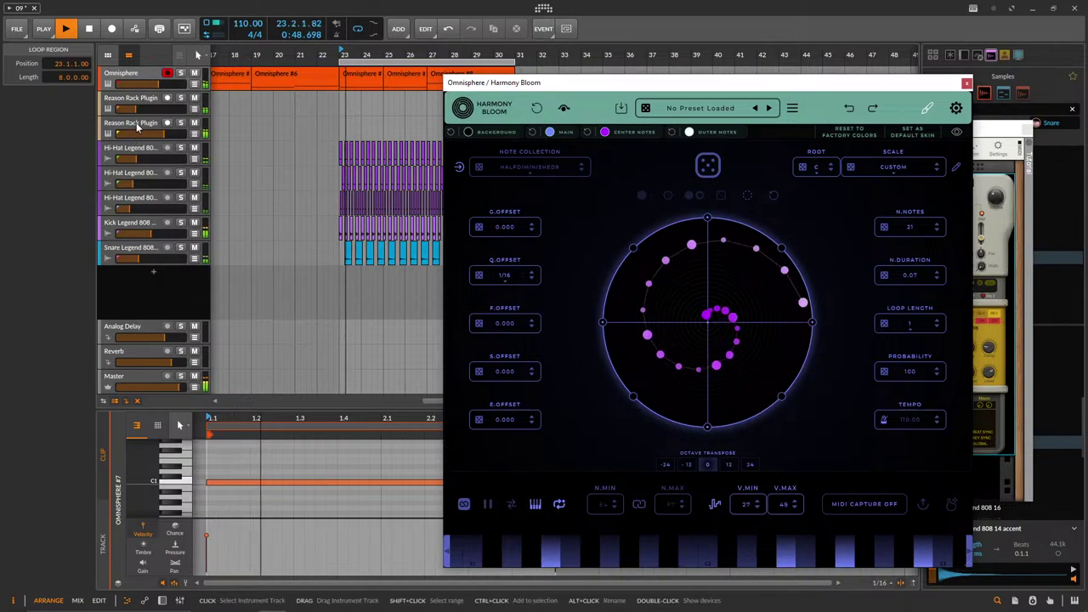
left_click(161, 126)
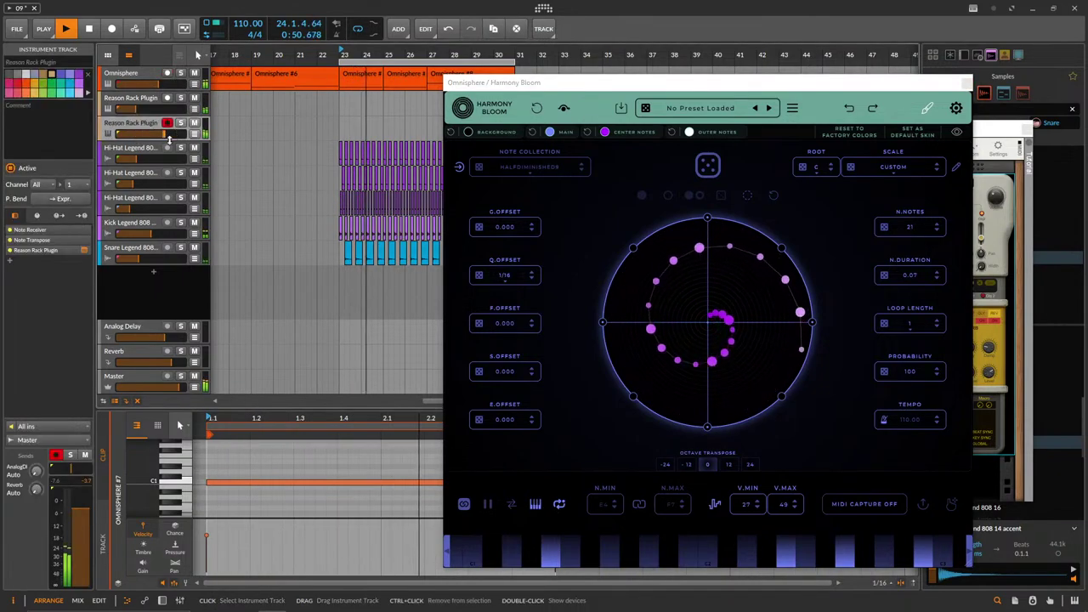
double_click(133, 127)
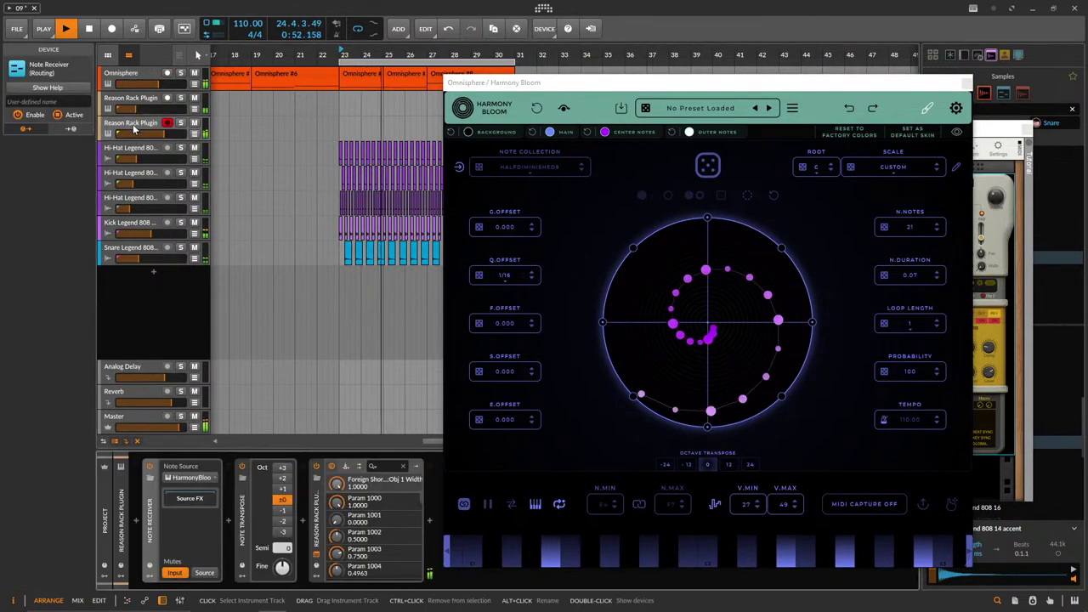
Transpose the second Reason Rack Plugin track's notes up one octave and close the open plugin windows.
left_click(284, 489)
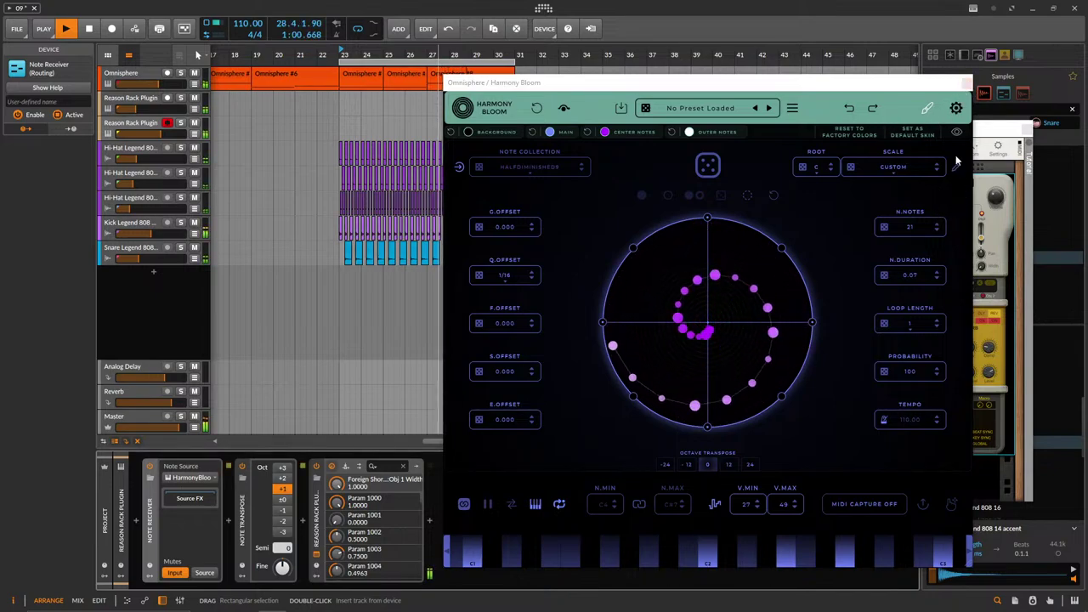
left_click(1027, 129)
left_click(1027, 129)
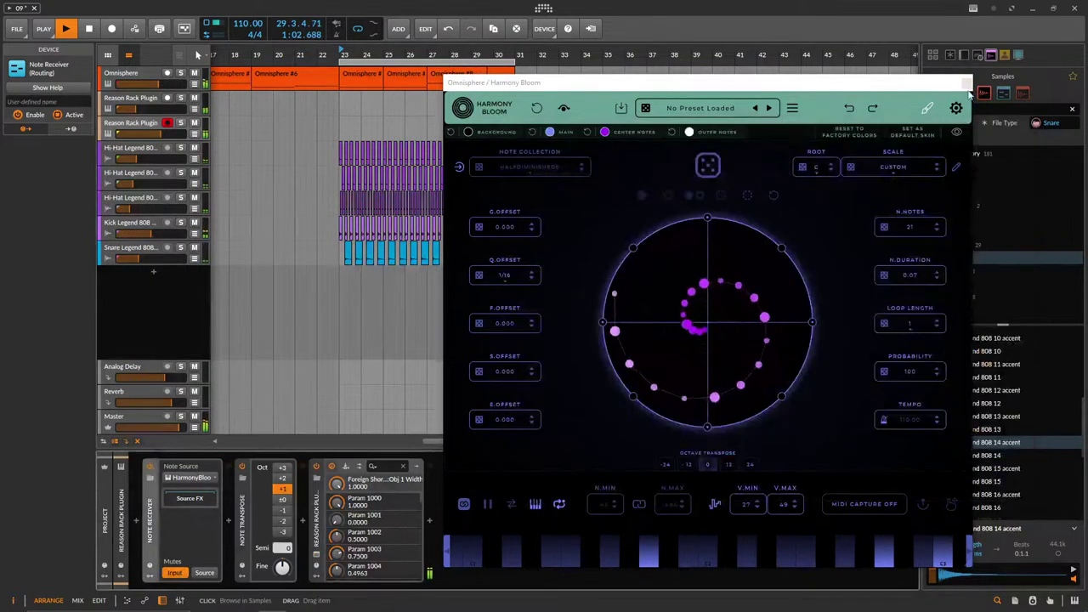
left_click(967, 82)
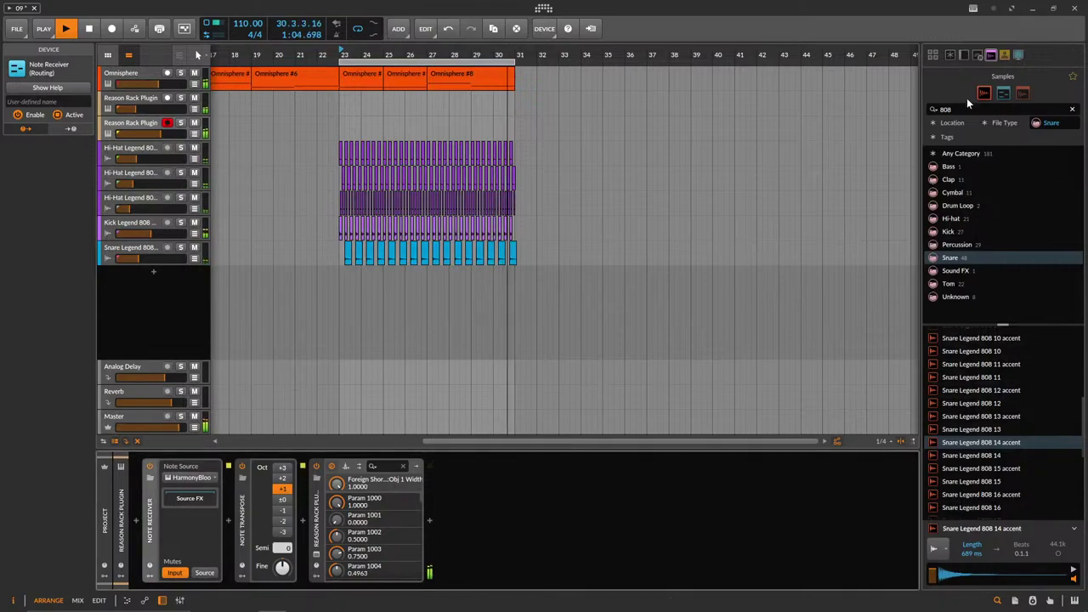
Open Omnisphere's multi mixer on its track, turn Bass Octomeister fully down and raise Pastorale slightly to -27.0 dB.
left_click(134, 75)
left_click(203, 554)
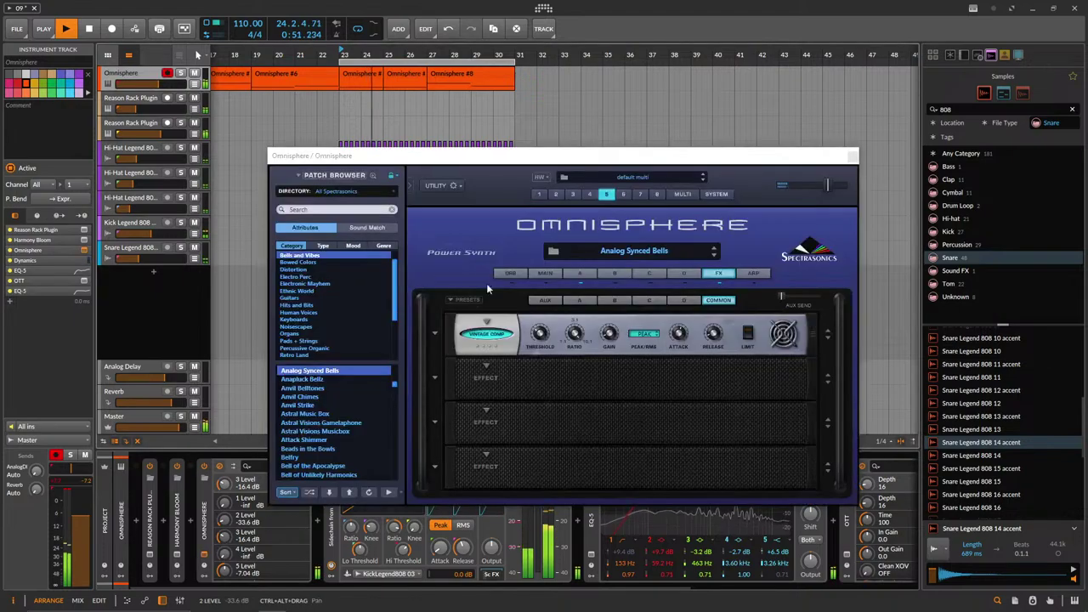
left_click(682, 193)
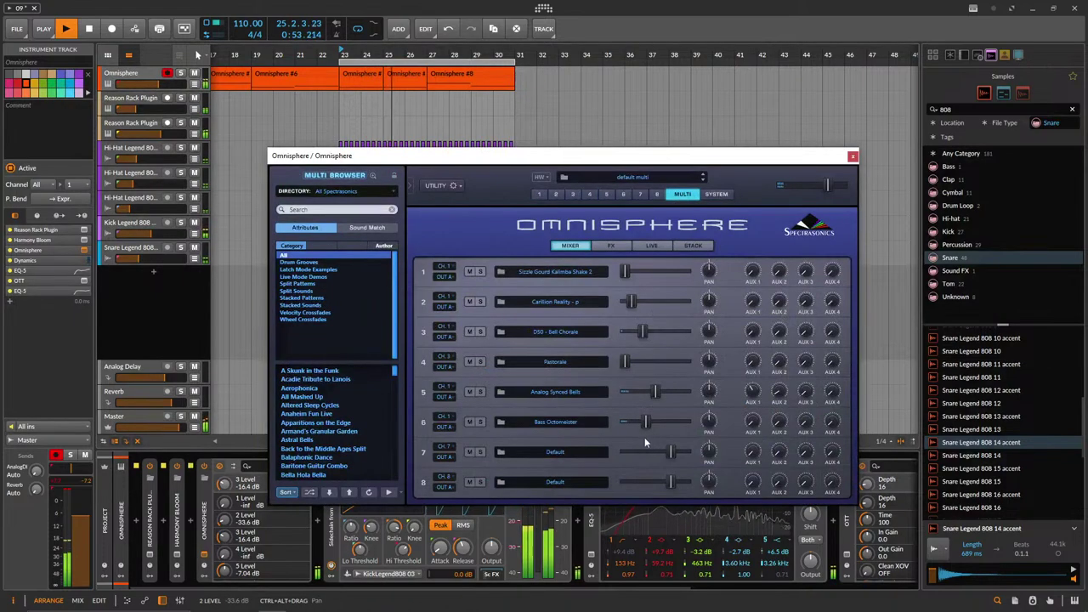
left_click_drag(643, 421, 657, 391)
mouse_move(639, 330)
left_mouse_down()
mouse_move(630, 360)
mouse_move(641, 327)
left_mouse_up()
left_click_drag(657, 393, 658, 397)
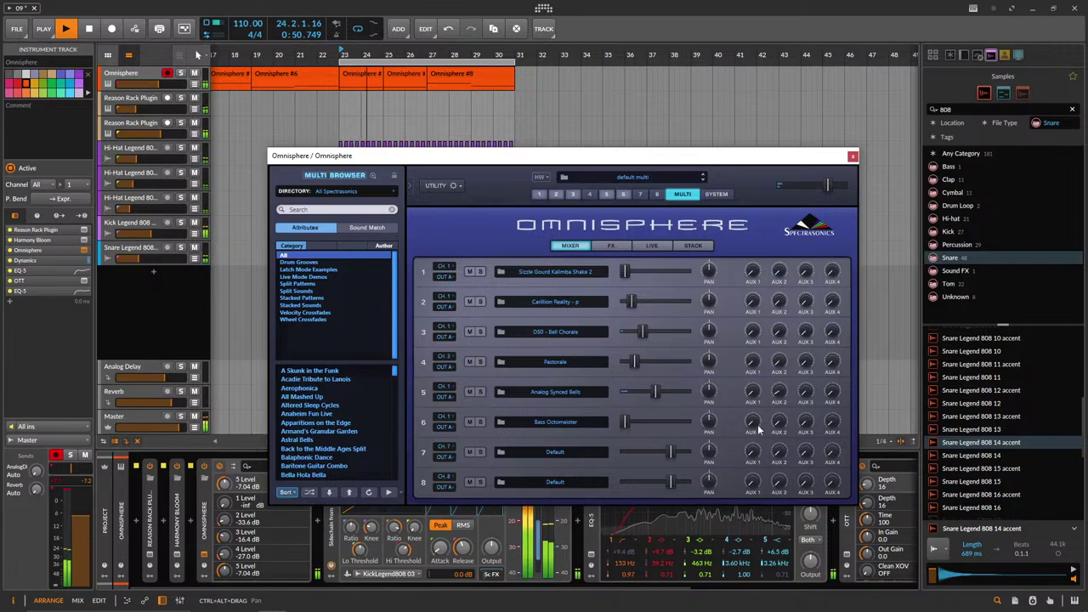
Filter the 808 samples by Hi-hat and loop the two-bar Omnisphere clip at bar 25, moving the Omnisphere window aside.
left_click(956, 219)
left_click(391, 76)
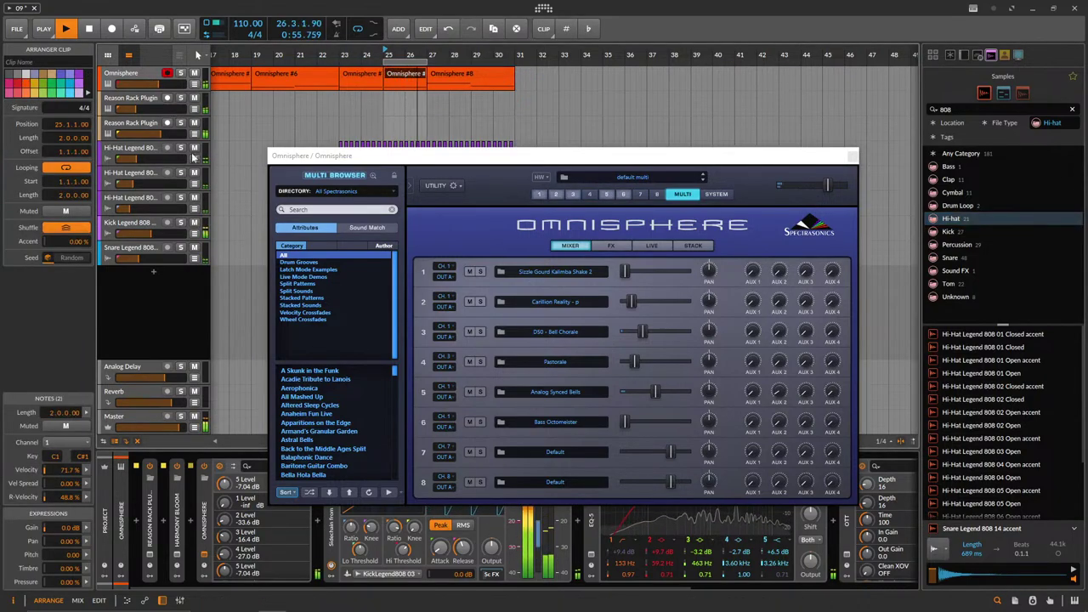
left_click_drag(333, 161, 458, 163)
Group the hi-hat, kick and snare tracks and turn the group's volume almost fully down.
left_click(143, 248)
left_click(151, 148, "shift")
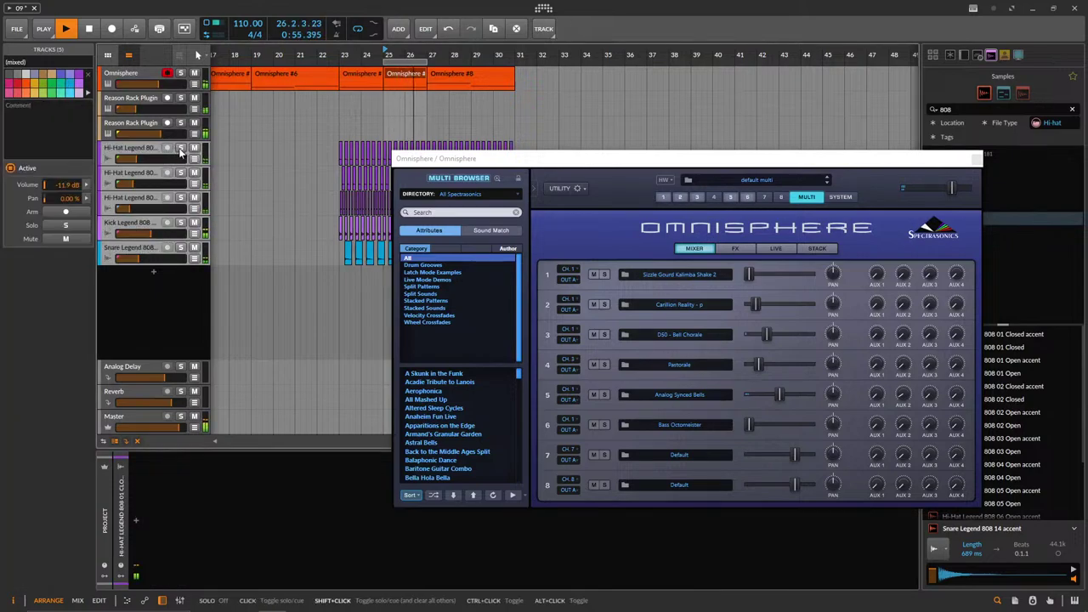
key("ctrl+g")
left_click_drag(168, 159, 167, 166)
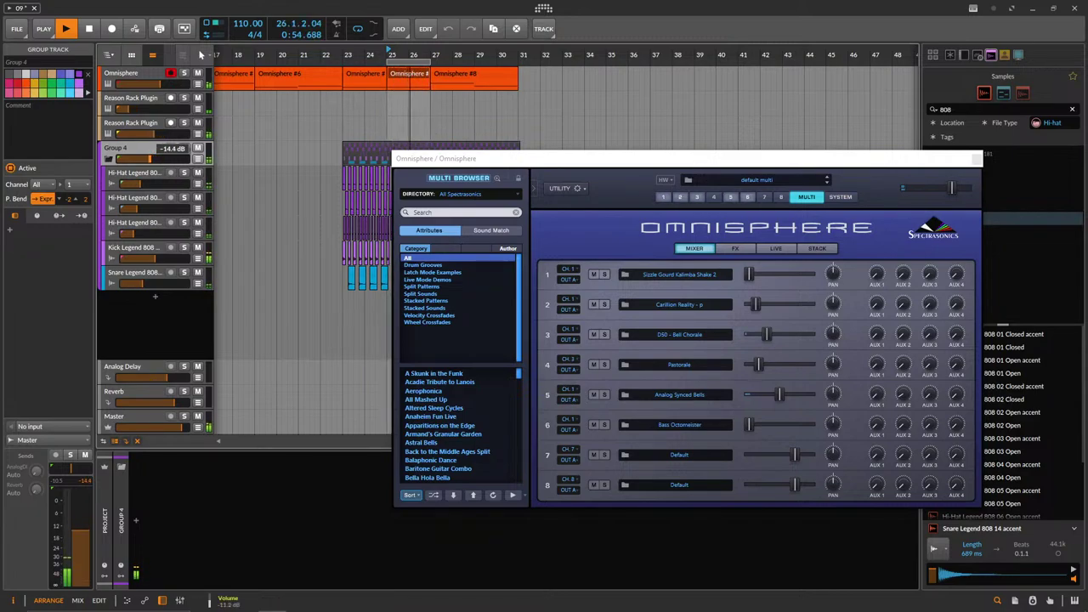
left_click_drag(135, 159, 129, 159)
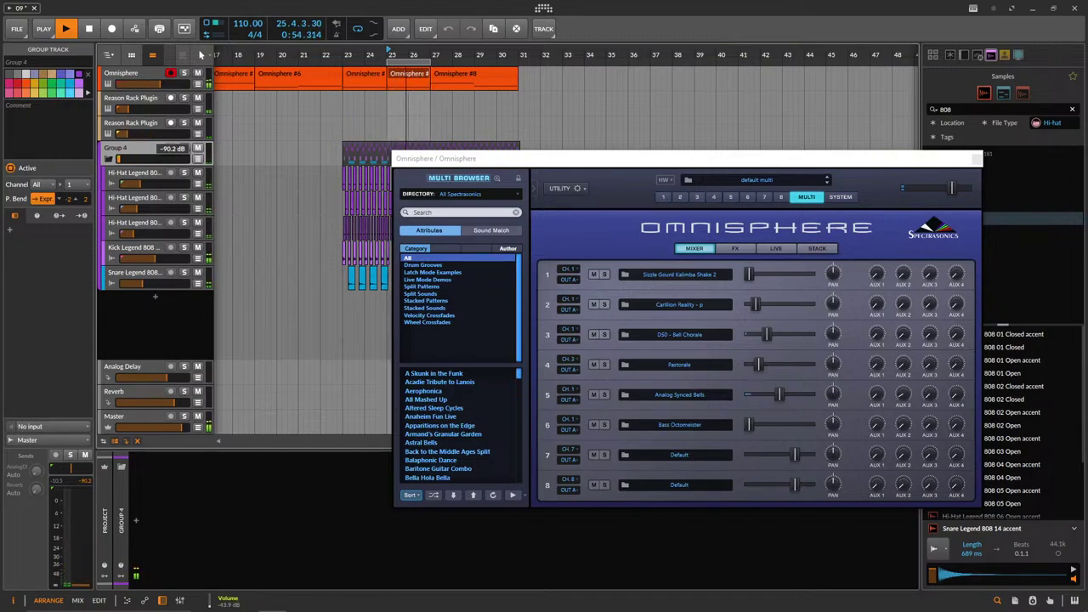
Reset the EQ-5 bands on the Omnisphere track to their default settings.
left_click(132, 77)
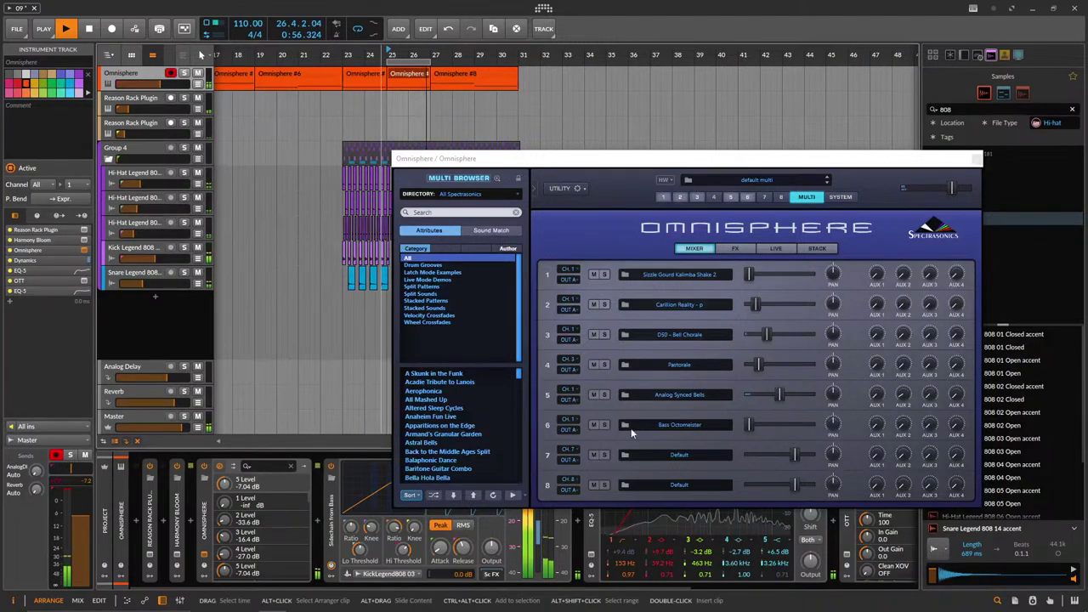
left_click_drag(746, 160, 562, 104)
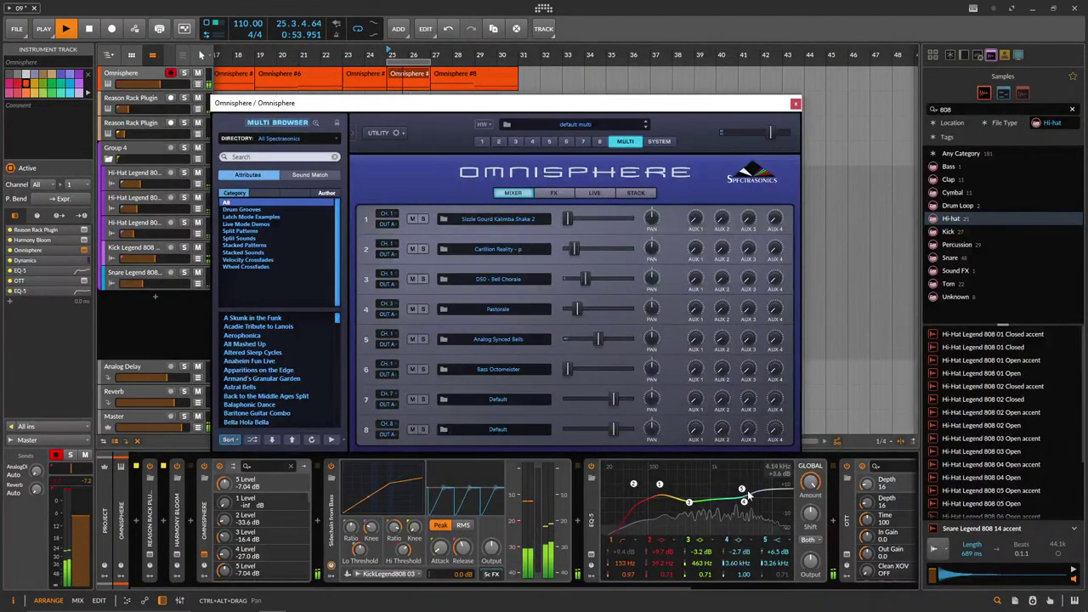
double_click(659, 485)
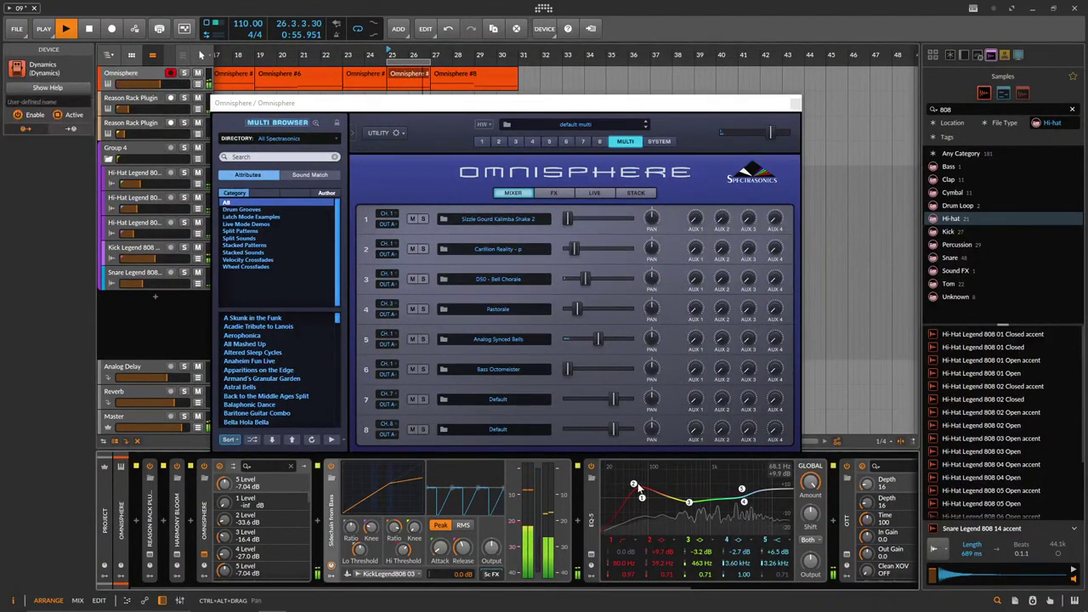
double_click(742, 490)
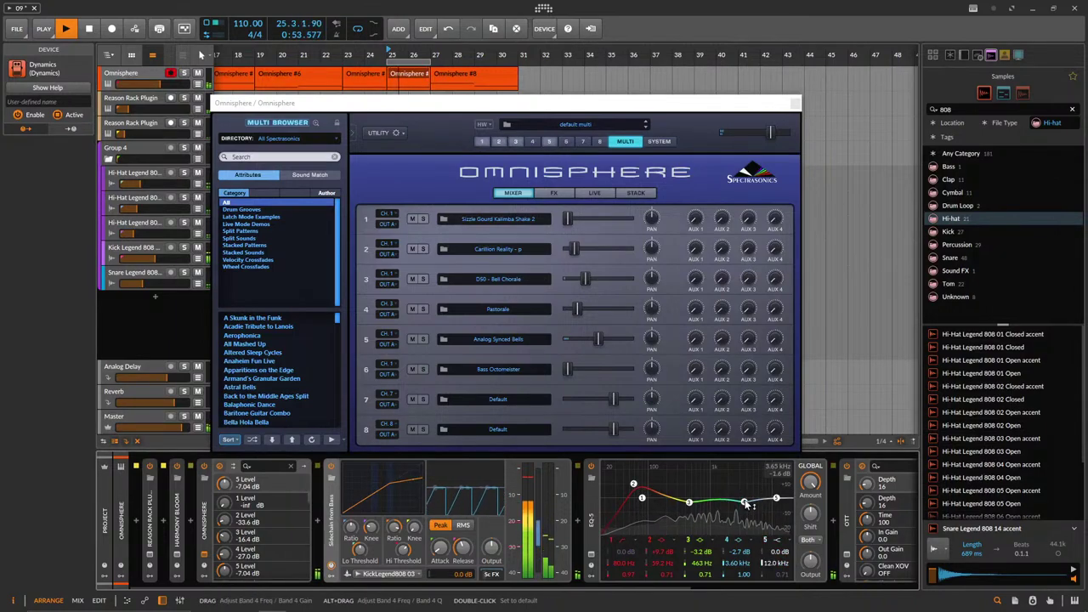
double_click(689, 504)
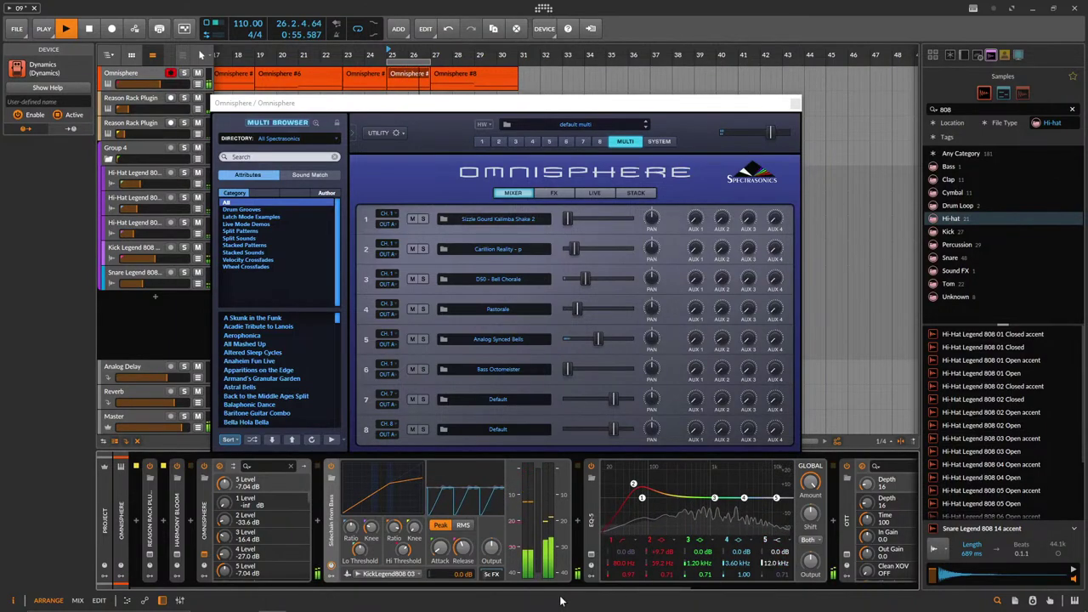
double_click(631, 485)
Rebalance Omnisphere's parts: Analog Synced Bells to -14.9 dB, DS0 - Bell Chorale to -12.0 dB and Sizzle Gourd Kalimba Shake 2 to -7.34 dB.
left_click_drag(599, 338, 595, 339)
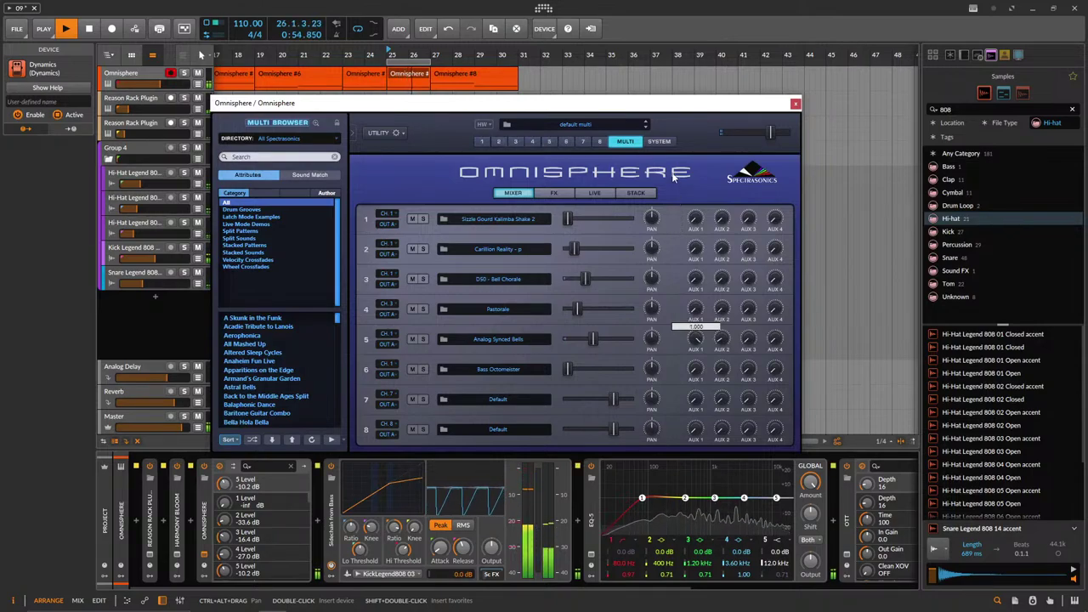
left_click_drag(598, 344, 587, 342)
left_click_drag(592, 279, 591, 279)
left_click(568, 219)
left_click_drag(578, 217, 596, 217)
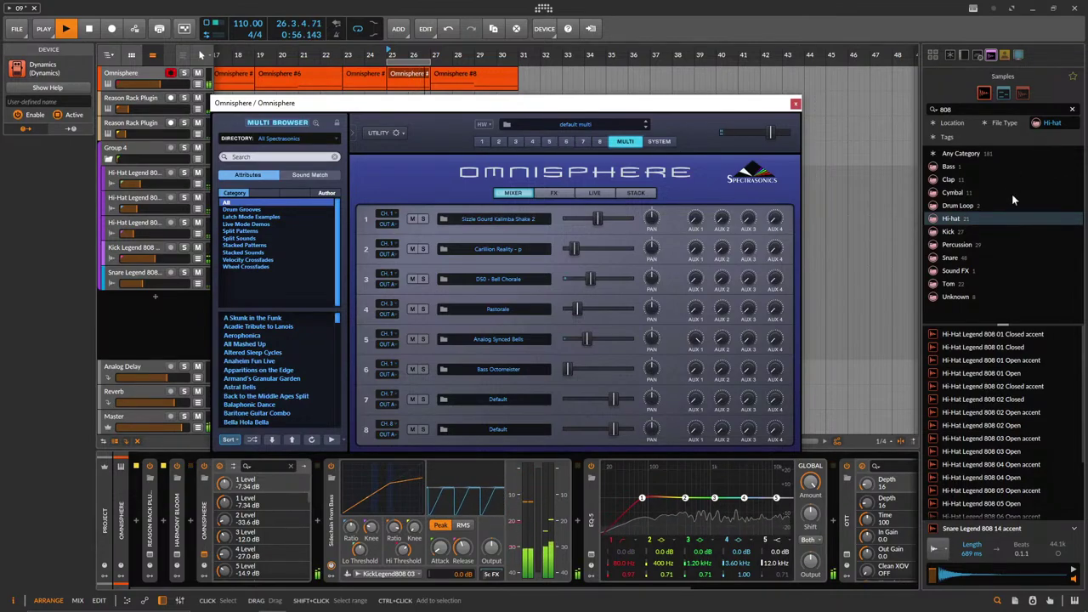
Browse the 808 sample categories, including Drum Loop and Cymbal, and return to the Hi-hat samples.
scroll(986, 424, "down", 2)
scroll(986, 443, "up", 2)
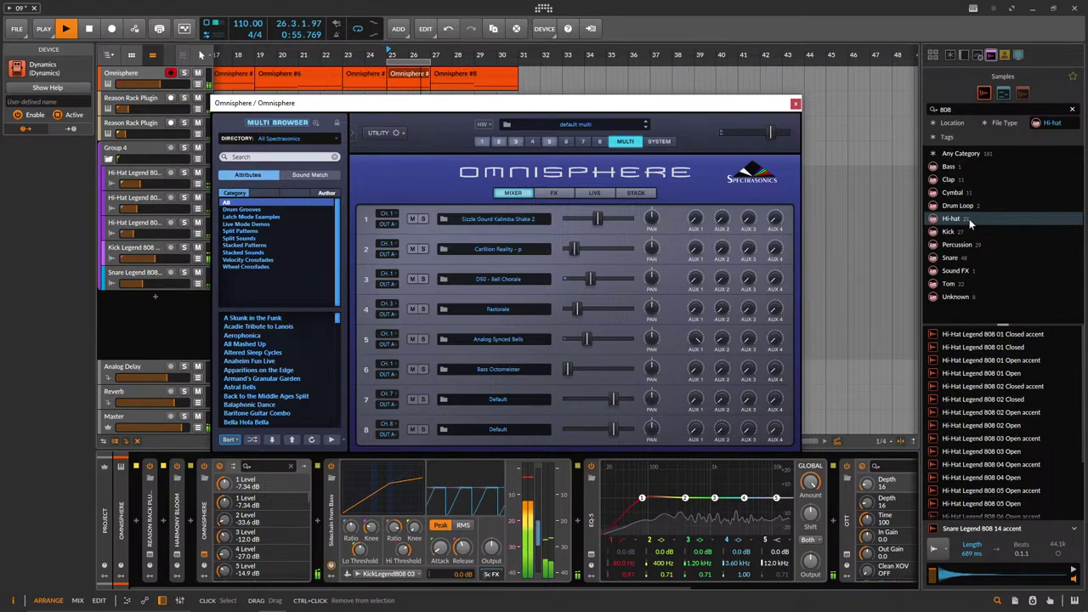
left_click(1075, 124)
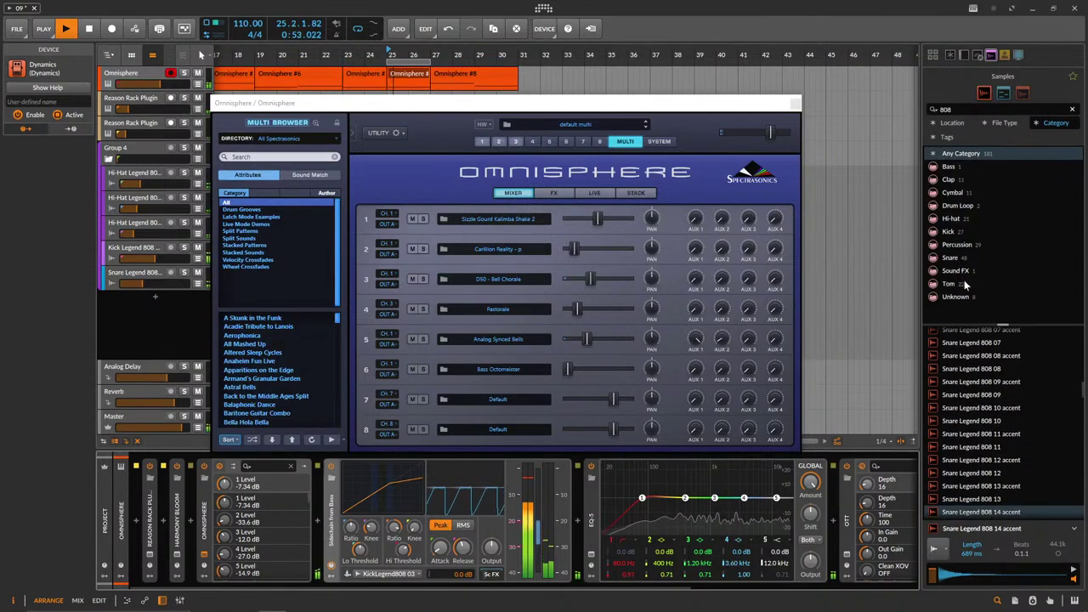
left_click(952, 207)
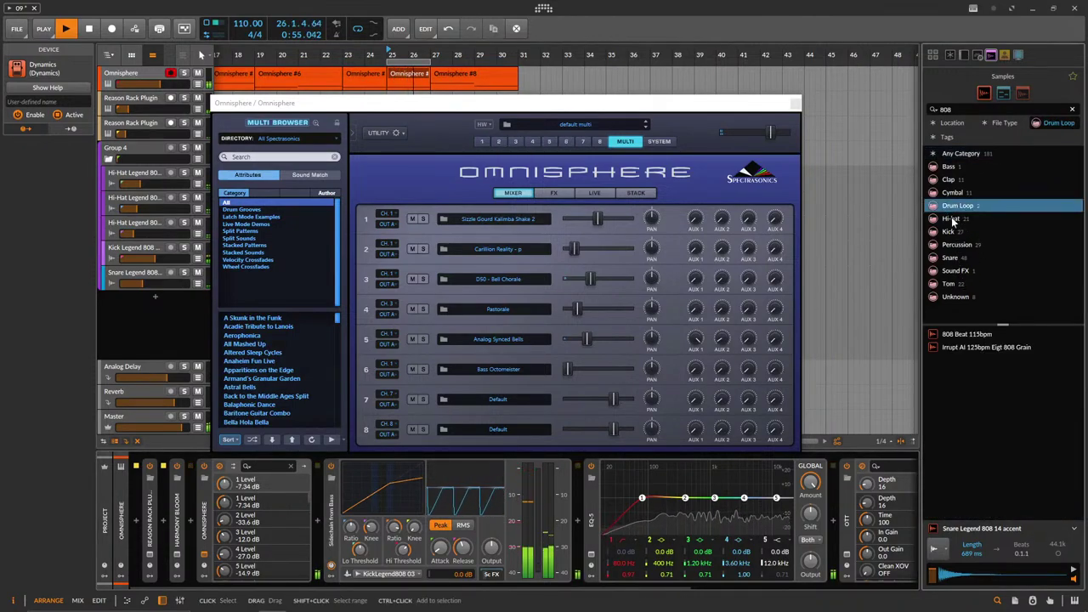
left_click(952, 219)
left_click(952, 194)
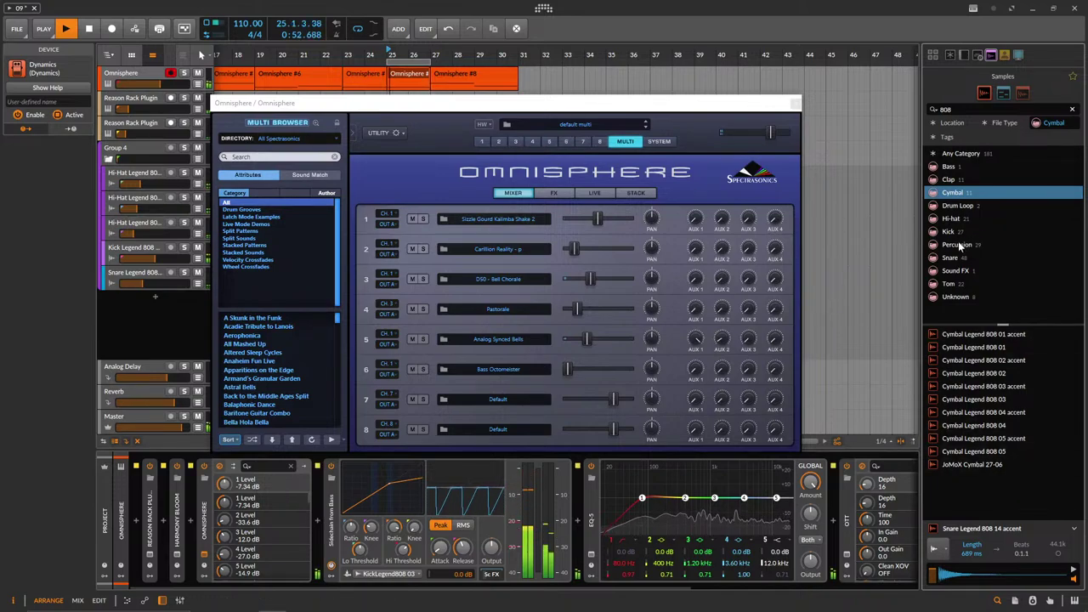
left_click(952, 220)
scroll(1003, 408, "down", 3)
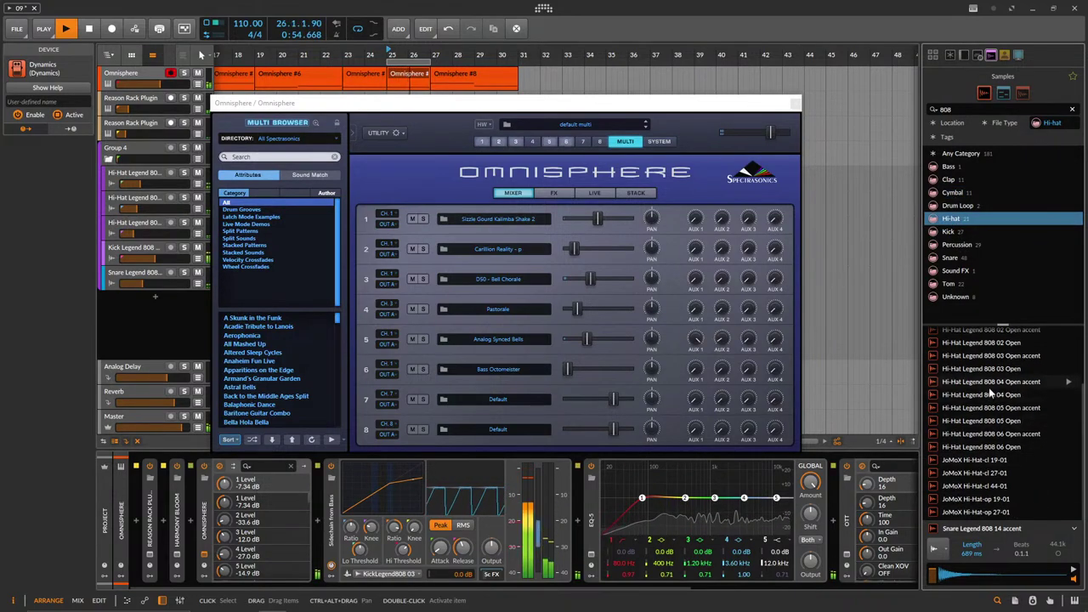
Audition the closed and open Hi-Hat Legend 808 and JoMoX hi-hat samples, finishing on Hi-Hat Legend 808 04 Open.
left_click(1010, 396)
left_click(1010, 382)
left_click(1007, 369)
left_click(1015, 408)
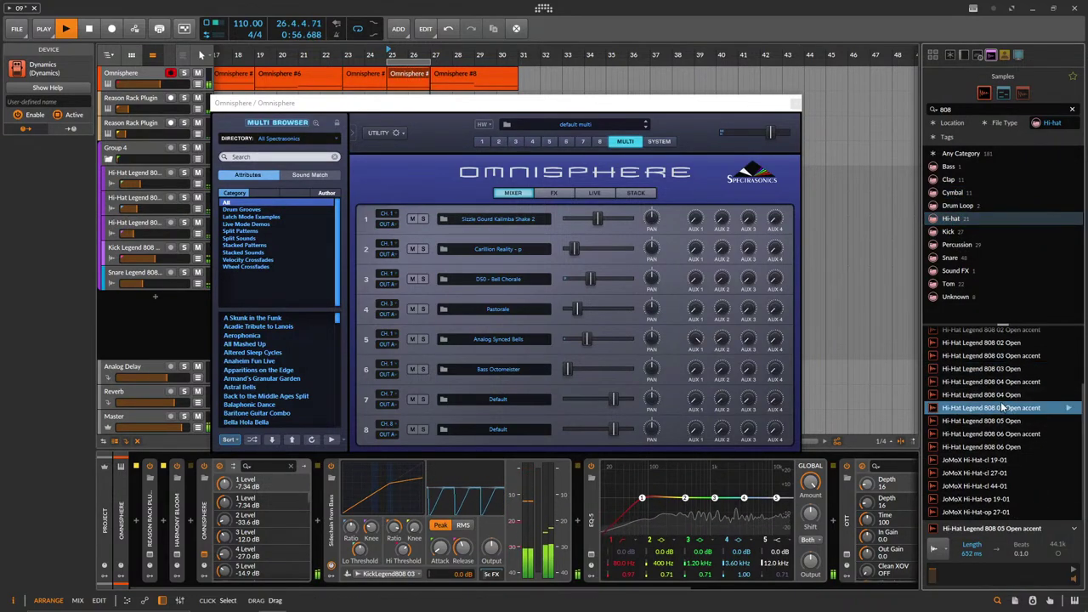
left_click(1016, 421)
left_click(1006, 446)
left_click(985, 473)
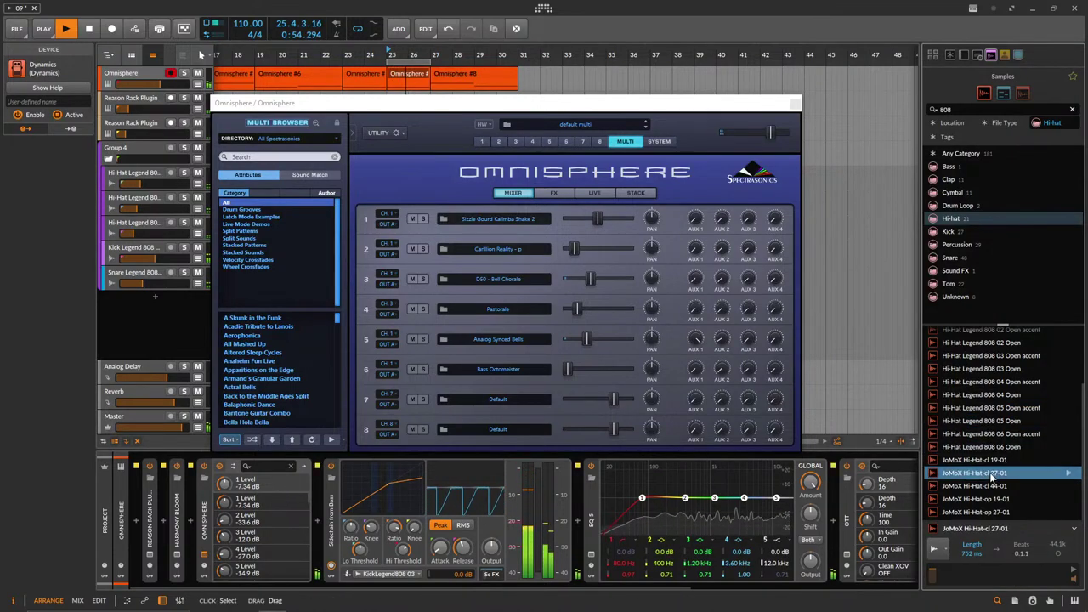
left_click(986, 499)
left_click(991, 510)
scroll(986, 459, "up", 3)
left_click(995, 373)
left_click(992, 347)
left_click(996, 398)
left_click(1003, 425)
left_click(1012, 451)
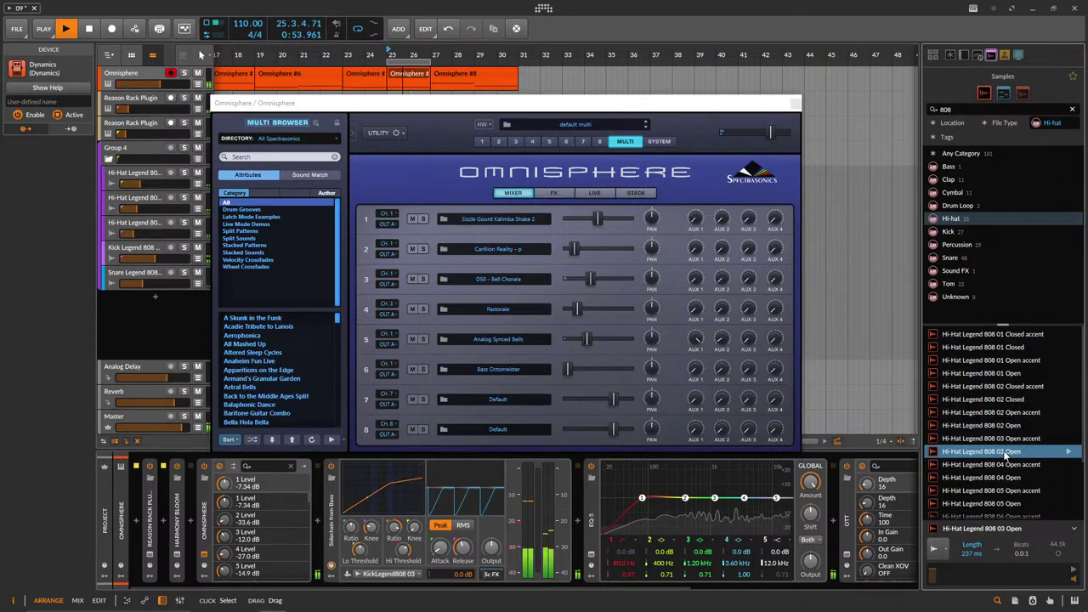
left_click(1016, 476)
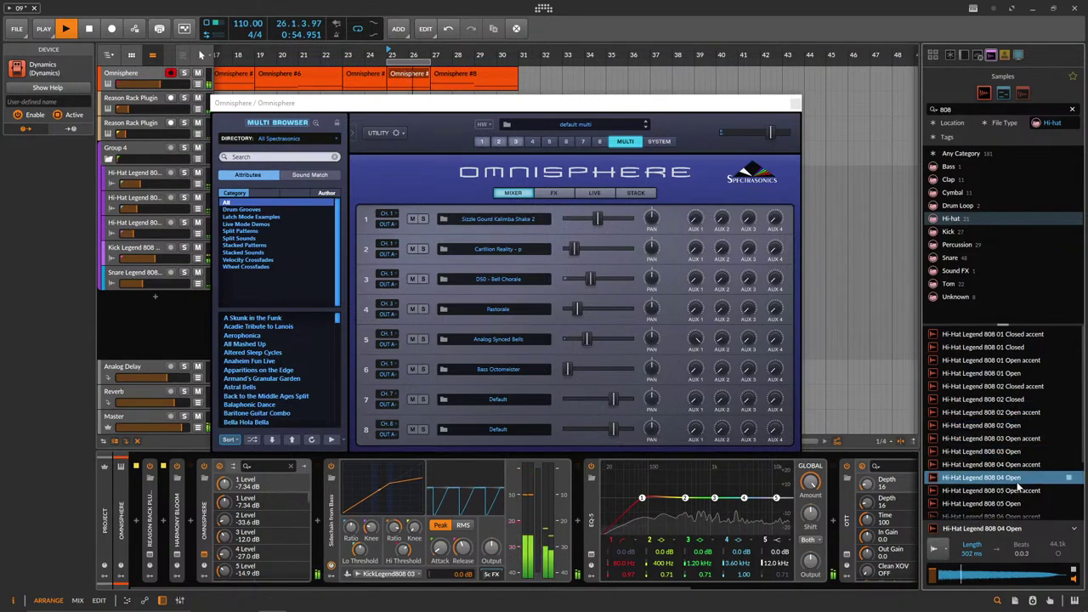
Close Omnisphere, place Hi-Hat Legend 808 04 Open on a new track in bar 23, and arrange it as short offbeat hits.
left_click(796, 105)
left_click_drag(467, 354, 353, 310)
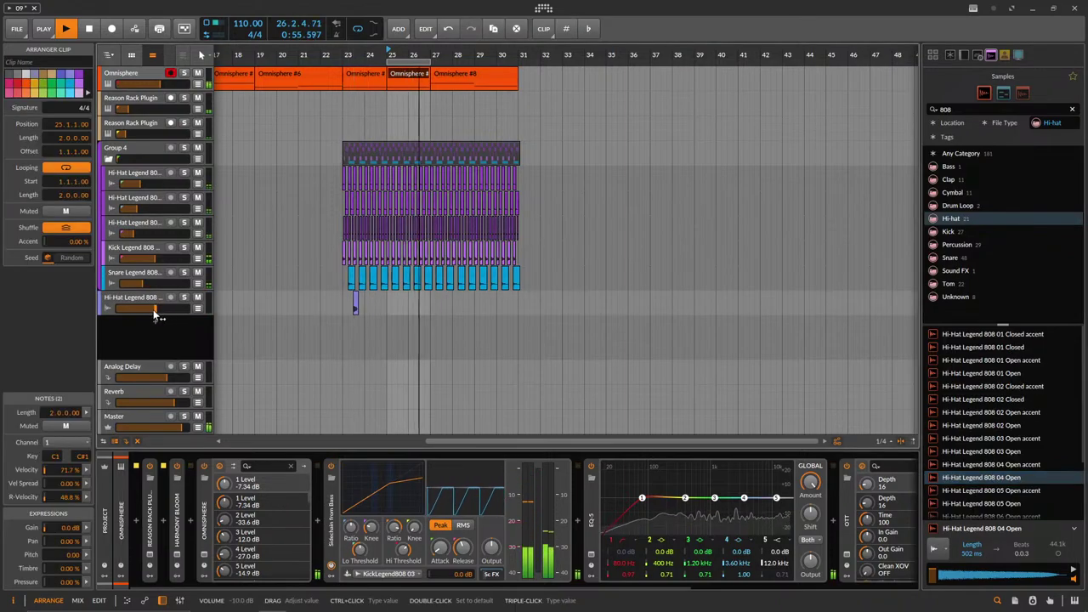
scroll(331, 312, "up", 5)
left_click(515, 301)
left_click_drag(515, 301, 475, 302)
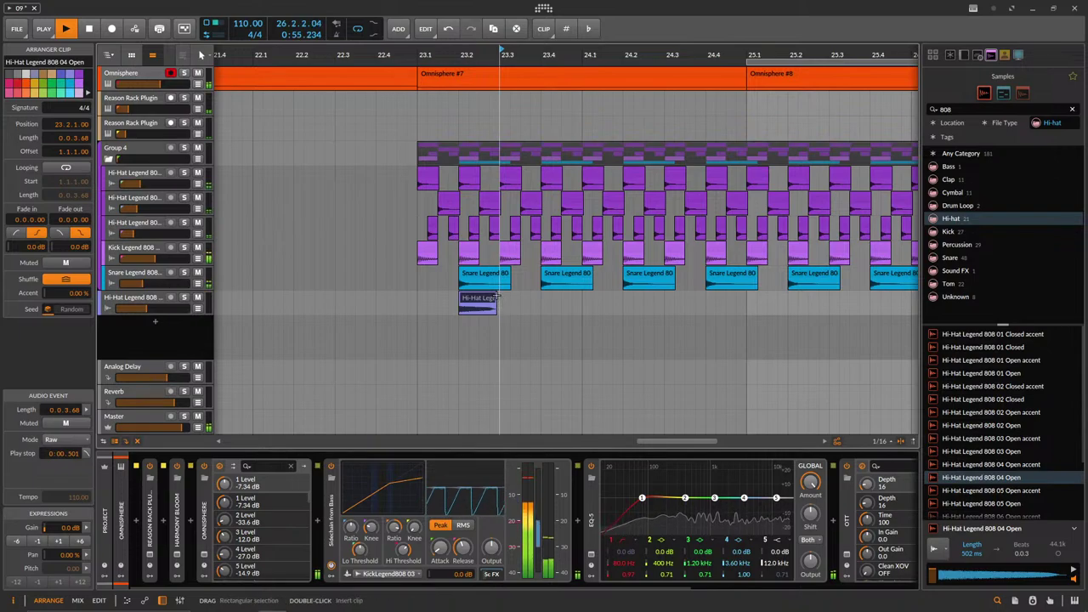
Select the offbeat open hi-hat pattern in bar 23 and duplicate it repeatedly until it reaches bar 31.
left_click_drag(476, 303, 428, 304)
key("ctrl+d")
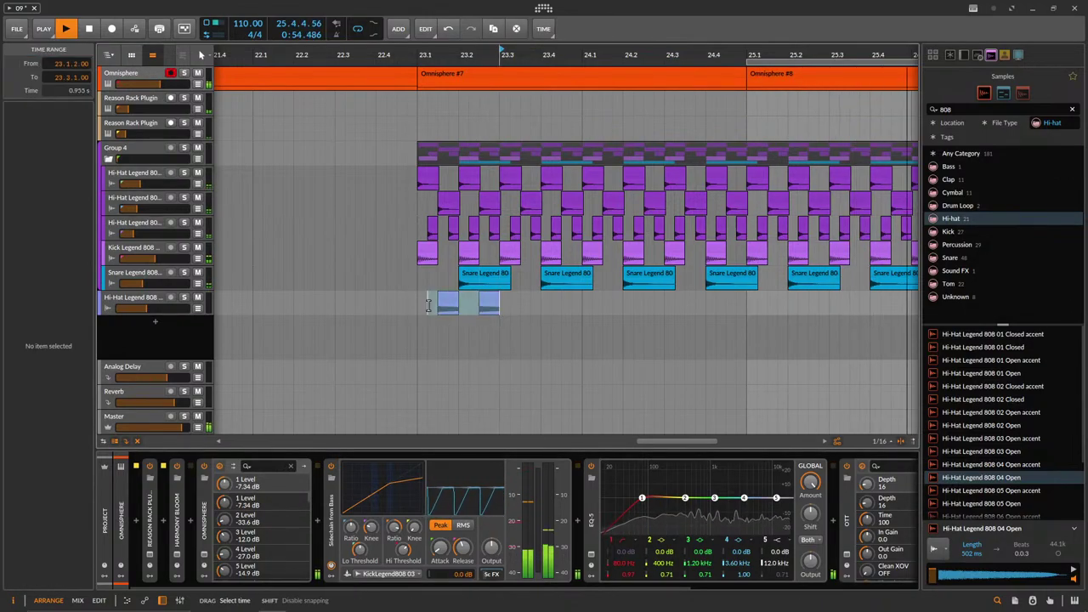
key("ctrl+d")
key("ctrl+d")
key("ctrl+d")
key("ctrl+d")
key("ctrl+d")
key("ctrl+d")
key("ctrl+d")
scroll(420, 310, "down", 4)
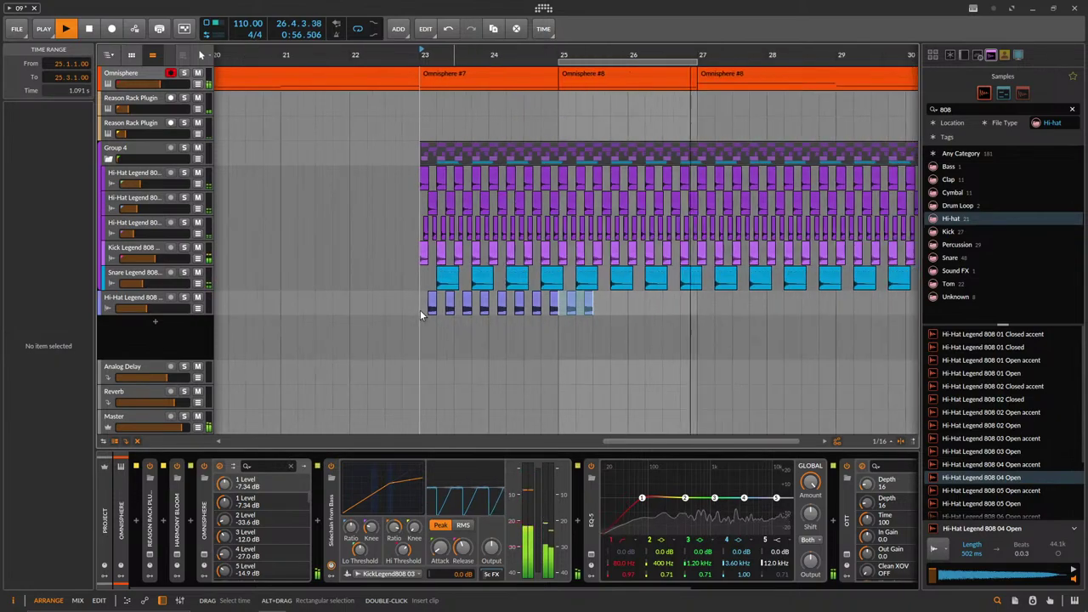
key("ctrl+d")
key("ctrl+d")
key("ctrl+d")
key("ctrl+d")
key("ctrl+d")
key("ctrl+d")
key("ctrl+d")
key("ctrl+d")
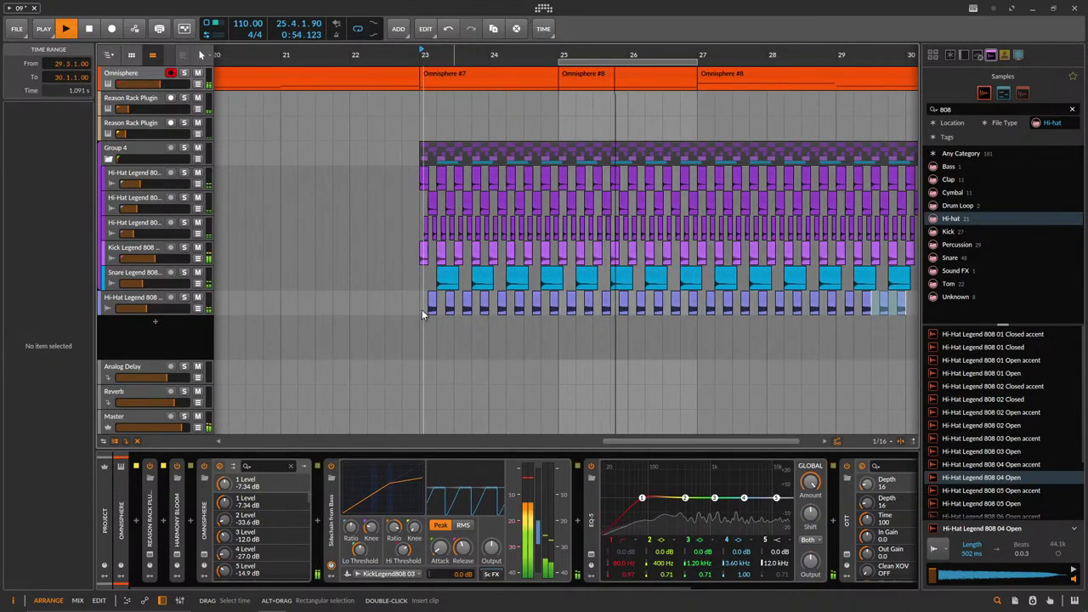
key("ctrl+d")
scroll(424, 309, "down", 3)
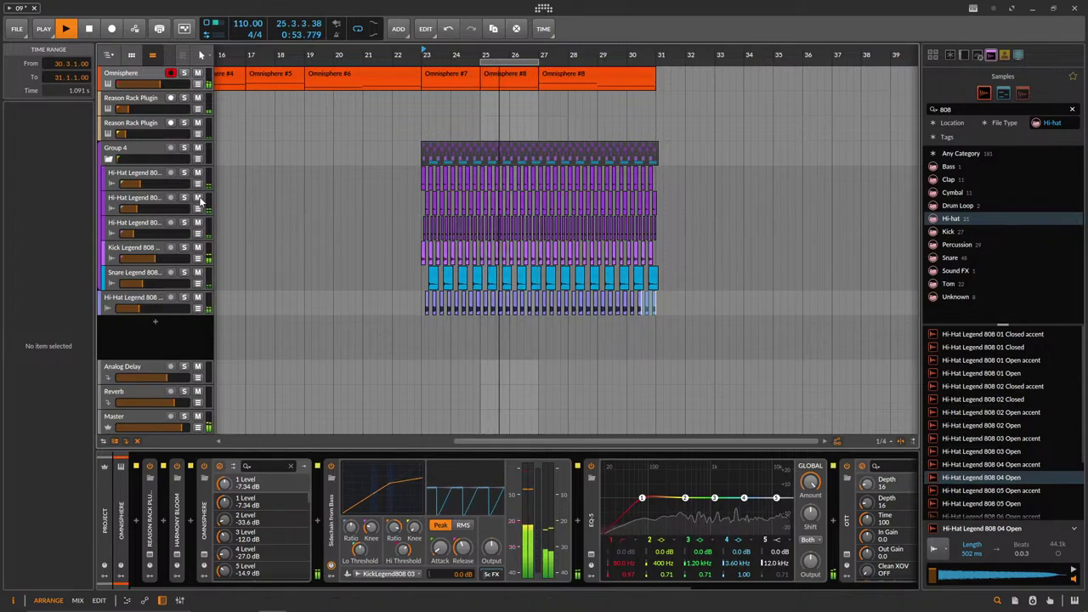
Raise the drum group's volume and move the new open hi-hat track into the group.
left_click_drag(126, 158, 143, 159)
left_click_drag(139, 296, 146, 289)
left_click_drag(153, 159, 157, 159)
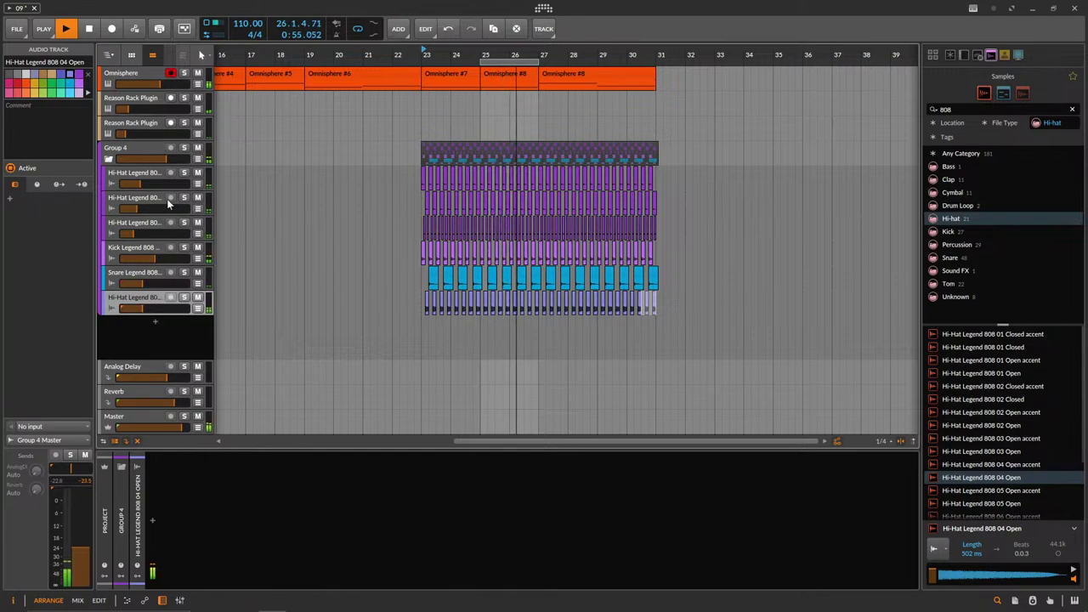
left_click(482, 63)
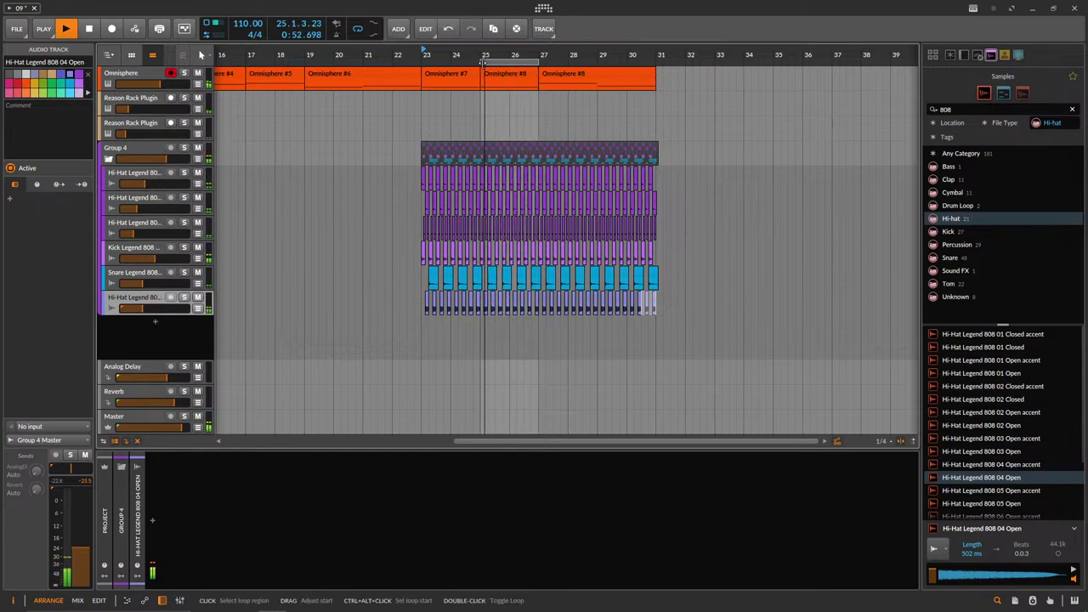
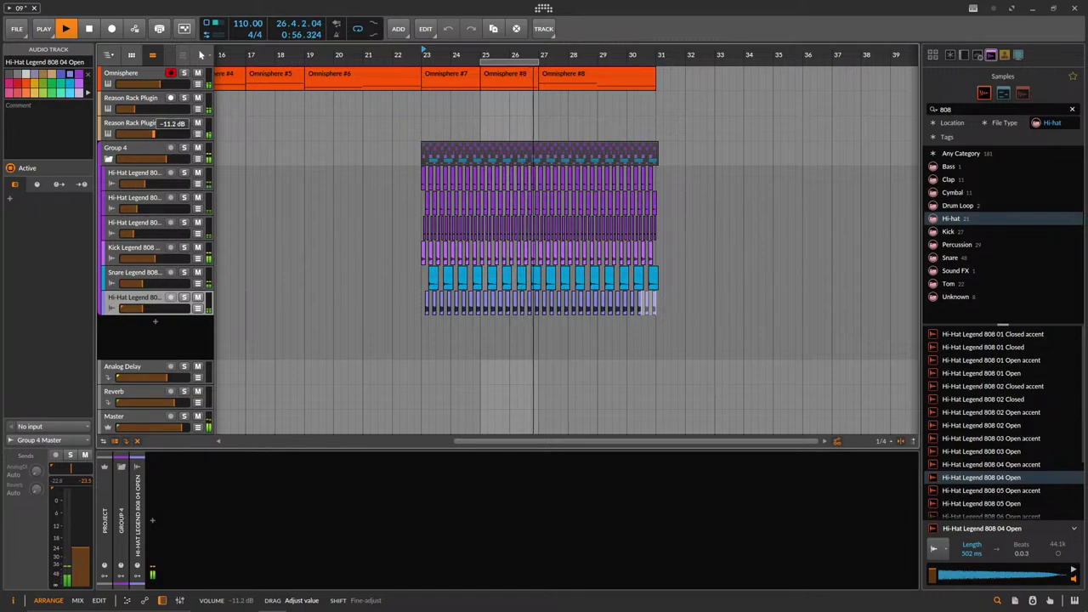
Save the project, duplicate the second Reason Rack Plugin track, and show the copy's devices.
left_click(161, 128)
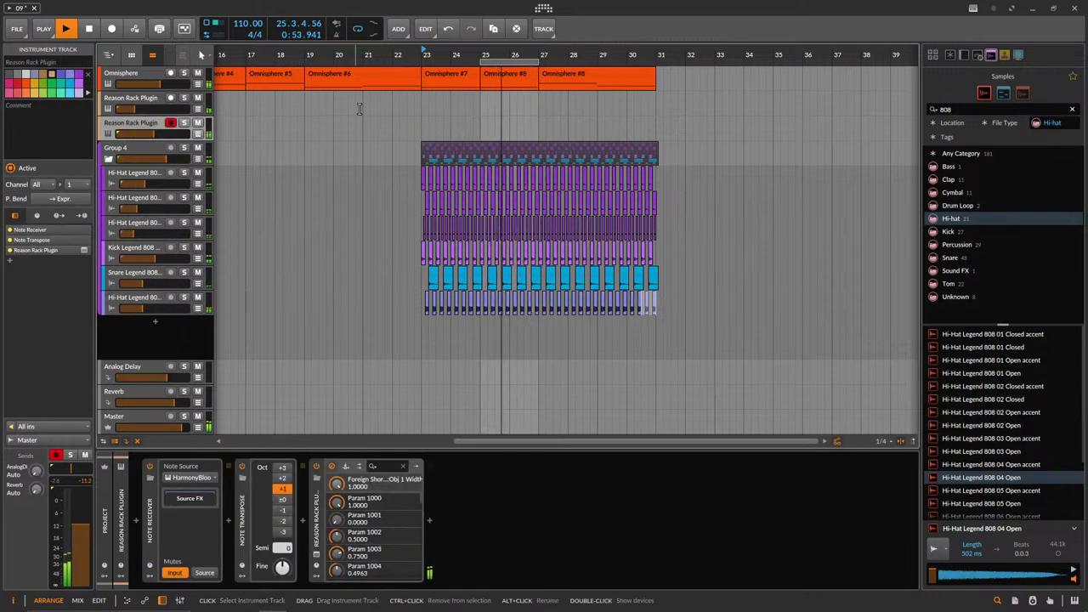
key("ctrl+s")
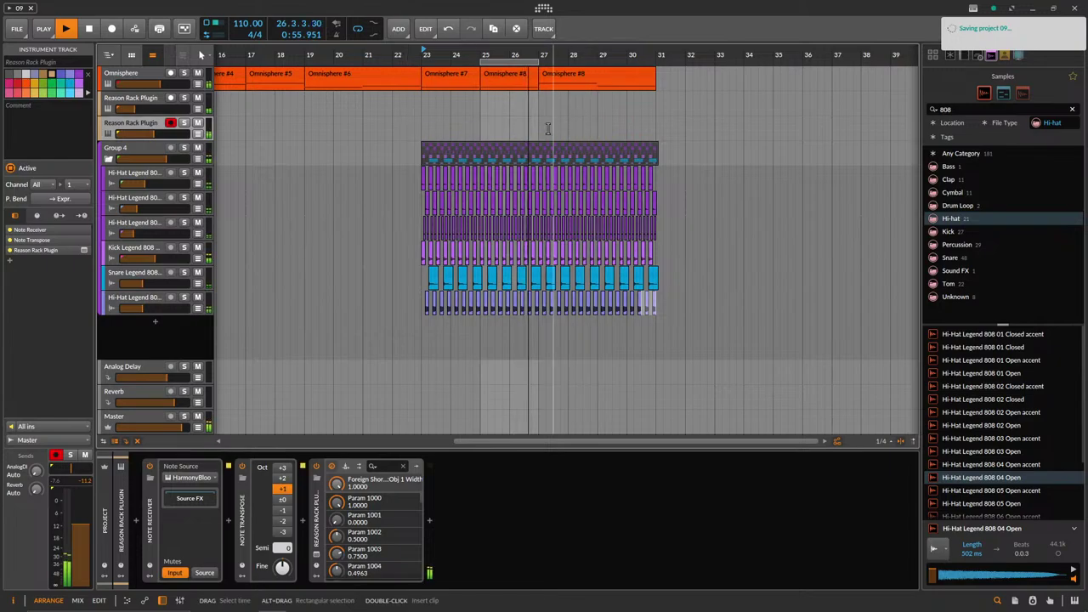
key("ctrl+d")
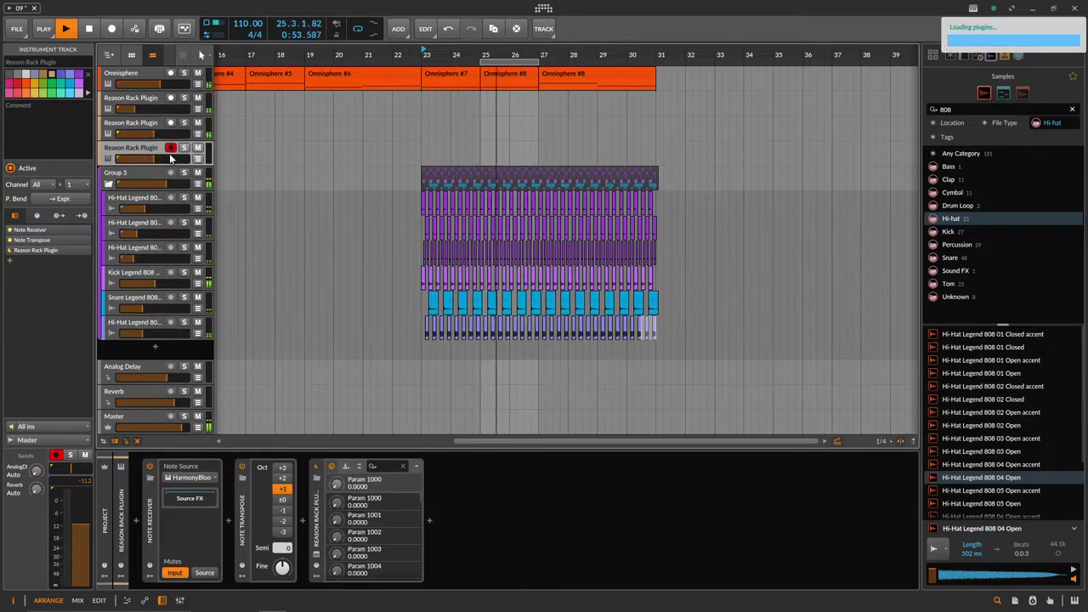
double_click(146, 151)
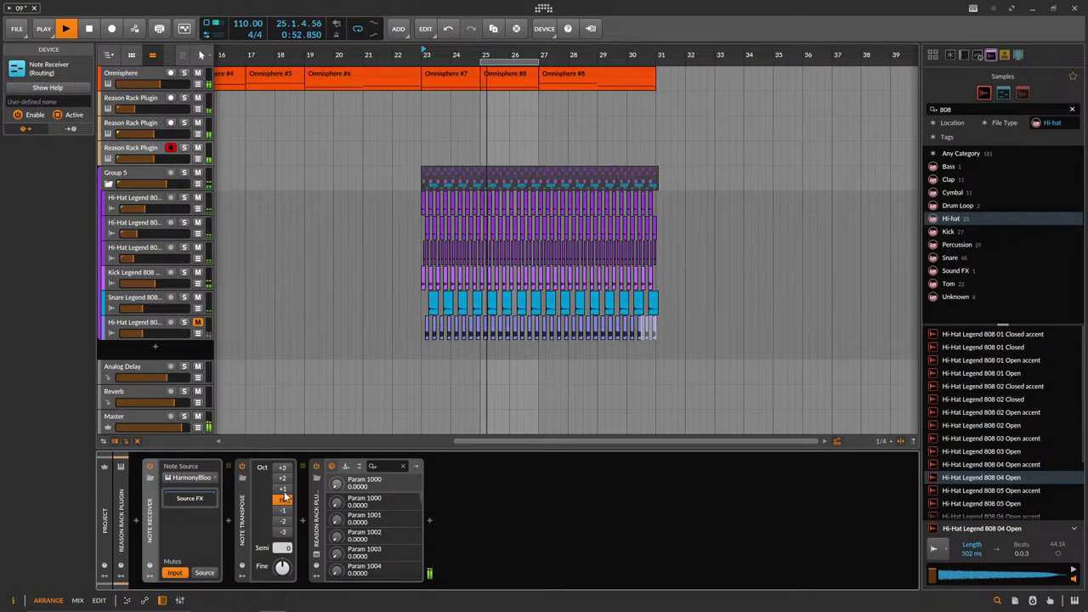
Mute the kick and snare tracks, and compare the kick with its EQ-5 bypassed and enabled.
left_click(197, 272)
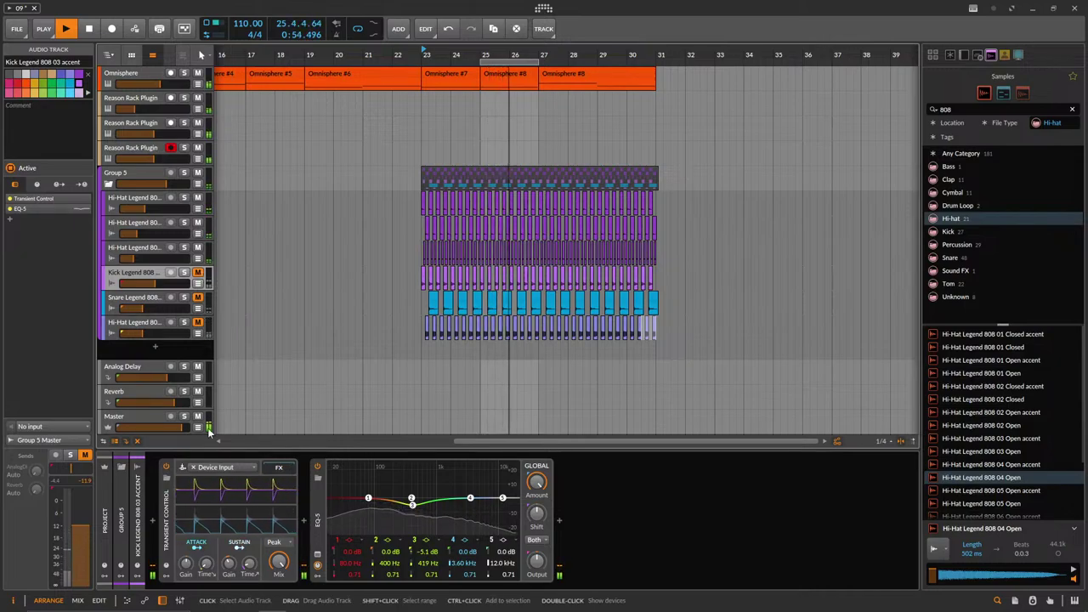
left_click(319, 467)
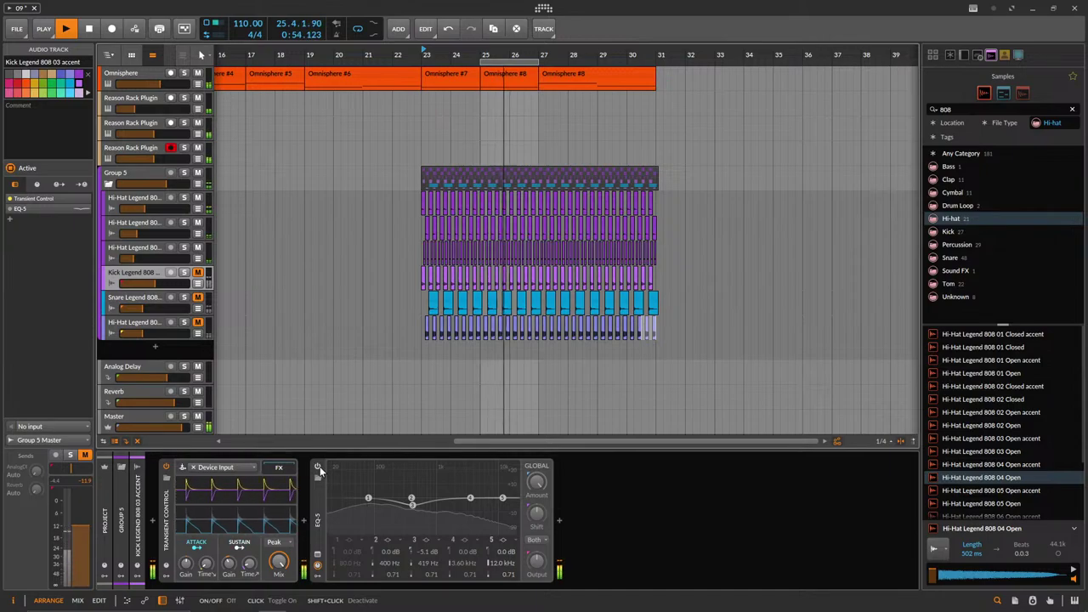
left_click(319, 467)
Lower Omnisphere to about -38 dB and strip Note Transpose and Note Receiver from the duplicated Reason Rack track, opening its plugin window.
left_click_drag(160, 84, 131, 84)
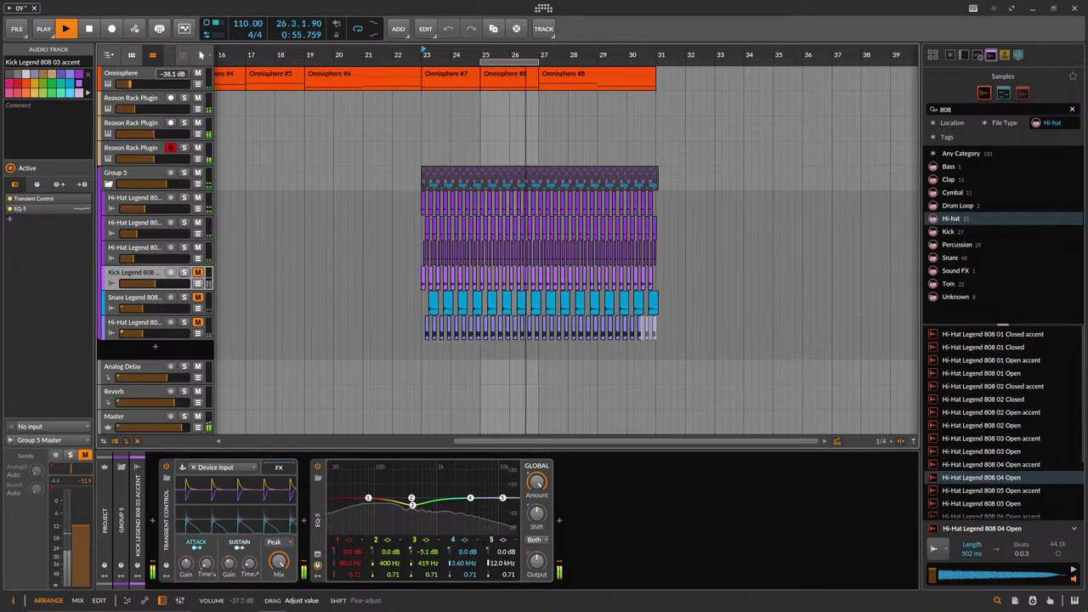
left_click(149, 148)
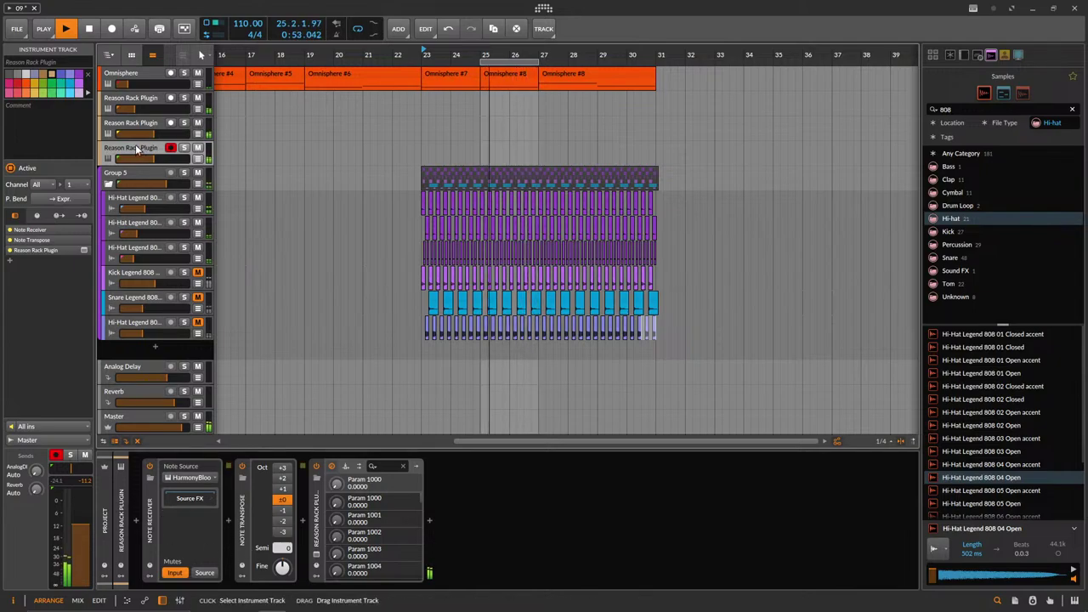
left_click(216, 537)
key("Delete")
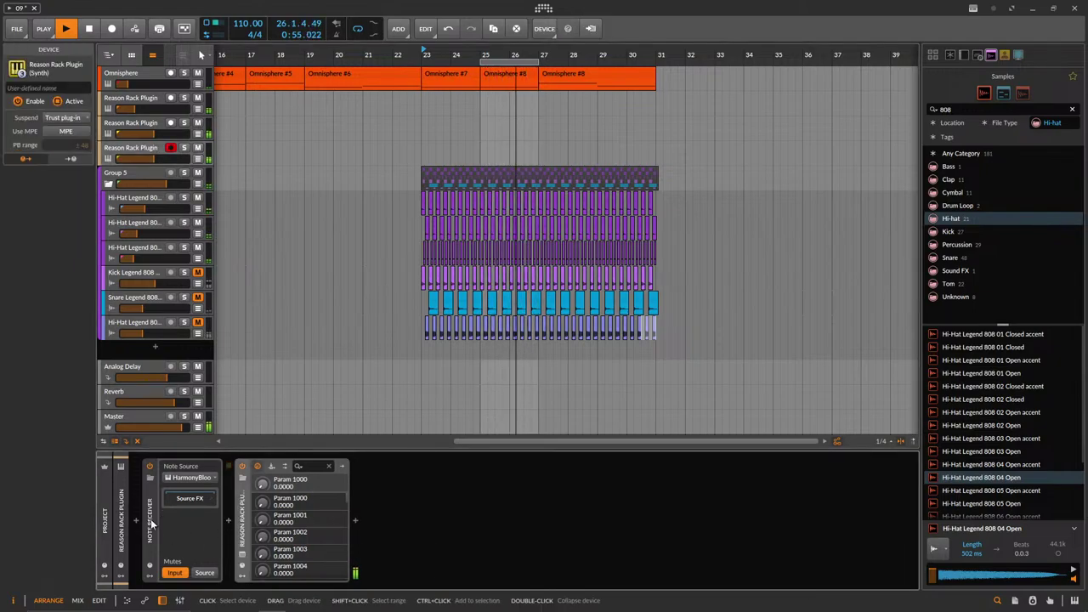
key("Delete")
left_click(150, 554)
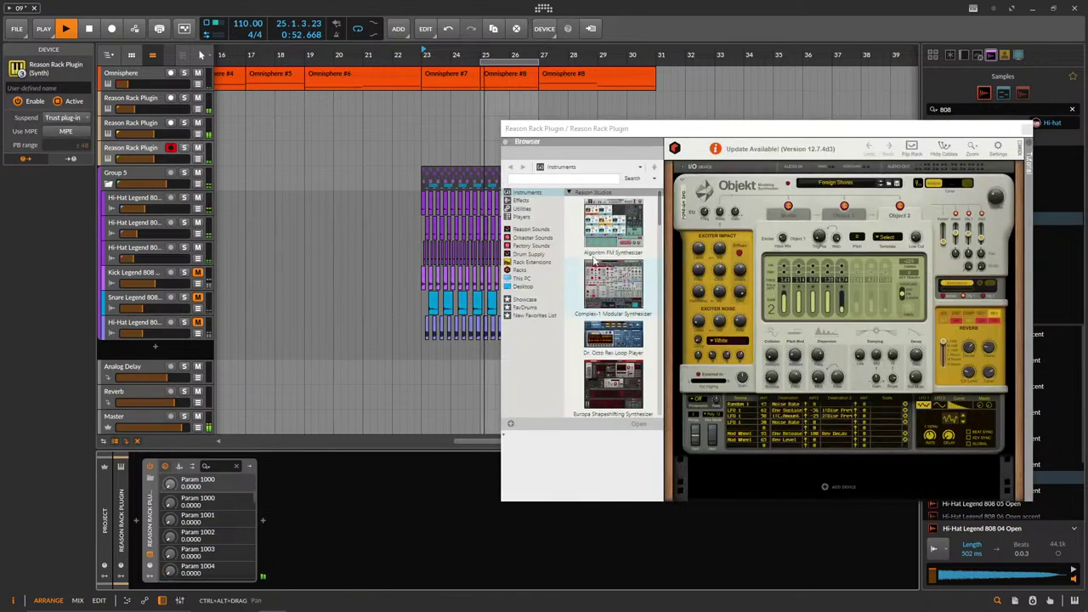
left_click(581, 180)
left_click(580, 179)
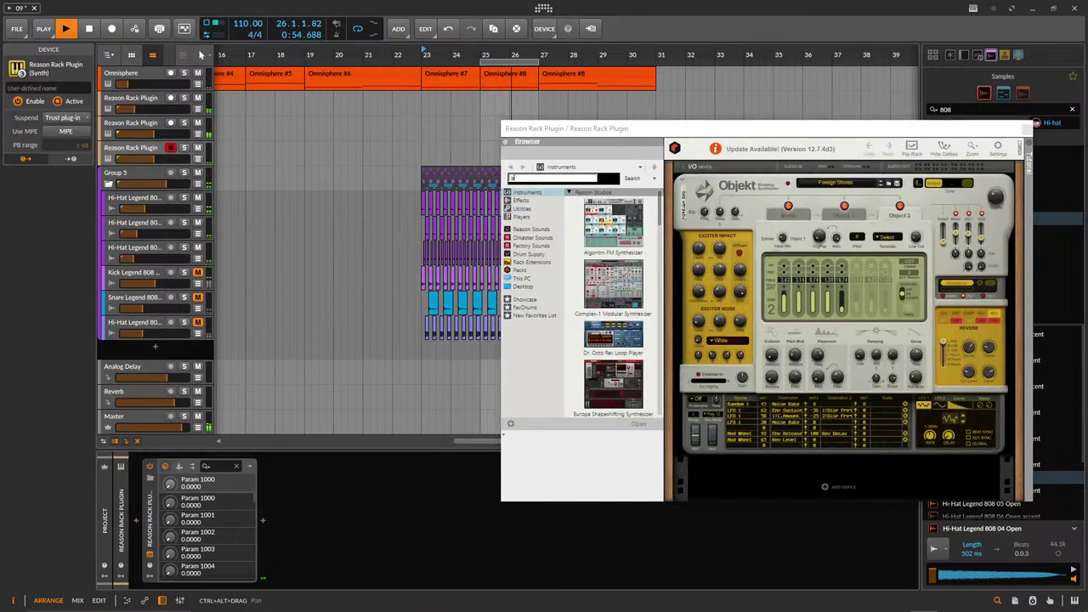
type("ba")
key("Return")
double_click(627, 212)
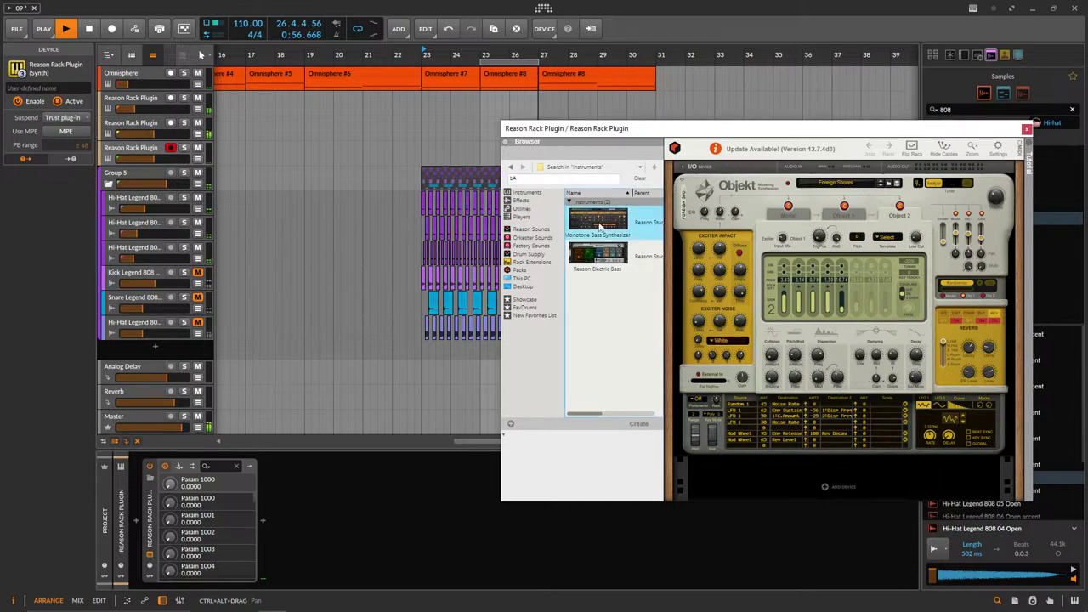
key("ctrl+z")
key("ctrl+z")
key("ctrl+z")
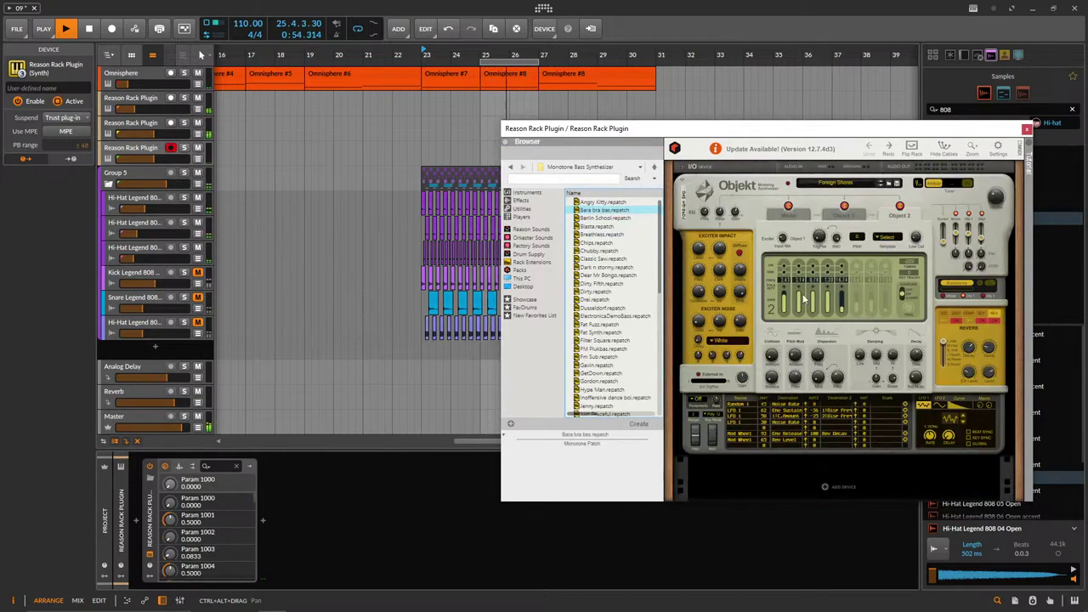
Replace Objekt with the Monotone Bass Synthesizer, using the Bara bra bas patch, and raise its amp sustain to about 0.69.
left_click(529, 194)
scroll(560, 197, "down", 2)
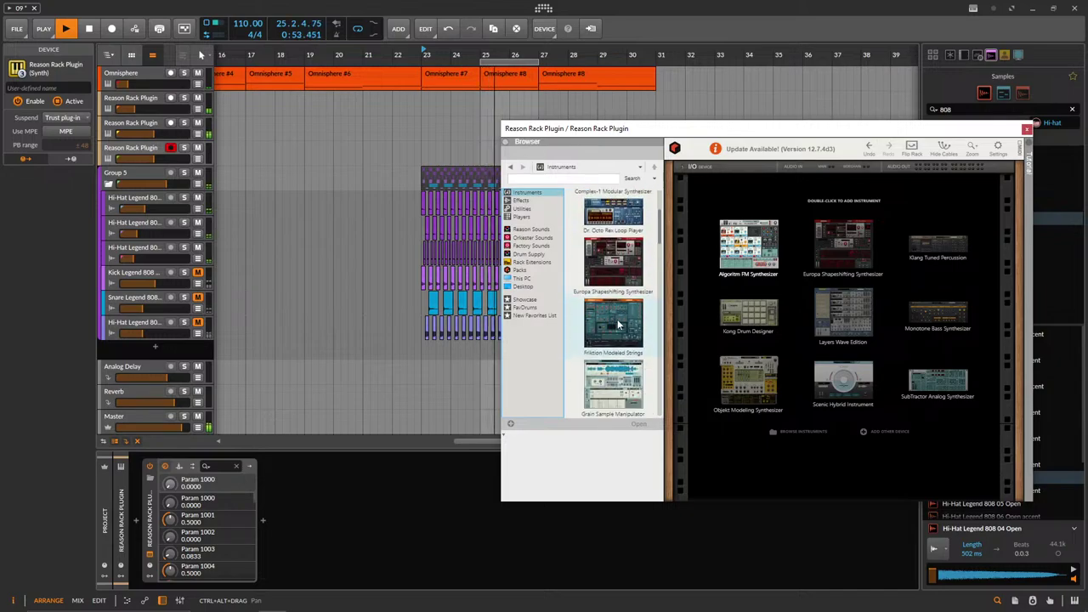
left_click(550, 181)
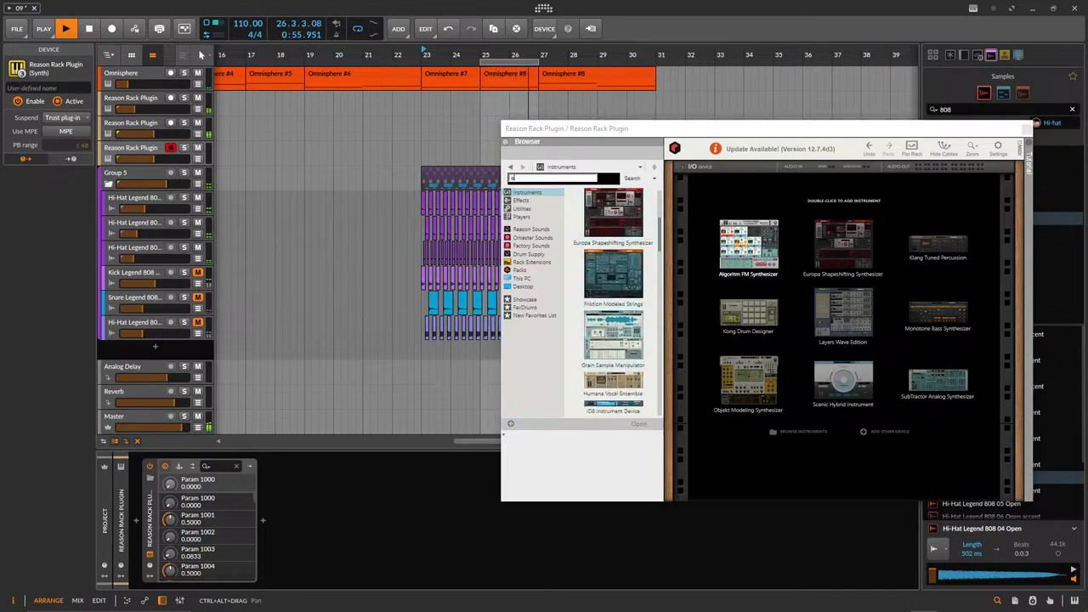
type("bass")
double_click(599, 219)
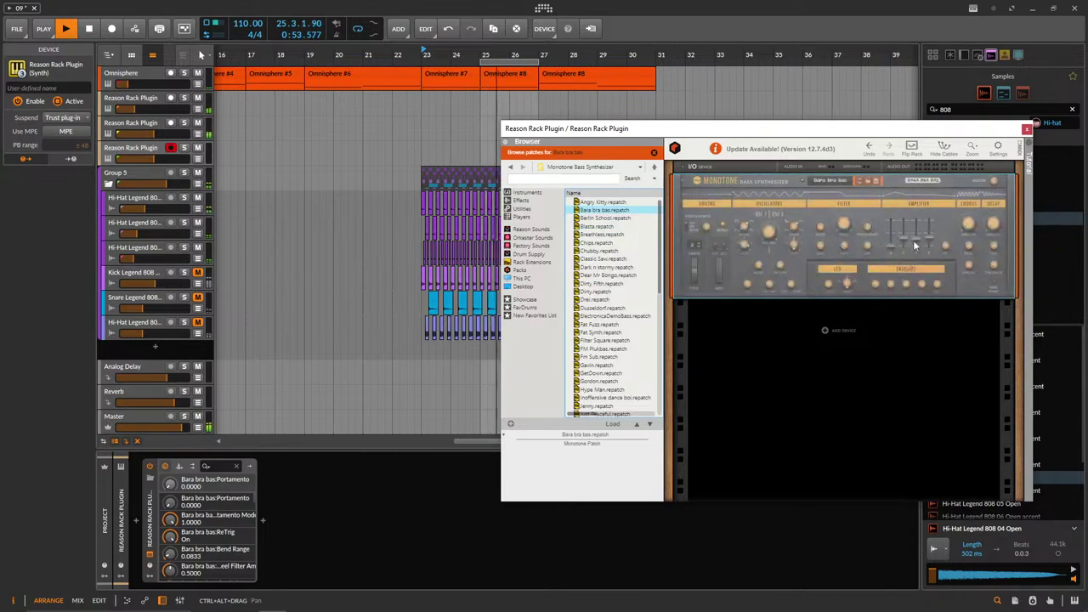
left_click_drag(914, 240, 916, 233)
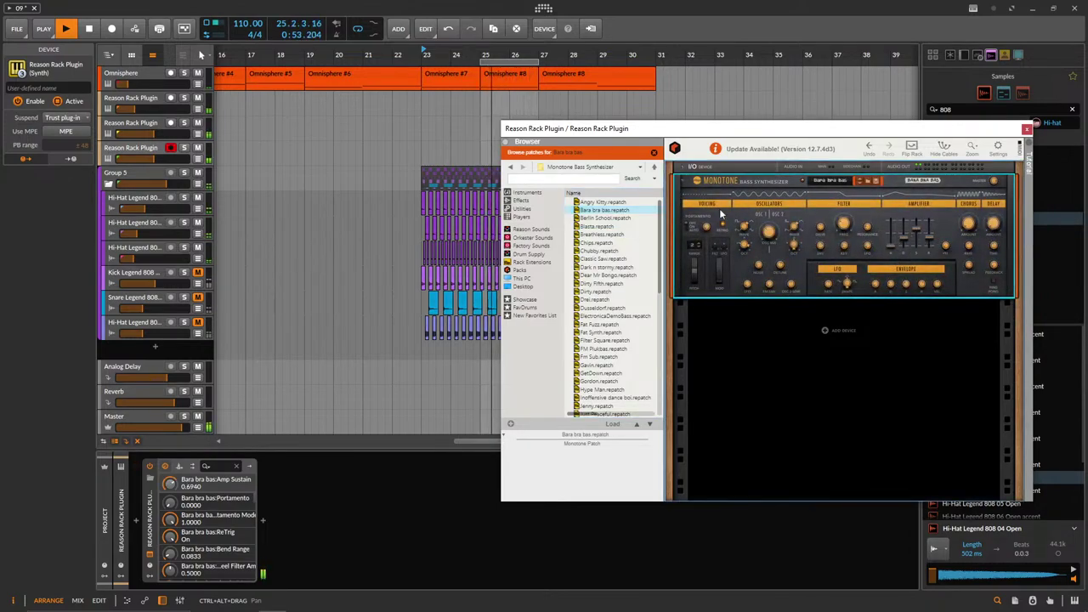
Copy the two-bar Omnisphere clip at bar 25 onto the Monotone bass track and open the copy's notes for editing.
left_click(507, 73)
left_click_drag(507, 122, 596, 145)
left_click_drag(494, 149, 509, 148)
double_click(508, 151)
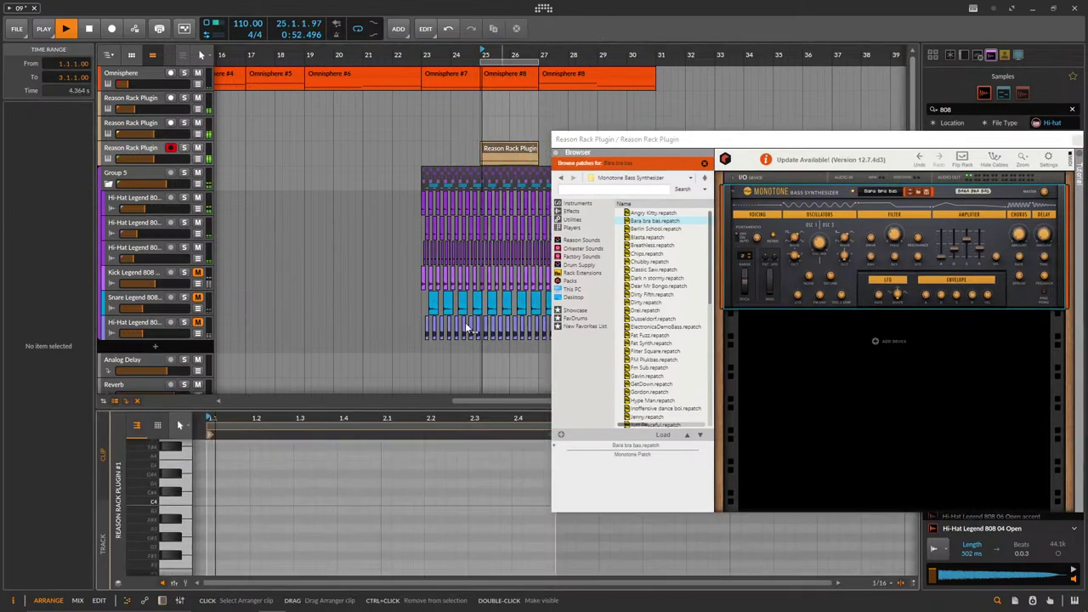
Transpose the first two-bar note of the bass clip up to E2.
key("Up")
key("Up")
key("Up")
key("Up")
key("Up")
key("Up")
key("Up")
key("Up")
key("Up")
key("Up")
key("Up")
key("Up")
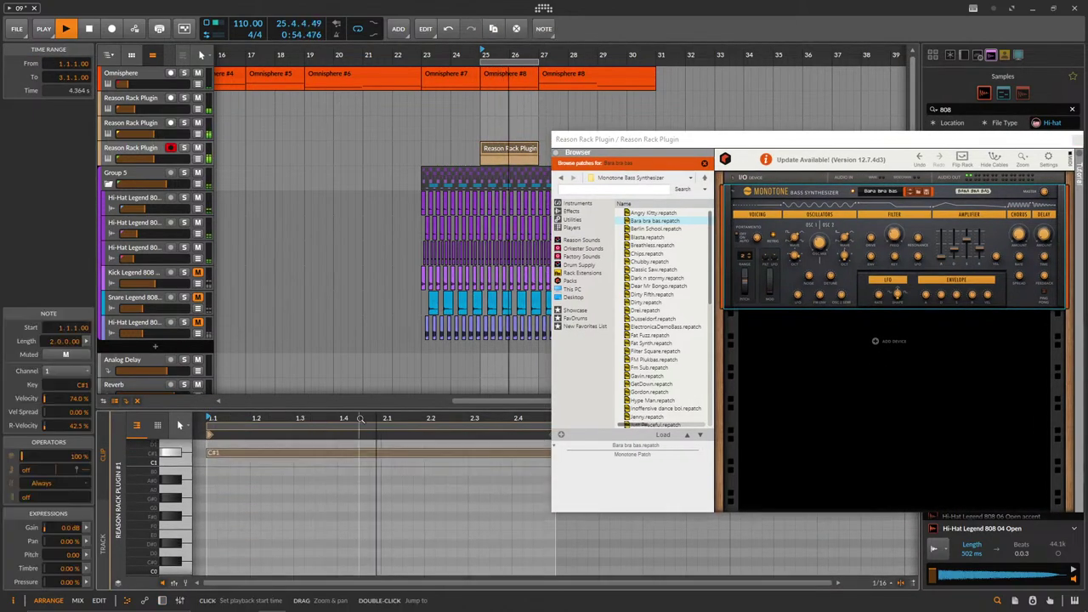
key("Up")
key("Up")
key("Up")
key("Up")
key("Up")
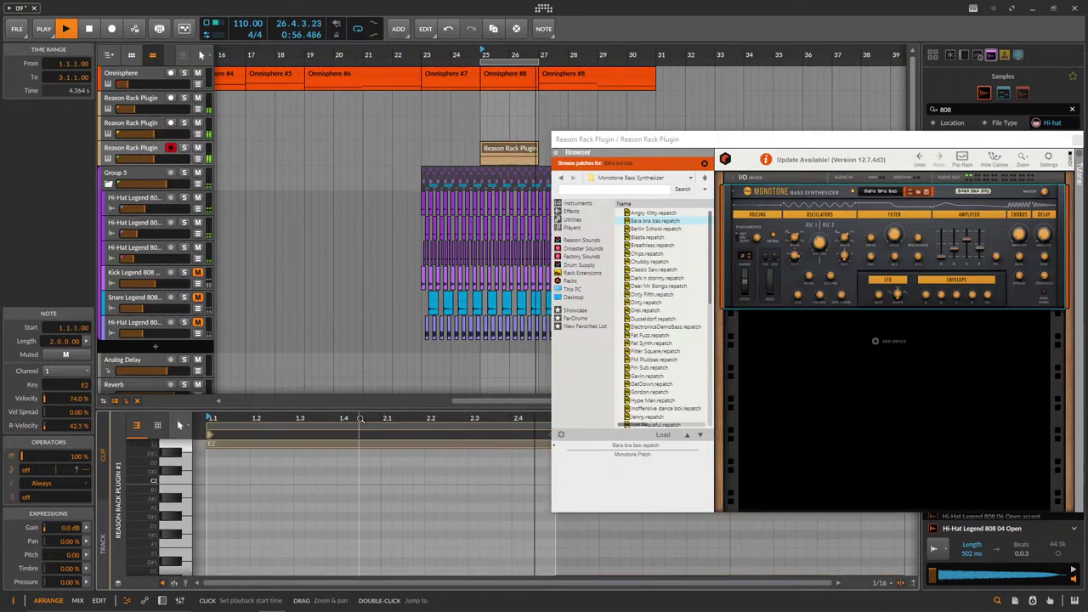
key("Down")
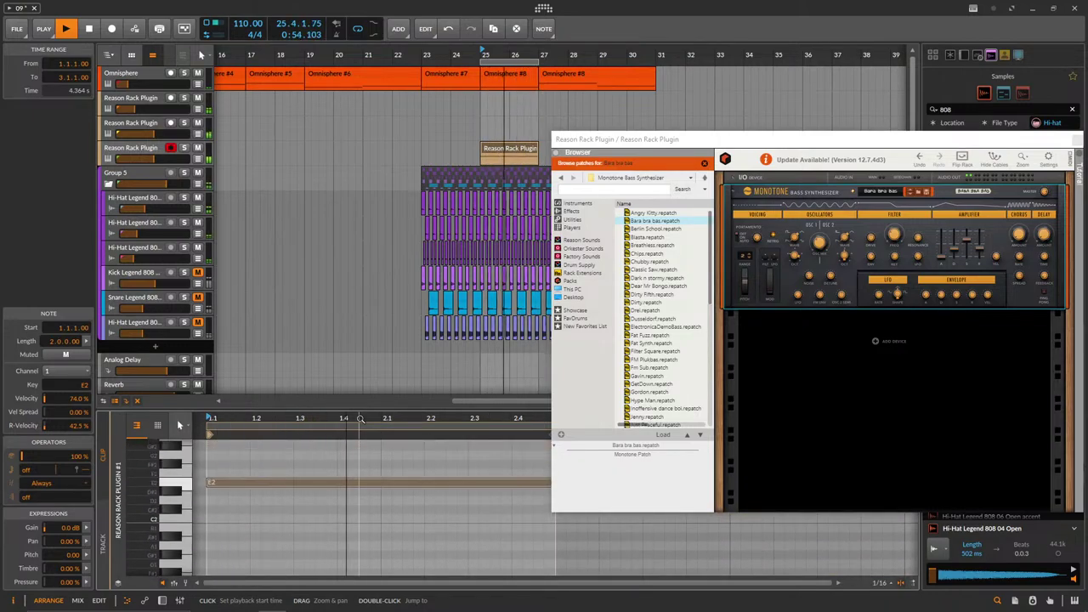
Copy the bass clip to bar 23 and extend the loop region back to bar 23, making it four bars long.
scroll(466, 157, "down", 2)
left_click_drag(491, 149, 456, 150)
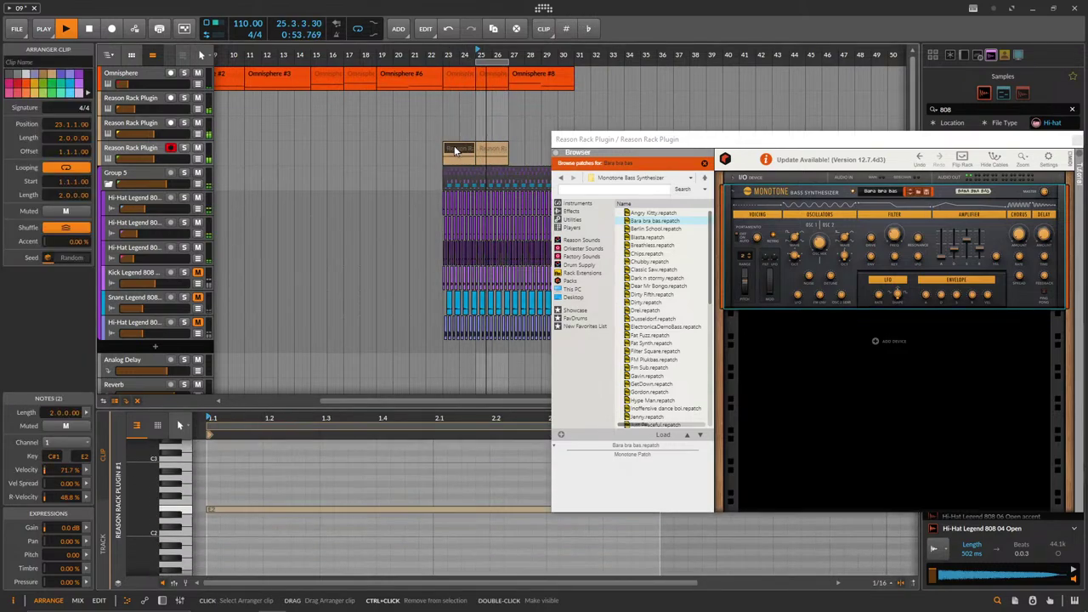
double_click(497, 148)
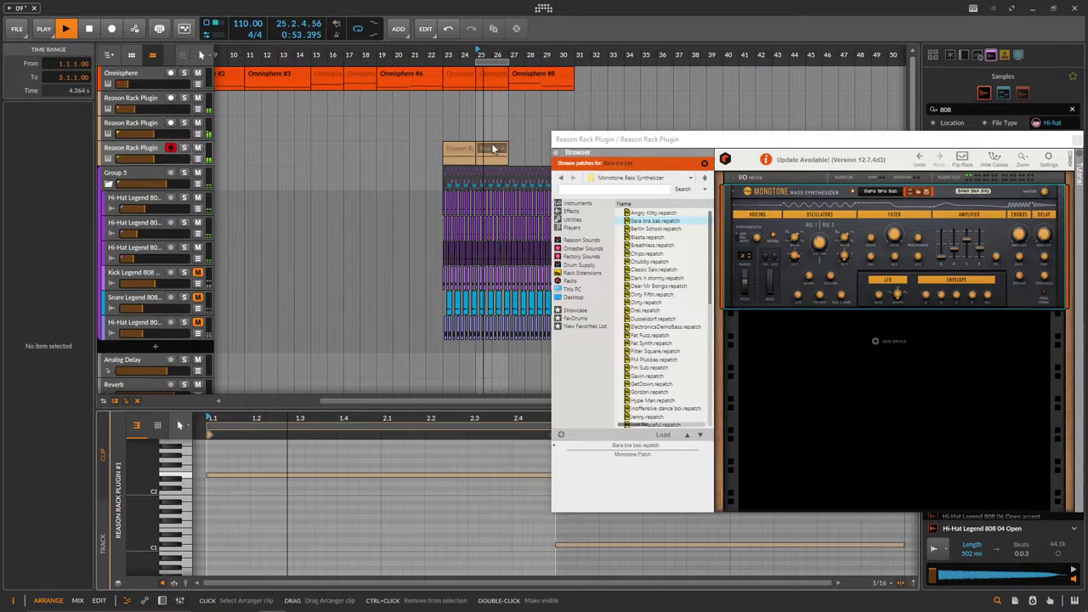
left_click_drag(476, 63, 443, 65)
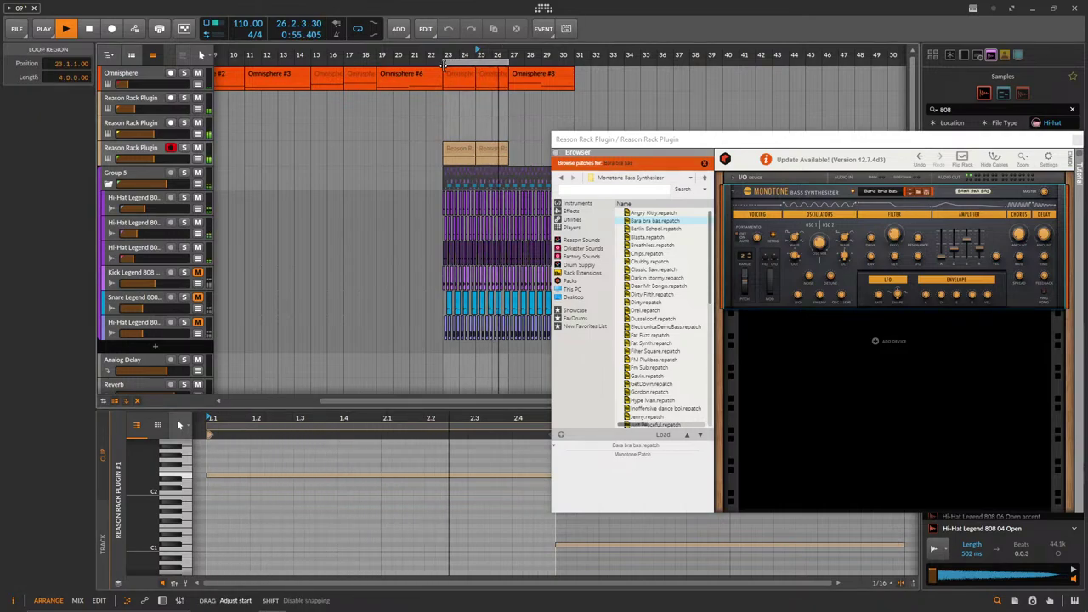
Open the bass clip at bar 25 and lower its first note to C2.
double_click(491, 151)
scroll(381, 519, "down", 4)
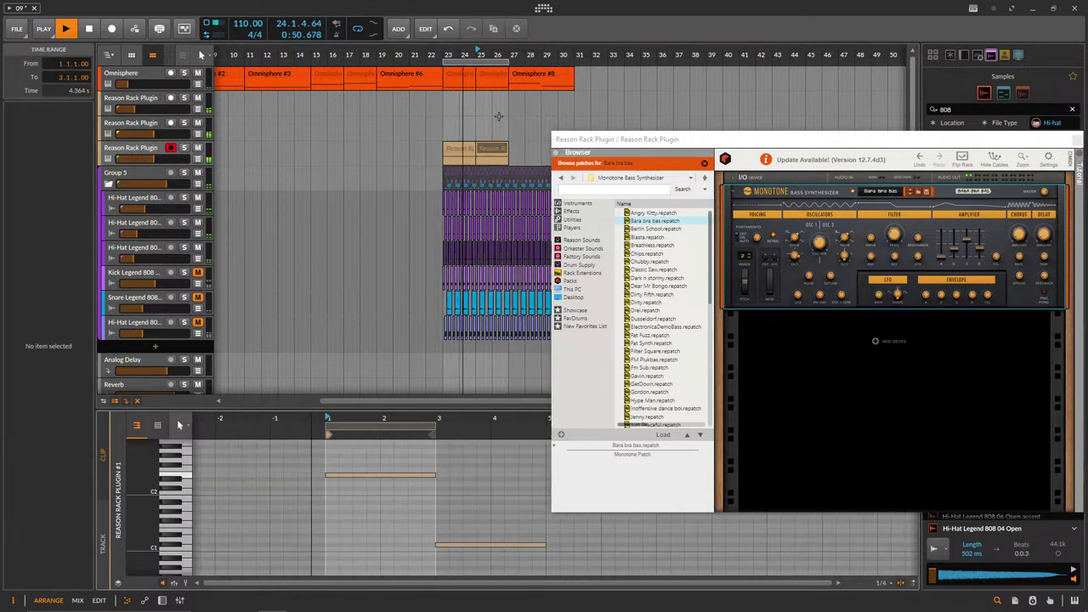
left_click(486, 150)
scroll(390, 485, "down", 4)
left_click_drag(382, 505, 386, 595)
key("Down")
key("Down")
key("Down")
key("Down")
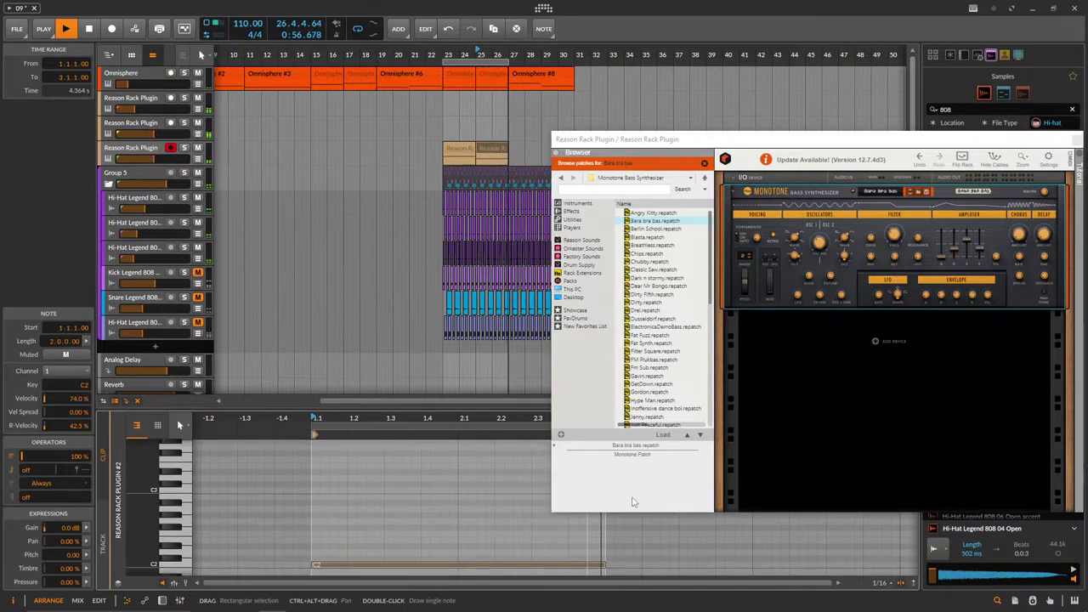
Duplicate the two bass clips to bar 27 and copy the four-bar Omnisphere clip from bar 27 to bar 31.
left_click(472, 153)
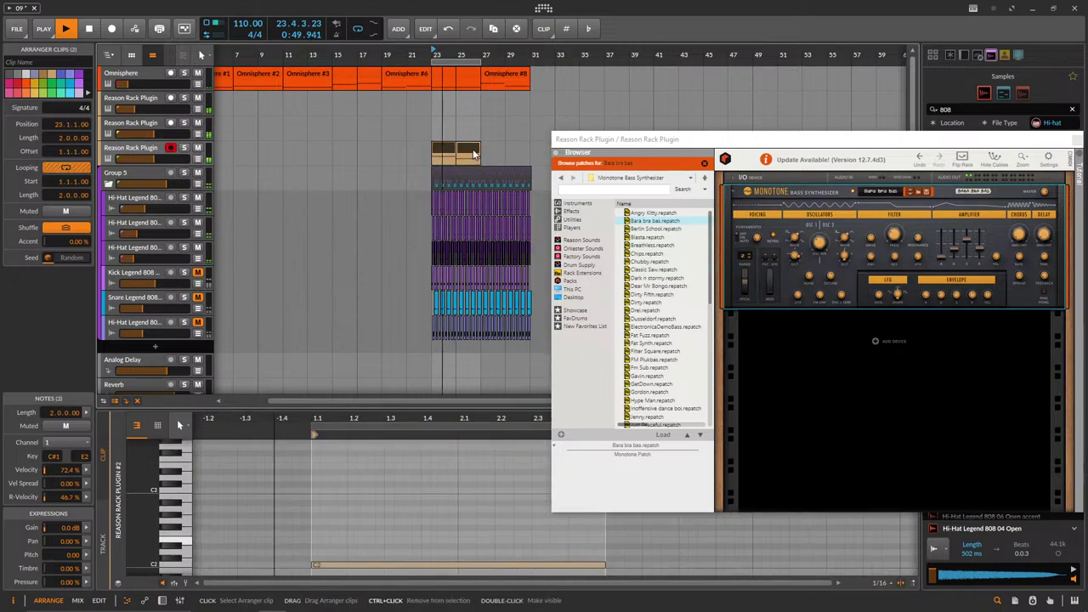
key("ctrl+d")
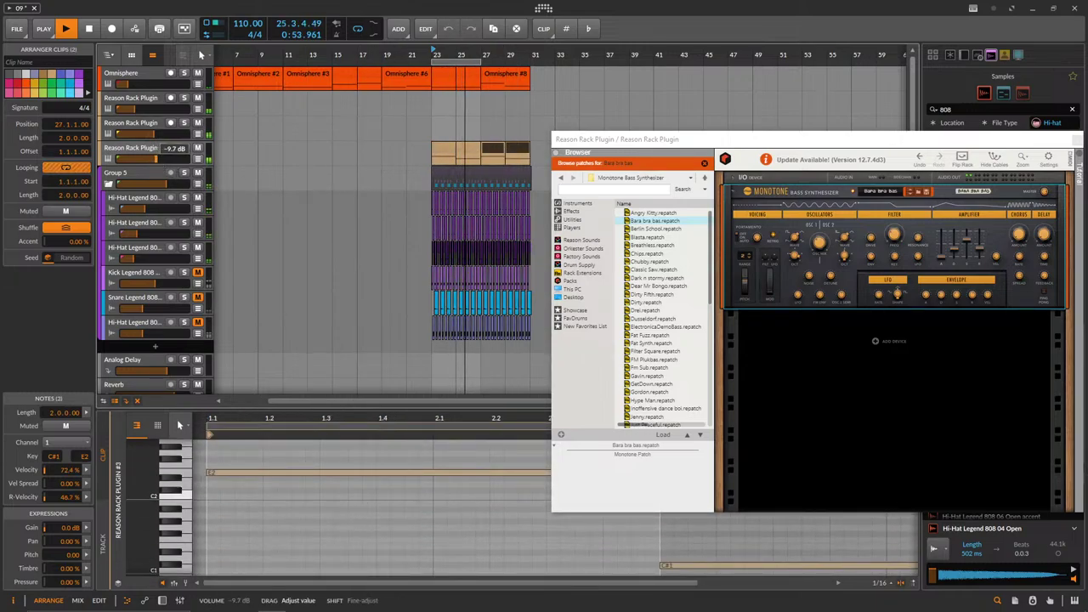
left_click(525, 75)
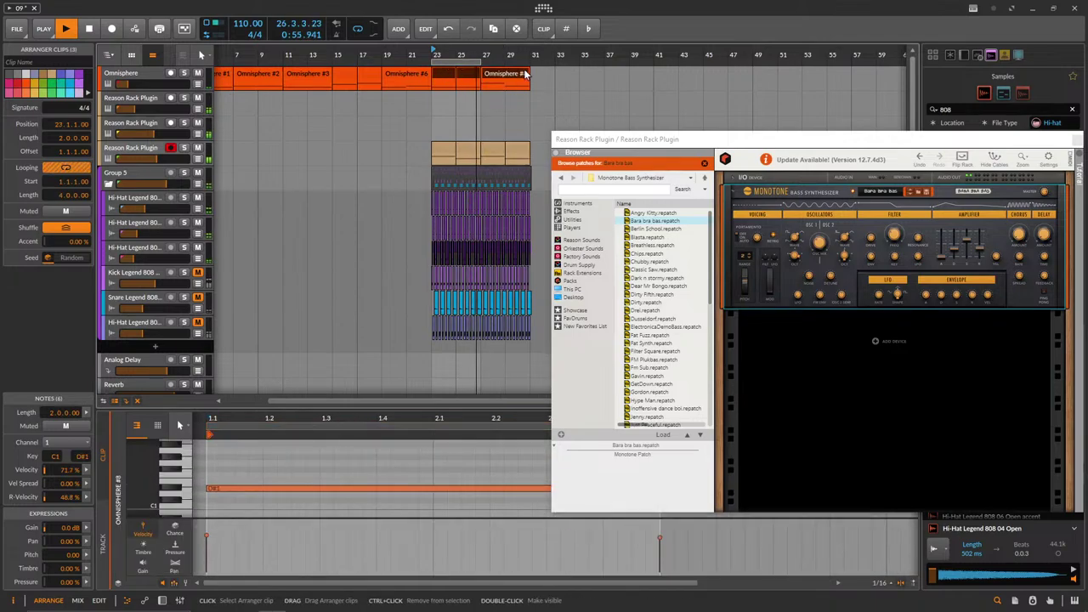
Extend the loop region to cover bars 23 to 31 and raise the bass track's volume to about -9.1 dB.
left_click(492, 146)
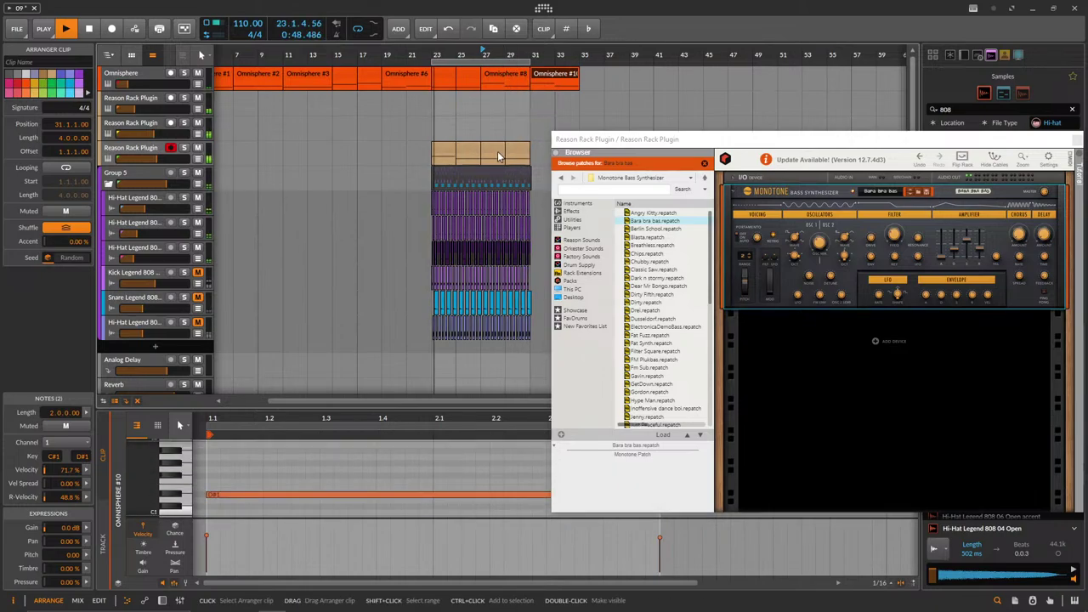
left_click(871, 260)
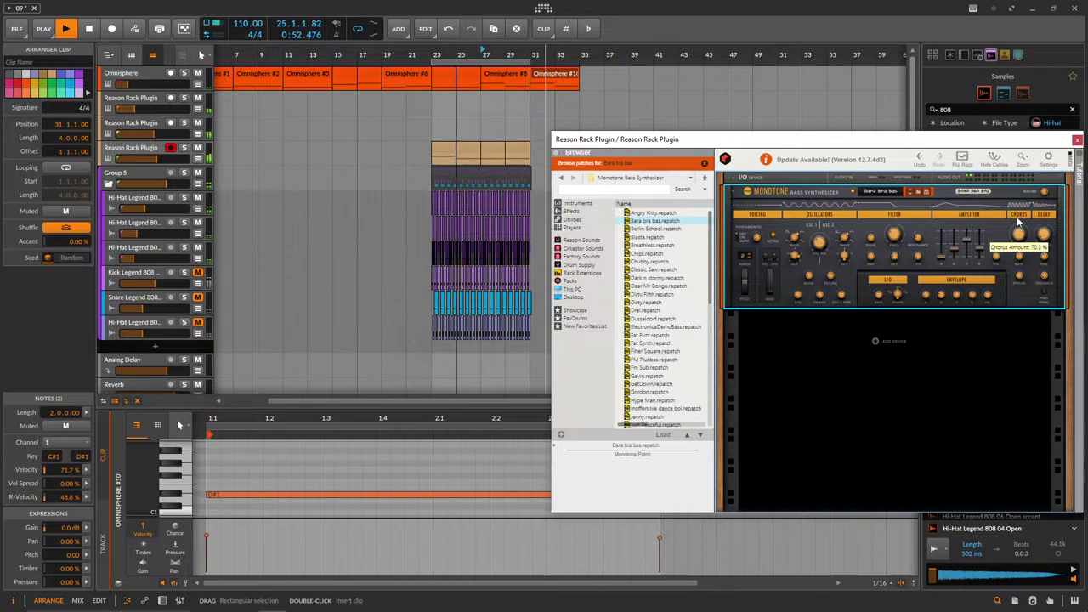
left_click(157, 158)
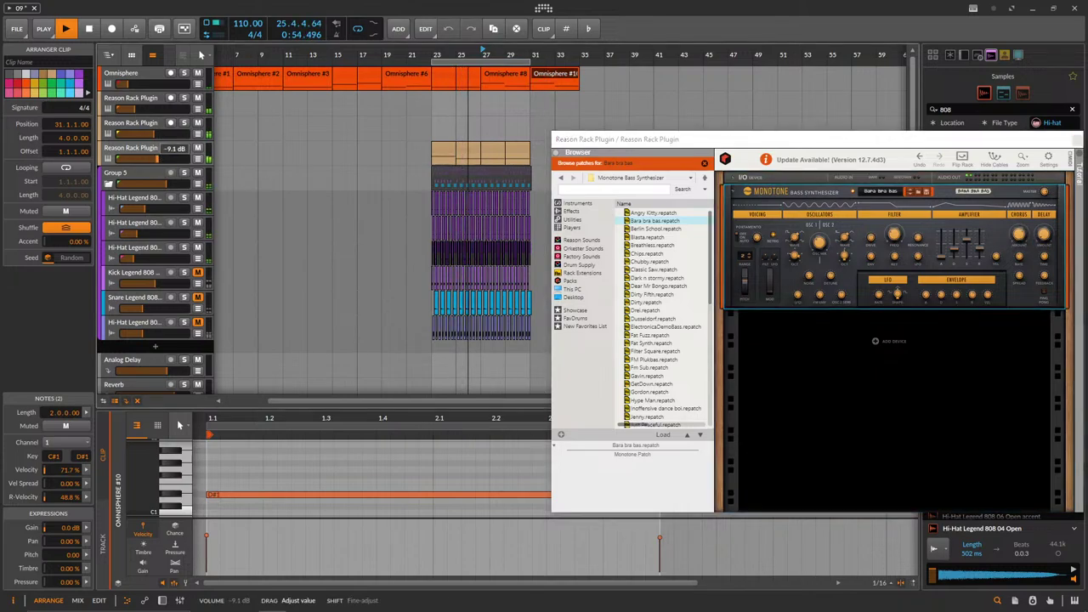
Shift the Omnisphere clips from bar 27 onward four bars later and copy the two clips at bars 23 and 25 to bar 27.
scroll(360, 464, "down", 3)
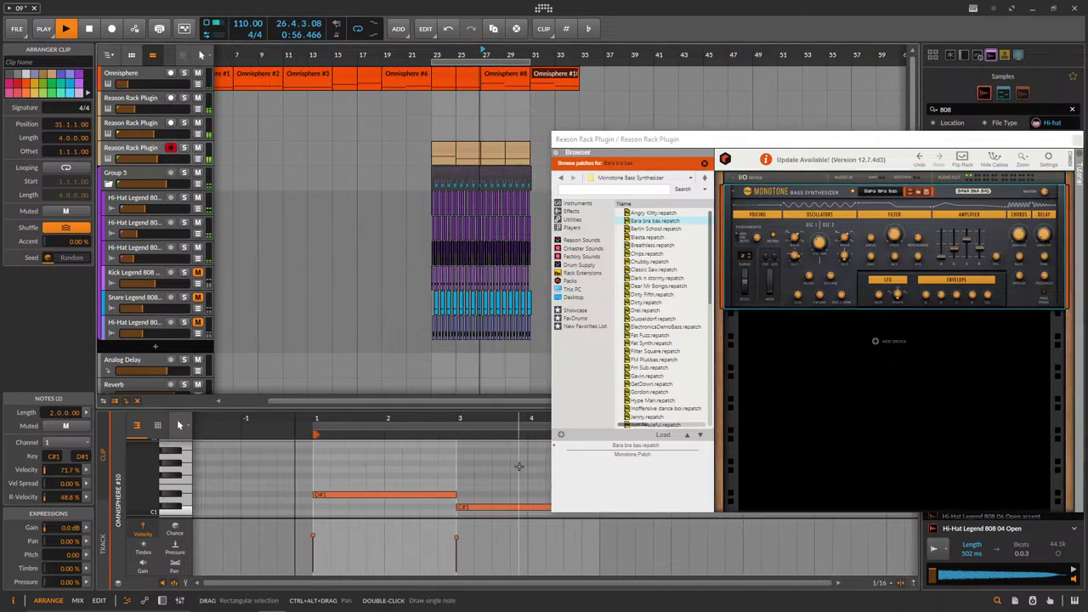
left_click(493, 151)
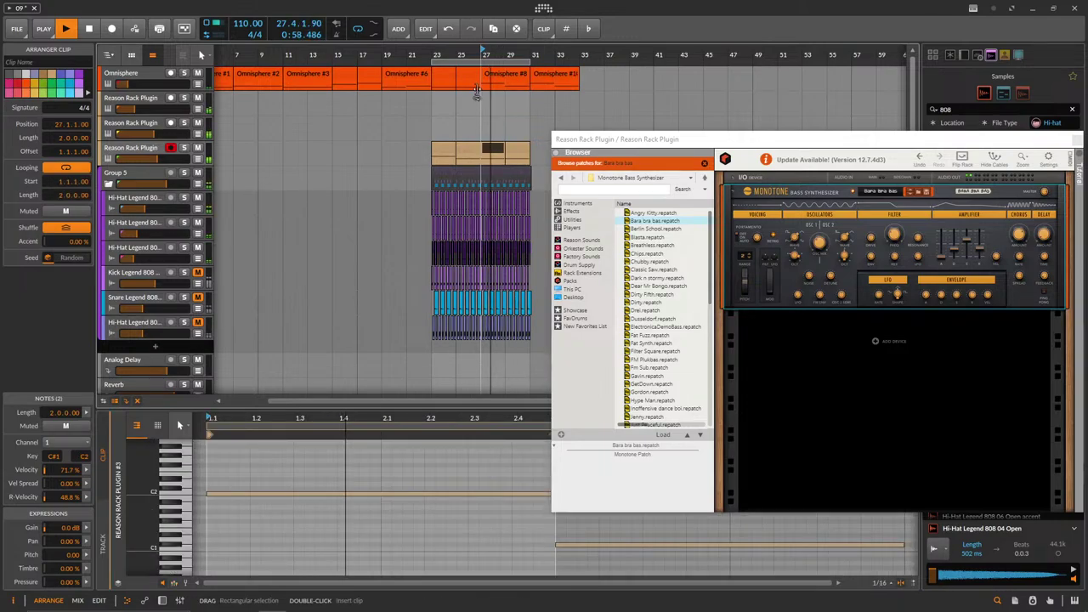
left_click(506, 74)
left_click_drag(572, 77, 598, 77)
left_click(446, 78)
left_click(459, 79, "shift")
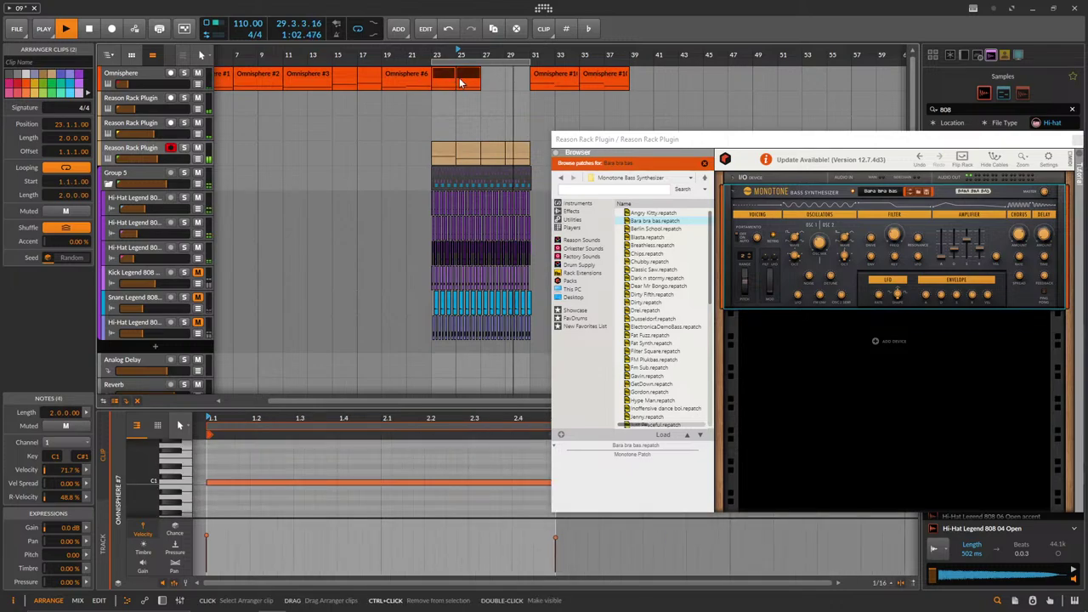
left_click_drag(459, 80, 507, 81)
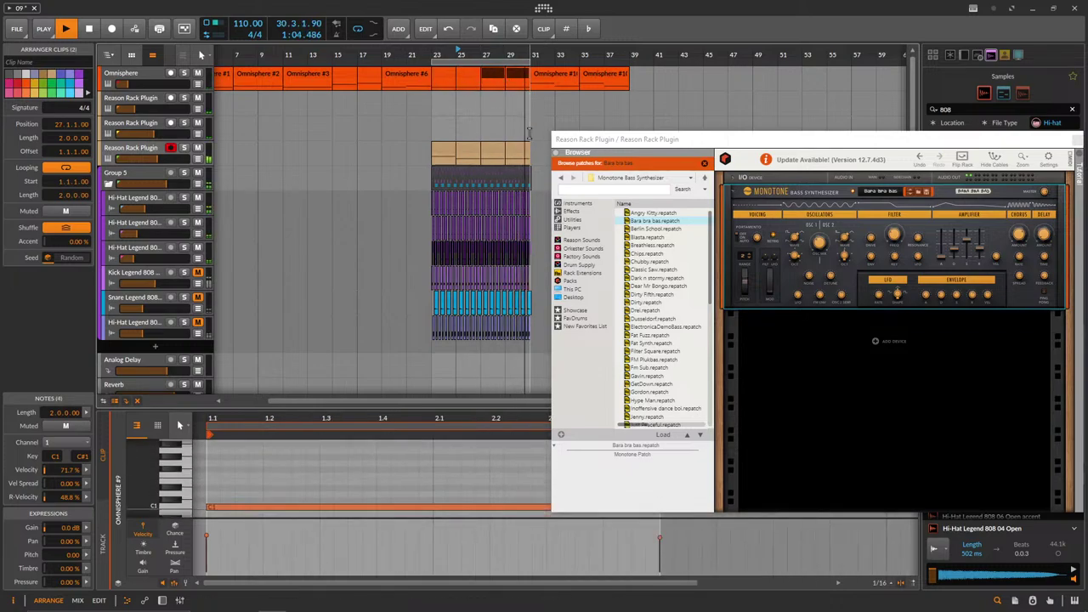
Merge the bass clips from bar 23 into one eight-bar clip and raise its third note to G2 in an enlarged note editor.
left_click(493, 150)
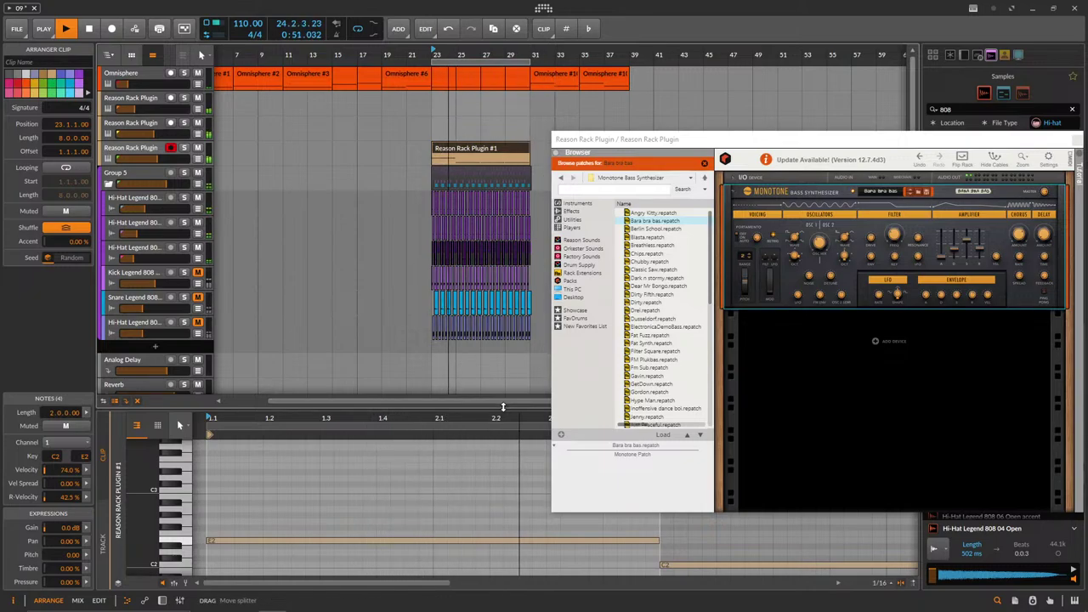
left_click_drag(502, 407, 502, 321)
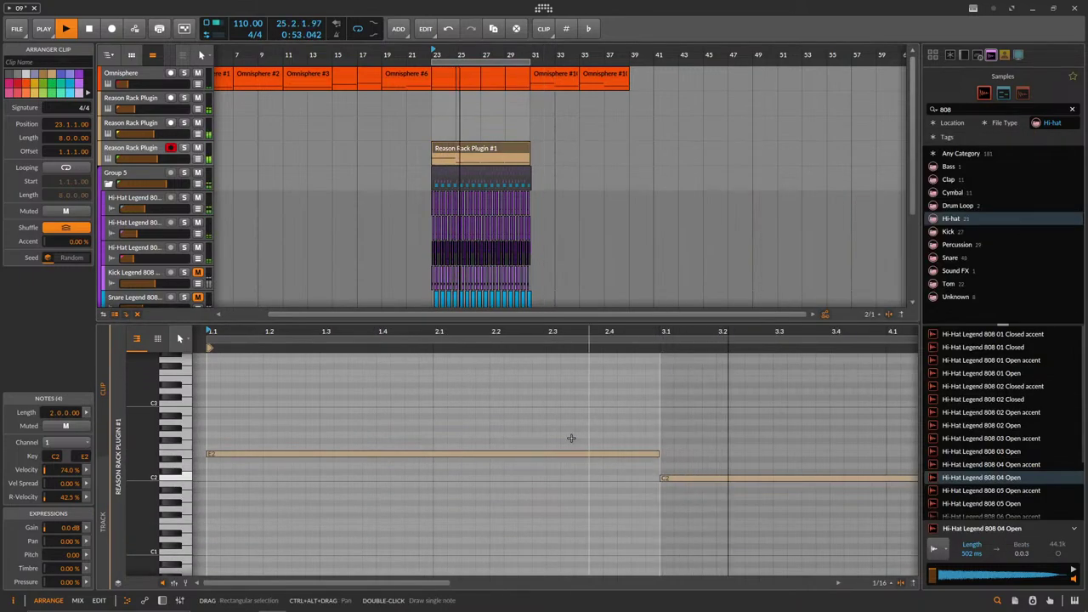
scroll(543, 431, "down", 6)
left_click_drag(617, 444, 626, 512)
key("Down")
key("Down")
key("Down")
key("Down")
key("shift+Up")
key("Down")
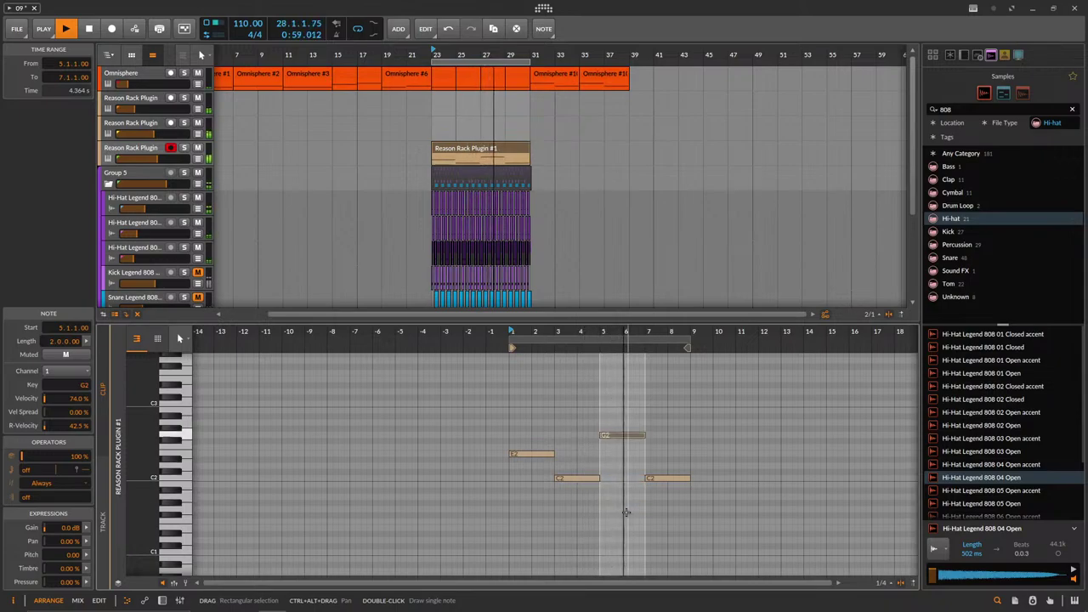
Split the third bass note in half and raise its second half to A2.
left_click_drag(610, 437, 637, 430)
left_click(658, 478)
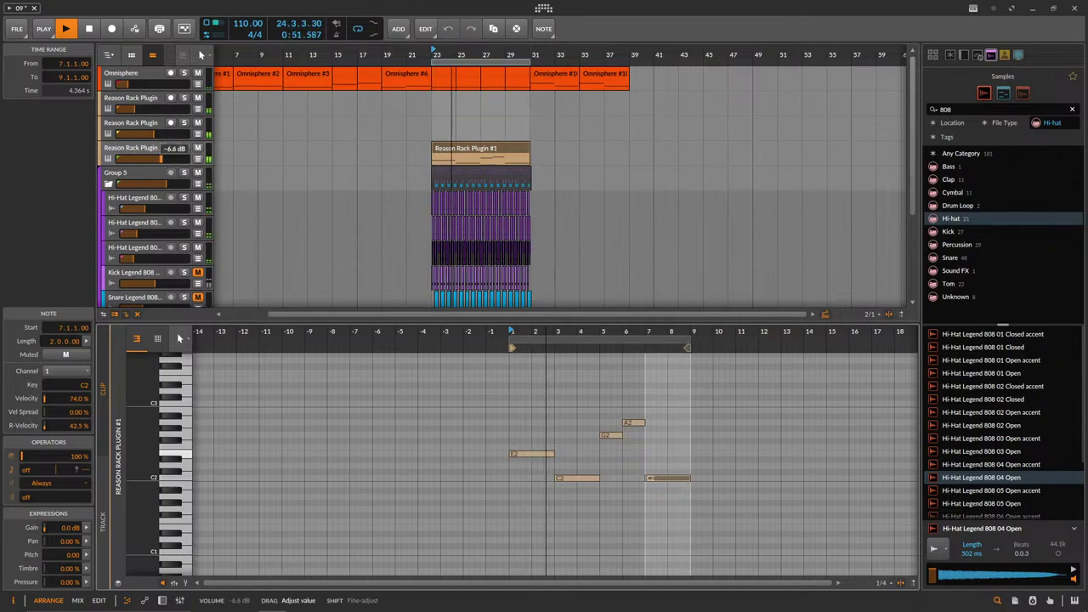
Unmute and slightly raise the snare track, and set the three Reason Rack tracks' volumes to about -25, -9.1 and -6.6 dB.
scroll(162, 170, "down", 3)
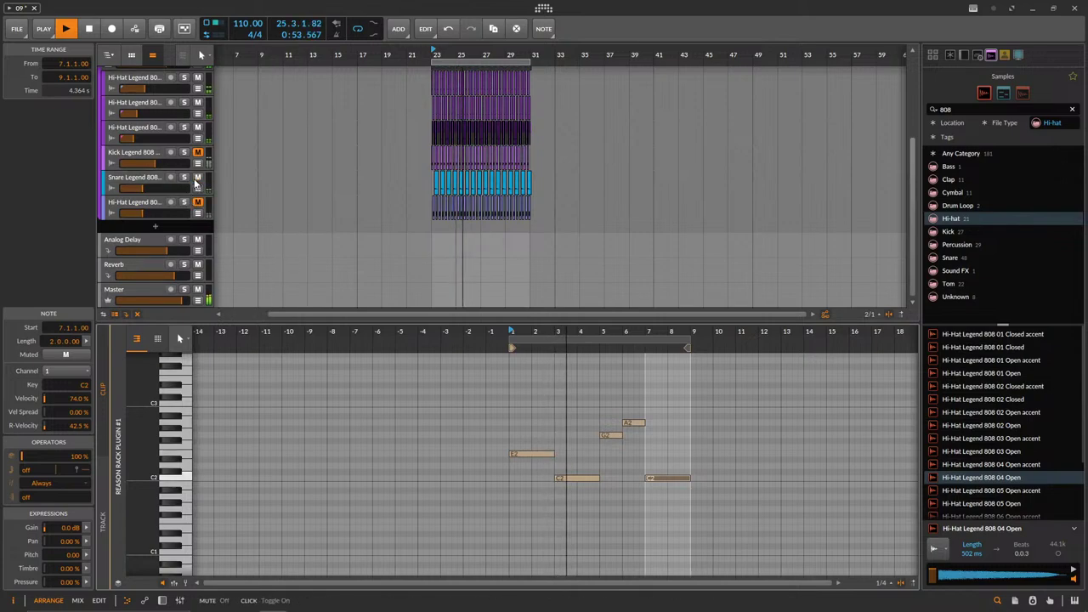
left_click_drag(139, 189, 145, 189)
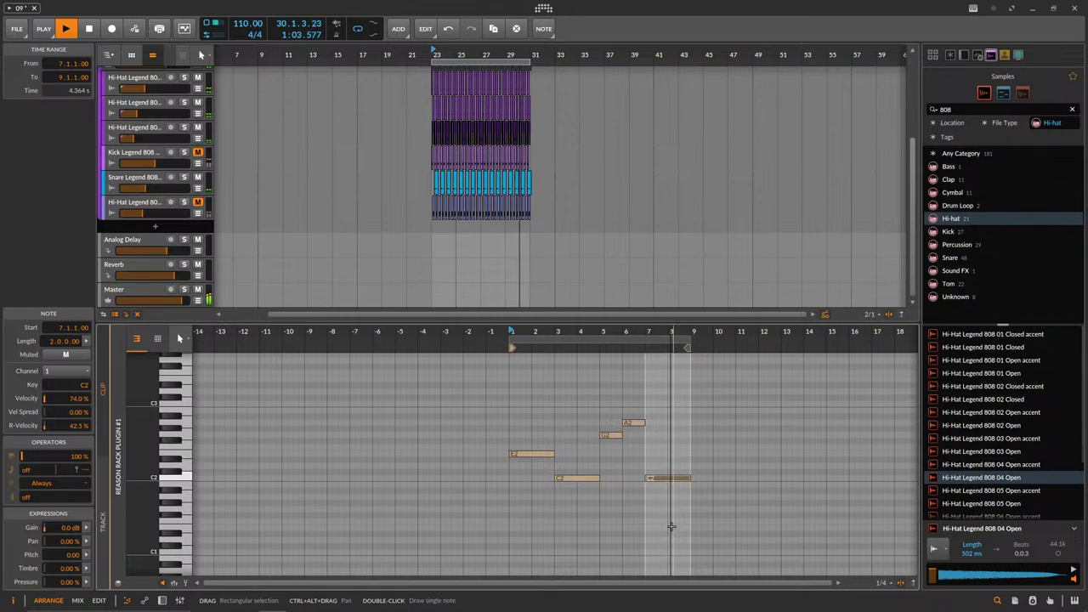
scroll(155, 132, "up", 3)
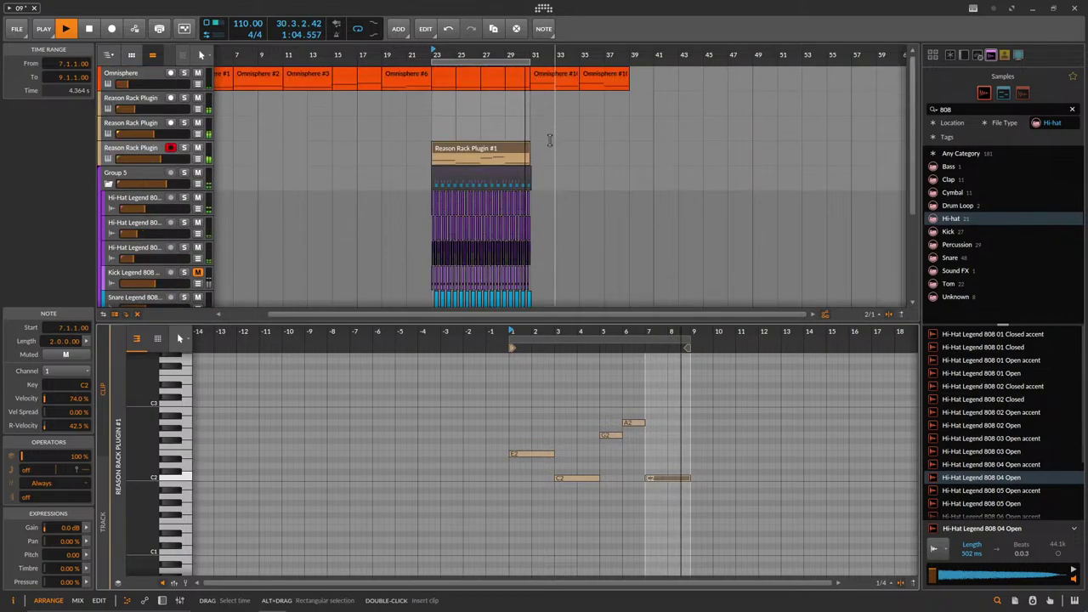
left_click(155, 132)
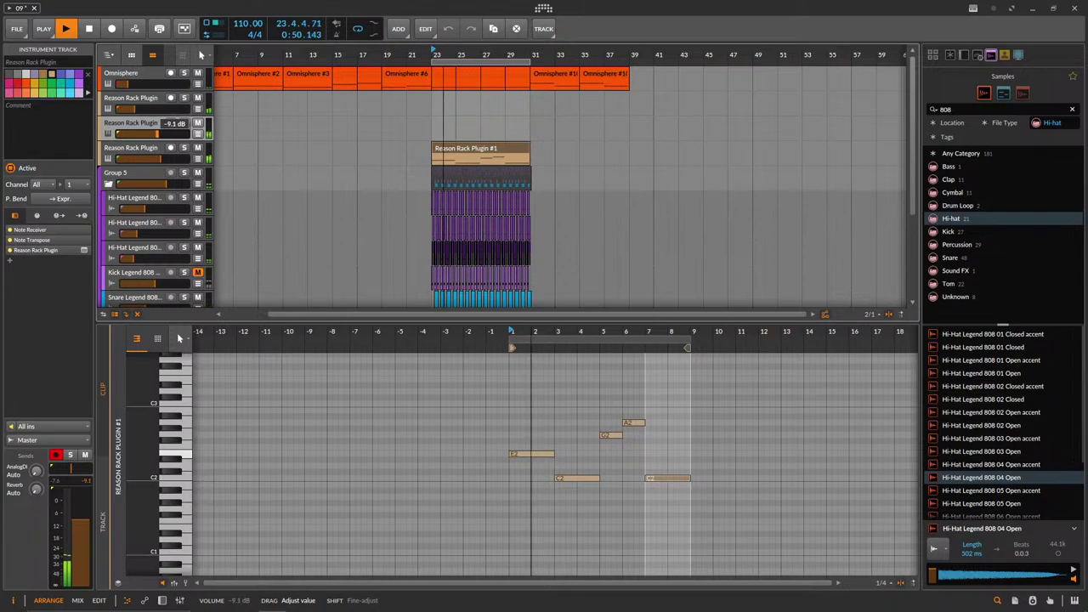
left_click_drag(134, 109, 139, 109)
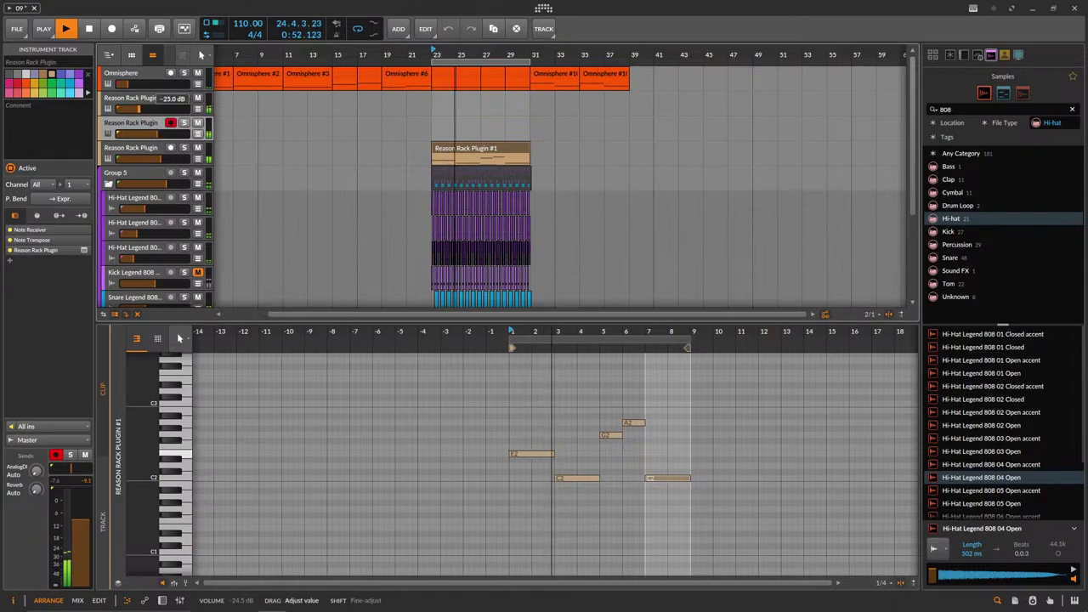
Open the Omnisphere mixer and set part 2 to about -16.4 dB and part 5 to about -8.56 dB.
left_click(151, 85)
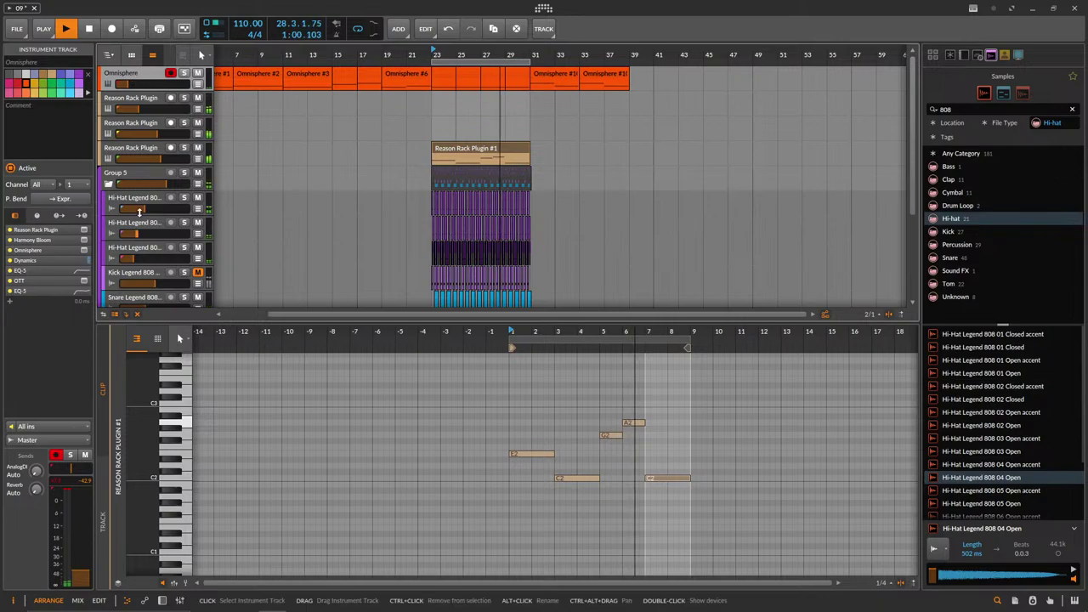
key("d")
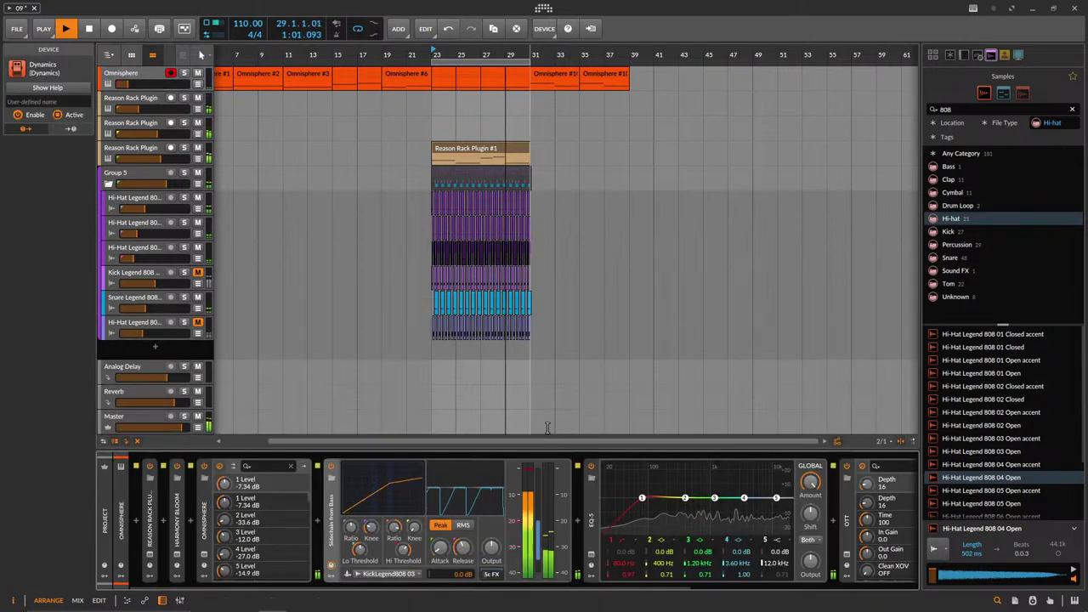
left_click(204, 556)
left_click(576, 248)
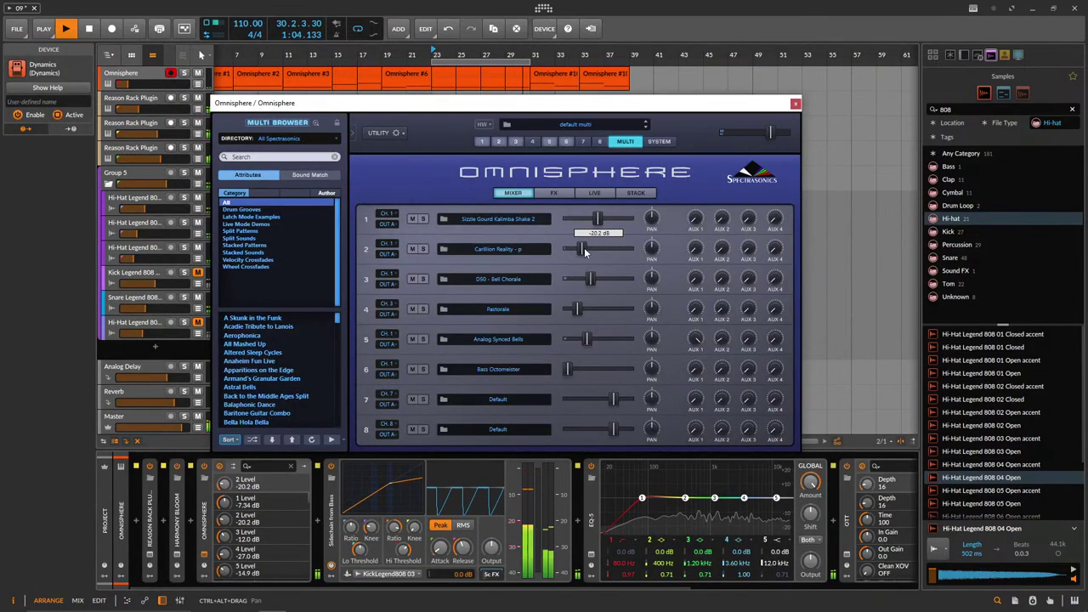
mouse_move(588, 248)
left_mouse_down()
mouse_move(607, 253)
mouse_move(586, 256)
left_mouse_up()
left_click(588, 337)
left_click_drag(588, 338, 592, 338)
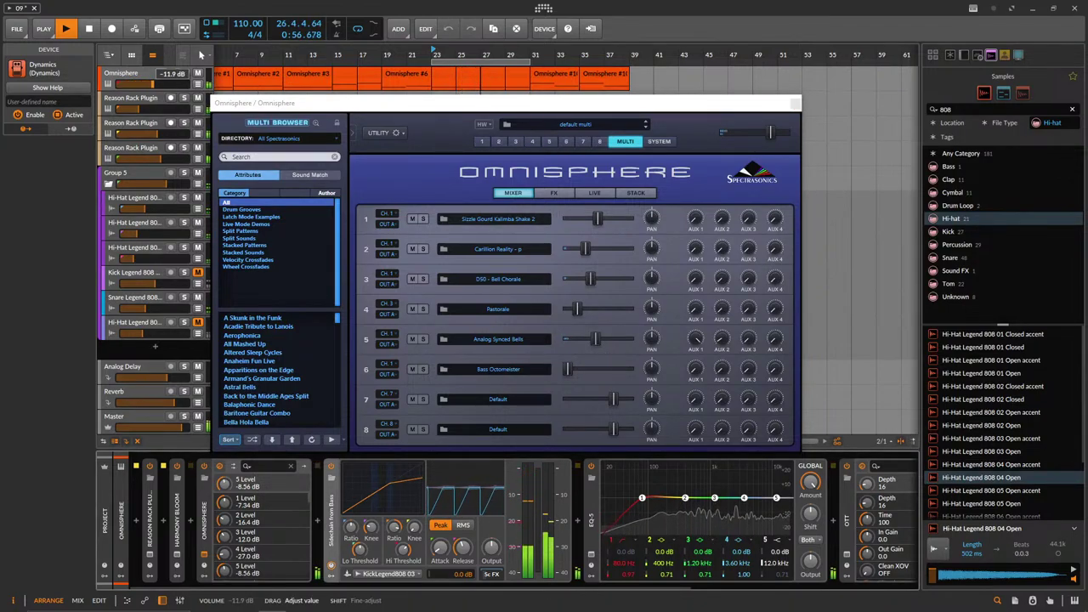
Silence Omnisphere parts 1 to 3, set part 4 to -18.5 dB and part 5 to -7.34 dB, with the track volume at -11.2 dB.
left_click_drag(599, 219, 447, 216)
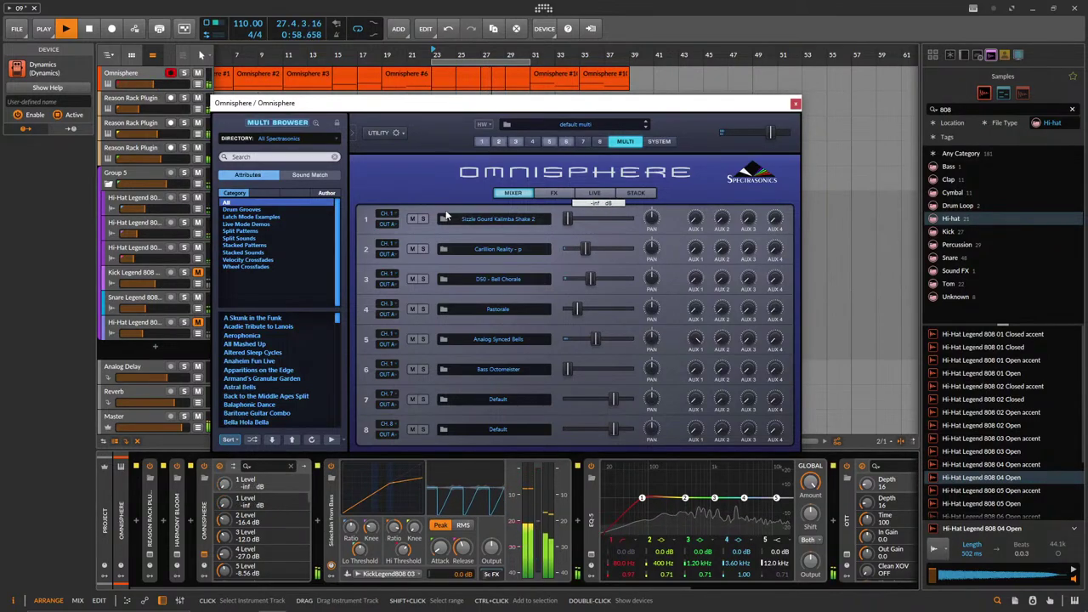
mouse_move(153, 84)
left_mouse_down()
mouse_move(165, 84)
mouse_move(153, 83)
left_mouse_up()
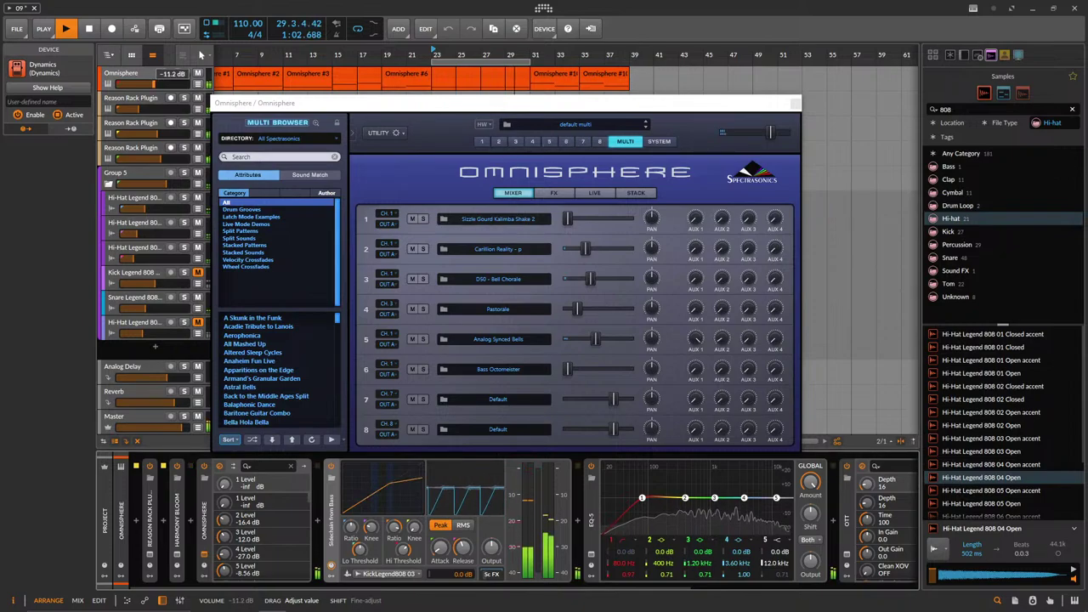
left_click_drag(609, 256, 462, 260)
left_click_drag(590, 280, 557, 282)
left_click_drag(596, 339, 583, 307)
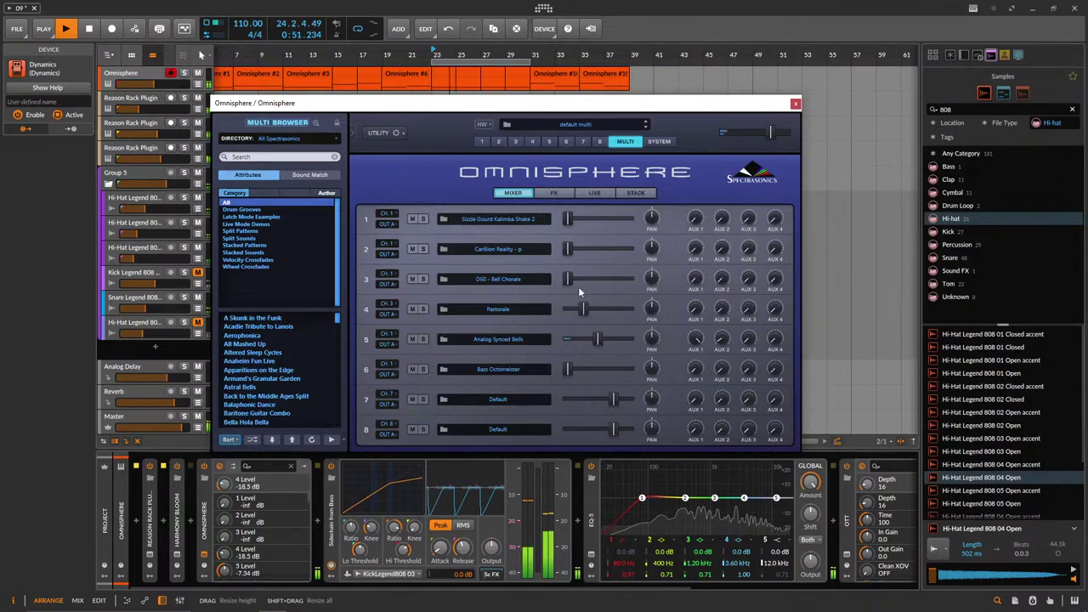
Open Harmony Bloom on the Omnisphere track, set its octave transpose to 12, and move the Omnisphere window clear of the arranger tracks.
left_click(139, 78)
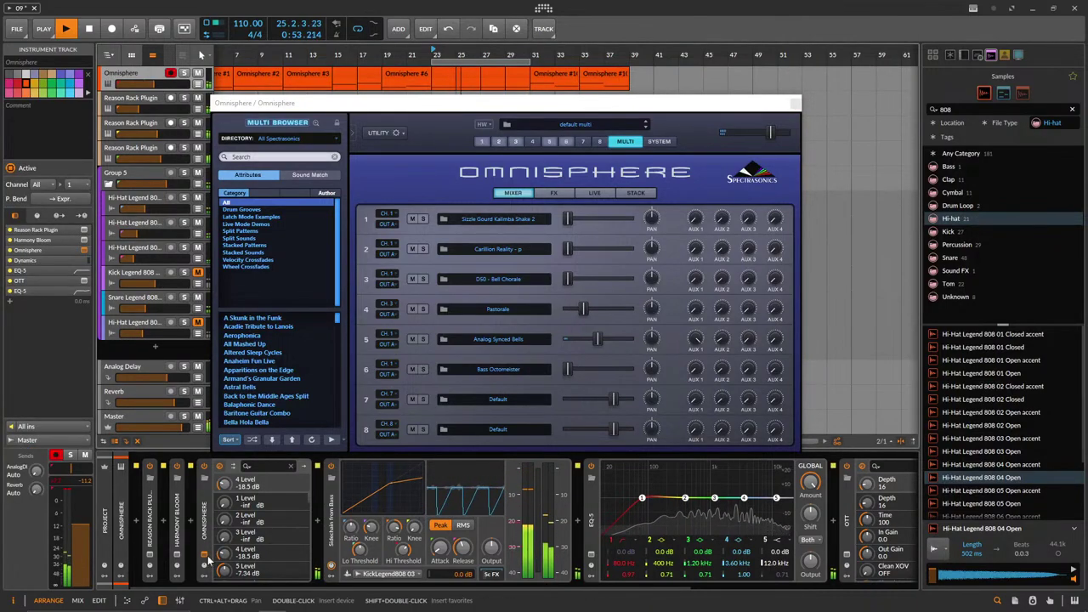
left_click(177, 554)
left_click(729, 465)
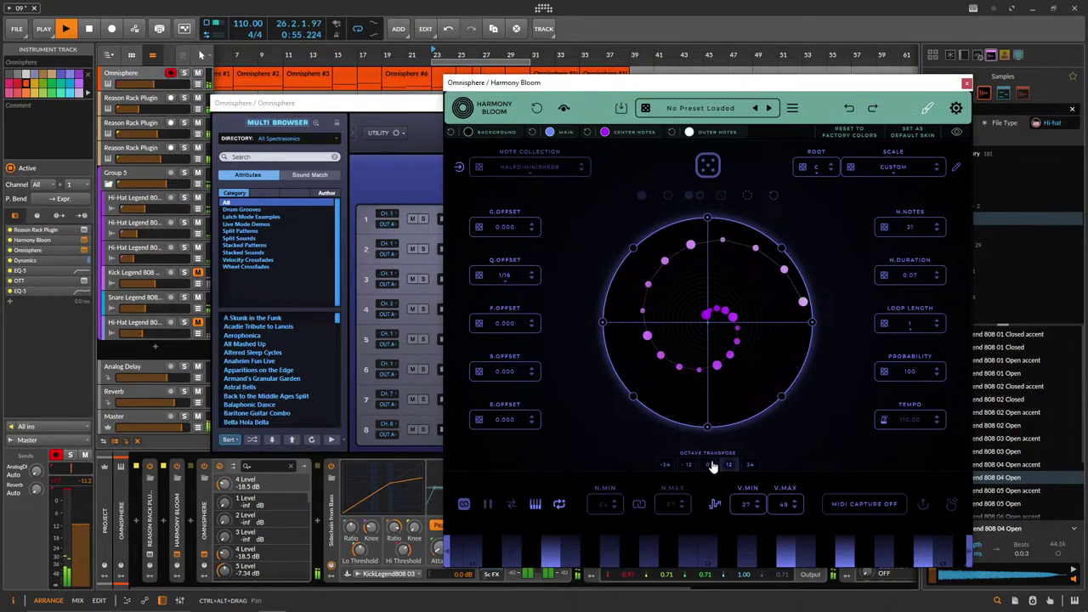
left_click_drag(384, 108, 222, 114)
left_click_drag(458, 102, 671, 176)
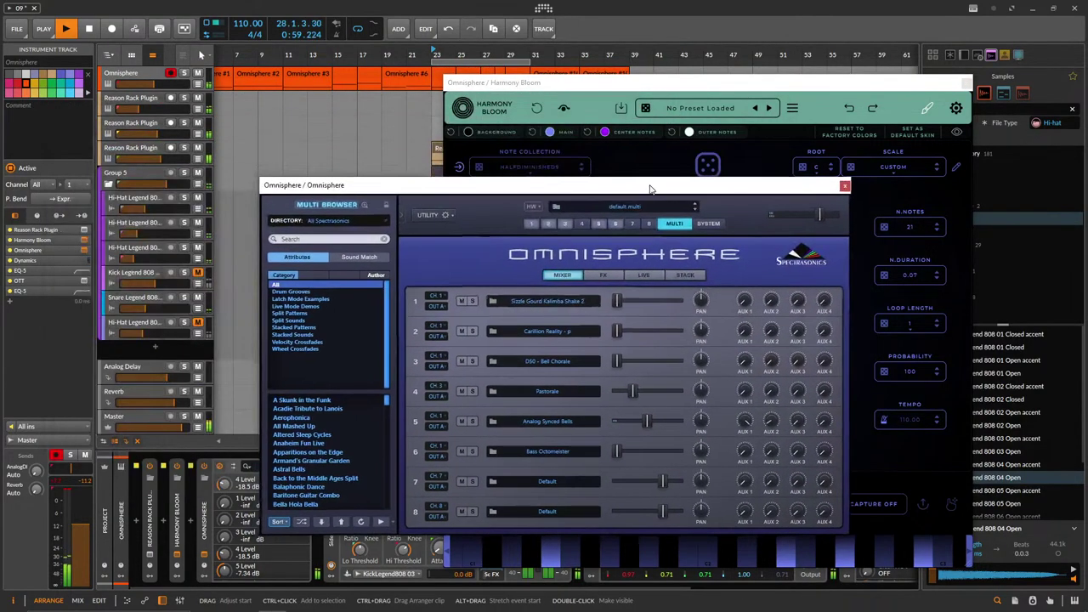
left_click_drag(455, 183, 686, 206)
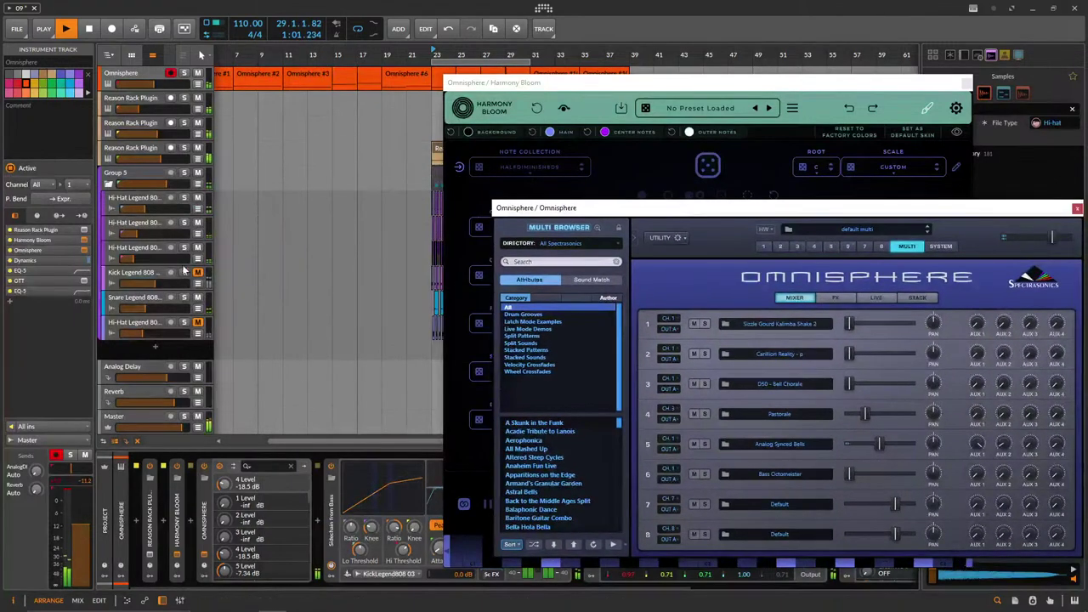
Move the Harmony Bloom window aside and copy the four Omnisphere clips from bars 23 to 31 to bar 15.
left_click(438, 74)
left_click_drag(498, 85, 581, 92)
left_click(516, 74, "shift")
left_click_drag(439, 76, 347, 76)
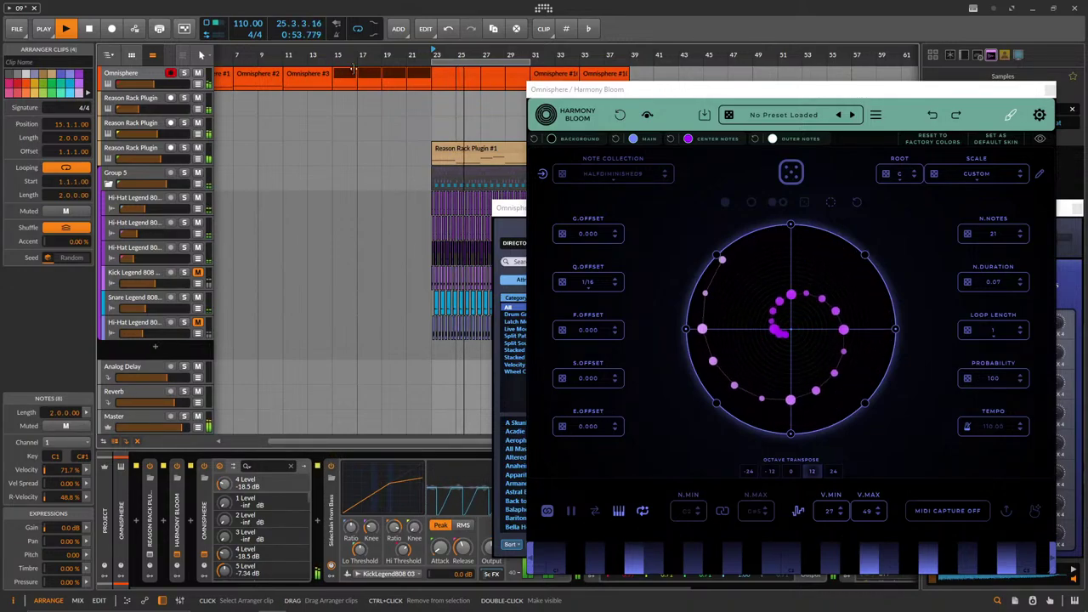
Extend the loop region's start back to bar 15, making it 16 bars long, and save the project.
left_click(337, 61)
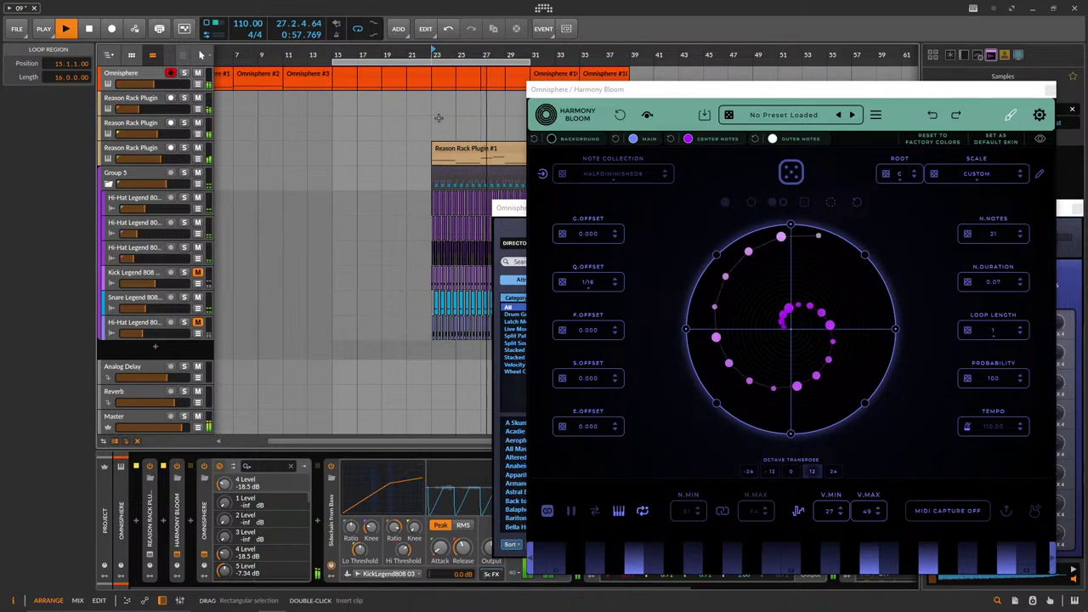
key("ctrl+s")
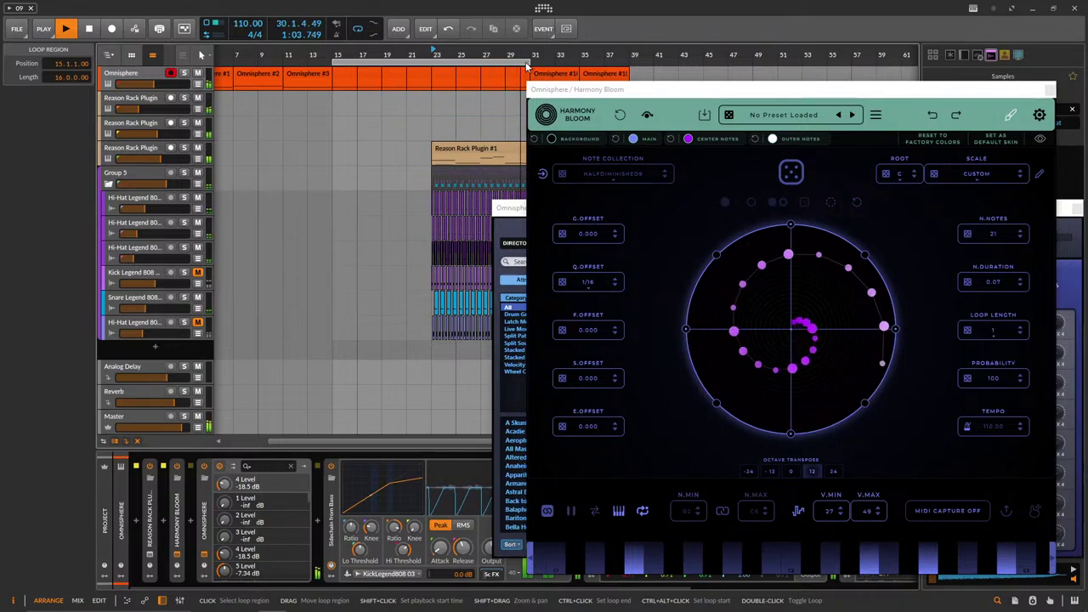
Restart playback from bar 15 with the loop region shortened to bars 23 to 31, and unmute the kick and last hi-hat tracks.
left_click(336, 54)
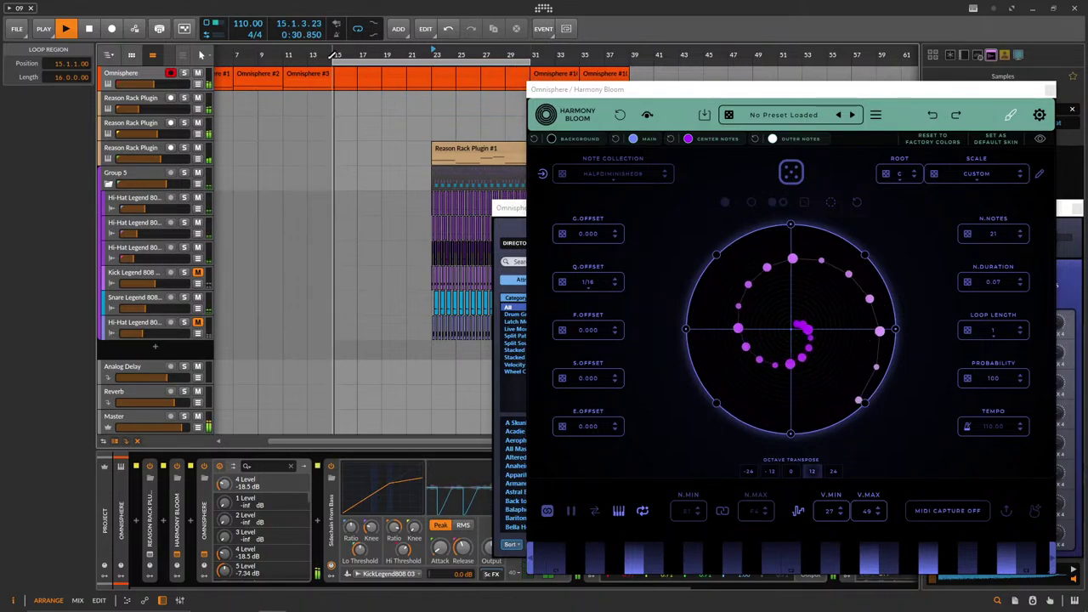
left_click_drag(336, 60, 435, 59)
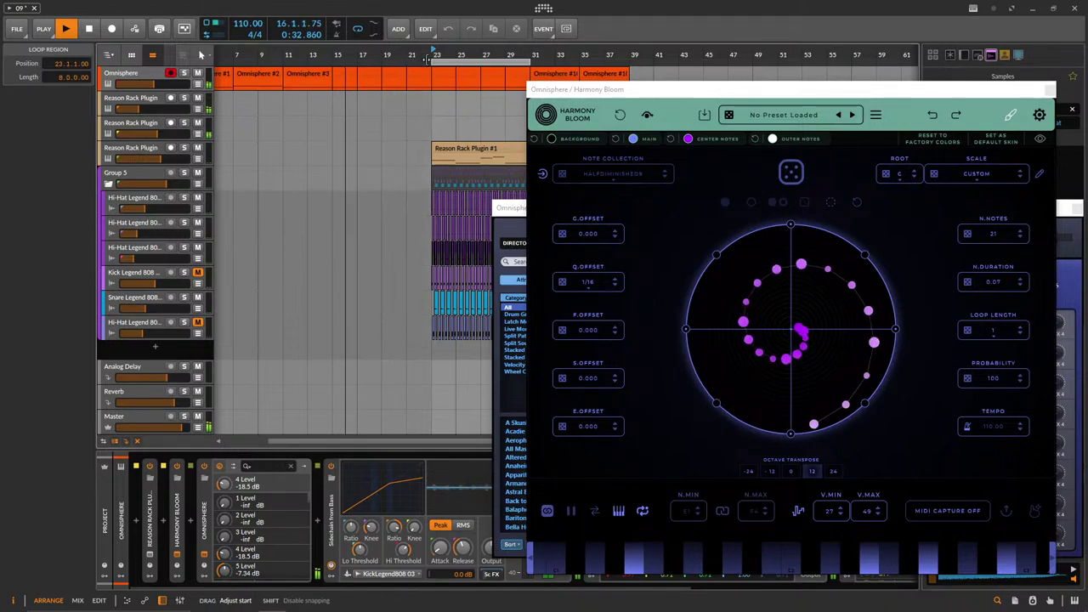
left_click(197, 273)
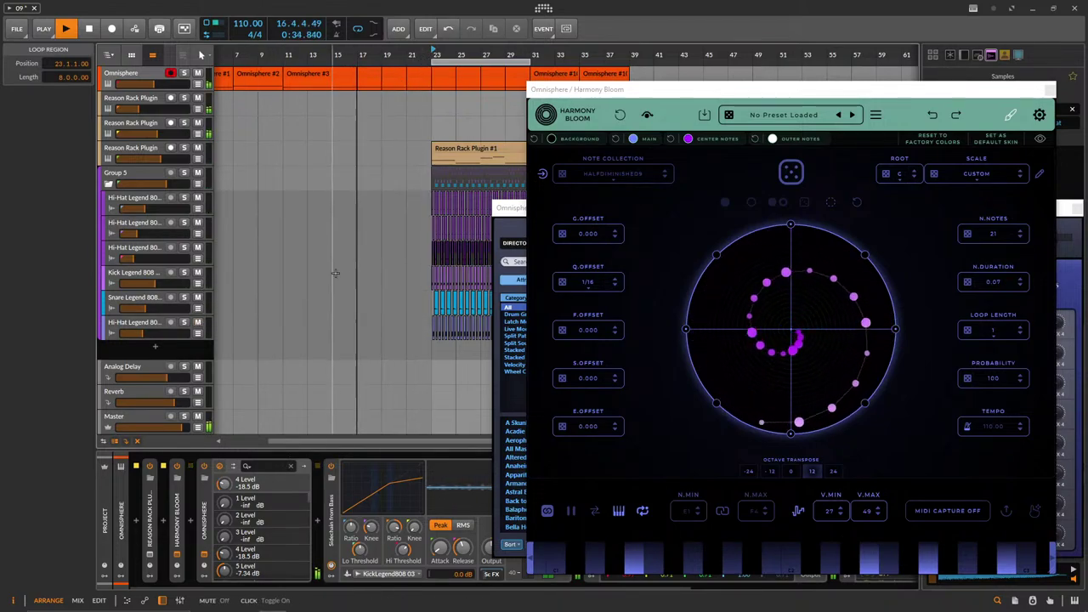
Set Harmony Bloom's octave transpose to 0 and lower the volume of the last hi-hat track in the drum group.
left_click(796, 472)
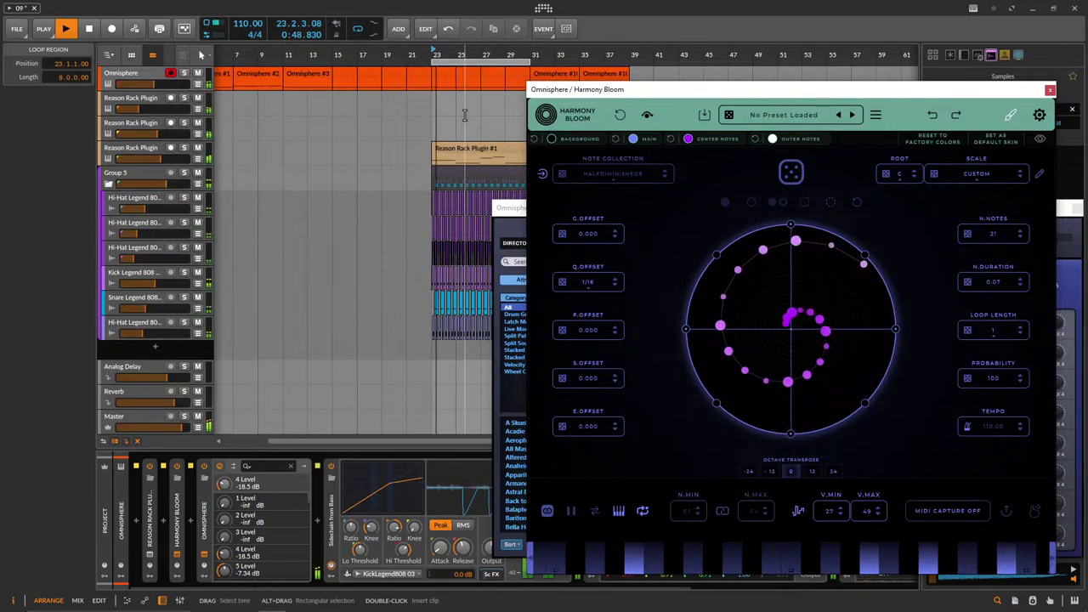
left_click_drag(141, 333, 138, 333)
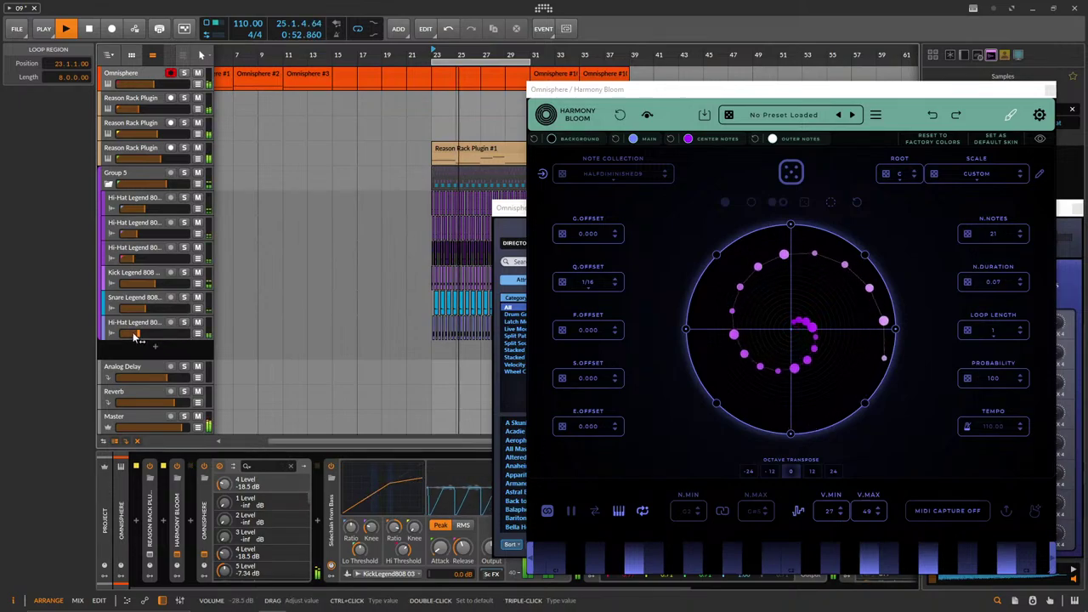
left_click_drag(138, 334, 134, 335)
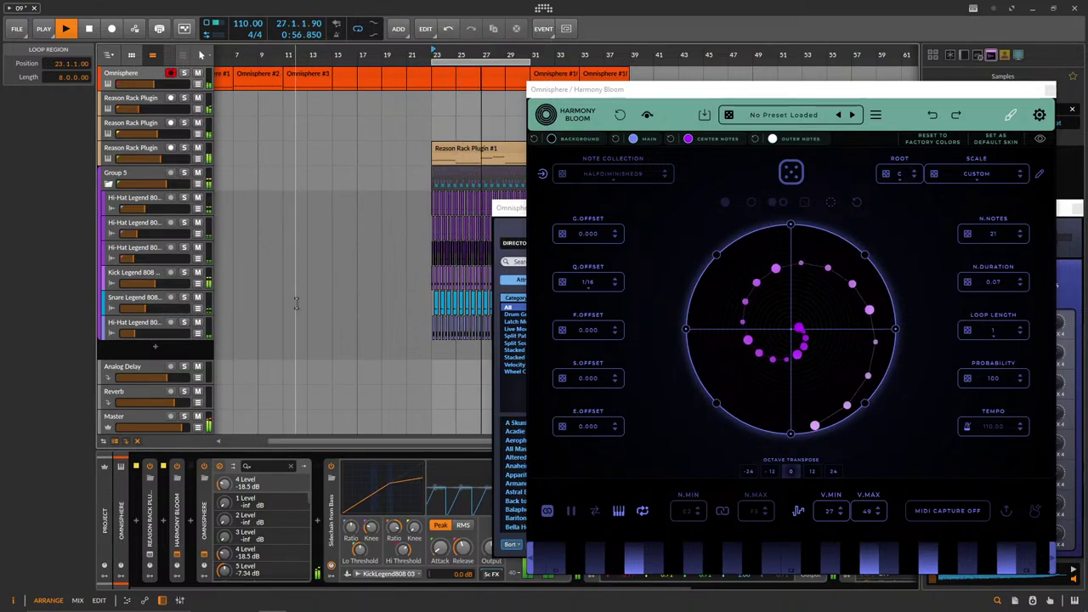
Check the sidechain Dynamics devices on the Omnisphere track and the Reason Rack Plugin bass track.
left_click(131, 73)
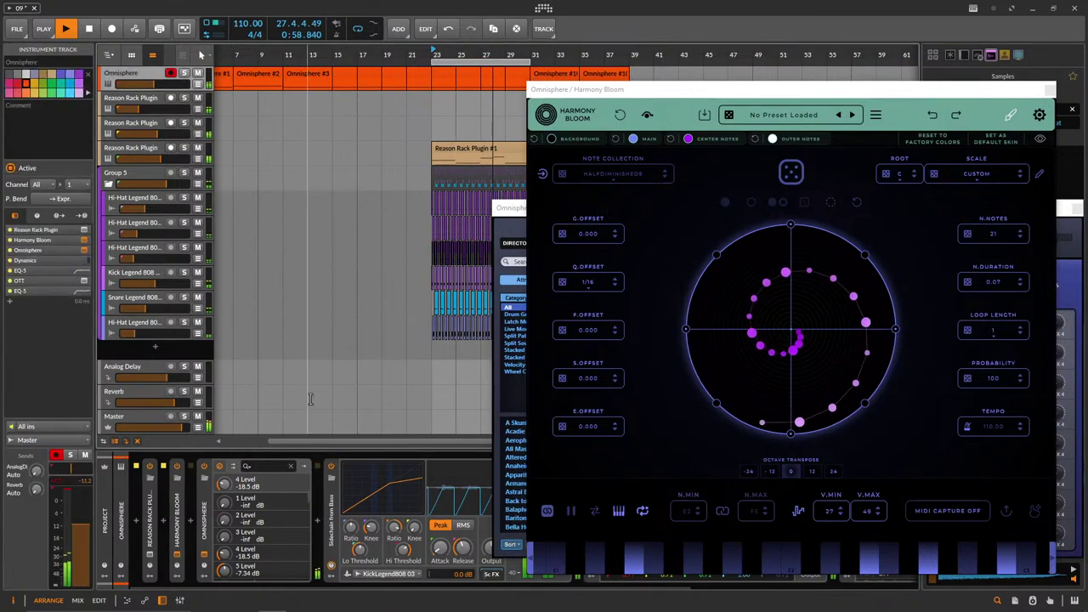
left_click(338, 524)
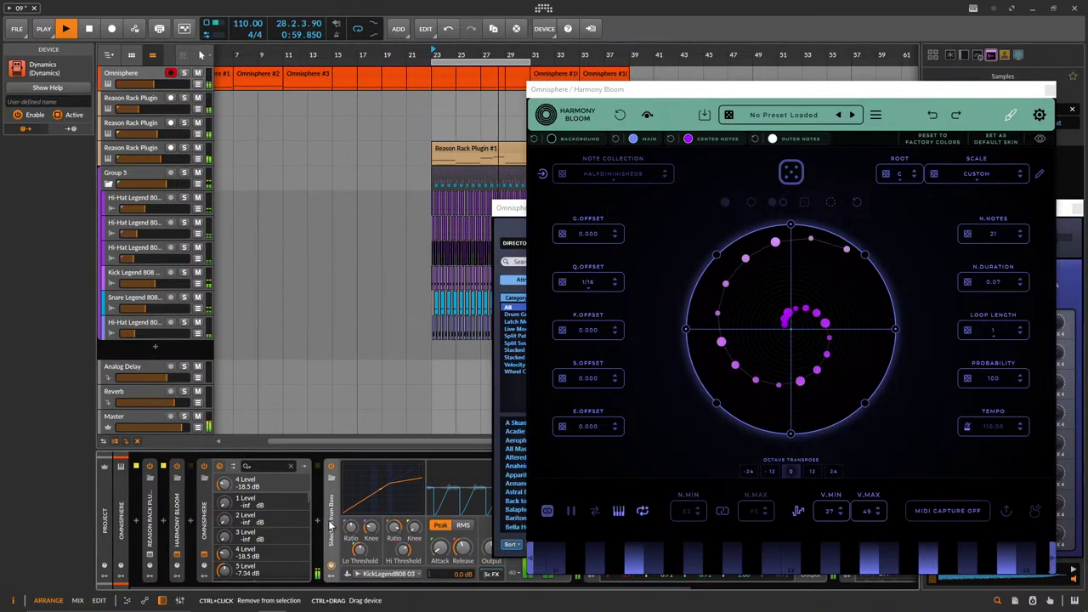
left_click(412, 160)
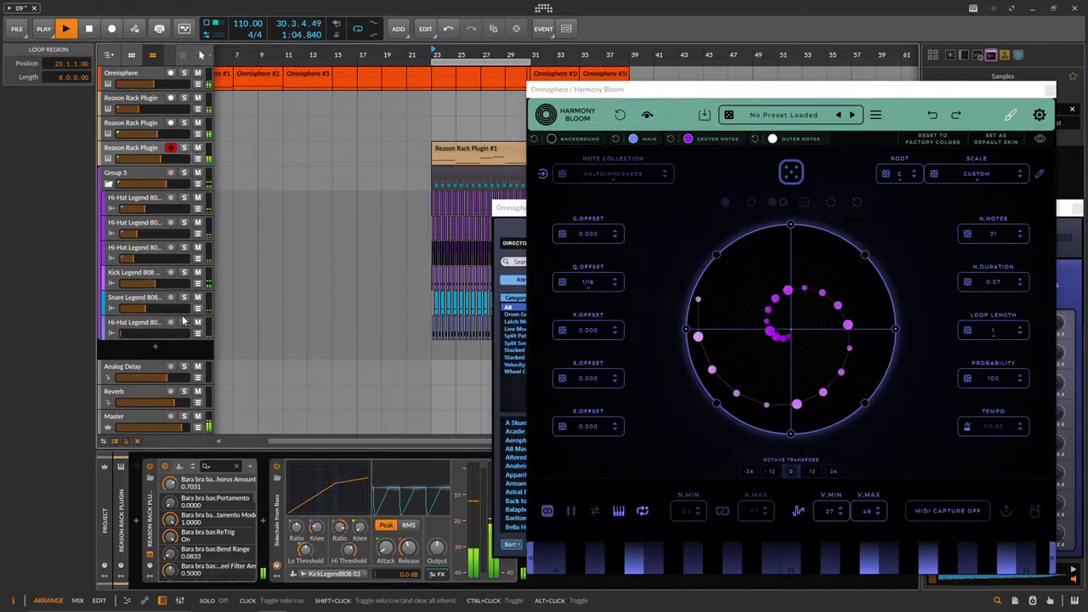
Raise the snare track's Reverb send to -18.6 dB.
left_click(132, 300)
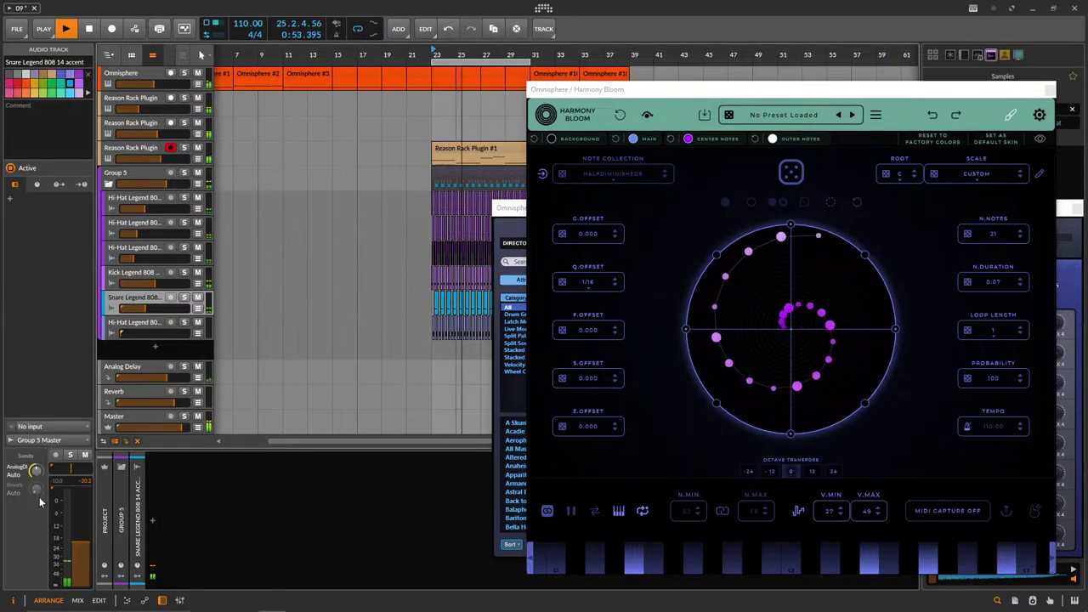
left_click_drag(37, 490, 37, 466)
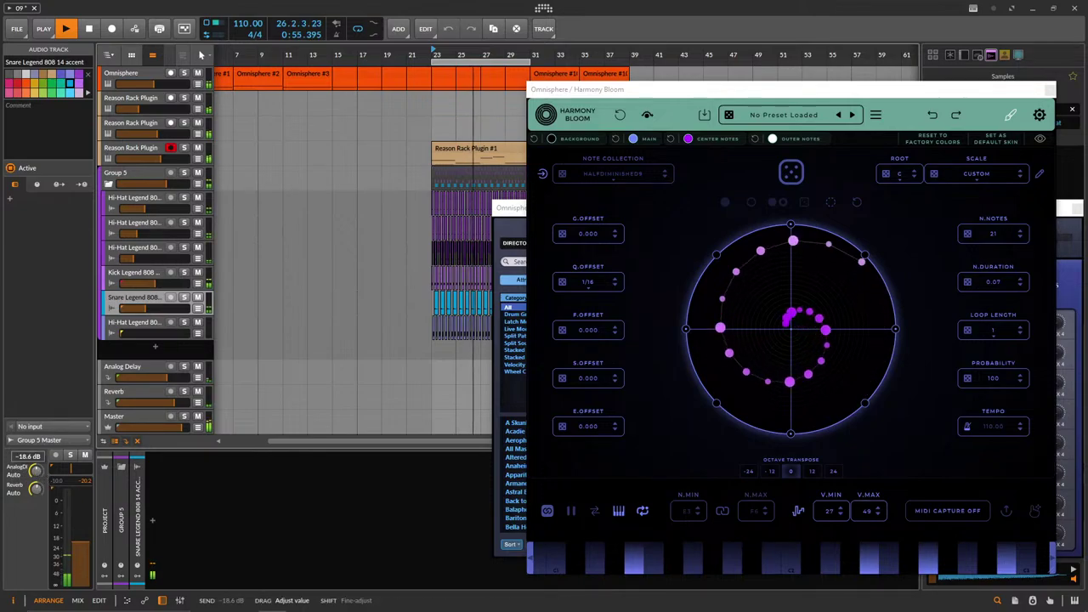
Try Harmony Bloom with loop length 1/2 and octave transpose 12, and restore them to 1 and 0.
scroll(380, 216, "down", 3)
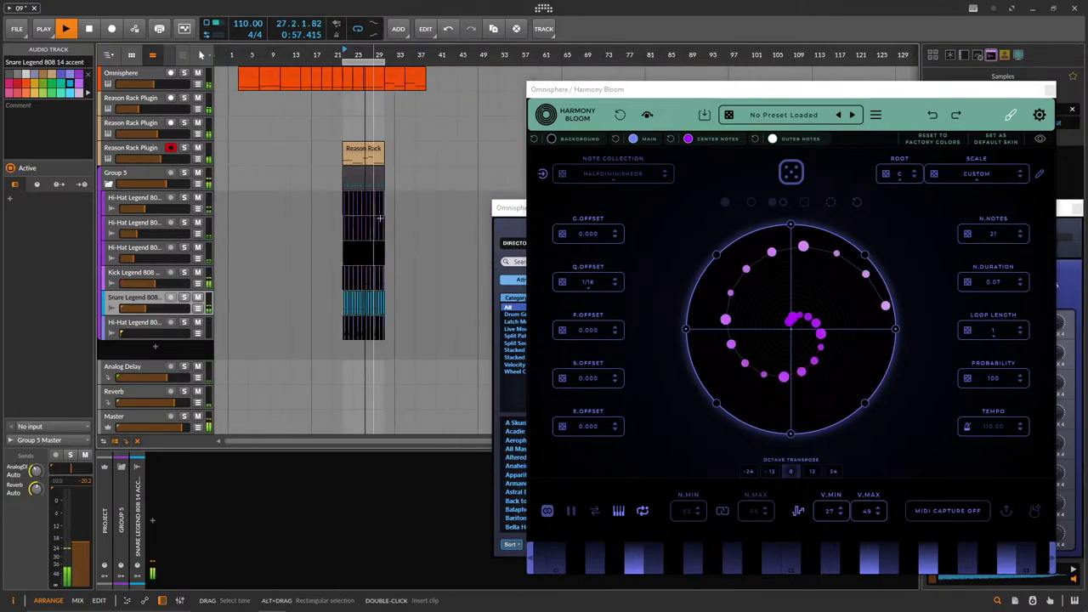
scroll(380, 219, "up", 3)
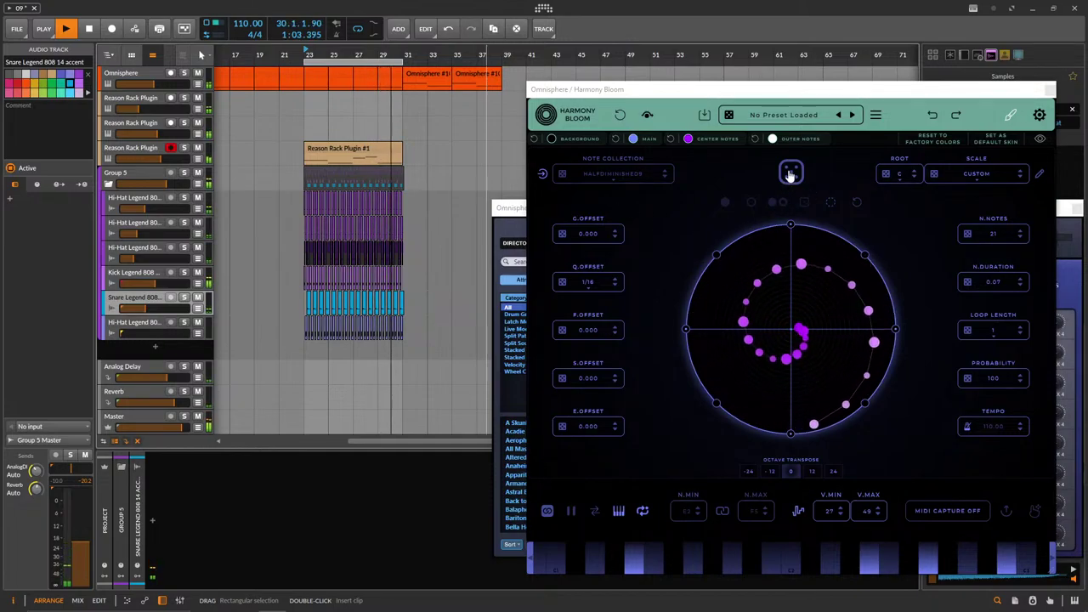
left_click(1022, 332)
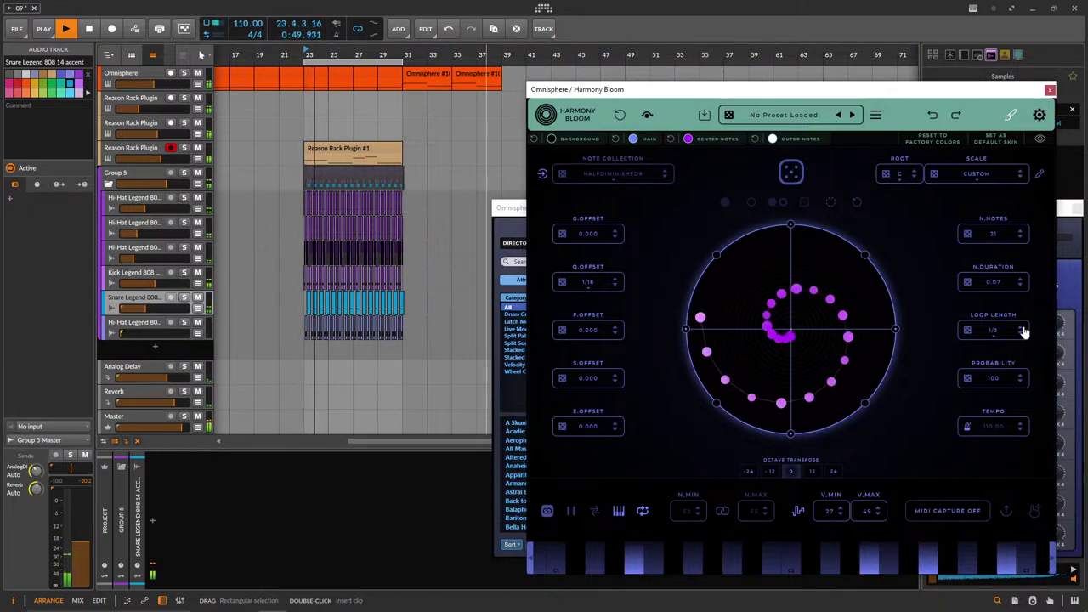
left_click(812, 471)
left_click(791, 471)
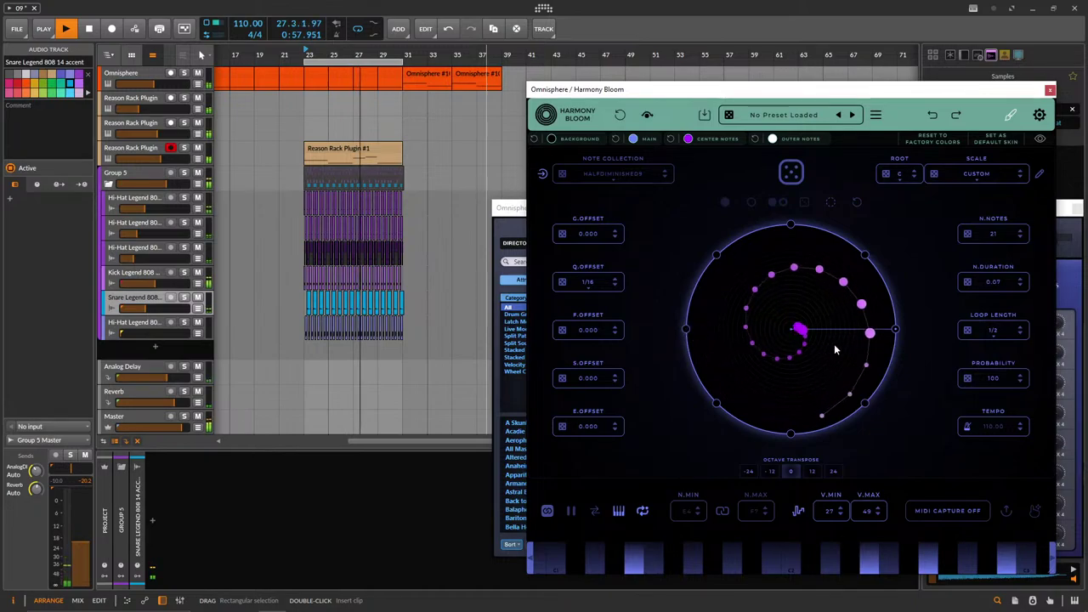
left_click(1018, 334)
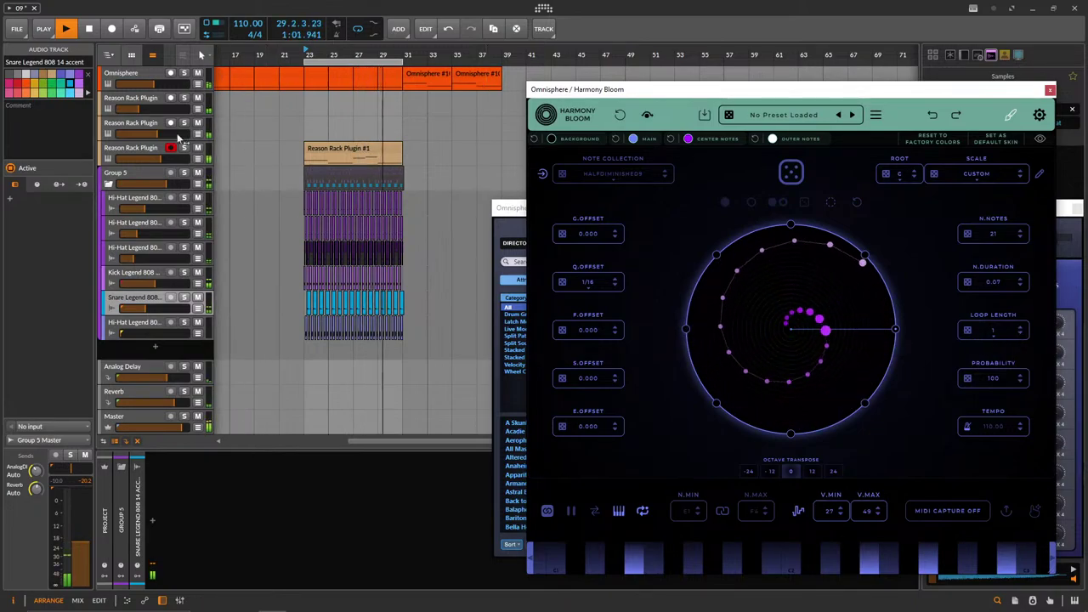
Raise the second Reason Rack Plugin track's volume to -5.8 dB and turn the Omnisphere track's volume all the way down.
left_click_drag(156, 134, 162, 133)
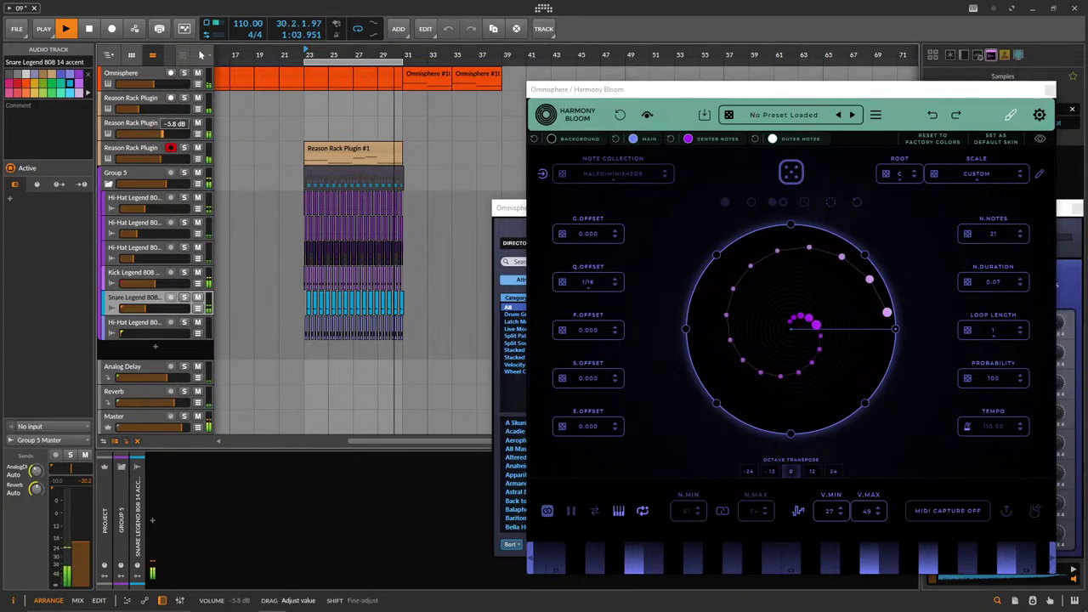
left_click_drag(152, 83, 117, 83)
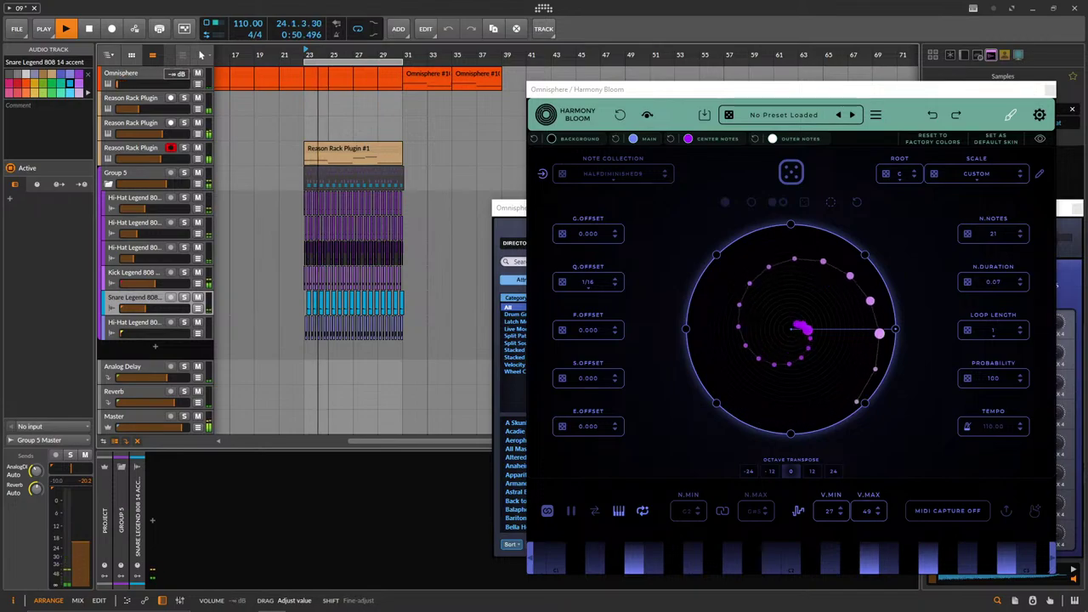
left_click(145, 124)
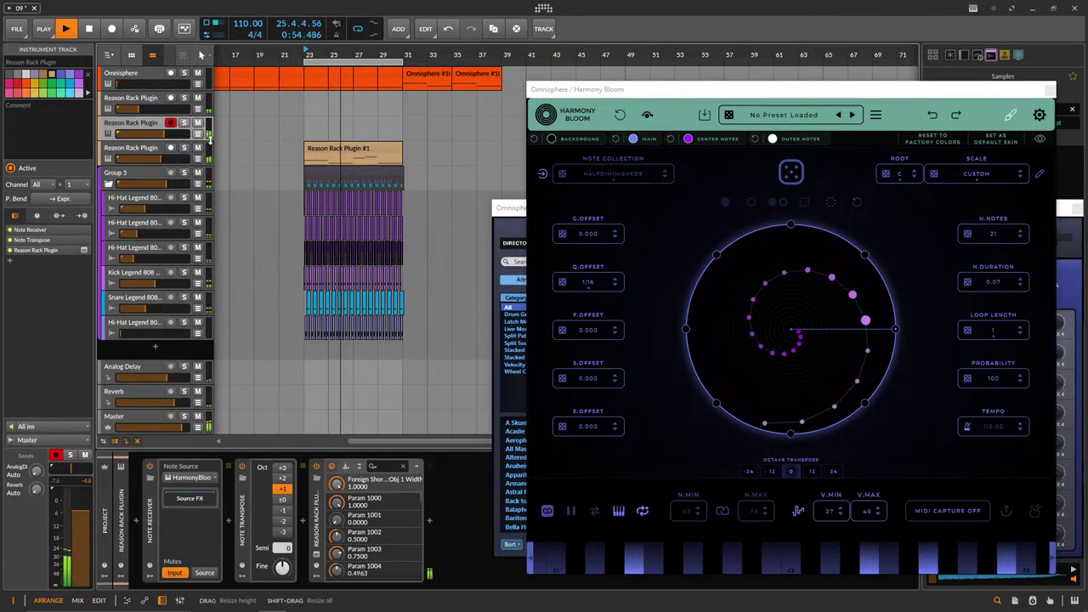
Adjust the volume of the first hi-hat track in the drum group and set the project tempo to 120 BPM.
scroll(335, 243, "up", 4)
scroll(335, 243, "down", 2)
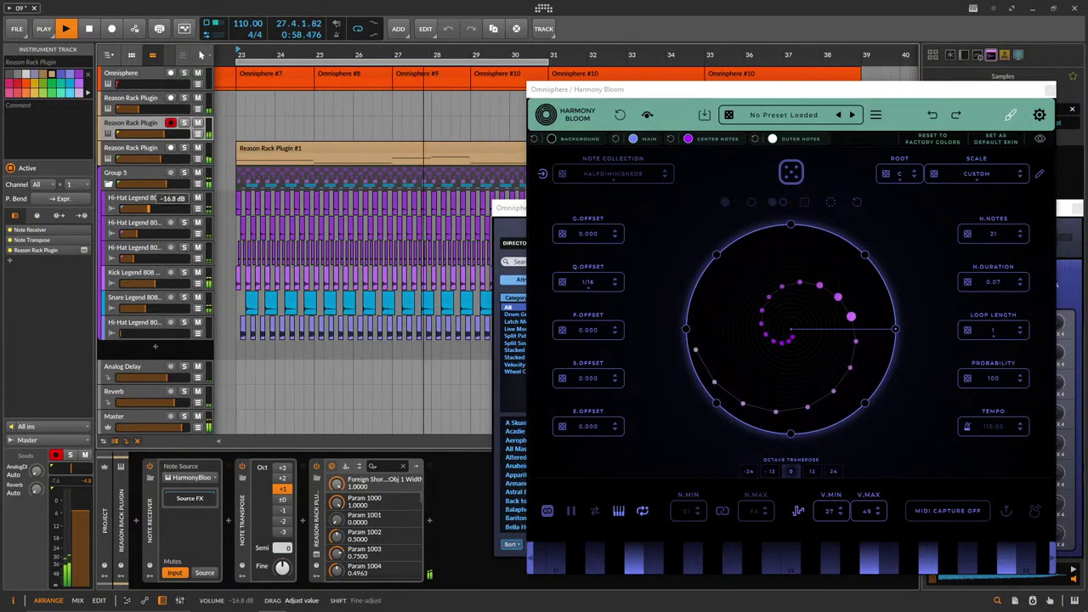
mouse_move(153, 213)
left_mouse_down()
mouse_move(157, 247)
mouse_move(147, 209)
left_mouse_up()
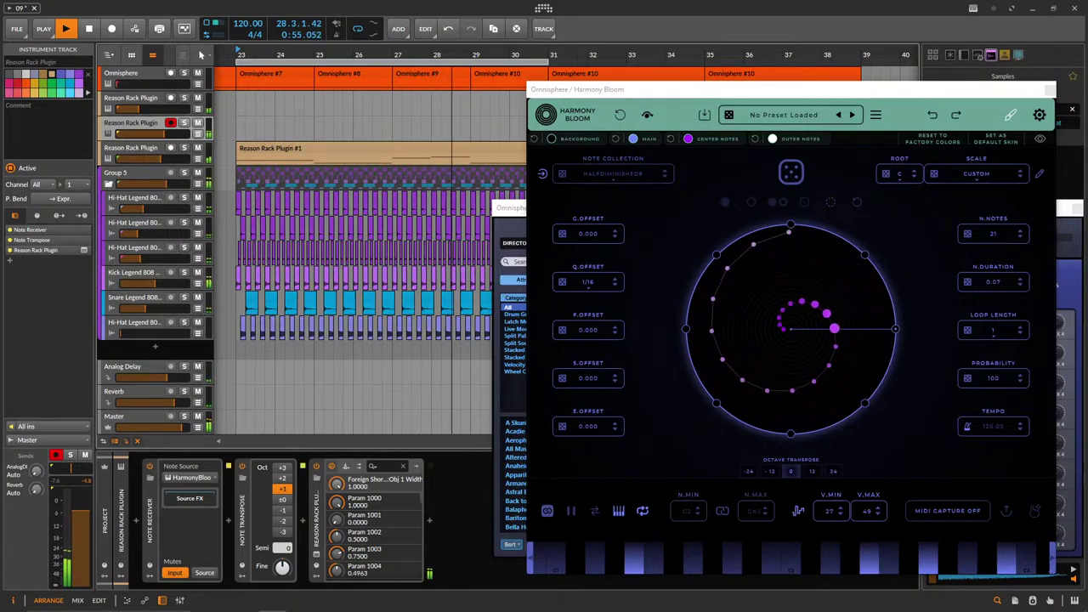
Move the eight-bar loop region to bars 31 to 39.
scroll(374, 228, "down", 3)
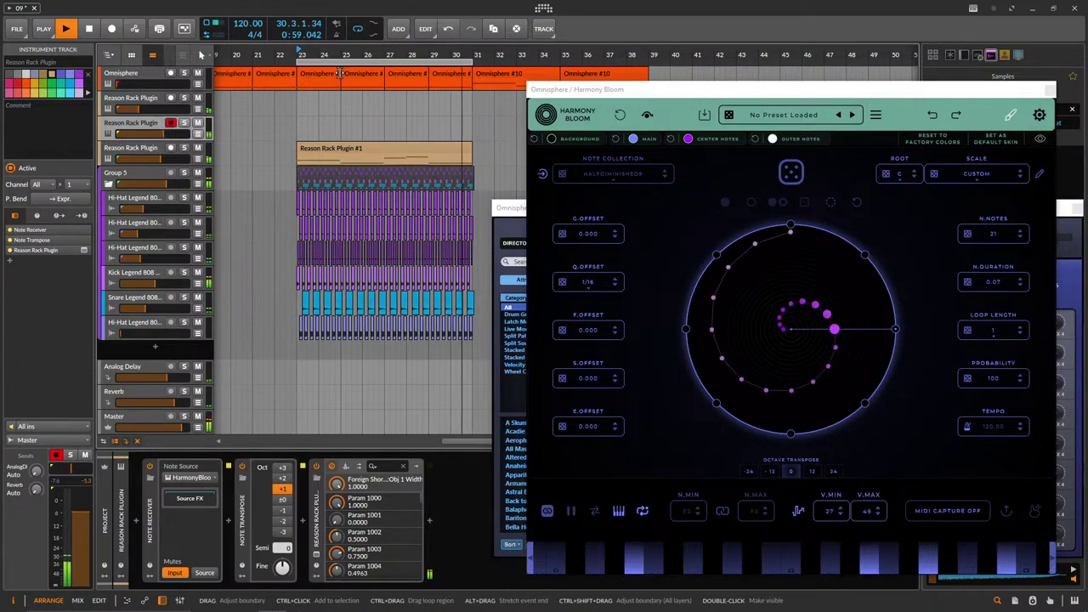
left_click(332, 75)
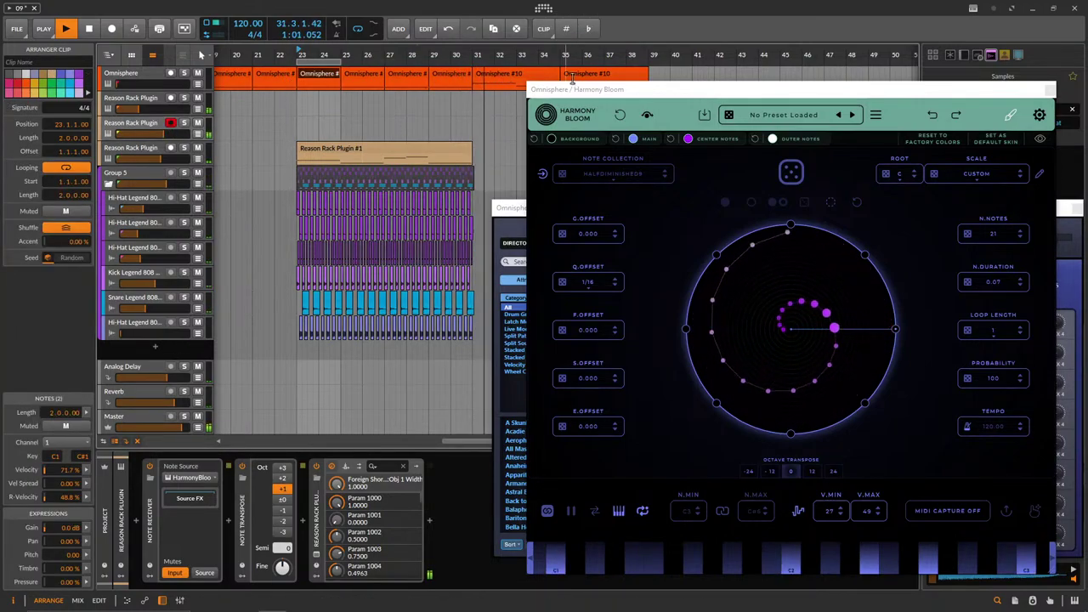
scroll(310, 64, "down", 5)
left_click_drag(314, 63, 451, 63)
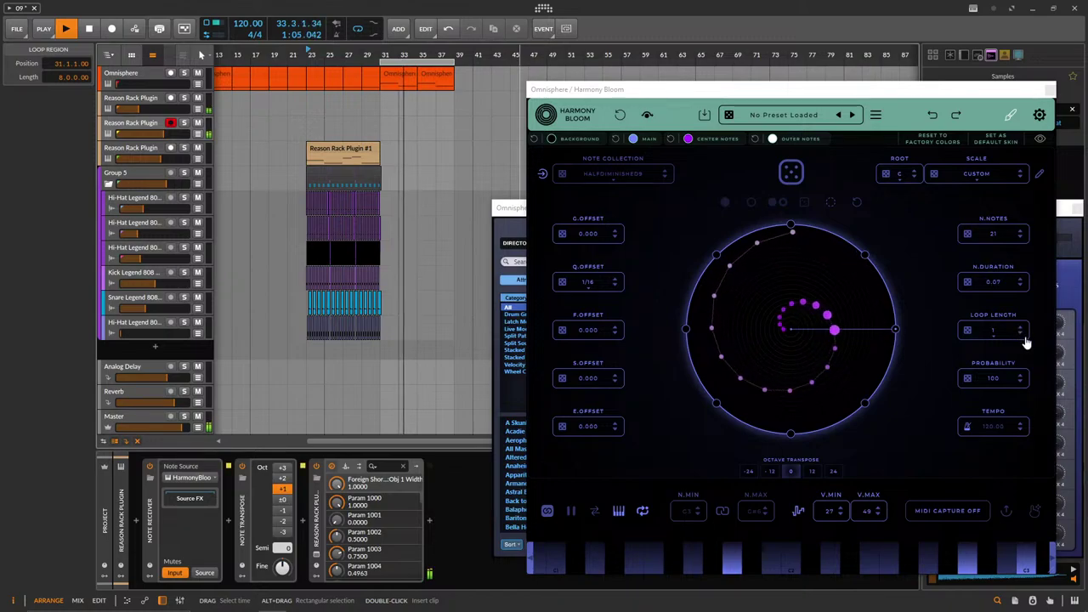
Replace the four-bar Omnisphere clip at bar 31 with two two-bar clips and select the clips from bars 31 to 39.
left_click_drag(418, 73, 456, 70)
left_click(398, 74)
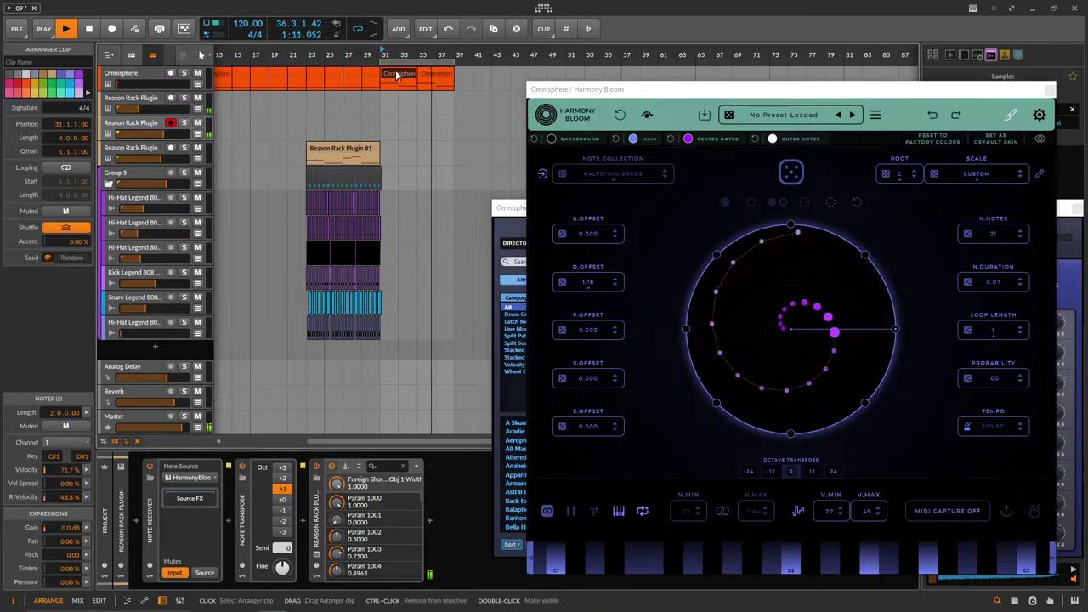
left_click_drag(417, 74, 403, 74)
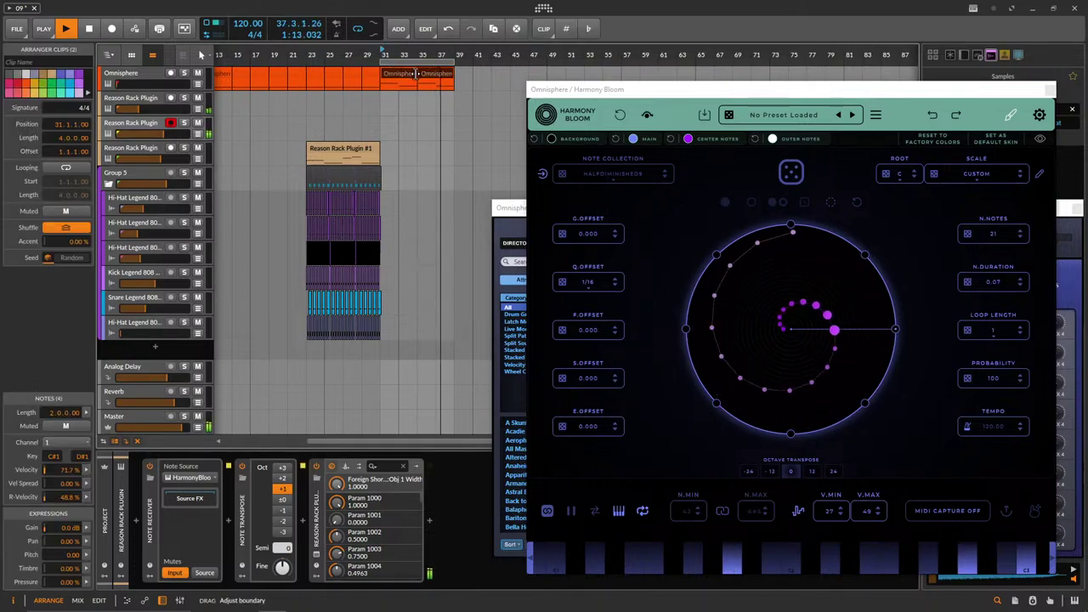
left_click(388, 77)
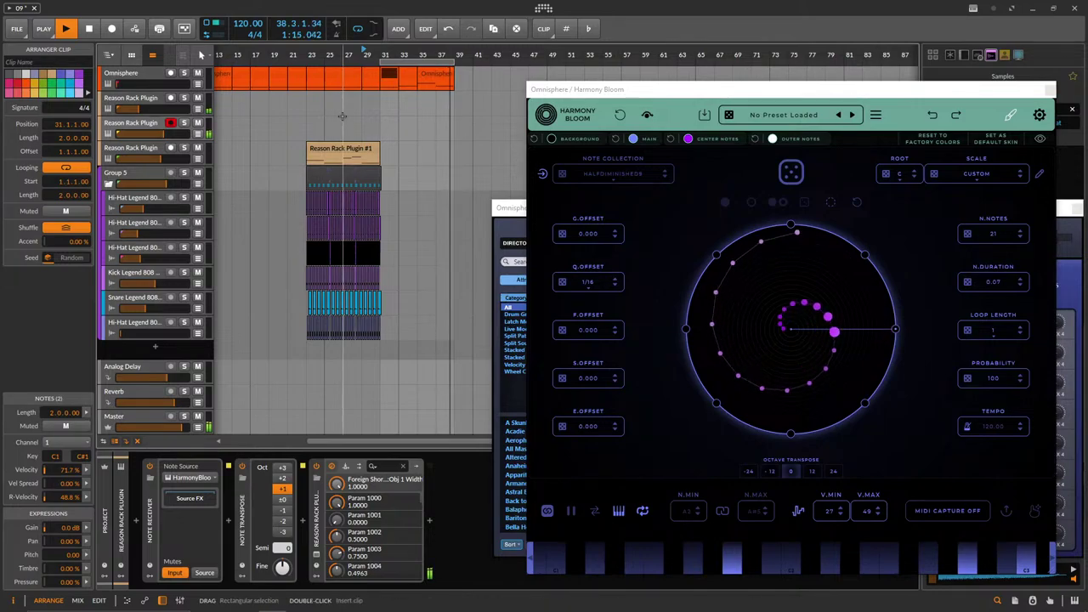
scroll(342, 116, "down", 1)
scroll(392, 104, "up", 3)
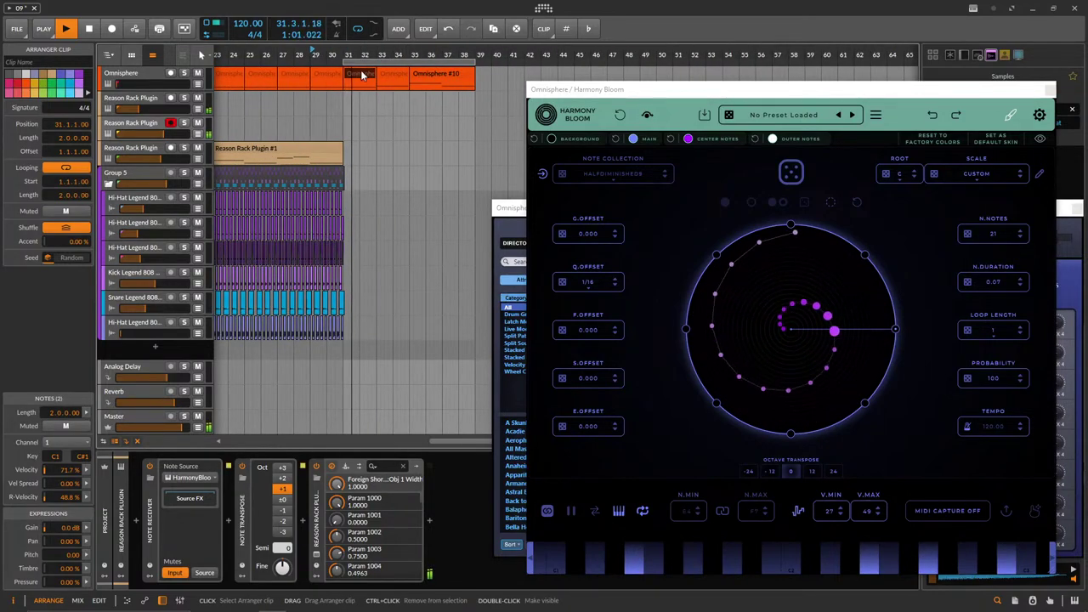
left_click(442, 74, "shift")
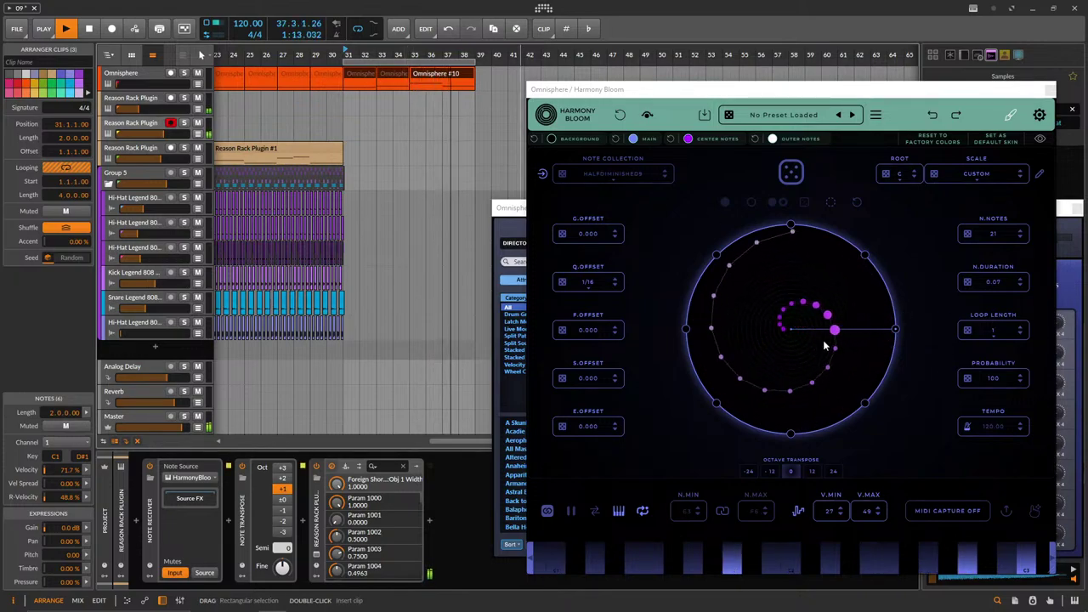
Increase Harmony Bloom's loop length and set its number of notes to 15.
left_click(1022, 333)
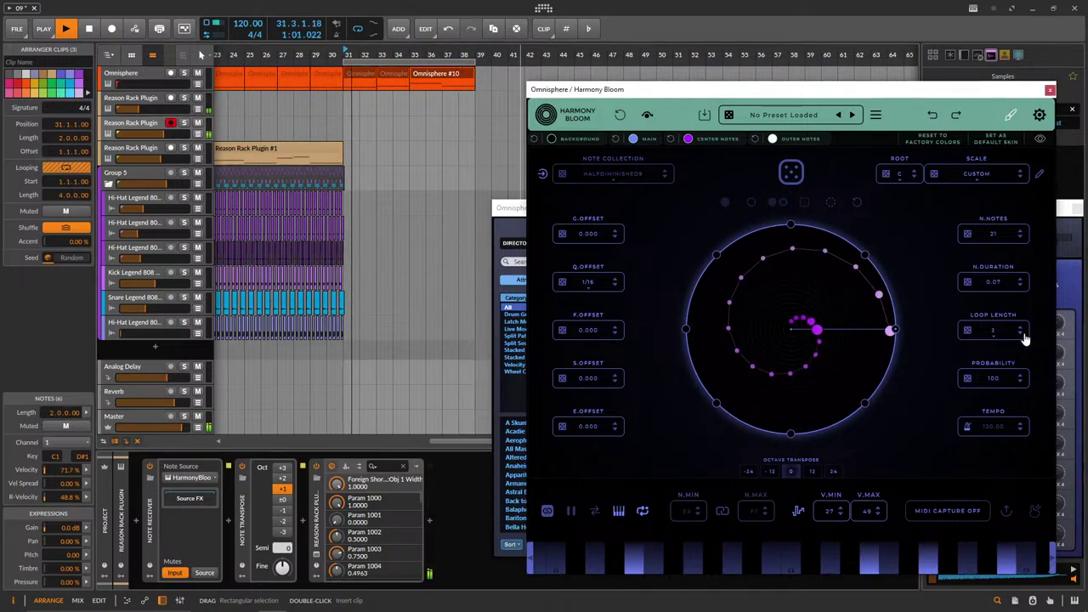
left_click_drag(990, 236, 991, 244)
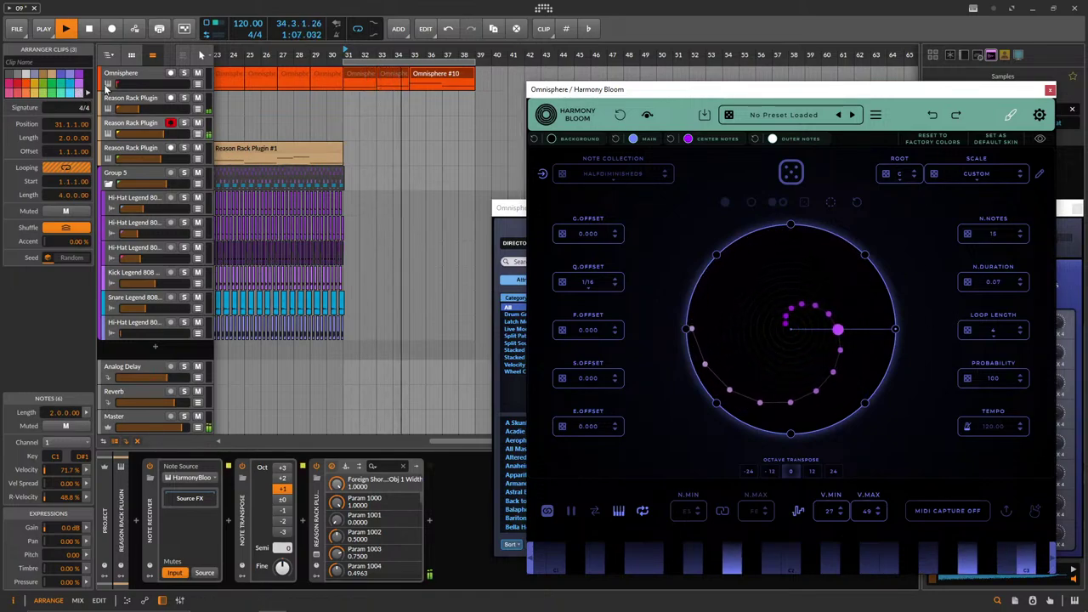
Bring the Omnisphere track's volume back up and lower the second Reason Rack Plugin track to -15.3 dB.
left_click_drag(119, 84, 128, 84)
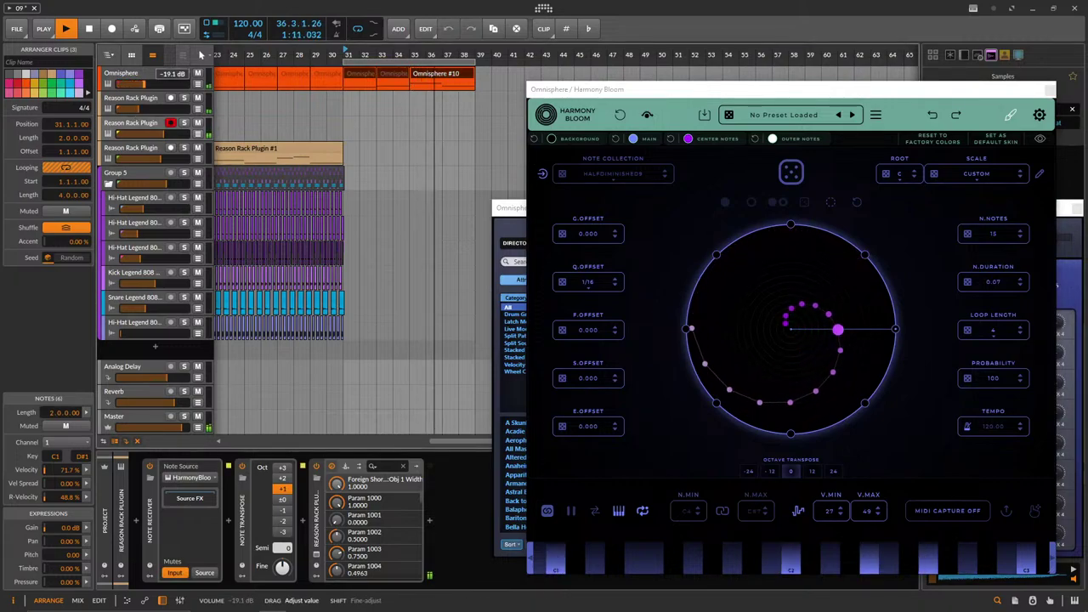
left_click_drag(147, 83, 150, 84)
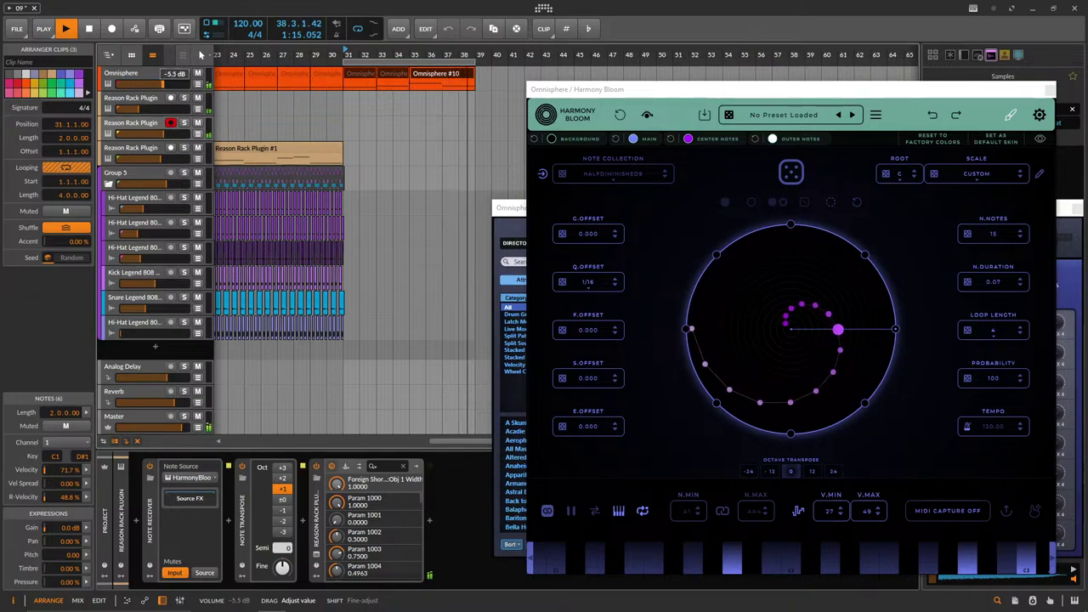
left_click_drag(165, 83, 166, 83)
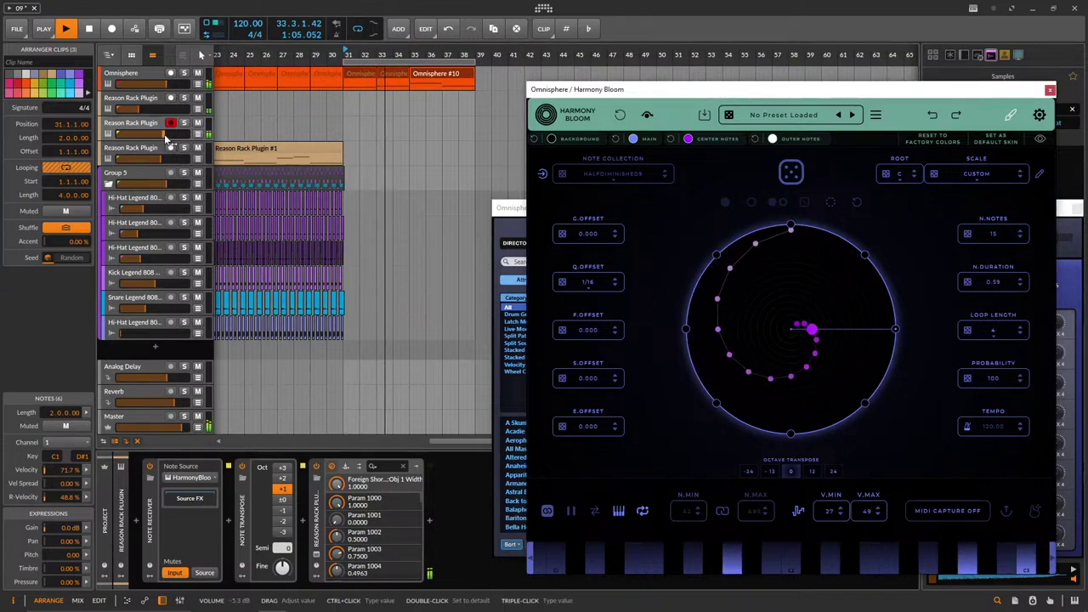
left_click_drag(165, 135, 165, 136)
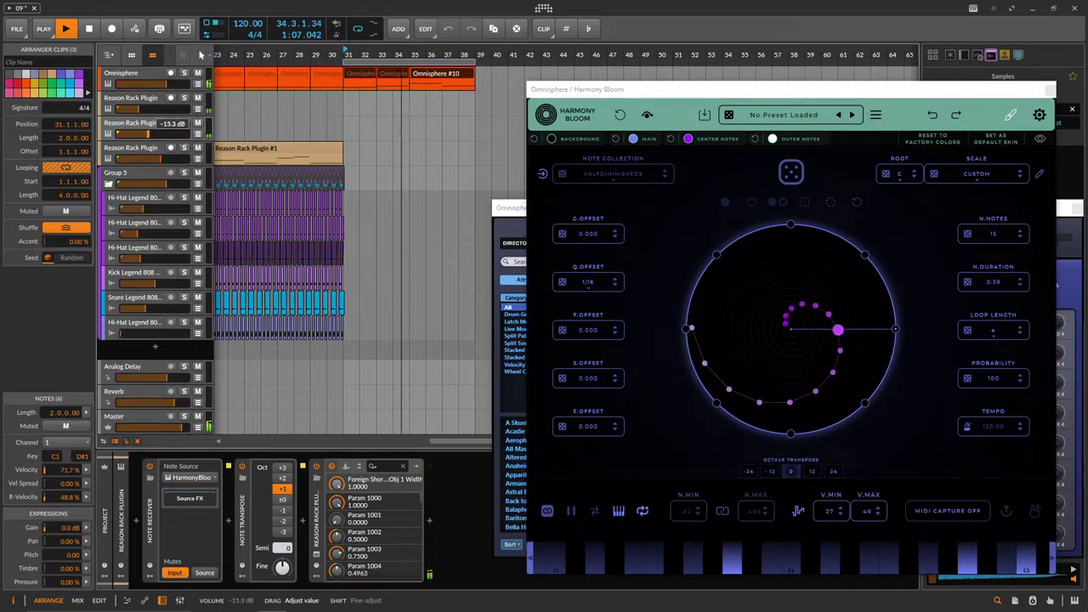
left_click_drag(165, 84, 161, 84)
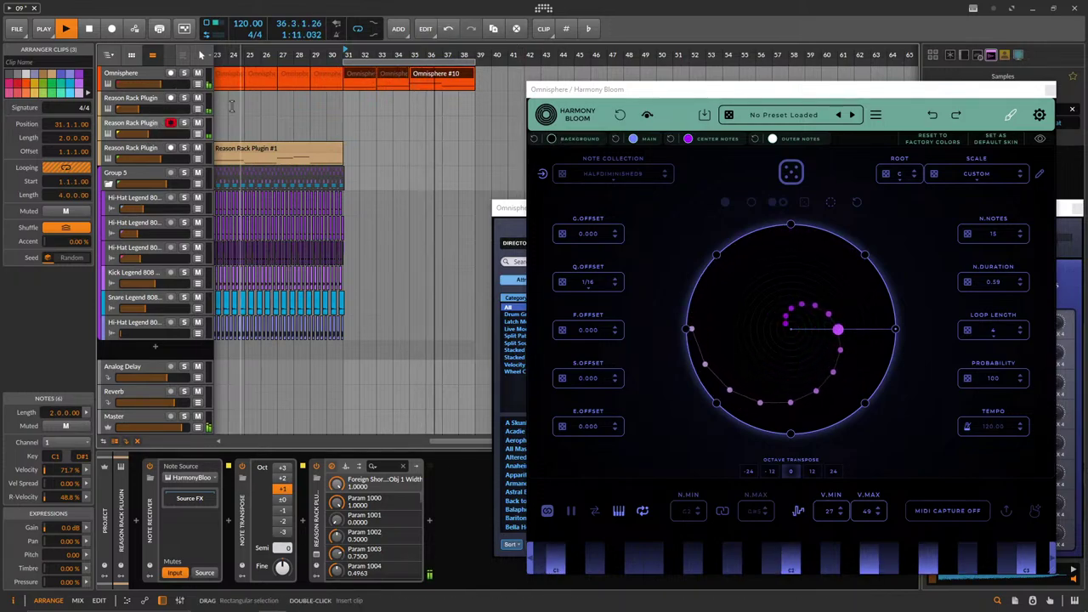
Save the project and set the loop region to the two-bar Omnisphere clip at bar 31.
left_click(217, 85)
key("ctrl+s")
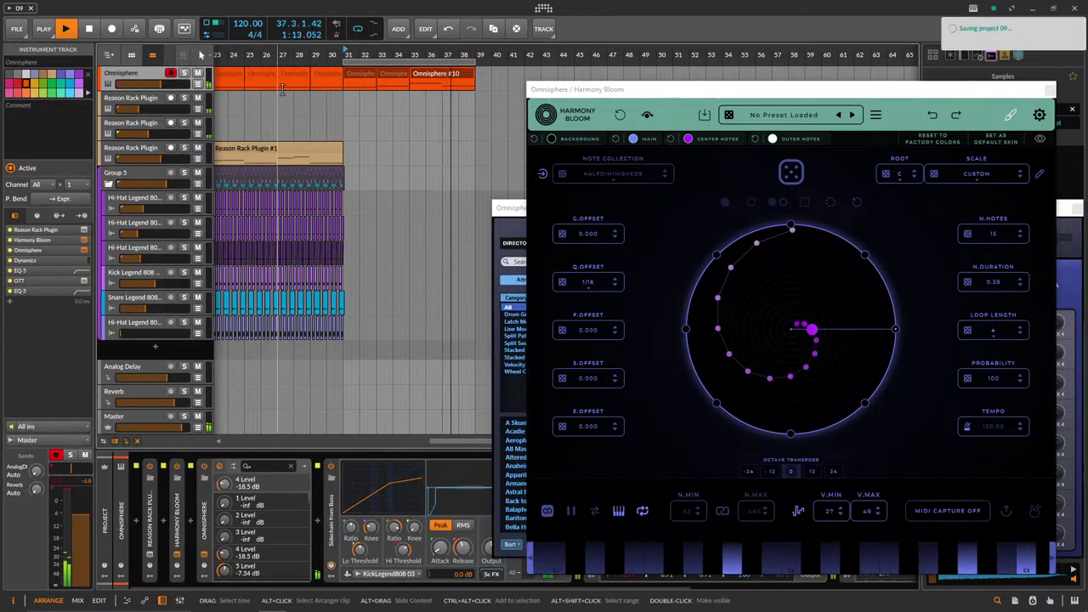
left_click(358, 78)
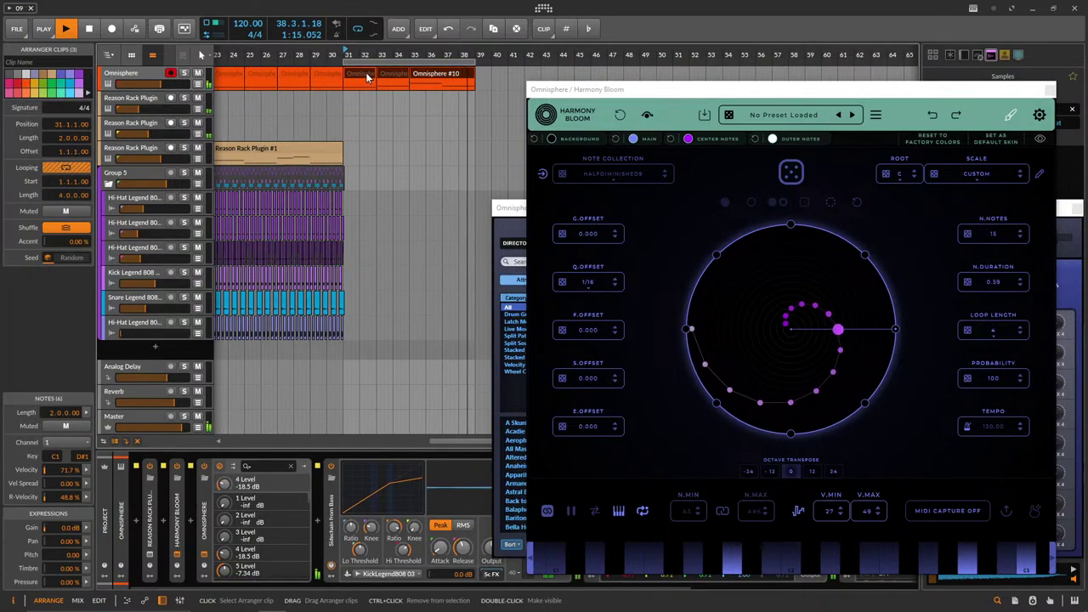
left_click(367, 76)
key("ctrl+l")
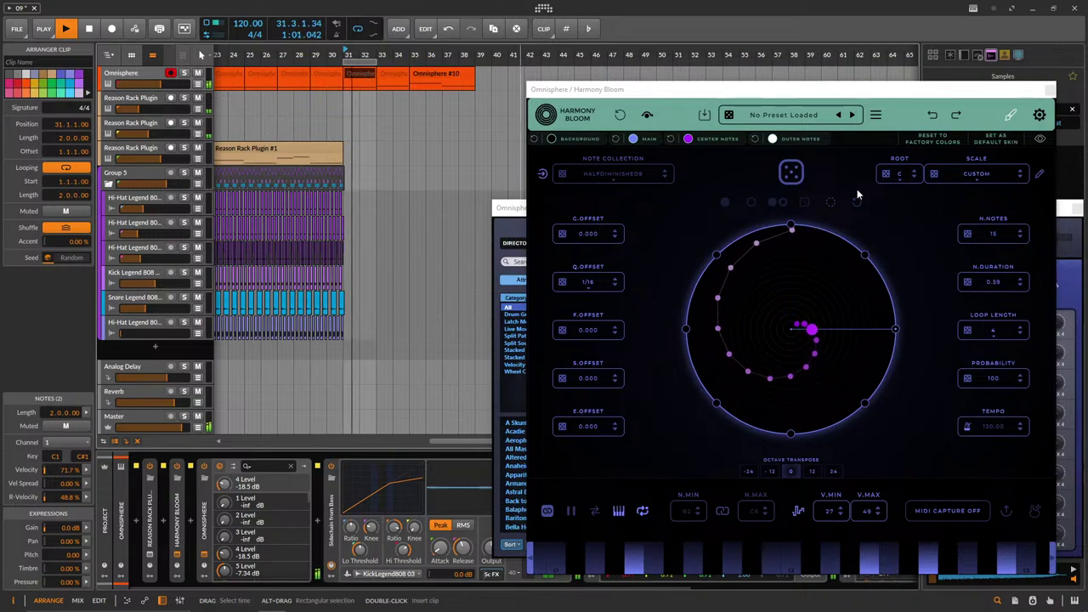
Randomize the Harmony Bloom pattern and set its note duration to 0.01.
left_click(791, 174)
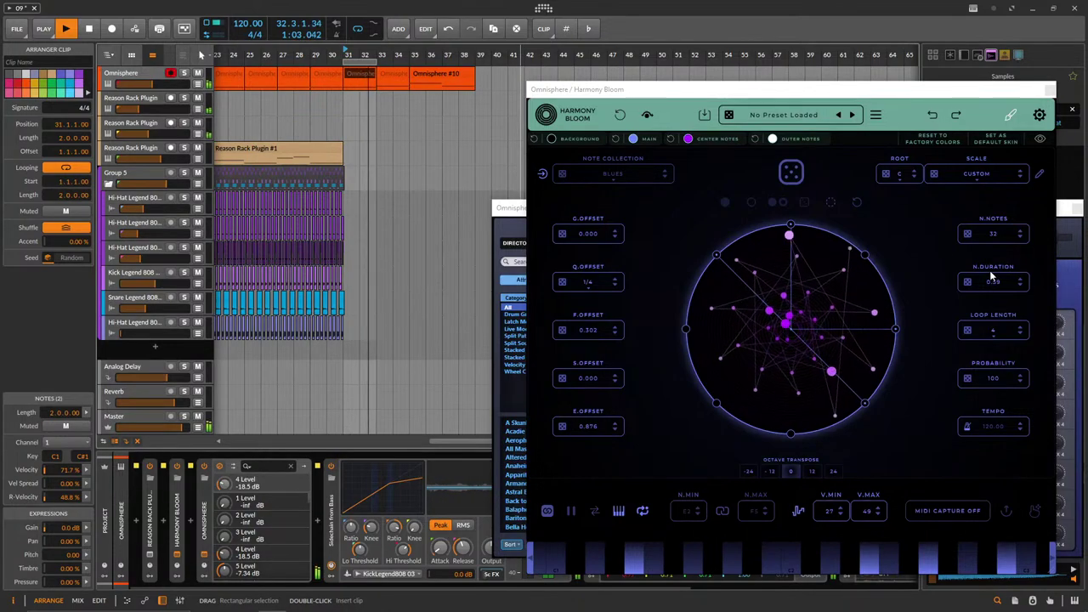
left_click_drag(1003, 286, 1008, 315)
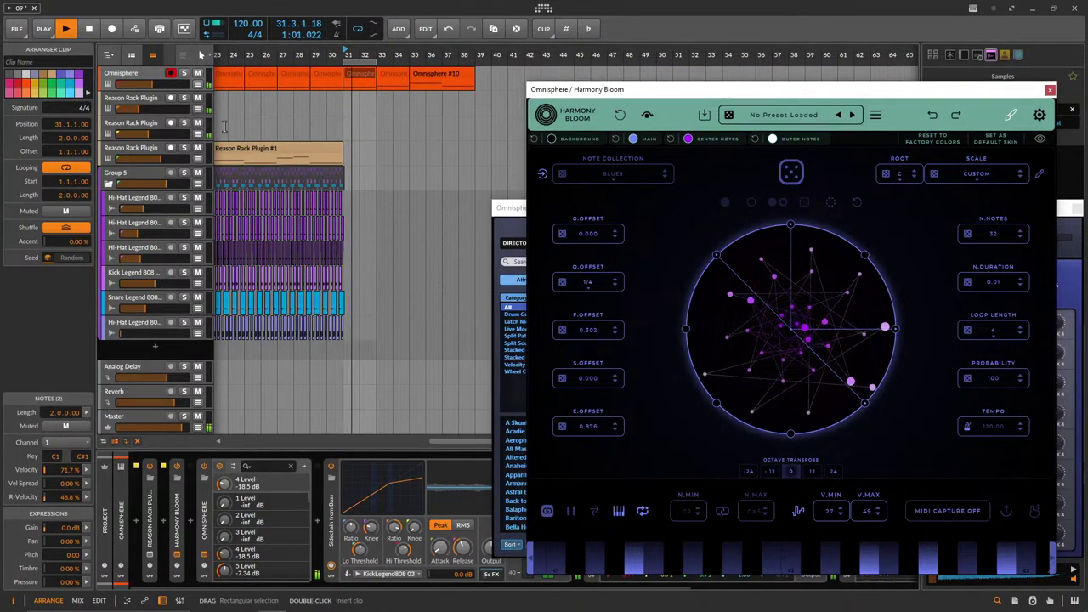
Raise the Omnisphere track to -3.7 dB and turn the first two Reason Rack Plugin tracks all the way down.
left_click(136, 77)
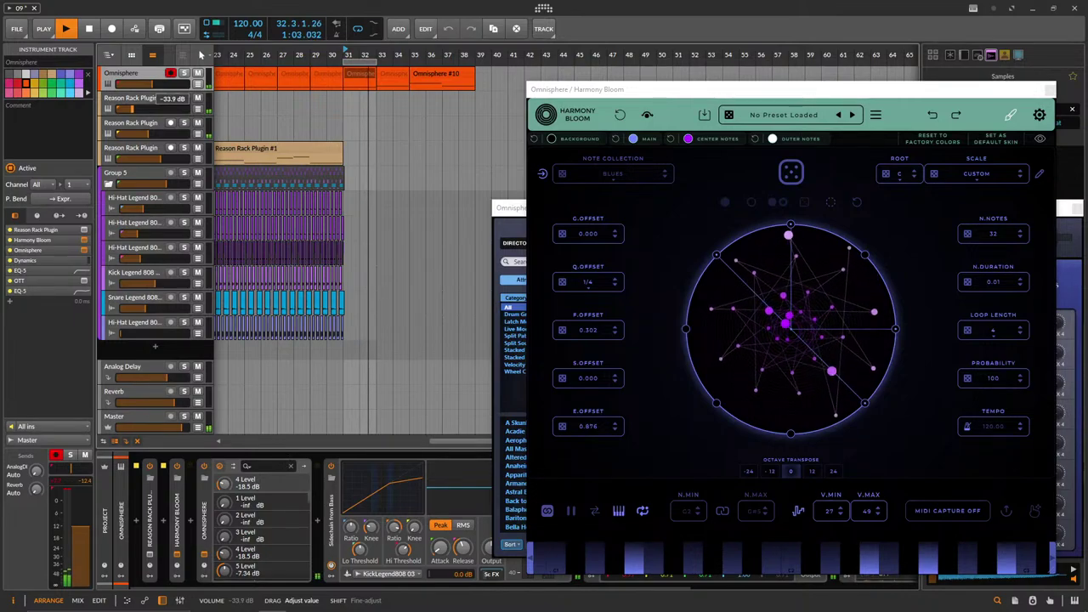
left_click_drag(126, 109, 136, 133)
left_click_drag(151, 84, 159, 84)
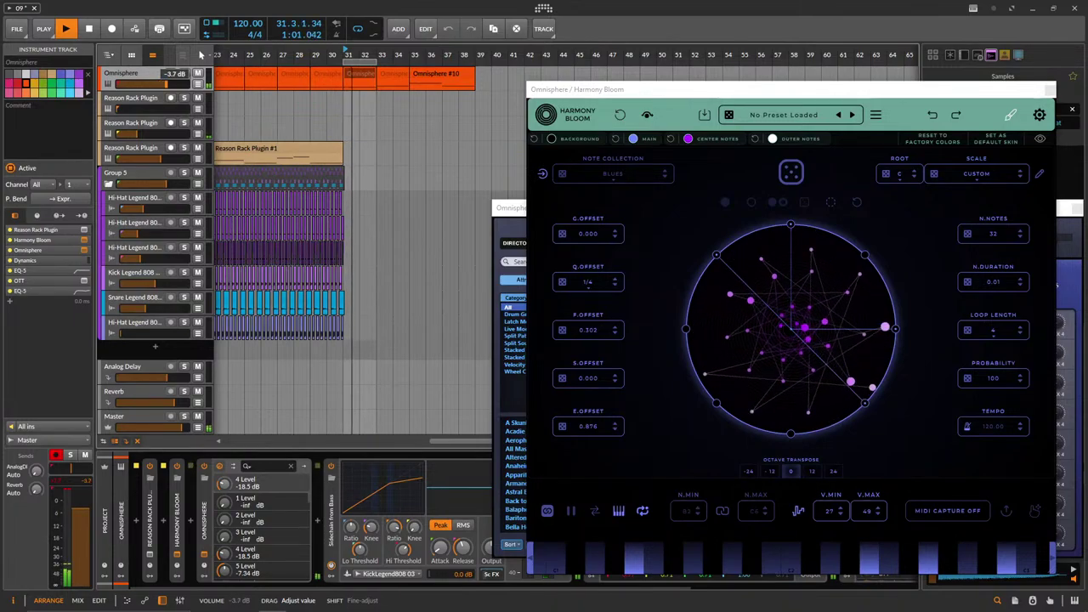
left_click_drag(149, 134, 148, 140)
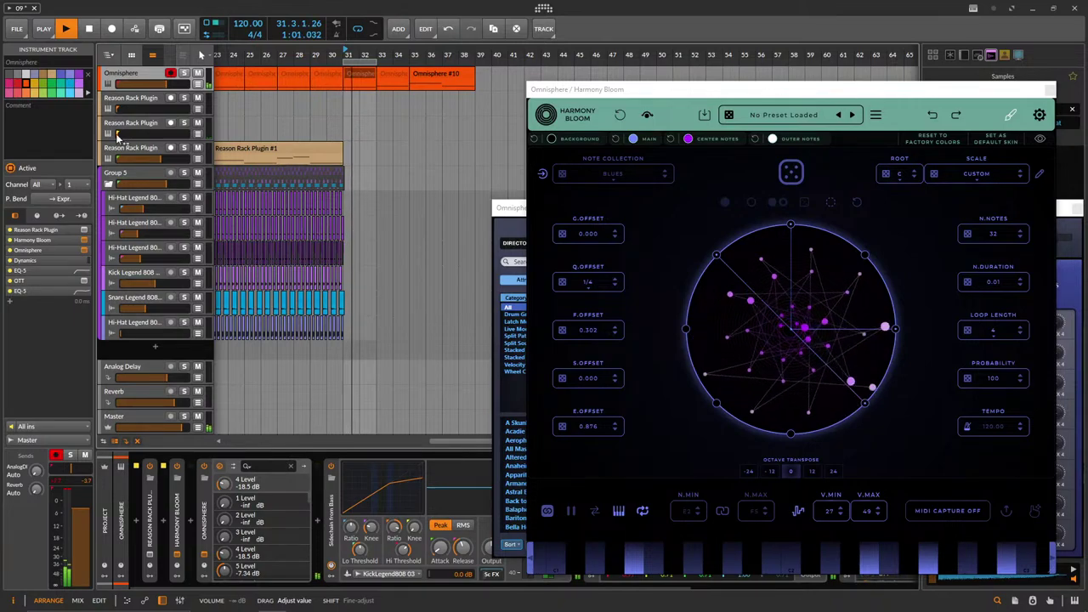
Arrange the Omnisphere and Harmony Bloom windows side by side, and crossfade the volumes from Omnisphere to the second Reason Rack Plugin track.
left_click(204, 555)
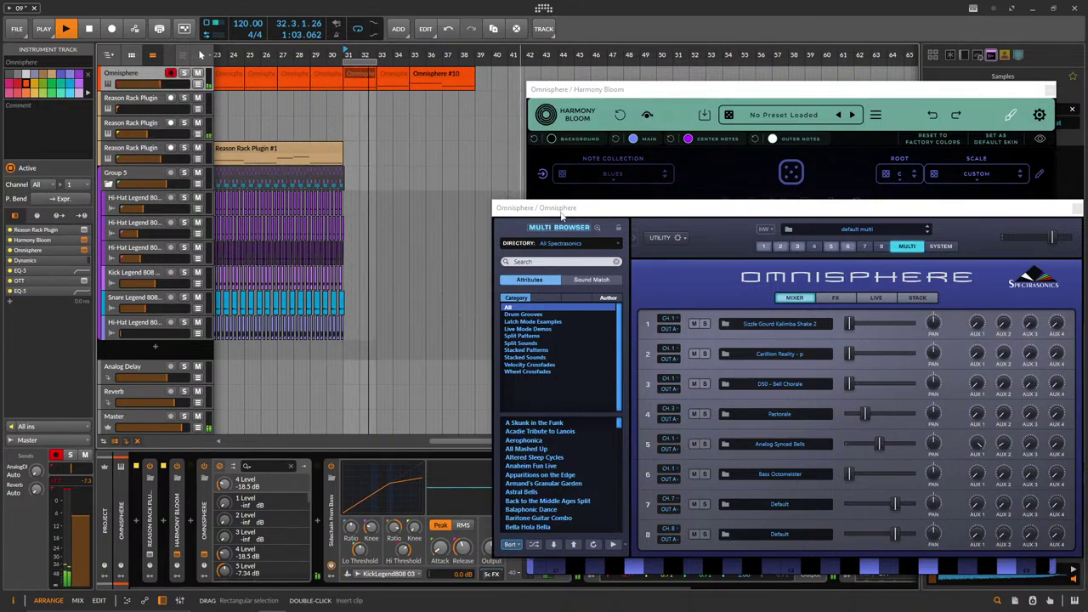
left_click_drag(560, 216, 411, 228)
left_click_drag(145, 134, 152, 134)
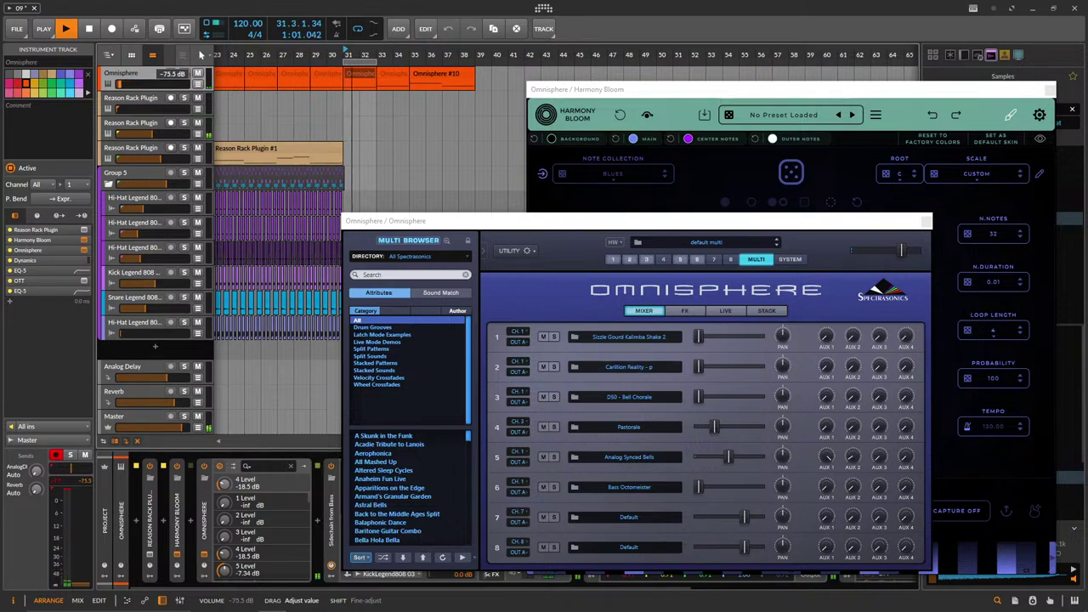
left_click_drag(764, 218, 429, 173)
left_click_drag(778, 96, 806, 93)
Recolor Harmony Bloom's center notes to 0CFF44 and its main color to green, and increase the loop length to 8.
left_click(798, 136)
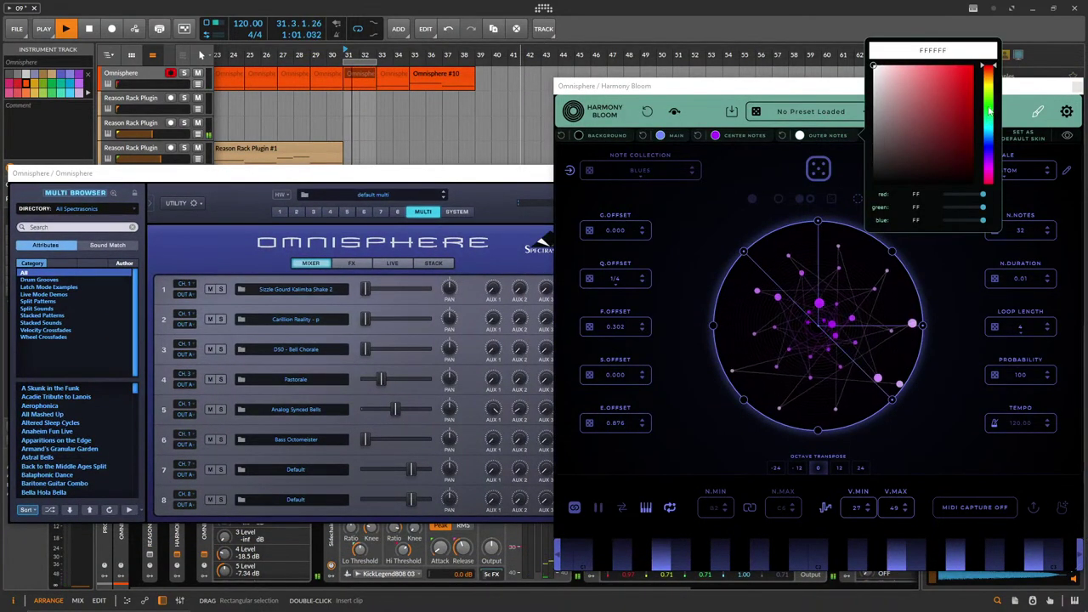
left_click(903, 109)
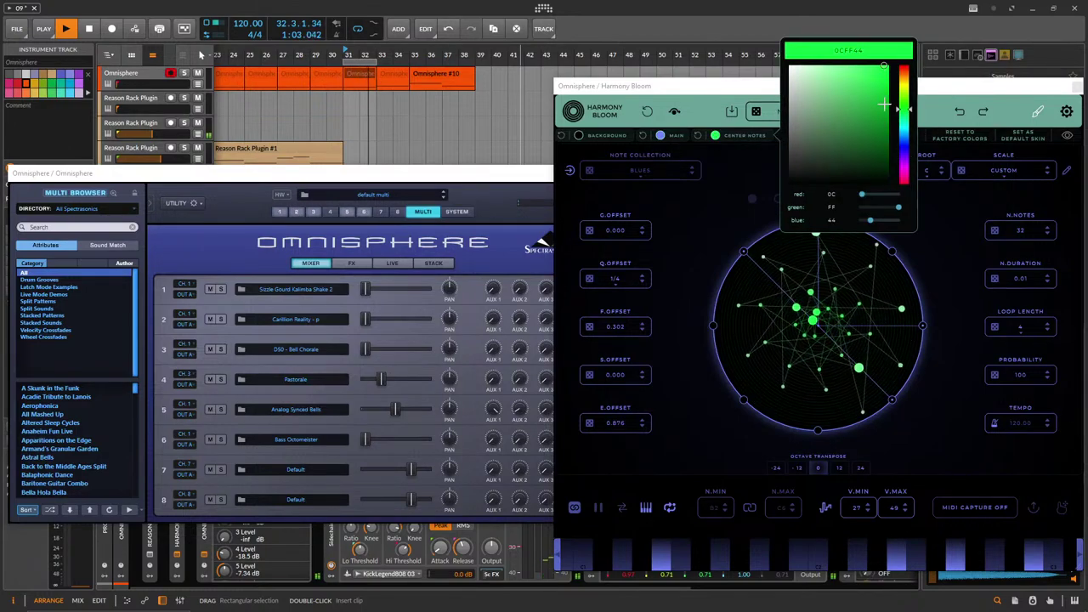
left_click(659, 135)
left_click_drag(819, 144, 818, 115)
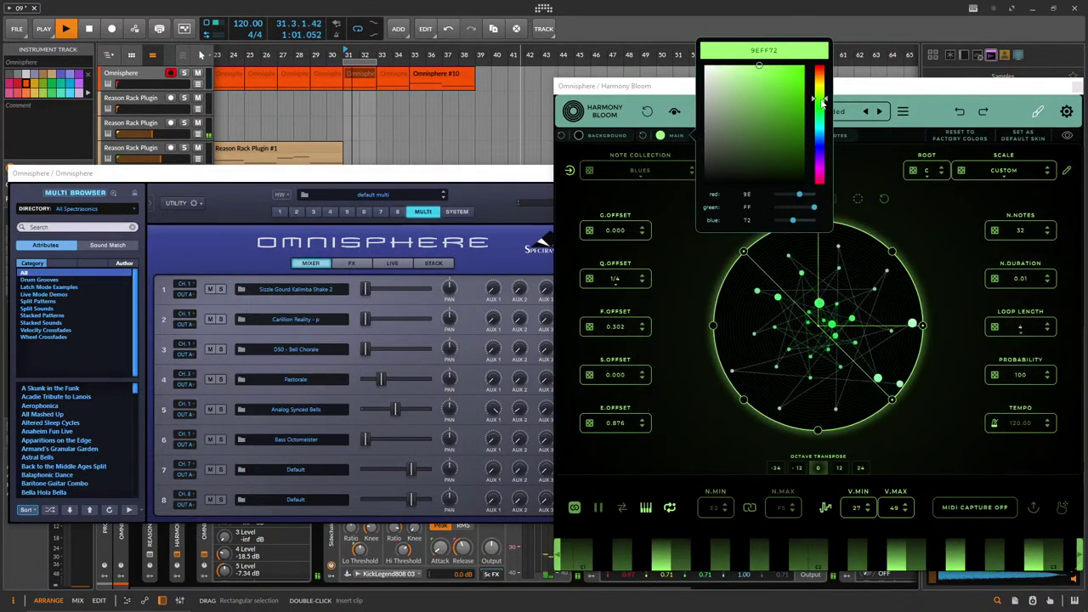
left_click(928, 232)
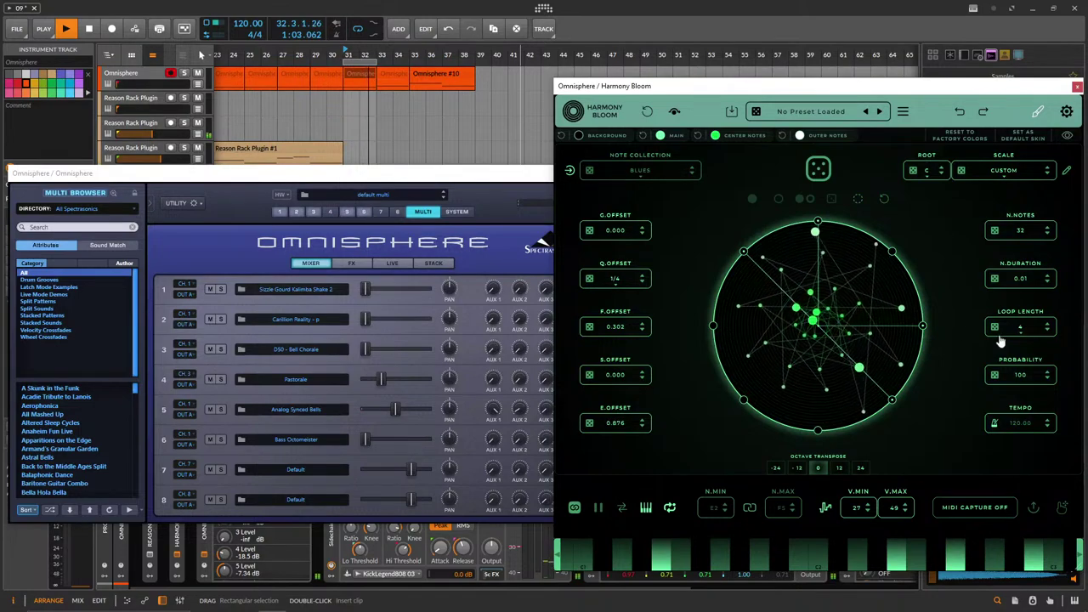
left_click(1046, 332)
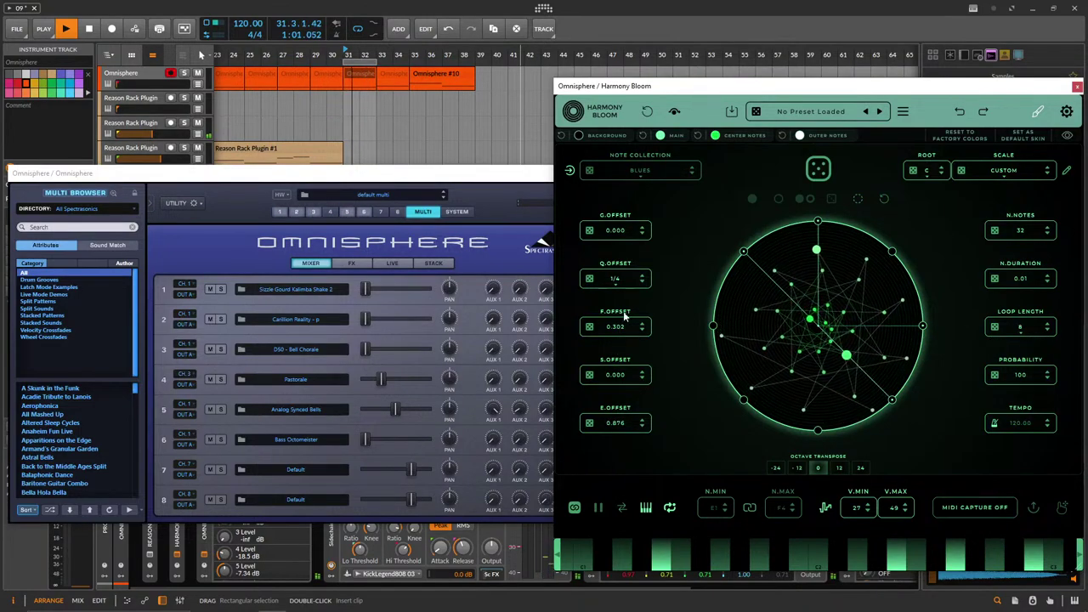
Raise the second Reason Rack Plugin track's volume slightly and randomize which notes are muted in the Harmony Bloom pattern.
left_click_drag(163, 133, 166, 133)
left_click(856, 199)
left_click(831, 198)
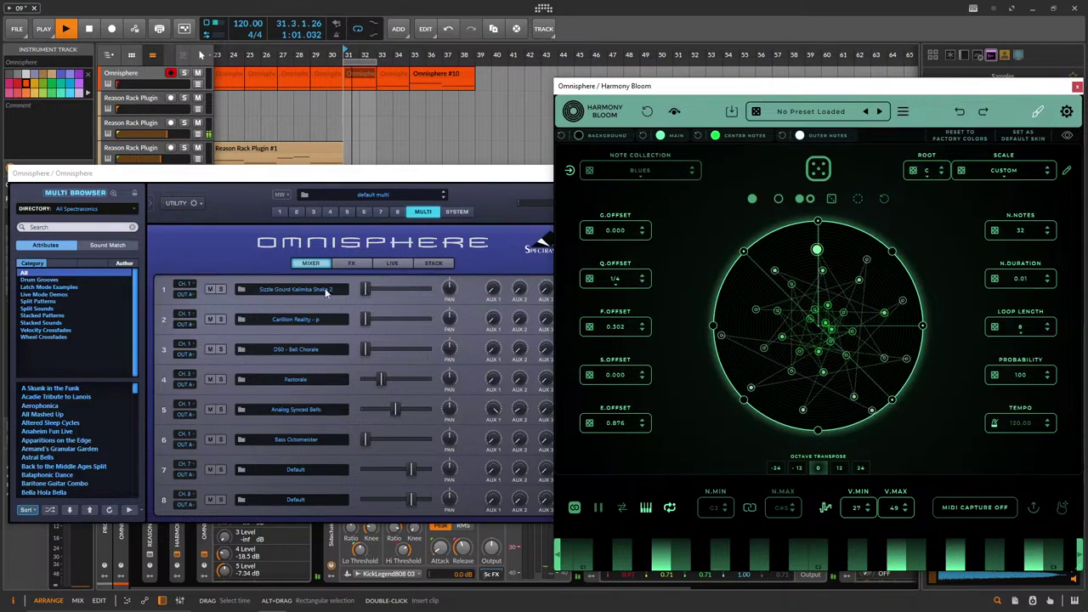
Load the multi A Skunk in the Funk in Omnisphere and return to the mixer view.
left_click(443, 198)
left_click(581, 350)
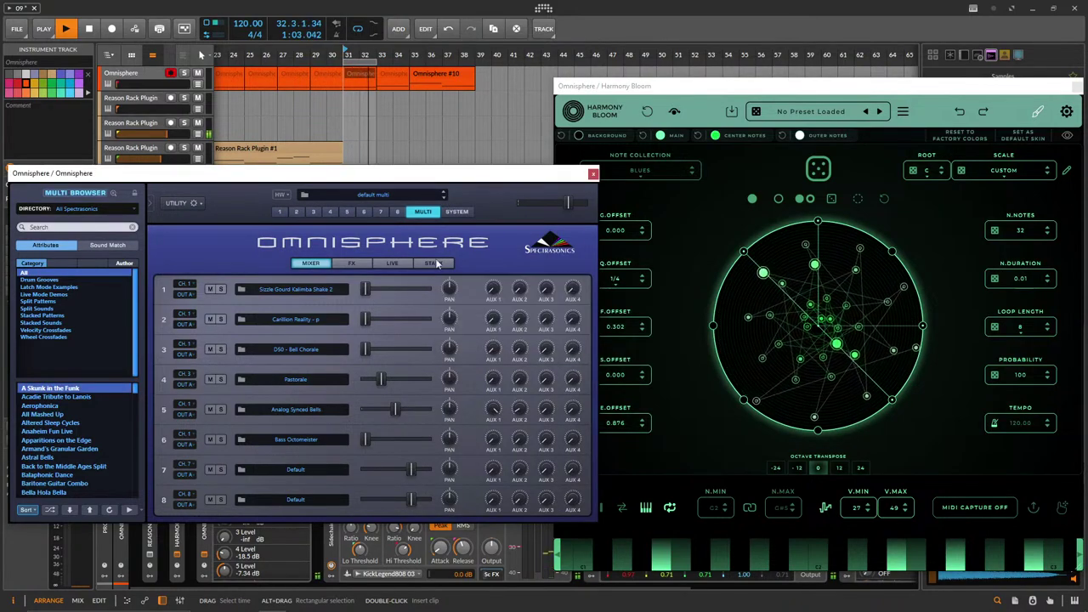
left_click(395, 195)
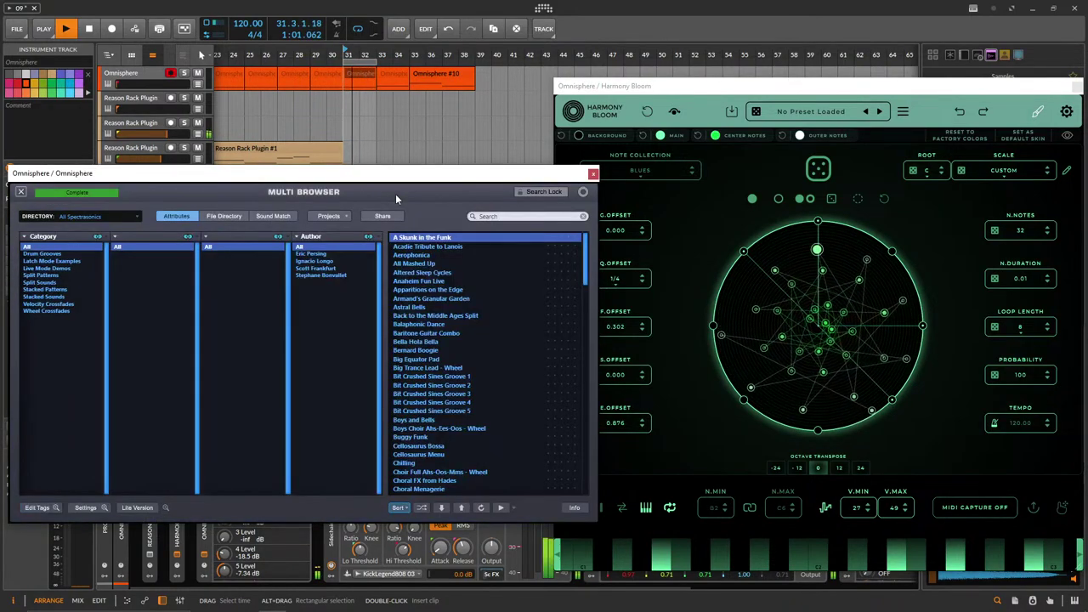
left_click(23, 195)
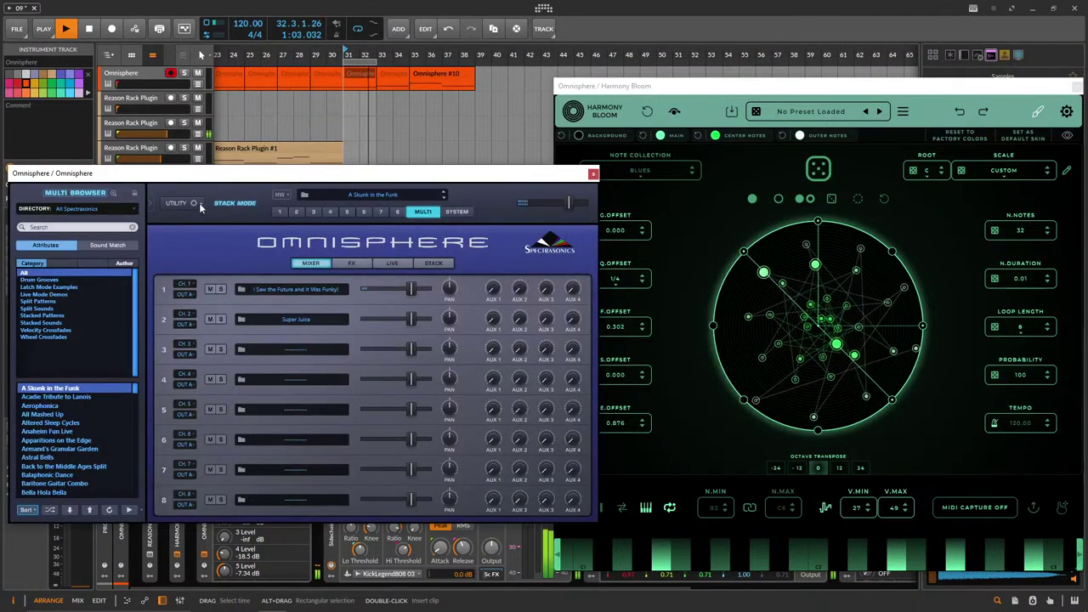
left_click(176, 202)
left_click(212, 264)
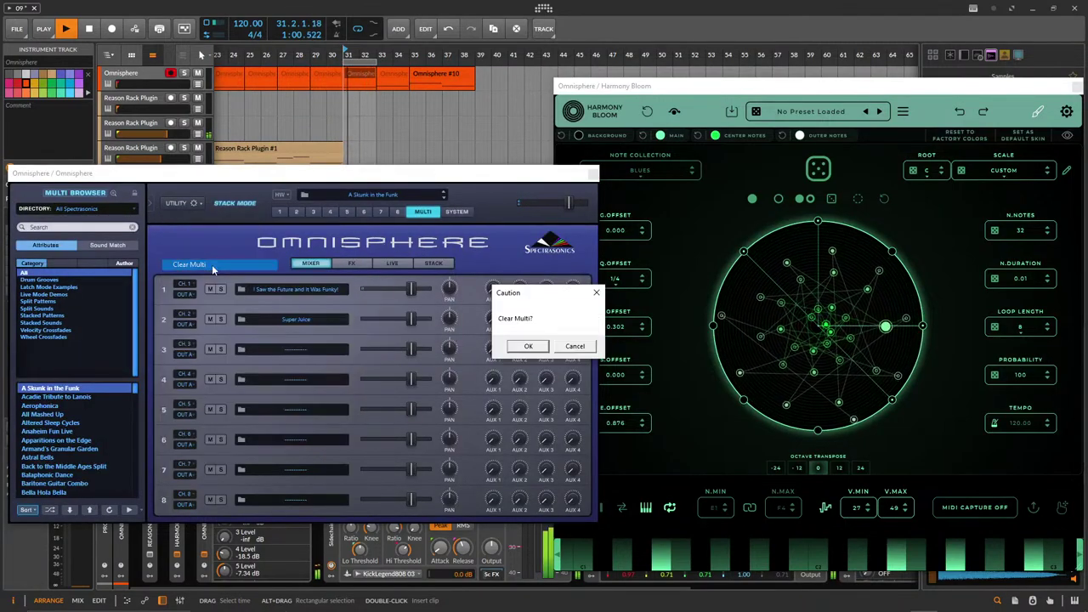
left_click(573, 346)
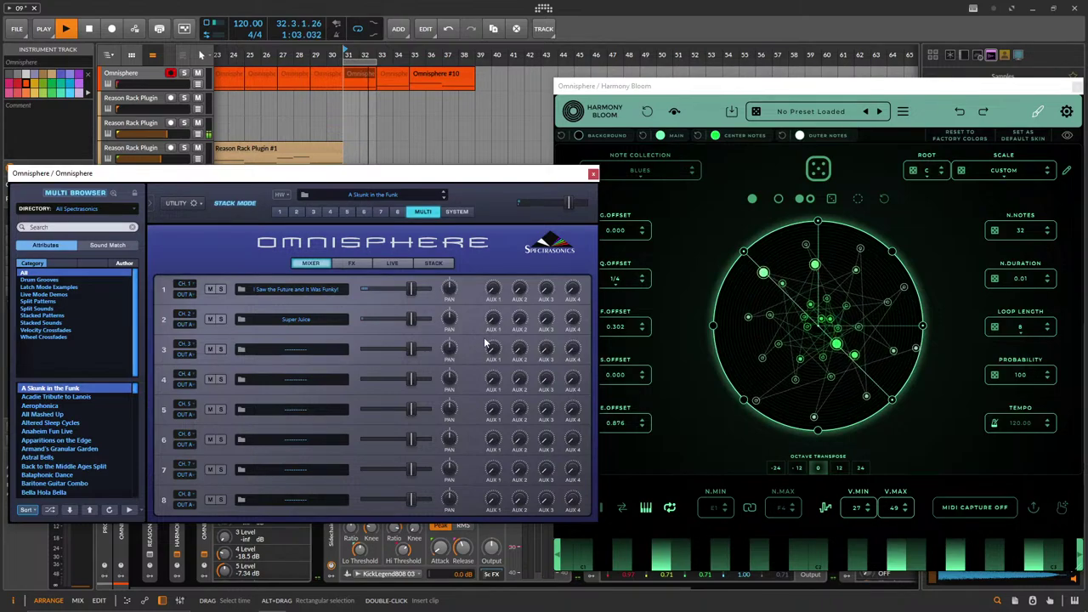
Browse part 1's ARP + BPM and Percussive Organic patches in Omnisphere and load Drop Springs.
left_click(316, 287)
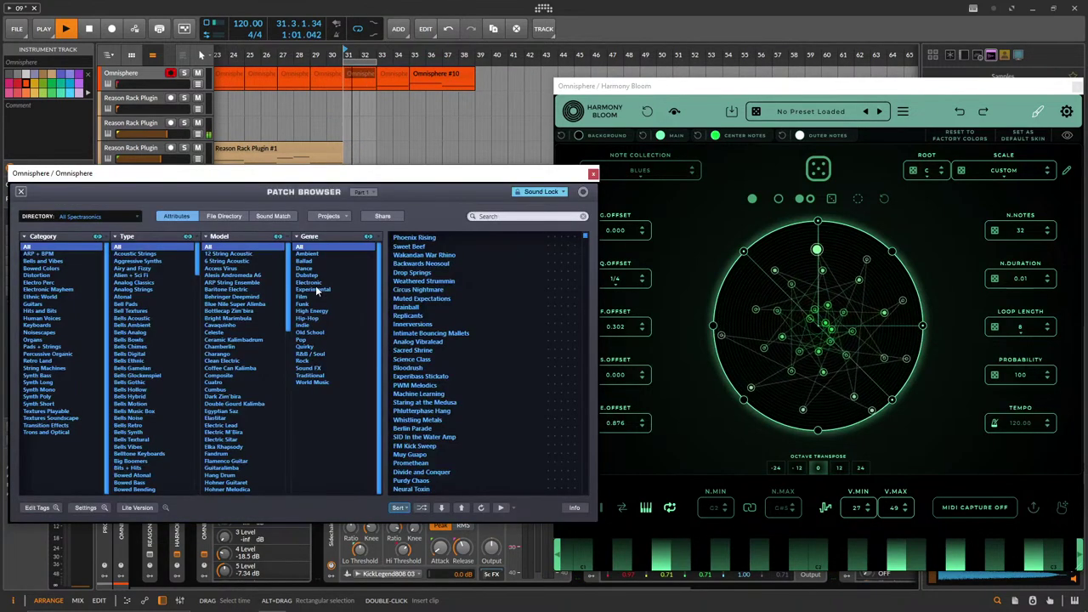
left_click(44, 254)
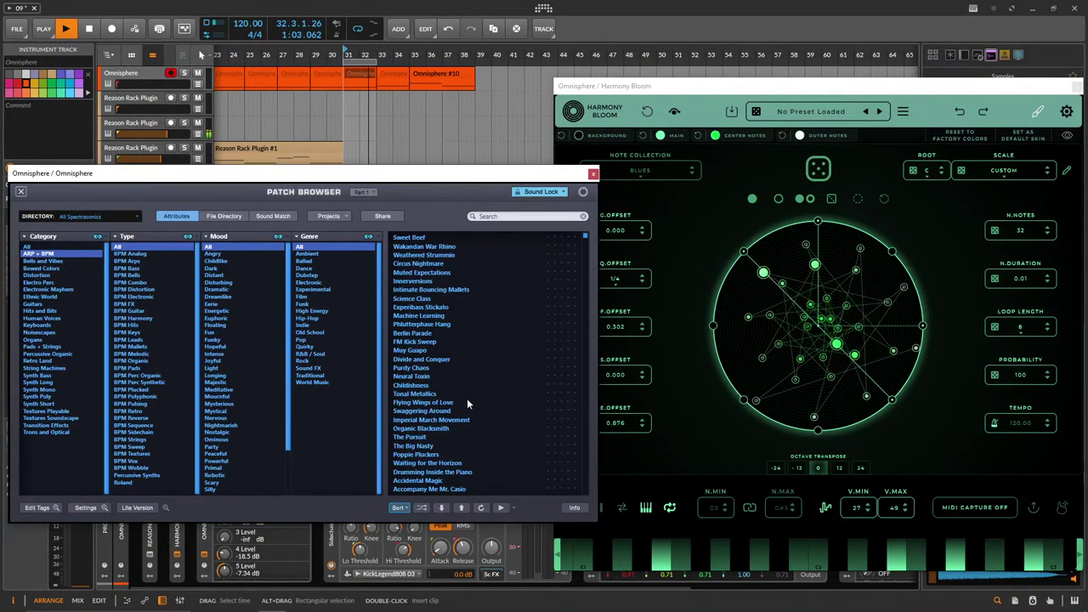
scroll(467, 402, "down", 3)
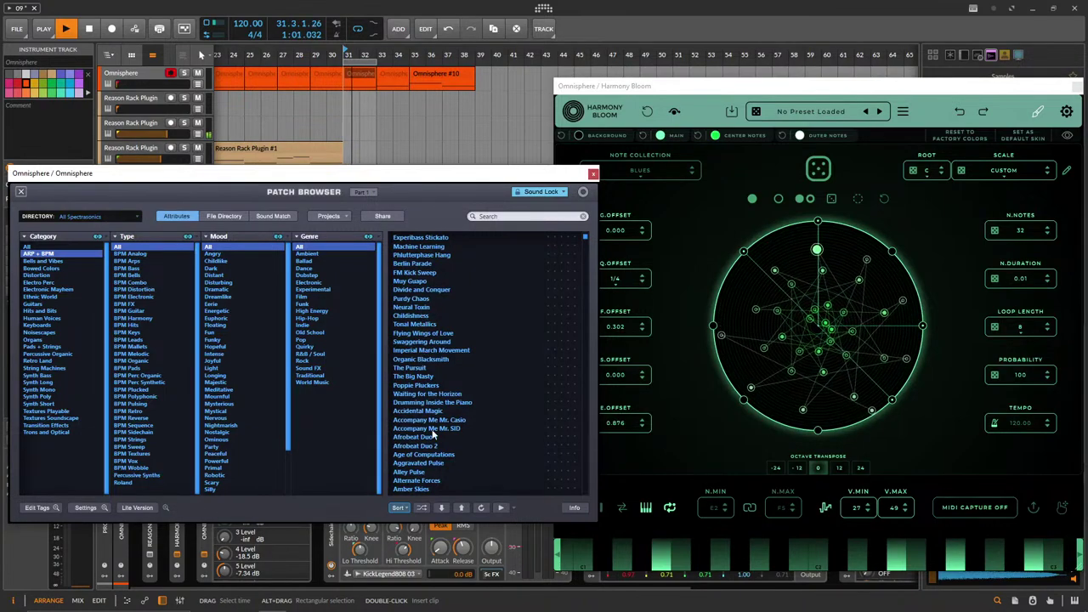
scroll(432, 431, "down", 1)
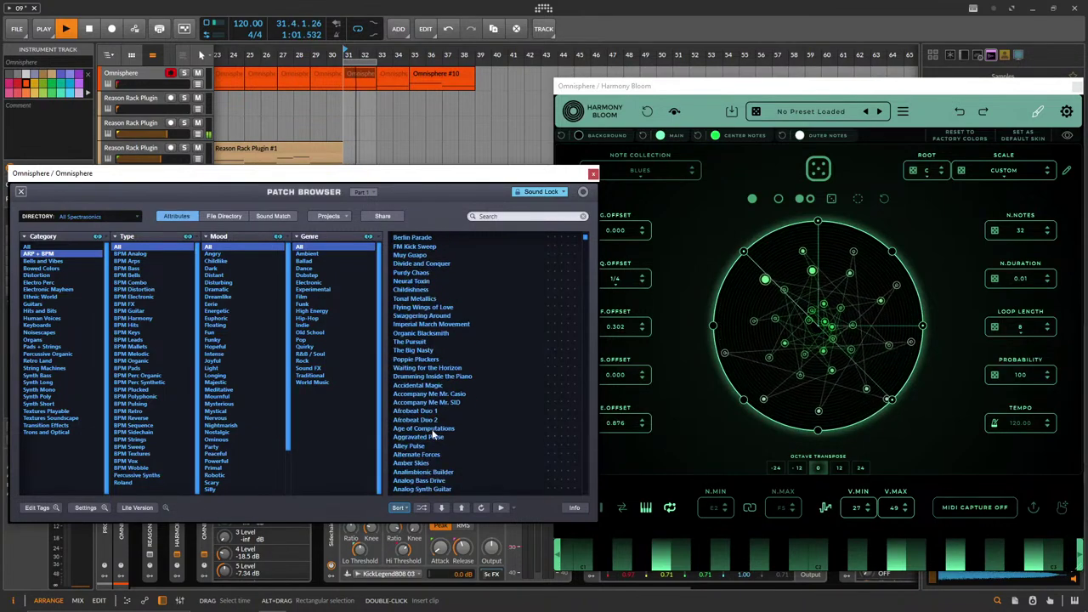
left_click(42, 354)
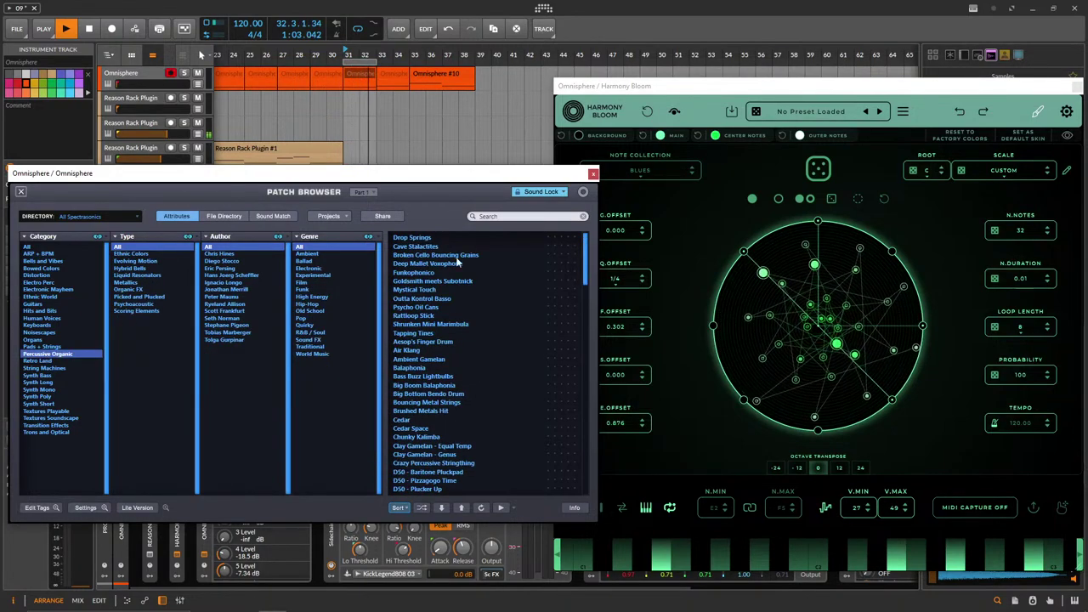
left_click(414, 239)
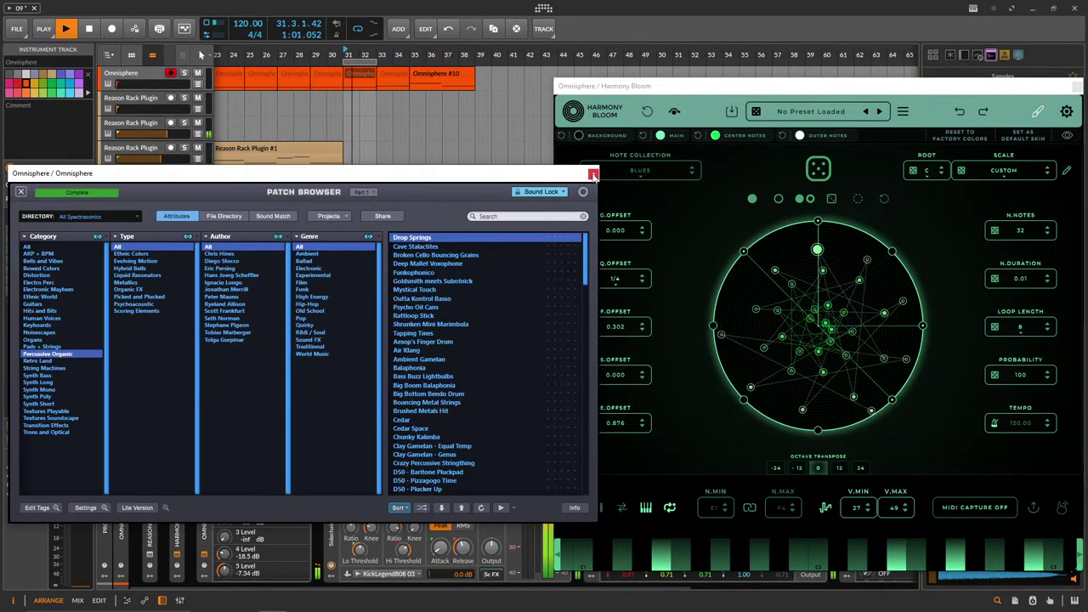
Bring the Omnisphere track's volume up a little and load the Cave Stalactites patch into part 1.
left_click_drag(496, 183, 492, 245)
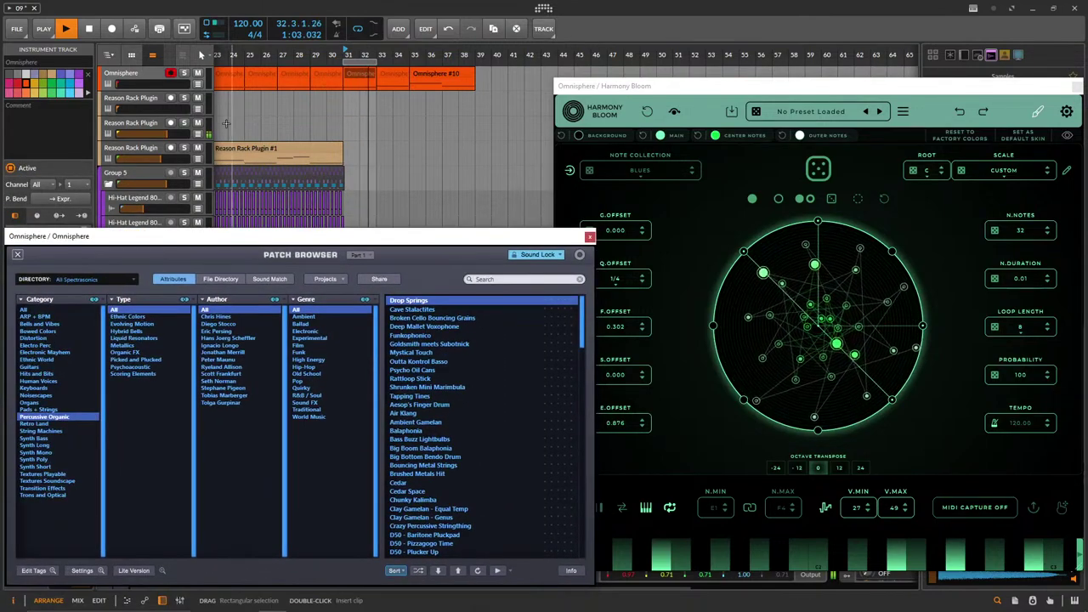
left_click_drag(122, 85, 134, 85)
left_click(414, 310)
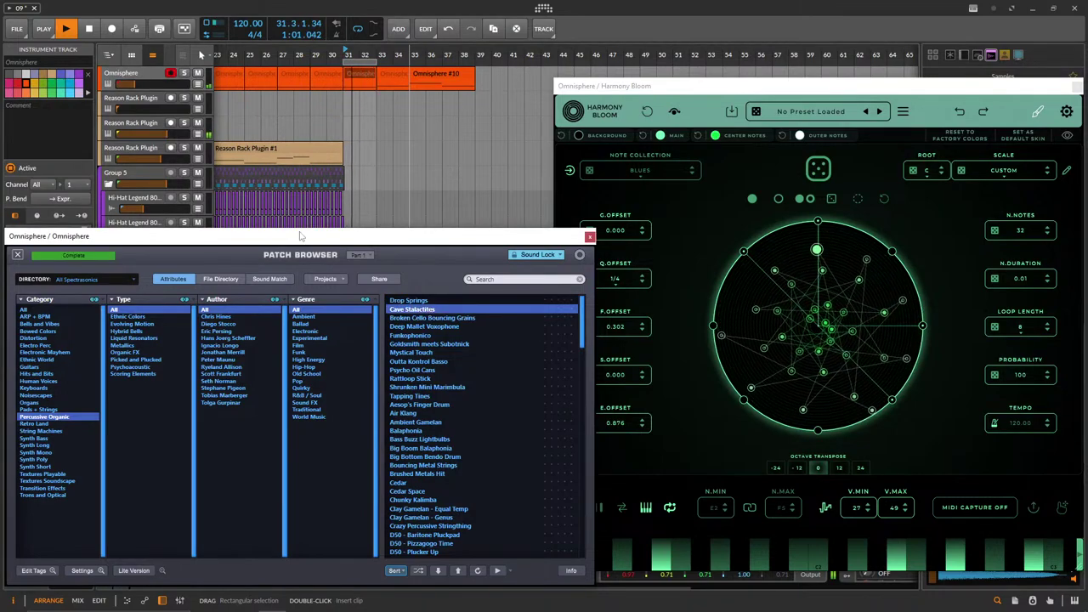
Raise the Omnisphere track further and turn the second Reason Rack Plugin track's volume all the way down.
left_click_drag(121, 89, 144, 84)
left_click_drag(168, 134, 136, 154)
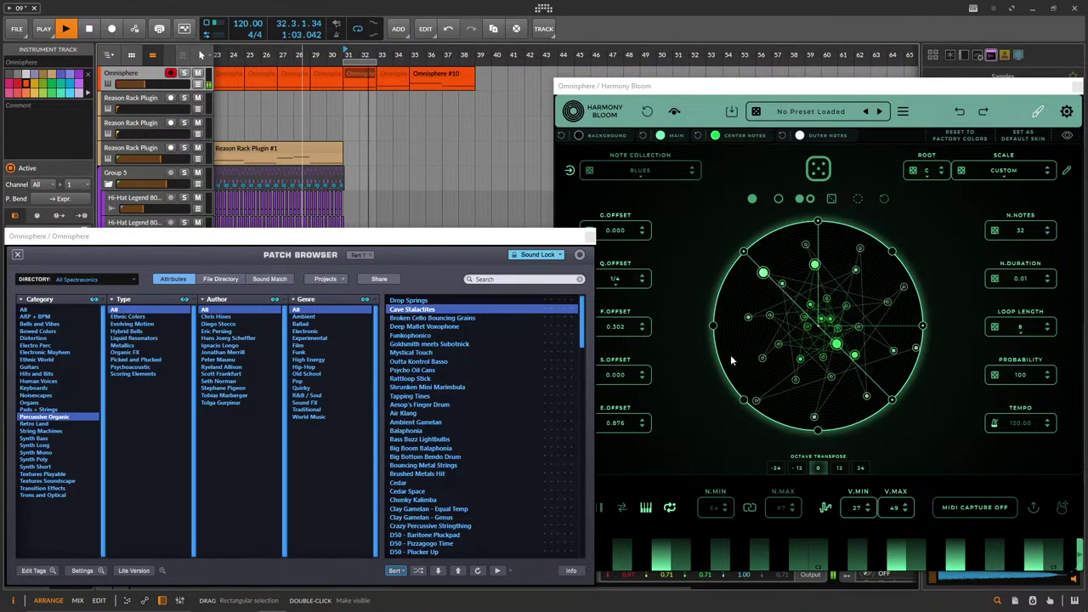
Uncover Harmony Bloom's offset settings, reset F.Offset to 0.000 and set S.Offset to 0.144.
left_click_drag(512, 239, 460, 236)
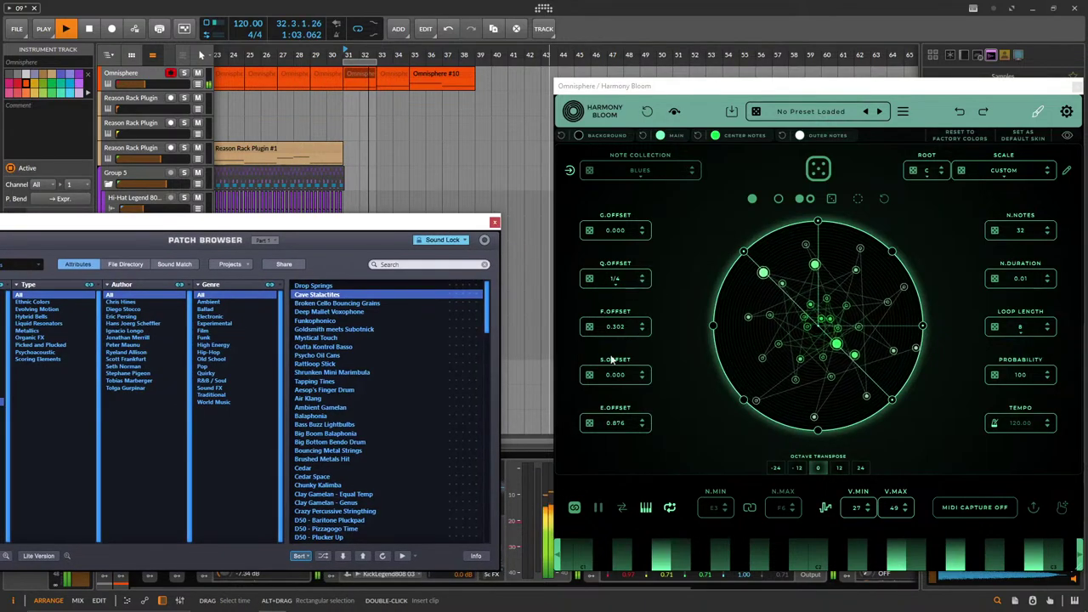
right_click(633, 328)
left_click(683, 364)
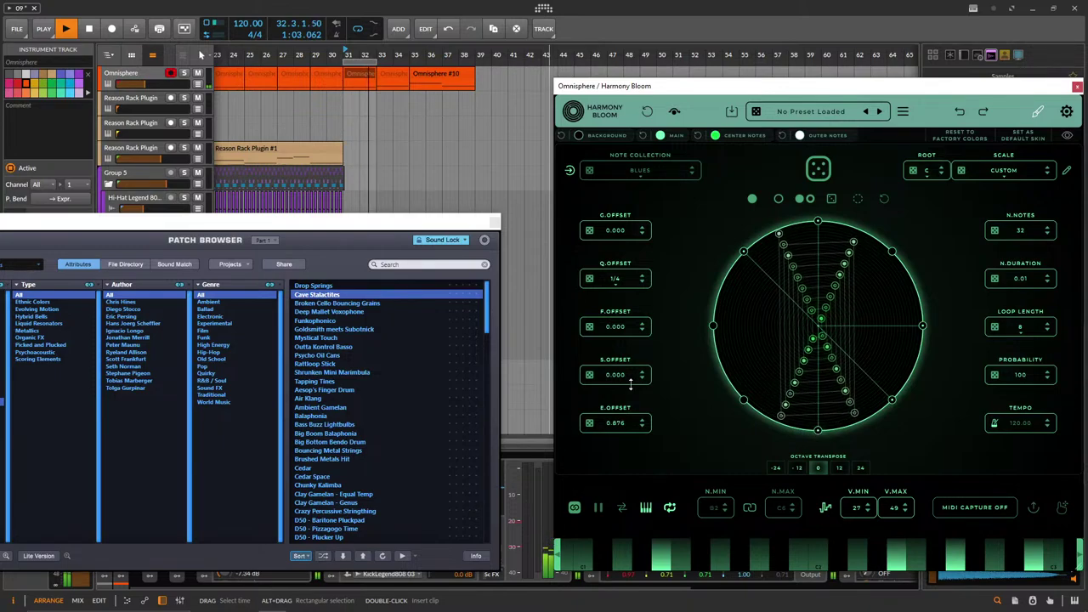
left_click_drag(620, 375, 617, 364)
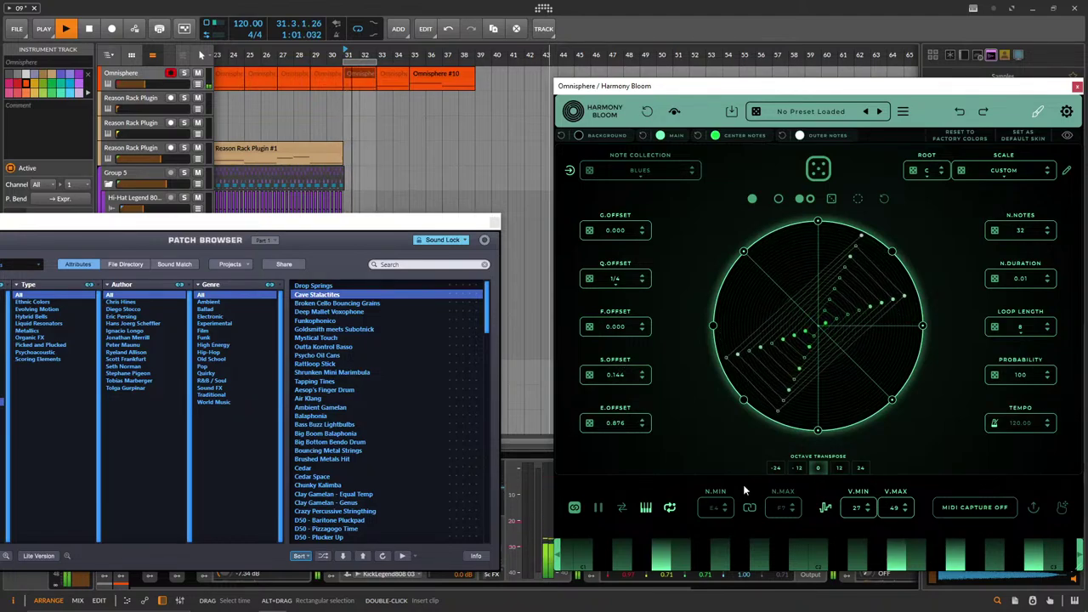
Raise the Omnisphere track to about -12.4 dB and reset Harmony Bloom's E.Offset to 0.000.
left_click_drag(146, 84, 152, 84)
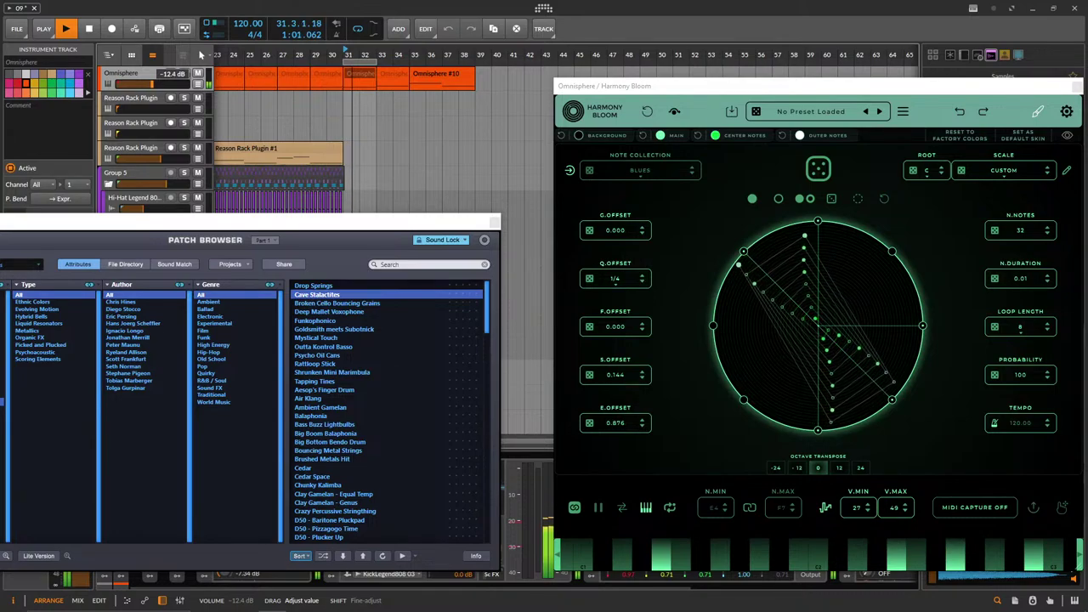
right_click(615, 422)
left_click(679, 355)
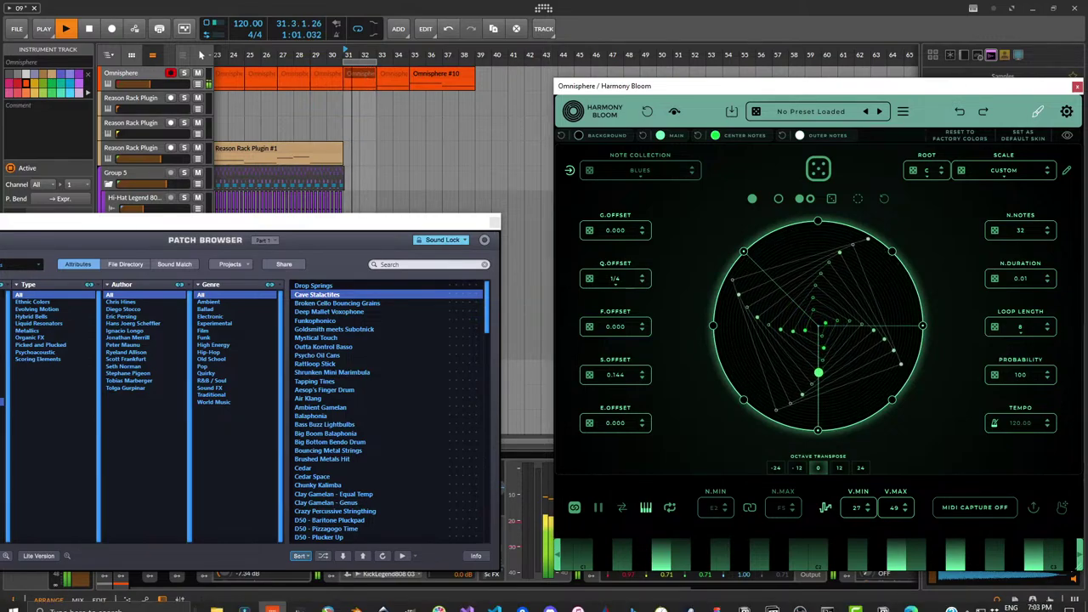
mouse_move(883, 594)
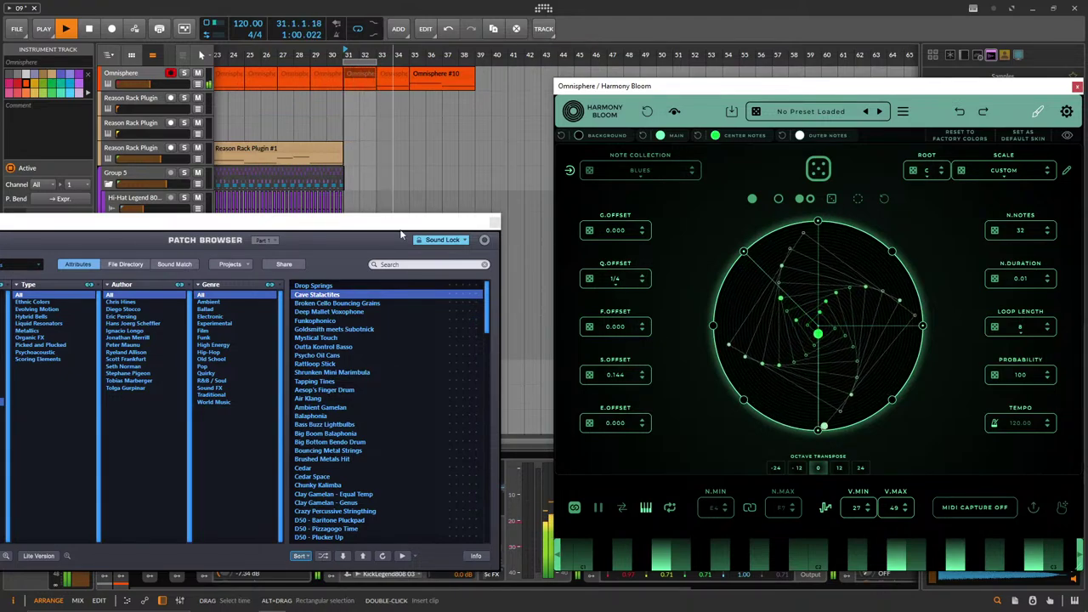
Set the second Reason Rack Plugin track's Note Transpose to ±0 octaves and load the Gerudo Santur patch in its Objekt synthesizer.
left_click(134, 127)
left_click(495, 224)
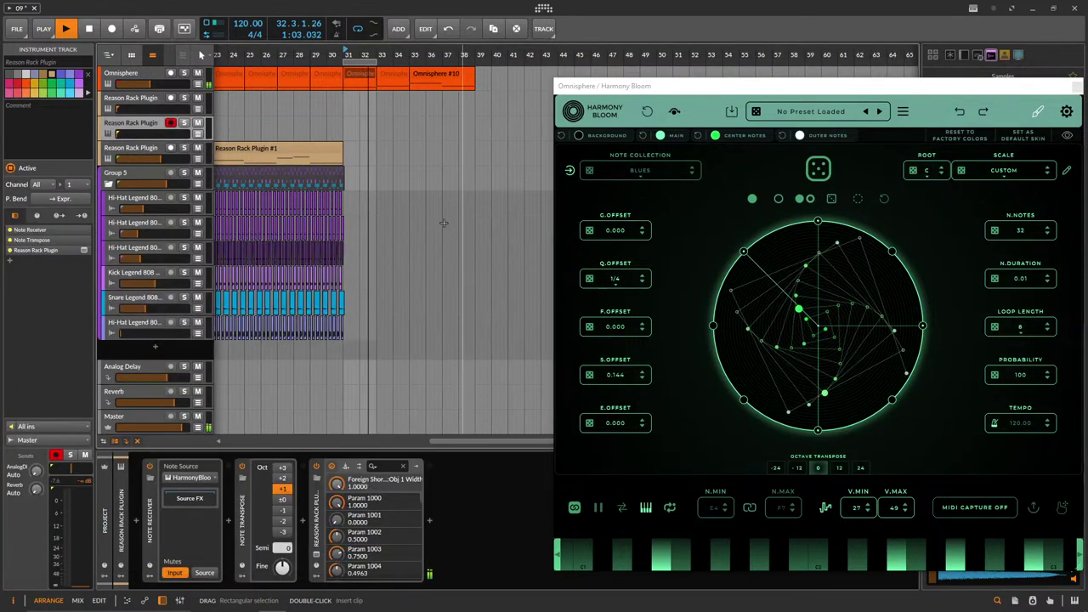
left_click(283, 500)
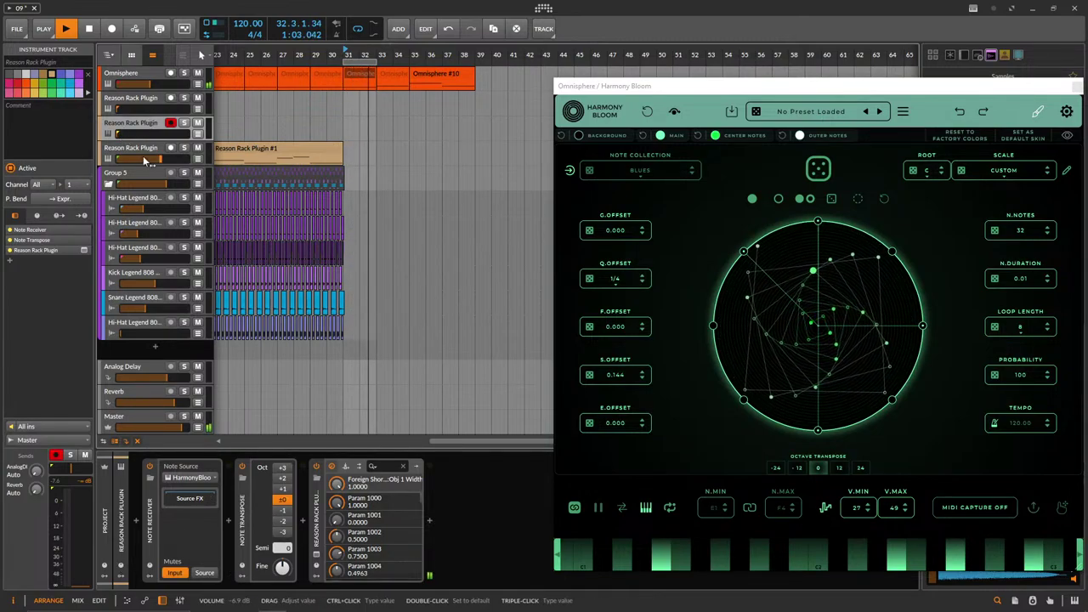
left_click(316, 557)
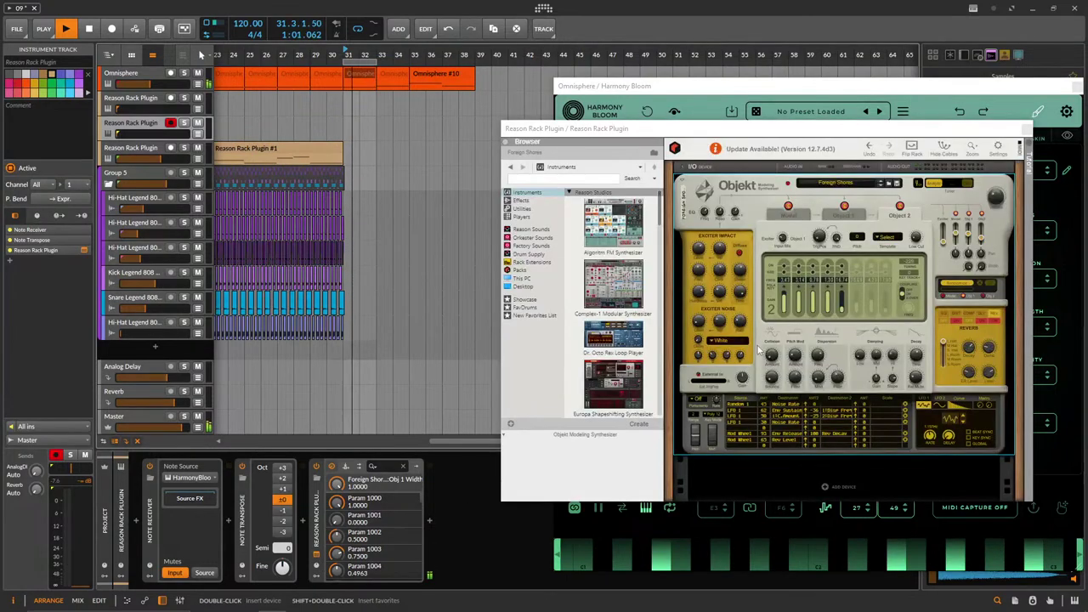
left_click(882, 185)
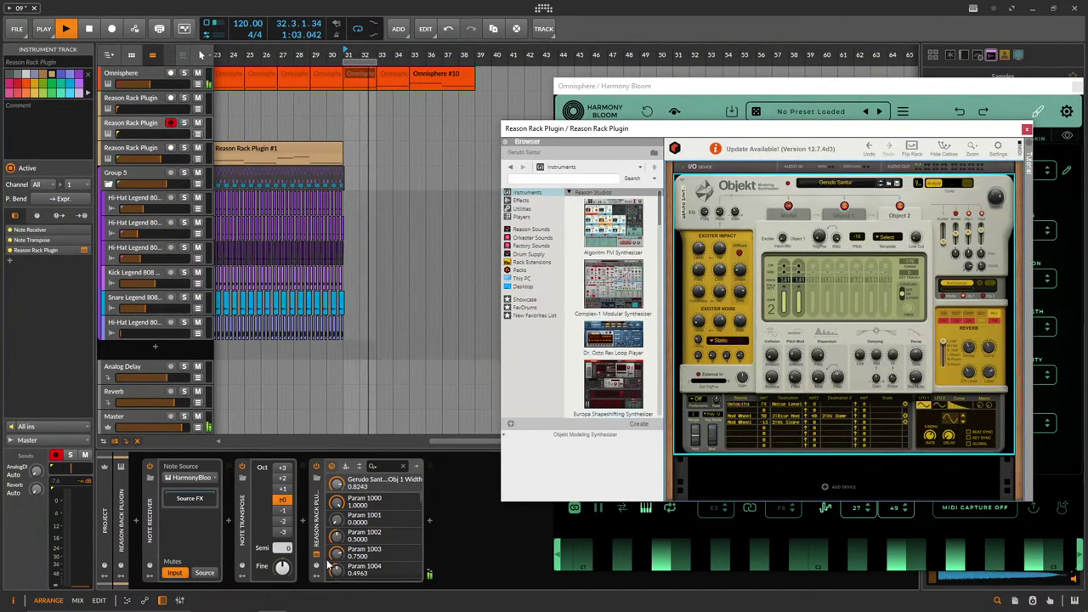
Raise the second Reason Rack Plugin track's volume to -0.4 dB and close its Objekt synthesizer window.
left_click_drag(127, 137, 119, 137)
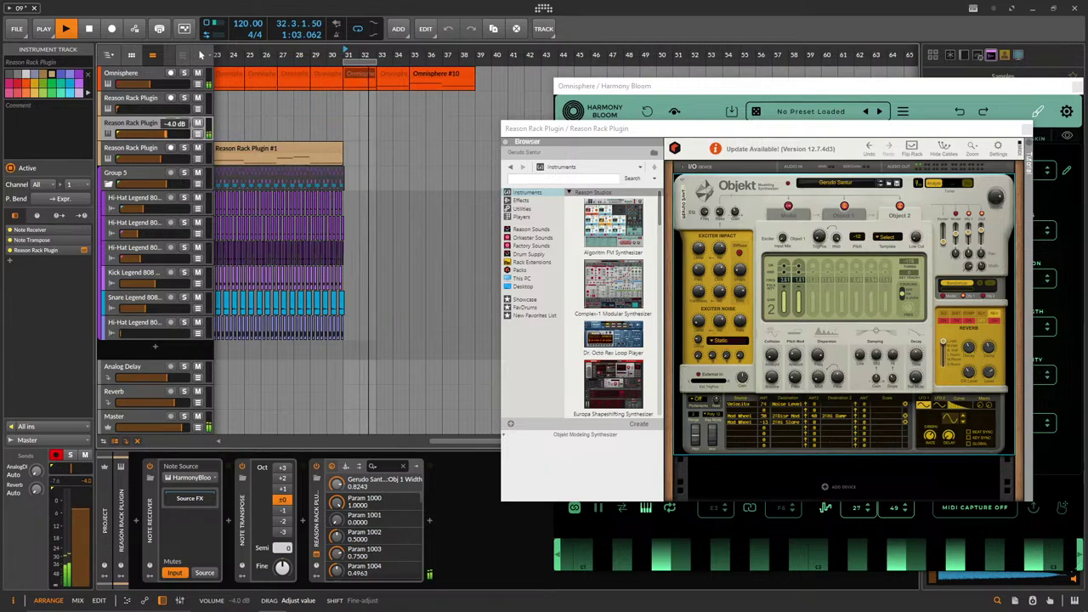
left_click_drag(764, 135, 285, 141)
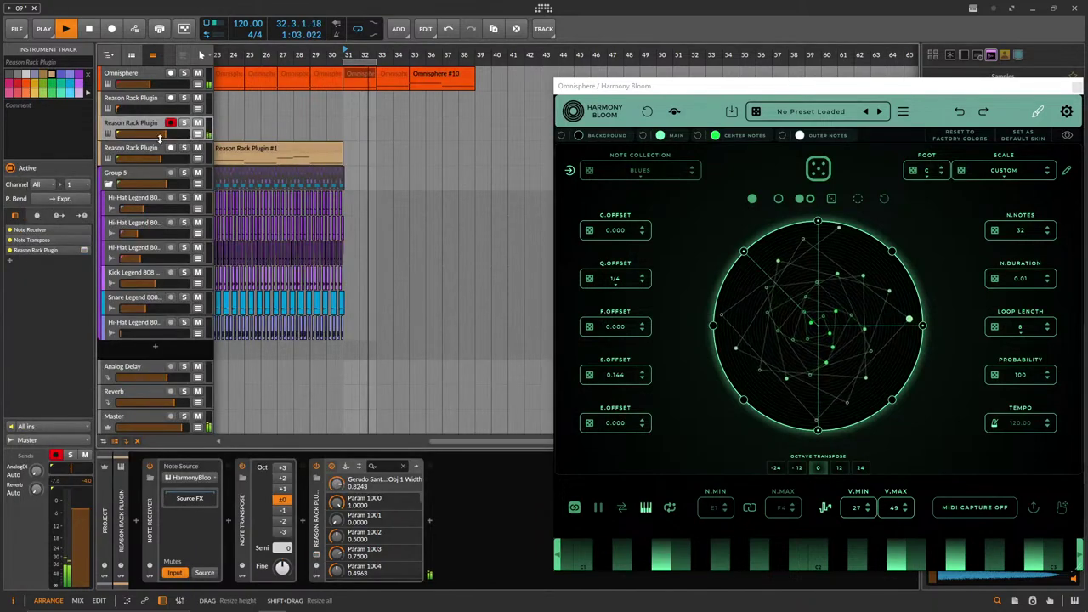
left_click_drag(164, 134, 168, 133)
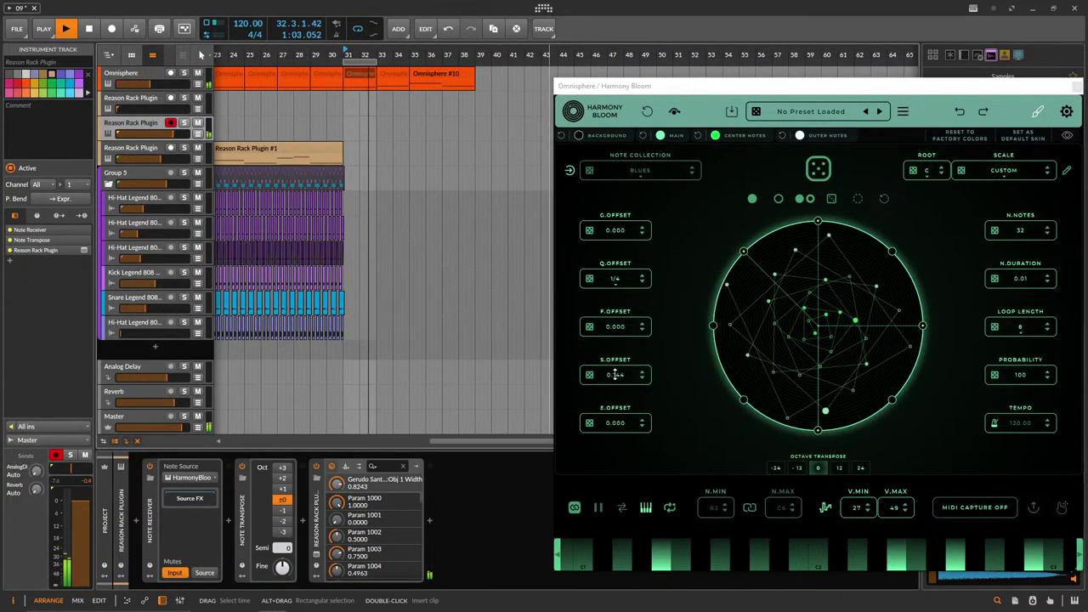
Set Harmony Bloom's S.Offset to 0.336 and its Q.Offset to 1/1.
left_click_drag(614, 375, 616, 363)
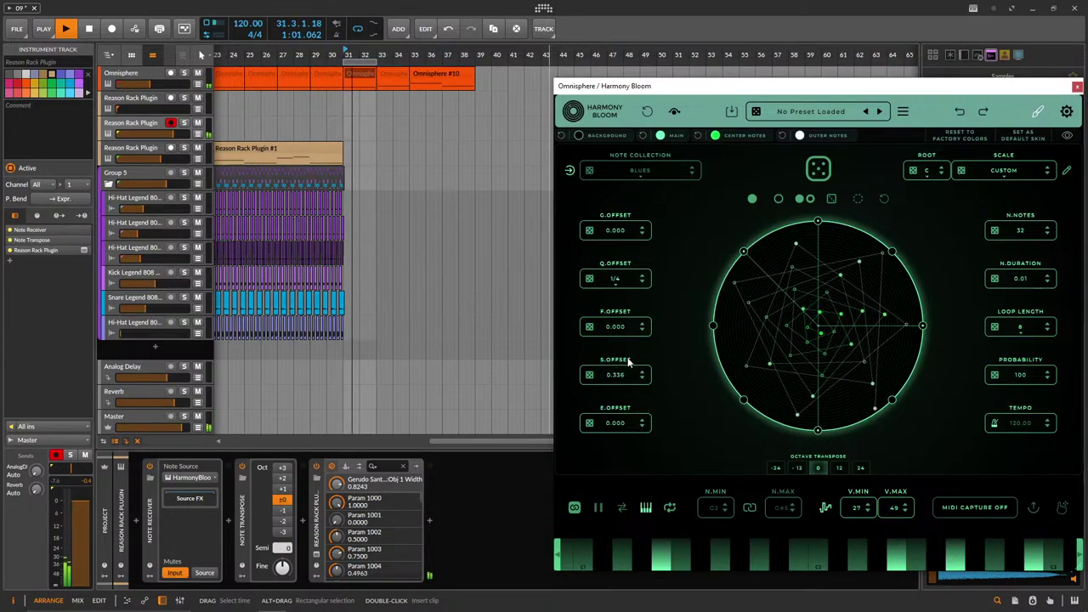
left_click(624, 279)
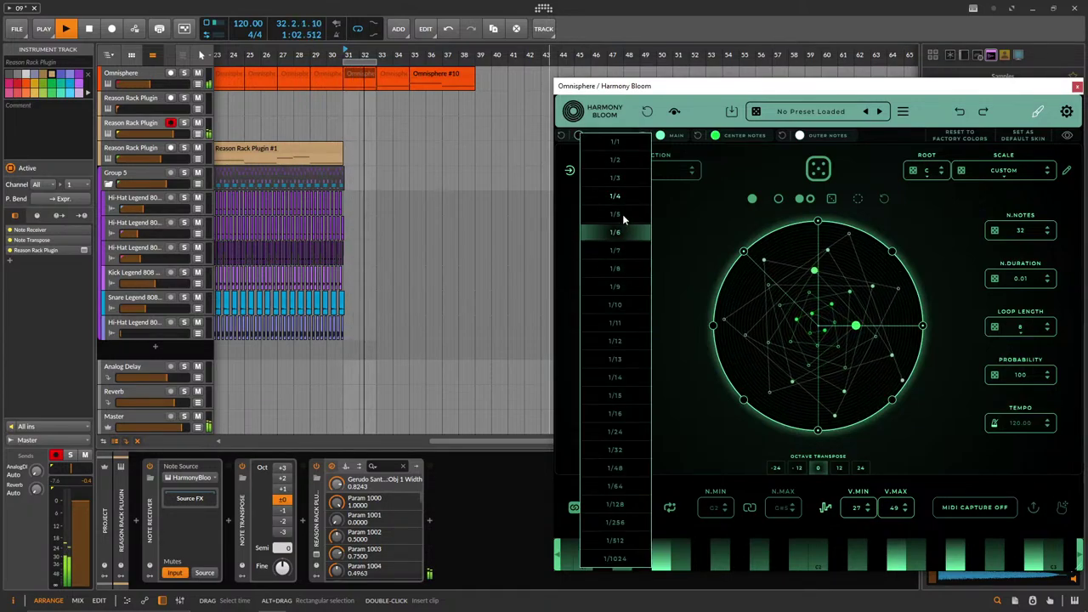
left_click(625, 143)
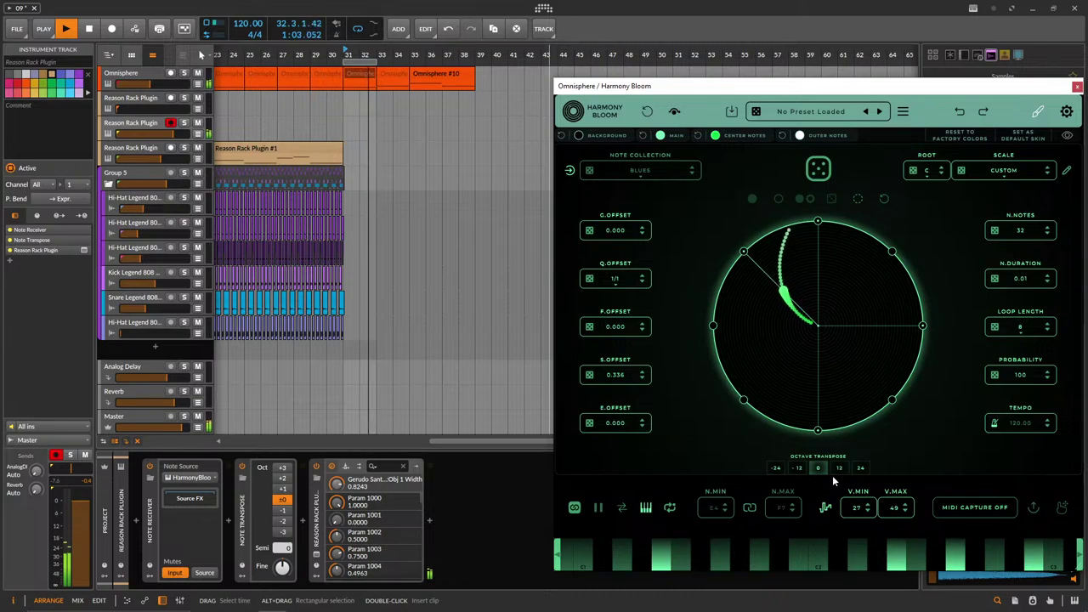
Insert the Octave Ensemble preset before Harmony Bloom on the Omnisphere track and change its -24 pitch voice to +12.
left_click(140, 74)
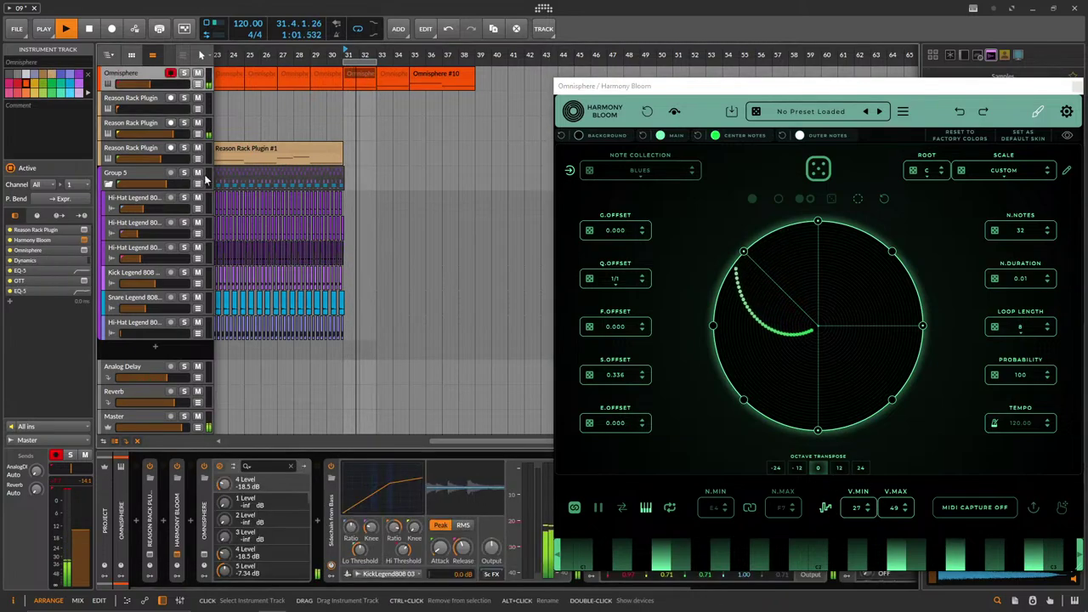
left_click(191, 521)
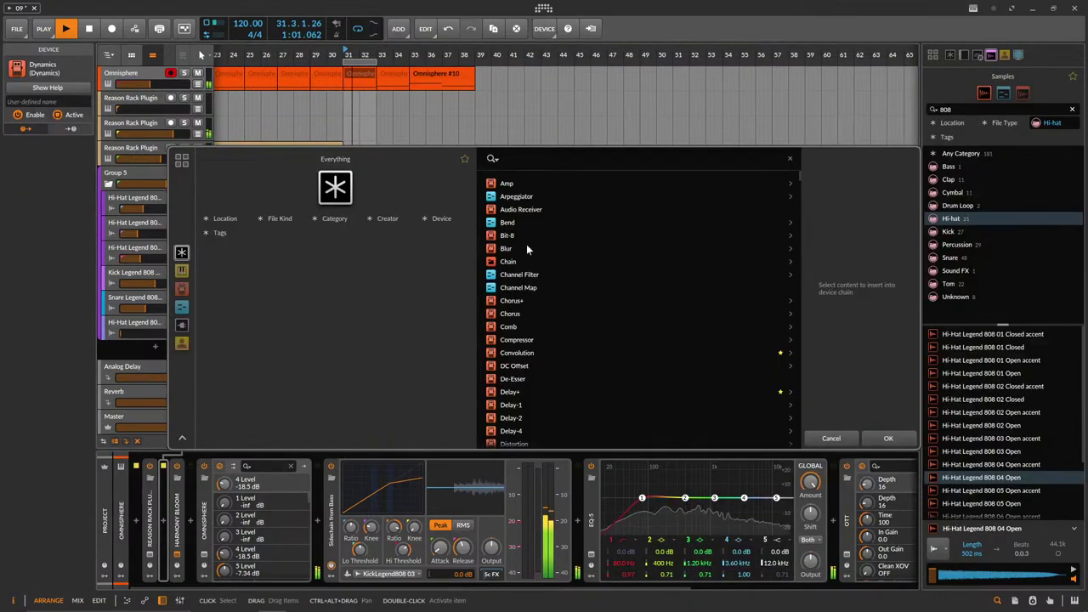
type("oct")
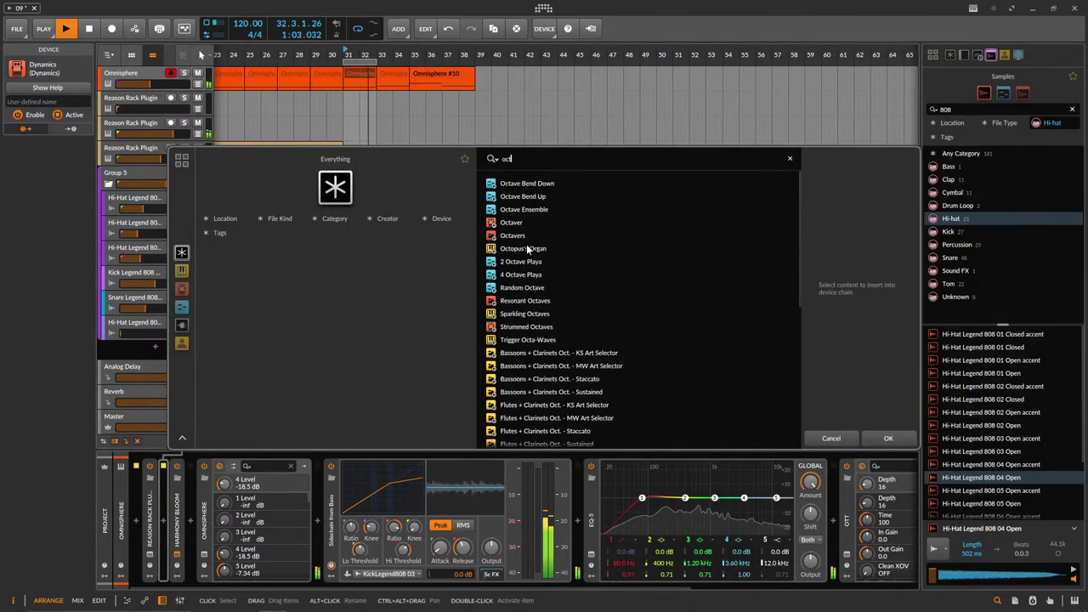
left_click(529, 209)
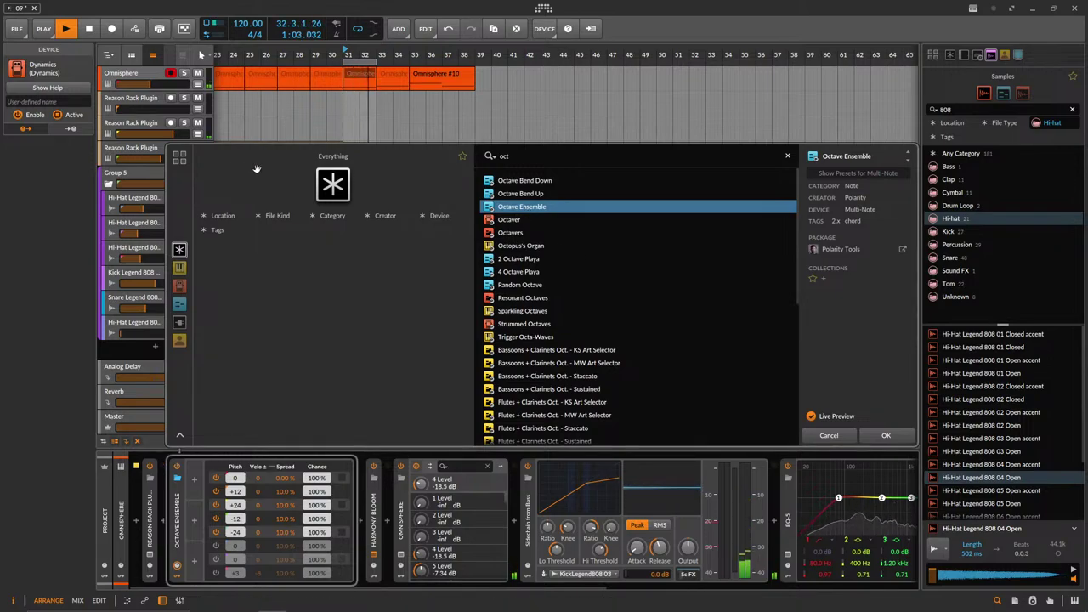
left_click(888, 437)
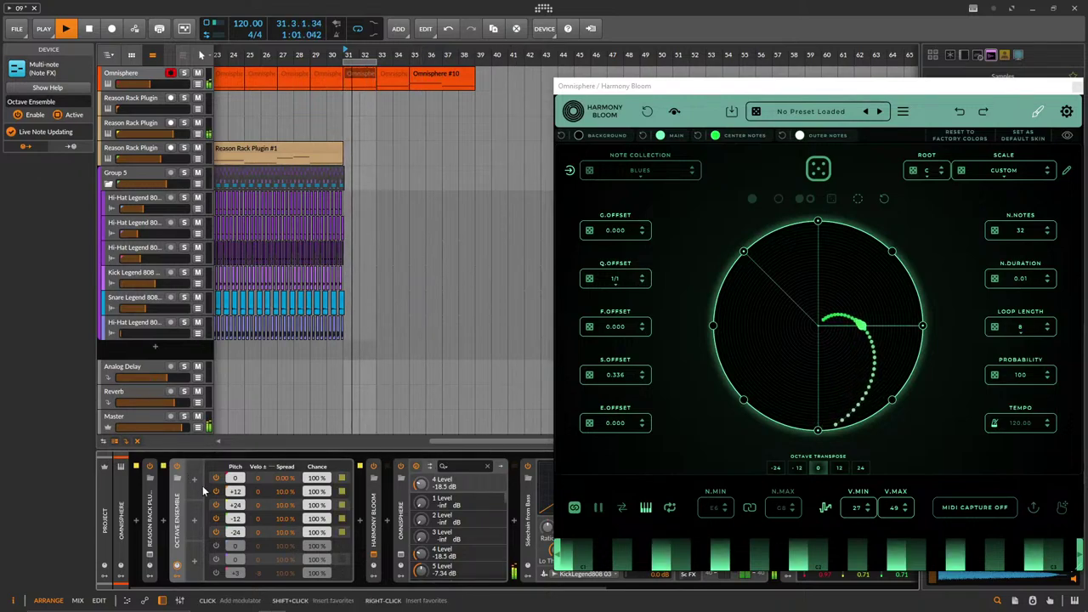
left_click_drag(251, 531, 250, 520)
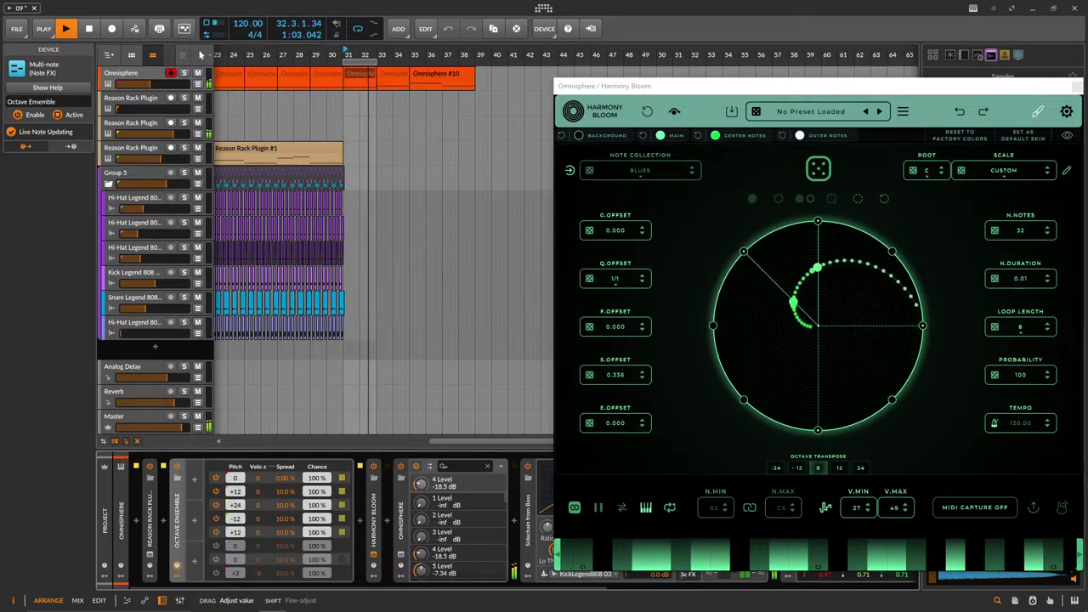
left_click_drag(250, 520, 251, 519)
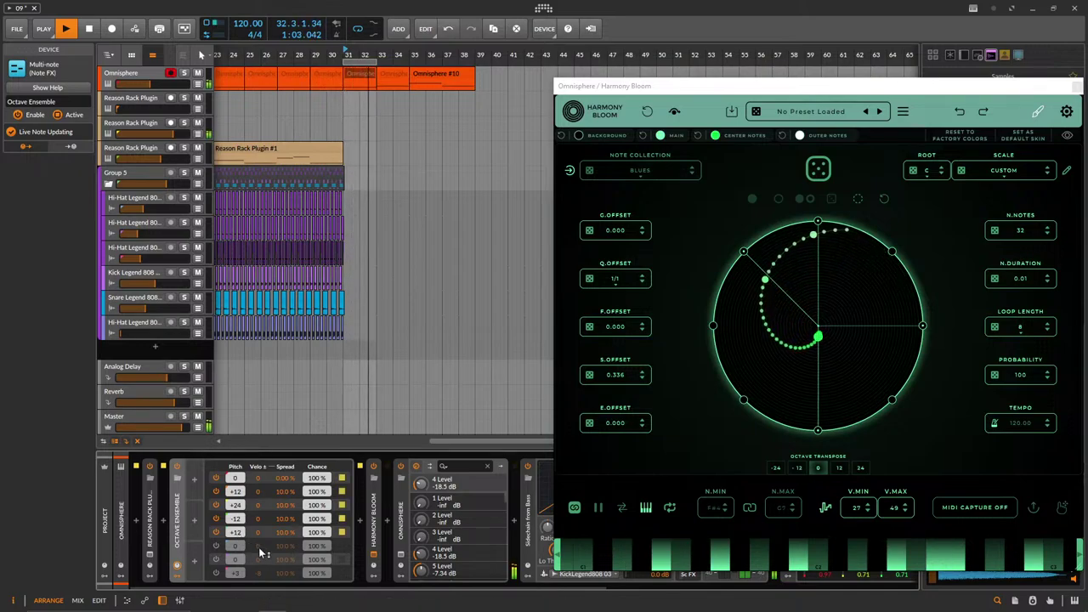
Try the 2 Octave Playa preset in place of Octave Ensemble with varied step transpositions, and delete the device.
left_click(177, 481)
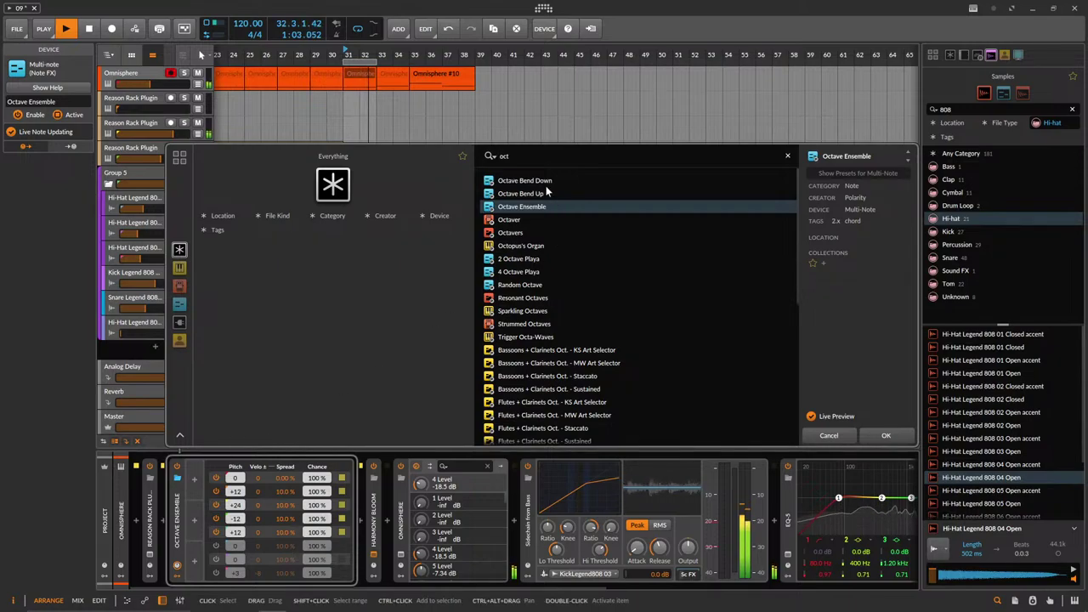
double_click(528, 259)
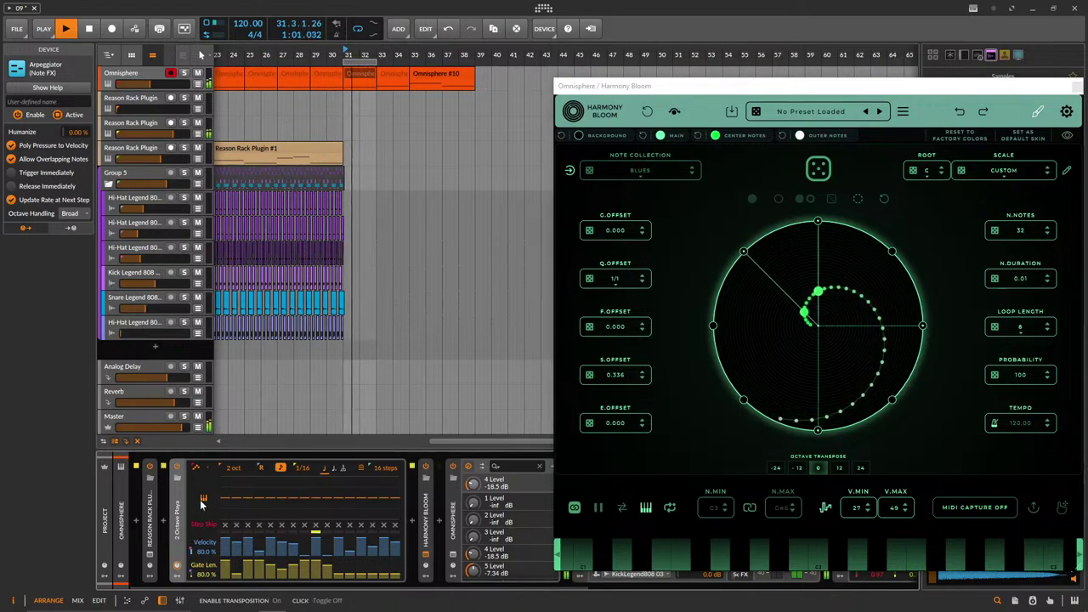
left_click_drag(234, 498, 242, 487)
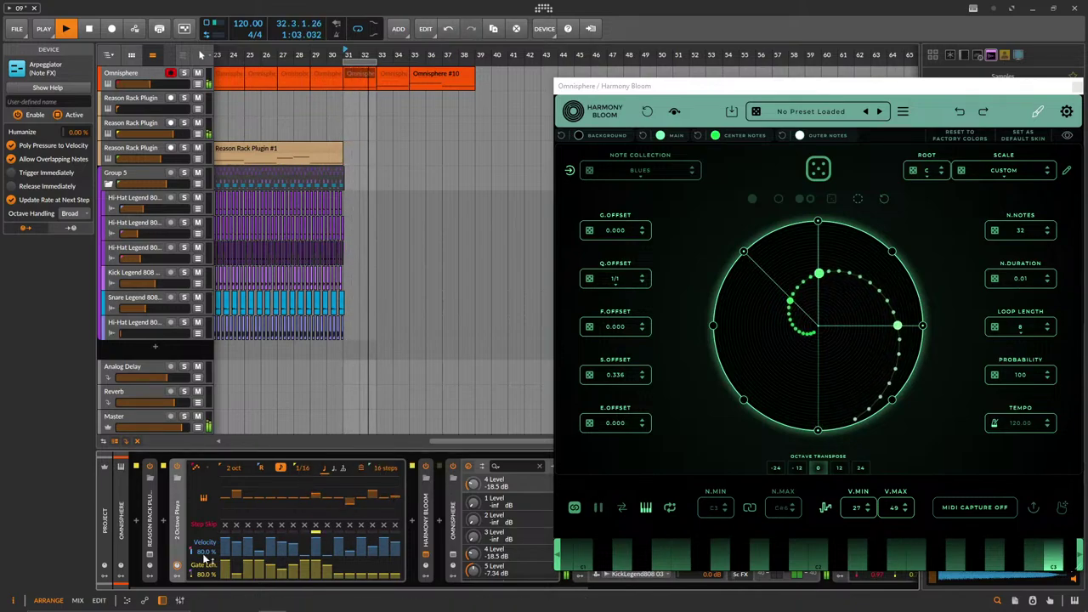
double_click(176, 550)
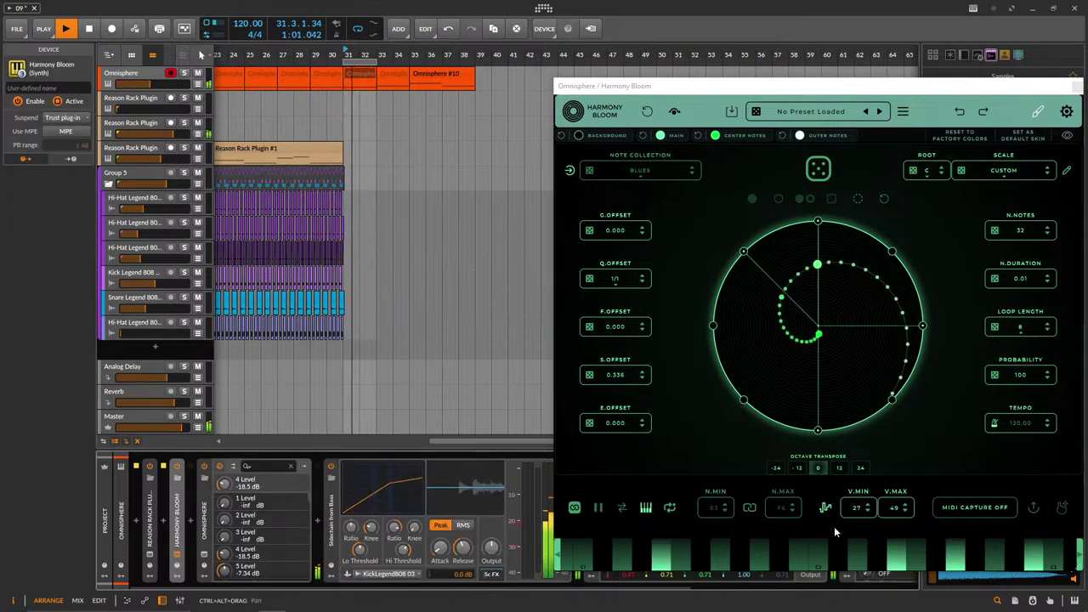
Set Harmony Bloom's octave transpose to 12 and turn down the Omnisphere and second Reason Rack Plugin tracks, the latter to -2.1 dB.
left_click(838, 468)
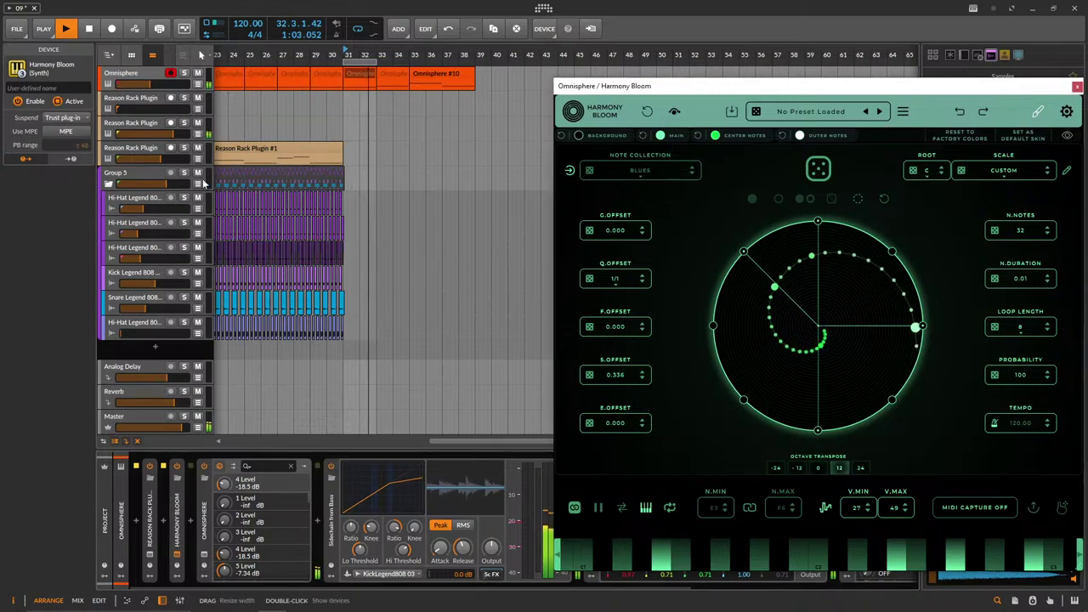
left_click_drag(172, 135, 170, 134)
left_click_drag(149, 84, 128, 84)
left_click(146, 126)
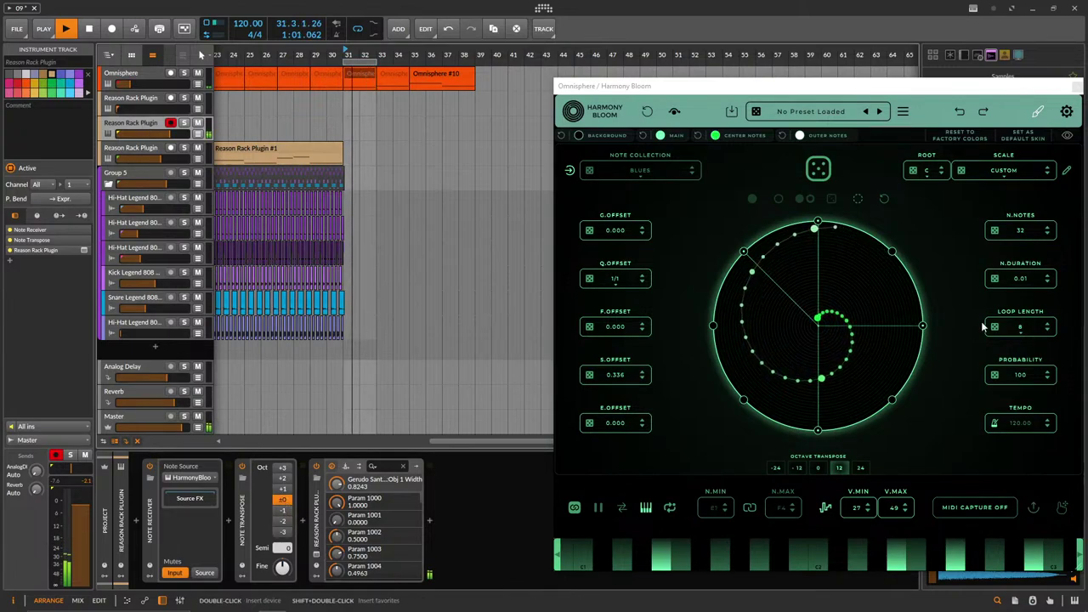
Switch off some of Harmony Bloom's notes and set N.Duration to 2.01.
left_click(860, 200)
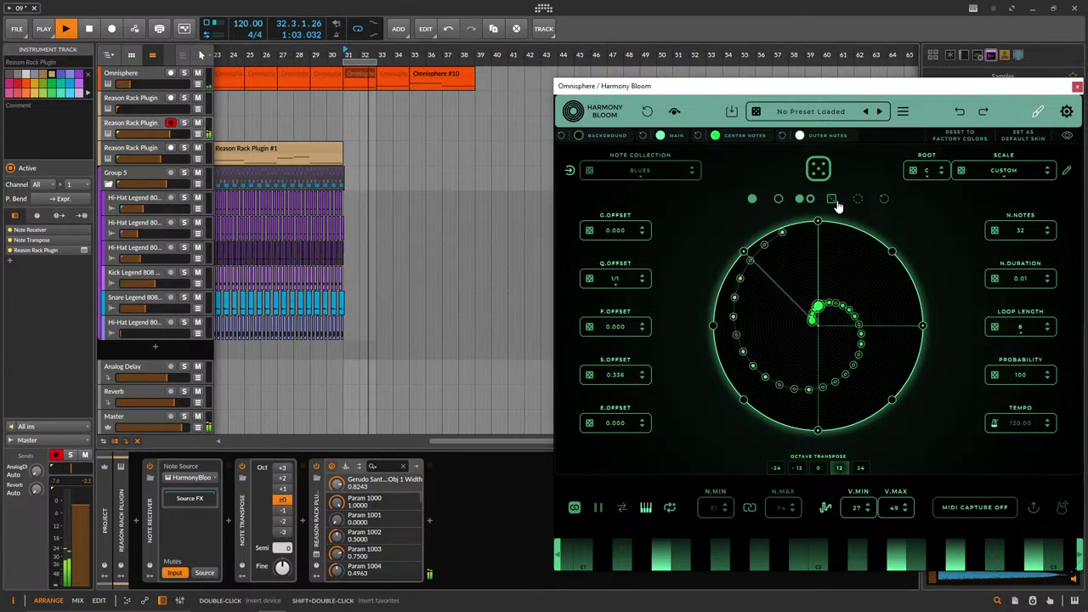
left_click_drag(1021, 280, 1018, 254)
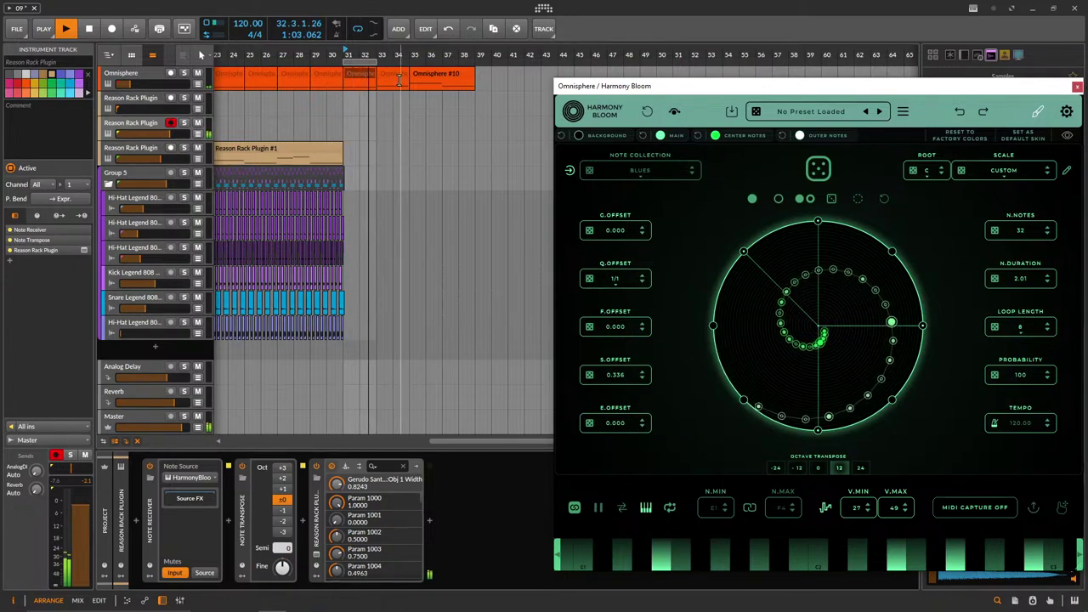
Loop 8 bars from bar 31 while lowering the Omnisphere track to about -38.5 dB, and shorten the loop to 2 bars.
left_click_drag(378, 64, 474, 66)
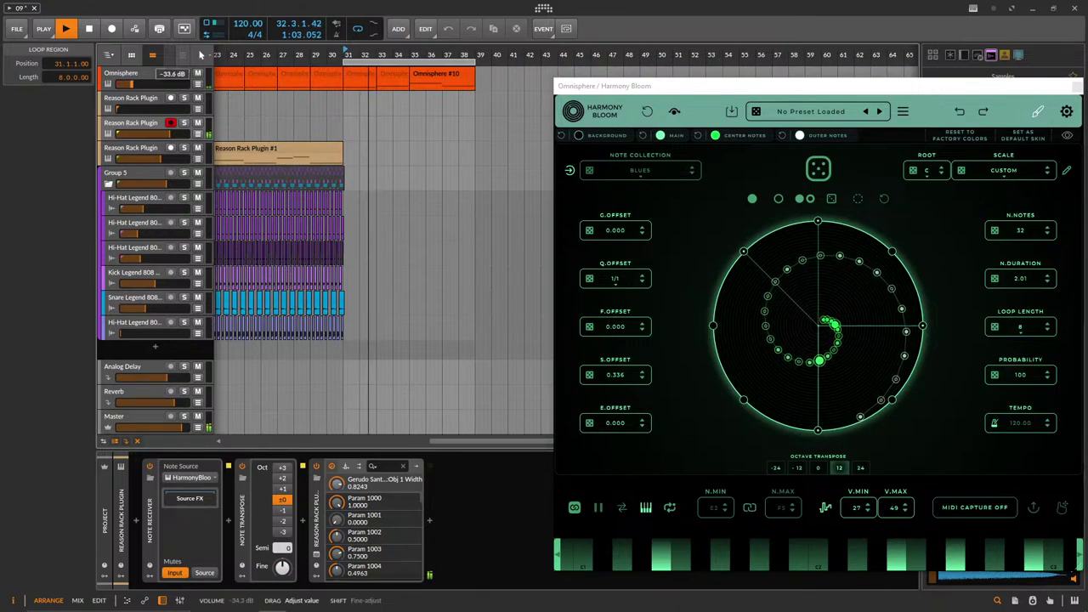
left_click_drag(135, 83, 130, 83)
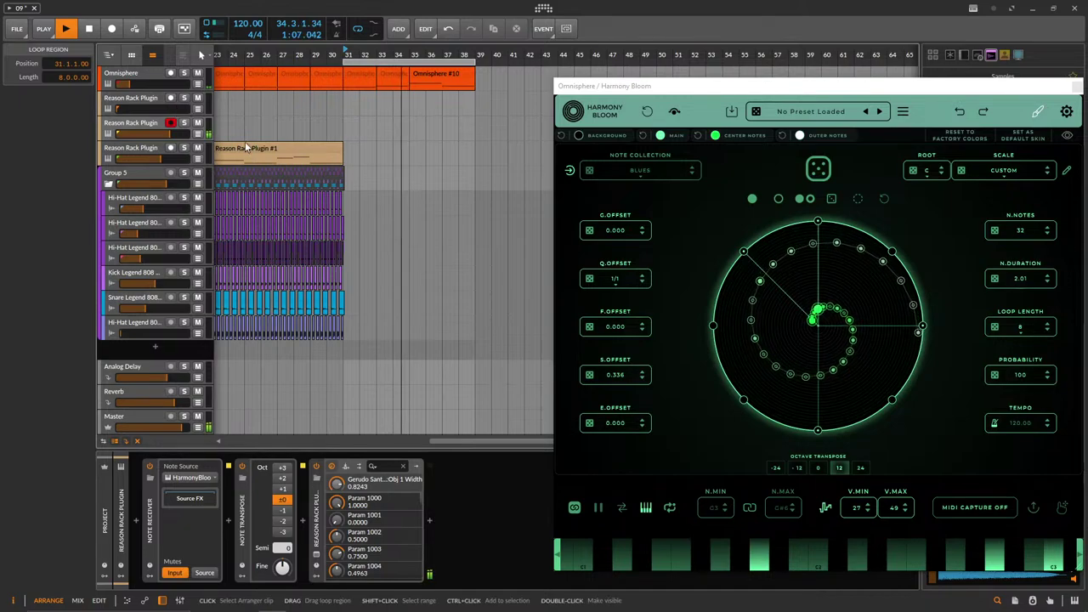
left_click(357, 75)
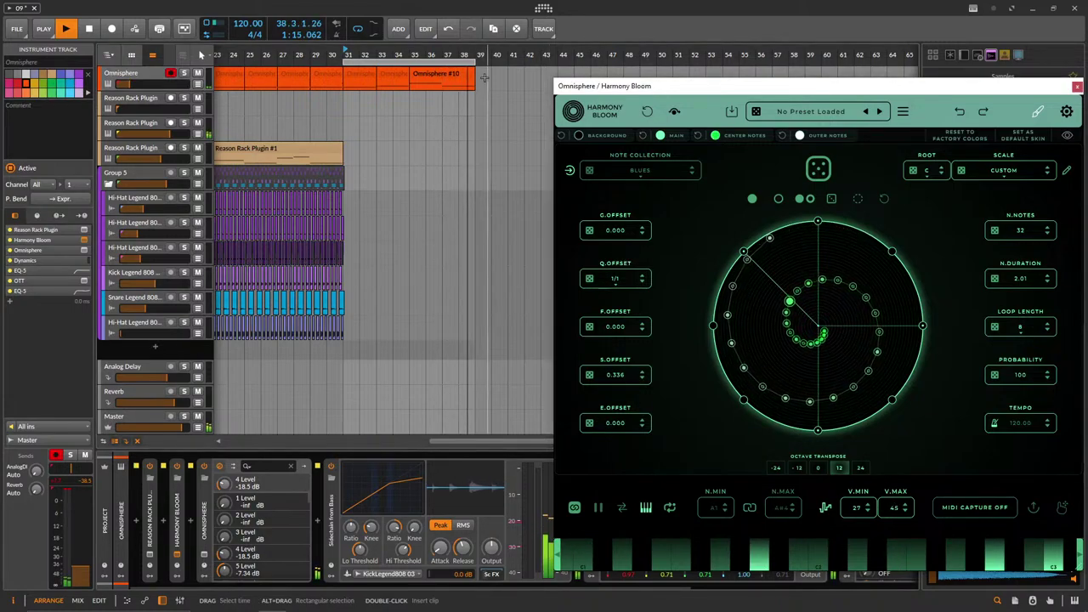
left_click_drag(473, 63, 376, 65)
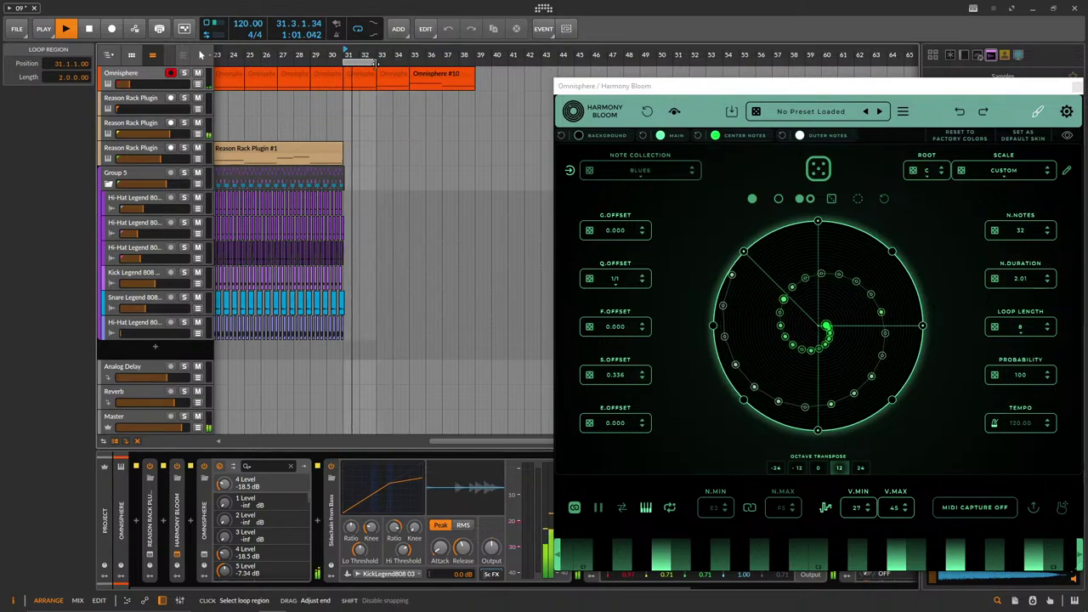
Load the Glass Wave patch in the second Reason Rack Plugin track's Objekt synthesizer and close its window.
left_click(162, 74)
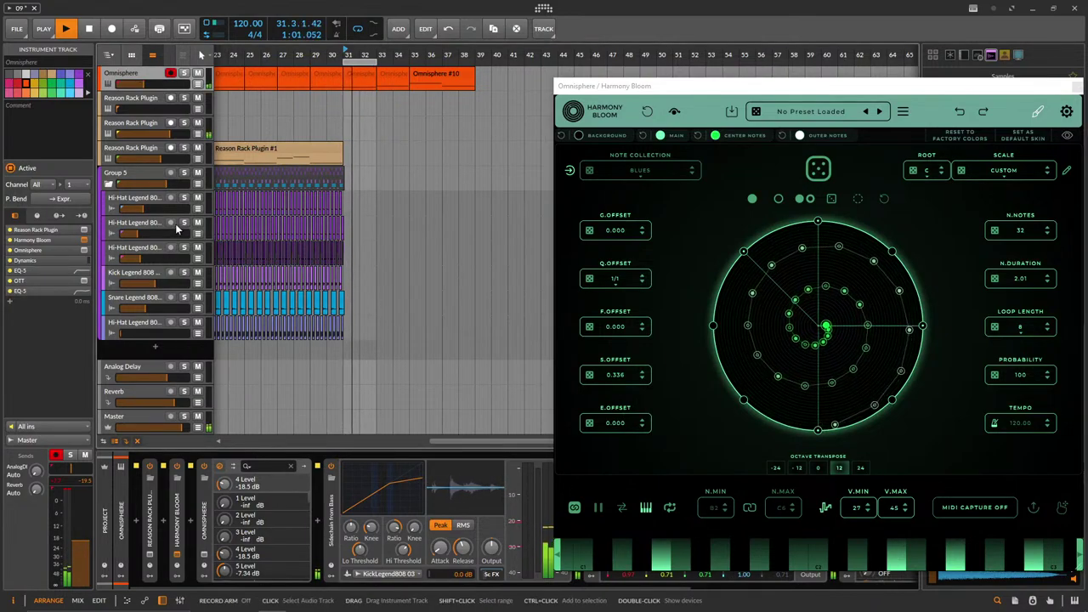
left_click(140, 101)
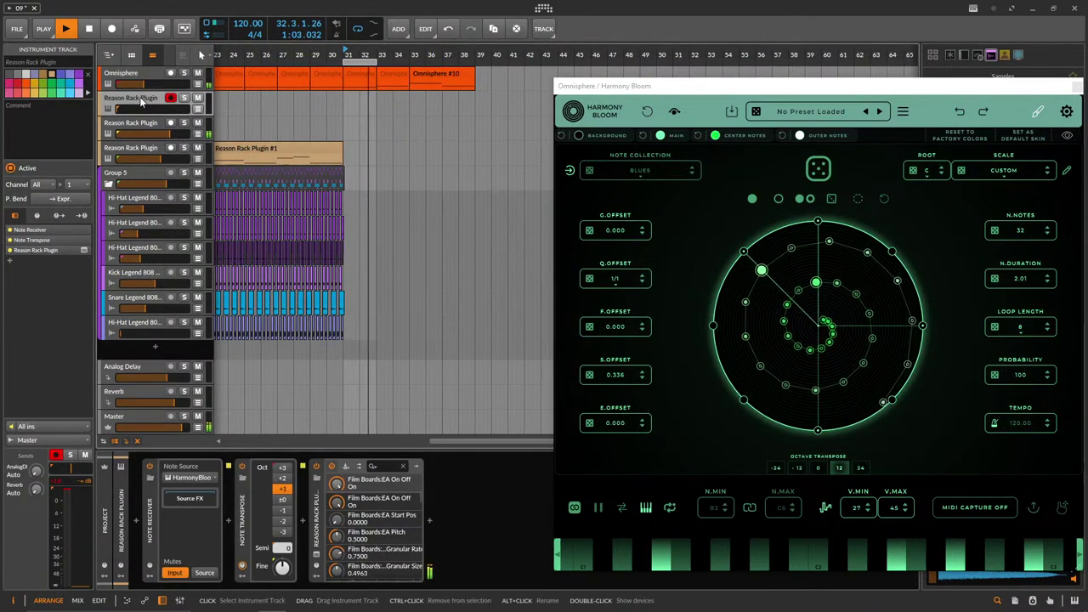
left_click(151, 128)
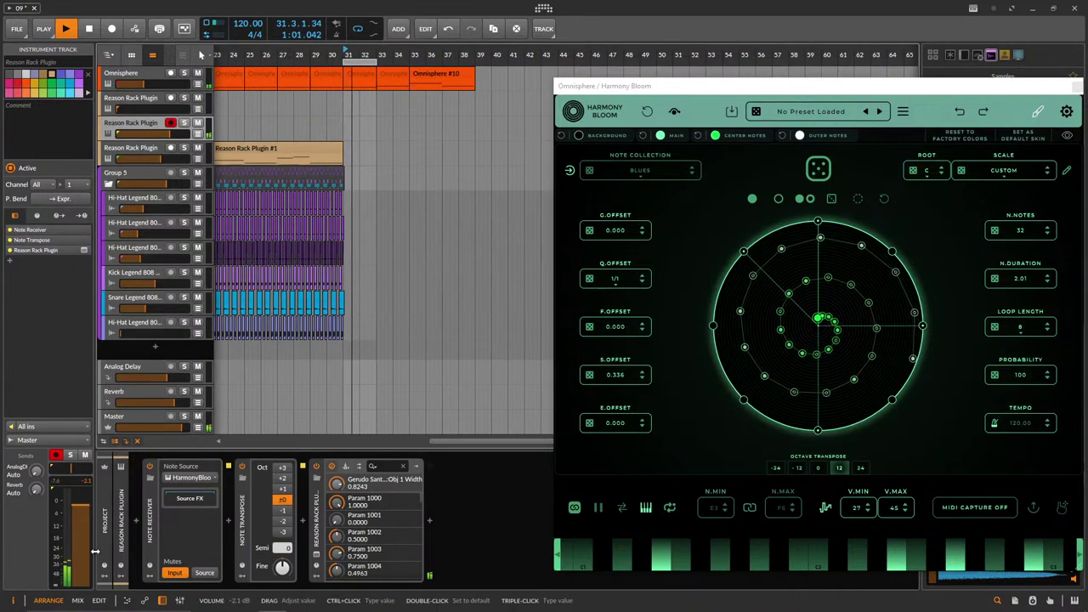
left_click(317, 553)
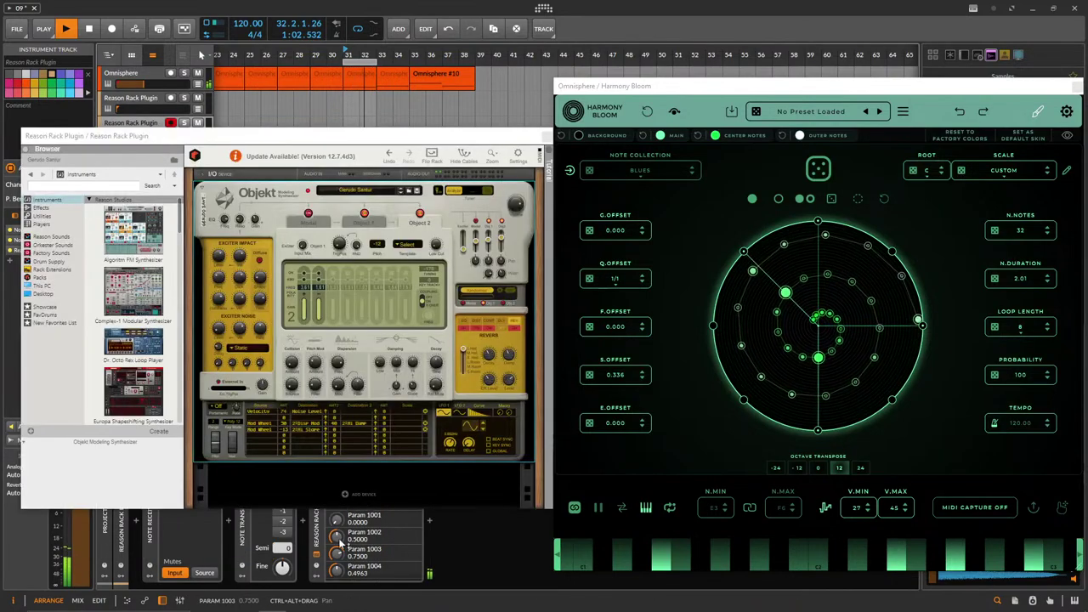
left_click(400, 191)
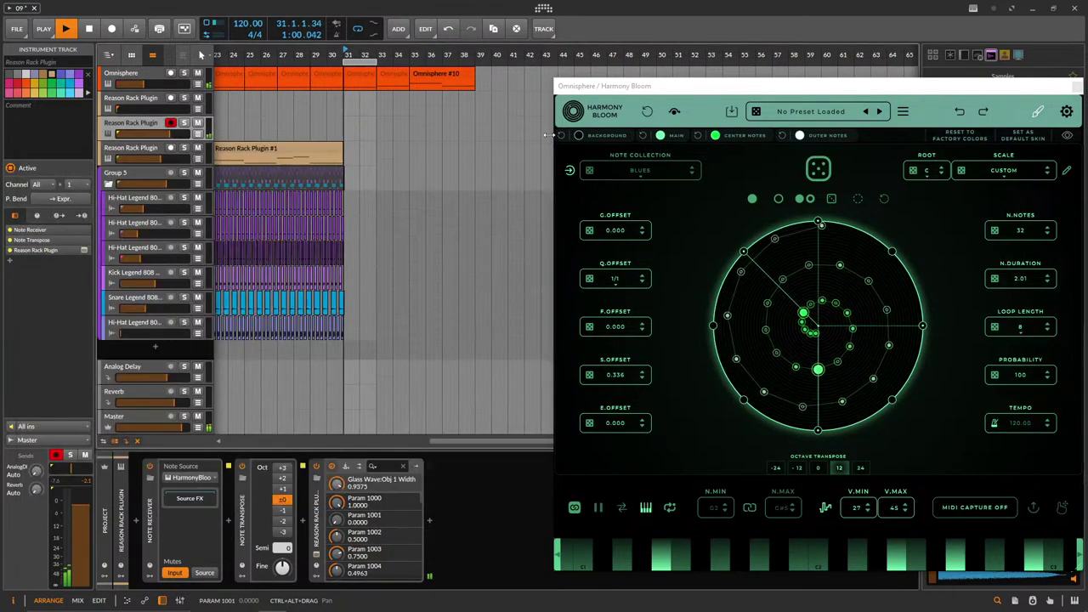
left_click(547, 137)
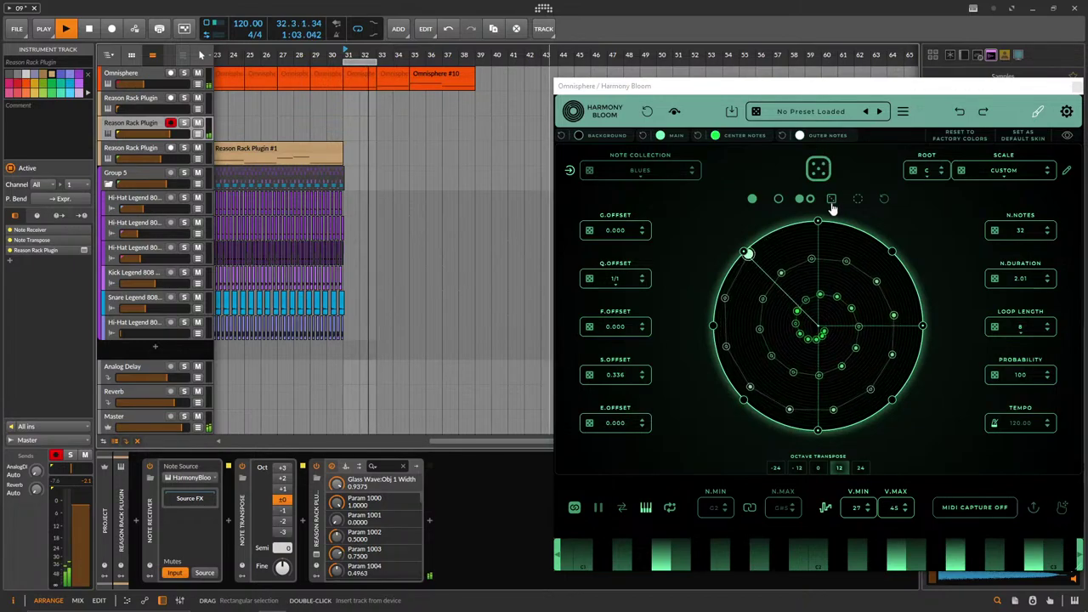
Keep only the top and bottom trigger points active on Harmony Bloom's circle and set the octave transpose to 0.
left_click(743, 399)
left_click(922, 326)
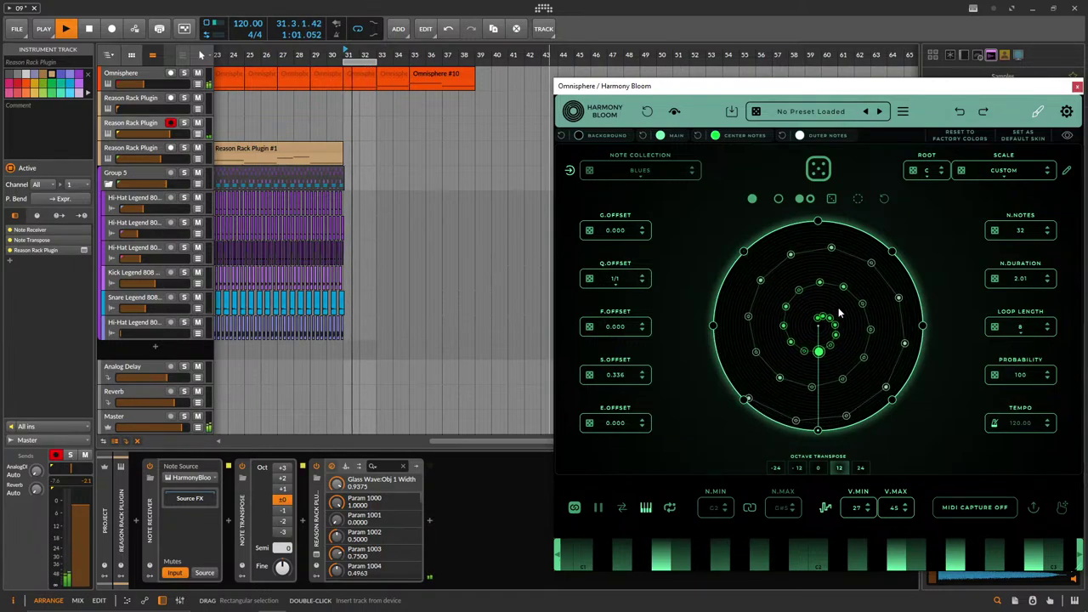
left_click(817, 467)
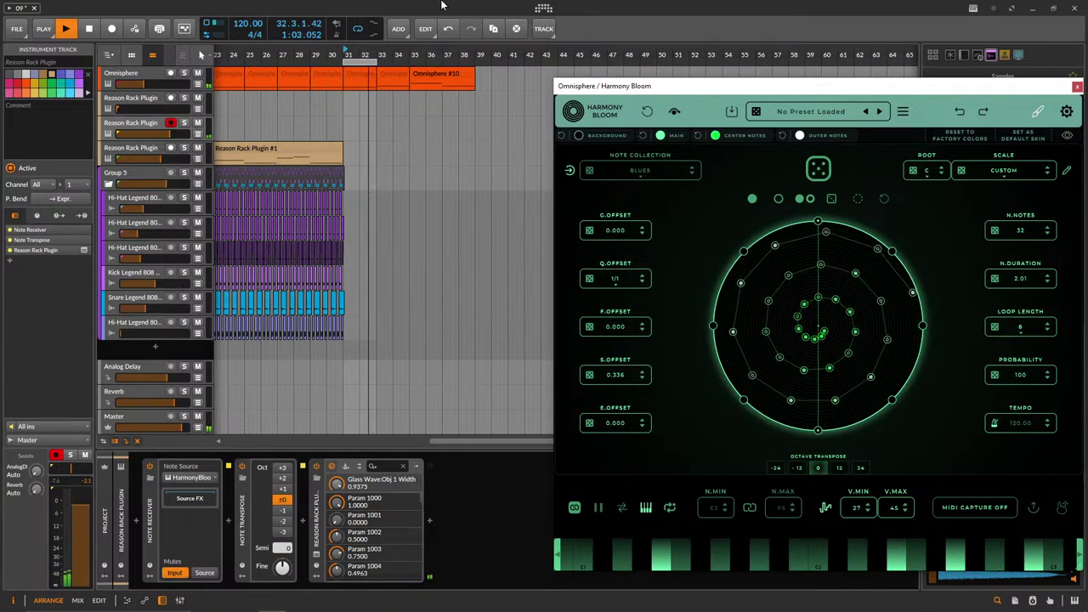
Raise the second Reason Rack Plugin track's volume to +2.0 dB and select the Omnisphere track.
left_click_drag(169, 135, 180, 135)
left_click(171, 123)
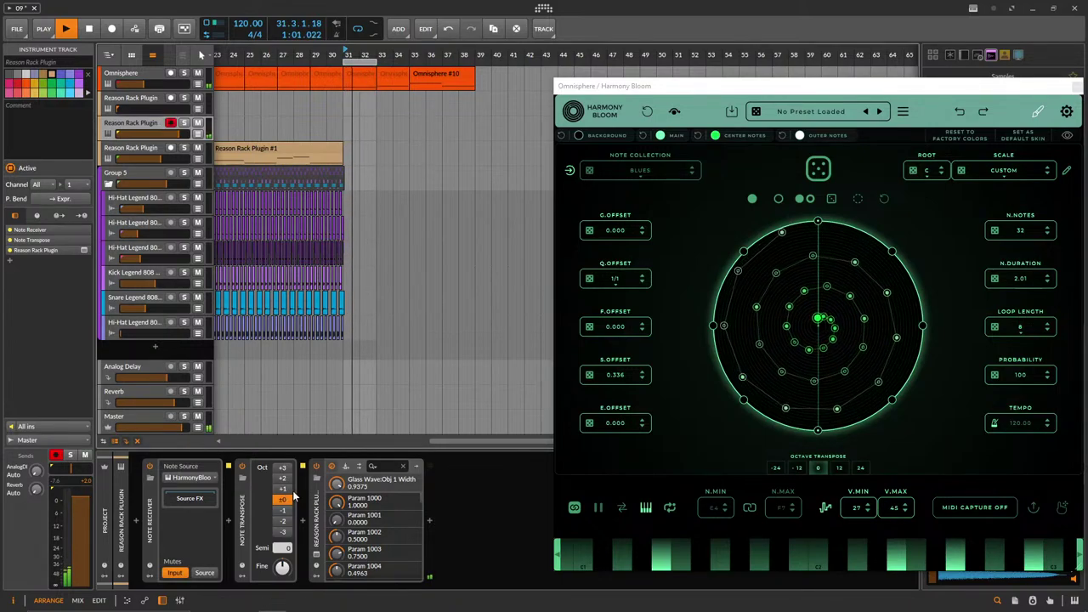
left_click(118, 78)
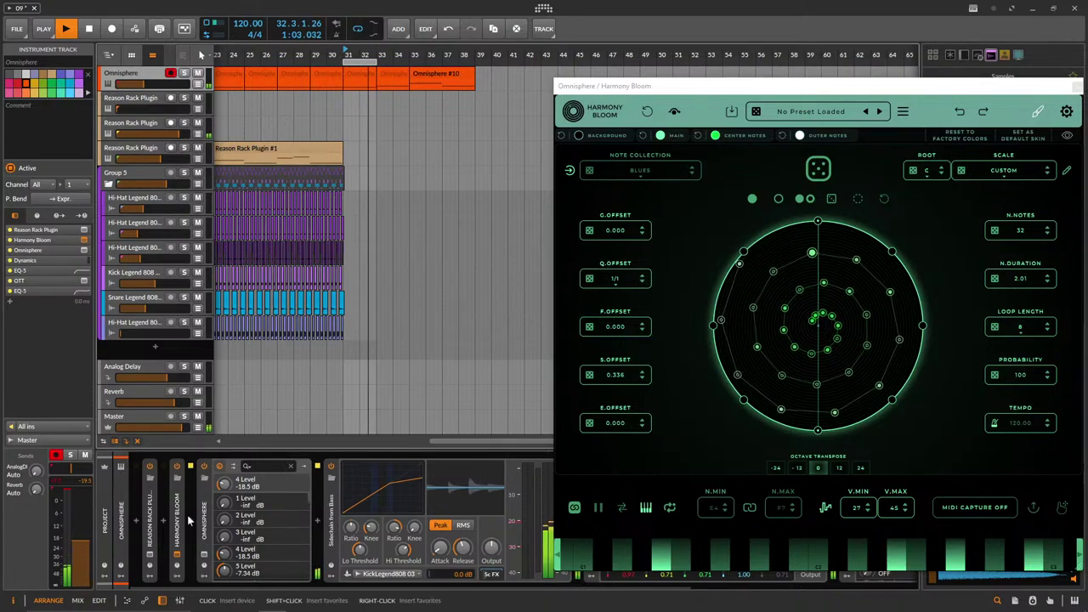
Raise the Omnisphere track's volume slightly and set Harmony Bloom's octave transpose to 12.
left_click(190, 519)
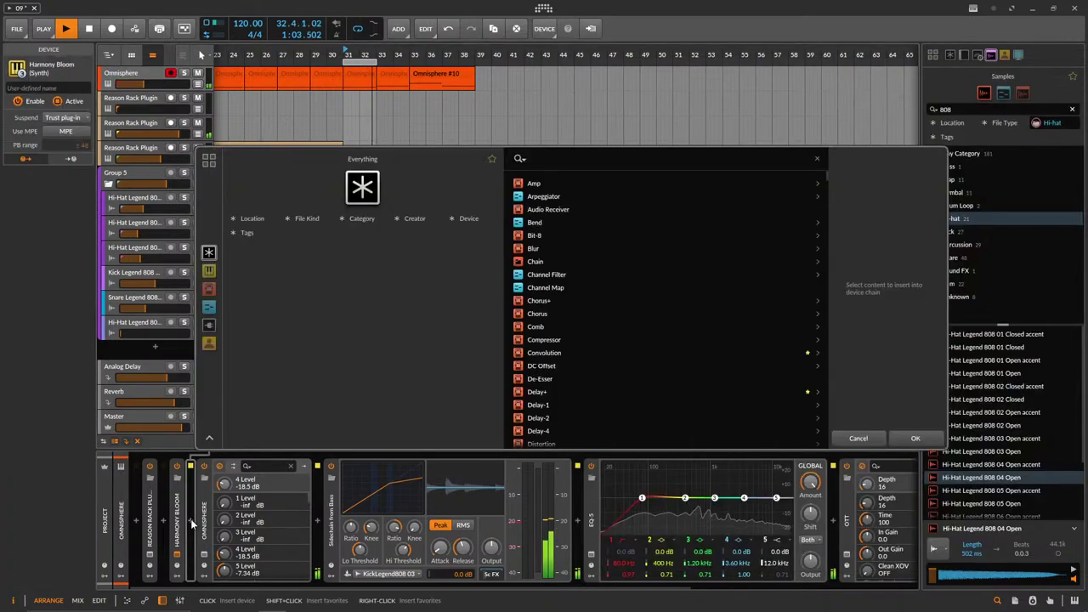
left_click(850, 439)
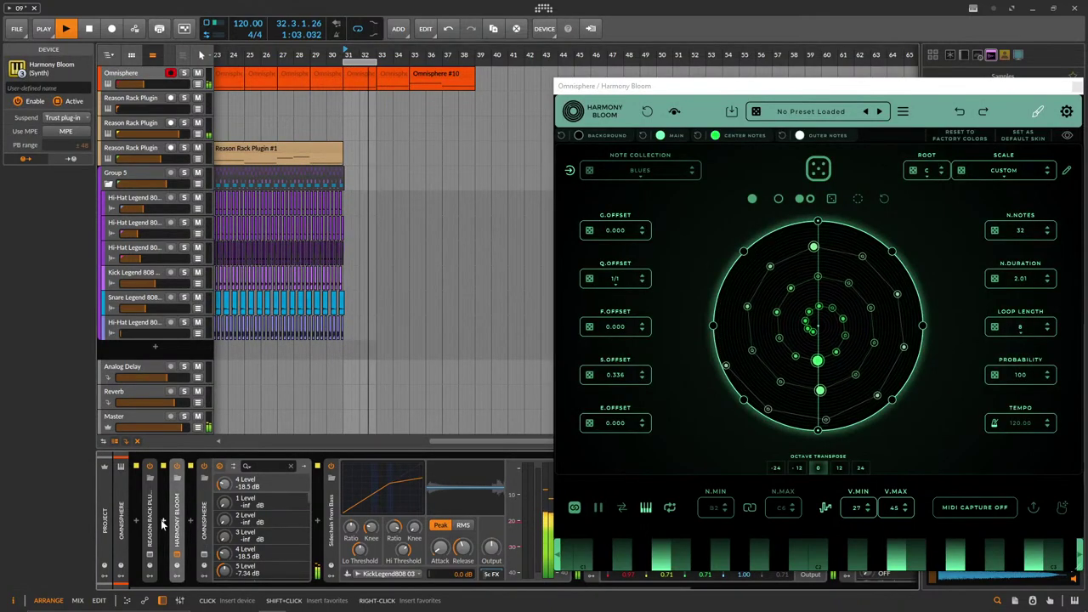
left_click(147, 83)
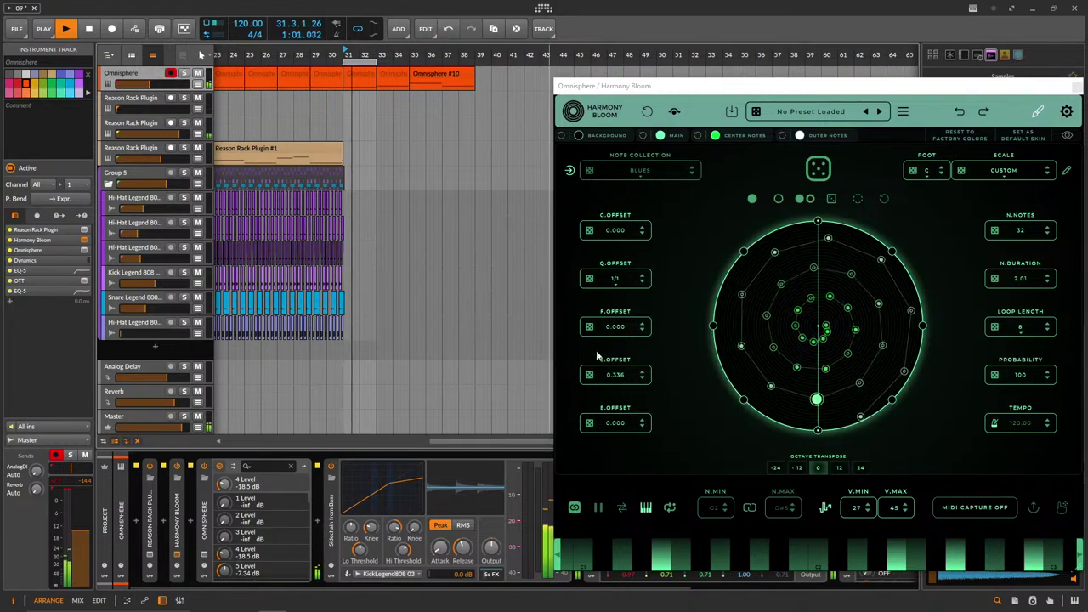
left_click(831, 468)
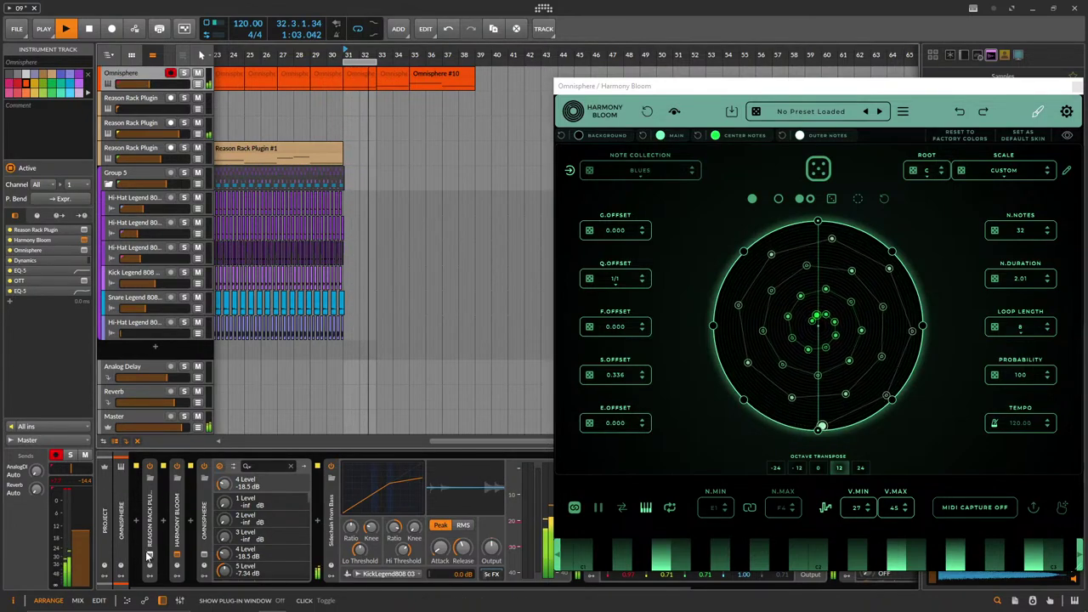
Adjust the chord set in the Omnisphere track's Chord Sequencer, close its window, and loop 8 bars from bar 31.
left_click(253, 228)
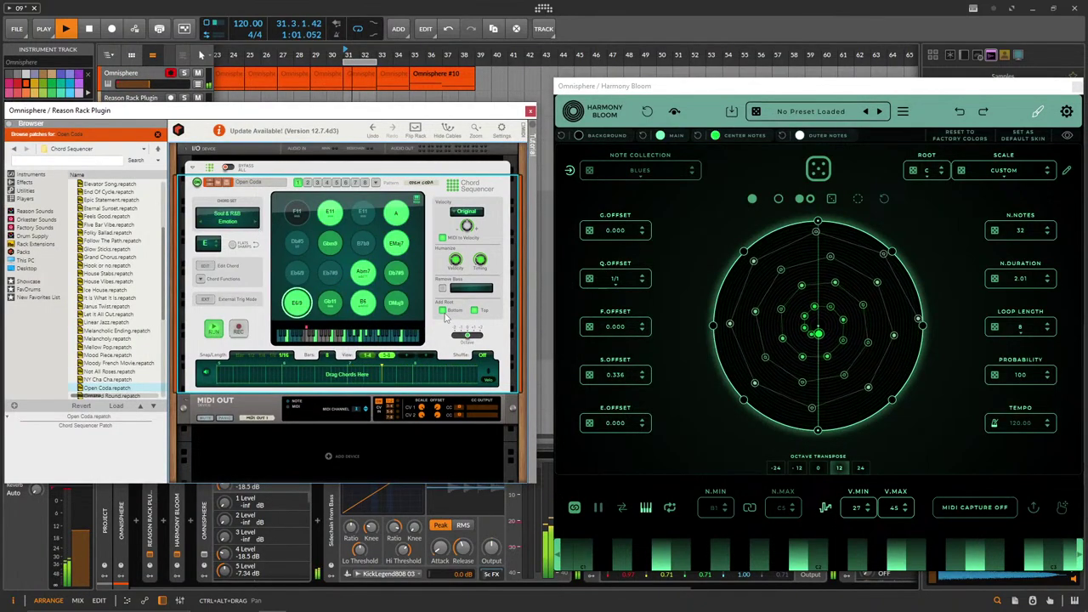
left_click(529, 111)
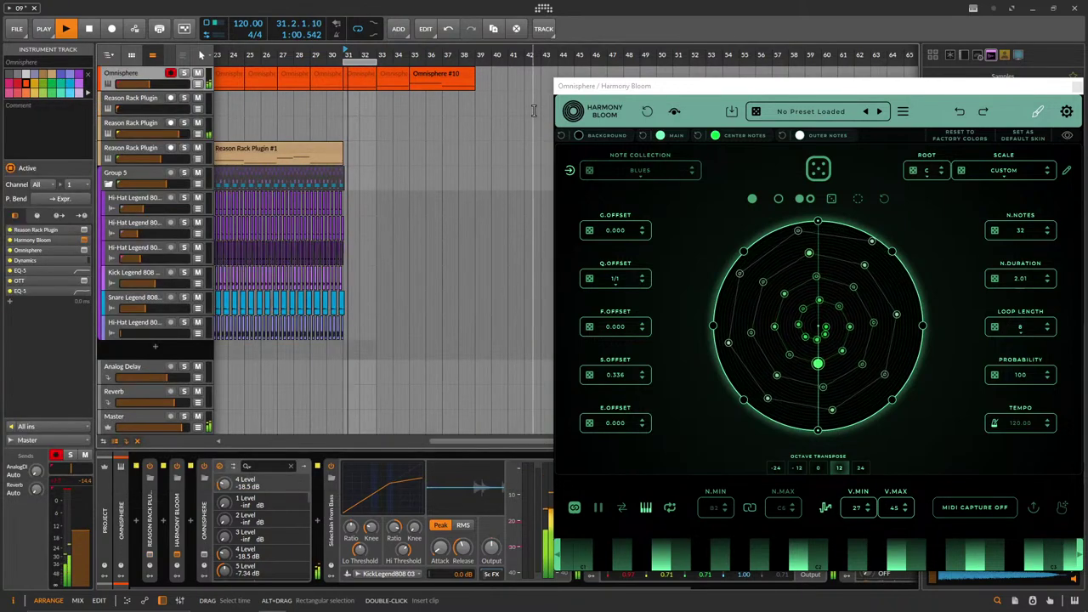
left_click(375, 63)
left_click_drag(375, 63, 474, 63)
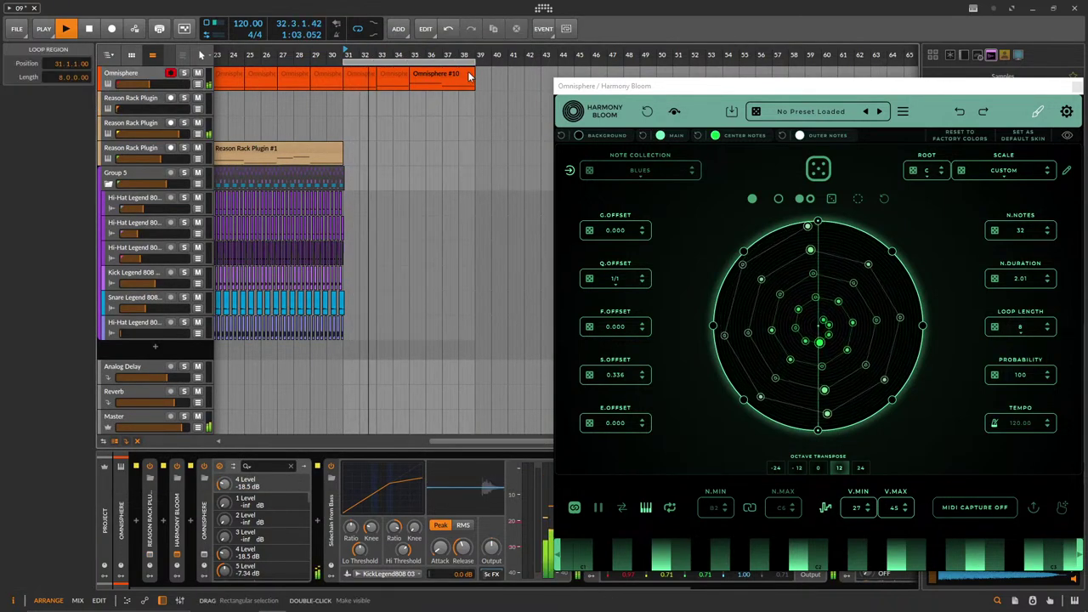
Set Harmony Bloom's N.Duration to 0.97 and reset its S.Offset to 0.000.
left_click_drag(1009, 273, 1024, 293)
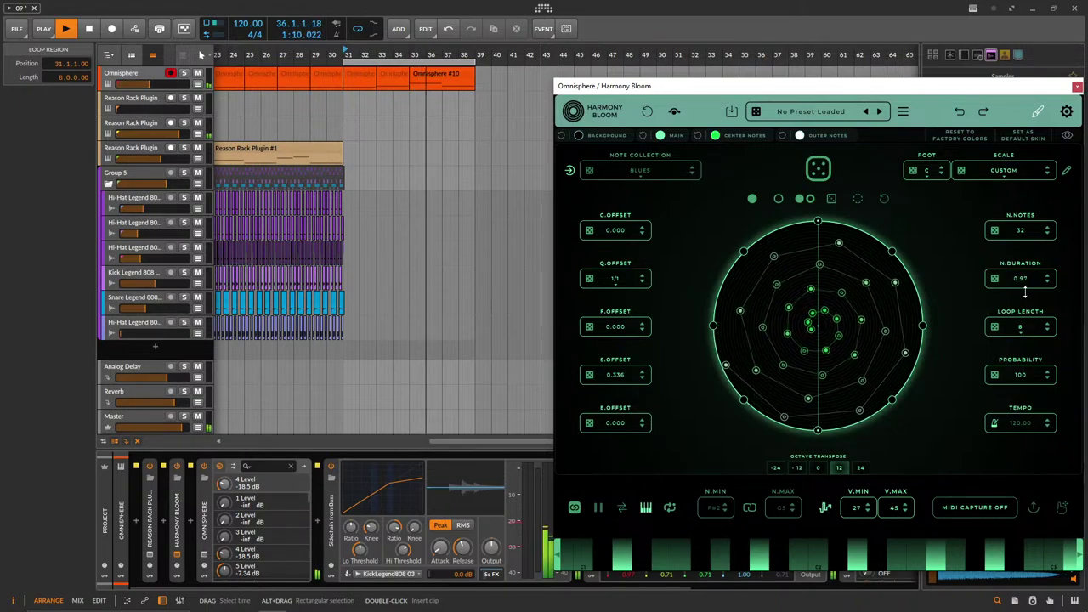
left_click(430, 75)
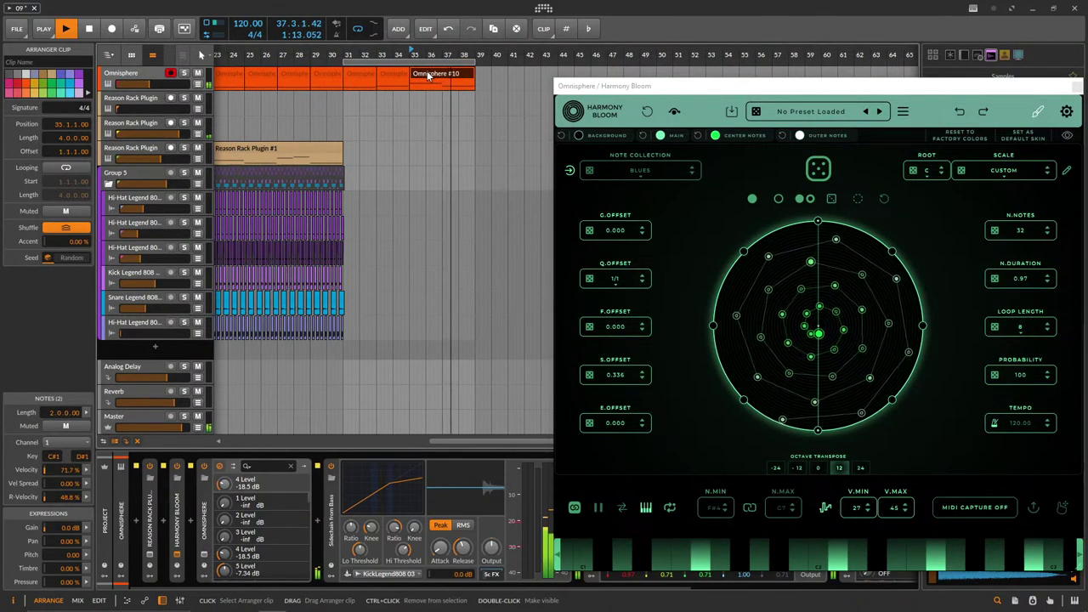
left_click(387, 75)
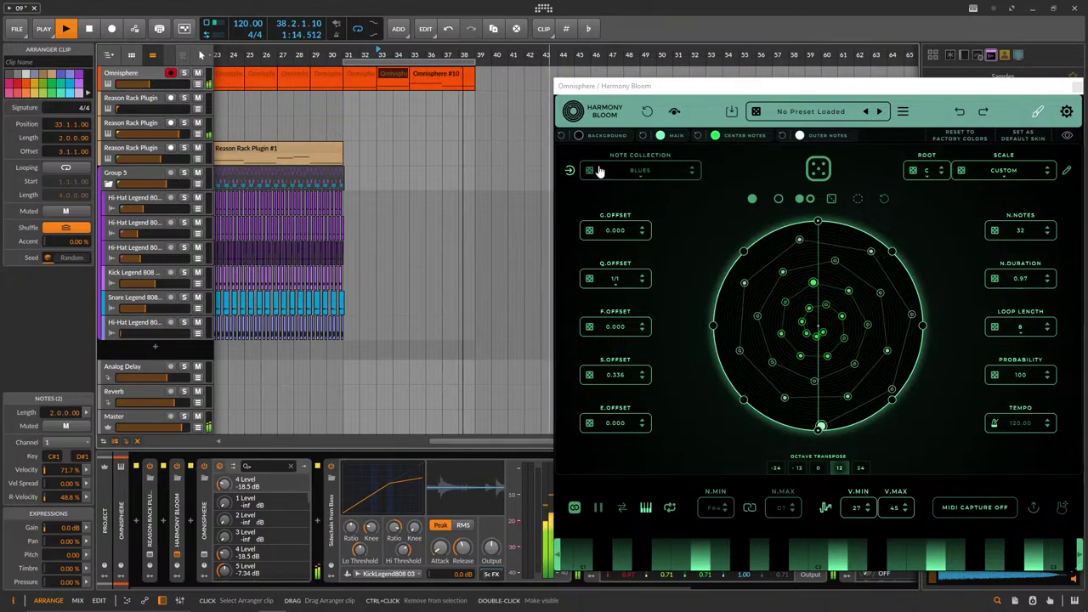
left_click(818, 469)
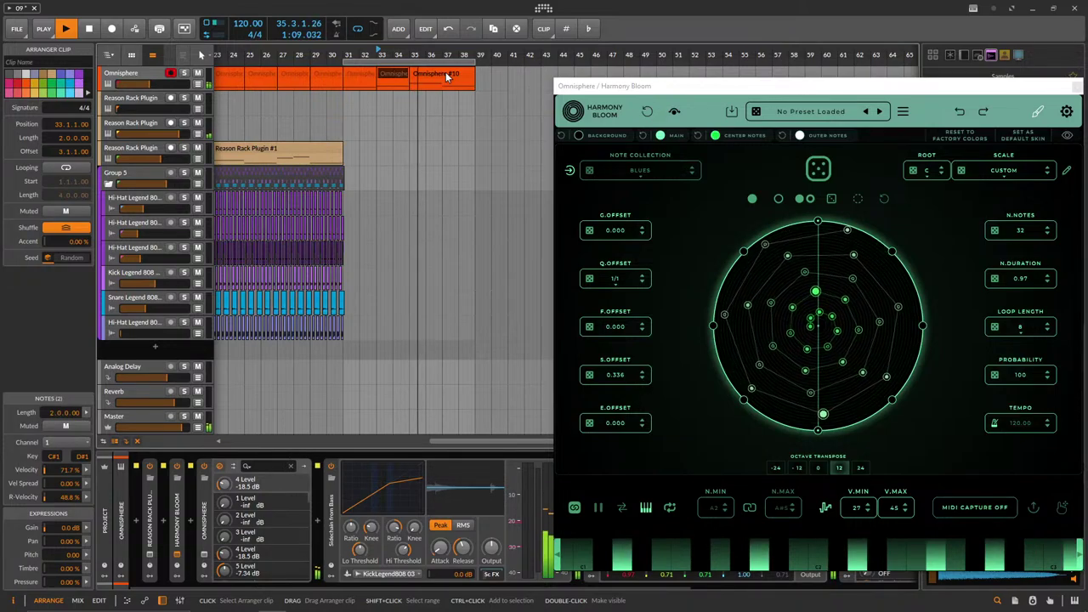
right_click(617, 374)
left_click(704, 296)
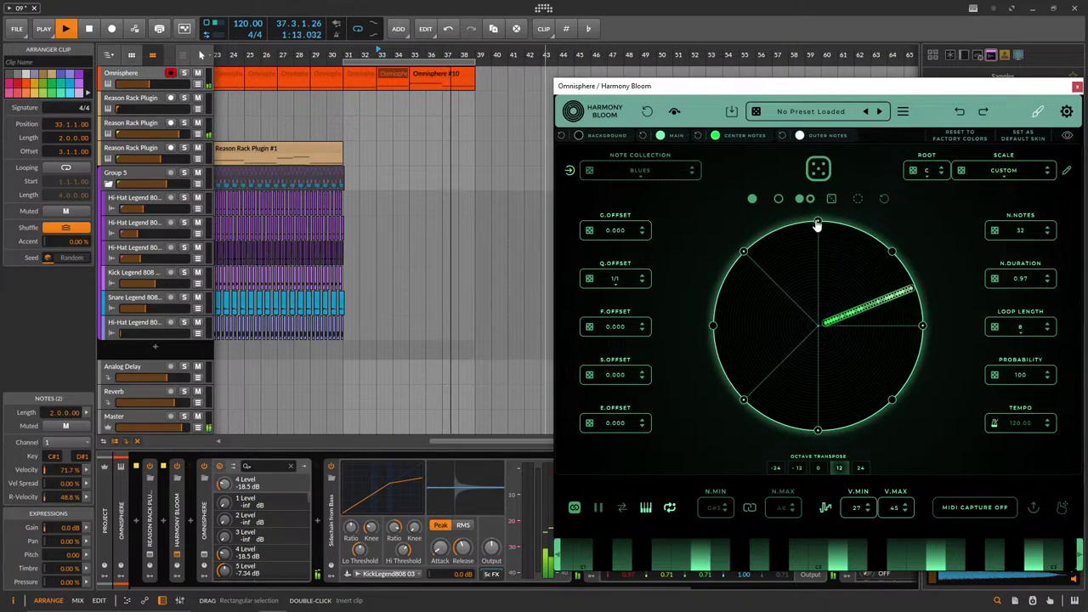
Raise Harmony Bloom's F.Offset in small increments to 0.004 and set the Omnisphere track's volume to -10.5 dB.
left_click(642, 324)
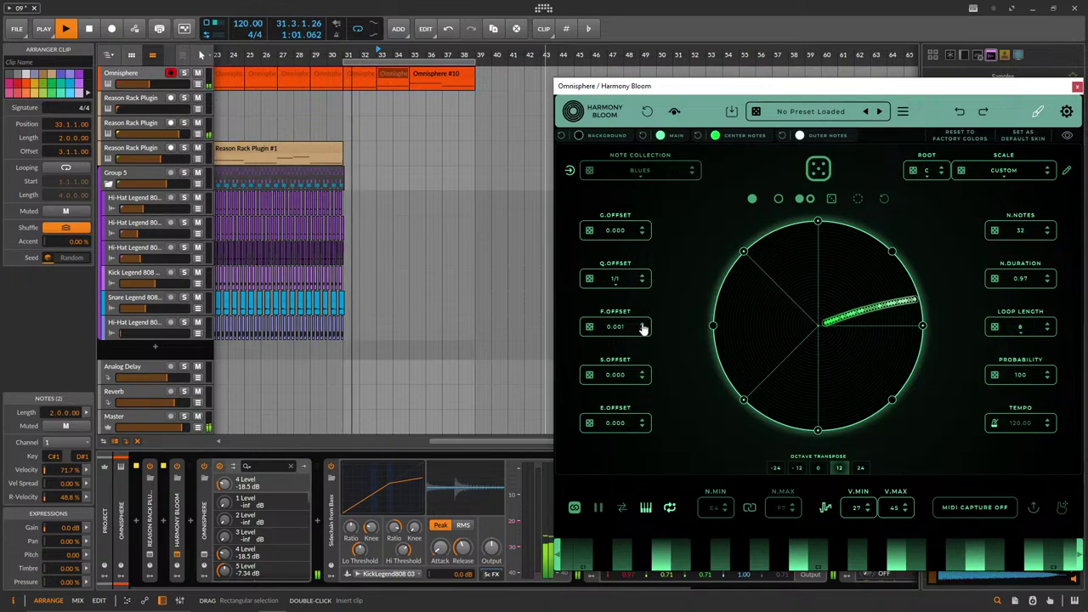
left_click(642, 324)
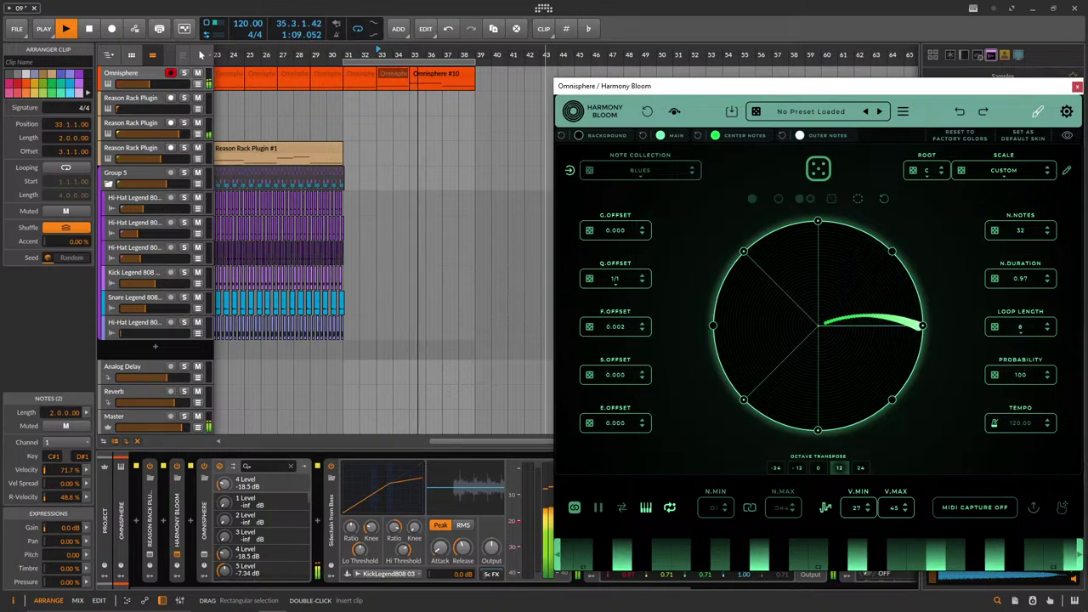
left_click(859, 469)
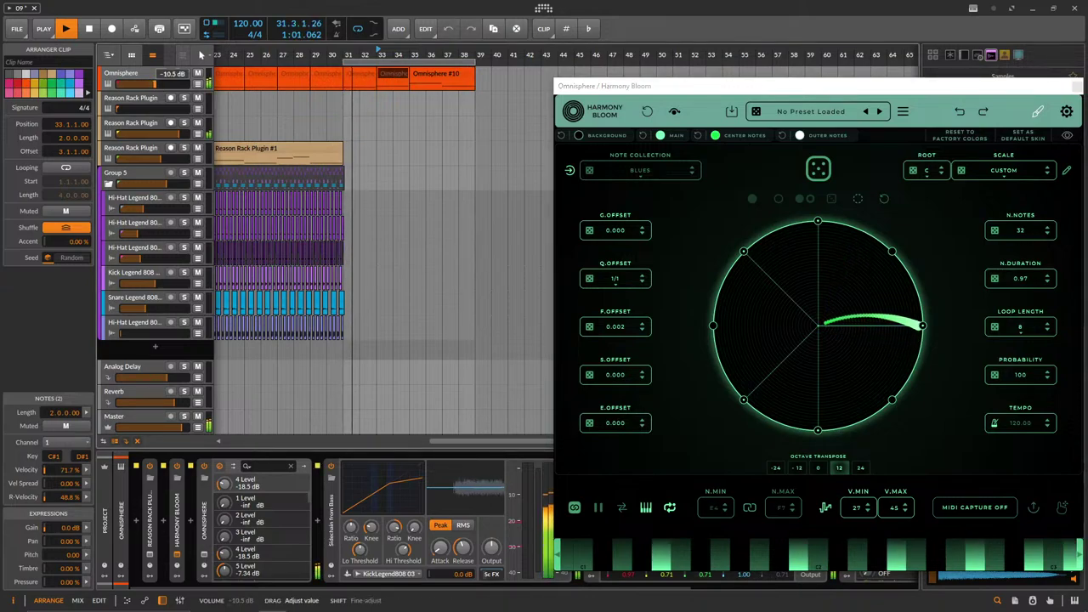
left_click(645, 323)
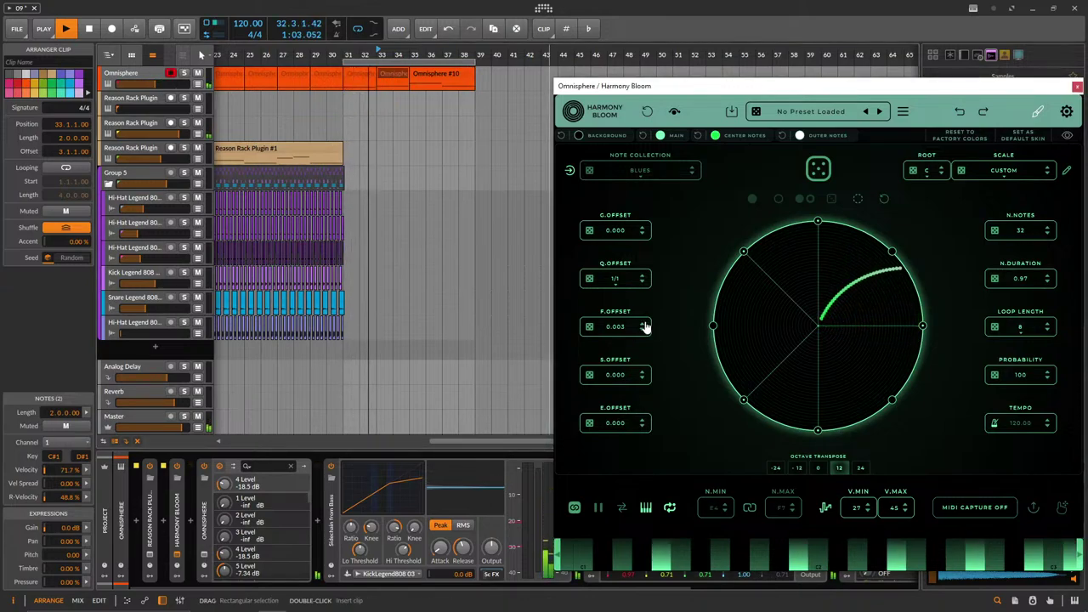
left_click(645, 323)
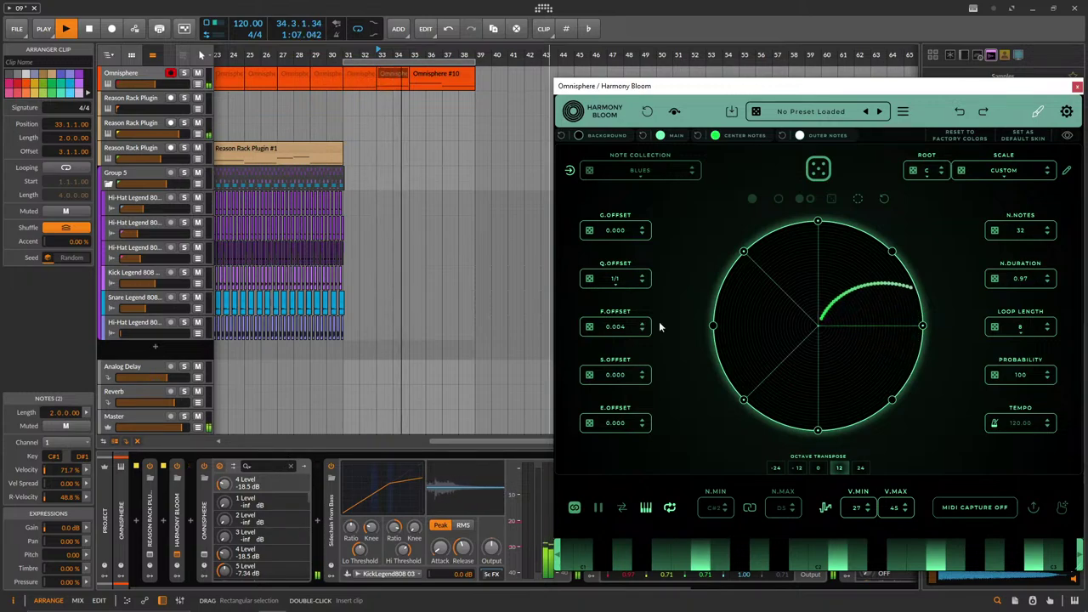
Set Harmony Bloom to 82 notes with a duration of 0.01, and slightly lower the second Reason Rack Plugin track's volume.
left_click_drag(1027, 230, 1004, 112)
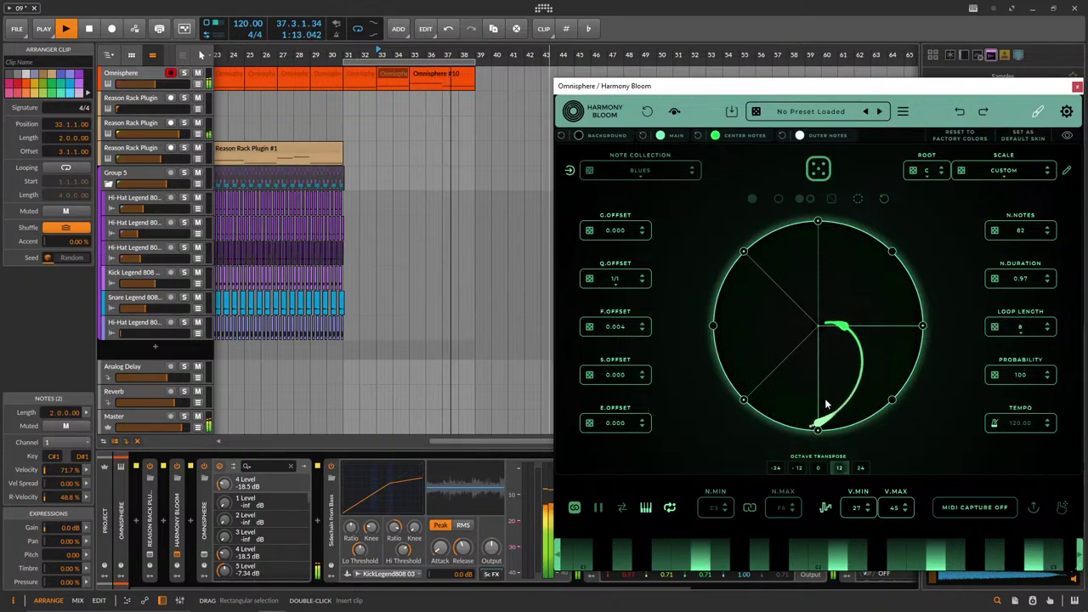
left_click_drag(1027, 276, 1024, 307)
left_click_drag(158, 133, 170, 129)
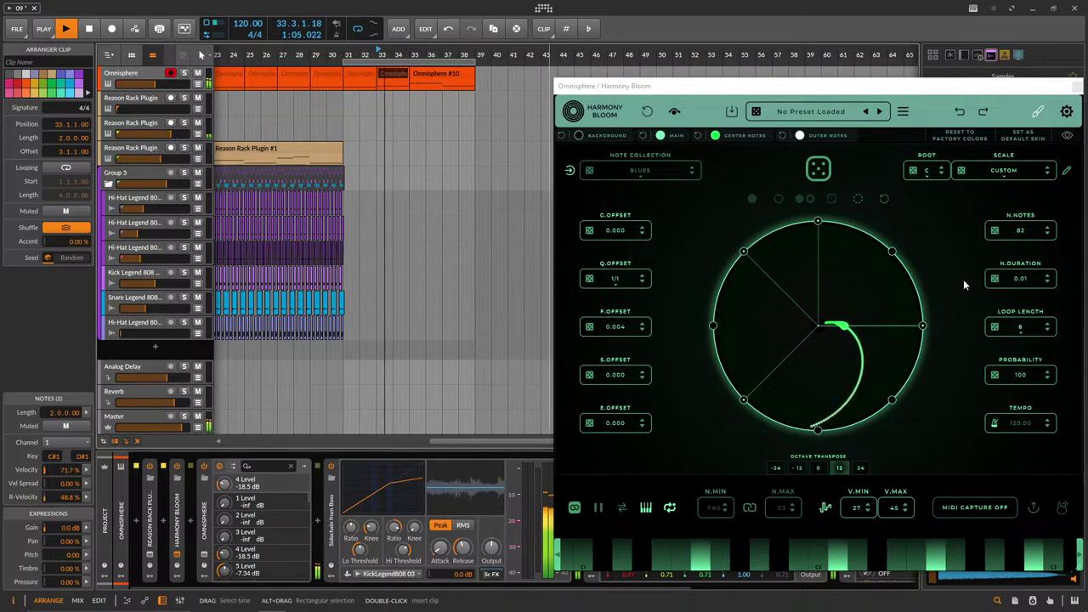
Set Harmony Bloom's Q.Offset to 1/256 and reset its F.Offset to 0.000.
left_click(623, 281)
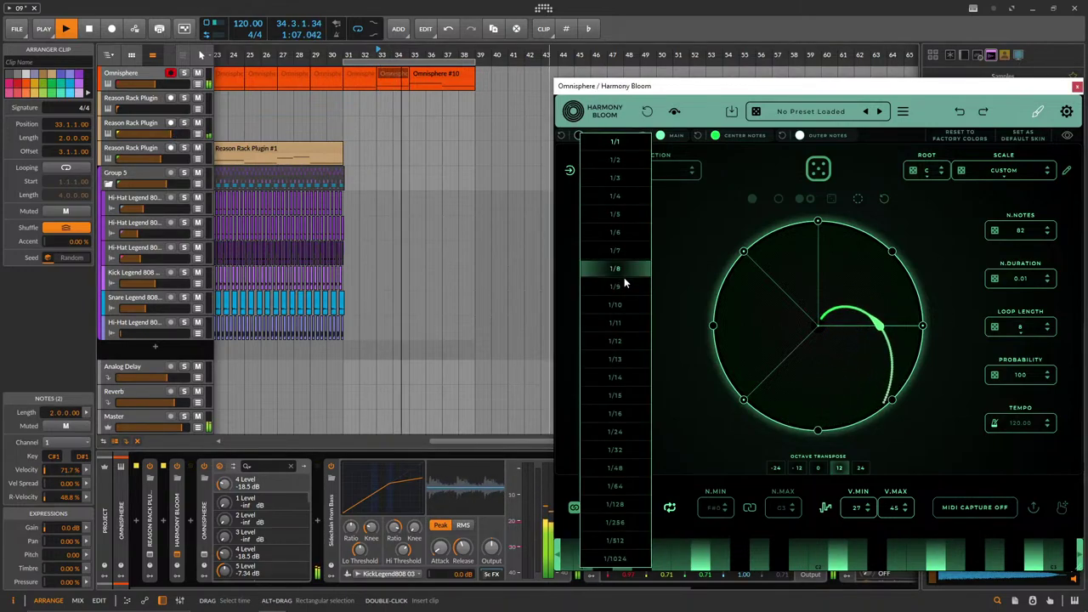
left_click(628, 522)
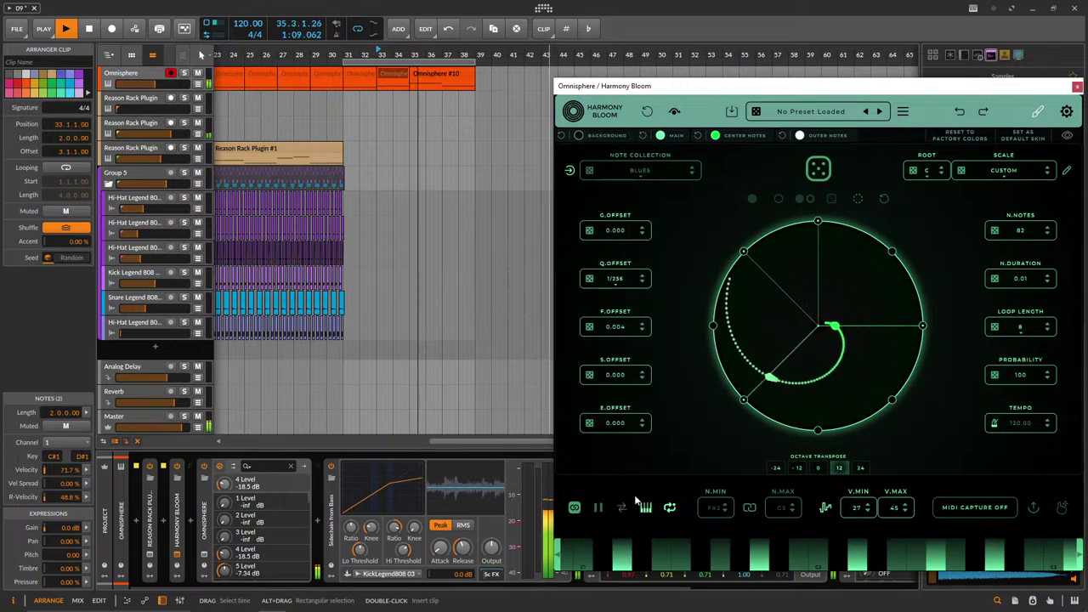
right_click(652, 331)
left_click(686, 367)
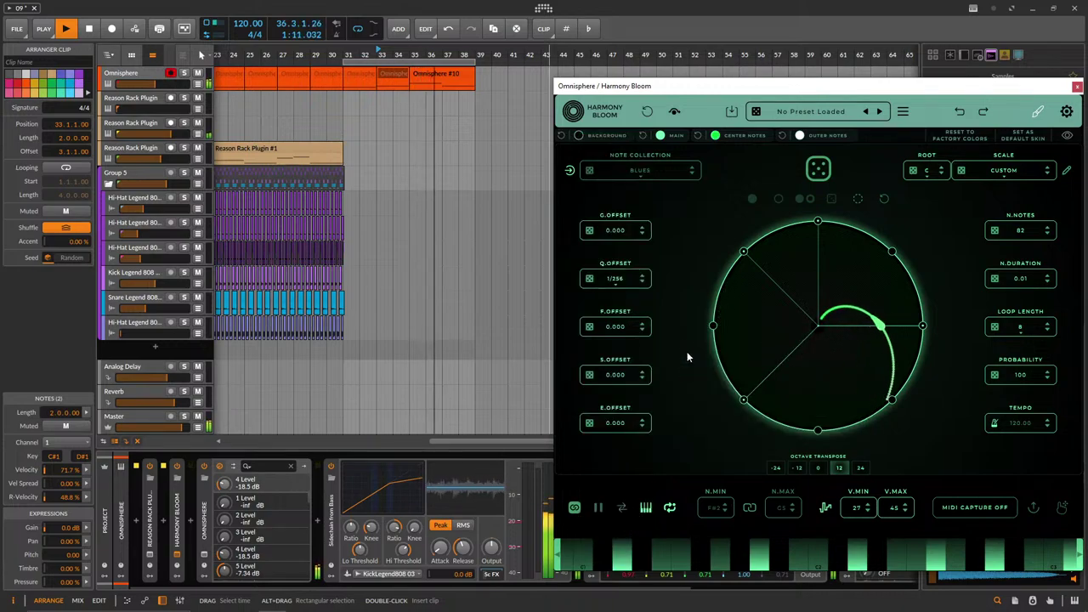
left_click(644, 283)
left_click(643, 277)
Lower the Omnisphere track's volume slightly and load the Glock Cymbal patch in the second Reason Rack Plugin track's Objekt synthesizer.
left_click_drag(155, 84, 151, 83)
left_click(174, 136)
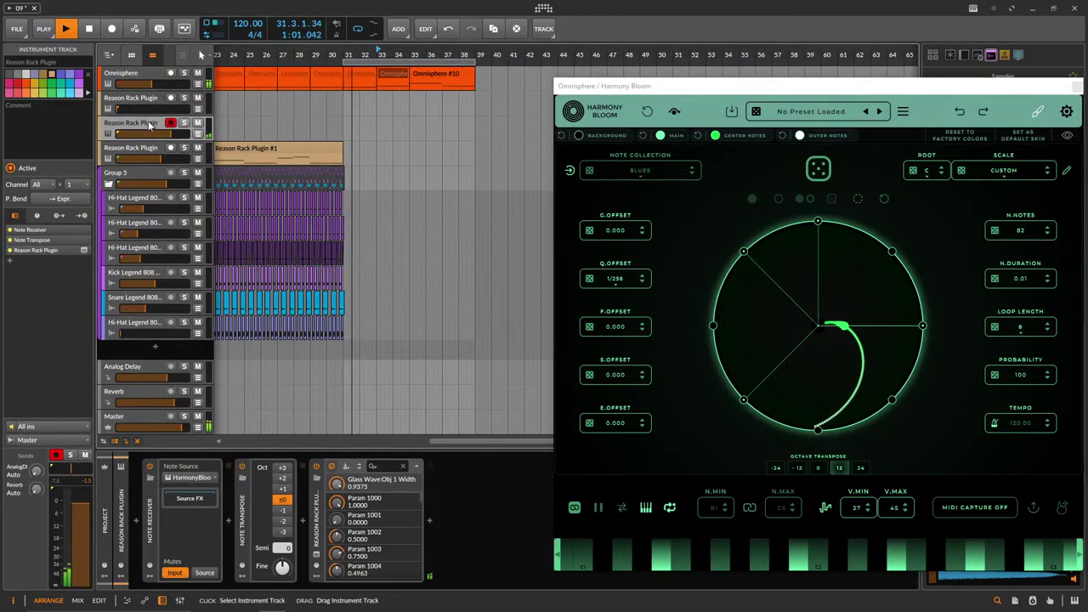
left_click(316, 553)
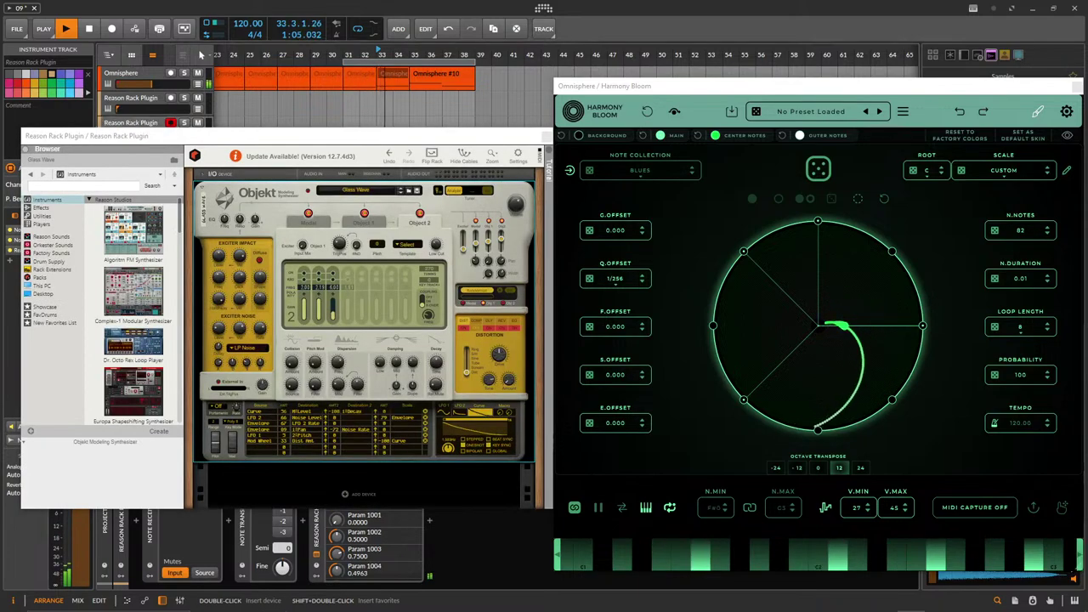
left_click(401, 197)
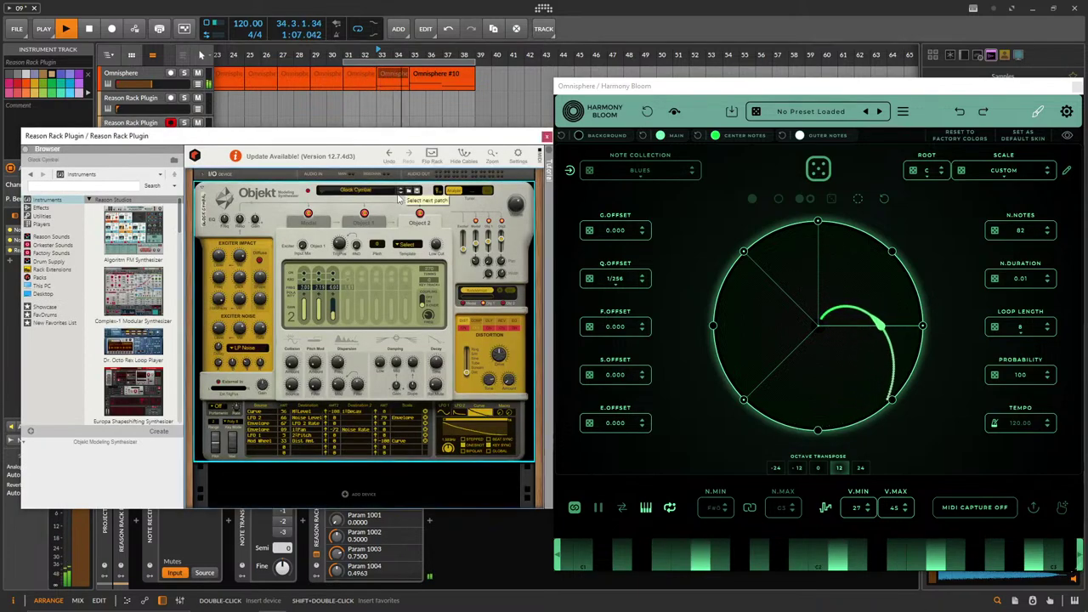
left_click(400, 197)
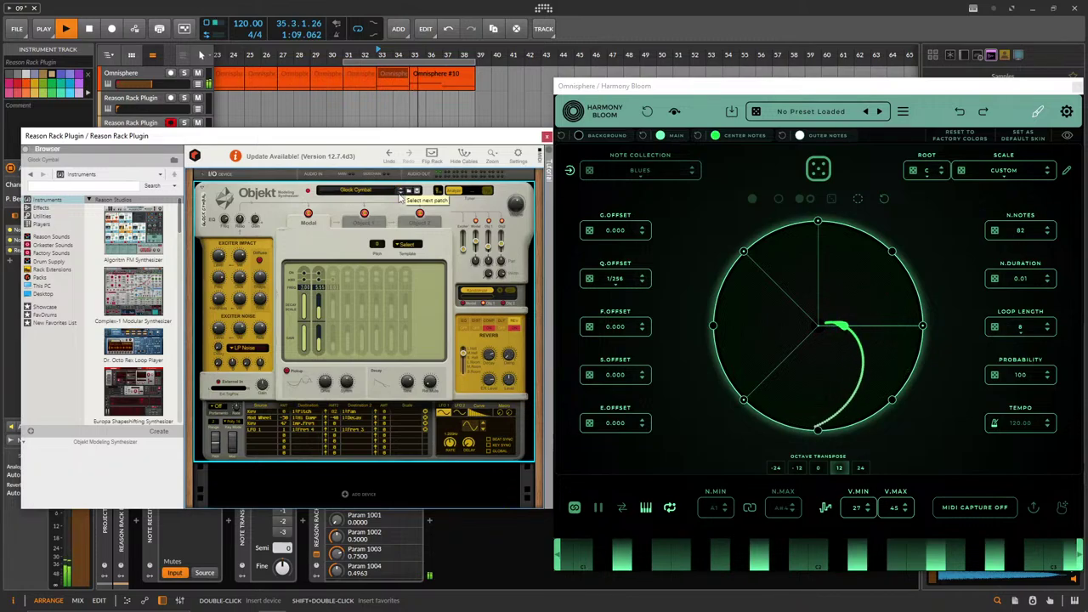
Select the Omnisphere track and move the Objekt window away from the track list.
left_click(144, 73)
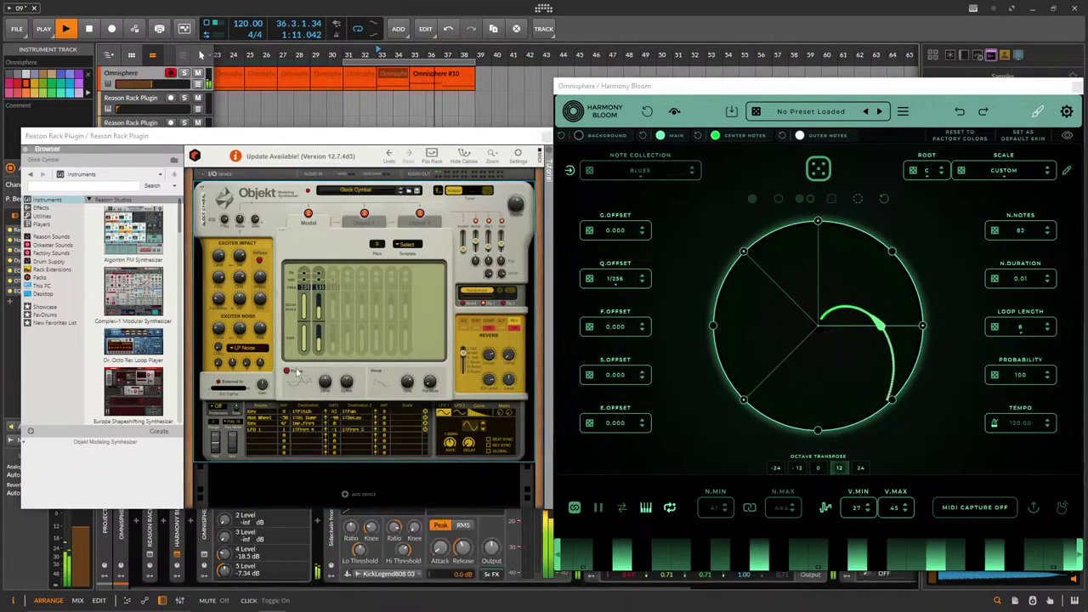
left_click_drag(448, 142, 525, 87)
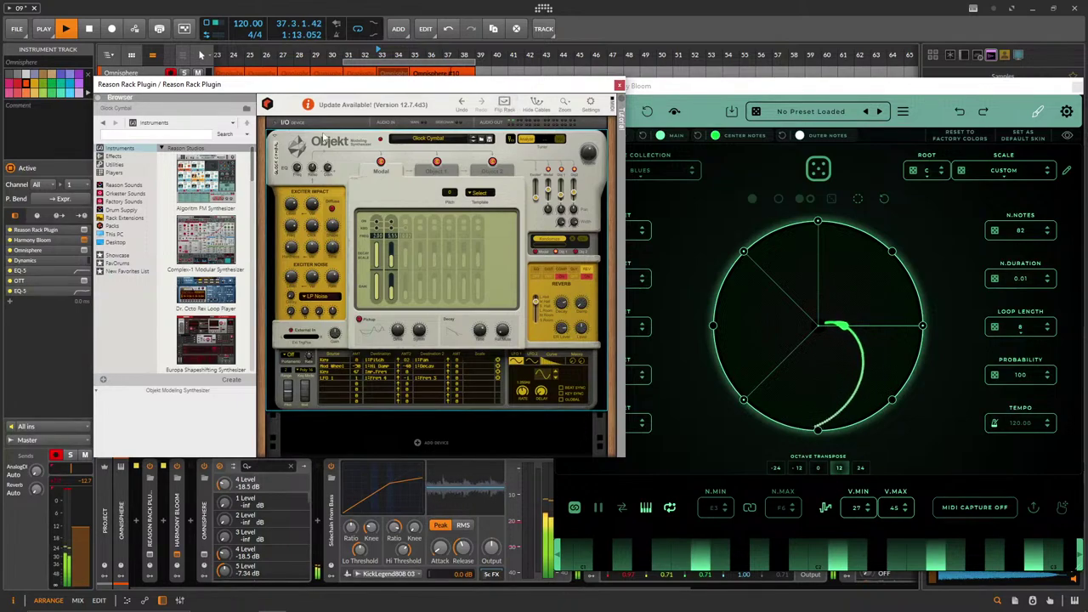
left_click(592, 159)
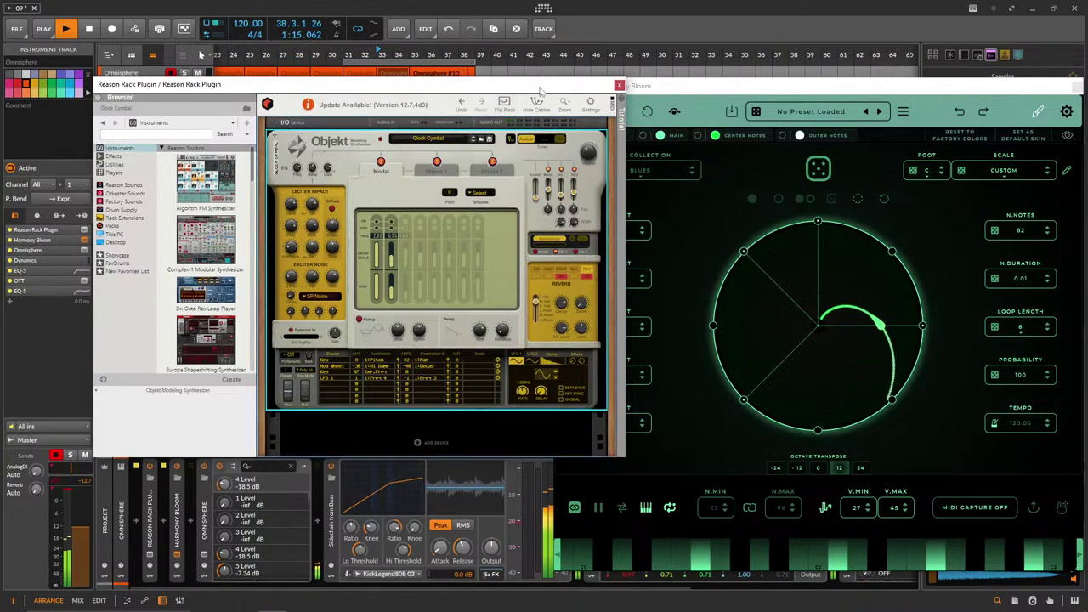
left_click_drag(540, 91, 672, 118)
left_click_drag(433, 112, 520, 107)
Open Omnisphere's patch browser and audition the Broken Cello Bouncing Grains and Deep Mallet Voxophone patches.
left_click(204, 554)
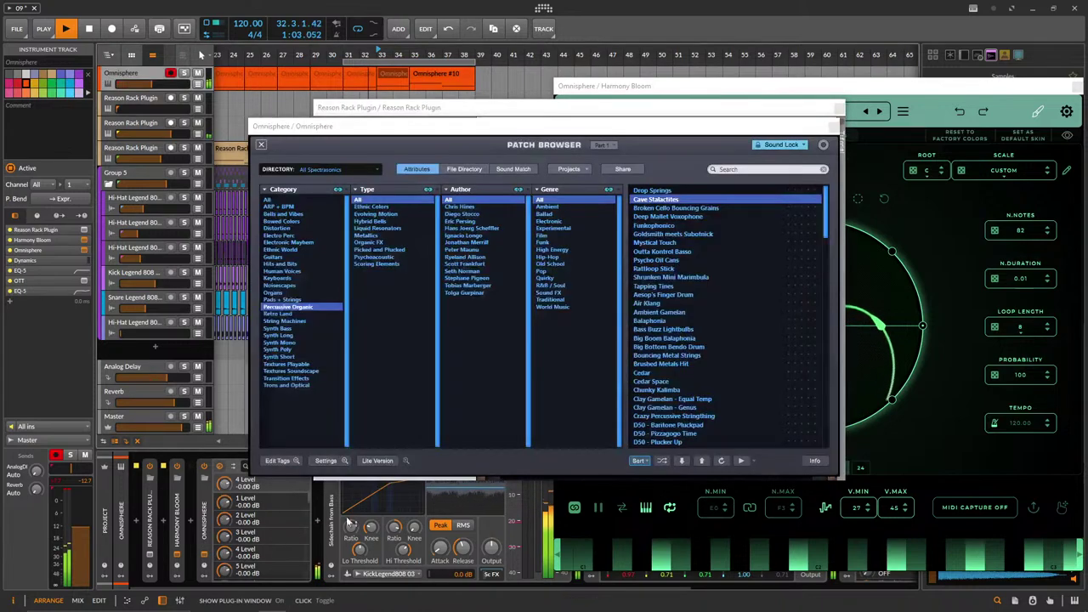
left_click(662, 208)
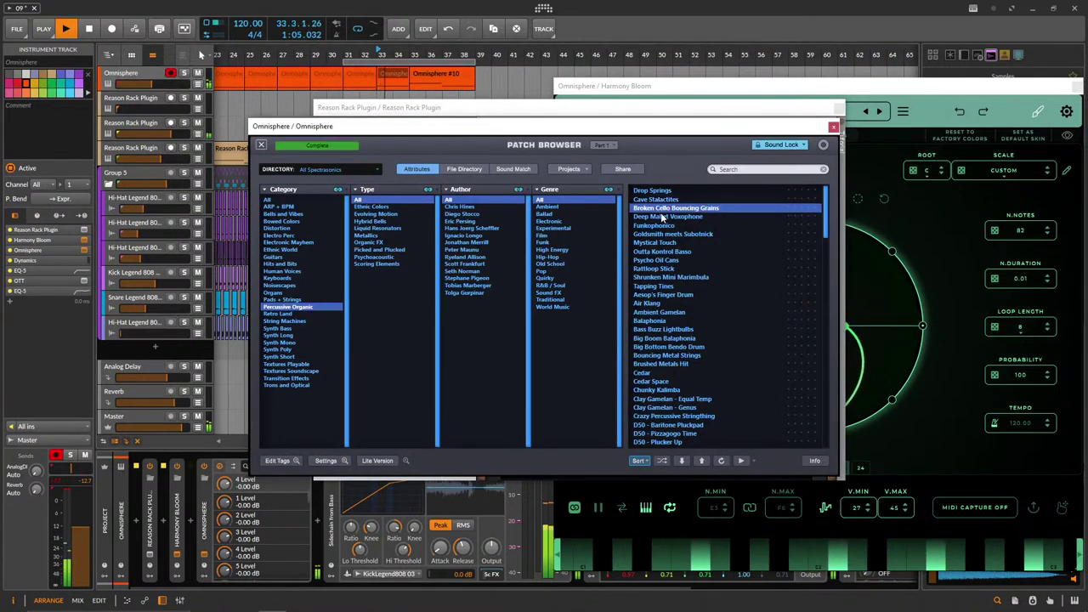
left_click(662, 217)
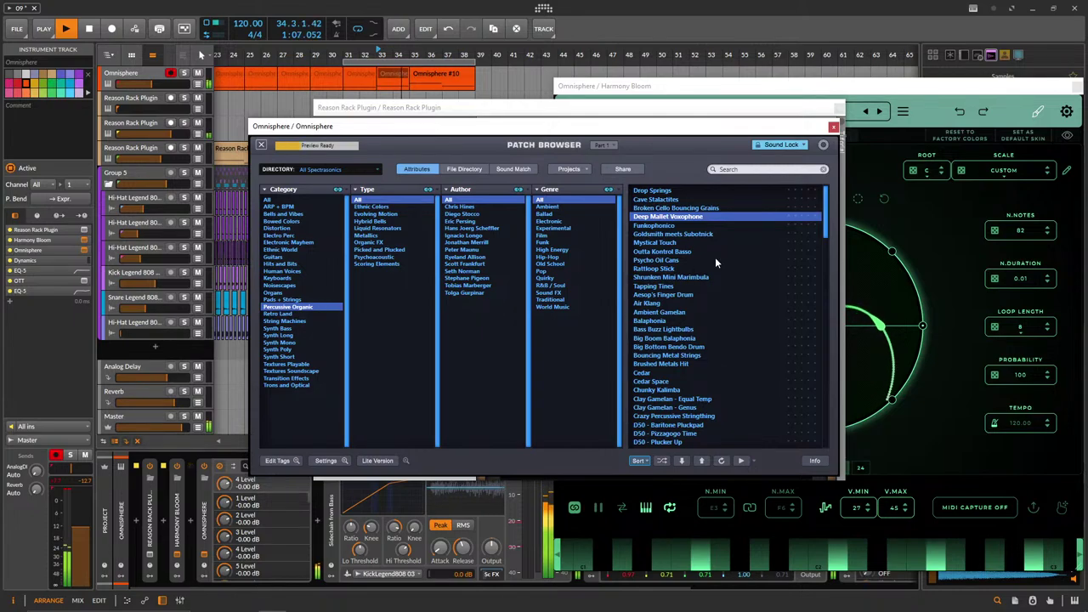
Browse the Electro Perc and Electronic Mayhem categories, and load Ceramic Kalimbadrum Toothpicks from Ethnic World in Omnisphere.
left_click(286, 237)
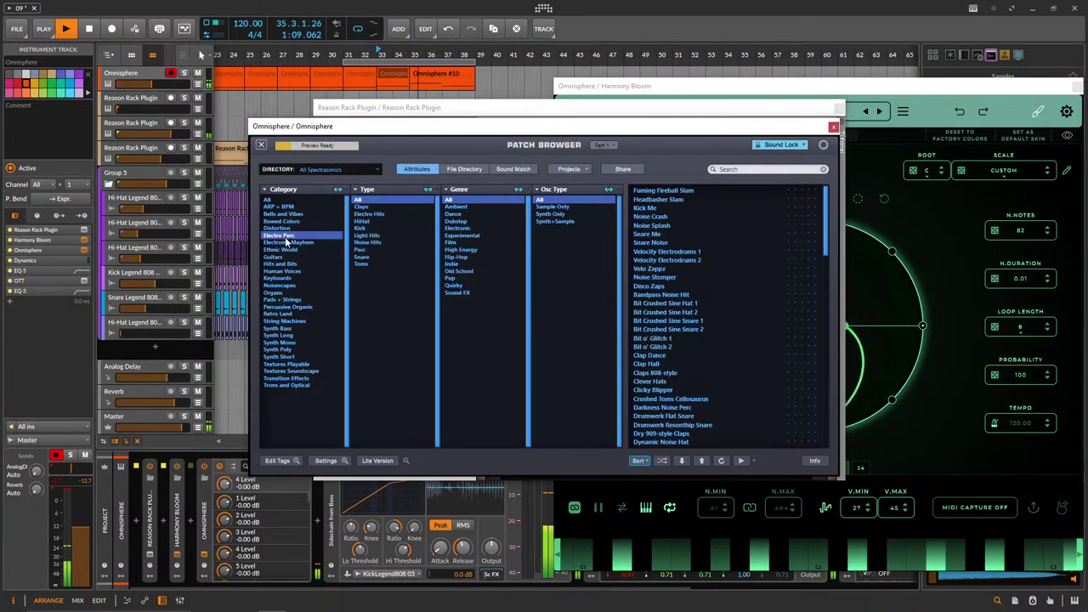
left_click(285, 242)
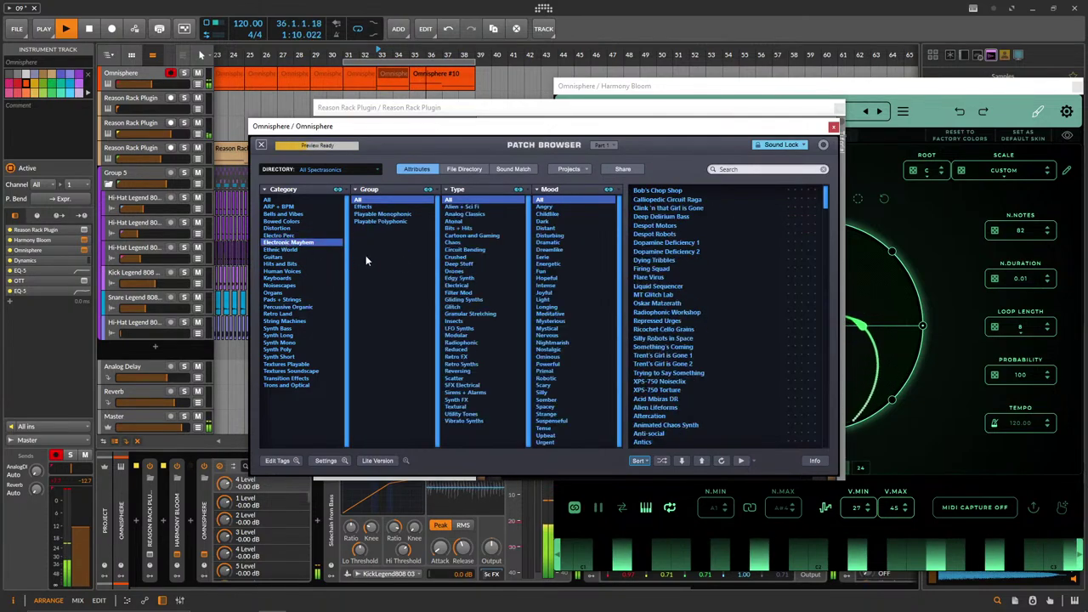
left_click(291, 250)
left_click(669, 277)
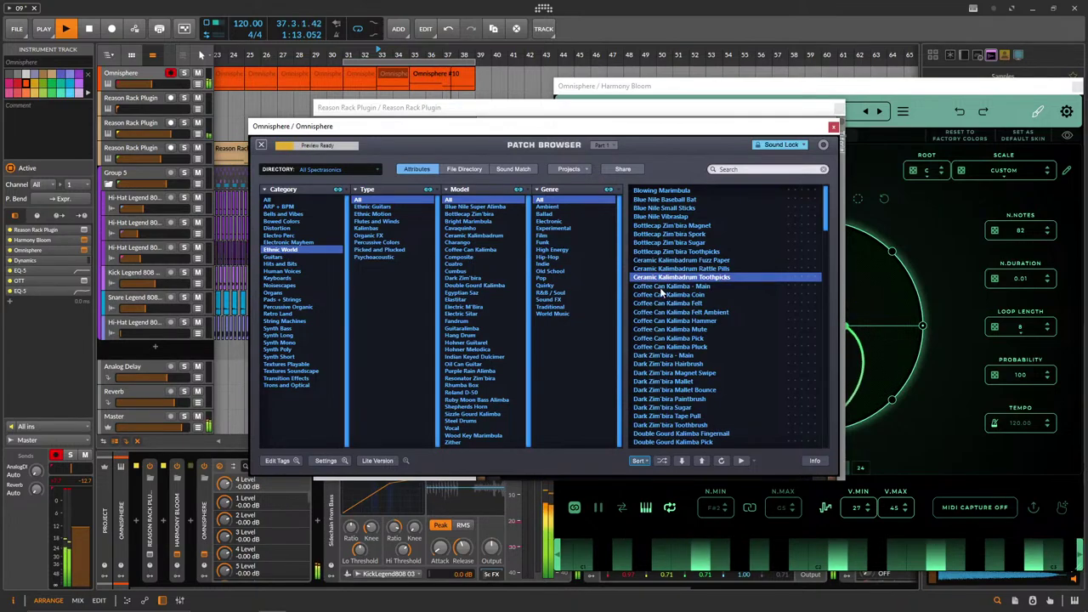
Audition Omnisphere's Coffee Can Kalimba patches, load Coffee Can Kalimba Pick, and lower the second Reason Rack Plugin track's volume.
key("Down")
left_click(684, 460)
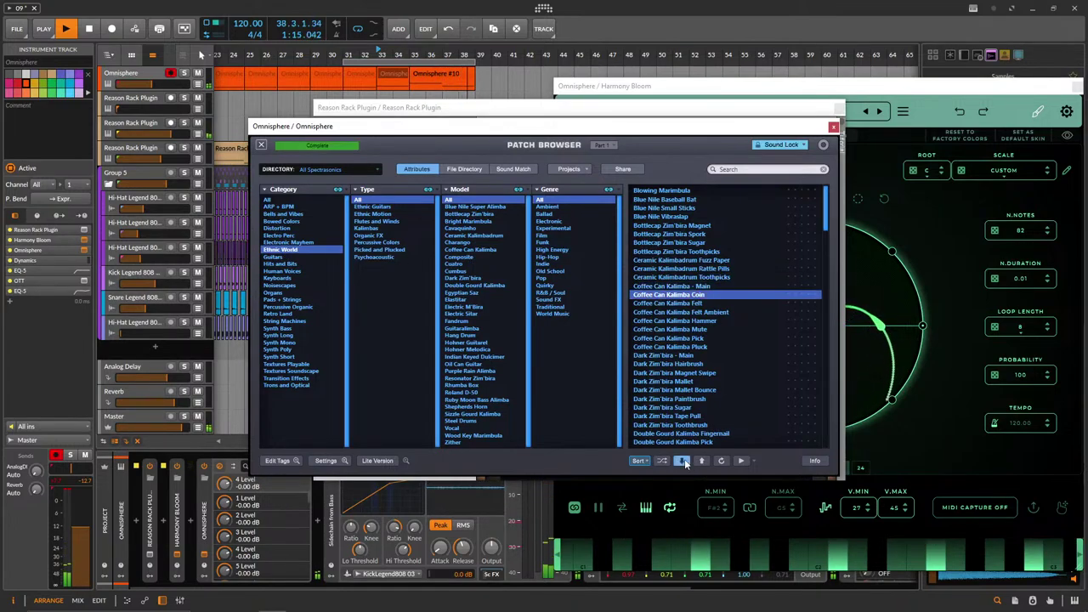
left_click(685, 460)
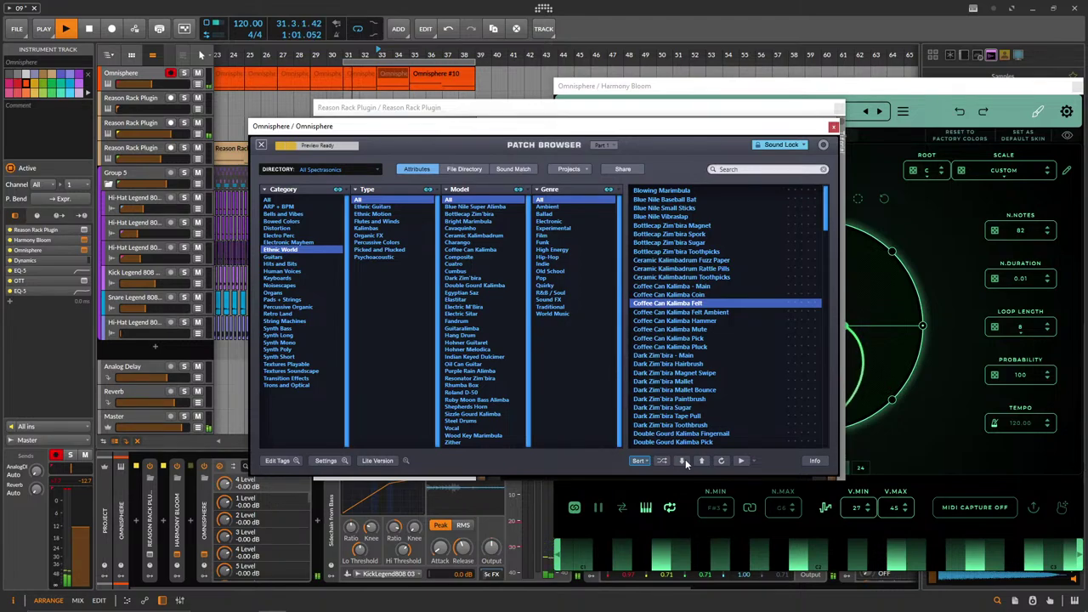
left_click(684, 461)
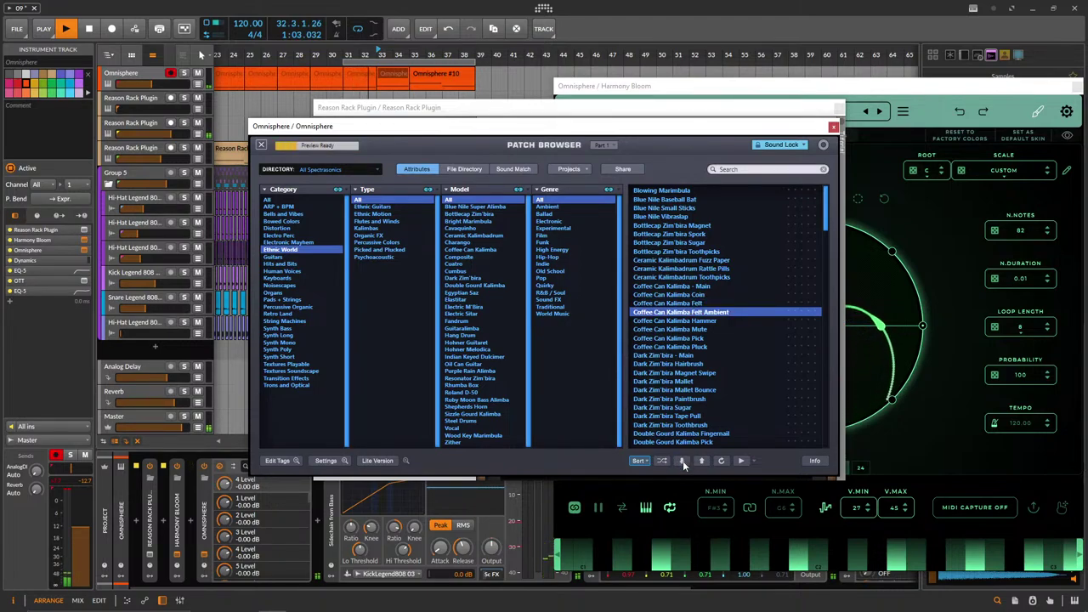
left_click(683, 461)
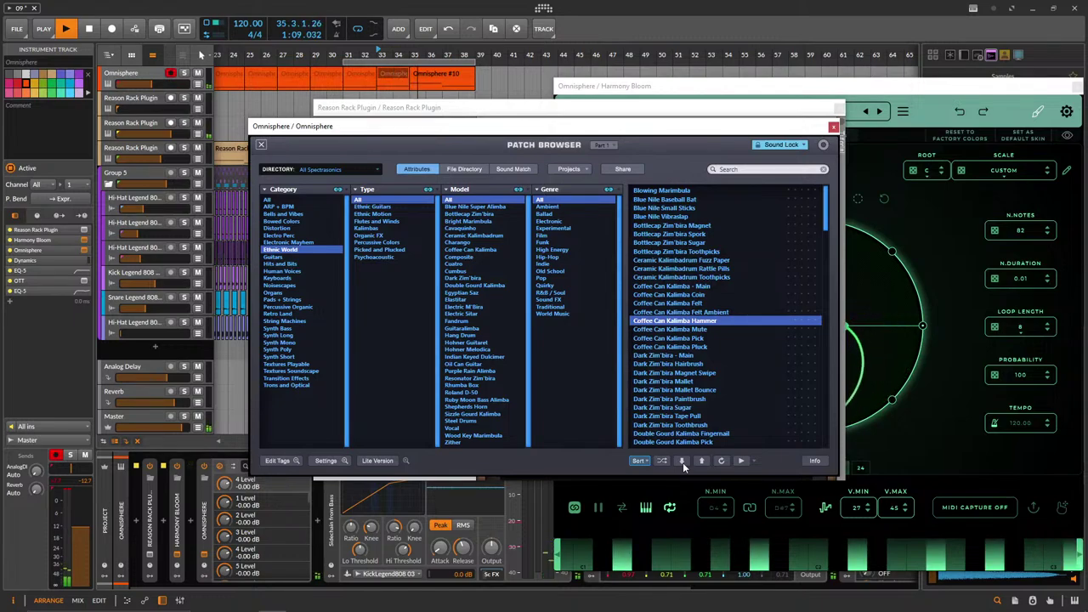
left_click(683, 461)
left_click(682, 462)
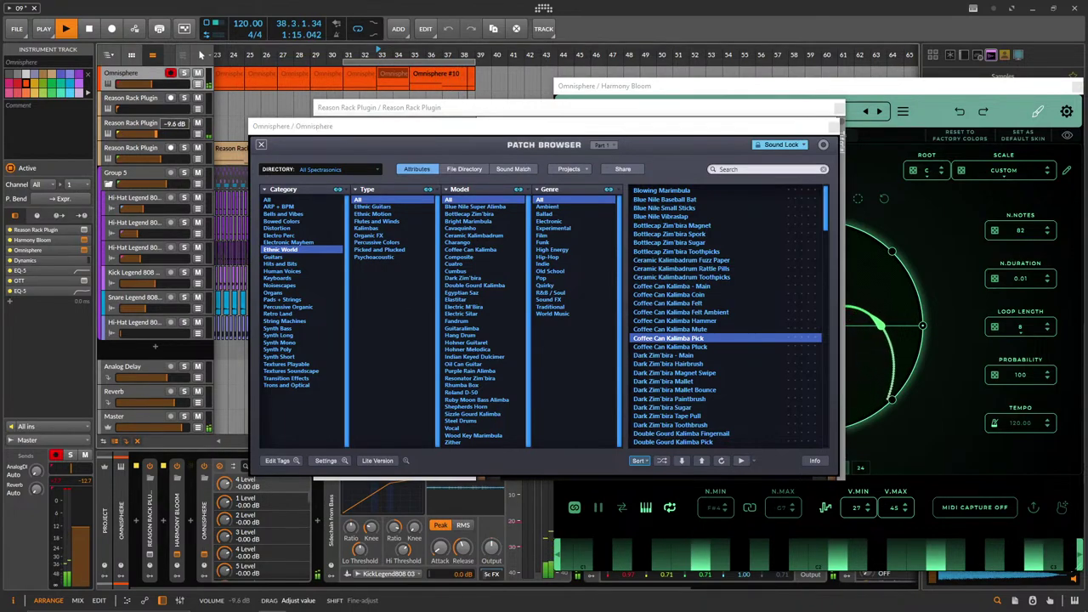
left_click_drag(152, 134, 144, 134)
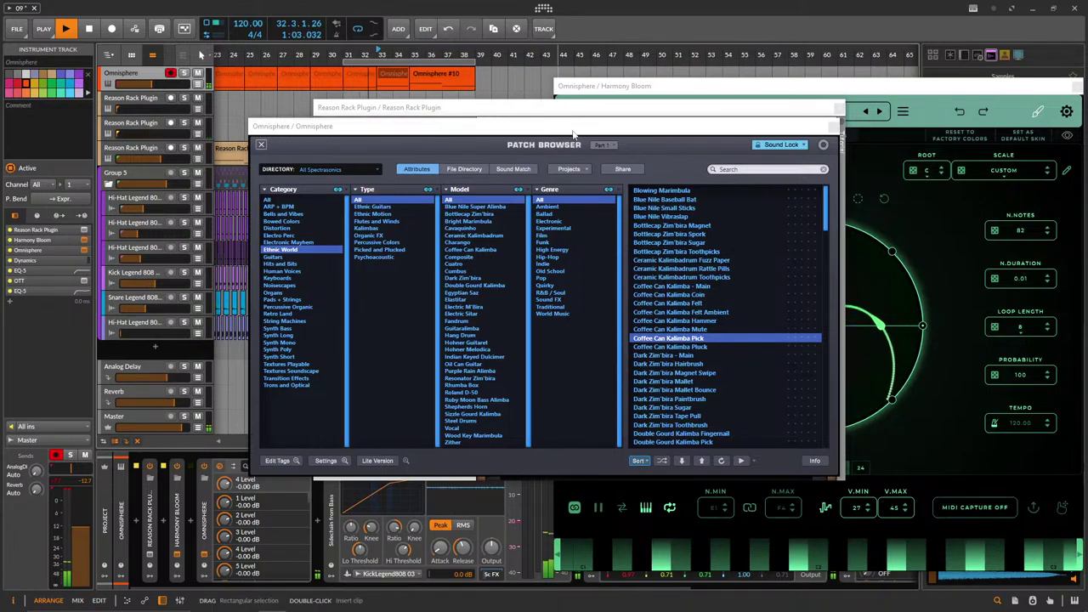
Close the Reason Rack window and set Harmony Bloom's octave transpose to 0, note duration to 0.25 and minimum velocity to 26.
left_click_drag(575, 130, 359, 138)
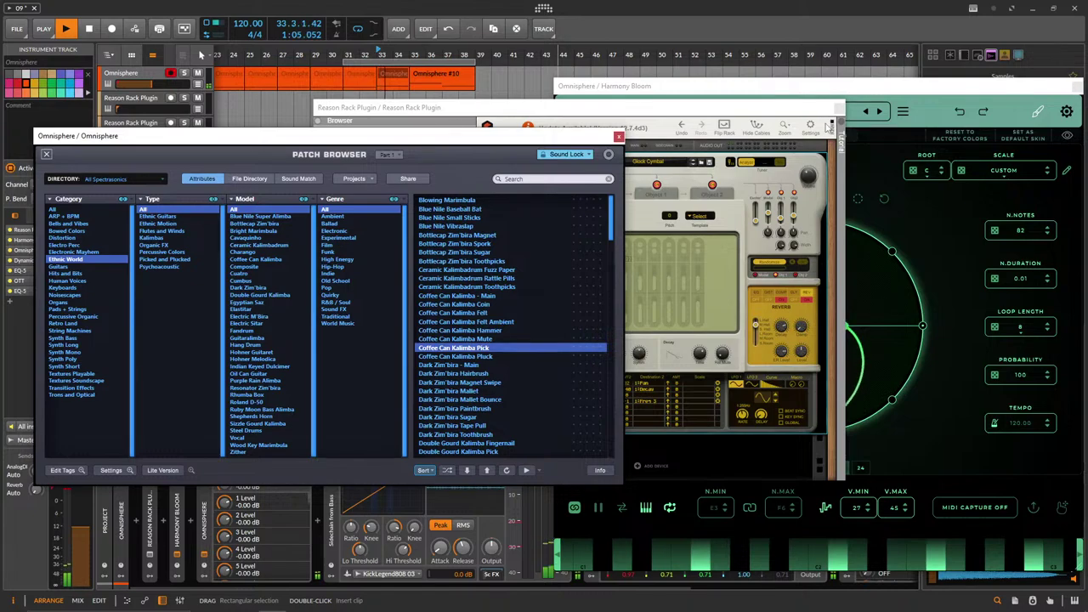
left_click(839, 109)
left_click_drag(272, 138, 254, 133)
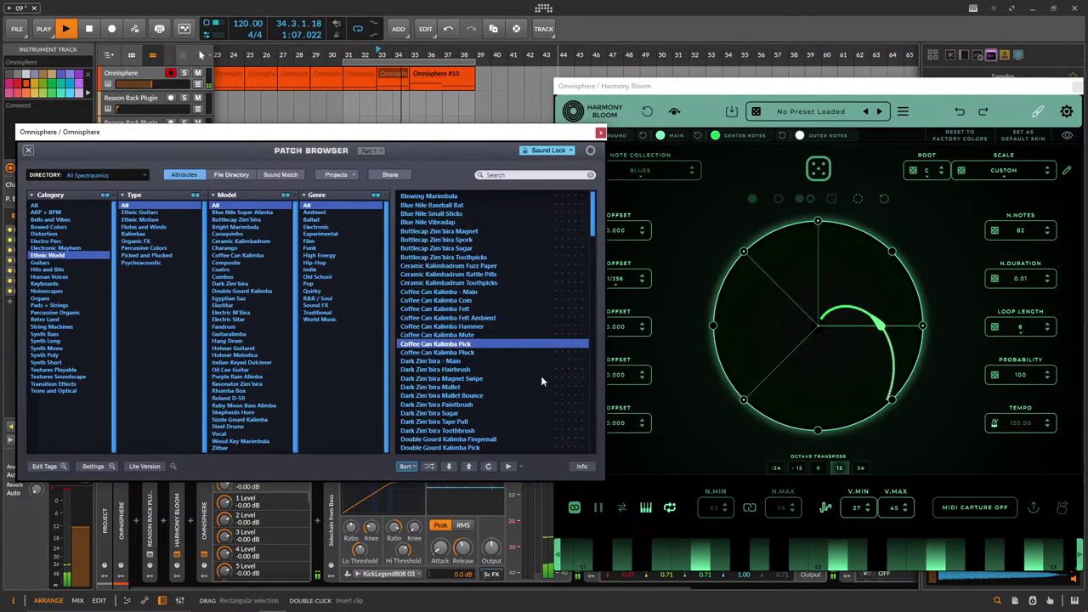
left_click(824, 478)
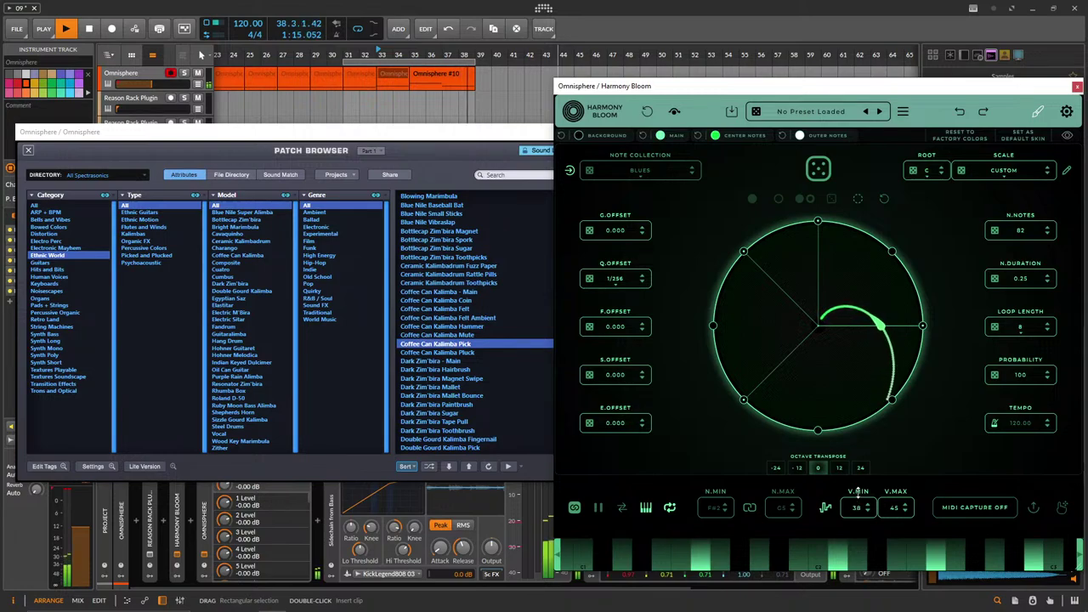
left_click_drag(857, 479, 861, 504)
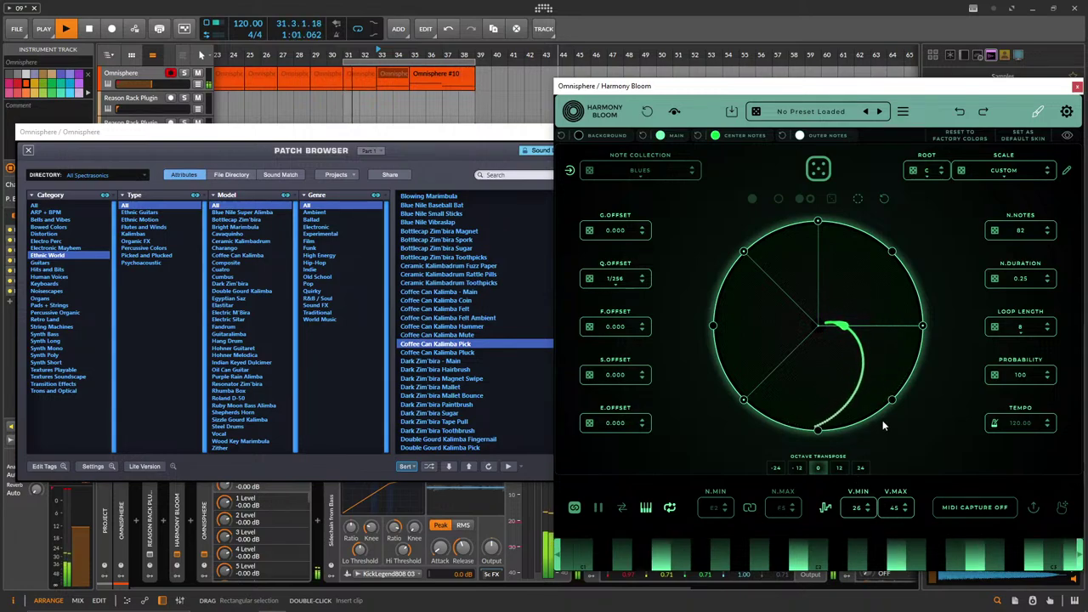
Close the Omnisphere patch browser and rebalance the first two Reason Rack Plugin tracks, setting the second to about -17.1 dB.
left_click_drag(336, 140, 526, 104)
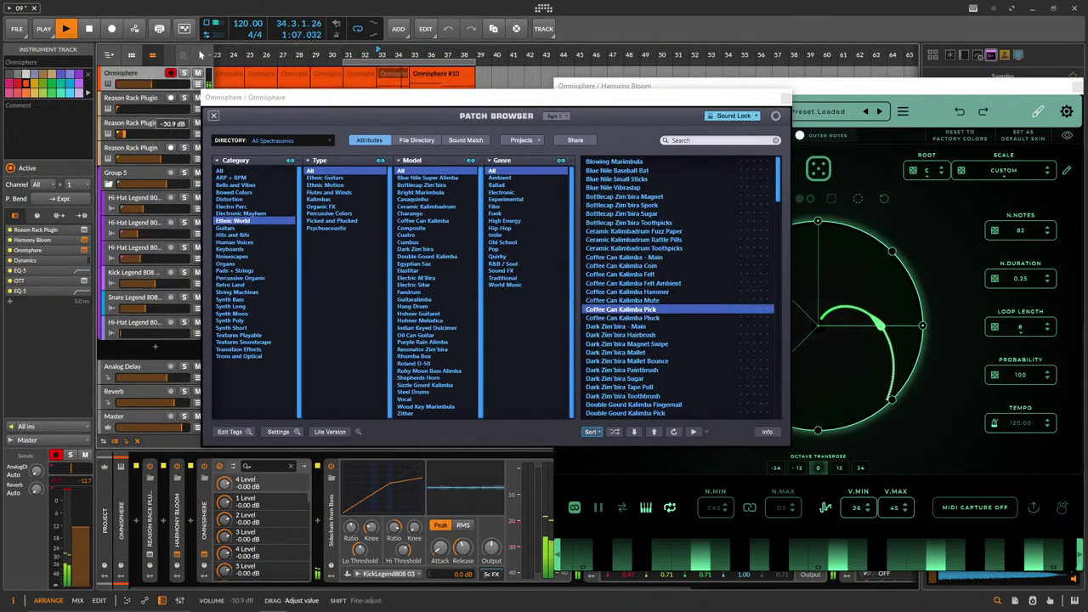
left_click_drag(127, 134, 131, 134)
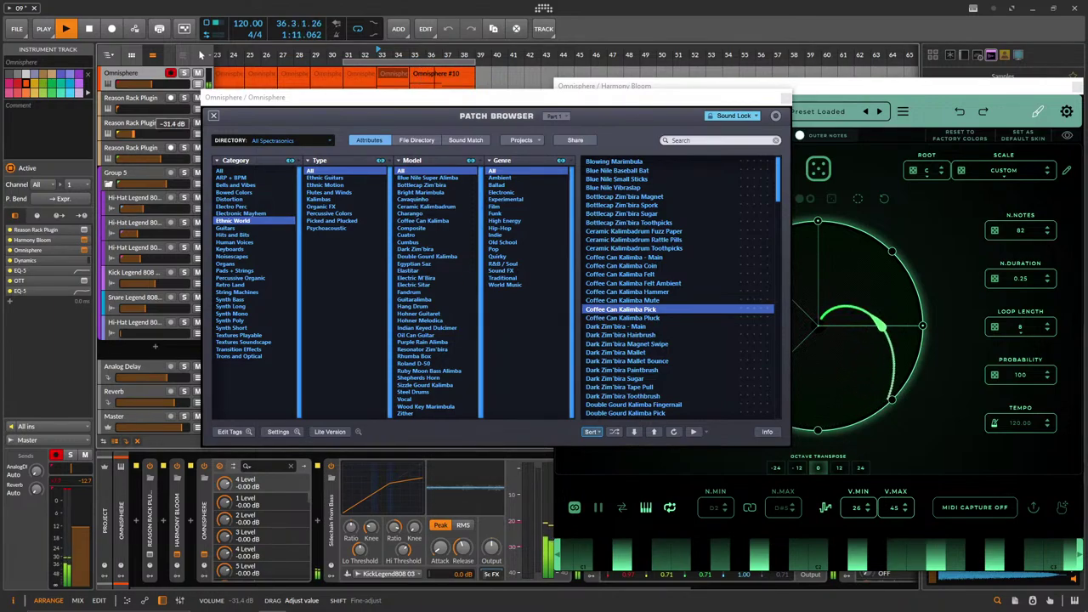
left_click_drag(131, 133, 133, 133)
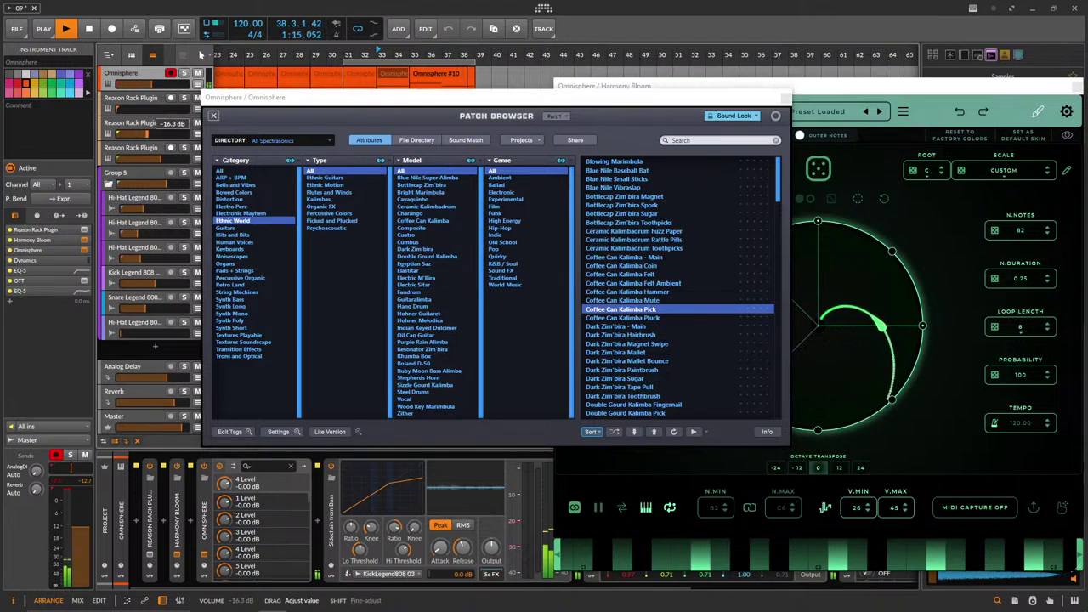
left_click_drag(118, 109, 121, 108)
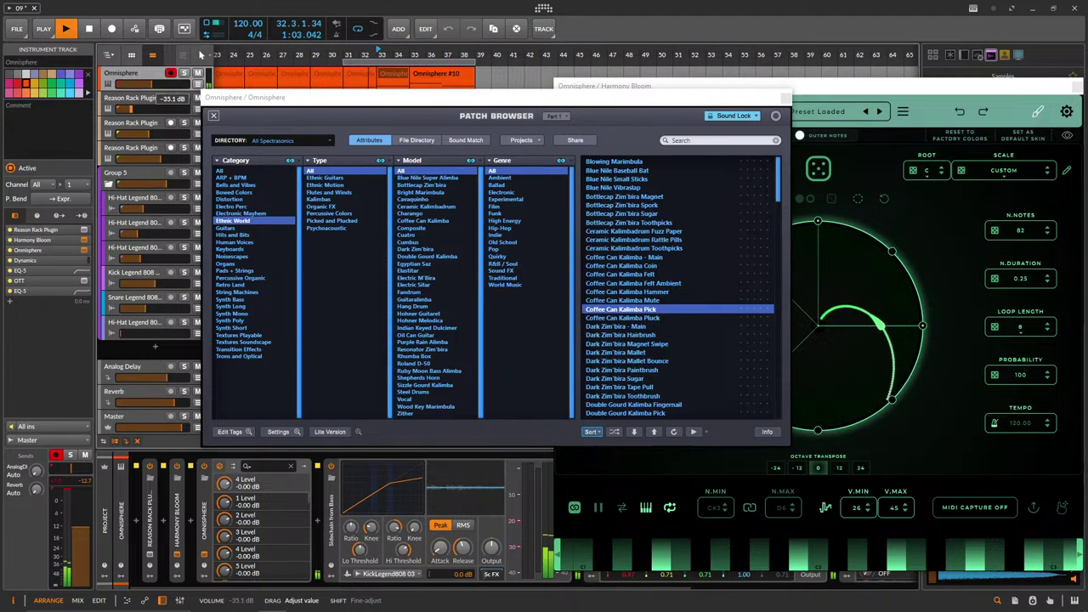
left_click_drag(132, 109, 132, 109)
left_click(785, 97)
left_click_drag(148, 134, 146, 133)
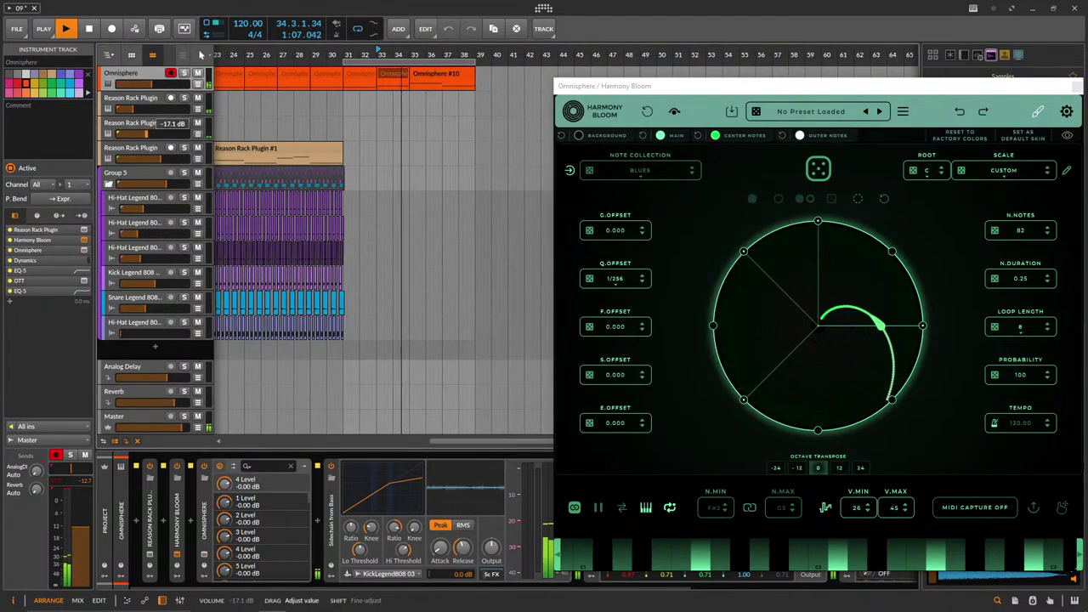
Select the second Reason Rack Plugin track and set Harmony Bloom's loop length to 16.
left_click(136, 123)
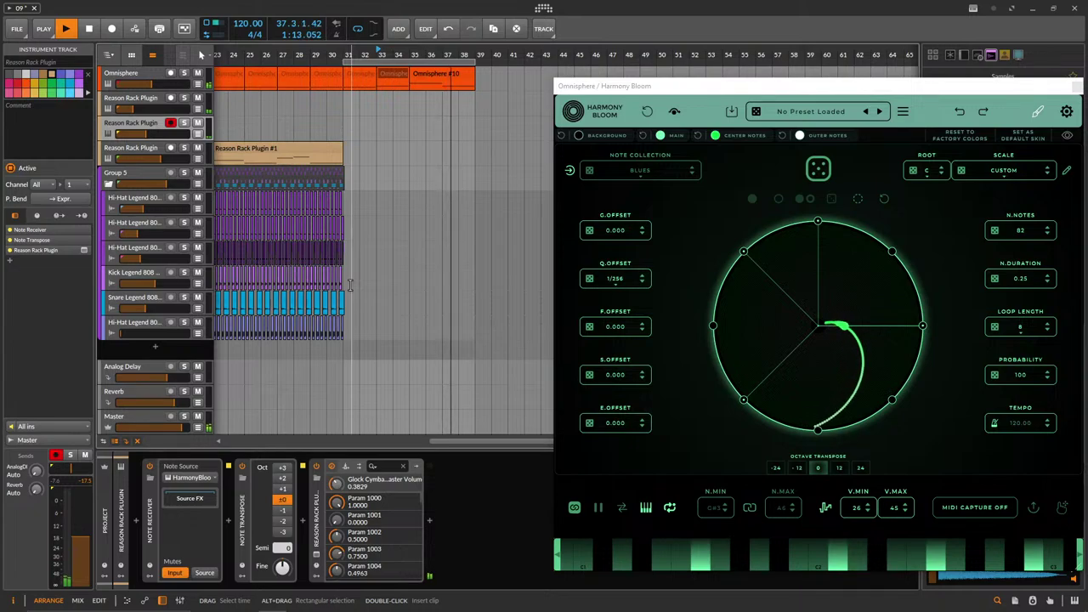
left_click(1047, 331)
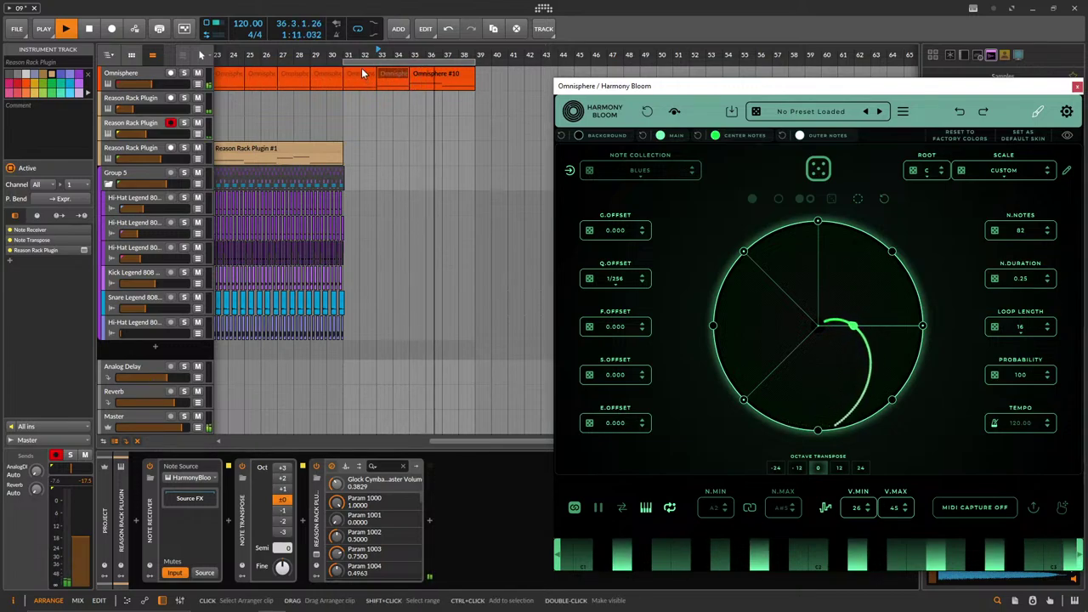
Turn off the bottom added root in the Chord Sequencer of the Omnisphere track's Reason Rack Plugin, and close the rack.
left_click(129, 71)
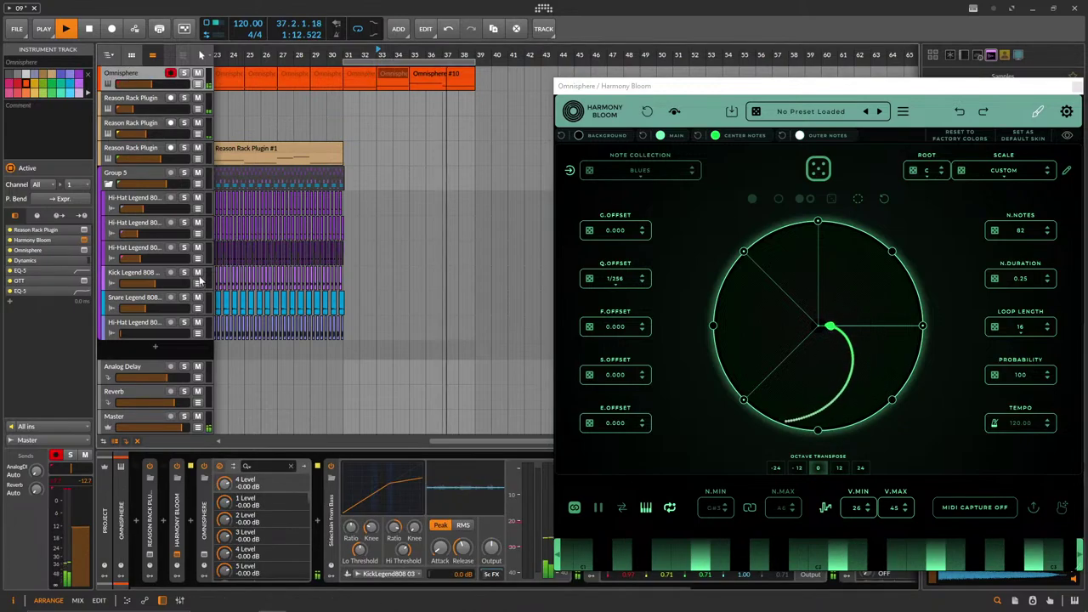
left_click(151, 553)
left_click(442, 309)
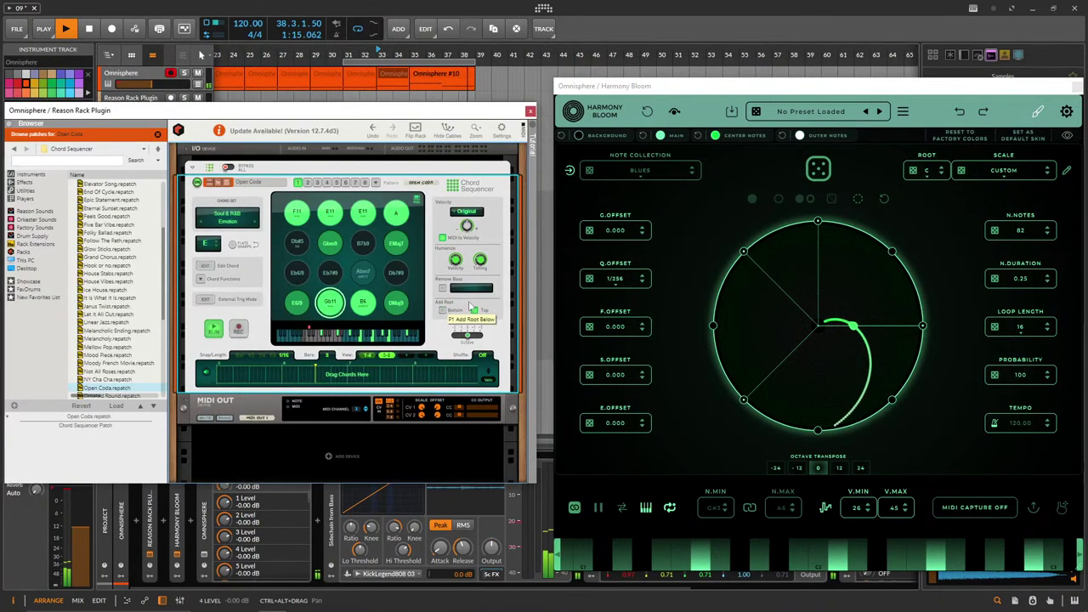
left_click(529, 111)
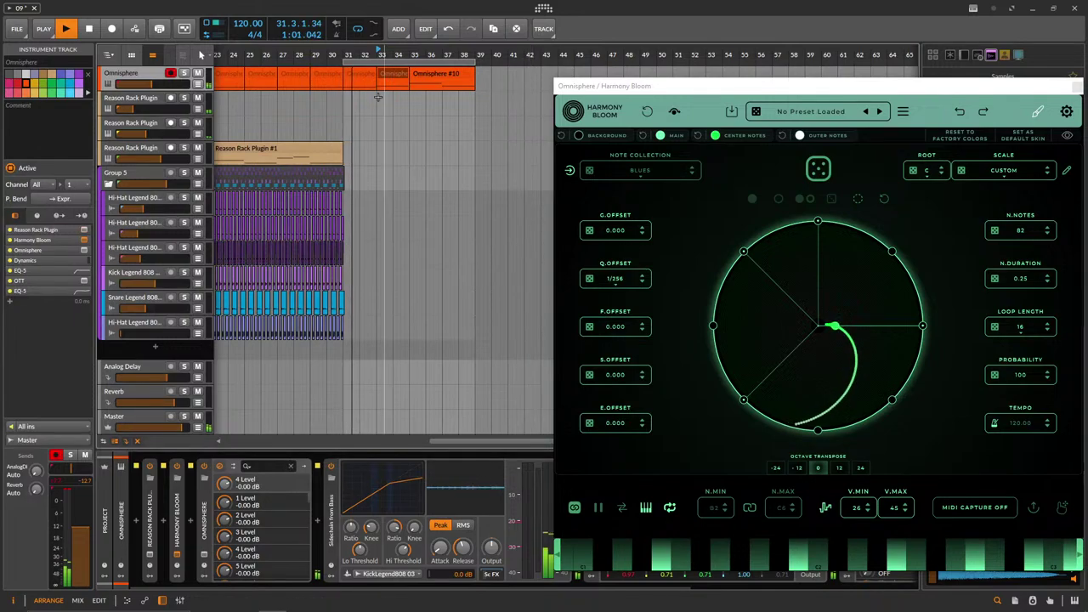
Loop the two-bar Omnisphere clip at bar 31, raise the Omnisphere track to -10.2 dB and lower the first Reason Rack Plugin track.
left_click(358, 75)
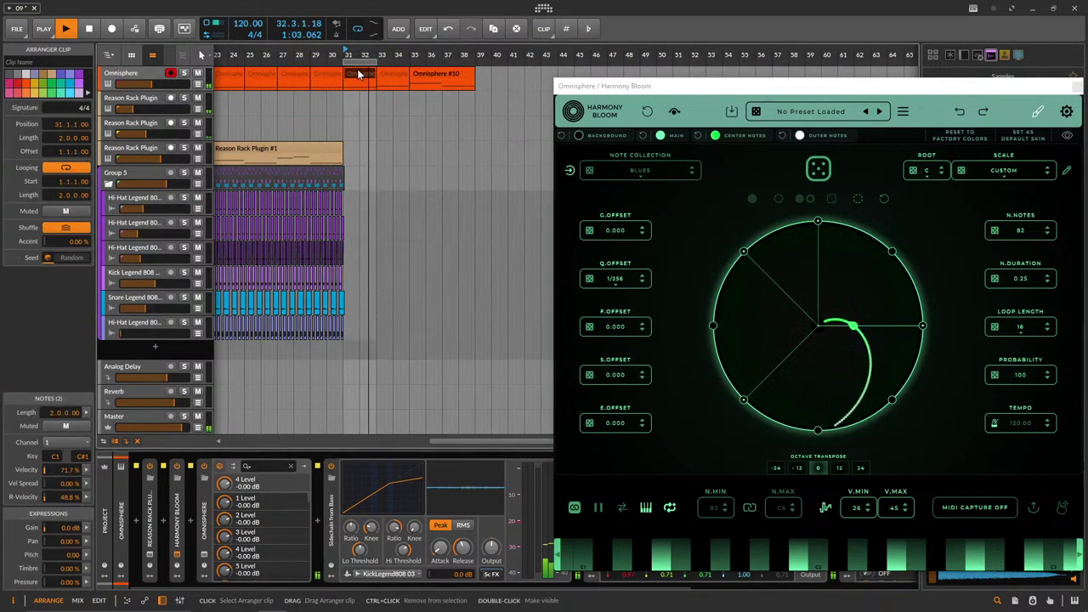
left_click(148, 76)
left_click_drag(140, 108, 157, 84)
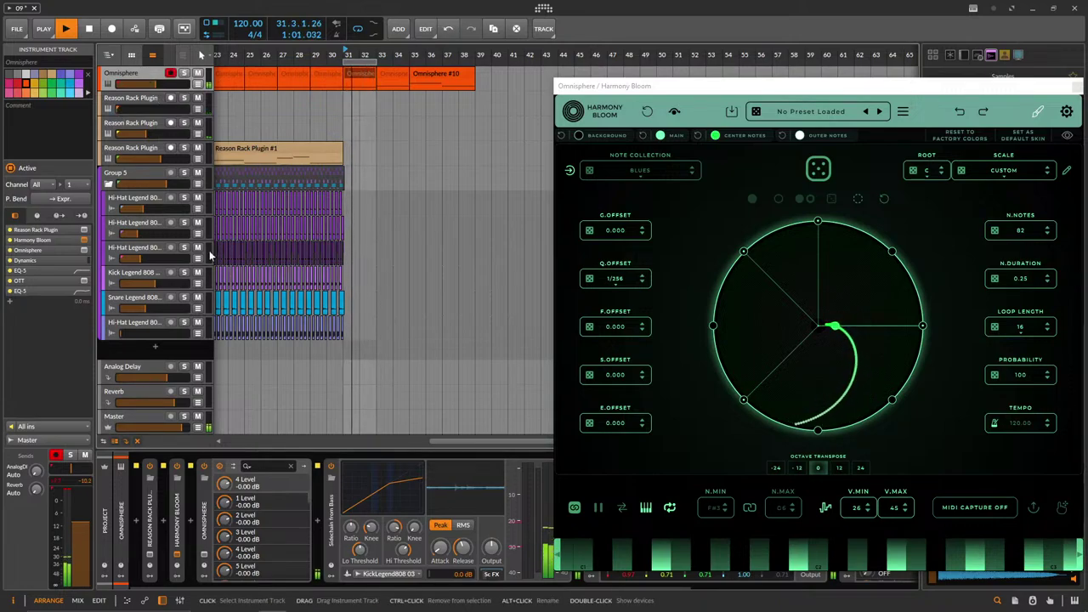
Add a Scales & Chords player after the Chord Sequencer in the Omnisphere track's Reason rack and set its scale to Custom.
left_click(149, 554)
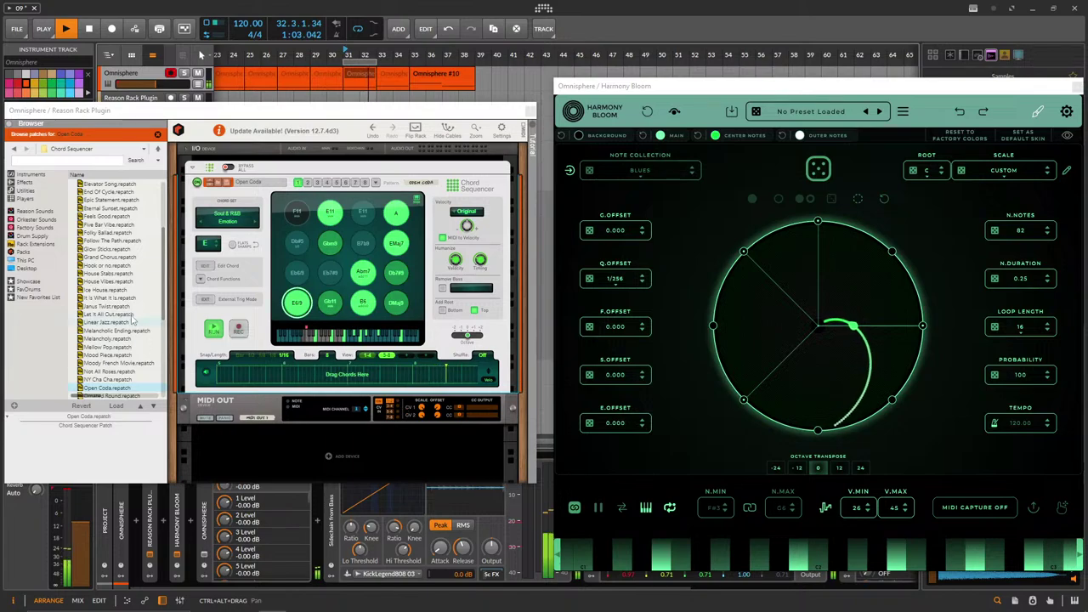
left_click(26, 199)
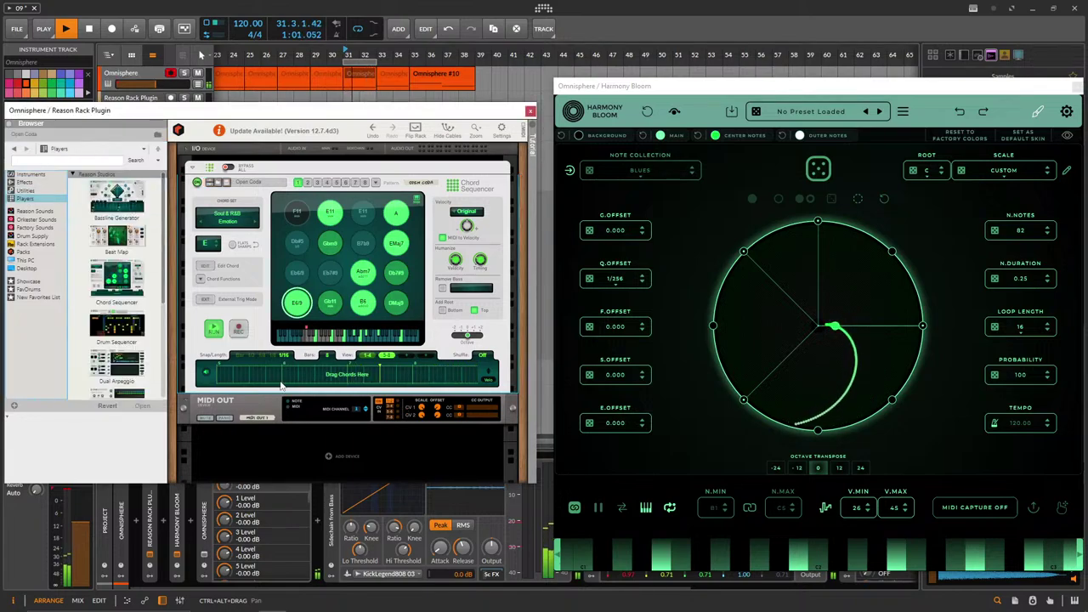
scroll(127, 255, "down", 3)
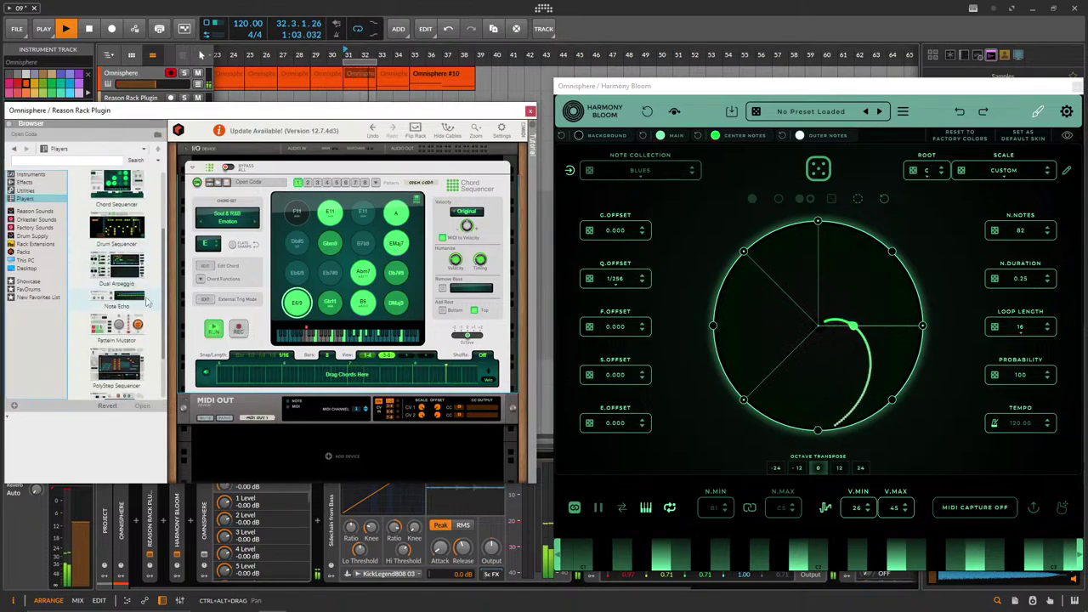
scroll(125, 260, "down", 2)
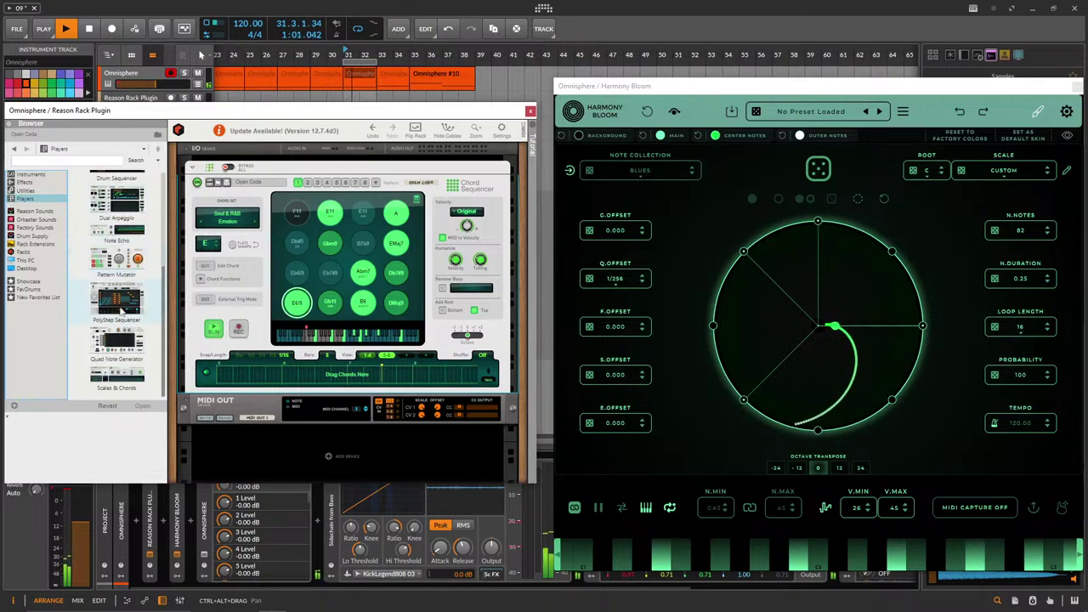
left_click_drag(123, 391, 312, 406)
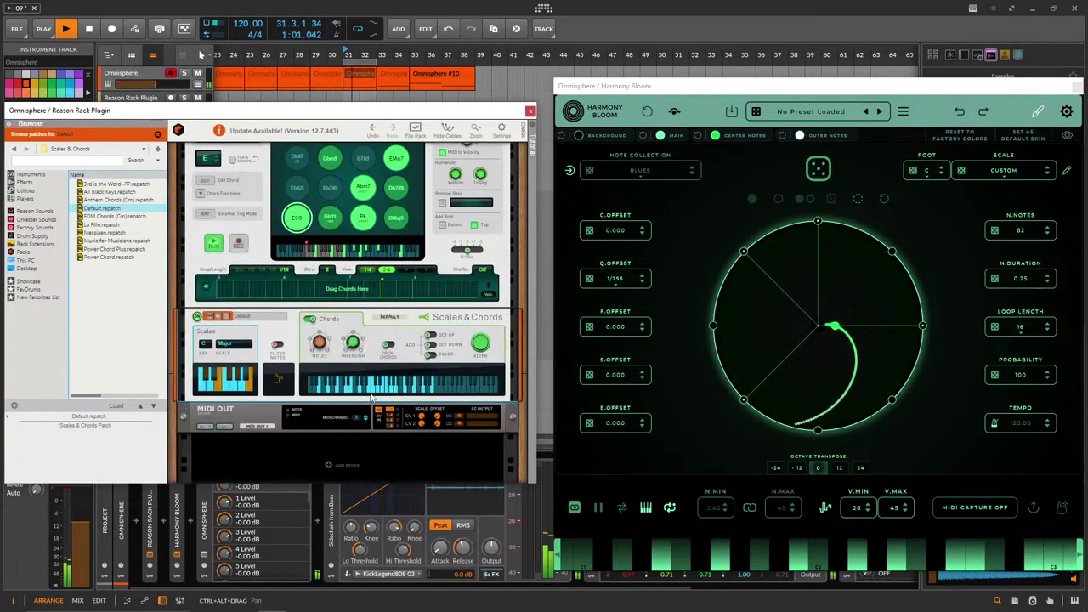
left_click(237, 349)
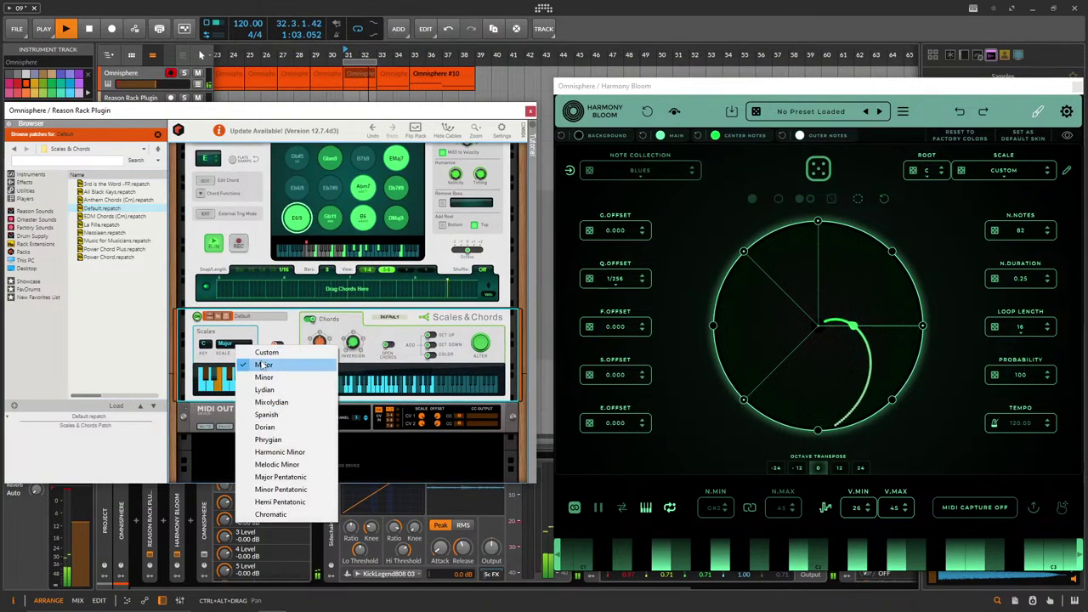
left_click(289, 354)
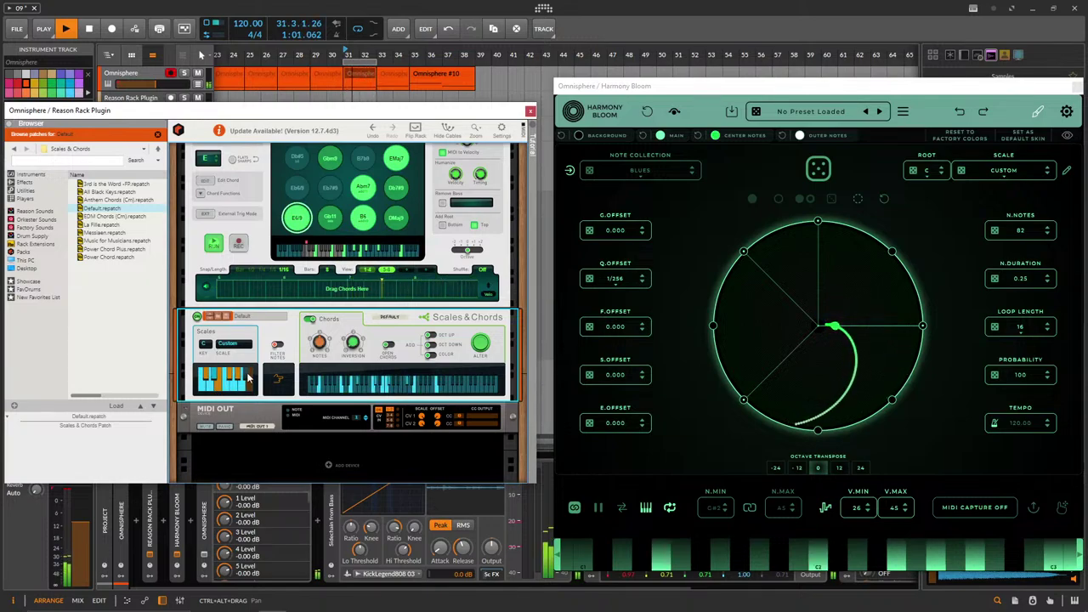
Audition the Scales & Chords patches from EDM Chords (Cm) onward, load Power Chord Plus and adjust its chord inversion.
left_click(209, 318)
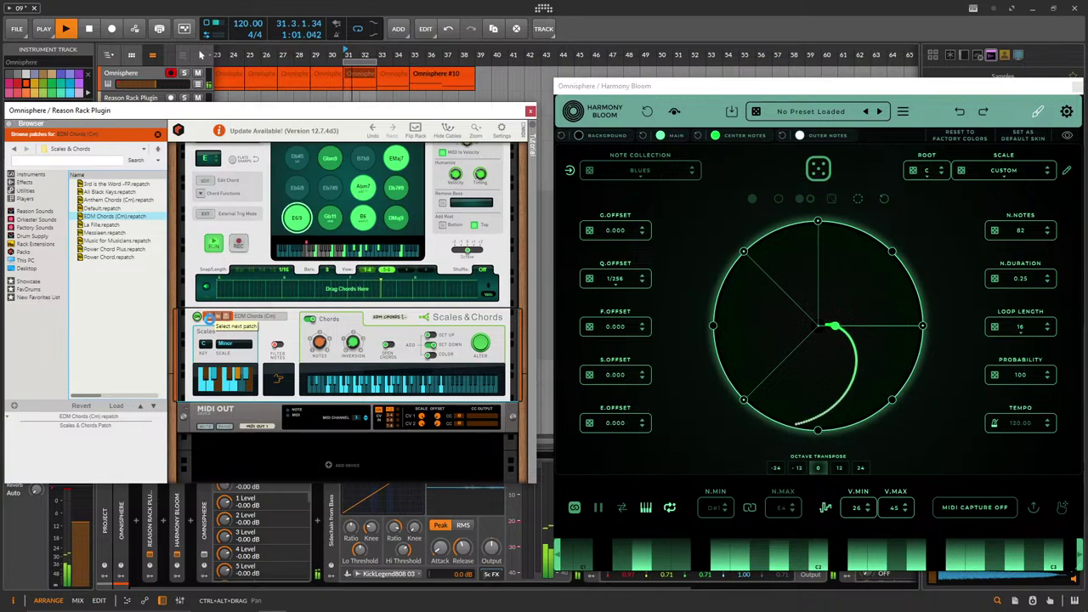
left_click(209, 318)
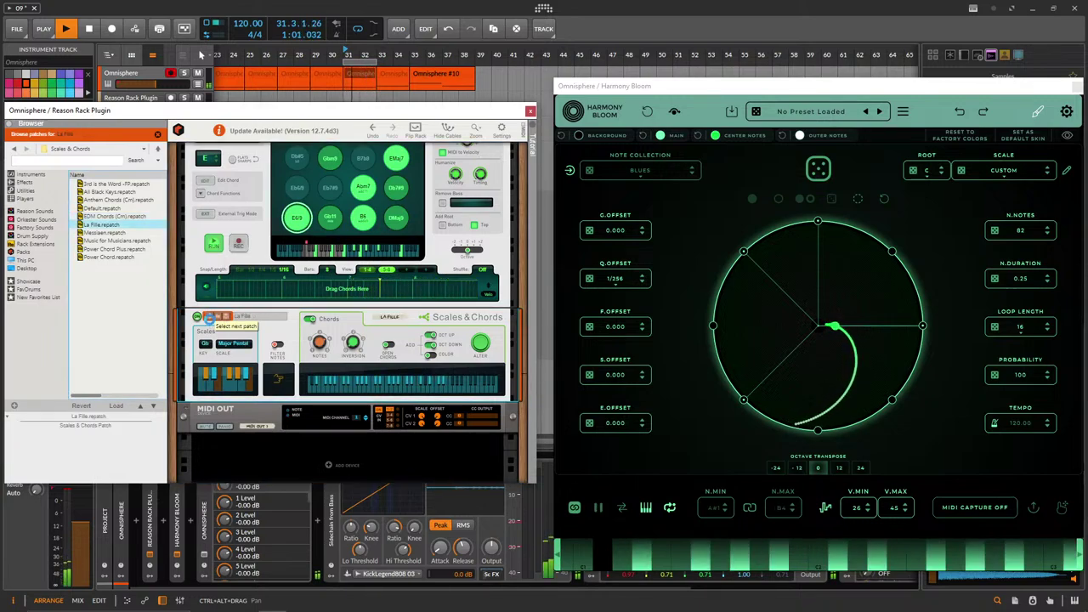
left_click(210, 319)
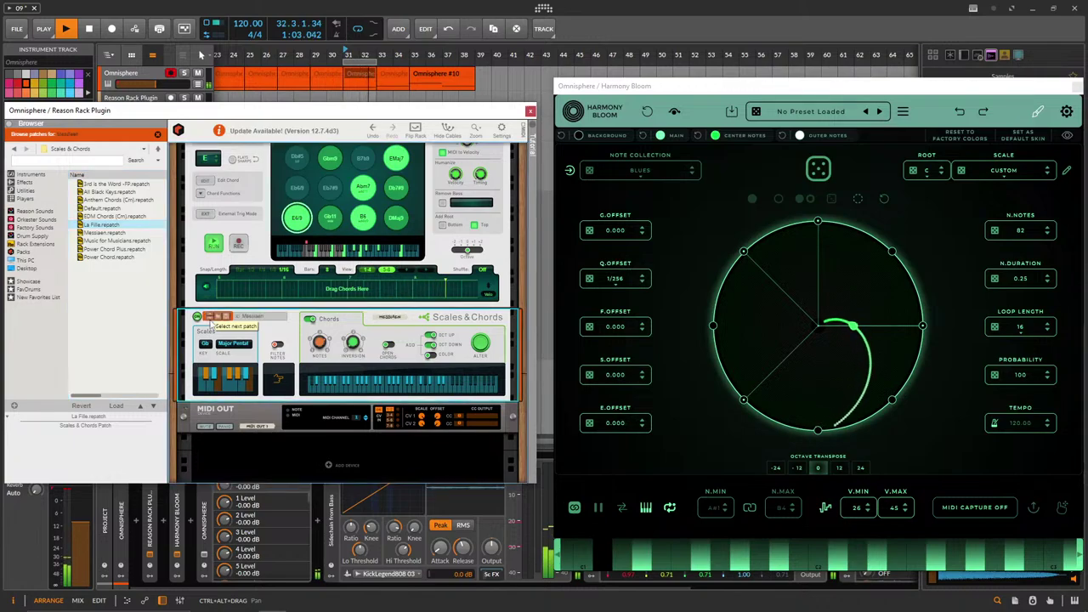
left_click(210, 317)
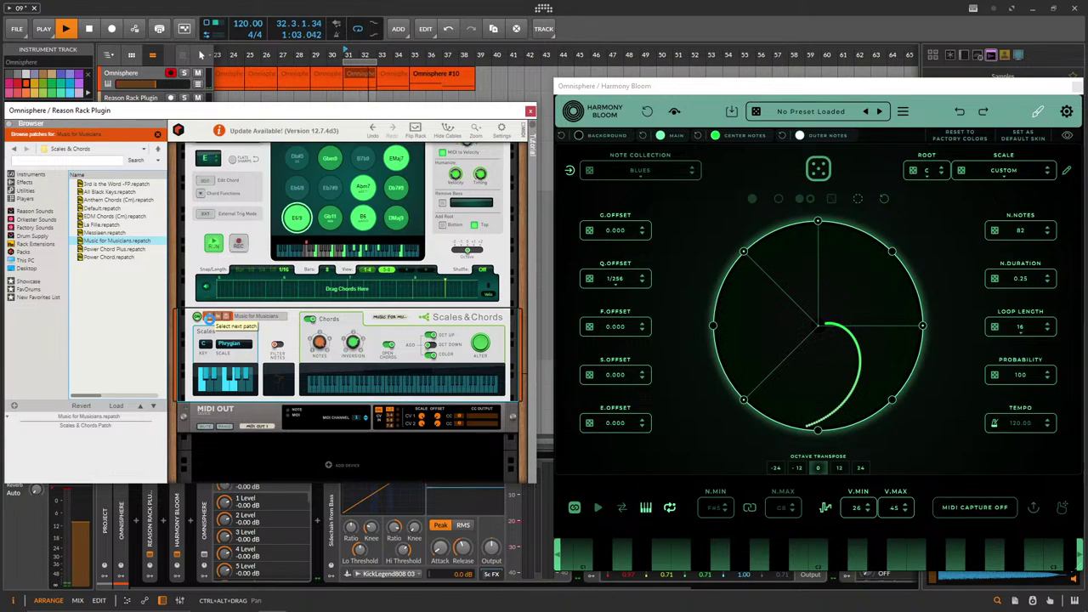
left_click(209, 317)
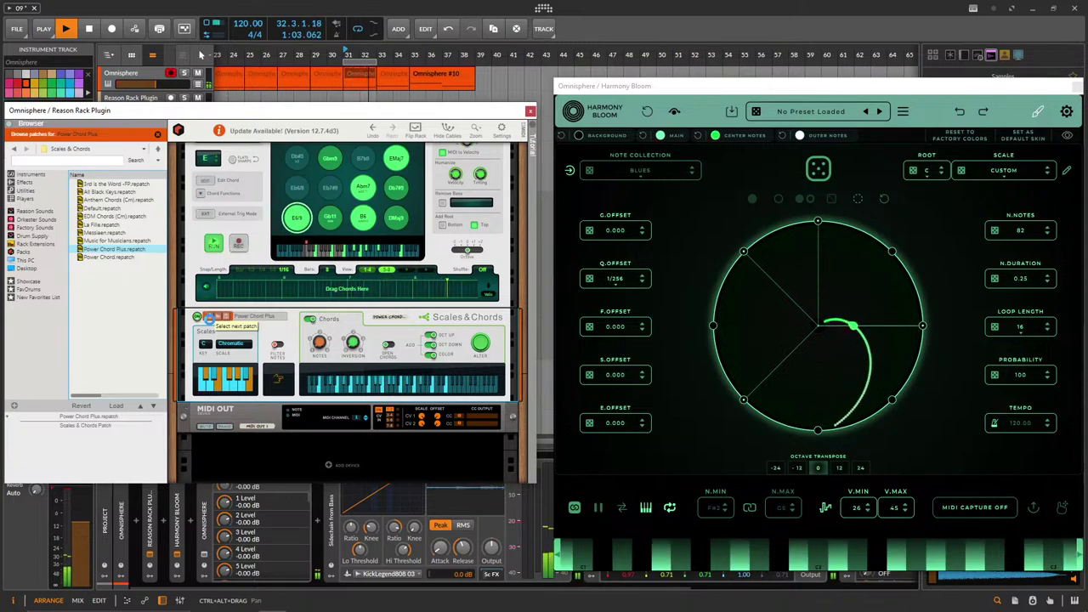
left_click(352, 347)
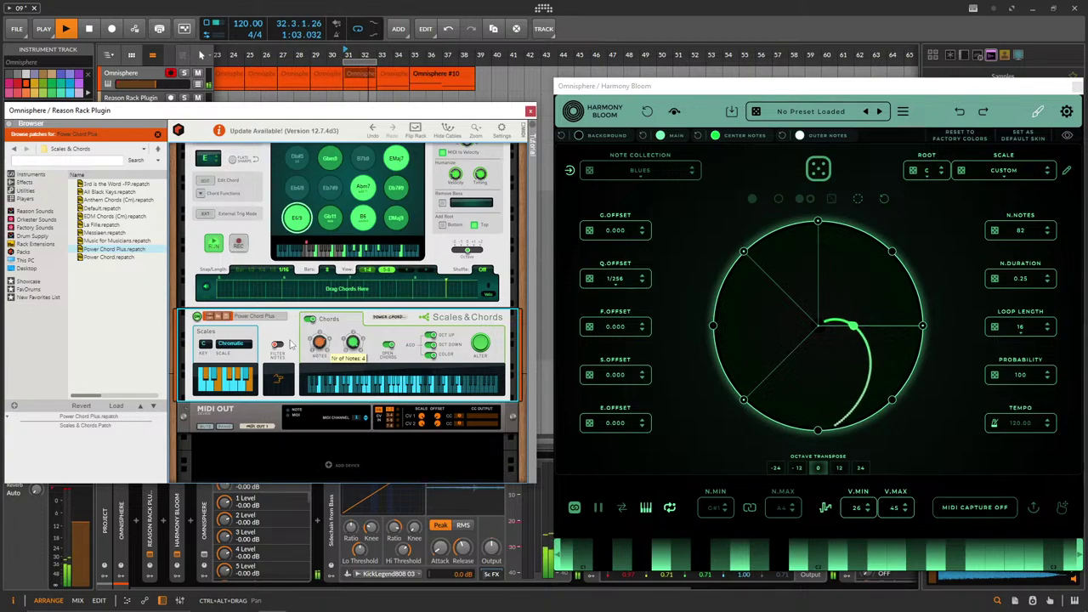
Remove the Scales & Chords player, audition the Chord Sequencer's Soul & R&B chord sets up to New Soul, and close the rack.
key("Delete")
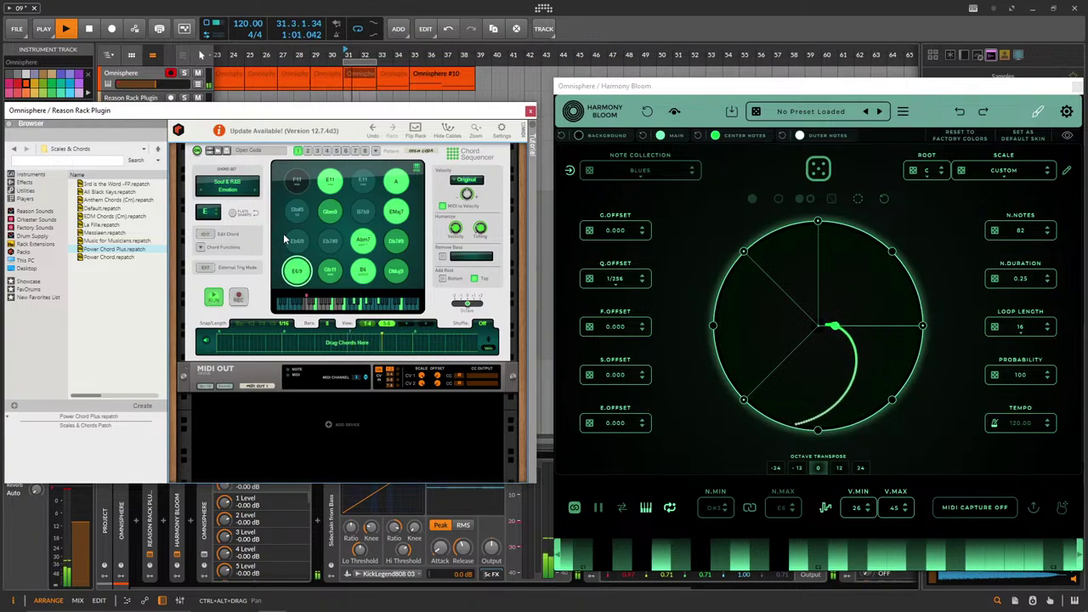
left_click(257, 194)
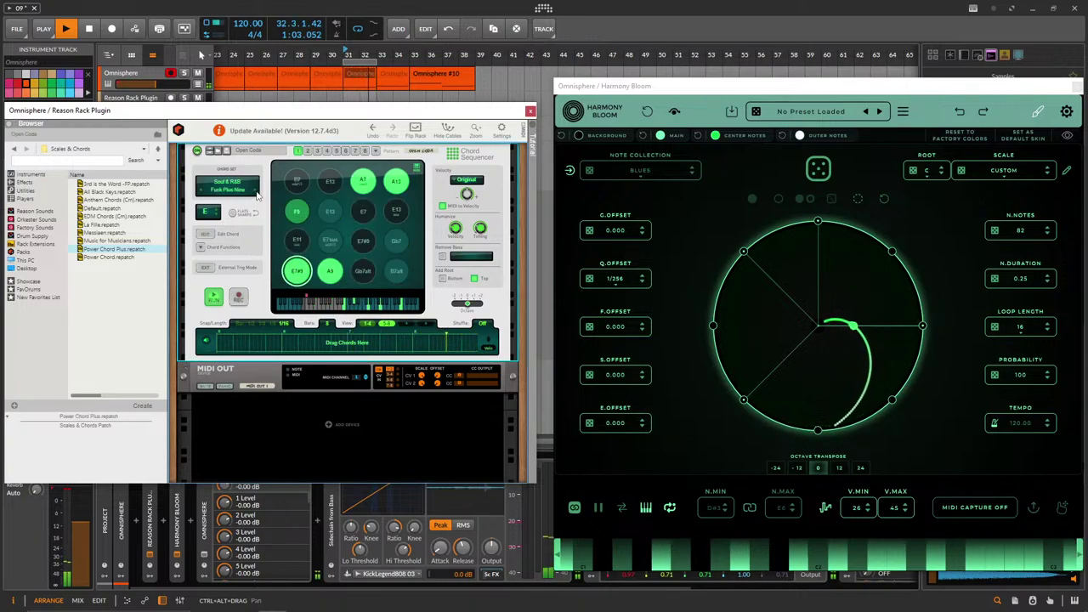
left_click(257, 193)
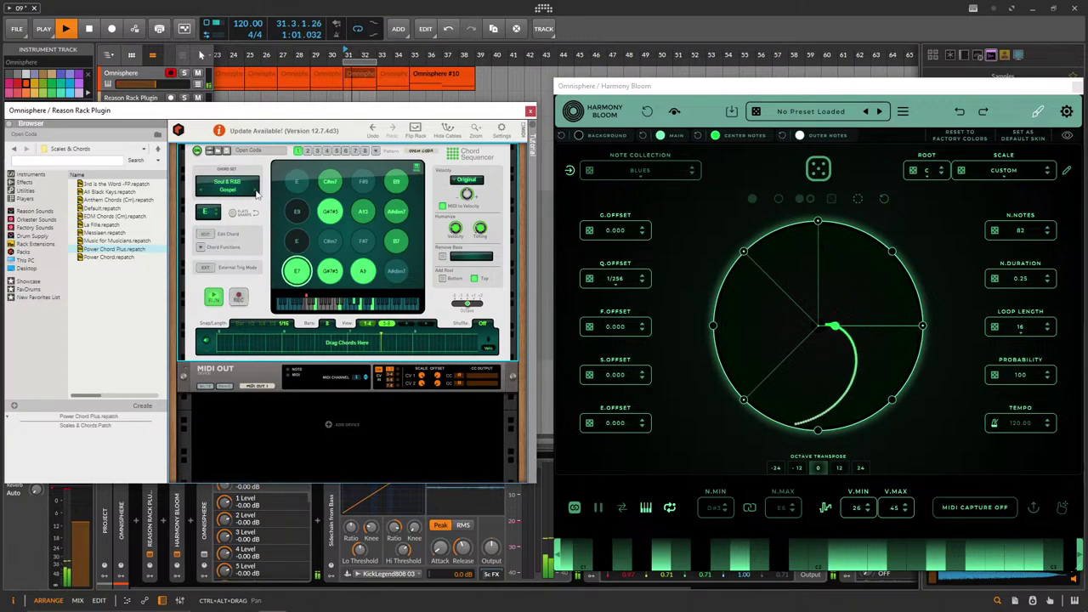
left_click(335, 74)
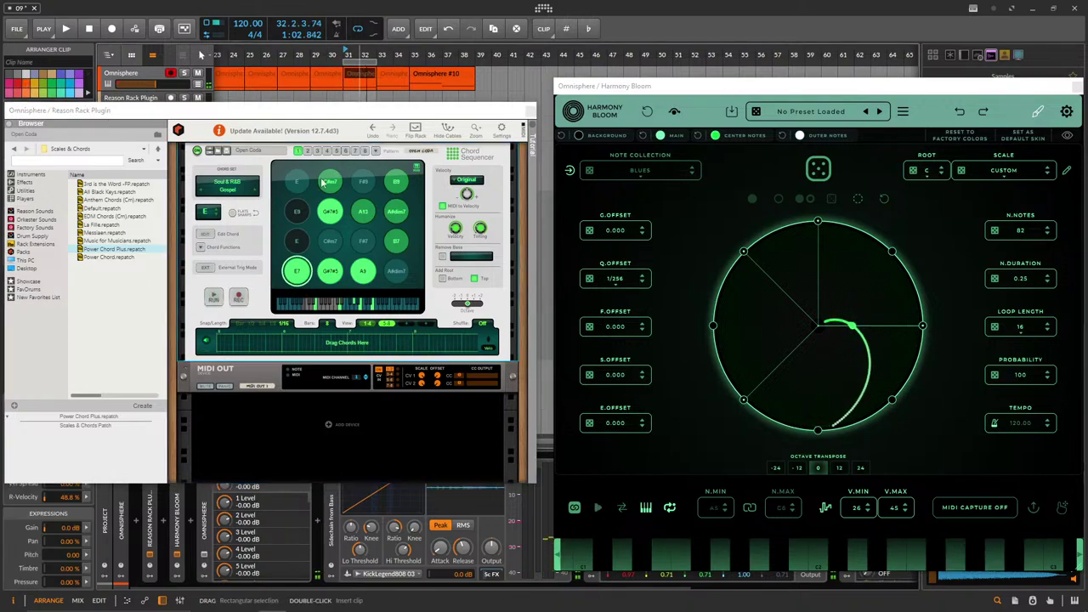
left_click(258, 194)
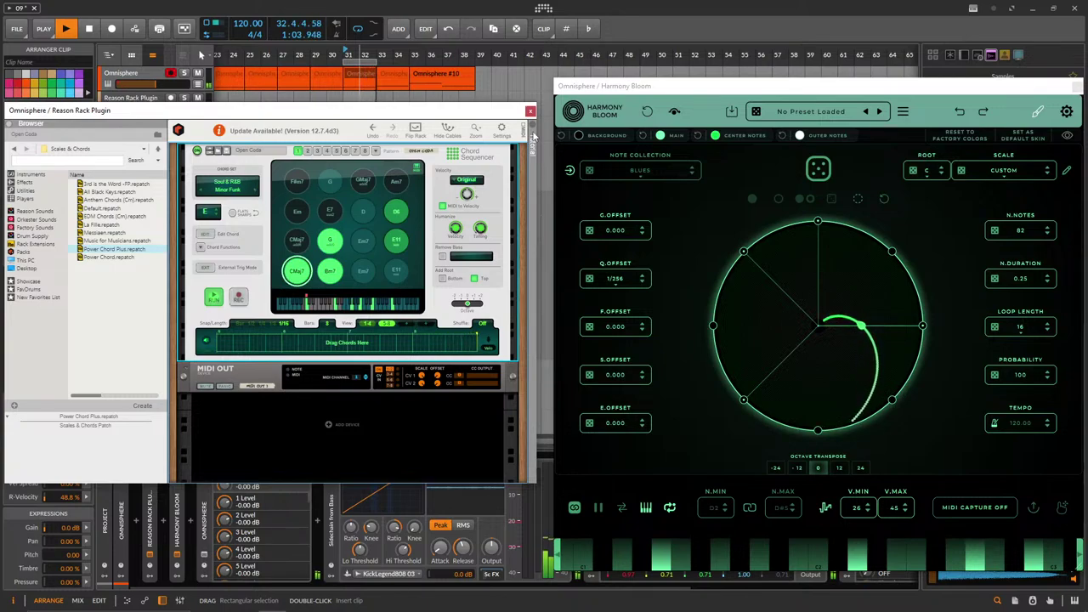
left_click(256, 194)
left_click(255, 194)
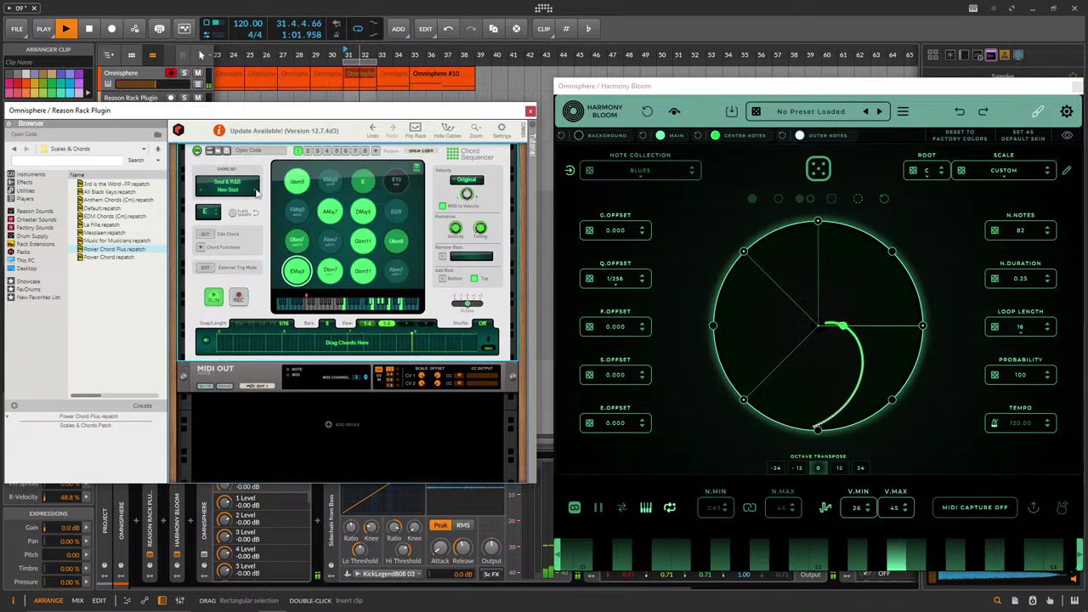
left_click(530, 112)
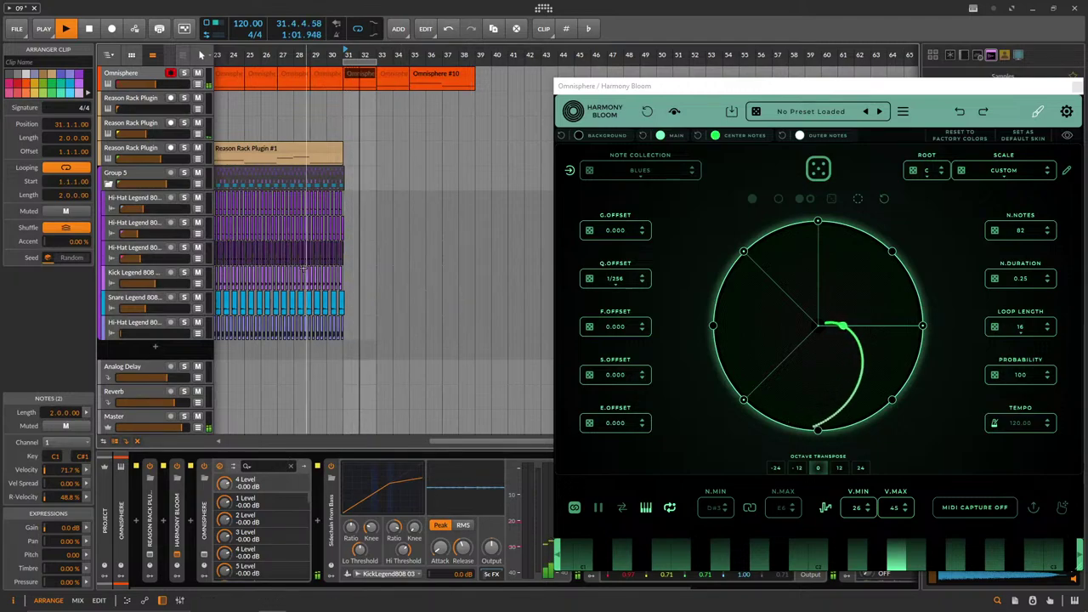
Extend the loop over both two-bar Omnisphere clips, from bar 31 to bar 35.
left_click(391, 79, "shift")
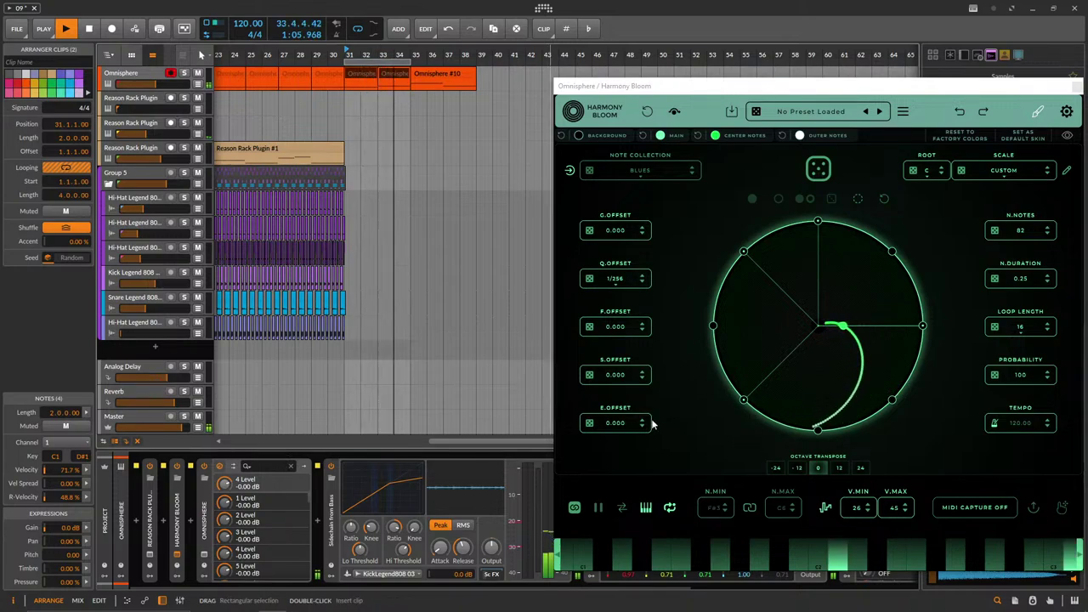
scroll(288, 161, "up", 3)
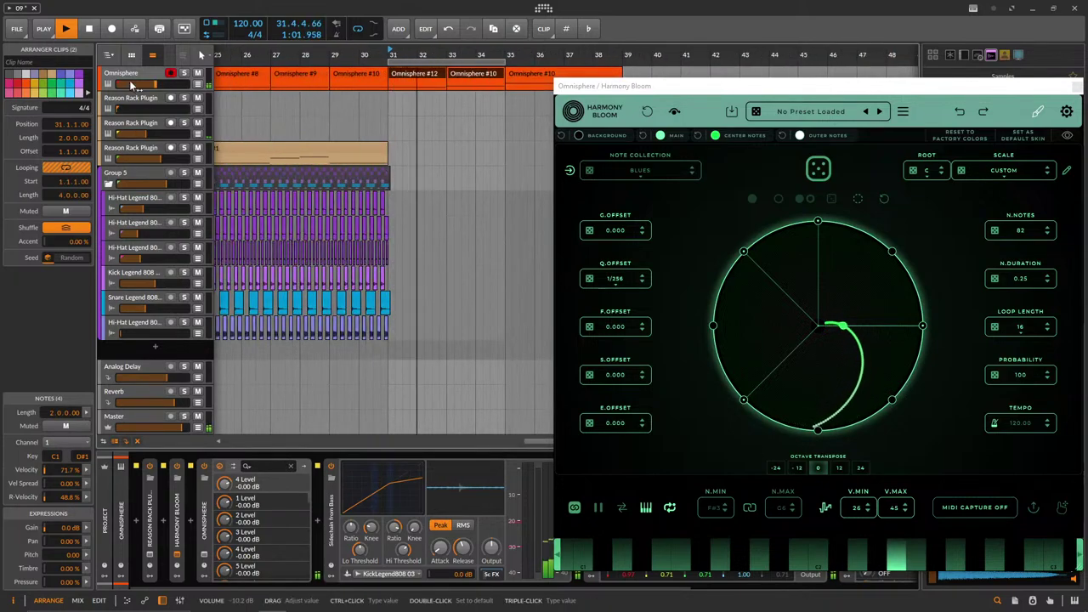
Set the octave of Harmony Bloom's trigger bars 7 and 8 to 12, and its octave transpose to -12.
left_click(174, 554)
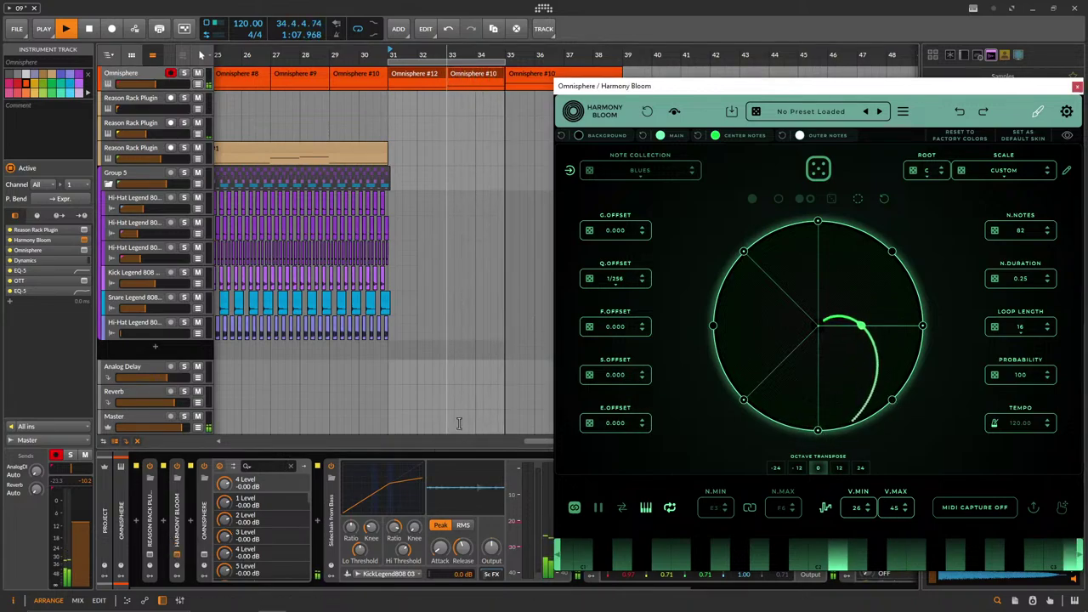
left_click(1065, 112)
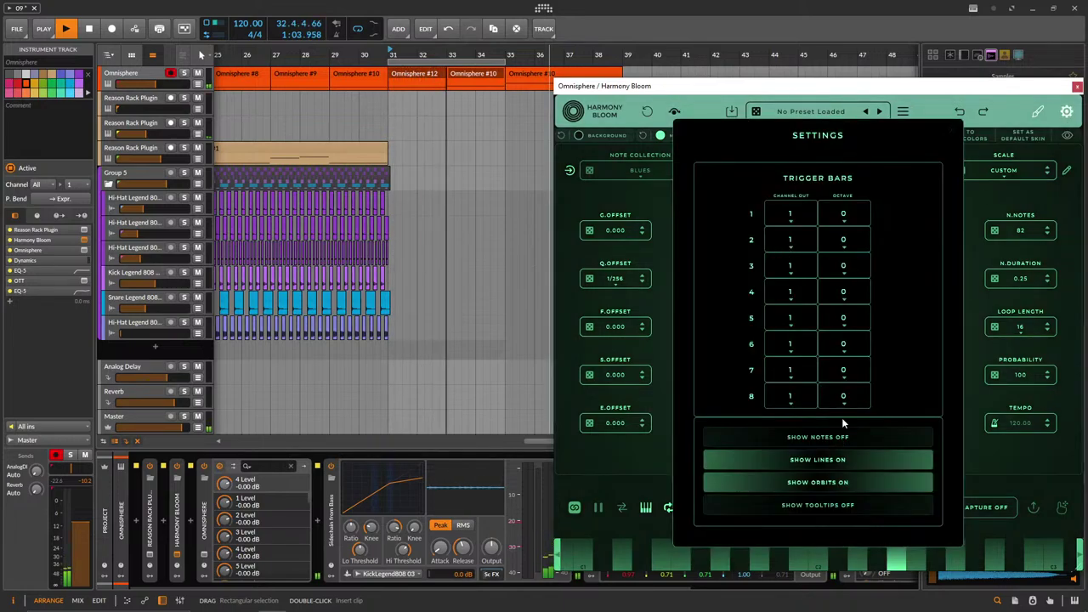
left_click(844, 370)
left_click(845, 323)
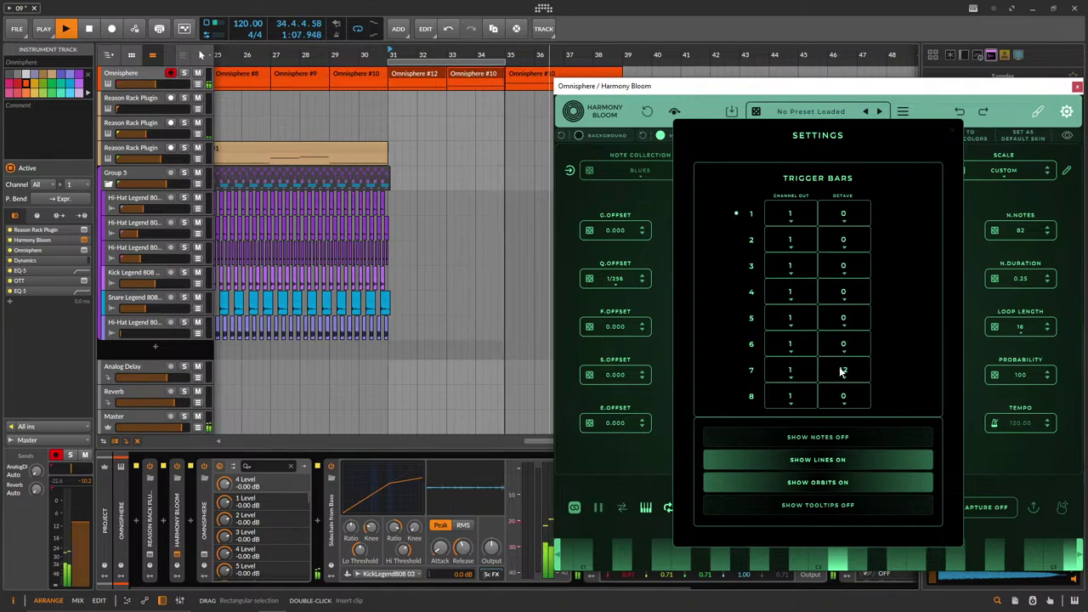
left_click(952, 132)
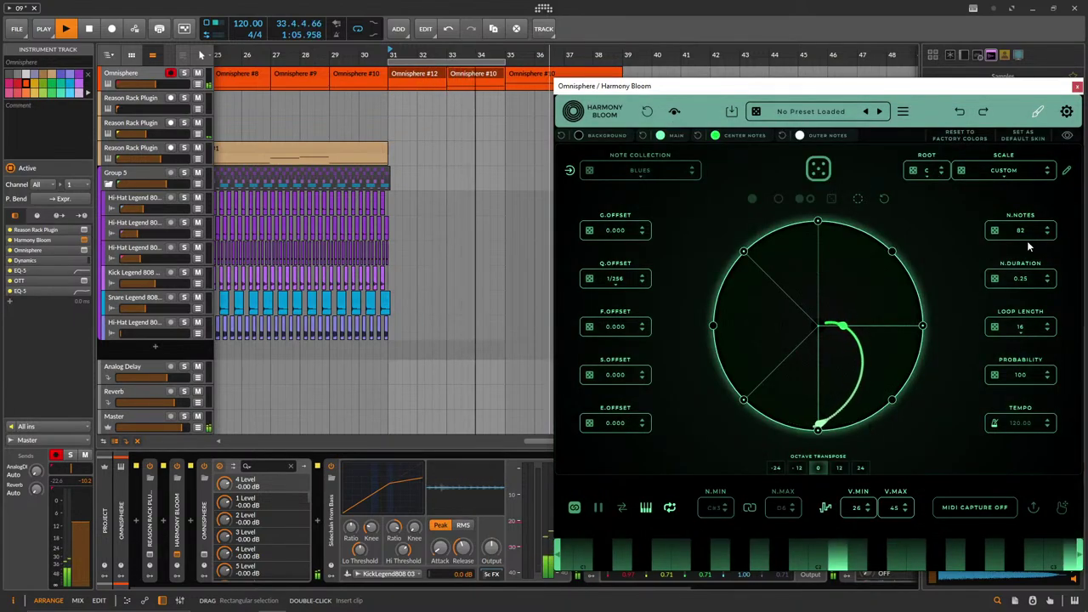
left_click(1067, 113)
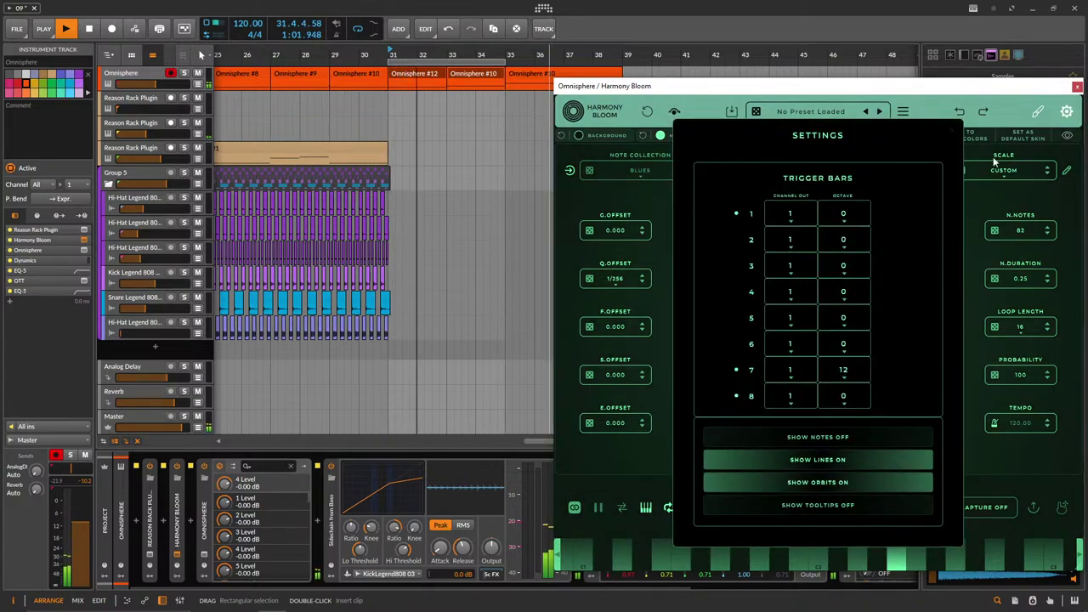
left_click(844, 395)
left_click(844, 348)
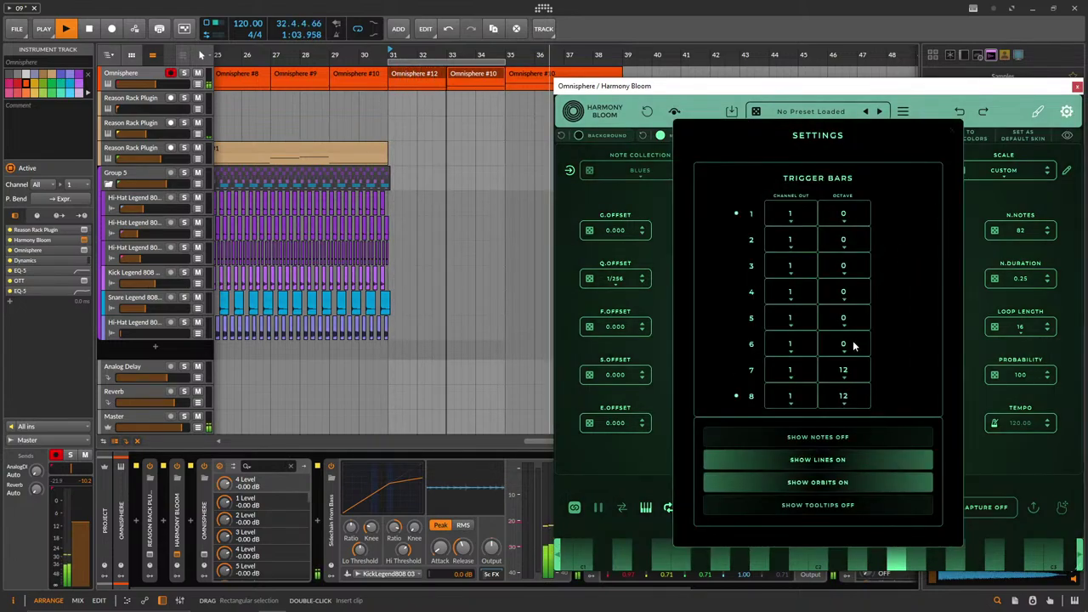
left_click(951, 137)
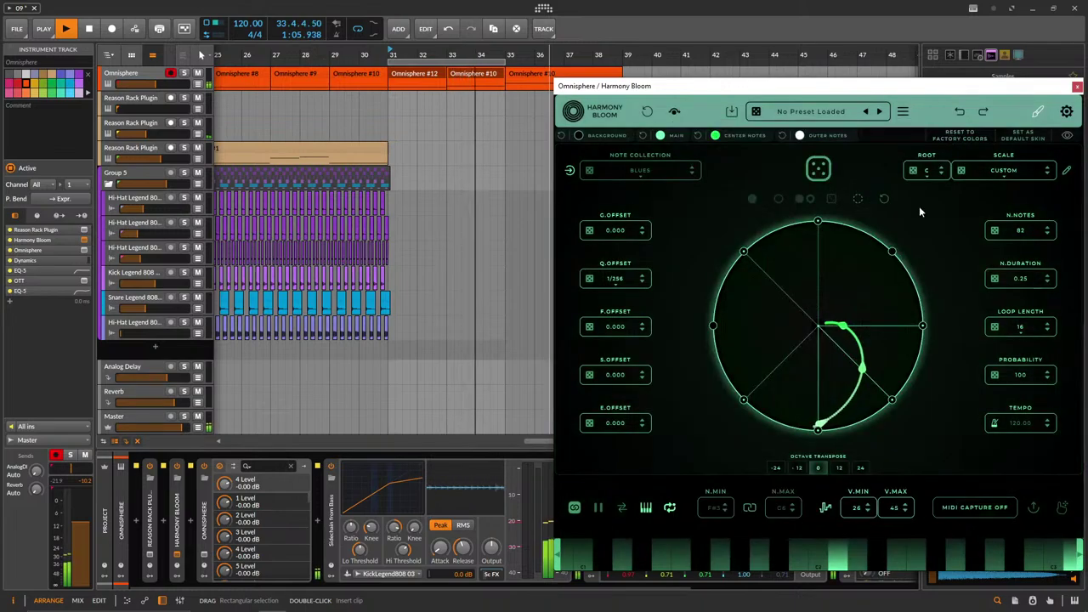
left_click(799, 468)
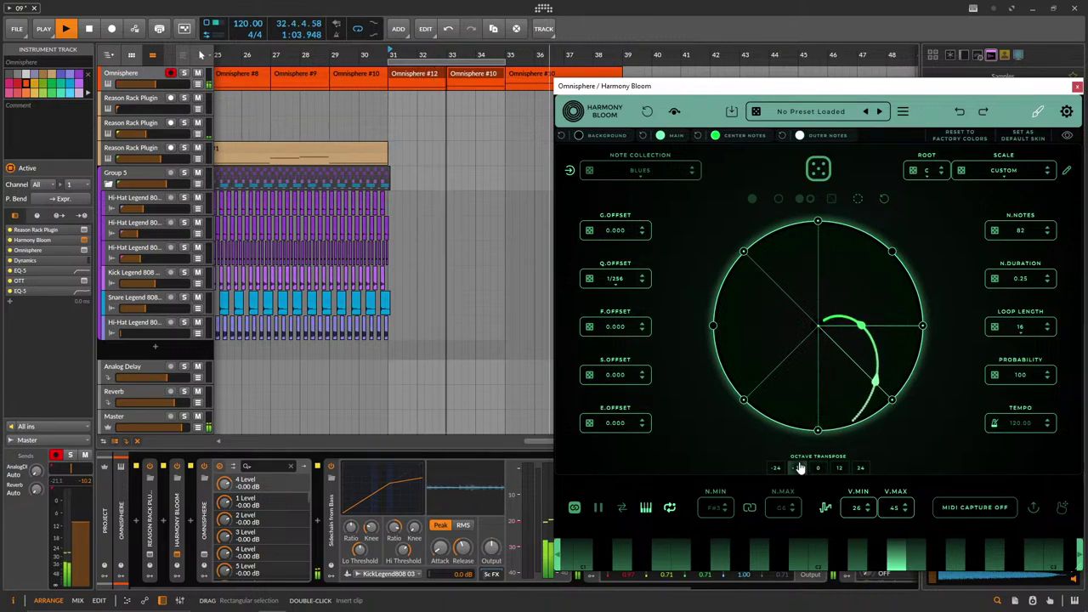
Raise the second Reason Rack Plugin track to -4.5 dB and set its Note Transpose to +1 octave.
left_click_drag(147, 133, 160, 134)
left_click(150, 126)
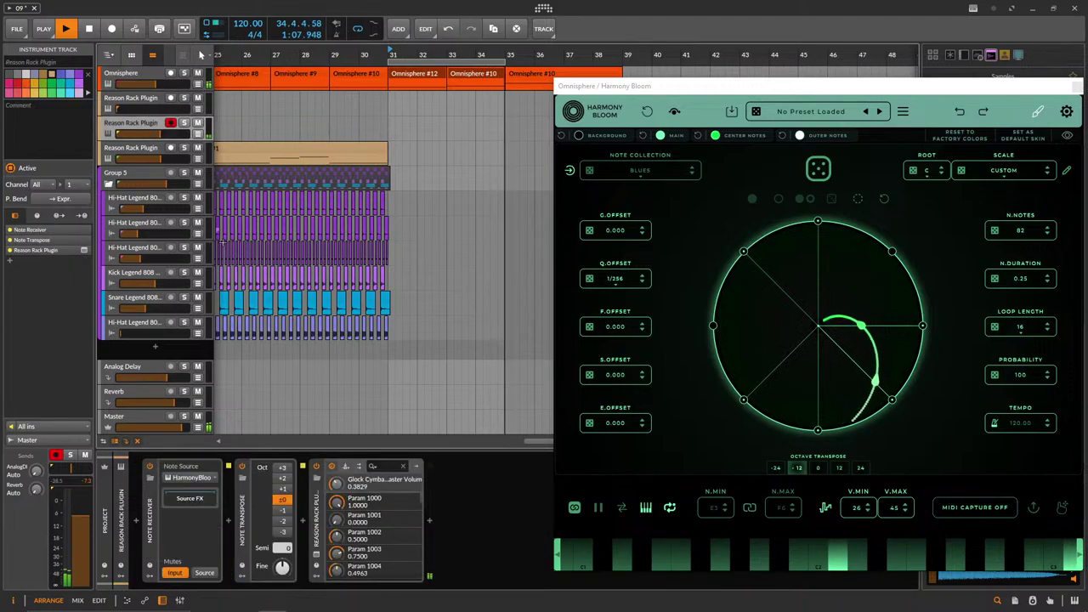
left_click(281, 490)
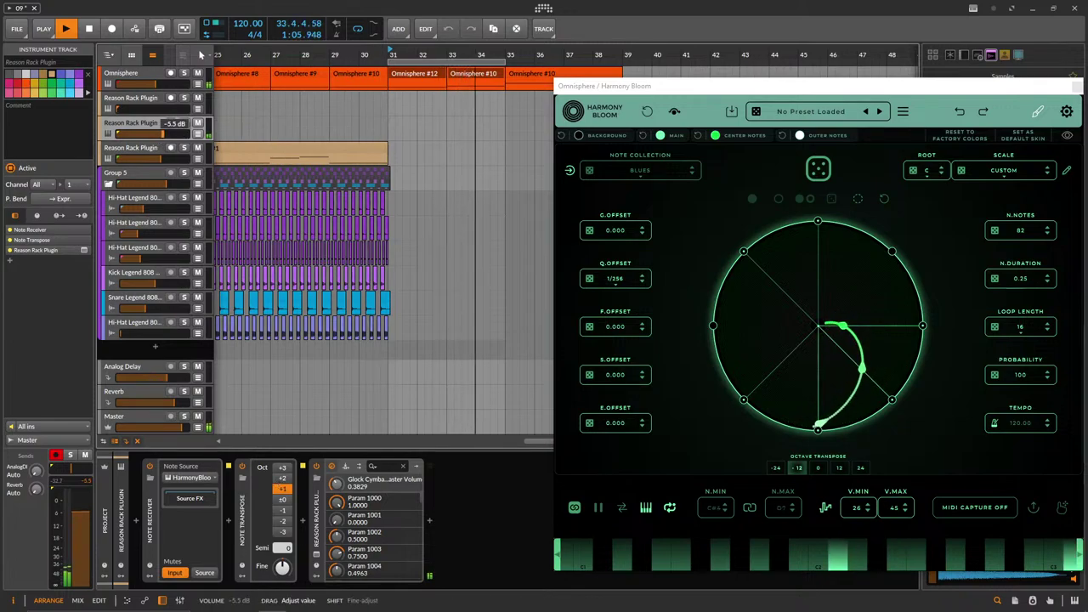
left_click_drag(162, 133, 165, 133)
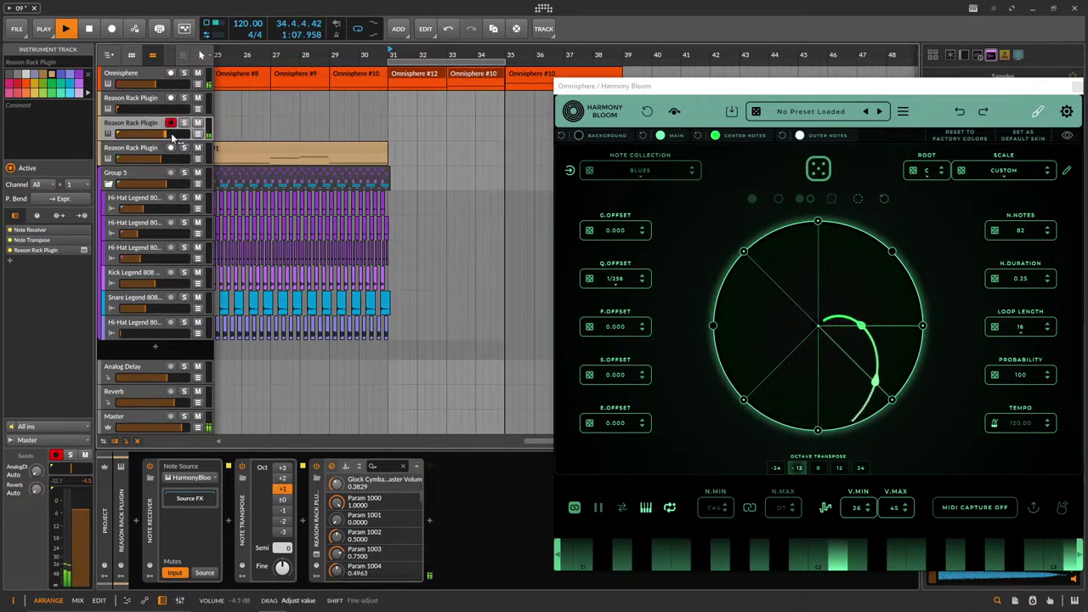
Delete the Omnisphere clip at bar 35 and duplicate the two clips from bar 31 into its place.
scroll(359, 195, "down", 3)
scroll(342, 196, "down", 2)
left_click(405, 77)
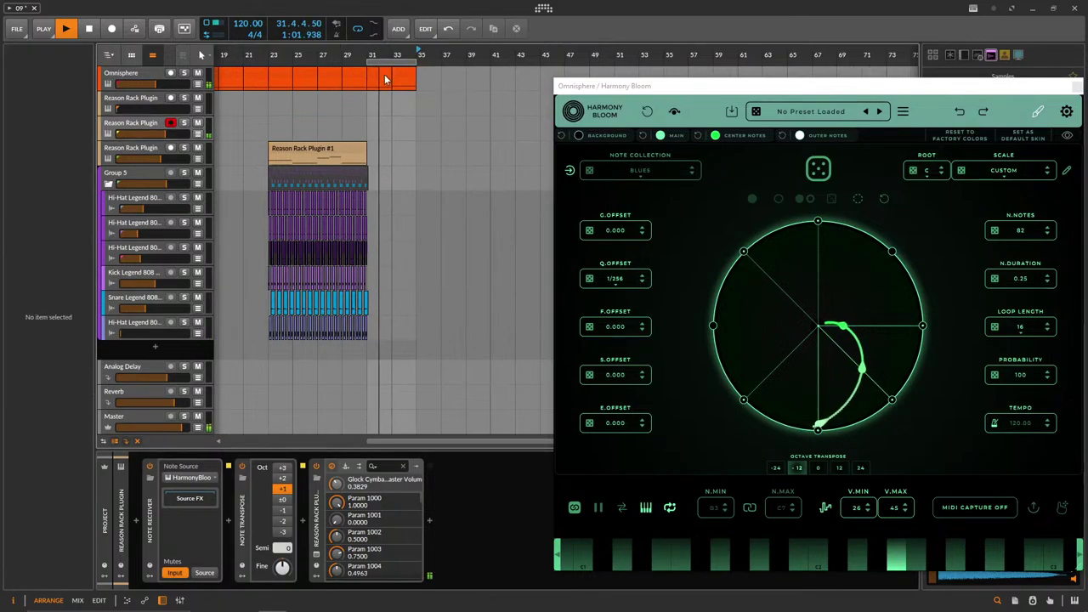
left_click(404, 77, "shift")
key("ctrl+d")
Loop the four Omnisphere clips from bar 31 to bar 39.
scroll(404, 135, "up", 3)
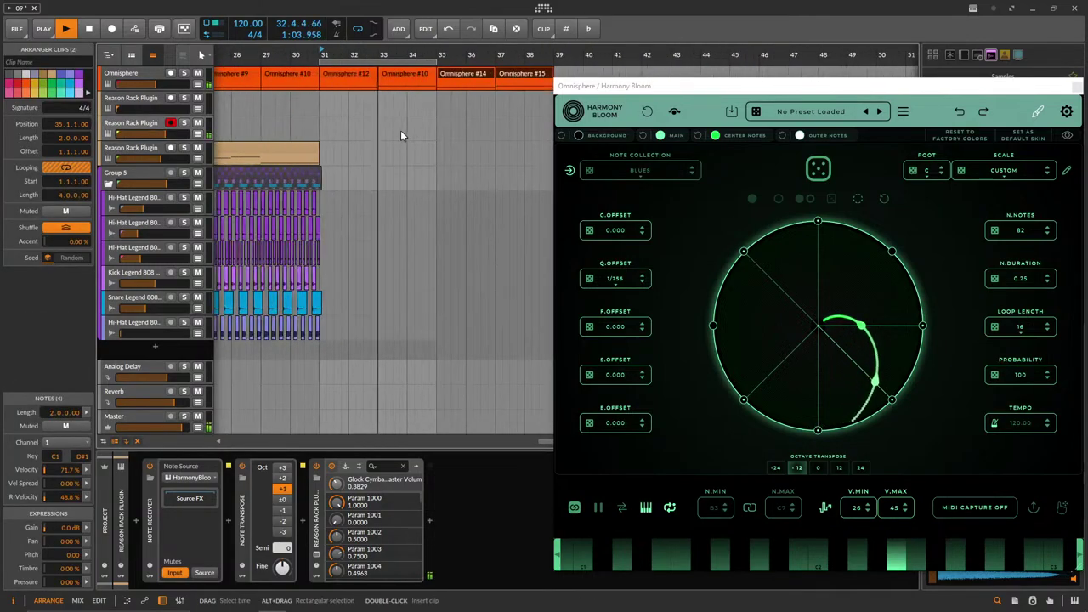
left_click(331, 75)
left_click(513, 75, "shift")
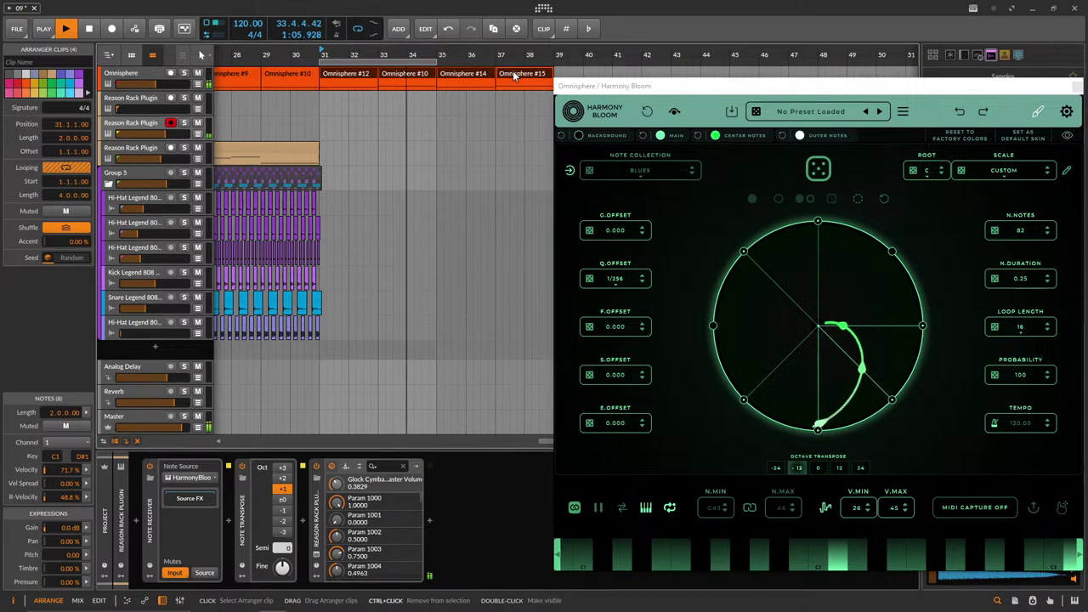
key("ctrl+l")
scroll(450, 182, "down", 2)
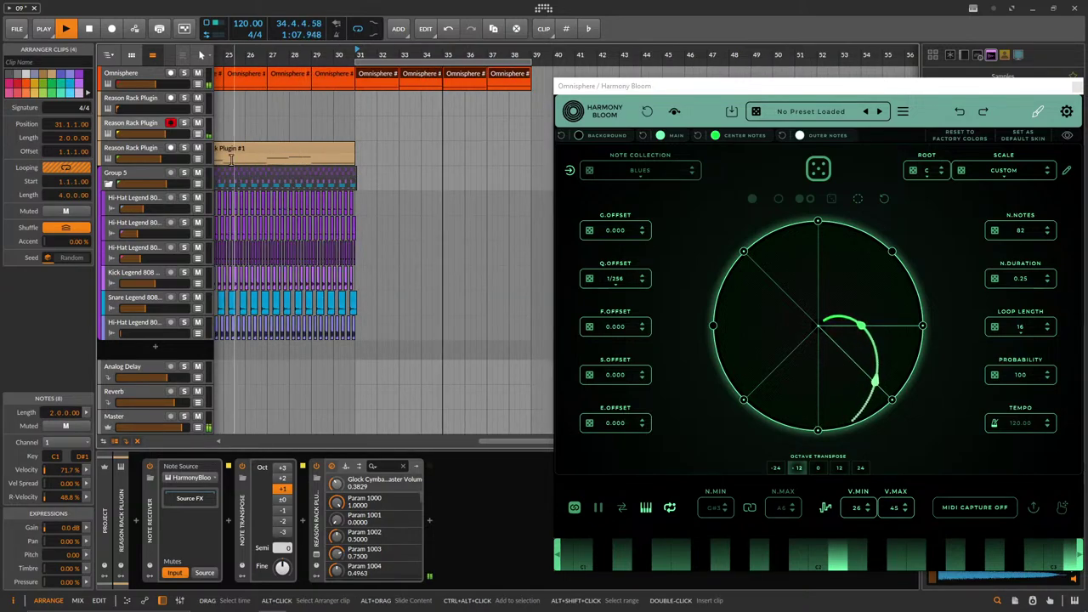
Copy the third Reason Rack Plugin track's clip to bar 31, and set that track to -8.8 dB and the first one to -29.4 dB.
left_click(133, 103)
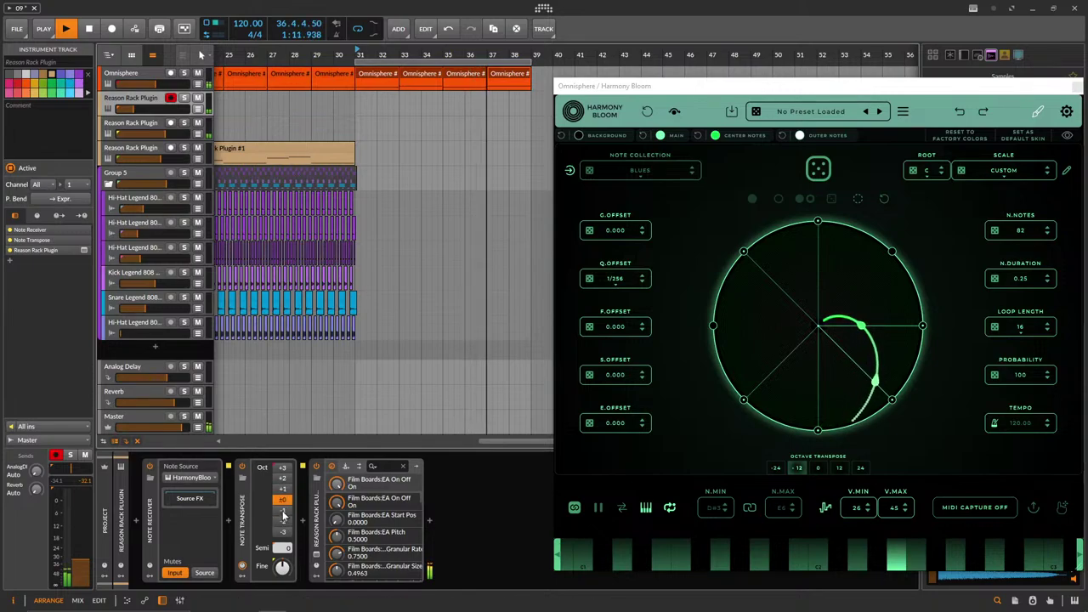
left_click_drag(311, 145, 449, 153)
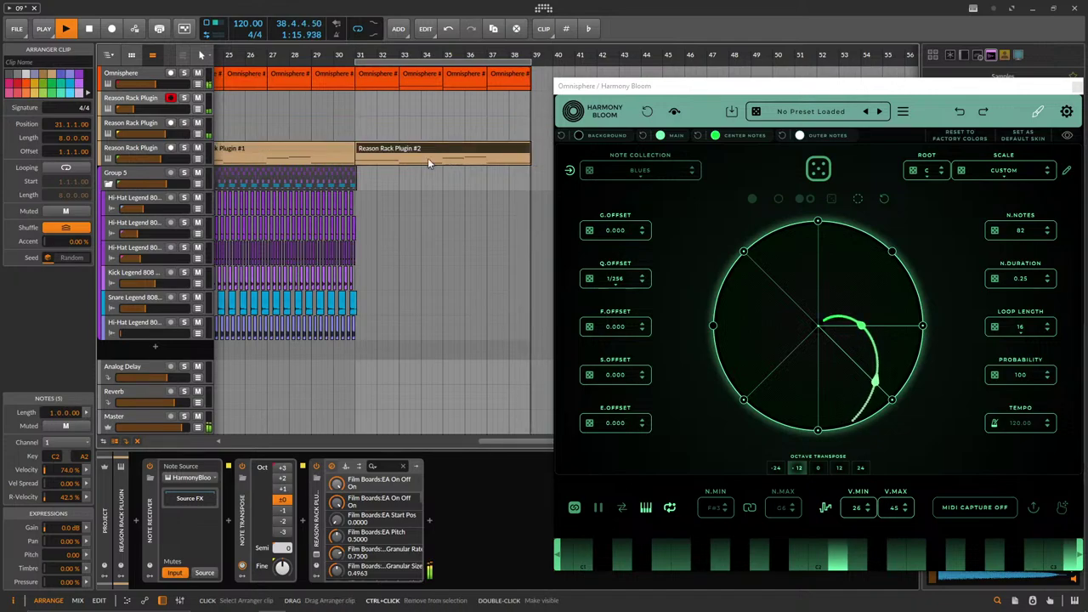
mouse_move(158, 156)
left_click_drag(158, 158, 158, 158)
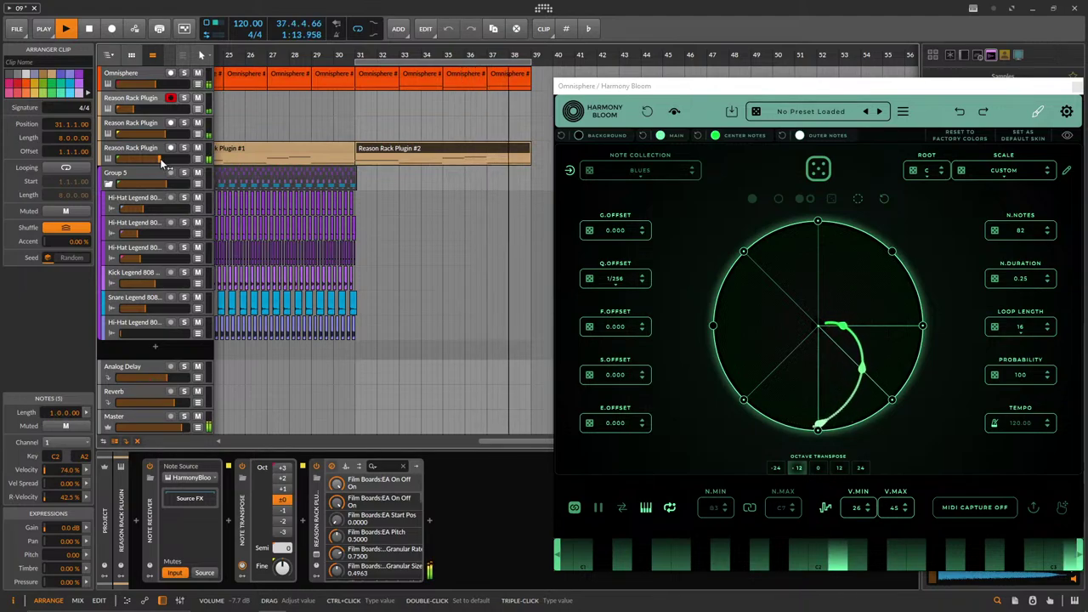
left_click(145, 151)
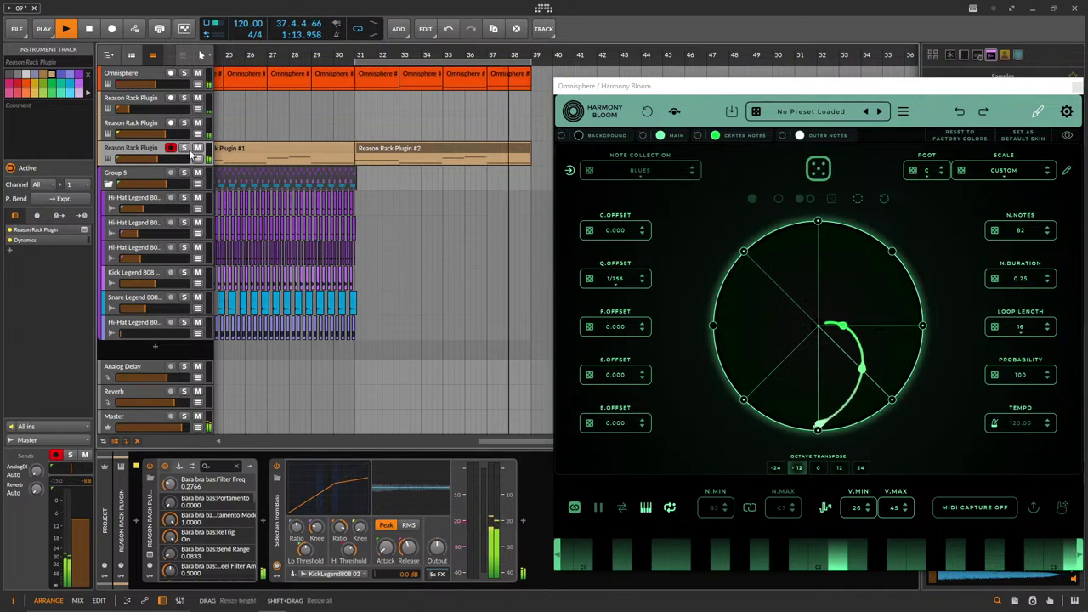
left_click(192, 108)
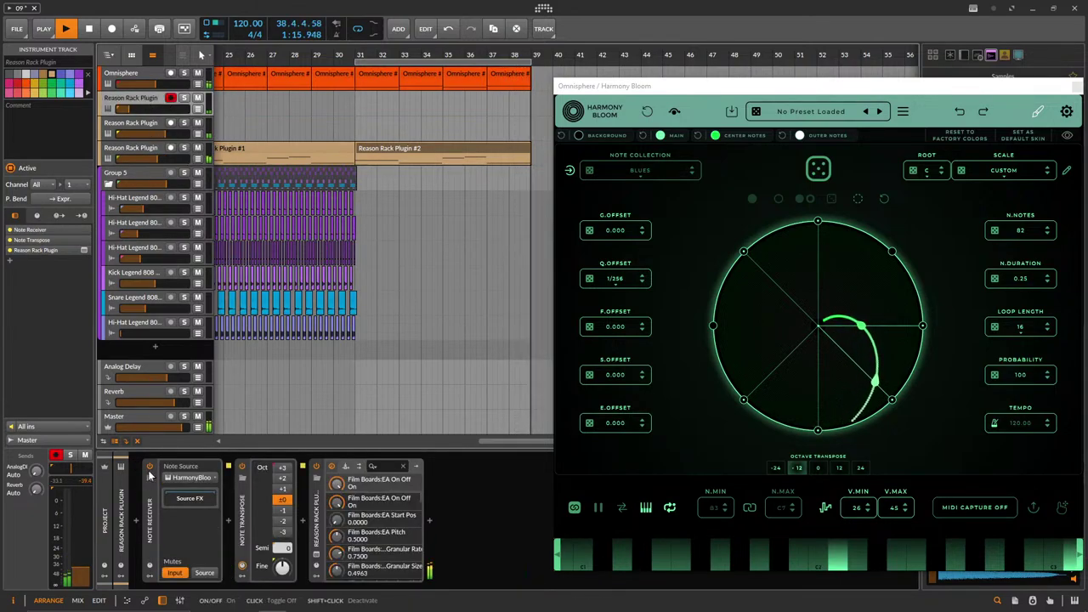
Open Omnisphere's multi mixer and set part 2 to MIDI channel 1.
left_click(167, 85)
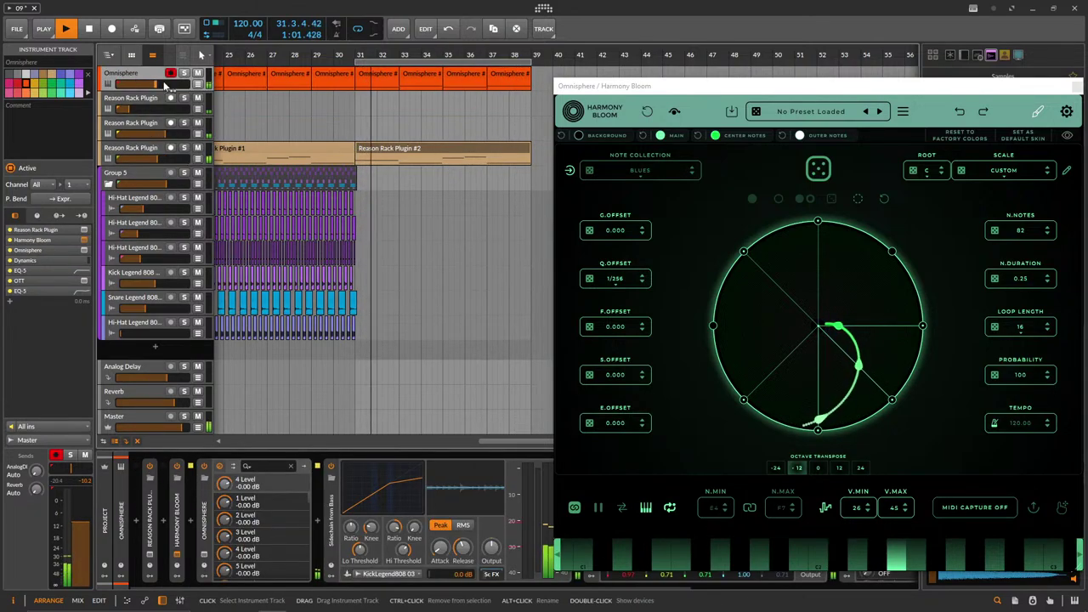
left_click(203, 553)
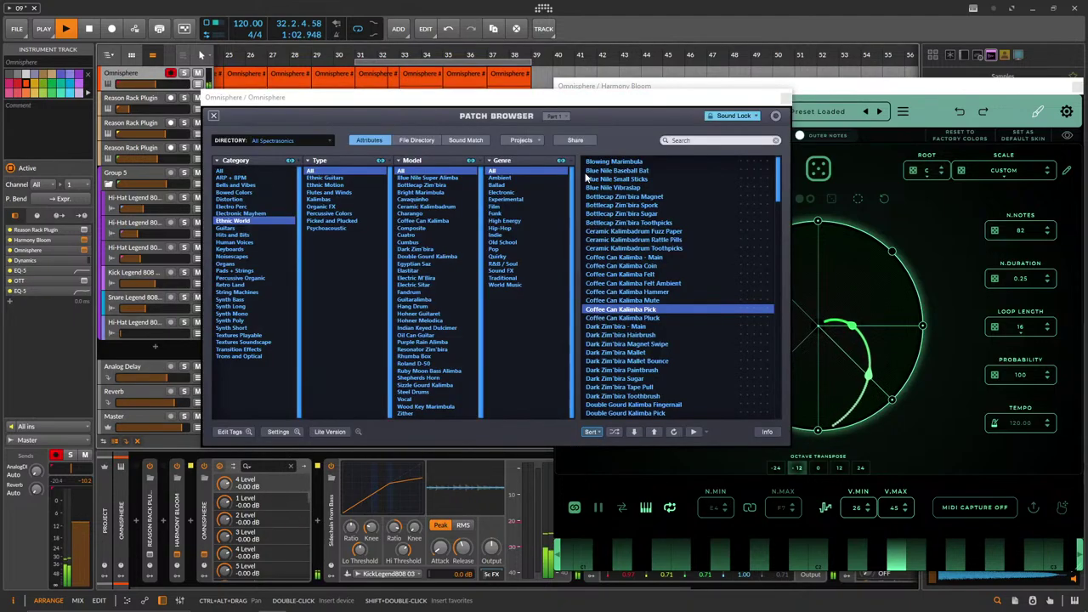
left_click(214, 115)
left_click(378, 243)
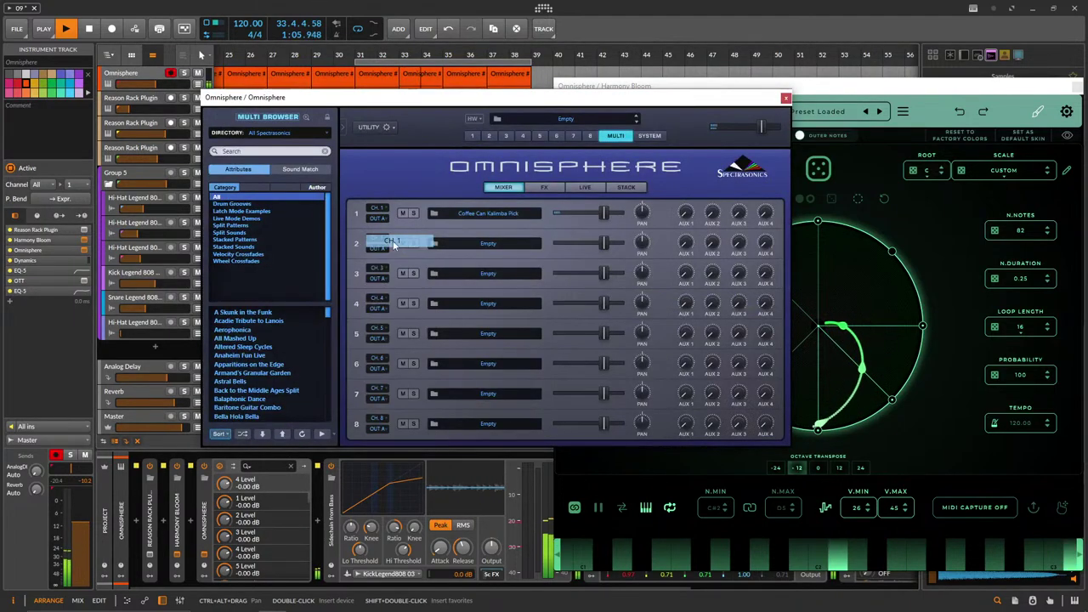
Load the Bells and Vibes patch Eurosphere 1 into Omnisphere part 2 and lower the part to -25.2 dB.
left_click(464, 244)
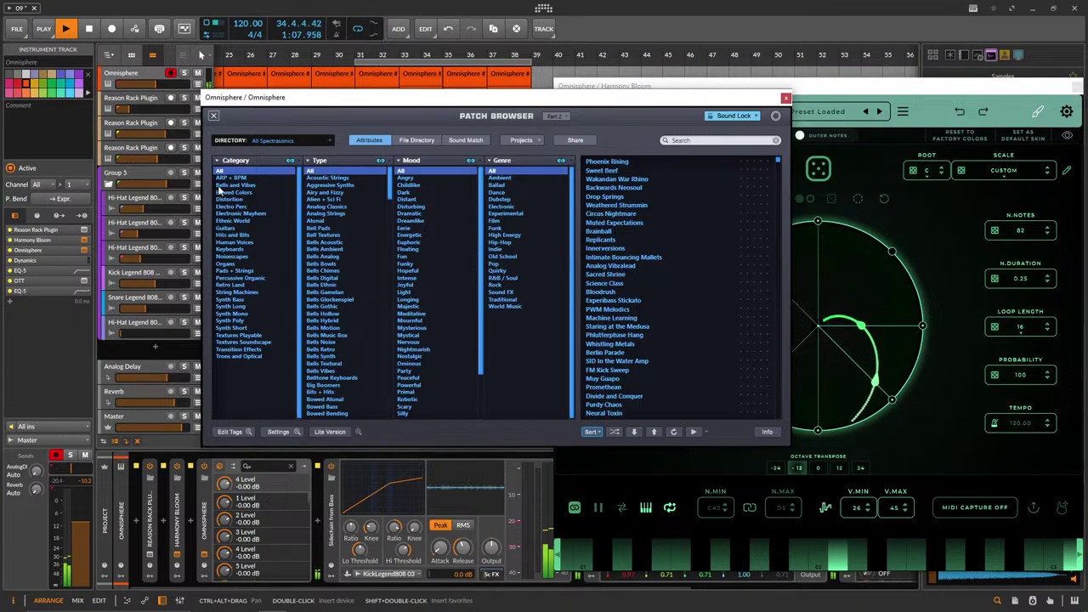
left_click(241, 185)
left_click(622, 240)
left_click(619, 249)
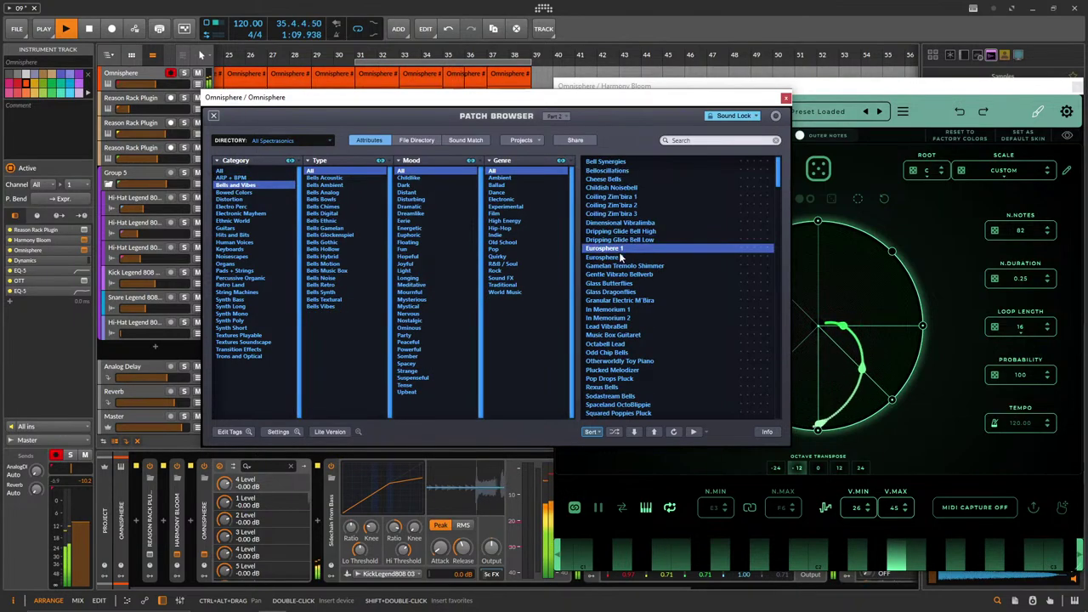
left_click(213, 116)
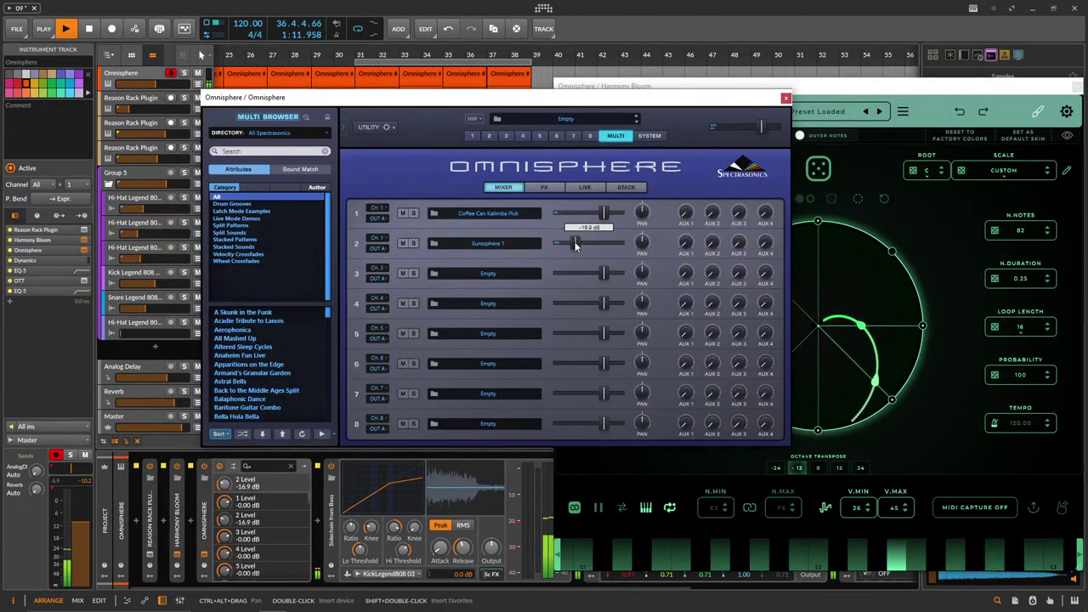
left_click_drag(575, 245, 572, 245)
Audition other Bells and Vibes patches for Omnisphere part 2, loading Otherworldly Toy Piano and Plucked Melodizer.
left_click(520, 246)
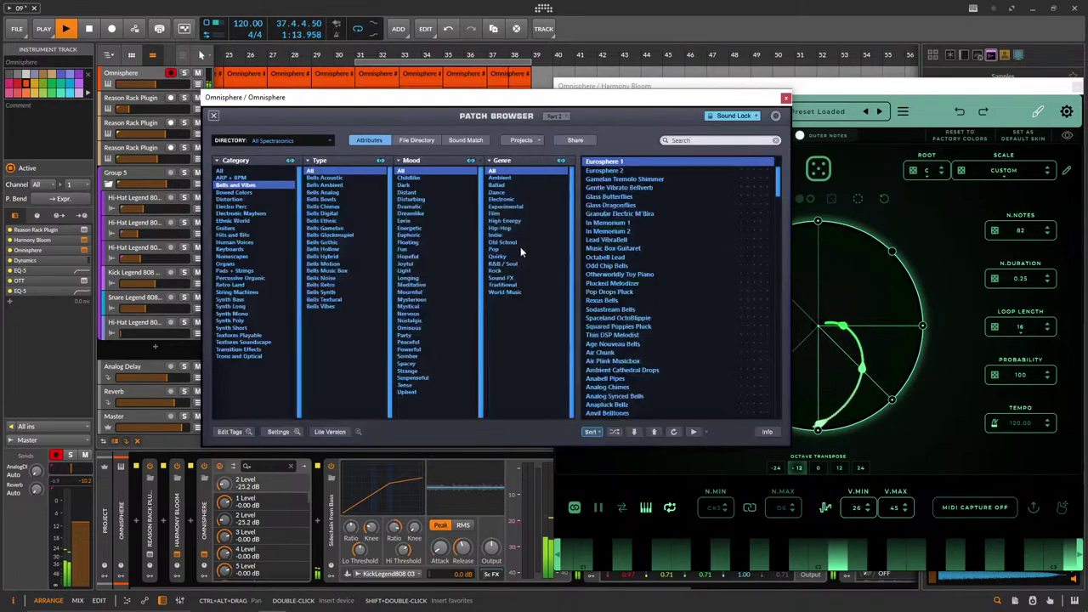
left_click(610, 275)
left_click(610, 284)
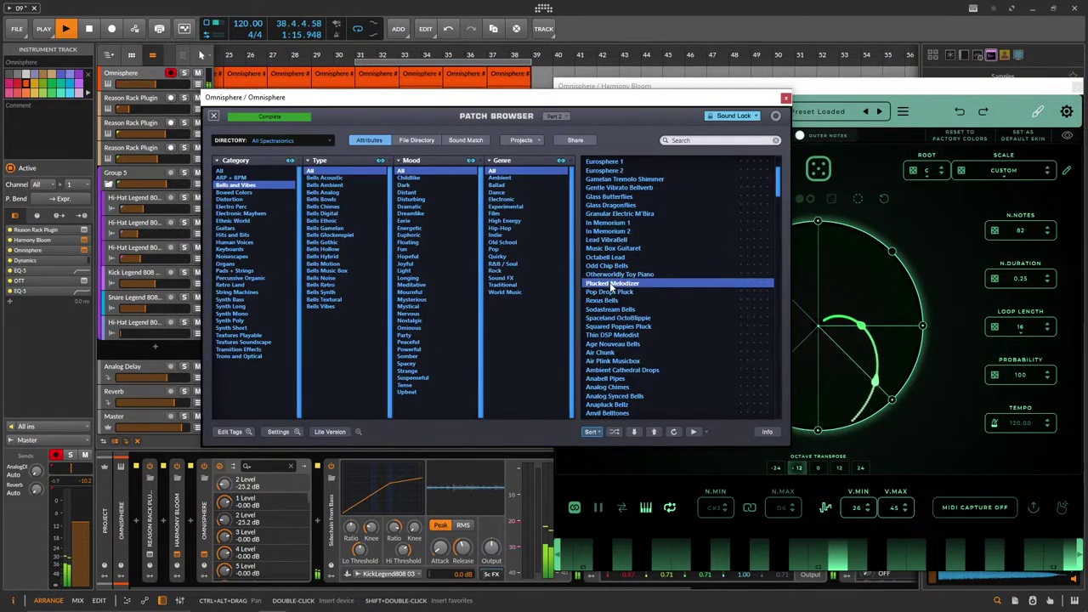
Close the patch browser and set the Plucked Melodizer part's mixer level to -19.0 dB.
left_click(216, 115)
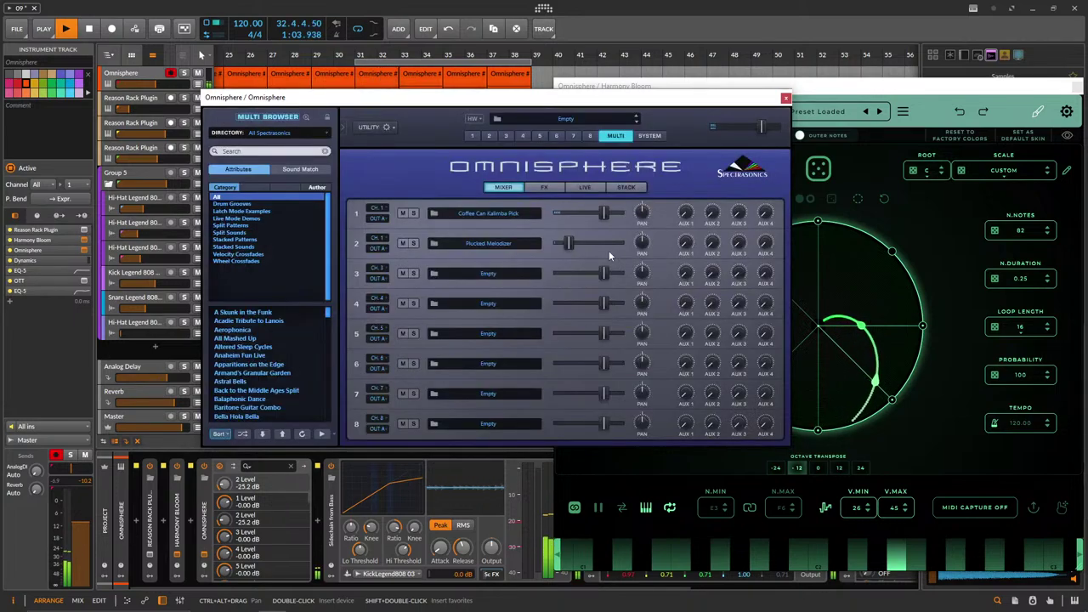
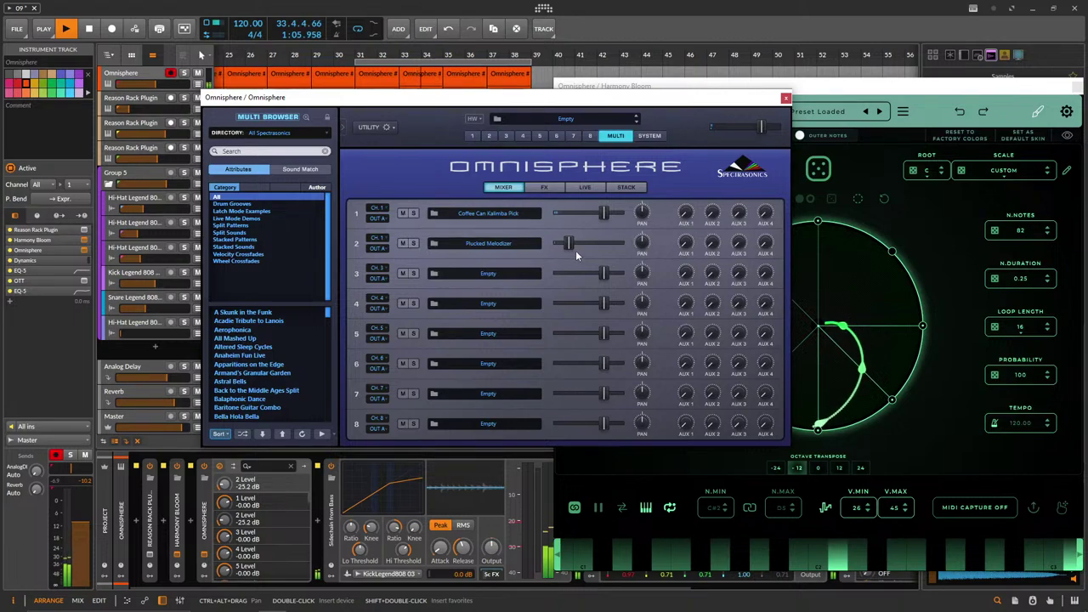
left_click_drag(564, 238, 573, 244)
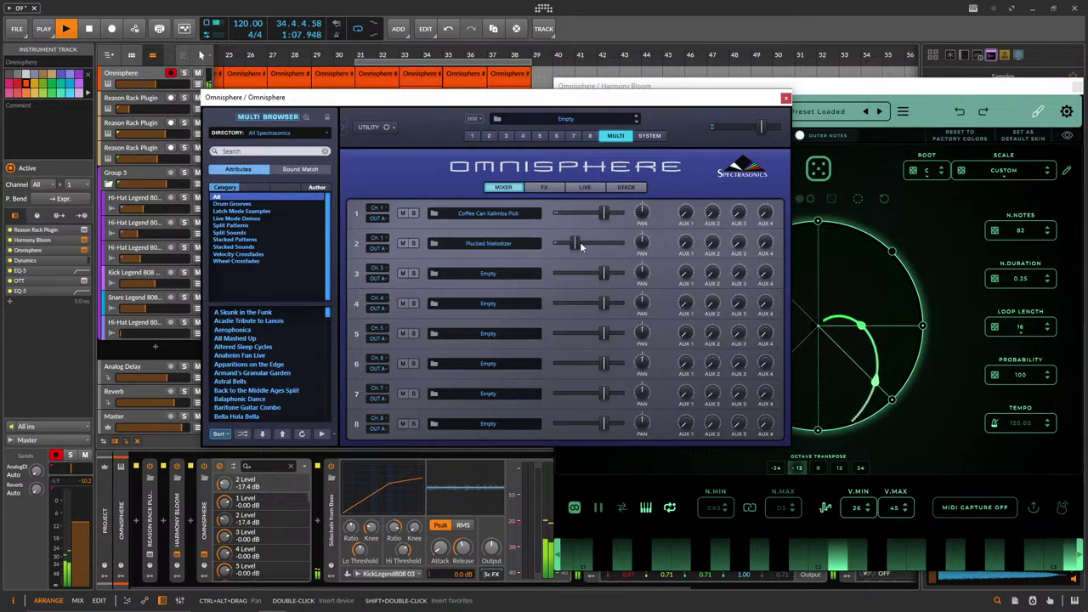
left_click_drag(576, 245, 574, 247)
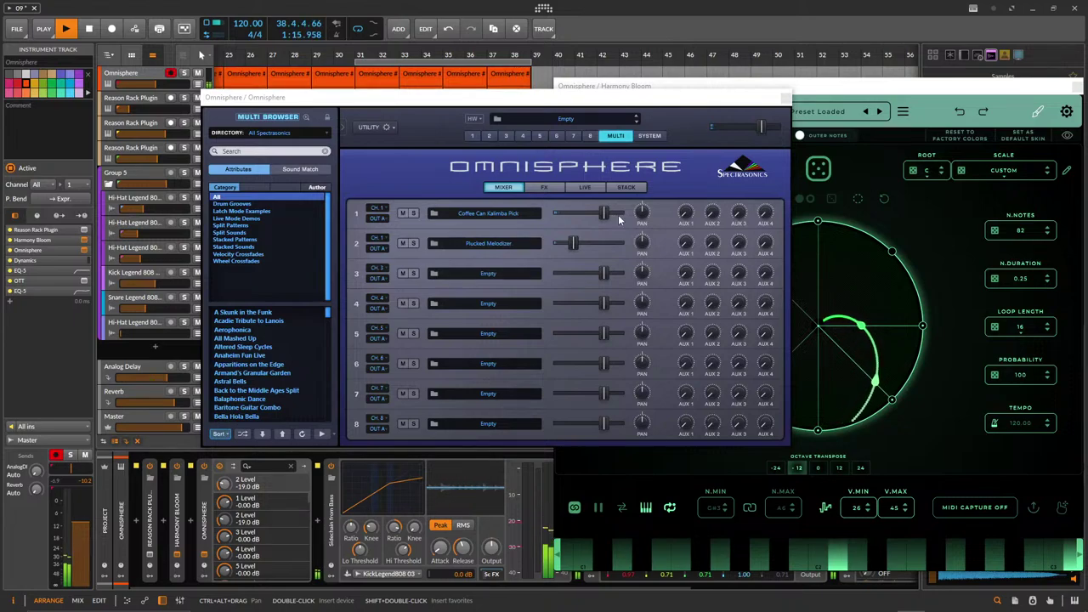
left_click_drag(591, 104, 391, 141)
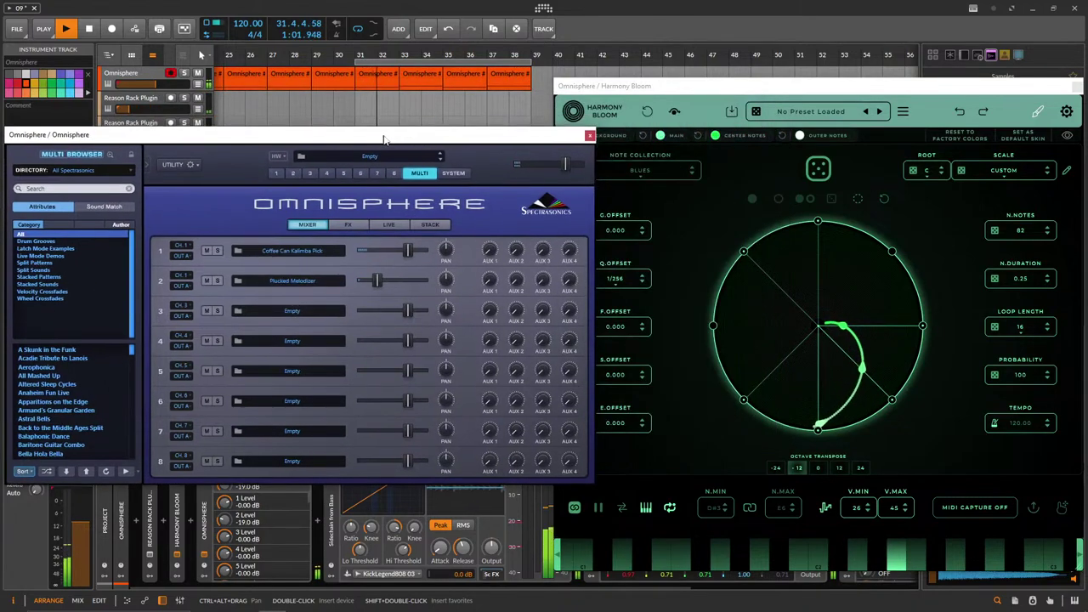
Set Harmony Bloom's octave transpose to 0 and rebalance Coffee Can Kalimba Pick to -2.26 dB and Plucked Melodizer to -16.9 dB.
left_click(819, 468)
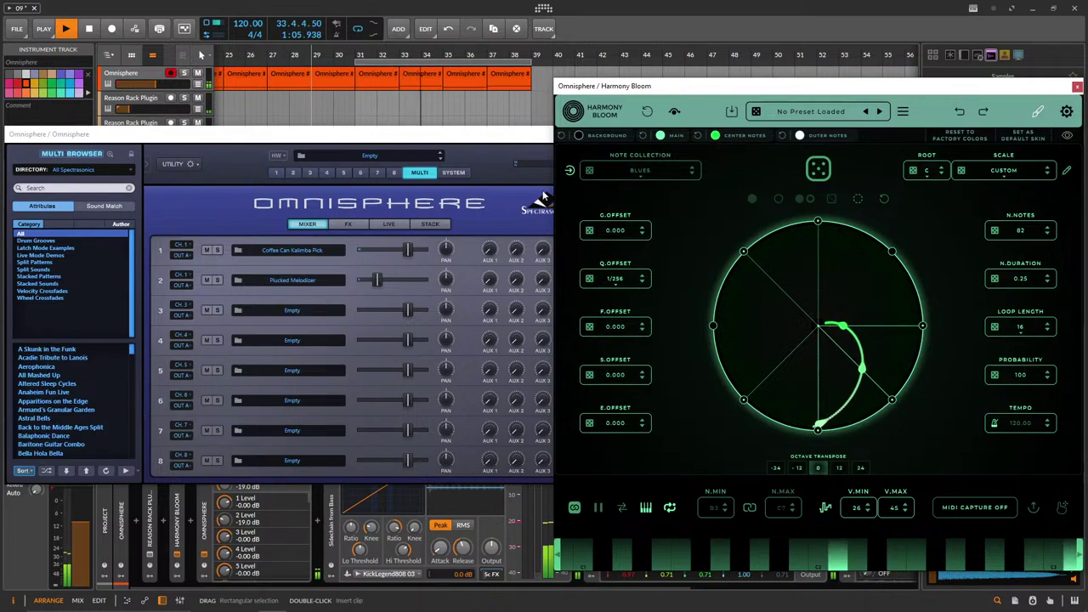
left_click(379, 283)
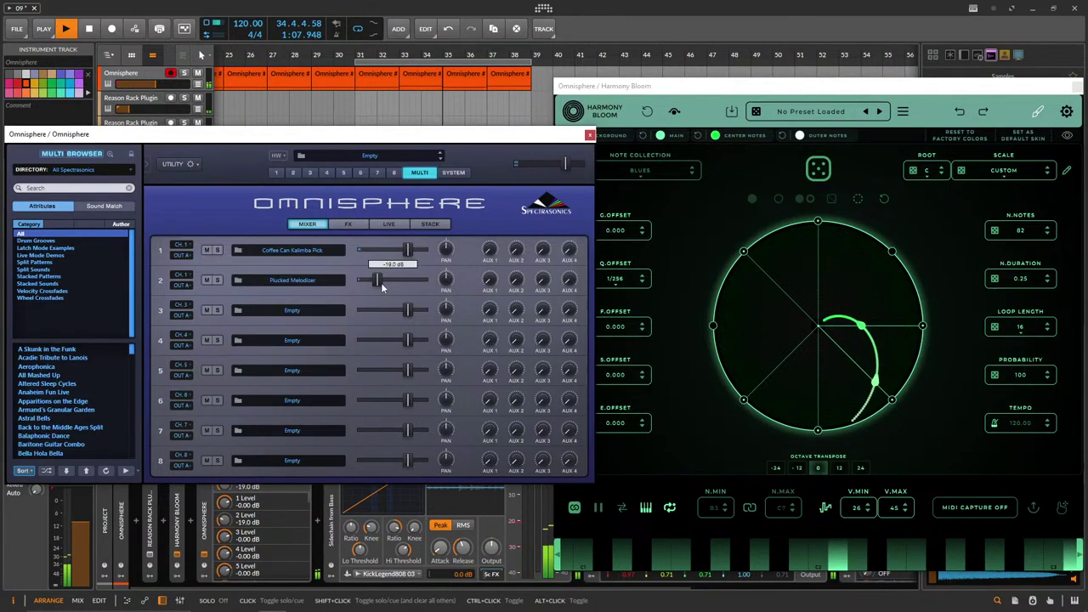
left_click_drag(408, 250, 405, 249)
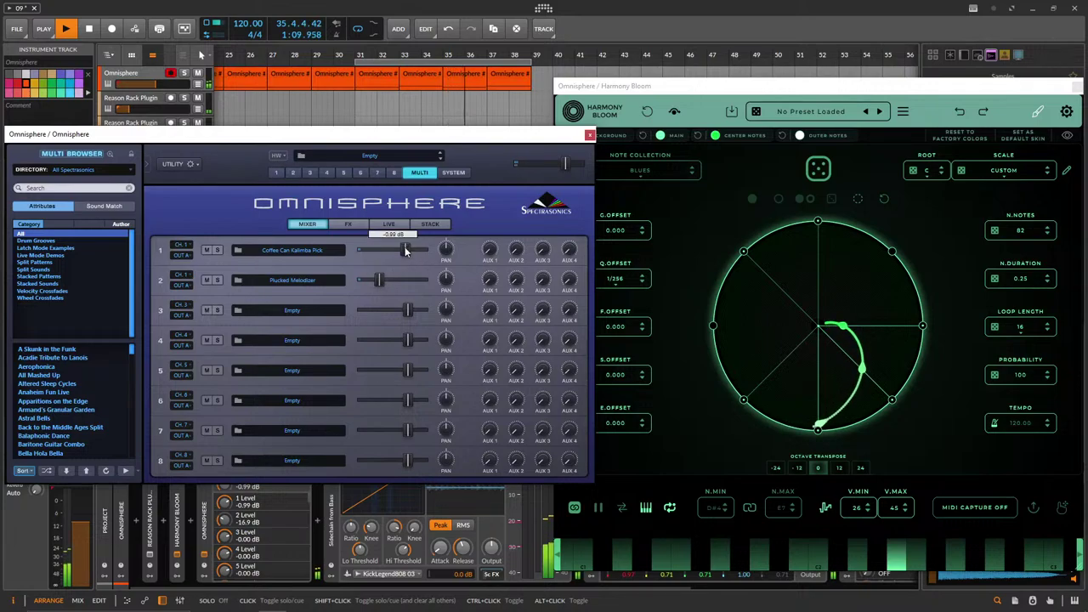
left_click_drag(357, 133, 396, 146)
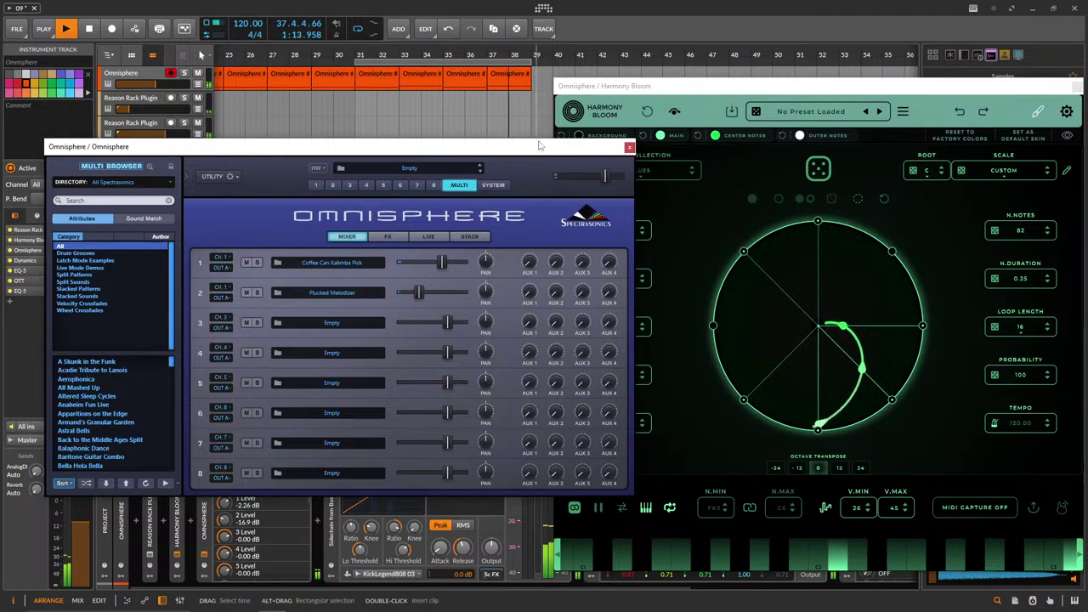
Set Harmony Bloom's loop length to 64, octave transpose to -12 and note duration to 0.49.
left_click(1050, 336)
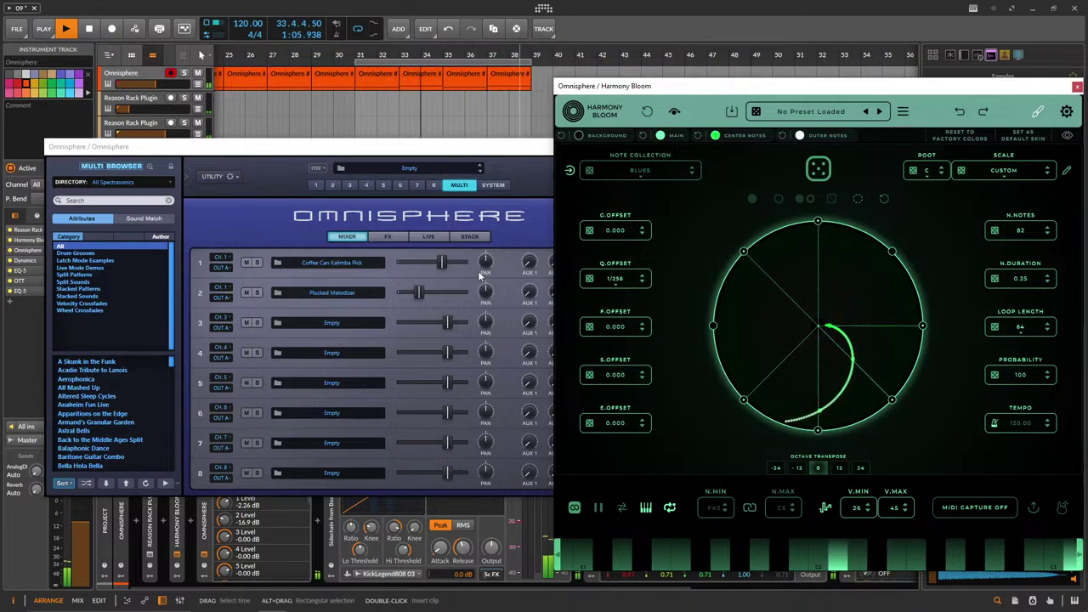
left_click(801, 469)
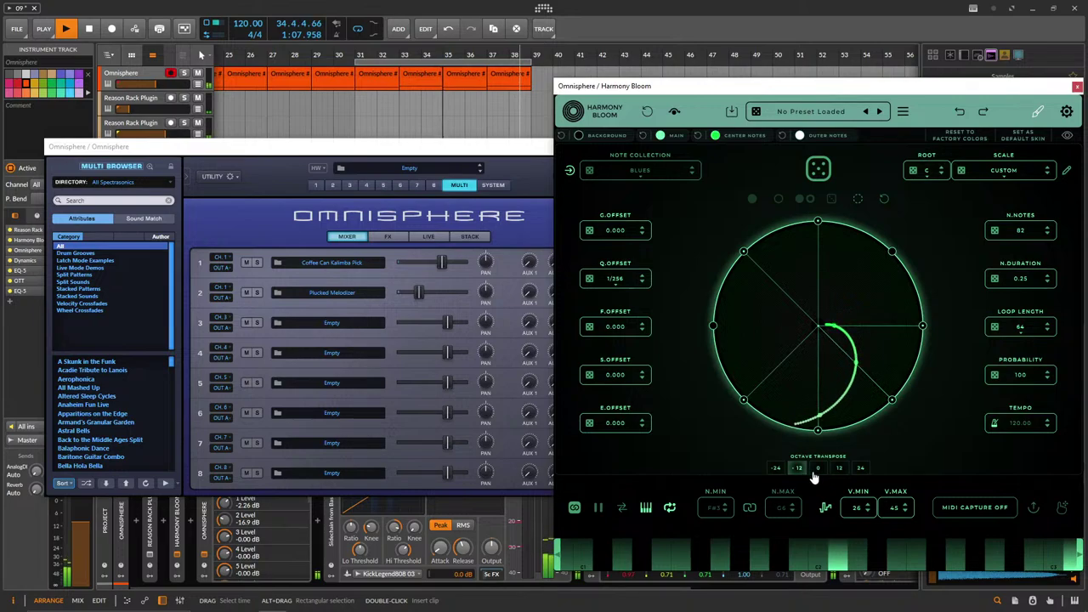
left_click_drag(1023, 284, 1025, 280)
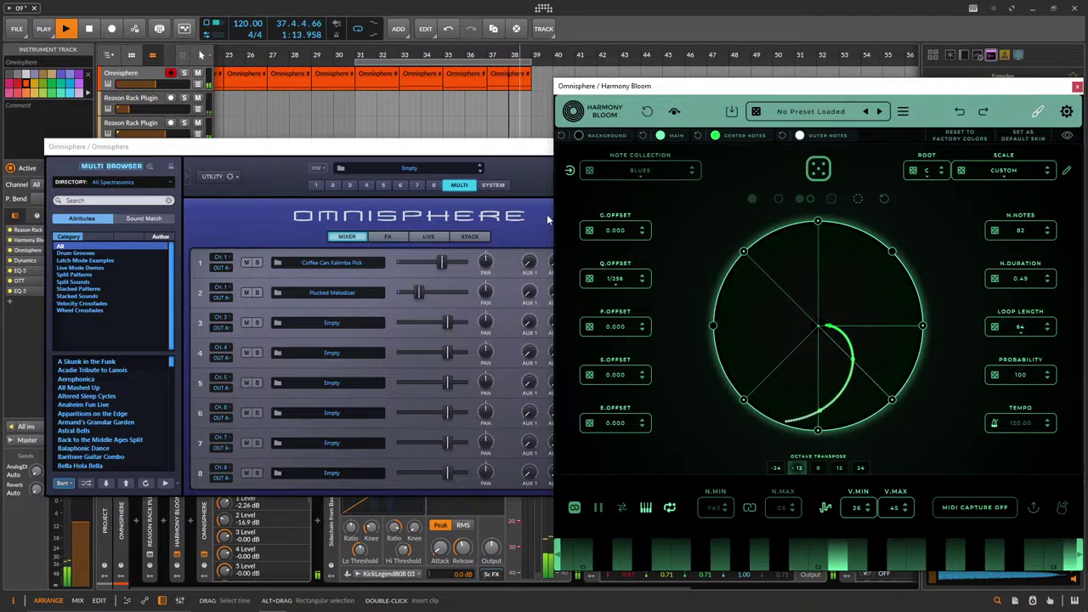
Silence Omnisphere's Coffee Can Kalimba Pick part and set part 2 to -14.0 dB and part 3 to -20.9 dB.
left_click_drag(441, 262, 375, 266)
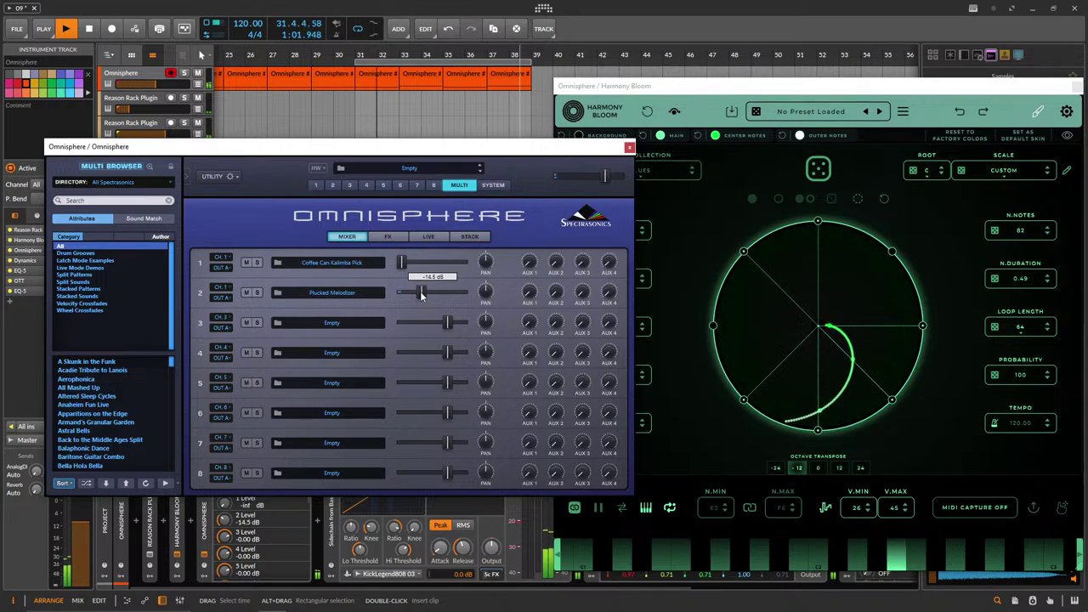
left_click_drag(450, 328, 417, 323)
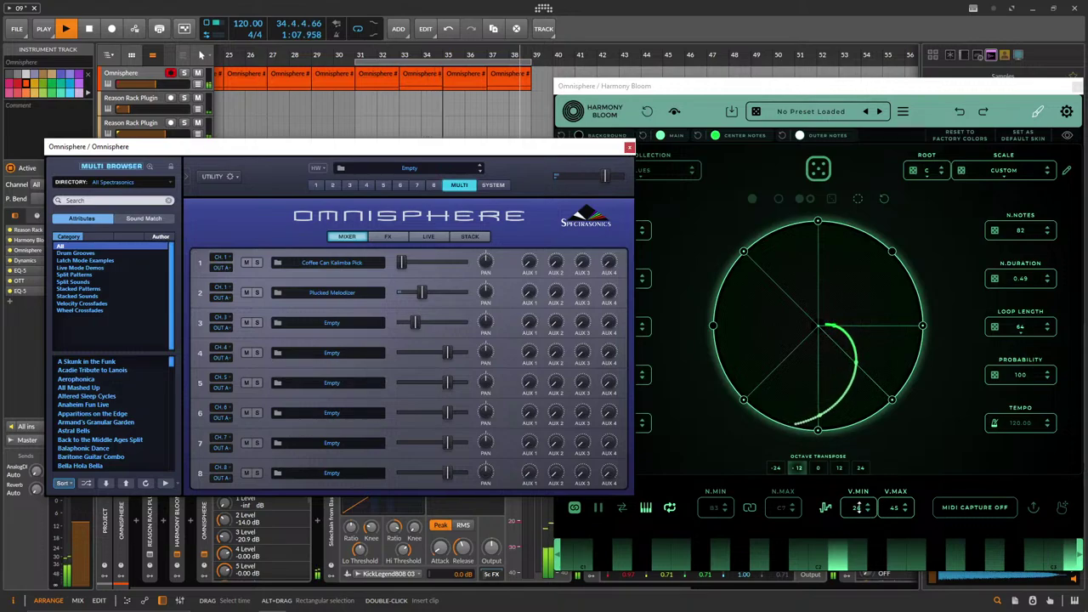
Set Harmony Bloom's velocity range to 15–39 and slightly adjust the volume of the first Reason Rack Plugin track.
left_click_drag(857, 507, 858, 520)
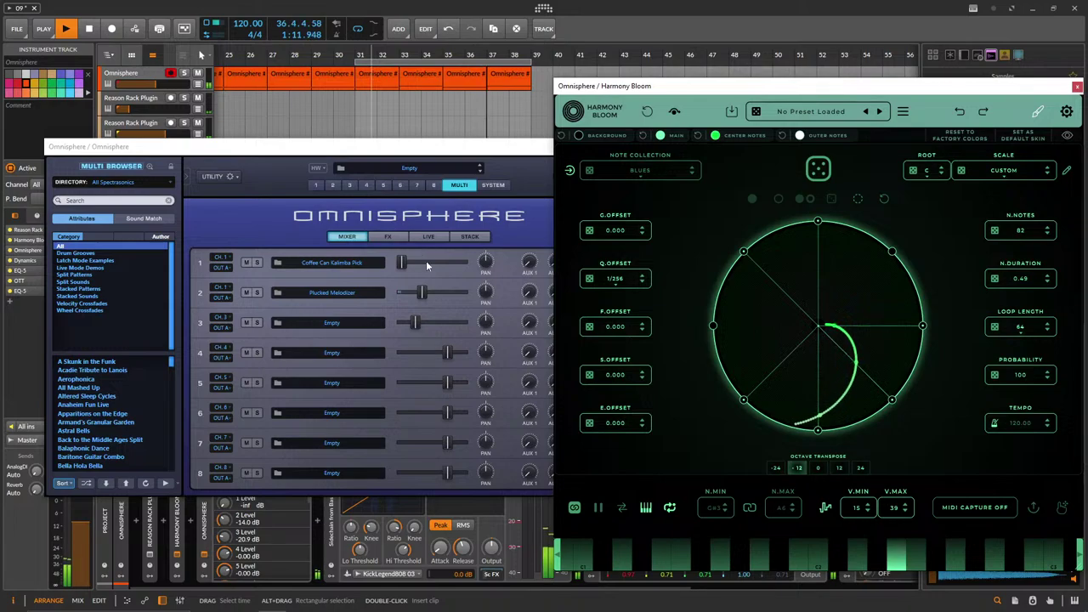
left_click_drag(283, 152, 474, 190)
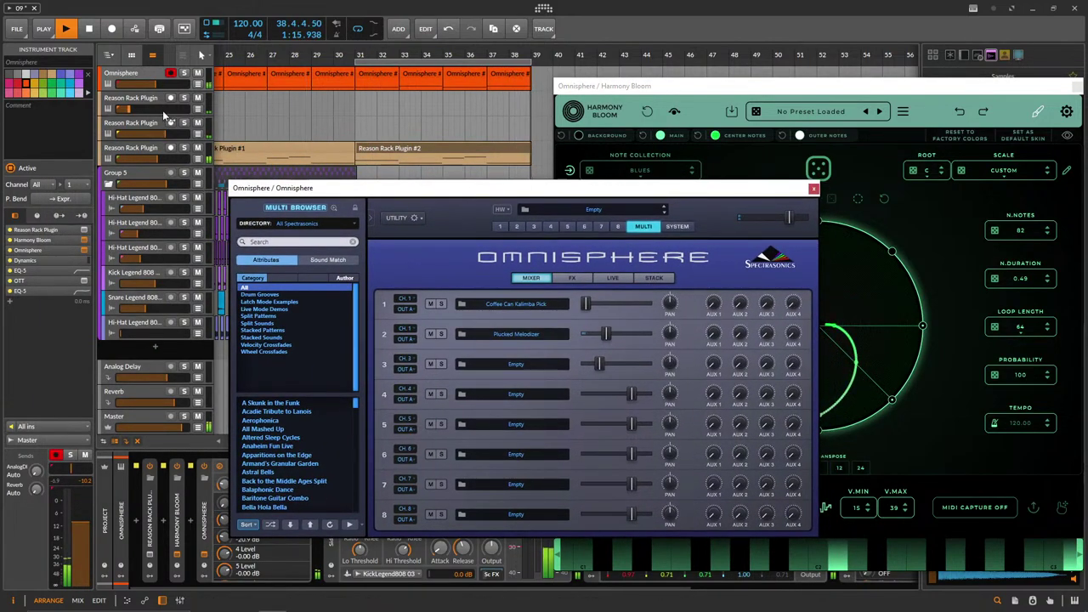
left_click_drag(128, 109, 133, 108)
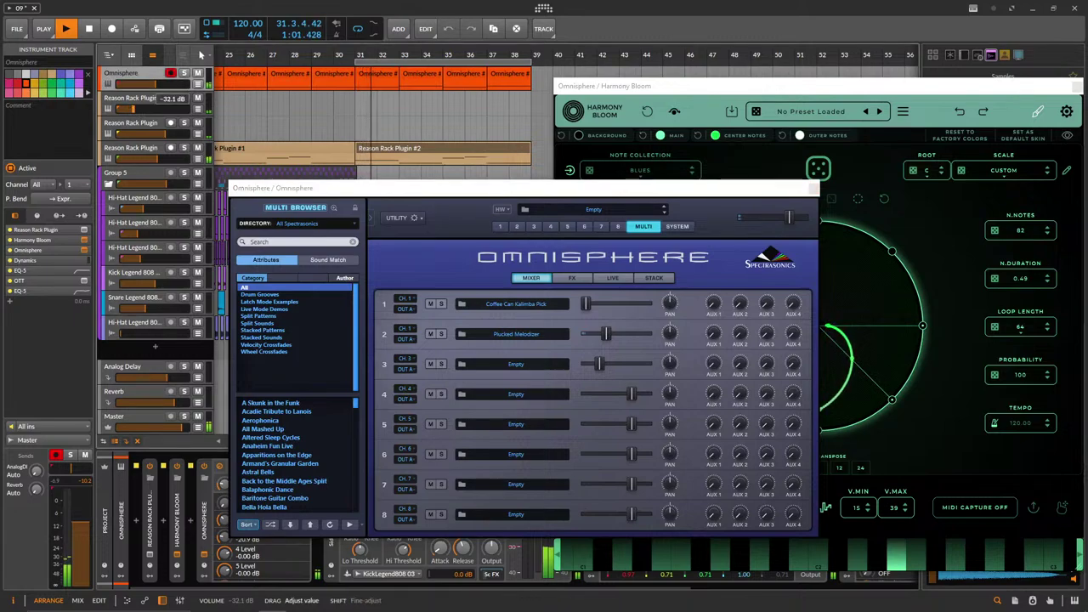
Raise the Coffee Can Kalimba Pick part's level in the Omnisphere mixer to 0.51 dB.
left_click(586, 304)
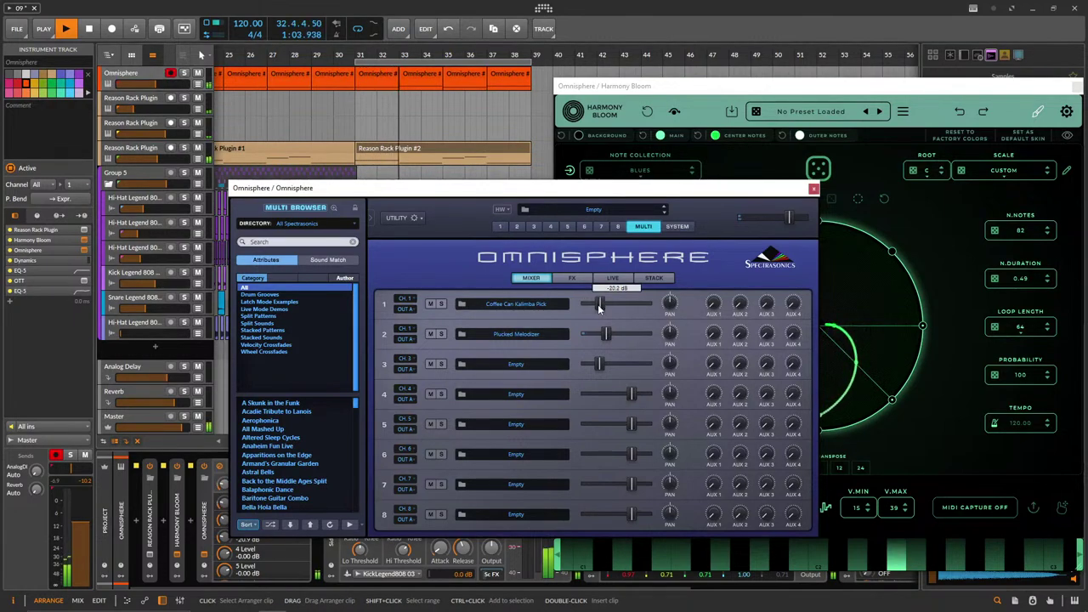
left_click_drag(598, 309, 601, 309)
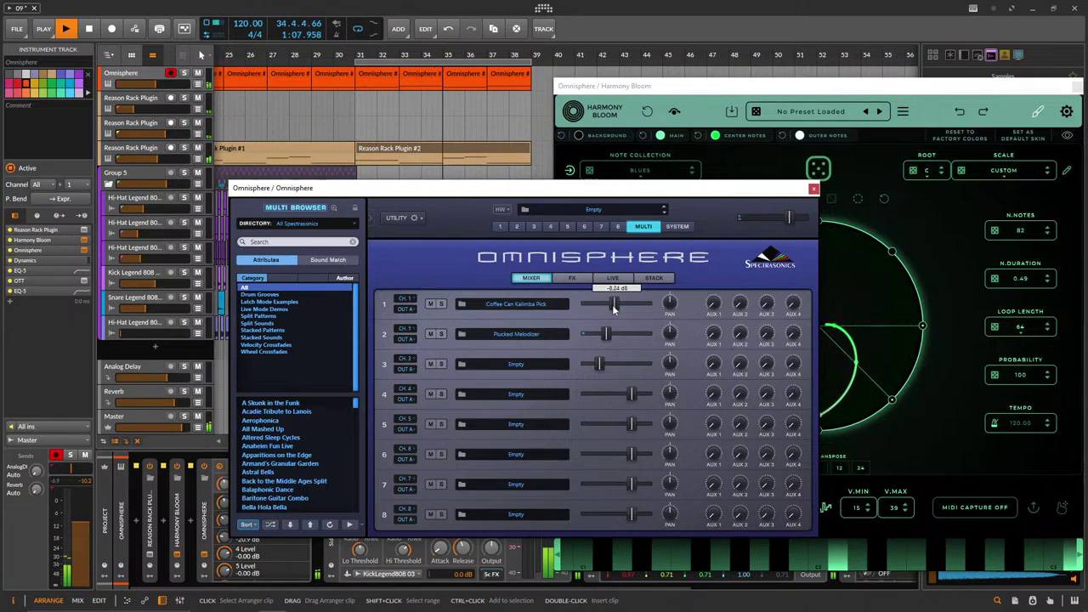
left_click_drag(614, 310, 616, 310)
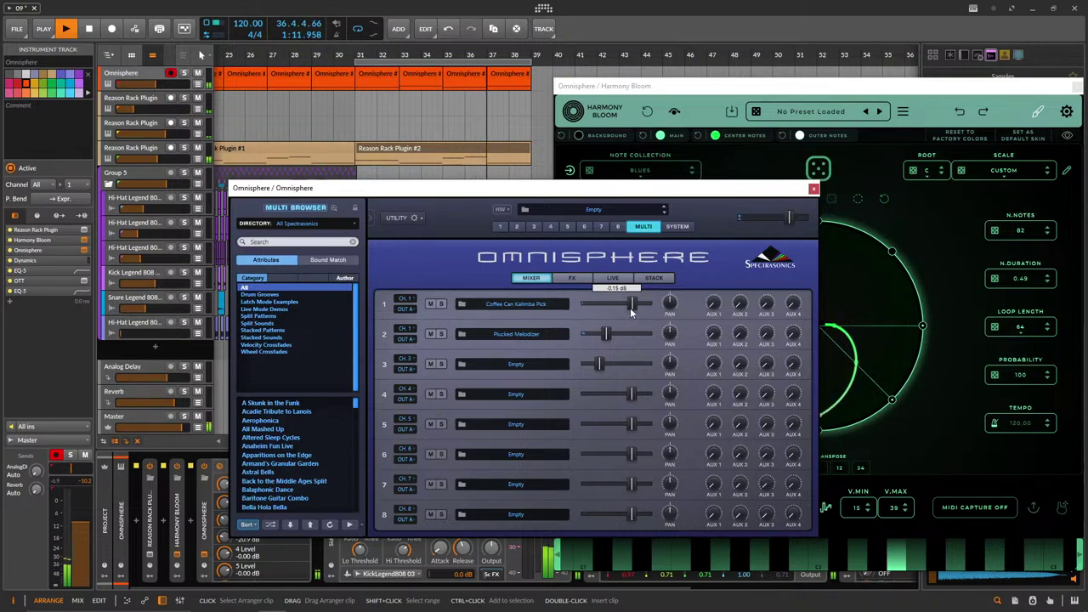
Turn the third Reason Rack Plugin track and Omnisphere's Plucked Melodizer part all the way down.
left_click(514, 76)
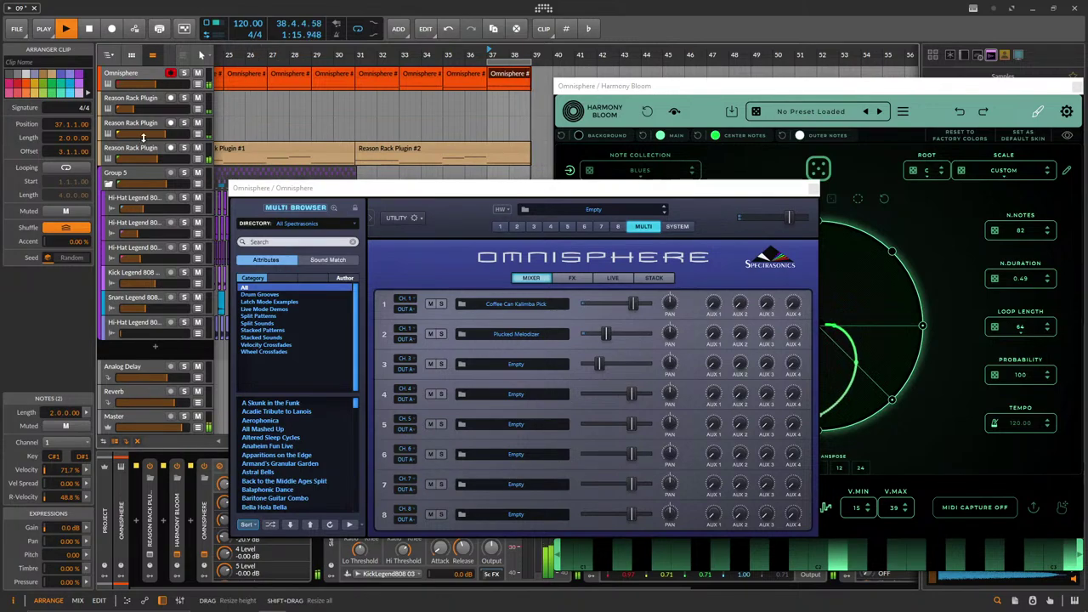
left_click_drag(161, 158, 146, 159)
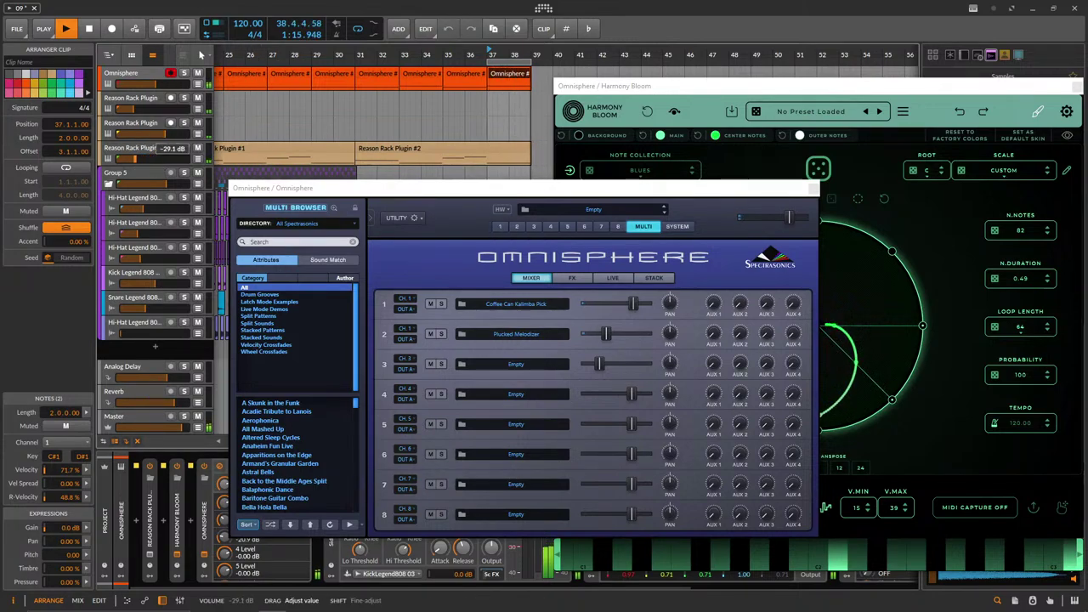
left_click_drag(605, 333, 585, 334)
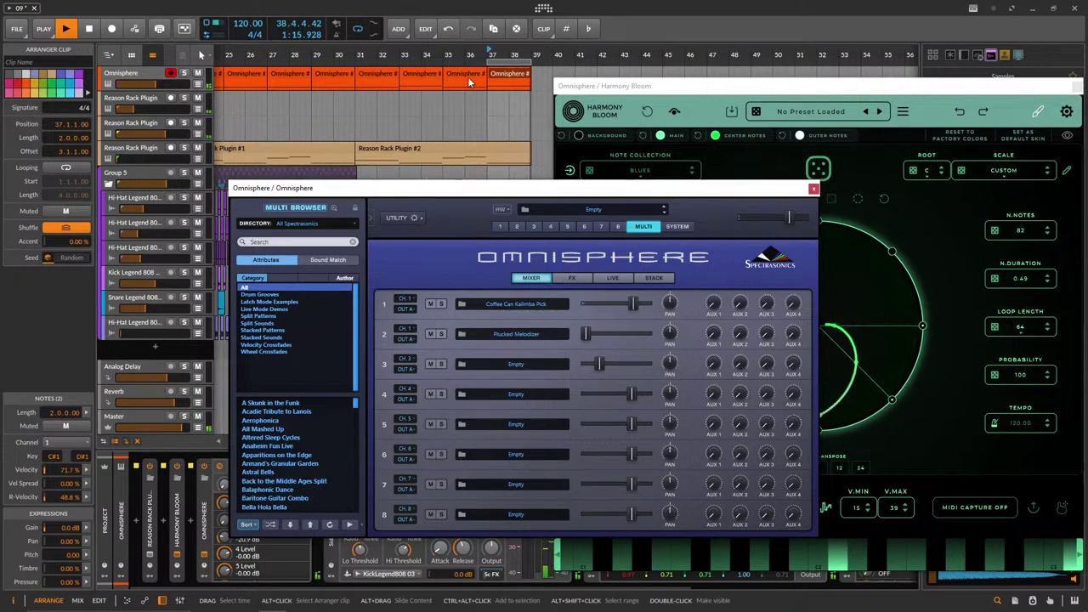
Select the four Omnisphere clips from bar 31 to bar 39 and close the Omnisphere plugin window.
left_click(381, 75)
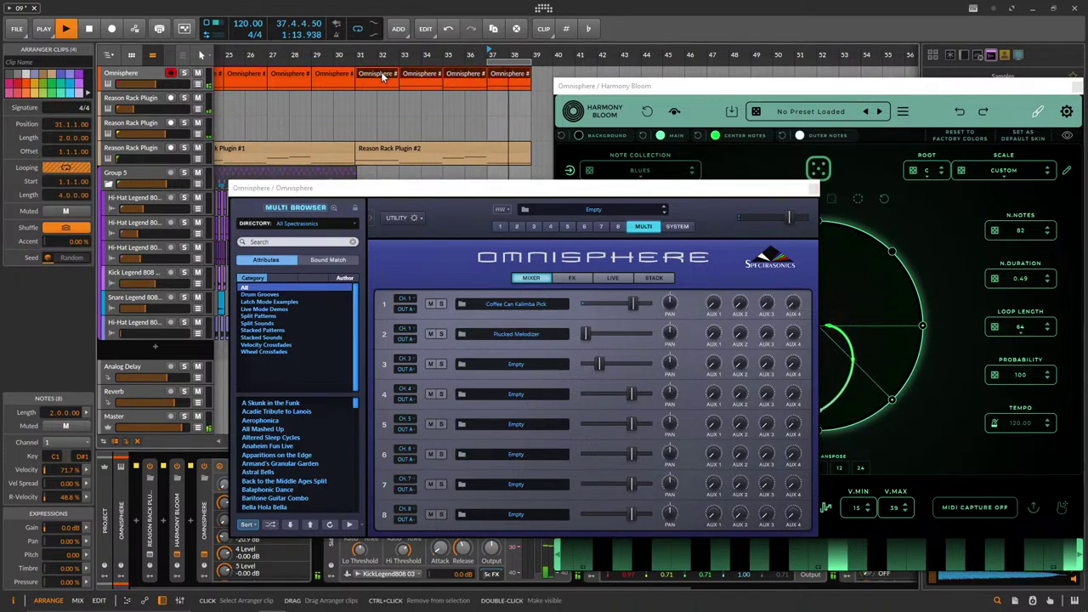
left_click(381, 75, "shift")
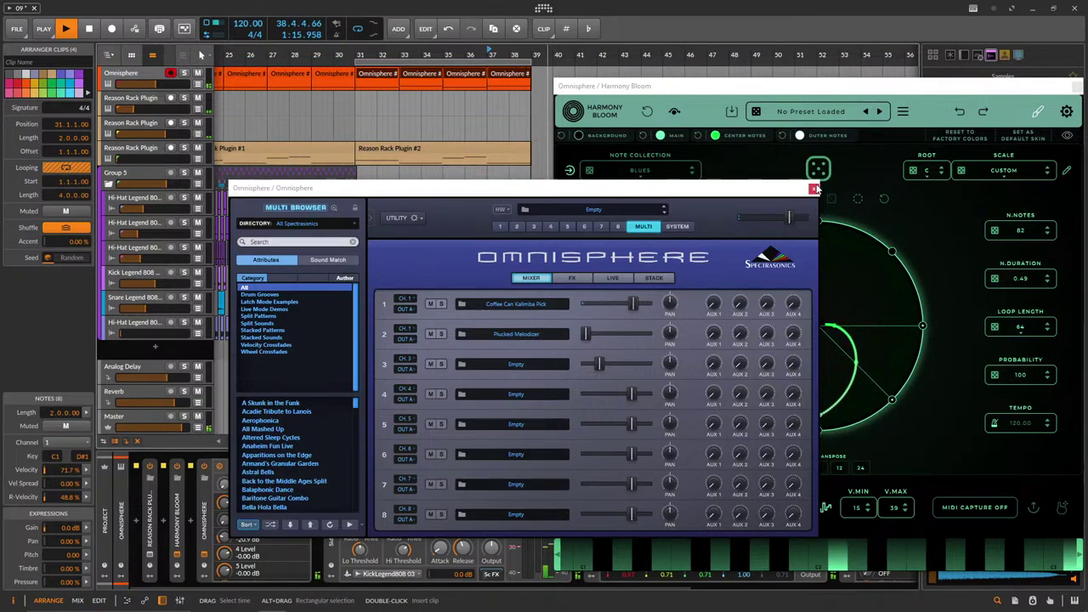
left_click(813, 188)
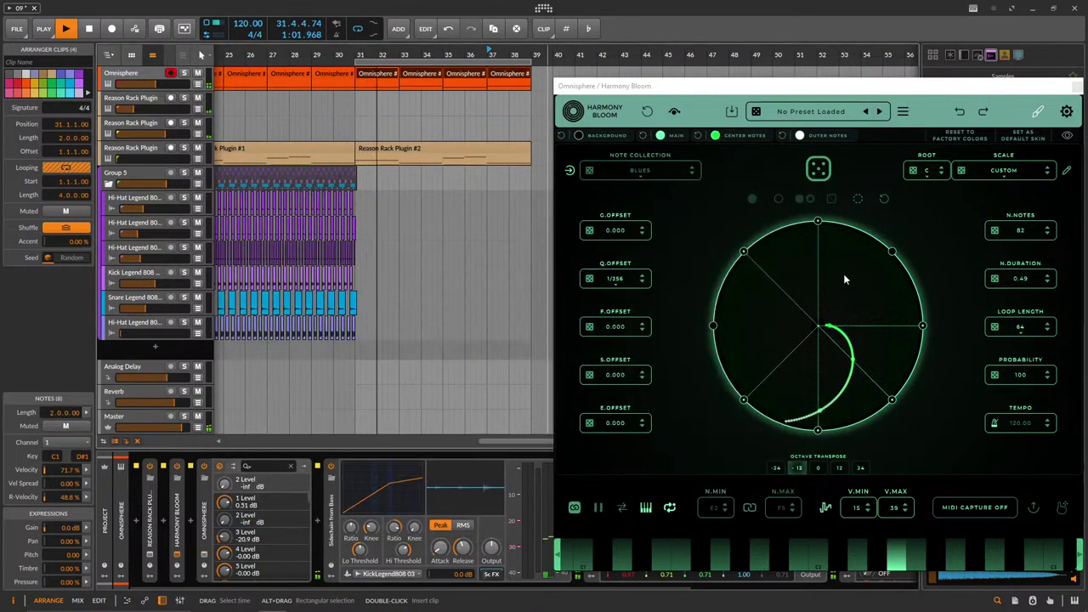
Raise the Omnisphere track's volume slightly, adjust the first Reason Rack Plugin track's volume, and compare octave transpose 0 before returning it to -12.
left_click_drag(159, 88, 131, 110)
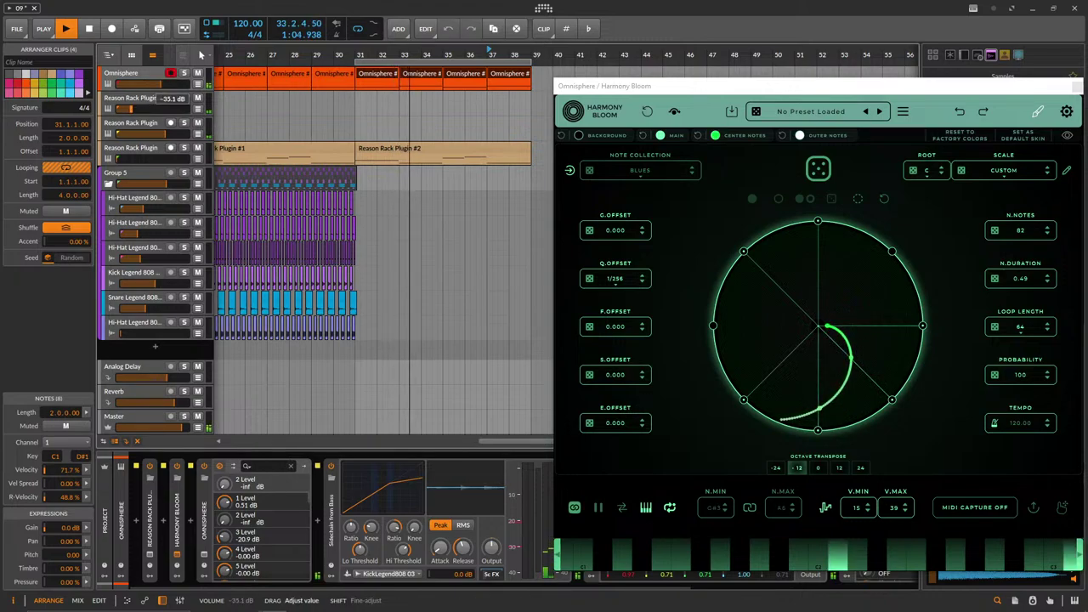
left_click(817, 467)
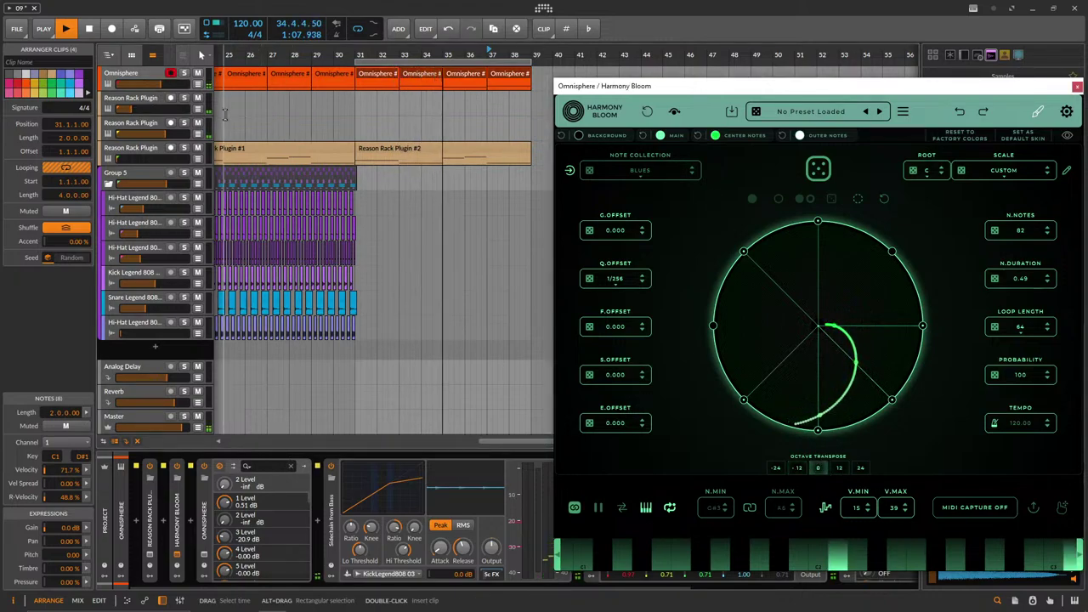
left_click_drag(160, 84, 162, 84)
left_click(140, 73)
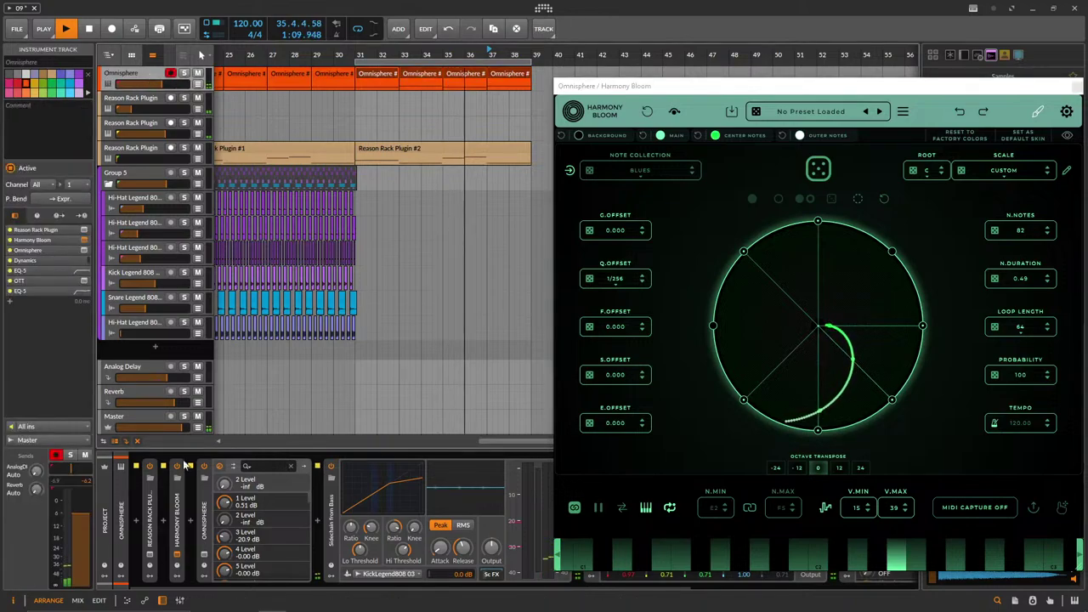
left_click(798, 467)
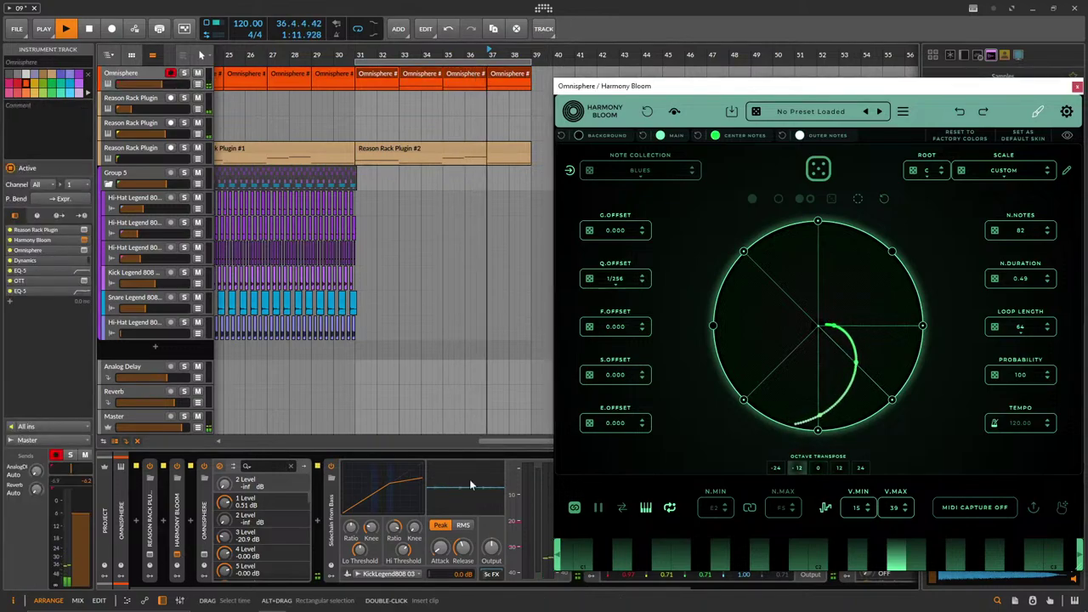
Open the Omnisphere plugin window and slightly raise the Coffee Can Kalimba Pick part's Aux 1 send.
left_click(177, 557)
left_click(177, 558)
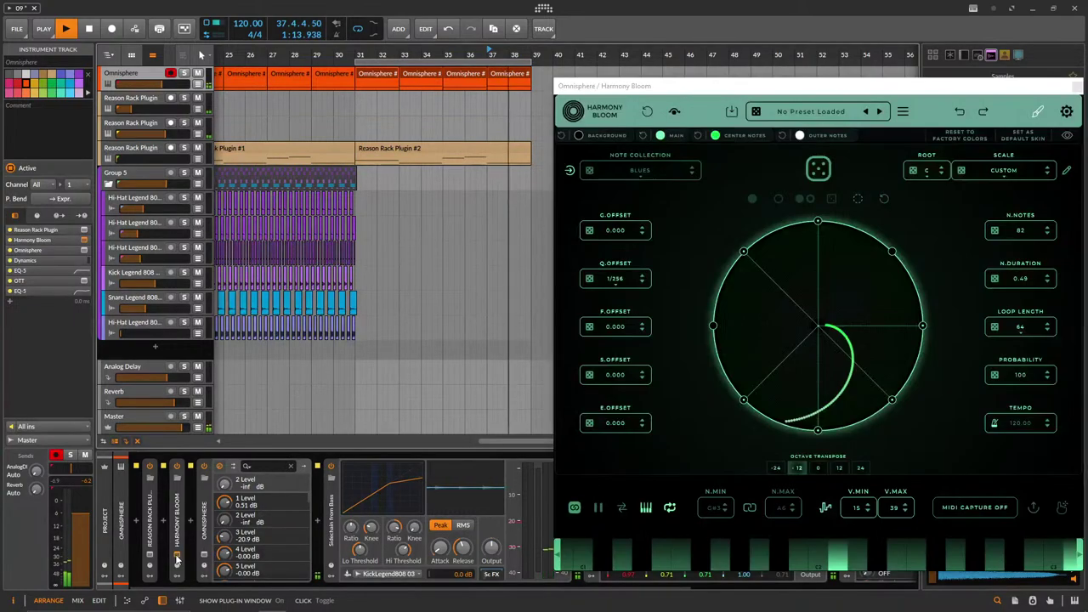
left_click(204, 558)
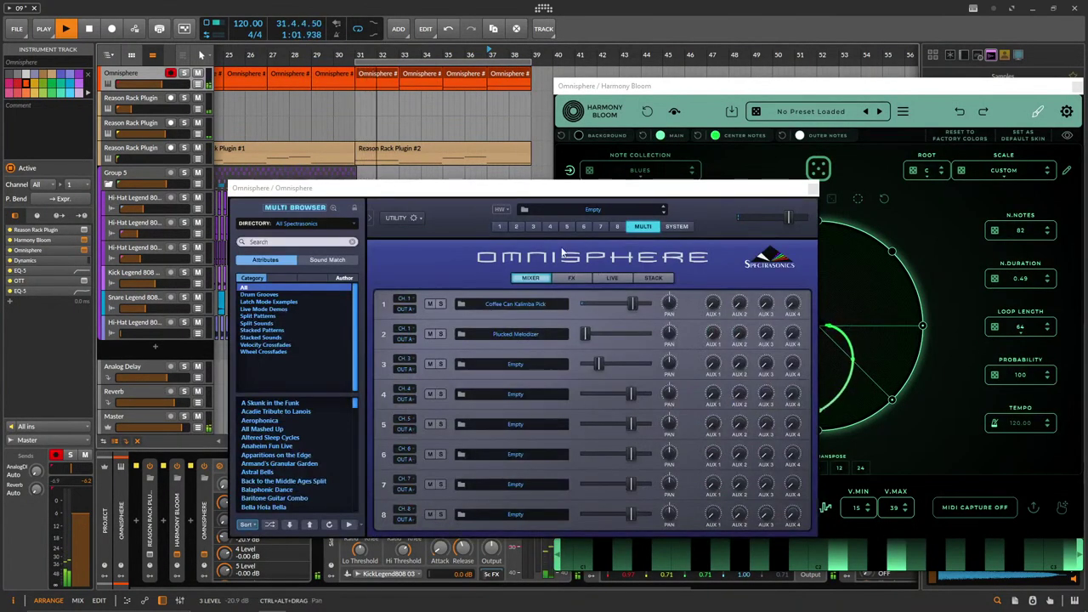
left_click_drag(713, 303, 711, 281)
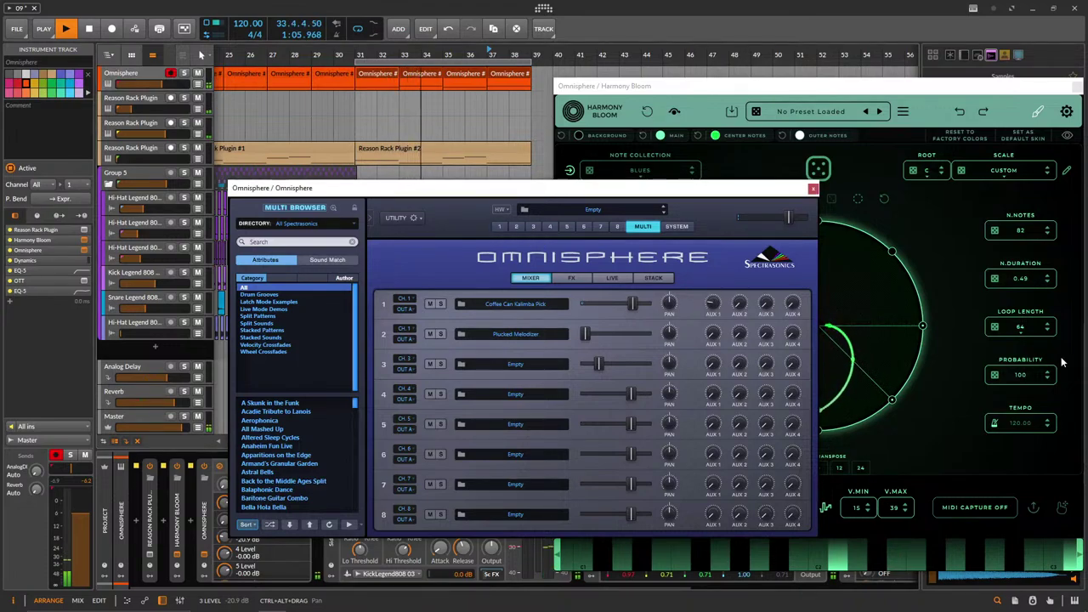
Set Harmony Bloom's loop length to 128.
left_click(941, 437)
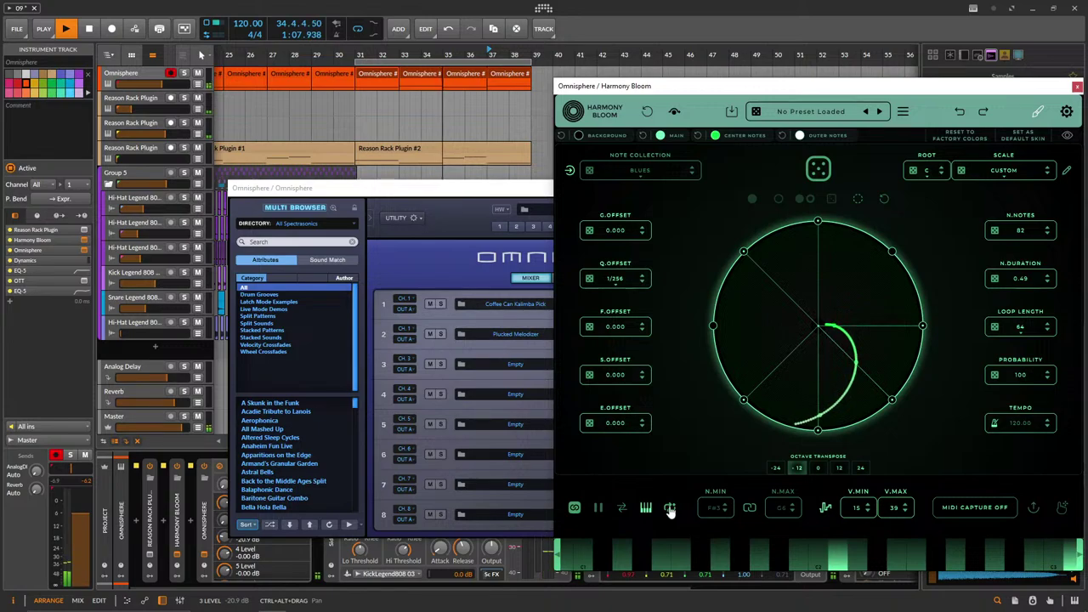
left_click(1047, 324)
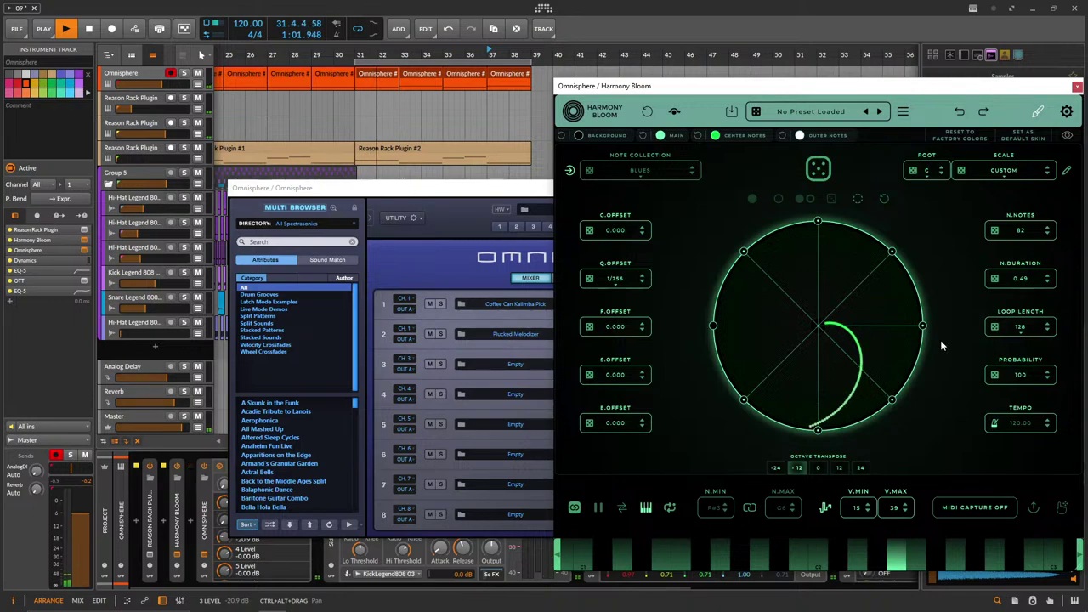
Configure Harmony Bloom with a randomized F.Offset of 0.168, loop length 64, and note duration 1.93 for all notes.
left_click(587, 328)
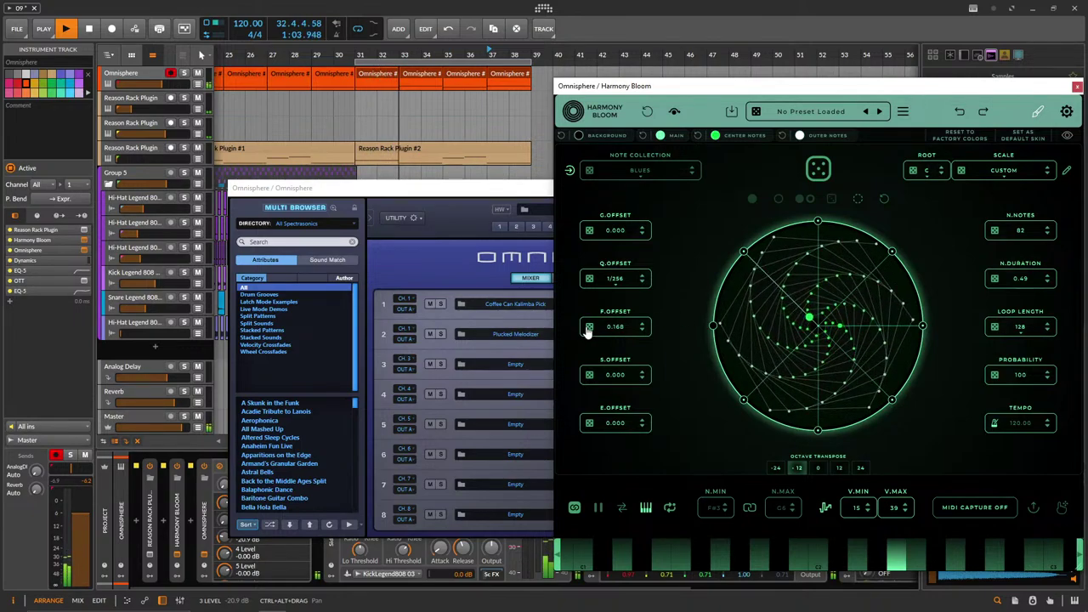
left_click(1047, 330)
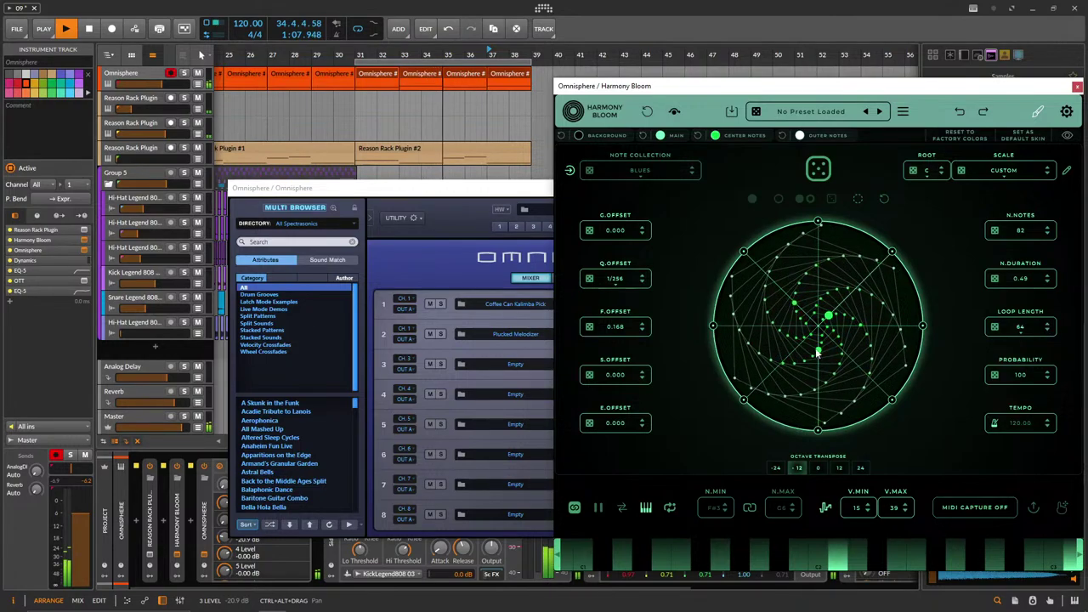
left_click(857, 200)
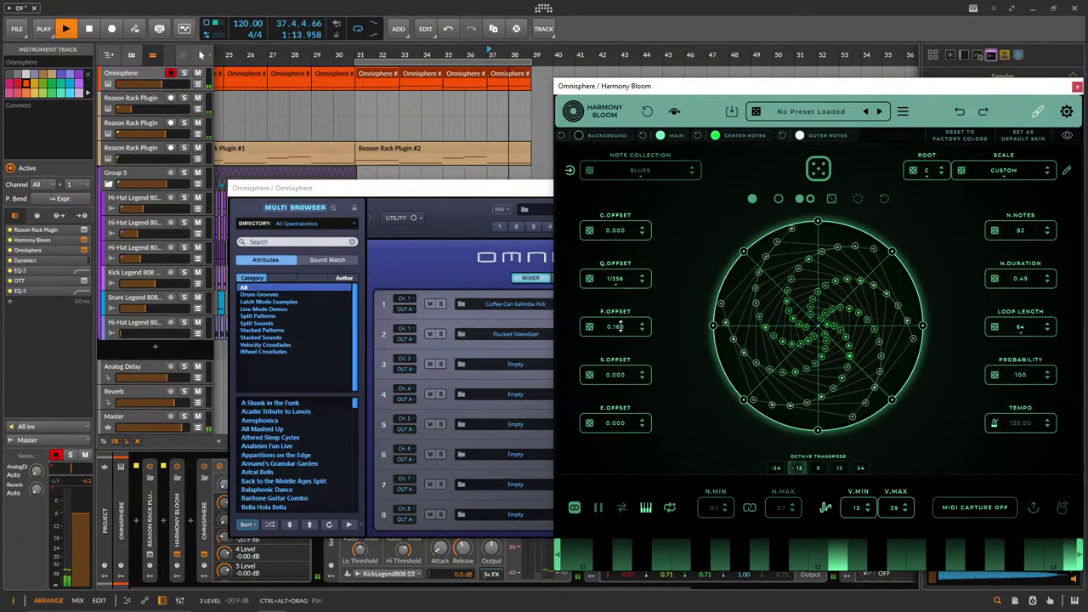
left_click_drag(1025, 278, 1027, 253)
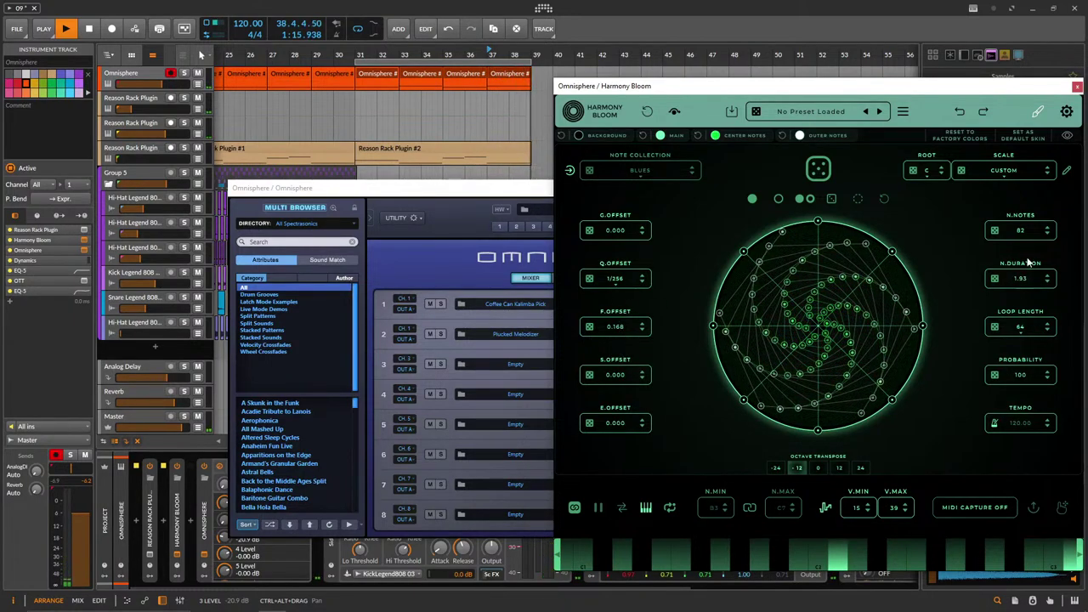
Lower the Coffee Can Kalimba Pick part's level to about -1 dB and turn the Plucked Melodizer part all the way down.
left_click(450, 270)
left_click_drag(585, 333, 593, 335)
left_click_drag(630, 302, 624, 303)
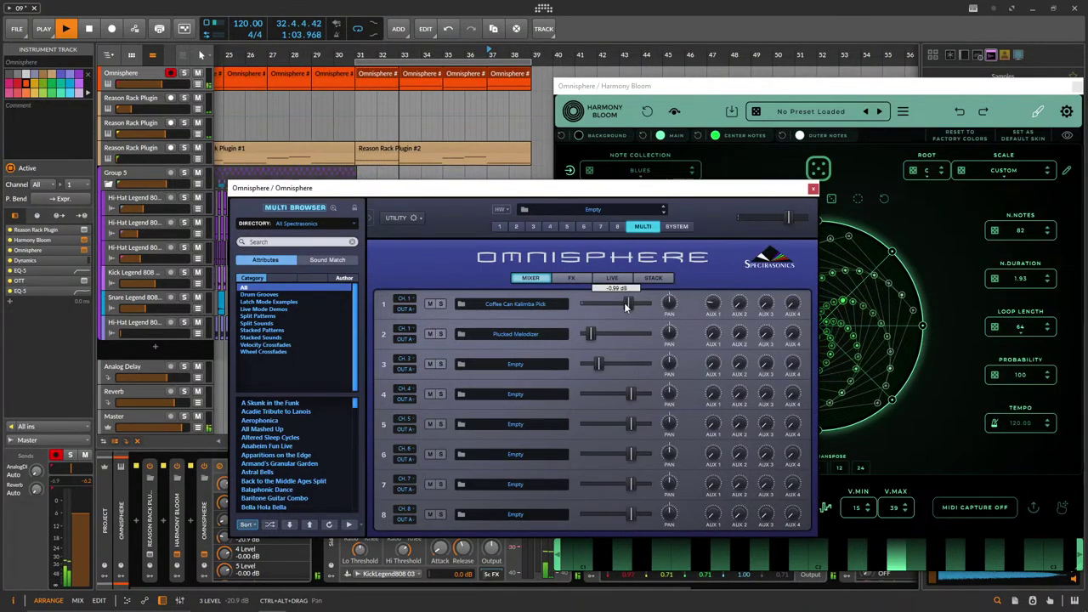
left_click_drag(592, 334, 581, 333)
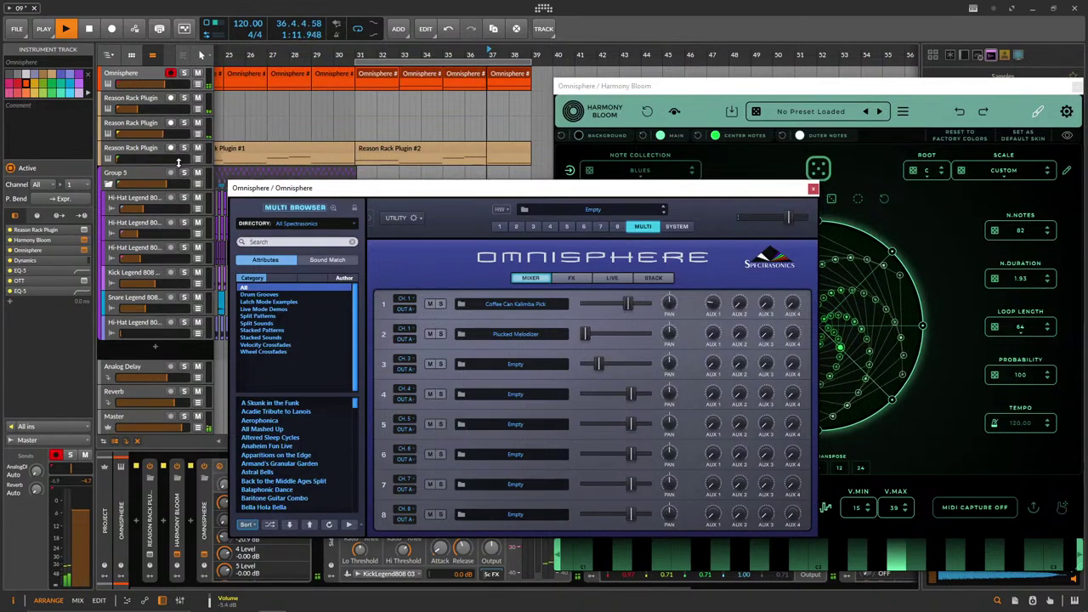
Select the first Reason Rack Plugin track and move the Omnisphere window clear of the Harmony Bloom controls.
left_click(130, 111)
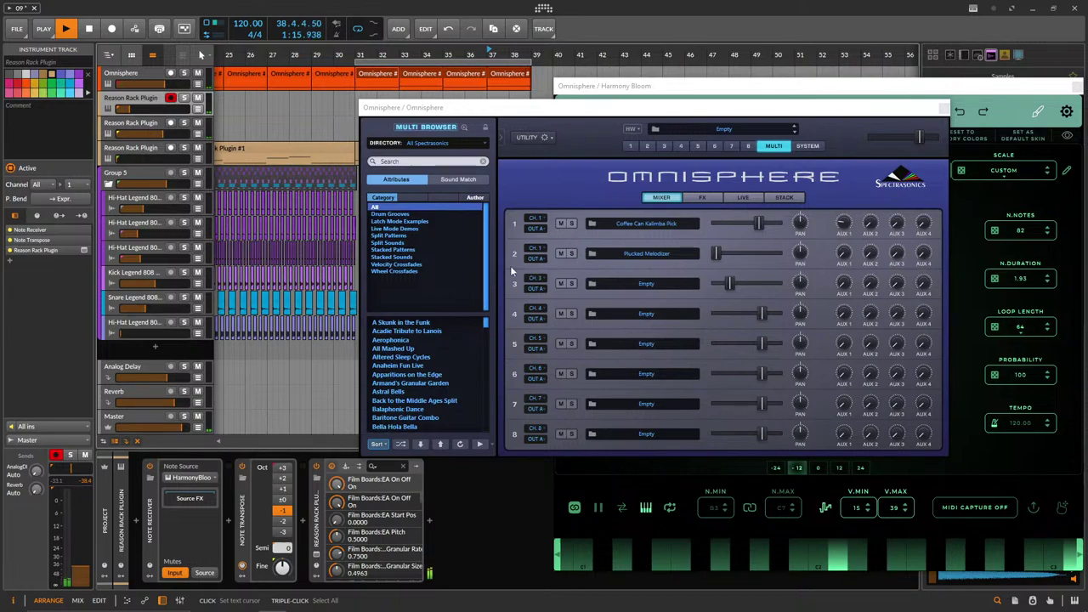
left_click(510, 270)
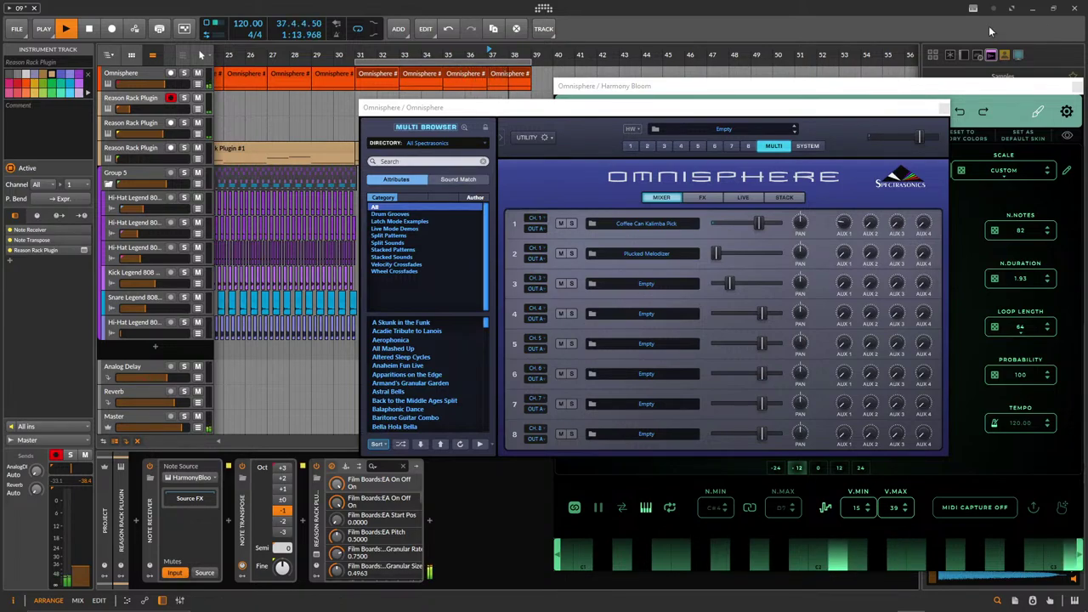
left_click_drag(620, 112, 308, 122)
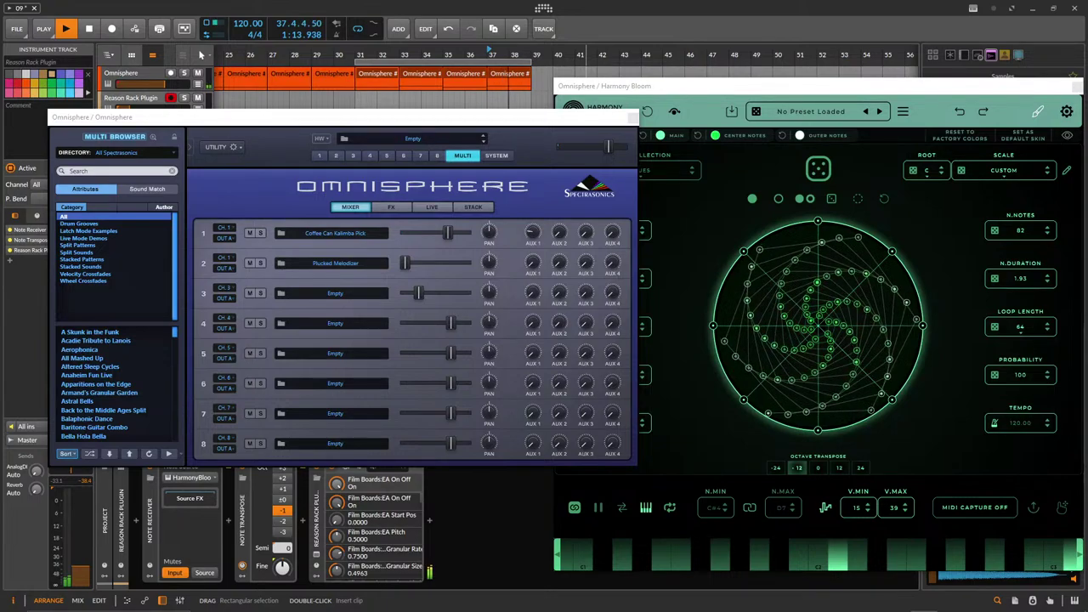
left_click_drag(595, 117, 551, 119)
Compare octave transpose 0 in Harmony Bloom before returning it to -12.
left_click(817, 468)
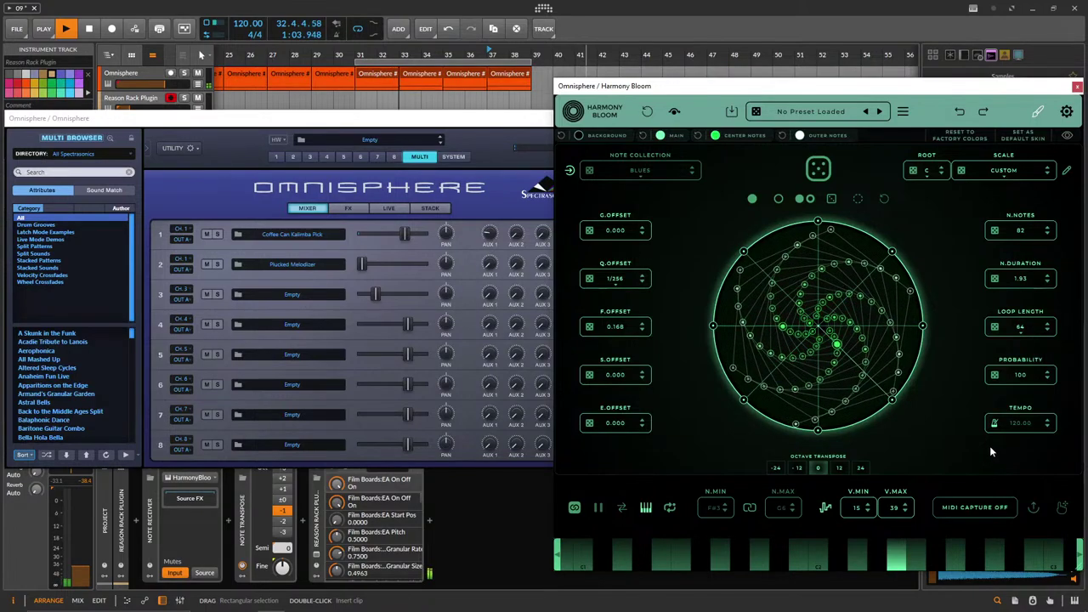
left_click(797, 468)
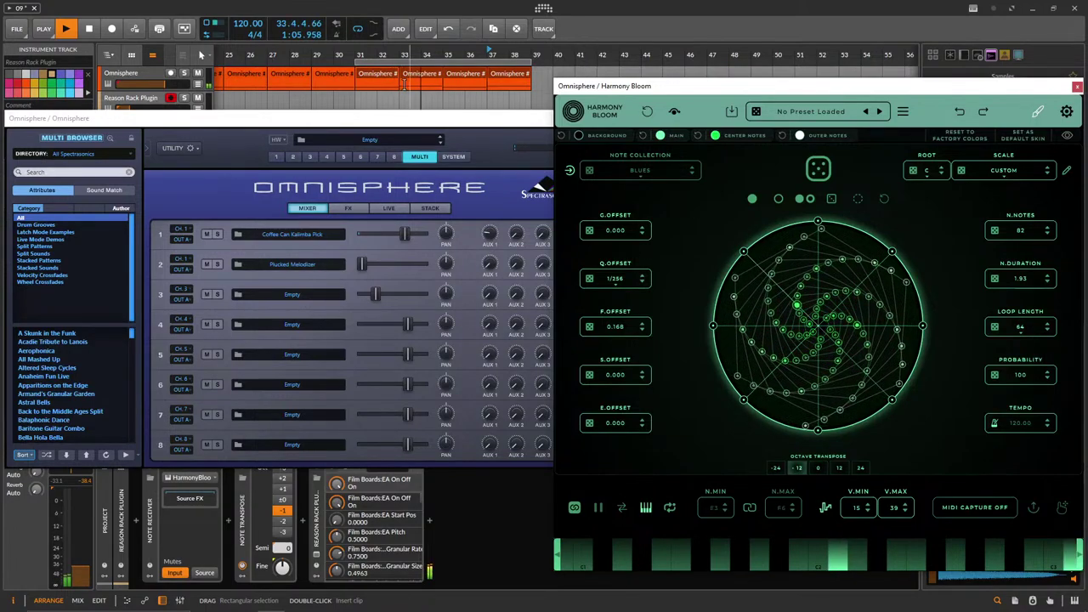
Select the Omnisphere track, set its Analog Delay send to about -11 dB, and slightly adjust its Reverb send.
left_click(136, 73)
left_click_drag(37, 478, 37, 429)
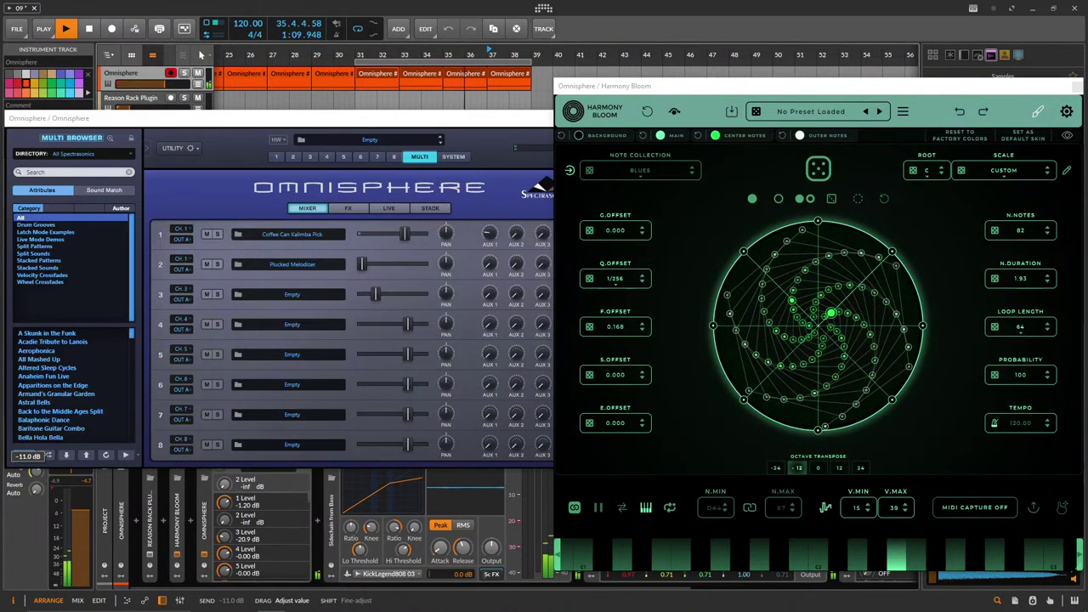
left_click_drag(37, 494, 36, 496)
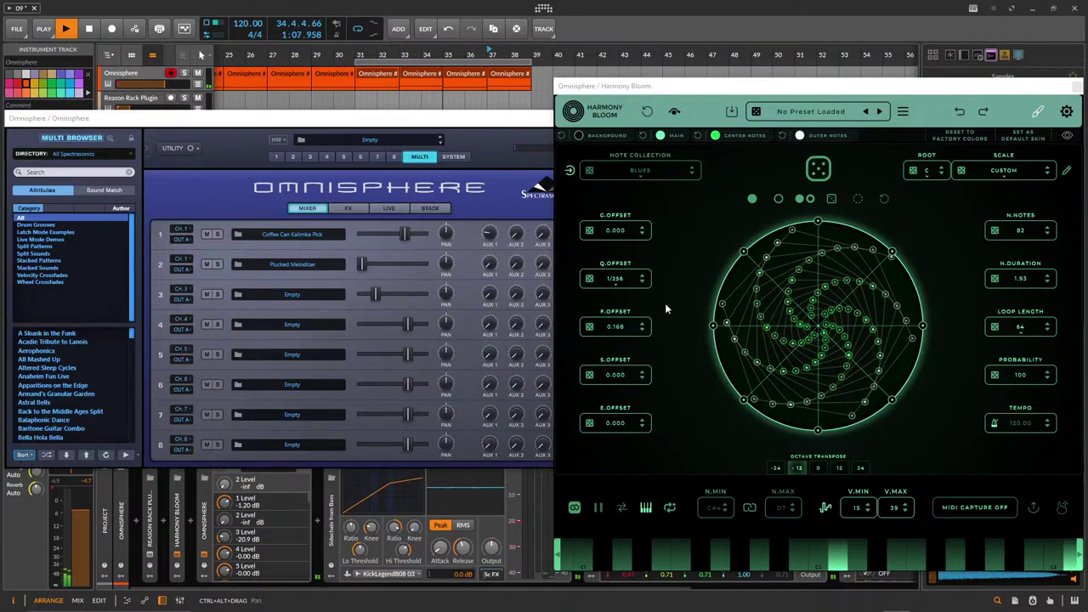
Turn on Harmony Bloom's direction toggle with note duration 2.61, and lower the Coffee Can Kalimba Pick part's level to about -6.2 dB.
left_click(622, 510)
left_click_drag(1024, 286, 1024, 276)
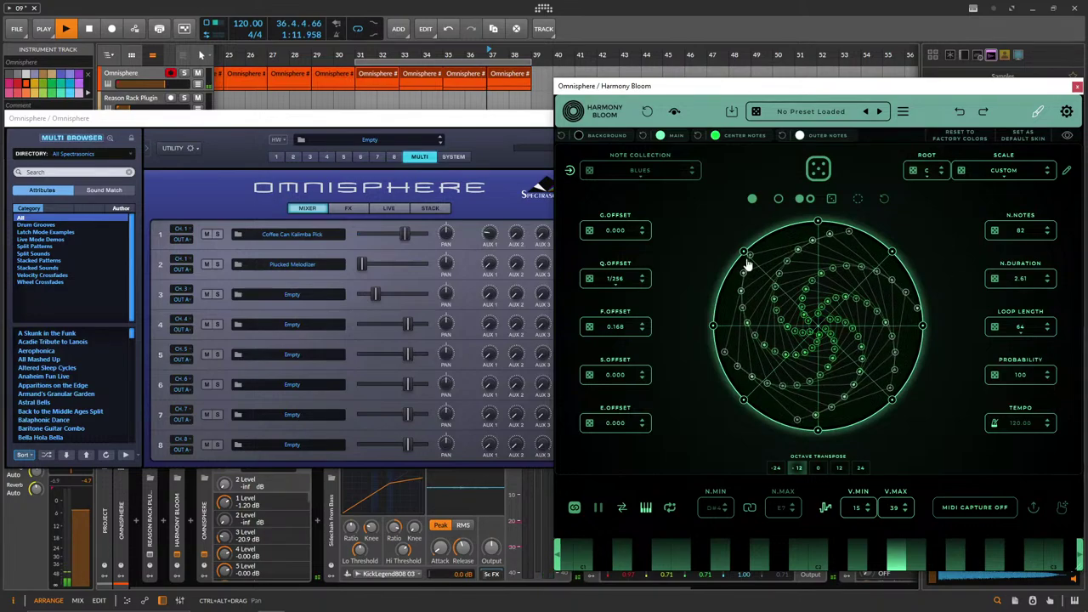
left_click_drag(402, 234, 205, 305)
left_click(398, 235)
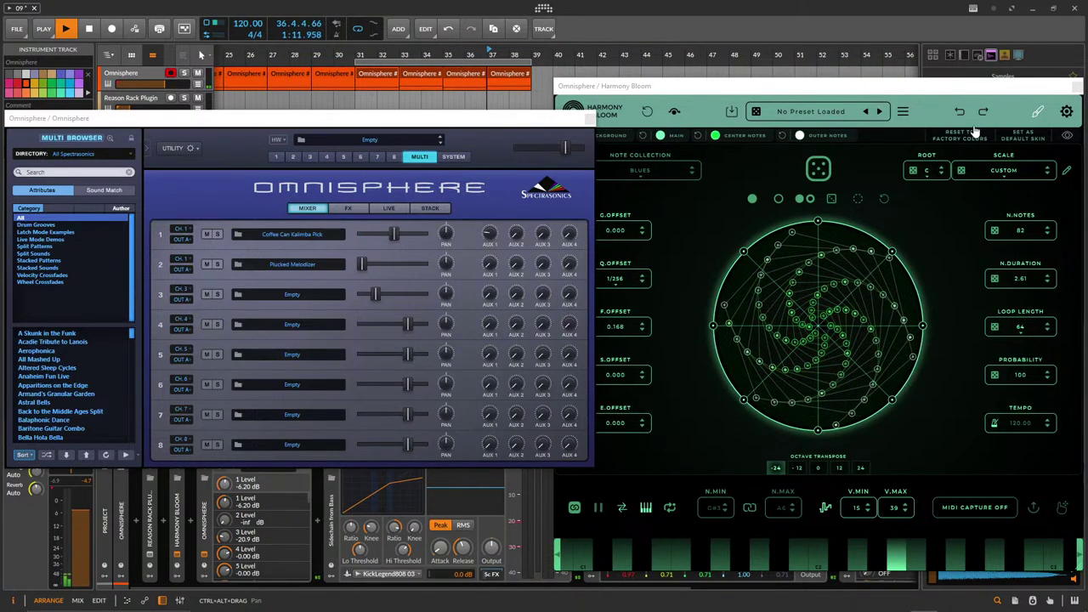
Return Harmony Bloom's octave transpose to -12 and turn its direction toggle off.
left_click(797, 468)
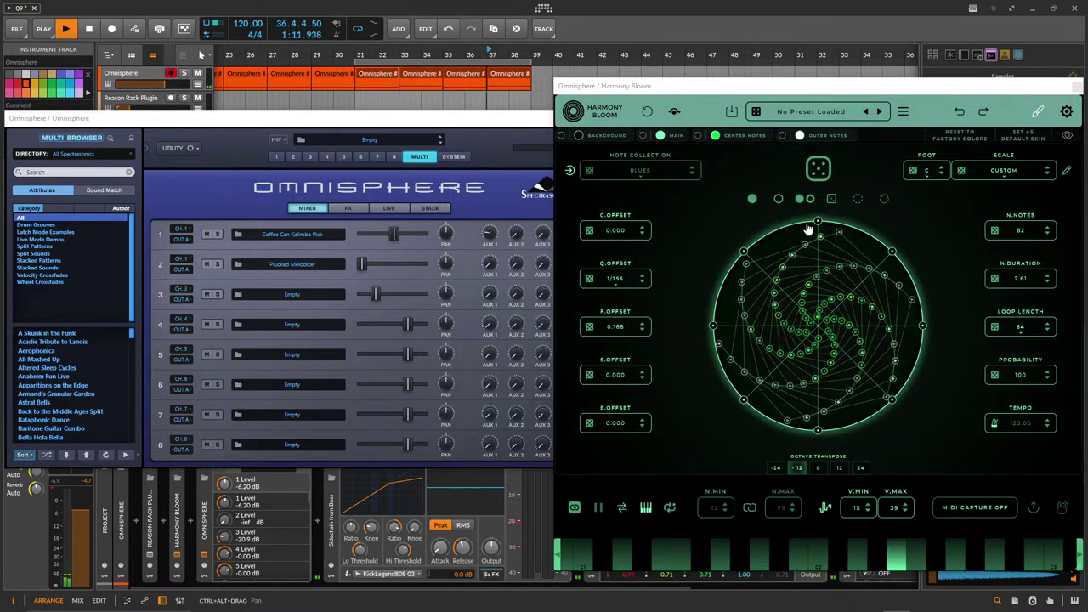
left_click(622, 508)
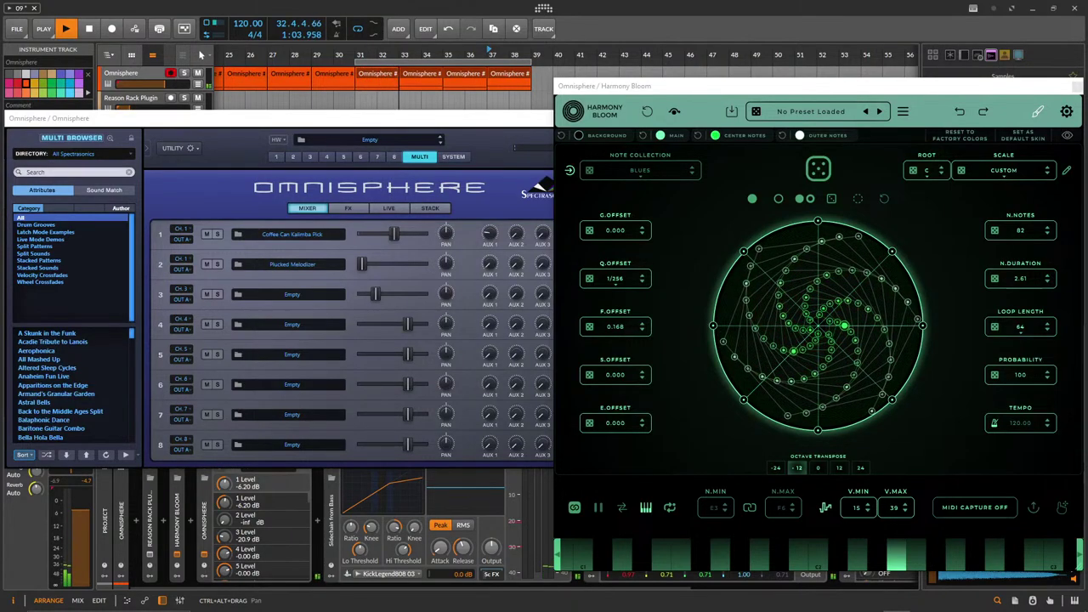
Load the Wistful Oscillations patch from the Pads + Strings category into Omnisphere part 3.
left_click(299, 295)
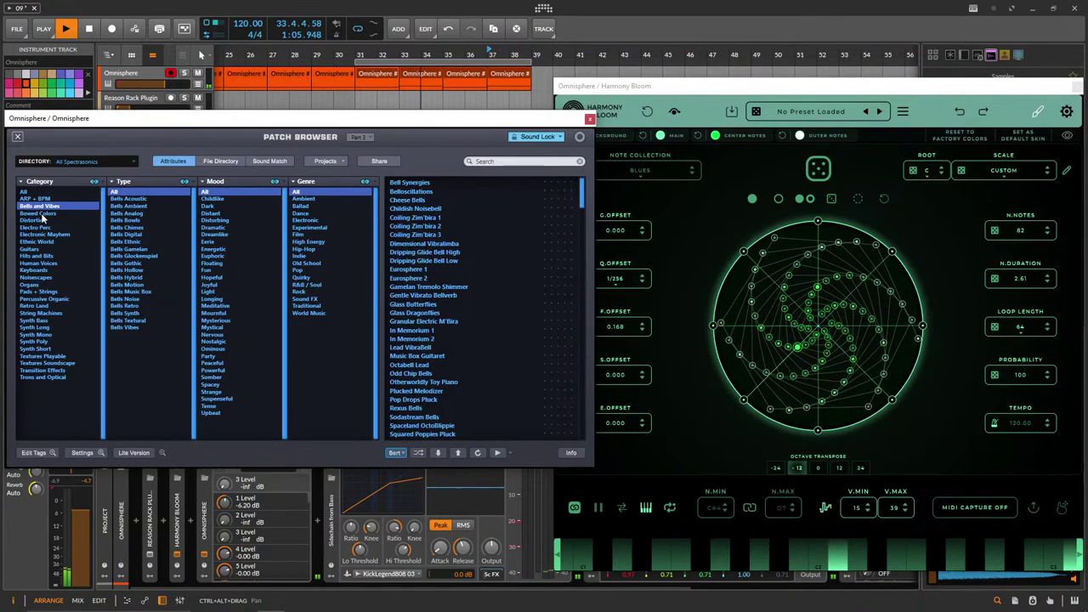
left_click(41, 292)
scroll(430, 367, "down", 3)
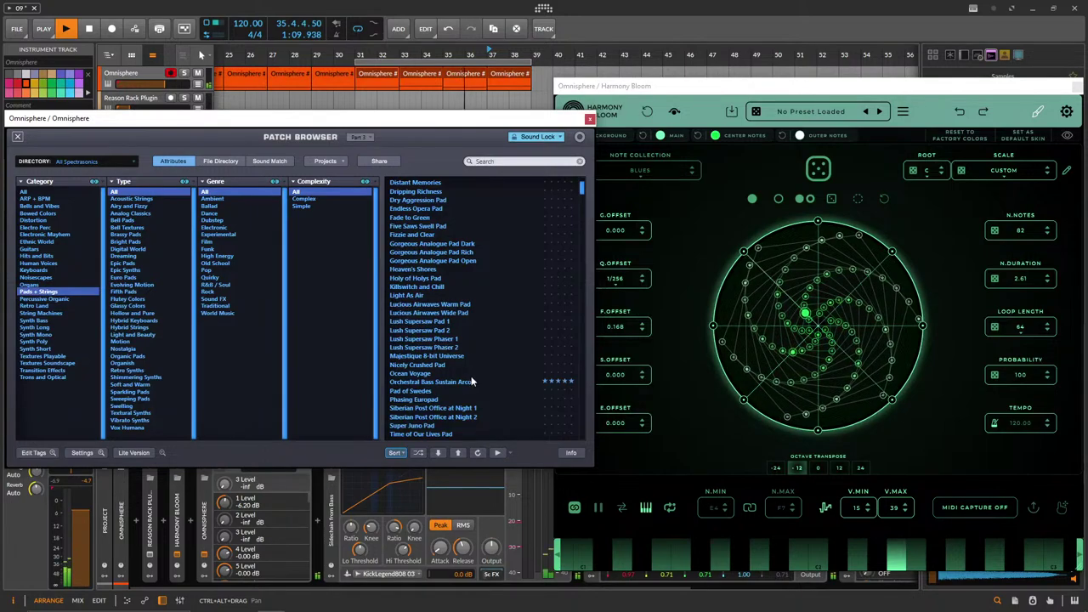
scroll(427, 418, "down", 2)
left_click(441, 383)
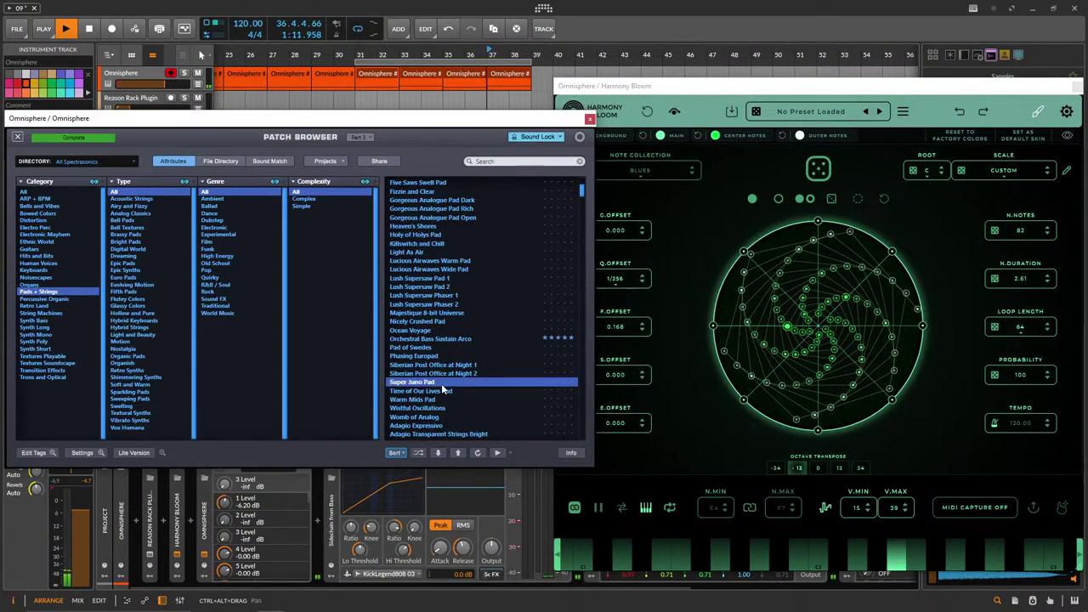
left_click(416, 409)
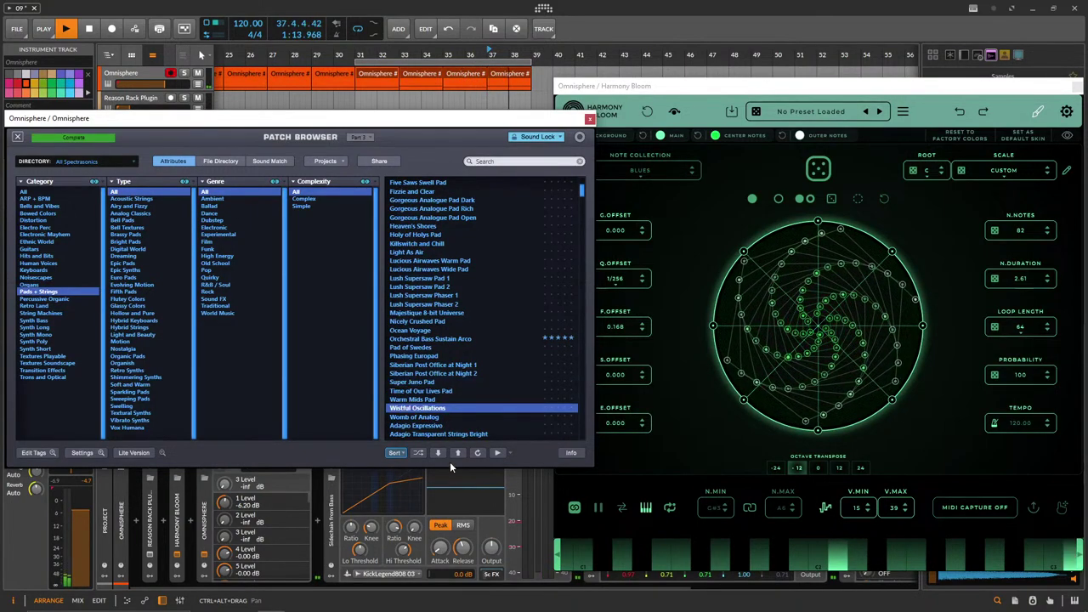
left_click(17, 137)
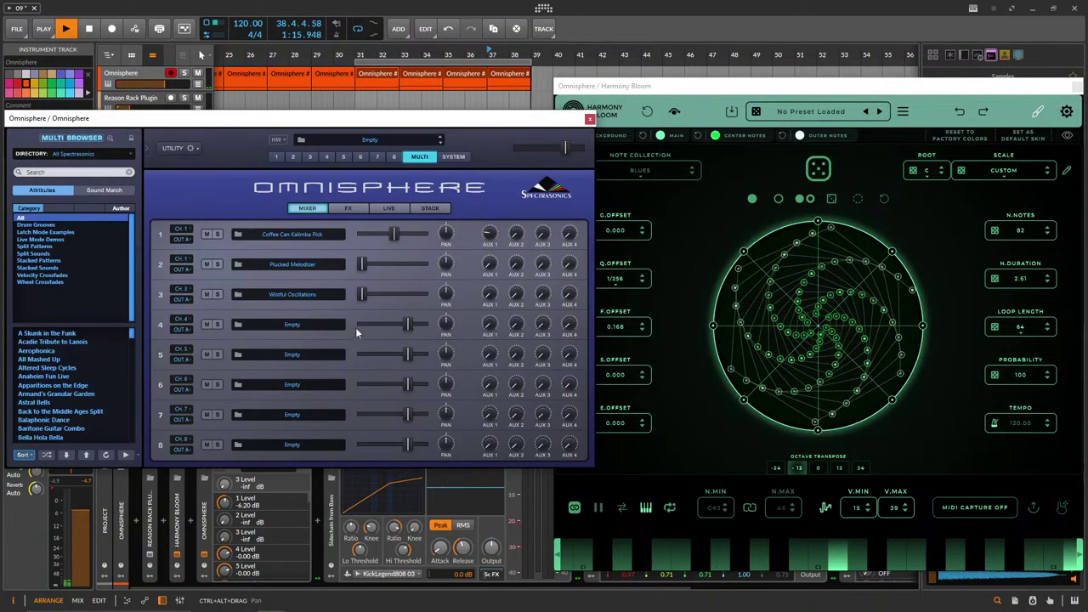
Raise the Wistful Oscillations part's level to about -14.9 dB and assign the part to channel 1.
left_click_drag(362, 294, 382, 296)
left_click(178, 290)
left_click(181, 294)
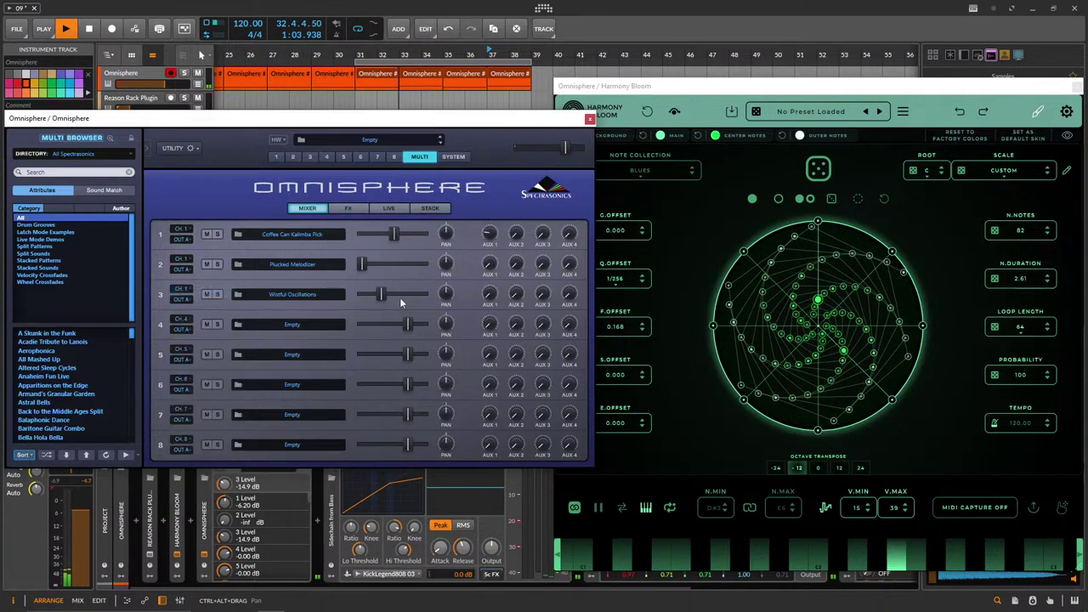
Balance the Omnisphere parts with Wistful Oscillations at about -5.9 dB and Coffee Can Kalimba Pick at about -26.1 dB.
left_click_drag(374, 291, 392, 293)
left_click_drag(387, 238, 375, 235)
left_click_drag(389, 294, 399, 292)
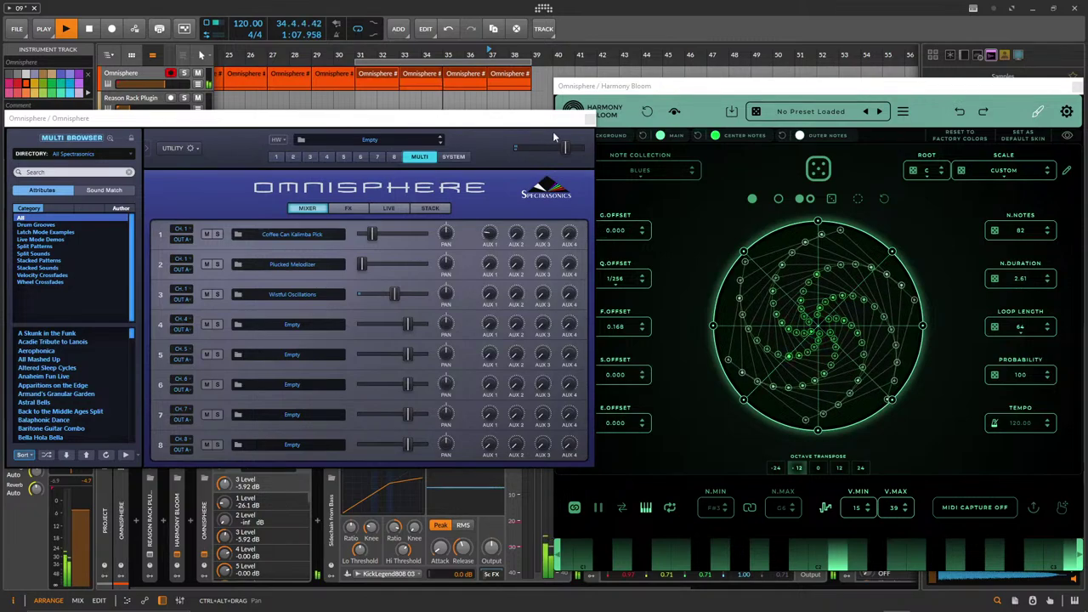
Close the Omnisphere plugin window and move the Harmony Bloom window clear of the arrangement clips.
left_click(589, 119)
left_click_drag(649, 88, 521, 71)
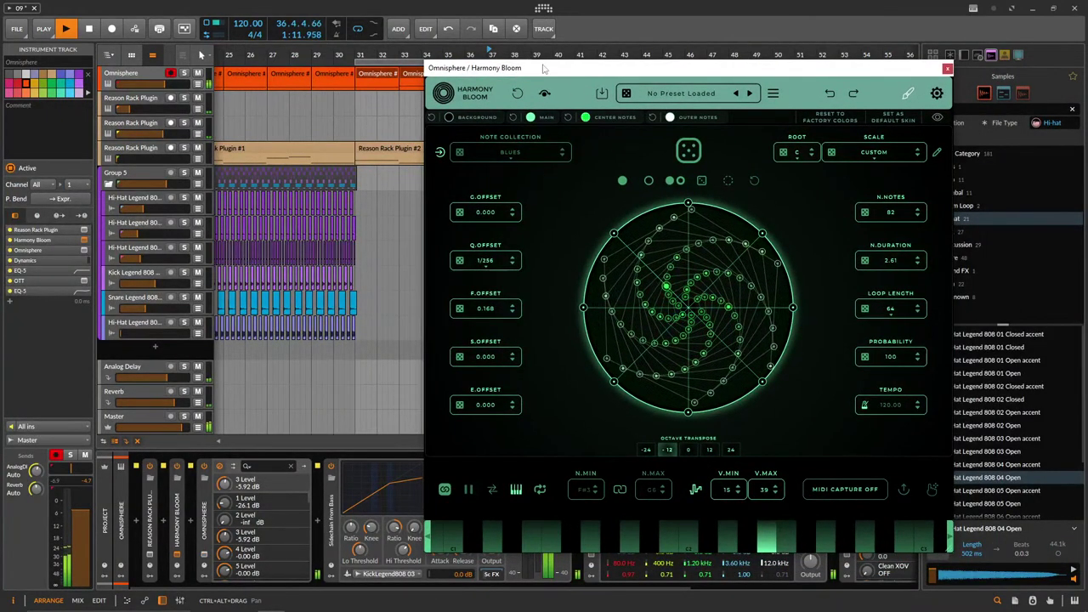
left_click_drag(595, 67, 718, 112)
Try extending the arrangement loop region from bar 31 to 9 bars and restore its 8-bar length.
left_click_drag(528, 63, 557, 64)
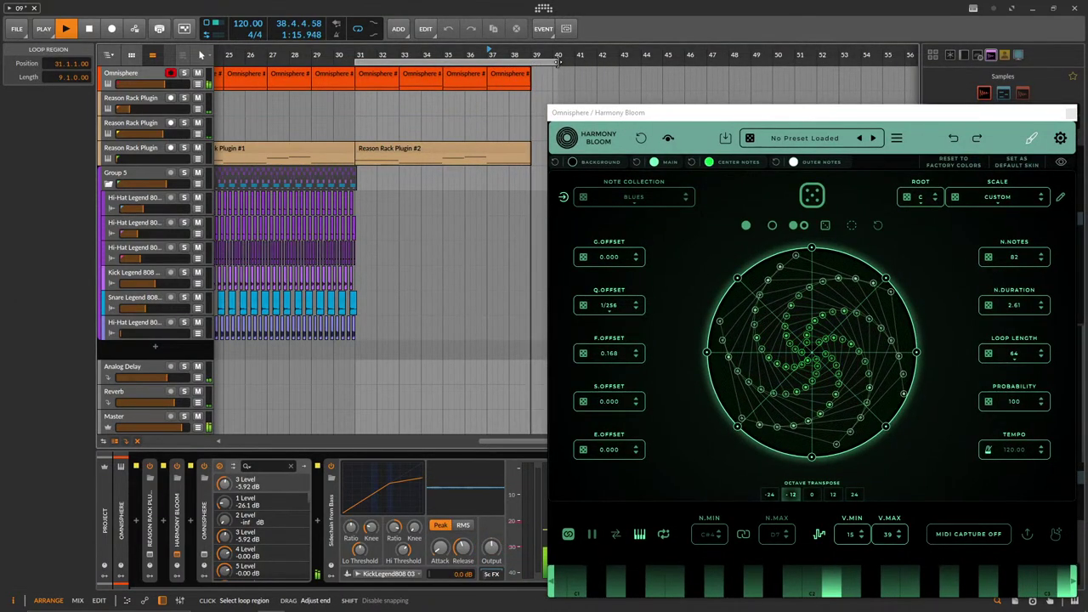
left_click_drag(558, 64, 534, 62)
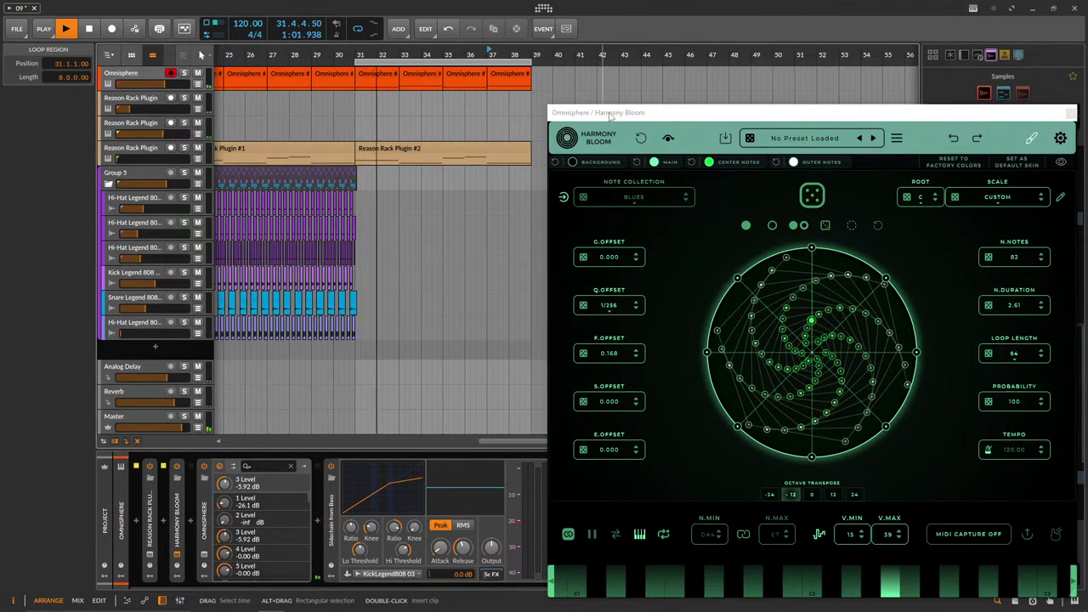
Reposition the Harmony Bloom window and raise the third Reason Rack Plugin track's volume to about -13.7 dB.
left_click_drag(609, 117, 412, 95)
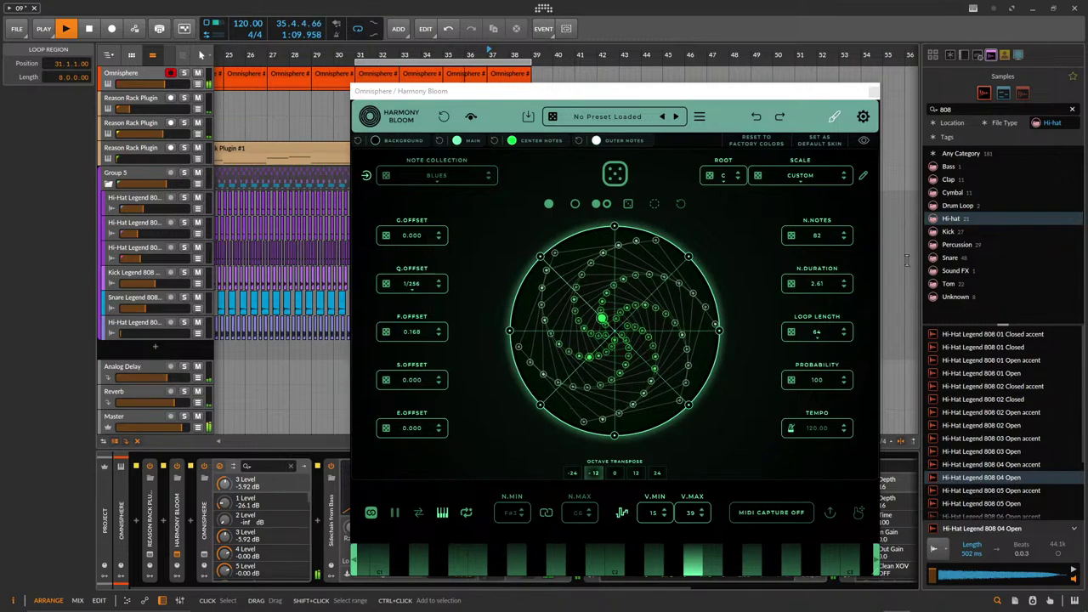
left_click_drag(395, 112, 510, 124)
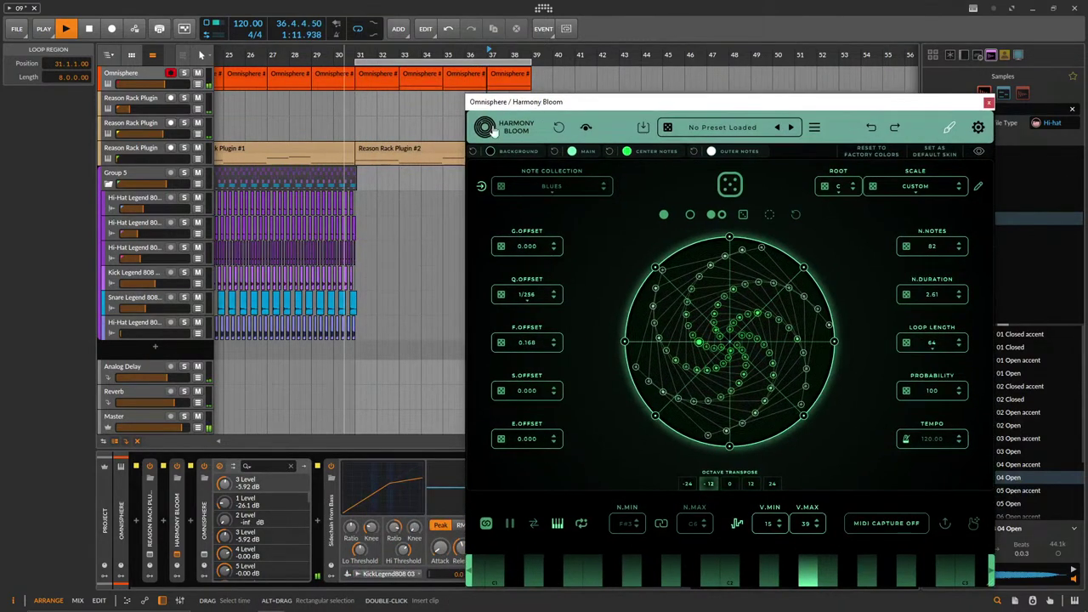
left_click_drag(121, 159, 119, 159)
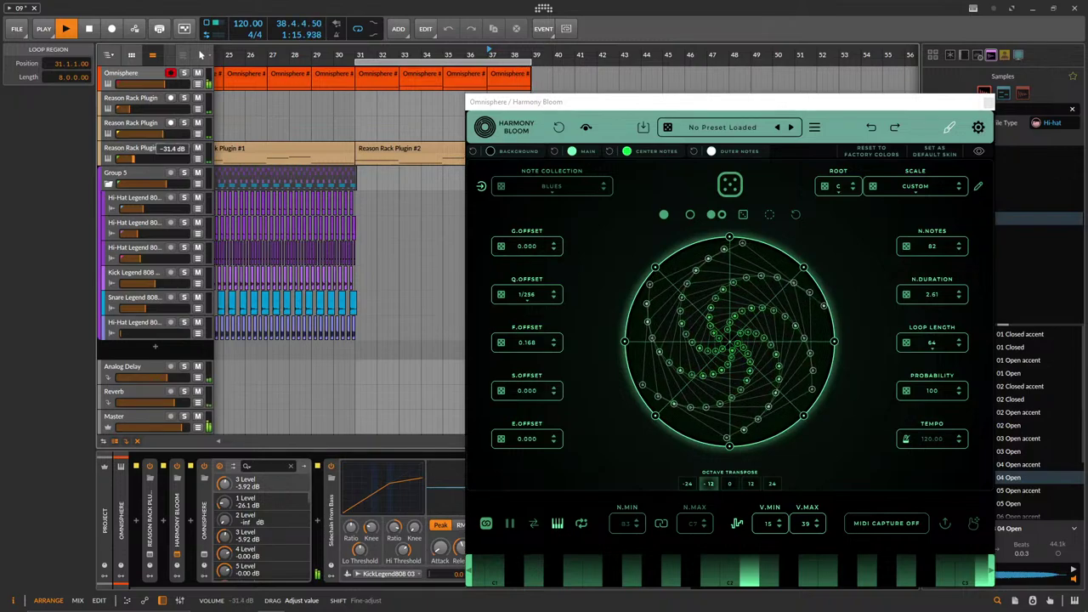
left_click_drag(134, 158, 150, 158)
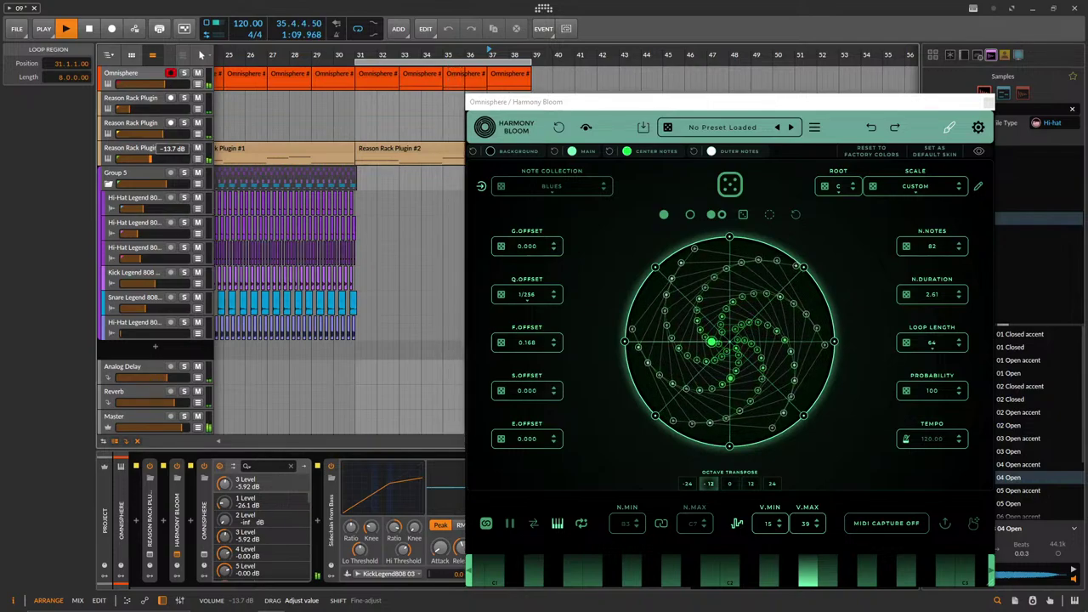
left_click_drag(149, 158, 150, 158)
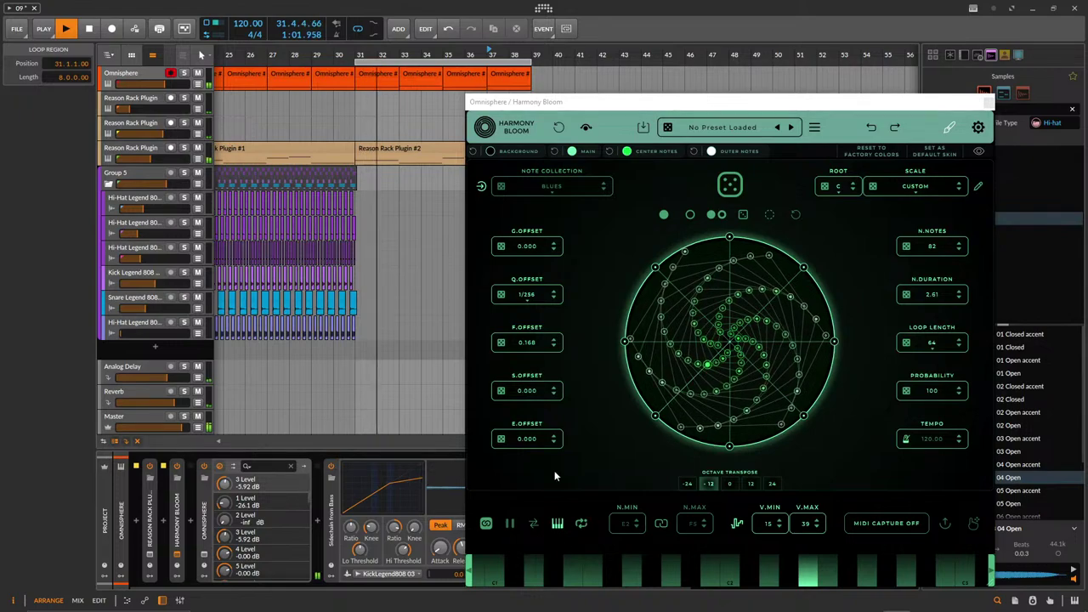
Check the trigger bars' output channels and octaves in Harmony Bloom's settings and close them.
left_click_drag(608, 108, 589, 89)
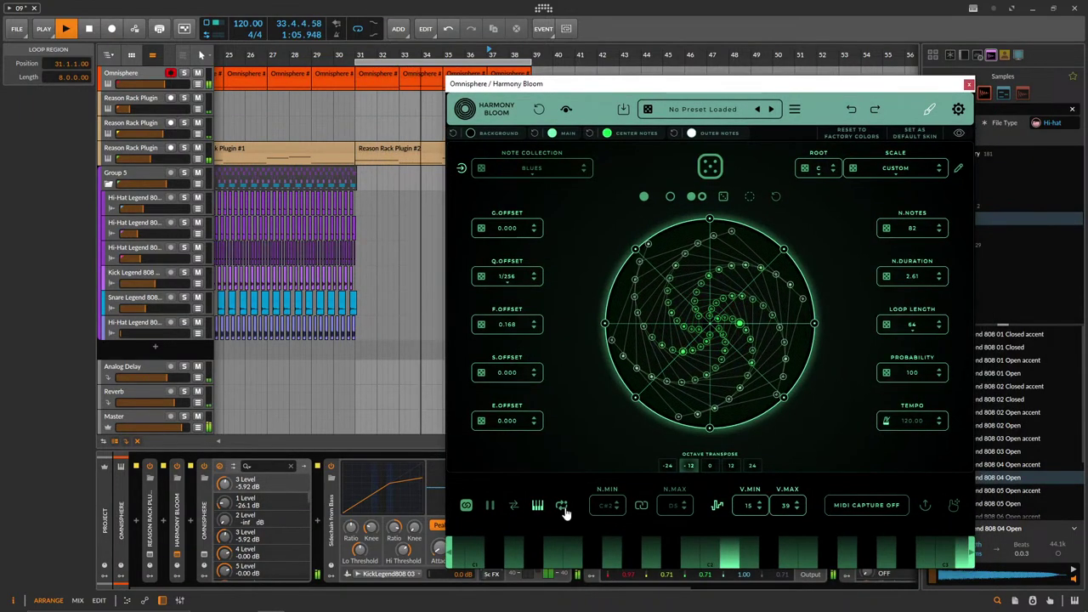
left_click(957, 109)
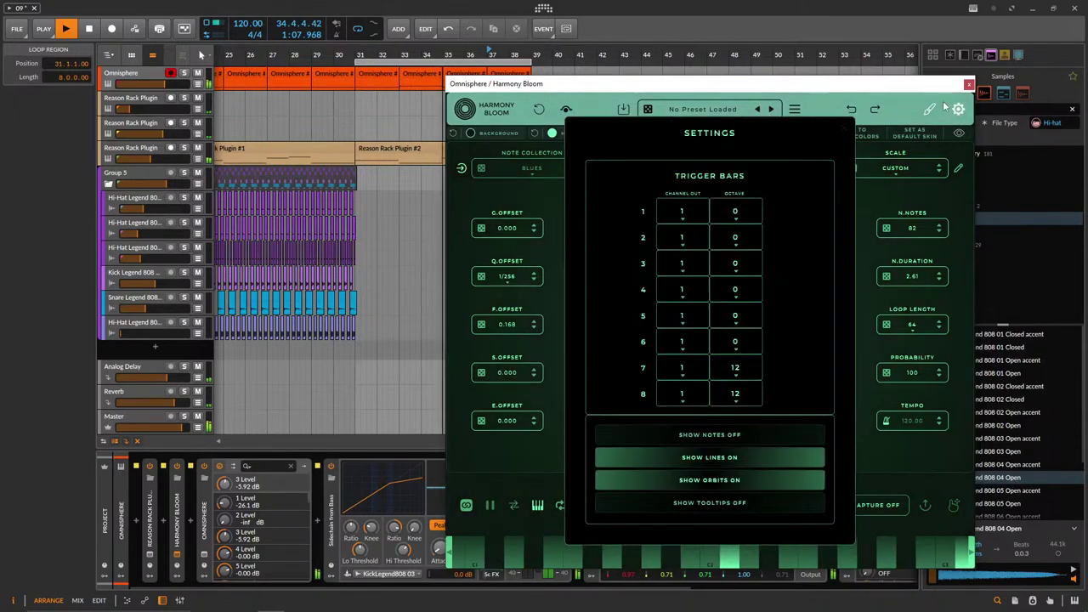
left_click(841, 126)
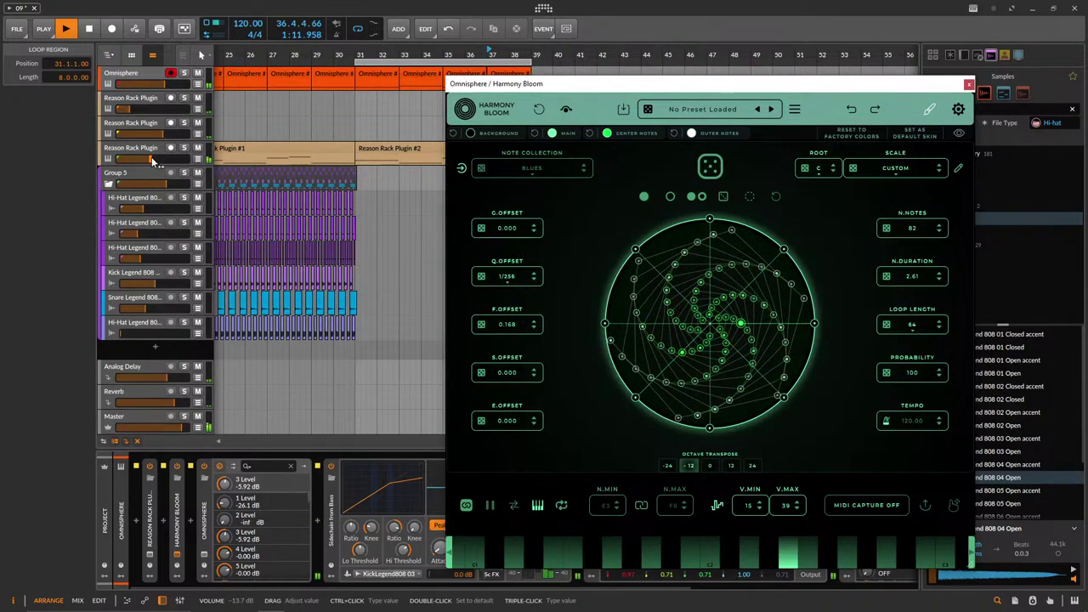
Lower the first Reason Rack Plugin track's volume to about -50.8 dB and fine-tune the third Reason Rack Plugin track's level.
left_click_drag(151, 157, 149, 157)
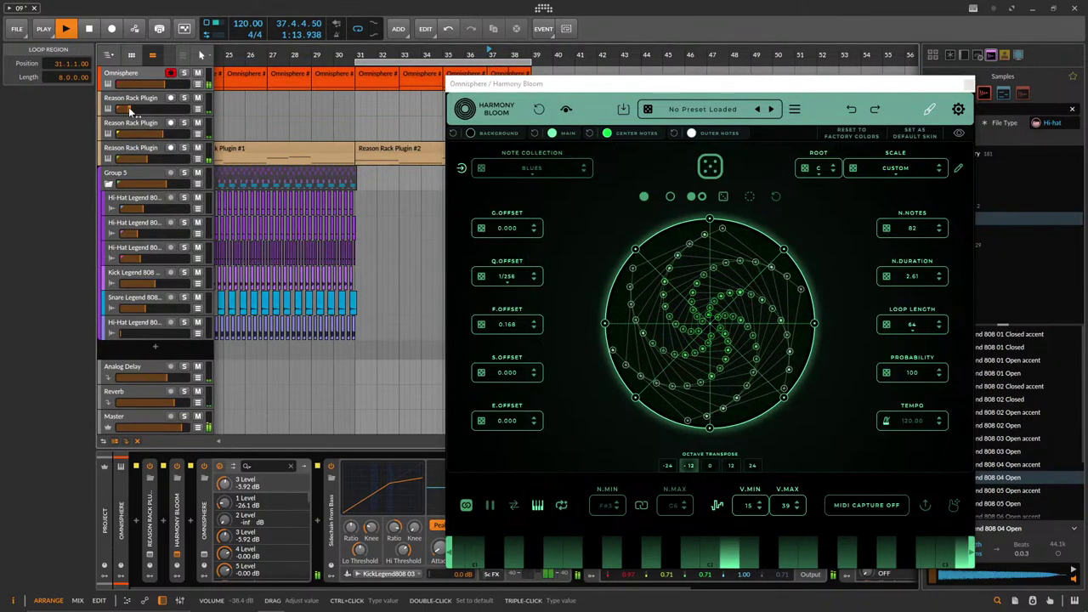
mouse_move(129, 110)
left_mouse_down()
mouse_move(151, 109)
mouse_move(124, 109)
left_mouse_up()
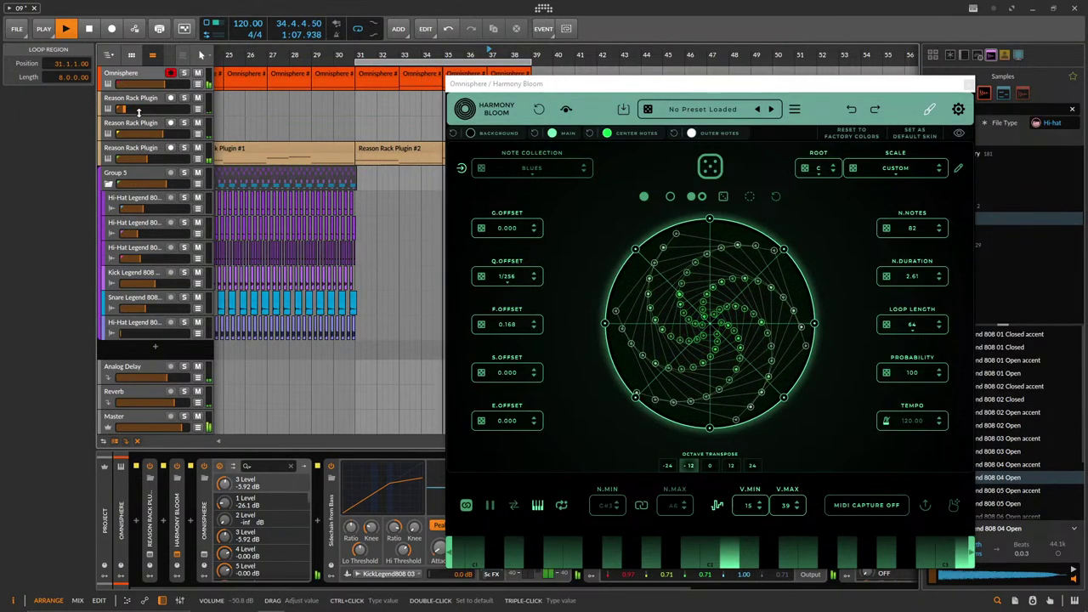
left_click_drag(153, 160, 153, 159)
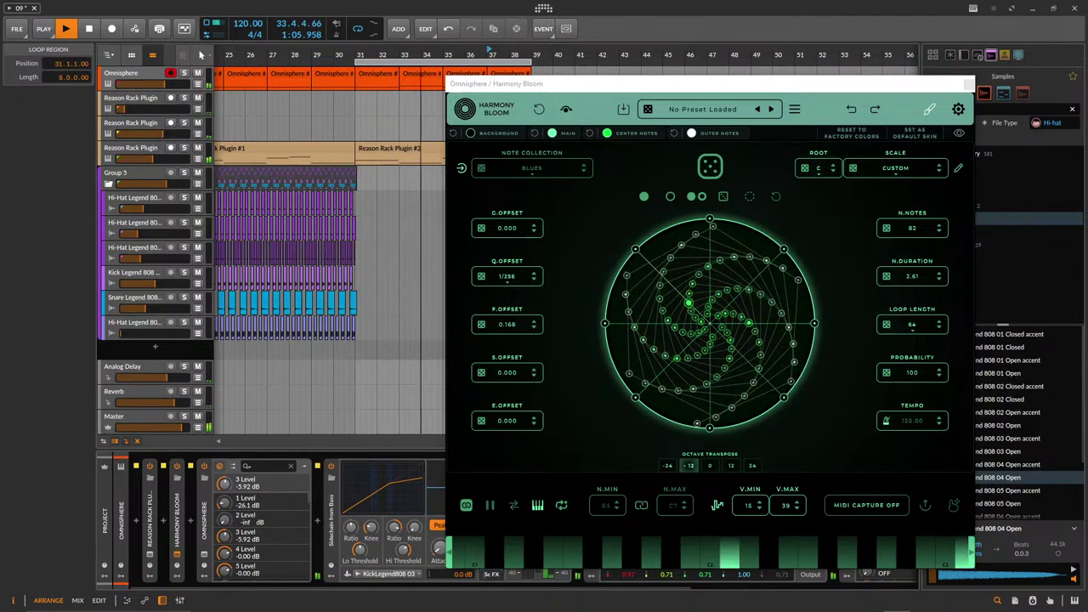
Move the Harmony Bloom window farther from the arrangement clips and hide its parameter controls to leave the enlarged visualizer.
left_click_drag(1086, 216, 129, 98)
scroll(297, 348, "down", 1)
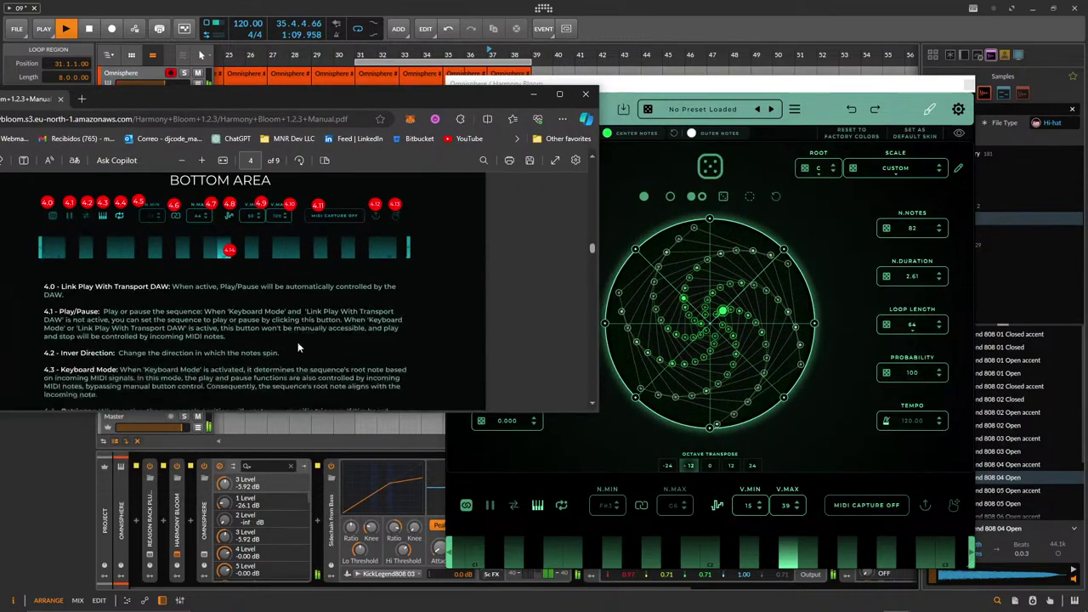
left_click_drag(736, 84, 829, 77)
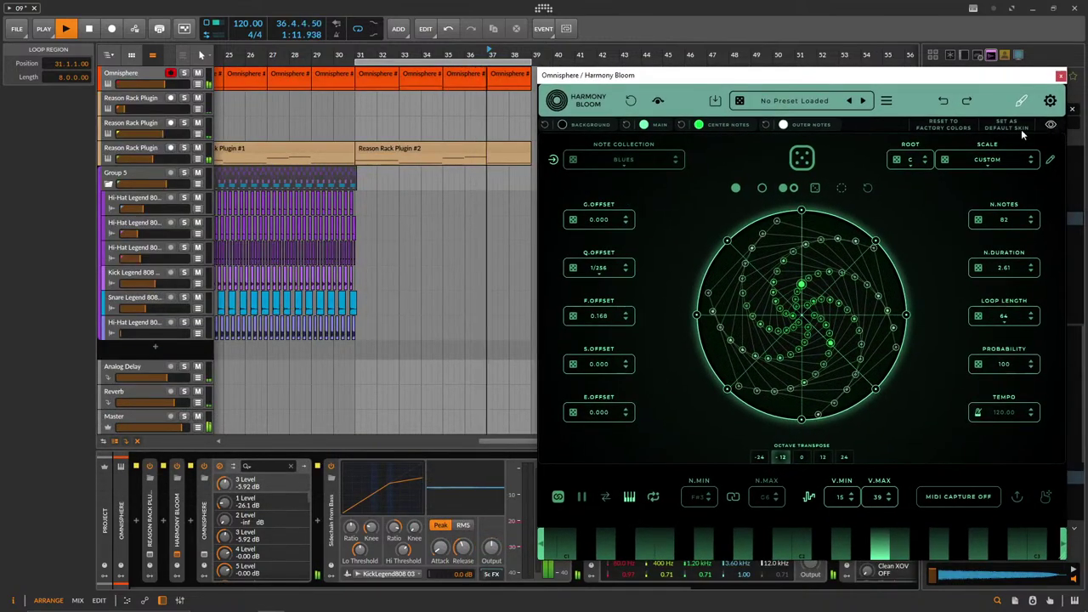
left_click(1048, 125)
Switch to the Harmony Bloom 1.2.3 manual in the browser and resize and place its window beside the visualizer.
mouse_move(895, 600)
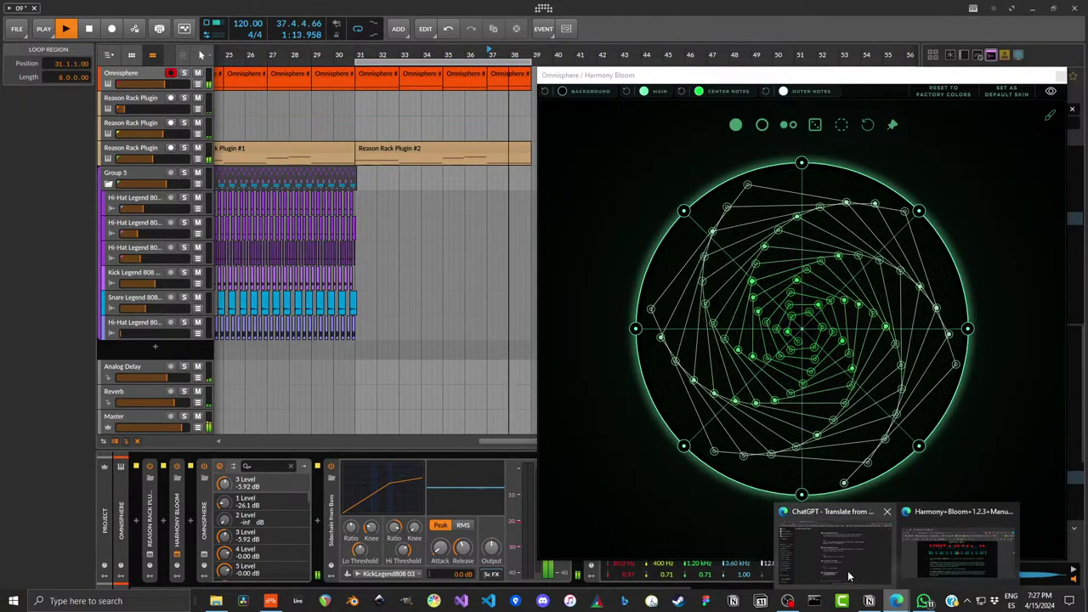
left_click(947, 551)
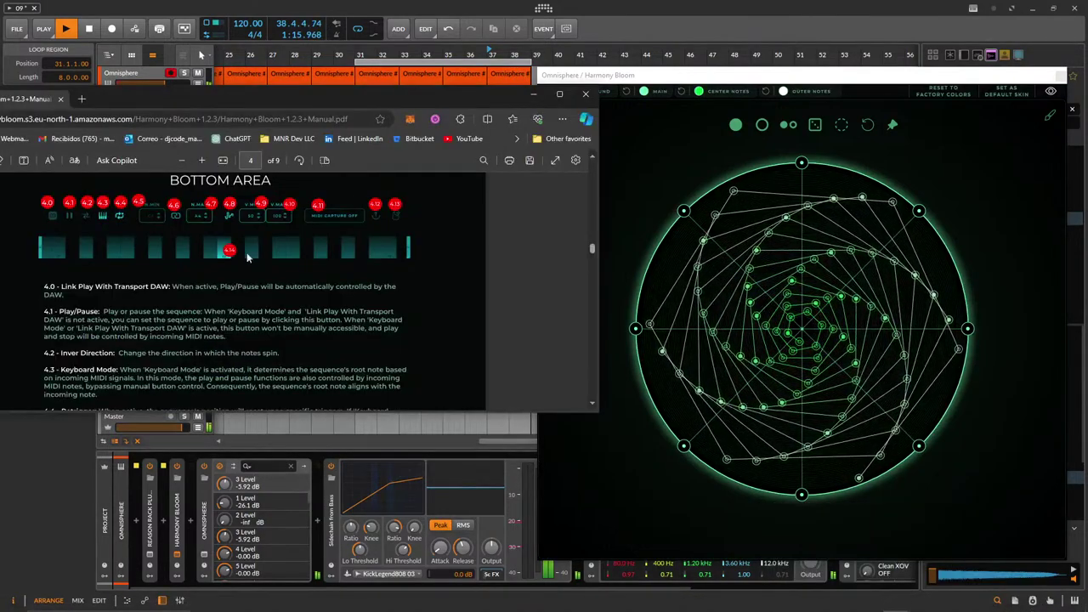
scroll(272, 293, "up", 1)
left_click_drag(338, 413, 340, 609)
left_click_drag(332, 98, 343, 38)
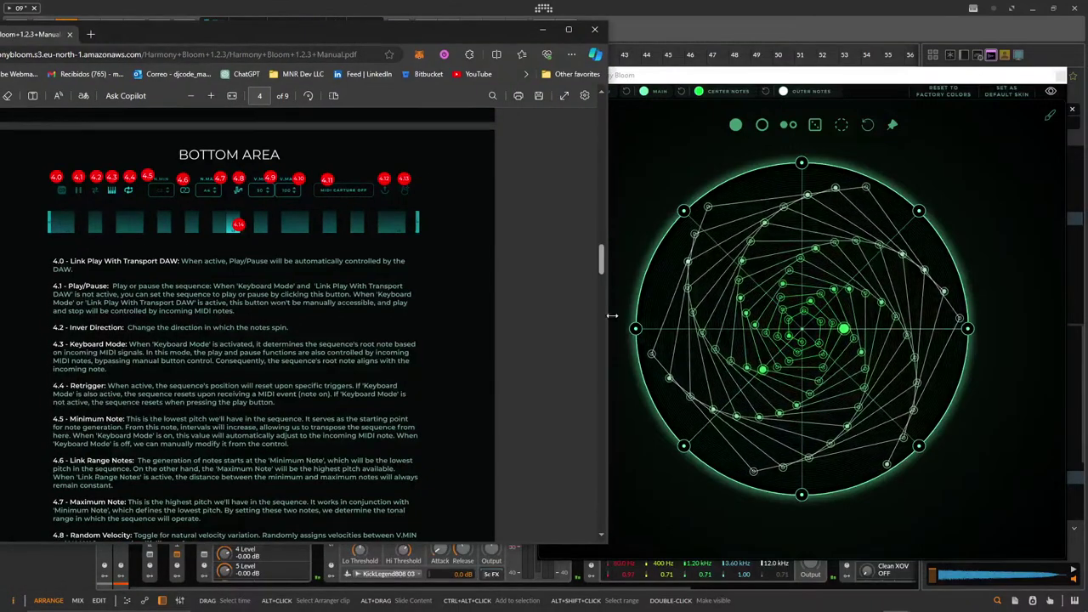
left_click_drag(608, 318, 393, 313)
left_click_drag(254, 29, 399, 32)
Read the manual's Bottom Area section, covering playback, keyboard mode, note range, velocity and MIDI capture, and close the manual.
scroll(298, 326, "up", 2)
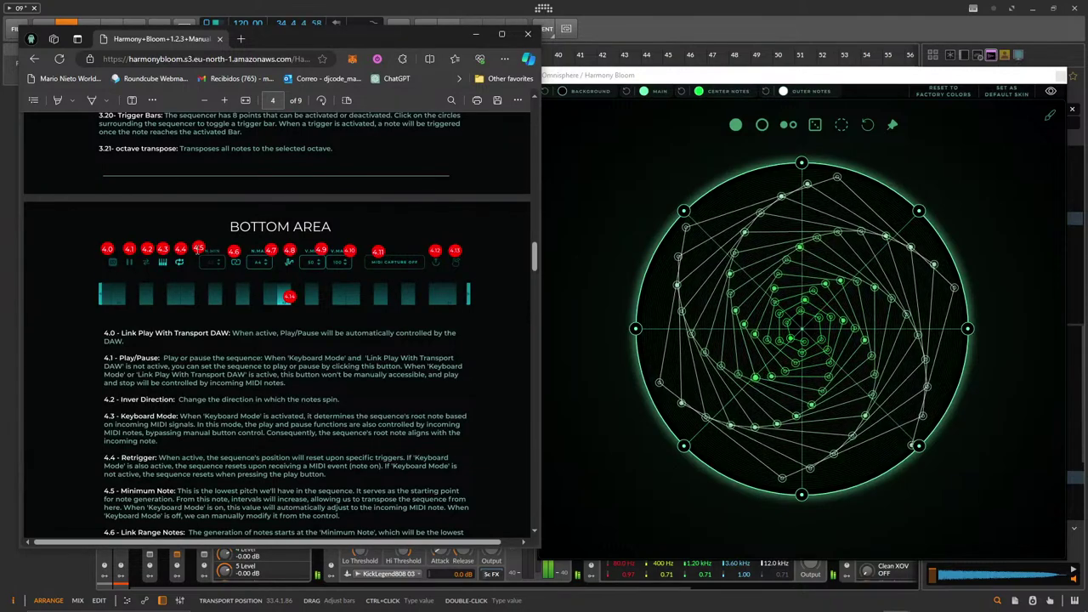
scroll(150, 339, "down", 3)
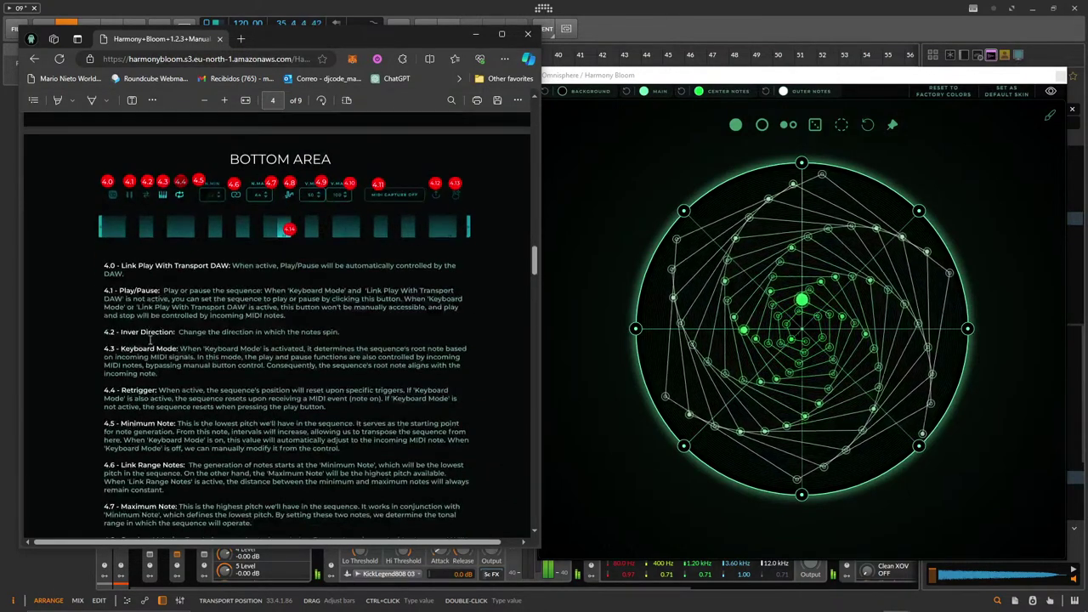
left_click_drag(360, 549, 358, 610)
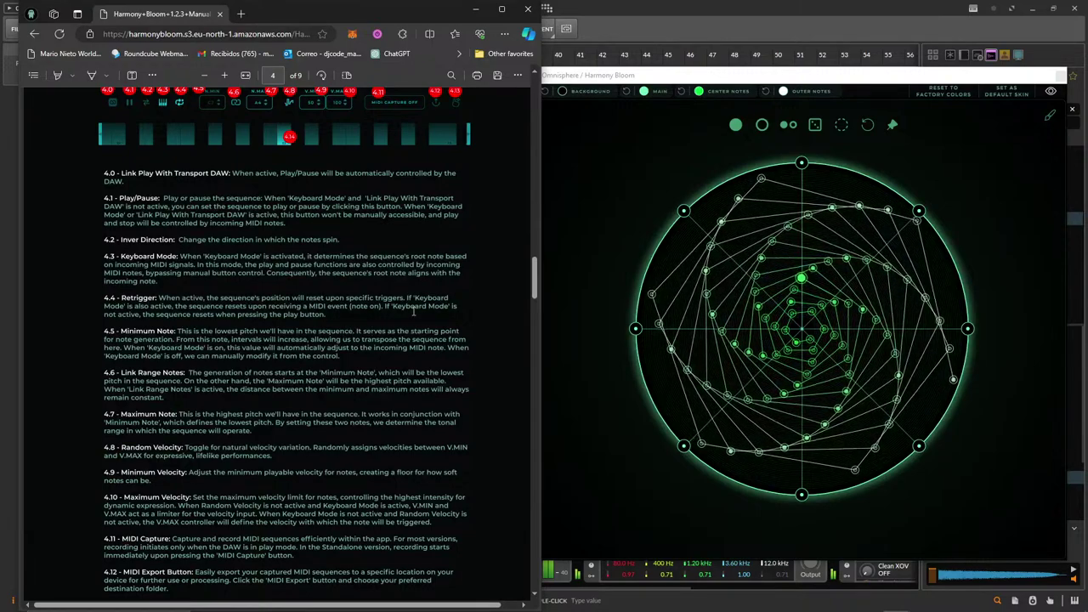
scroll(415, 313, "up", 2)
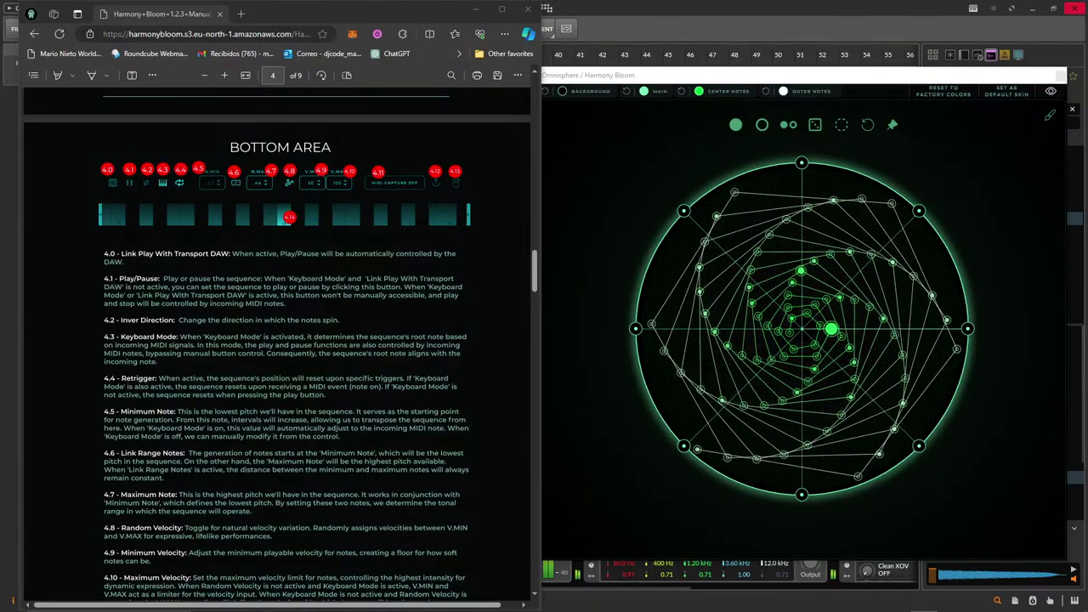
left_click(531, 9)
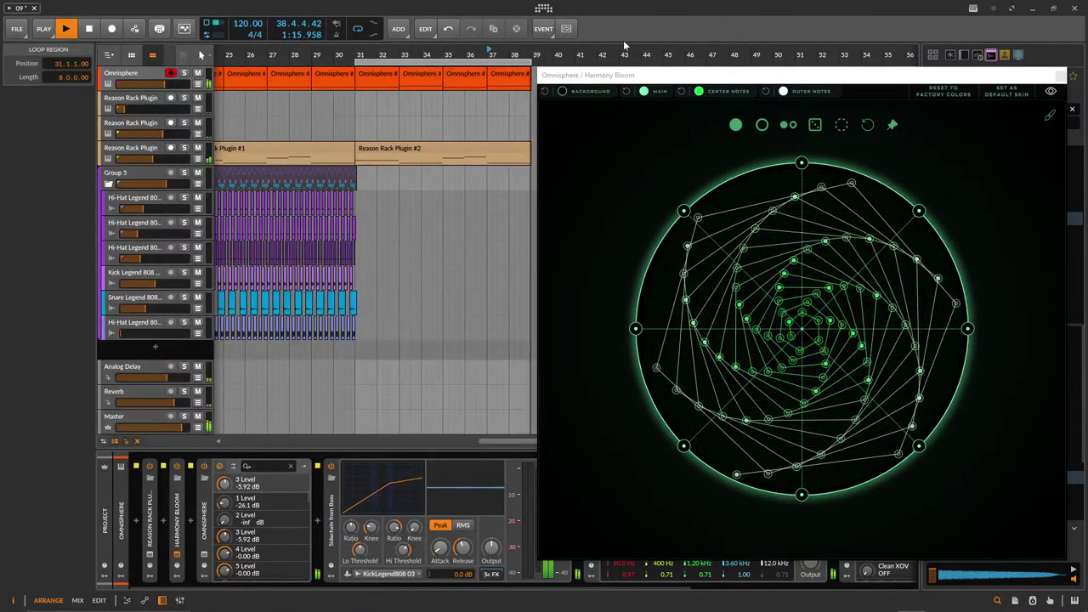
Open Omnisphere from the Omnisphere track's device chain and try raising the Plucked Melodizer level to about -38.1 dB.
left_click(144, 154)
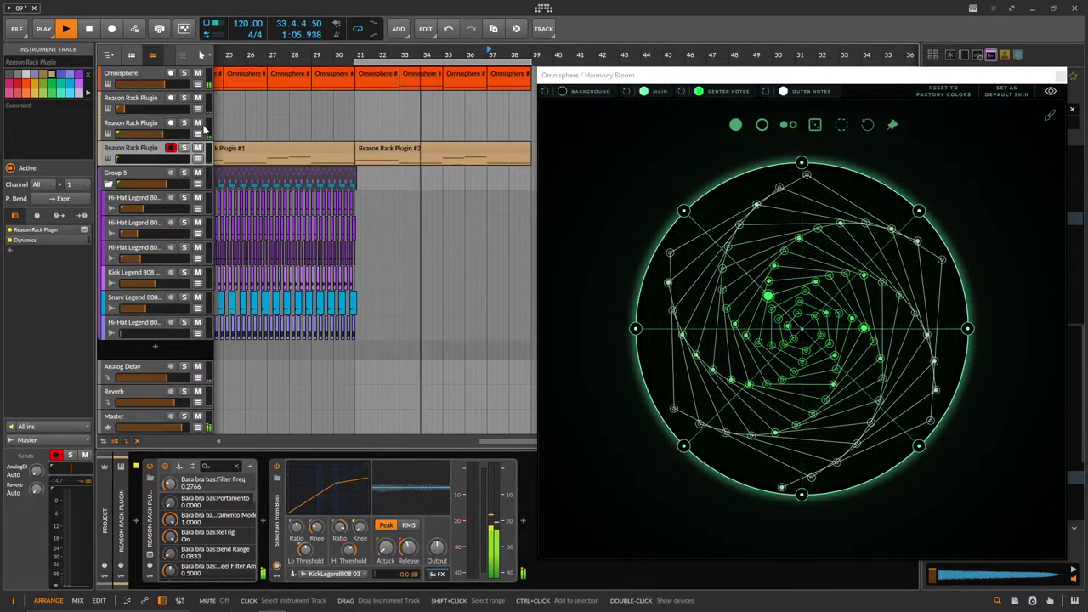
left_click(140, 74)
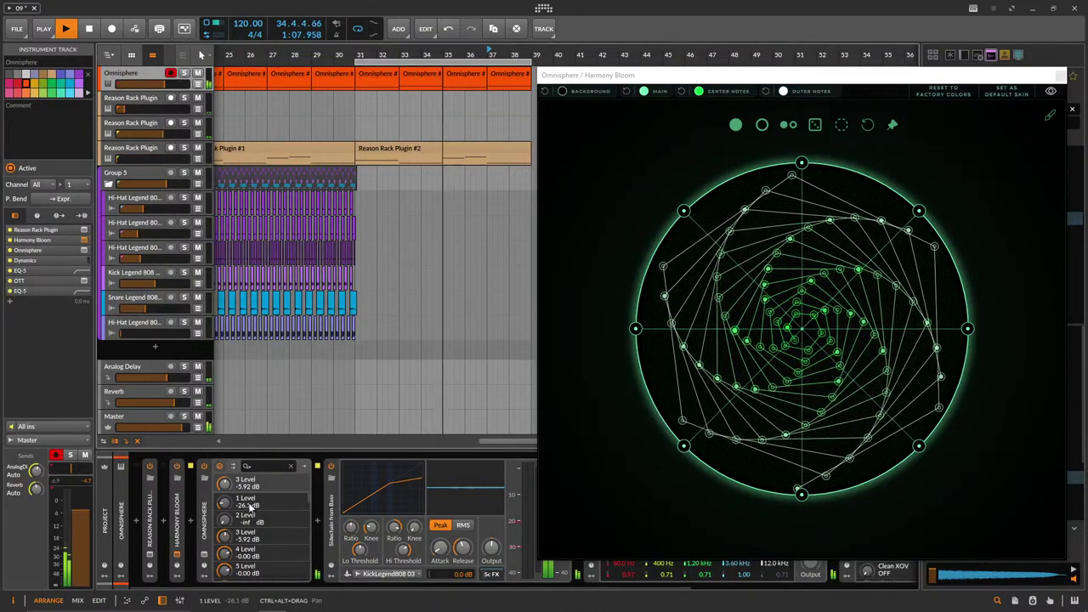
left_click(204, 554)
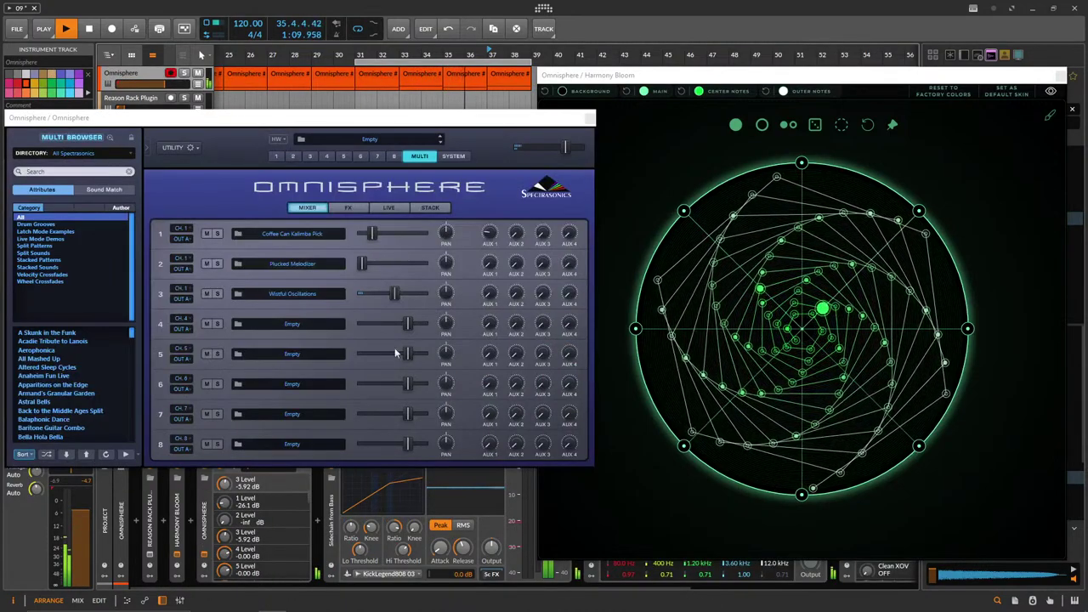
left_click_drag(362, 268, 366, 269)
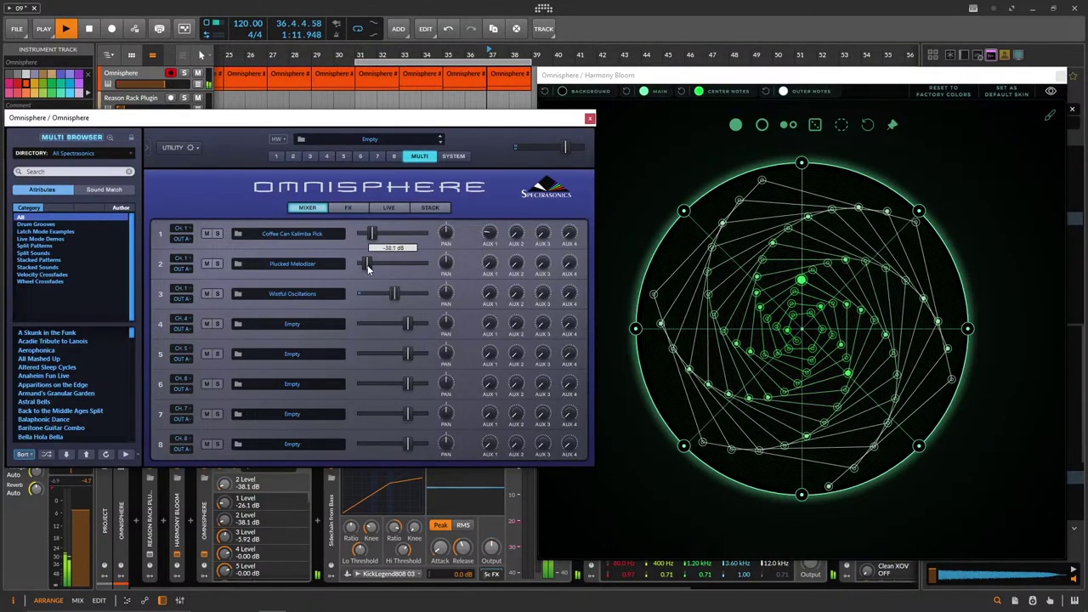
Load the Light As Air patch from Pads + Strings into part 4 on channel 1 and set its level to about -9.5 dB.
left_click(291, 326)
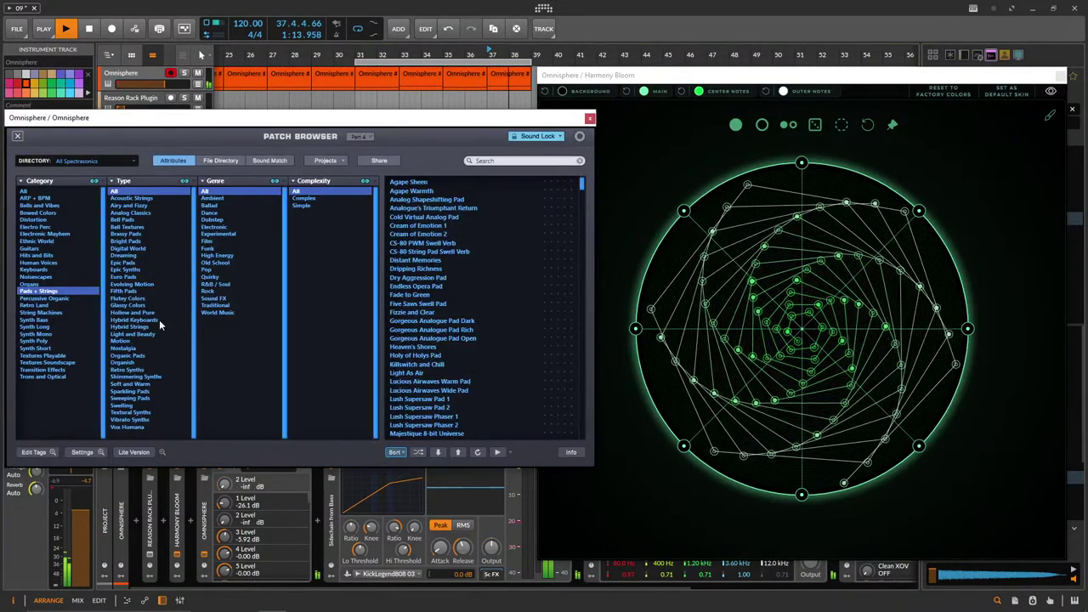
left_click(17, 136)
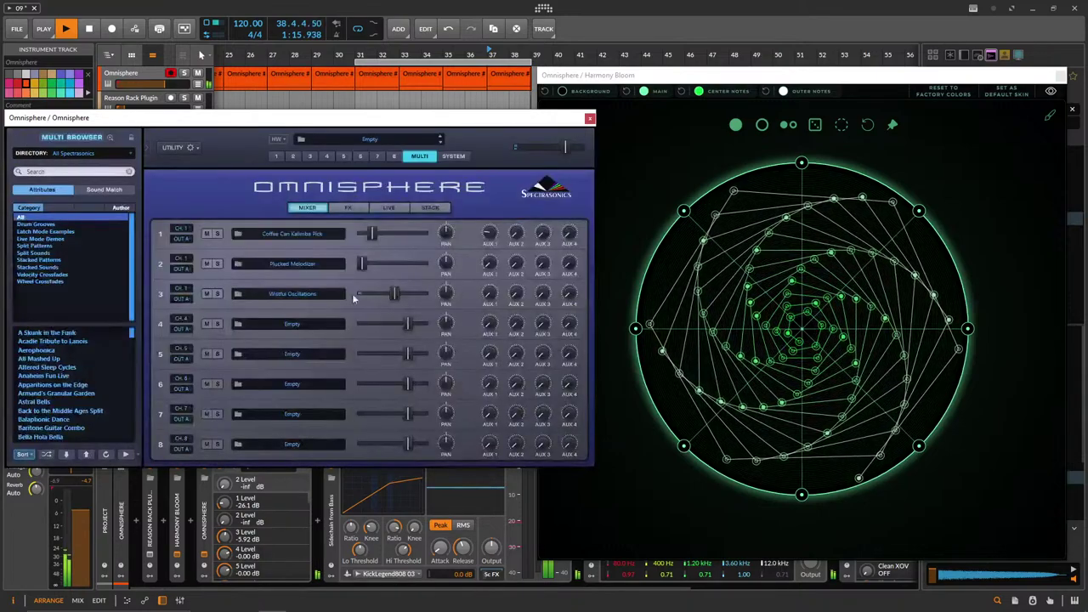
left_click(301, 323)
left_click(413, 374)
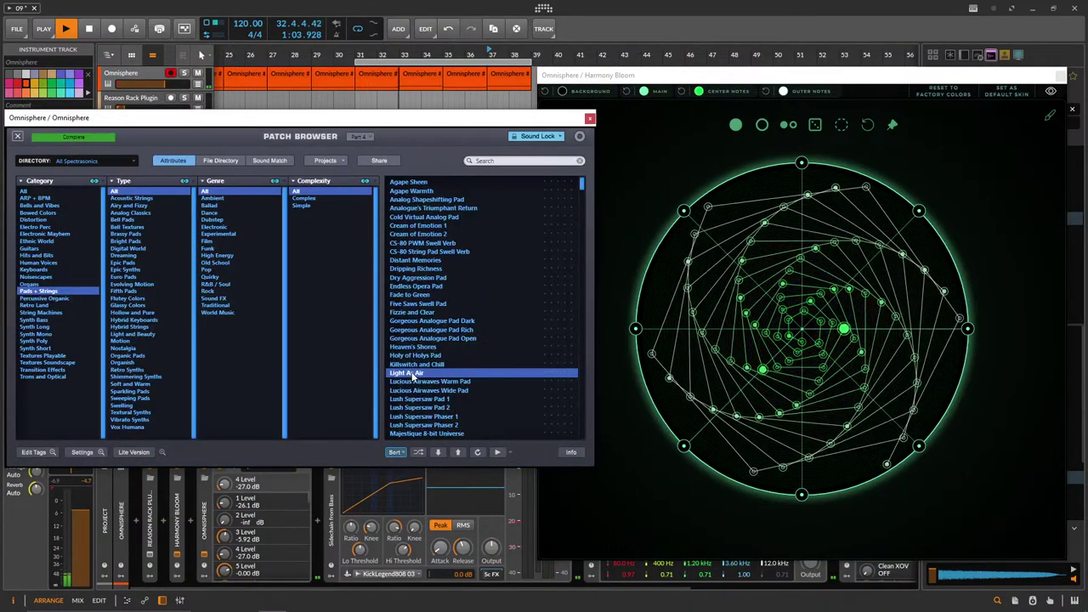
left_click(16, 137)
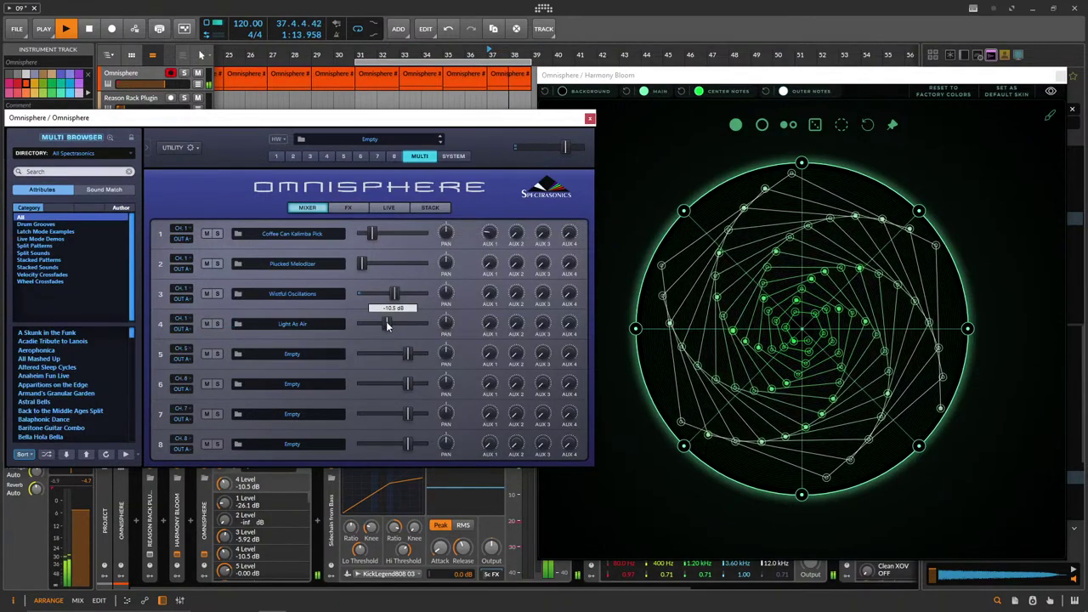
left_click_drag(386, 321, 388, 320)
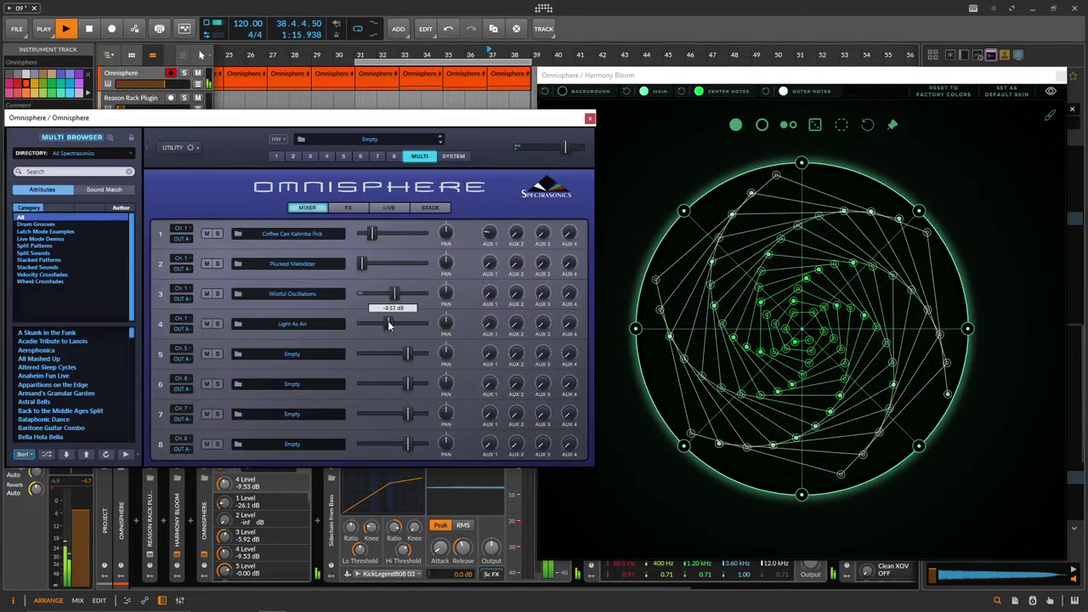
Turn the Coffee Can Kalimba Pick part and the second Reason Rack Plugin track fully down, repositioning Omnisphere around the track faders.
left_click(376, 237)
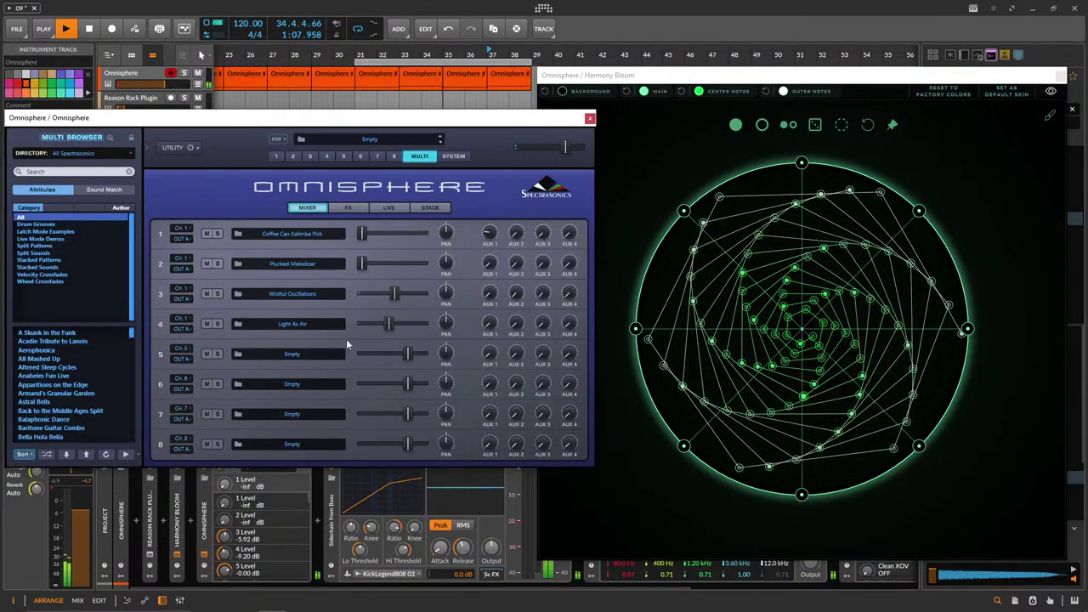
left_click_drag(278, 119, 487, 123)
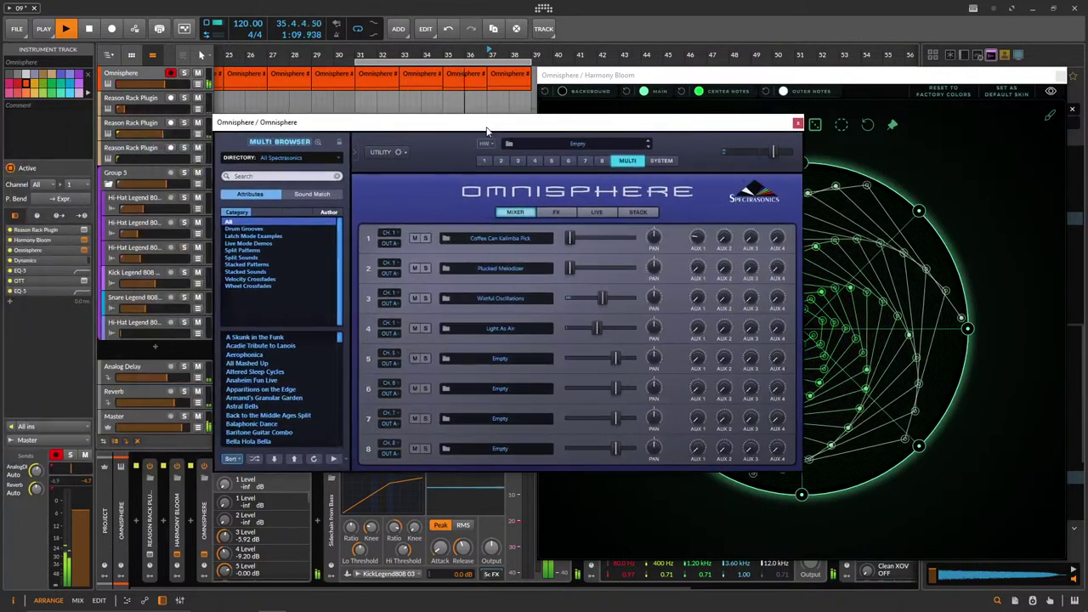
left_click_drag(270, 122, 106, 227)
left_click_drag(164, 136, 134, 136)
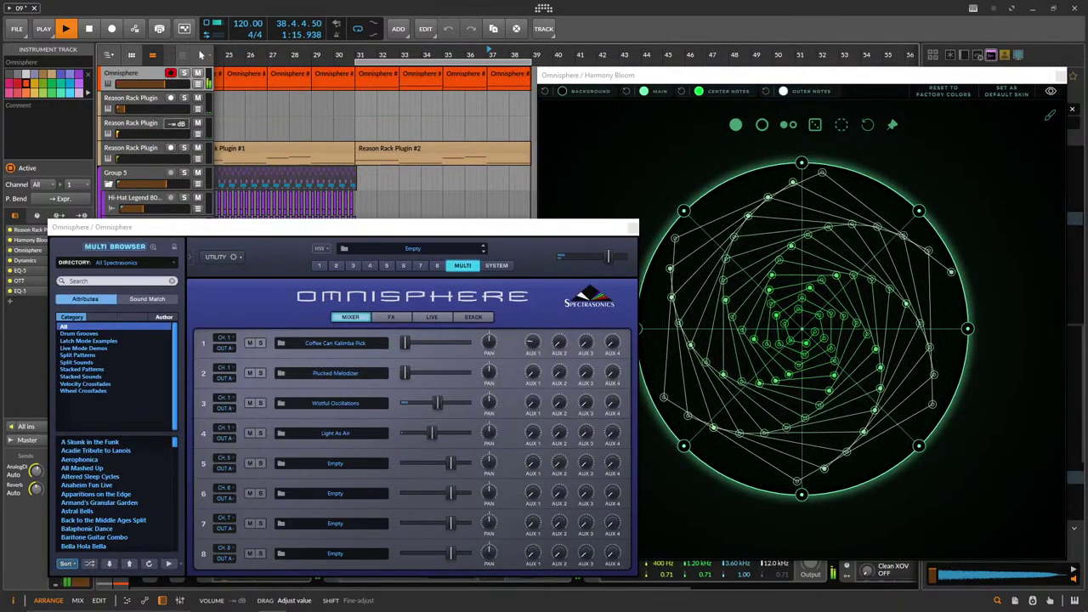
left_click_drag(418, 230, 371, 148)
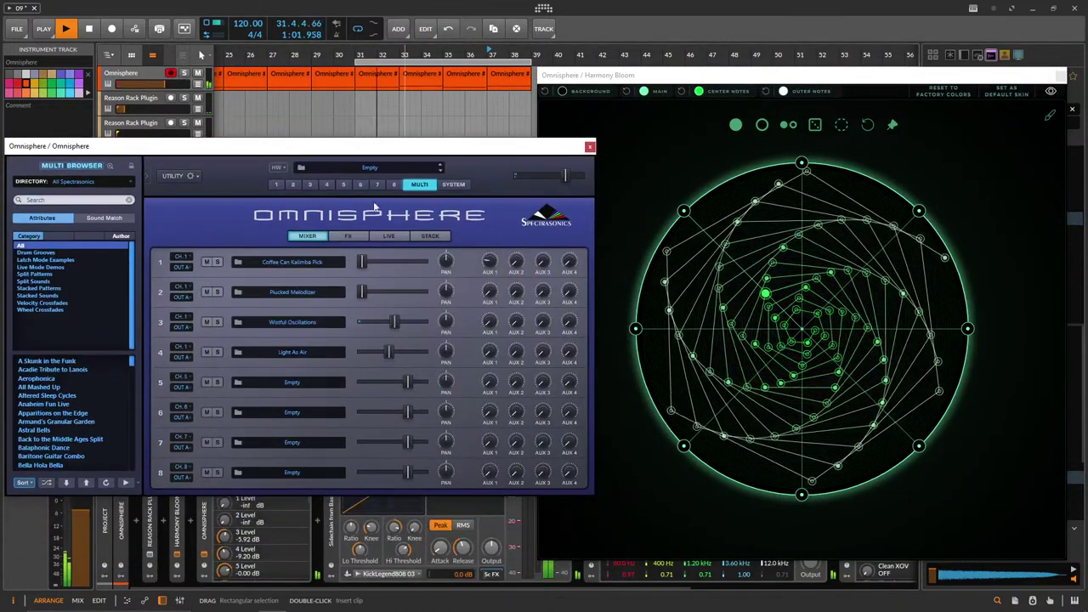
Collapse the sample browser and set band 1 of the last EQ-5 on the Omnisphere track to about 133 Hz.
left_click_drag(690, 79, 333, 27)
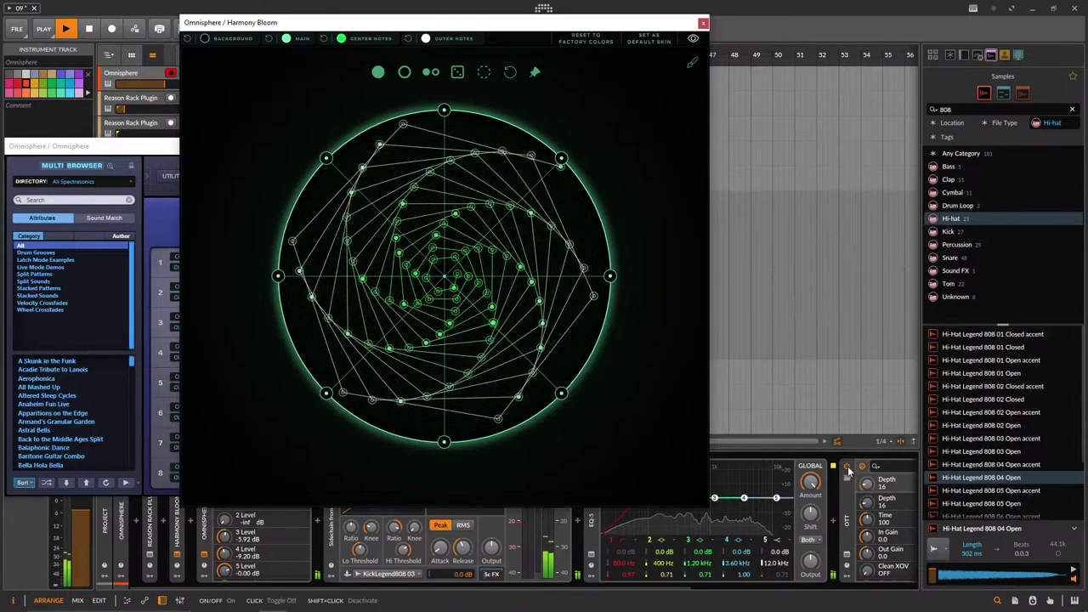
left_click_drag(918, 481, 1083, 481)
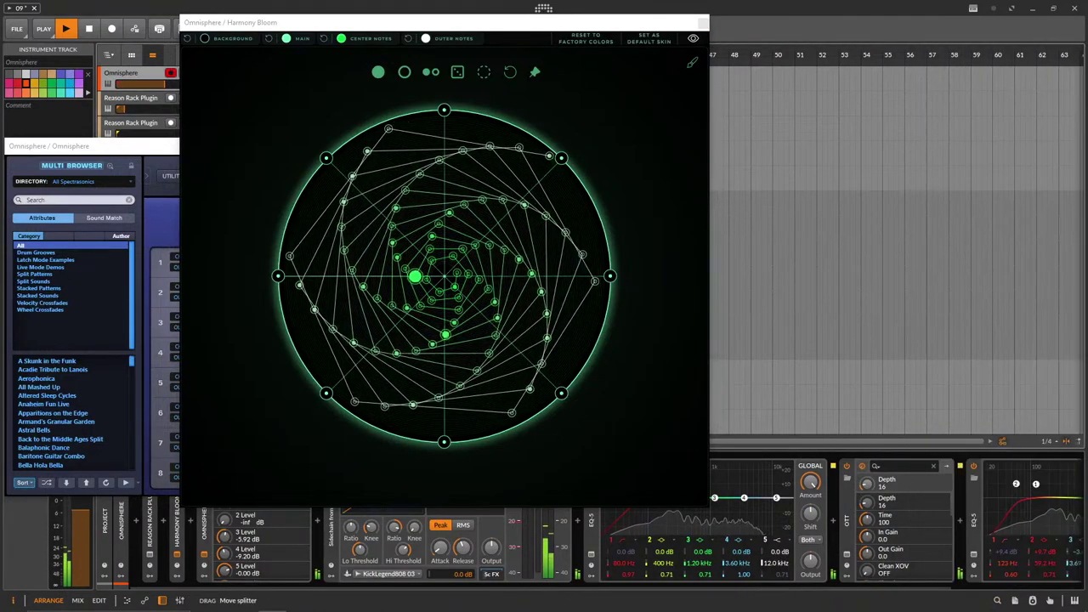
left_click_drag(504, 589, 721, 590)
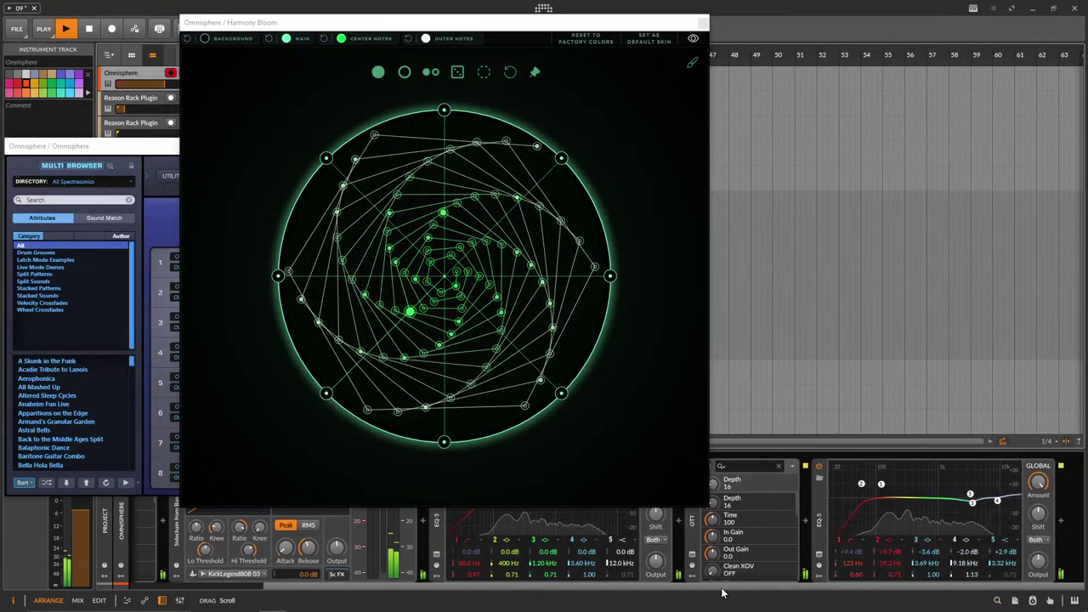
left_click_drag(884, 490, 882, 488)
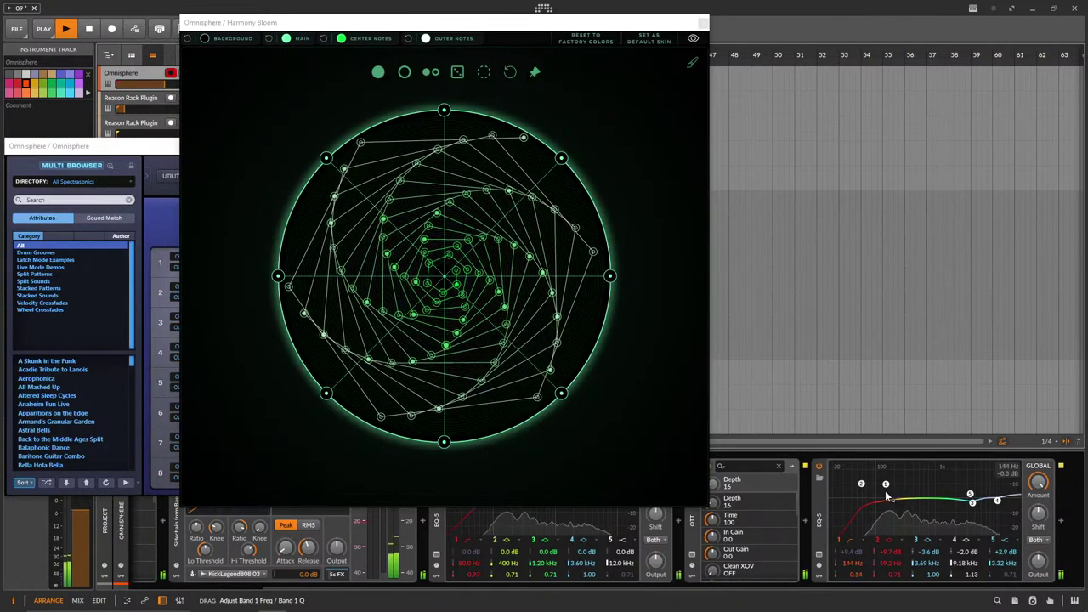
Close the Omnisphere window and reposition and resize the Harmony Bloom visualizer beside the track list.
left_click_drag(482, 23, 808, 56)
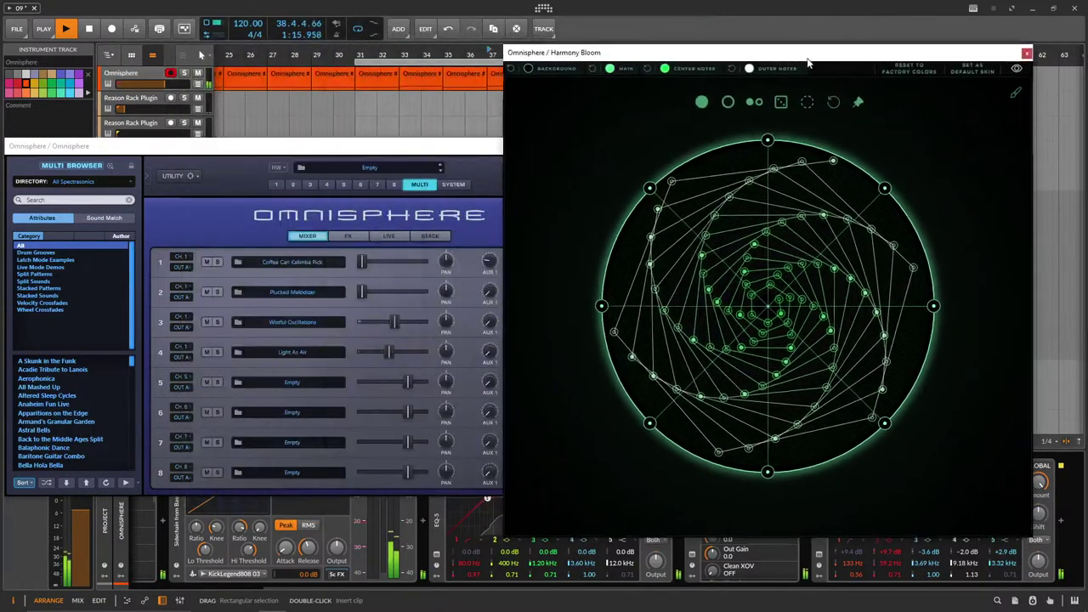
left_click_drag(1032, 540, 813, 340)
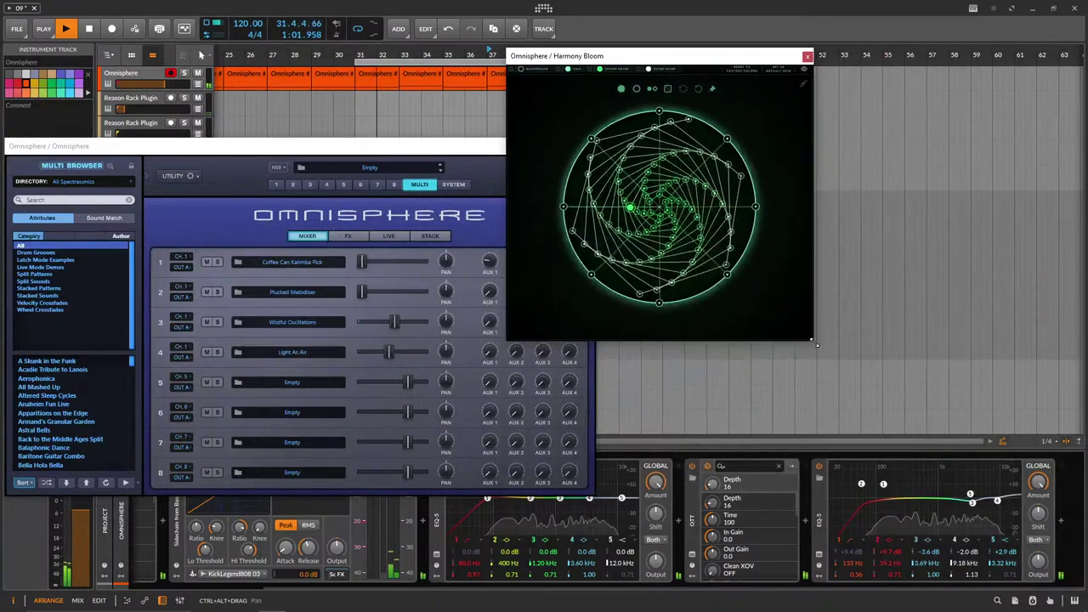
left_click_drag(502, 146, 501, 176)
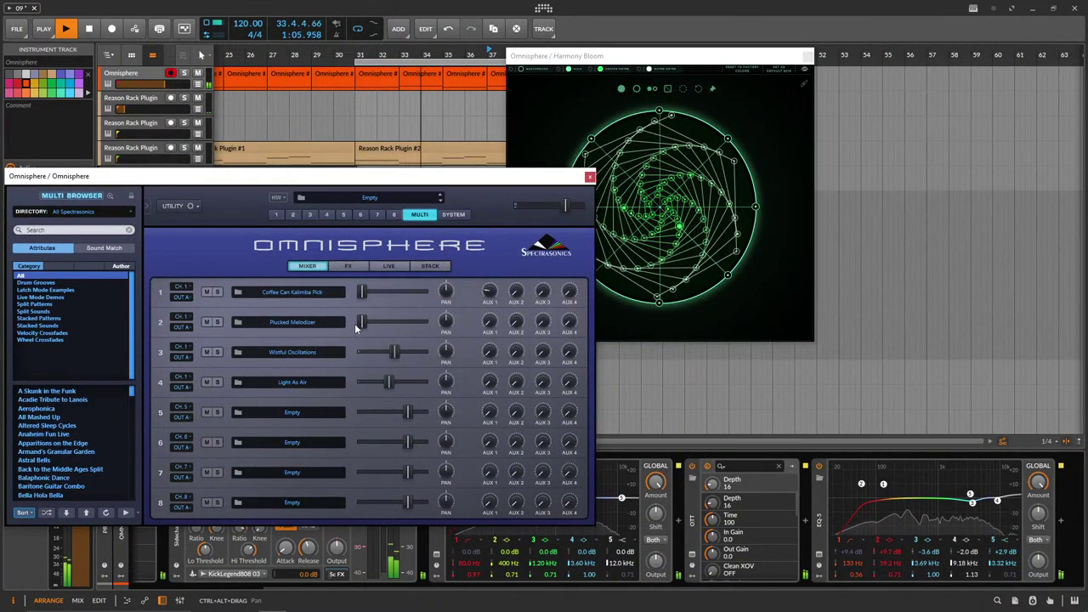
left_click(590, 177)
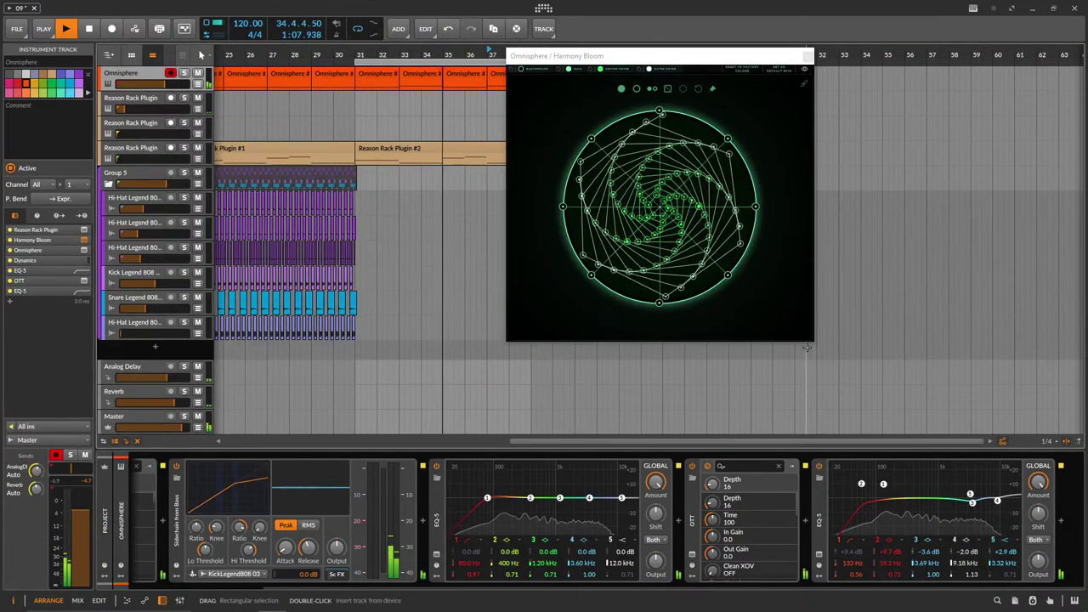
left_click_drag(812, 340, 1023, 531)
Change the Harmony Bloom center notes color from green to blue.
left_click(665, 72)
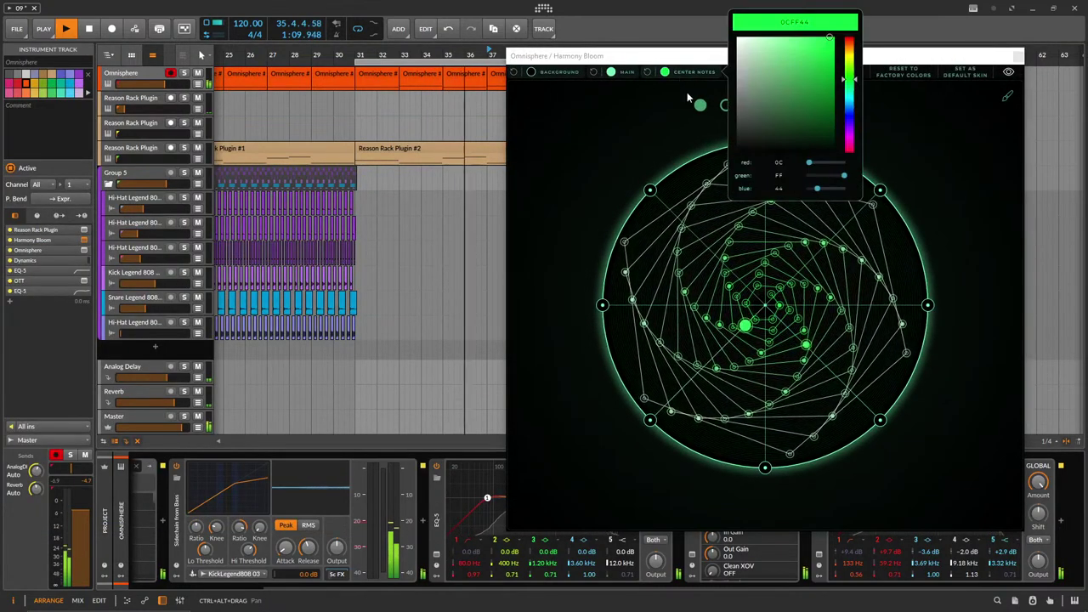
left_click(847, 119)
left_click(910, 101)
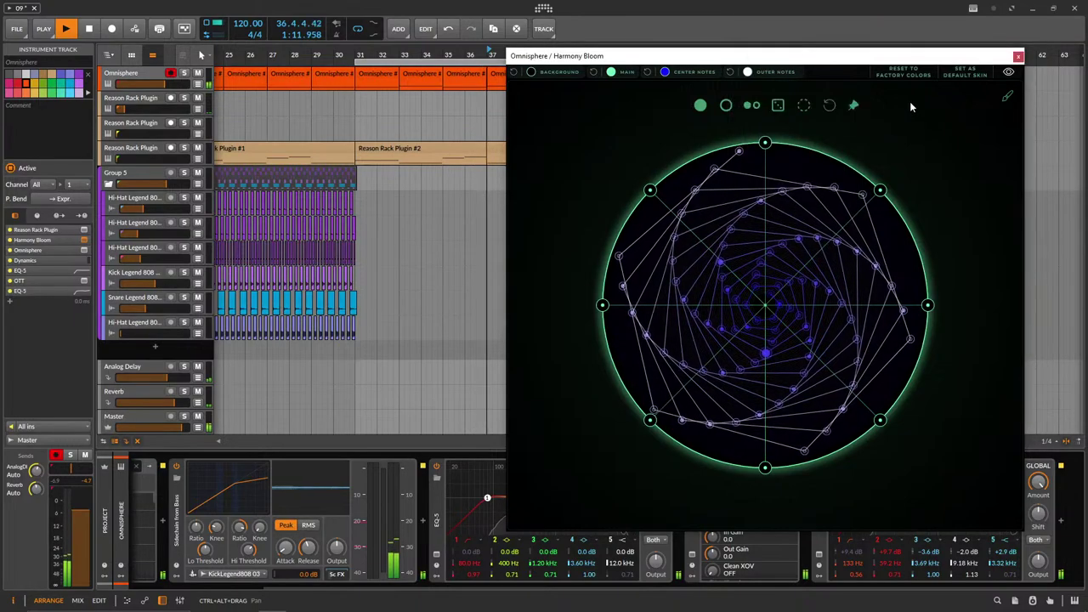
Set the Harmony Bloom main color to a deep, dark blue.
left_click(610, 71)
left_click(767, 117)
mouse_move(767, 116)
left_mouse_down()
mouse_move(767, 98)
mouse_move(767, 134)
mouse_move(763, 121)
left_mouse_up()
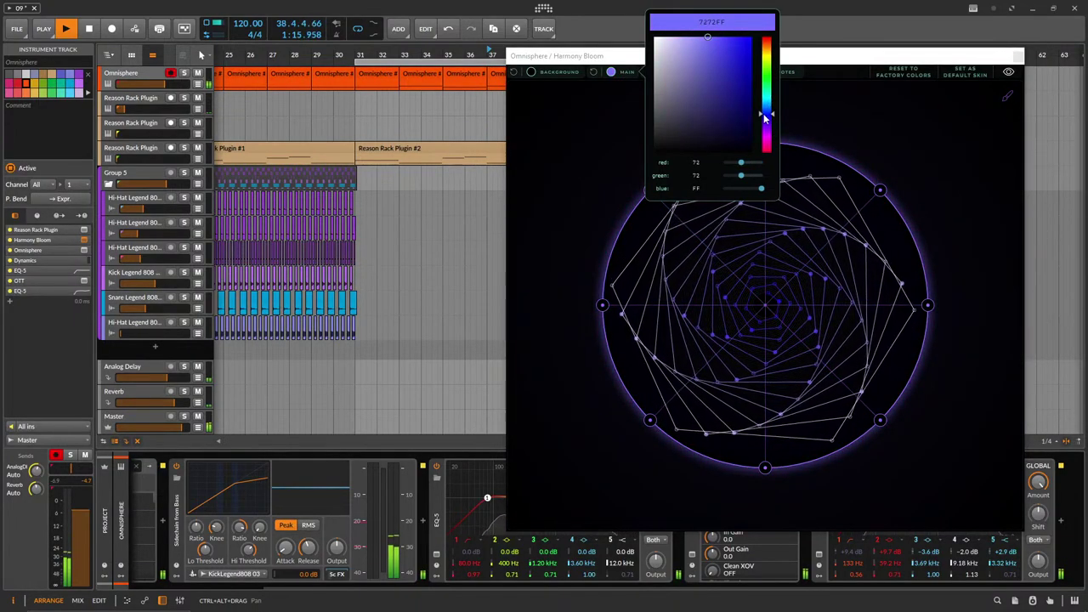
left_click_drag(743, 73, 763, 110)
left_click(898, 133)
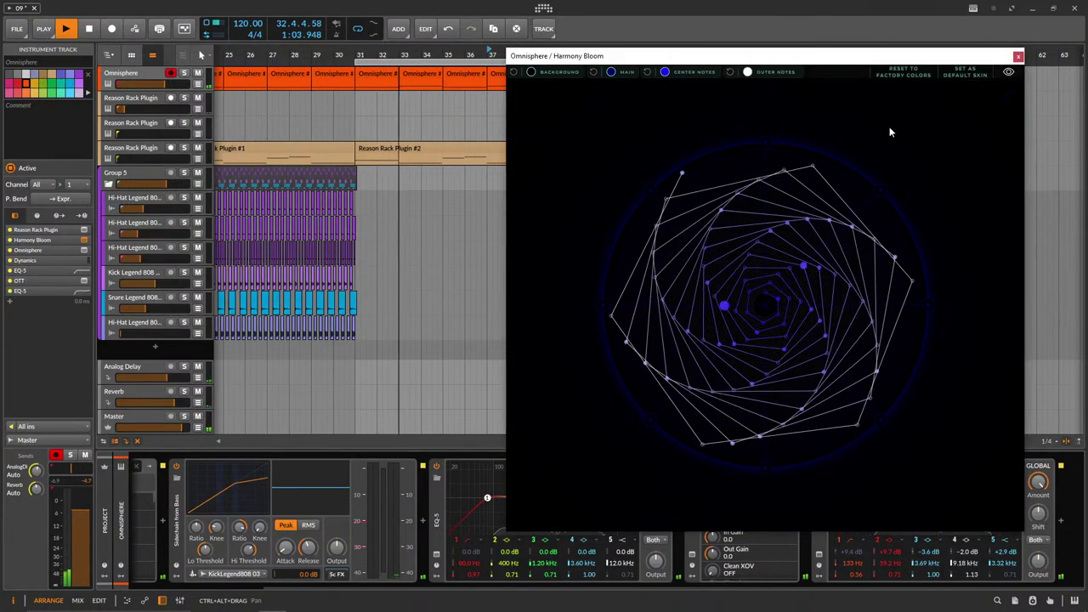
Set the Harmony Bloom outer notes color to pure blue, 0000FF.
left_click(747, 71)
left_click(930, 113)
mouse_move(901, 114)
left_mouse_down()
mouse_move(889, 111)
mouse_move(913, 131)
mouse_move(914, 36)
left_mouse_up()
left_click_drag(920, 87, 923, 9)
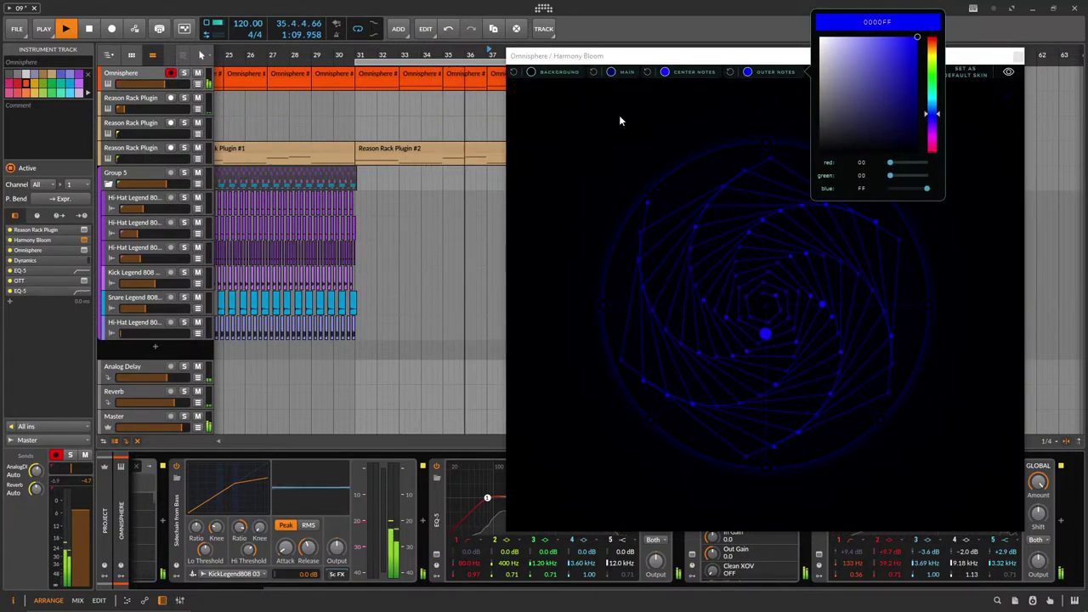
Recolor the Harmony Bloom center notes to a saturated pinkish red.
left_click(665, 71)
left_click_drag(851, 127, 852, 149)
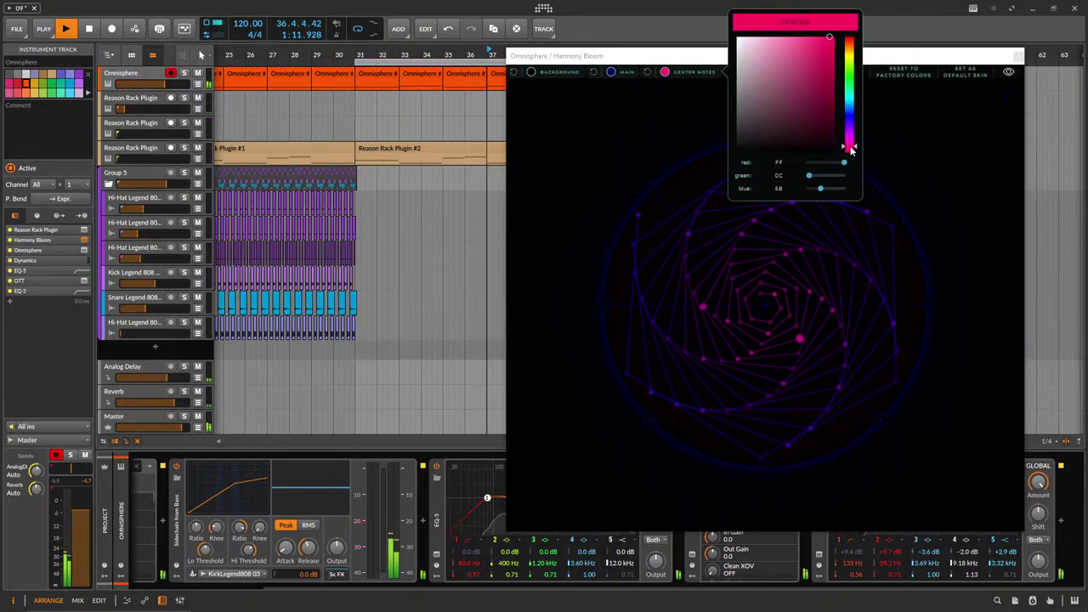
left_click(957, 143)
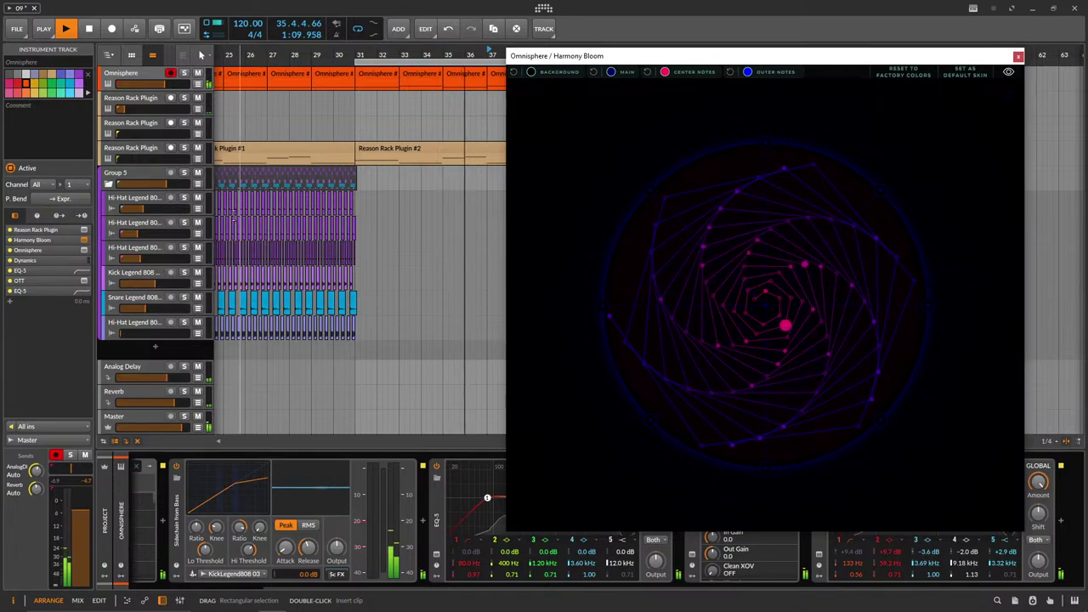
Check the Monotone Bass Synthesizer in the third Reason Rack Plugin track and raise that track's level to about -10.5 dB.
left_click_drag(120, 159, 130, 159)
left_click(135, 149)
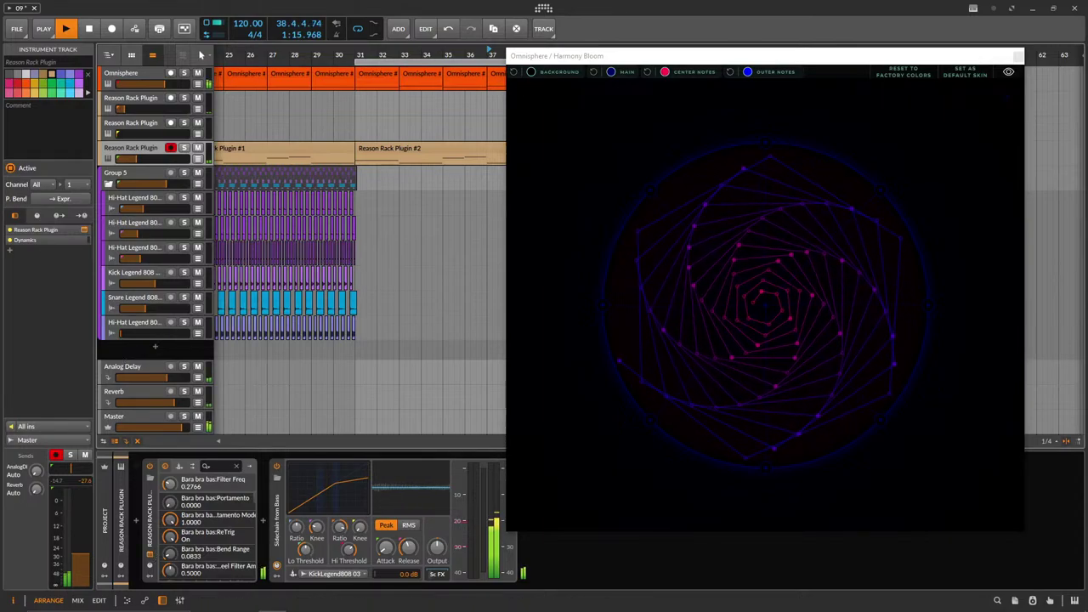
left_click(178, 465)
left_click_drag(83, 146, 102, 136)
left_click(335, 256)
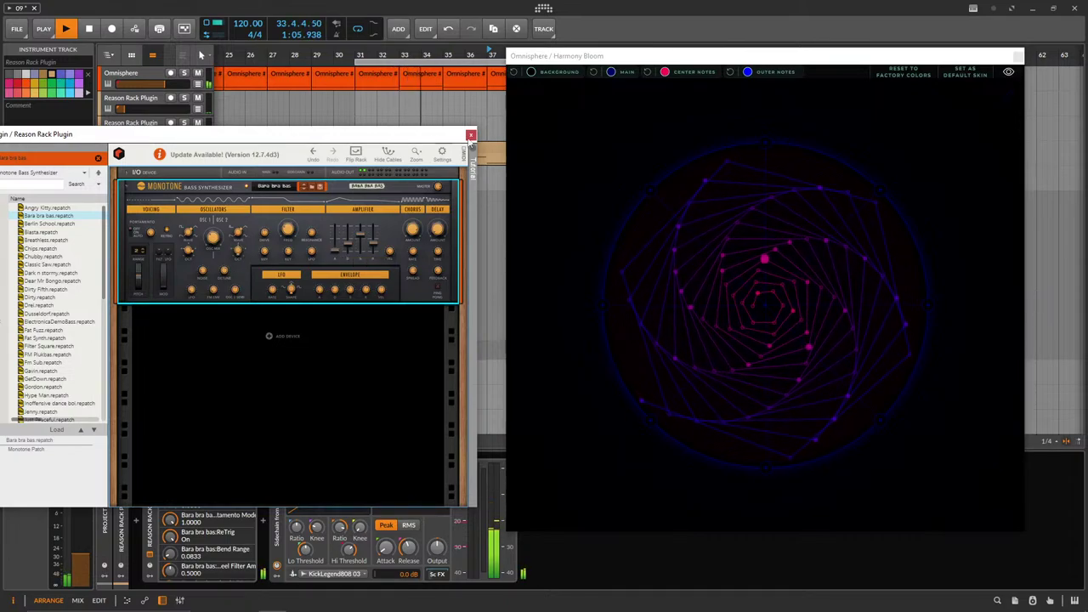
left_click(470, 134)
left_click_drag(145, 159, 156, 160)
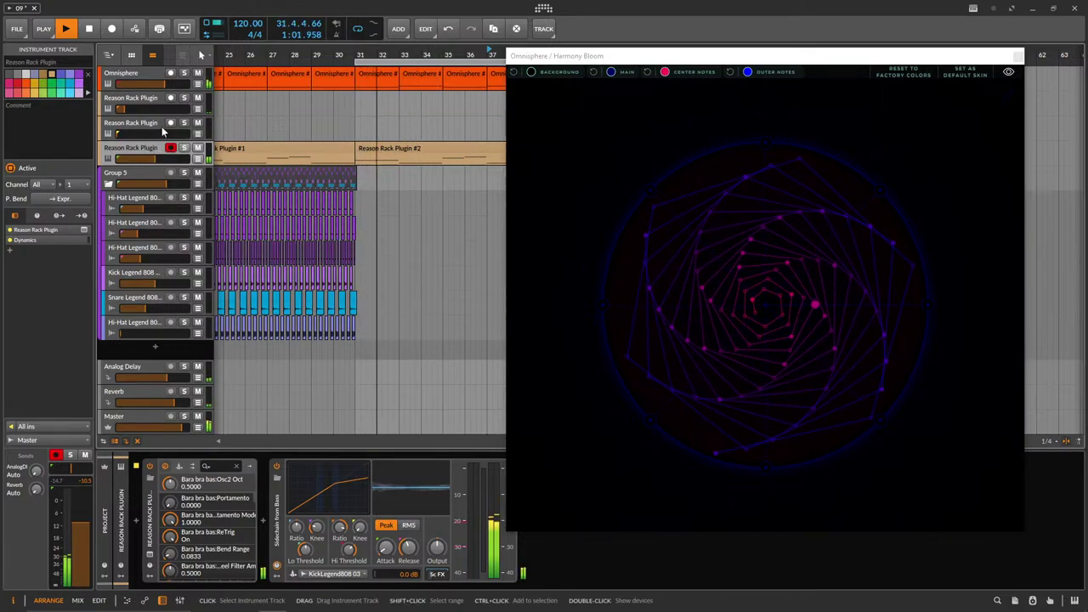
Duplicate the first Reason Rack Plugin track, place the copy directly above the drum group, and save the project.
left_click(139, 99)
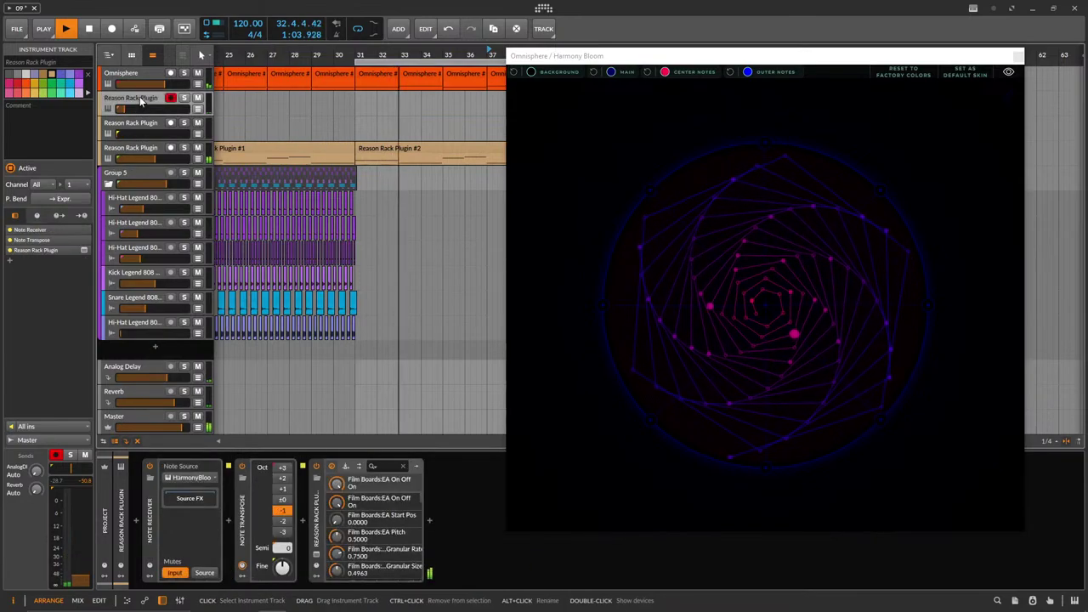
key("ctrl+d")
left_click_drag(148, 122, 143, 186)
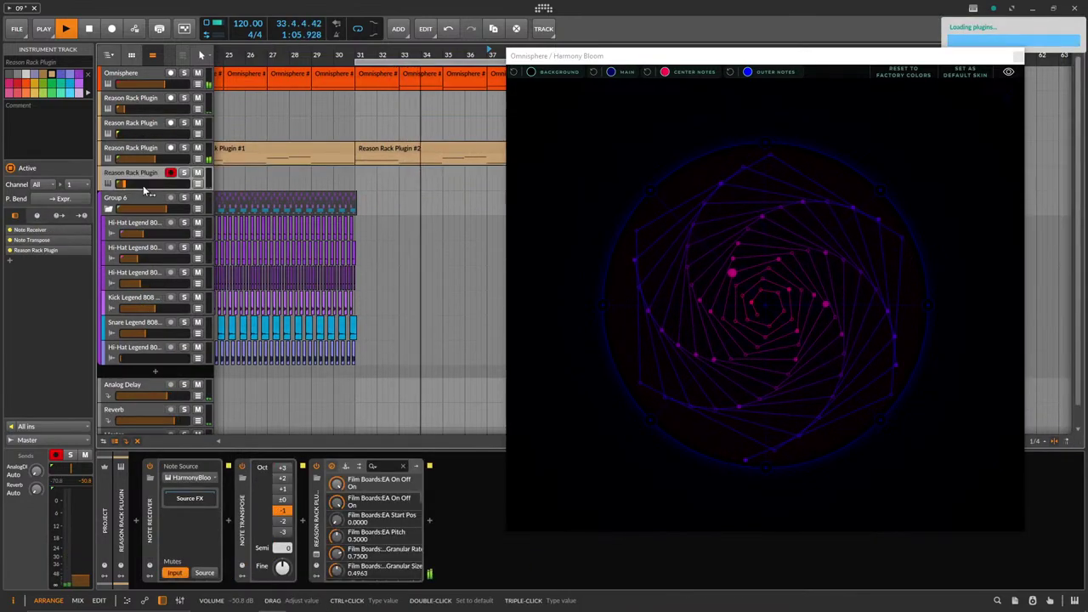
key("ctrl+s")
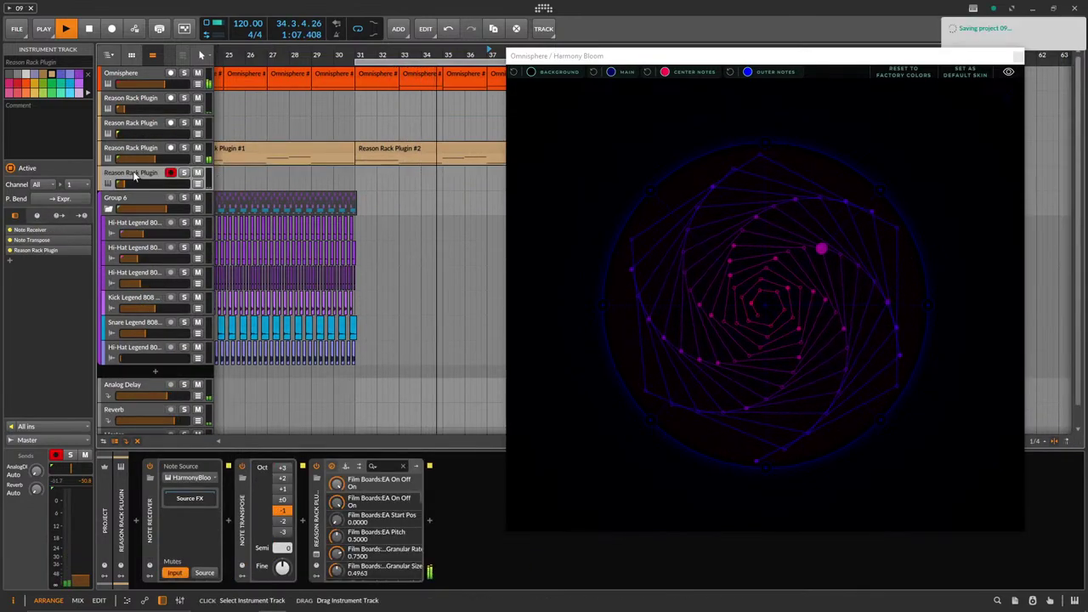
Disable the Note Receiver on the duplicated track and set its Note Transpose octave to +1.
left_click(149, 466)
left_click(282, 499)
left_click(284, 489)
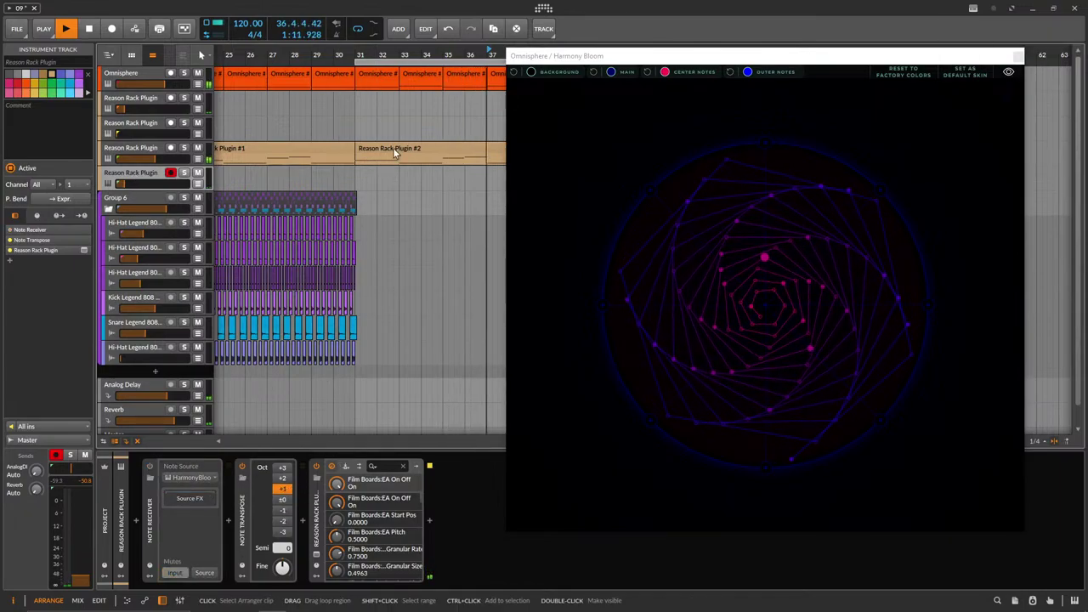
Copy the bass clip at bar 31 onto the duplicated track and rename the original Monotone track "bass".
left_click_drag(399, 148, 390, 169)
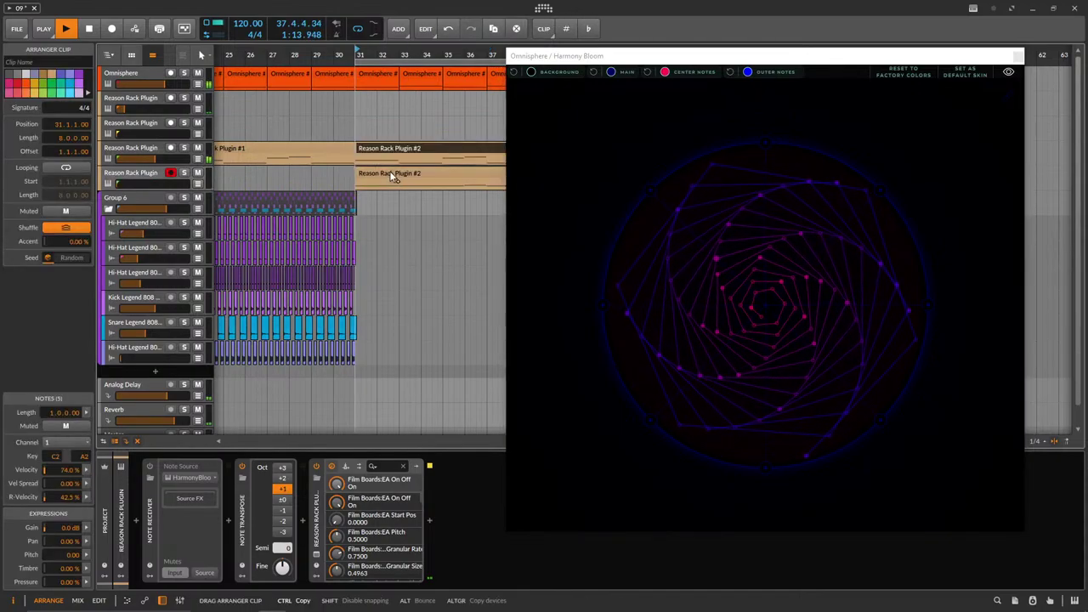
left_click(132, 150)
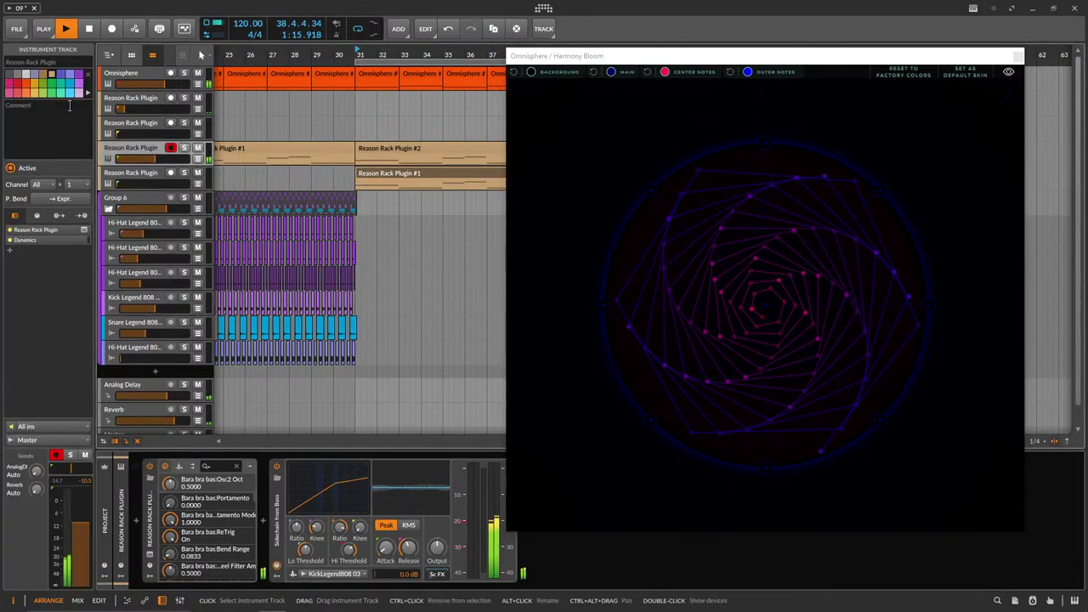
type("bass")
key("Return")
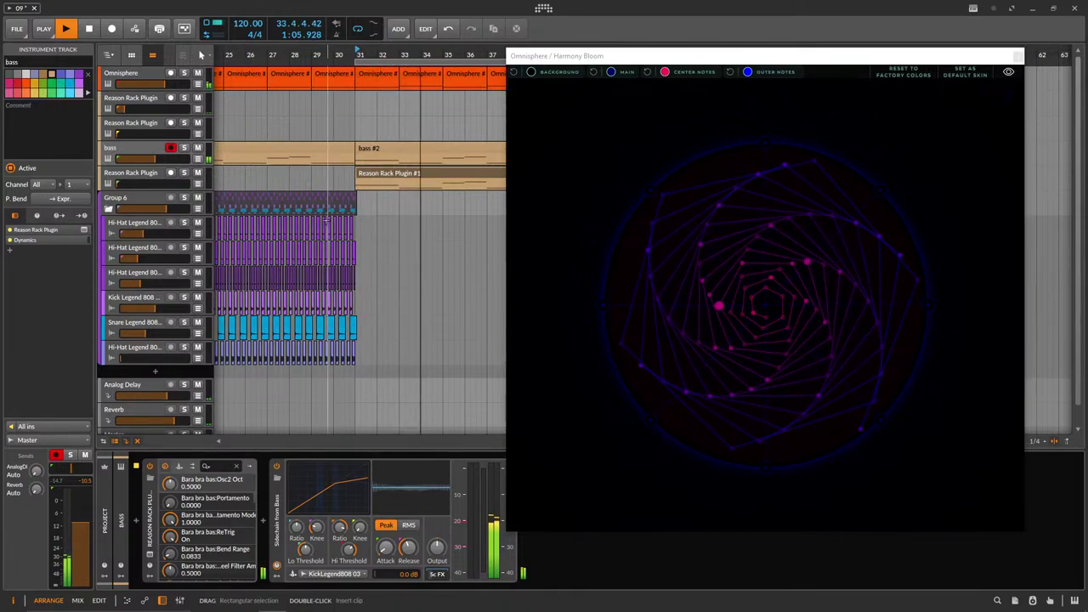
Raise the level of the Reason Rack Plugin track below the bass to about -10 dB.
left_click_drag(122, 183, 137, 184)
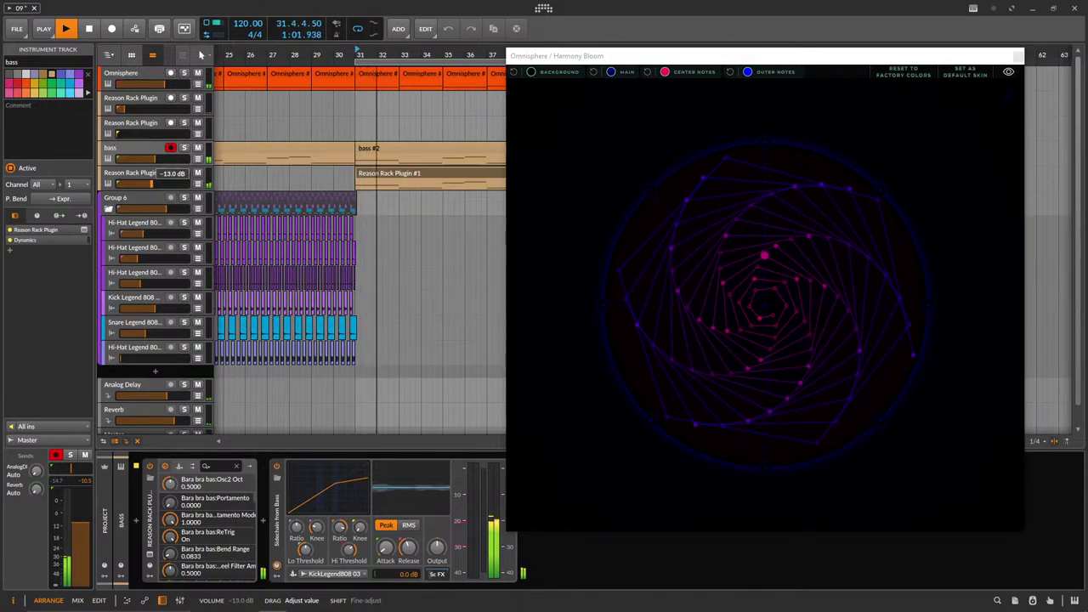
left_click_drag(155, 184, 156, 184)
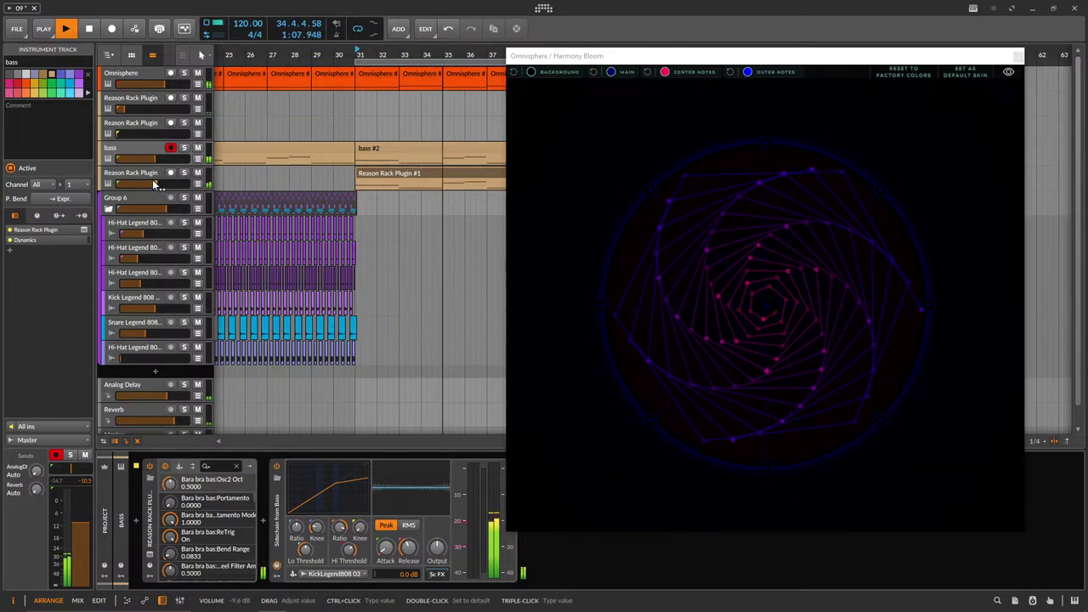
left_click_drag(156, 183, 155, 188)
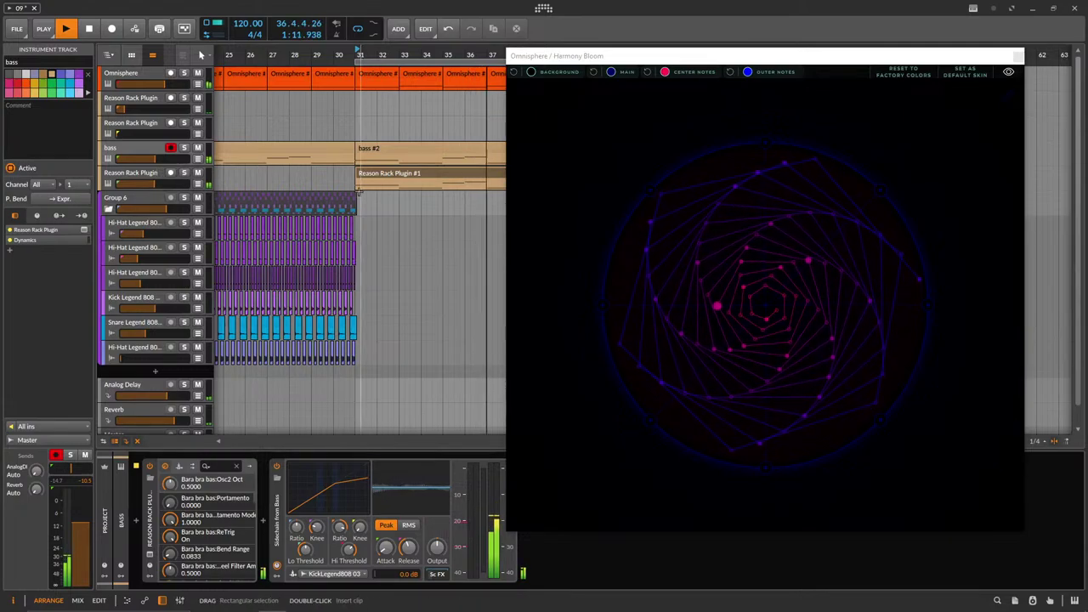
Transpose the two C2 notes in the clip below the bass up to C3 and lower its track to about -14.4 dB.
double_click(420, 179)
scroll(375, 453, "down", 4)
left_click_drag(658, 64, 718, 48)
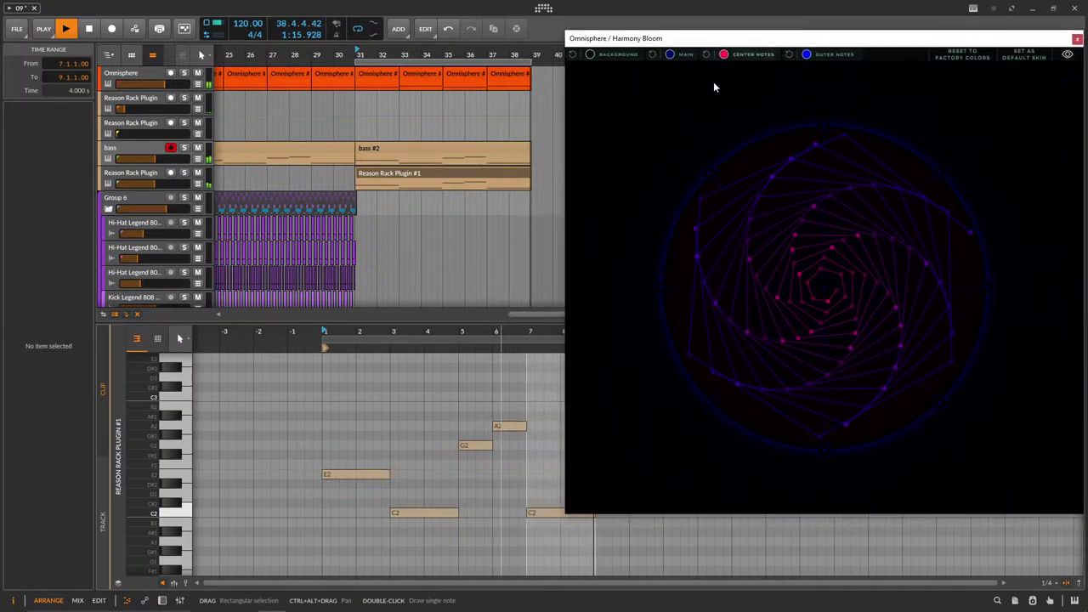
left_click_drag(427, 491, 572, 537)
key("shift+Up")
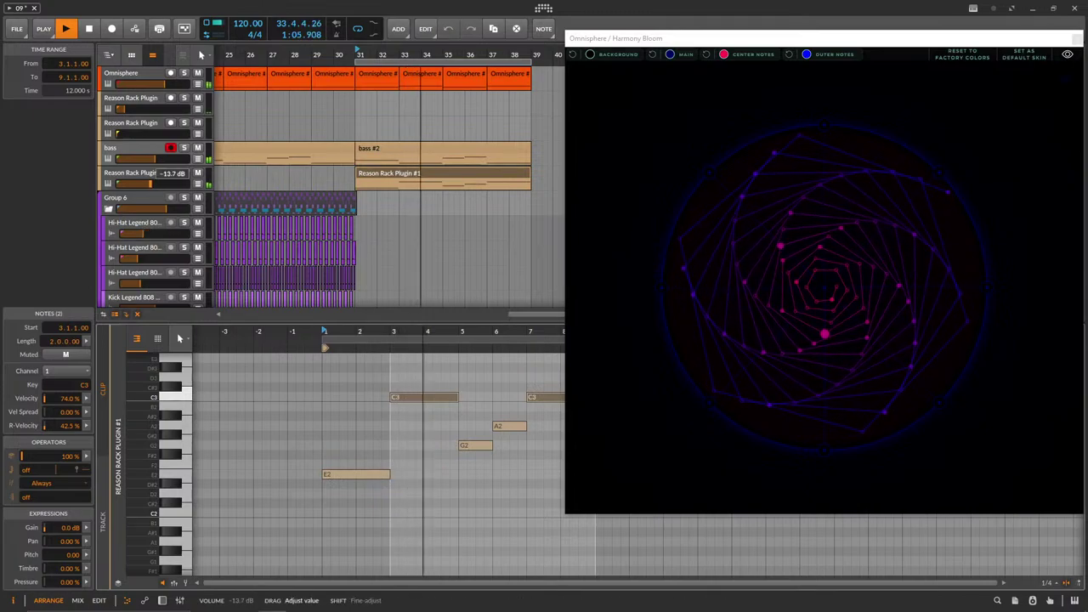
left_click(208, 180)
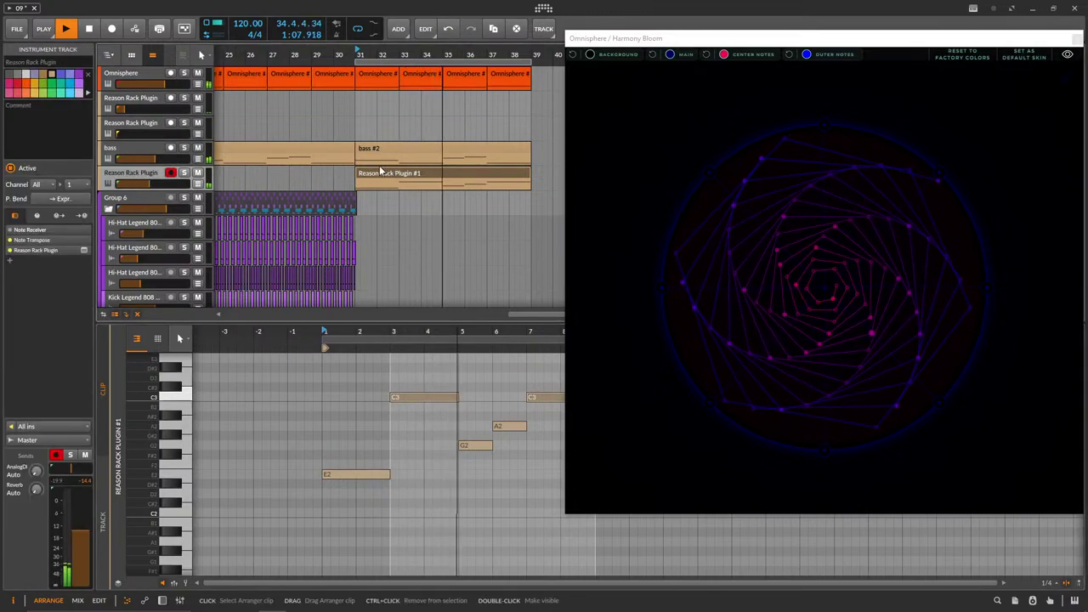
Try doubling the Reason Rack Plugin track below the bass together with its clip, and delete the duplicate.
key("ctrl+d")
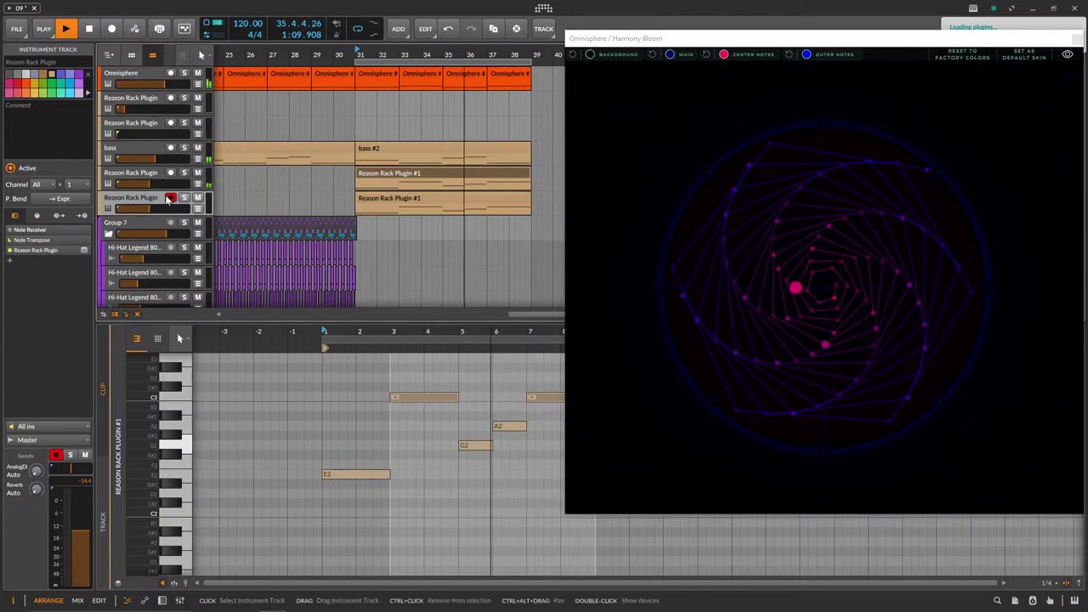
left_click(374, 204)
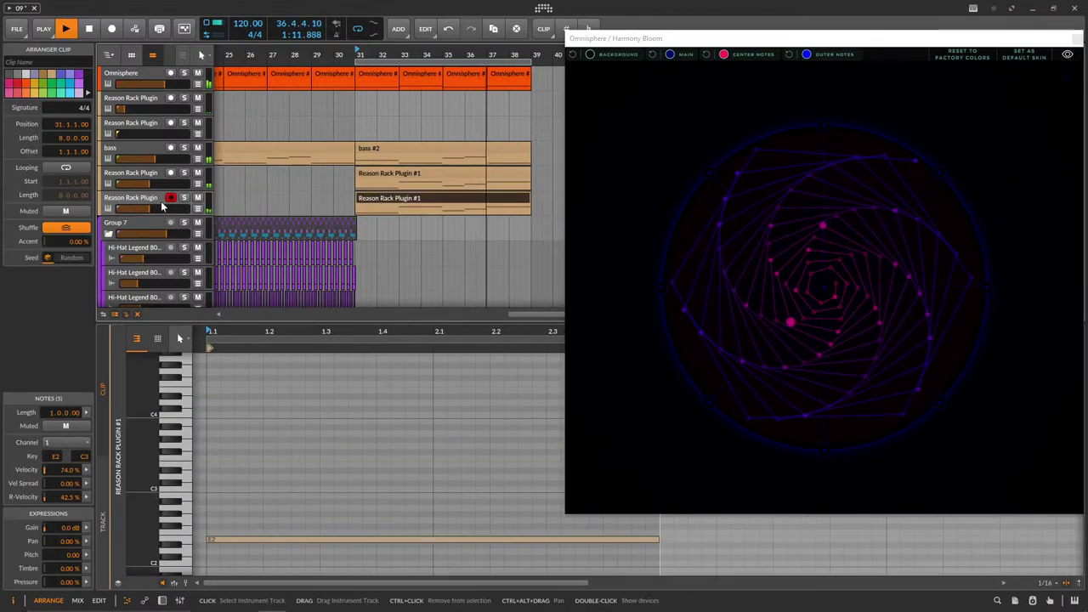
double_click(469, 206)
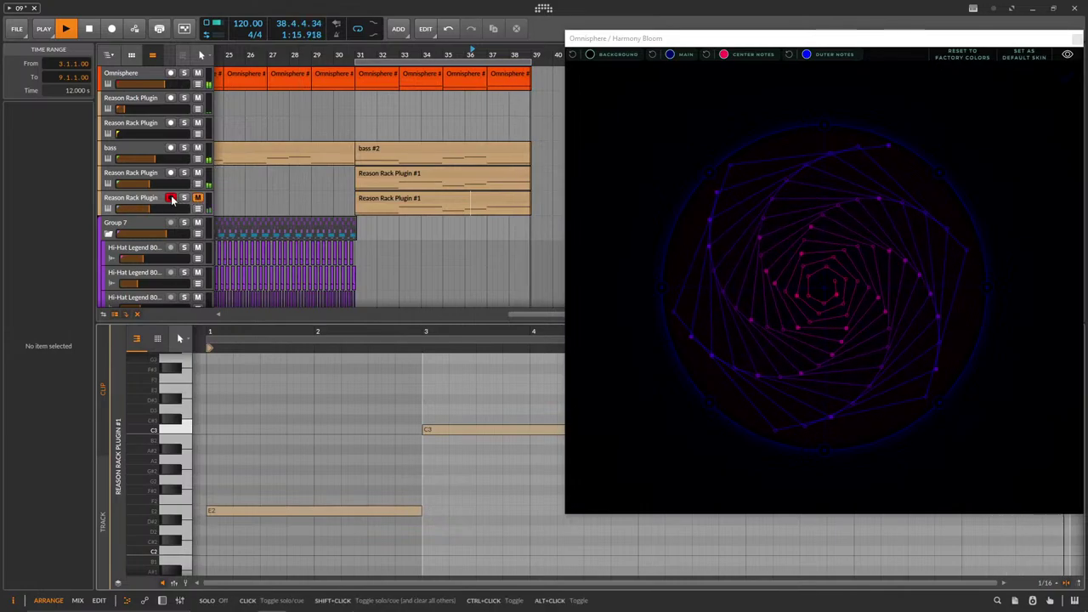
left_click(148, 198)
key("Delete")
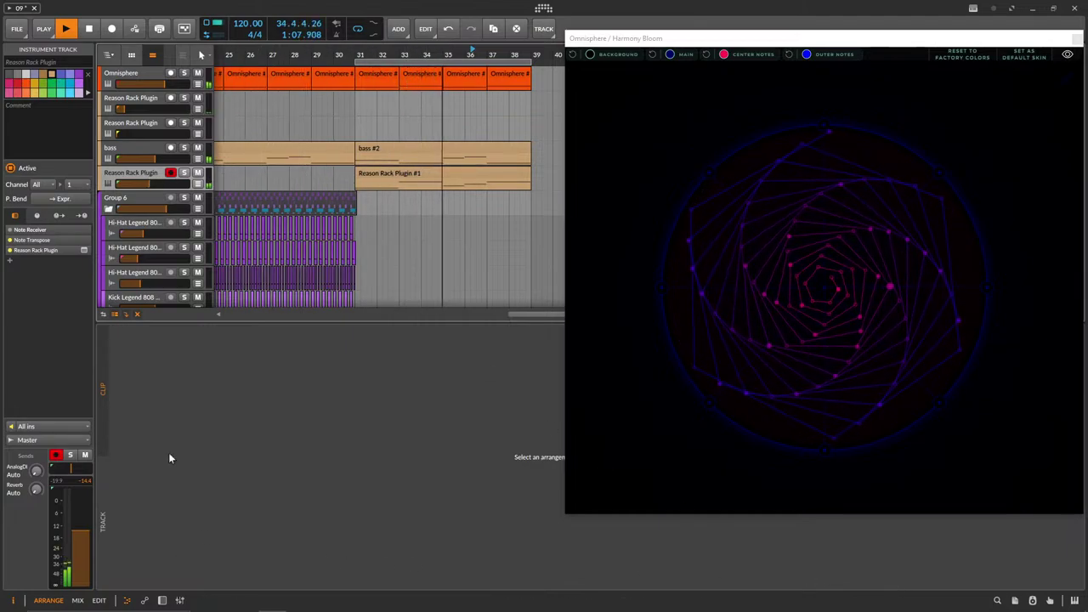
Insert Harmony Bloom between Note Transpose and the Reason Rack Plugin on the track below the bass.
double_click(147, 177)
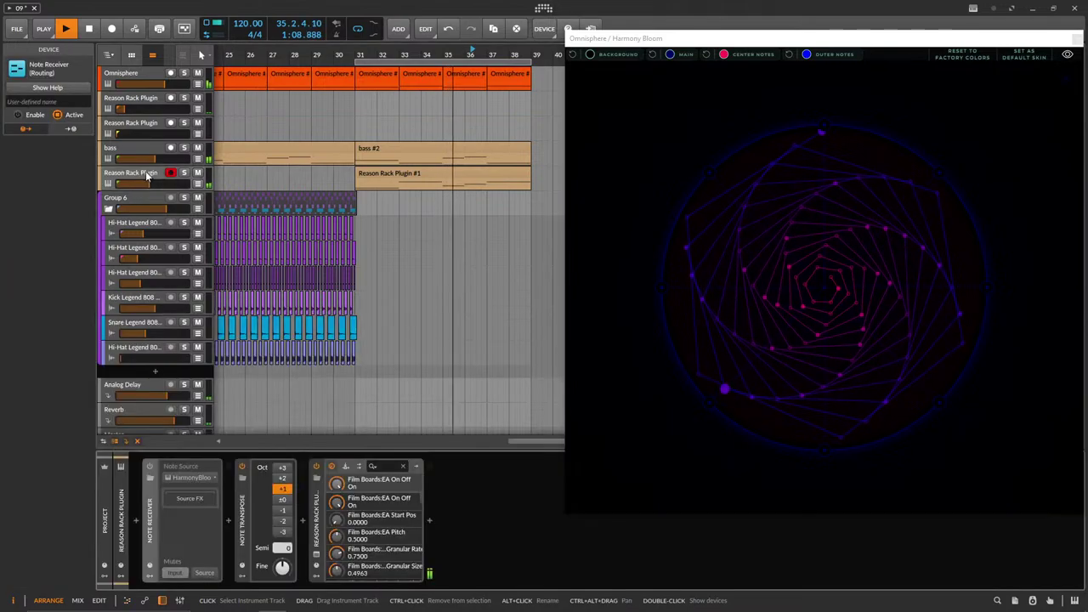
left_click(301, 520)
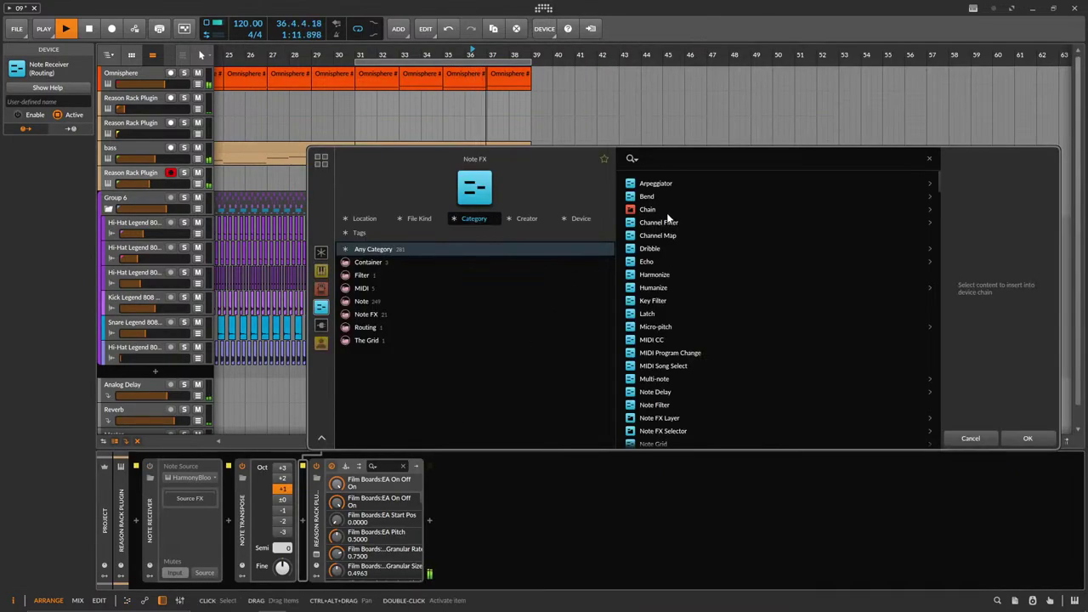
type("Harm")
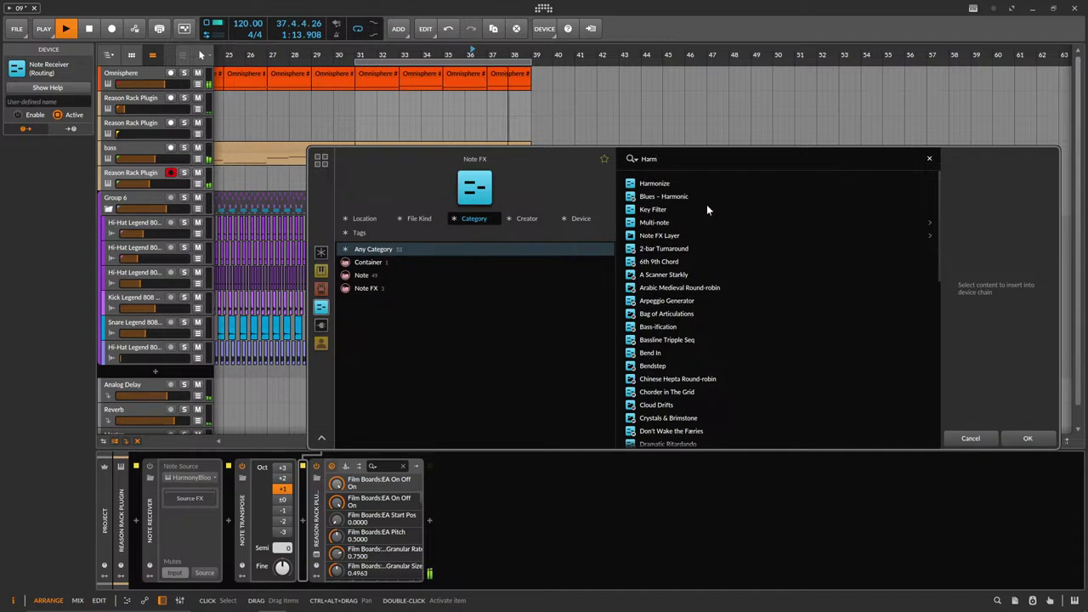
left_click(322, 252)
left_click(605, 157)
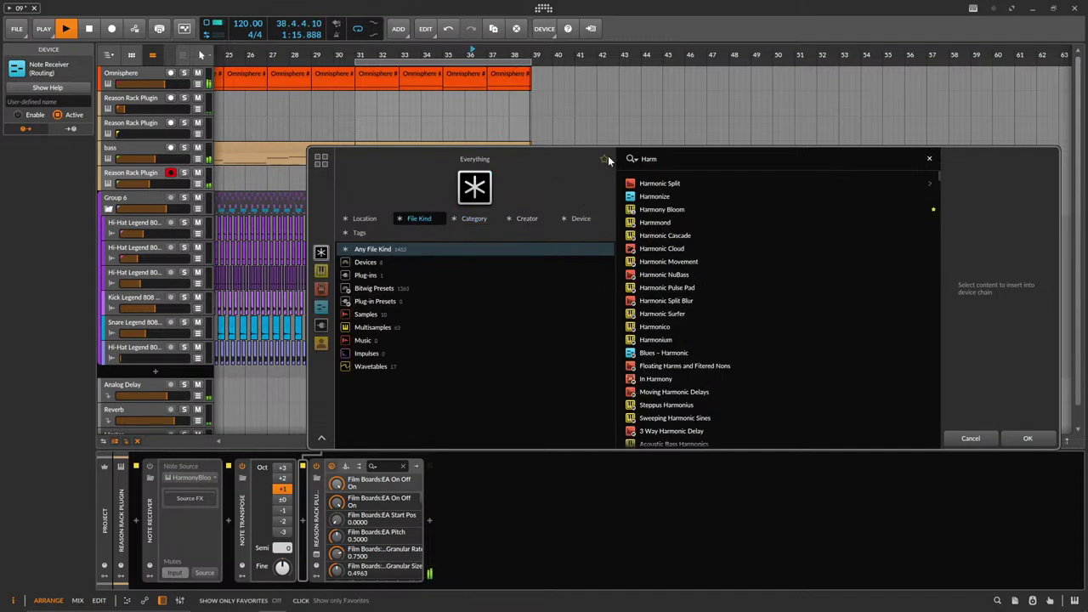
double_click(664, 183)
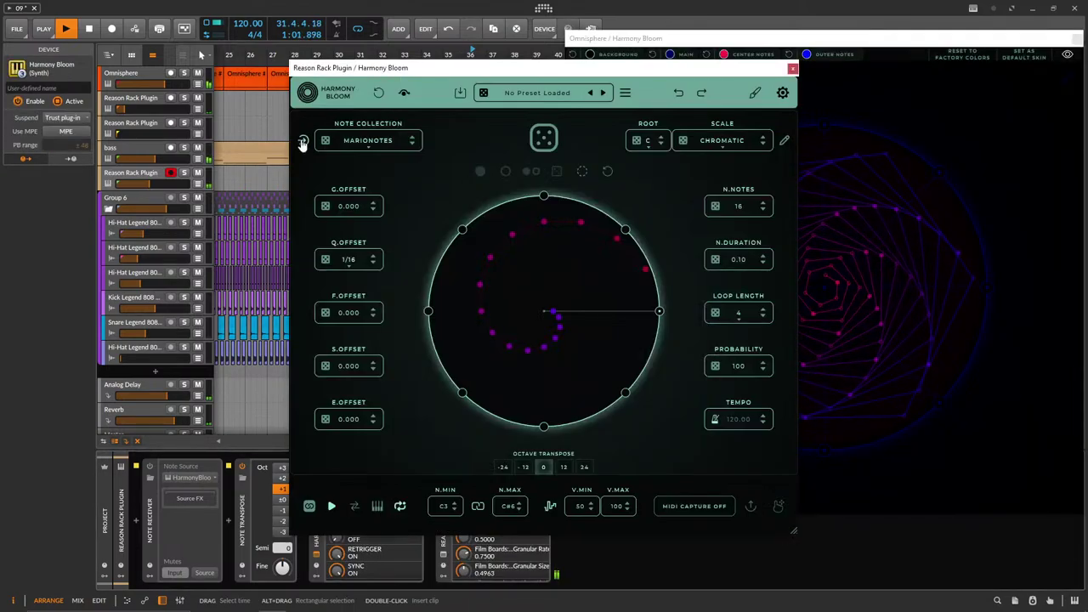
Make the new Harmony Bloom use input notes in keyboard mode and lower its track to about -16.3 dB.
left_click_drag(448, 76, 653, 110)
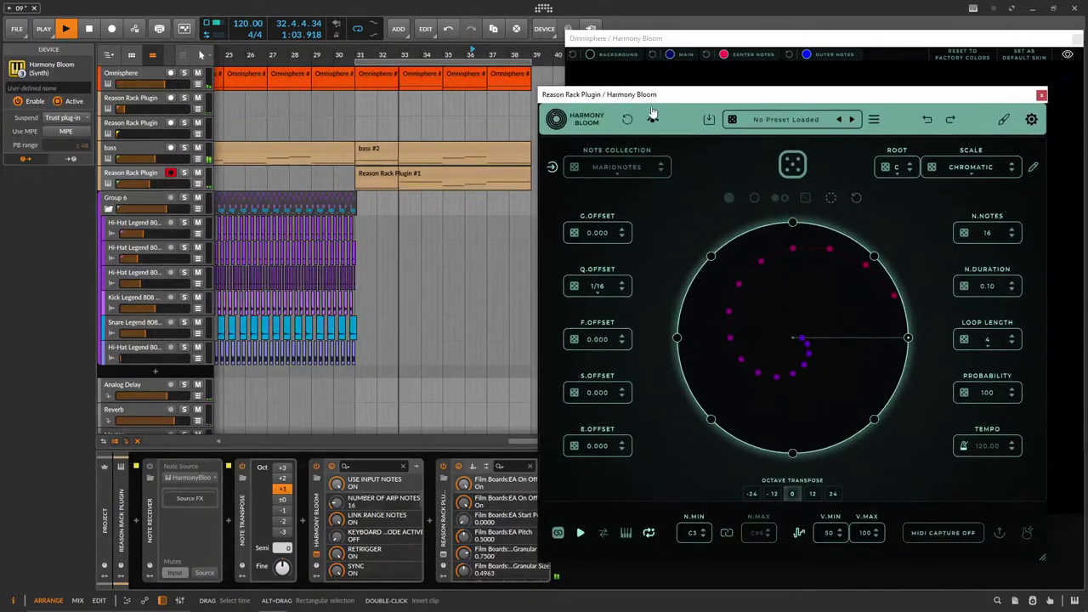
left_click(625, 532)
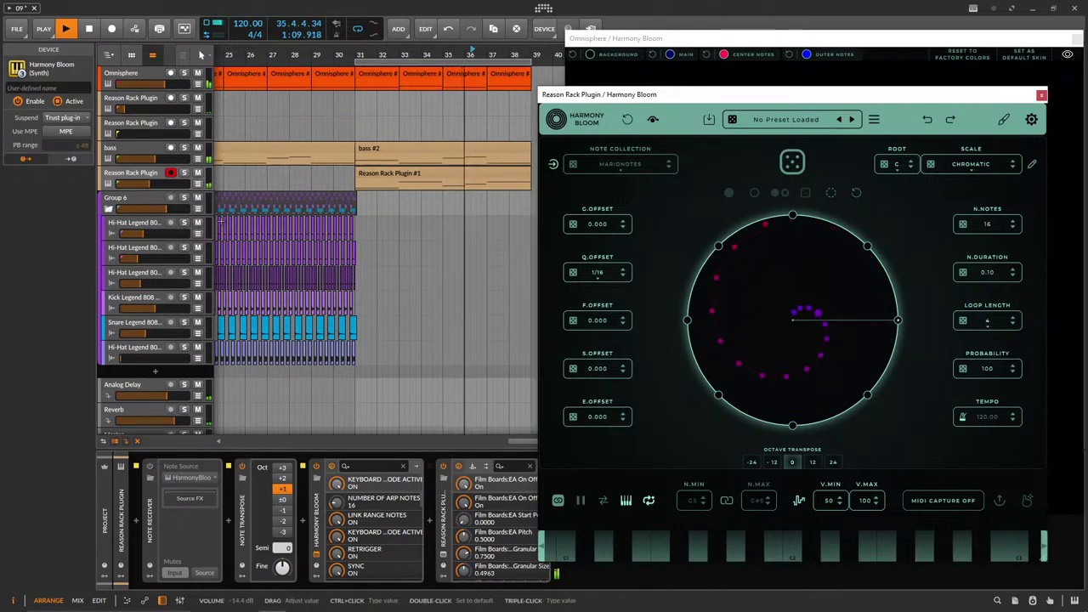
left_click_drag(147, 184, 144, 183)
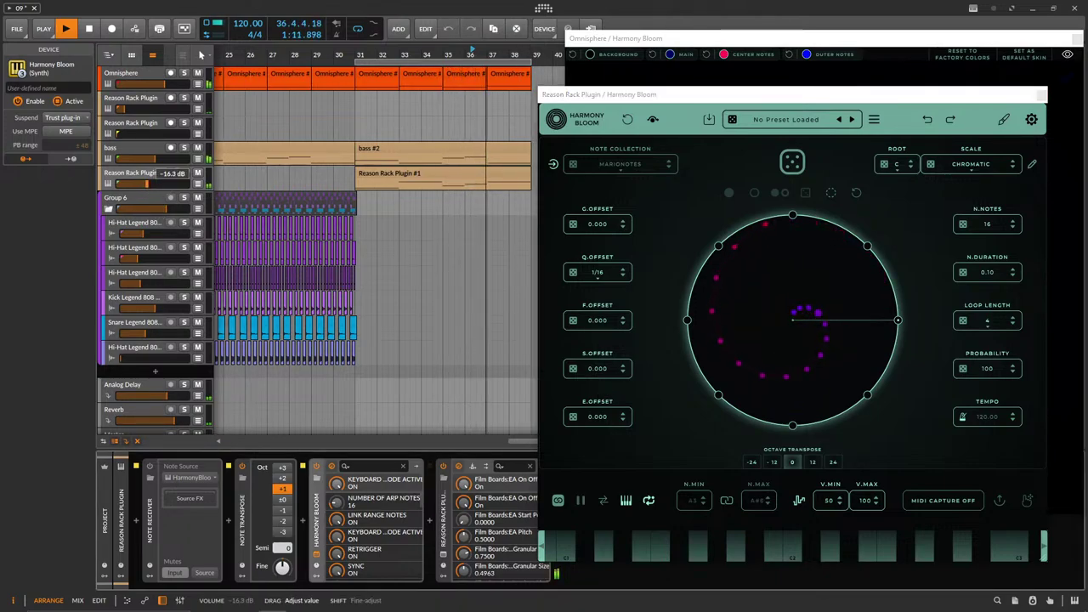
Set the new Harmony Bloom to octave transpose 12 and loop length 2, and lower its track to about -17.8 dB.
left_click(814, 463)
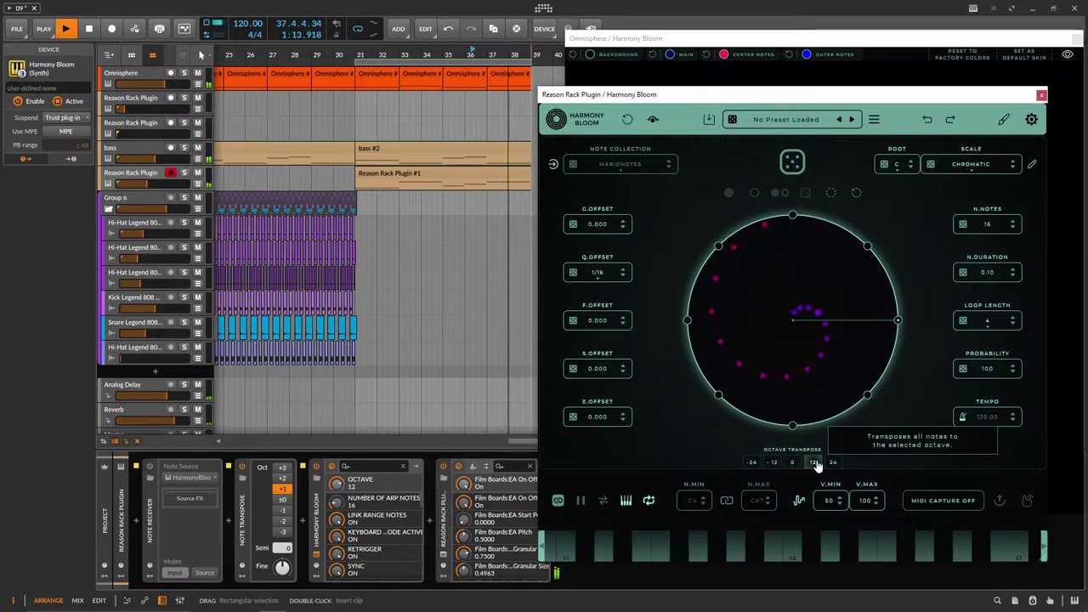
left_click(1014, 320)
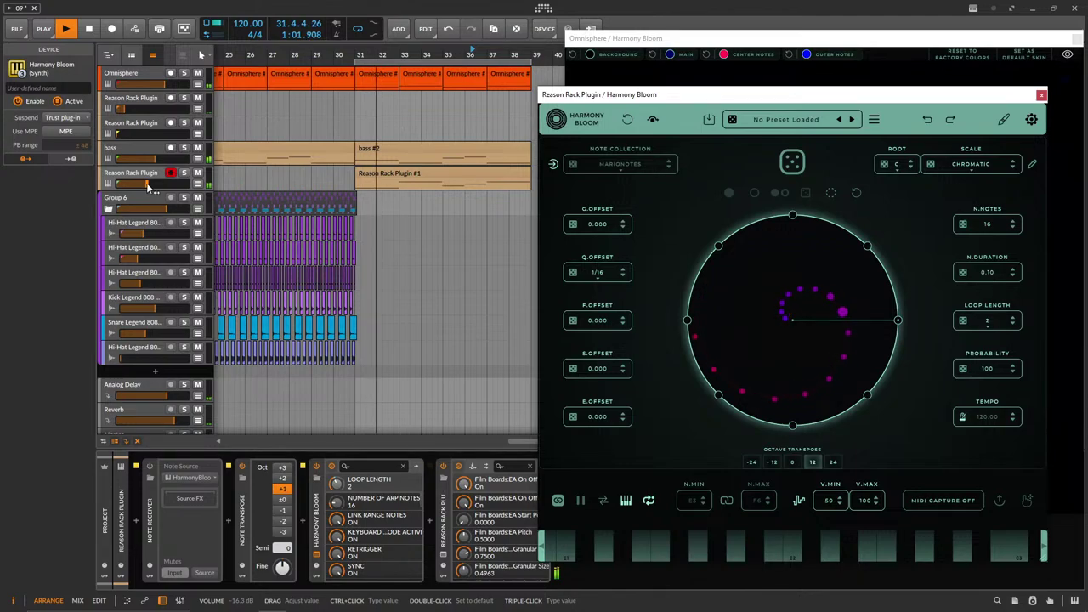
left_click_drag(148, 185, 146, 185)
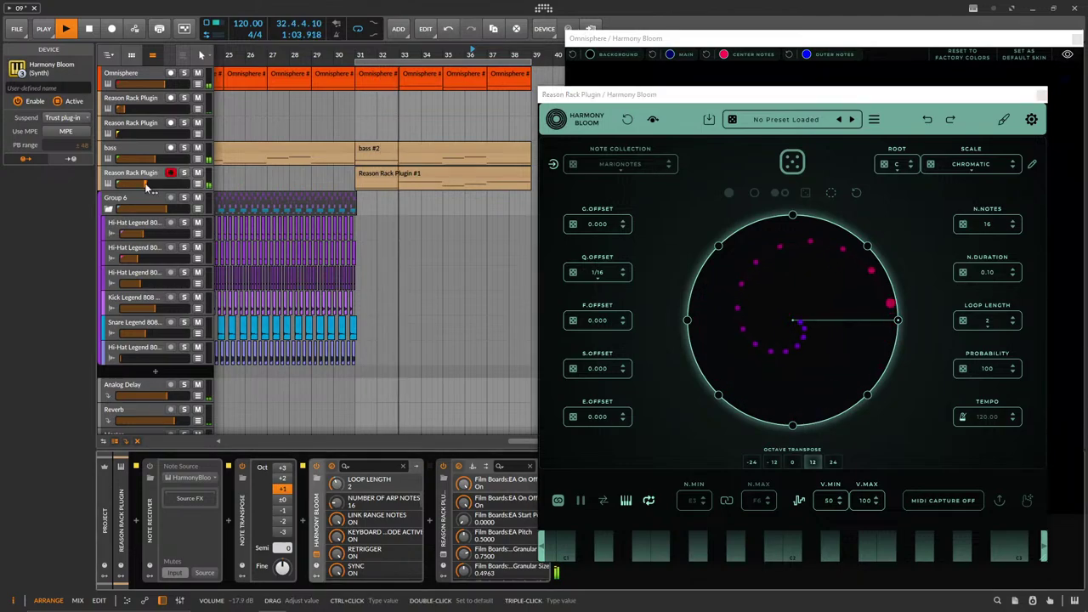
Open the notes of the clip below the bass and view the whole clip.
double_click(450, 183)
key("Down")
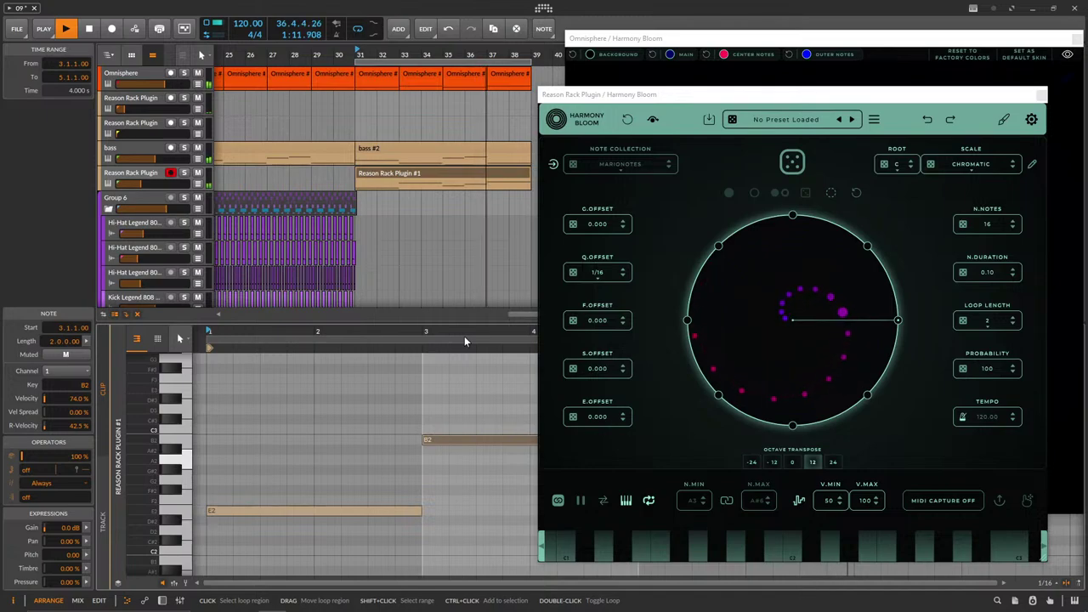
scroll(281, 382, "down", 3)
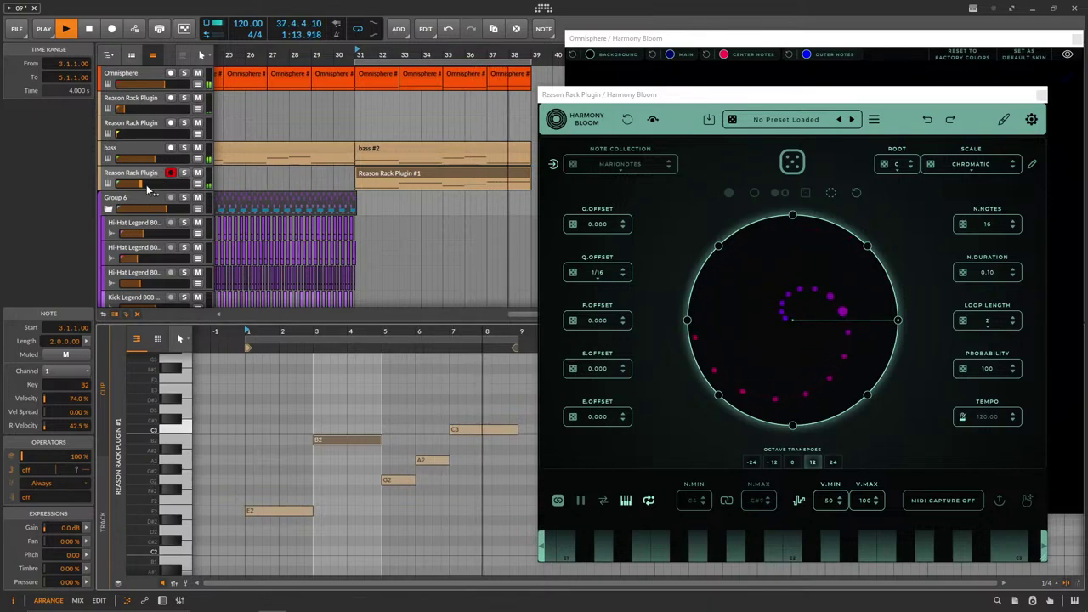
Set the filter frequency of the bass track's Monotone synthesizer to about 94.3 Hz and close its rack window.
left_click(154, 151)
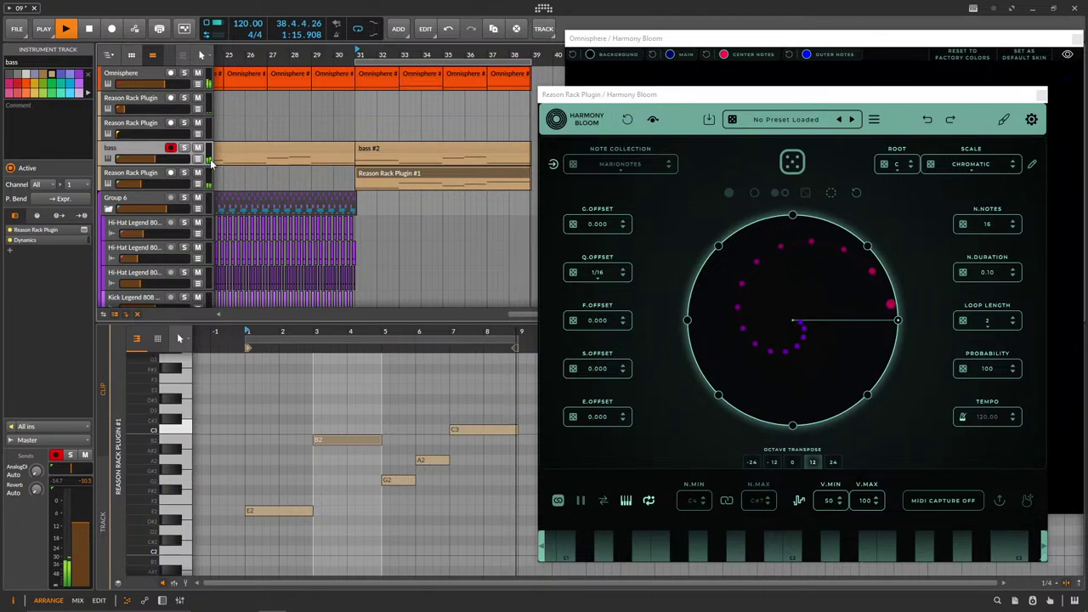
double_click(179, 299)
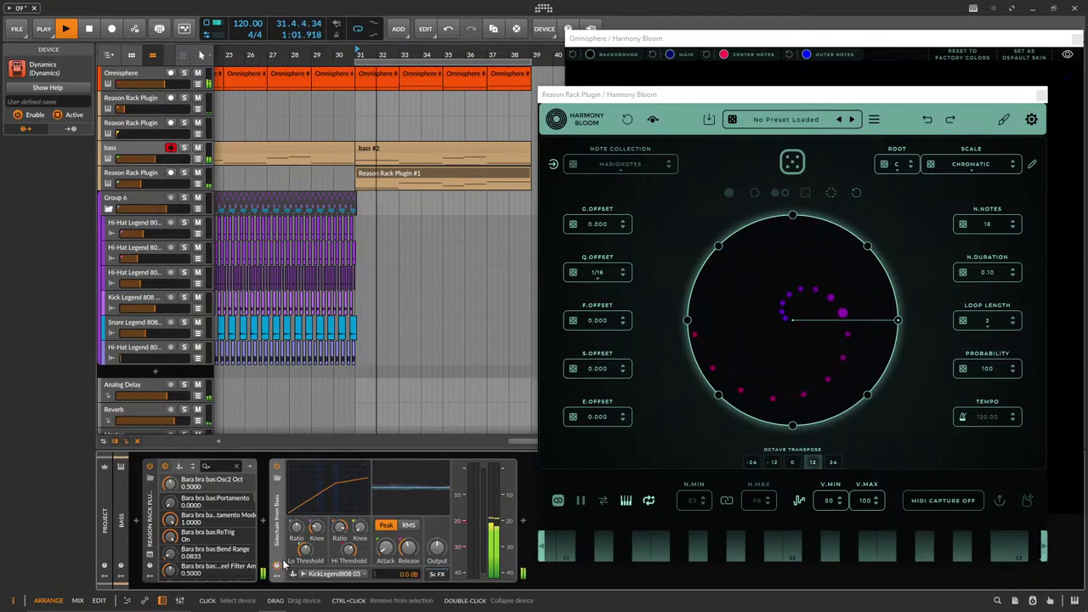
left_click(150, 558)
left_click(620, 211)
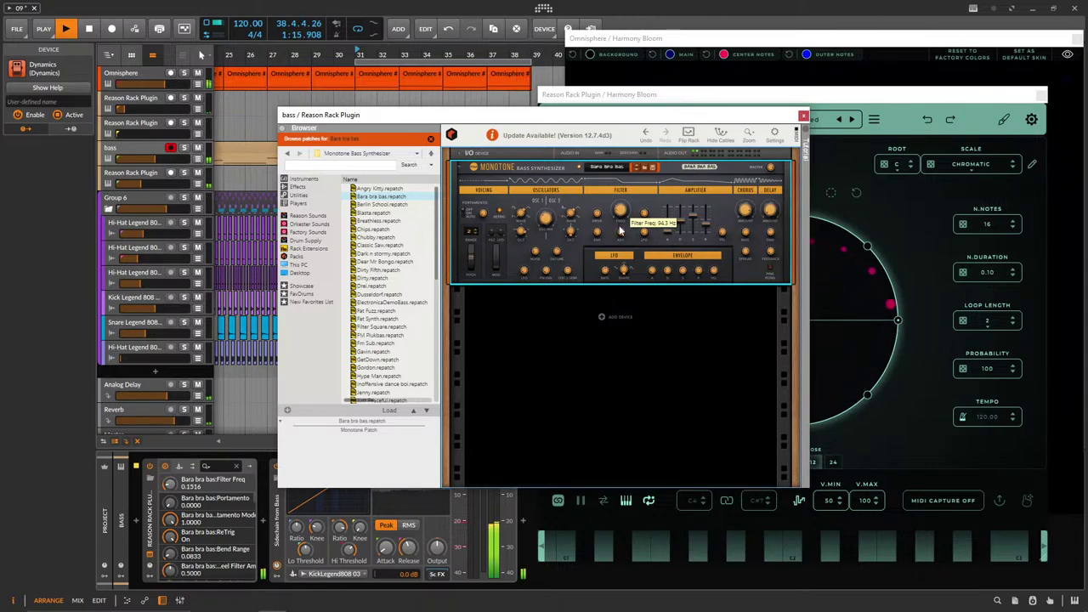
left_click(803, 116)
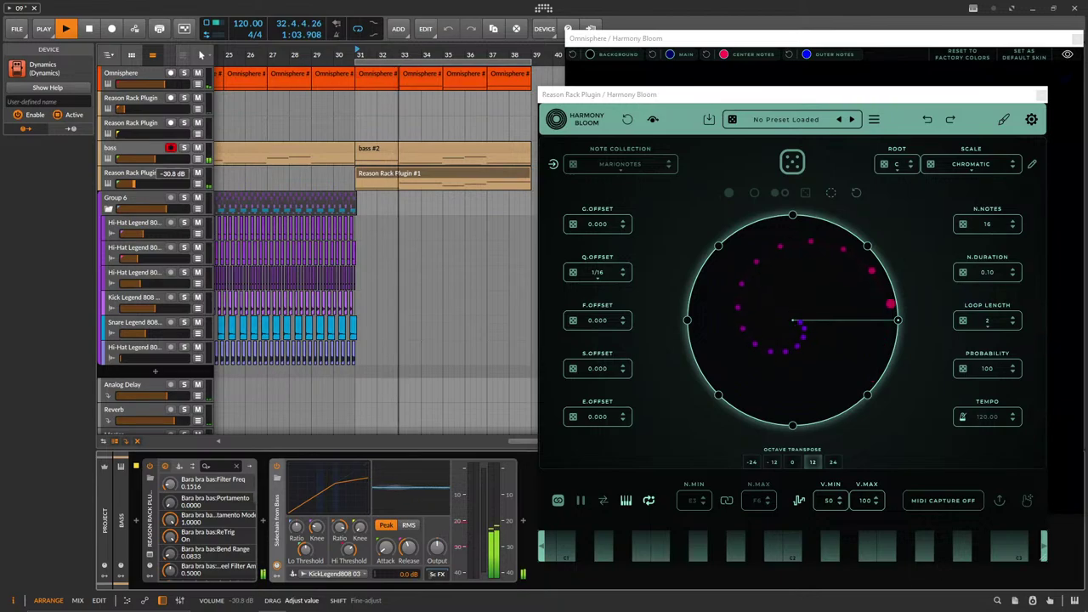
left_click_drag(636, 114, 285, 176)
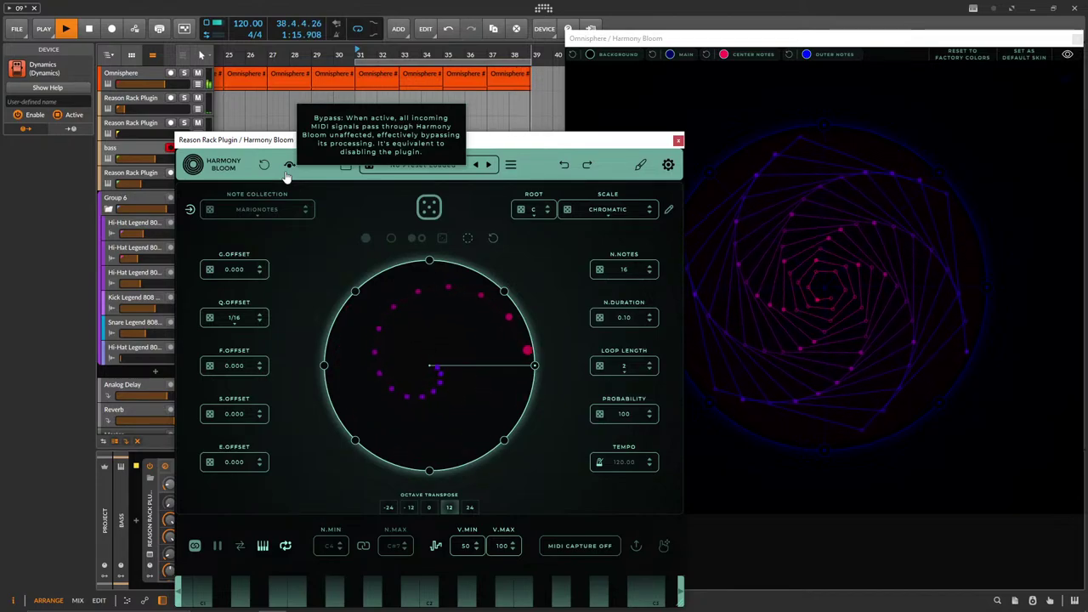
left_click_drag(443, 140, 586, 97)
left_click(201, 158)
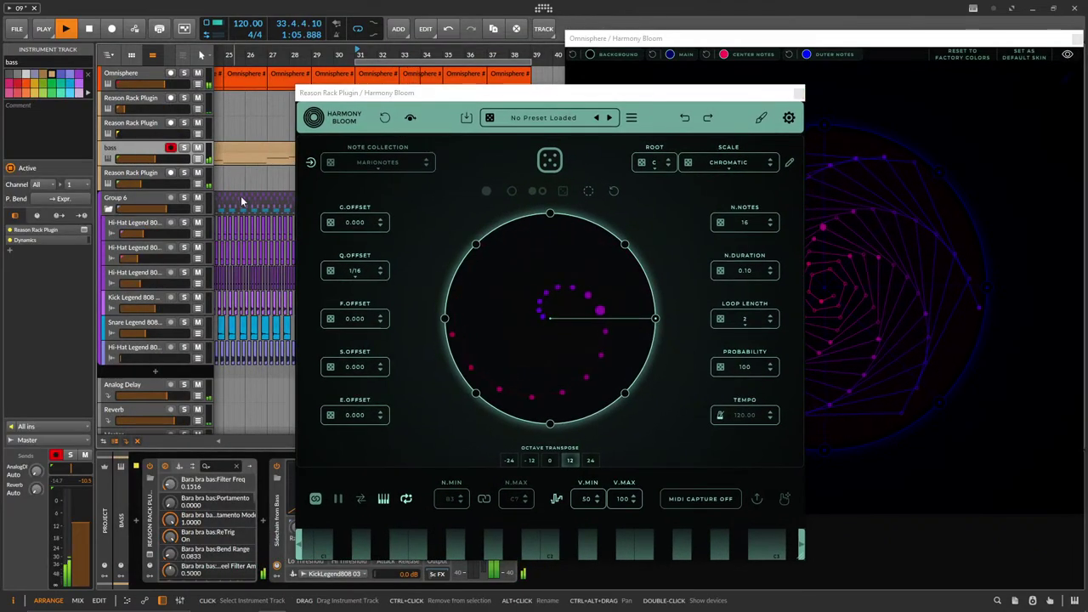
left_click(150, 556)
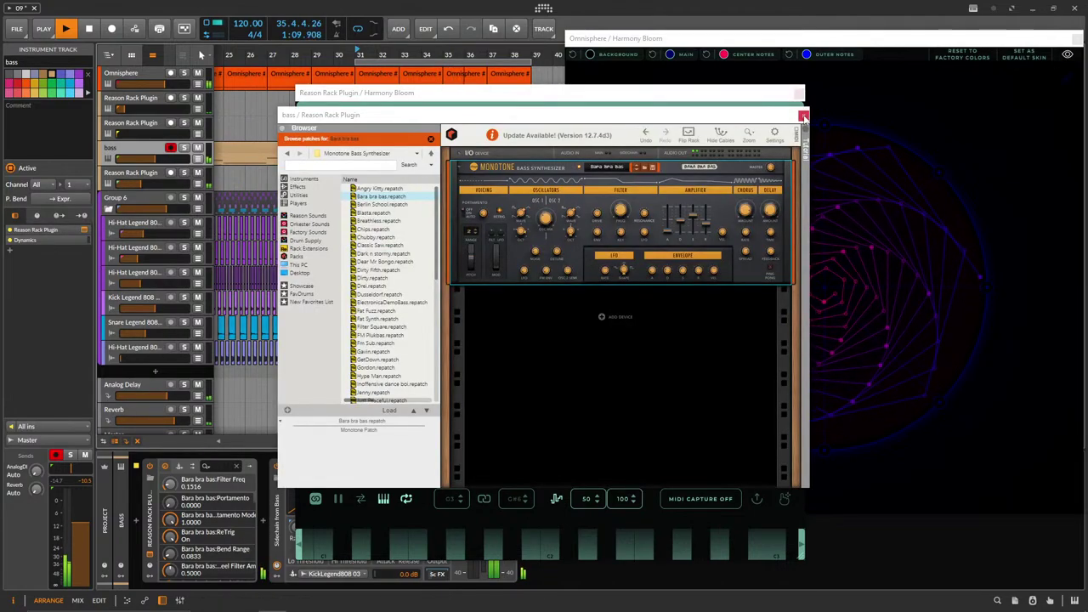
left_click(803, 116)
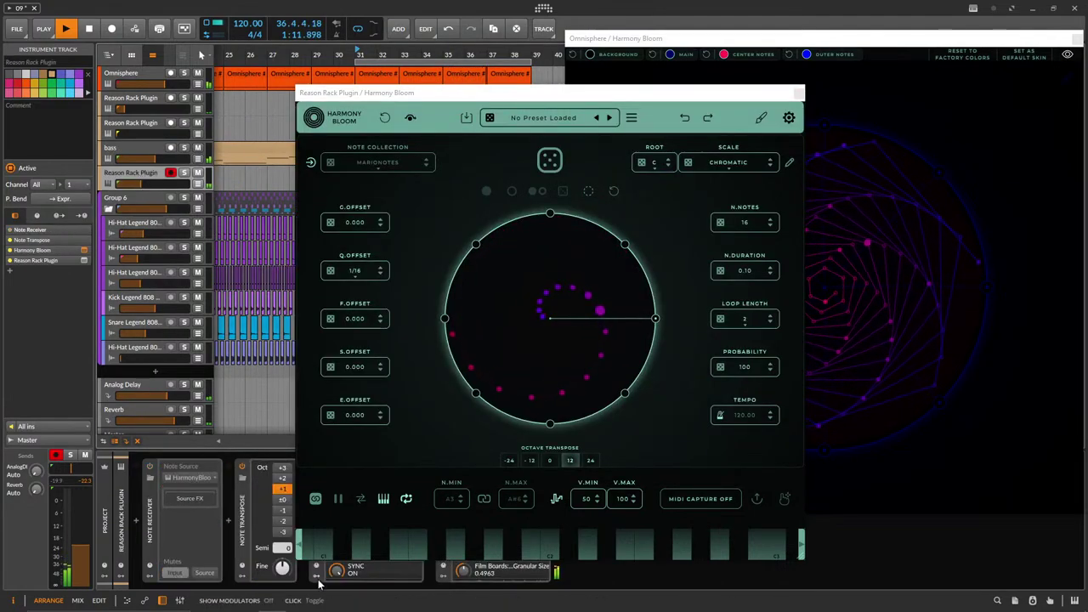
Load the Choppy Strings patch in the Scenic instrument on the track below the bass and raise that track's volume.
left_click_drag(466, 96, 596, 85)
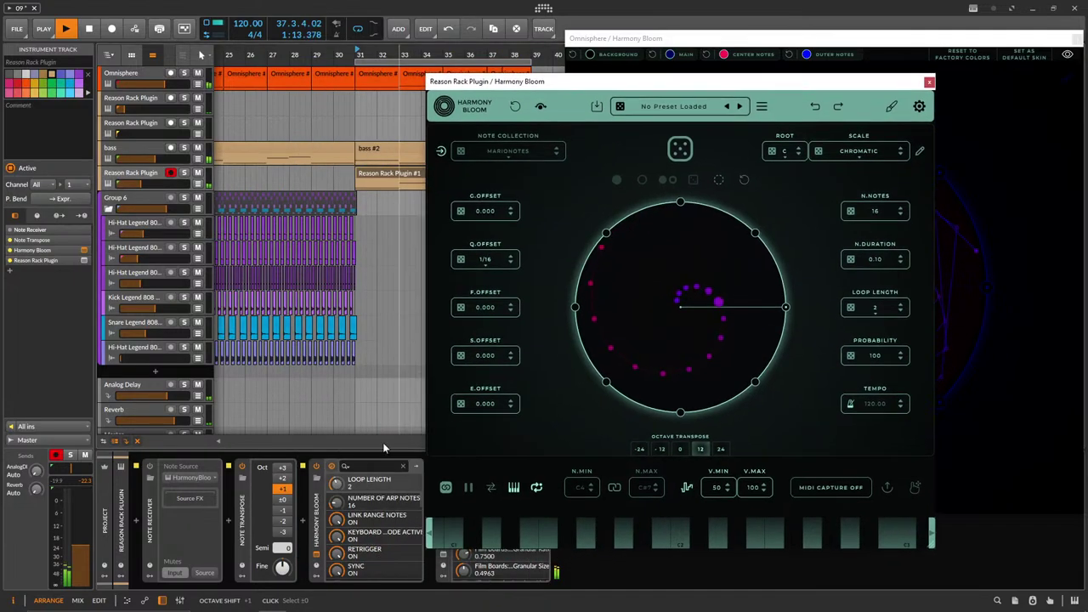
left_click(315, 555)
left_click(315, 555)
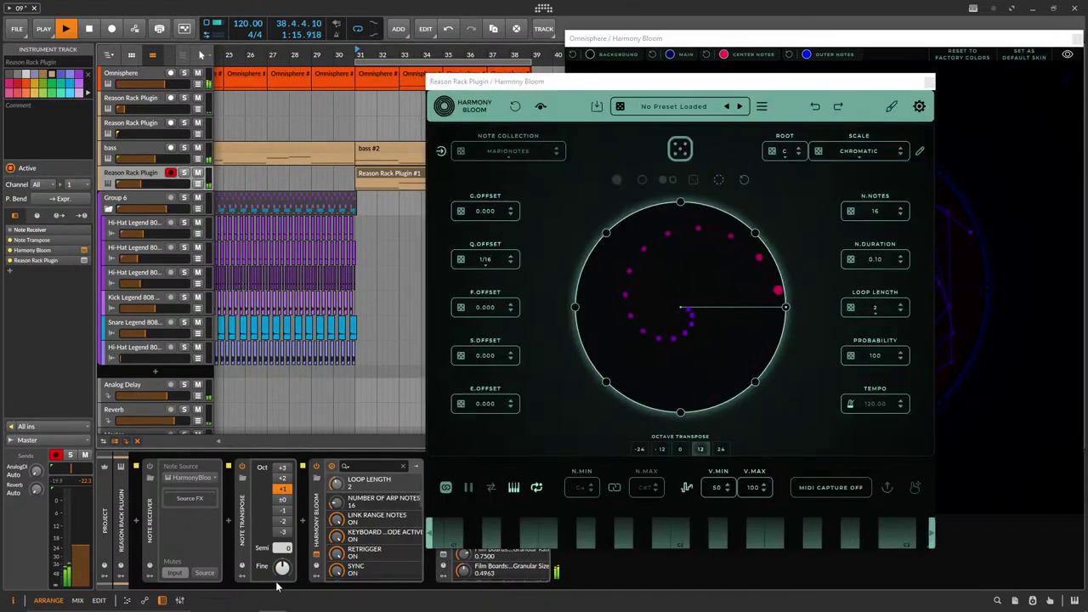
left_click(443, 555)
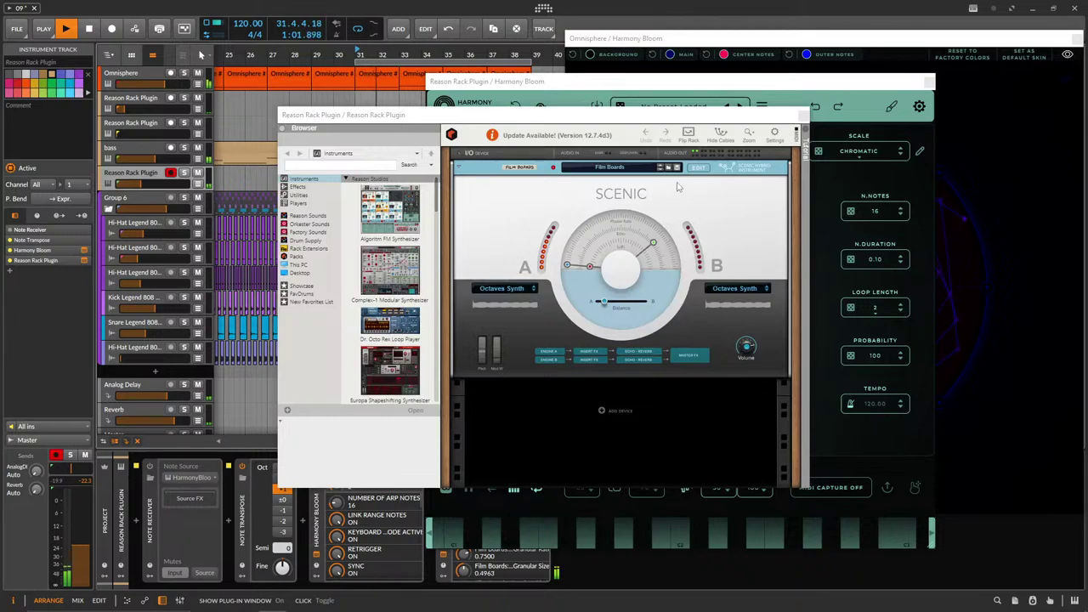
left_click(609, 168)
left_click(612, 213)
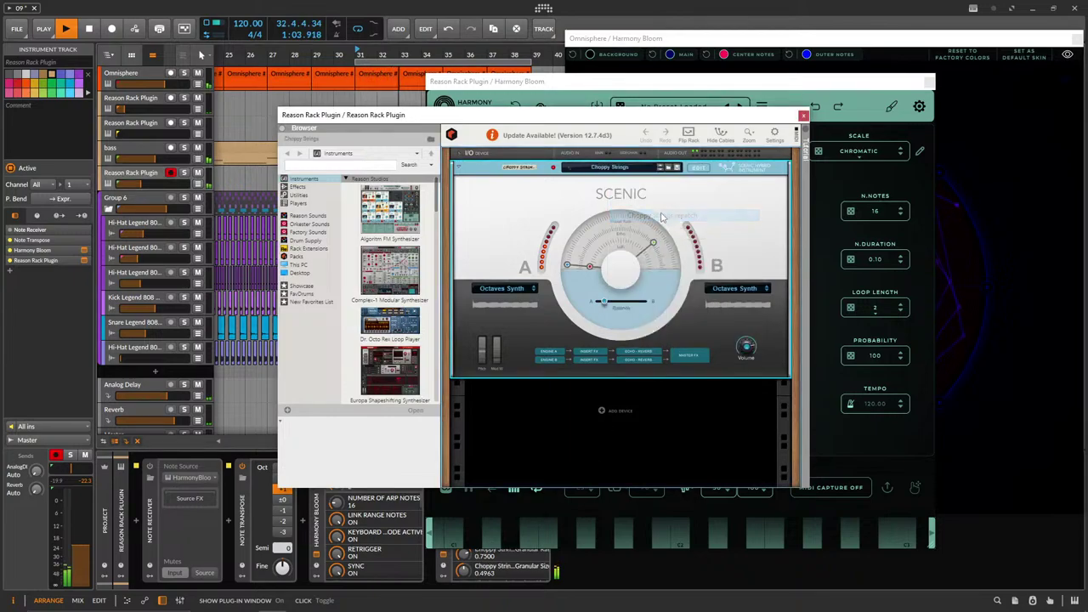
left_click_drag(146, 185, 153, 184)
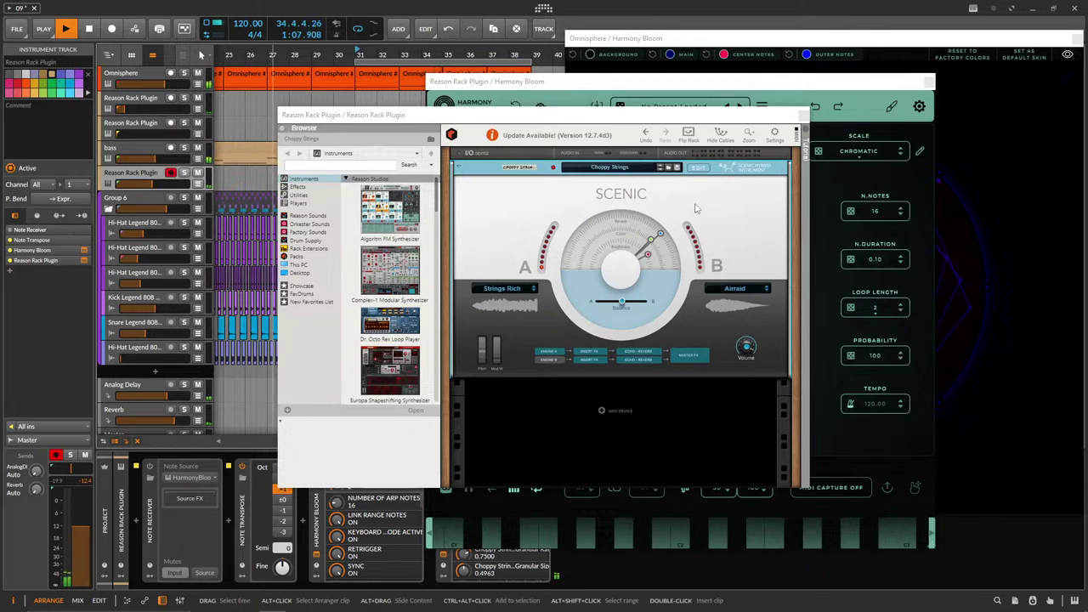
Show Scenic's edit view, reset Harmony Bloom's octave transpose to 0, and close the Reason Rack window.
left_click(698, 167)
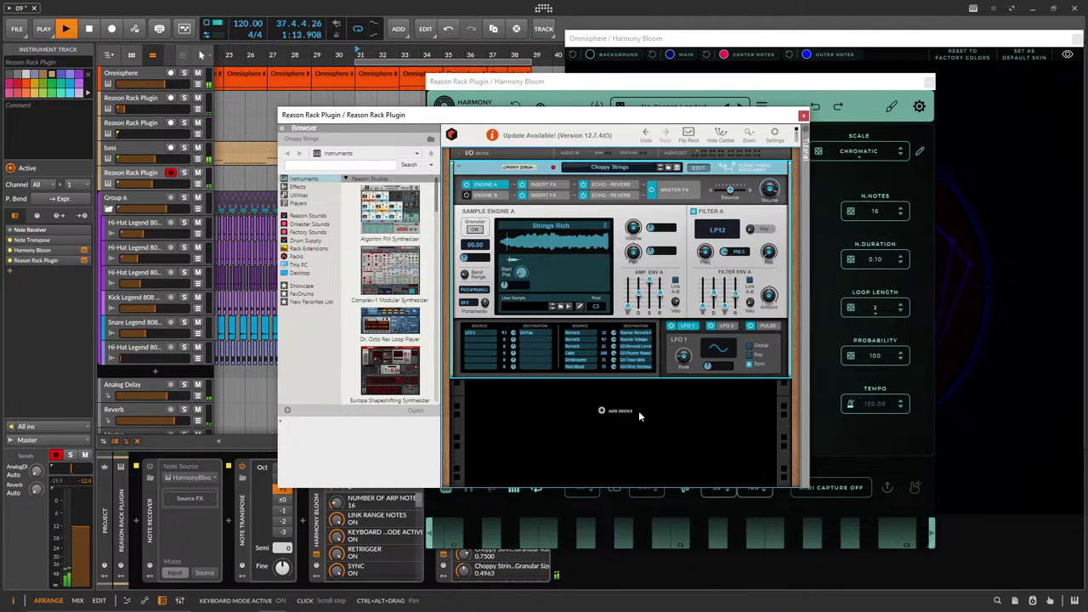
left_click_drag(697, 113, 478, 97)
left_click(679, 448)
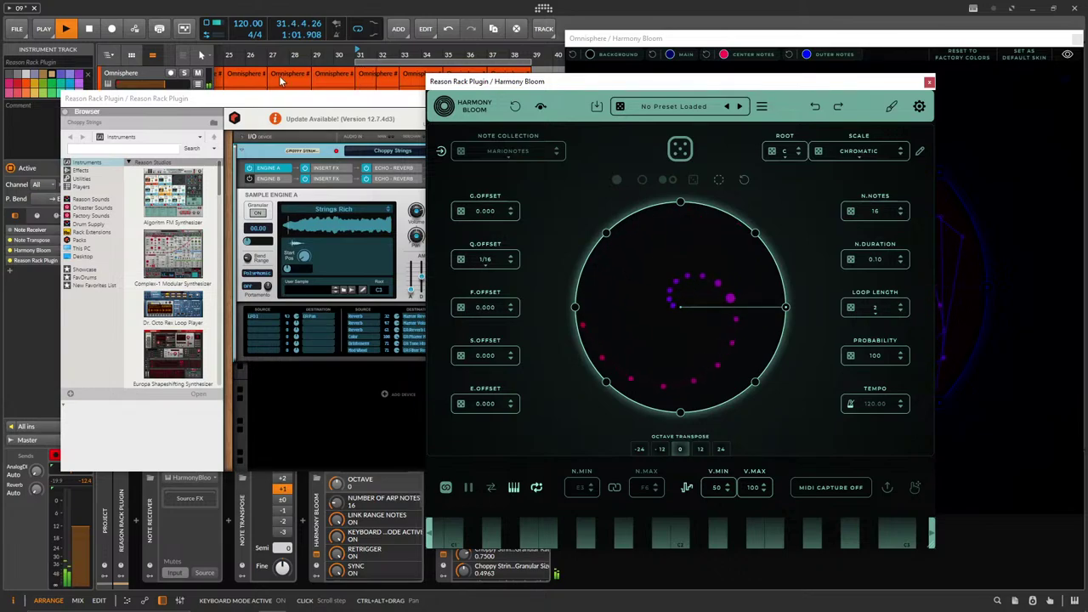
left_click(297, 109)
left_click_drag(298, 109, 401, 117)
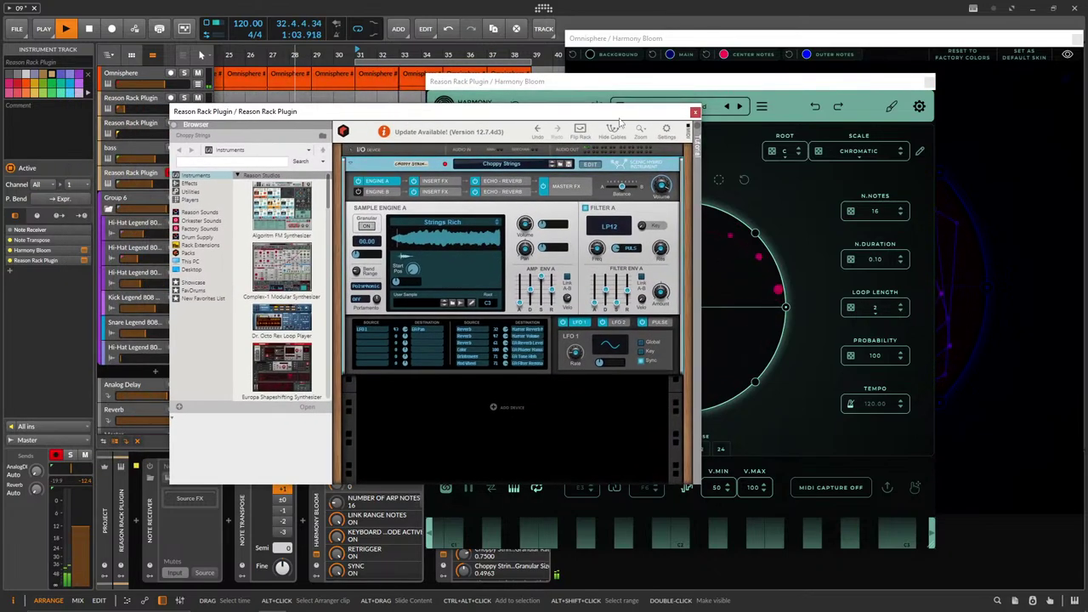
left_click(694, 112)
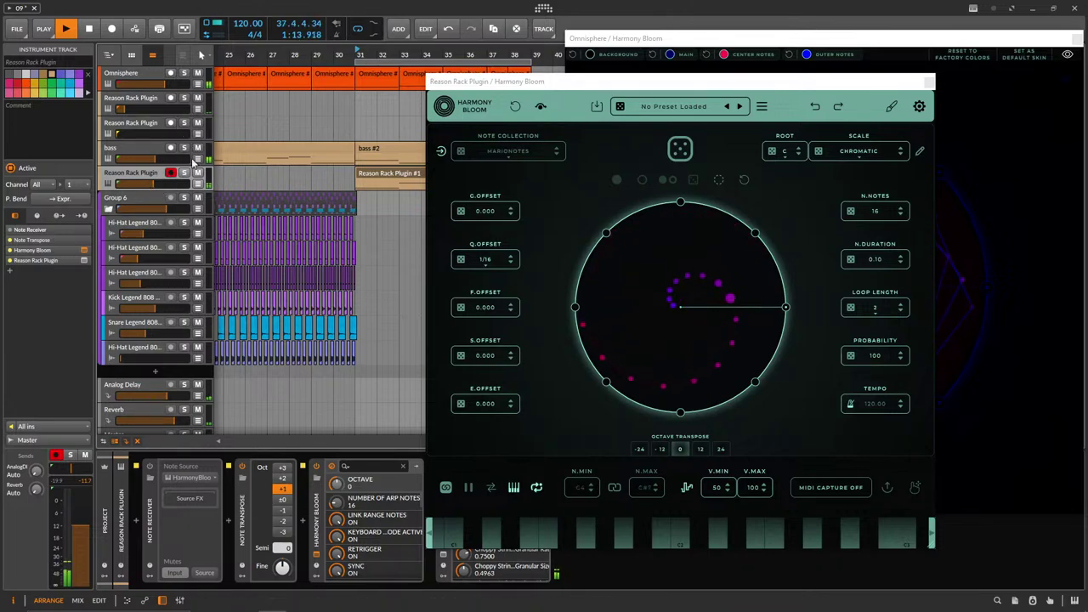
Try doubling all notes of the clip below the bass one octave higher while keeping the original notes.
left_click_drag(513, 84, 661, 82)
scroll(362, 189, "down", 2)
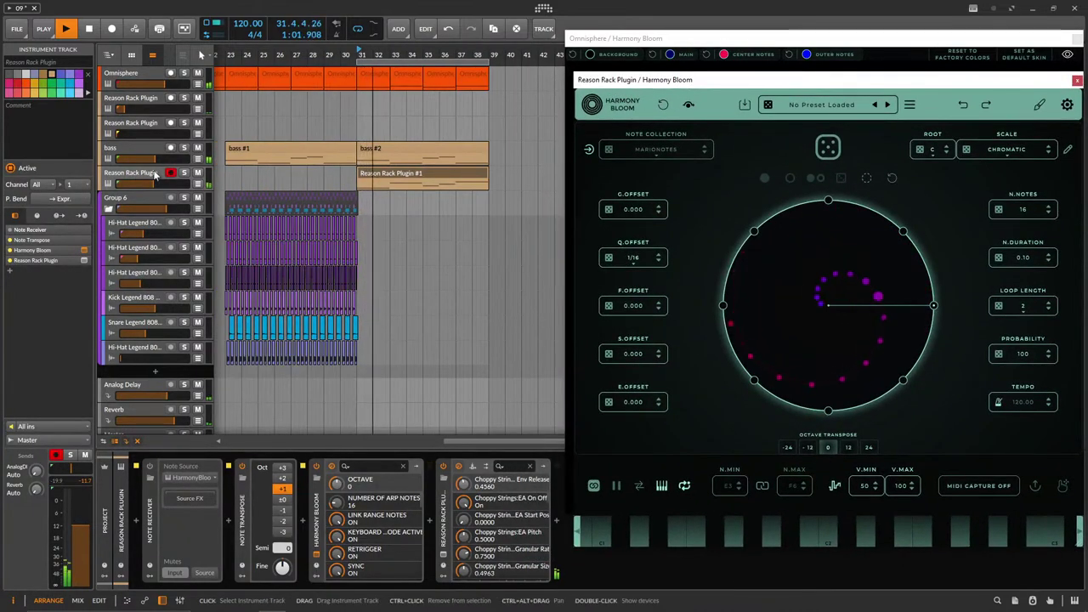
left_click(242, 174)
double_click(374, 175)
scroll(383, 505, "down", 4)
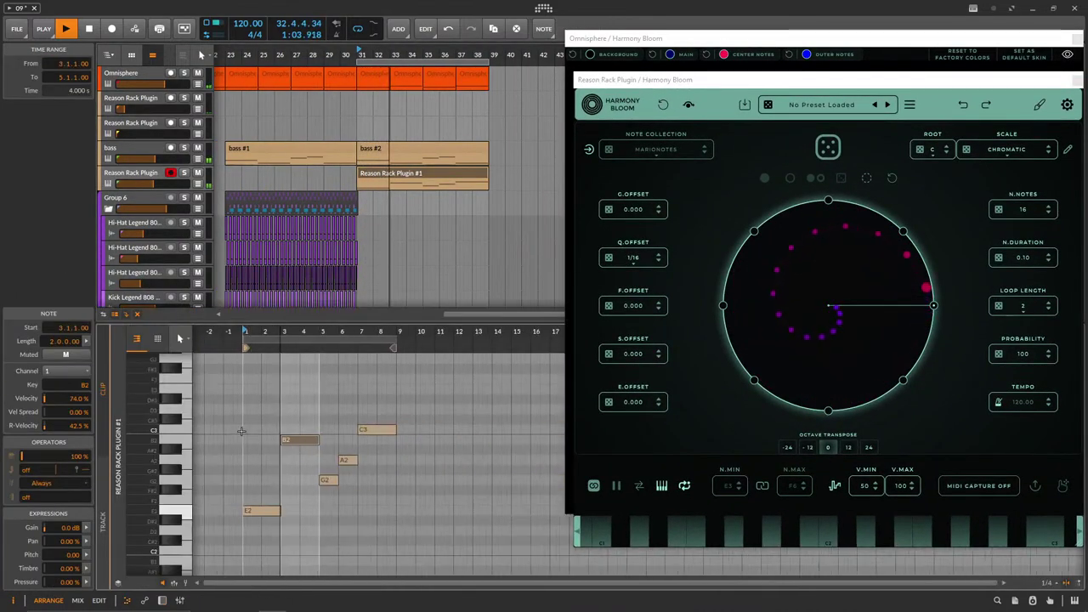
left_click_drag(399, 538, 218, 396)
scroll(229, 400, "up", 5)
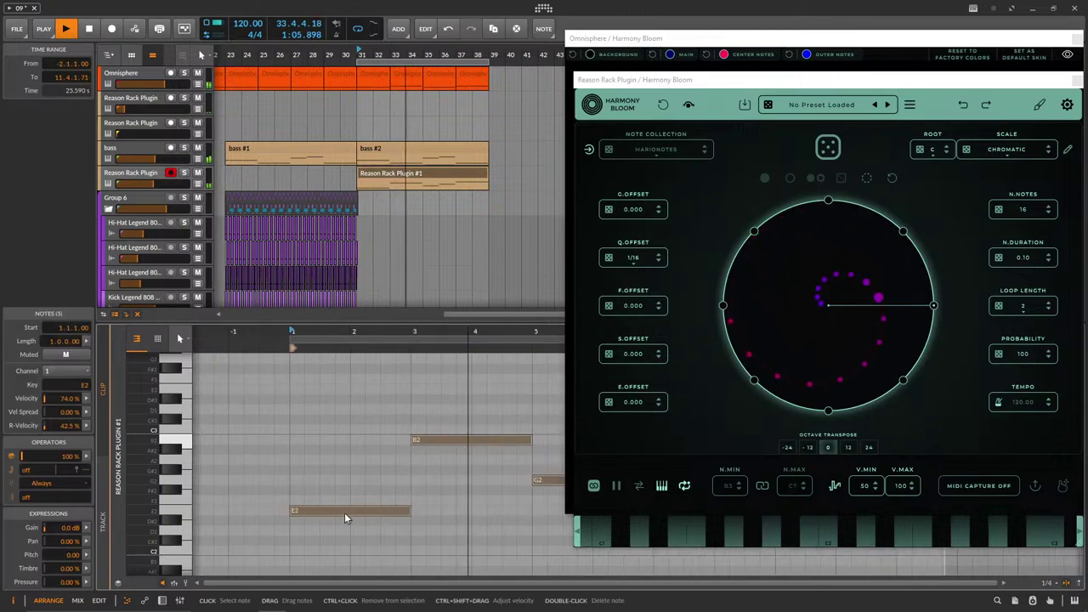
key("ctrl+shift+Up")
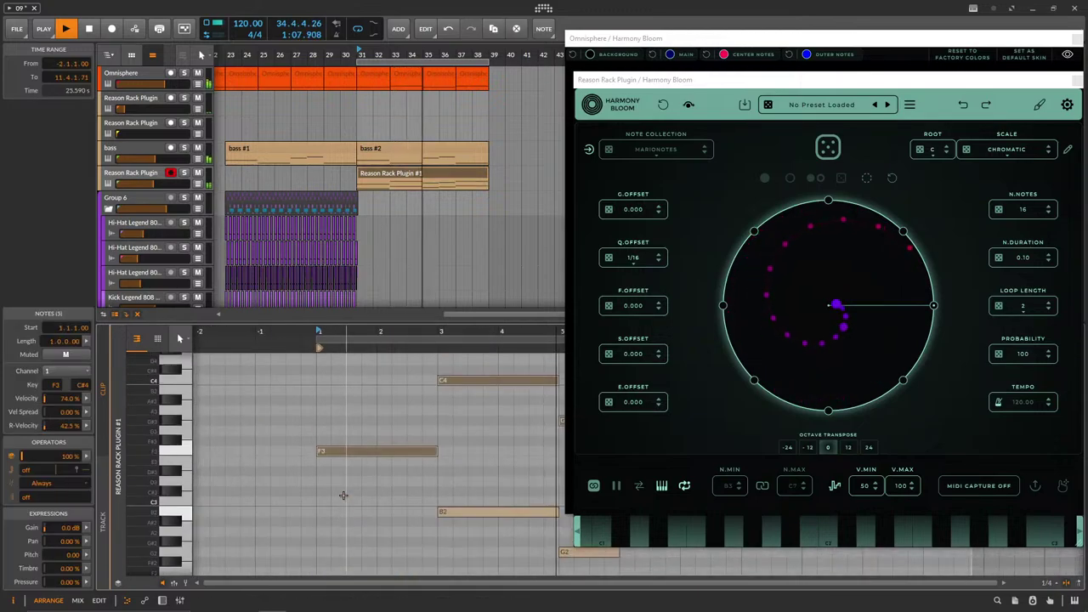
scroll(311, 426, "down", 3)
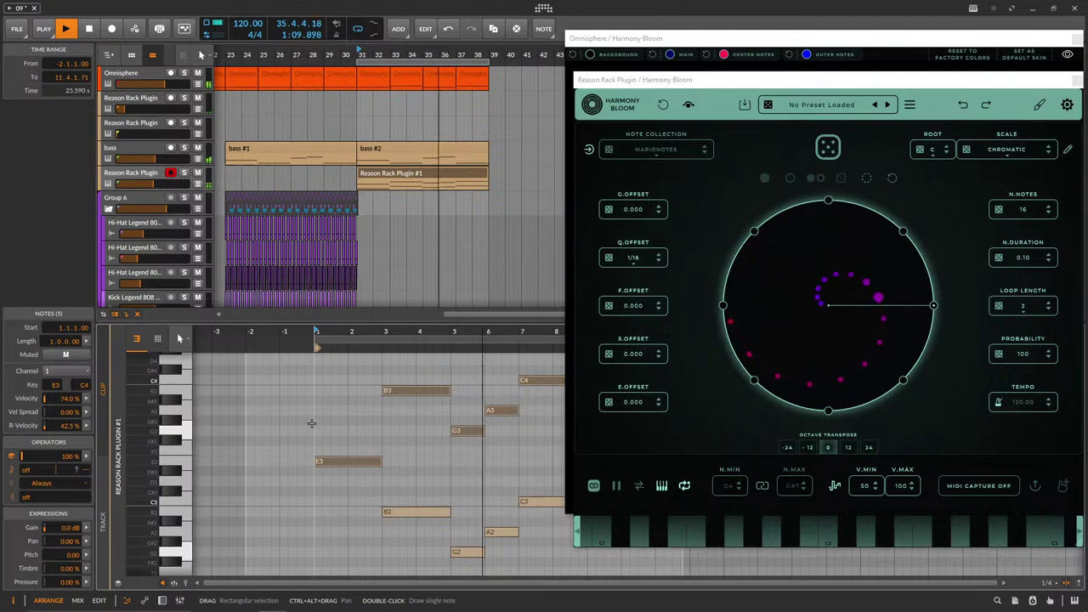
scroll(313, 414, "down", 2)
Try stacking G2 and A#2 above the first E2 note, remove the A#2, and lengthen the G2 to four bars.
left_click(332, 419)
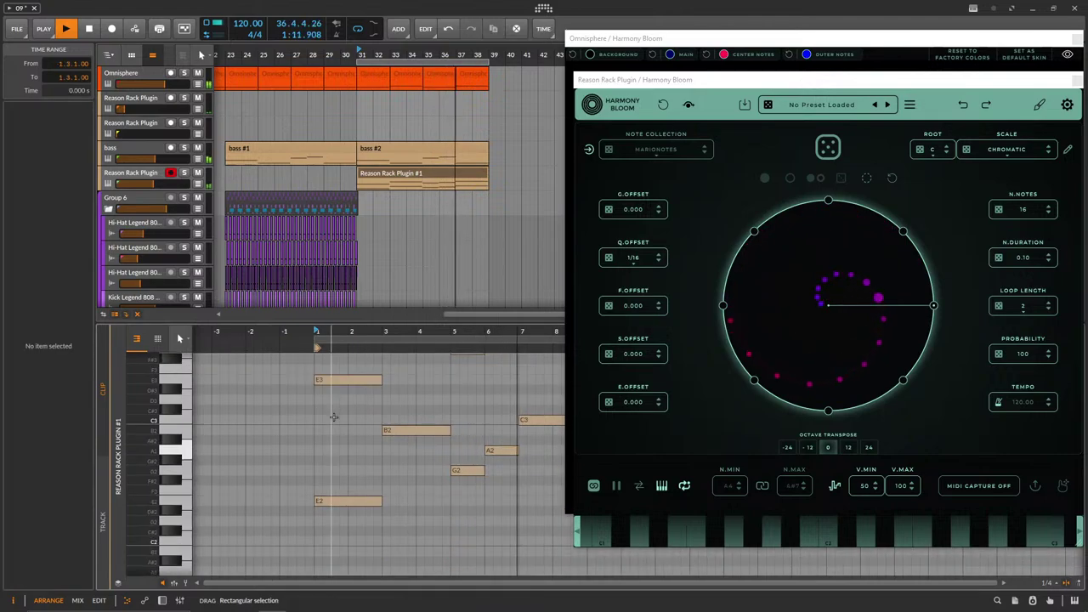
left_click_drag(355, 507, 344, 446)
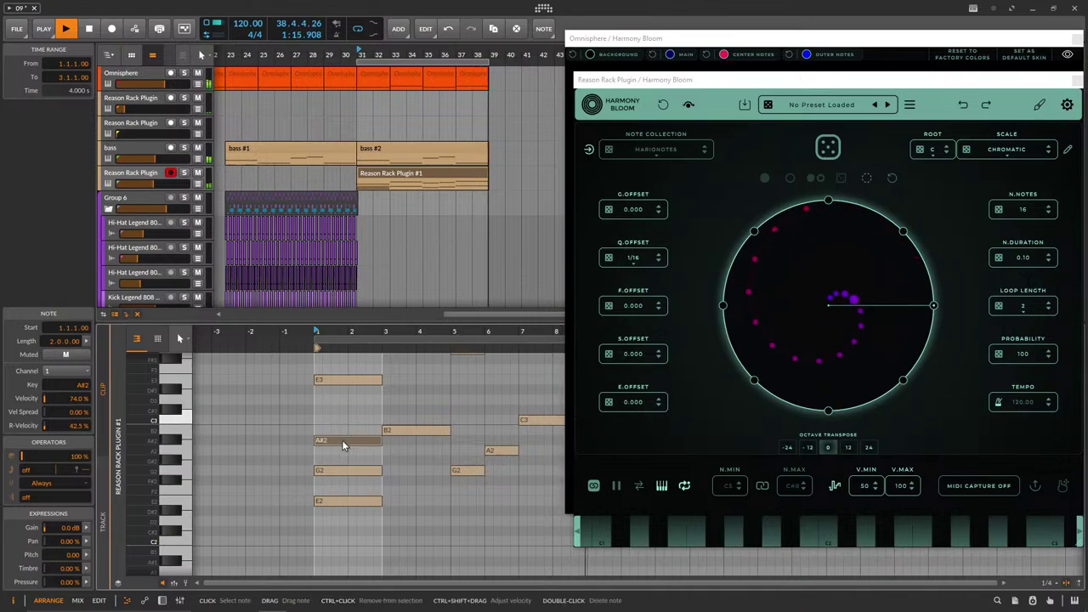
double_click(352, 441)
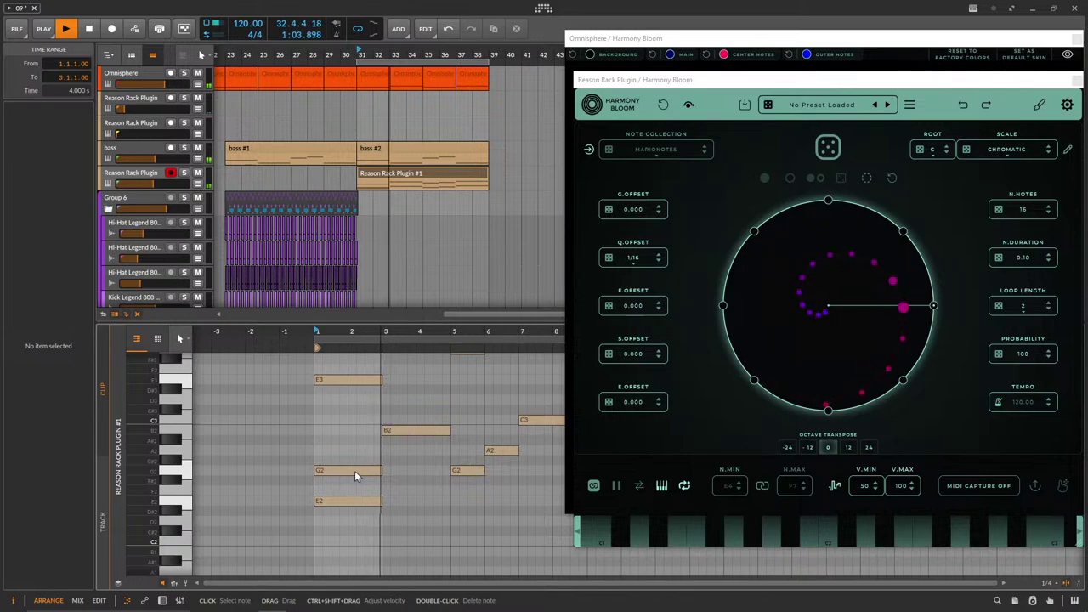
left_click_drag(380, 470, 450, 469)
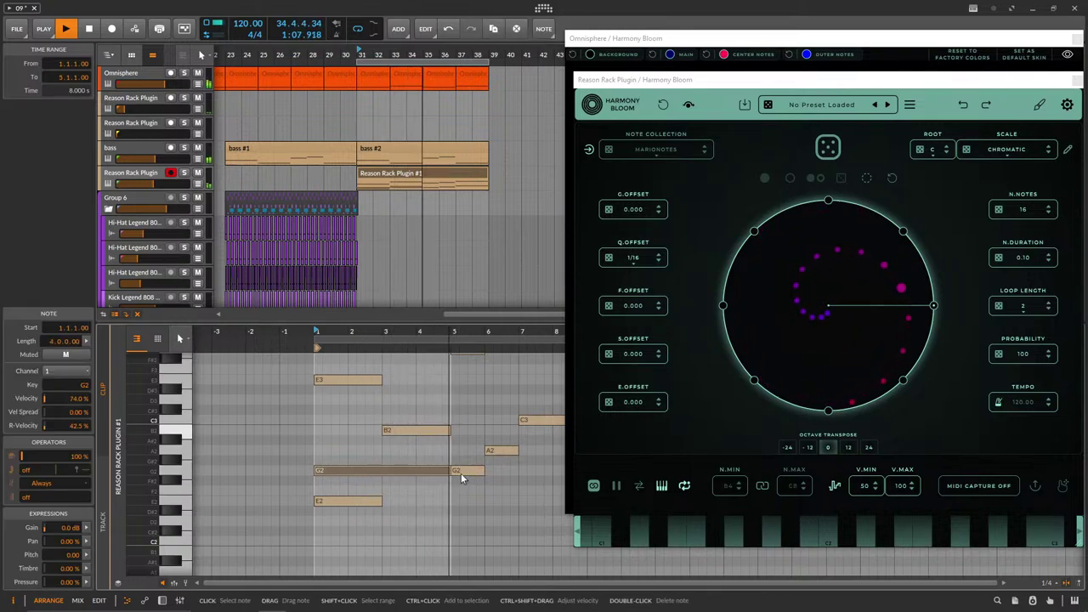
Delete the long G2 note and all the octave-higher copies, keeping only the clip's original bass-following notes.
key("Delete")
left_click_drag(356, 430, 342, 364)
key("Delete")
left_click(422, 174)
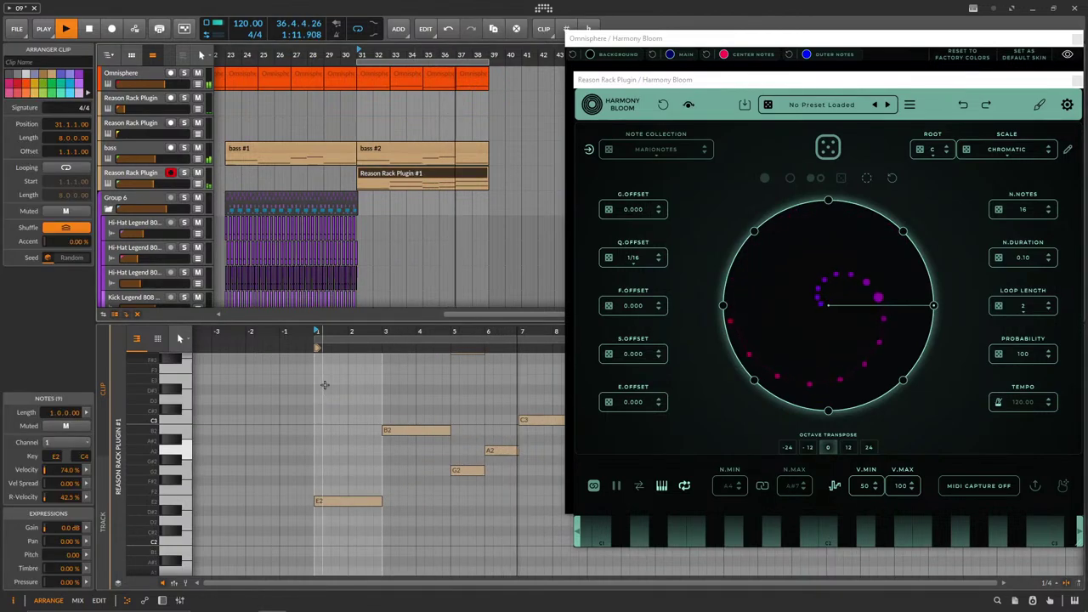
scroll(316, 376, "down", 3)
scroll(357, 443, "up", 3)
left_click_drag(438, 495, 286, 405)
left_click(286, 405)
scroll(419, 456, "down", 3)
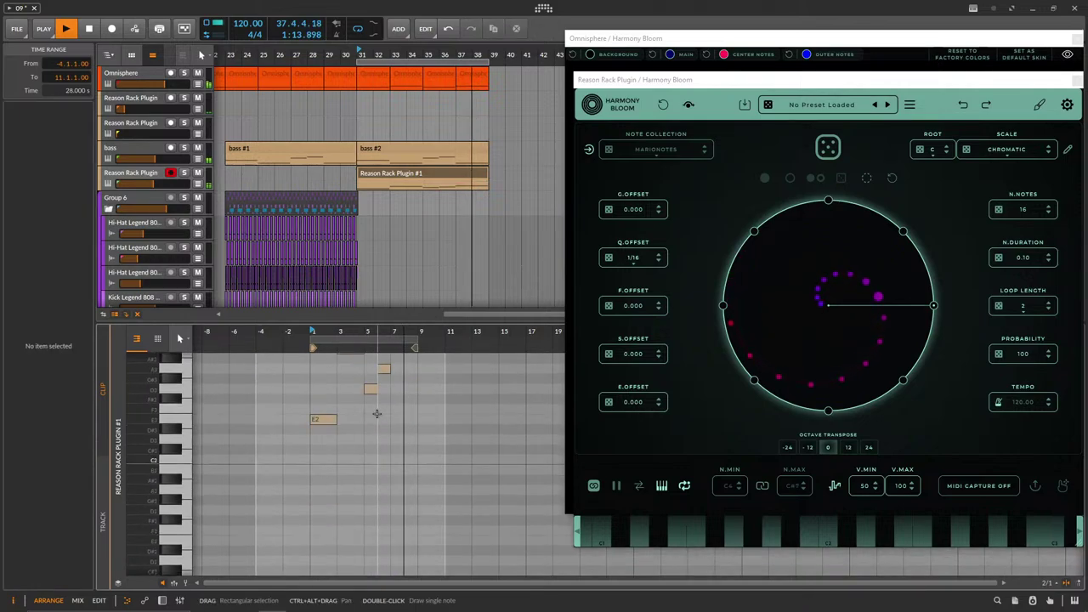
Mute the Reason Rack Plugin track below the bass.
left_click(152, 176)
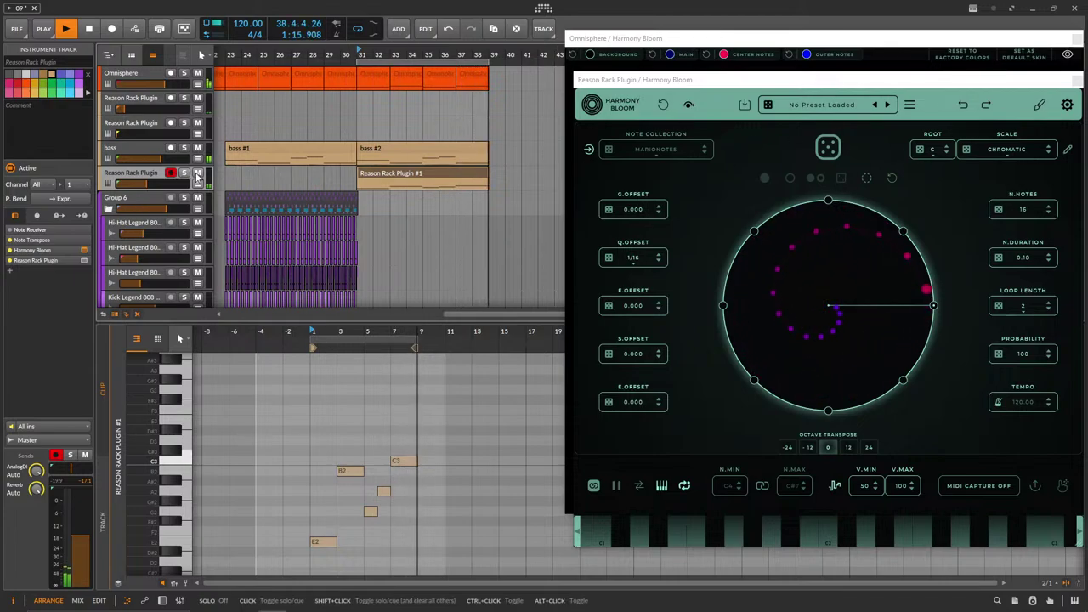
left_click(197, 173)
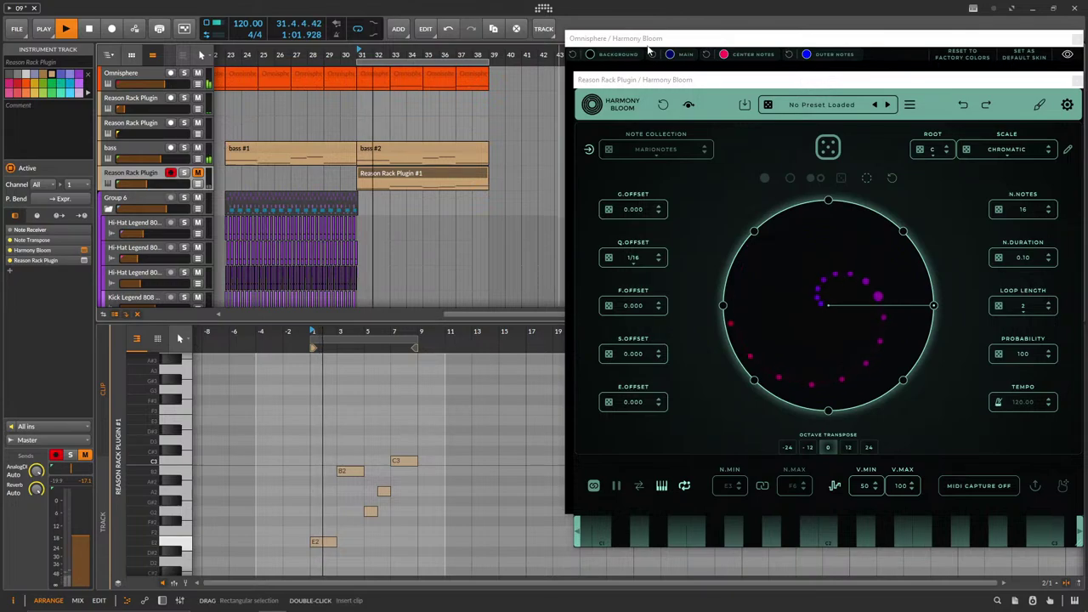
Move the Reason Rack track's Harmony Bloom window aside and close it.
left_click_drag(685, 80, 143, 79)
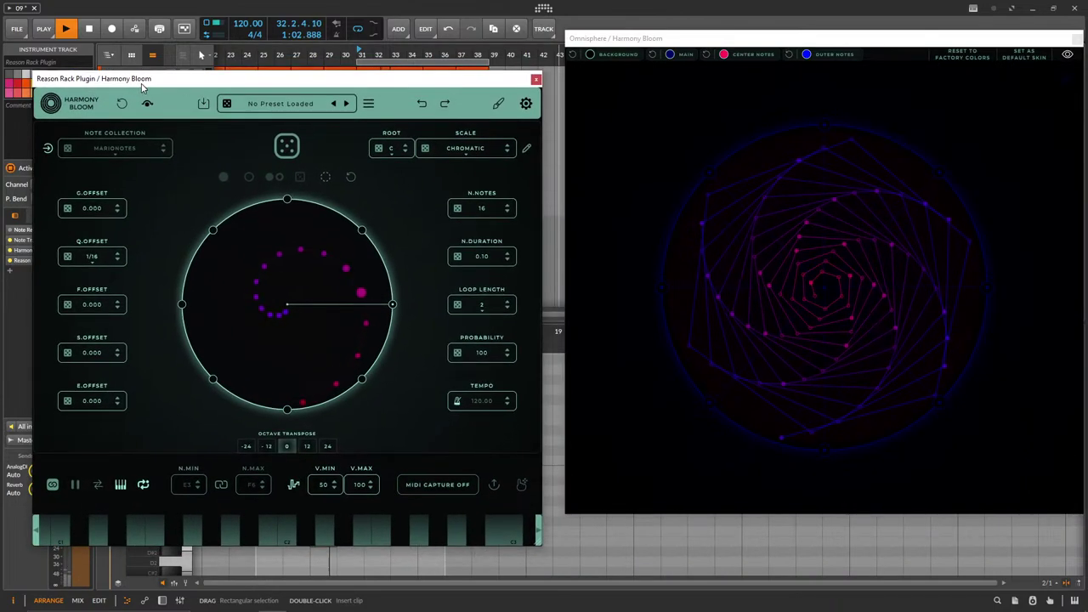
left_click(536, 80)
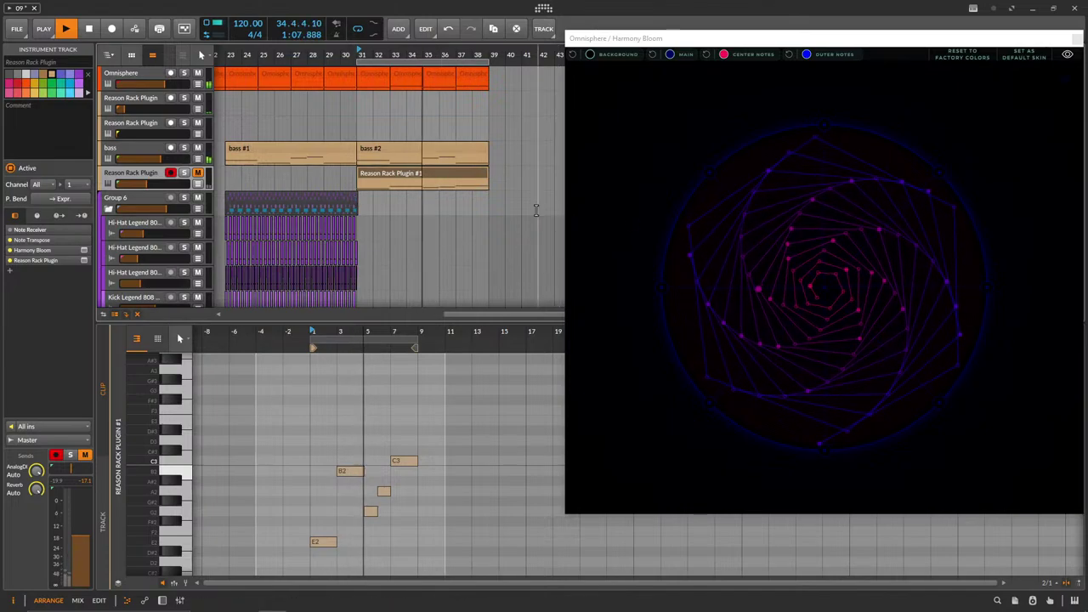
Raise the volumes of the two Reason Rack Plugin tracks above the bass, the lower one almost to maximum, and save the project.
left_click(133, 76)
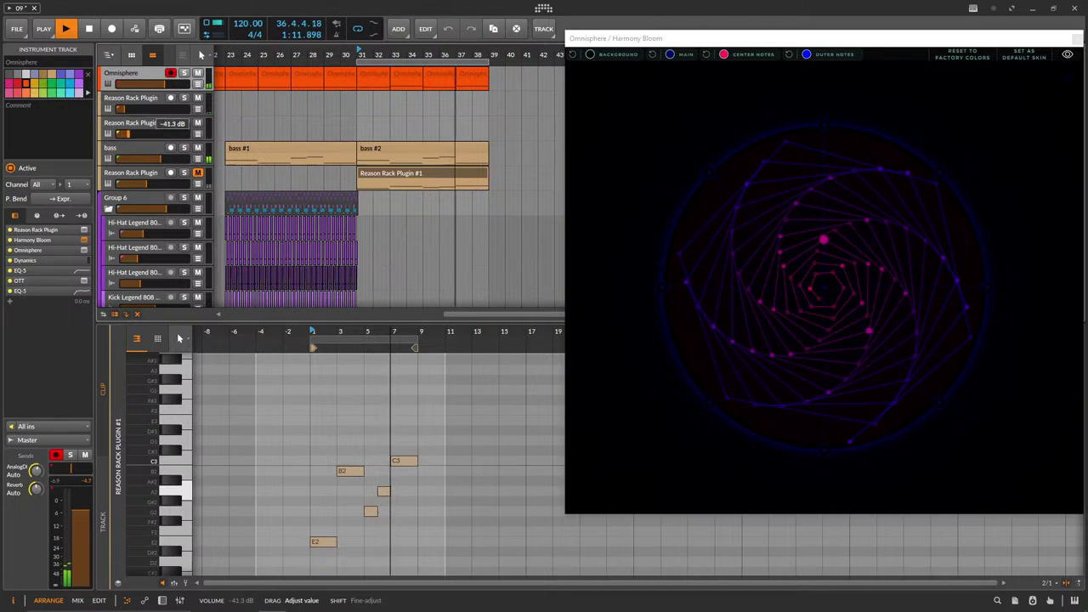
left_click_drag(140, 134, 188, 133)
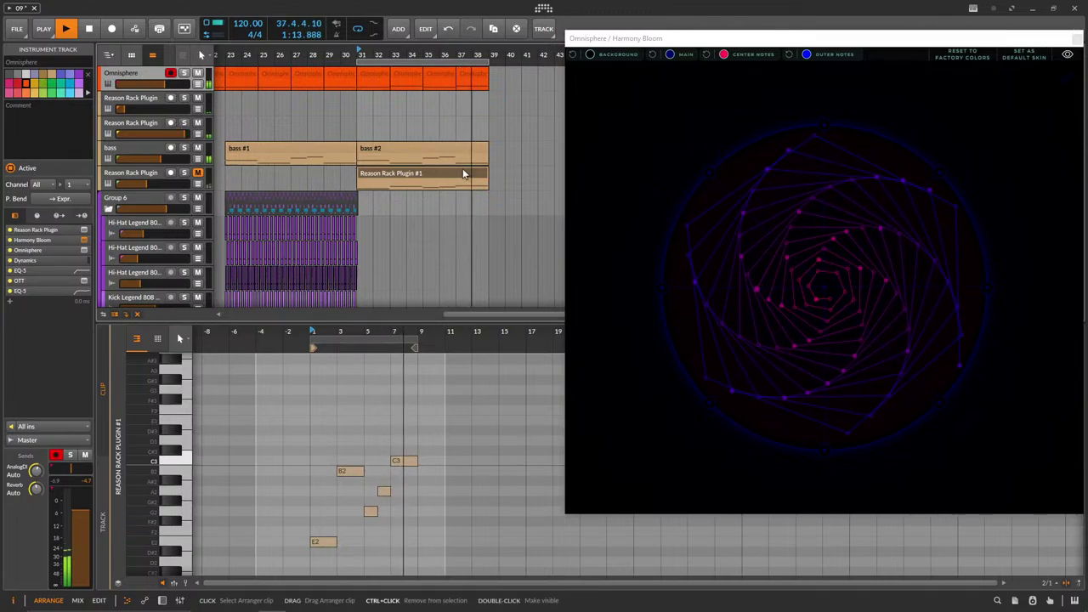
key("ctrl+s")
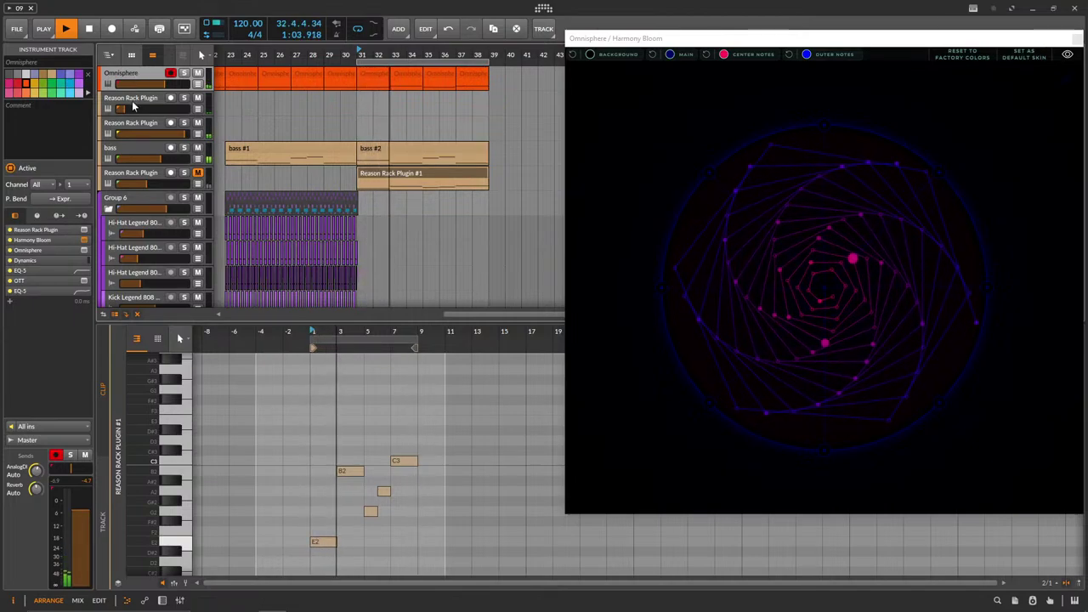
left_click_drag(132, 111, 137, 109)
Duplicate the first two bars (31 to 33) of the clip below the bass three times, filling the range up to bar 39.
left_click_drag(390, 182, 358, 179)
key("ctrl+d")
key("ctrl+d")
key("ctrl+d")
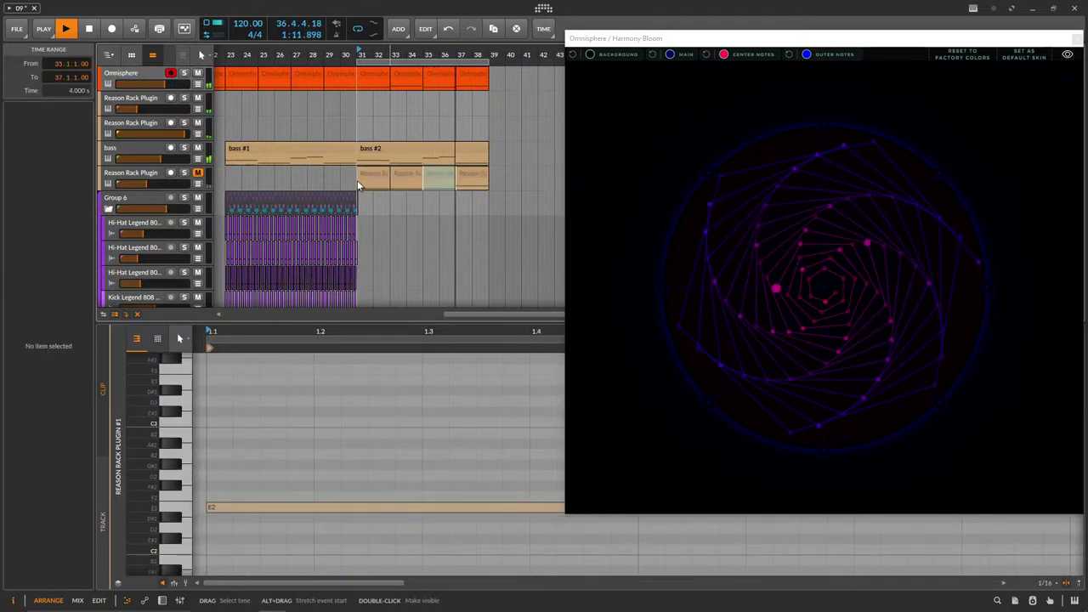
Unmute the Reason Rack Plugin track below the bass, turn down its delay and reverb sends, and set its volume to -19.1 dB.
left_click(197, 173)
left_click_drag(180, 182, 180, 170)
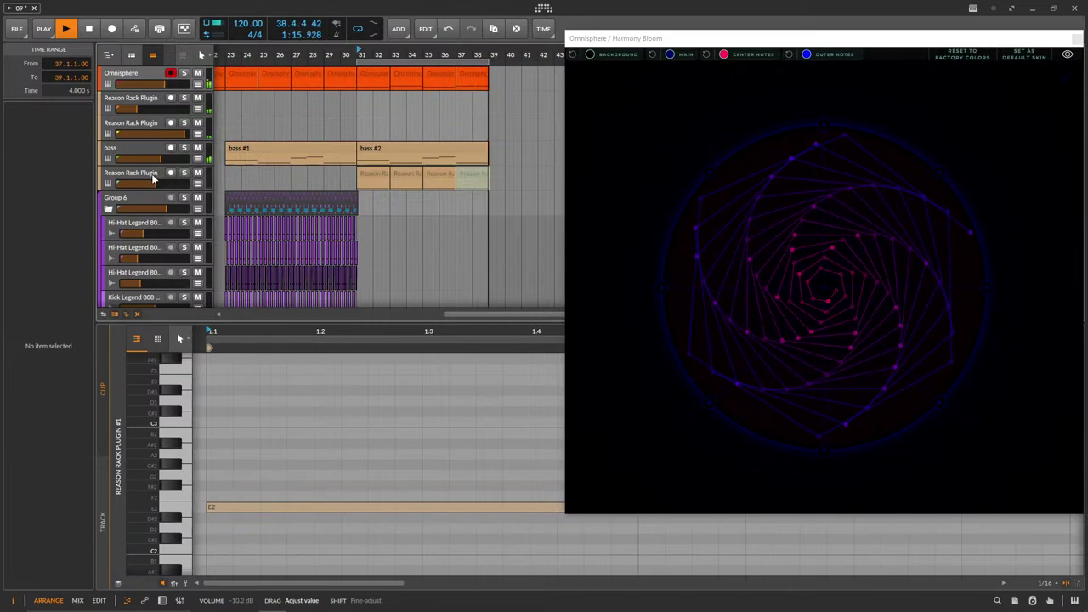
left_click(153, 177)
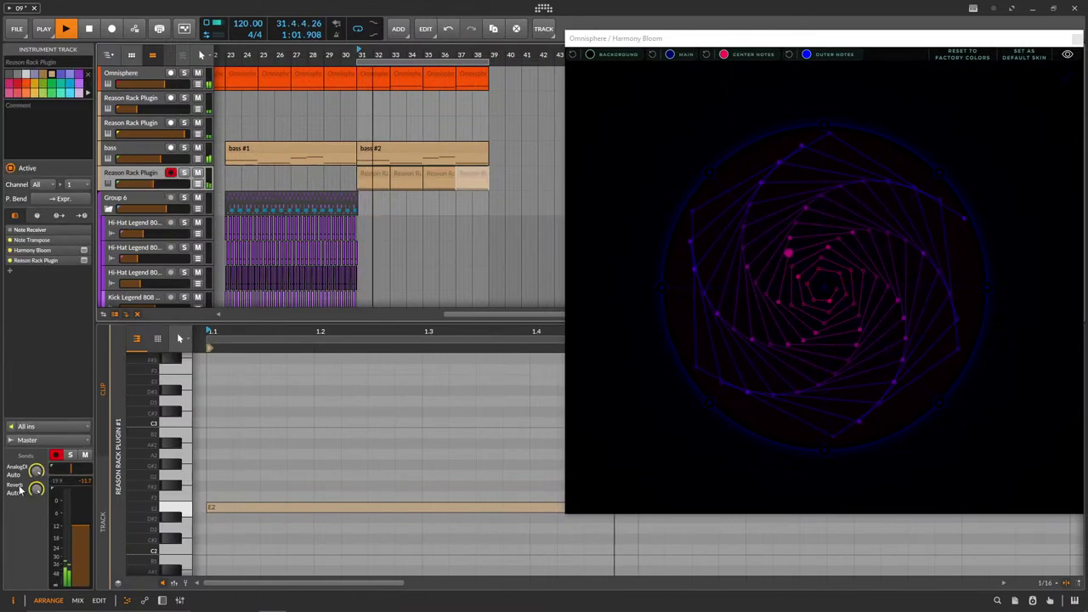
left_click_drag(155, 182, 147, 184)
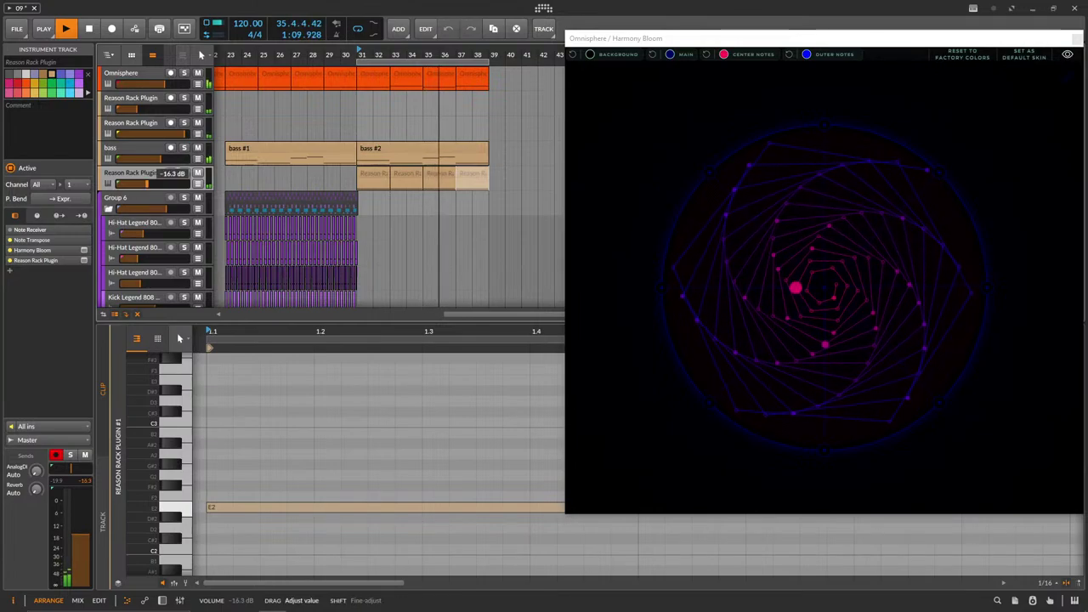
left_click_drag(149, 183, 145, 183)
left_click_drag(138, 108, 138, 109)
In Omnisphere's mixer, raise Coffee Can Kalimba Pick to about -2 dB and turn Wistful Oscillations and Light As Air down to silence.
left_click(136, 75)
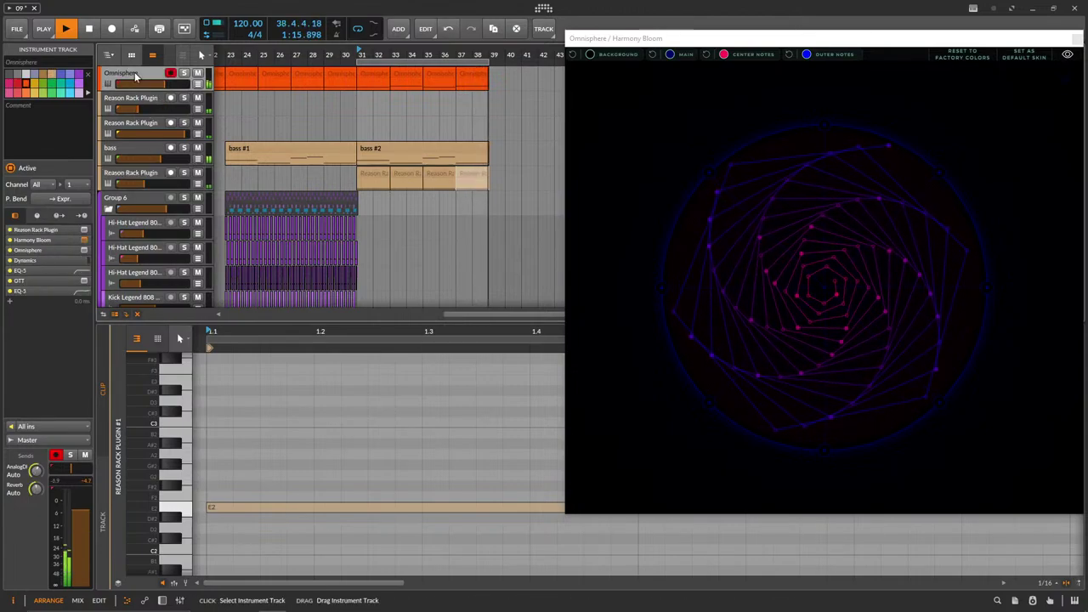
left_click_drag(37, 471, 41, 483)
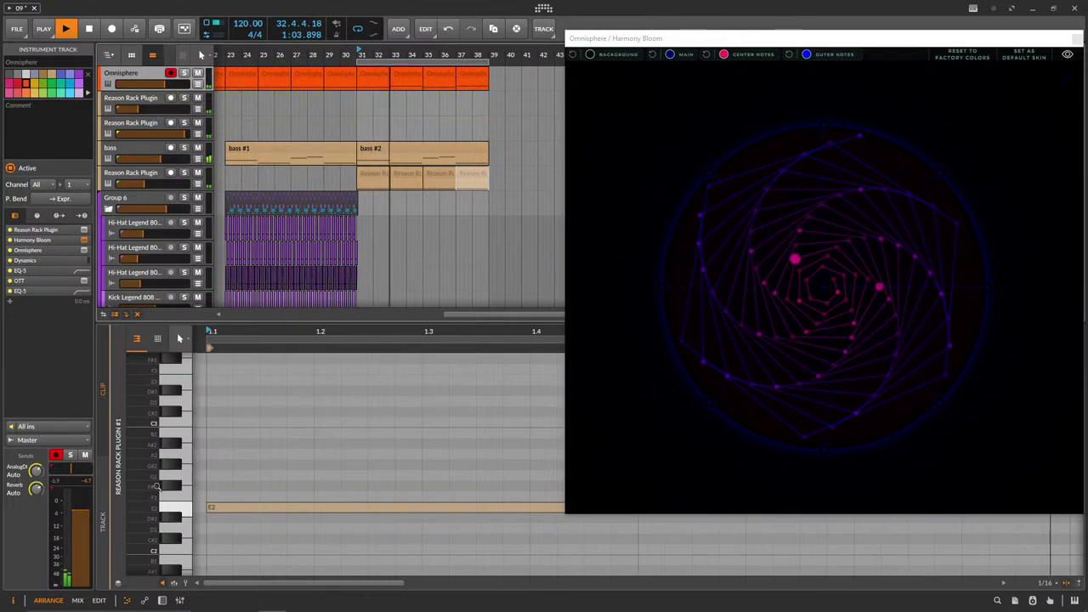
left_click(177, 600)
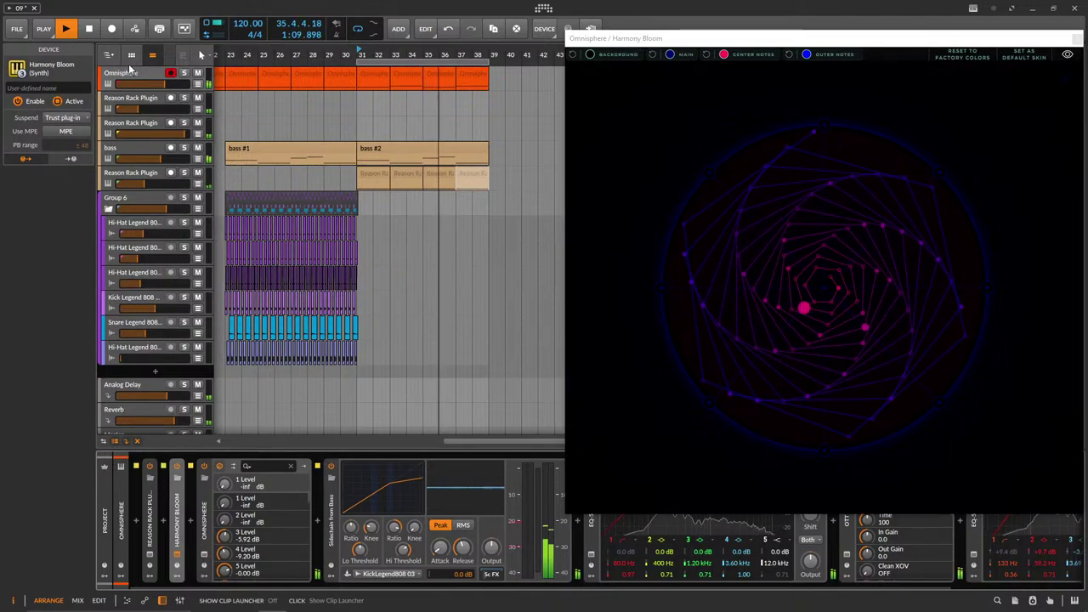
left_click(204, 515)
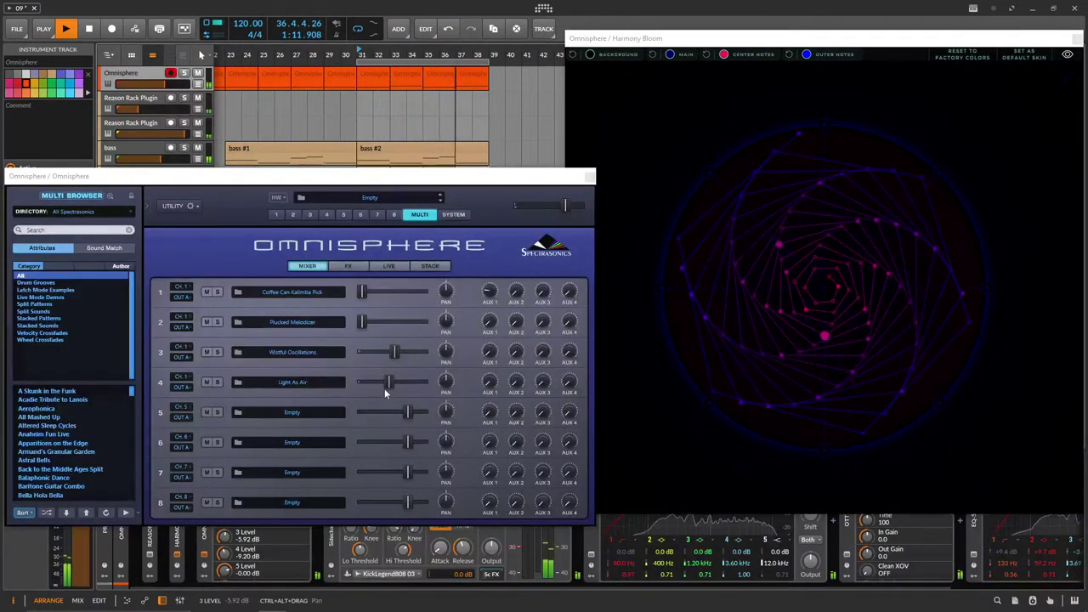
left_click_drag(366, 292, 374, 294)
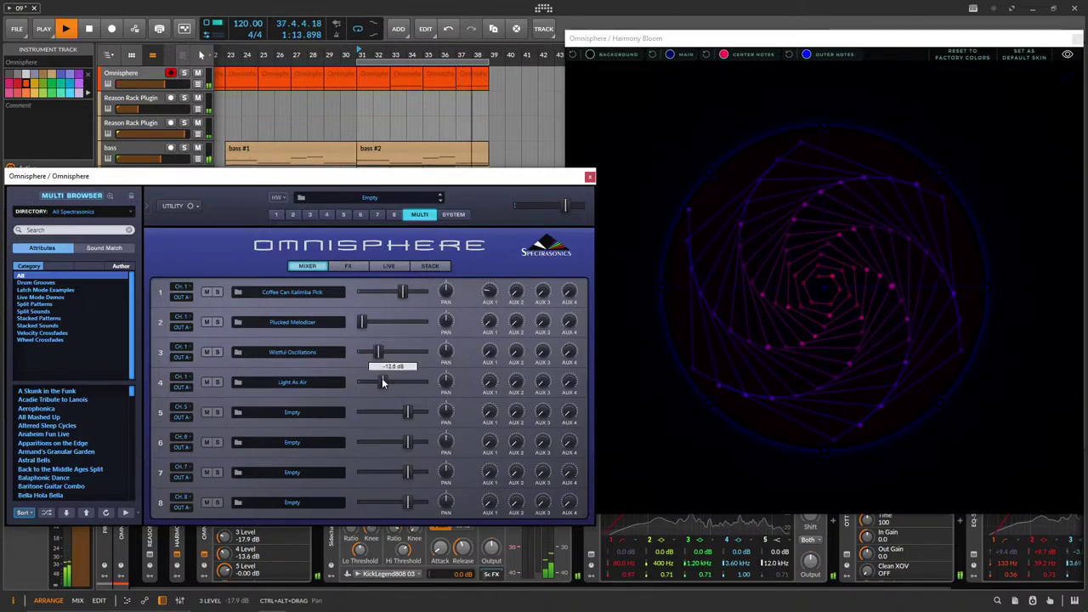
left_click_drag(368, 374, 342, 377)
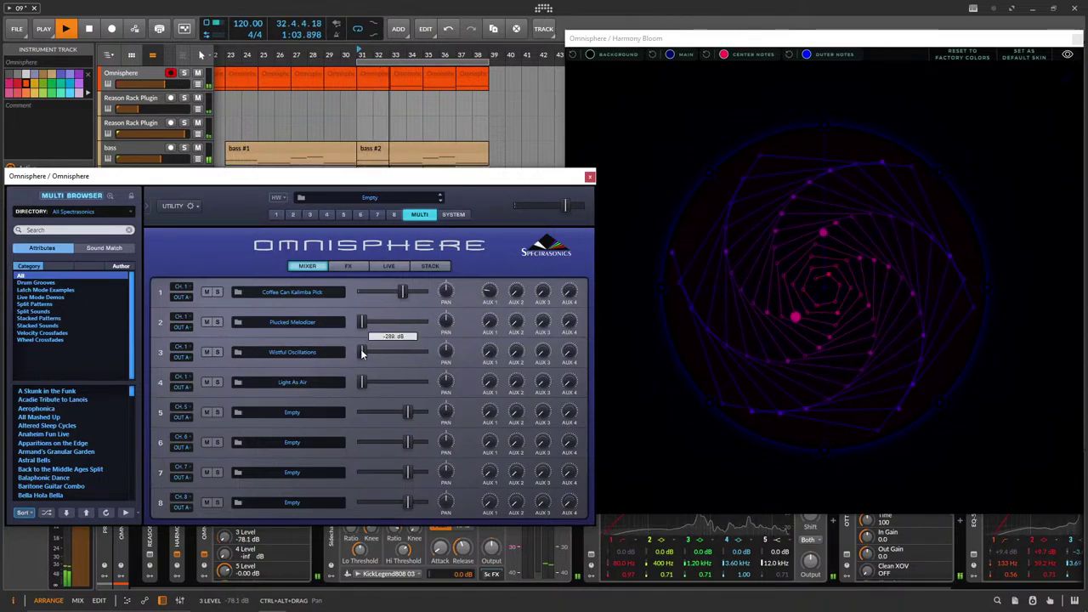
Pull the bass track's volume down to silence and close the Omnisphere window.
left_click_drag(446, 180, 471, 202)
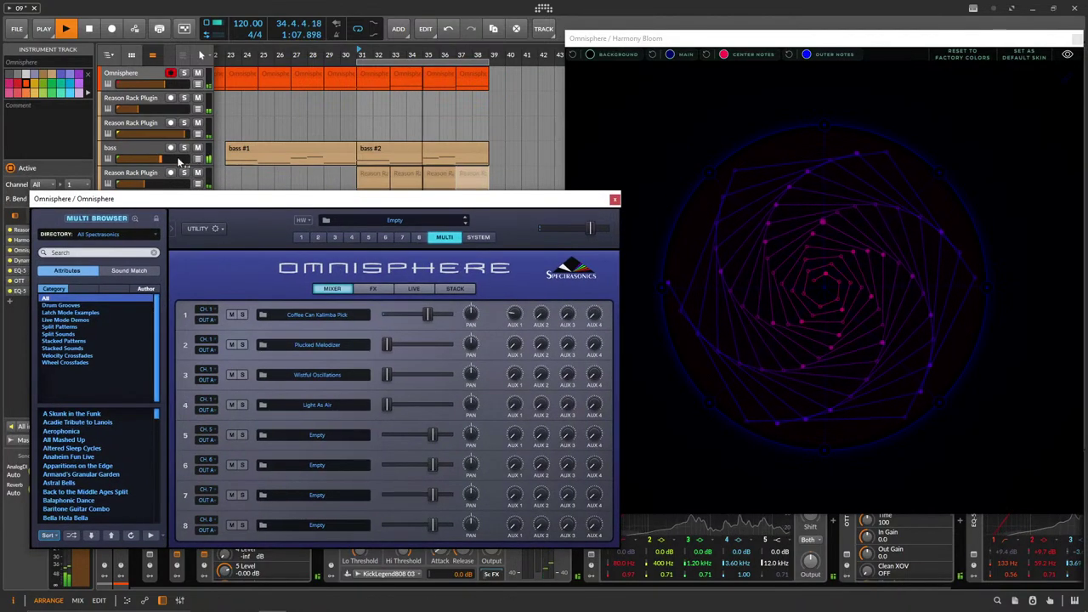
left_click_drag(160, 159, 157, 159)
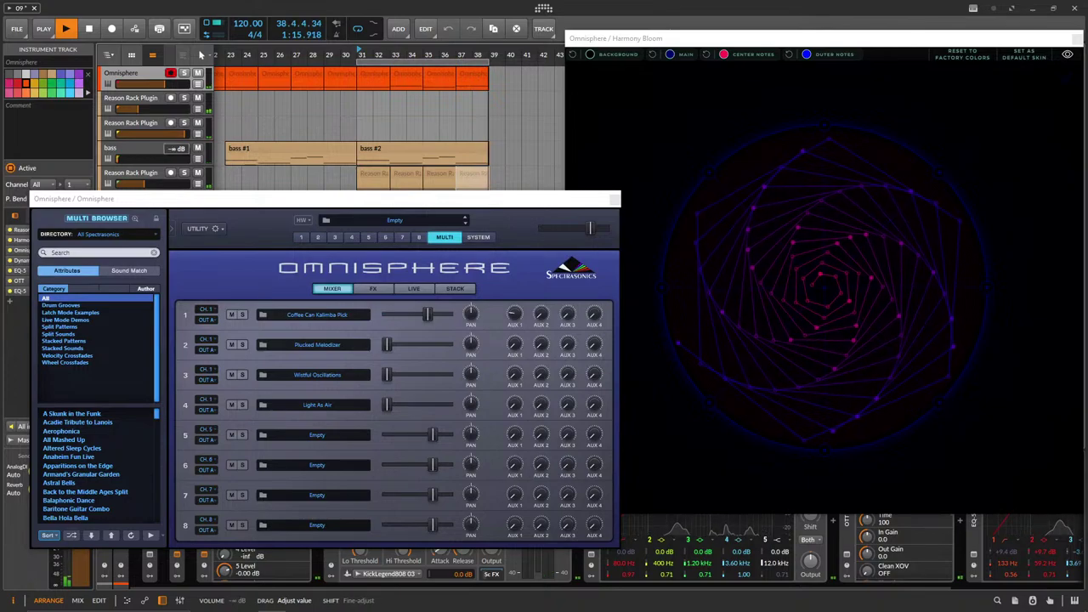
left_click(614, 199)
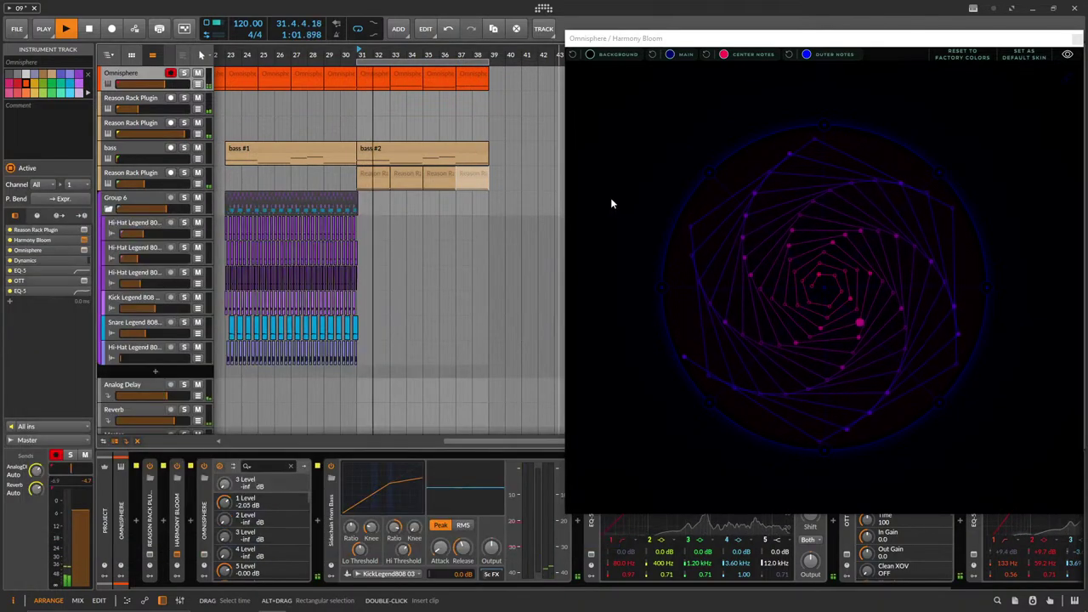
Open the Reason Rack track's Harmony Bloom skin settings and change the center notes color to red (FF0000).
left_click(150, 175)
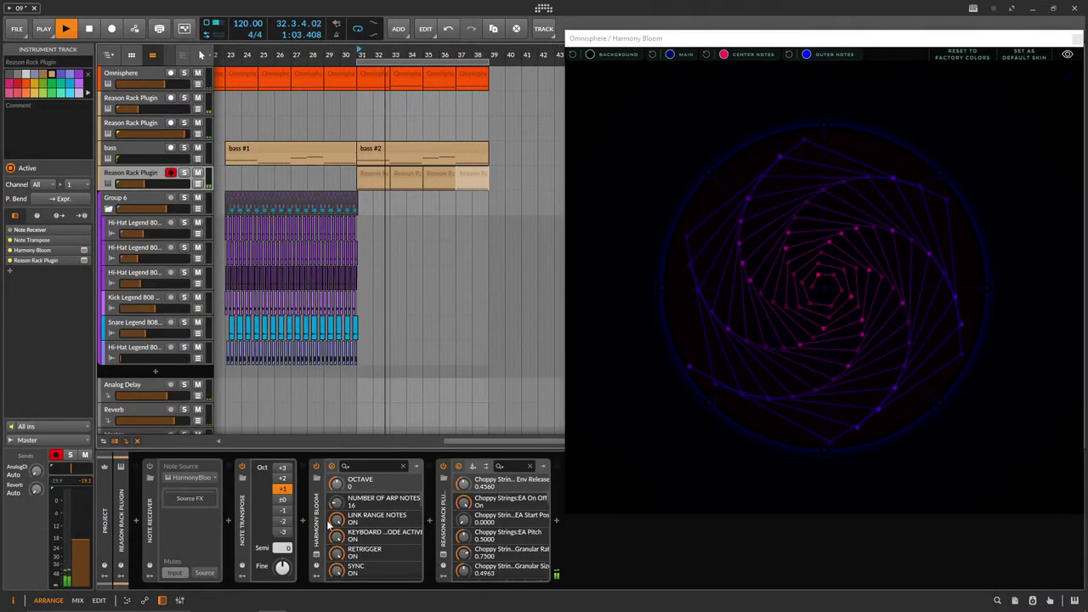
left_click(443, 557)
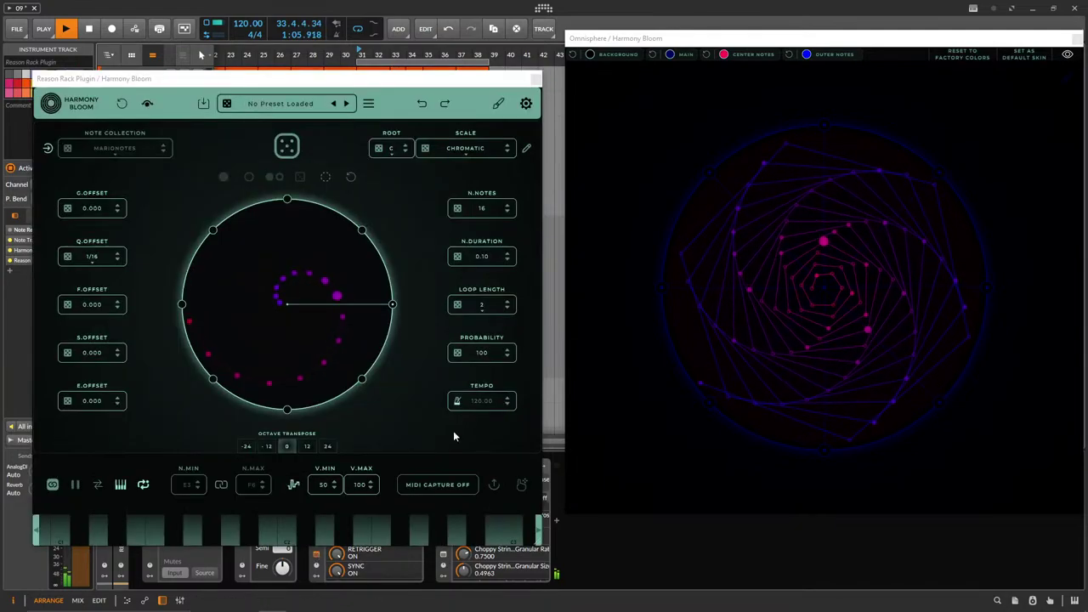
left_click(498, 103)
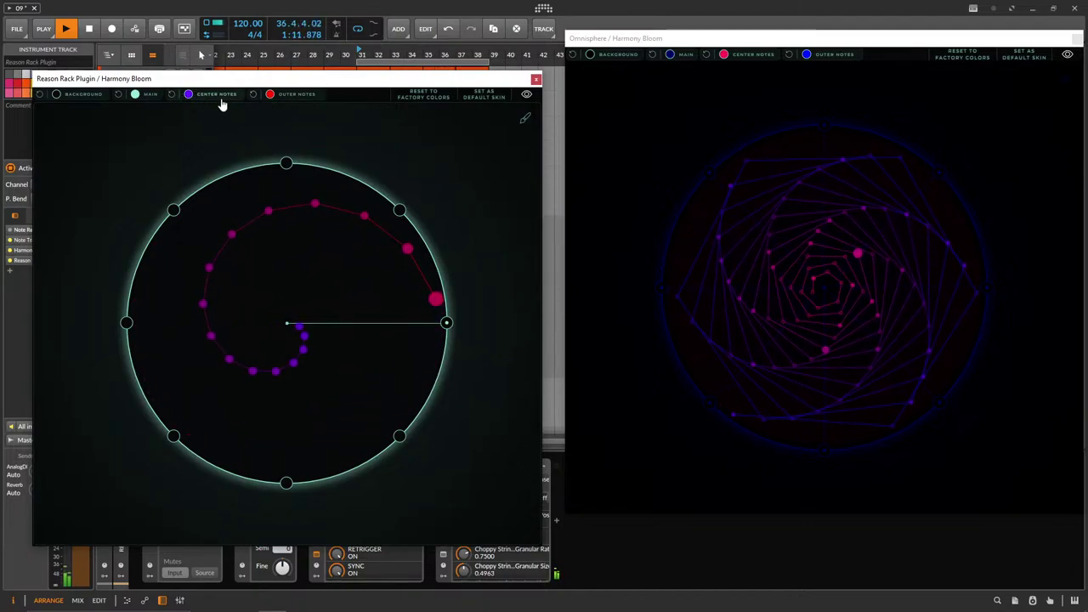
left_click(189, 94)
left_click_drag(371, 123, 369, 192)
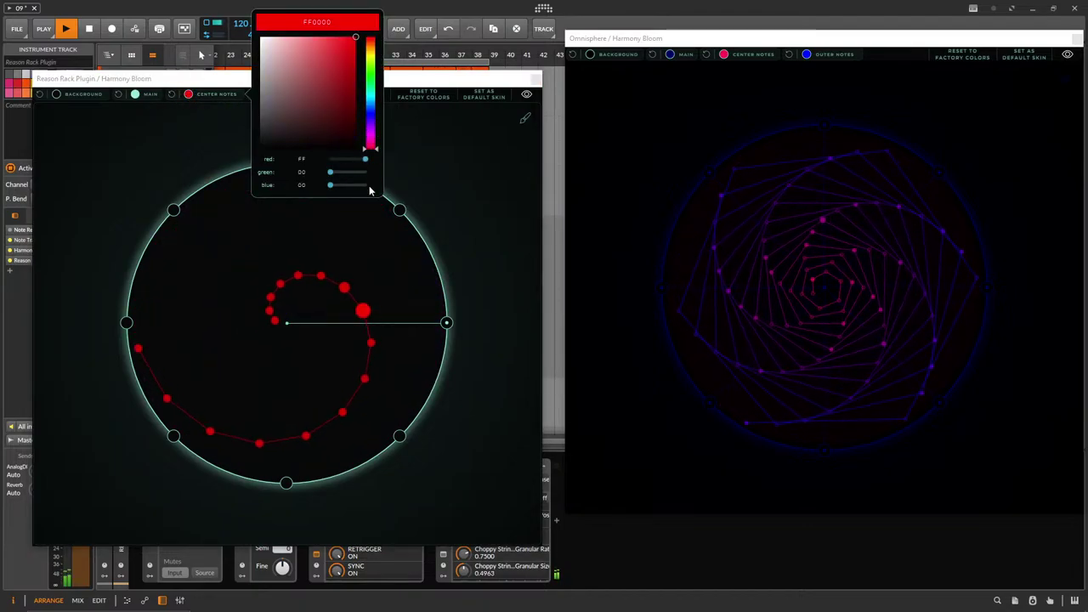
left_click(451, 165)
Set the same Harmony Bloom skin's main color to pale blue and its background to teal green.
left_click(136, 95)
left_click(287, 106)
left_click(80, 96)
mouse_move(198, 92)
left_mouse_down()
mouse_move(203, 104)
mouse_move(206, 92)
left_mouse_up()
left_click(403, 151)
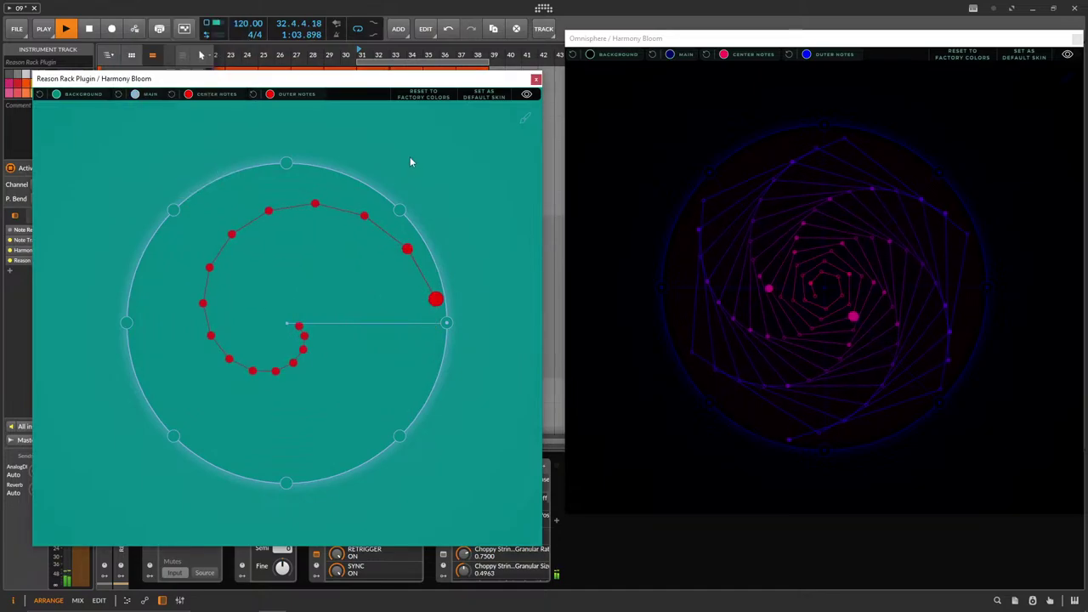
Reduce the teal Harmony Bloom to a small visual-only window over the arrangement and lower its track's volume to -21.3 dB.
left_click(524, 119)
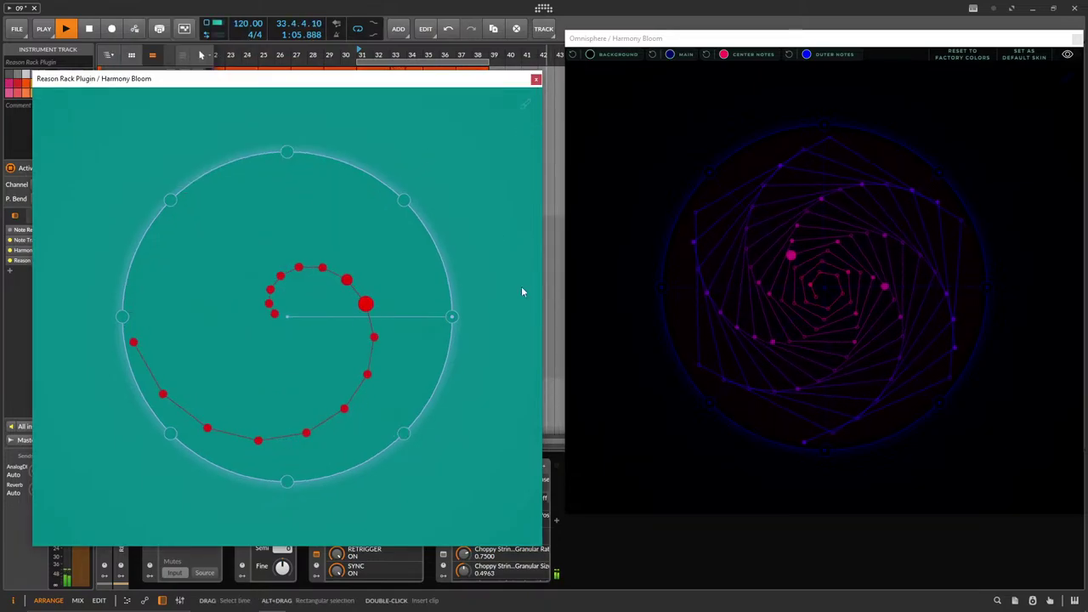
left_click_drag(528, 524, 291, 267)
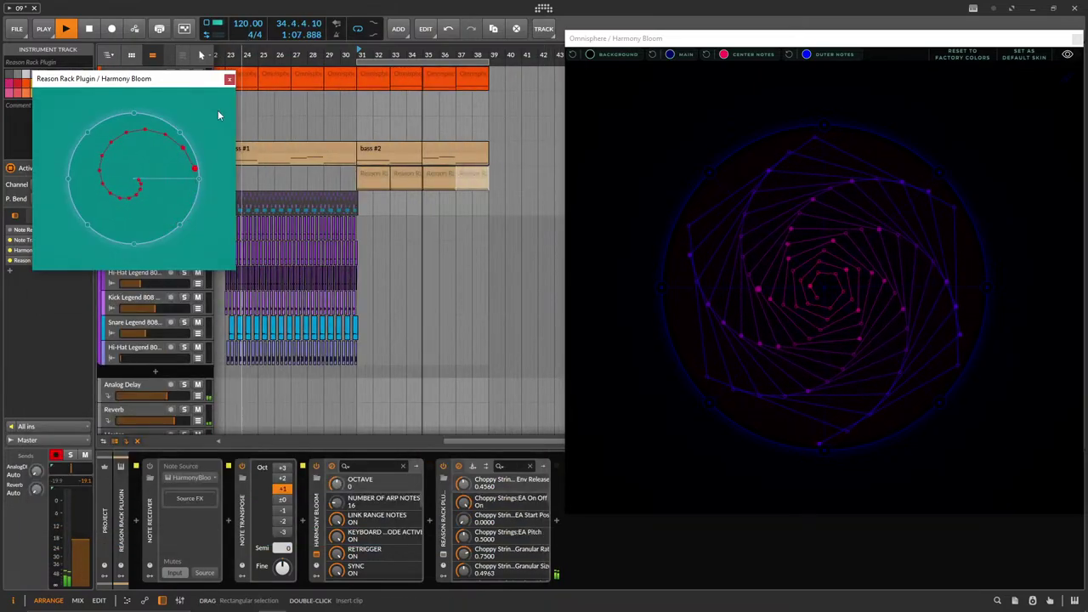
left_click_drag(184, 82, 500, 259)
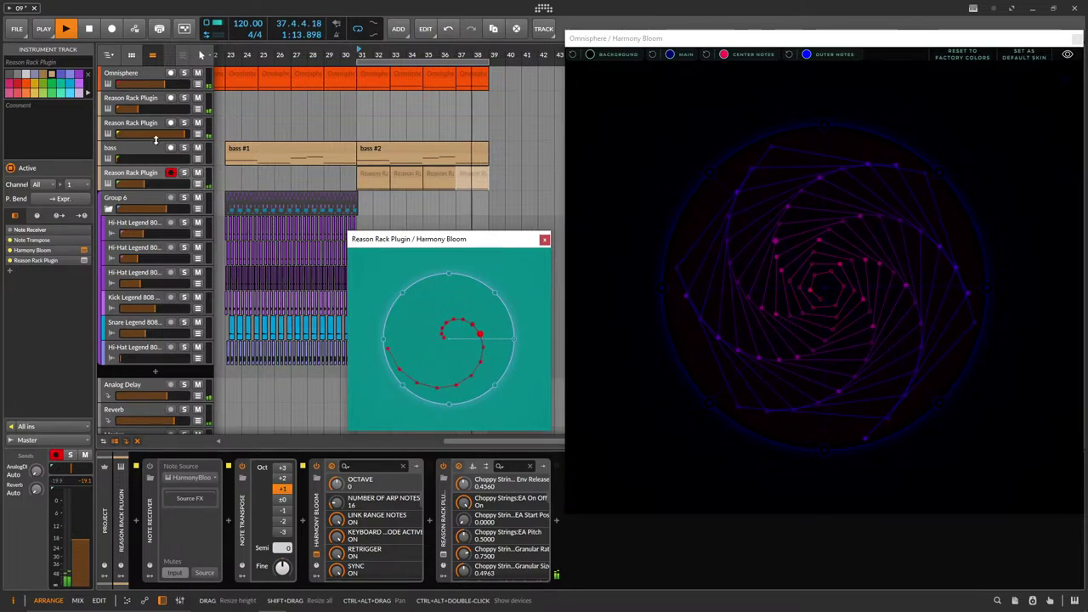
left_click(141, 184)
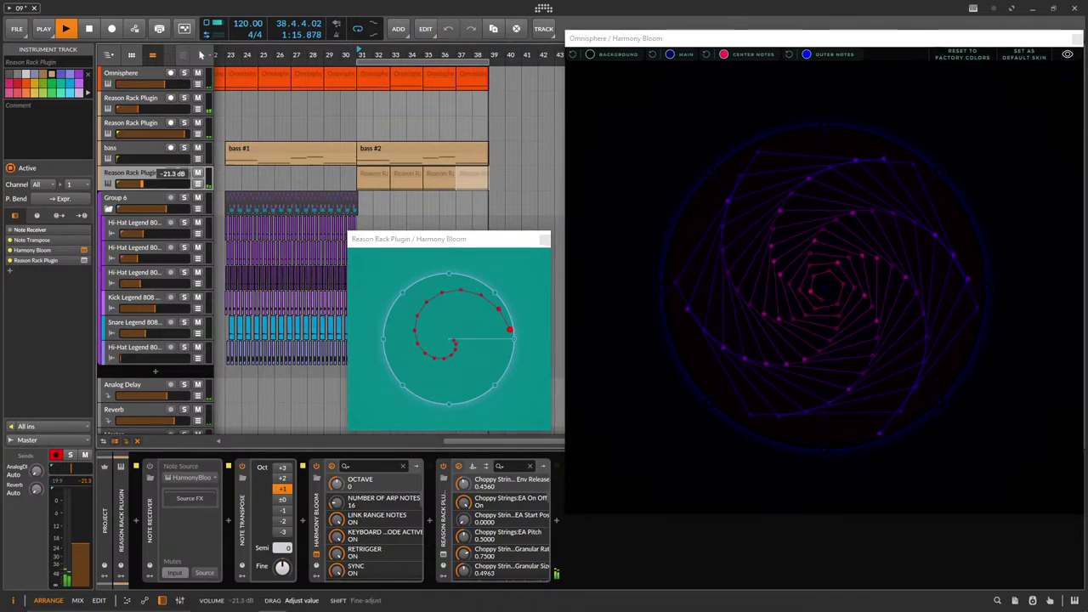
Show the controls of the Omnisphere track's Harmony Bloom and set its outer notes, center notes and main colors to white.
left_click(142, 74)
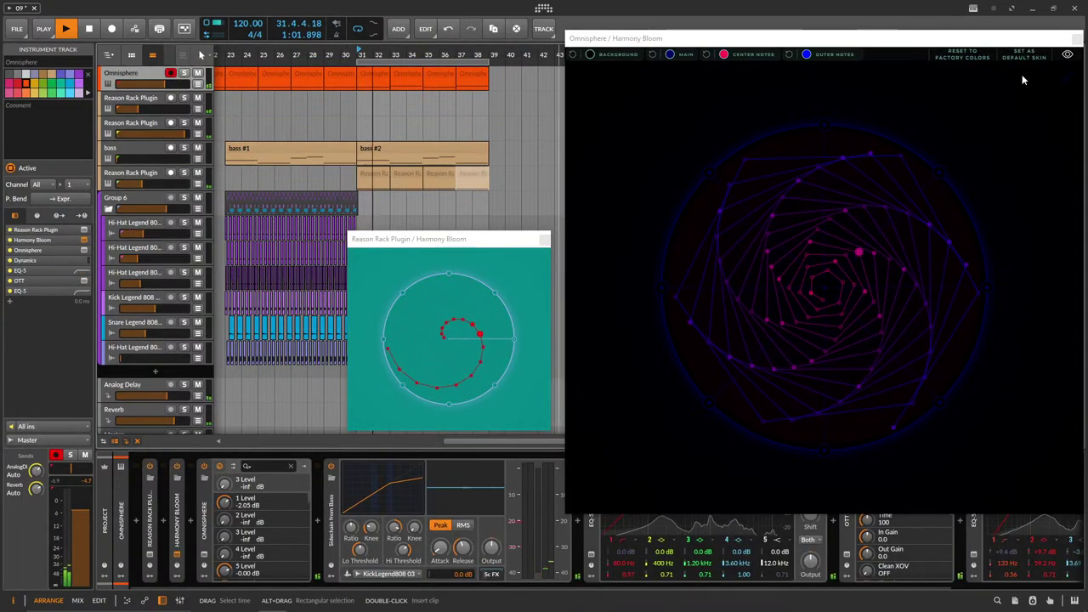
left_click(1067, 55)
left_click(806, 88)
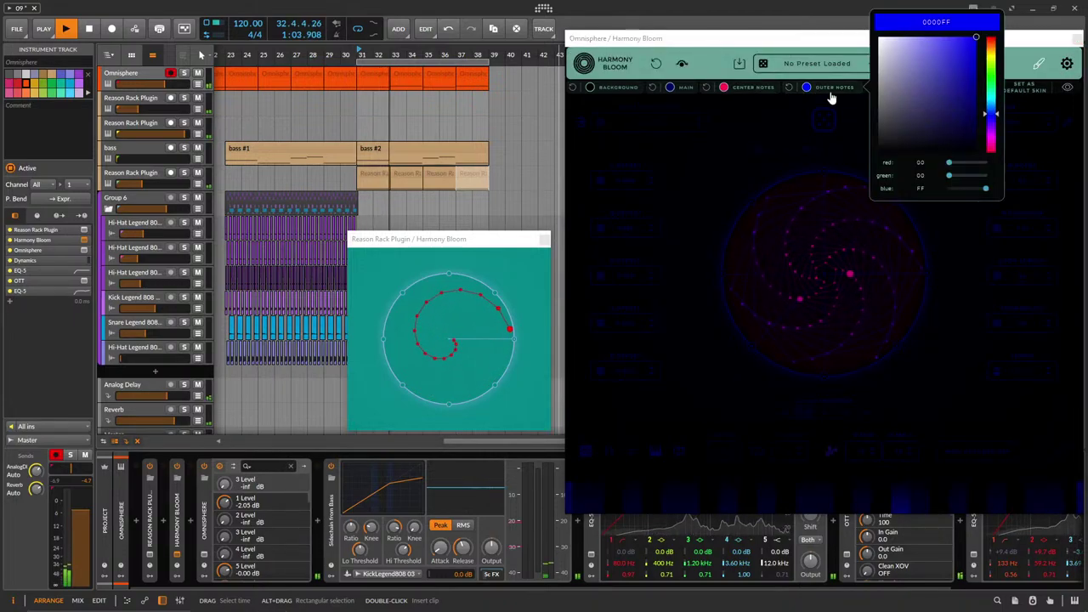
mouse_move(920, 85)
left_mouse_down()
mouse_move(879, 38)
mouse_move(710, 7)
left_mouse_up()
left_click(723, 87)
left_click(670, 87)
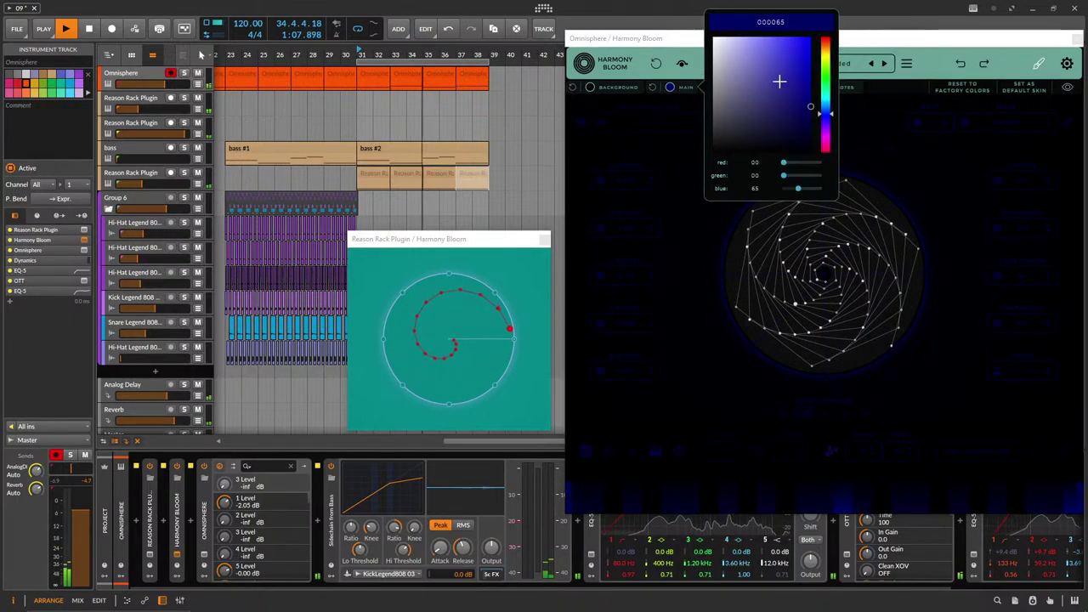
left_click_drag(767, 85, 641, 6)
left_click(930, 168)
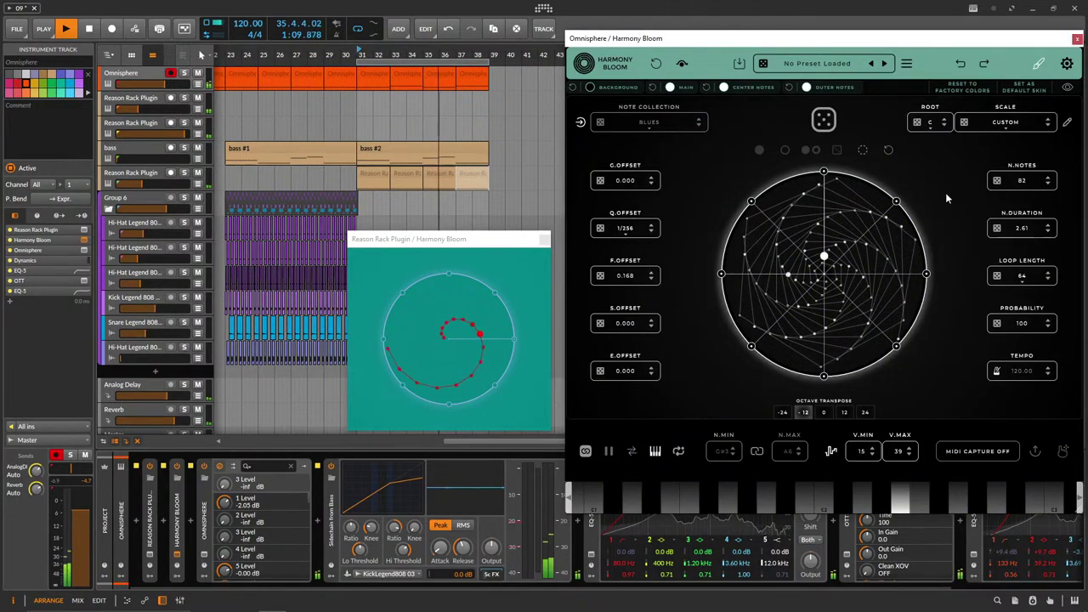
Change the center notes color of the Omnisphere track's Harmony Bloom to light blue (6295E6).
left_click(806, 86)
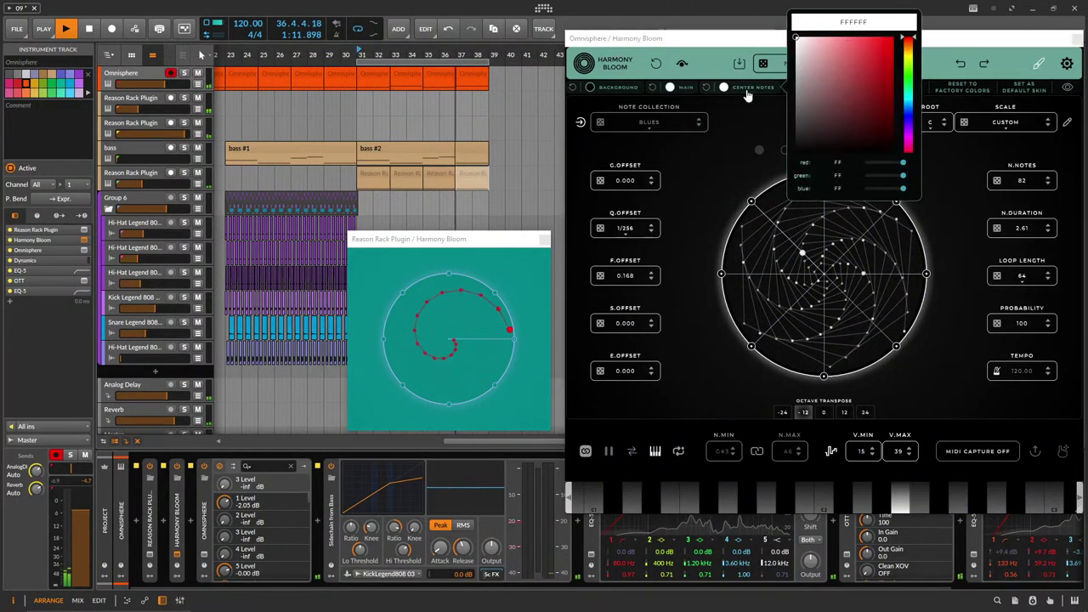
left_click(736, 93)
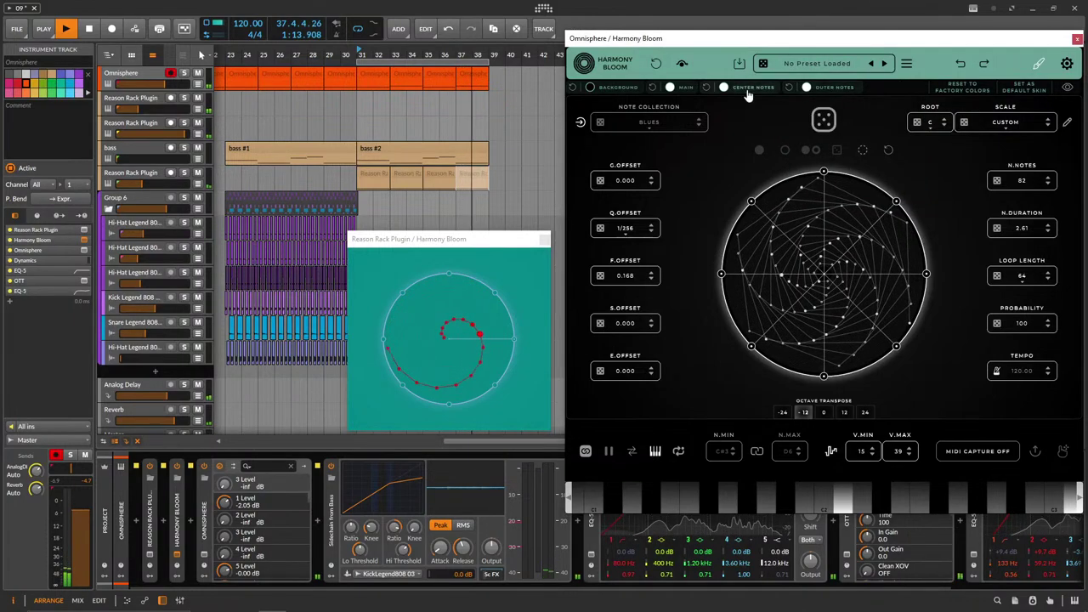
left_click(723, 87)
left_click_drag(867, 94, 851, 48)
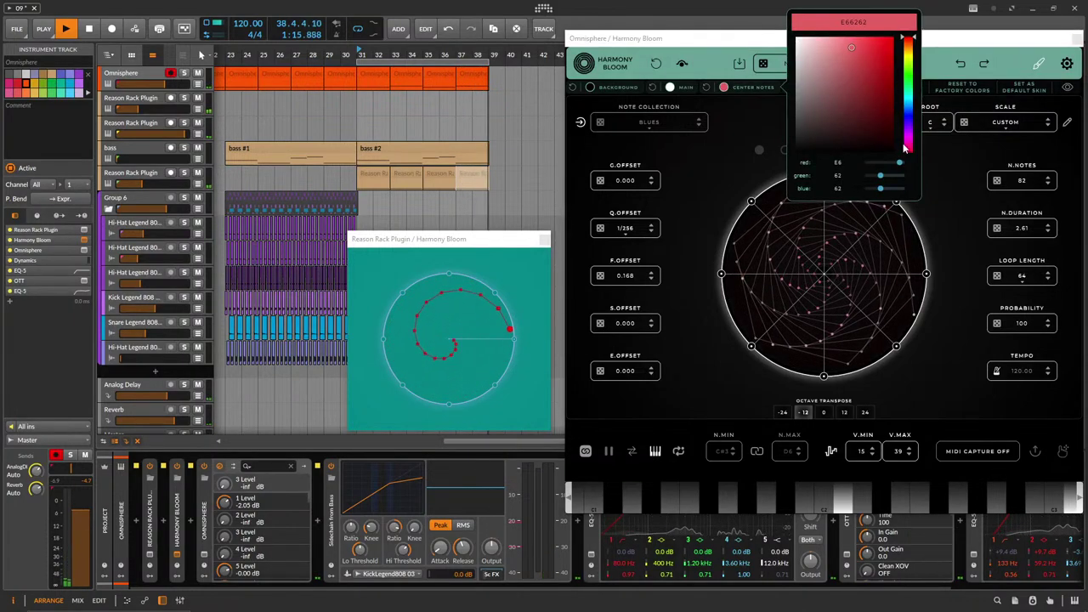
left_click_drag(904, 149, 910, 111)
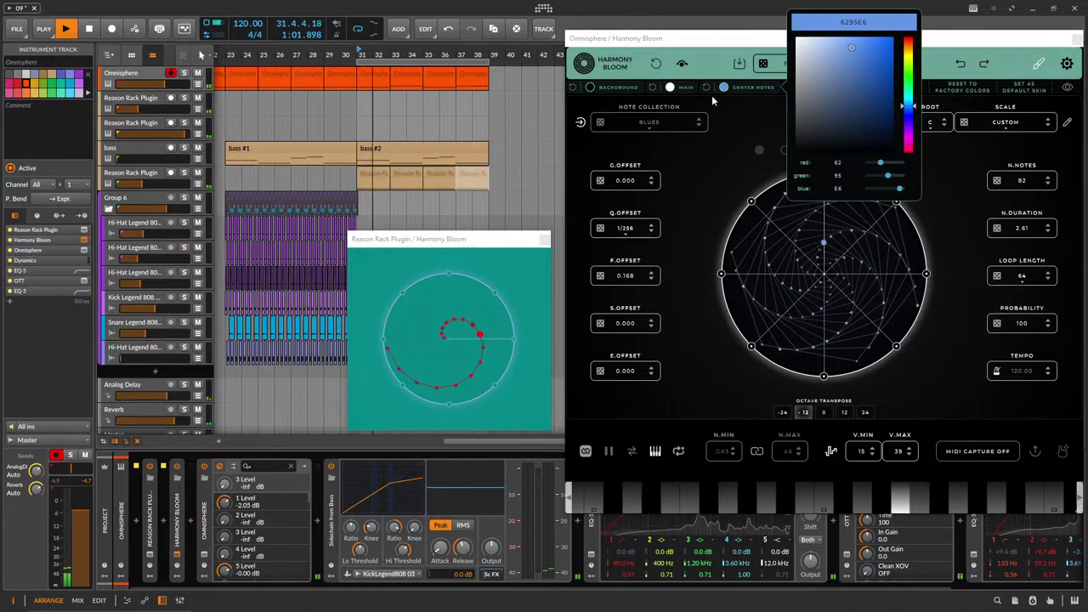
Set the main color of the Omnisphere track's Harmony Bloom to teal (31ABAB).
left_click(677, 88)
left_click(827, 97)
left_click(782, 74)
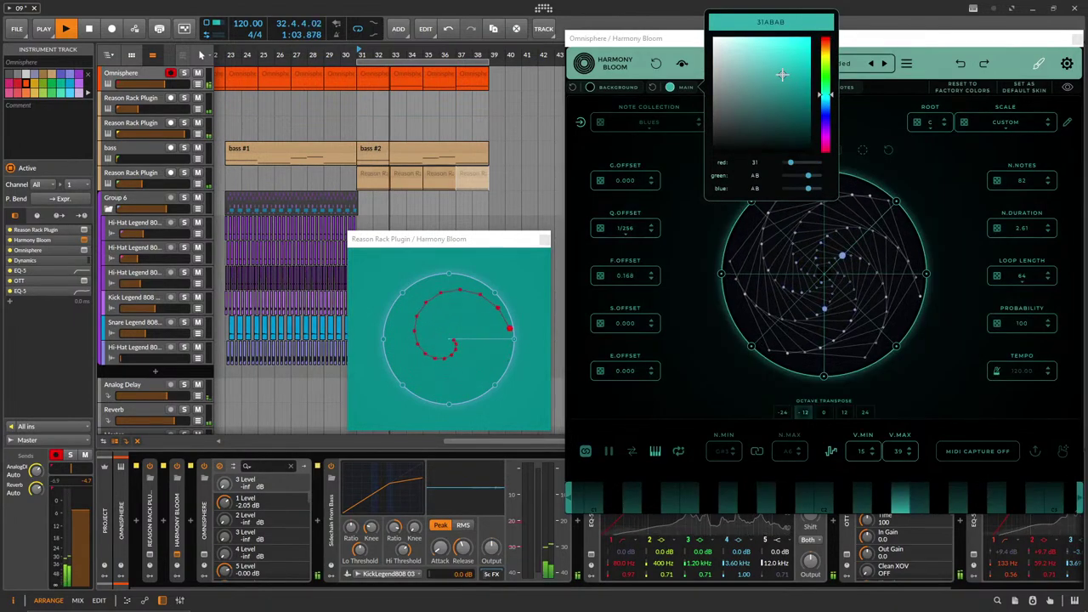
left_click(935, 176)
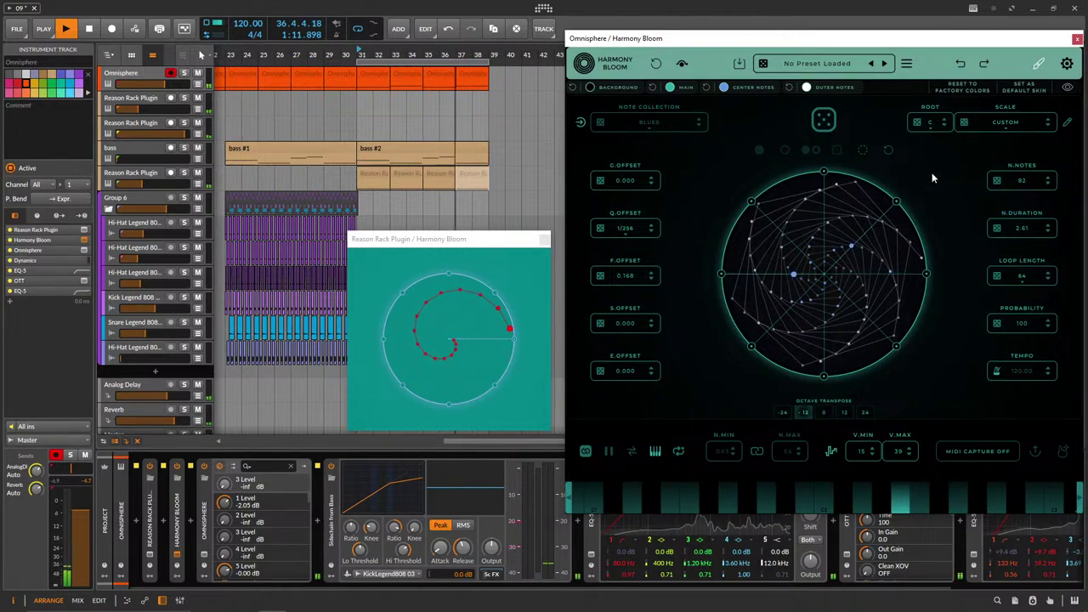
Lower the volume of the bass track.
left_click(807, 413)
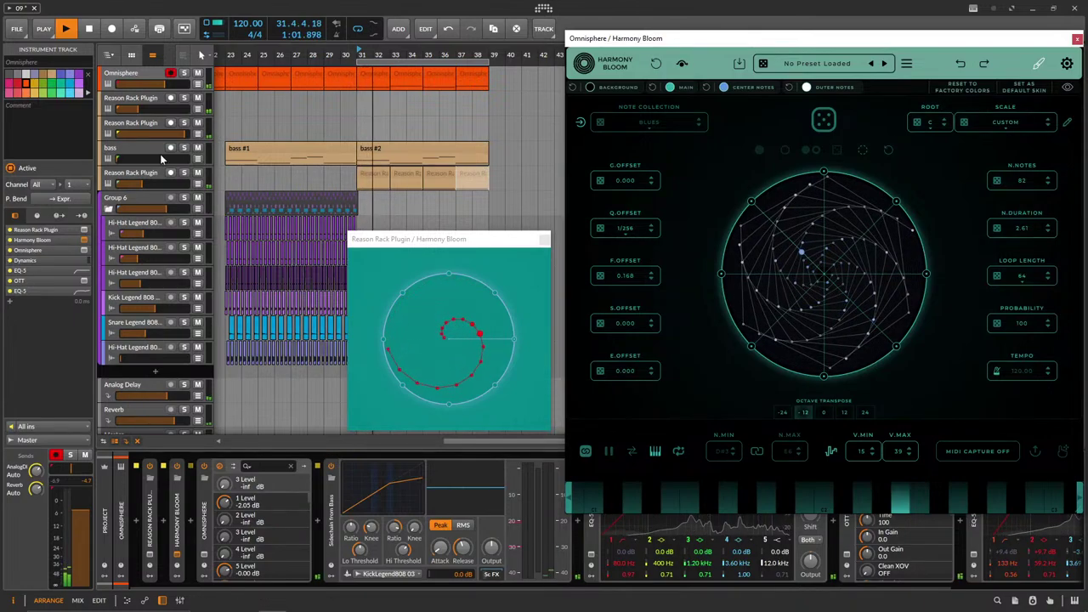
left_click_drag(122, 159, 115, 159)
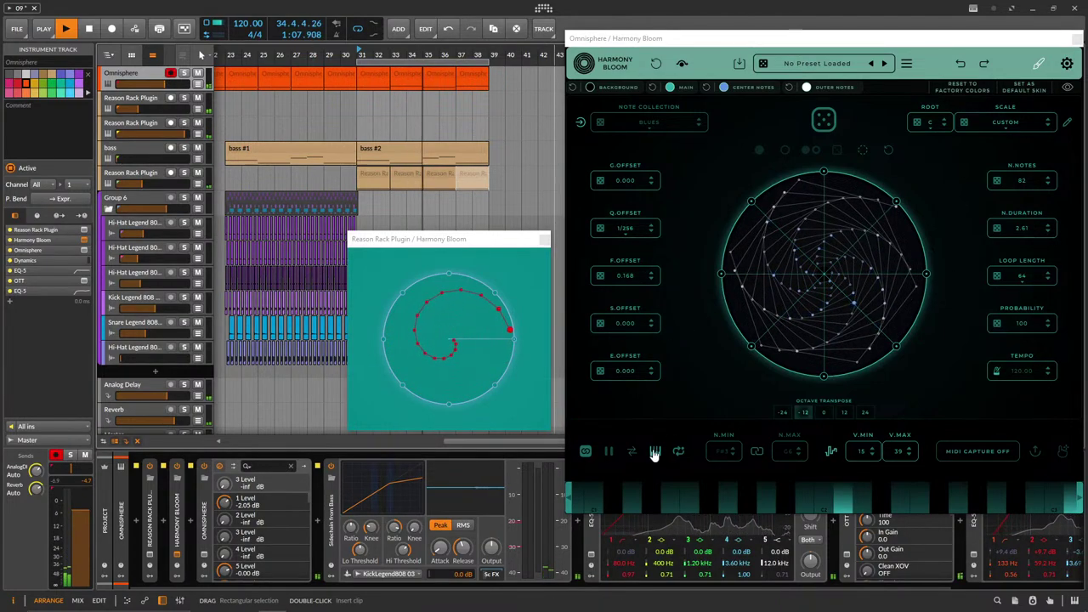
Reset the free offset of the Omnisphere track's Harmony Bloom and set its loop length to 32.
left_click(692, 452)
right_click(629, 276)
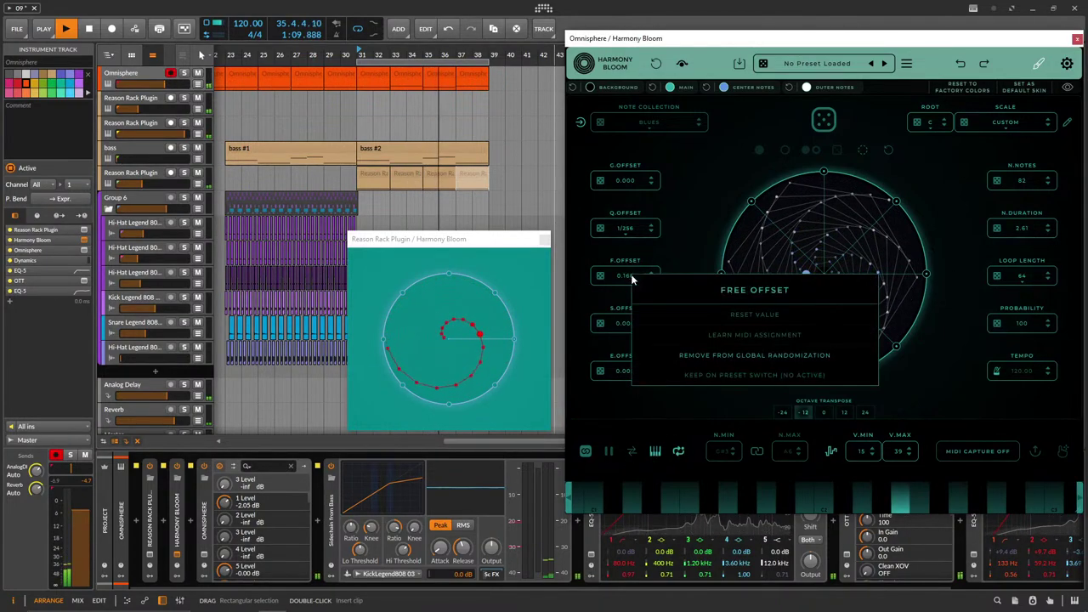
left_click(704, 313)
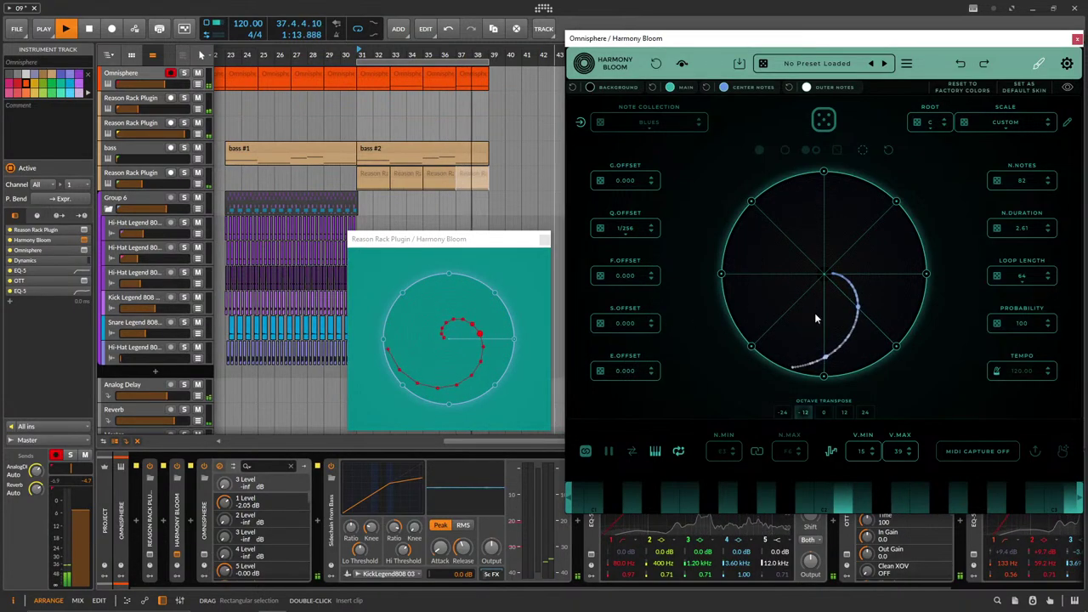
left_click(1050, 279)
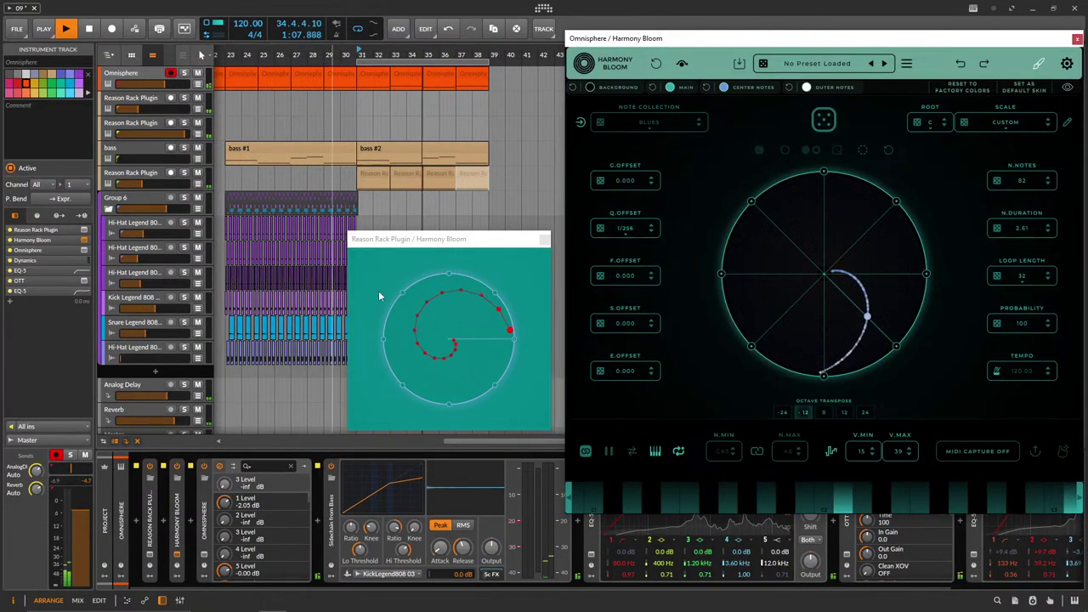
Show the controls of the small teal Harmony Bloom and slightly raise the volume of the Reason Rack track below the bass.
left_click(547, 266)
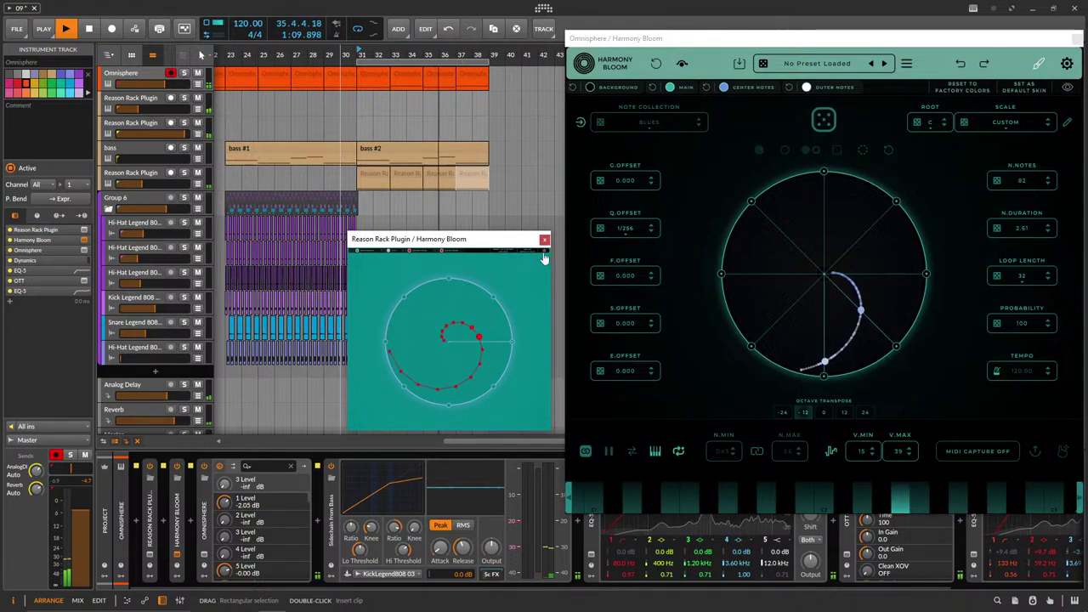
left_click(543, 251)
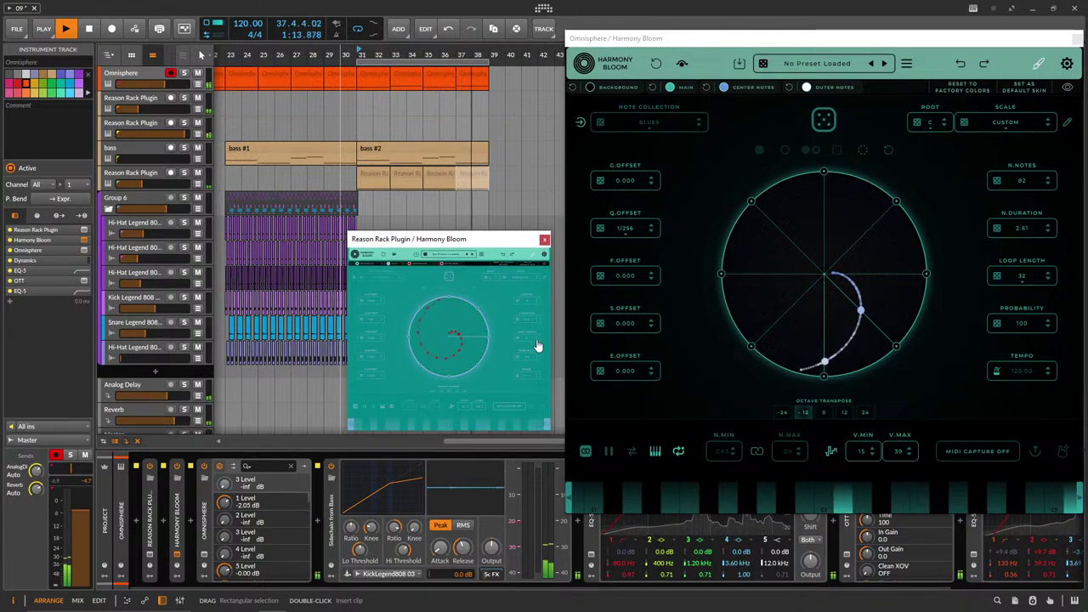
left_click_drag(143, 184, 148, 182)
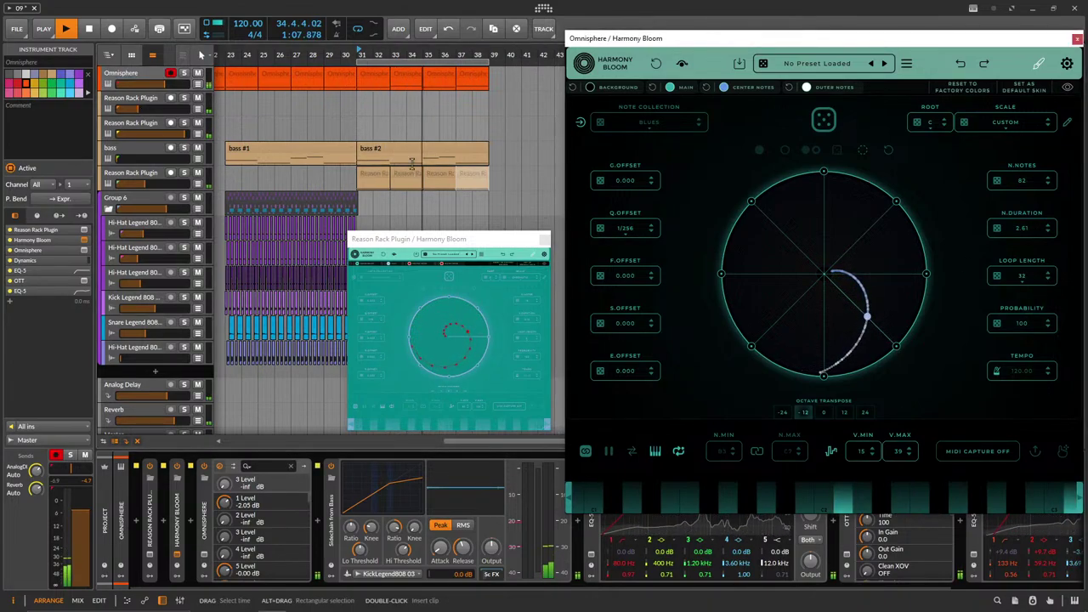
Try the Reason Rack track below Omnisphere at -19.5 dB with octave transpose ±0, then restore octave -1 and lower its volume.
left_click_drag(138, 108, 146, 109)
left_click(146, 98)
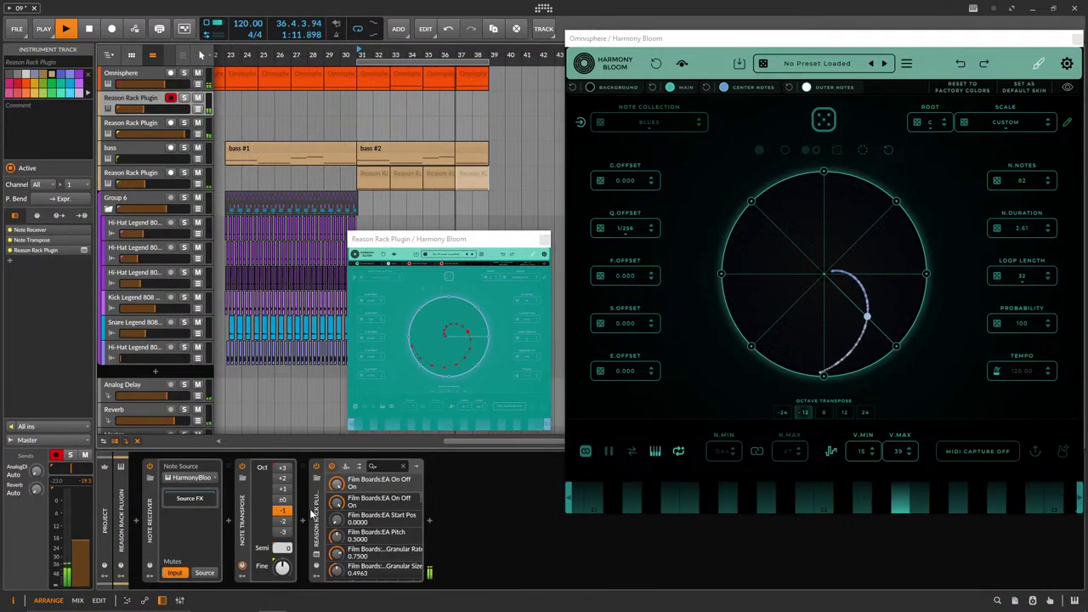
left_click_drag(143, 108, 144, 109)
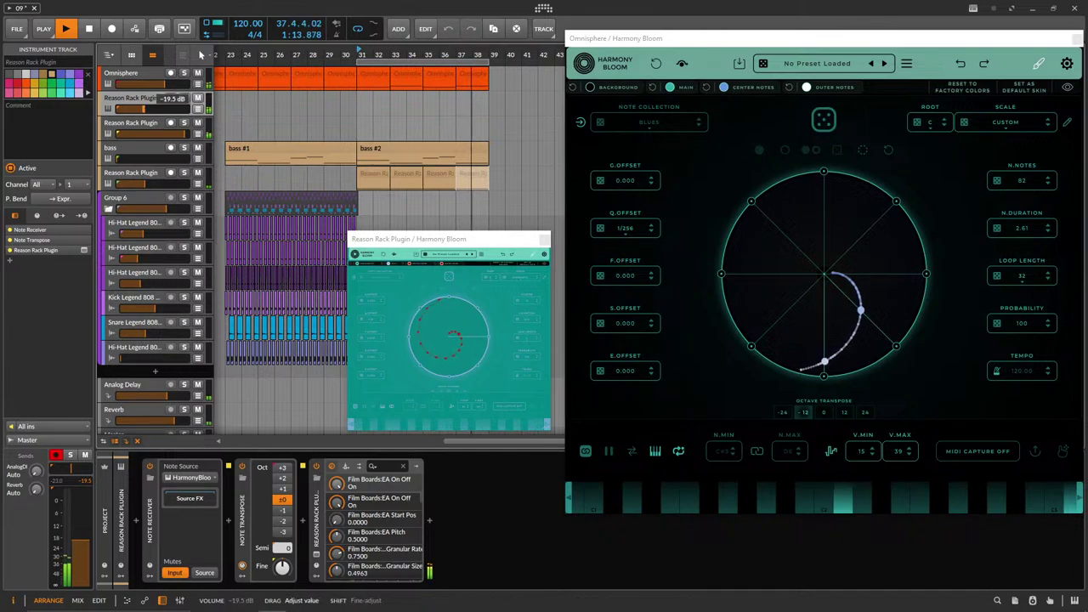
left_click(285, 509)
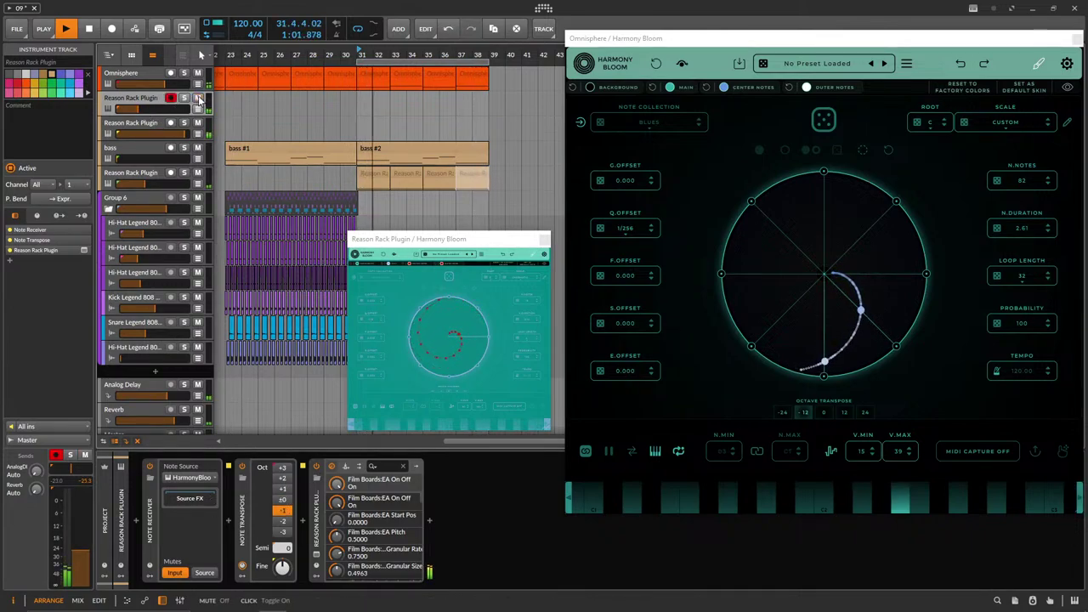
left_click_drag(123, 111, 119, 110)
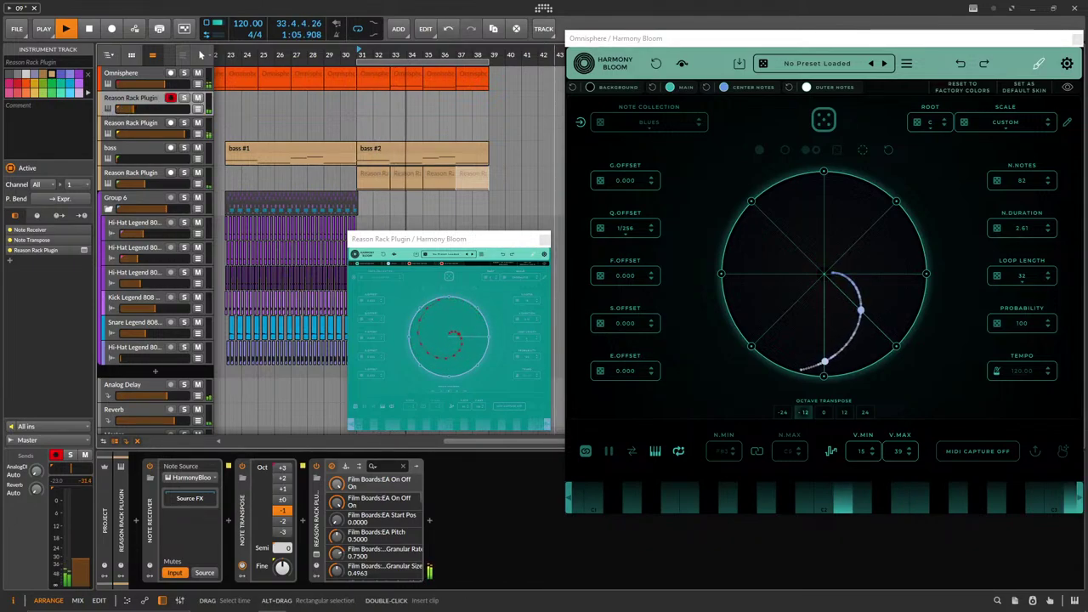
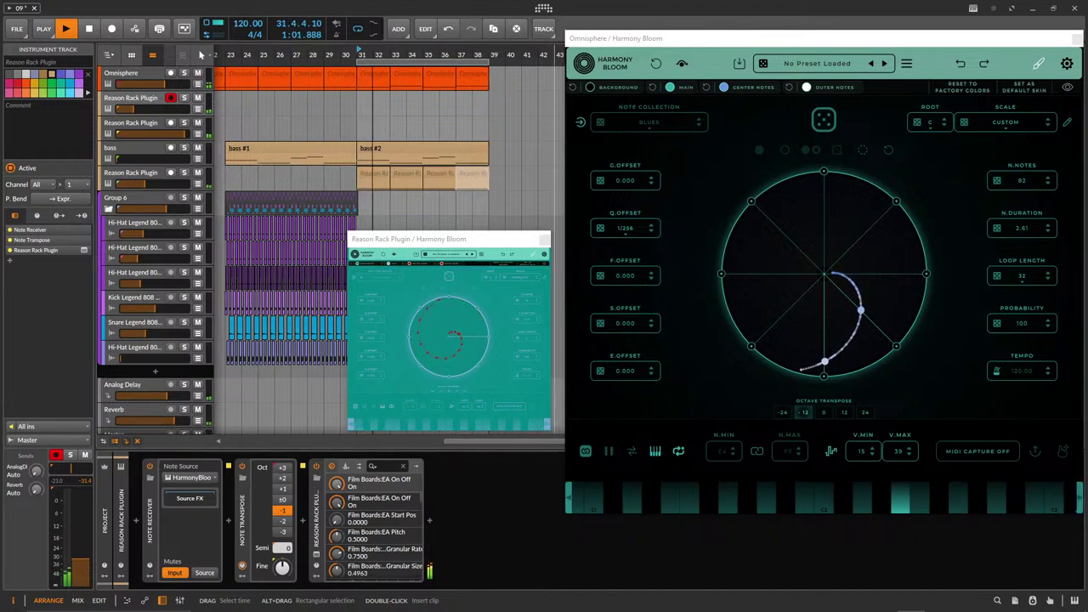
Turn the Reason Rack track below Omnisphere down to -∞ dB and slightly raise the Reason Rack track below the bass.
left_click(142, 74)
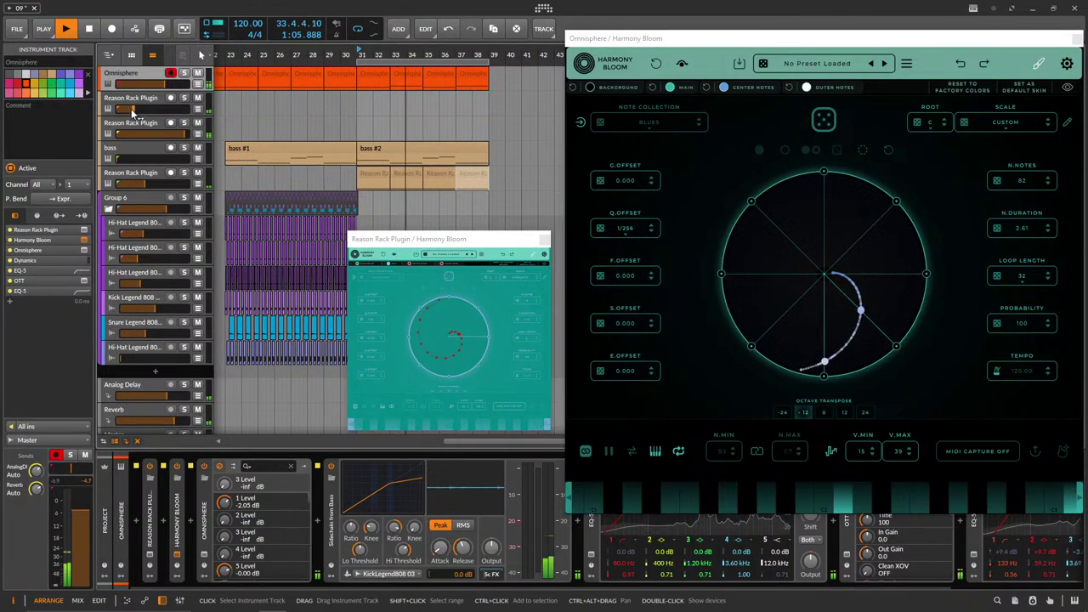
left_click_drag(126, 109, 116, 108)
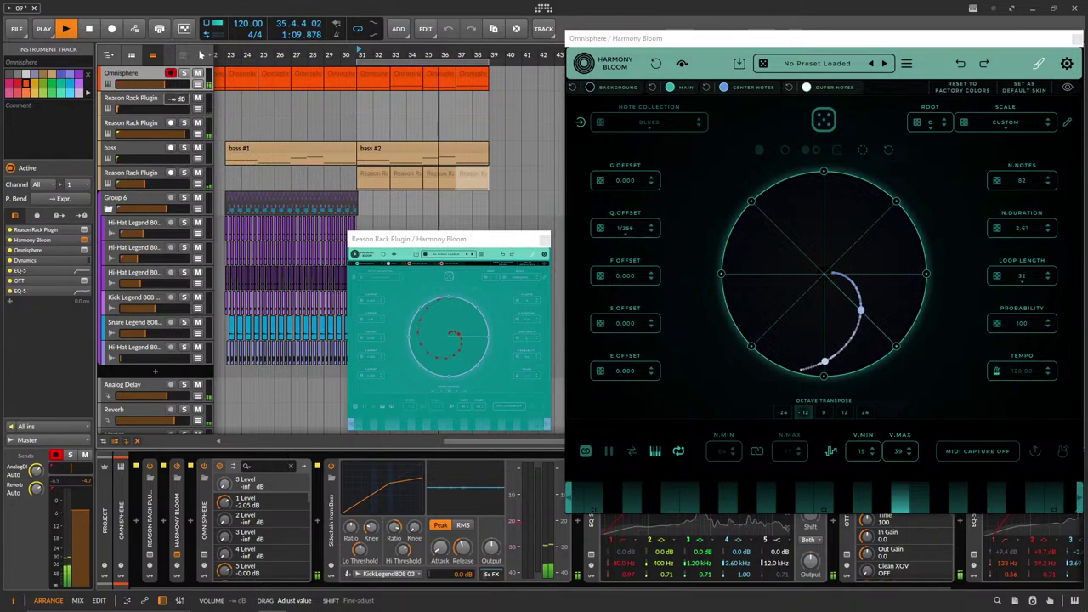
left_click_drag(145, 183, 150, 183)
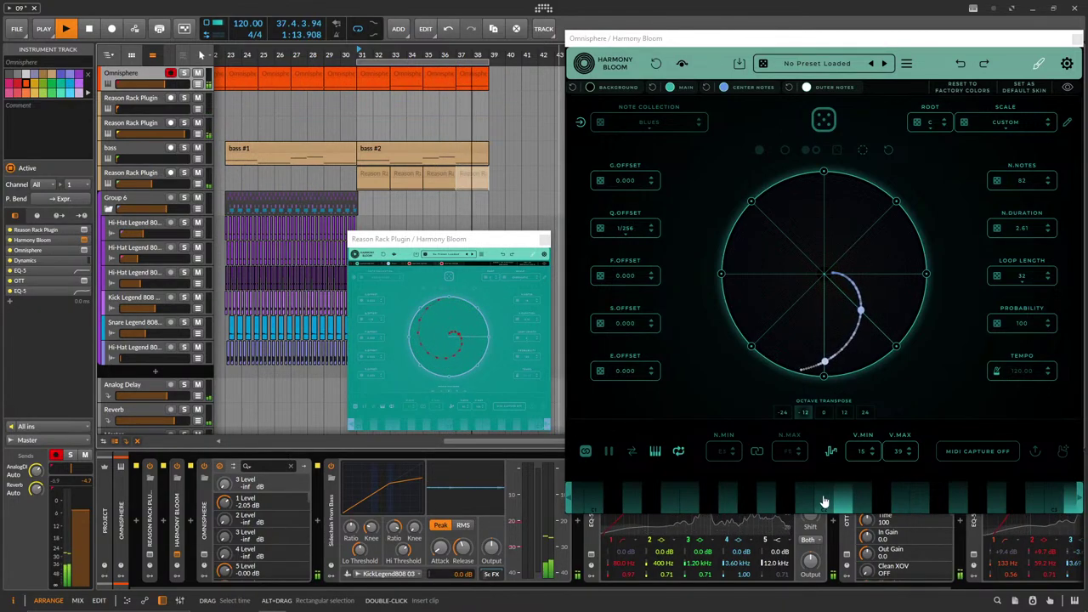
Set the octave transpose of the Omnisphere track's Harmony Bloom to -24 and move the small teal Harmony Bloom window off the arrangement.
left_click(824, 413)
left_click(793, 413)
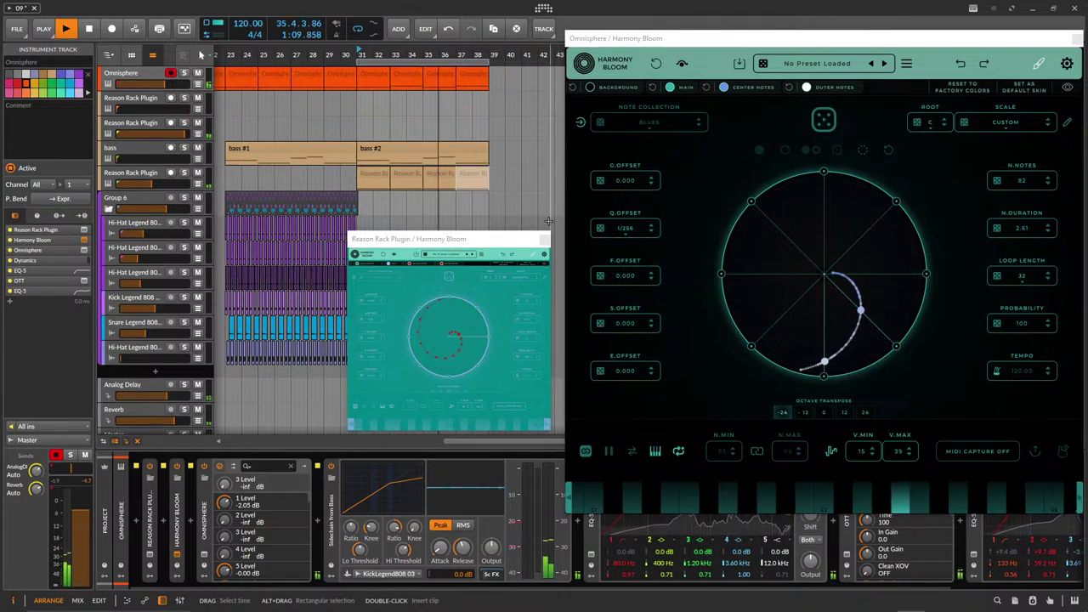
left_click_drag(454, 241, 674, 251)
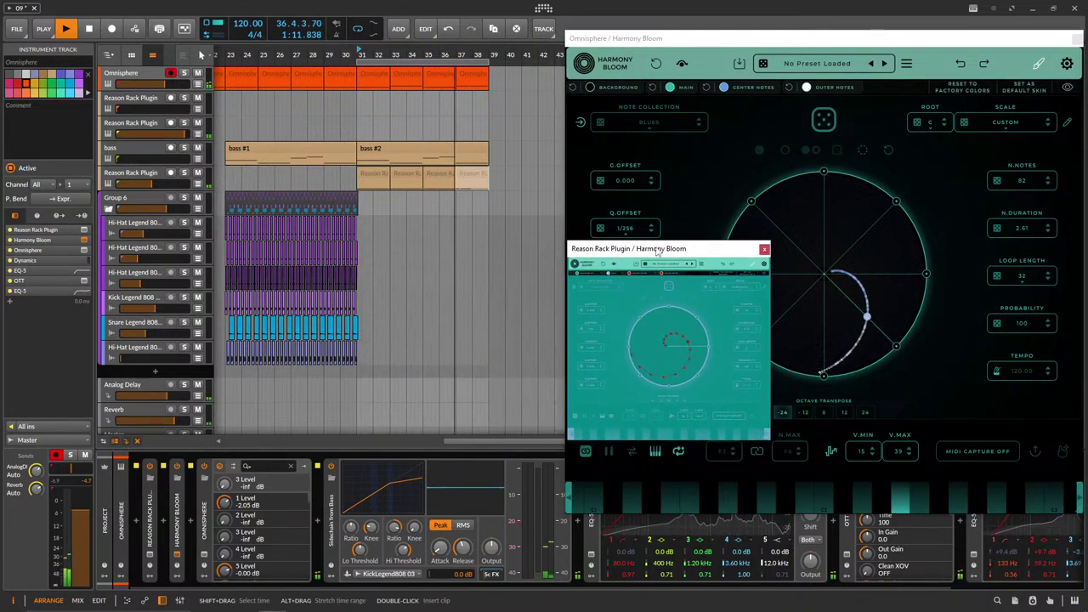
Copy the last Kick Legend 808 clip to the start of bar 31.
scroll(298, 251, "up", 5)
scroll(323, 273, "right", 2)
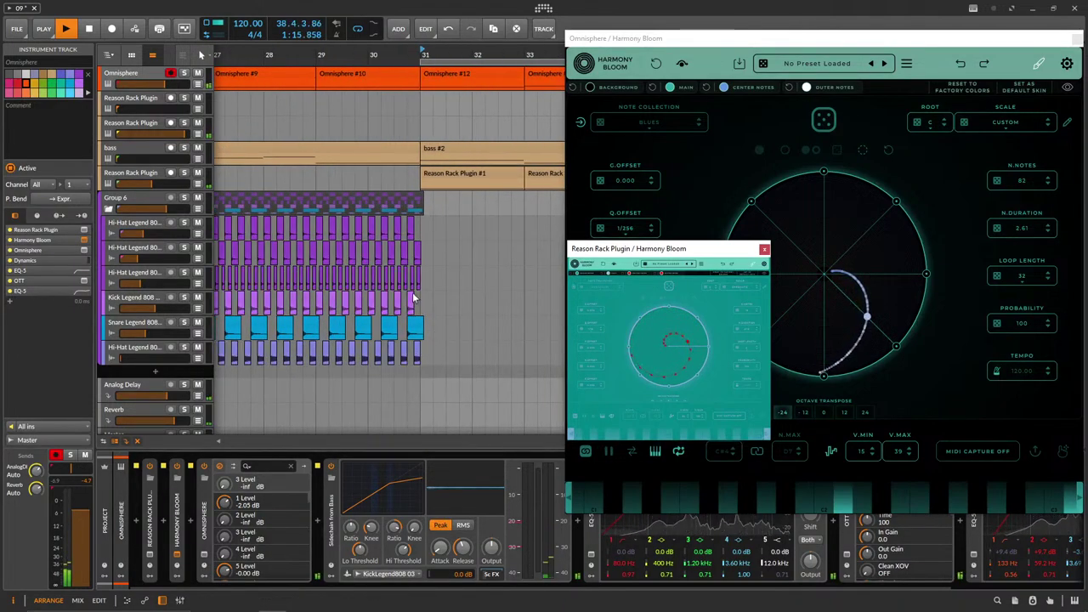
scroll(414, 310, "up", 3)
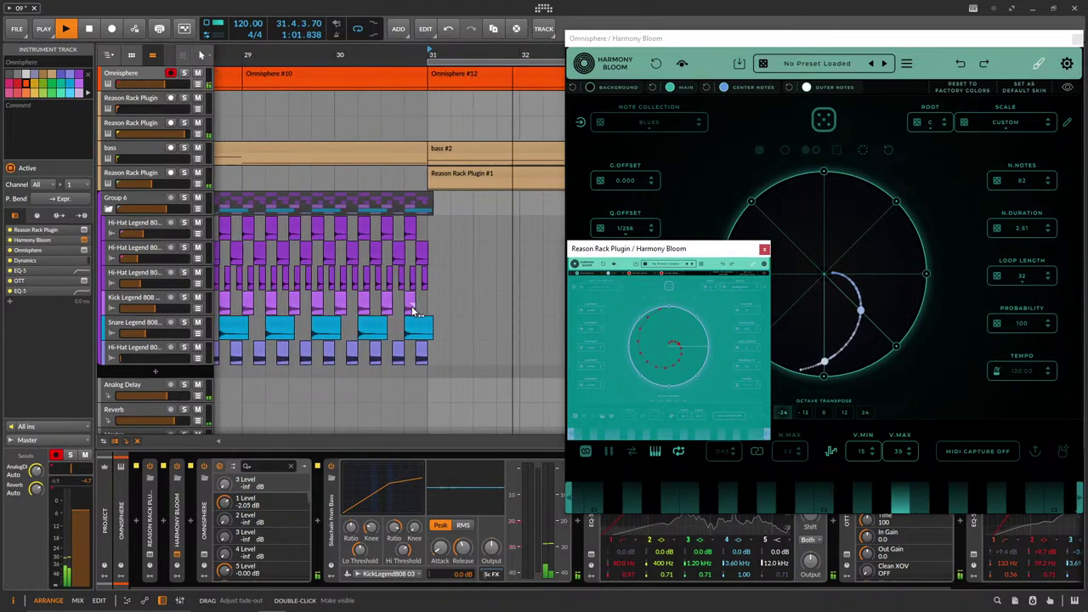
left_click_drag(412, 300, 436, 300)
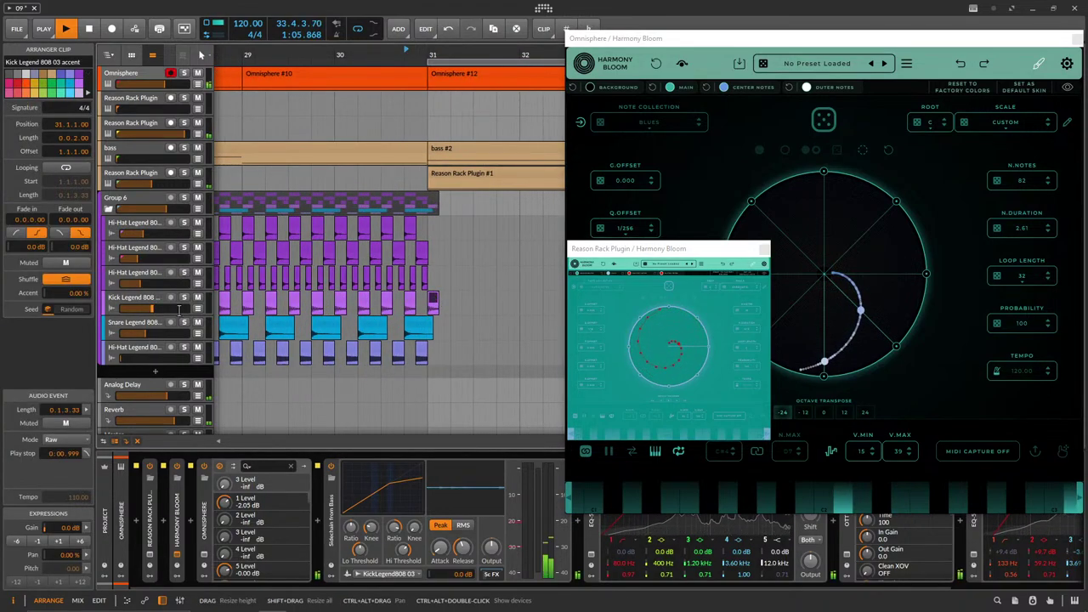
Duplicate the one-bar kick section at bar 31 repeatedly so a kick lands on the first beat of every bar through bar 38.
scroll(451, 310, "down", 3)
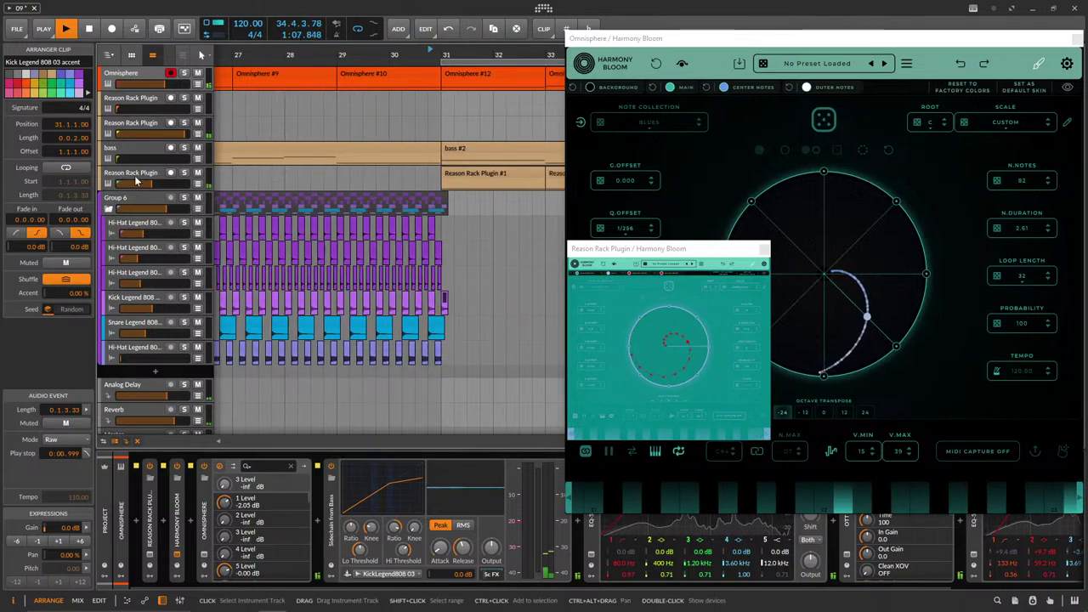
left_click(136, 181)
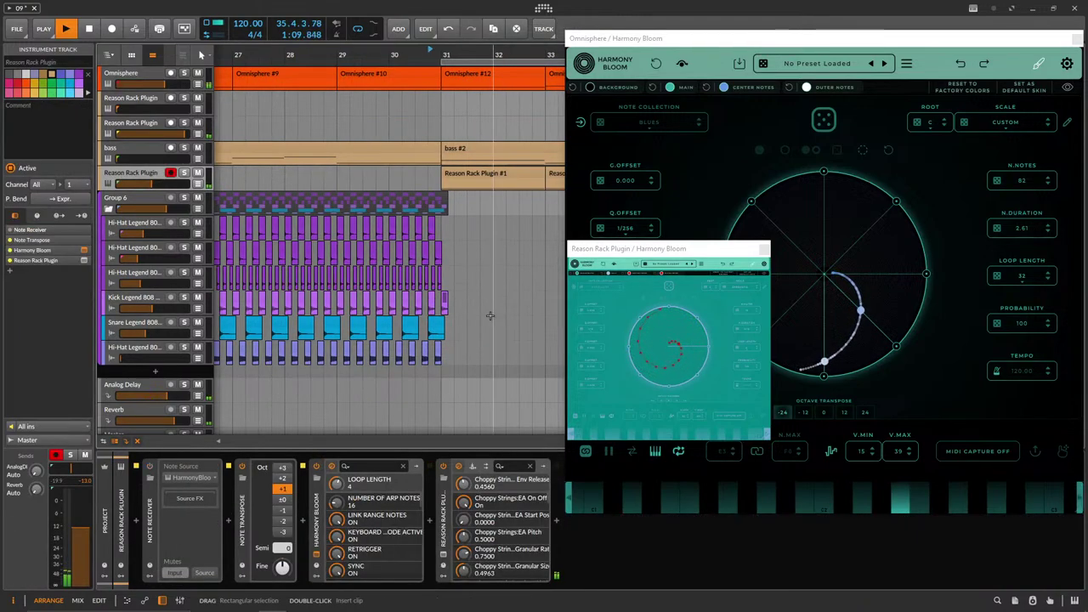
left_click(145, 296)
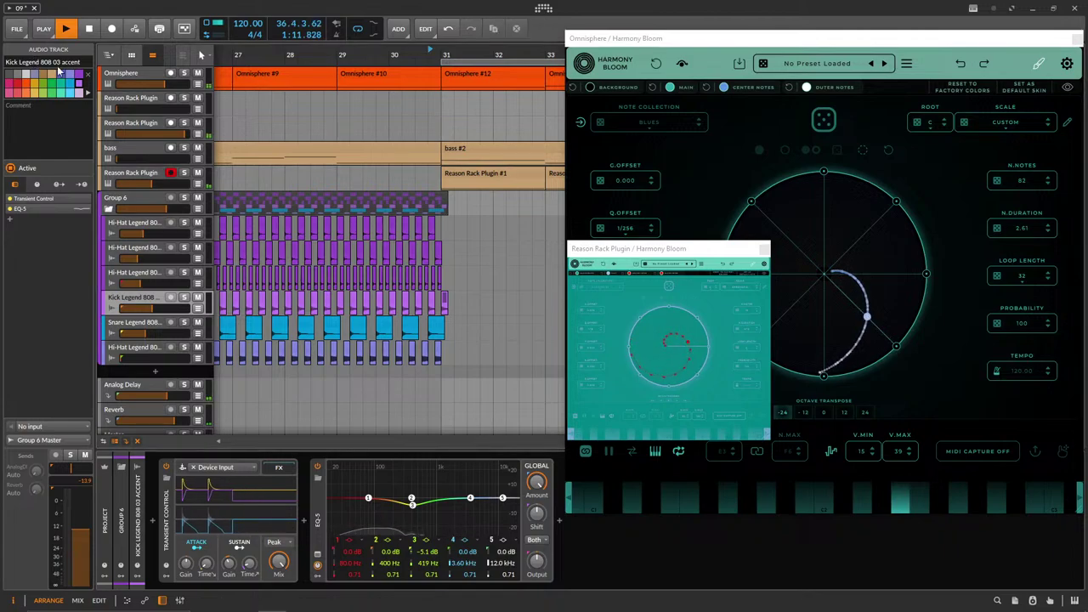
scroll(285, 303, "up", 5)
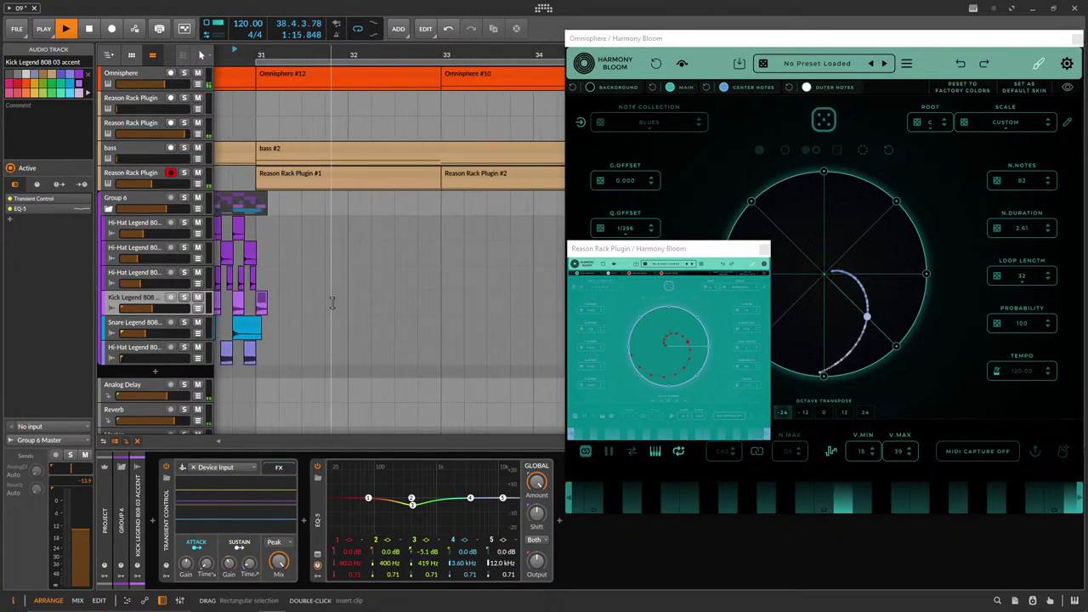
left_click_drag(347, 308, 259, 297)
key("ctrl+d")
key("ctrl+d")
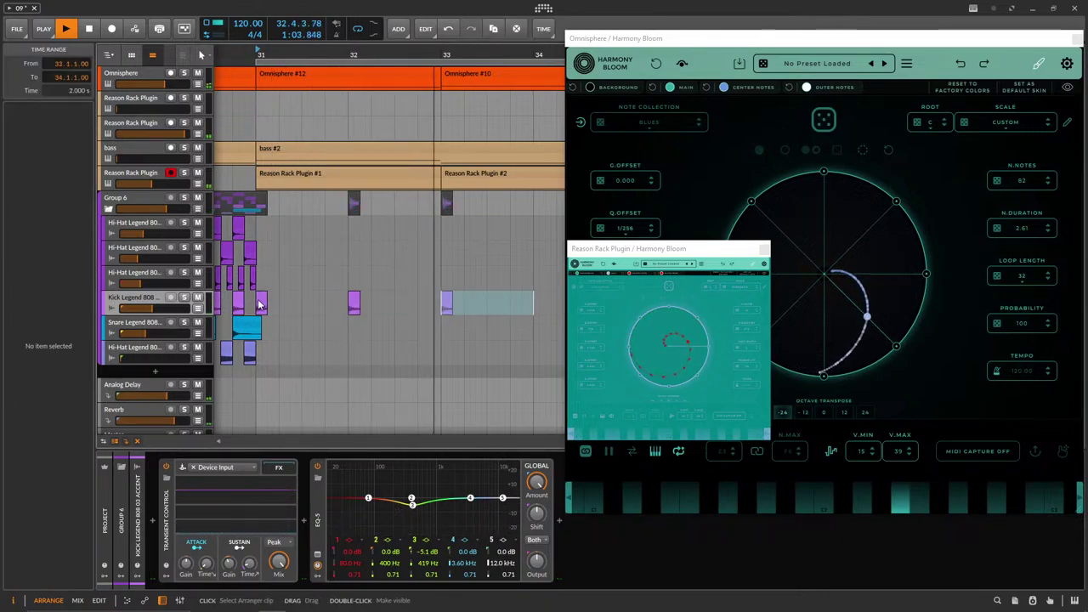
key("ctrl+d")
key("ctrl+d")
scroll(398, 315, "down", 5)
key("ctrl+d")
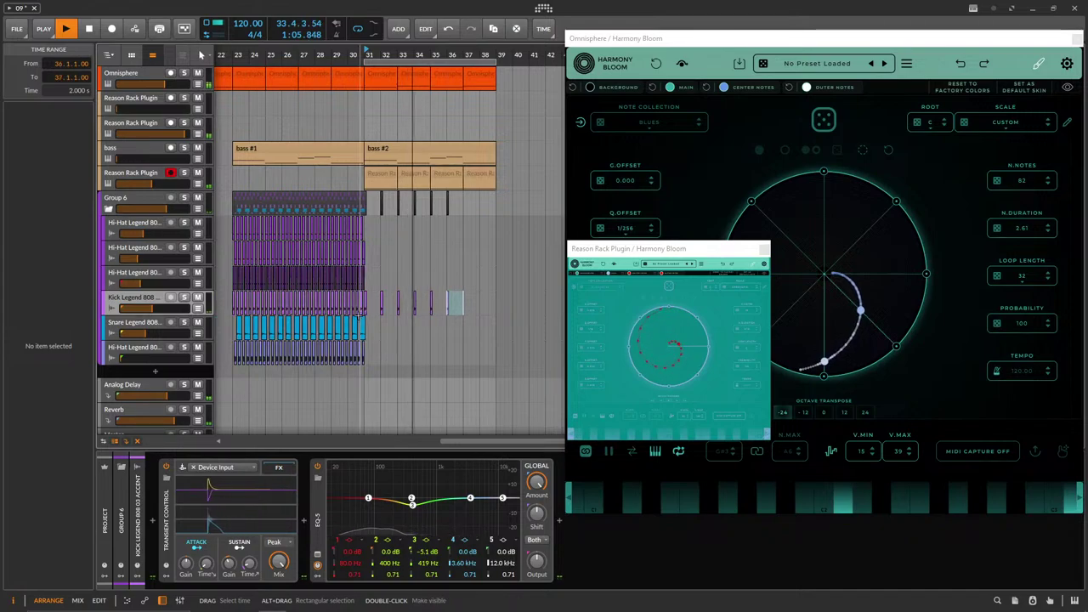
key("ctrl+d")
key("ctrl+d")
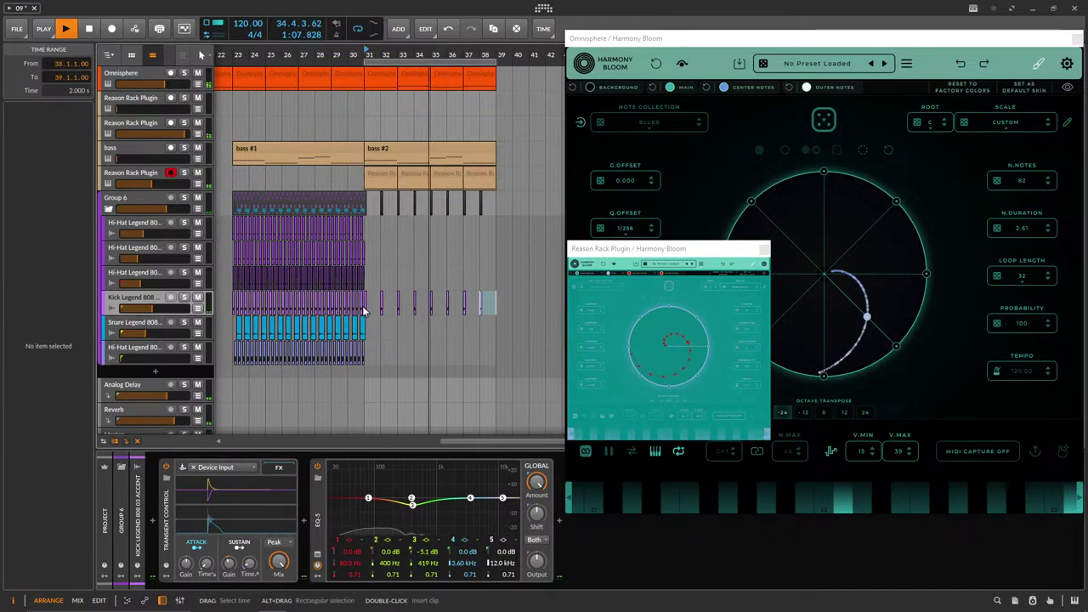
Duplicate the last beat of the two upper Hi-Hat Legend tracks repeatedly from bar 31 through the end of bar 38.
scroll(399, 331, "up", 4)
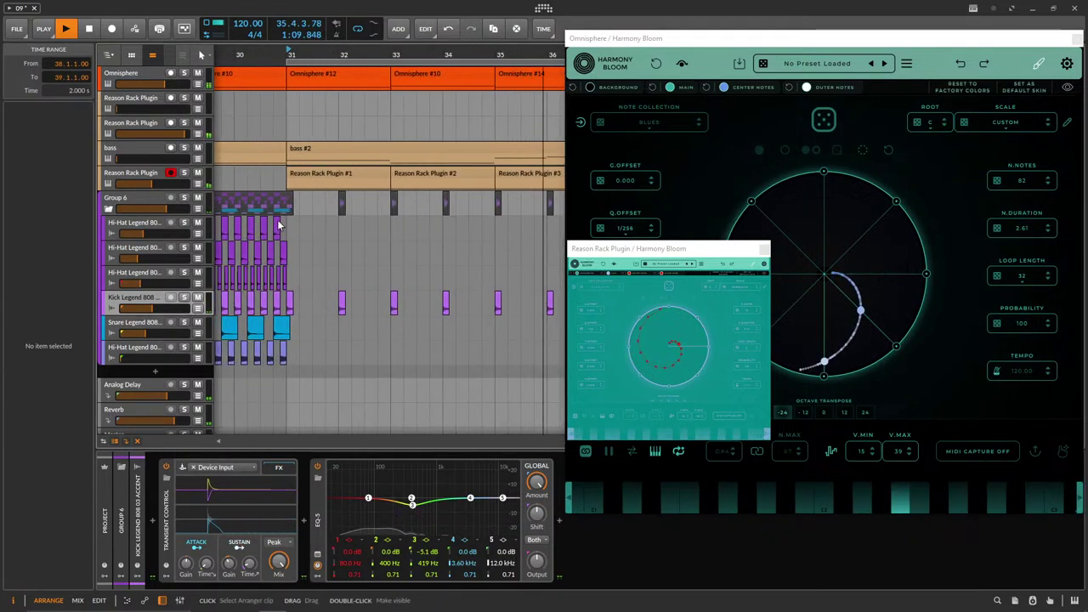
left_click_drag(274, 234, 287, 251)
key("ctrl+d")
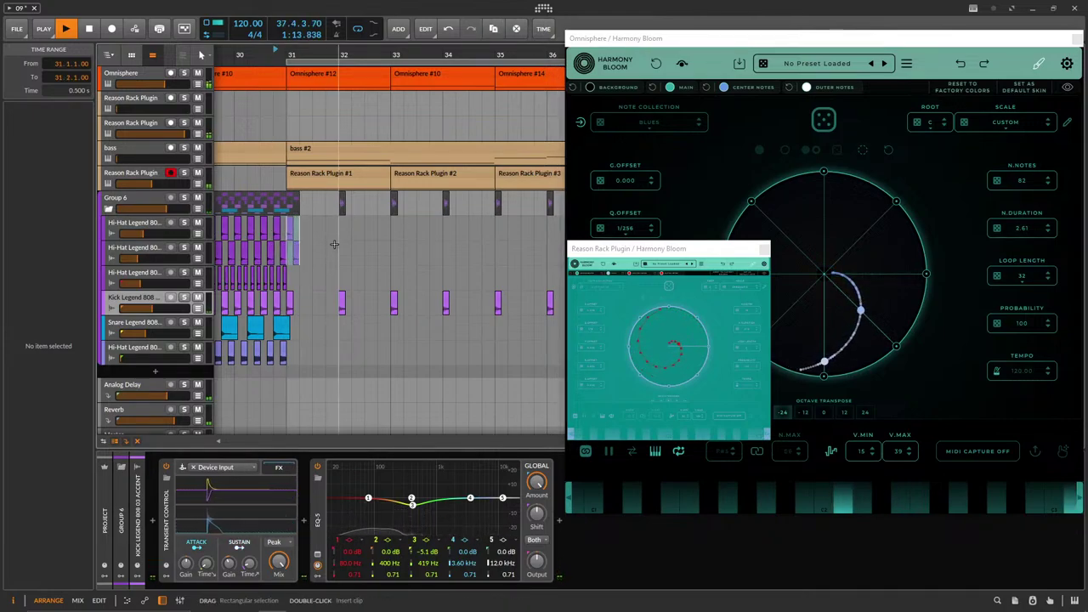
key("ctrl+d")
key("ctrl+d")
key("ctrl+d")
key("ctrl+d")
key("ctrl+d")
key("ctrl+d")
key("ctrl+d")
key("ctrl+d")
key("ctrl+d")
key("ctrl+d")
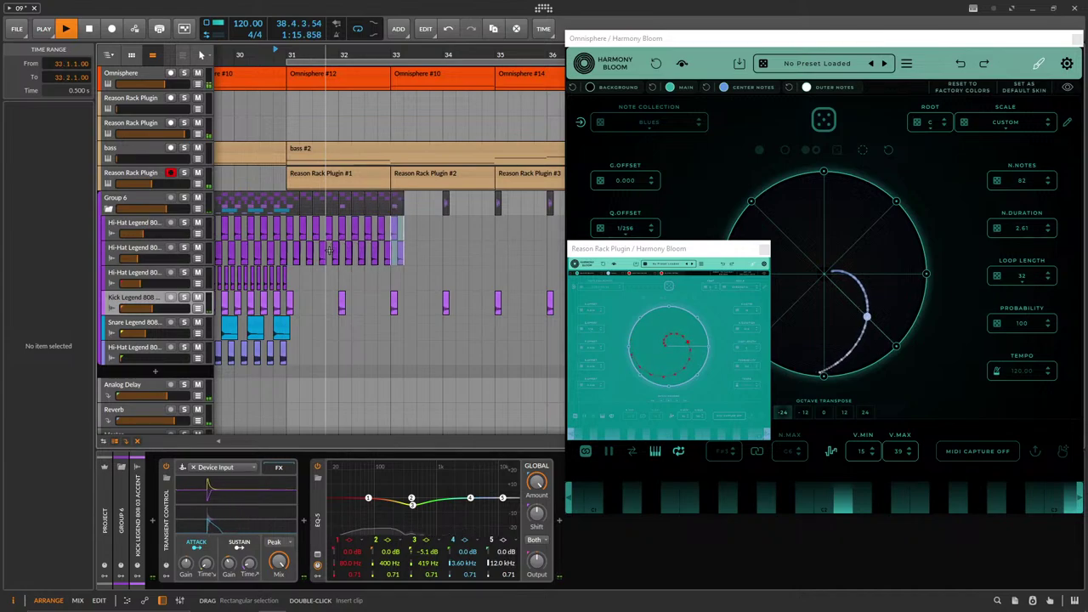
key("ctrl+d")
key("ctrl+d")
key("ctrl+d")
key("ctrl+d")
key("ctrl+d")
key("ctrl+d")
key("ctrl+d")
key("ctrl+d")
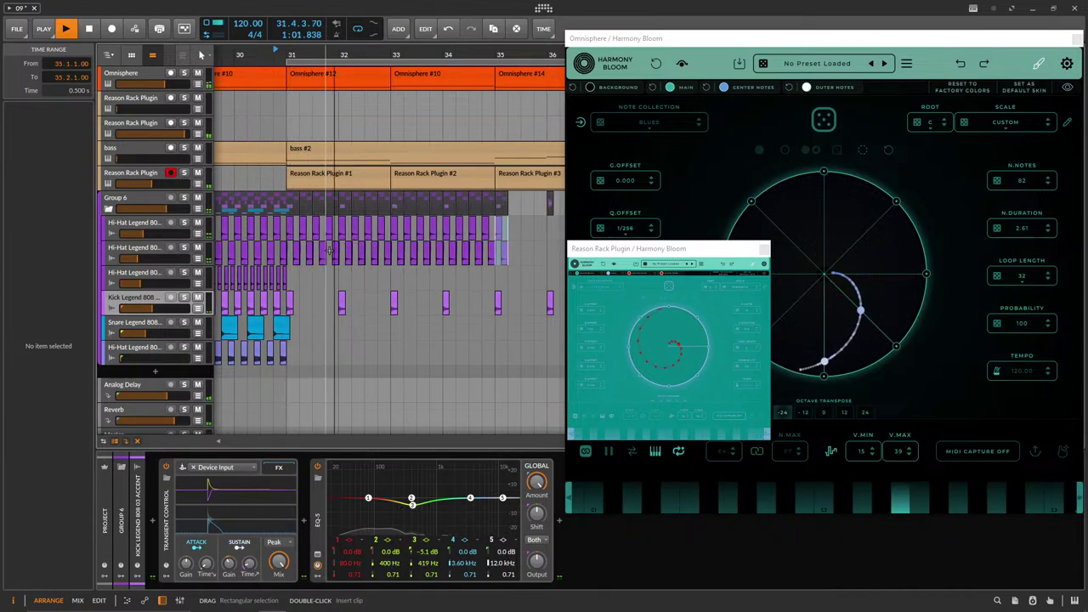
key("ctrl+d")
key("ctrl+d")
key("ctrl+d")
key("ctrl+d")
key("ctrl+d")
scroll(292, 265, "down", 3)
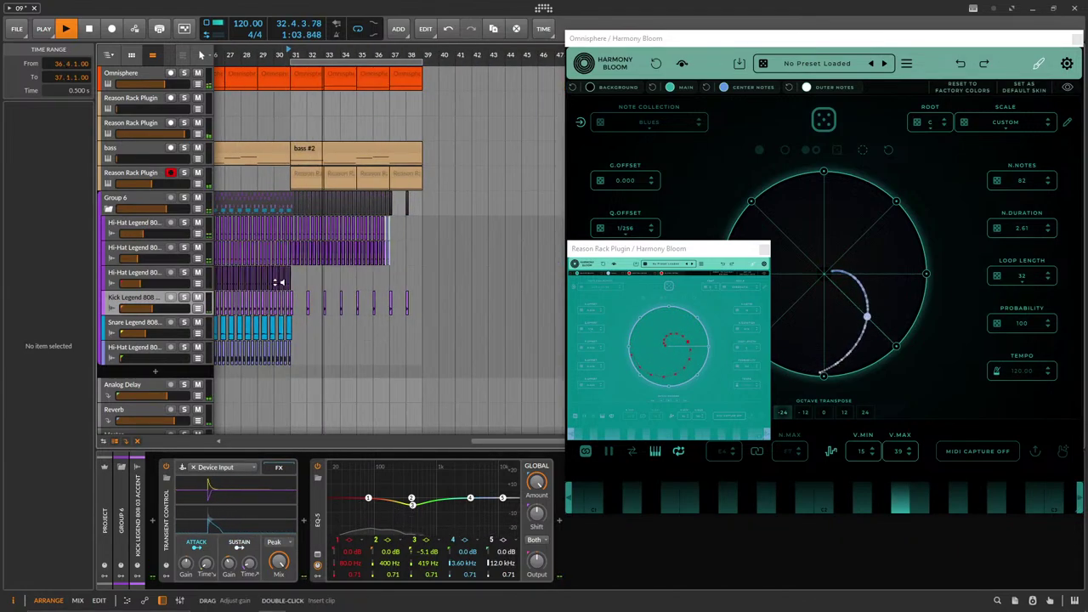
key("ctrl+d")
key("ctrl+d")
key("ctrl+d")
key("ctrl+d")
key("ctrl+d")
key("ctrl+d")
key("ctrl+d")
key("ctrl+d")
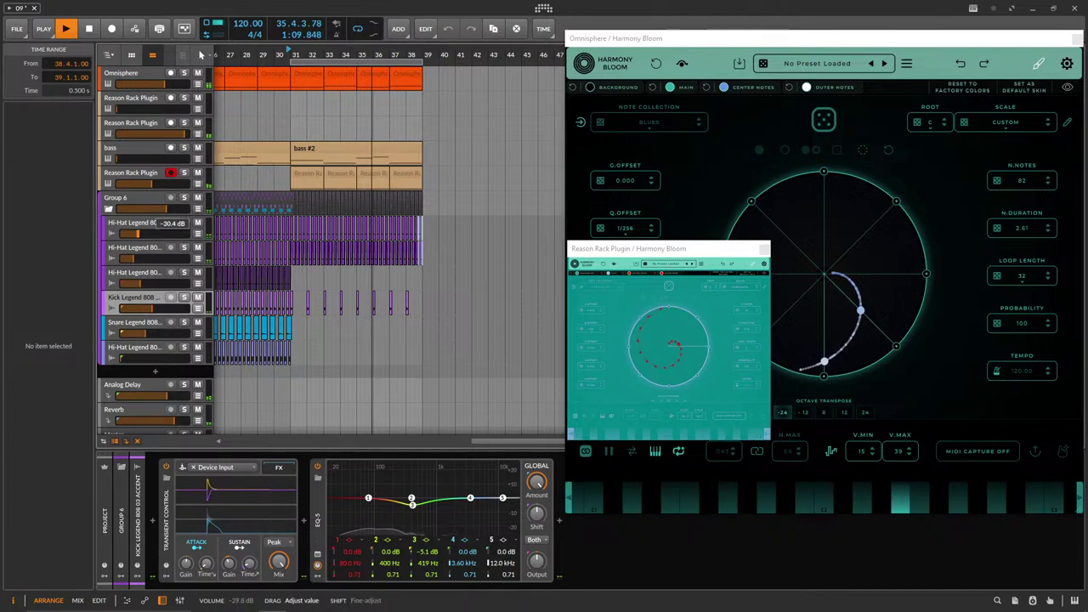
Copy the Snare Legend clip into the new section so a snare lands at the start of bars 32, 34, 36 and 38.
scroll(266, 289, "up", 3)
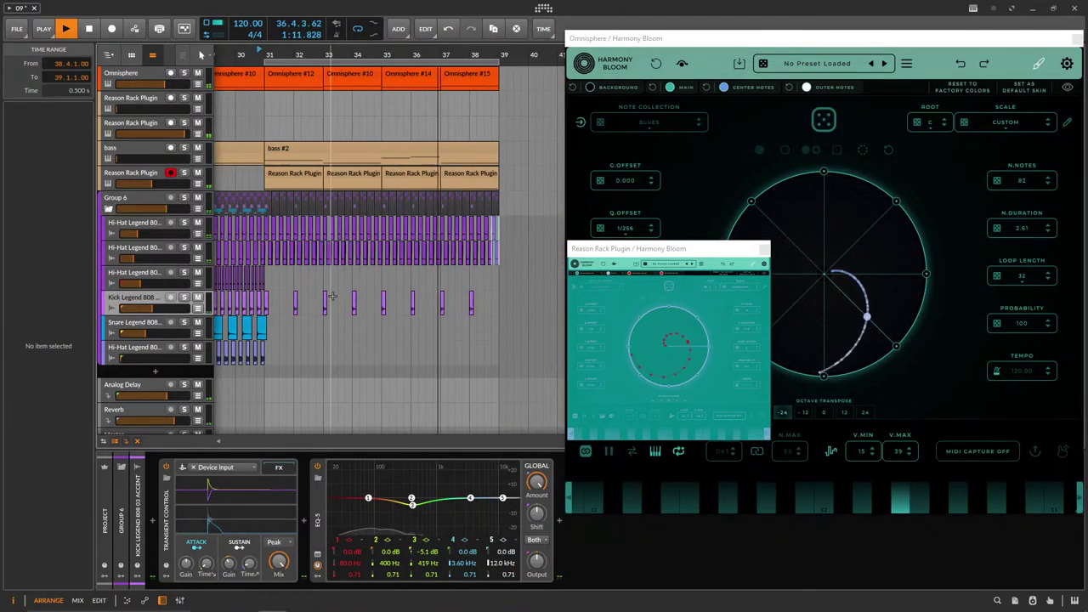
scroll(266, 293, "up", 3)
left_click_drag(252, 323, 328, 329)
left_click_drag(375, 327, 421, 329)
scroll(367, 340, "down", 3)
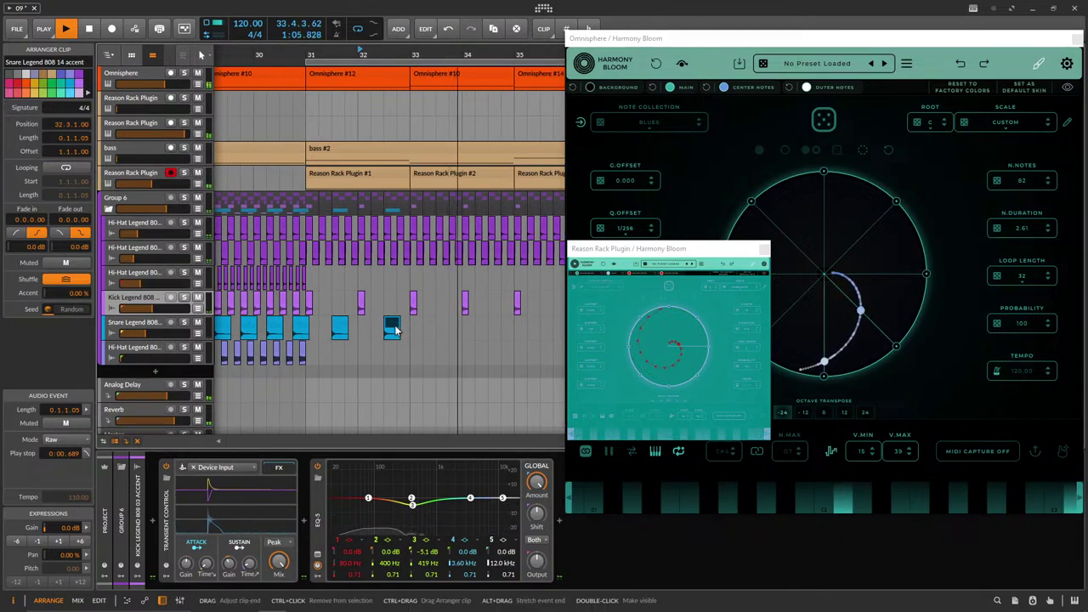
left_click_drag(340, 323, 495, 328)
scroll(396, 330, "down", 3)
scroll(411, 338, "down", 3)
Lower the Snare Legend track to about -26.7 dB and set its Analog Delay send to about -30.9 dB.
left_click(135, 324)
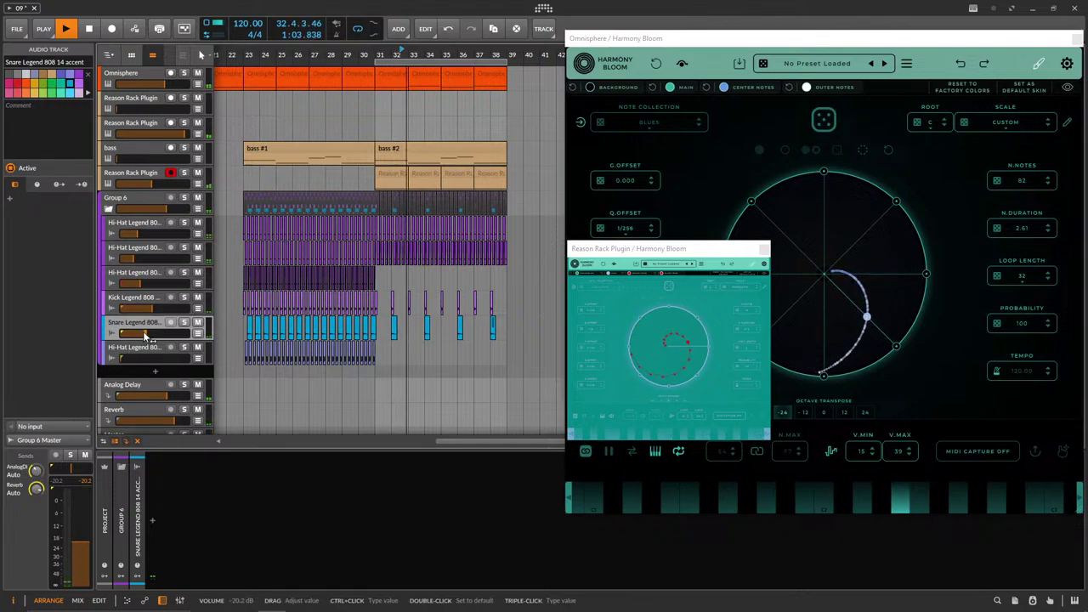
left_click_drag(144, 333, 141, 333)
left_click_drag(35, 470, 36, 485)
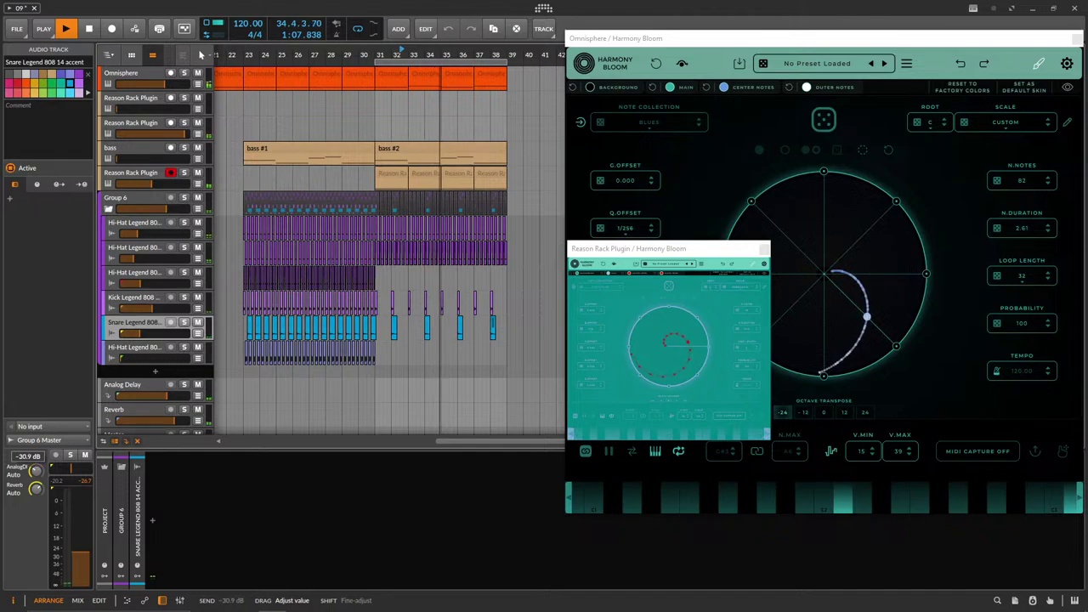
Copy the last open hi-hat clip to position 32.4.3 and raise the volume of its track.
scroll(383, 376, "up", 3)
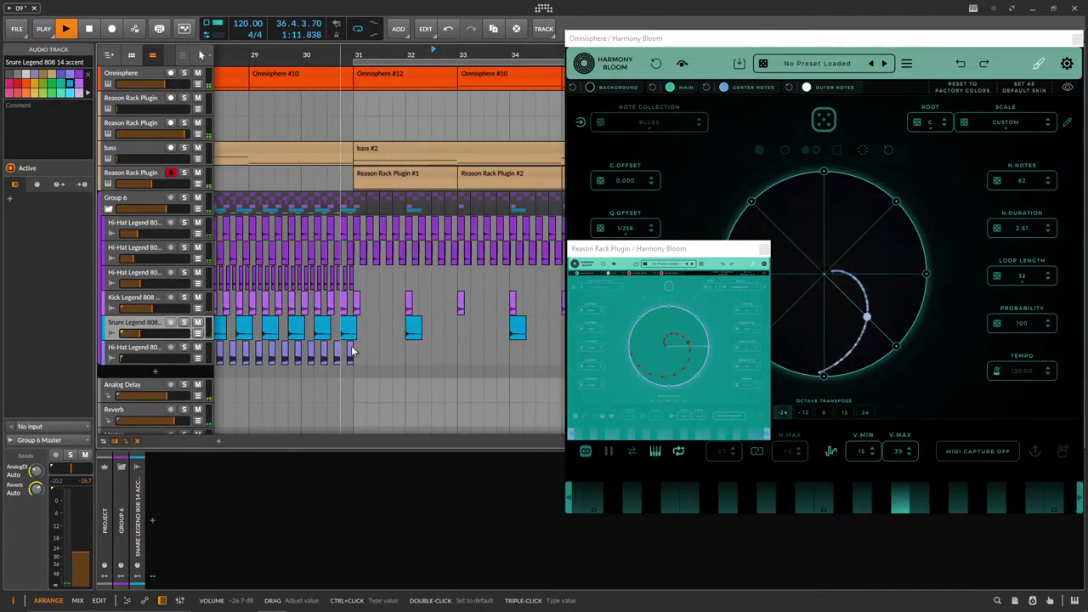
left_click(351, 352)
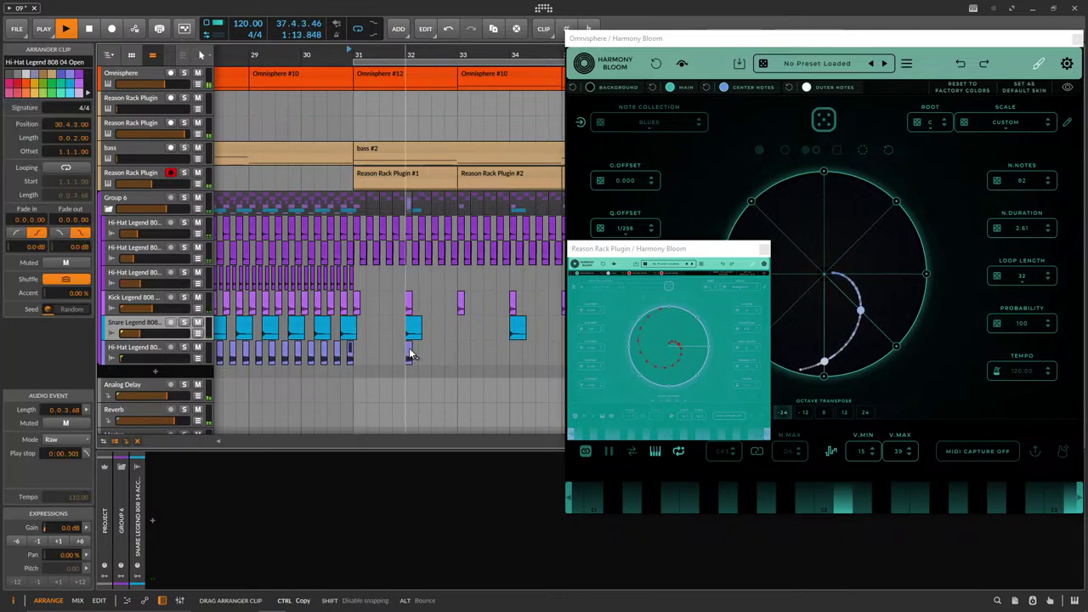
left_click_drag(498, 356, 397, 351)
scroll(515, 361, "up", 2)
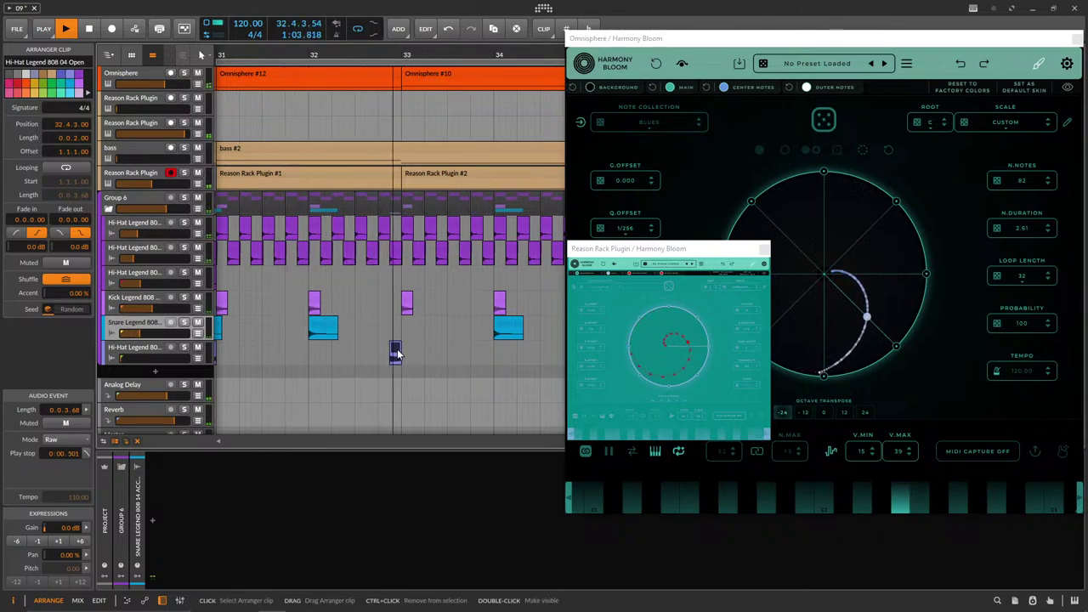
left_click_drag(123, 358, 138, 357)
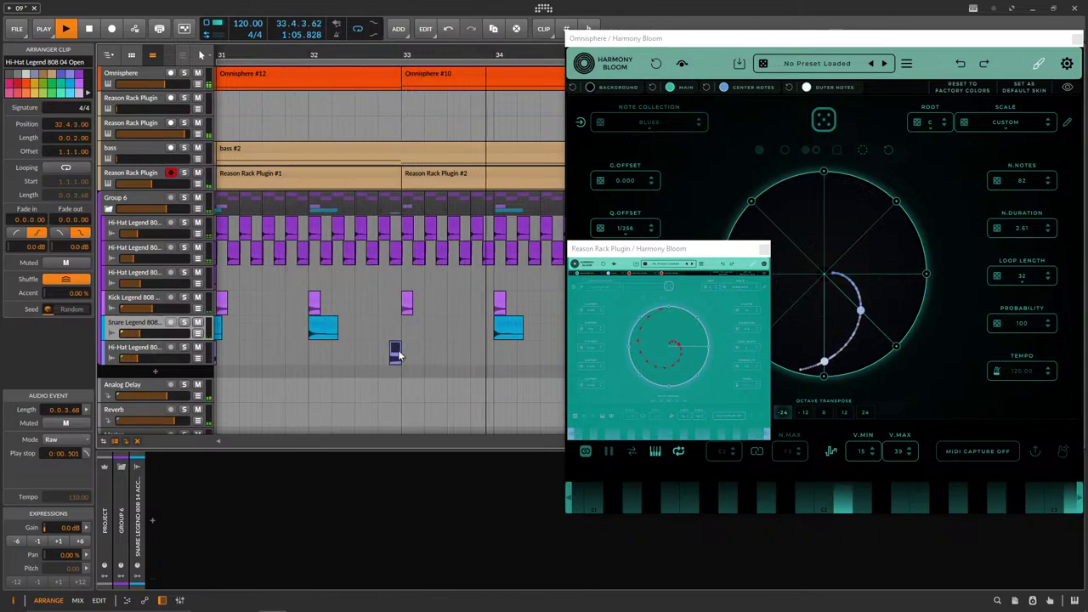
Lengthen the open hi-hat clip at 32.4.3 to 0.1.1.00 and place a copy of it at 38.4.3.
left_click_drag(400, 355, 417, 355)
scroll(345, 351, "down", 2)
left_click_drag(273, 349, 379, 352)
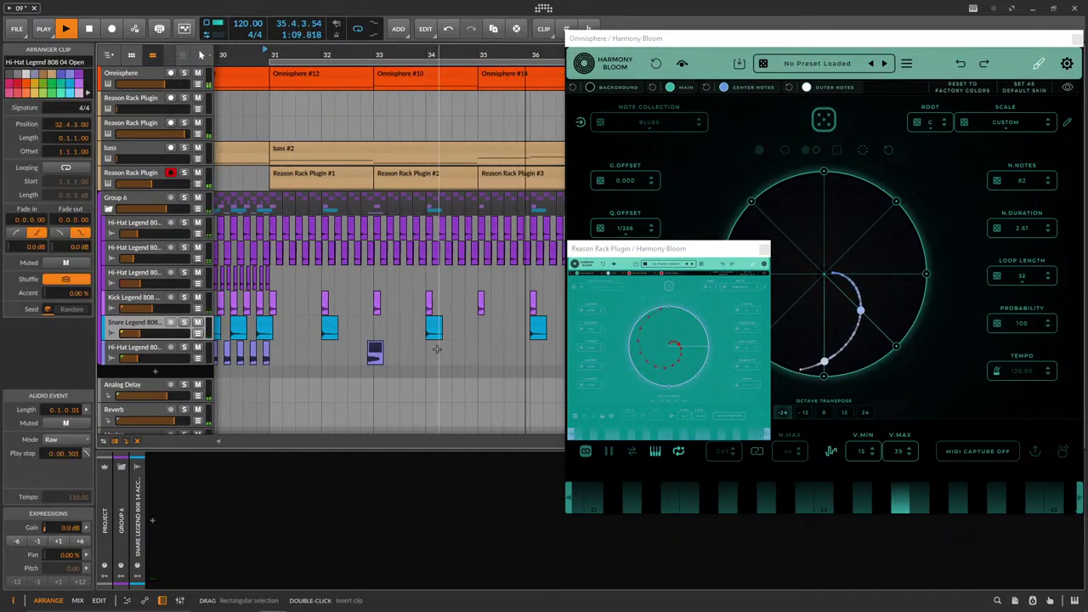
scroll(429, 365, "down", 2)
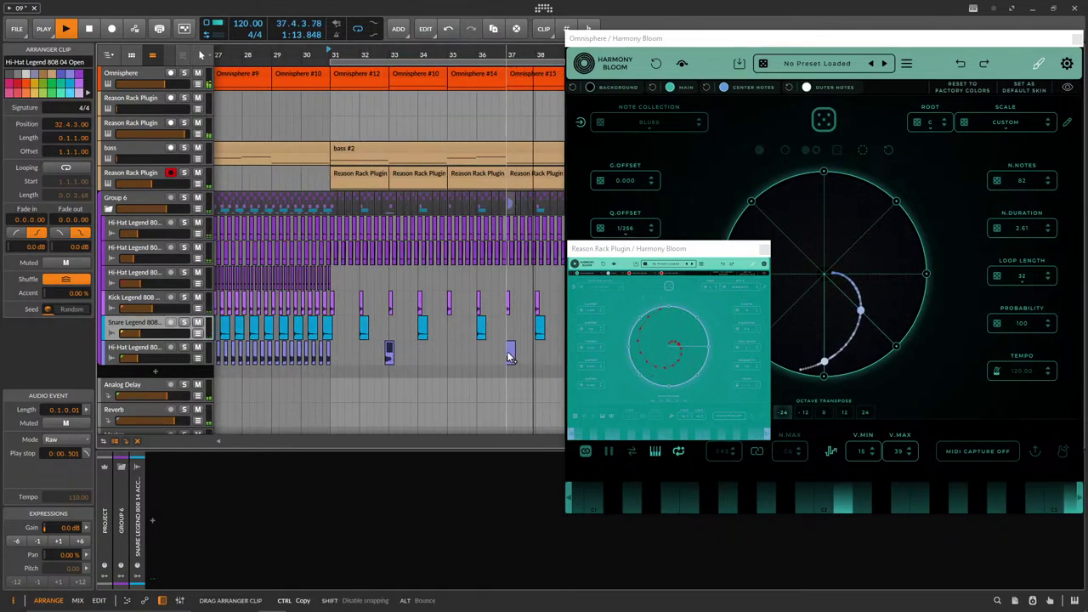
scroll(499, 353, "down", 2)
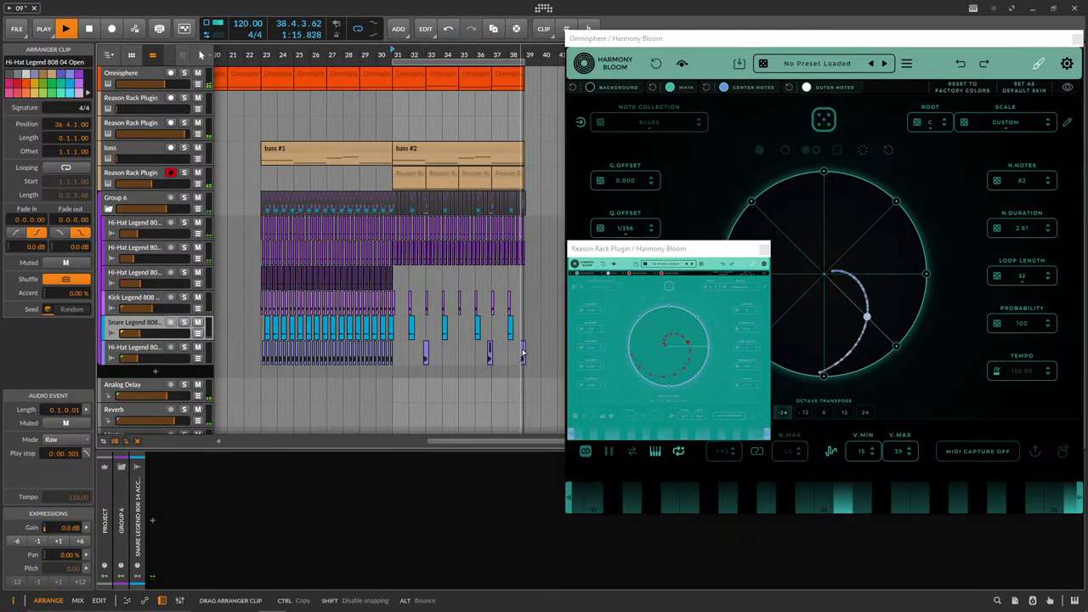
scroll(521, 348, "up", 5)
scroll(425, 366, "down", 4)
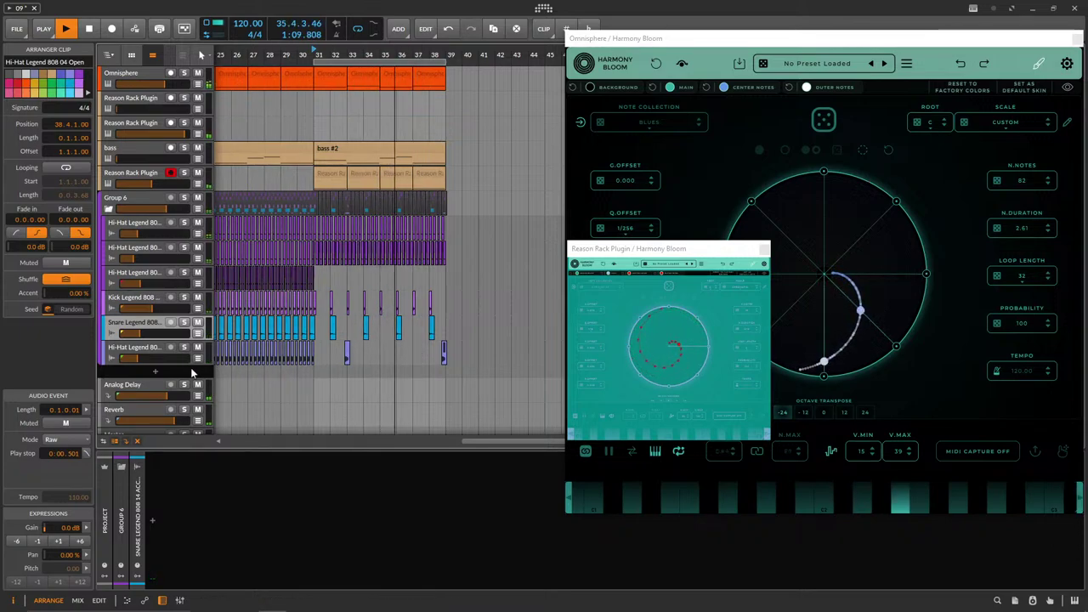
Raise the Snare Legend track's volume slightly and trim the Kick Legend track's volume.
scroll(382, 358, "up", 4)
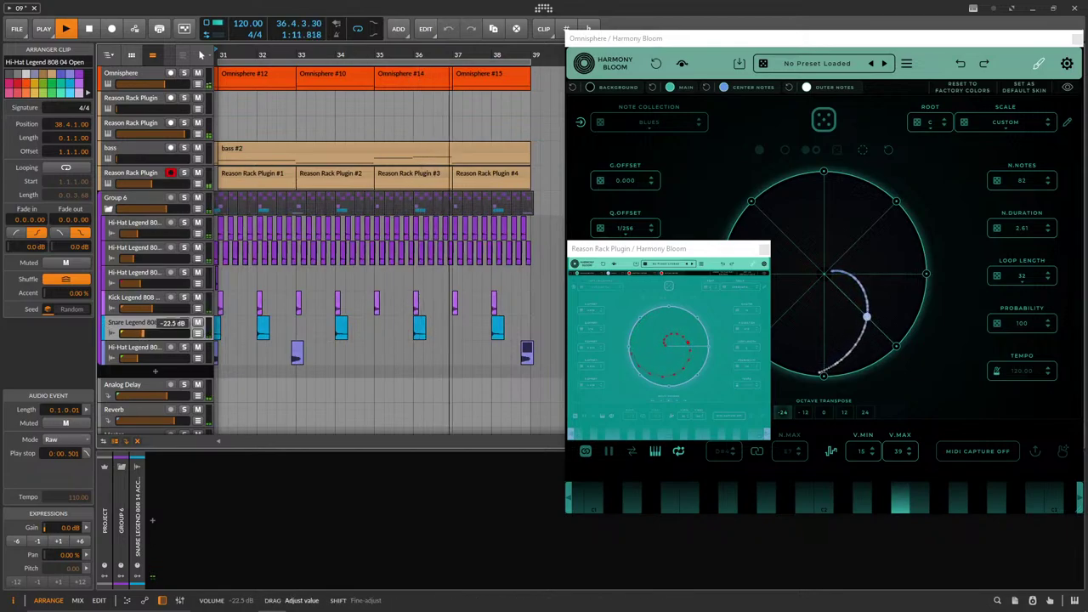
left_click_drag(153, 311, 150, 312)
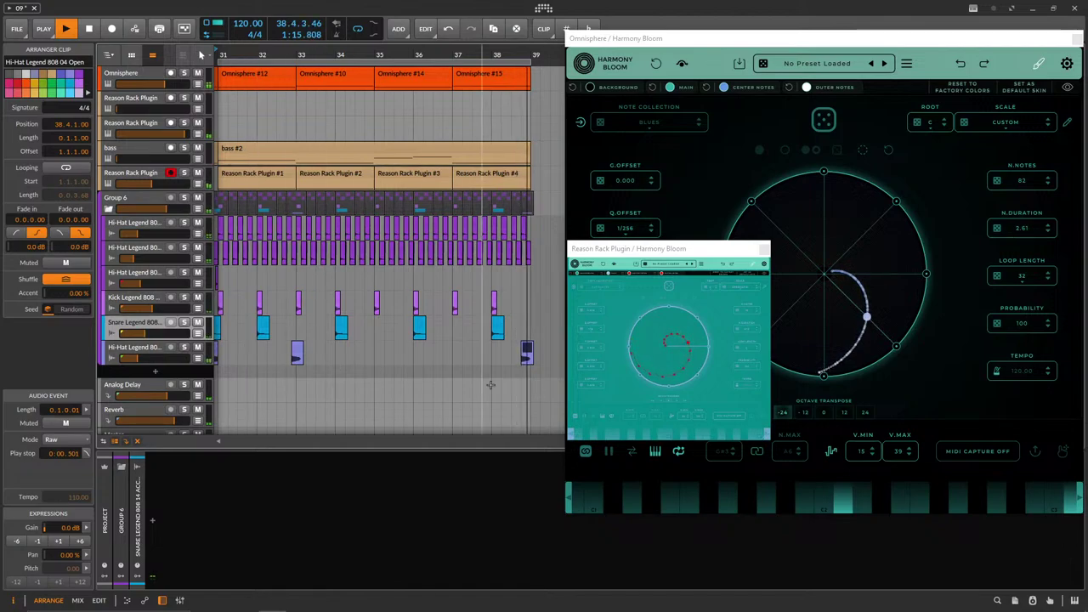
Move the open hi-hat clip from 32.4.3 to 36.4.3 and shorten it and the clip at 38.4.3 to 0.0.2.00.
scroll(518, 348, "up", 5)
scroll(485, 348, "down", 10)
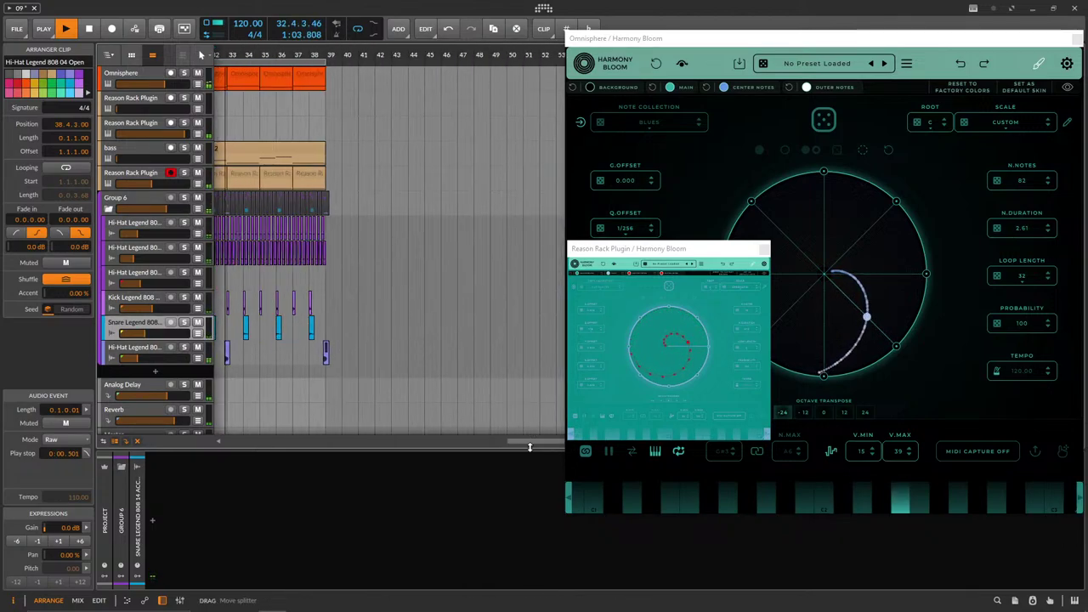
left_click_drag(528, 441, 523, 441)
scroll(417, 364, "up", 8)
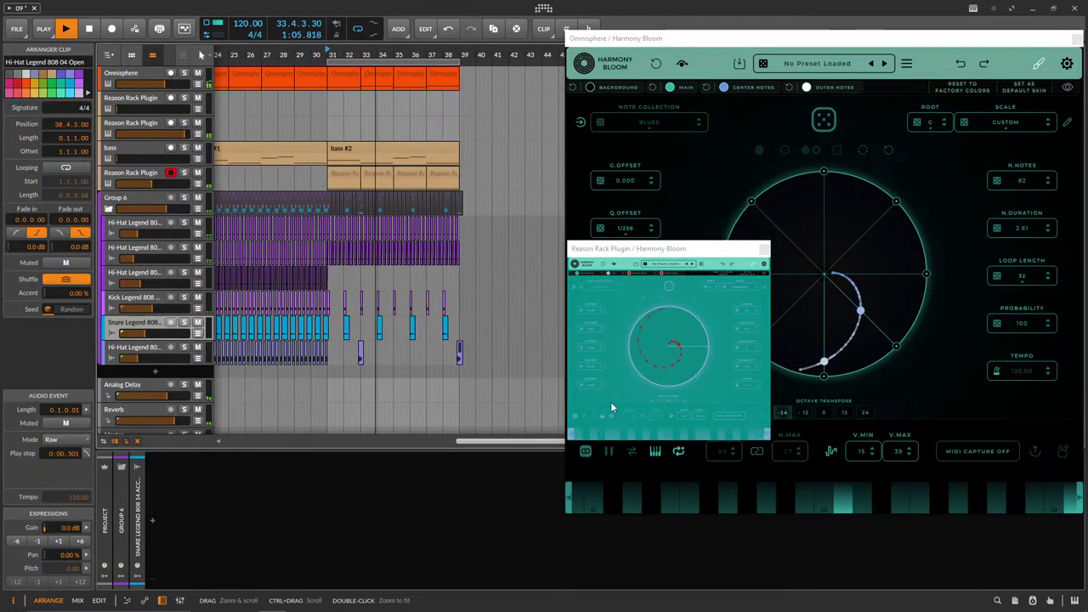
scroll(418, 364, "up", 3)
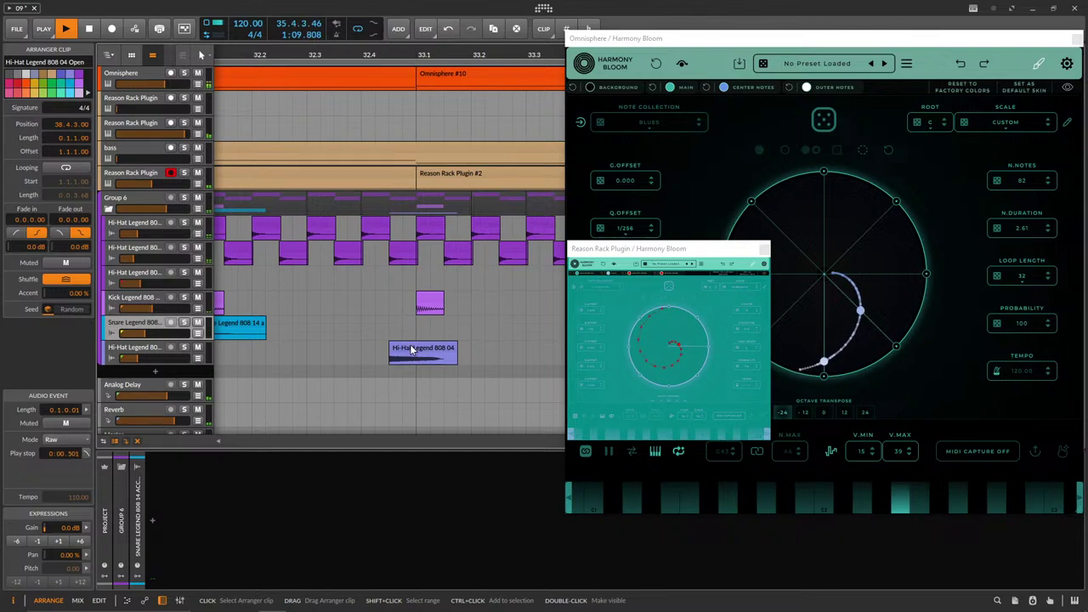
scroll(412, 348, "down", 10)
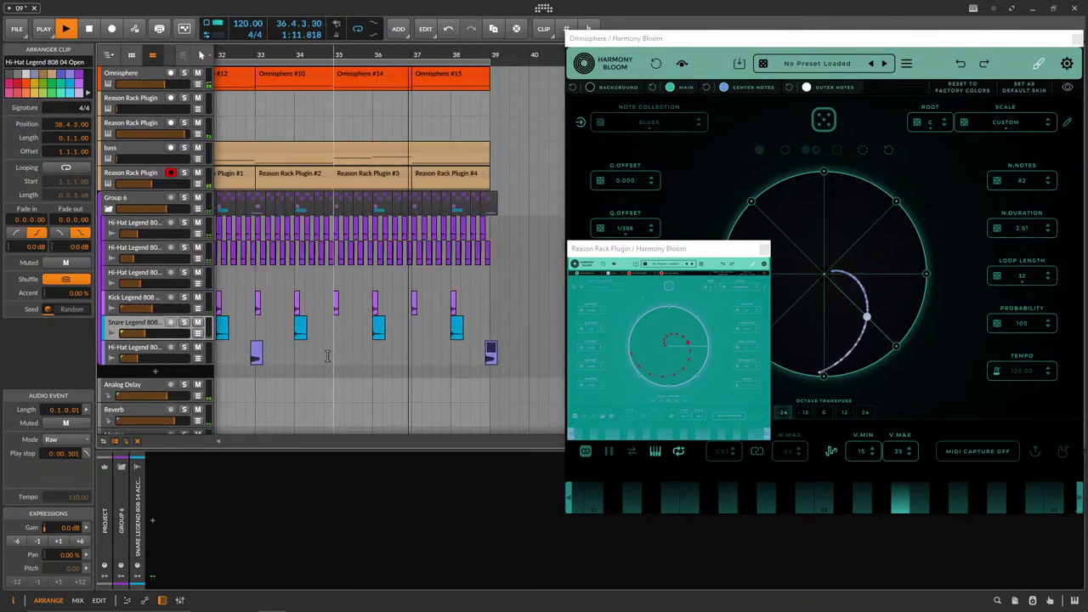
left_click_drag(258, 351, 411, 341)
scroll(411, 351, "up", 8)
scroll(408, 357, "down", 7)
scroll(449, 349, "up", 6)
scroll(396, 340, "down", 10)
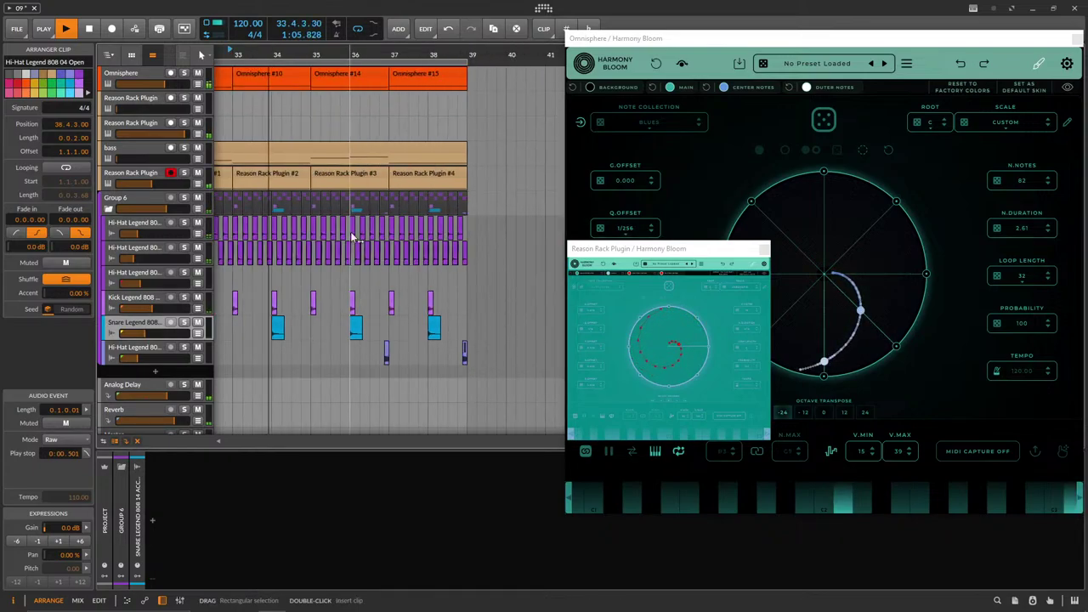
Copy the two-bar open hi-hat section from bars 35 and 36 backwards so hits also land at the ends of bars 32 and 34.
scroll(400, 340, "down", 4)
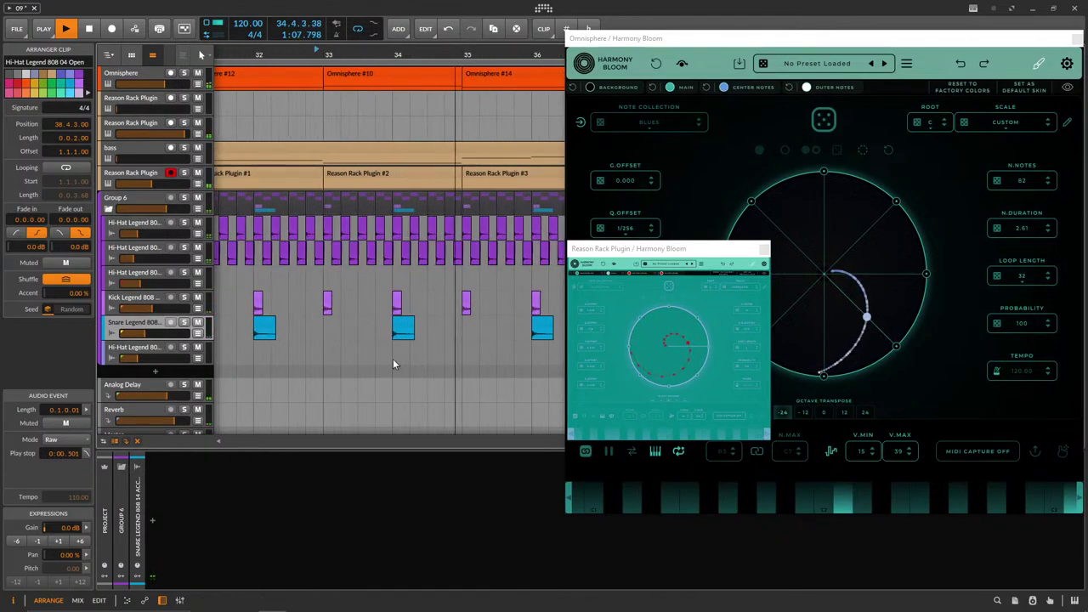
mouse_move(463, 353)
left_mouse_down()
mouse_move(398, 353)
mouse_move(457, 353)
left_mouse_up()
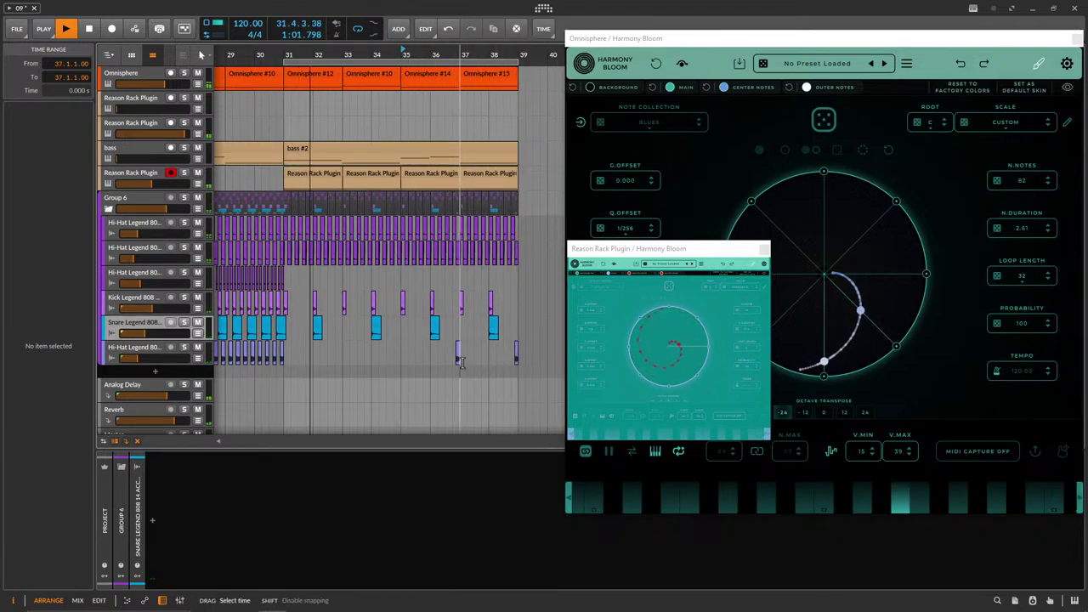
left_click_drag(459, 358, 389, 358)
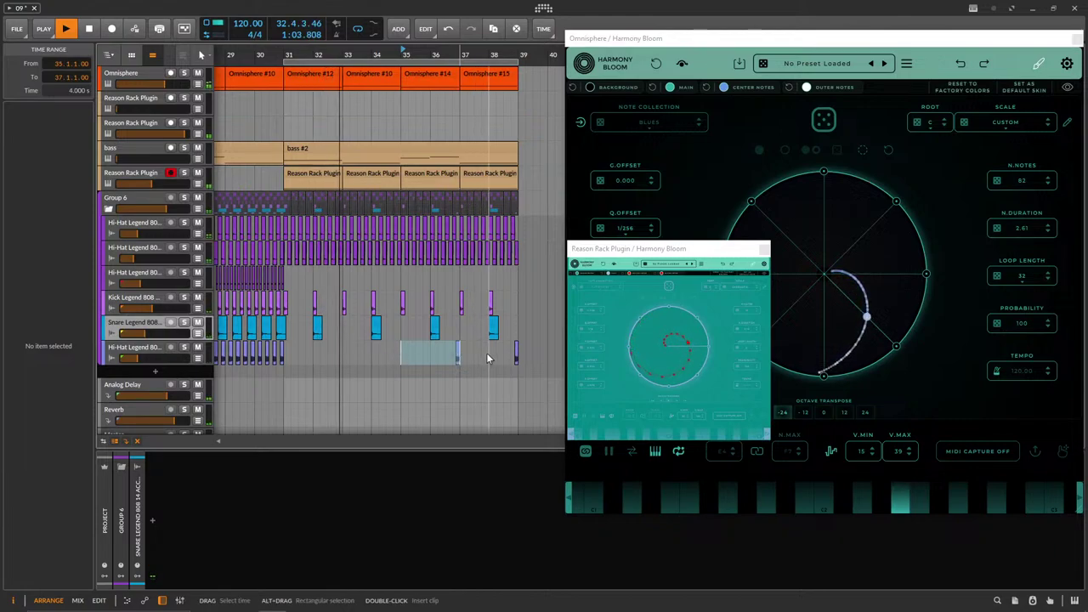
left_click(287, 349)
left_click_drag(287, 350, 399, 356)
left_click(363, 353)
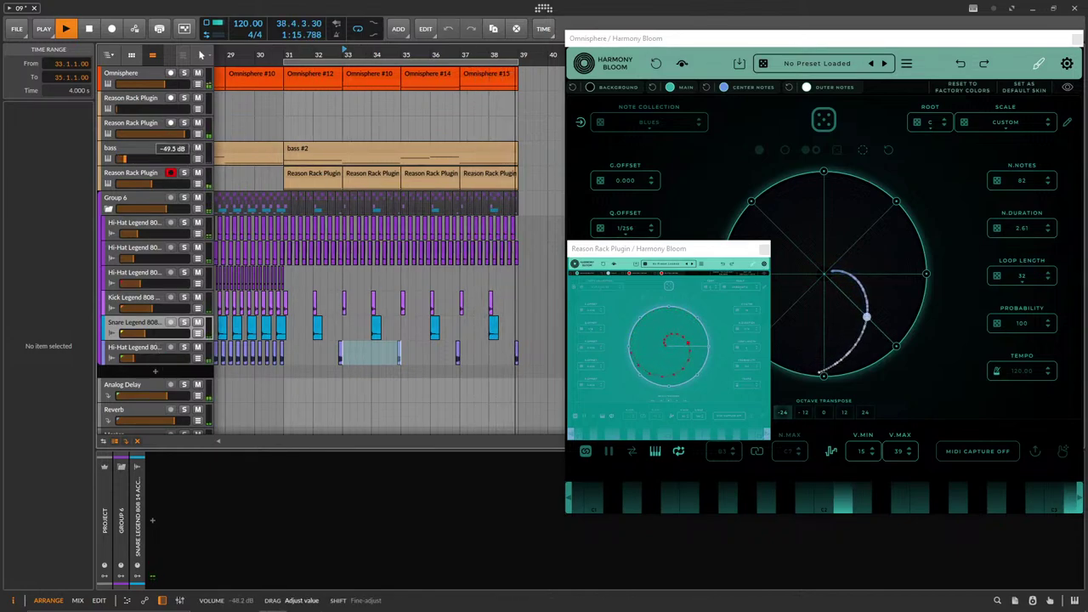
Adjust the bass track's volume and open the bass #2 clip in an enlarged note editor.
left_click_drag(124, 159, 126, 159)
double_click(384, 152)
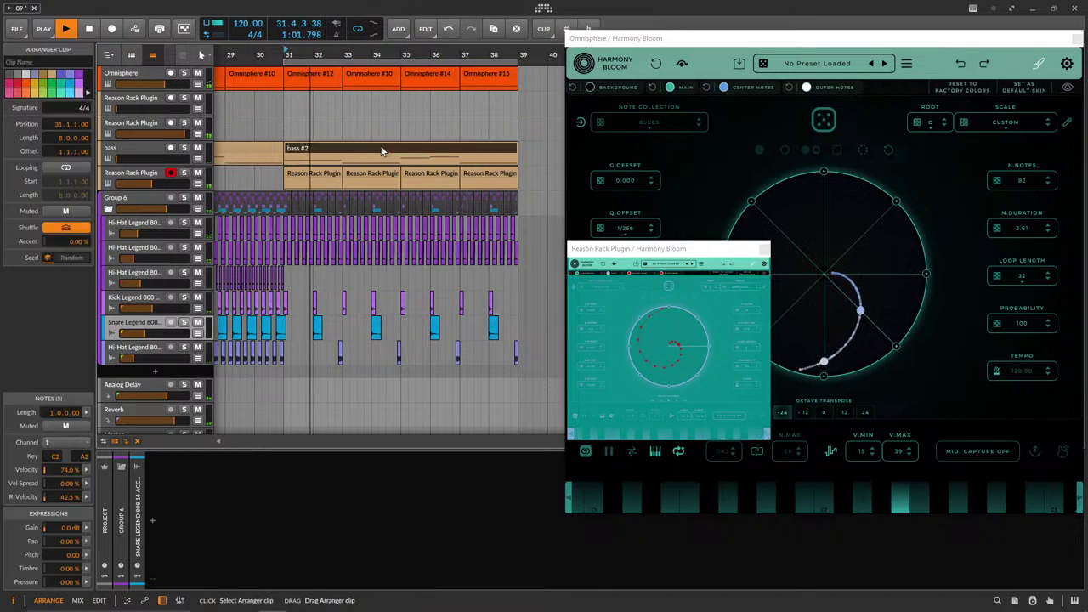
left_click_drag(406, 450, 406, 183)
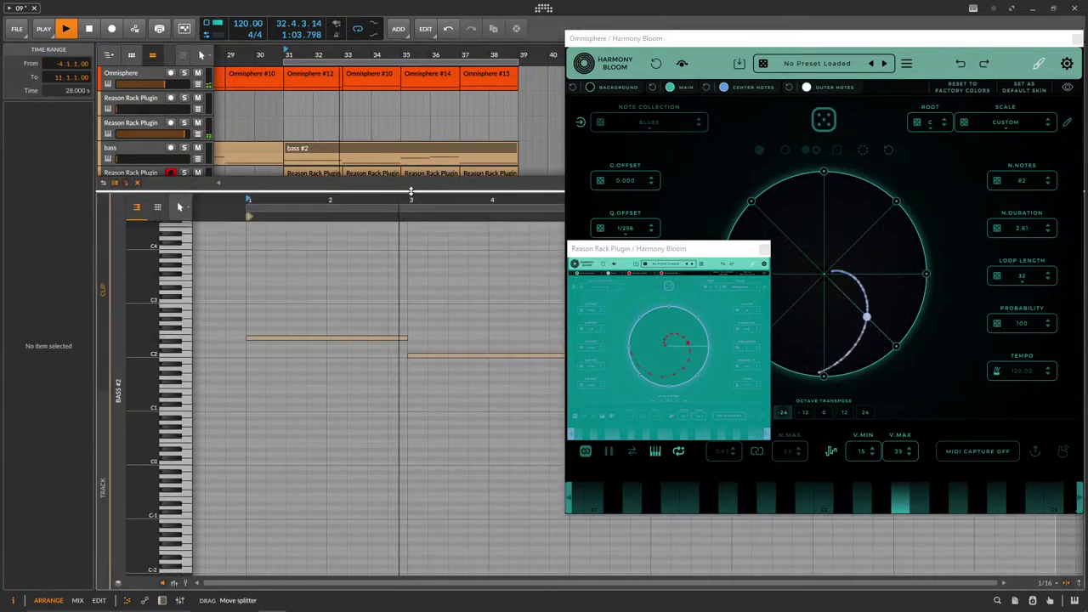
Shorten the first E2 bass note to one beat, add another E2 on beat 1.2, and trim both to 0.0.2.00.
left_click_drag(368, 337, 285, 336)
scroll(285, 347, "up", 4)
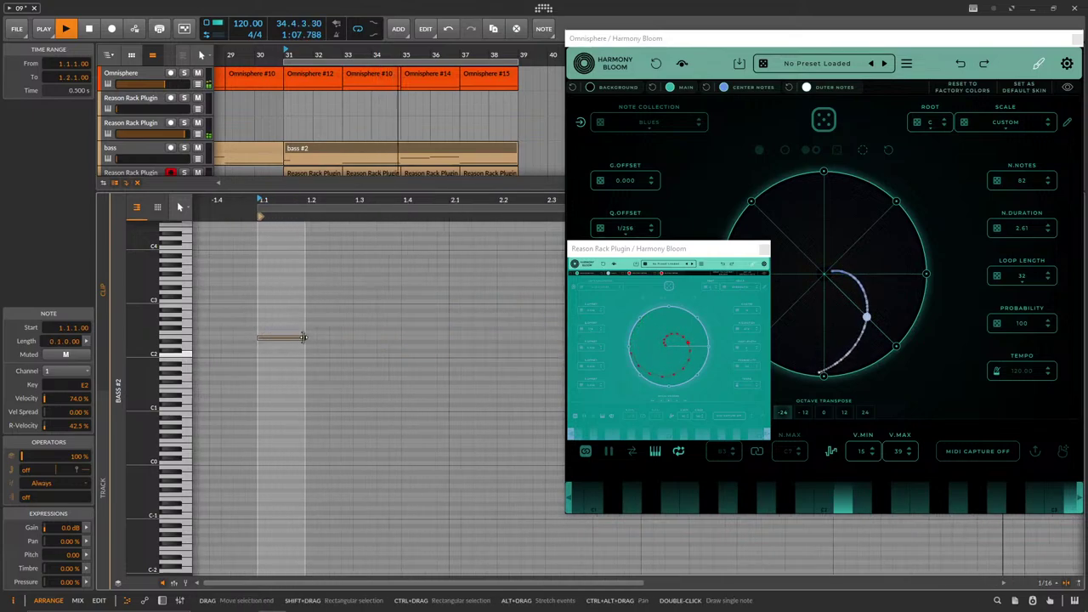
double_click(330, 340)
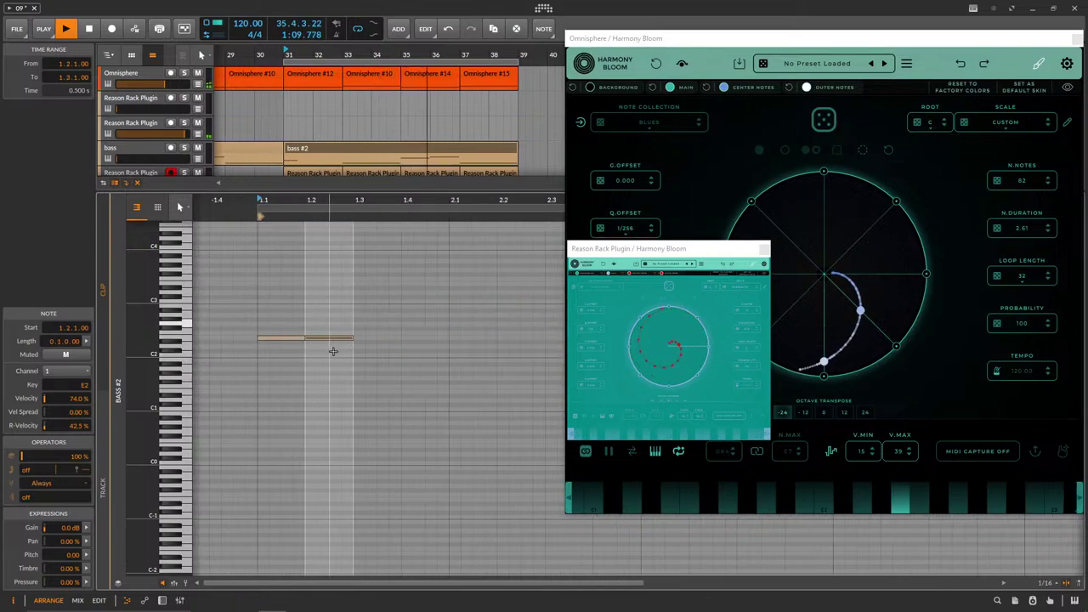
left_click_drag(310, 358, 280, 319)
left_click_drag(351, 337, 263, 331)
Set the octave transpose of the Omnisphere track's Harmony Bloom to -12.
left_click(870, 405)
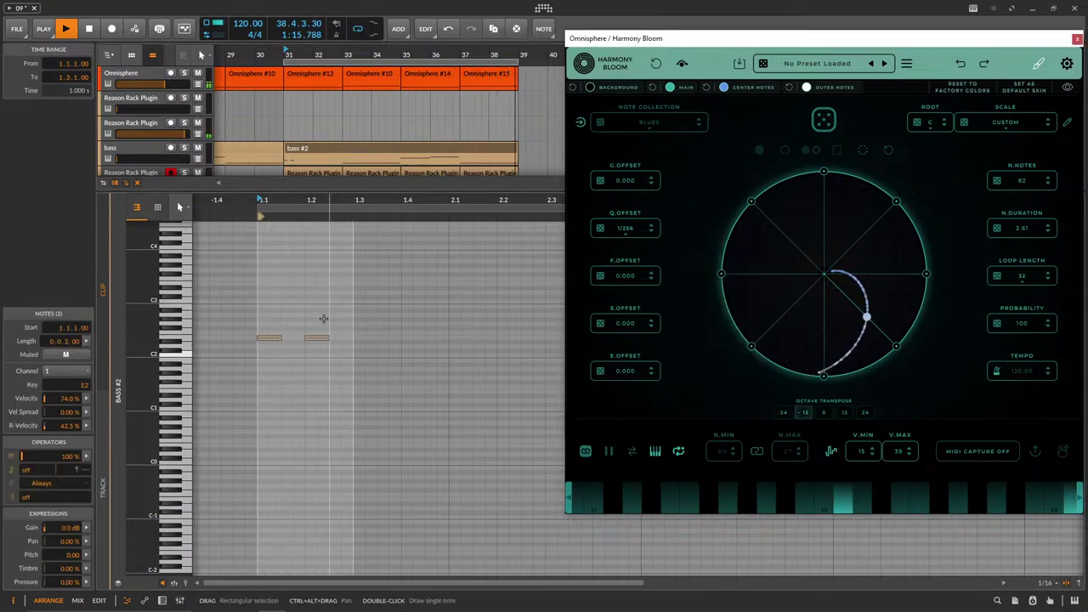
Shorten the E2 bass notes to 0.0.1.00 and duplicate them to fill the clip's first bar with eight evenly spaced notes.
left_click_drag(356, 357, 289, 323)
scroll(265, 338, "up", 3)
scroll(304, 340, "down", 3)
key("ctrl+d")
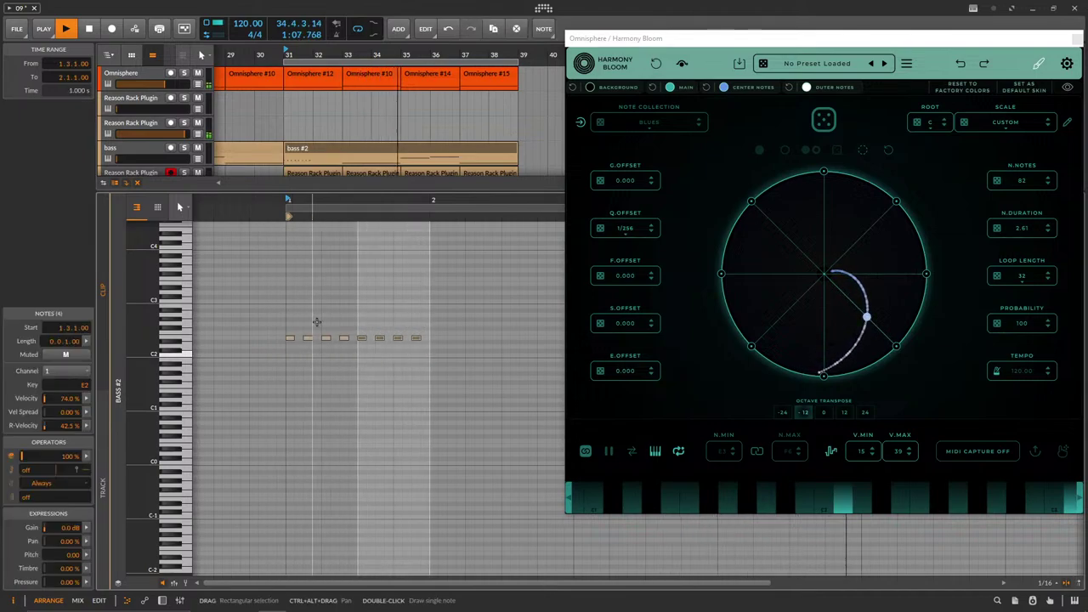
Duplicate the short E2 bass notes through the clip's second bar and raise the bass track's volume.
key("ctrl+d")
scroll(294, 342, "down", 3)
key("ctrl+d")
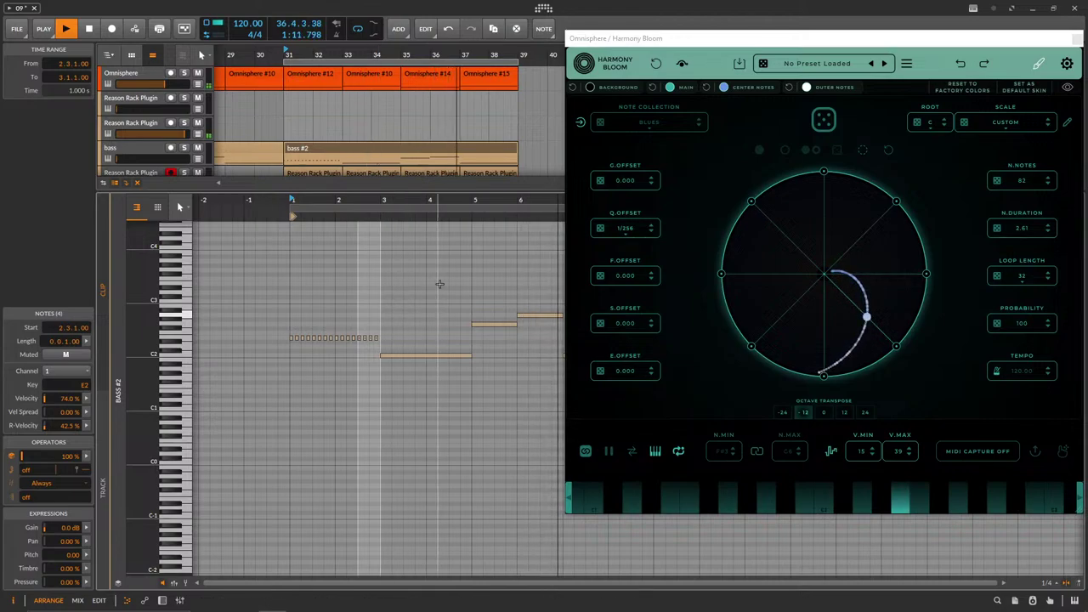
left_click_drag(128, 158, 147, 158)
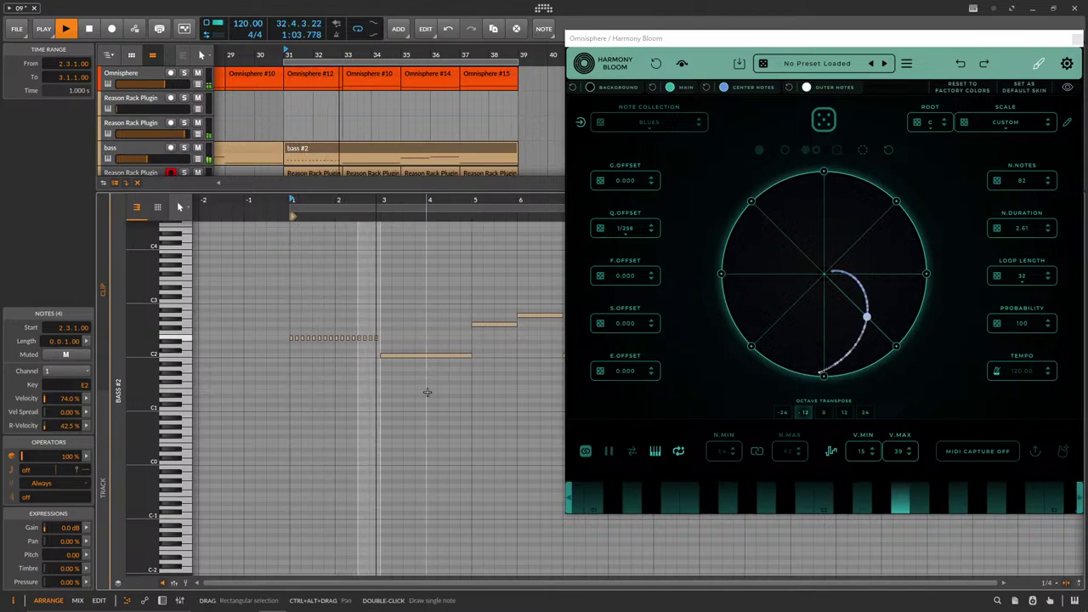
Delete the long bass notes from bar 3 onward and repeat the two-bar E2 pattern through bar 8.
scroll(398, 387, "down", 2)
left_click_drag(399, 387, 515, 298)
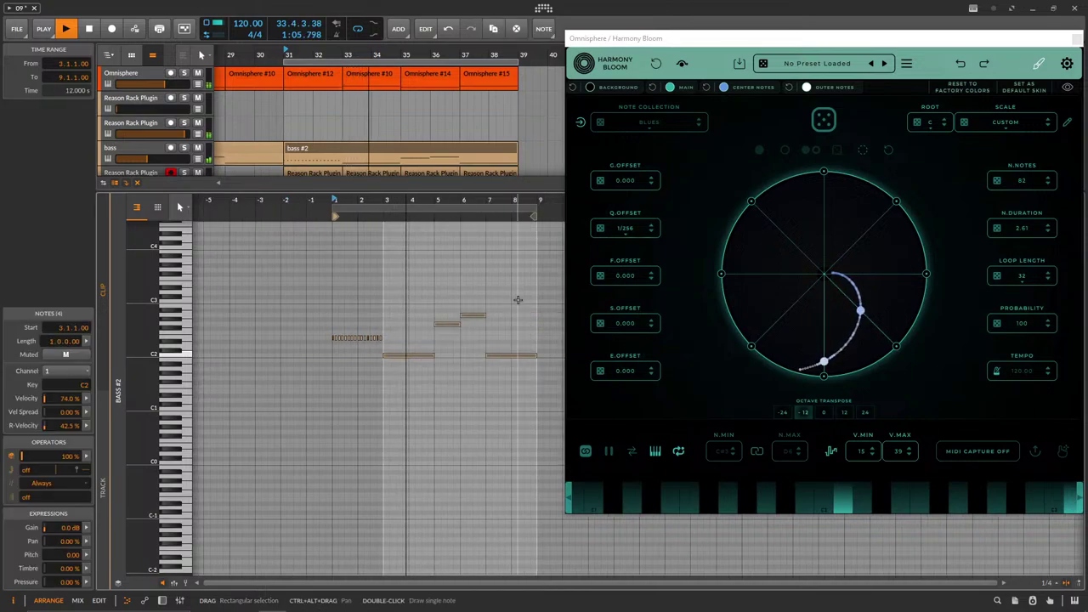
key("Delete")
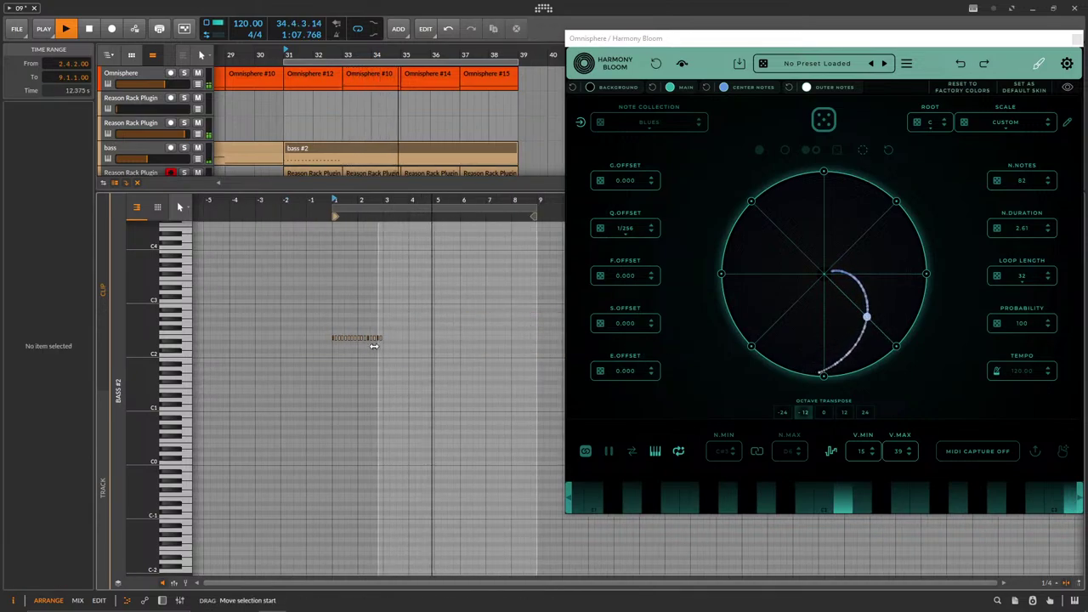
left_click_drag(333, 322, 382, 358)
key("ctrl+d")
key("ctrl+d")
key("ctrl+d")
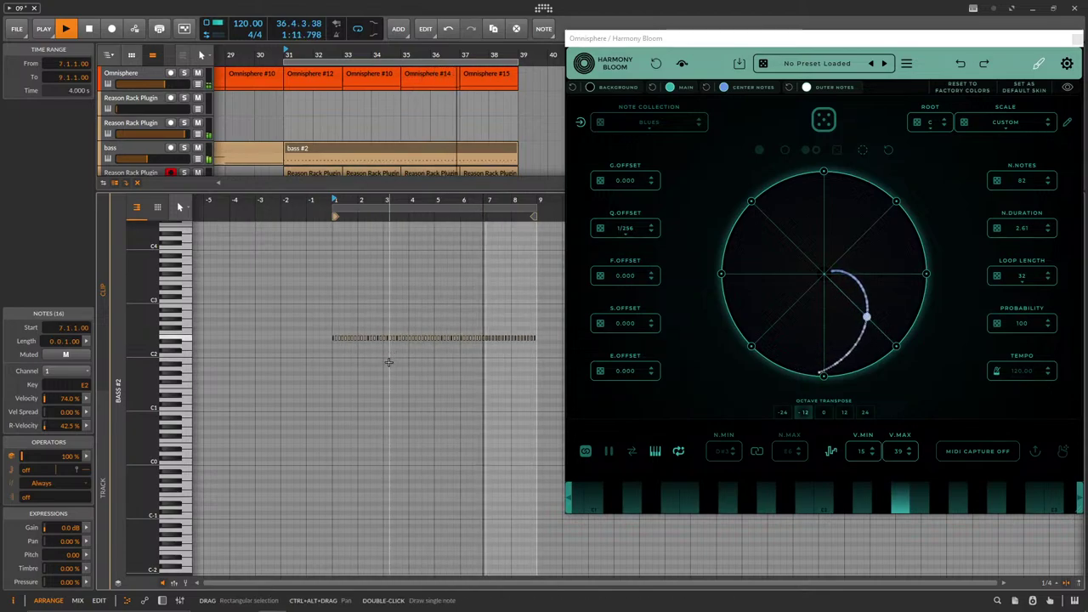
Set the loop length of the Omnisphere track's Harmony Bloom to 16 and select the bass track.
left_click(147, 148)
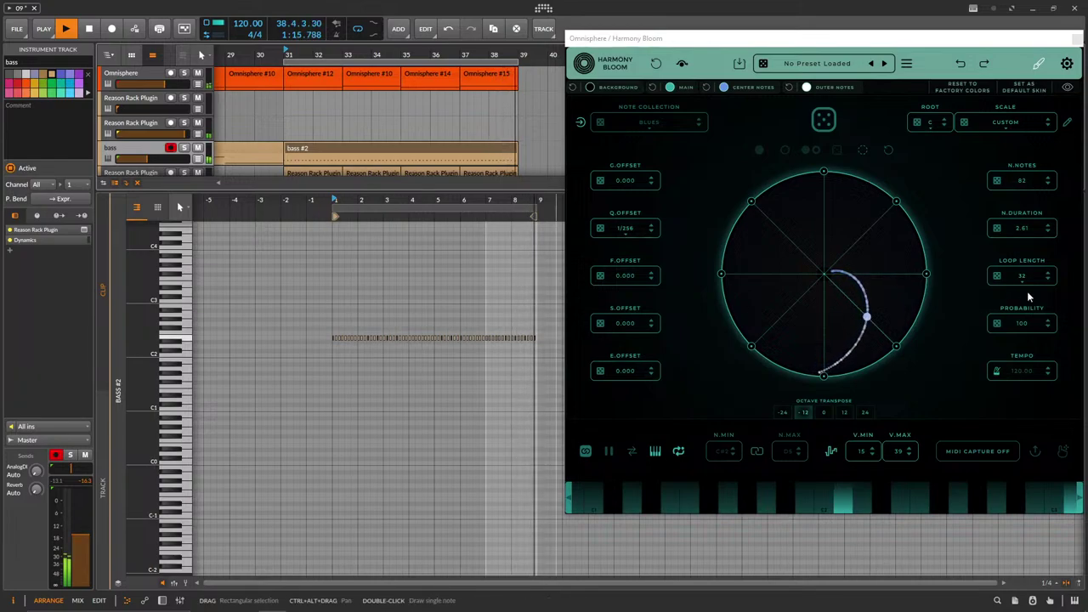
left_click(1048, 279)
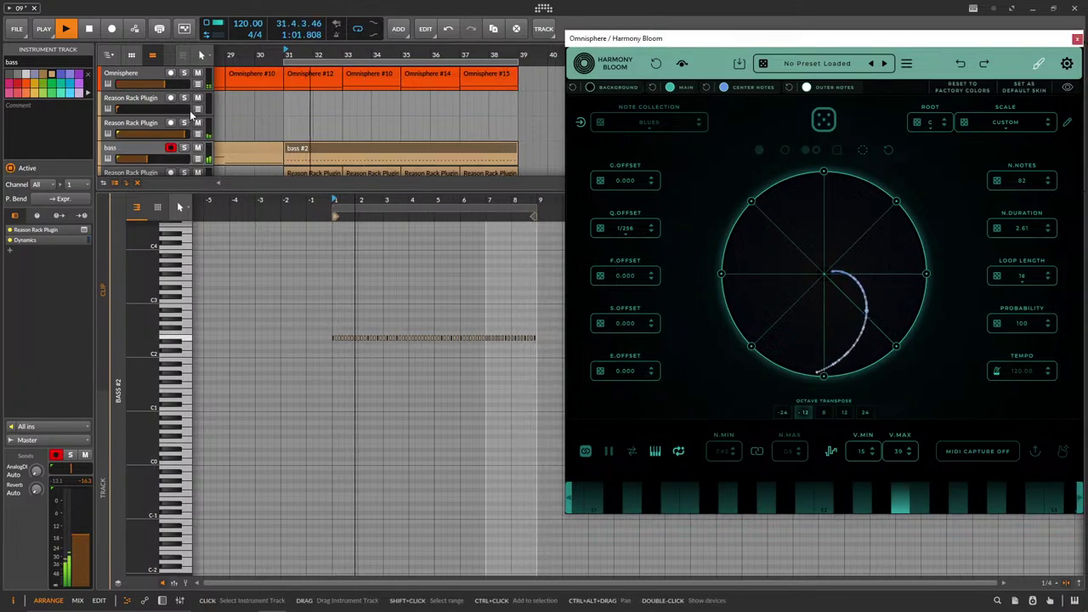
left_click(150, 150)
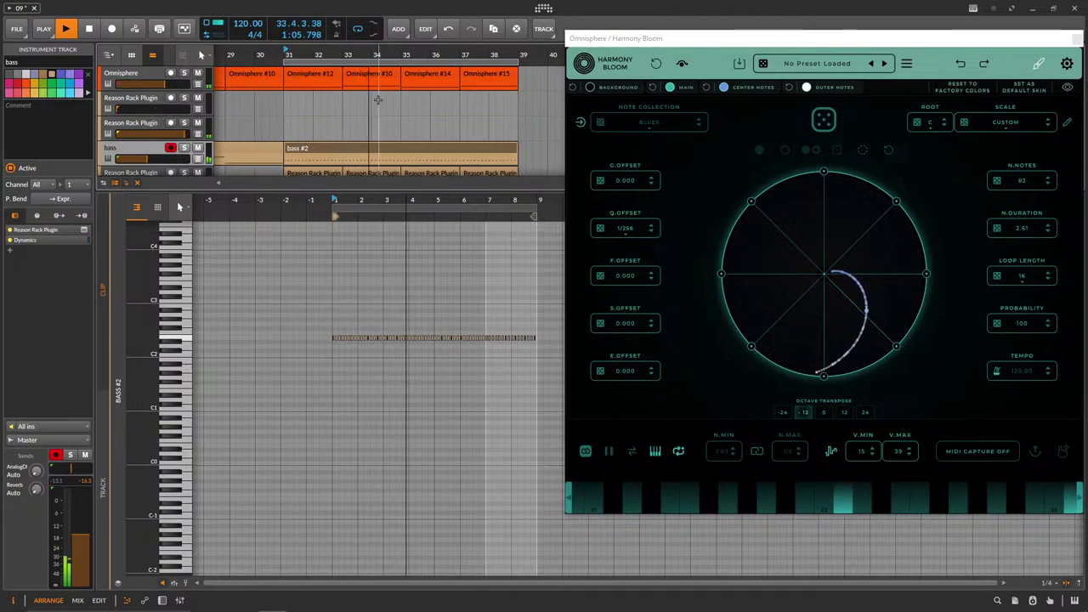
Save the project and set the playback loop to the Omnisphere #12 clip spanning bars 31 to 33.
left_click(309, 72)
left_click(497, 73, "shift")
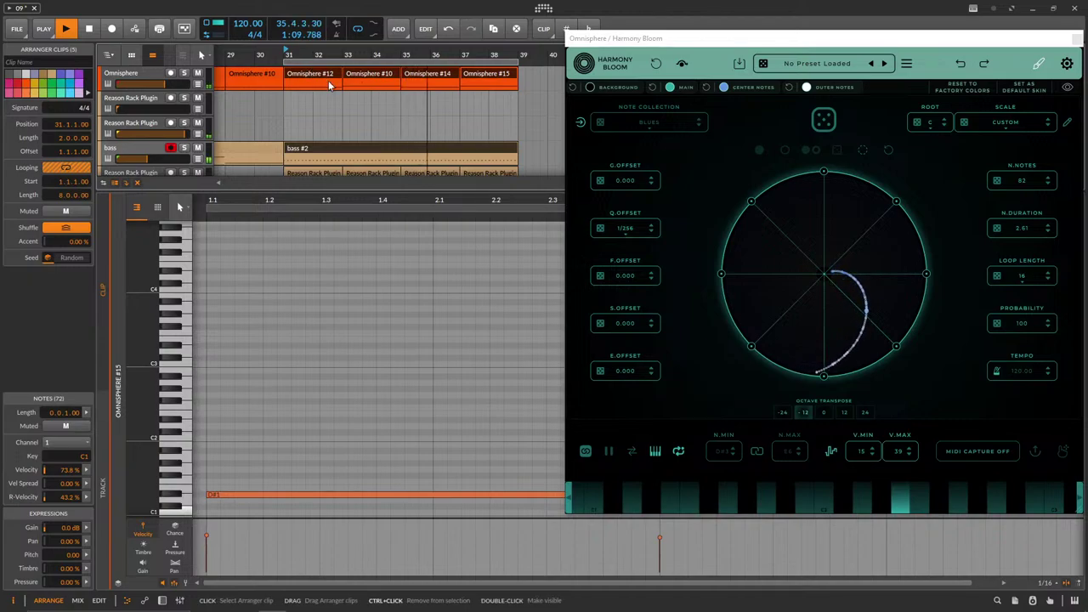
key("ctrl+s")
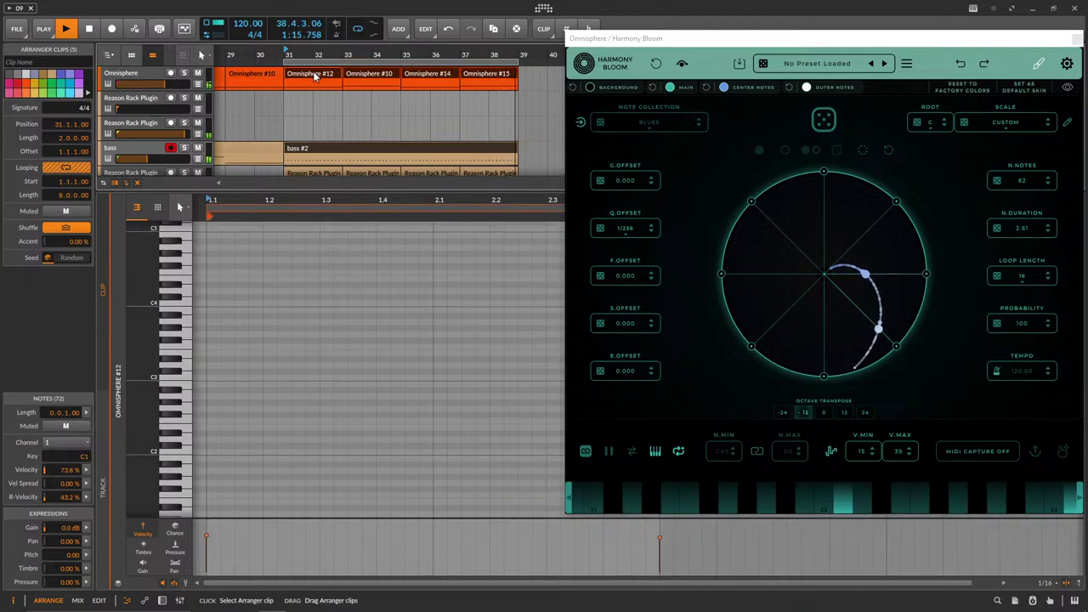
left_click(314, 75)
key("ctrl+l")
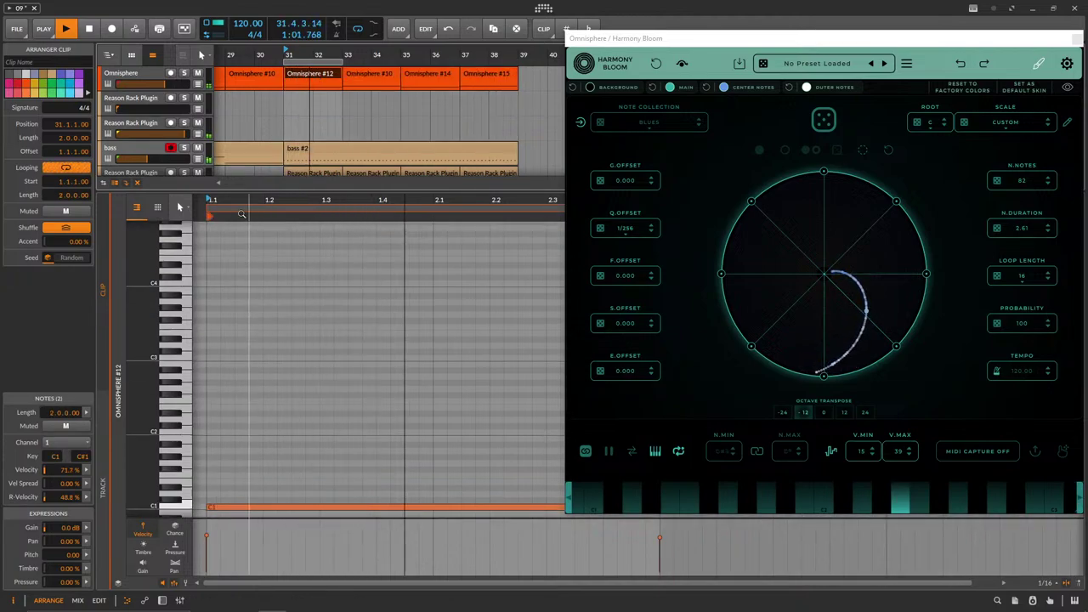
Open the bass track's Monotone Bass Synthesizer and lower its amplifier sustain.
left_click(151, 153)
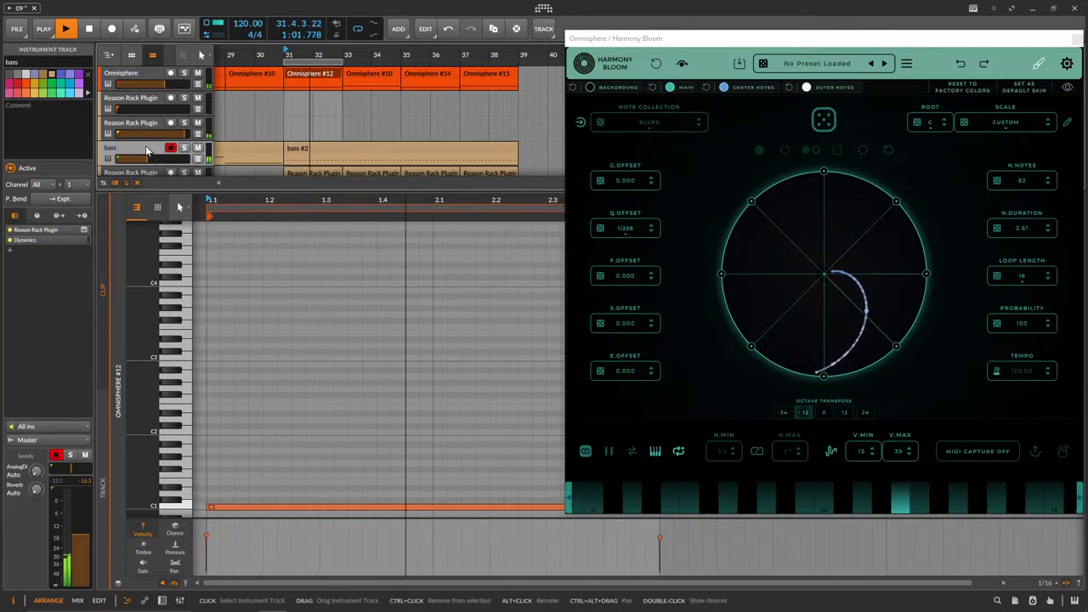
double_click(205, 159)
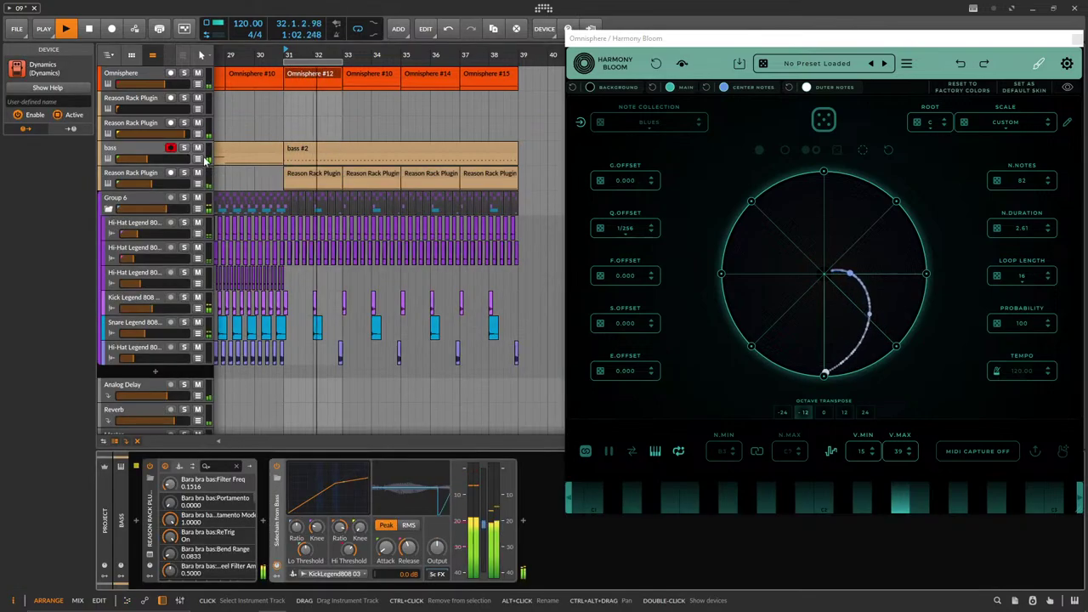
left_click(150, 554)
mouse_move(697, 219)
left_mouse_down()
mouse_move(702, 261)
mouse_move(705, 226)
left_mouse_up()
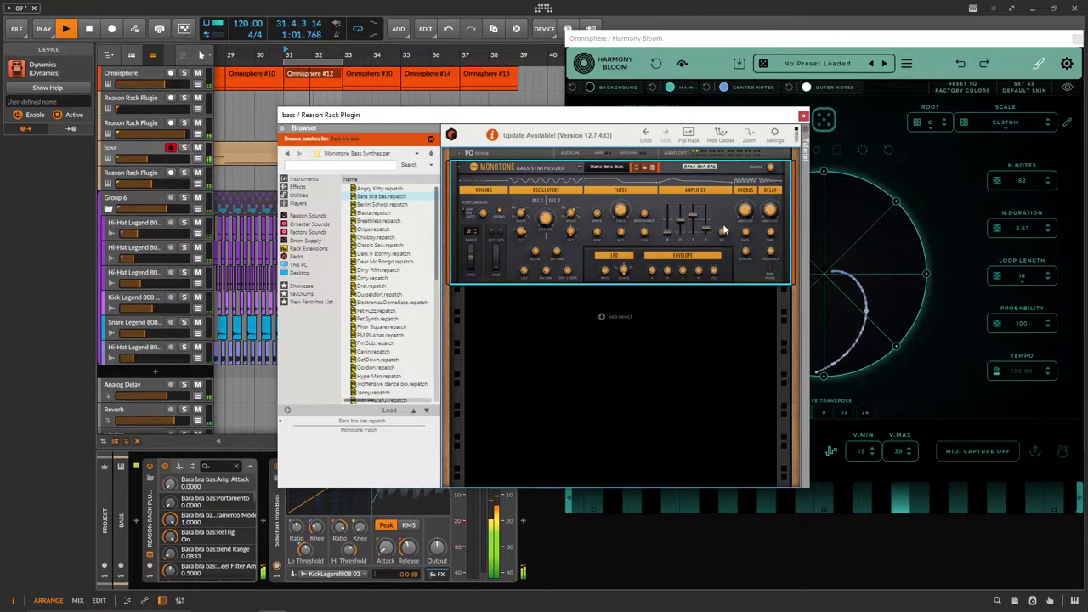
left_click_drag(695, 216, 700, 236)
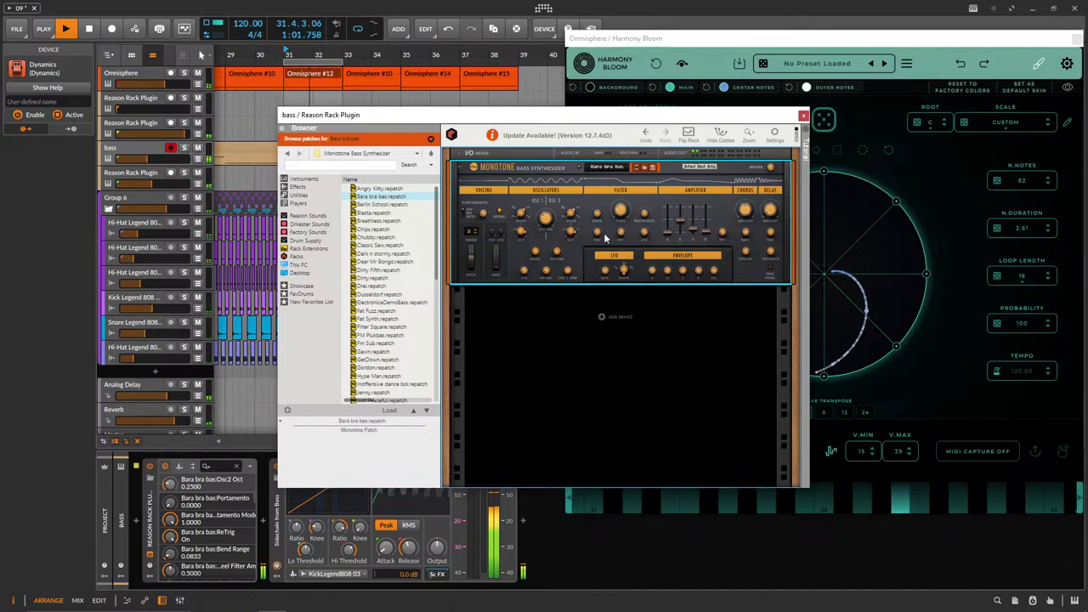
Set the bass synth's oscillator 2 octave to -2, adjust its amplifier envelope and filter envelope amount, and close the plugin window.
left_click_drag(600, 235, 602, 230)
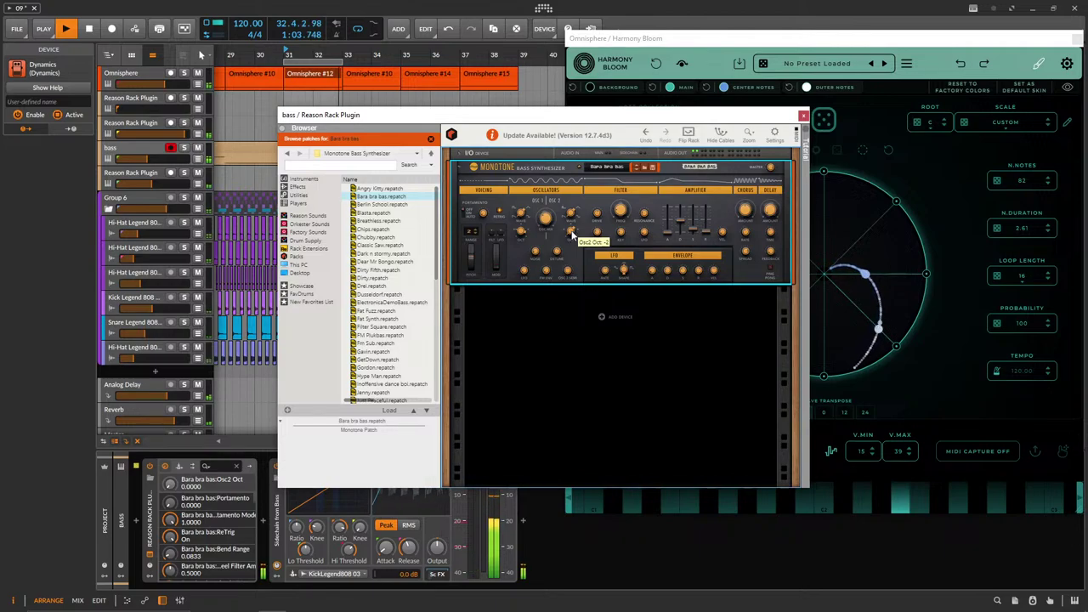
left_click_drag(620, 212, 621, 216)
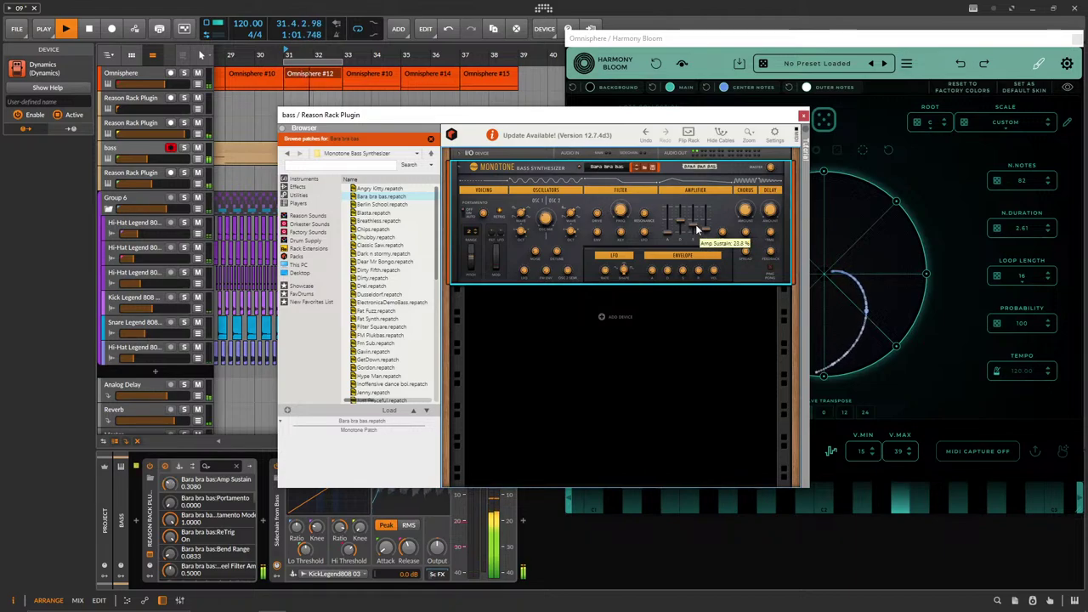
left_click_drag(704, 228, 668, 231)
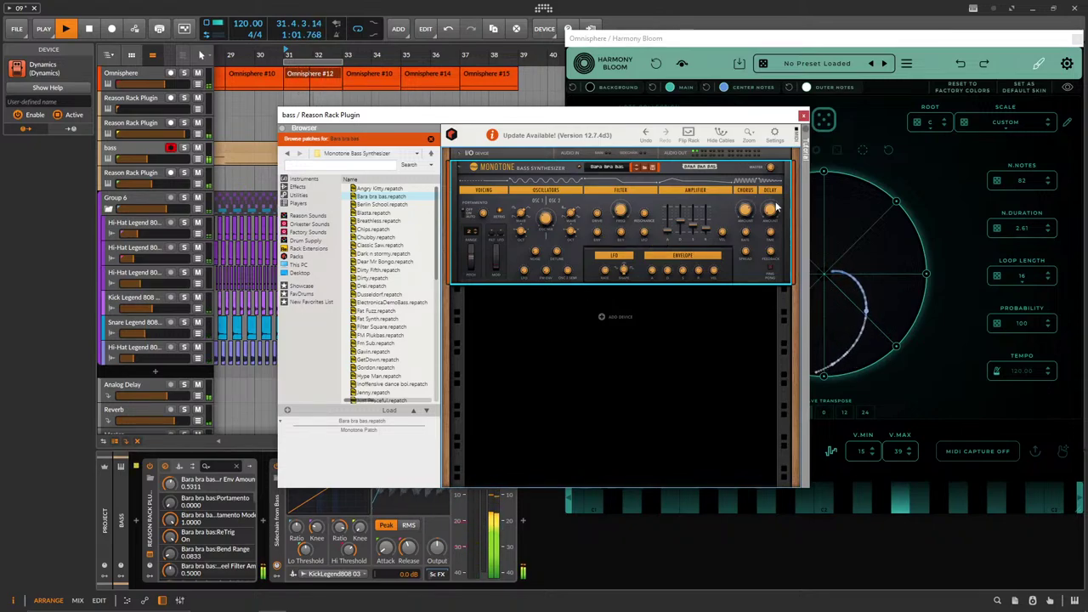
left_click(802, 115)
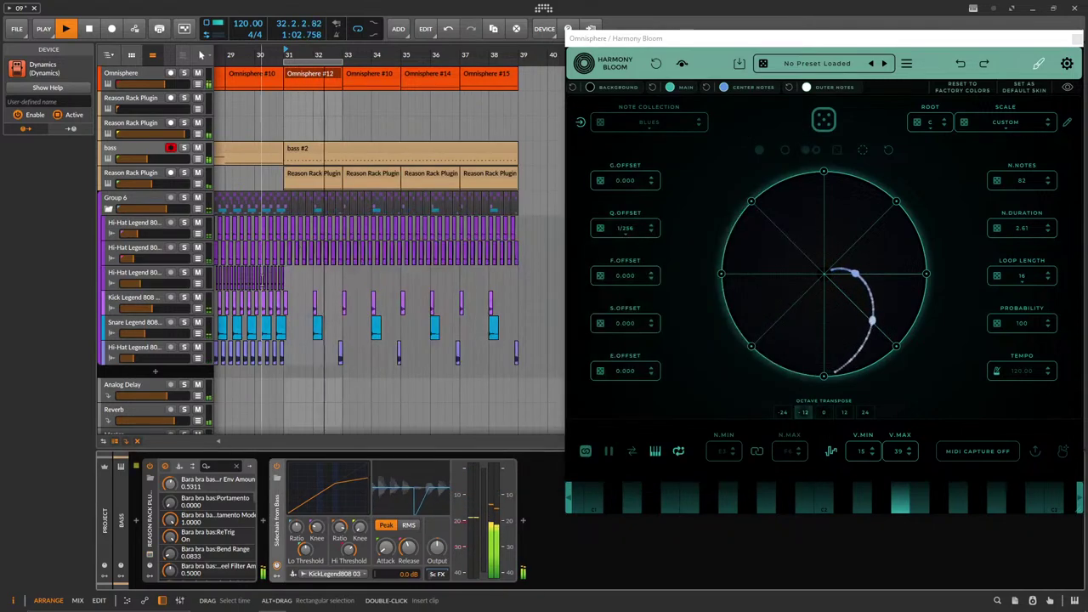
Raise the bass track's Reverb send and the volume of the Reason Rack Plugin track directly below Omnisphere.
left_click(139, 149)
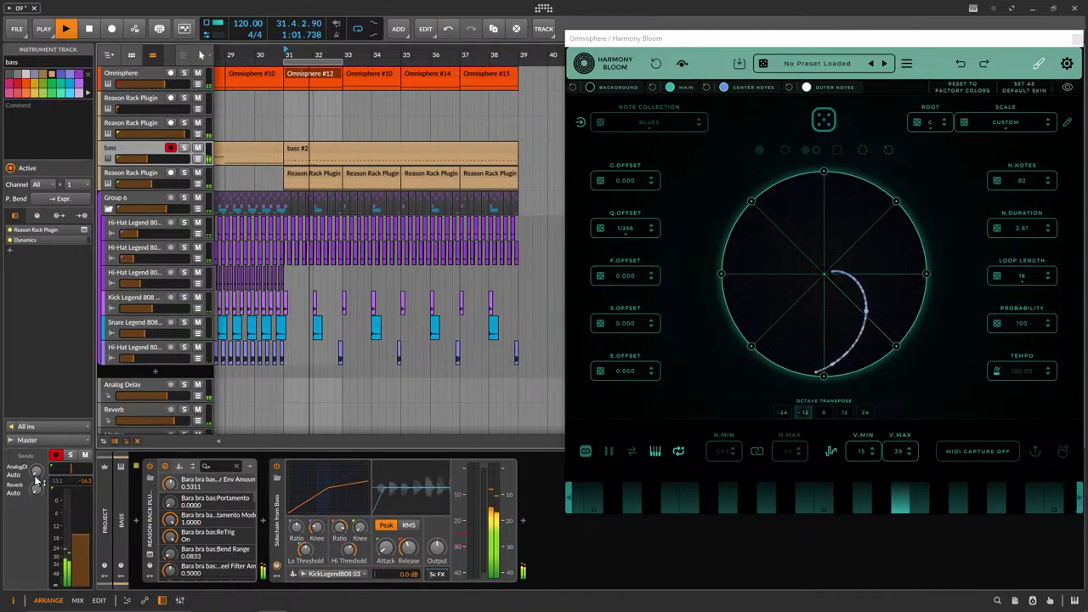
scroll(35, 488, "up", 5)
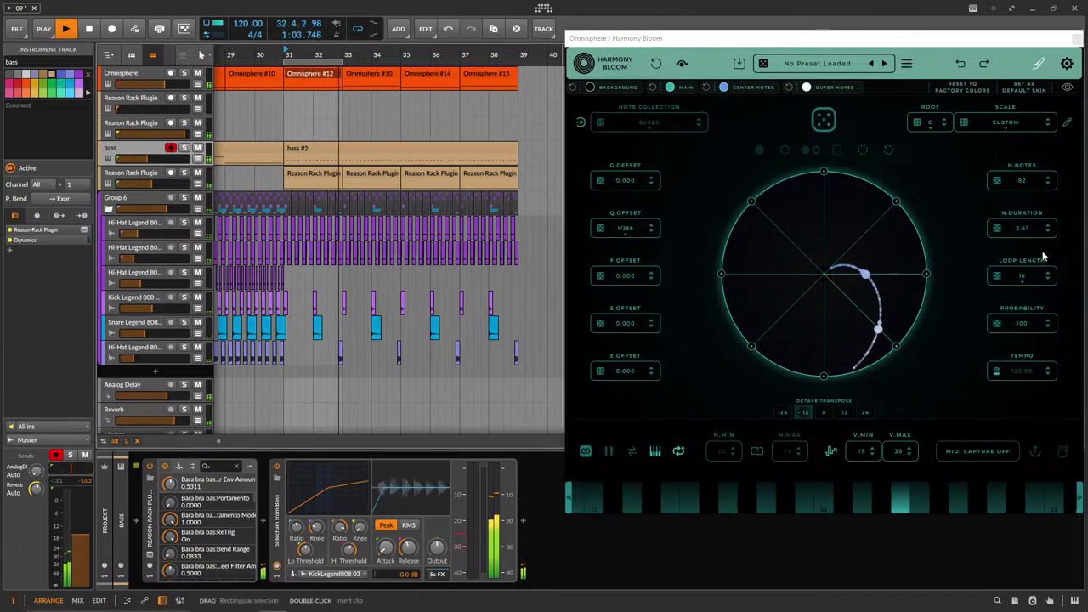
left_click(127, 81)
left_click_drag(137, 112, 163, 111)
left_click(128, 148)
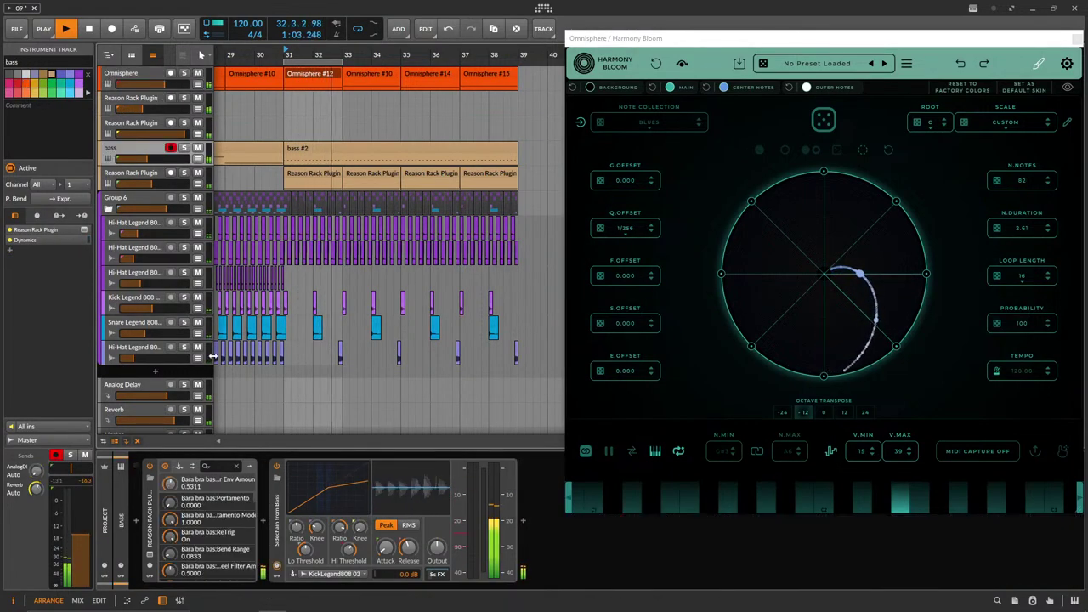
Reopen the bass synth and set its amp decay to about 124 ms, oscillator 2 octave to 0 and amp sustain to about 23%.
left_click(151, 556)
left_click(680, 226)
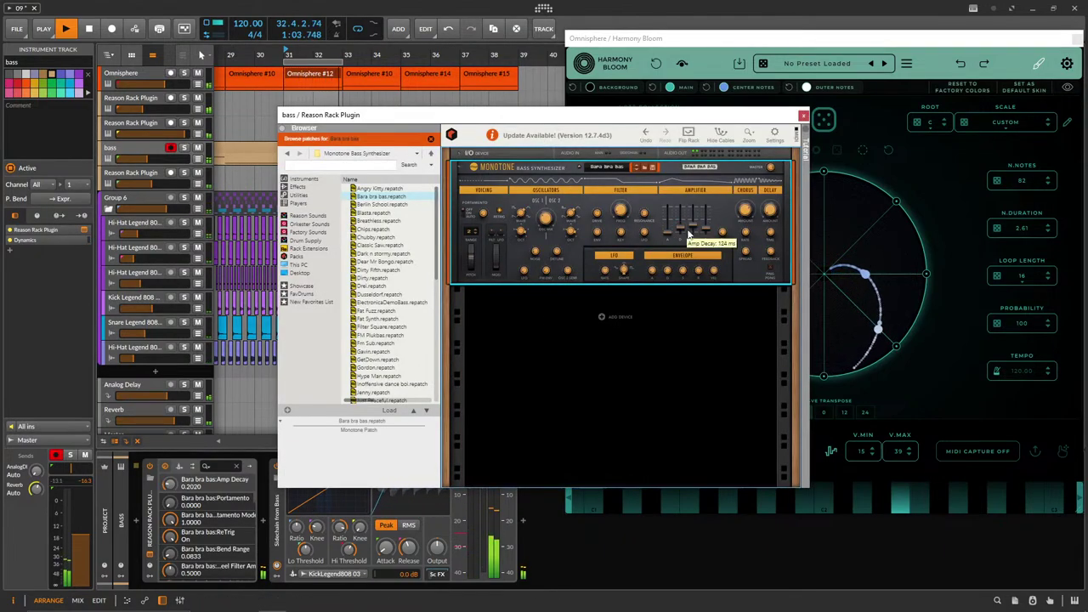
left_click_drag(694, 232, 681, 228)
left_click(574, 227)
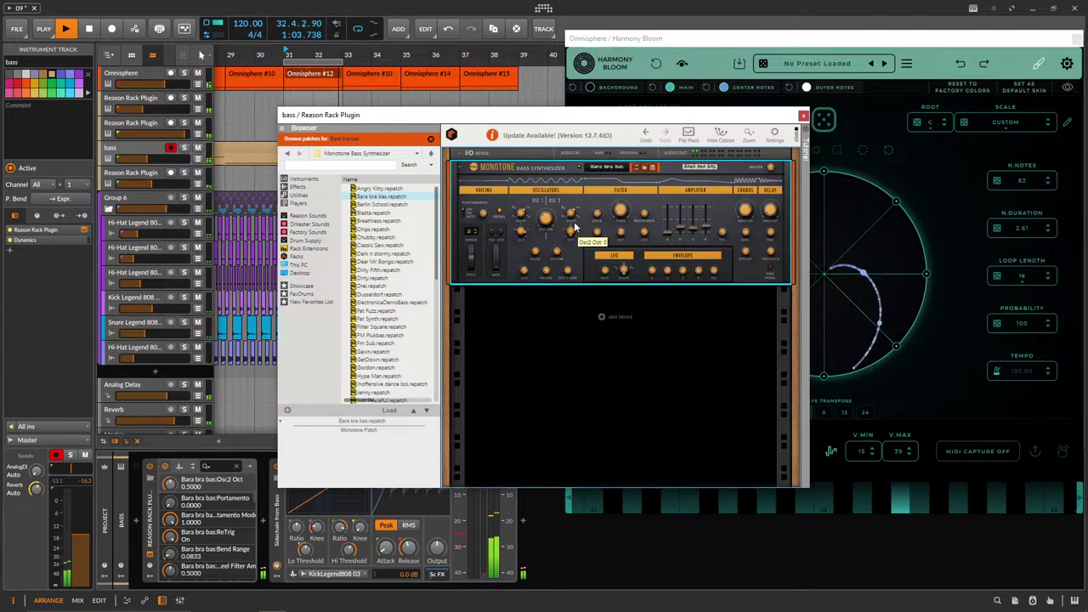
left_click(692, 225)
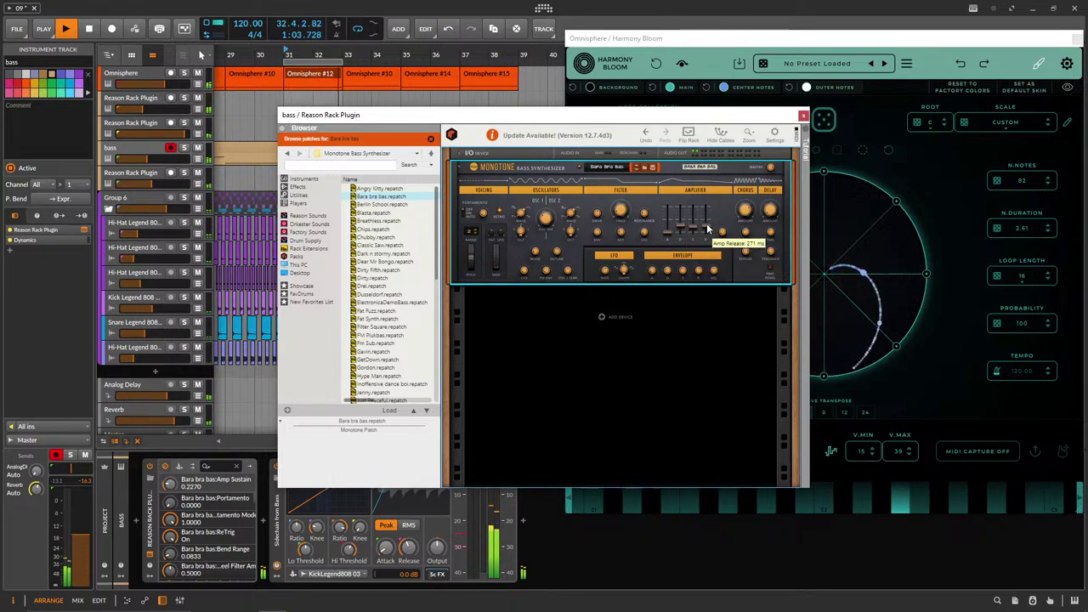
Raise the bass synth's amp release, set its filter envelope amount to 0 and bend range to 12, and close it.
scroll(707, 221, "up", 3)
scroll(691, 223, "up", 3)
left_click(705, 221)
left_click(549, 220)
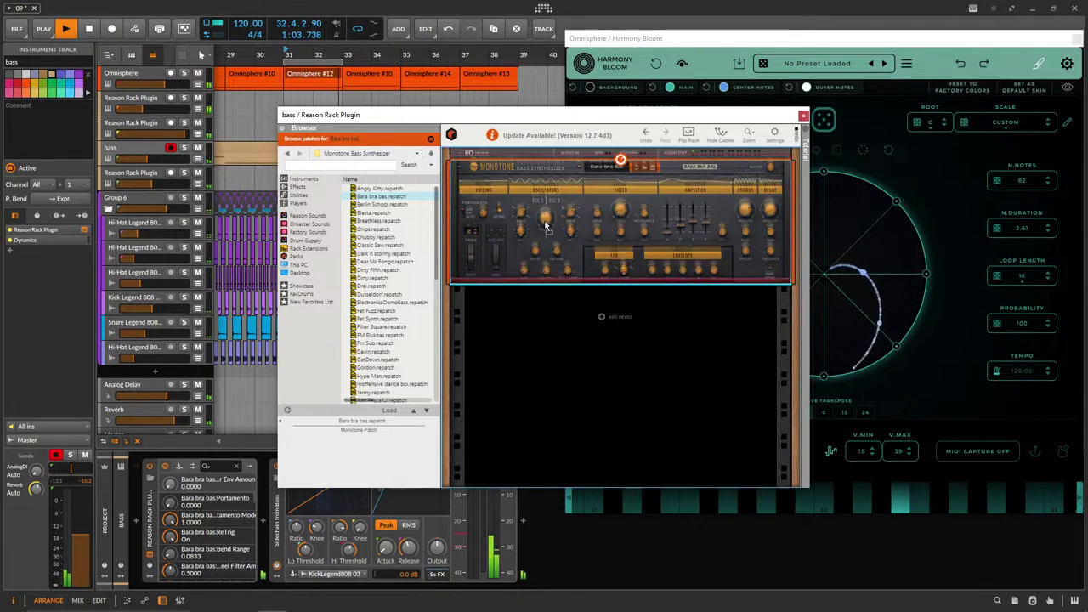
scroll(623, 214, "down", 2)
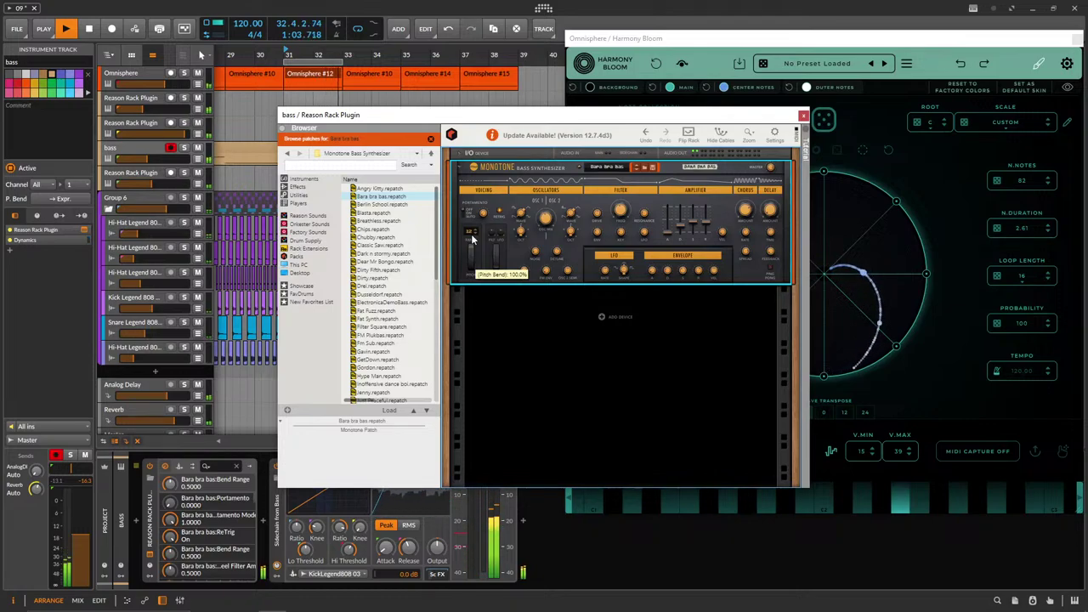
left_click(802, 115)
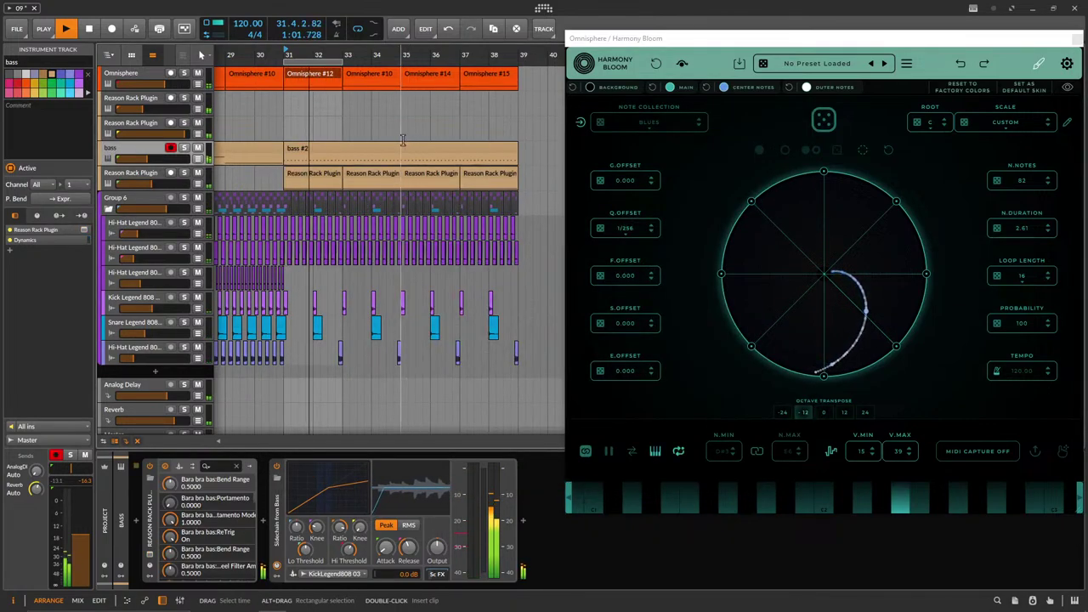
Loop bars 31 to 39, split the bass #2 clip at bars 33 and 35, and open the middle piece for note editing.
left_click_drag(286, 60, 524, 61)
left_click(338, 155)
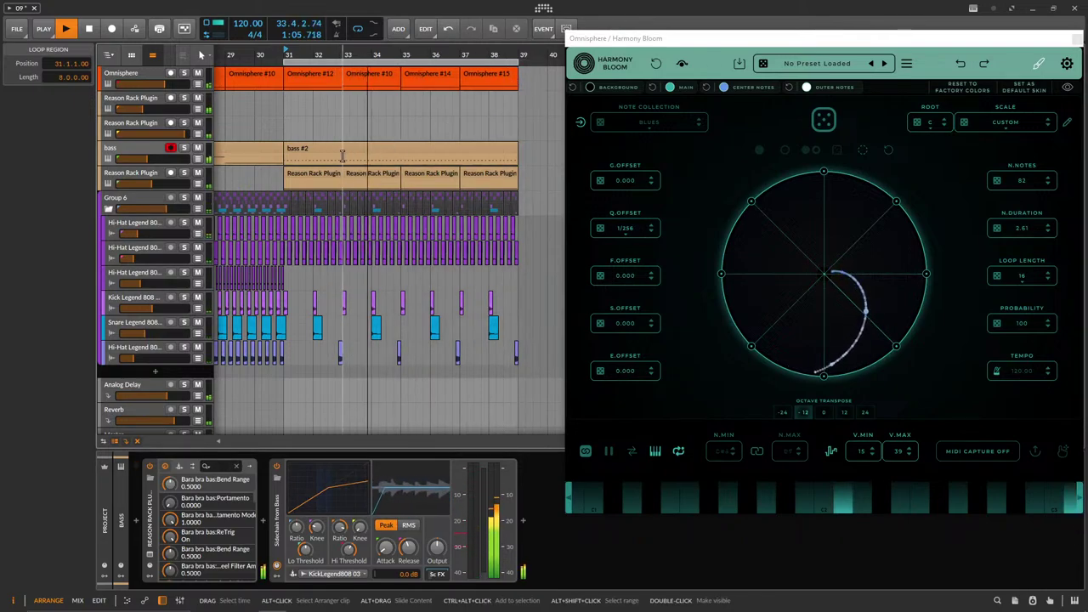
left_click(404, 153)
double_click(378, 149)
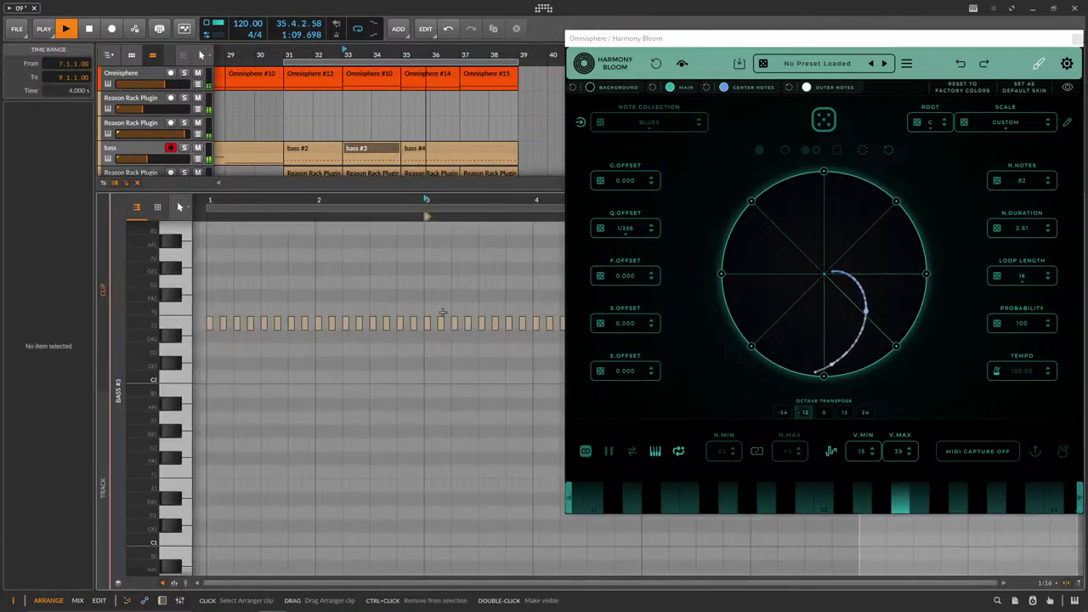
Consolidate the bass clip at bars 33 to 35 and transpose all its notes down to D2.
left_click(377, 148)
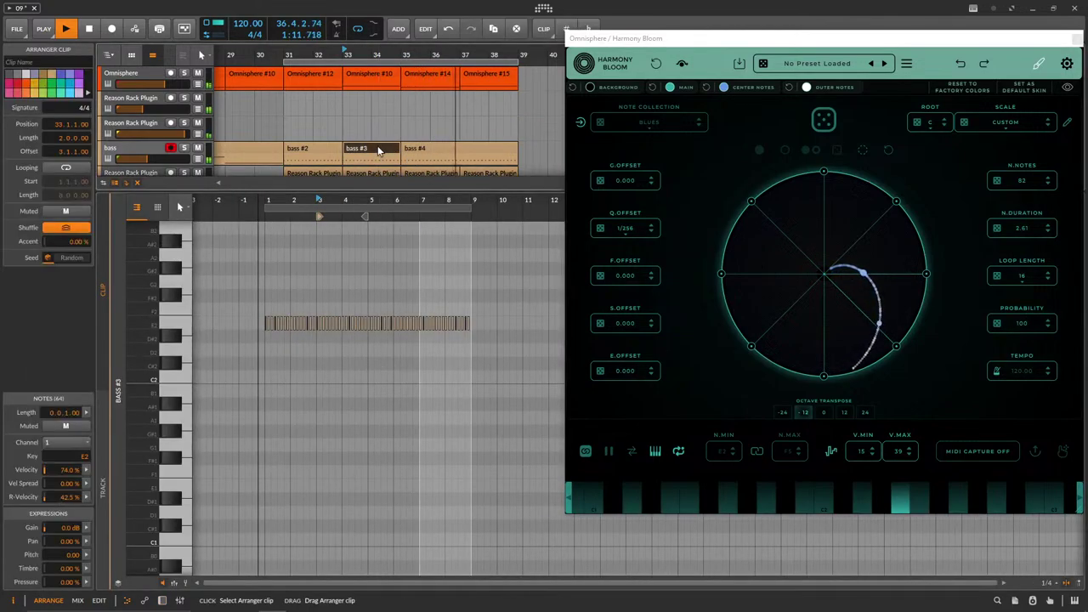
key("ctrl+j")
scroll(332, 364, "down", 4)
scroll(333, 365, "down", 1)
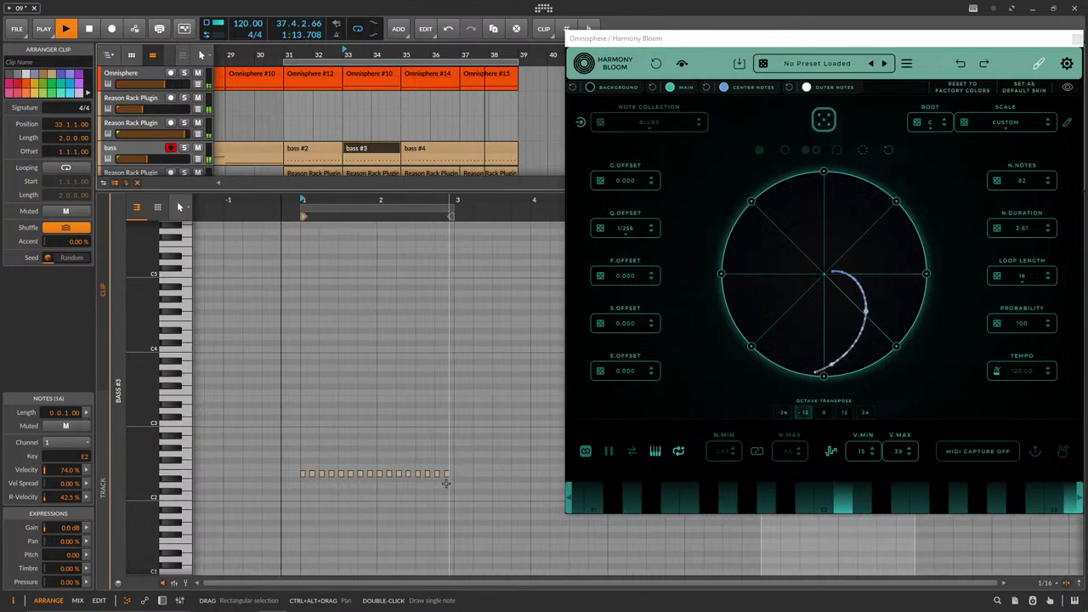
left_click_drag(473, 501, 204, 407)
key("Down")
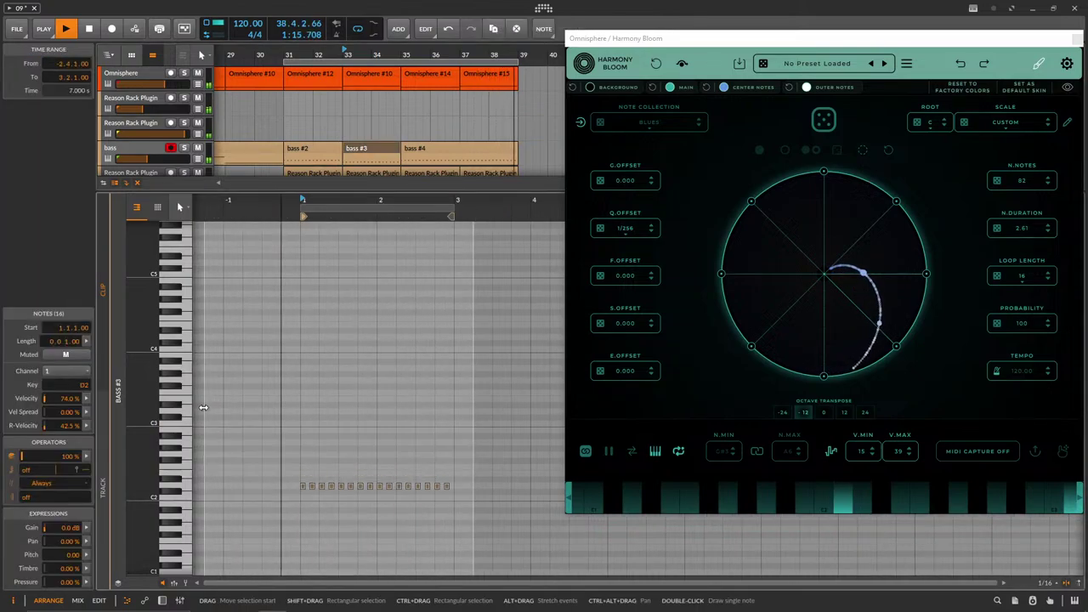
Copy the bass section at bars 25 to 27 over the bass clip at bars 33 to 35.
left_click(323, 150)
left_click(376, 149, "ctrl")
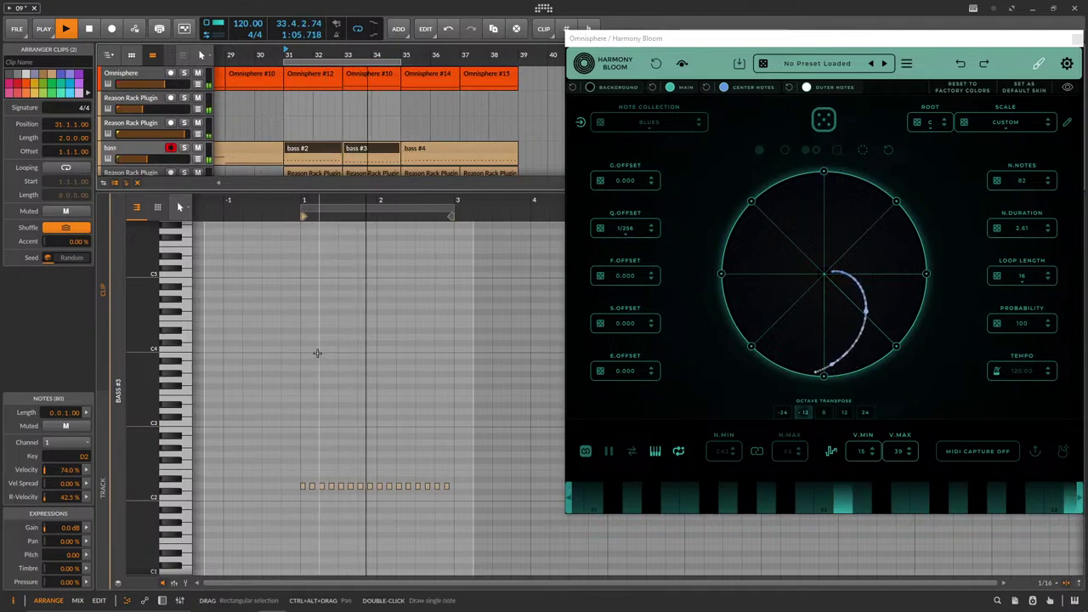
scroll(316, 352, "down", 2)
left_click_drag(467, 513, 212, 416)
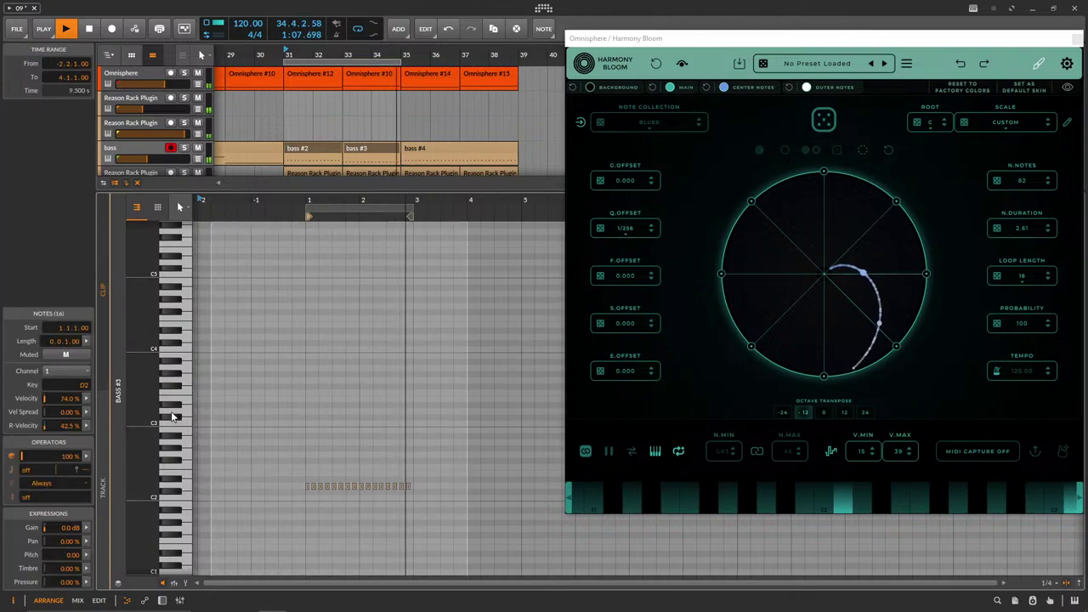
scroll(400, 109, "down", 3)
left_click(276, 154)
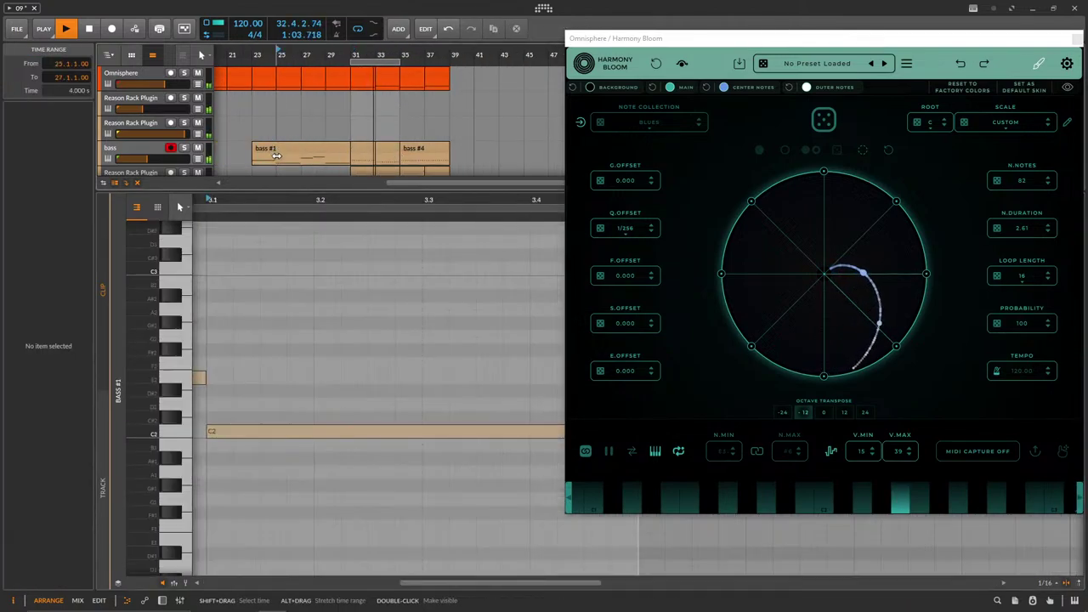
left_click_drag(277, 153, 394, 148)
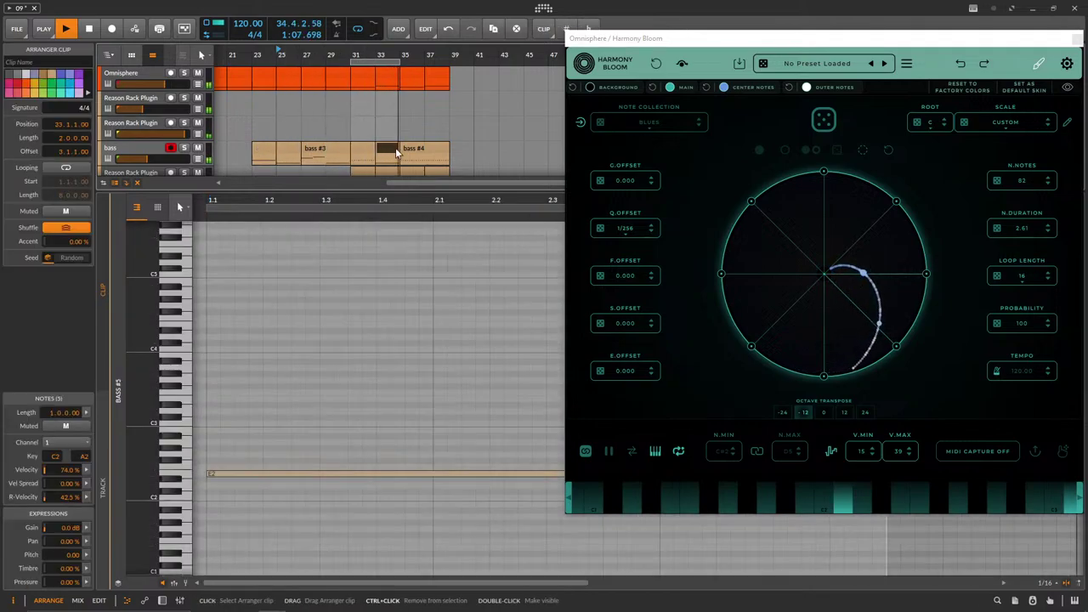
Consolidate the two bass clips spanning bars 31 to 35 and transpose the long C2 note up an octave to C3.
left_click(372, 149)
left_click(388, 144, "shift")
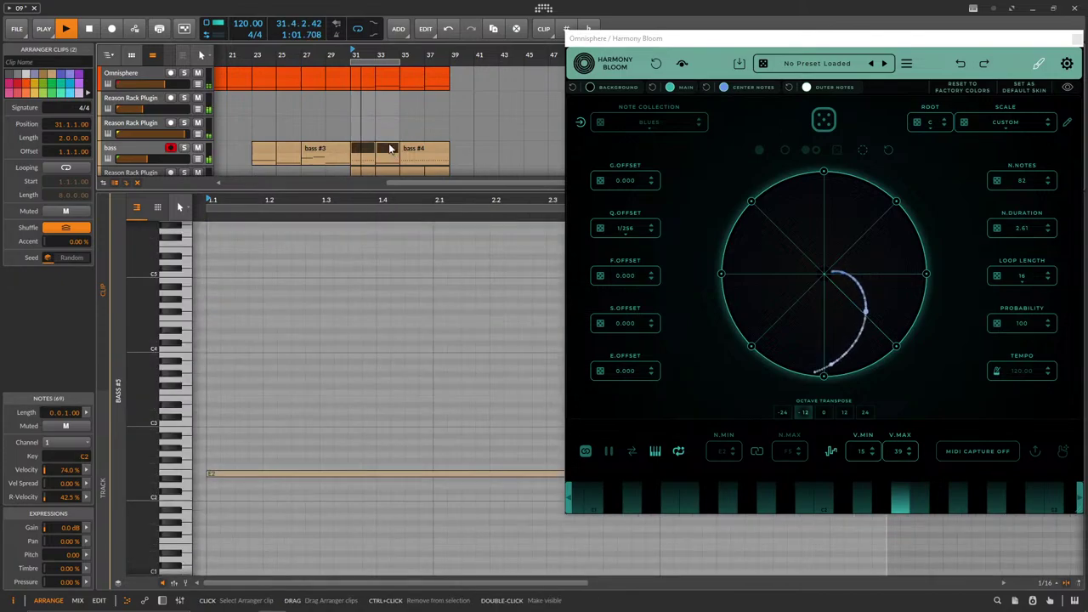
key("ctrl+j")
scroll(331, 387, "down", 5)
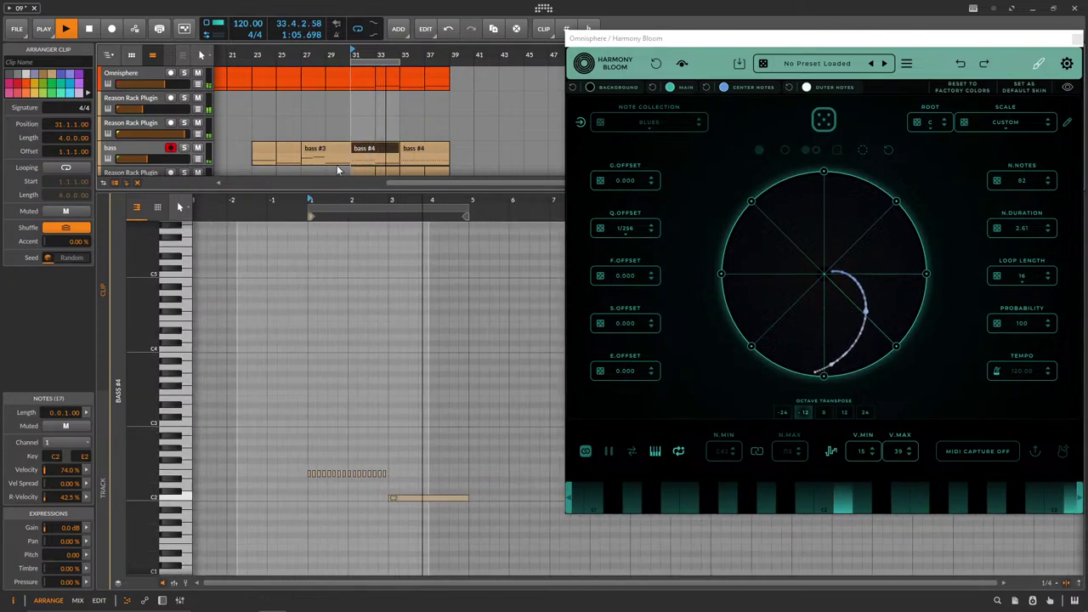
left_click_drag(416, 478, 422, 539)
key("shift+Up")
Try replacing the long C3 note with a copy of the sixteen short notes at the same pitch.
left_click_drag(490, 438, 386, 411)
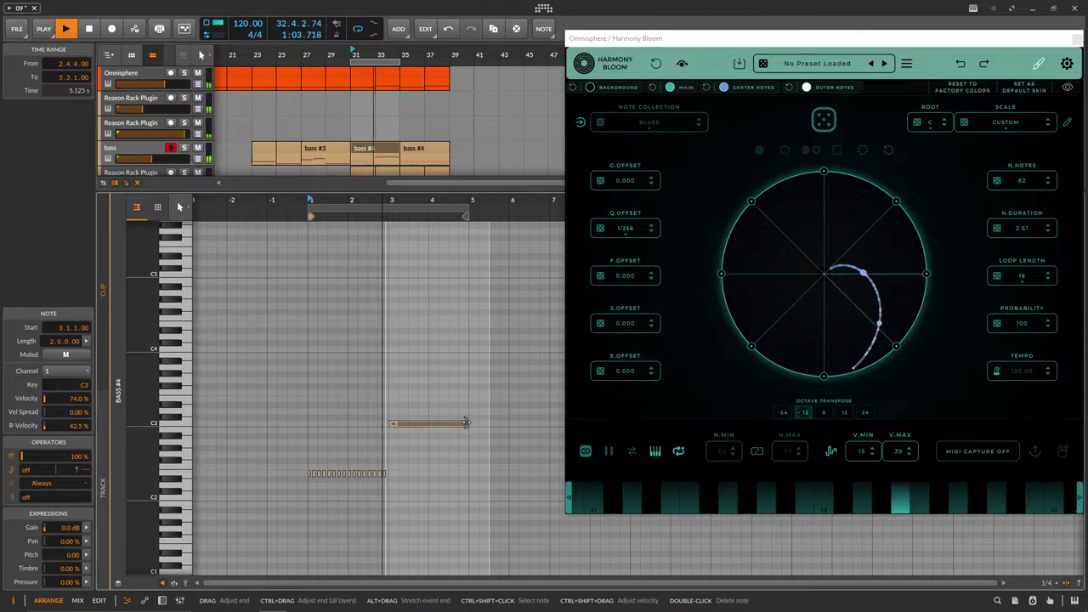
scroll(412, 468, "up", 1)
left_click_drag(393, 494, 383, 423)
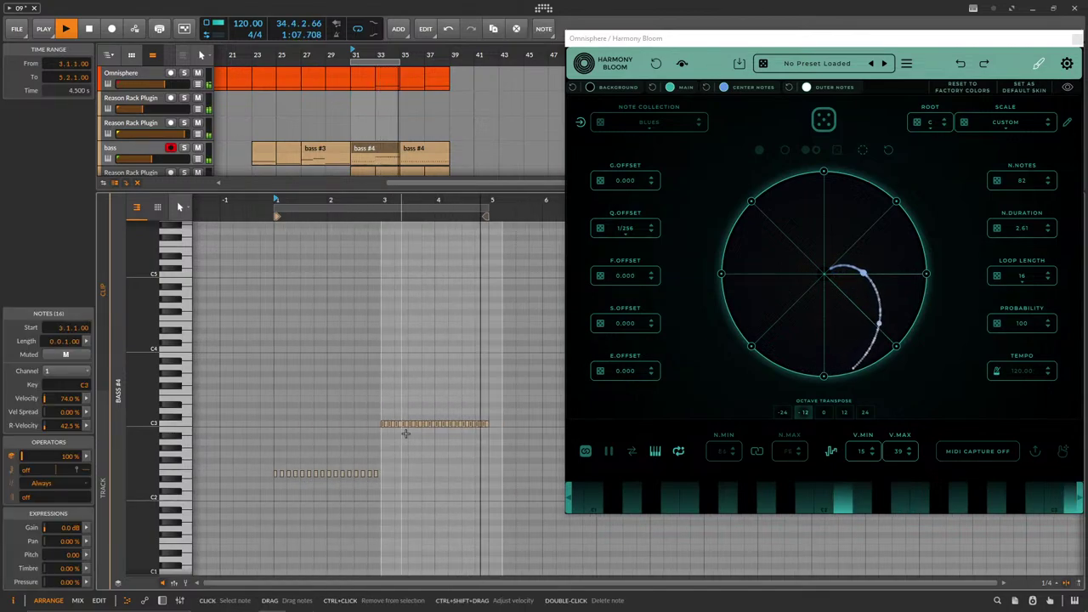
scroll(430, 444, "up", 3)
scroll(428, 445, "down", 2)
key("ctrl+z")
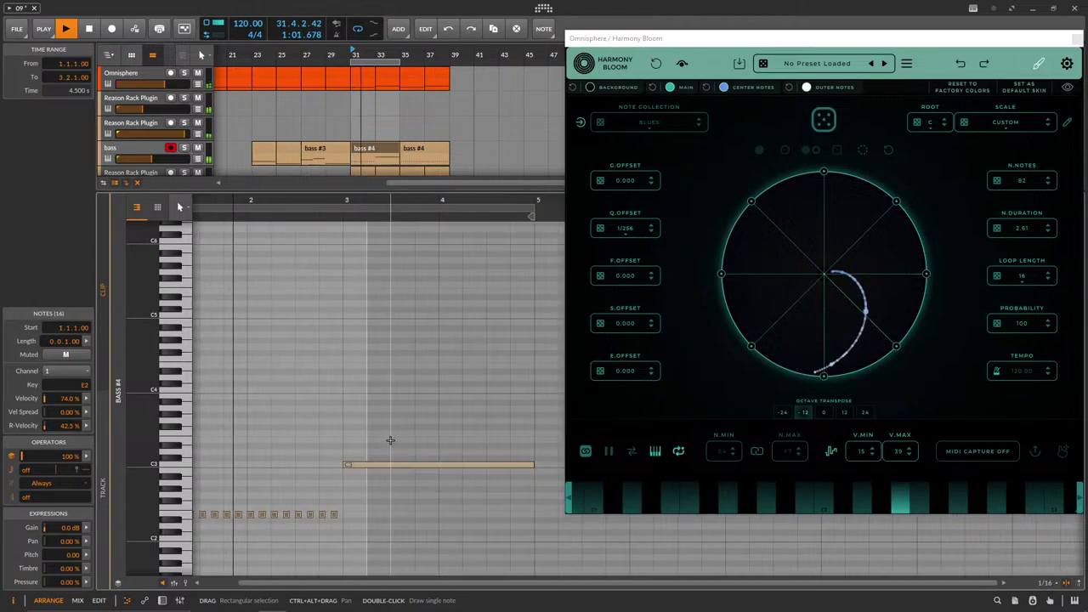
Replace the long C3 note in the bass clip with copies of the sixteen short notes, starting at bar 3 and pitched to C3.
scroll(395, 435, "down", 3)
left_click_drag(393, 527, 377, 476)
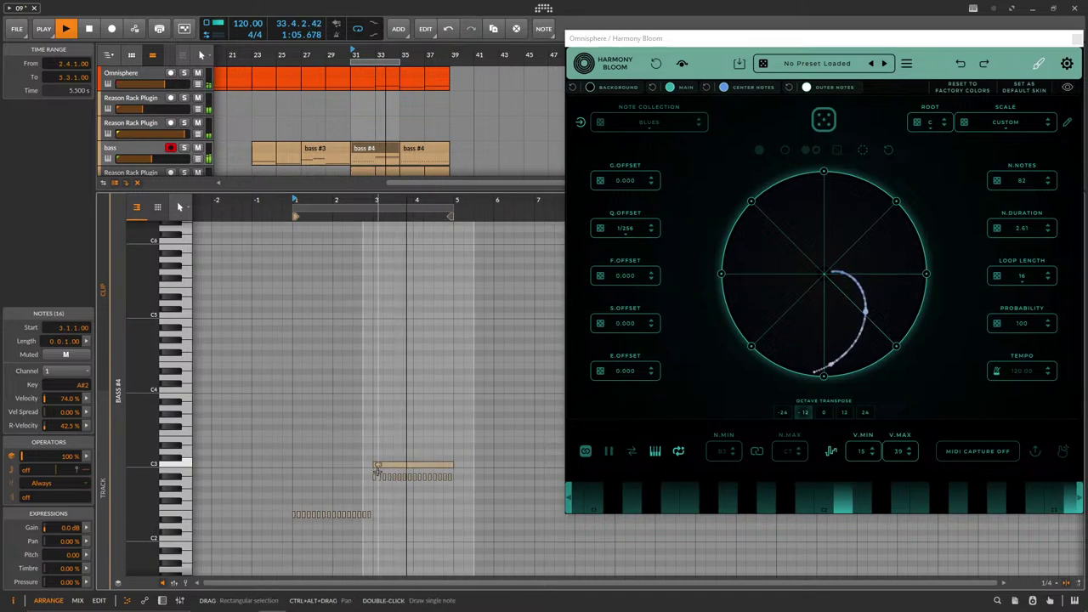
left_click_drag(470, 471, 432, 454)
key("Delete")
left_click_drag(483, 491, 339, 430)
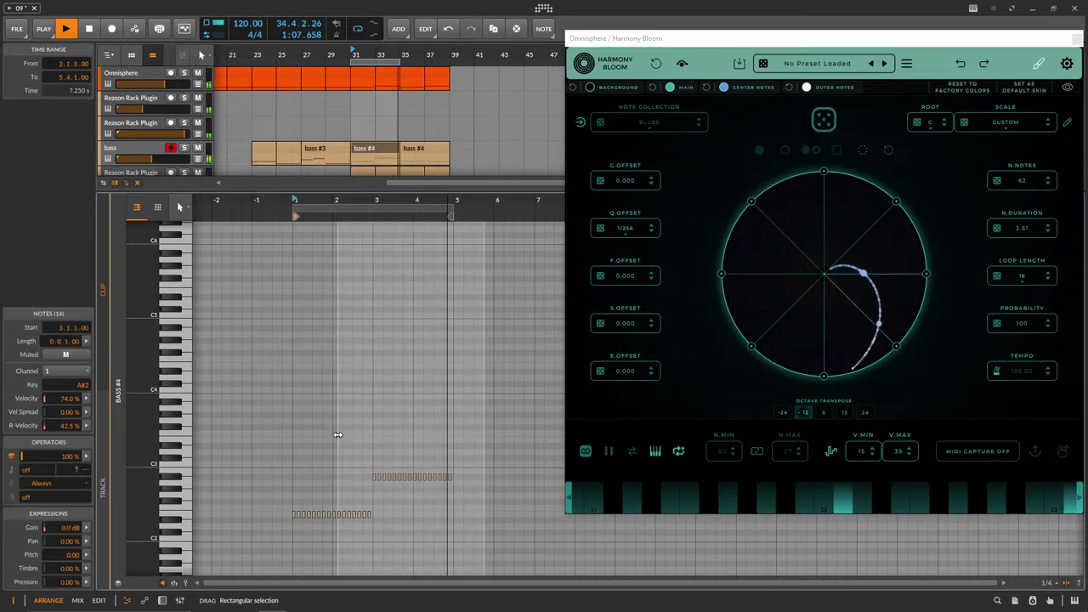
key("Up")
key("Up")
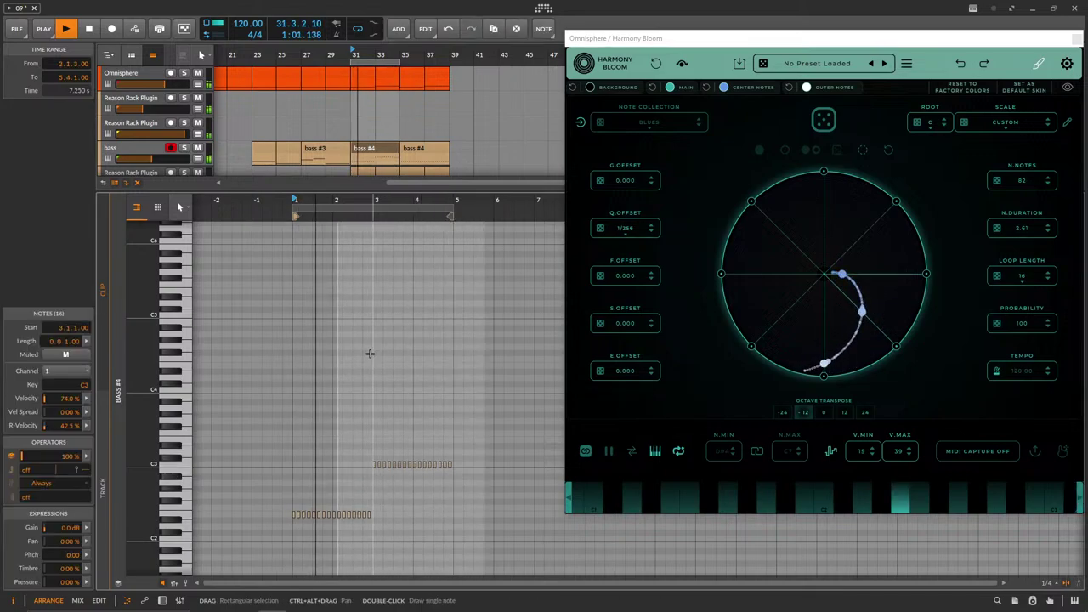
Lower the bass track's volume slightly and enlarge the arrangement area above the note editor.
left_click(384, 149)
left_click_drag(151, 159, 149, 159)
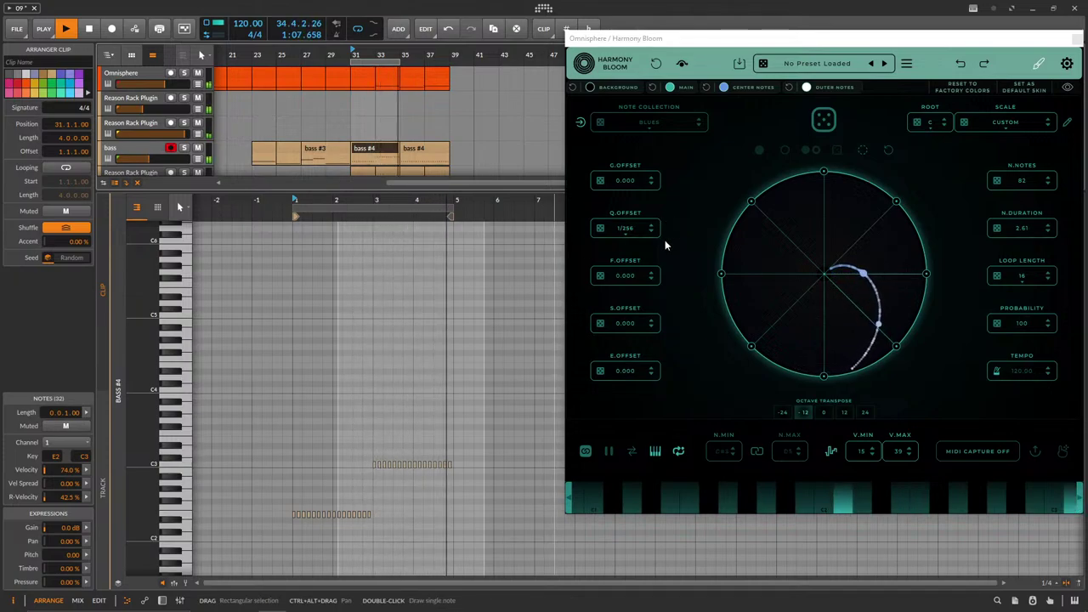
left_click(399, 182)
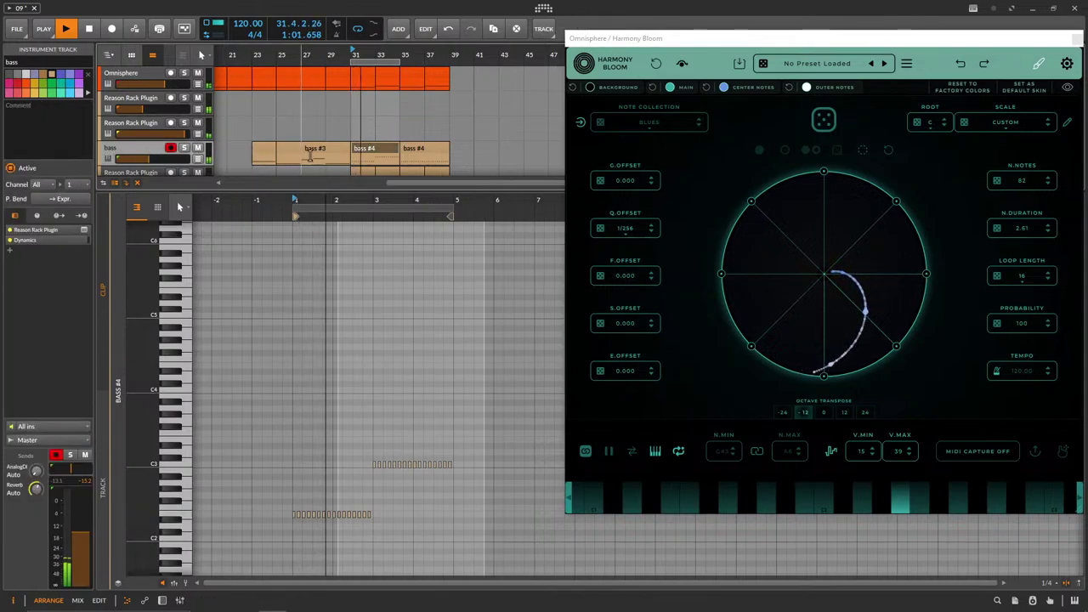
left_click_drag(396, 190, 417, 349)
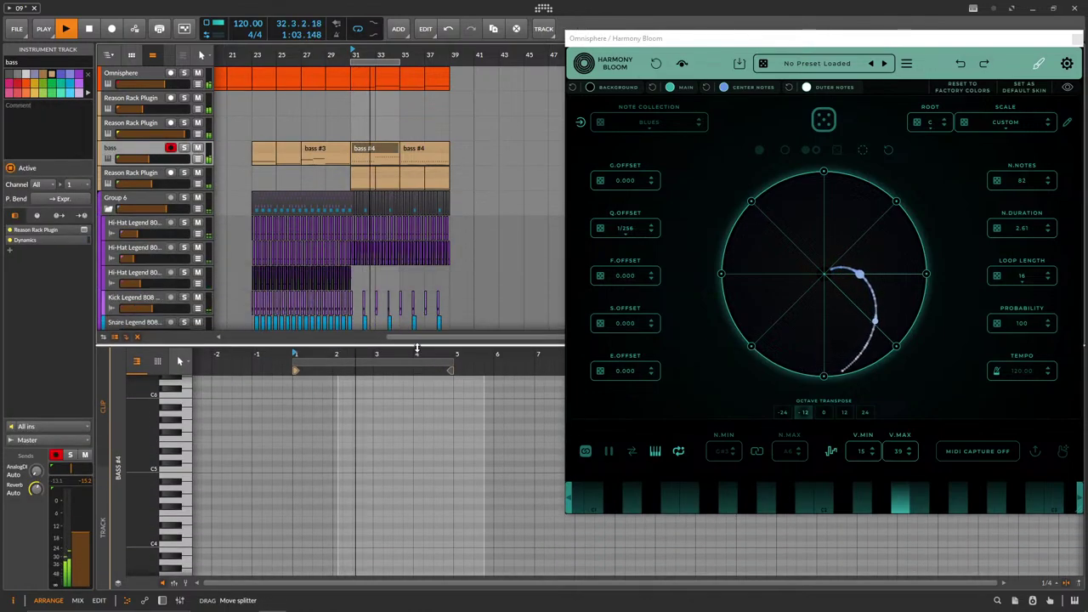
Reopen the bass synth and set its portamento to 25%, oscillator mix to about 28% and amp sustain to about 44%.
double_click(168, 158)
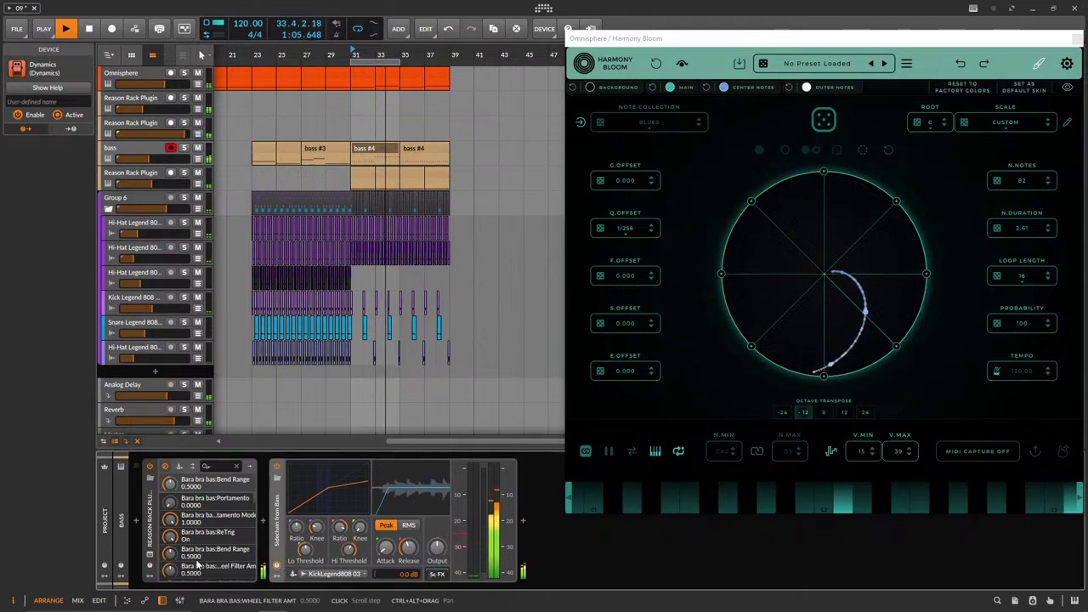
left_click(148, 560)
left_click(710, 240)
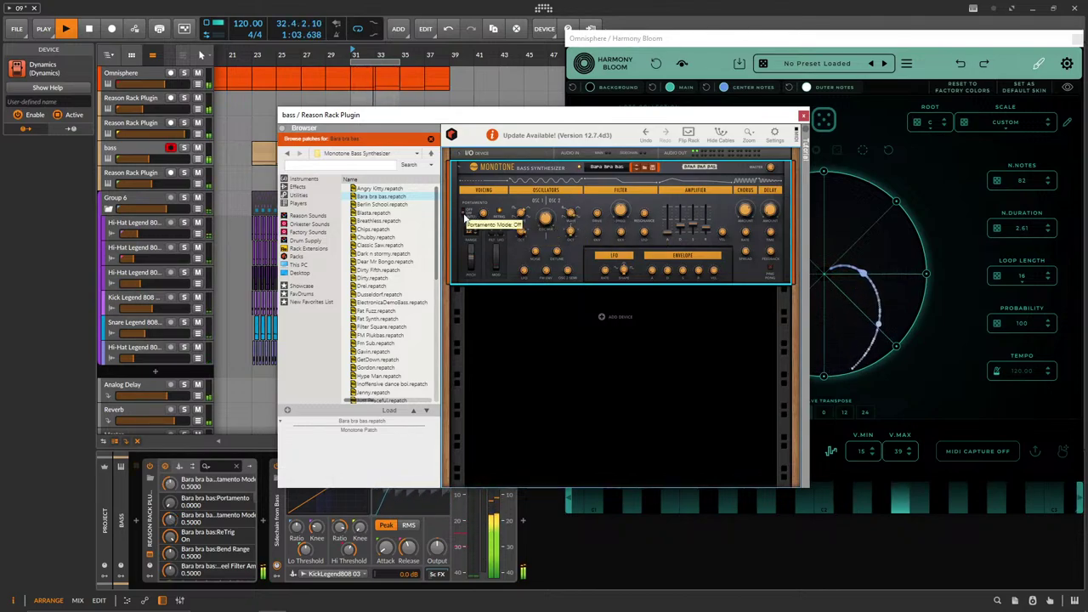
left_click_drag(485, 213, 487, 209)
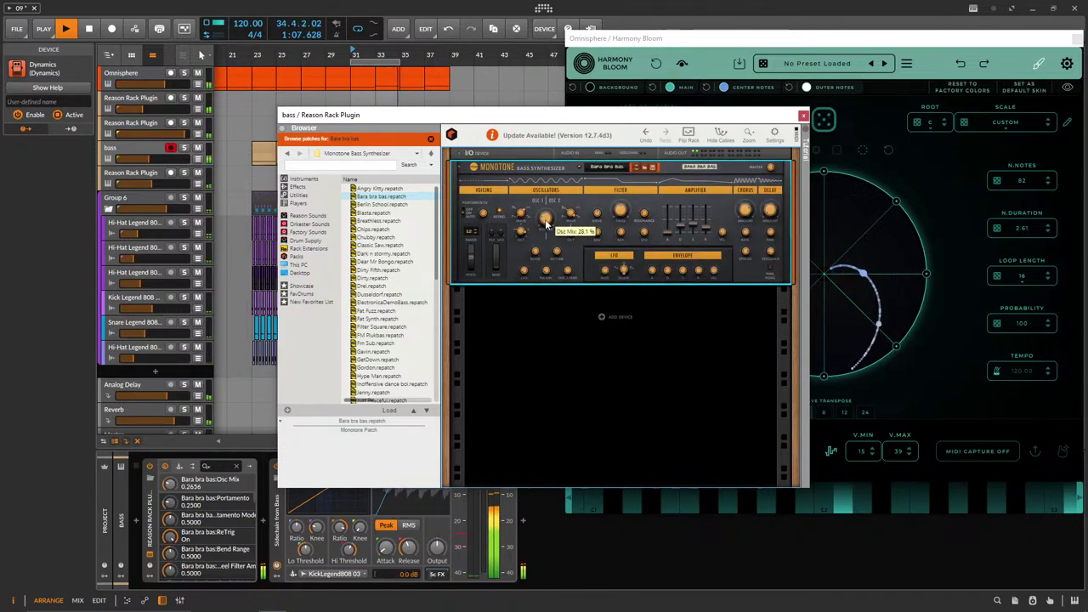
left_click_drag(546, 220, 547, 222)
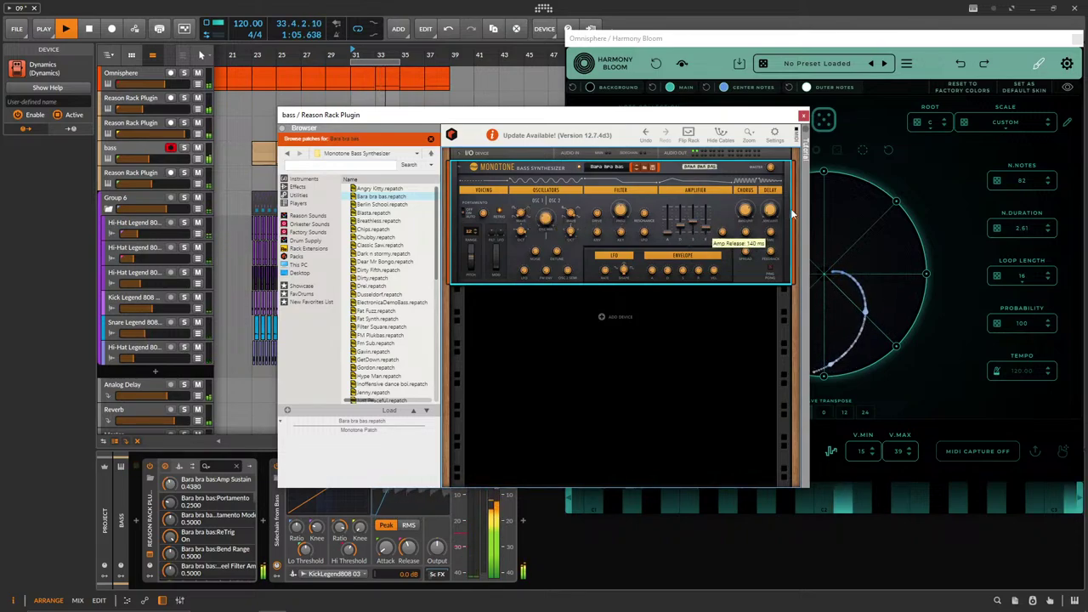
Set Harmony Bloom's loop length to 32, and the bass synth's filter frequency to about 519 Hz and oscillator 2 octave to -1.
left_click(1050, 292)
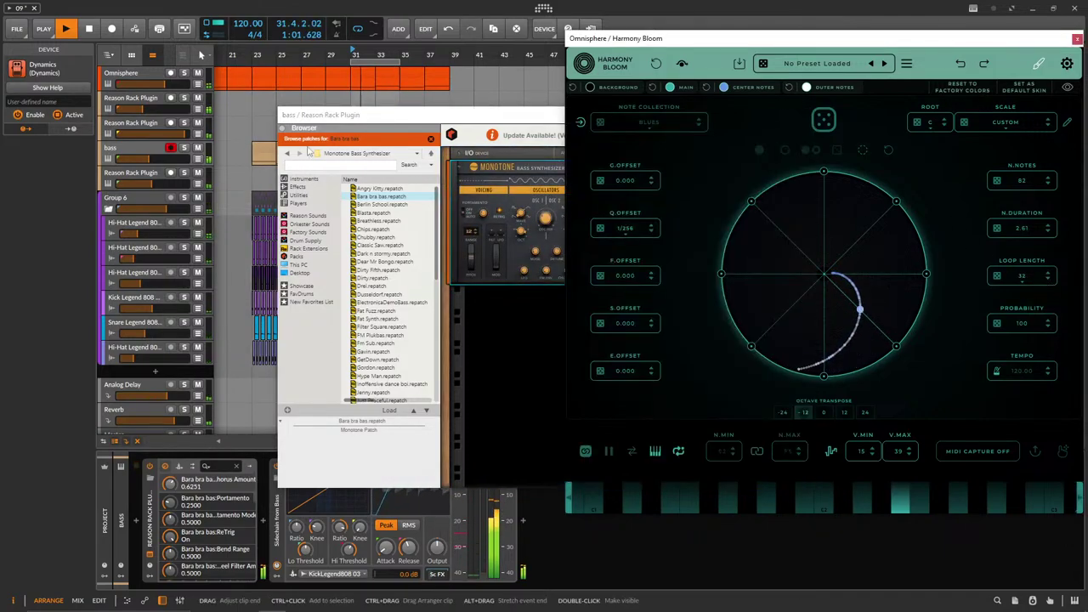
left_click(379, 118)
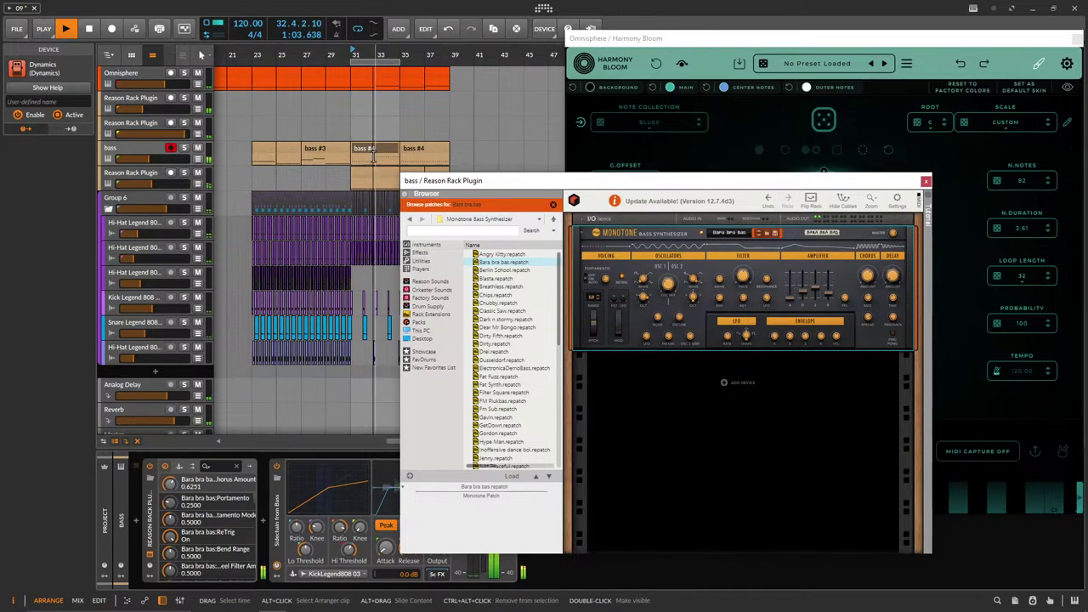
left_click(743, 277)
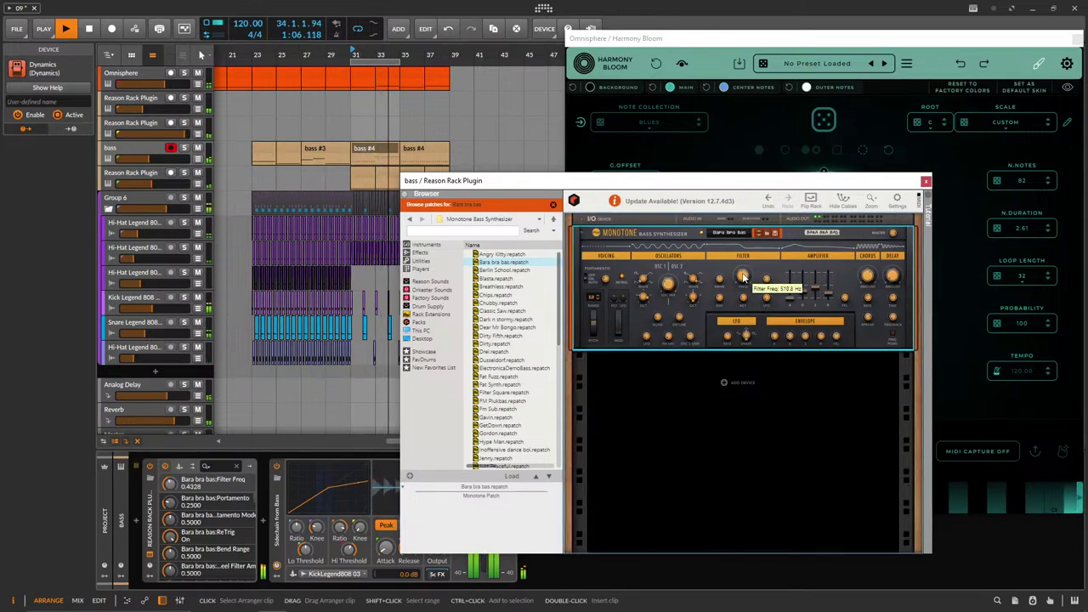
left_click(694, 301)
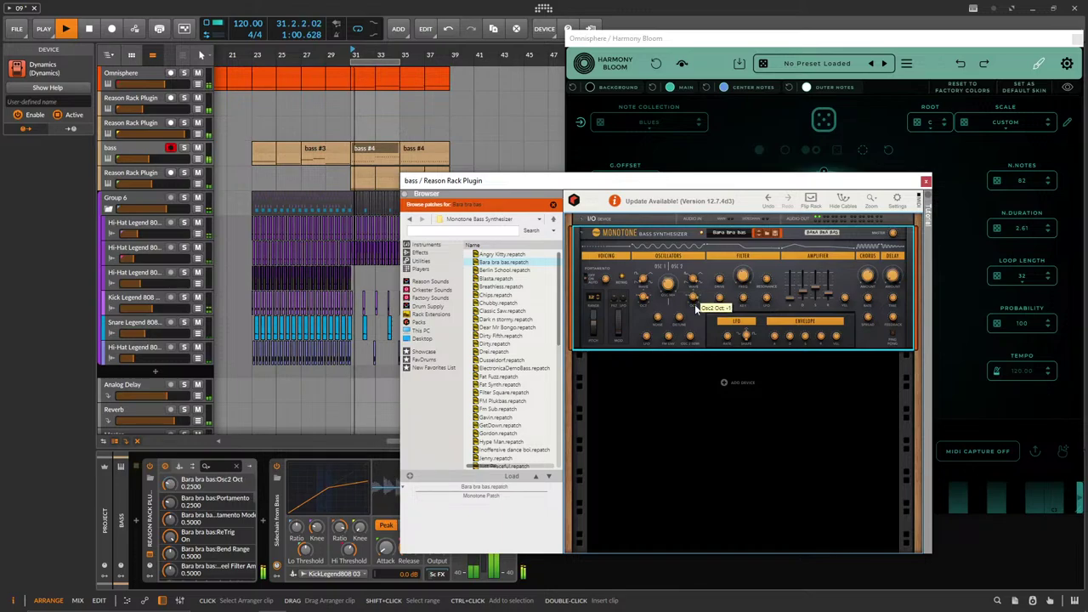
Loop bars 31 to 33, turn the Reason Rack track above the bass fully down and the one below to about -14.4 dB.
left_click(365, 149)
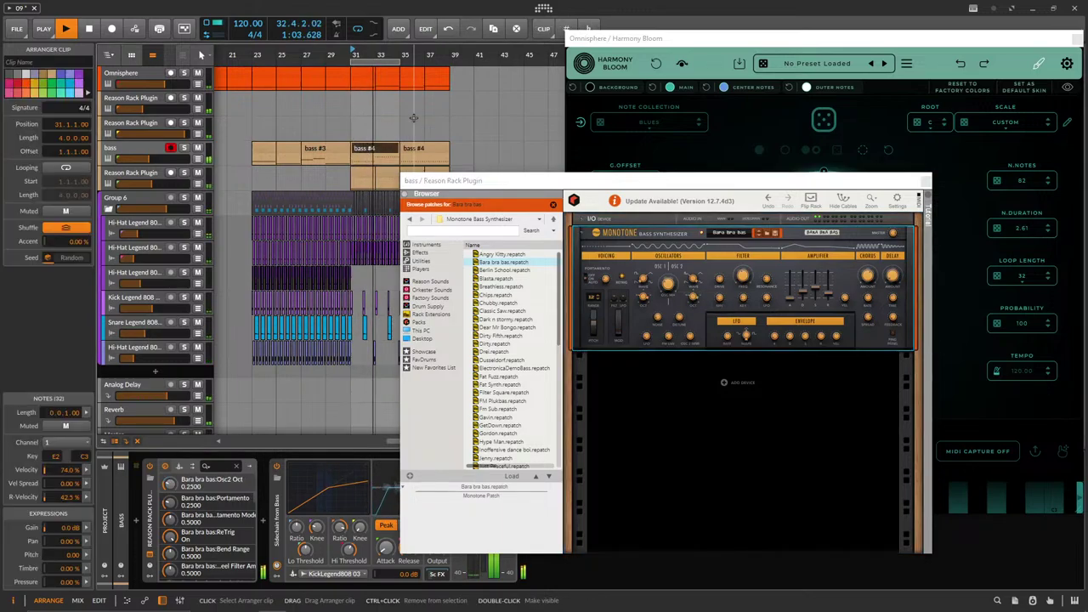
left_click(368, 156)
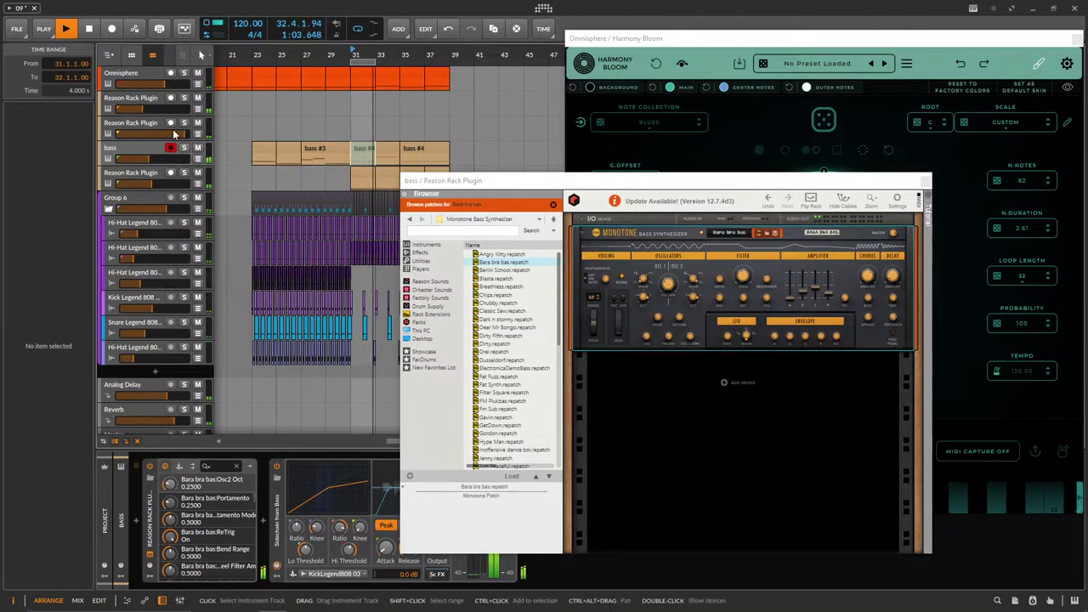
left_click_drag(163, 133, 117, 133)
left_click_drag(151, 184, 150, 183)
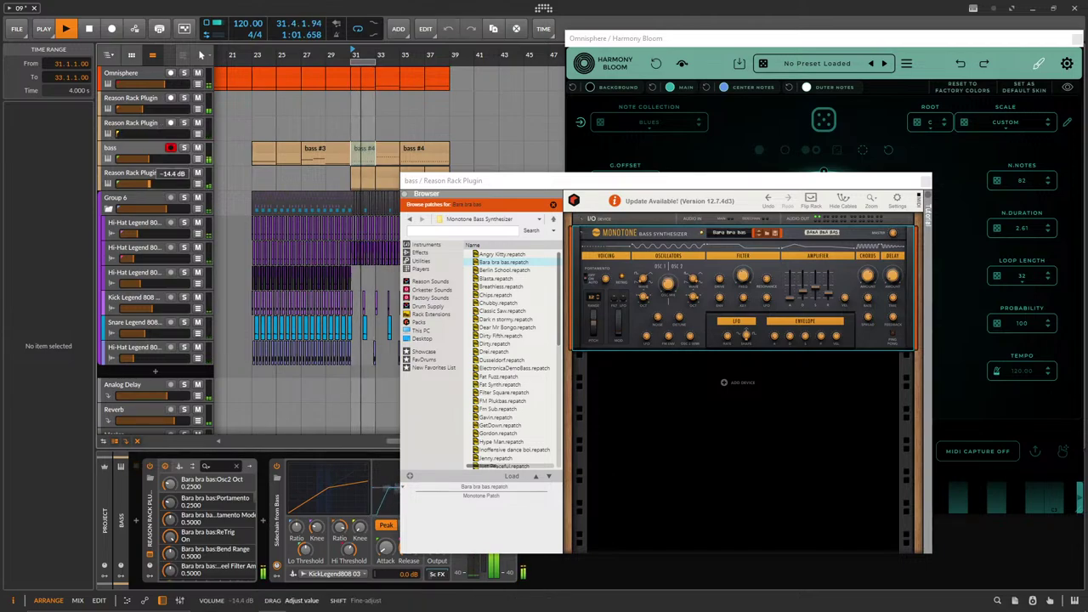
Close the bass synth, move Harmony Bloom aside, and lower the Reason Rack tracks directly below the bass and below Omnisphere.
left_click_drag(711, 187, 400, 160)
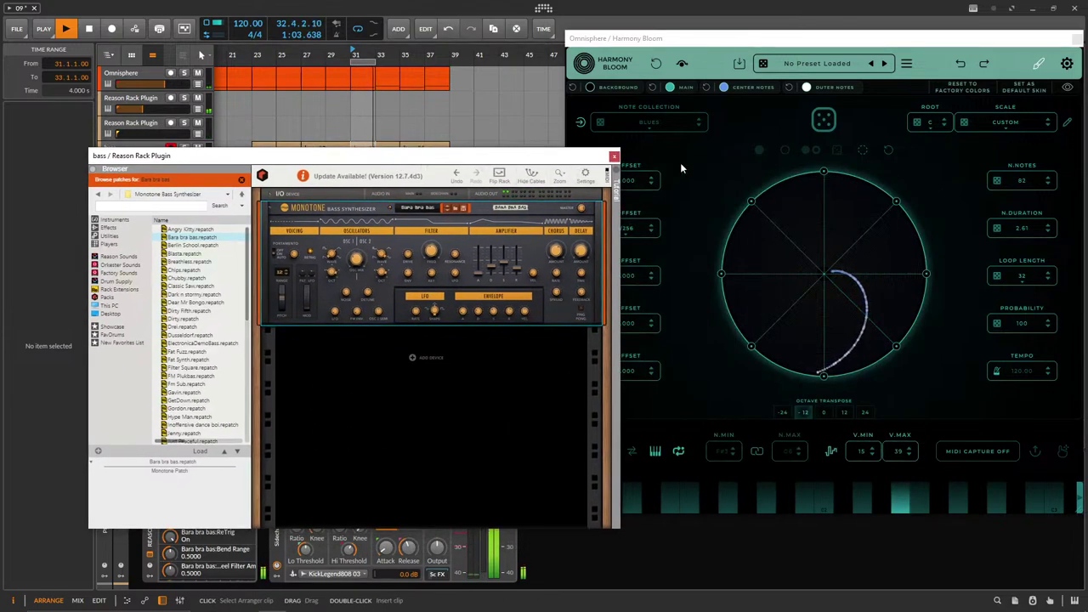
left_click(614, 156)
left_click_drag(757, 40, 647, 38)
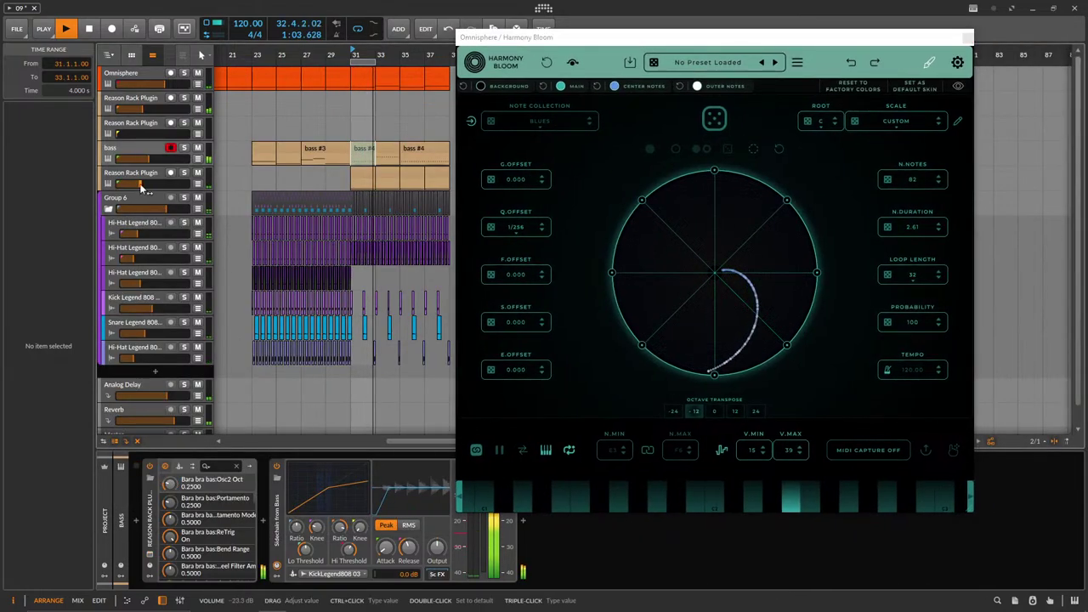
left_click(141, 178)
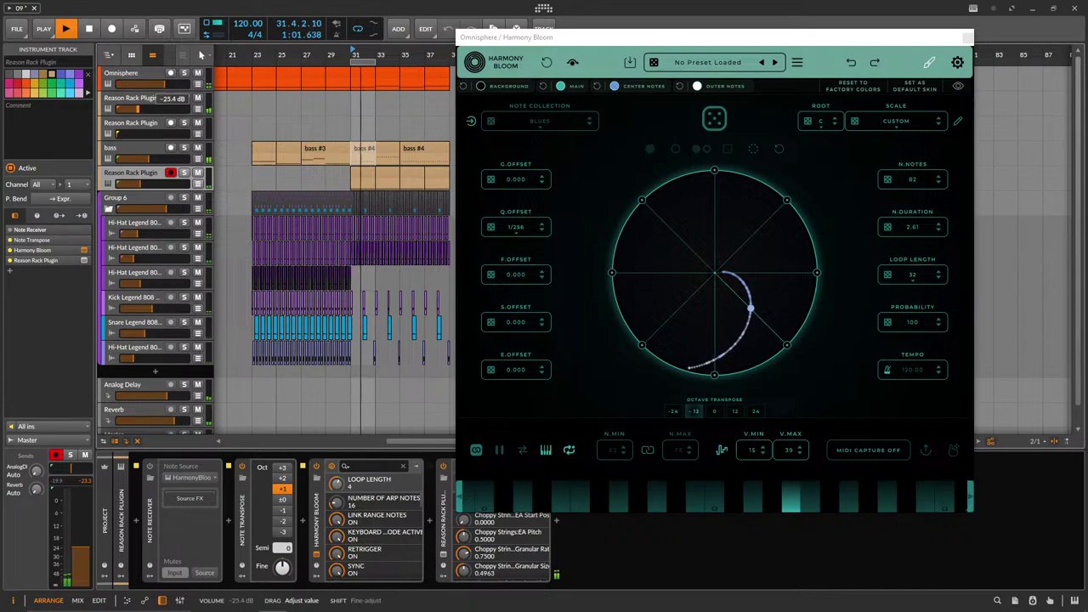
left_click_drag(134, 109, 131, 109)
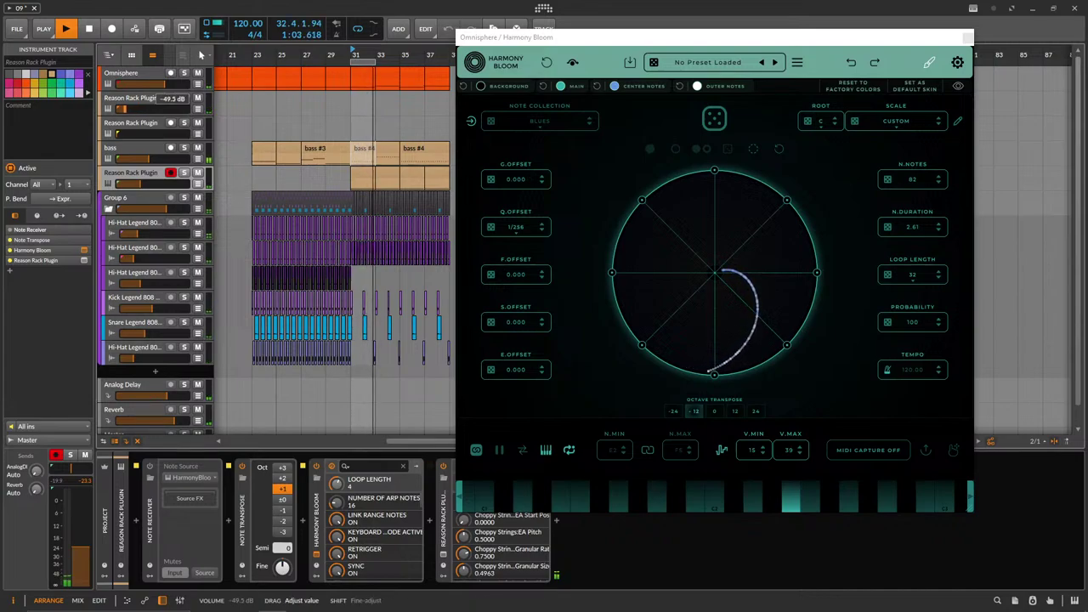
Reopen the bass synth, set its filter envelope amount to 0%, and close it.
left_click(146, 150)
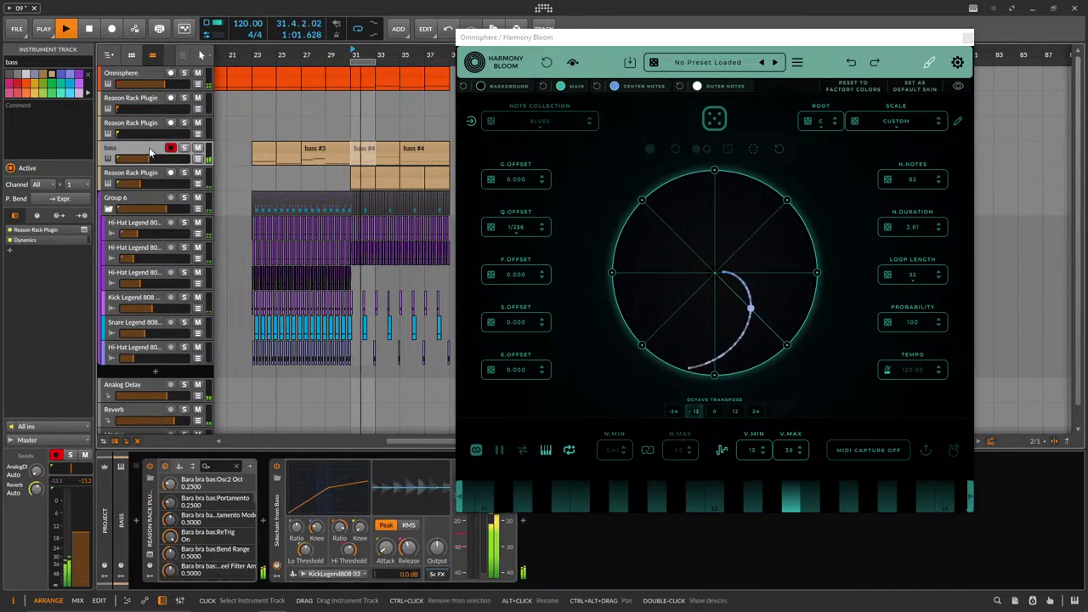
left_click(149, 554)
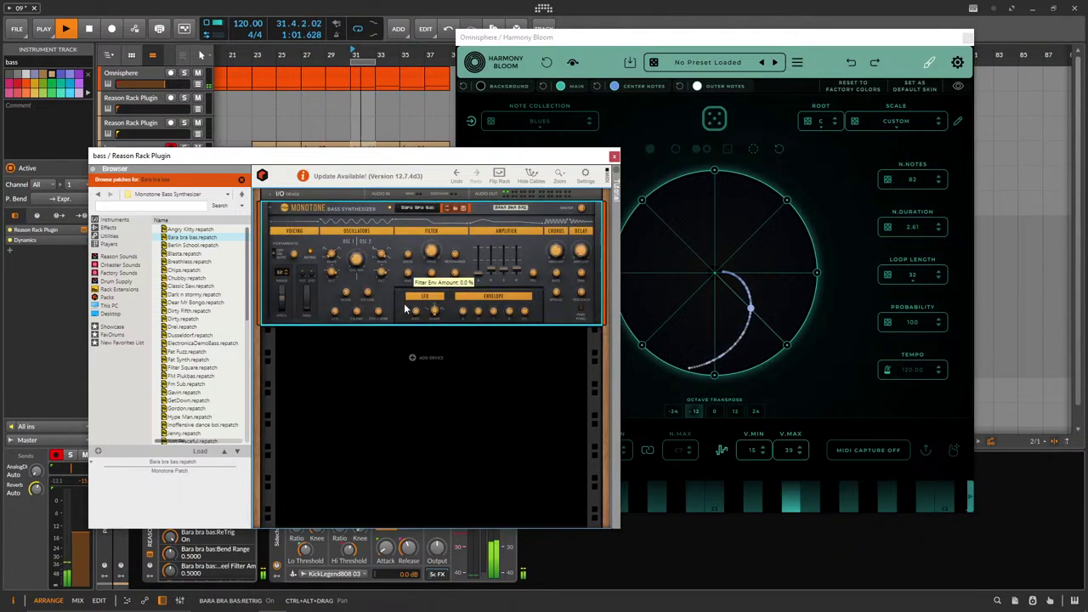
left_click(615, 156)
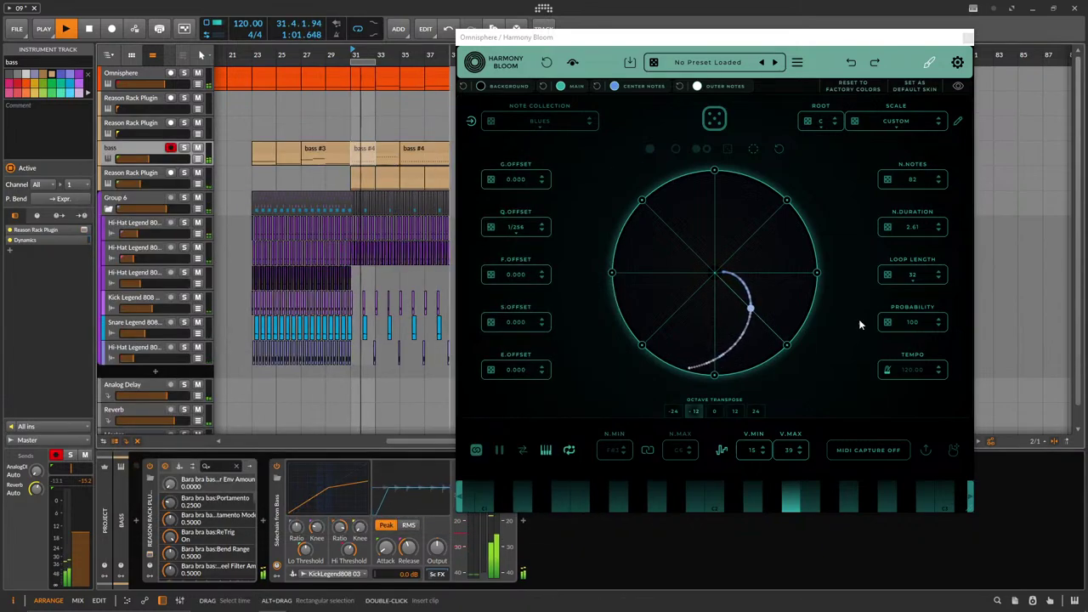
Open Harmony Bloom on the Reason Rack track directly below the bass.
left_click(157, 77)
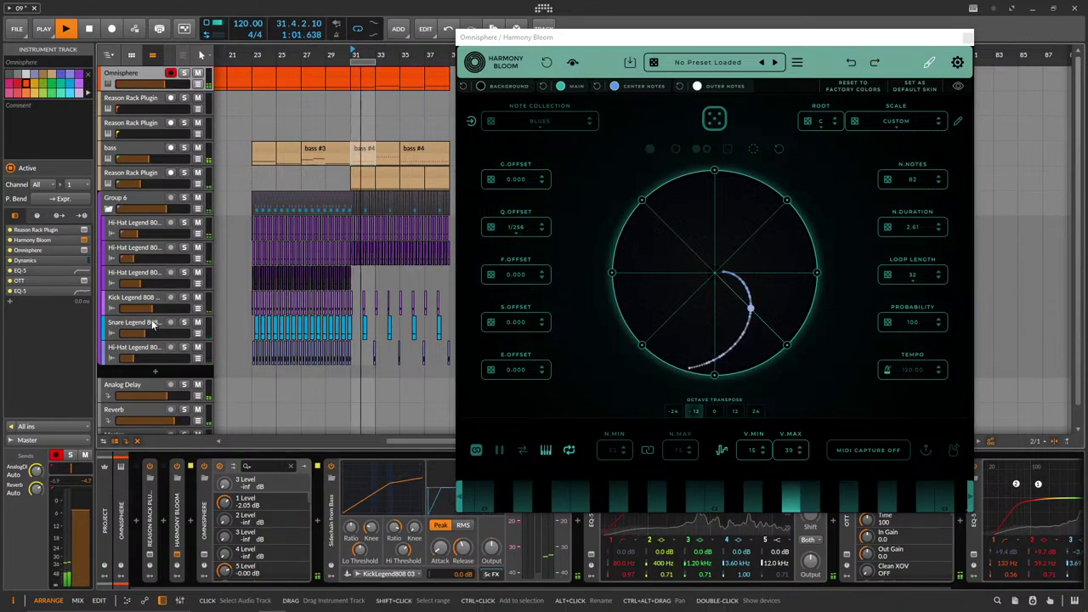
left_click(143, 185)
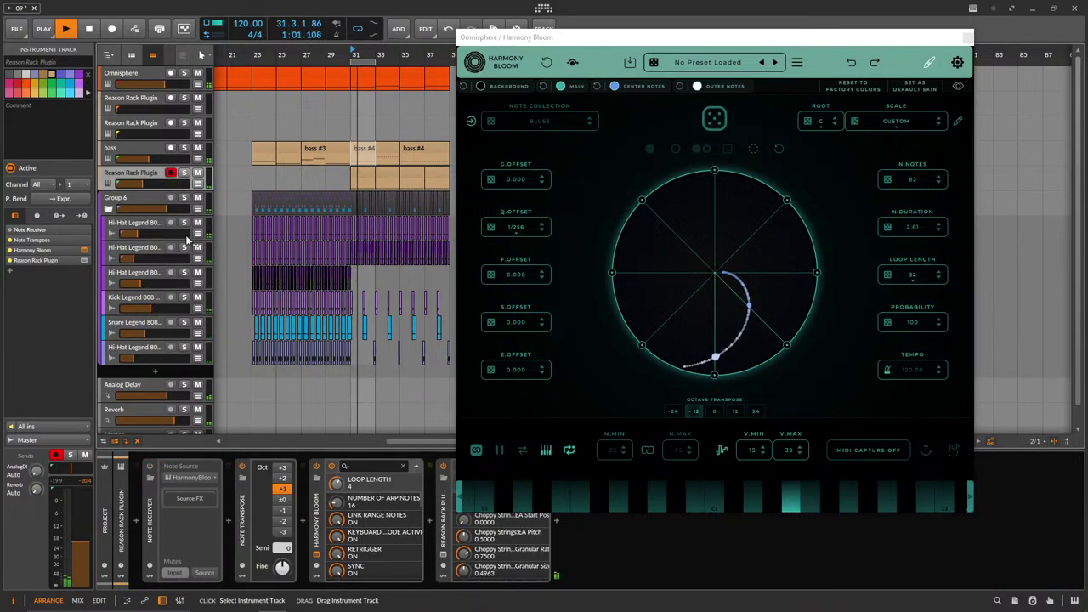
left_click(316, 557)
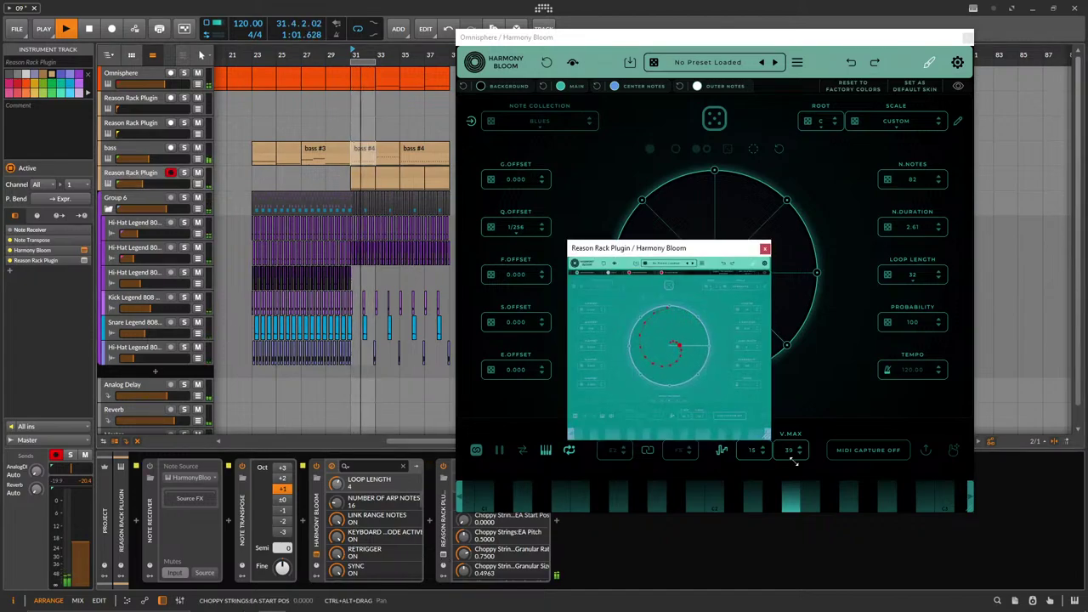
Recolour the background of the Reason Rack track's Harmony Bloom to a very dark navy blue, about 000024.
left_click(647, 282)
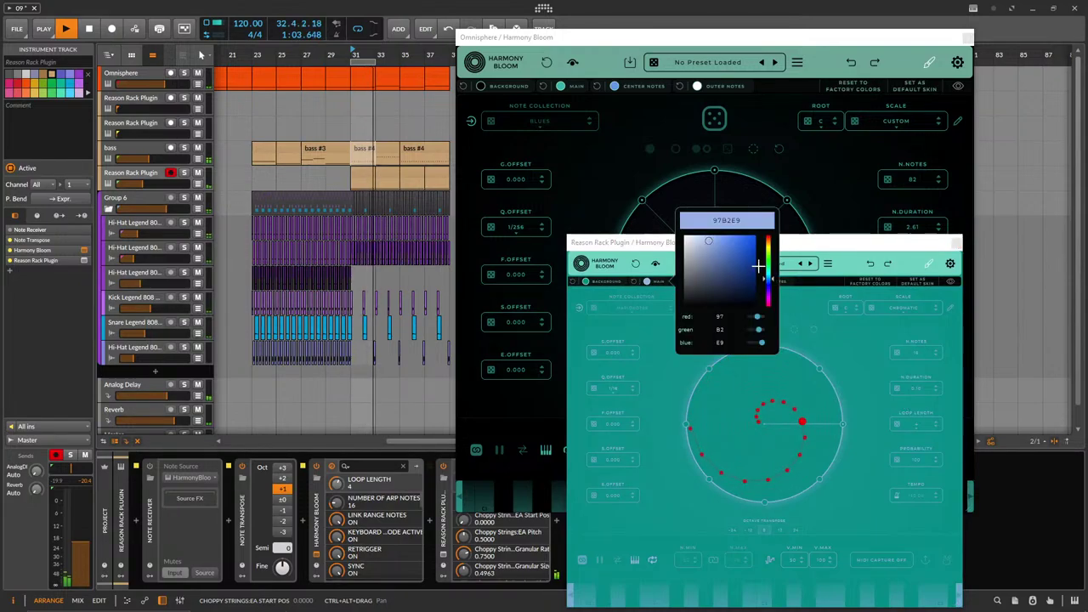
left_click(610, 283)
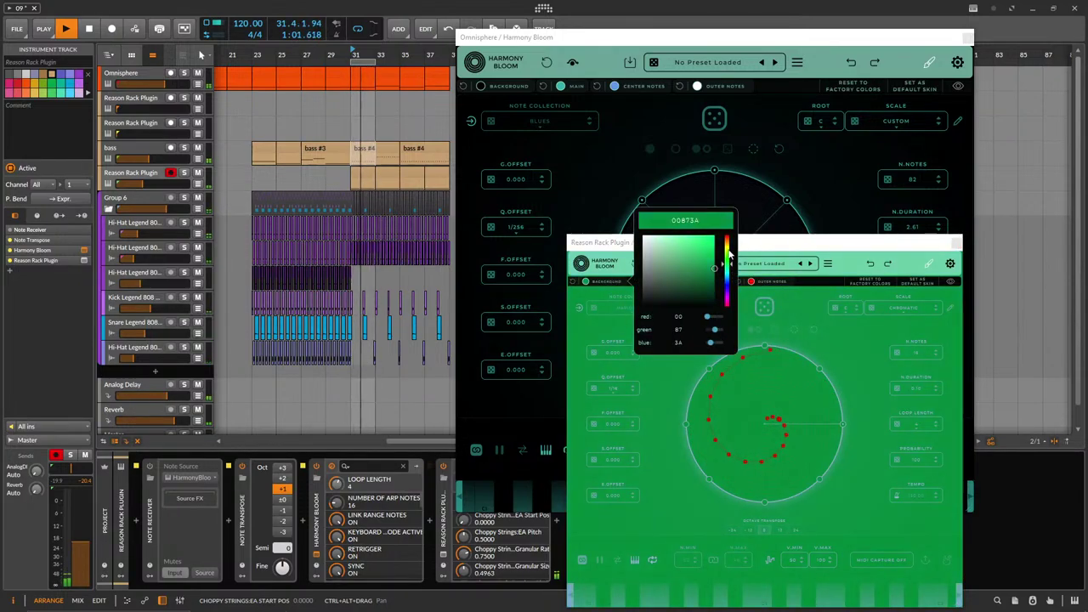
left_click_drag(728, 254, 730, 243)
left_click_drag(736, 288, 713, 291)
left_click(729, 285)
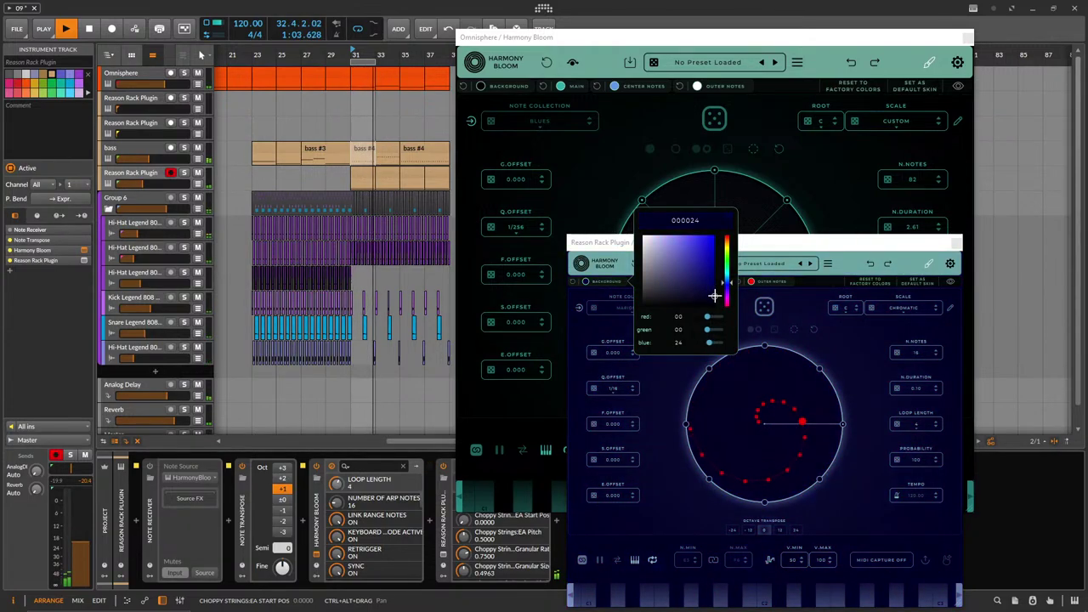
left_click(751, 244)
Set Note Transpose to ±0 octaves on the Reason Rack track below the bass and its volume to about -17.9 dB.
left_click_drag(785, 235, 803, 133)
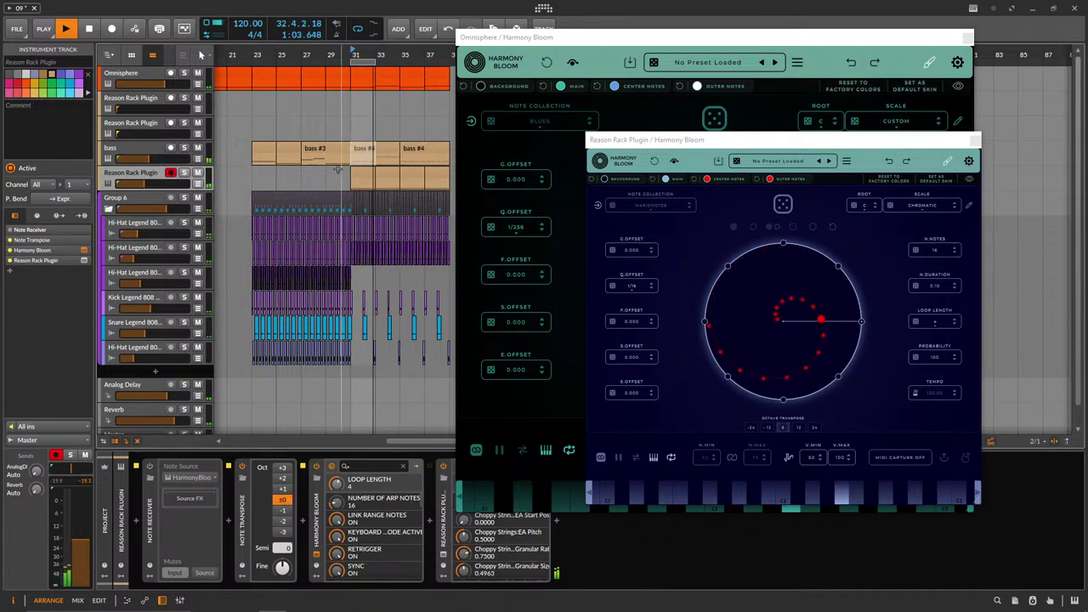
left_click_drag(142, 184, 146, 185)
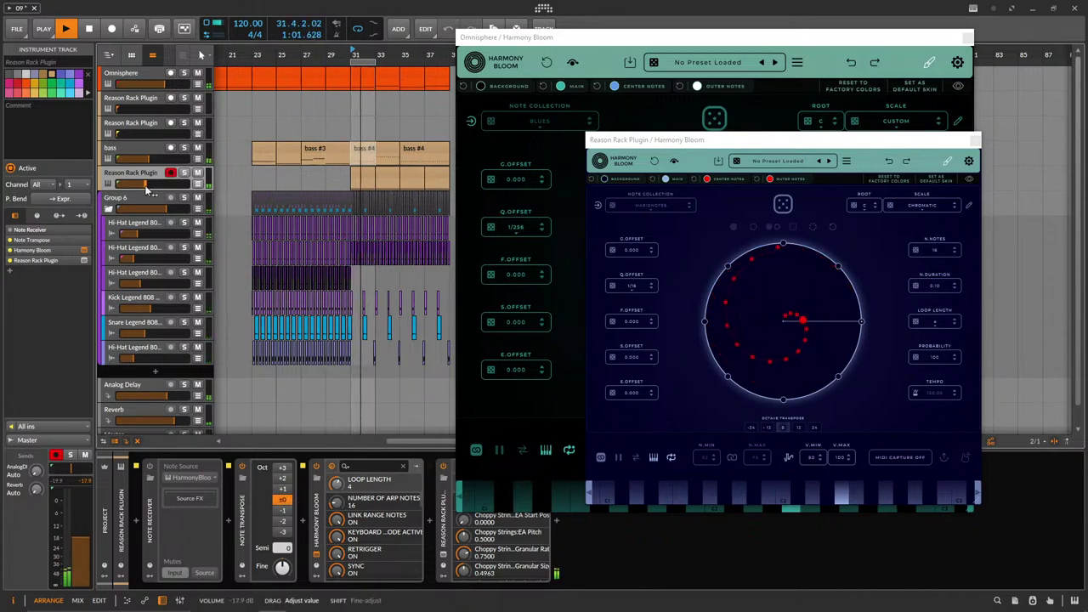
Set the Omnisphere track's Harmony Bloom to a loop length of 16 and 79 notes, and close it.
left_click(153, 74)
left_click_drag(636, 37, 520, 47)
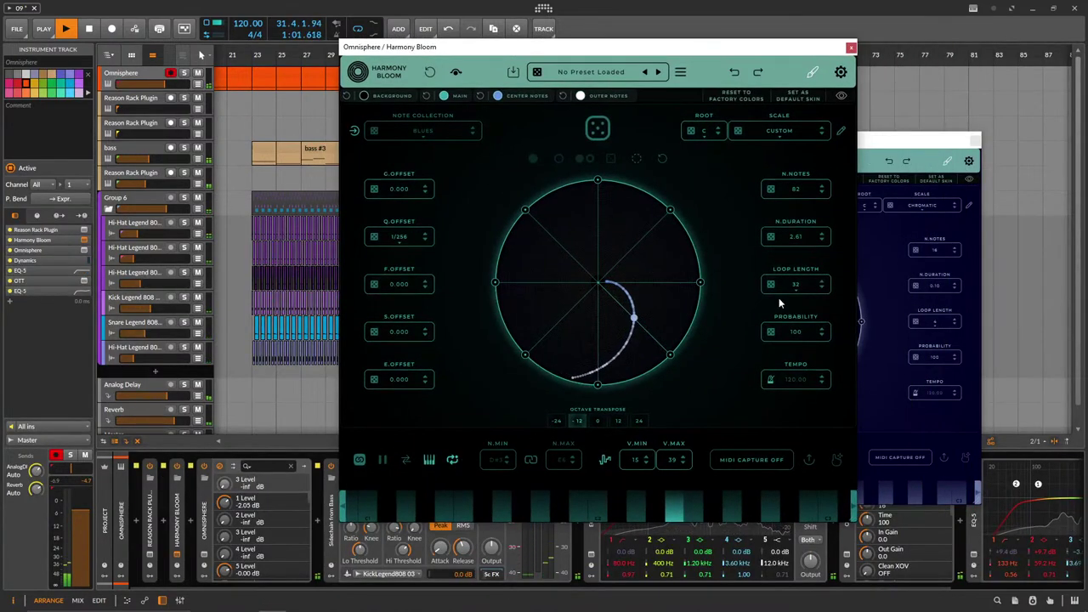
left_click(823, 285)
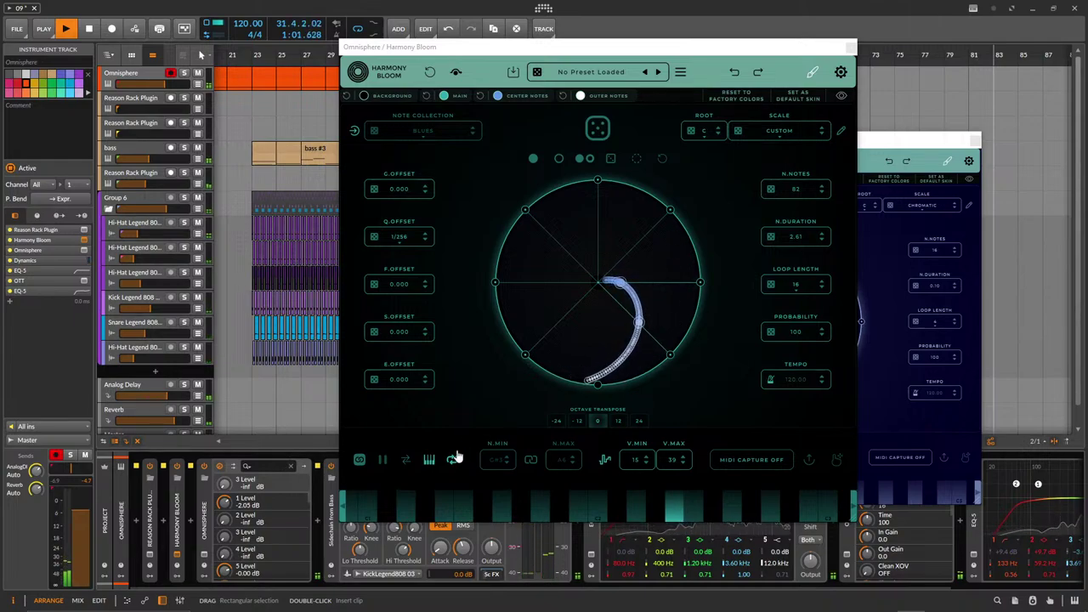
left_click_drag(795, 187, 795, 195)
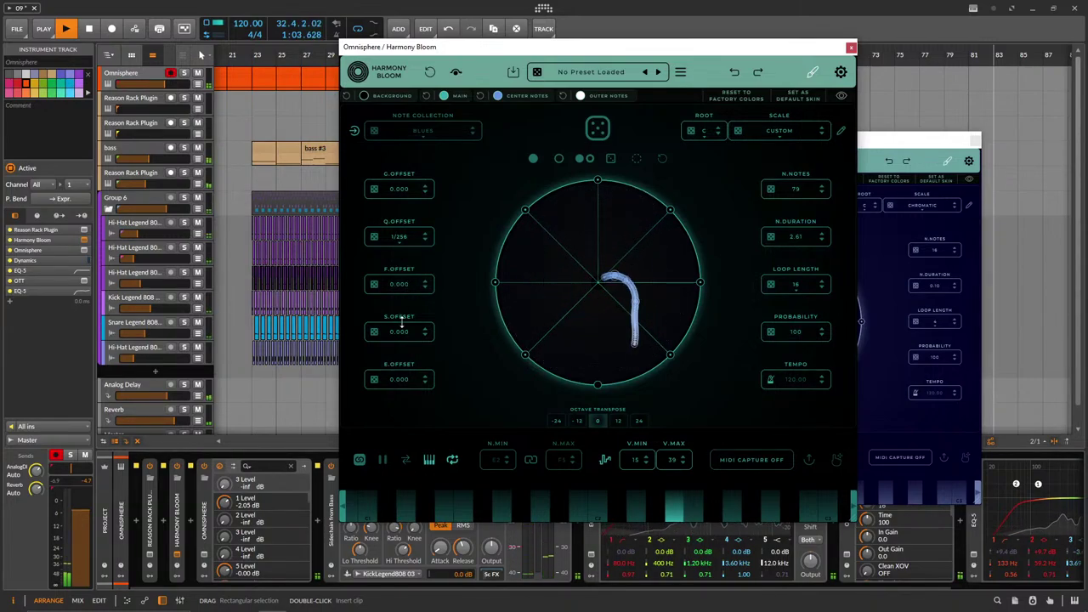
left_click(822, 287)
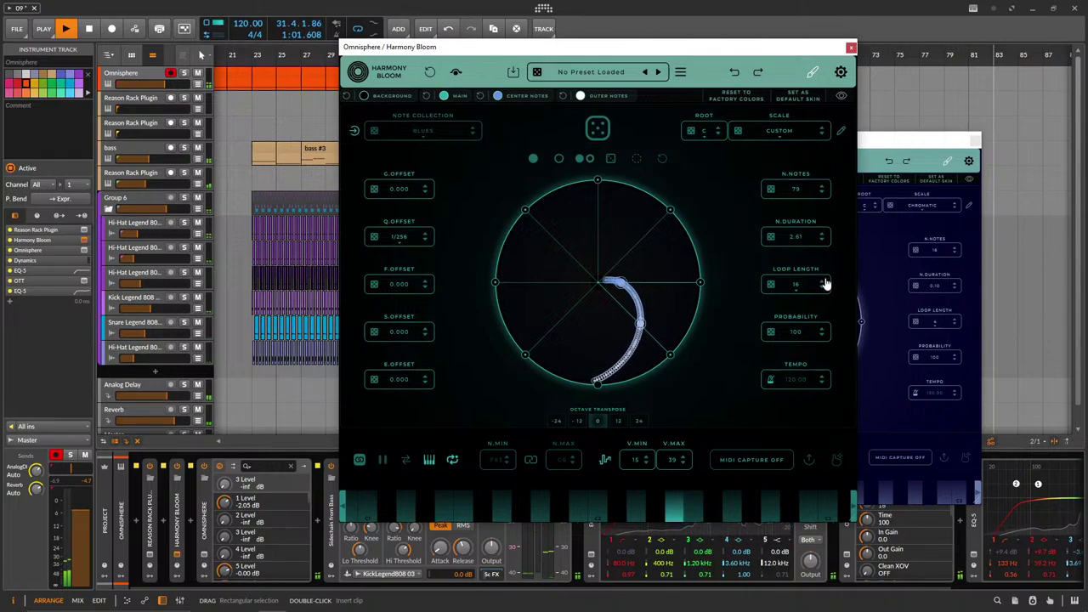
left_click(822, 282)
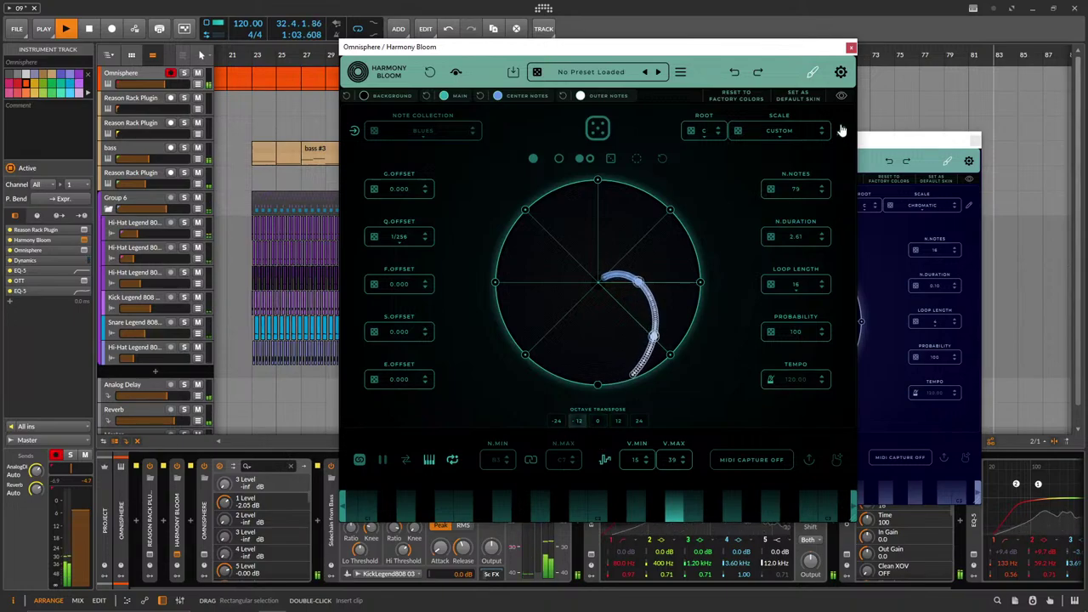
left_click(851, 46)
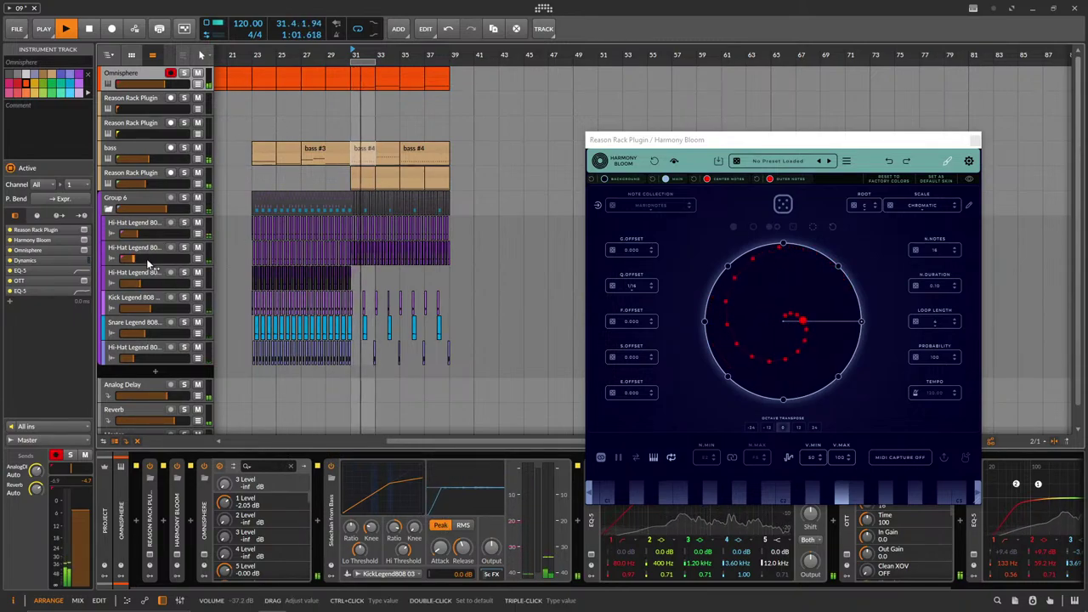
Mute the kick and rebalance Omnisphere's mixer: Coffee Can Kalimba Pick fully down, Wistful Oscillations about -2.05 dB, Light As Air about -10.9 dB.
left_click(197, 297)
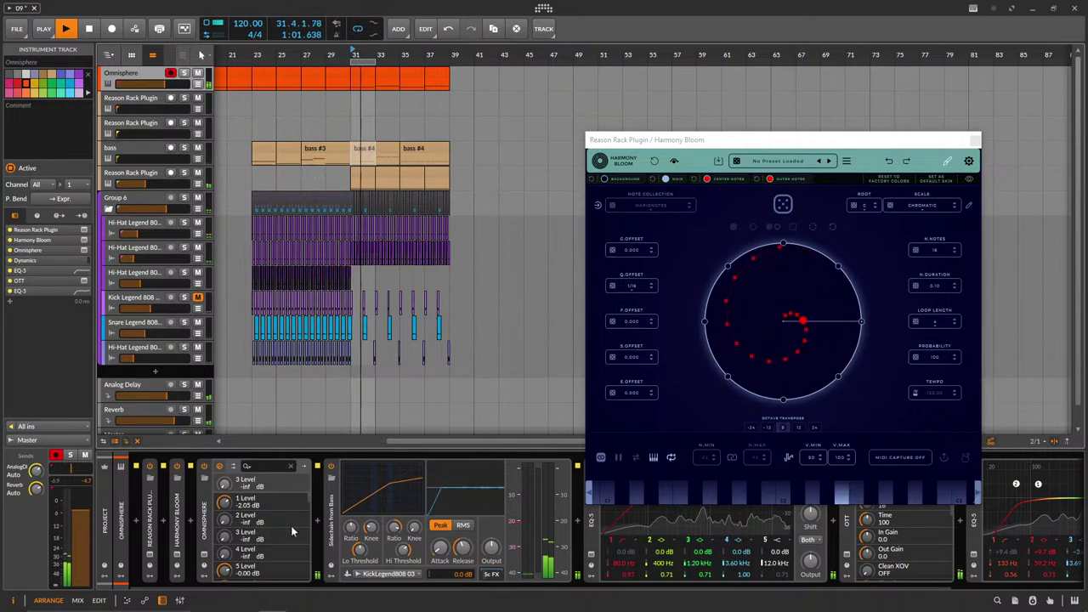
left_click(204, 554)
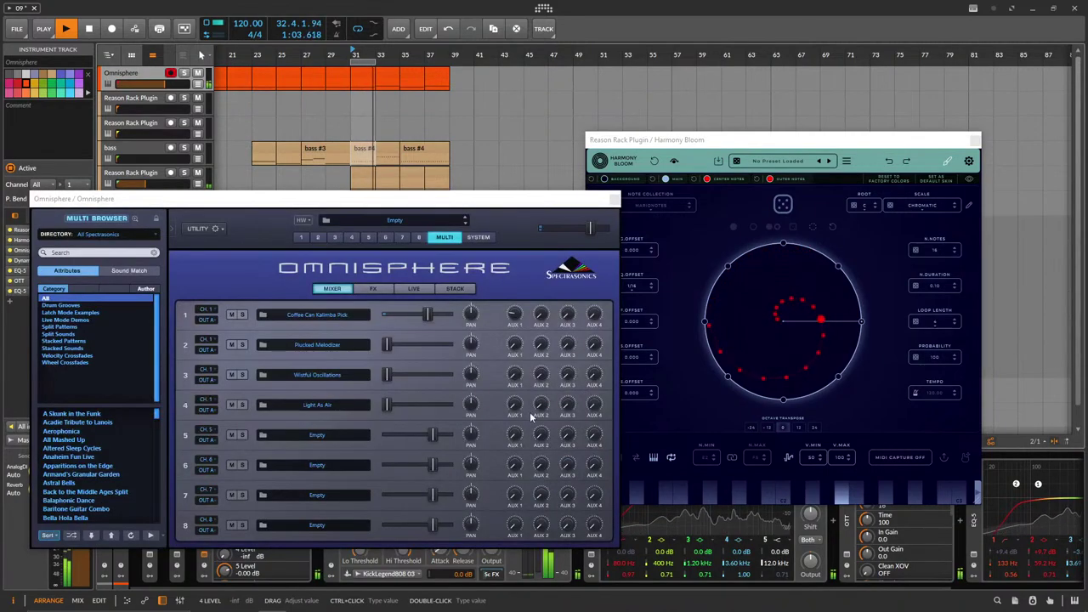
left_click_drag(422, 319, 423, 316)
left_click_drag(382, 406, 397, 405)
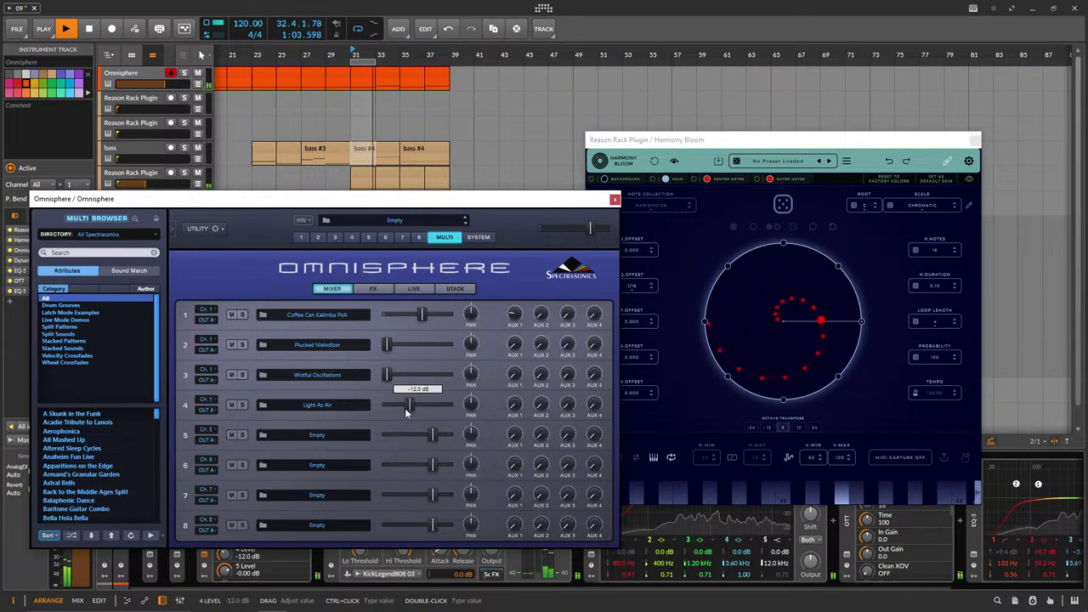
left_click_drag(388, 383, 391, 381)
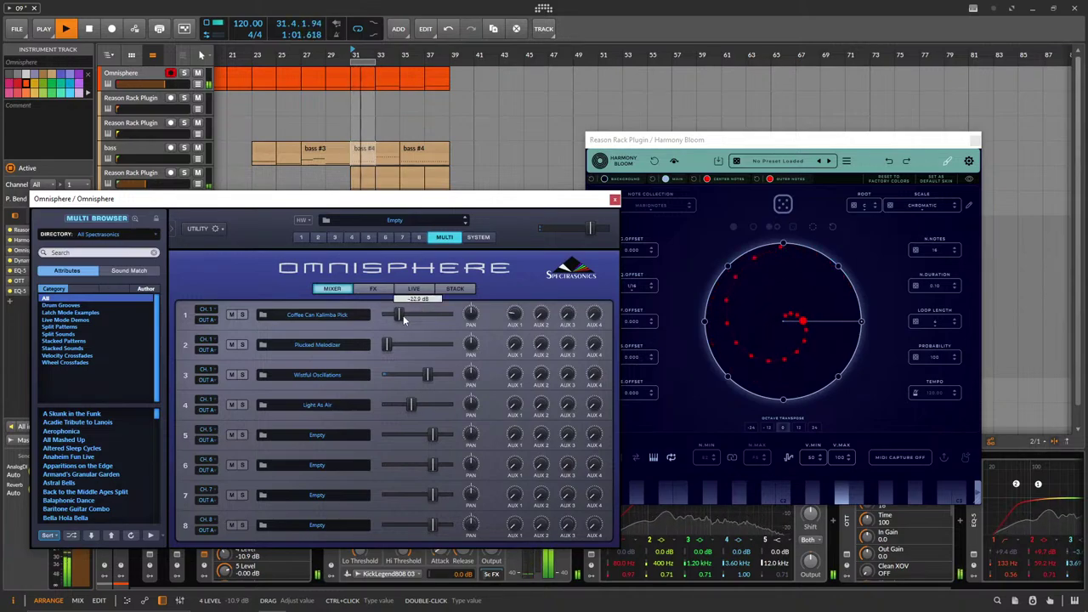
left_click_drag(395, 207, 735, 111)
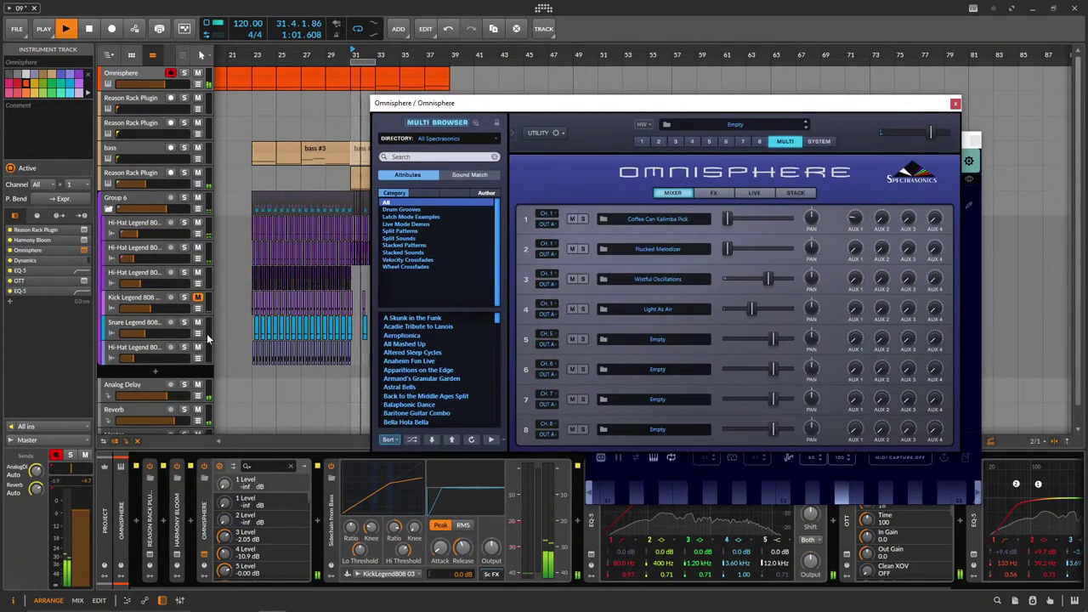
Unmute the kick and raise the bass track's volume back to a moderate level.
left_click(198, 297)
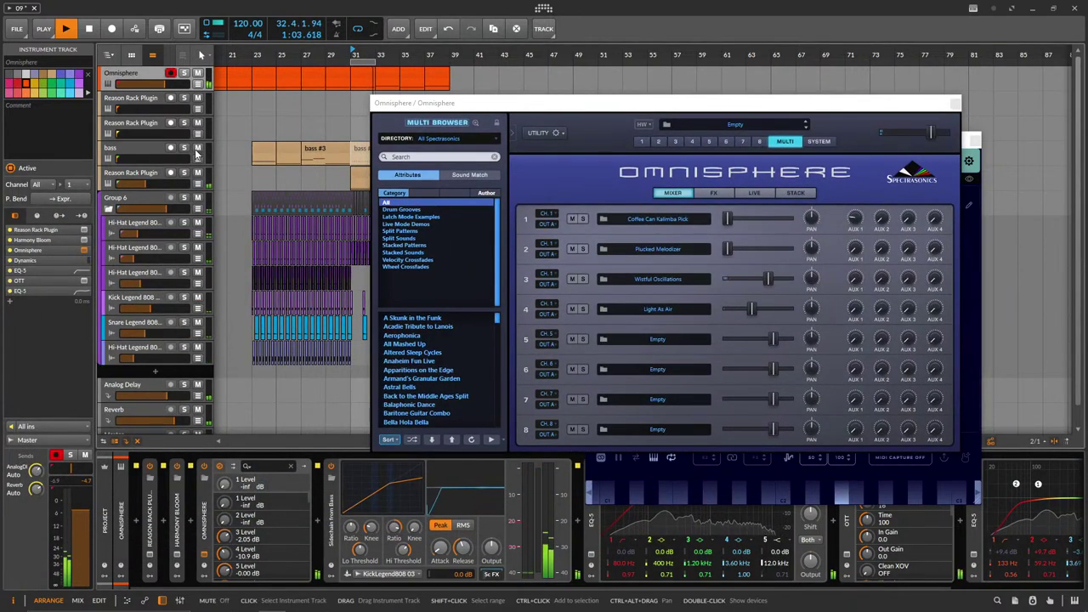
left_click_drag(139, 159, 152, 158)
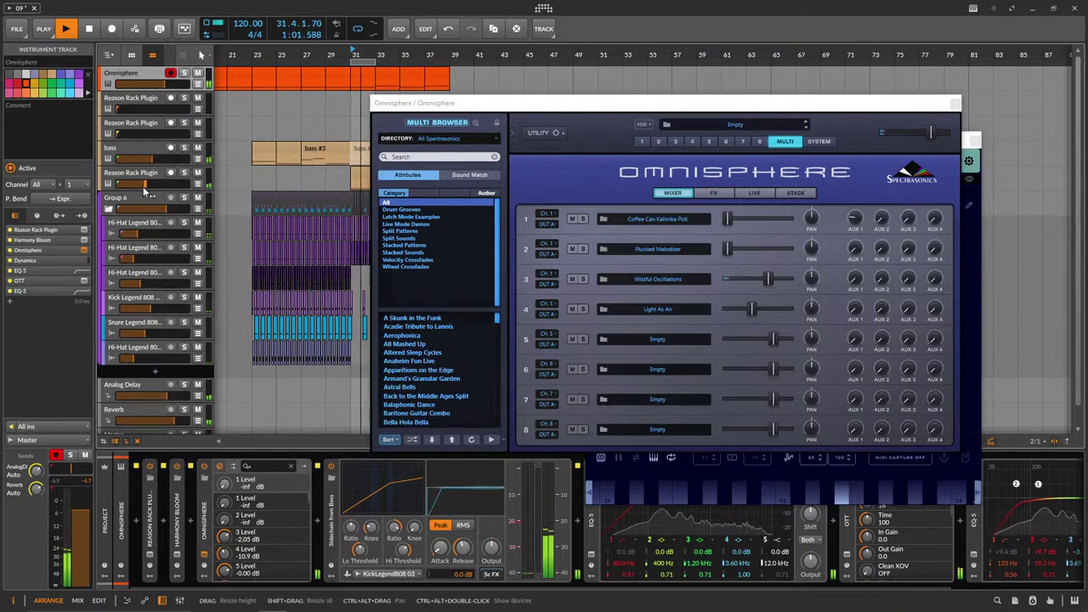
Set Plucked Melodizer in Omnisphere's mixer to about -66.1 dB and move the plugin window clear of the arrangement.
left_click_drag(746, 254, 736, 255)
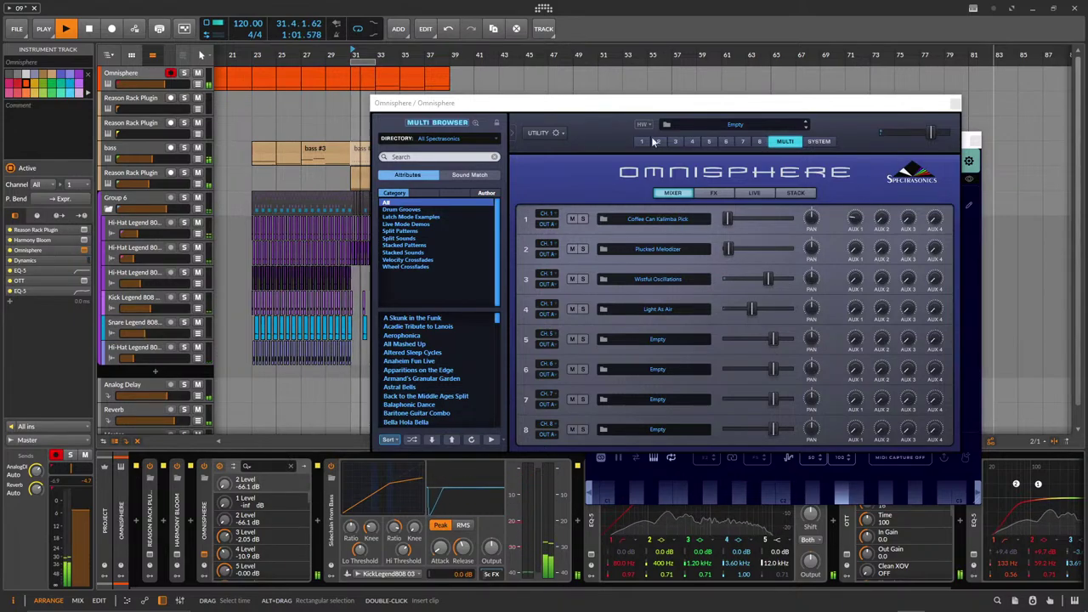
left_click_drag(777, 107, 485, 108)
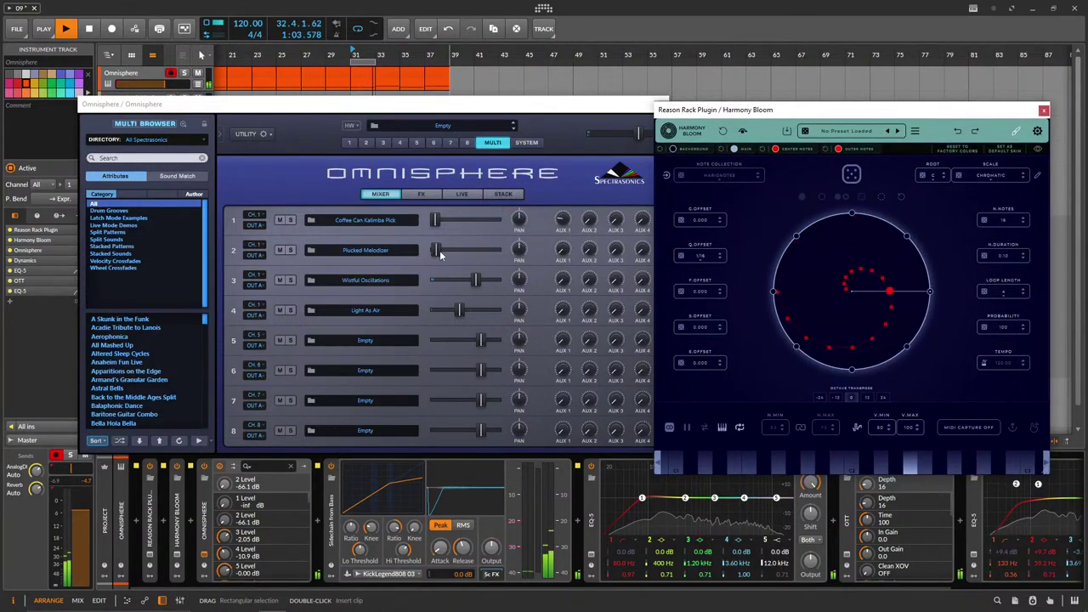
left_click_drag(393, 104, 527, 181)
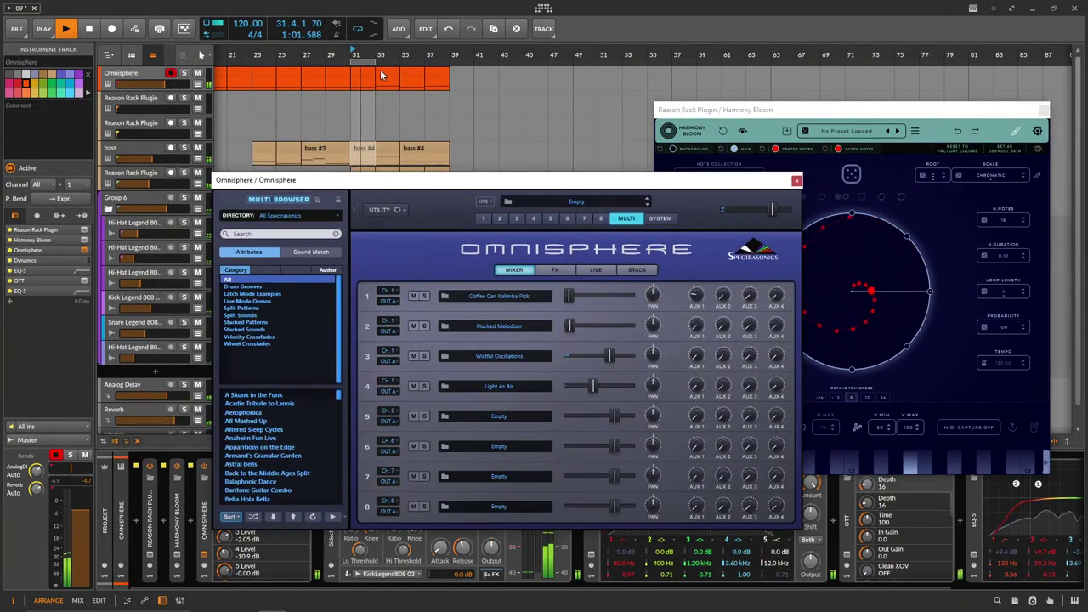
Try looping bars 31 to 35, and return the loop to the Omnisphere clip at bars 31 to 33.
left_click(382, 77)
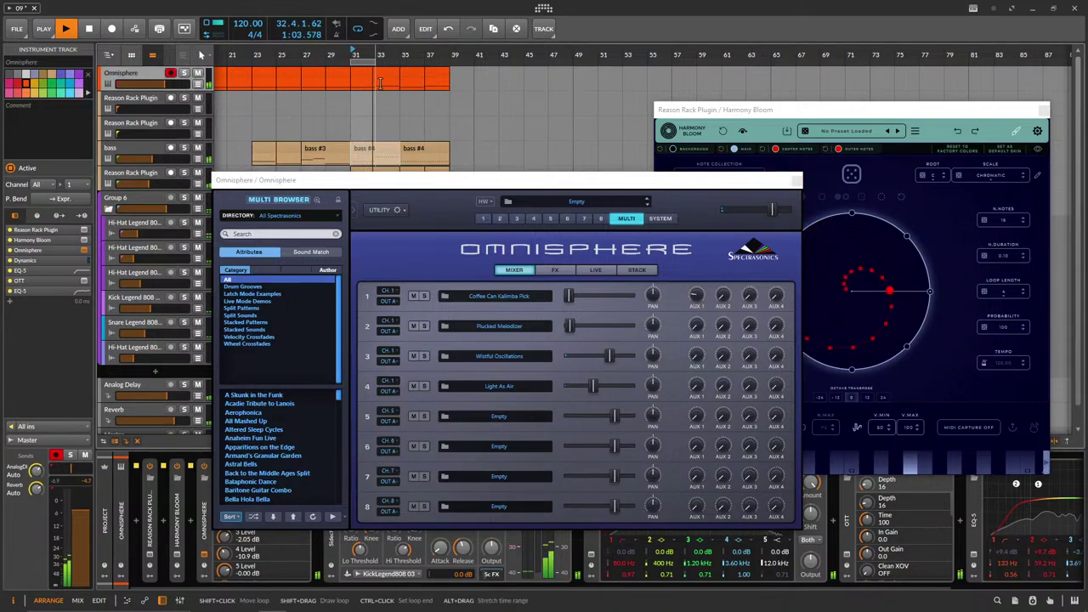
left_click(382, 150)
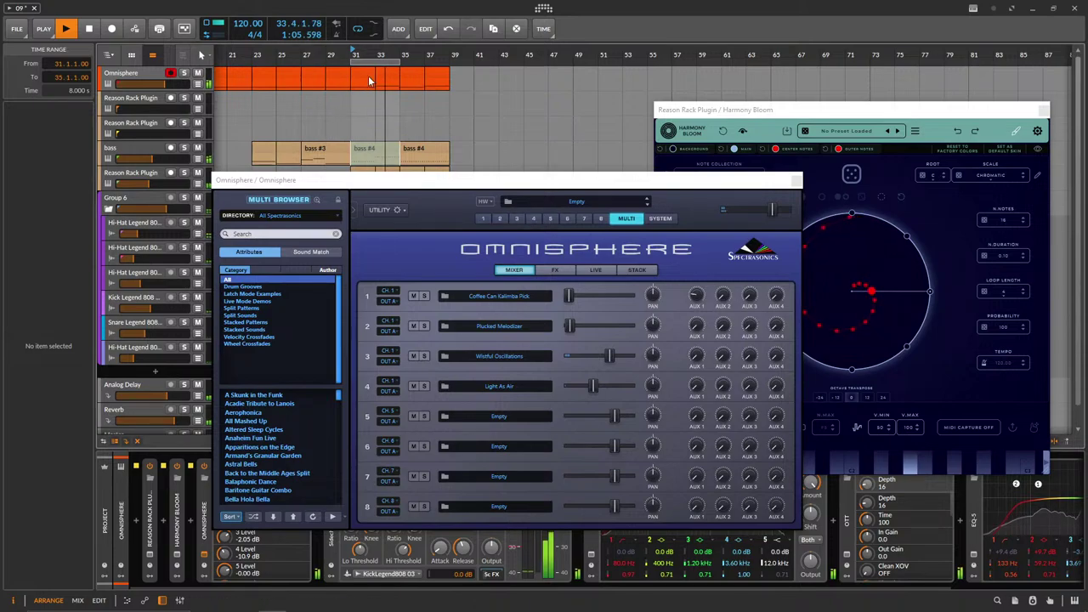
left_click(367, 77)
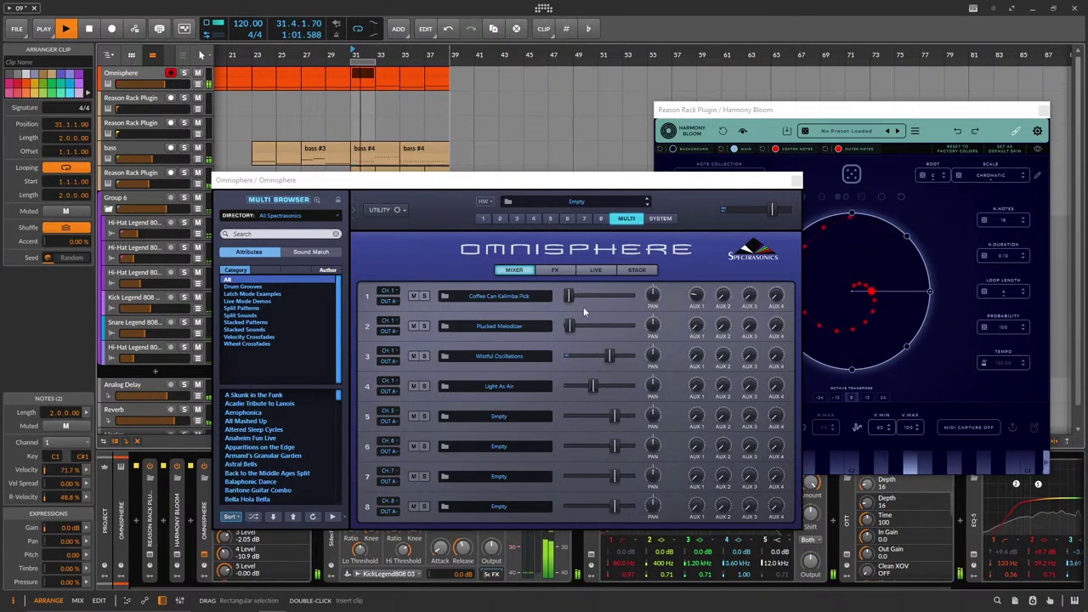
Turn Wistful Oscillations and Light As Air fully down in Omnisphere's mixer and close Omnisphere.
left_click(608, 358)
left_click_drag(602, 359, 567, 351)
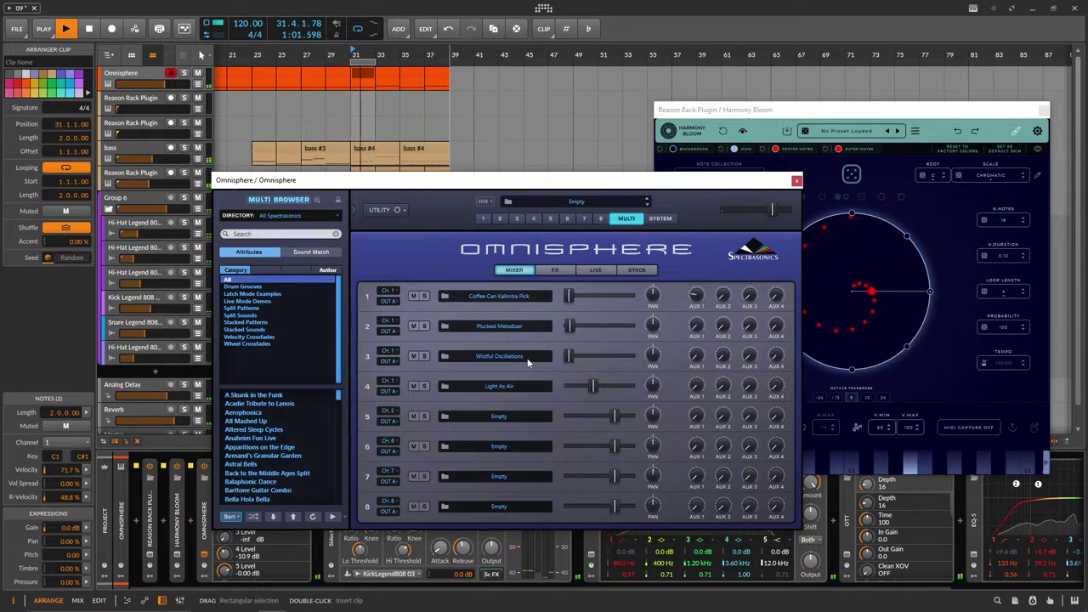
left_click_drag(592, 387, 564, 388)
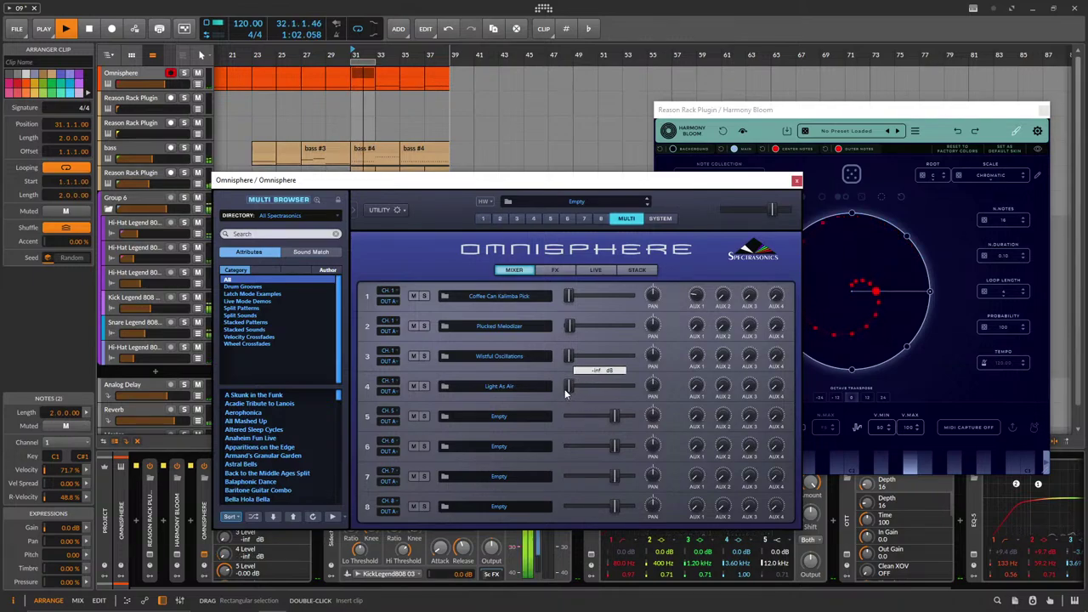
left_click(795, 181)
Insert the OTT multiband compressor on the bass track between the Reason Rack plugin and Dynamics.
left_click(149, 146)
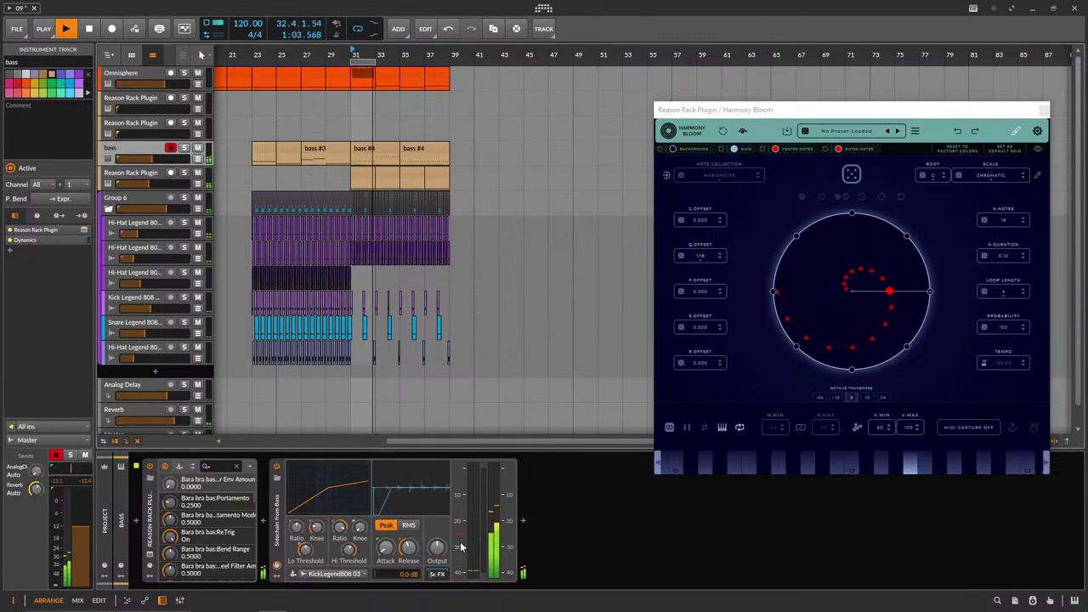
left_click(262, 522)
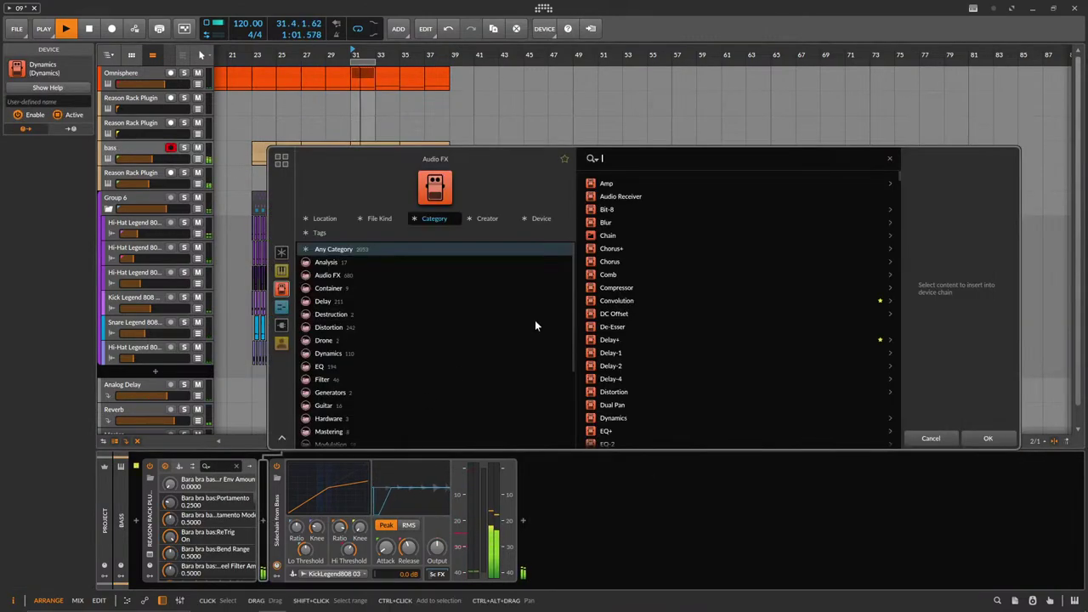
type("ott")
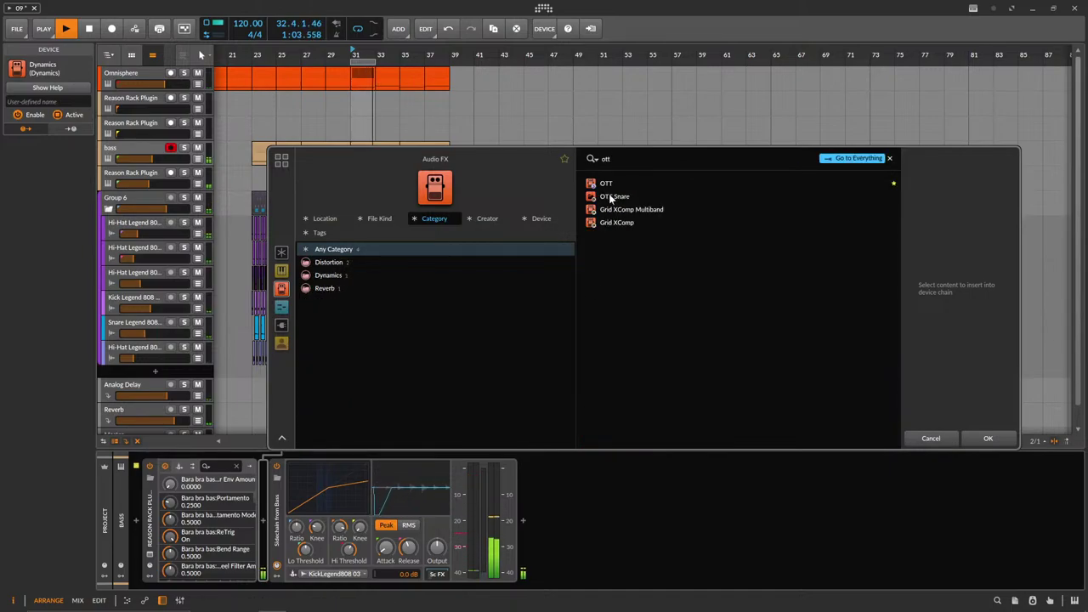
double_click(606, 184)
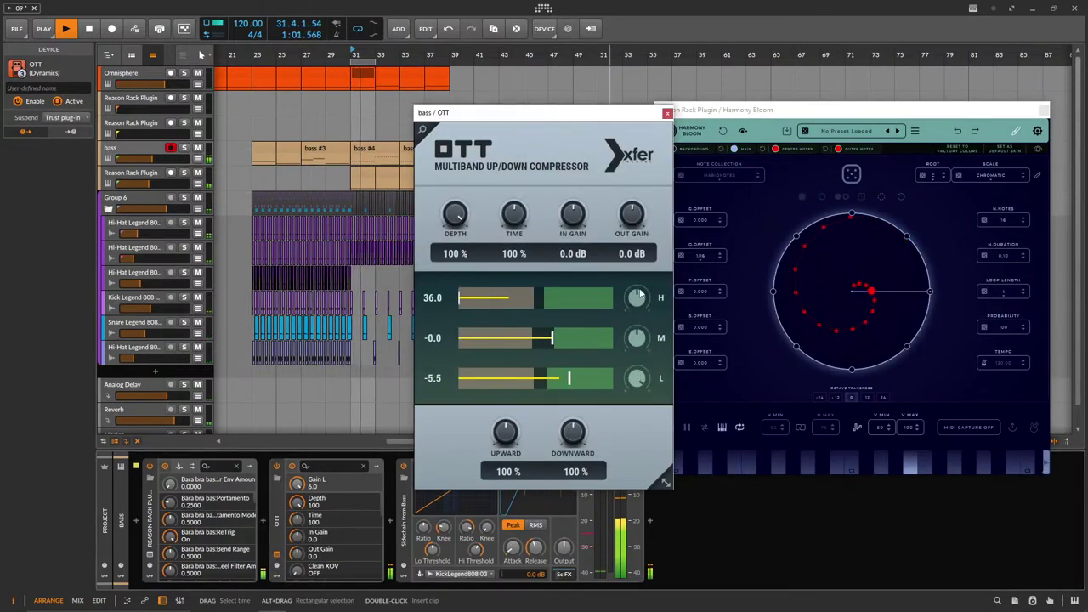
Set the bass OTT's depth to 59% and low gain to about 3.9, lower the high gain and raise the mid gain slightly.
left_click_drag(455, 215, 463, 264)
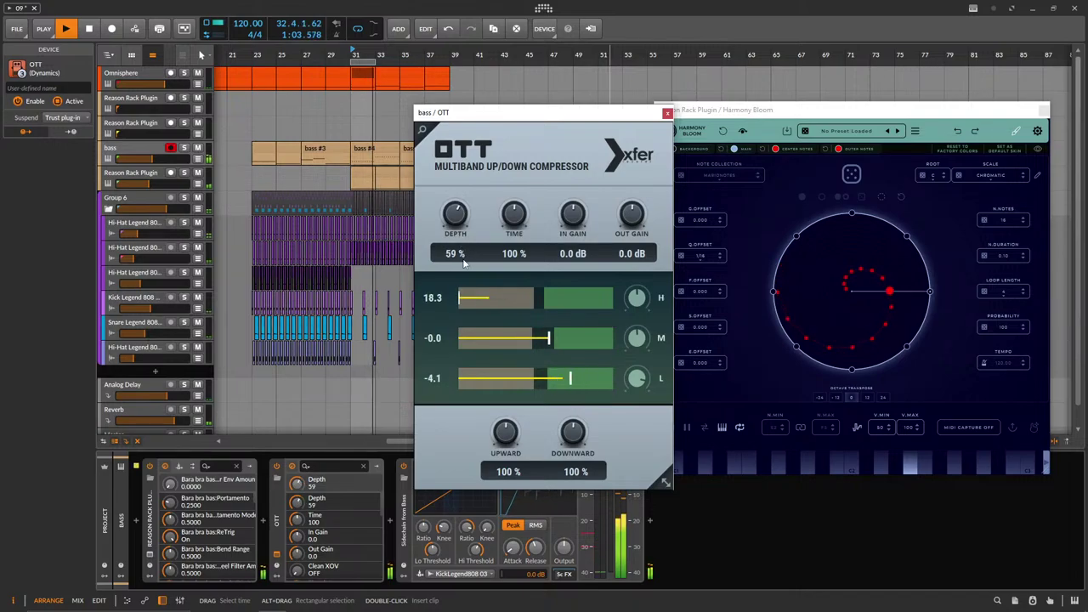
left_click_drag(636, 339, 632, 326)
left_click_drag(635, 372, 643, 397)
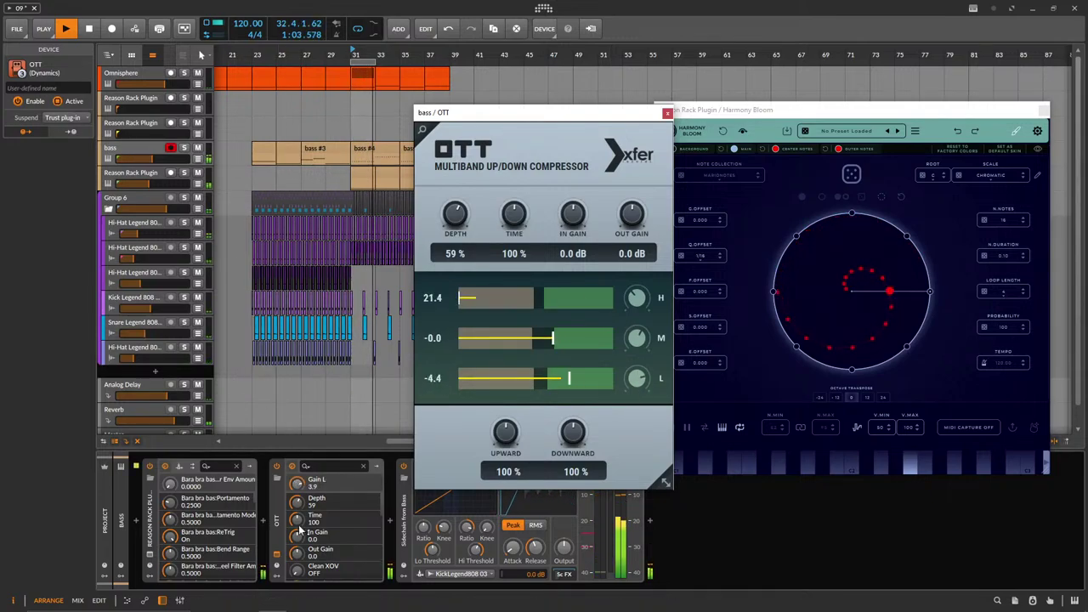
Set the filter frequency of the bass track's Monotone synthesizer to about 1.34 kHz and close its Reason Rack window.
left_click(150, 554)
left_click(438, 255)
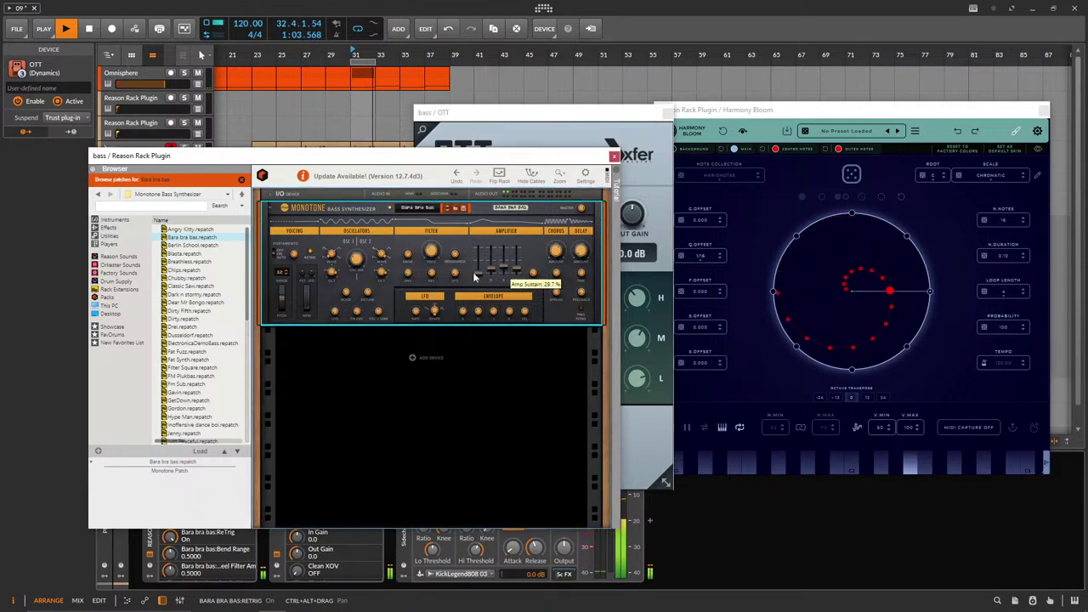
left_click_drag(431, 255, 429, 252)
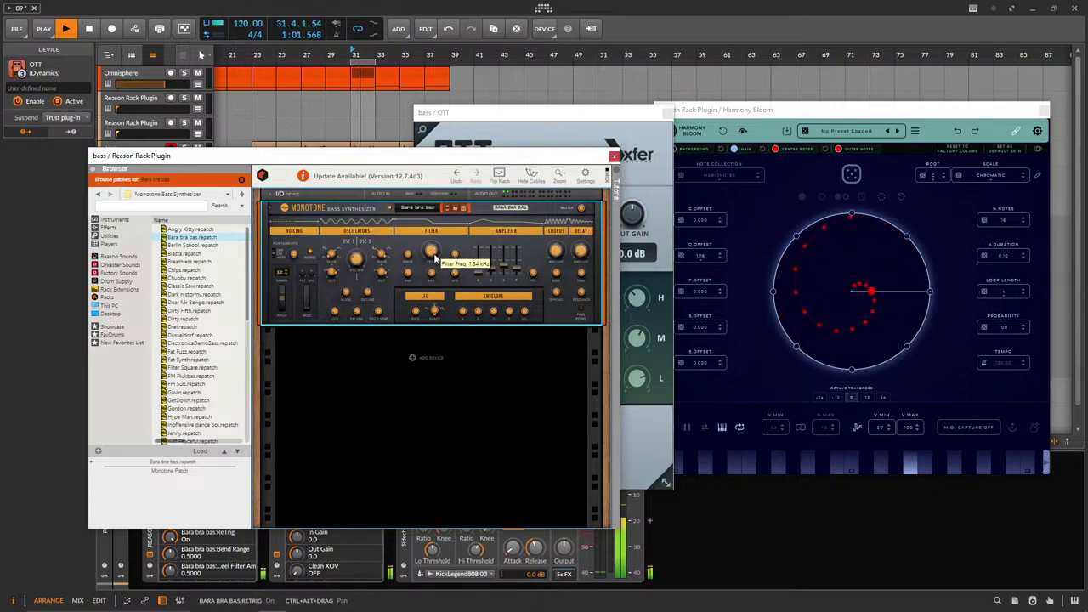
mouse_move(455, 255)
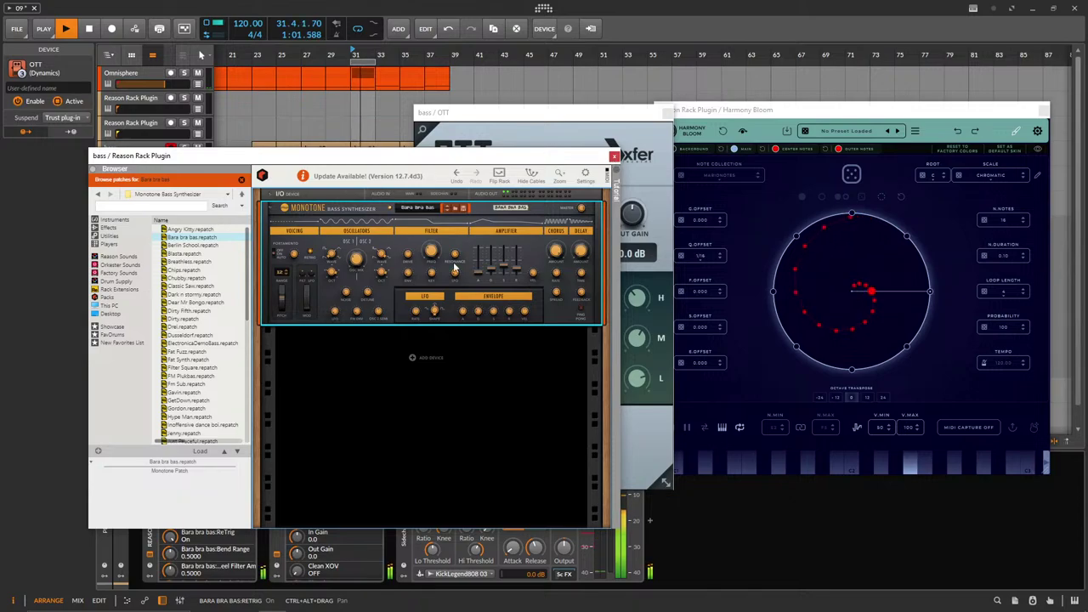
left_click(613, 158)
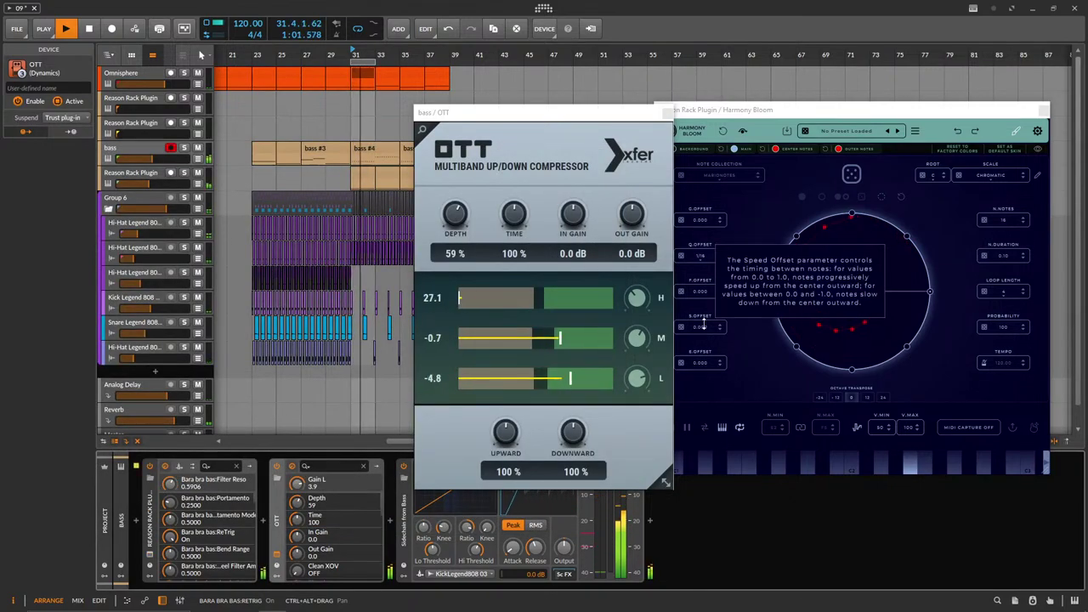
Lower the bass OTT's low gain to 3.5 and close the compressor window.
left_click(638, 382)
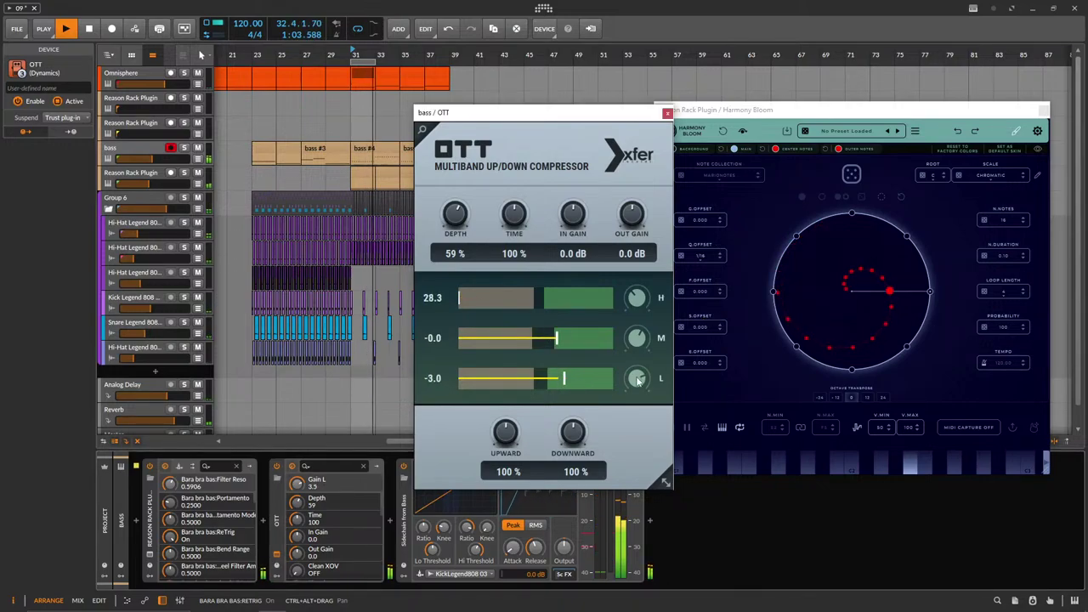
left_click(667, 112)
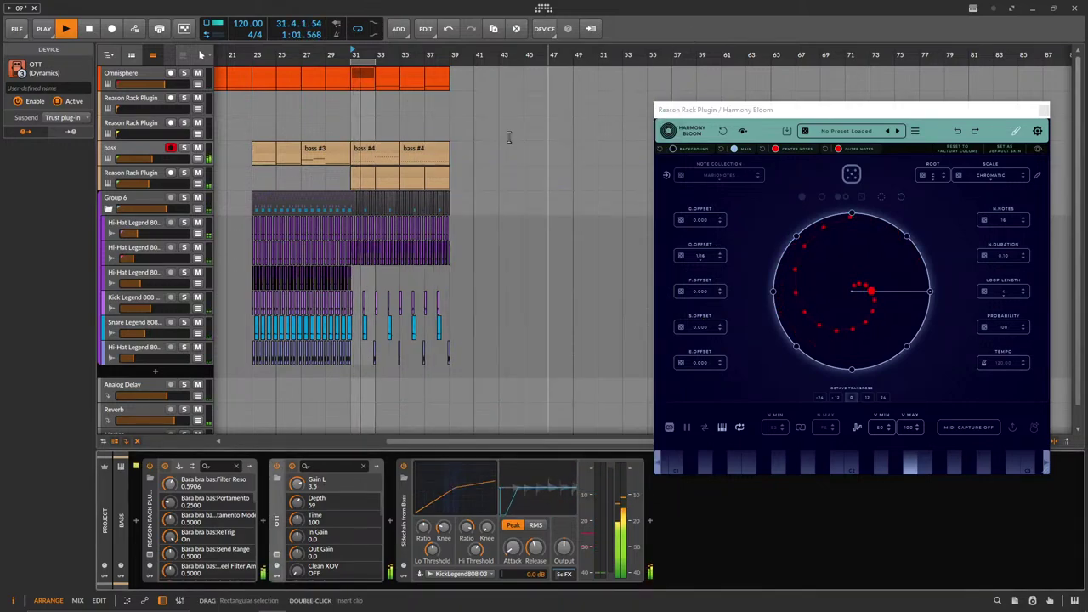
Transpose Harmony Bloom up 12 semitones and slightly raise the volume of the Reason Rack track directly below the bass.
left_click(867, 398)
left_click_drag(149, 184, 159, 180)
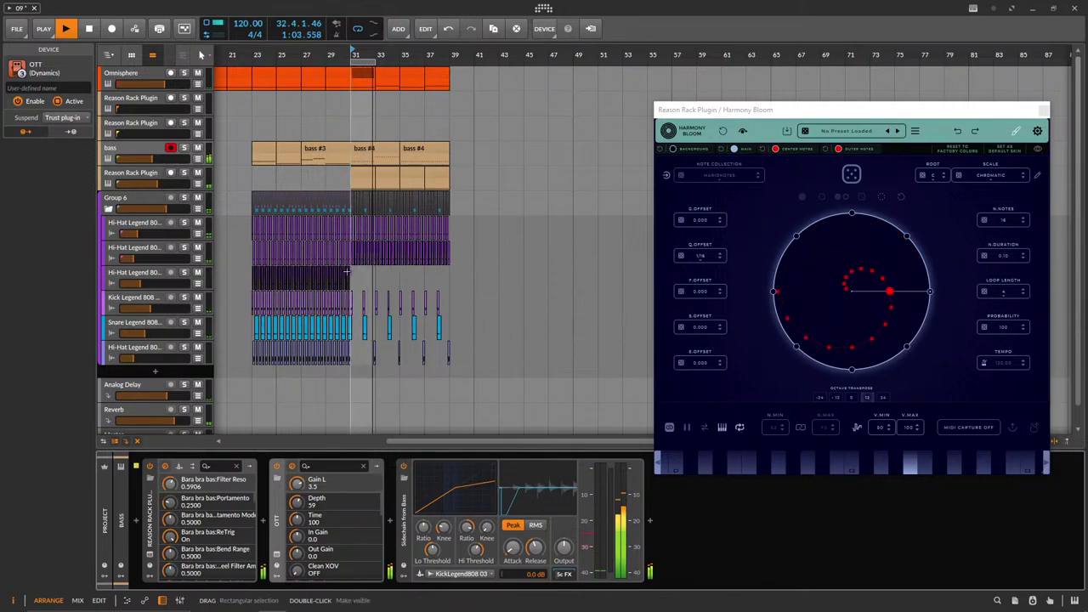
scroll(347, 275, "up", 6)
scroll(350, 269, "down", 2)
scroll(351, 270, "down", 1)
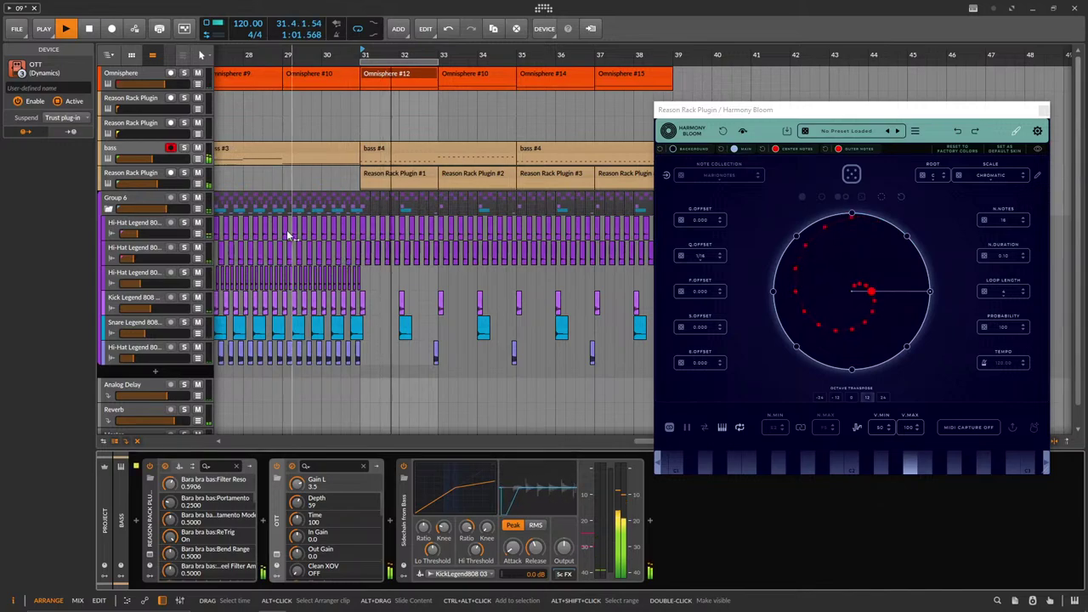
Adjust Group 6's Analog Delay send and fine-tune the bass track's volume.
left_click(136, 204)
mouse_move(37, 472)
left_mouse_down()
mouse_move(38, 459)
mouse_move(35, 471)
left_mouse_up()
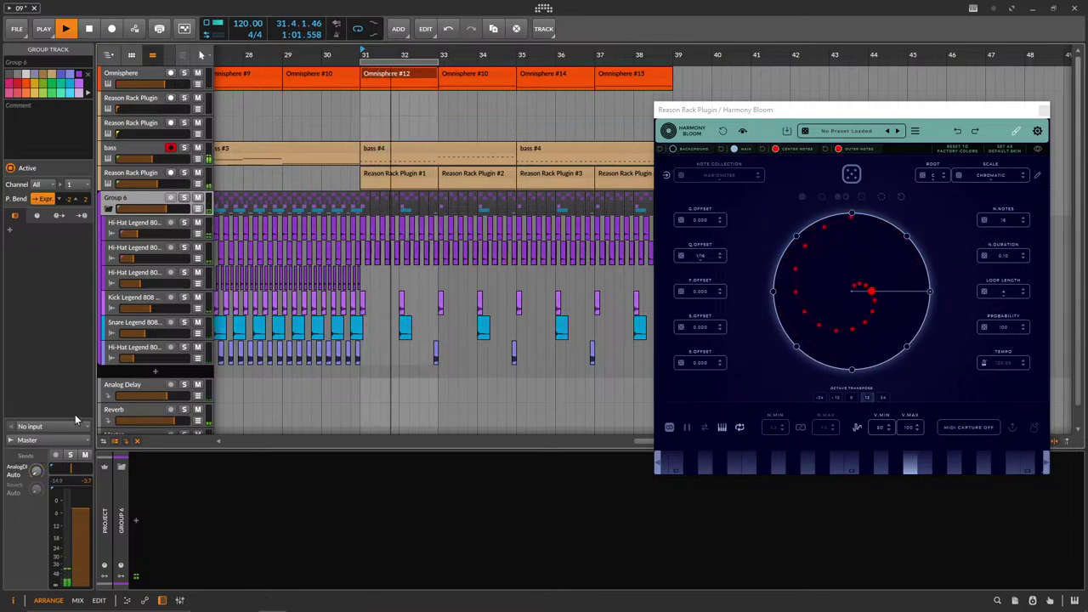
left_click_drag(36, 489, 35, 470)
left_click_drag(152, 159, 160, 183)
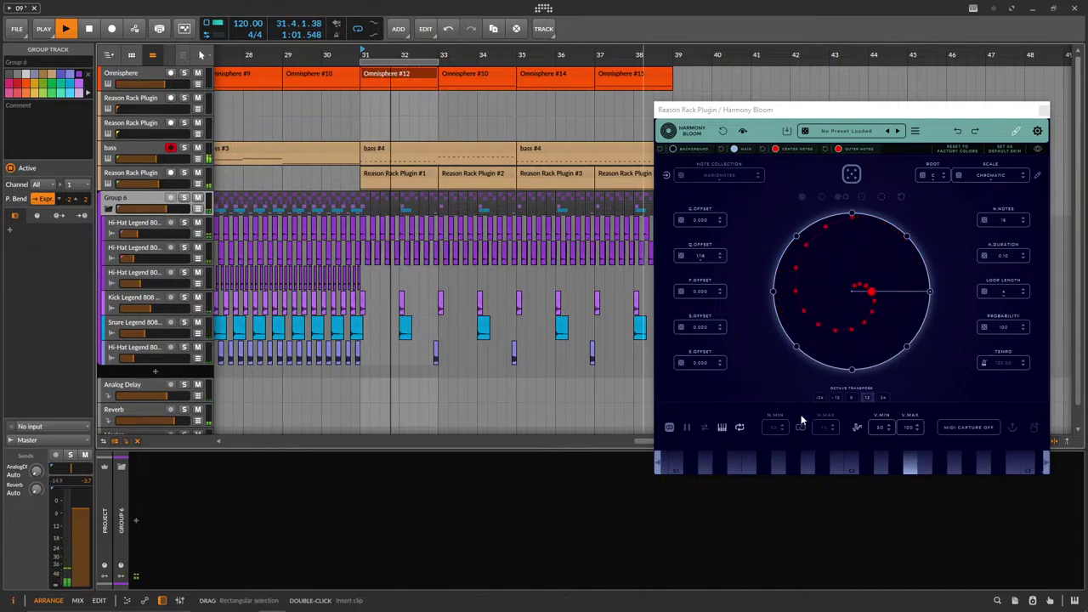
Try an octave transpose of 24 in the Reason Rack Plugin's Harmony Bloom, restoring it to 12.
left_click(884, 398)
left_click(867, 397)
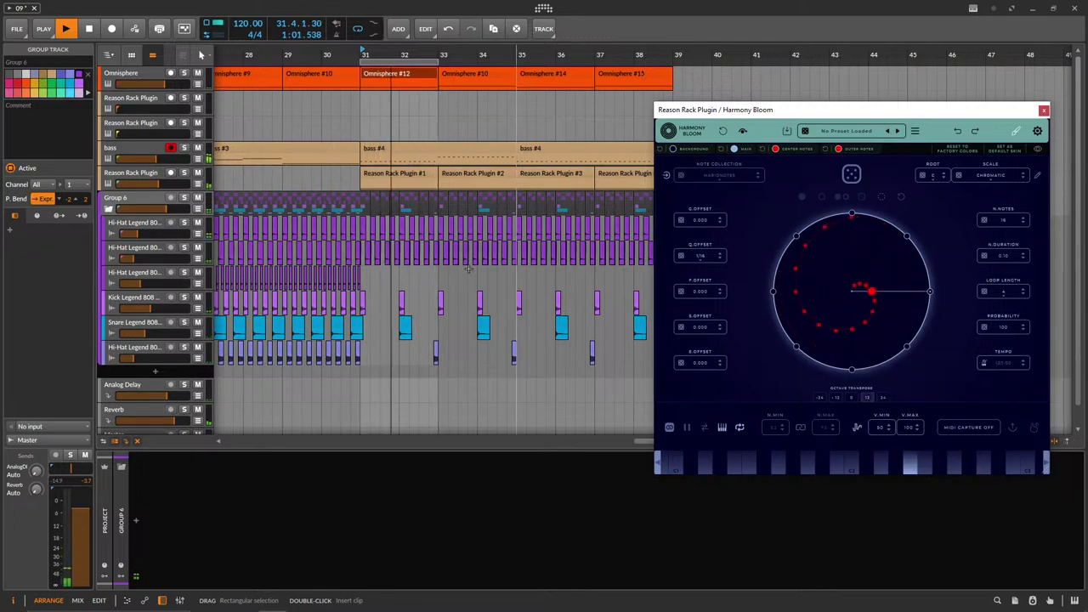
Open Omnisphere from its track and raise the Coffee Can Kalimba Pick layer's level in the mixer.
left_click(155, 81)
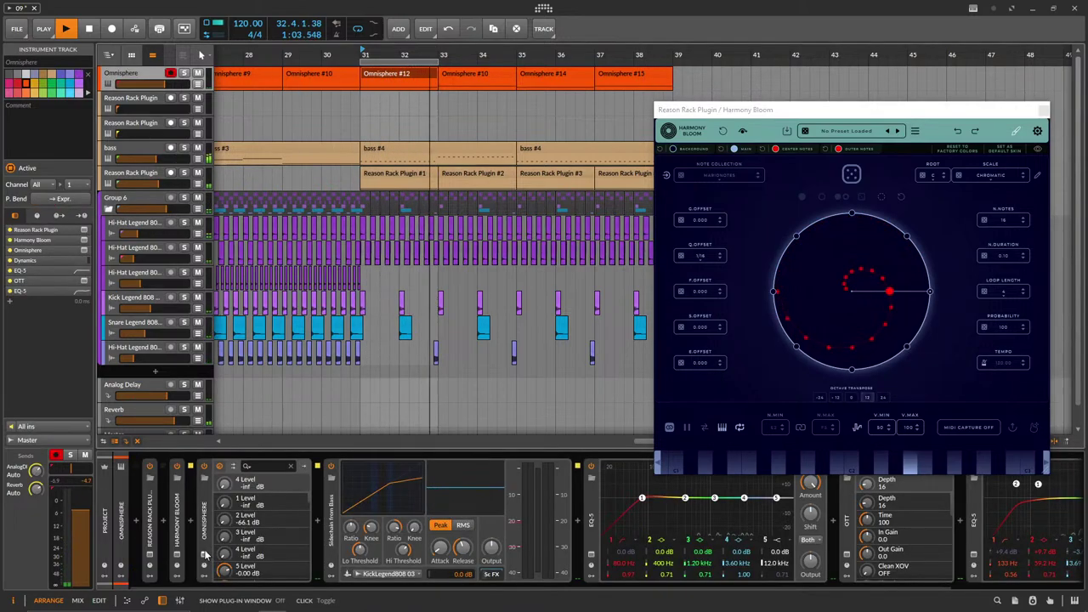
left_click_drag(544, 180, 398, 179)
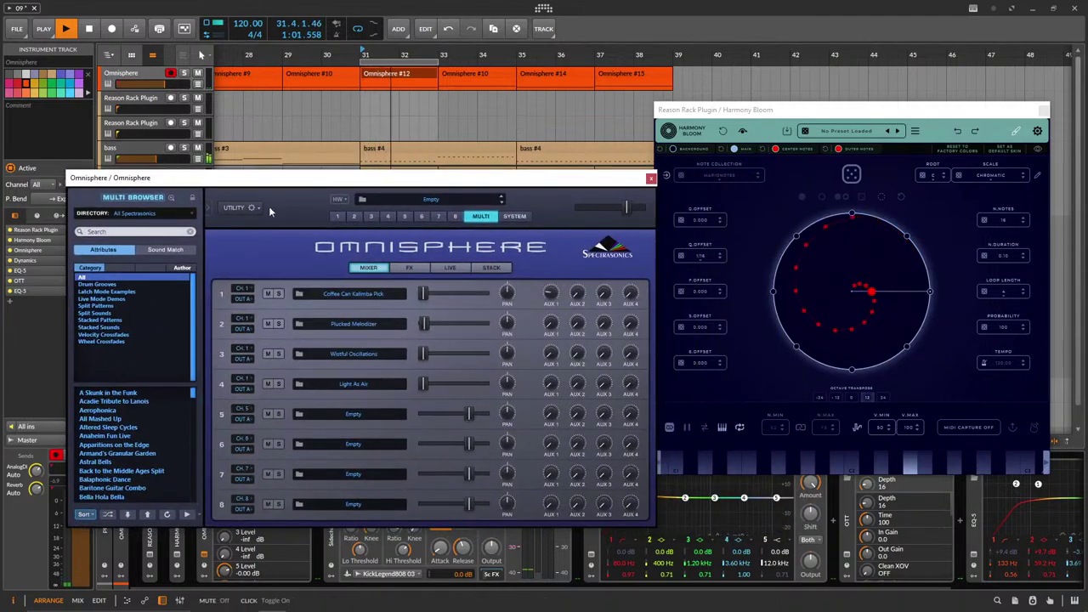
left_click_drag(423, 293, 456, 294)
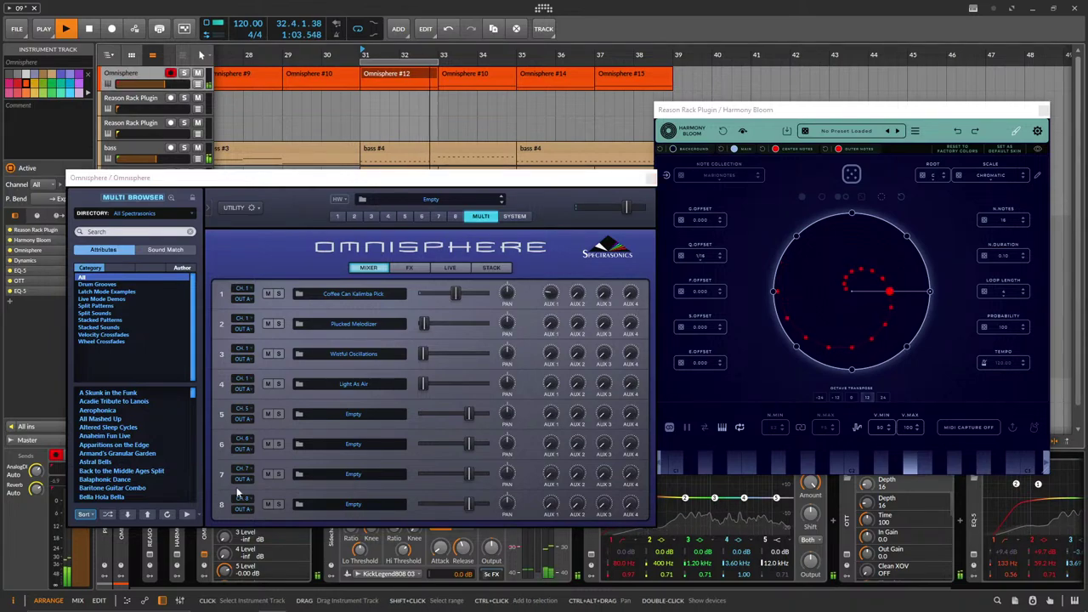
Open the Omnisphere track's Harmony Bloom, shorten its loop length and set the octave transpose to 0.
left_click(176, 557)
left_click_drag(311, 179, 249, 184)
left_click(714, 401)
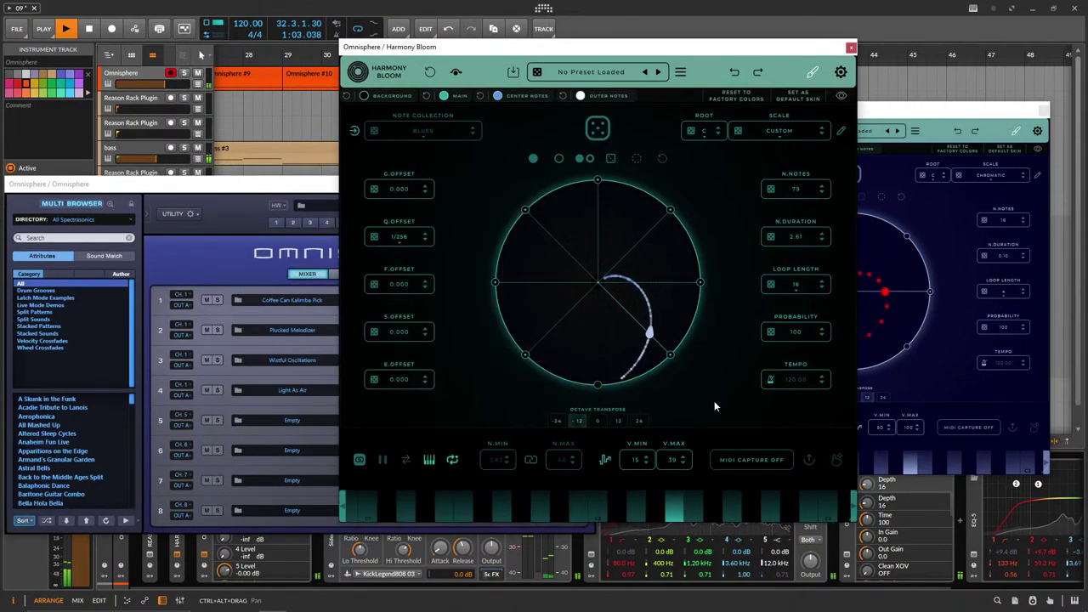
left_click(822, 281)
left_click(822, 288)
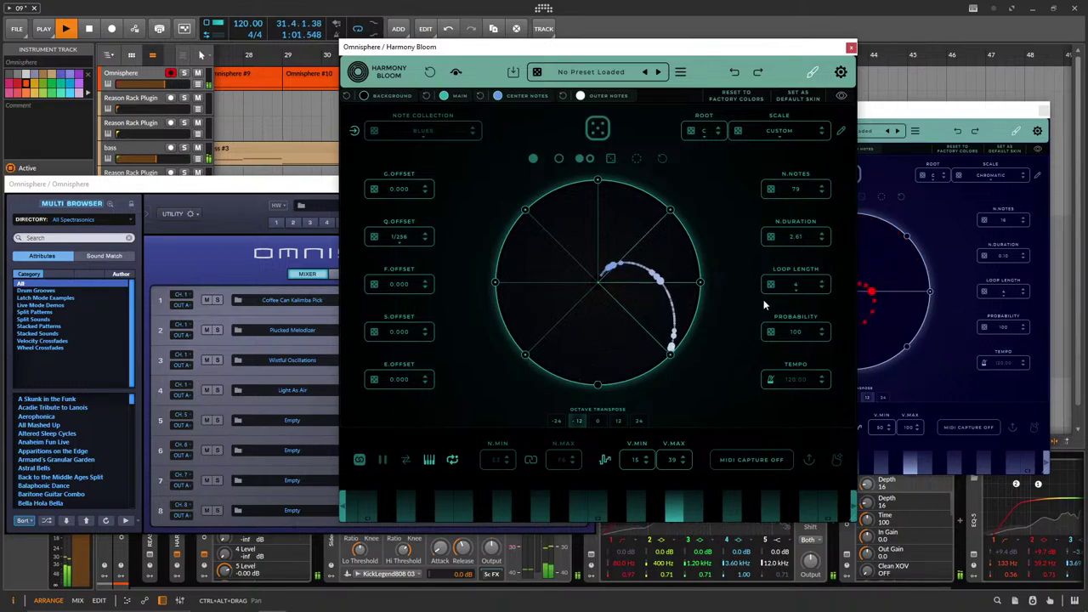
left_click(597, 422)
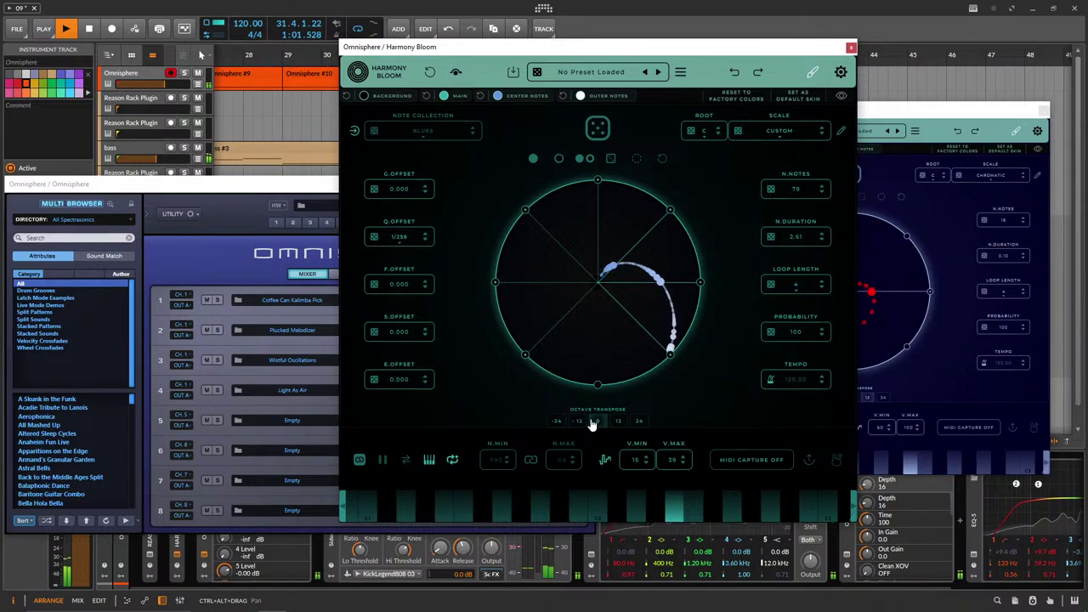
Raise the Plucked Melodizer layer to -31.1 dB in Omnisphere and move its window clear of Harmony Bloom.
left_click(309, 193)
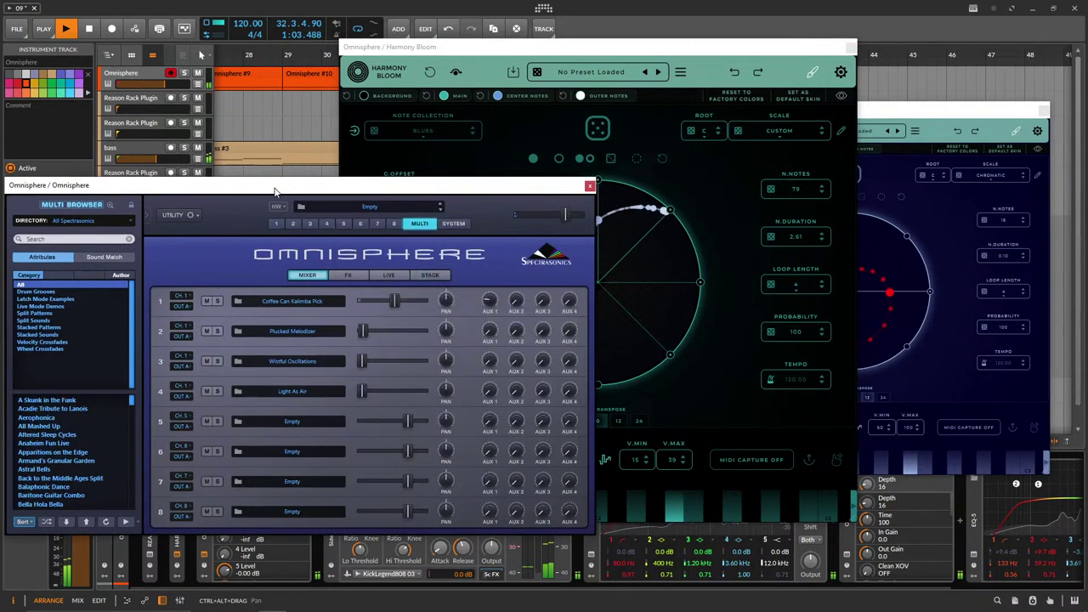
left_click_drag(363, 332, 367, 336)
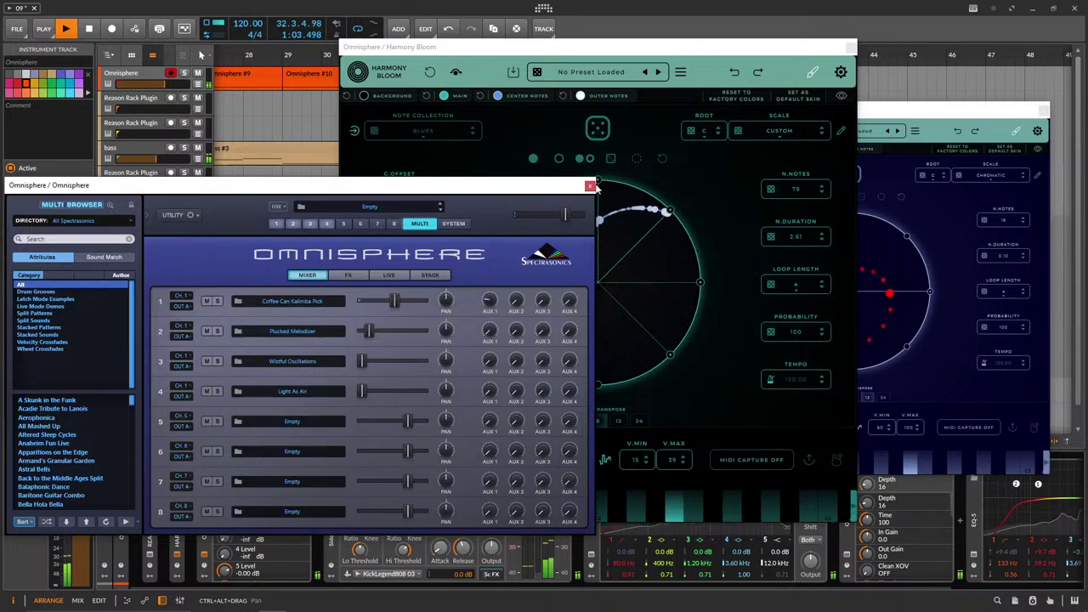
left_click_drag(531, 189, 443, 185)
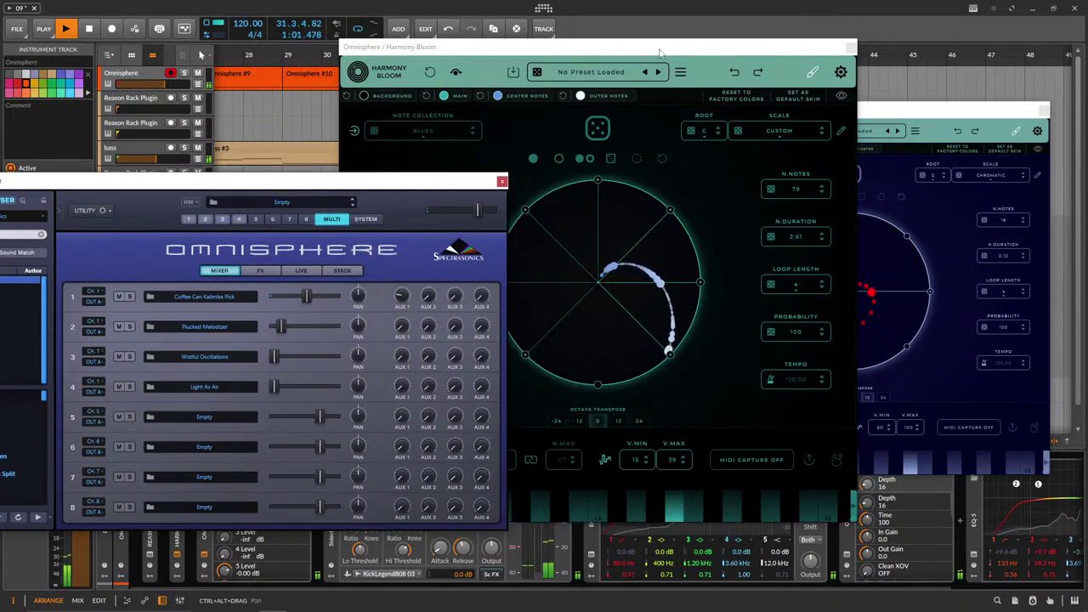
Set the Omnisphere track's Harmony Bloom to 76 notes and a loop length of 16.
left_click_drag(794, 191, 795, 200)
left_click(822, 288)
left_click(822, 289)
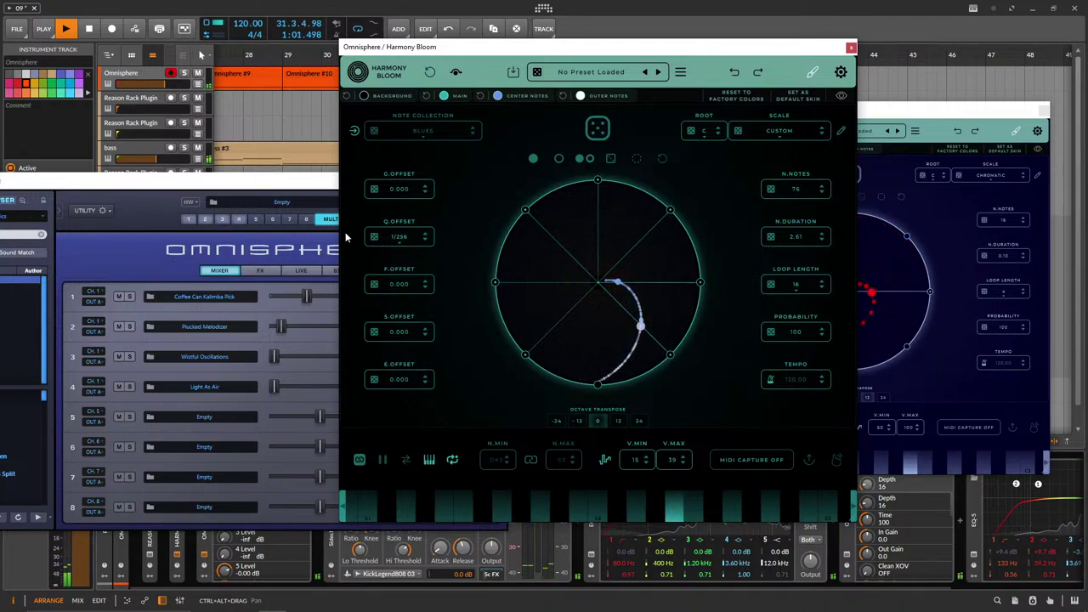
Raise the Coffee Can Kalimba Pick layer to -2.94 dB in Omnisphere and close the instrument window.
left_click(290, 343)
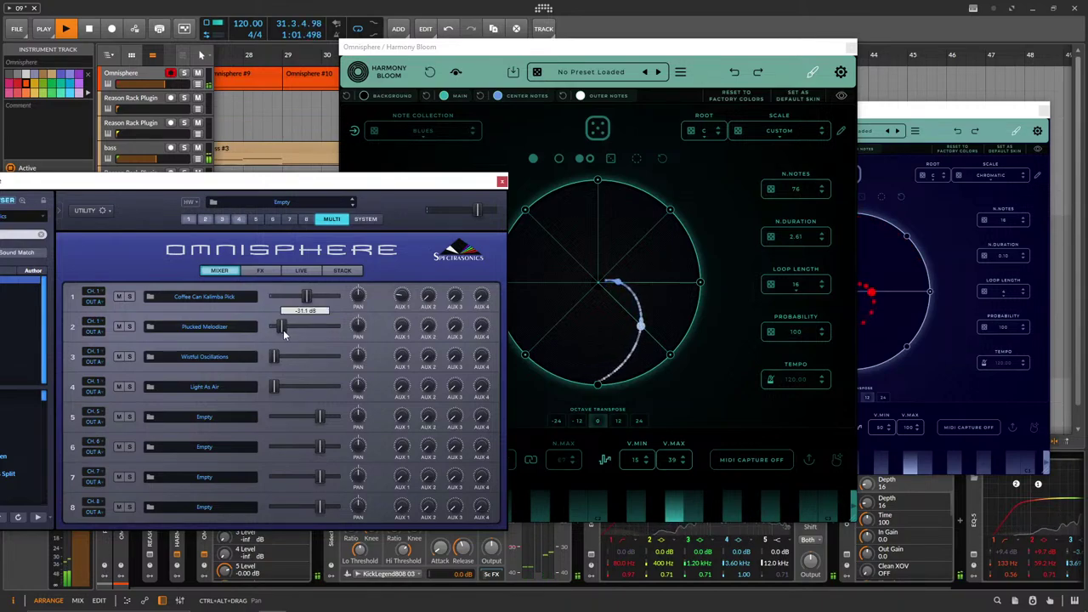
left_click_drag(309, 296, 315, 297)
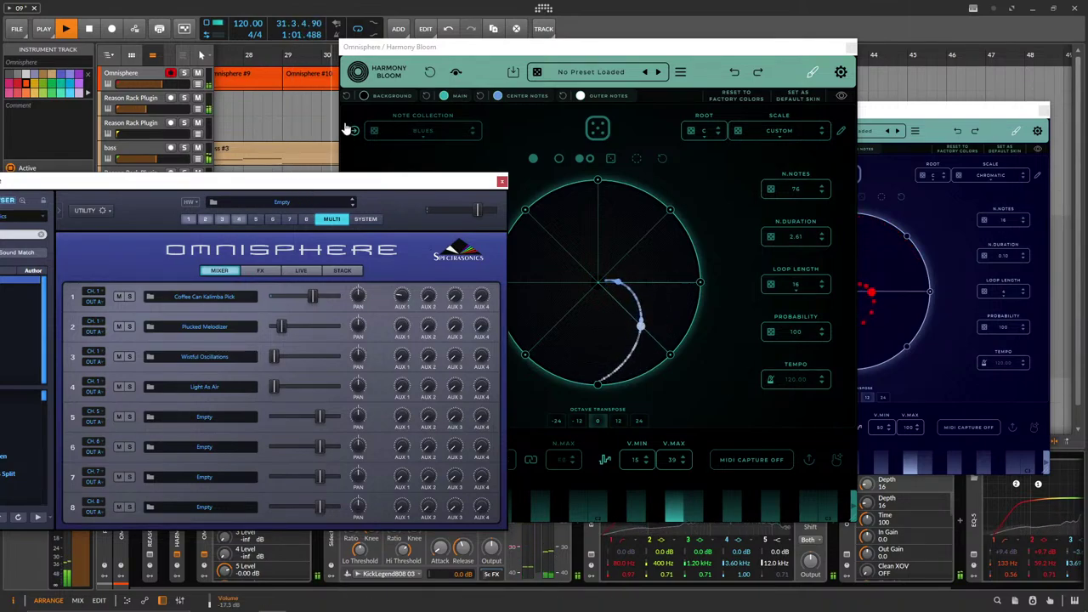
left_click(502, 181)
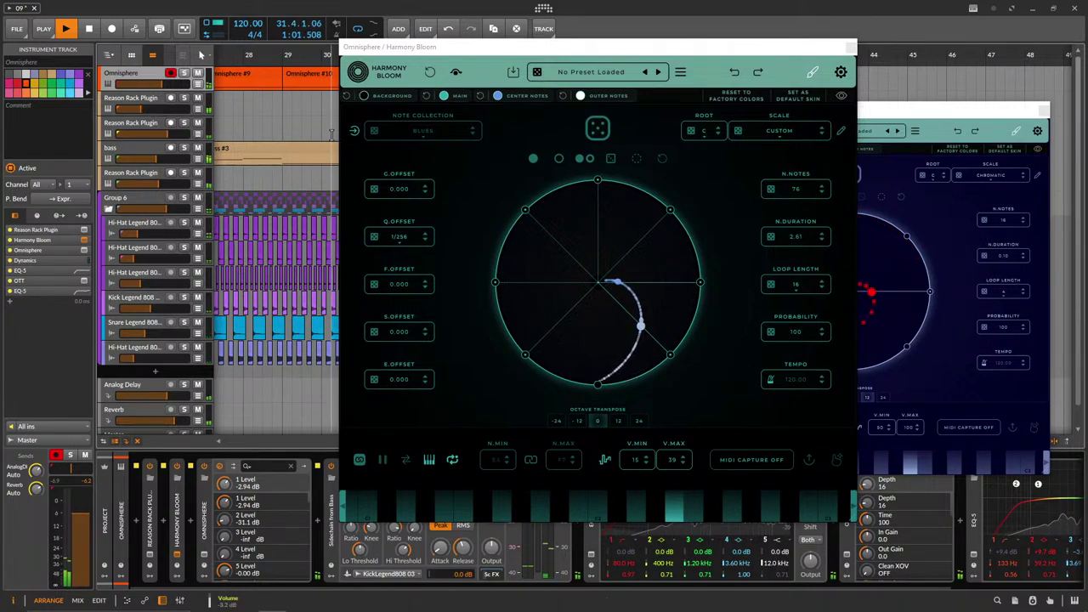
Try an octave transpose of 12 in the Omnisphere track's Harmony Bloom, return it to 0 and close the plug-in.
left_click(617, 424)
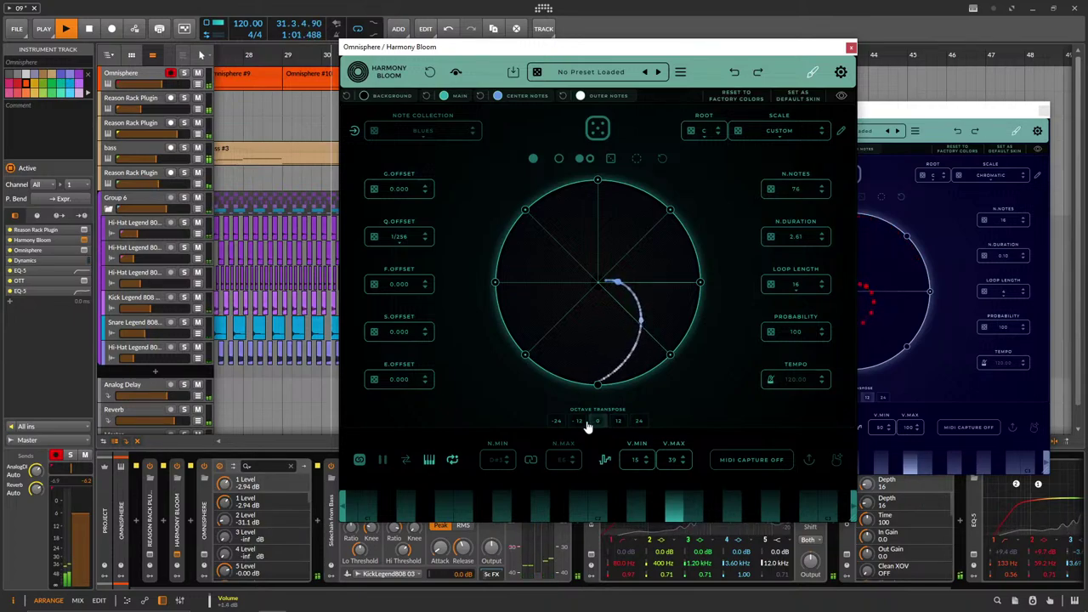
left_click(598, 423)
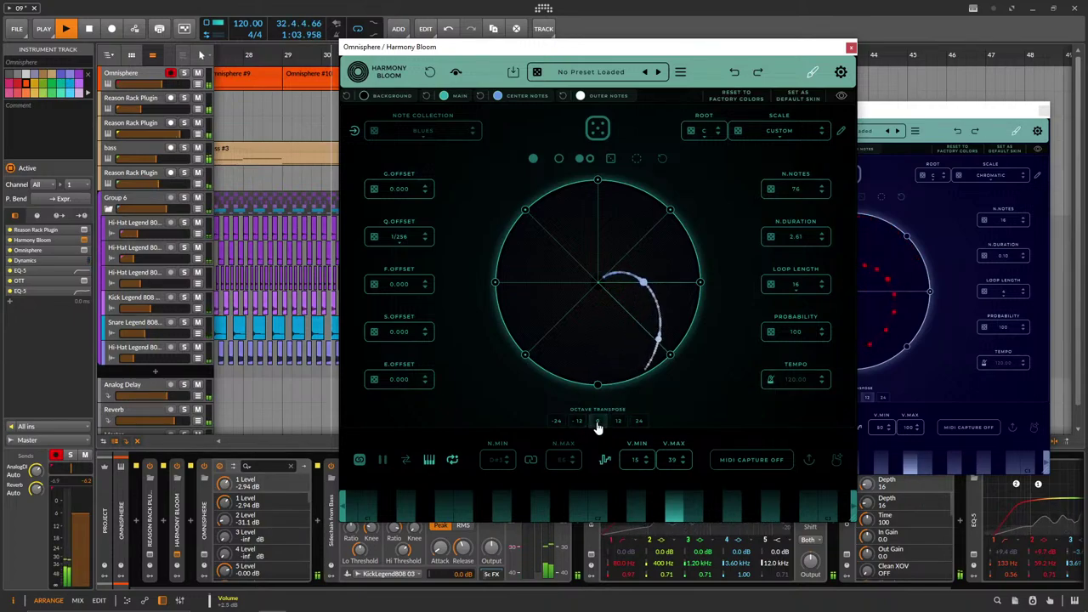
left_click(851, 48)
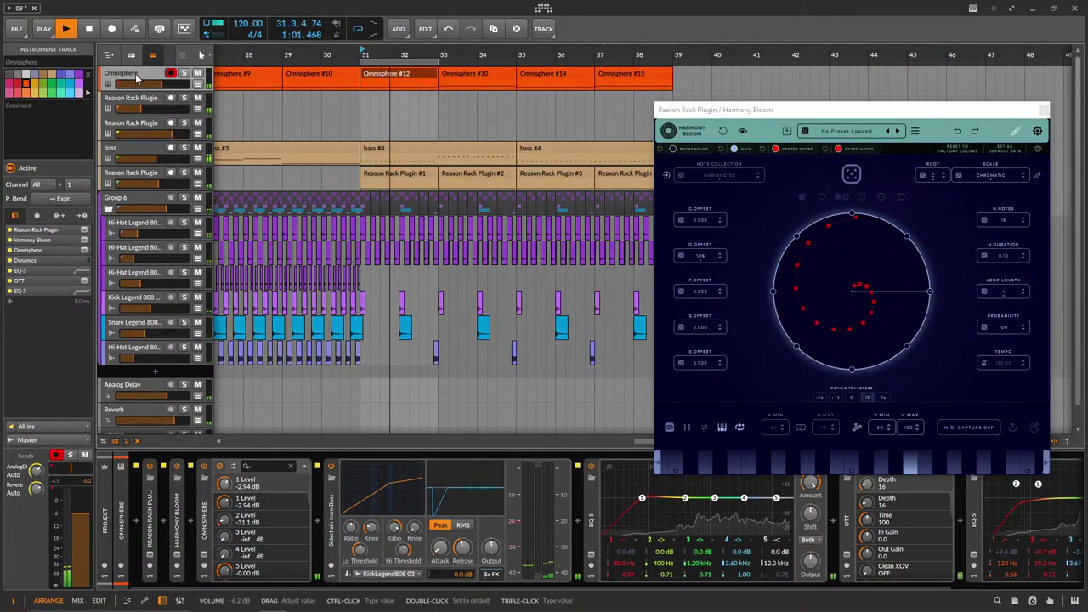
Reopen the Omnisphere track's Harmony Bloom in circle-only view, then shrink its window and move it off the Omnisphere clips.
left_click(177, 554)
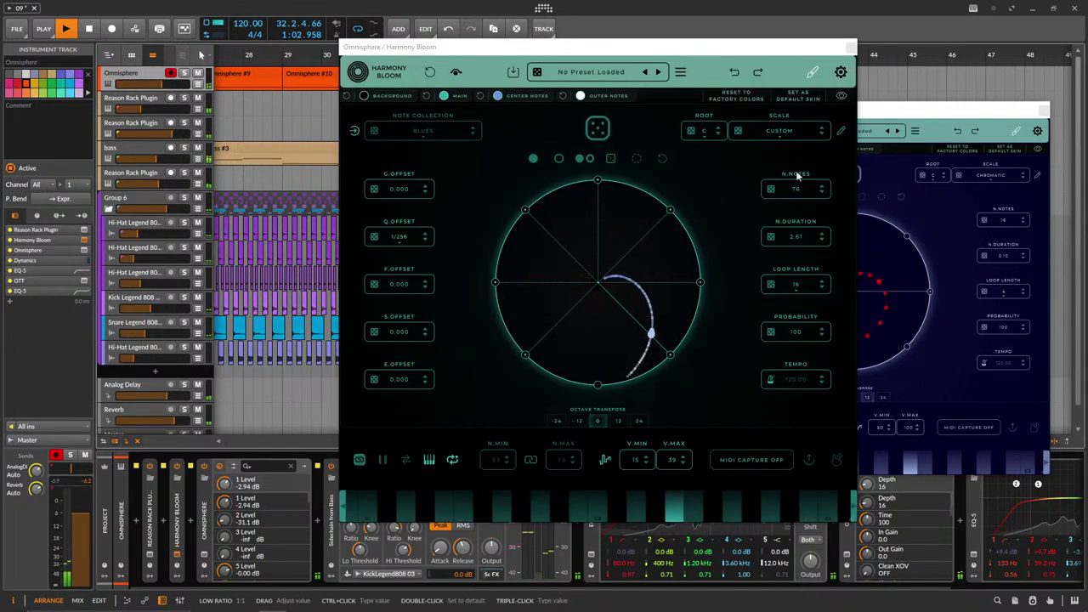
left_click(839, 98)
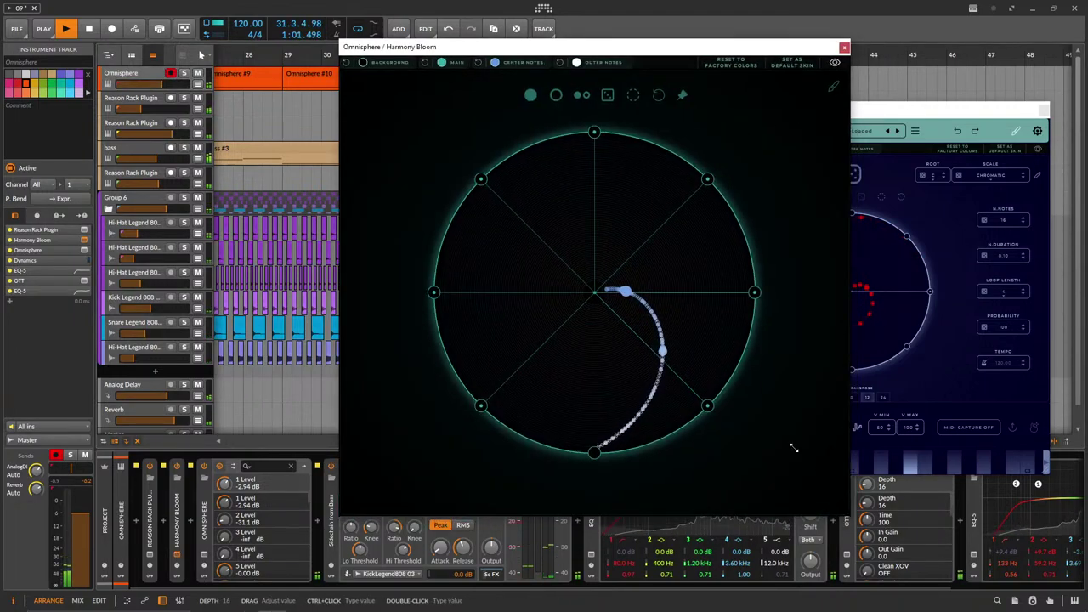
left_click_drag(809, 464, 688, 354)
left_click_drag(568, 45, 703, 157)
Loop playback across the Omnisphere #12 and adjoining Omnisphere #10 clips from bar 31 to bar 35.
left_click(486, 75)
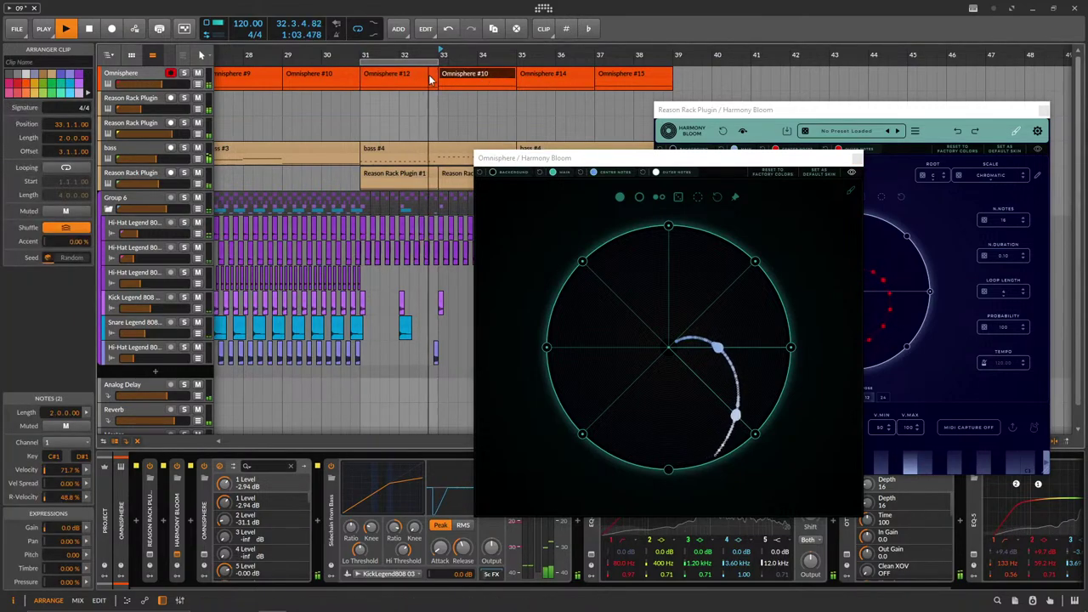
left_click(425, 76, "shift")
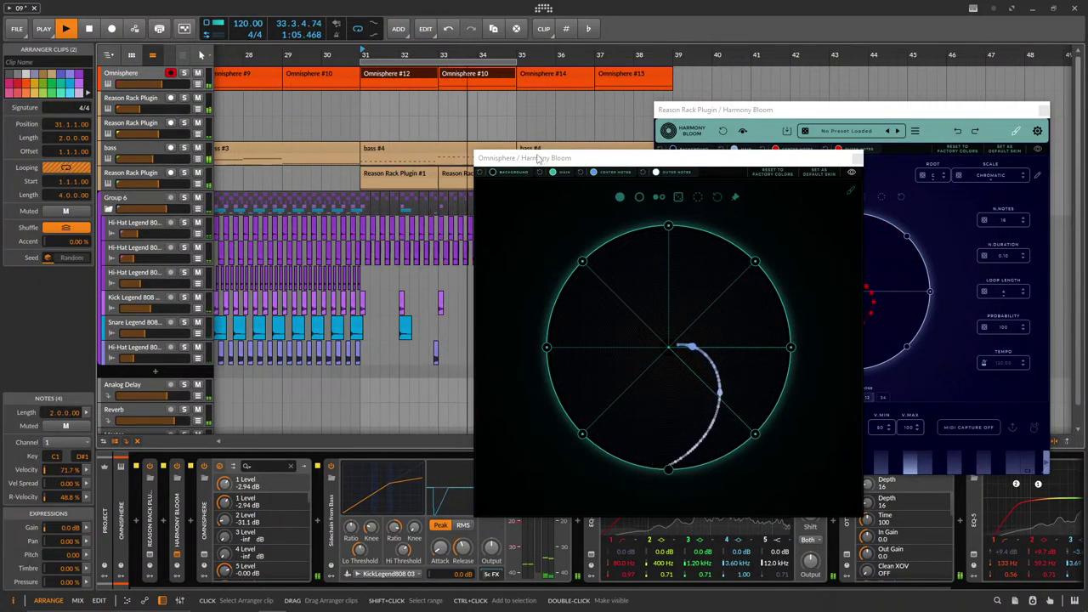
left_click_drag(541, 159, 551, 159)
Lower the bass track's volume slightly and fine-tune the Kick Legend 808 track's volume.
left_click(160, 150)
left_click_drag(156, 159, 151, 159)
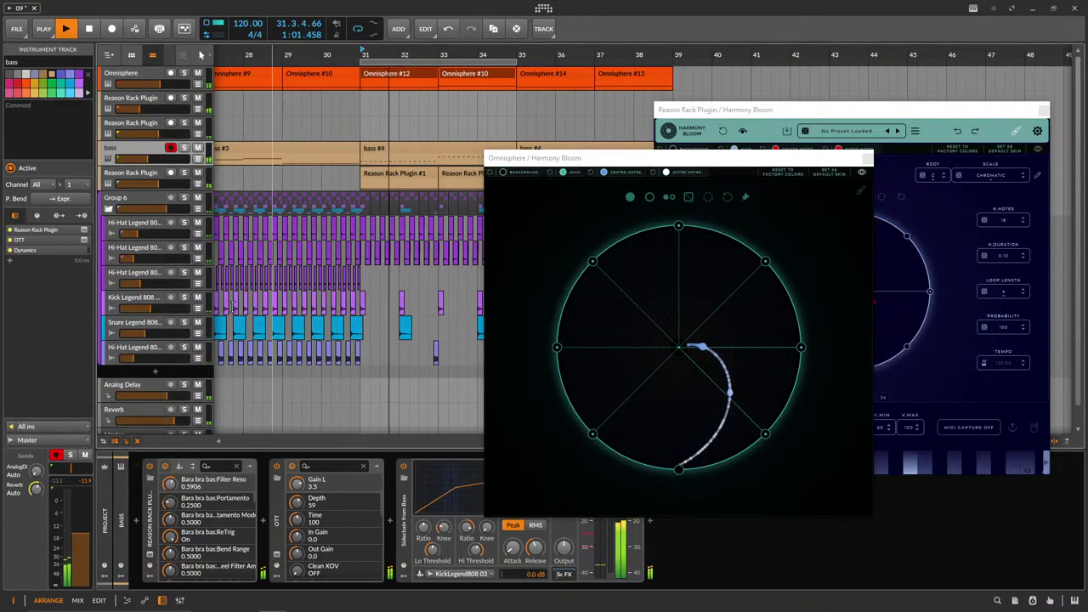
left_click_drag(155, 308, 147, 308)
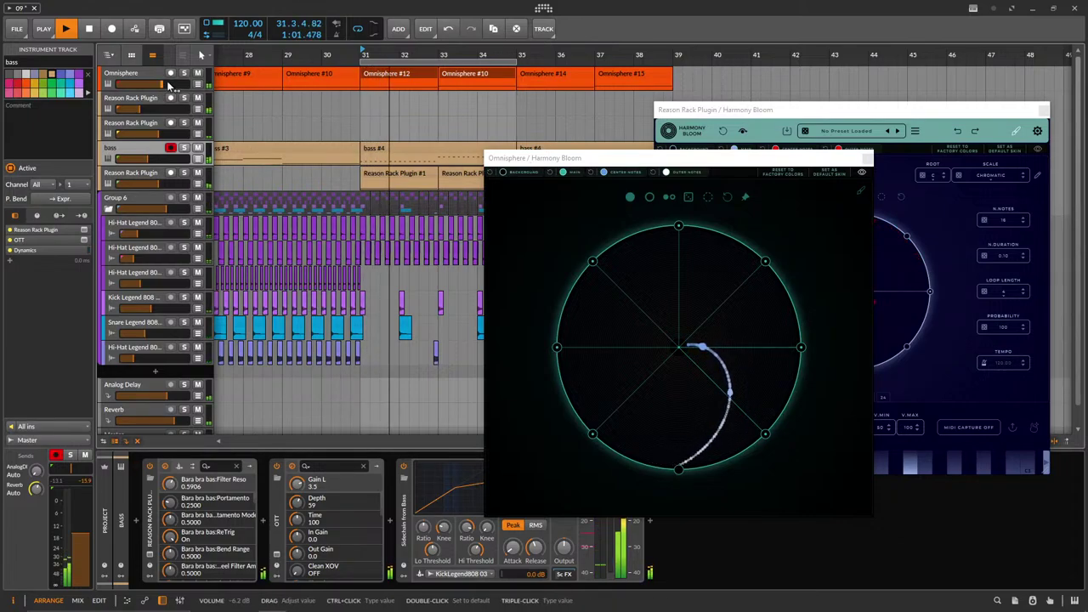
Set the Coffee Can Kalimba Pick layer to -2.71 dB in Omnisphere and limit the playback loop to the Omnisphere #12 clip.
left_click(141, 75)
left_click(306, 524)
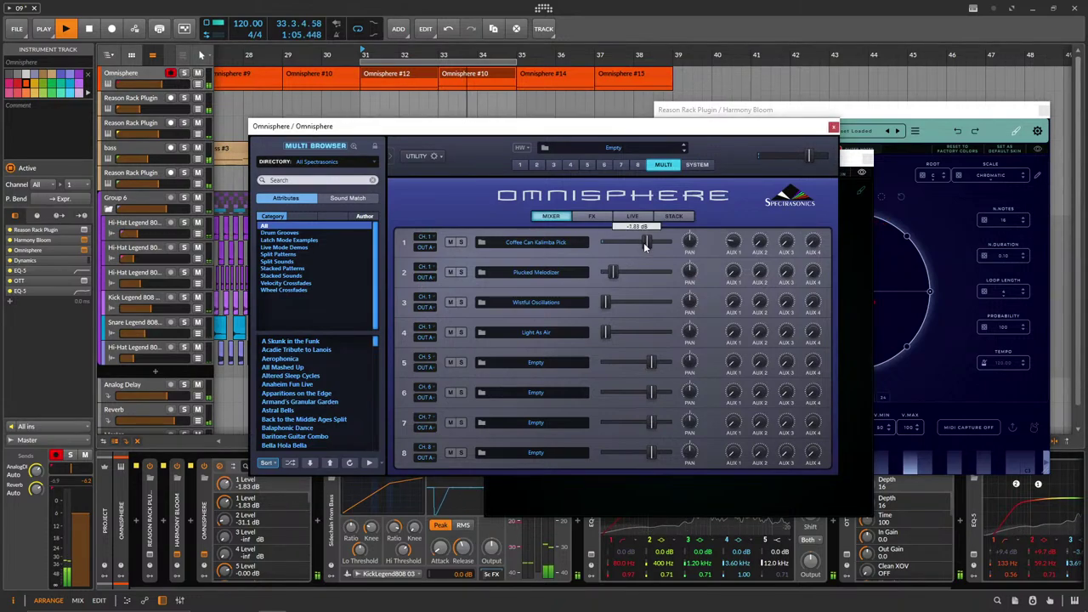
left_click(419, 75)
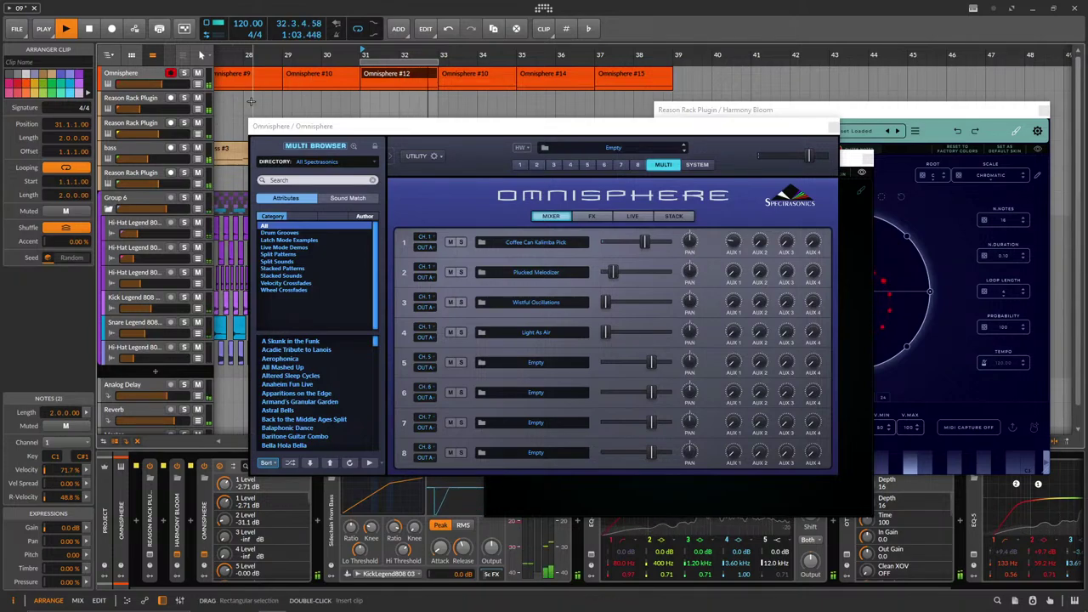
left_click(834, 128)
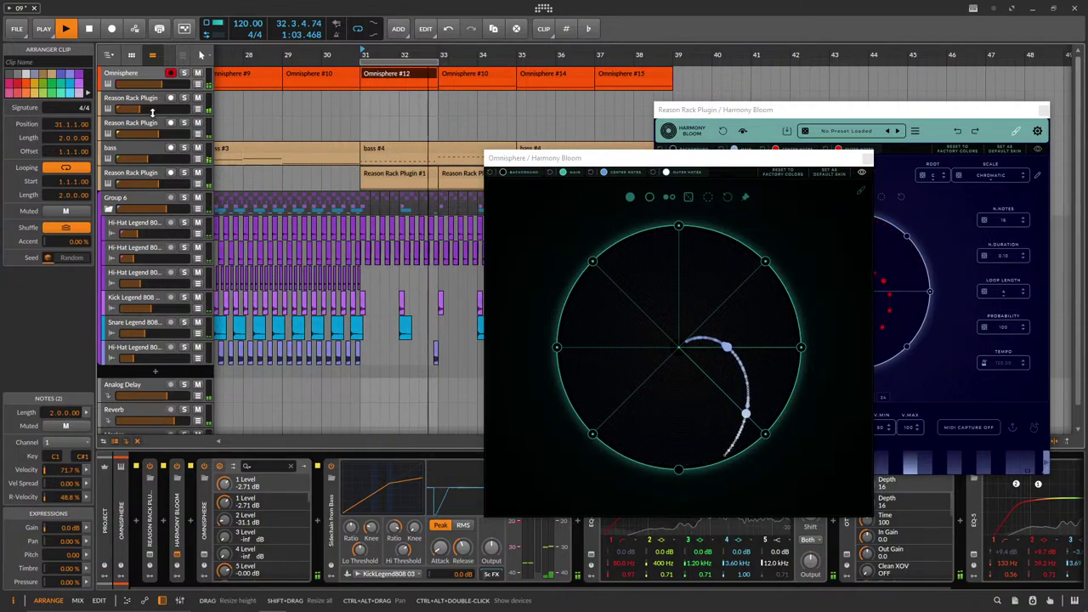
Pull the Reason Rack Plugin, bass and Group 6 volumes all the way down and mute Group 6.
left_click_drag(144, 133, 128, 109)
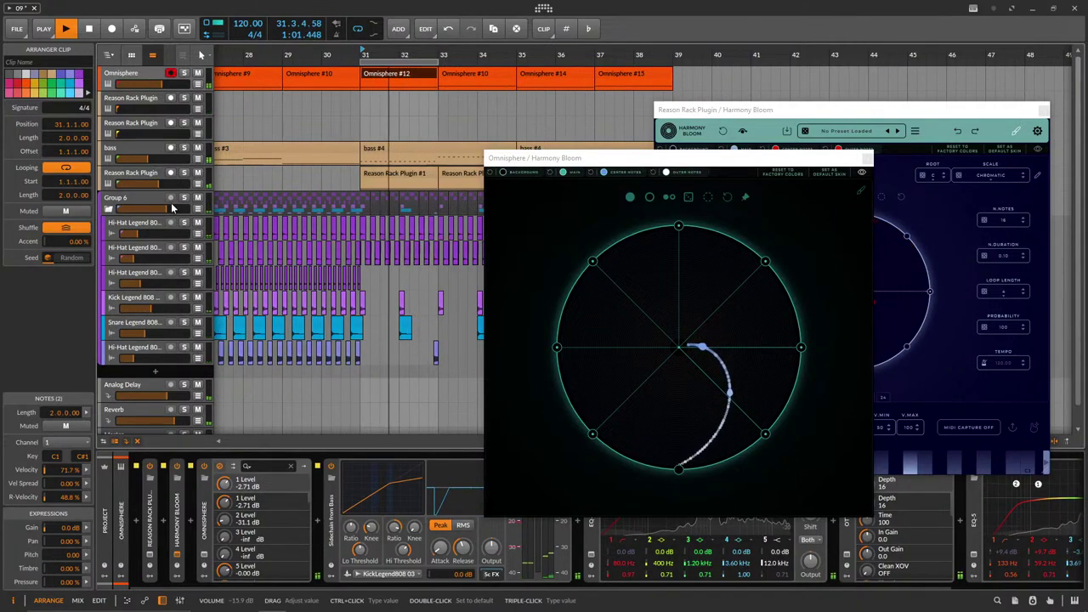
left_click_drag(170, 207, 138, 207)
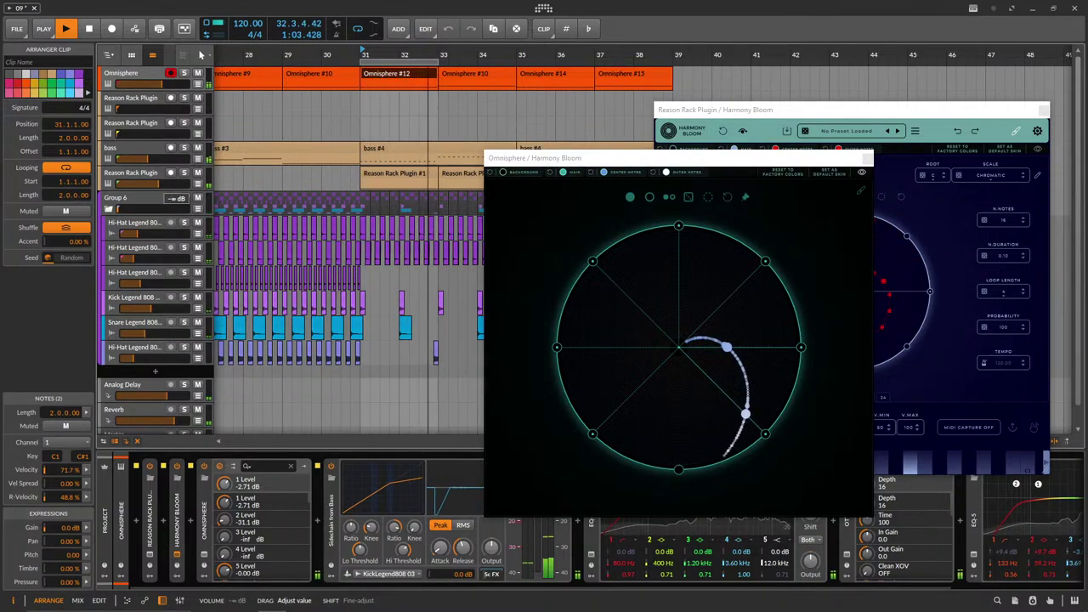
left_click_drag(147, 159, 120, 183)
left_click(198, 198)
Restore the Omnisphere track's full Harmony Bloom controls and randomize the offsets to a Q. Offset of 1/2 and F. Offset of 0.243.
left_click_drag(753, 165, 487, 154)
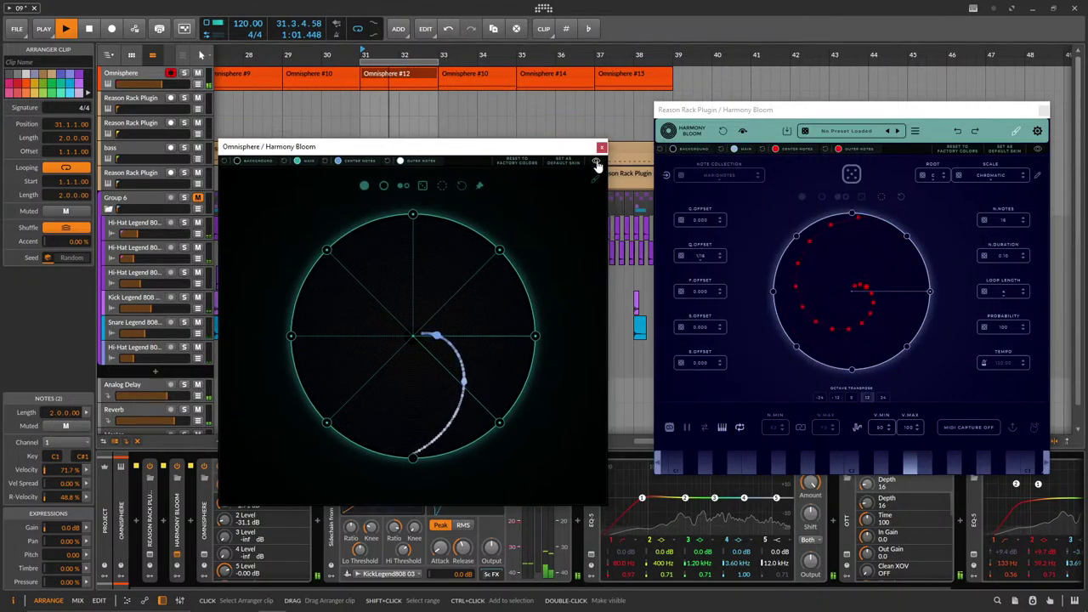
left_click(597, 162)
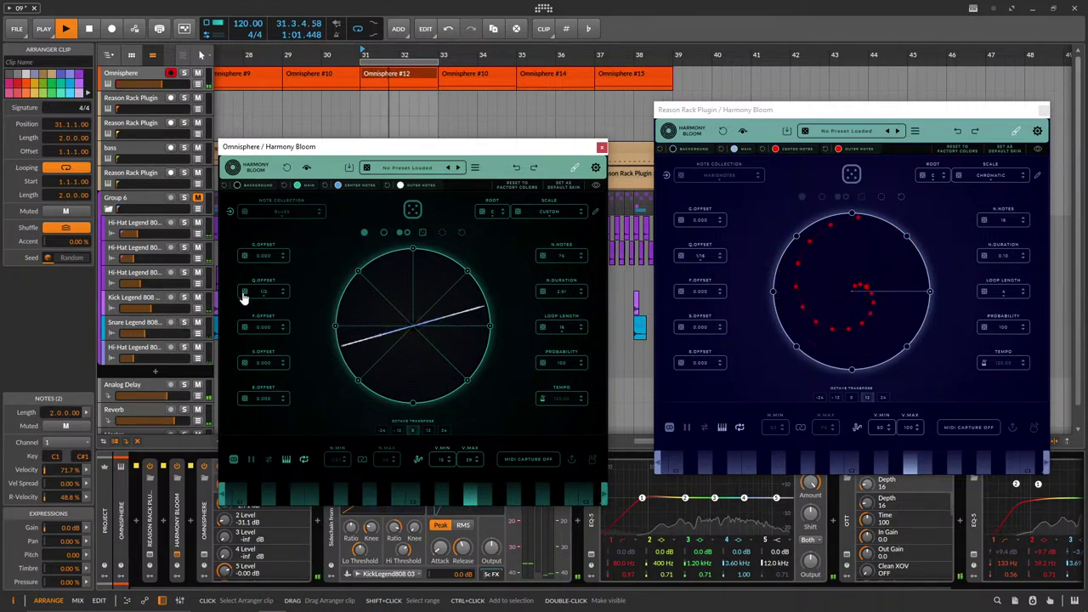
left_click_drag(244, 336, 243, 332)
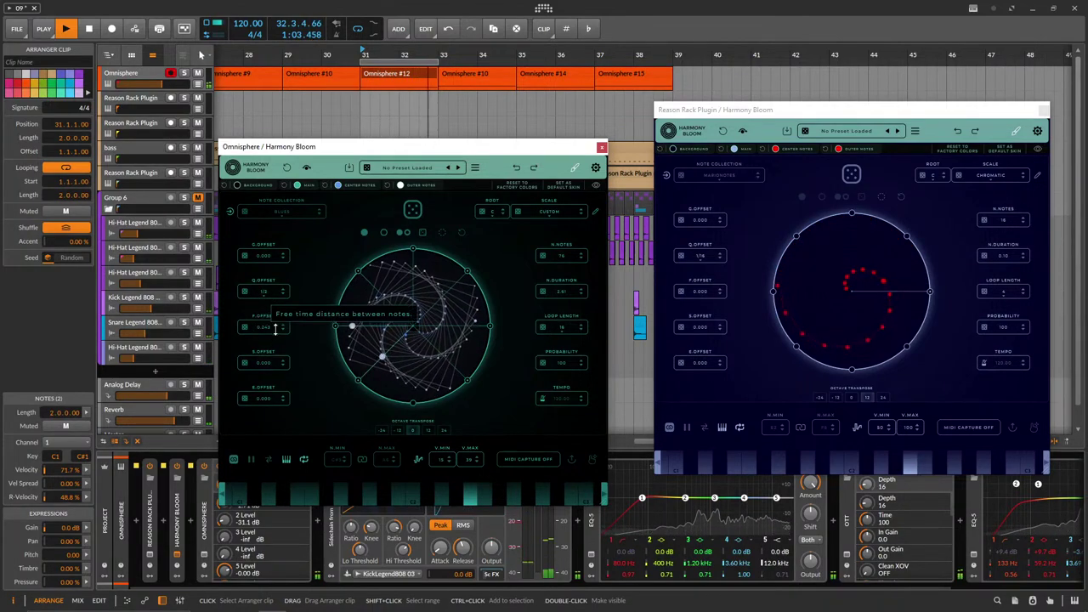
Reduce the number of notes to 16 in the Omnisphere track's Harmony Bloom and reopen its window.
left_click_drag(571, 254, 549, 362)
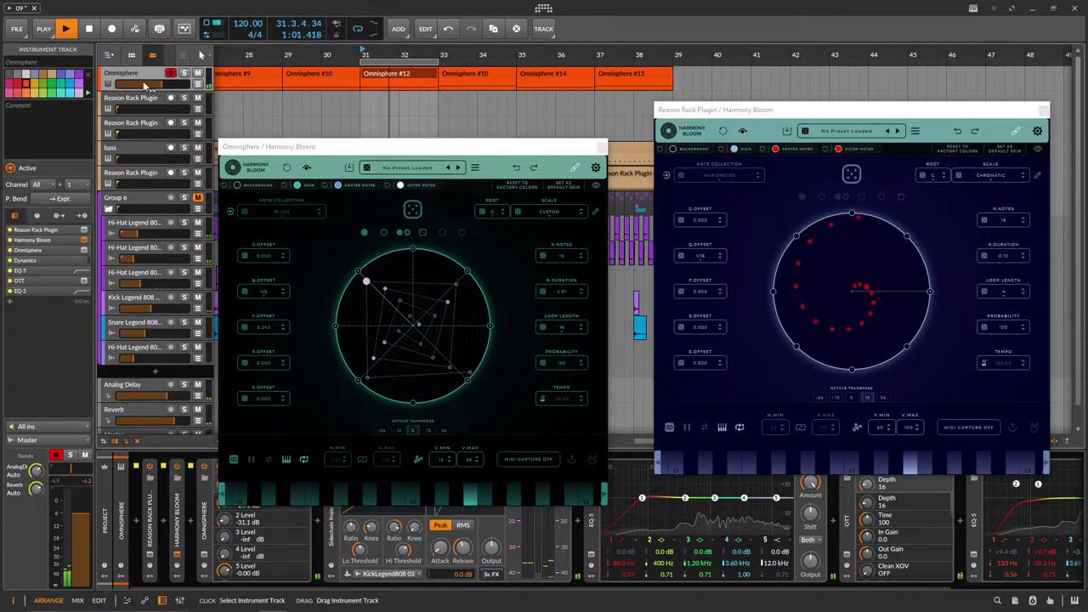
left_click(176, 557)
left_click(176, 557)
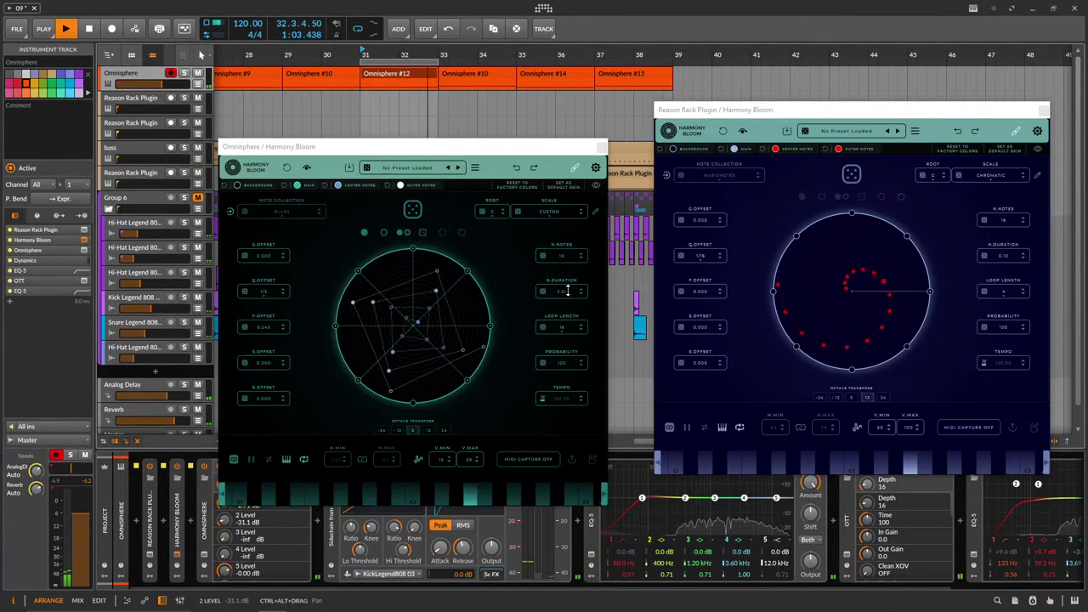
Bring up the Omnisphere track's Harmony Bloom and Omnisphere windows, then raise Wistful Oscillations to -28.9 dB and Light As Air to -6.76 dB.
left_click(176, 556)
left_click(176, 557)
left_click(203, 557)
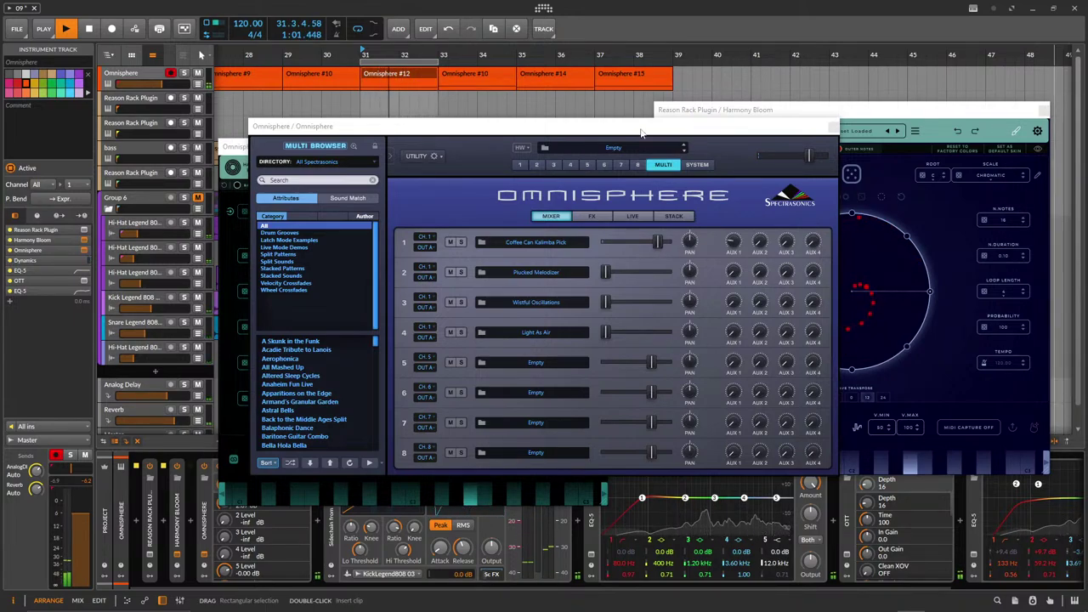
left_click_drag(642, 134, 811, 173)
left_click_drag(457, 145, 387, 130)
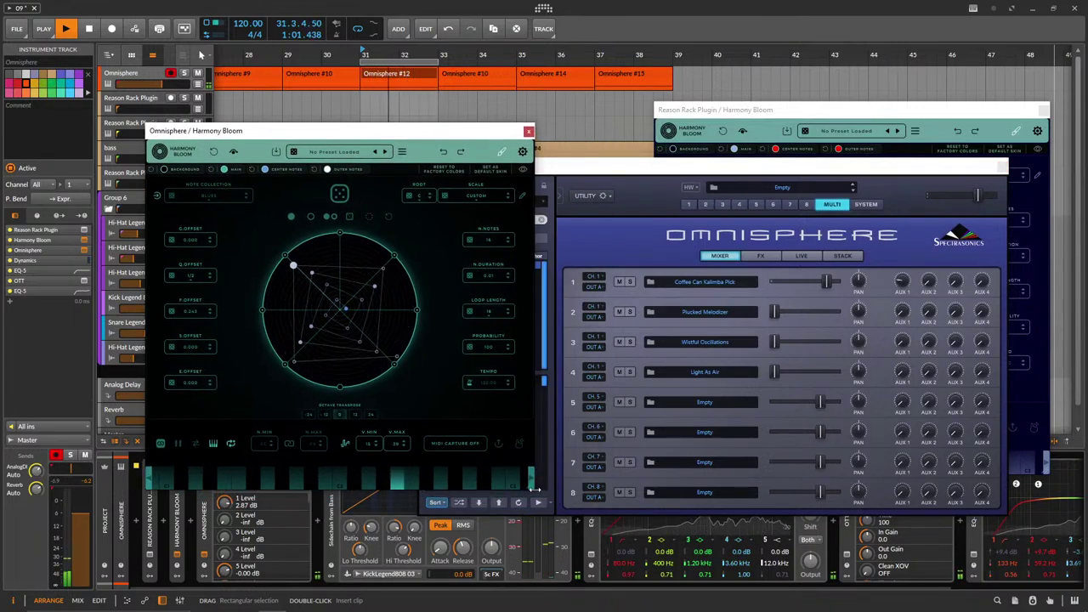
left_click_drag(772, 343, 805, 375)
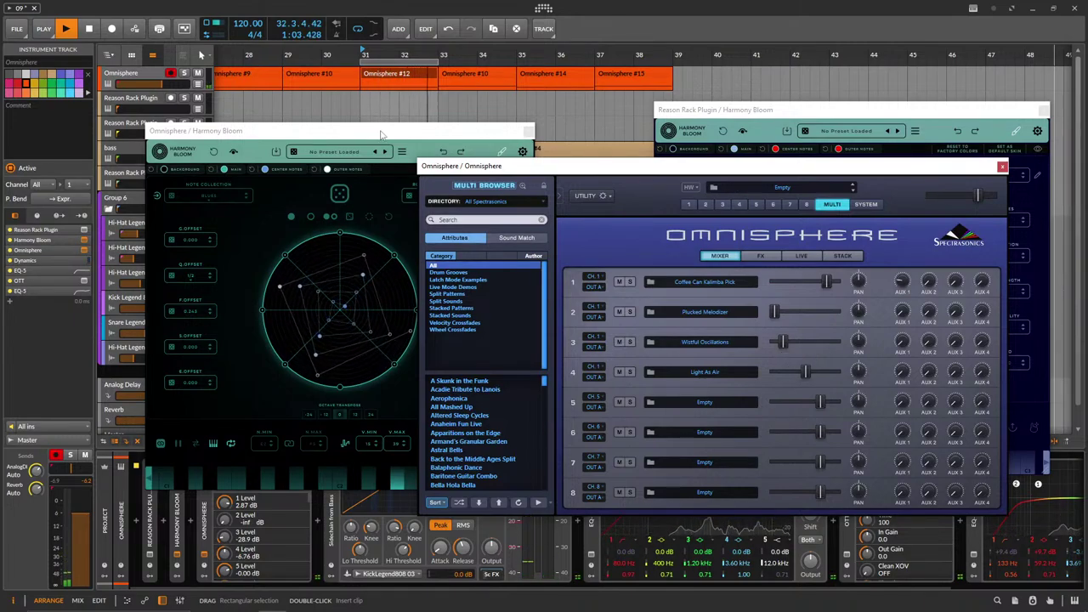
Set the Omnisphere track's Harmony Bloom note duration to 0.97 and its octave transpose to -12.
left_click_drag(382, 135, 331, 141)
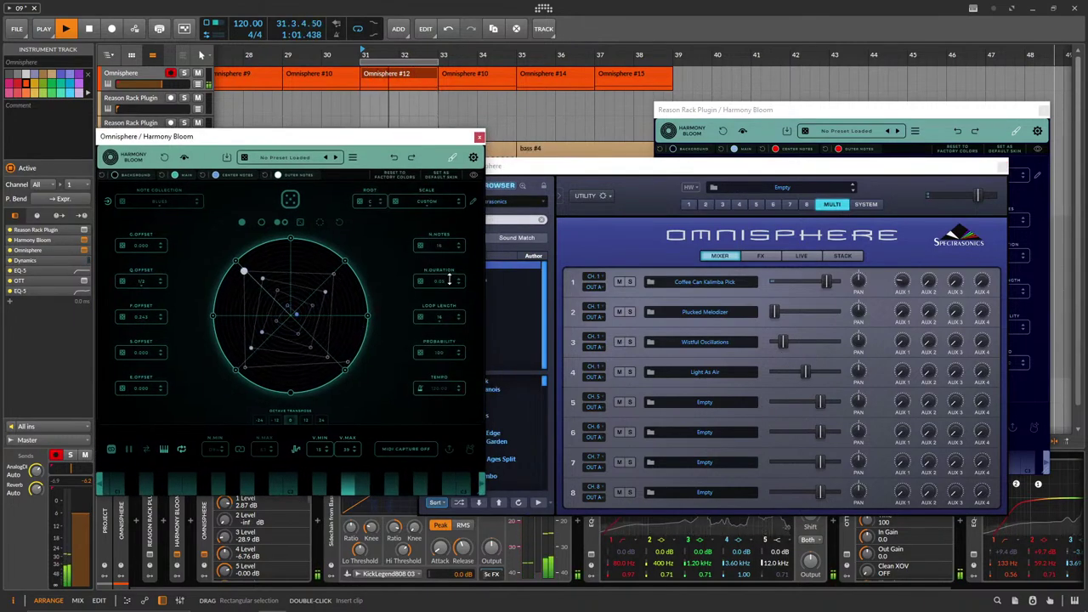
left_click_drag(449, 279, 450, 277)
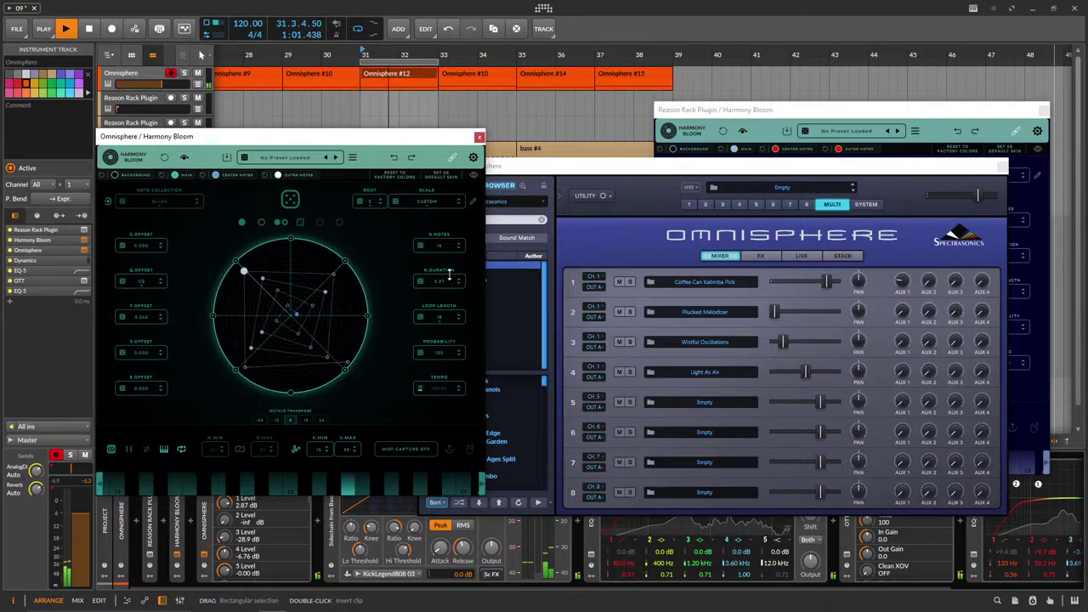
left_click(436, 318)
left_click_drag(438, 280, 438, 273)
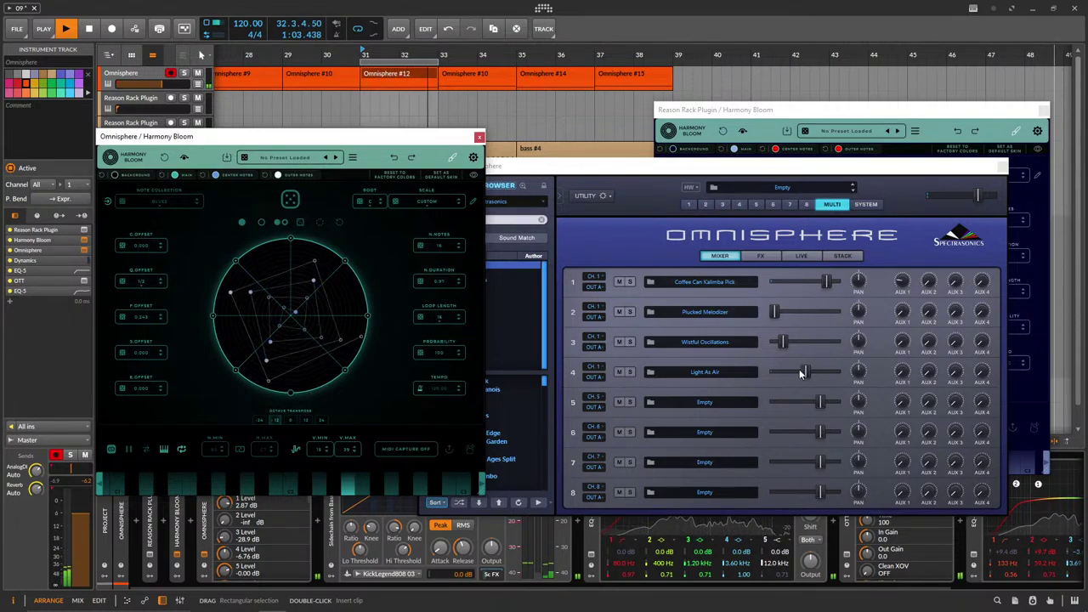
Raise Wistful Oscillations to -26.1 dB and Light As Air to -5.65 dB, then separate the plugin windows and enlarge Harmony Bloom.
left_click(783, 342)
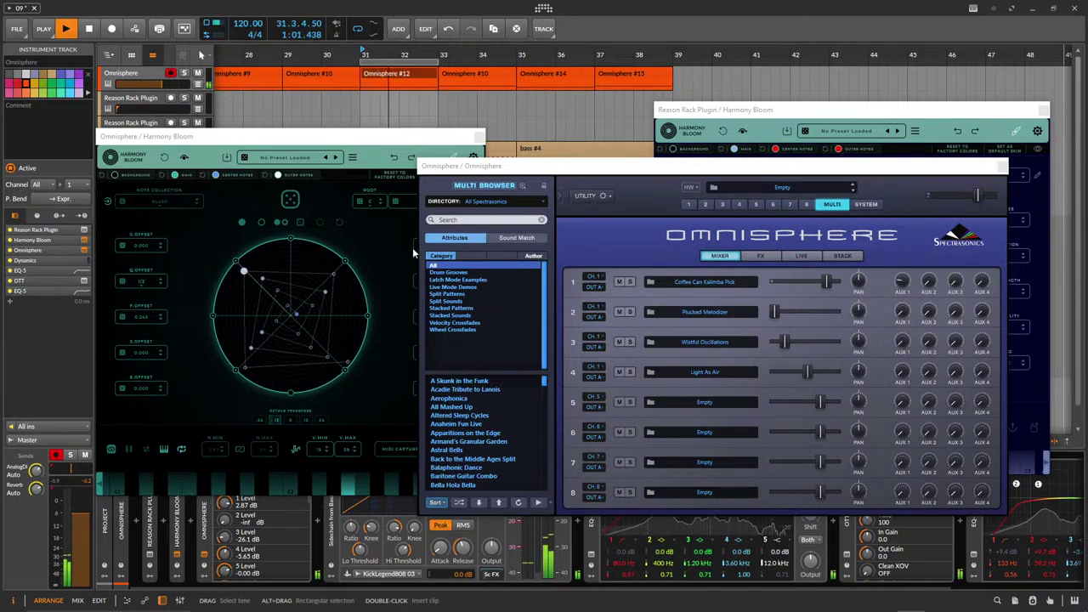
left_click_drag(498, 167, 565, 127)
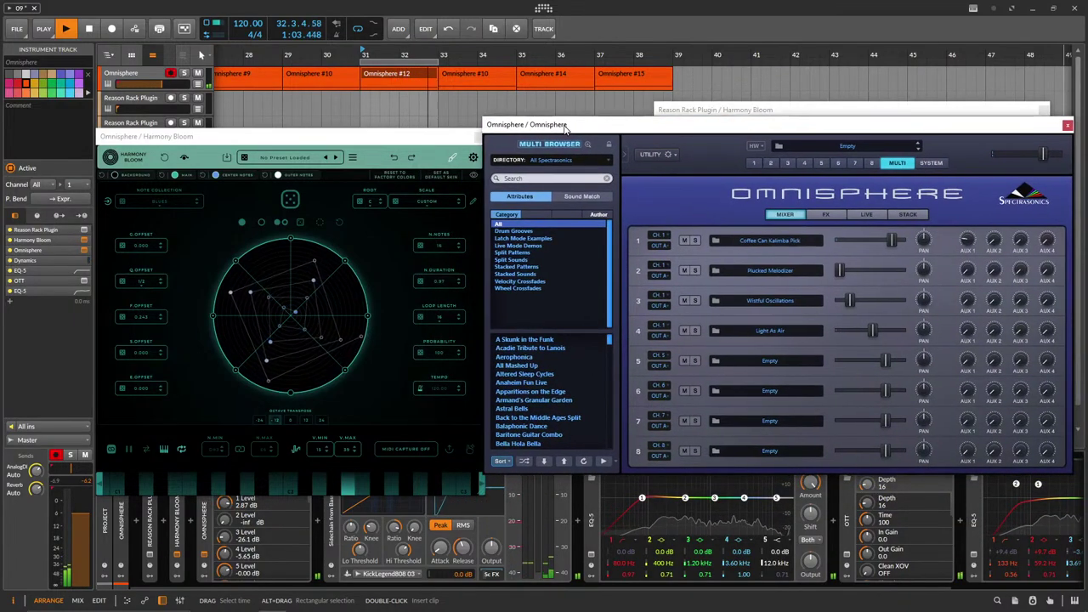
left_click_drag(323, 138, 253, 119)
left_click_drag(416, 473, 534, 564)
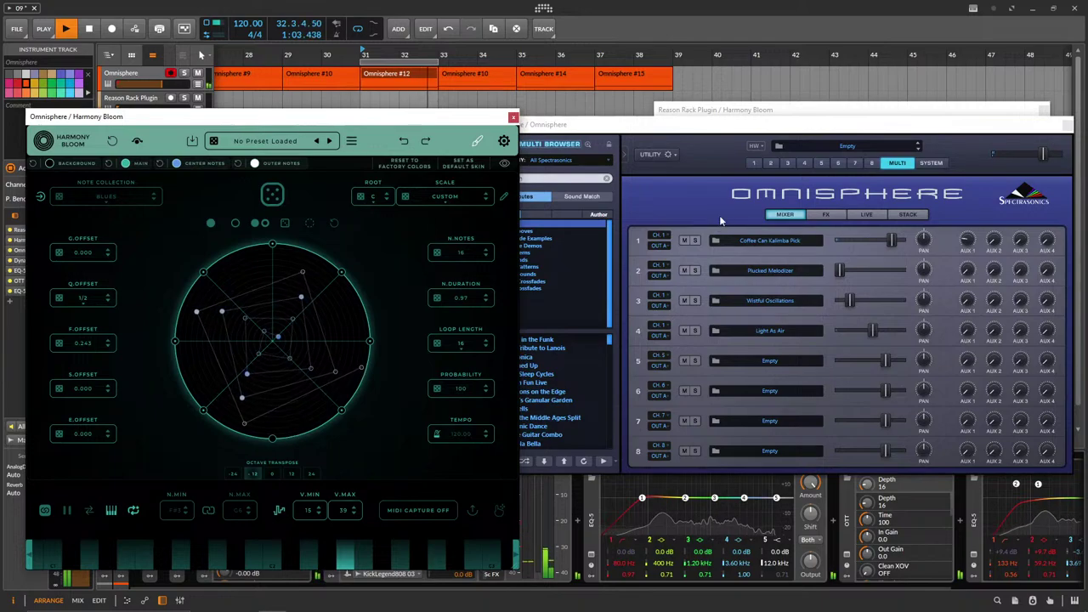
Replace the Plucked Melodizer patch with Velocity Electrodrums 1 from the Electro Perc category's Perc type and return to the Omnisphere mixer.
left_click(775, 274)
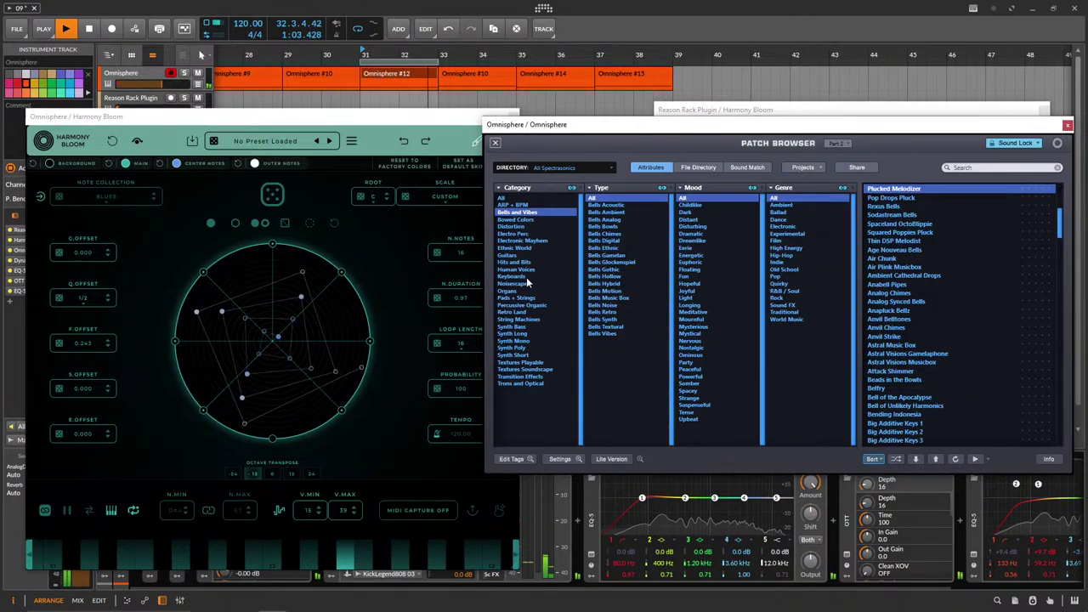
left_click(520, 234)
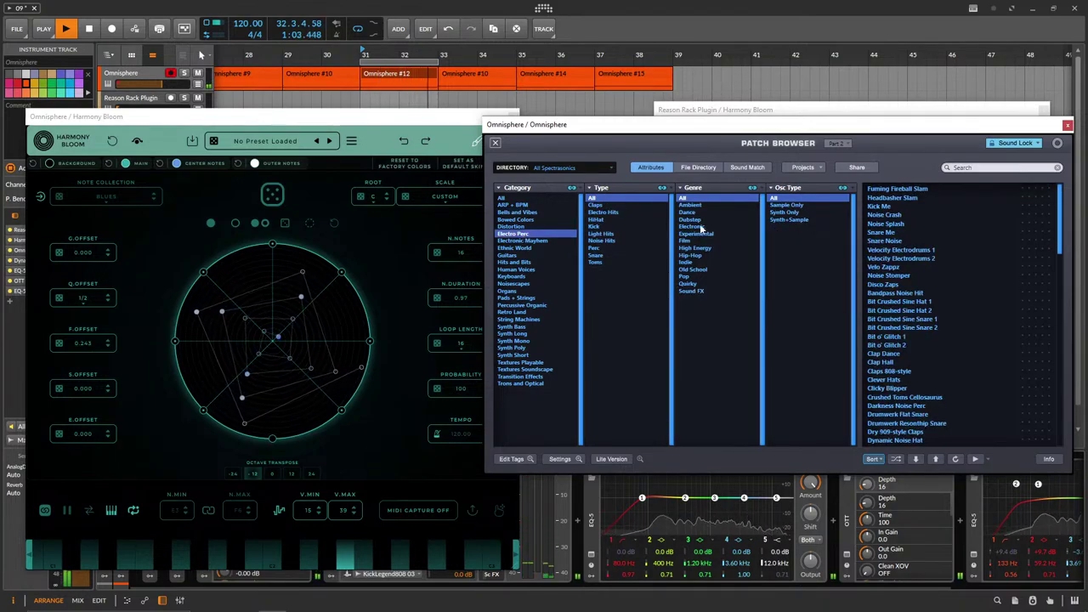
left_click(658, 248)
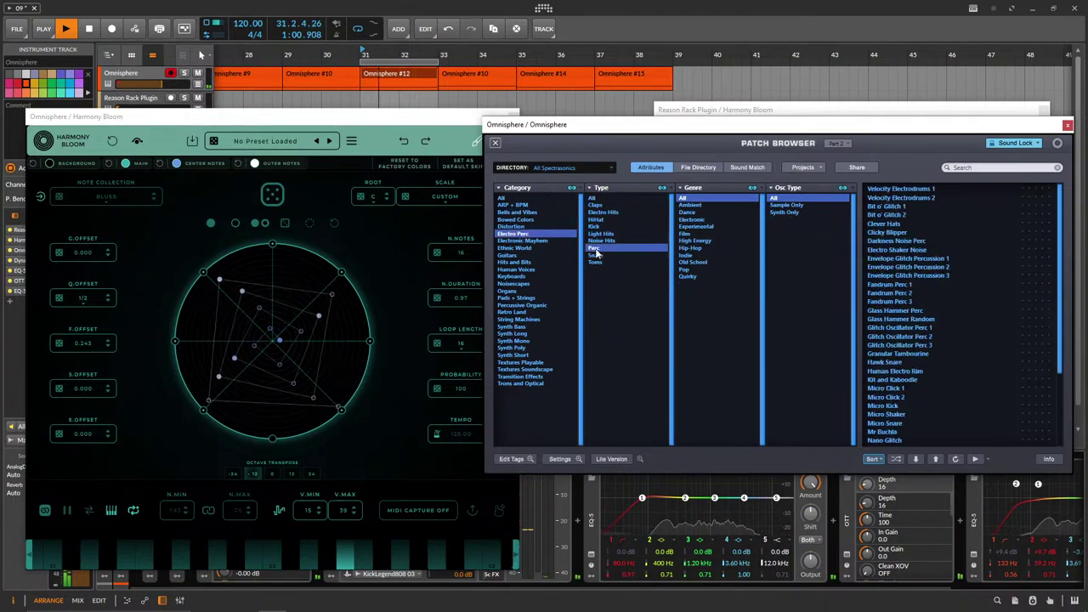
left_click(897, 189)
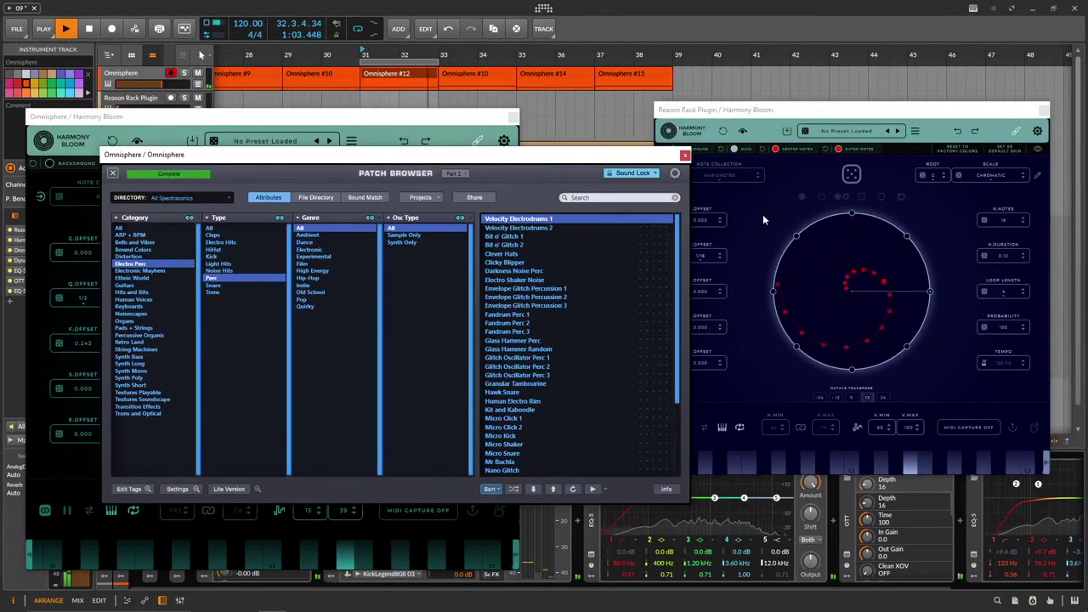
left_click_drag(565, 158, 827, 181)
left_click(376, 197)
Set Velocity Electrodrums 1 to -15.4 dB and Coffee Can Kalimba Pick to -3.40 dB, and pull Wistful Oscillations all the way down.
left_click_drag(716, 323, 734, 323)
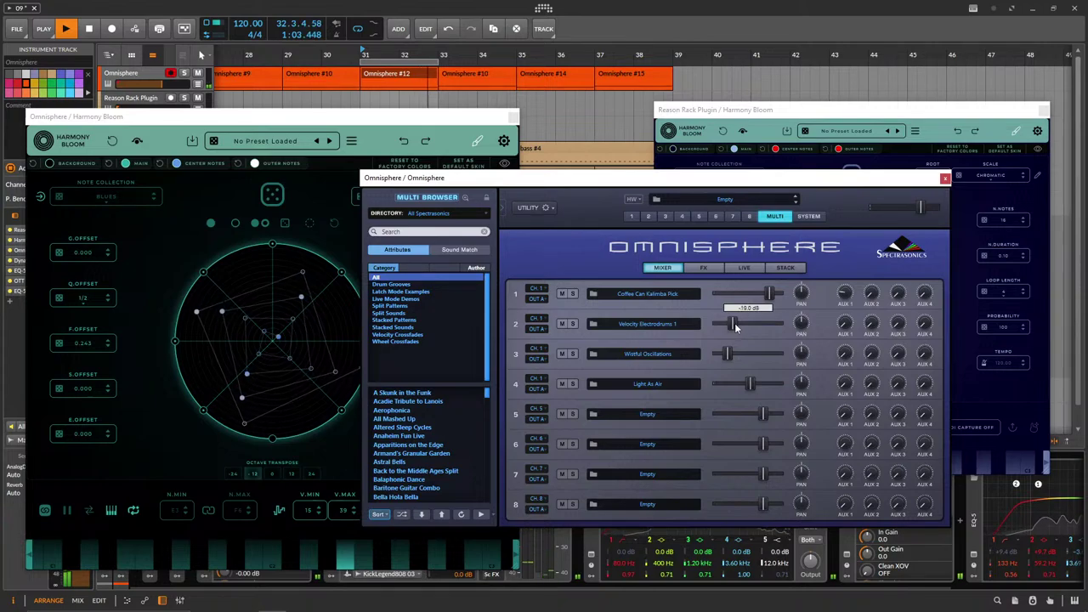
left_click(211, 280)
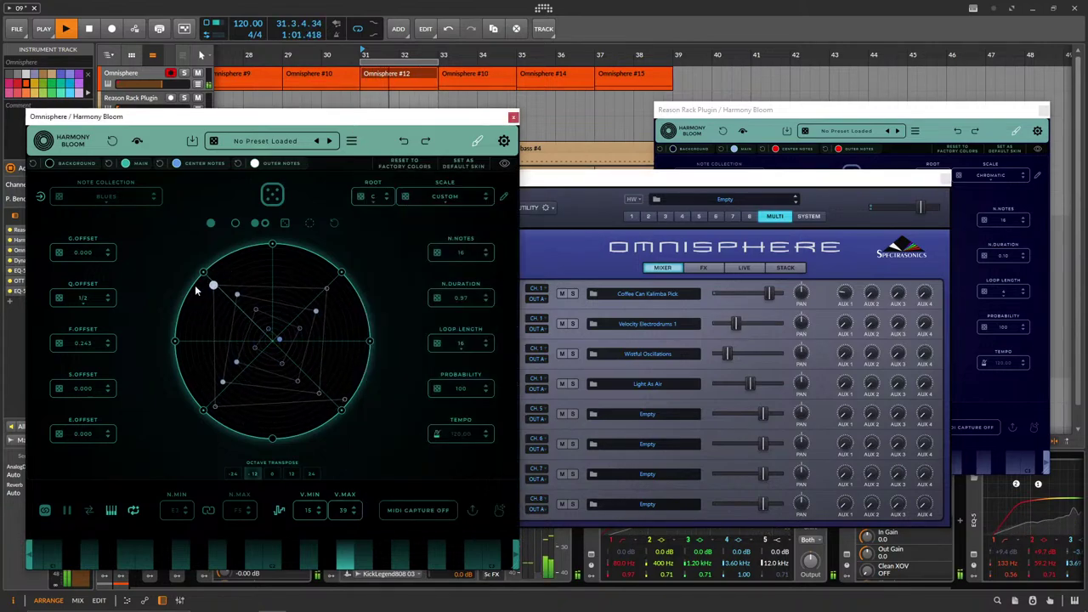
left_click_drag(736, 360, 693, 359)
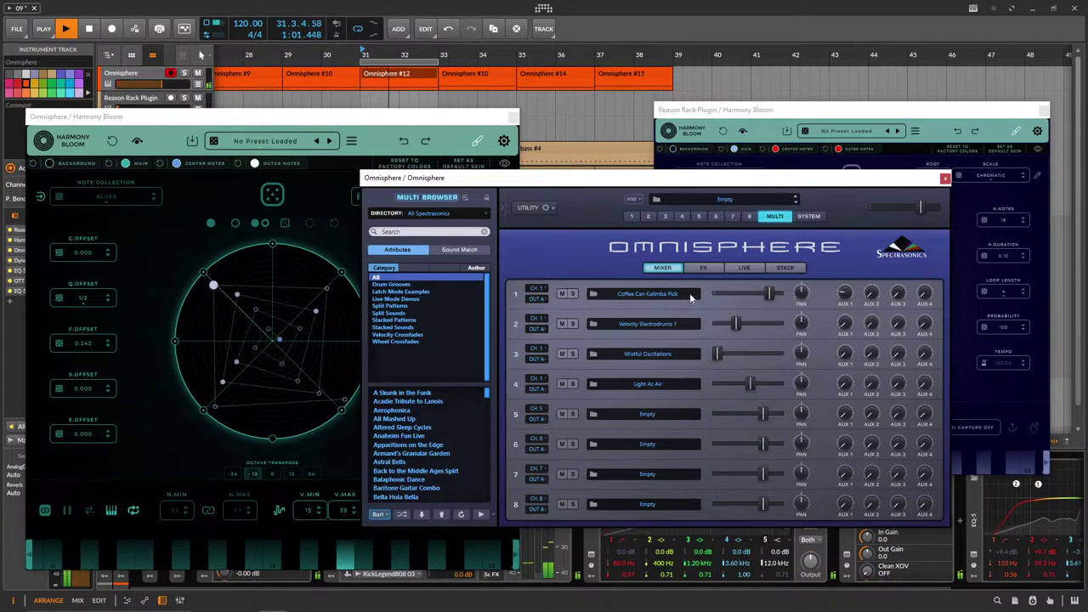
left_click_drag(768, 295, 754, 295)
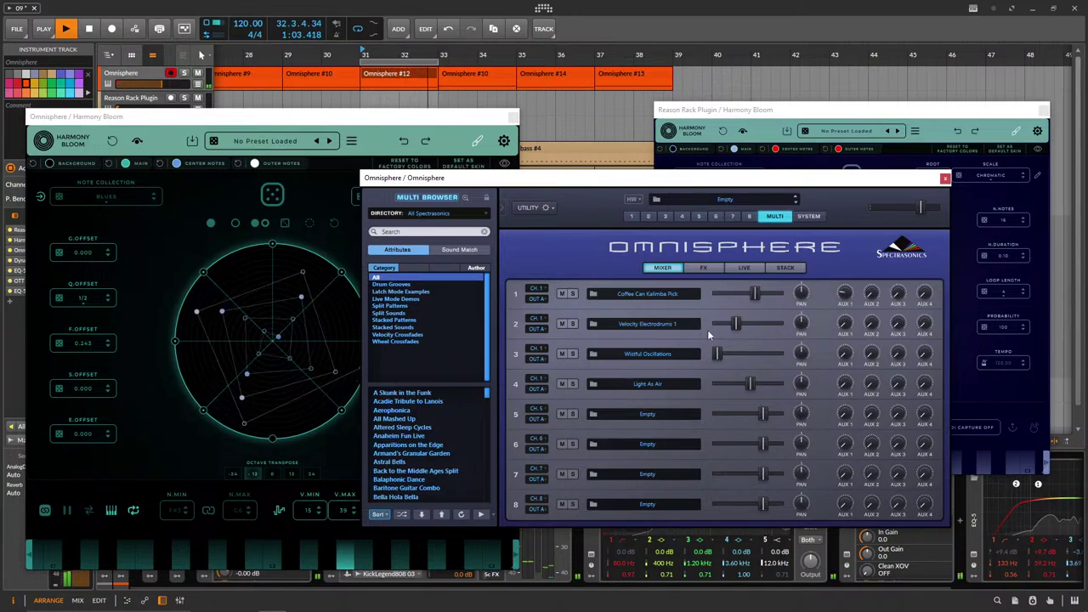
Audition the following Electro Perc patches in Omnisphere part 2, from Velocity Electrodrums 2 through Clever Hats.
left_click(648, 216)
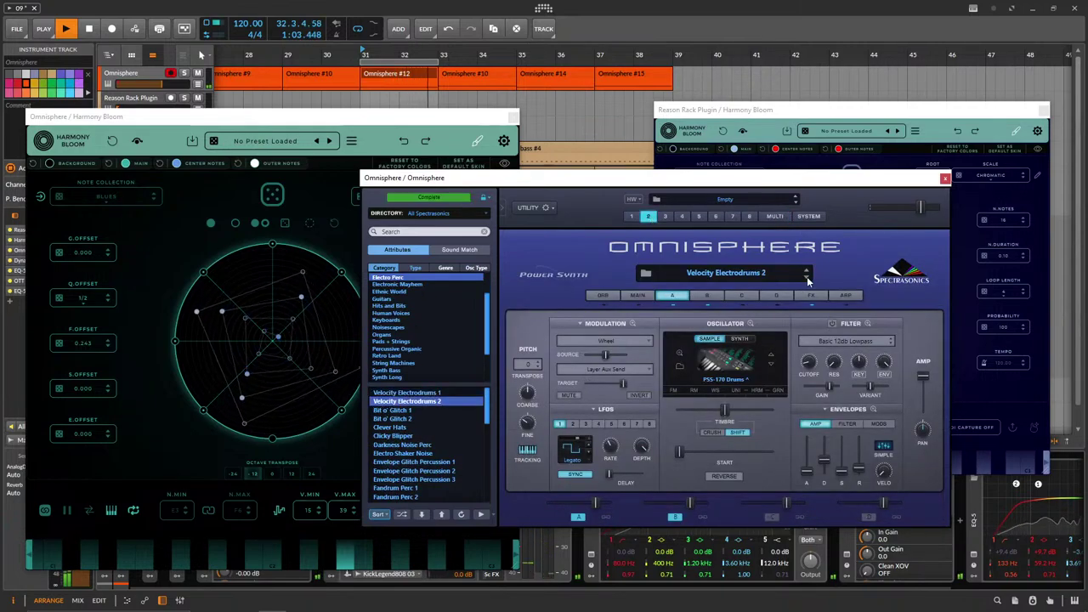
left_click(806, 277)
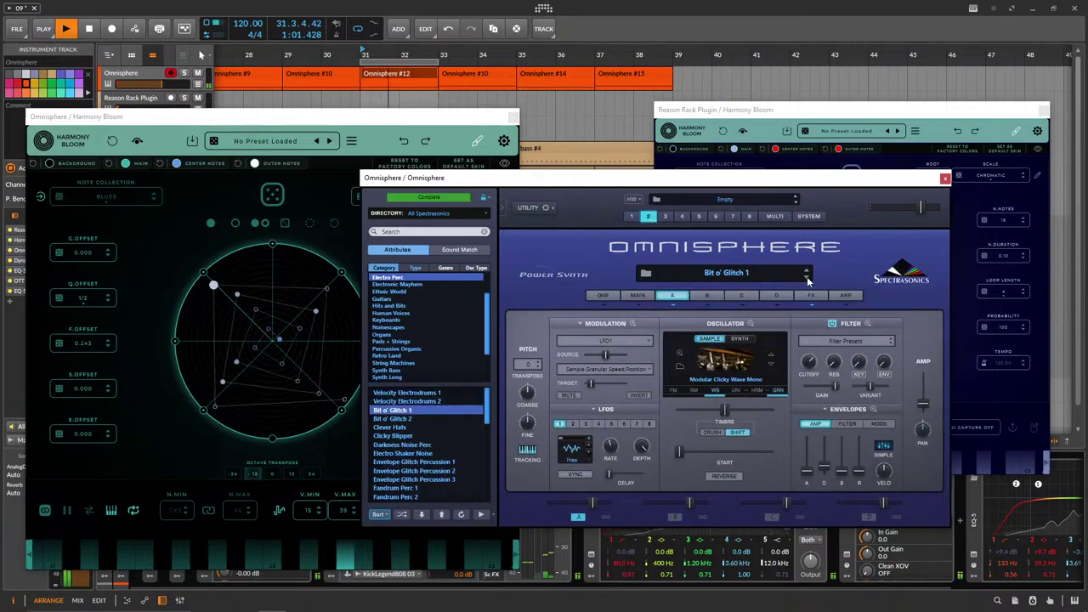
left_click(806, 277)
left_click(806, 277)
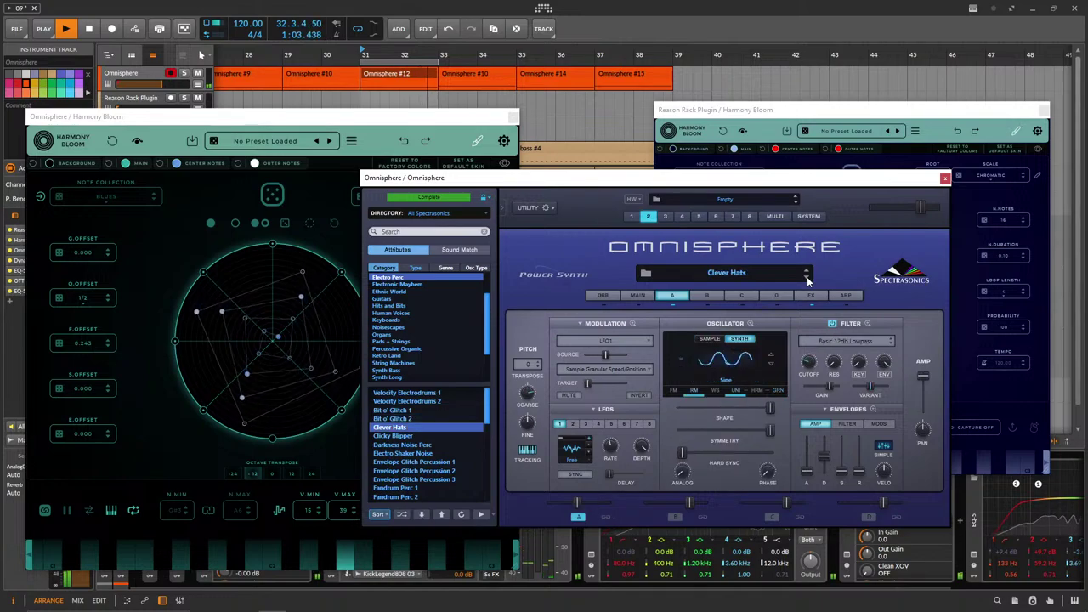
Audition Percussive Organic patches for Omnisphere part 2 and load Deep Mallet Voxophone.
left_click(405, 349)
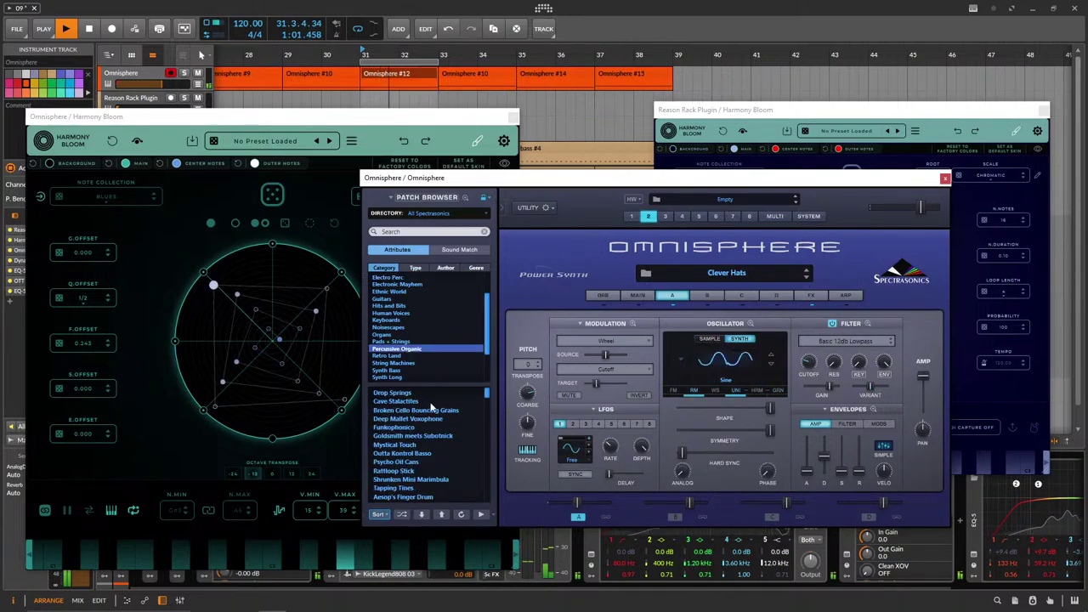
left_click(413, 401)
left_click(415, 392)
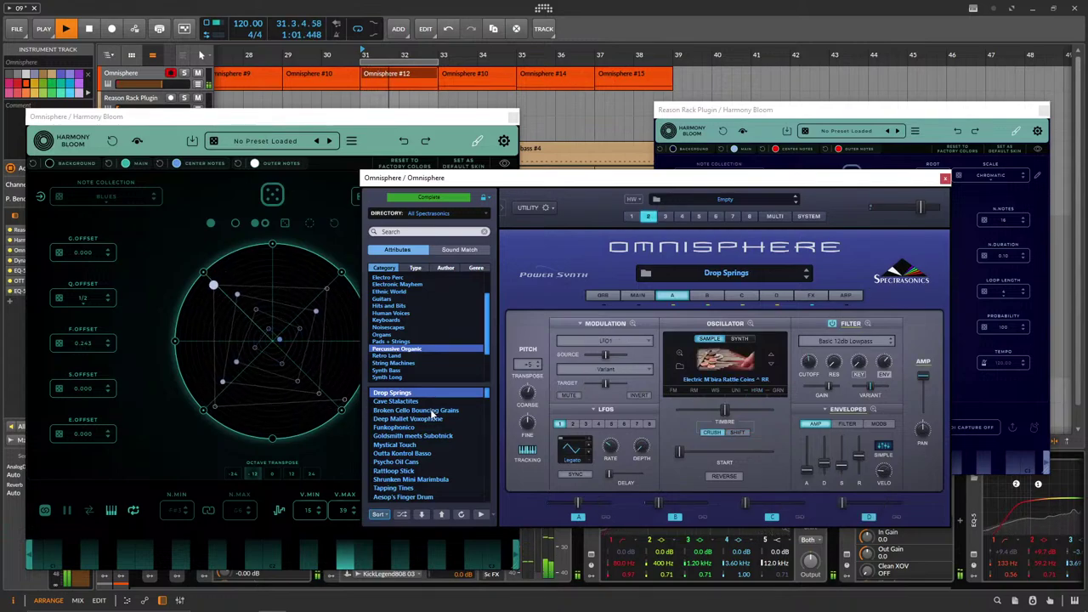
left_click(430, 410)
left_click(429, 418)
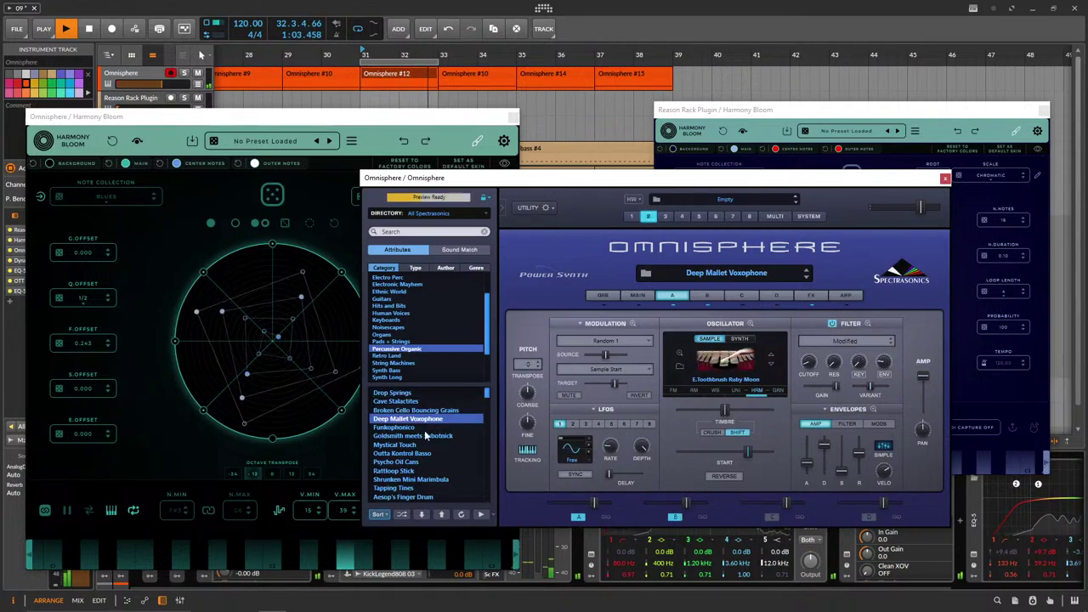
scroll(412, 332, "up", 2)
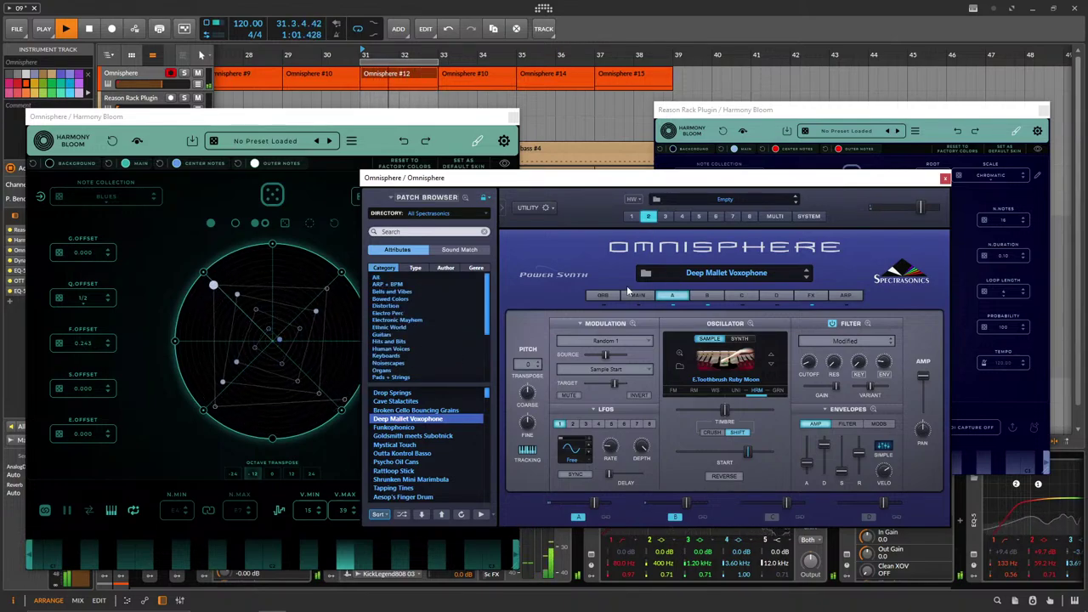
Lower the layer A amp level of the Coffee Can Kalimba Pick patch in part 1 to 0.000.
left_click(632, 216)
left_click_drag(922, 376, 923, 410)
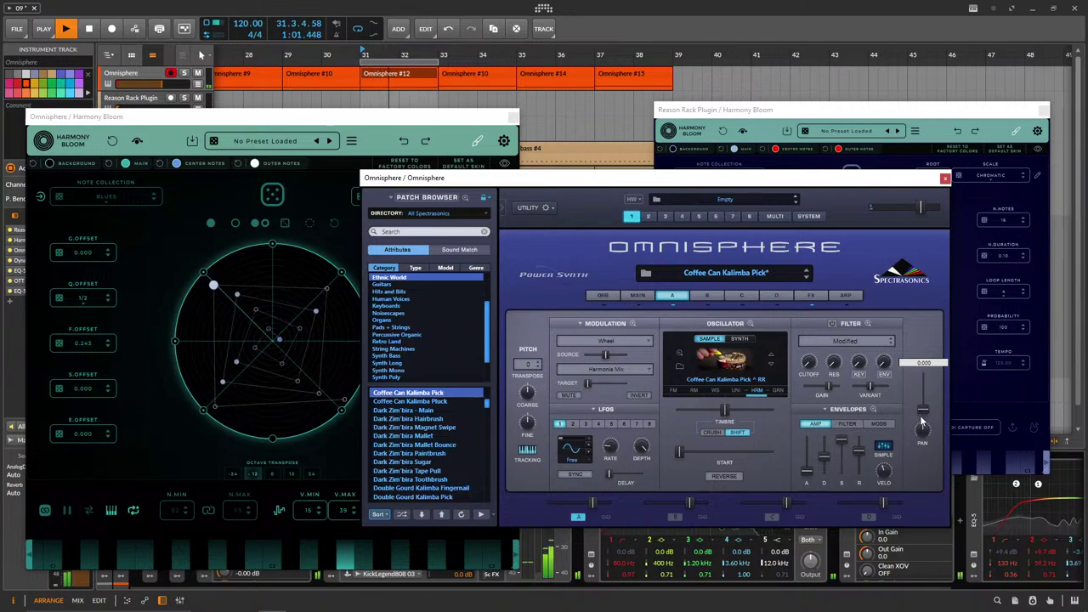
Uncover the track list and lower the Reverb track's volume to -12.4 dB.
left_click_drag(404, 122, 858, 104)
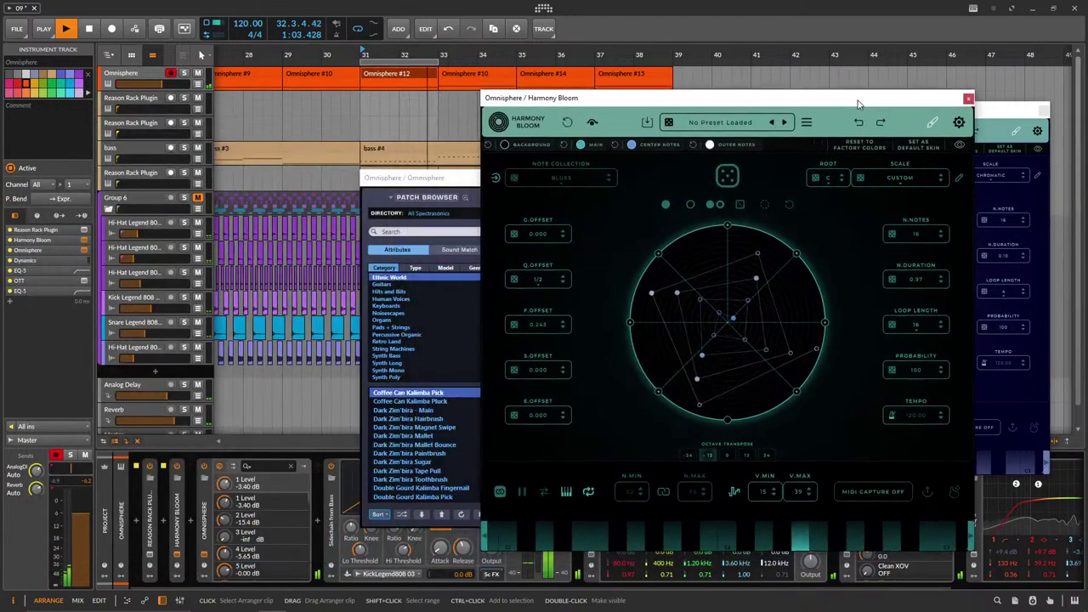
scroll(178, 399, "down", 1)
left_click_drag(178, 399, 153, 401)
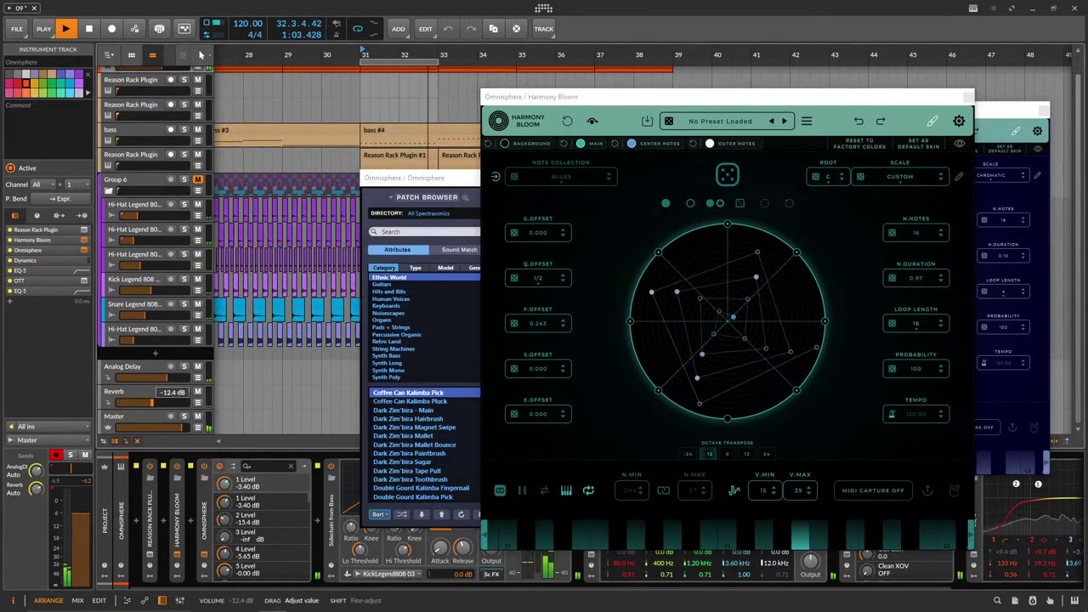
scroll(437, 166, "up", 1)
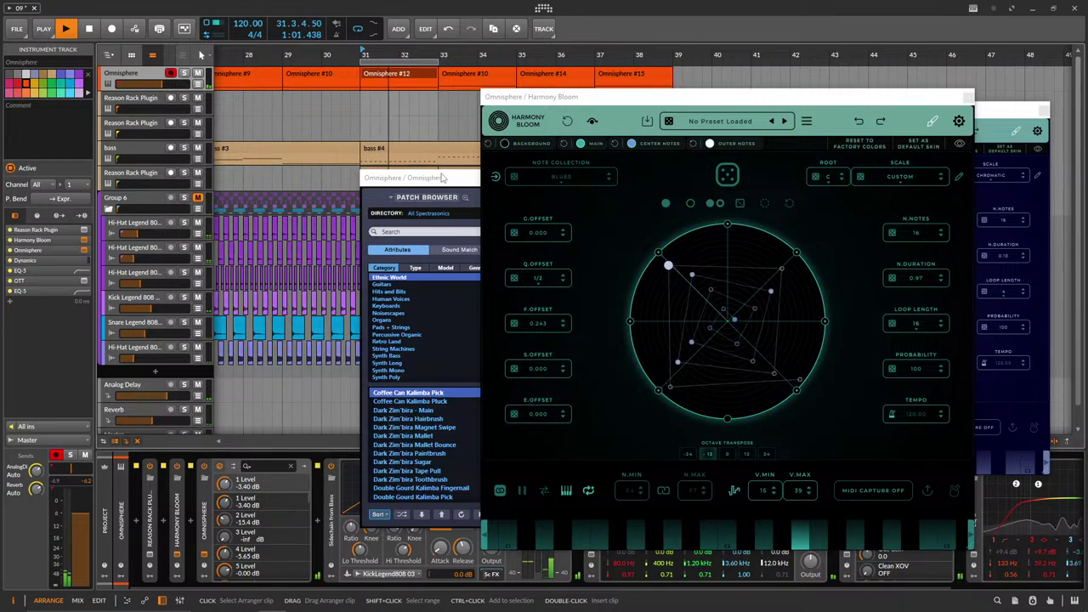
Raise Deep Mallet Voxophone to 1.96 dB in the Omnisphere mixer and pull Coffee Can Kalimba Pick and Light As Air all the way down.
left_click_drag(441, 177, 239, 160)
left_click(571, 198)
left_click_drag(532, 305, 531, 305)
left_click_drag(548, 366, 527, 364)
left_click_drag(531, 305, 560, 309)
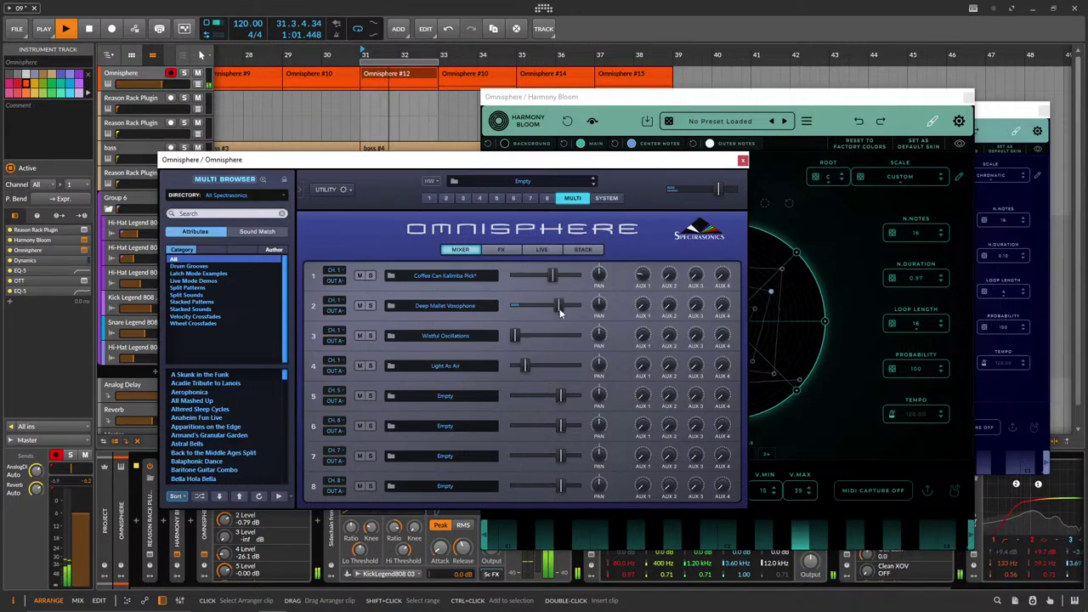
left_click_drag(524, 364, 487, 368)
left_click_drag(560, 308, 516, 277)
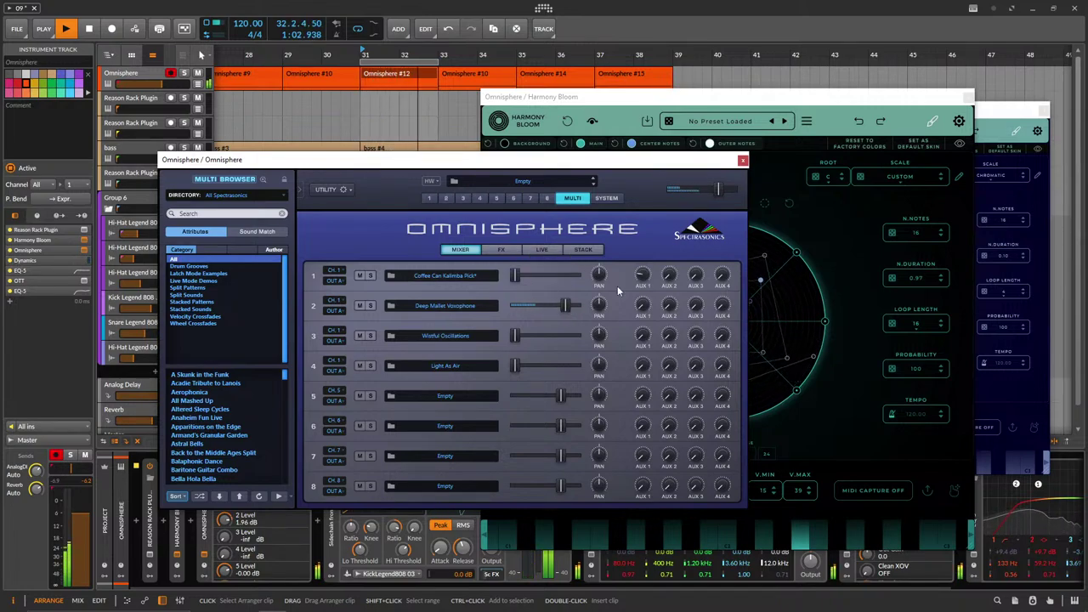
Set the Omnisphere track's Harmony Bloom octave transpose to 0 and its note duration to 0.01.
left_click(773, 108)
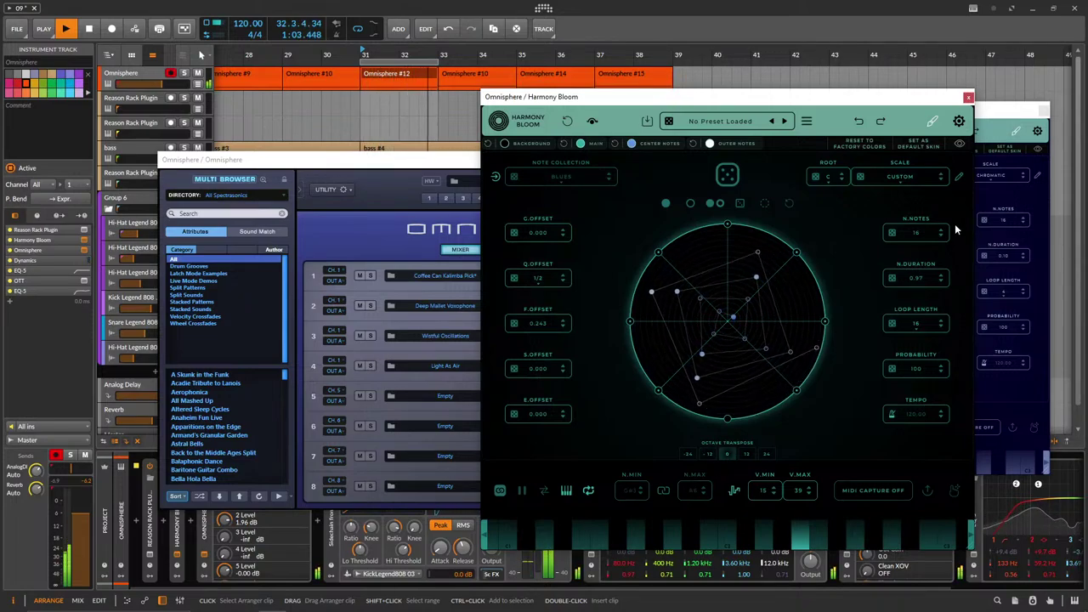
left_click_drag(923, 278, 911, 369)
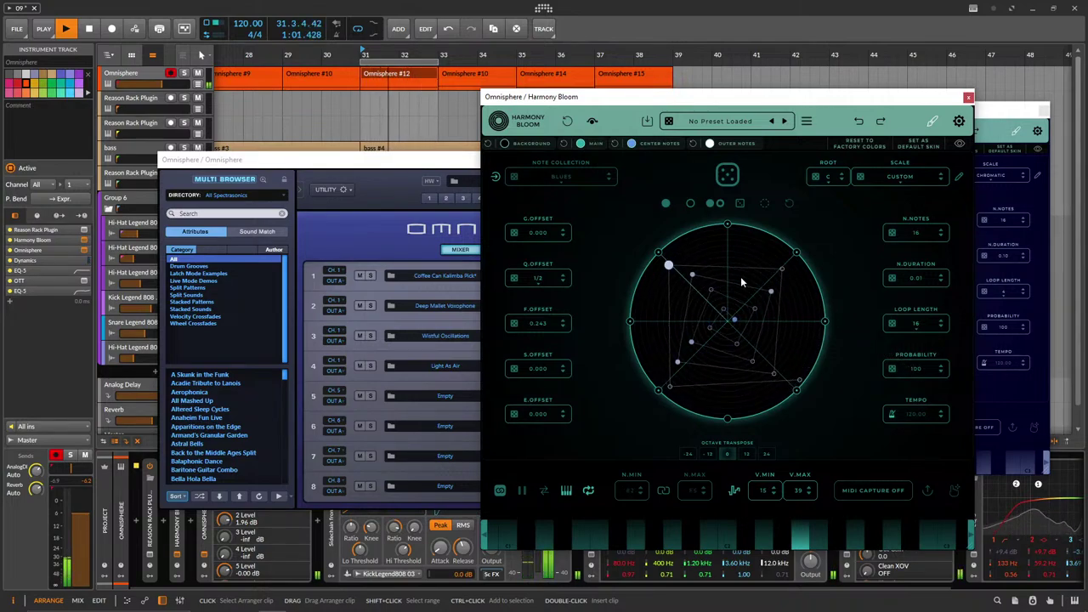
left_click_drag(439, 164, 386, 164)
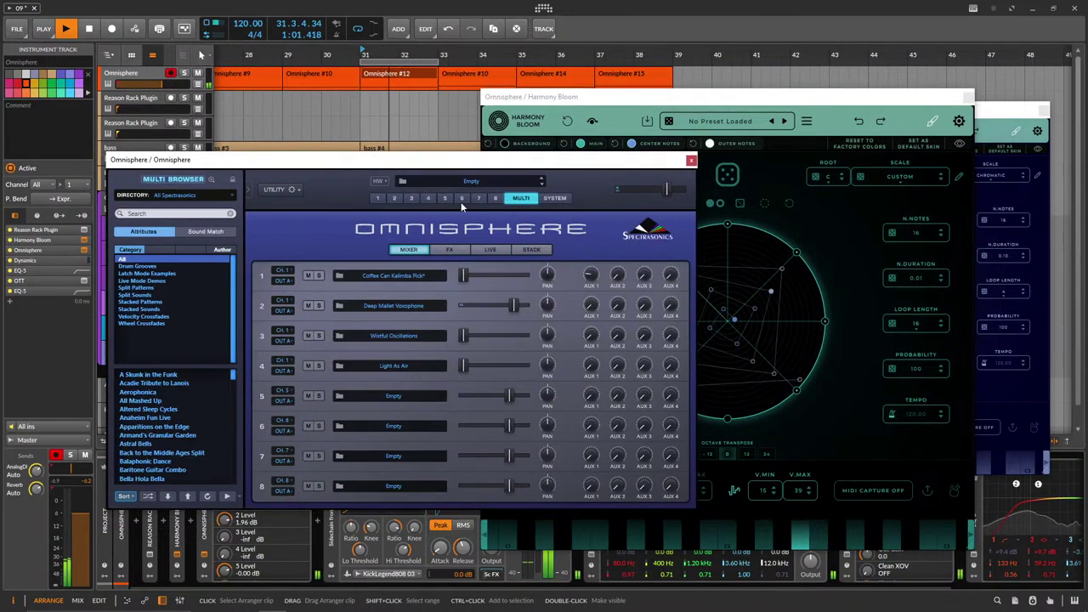
Reset the F. Offset to 0.000 in the Omnisphere track's Harmony Bloom.
left_click(800, 218)
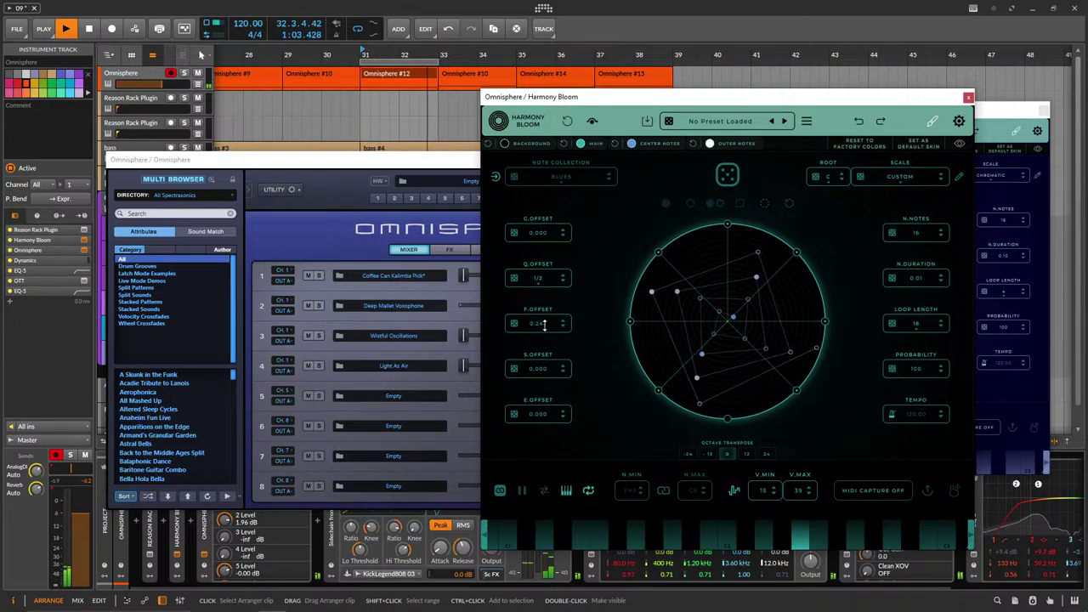
right_click(540, 323)
left_click(617, 360)
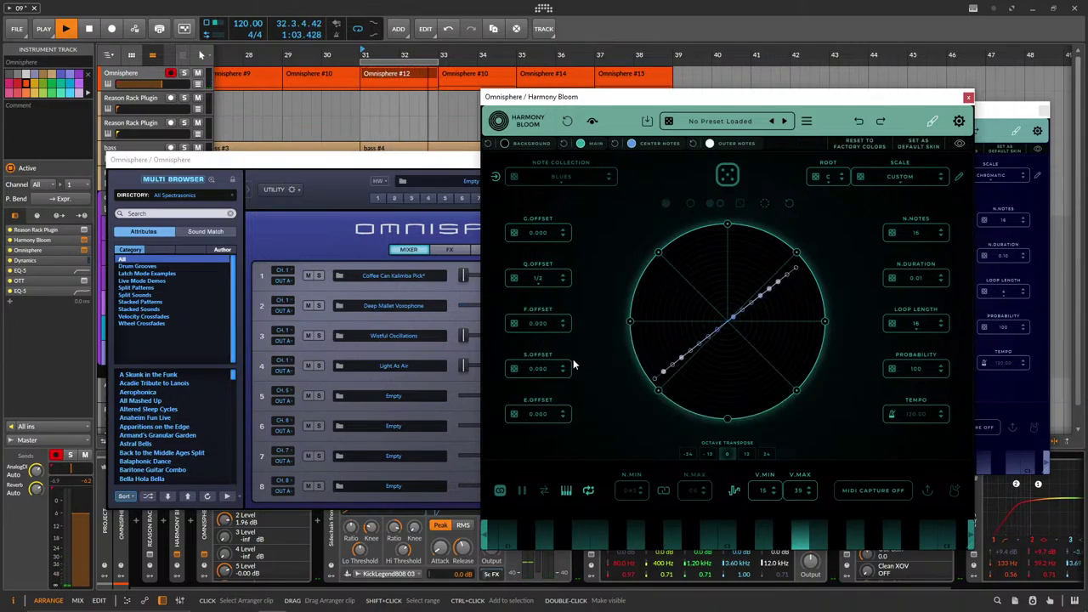
Raise Deep Mallet Voxophone to 5.69 dB in the Omnisphere mixer and the Omnisphere track's volume to -0.6 dB.
left_click(480, 292)
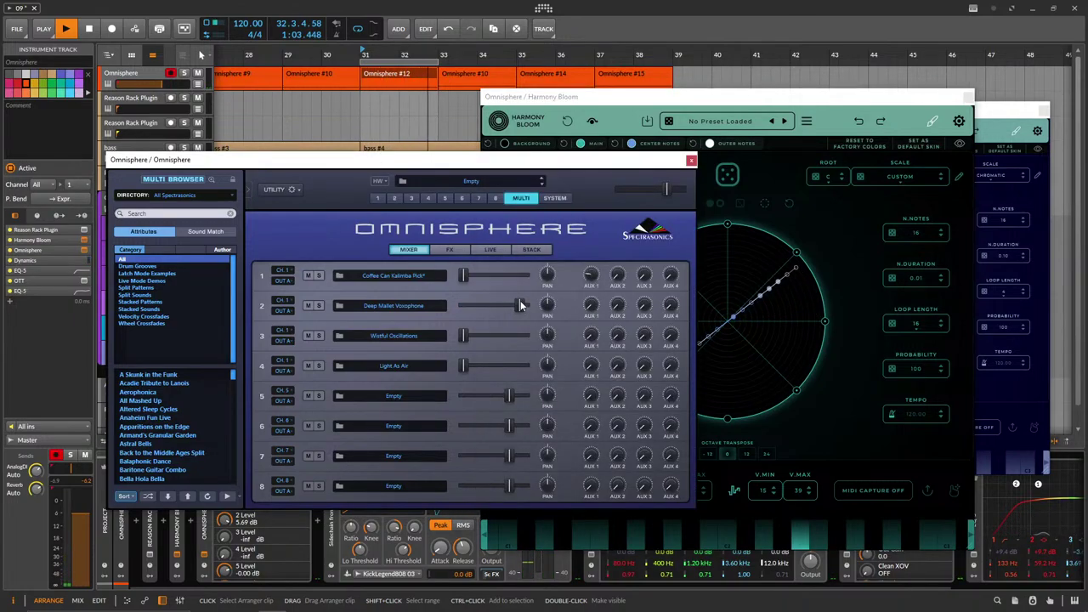
left_click_drag(162, 83, 175, 83)
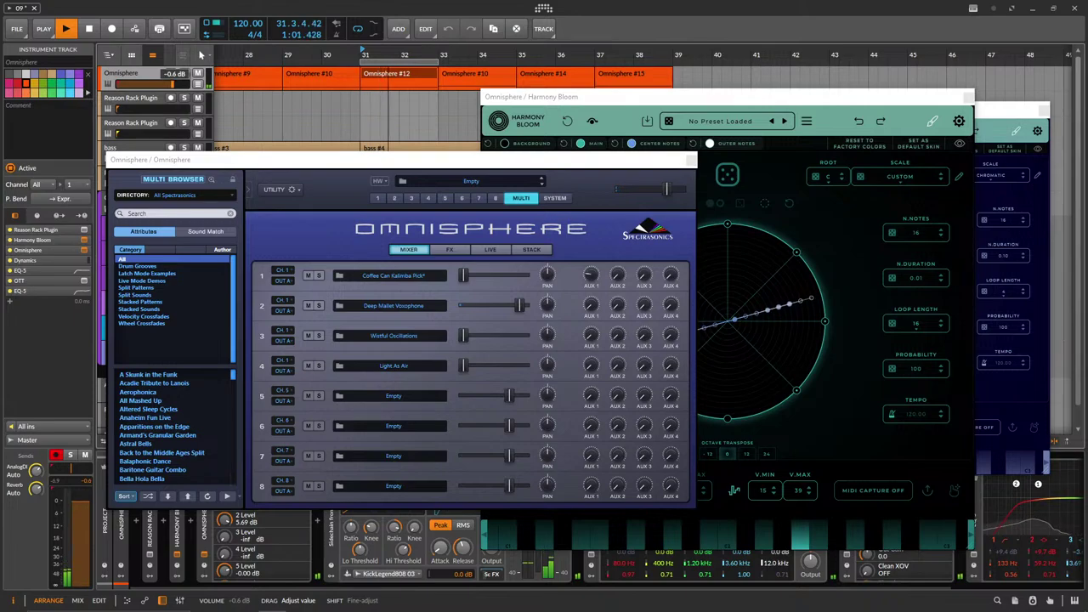
Shorten the Omnisphere track's Harmony Bloom loop length to 4 and set Deep Mallet Voxophone to 3.53 dB in the Omnisphere mixer.
left_click(825, 231)
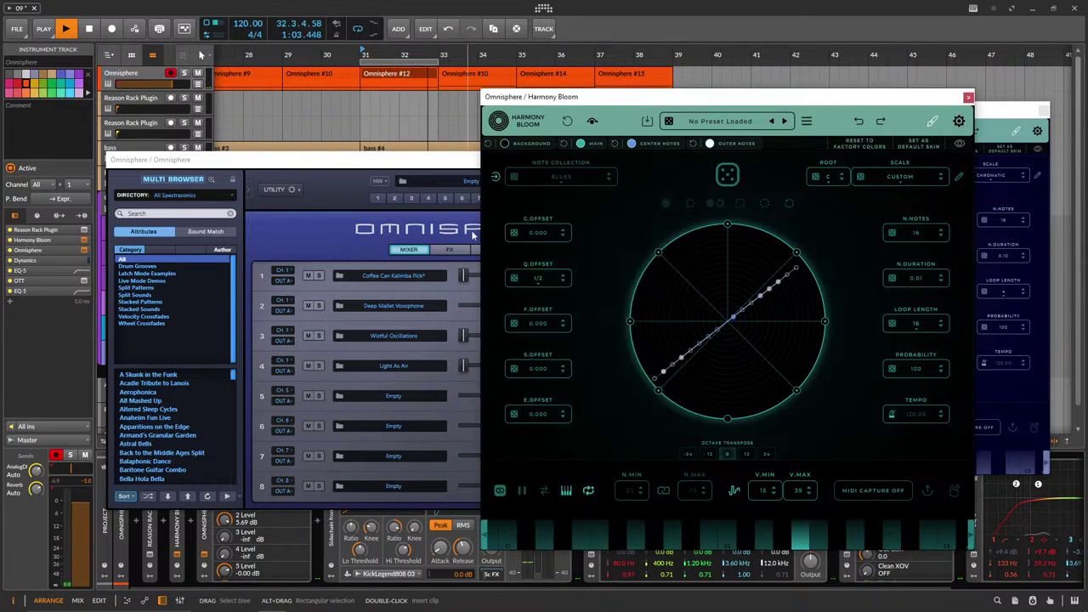
left_click_drag(448, 166, 378, 159)
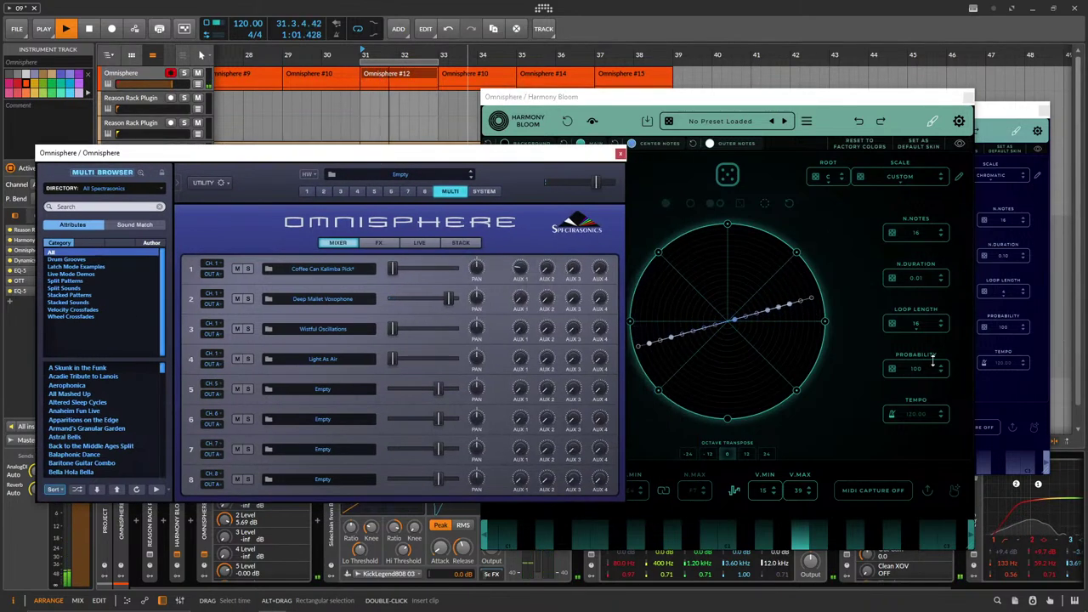
left_click(942, 320)
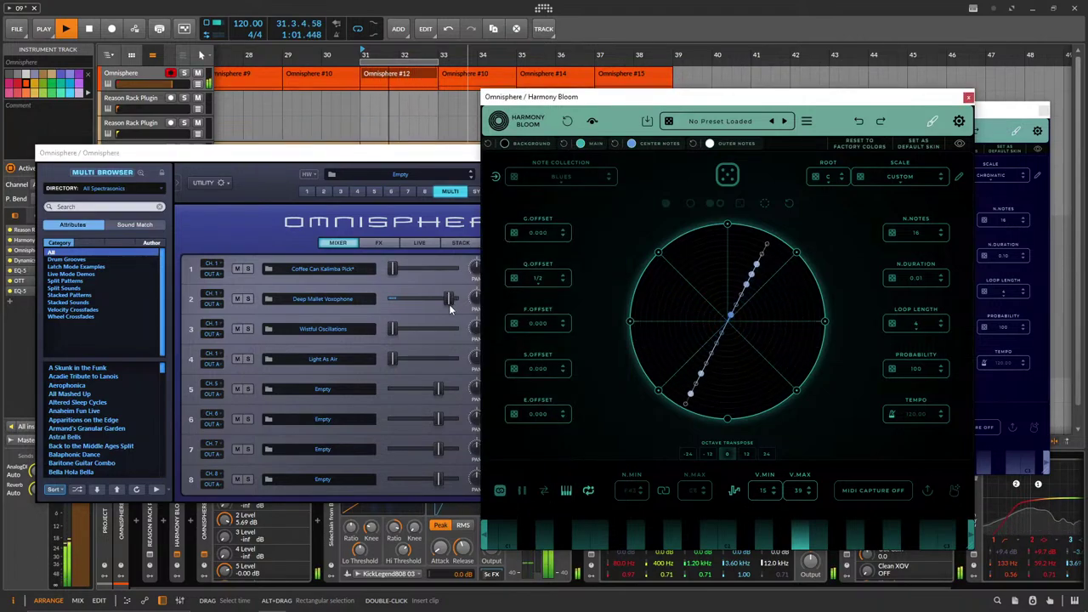
left_click_drag(452, 300, 446, 300)
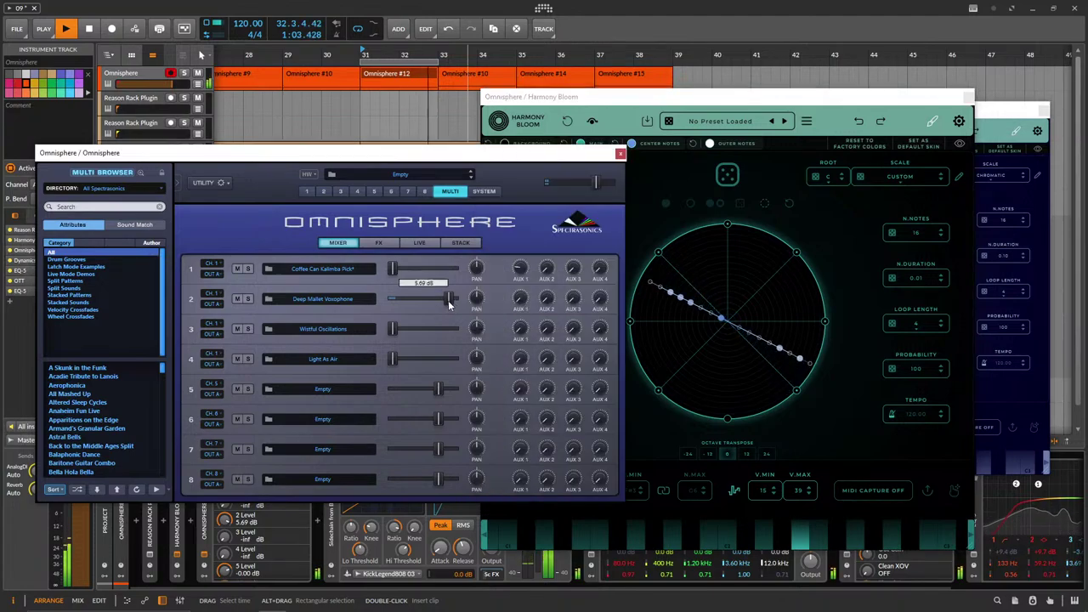
left_click(959, 121)
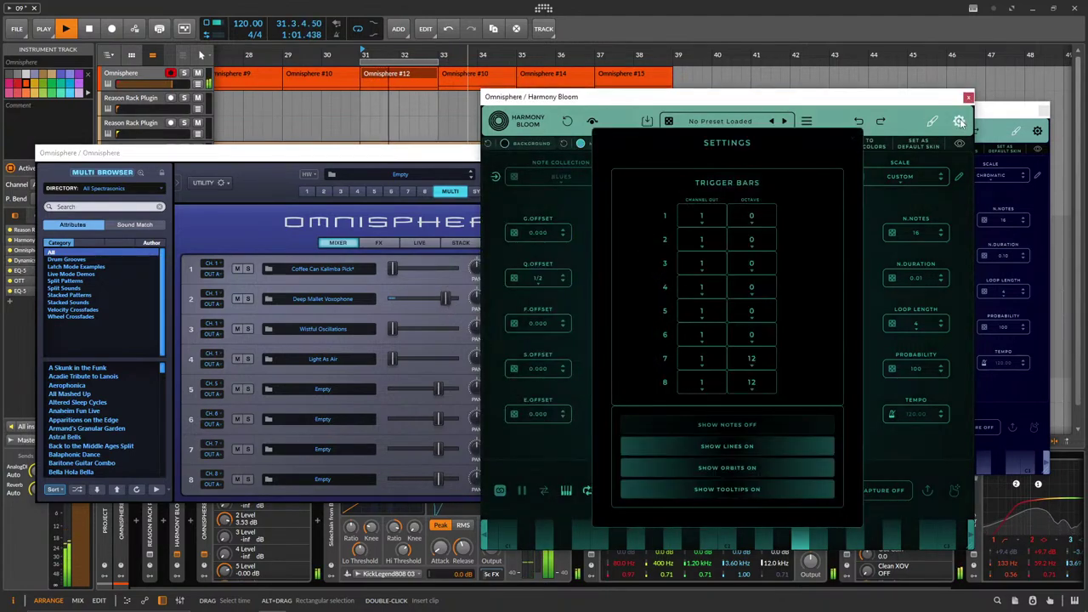
left_click(958, 122)
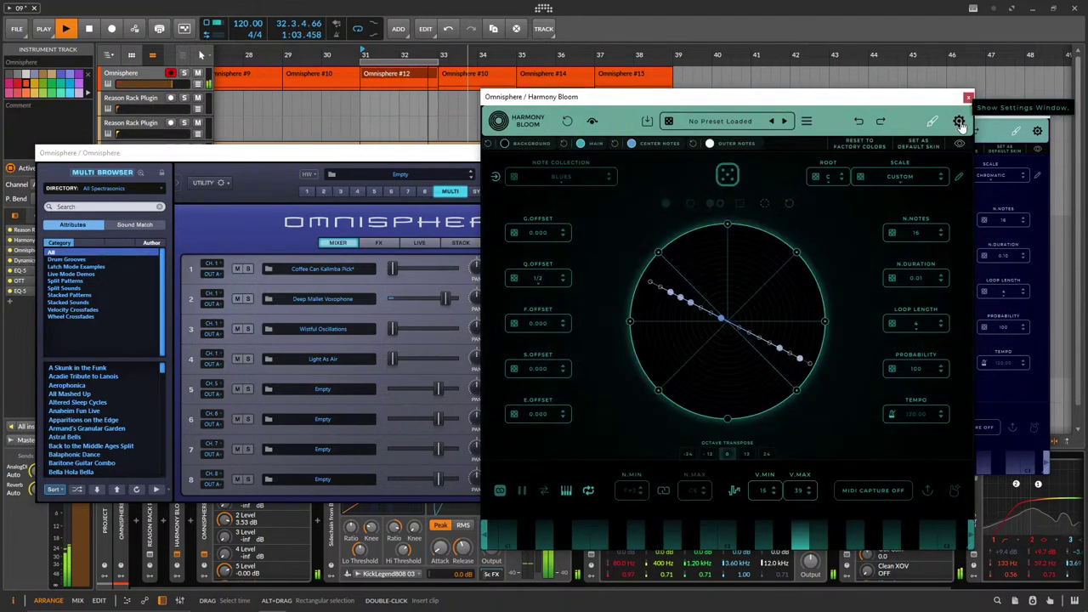
left_click(443, 153)
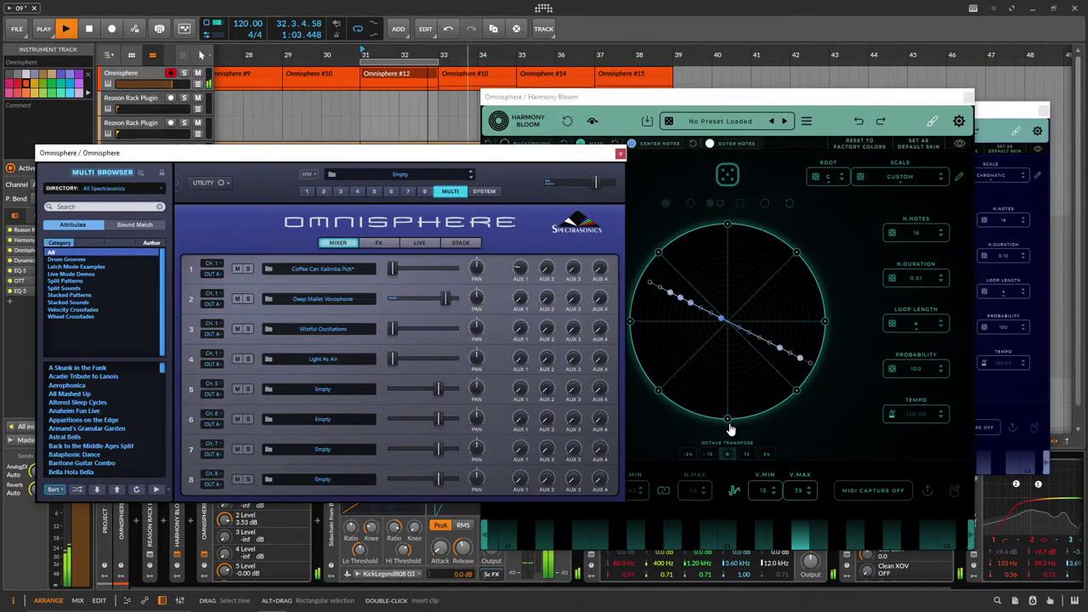
left_click(765, 425)
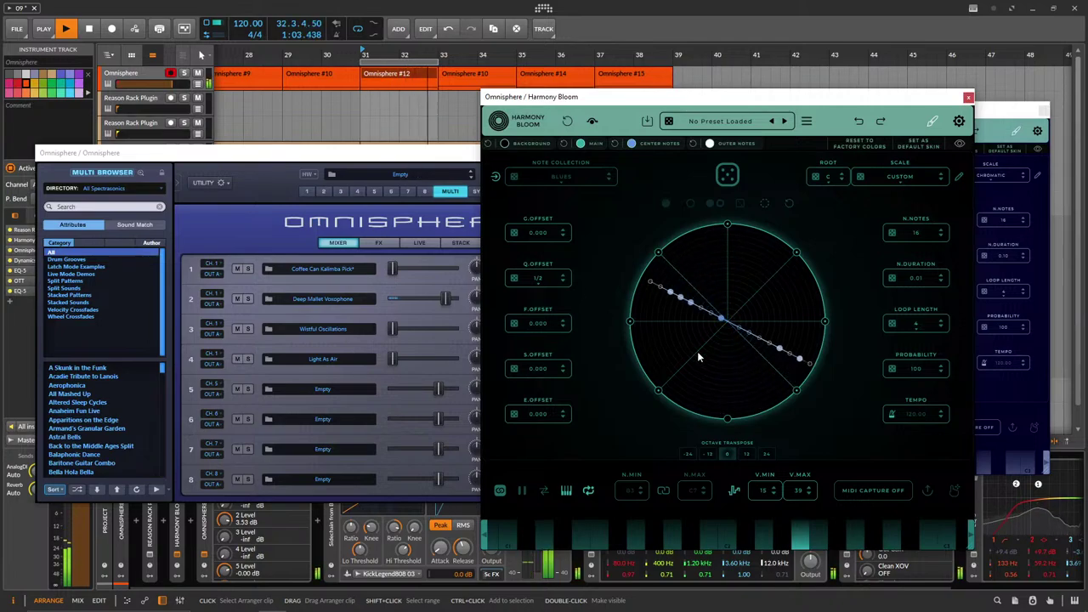
Audition Psycho Oil Cans and Pulse Carrier in Omnisphere part 1 and settle on the Pumping Energizers patch.
left_click_drag(417, 155, 409, 151)
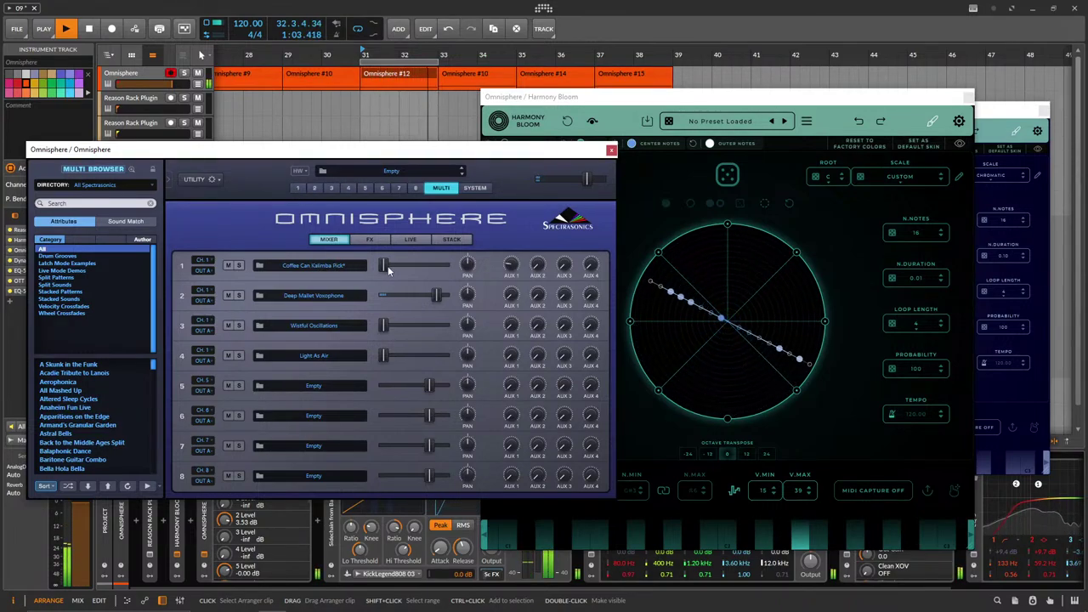
left_click(298, 188)
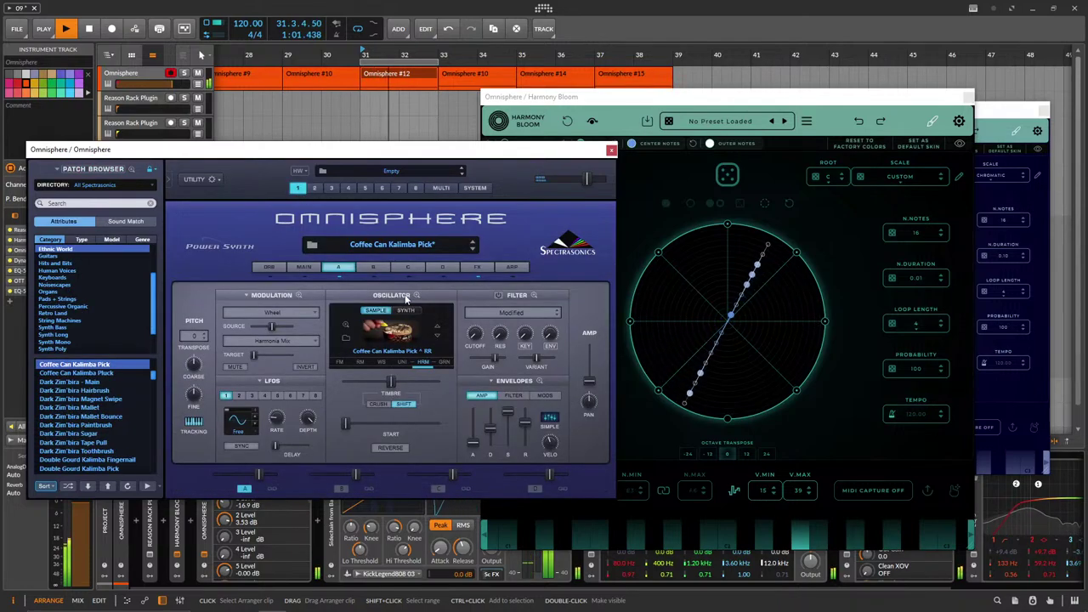
scroll(60, 257, "up", 2)
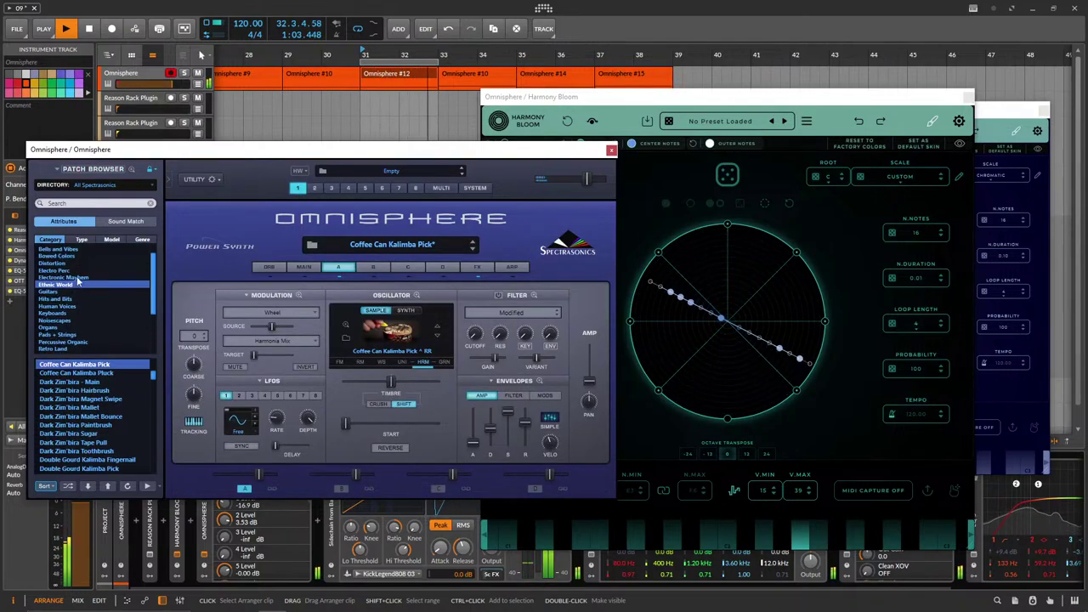
left_click(67, 270)
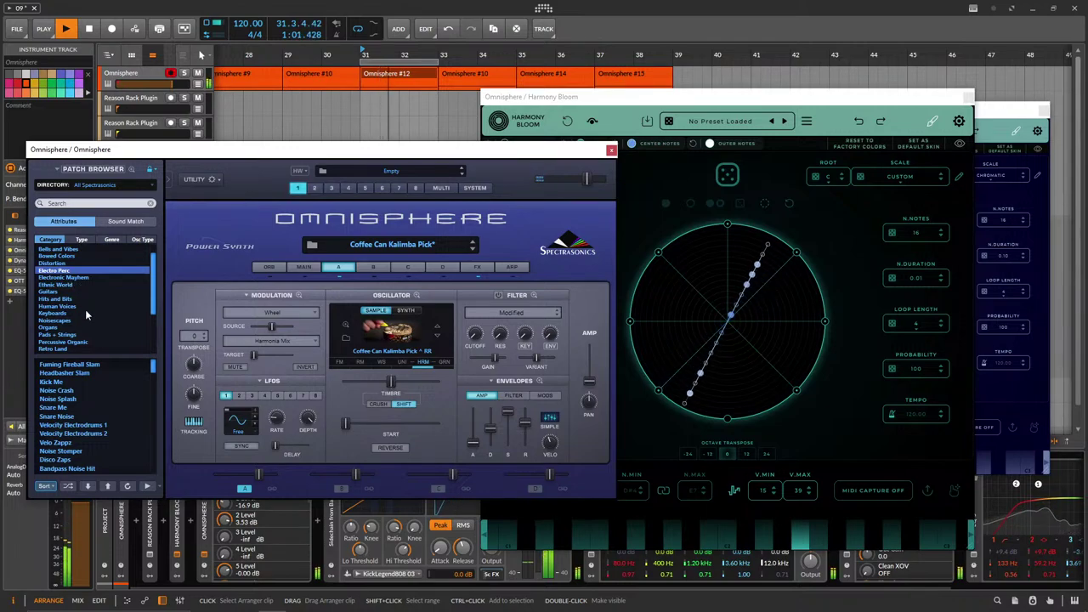
scroll(90, 342, "down", 2)
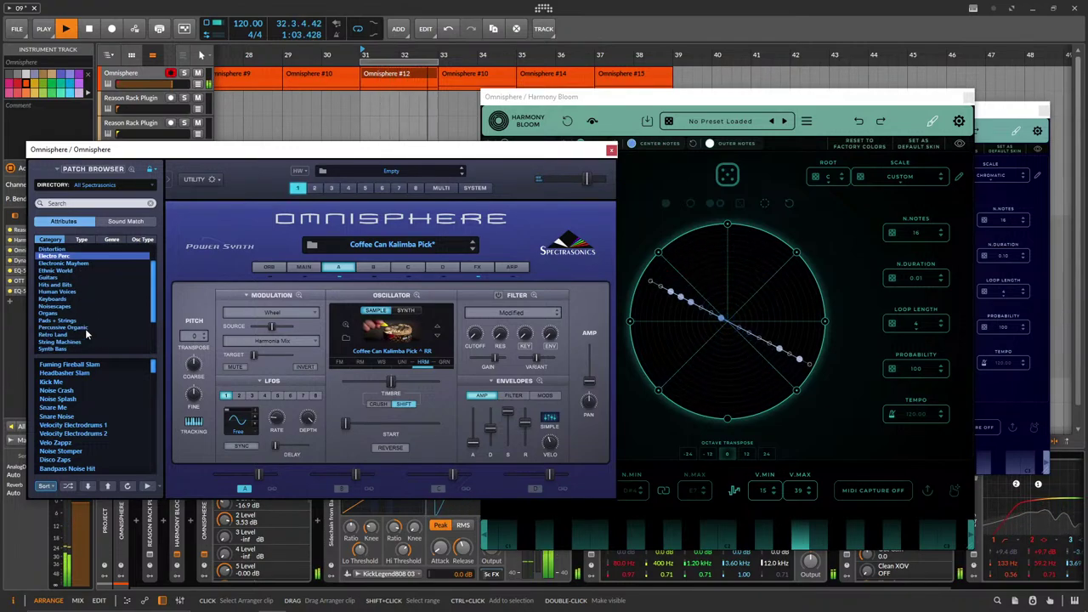
left_click(85, 328)
left_click(75, 432)
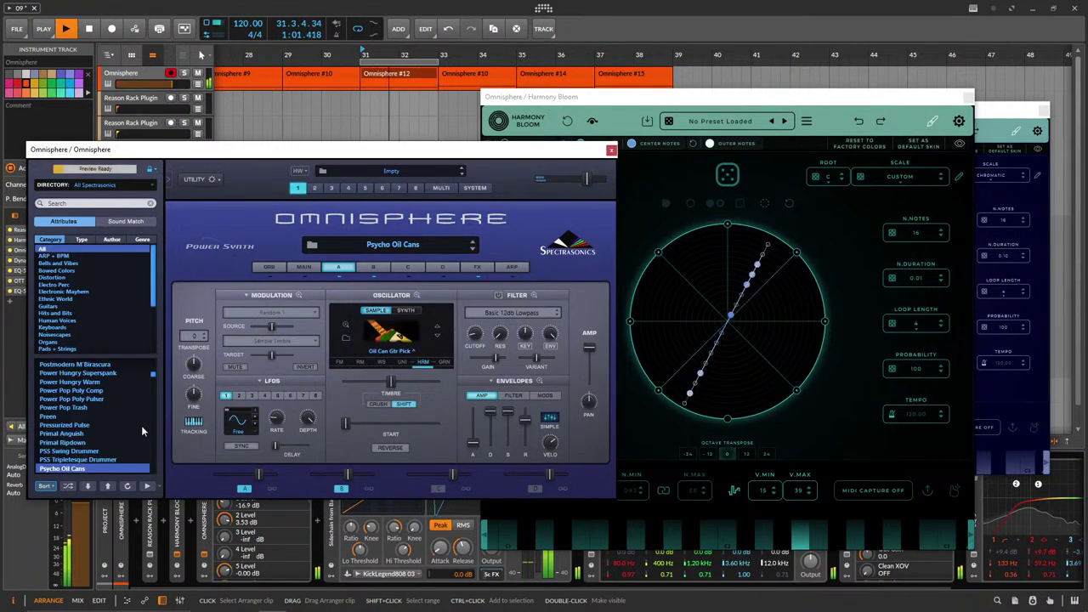
scroll(85, 442, "down", 2)
left_click(69, 458)
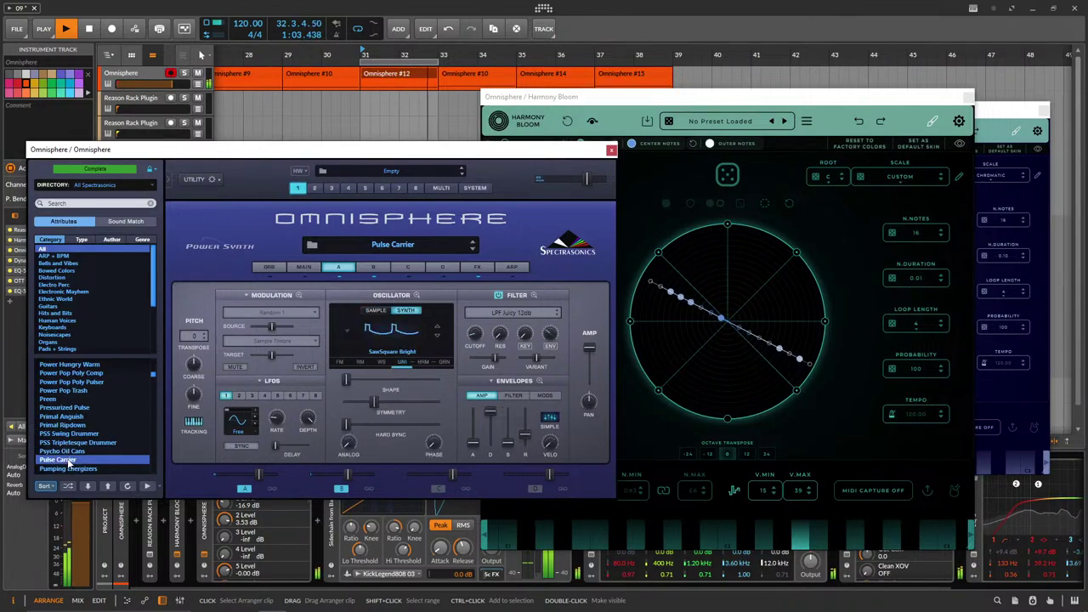
scroll(82, 440, "down", 4)
left_click(82, 435)
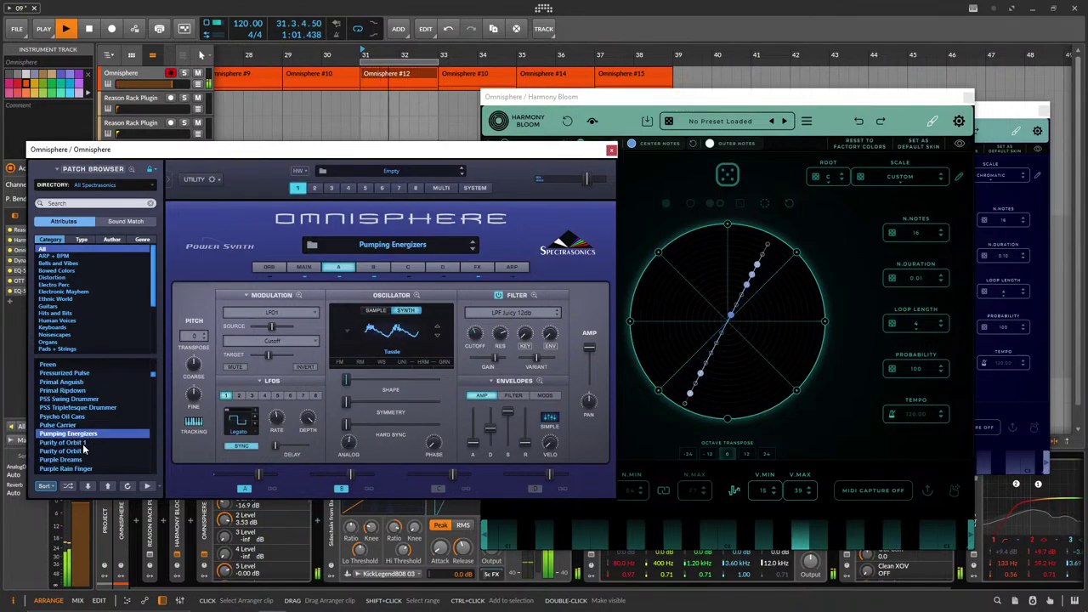
Lower the amp level of the Pumping Energizers patch and set part 1 to -25.2 dB in the Omnisphere mixer.
left_click_drag(590, 344, 591, 378)
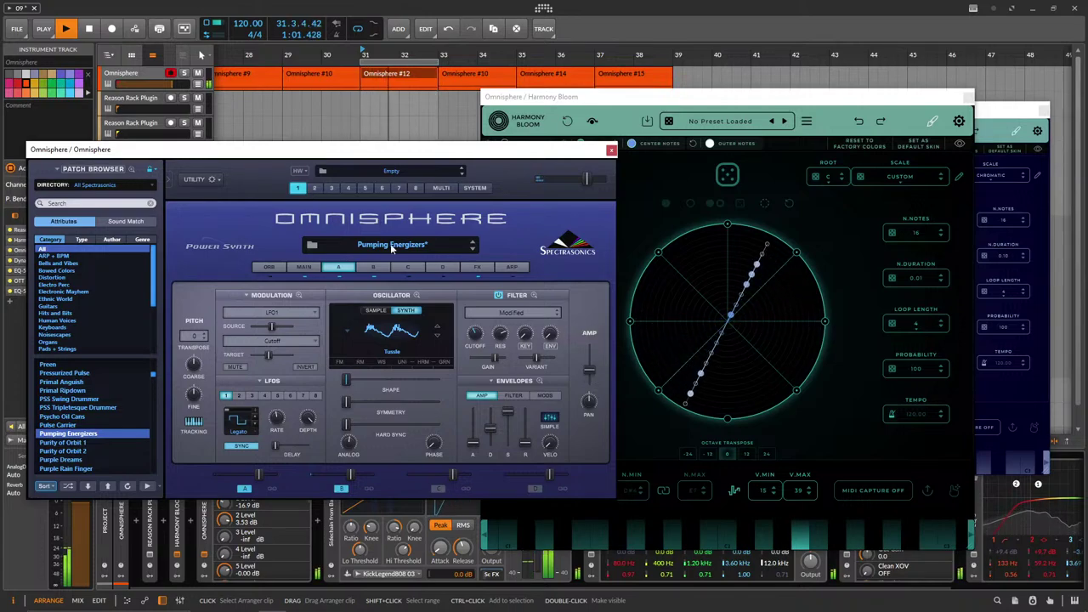
left_click(441, 188)
mouse_move(398, 264)
left_mouse_down()
mouse_move(319, 266)
mouse_move(392, 271)
left_mouse_up()
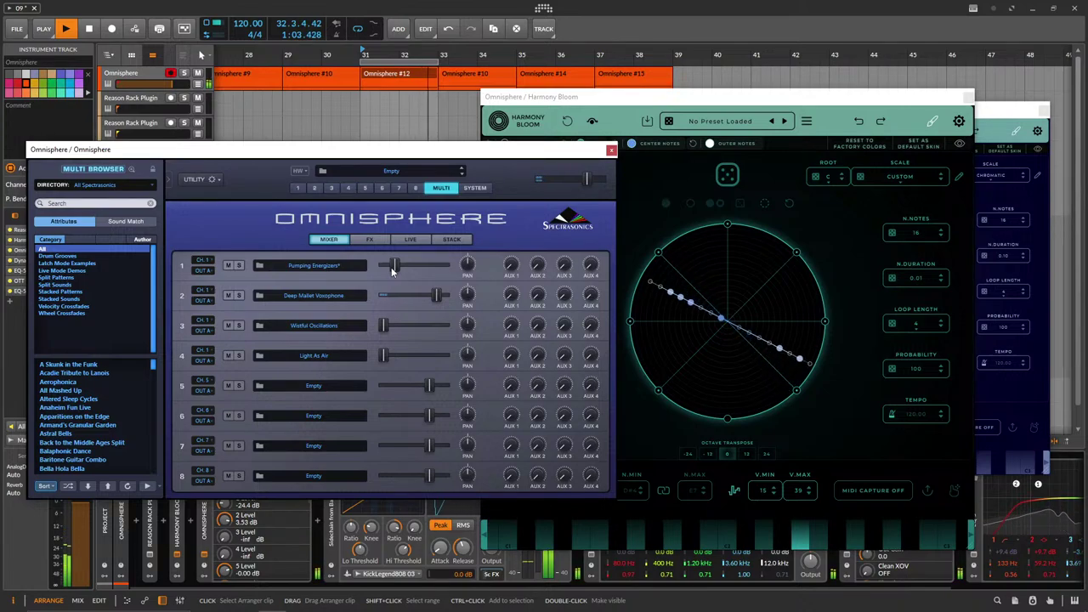
left_click_drag(396, 267, 397, 268)
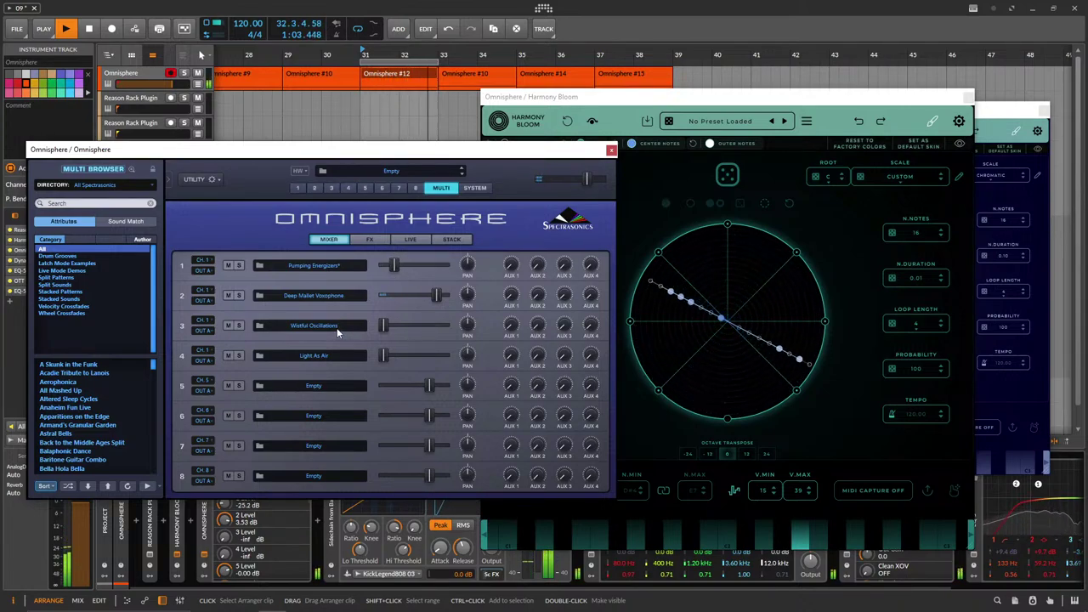
Load Brushed Metals Hit from the Percussive Organic category into part 3 and raise that part to -19.0 dB in the mixer.
left_click(337, 194)
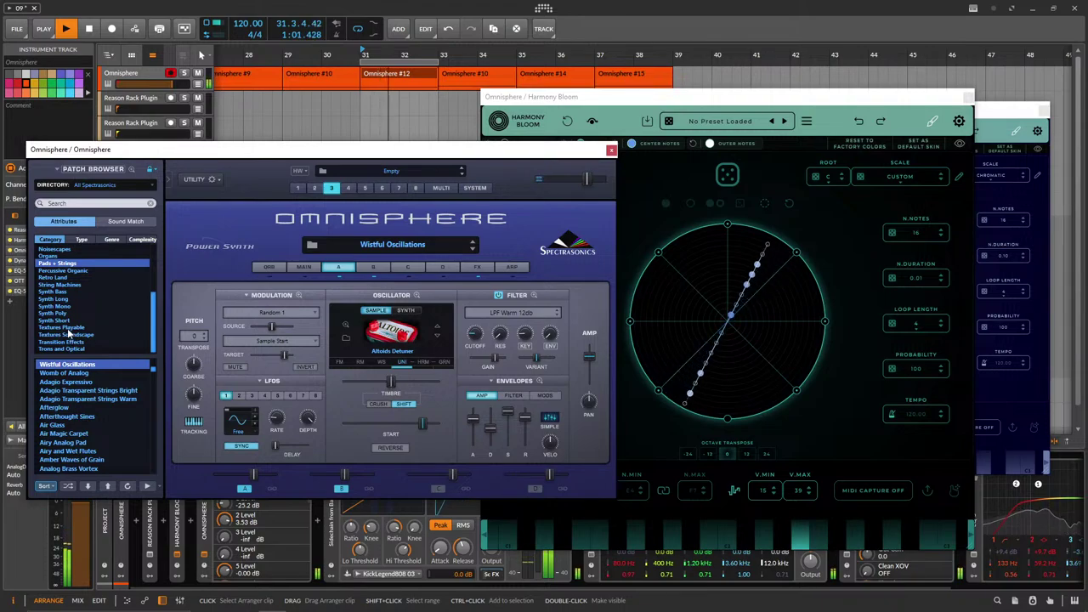
left_click(75, 270)
left_click(76, 434)
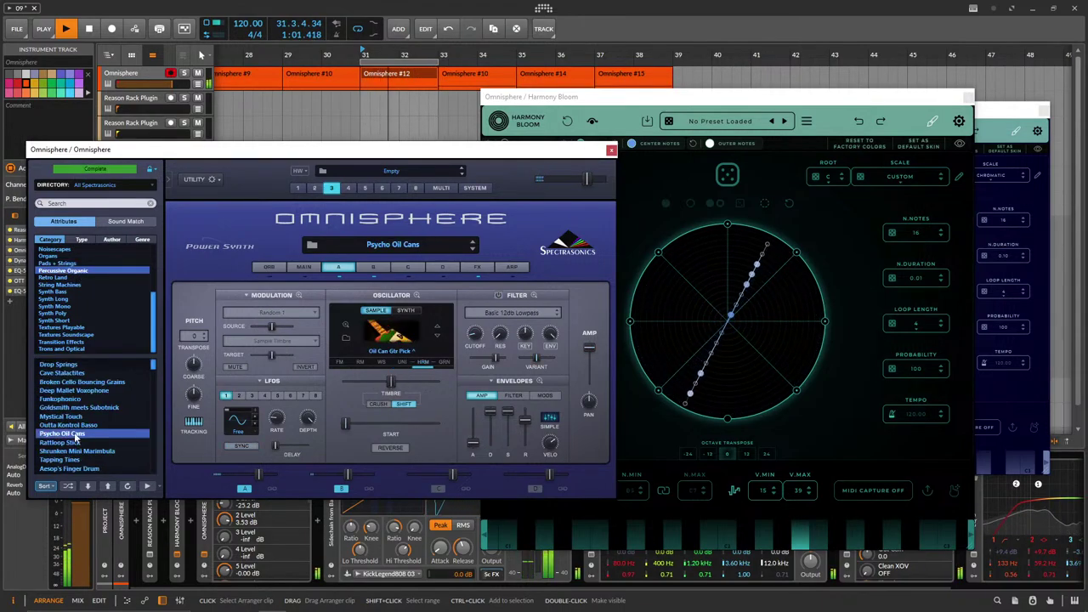
scroll(94, 416, "down", 4)
left_click(68, 416)
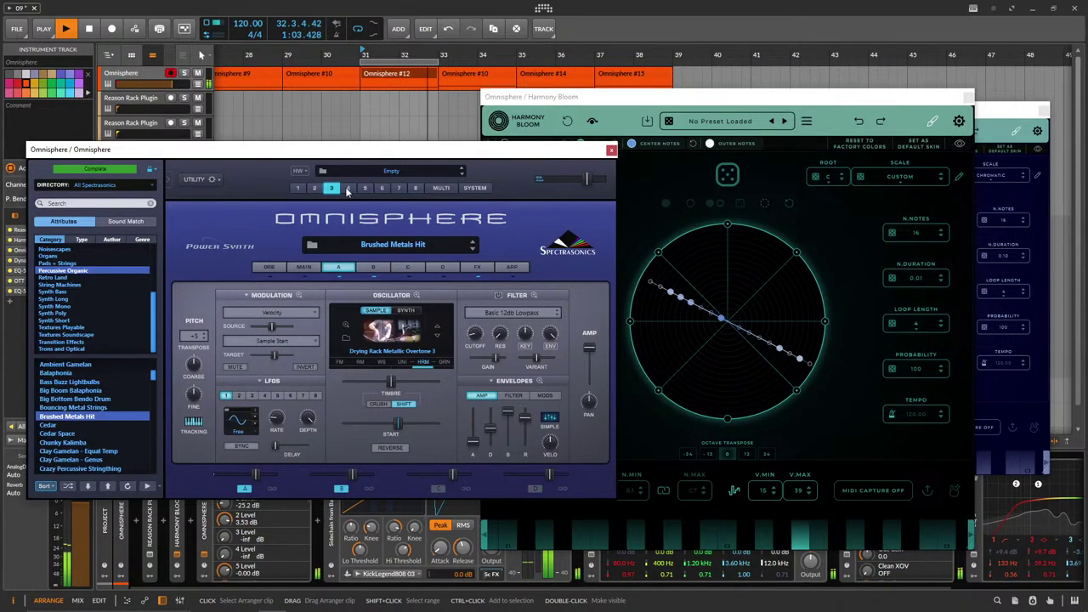
left_click(442, 188)
left_click_drag(393, 324, 398, 324)
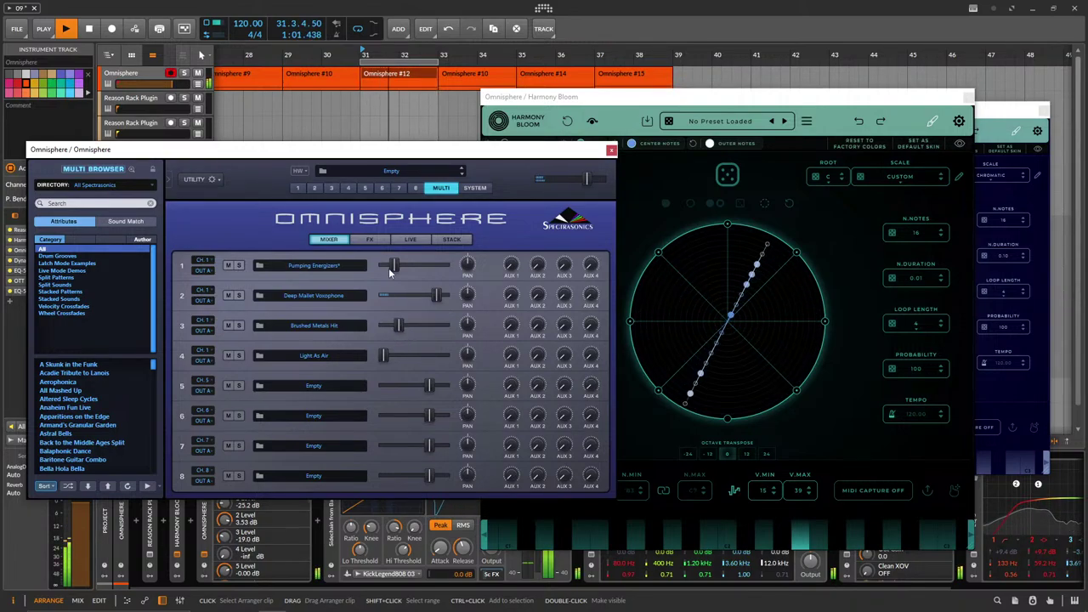
Replace the part 3 patch with Cedar and set its level to -23.7 dB in the Omnisphere mixer.
left_click(332, 188)
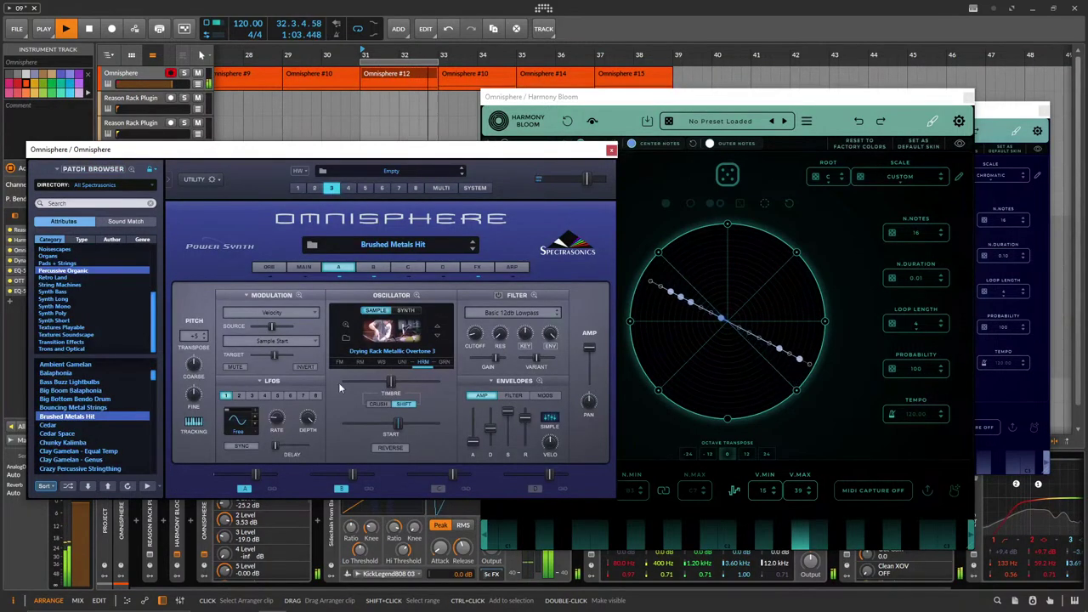
left_click(65, 425)
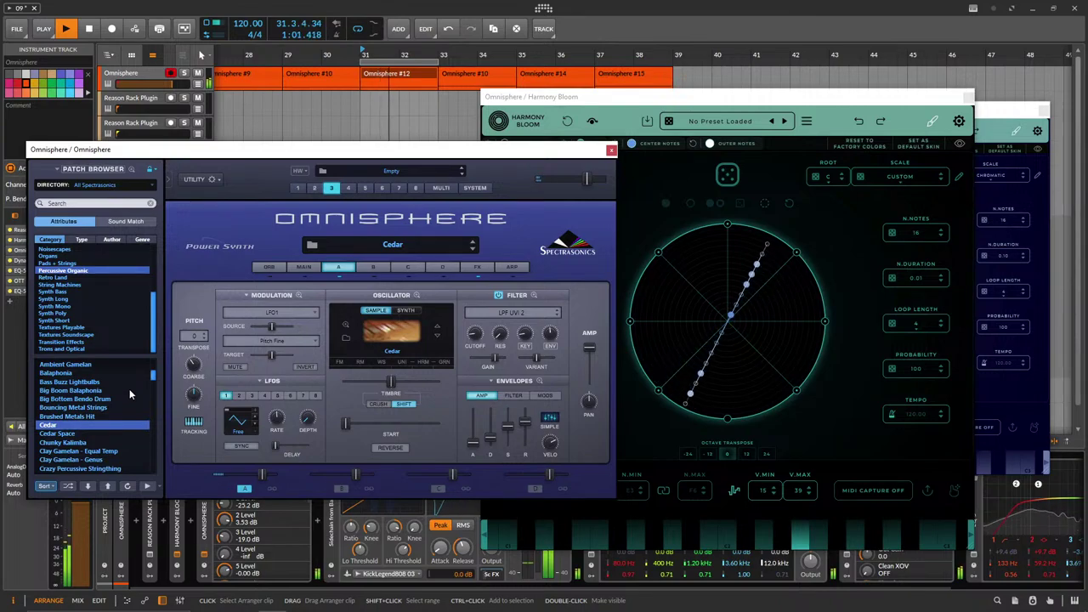
left_click(346, 191)
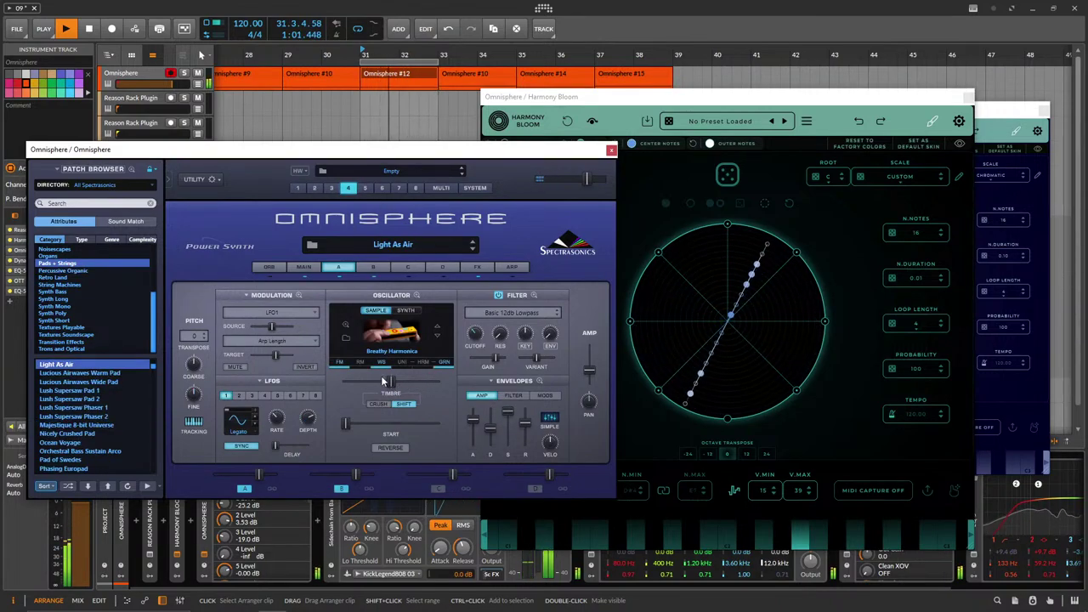
left_click(441, 187)
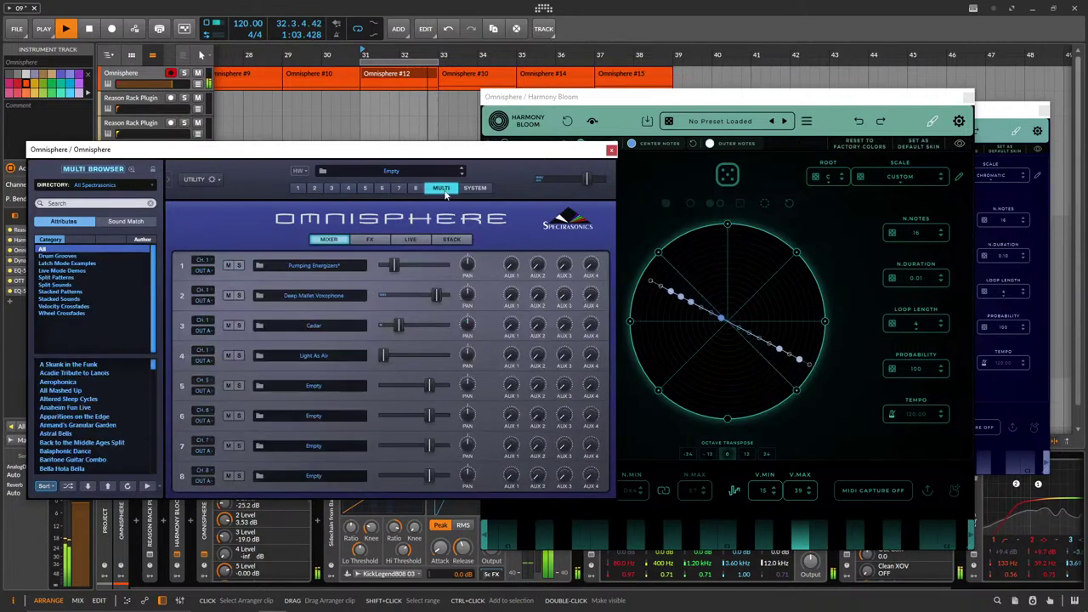
left_click_drag(396, 331, 396, 331)
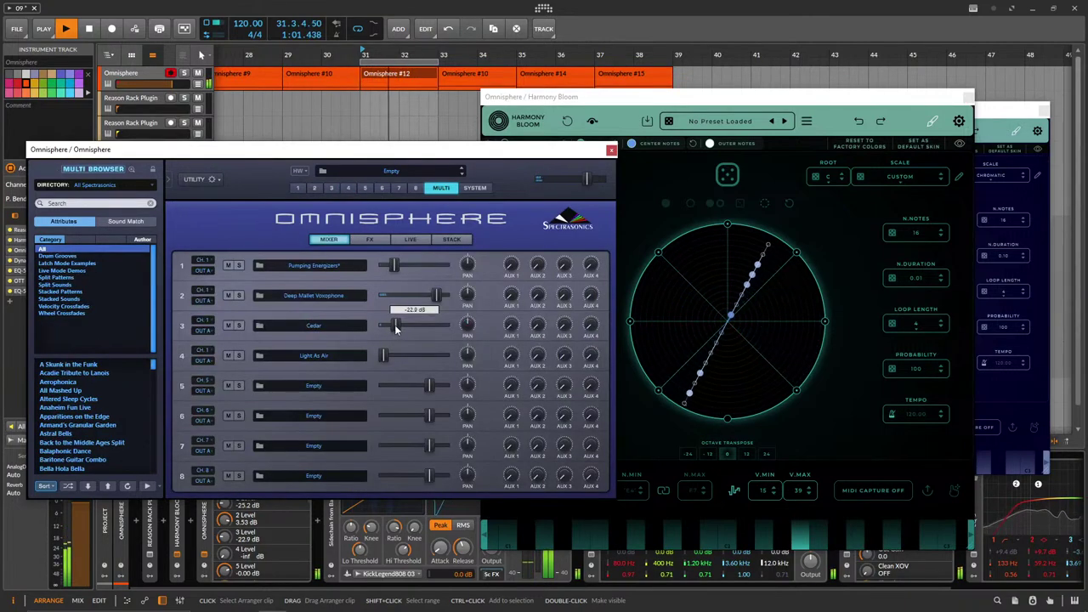
Raise part 4 to -18.5 dB in the Omnisphere mixer and replace its Light As Air patch with Warm Mids Pad.
left_click_drag(383, 356, 401, 357)
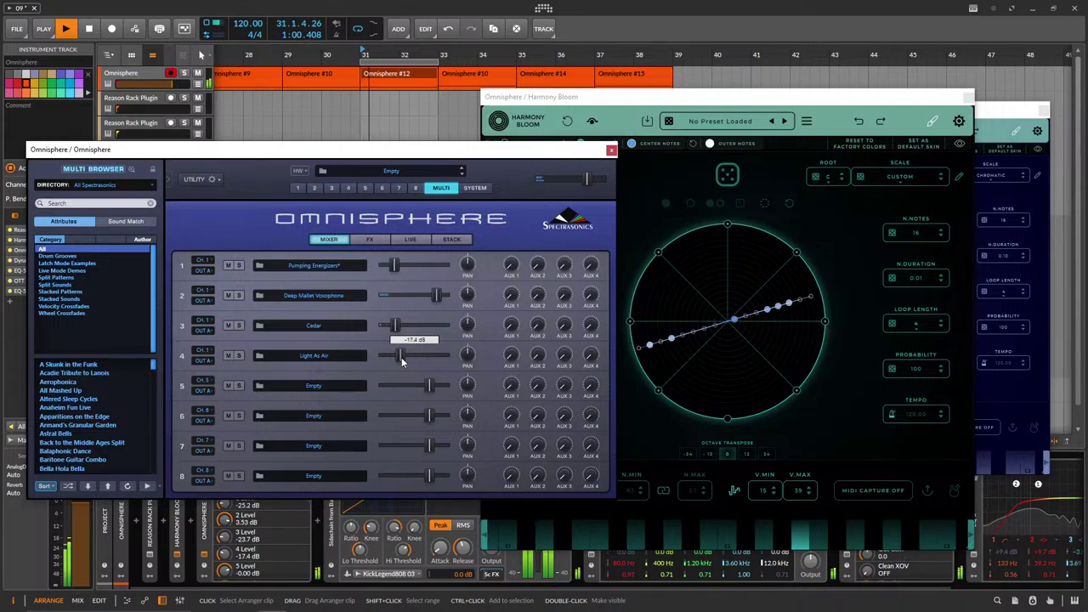
left_click(347, 188)
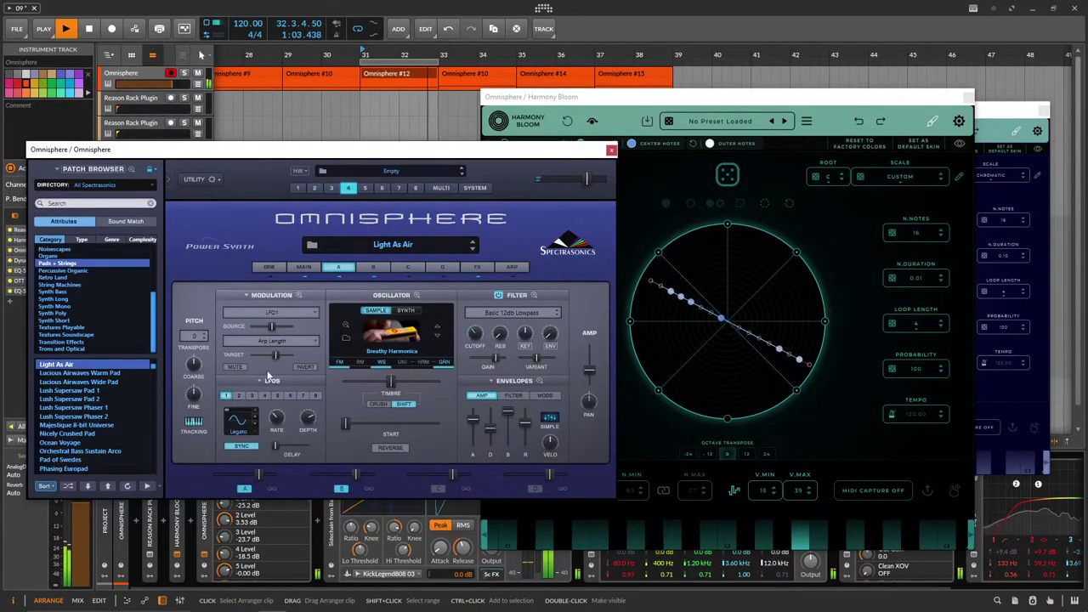
scroll(75, 444, "down", 5)
left_click(80, 391)
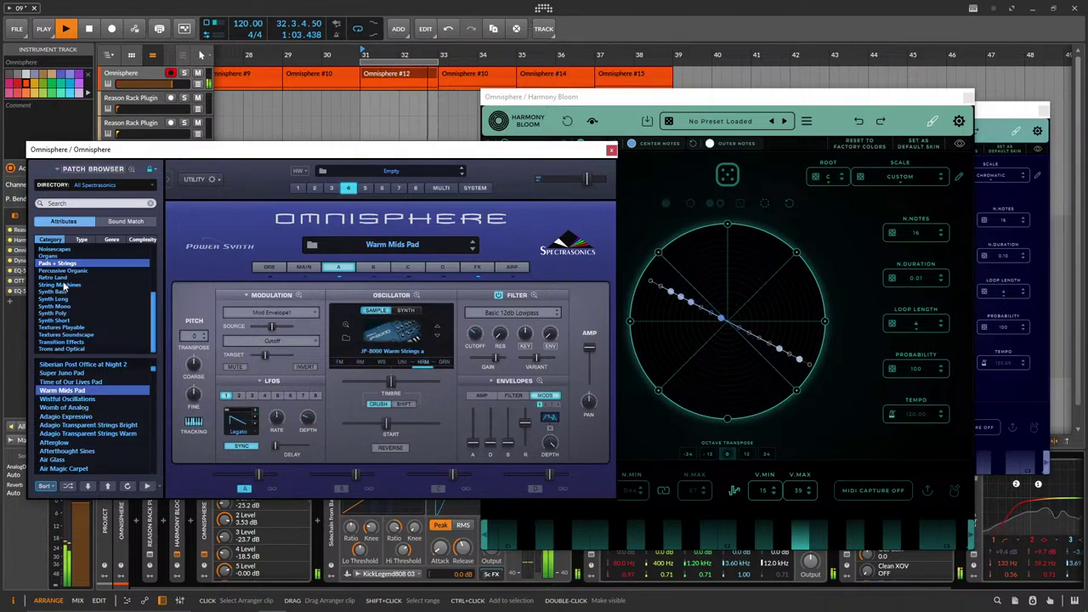
Audition Percussive Organic patches for part 4 and replace Warm Mids Pad with D50 - Pizzagogo Time.
scroll(61, 310, "up", 1)
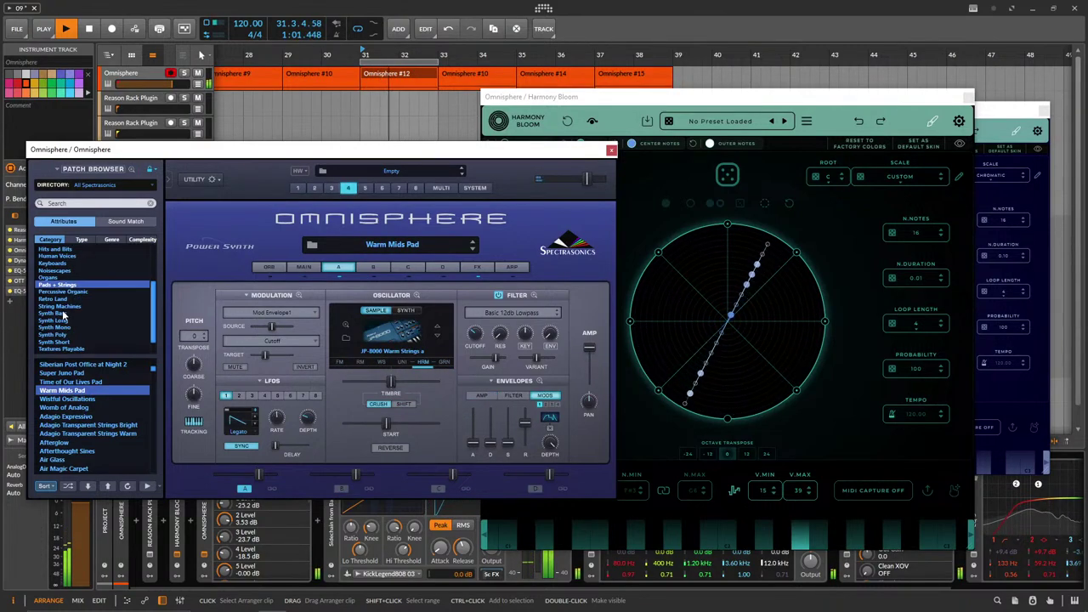
left_click(61, 292)
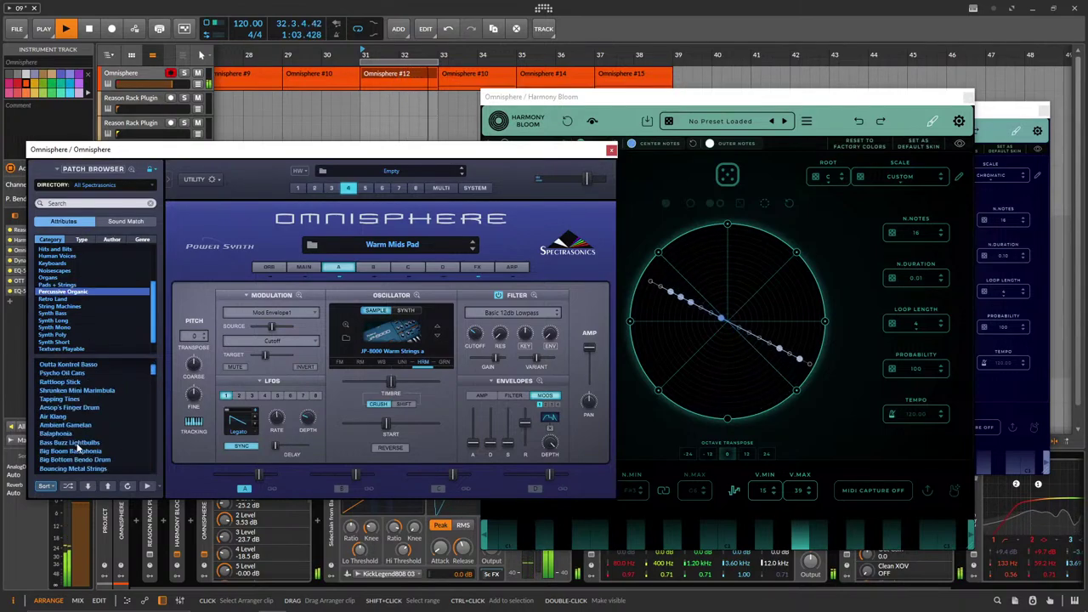
left_click(75, 425)
scroll(76, 432, "down", 2)
left_click(80, 434)
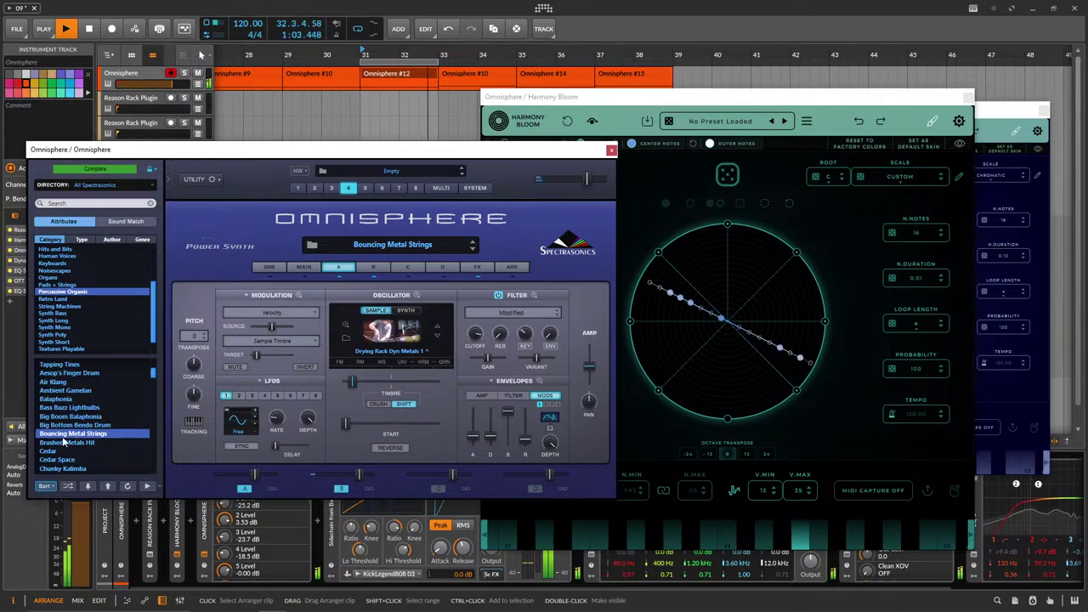
left_click(94, 443)
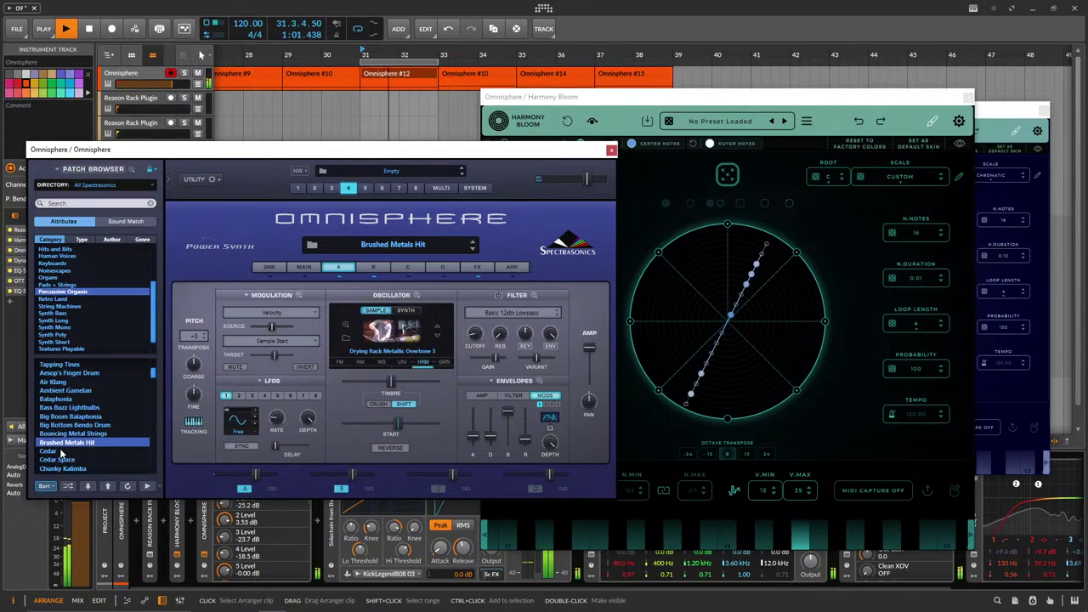
left_click(73, 460)
scroll(88, 443, "down", 2)
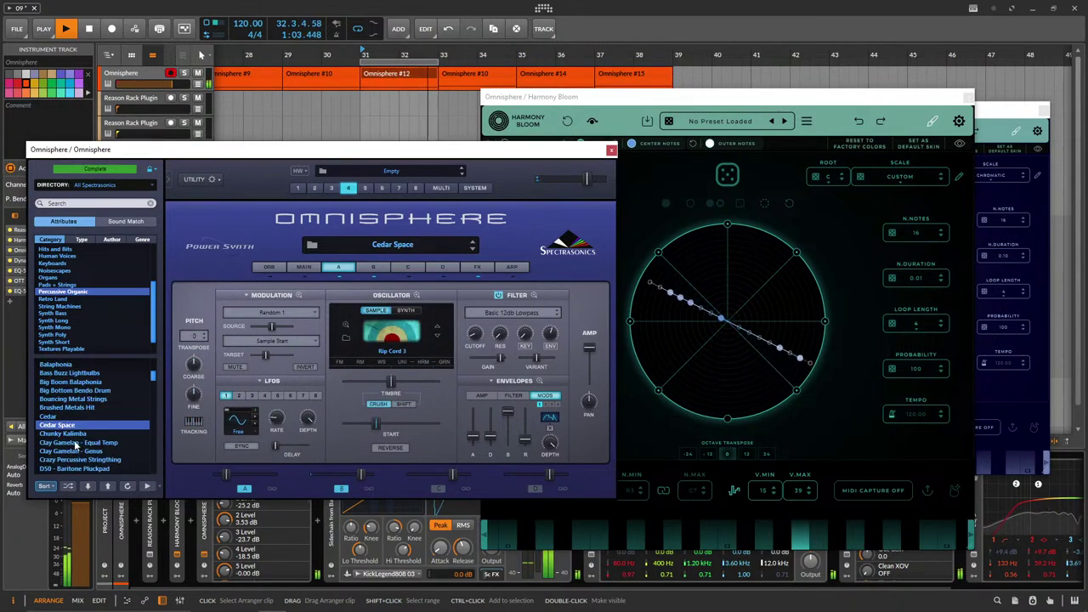
left_click(89, 443)
left_click(95, 452)
scroll(95, 451, "down", 3)
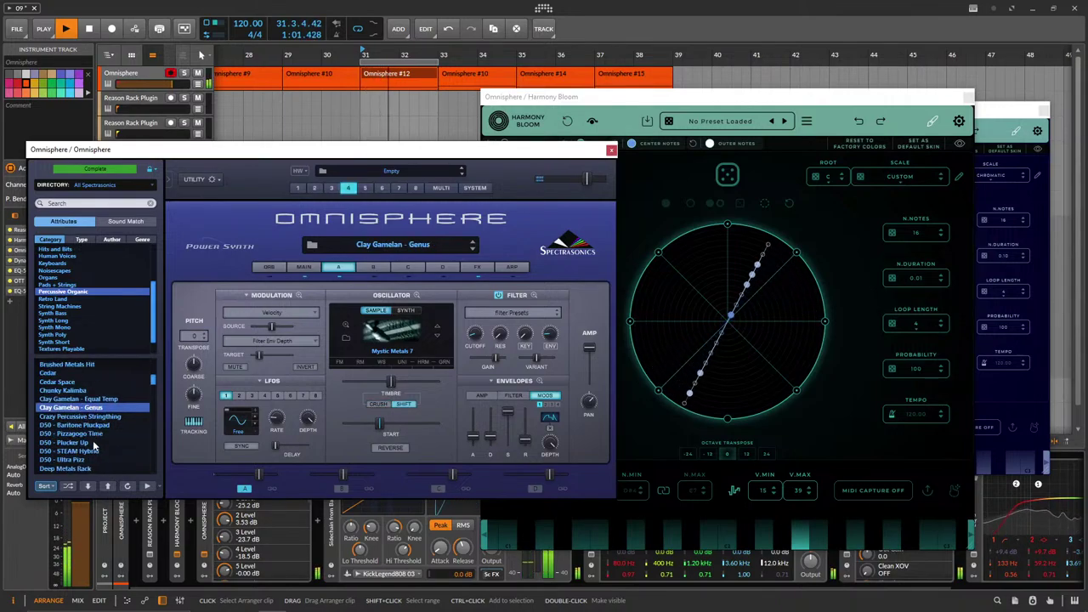
left_click(85, 432)
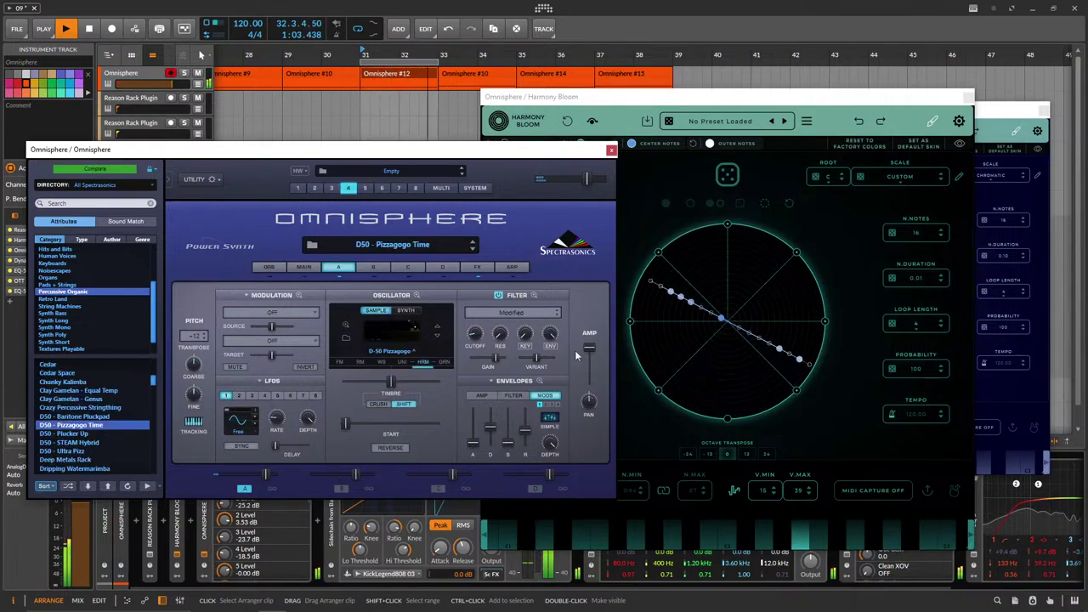
Raise part 4 to -7.63 dB in the Omnisphere mixer and move the plugin window clear of the track headers.
left_click(331, 188)
left_click(347, 188)
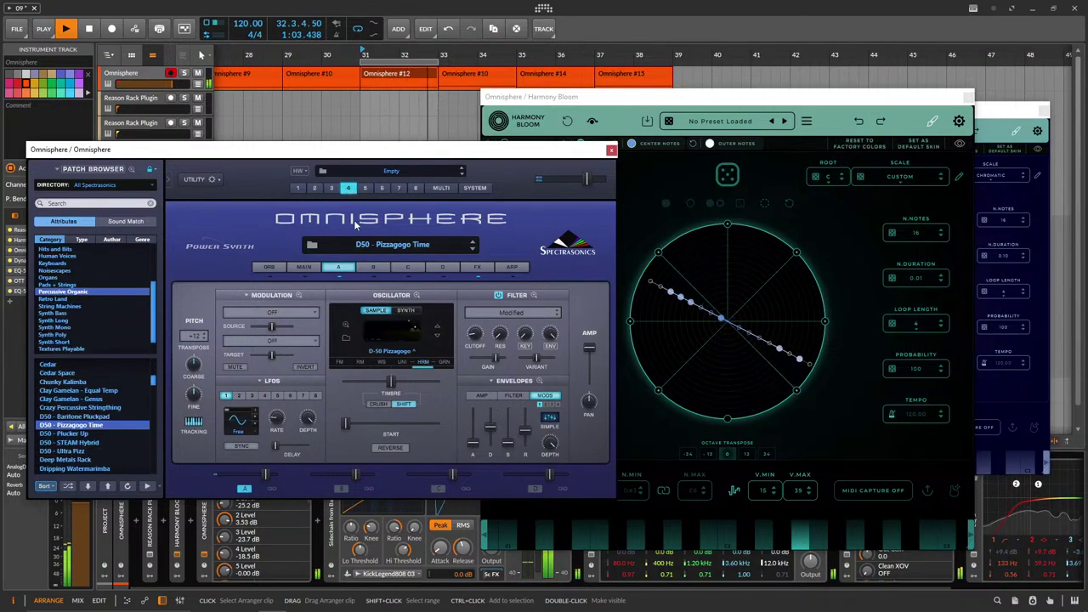
left_click(445, 188)
left_click_drag(402, 354, 411, 355)
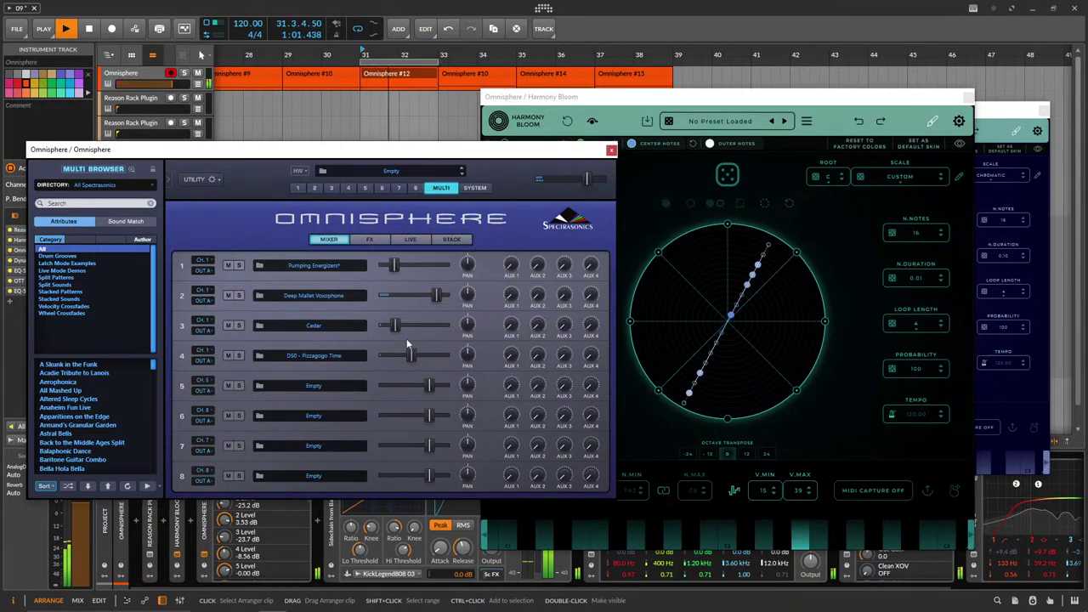
left_click(134, 72)
left_click_drag(133, 150, 234, 129)
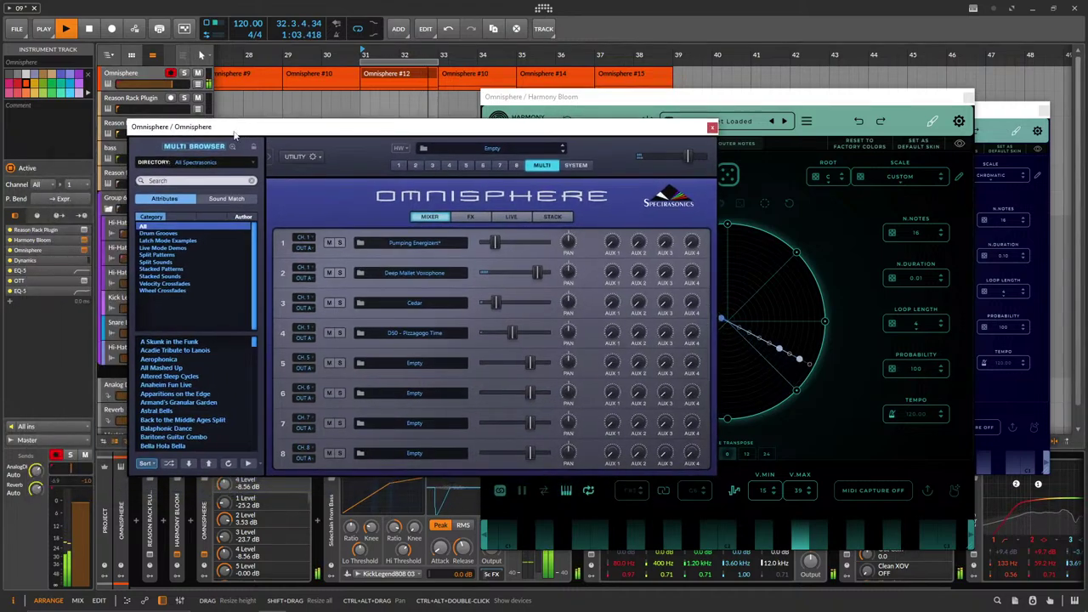
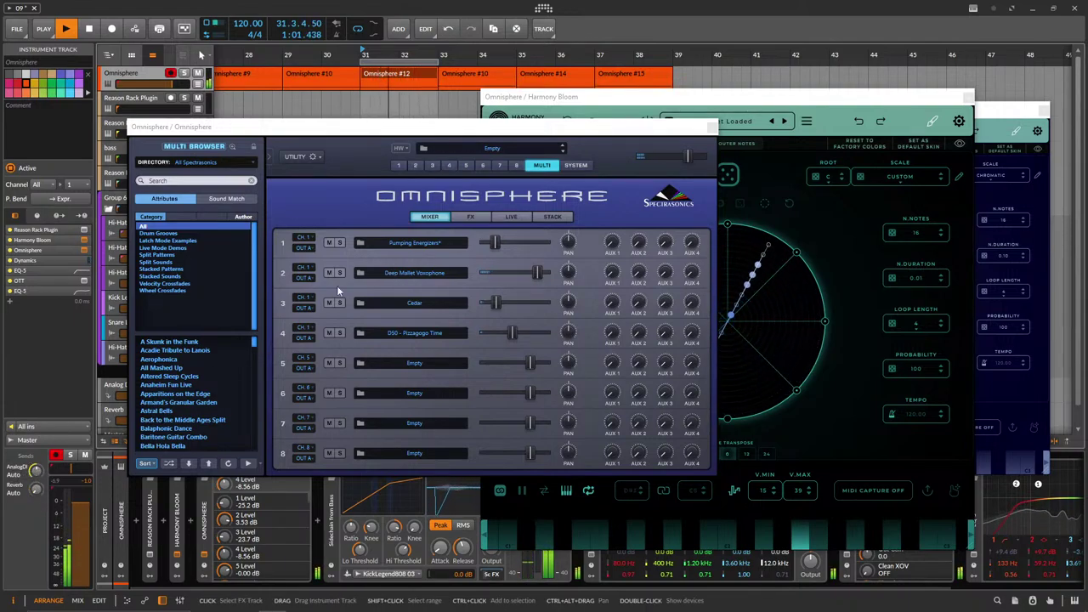
left_click_drag(519, 331, 514, 331)
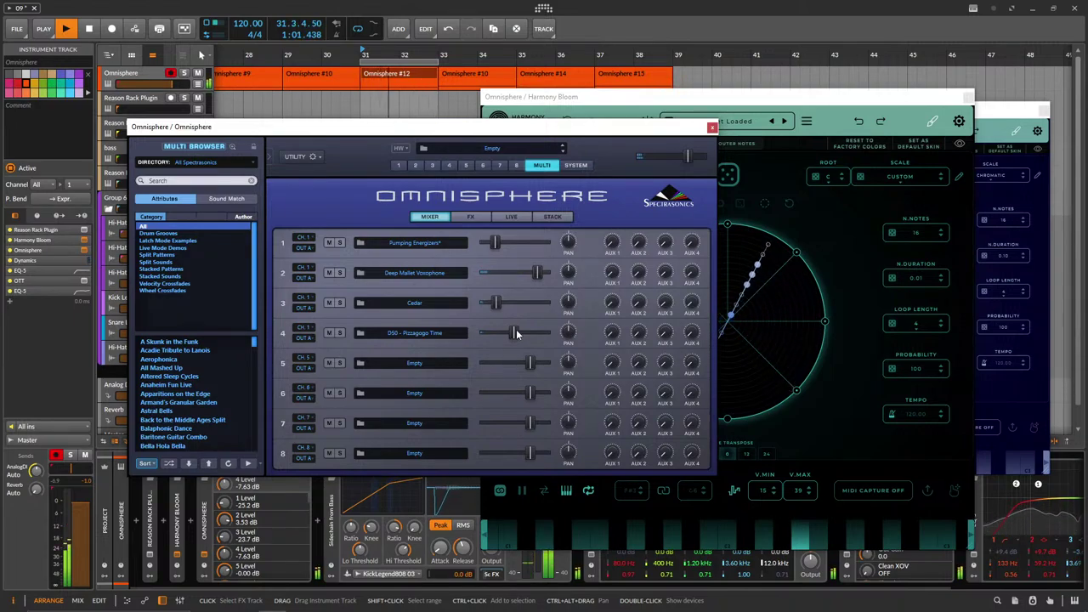
Filter the part 5 patches to the Percussive Organic category and lower part 5 to -12.4 dB in the mixer.
left_click(426, 364)
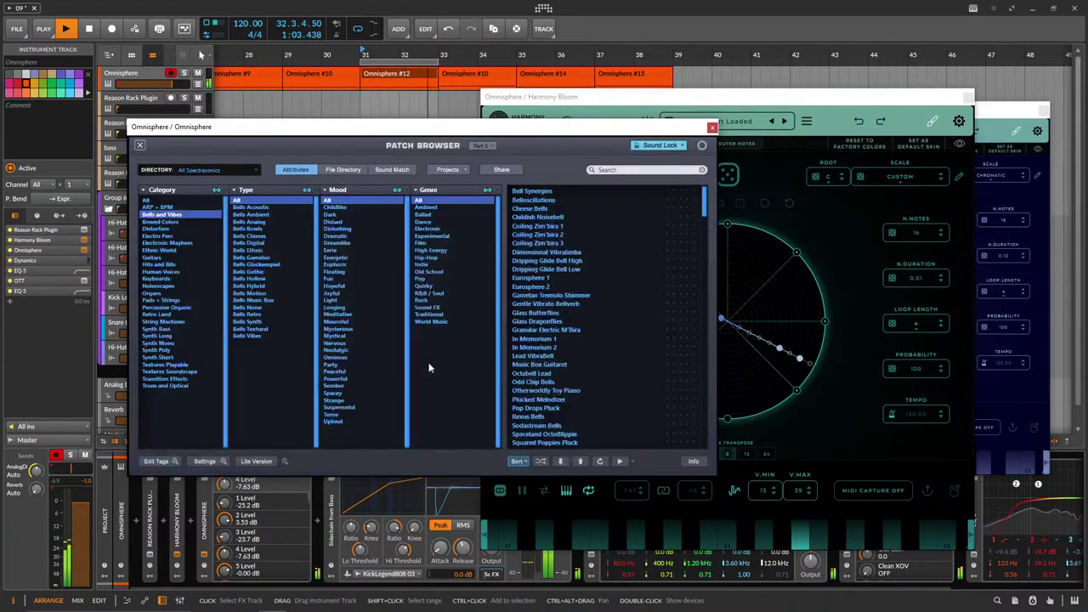
left_click(178, 307)
left_click(139, 145)
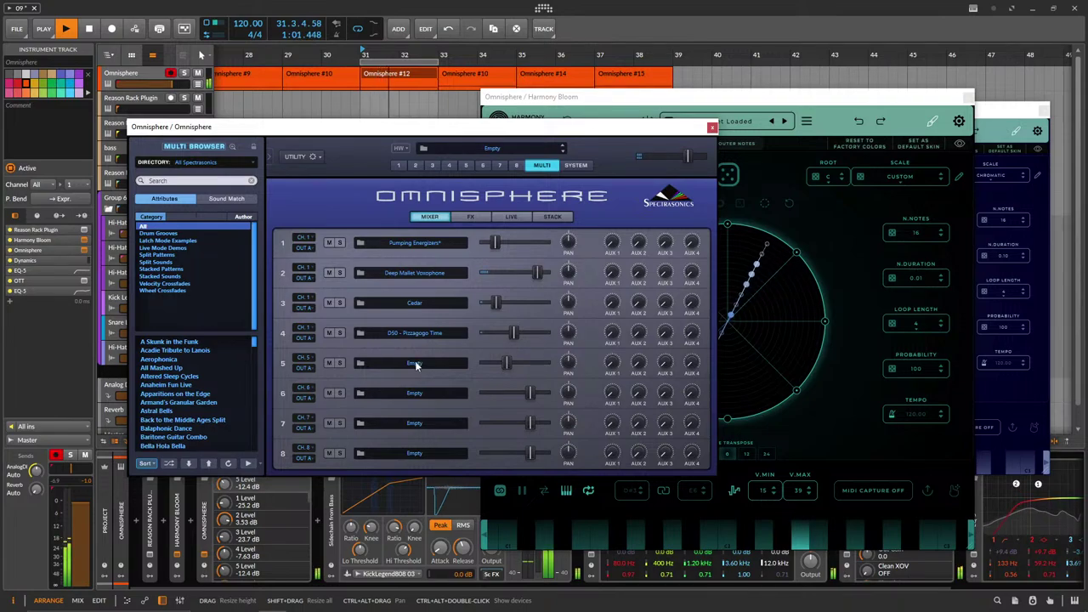
Try Chunky Kalimba and Crazy Percussive Stringthing as the patch for part 5.
left_click(468, 165)
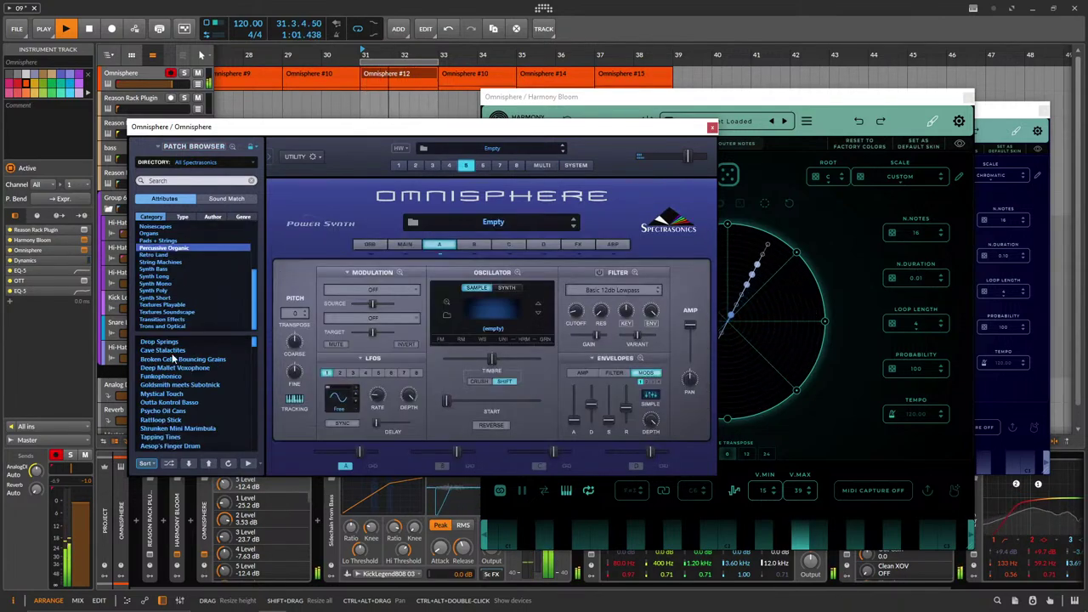
scroll(175, 432, "down", 7)
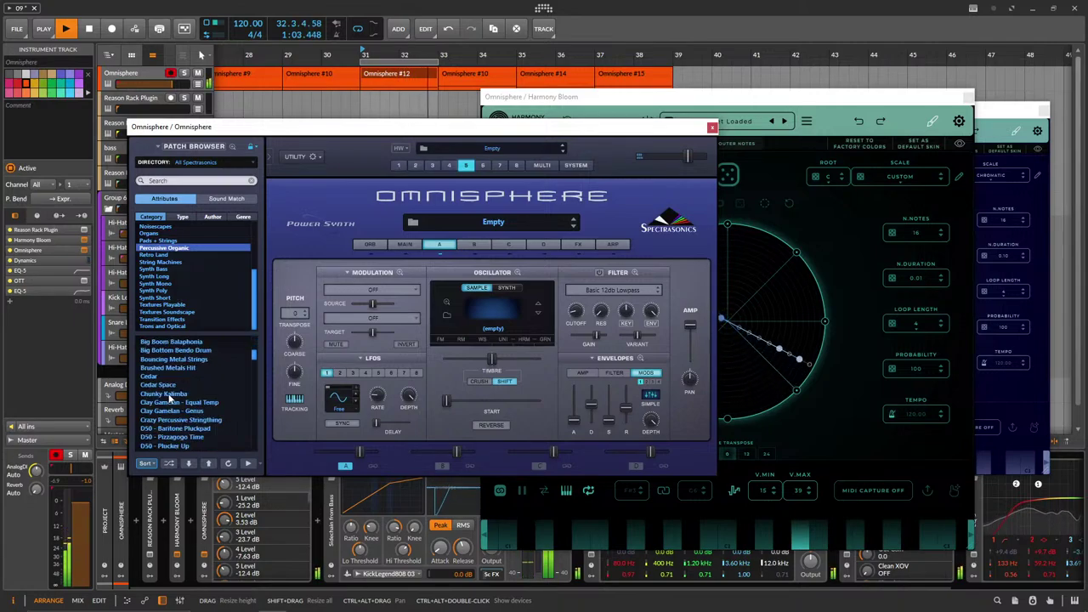
left_click(169, 394)
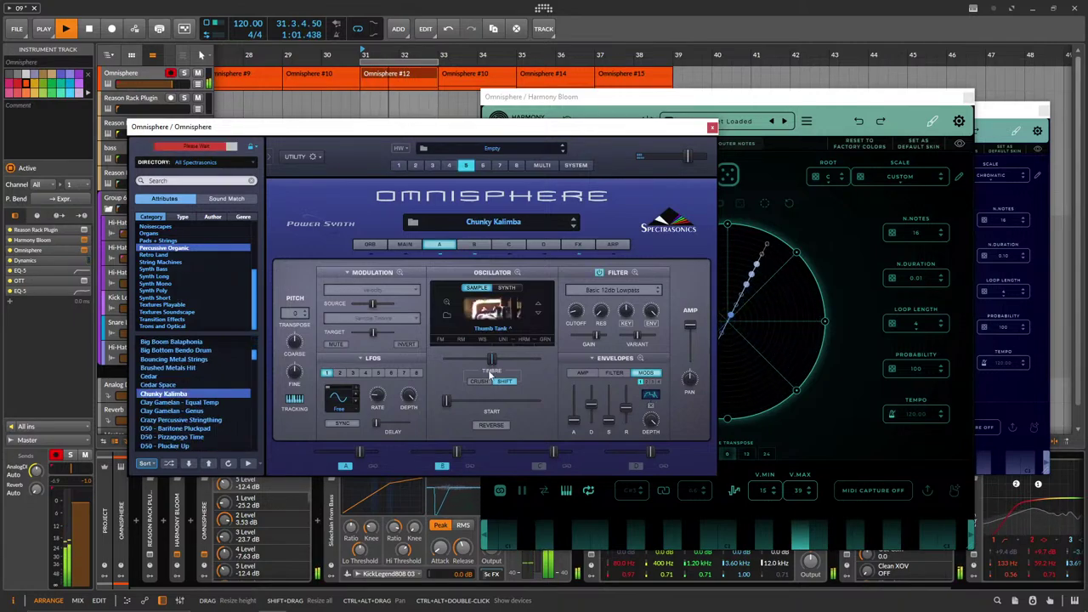
left_click(179, 413)
left_click(189, 420)
scroll(252, 393, "down", 1)
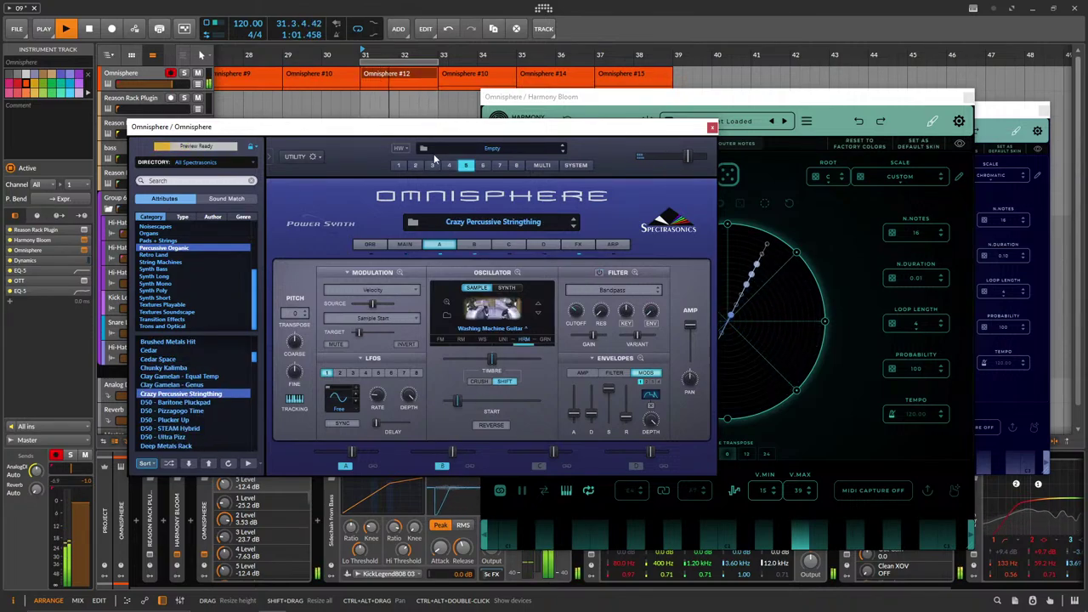
Assign part 5 to MIDI channel 1 and set its level to -10.5 dB in the Omnisphere mixer.
left_click(541, 164)
left_click(315, 367)
left_click(316, 357)
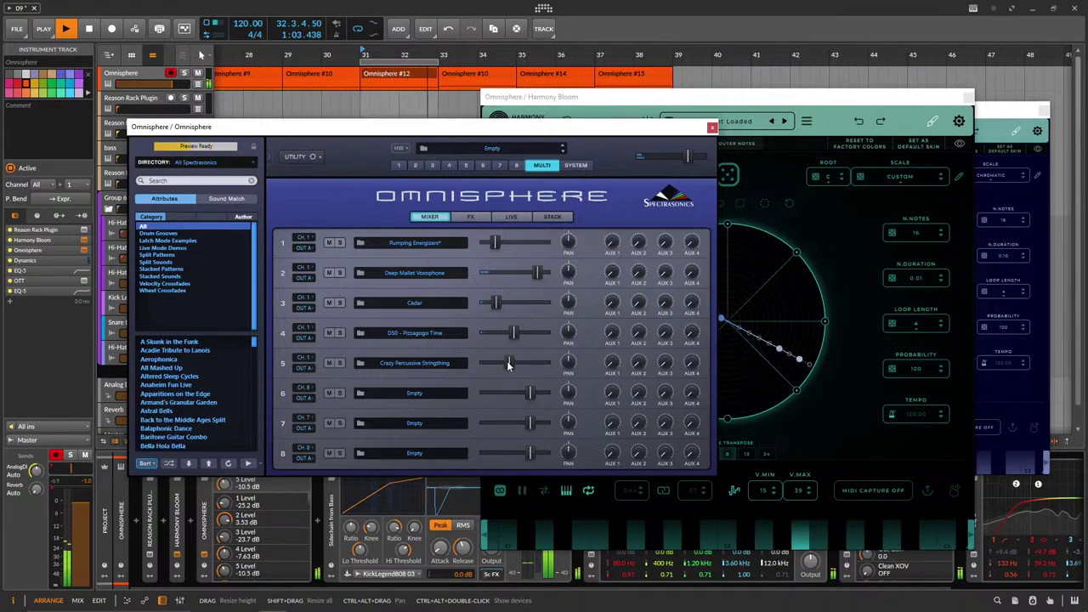
left_click_drag(507, 363, 508, 362)
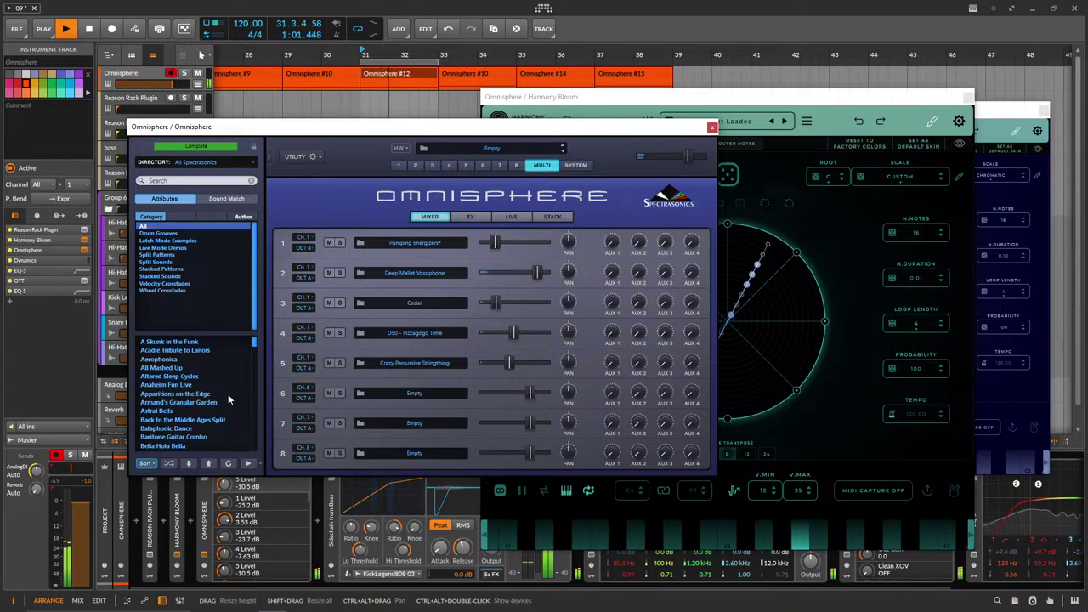
Audition Deep Metals Rack, Dripping Watermarimba, Dynamic Bender Boy and Ebony and Wire as replacements for the part 5 patch.
left_click(467, 165)
left_click(196, 393)
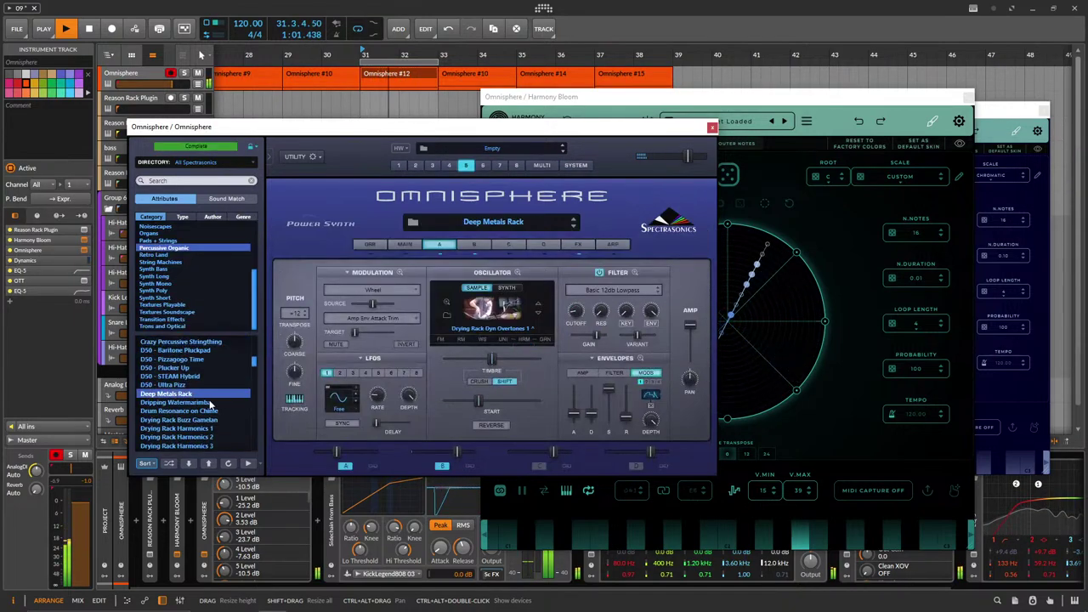
left_click(211, 403)
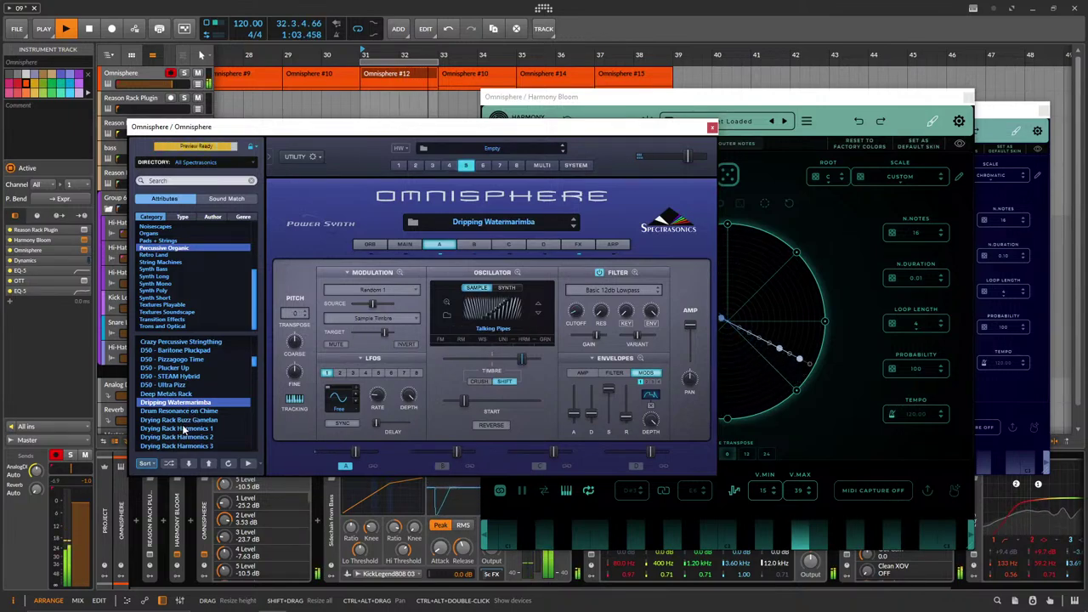
left_click(204, 427)
scroll(210, 425, "down", 1)
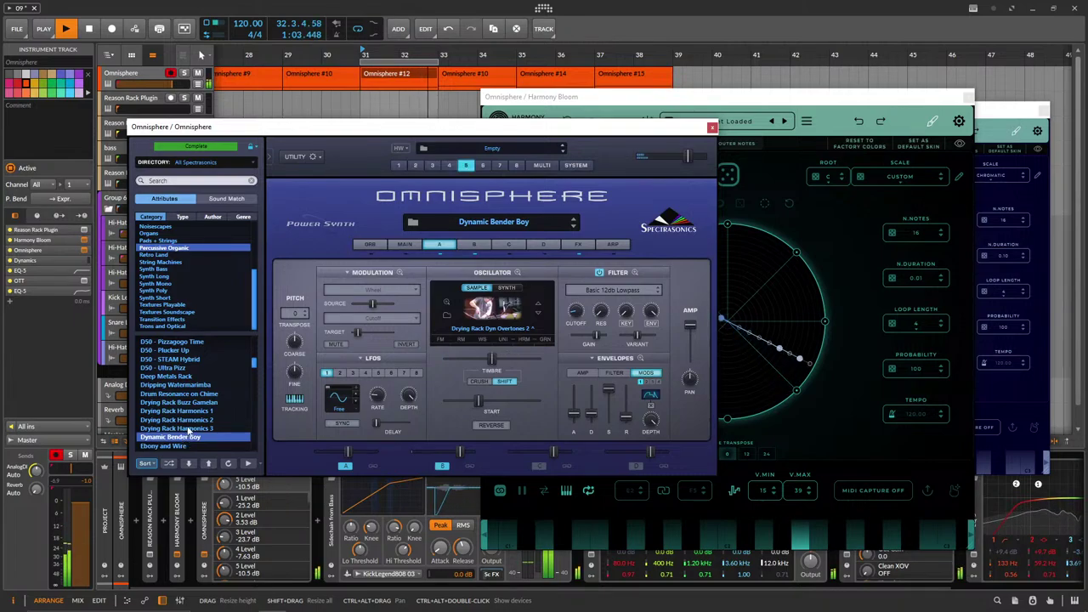
scroll(183, 431, "down", 2)
left_click(170, 411)
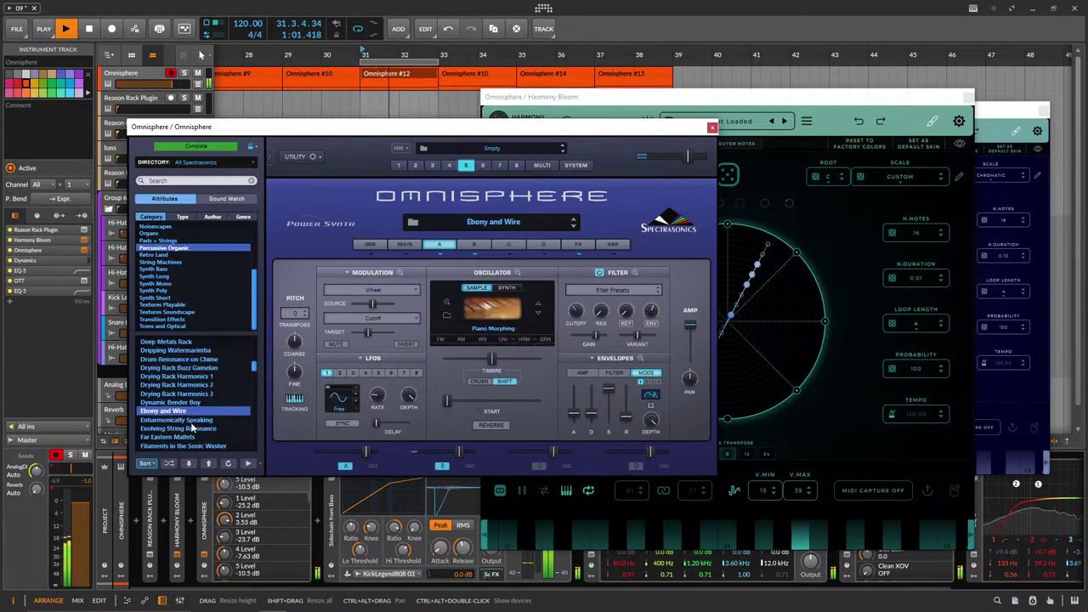
Audition further Percussive Organic patches on part 5, including Far Eastern Mallets, FM Fandrum Seq and Hammering the Stringed Washer.
left_click(183, 420)
scroll(183, 424, "down", 1)
left_click(185, 420)
scroll(186, 431, "down", 2)
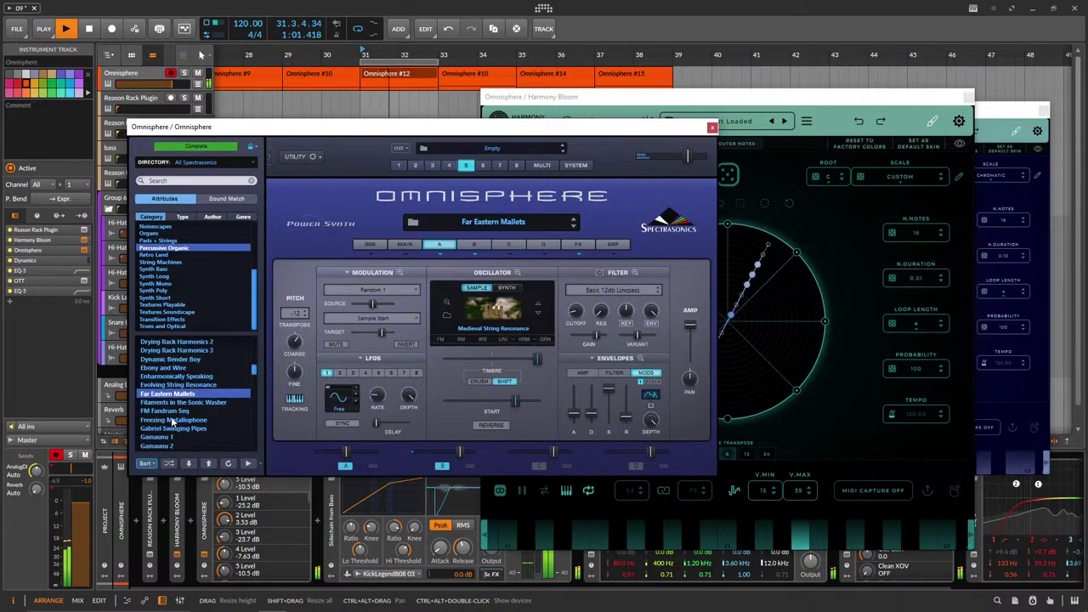
left_click(173, 412)
scroll(185, 435, "down", 2)
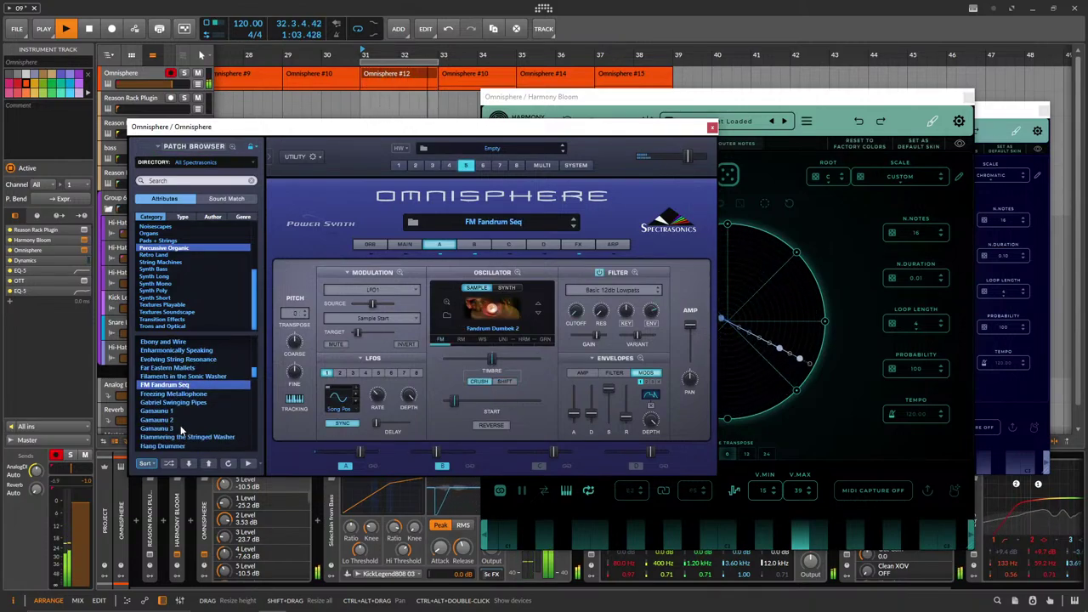
left_click(185, 413)
left_click(199, 438)
scroll(195, 433, "down", 4)
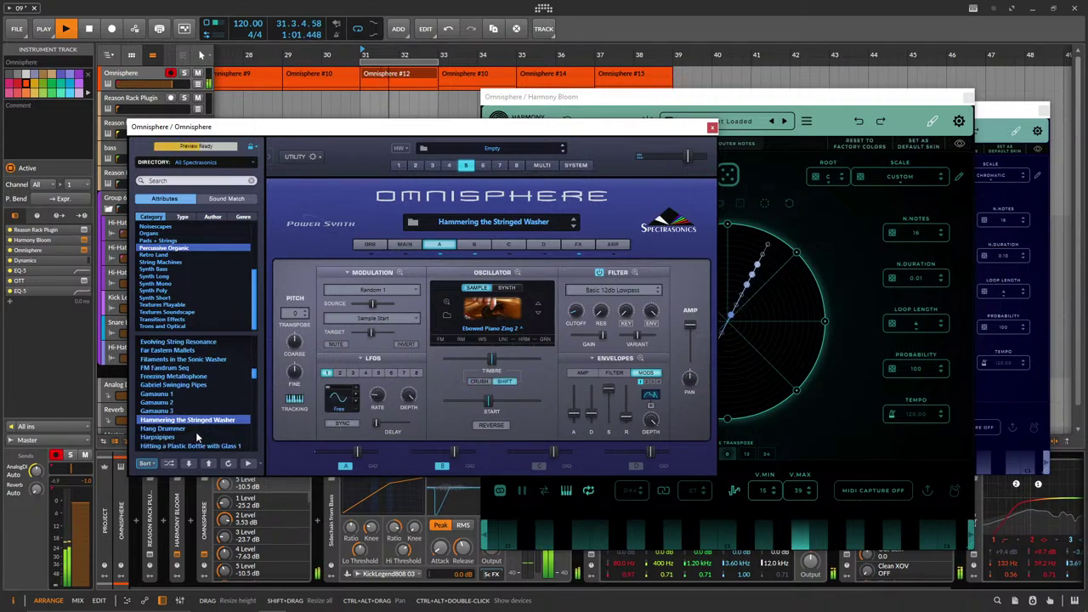
Compare Hitting a Plastic Bottle with Glass 1 and Harpsipipes on part 5, and load Hollow Stones as its patch.
left_click(171, 411)
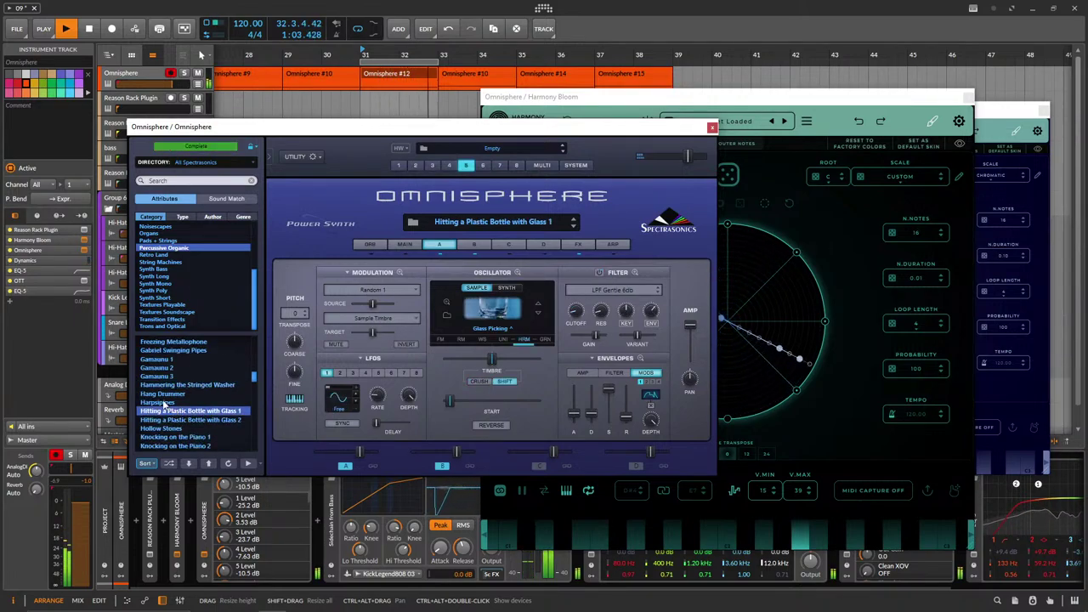
left_click(157, 403)
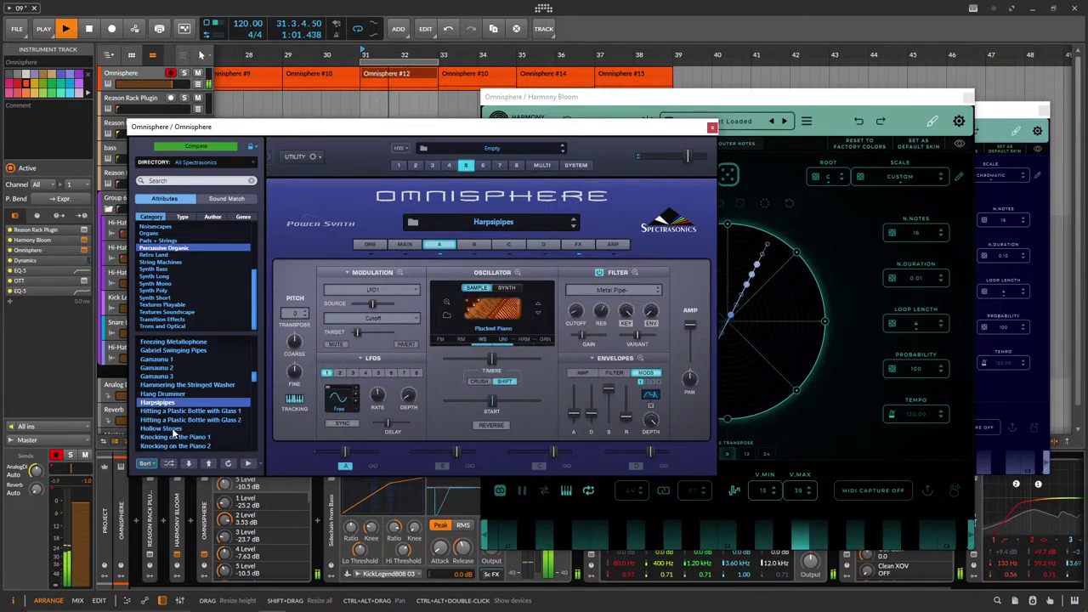
left_click(175, 428)
scroll(183, 431, "down", 2)
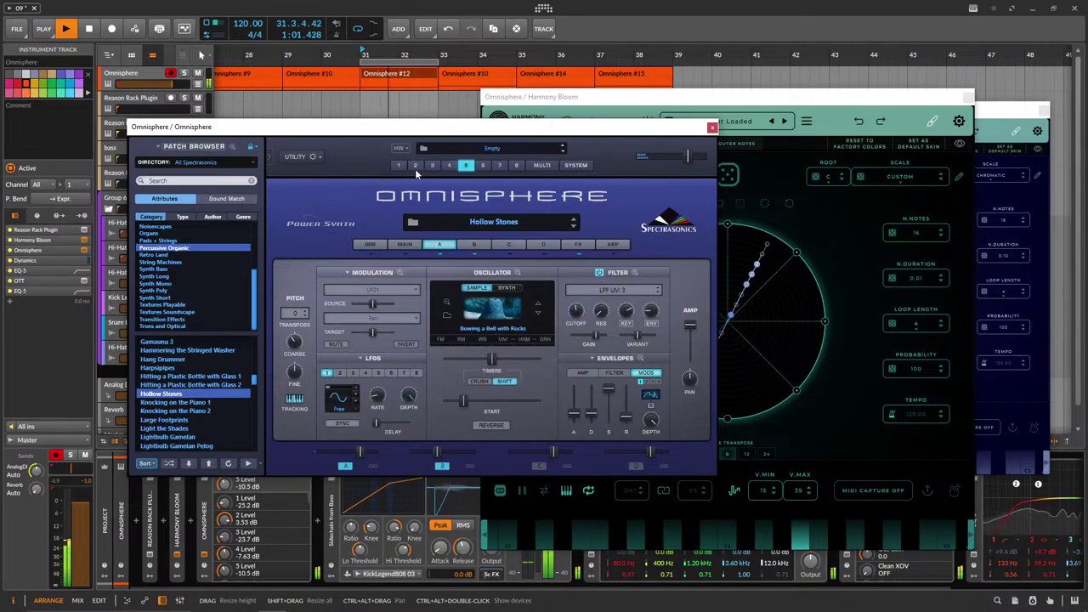
Lower part 5 to -13.2 dB in the Omnisphere mixer, and save the project with the plugin window closed.
left_click(541, 166)
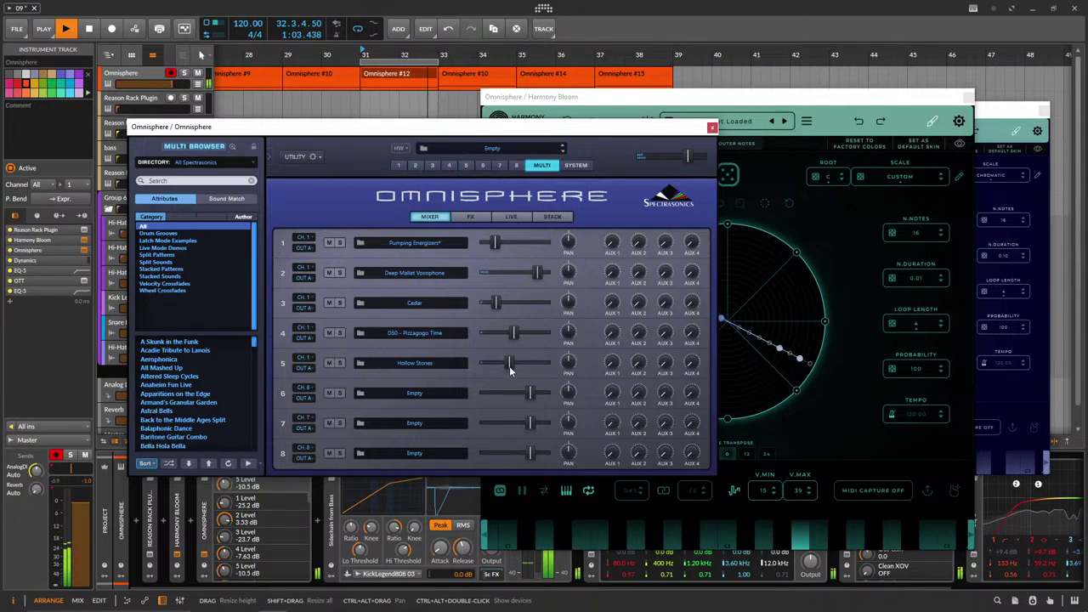
left_click_drag(507, 360, 505, 359)
left_click(713, 128)
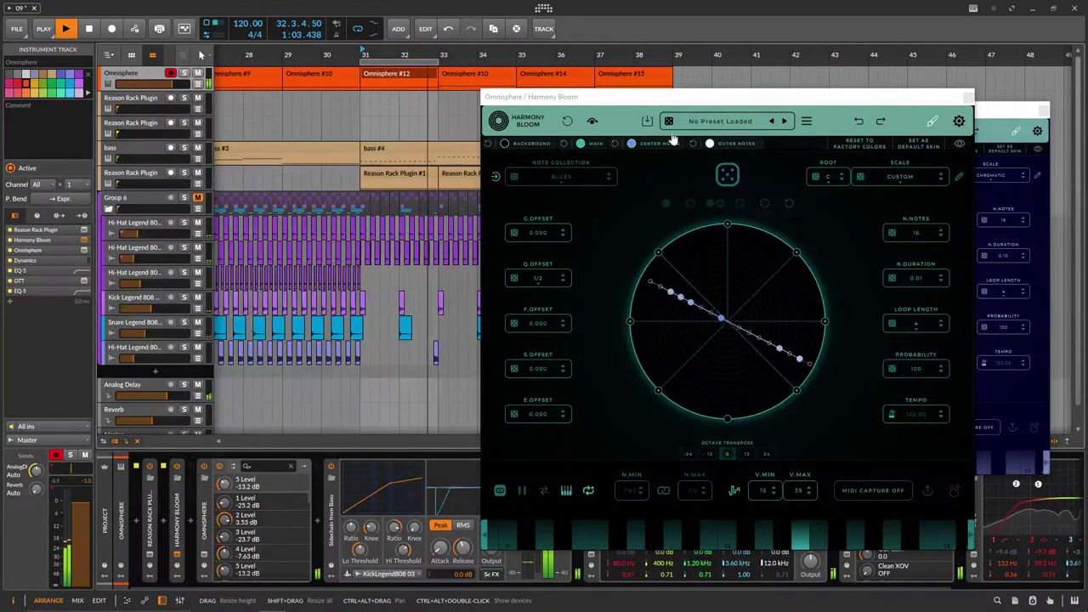
key("ctrl+s")
Raise the volume of the second Reason Rack Plugin track and try a higher level on the one above it.
left_click(142, 124)
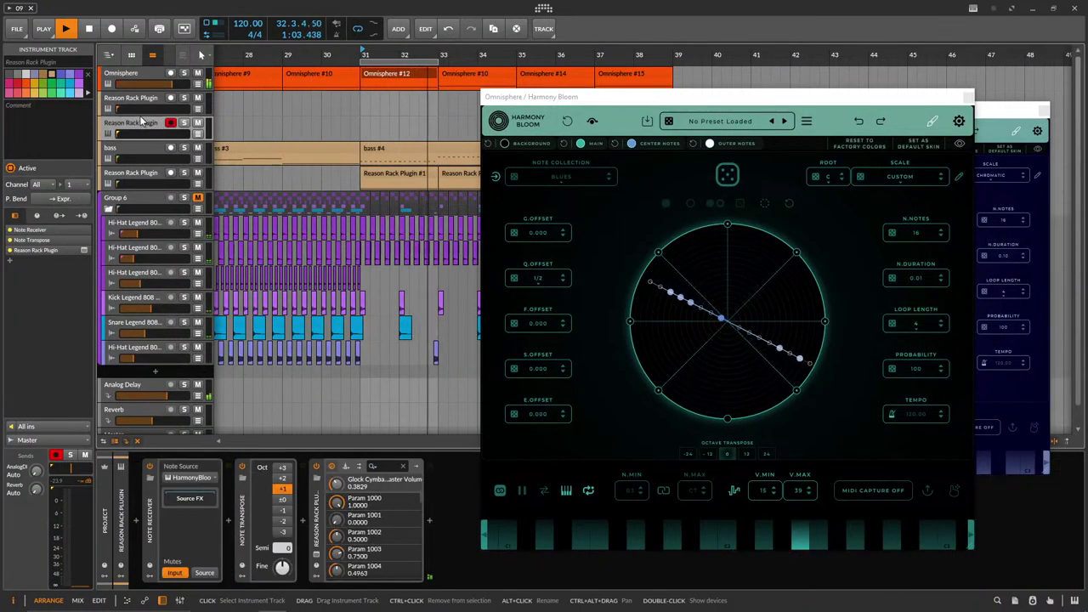
left_click_drag(131, 134, 168, 136)
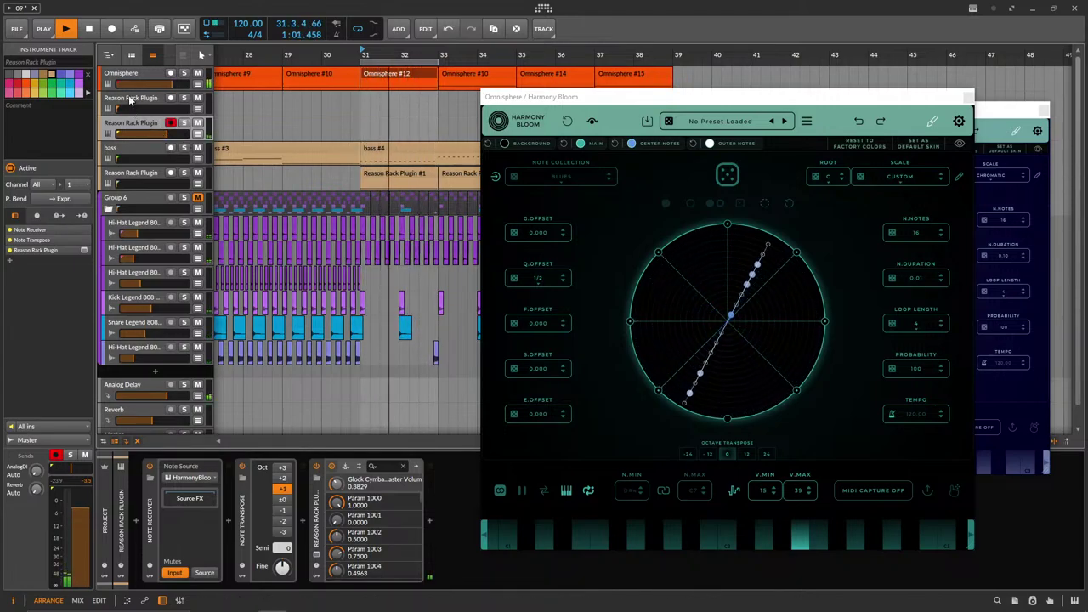
left_click_drag(119, 111, 144, 111)
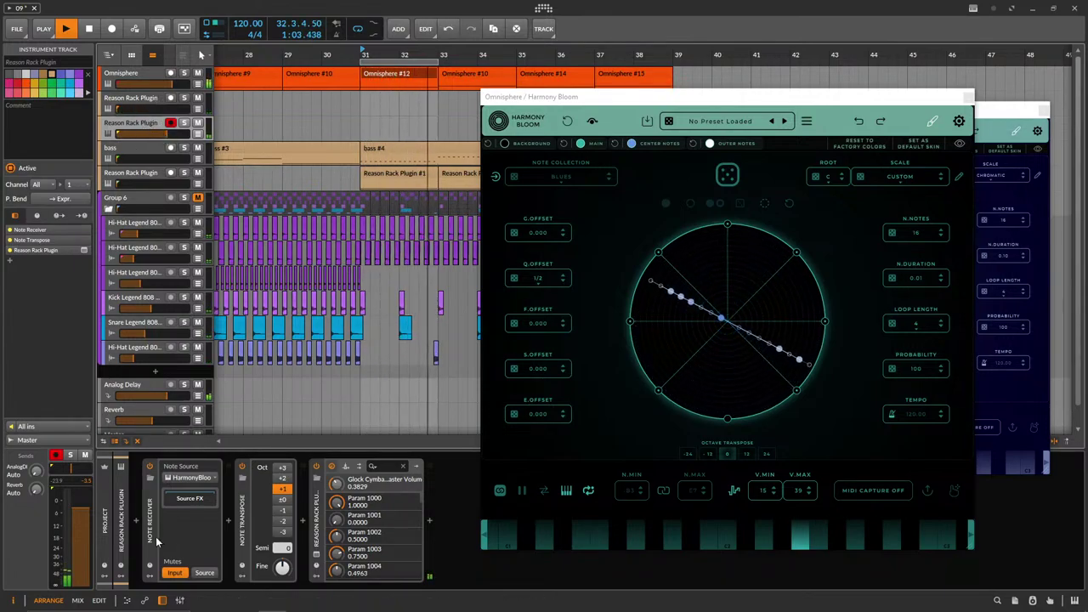
Copy Harmony Bloom from the Omnisphere track into the second Reason Rack Plugin track's device chain, in place of its rack plugin.
left_click(142, 75)
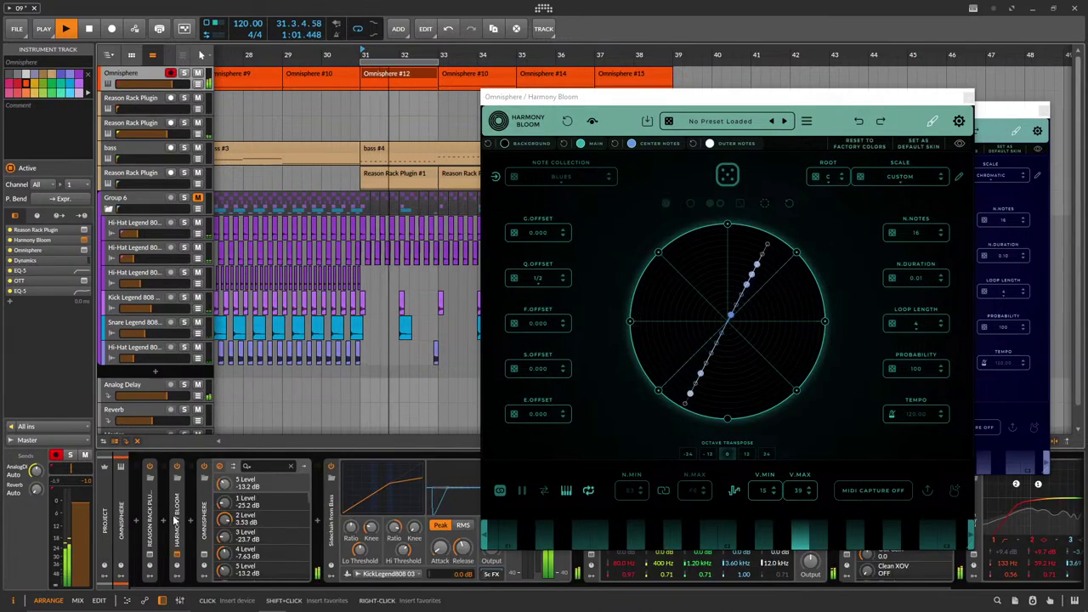
left_click(160, 128)
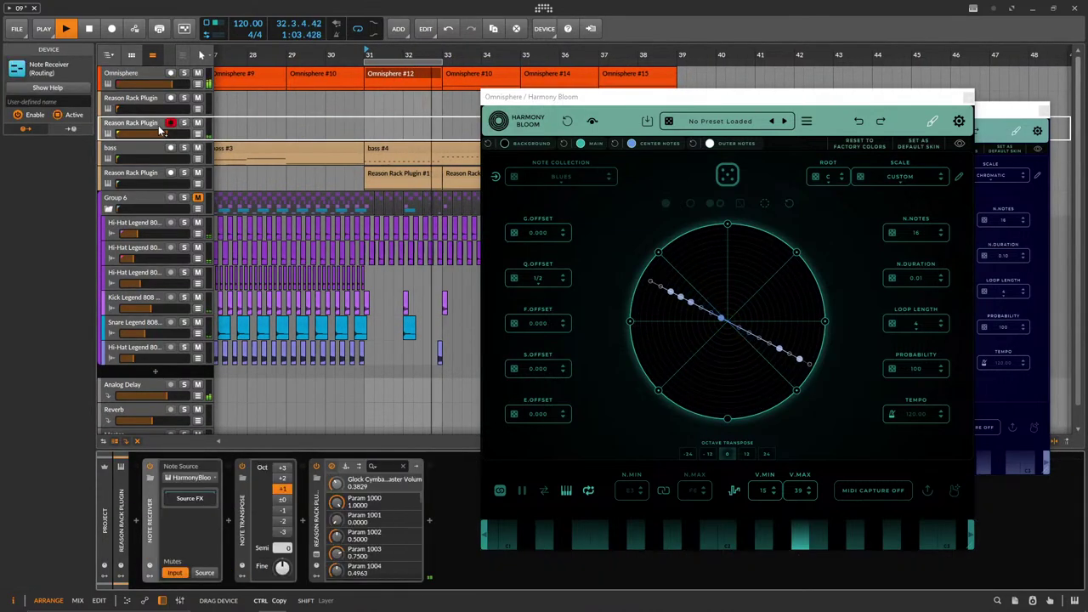
key("ctrl+z")
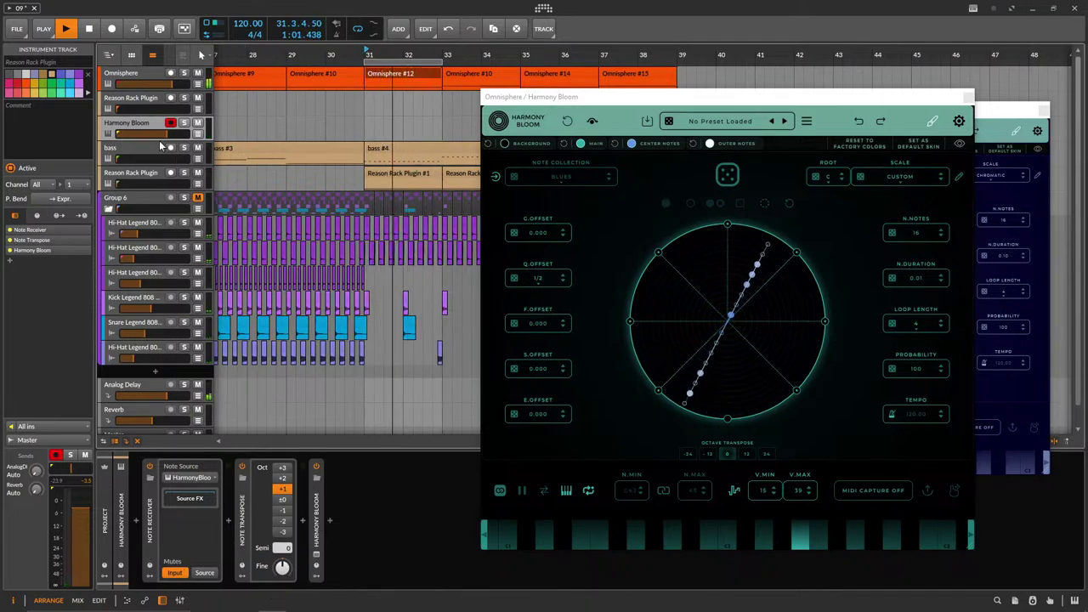
left_click(142, 99)
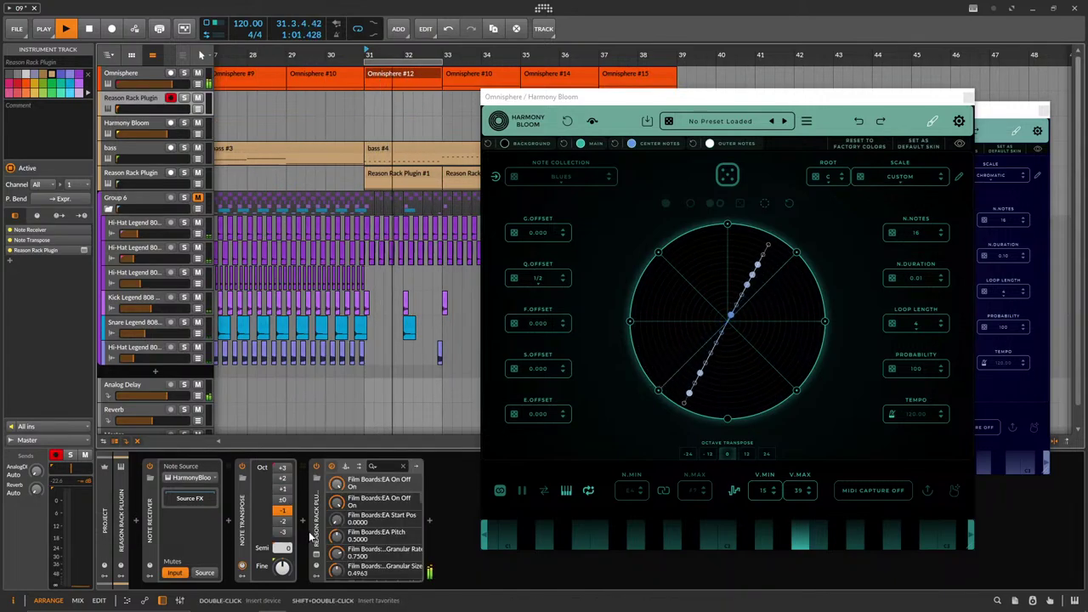
left_click(184, 132)
left_click(353, 515)
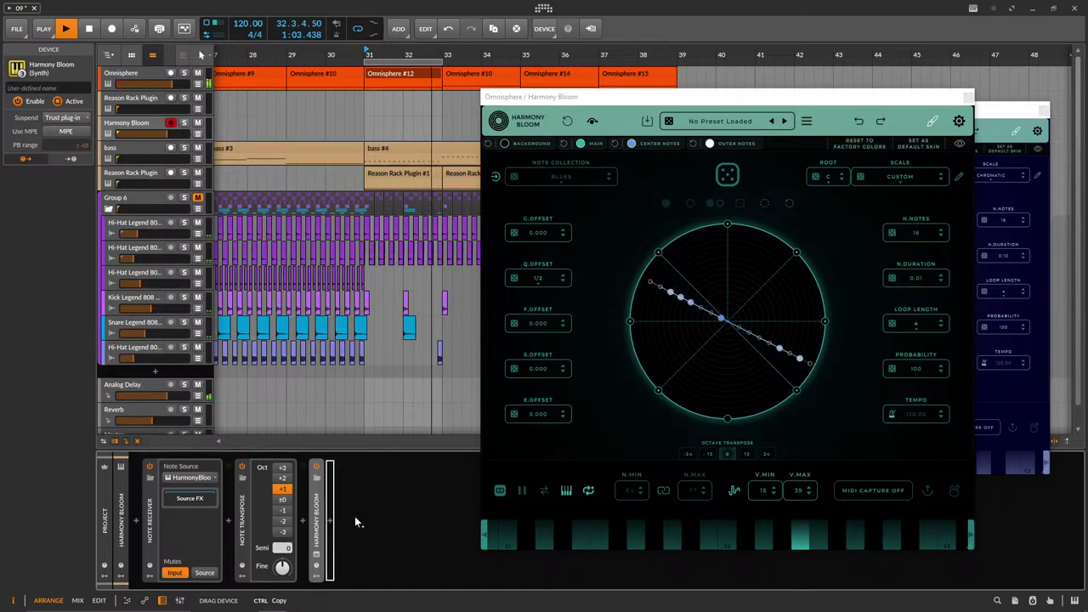
key("ctrl+v")
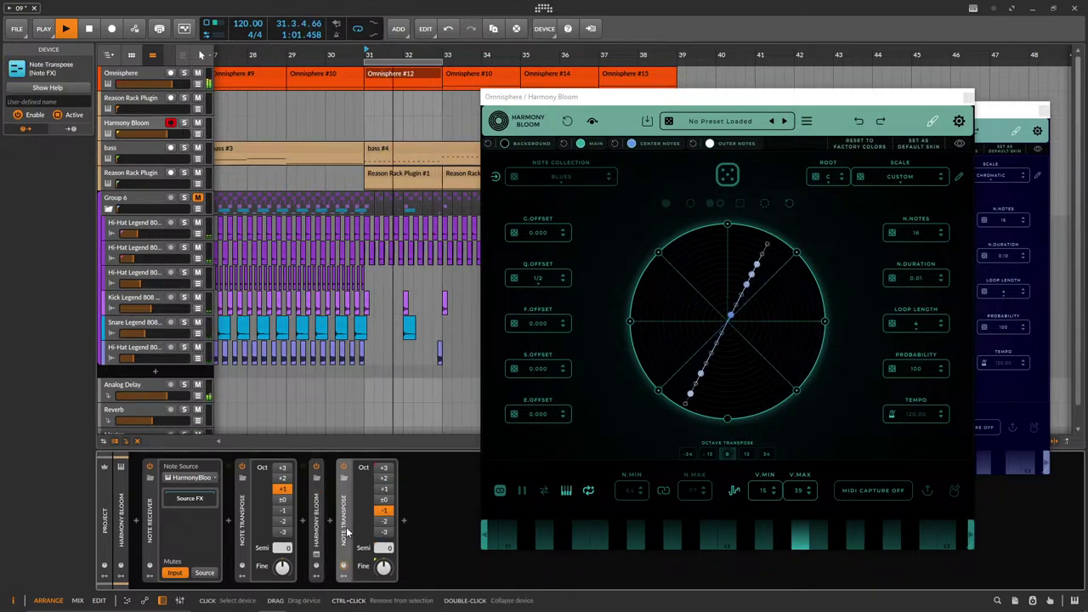
key("Delete")
Copy the rack device from the upper Reason Rack Plugin track into the Harmony Bloom track's chain, directly after Harmony Bloom.
left_click(142, 99)
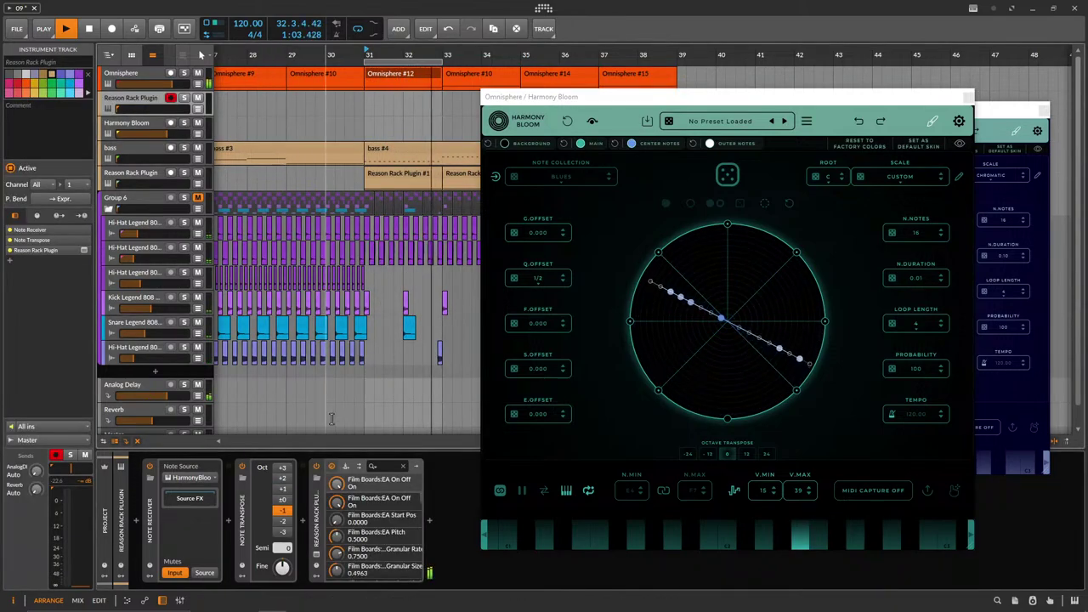
left_click(243, 532)
left_click(317, 533)
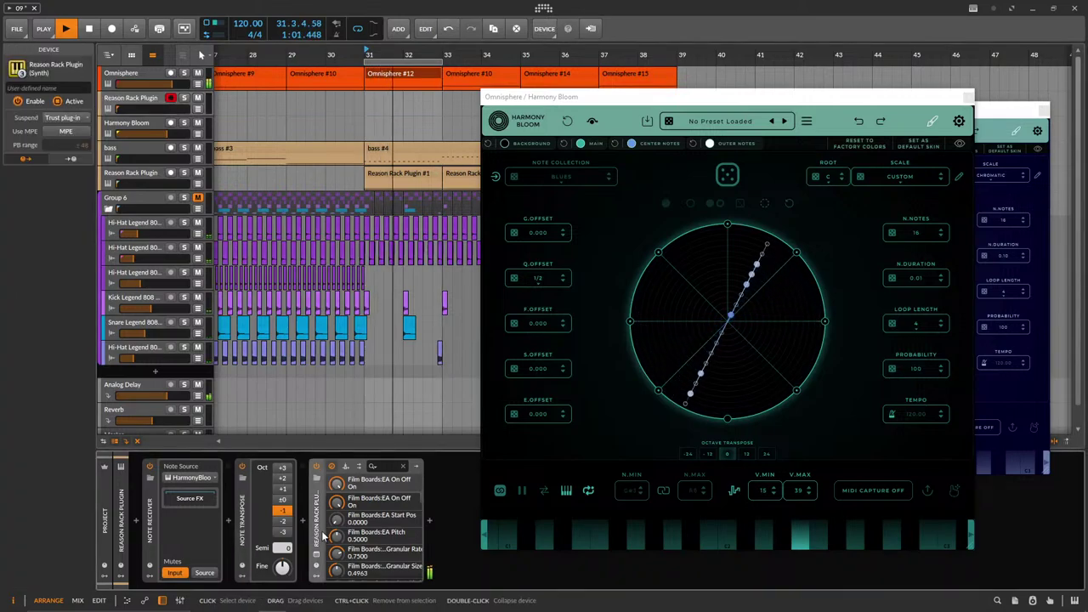
left_click_drag(232, 140, 349, 547)
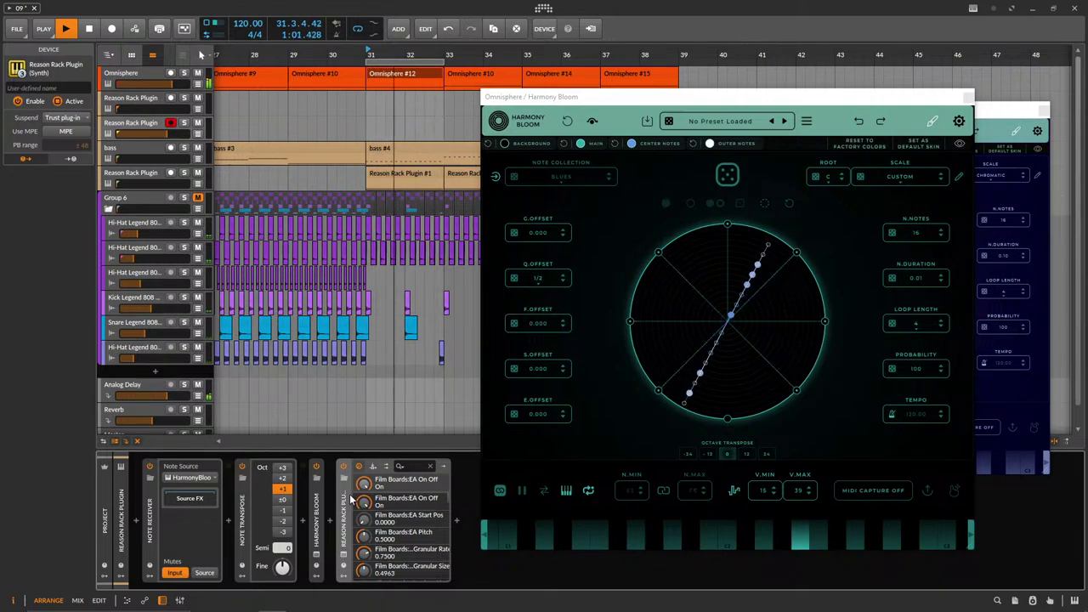
Replace the Scenic instrument in the copied rack with an Objekt synthesizer using the Cajon 1 patch from the Wood percussion folder.
left_click(344, 554)
scroll(427, 357, "down", 10)
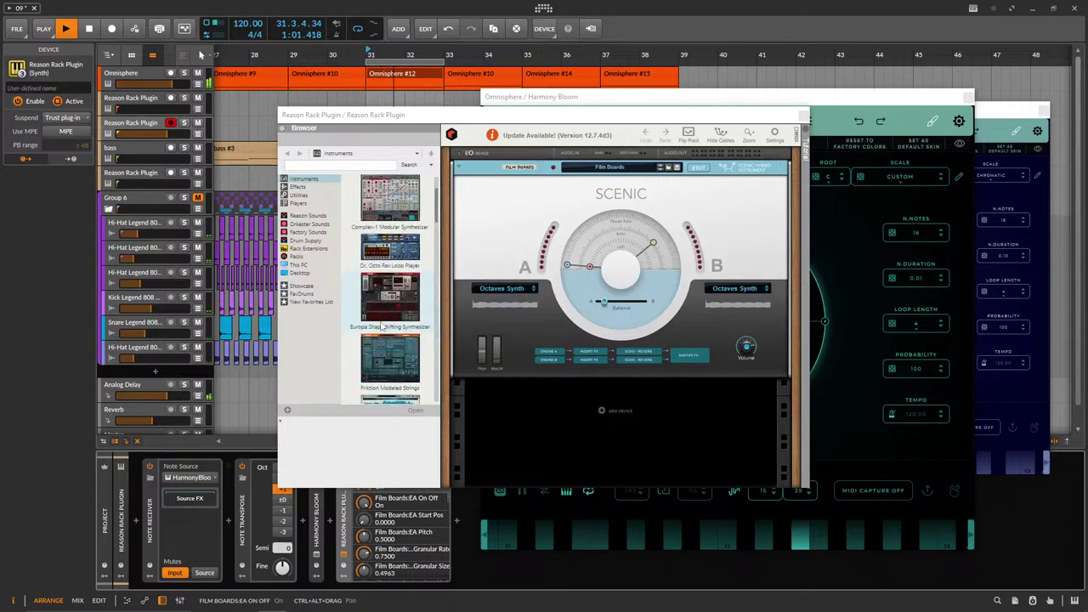
scroll(382, 329, "down", 4)
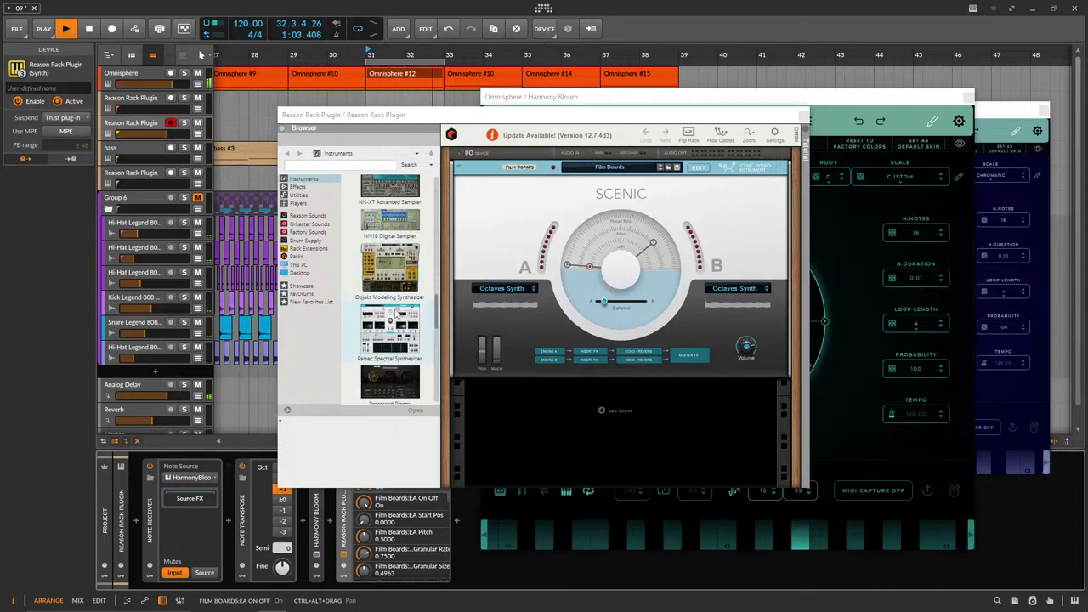
scroll(386, 298, "up", 1)
double_click(389, 265)
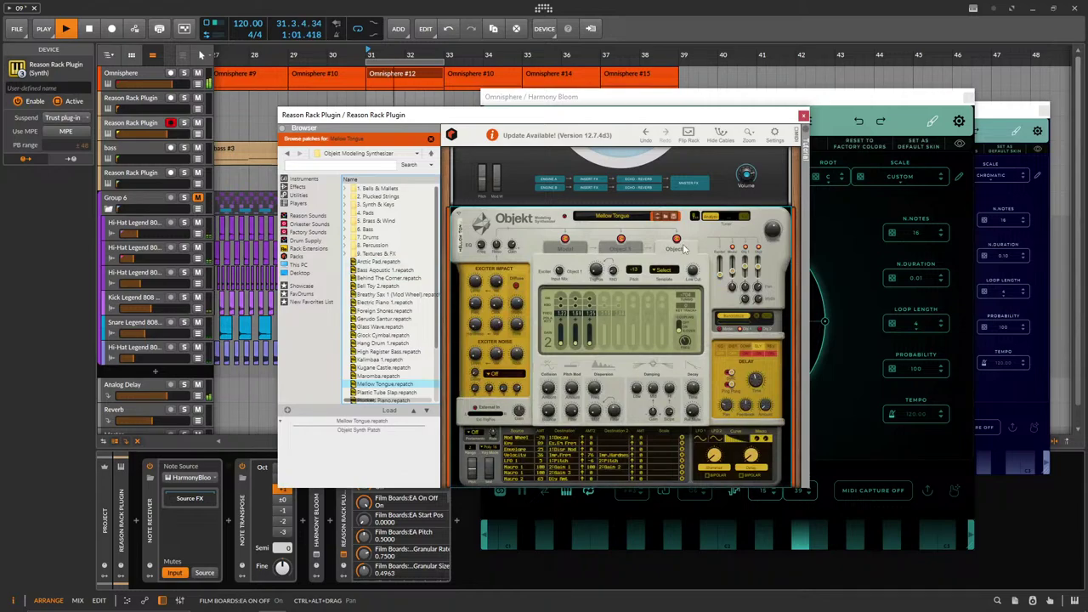
key("Delete")
left_click(726, 198)
key("Delete")
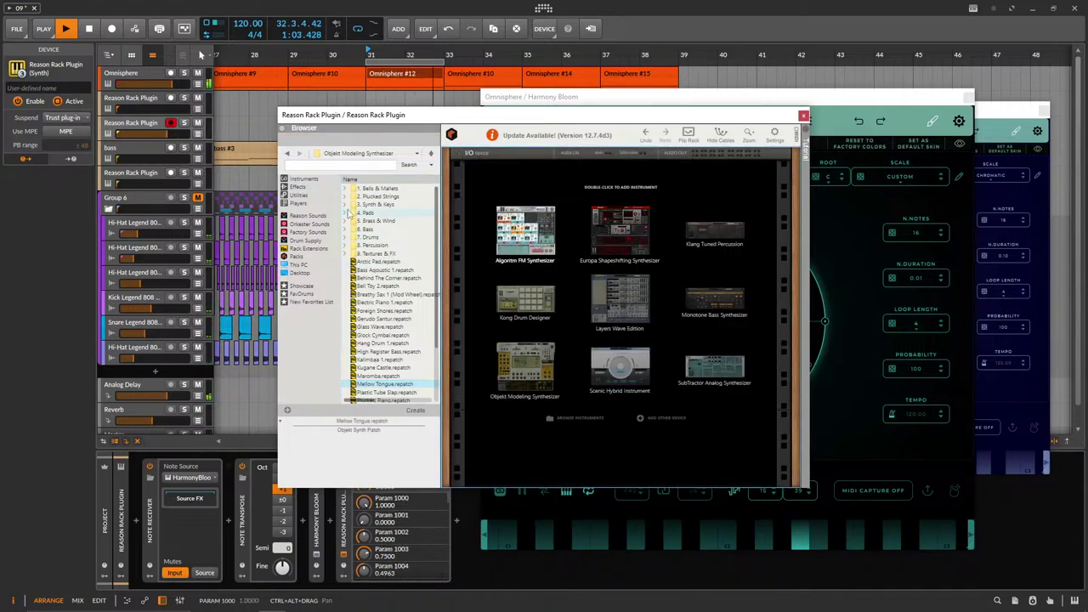
double_click(380, 245)
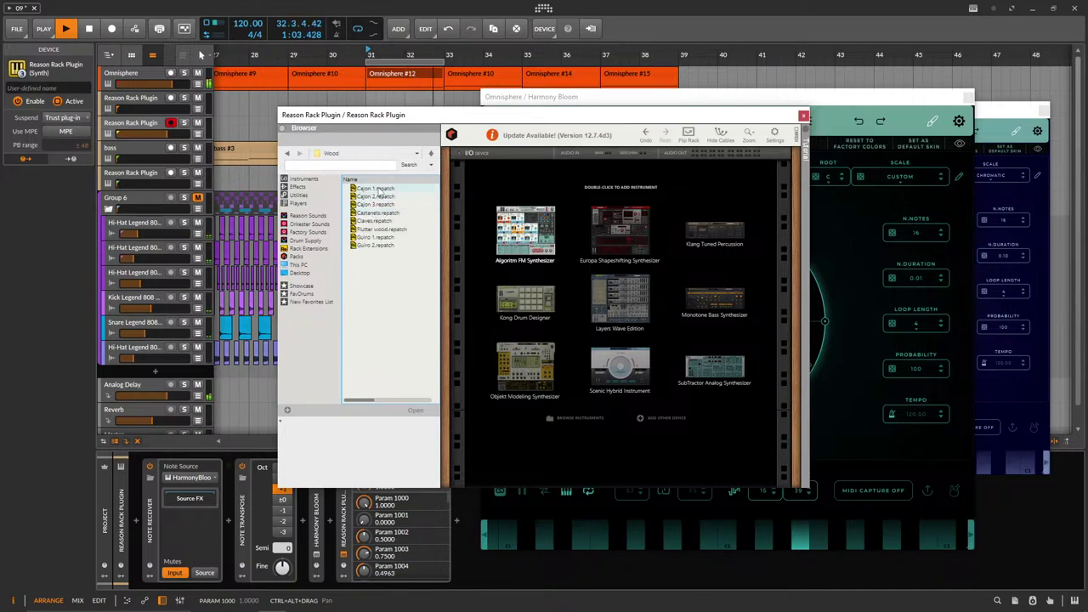
double_click(379, 191)
Move Harmony Bloom ahead of Note Transpose in the device chain and delete the Note Receiver.
left_click(136, 123)
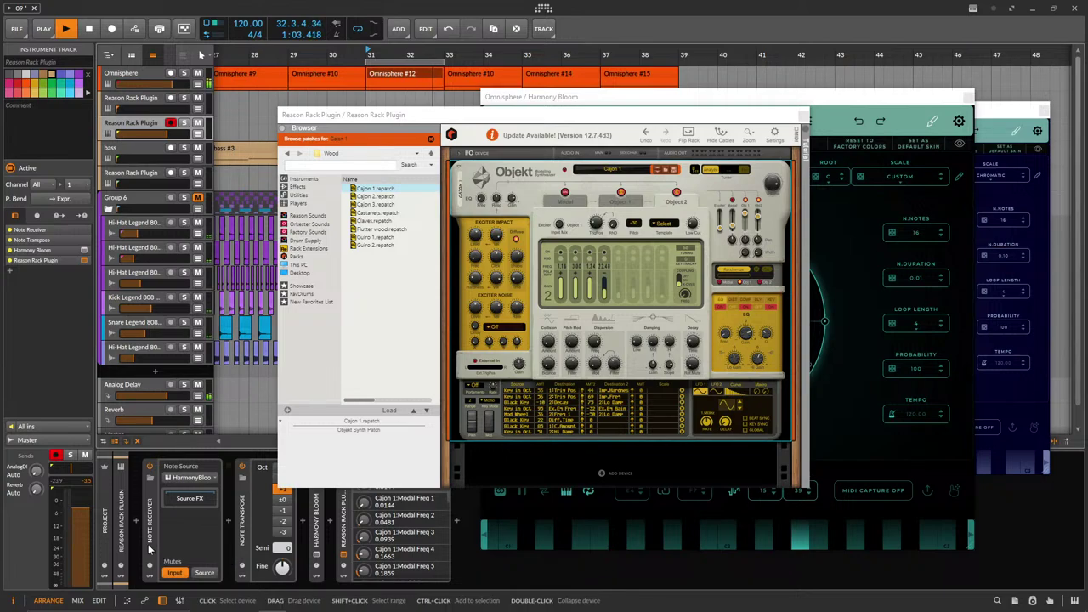
left_click(155, 527)
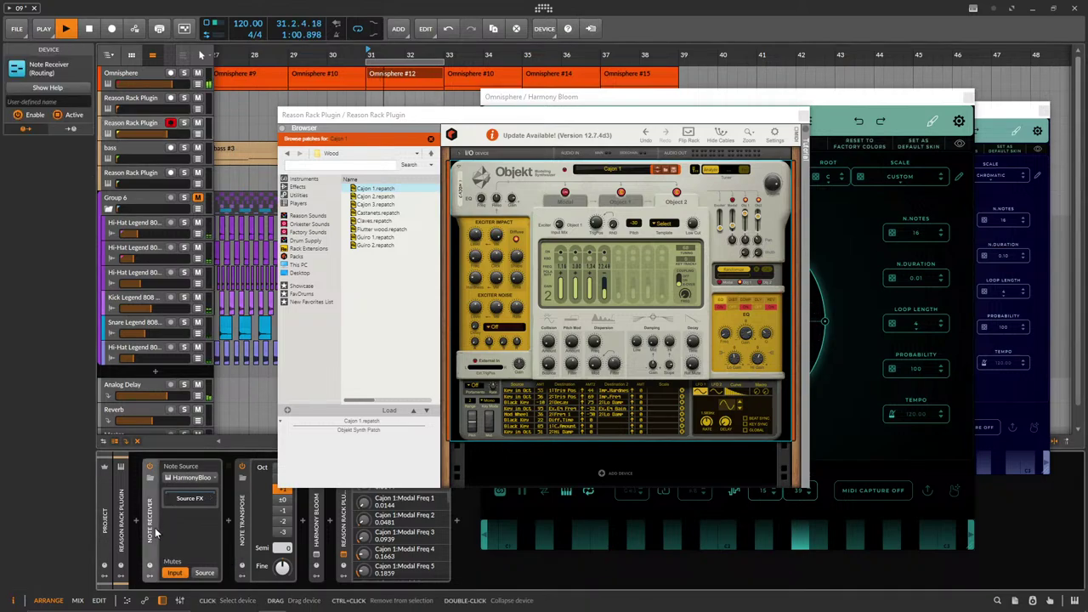
left_click(242, 531)
left_click_drag(306, 534, 225, 532)
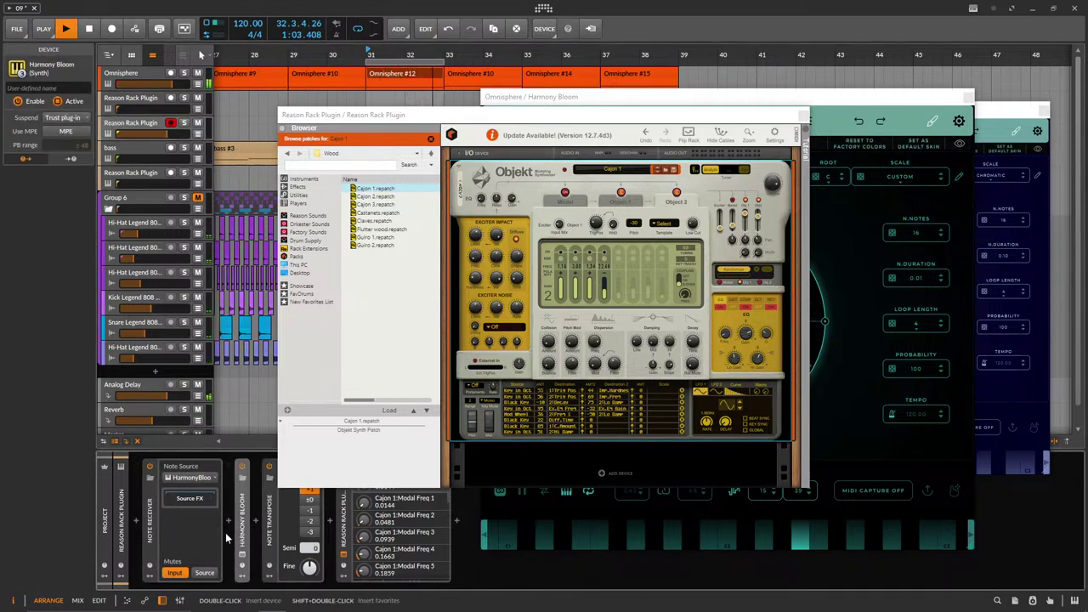
left_click(150, 531)
key("Delete")
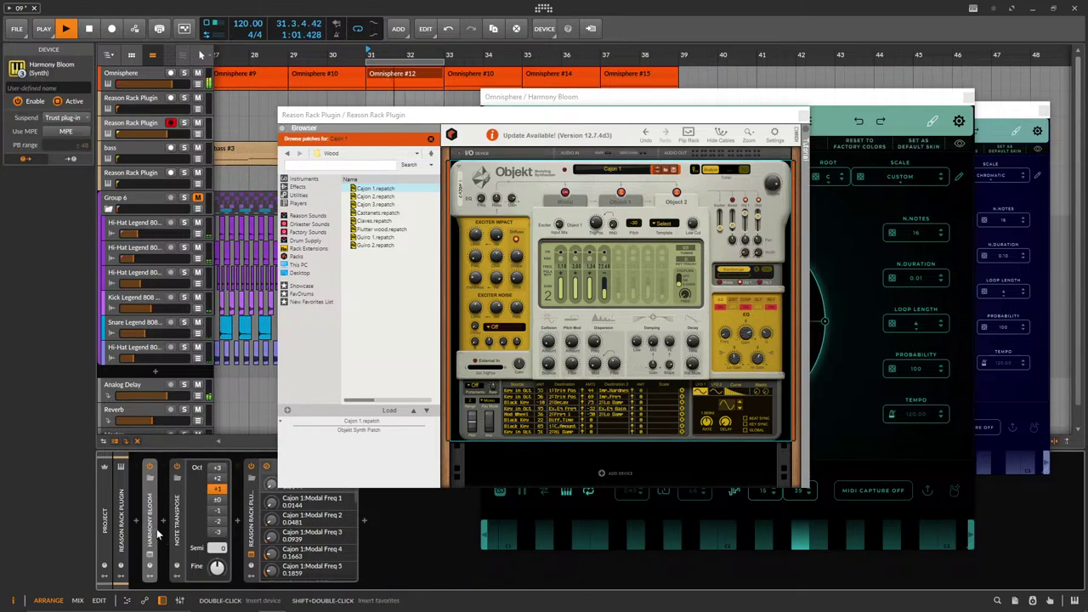
Open the moved Harmony Bloom, and copy the Omnisphere clips at bars 31 and 33 onto the second Reason Rack Plugin track.
left_click(150, 559)
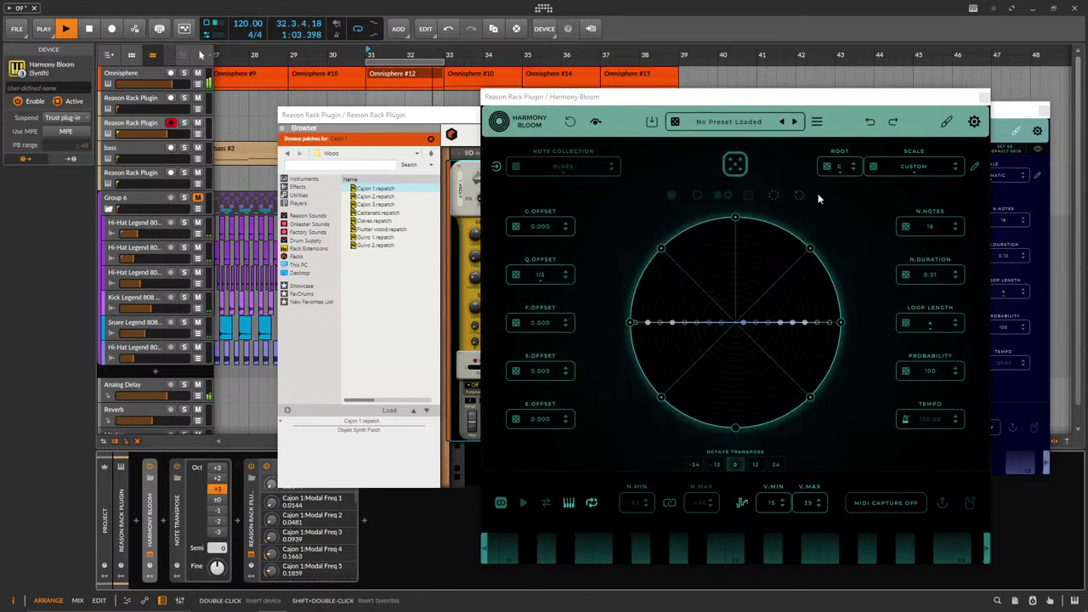
left_click_drag(374, 114, 648, 116)
left_click_drag(394, 74, 394, 126)
left_click_drag(461, 75, 463, 128)
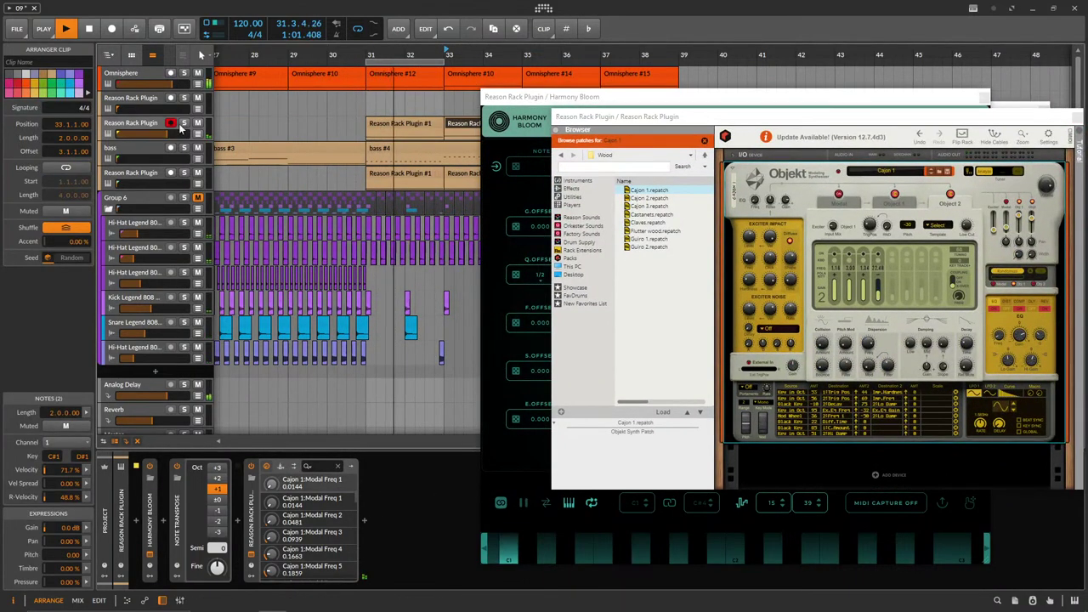
Set the loop length to 2 in the second Reason Rack Plugin track's Harmony Bloom and close its window.
left_click(153, 125)
left_click(523, 486)
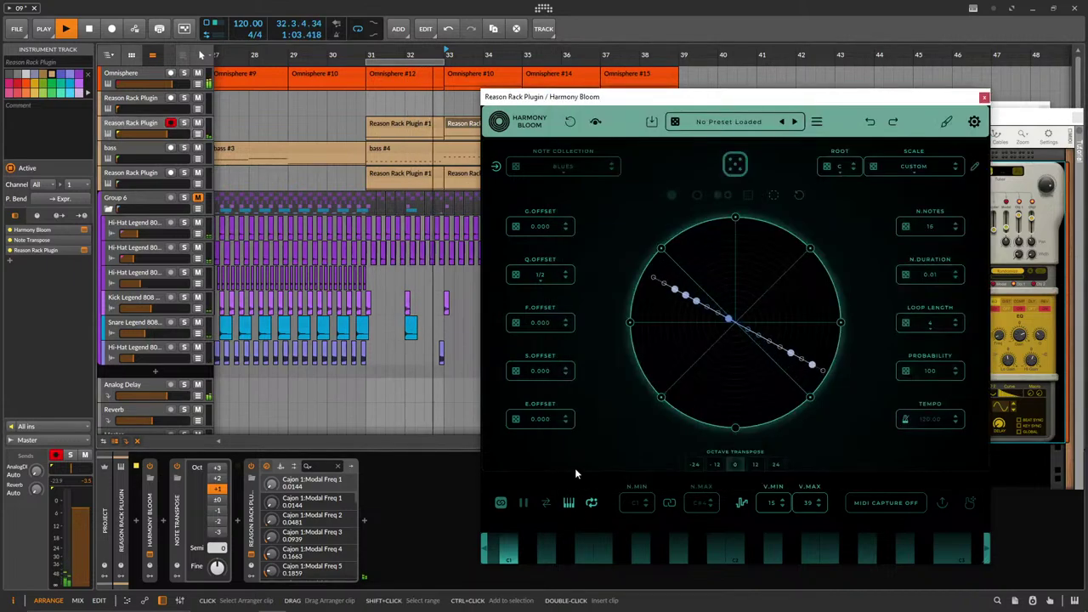
left_click_drag(740, 97, 510, 82)
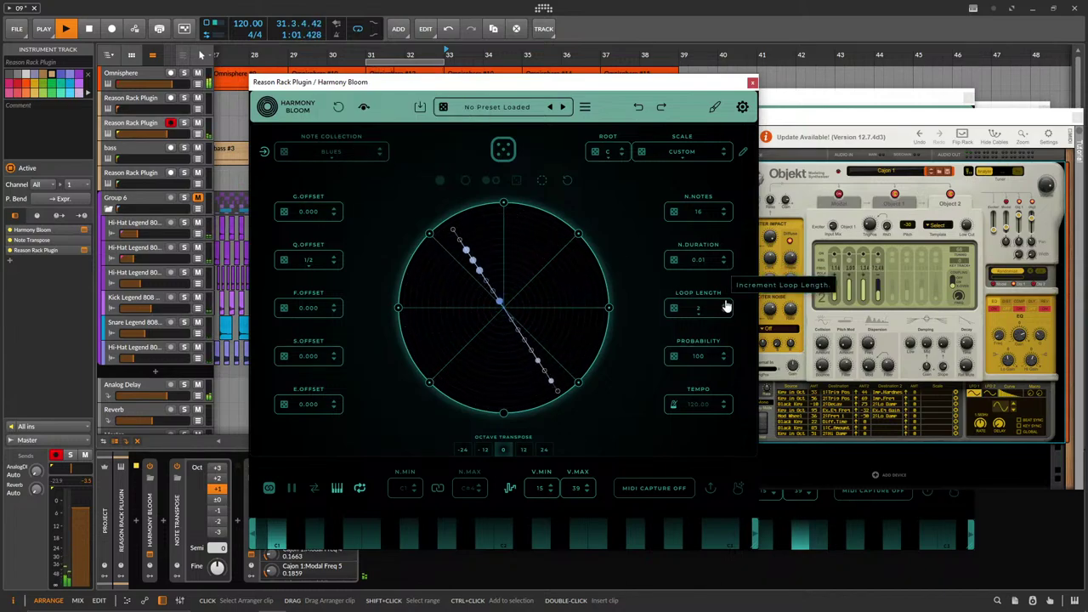
left_click(752, 82)
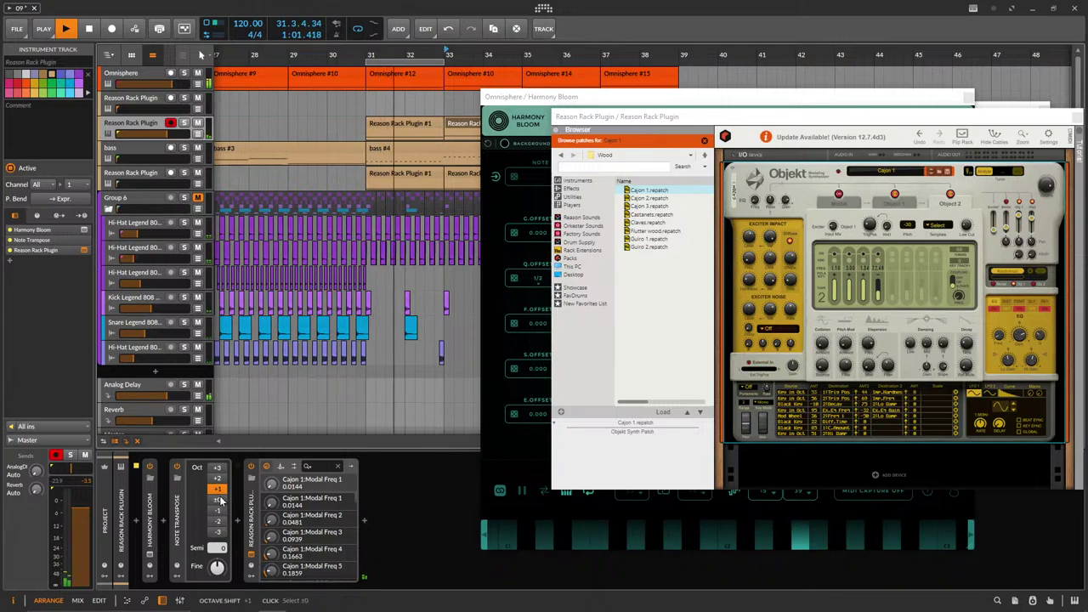
Reopen the Objekt rack and try the Cajon 2 patch.
left_click(251, 556)
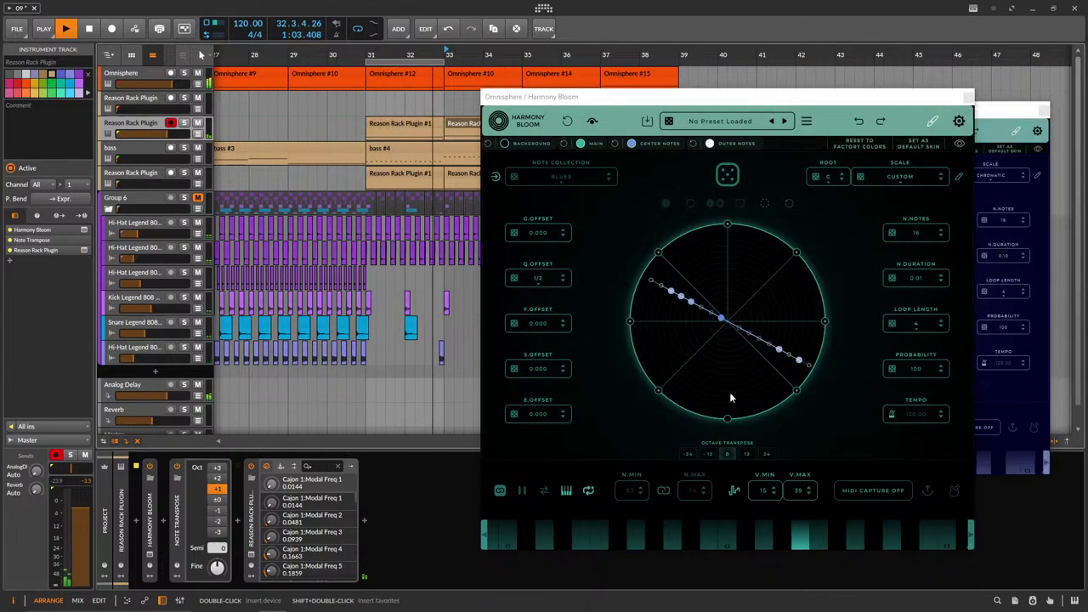
left_click(251, 554)
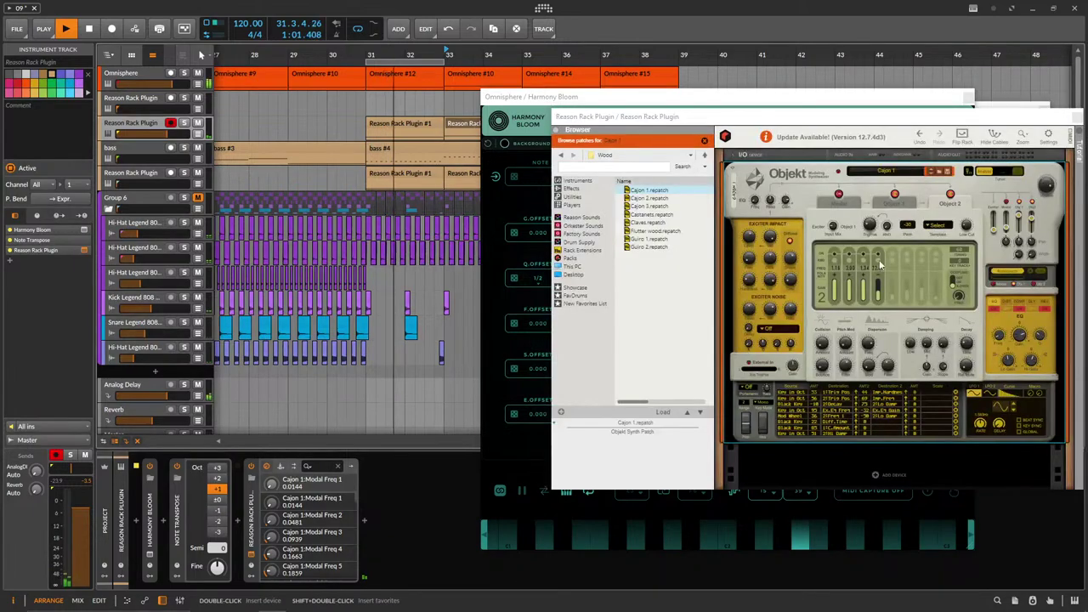
left_click(931, 171)
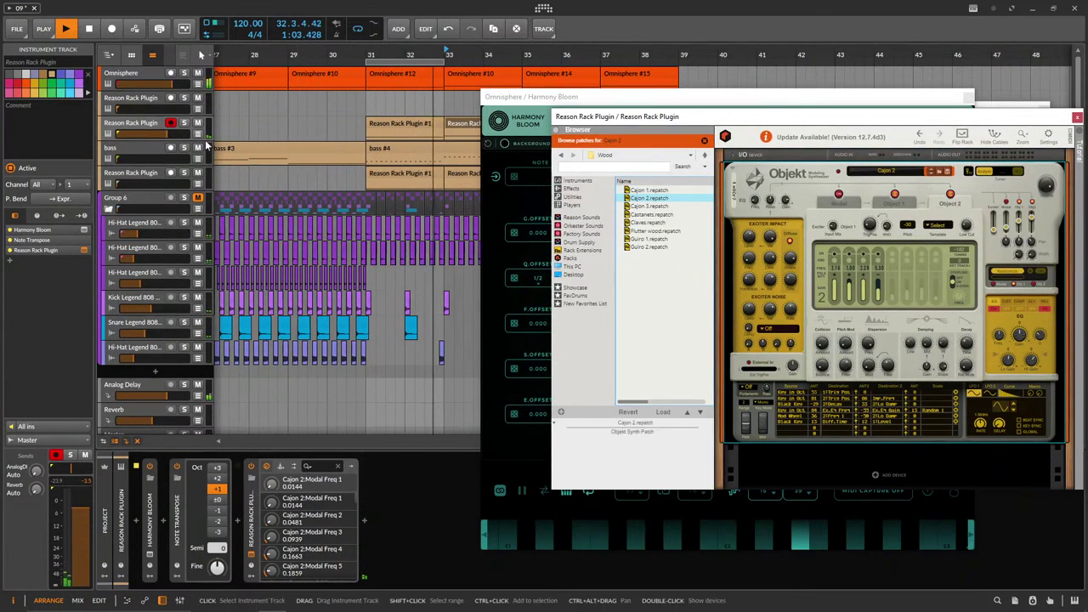
Audition the Plucked Strings patches Fall Line, Gerudo Santur and Guitar Electric in Objekt, load Guitar Hall and close the rack.
left_click_drag(657, 120, 266, 146)
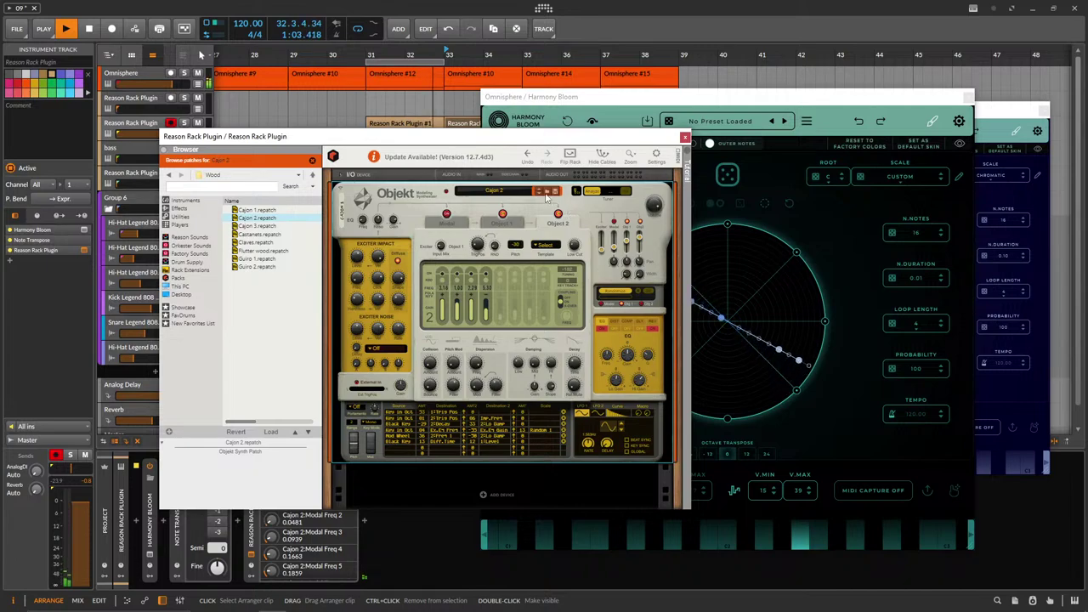
left_click(212, 175)
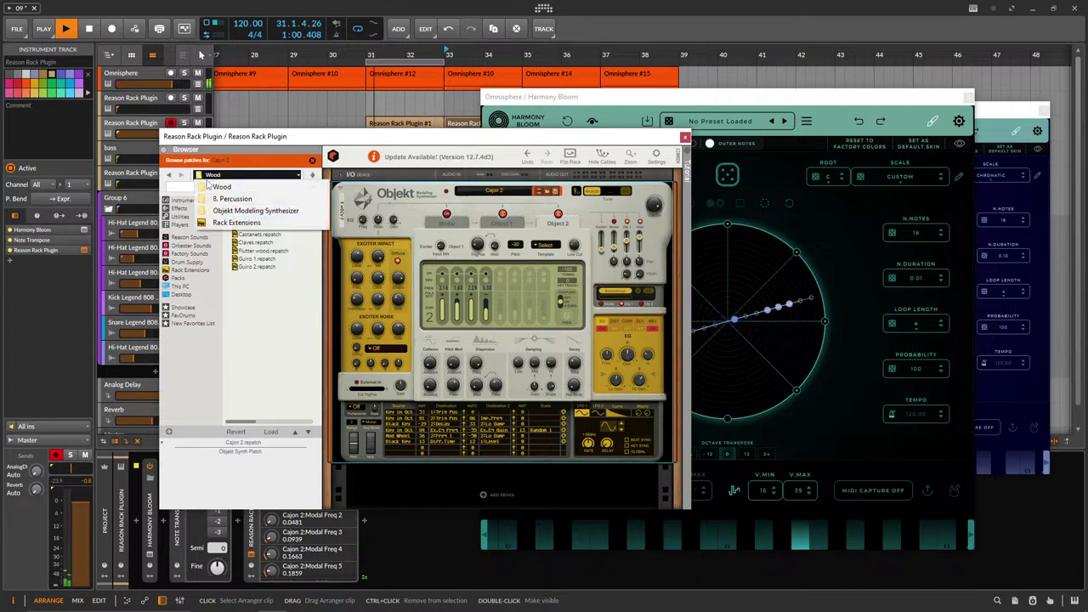
left_click(260, 209)
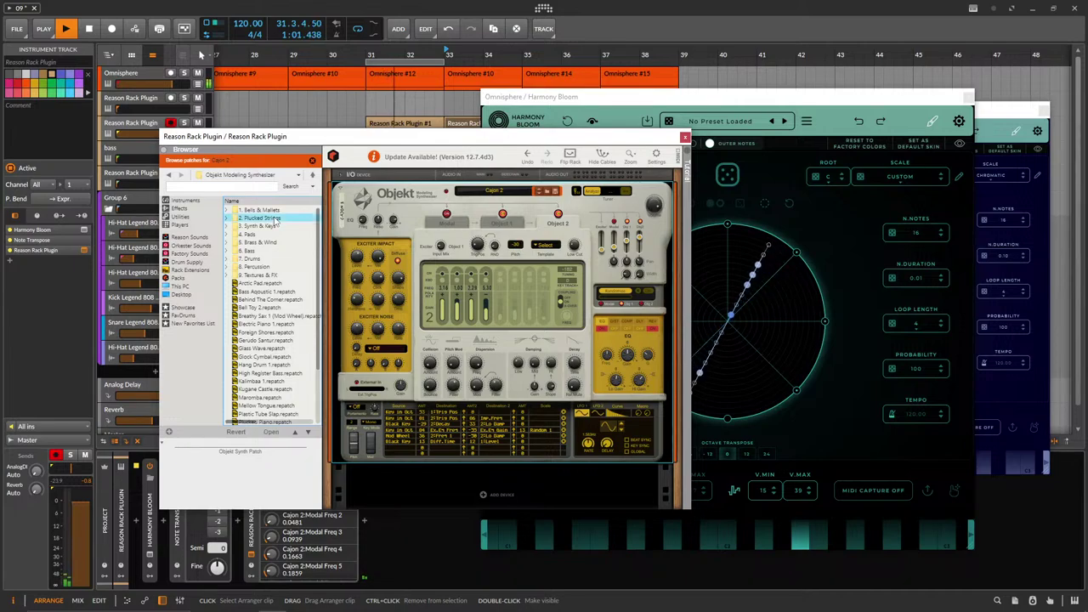
double_click(270, 218)
left_click(260, 341)
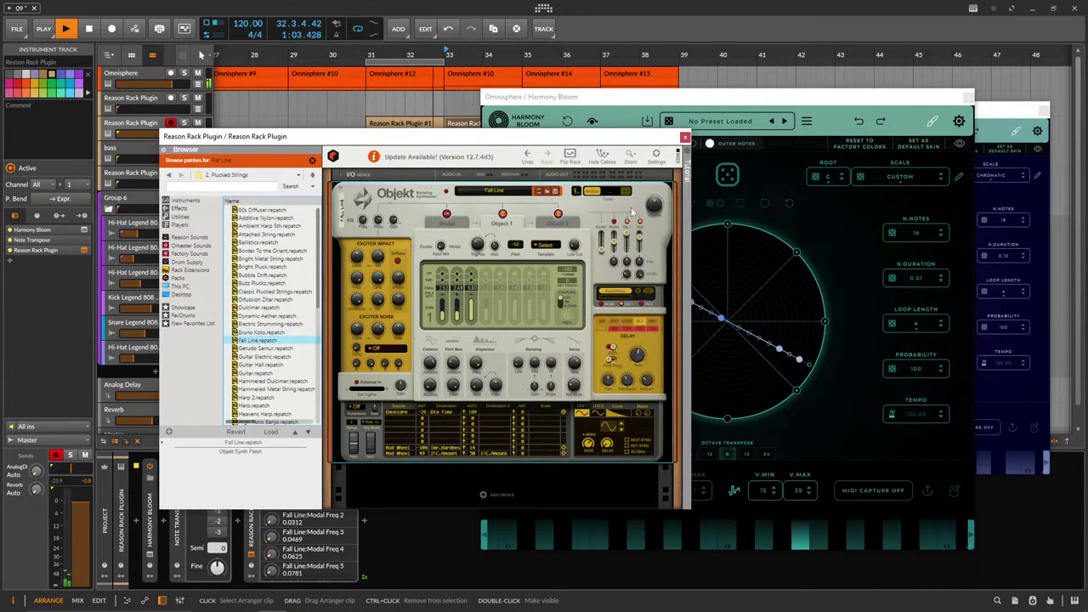
left_click(538, 196)
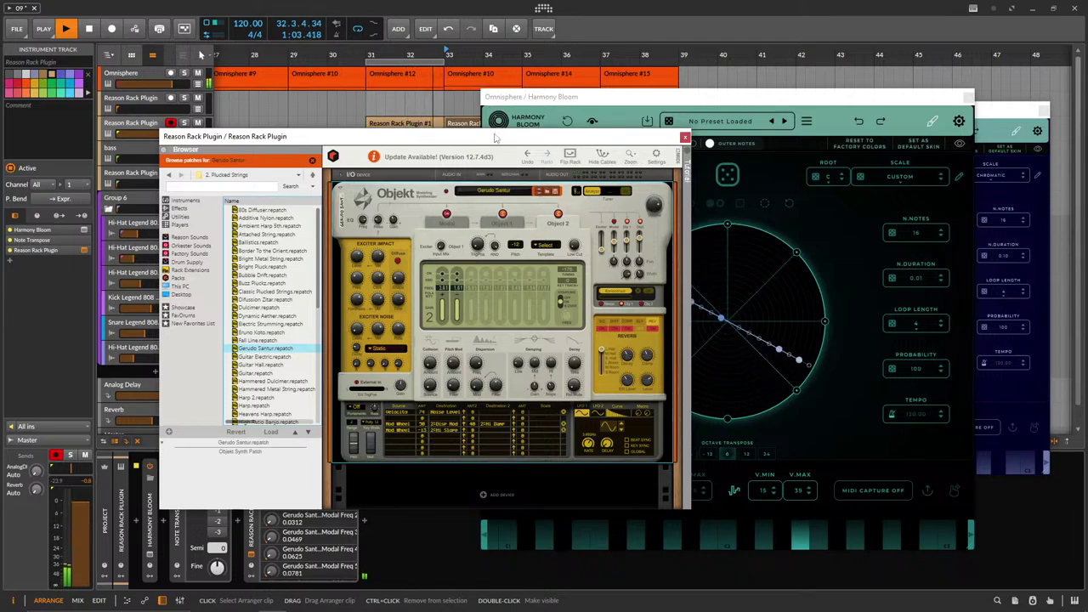
left_click(539, 196)
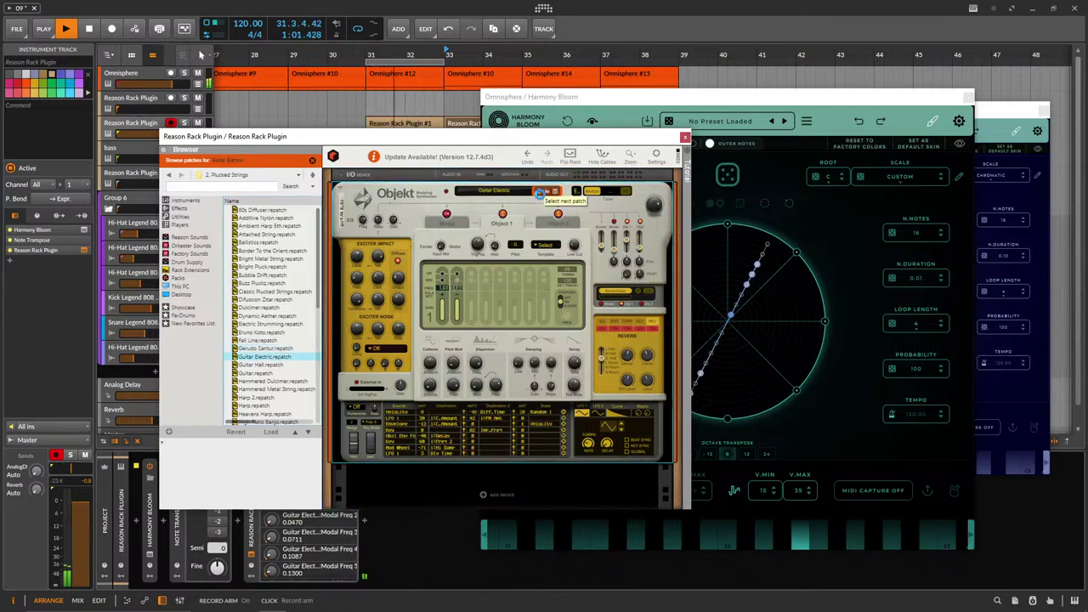
left_click(539, 194)
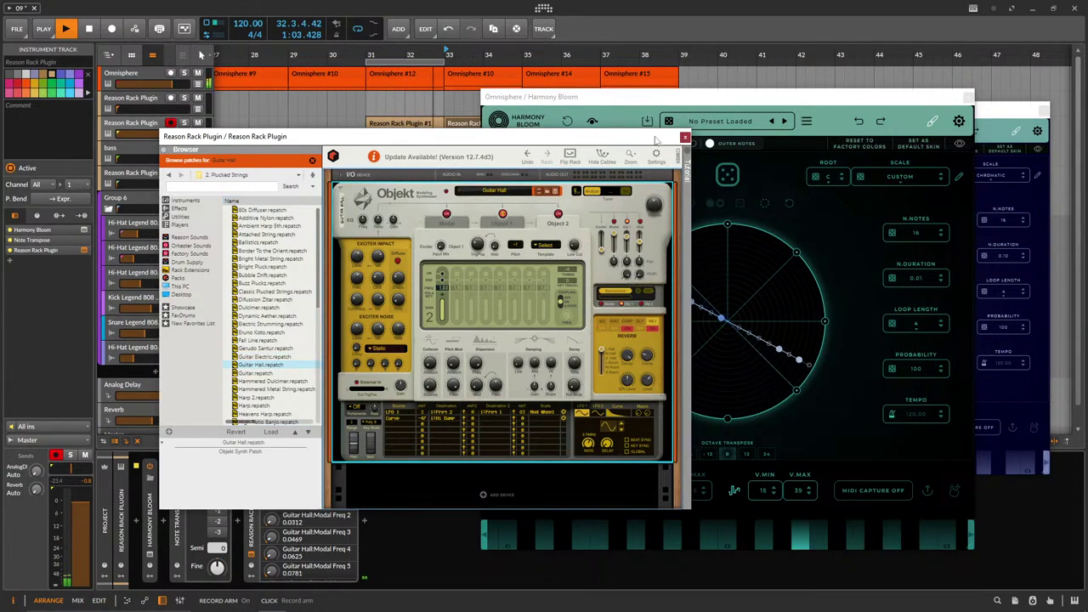
left_click(684, 137)
left_click(251, 554)
left_click(684, 138)
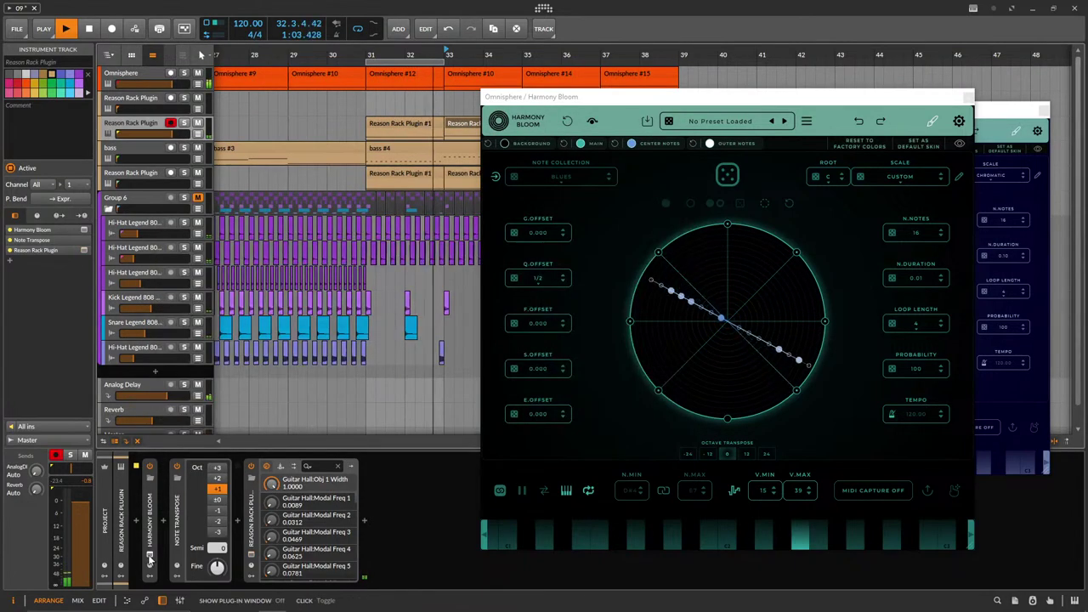
Place the Reason Rack Plugin track's Harmony Bloom window side by side with the Omnisphere track's for comparison.
left_click(149, 554)
left_click_drag(543, 88, 355, 105)
left_click_drag(684, 97, 792, 98)
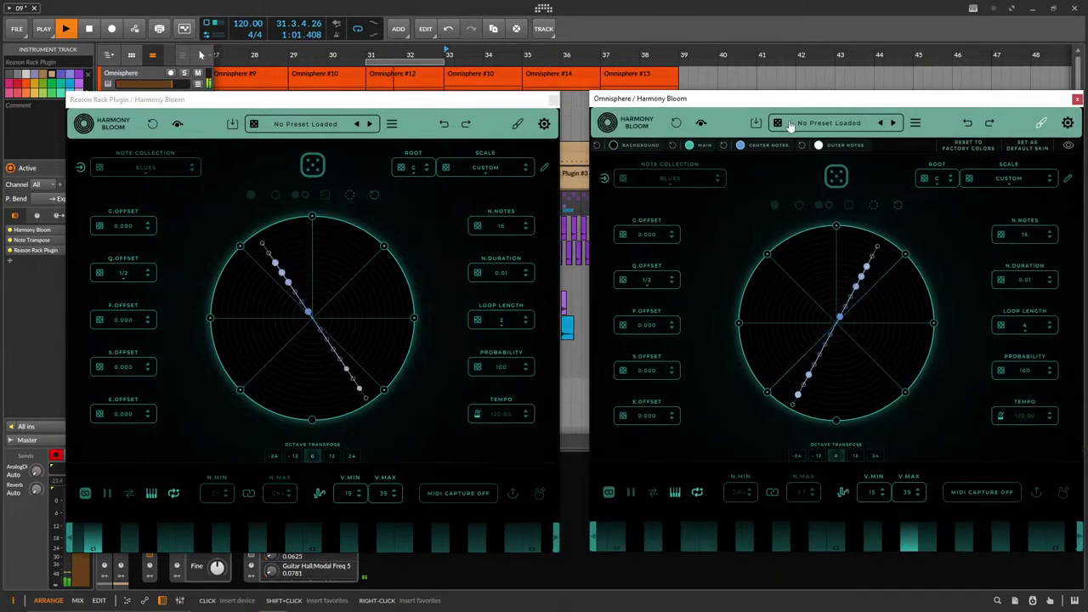
Recolour the main elements of the Omnisphere Harmony Bloom green (47AB31) and set the Reason Rack Plugin Harmony Bloom's loop length to 1.
left_click(690, 146)
left_click(837, 83)
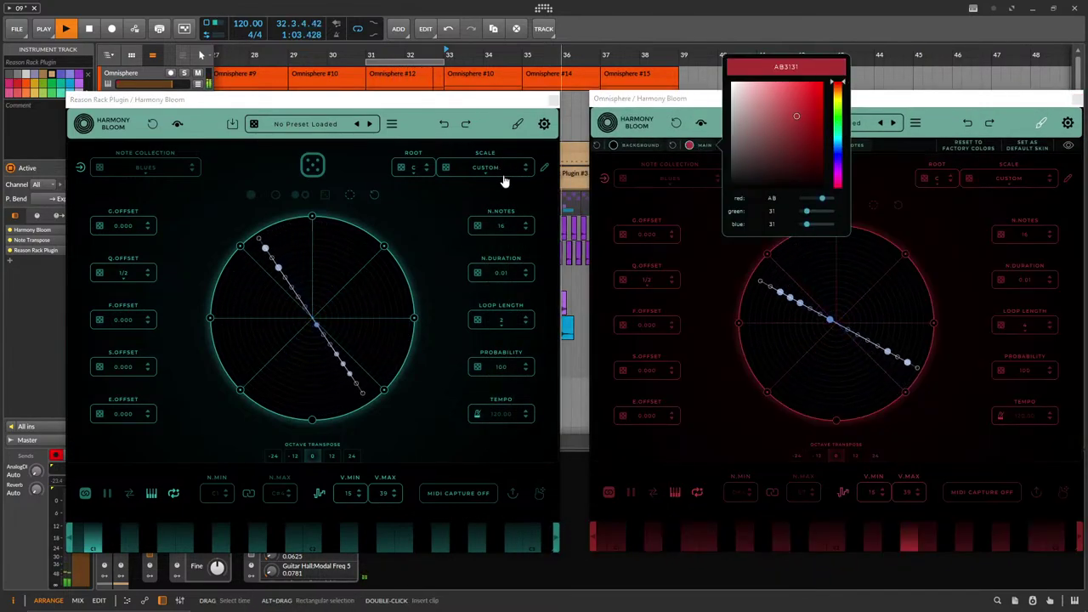
left_click(837, 114)
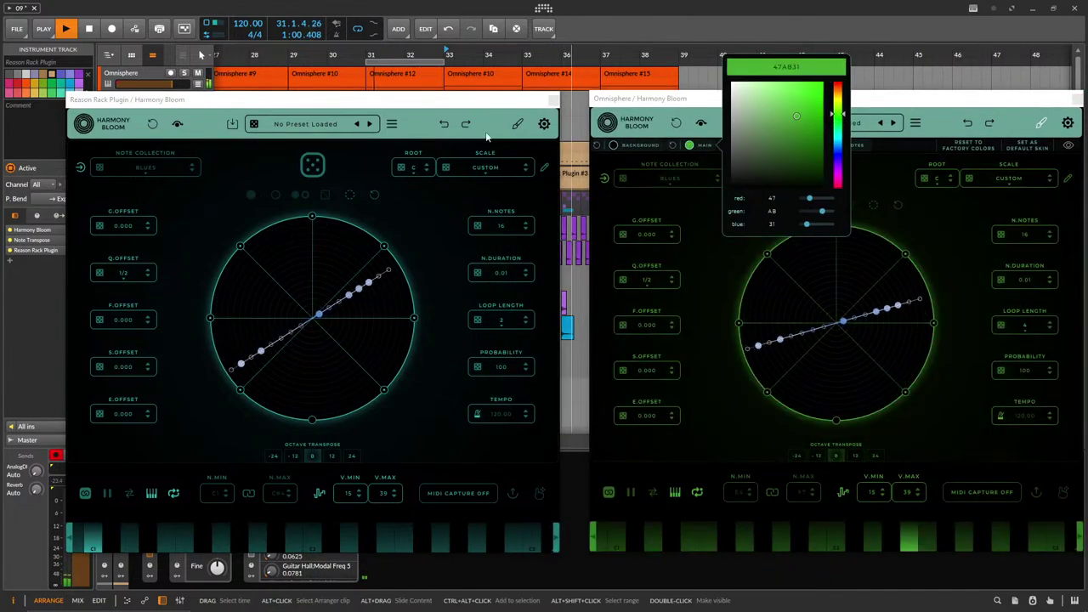
left_click(189, 146)
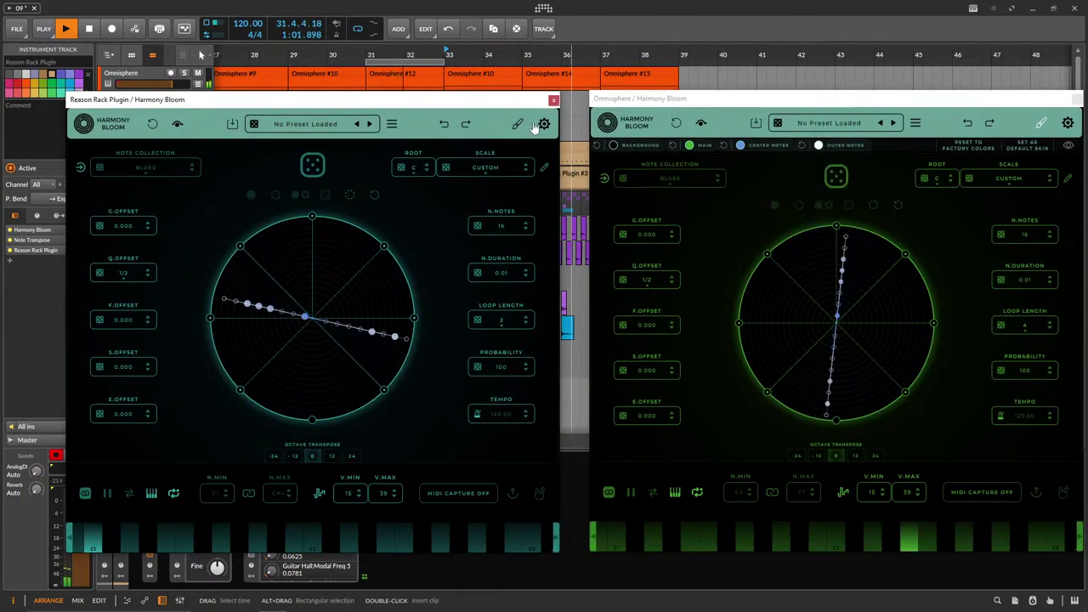
left_click(527, 315)
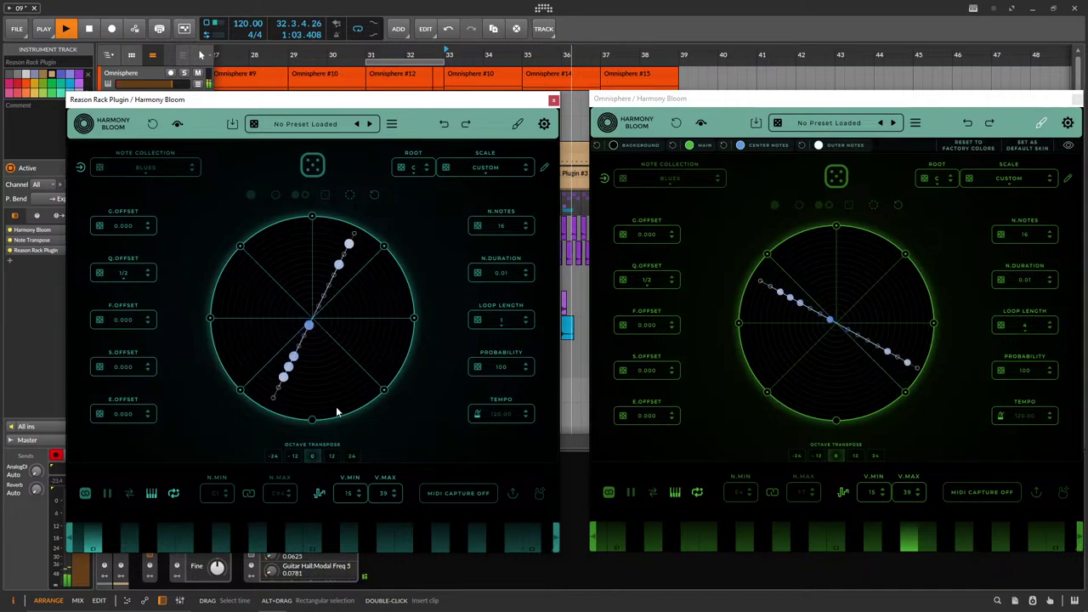
Reopen the Objekt rack and audition the Plucked Strings patches Hammered Dulcimer, Hammered Metal String, Harp 2 and Heavens Harp, ending on High Ratio Banjo.
left_click_drag(396, 100, 563, 52)
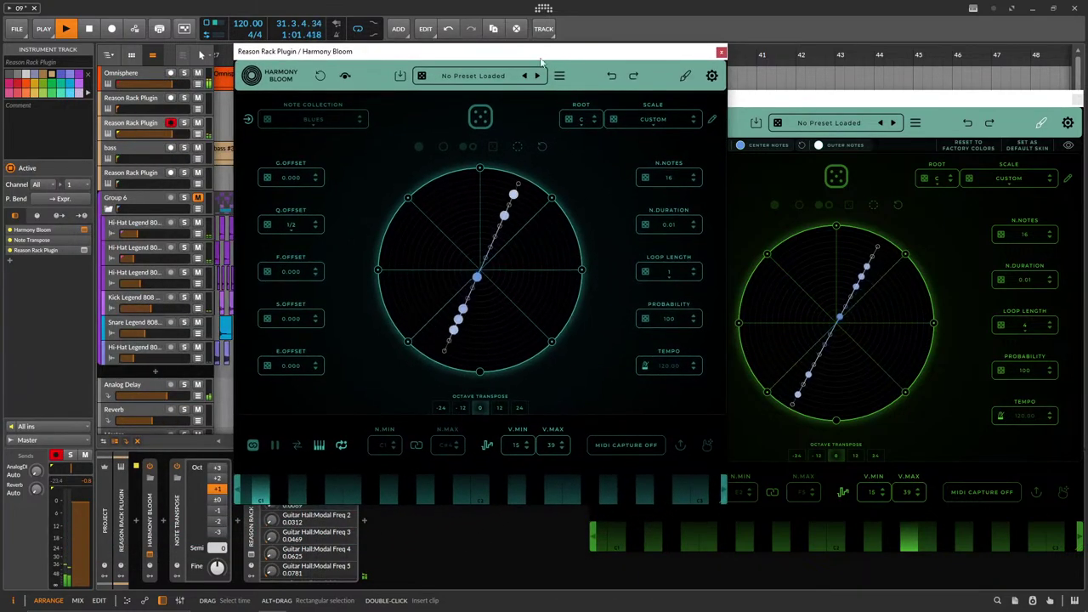
left_click(252, 554)
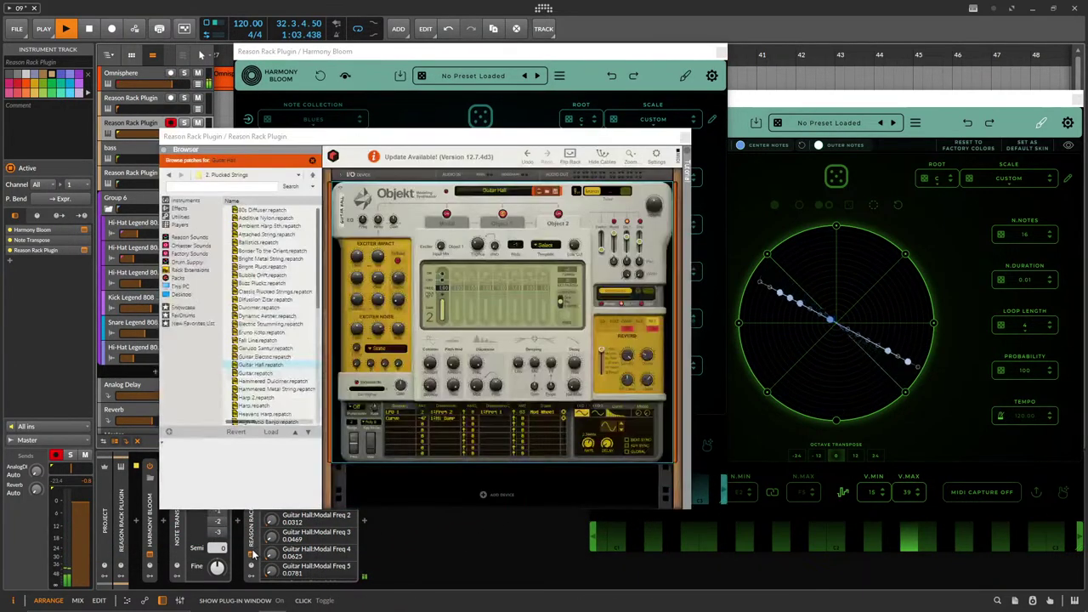
left_click(537, 193)
left_click(538, 193)
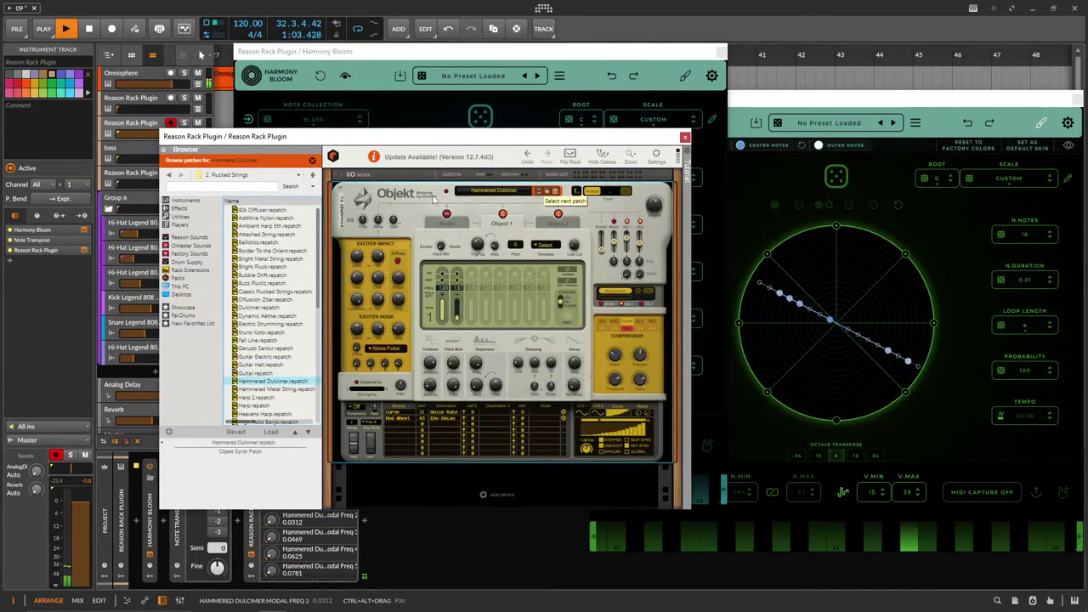
left_click(537, 193)
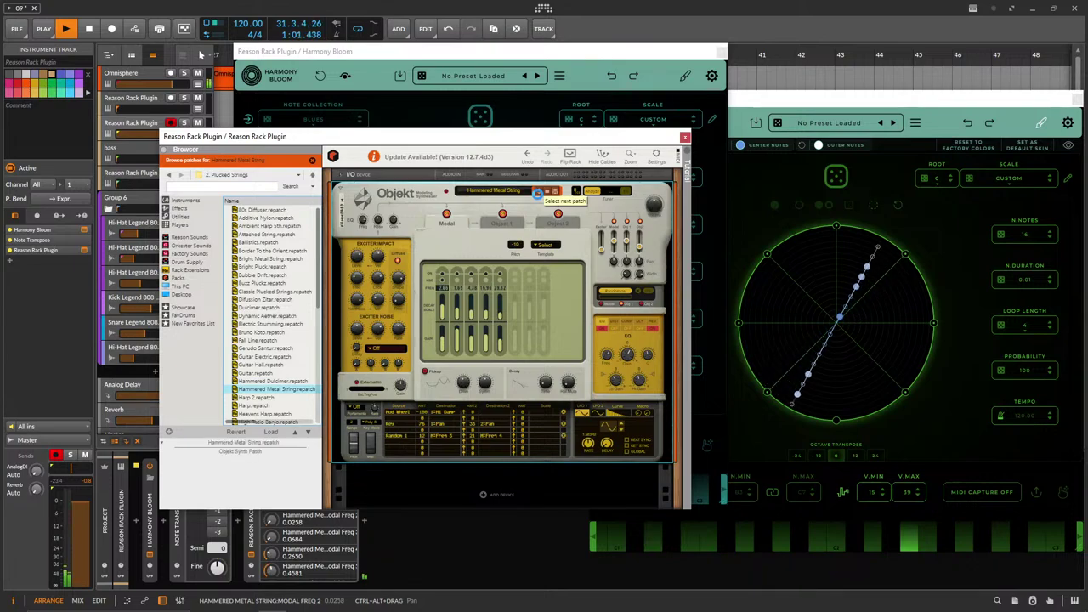
left_click(538, 193)
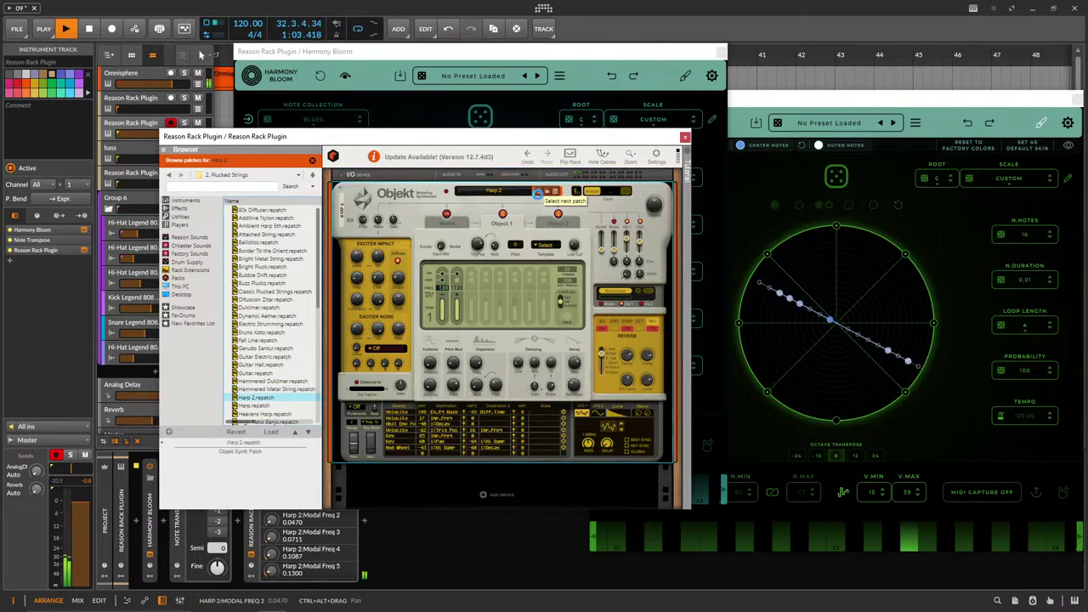
left_click(538, 193)
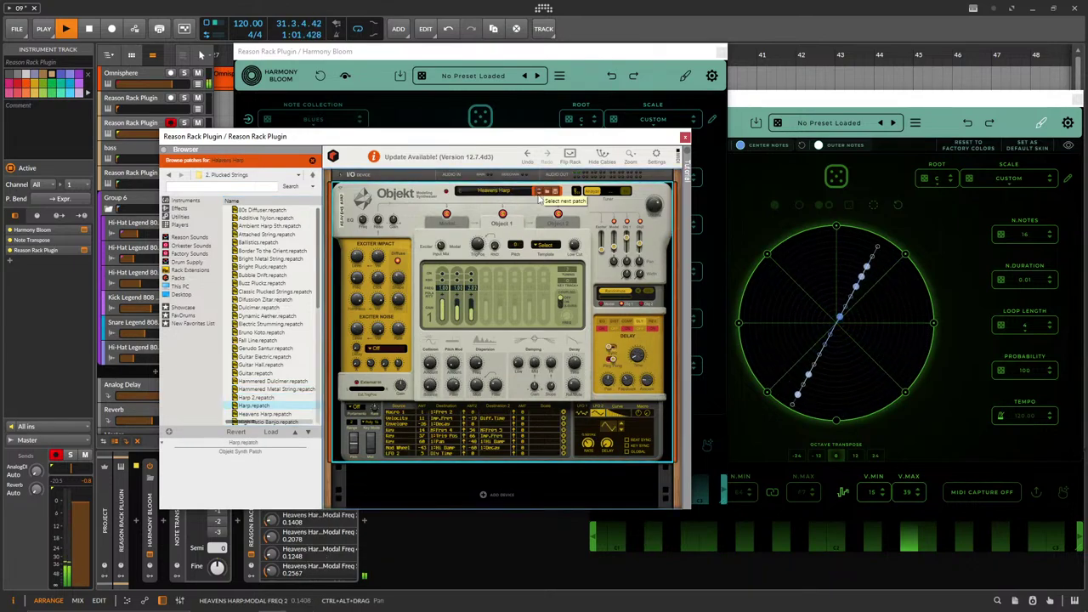
left_click(538, 193)
left_click(538, 193)
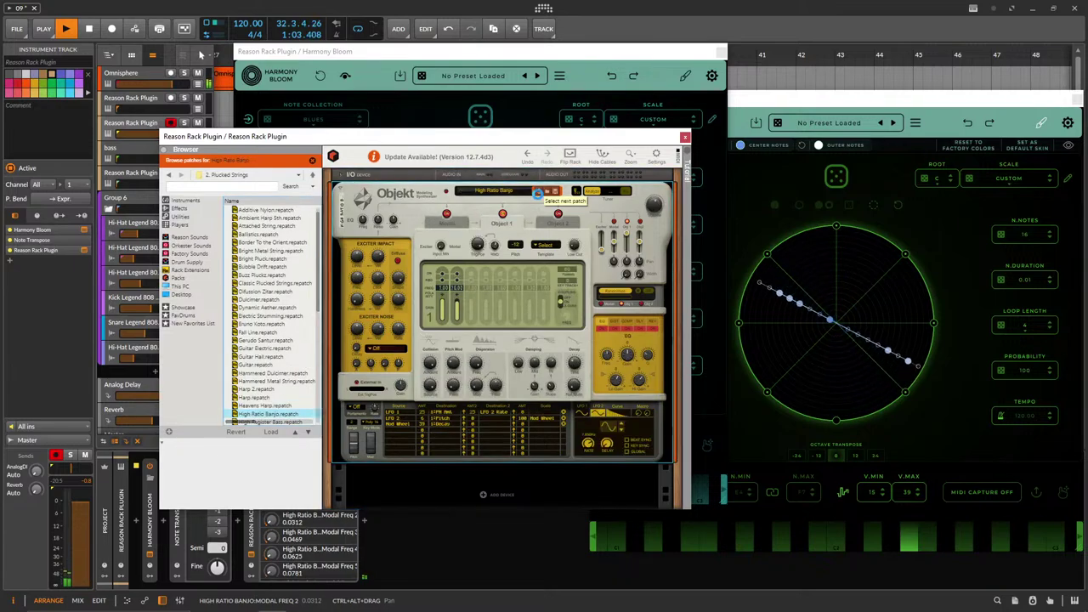
Set Q.Offset to 1/3 and loop length to 1 in the Reason Rack Plugin track's Harmony Bloom and close its window.
left_click_drag(503, 50, 485, 70)
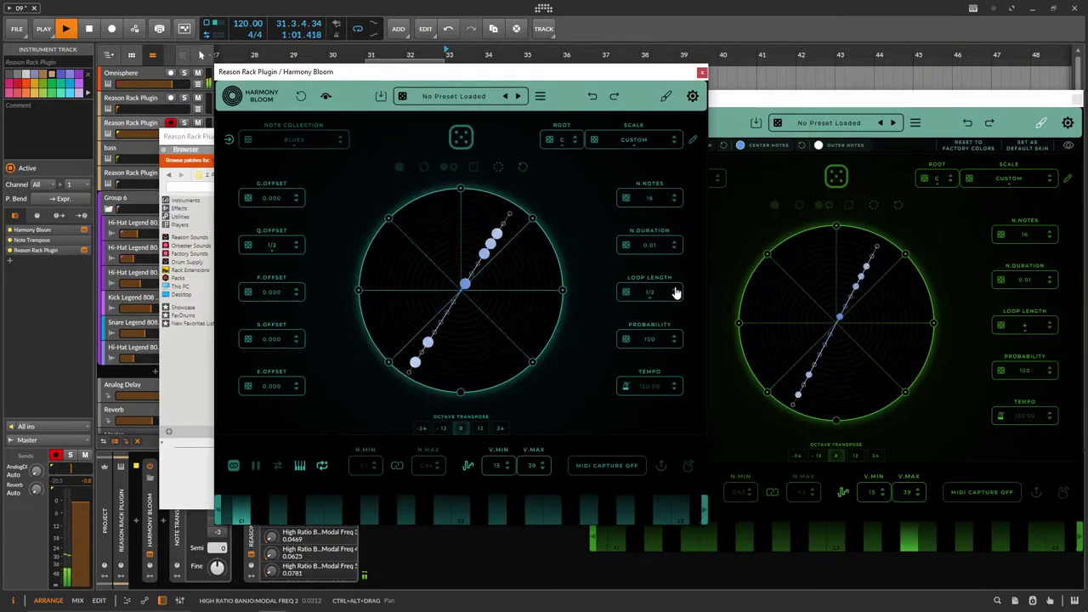
left_click(295, 248)
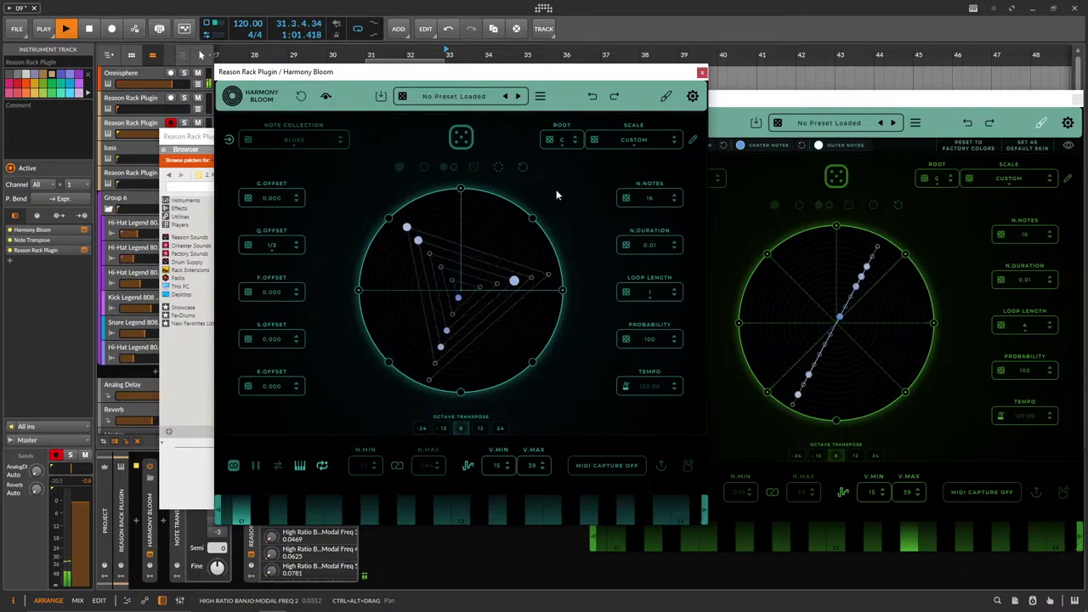
left_click(701, 73)
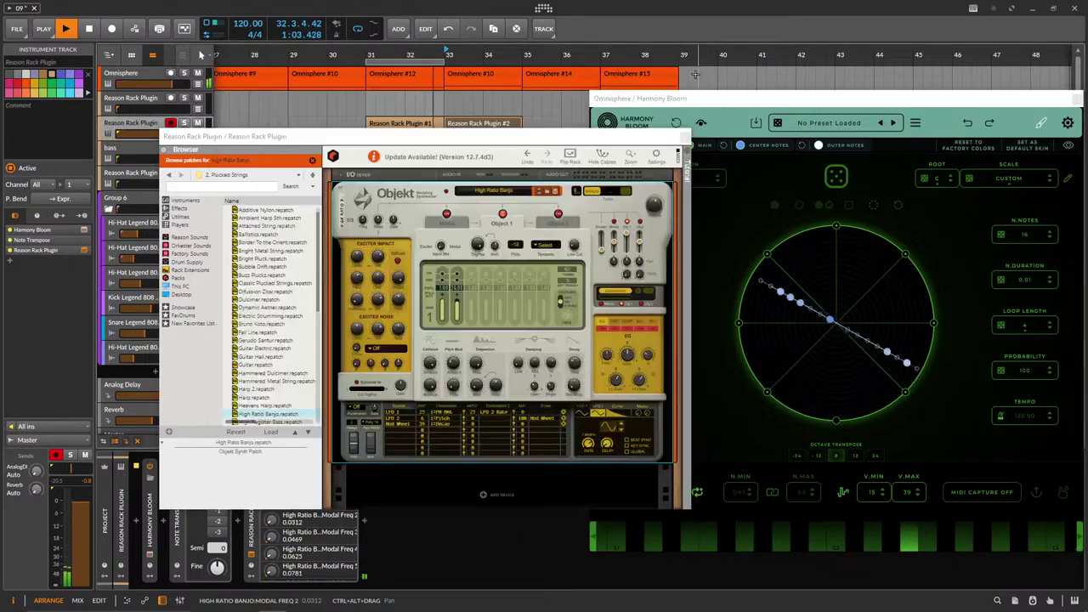
Try the Objekt patches High Register Bass and Kinda Nylonish and raise the Reason Rack Plugin track's volume to +2.9 dB.
left_click(538, 192)
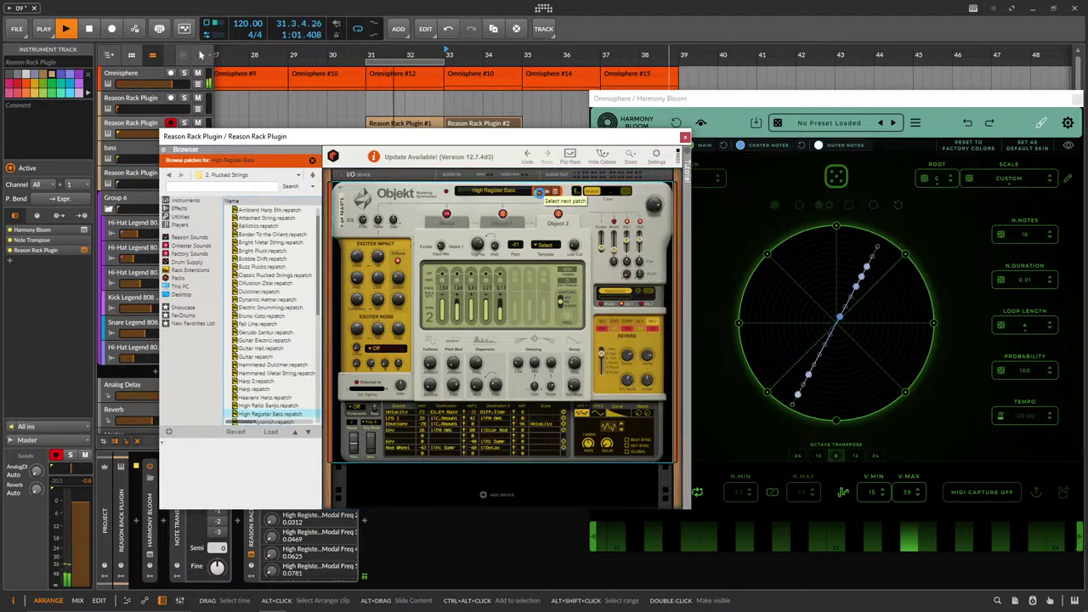
left_click(540, 192)
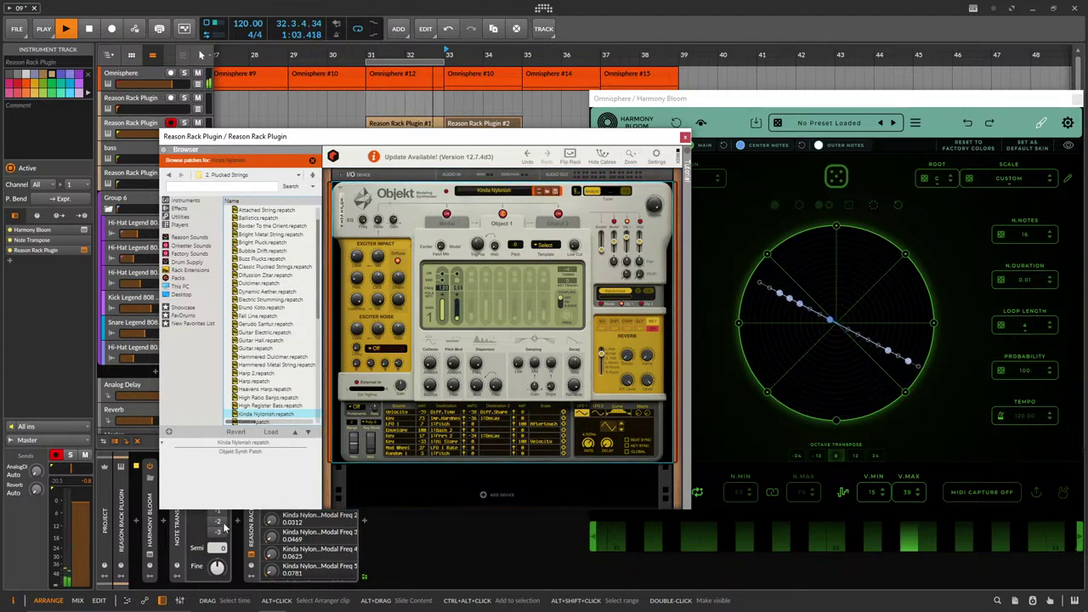
left_click_drag(369, 159, 488, 117)
left_click(216, 488)
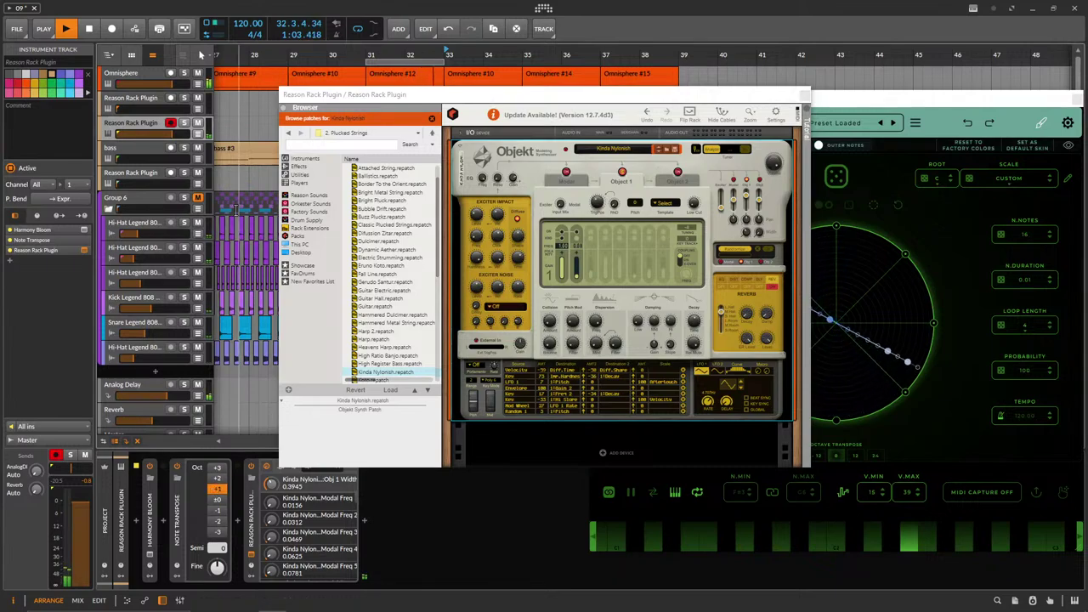
left_click_drag(174, 134, 178, 134)
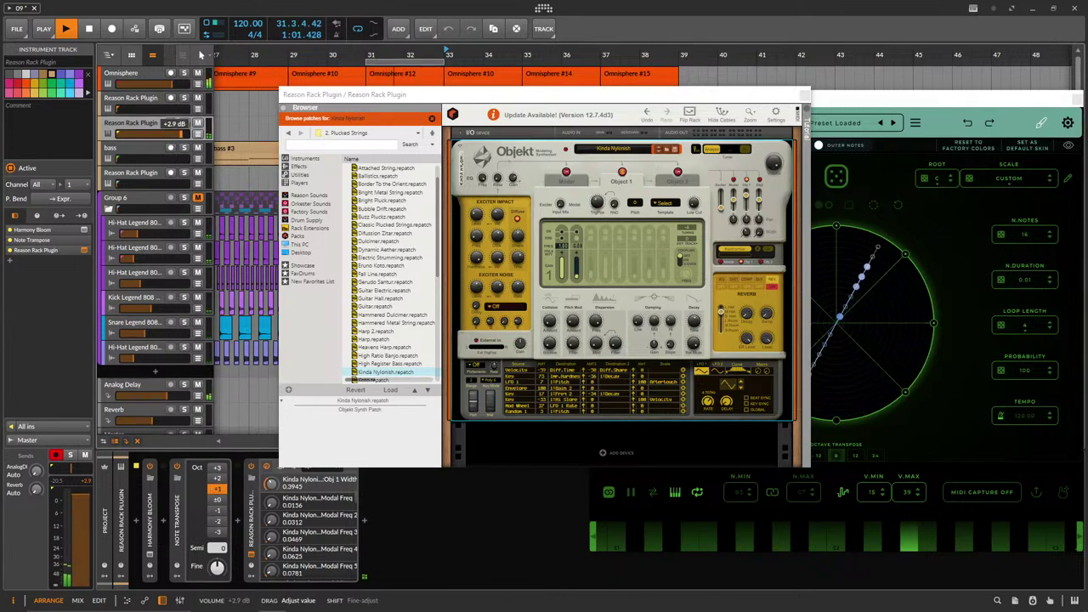
Audition Koto, Kugane Castle and Metal Koto in Objekt, transpose the notes up 4 semitones and load the Mirror Mirage patch.
left_click(656, 151)
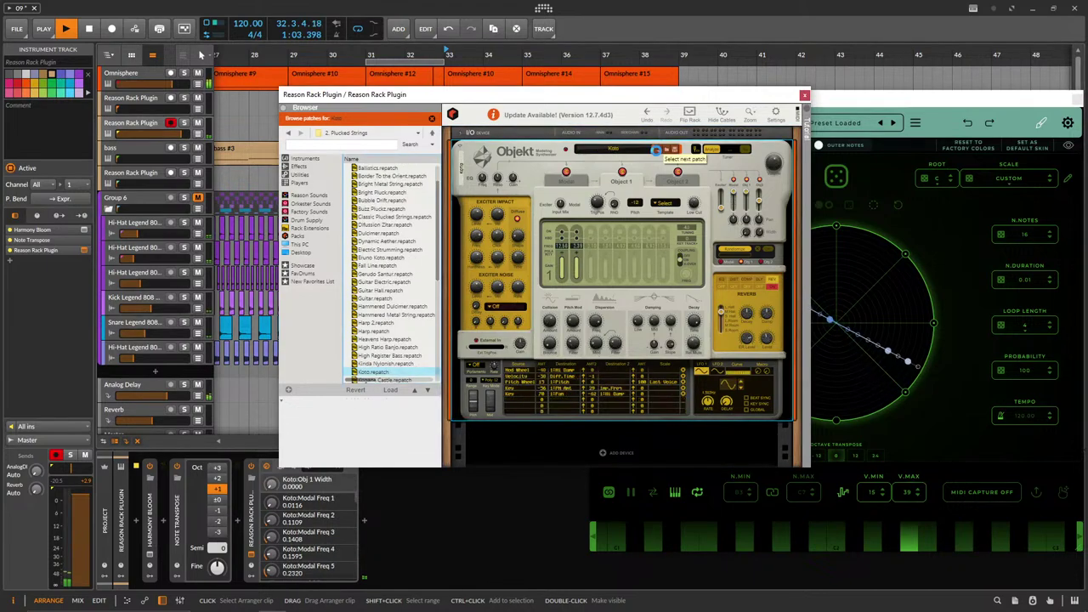
left_click(656, 150)
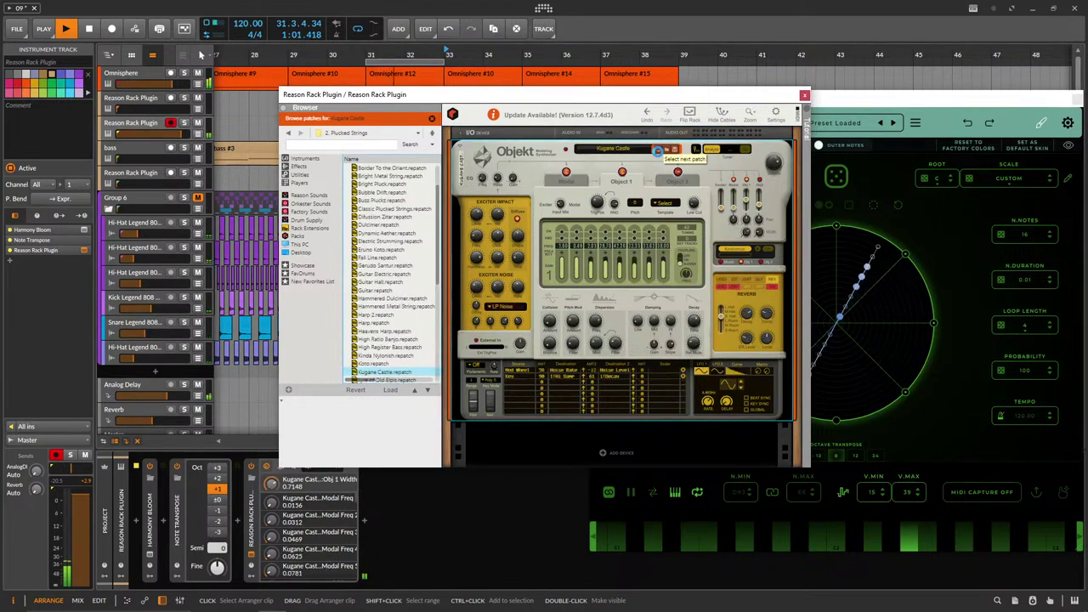
left_click(656, 150)
left_click(656, 150)
left_click_drag(217, 547, 216, 539)
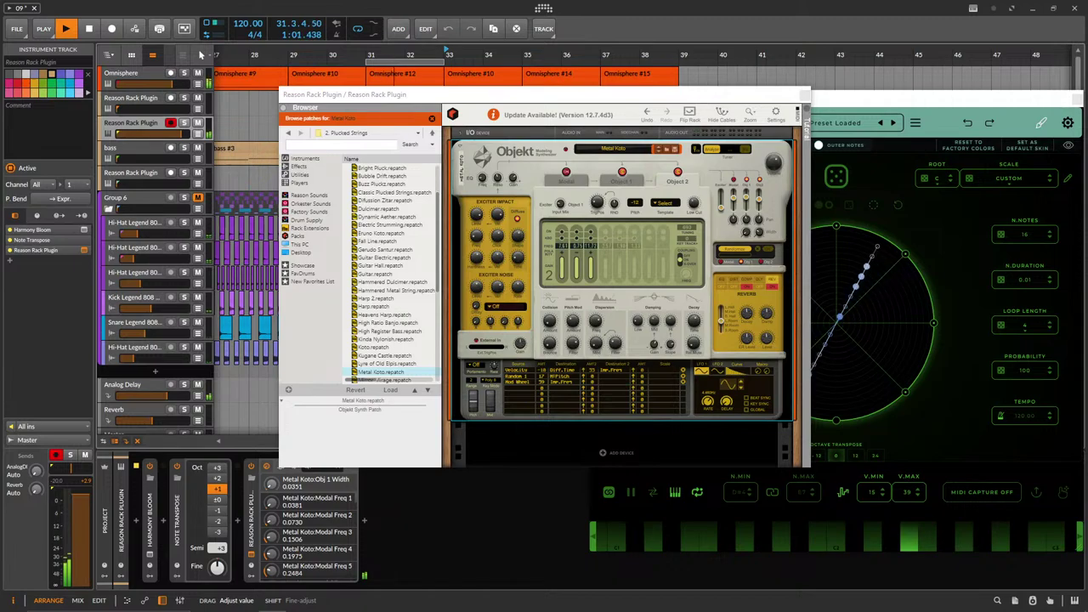
left_click(659, 151)
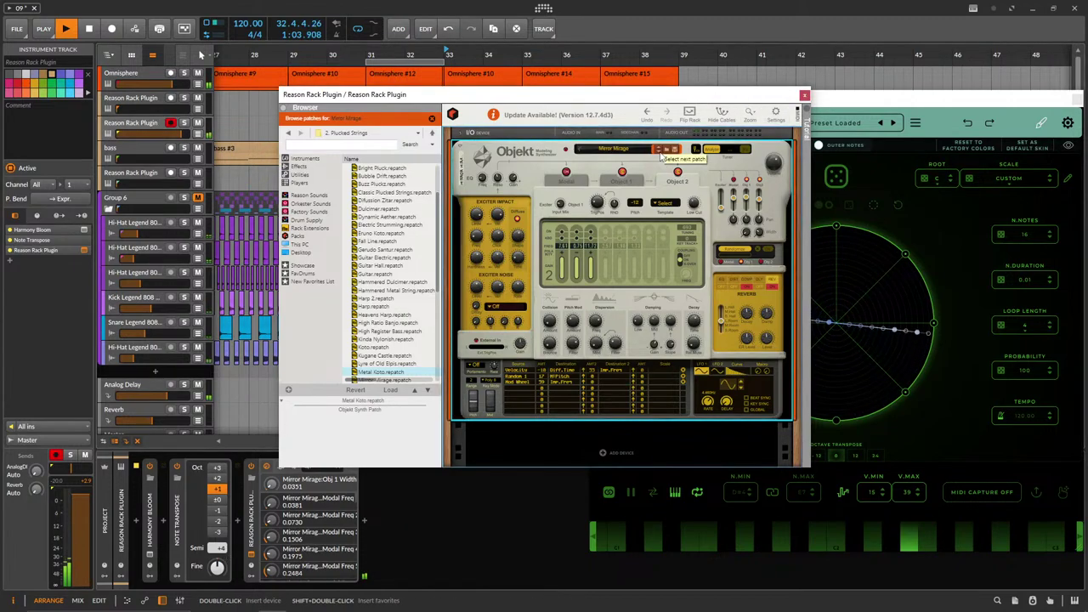
Close the Objekt rack, extend the loop region to 4 bars from bar 31 and lower the Reason Rack Plugin track's volume to -12.4 dB.
left_click(181, 133)
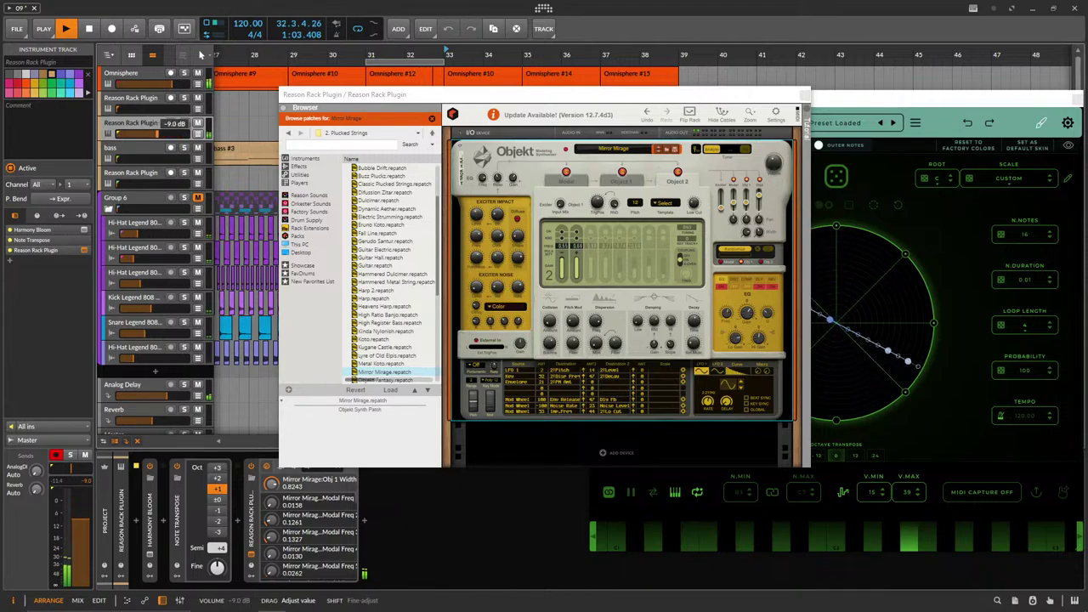
left_click(804, 96)
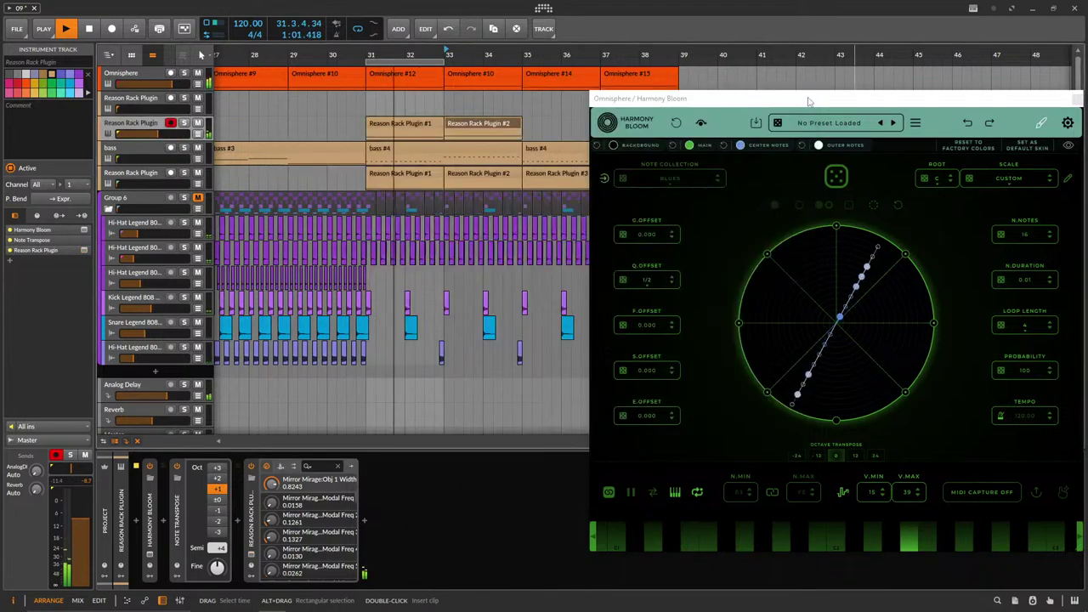
left_click_drag(443, 62, 525, 112)
left_click_drag(163, 133, 159, 133)
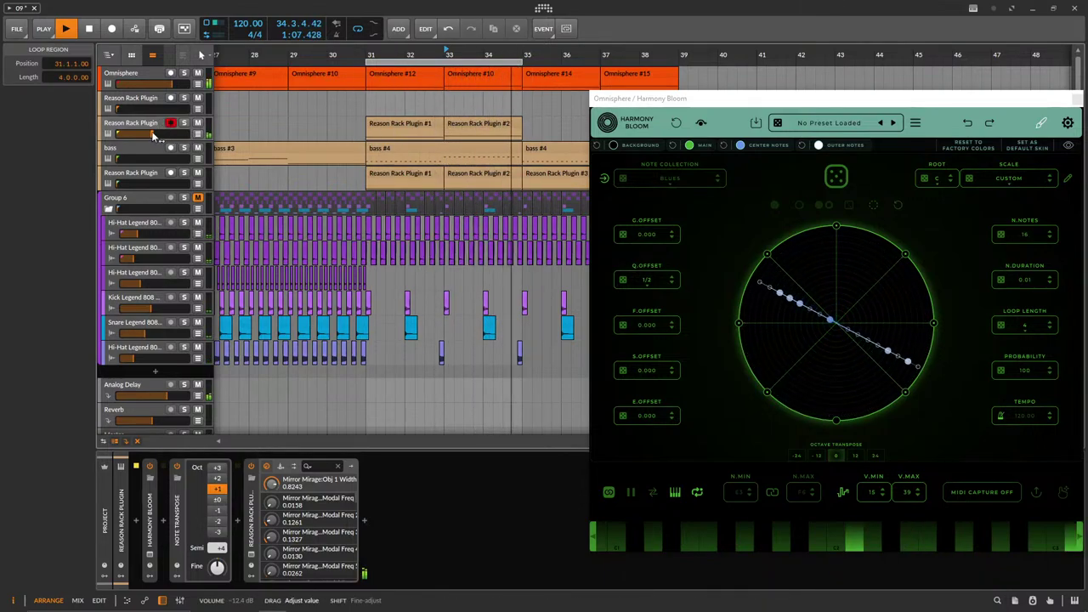
Loop only the track's first clip at bars 31 to 33 and set the note duration to 0.93 in its Harmony Bloom.
left_click(417, 124)
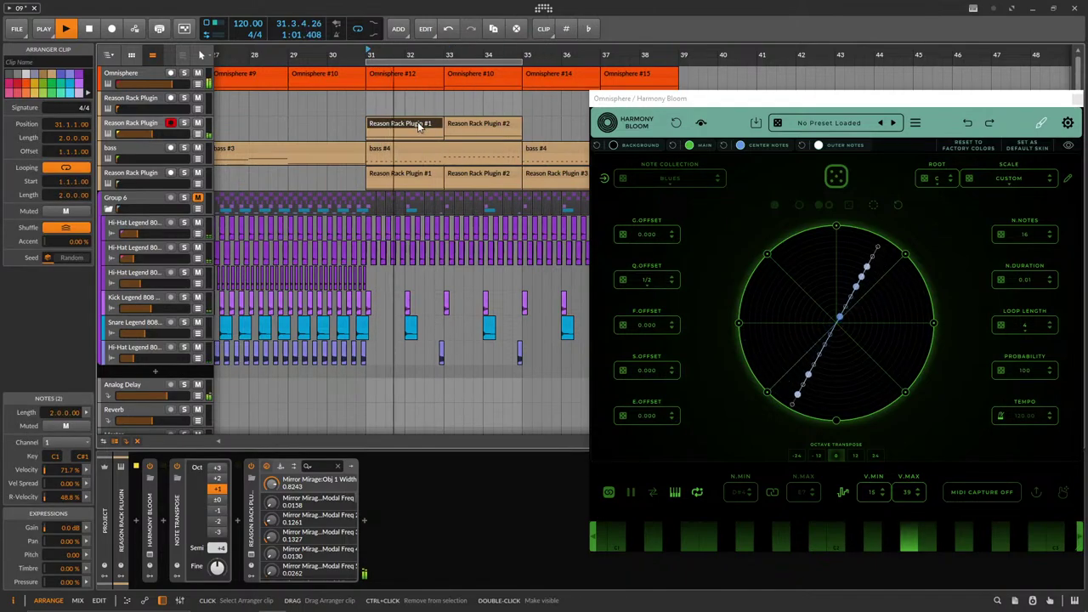
left_click(167, 136)
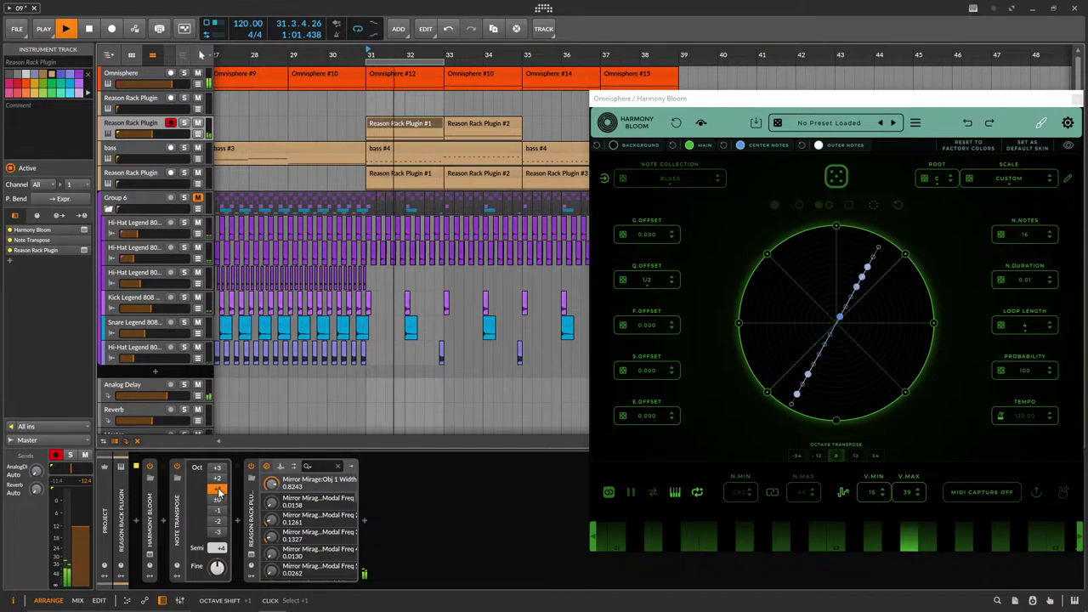
left_click(153, 554)
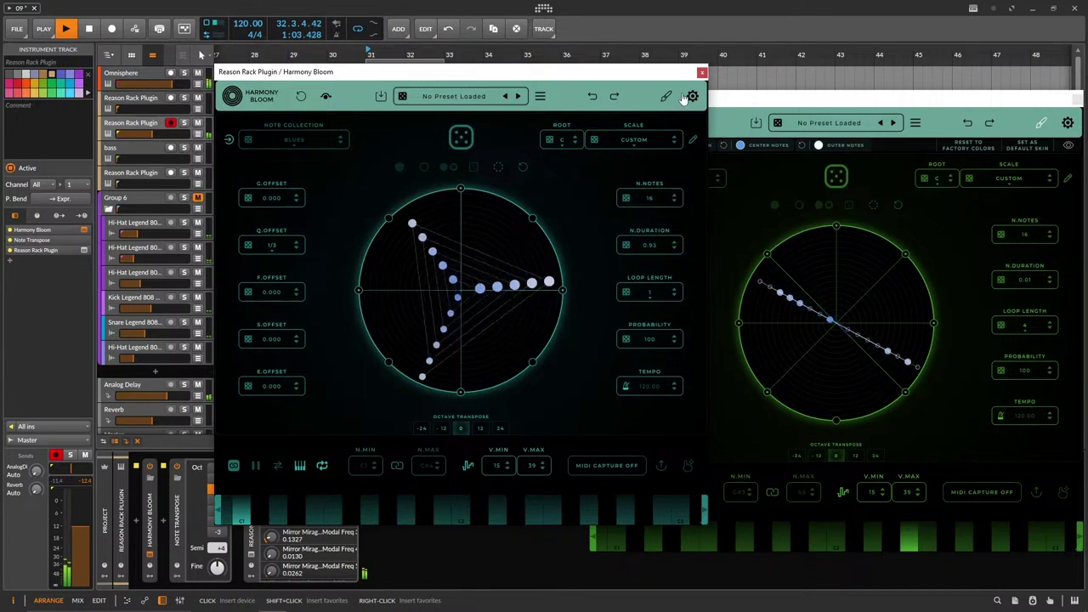
left_click(701, 73)
Lower the armed Reason Rack Plugin track's volume slightly, then unmute Group 6 and adjust its volume.
left_click_drag(151, 138, 146, 138)
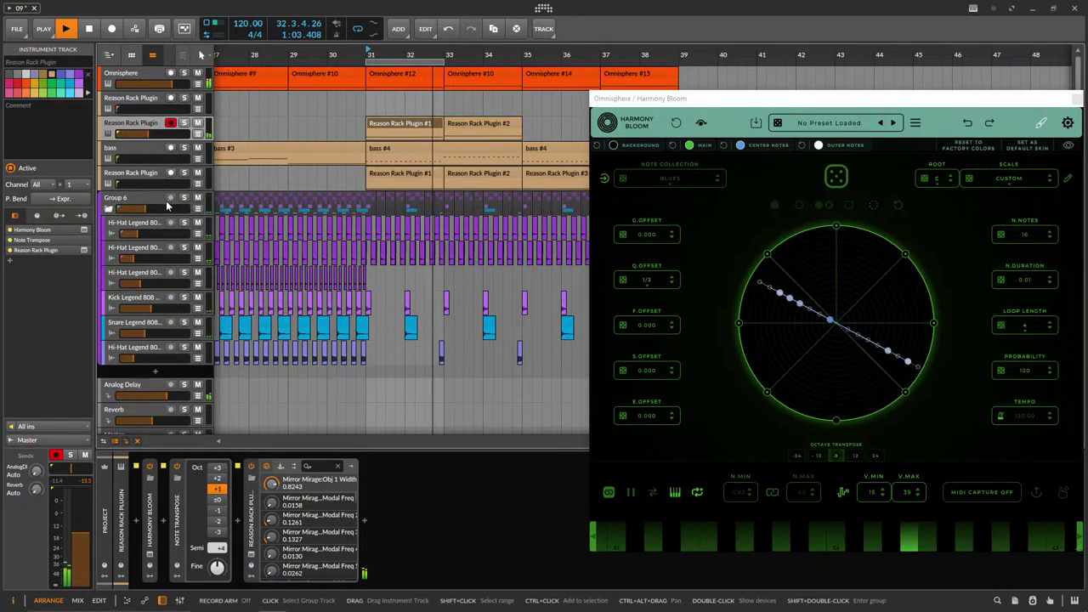
left_click_drag(145, 210, 151, 209)
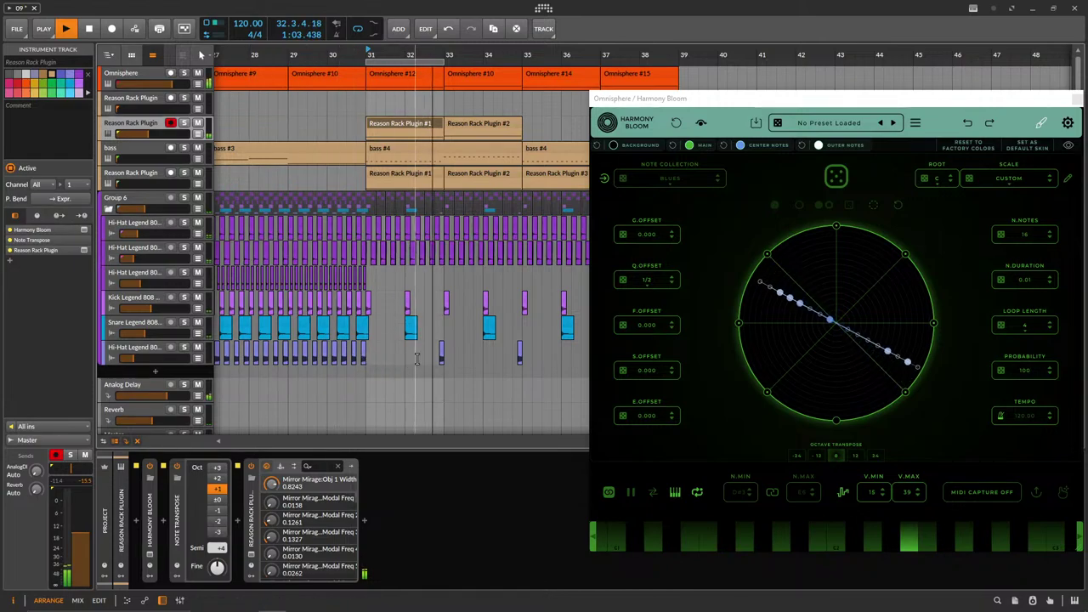
Move the snare hit in bar 32 to 32.3 and add kick hits at 31.3 and 32.3.
left_click_drag(425, 339, 400, 301)
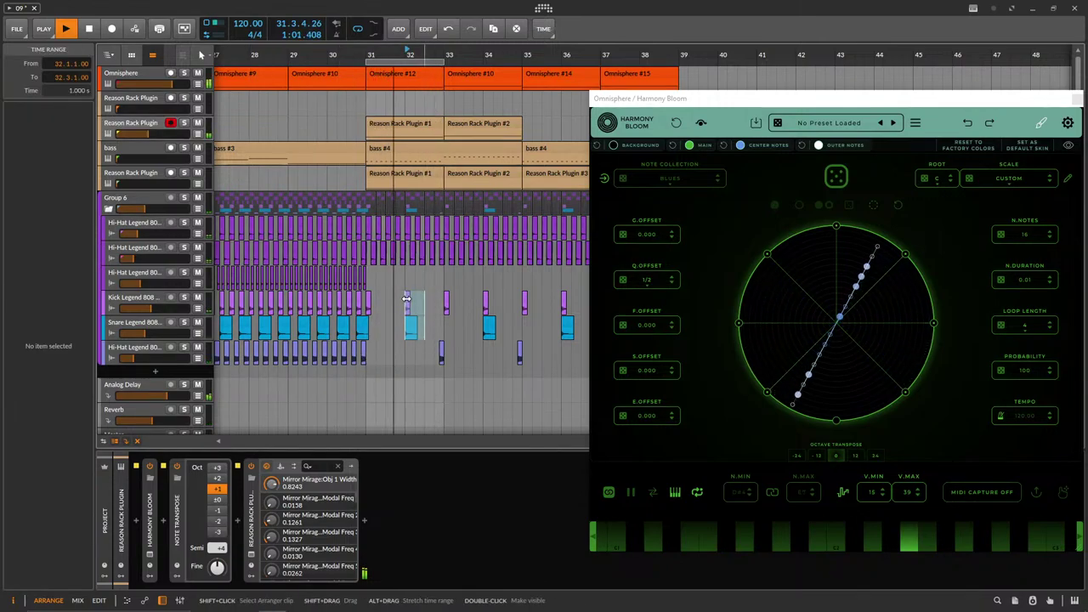
left_click_drag(410, 323, 428, 301)
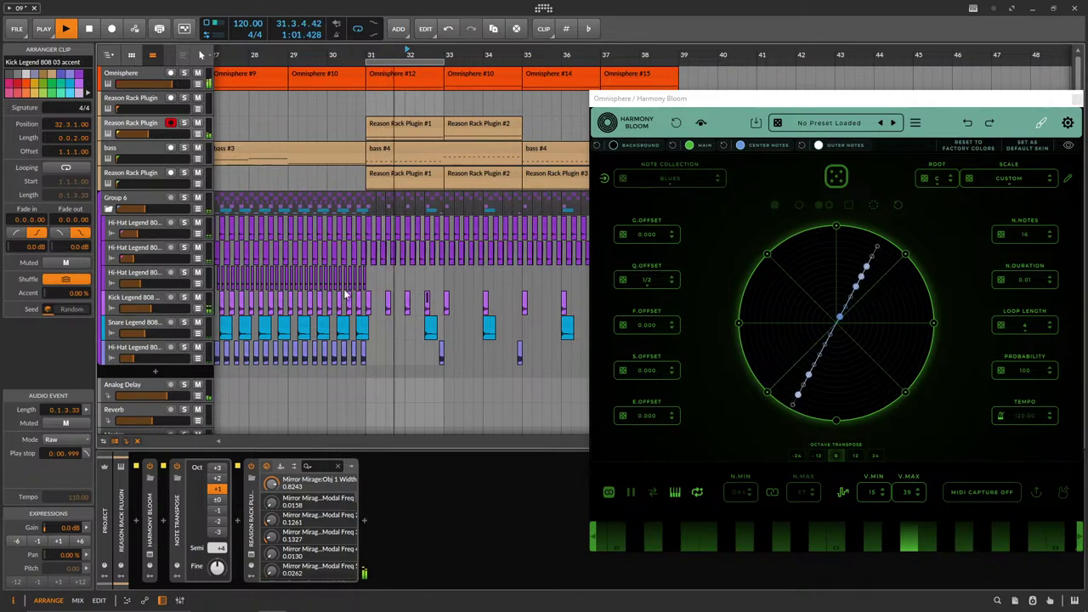
Try duplicating the bass track's kick-sidechained Dynamics device and undo the duplication.
left_click(141, 148)
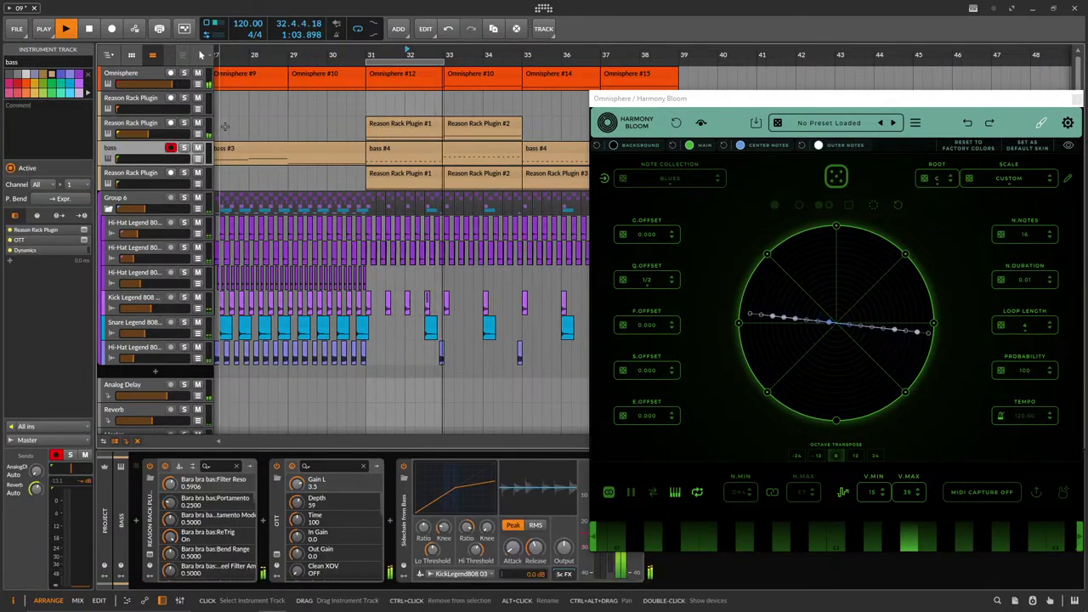
left_click(404, 525)
left_click(403, 524)
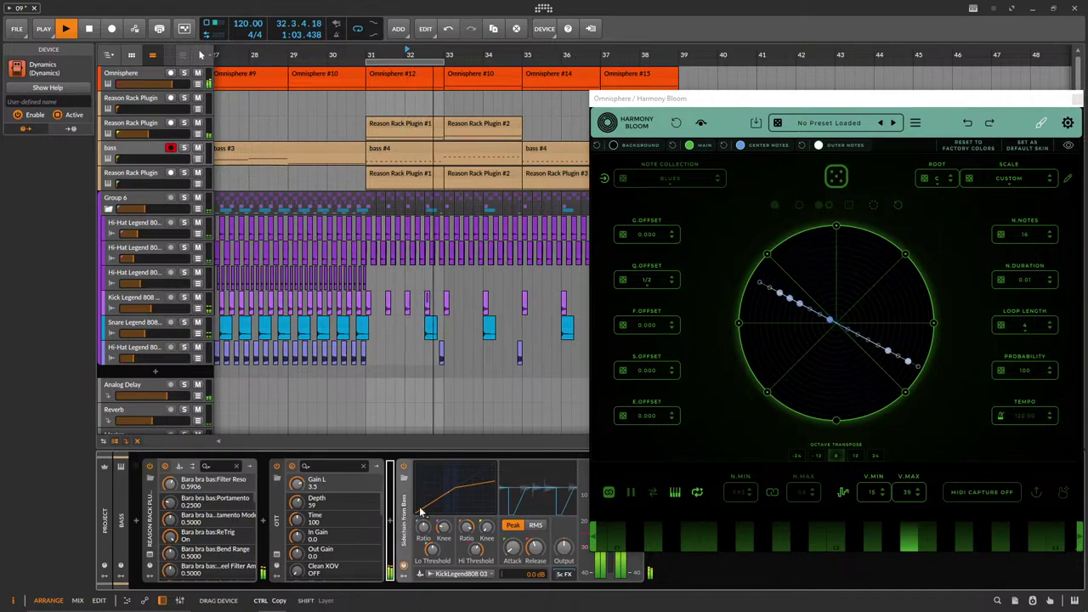
key("ctrl+d")
key("ctrl+z")
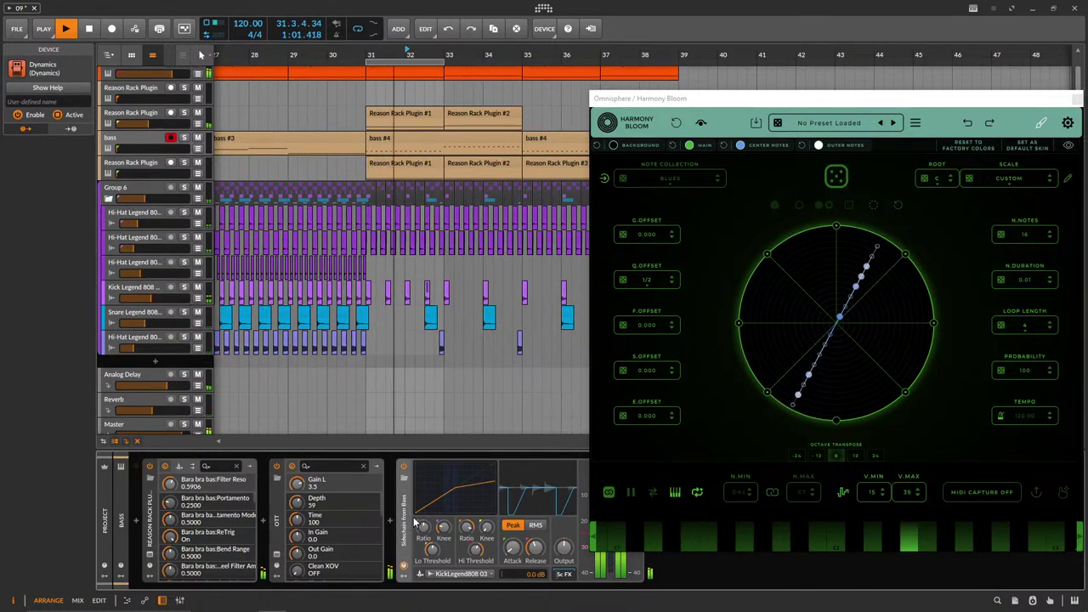
Slightly lower the Reason Rack Plugin track above the bass, then raise Group 6 while turning its first two and last hi-hats down.
left_click_drag(408, 519, 394, 128)
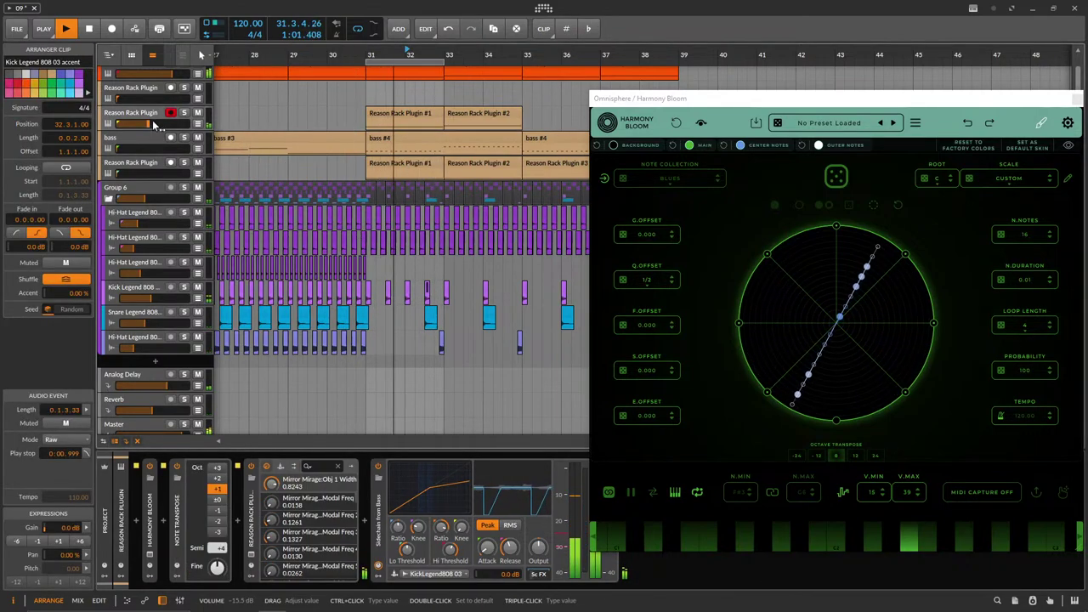
left_click_drag(148, 124, 146, 124)
scroll(155, 93, "up", 1)
left_click(157, 75)
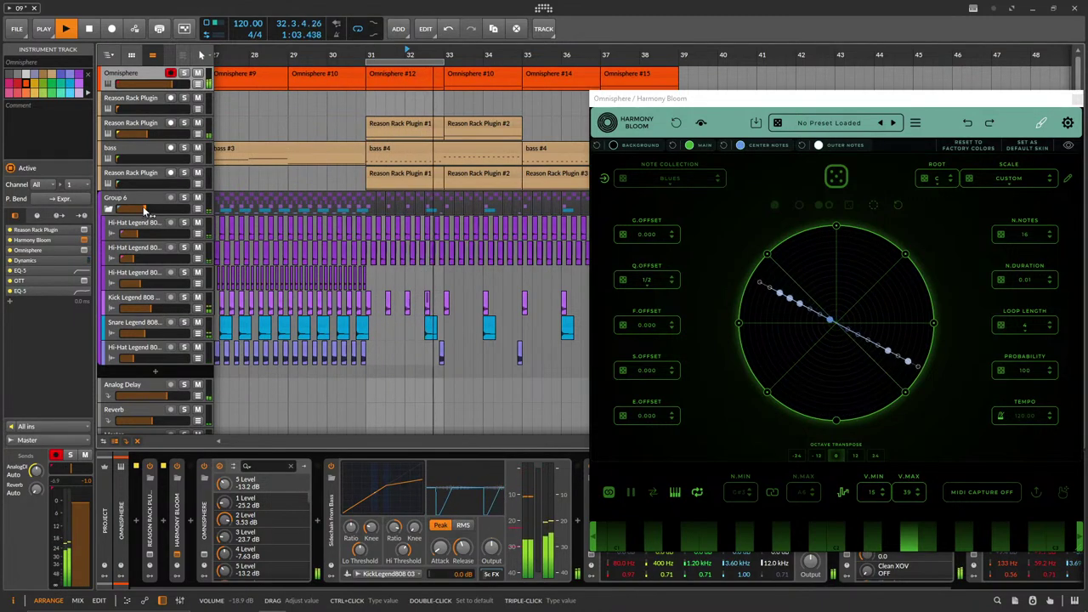
left_click_drag(144, 210, 157, 210)
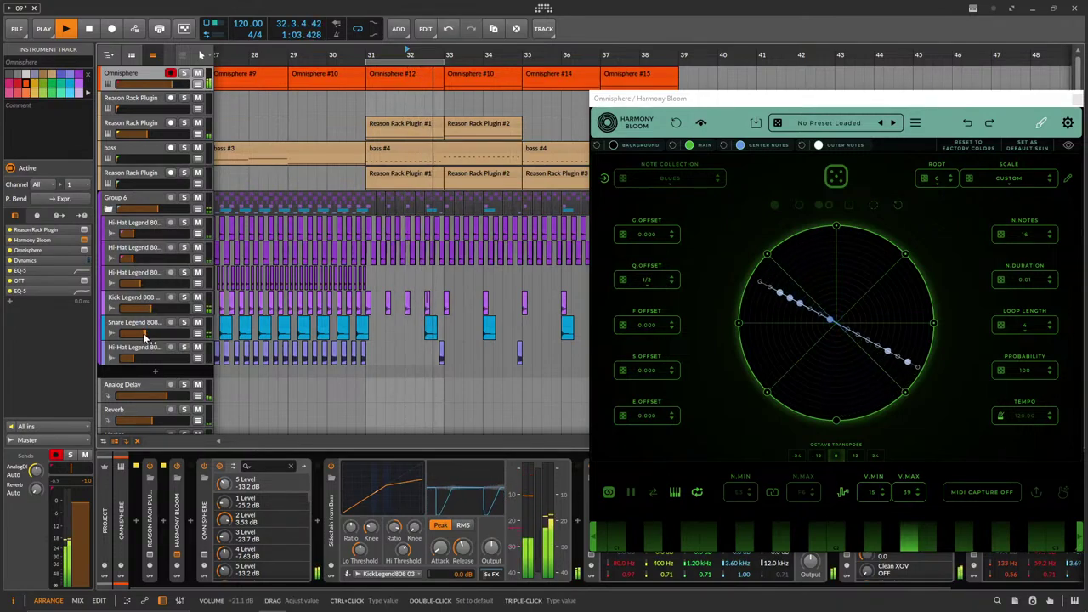
left_click_drag(138, 359, 119, 360)
Turn the Reason Rack Plugin track above the bass fully down and raise the one below the bass.
left_click_drag(147, 134, 144, 133)
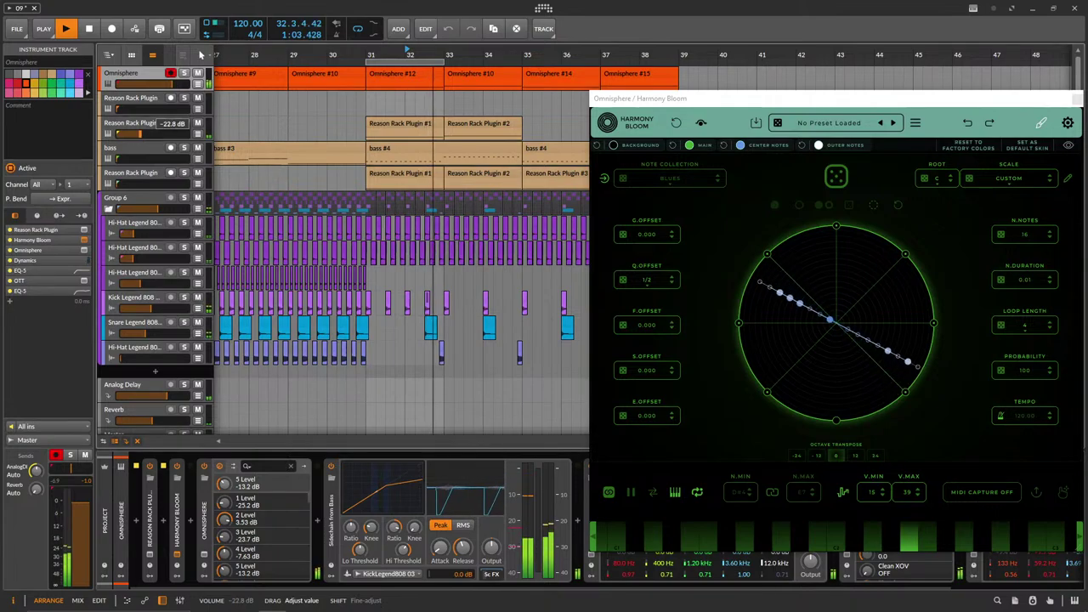
left_click_drag(119, 184, 148, 182)
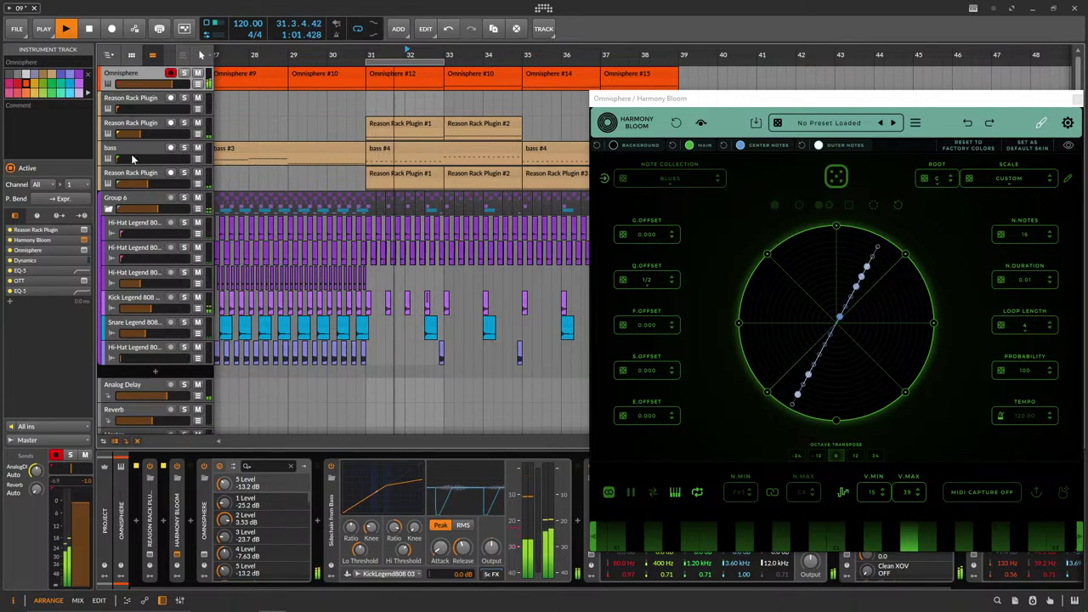
left_click_drag(139, 133, 119, 133)
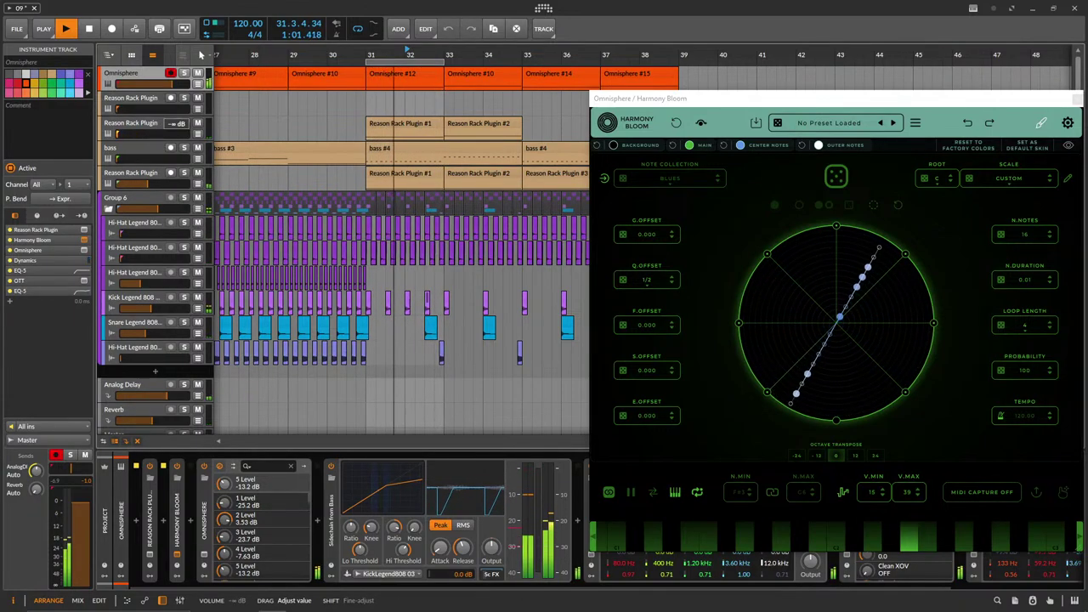
Set the loop length to 8 in the Harmony Bloom of the Reason Rack Plugin track below the bass.
left_click(190, 186)
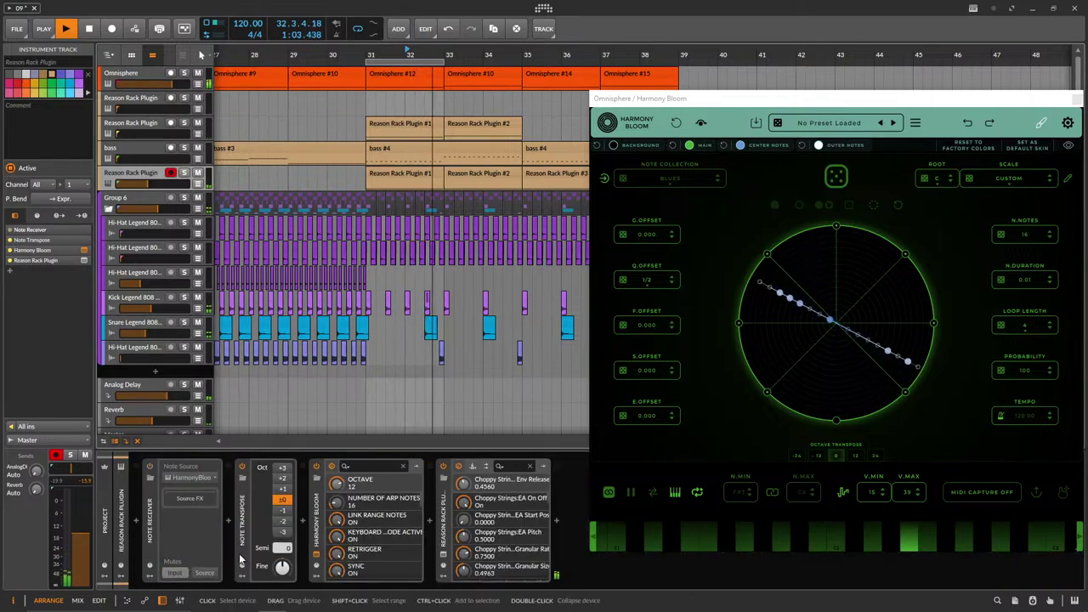
left_click(317, 554)
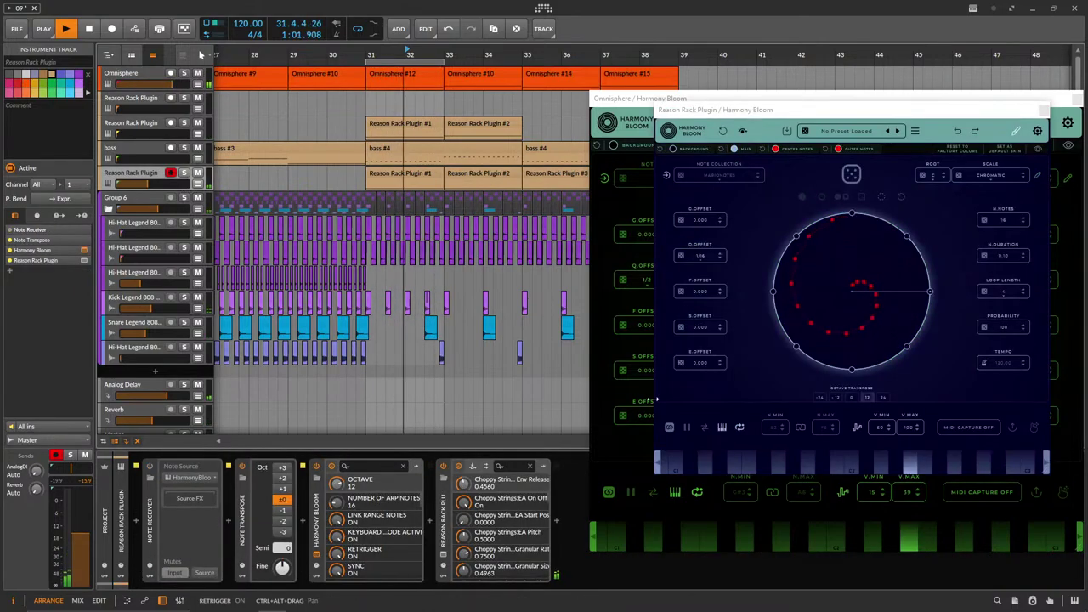
left_click(1023, 297)
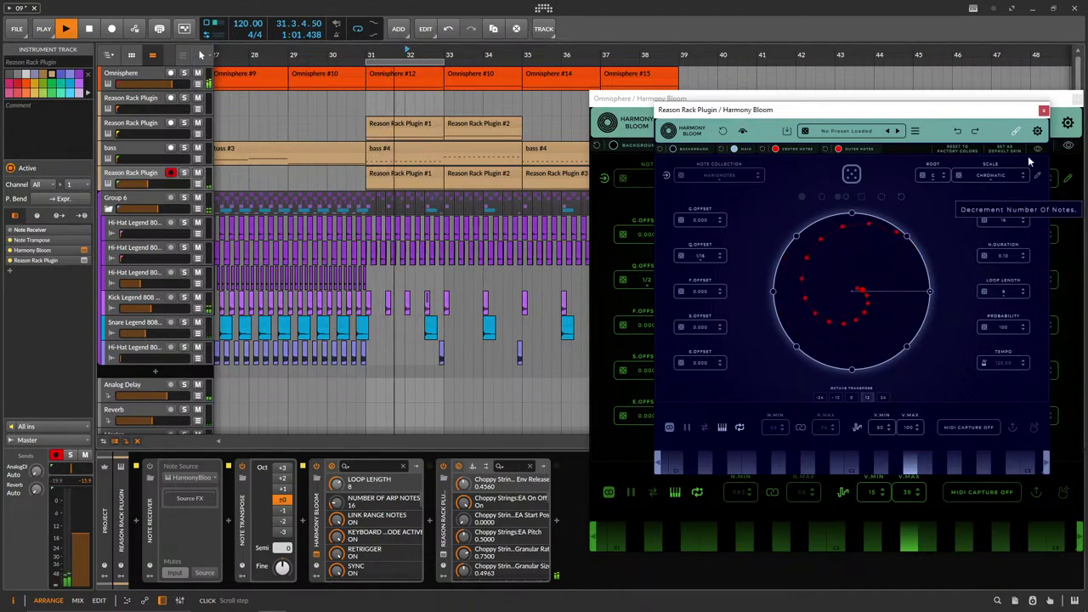
left_click(1043, 109)
left_click(536, 174)
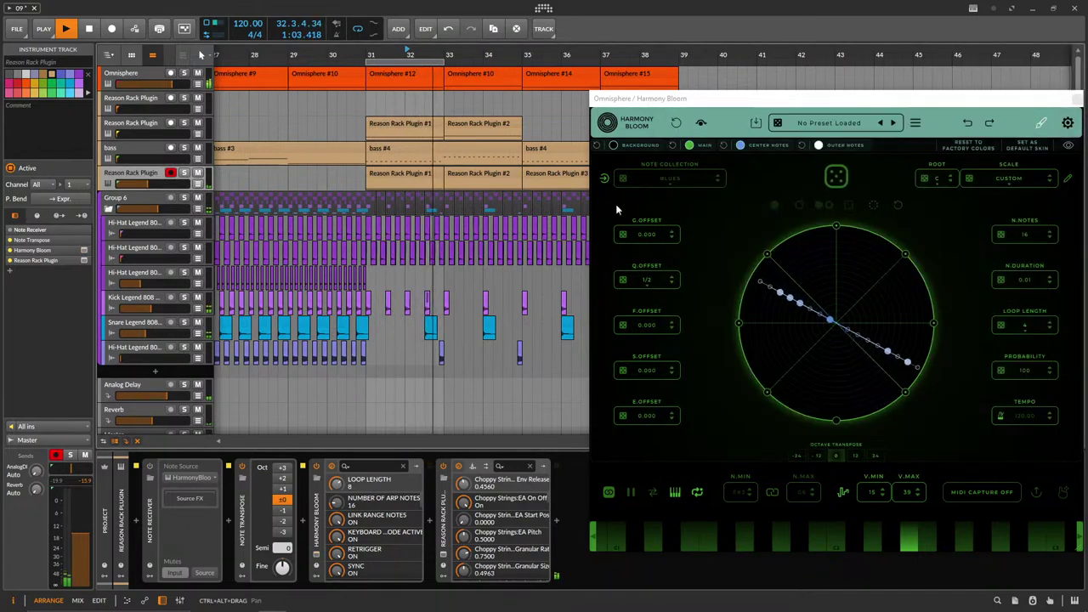
Set the project tempo to 140 BPM and Omnisphere's Harmony Bloom to a loop length of 2 and an octave transpose of 12.
left_click(1050, 328)
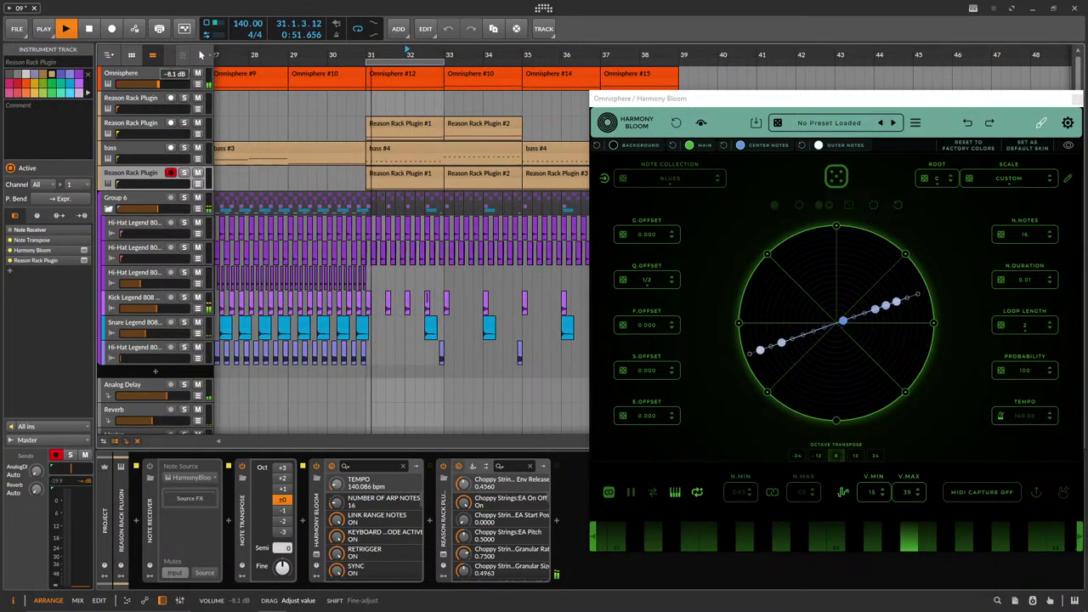
left_click(854, 457)
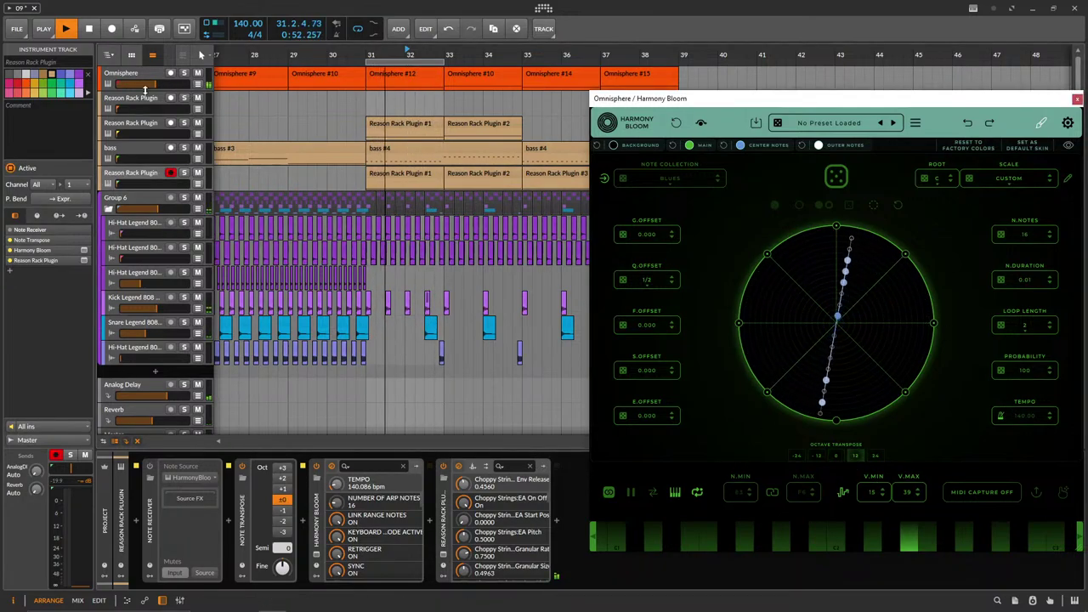
Lower the Omnisphere track's volume slightly and bring the Reason Rack Plugin tracks above and below the bass back up.
left_click_drag(157, 88, 152, 88)
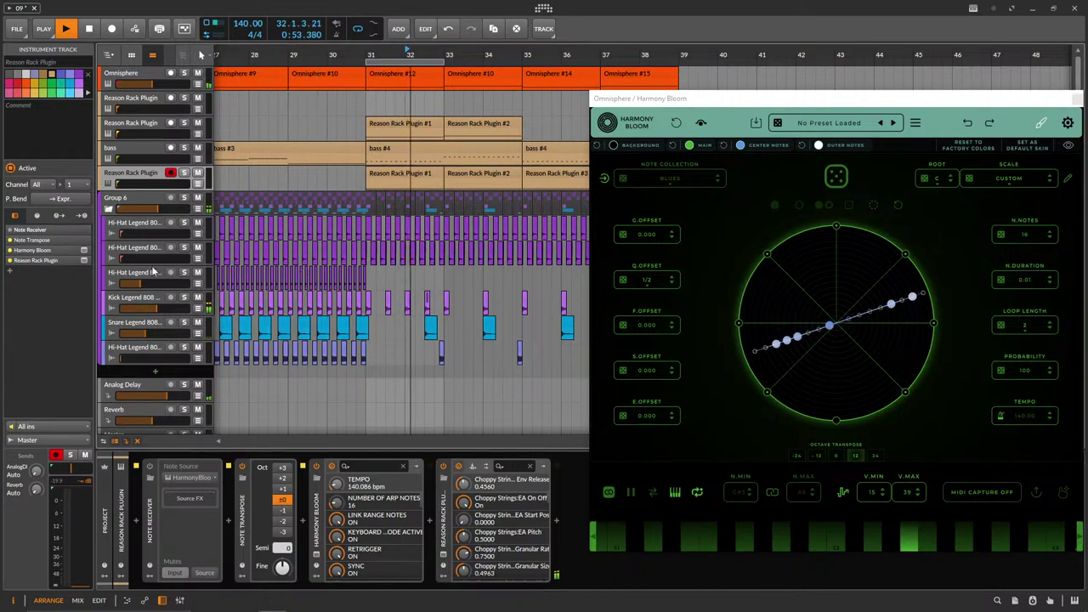
left_click_drag(119, 158, 136, 134)
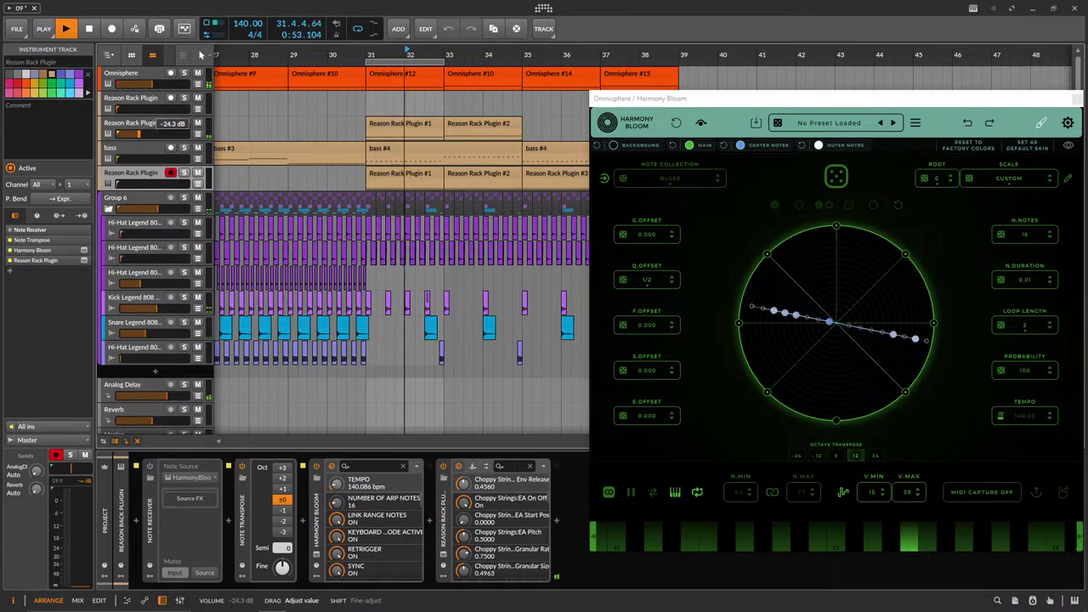
left_click_drag(134, 184, 142, 183)
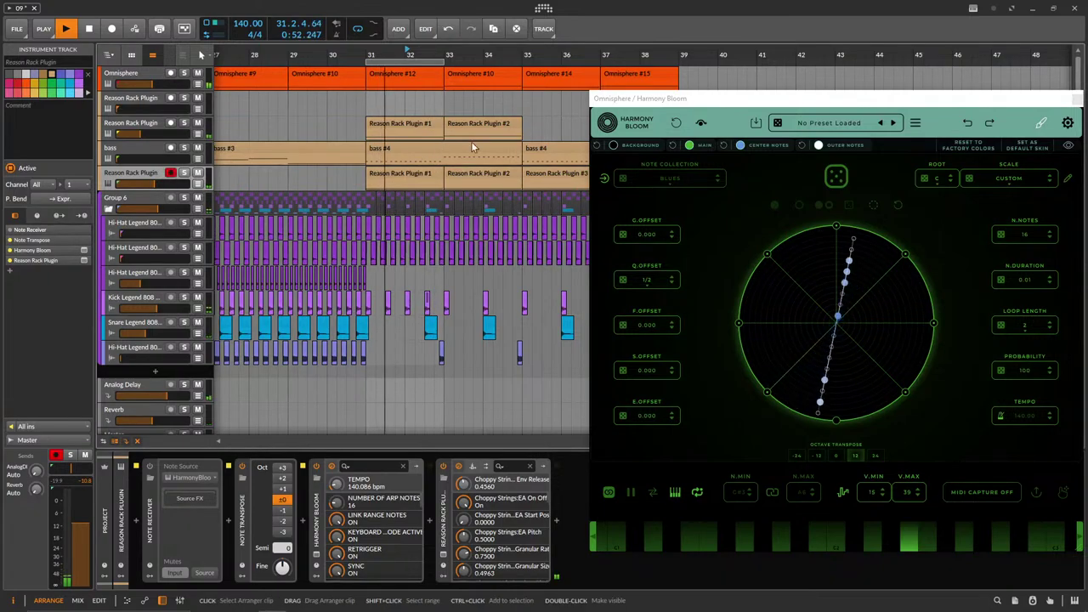
Loop the first two clips of the Reason Rack Plugin track below the bass, covering bars 31 to 35.
left_click(408, 173)
left_click(468, 175, "shift")
key("ctrl+l")
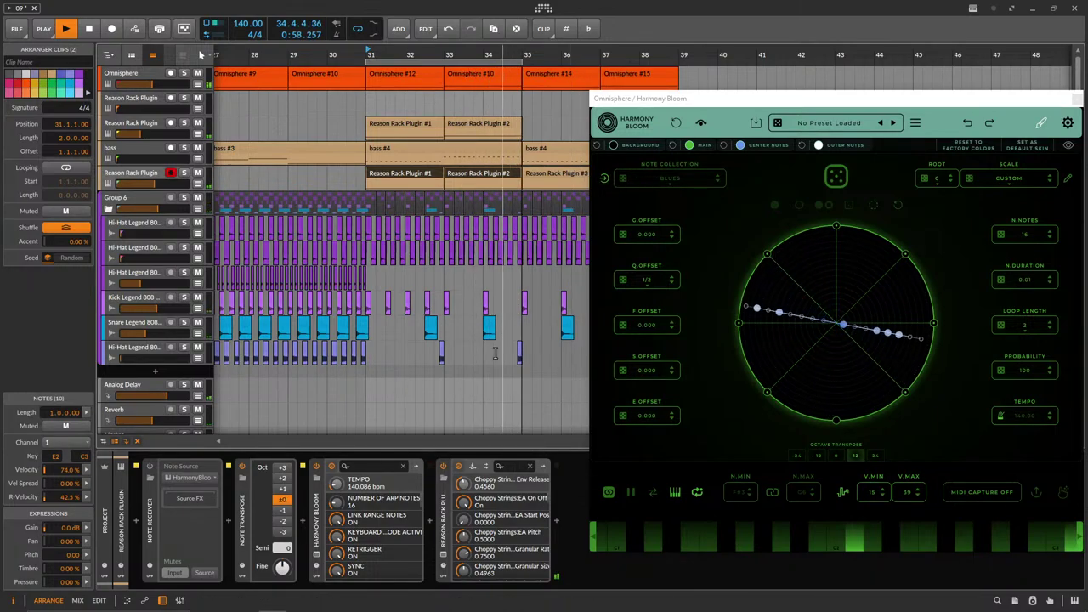
Replace the kick, snare and last hi-hat hits in bars 33 and 34 with a duplicate of those from bars 31 and 32.
left_click_drag(522, 367, 447, 280)
key("Delete")
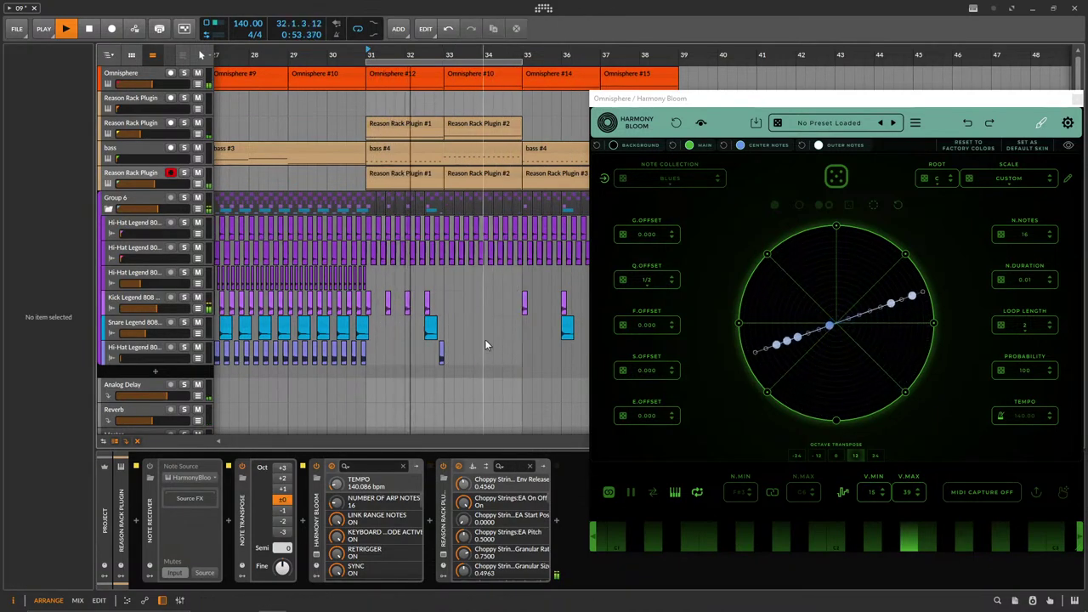
left_click_drag(444, 381, 368, 298)
key("ctrl+d")
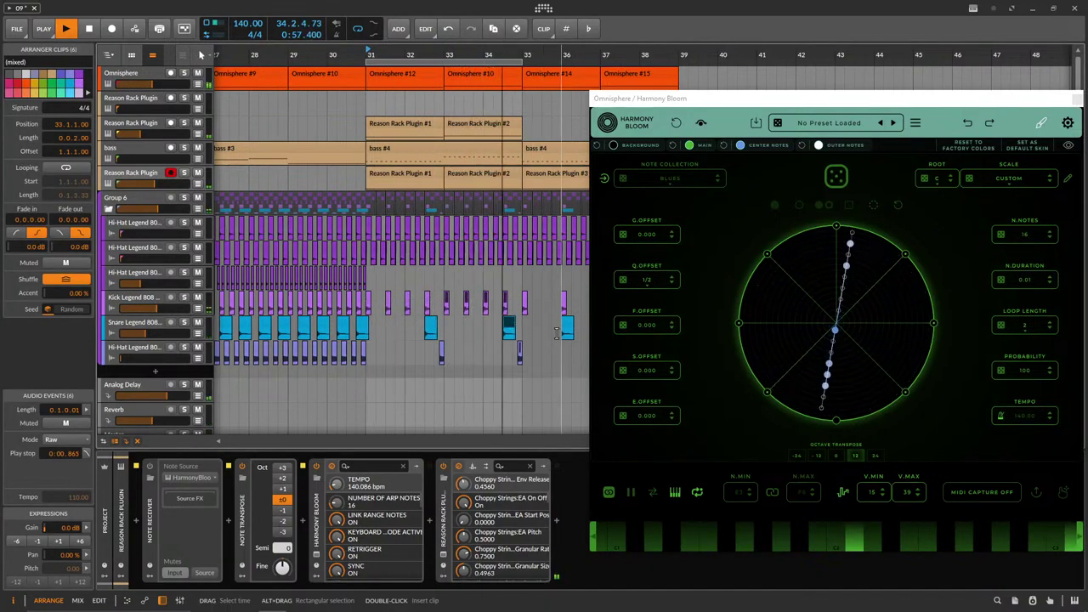
Extend the loop region to run from bar 31 to bar 37.
scroll(335, 258, "down", 3)
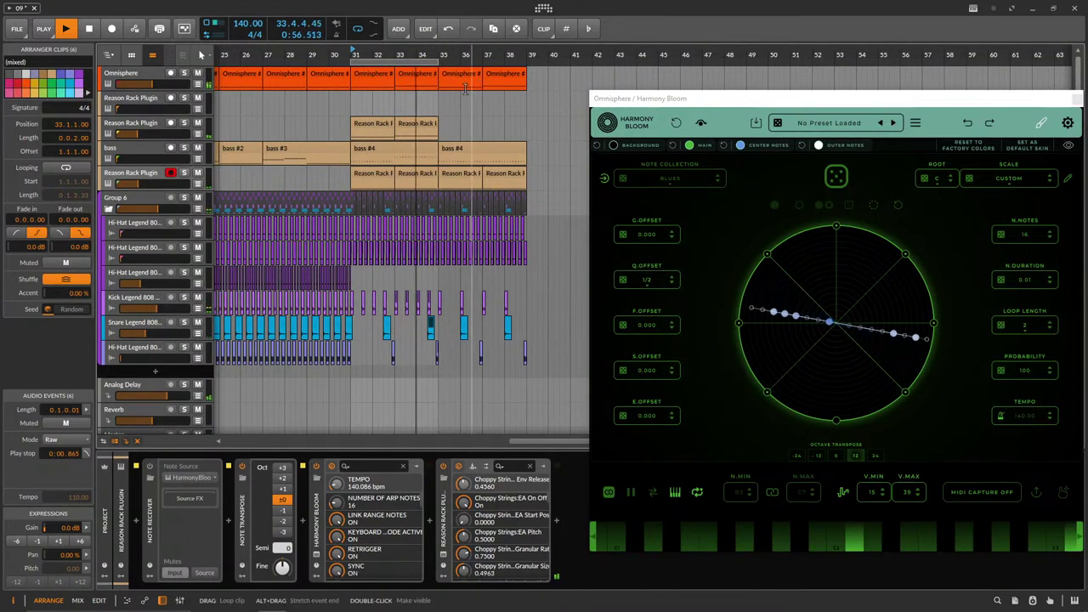
left_click_drag(444, 61, 480, 63)
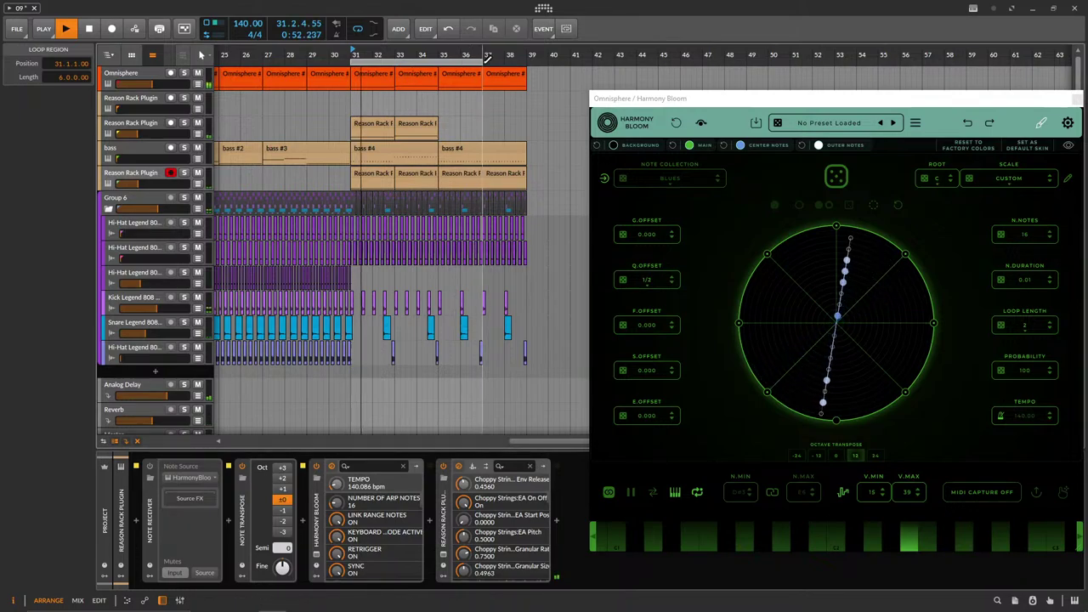
left_click_drag(481, 62, 438, 63)
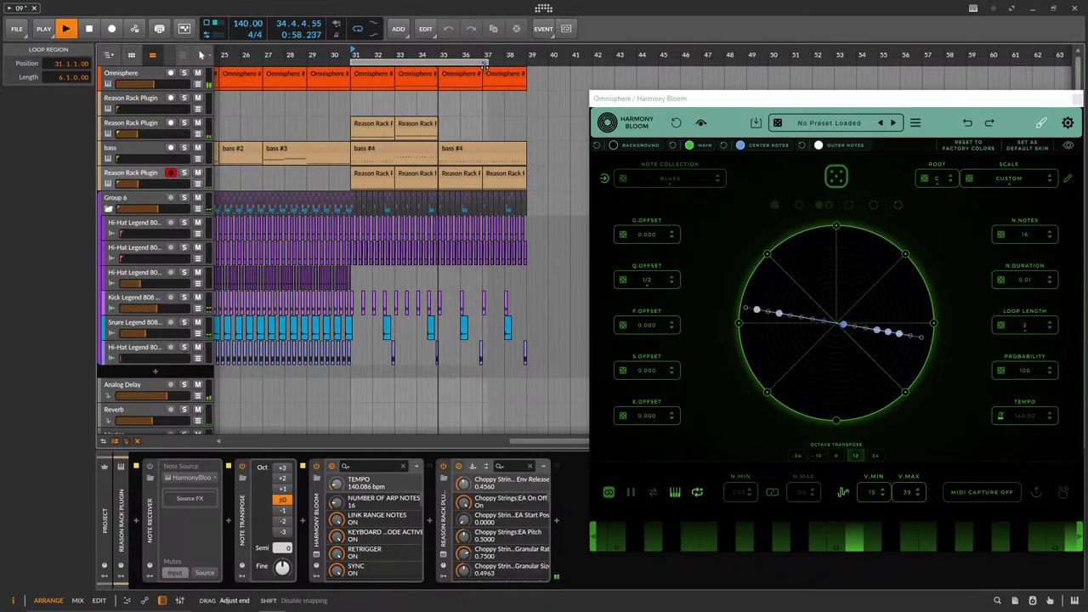
left_click_drag(437, 61, 482, 62)
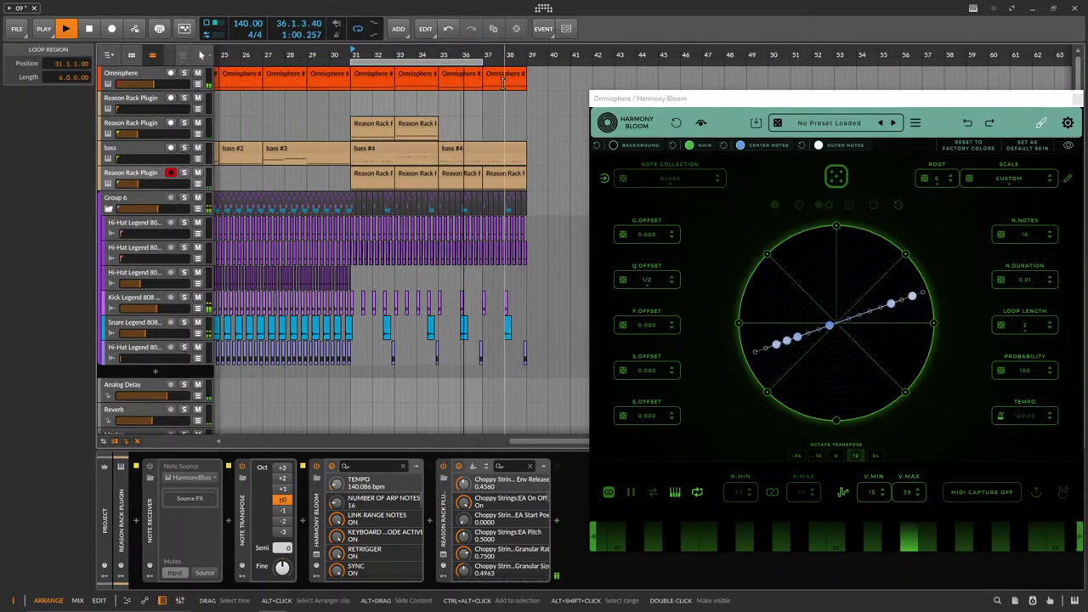
Open the Omnisphere clip at bar 35 and move its two-bar C1 note up to G1.
double_click(452, 73)
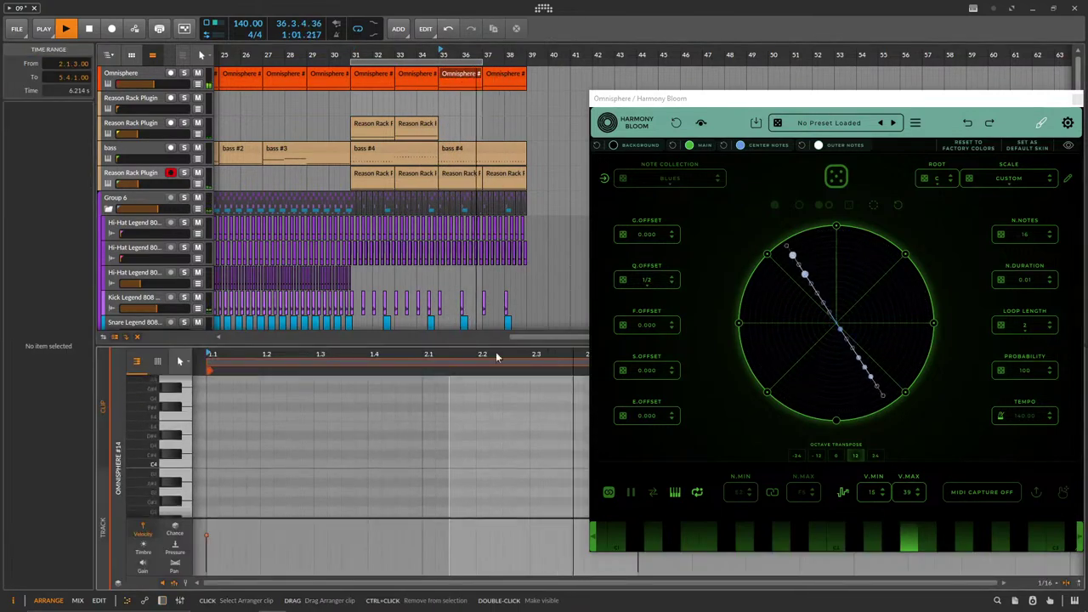
left_click(457, 75)
key("ctrl+j")
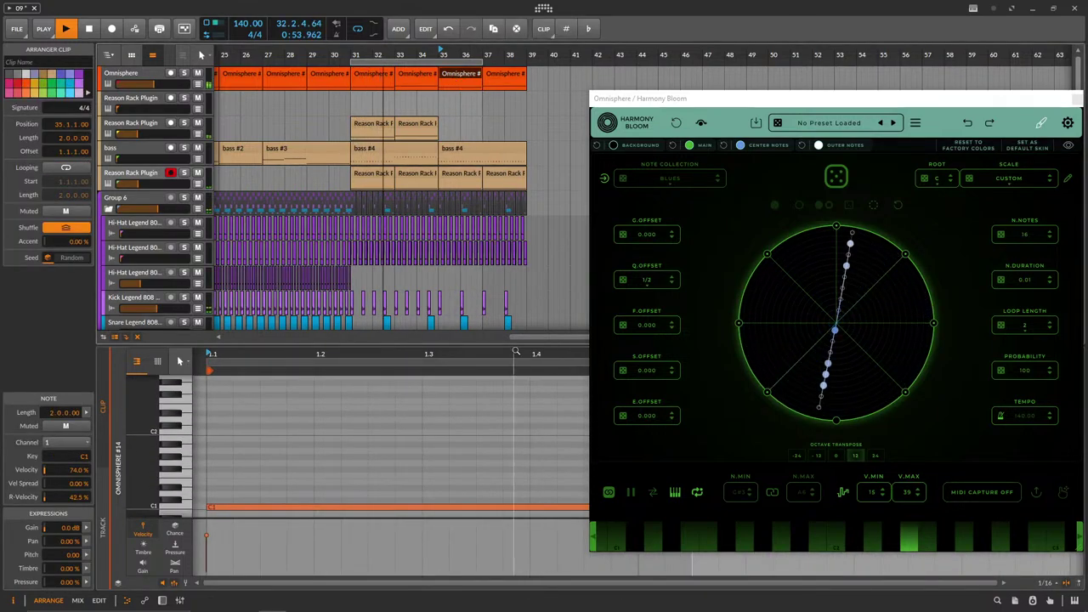
scroll(373, 420, "down", 3)
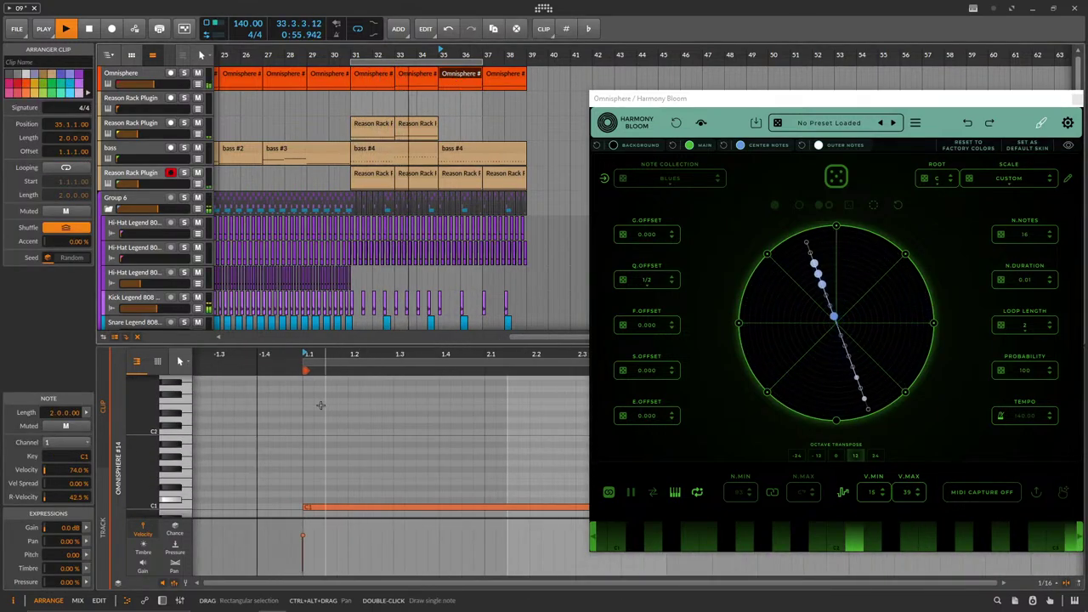
scroll(325, 405, "down", 3)
scroll(377, 433, "down", 3)
scroll(371, 473, "up", 2)
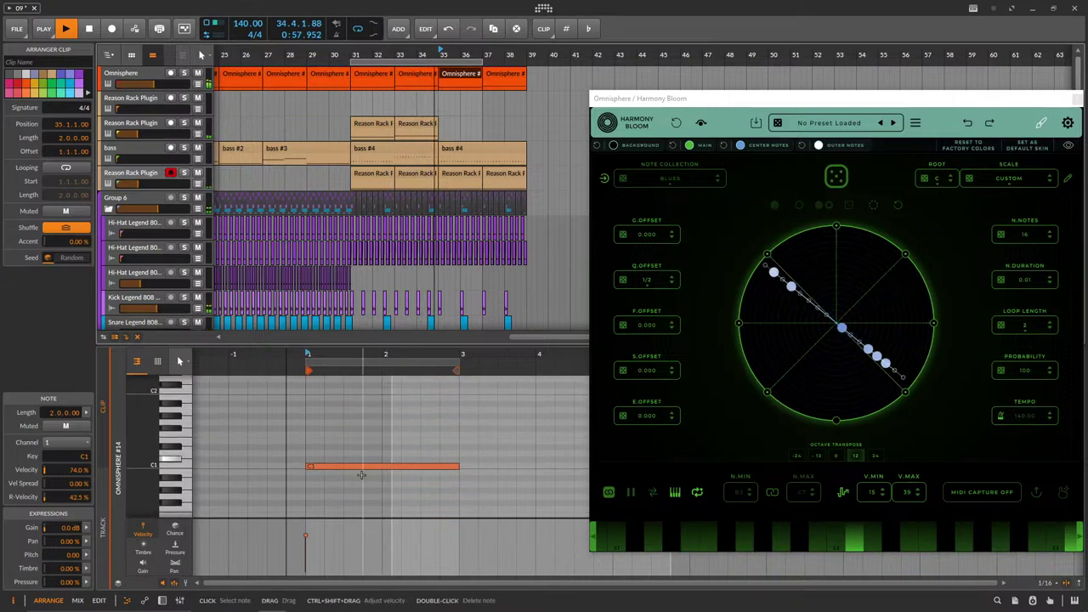
left_click_drag(357, 468, 354, 414)
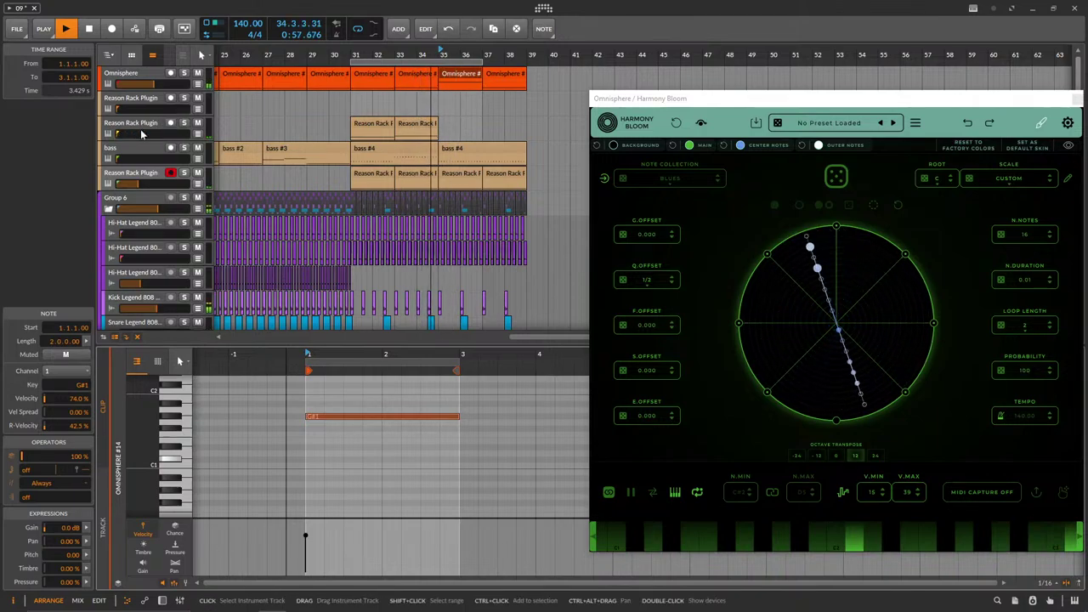
left_click_drag(372, 419, 379, 424)
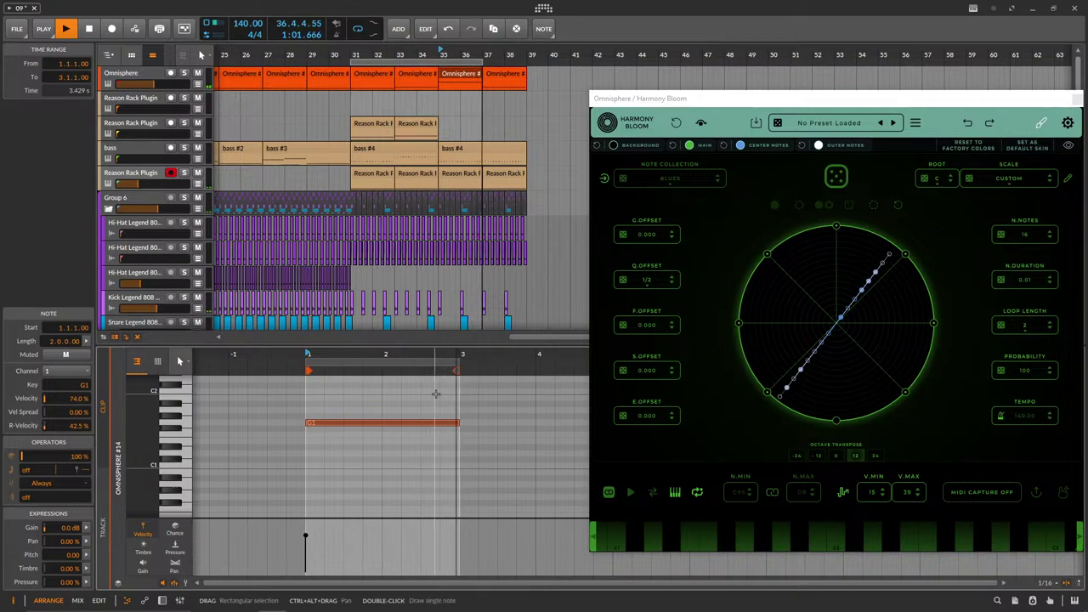
Extend the loop region to eight bars so it runs from bar 31 to bar 39.
left_click(375, 76)
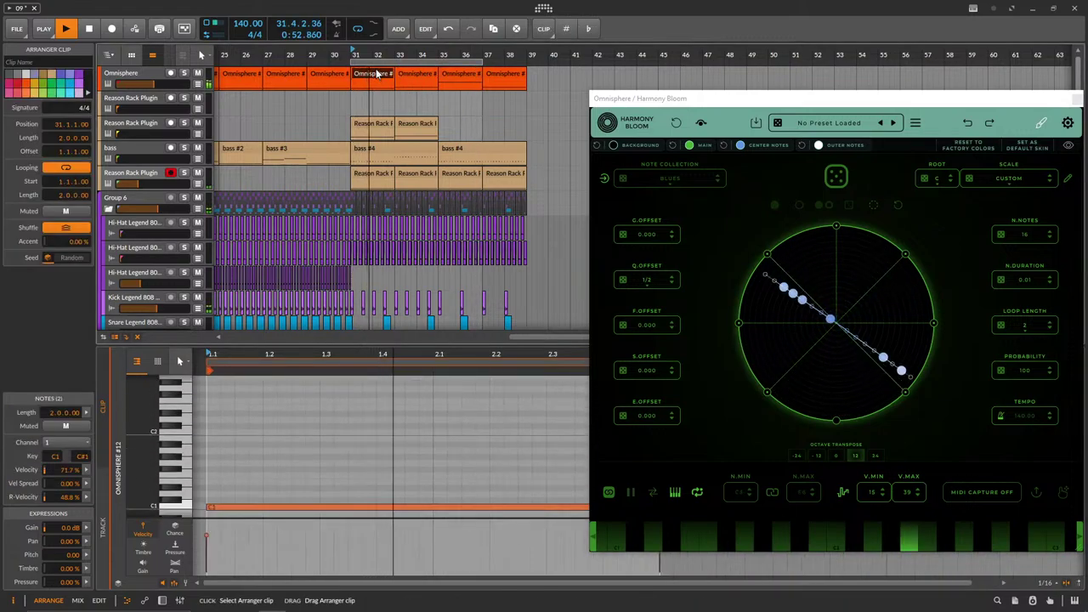
left_click(525, 62)
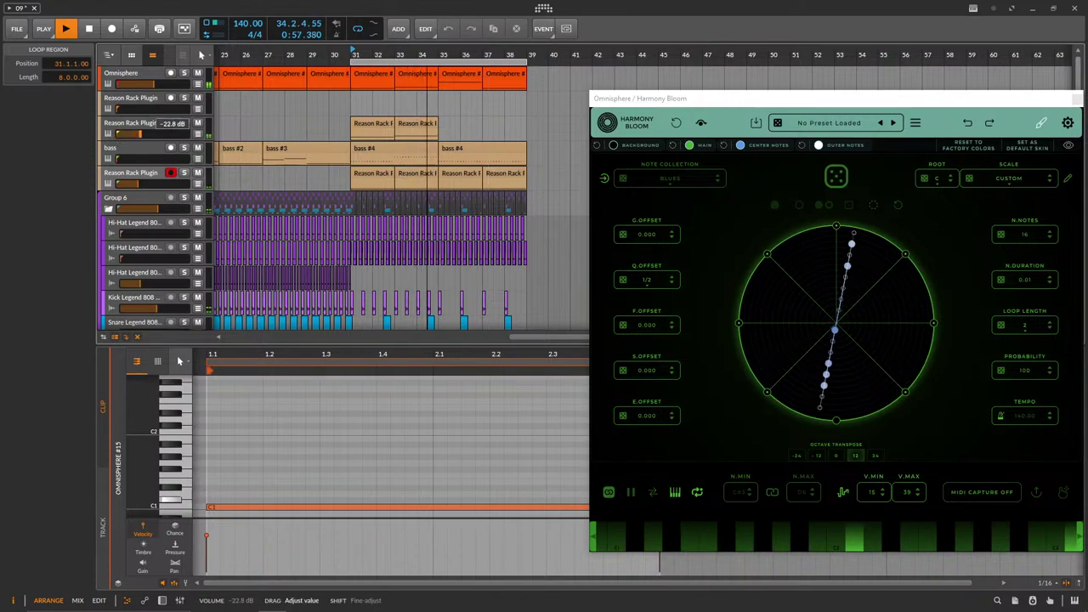
Duplicate the bar 33 clip of the Reason Rack Plugin track above the bass to bar 35 and raise the copy's note to F1.
left_click(416, 124)
key("ctrl+d")
double_click(461, 125)
left_click(414, 468)
key("Up")
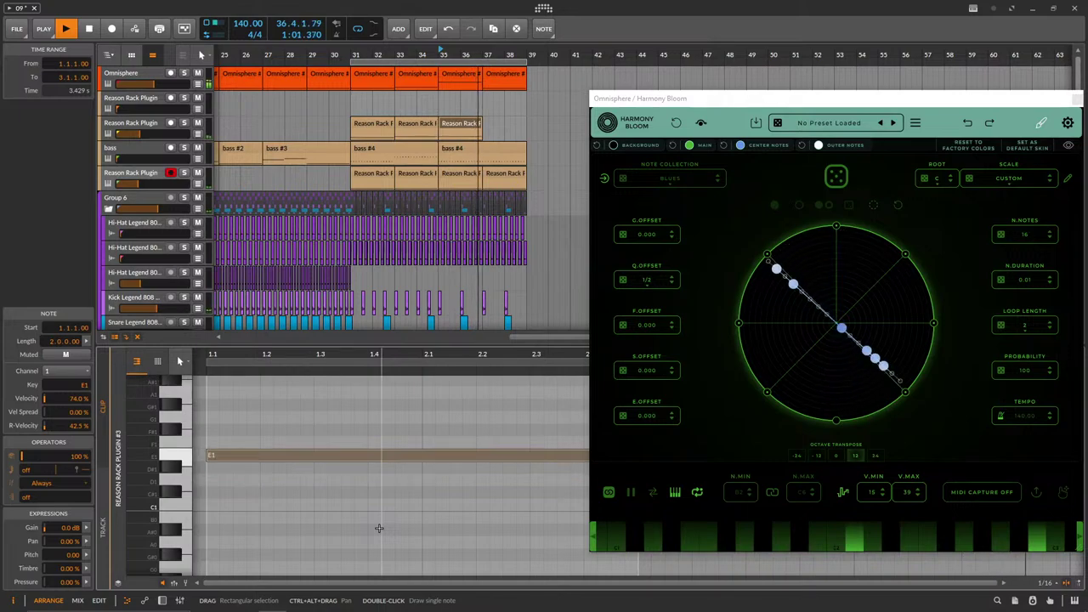
key("Up")
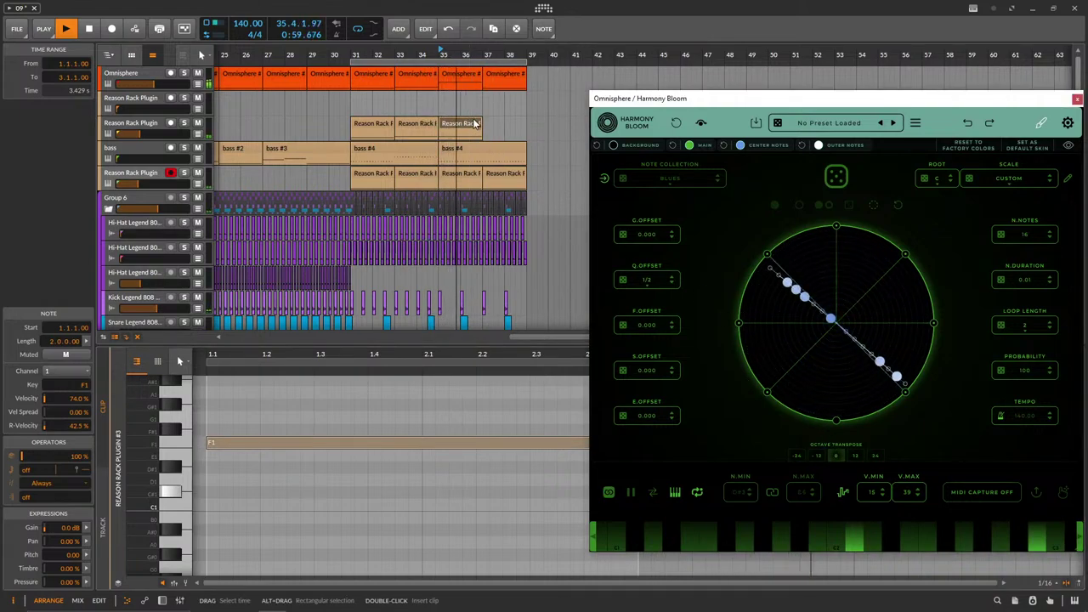
Clear the kick, snare and last hi-hat hits from bar 35 to bar 40.
scroll(510, 212, "down", 3)
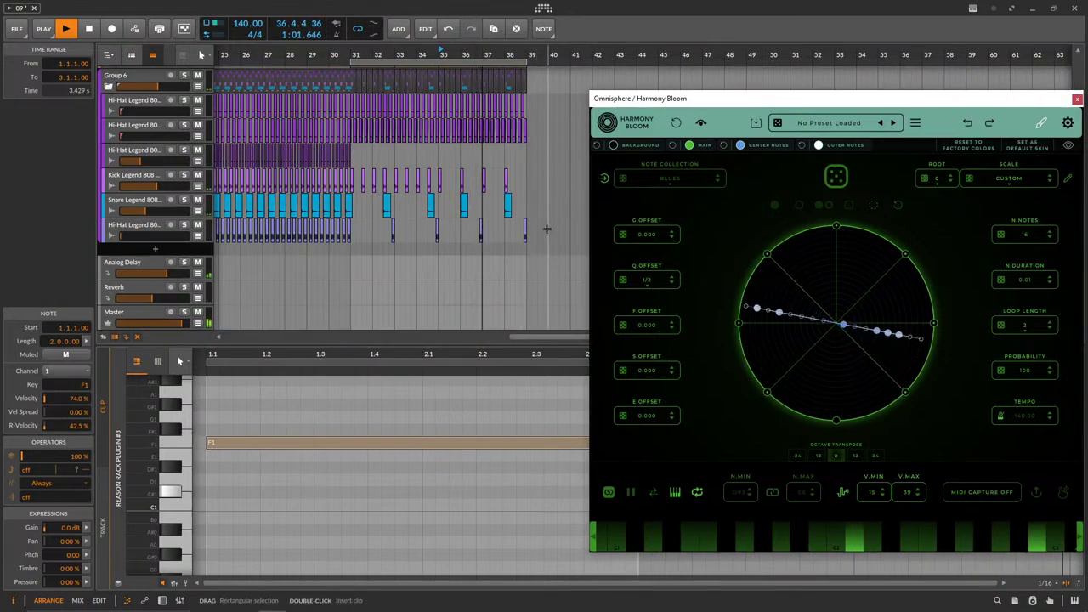
scroll(382, 187, "up", 3)
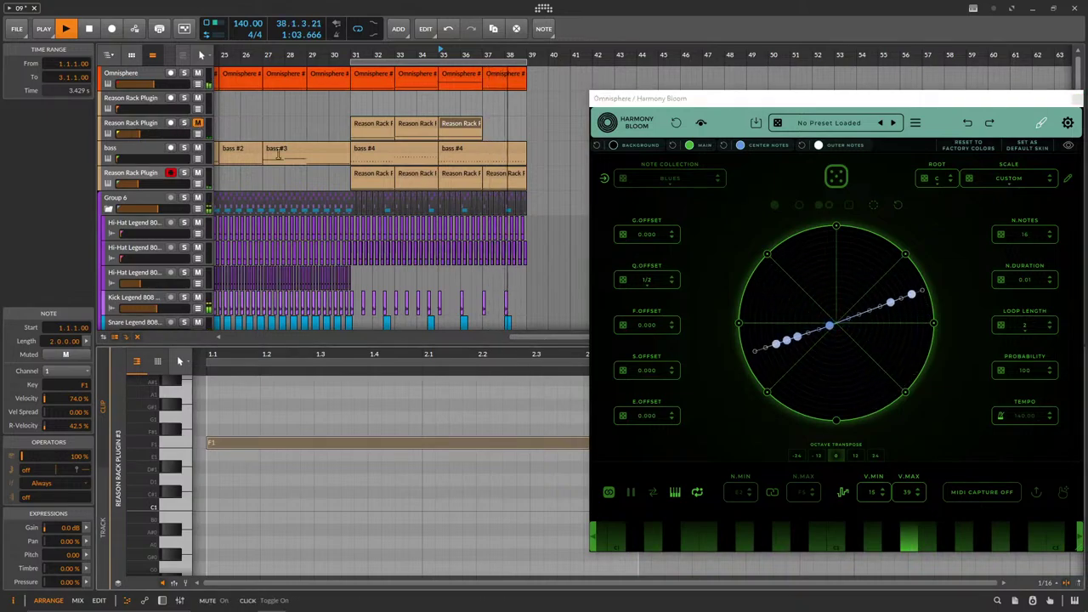
scroll(241, 139, "down", 3)
left_click_drag(547, 242, 438, 172)
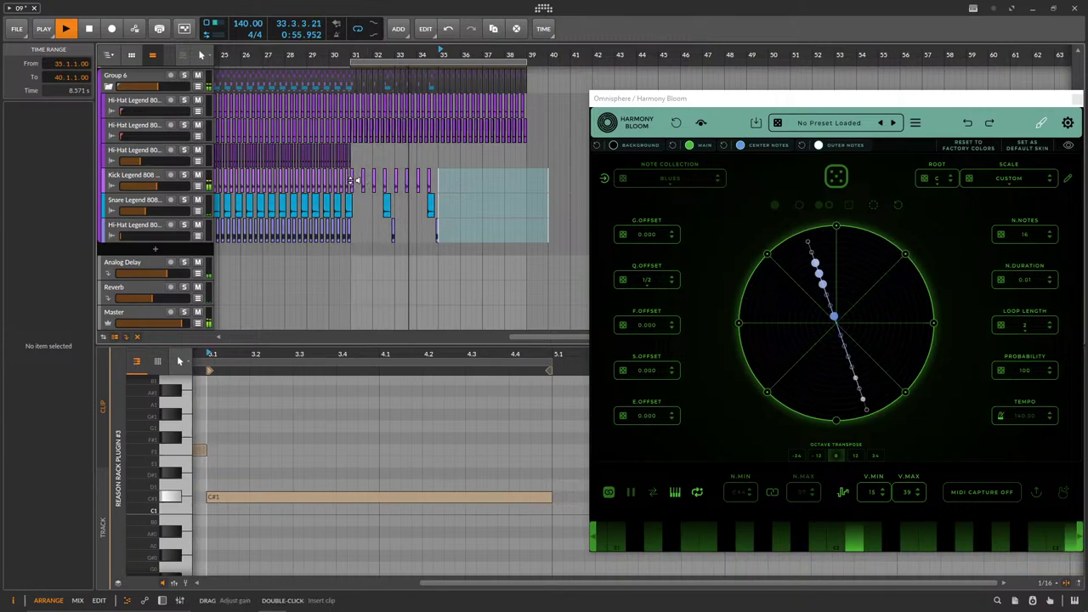
Duplicate the kick, snare and last hi-hat hits from bars 31–35 so the copies start at bar 35.
left_click_drag(351, 181, 436, 247)
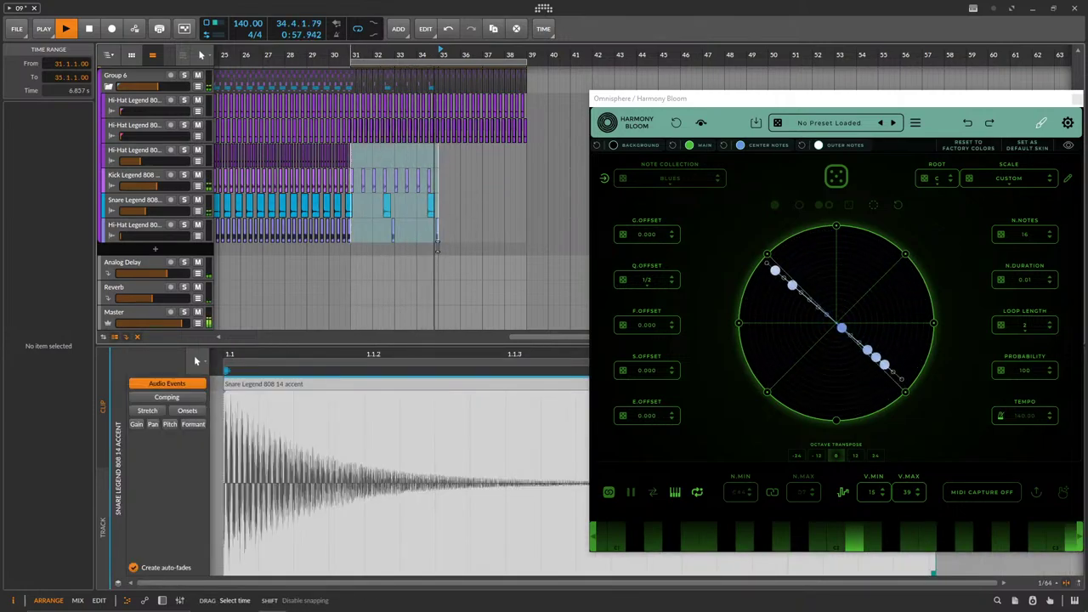
key("ctrl+d")
scroll(510, 228, "up", 3)
scroll(476, 209, "down", 3)
scroll(401, 221, "up", 2)
scroll(401, 221, "up", 3)
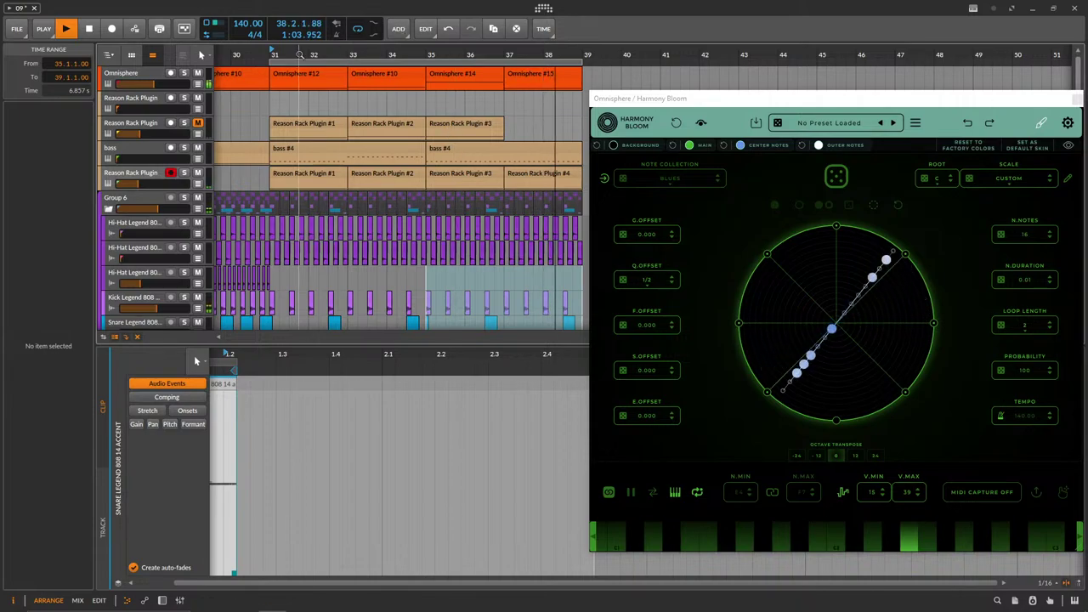
Shorten the loop region to the Omnisphere clip at bar 31, running from bar 31 to bar 33.
left_click(299, 75)
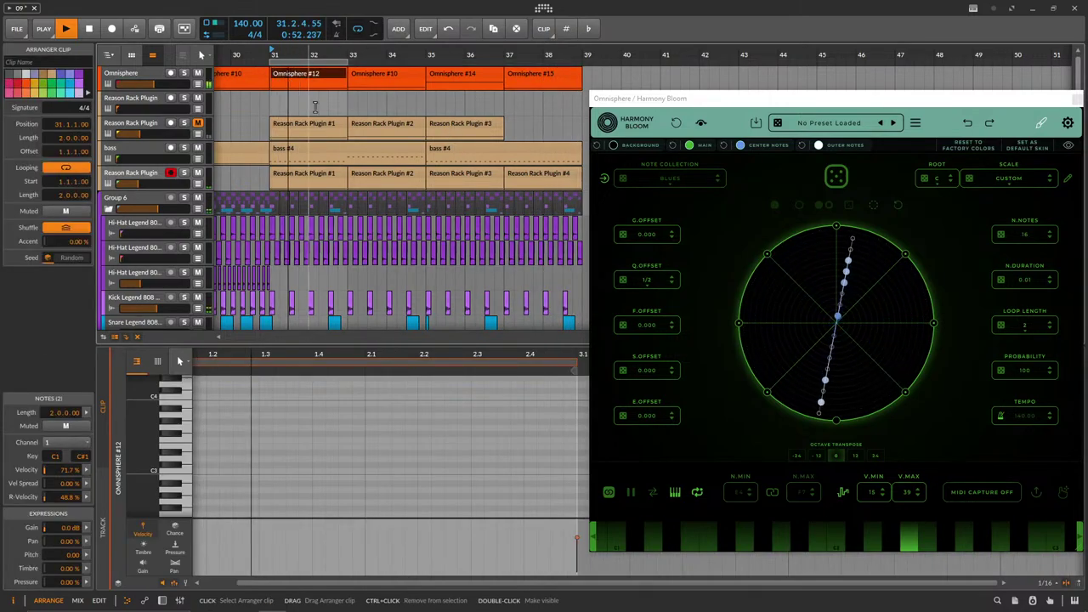
scroll(335, 129, "down", 2)
scroll(340, 131, "up", 2)
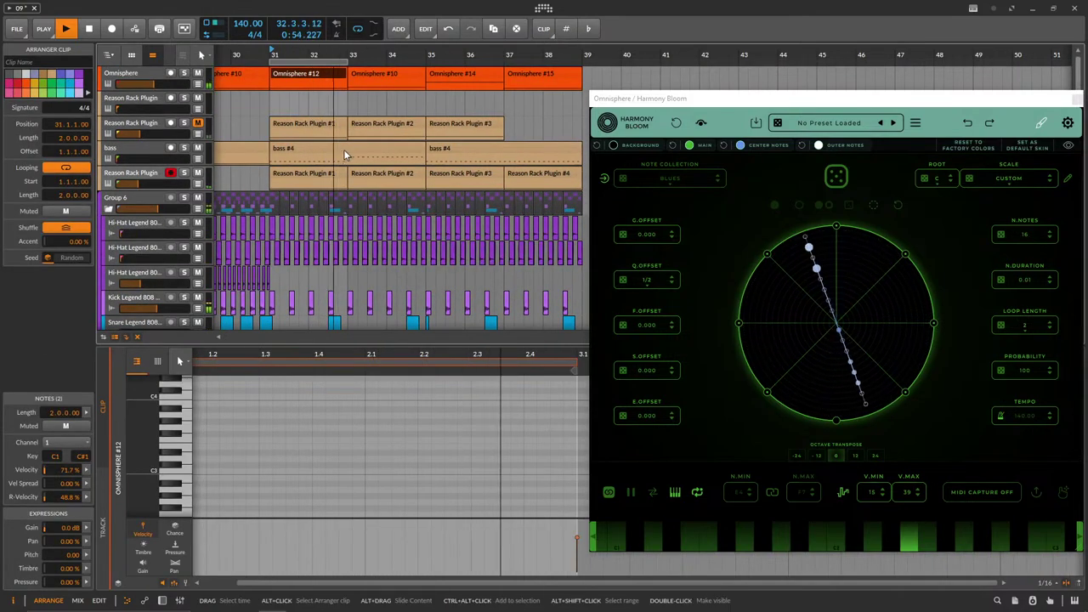
Raise the levels of the first two hi-hat tracks and trim the muted Reason Rack Plugin track's volume.
left_click_drag(122, 234, 133, 233)
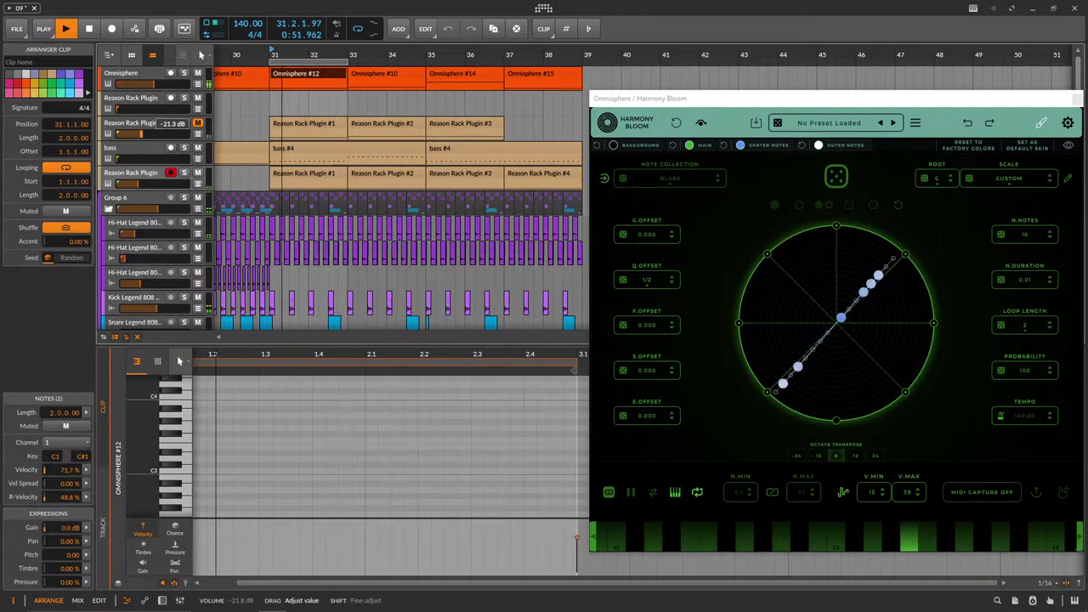
left_click_drag(142, 133, 139, 133)
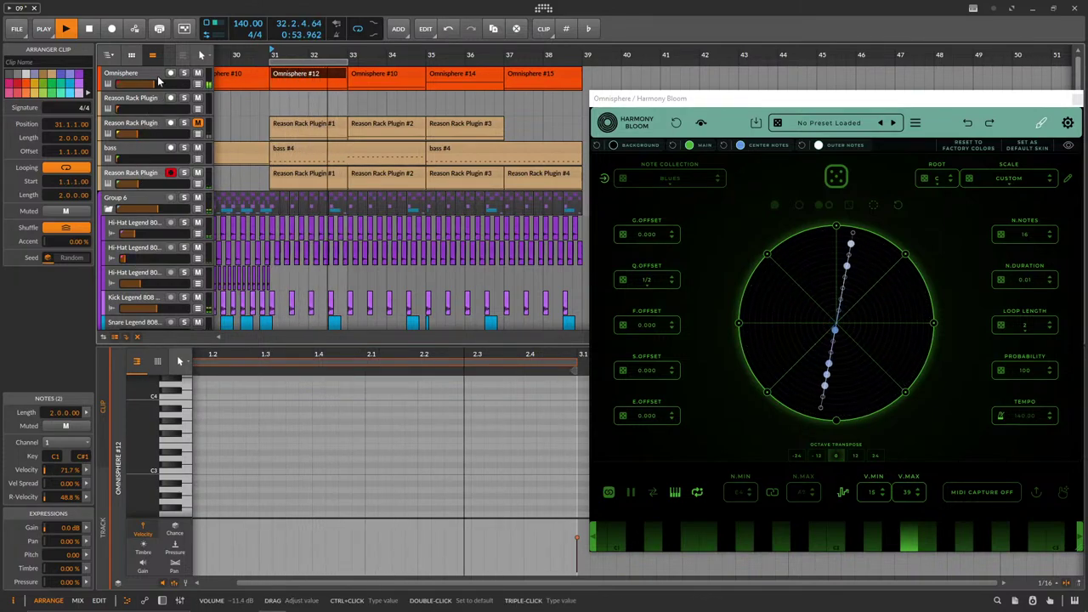
Set Harmony Bloom's Q.Offset on the Omnisphere track to 1/3 and raise the track's level to -8.1 dB.
left_click(127, 74)
left_click_drag(820, 101, 568, 57)
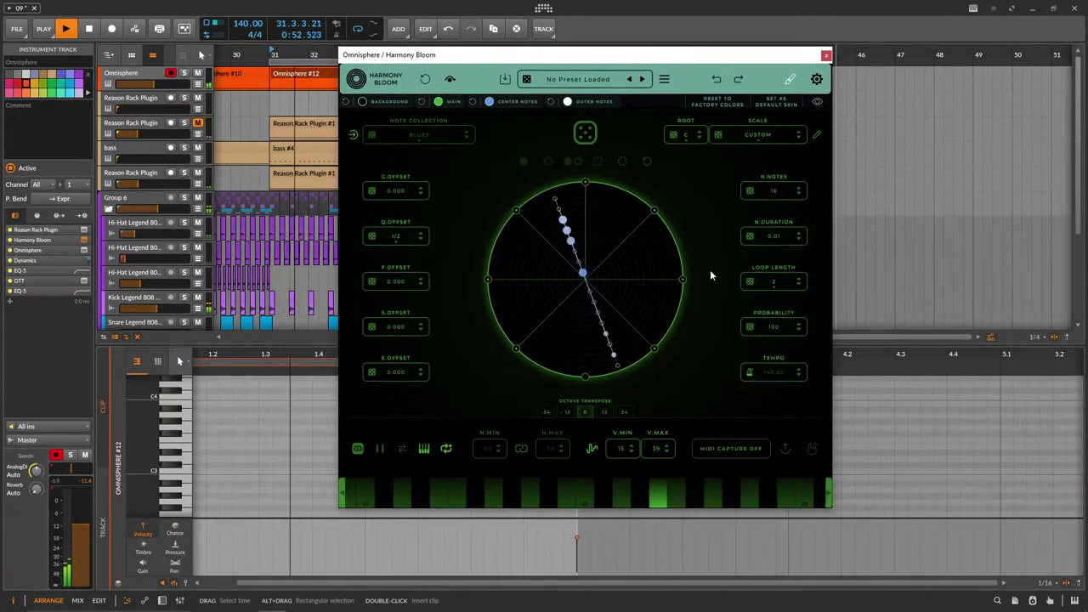
left_click(419, 240)
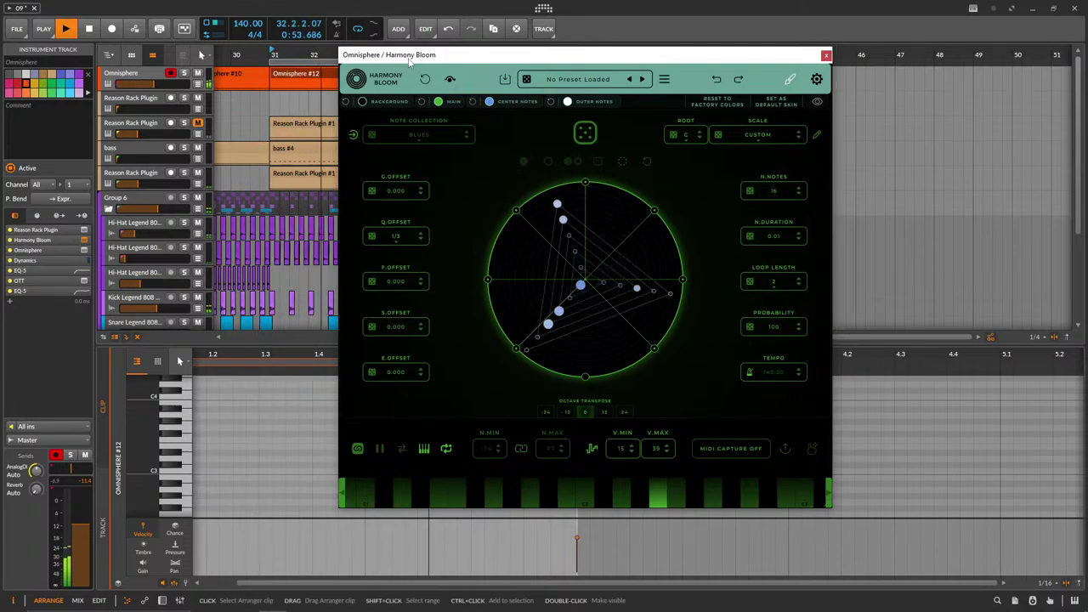
left_click_drag(406, 55, 516, 65)
left_click(141, 75)
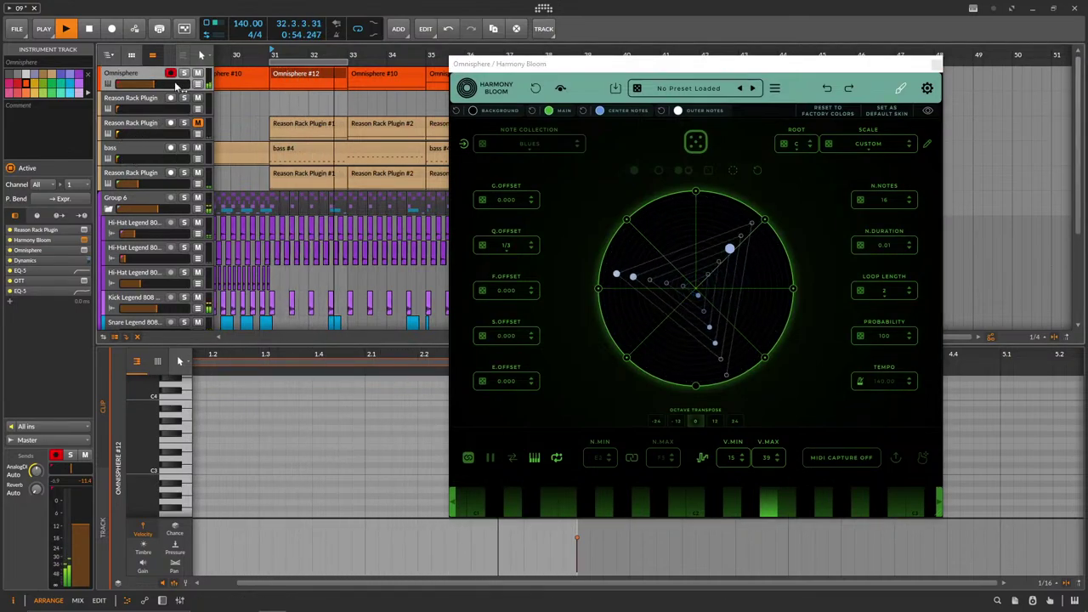
Set the octave of trigger bars 7 and 8 to 0 in Harmony Bloom's settings and close the settings.
left_click(926, 88)
left_click(717, 325)
left_click(732, 259)
left_click(727, 349)
left_click(736, 281)
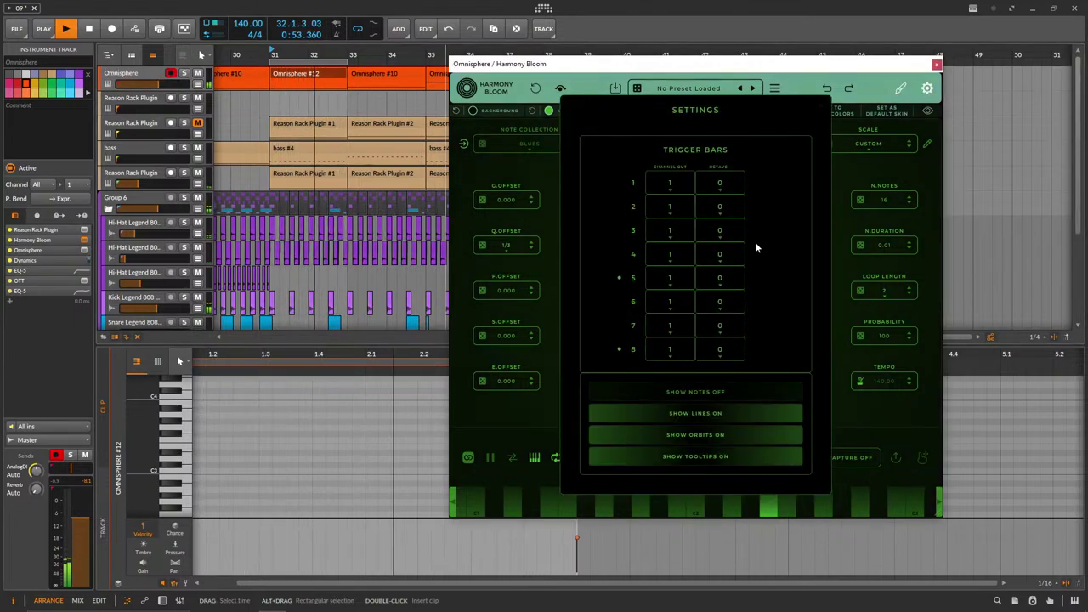
left_click(823, 107)
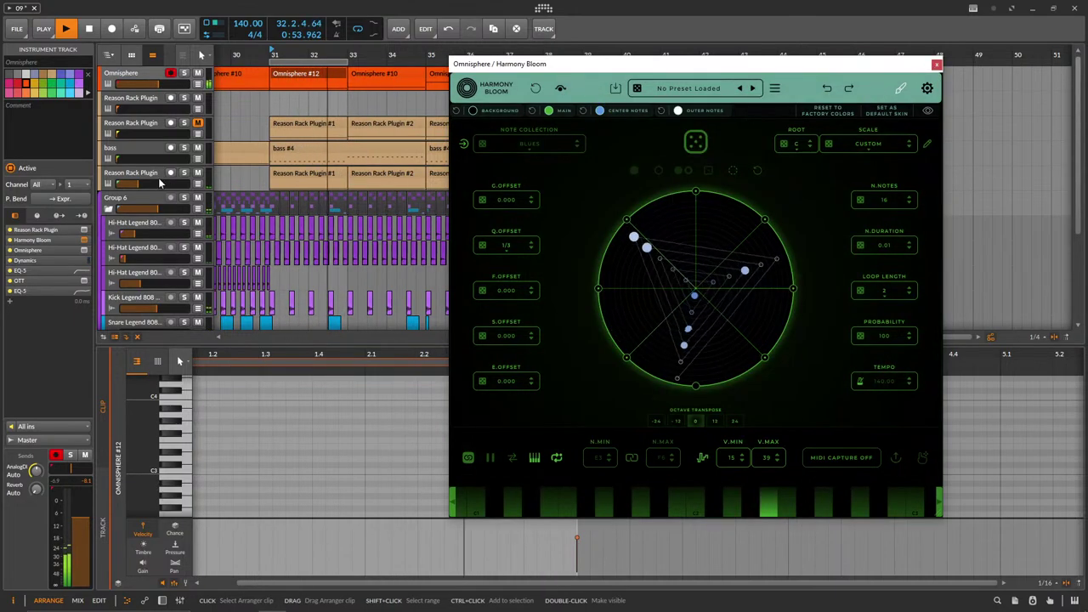
Lower the level of the Reason Rack Plugin track below the bass.
left_click_drag(156, 184, 136, 183)
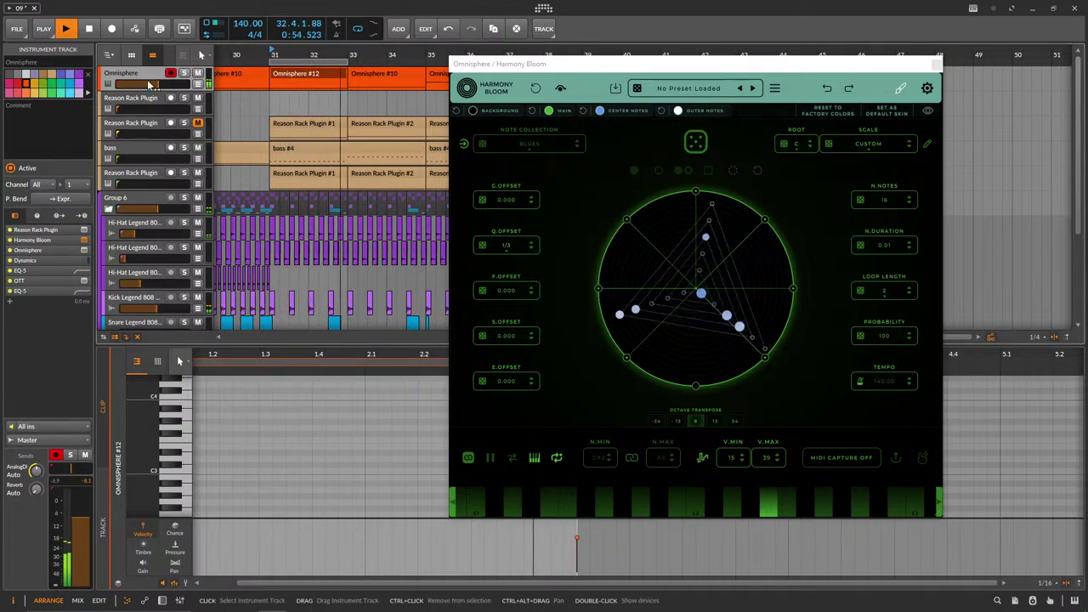
In the track's Omnisphere mixer, silence Cedar and Hollow Stones and set part 1 to -20.9 dB, part 2 to 3.20 dB and part 4 to -9.87 dB.
key("d")
left_click(202, 548)
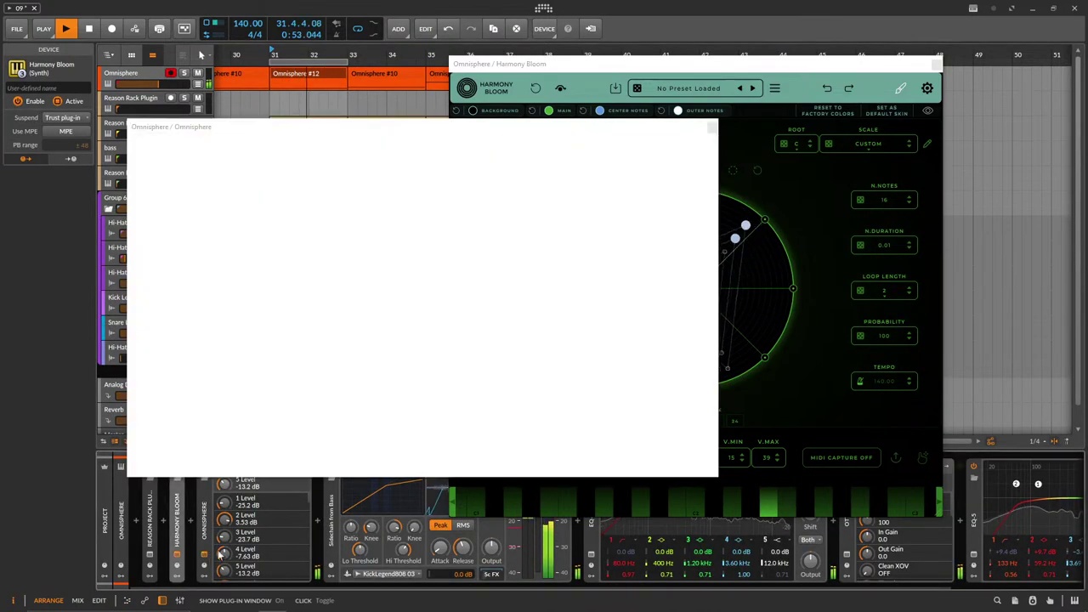
left_click_drag(496, 305, 510, 333)
left_click_drag(495, 241, 499, 240)
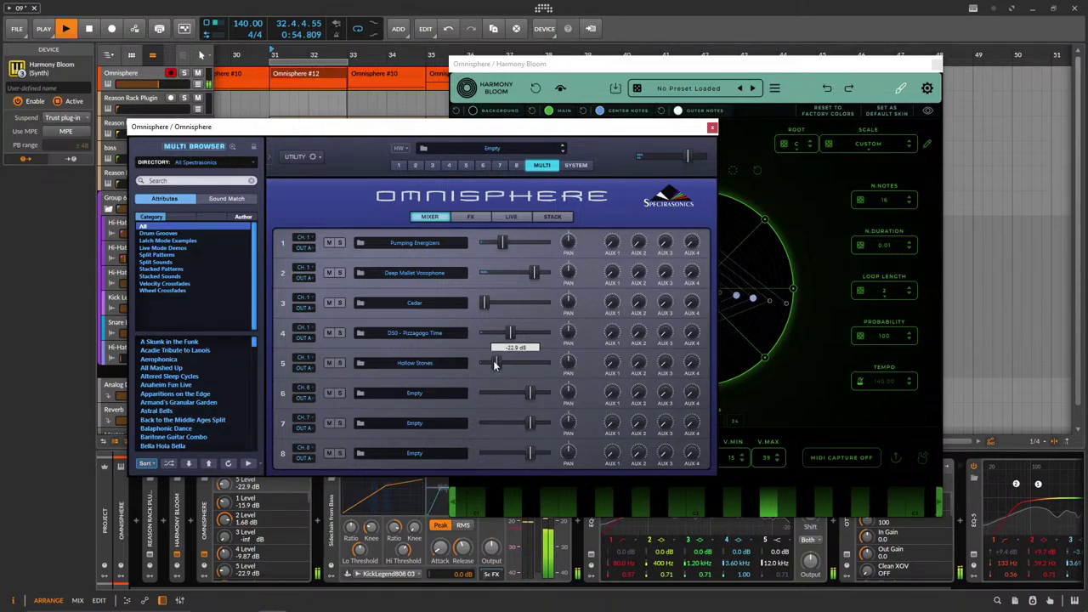
left_click_drag(488, 359, 467, 352)
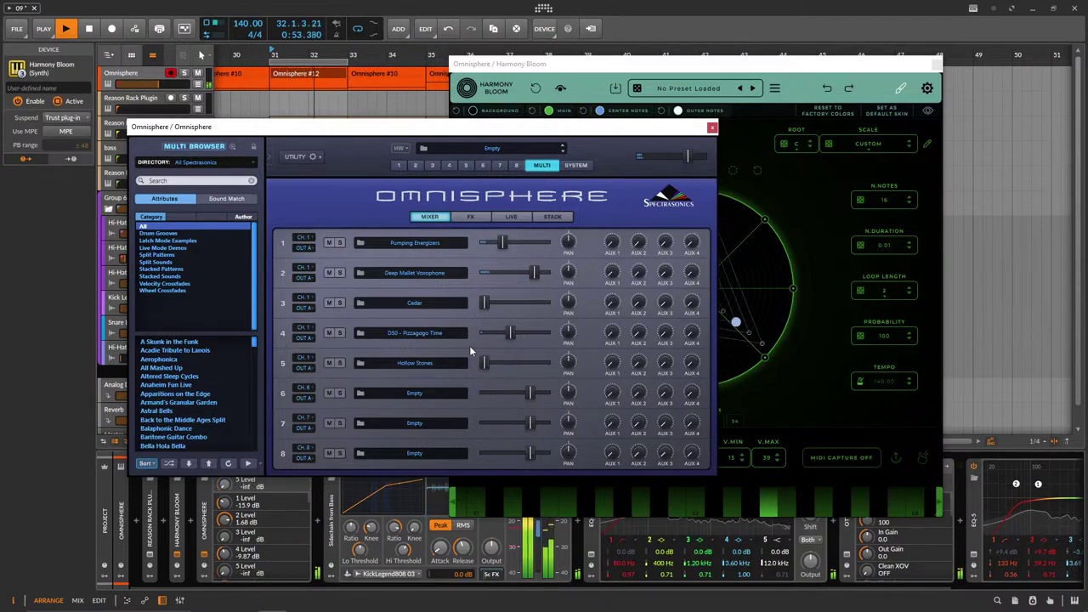
left_click_drag(502, 130, 397, 137)
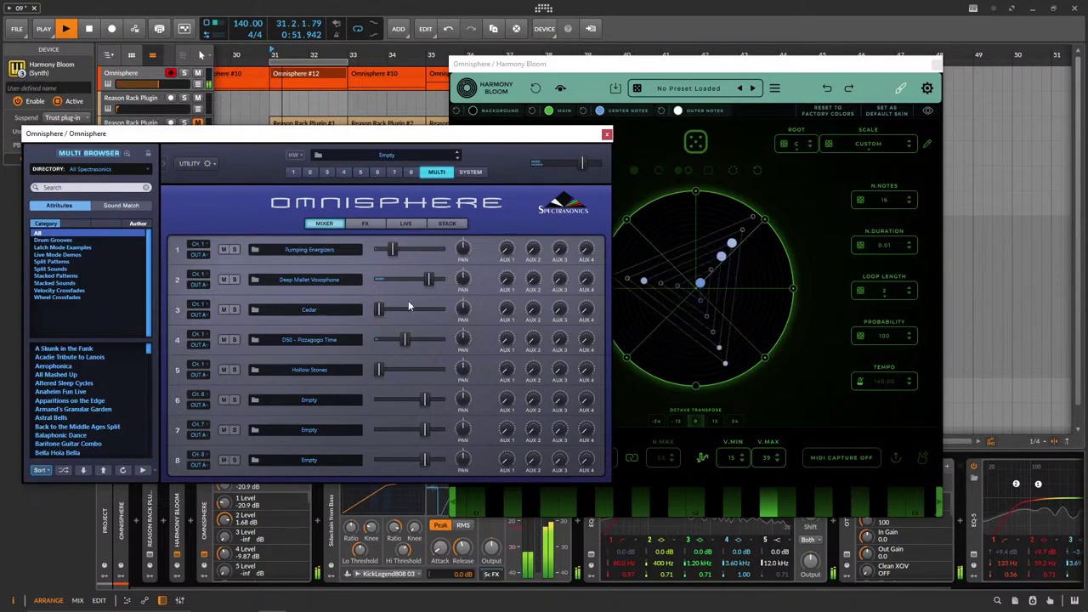
left_click_drag(436, 275, 437, 276)
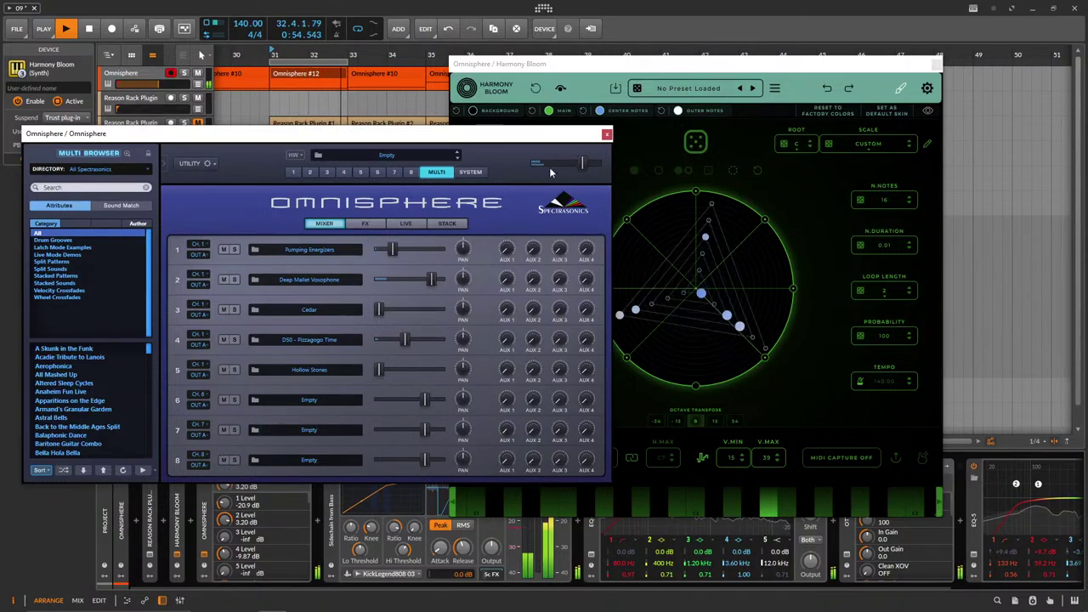
Open the Deep Mallet Voxophone and Pumping Energizers patches to adjust their sound and return to the multi mixer.
left_click(310, 173)
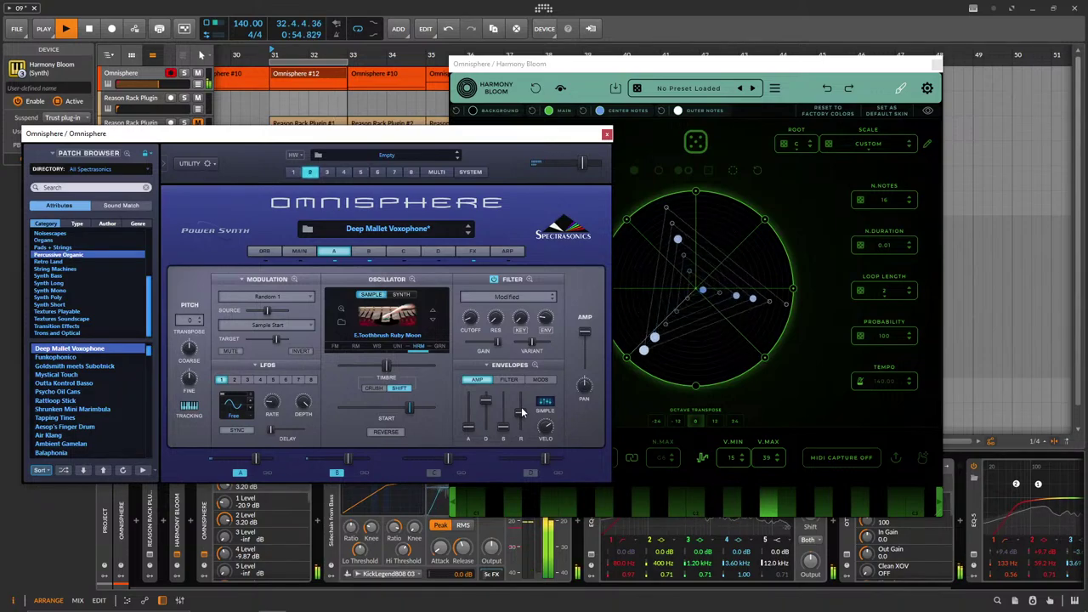
left_click(296, 171)
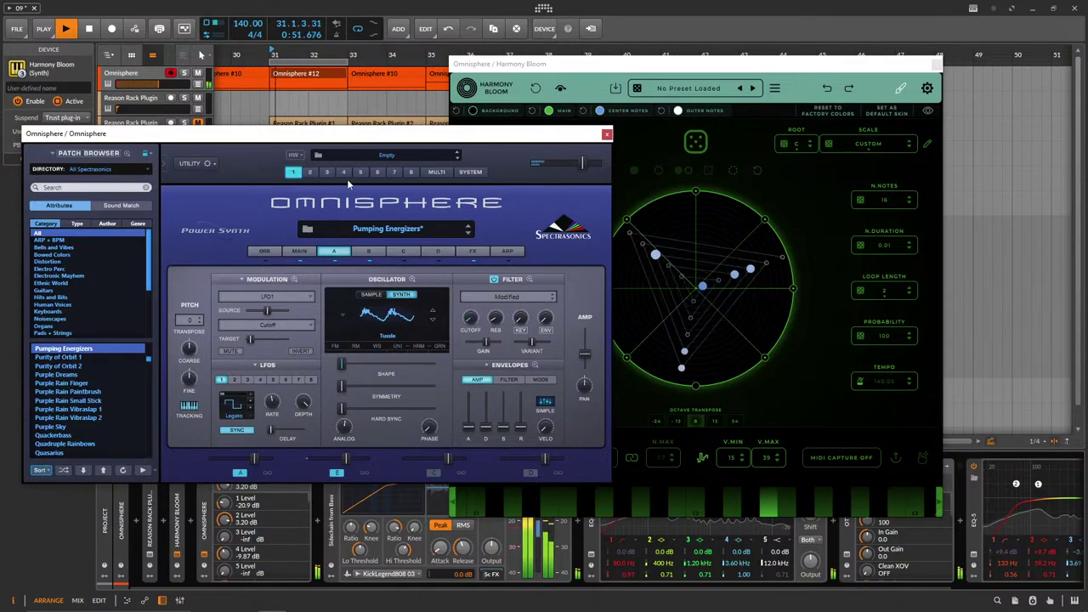
left_click(309, 172)
left_click(436, 173)
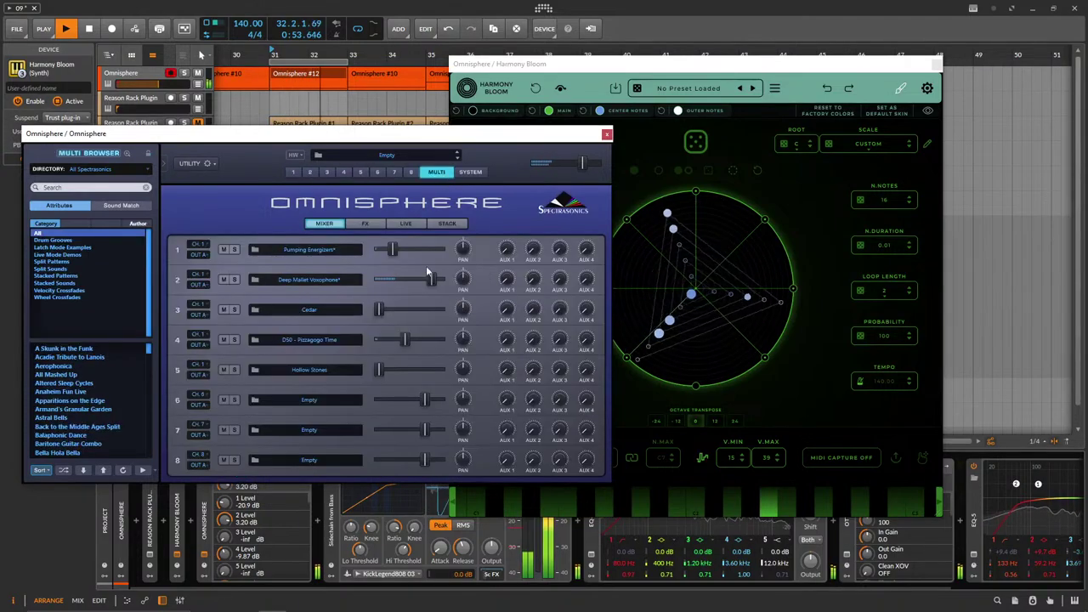
Silence Pumping Energizers, set part 4 to -1.20 dB and keep Cedar's fader at its minimum in the Omnisphere mixer.
left_click_drag(394, 245, 378, 245)
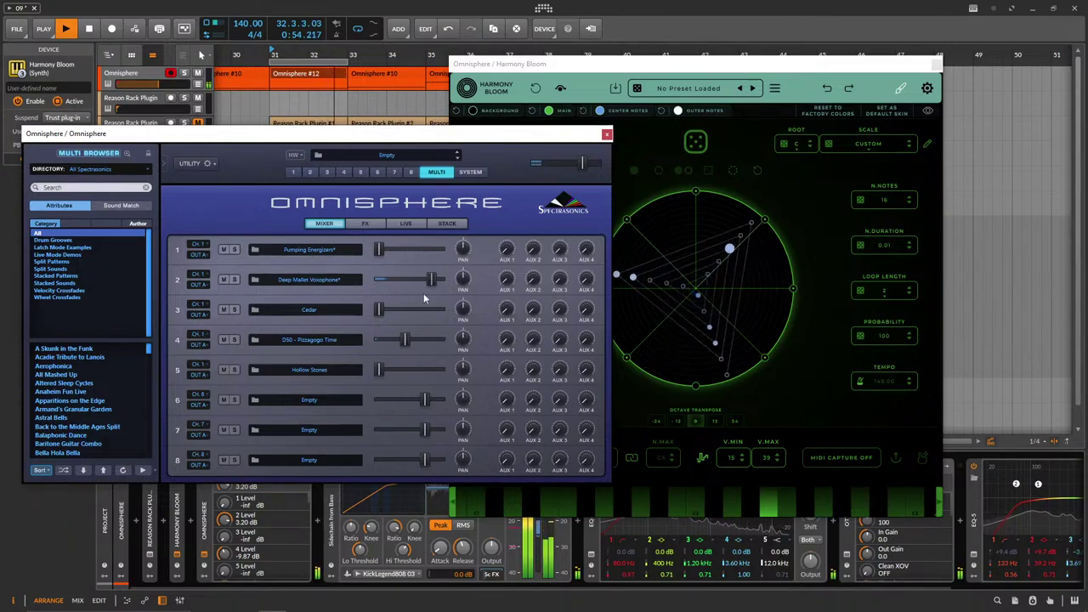
left_click_drag(414, 342, 424, 343)
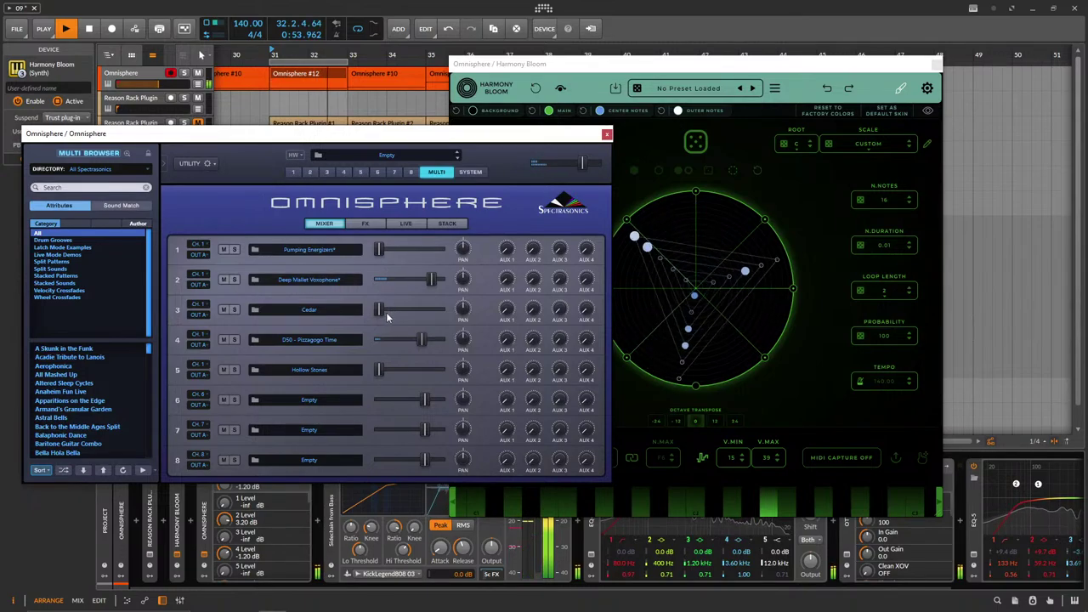
mouse_move(379, 311)
left_mouse_down()
mouse_move(392, 309)
mouse_move(379, 309)
left_mouse_up()
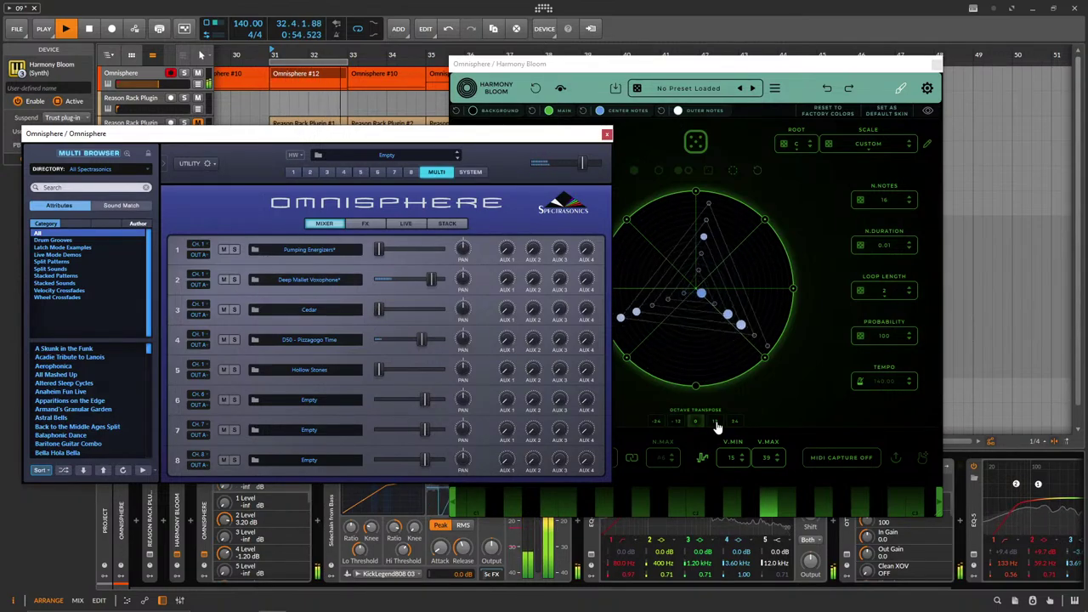
Set Harmony Bloom's octave transpose to 12 and close the Omnisphere instrument window.
left_click(714, 421)
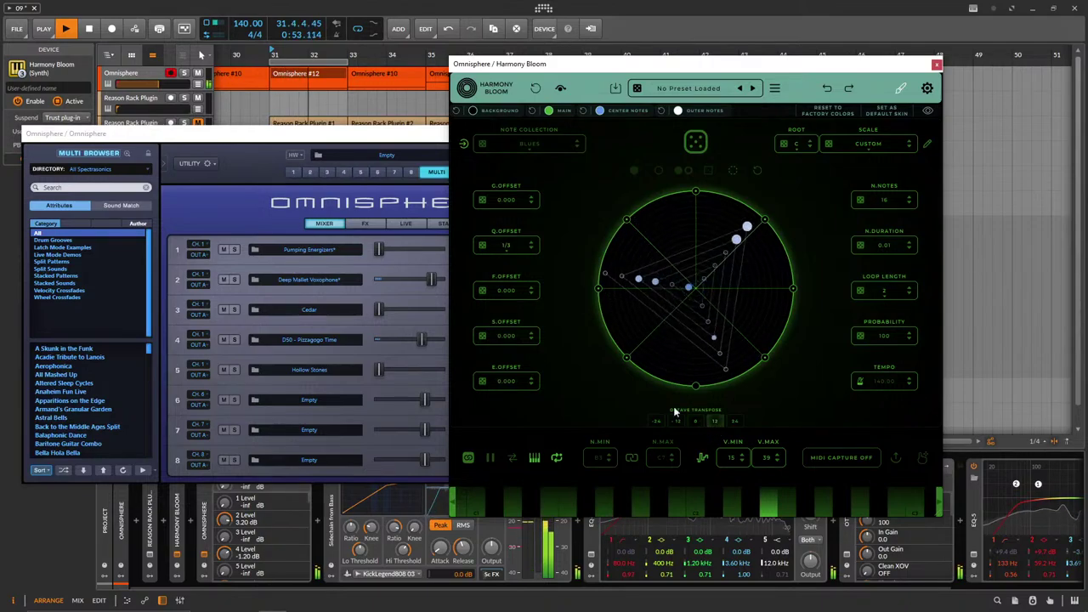
left_click(413, 259)
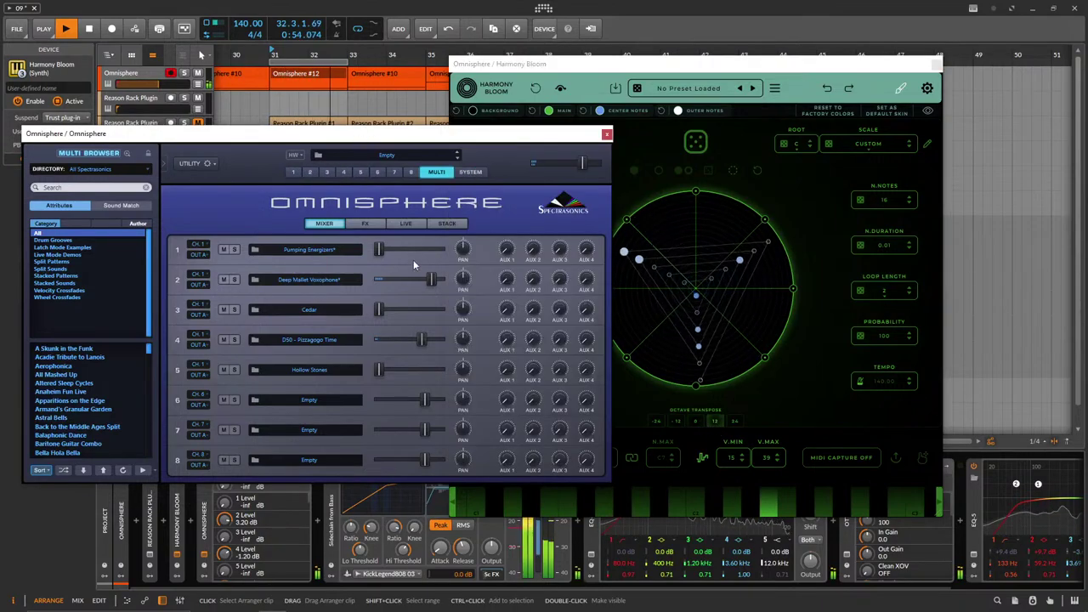
left_click(607, 134)
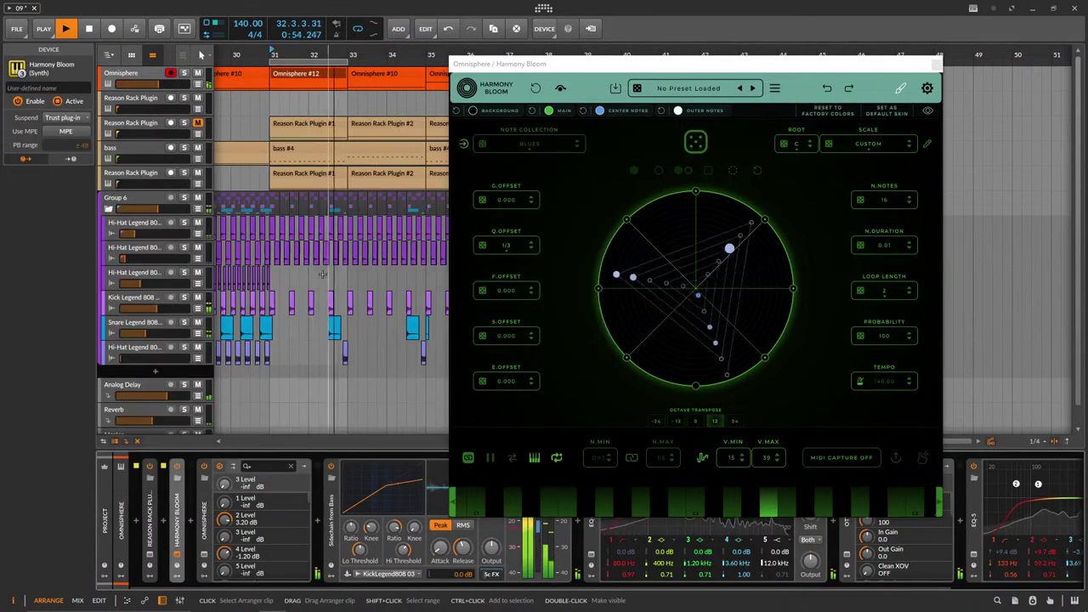
Delete the bass clip at bar 31 and set the bass track's level to -13.0 dB.
left_click(145, 158)
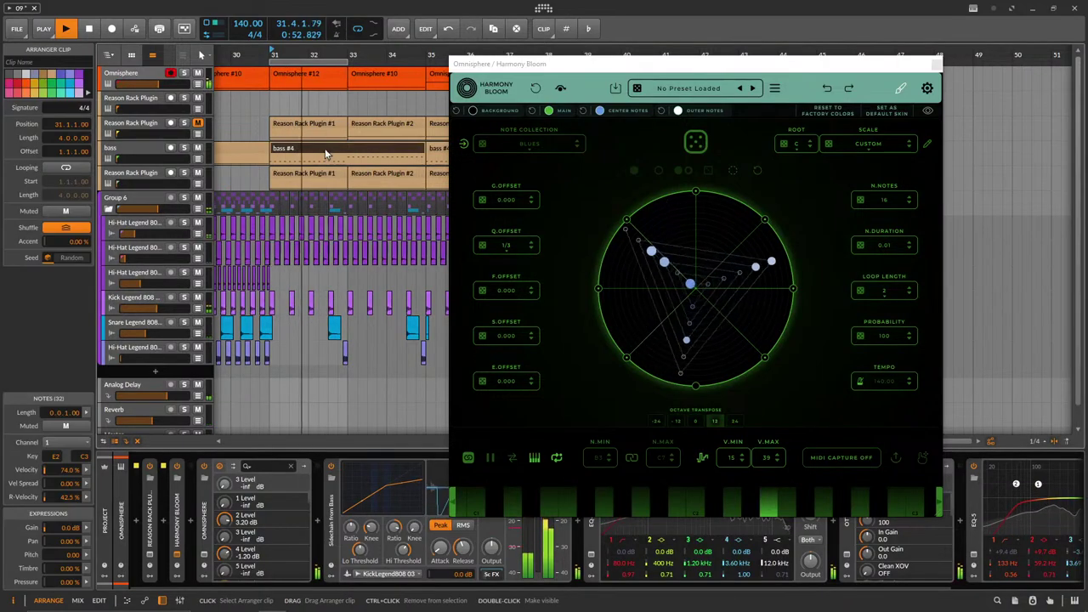
left_click_drag(149, 160, 183, 160)
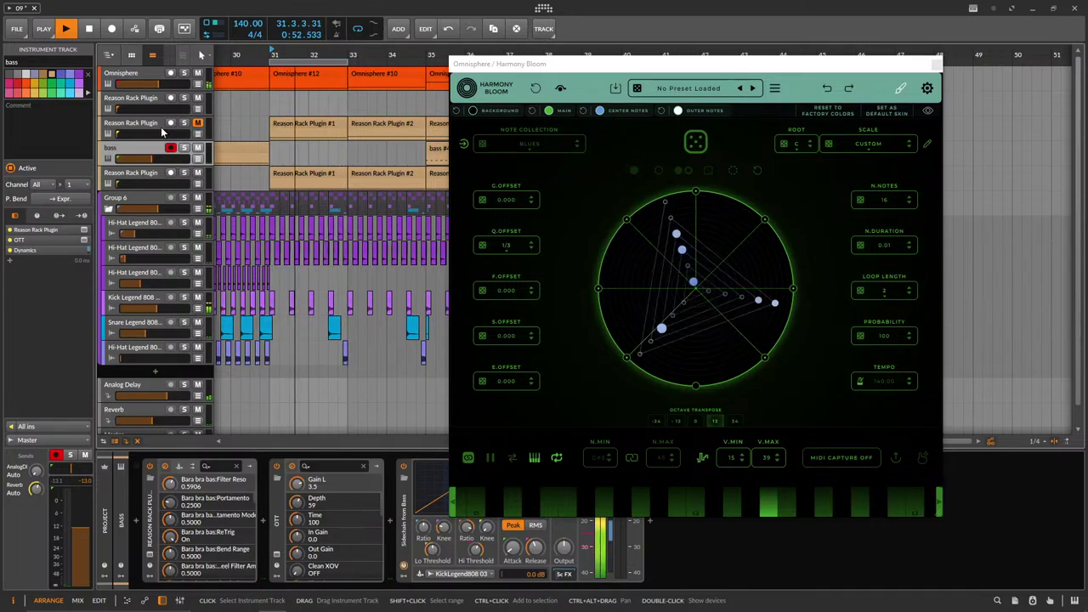
Open the bass track's Monotone Bass Synthesizer and set its filter frequency to 0.4953.
double_click(152, 153)
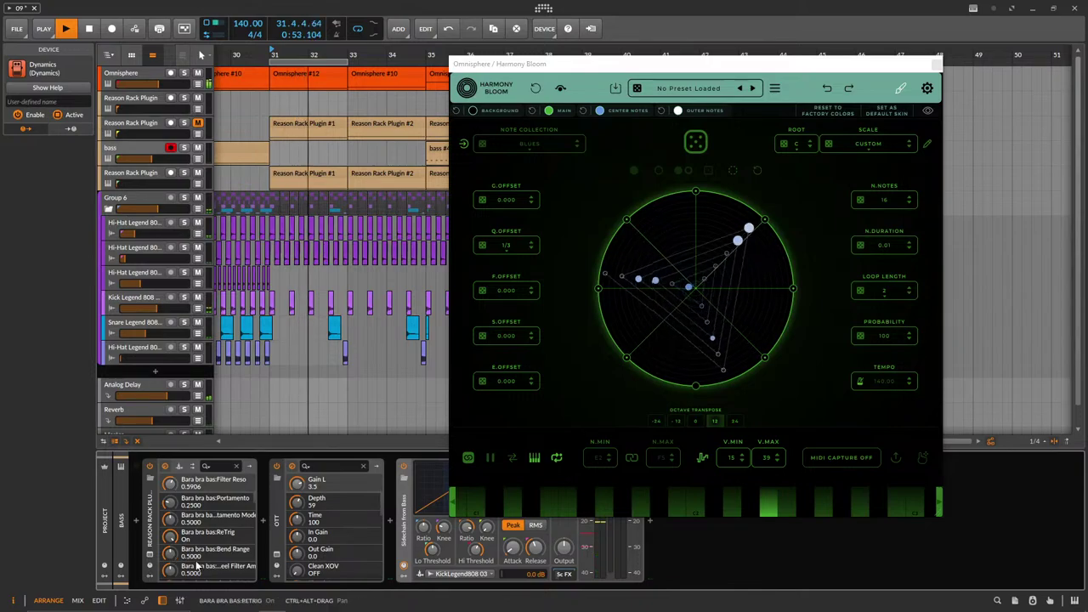
left_click(150, 553)
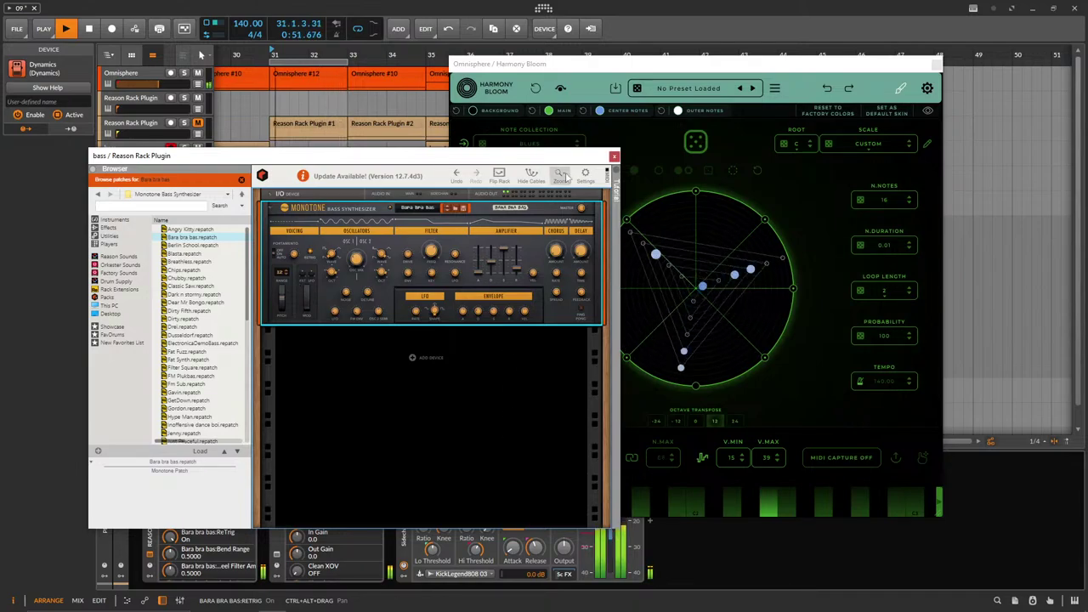
left_click_drag(489, 150, 451, 94)
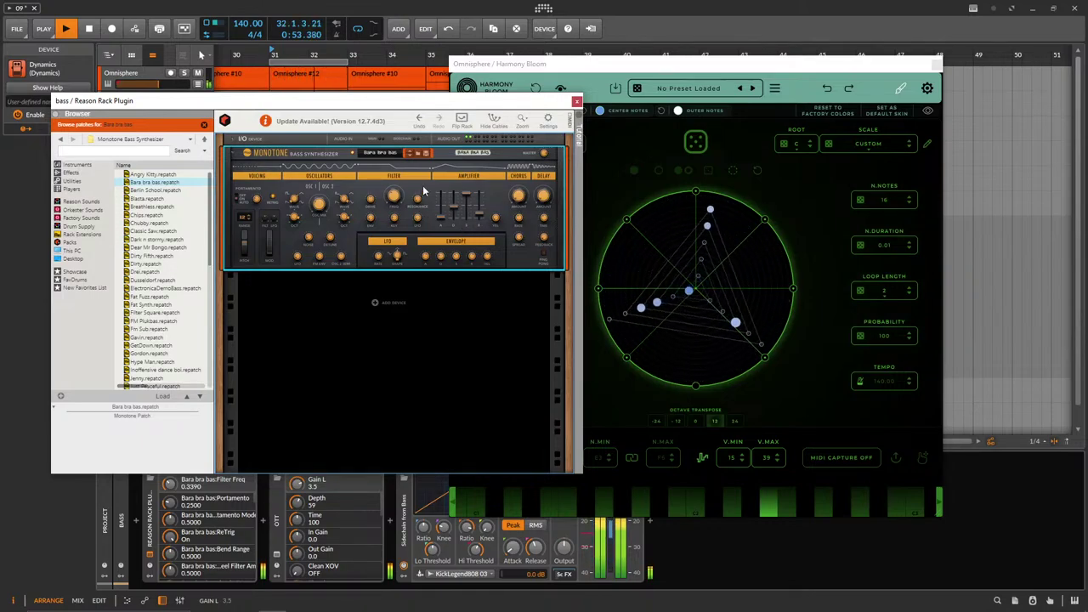
left_click_drag(396, 213, 393, 202)
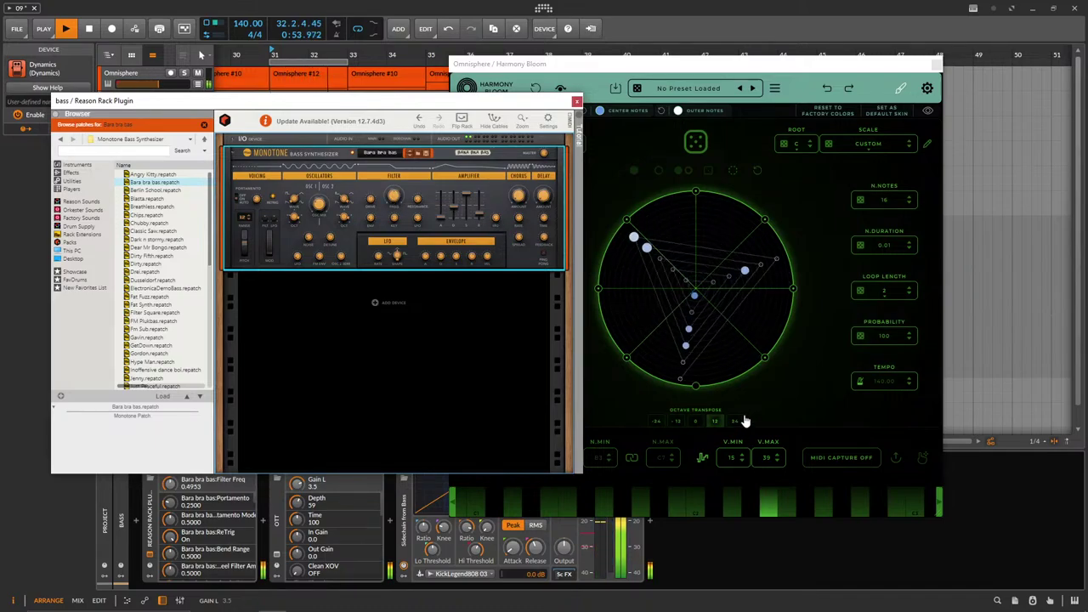
Set N.Notes in the Omnisphere track's Harmony Bloom to 25.
left_click(821, 340)
left_click_drag(886, 206, 884, 189)
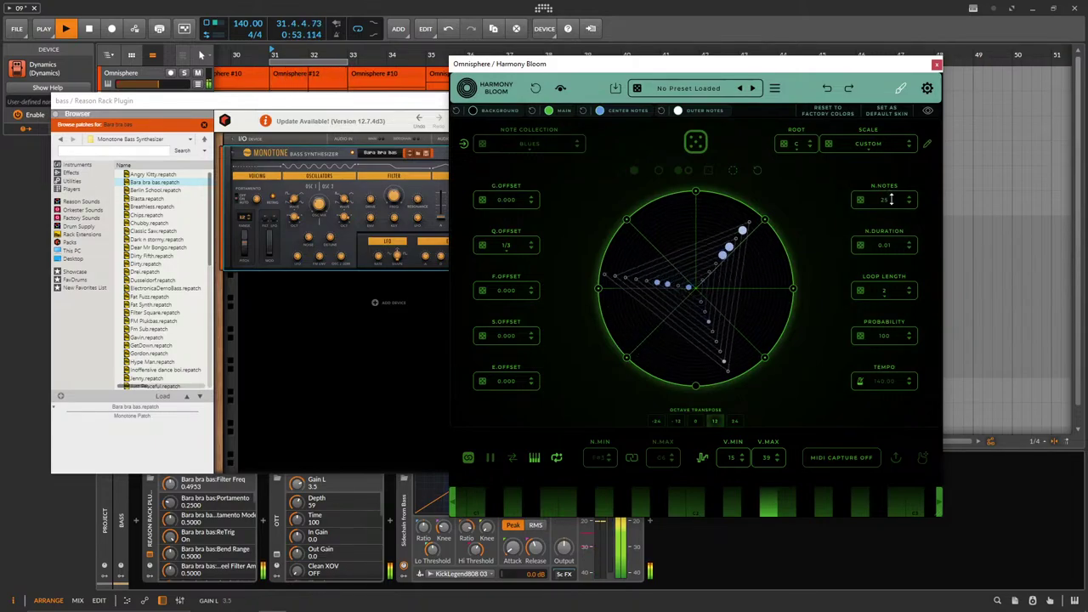
Set the Monotone bass's second oscillator octave to 0.5000 and its filter frequency to 0.4172.
left_click(342, 197)
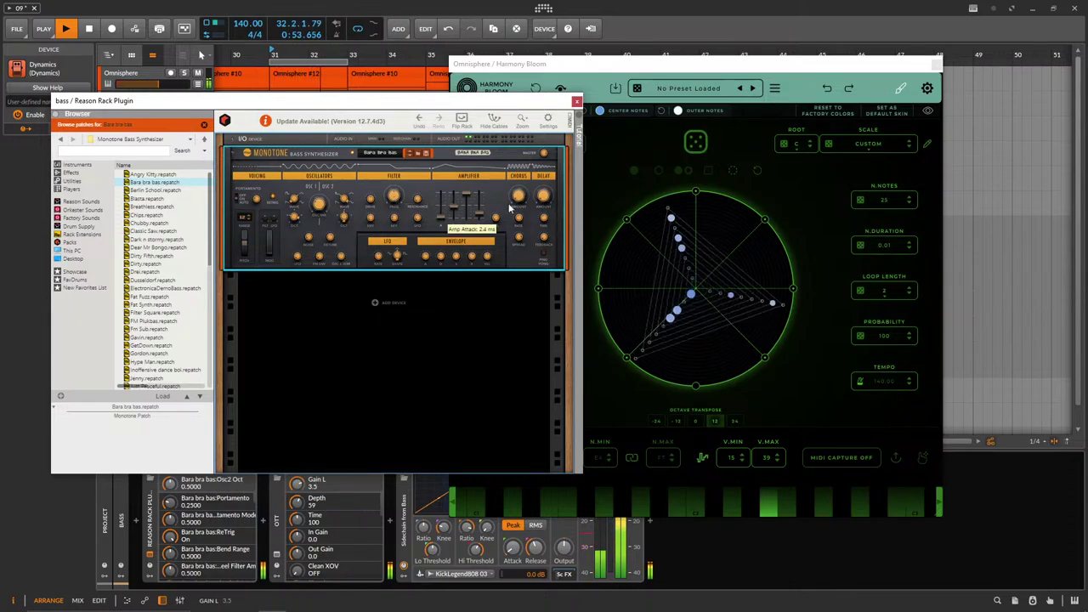
left_click(393, 198)
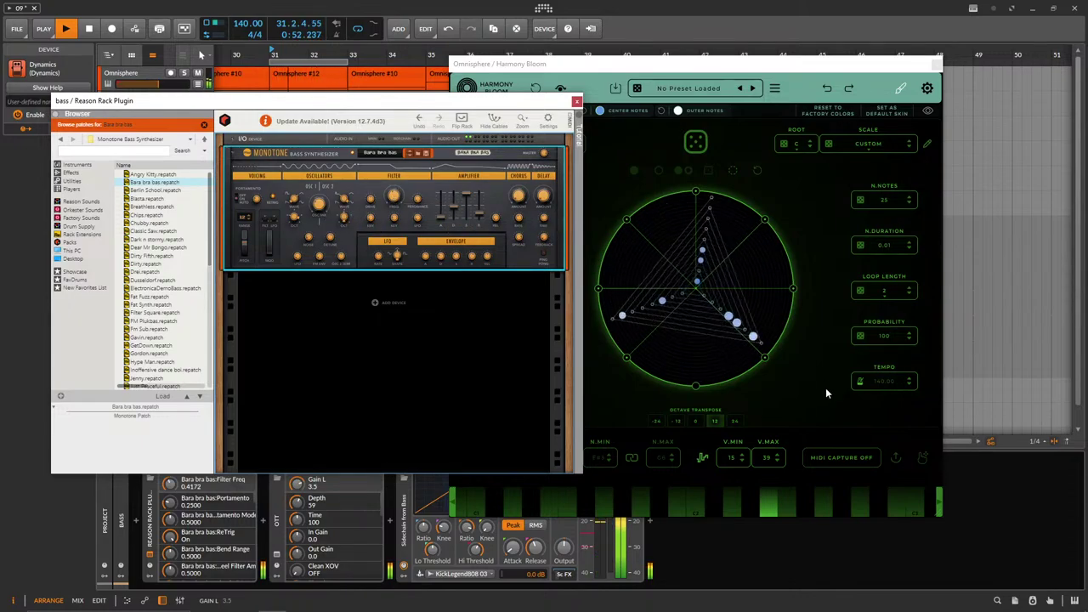
Set the Omnisphere track's Harmony Bloom Q.Offset to 1/4.
left_click(786, 402)
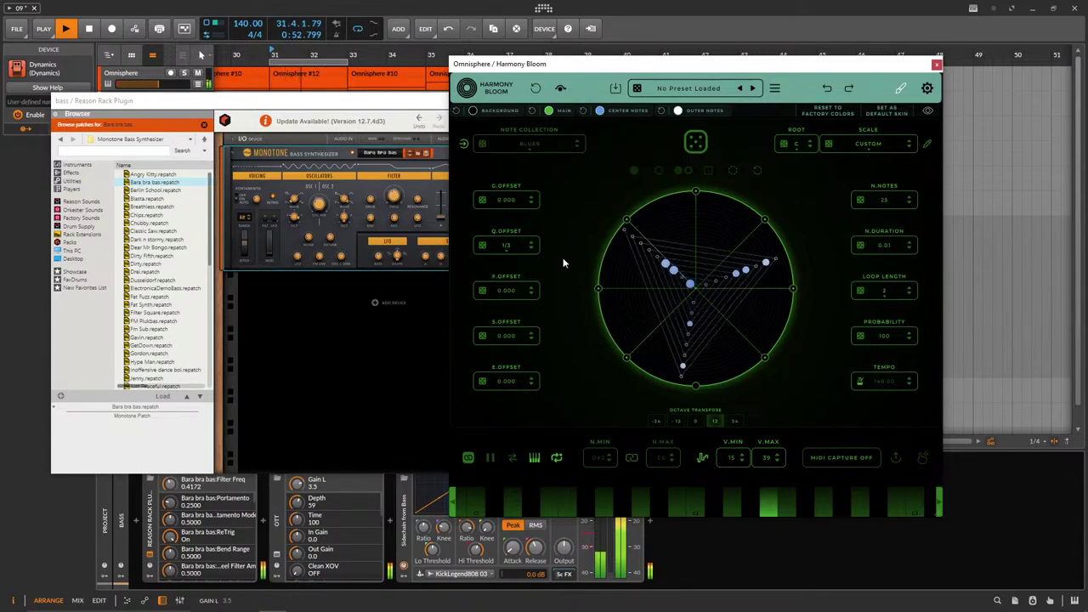
left_click(531, 241)
left_click(531, 248)
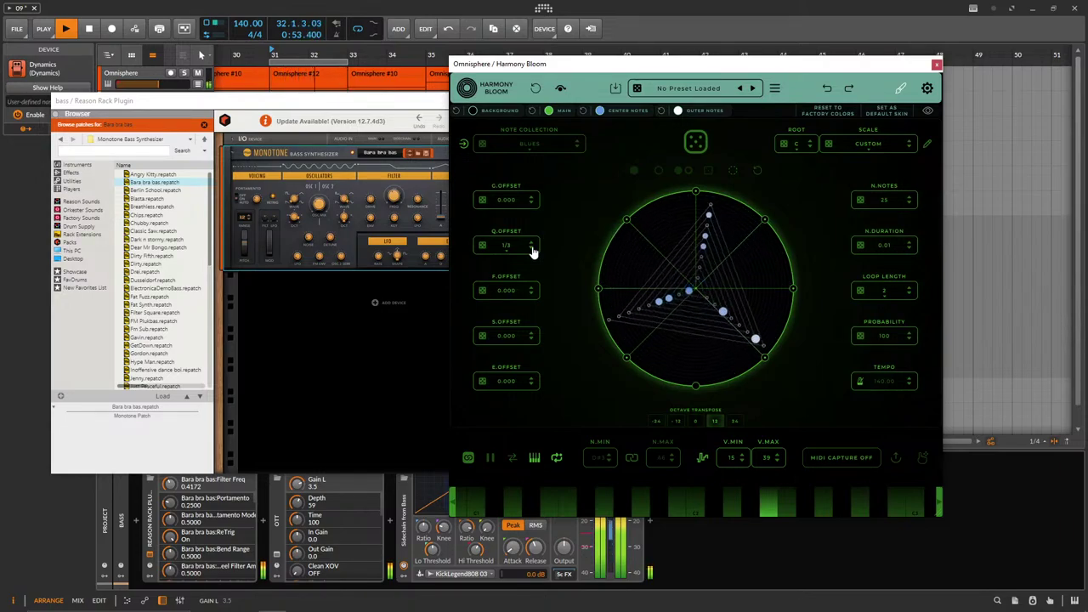
left_click(532, 249)
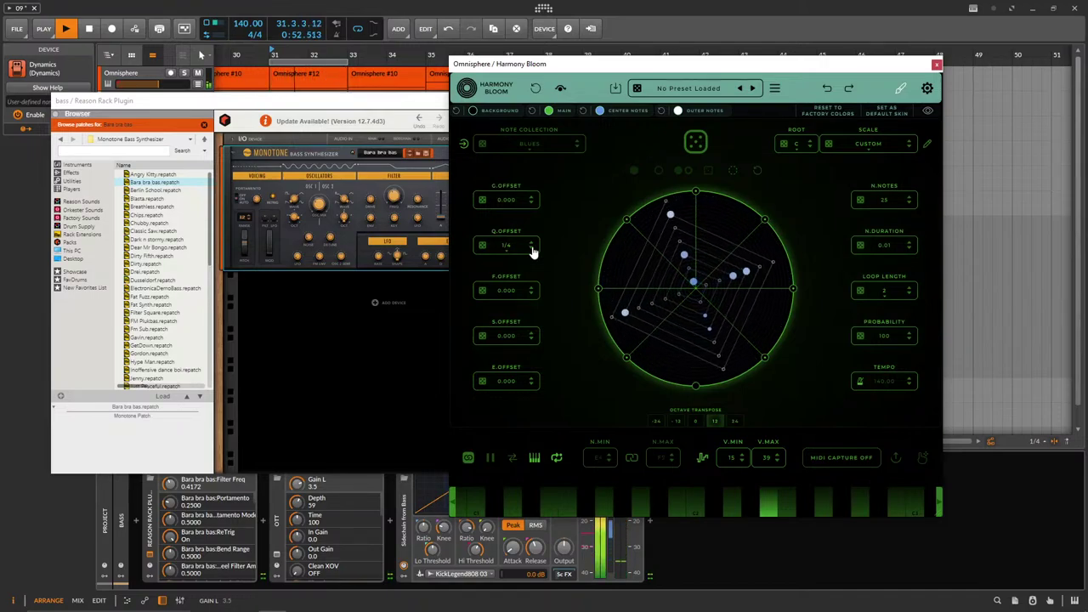
Set Harmony Bloom's Loop Length to 4 while comparing Q.Offset values of 1/3 and 1/4.
left_click(909, 293)
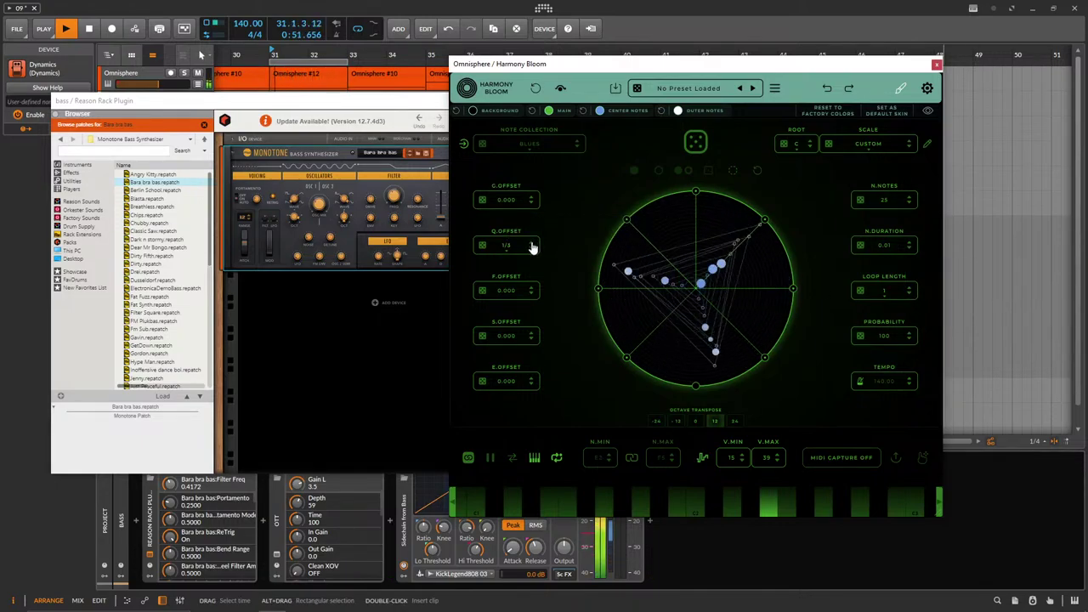
left_click(908, 296)
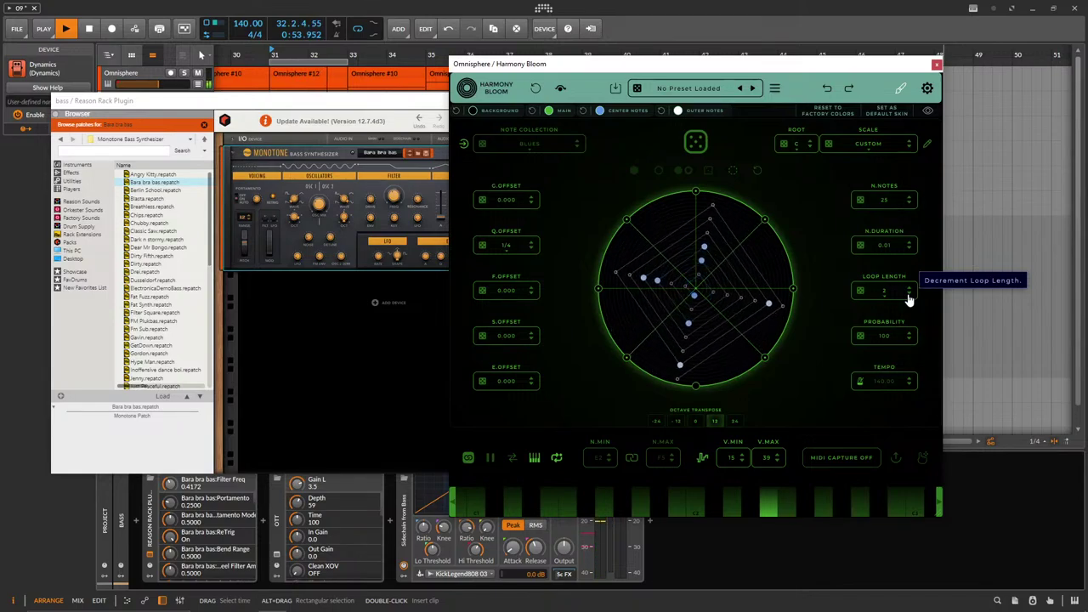
left_click(907, 297)
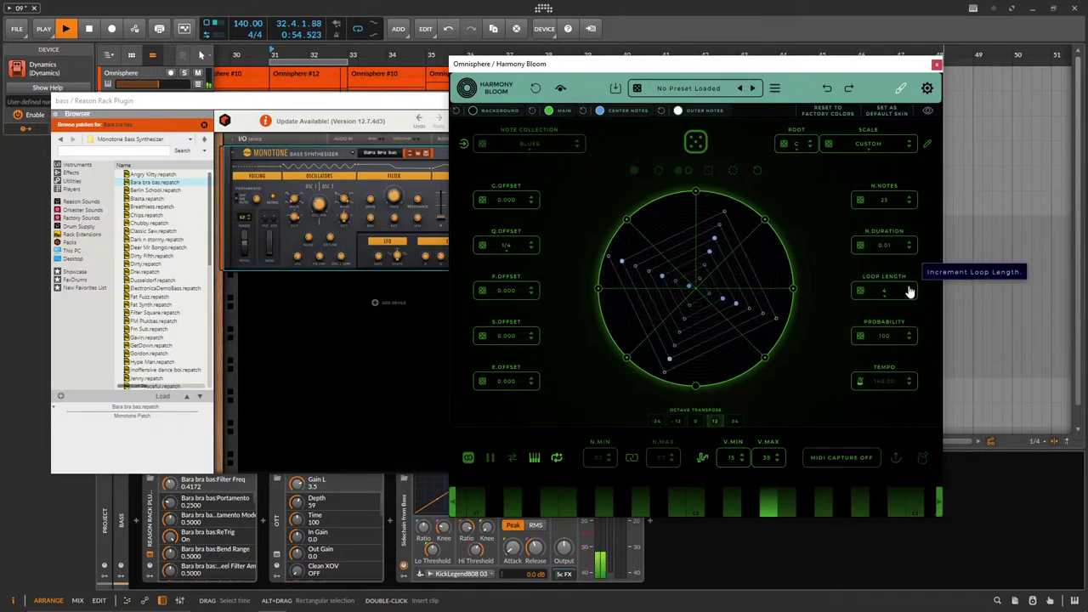
left_click(908, 292)
left_click(909, 298)
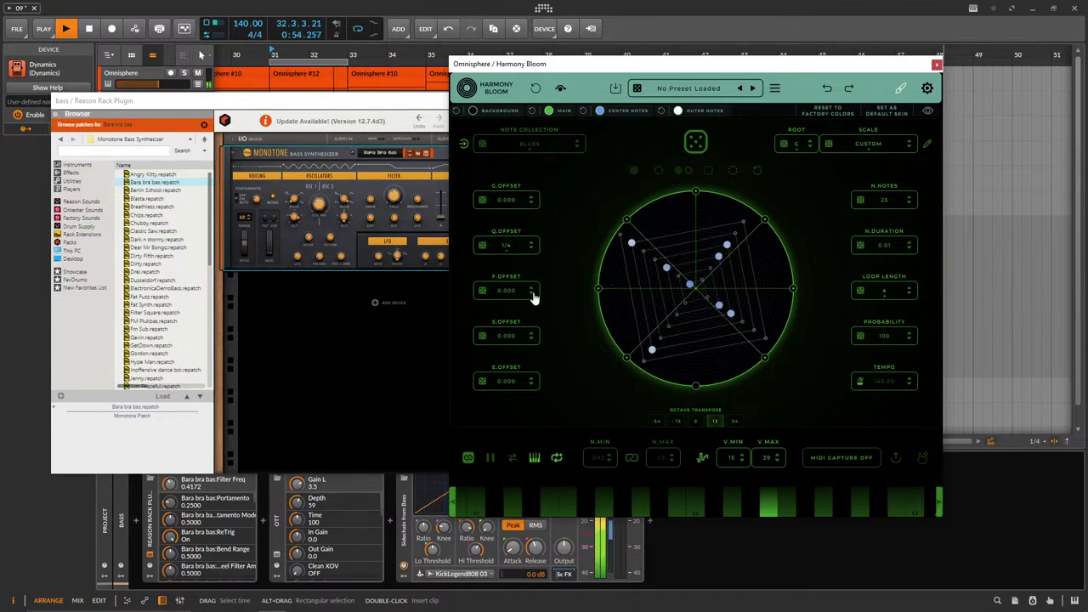
Set Harmony Bloom's Q.Offset to 1/8 and its Octave Transpose to 0.
left_click(531, 243)
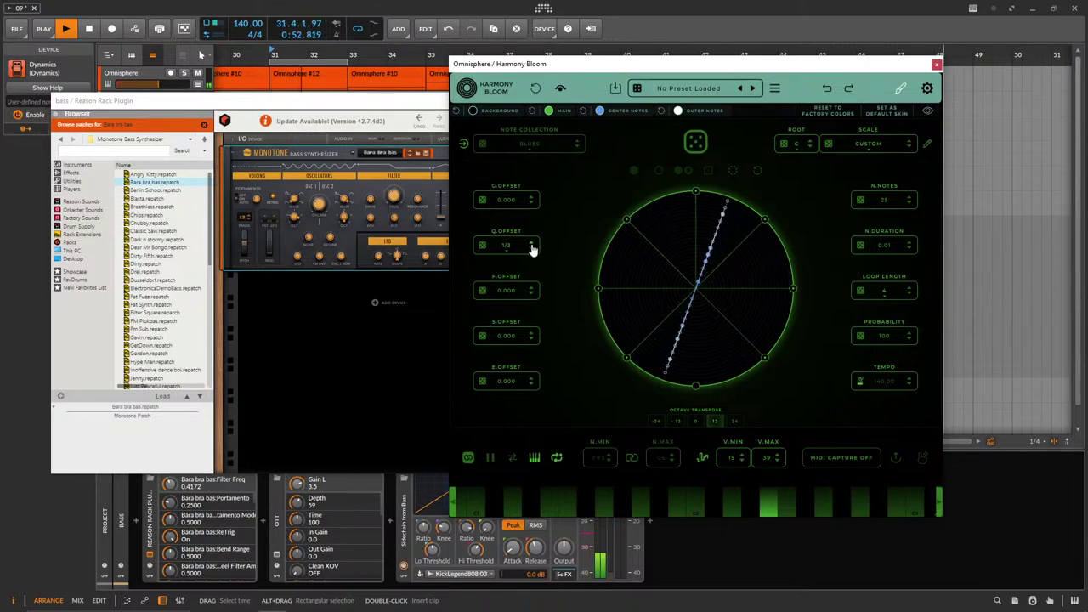
left_click(530, 251)
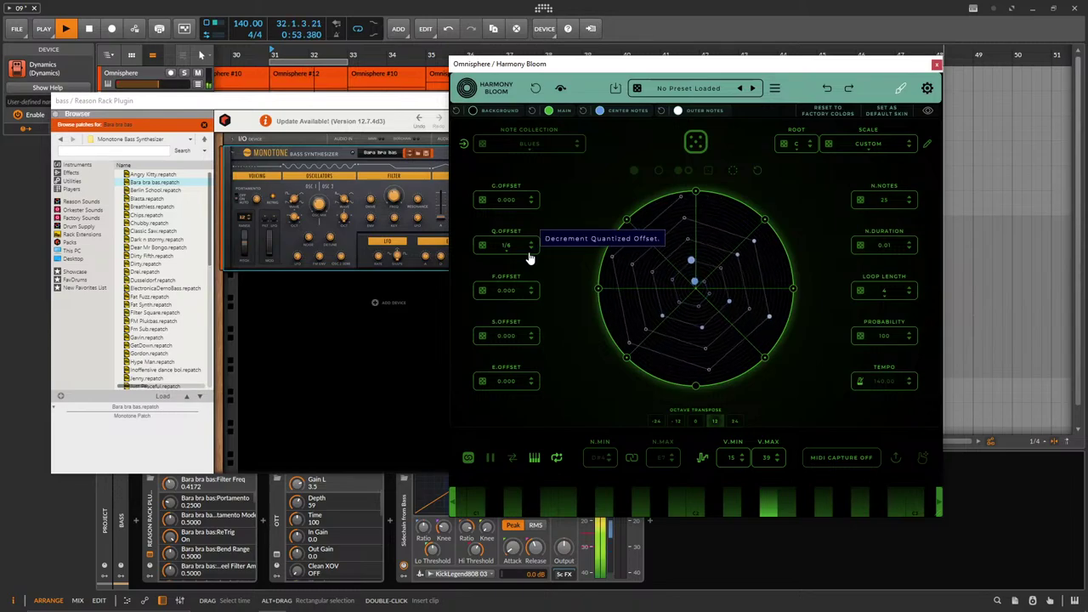
left_click(695, 422)
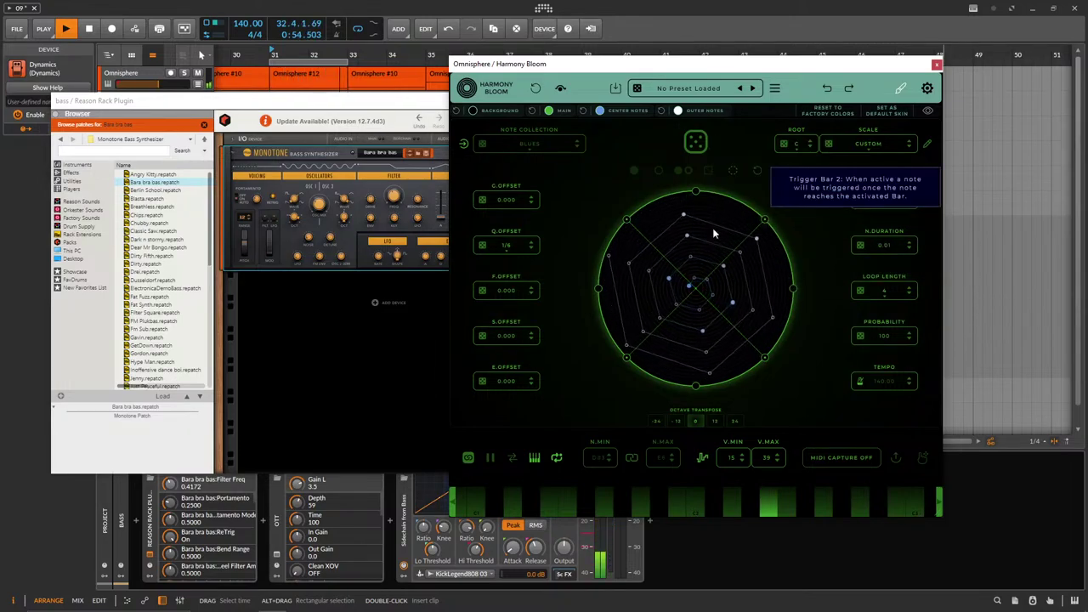
left_click(532, 248)
left_click(534, 246)
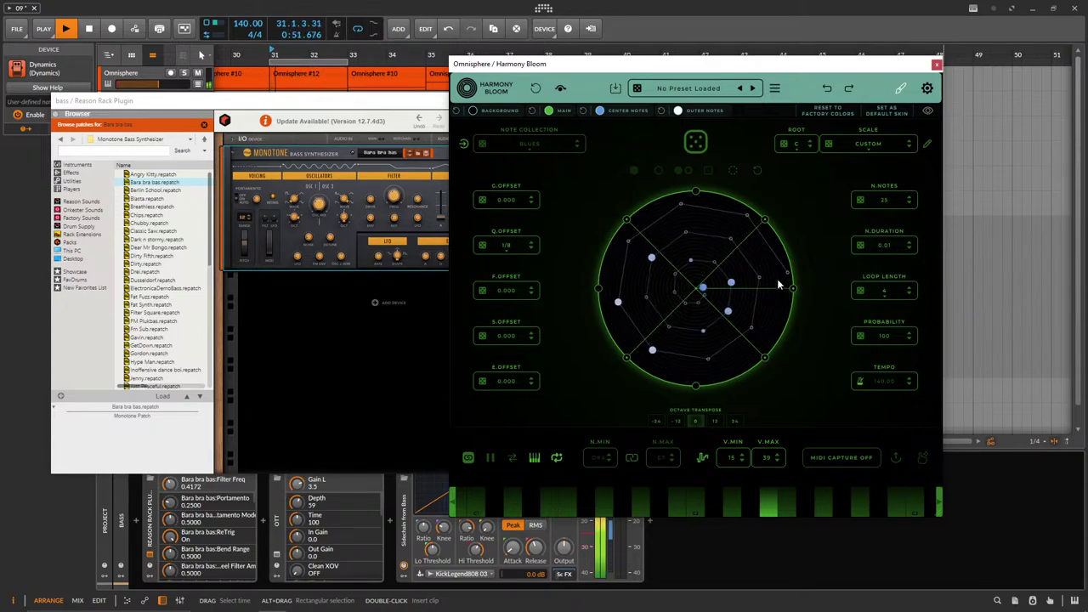
Set Harmony Bloom's Q.Offset to 1/24 and its Octave Transpose to 12.
left_click(534, 251)
left_click(534, 252)
left_click(533, 252)
left_click(534, 251)
left_click(533, 251)
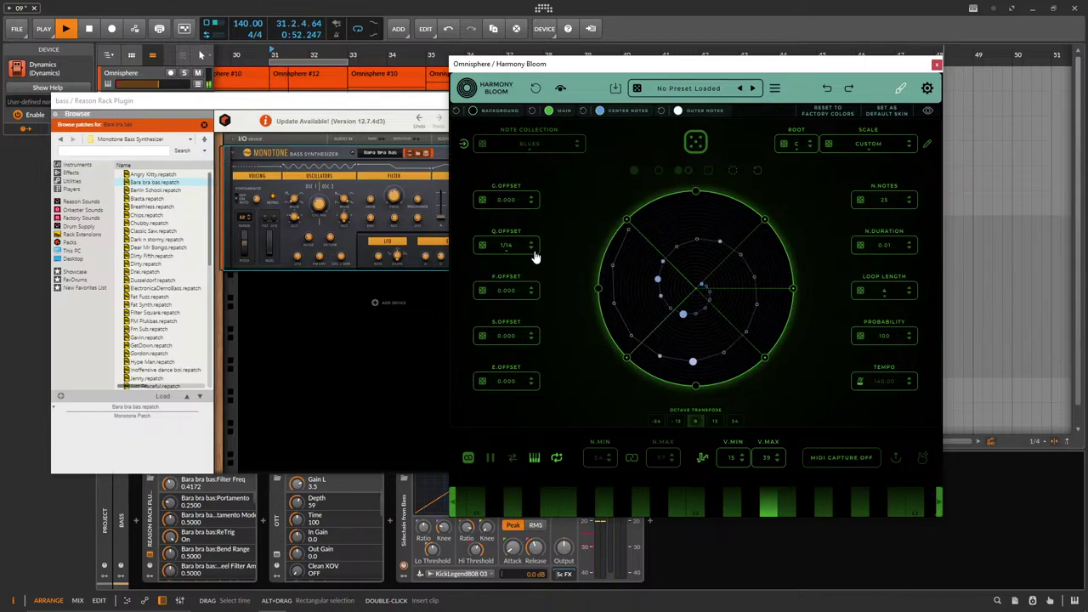
scroll(534, 253, "up", 19)
scroll(533, 246, "down", 8)
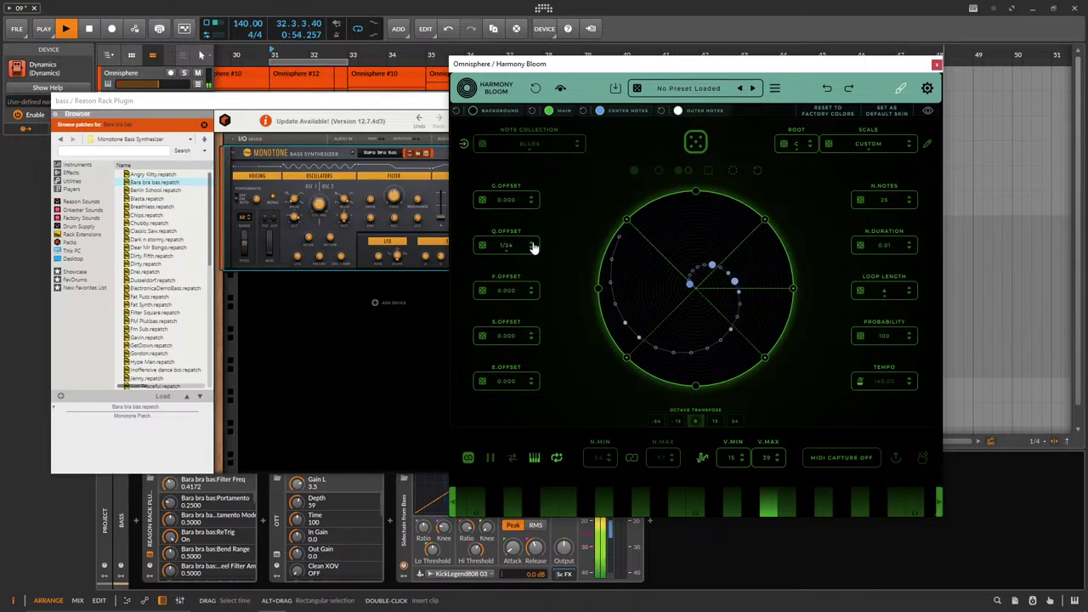
left_click(714, 421)
Move the bass rack window off the track headers and turn the Snare Legend 808 track's level all the way down.
left_click_drag(352, 104, 485, 140)
left_click_drag(270, 138, 494, 124)
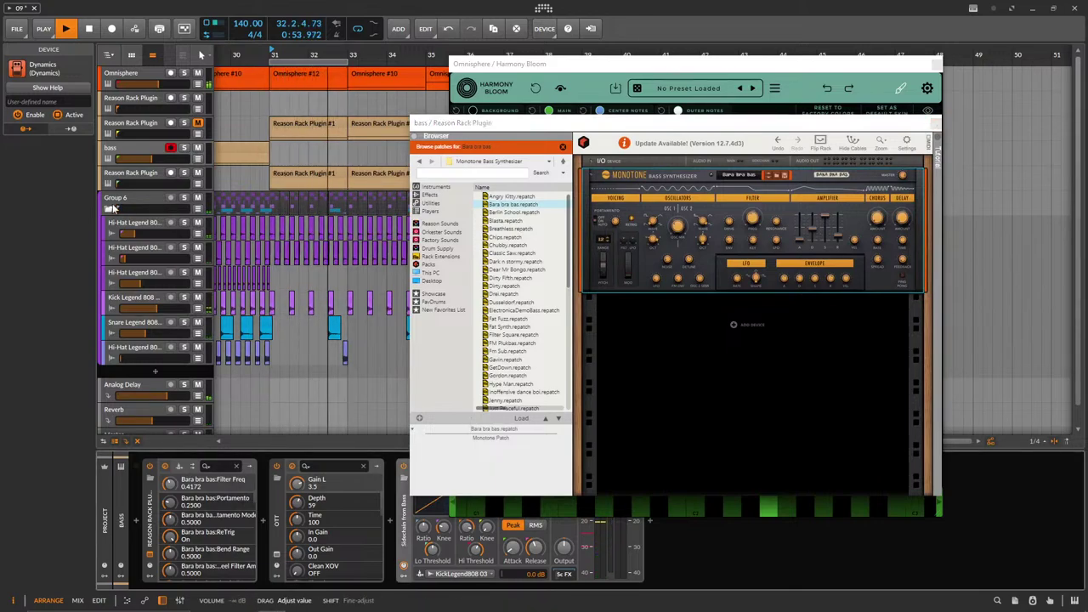
left_click(141, 75)
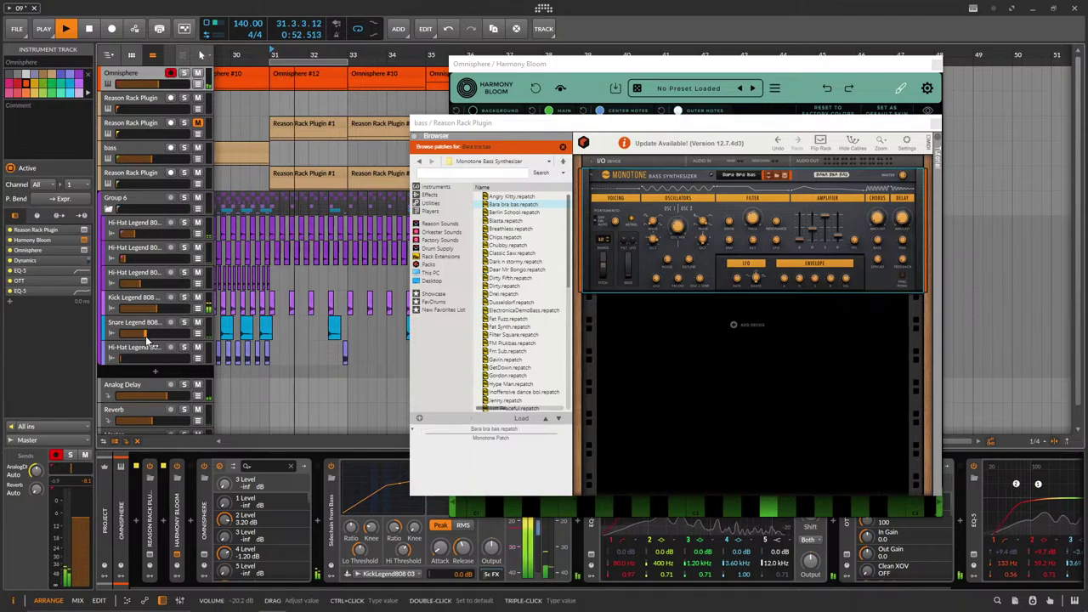
left_click(136, 326)
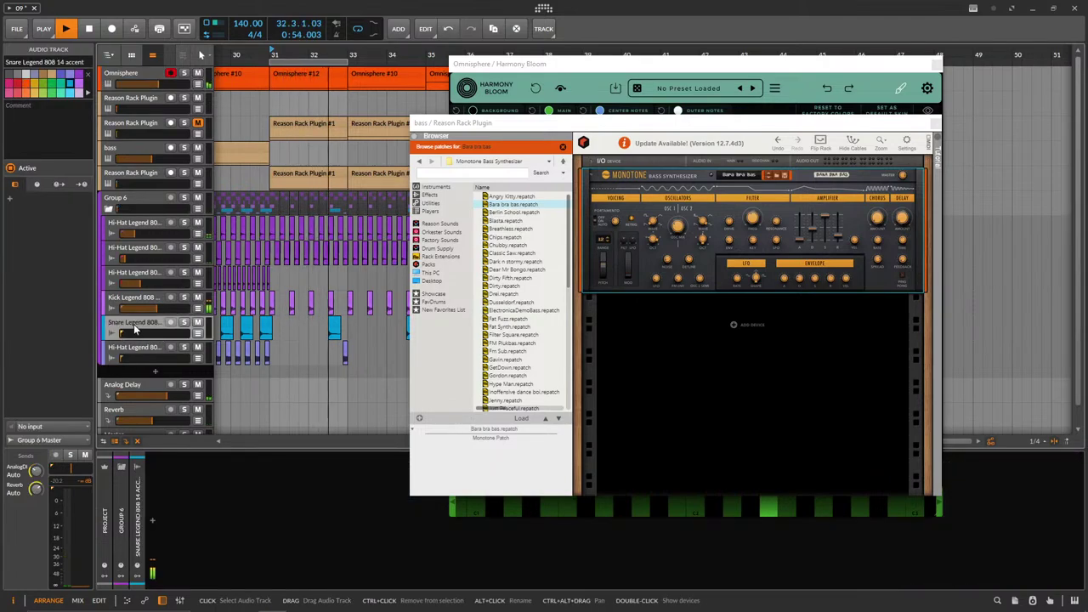
right_click(36, 488)
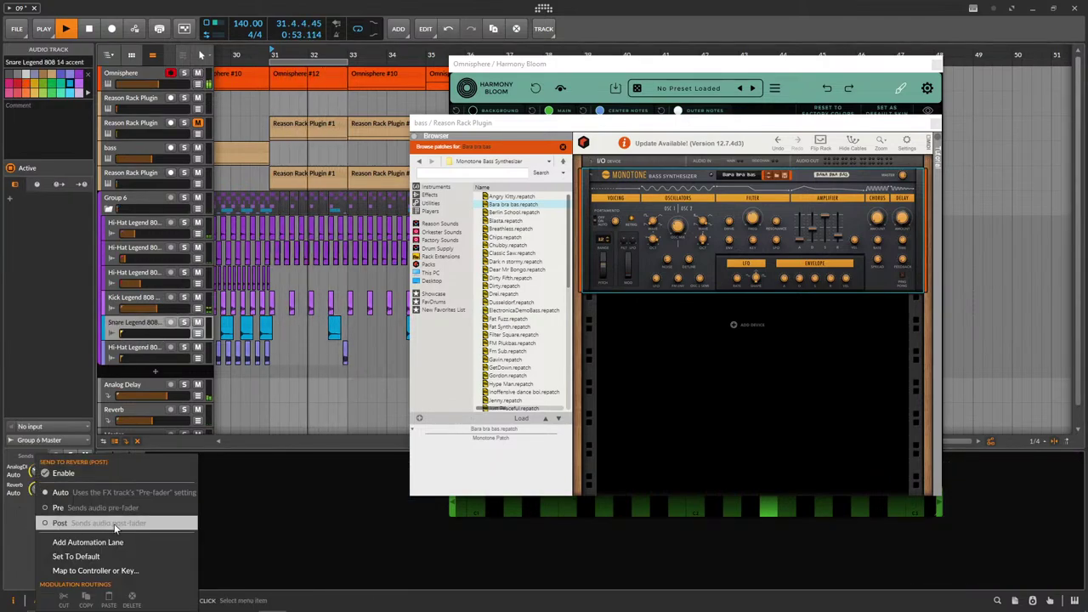
left_click(292, 97)
Open the Omnisphere track's Reason Rack Chord Sequencer and switch its Soul & R&B chord set to Soft Piano.
left_click(144, 75)
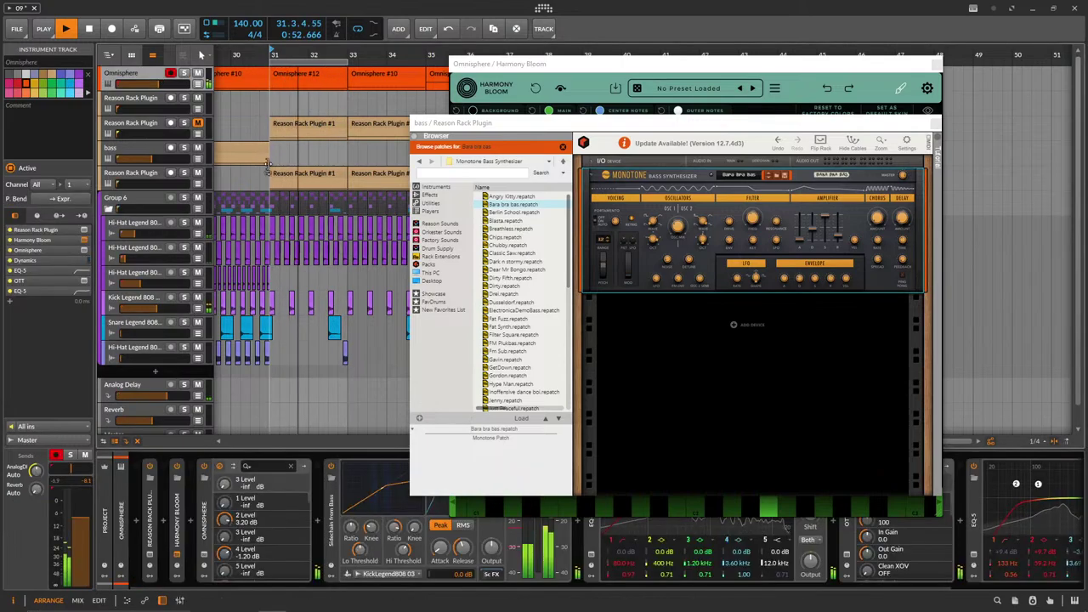
left_click(148, 557)
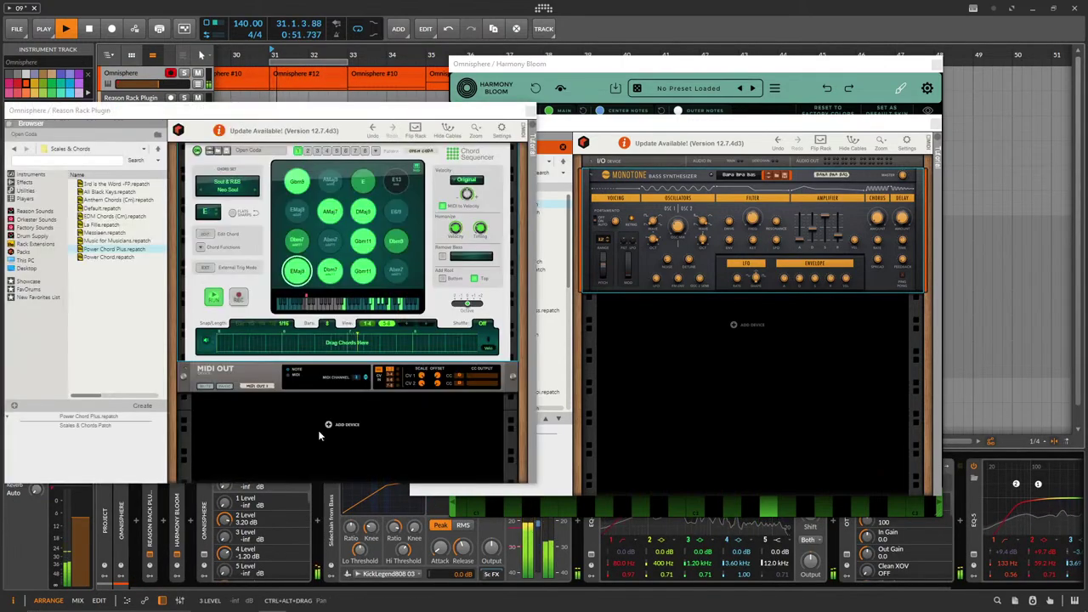
left_click(253, 194)
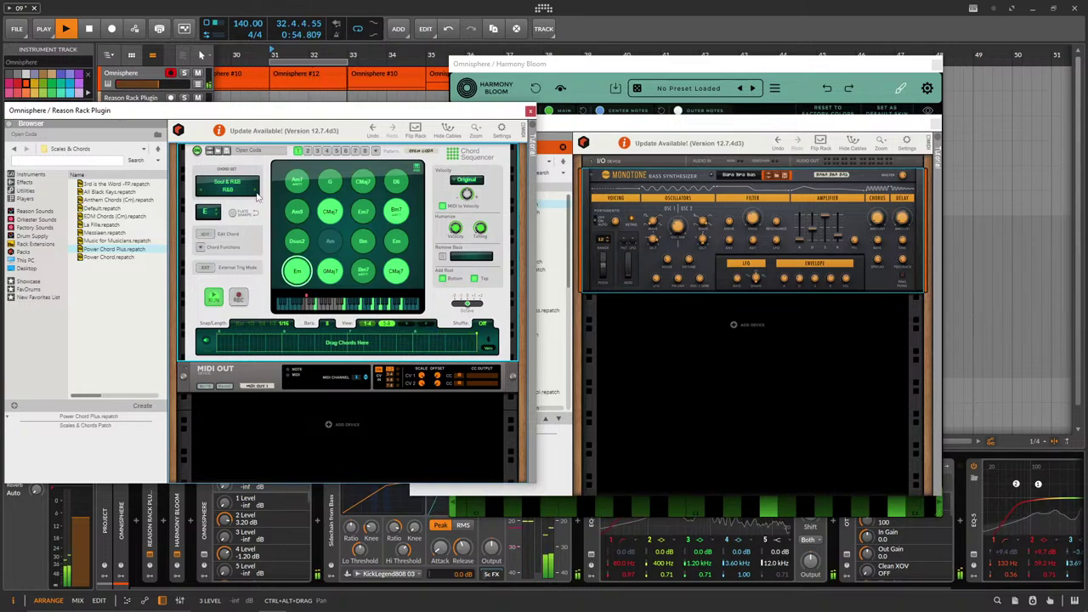
left_click(255, 194)
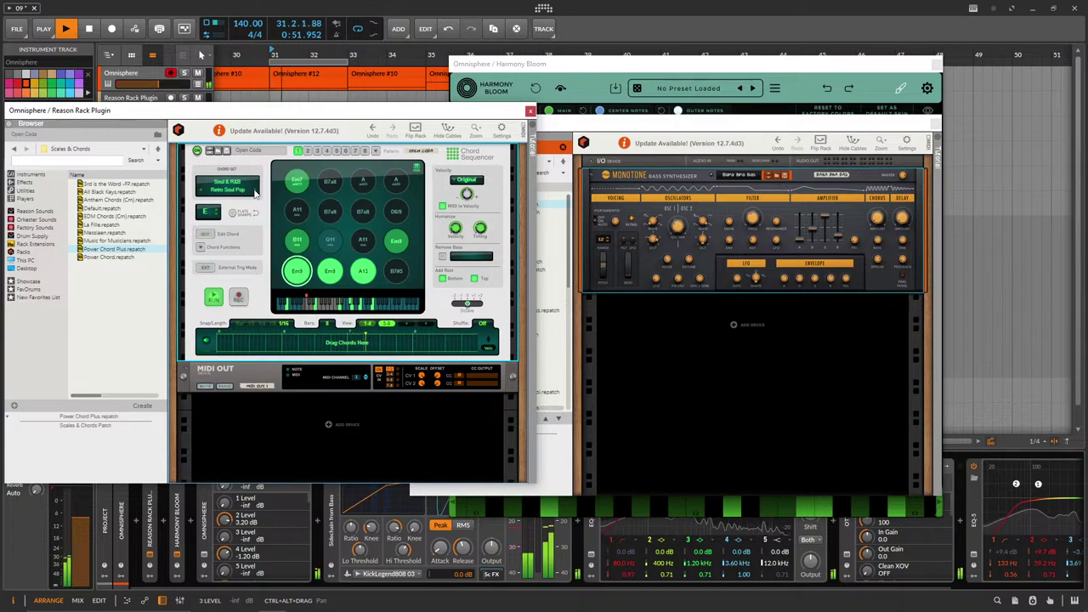
left_click(255, 193)
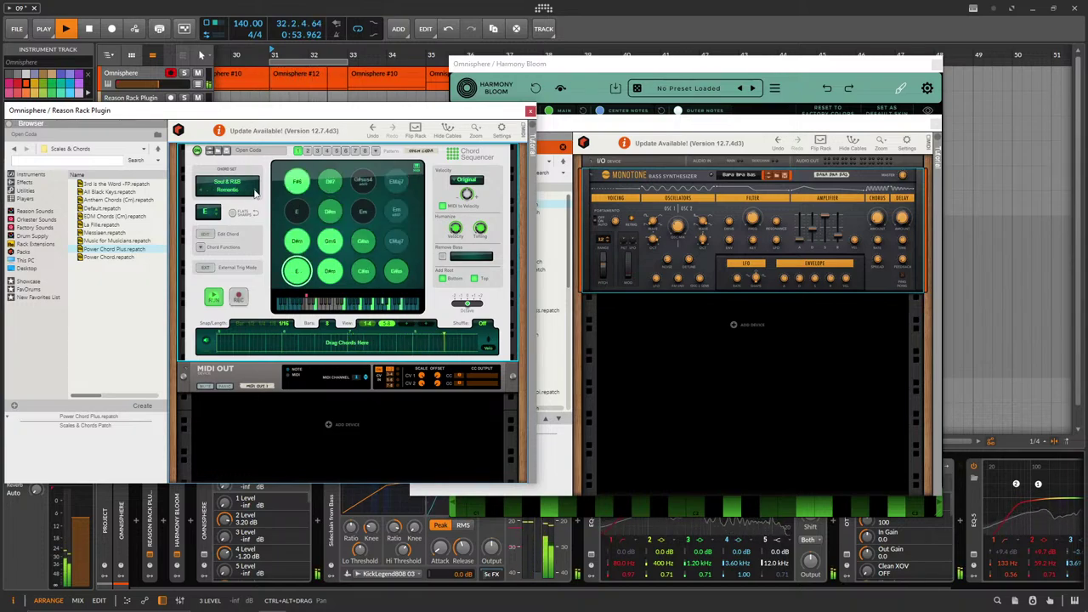
left_click(254, 193)
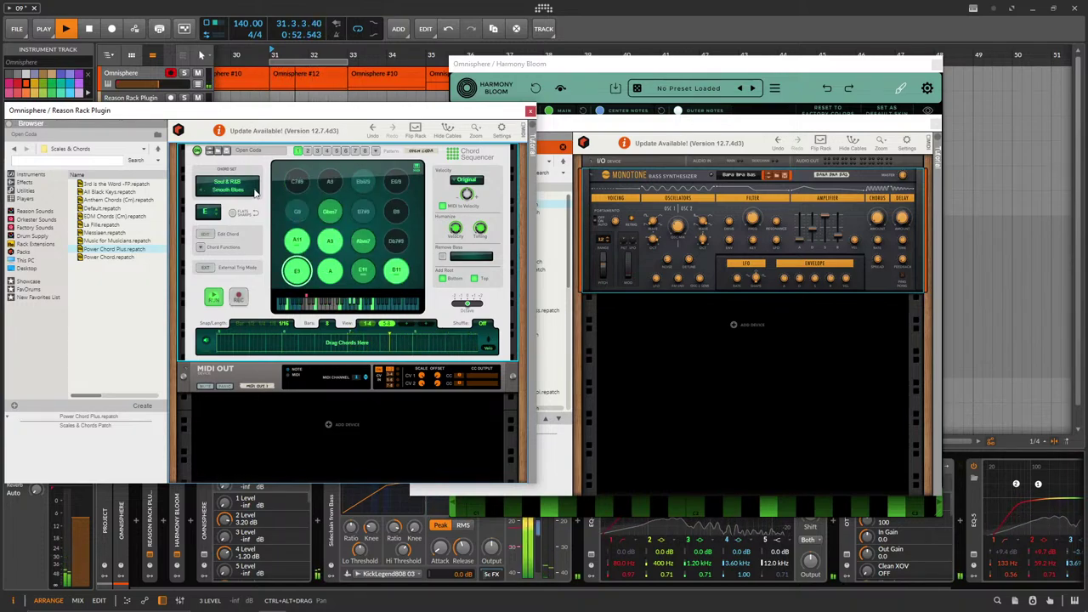
left_click(254, 193)
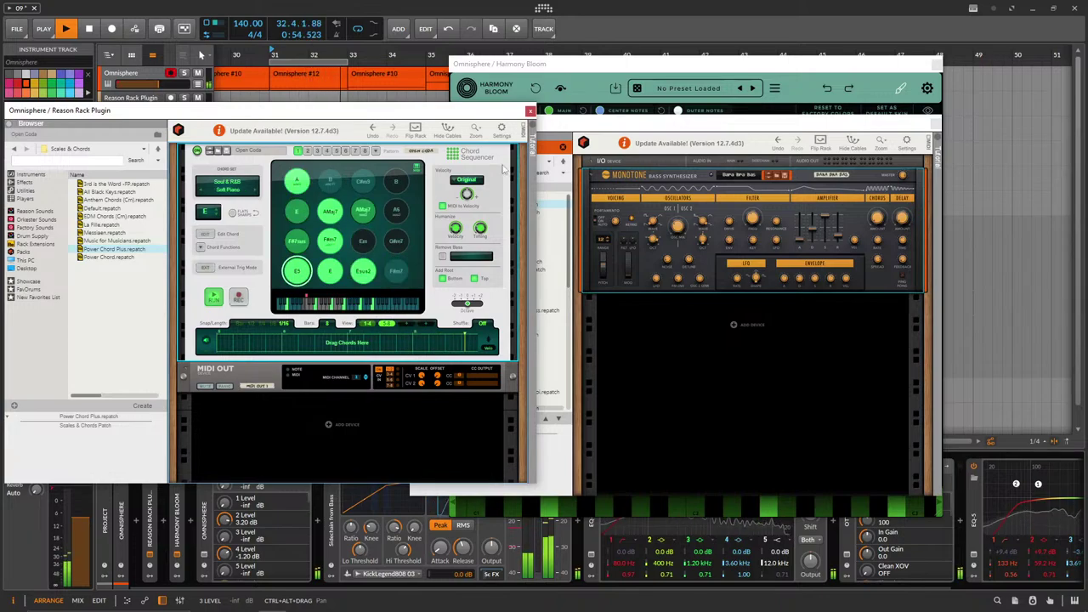
left_click(529, 111)
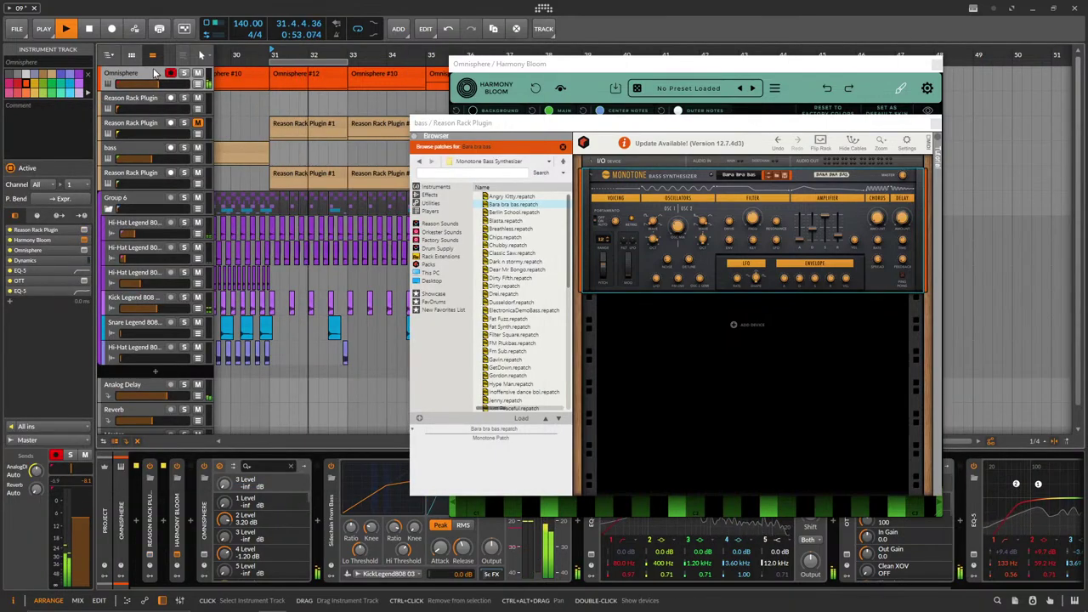
Open the Omnisphere mixer and set the Pumping Energizers layer to -15.9 dB and the Cedar layer to -11.6 dB.
left_click(204, 556)
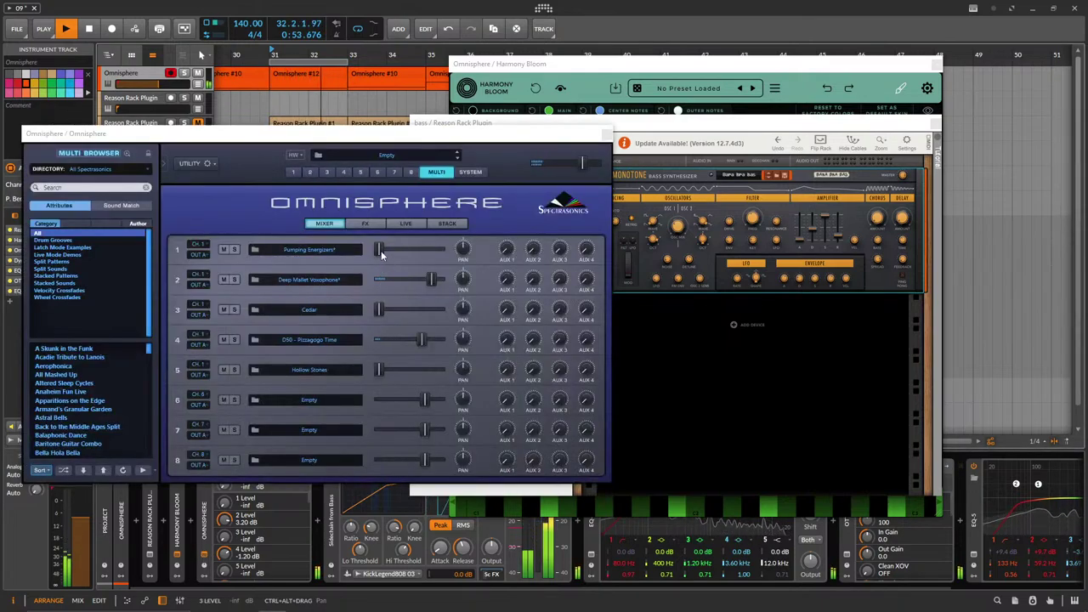
left_click_drag(382, 255, 388, 255)
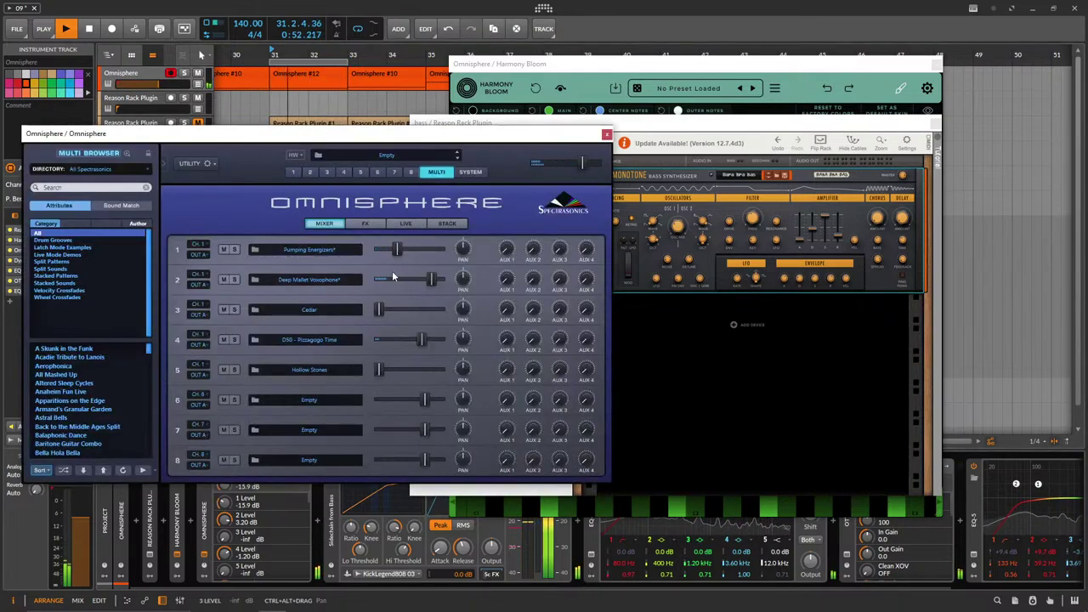
left_click_drag(396, 310, 400, 309)
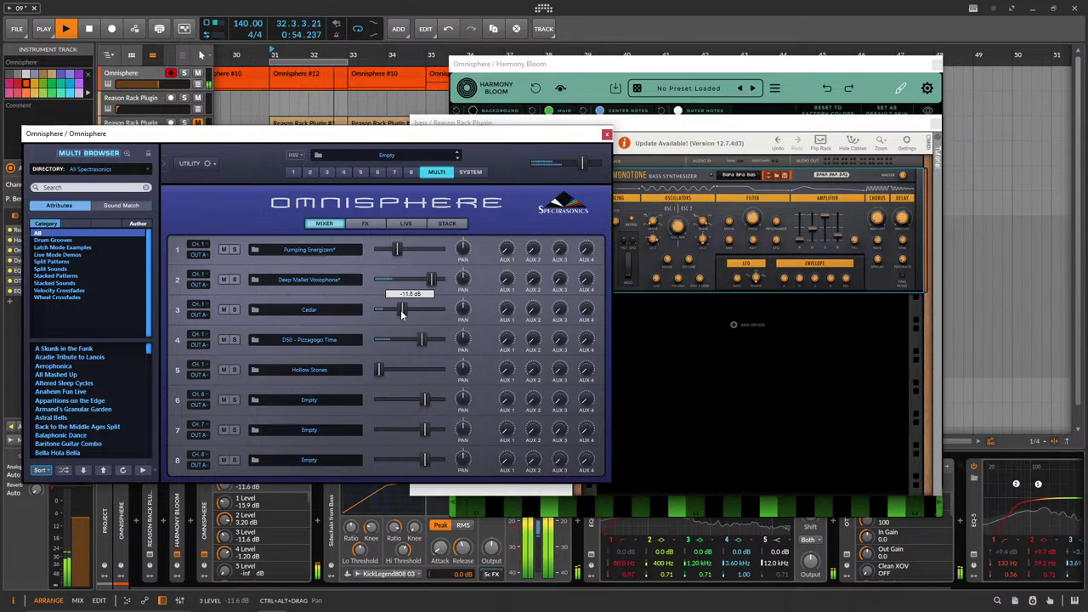
Close the bass rack window and set Harmony Bloom's Octave Transpose to 24.
left_click(937, 125)
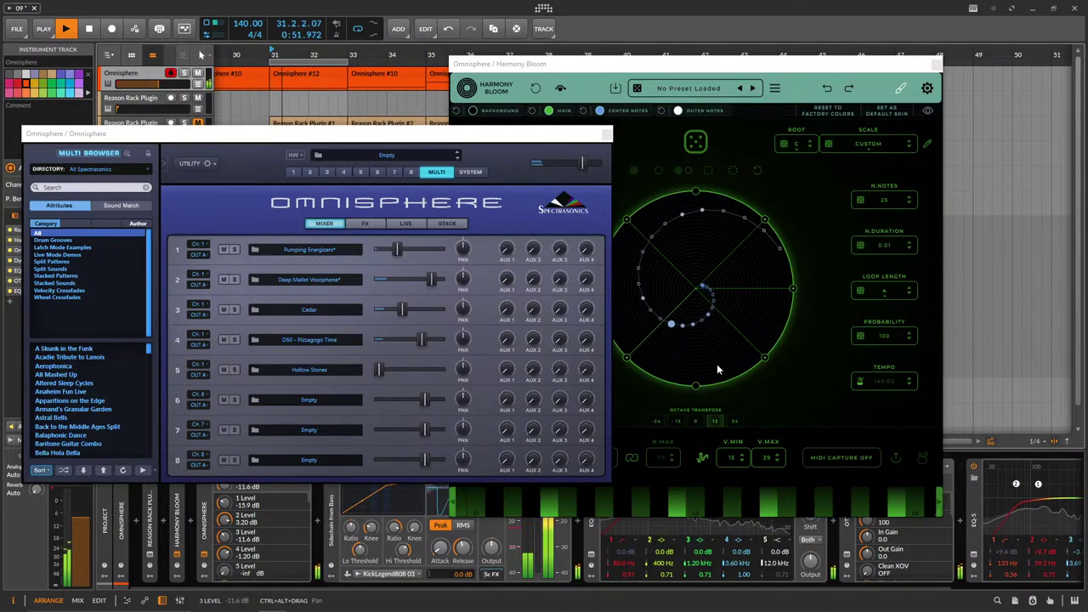
left_click(735, 422)
Set Omnisphere's layer levels: Pumping Energizers to -inf, Cedar to -15.9 dB, Hollow Stones to -5.65 dB and Deep Mallet Voxophone to 1.68 dB.
left_click_drag(398, 250, 380, 254)
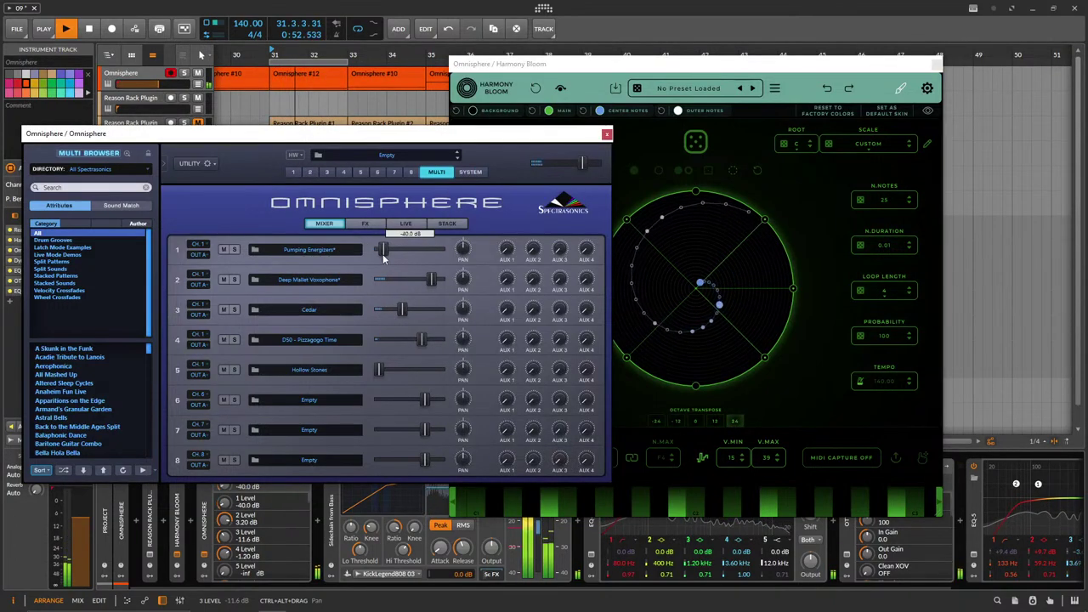
left_click_drag(400, 309, 396, 309)
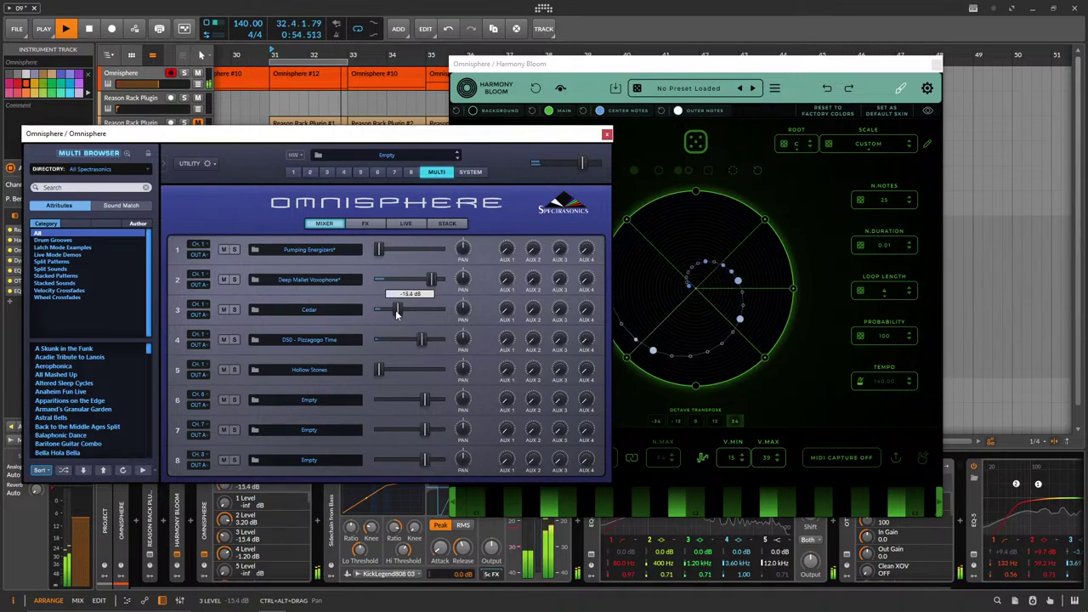
left_click_drag(380, 375, 411, 372)
left_click_drag(431, 278, 427, 279)
Raise the Chord Sequencer's octave by one step and set Harmony Bloom's Octave Transpose to 12.
left_click(797, 367)
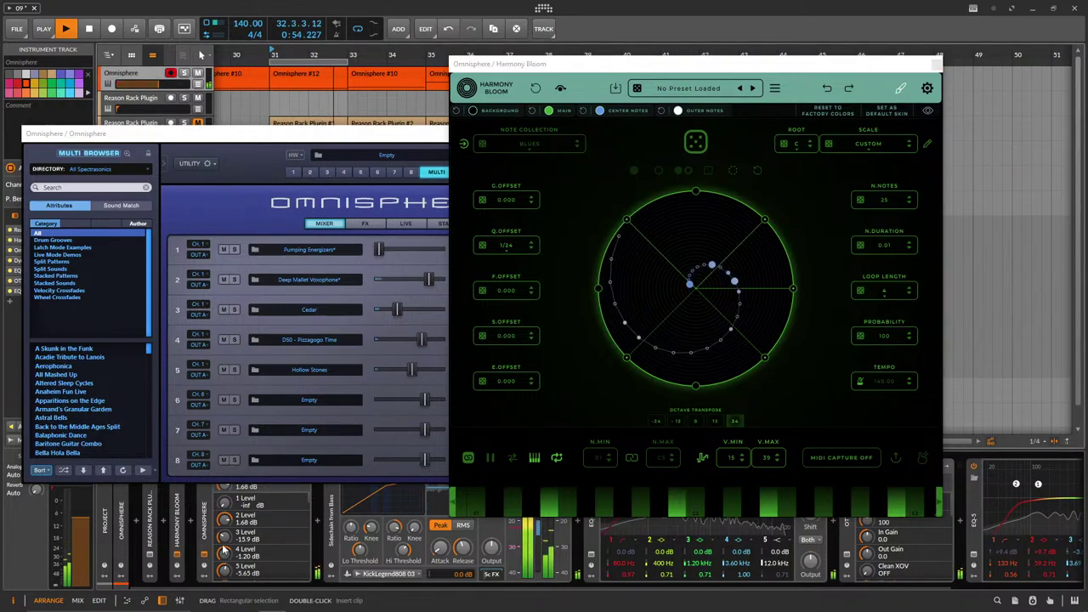
left_click(186, 557)
left_click(472, 309)
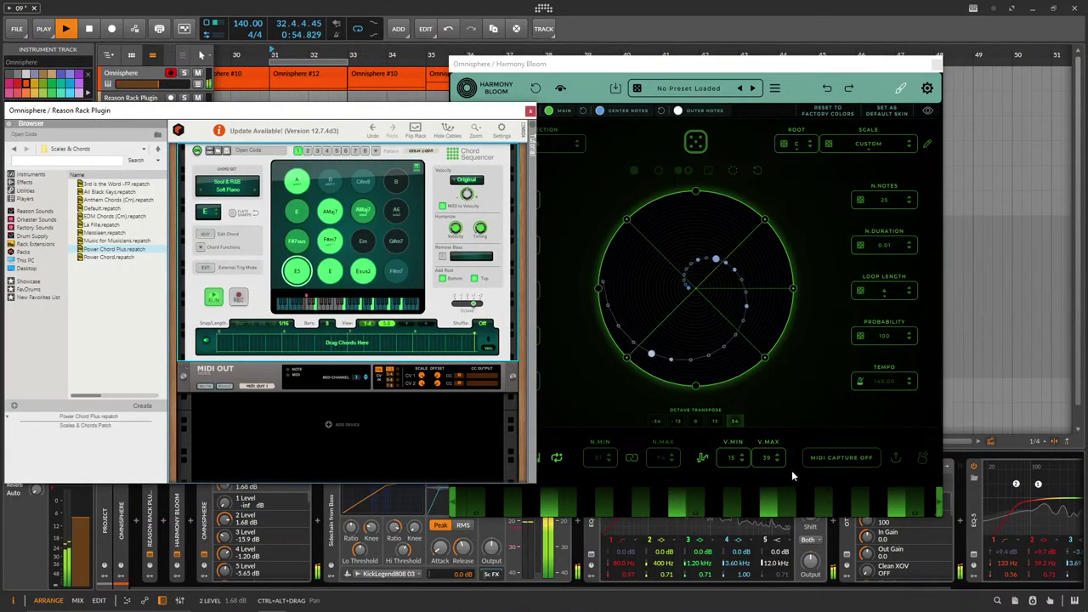
left_click(714, 427)
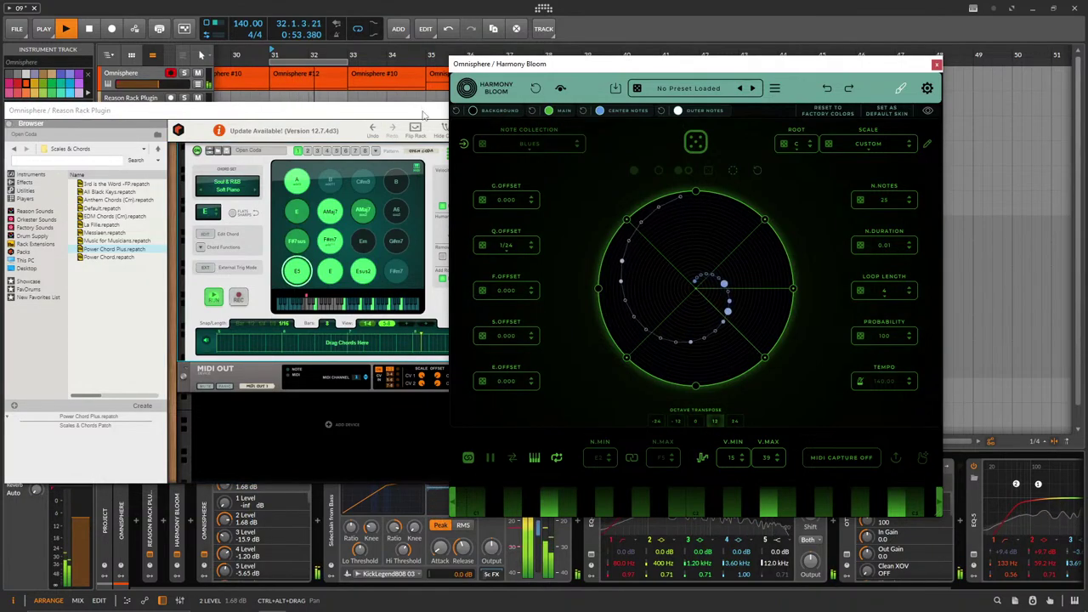
left_click_drag(422, 113, 396, 128)
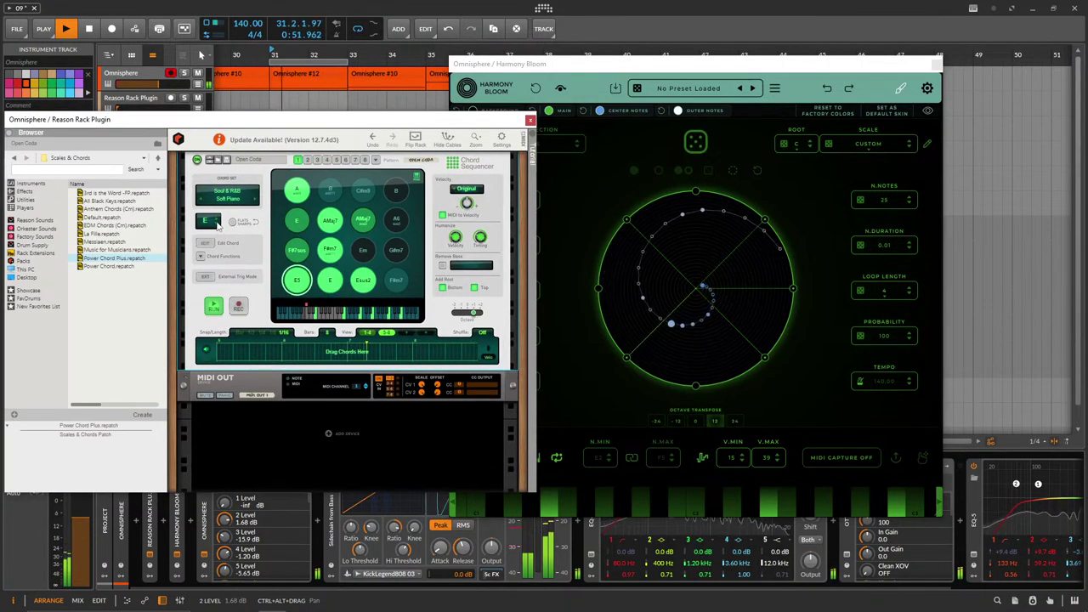
Set the Chord Sequencer's key to G, choose the Chorale set from Soundtrack & Classical, and set Octave Shift to 1.
scroll(218, 221, "up", 1)
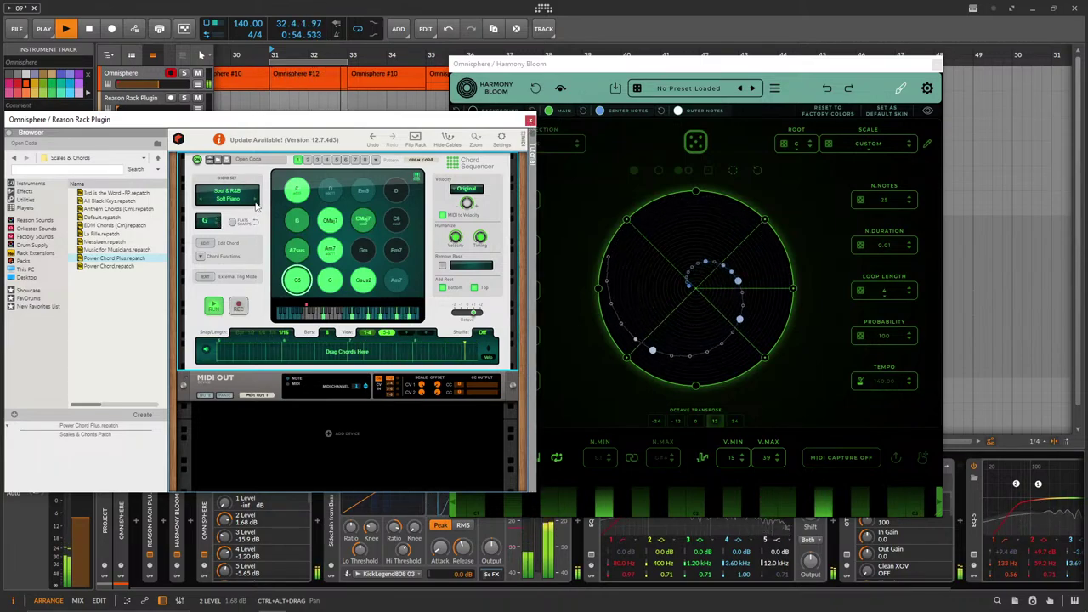
scroll(256, 202, "down", 1)
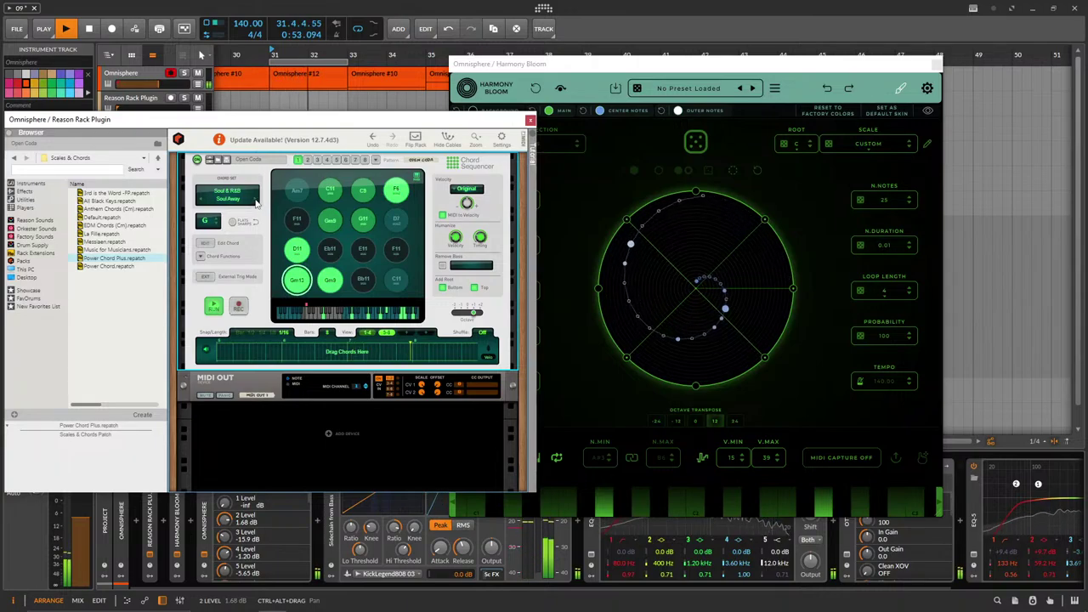
scroll(256, 202, "down", 1)
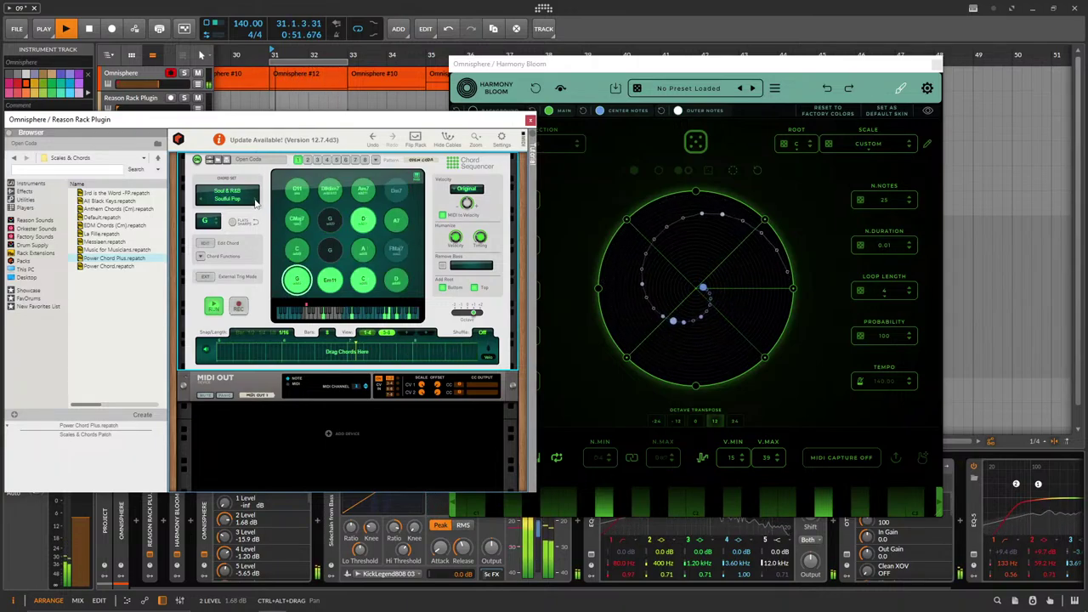
scroll(255, 203, "down", 1)
scroll(256, 203, "down", 1)
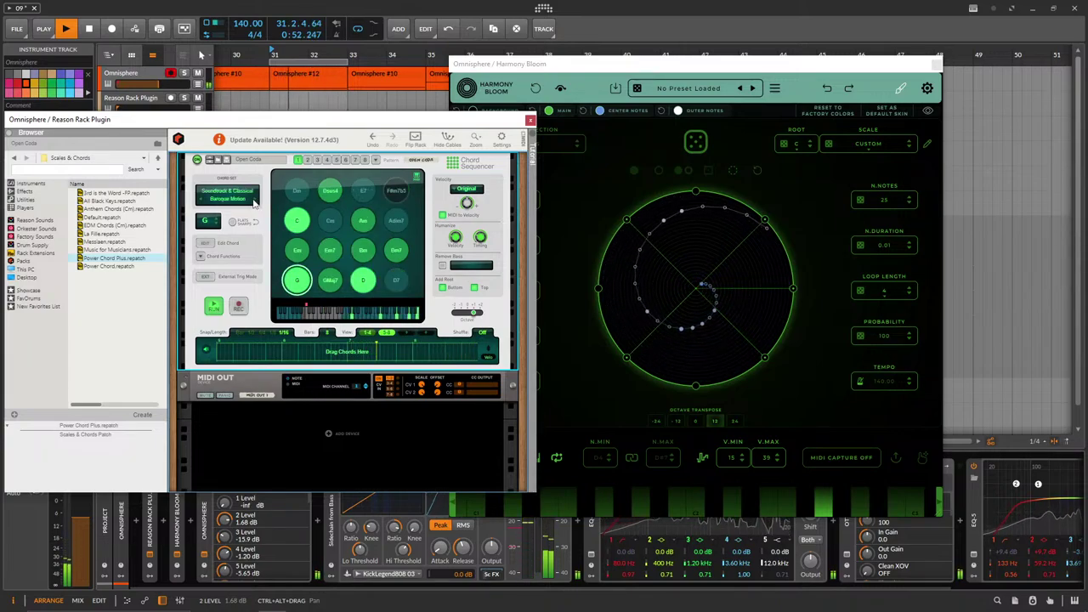
scroll(254, 201, "down", 1)
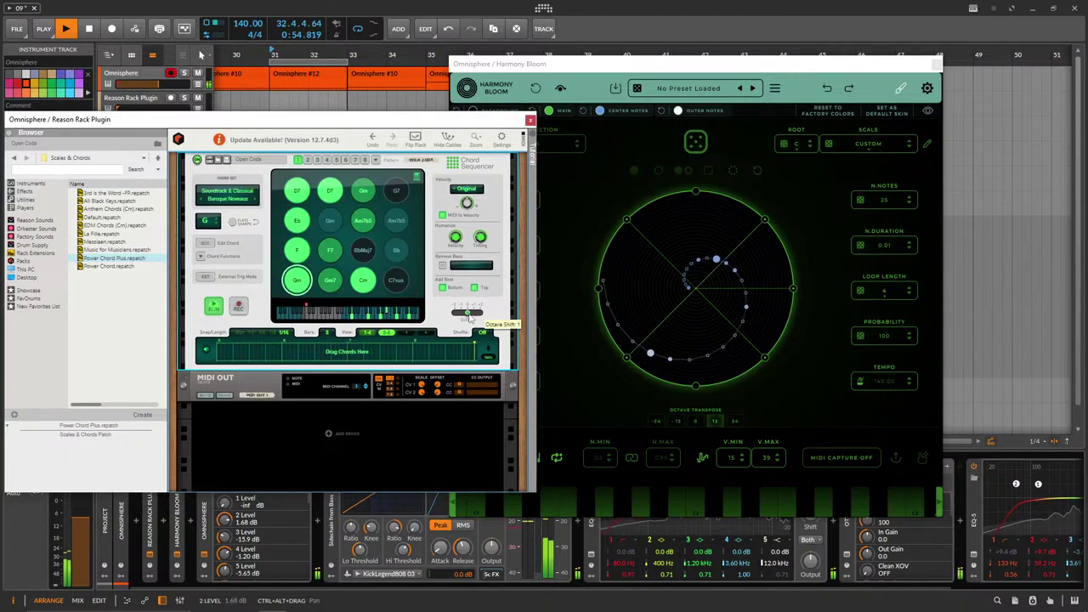
scroll(253, 201, "down", 1)
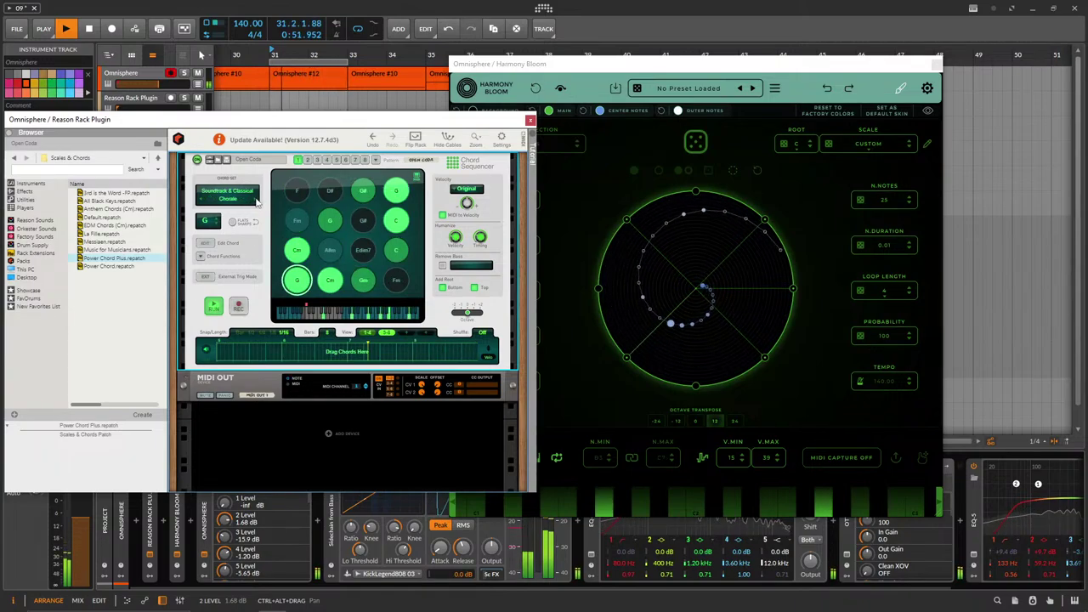
Set Harmony Bloom's Q.Offset to 1/16 and N.Notes to 10.
left_click(790, 357)
left_click(511, 254)
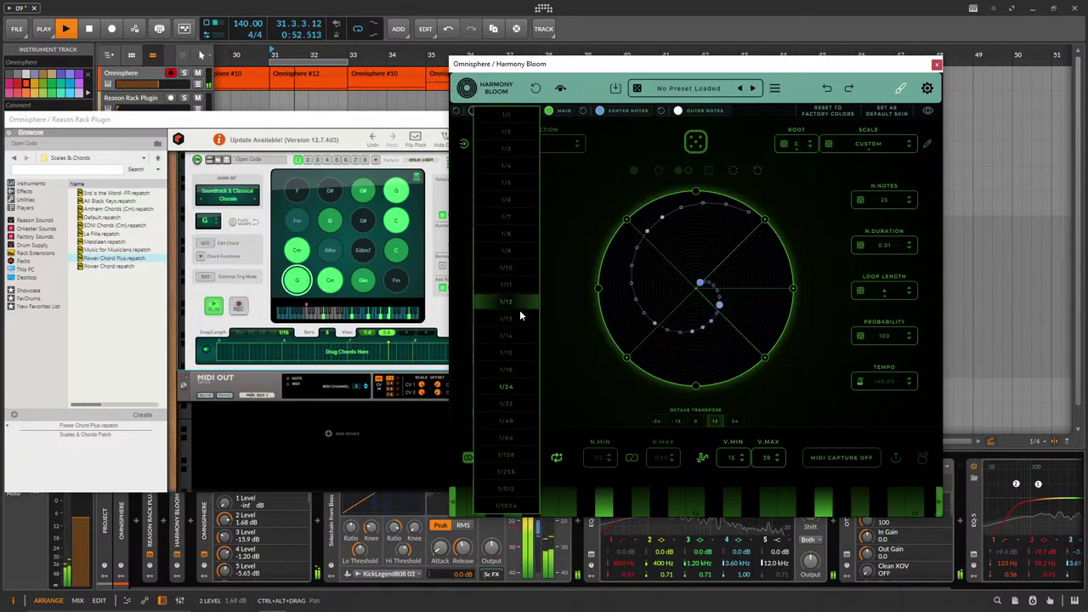
left_click(522, 367)
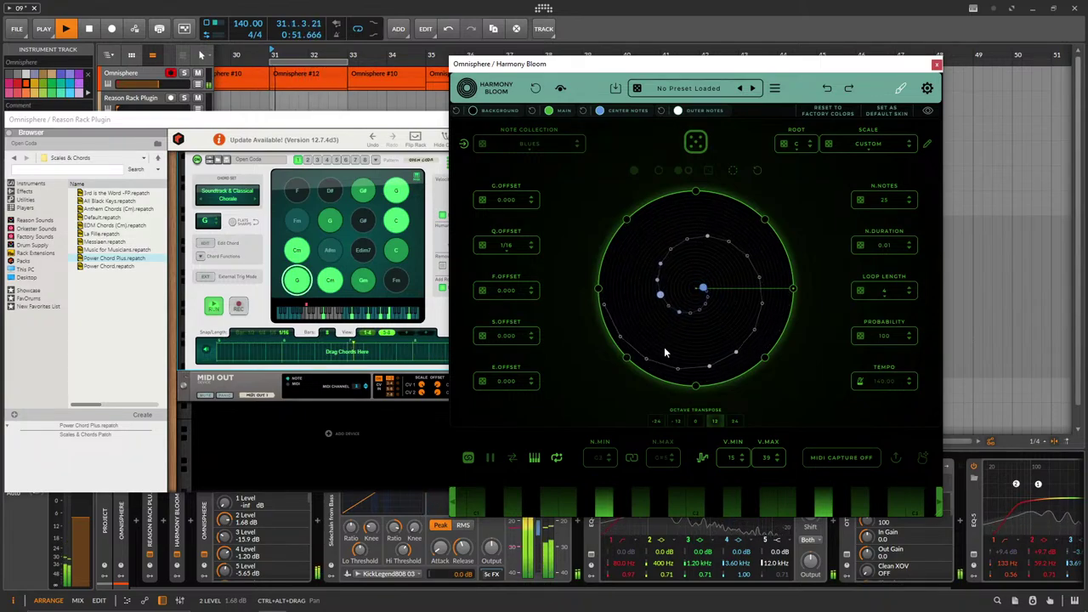
left_click_drag(881, 197, 884, 216)
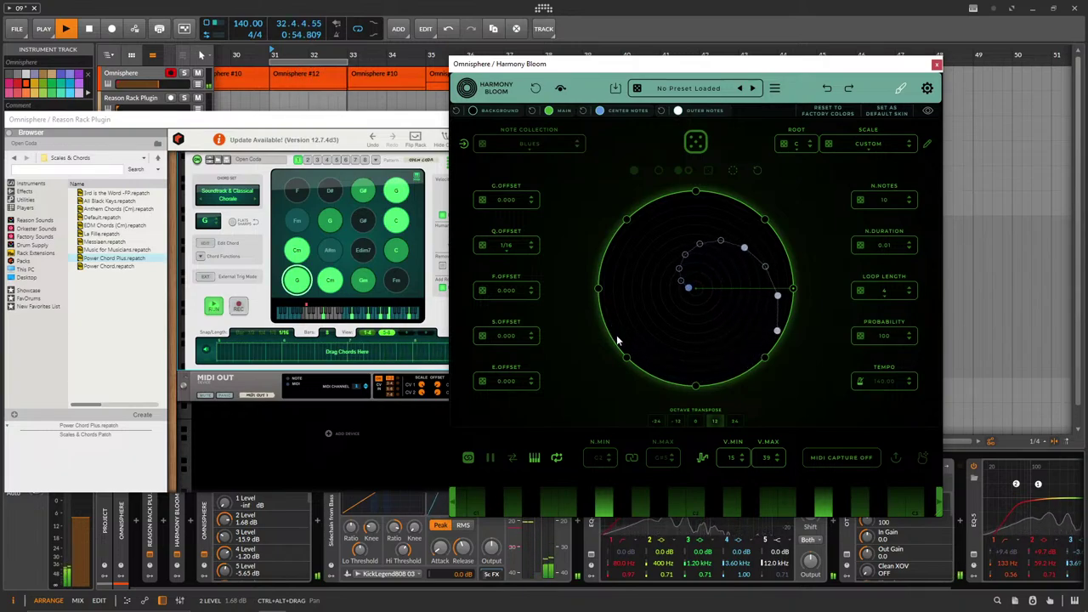
Close the Chord Sequencer's rack window and open the Omnisphere clip at bar 33 in the note editor.
left_click(332, 287)
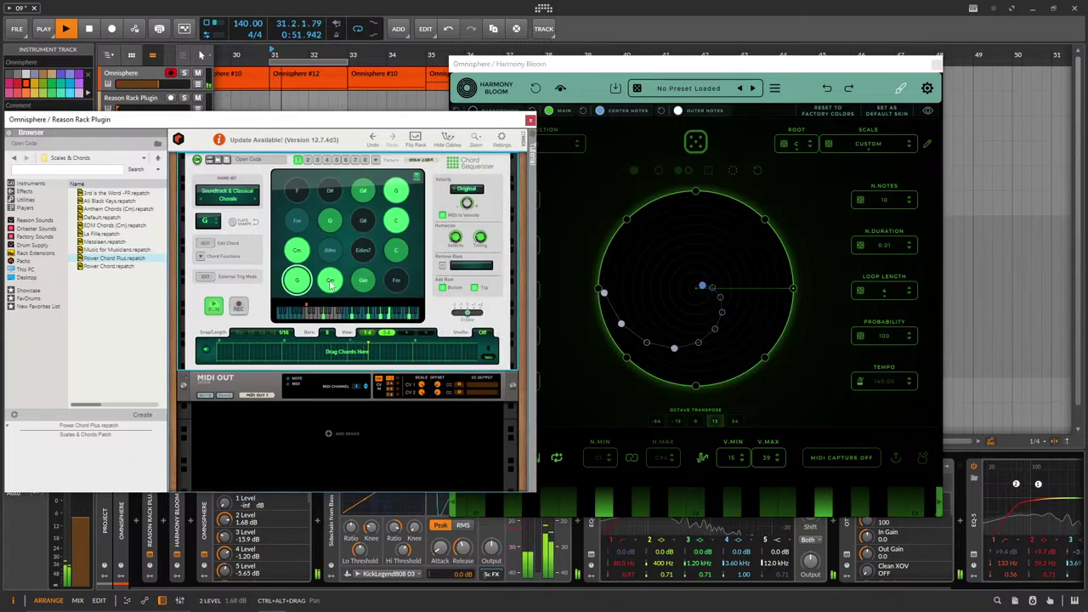
left_click(529, 121)
left_click_drag(321, 133, 301, 169)
left_click(590, 170)
scroll(307, 167, "down", 2)
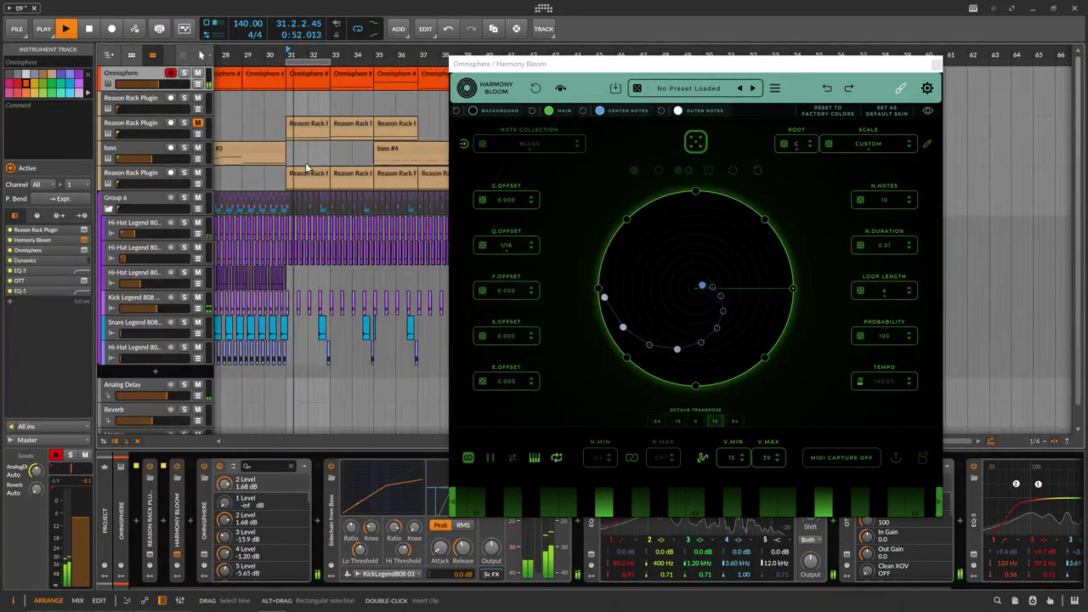
left_click(344, 77)
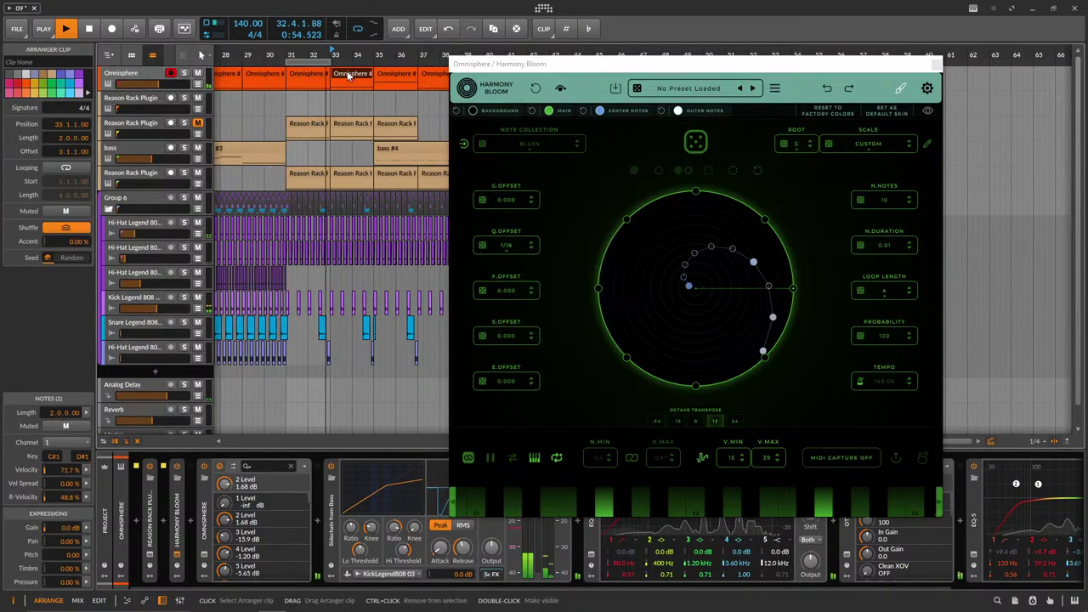
double_click(346, 74)
left_click_drag(223, 440, 227, 463)
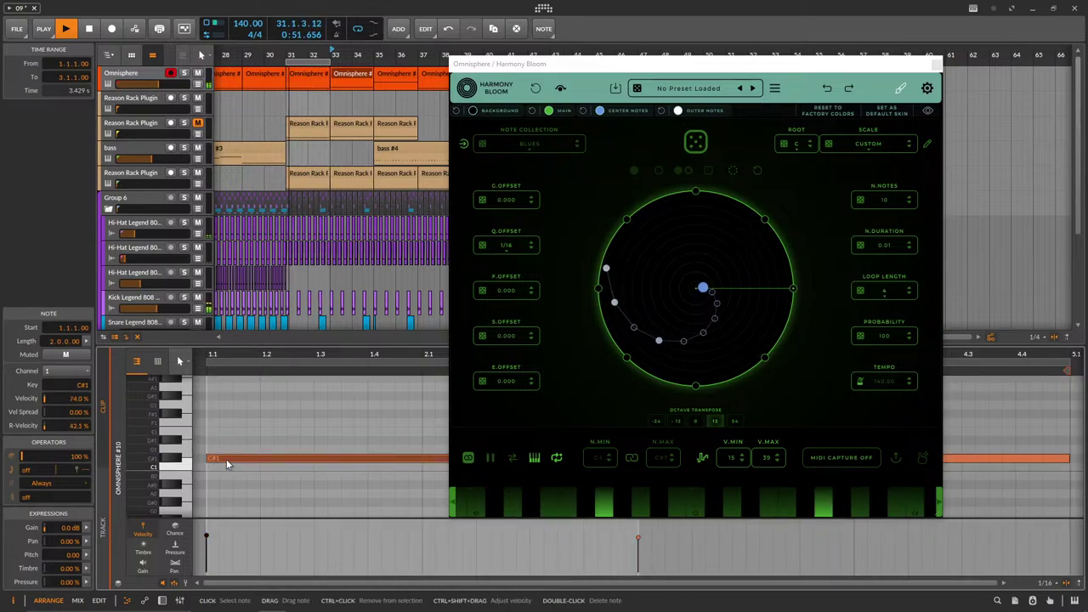
Consolidate the two Omnisphere clips from bar 31 to bar 35 into a single clip.
left_click(351, 75)
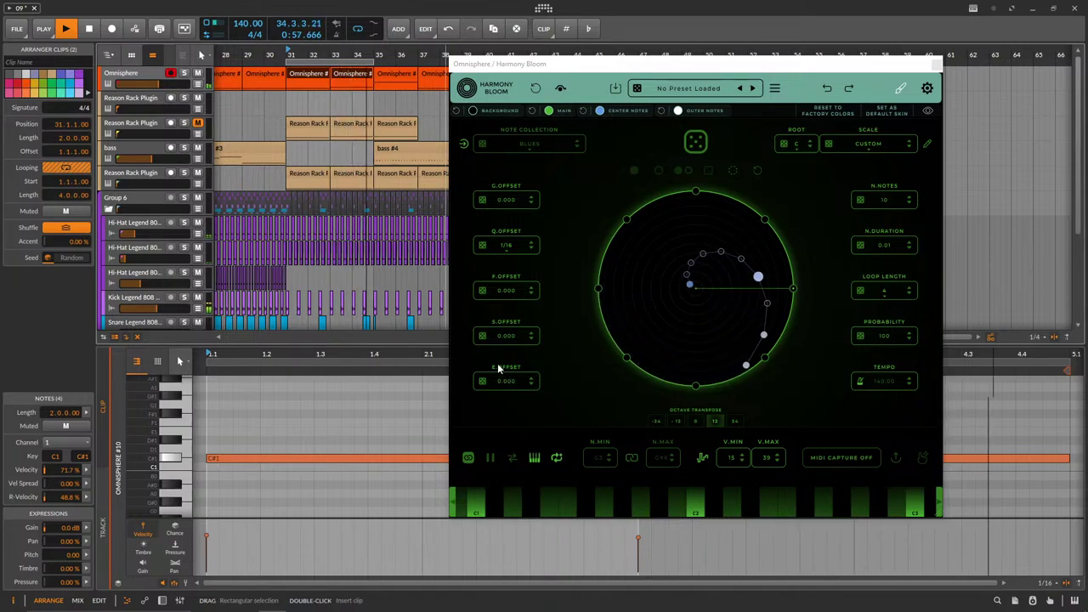
left_click(306, 77)
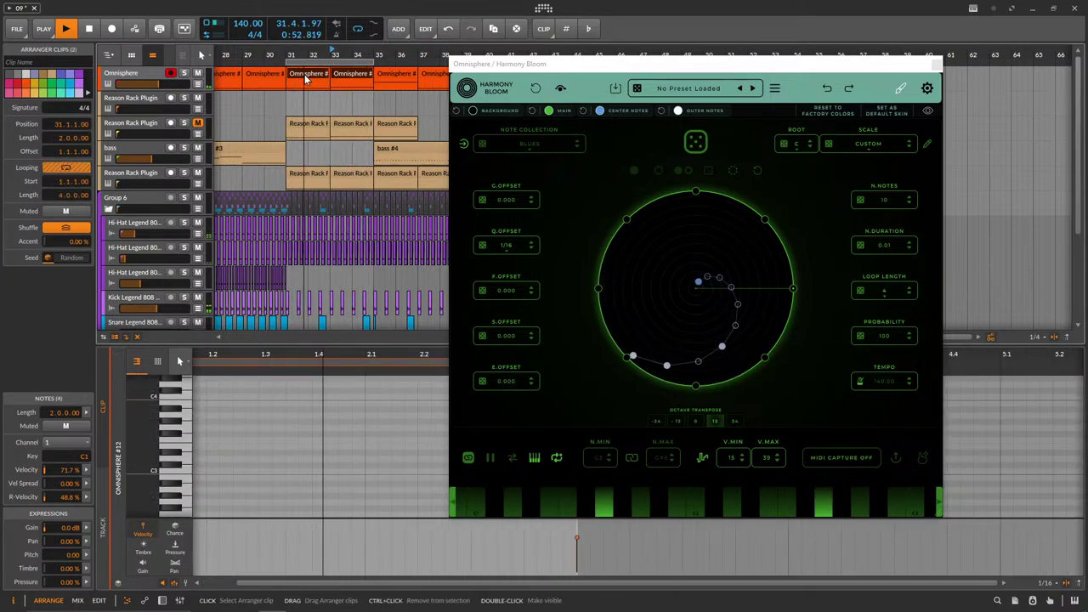
key("ctrl+j")
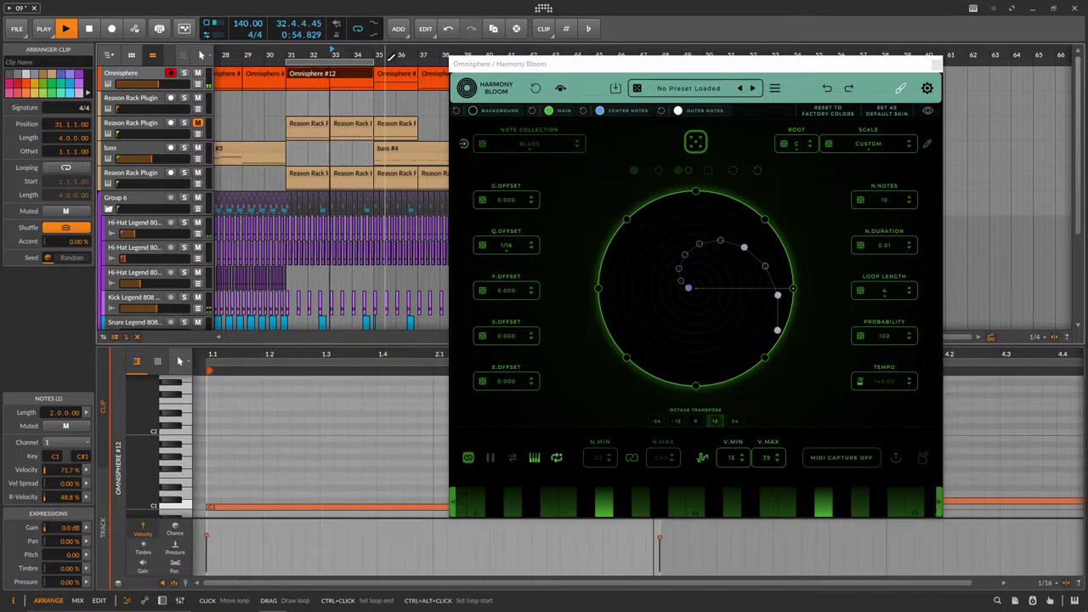
Move the Harmony Bloom window off the note editor and raise the consolidated clip's first note to D#1.
left_click_drag(536, 64, 482, 16)
left_click_drag(271, 354, 272, 387)
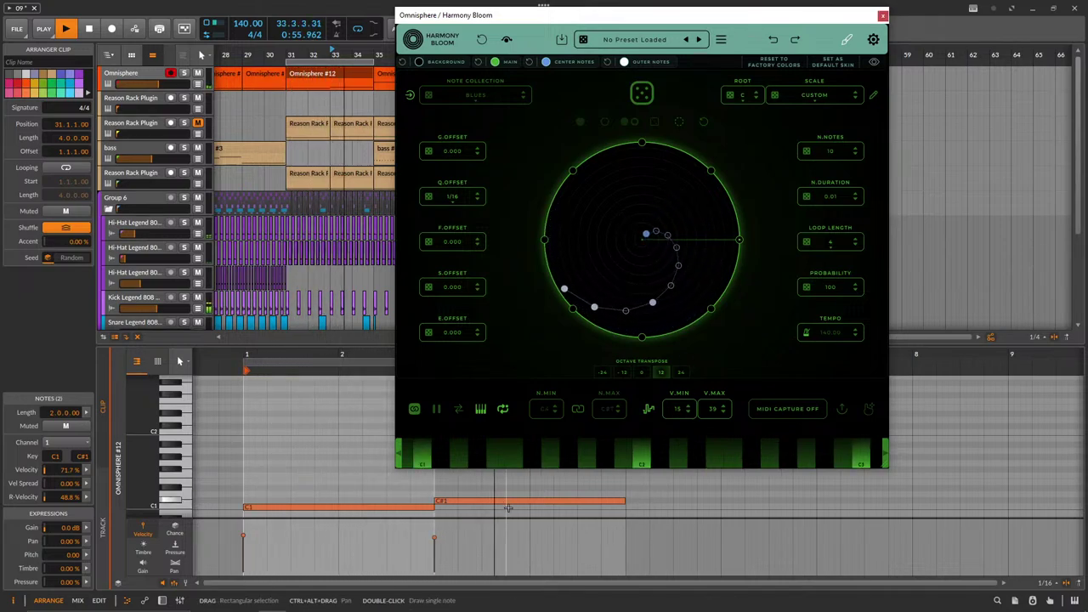
scroll(466, 505, "down", 4)
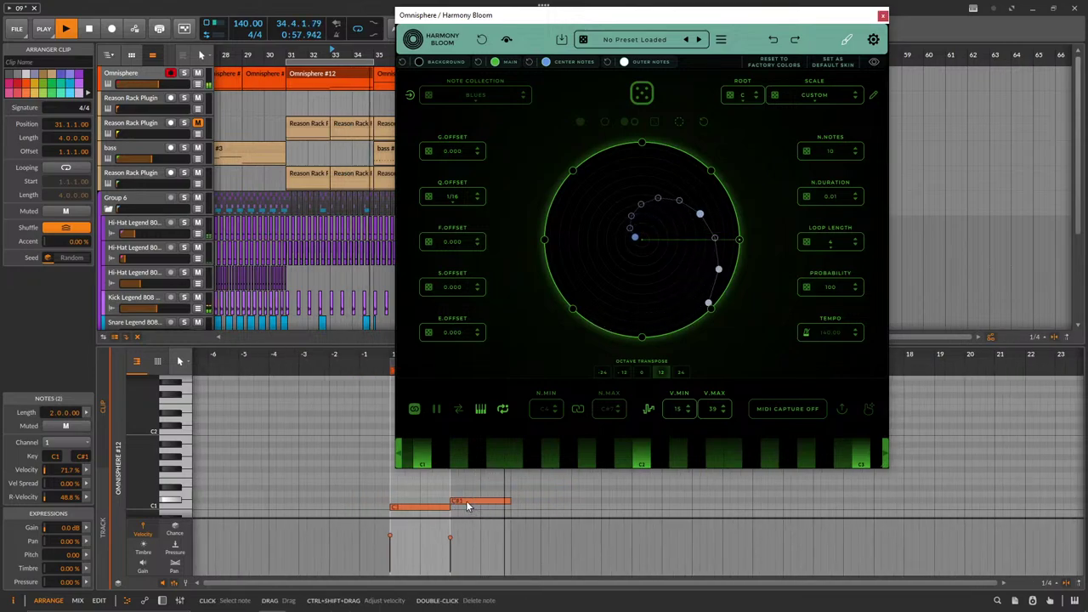
left_click_drag(413, 507, 412, 490)
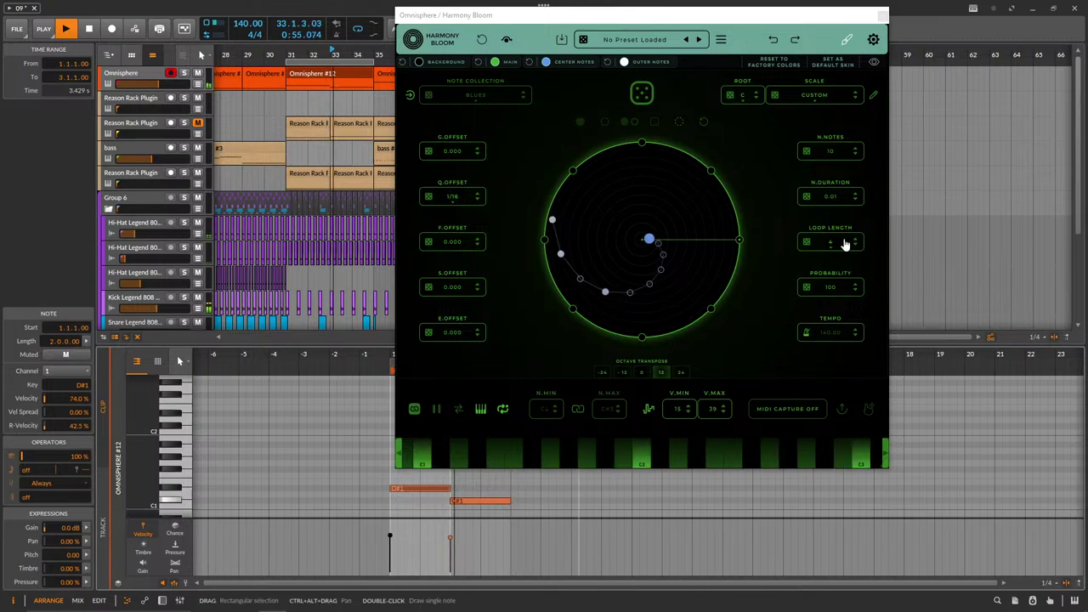
Reset Harmony Bloom's pattern so every note is active, and set N.Notes to 18 and Loop Length to 2.
left_click(702, 122)
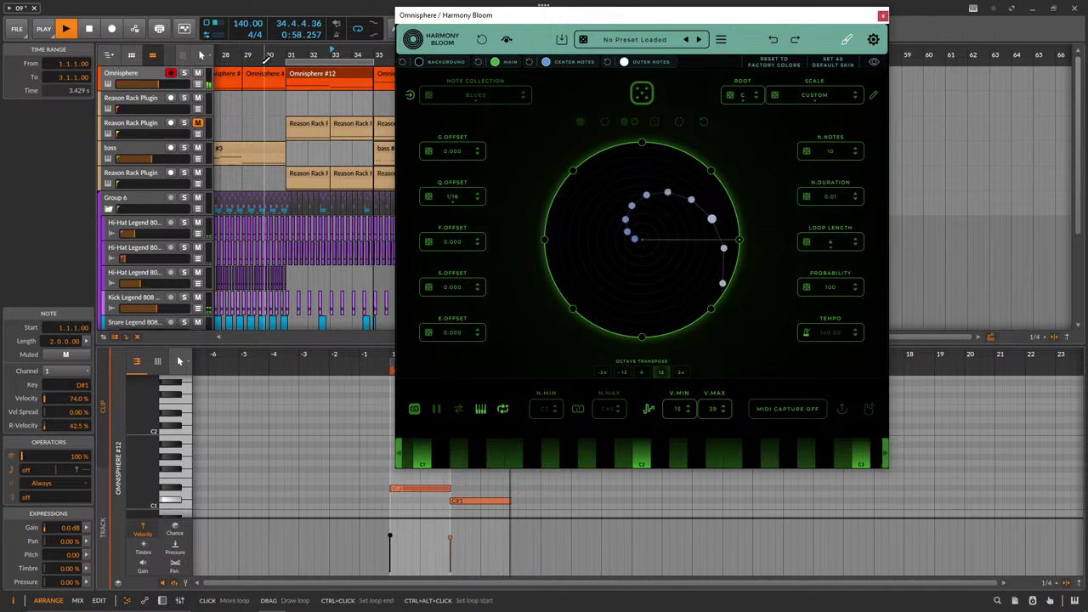
left_click(139, 77)
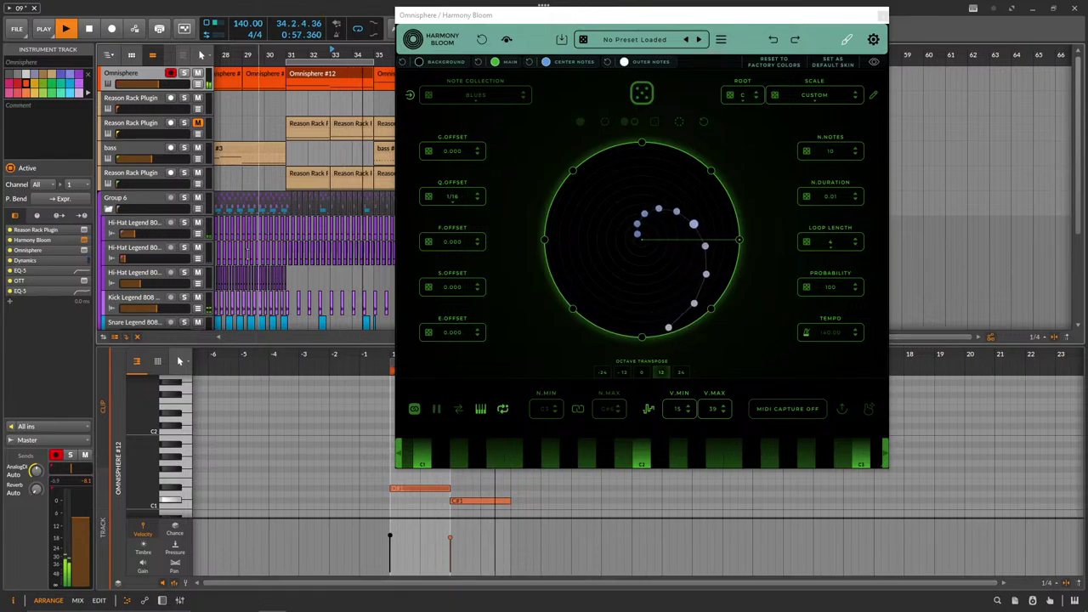
left_click(857, 242)
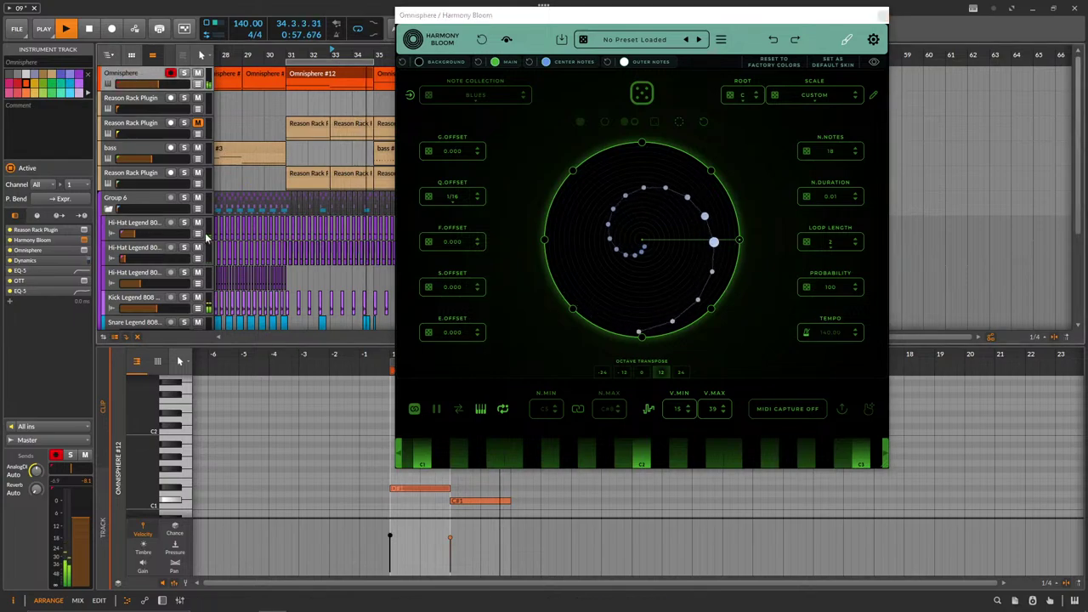
Show the Omnisphere track's devices and set the first Reason Rack Plugin track's volume to -22.3 dB.
double_click(130, 77)
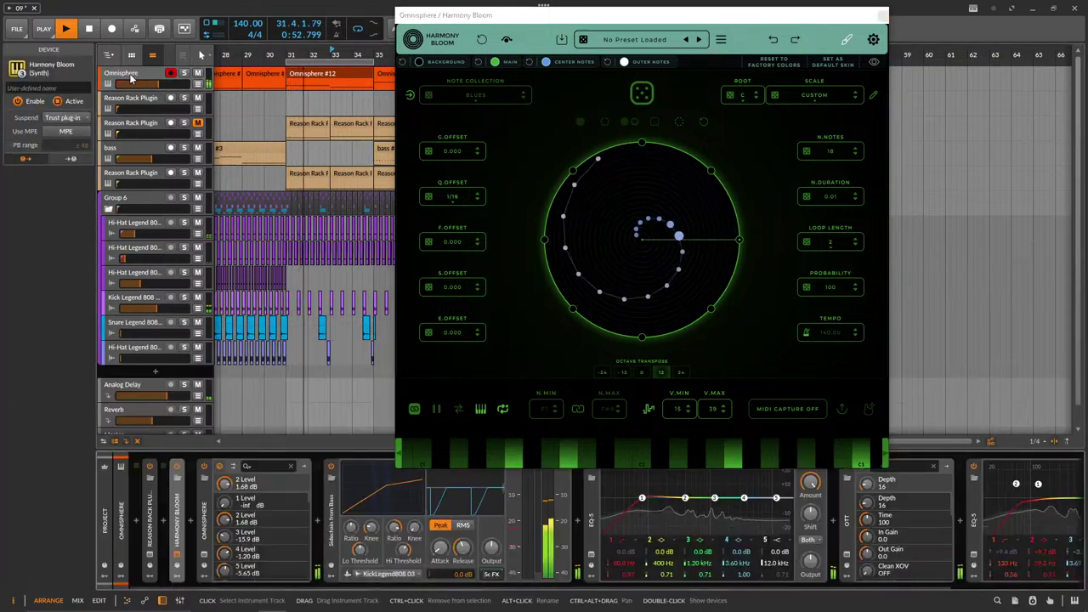
left_click_drag(119, 109, 141, 109)
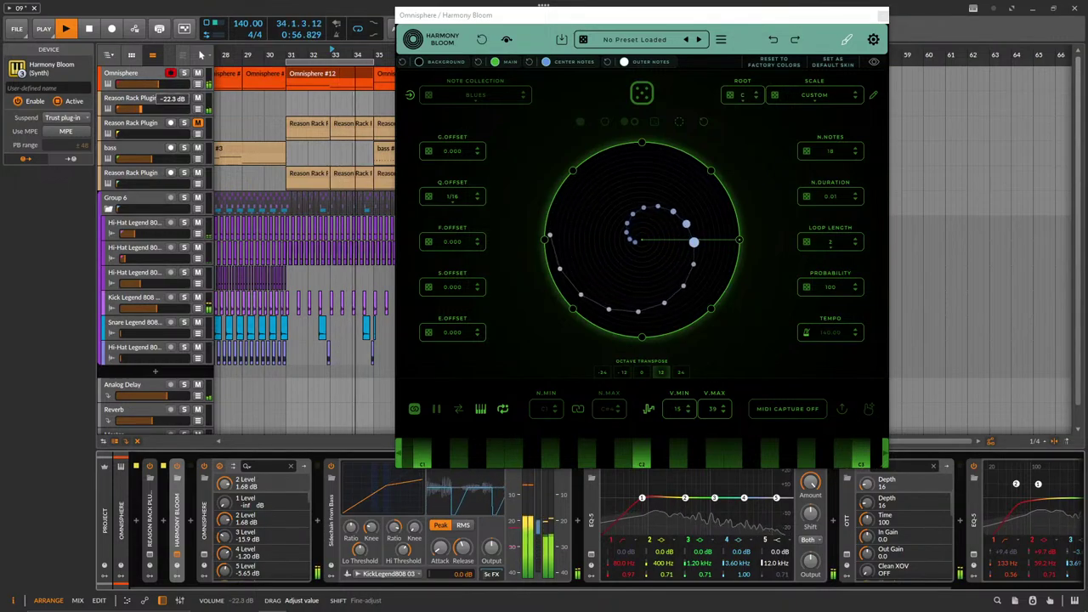
Set the first EQ-5's band 1 to 100 Hz, lower its band 2 gain, and delete the OTT device from the Omnisphere track.
mouse_move(643, 498)
left_mouse_down()
mouse_move(675, 510)
mouse_move(654, 506)
left_mouse_up()
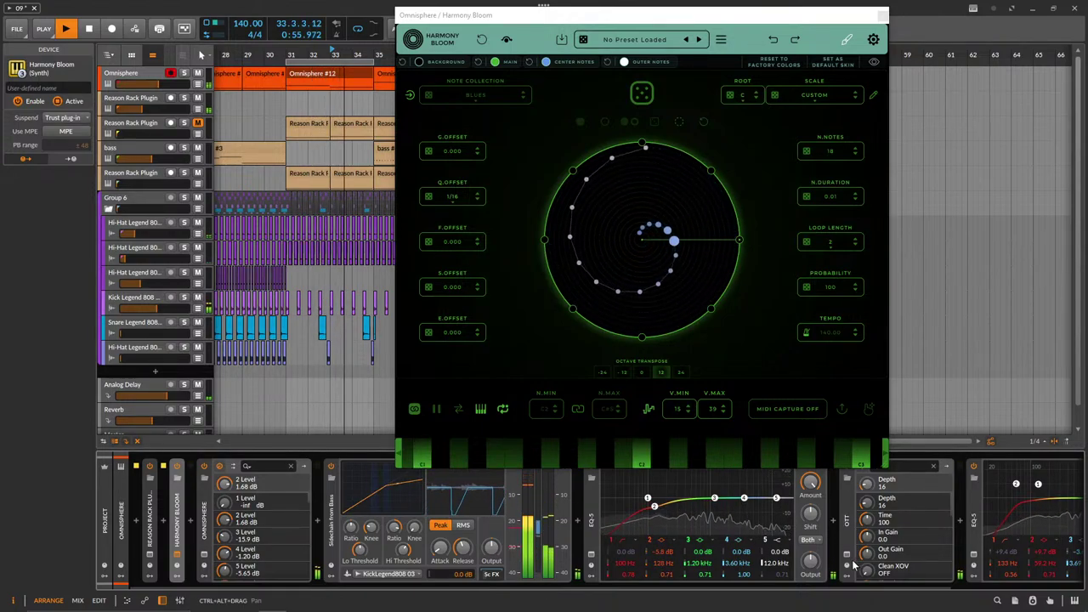
left_click(858, 525)
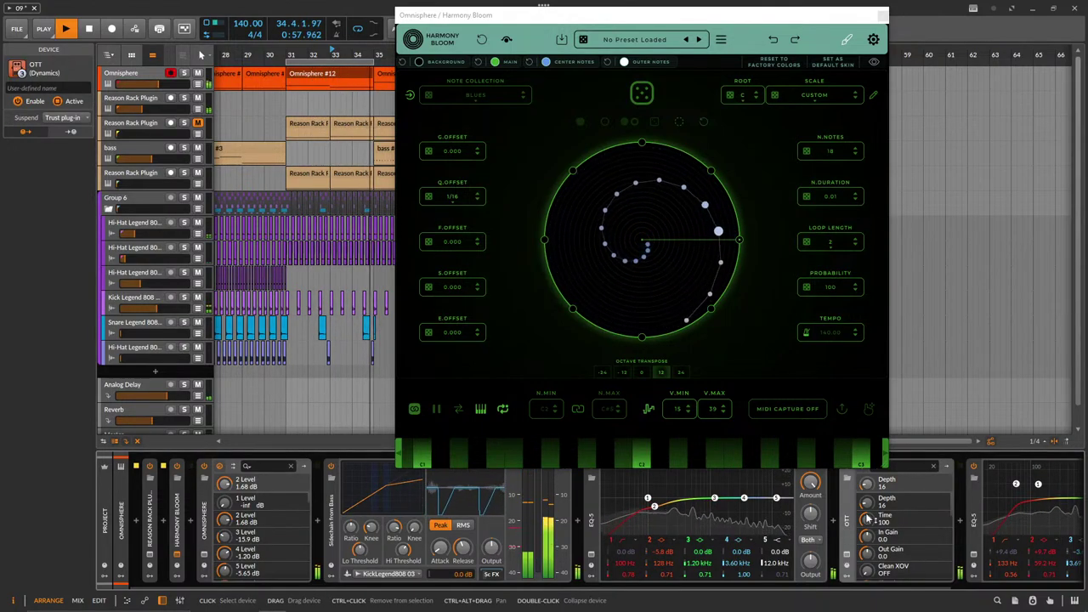
key("Delete")
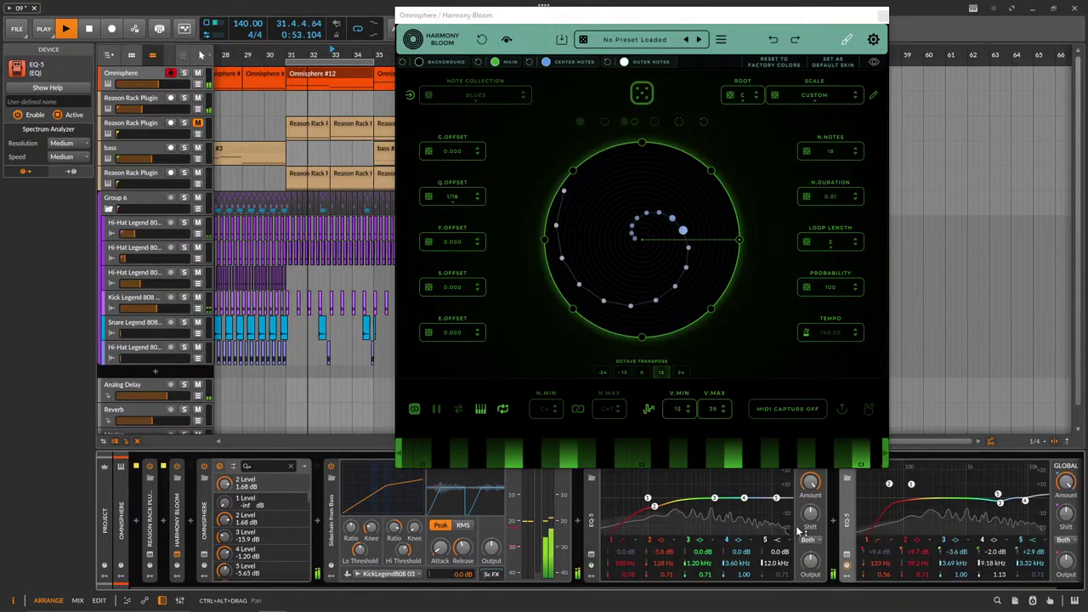
Raise the Omnisphere track's volume slightly and move the first EQ-5's band 2 up to 100 Hz.
left_click_drag(158, 83, 167, 84)
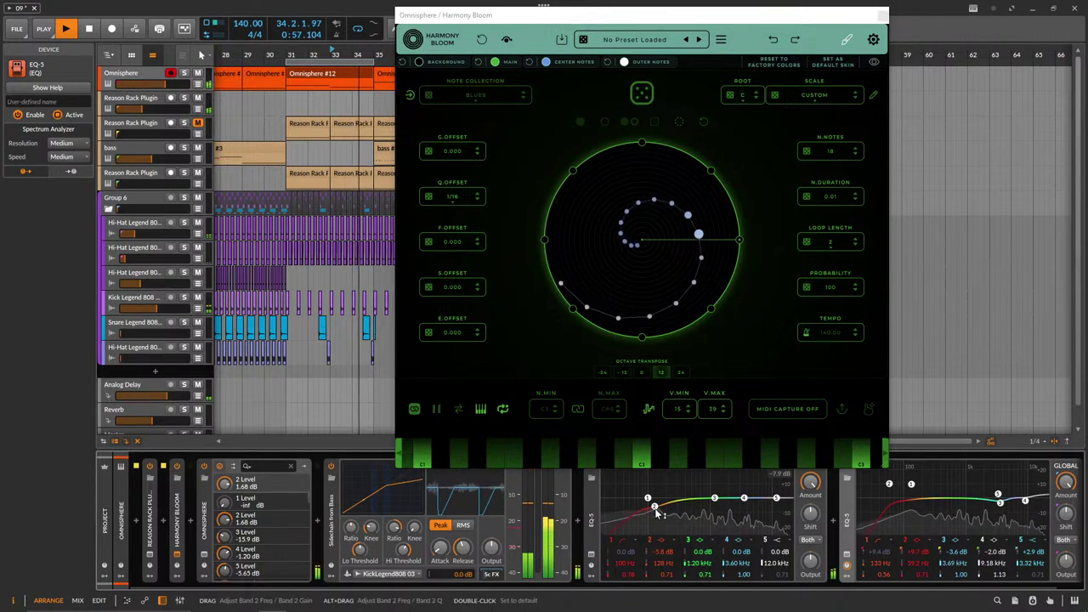
left_click_drag(656, 512, 650, 502)
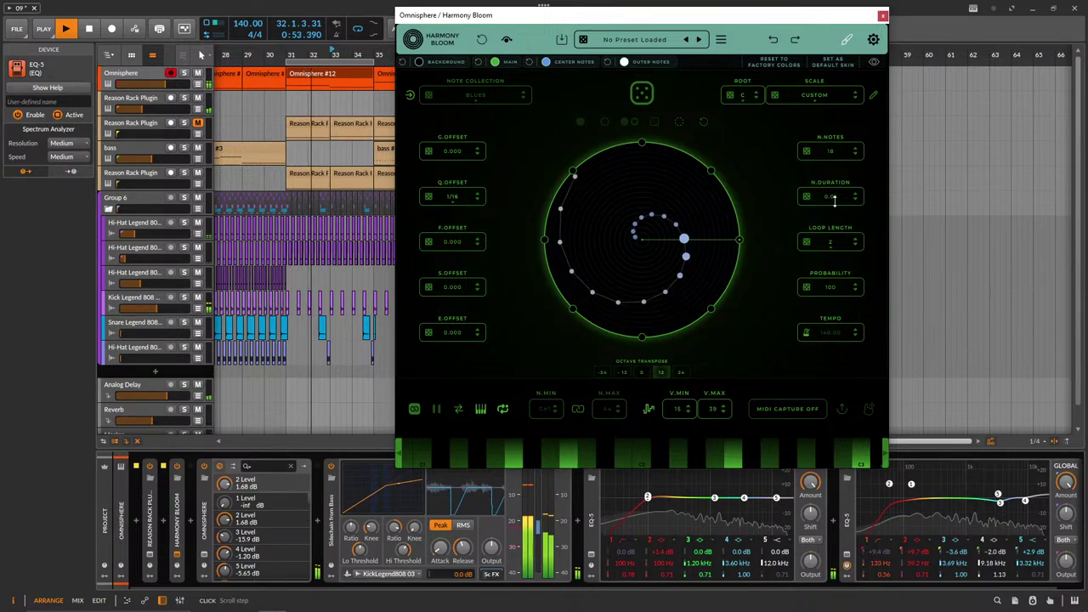
Set Omnisphere's layer levels: Deep Mallet Voxophone to -0.59 dB, Cedar to -10.2 dB, and Pizzagogo Time and Hollow Stones to -inf.
left_click(204, 554)
left_click_drag(411, 315, 406, 315)
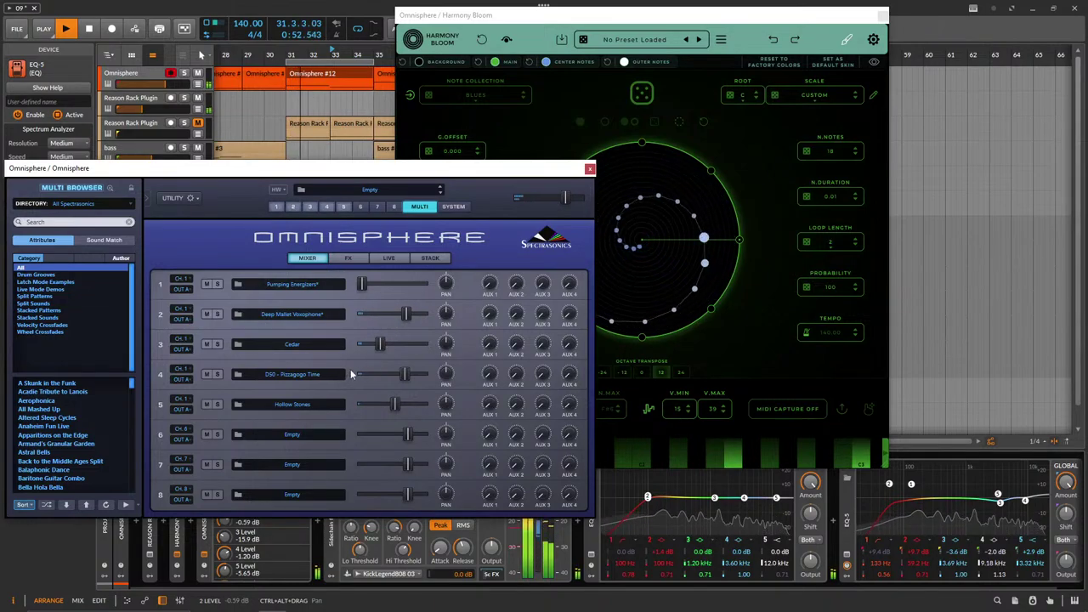
left_click_drag(406, 376, 361, 373)
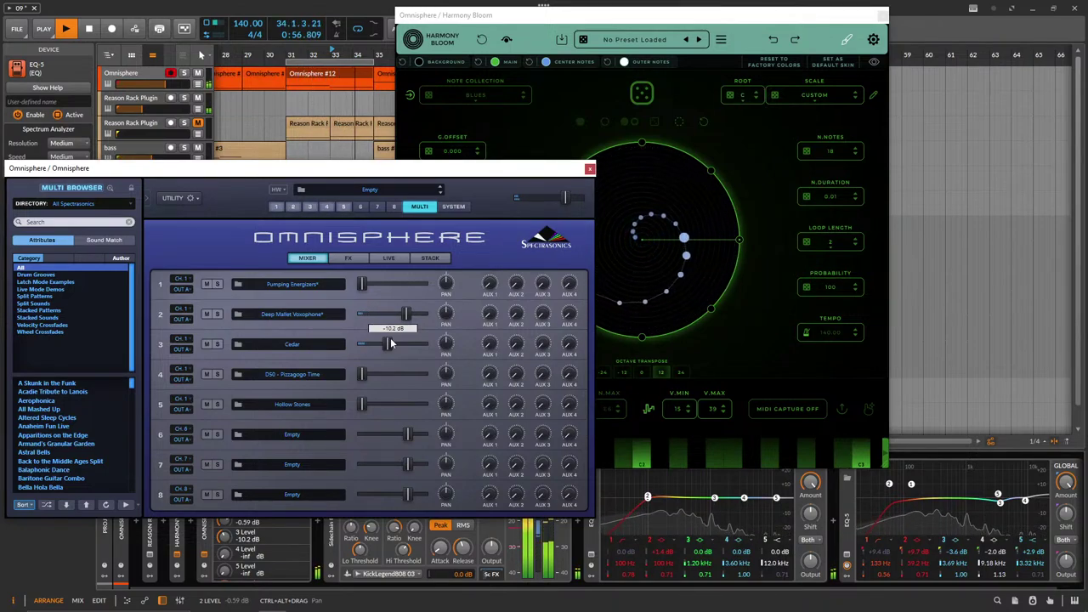
Try Harmony Bloom's Octave Transpose at 24, lower Deep Mallet Voxophone to -5.92 dB and Cedar to -12.8 dB, and return the transpose to 12.
left_click_drag(619, 18, 788, 58)
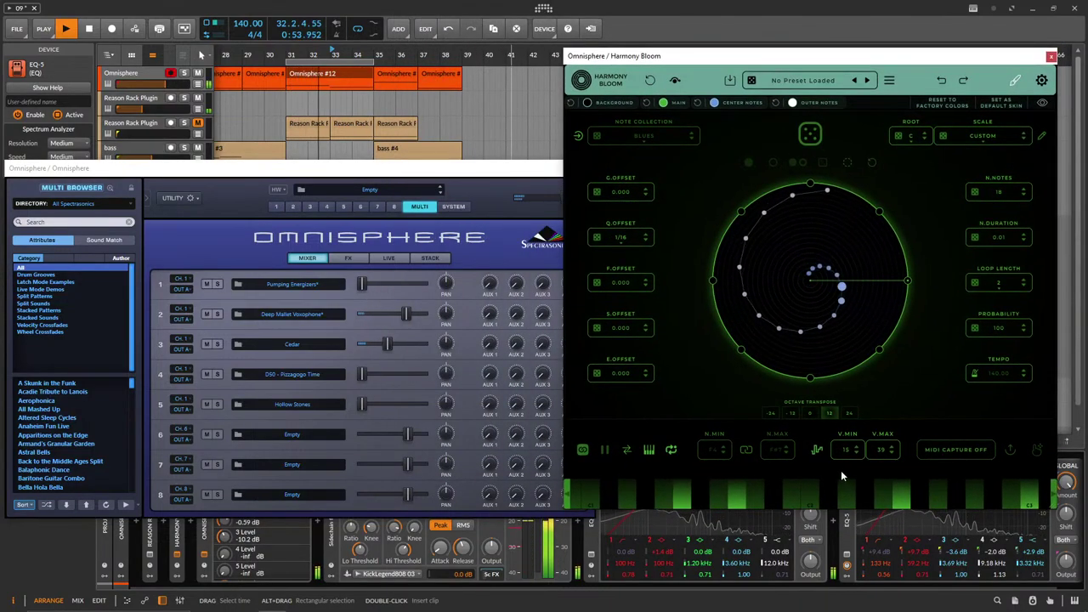
left_click(848, 413)
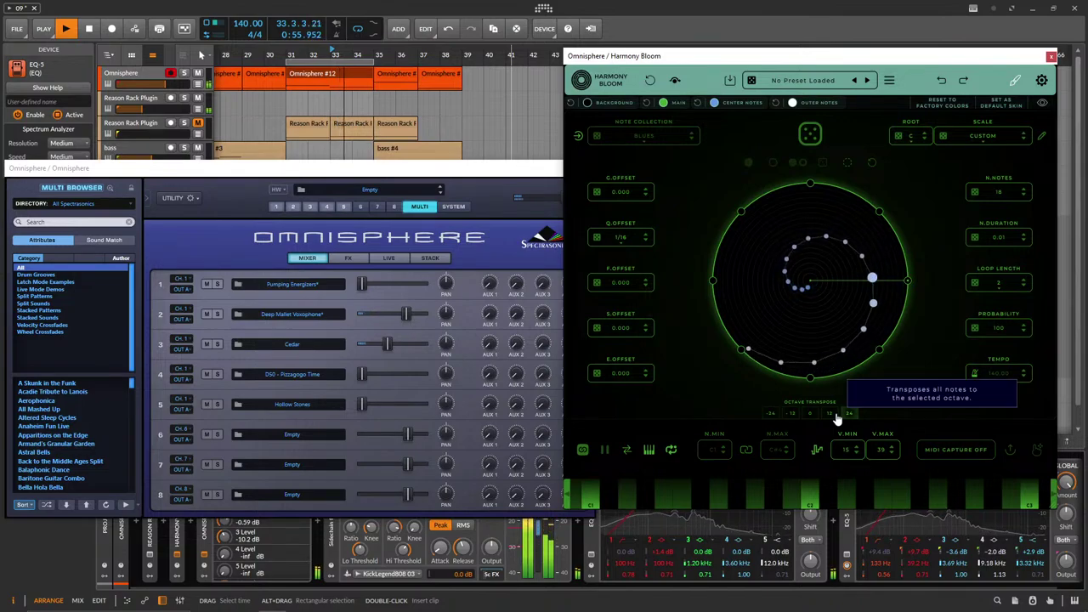
mouse_move(411, 314)
left_mouse_down()
mouse_move(395, 314)
mouse_move(384, 339)
mouse_move(394, 313)
left_mouse_up()
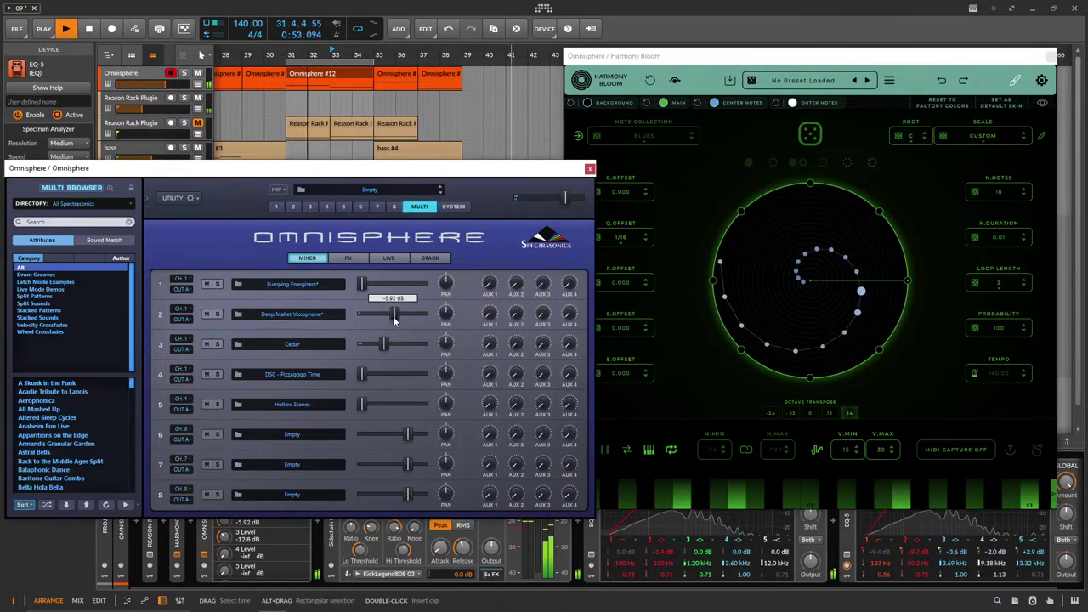
left_click(828, 413)
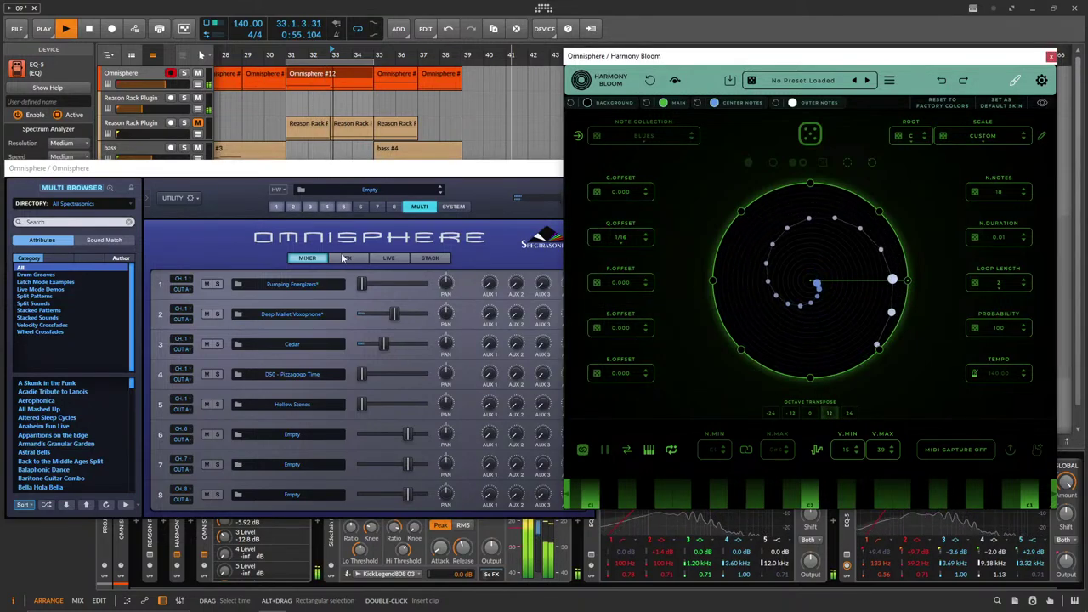
Raise Omnisphere's Pumping Energizers to about -32.3 dB, set Pizzagogo Time to -9.87 dB, and try Harmony Bloom's Loop Length at 1 before restoring 2.
left_click_drag(362, 287, 370, 289)
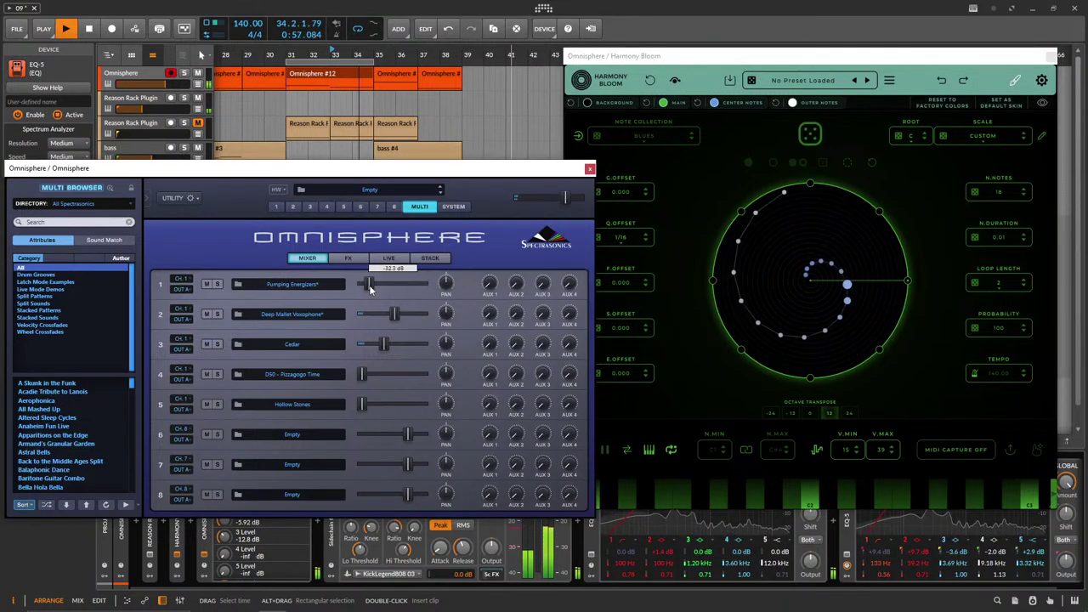
left_click_drag(367, 375, 415, 374)
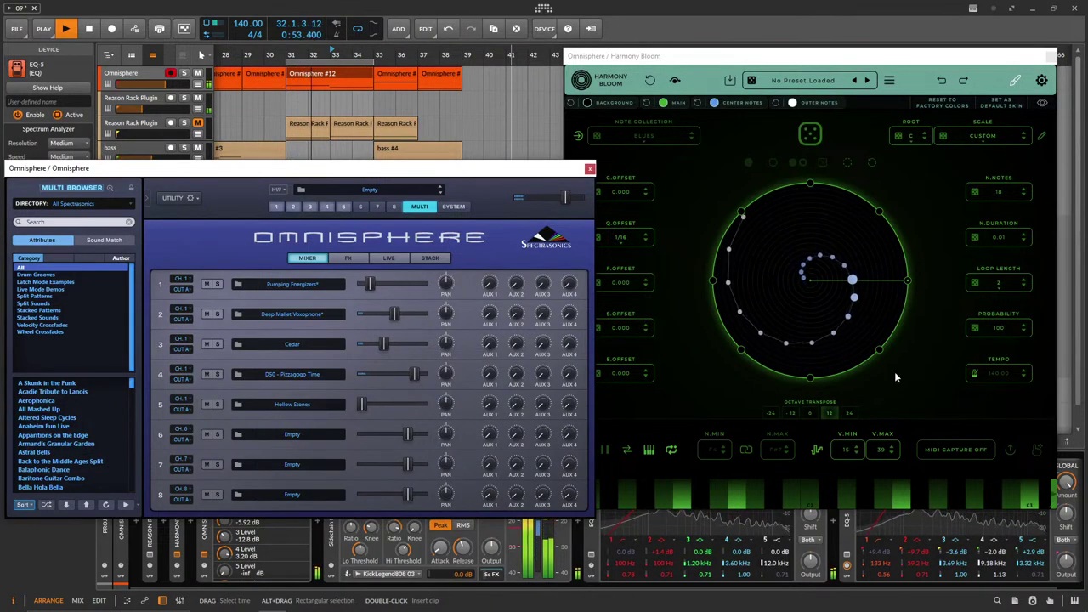
left_click(1026, 283)
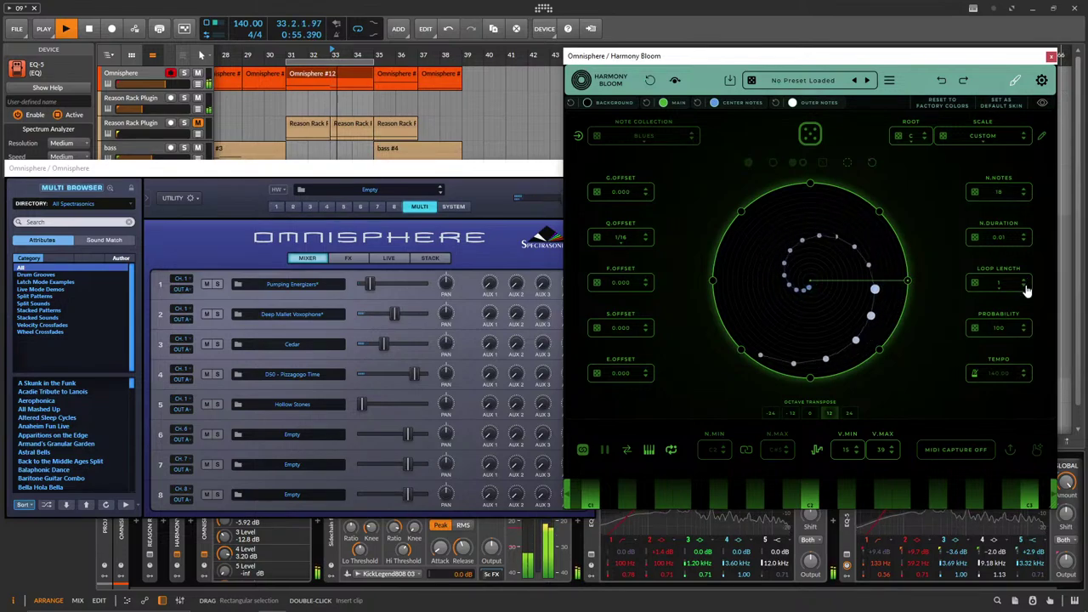
left_click_drag(414, 374, 388, 375)
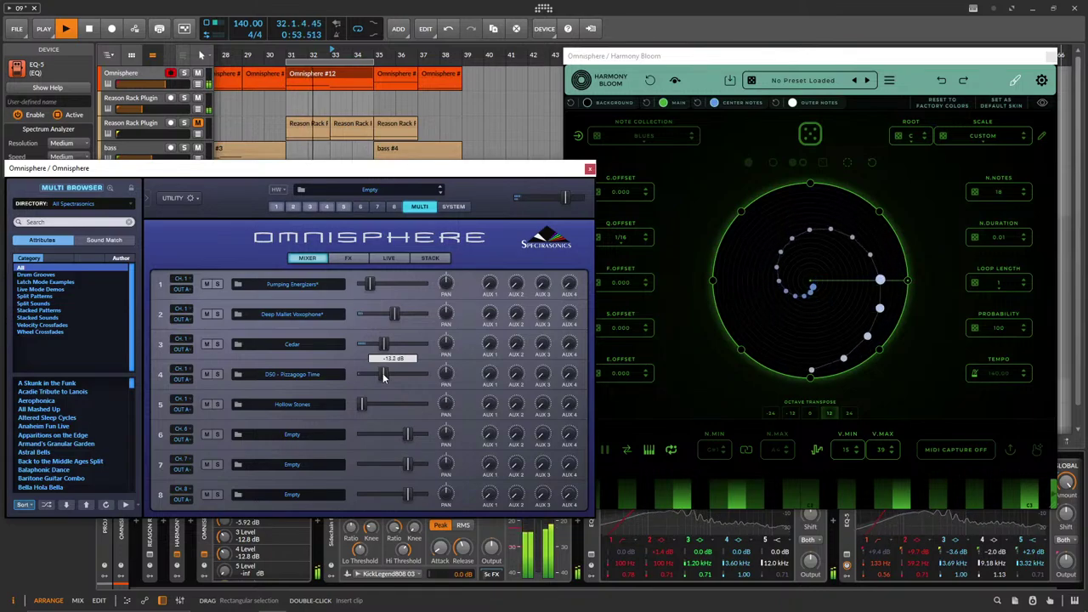
left_click(1021, 288)
Set the Omnisphere track to about -3.5 dB, slightly lower the Reason Rack Plugin track beneath it, and set the one below bass to about -12 dB.
left_click_drag(165, 84, 167, 84)
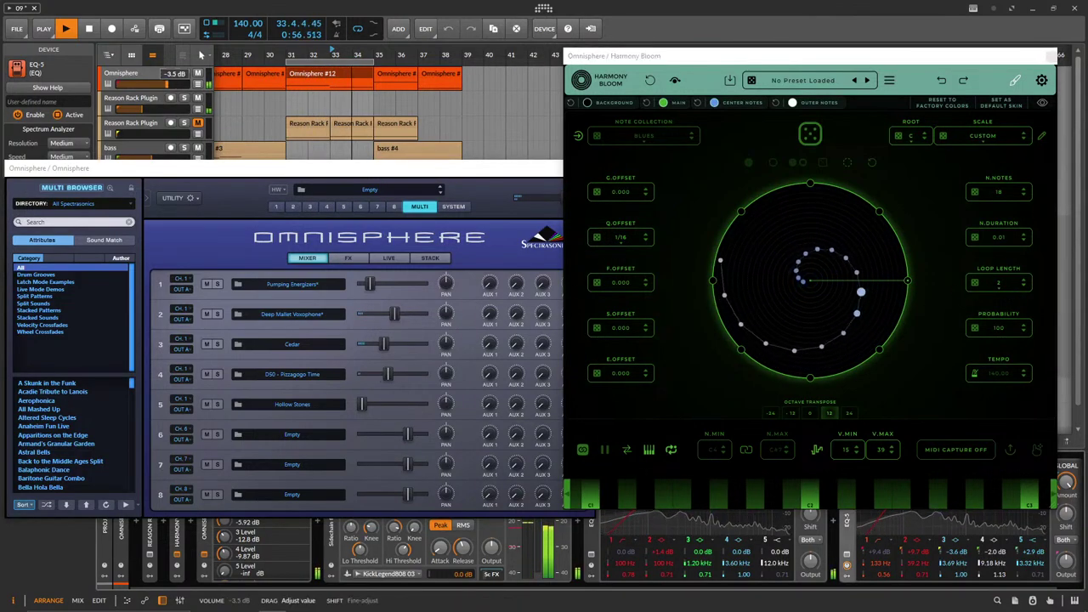
left_click_drag(722, 64, 704, 31)
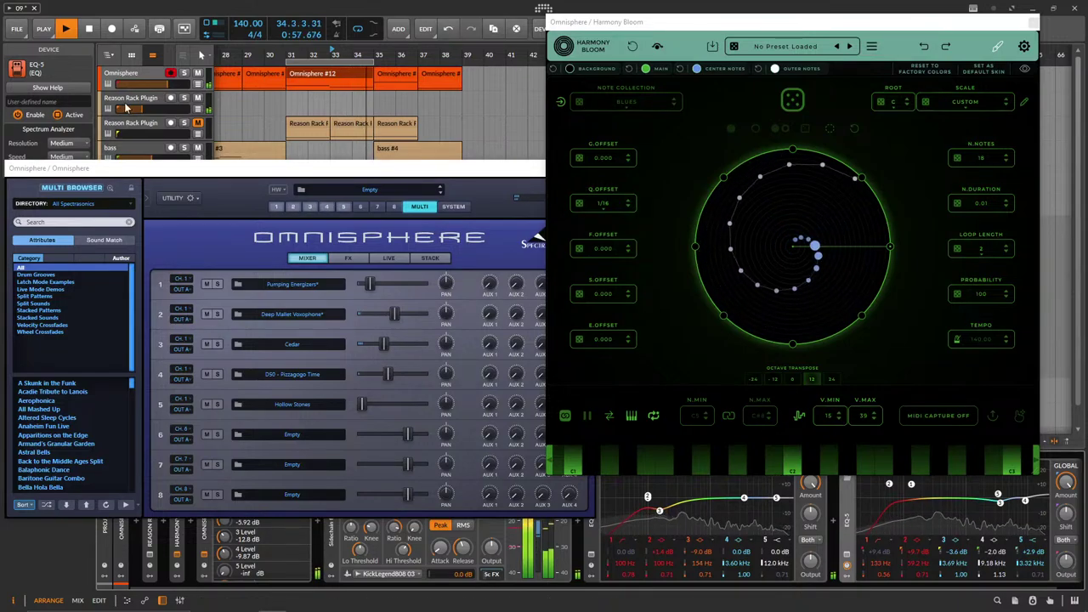
left_click_drag(142, 109, 136, 109)
left_click_drag(212, 168, 287, 238)
left_click_drag(120, 184, 136, 174)
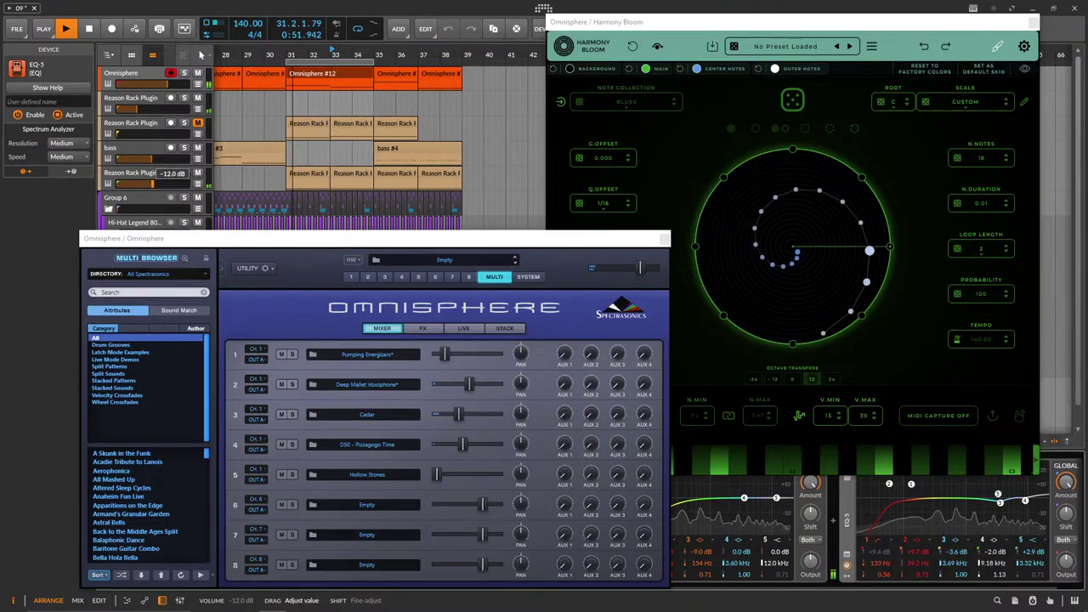
left_click_drag(655, 238, 897, 148)
left_click(889, 153)
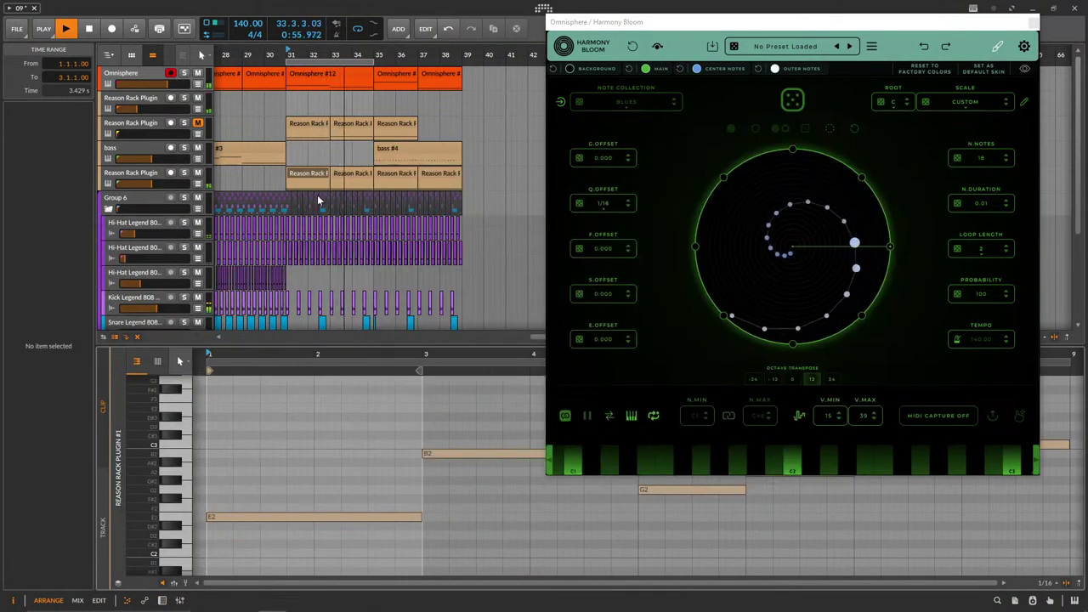
Join the two Reason Rack Plugin clips between bars 31 and 35 below the bass track and raise the joined clip's first note to F2.
left_click(314, 174)
left_click(355, 176, "shift")
key("ctrl+j")
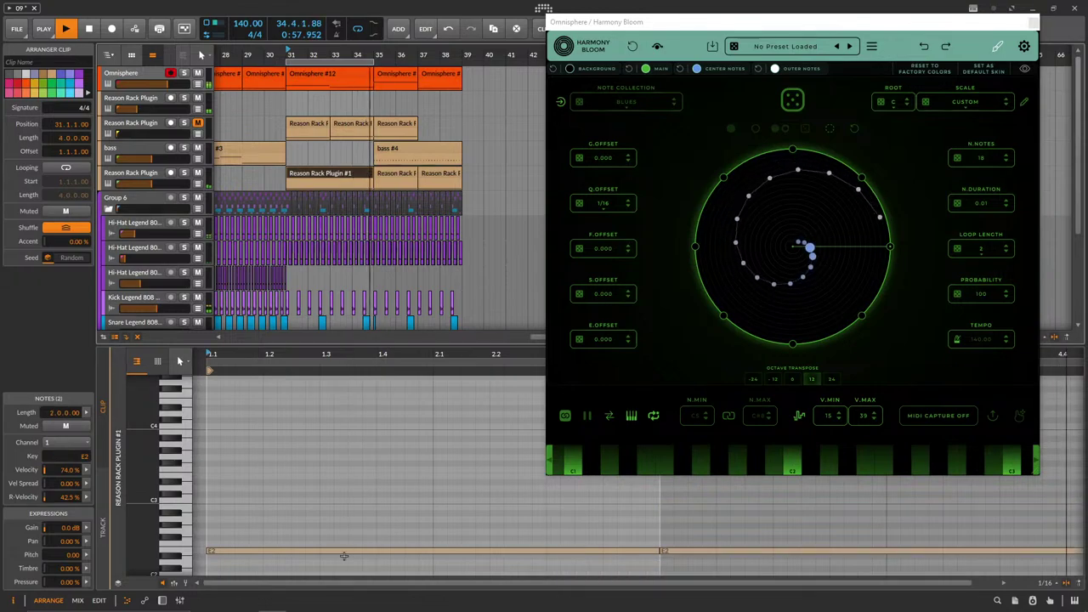
scroll(352, 520, "down", 1)
left_click_drag(356, 496, 364, 556)
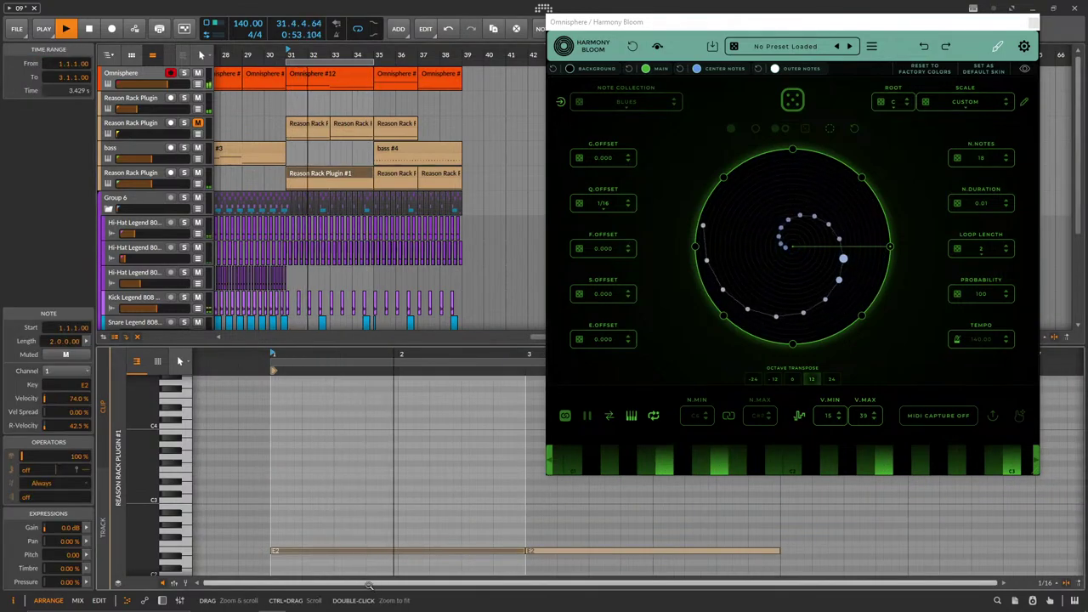
key("Up")
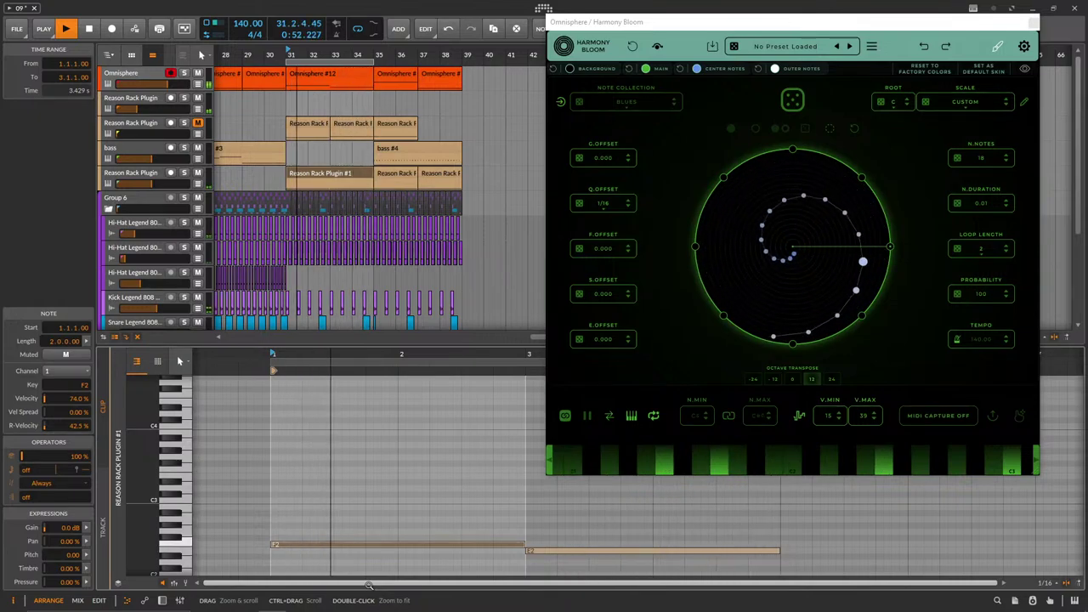
In Harmony Bloom on the Reason Rack Plugin track below bass, set Loop Length to 4, N.Notes to 11 and Octave Transpose to 24.
left_click(150, 172)
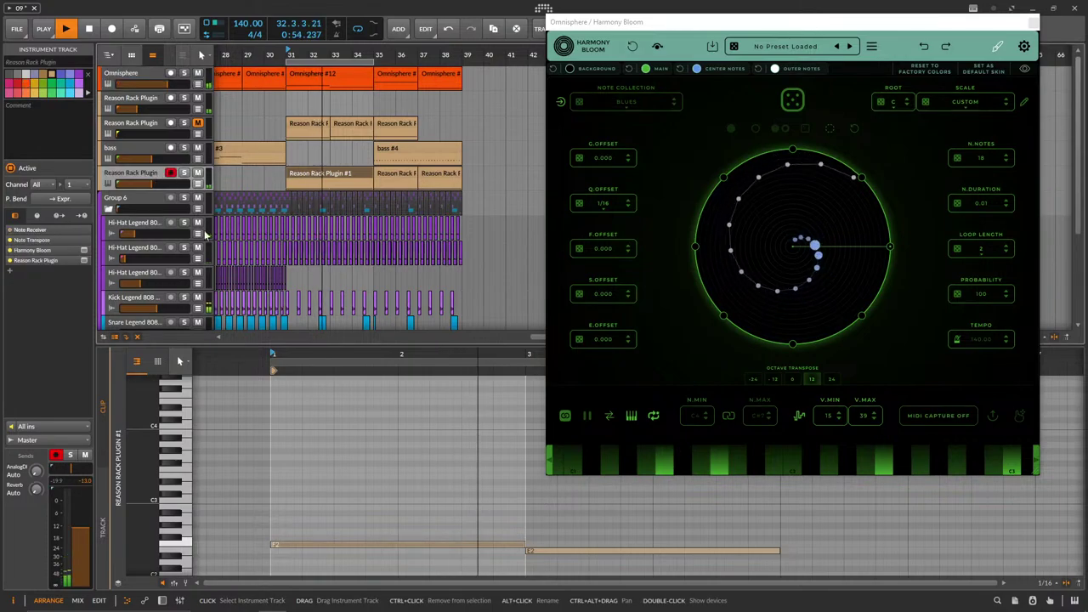
double_click(155, 173)
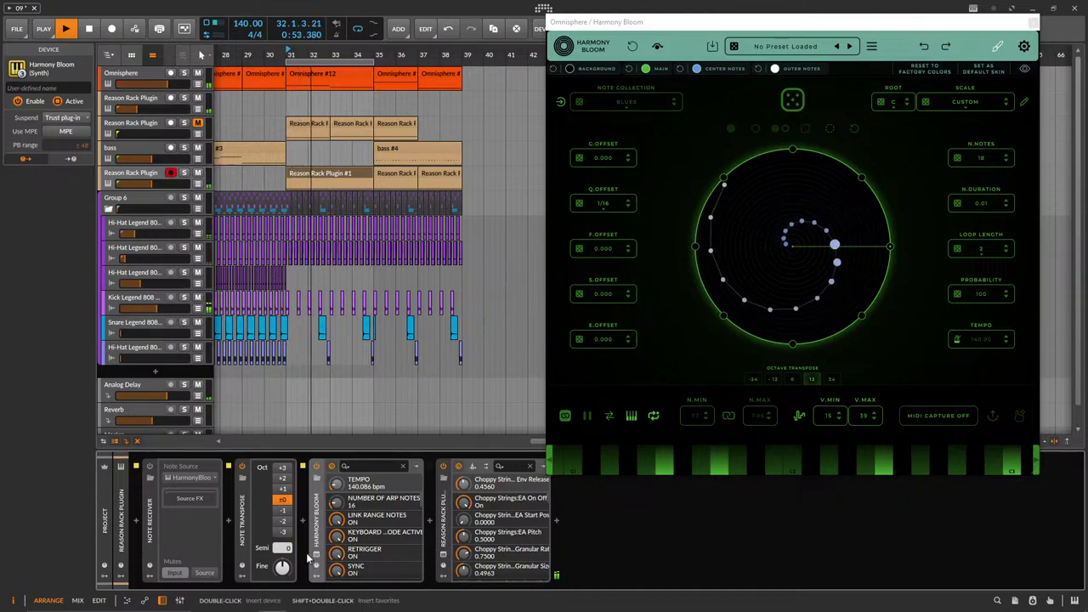
left_click(315, 555)
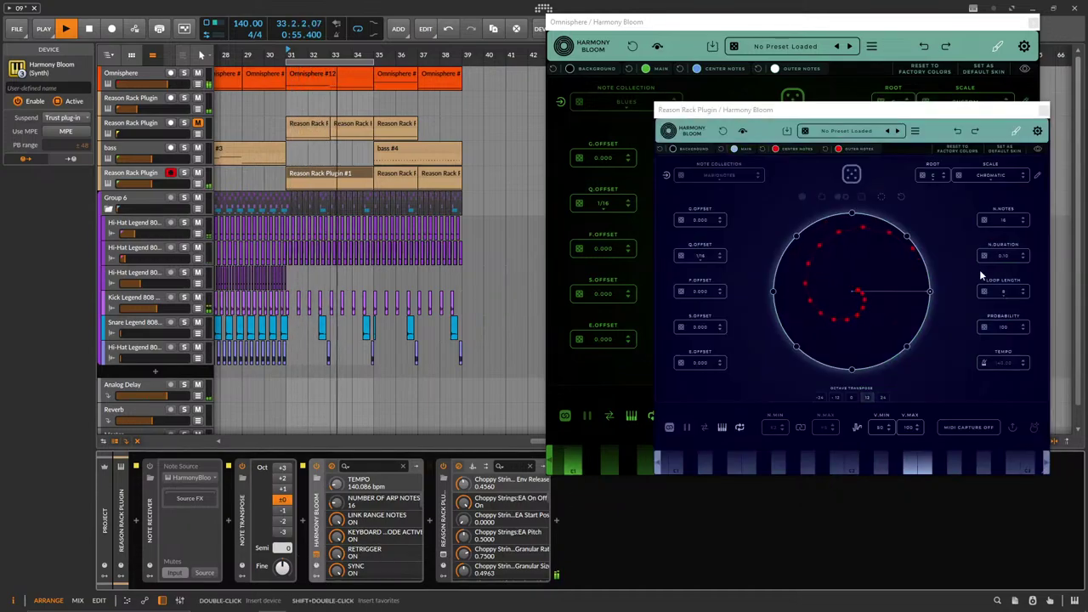
left_click(1024, 294)
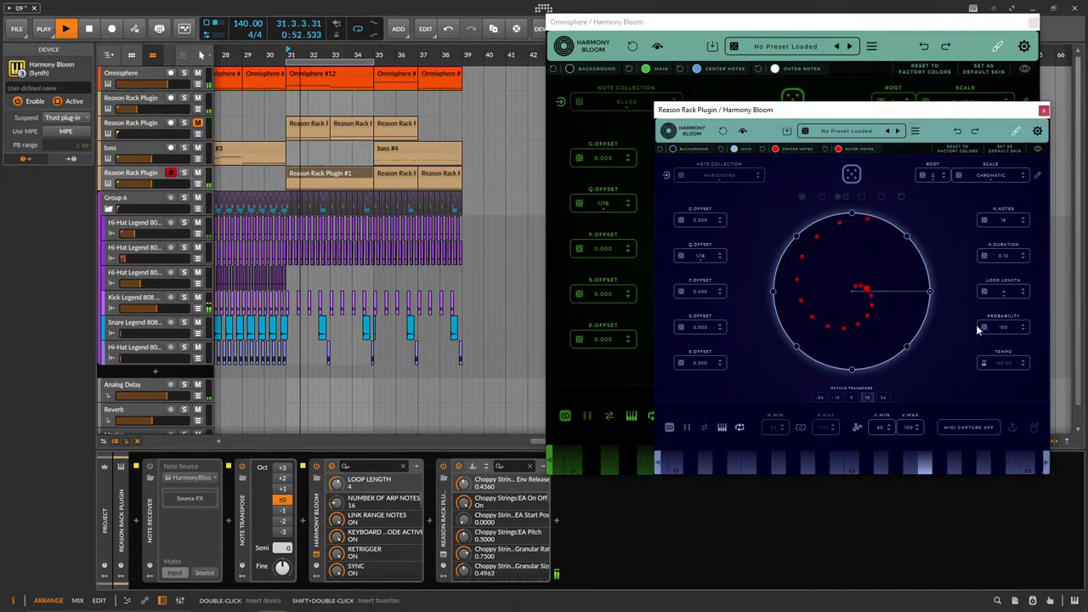
left_click_drag(1005, 220, 1011, 225)
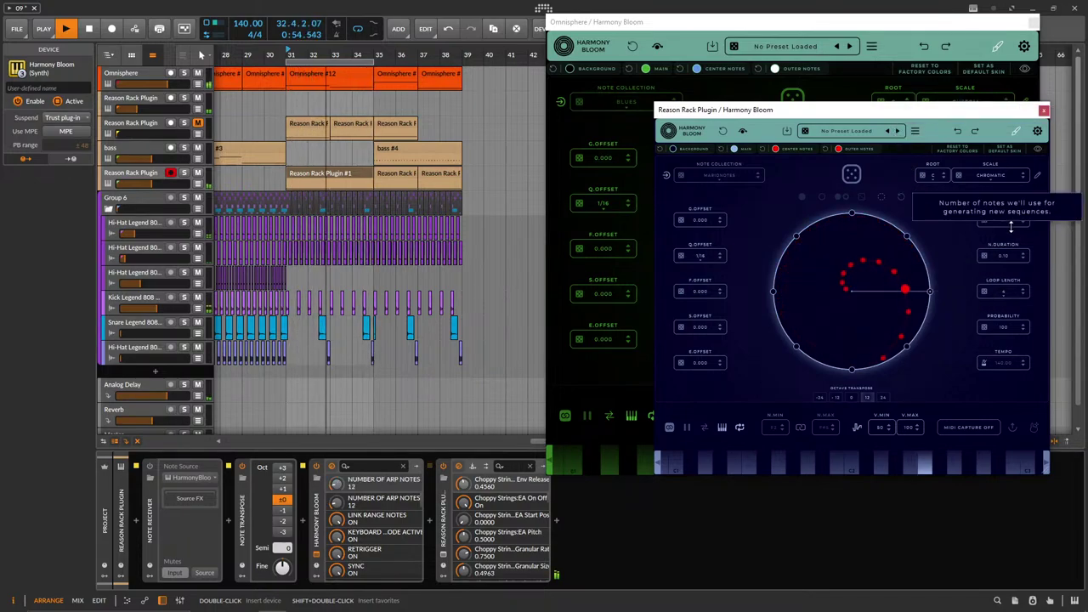
left_click(882, 397)
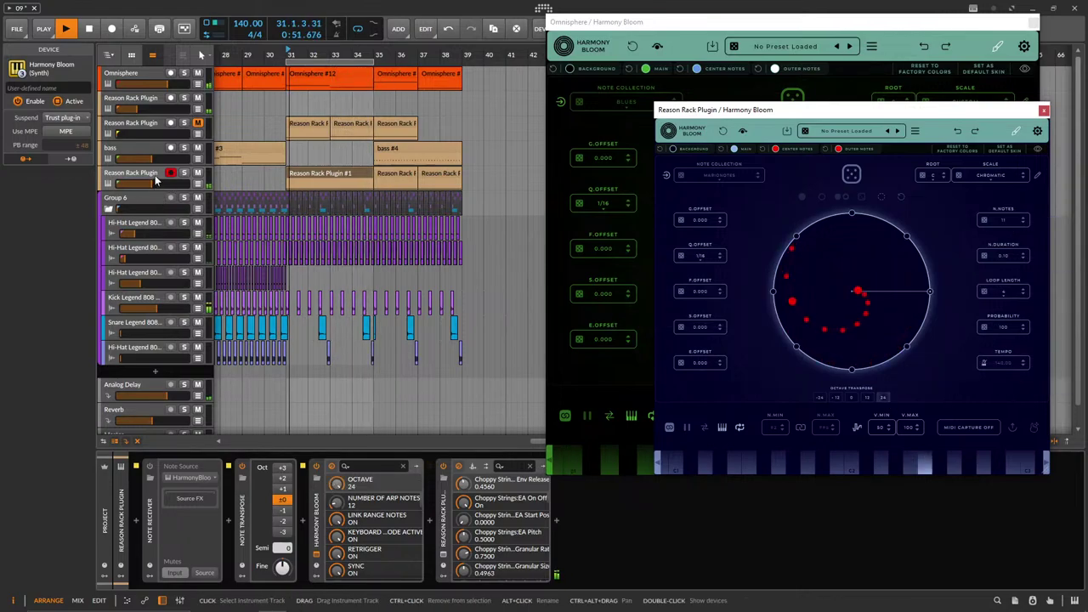
Lower the Reason Rack Plugin track below bass to -17.9 dB and raise the muted Reason Rack Plugin track to -19.5 dB.
left_click_drag(725, 113, 384, 246)
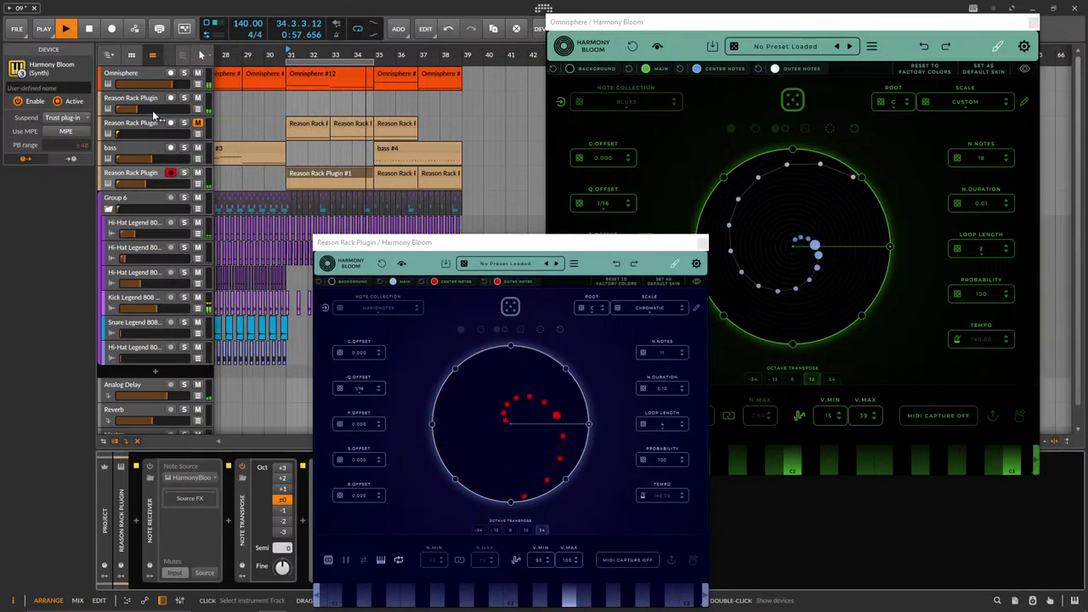
left_click(147, 180)
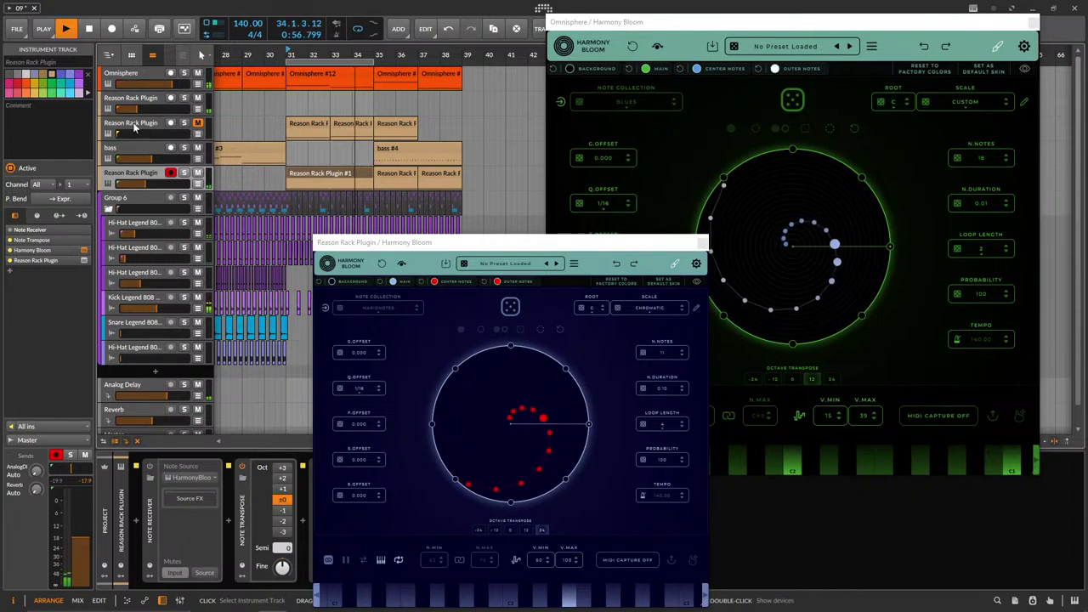
left_click(155, 126)
left_click_drag(120, 133, 142, 133)
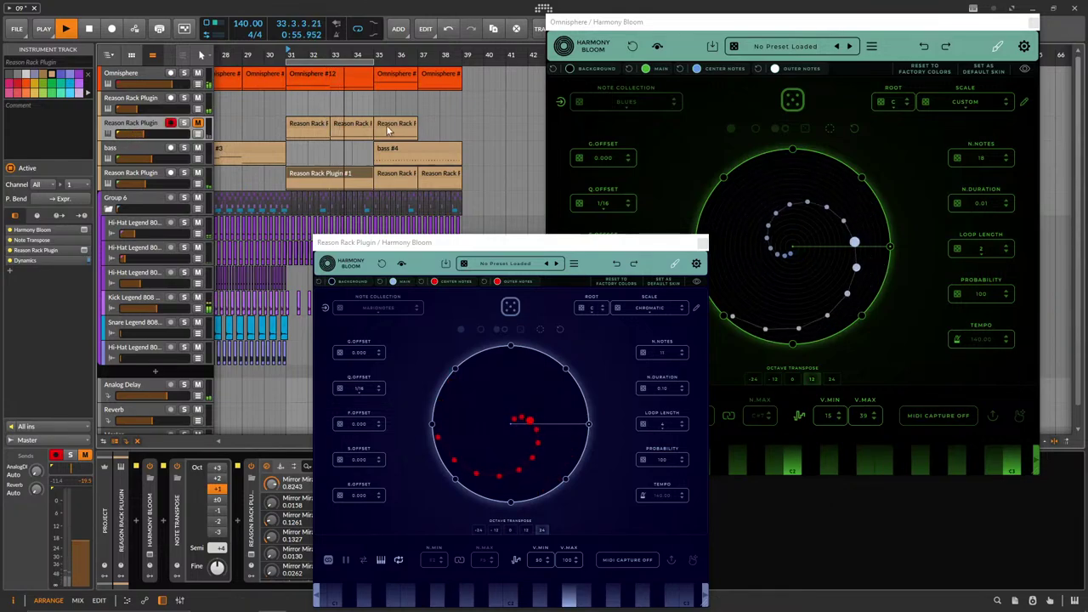
Replace the clips on the muted Reason Rack Plugin track with a copy of the Omnisphere #12 clip at bar 31.
left_click_drag(431, 129, 238, 119)
key("Delete")
left_click(310, 75)
left_click_drag(311, 74, 308, 130)
Replace Harmony Bloom with a Note Receiver at the start of the muted Reason Rack Plugin track's device chain.
left_click(154, 124)
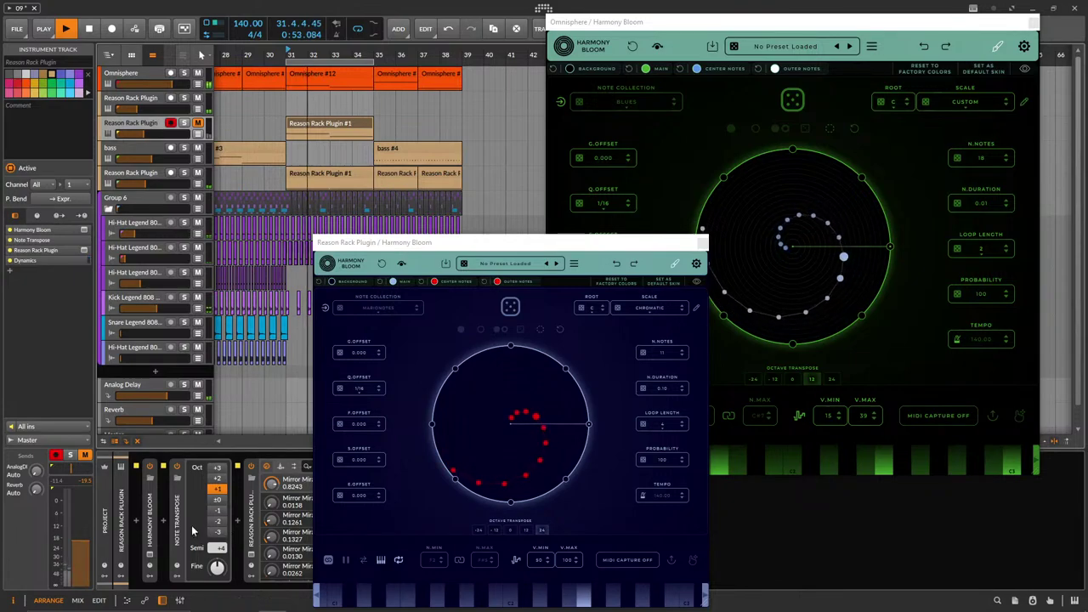
left_click(151, 537)
key("Delete")
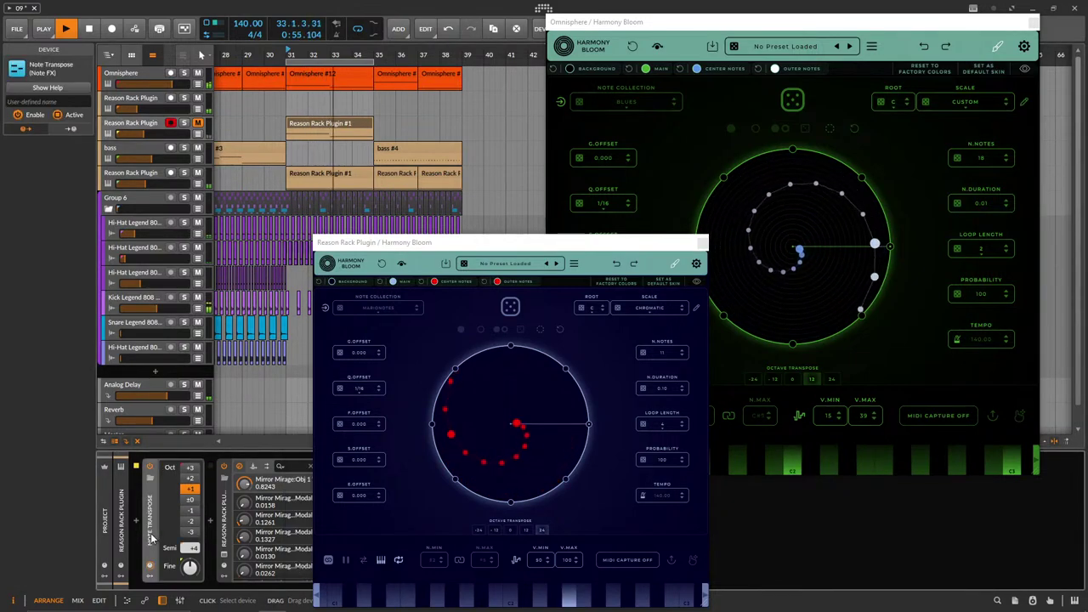
left_click(139, 521)
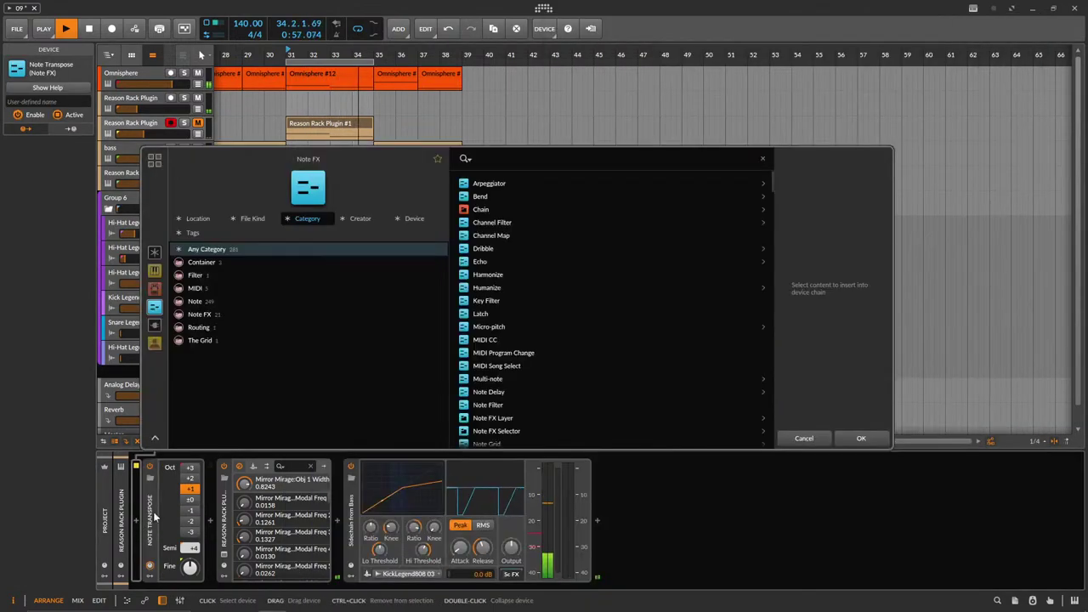
type("note")
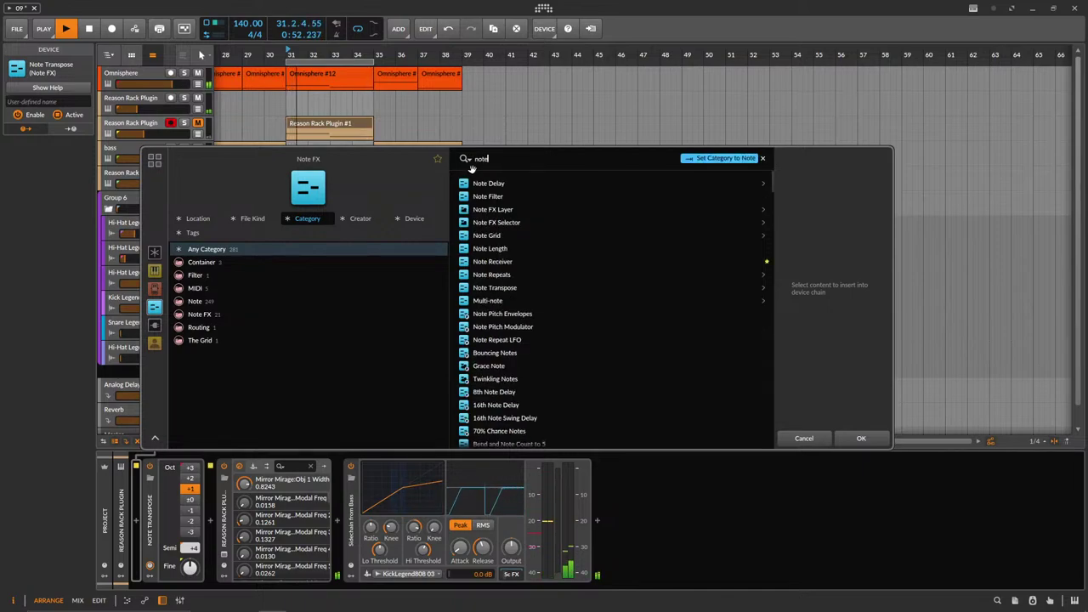
type(" re")
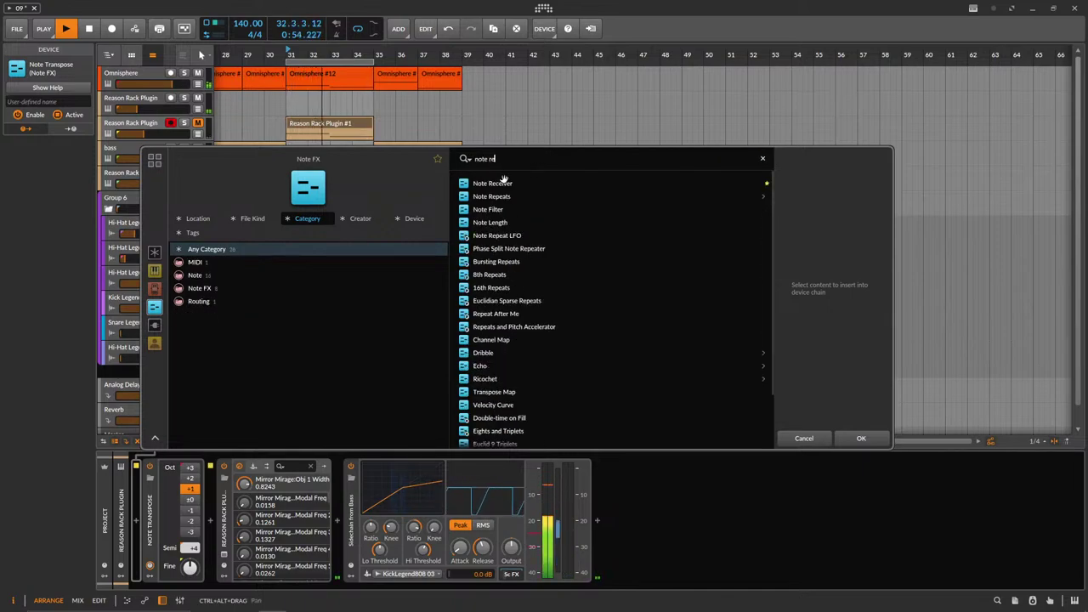
double_click(507, 181)
Set the Note Receiver's source to the Reason Rack Plugin device listed under the Omnisphere track.
left_click(187, 477)
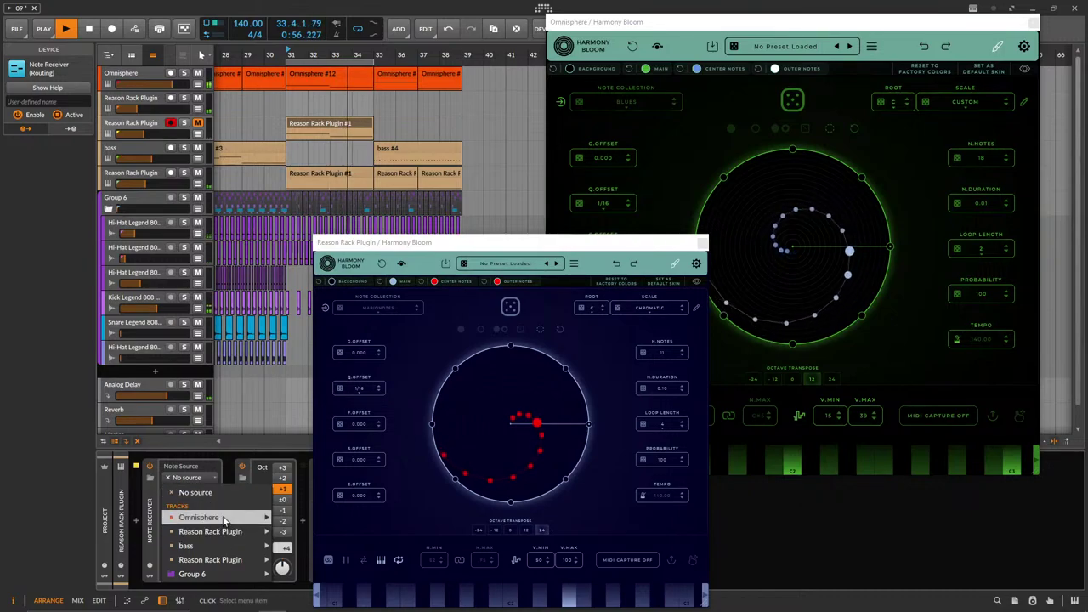
mouse_move(224, 520)
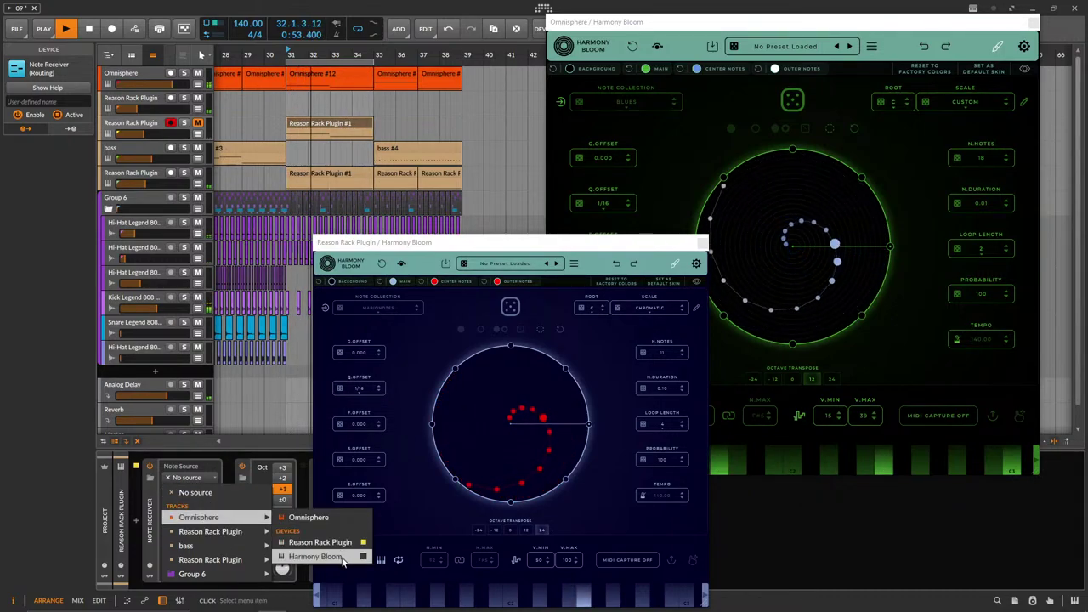
left_click(340, 544)
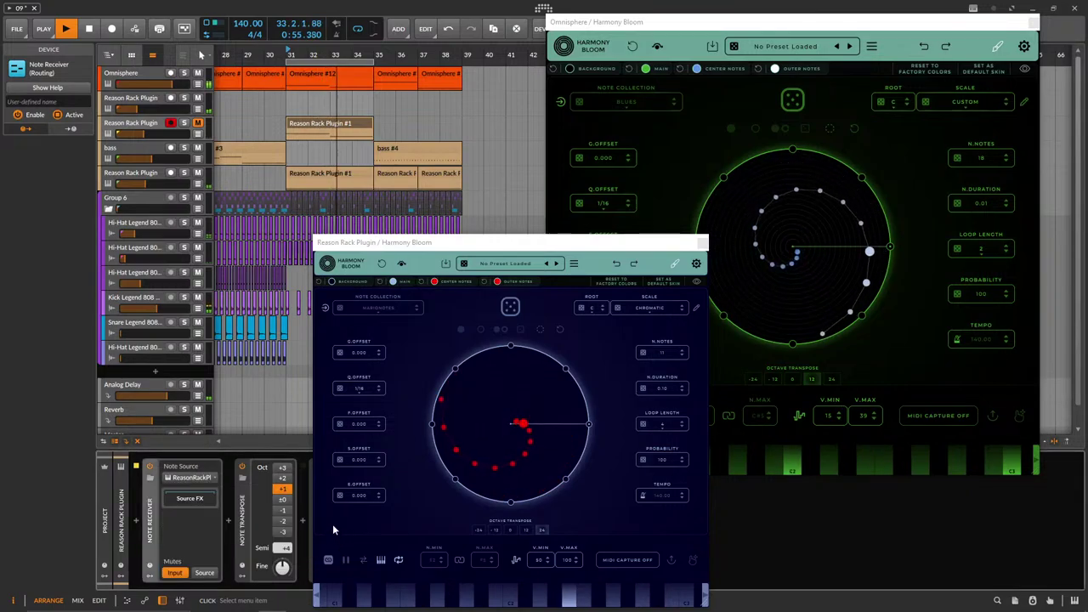
Delete the copied bar 31 clip from the muted Reason Rack Plugin track and unmute the track.
left_click(319, 121)
key("Delete")
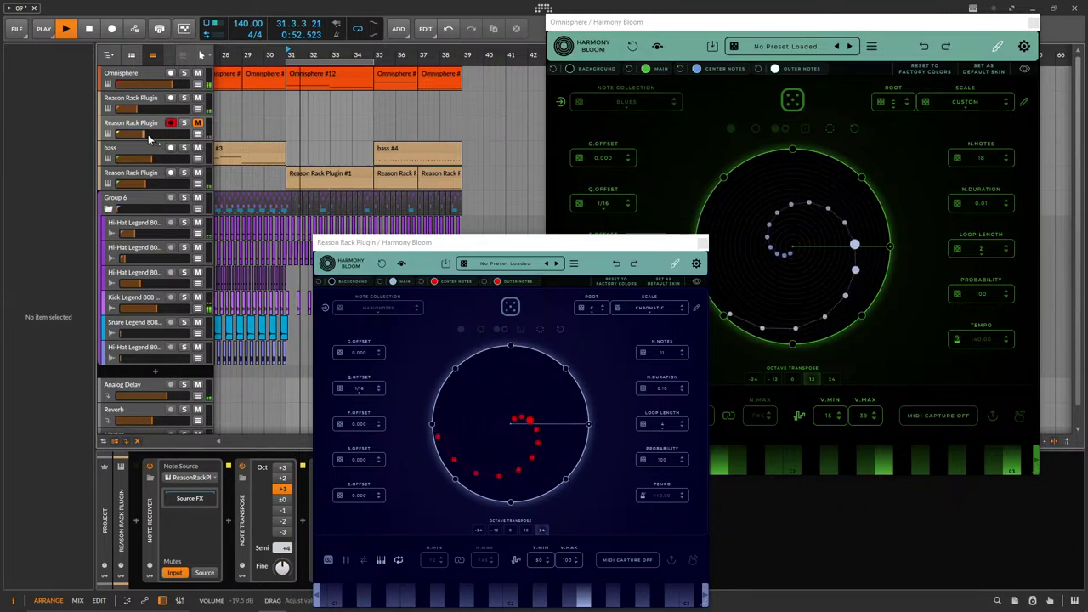
left_click(198, 122)
Raise the Note Receiver track's volume slightly and set its Note Transpose octave to ±0.
left_click_drag(149, 138, 149, 128)
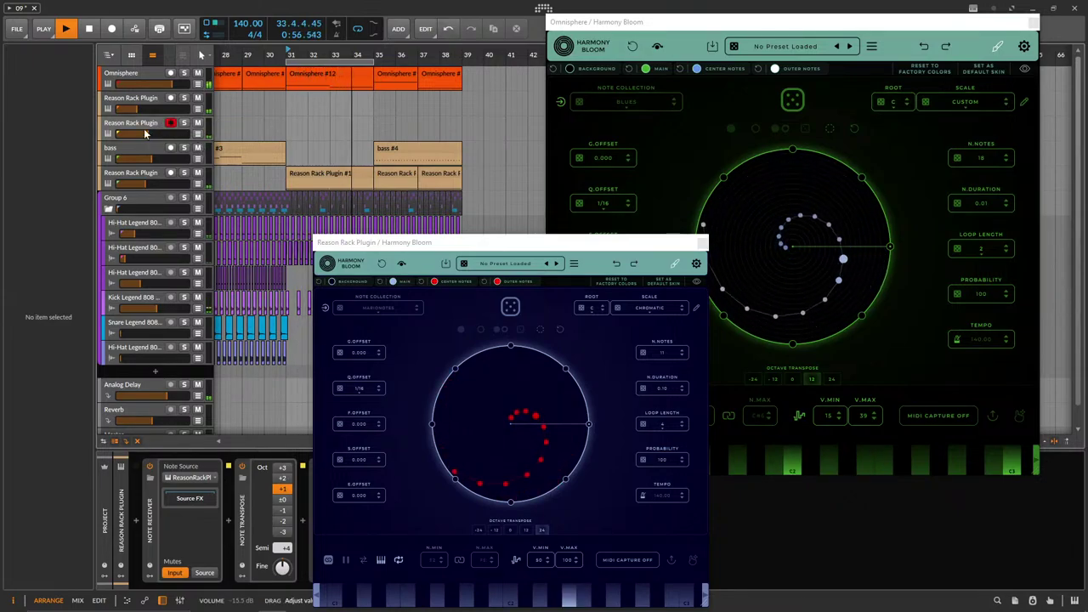
left_click(149, 135)
left_click(282, 499)
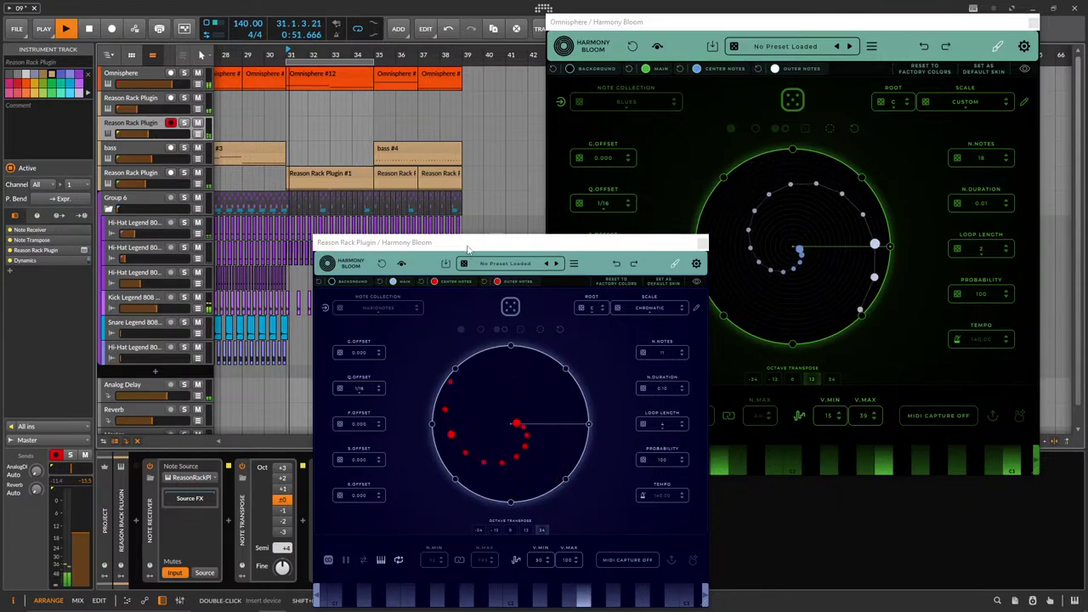
Close the Harmony Bloom window and replace Objekt with the Europa synthesizer in the track's Reason Rack Plugin.
left_click(698, 242)
left_click(316, 554)
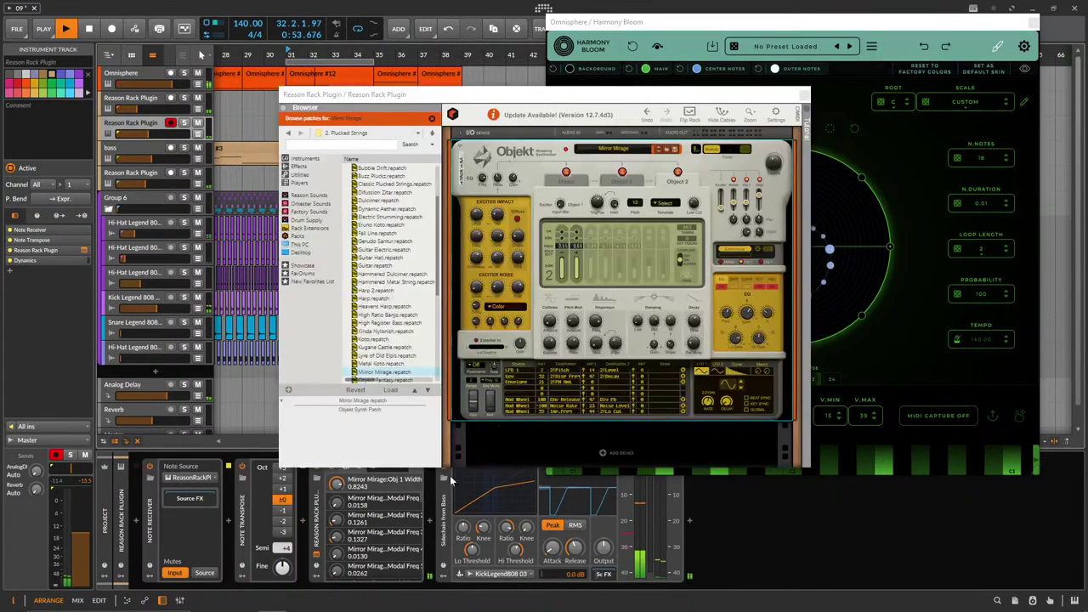
left_click(310, 159)
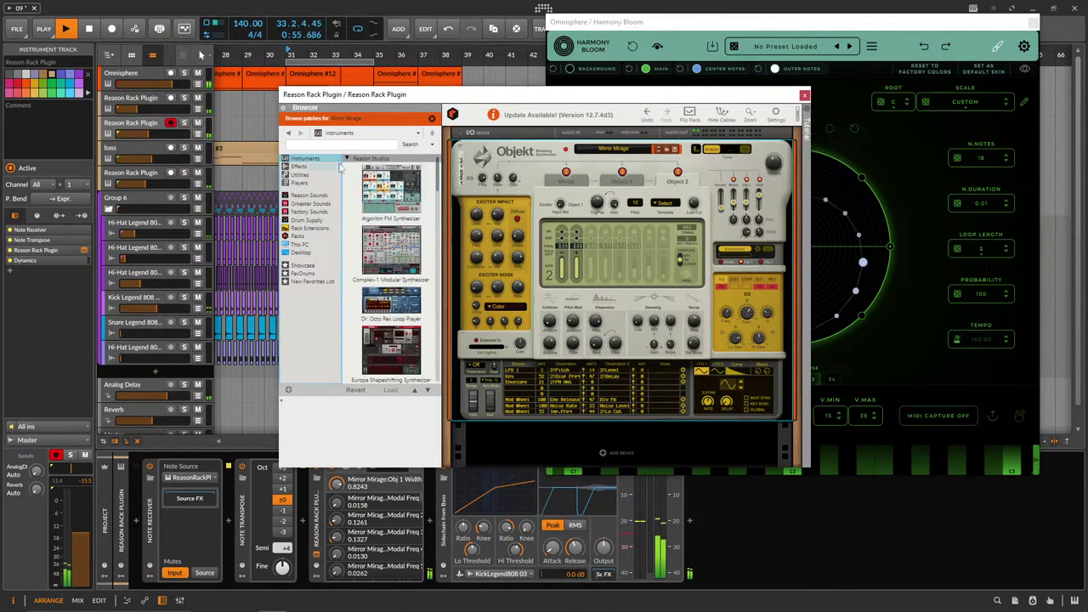
scroll(396, 284, "down", 2)
left_click_drag(393, 282, 554, 260)
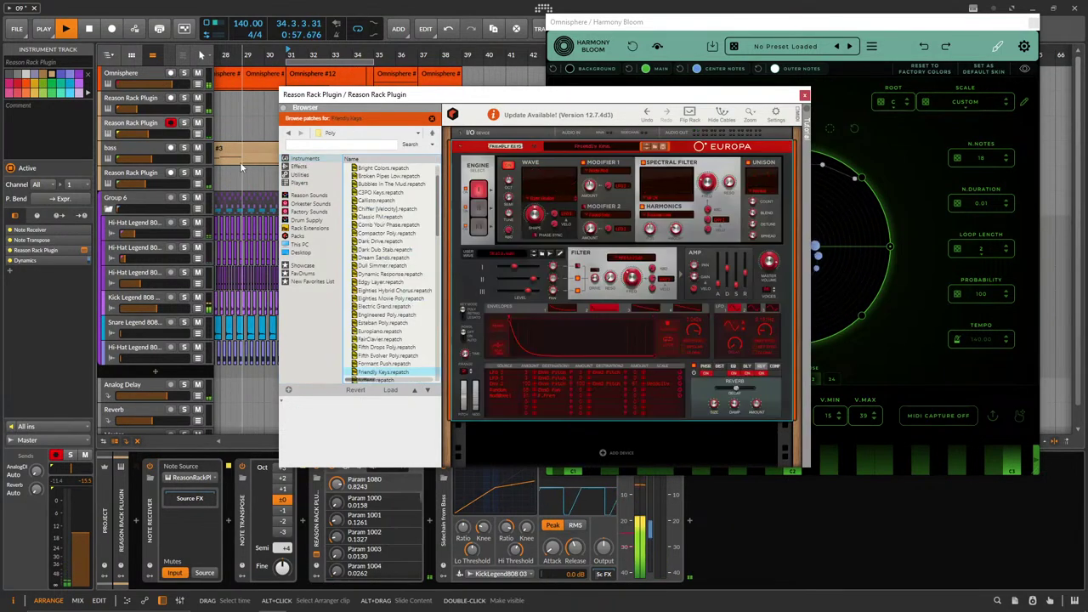
Audition Europa's Poly patches up to Goto Chords and set the track's Dynamics high threshold to about -14.1 dB.
left_click(645, 149)
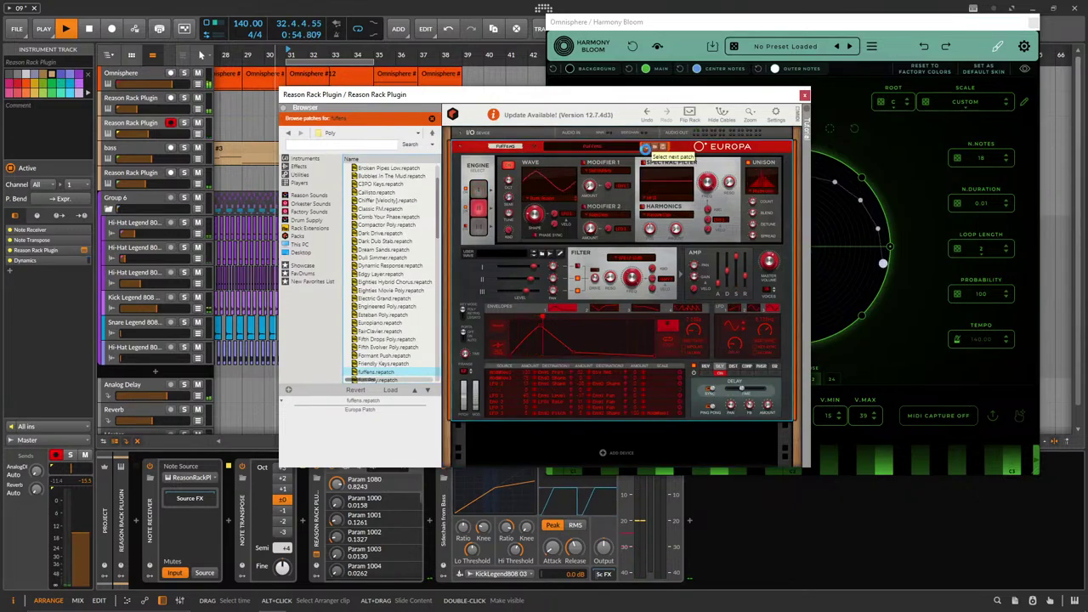
left_click_drag(155, 139, 141, 136)
left_click(648, 150)
left_click(649, 149)
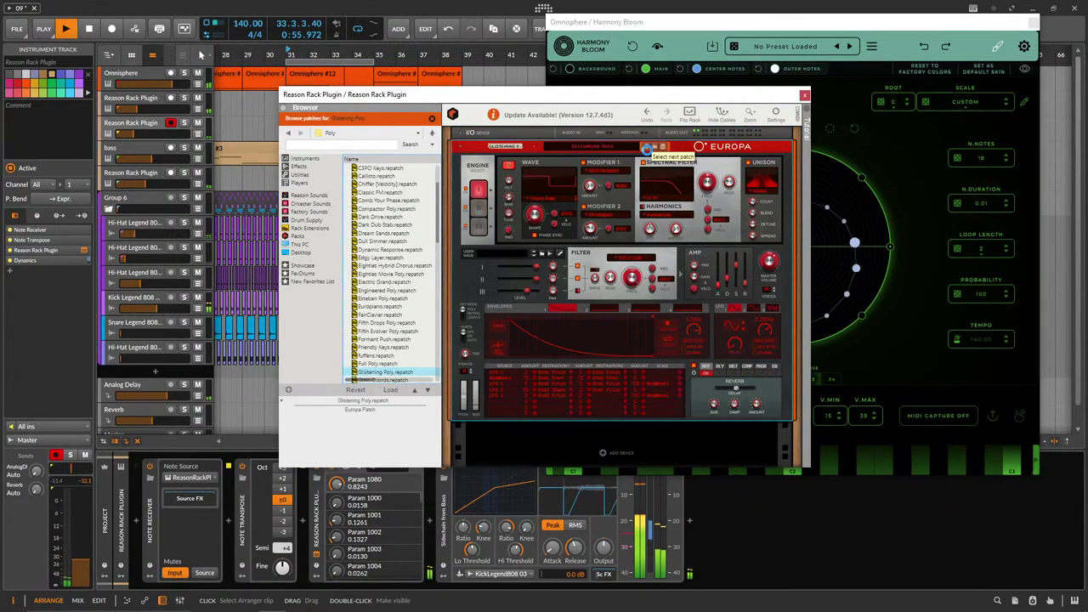
left_click(648, 149)
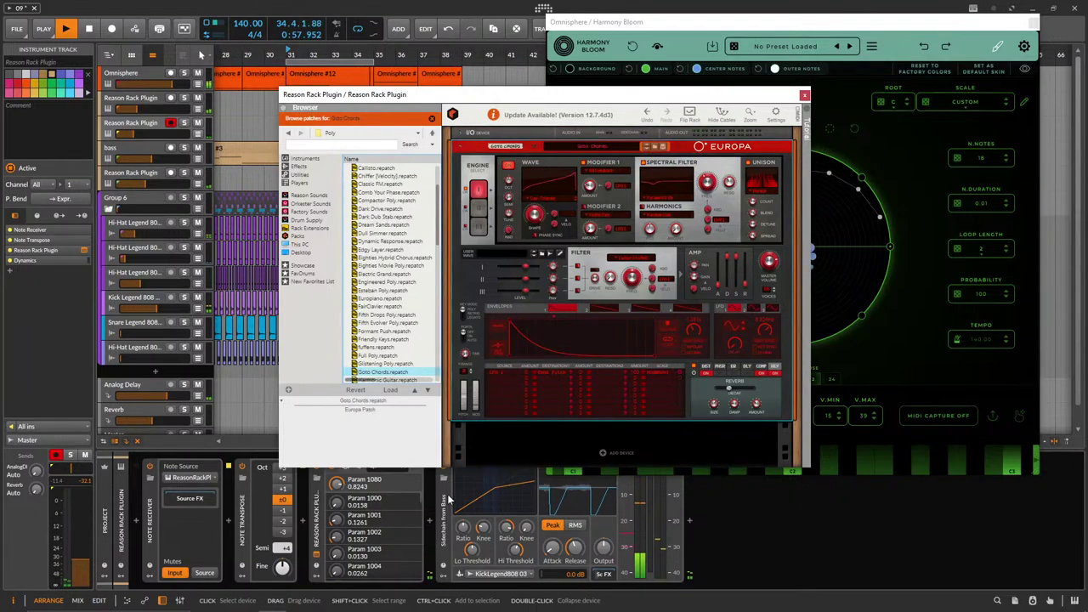
left_click_drag(517, 551, 516, 536)
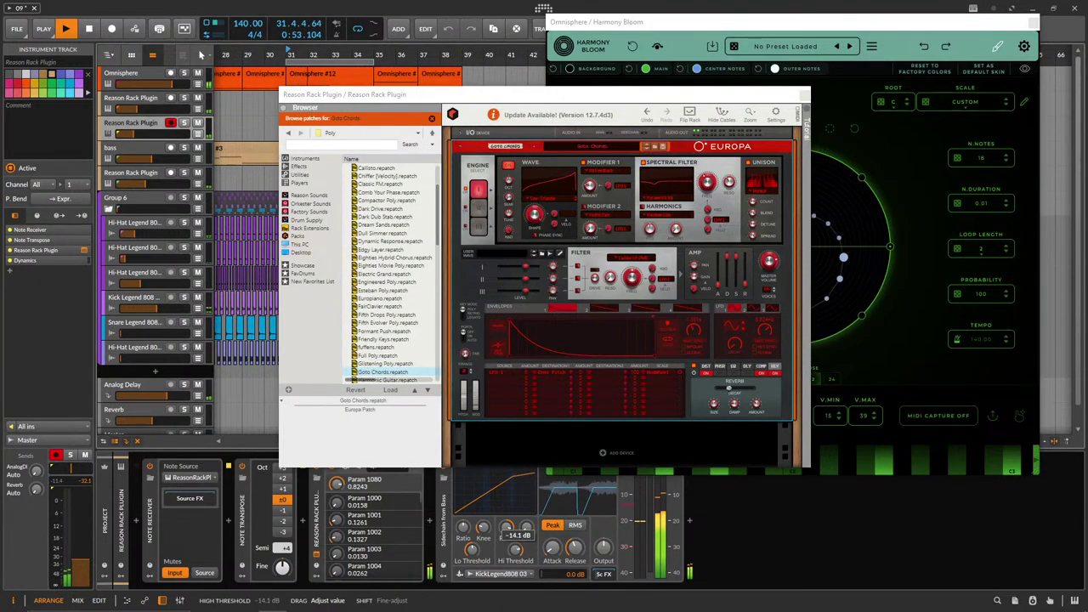
Advance Europa through Harmonic Guitar to the Hidden City patch and set the Note Transpose octave to +1.
left_click(646, 150)
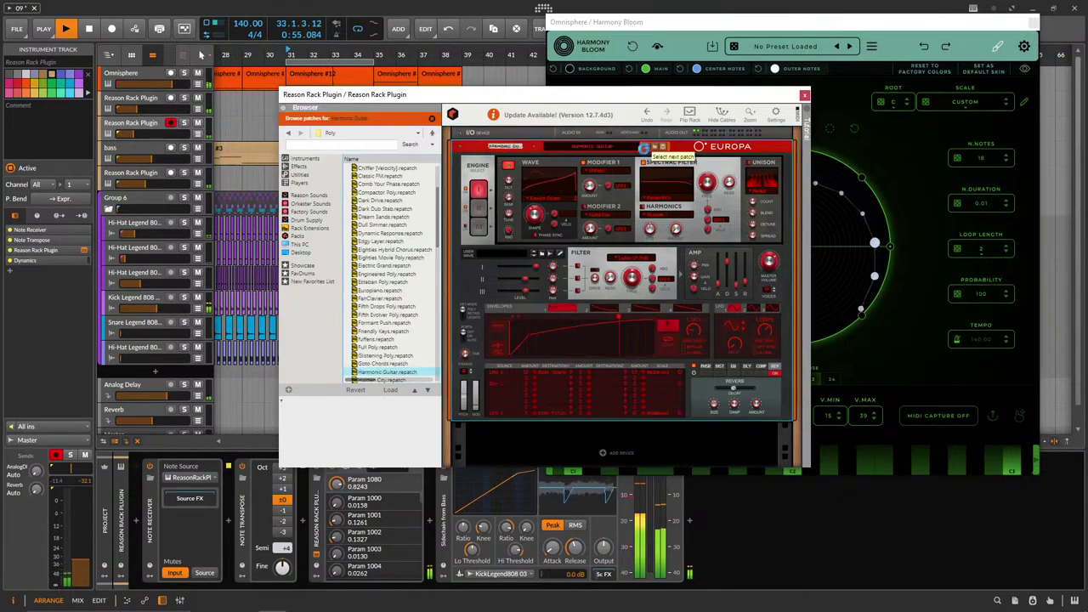
left_click_drag(134, 134, 138, 134)
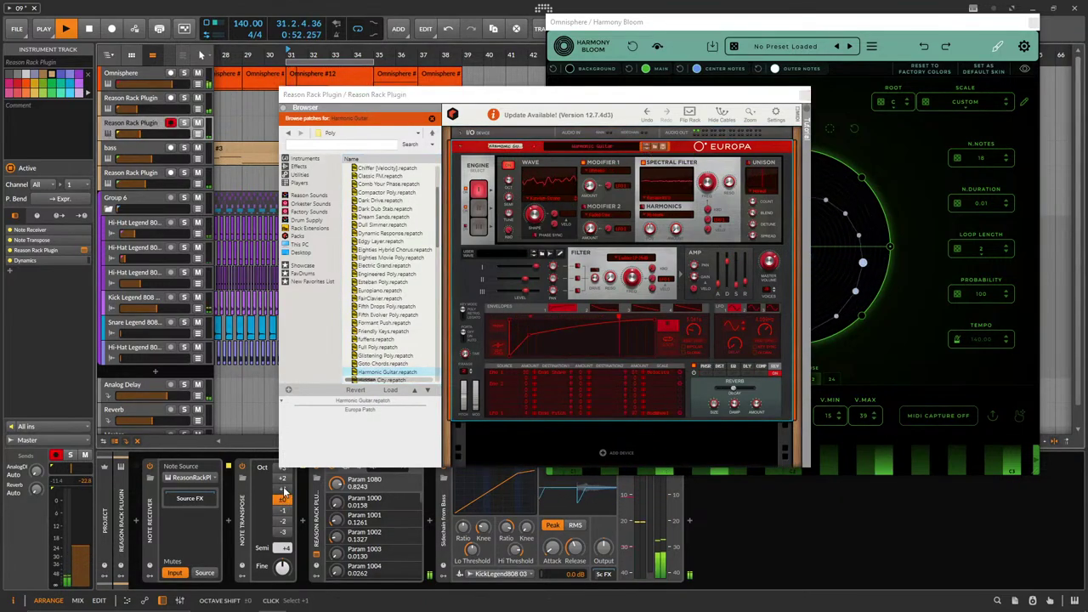
left_click(645, 149)
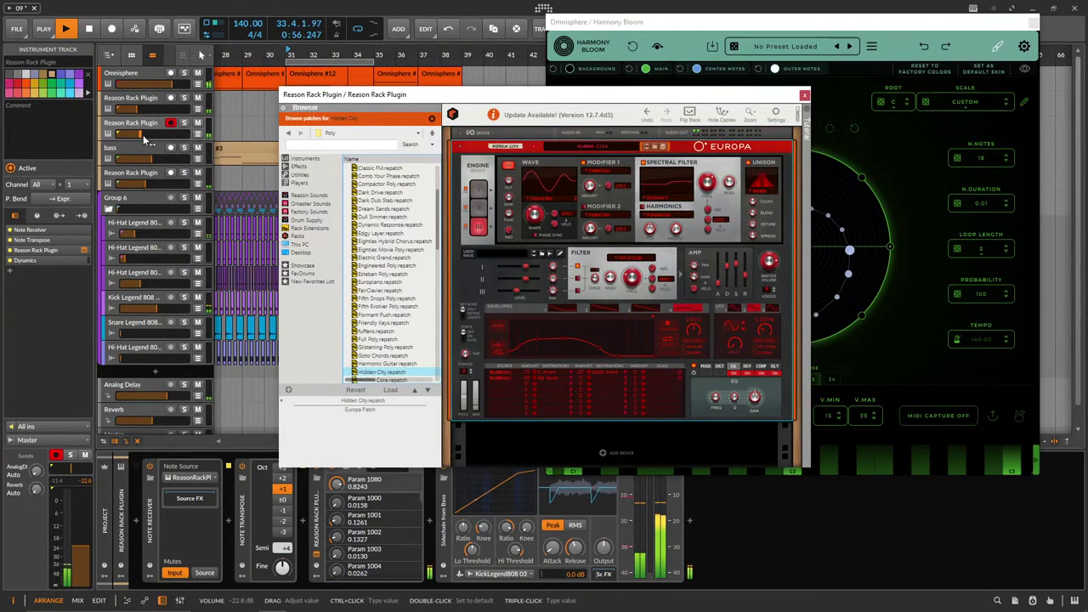
Lower the track's volume to -28.8 dB, set Europa's amp release to about 0.369, and close the Reason Rack window.
left_click_drag(146, 140, 141, 140)
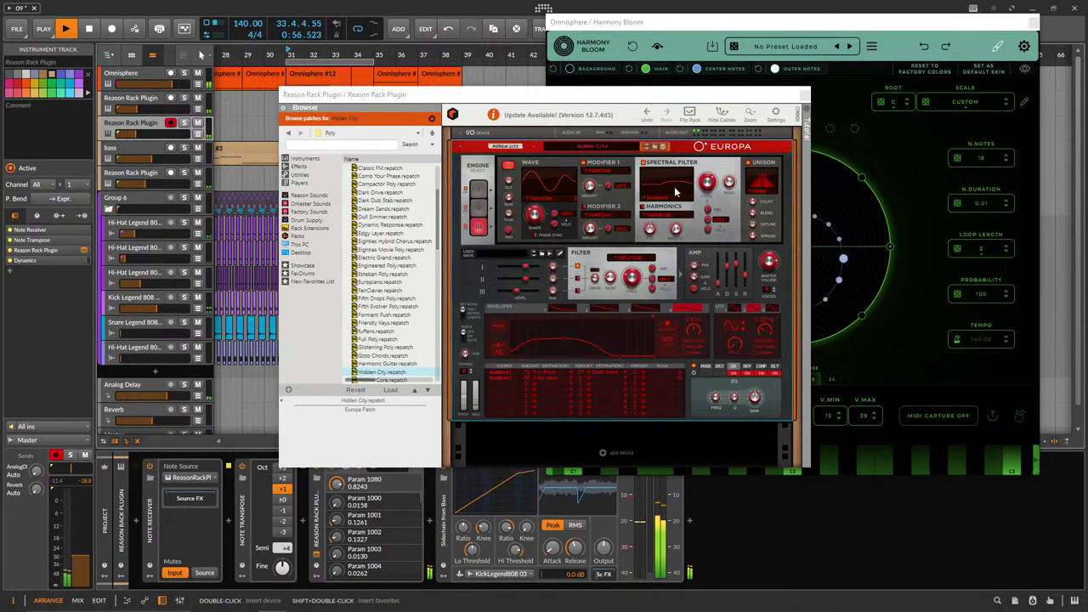
left_click(747, 280)
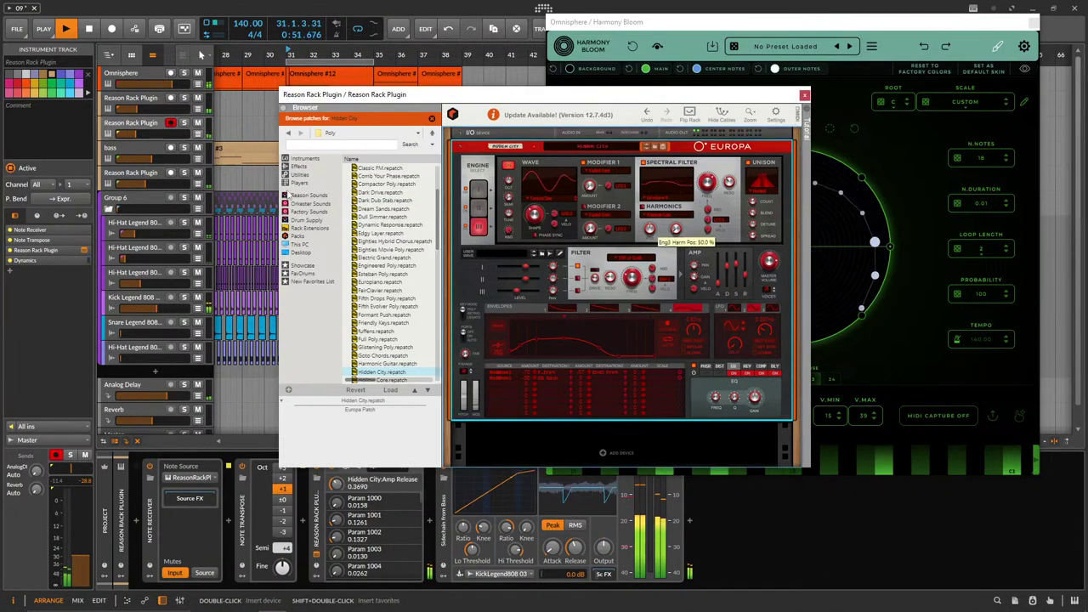
left_click(804, 96)
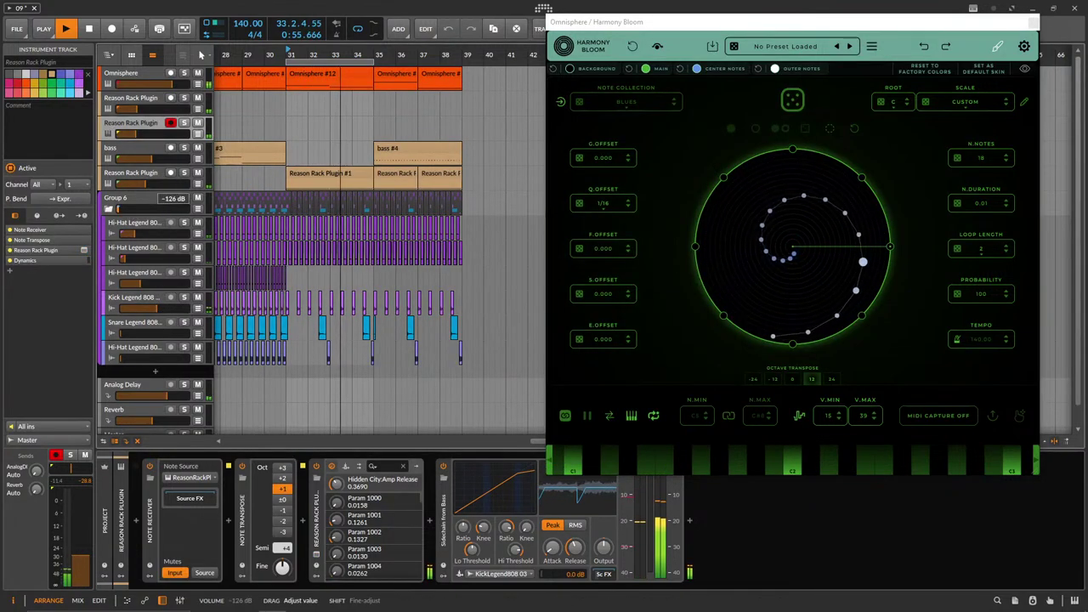
Bring up the Group 6 volume, adjust the snare level, and silence the record-armed Reason Rack Plugin track.
left_click_drag(136, 208, 159, 209)
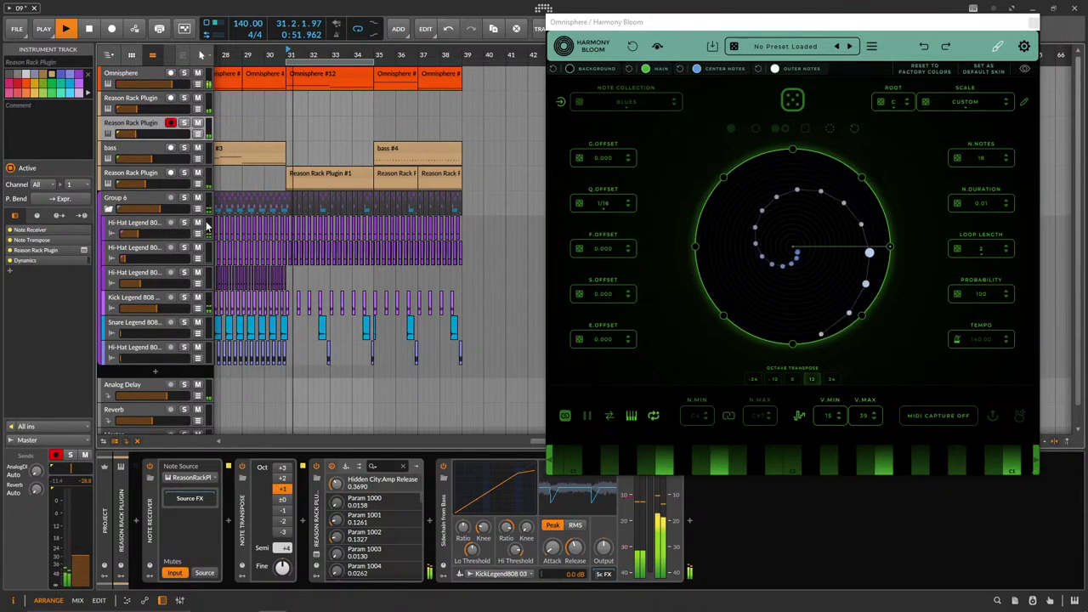
left_click_drag(129, 333, 155, 309)
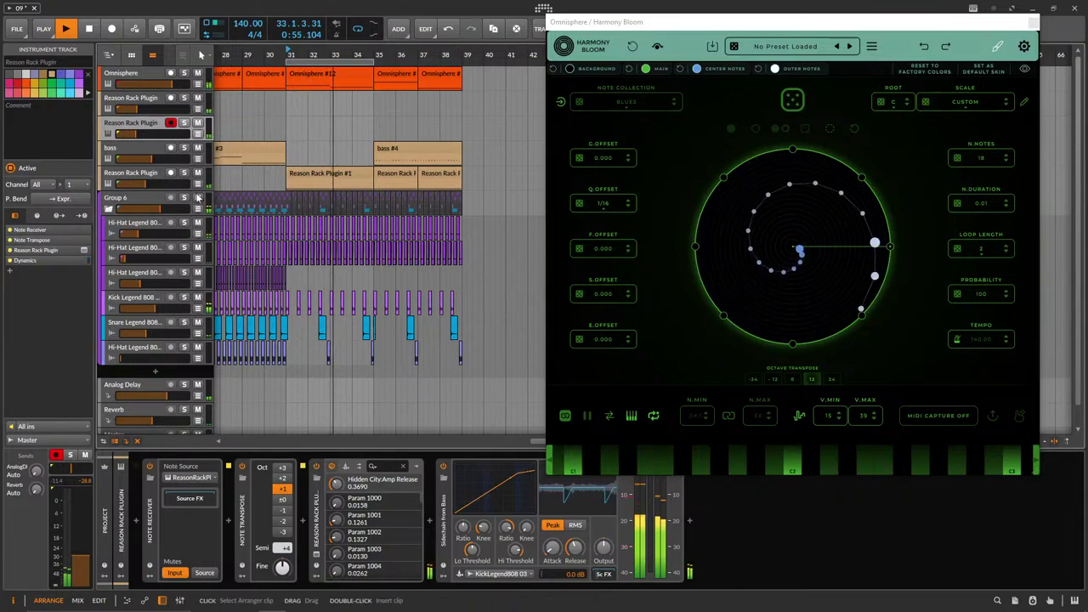
left_click_drag(138, 133, 134, 134)
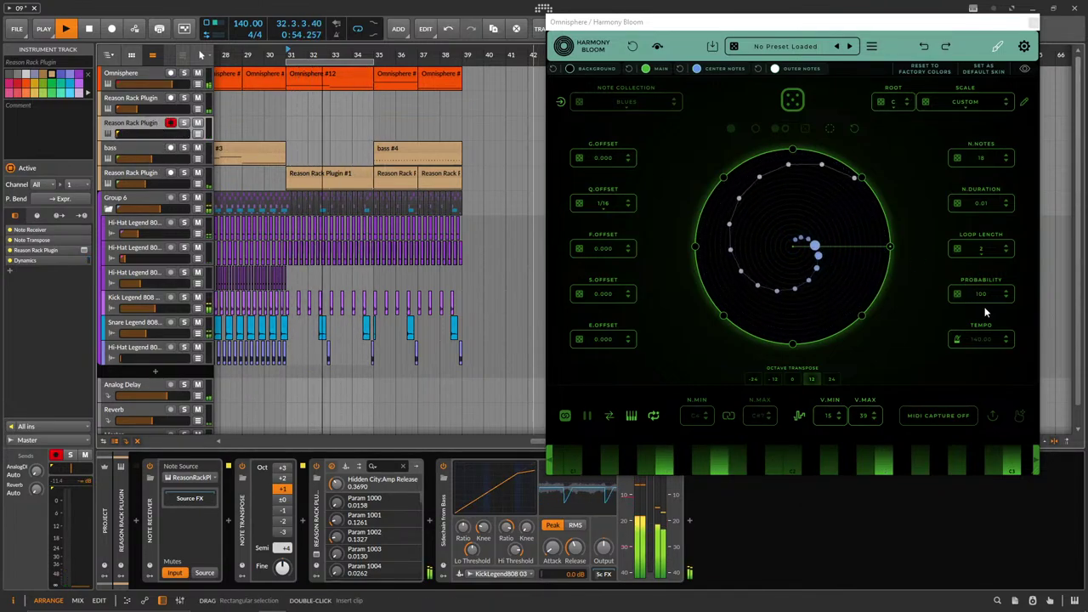
Randomize the note selection in Harmony Bloom and lower the Reason Rack Plugin track located below the bass track.
left_click(806, 130)
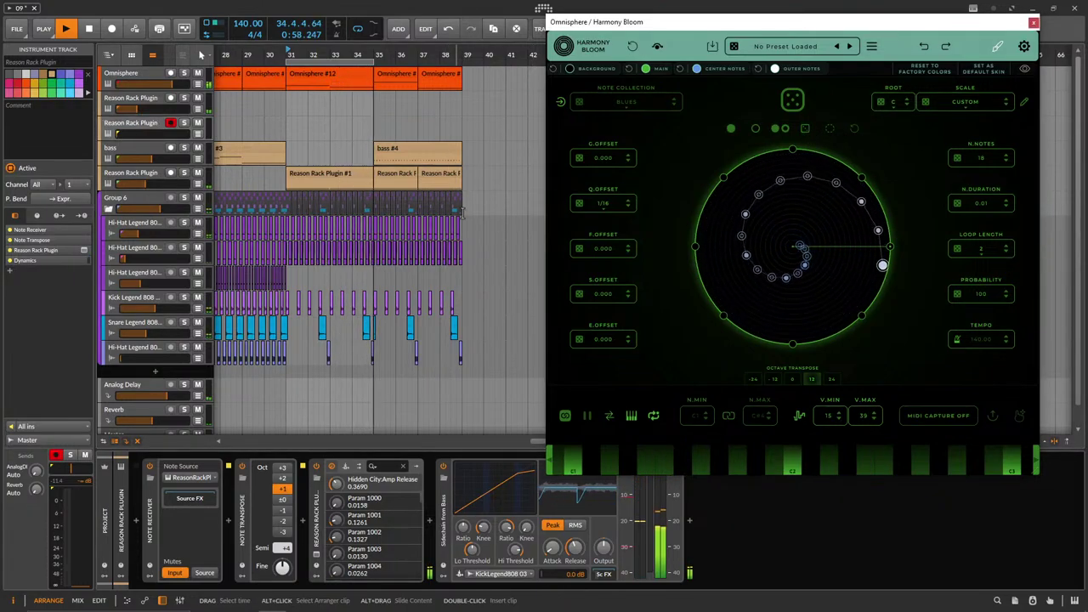
left_click_drag(145, 184, 134, 185)
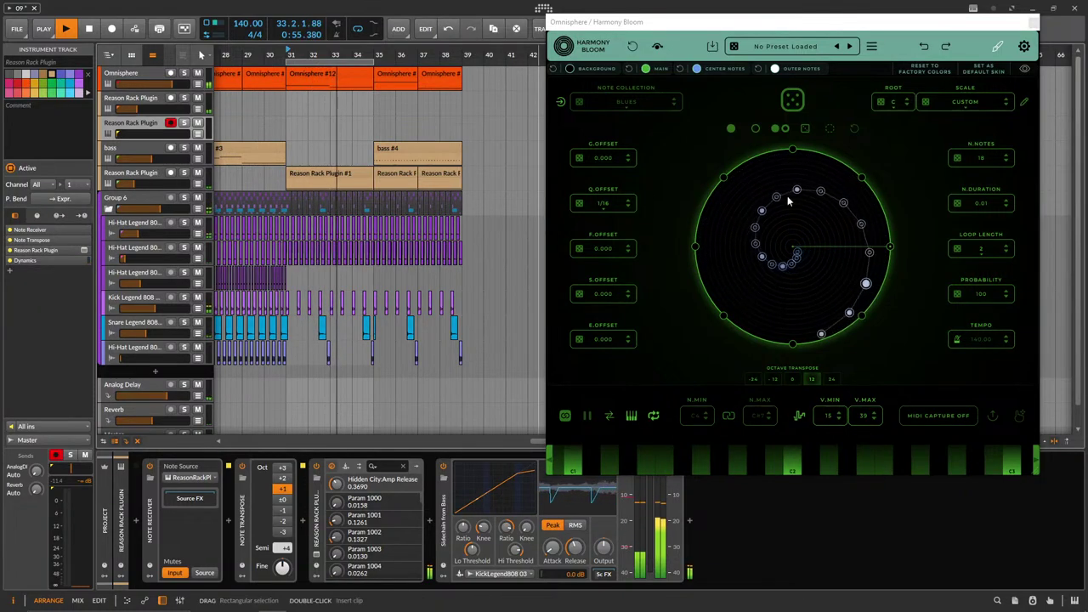
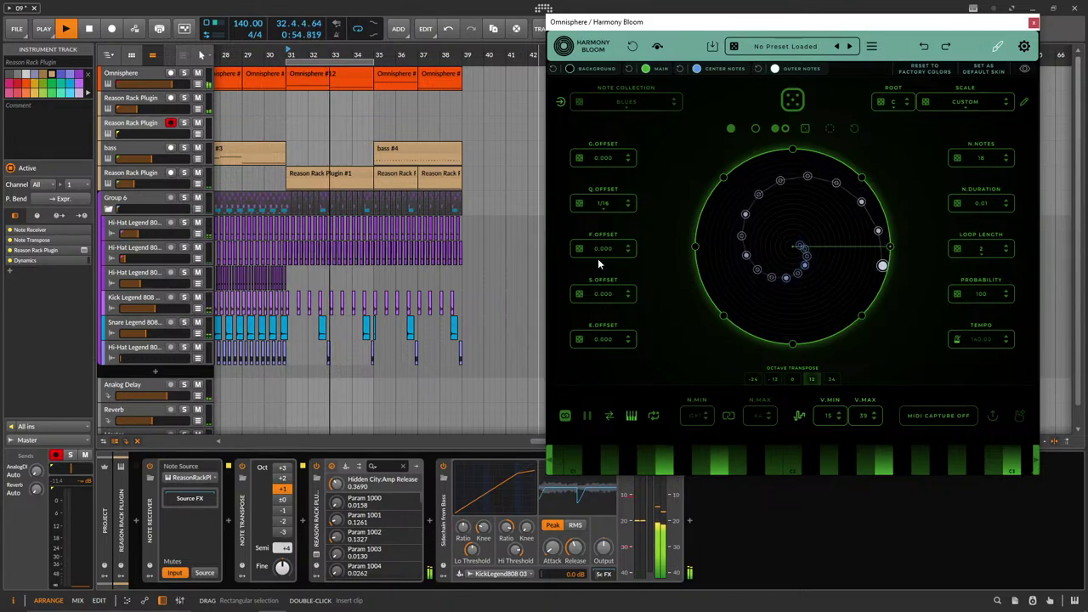
Set Harmony Bloom's F.Offset to 0.300 and its loop length to 8.
left_click_drag(605, 251, 600, 213)
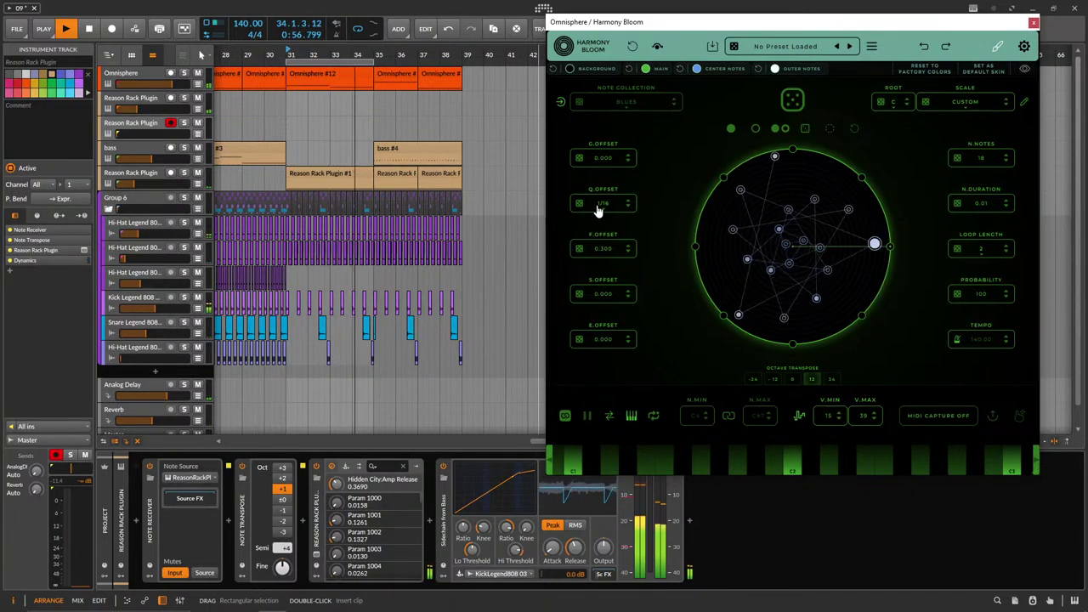
left_click(1006, 253)
left_click(1006, 253)
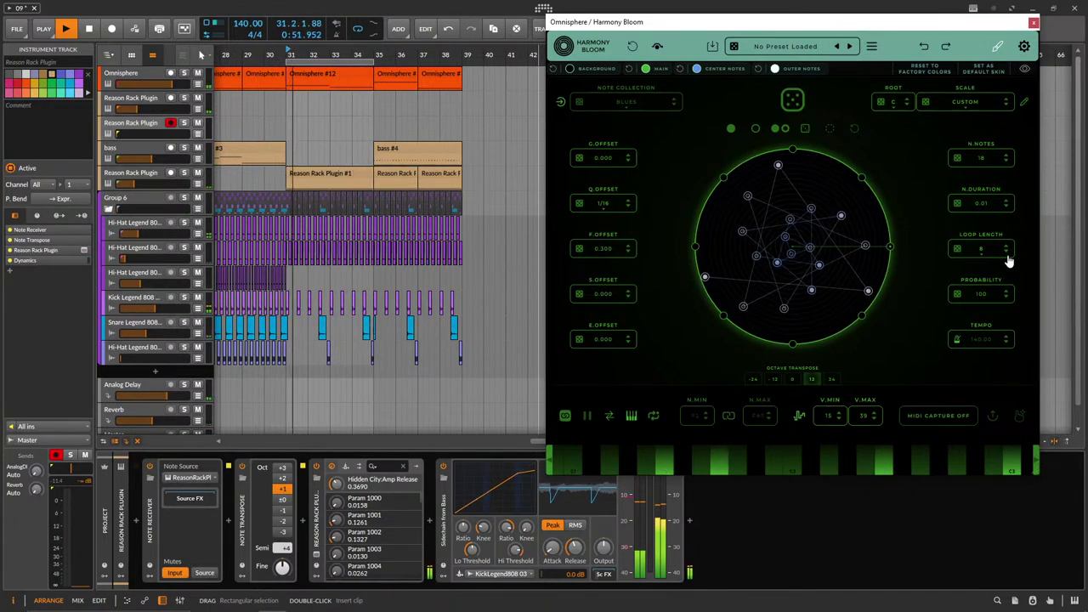
Turn down the Reason Rack Plugin track below the bass and set Harmony Bloom's note duration to 0.61.
left_click(132, 185)
left_click_drag(135, 186, 116, 186)
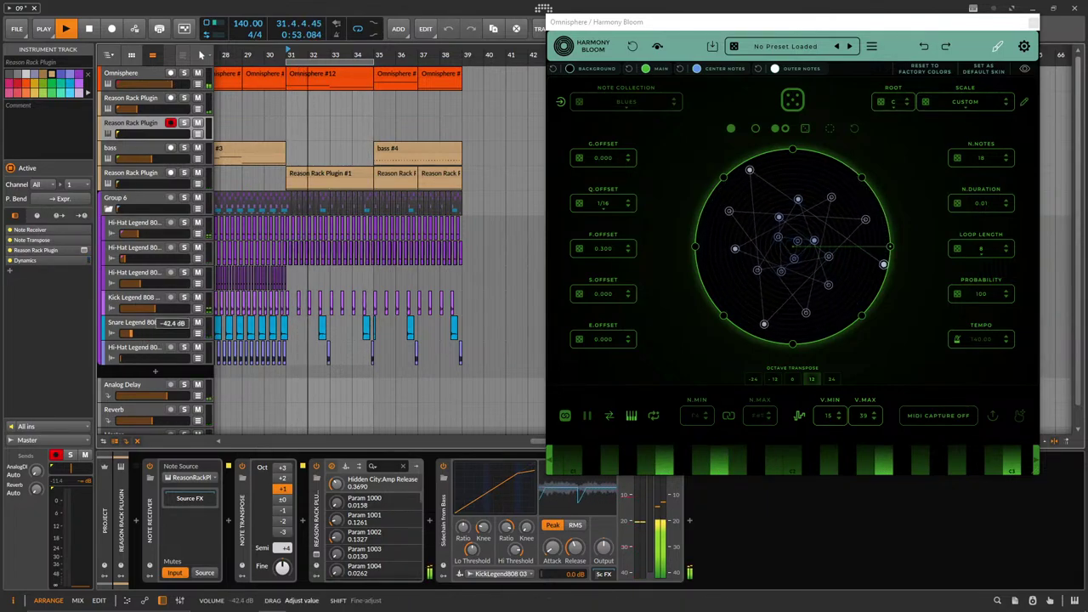
left_click_drag(982, 203, 984, 193)
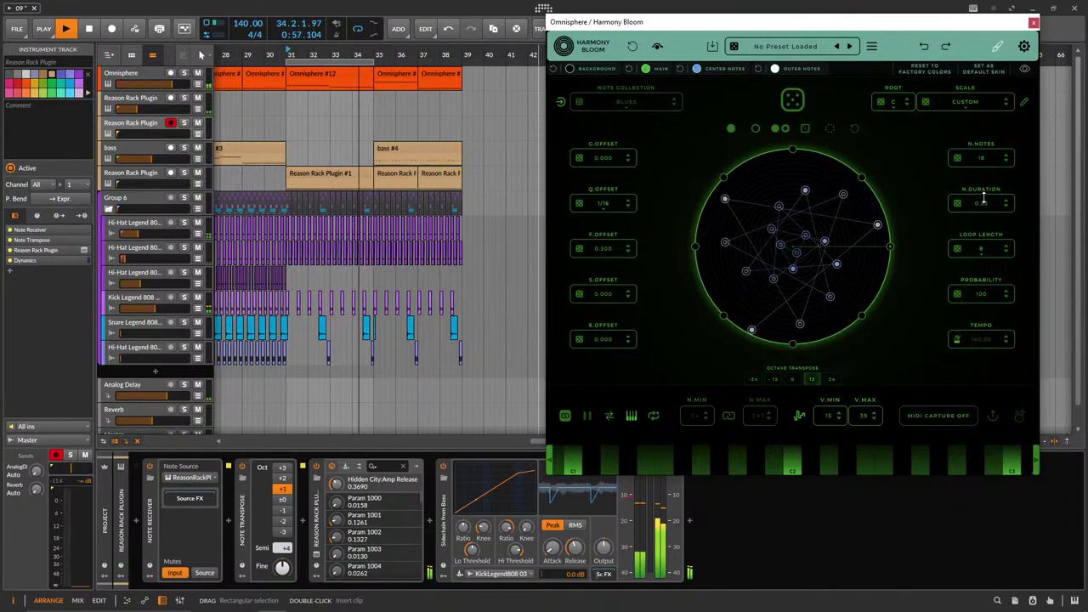
left_click_drag(981, 204, 980, 199)
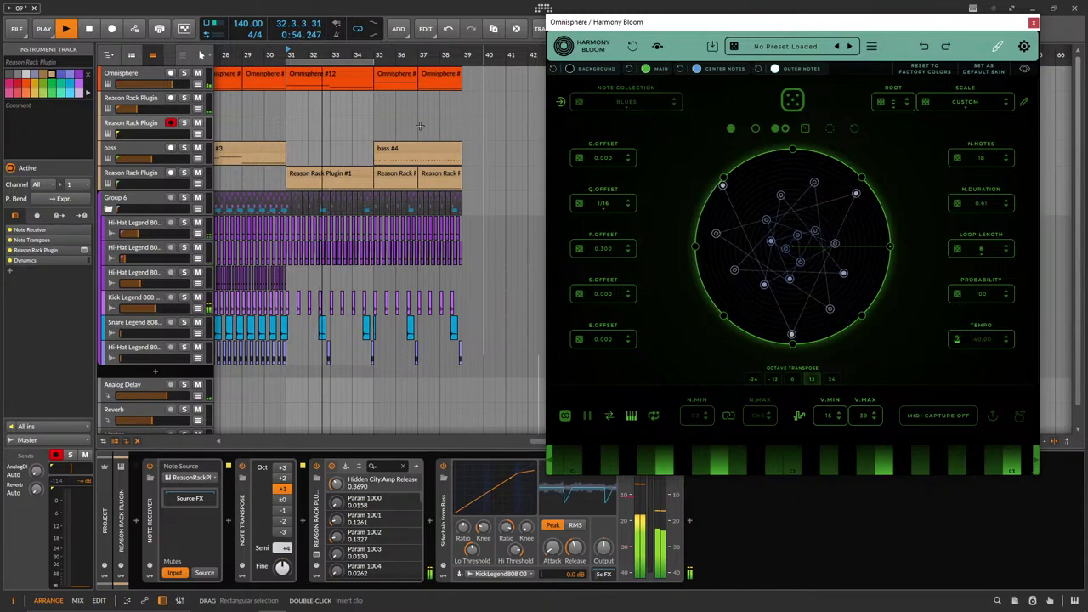
Lower the Omnisphere track slightly and rebalance its mixer: Pumping Energizers silent, Deep Mallet Voxophone at -9.20 dB, Cedar at -7.04 dB.
left_click_drag(155, 84, 151, 84)
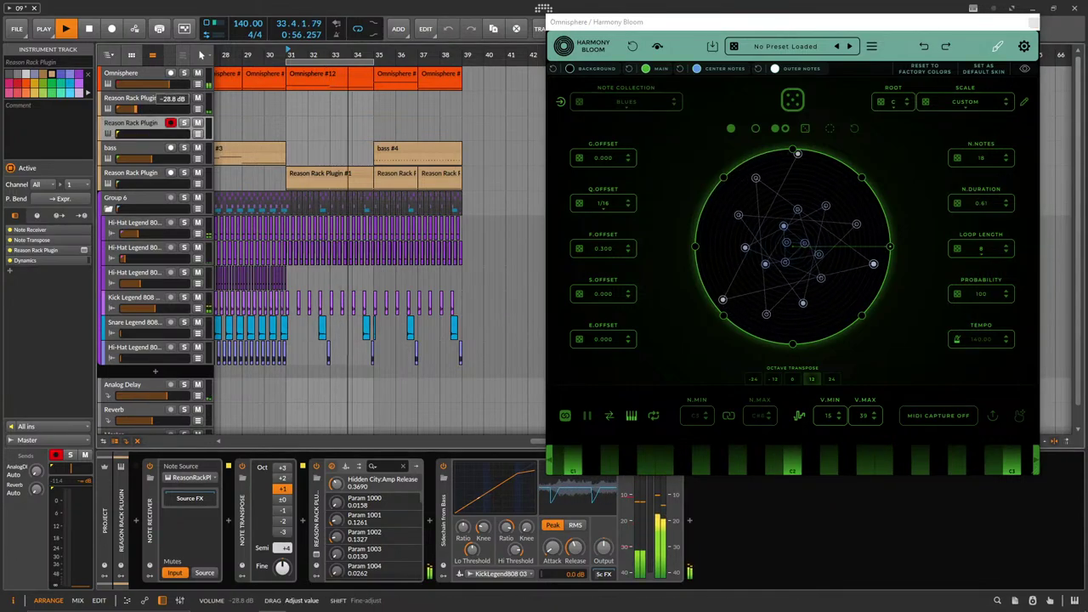
left_click(139, 76)
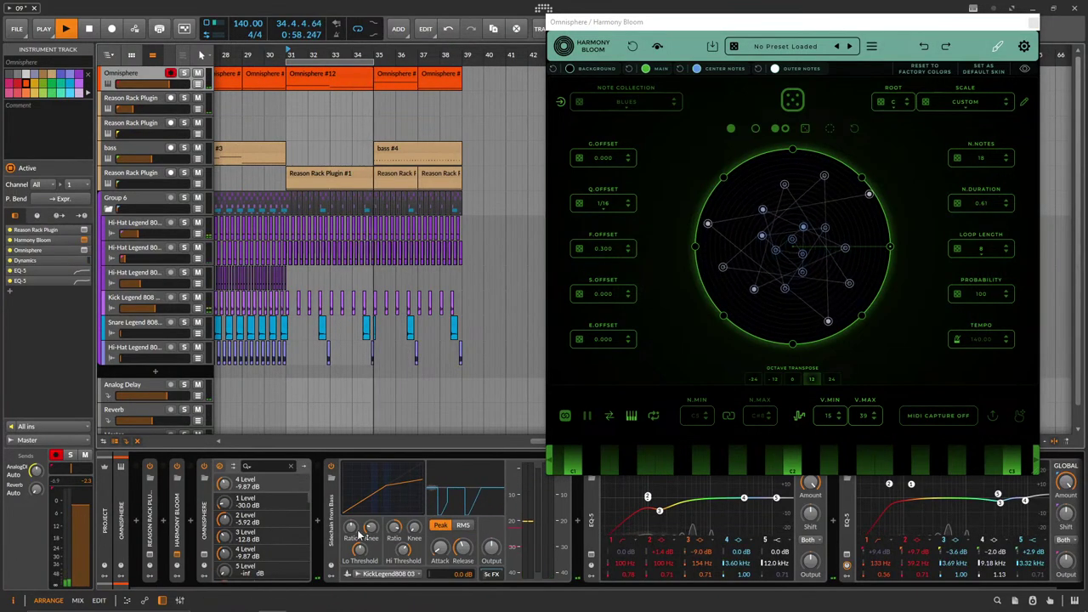
left_click(202, 555)
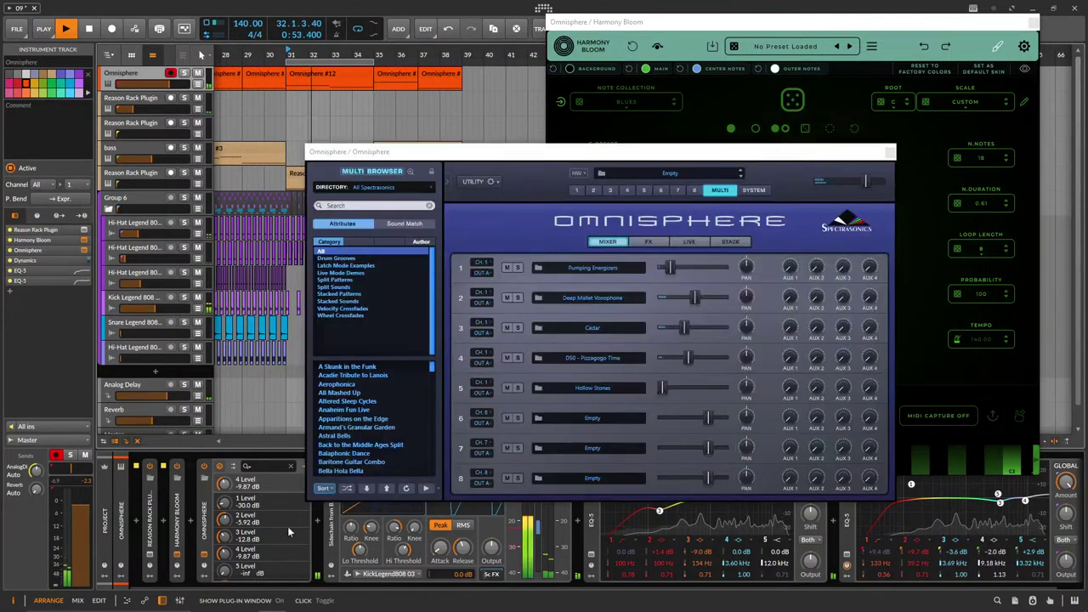
left_click_drag(672, 271, 692, 330)
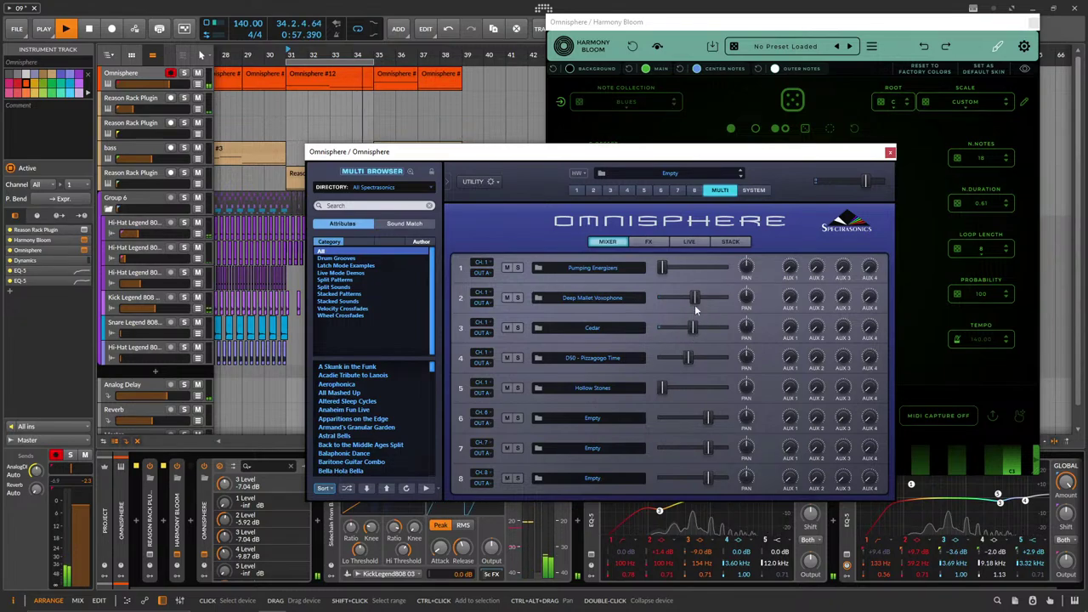
left_click_drag(768, 157, 538, 139)
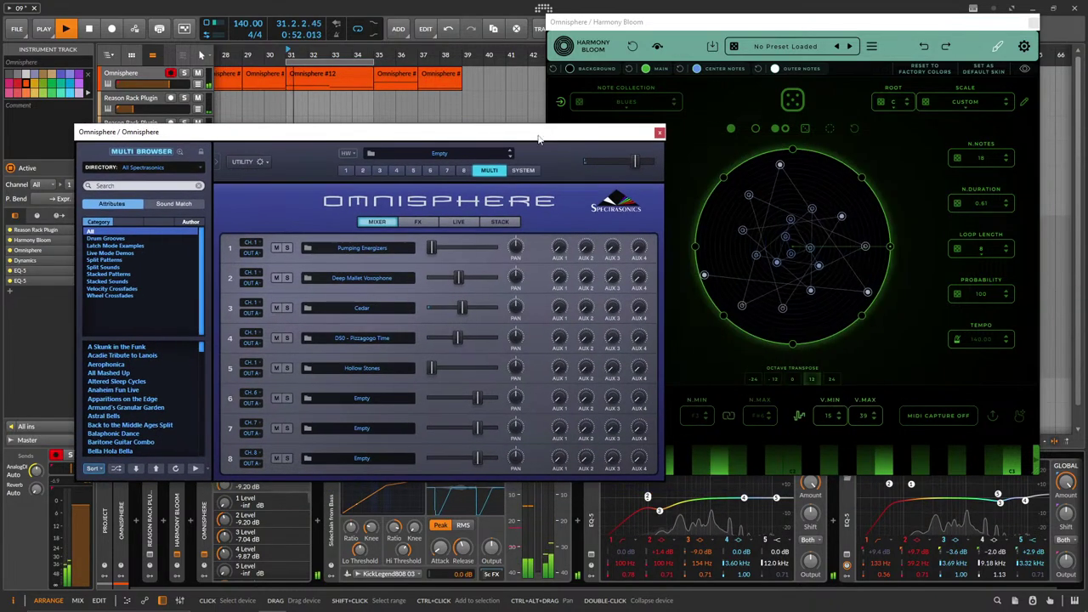
Set Harmony Bloom's octave transpose to 0 and loop length to 16, and close the Omnisphere window.
left_click(793, 384)
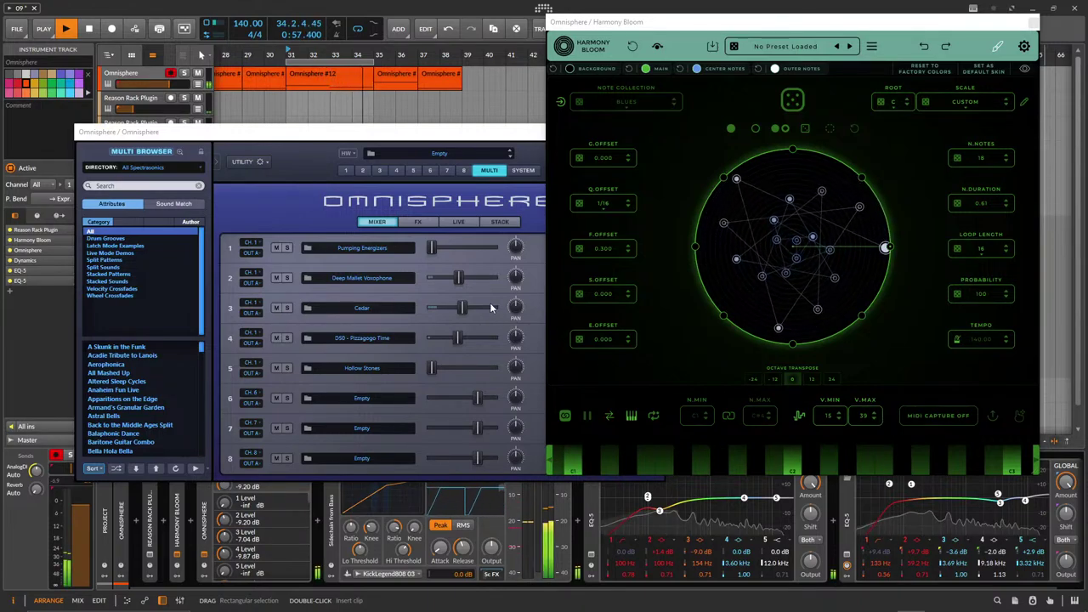
left_click_drag(447, 132, 415, 139)
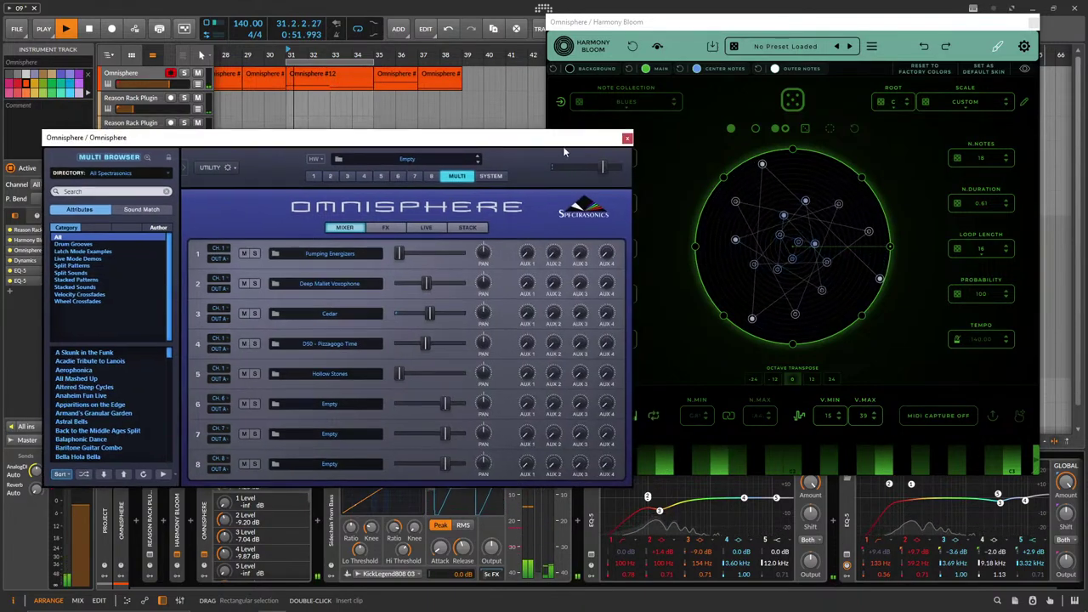
left_click(628, 138)
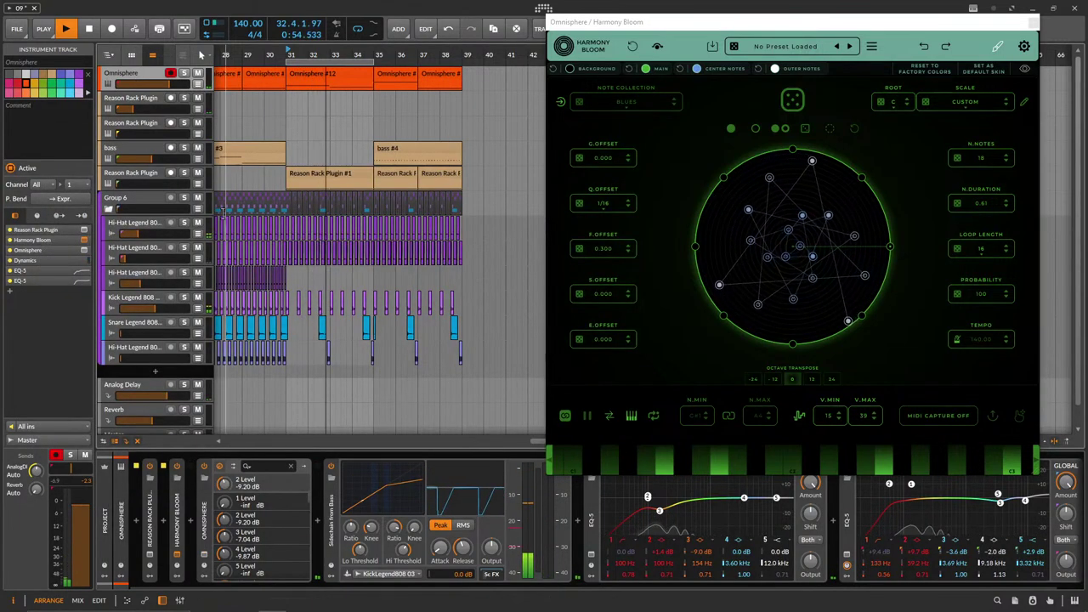
Set the arranger loop region to start at bar 23 with a length of two bars.
left_click_drag(495, 363, 288, 201)
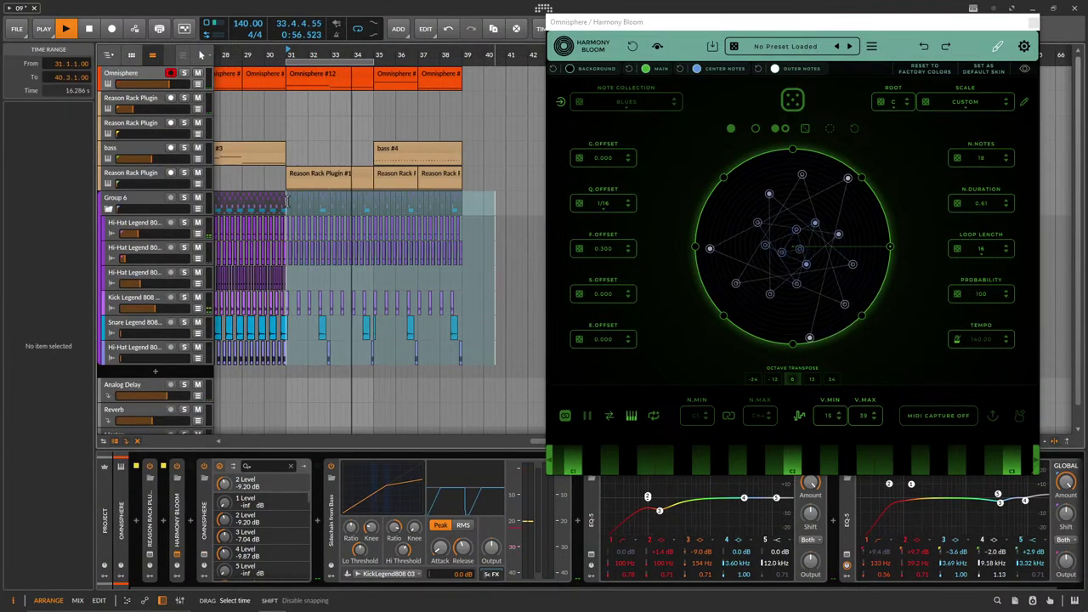
left_click_drag(309, 54, 253, 63)
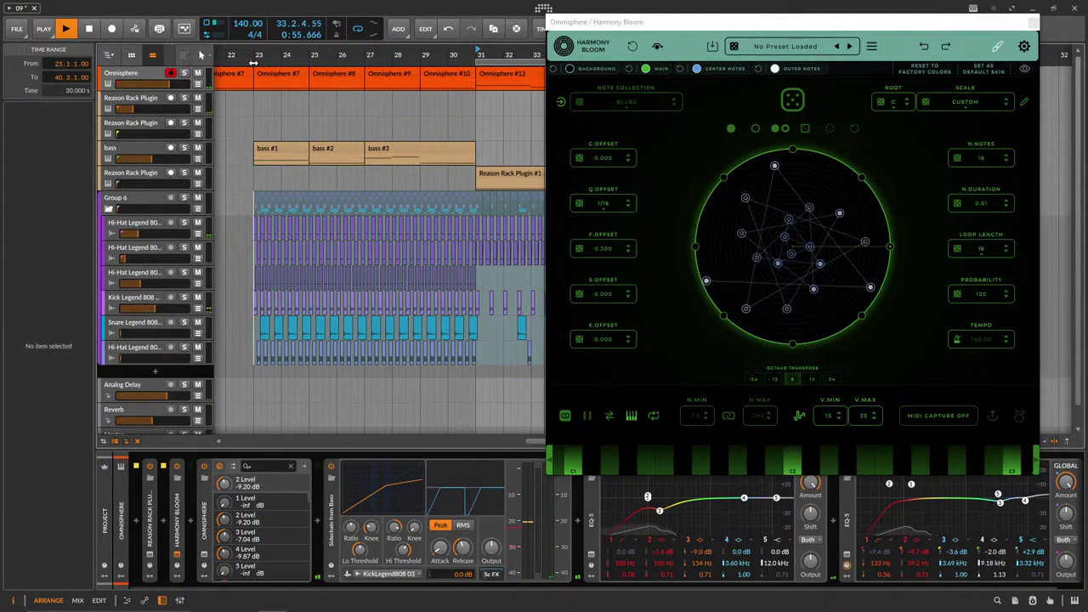
scroll(250, 267, "down", 3)
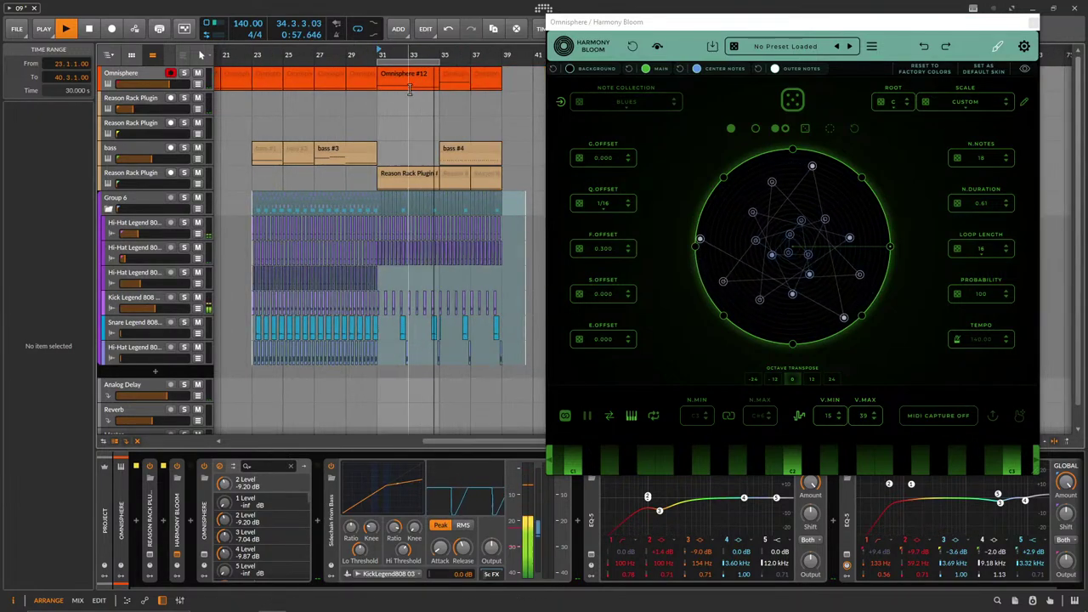
left_click(380, 56)
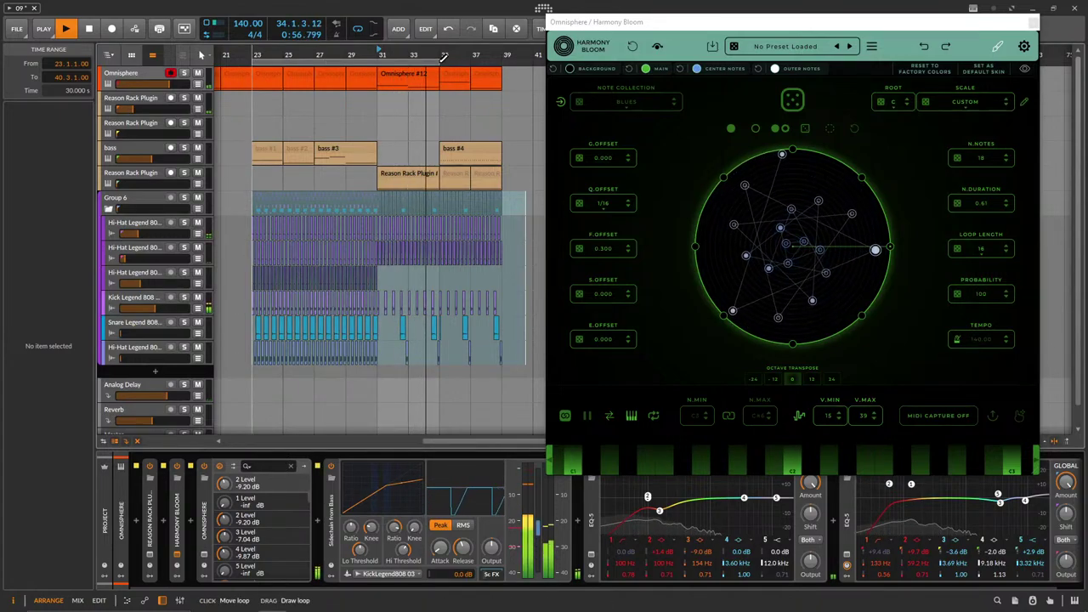
left_click_drag(252, 63, 283, 63)
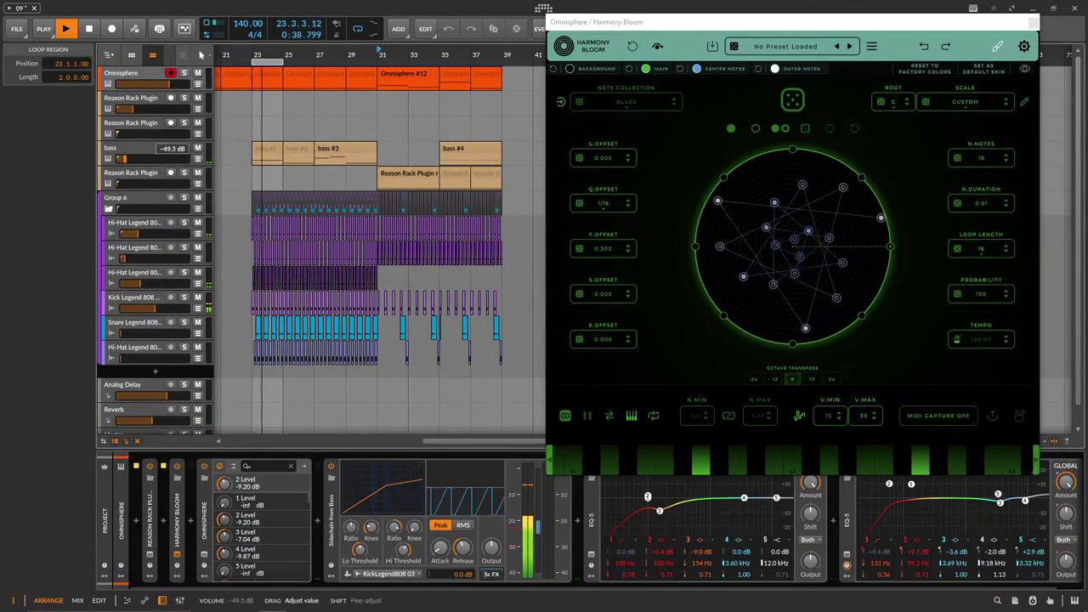
Randomize Harmony Bloom's pattern on the Omnisphere track and turn the track's volume all the way down.
left_click(268, 74)
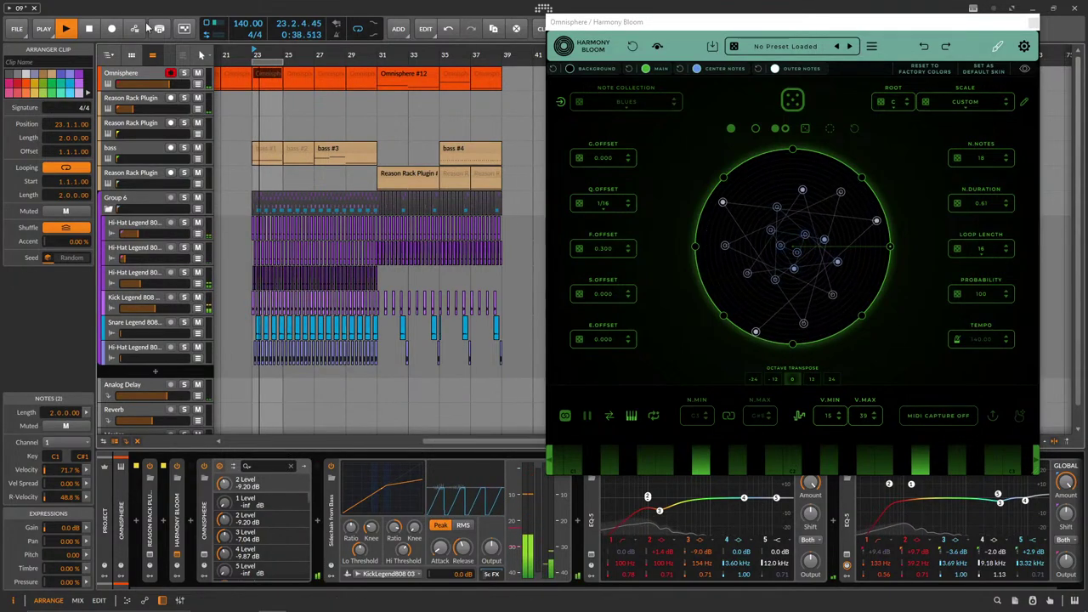
left_click(177, 78)
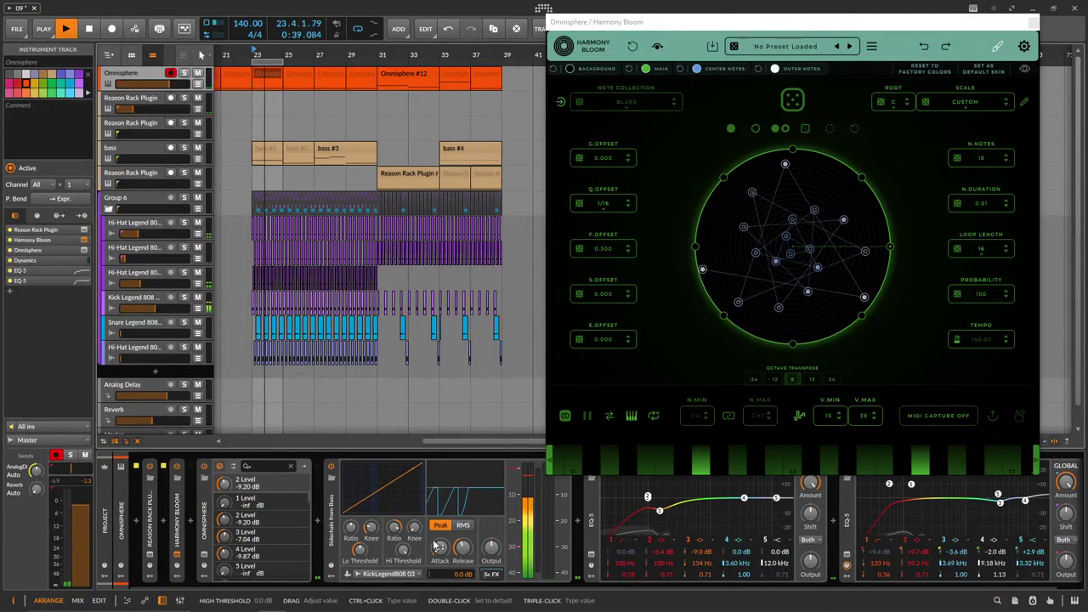
left_click(790, 102)
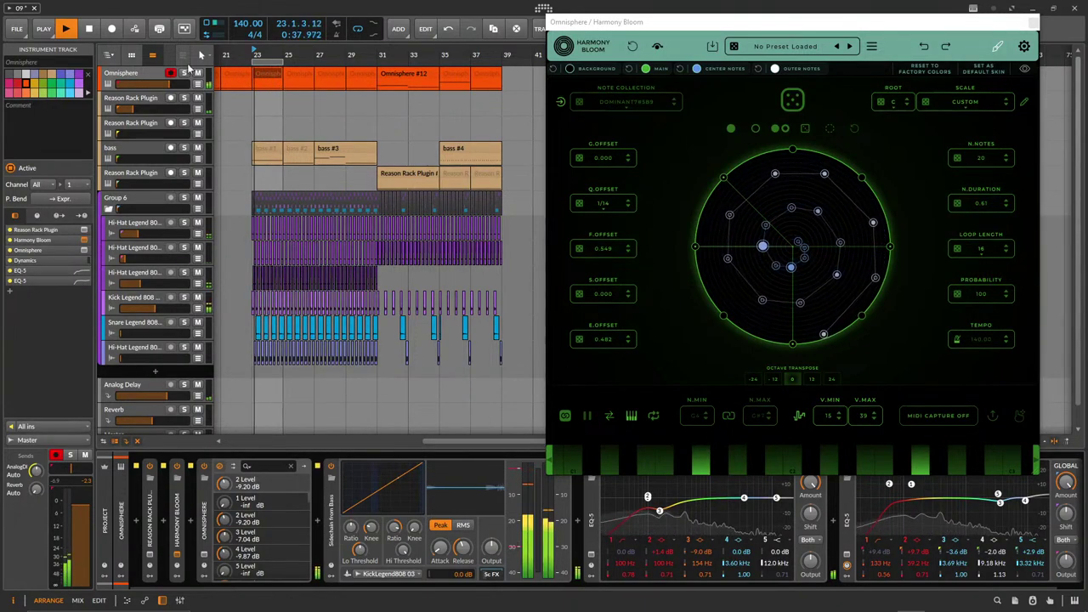
left_click_drag(131, 109, 117, 83)
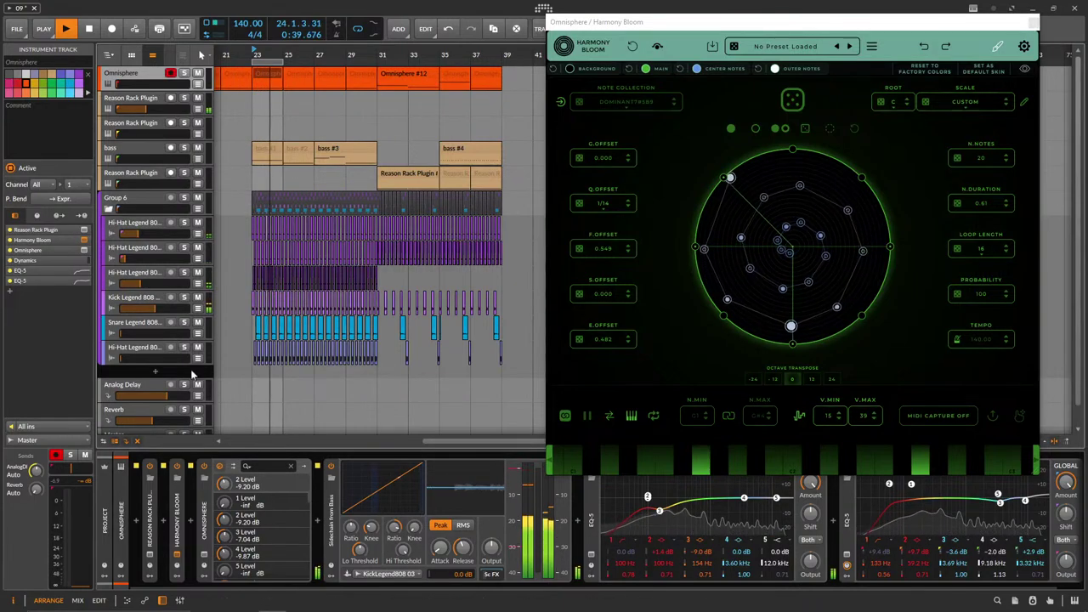
Clear the whole Omnisphere multi and close the instrument's window.
left_click(215, 550)
left_click(211, 168)
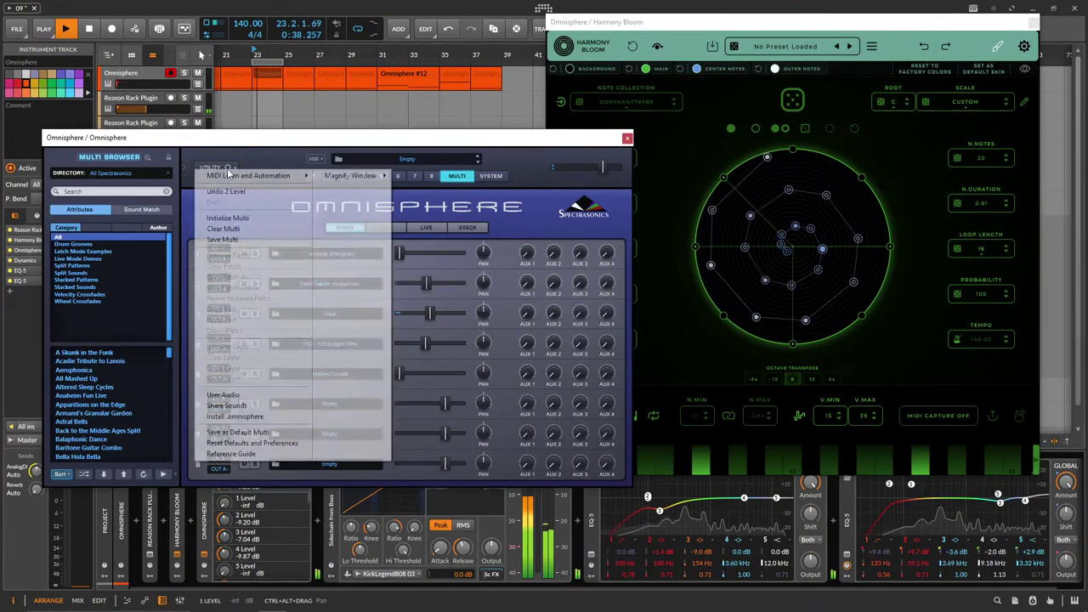
left_click(266, 229)
left_click(535, 346)
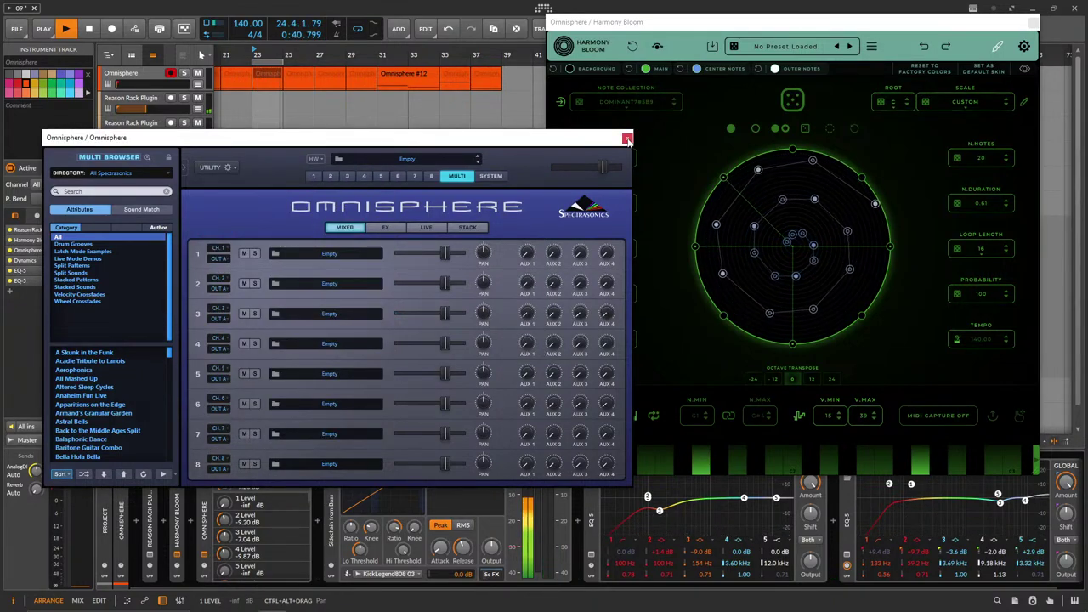
left_click(626, 138)
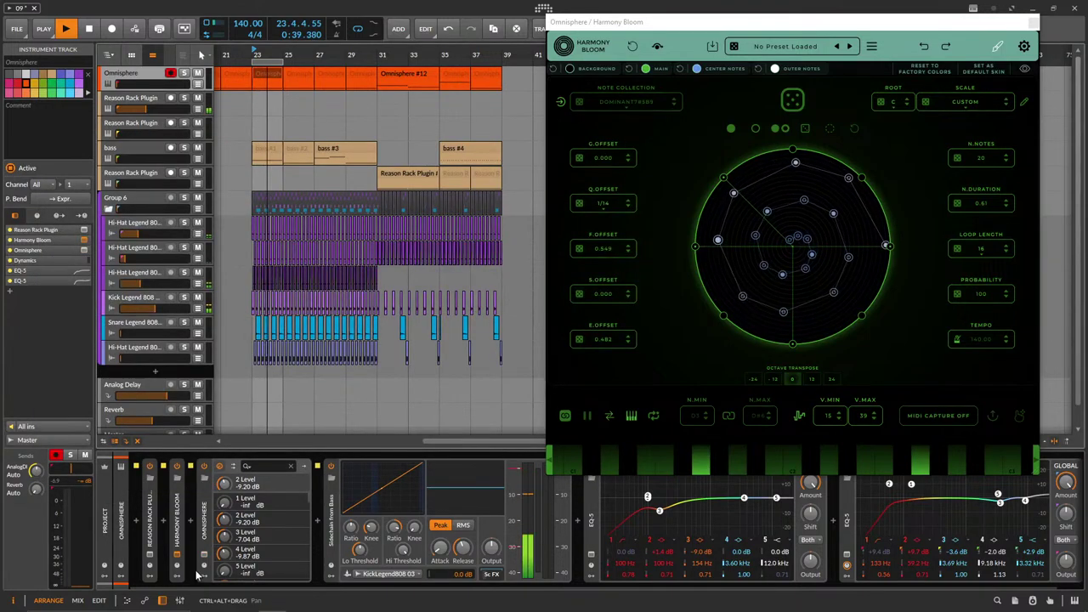
Replace the Omnisphere device with the Falcon synth, placed right after Harmony Bloom in the chain.
left_click(205, 532)
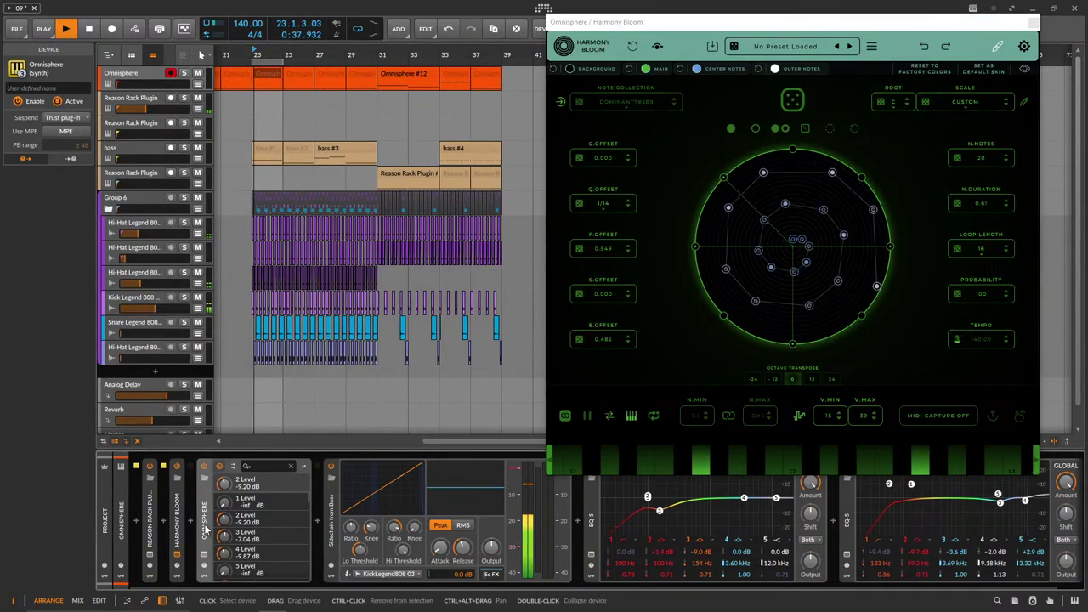
key("Delete")
left_click(190, 520)
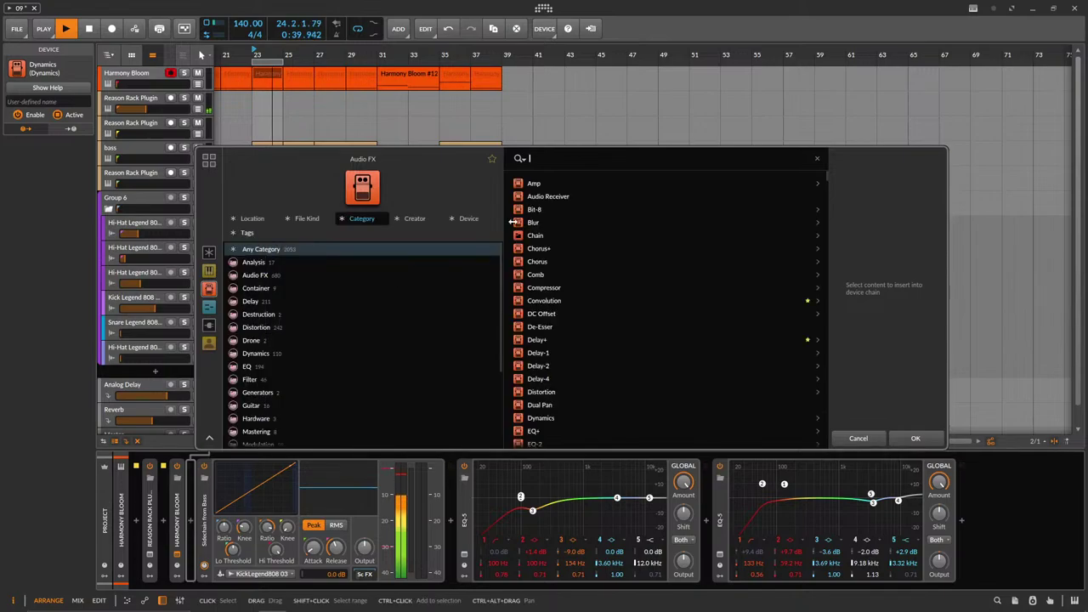
type("fal")
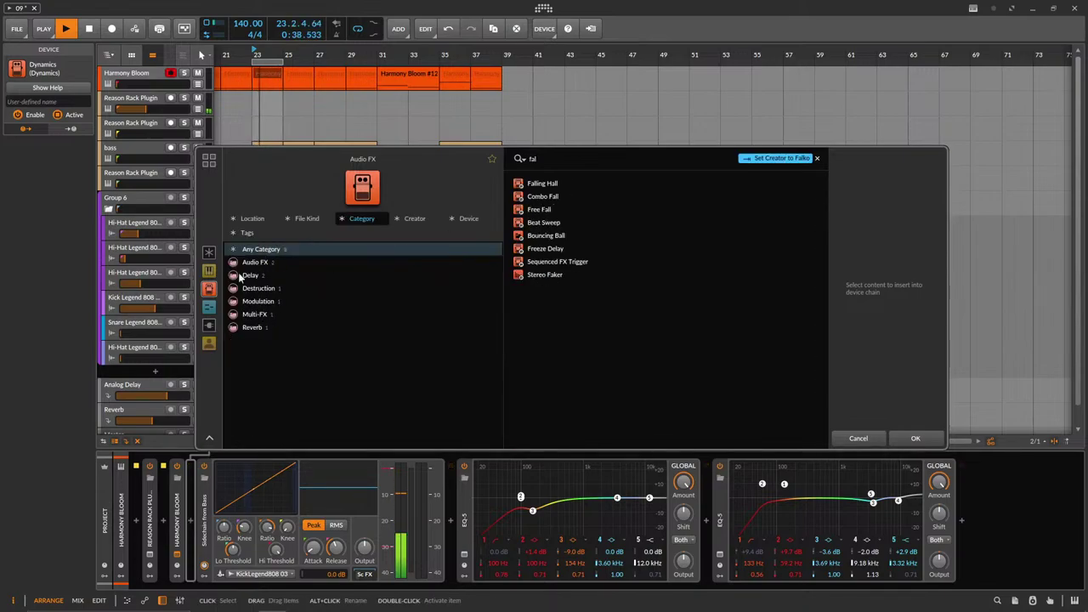
left_click(208, 252)
double_click(567, 184)
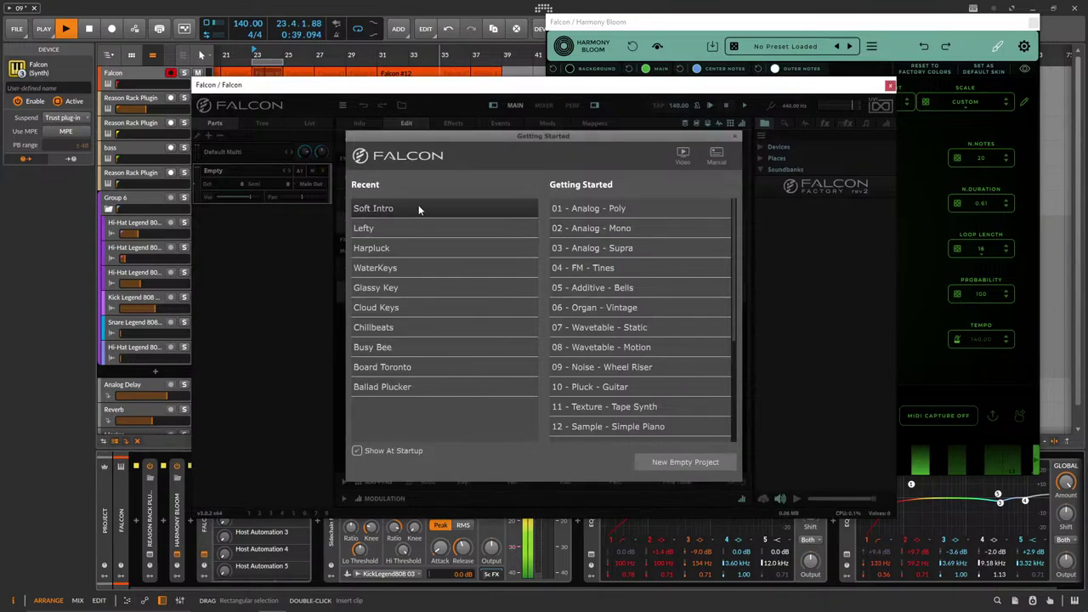
Load the recent Harpluck patch in Falcon and raise the track's volume to -4.2 dB.
left_click(383, 247)
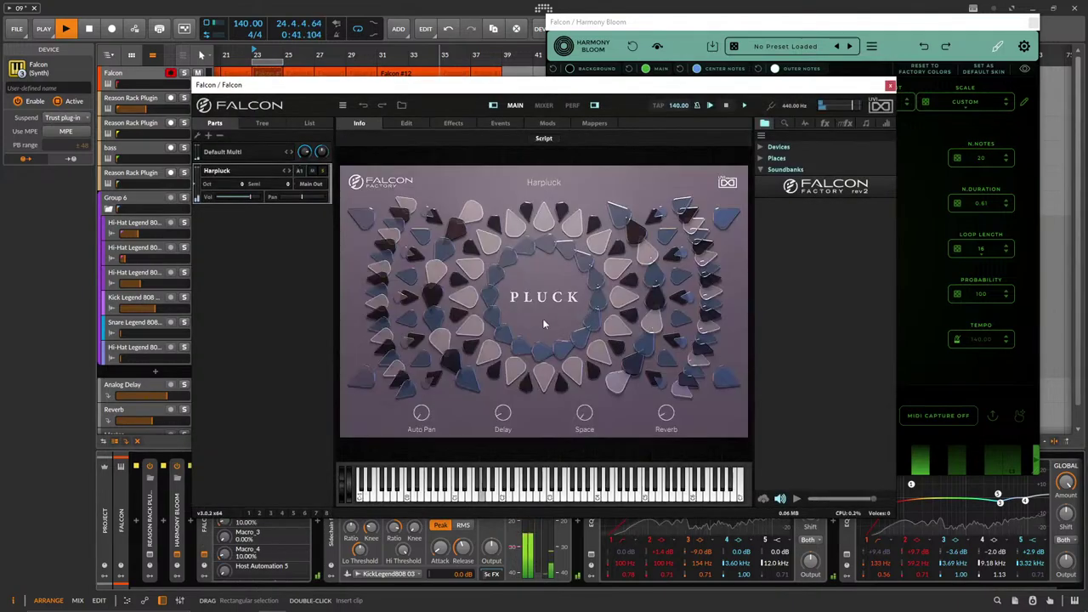
left_click_drag(308, 91, 571, 89)
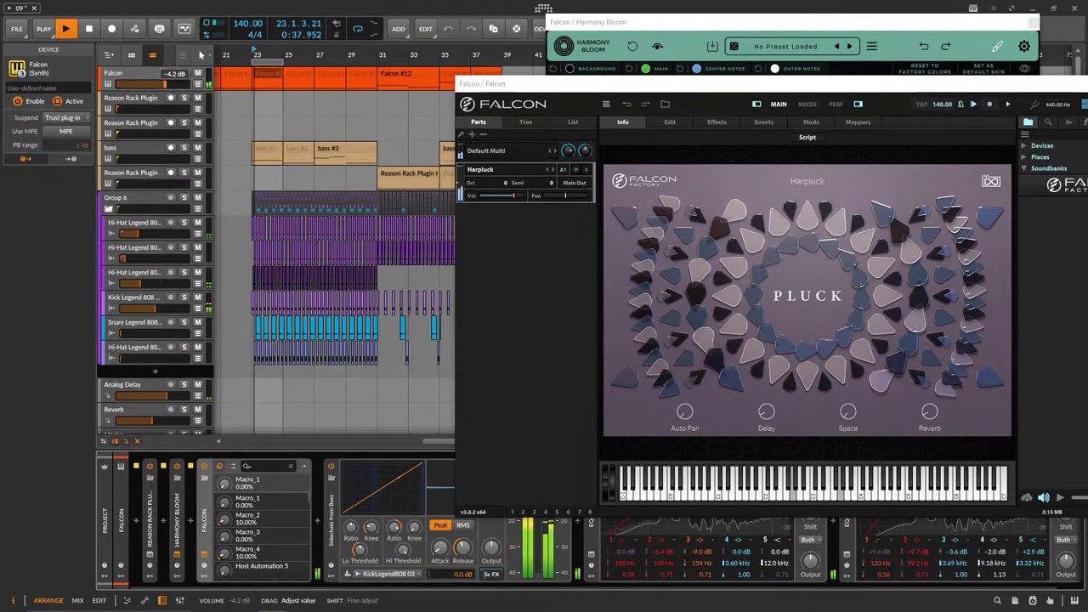
left_click_drag(576, 85, 147, 90)
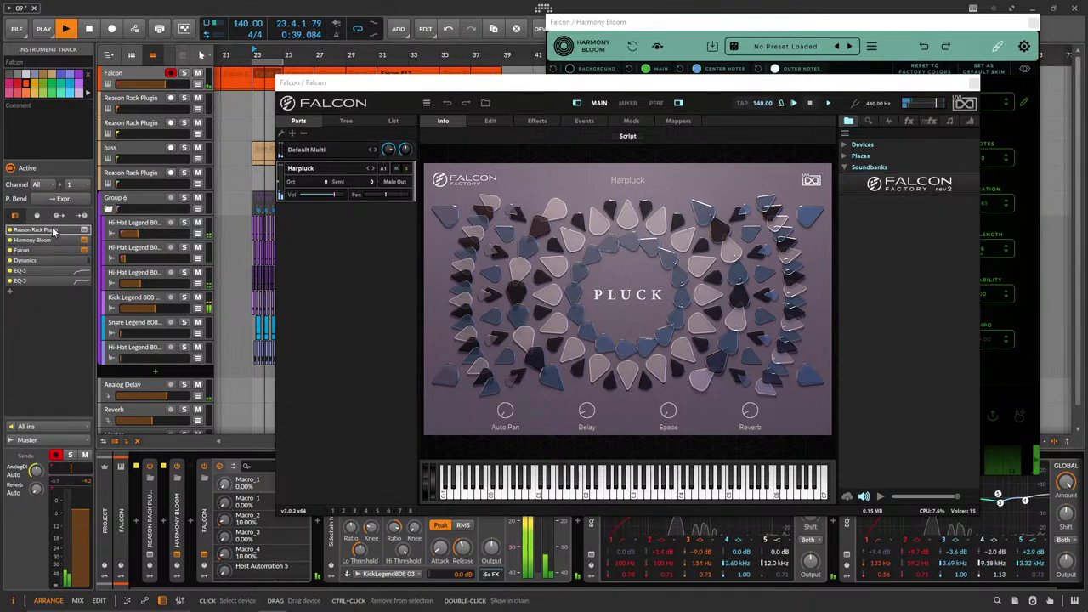
Open the Falcon track's Reason Rack Plugin and switch the Chord Sequencer to the Soundtrack & Classical Embrace Dissonance chord set.
left_click(84, 230)
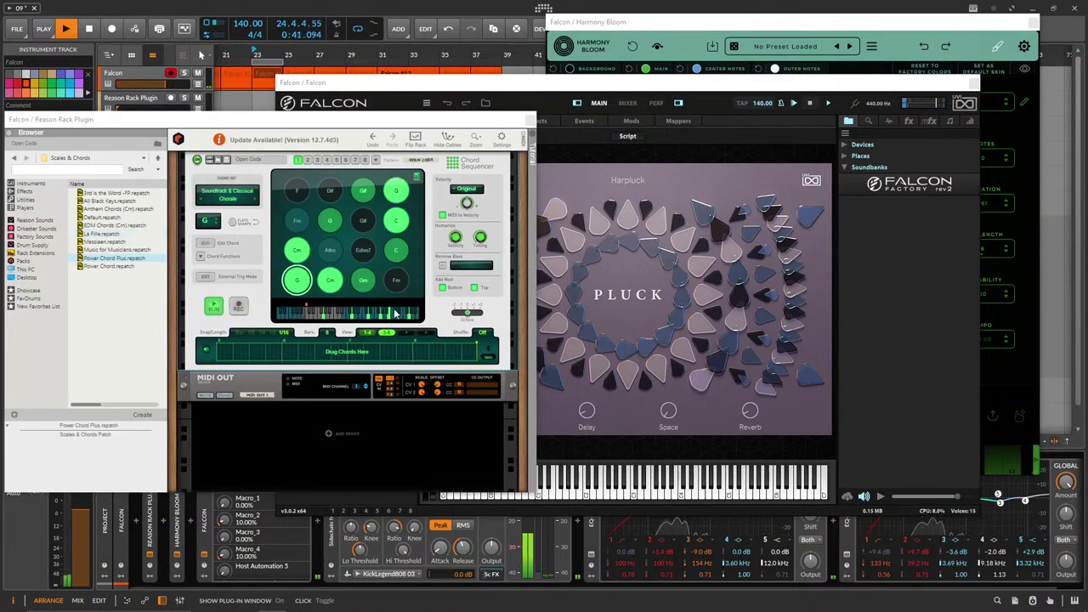
left_click(256, 202)
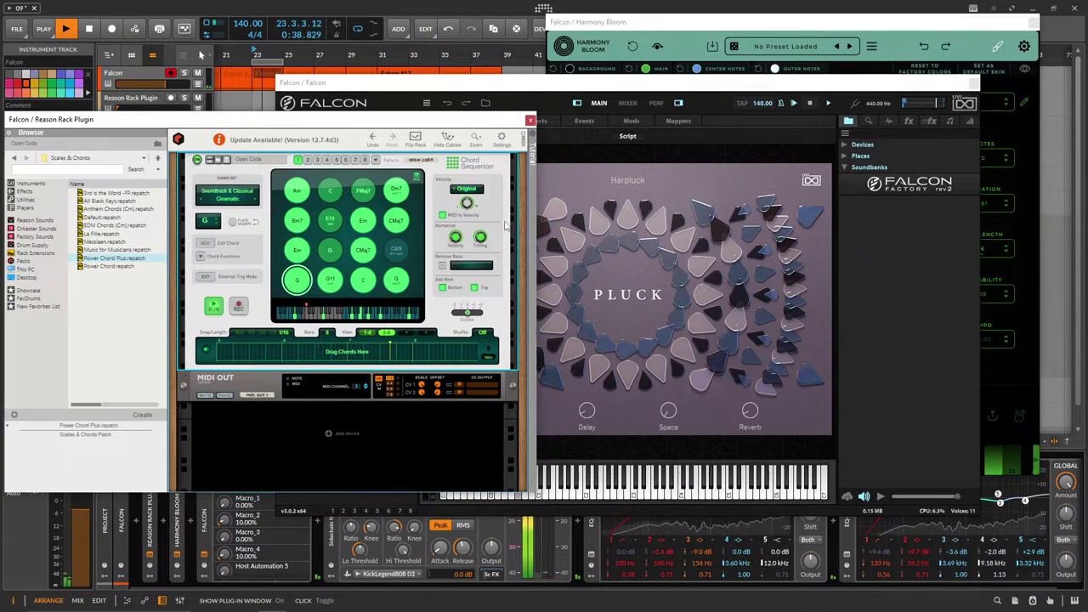
left_click(257, 202)
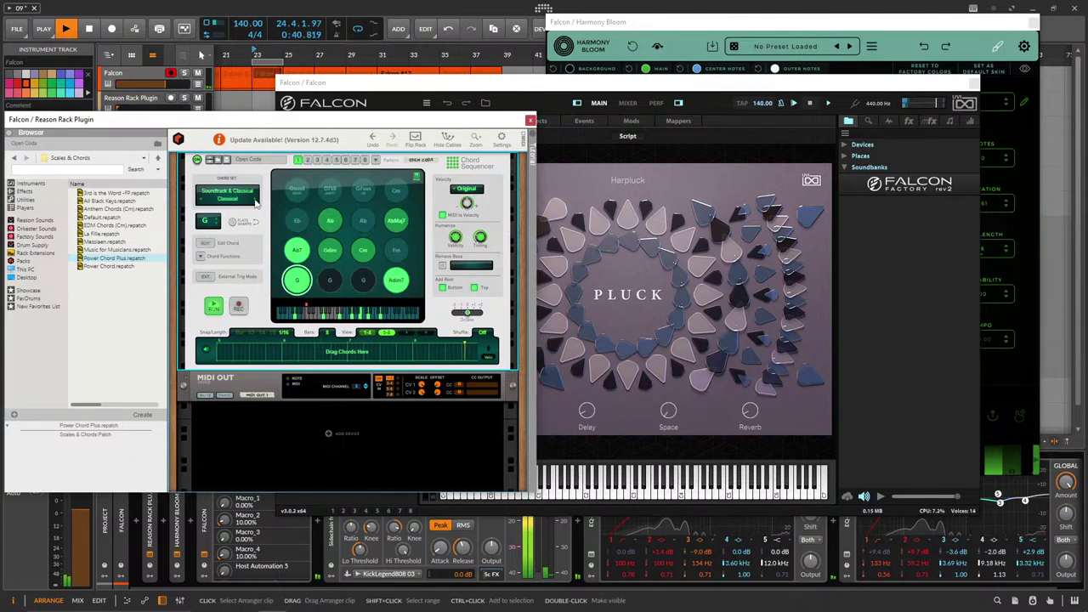
left_click(255, 201)
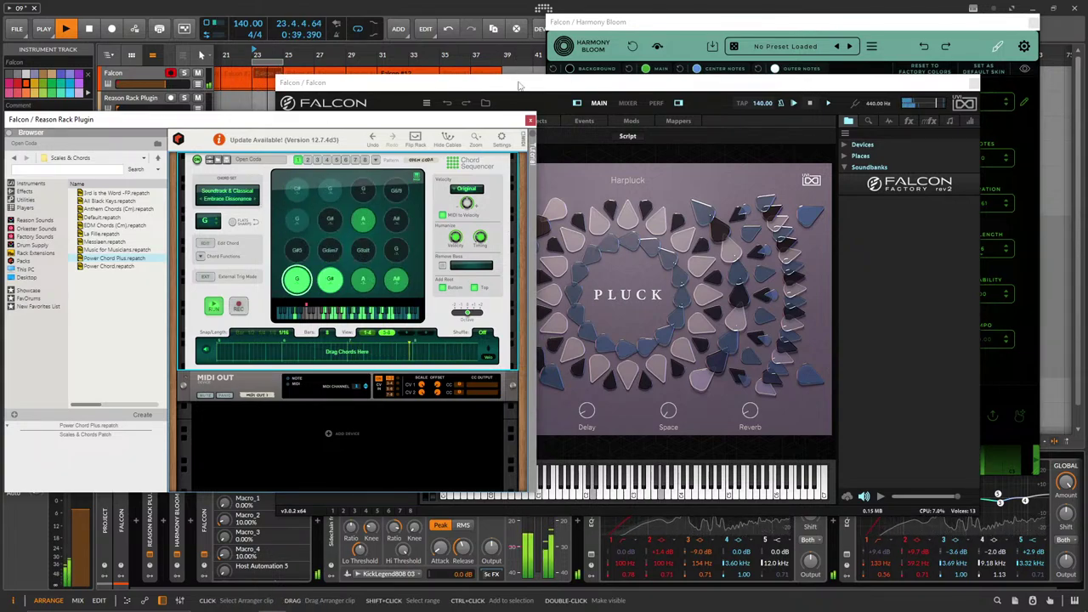
Bring Harmony Bloom into view and reset the states of the notes in its circle.
left_click_drag(520, 85, 449, 105)
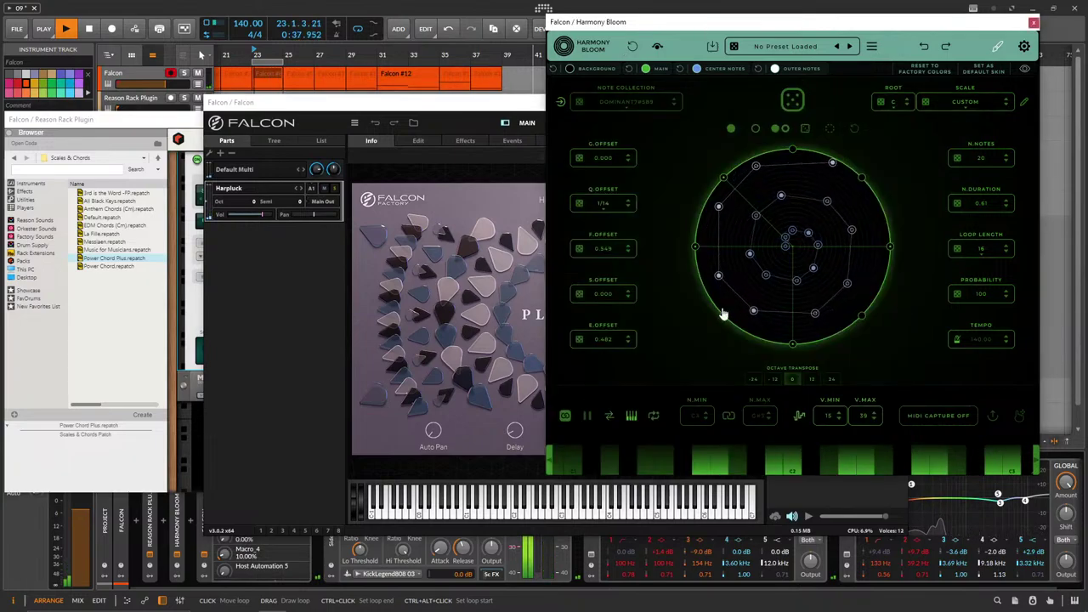
left_click(854, 132)
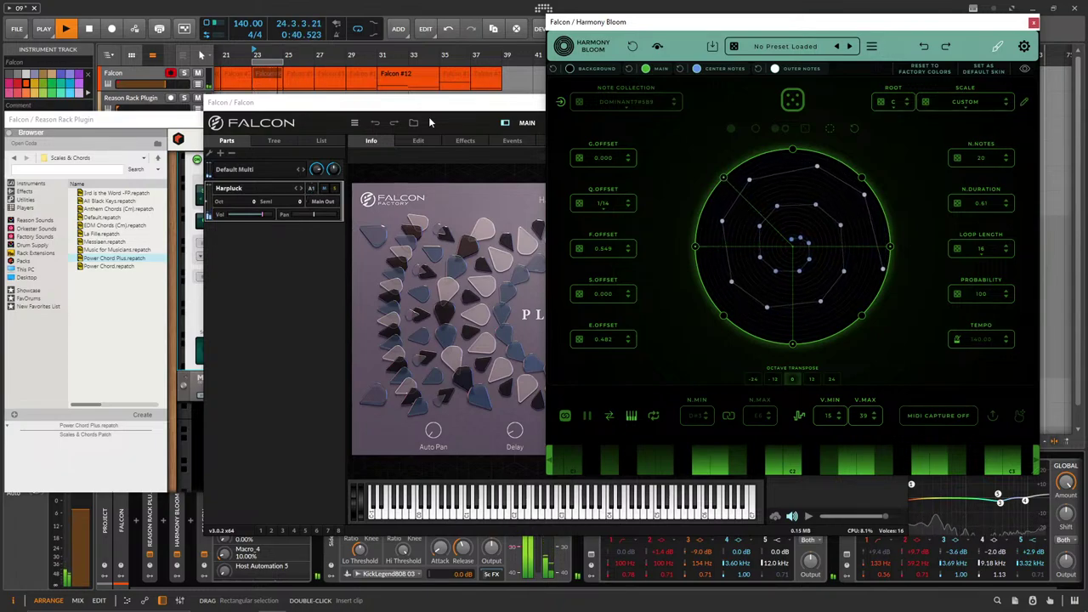
Lower the project tempo to 123 BPM and close the Falcon window.
left_click_drag(350, 106, 345, 137)
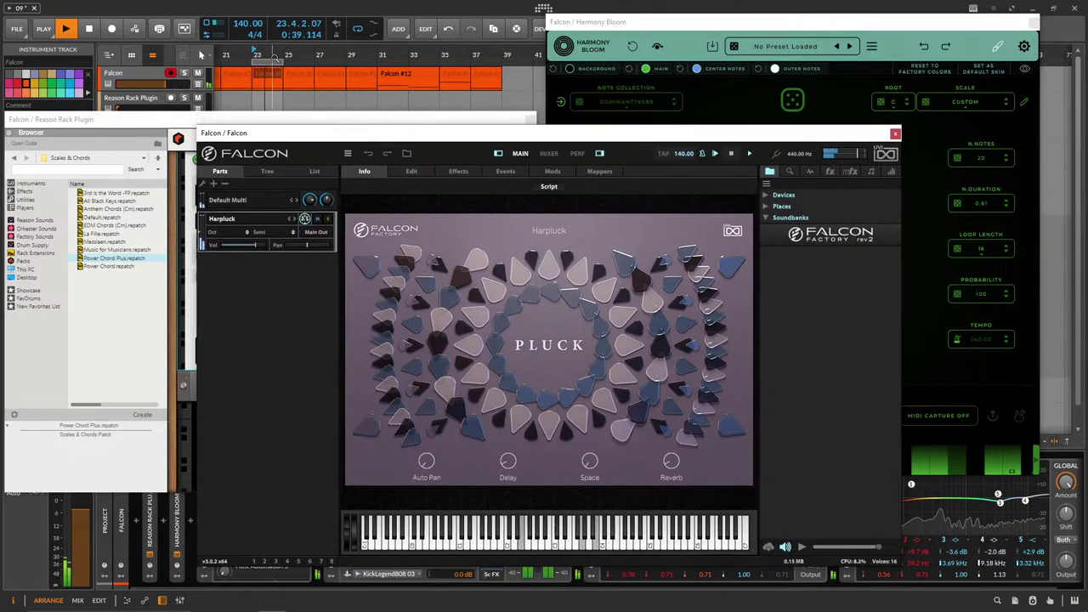
left_click_drag(246, 29, 246, 34)
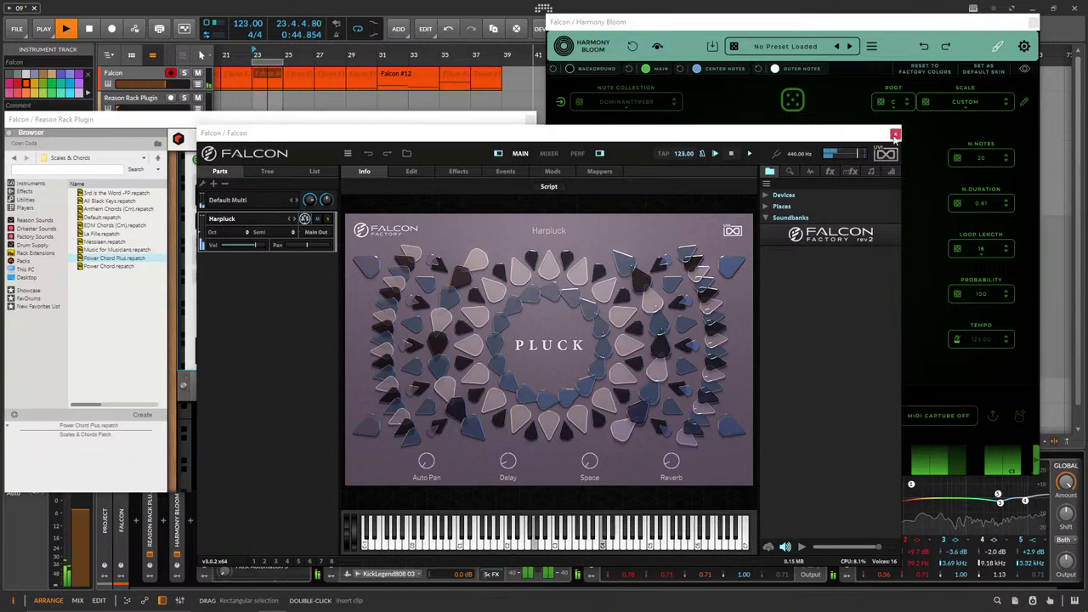
left_click(895, 134)
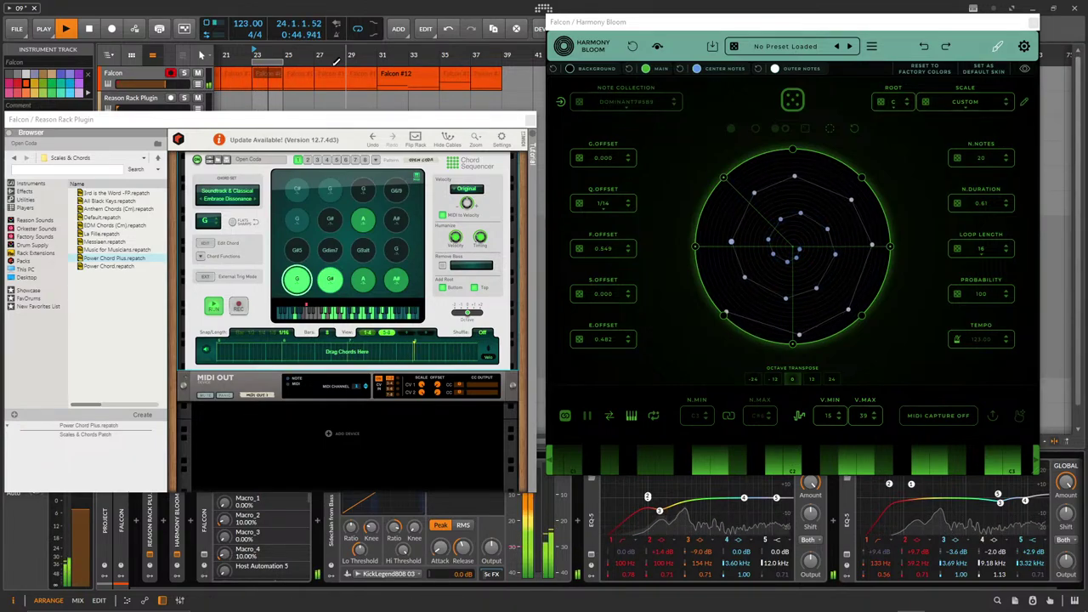
Delete the four Falcon clips between bars 23 and 31 from the arrangement.
left_click(298, 75)
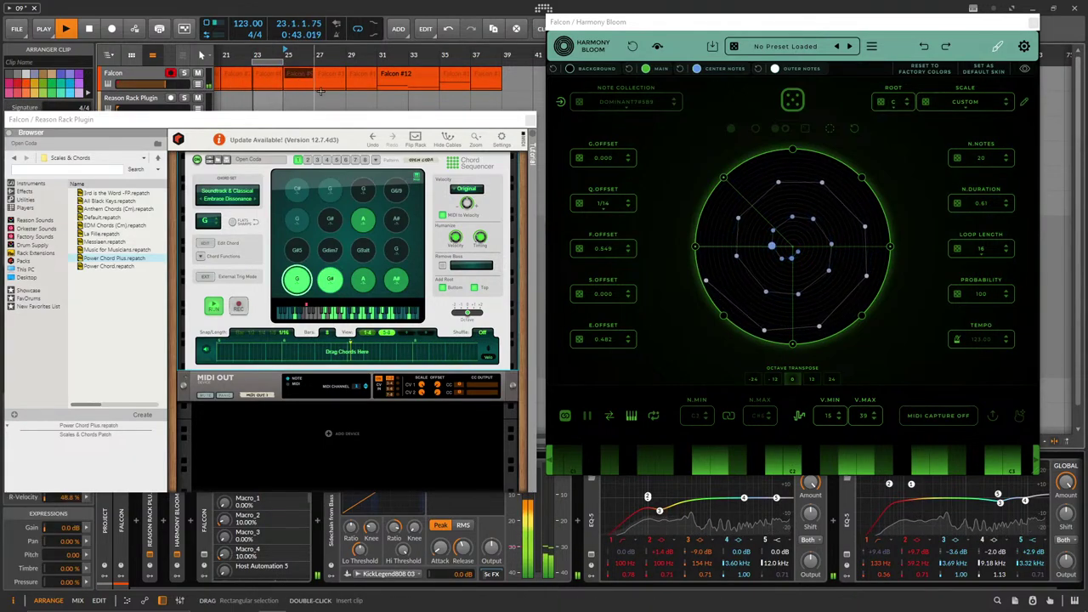
left_click(269, 74)
left_click(368, 75, "shift")
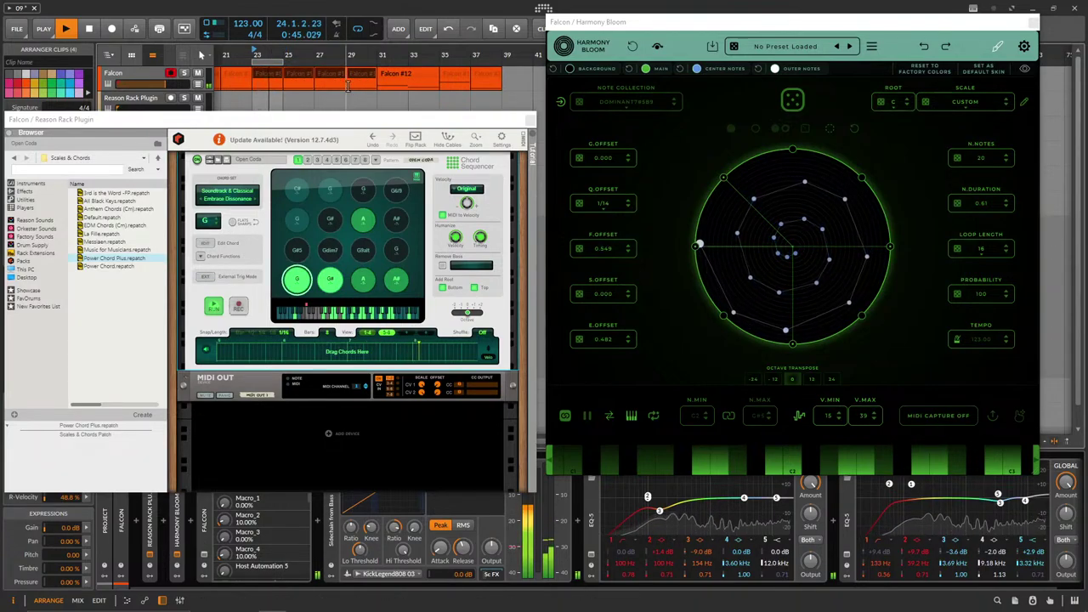
key("Delete")
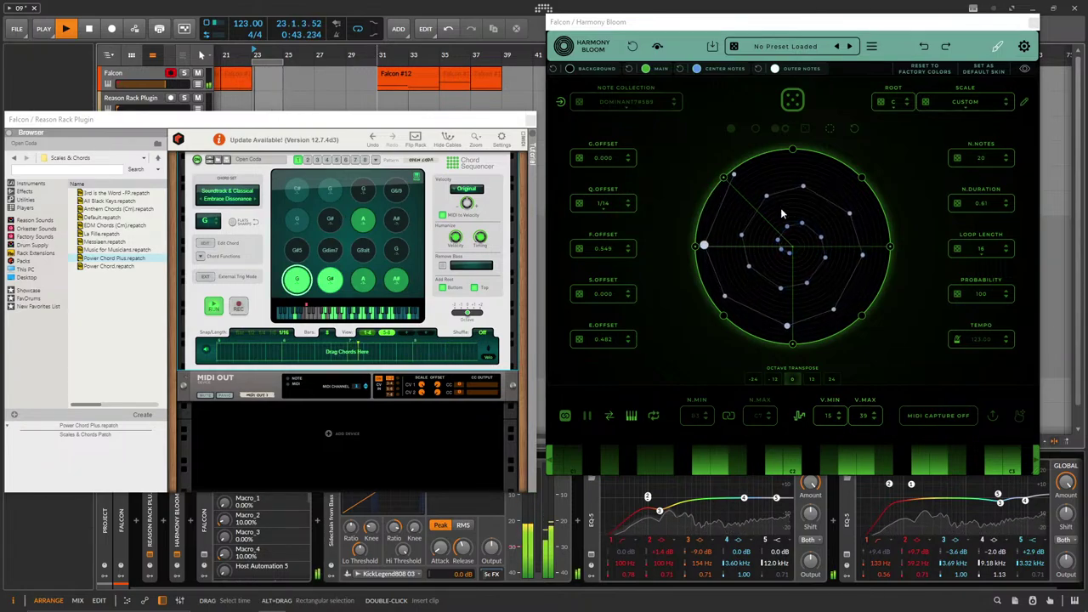
Enable looping in Harmony Bloom, with F.Offset set to 0.000 and the loop length set to 8.
left_click(653, 416)
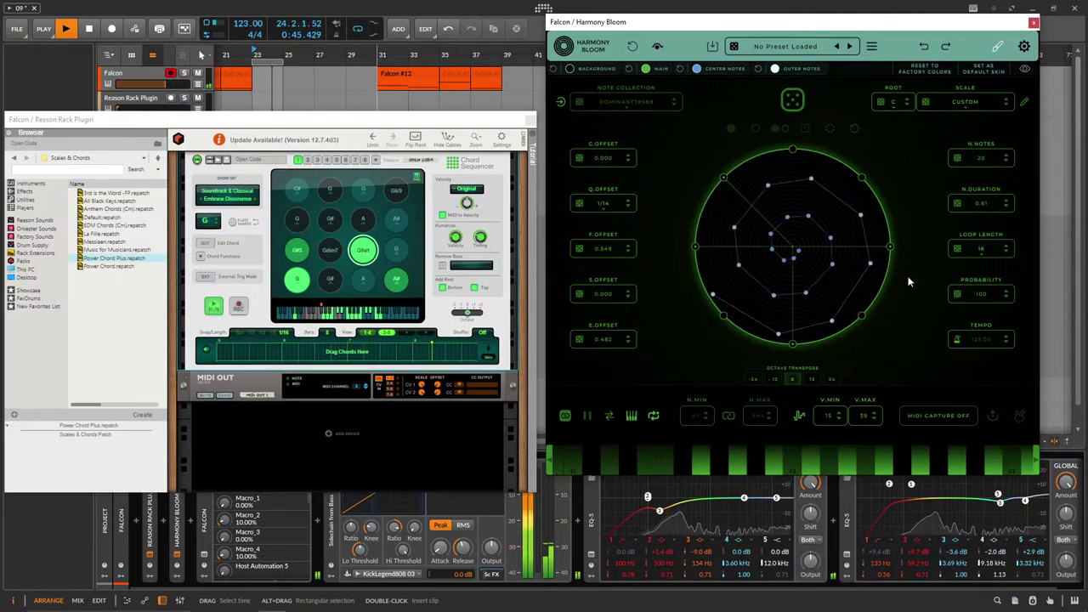
right_click(609, 248)
left_click(682, 289)
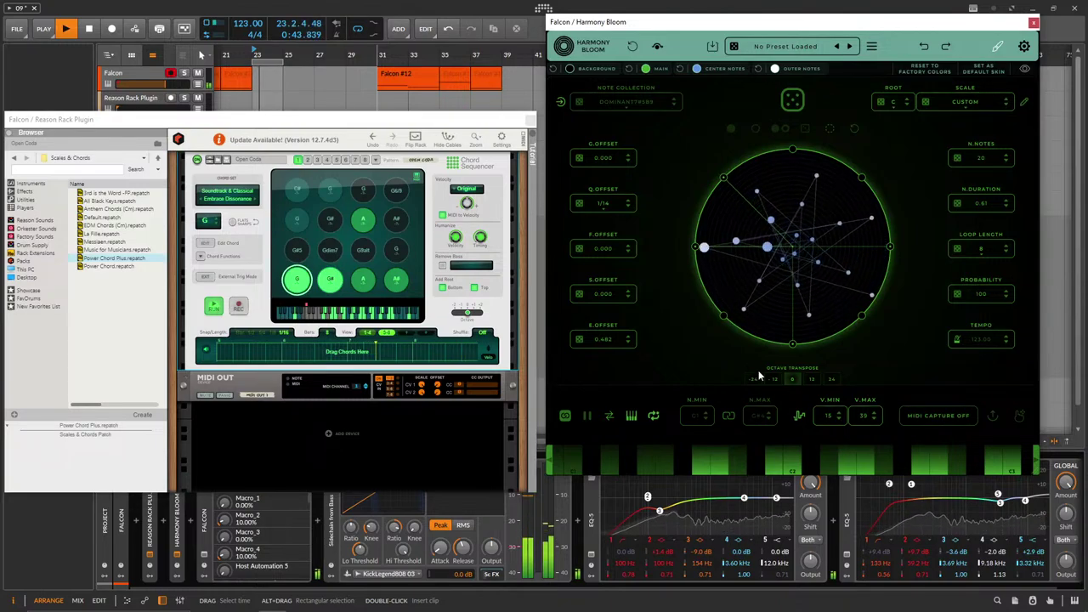
Set the Chord Sequencer's key to A and choose the Soundtrack & Classical Fantasy Soundtrack chord set.
left_click(219, 218)
left_click(218, 218)
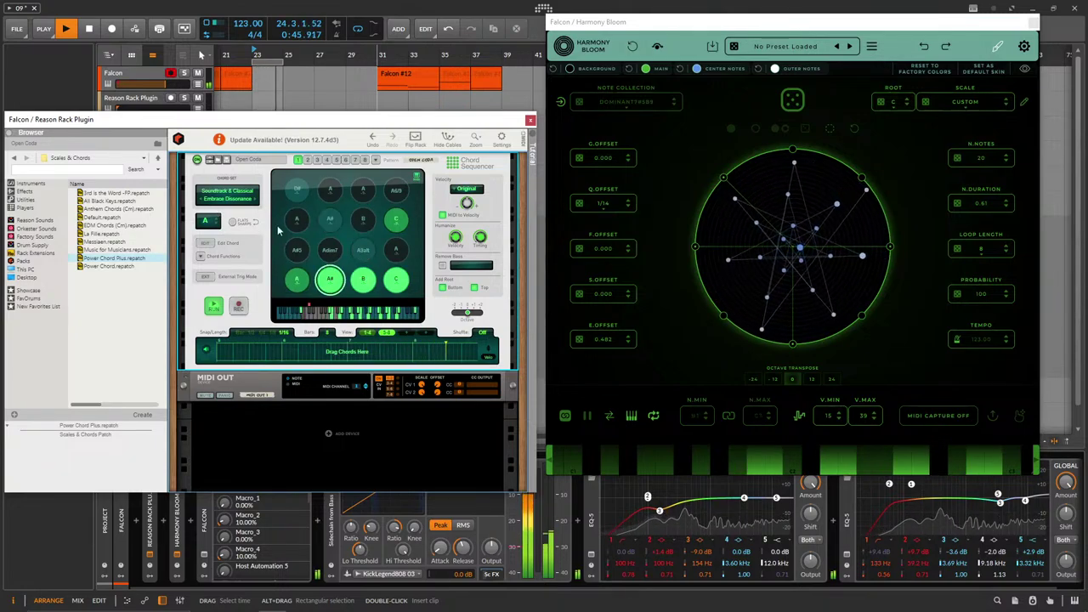
scroll(255, 199, "down", 1)
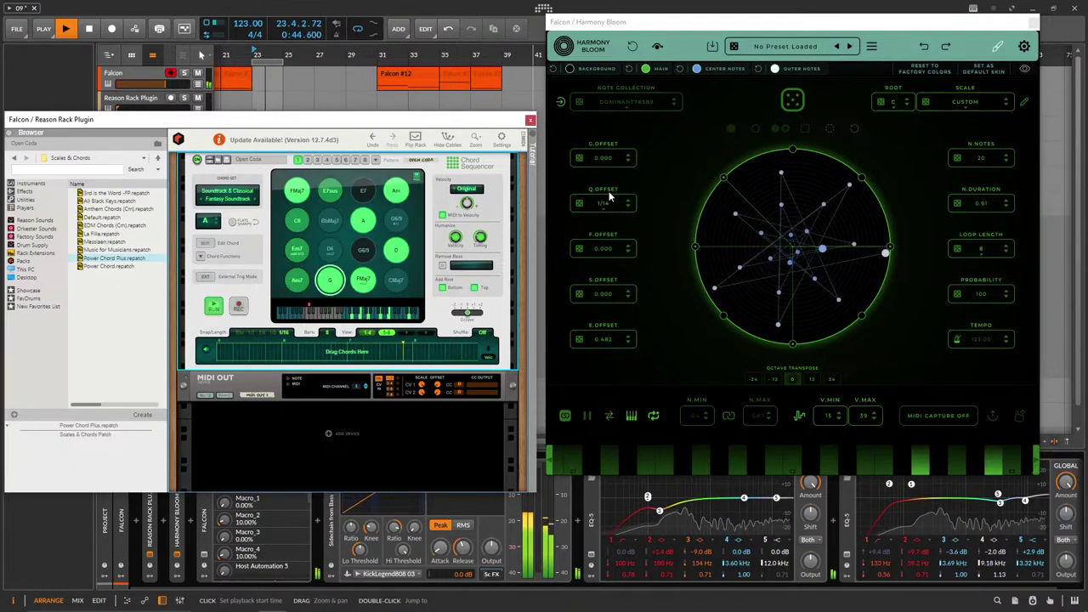
Set band 3 of the first EQ-5 to 223 Hz and -11.9 dB, and close the Reason Rack Plugin window.
left_click_drag(658, 513, 679, 521)
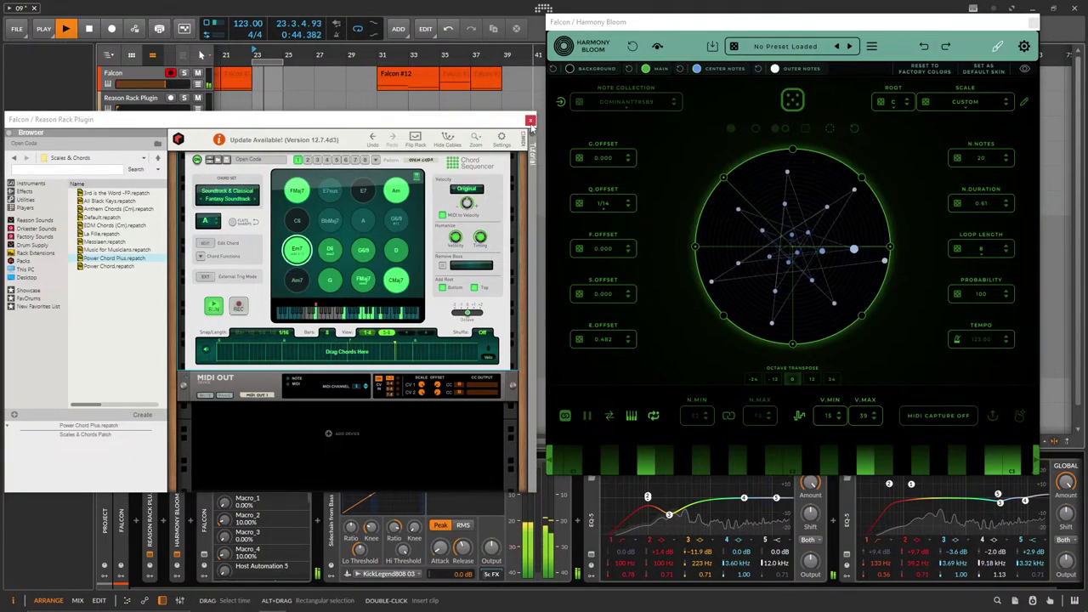
left_click(529, 121)
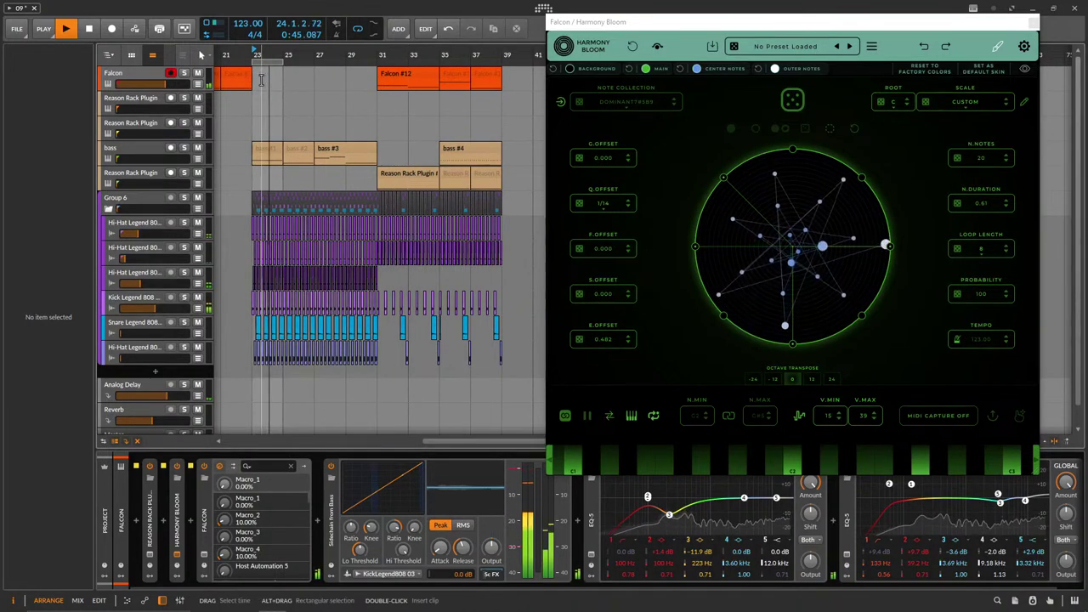
Add the Ballad patch from the Falcon Factory rev2 Keys folder as a second part below Harpluck.
left_click(202, 561)
left_click(857, 233)
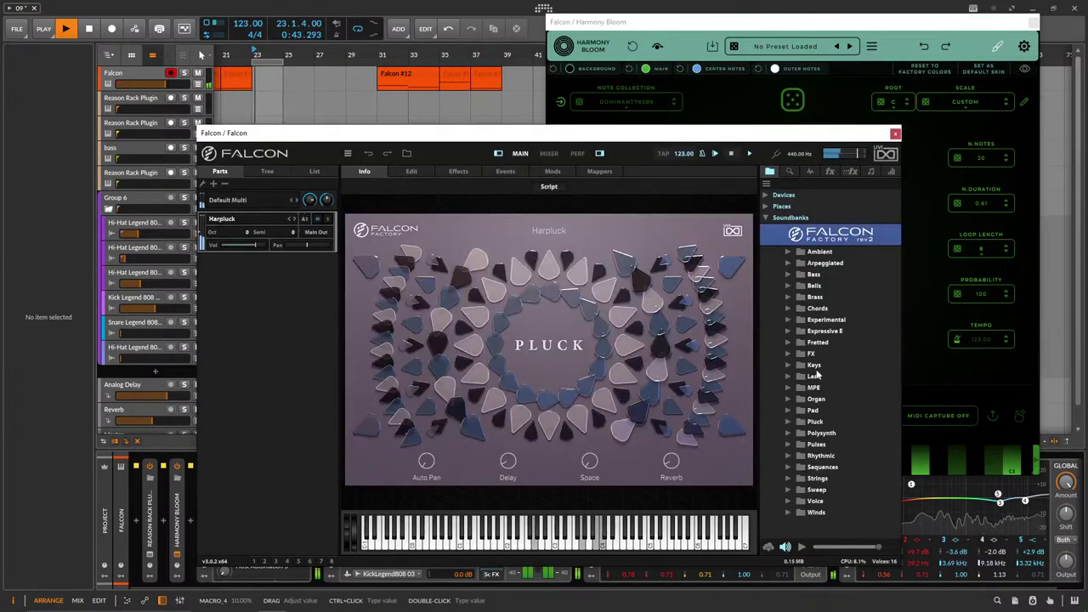
left_click(813, 365)
left_click(787, 365)
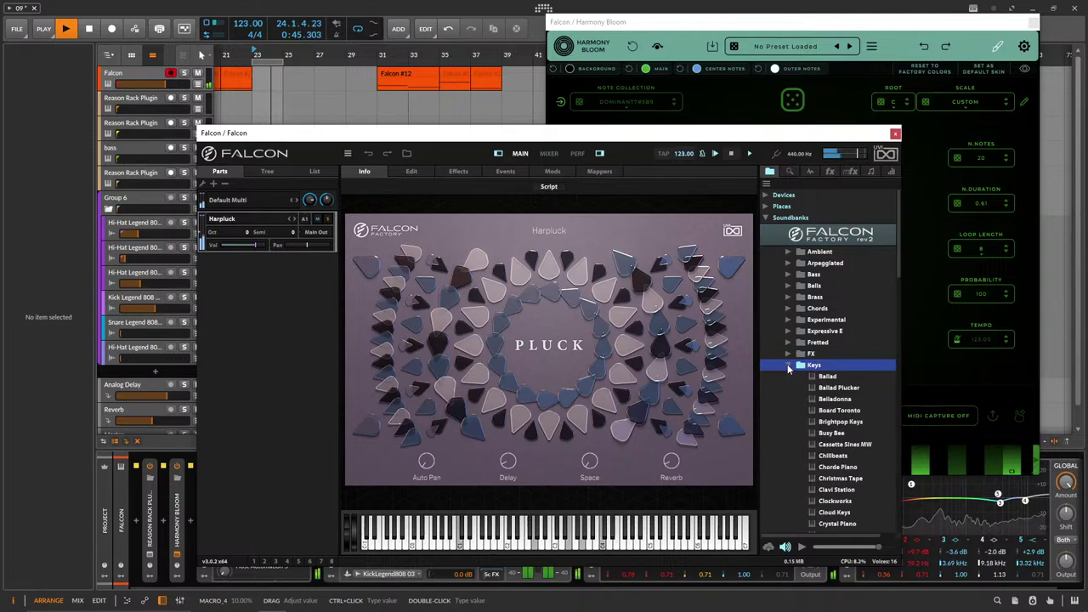
left_click_drag(826, 377, 295, 337)
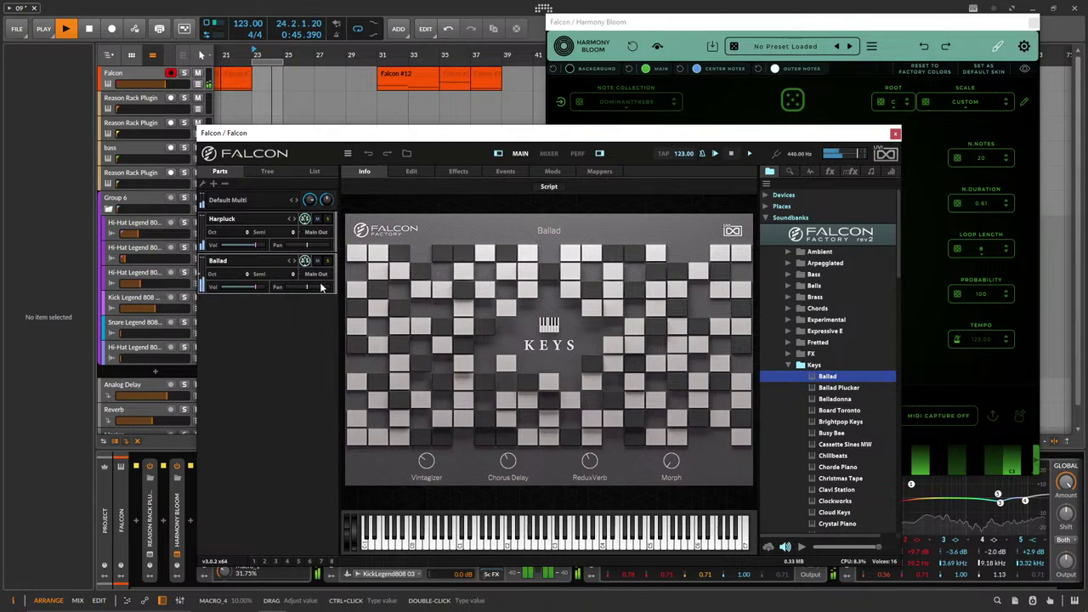
Lower the Ballad part's volume to about -11.14 dB and place the part above Harpluck.
left_click_drag(254, 288, 244, 293)
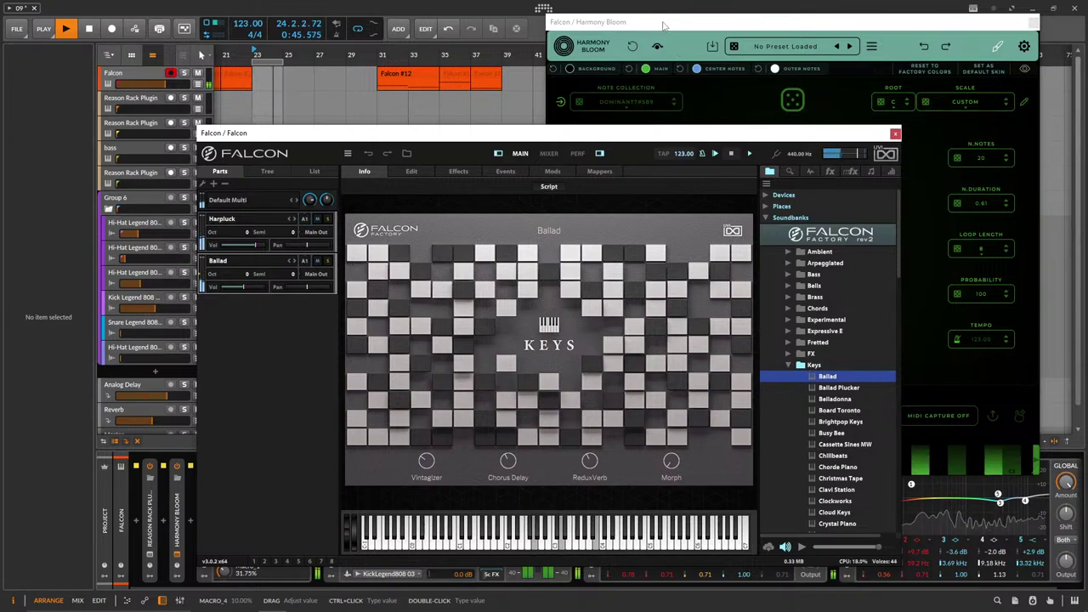
left_click(665, 28)
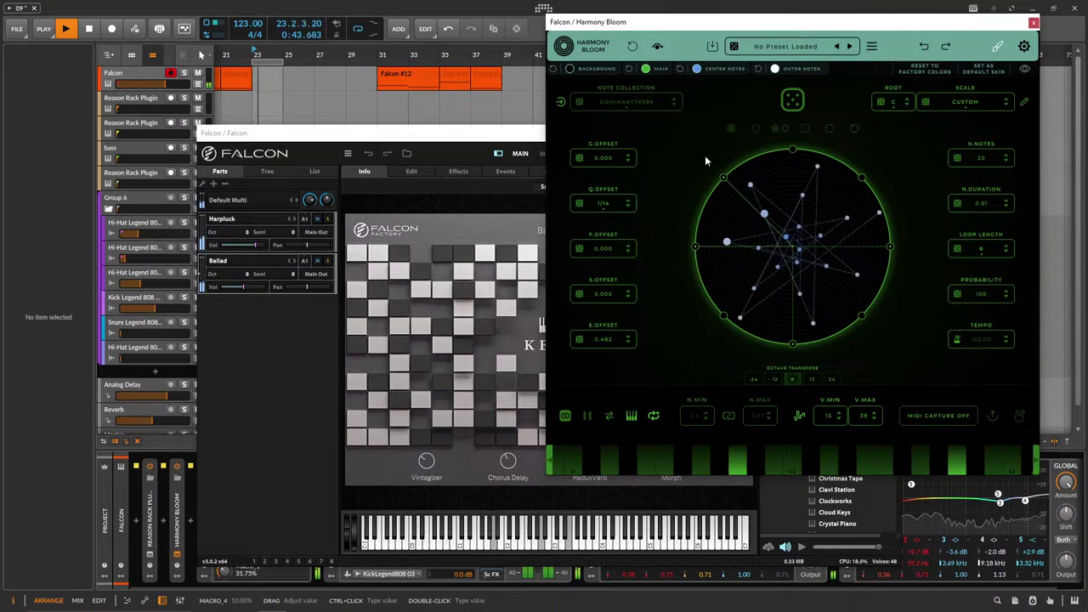
mouse_move(255, 247)
left_click_drag(255, 249, 242, 249)
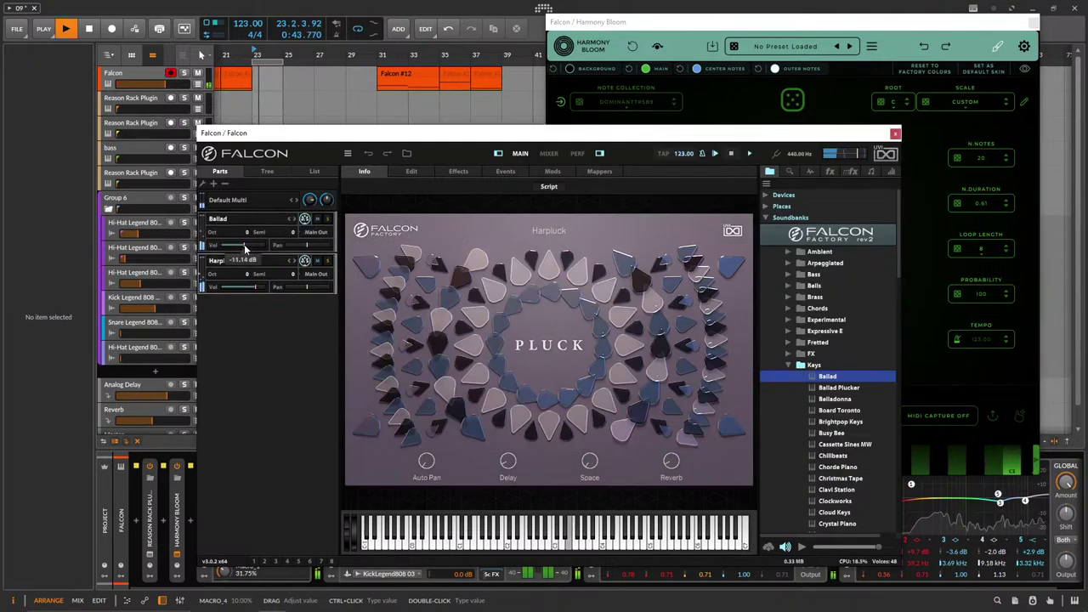
Set Harmony Bloom's note duration to 0.02 and its number of notes to 28.
left_click(642, 23)
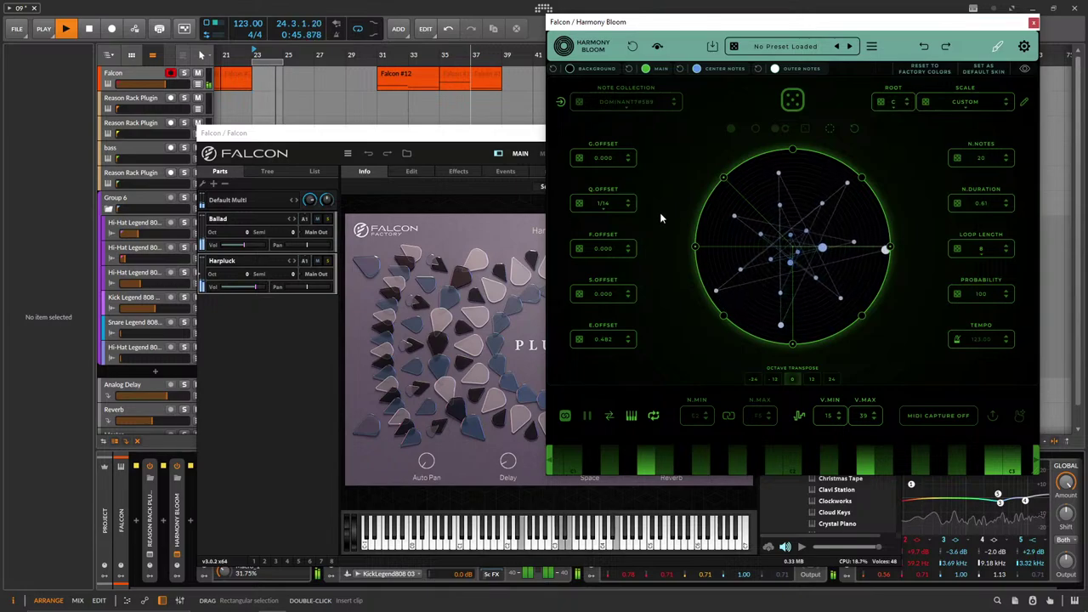
left_click_drag(991, 202, 992, 243)
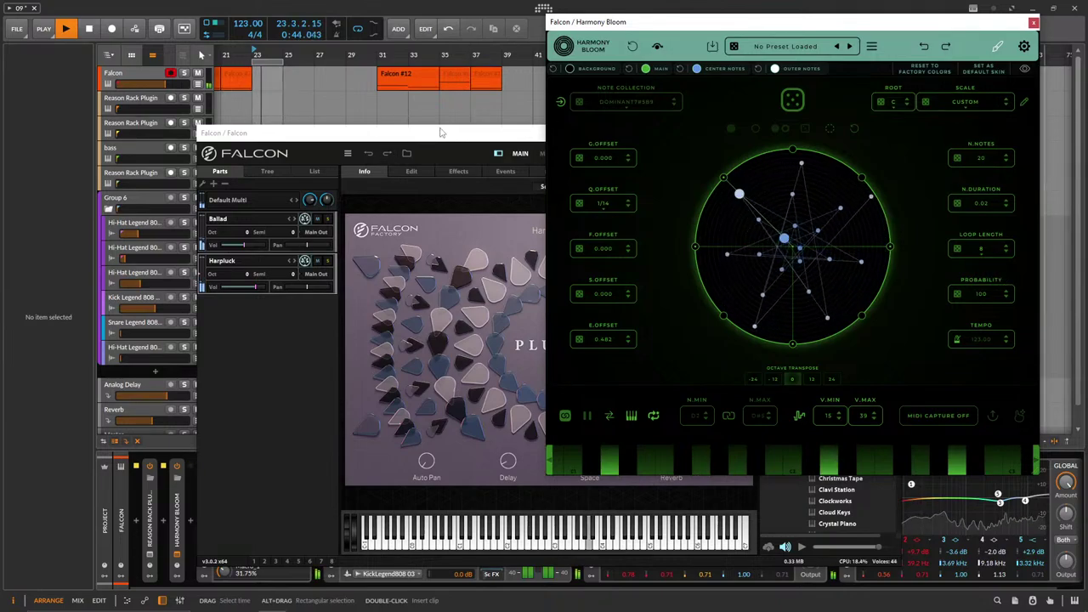
left_click(210, 130)
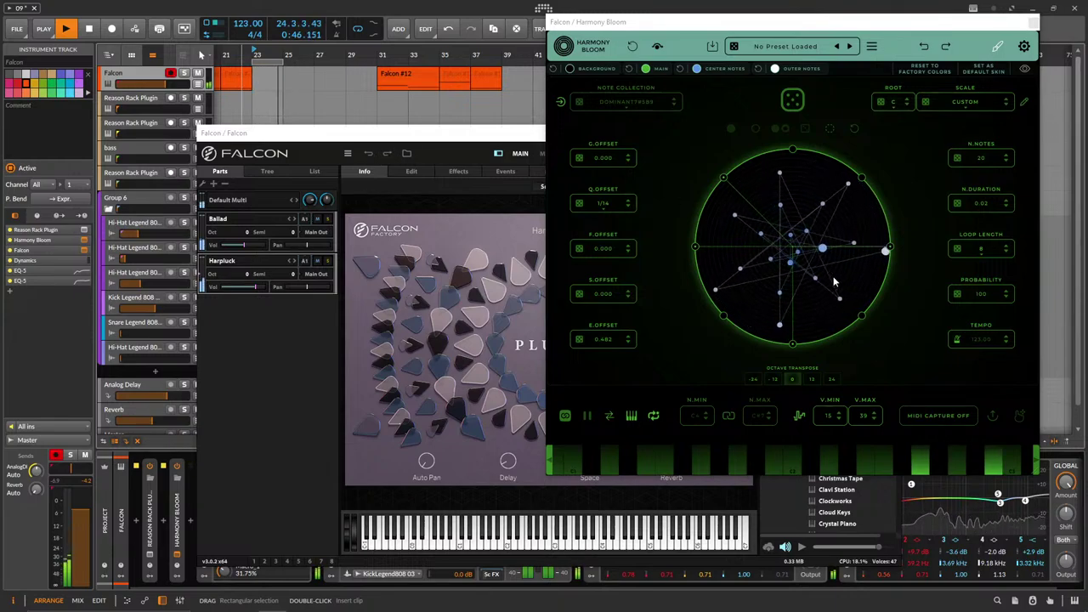
left_click_drag(983, 158, 983, 149)
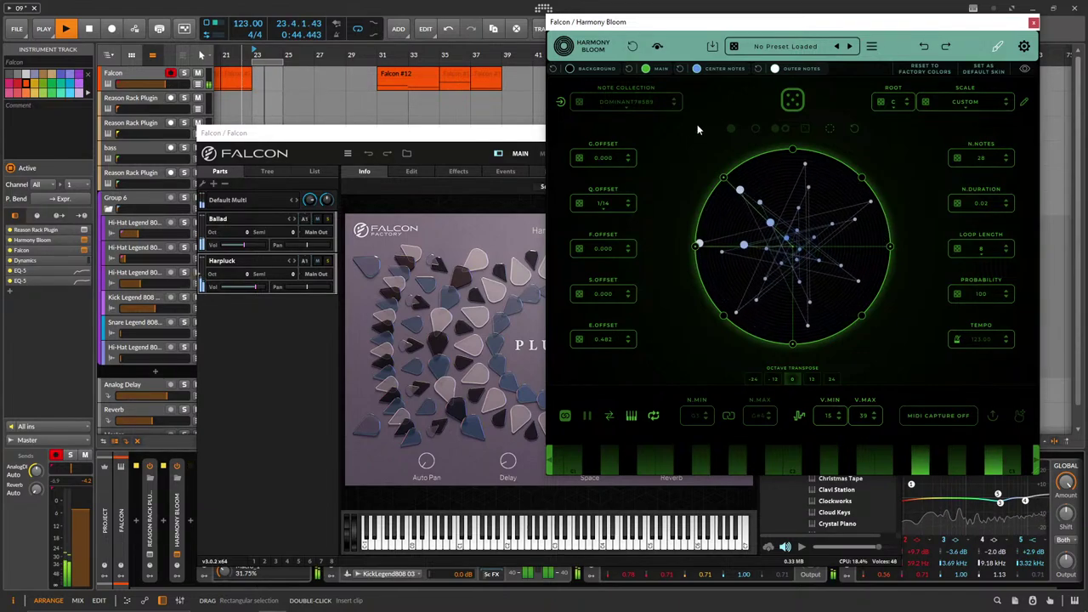
Set Harmony Bloom's Q.Offset to 1/16 and loop length to 4, and reset the even offset to its default.
left_click(629, 206)
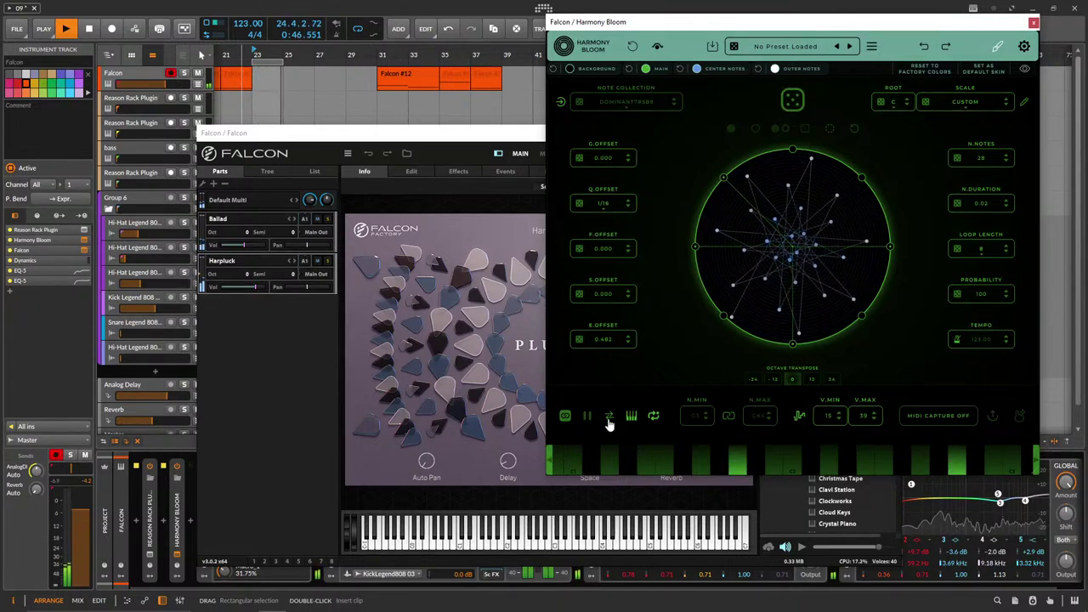
left_click(1008, 251)
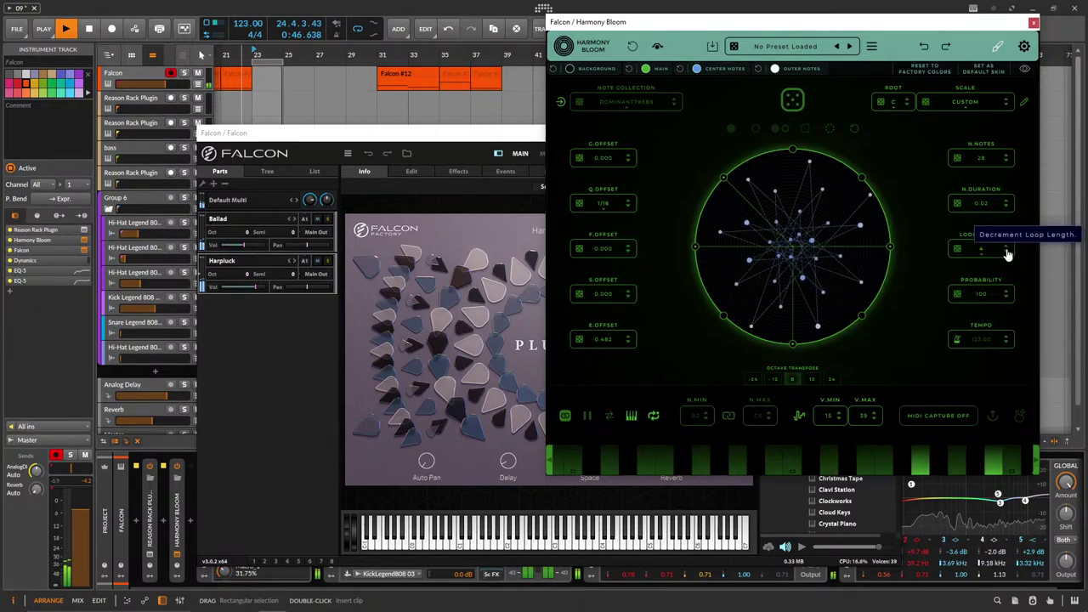
right_click(610, 338)
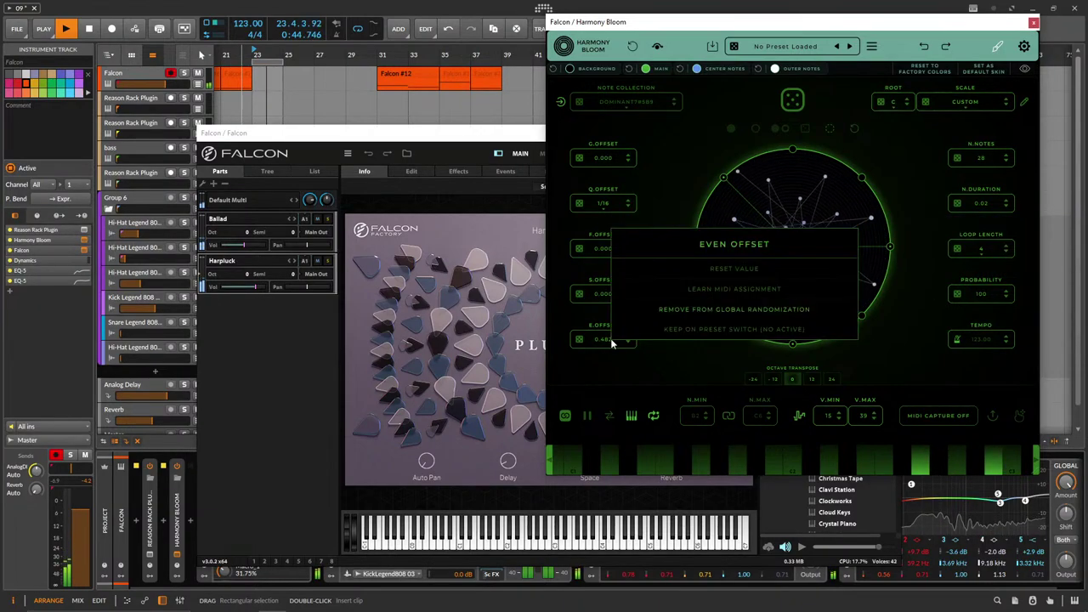
left_click(723, 264)
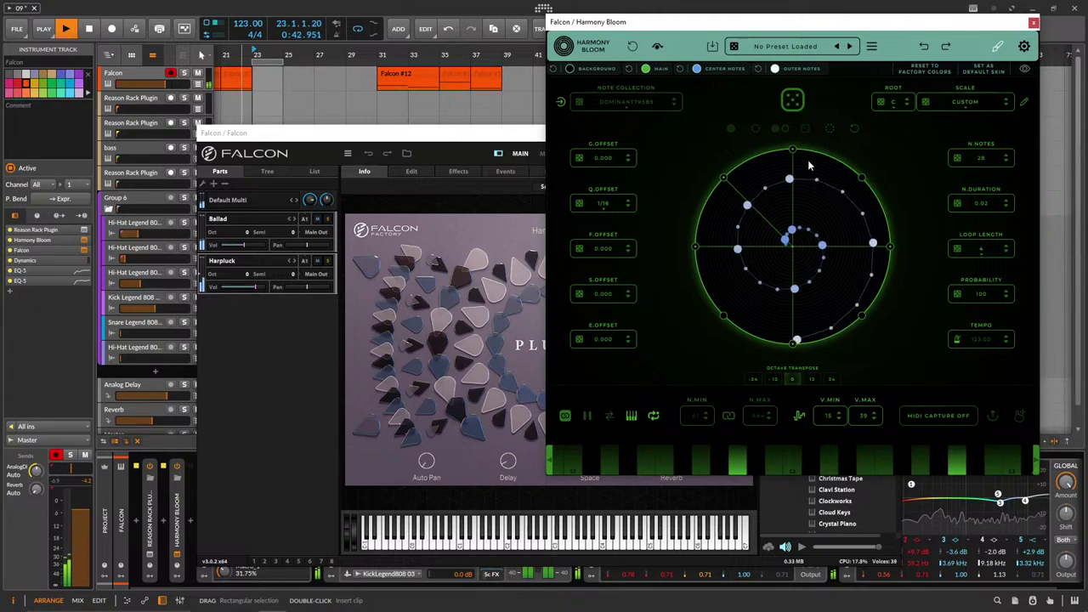
Shift the Falcon window clear of Harmony Bloom and lower the Ballad part's volume to about -26.37 dB.
left_click(258, 282)
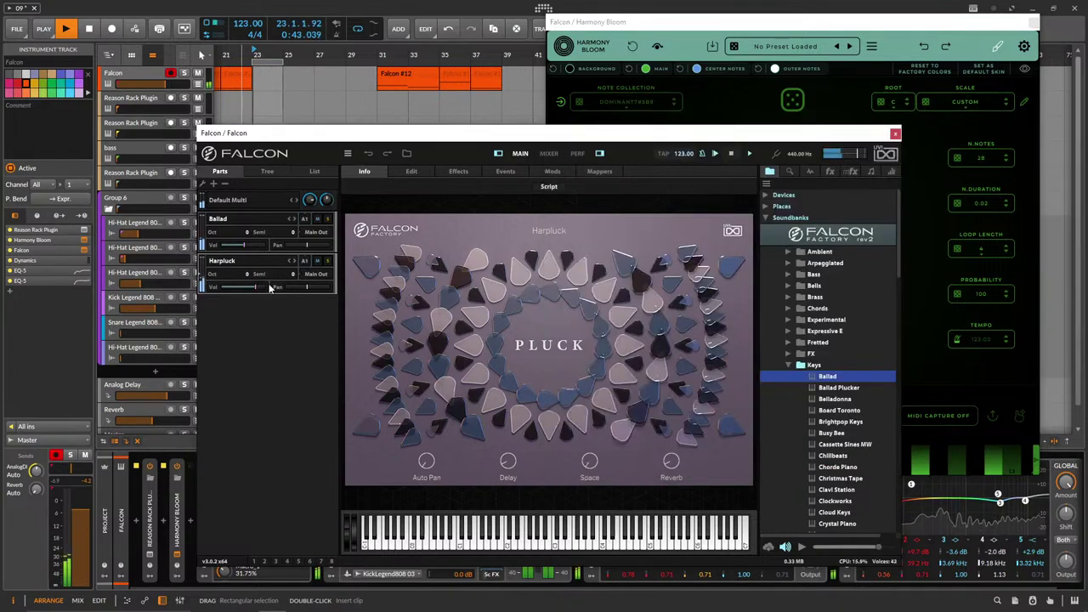
left_click(652, 45)
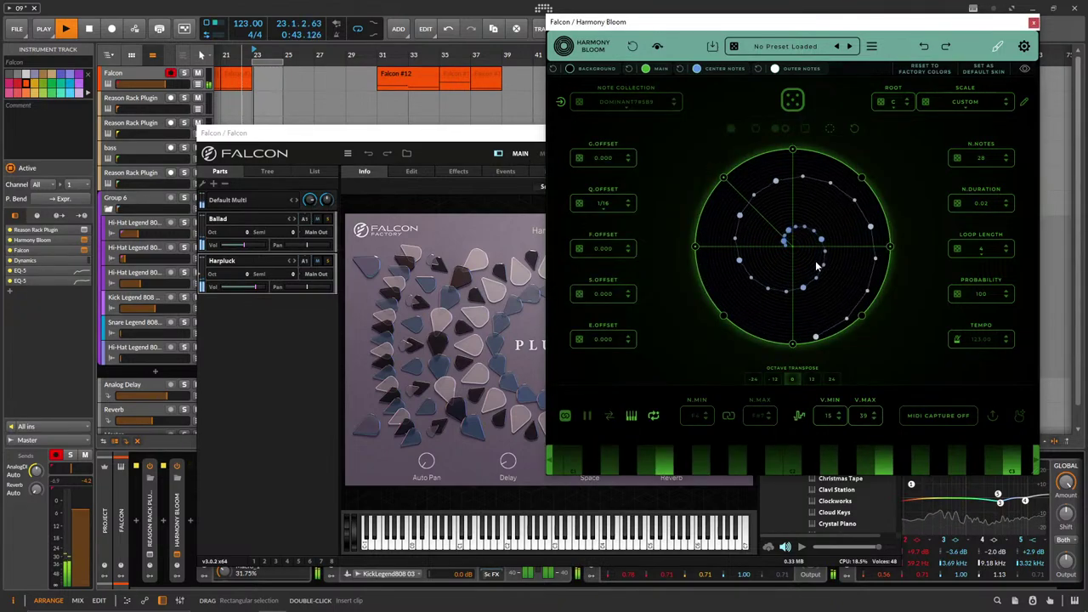
left_click(385, 134)
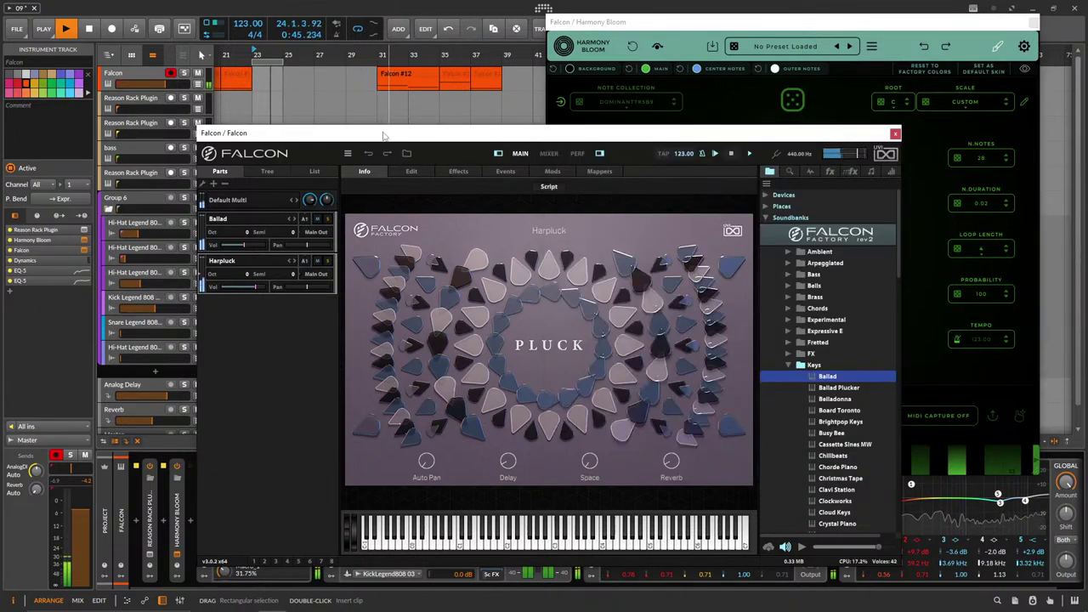
left_click_drag(383, 136, 274, 78)
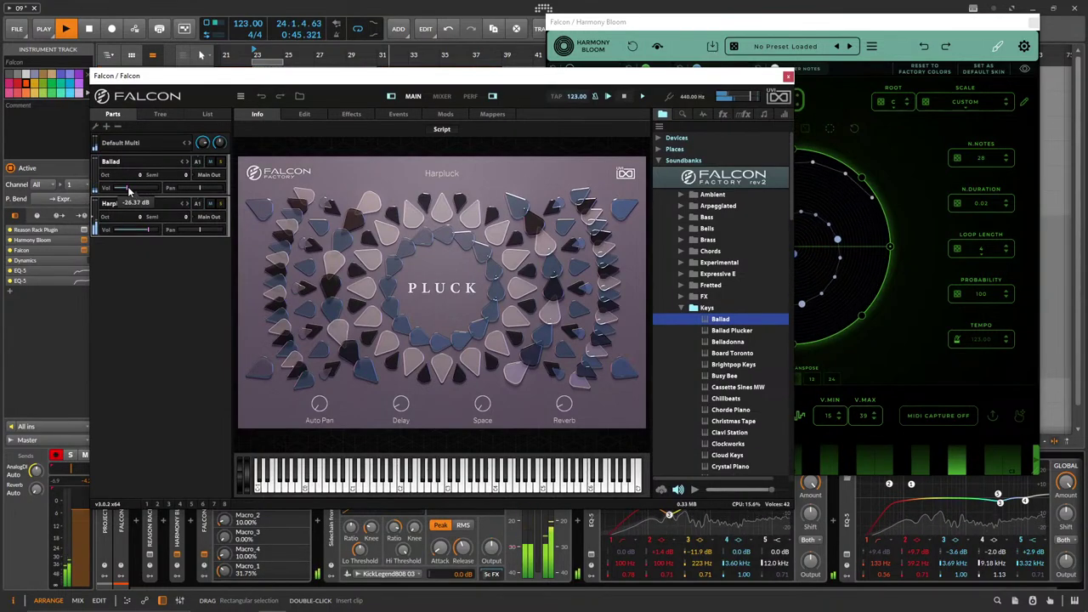
Set Harmony Bloom's loop length to 2, and lower the Harpluck part's volume slightly before closing the Falcon window.
left_click(924, 344)
left_click(1005, 247)
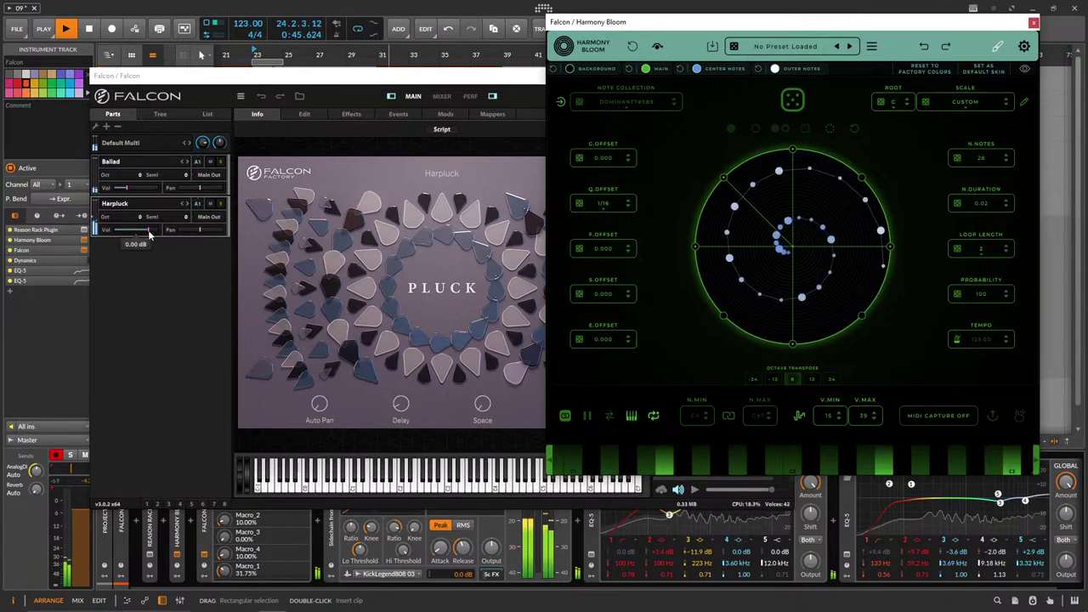
left_click_drag(148, 229, 147, 229)
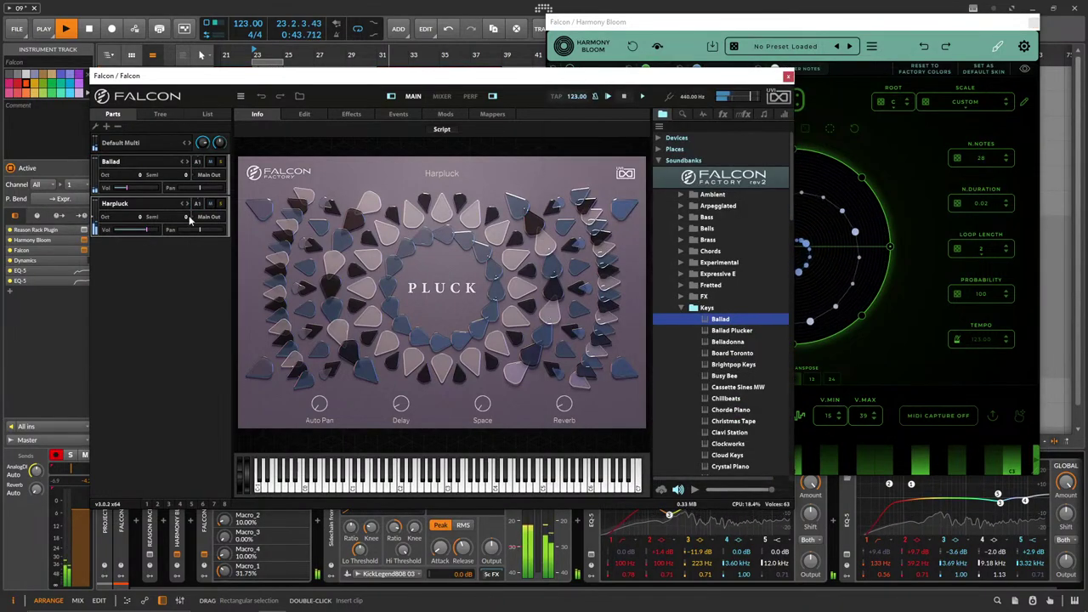
left_click(788, 75)
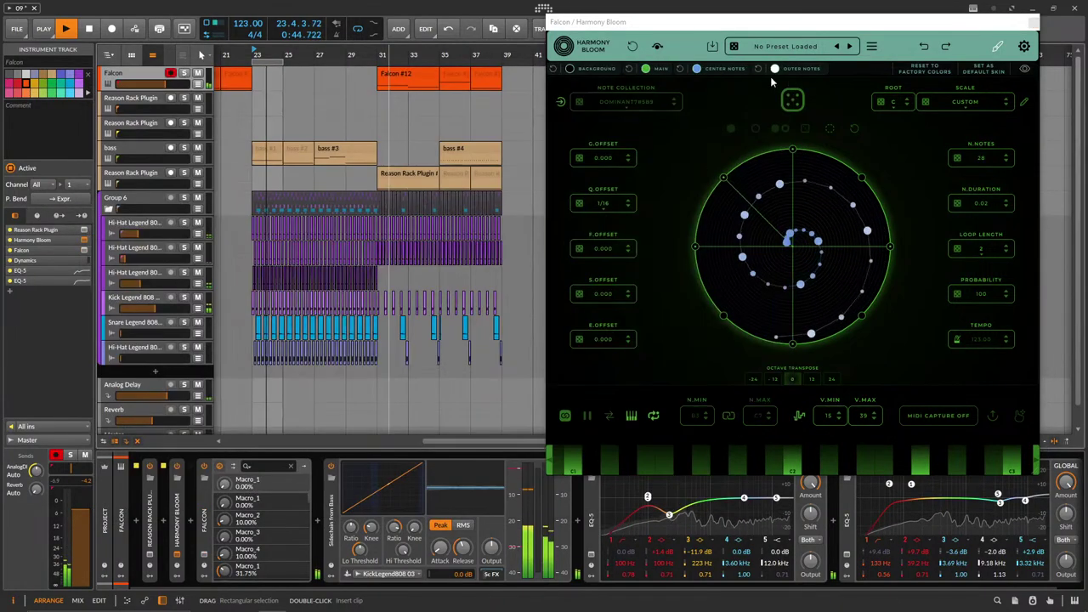
Extend the arranger loop to 8 bars from bar 23 and record a new clip on the Falcon track.
left_click(371, 65)
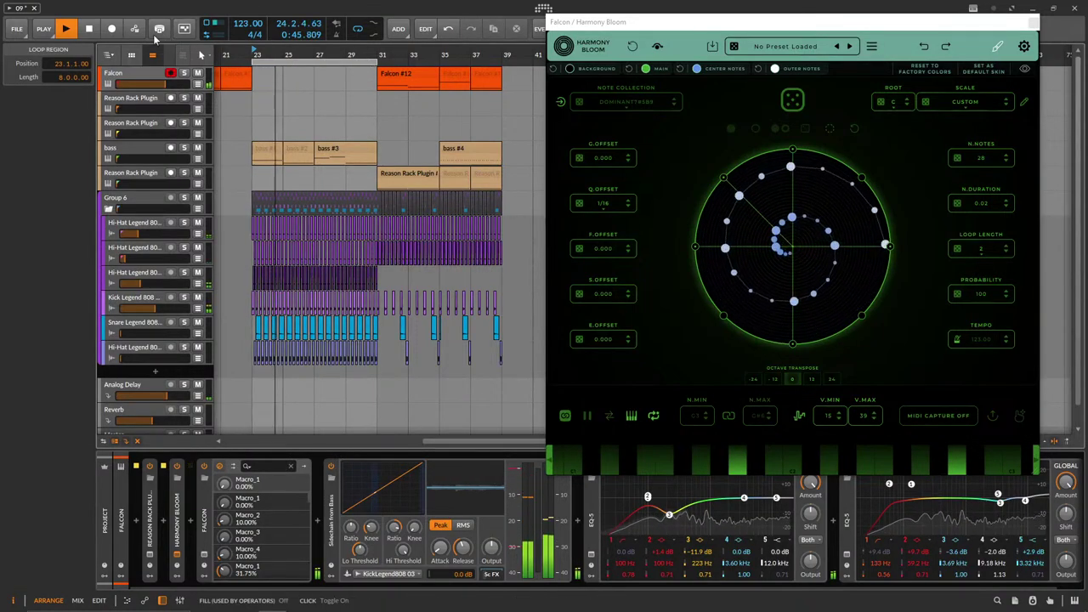
left_click(111, 29)
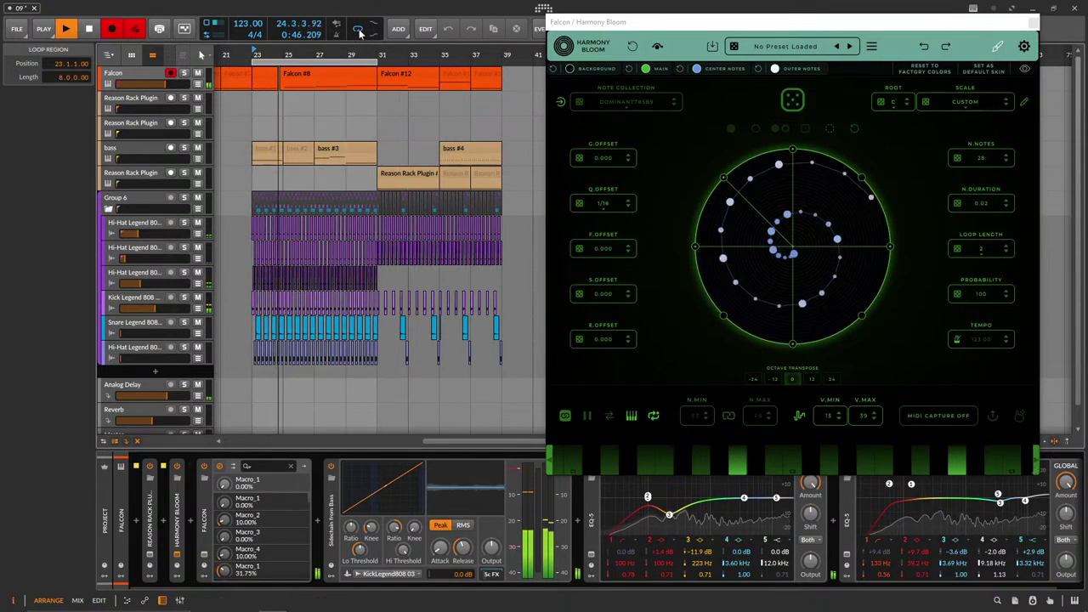
left_click(130, 32)
Open the recorded Falcon #8 clip in the note editor and quantize its notes.
double_click(289, 79)
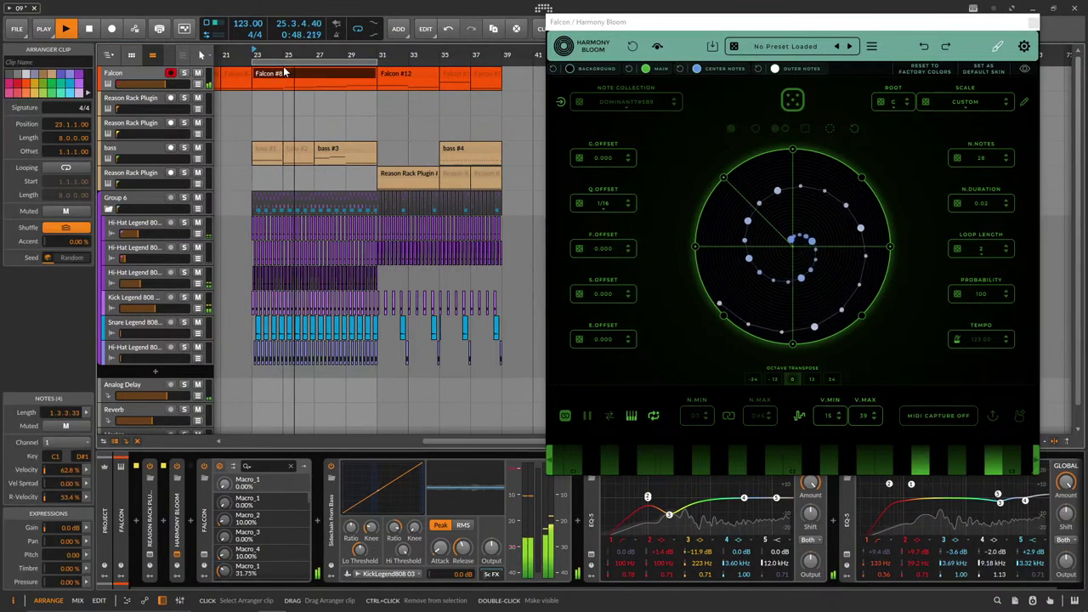
key("q")
scroll(419, 459, "up", 1)
scroll(414, 455, "down", 4)
scroll(390, 440, "up", 2)
scroll(391, 440, "down", 6)
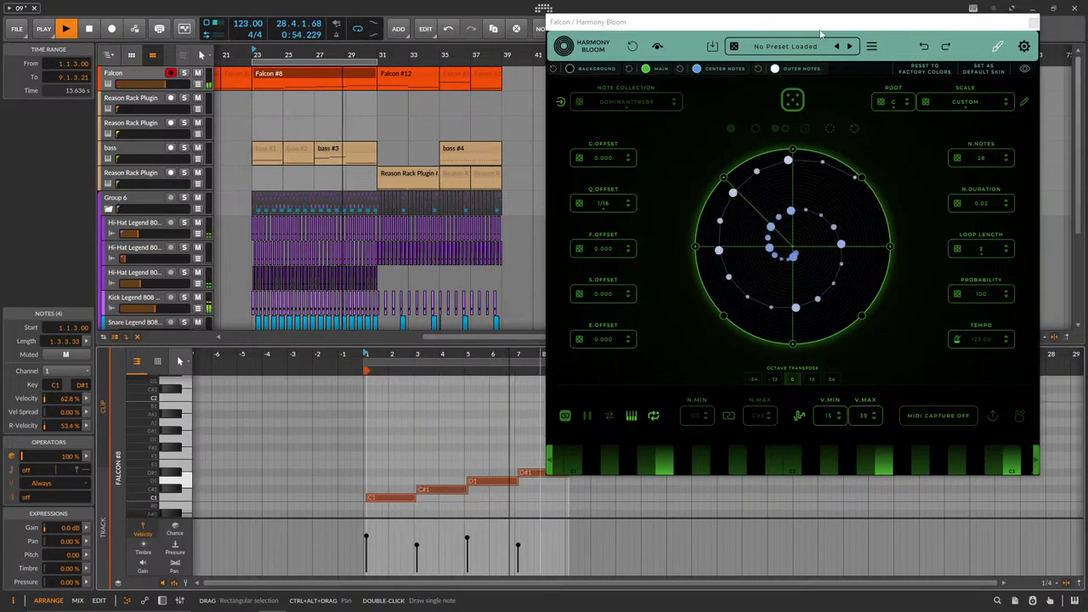
Shrink the Harmony Bloom window and align the clip's C1, C#1, D1 and D#1 notes to start at bars 1, 3, 5 and 7.
left_click_drag(1035, 473, 823, 280)
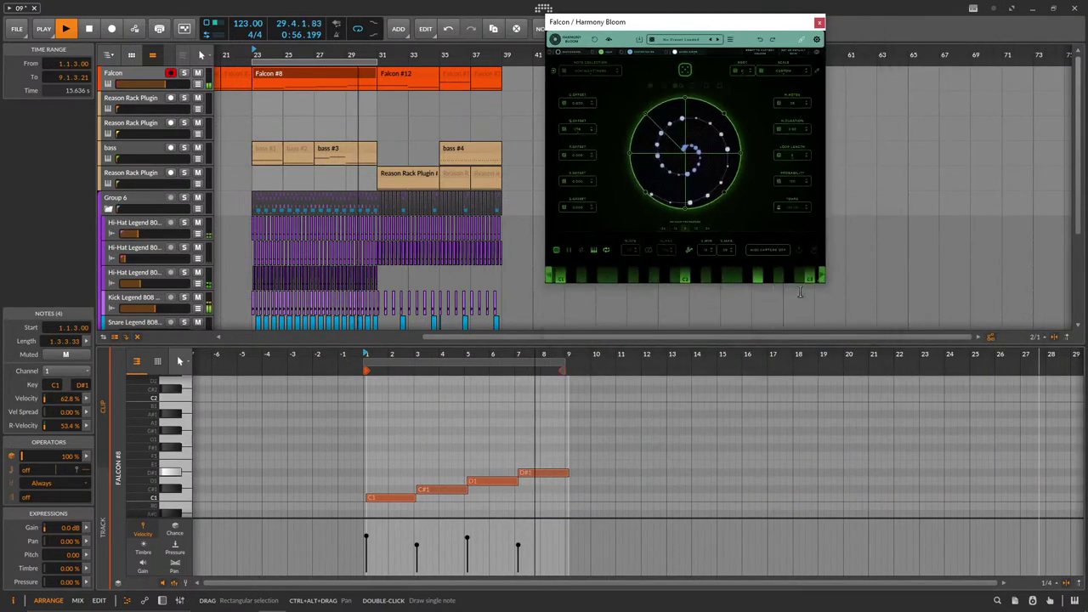
scroll(515, 450, "up", 3)
scroll(407, 455, "down", 2)
left_click(298, 458)
left_click_drag(278, 422, 270, 417)
left_click_drag(375, 408, 547, 394)
left_click(519, 398)
key("Delete")
left_click(647, 382)
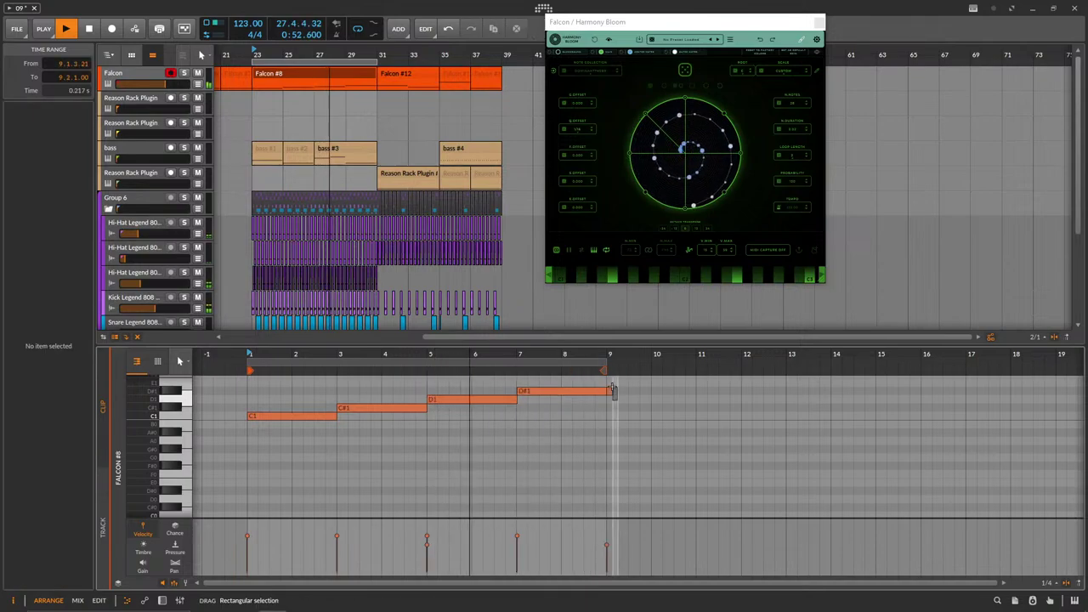
Delete the leftover notes at bar 5 and past bar 9, and draw a two-bar D1 note at bar 5.
left_click_drag(427, 537, 429, 567)
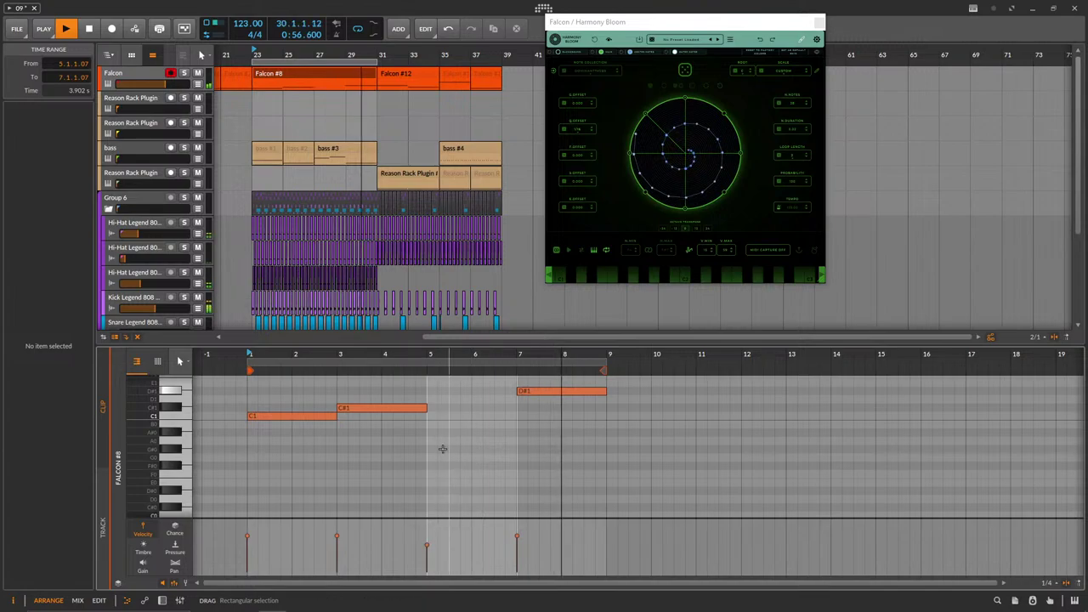
left_click_drag(444, 421, 386, 379)
key("Delete")
left_click_drag(311, 416, 396, 407)
double_click(486, 396)
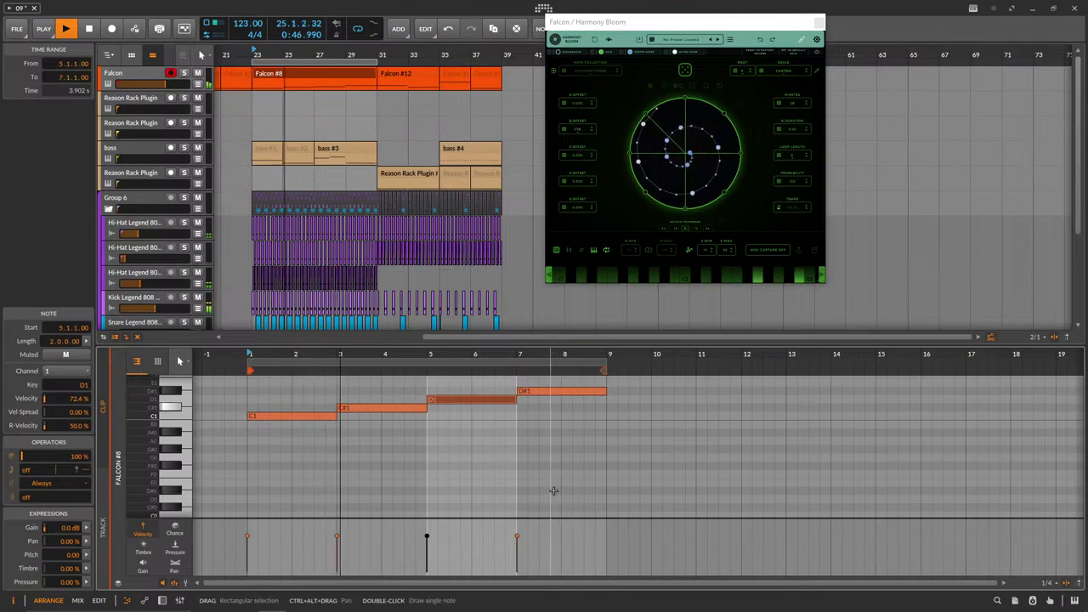
Check the trigger bar options in Harmony Bloom's settings.
left_click(815, 40)
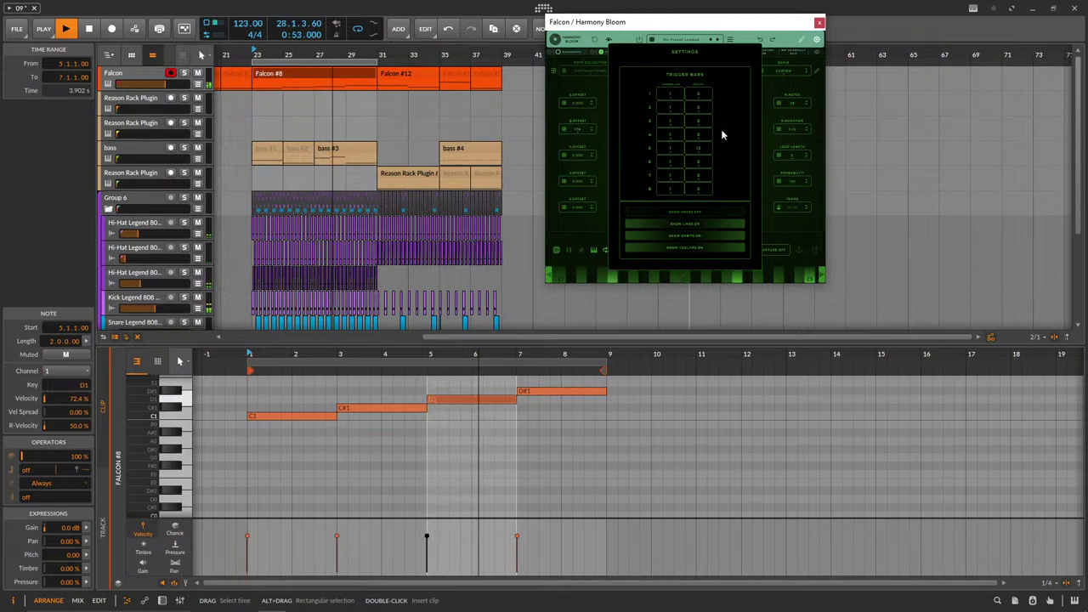
left_click(676, 136)
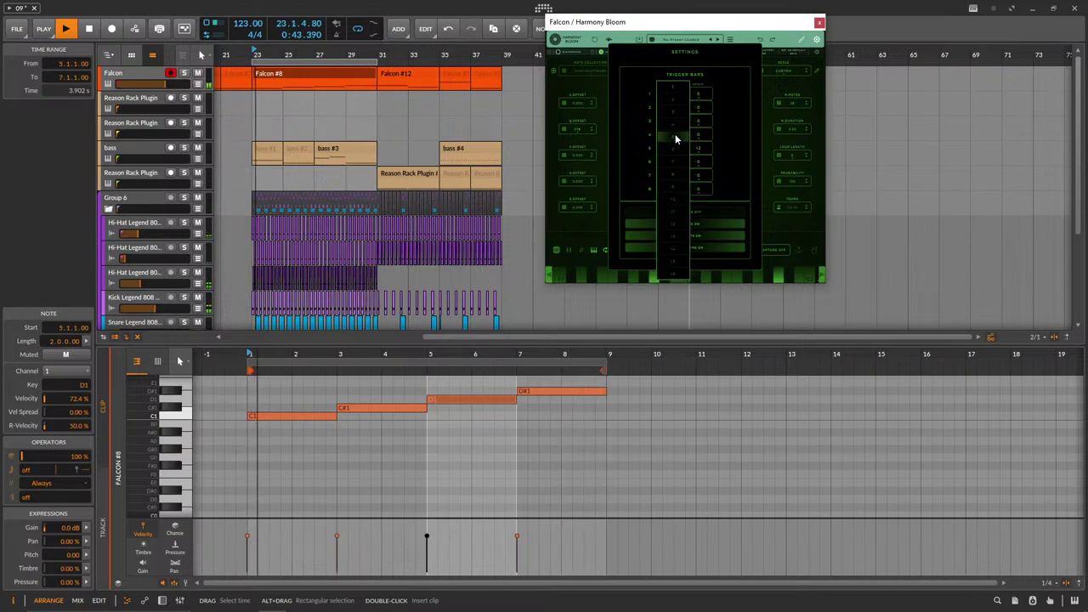
left_click(682, 100)
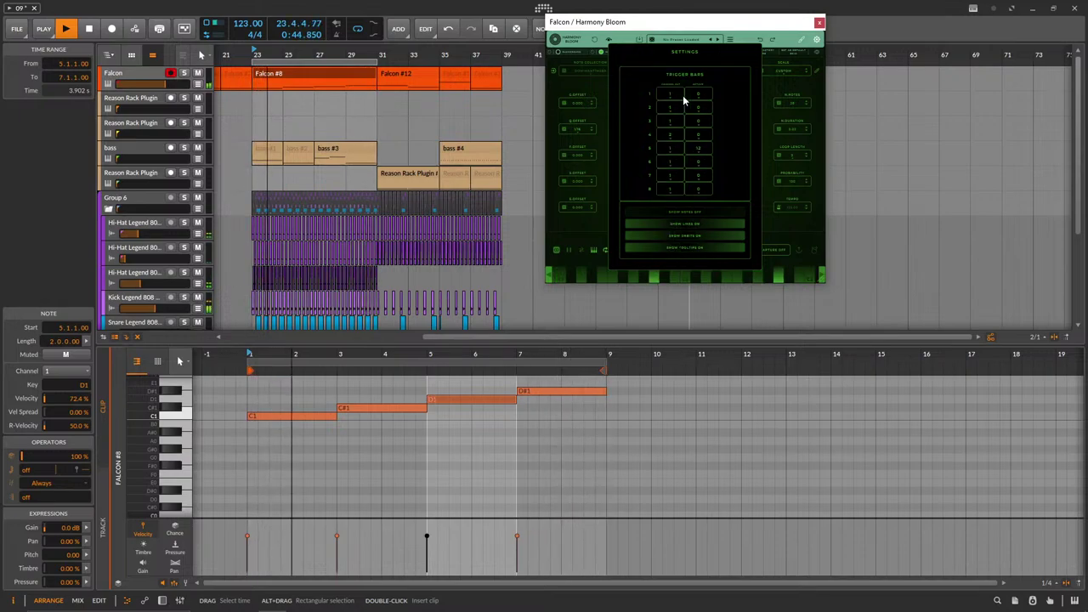
left_click(754, 54)
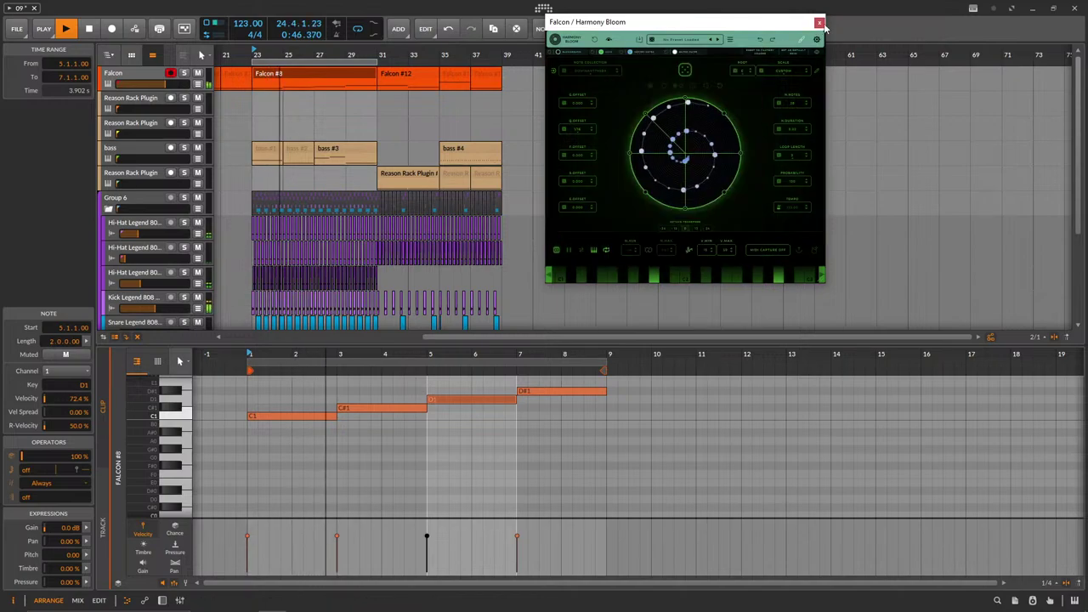
Delete the three bass clips between bars 23 and 31.
left_click(147, 79)
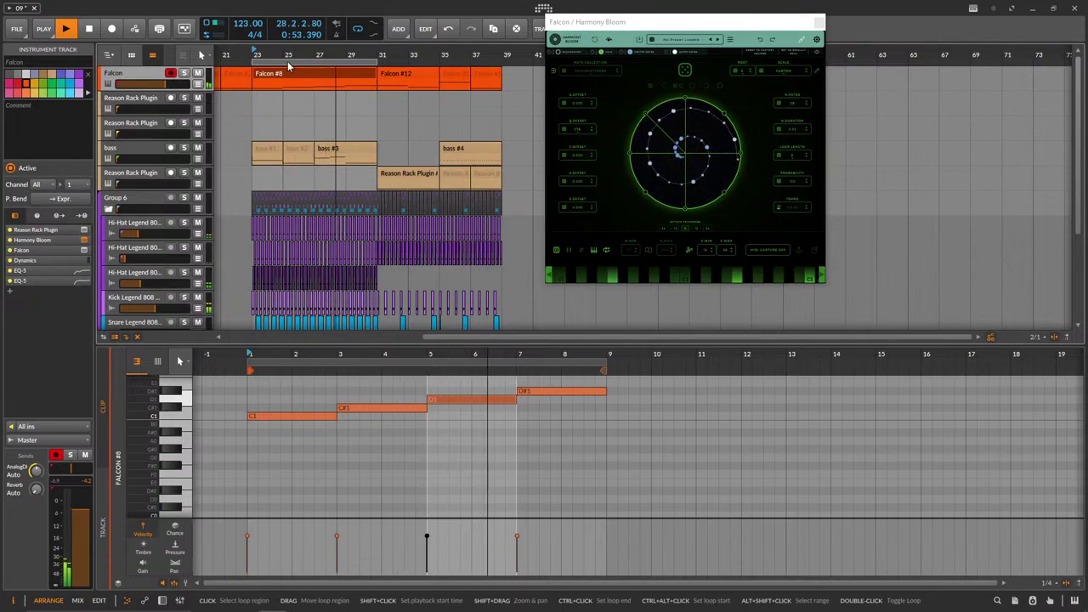
scroll(266, 136, "up", 2)
scroll(267, 136, "up", 1)
left_click_drag(483, 152, 219, 154)
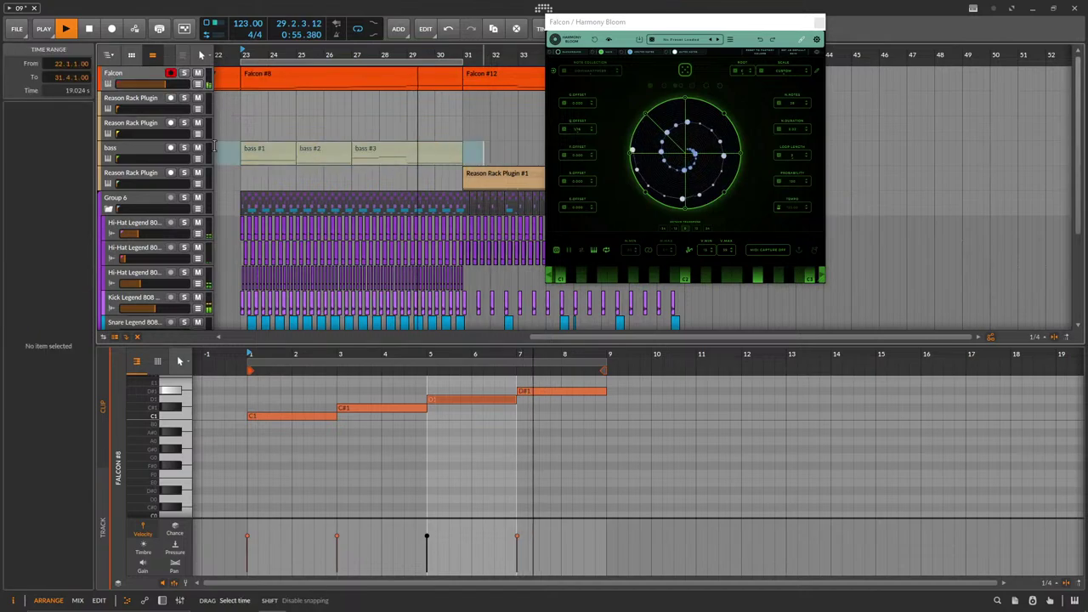
key("Delete")
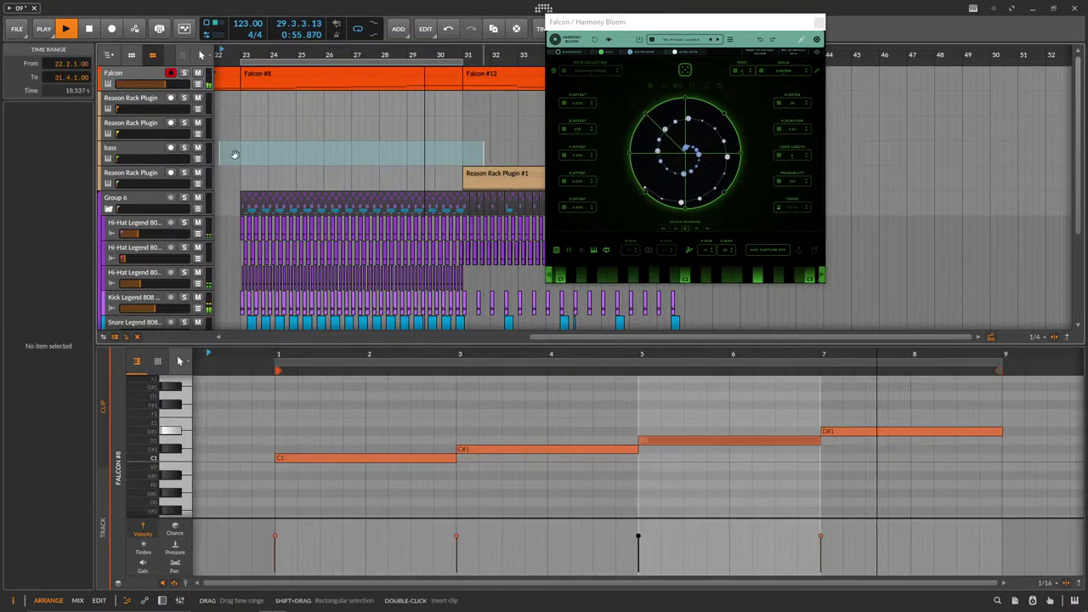
Select the bass track and lower its volume to -27.0 dB.
left_click(139, 159)
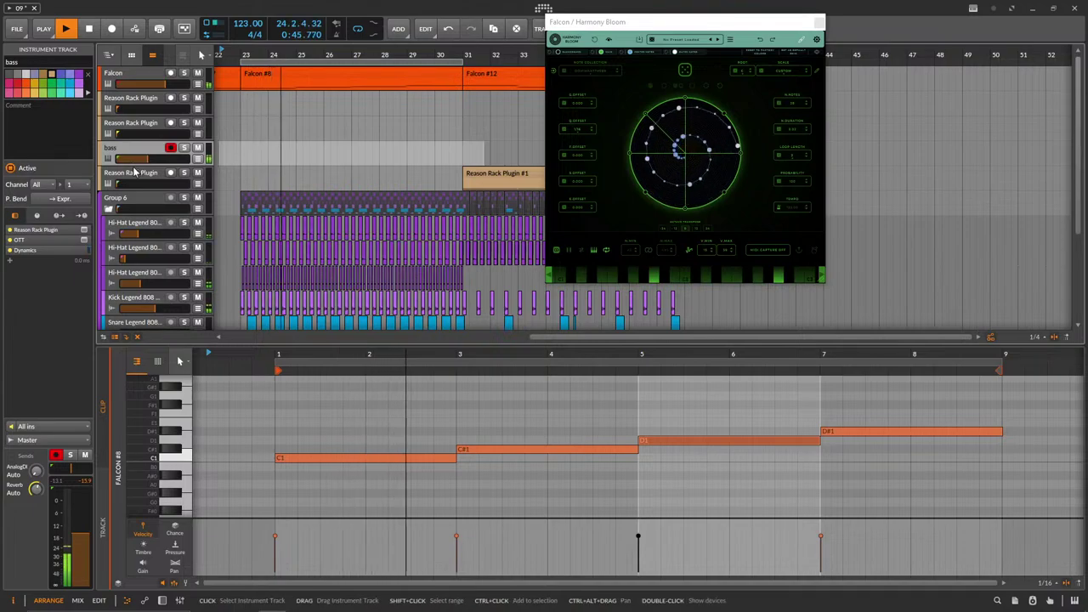
left_click_drag(149, 160, 142, 160)
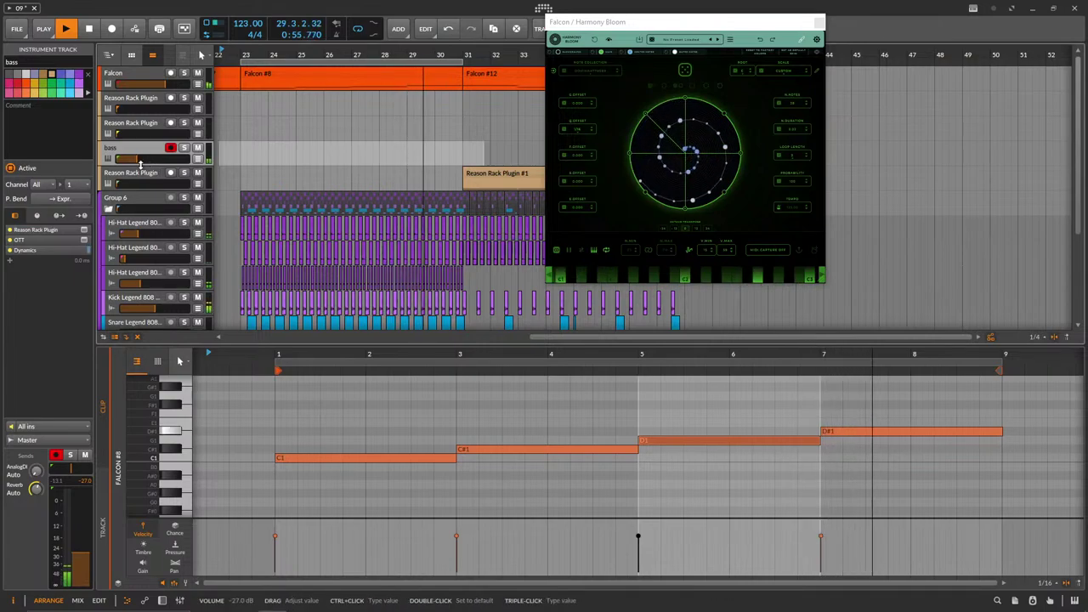
Raise the volume of the first Reason Rack Plugin track, directly below Falcon, to -30.8 dB.
left_click(127, 125)
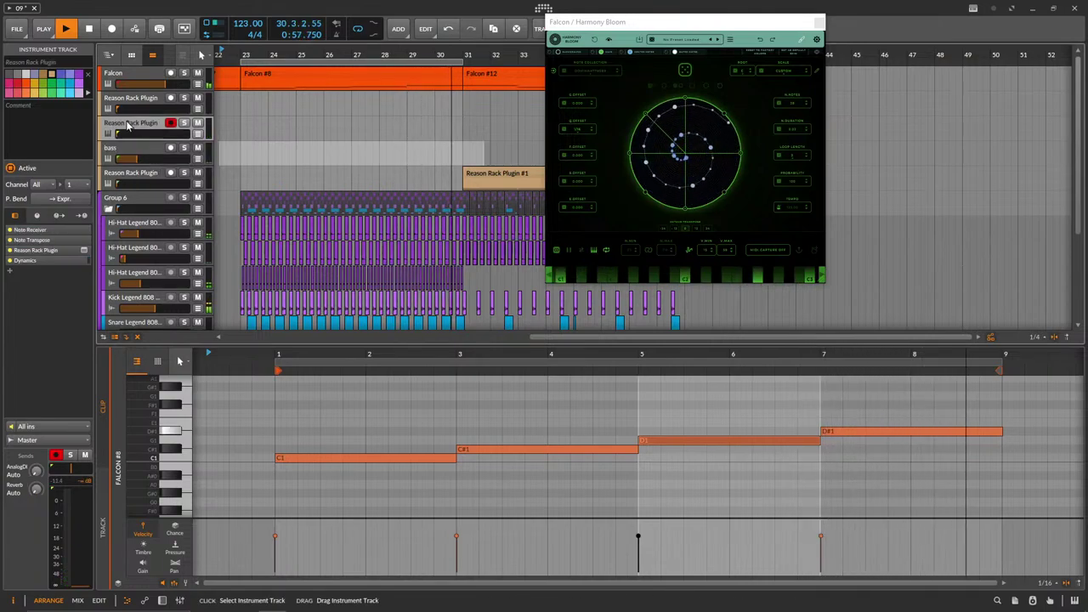
left_click_drag(146, 109, 159, 108)
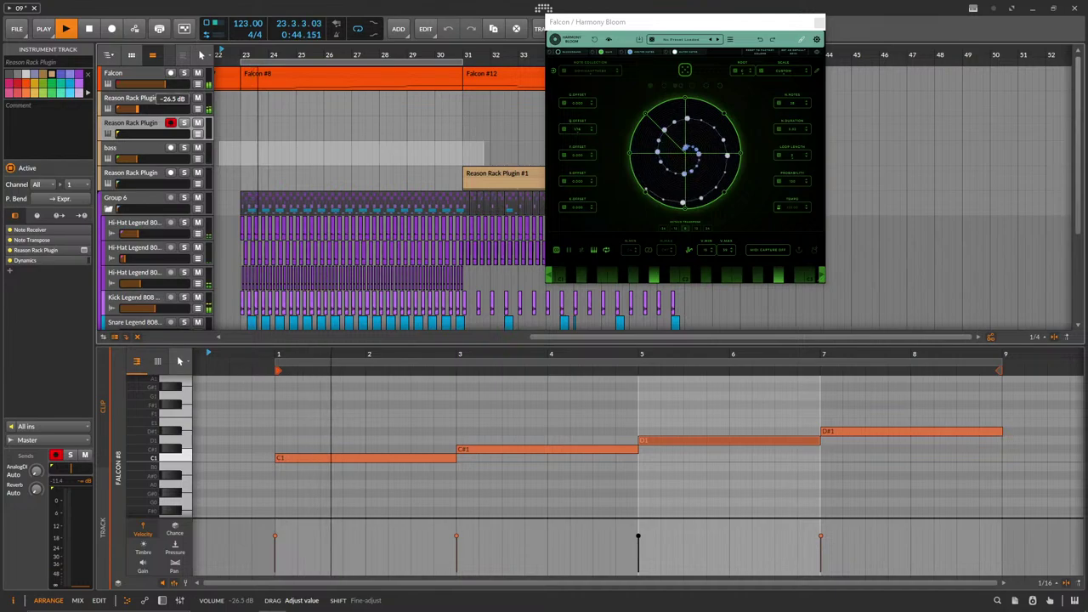
left_click(133, 98)
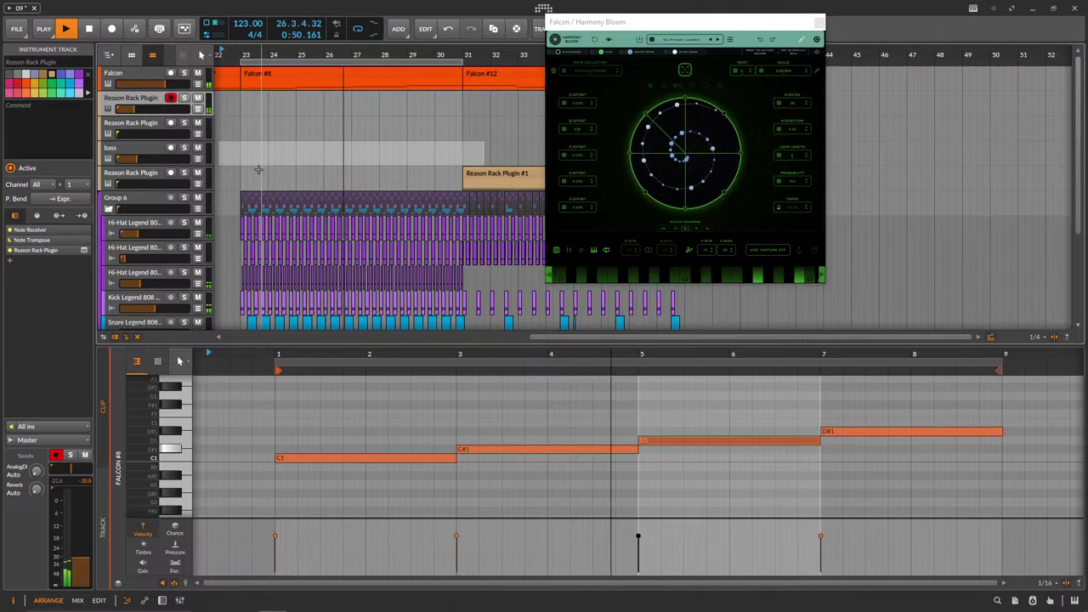
key("Up")
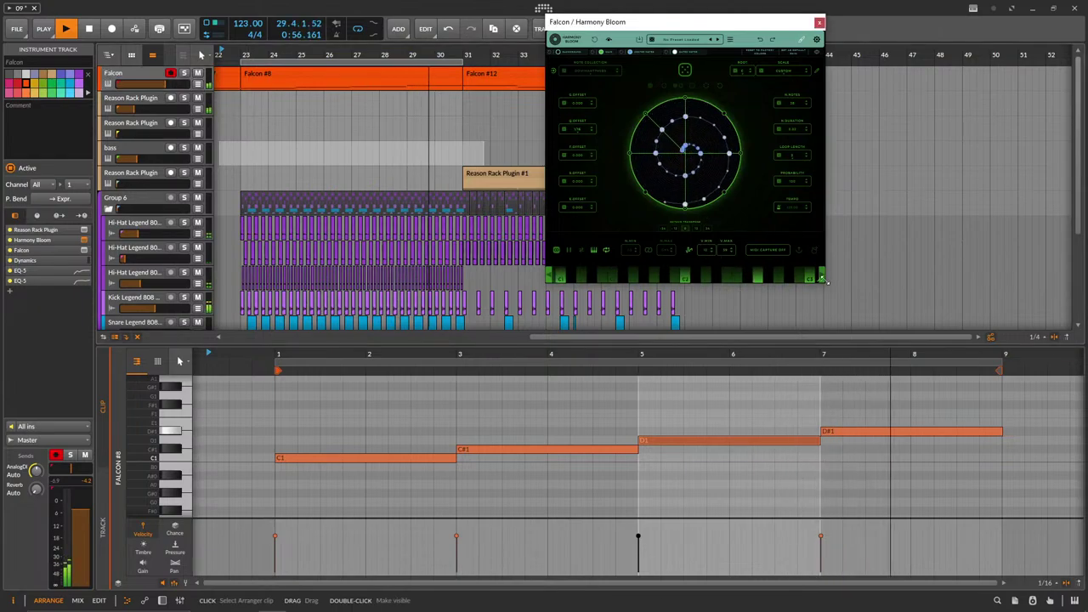
Enlarge the Harmony Bloom window and set the arranger loop to two bars starting at bar 29.
left_click_drag(821, 279, 889, 340)
left_click(414, 74)
left_click_drag(414, 75, 409, 75)
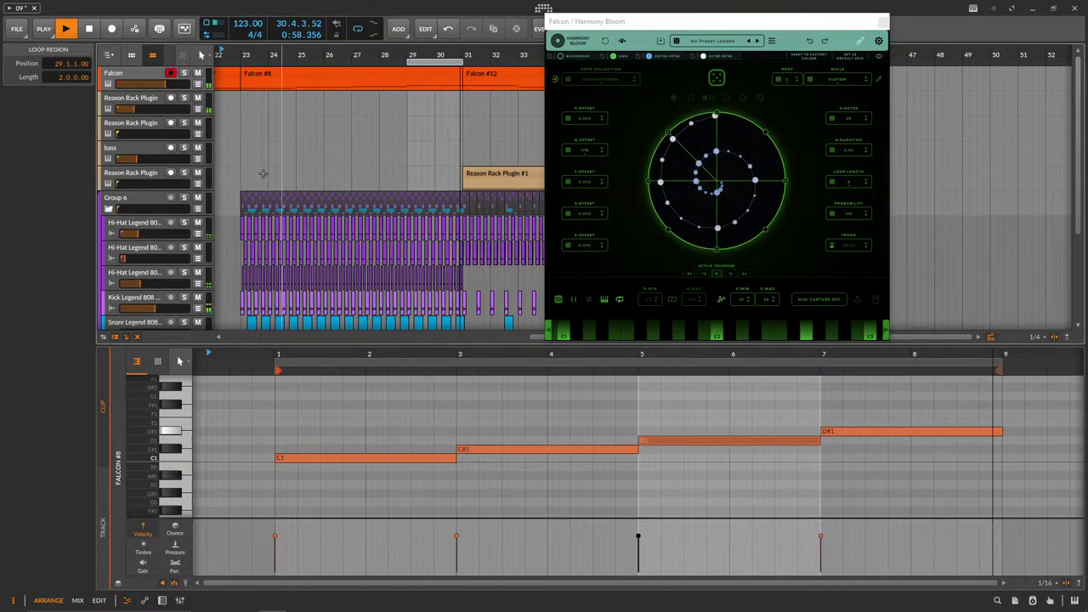
Open the Falcon instrument on the Falcon track and add the Ballad Plucker keys patch as a new part.
scroll(293, 196, "down", 3)
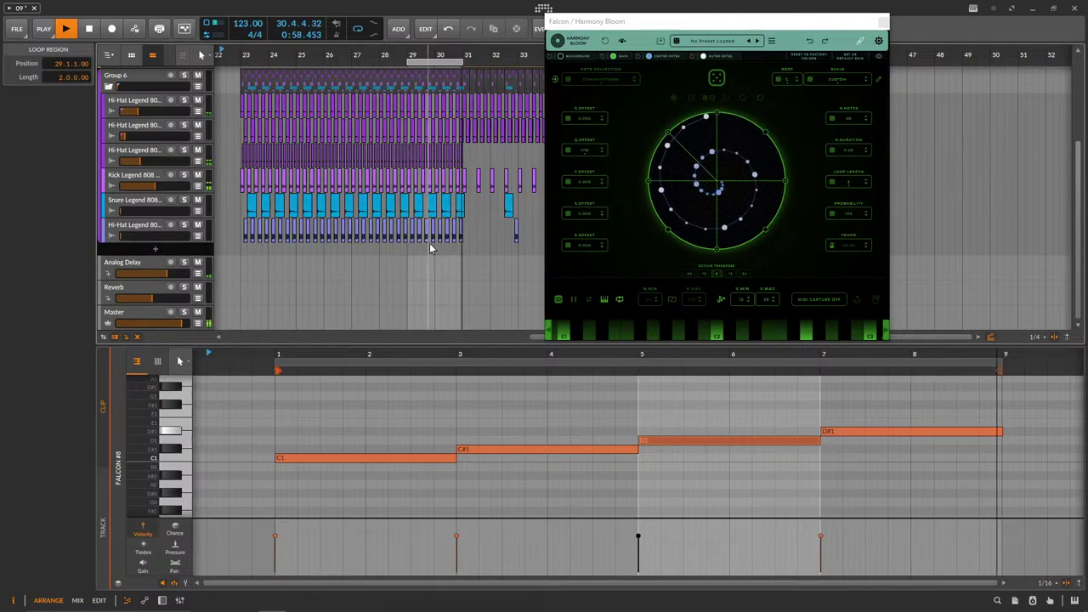
scroll(408, 169, "up", 3)
scroll(369, 198, "down", 3)
scroll(272, 175, "up", 3)
left_click(151, 75)
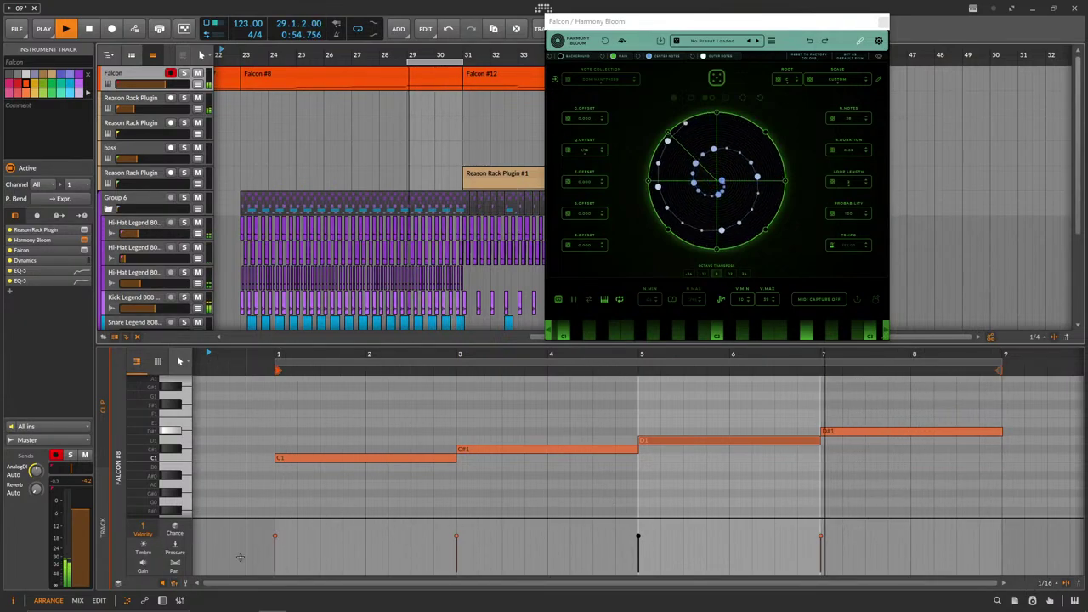
double_click(140, 78)
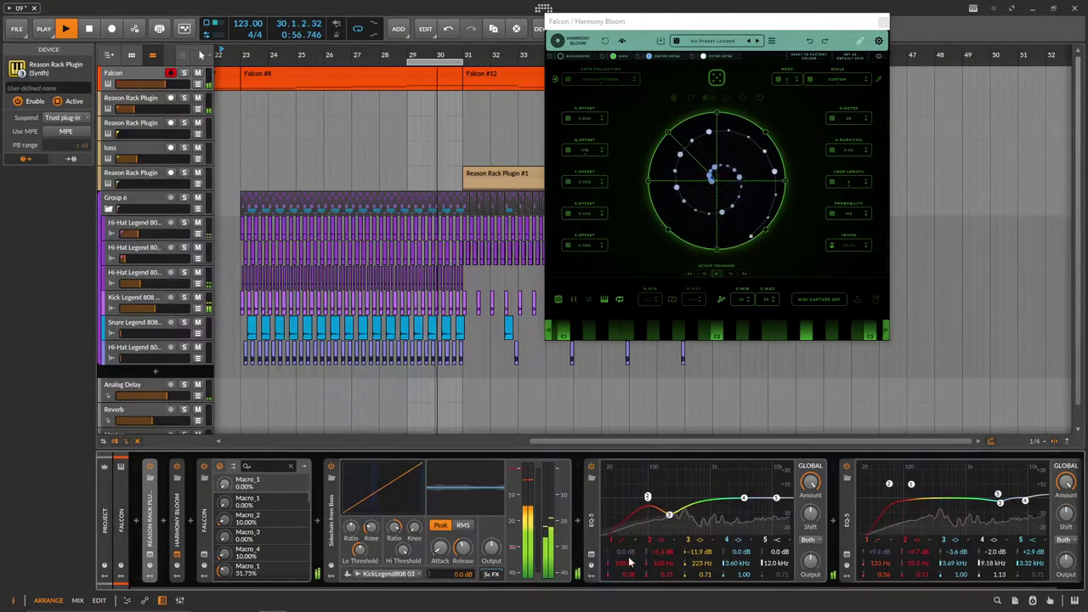
left_click(204, 556)
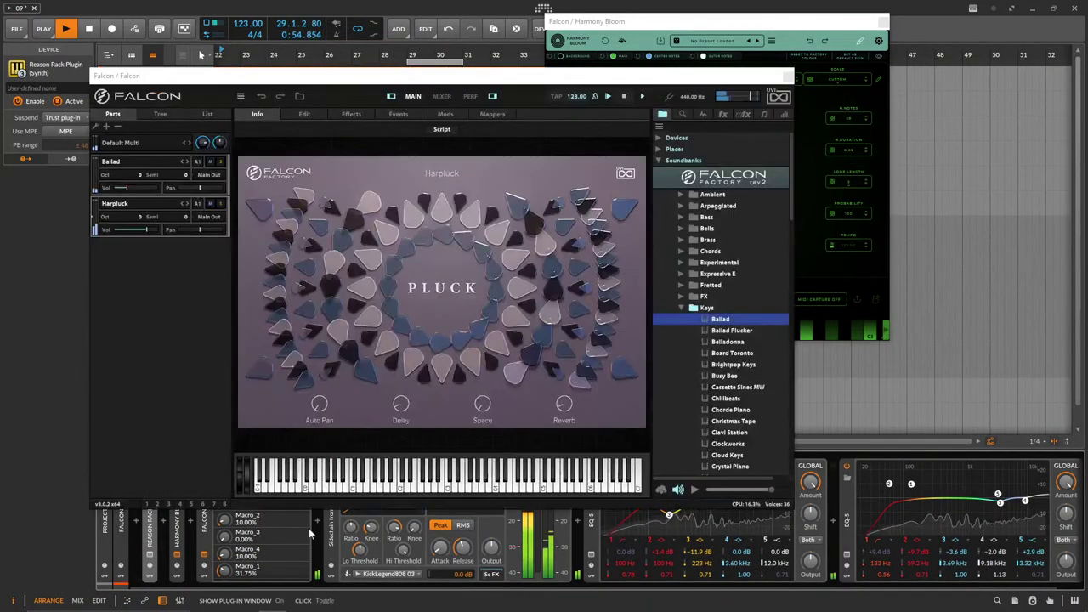
left_click_drag(725, 333, 207, 330)
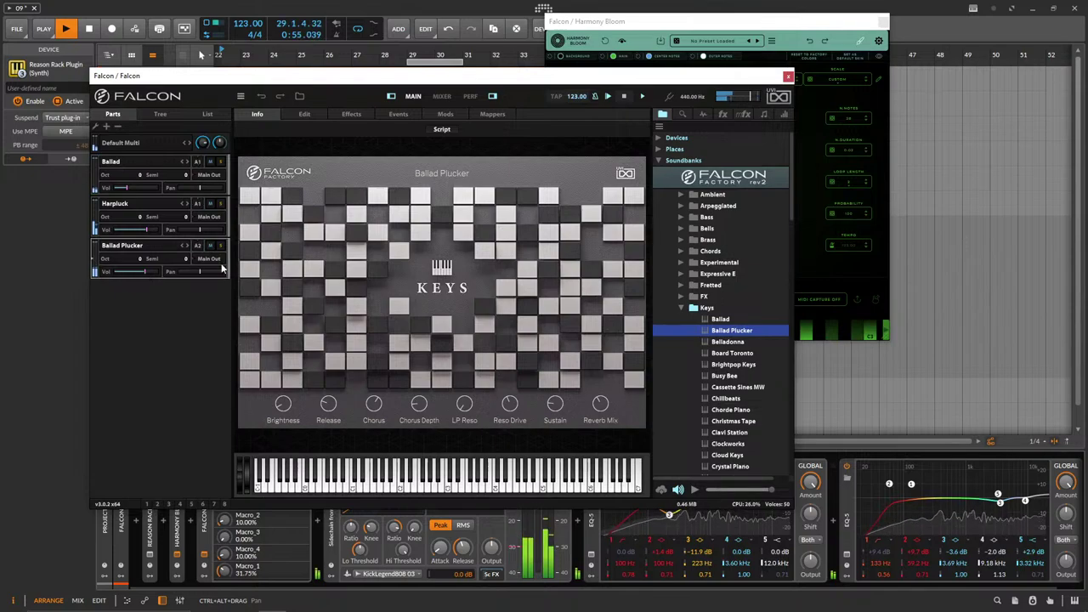
Add the Belladonna keys patch as a fourth part and set its volume to -6.48 dB.
left_click_drag(727, 343, 195, 350)
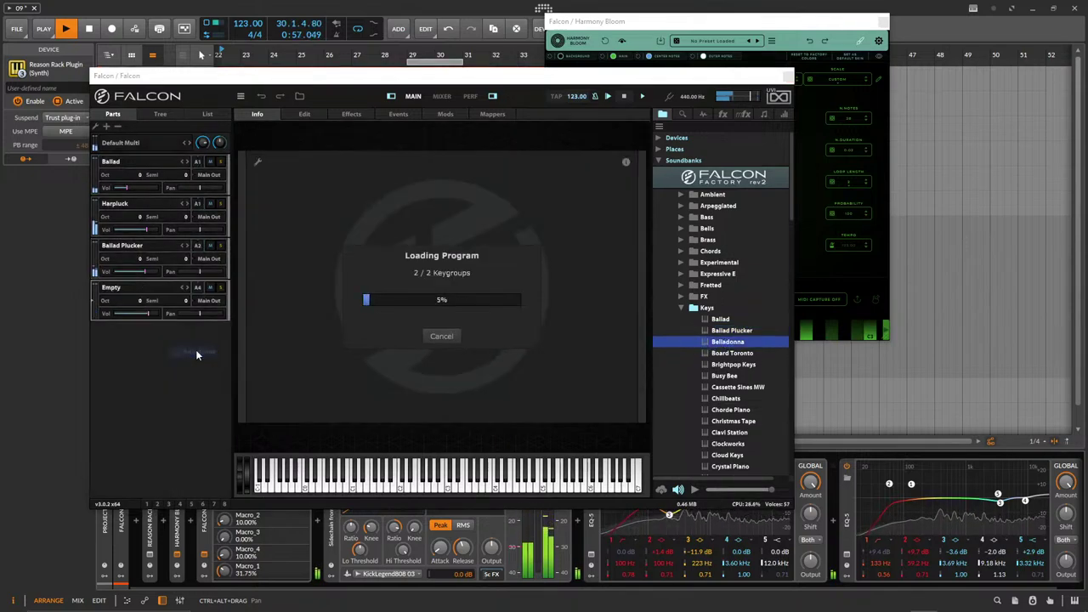
left_click_drag(148, 314, 142, 314)
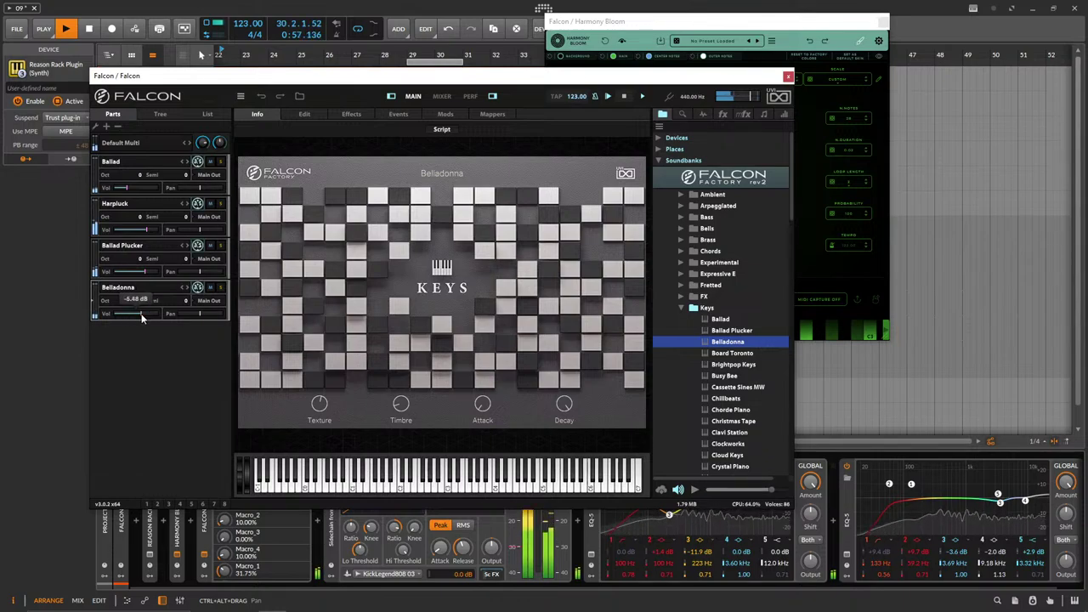
Try the Busy Bee keys patch as a fifth part on channel A1 at reduced volume, and delete the part.
left_click_drag(721, 375, 176, 355)
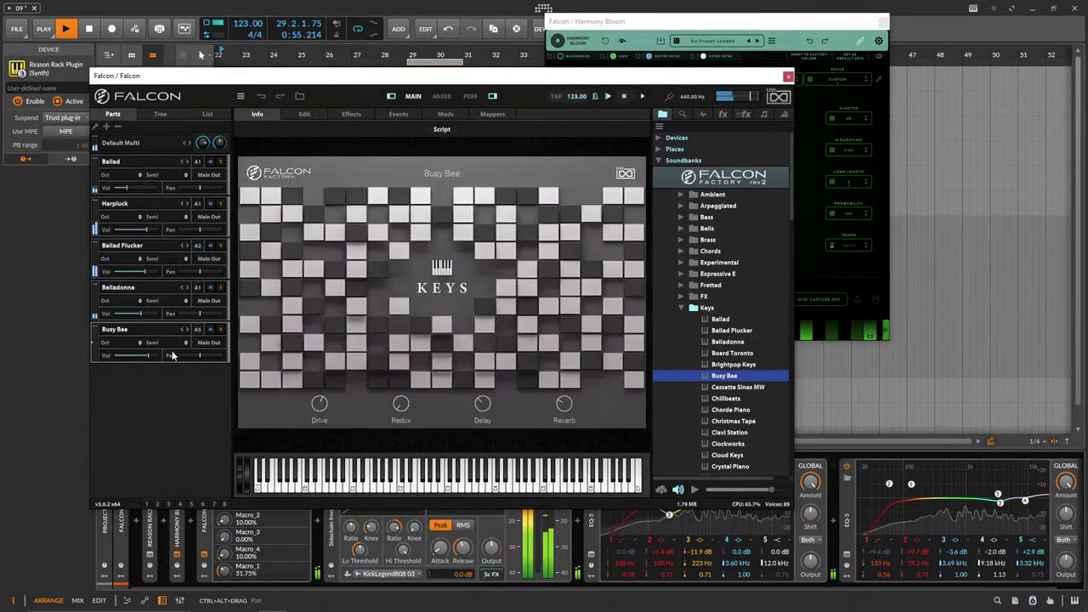
left_click(197, 328)
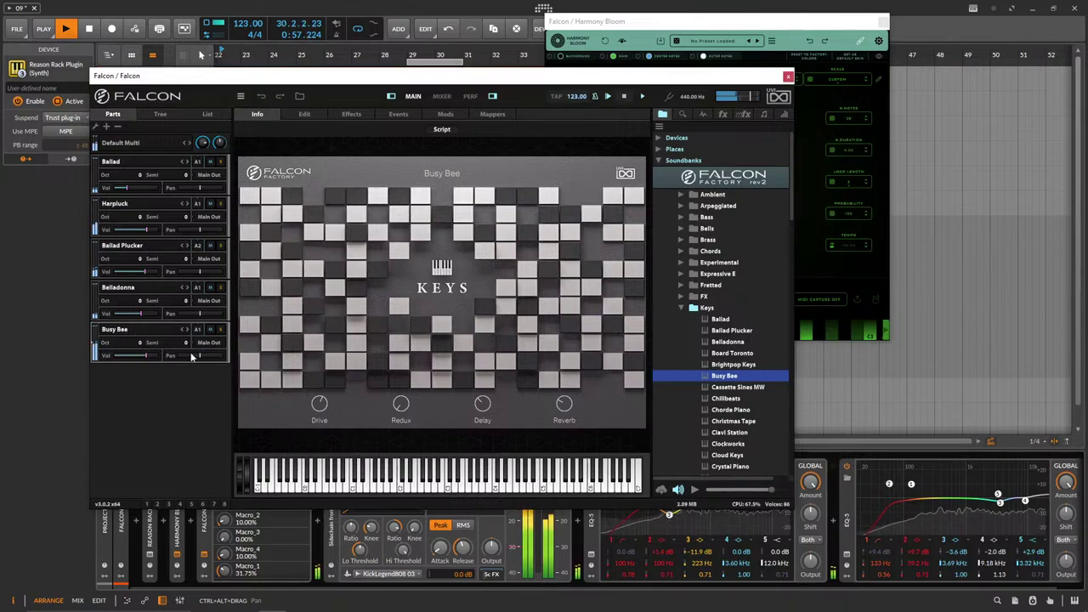
left_click_drag(128, 355, 131, 357)
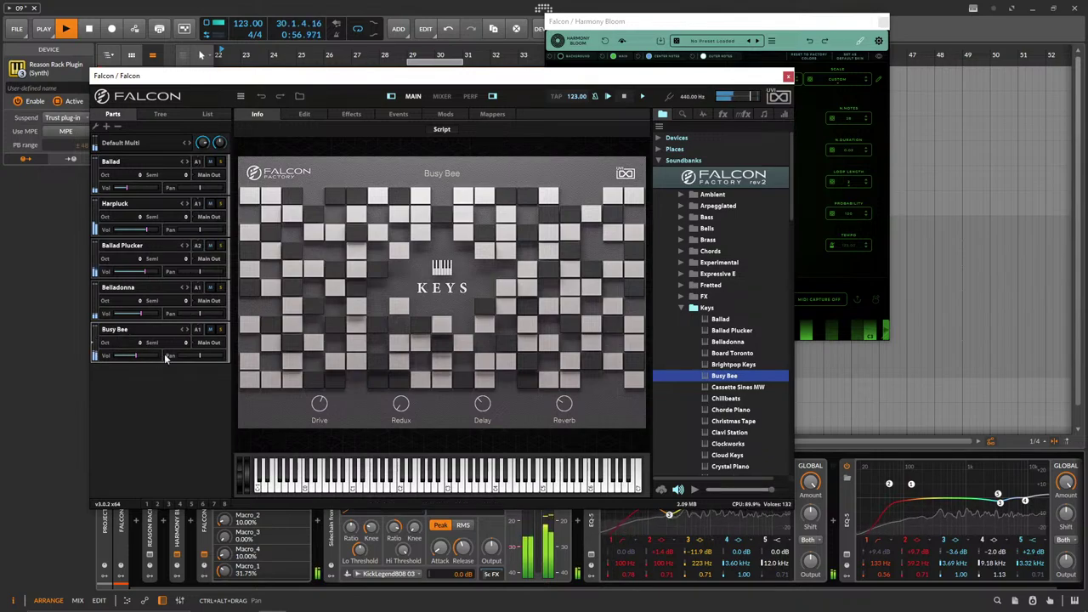
right_click(167, 328)
left_click(129, 351)
Pan Ballad Plucker fully right and Belladonna to the left with adjusted volume, and save the project.
left_click_drag(140, 313, 135, 313)
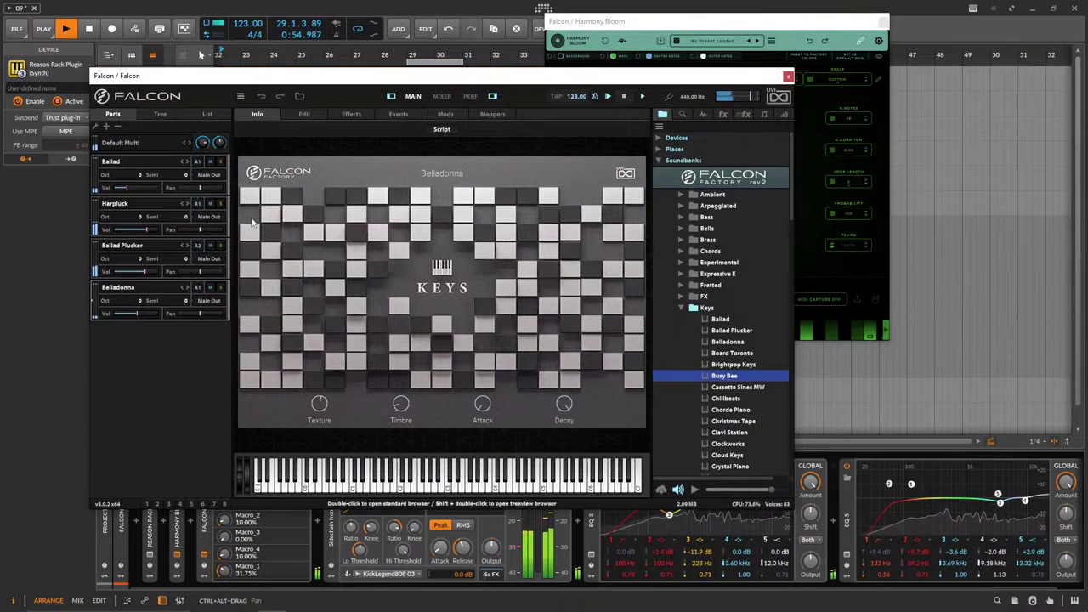
left_click_drag(202, 267, 243, 273)
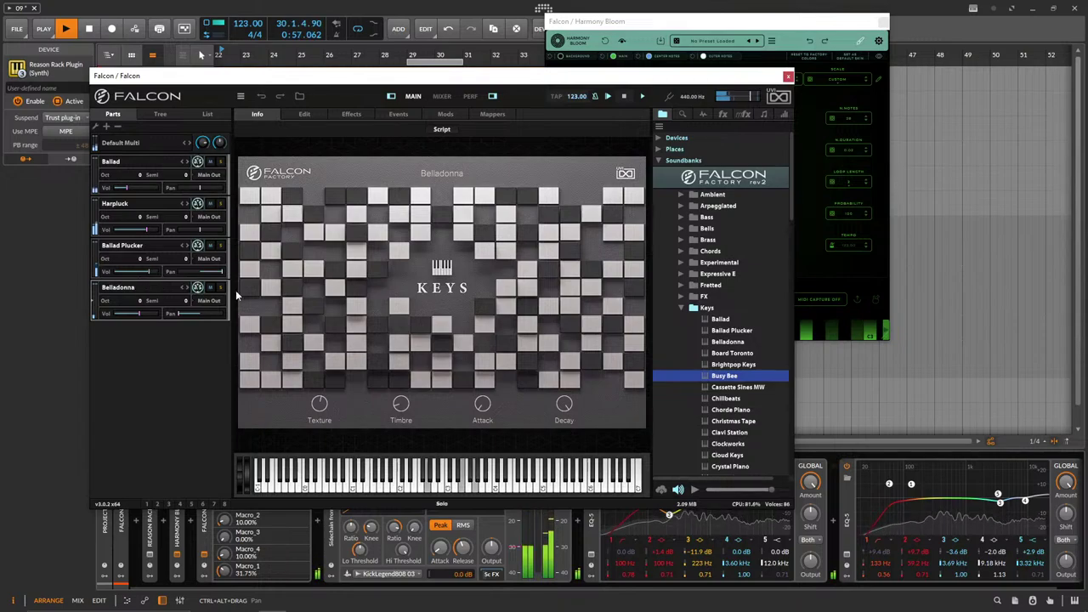
left_click(788, 77)
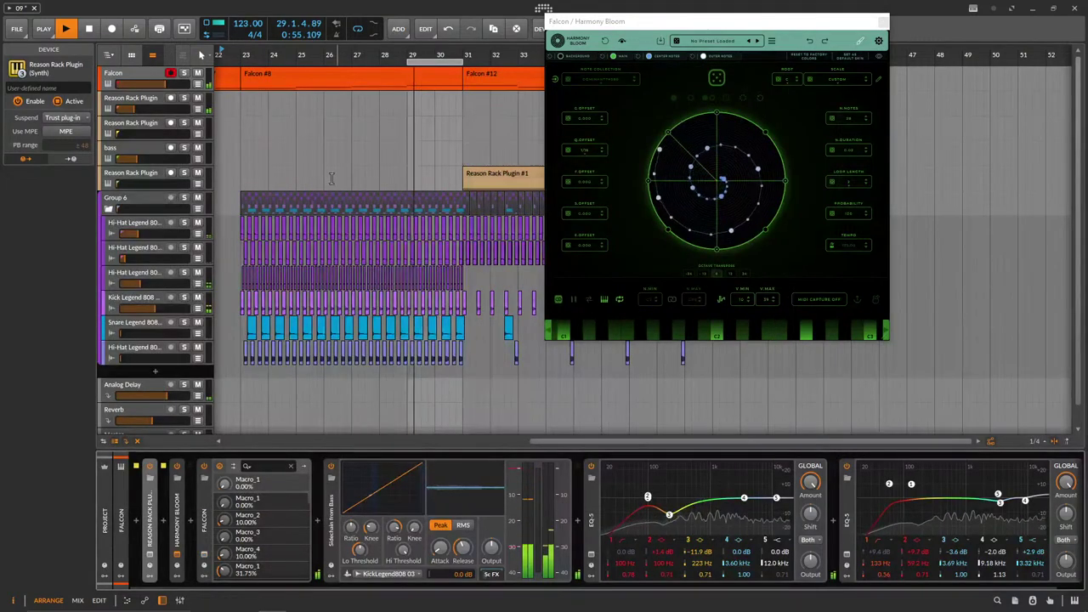
key("ctrl+s")
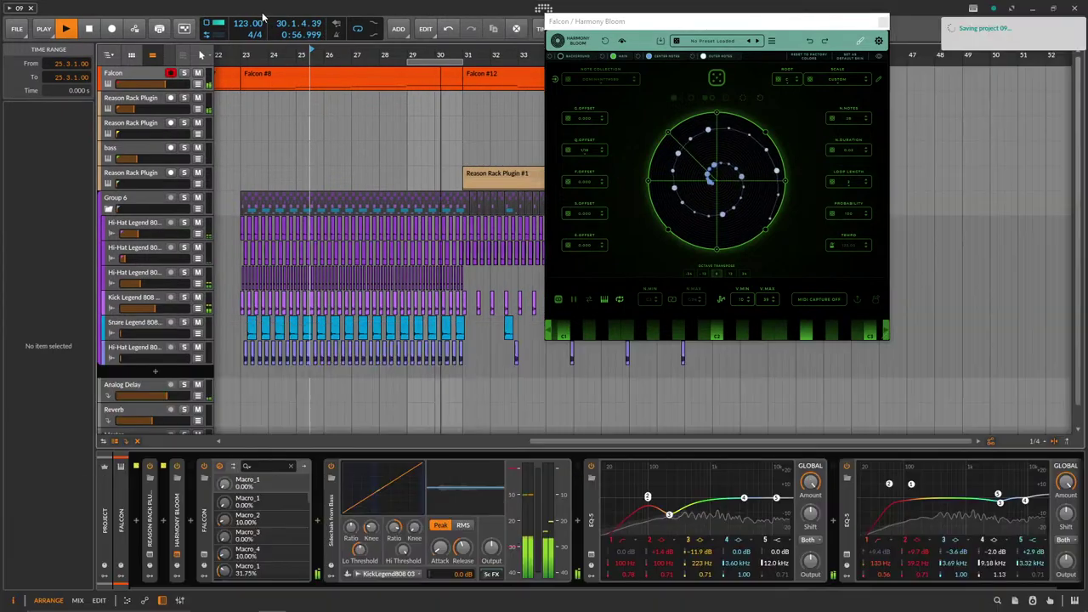
Delete the second Reason Rack Plugin track and the bass track, and check the devices on the remaining tracks.
left_click(136, 127)
key("Delete")
key("Delete")
left_click(135, 97)
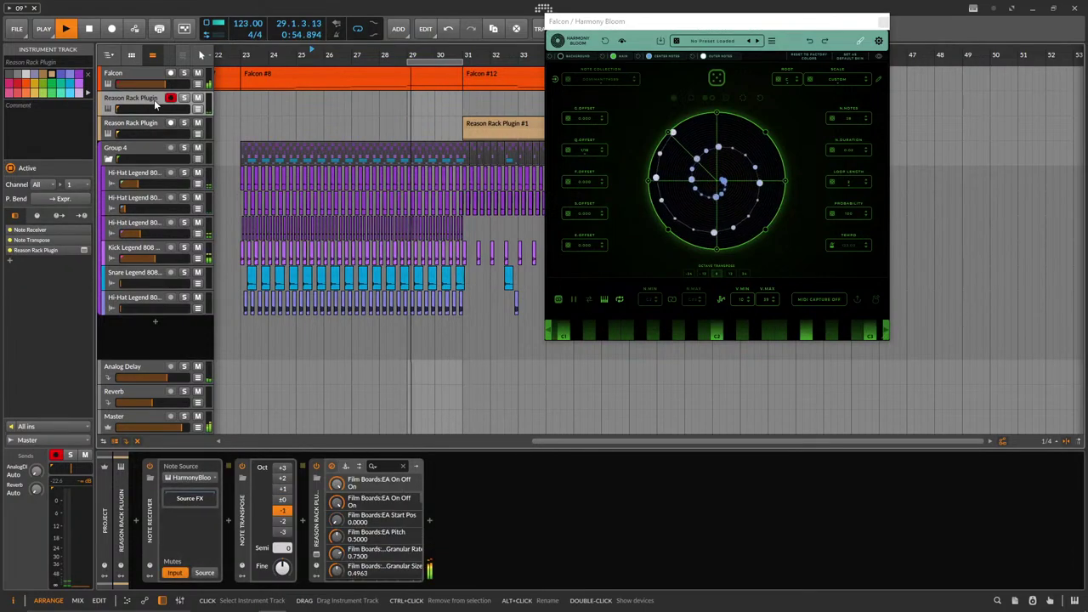
left_click(146, 125)
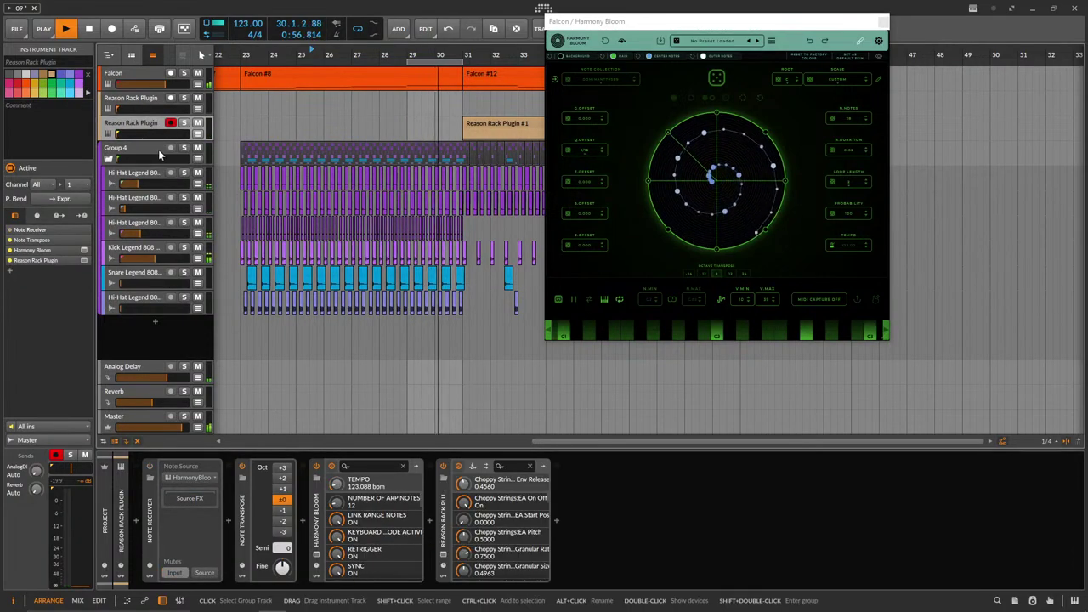
left_click(155, 148)
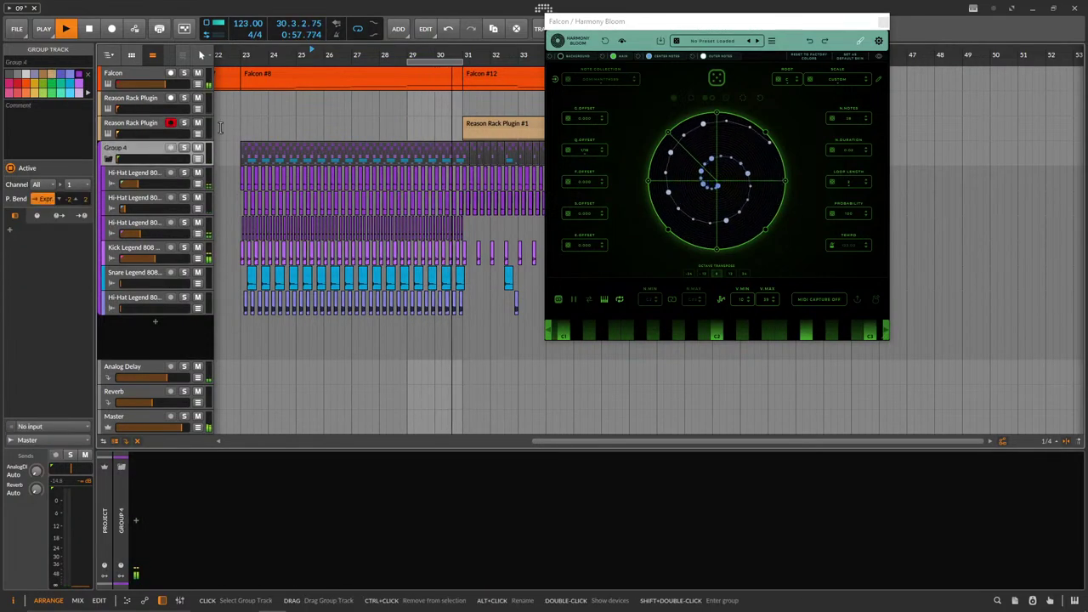
Delete the Belladonna part from the Falcon instrument and turn the Ballad part's volume all the way down.
left_click(131, 76)
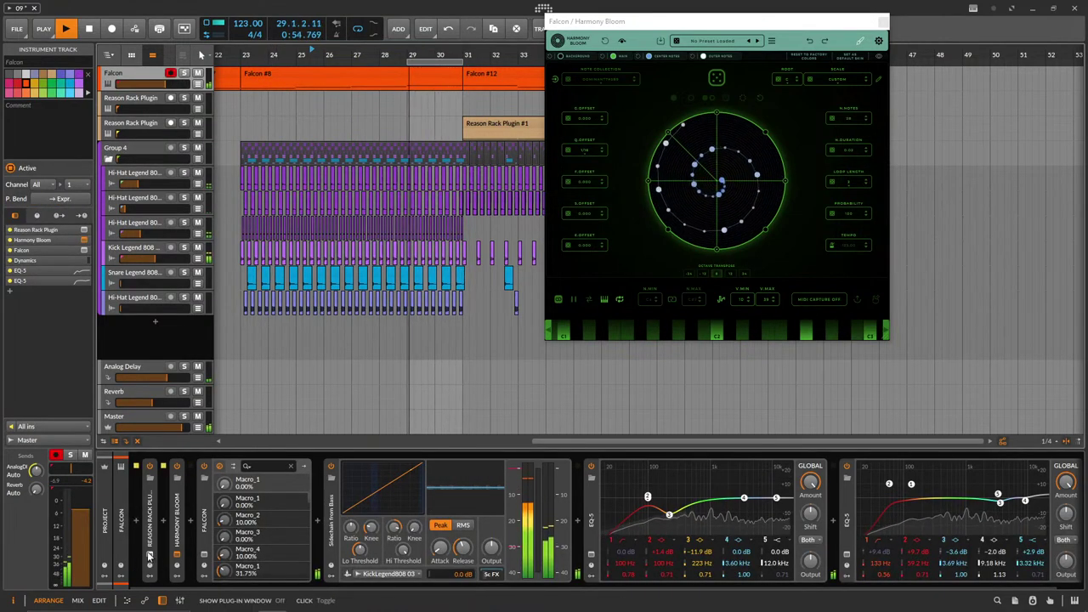
left_click(205, 558)
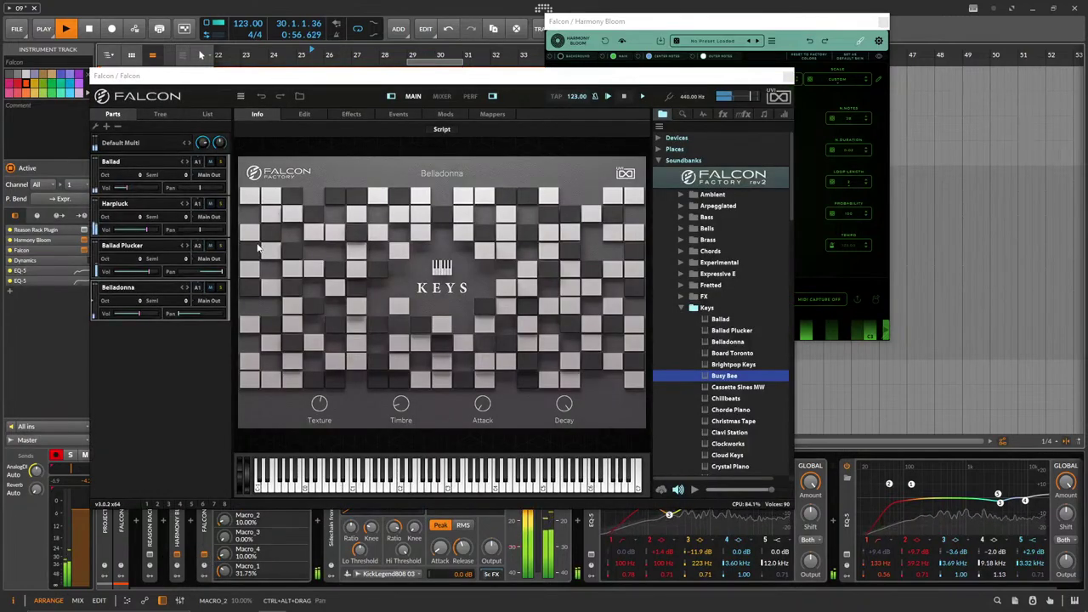
left_click(137, 288)
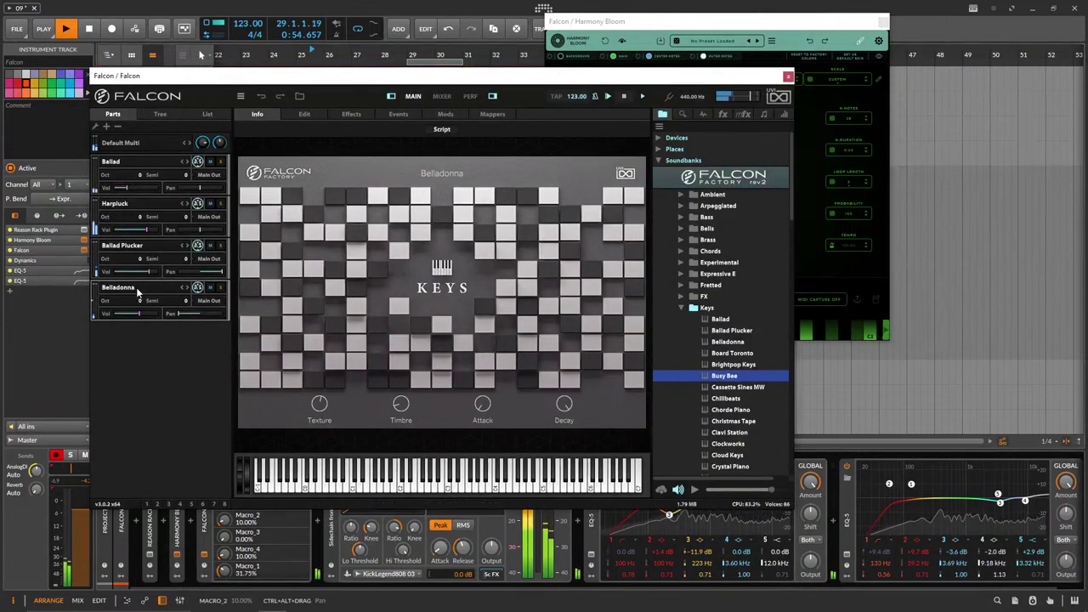
right_click(147, 291)
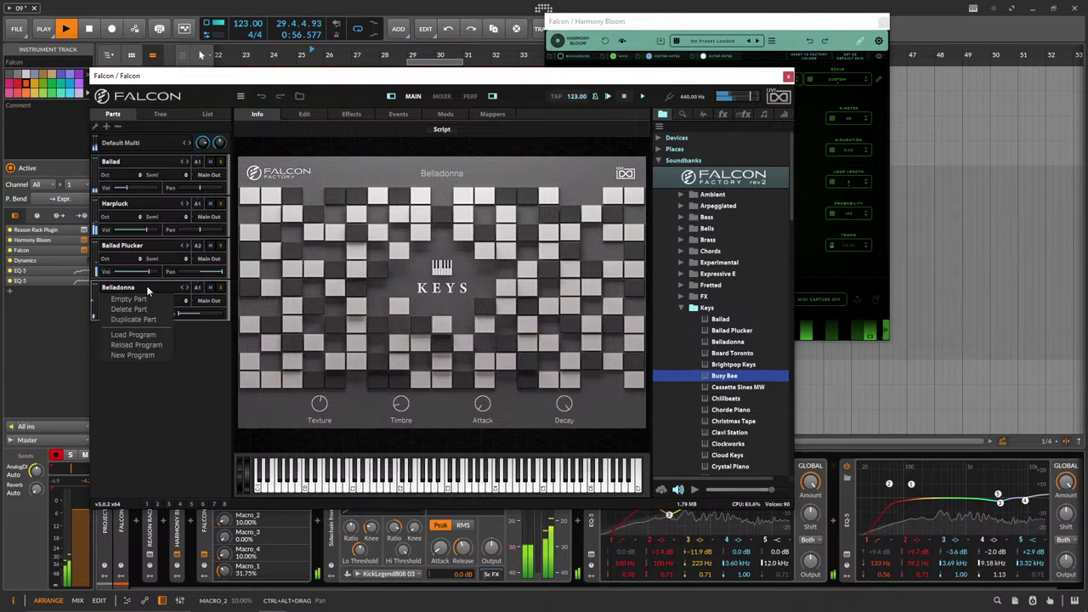
left_click(151, 310)
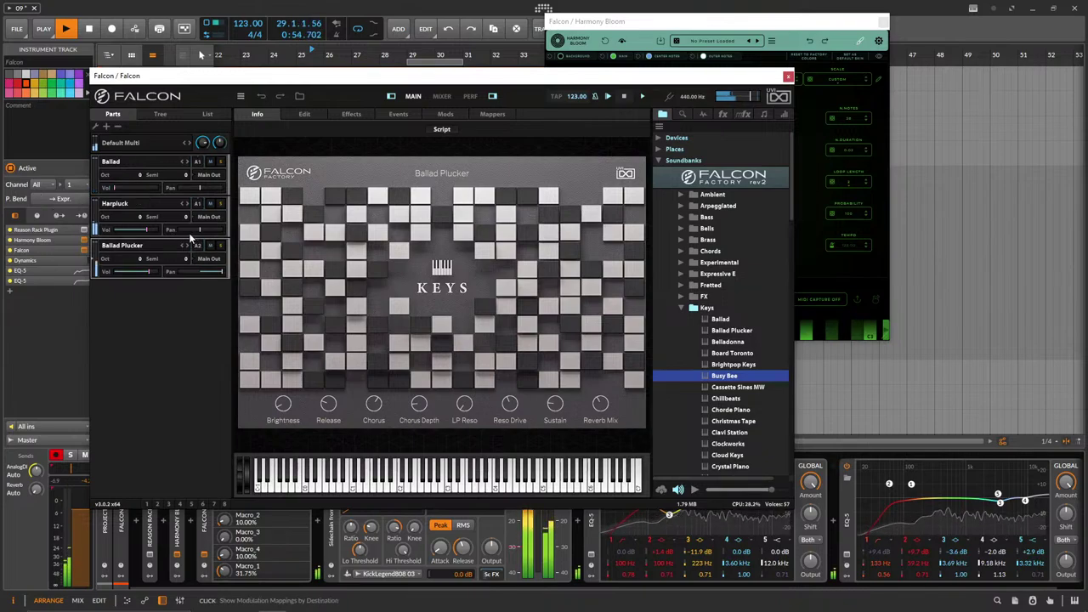
mouse_move(215, 272)
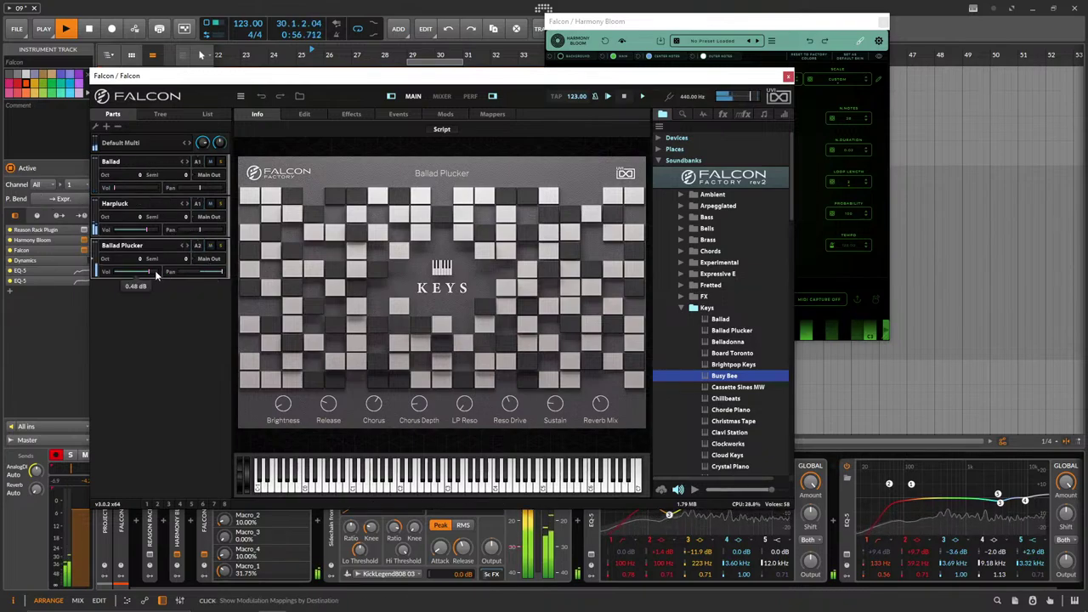
left_click(788, 77)
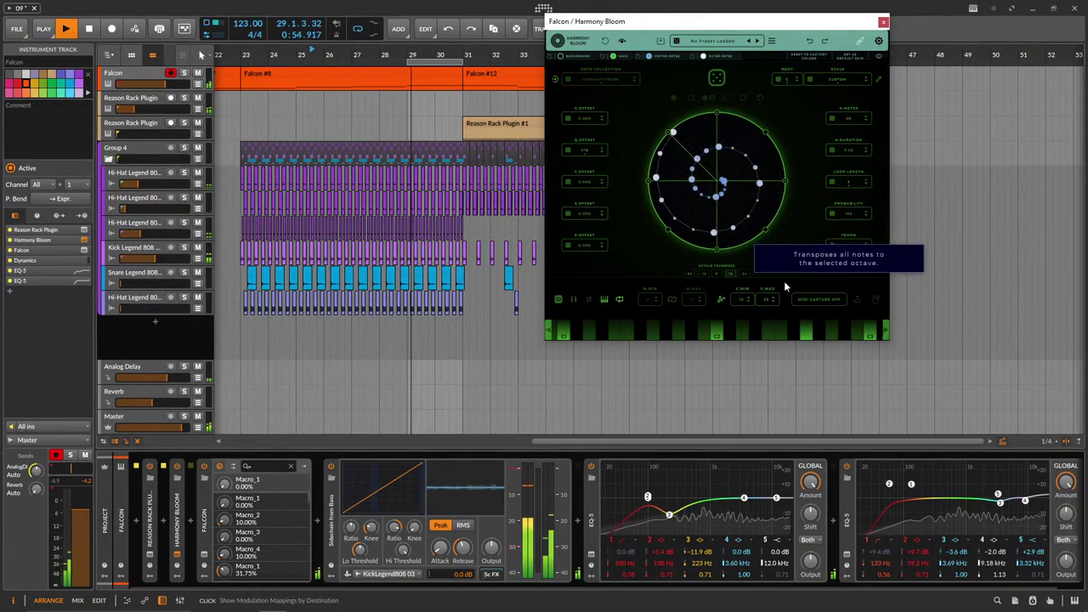
Set the drum group's volume to -11.1 dB and lower the Hi Threshold of the Falcon track's kick-sidechained Dynamics.
left_click_drag(127, 158, 132, 158)
scroll(475, 318, "up", 3)
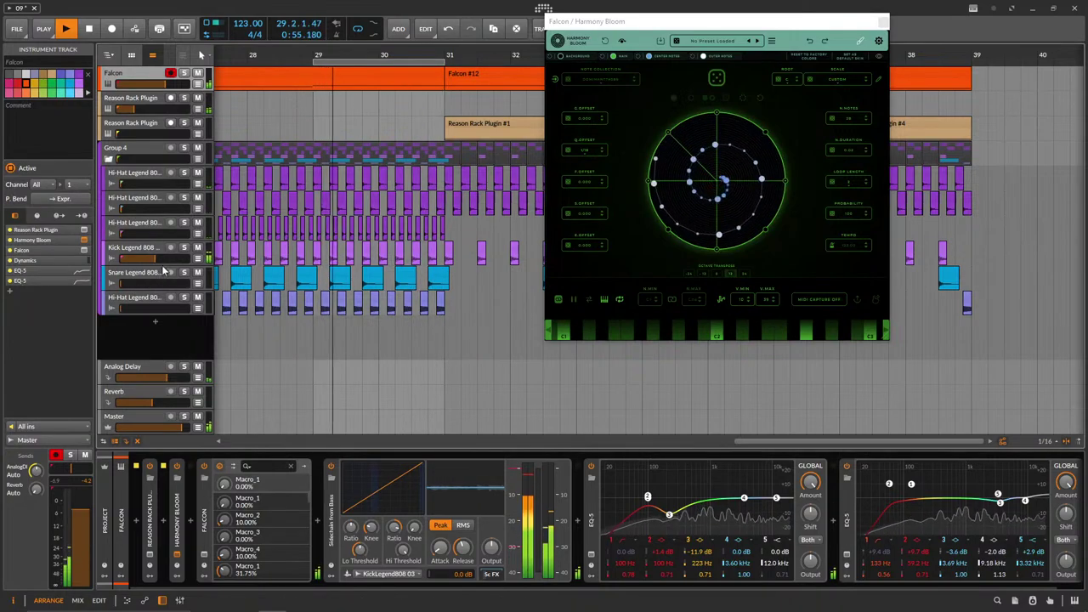
left_click_drag(119, 159, 155, 158)
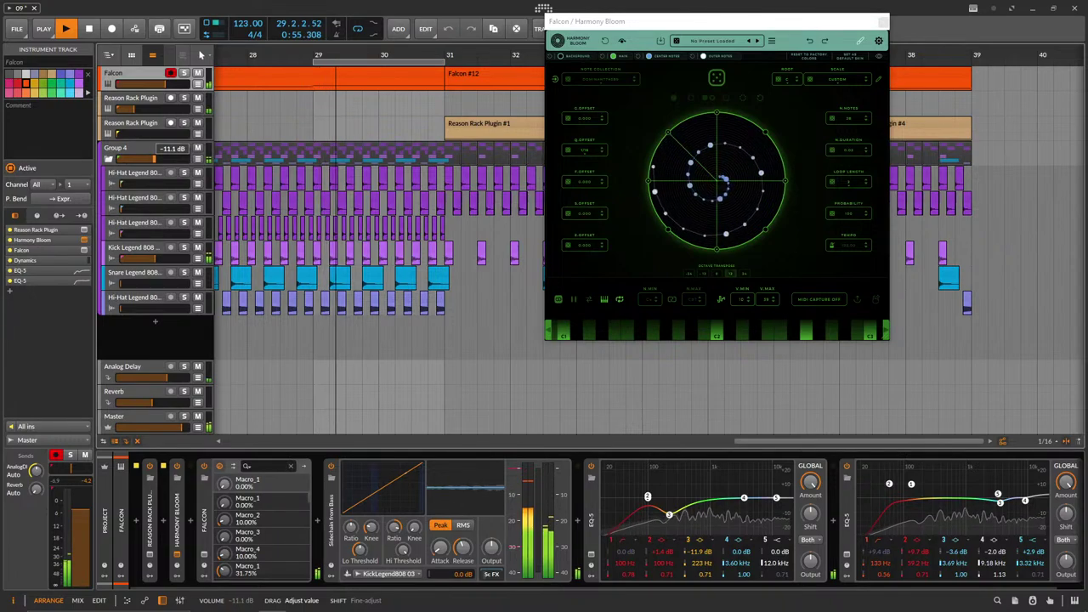
left_click_drag(406, 554, 395, 534)
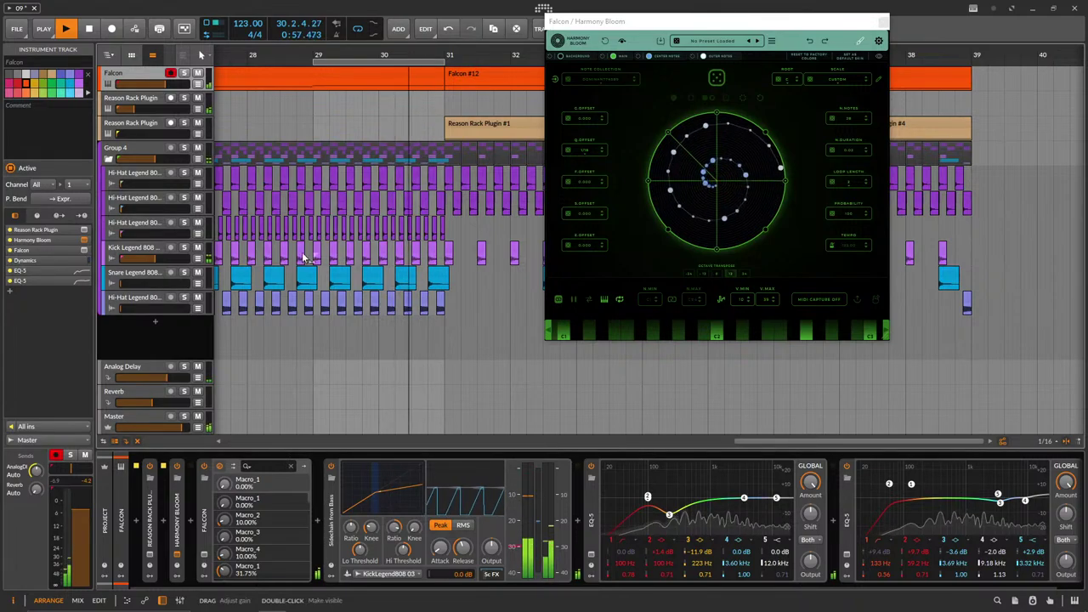
Apply the alternating note pattern in Harmony Bloom and raise the Falcon track's volume to -2.1 dB.
left_click(717, 98)
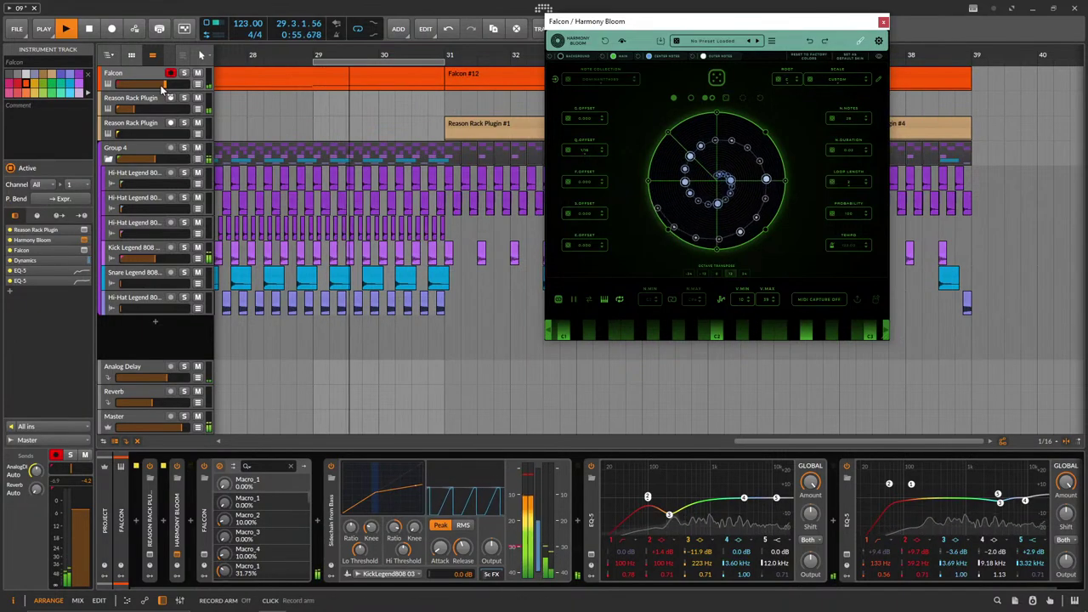
left_click_drag(162, 84, 167, 85)
left_click(685, 104)
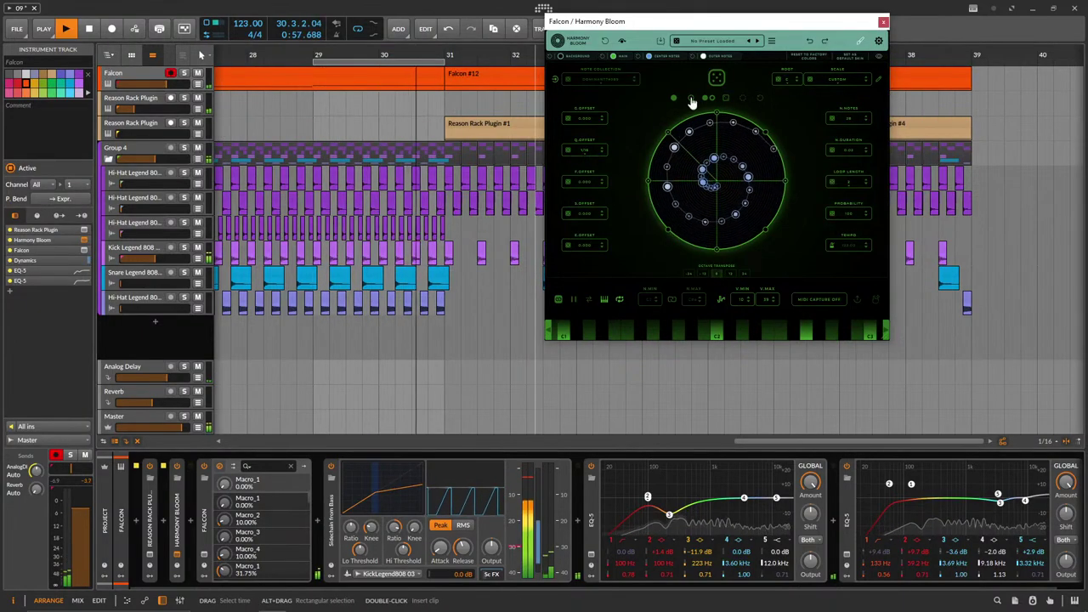
left_click_drag(139, 84, 146, 83)
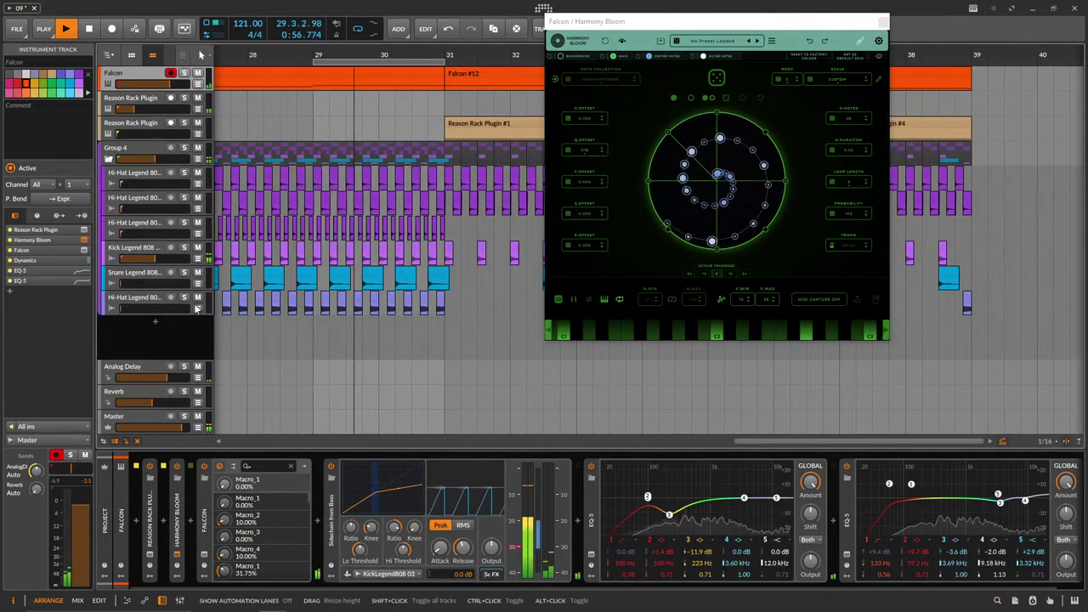
Set the snare track's volume to -27.1 dB with a slight Analog Delay send, and raise the second hi-hat track's volume.
left_click(167, 284)
left_click_drag(166, 284, 177, 283)
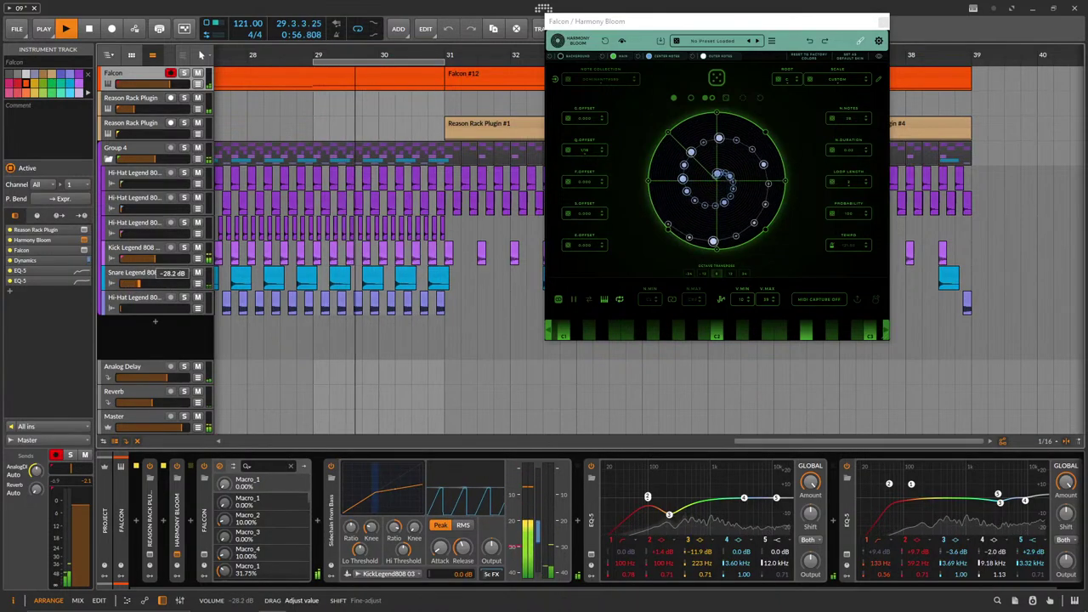
left_click(133, 272)
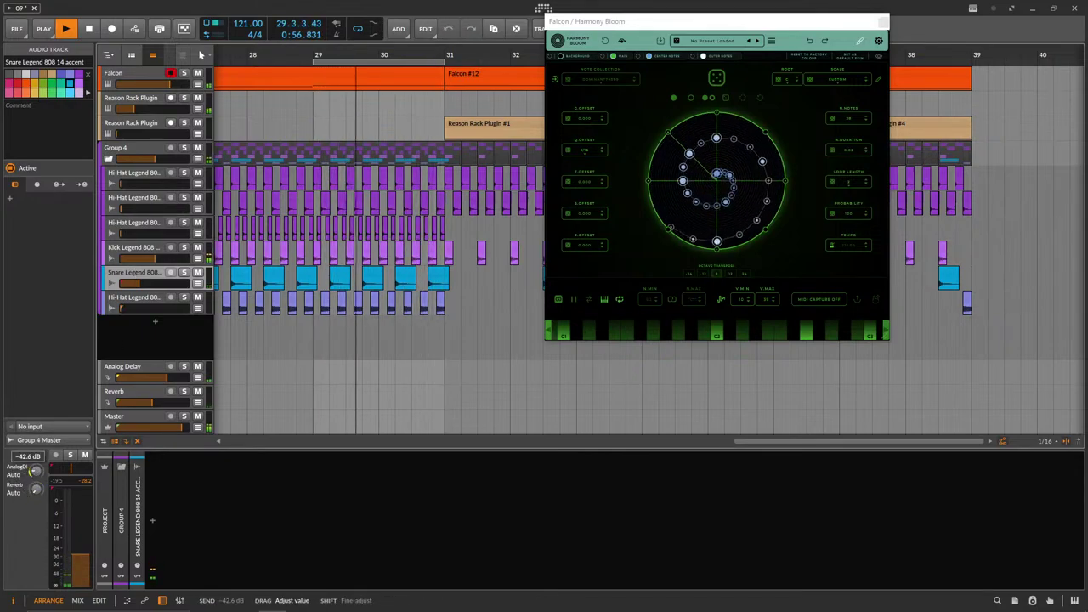
mouse_move(133, 208)
left_mouse_down()
mouse_move(123, 210)
mouse_move(138, 211)
left_mouse_up()
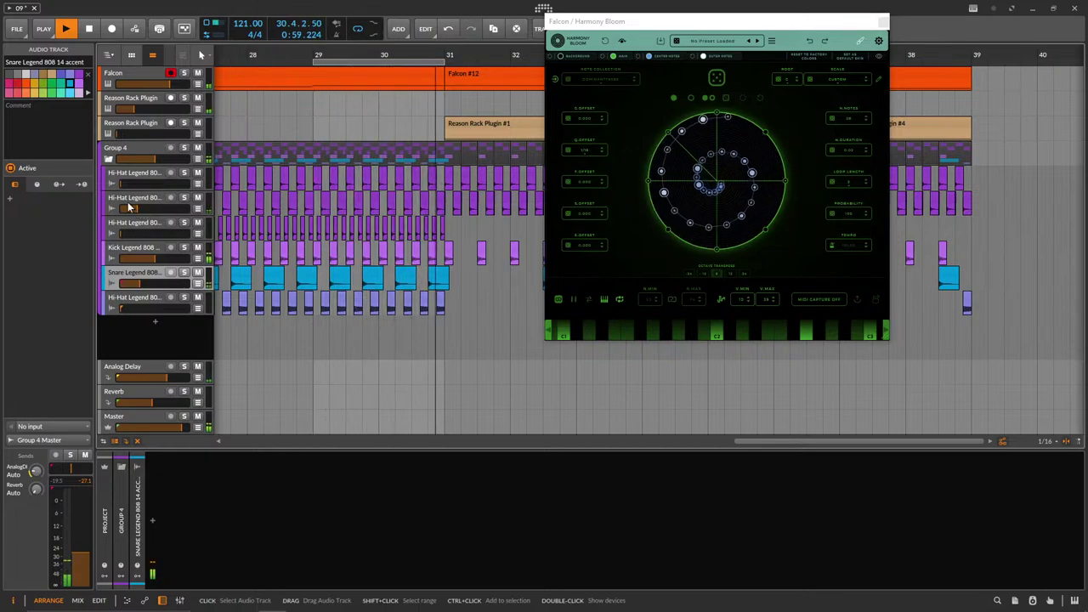
Transpose Harmony Bloom up one octave and set the first Reason Rack Plugin track to -24.8 dB and the kick to -13.5 dB.
scroll(441, 183, "down", 3)
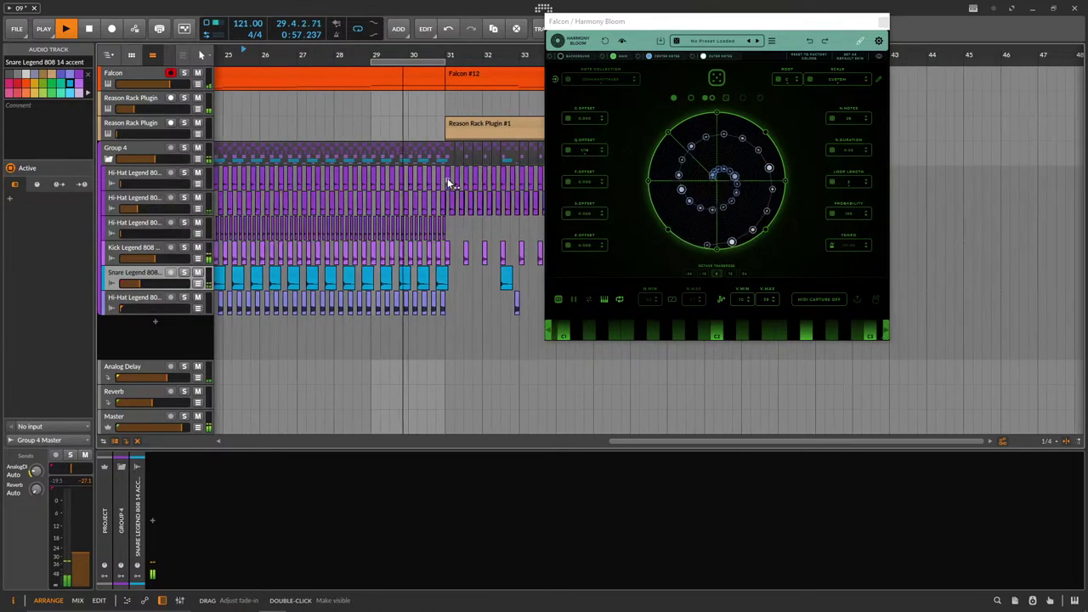
left_click(725, 277)
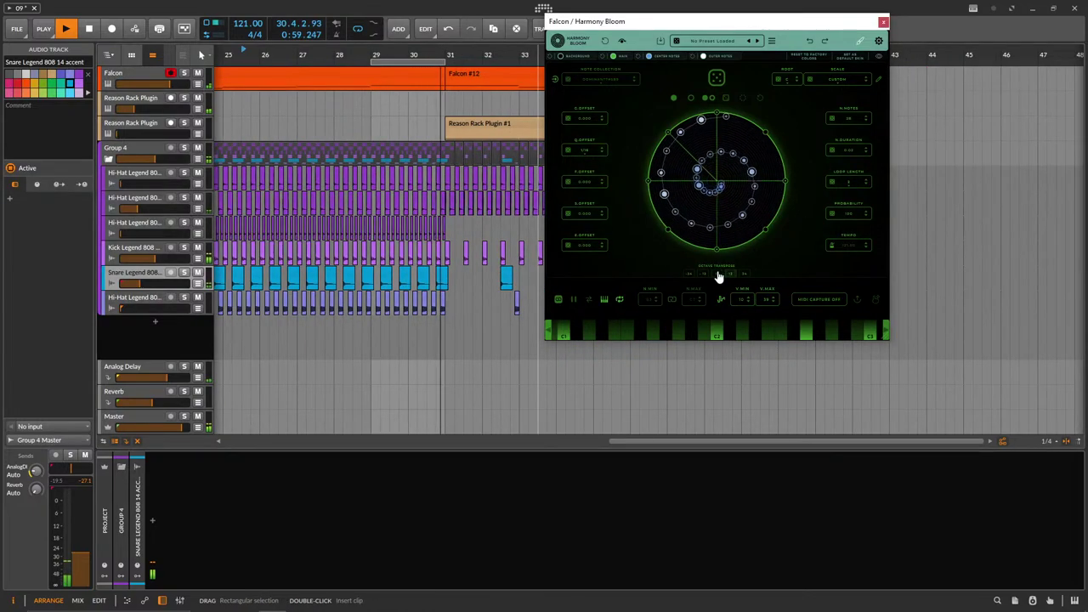
left_click_drag(133, 109, 136, 108)
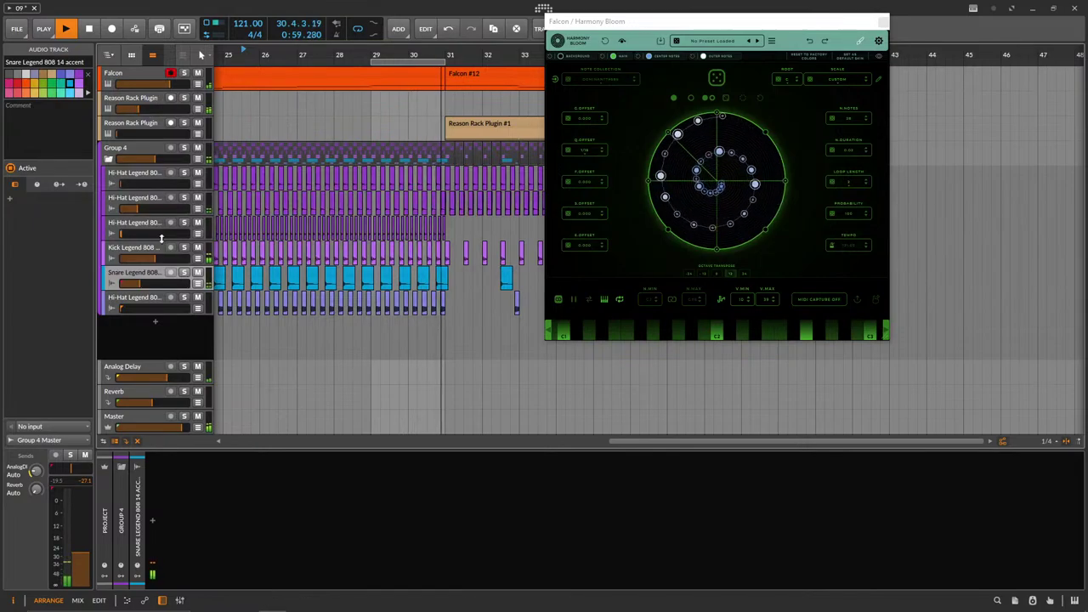
left_click_drag(136, 258, 135, 258)
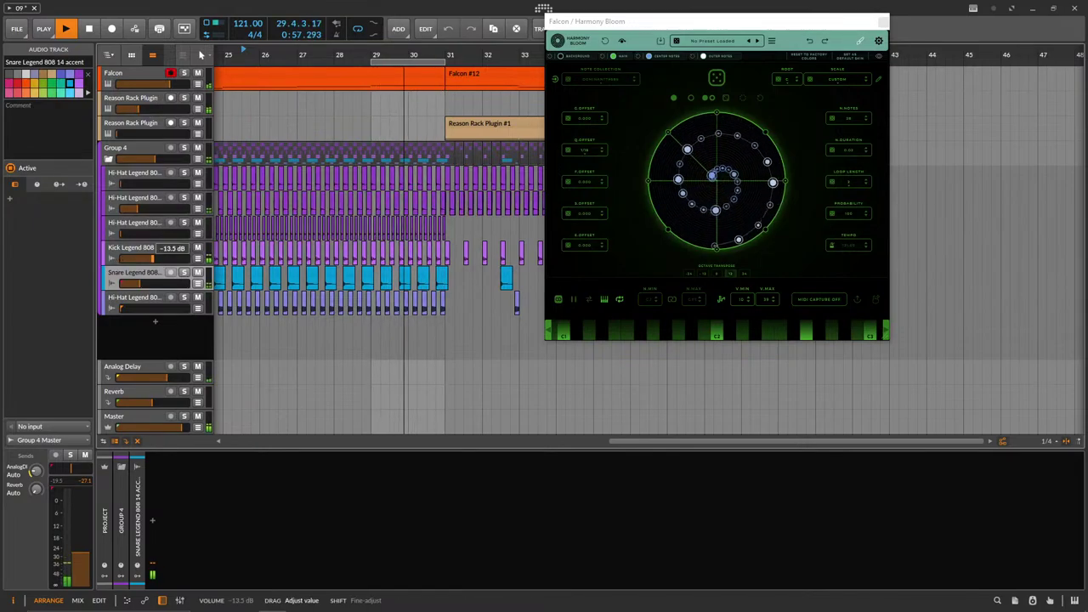
Copy the kick-sidechained Dynamics from the Falcon track to the end of the first Reason Rack Plugin track's device chain.
left_click(144, 95)
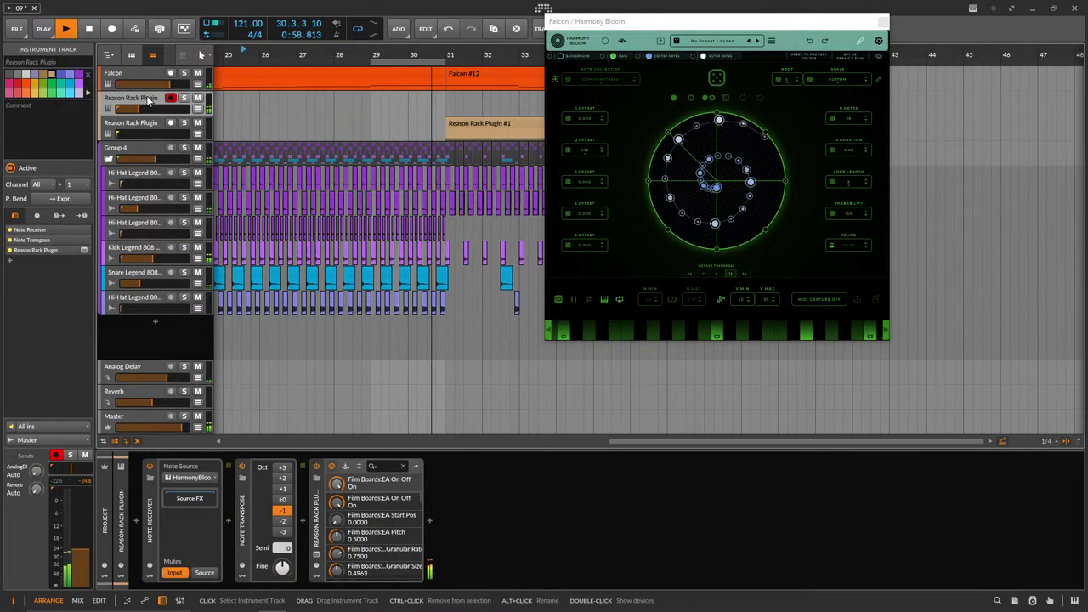
left_click(246, 78)
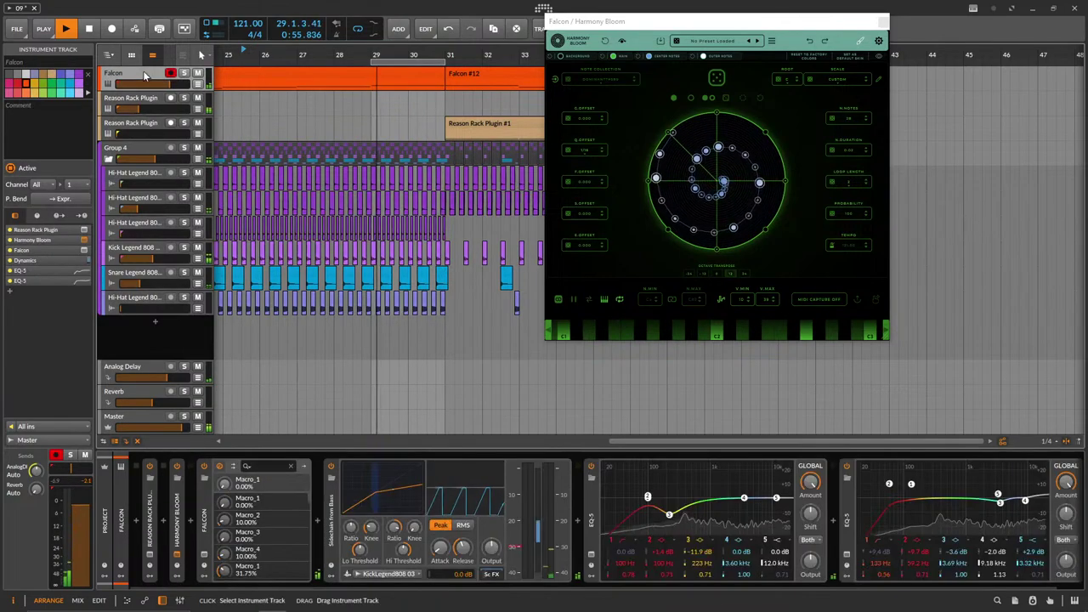
left_click(330, 524, "ctrl")
left_click_drag(331, 524, 396, 113)
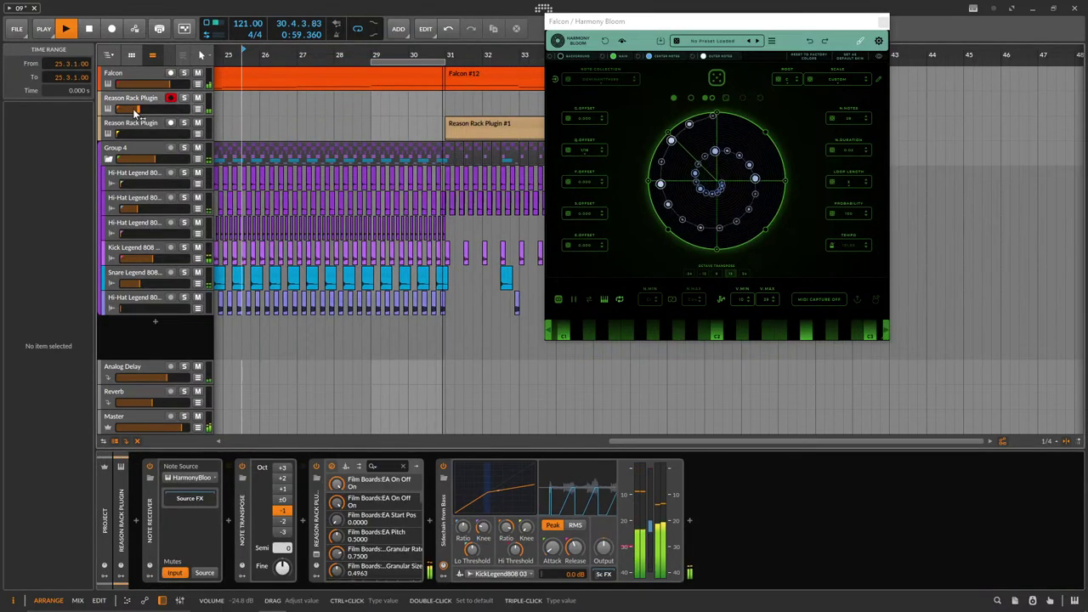
left_click_drag(526, 560, 526, 557)
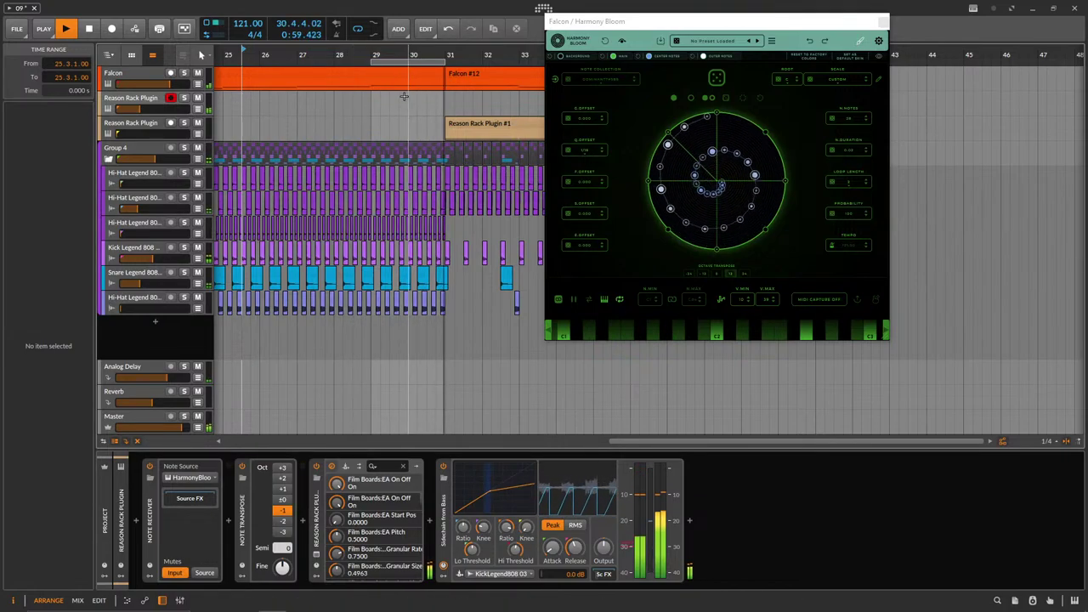
Loop the section covered by the Falcon #8 clip and return Harmony Bloom's octave transposition to 0.
scroll(402, 115, "down", 2)
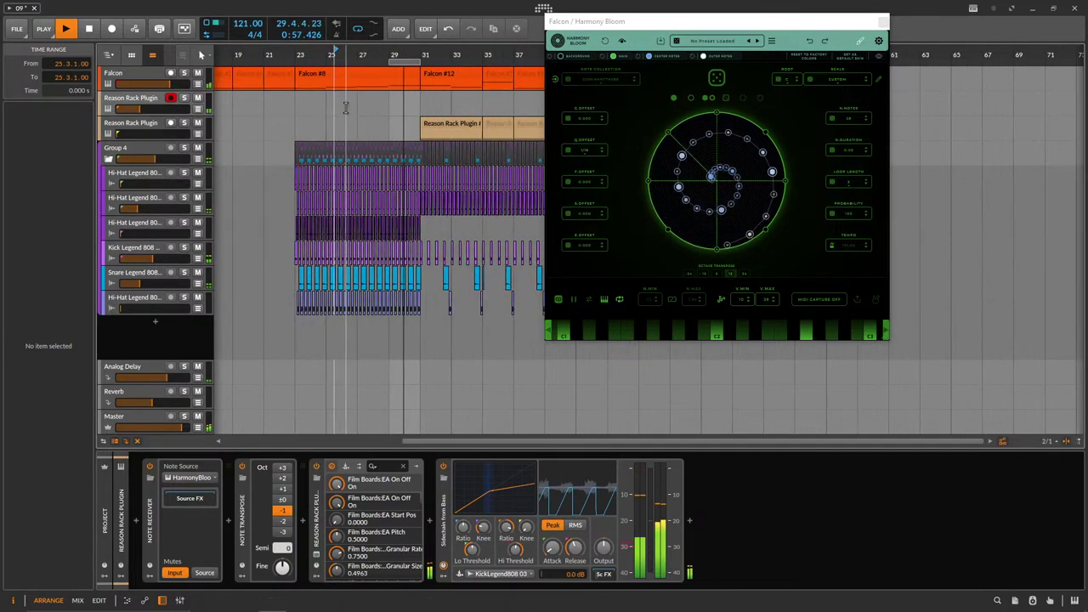
left_click(378, 73)
key("ctrl+l")
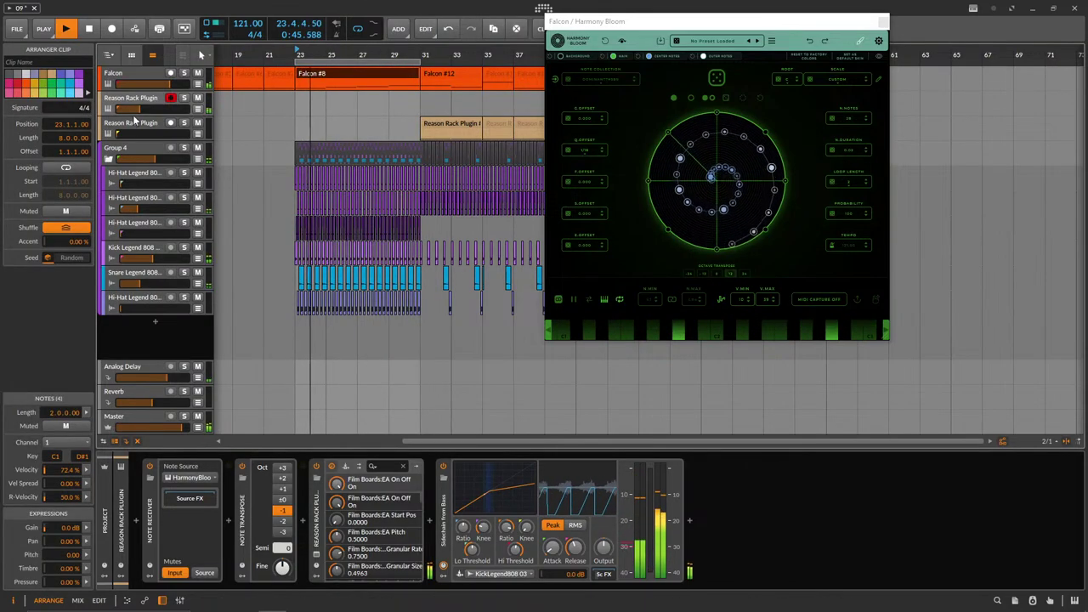
left_click(716, 273)
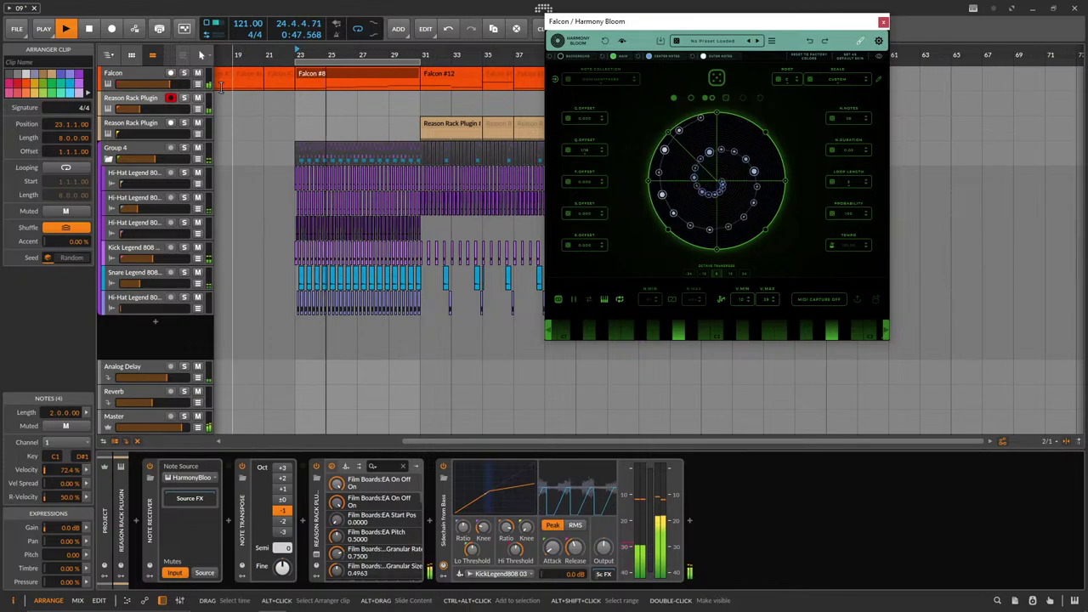
Raise the Falcon track's volume, and set the master volume to +3.6 dB with +6.6 dB input gain on its Peak Limiter.
left_click_drag(169, 85, 171, 85)
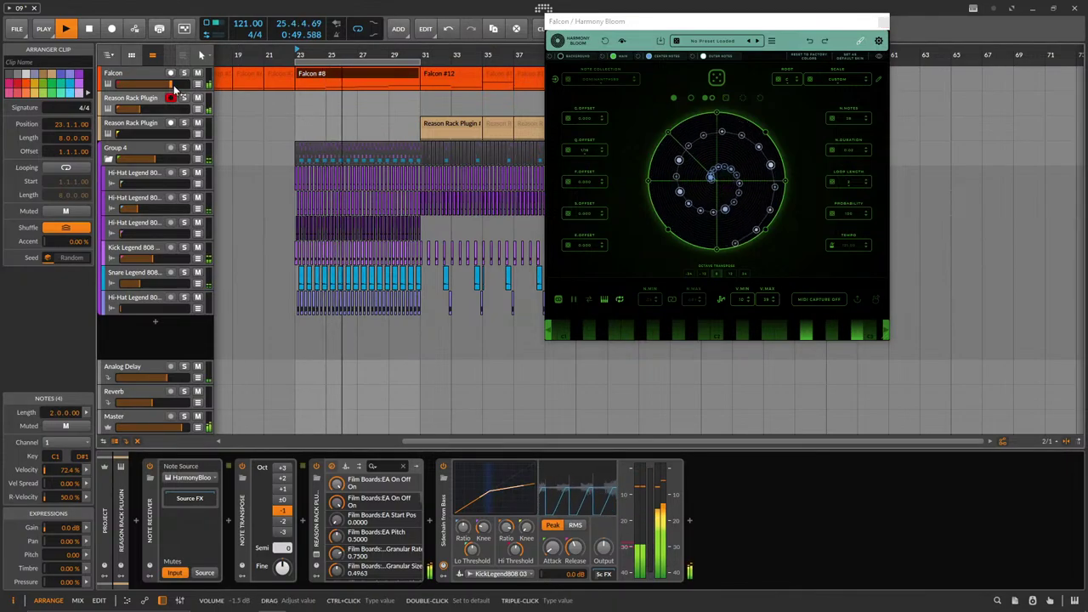
left_click_drag(182, 426, 174, 421)
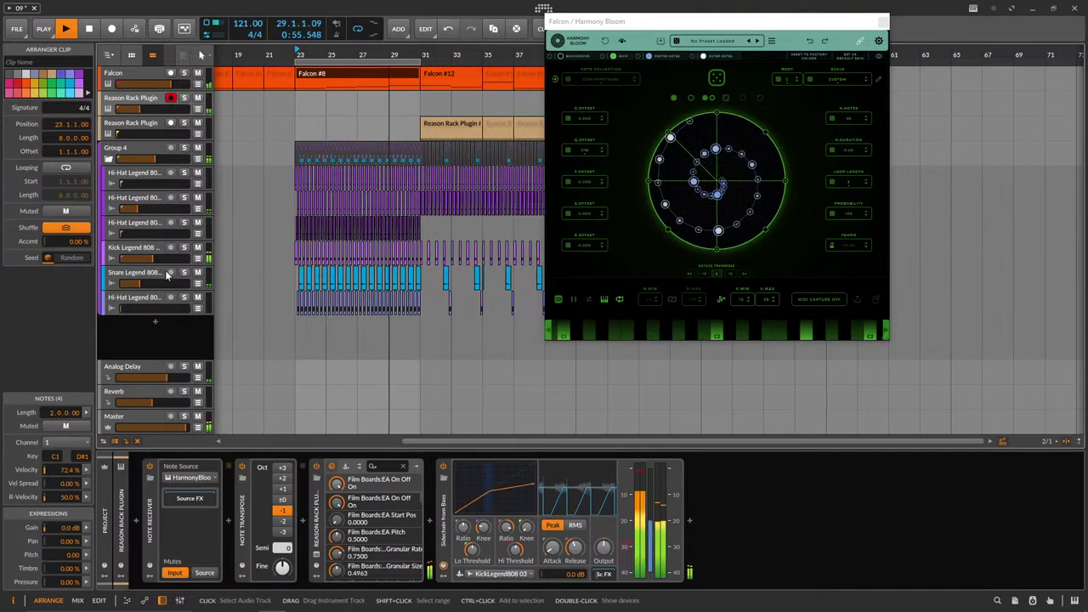
left_click_drag(174, 84, 173, 85)
left_click(143, 417)
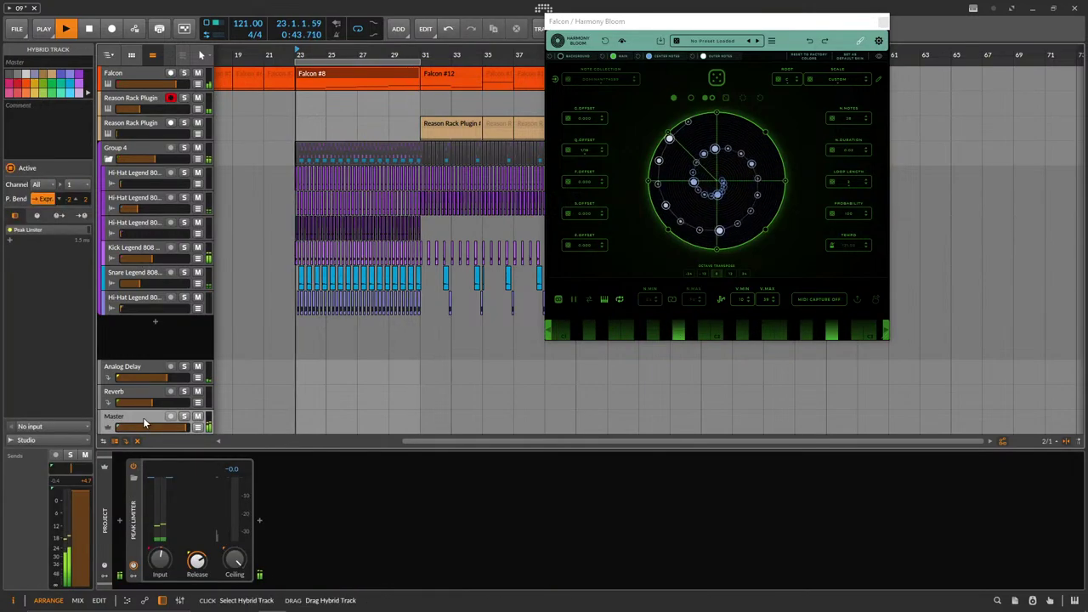
left_click_drag(174, 427, 173, 428)
left_click_drag(158, 558, 159, 553)
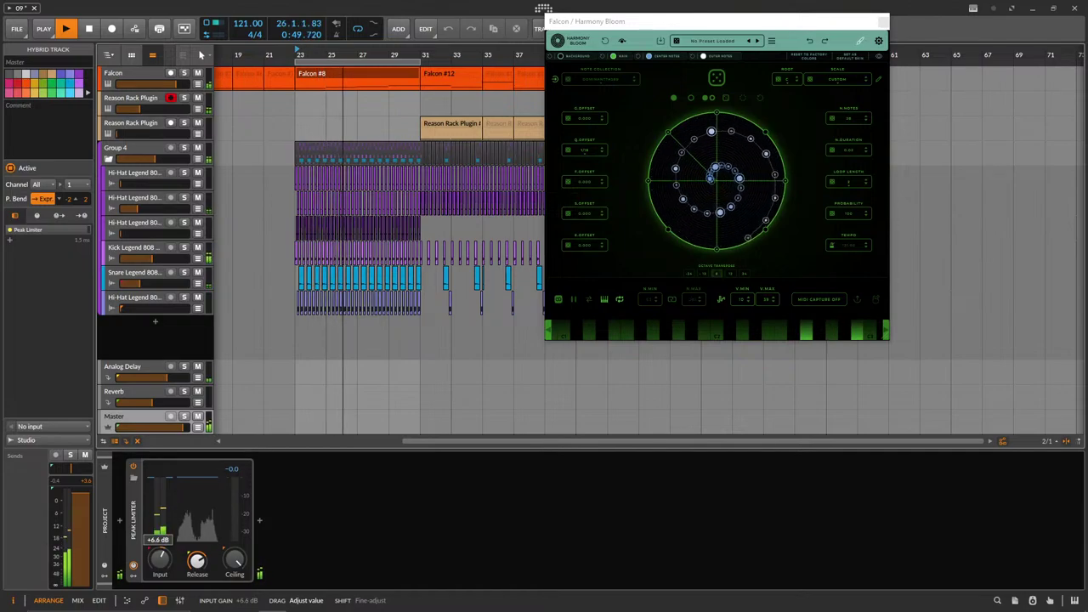
Lower the volumes of the kick track and the Falcon track.
left_click_drag(152, 259, 148, 259)
left_click_drag(174, 85, 168, 84)
Try the first Reason Rack Plugin track with its Note Transpose at ±0 octaves and its volume at -23.8 dB.
mouse_move(143, 109)
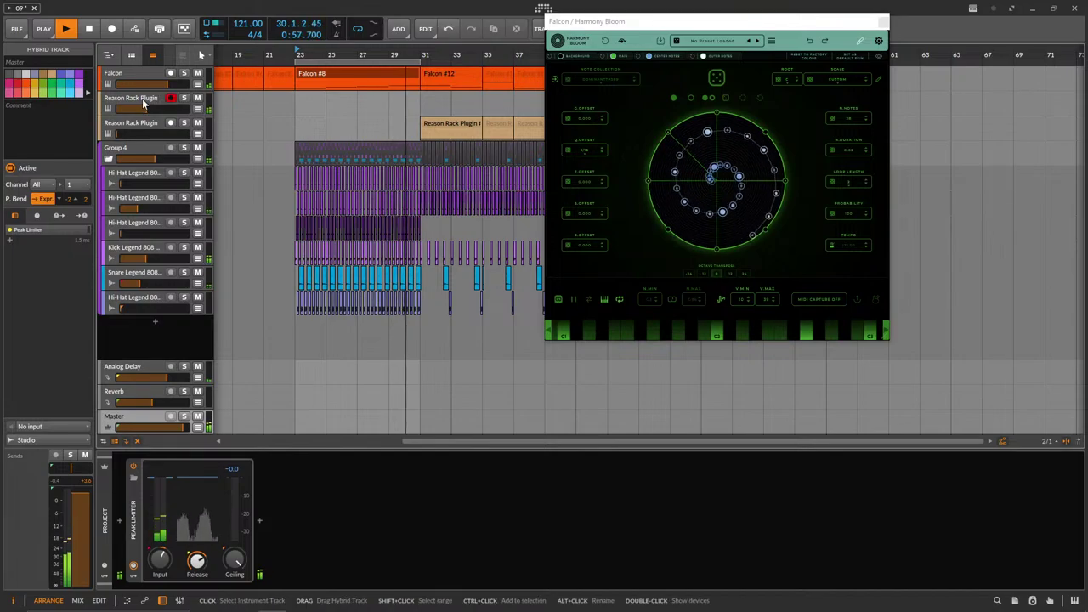
left_click(136, 104)
left_click(283, 489)
left_click_drag(146, 109, 133, 109)
left_click(283, 499)
mouse_move(136, 109)
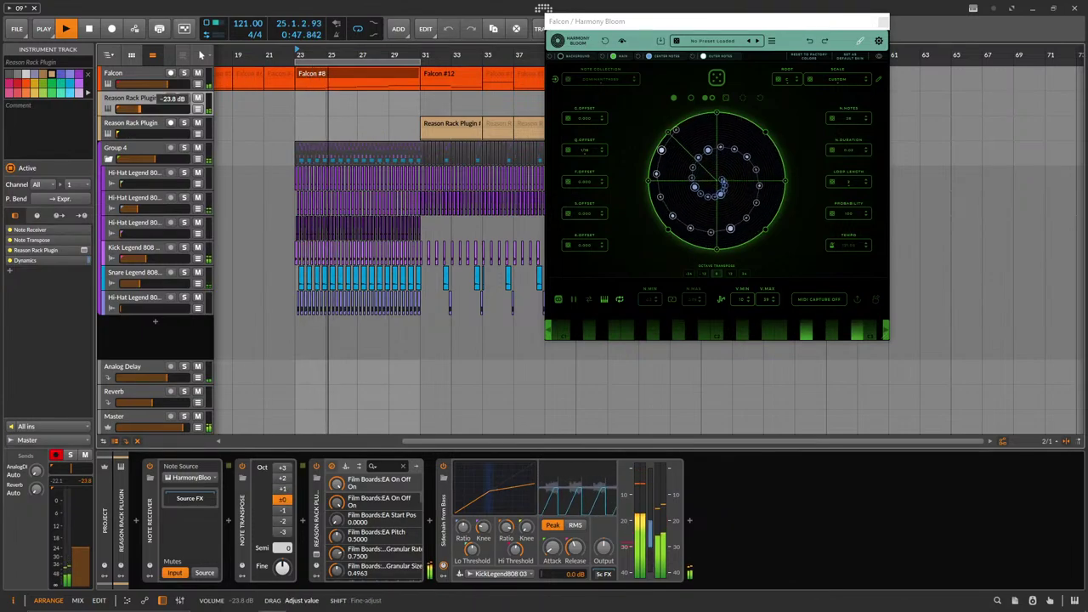
Step Harmony Bloom's loop length down and back up, and lower the Falcon track's volume past -3.7 dB.
left_click_drag(169, 84, 166, 84)
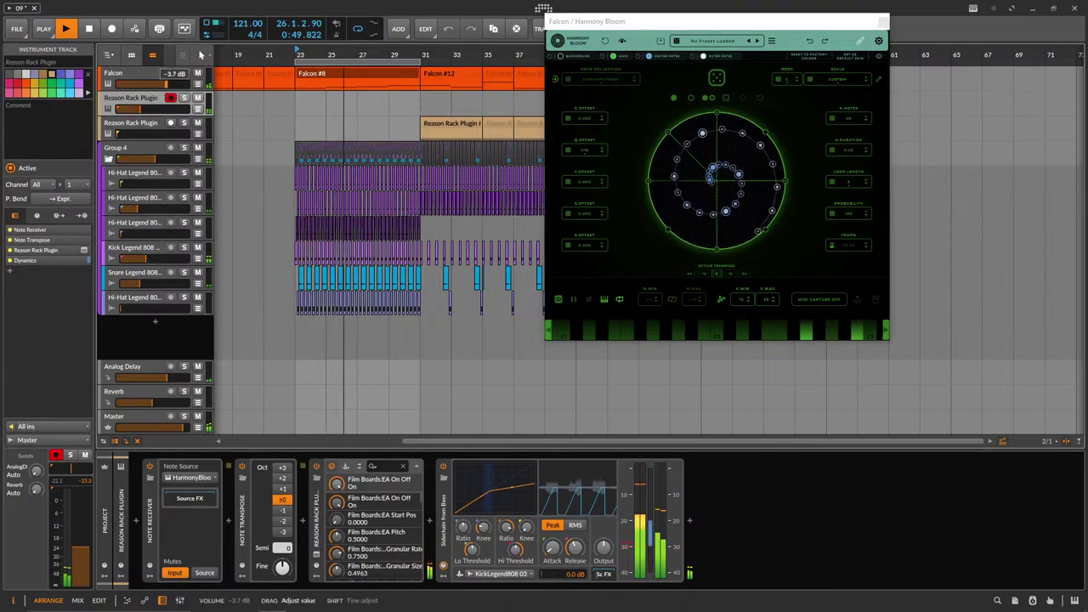
left_click(866, 186)
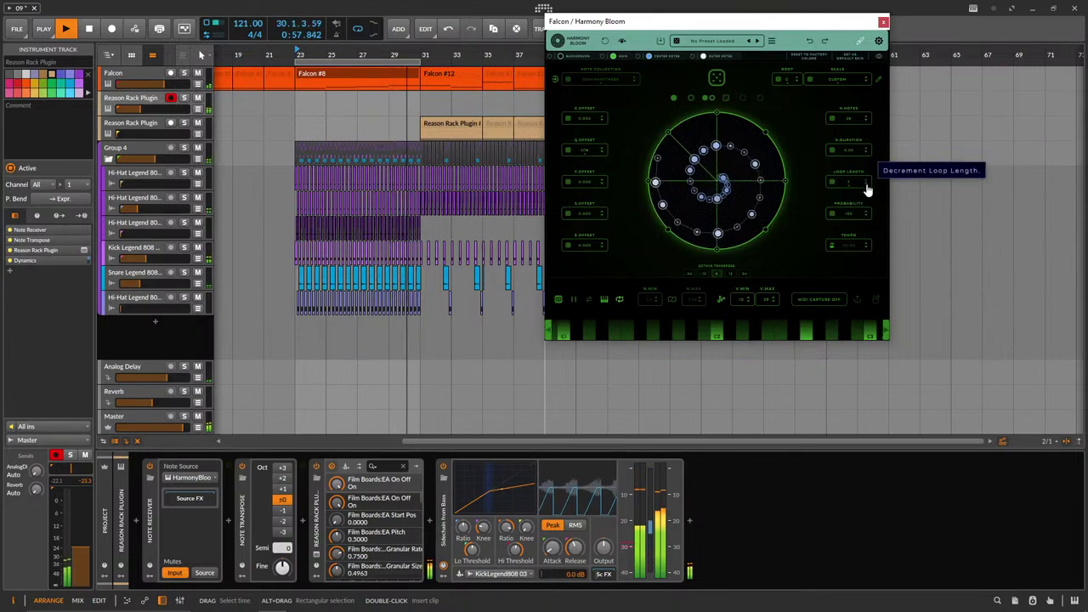
left_click(866, 180)
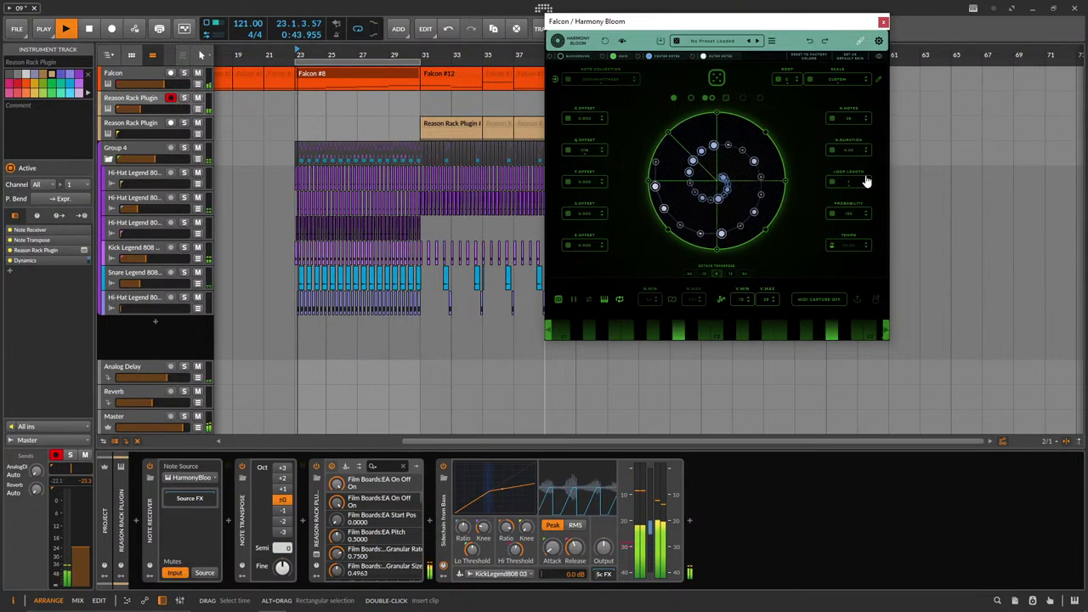
left_click_drag(163, 84, 160, 84)
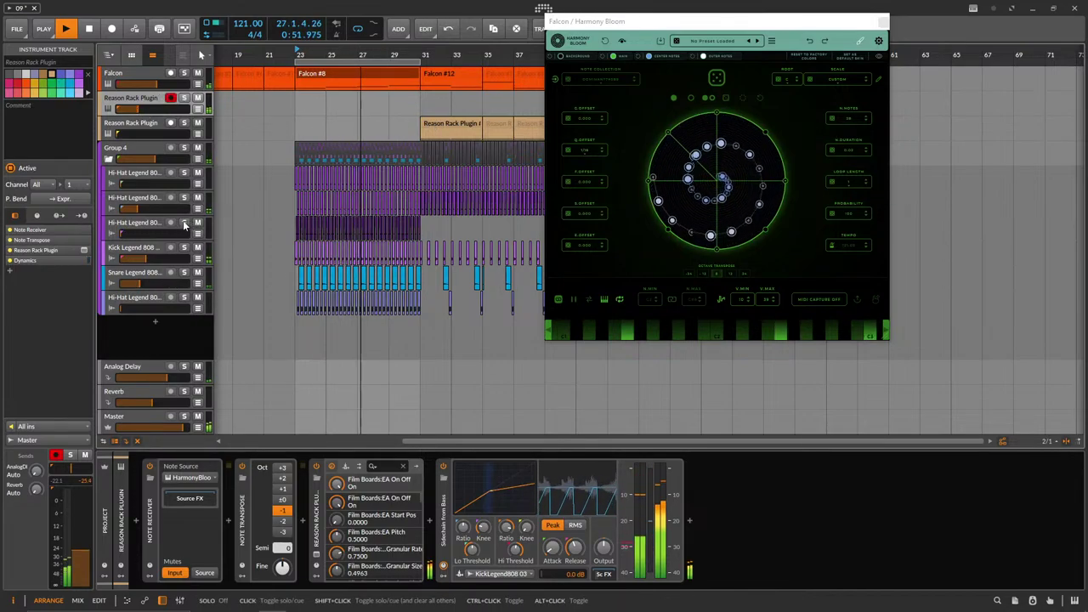
Raise the first and last hi-hat tracks' volumes, set the kick track's to -15.0 dB and lower the snare track's.
left_click_drag(144, 183, 130, 183)
left_click_drag(122, 308, 134, 307)
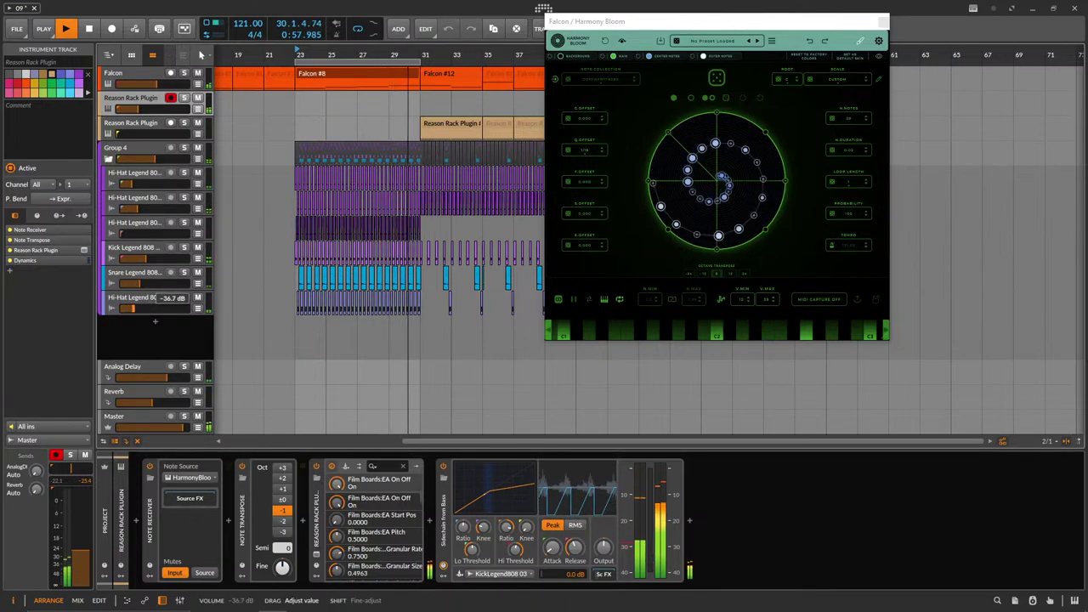
left_click(138, 249)
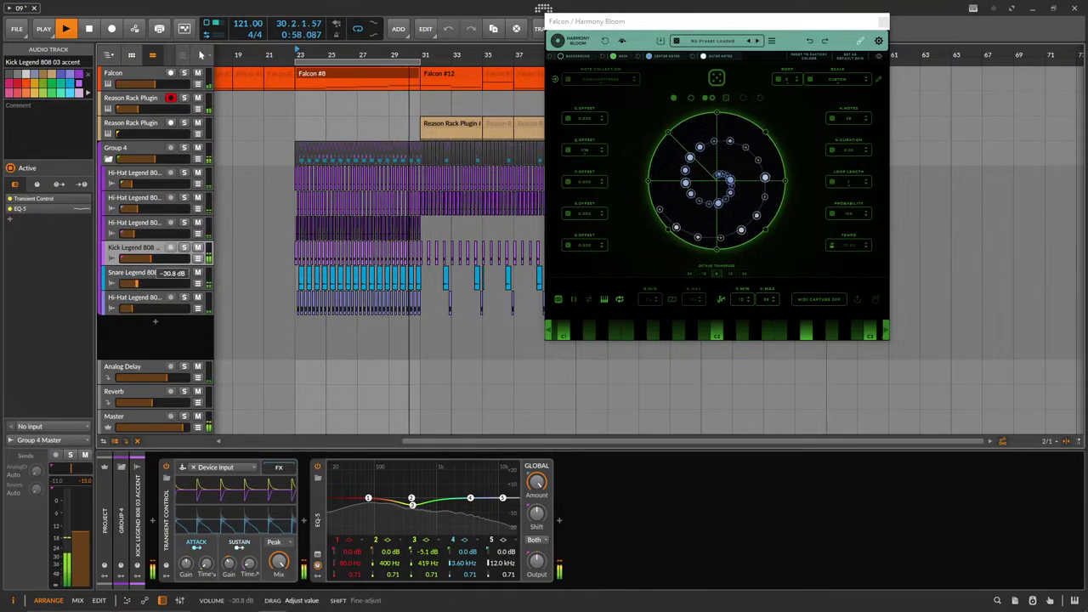
left_click_drag(133, 283, 135, 283)
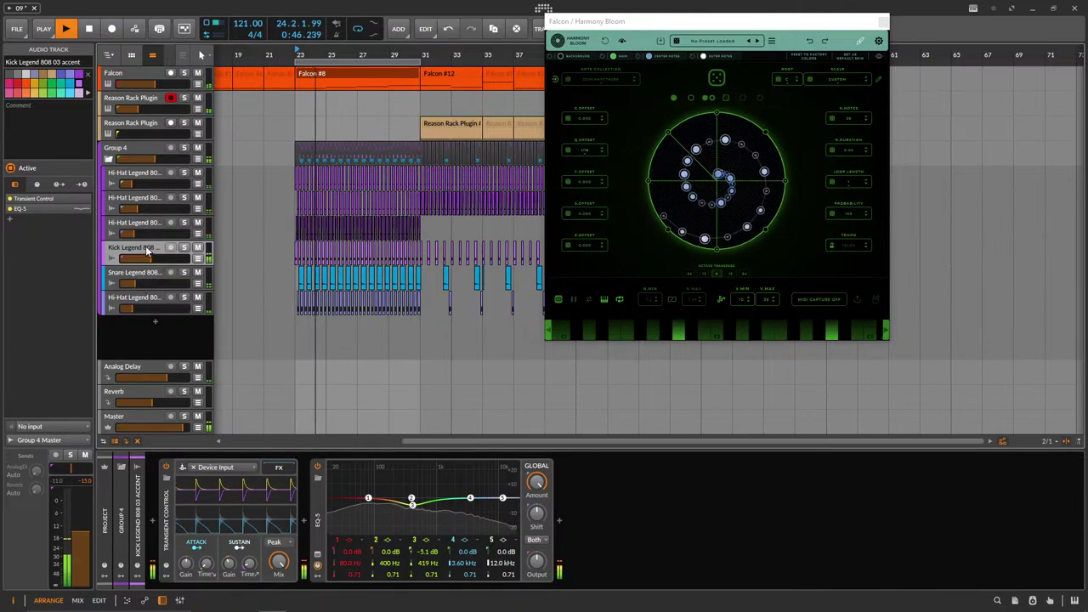
On the kick's EQ-5, boost band 4 to +6.1 dB at 7.96 kHz and set band 3 to -6.5 dB at 2.66 kHz.
left_click_drag(470, 497, 491, 491)
left_click_drag(412, 505, 466, 510)
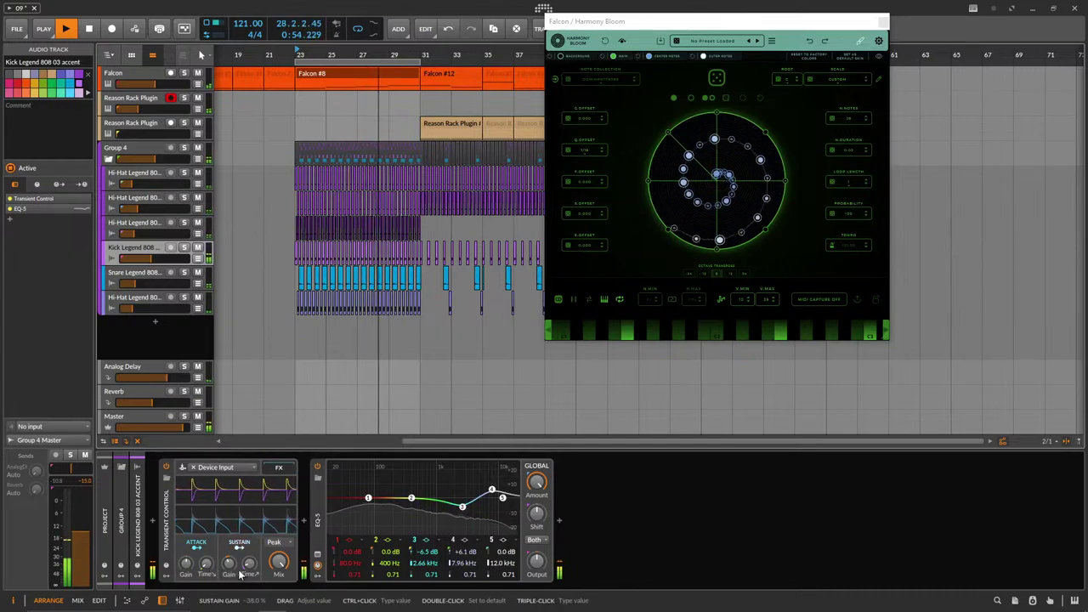
Adjust the kick's Transient Control sustain time and attack gain, and set EQ-5 band 3 to -1.1 dB at 5.42 kHz.
left_click_drag(250, 565, 250, 564)
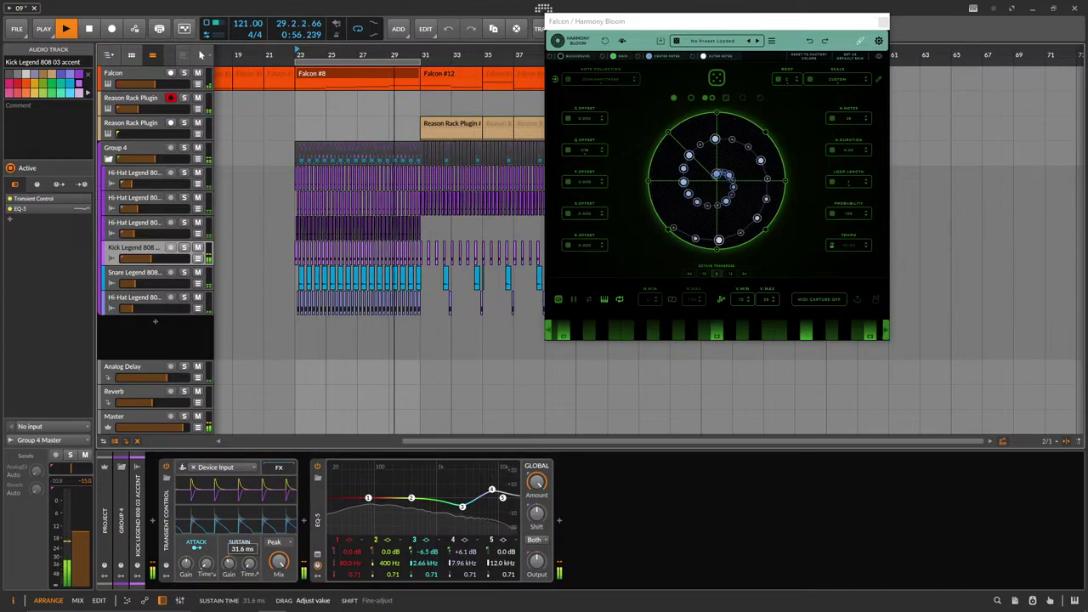
left_click_drag(187, 565, 198, 548)
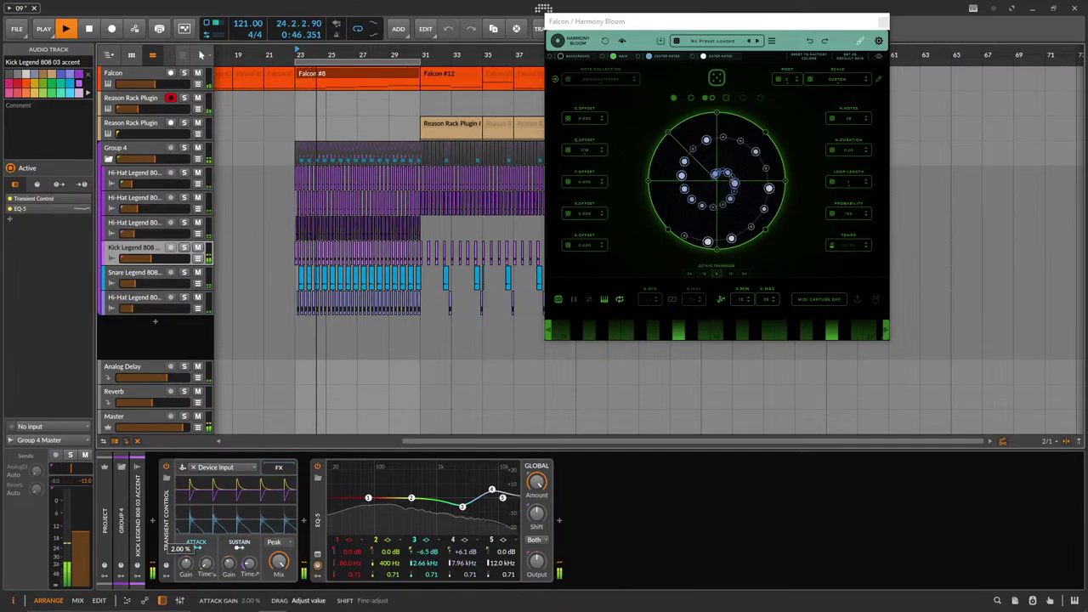
left_click_drag(462, 507, 484, 502)
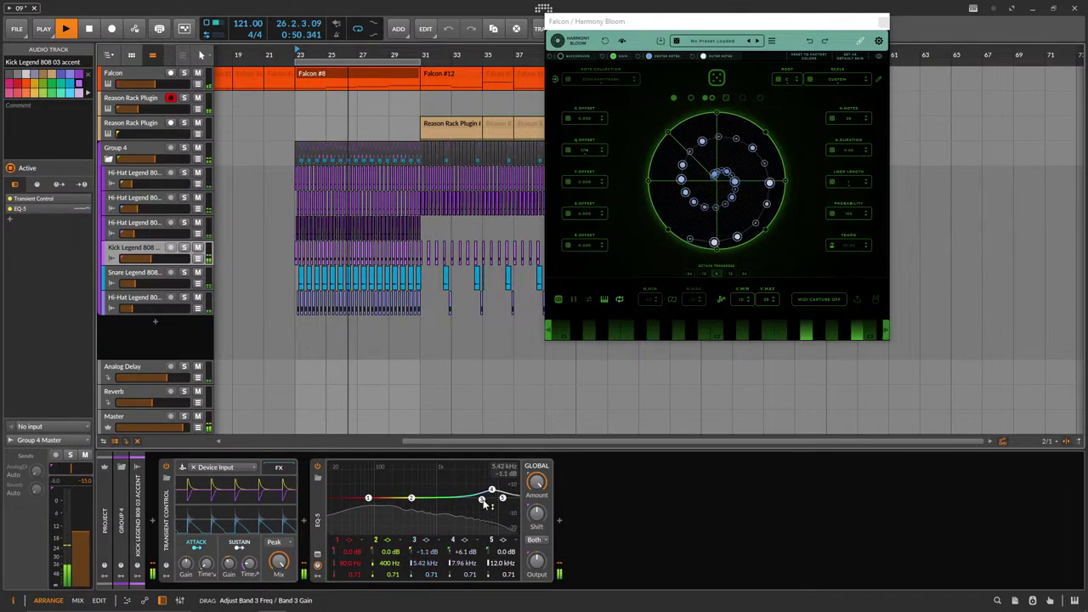
Set the Falcon track's volume to -9.0 dB and raise the Ballad part's volume in the Falcon instrument to about -7.1 dB.
left_click_drag(156, 84, 159, 84)
left_click(140, 75)
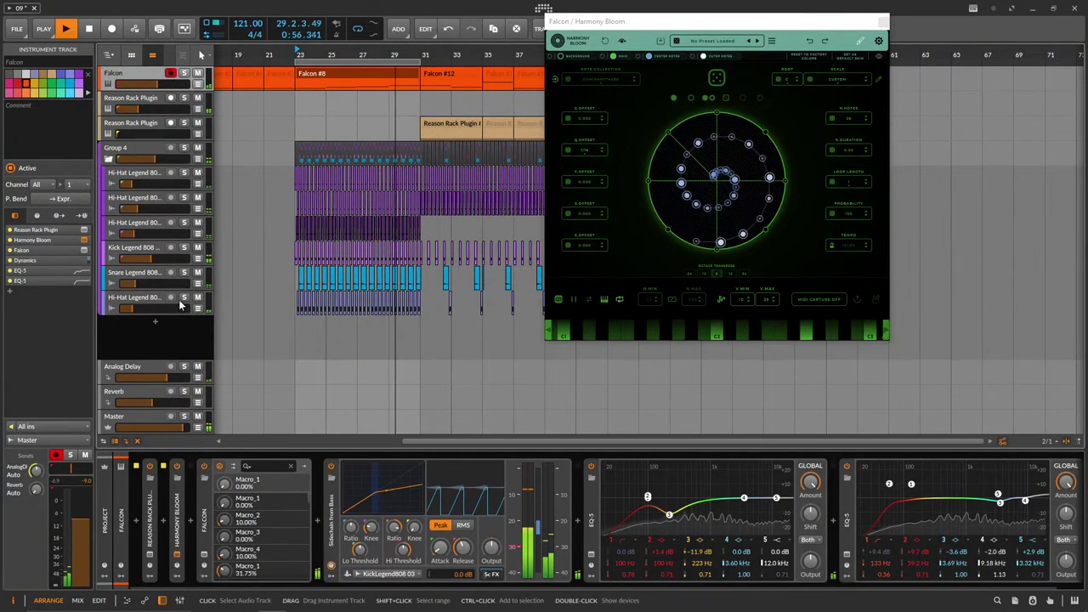
left_click(257, 533)
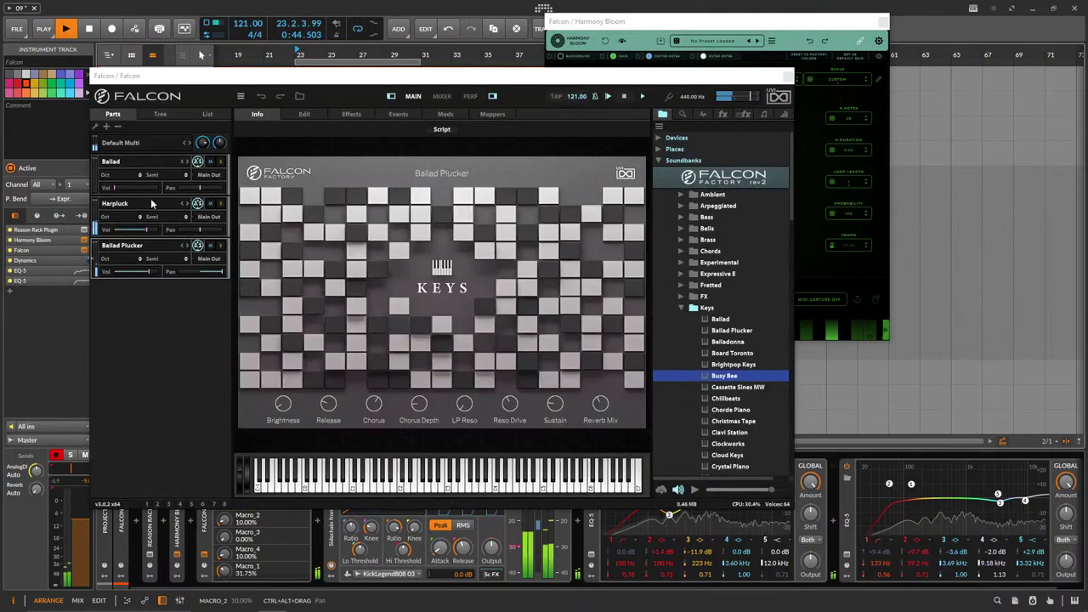
left_click_drag(118, 186, 141, 196)
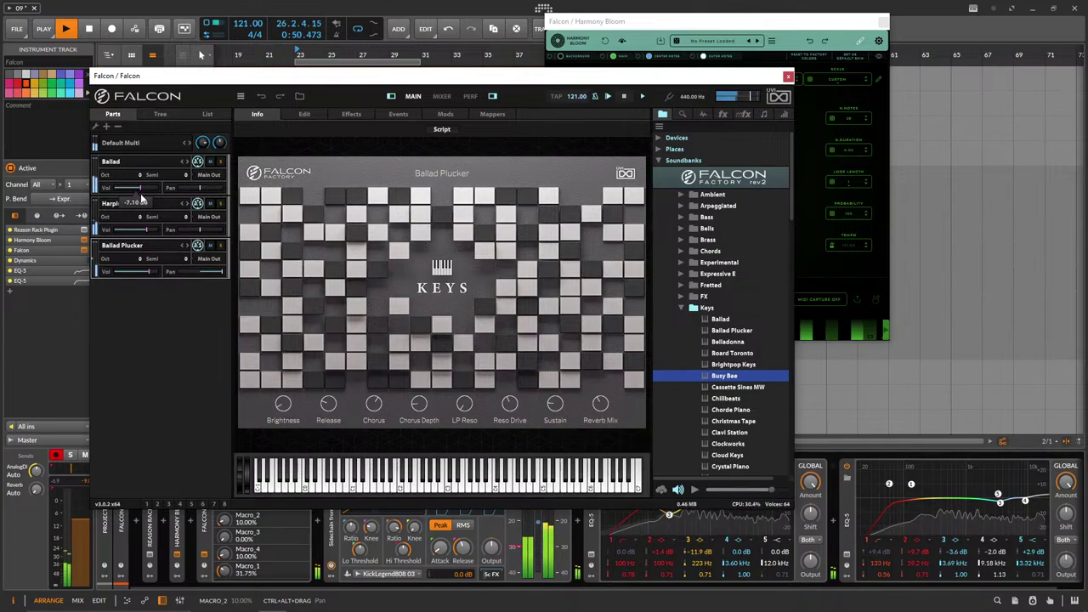
left_click(787, 76)
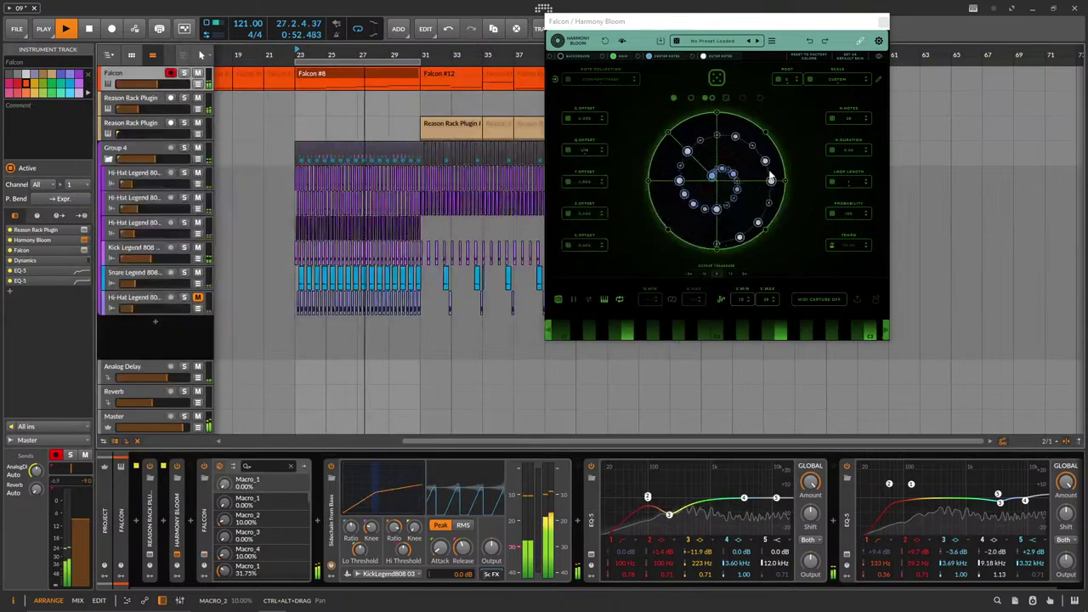
Set band 5 of the Falcon track's first EQ-5 to +4.7 dB at 5.99 kHz and the Ballad part's volume to about -10.4 dB.
left_click_drag(775, 498, 757, 493)
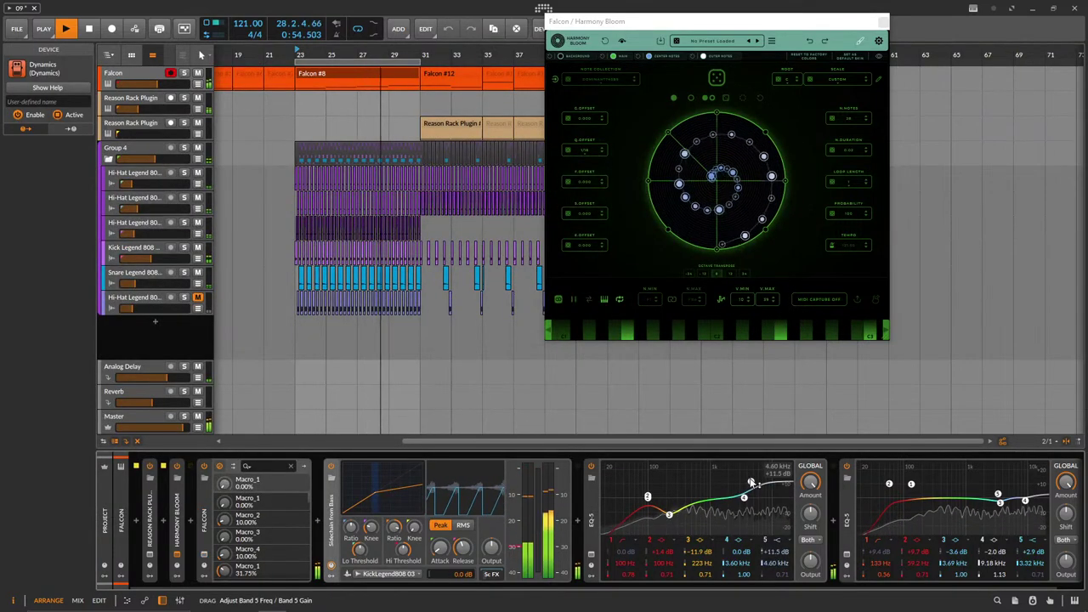
left_click(149, 77)
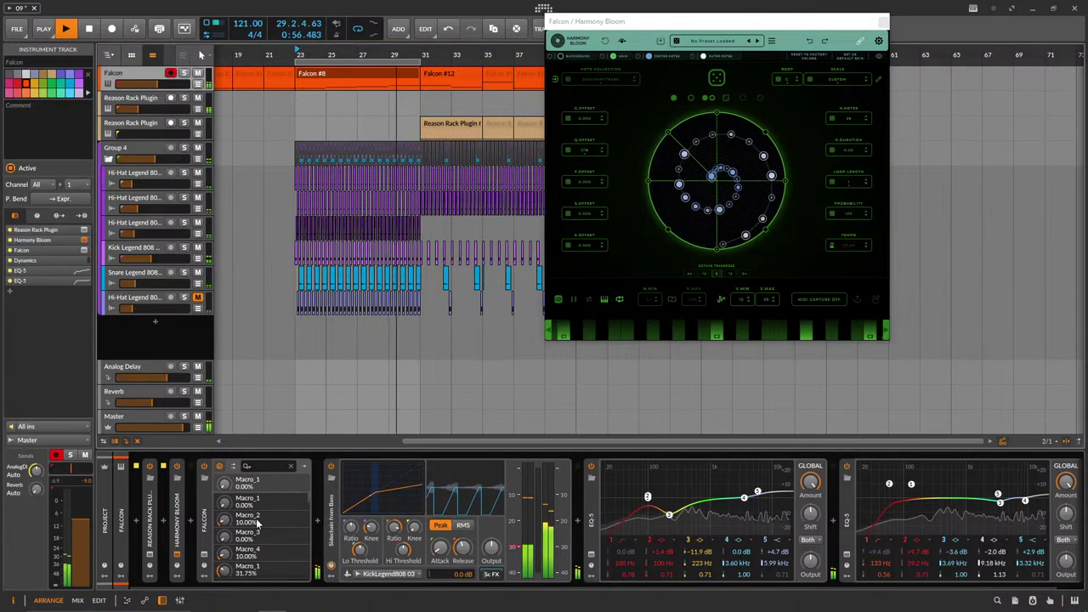
left_click(204, 554)
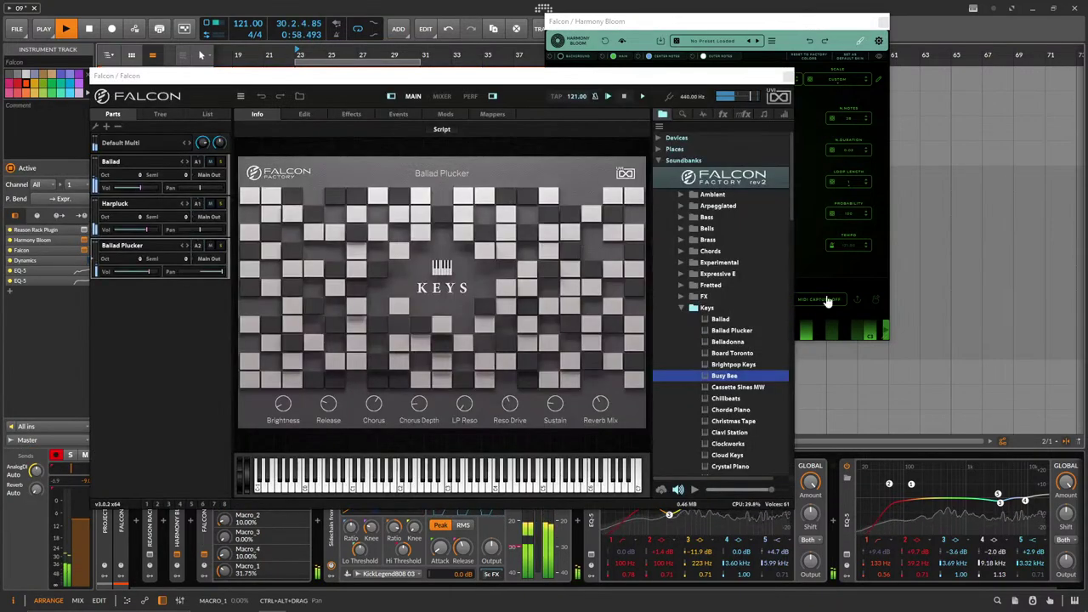
left_click(143, 189)
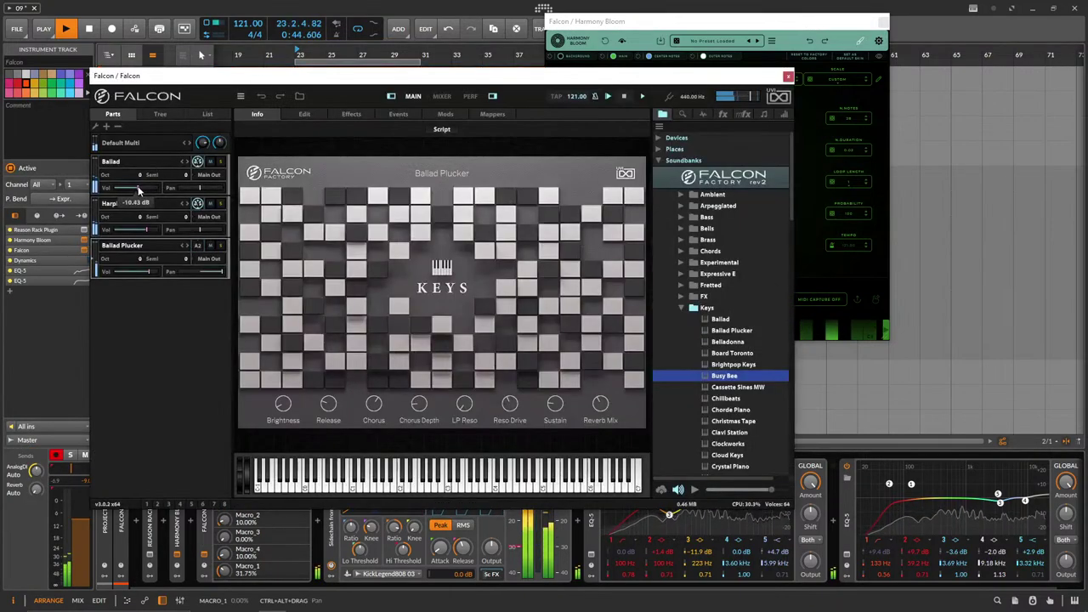
left_click(788, 77)
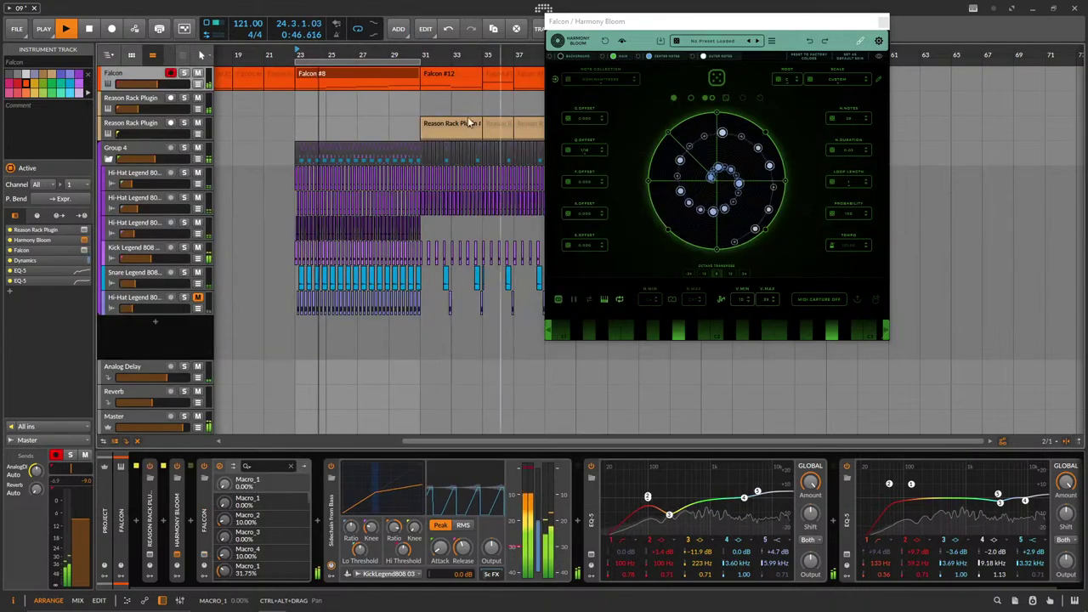
Copy the first clip of the lower Reason Rack Plugin track from bar 31 to bar 23.
left_click(146, 127)
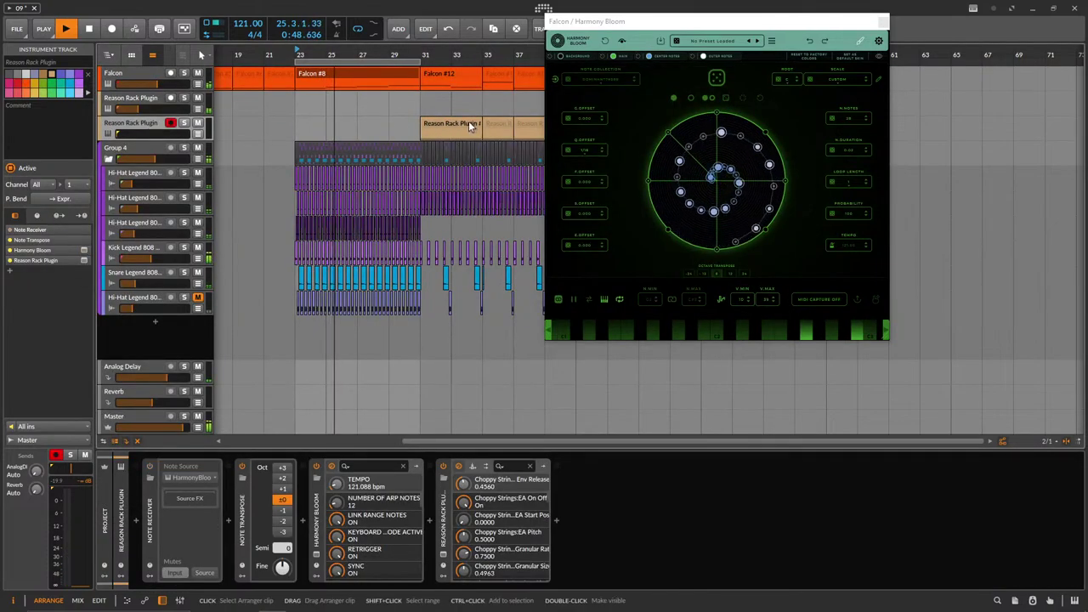
left_click_drag(454, 121, 327, 122)
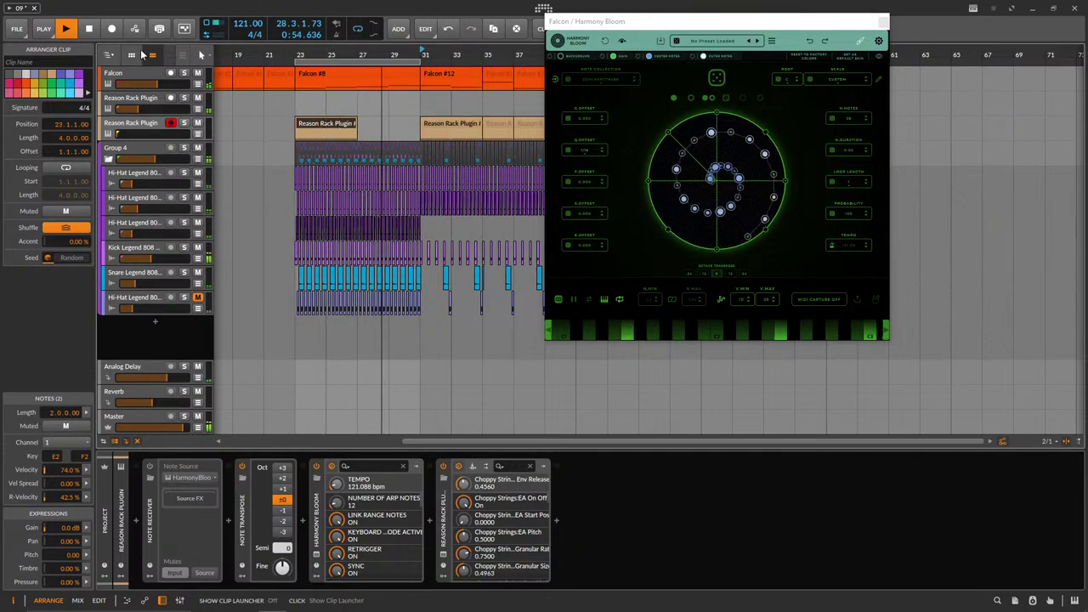
Search the audio effects for "eq" to add a device after the Master track's Peak Limiter, and preview EQ+.
left_click(144, 421)
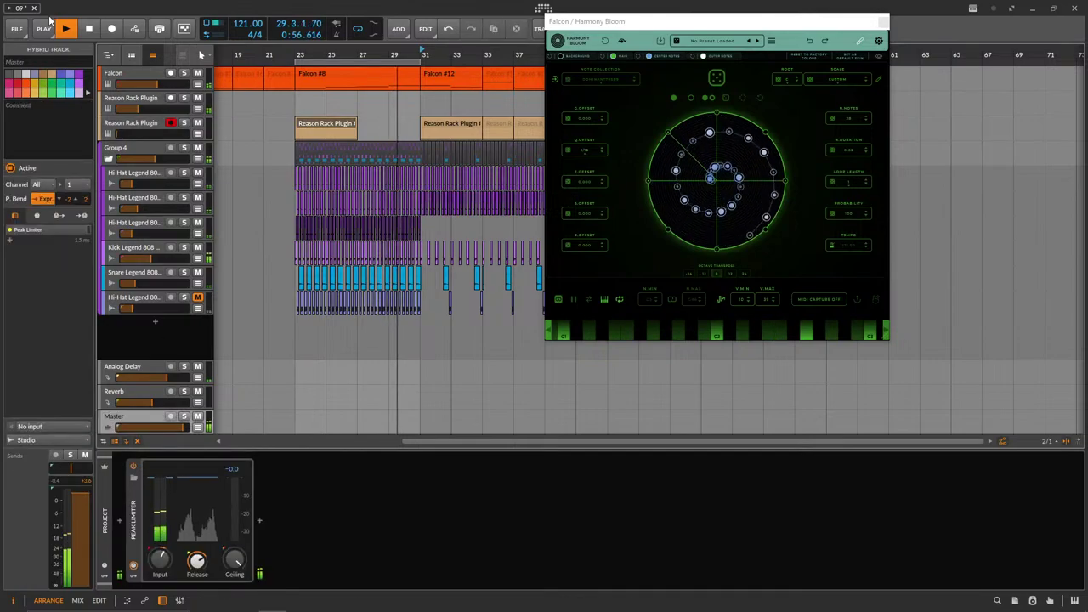
left_click(260, 519)
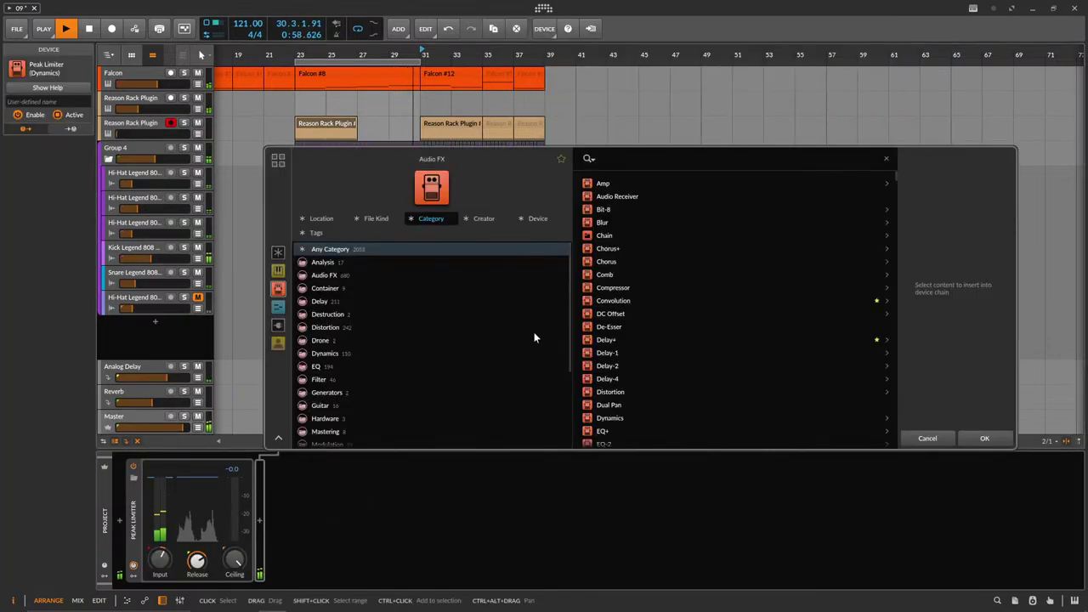
type("eq")
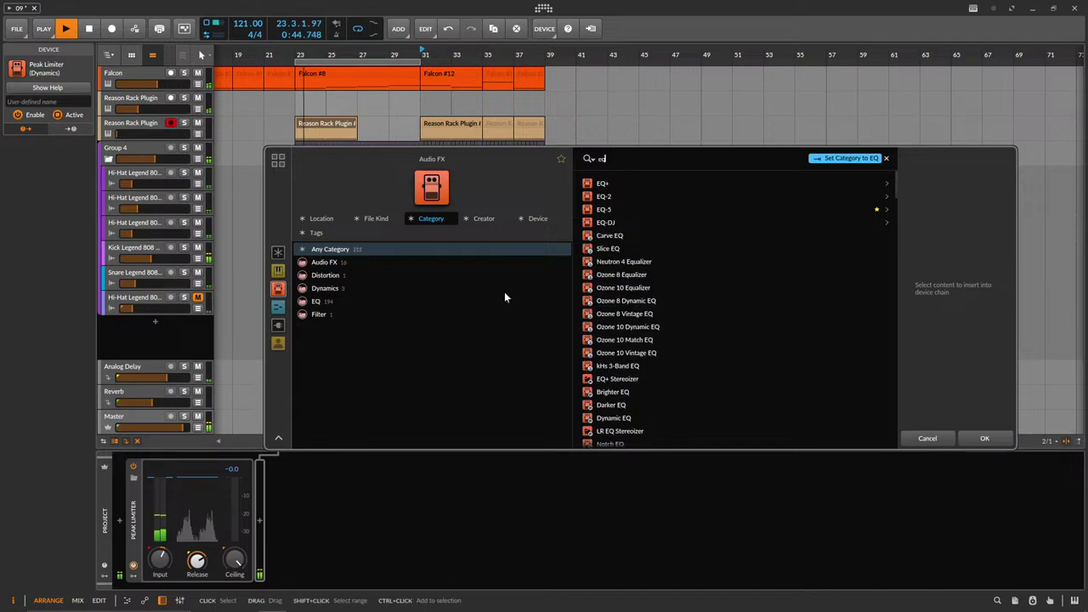
left_click(611, 180)
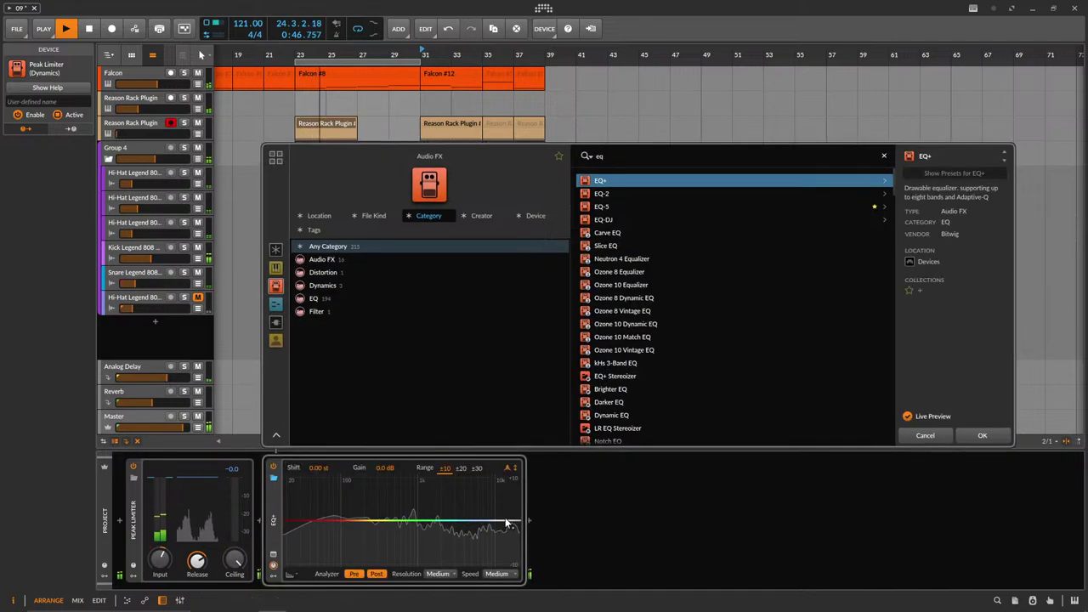
left_click(281, 513)
key("Delete")
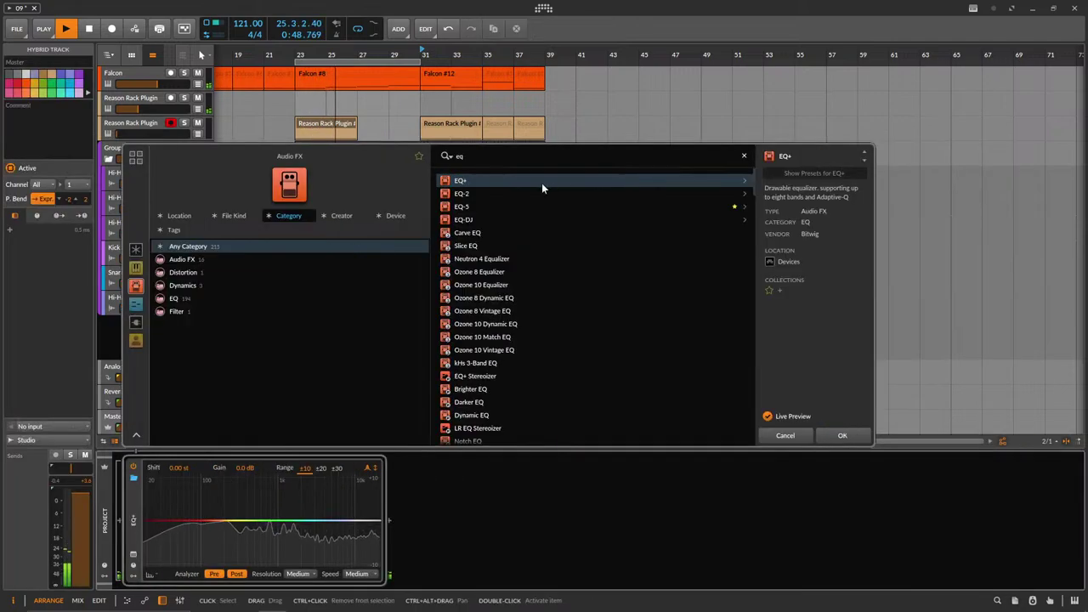
key("ctrl+z")
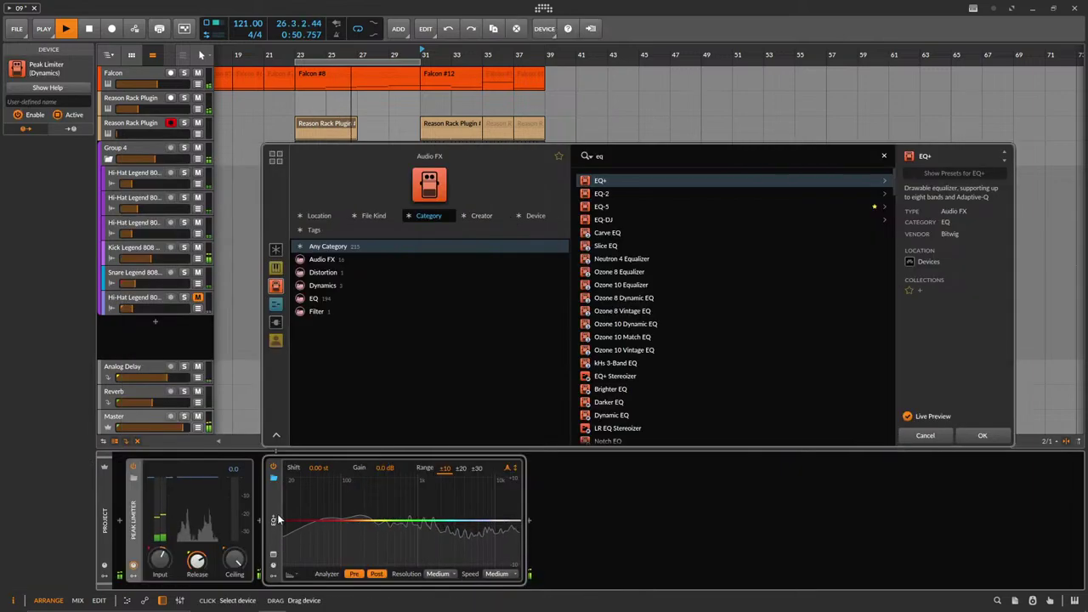
Insert an EQ-5 on the Master track and make its band 5 a high shelf of +4.0 dB at 1.13 kHz.
double_click(613, 207)
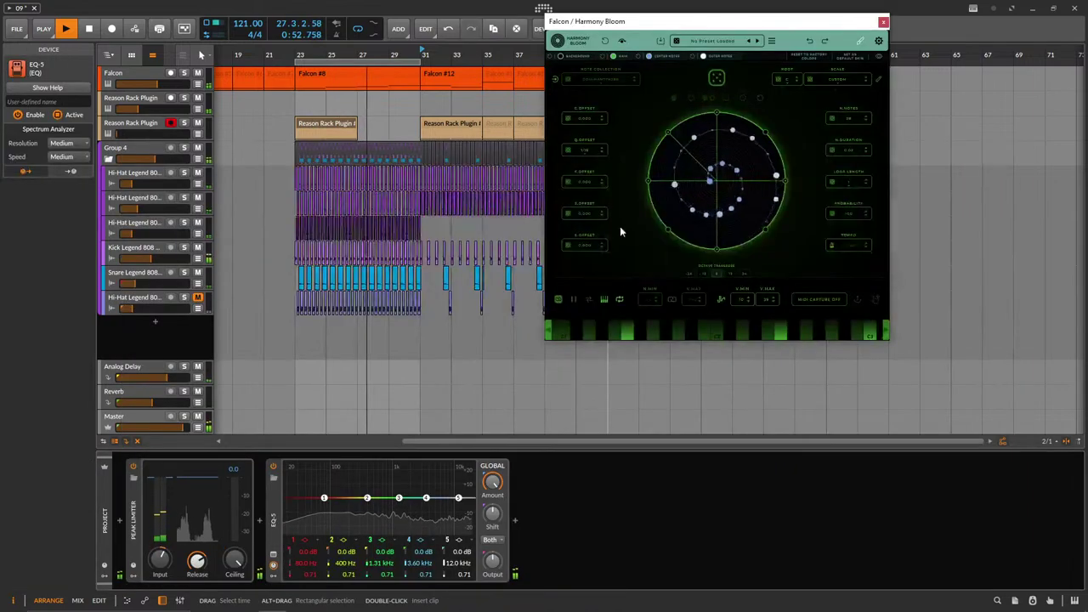
left_click(459, 540)
left_click(491, 588)
left_click_drag(458, 497, 399, 495)
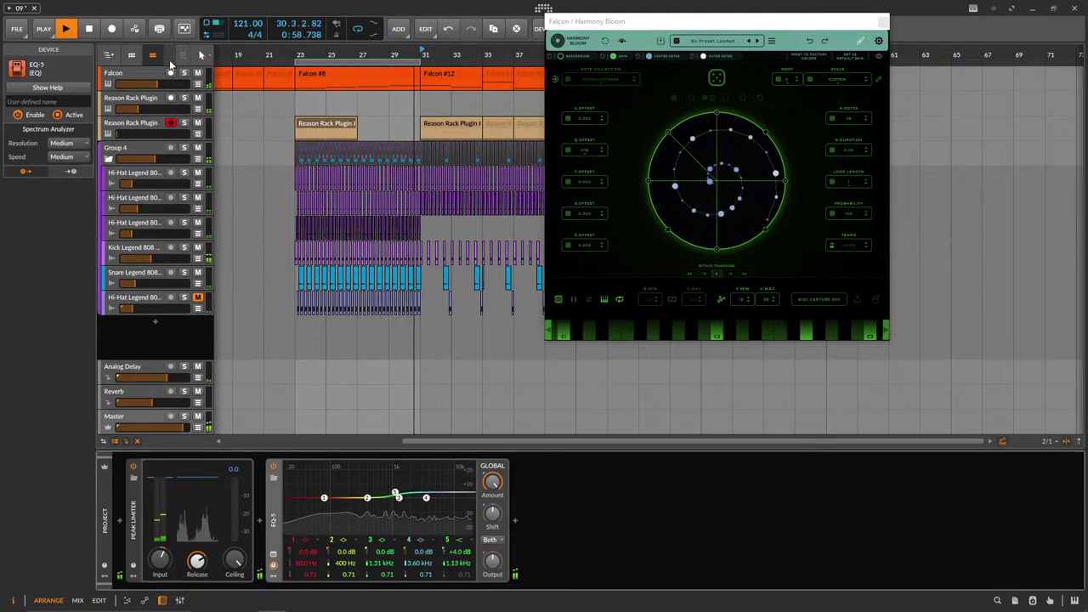
Lower the Falcon track's volume to -18.3 dB and the kick track's volume to -18.5 dB.
left_click_drag(157, 83, 134, 110)
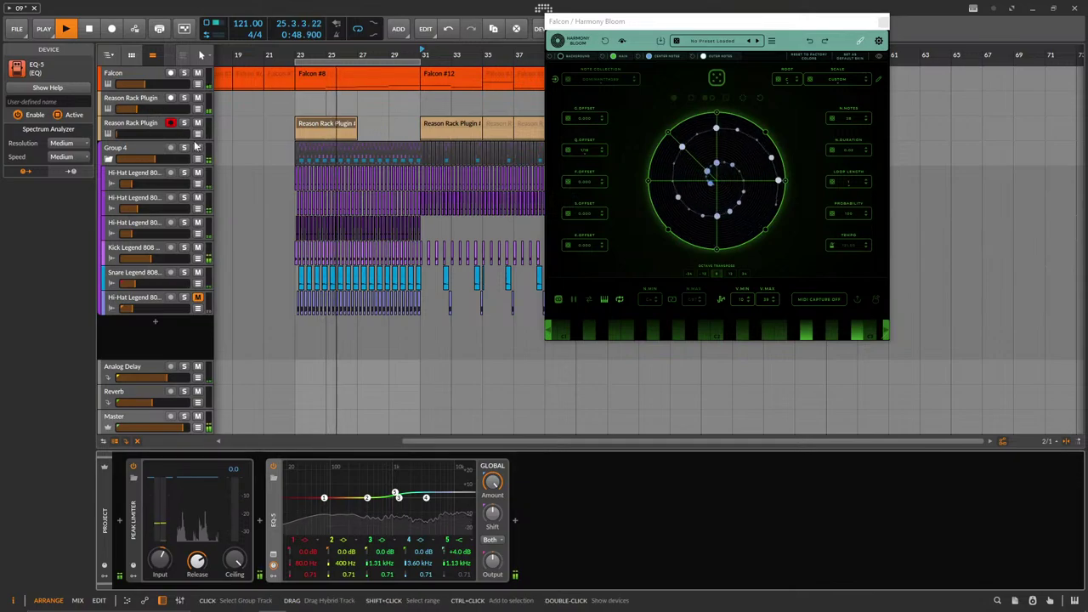
left_click_drag(153, 262, 146, 262)
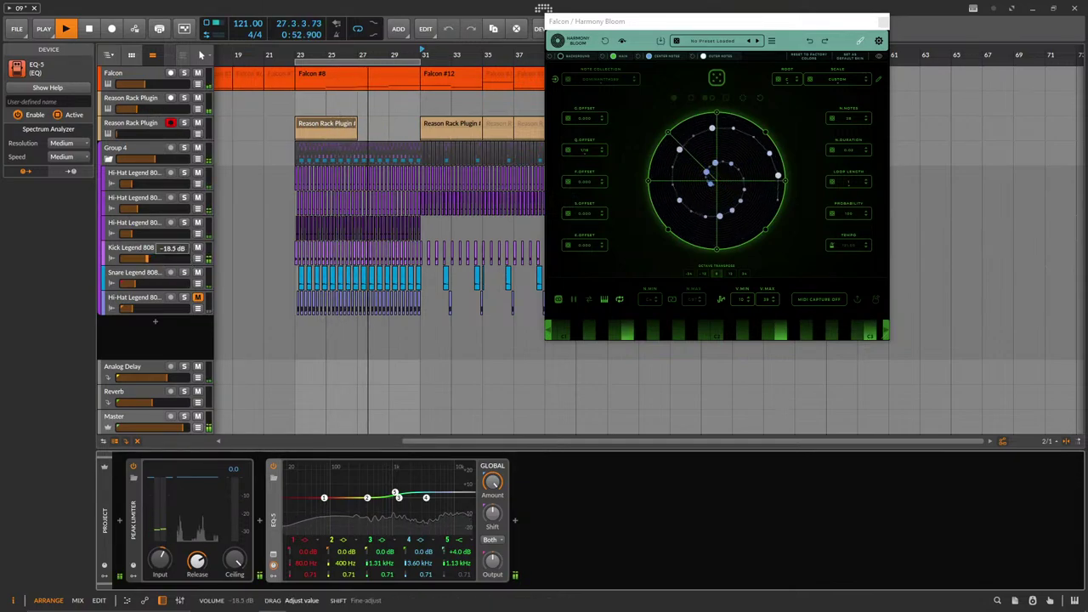
Open the copied Reason Rack clip at bar 23 for note editing and delete its second note.
left_click(322, 124)
double_click(323, 124)
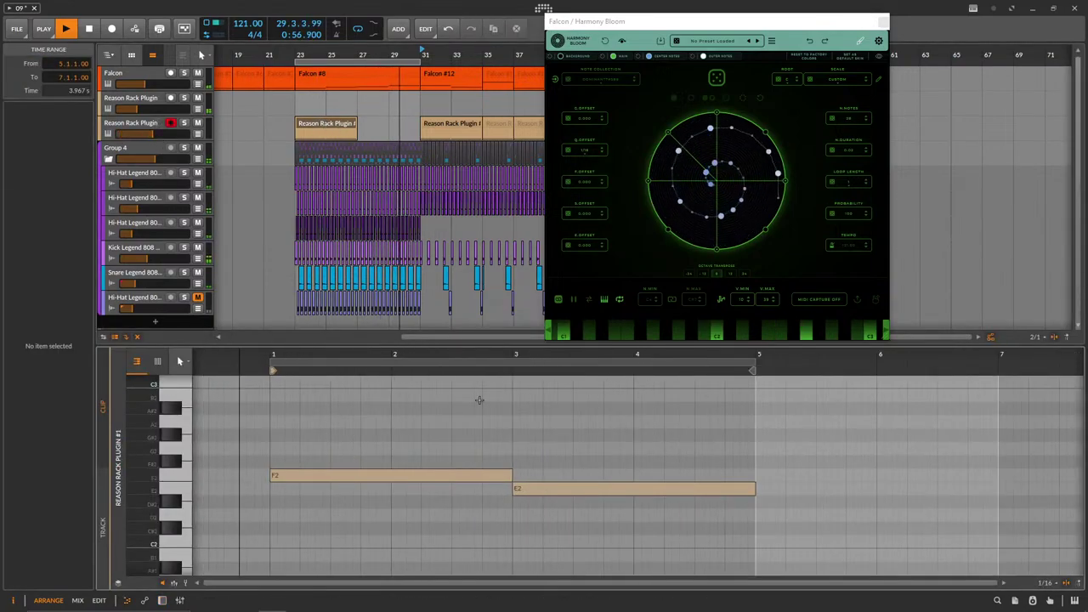
left_click_drag(501, 407, 638, 529)
left_click_drag(599, 442, 578, 497)
key("Delete")
Transpose the clip's remaining two-bar note to A2.
left_click_drag(572, 498, 376, 417)
key("shift+Up")
scroll(374, 415, "up", 3)
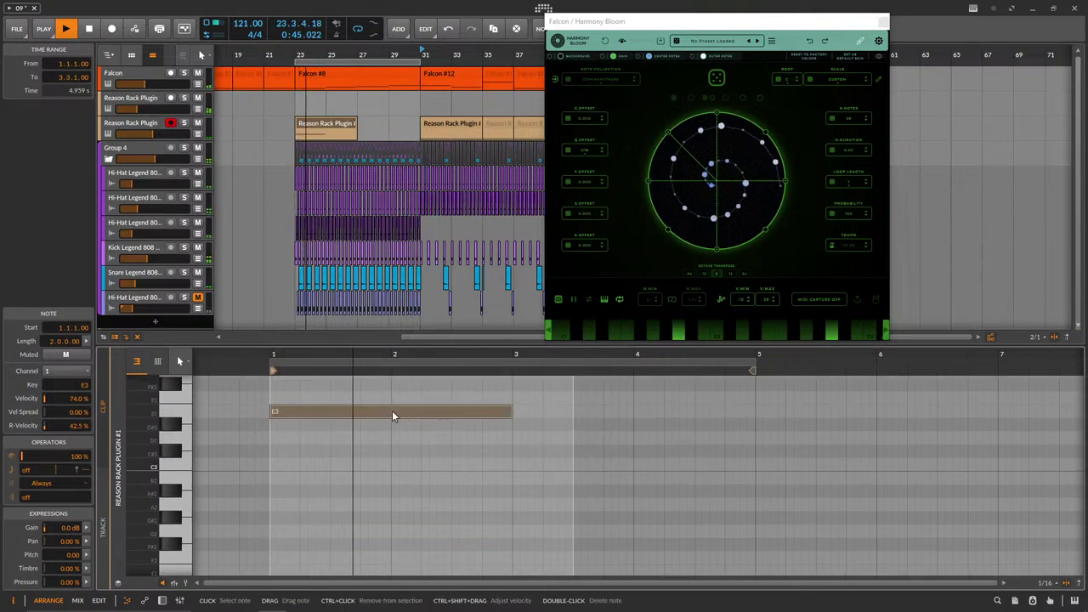
key("Down")
key("Down")
key("Down")
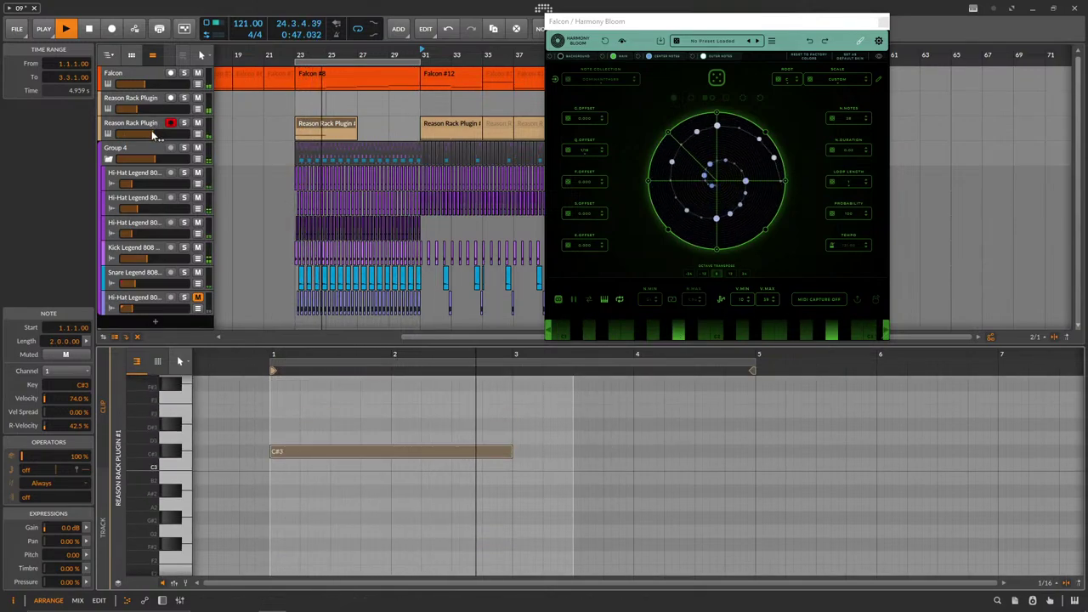
key("Down")
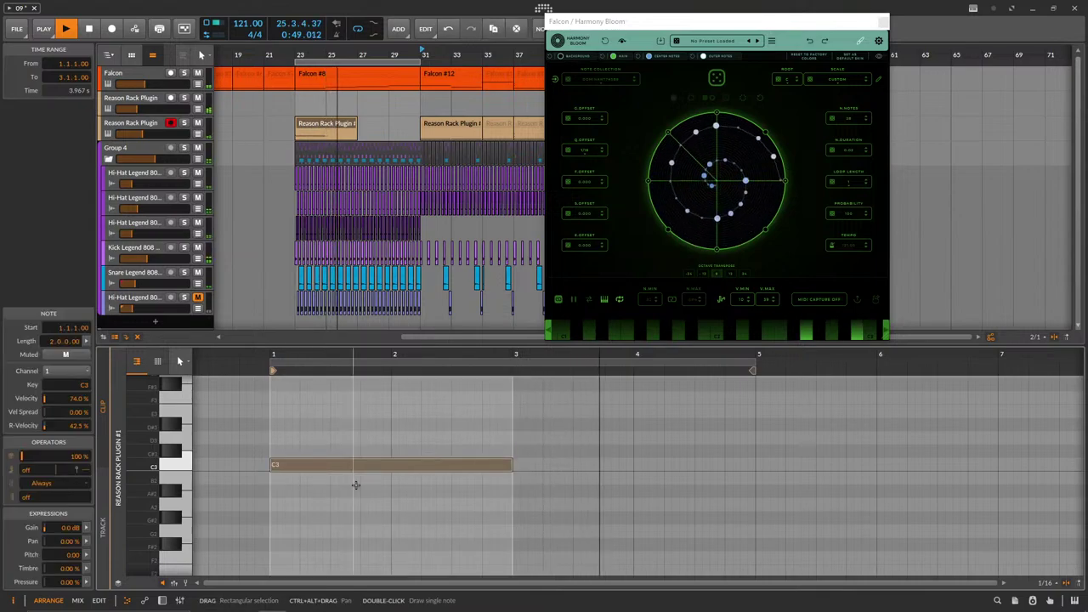
key("Down")
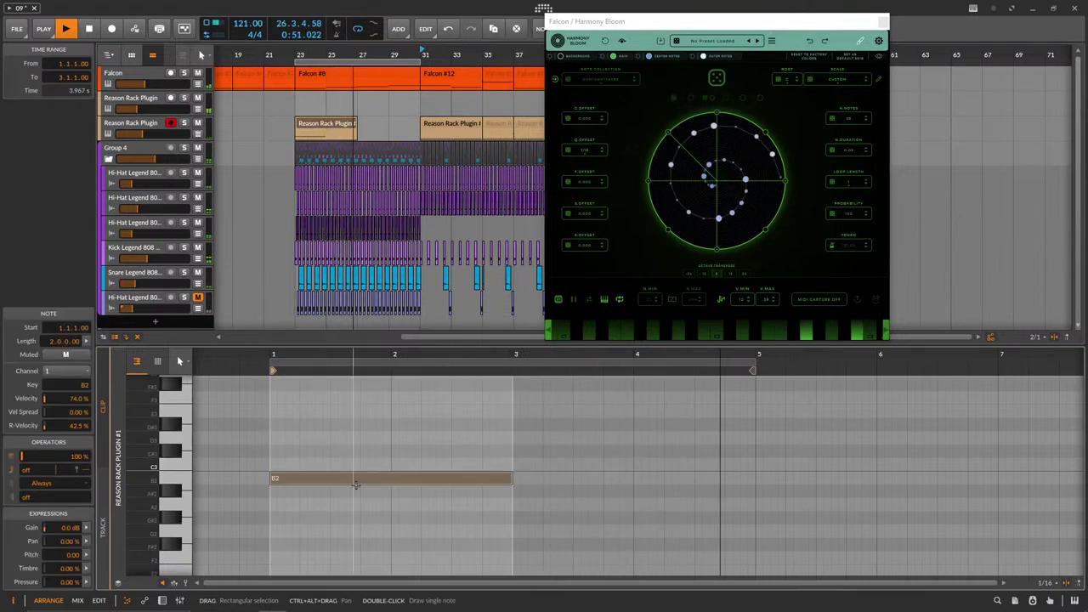
key("Down")
key("Down")
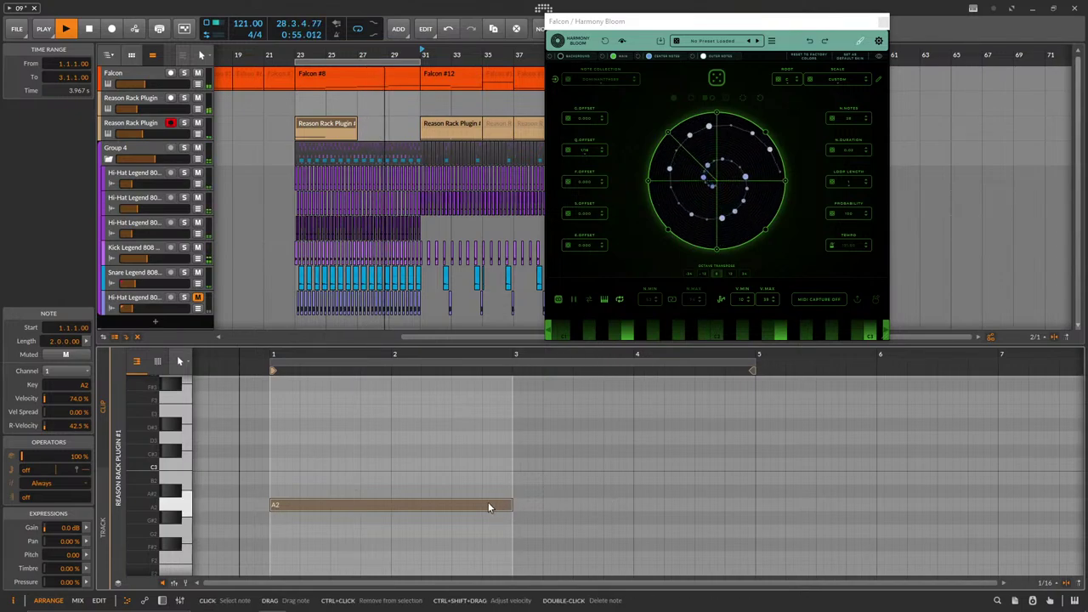
Duplicate the A2 note three times so that four two-bar notes run in a row.
key("ctrl+d")
key("ctrl+d")
key("ctrl+d")
scroll(458, 490, "down", 3)
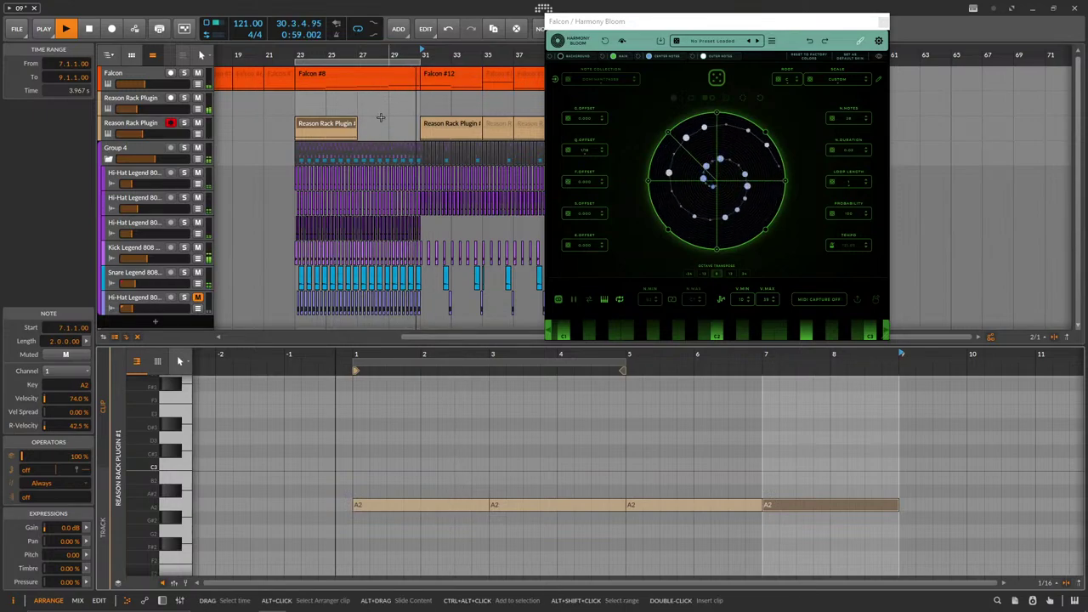
Extend the Reason Rack Plugin #1 clip to bar 31 and lower its track's volume to about -23.3 dB.
left_click_drag(357, 126, 407, 127)
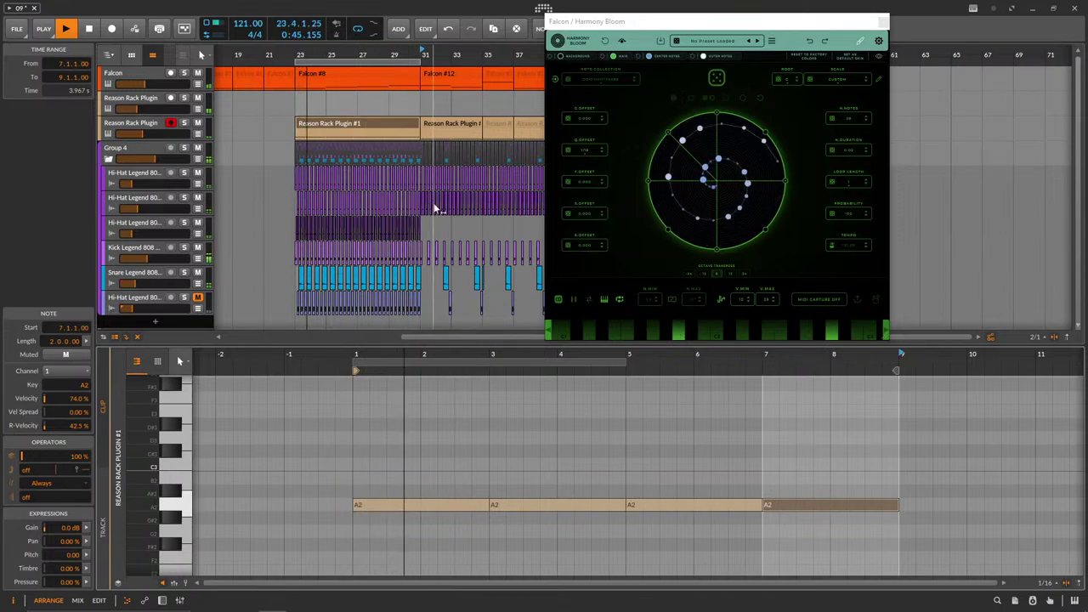
left_click_drag(143, 135, 138, 136)
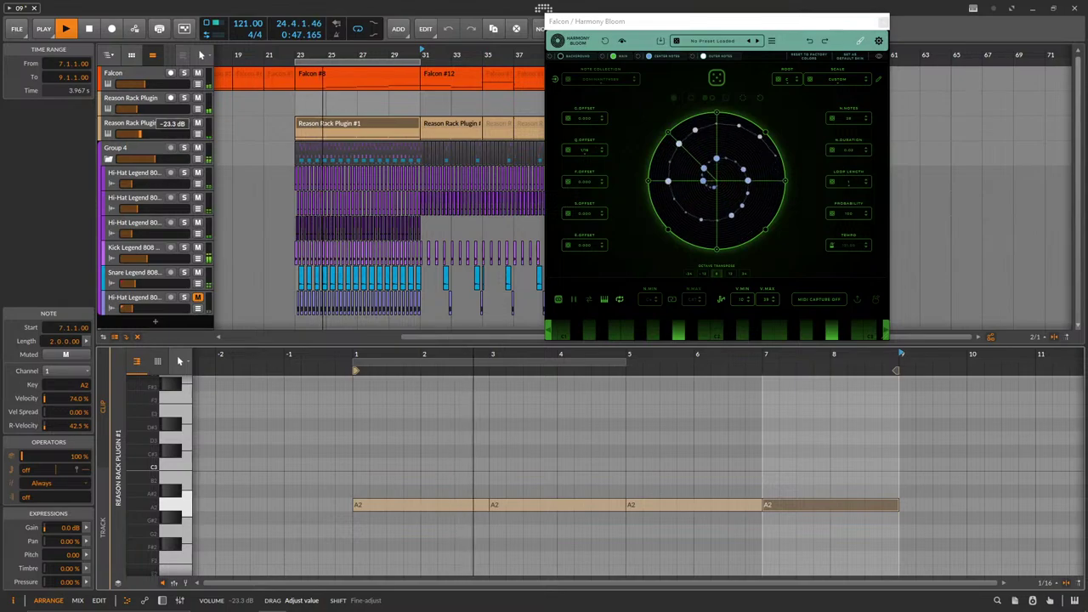
Transpose the clip's second note down to G2 and its third note down to F2.
left_click(559, 505)
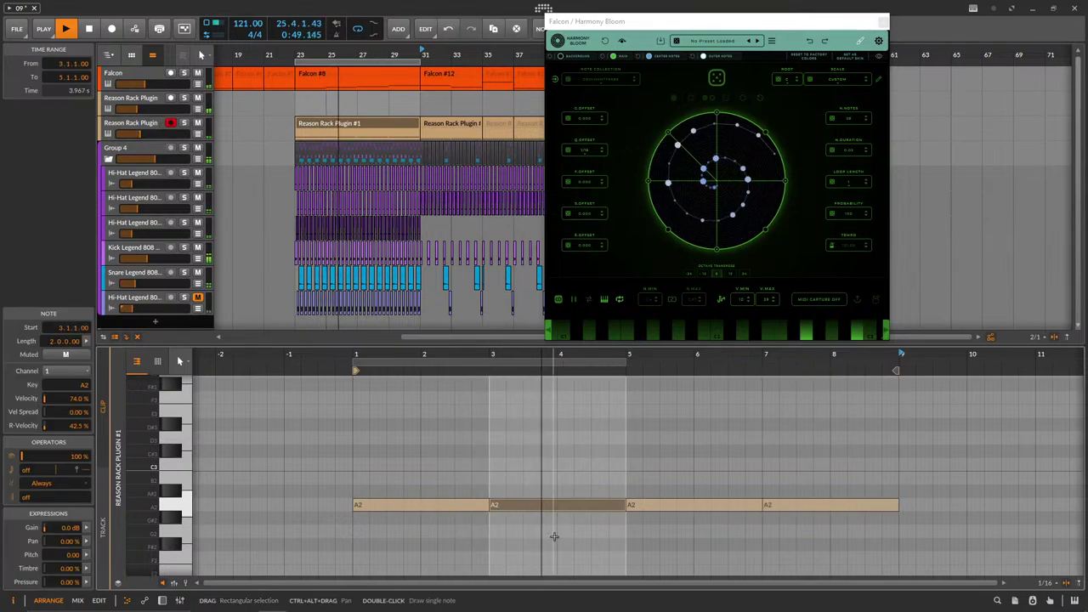
key("Down")
key("Down")
left_click(678, 478)
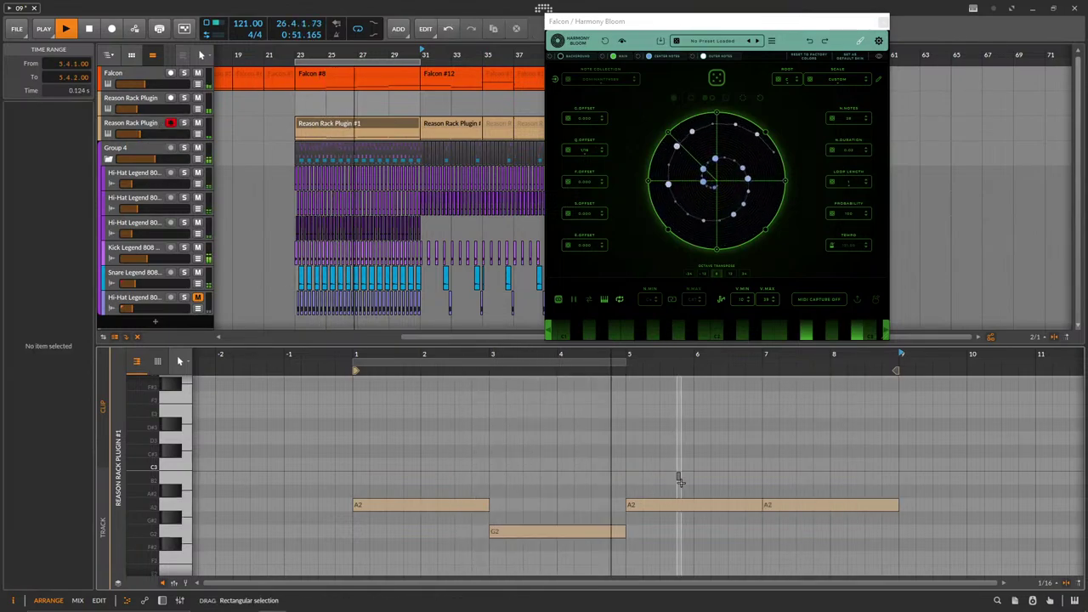
left_click(690, 506)
key("Down")
key("Down")
key("Down")
key("Down")
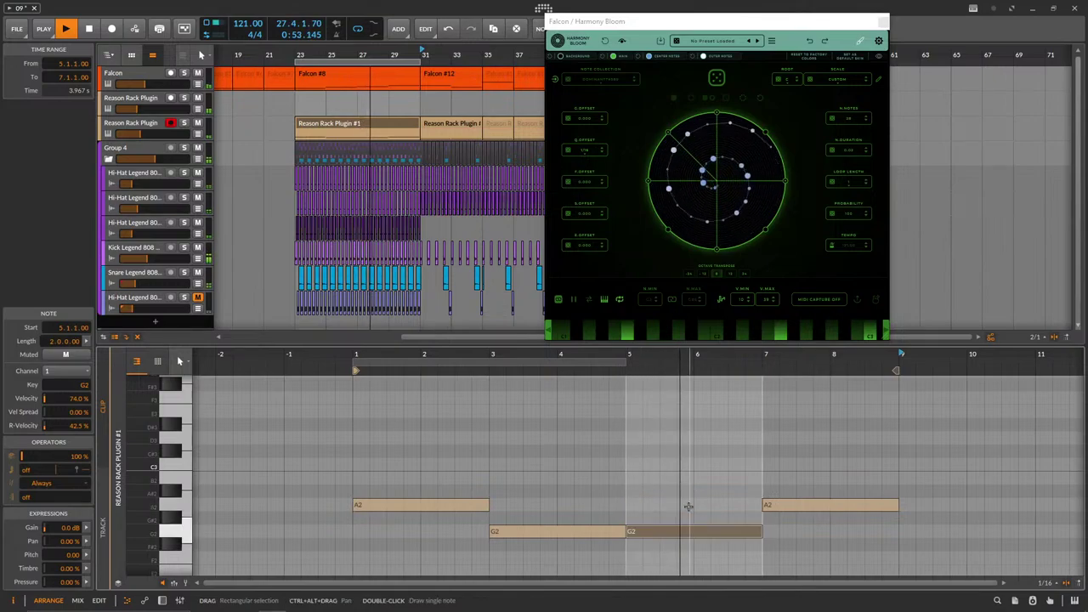
scroll(689, 507, "down", 1)
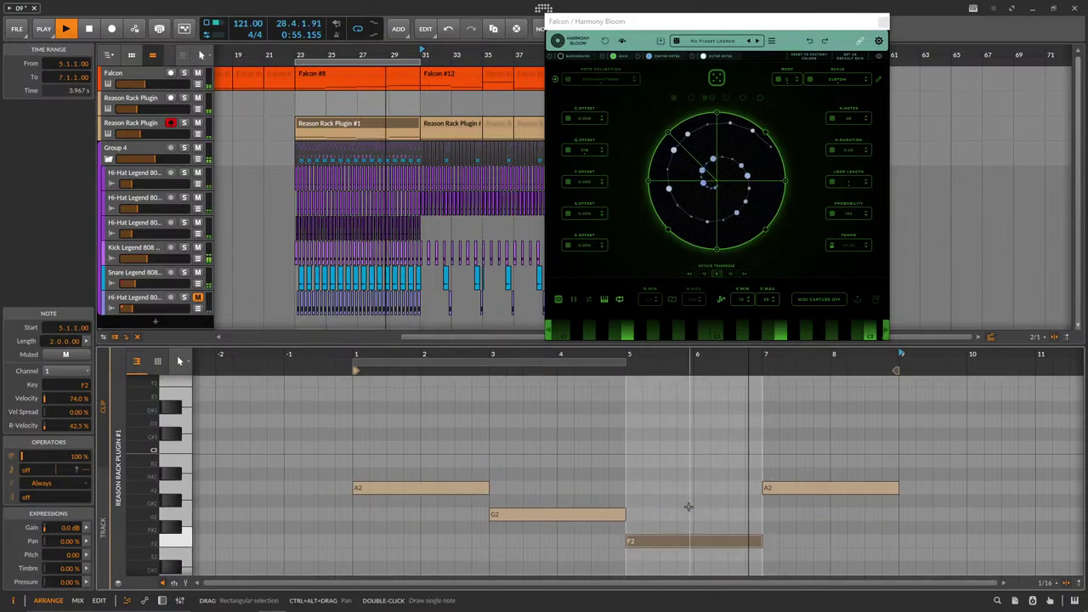
Transpose the clip's fourth note, starting at bar 7, down to E2.
left_click(812, 489)
key("Down")
key("Down")
key("Down")
key("Down")
key("Down")
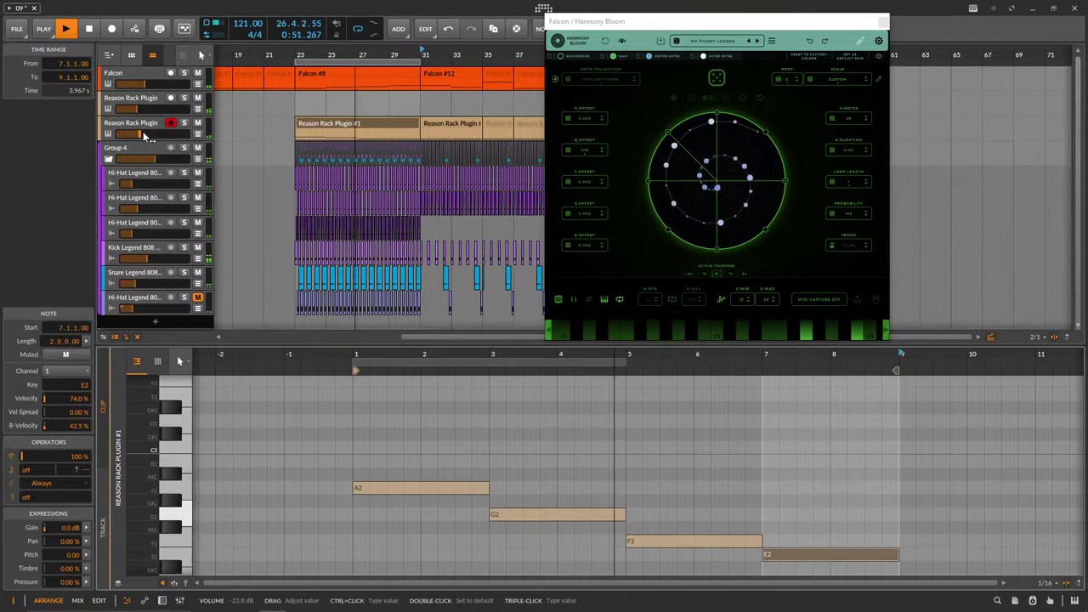
Set the lower Reason Rack Plugin track's volume to -29.5 dB and add a new instrument track below it.
left_click_drag(145, 136, 145, 147)
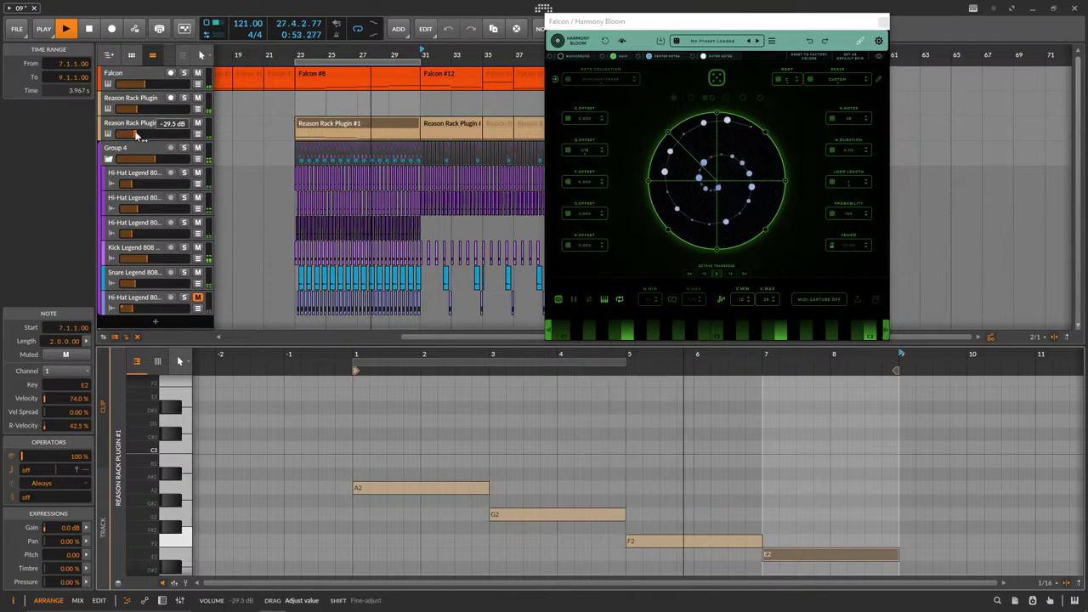
left_click(140, 74)
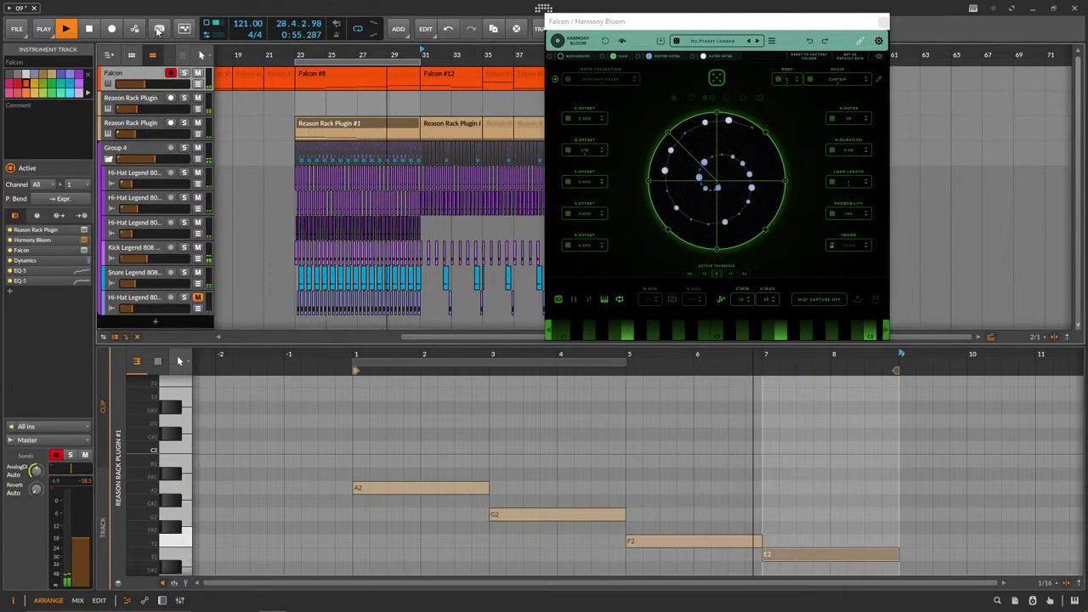
right_click(150, 127)
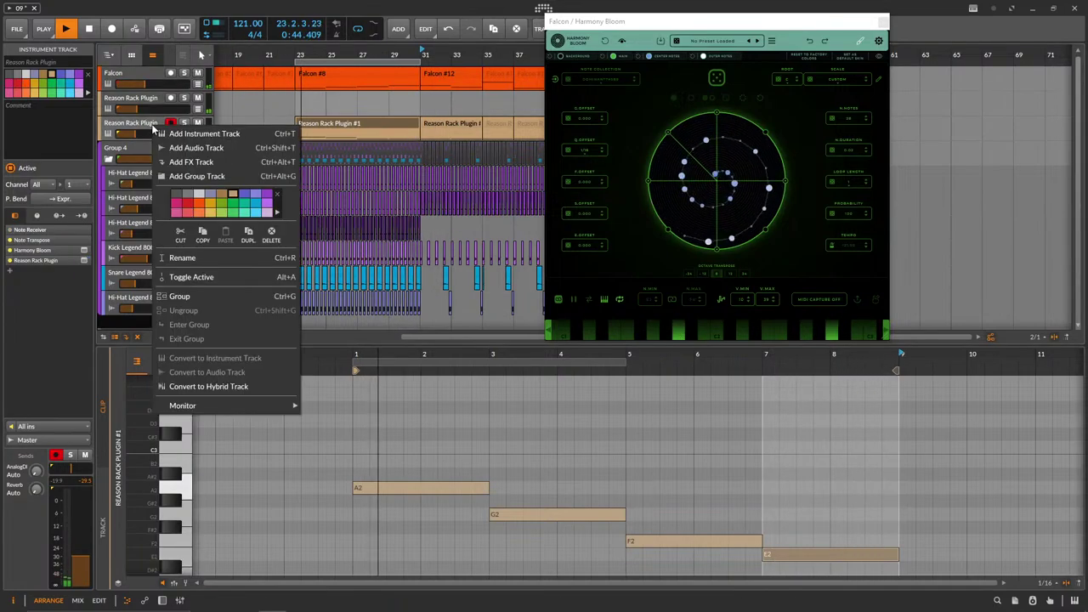
left_click(241, 137)
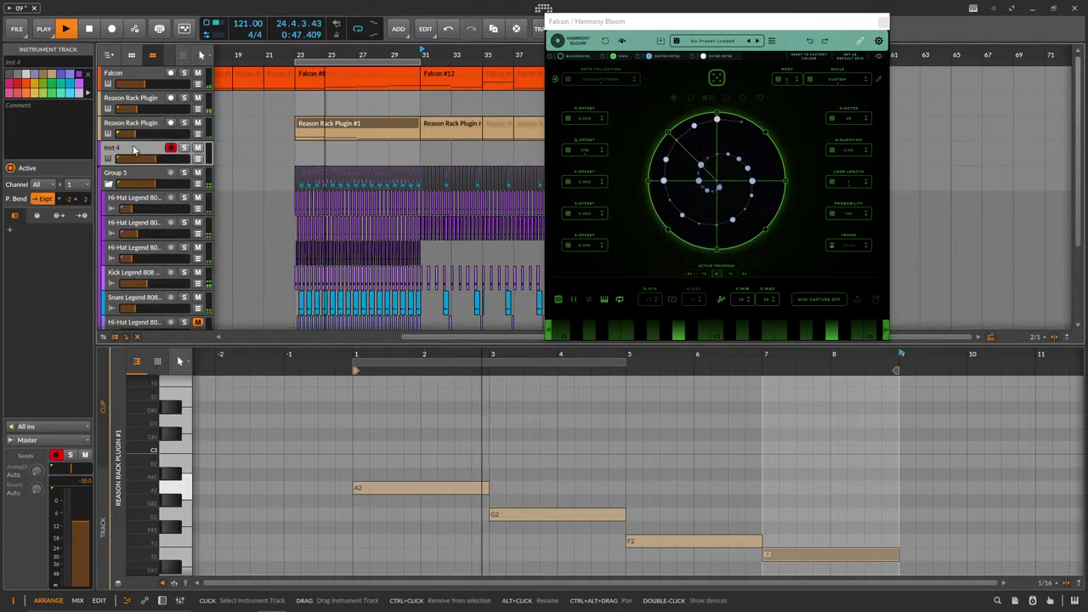
Insert a Reason Rack Plugin instrument on the new Inst 4 track.
left_click(161, 600)
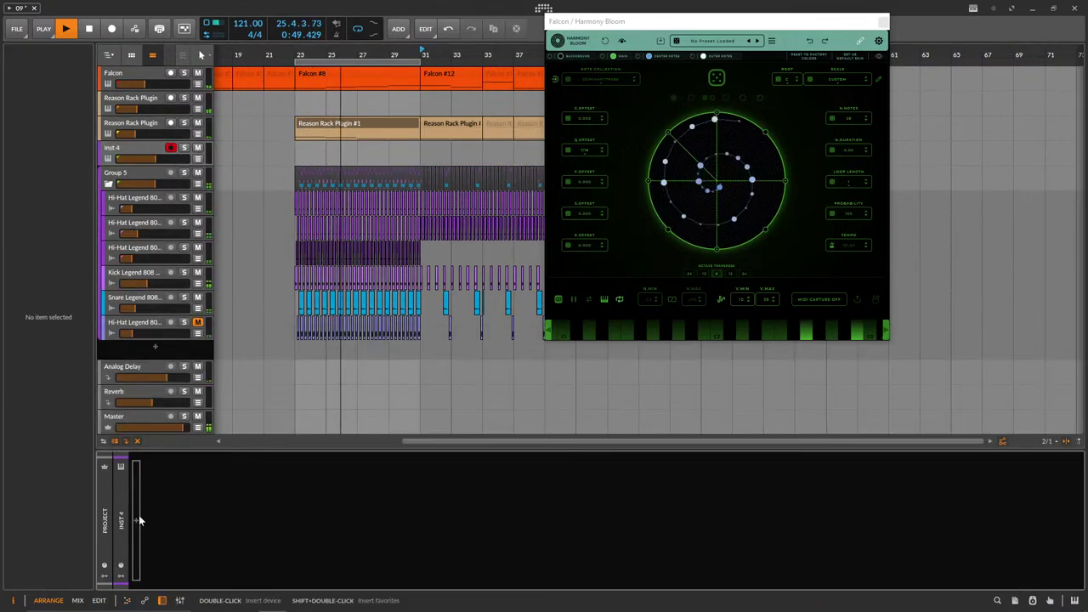
double_click(141, 520)
type("reaso")
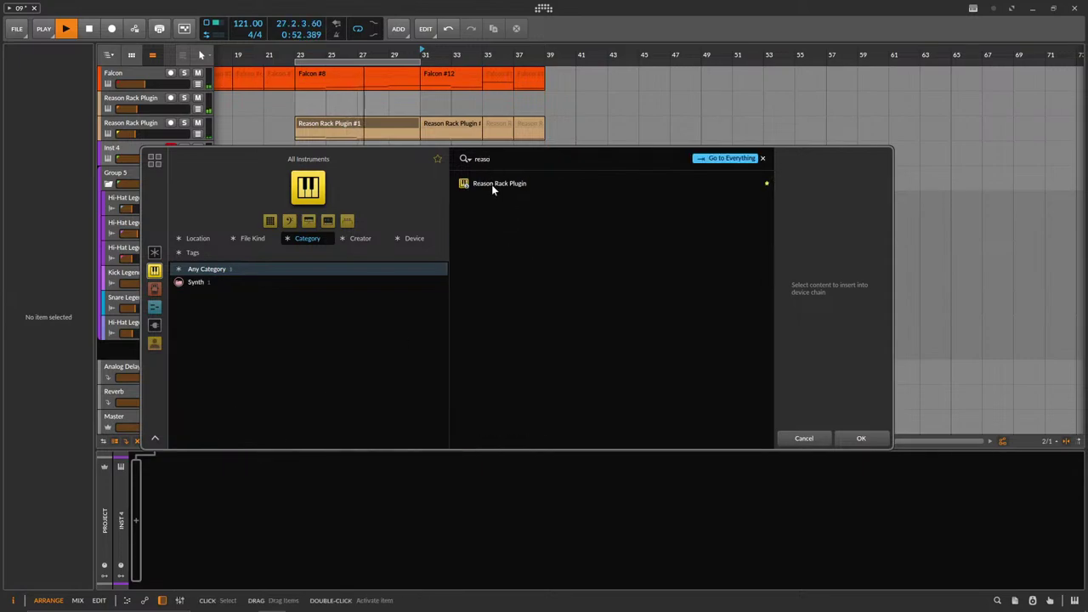
double_click(491, 185)
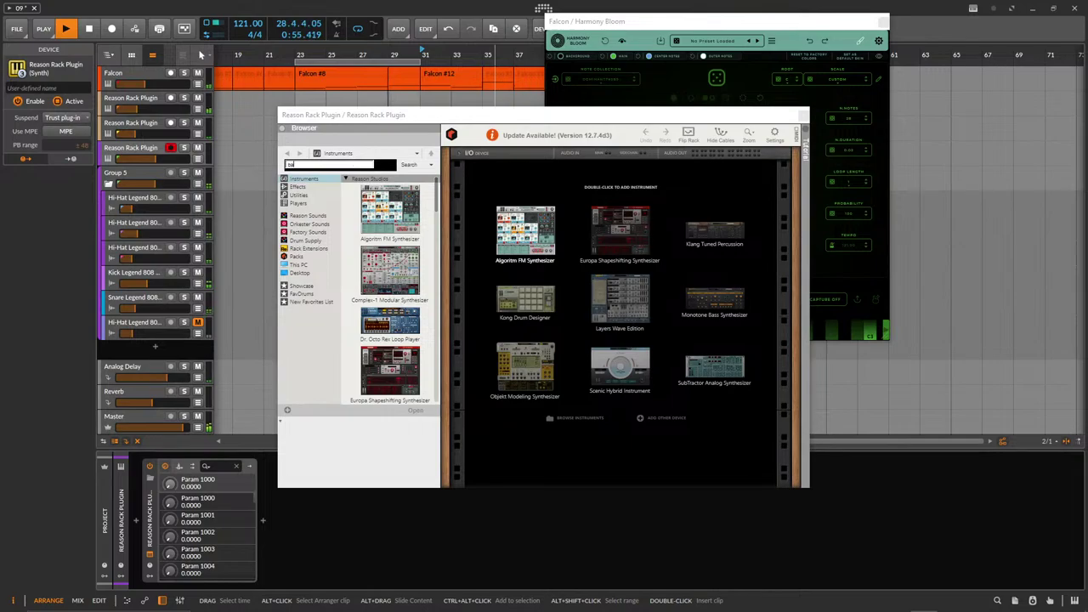
Load the Monotone Bass Synthesizer into the rack, raising its amplifier sustain and setting its filter envelope amount to 0.
double_click(426, 216)
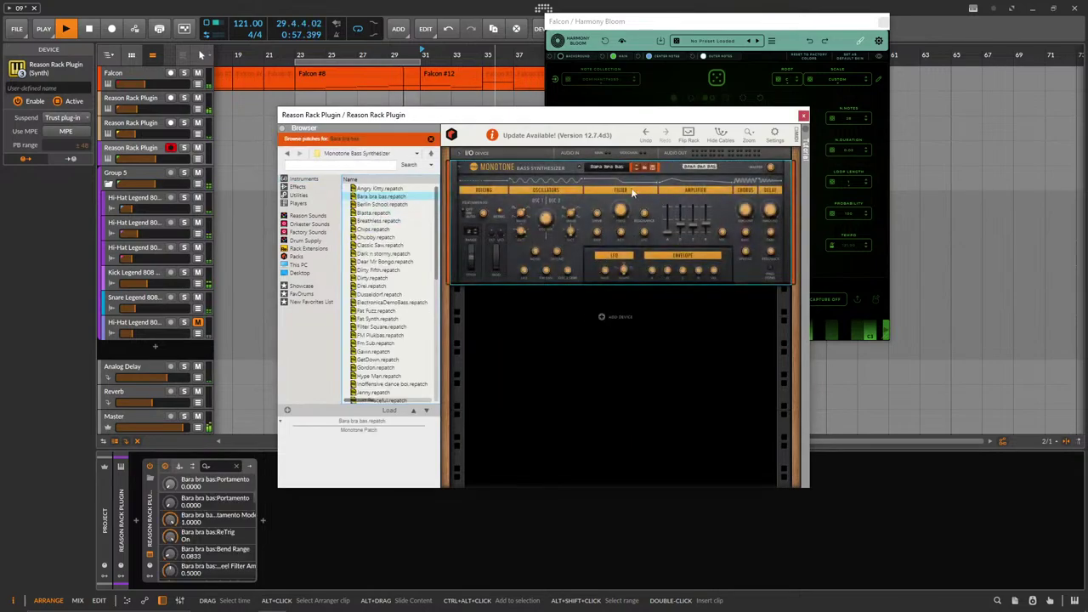
left_click(695, 224)
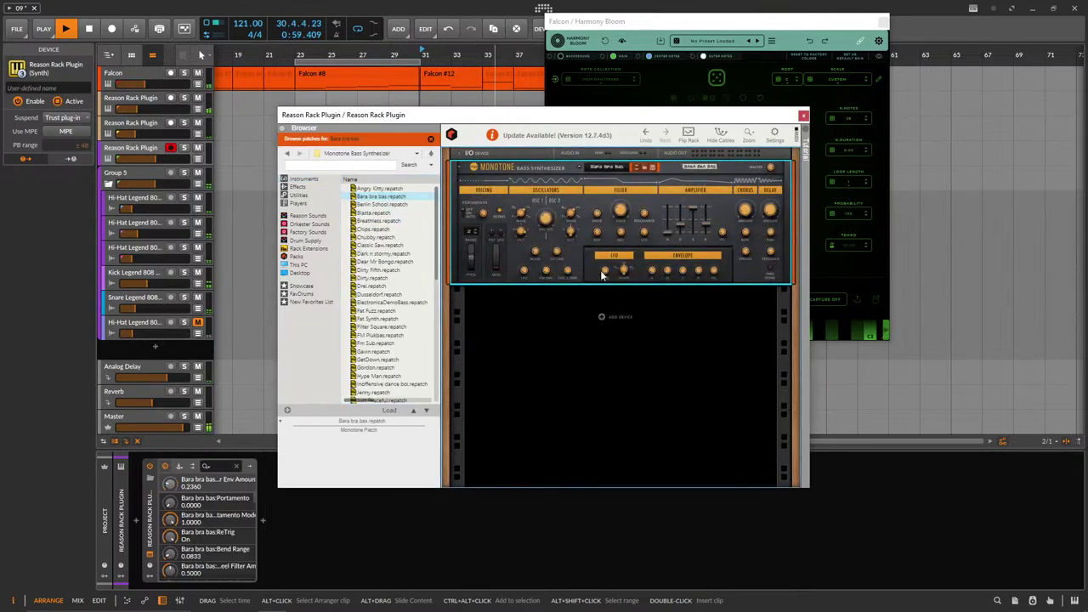
left_click(803, 117)
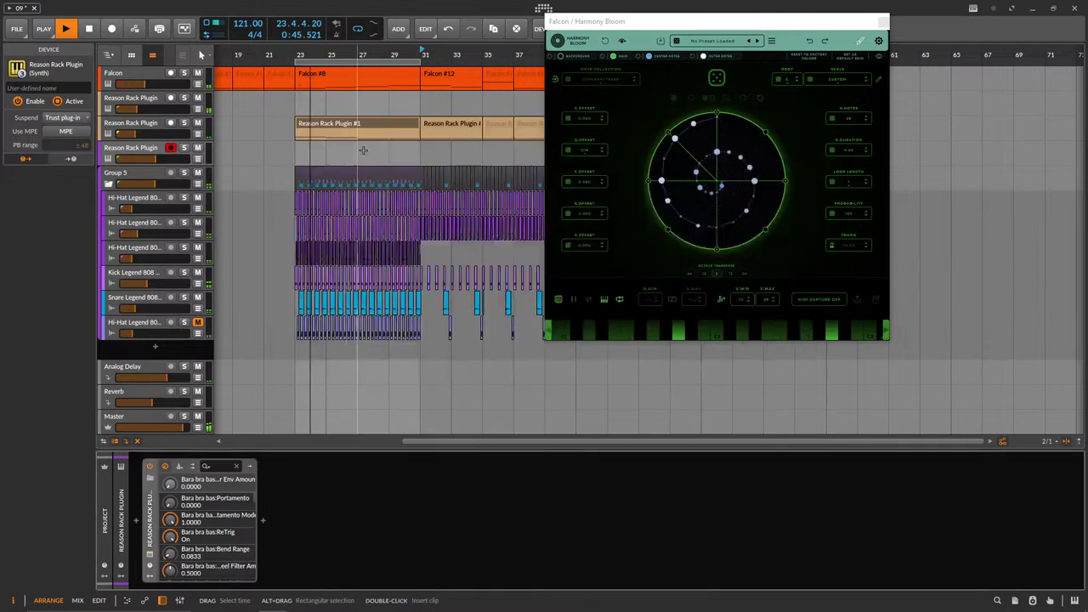
Copy the Reason Rack Plugin #1 clip to the bass track at bar 23 and lower that track's volume to about -27.9 dB.
left_click(347, 146)
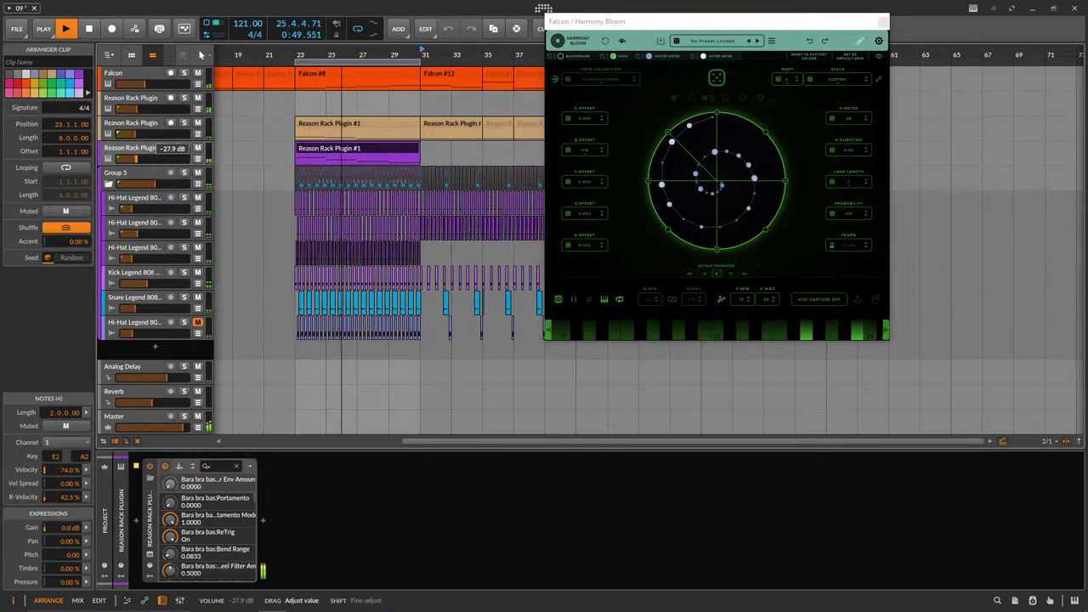
left_click(150, 122)
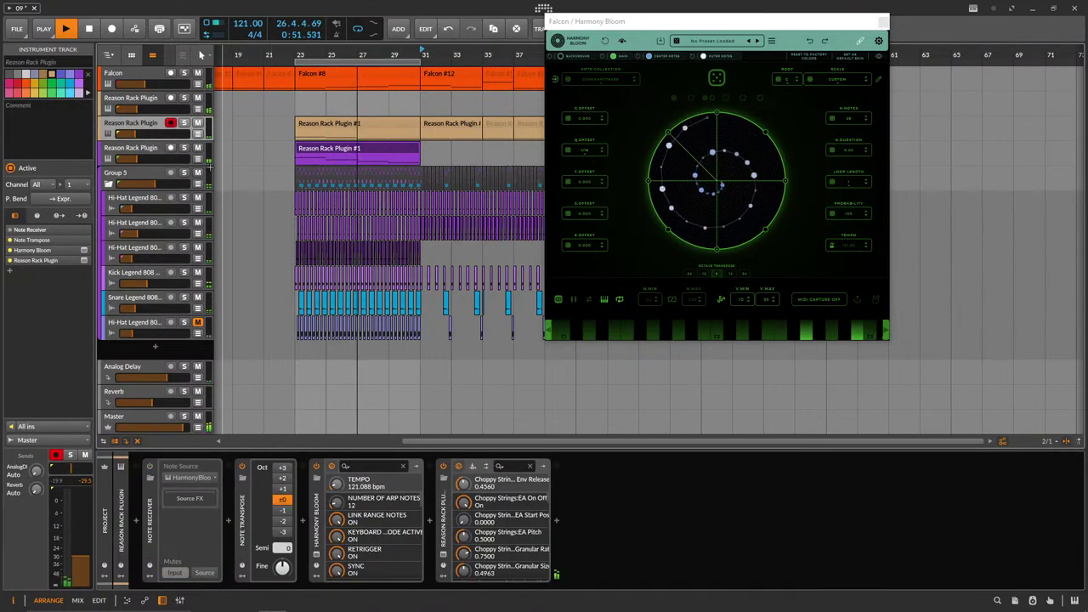
Set the Monotone bass's oscillator mix to about 51.6% and its filter frequency parameter to about 0.573.
left_click(140, 148)
left_click(205, 551)
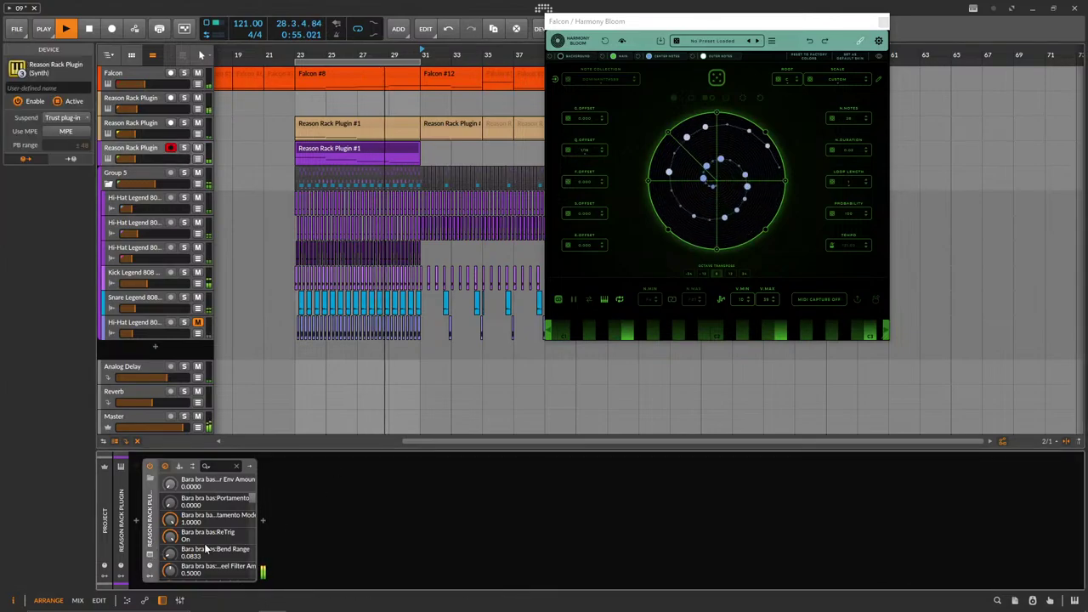
left_click(149, 554)
left_click(544, 225)
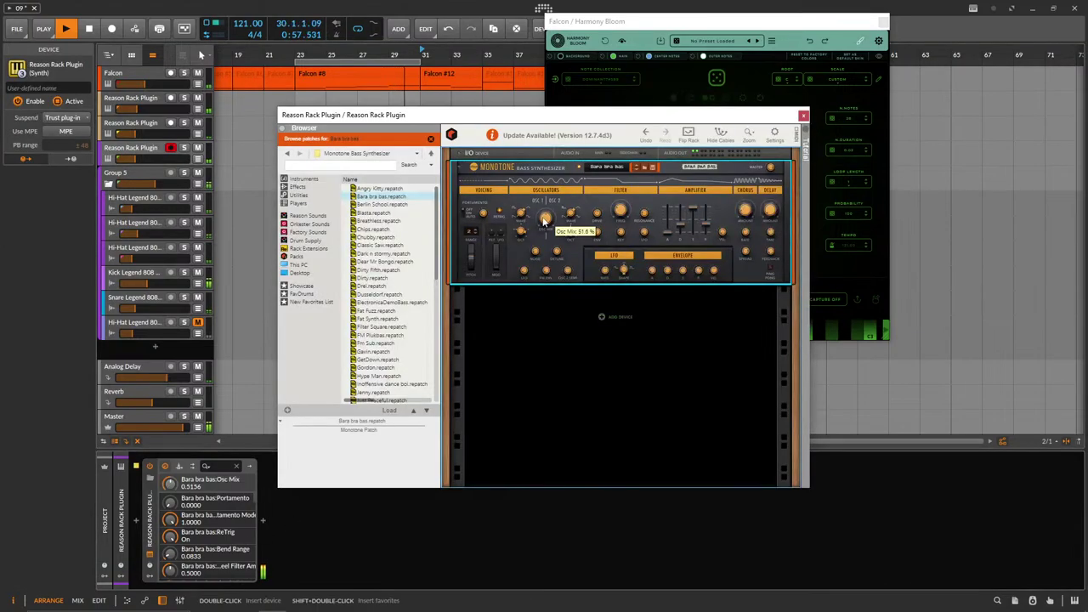
left_click(803, 116)
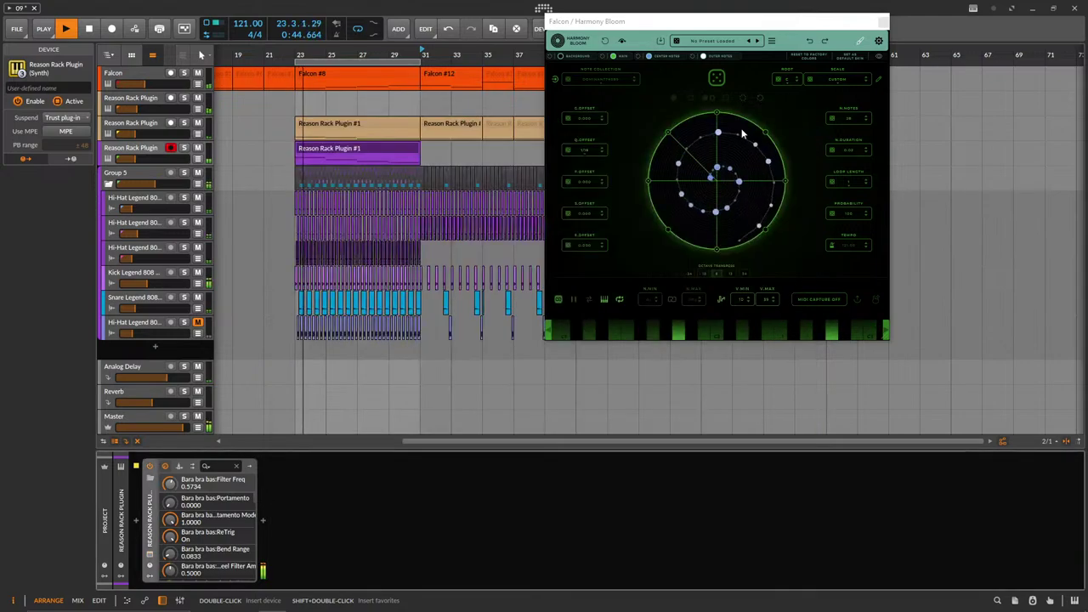
Transpose the second note of the bass track's clip, starting at bar 3, up to B2.
double_click(340, 151)
scroll(427, 480, "down", 3)
left_click(470, 475)
key("Up")
key("Up")
key("Up")
key("Up")
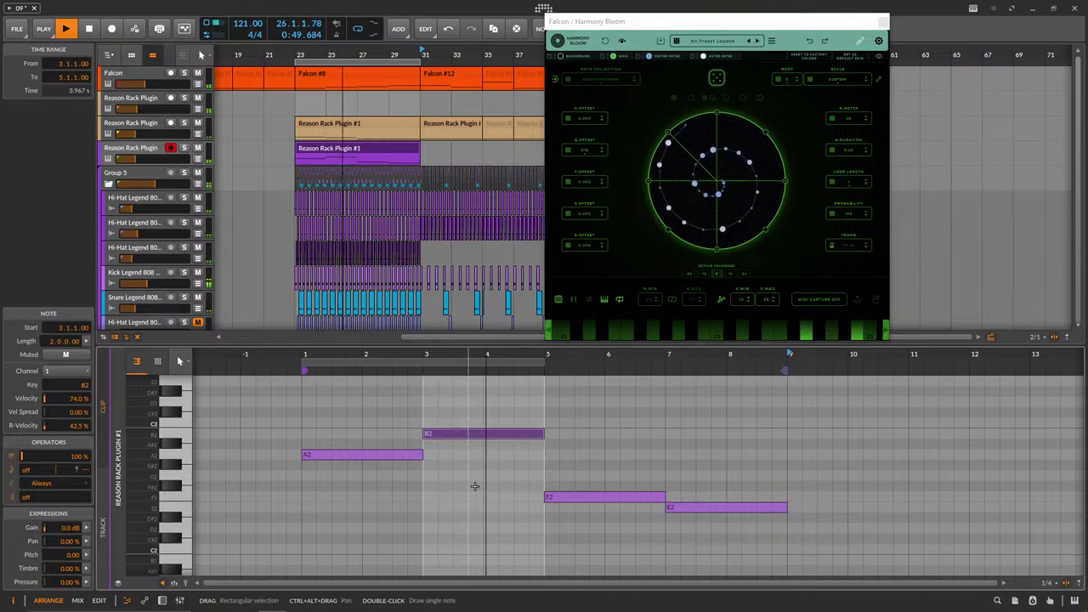
Transpose the bass clip's third note, starting at bar 5, up to F3.
left_click(616, 497)
key("Up")
key("Up")
key("Up")
key("Up")
key("Up")
key("Up")
key("Up")
key("Up")
key("Up")
key("Up")
key("Up")
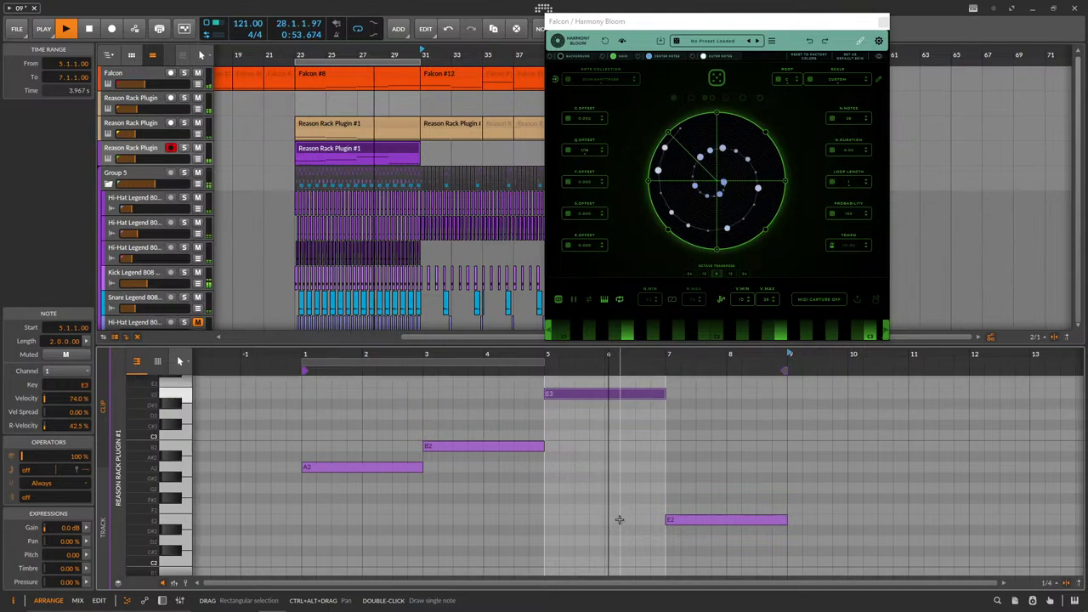
key("Up")
Transpose the bass clip's fourth note, starting at bar 7, up to C3.
left_click_drag(711, 490, 718, 555)
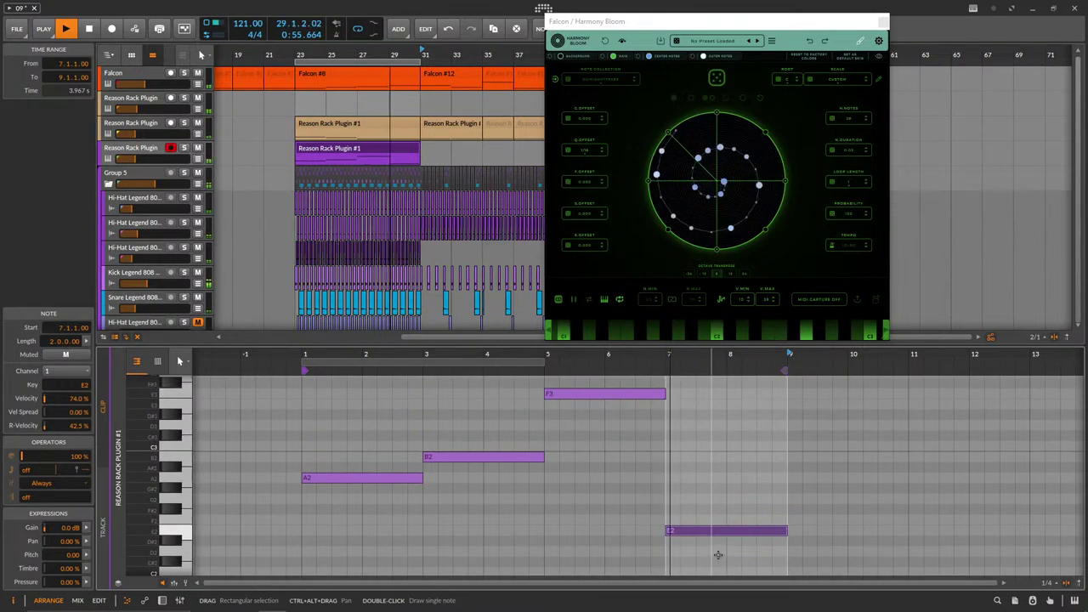
key("Up")
key("Up")
key("Up")
key("Up")
key("Up")
key("Up")
key("Up")
key("Up")
key("Up")
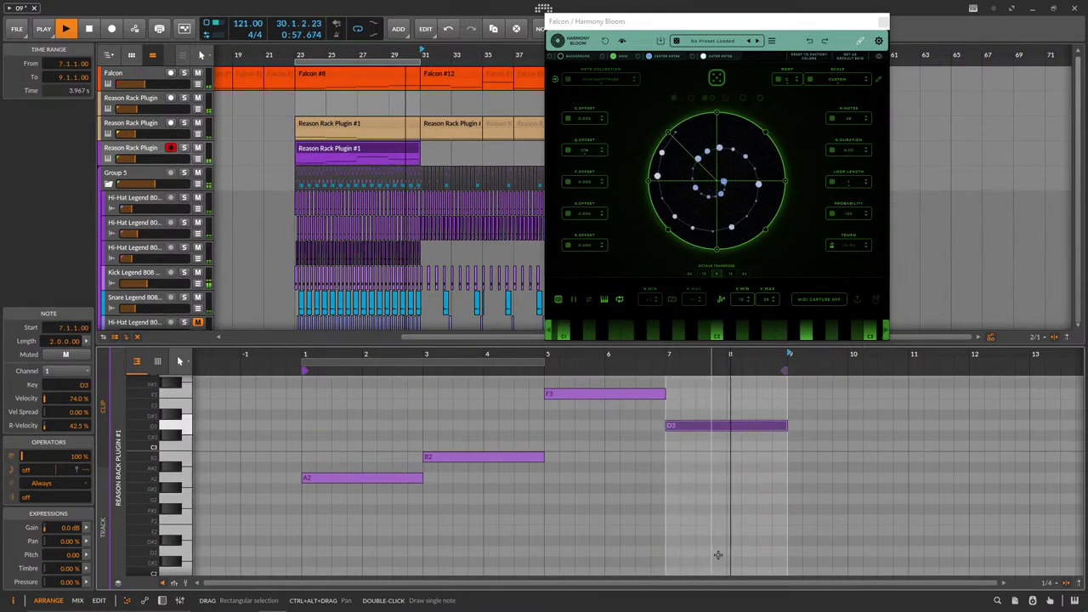
key("Down")
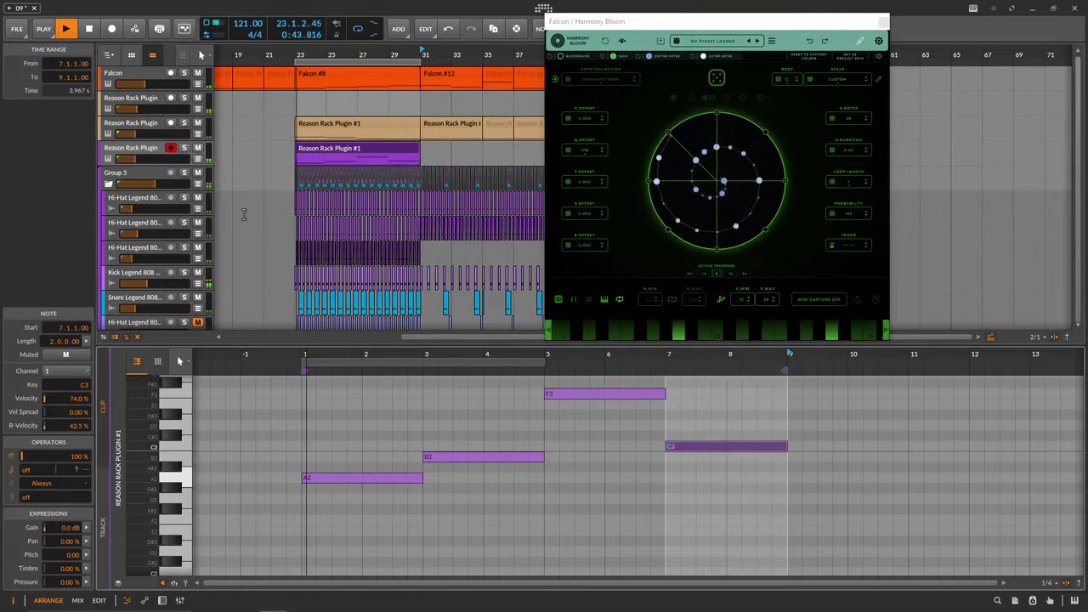
Lower the Monotone bass's filter frequency to about 429 Hz.
left_click(136, 153)
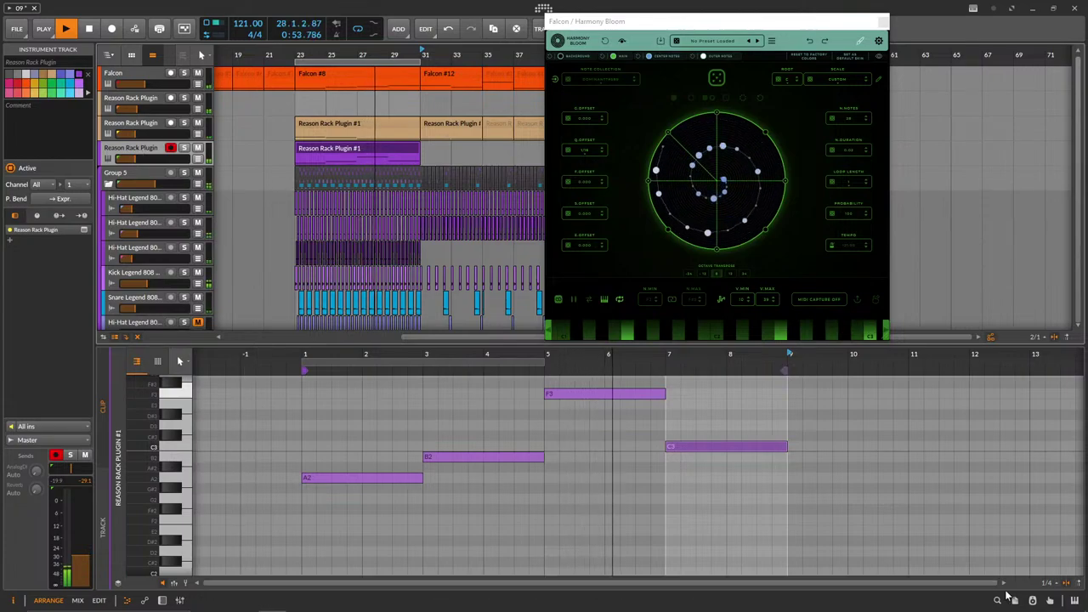
double_click(136, 150)
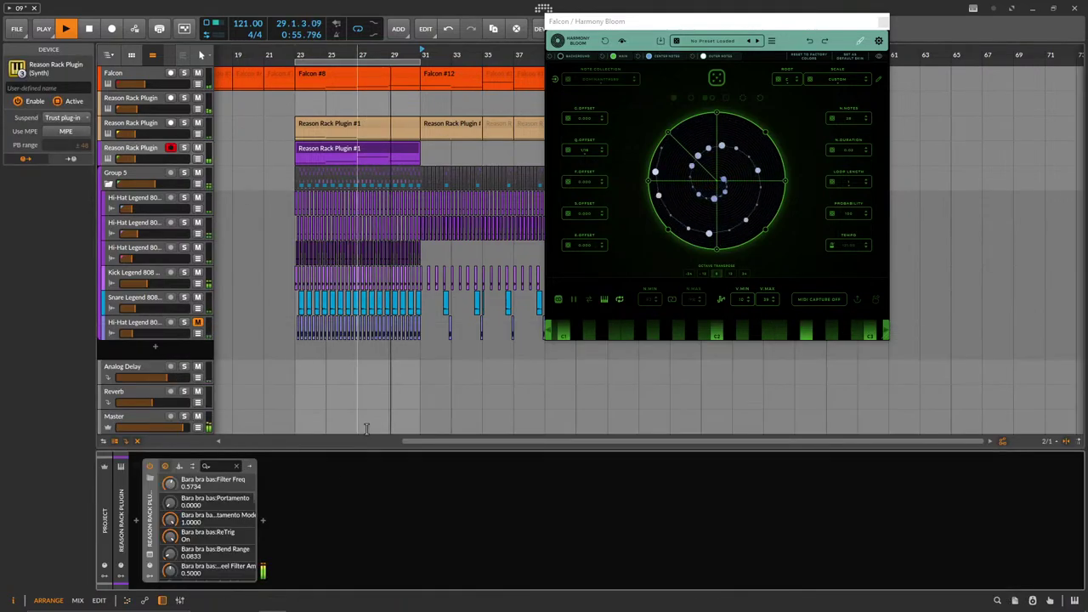
left_click(150, 558)
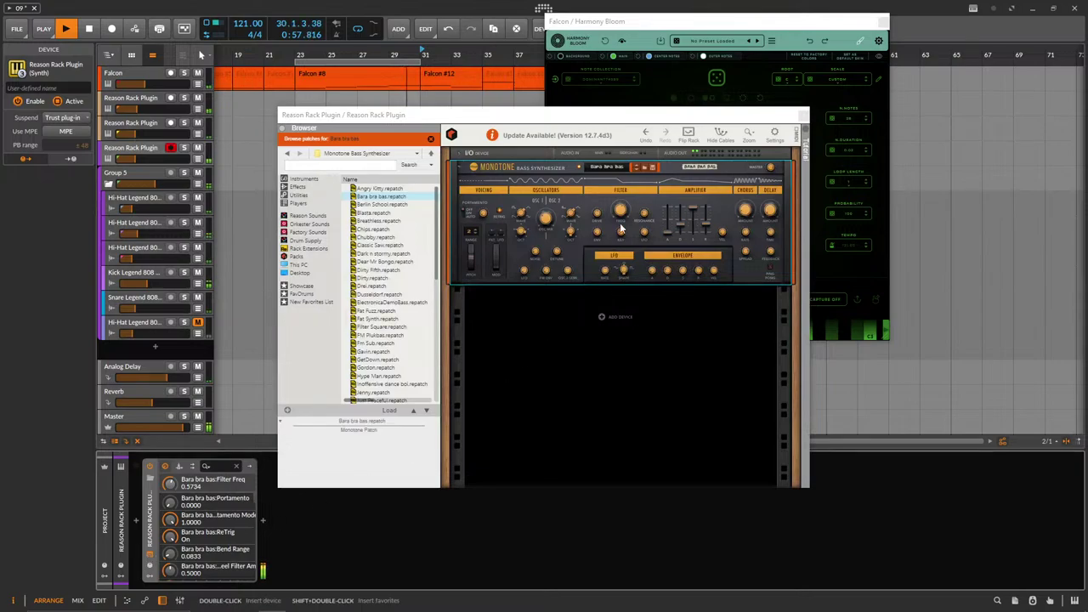
left_click_drag(620, 207, 622, 218)
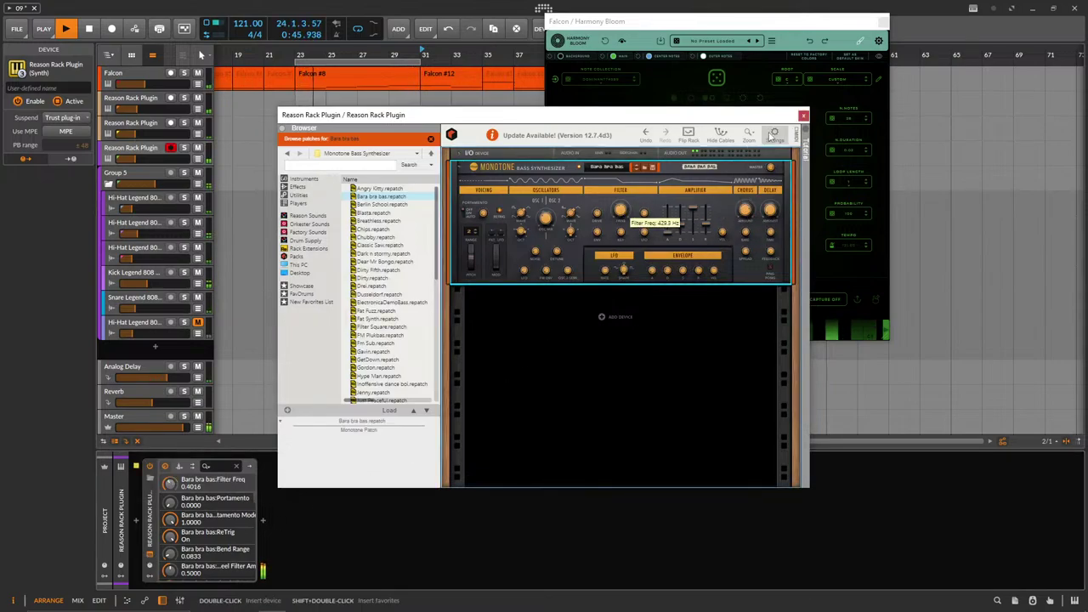
left_click(803, 115)
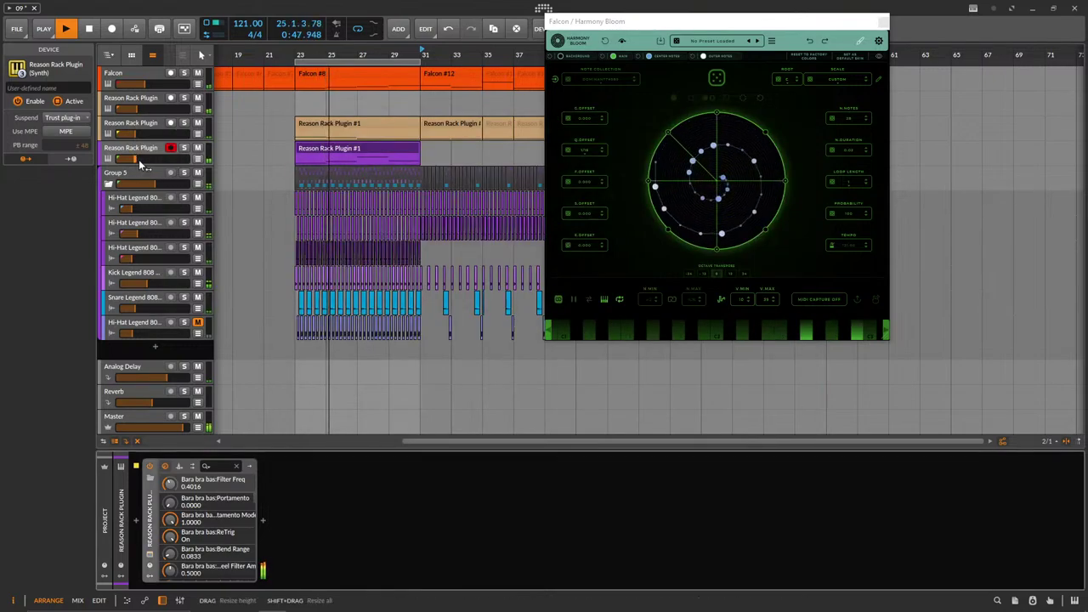
Pull the Falcon track's volume fully down and adjust the volume of the uppermost Reason Rack Plugin track.
left_click(144, 125)
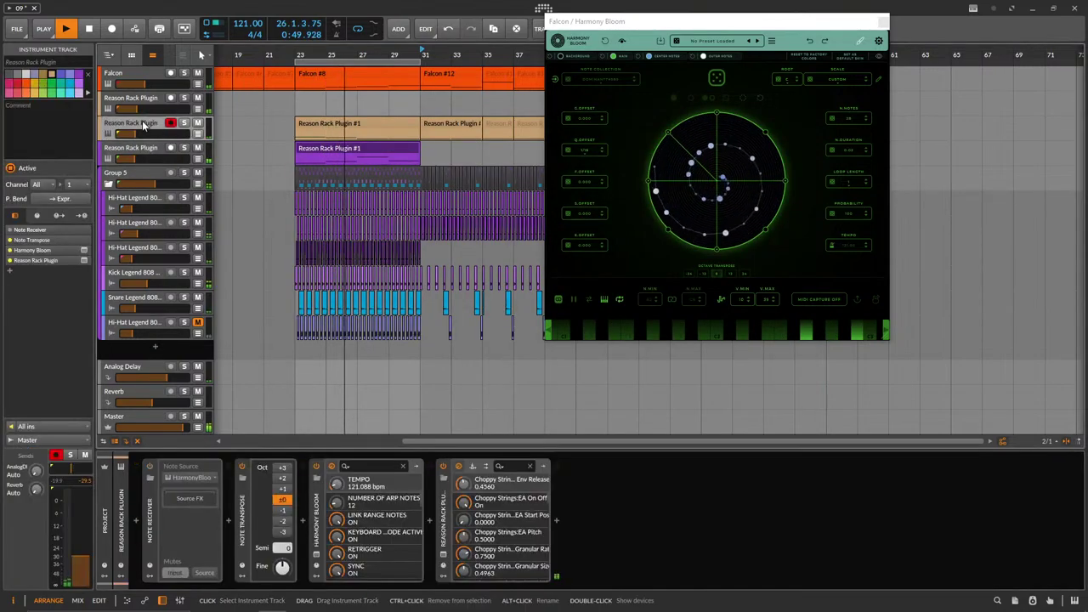
double_click(374, 149)
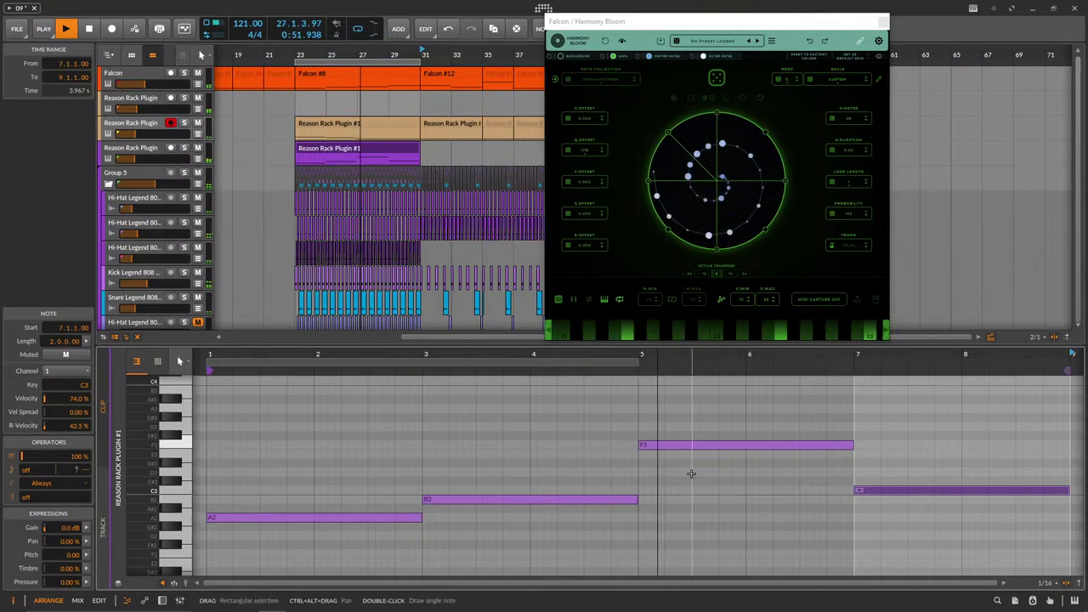
left_click(143, 80)
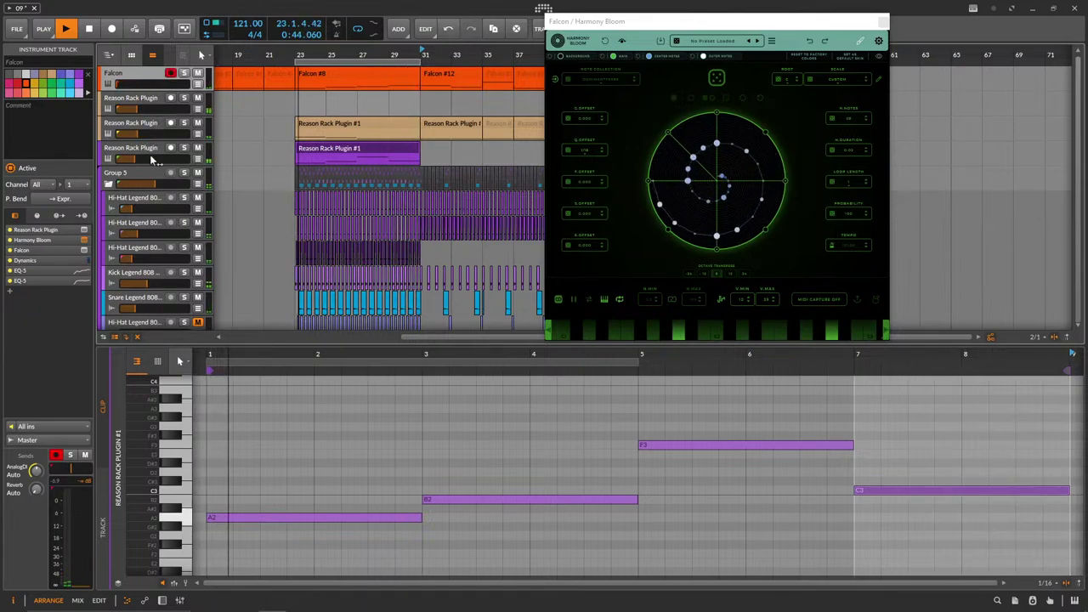
left_click_drag(138, 109, 118, 110)
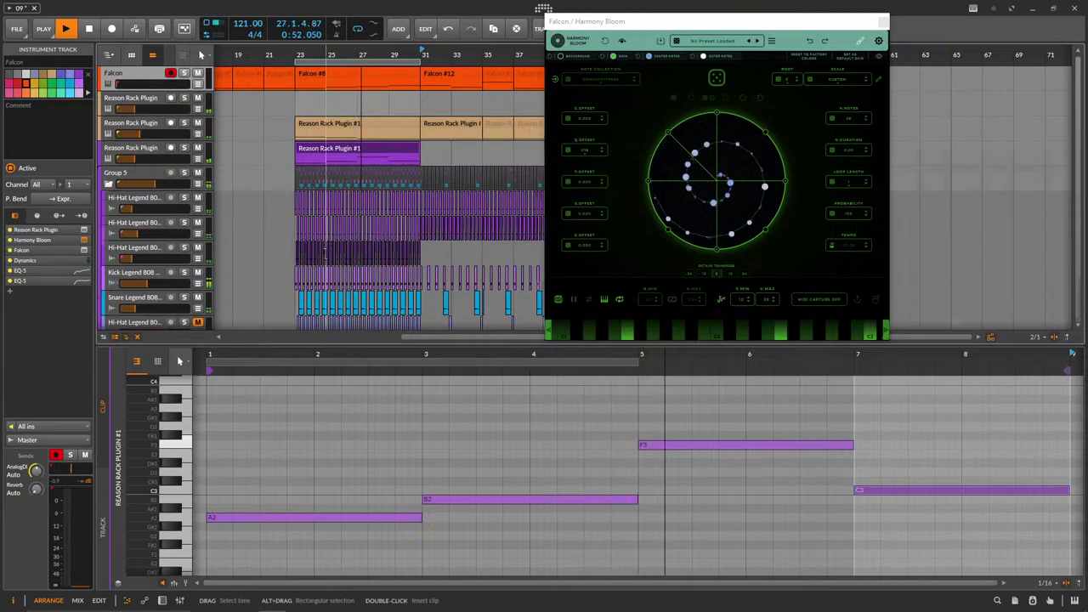
Unmute the last Hi-Hat Legend track at about -40.3 dB and bring the Falcon track's volume back up.
scroll(168, 220, "down", 3)
left_click(197, 224)
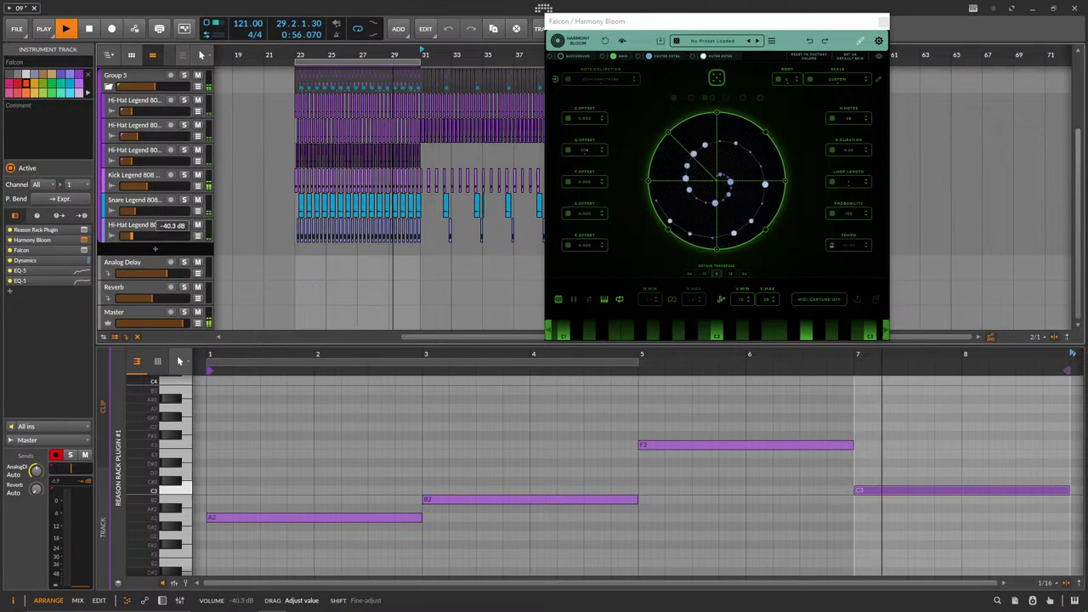
scroll(204, 241, "up", 3)
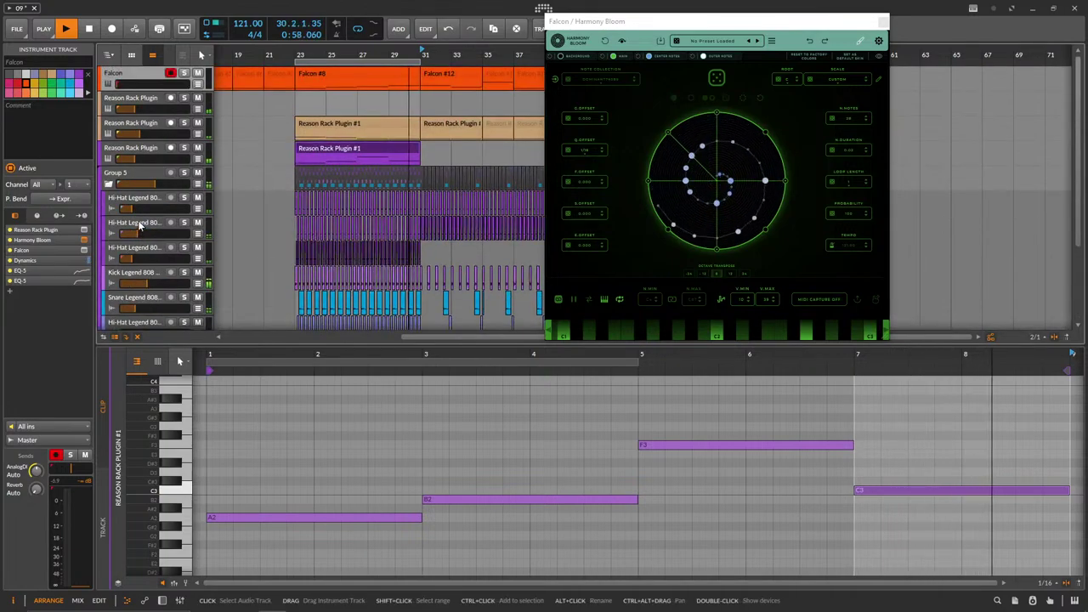
left_click_drag(124, 84, 144, 85)
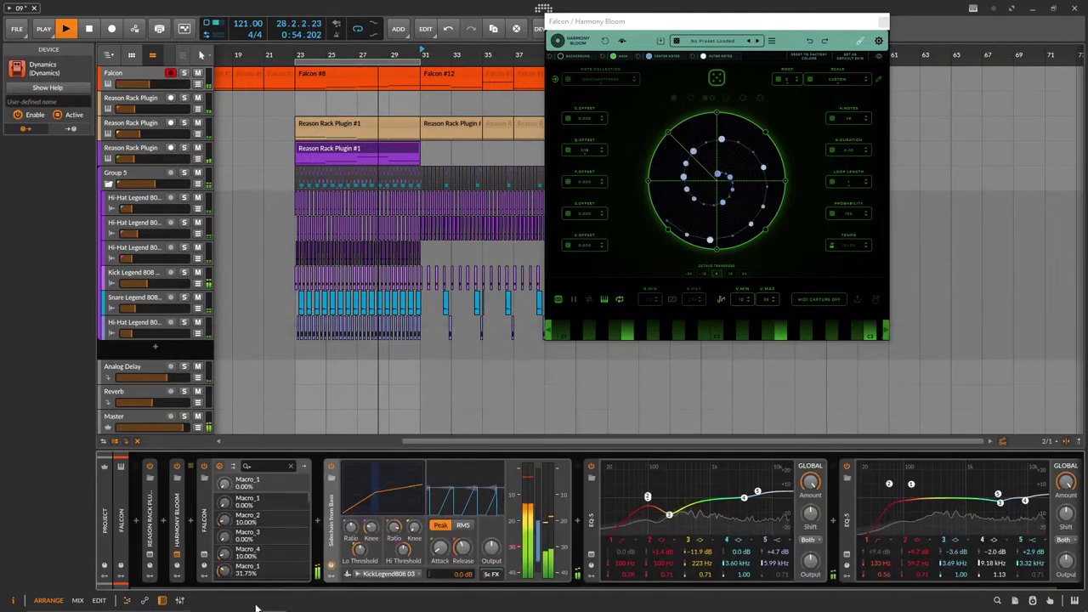
Copy Falcon's kick-sidechained Dynamics device to the second Reason Rack Plugin track and set its high threshold to -28.6 dB.
left_click(162, 600)
left_click_drag(332, 524, 367, 141)
left_click(366, 134)
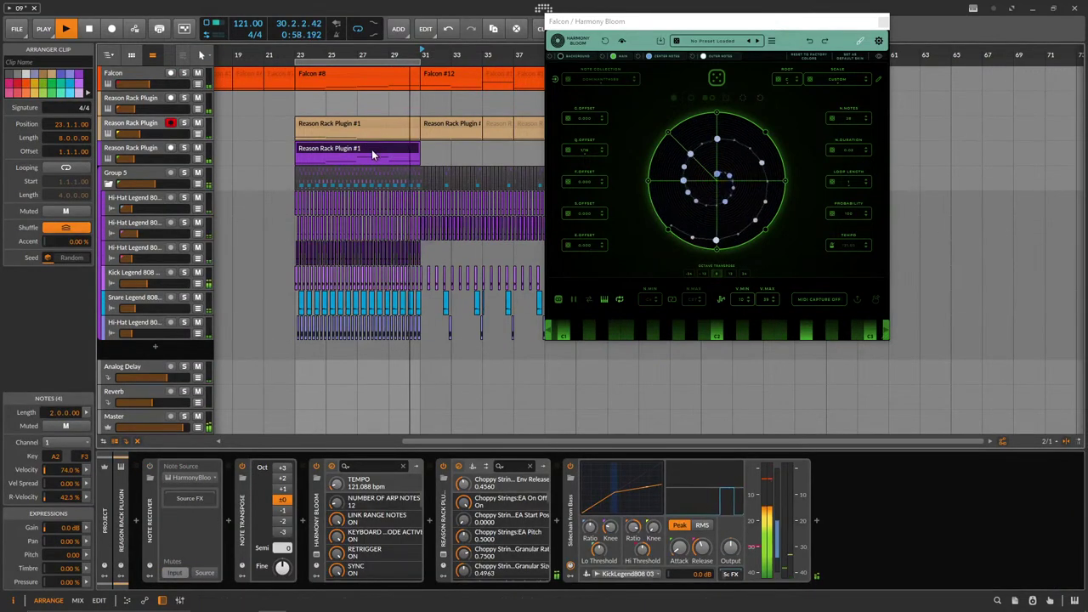
left_click_drag(642, 551, 642, 546)
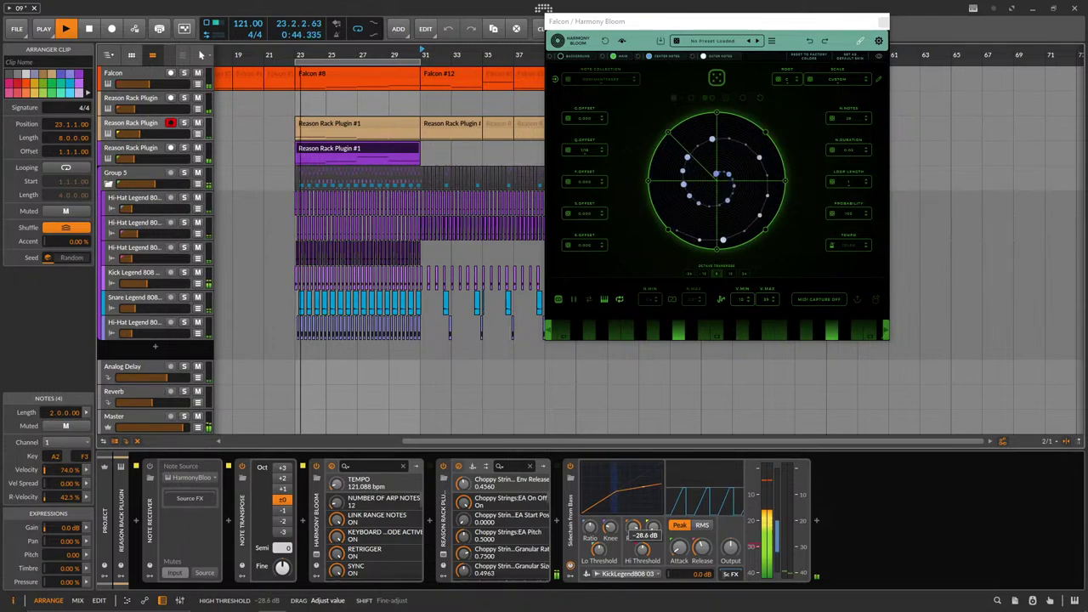
Copy the sidechain Dynamics device to the purple bass track and adjust its high ratio.
left_click_drag(570, 518, 390, 150)
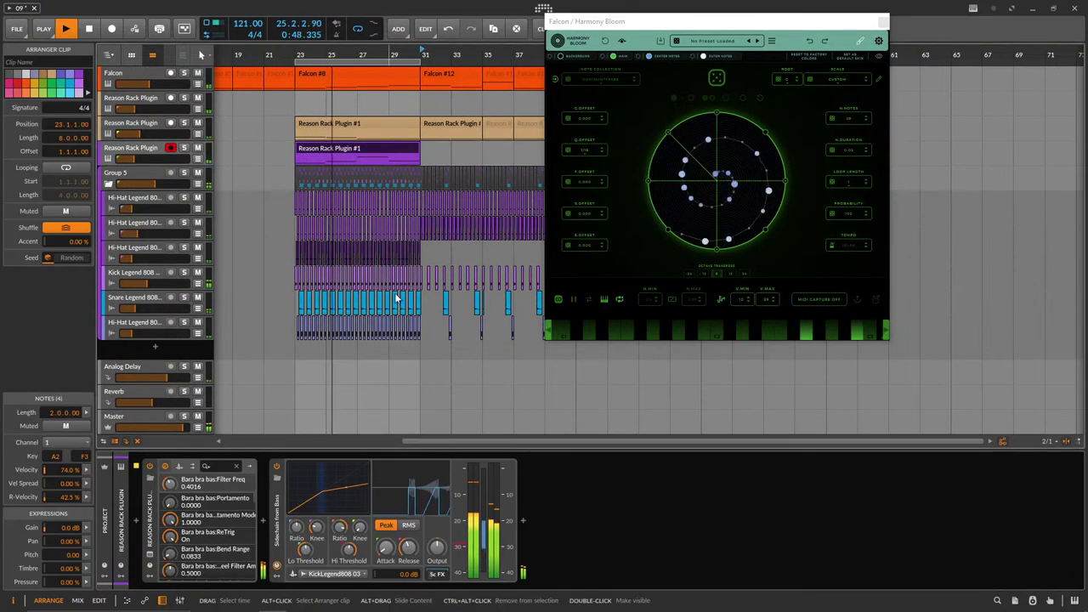
left_click_drag(340, 528, 340, 521)
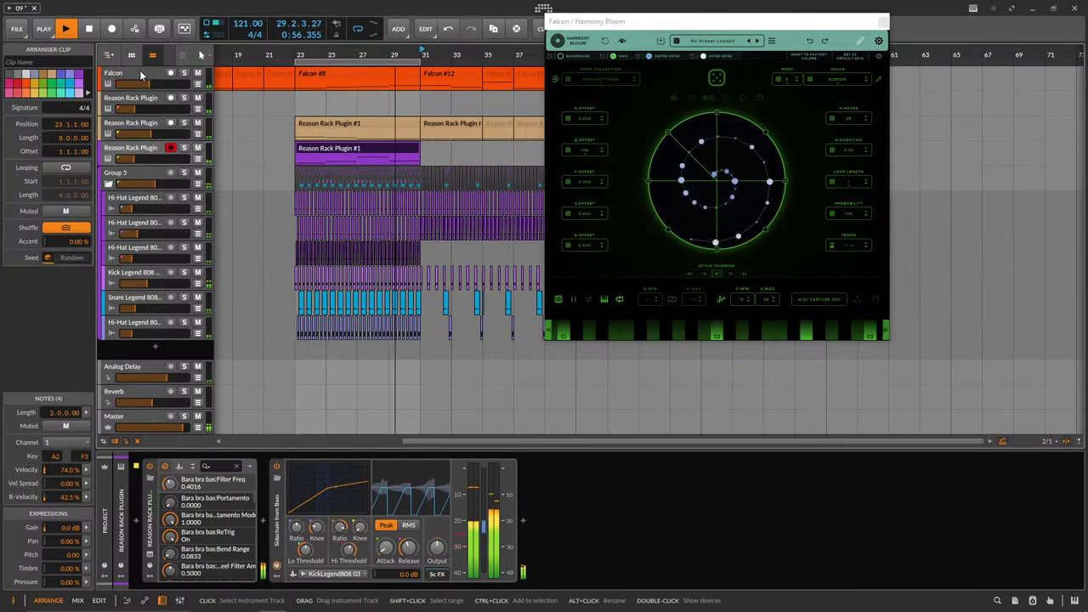
Solo the Falcon track and show its device chain.
left_click(153, 101)
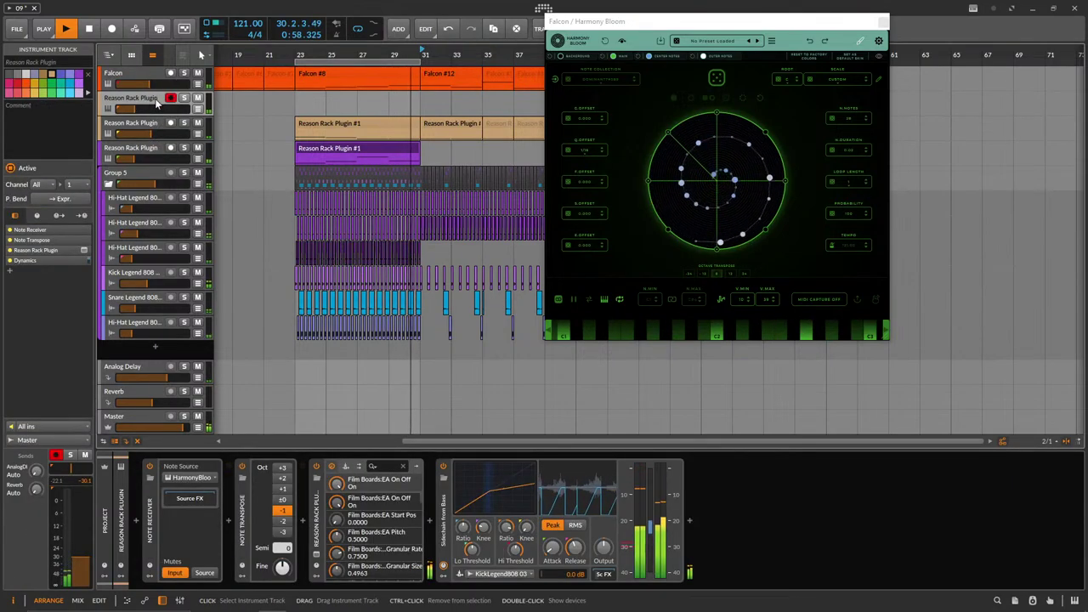
left_click(184, 74)
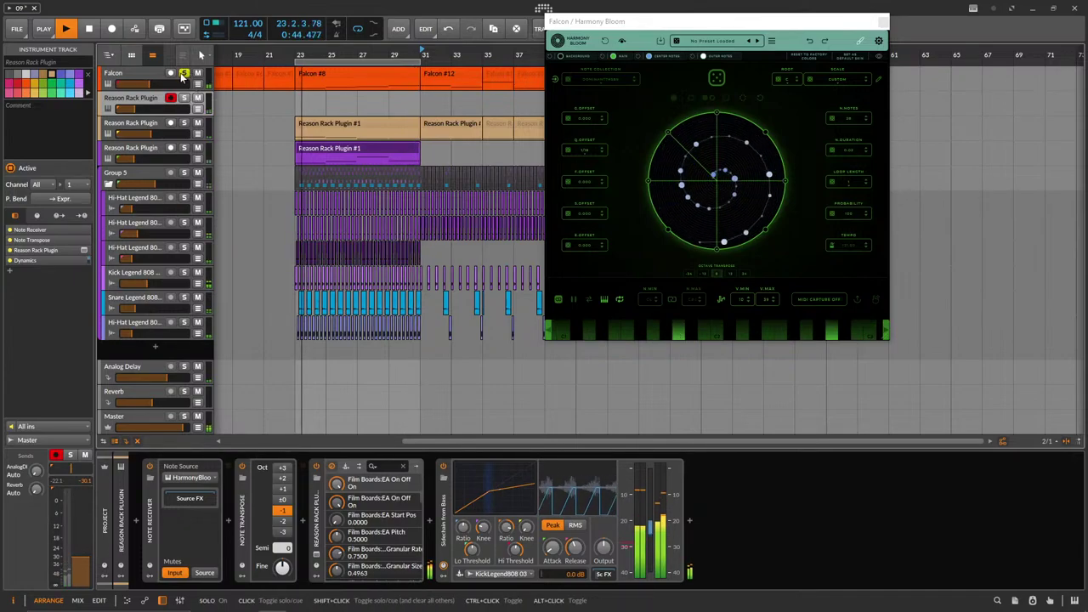
left_click(180, 79)
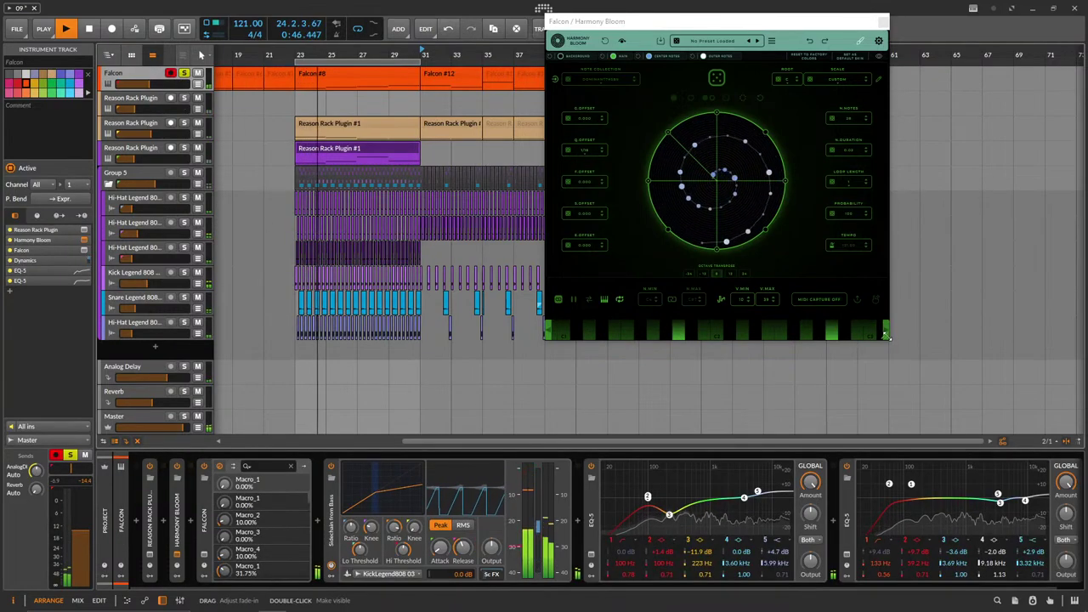
Enlarge the Harmony Bloom window, shorten the arranger loop to two bars from bar 23 and set Harmony Bloom's loop length to 2.
left_click_drag(886, 338, 989, 434)
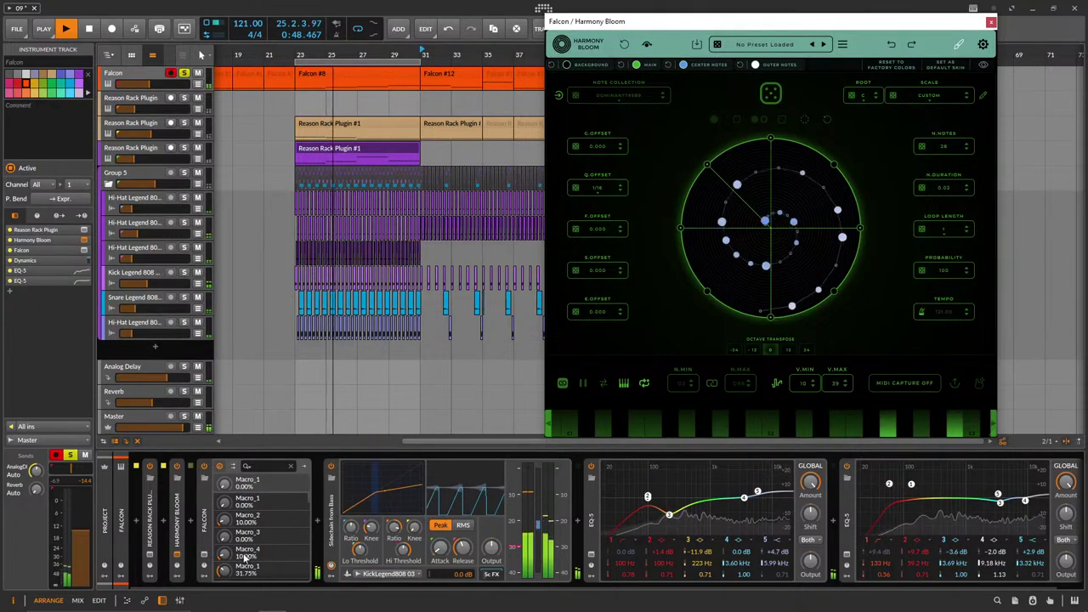
left_click(142, 101)
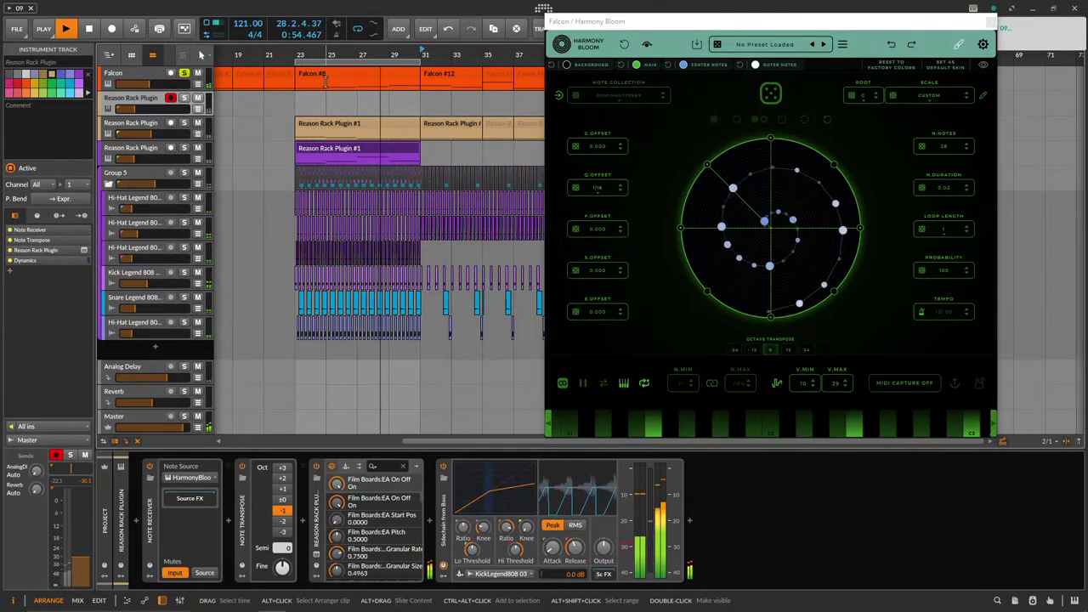
left_click(548, 90)
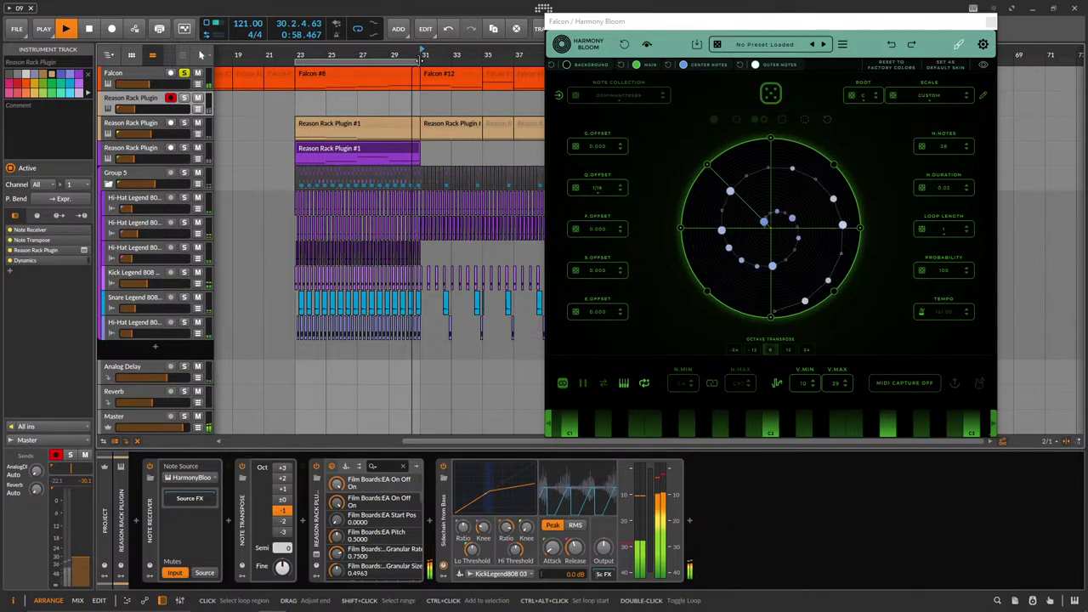
mouse_move(297, 58)
left_mouse_down()
mouse_move(361, 61)
mouse_move(331, 62)
left_mouse_up()
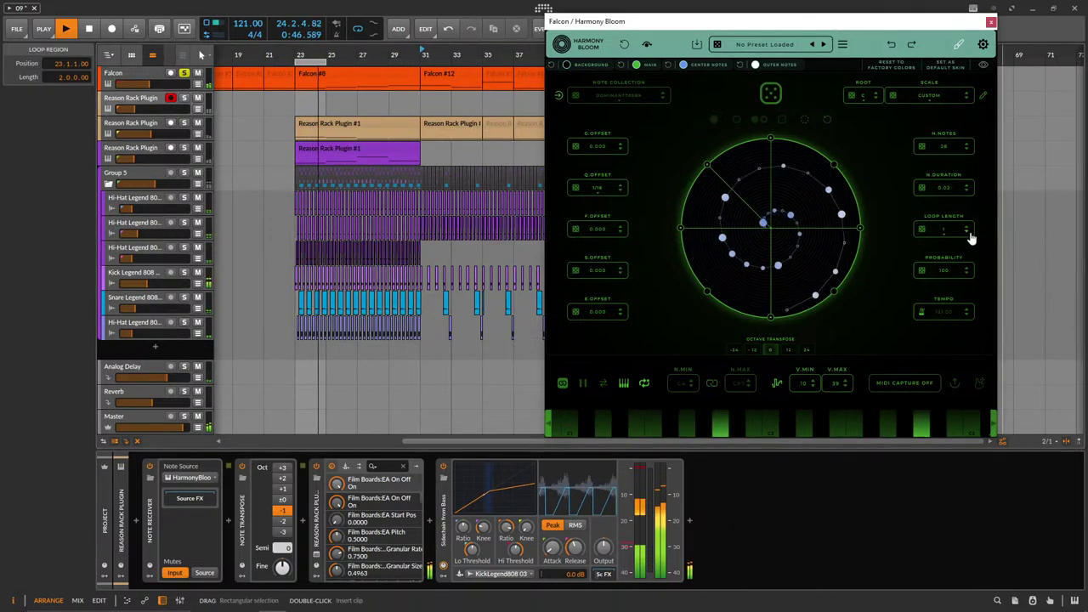
In the Falcon instrument, turn the Harpluck and Ballad parts' volumes fully down and centre the Ballad Plucker part's pan.
left_click(139, 83)
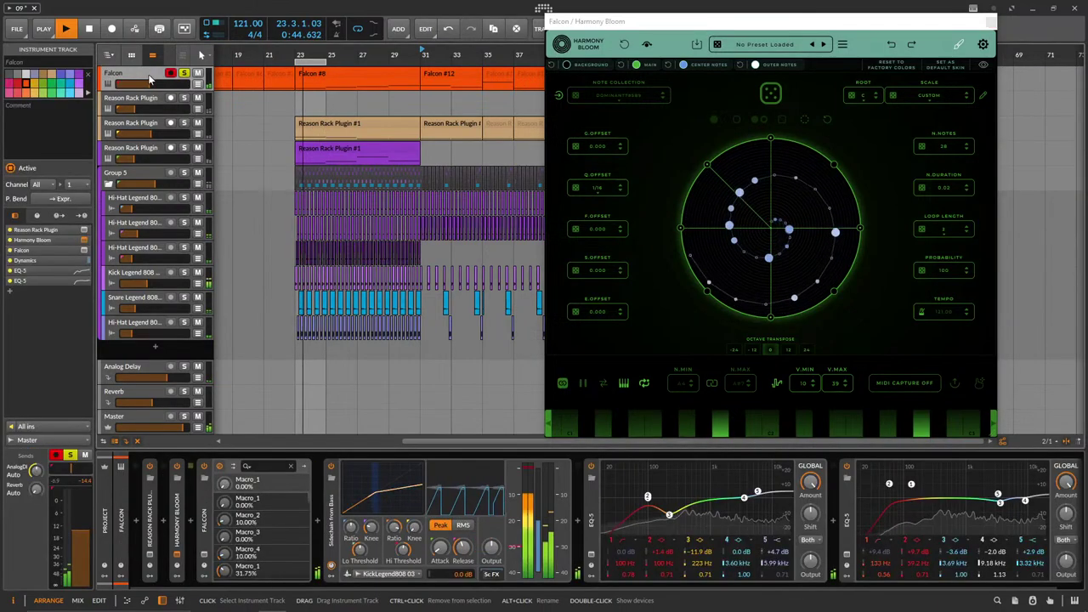
left_click(203, 556)
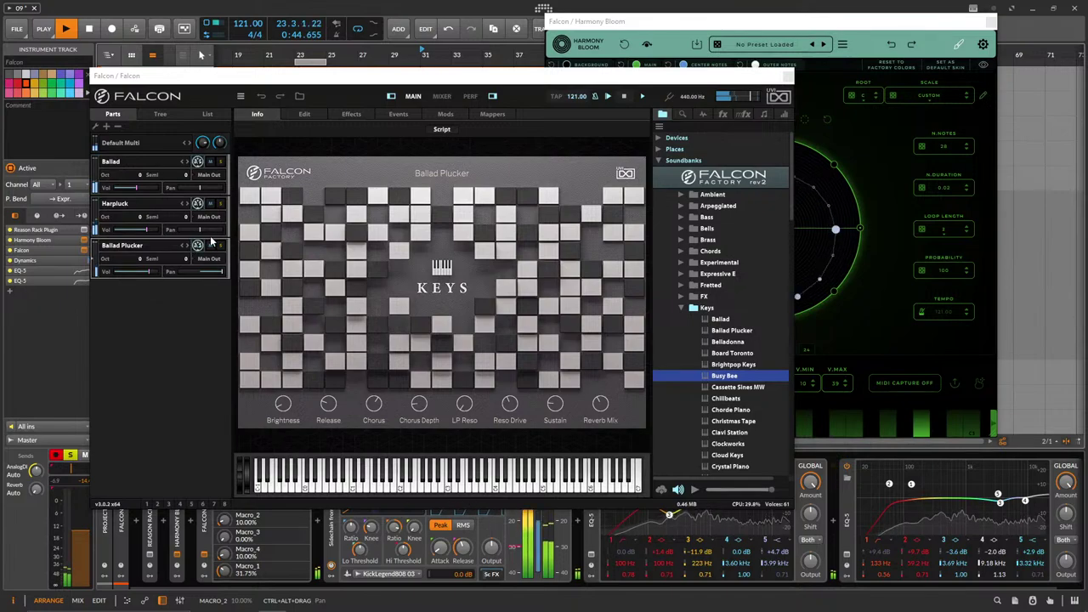
left_click_drag(147, 229, 128, 228)
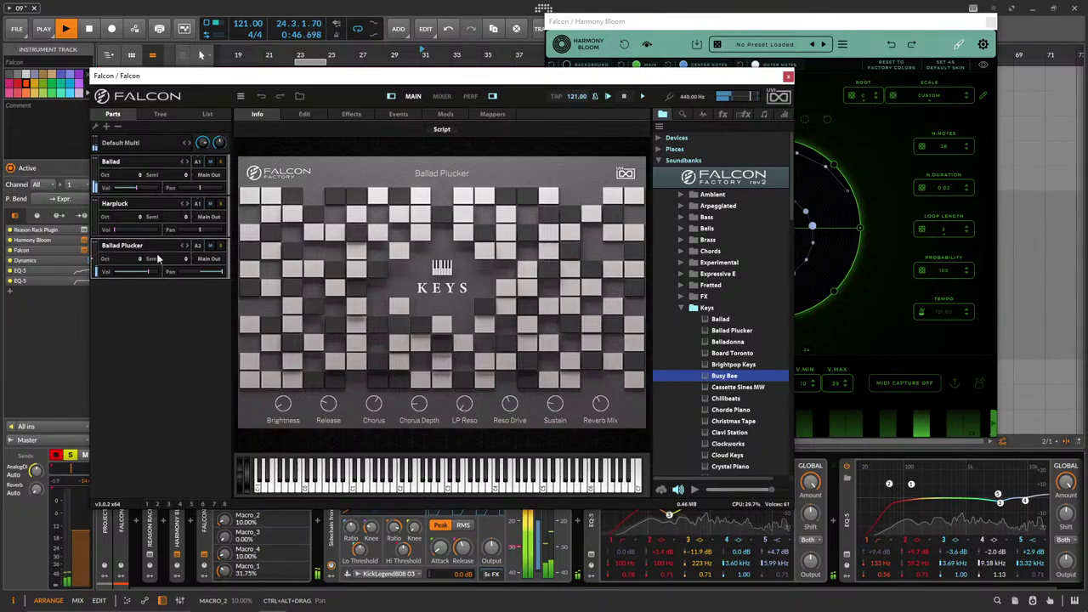
double_click(213, 272)
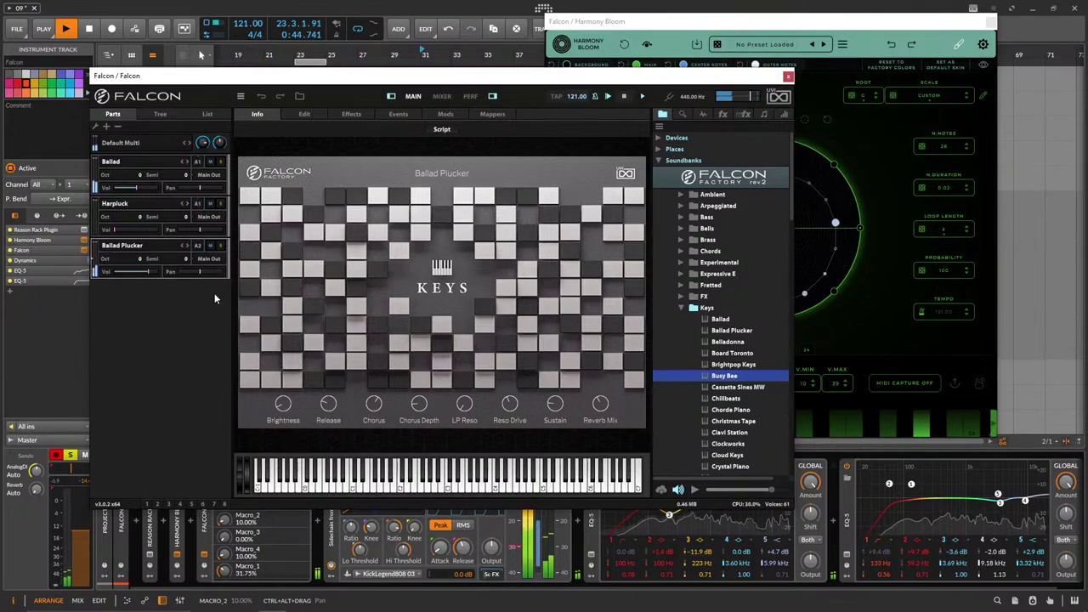
left_click_drag(127, 187, 99, 187)
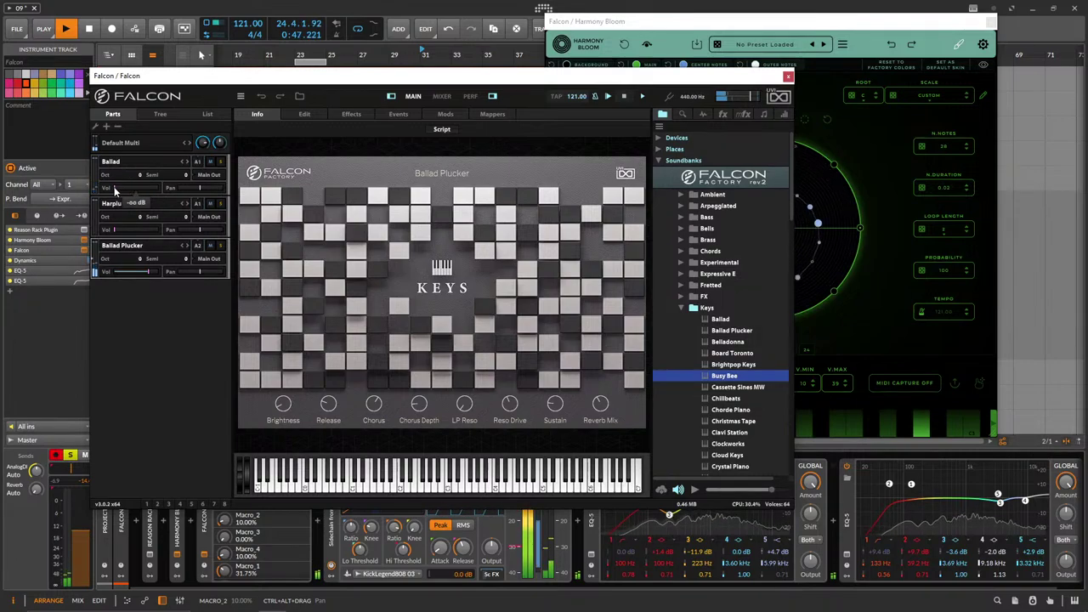
Audition the following Keys programs on Falcon's third part, going forward to Cassette Sines MW.
left_click(187, 246)
left_click(188, 245)
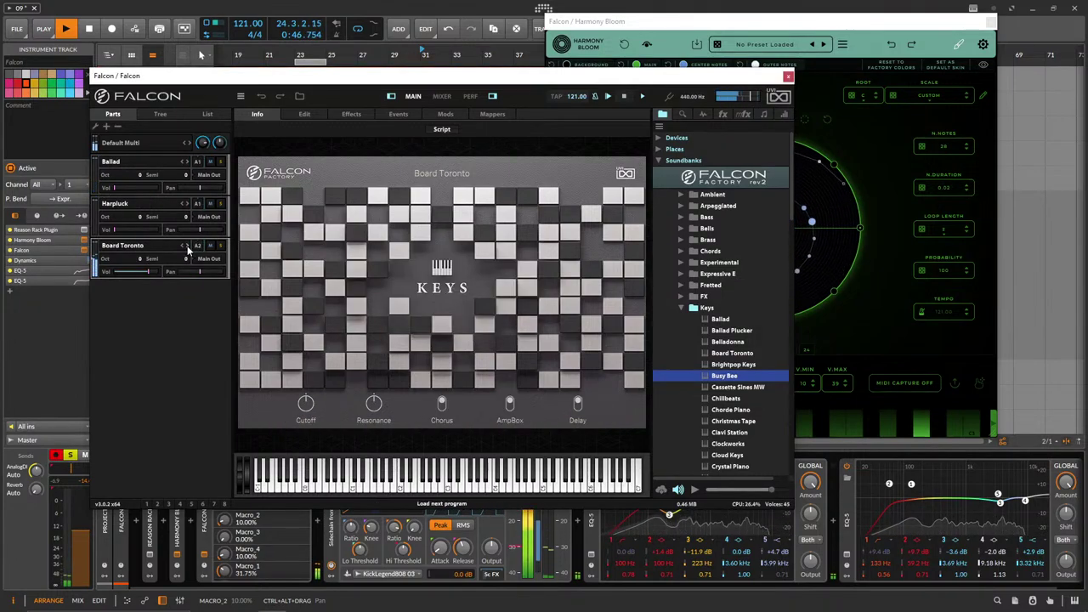
left_click(188, 245)
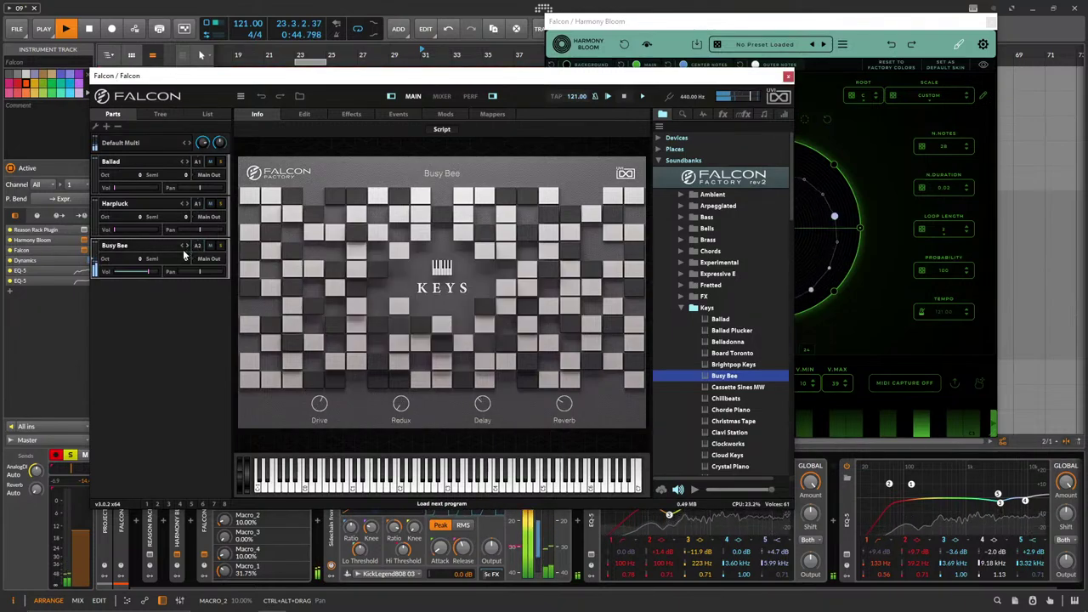
left_click(188, 246)
left_click(188, 247)
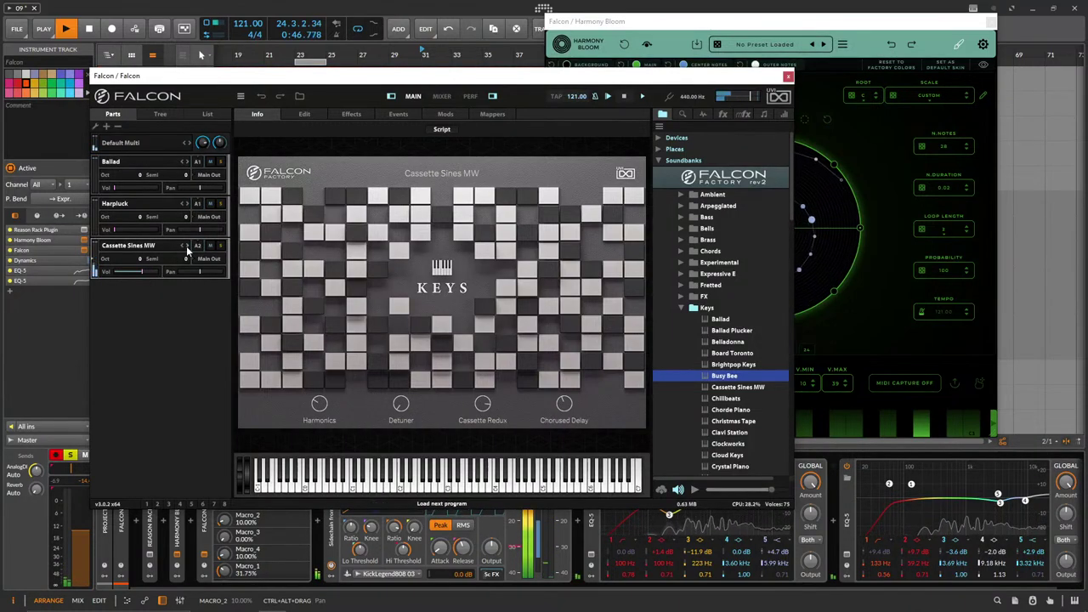
Delete both EQ-5 devices from the end of the Falcon track's device chain.
left_click(848, 526)
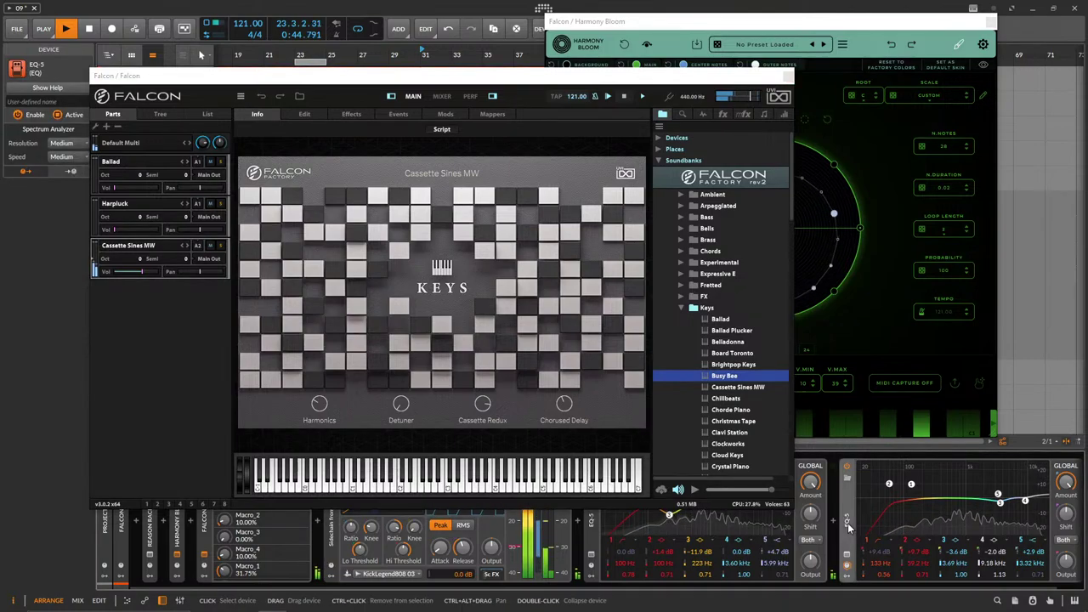
key("Delete")
key("Delete")
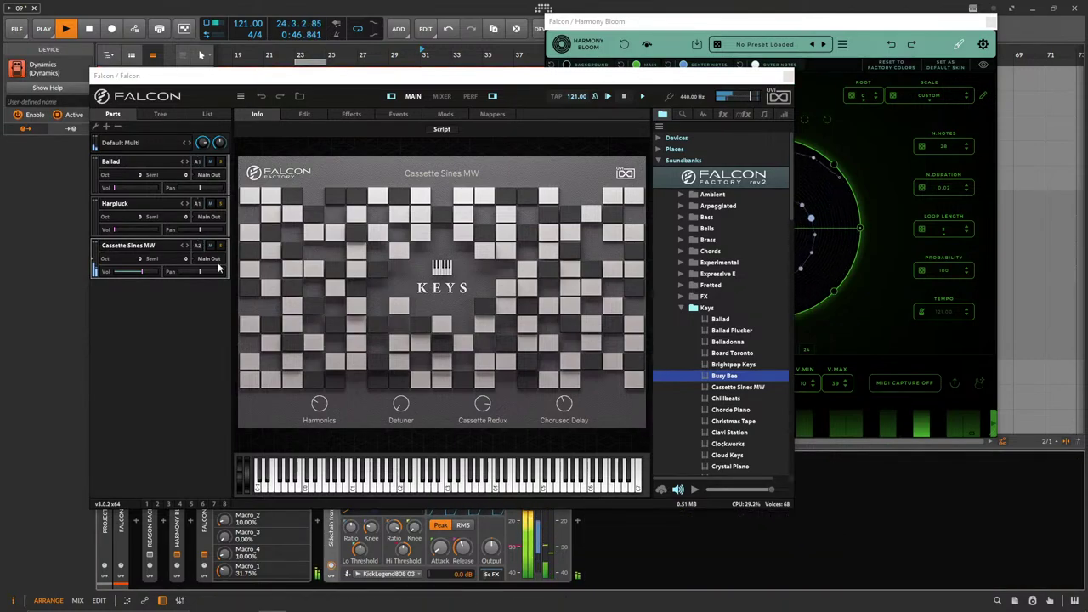
Audition further Keys programs on Falcon's third part, going from Chillbeats forward to Days Of Old.
left_click(187, 244)
mouse_move(142, 274)
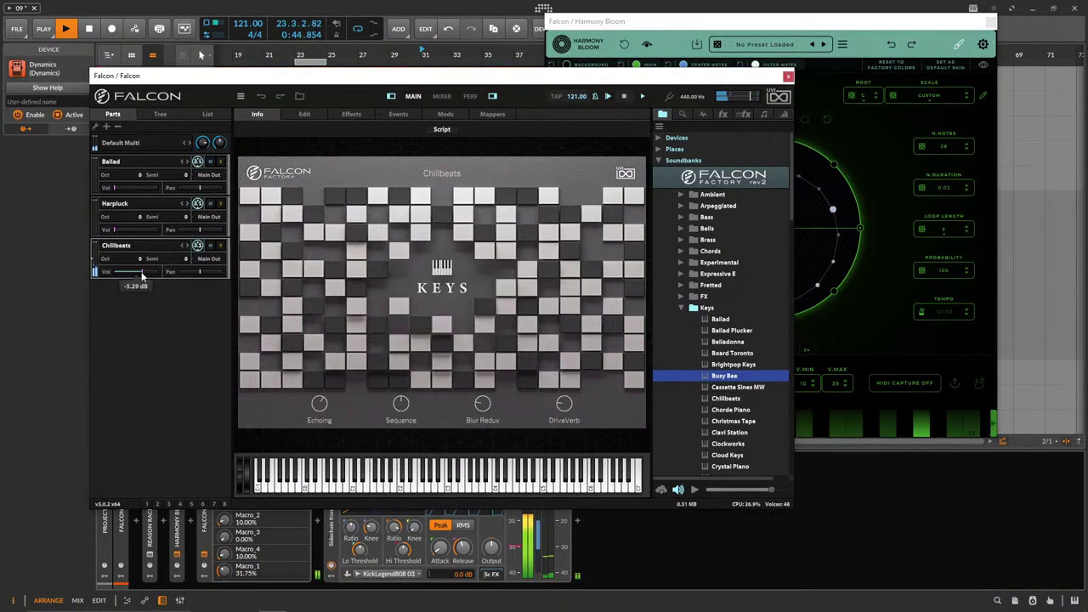
left_click(187, 245)
left_click(187, 246)
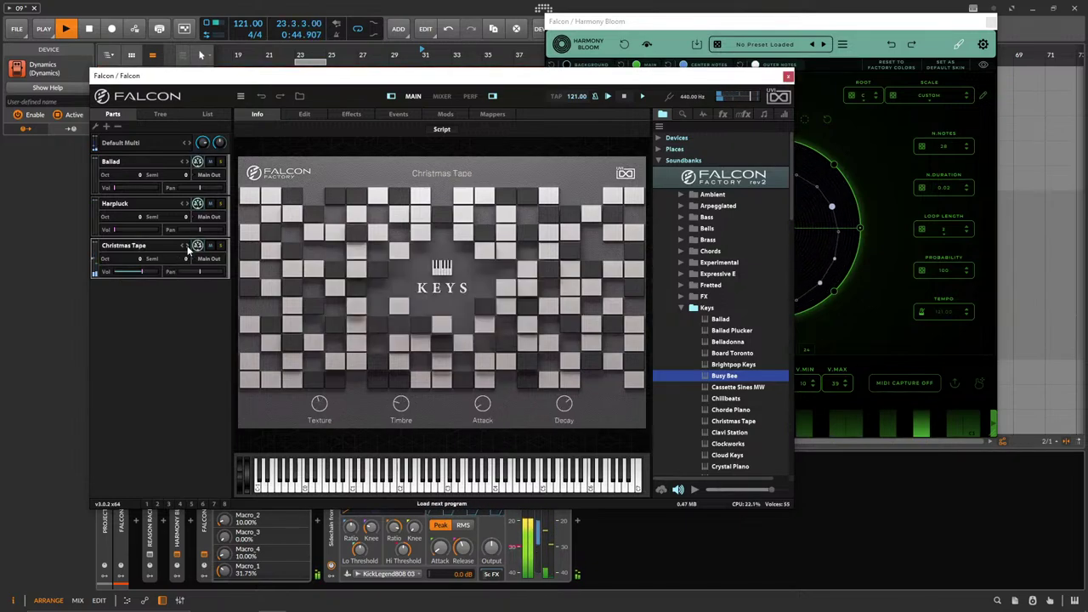
left_click(187, 246)
left_click(187, 246)
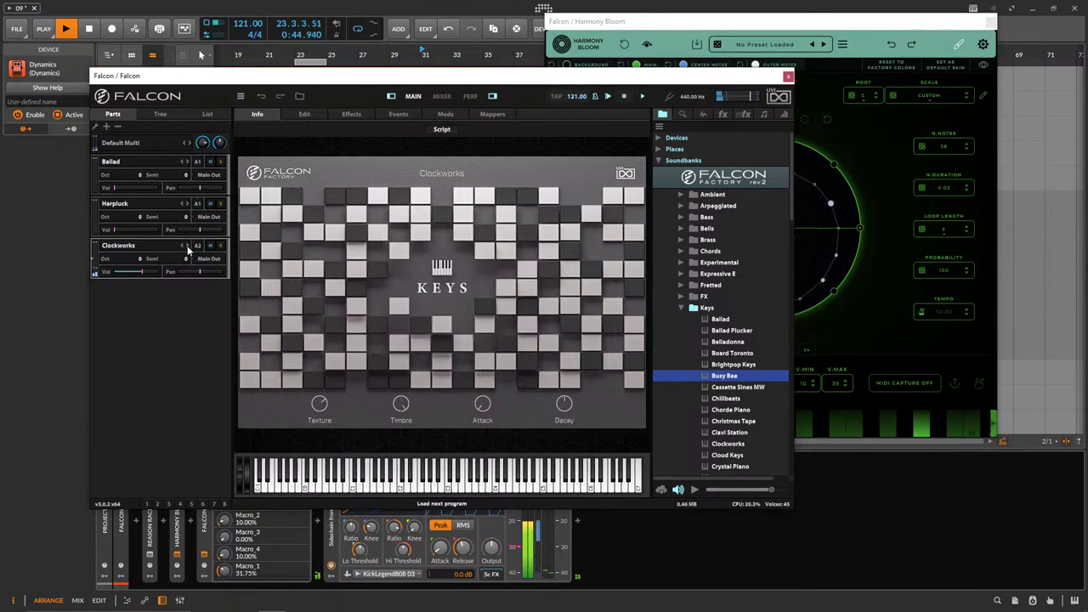
left_click(187, 245)
left_click(187, 246)
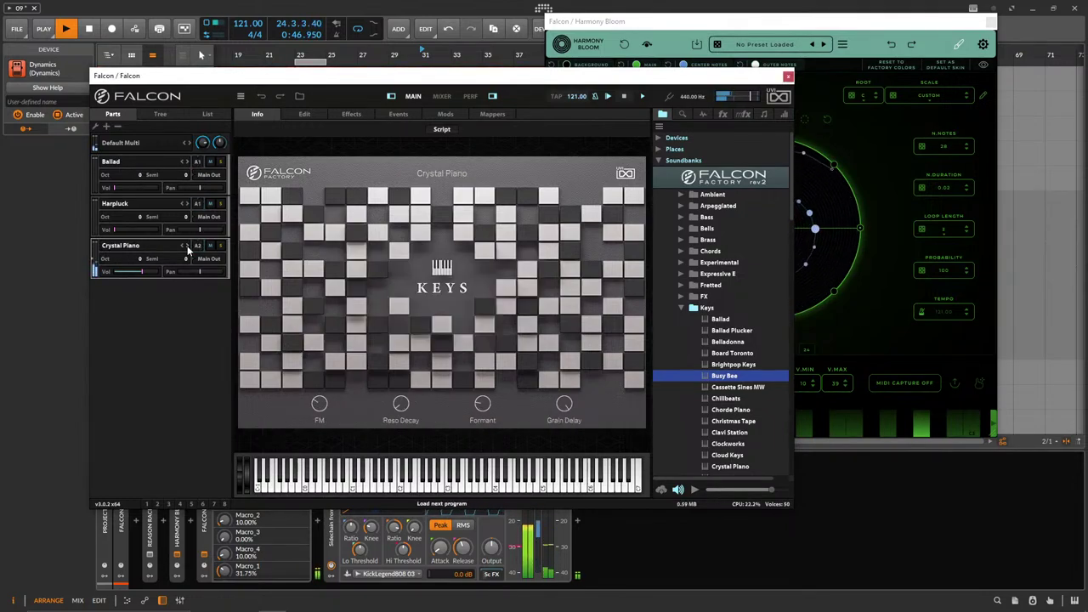
left_click(186, 246)
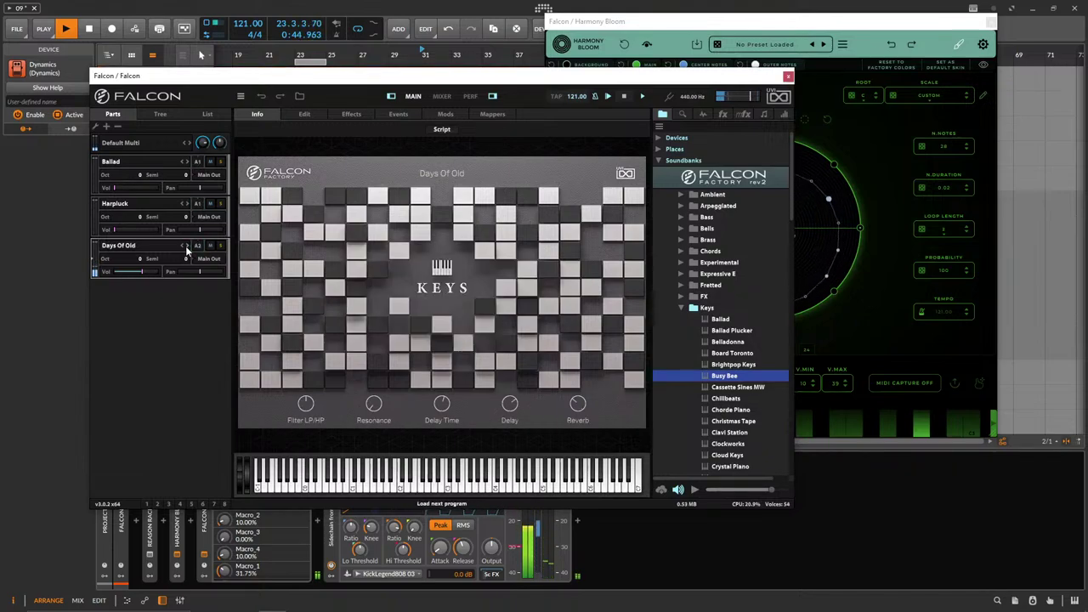
Load Asian Plucker from the Pluck soundbank folder into Falcon's third part and raise the Falcon track's volume.
left_click(683, 308)
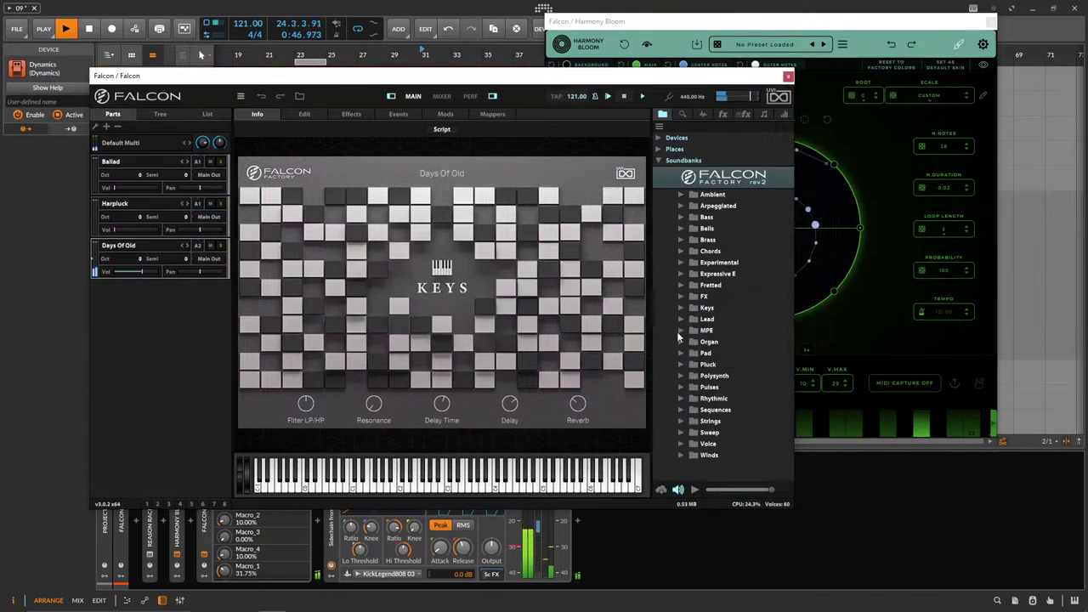
left_click(680, 363)
left_click_drag(700, 376, 156, 273)
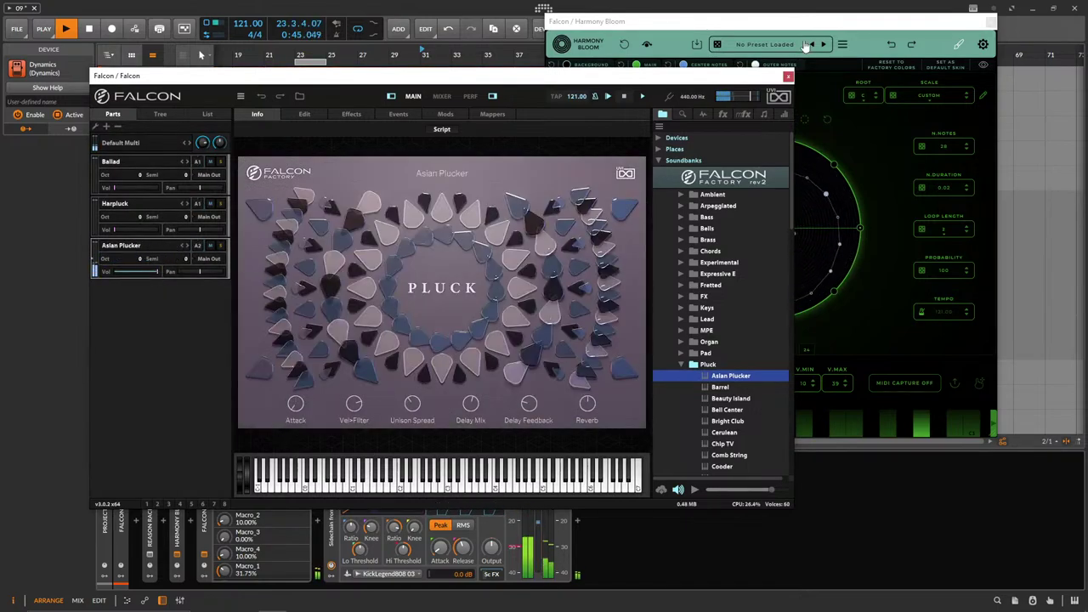
left_click(787, 77)
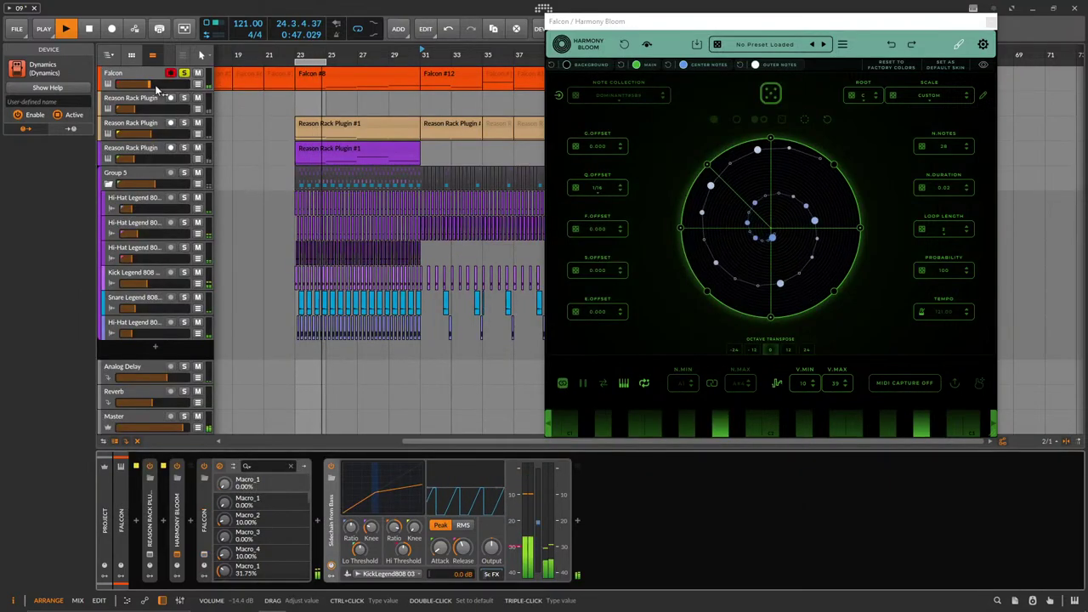
left_click_drag(153, 83, 165, 83)
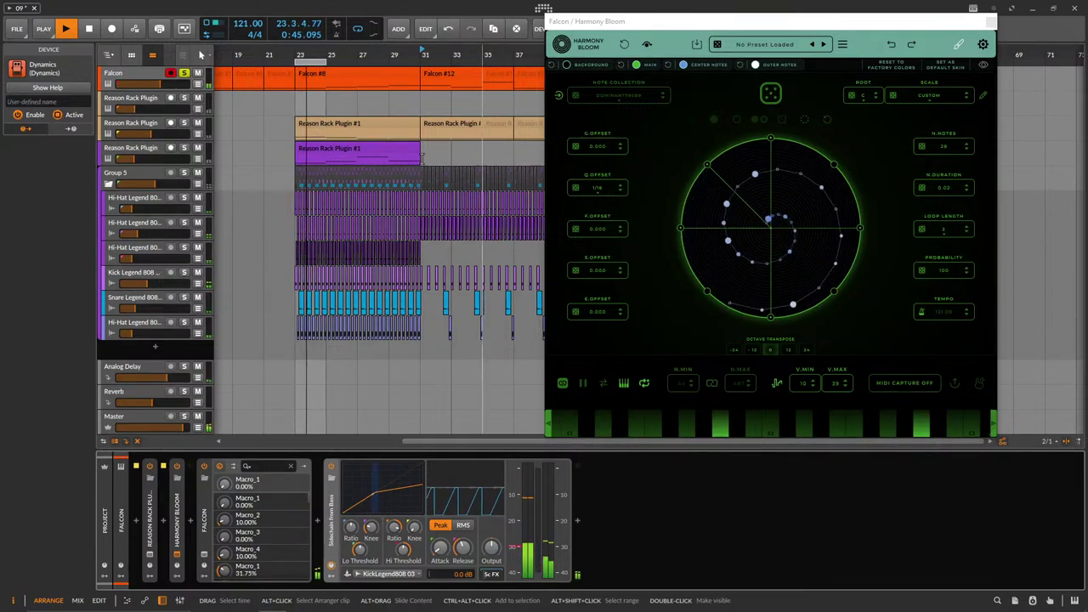
Solo Group 5 alongside Falcon and turn the Snare Legend and last Hi-Hat Legend tracks' volumes all the way down.
left_click(183, 173)
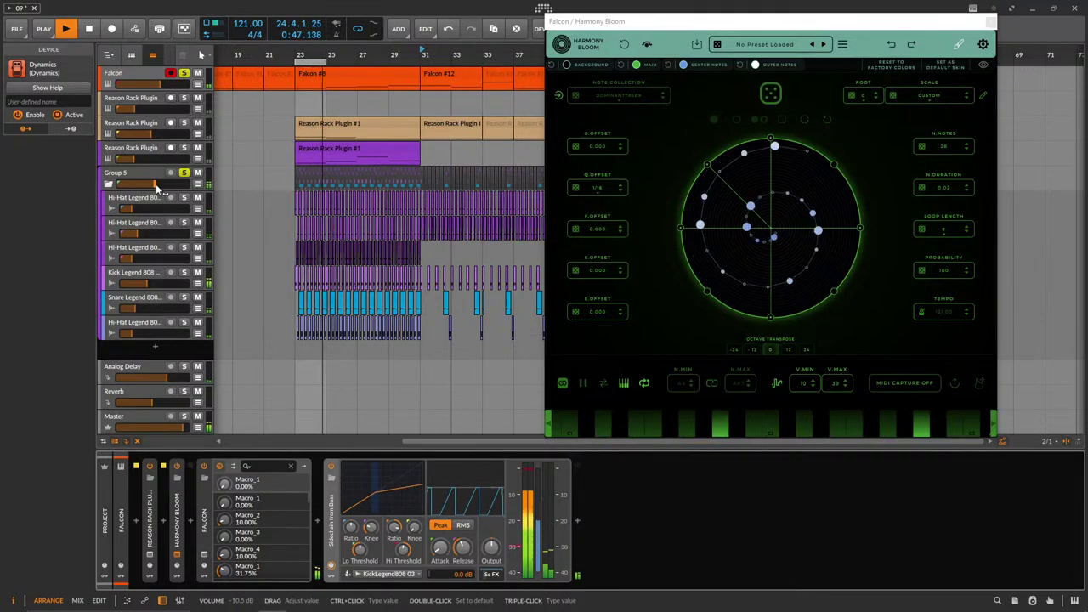
left_click(130, 308)
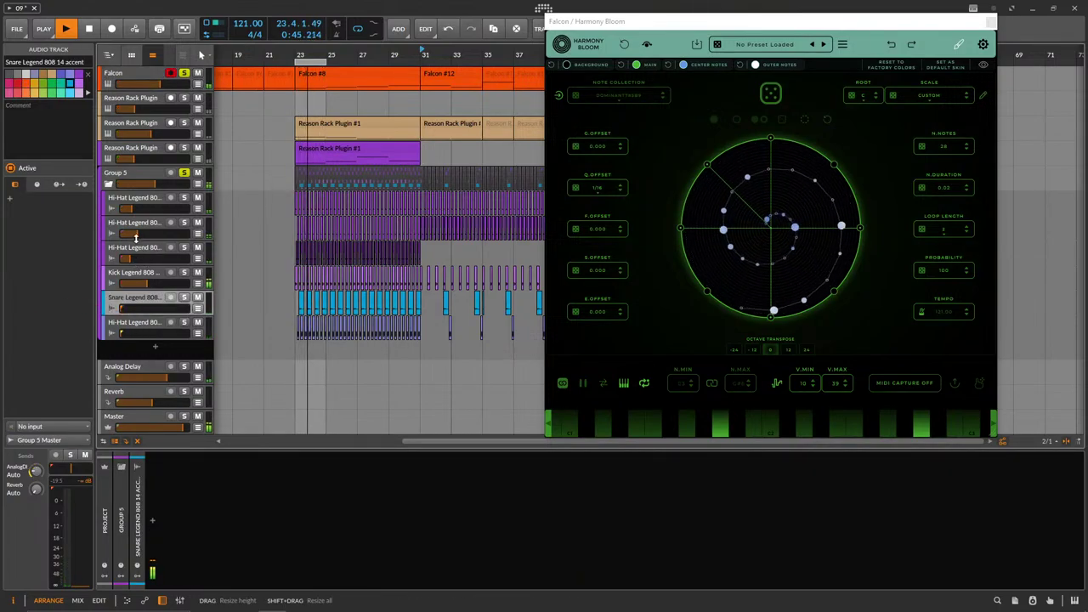
left_click_drag(135, 209, 130, 209)
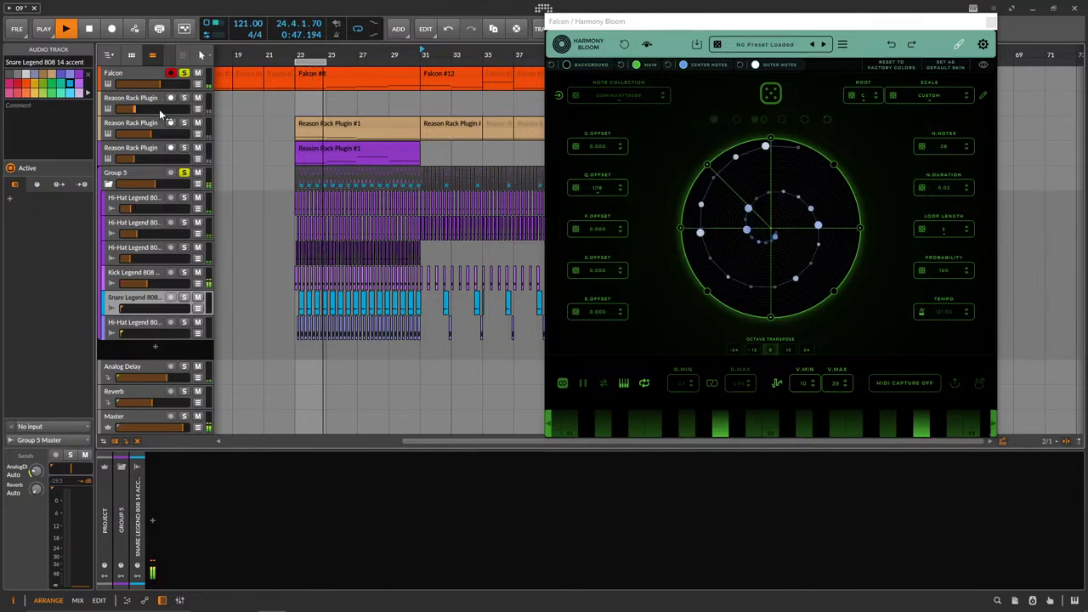
Raise the Falcon track's volume to -4.5 dB and try Harmony Bloom's octave transpose at -12 before returning it to 0.
left_click_drag(159, 84, 162, 84)
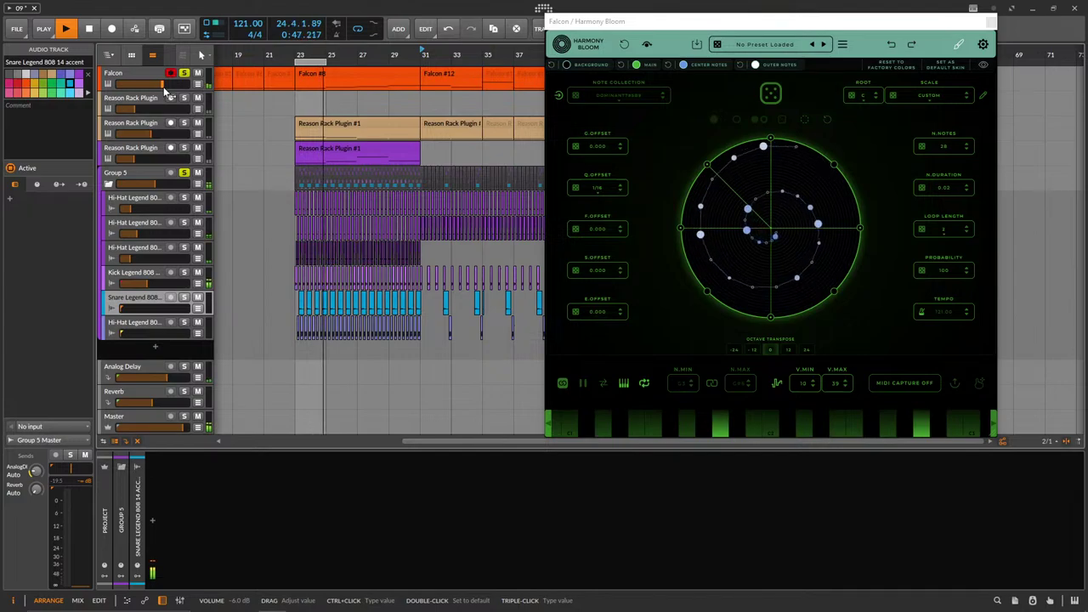
left_click(753, 352)
left_click_drag(160, 85, 166, 85)
left_click(769, 350)
Reopen the Falcon instrument, place Asian Plucker above Harpluck and bring Harpluck's volume back up to just under -7.7 dB.
left_click(192, 85)
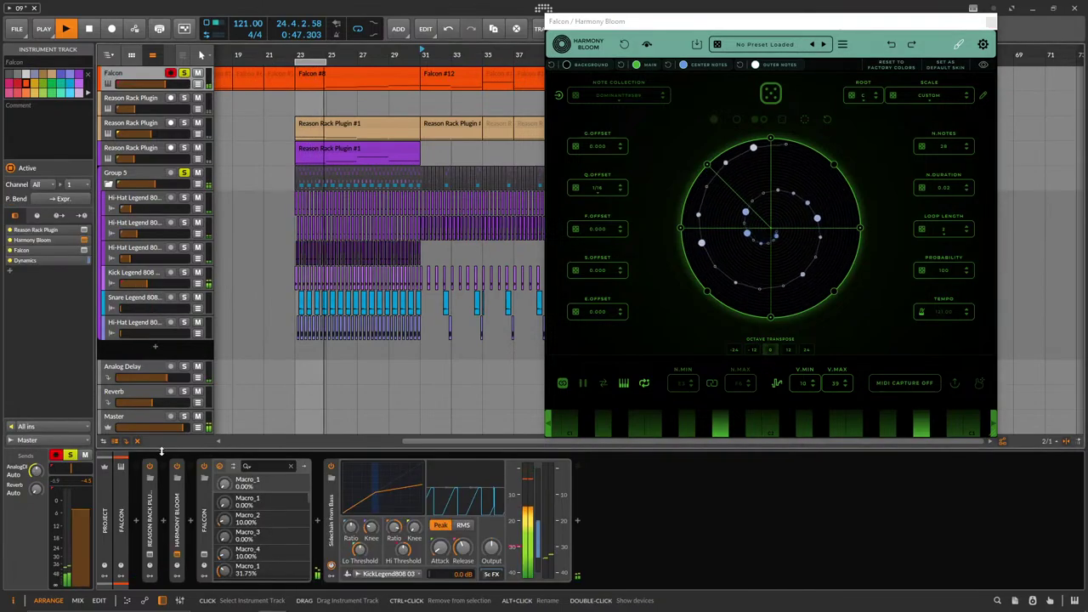
left_click(177, 555)
left_click(177, 554)
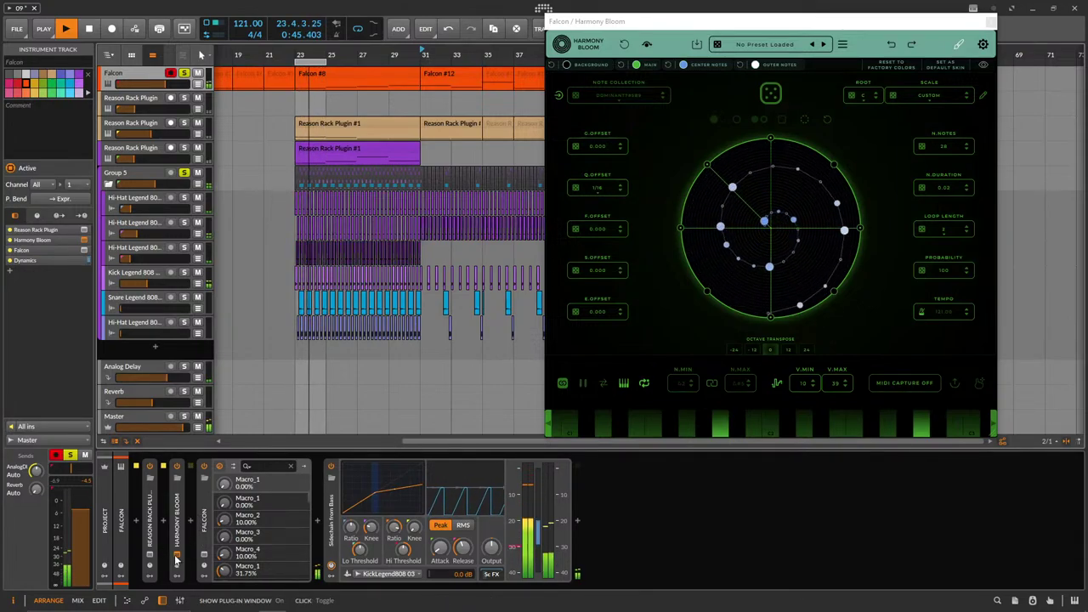
left_click(204, 554)
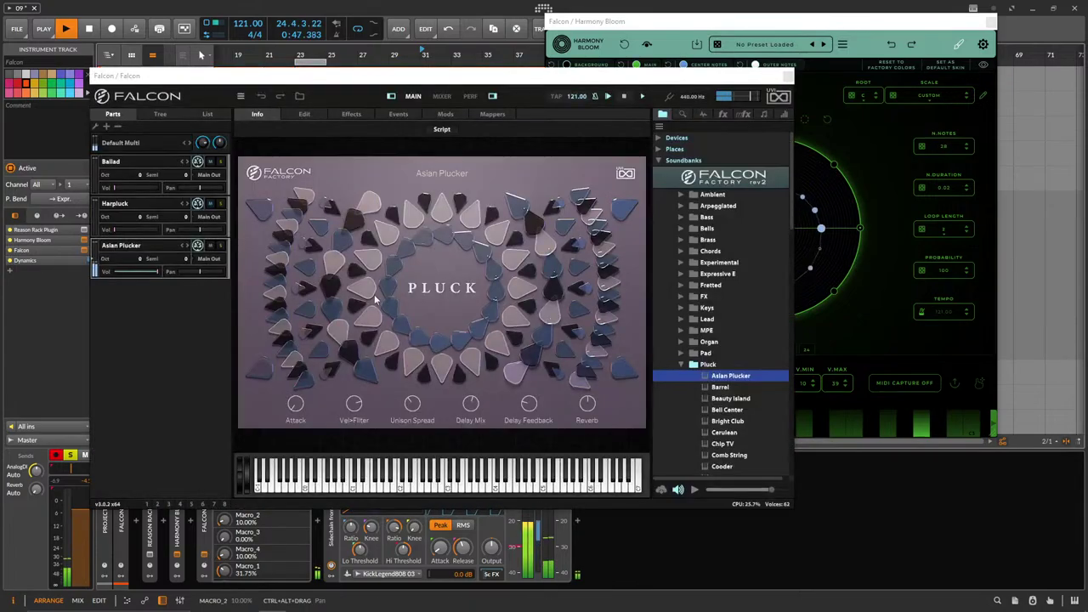
left_click_drag(117, 232, 146, 230)
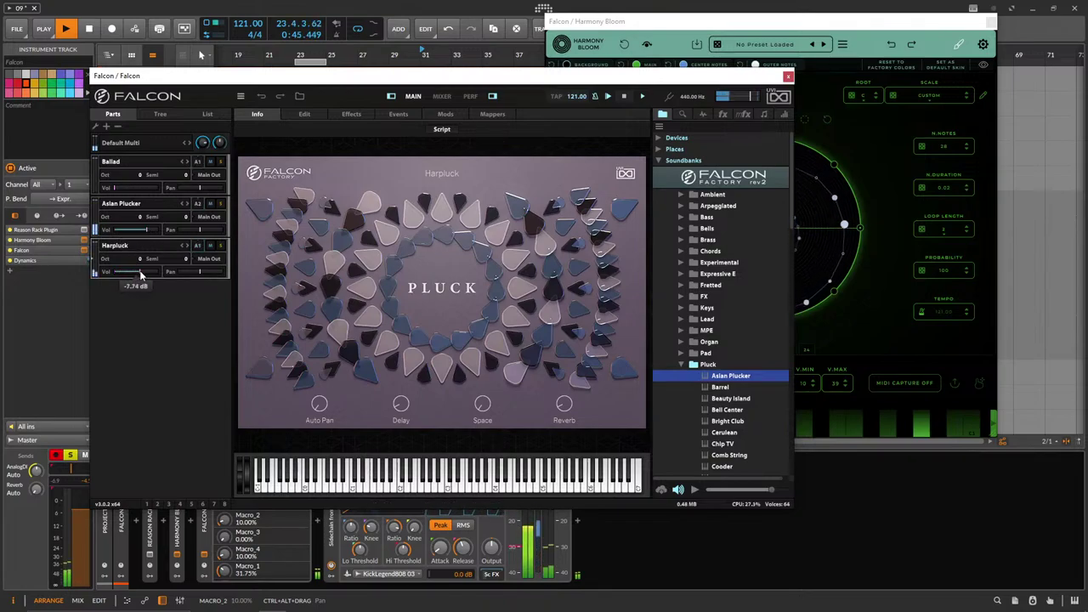
left_click_drag(141, 271, 142, 271)
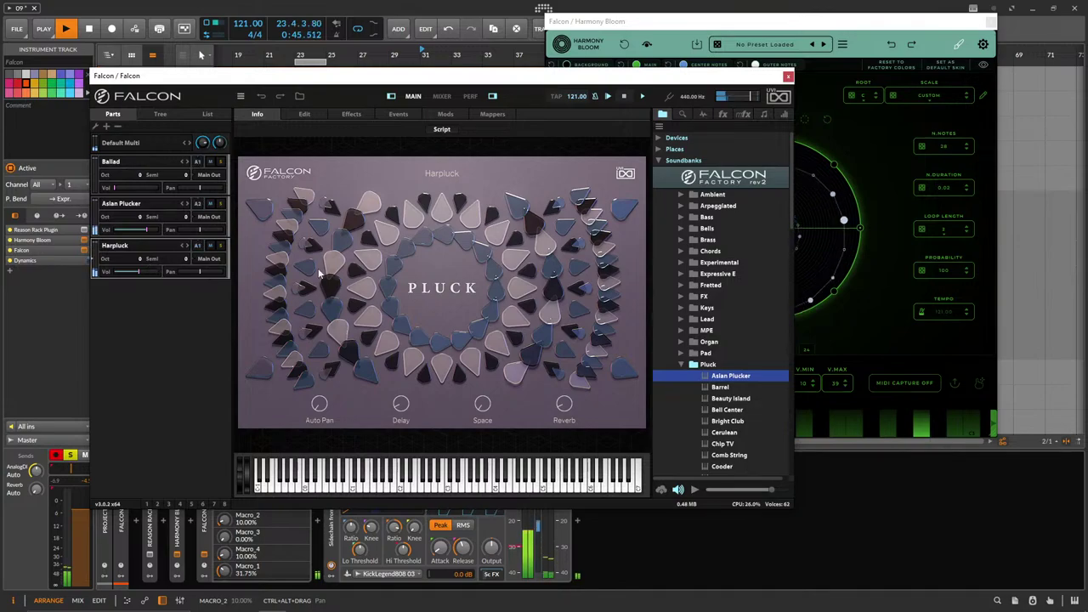
Set Falcon's Ballad part to octave -1 at about -15.9 dB and the Kick Legend track's volume to -17.6 dB.
left_click_drag(119, 185, 132, 189)
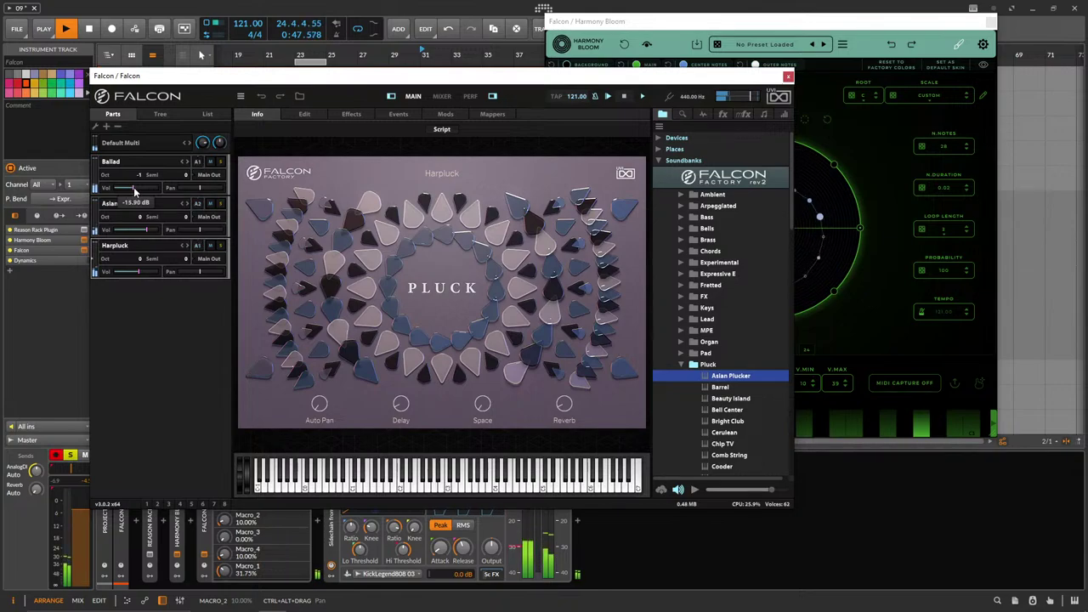
left_click(789, 78)
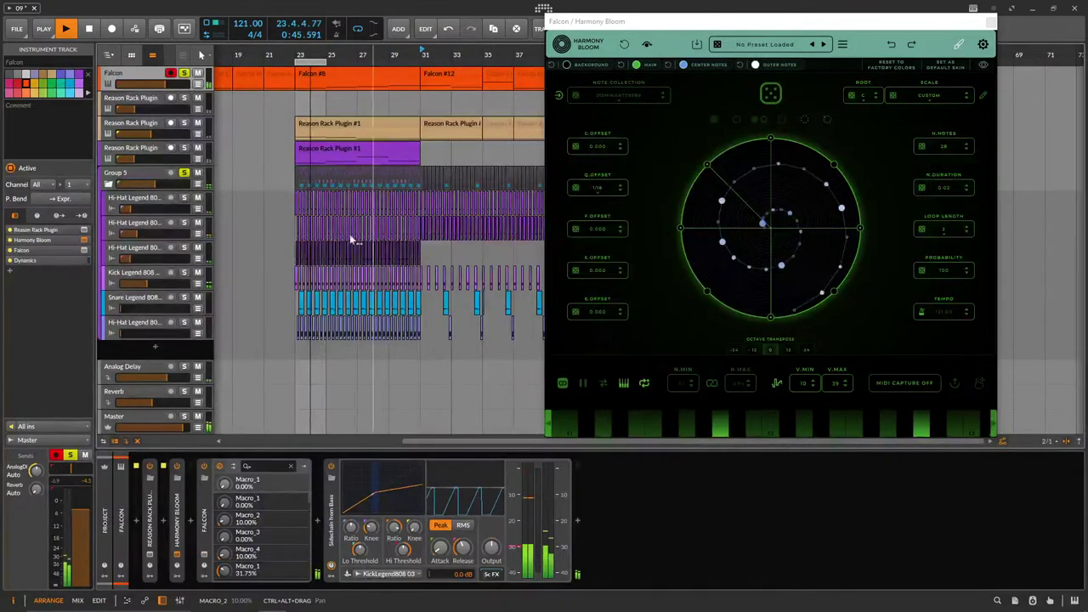
left_click_drag(146, 283, 149, 284)
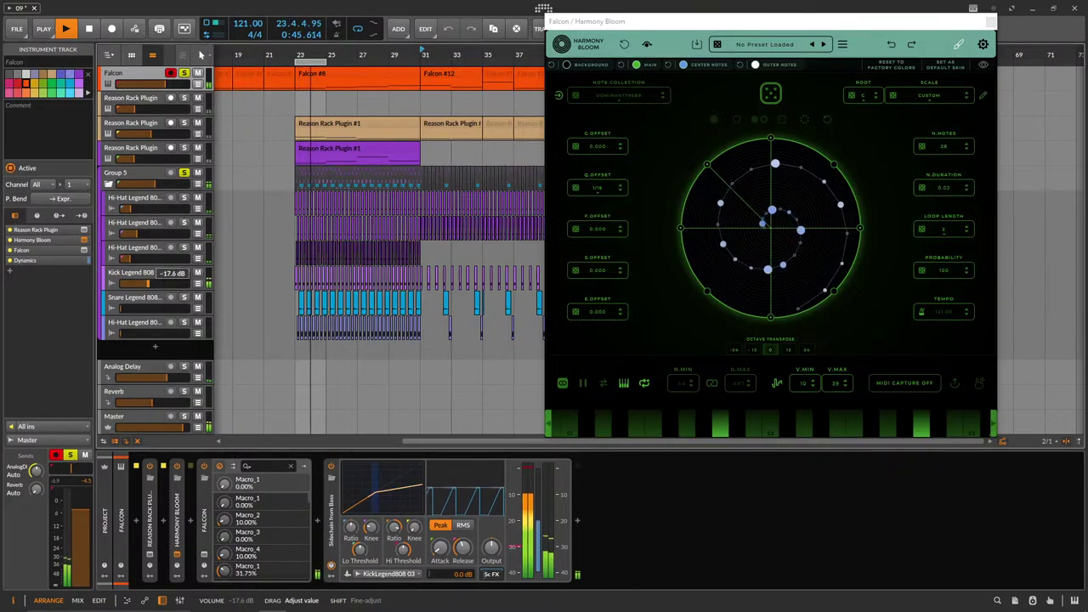
Keep Group 5 soloed and extend the loop region starting at bar 23 to a length of 8 bars.
left_click(184, 173)
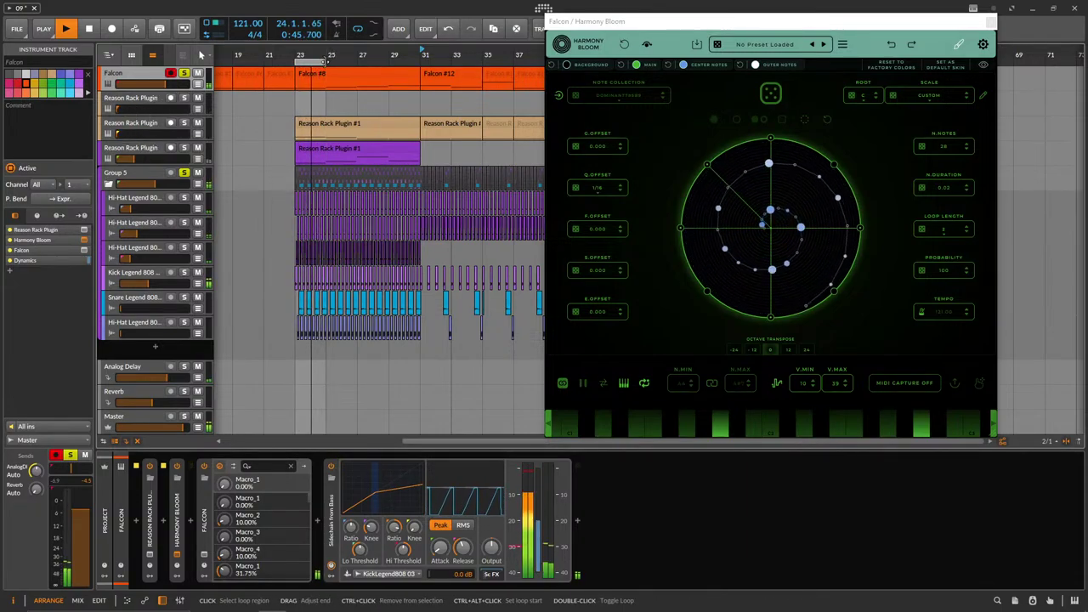
left_click_drag(326, 62, 414, 65)
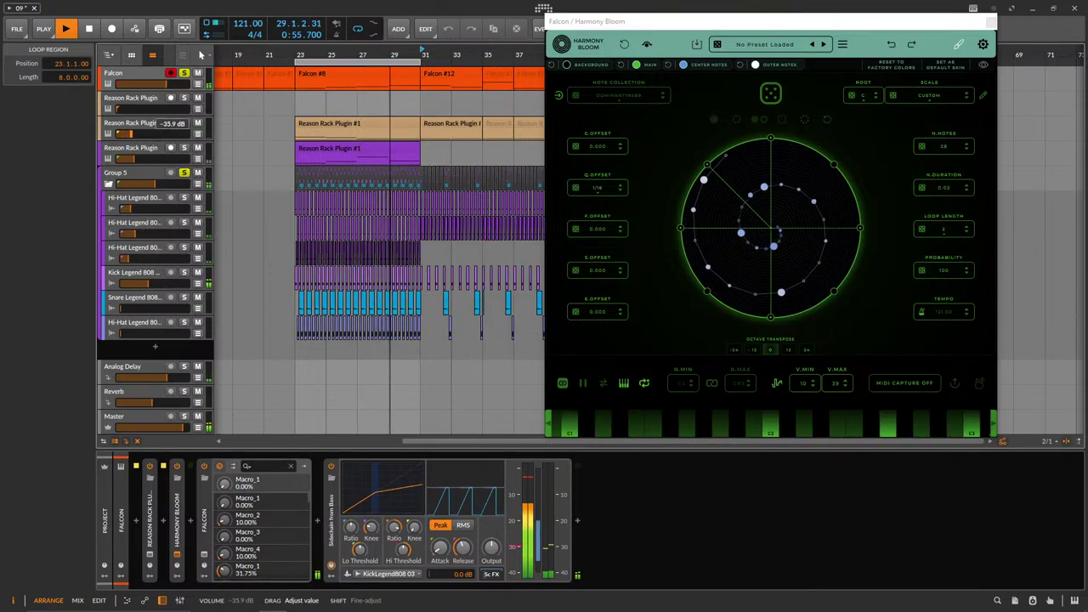
Solo the second Reason Rack Plugin track alongside Falcon, pan it towards the right and set its volume to -28.8 dB.
left_click_drag(134, 134, 147, 134)
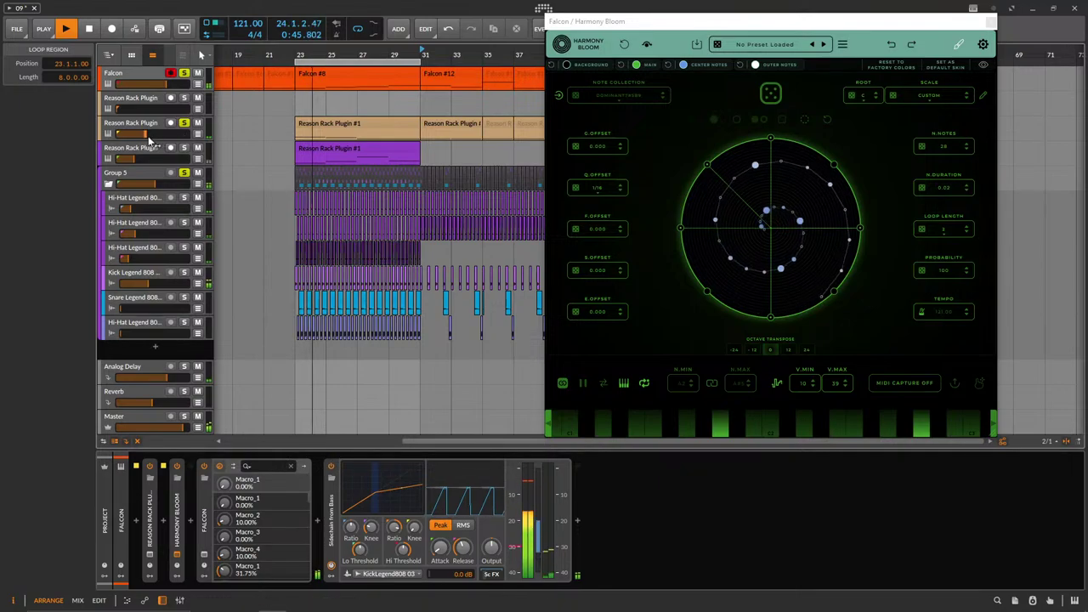
left_click(138, 127)
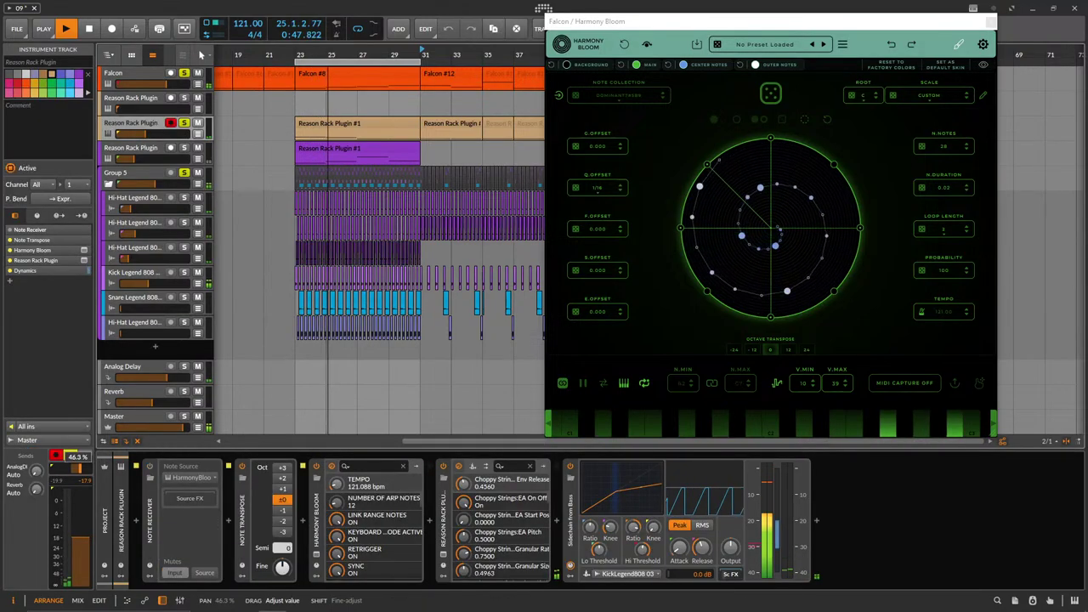
left_click_drag(142, 133, 131, 134)
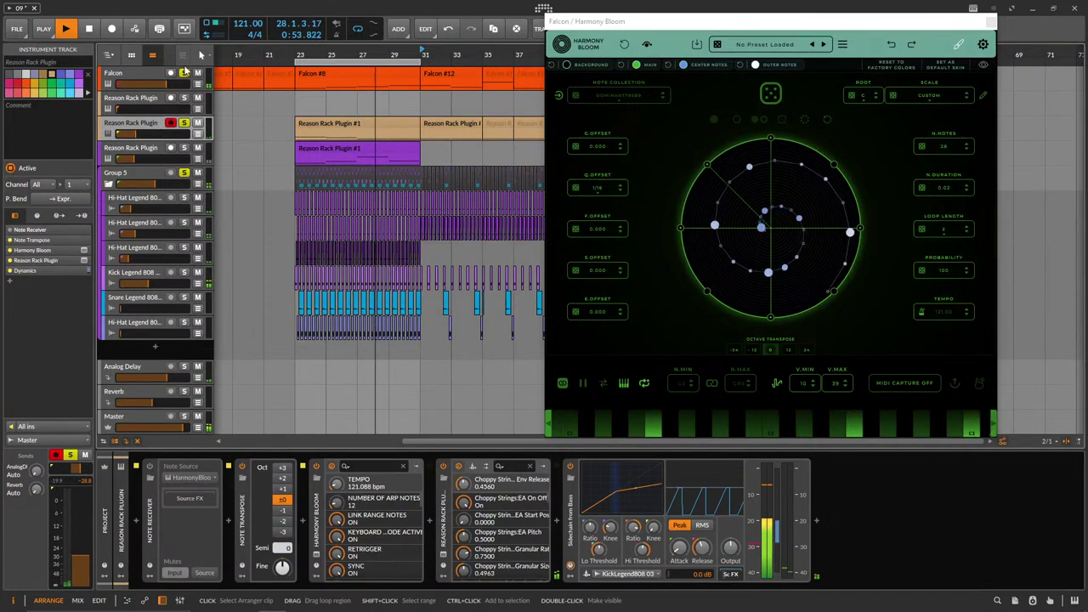
Raise the Falcon track's volume to -3.7 dB and shorten the loop region at bar 23 to 2 bars.
left_click(144, 77)
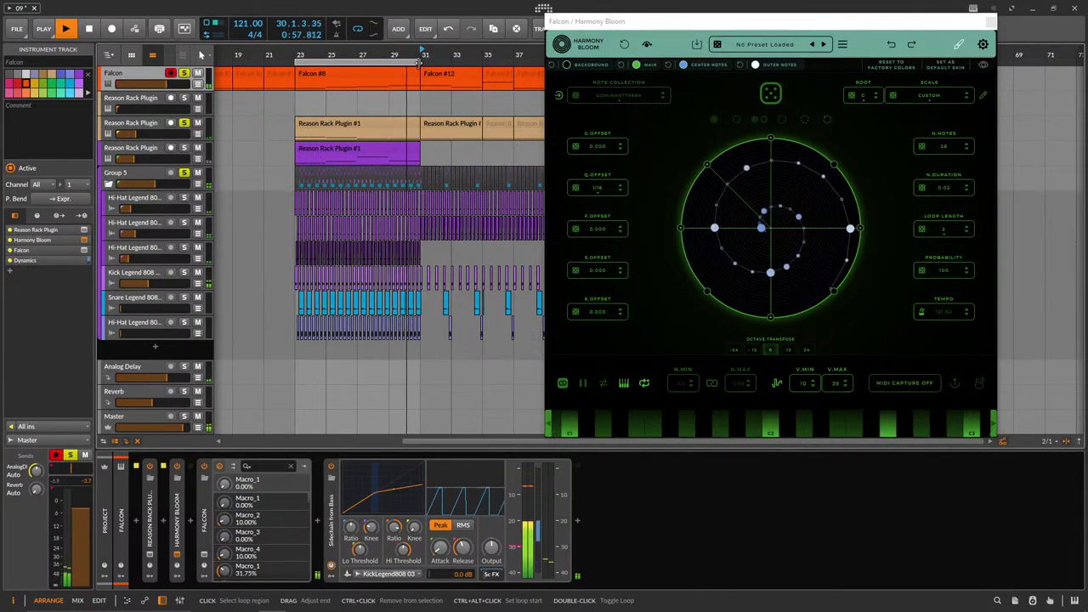
left_click_drag(419, 62, 327, 62)
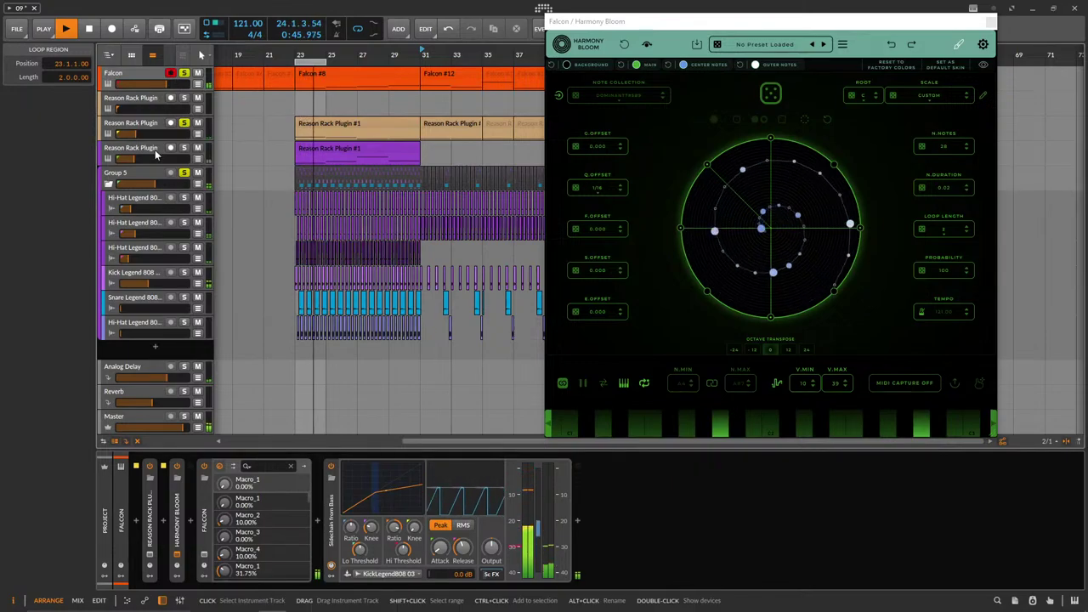
Replace Falcon's Ballad Plucker with Bell Center, advance the part to Chip TV and set its volume to about -17.7 dB.
left_click(146, 75)
left_click(202, 557)
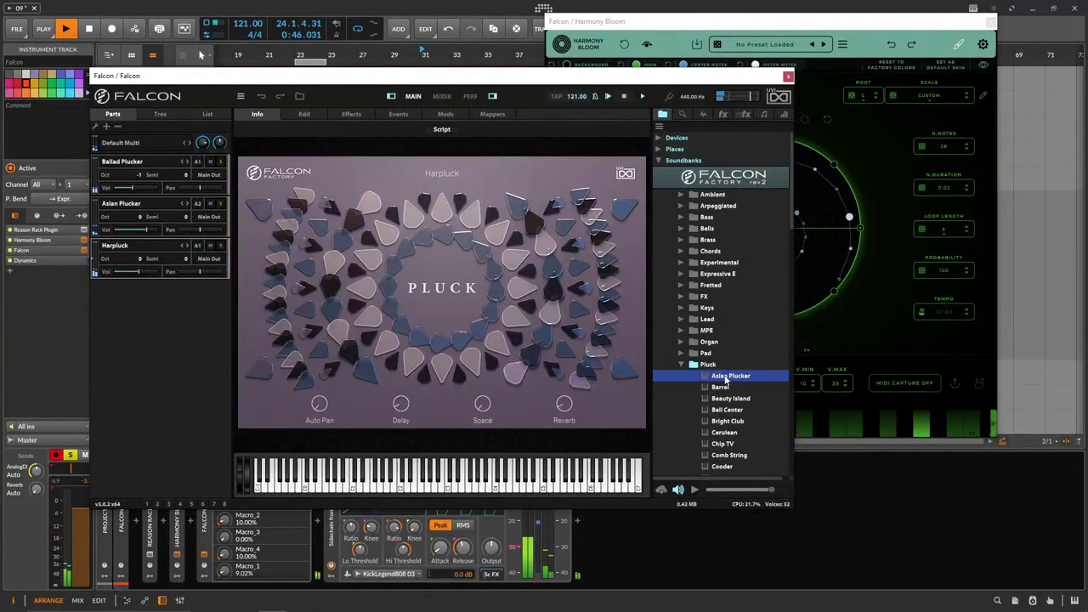
double_click(727, 410)
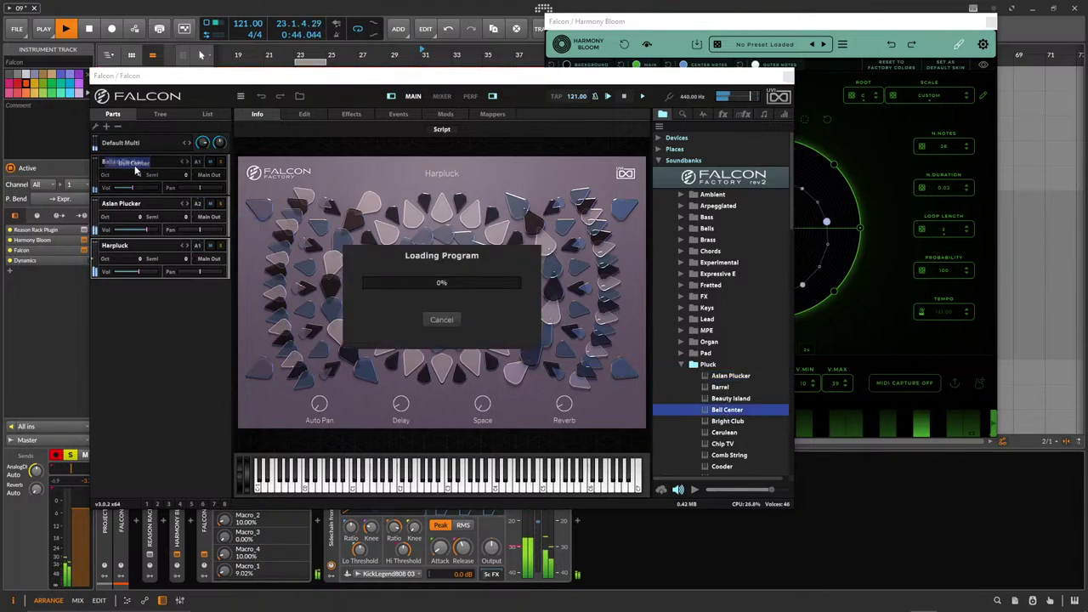
left_click(189, 163)
left_click(186, 160)
left_click(187, 159)
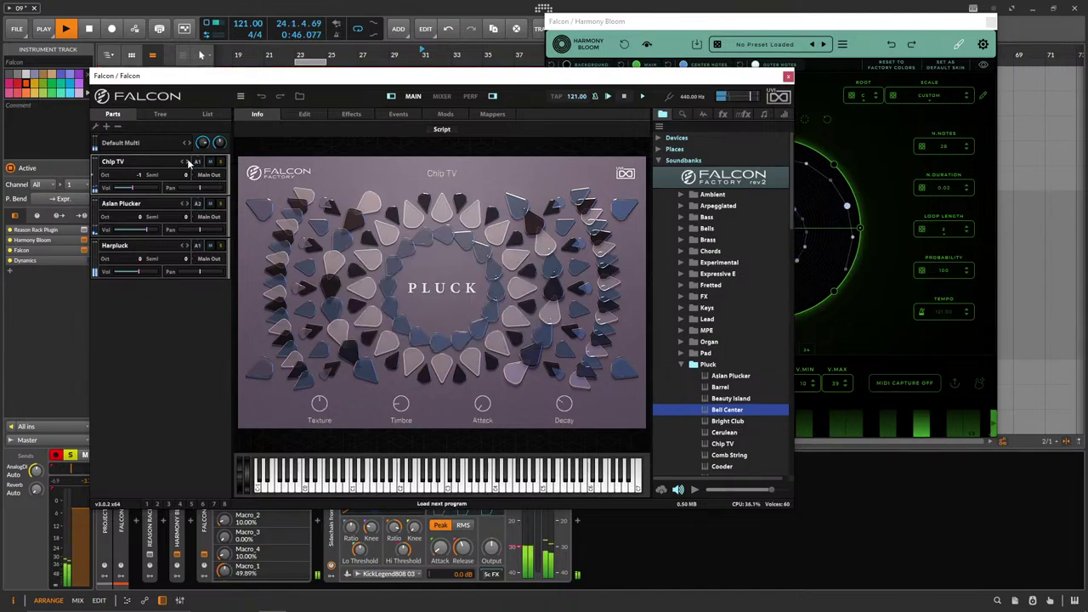
left_click_drag(134, 188, 133, 188)
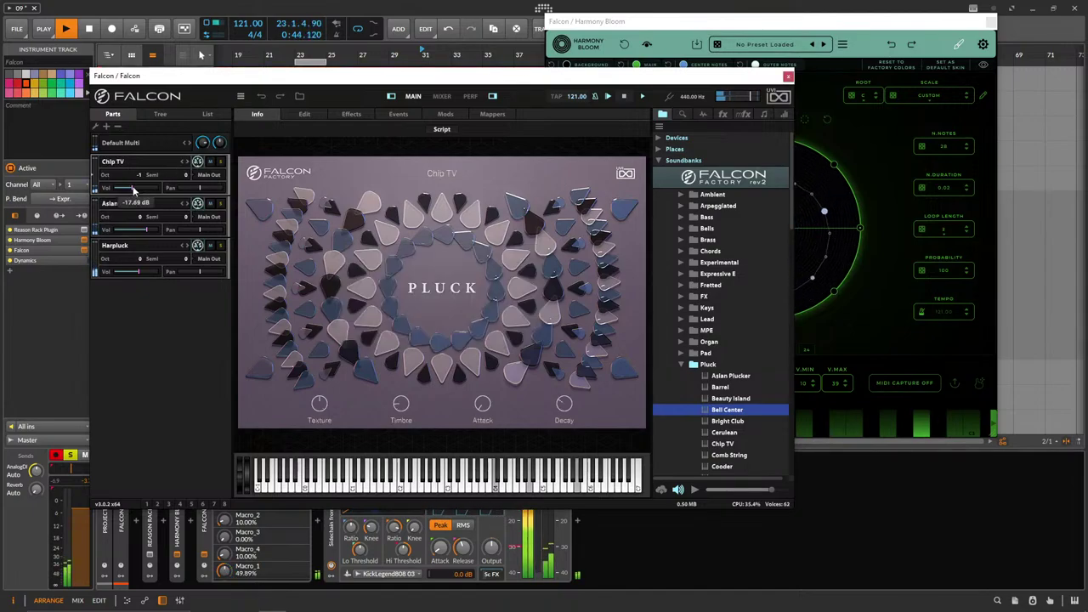
left_click(787, 77)
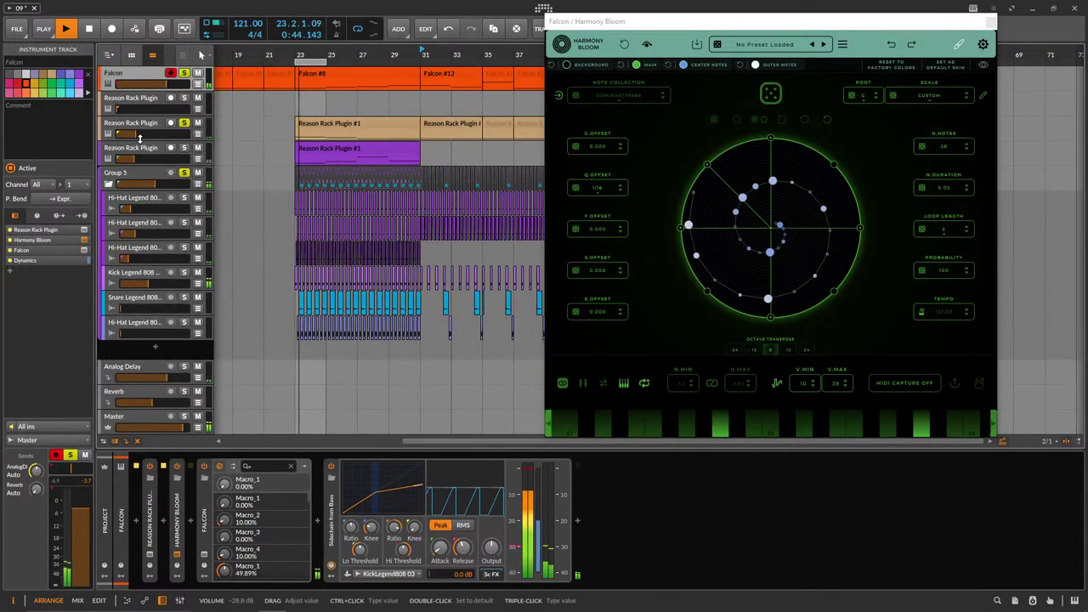
Solo the third Reason Rack Plugin track alongside the others and raise its volume to -22.5 dB.
left_click(183, 149)
left_click_drag(134, 159, 138, 159)
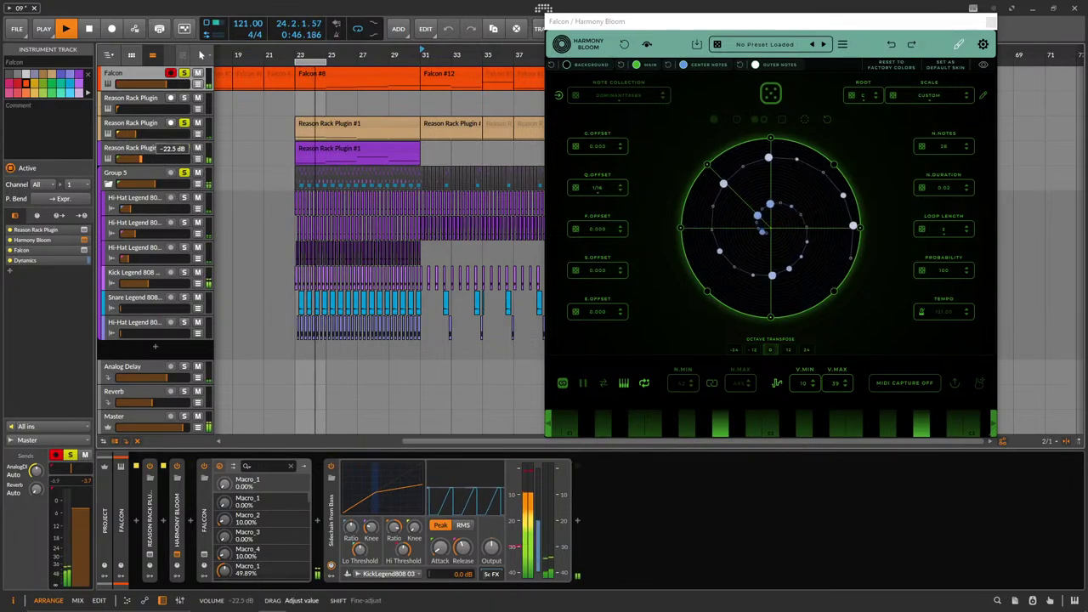
Clear all track solos and bring the Snare Legend and last Hi-Hat Legend tracks' volumes back up.
left_click(184, 173)
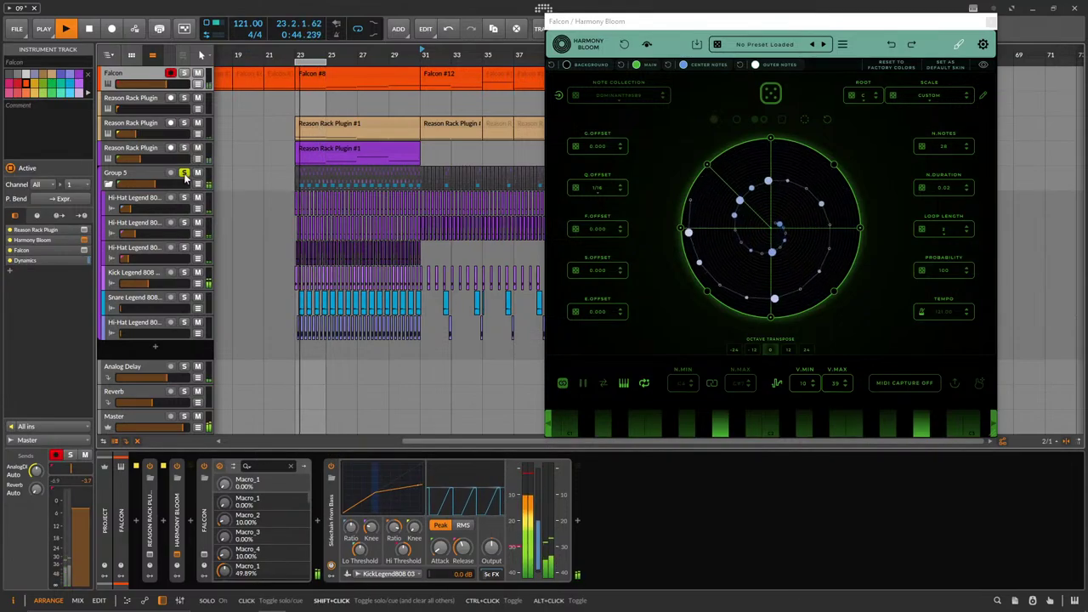
left_click(185, 174)
left_click_drag(128, 308, 139, 309)
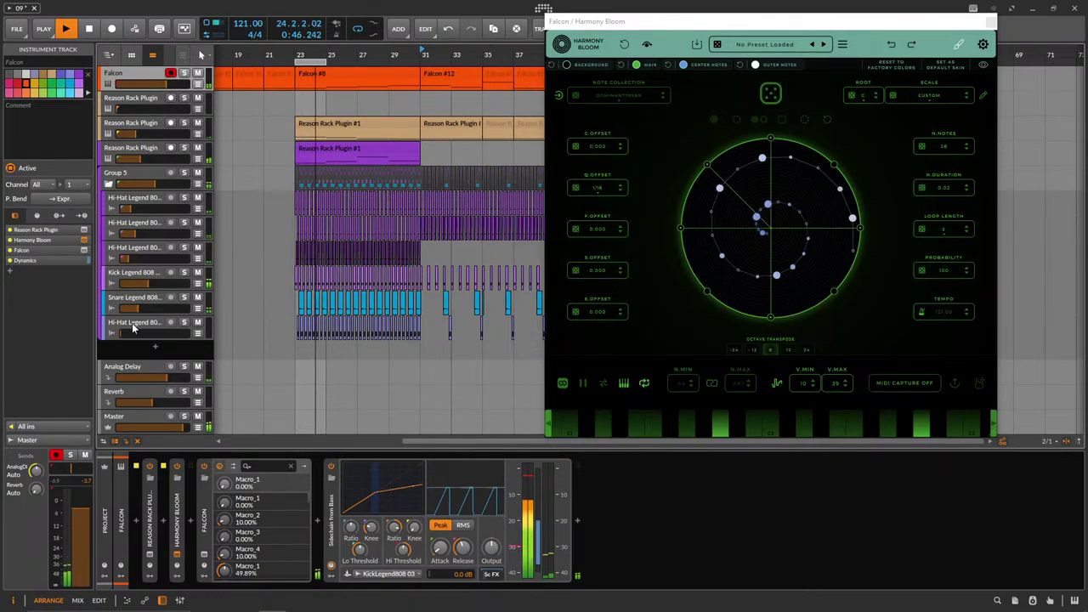
left_click_drag(129, 333, 129, 333)
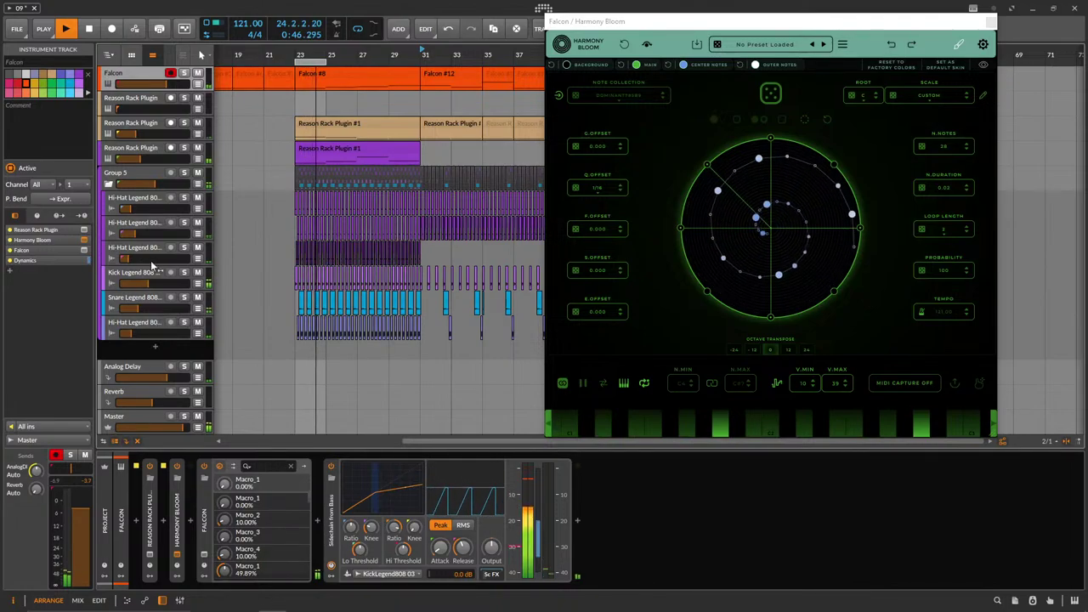
Add the kHs Transient Shaper to Group 5 and set its attack to 11 % and sustain to 16 %.
left_click(128, 174)
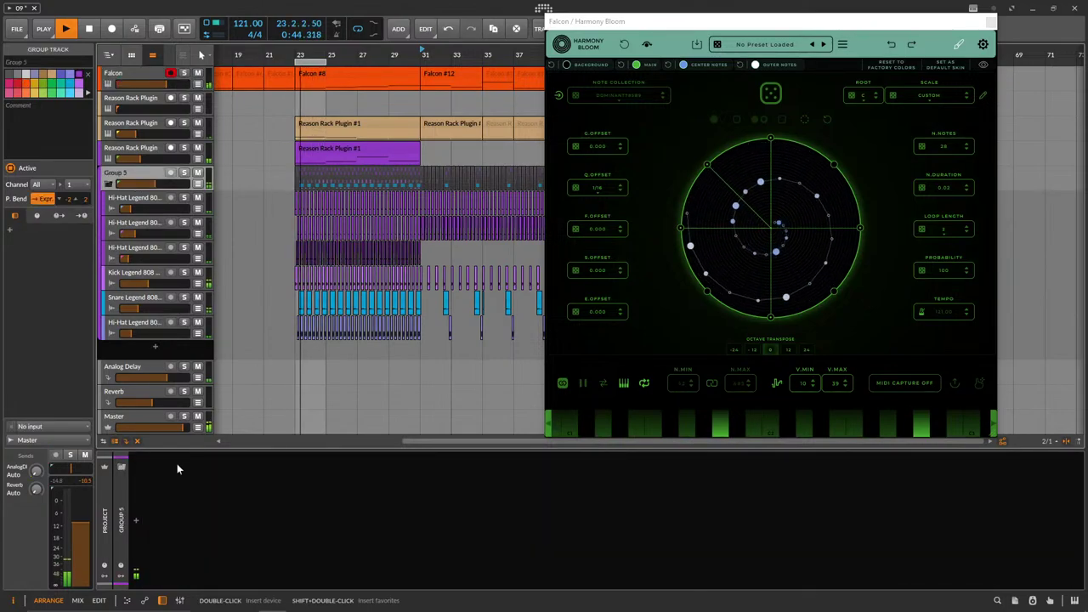
left_click(135, 519)
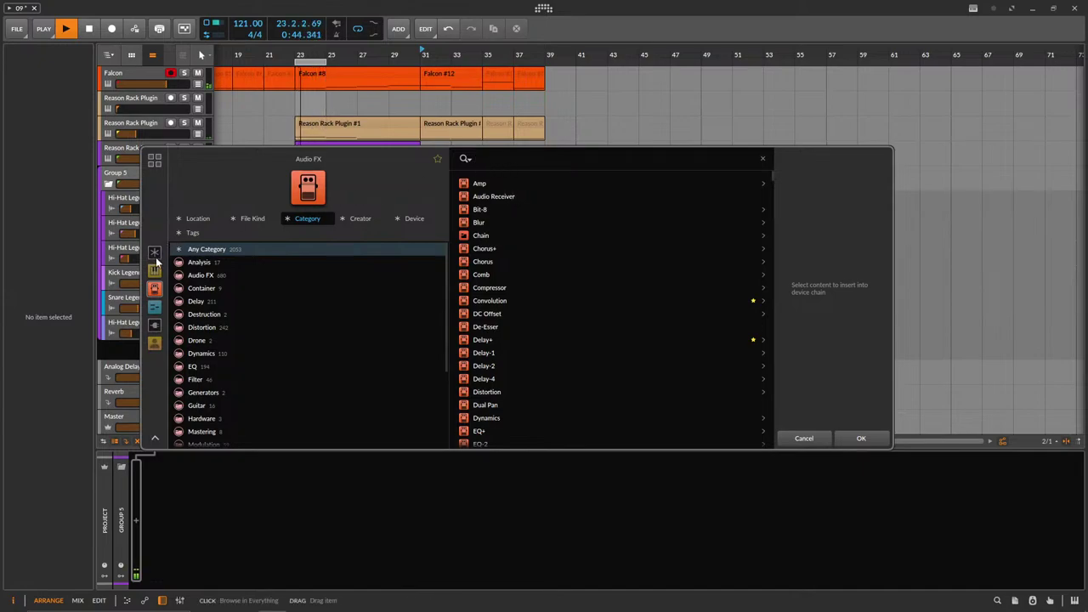
left_click(153, 326)
type("tran")
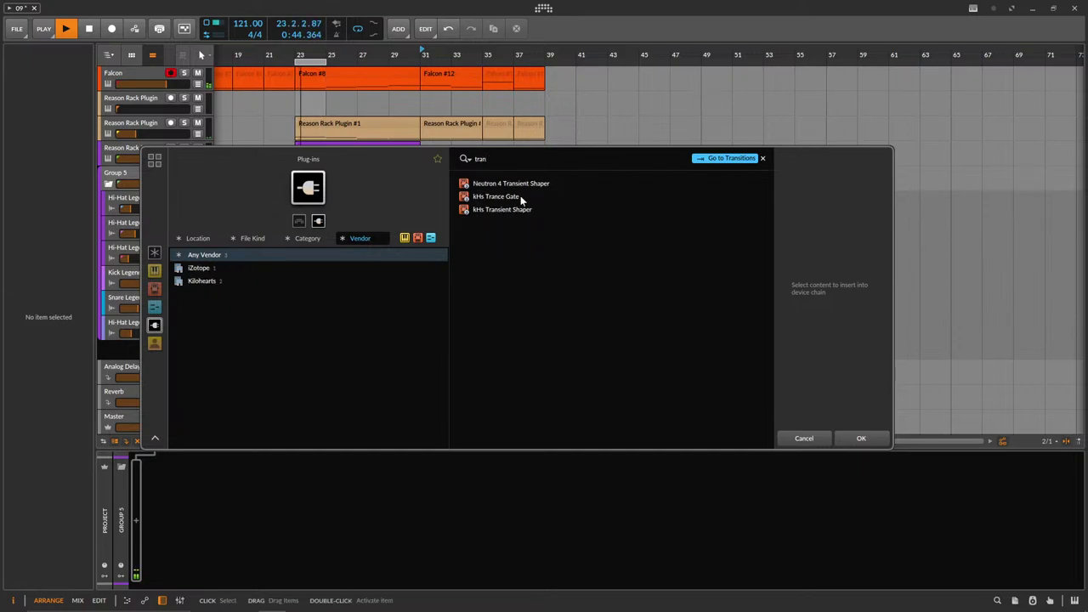
left_click(498, 213)
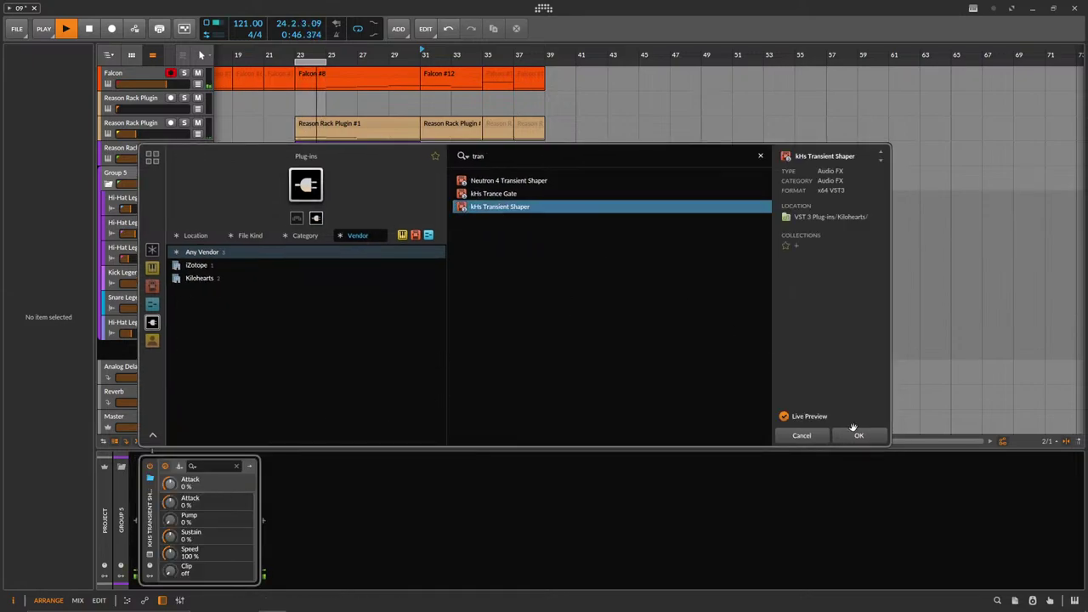
left_click(857, 434)
left_click_drag(503, 253, 503, 245)
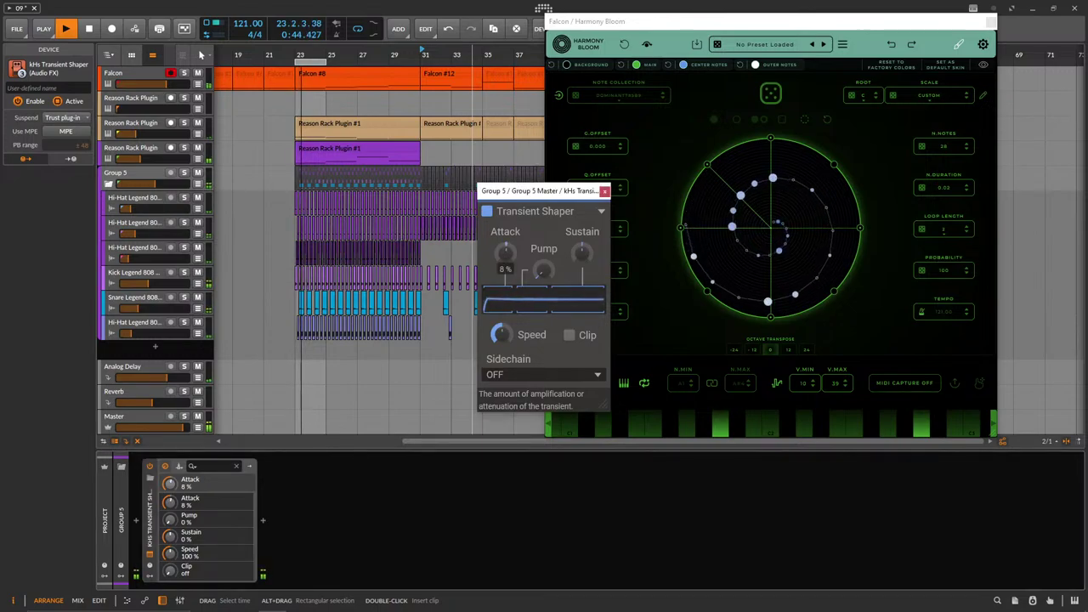
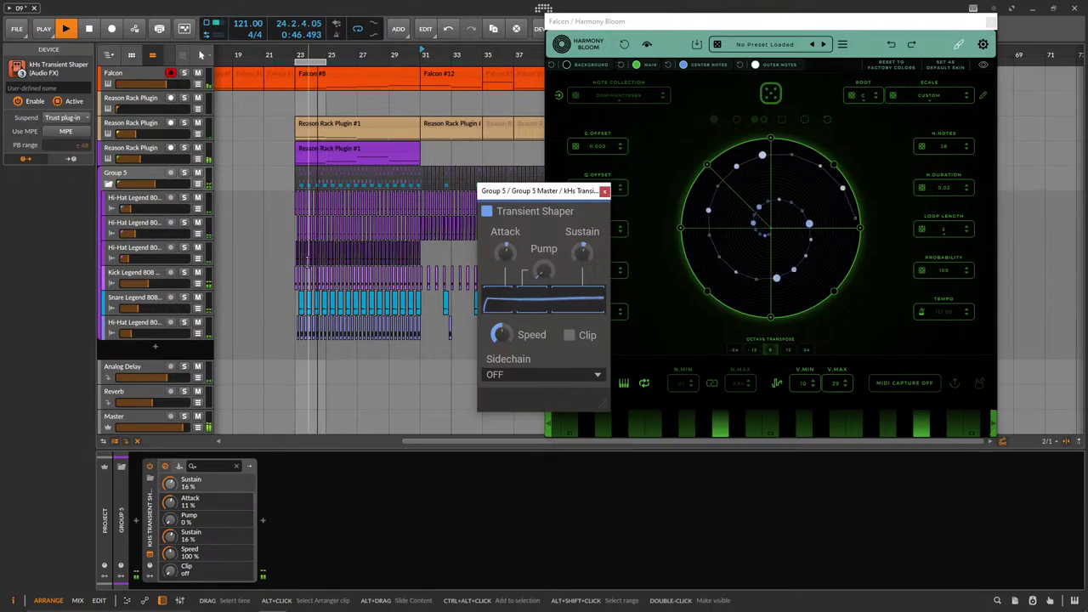
Open the third Reason Rack track's Monotone Bass Synthesizer, set its pitch bend range to 12 and close the plug-in.
left_click(178, 136)
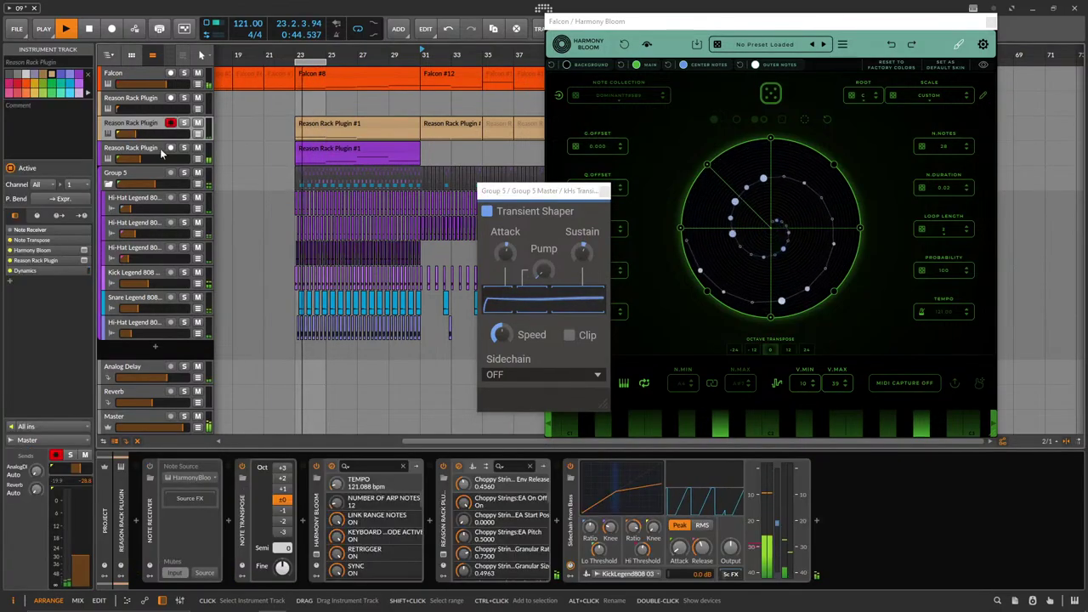
left_click(155, 150)
left_click(171, 537)
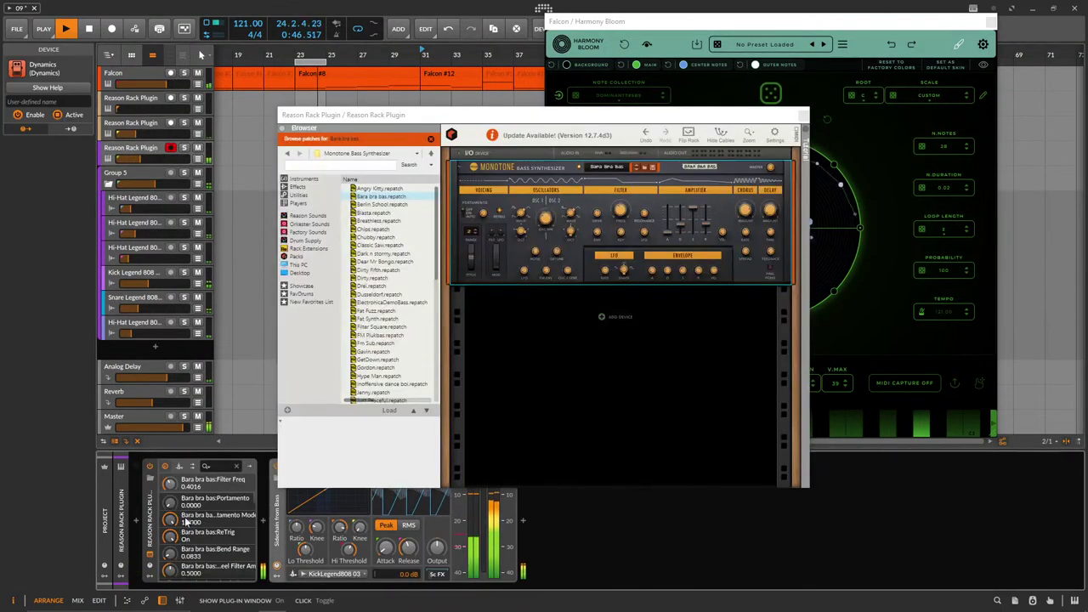
left_click(476, 214)
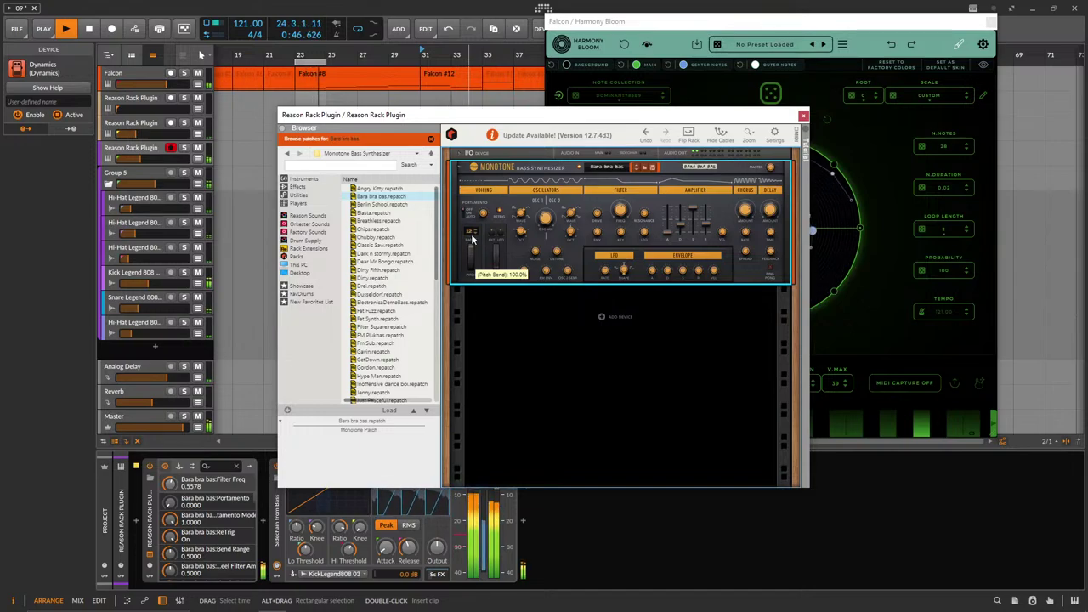
left_click_drag(607, 114, 356, 140)
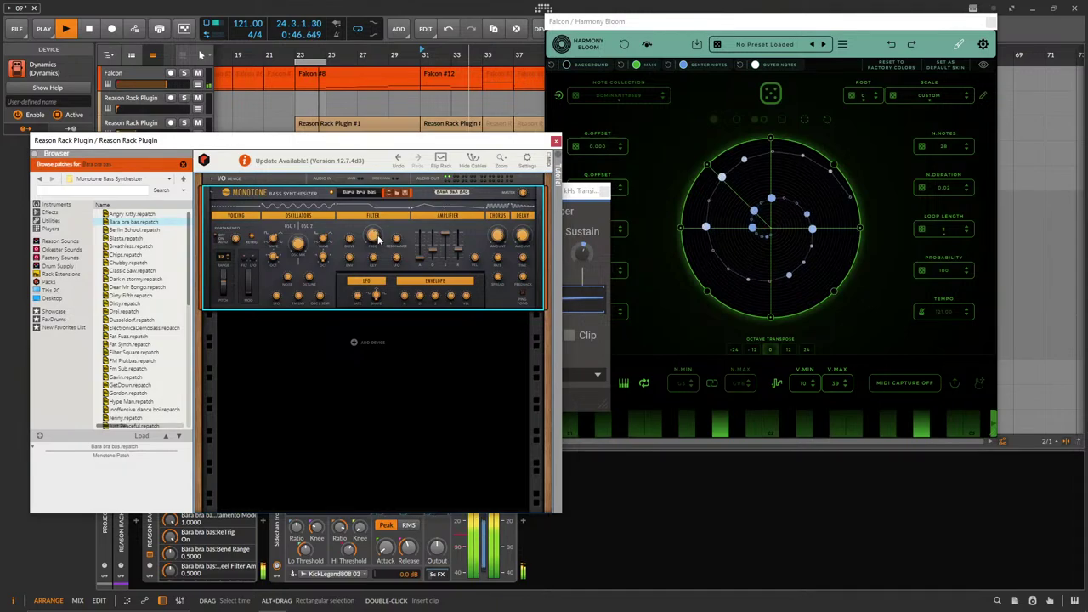
left_click(556, 141)
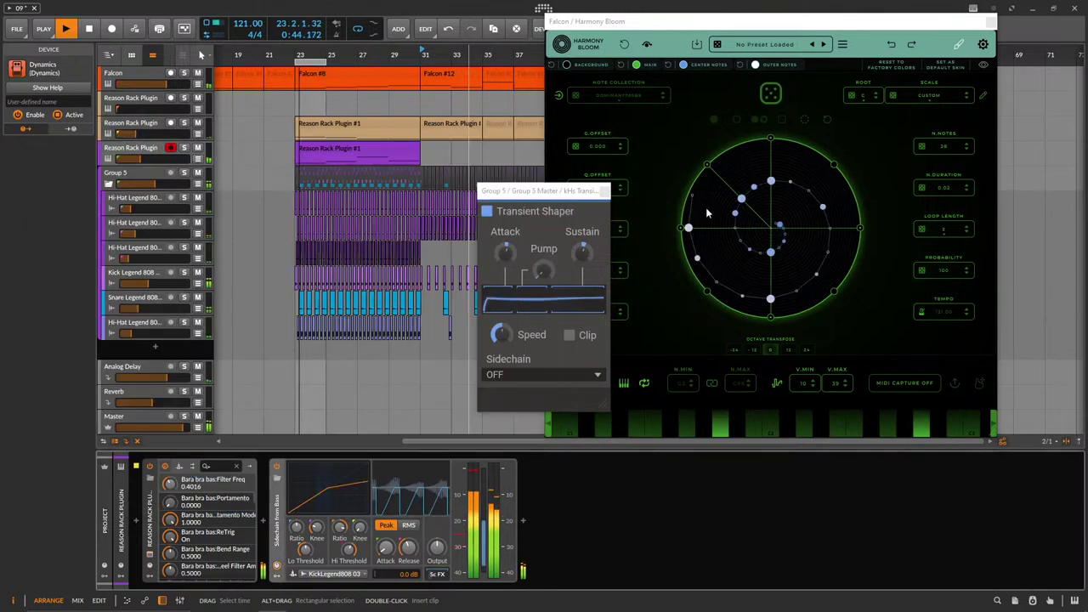
Enable the remaining diagonal trigger lines in Harmony Bloom's circle and try octave transpose at 12 before returning it to 0.
left_click(966, 231)
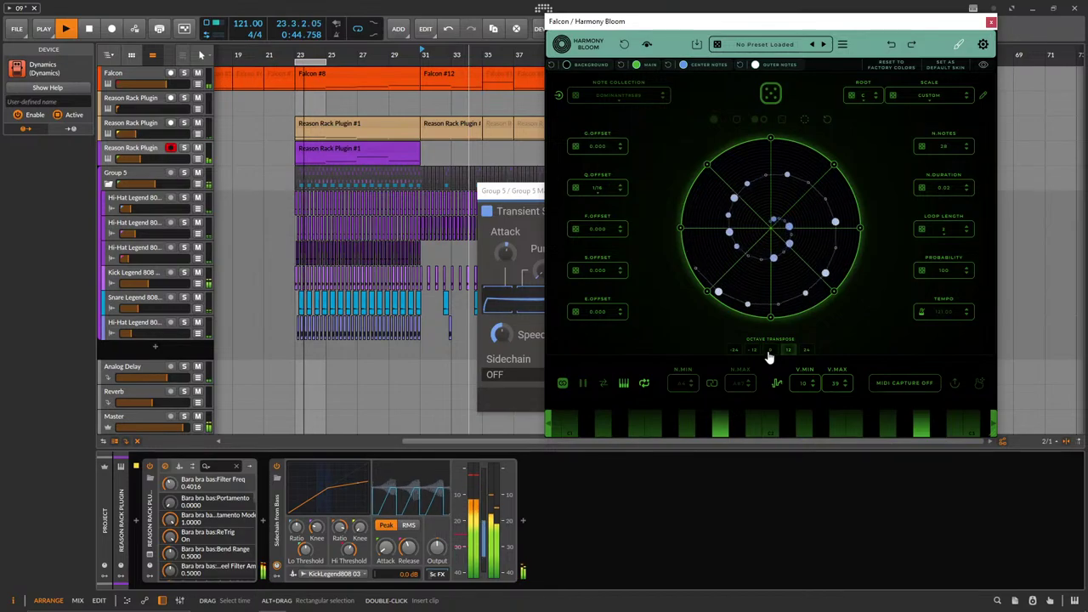
left_click(143, 158)
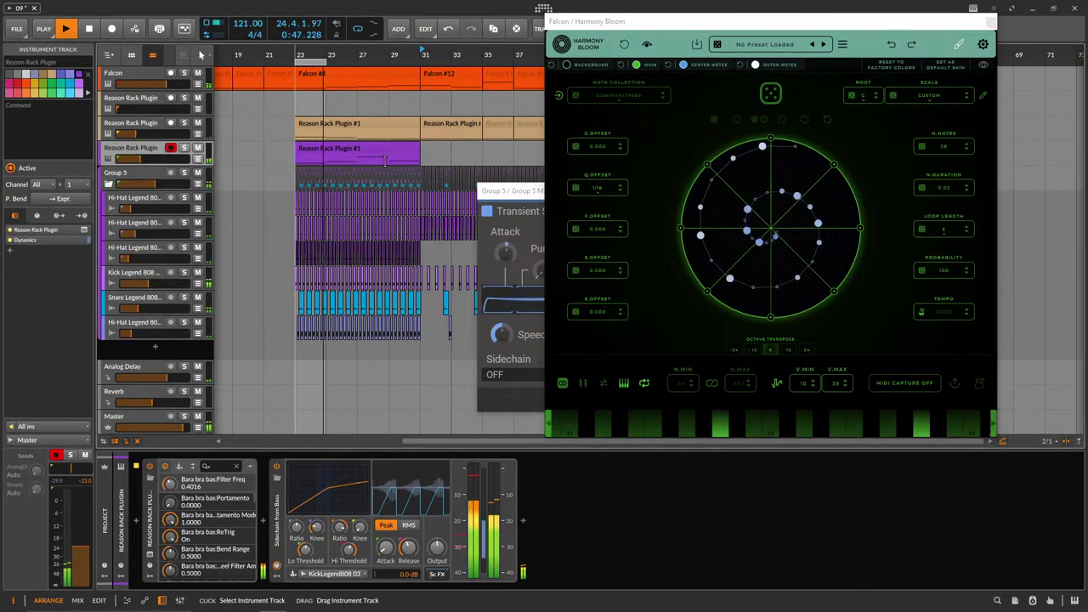
left_click(782, 124)
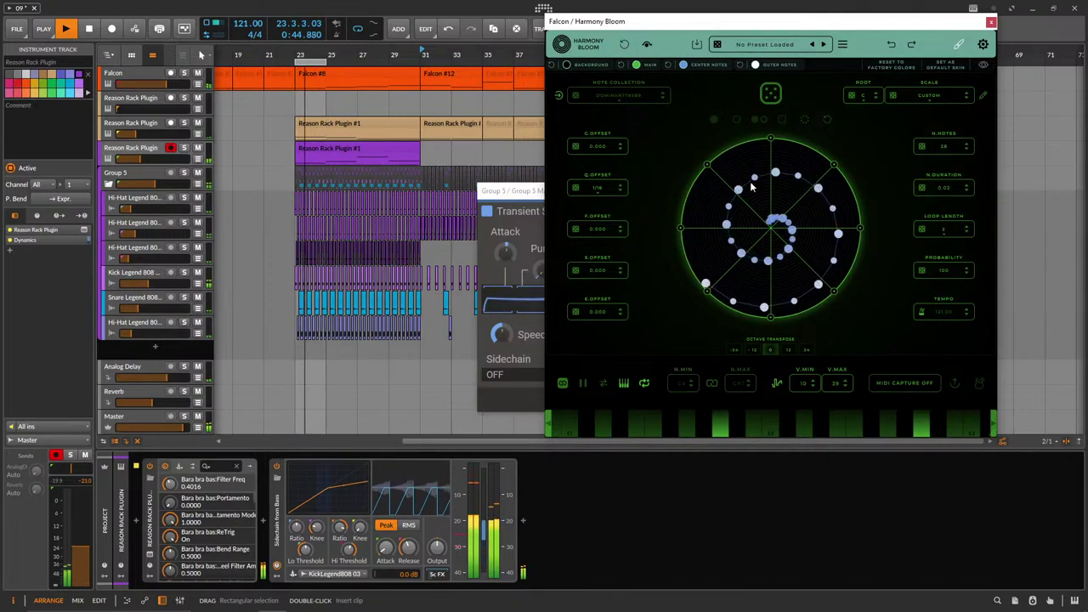
Lower the third Reason Rack Plugin track's volume to -29.1 dB and extend the loop region from bar 23 to 8 bars.
left_click_drag(144, 158, 149, 160)
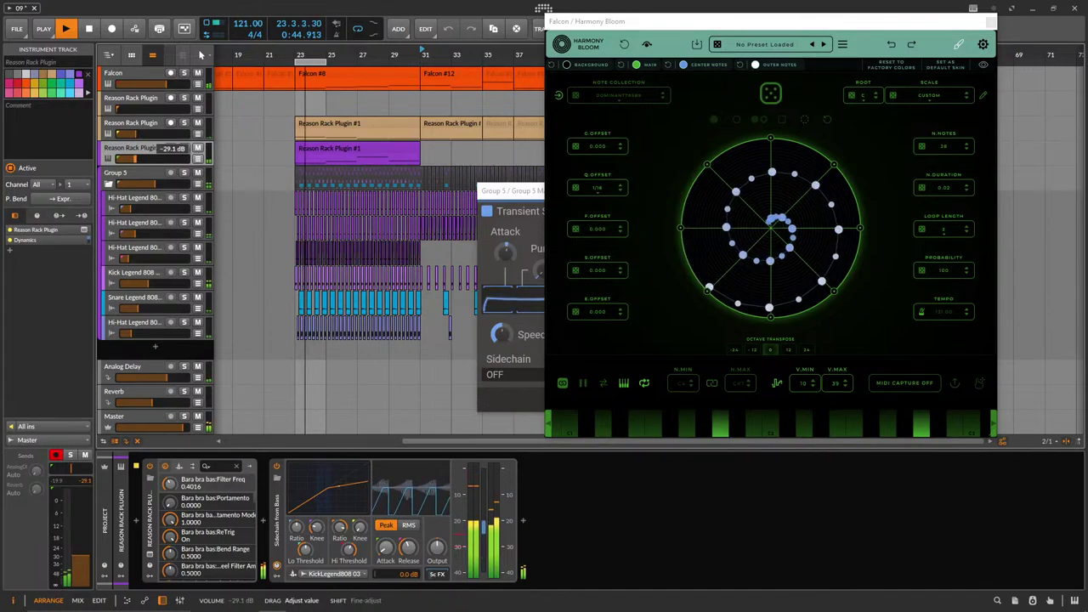
left_click_drag(326, 61, 424, 59)
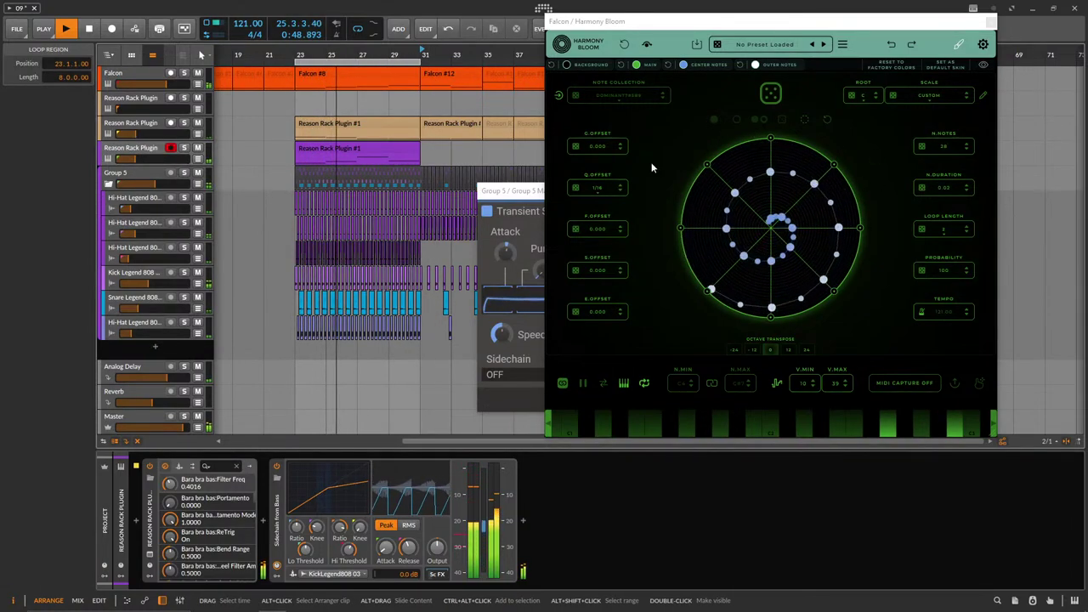
Set the Falcon track's volume to about -4.0 dB and try Harmony Bloom's octave transpose at 12 again before restoring 0.
left_click(773, 352)
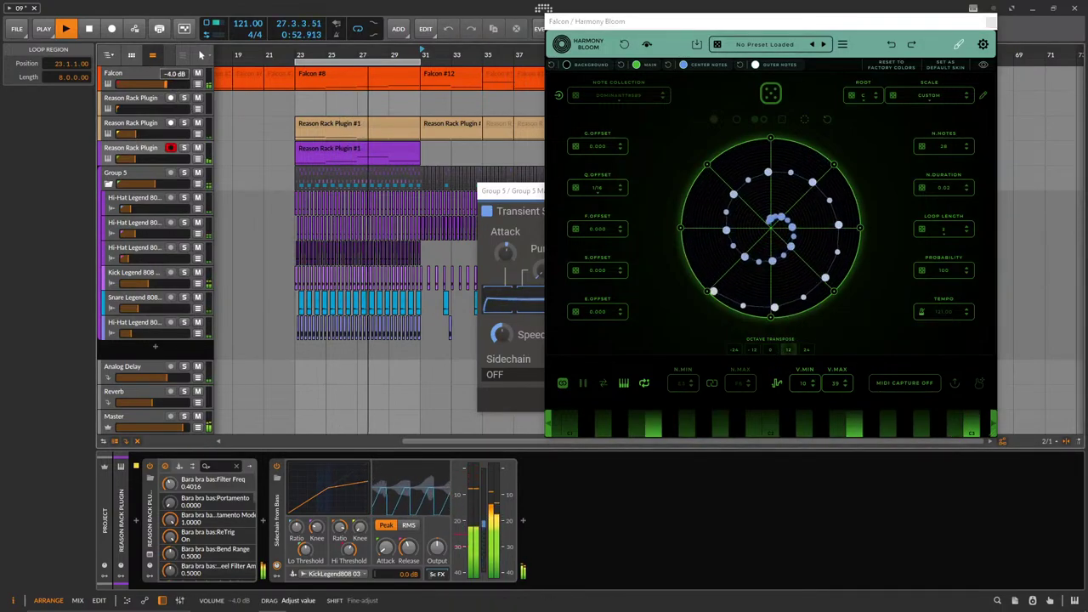
left_click(771, 349)
Set the first Reason Rack Plugin track's Note Transpose to octave 0 and its volume to -28.8 dB.
left_click_drag(117, 109, 144, 109)
left_click(136, 98)
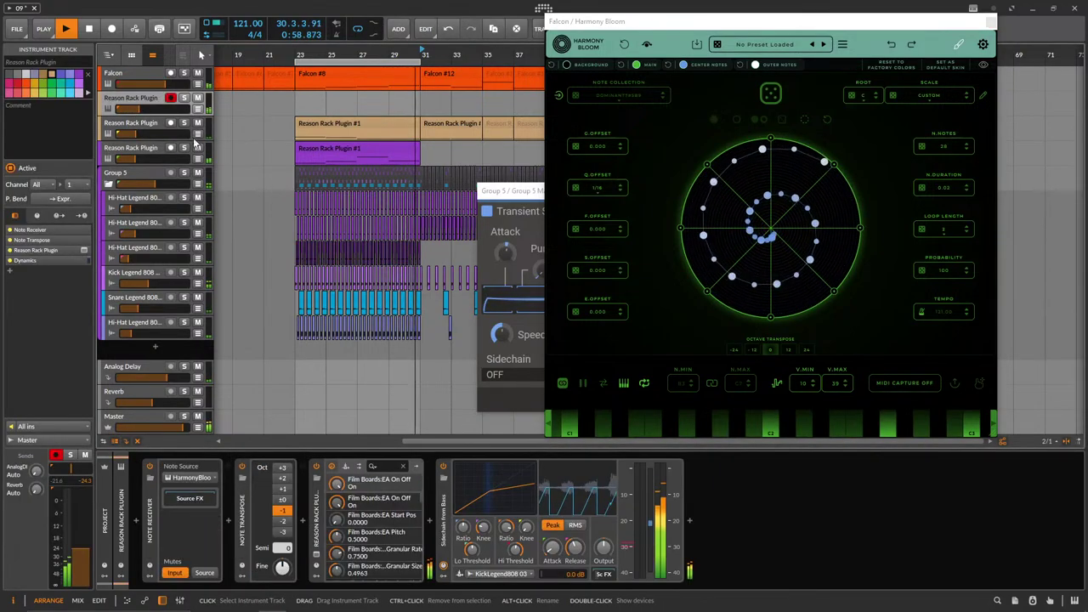
left_click(282, 499)
left_click_drag(138, 108, 153, 119)
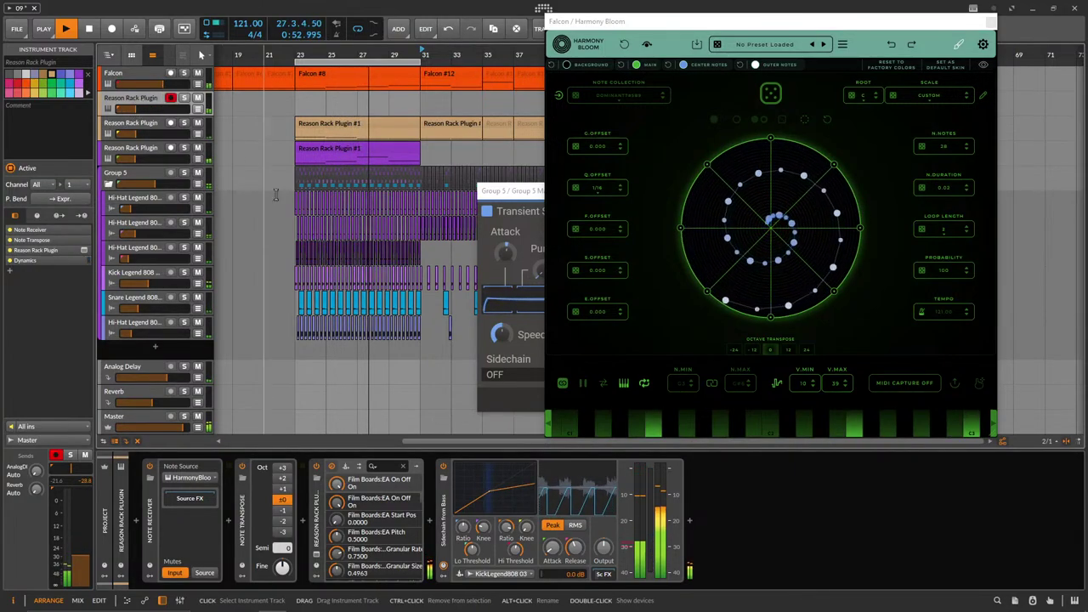
Adjust the high threshold to about -26.5 dB and the high ratio in the first Reason Rack Plugin track's Dynamics, and lower its volume to -34.3 dB.
left_click_drag(509, 554, 510, 548)
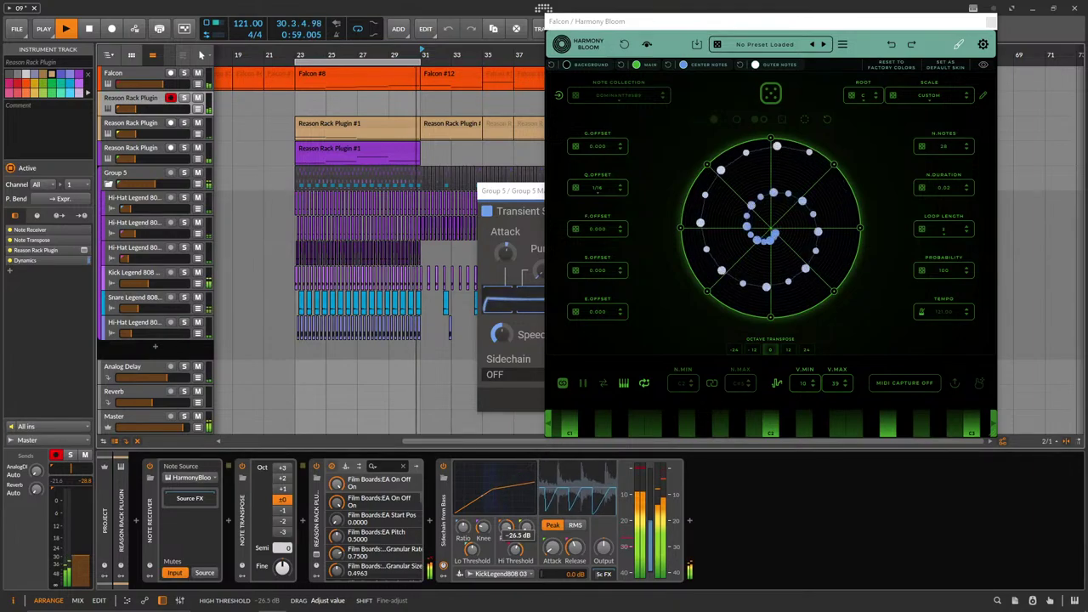
left_click_drag(505, 526, 505, 544)
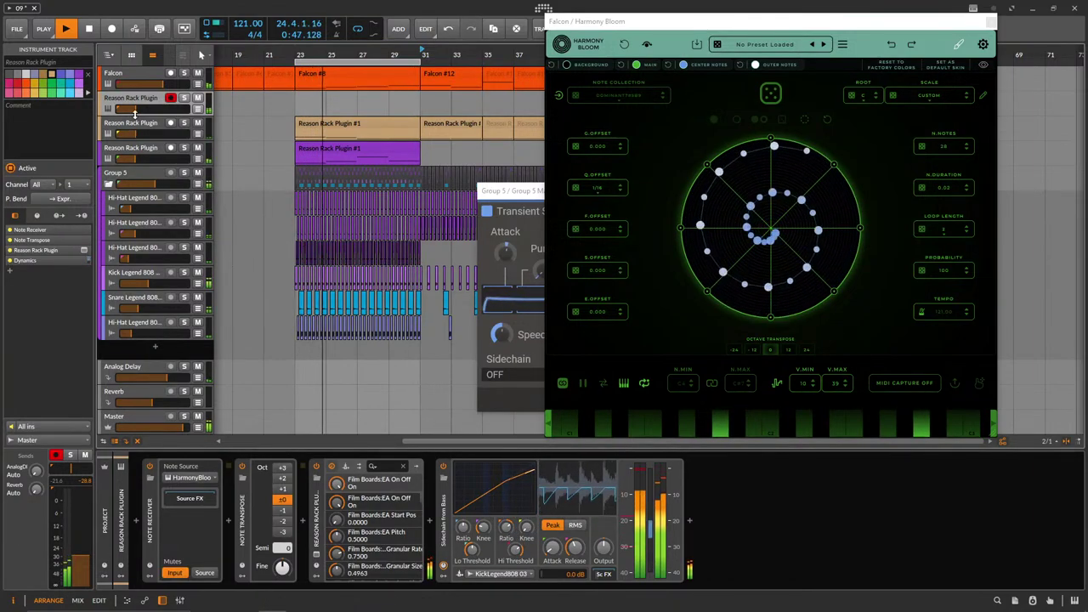
left_click_drag(136, 109, 131, 109)
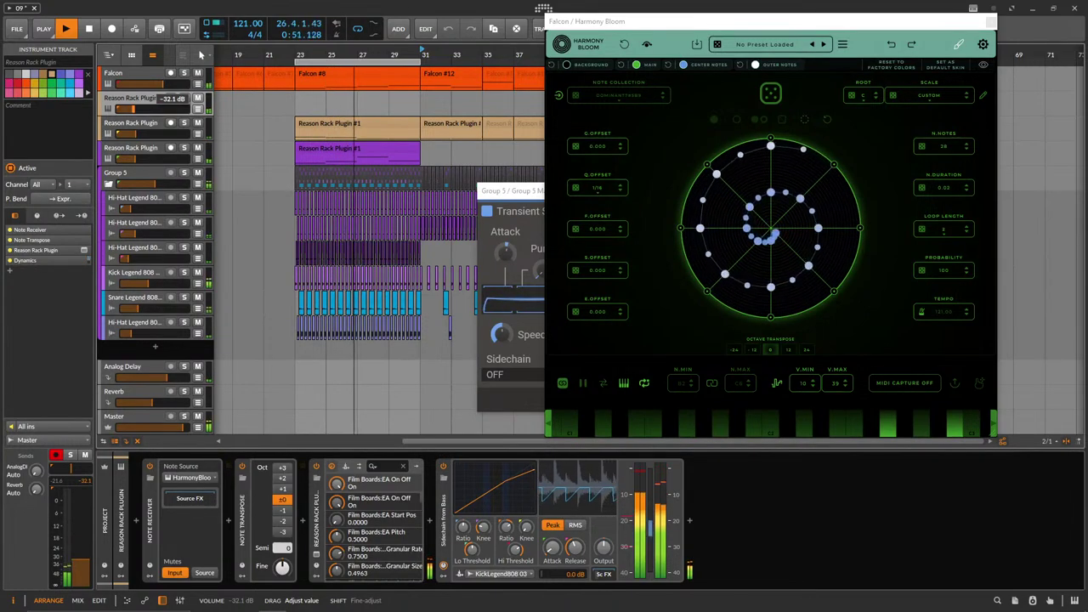
left_click_drag(134, 109, 129, 109)
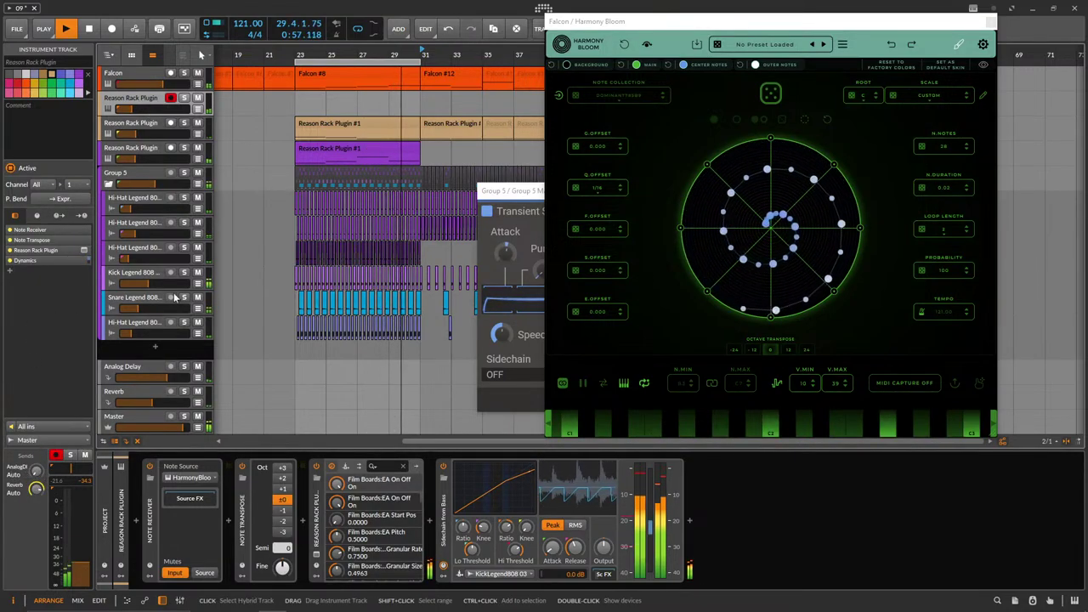
Solo the first Reason Rack Plugin track and set the loop length in Falcon's Harmony Bloom to 1.
left_click(184, 98)
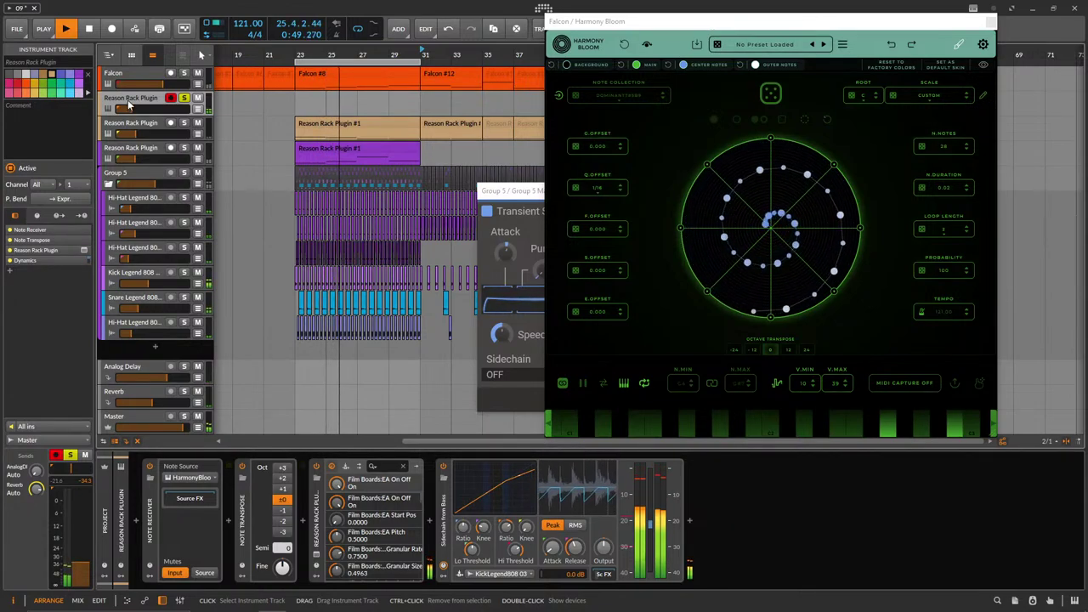
left_click(967, 232)
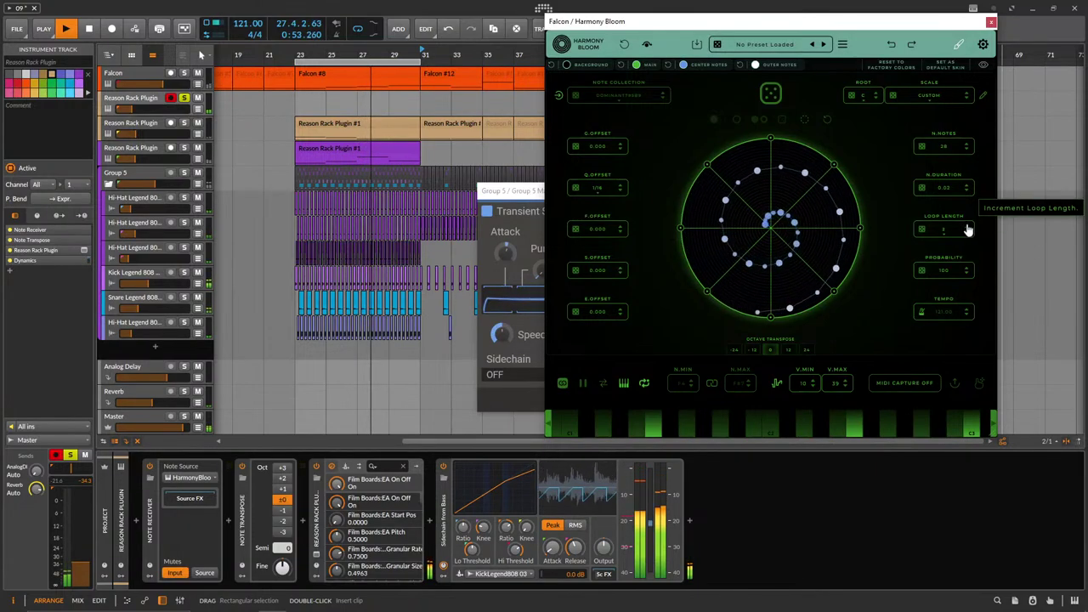
left_click(966, 231)
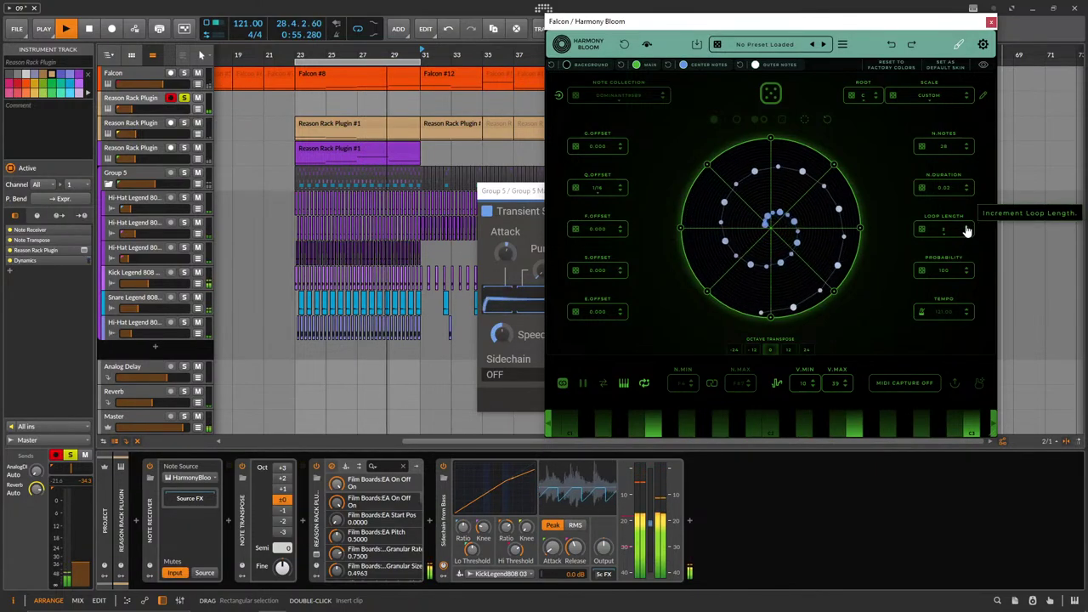
left_click(965, 234)
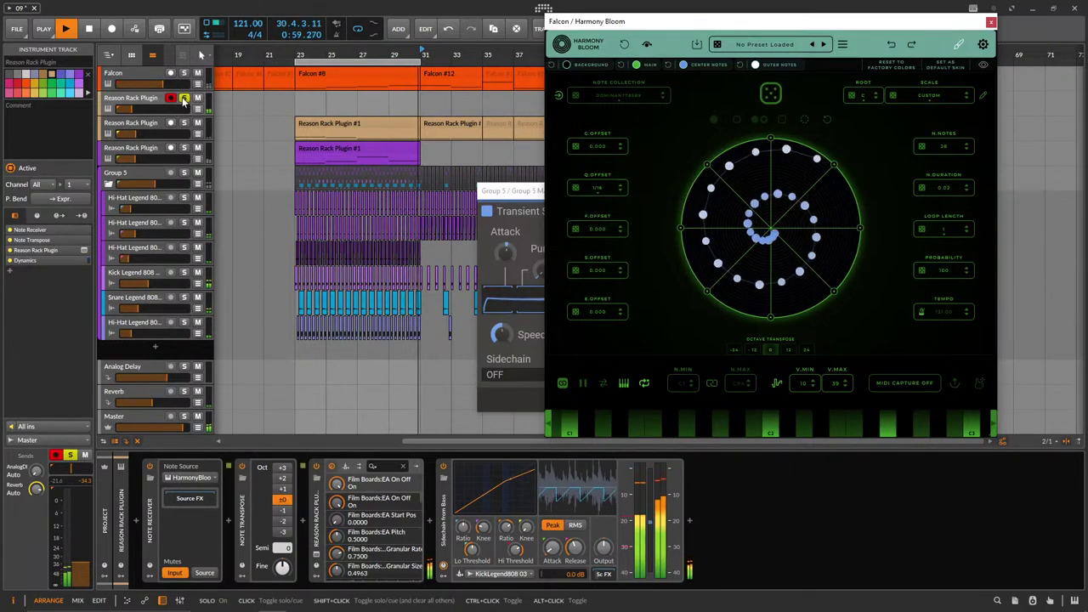
Unsolo the first Reason Rack Plugin track and lower its volume to -38.4 dB and Falcon's to about -6.8 dB.
left_click(183, 100)
left_click_drag(131, 109, 128, 108)
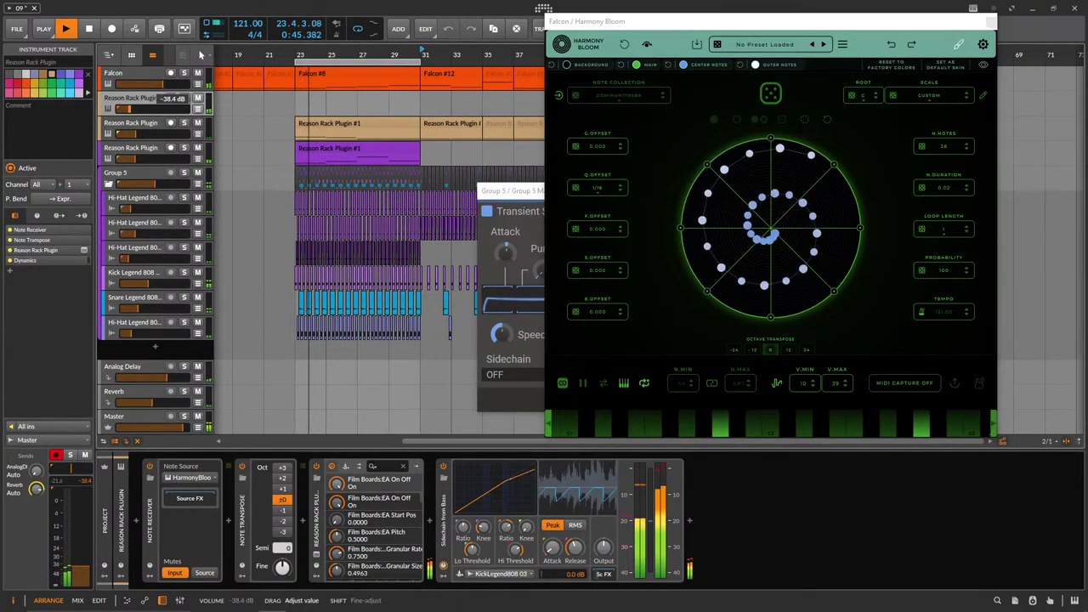
left_click(154, 77)
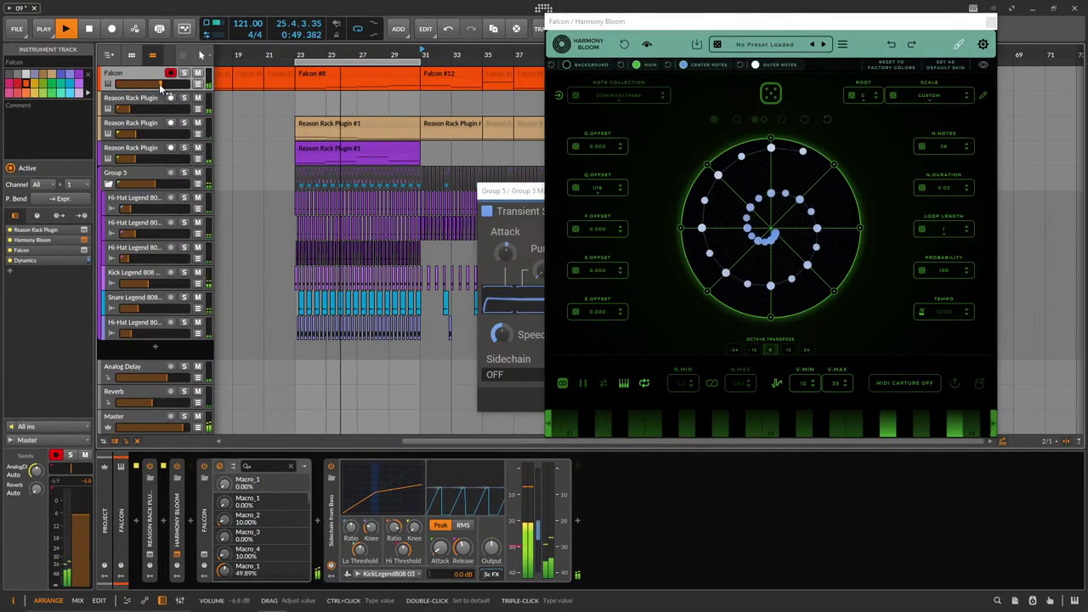
Insert an EQ-5 after the Transient Shaper in Group 5's device chain.
left_click(150, 174)
left_click(262, 520)
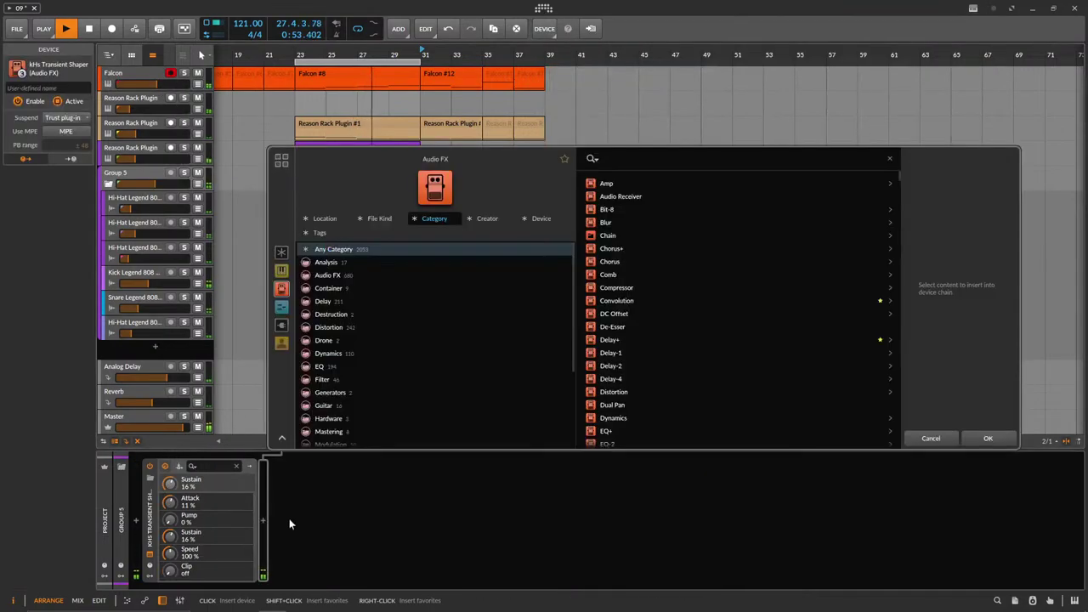
type("eq")
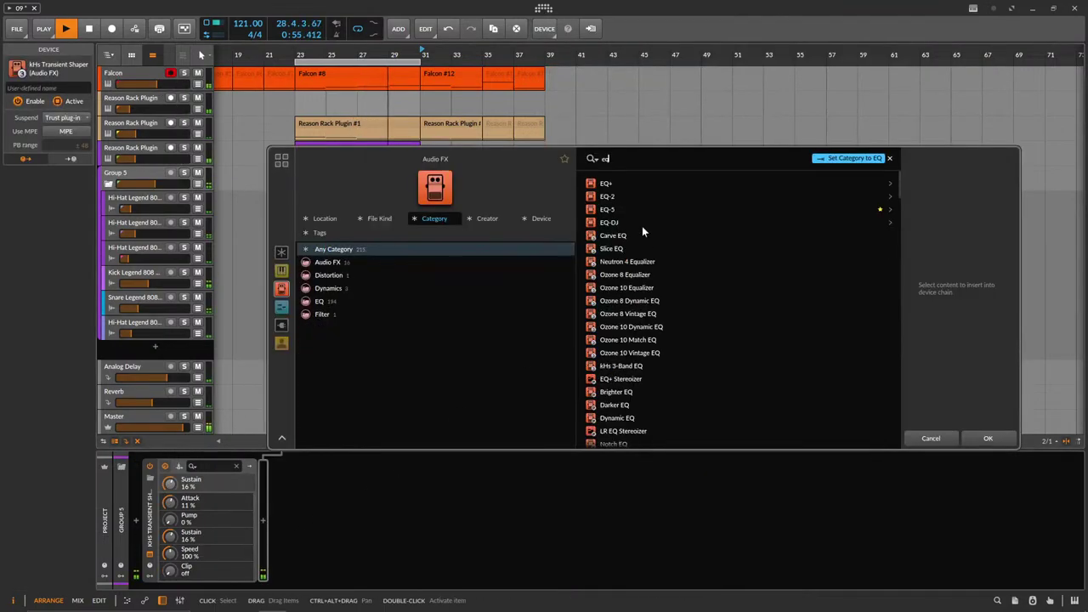
key("Return")
Make the EQ-5's band 5 a high shelf of +1.8 dB at 3.06 kHz and set band 3 to about +2.5 dB at 54.8 Hz.
left_click(461, 539)
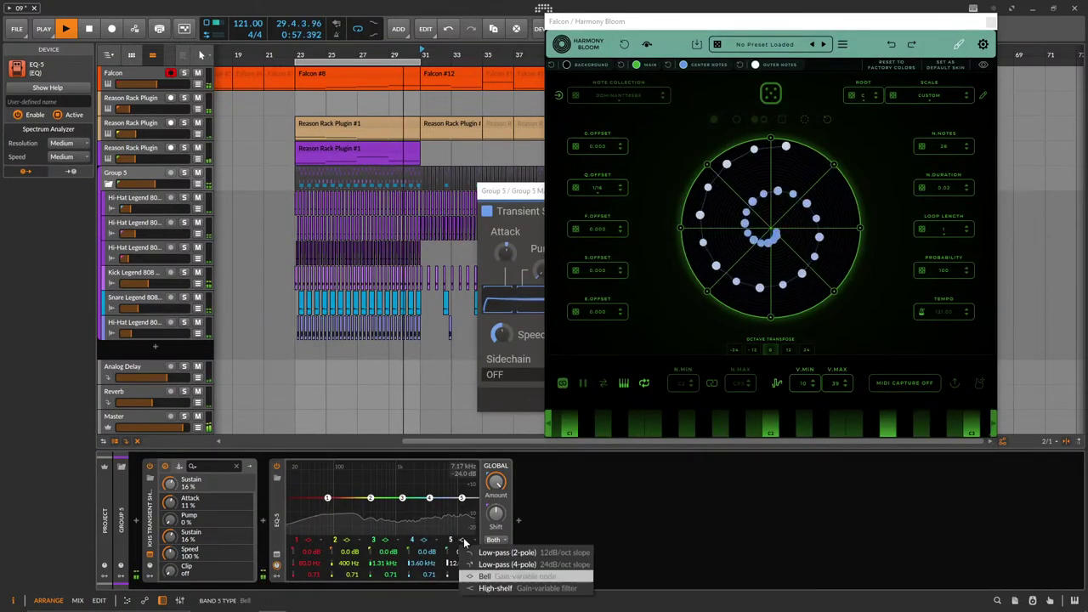
left_click(495, 588)
left_click_drag(461, 497, 317, 497)
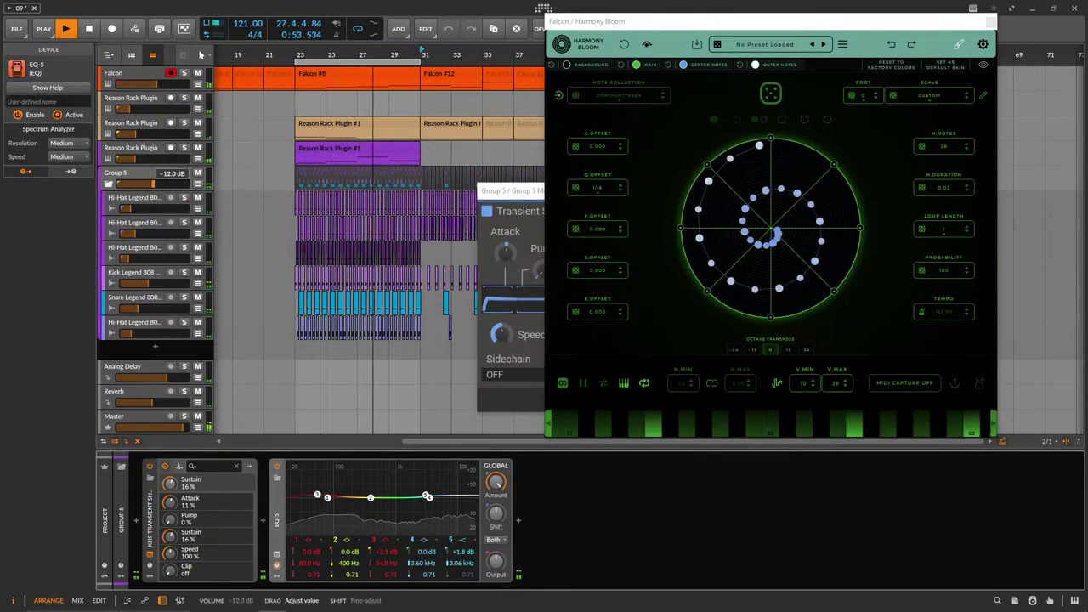
Select the third Reason Rack Plugin track and enable the two-way arrows playback option in Falcon's Harmony Bloom.
left_click(143, 151)
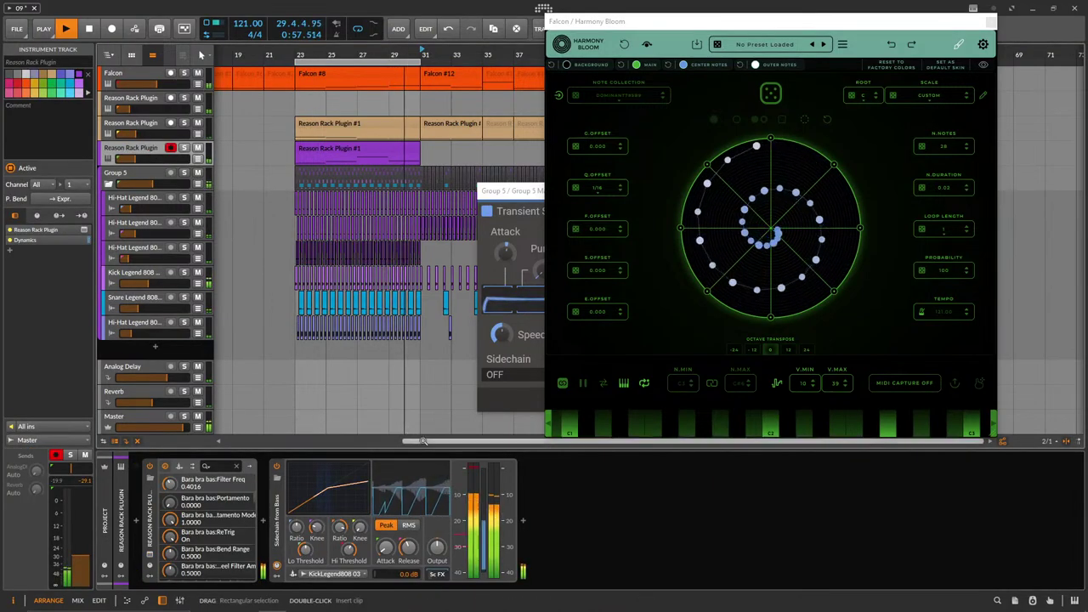
left_click(602, 384)
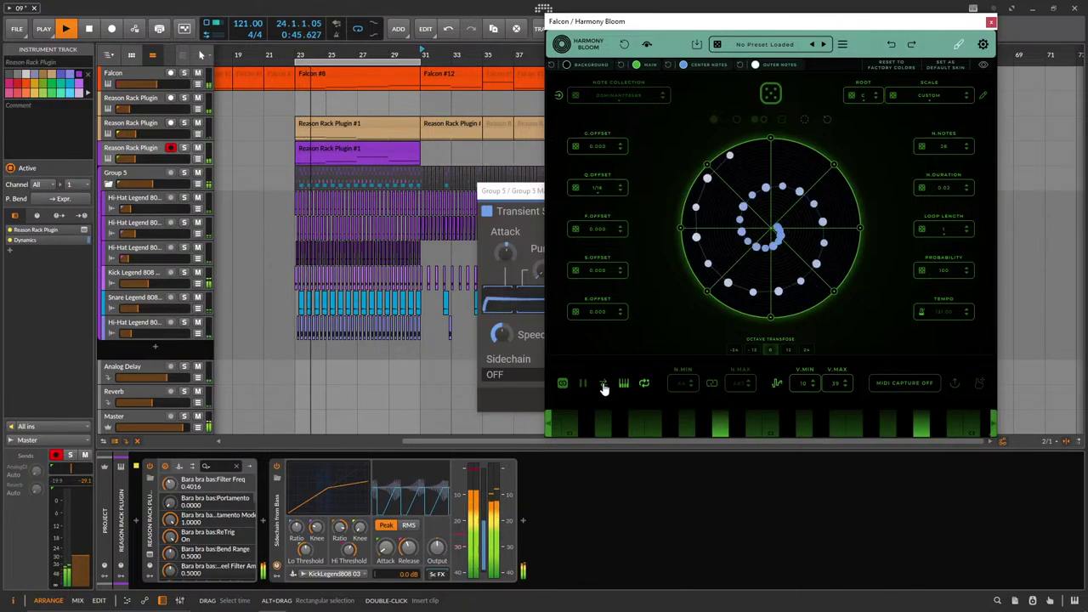
Lower the first Reason Rack Plugin track's volume to -44.4 dB and raise the second one's to -11.4 dB.
left_click(135, 100)
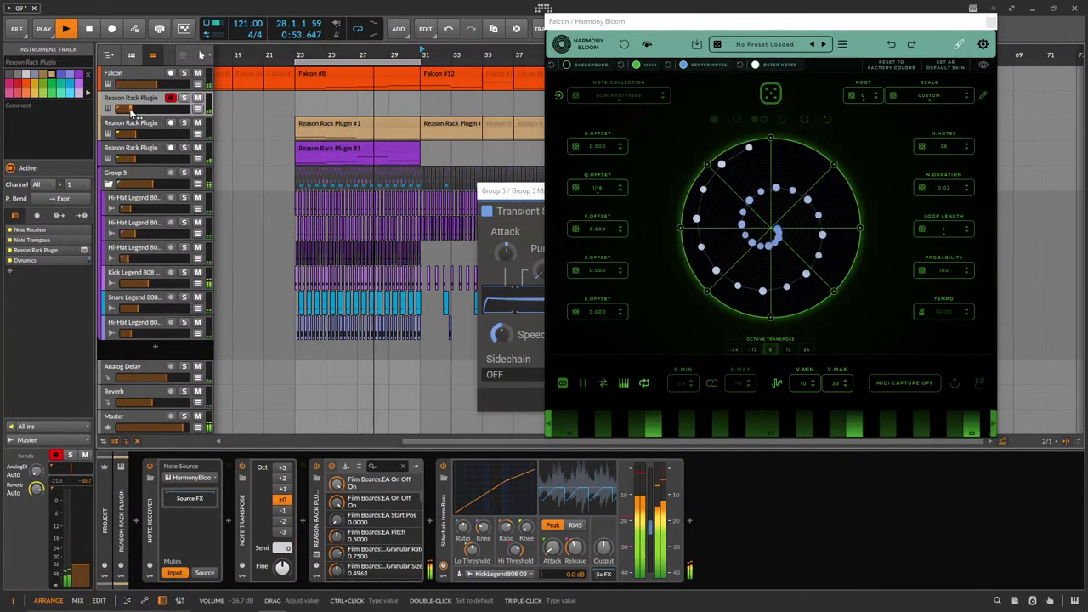
left_click_drag(138, 133, 144, 134)
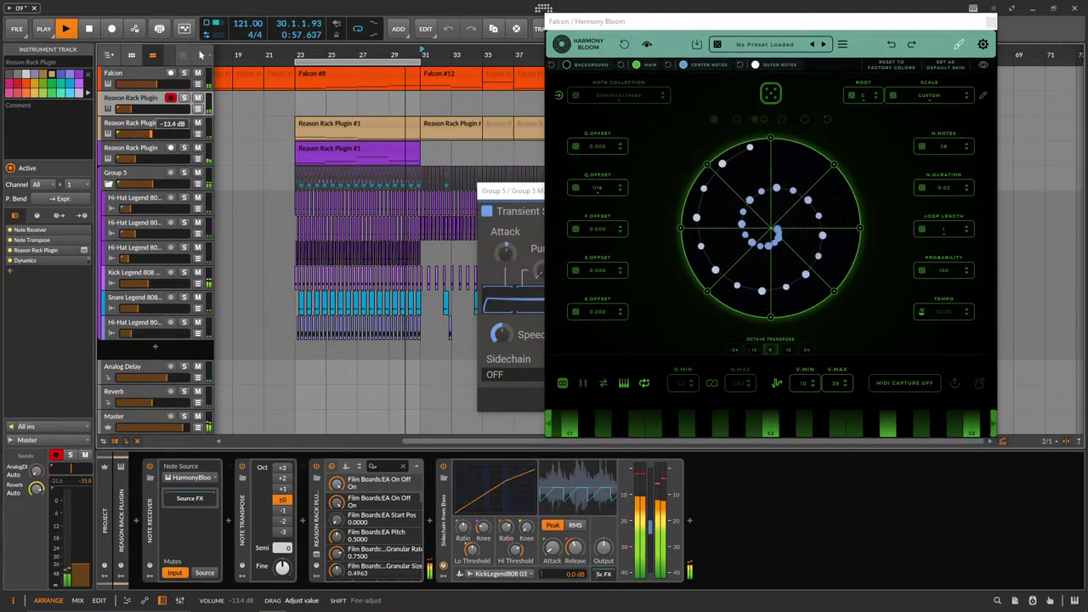
left_click_drag(151, 133, 152, 133)
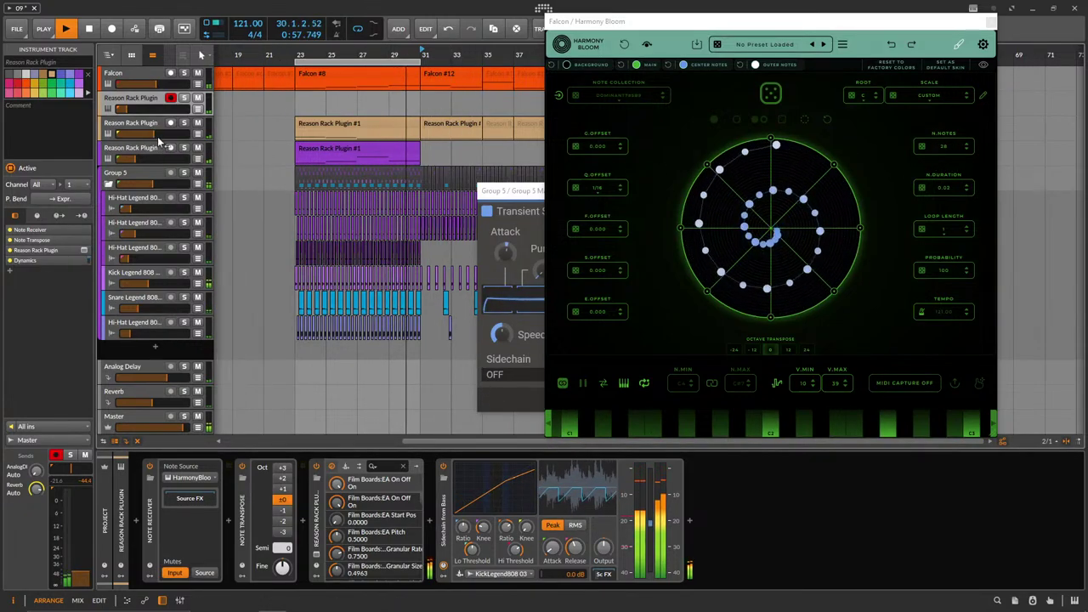
Solo the second Reason Rack Plugin track and open its Harmony Bloom window beside Falcon's.
left_click(184, 123)
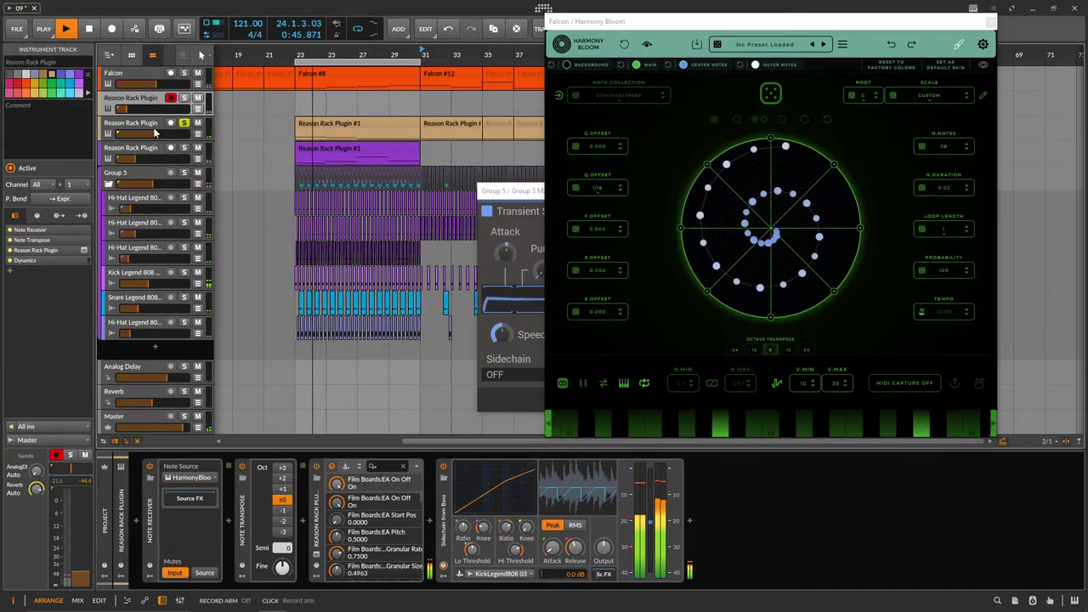
left_click(211, 129)
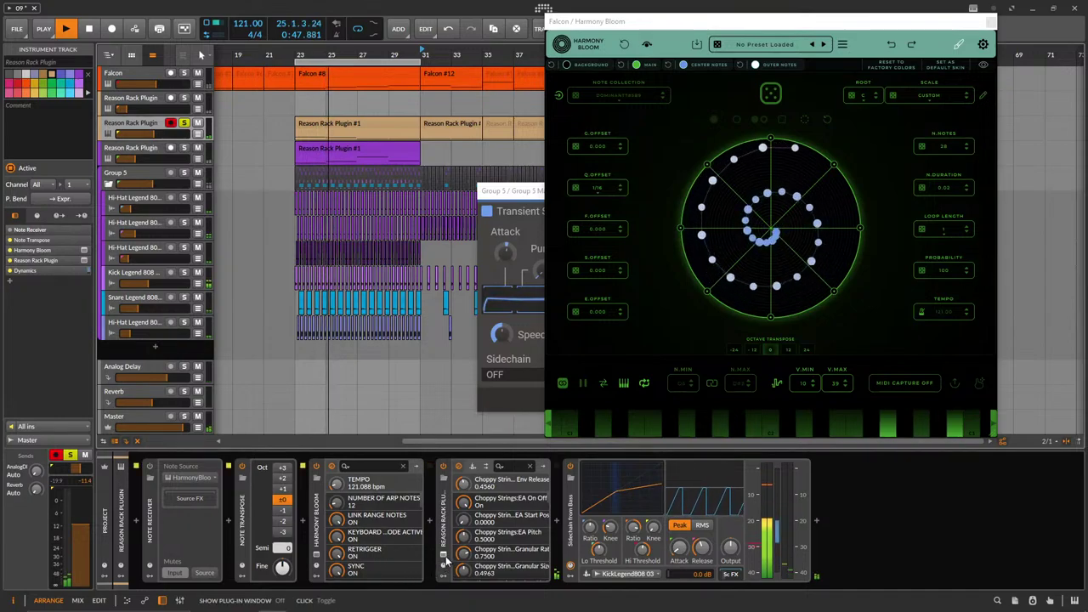
left_click(323, 558)
left_click_drag(530, 246, 326, 113)
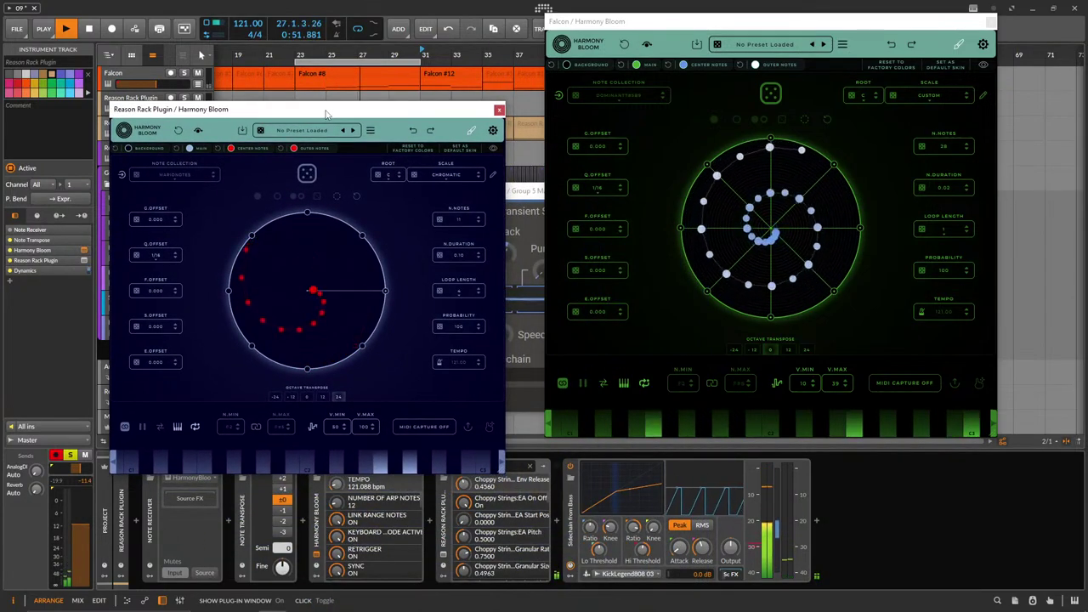
Switch to Notion, replace the Hello page title with text starting "Ok G", and collapse the Teamspaces section and sidebar.
mouse_move(799, 609)
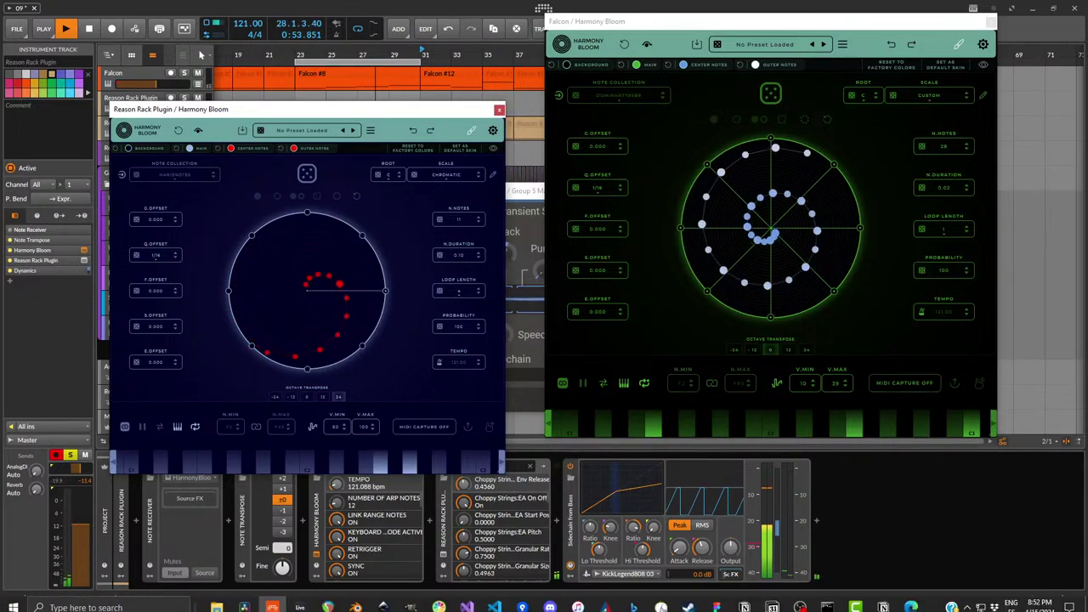
left_click(883, 601)
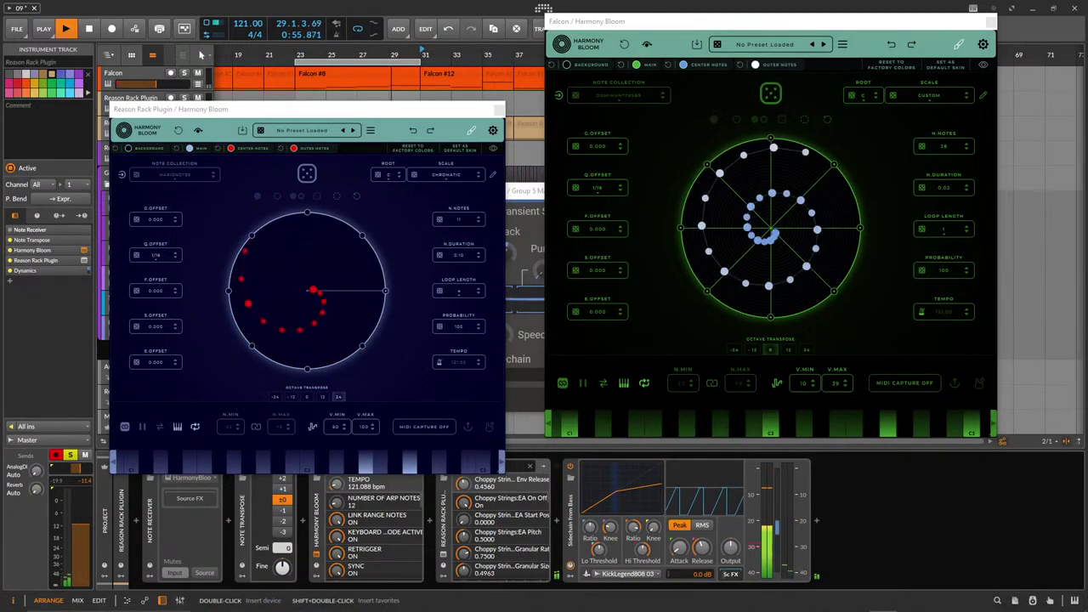
left_click_drag(1087, 137, 743, 138)
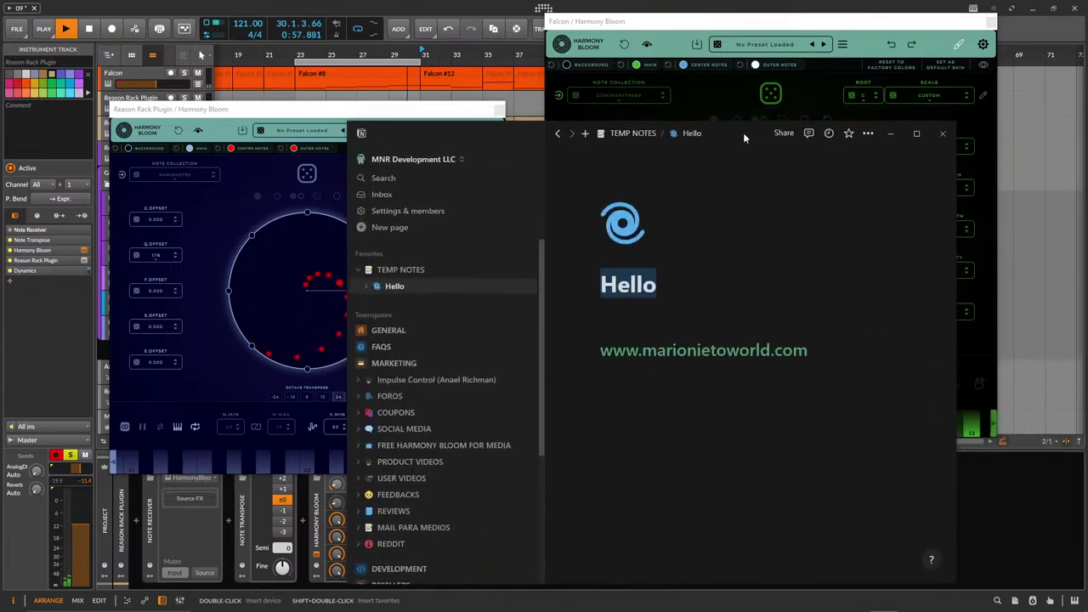
type("Ok")
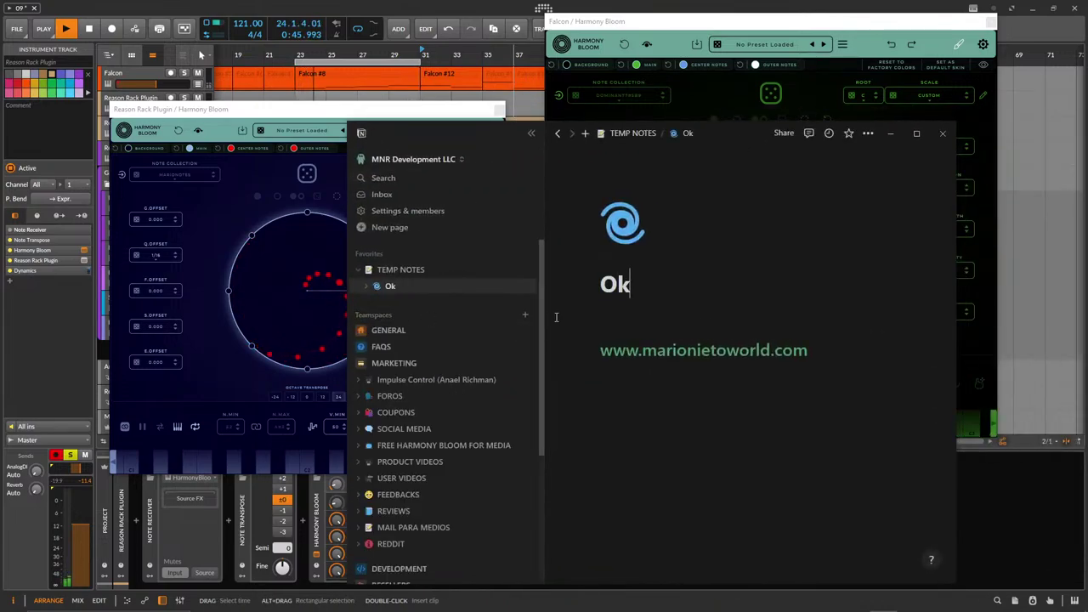
left_click(369, 316)
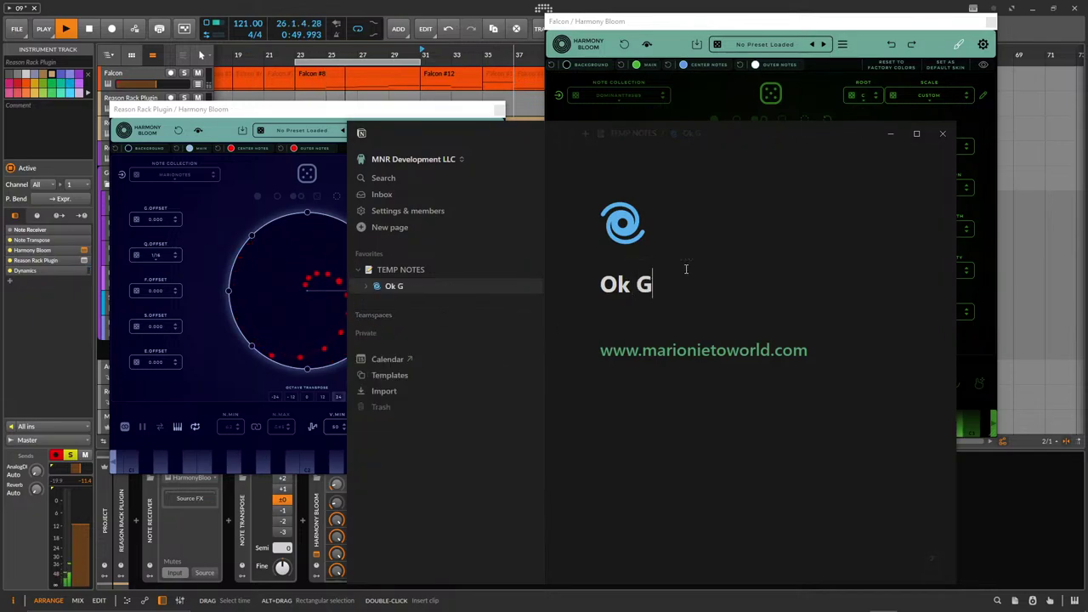
left_click(541, 275)
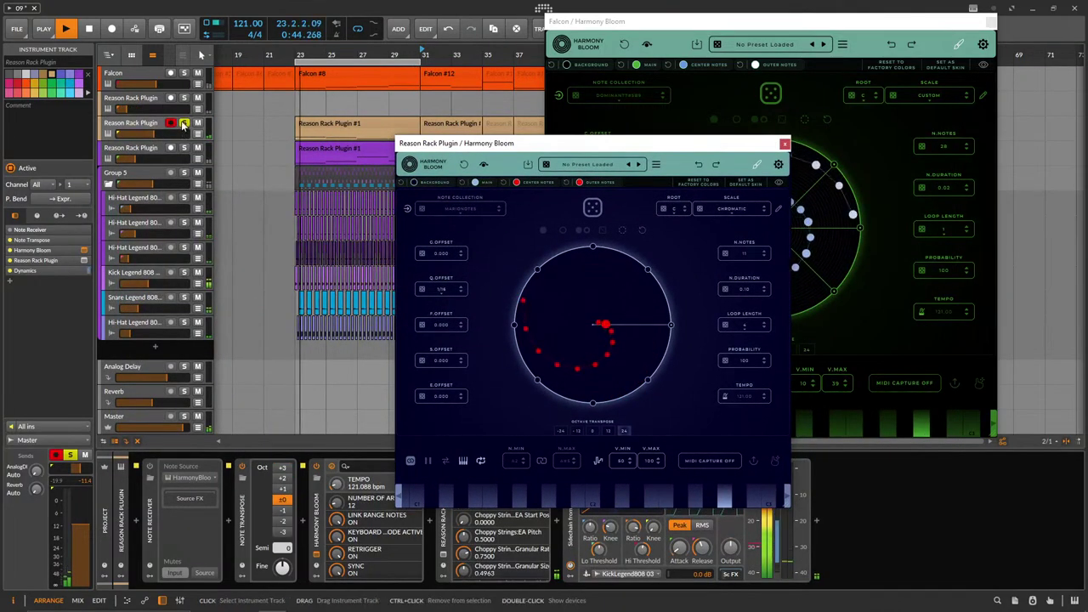
Audition the first two Reason Rack Plugin tracks with solo and lower the second one's volume to -20.9 dB.
left_click(183, 98)
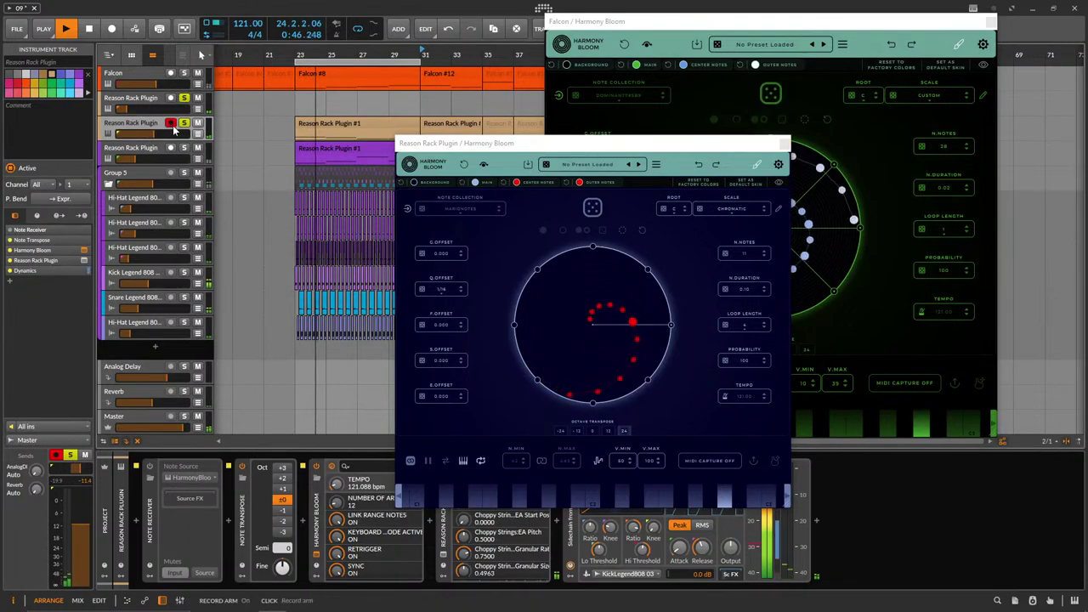
left_click(183, 124)
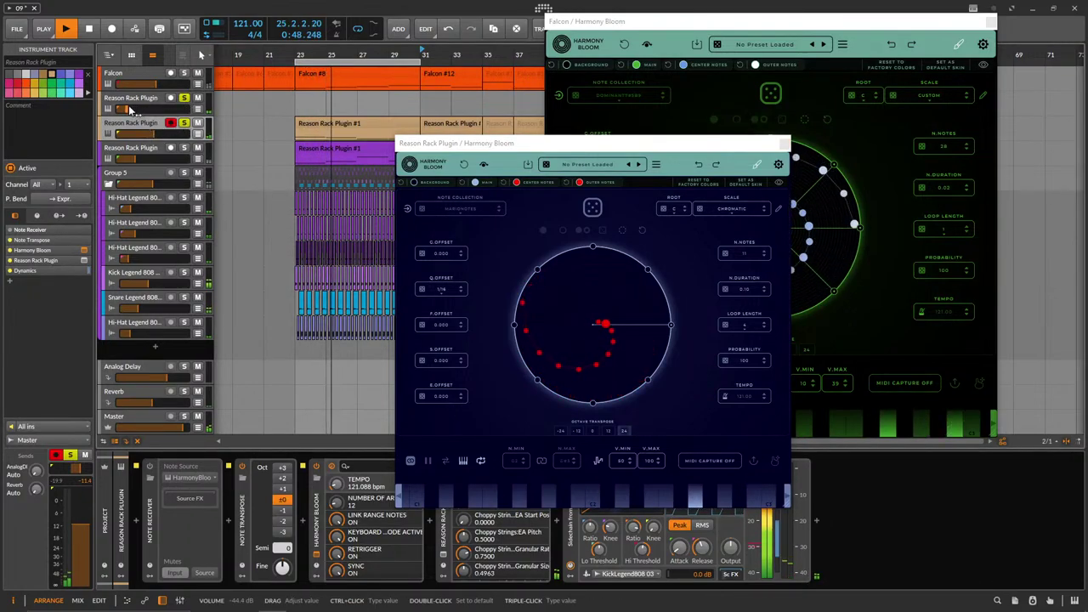
left_click_drag(153, 117, 153, 121)
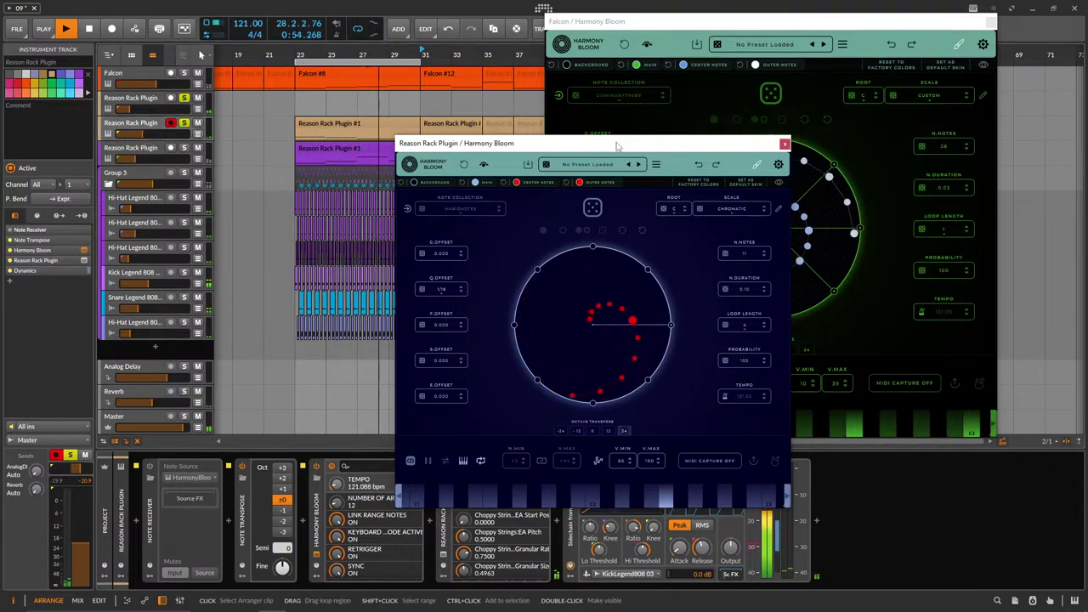
left_click_drag(613, 144, 549, 147)
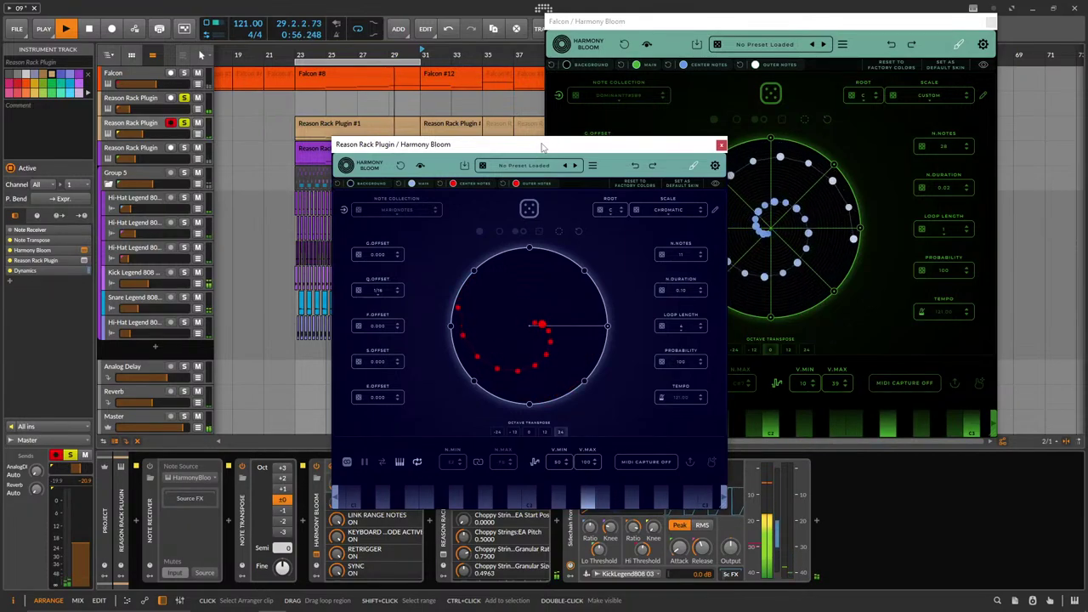
Swap the solo from the second Reason Rack Plugin track to Falcon and adjust Falcon's volume.
left_click(185, 124)
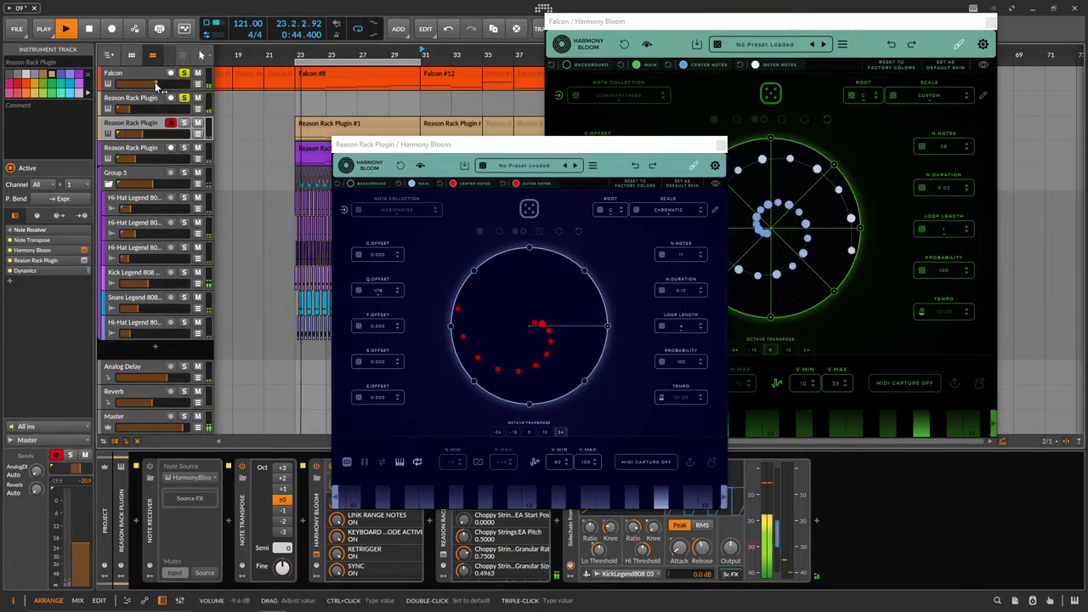
left_click_drag(151, 84, 157, 85)
left_click_drag(686, 146, 571, 138)
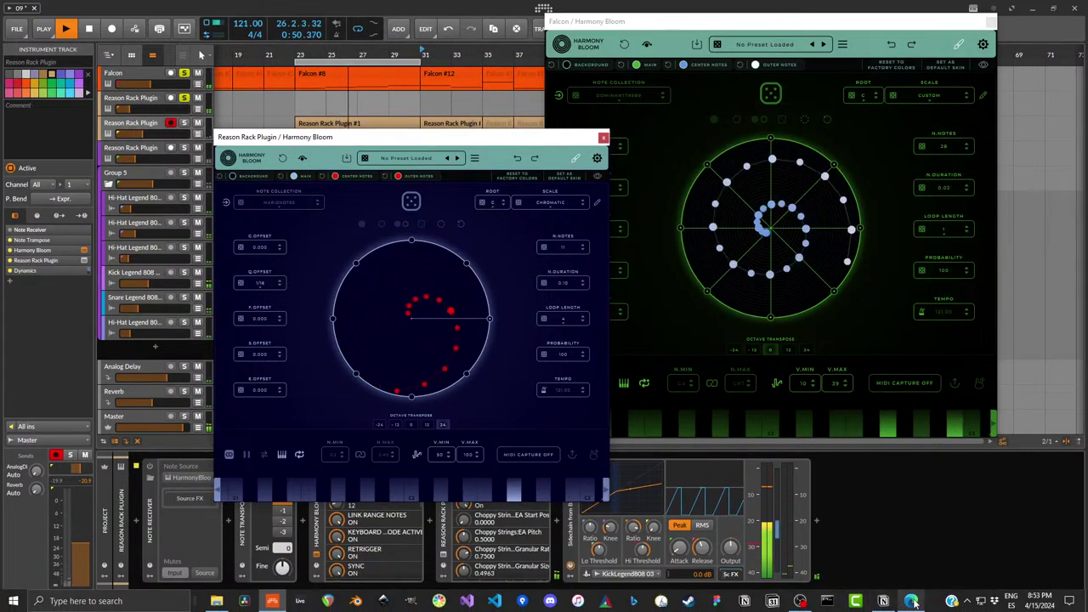
Switch to Notion and replace the "thanks for watching!" page title with "See you soon.".
left_click(884, 603)
left_click_drag(673, 286, 477, 289)
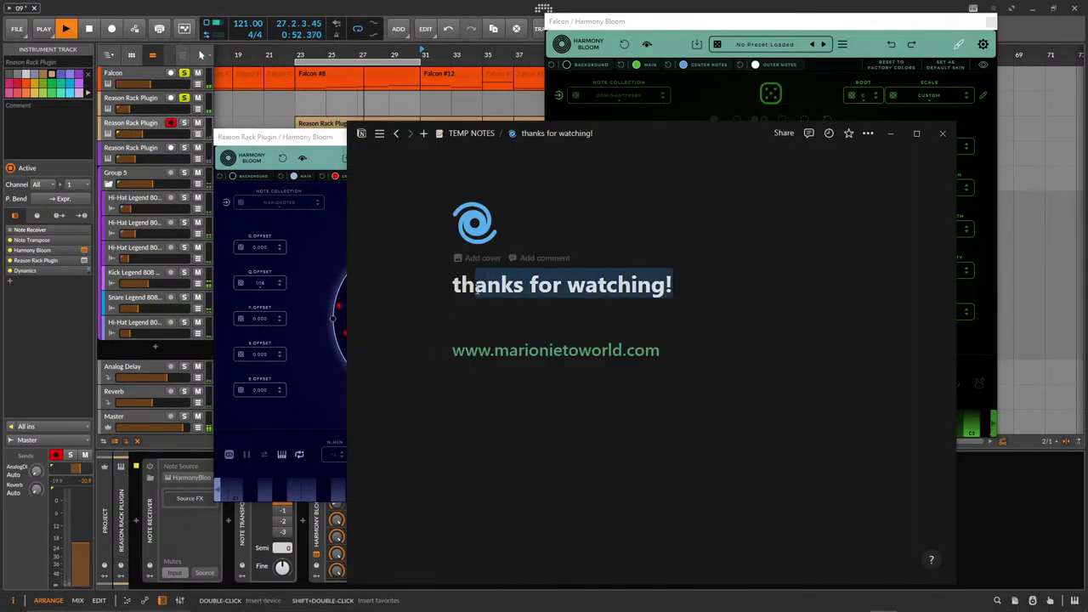
type("See you soon.")
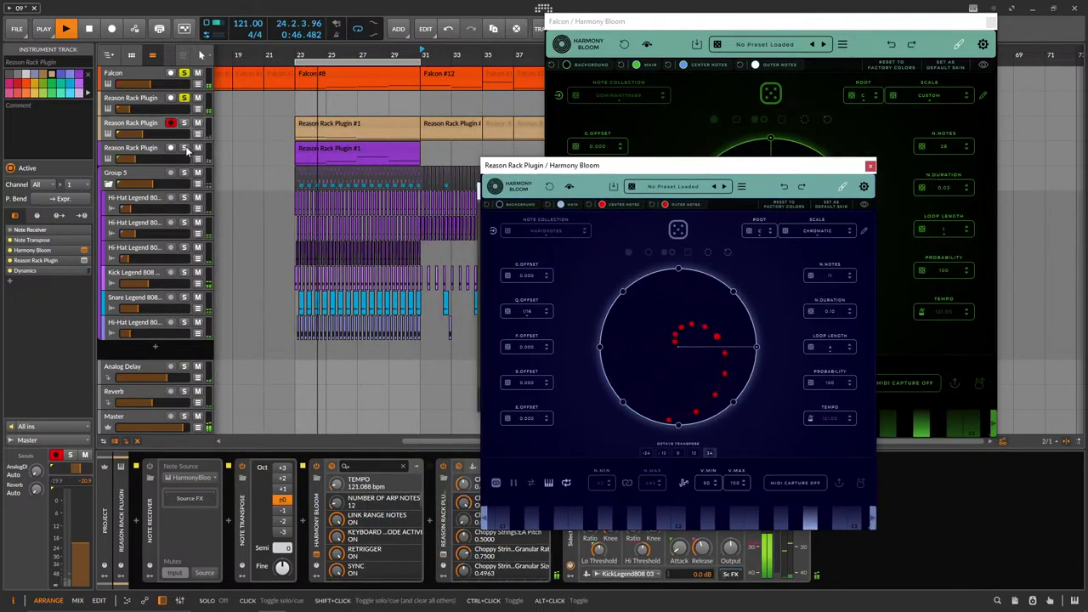
Solo the third Reason Rack Plugin track, raise its Monotone bass filter frequency to 0.5578, and clear the solos on all tracks.
left_click(183, 148)
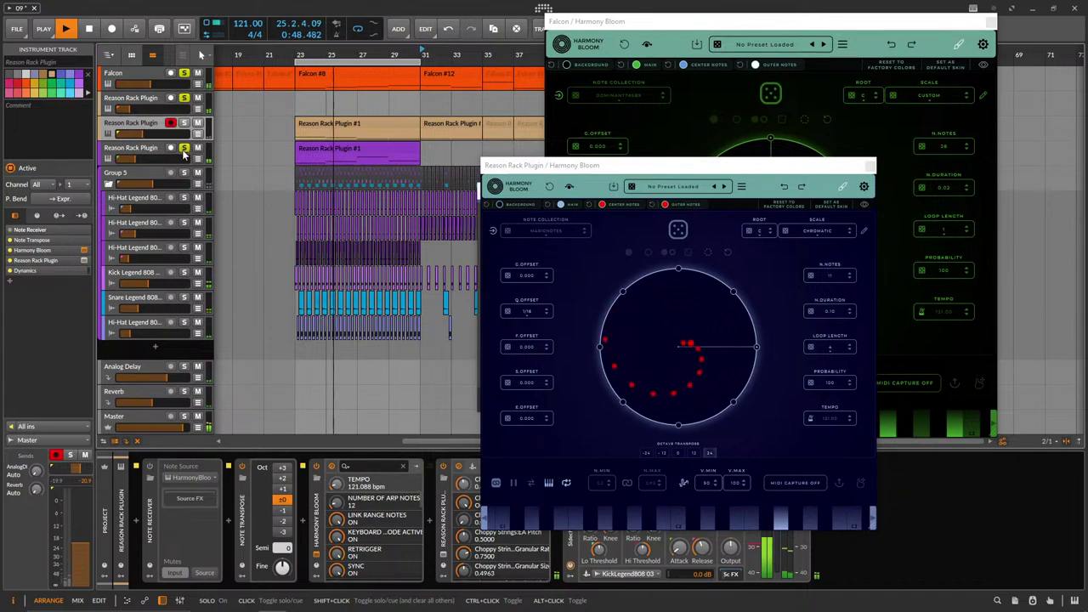
left_click(170, 161)
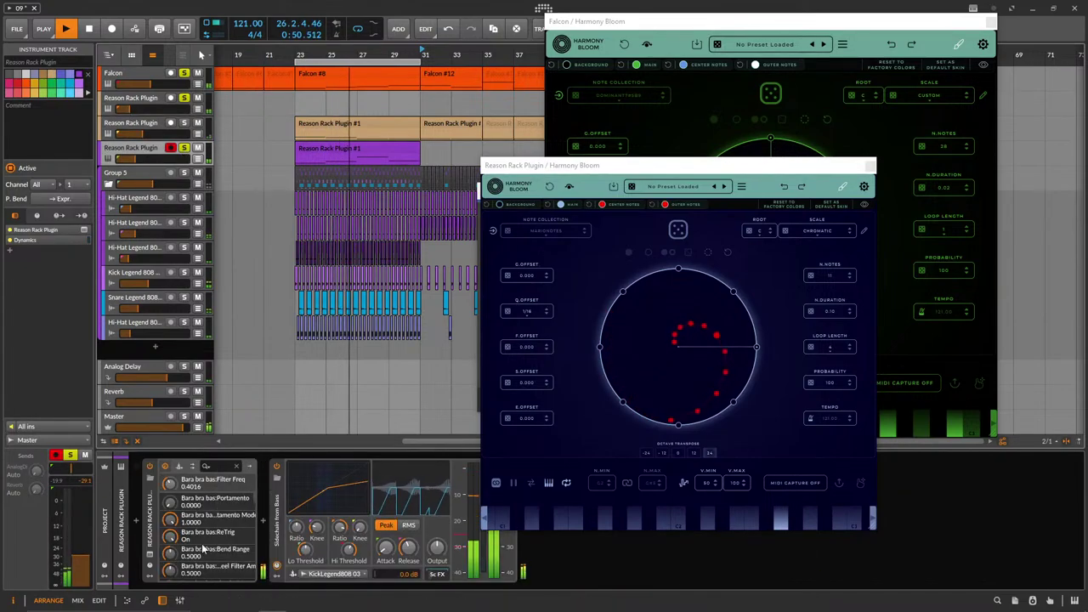
left_click(150, 553)
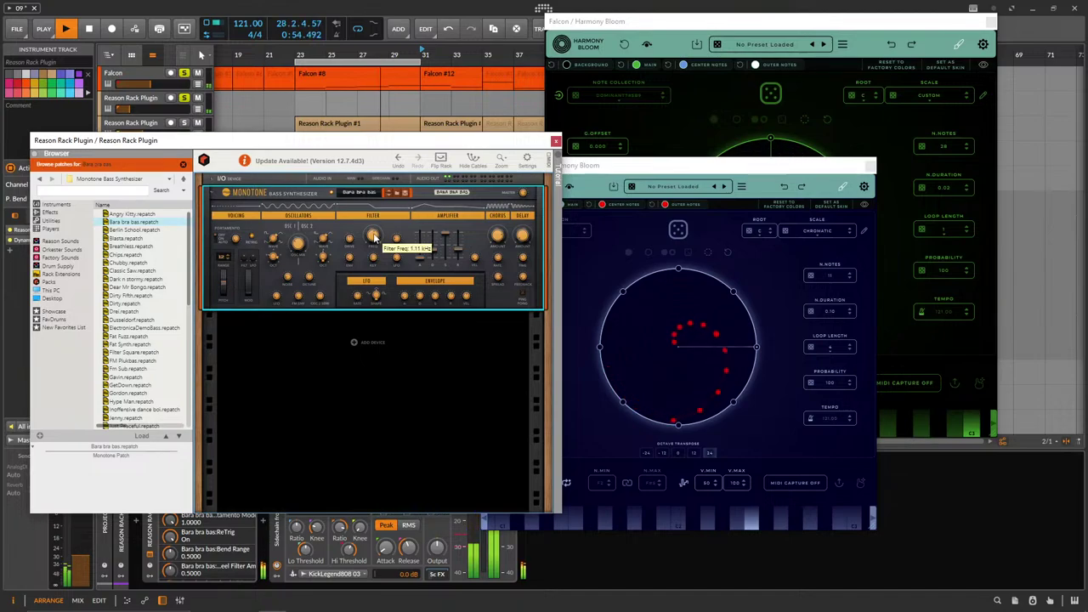
left_click(184, 147)
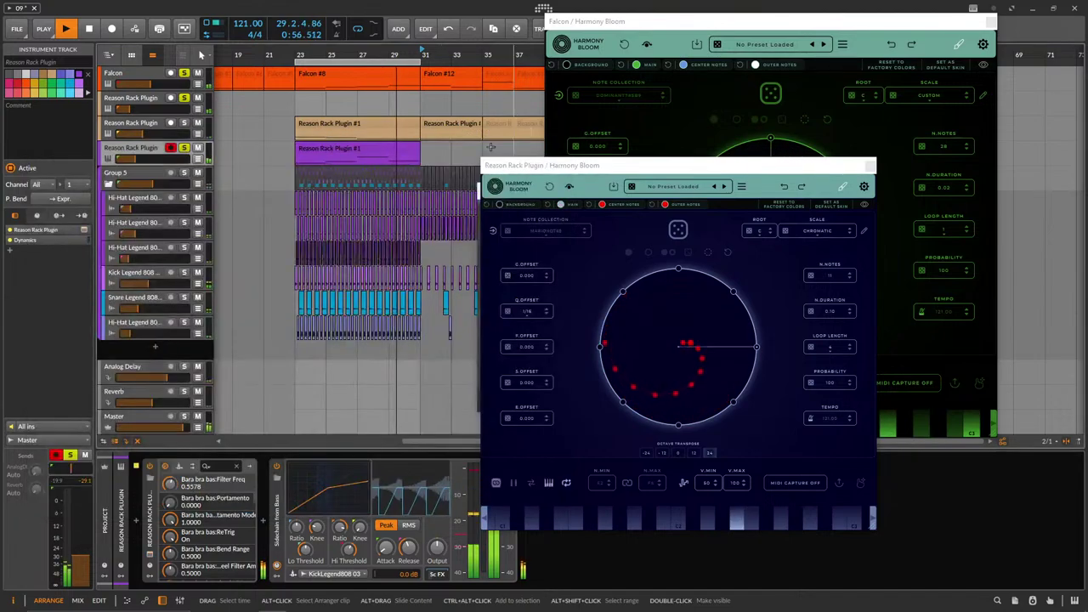
left_click(184, 147)
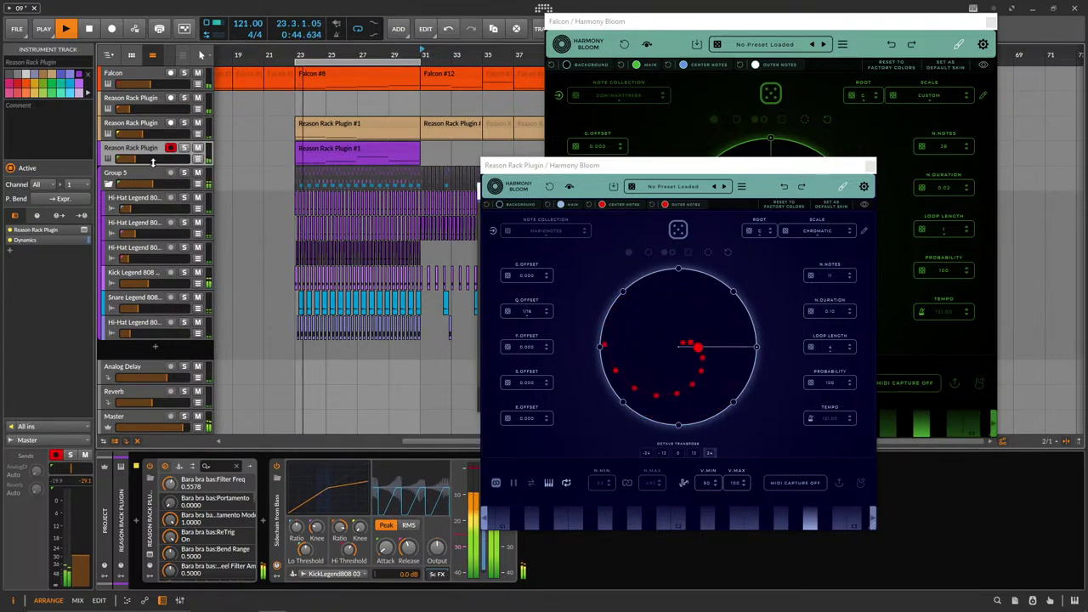
Move the Reason Rack Harmony Bloom window aside and add an Auto-Pan Tool device at the end of the first Reason Rack Plugin track's chain.
left_click(149, 105)
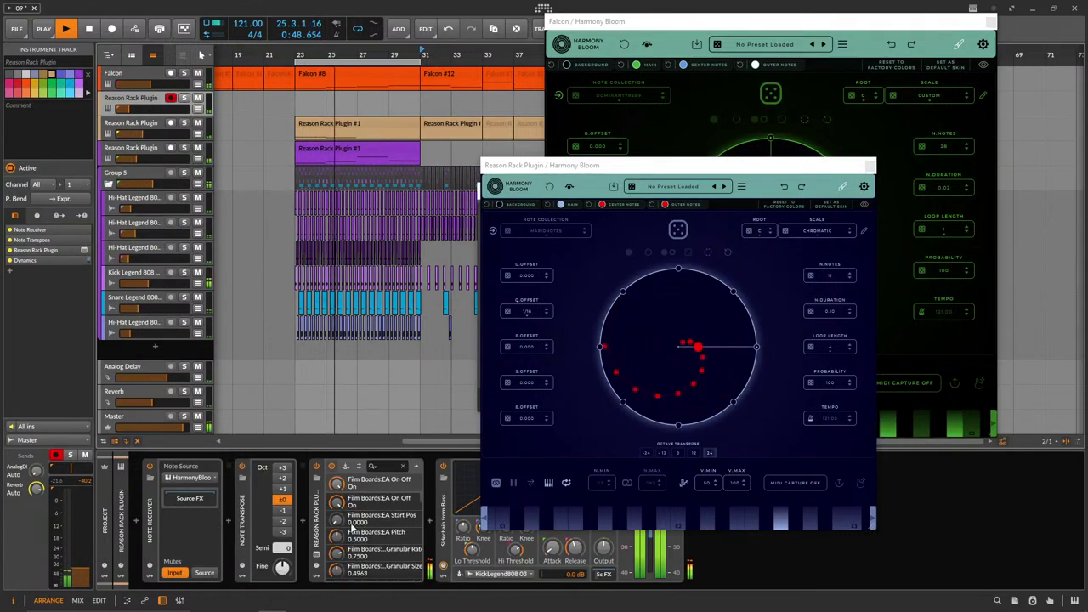
left_click_drag(742, 162, 440, 48)
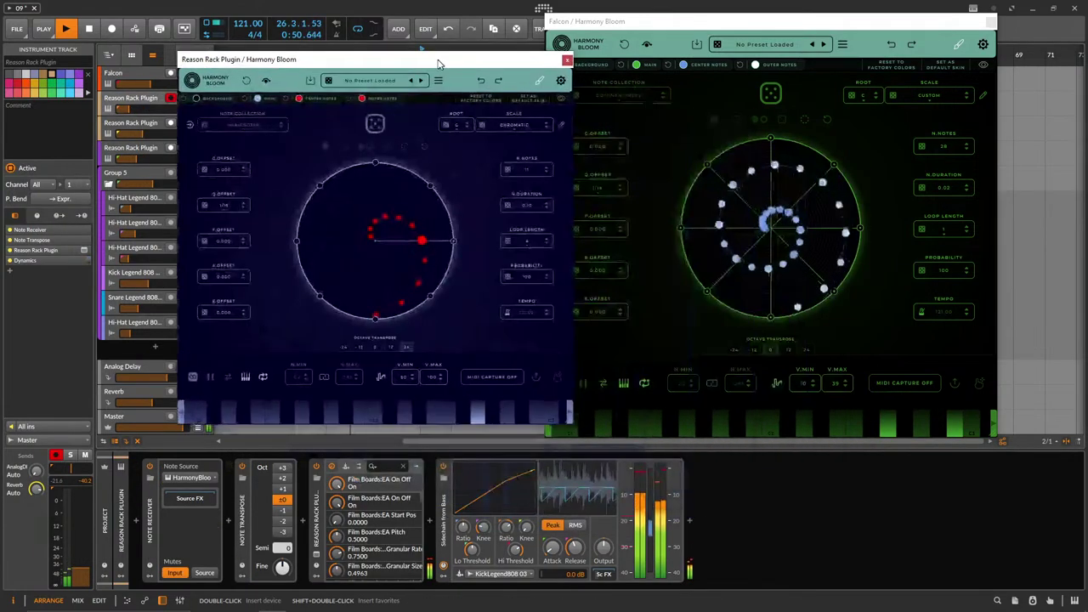
left_click(692, 522)
type("auto")
double_click(669, 198)
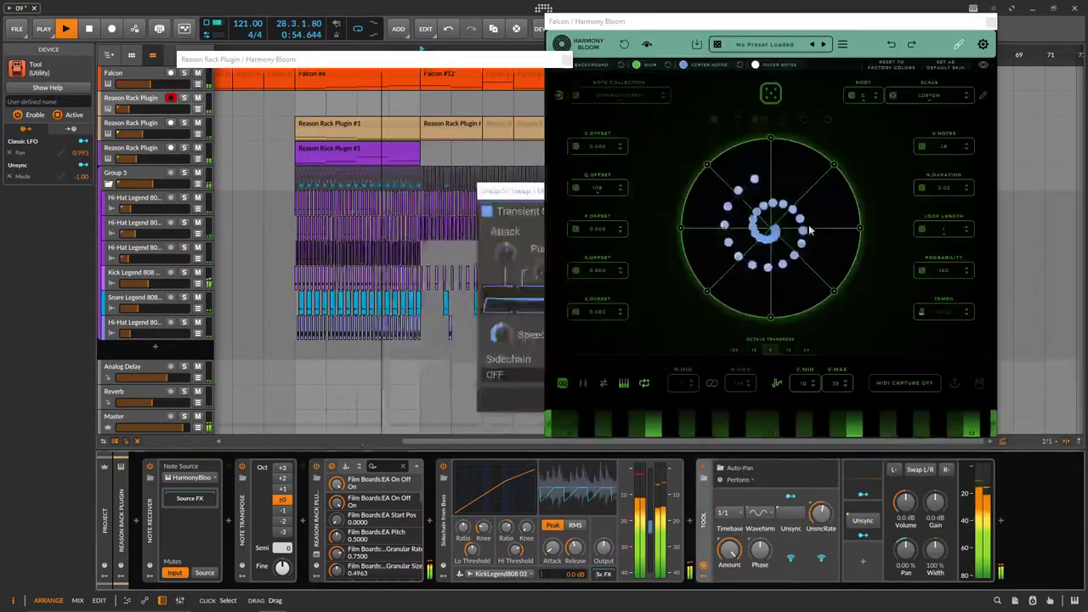
Set the Auto-Pan timebase to 1/8, reduce its amount, and close the Reason Rack Plugin's Harmony Bloom window.
left_click_drag(821, 520, 780, 525)
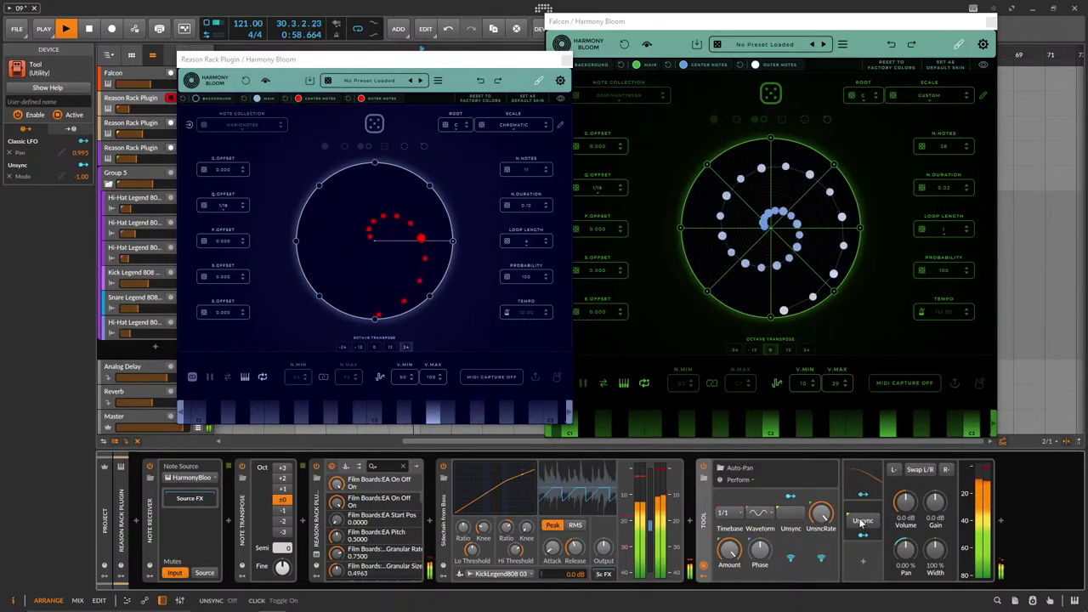
left_click(722, 511)
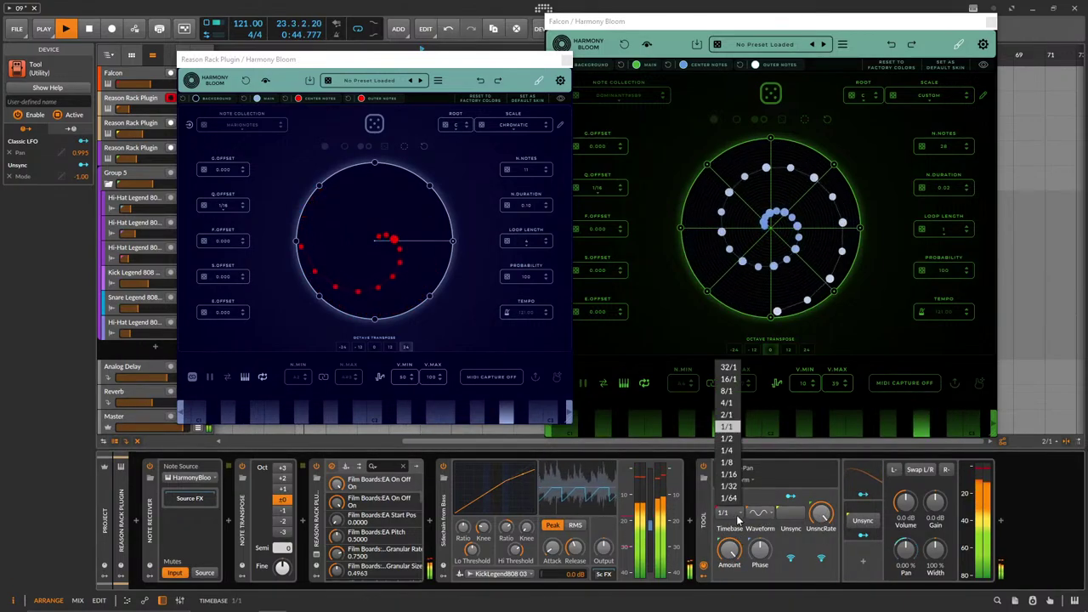
left_click(727, 458)
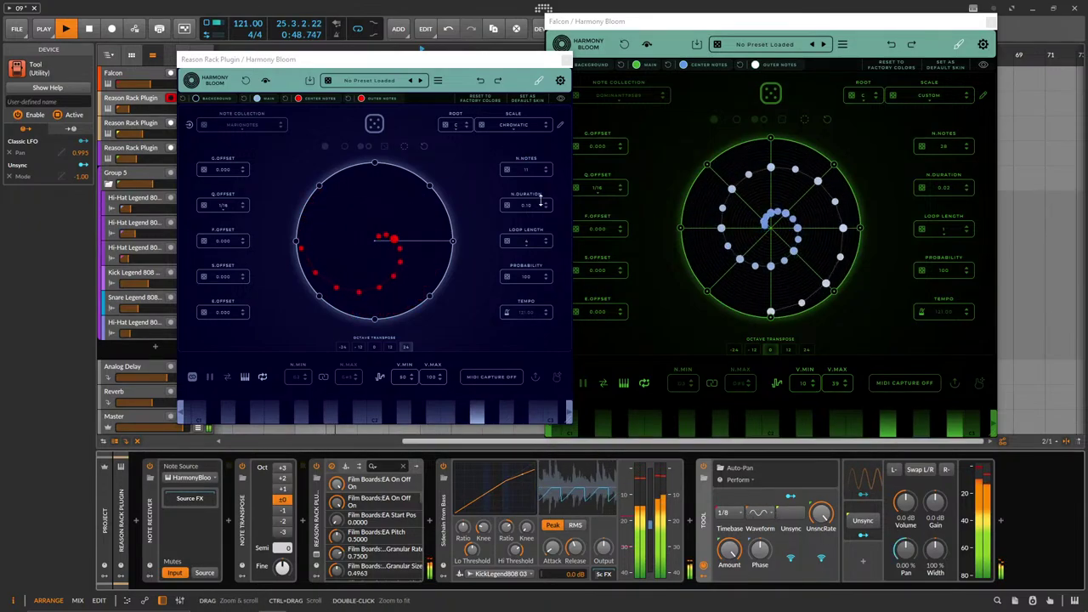
left_click_drag(821, 515, 821, 542)
mouse_move(729, 551)
left_mouse_down()
mouse_move(728, 582)
mouse_move(736, 553)
left_mouse_up()
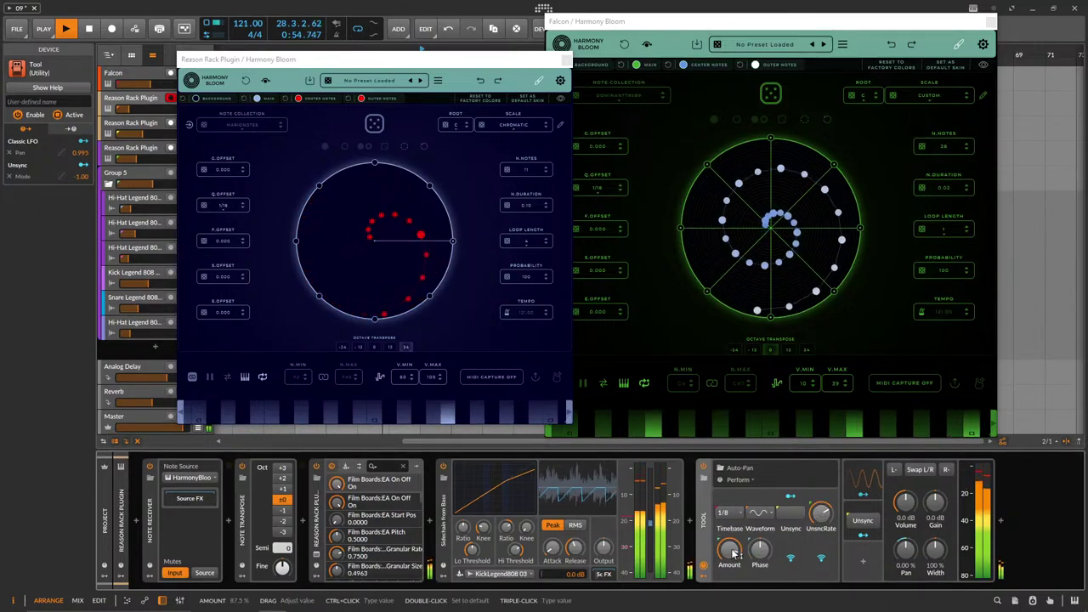
left_click(567, 60)
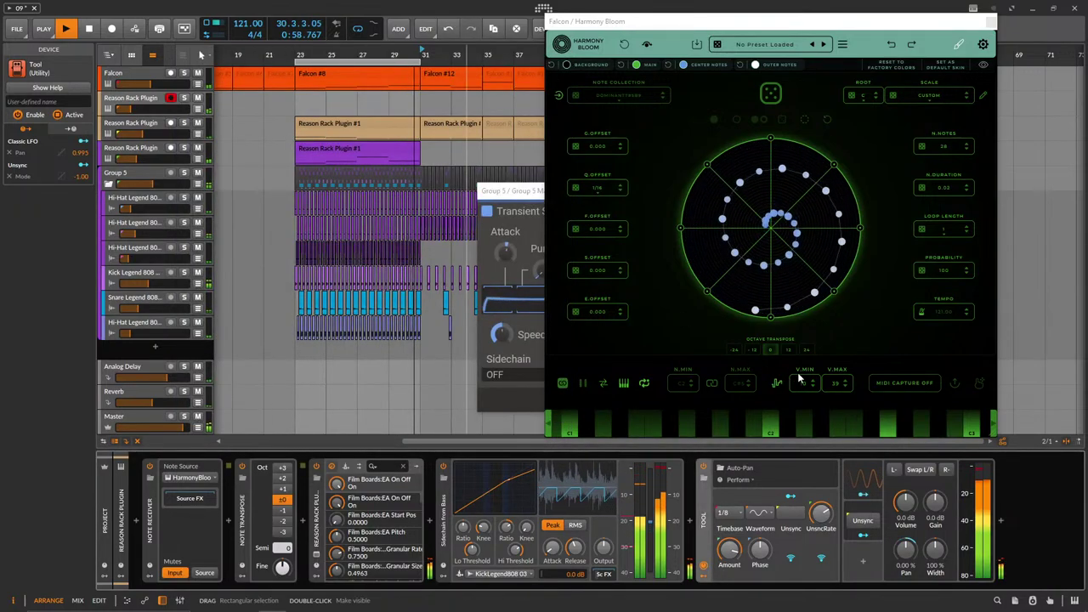
Audition Falcon's Harmony Bloom at +12 octave transpose, restore it to 0, and adjust the first Reason Rack Plugin track's volume.
left_click(789, 350)
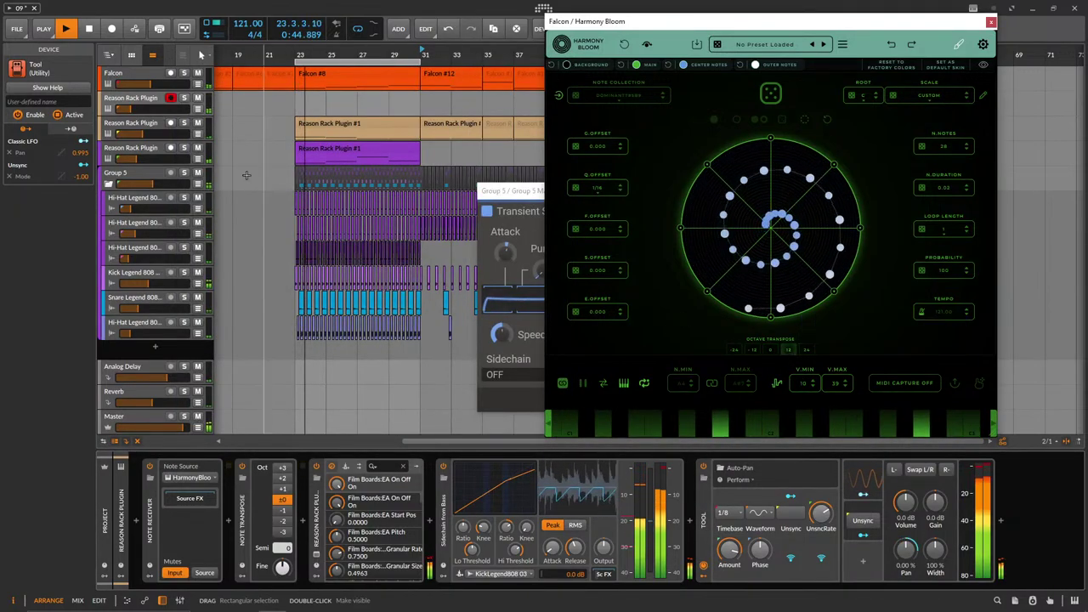
left_click(127, 108)
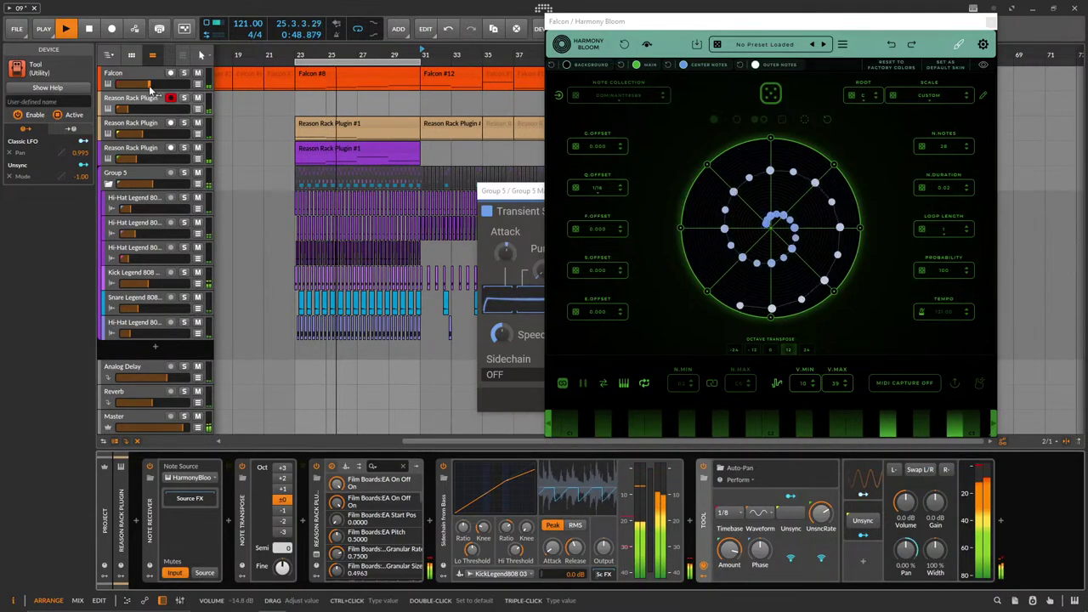
left_click(770, 350)
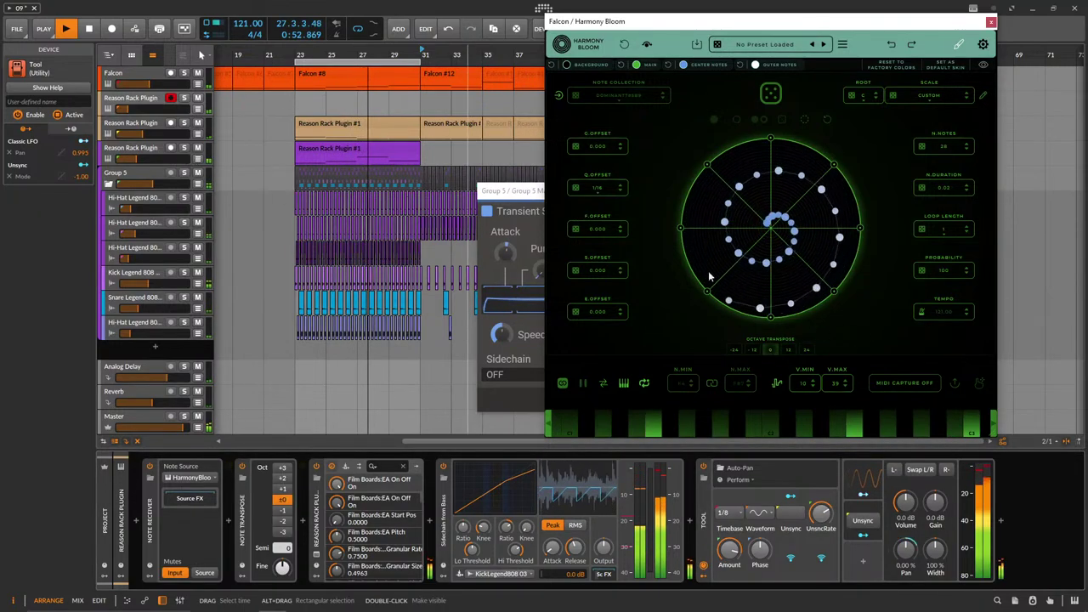
left_click_drag(141, 109, 147, 109)
left_click(170, 98)
Delete the Falcon clips from bar 31 to bar 41 and fill the gap with a duplicate of the Falcon #8 clip.
scroll(261, 224, "down", 3)
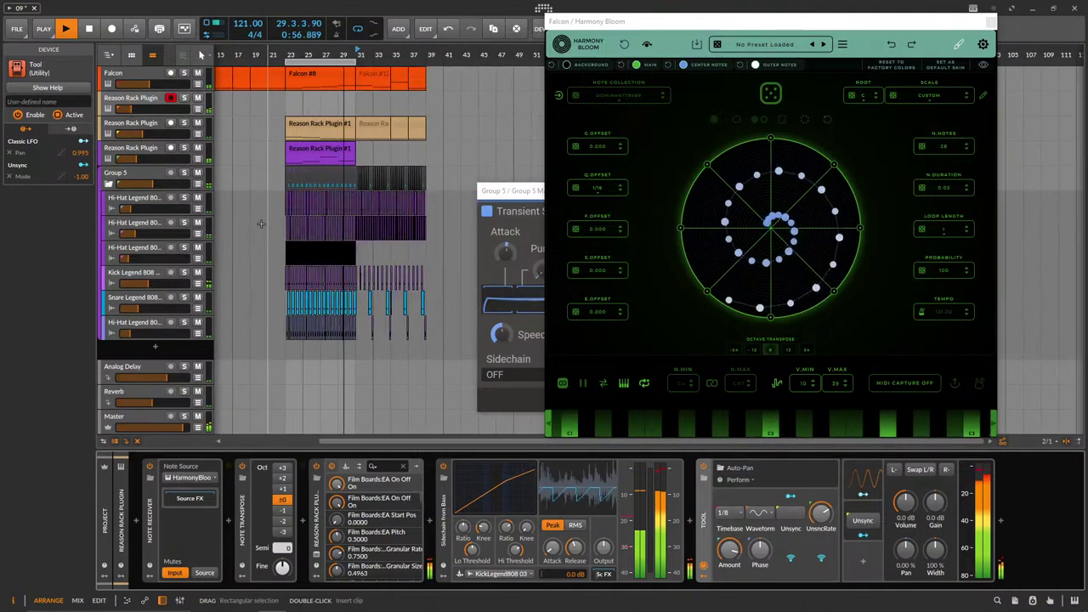
left_click_drag(442, 80, 355, 80)
key("Delete")
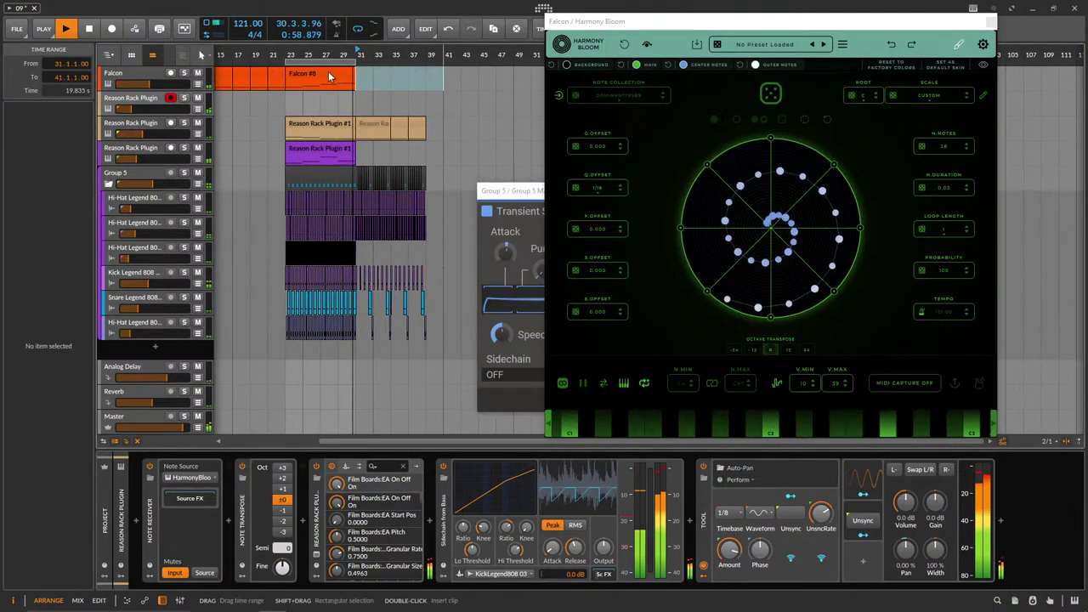
left_click(331, 74)
key("ctrl+d")
scroll(388, 260, "up", 2)
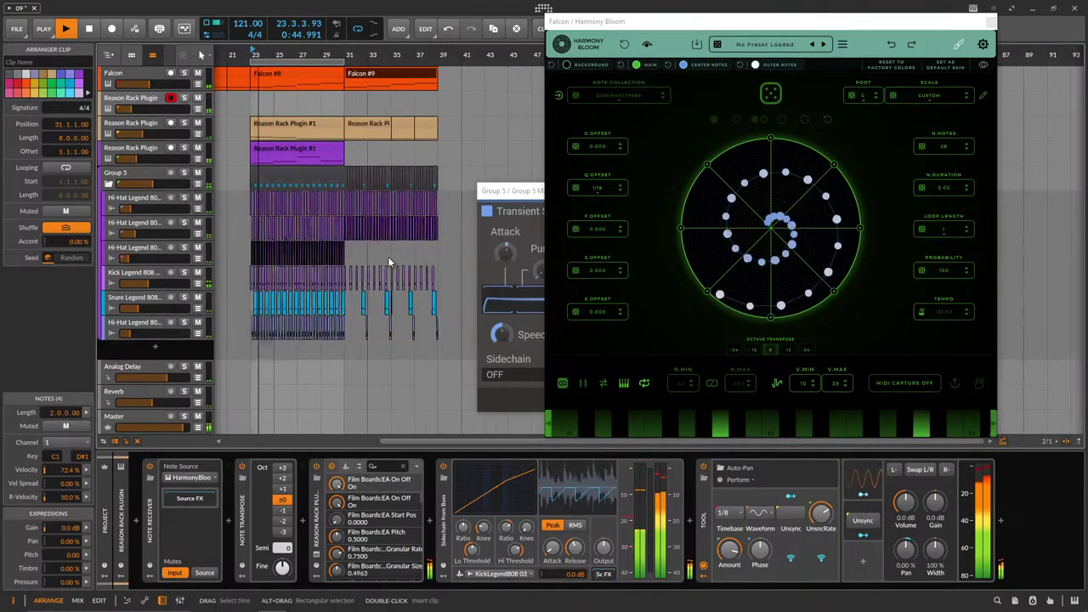
Duplicate the #1 clips of the third and second Reason Rack Plugin tracks so the copies start at bar 31.
left_click(303, 151)
key("ctrl+d")
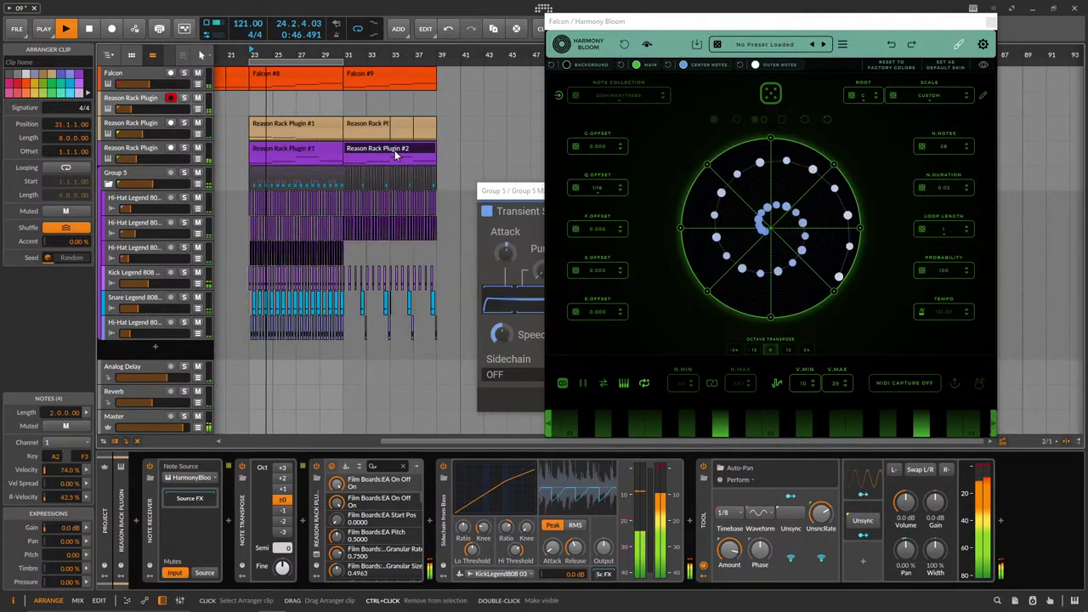
left_click(287, 126)
key("ctrl+d")
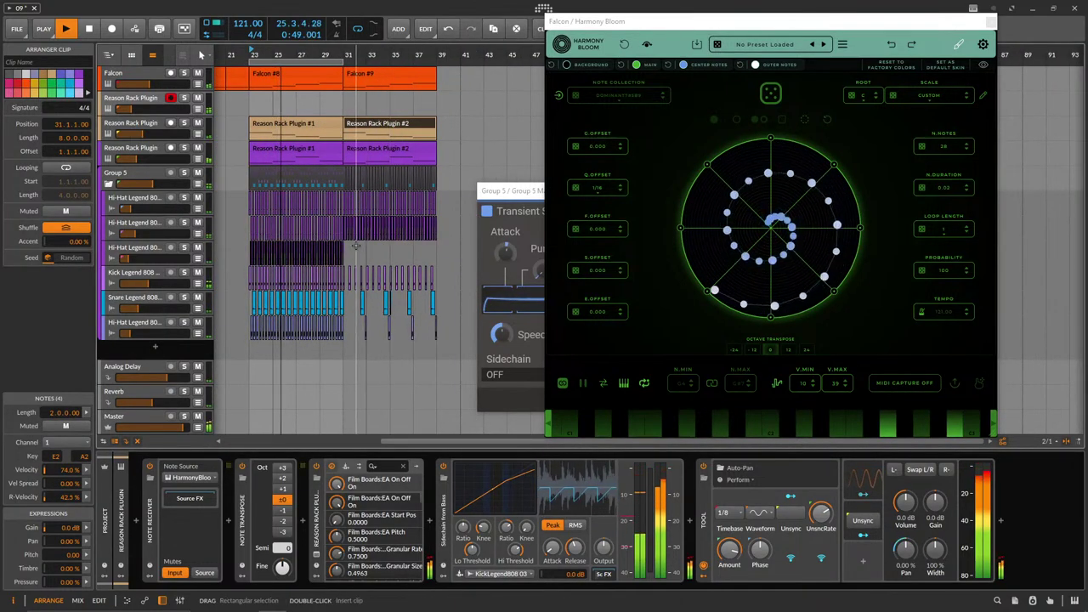
Loop bars 31 to 39 and delete the Hi-Hat Legend 808 04 Open clips in that section.
left_click(371, 76)
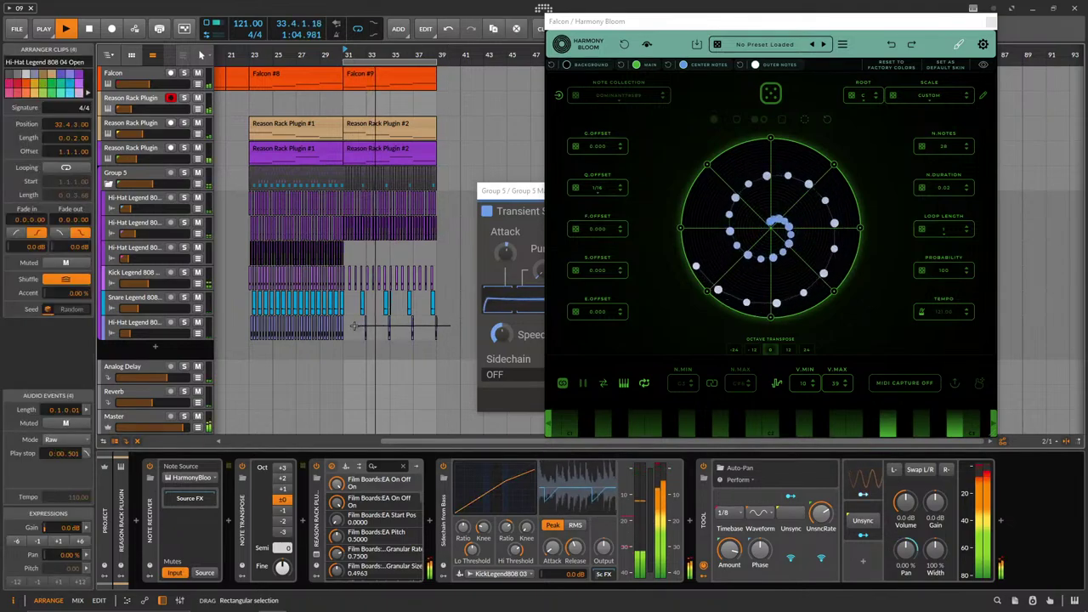
left_click(435, 319)
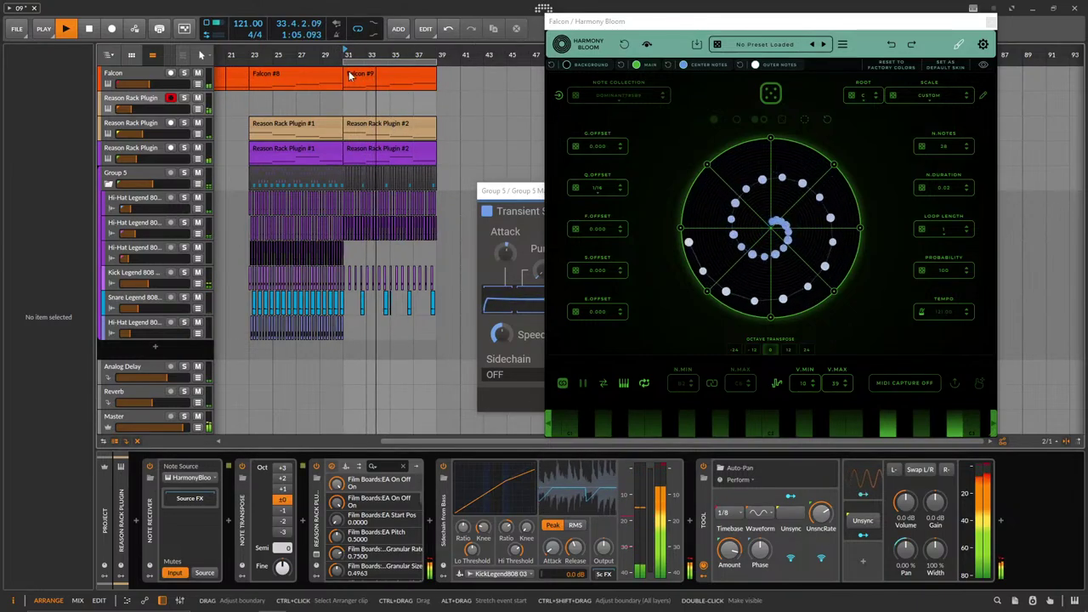
Fade the volumes of the third and second Reason Rack Plugin tracks, Group 5 and Falcon down to silence.
left_click(161, 124)
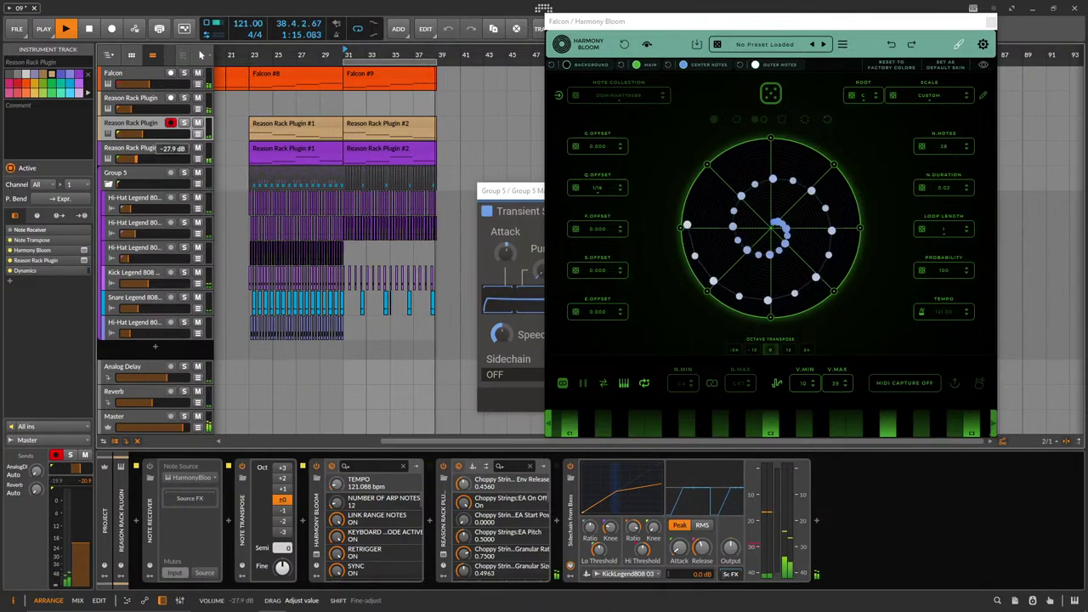
left_click_drag(135, 159, 123, 159)
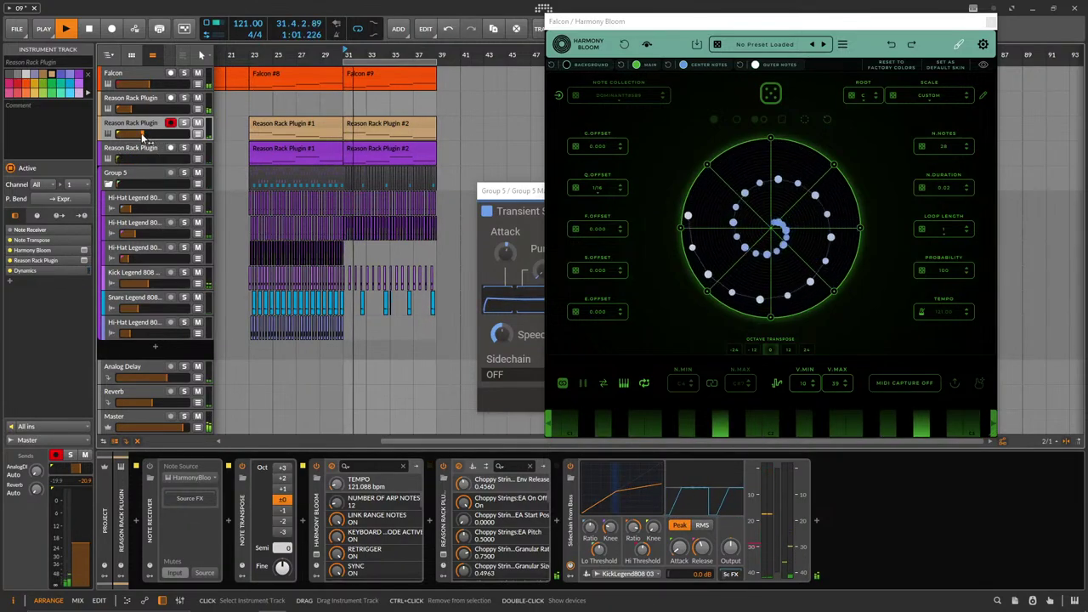
left_click_drag(129, 133, 146, 83)
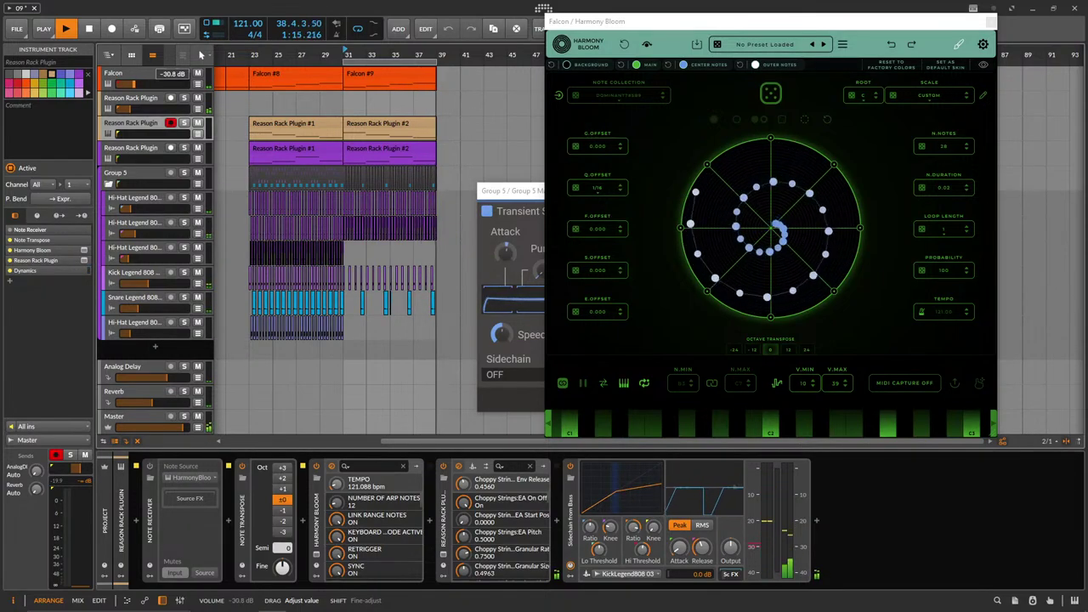
left_click_drag(146, 83, 144, 83)
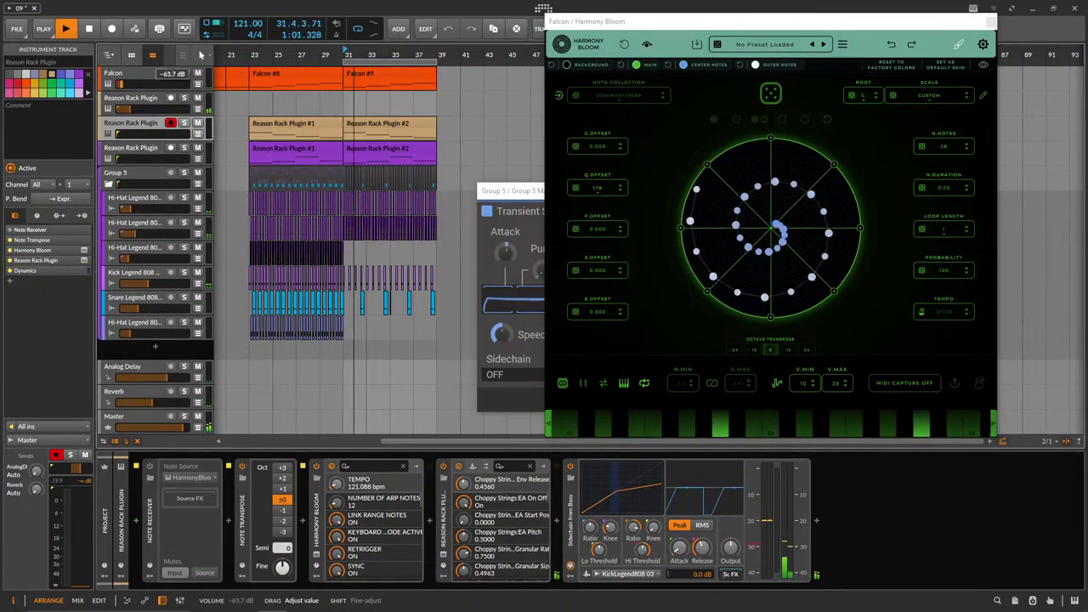
Lower the first Reason Rack Plugin track's volume to -39.3 dB and raise its Analog Delay send.
left_click(148, 99)
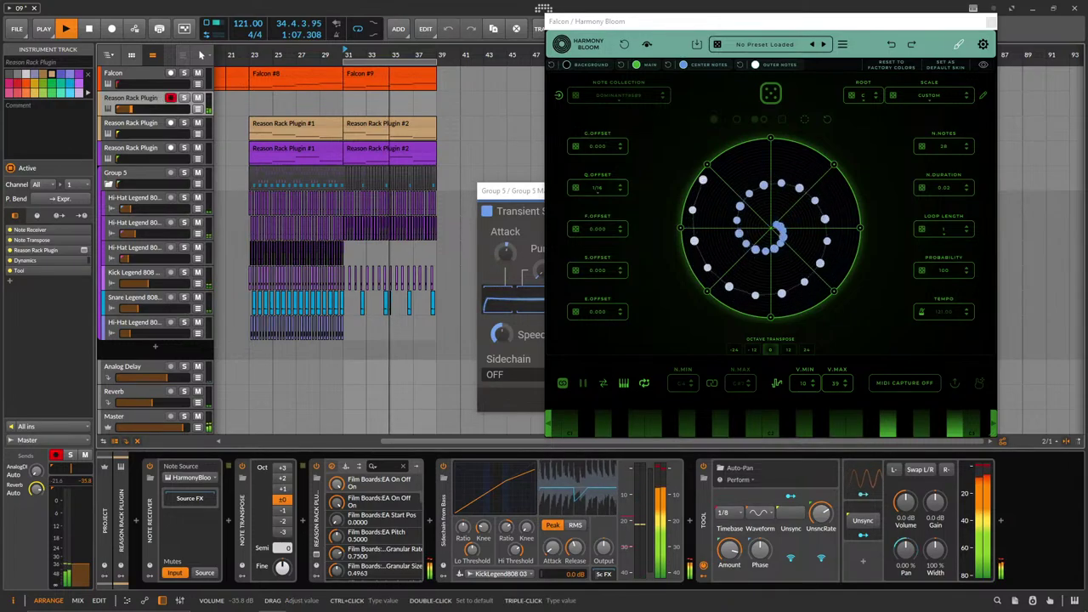
left_click_drag(131, 109, 128, 109)
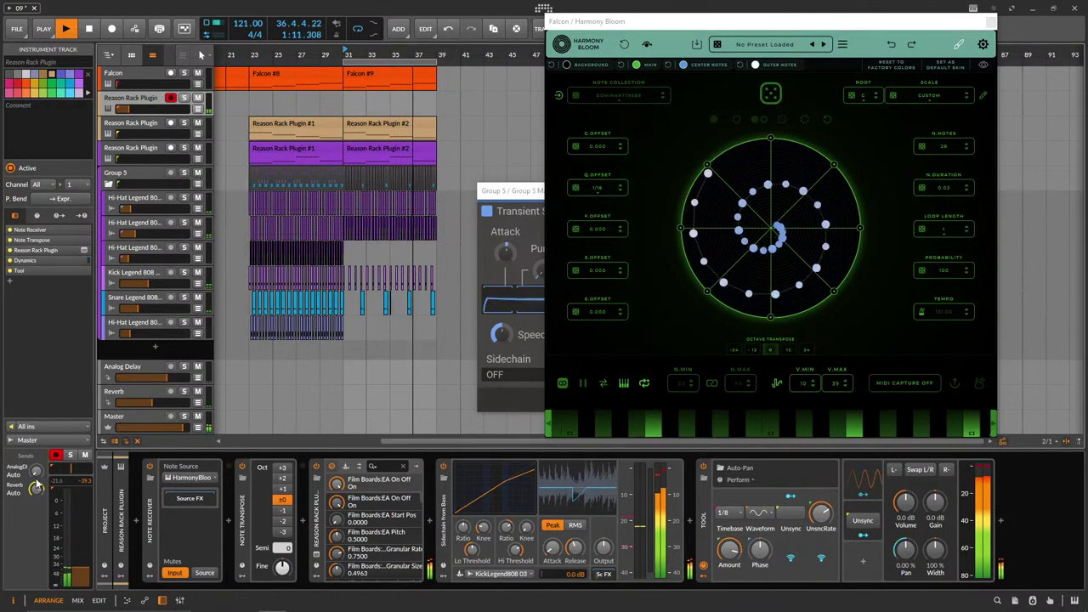
left_click_drag(36, 472, 35, 430)
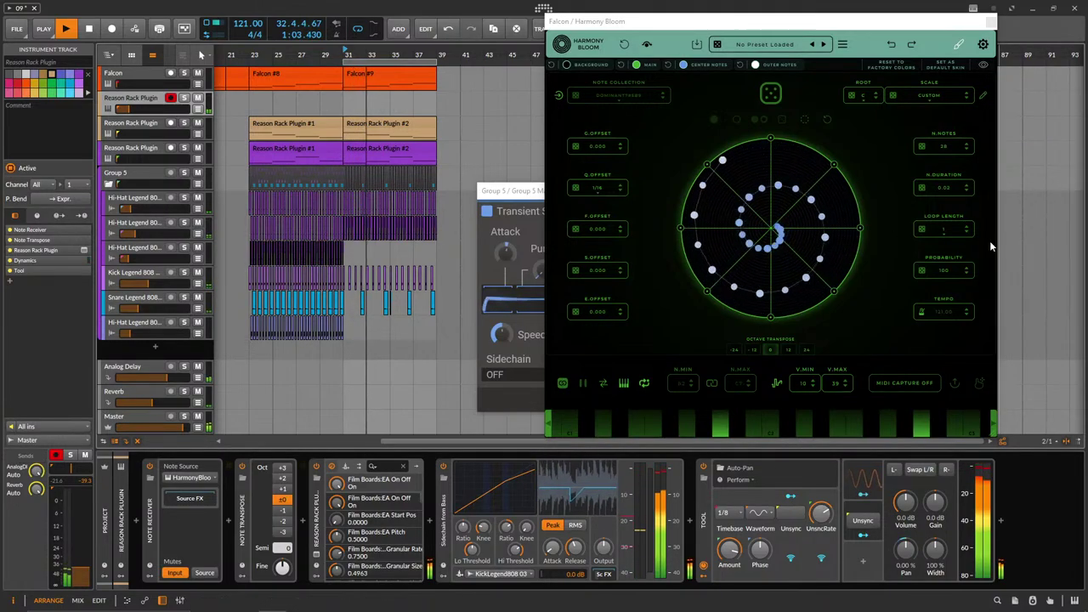
Change the loop length in Falcon's Harmony Bloom by two increments and stop playback.
left_click(966, 233)
left_click(966, 232)
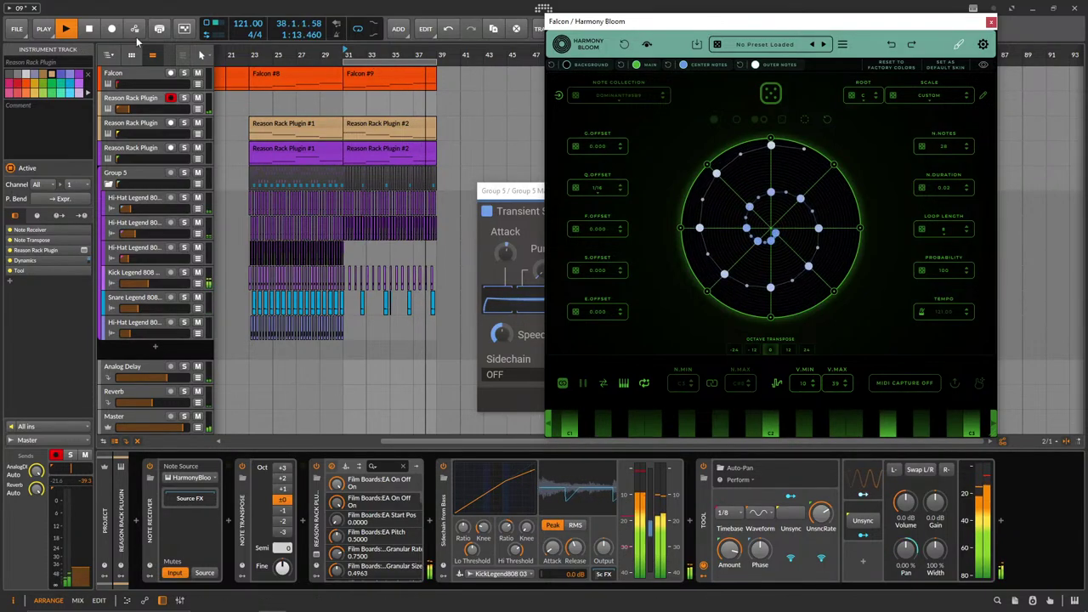
left_click(89, 31)
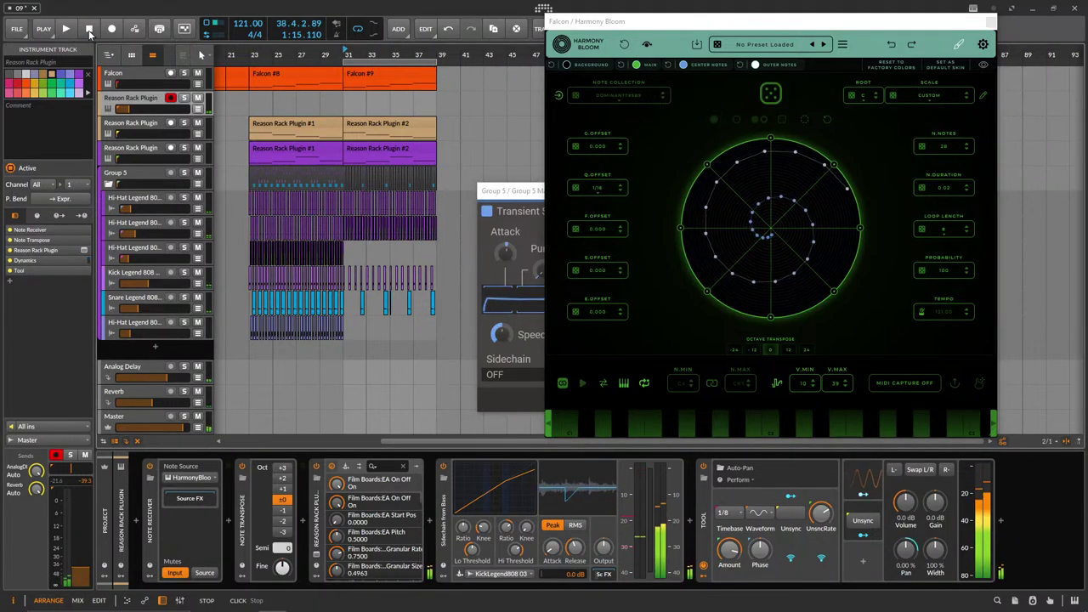